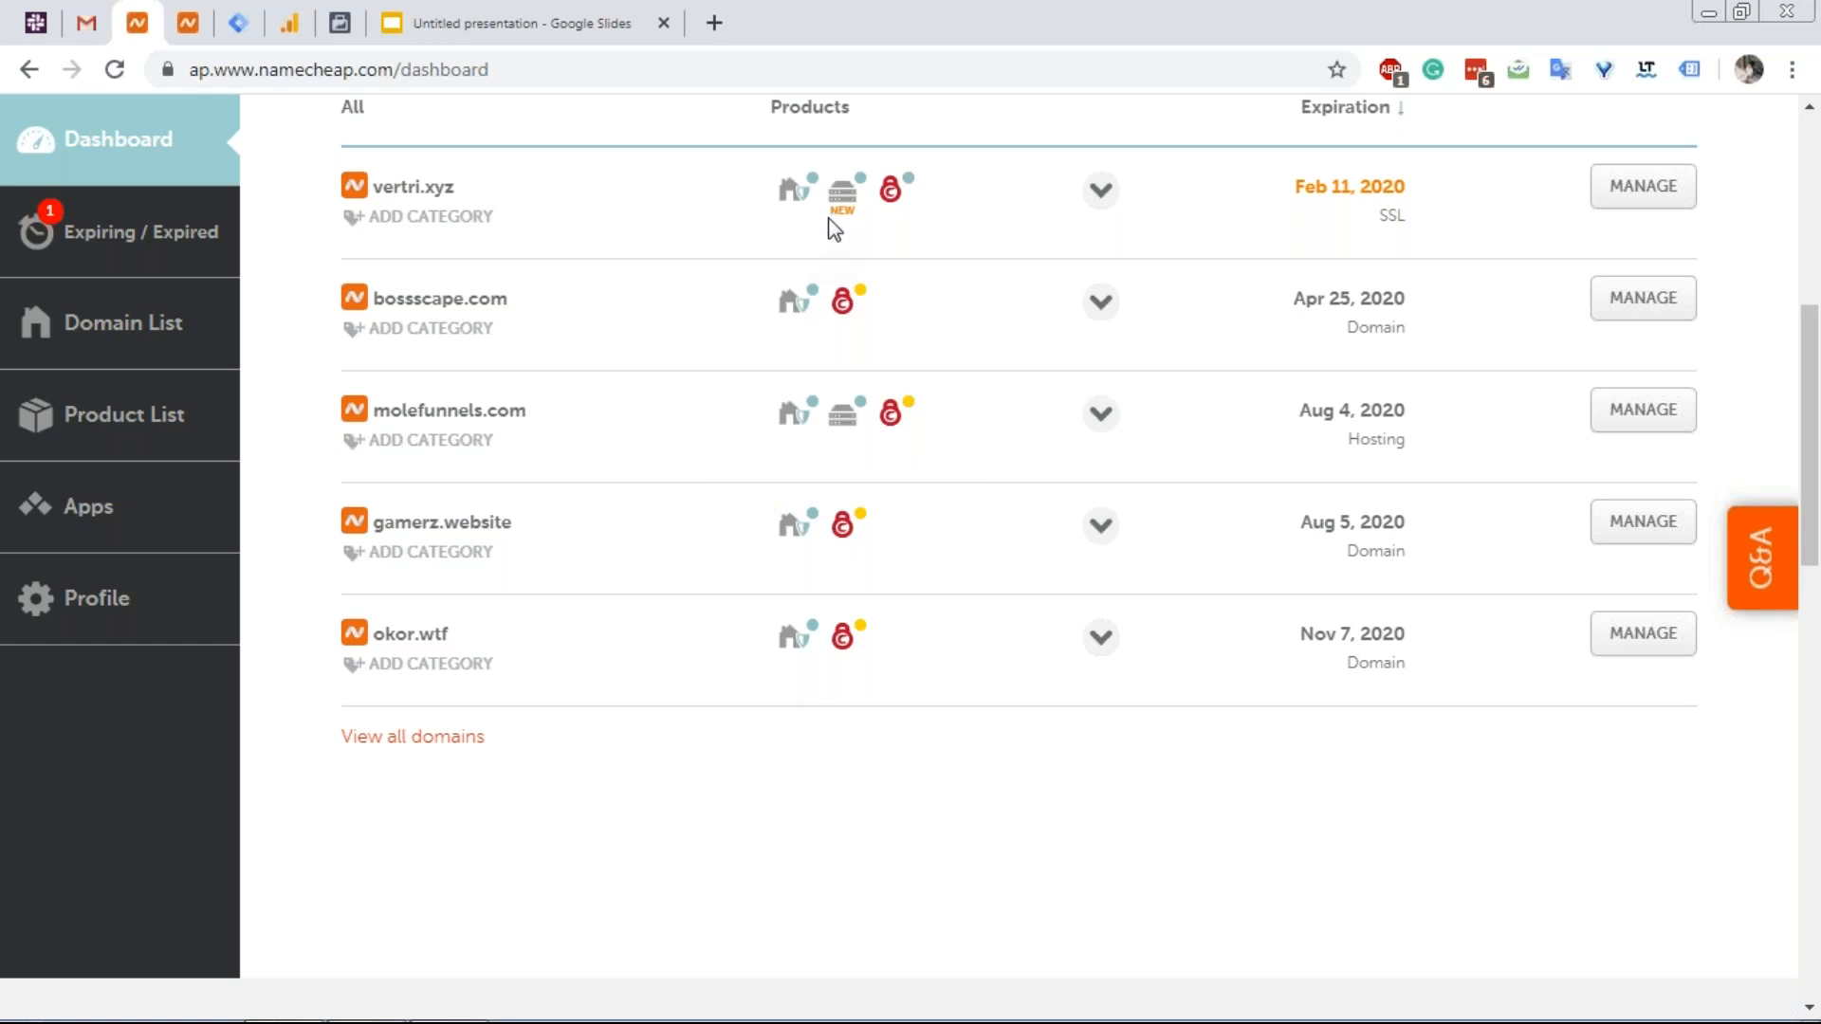
Open cPanel for the vertri.xyz hosting plan in its own tab, then bring back Google Slides.
mouse_move(847, 216)
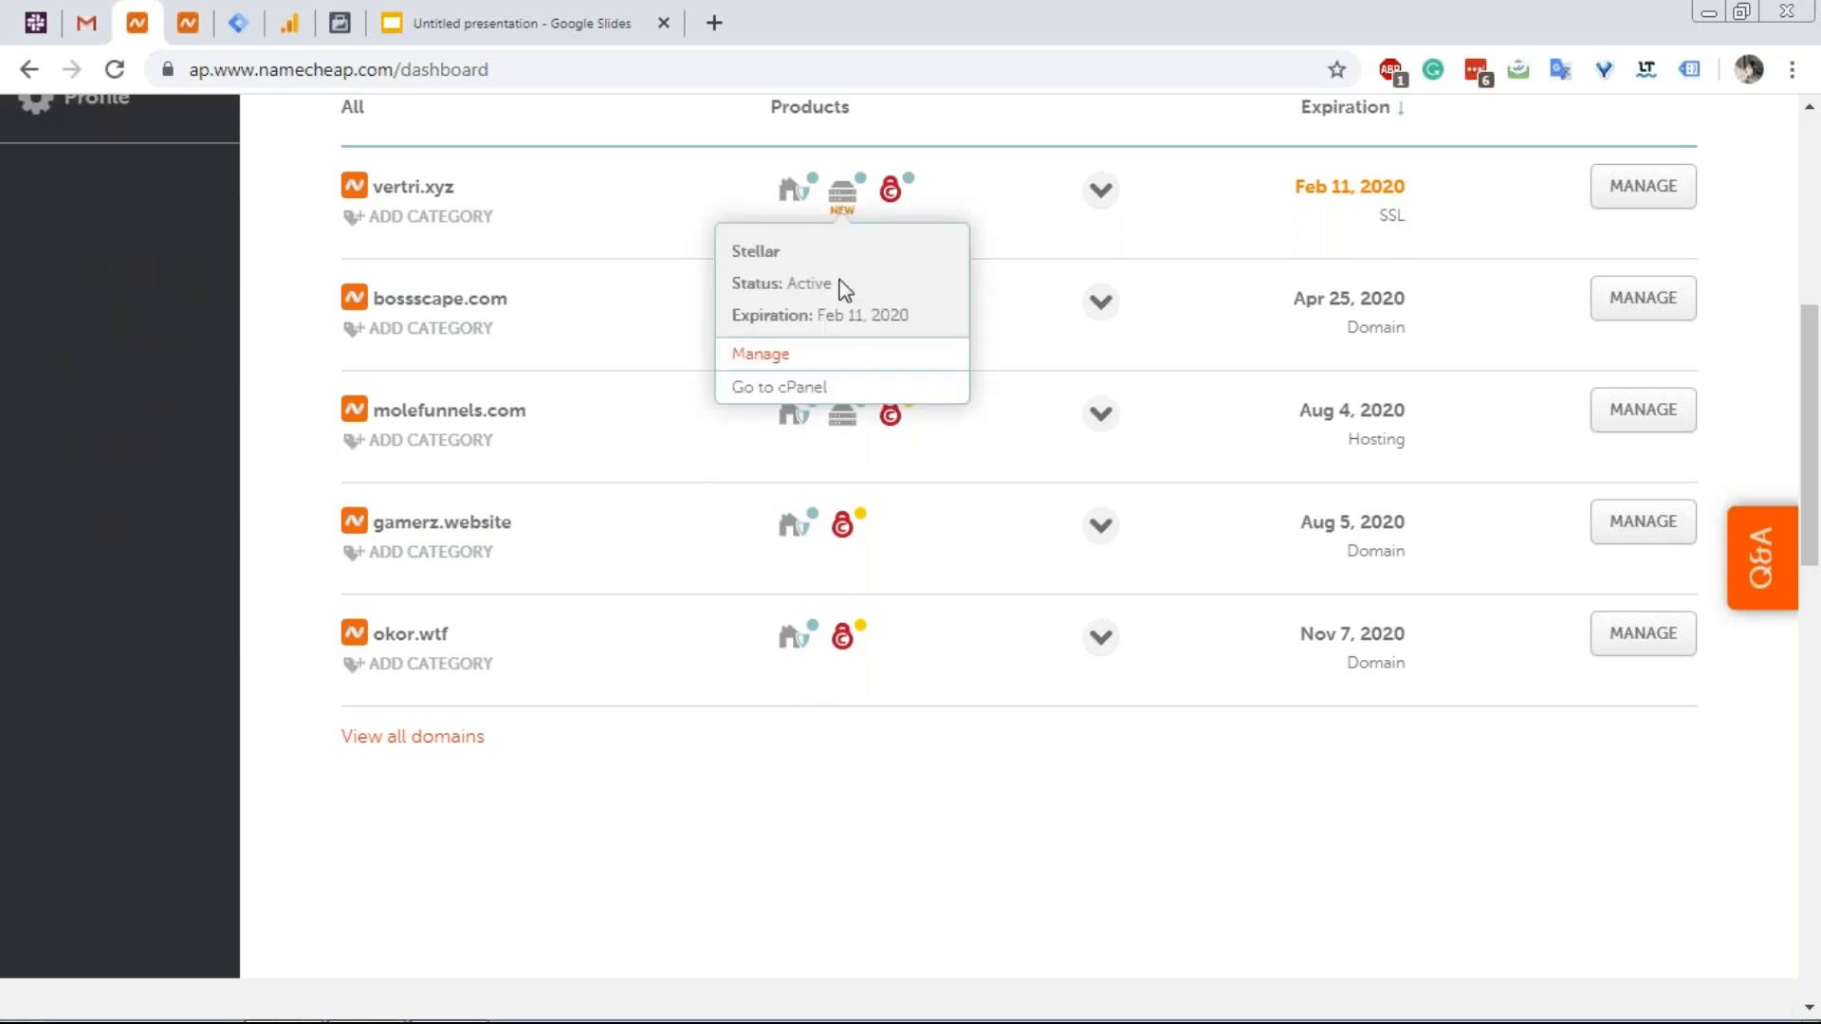
click(831, 389)
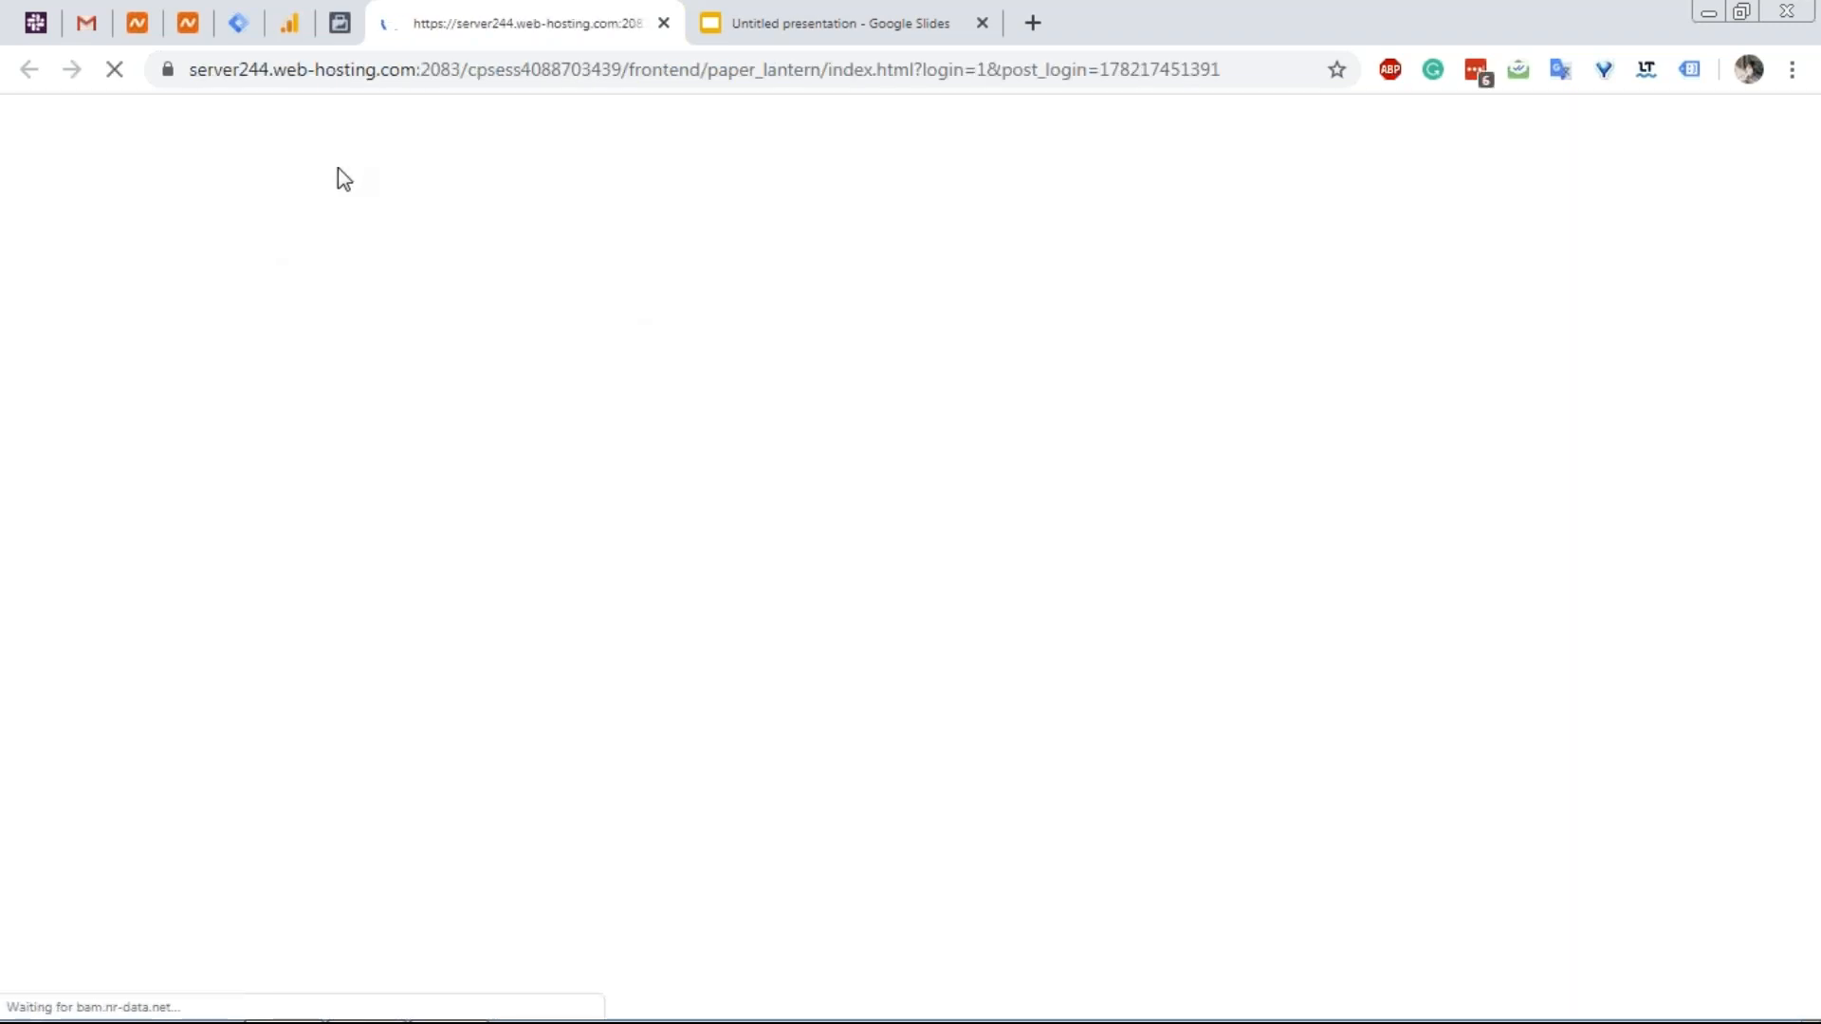
click(759, 34)
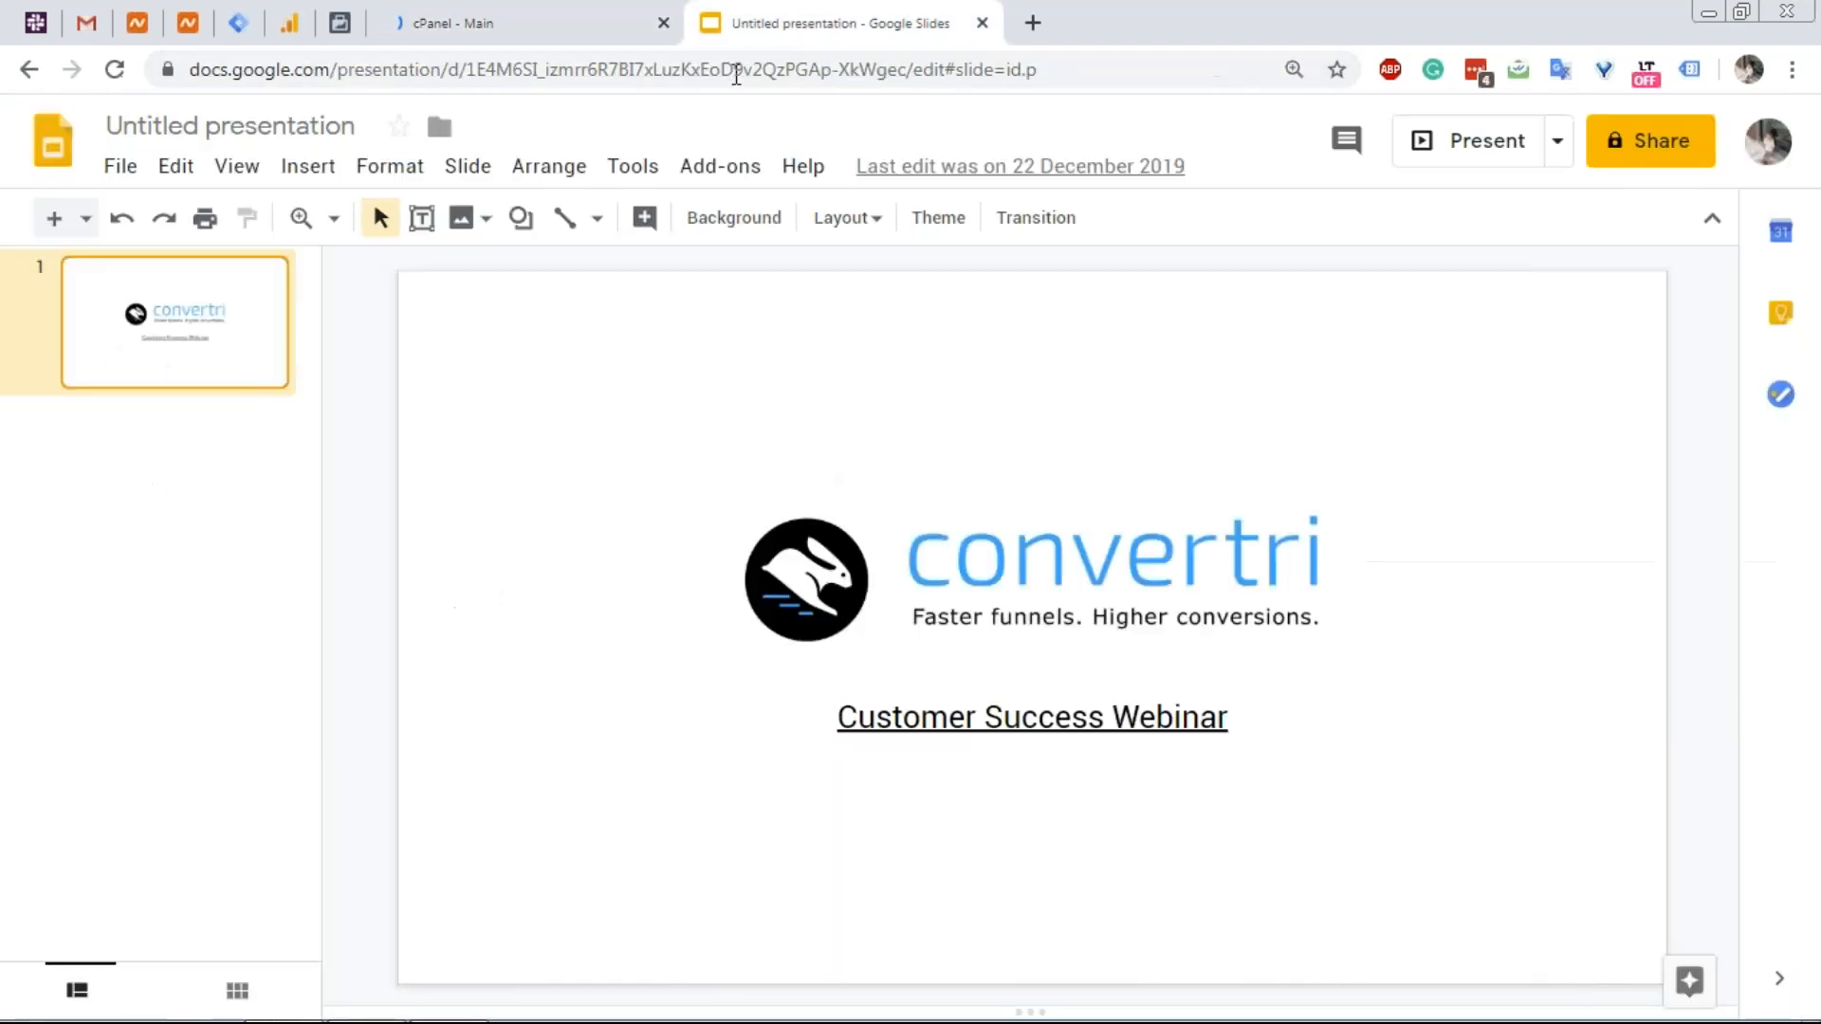
Go to namecheap.com and open its Hosting section.
click(735, 69)
text(namecheap.com)
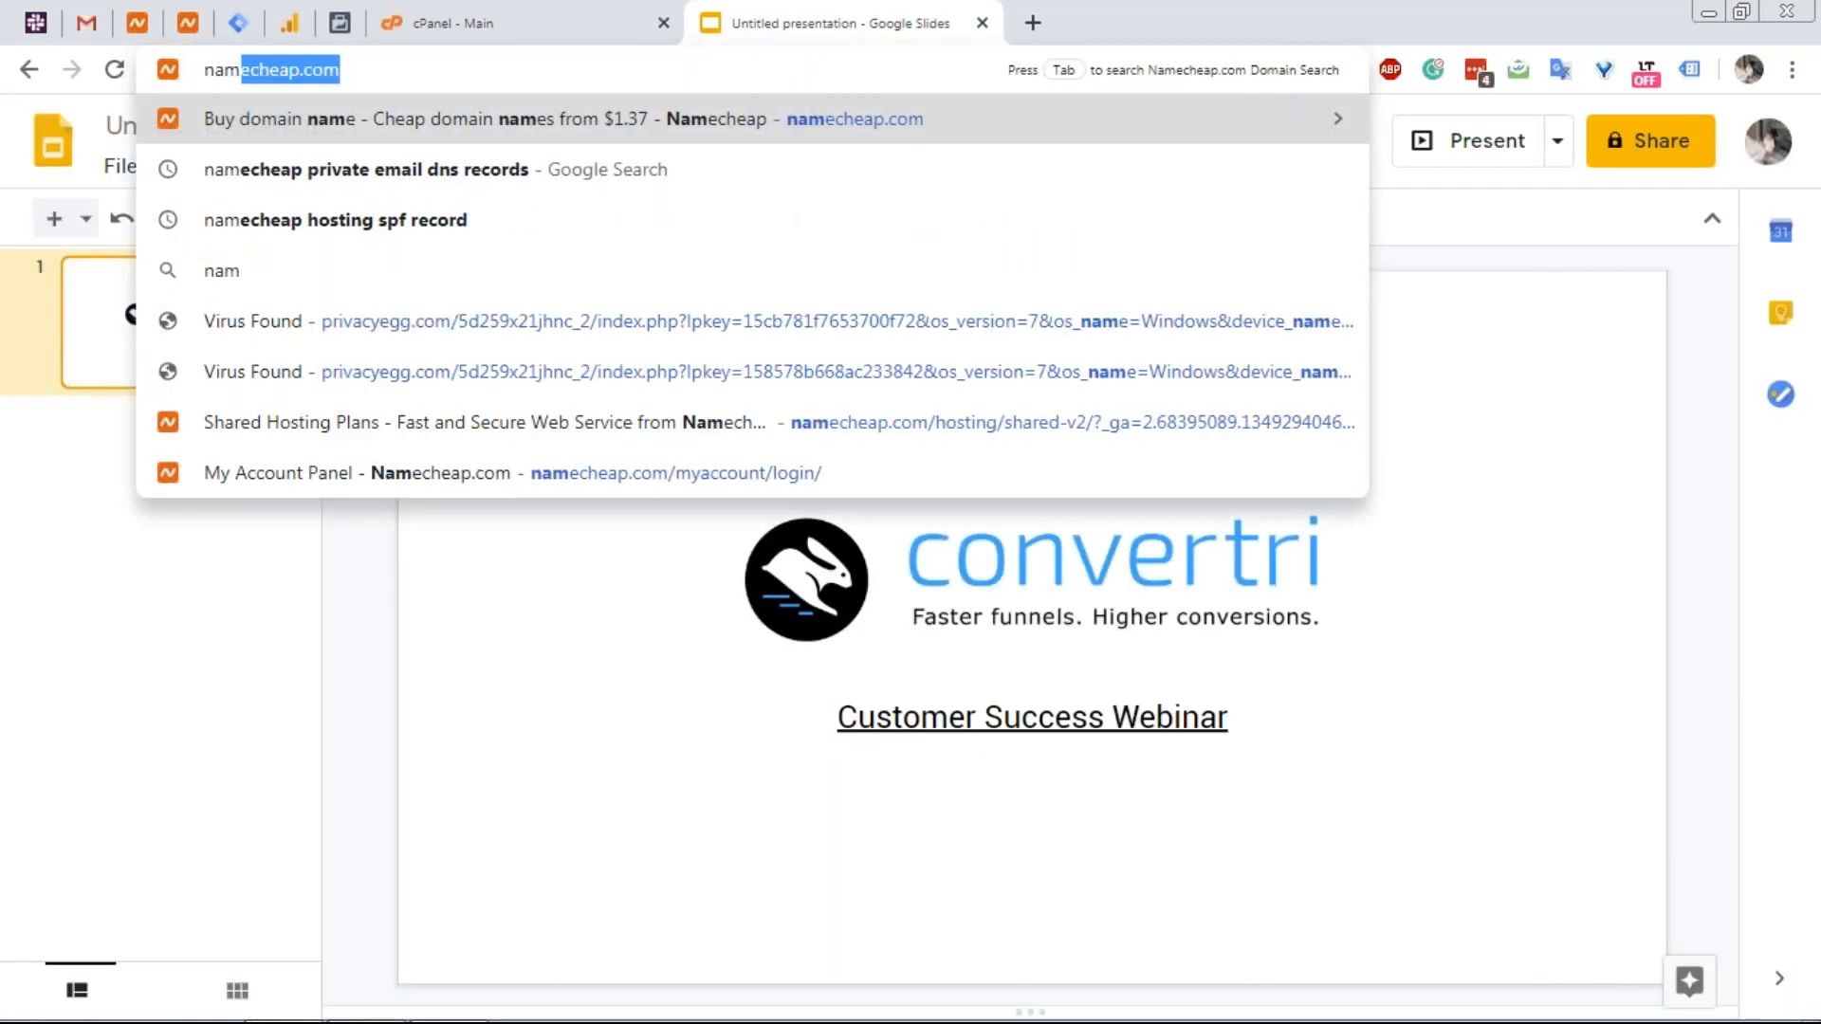
key(Return)
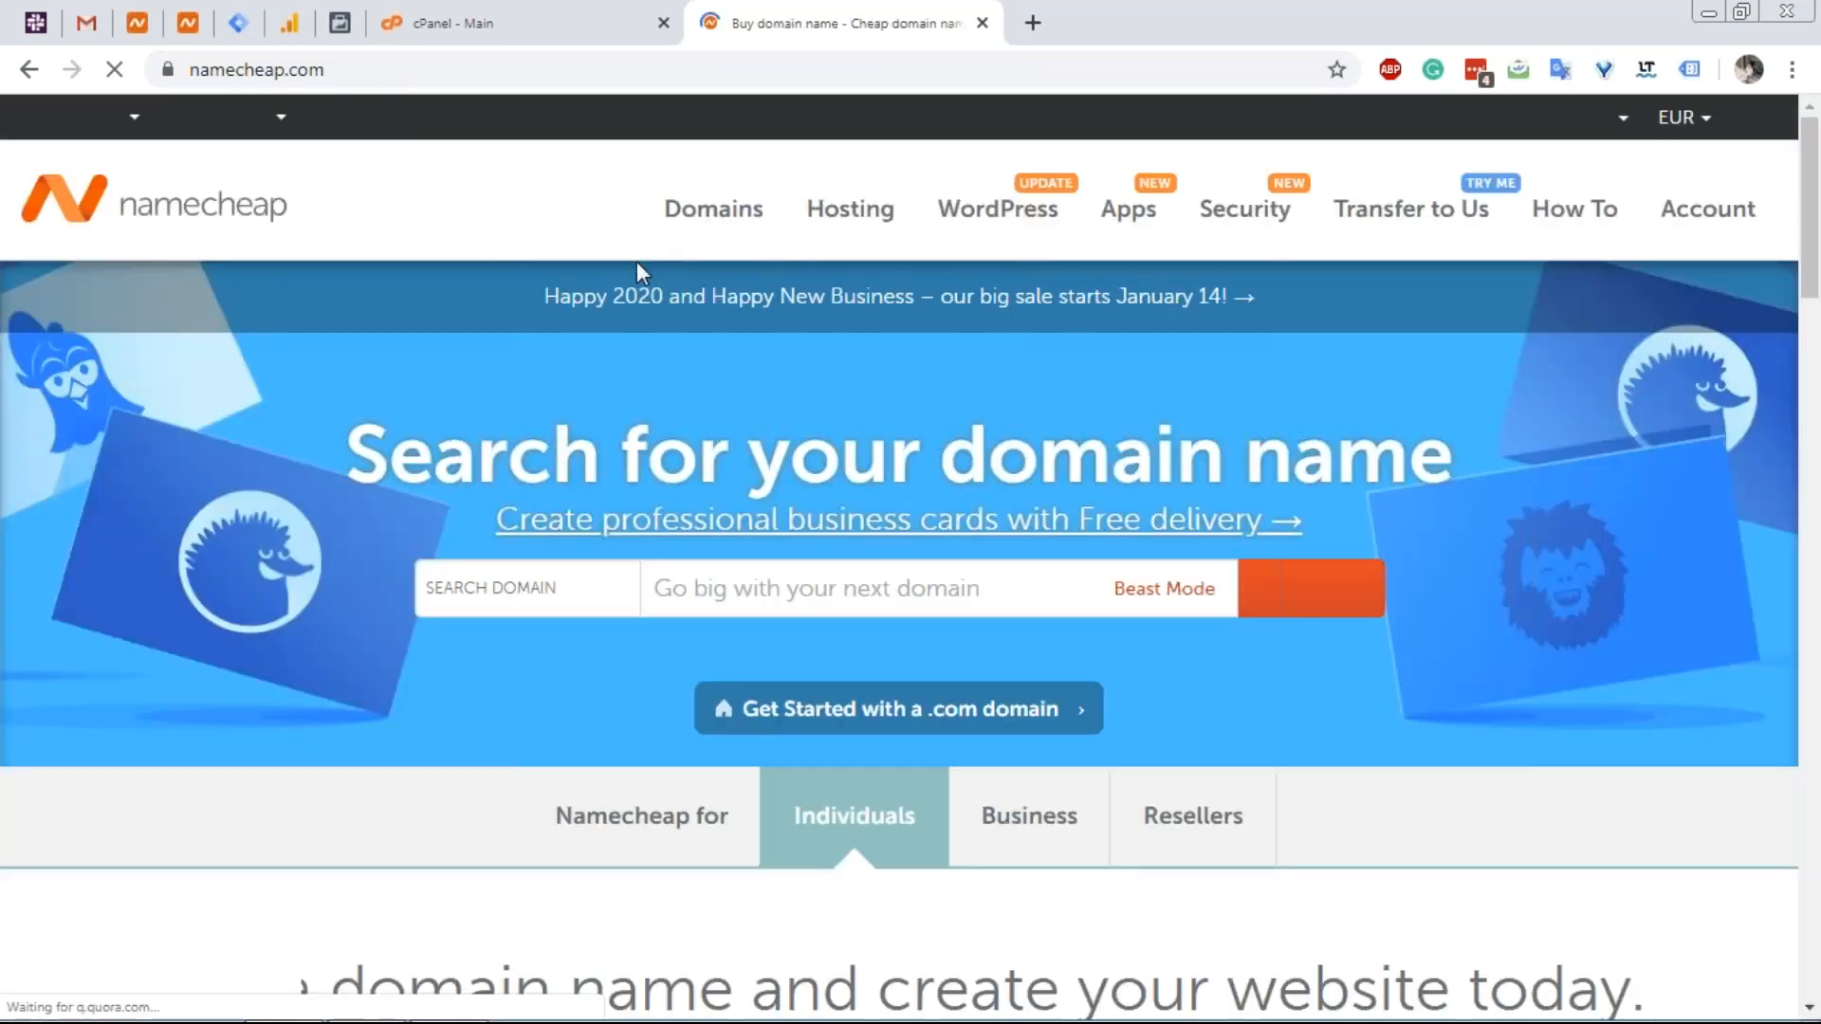
mouse_move(823, 220)
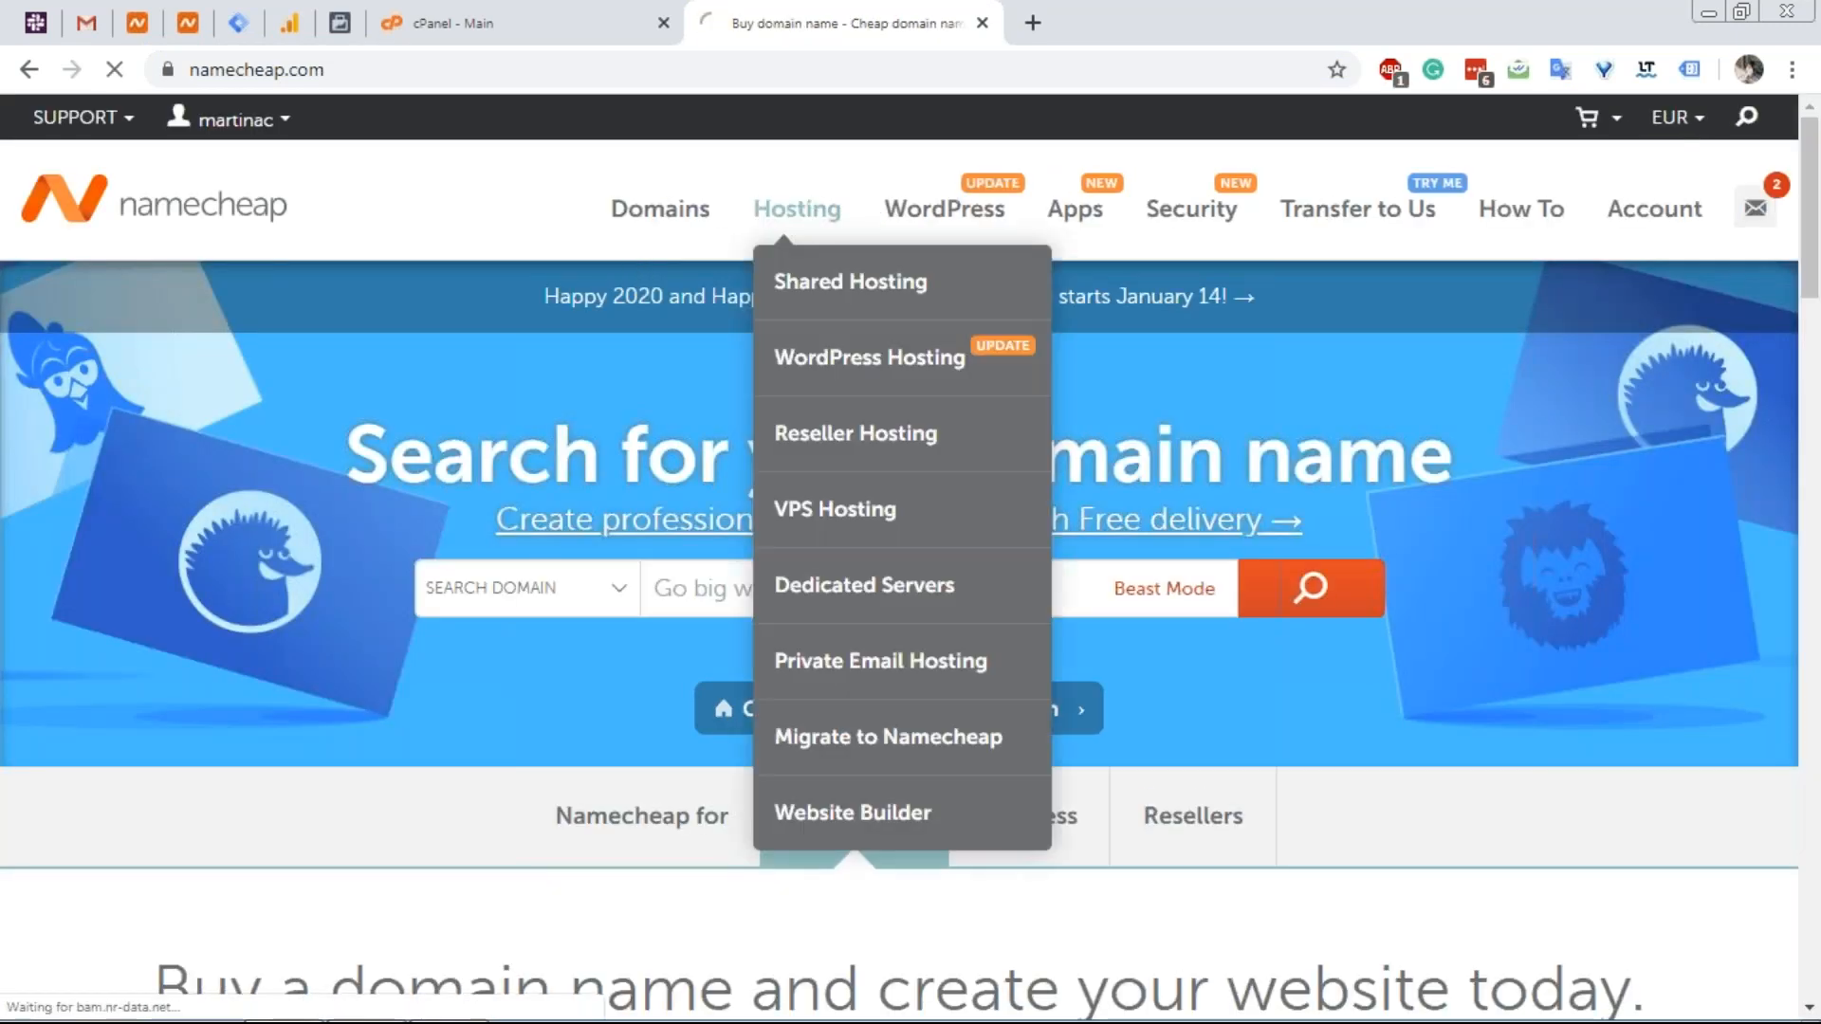
right_click(821, 269)
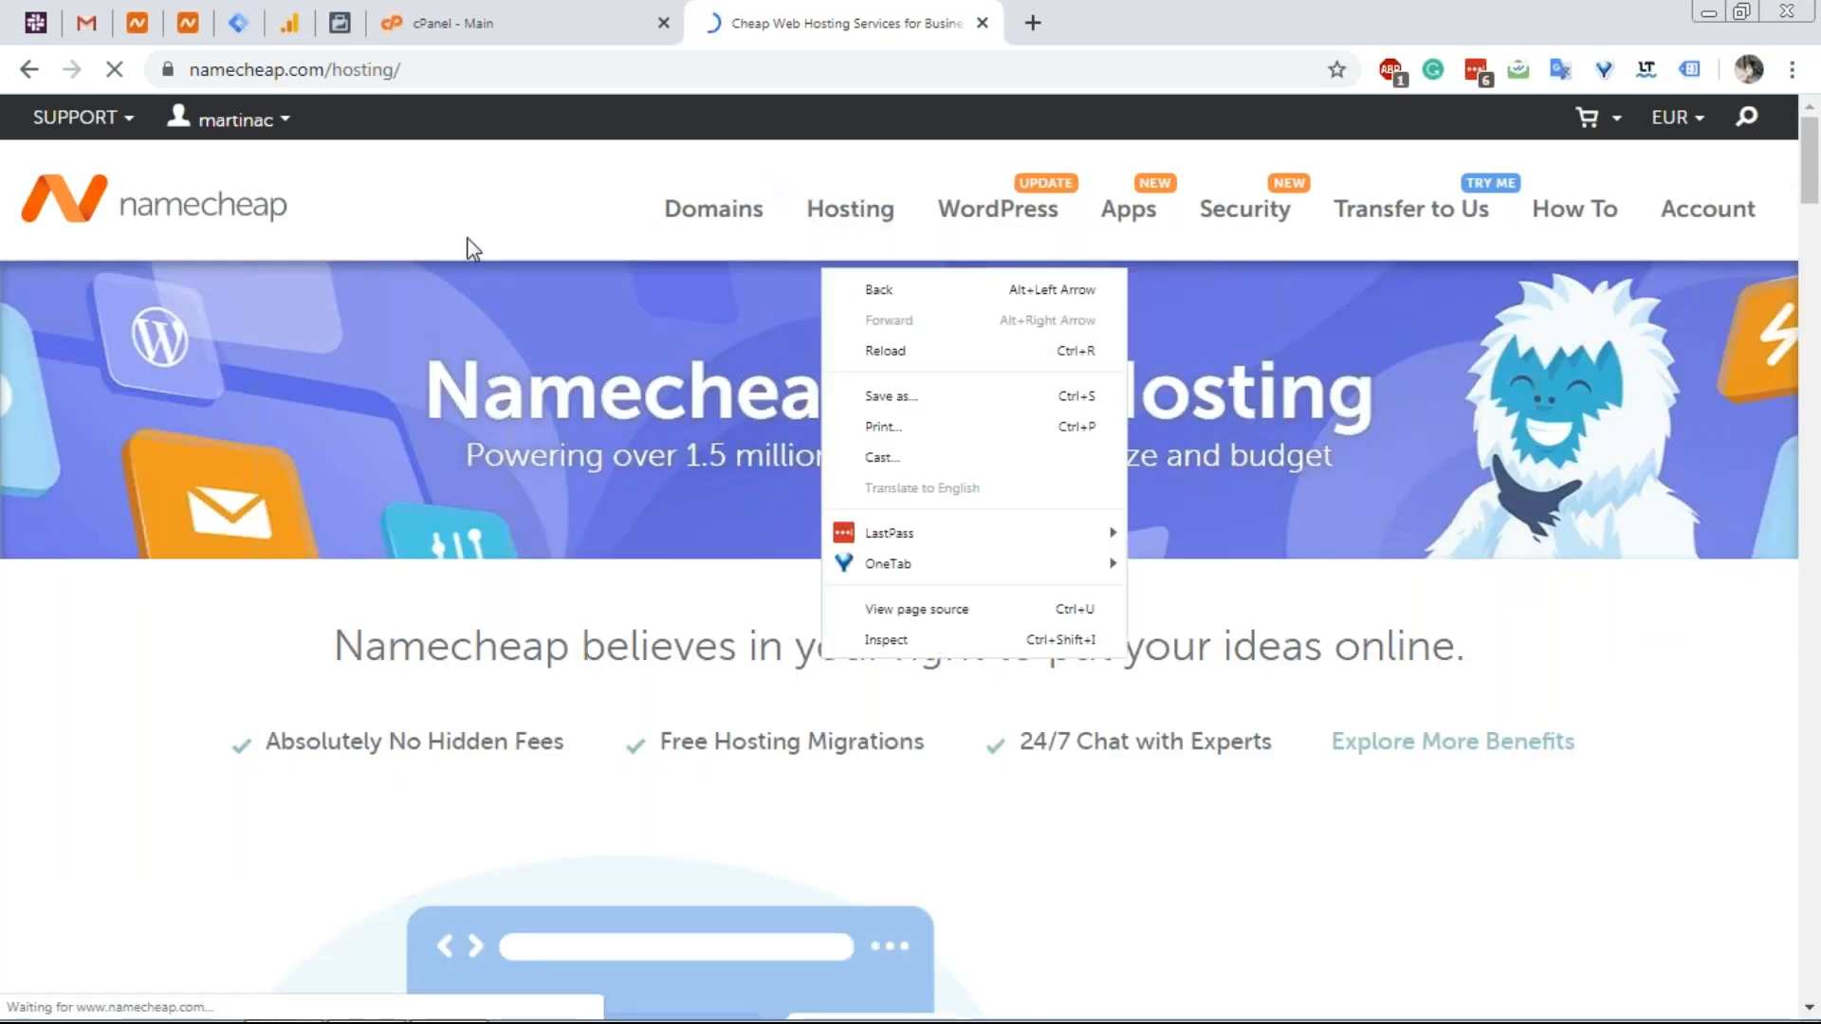
click(485, 201)
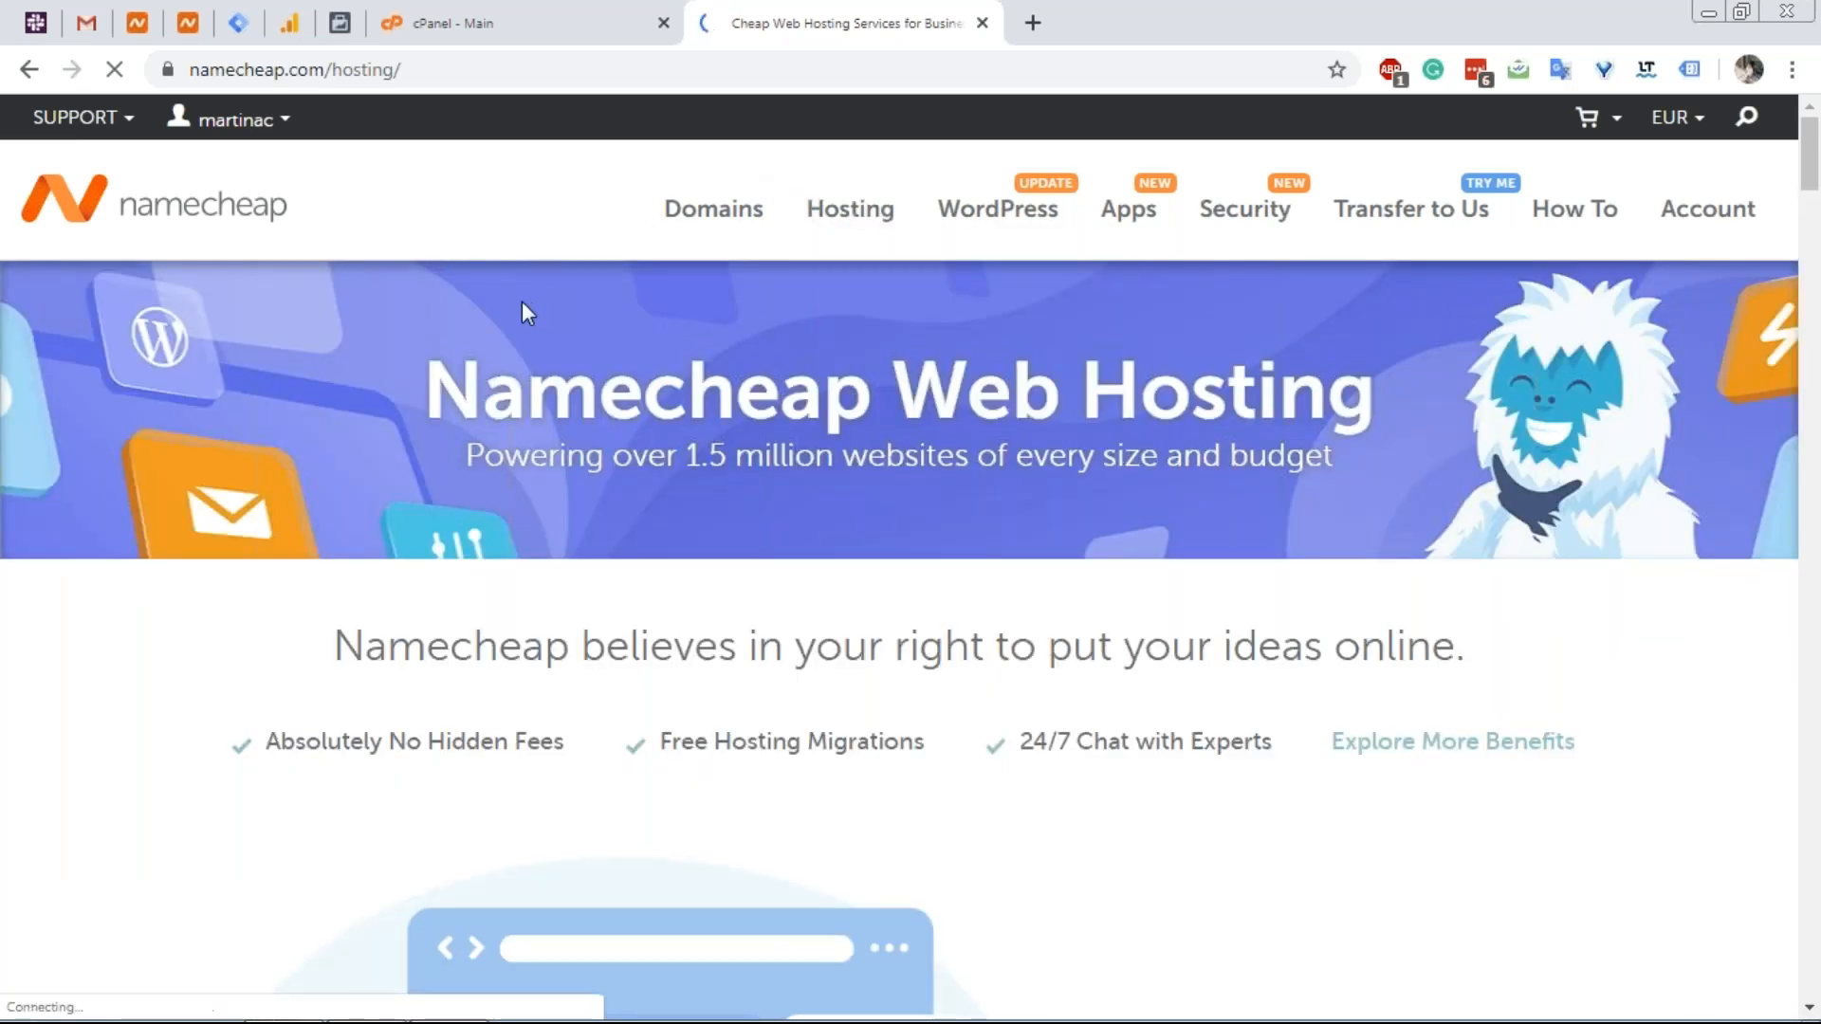
Look over the Featured Hosting Plans, then close the Namecheap hosting tab.
scroll(512, 325, down, 4)
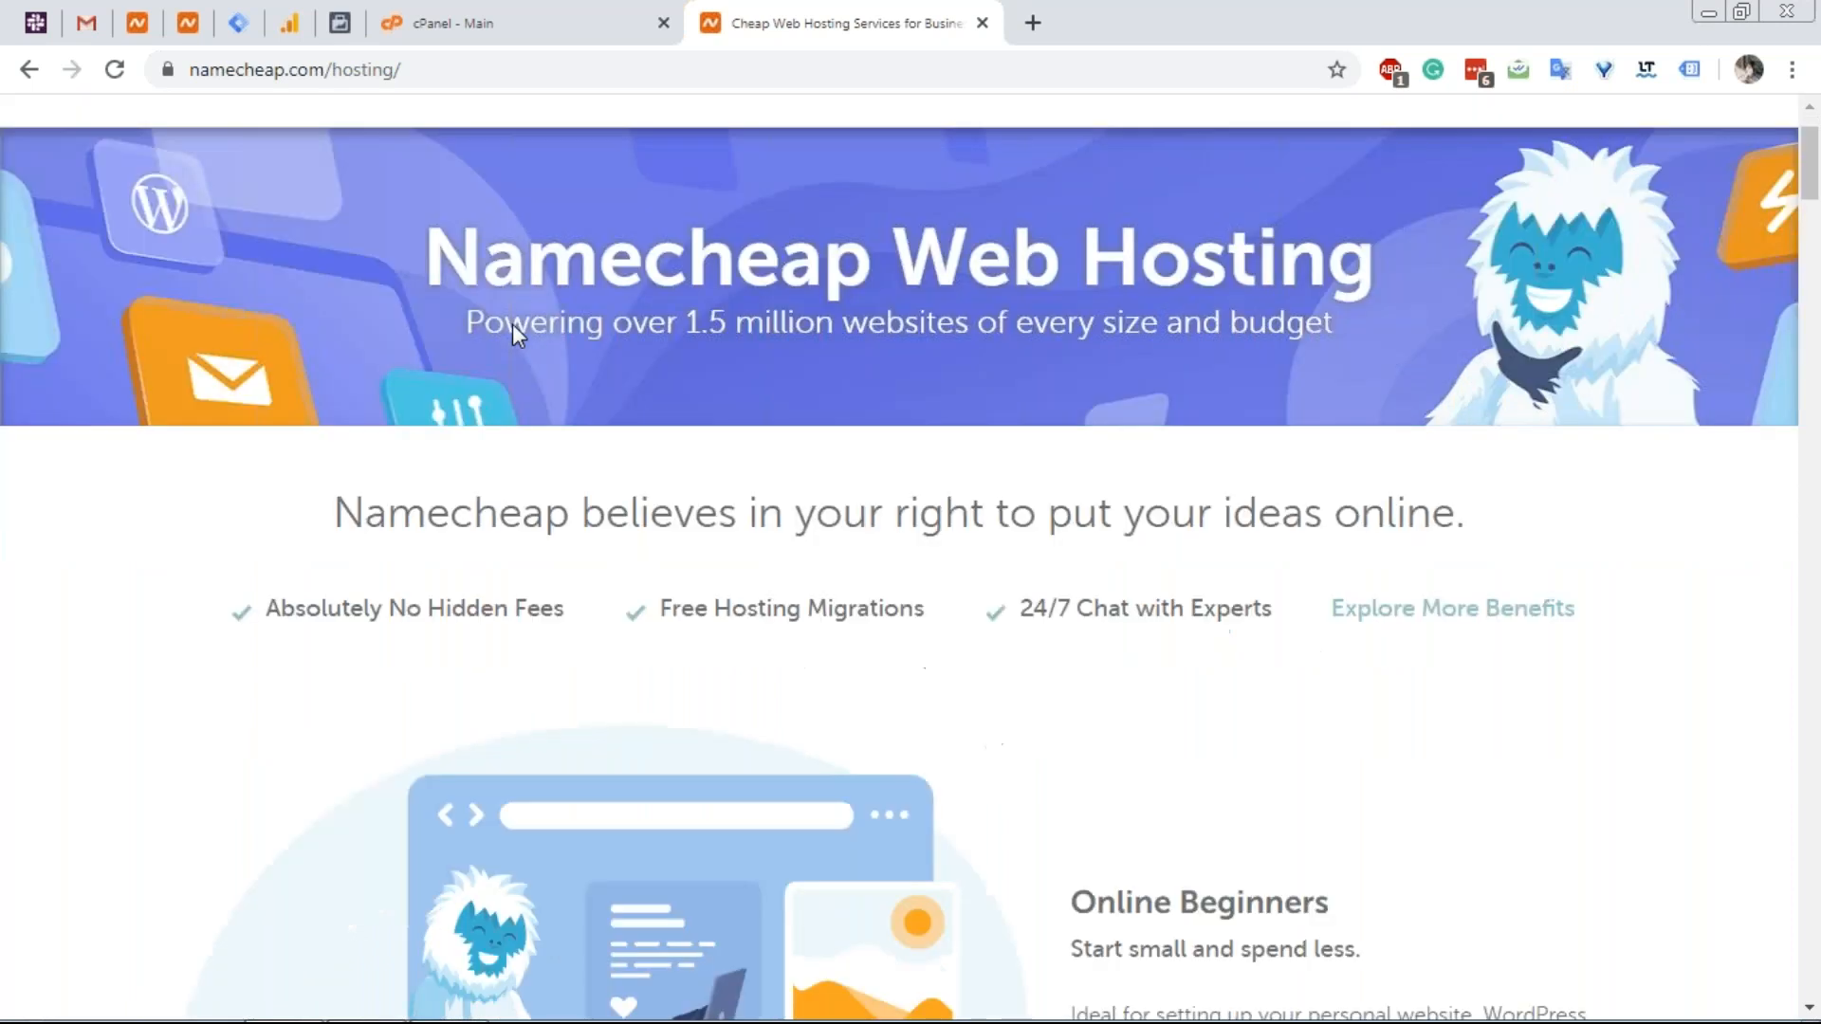
scroll(520, 350, down, 15)
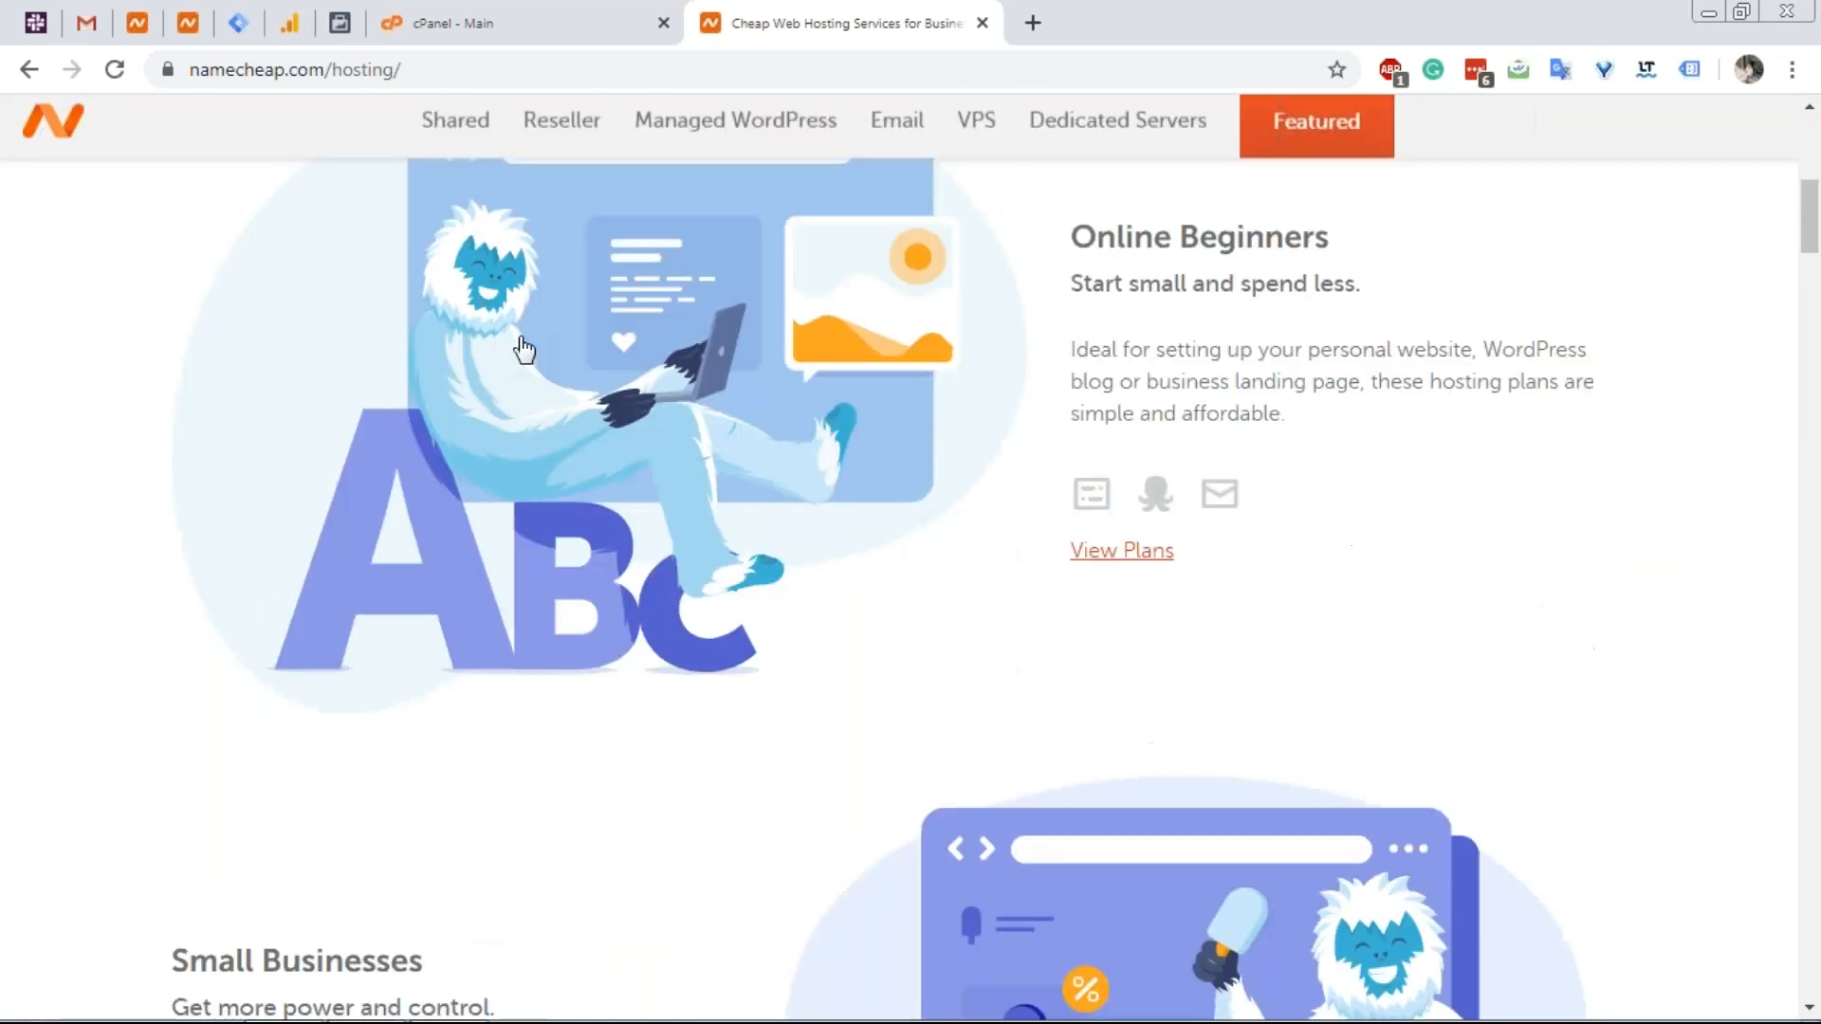
scroll(560, 373, down, 12)
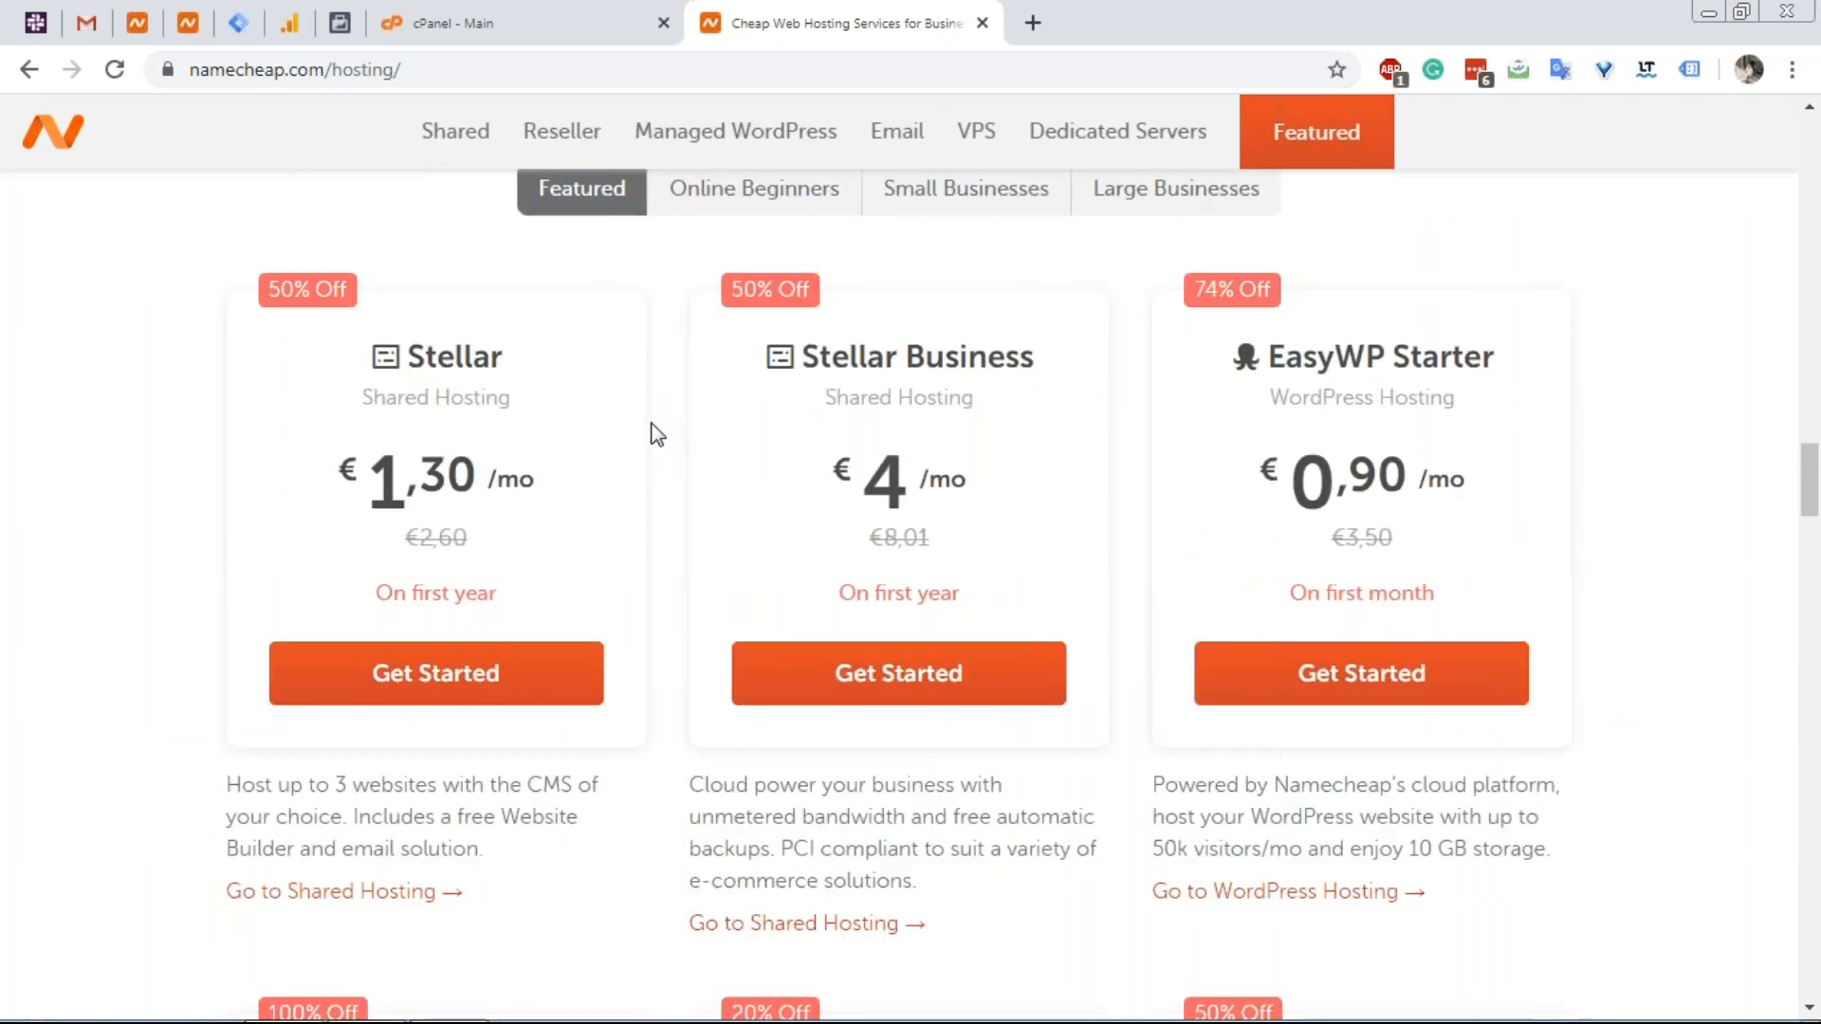
scroll(638, 435, up, 1)
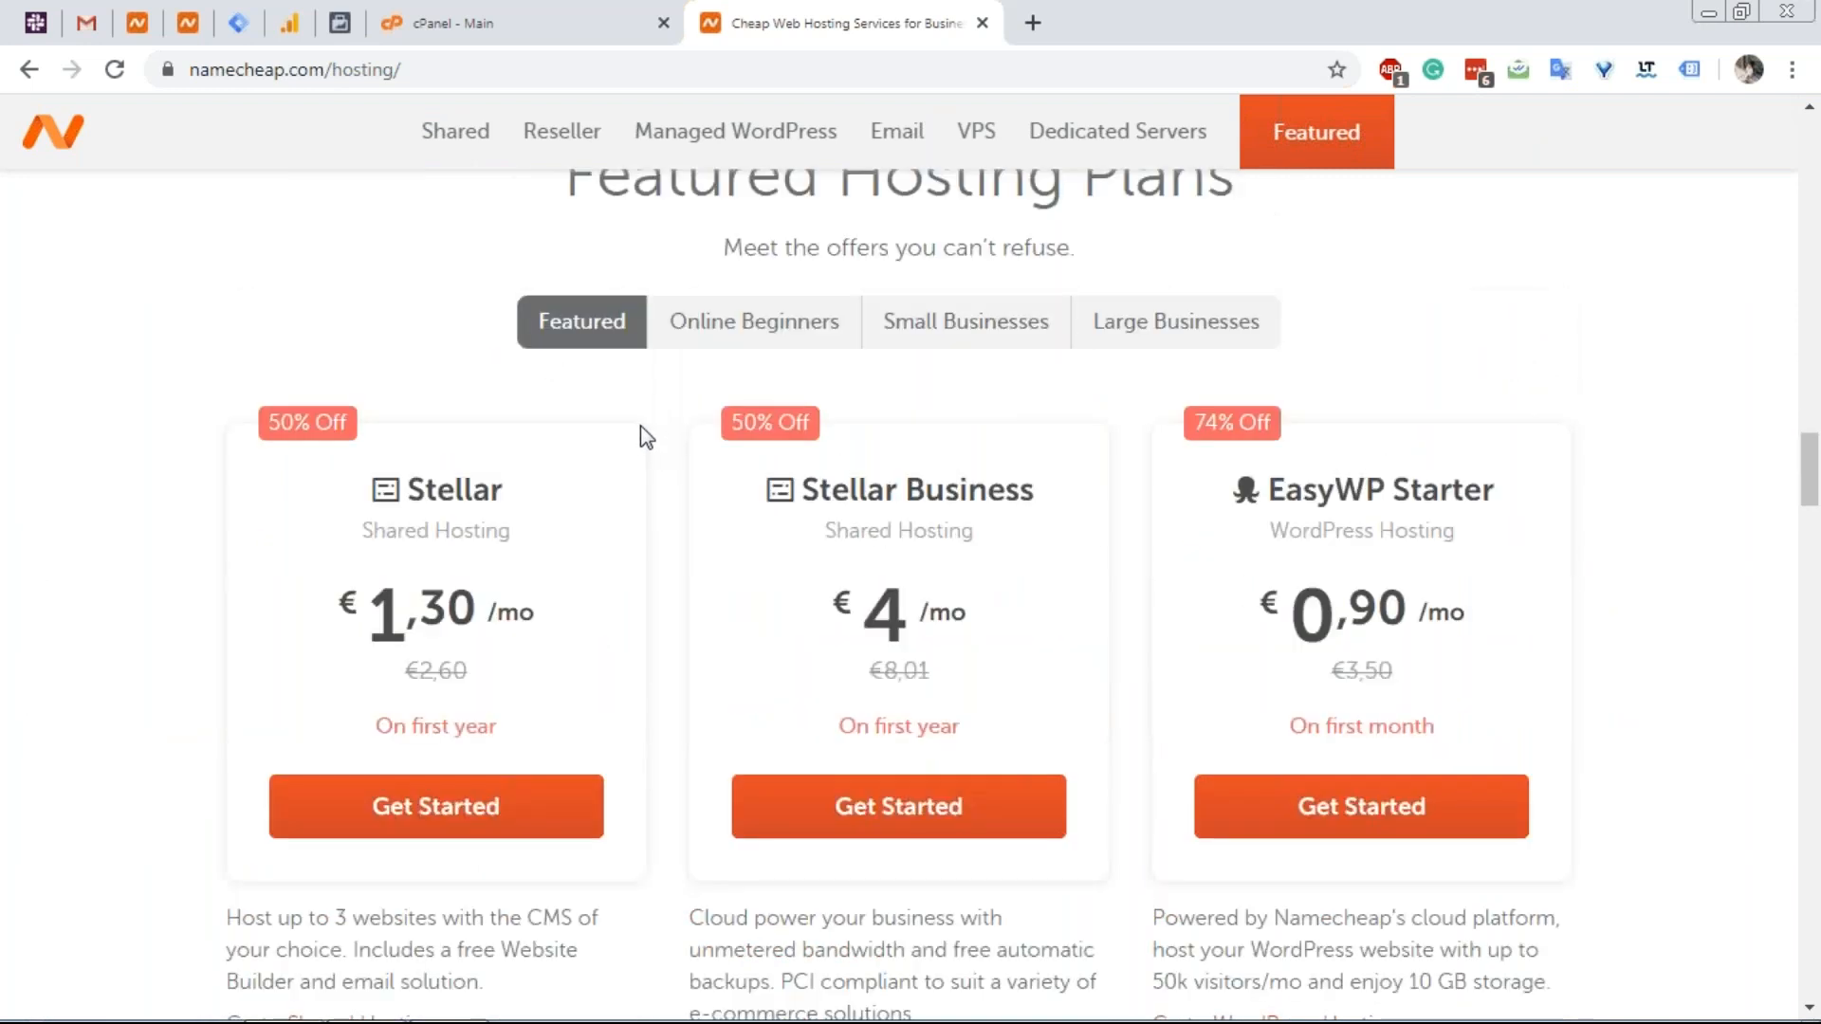
scroll(638, 436, down, 1)
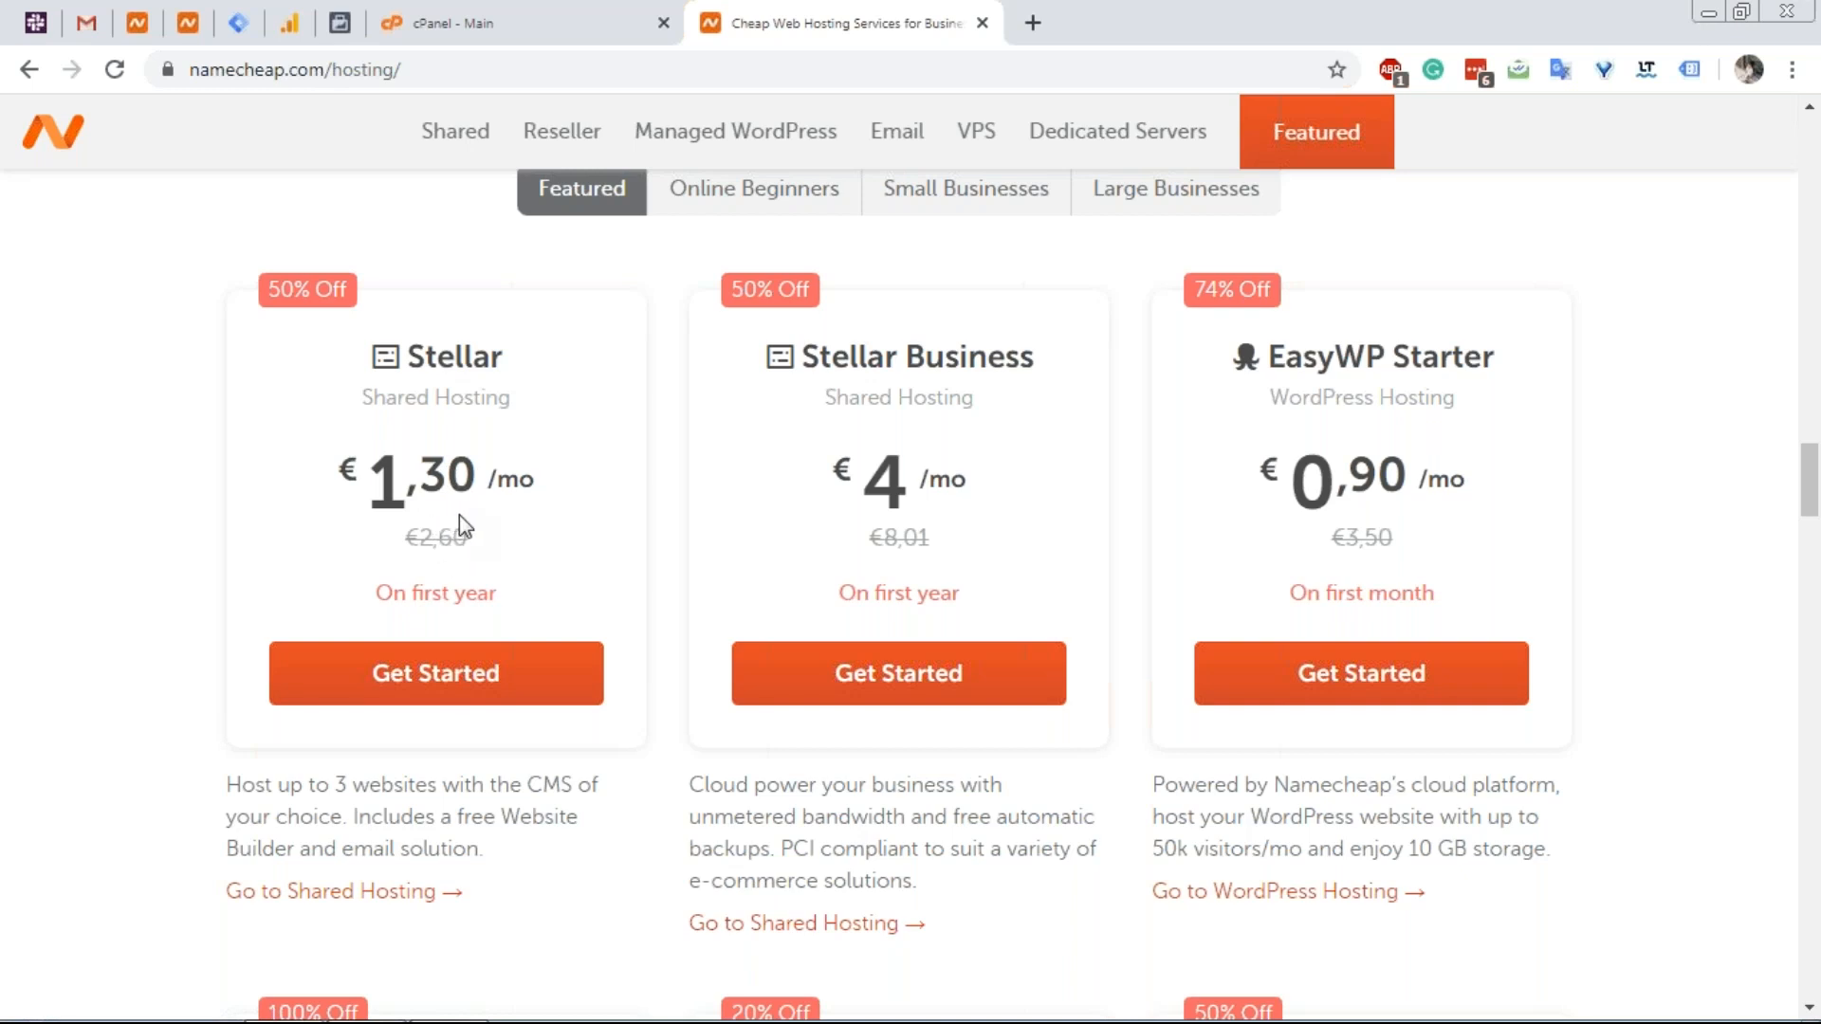
scroll(463, 504, down, 3)
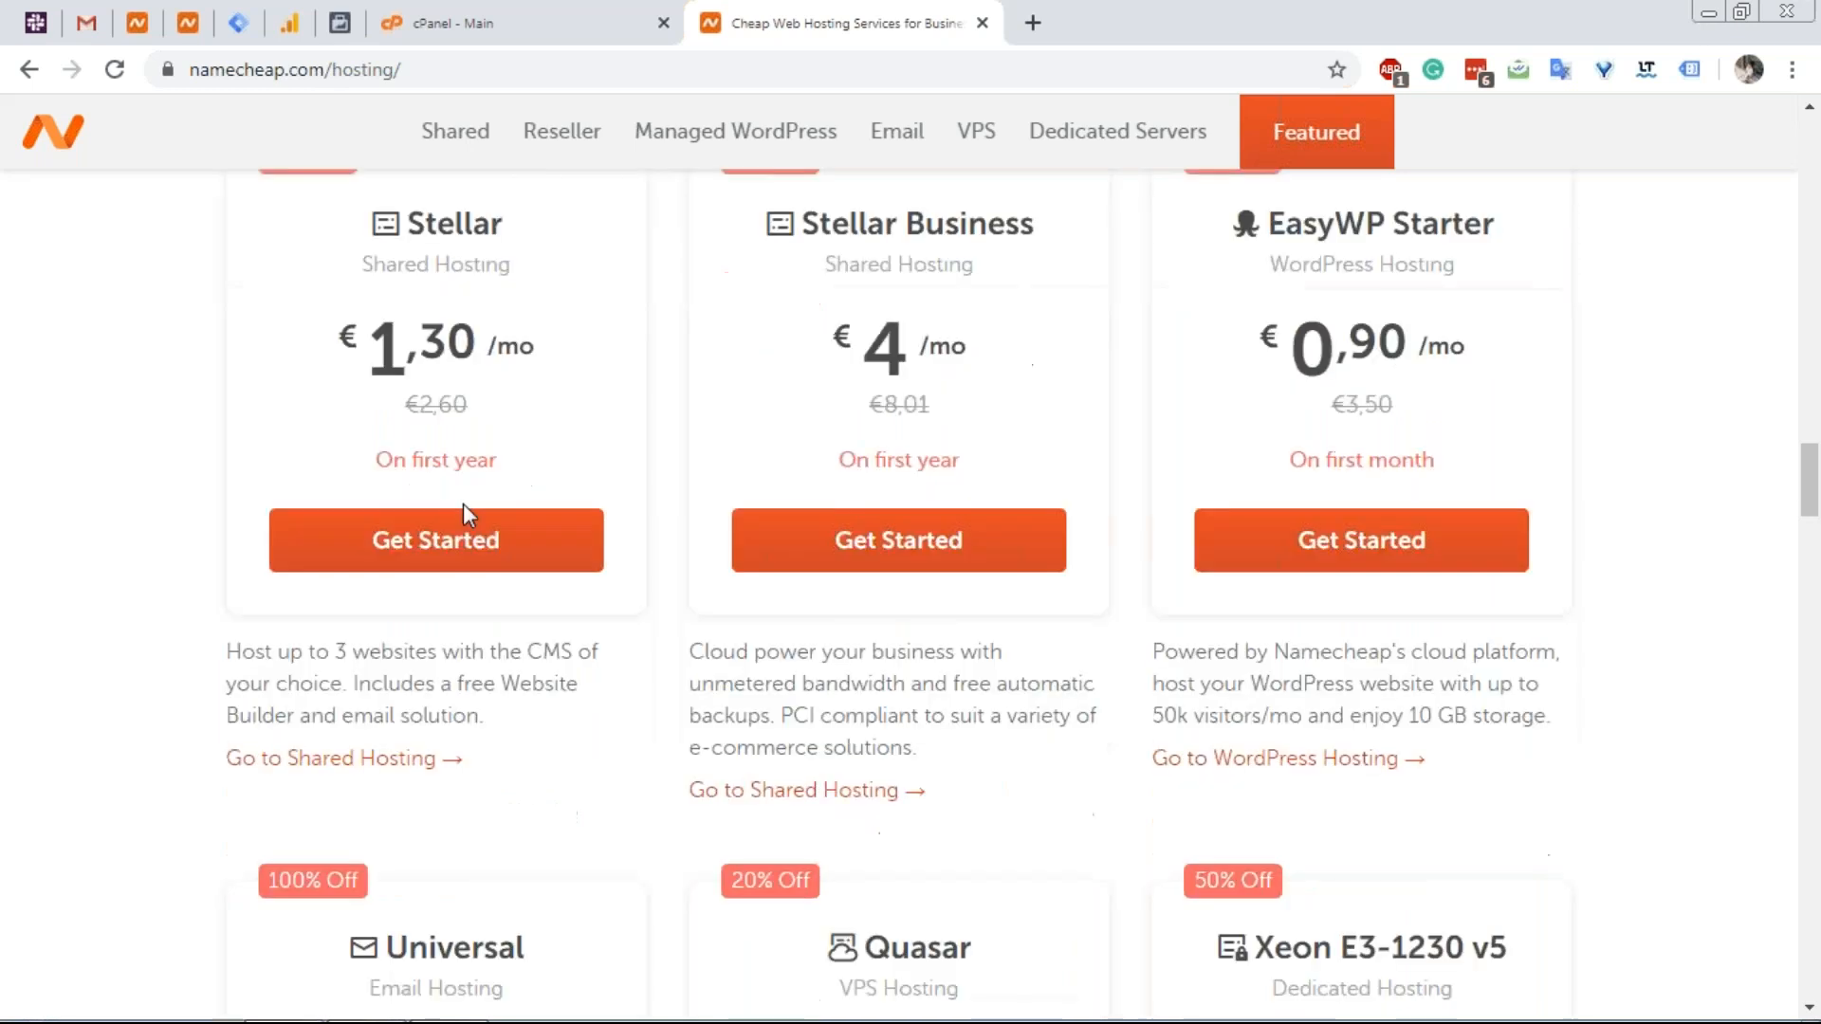
scroll(517, 455, up, 2)
scroll(524, 422, up, 1)
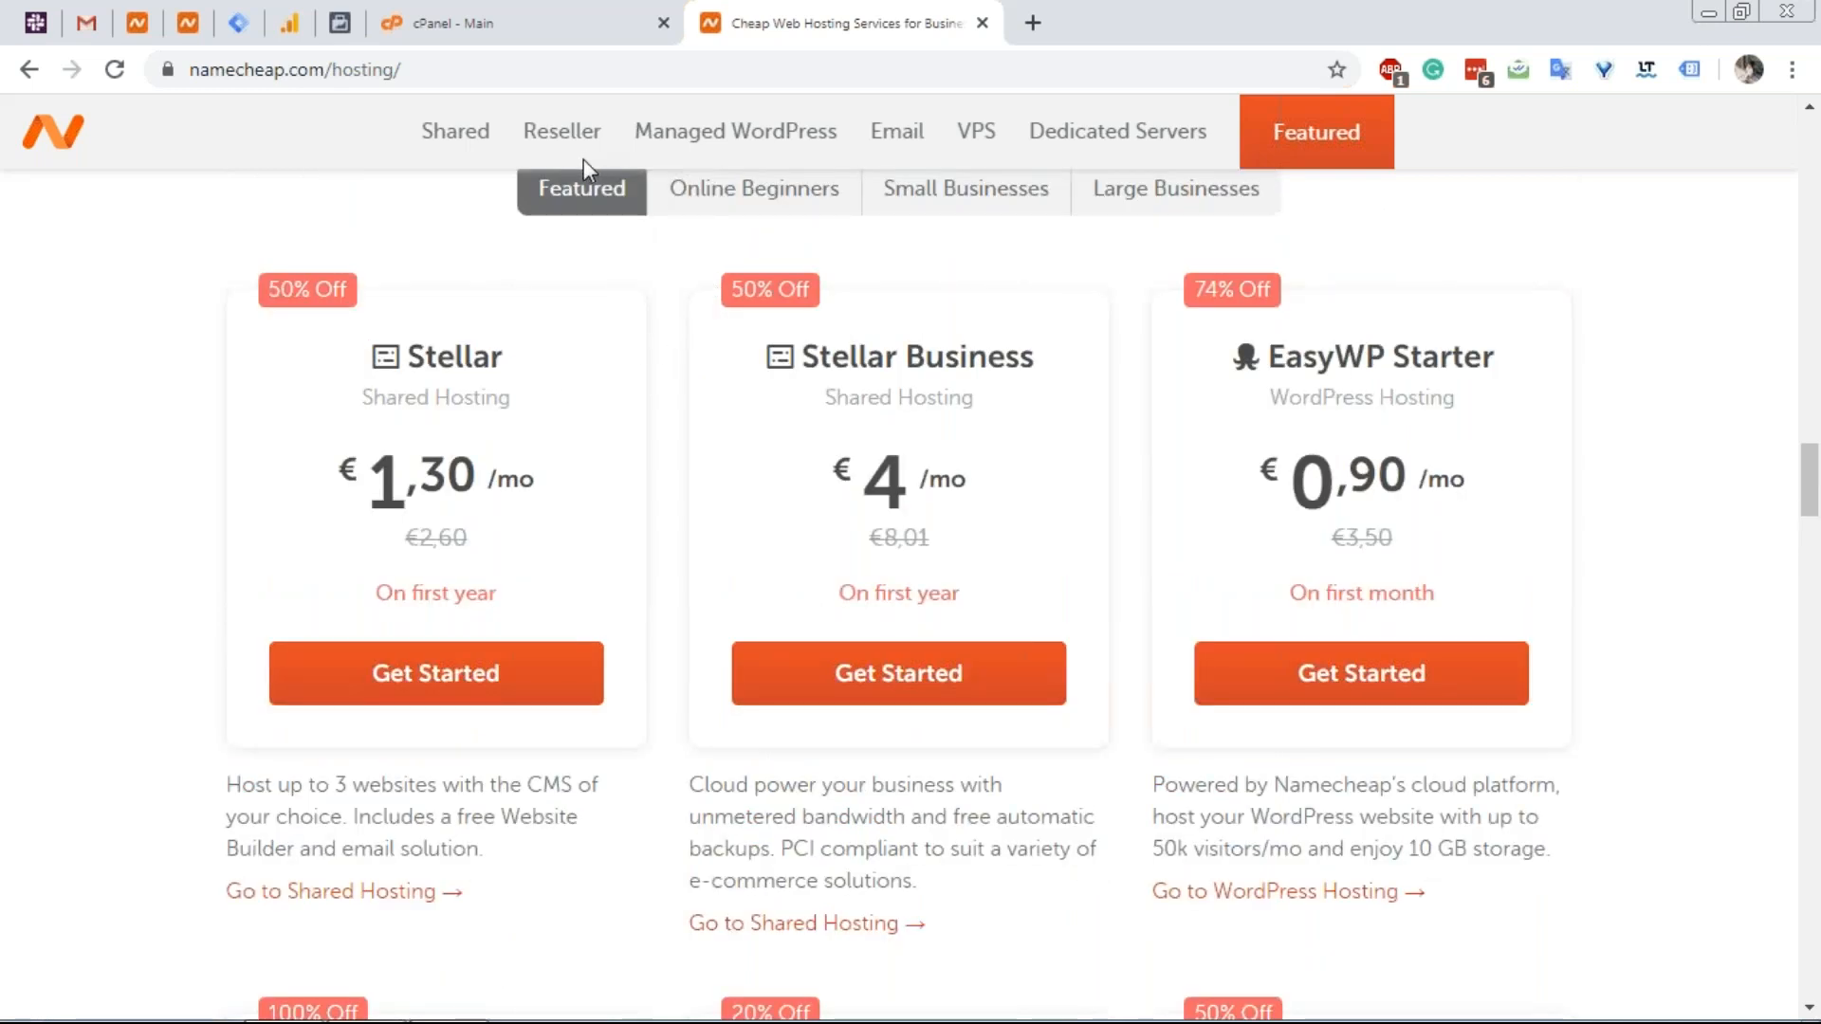
click(983, 22)
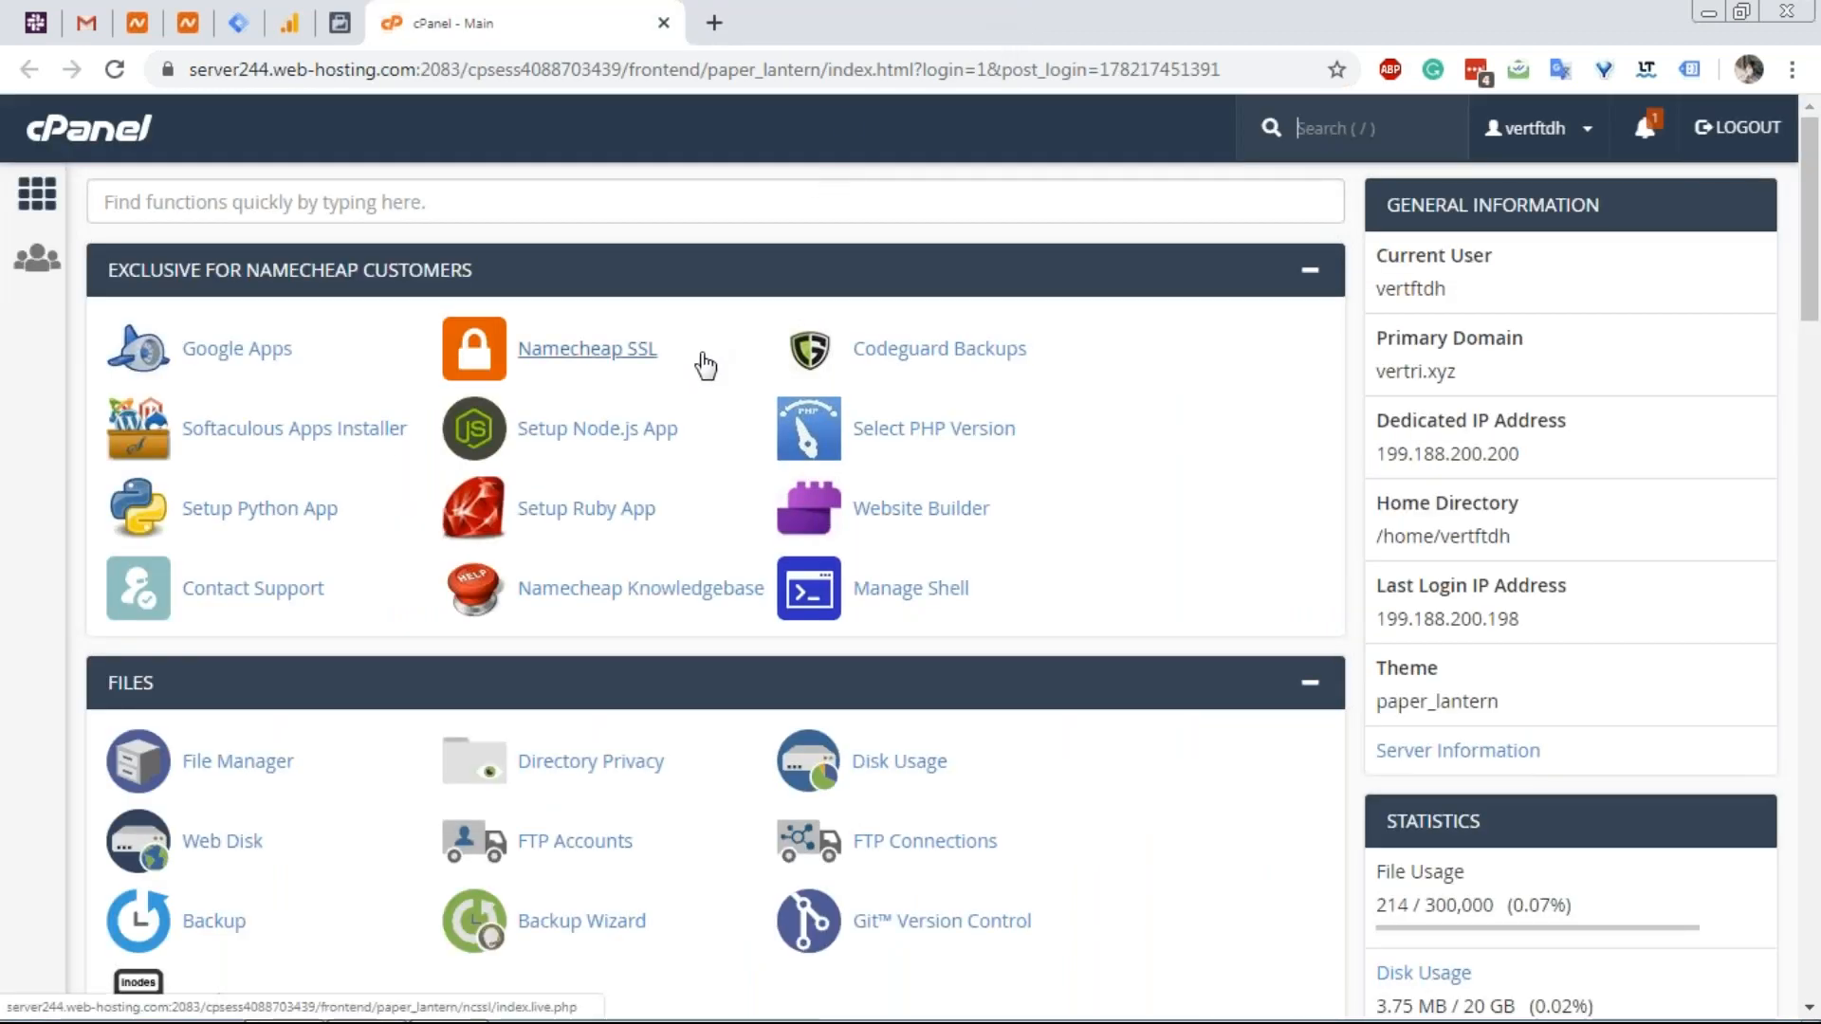
Highlight the primary domain vertri.xyz in cPanel and load app.convertri.com in a new tab.
drag(1477, 387, 1375, 377)
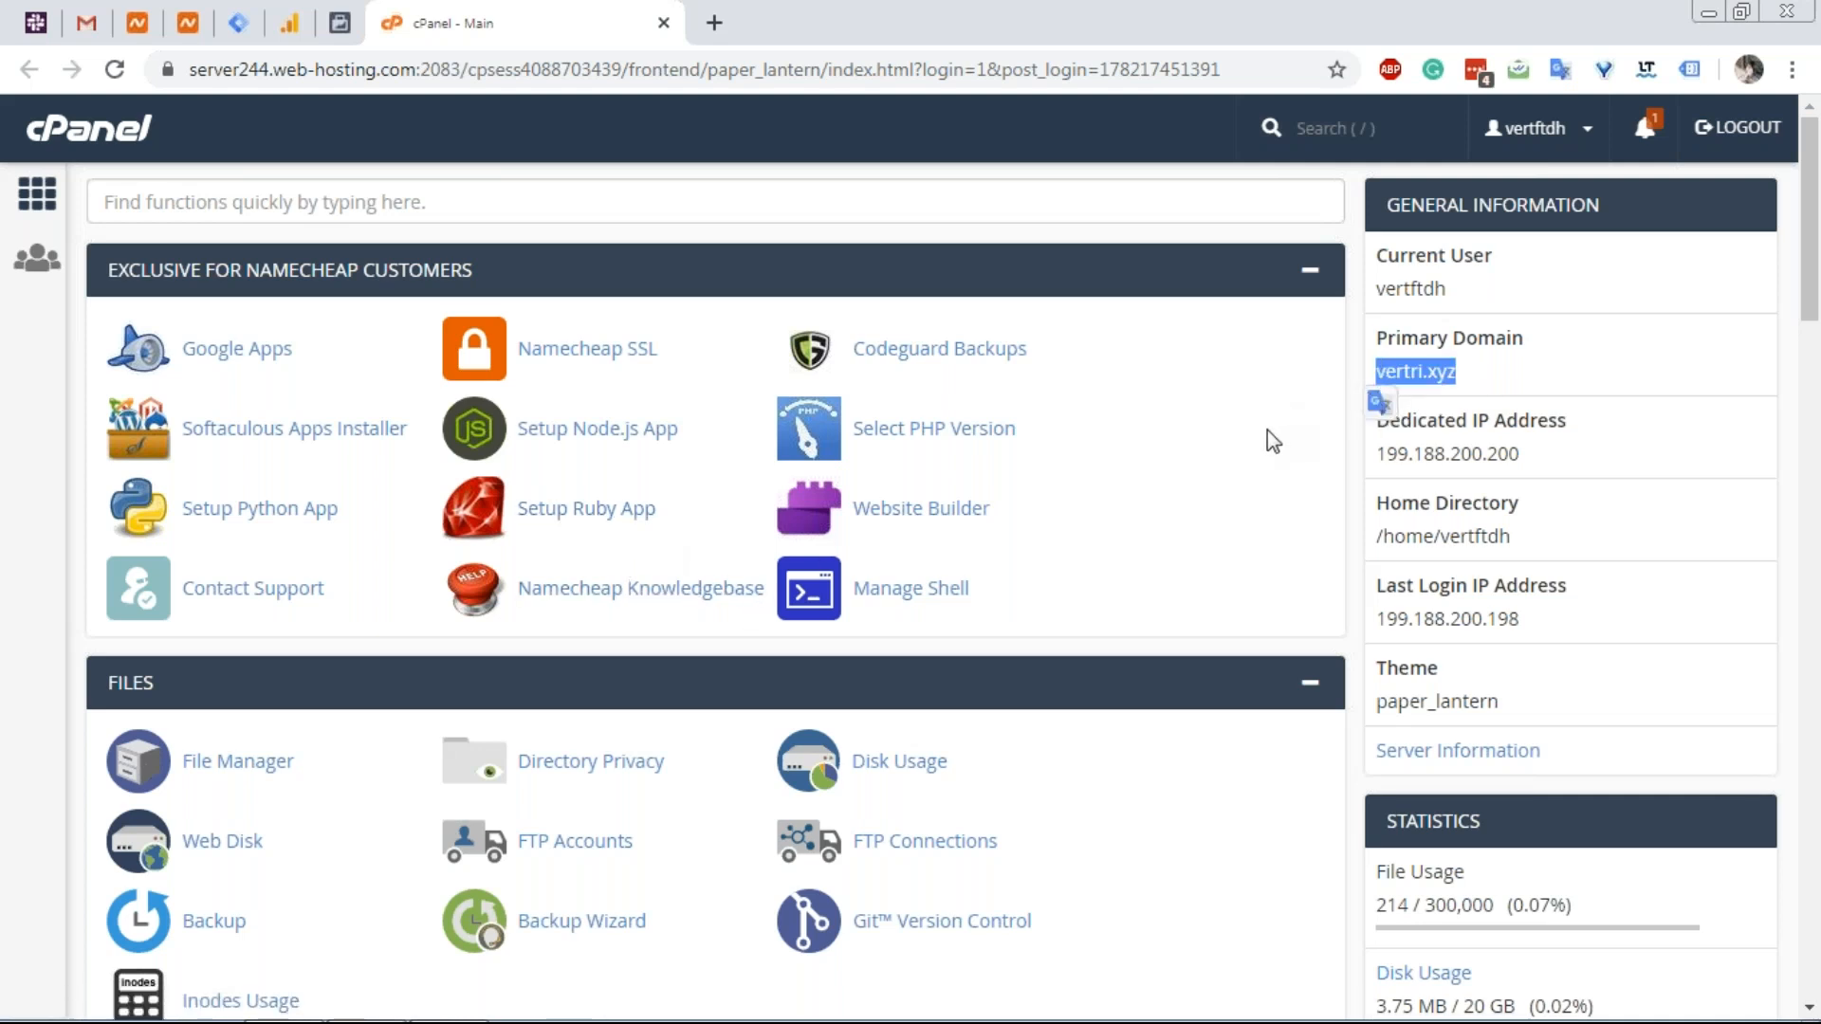
click(712, 23)
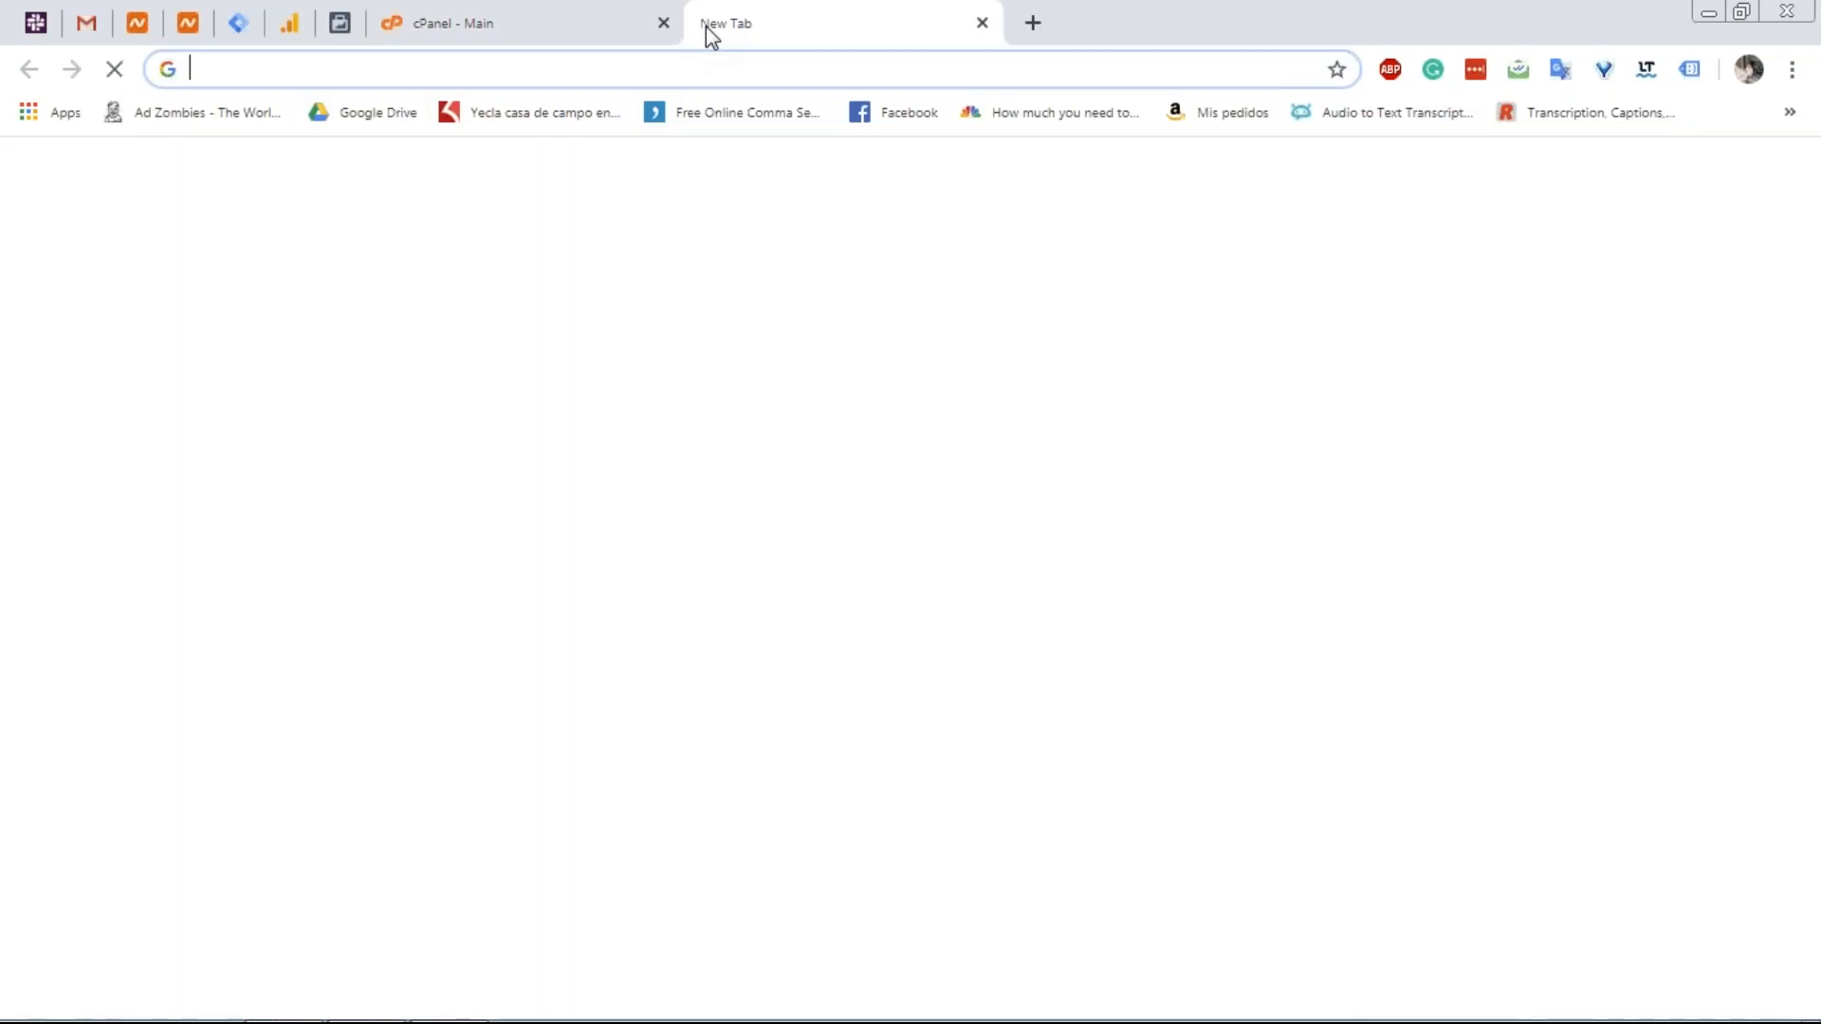
text(app)
key(Return)
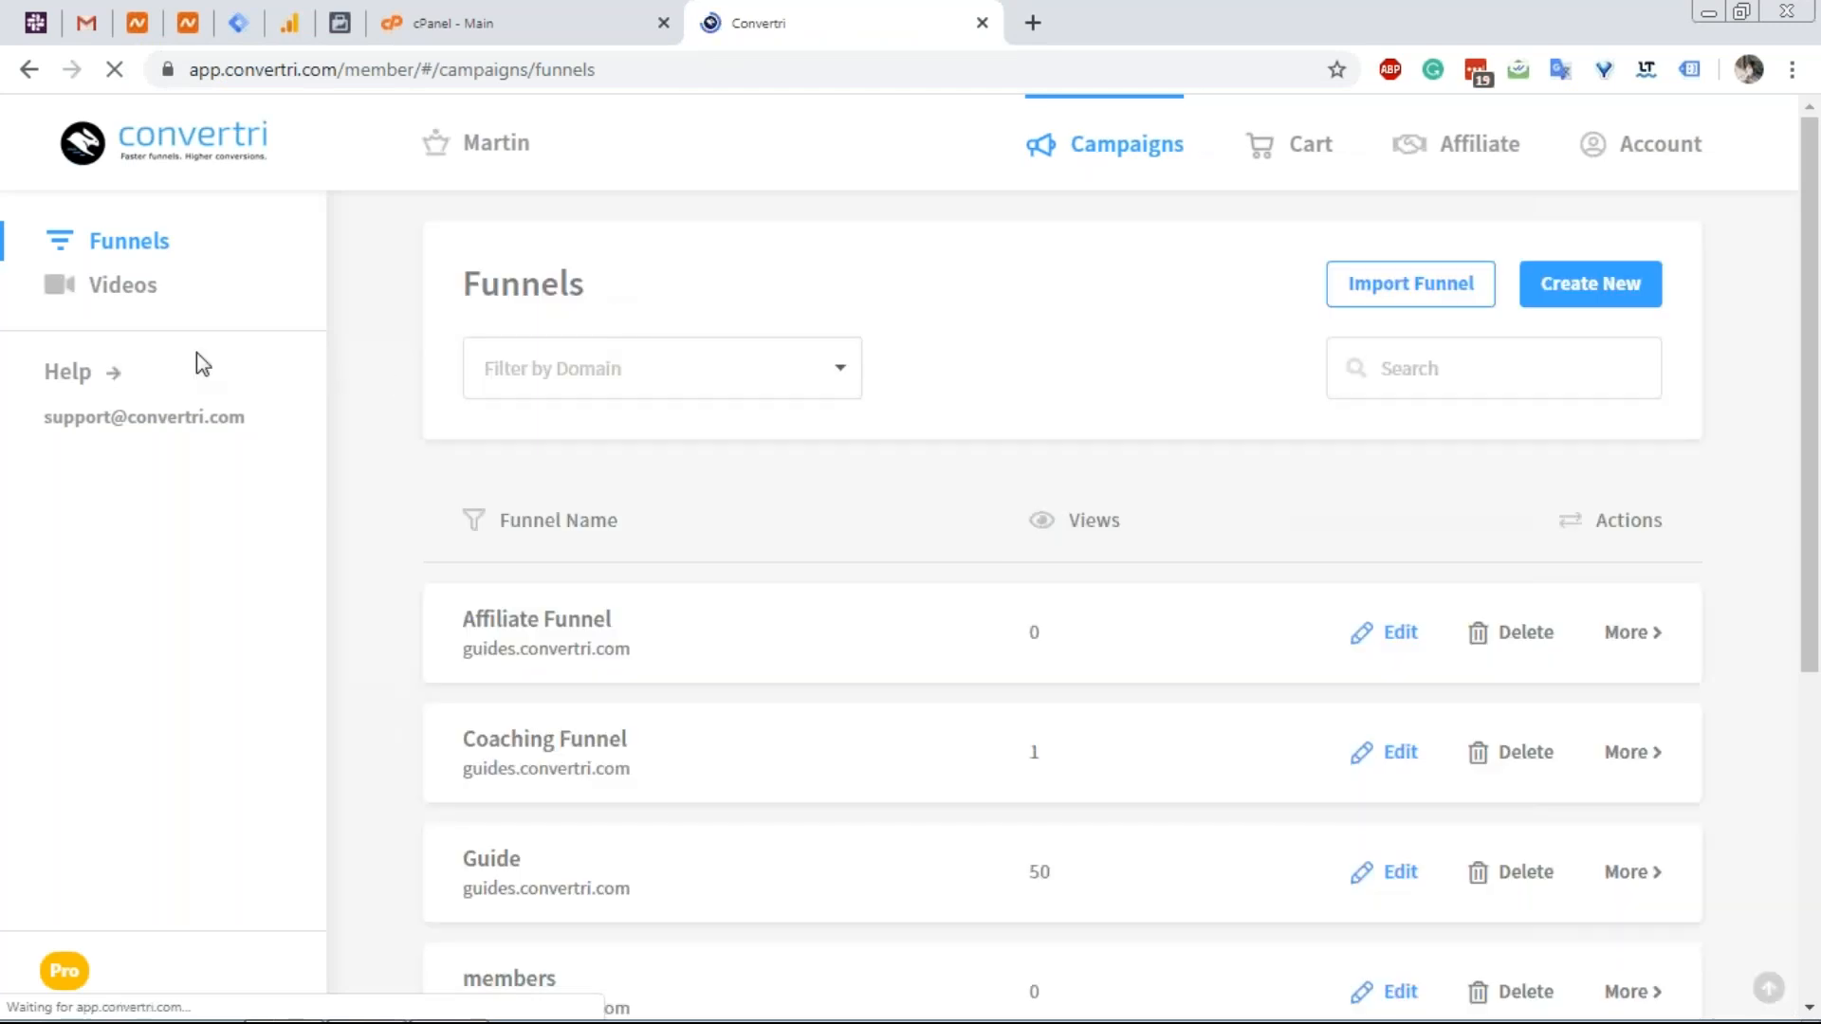
Browse the Convertri knowledge base, then close it to return to Funnels.
click(68, 372)
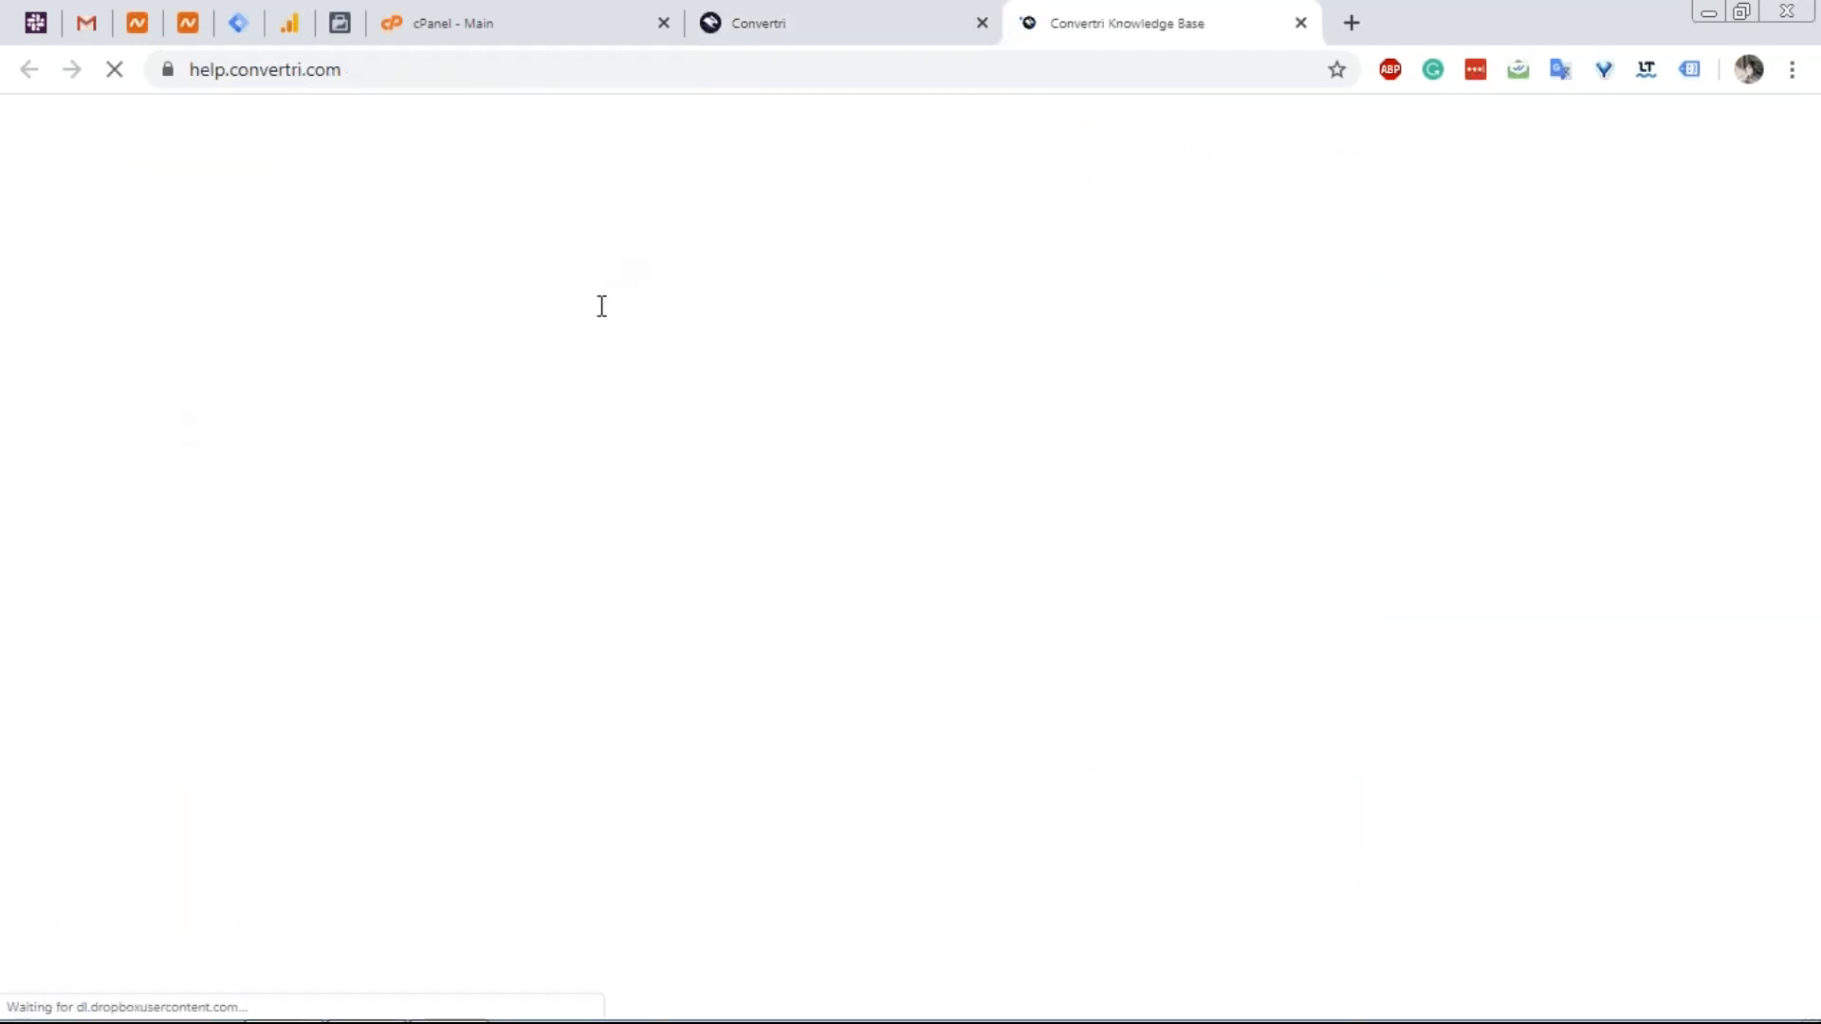
scroll(873, 487, down, 5)
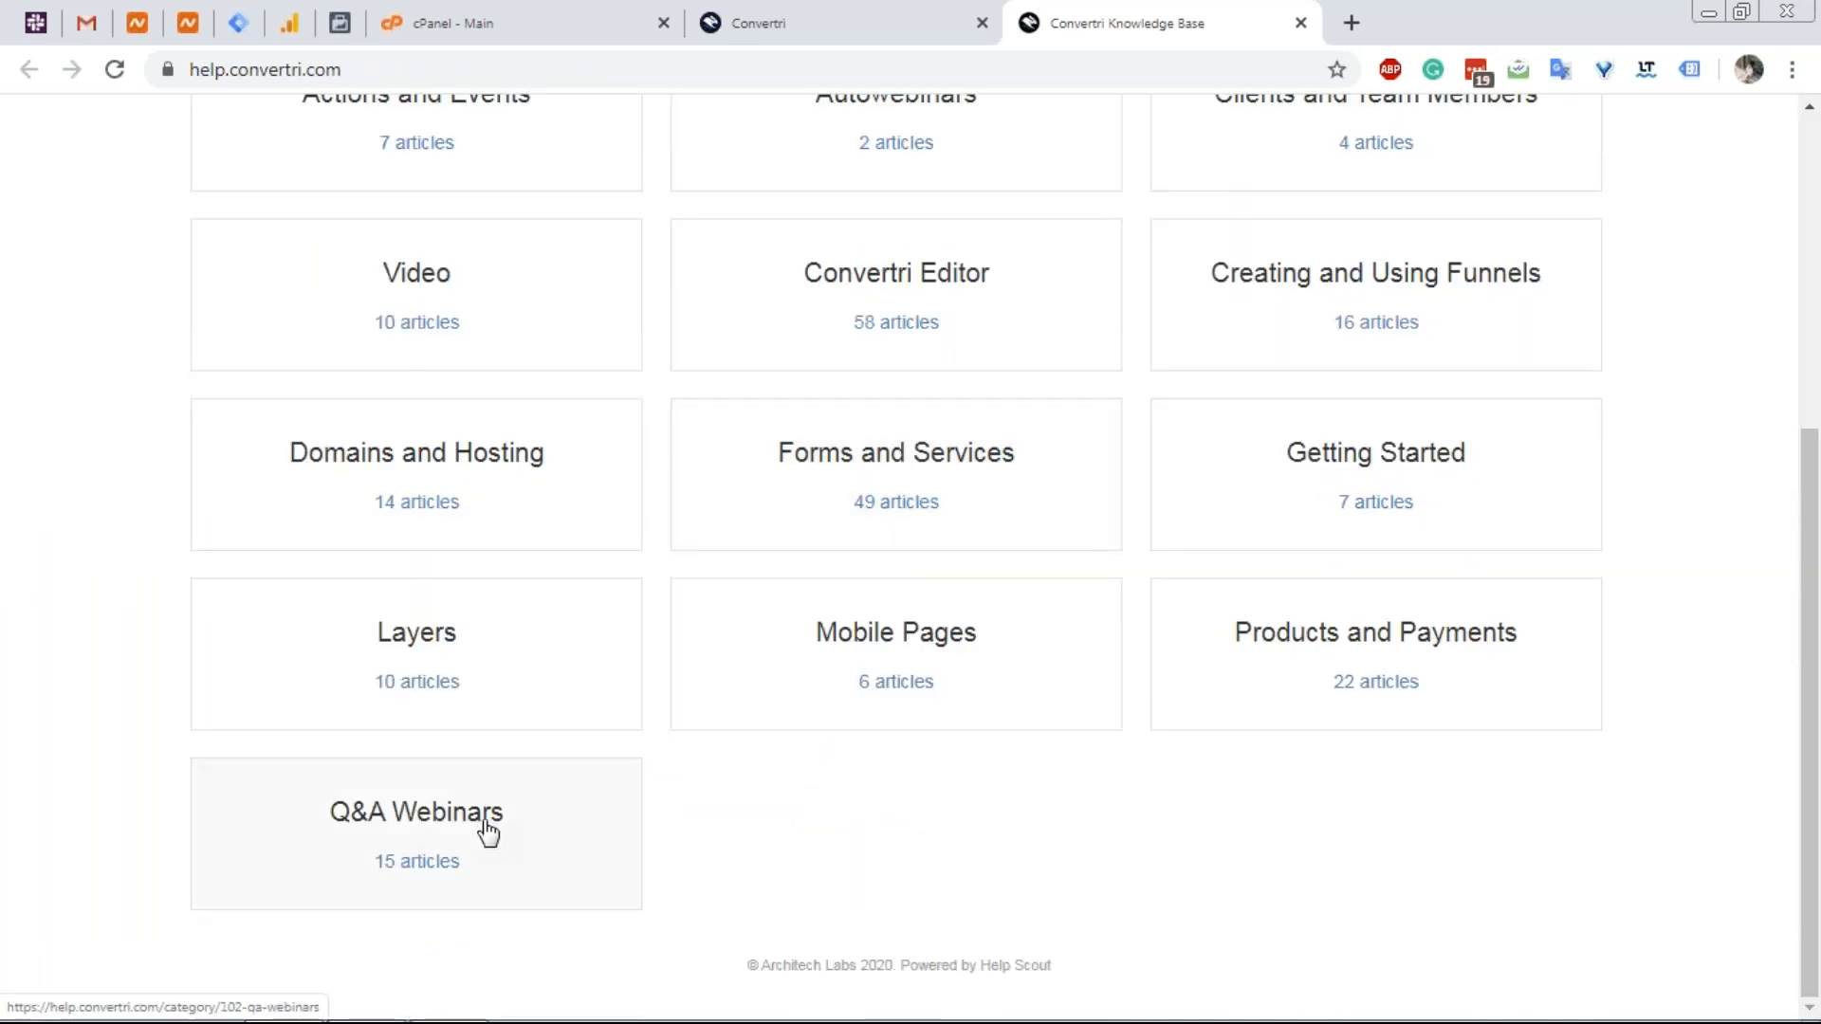
click(1300, 23)
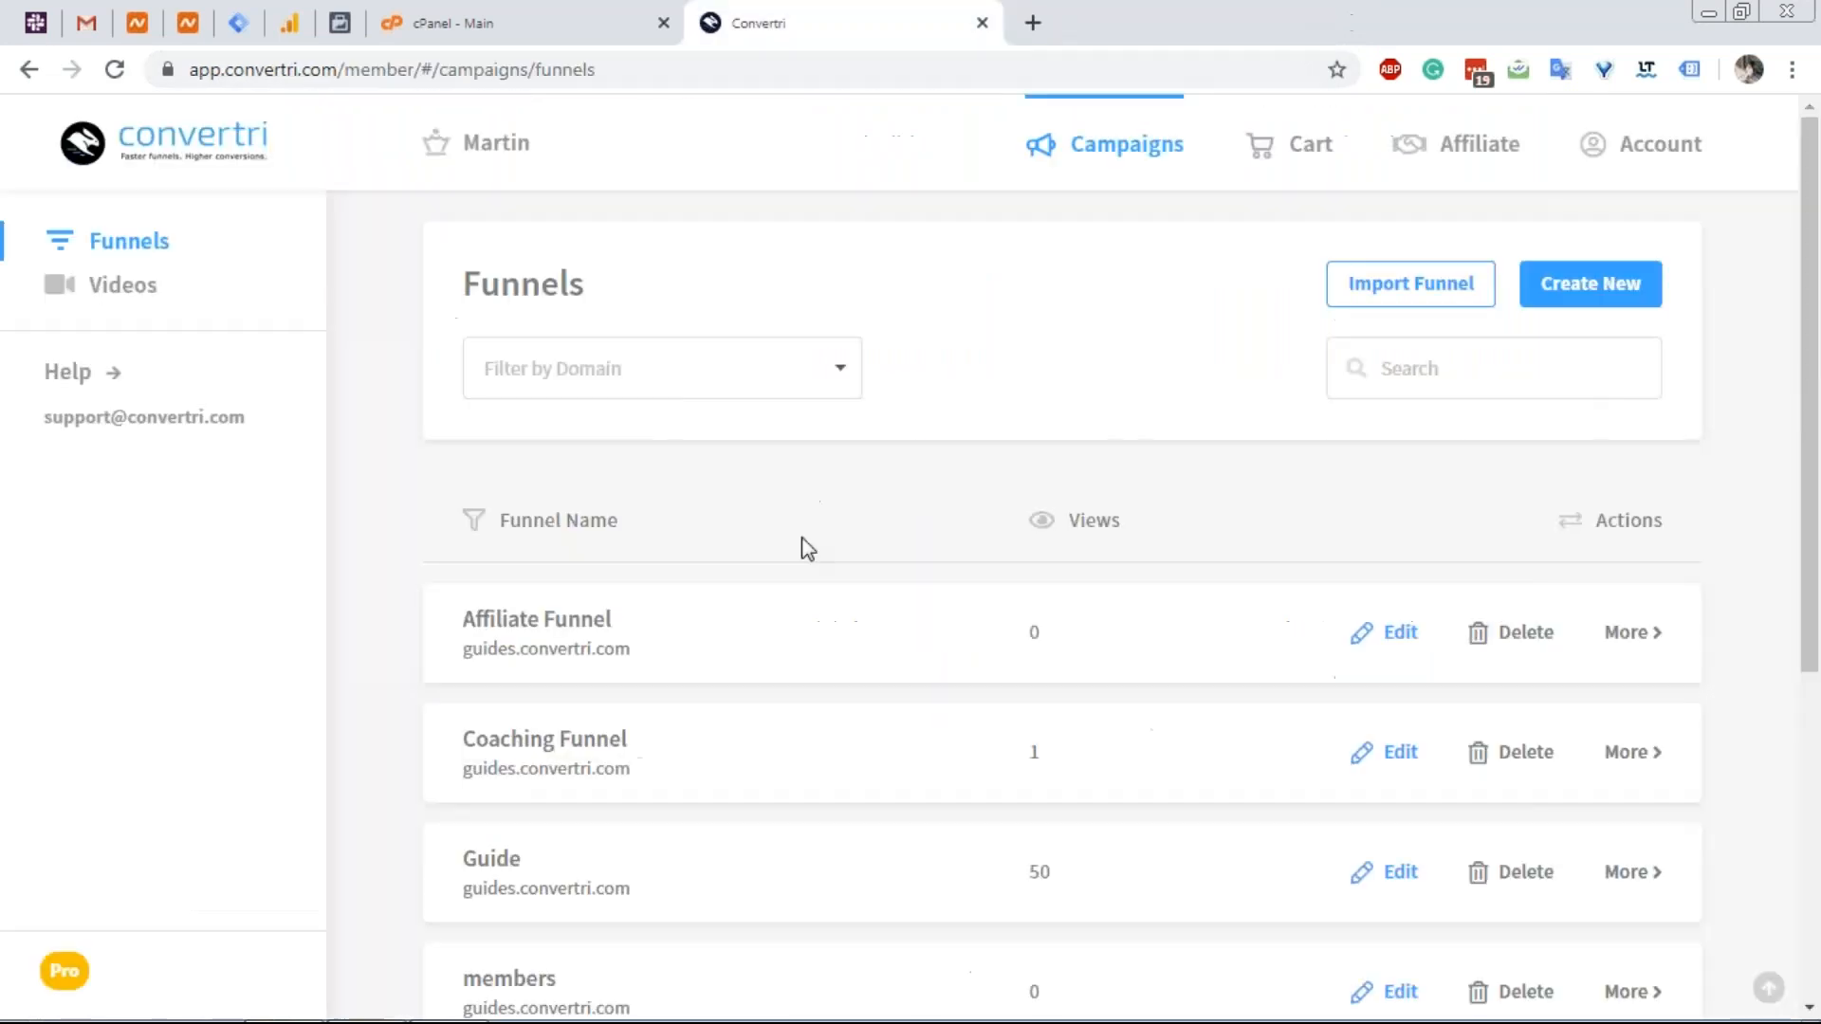
Start a from-scratch funnel, cancel it, and open the Account settings.
click(1560, 287)
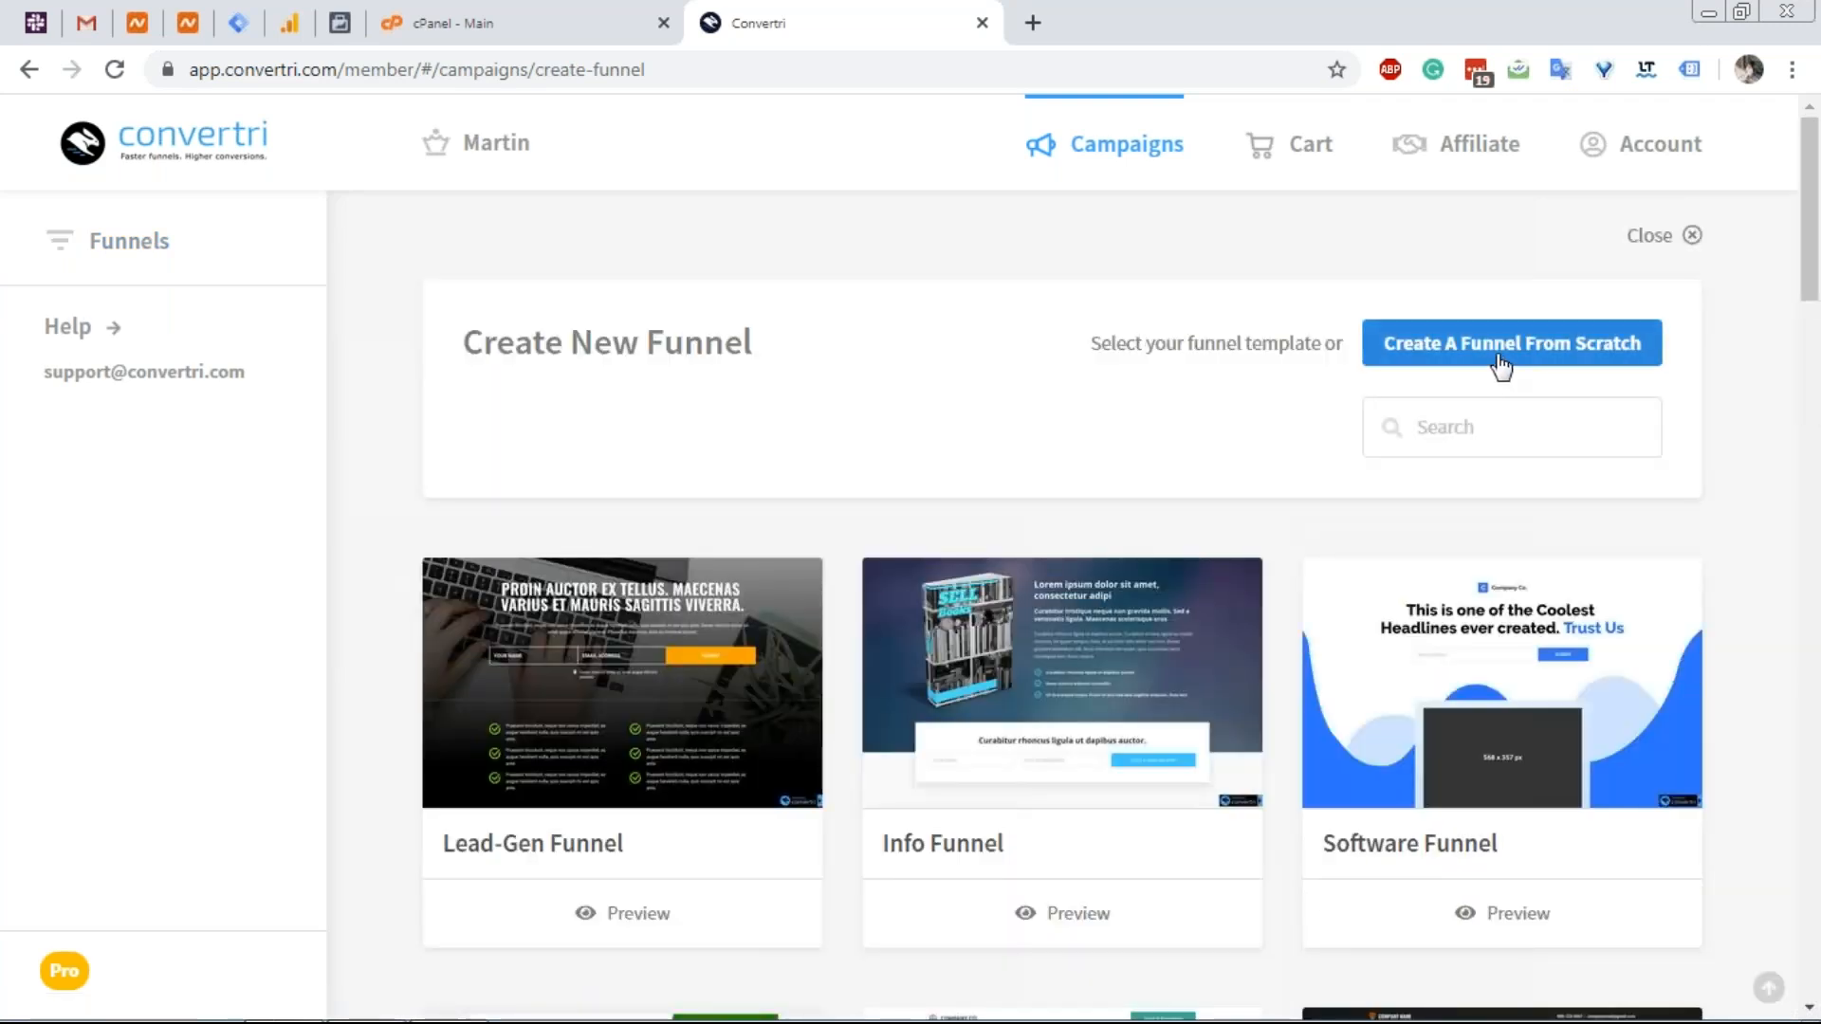
click(1500, 358)
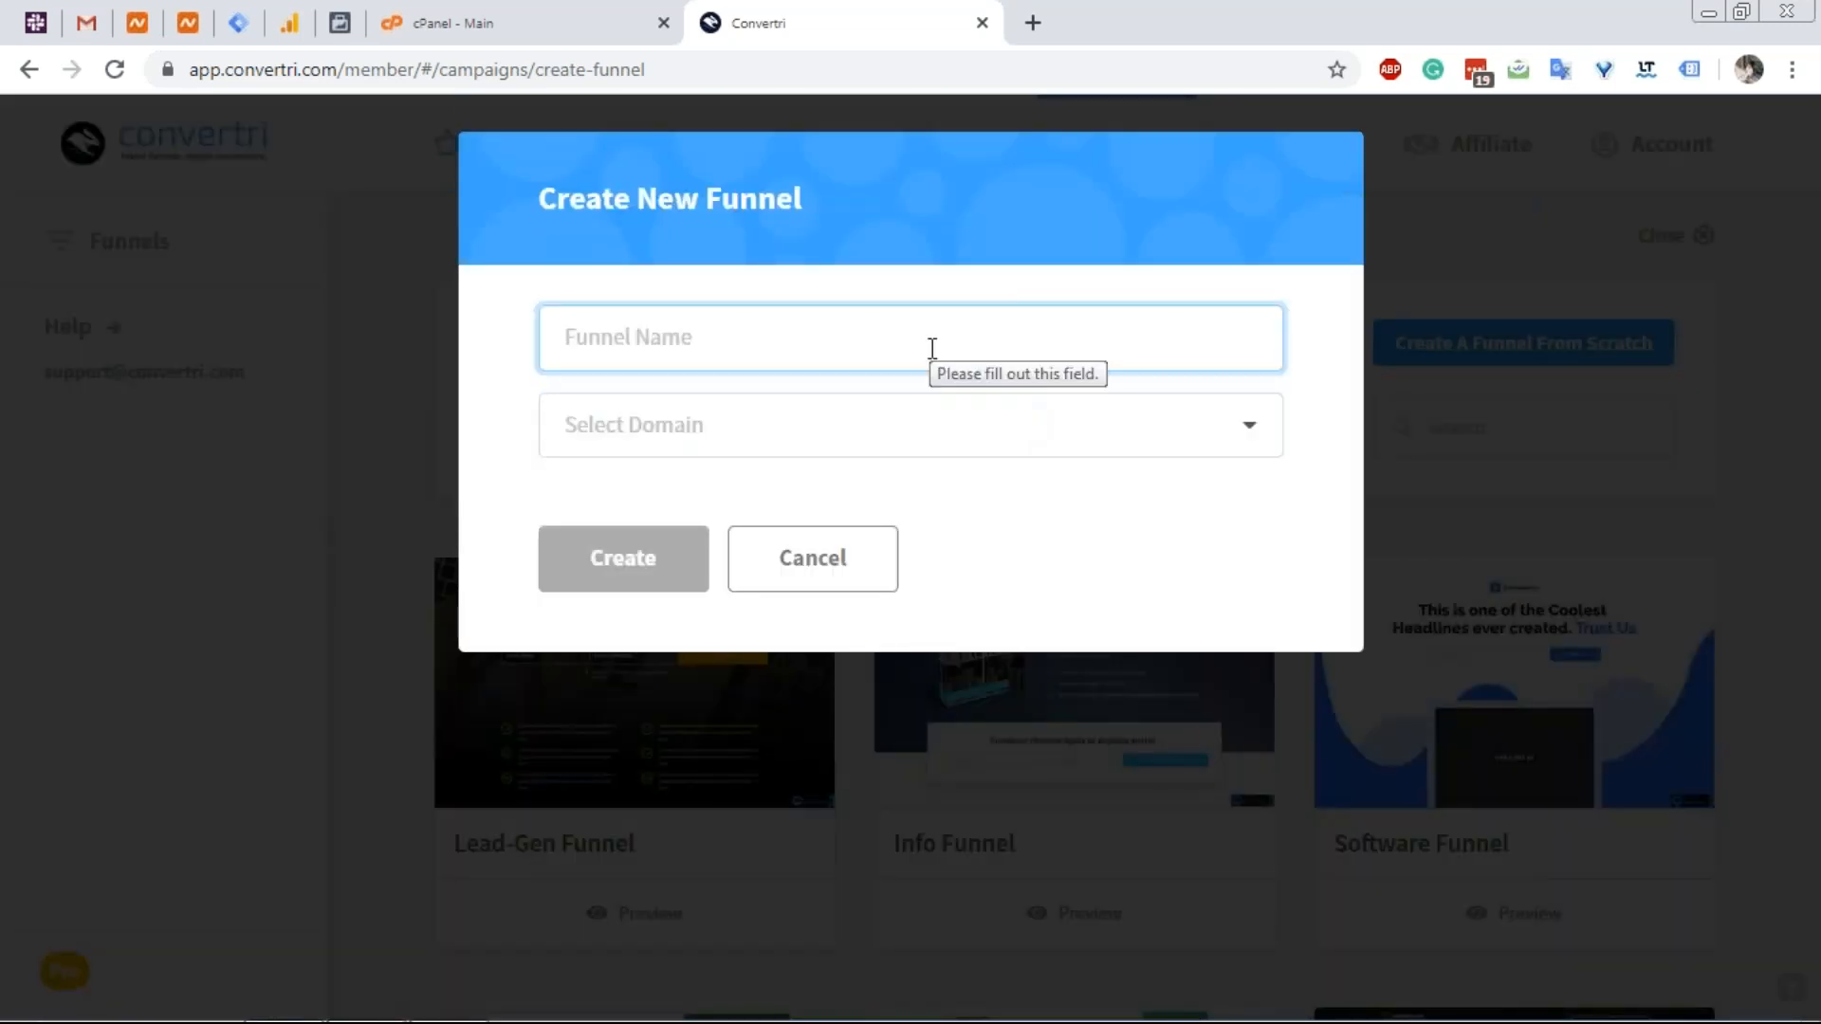
click(807, 575)
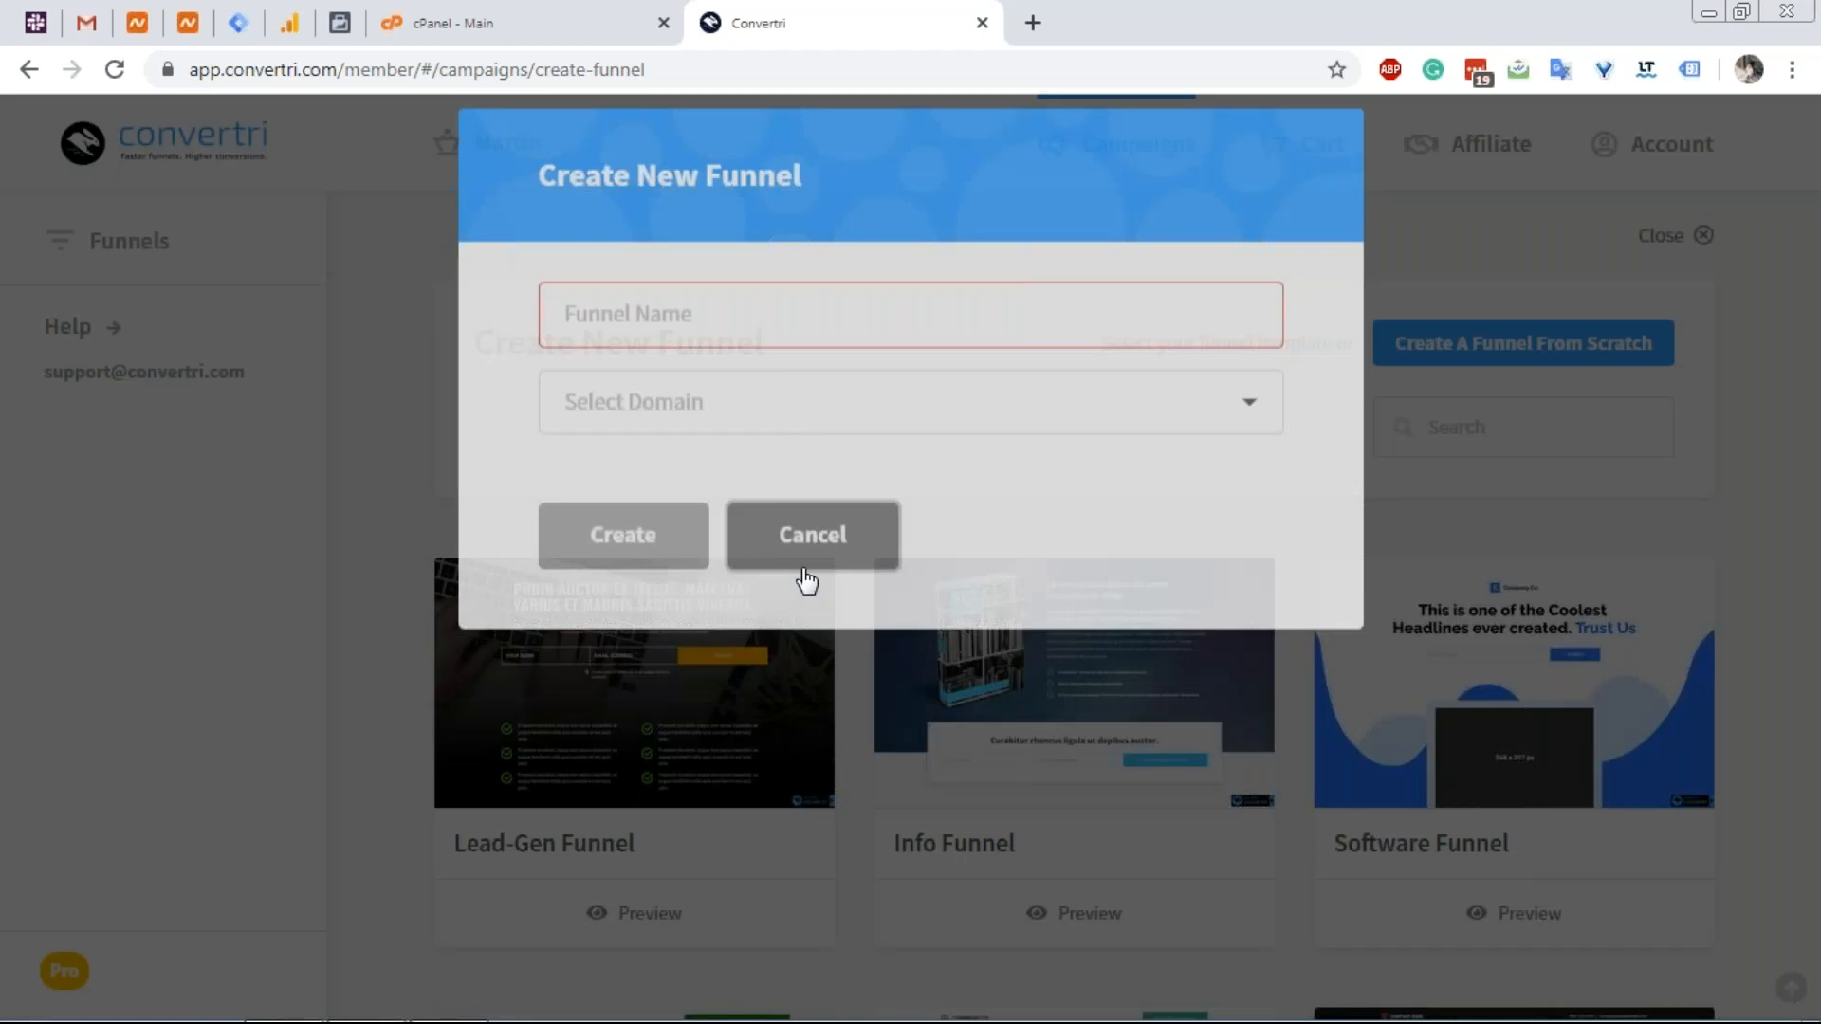
click(1618, 151)
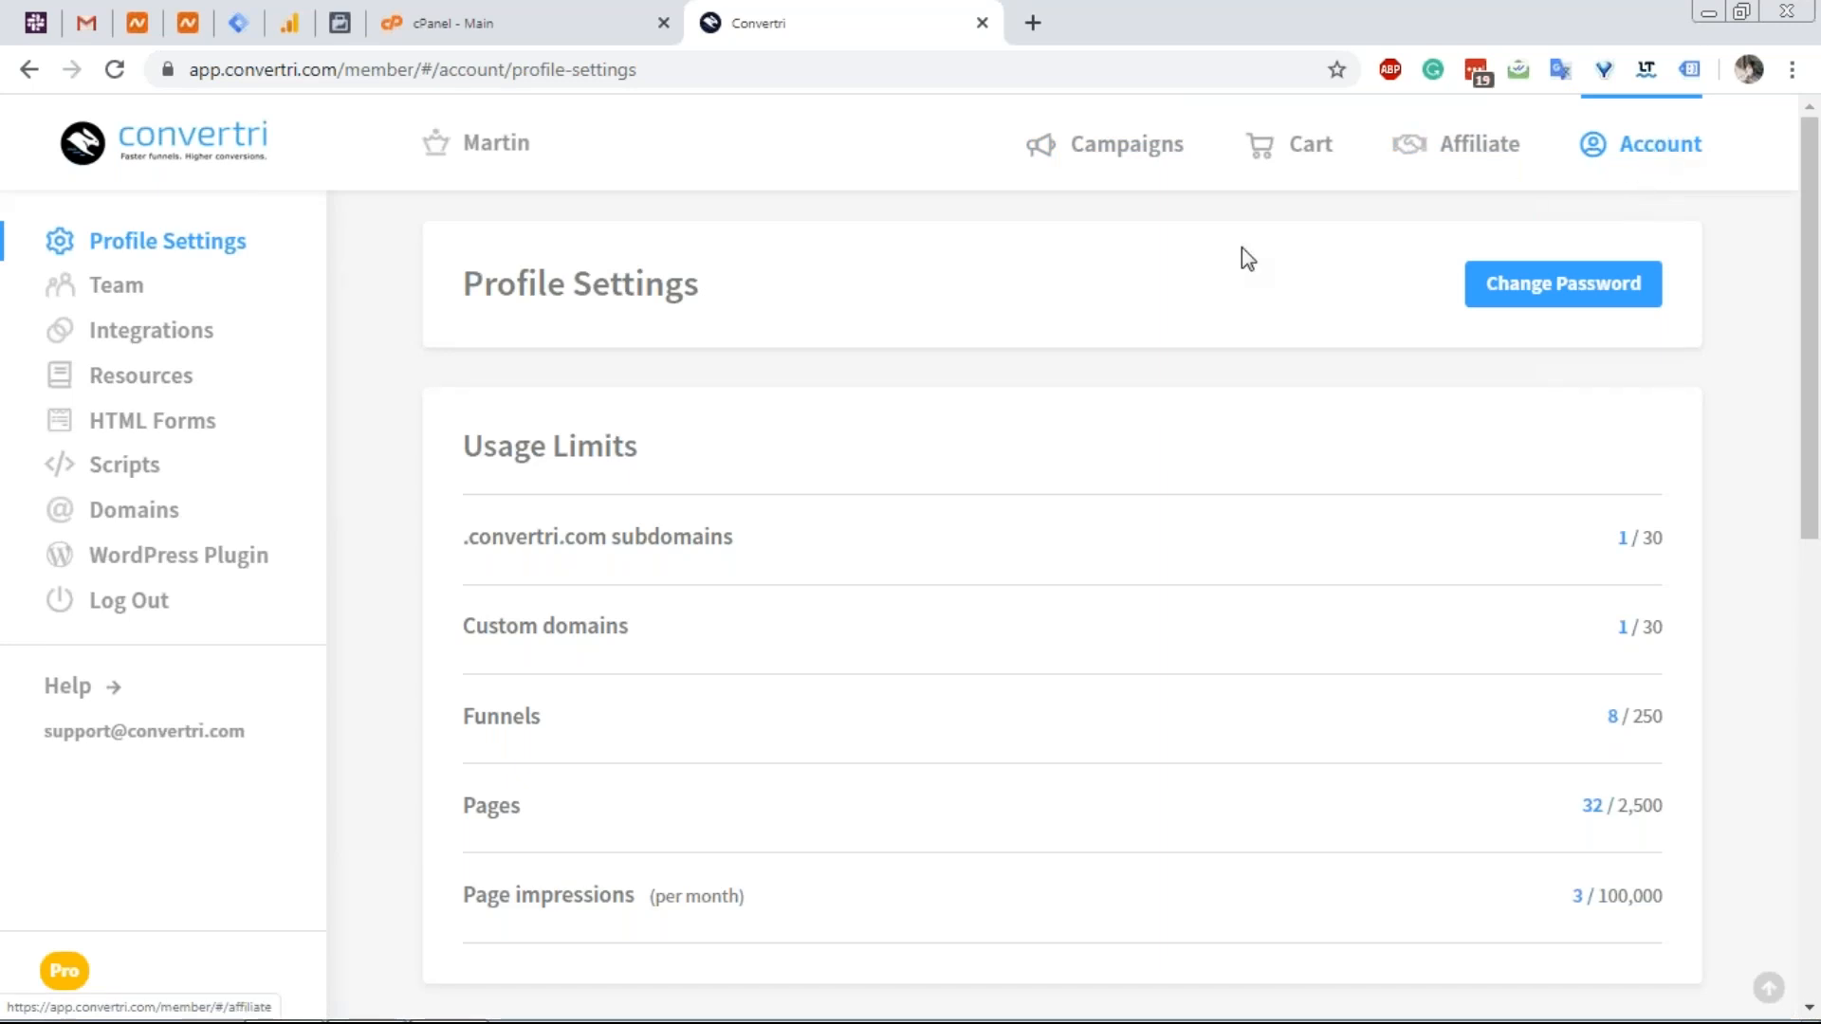
Add vertri.xyz as a new root domain in Convertri, then return to Namecheap's domain dashboard.
click(177, 520)
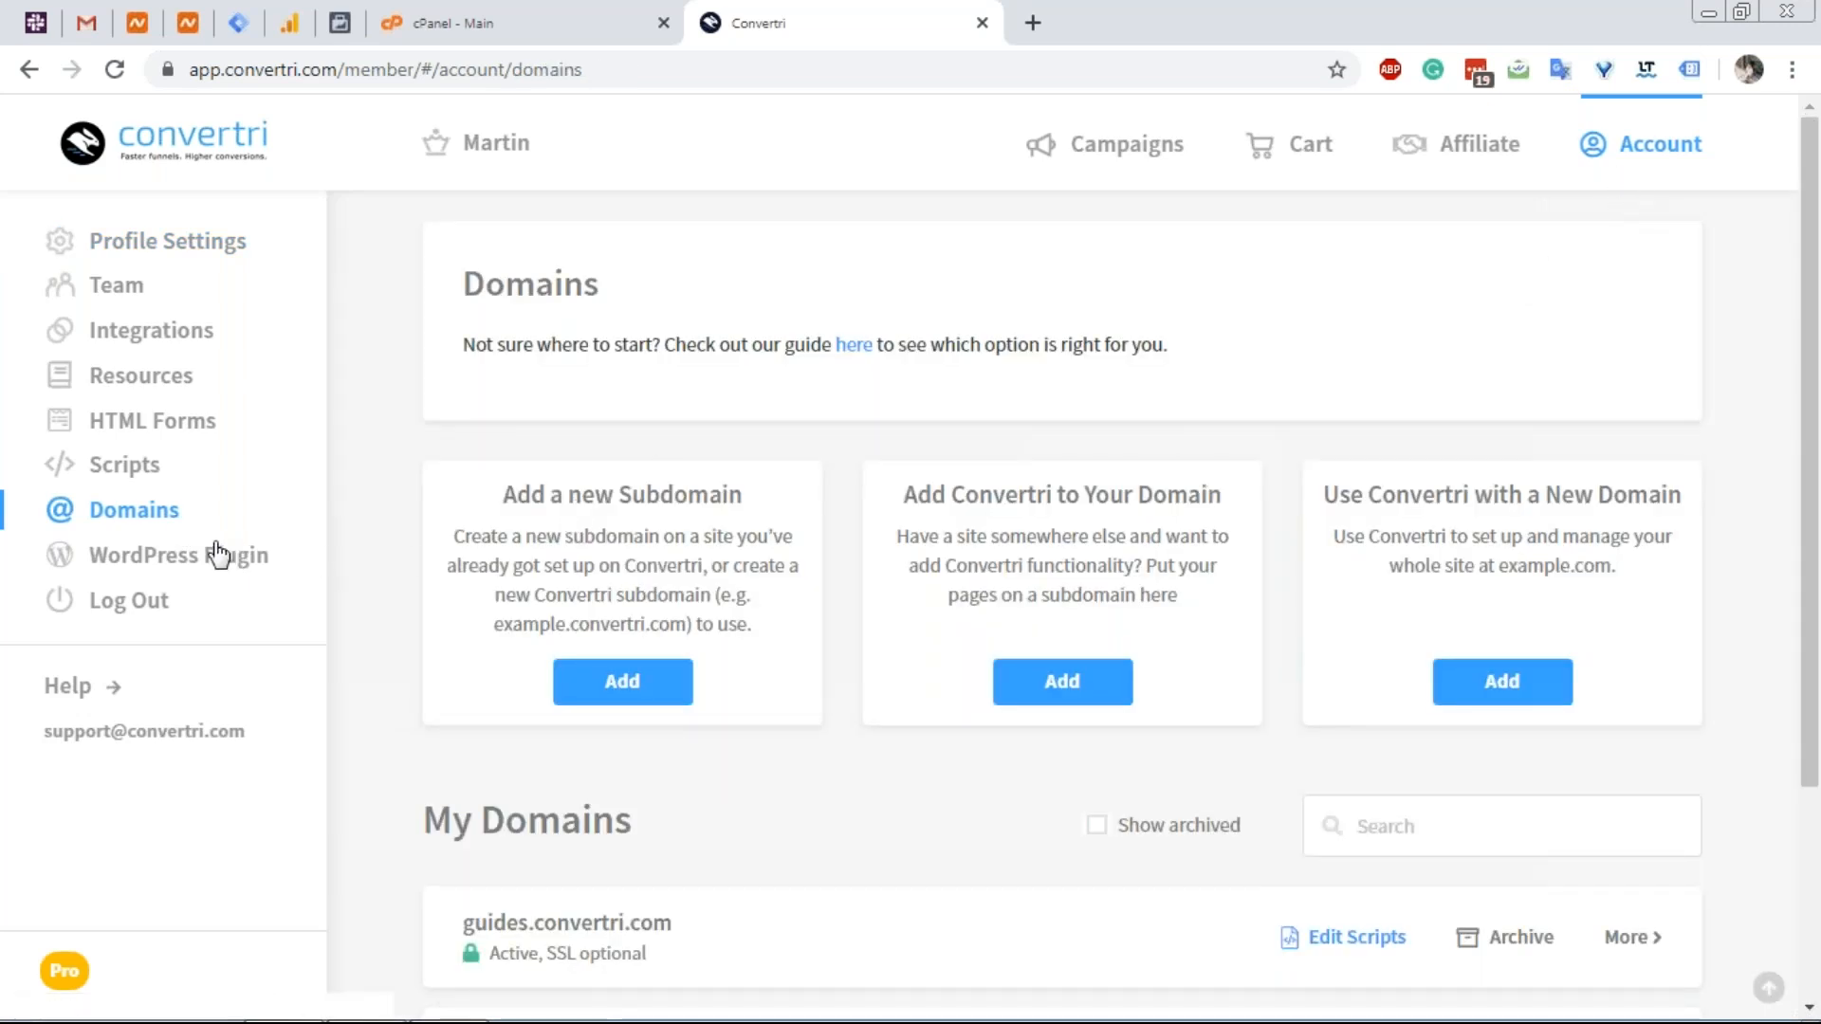
click(1491, 687)
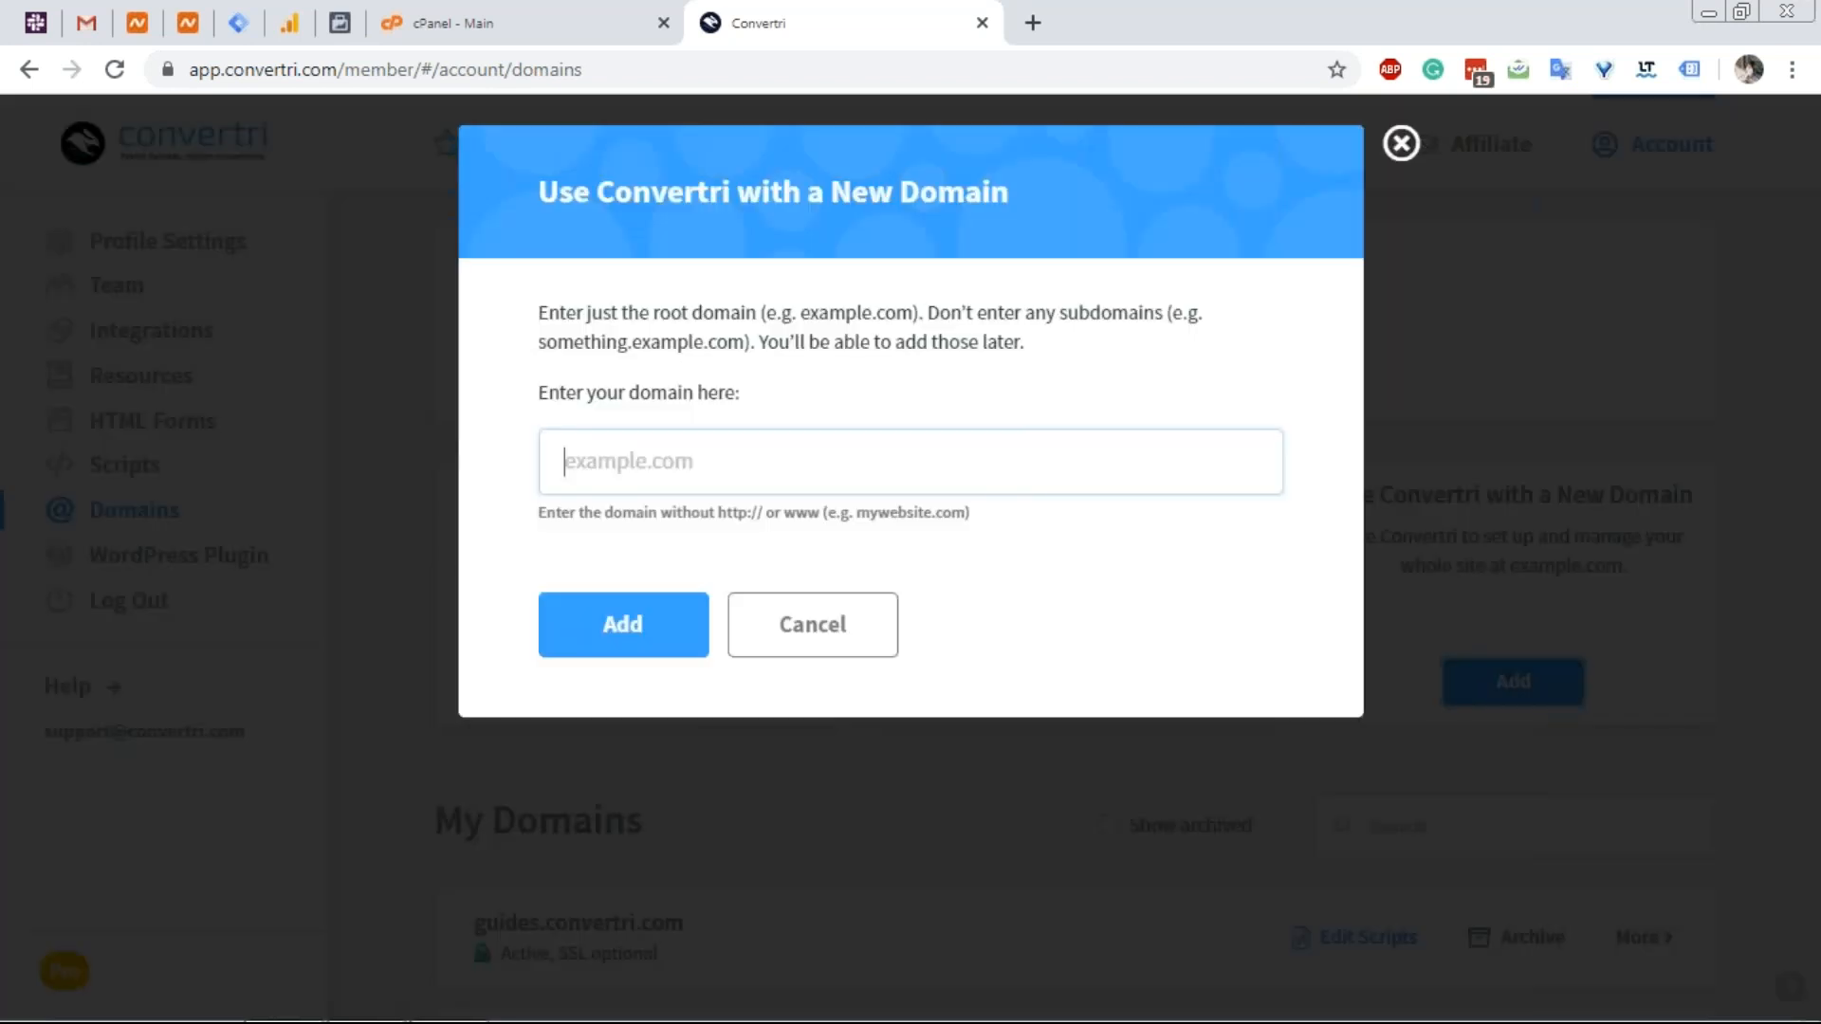
text(vertri.xyz)
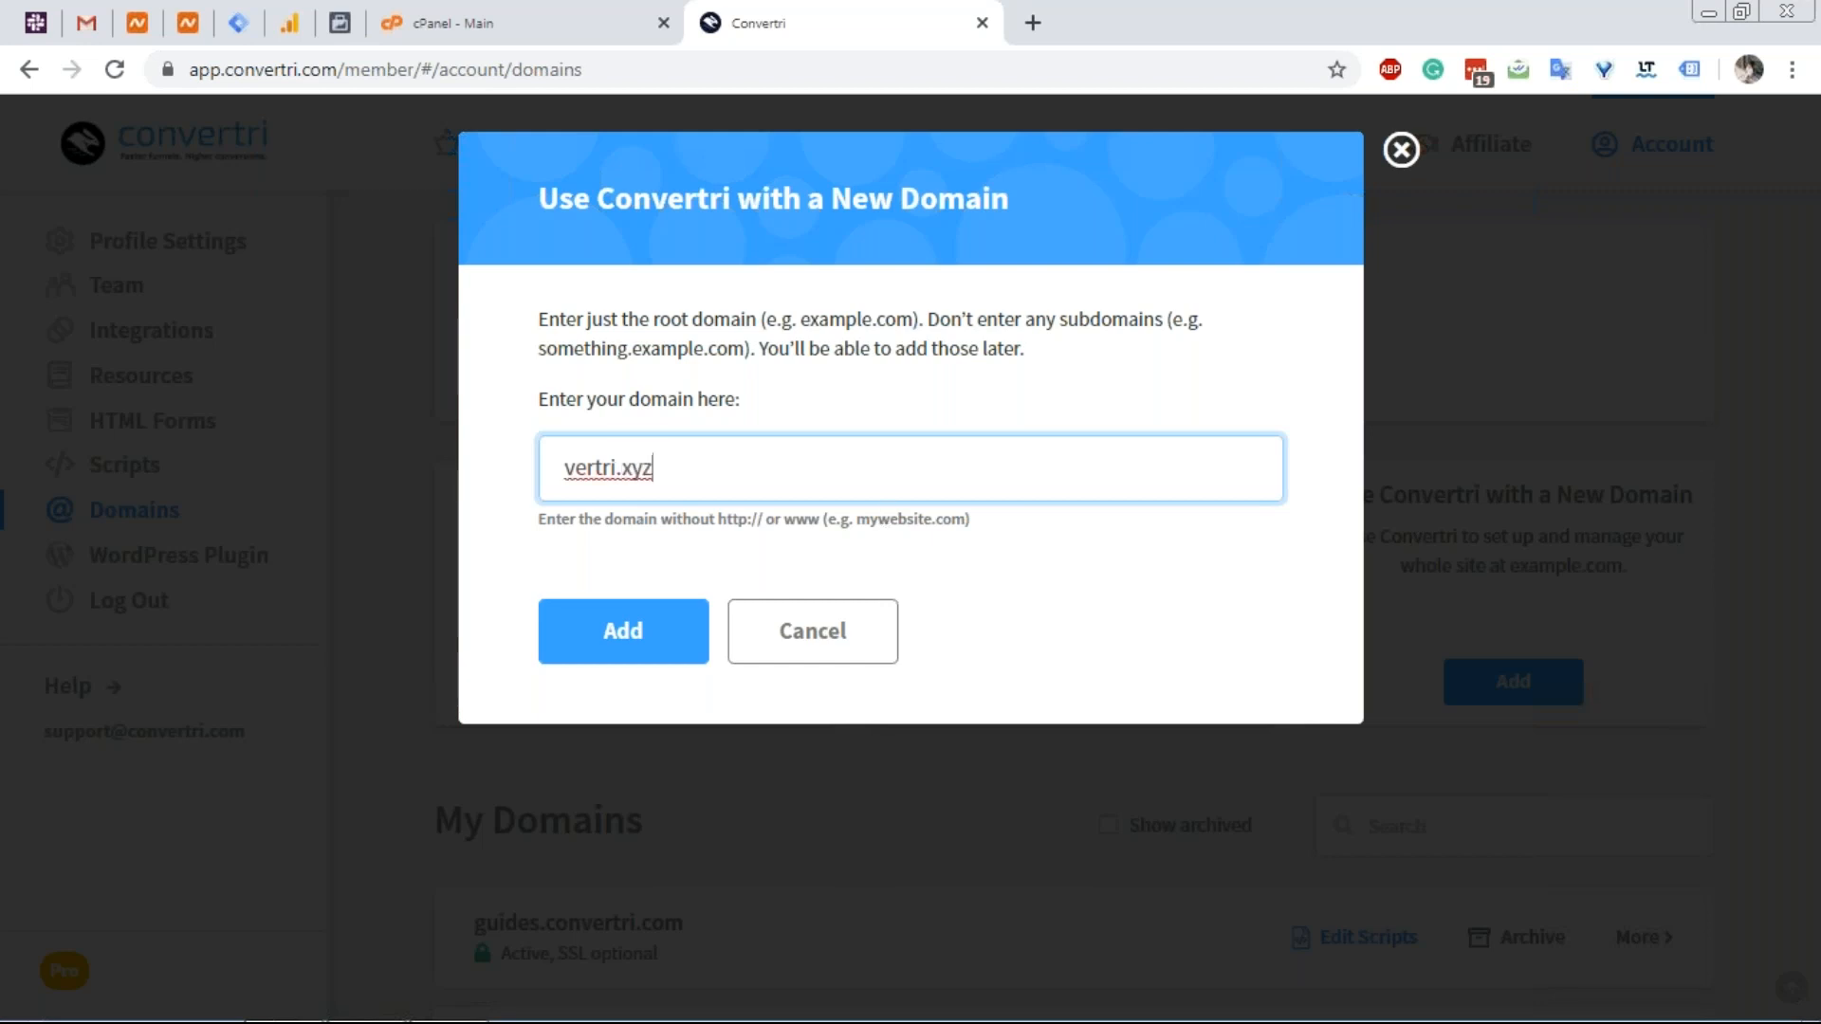
click(629, 633)
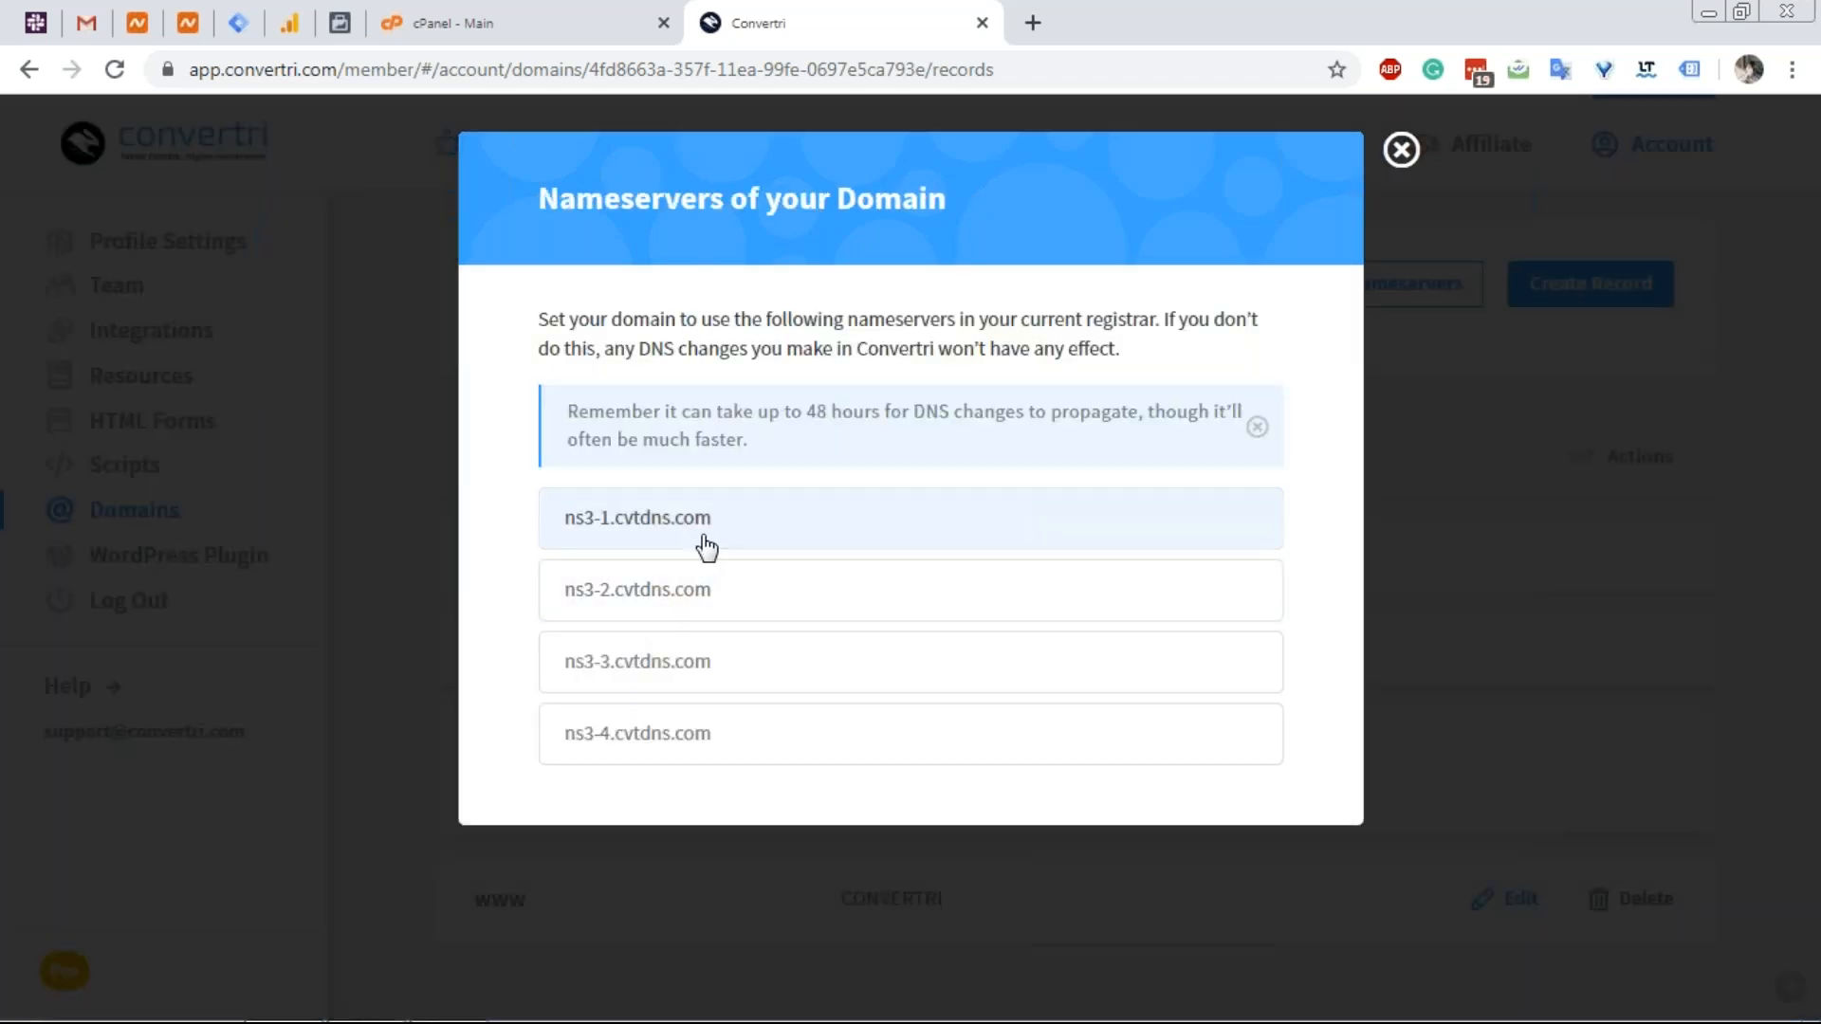
click(142, 23)
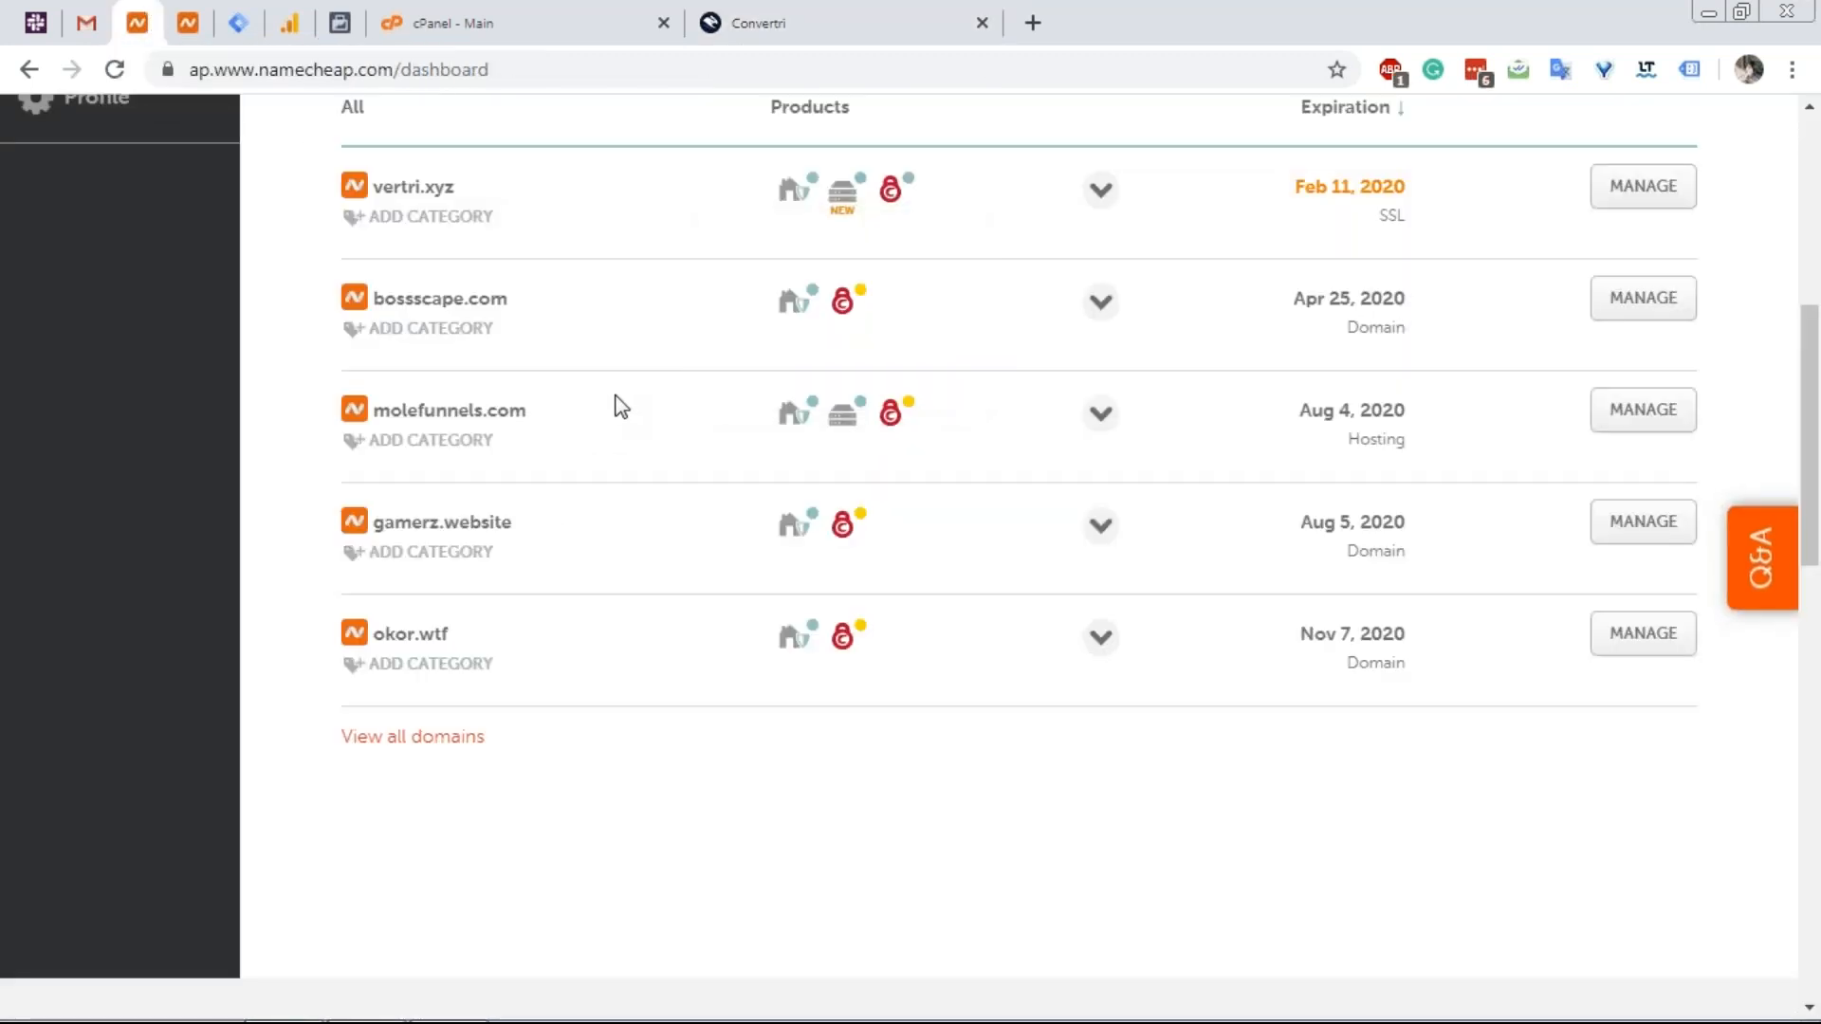
Switch vertri.xyz's nameservers to Custom DNS with four nameserver fields.
click(1673, 194)
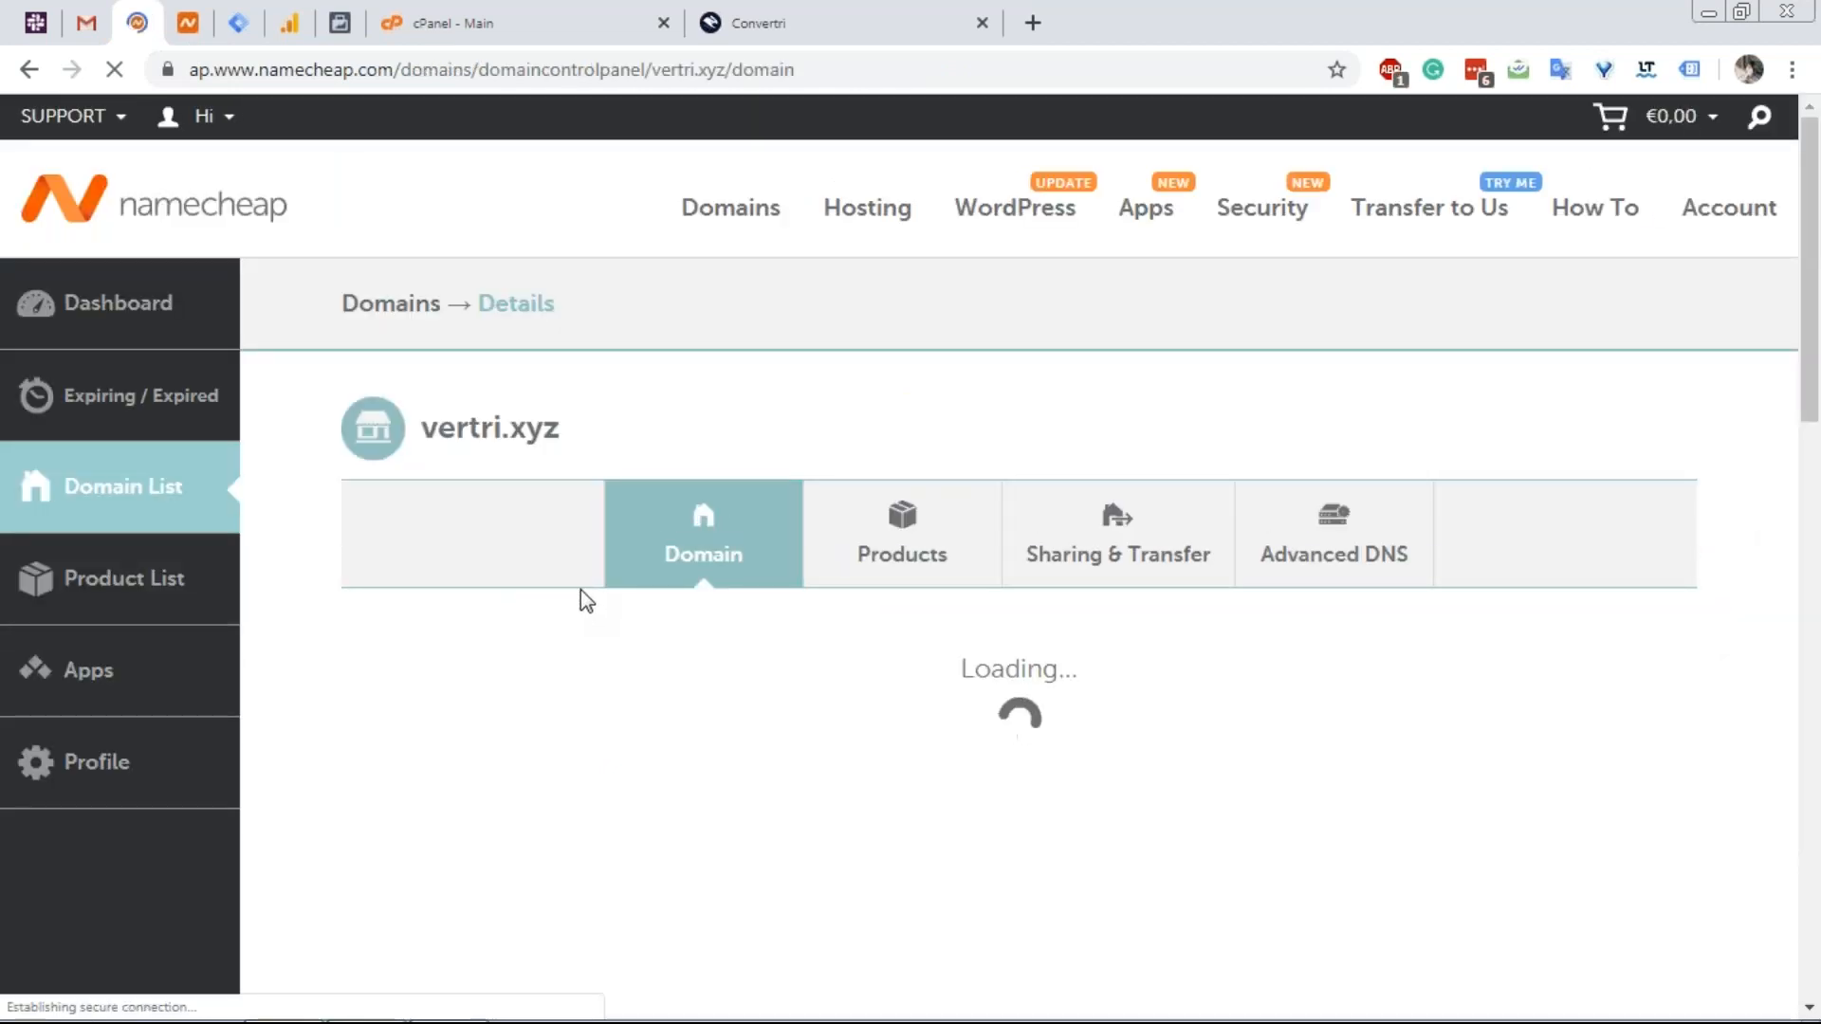
scroll(581, 591, down, 4)
scroll(581, 597, down, 1)
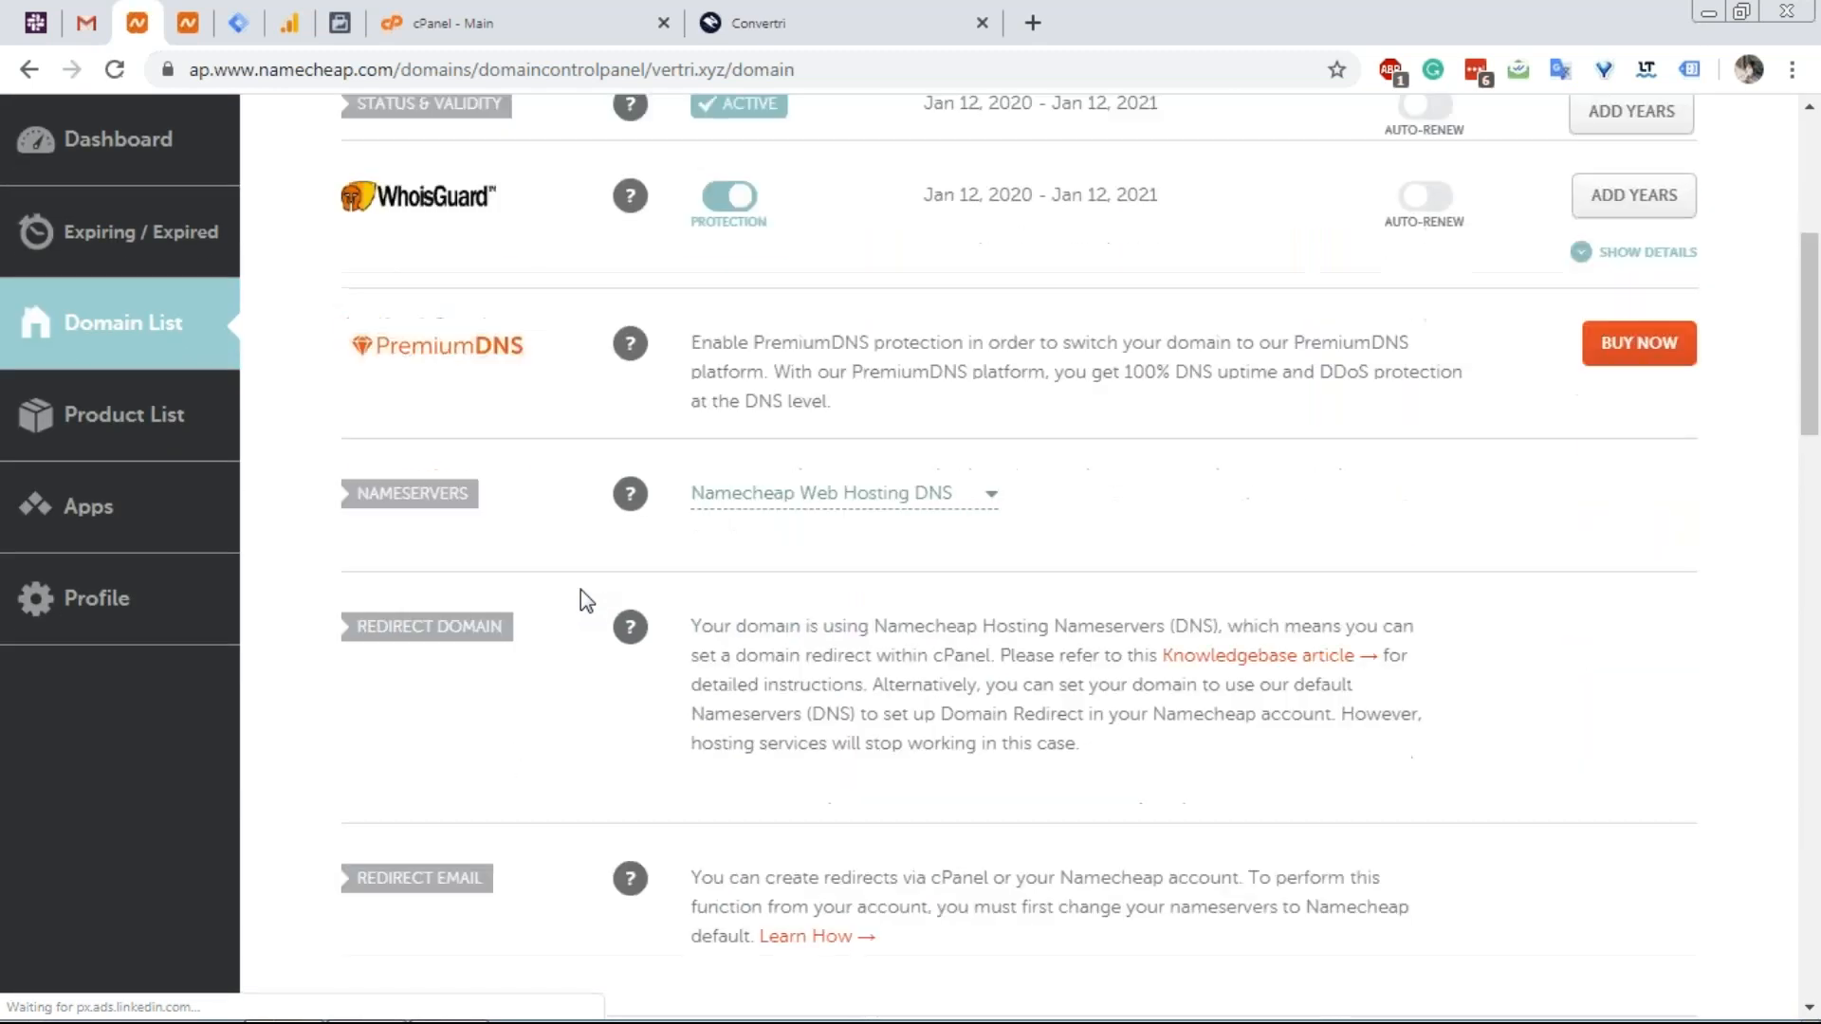
click(831, 499)
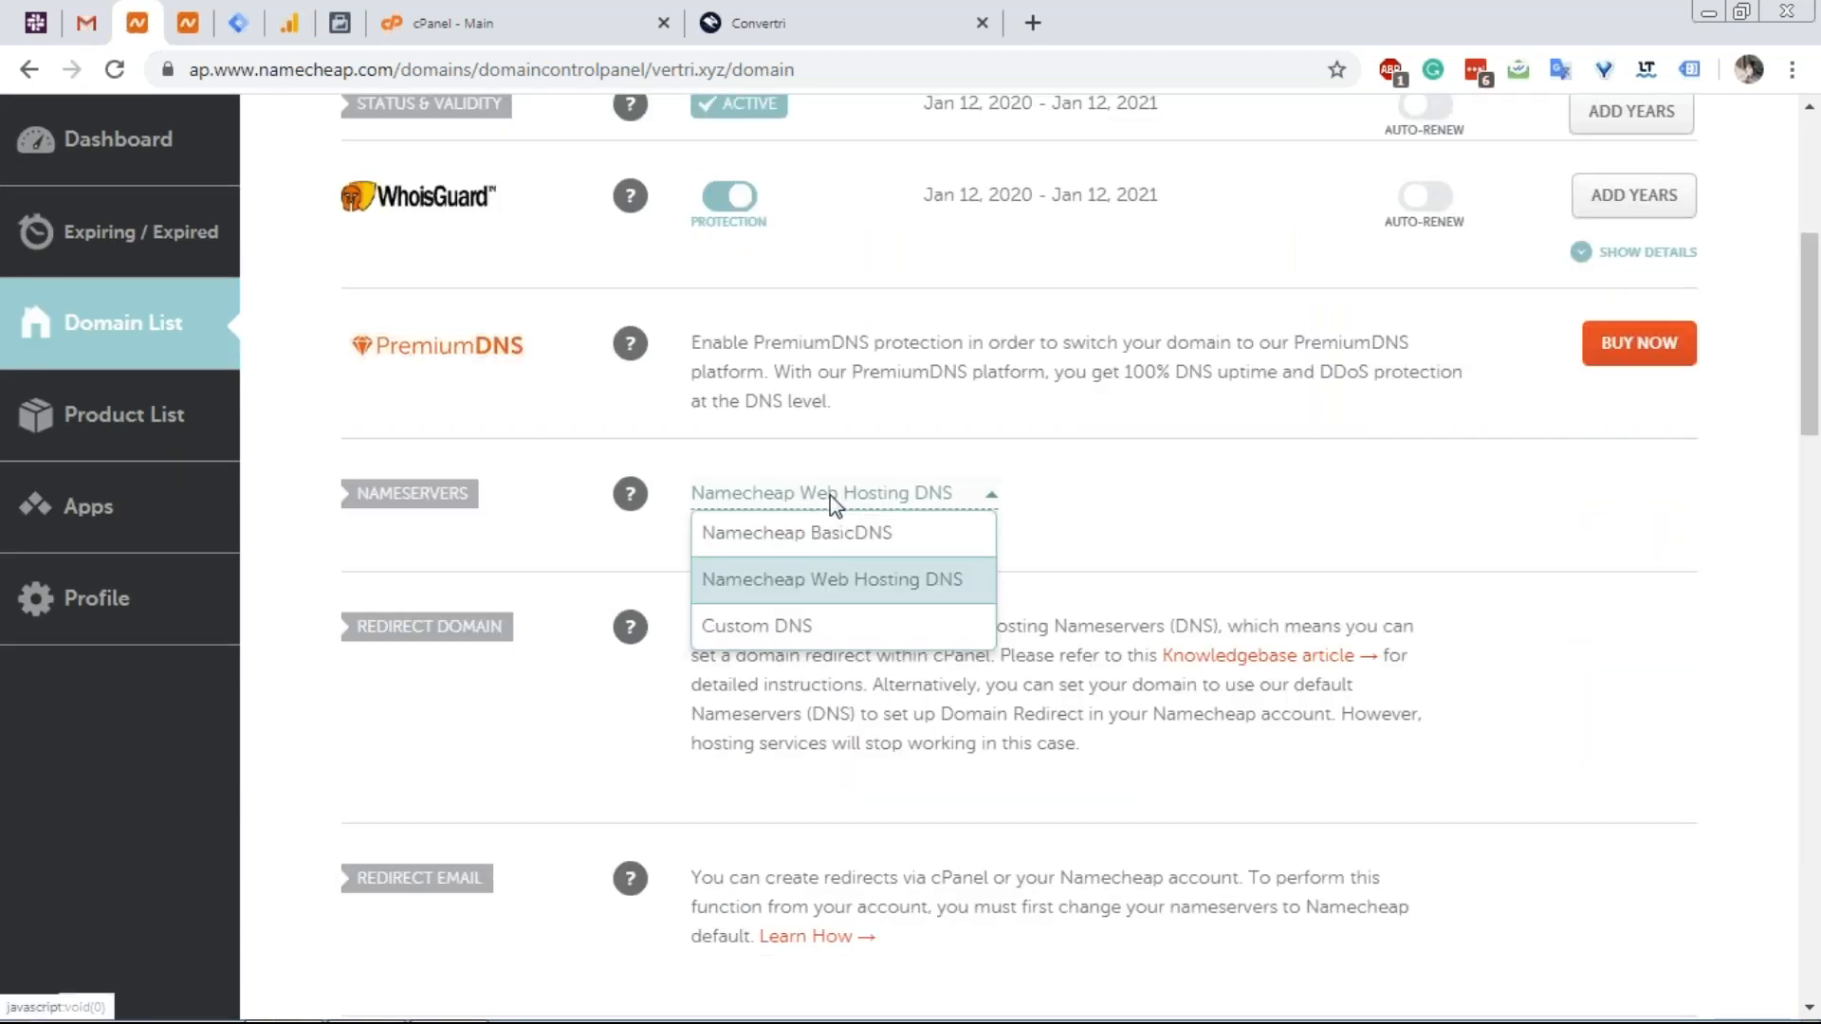
click(801, 628)
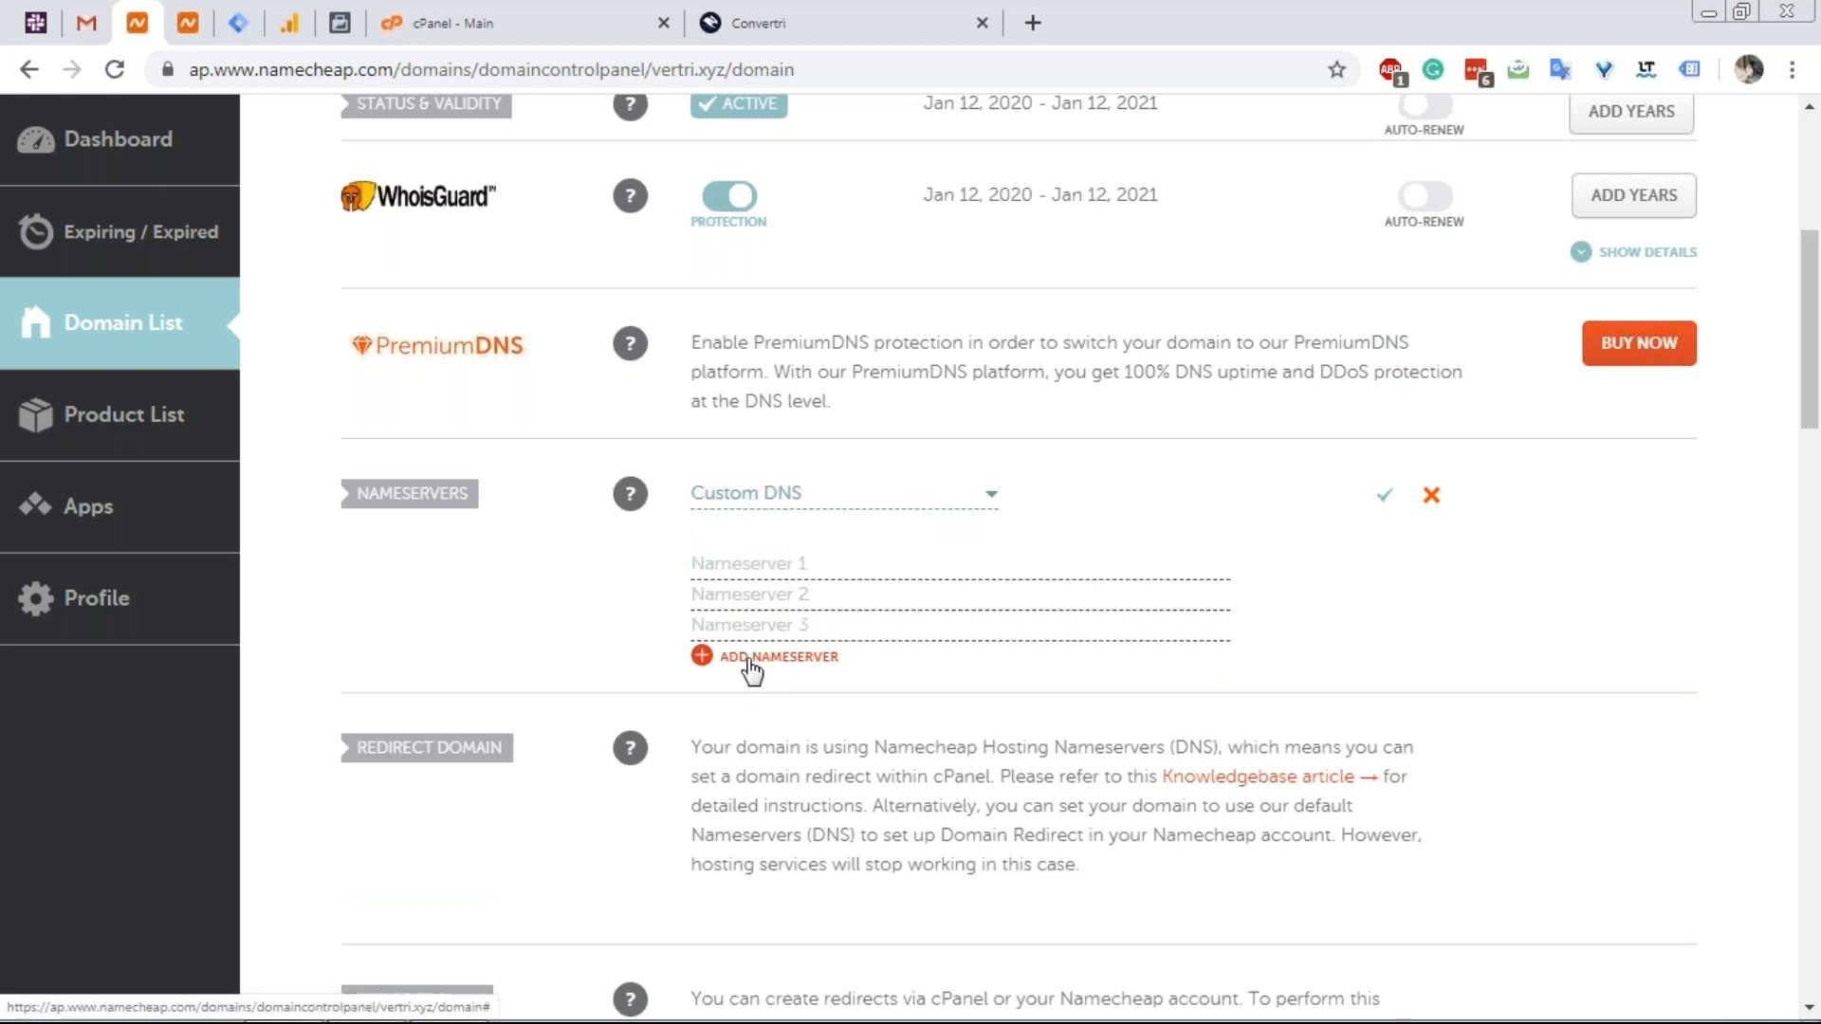
click(749, 661)
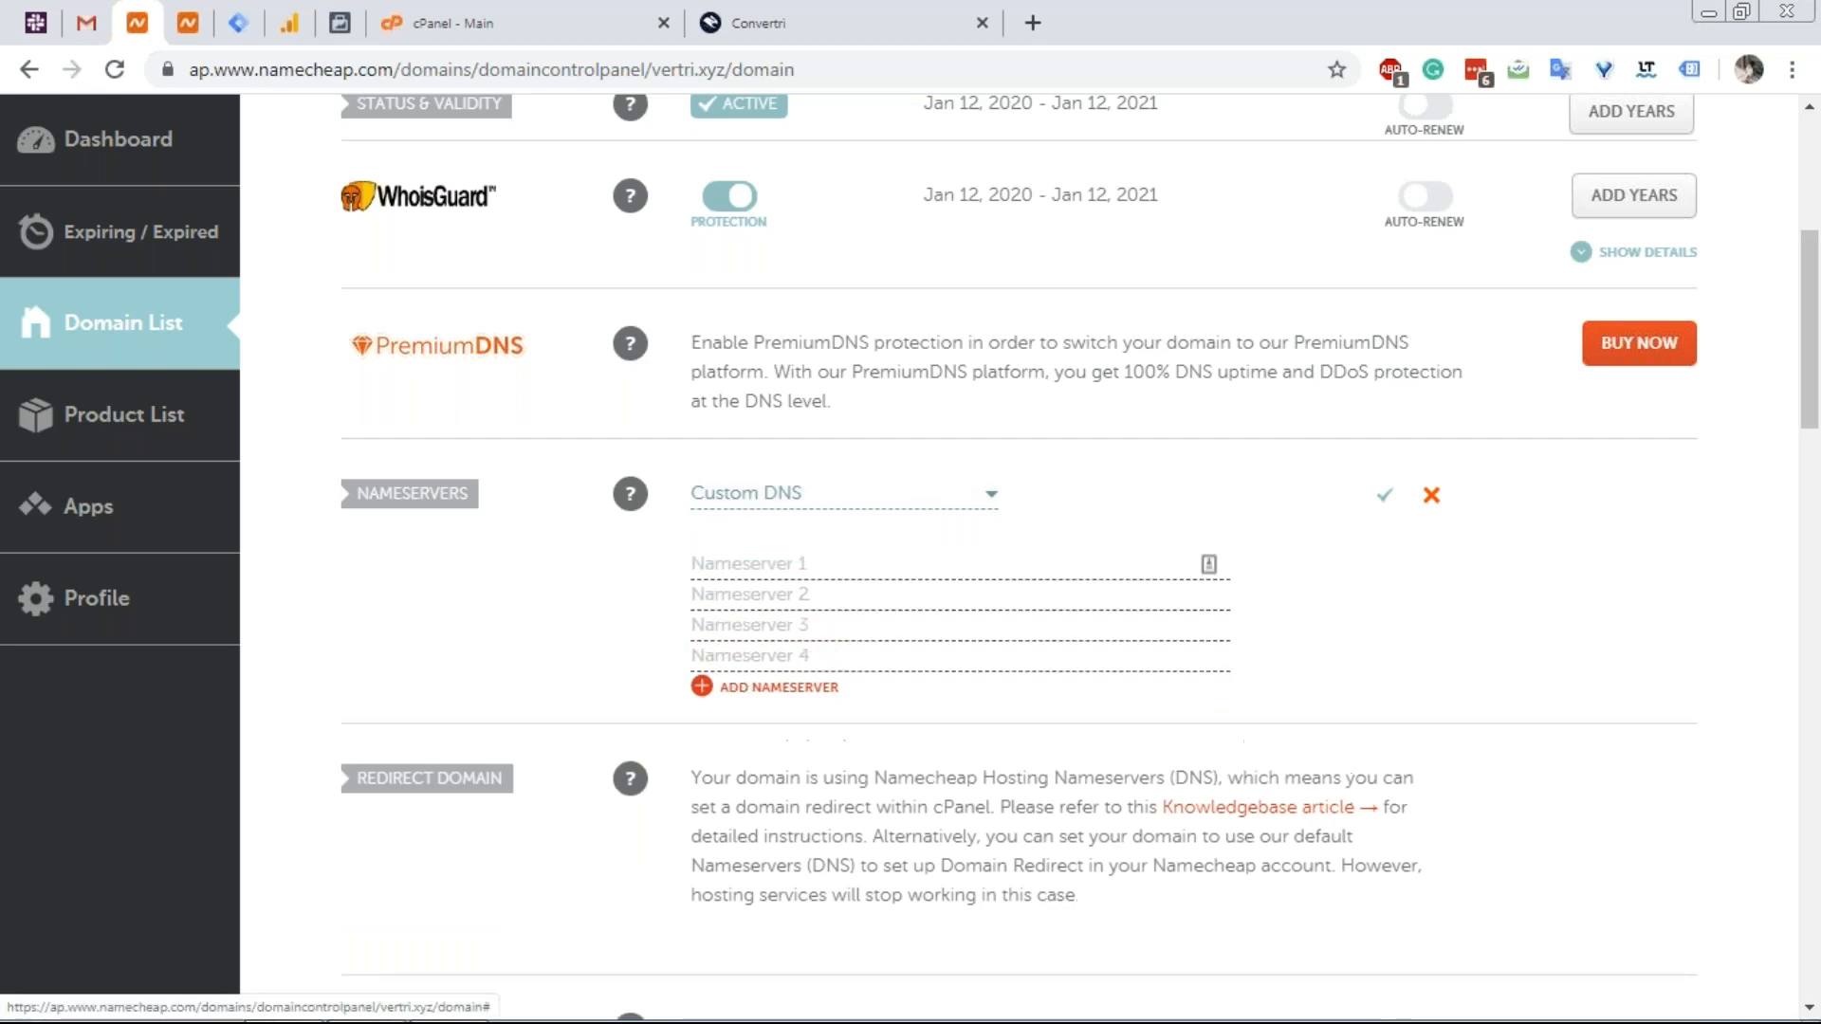
Copy ns3-1.cvtdns.com and ns3-2.cvtdns.com from Convertri into the first two nameserver fields.
click(745, 33)
click(677, 533)
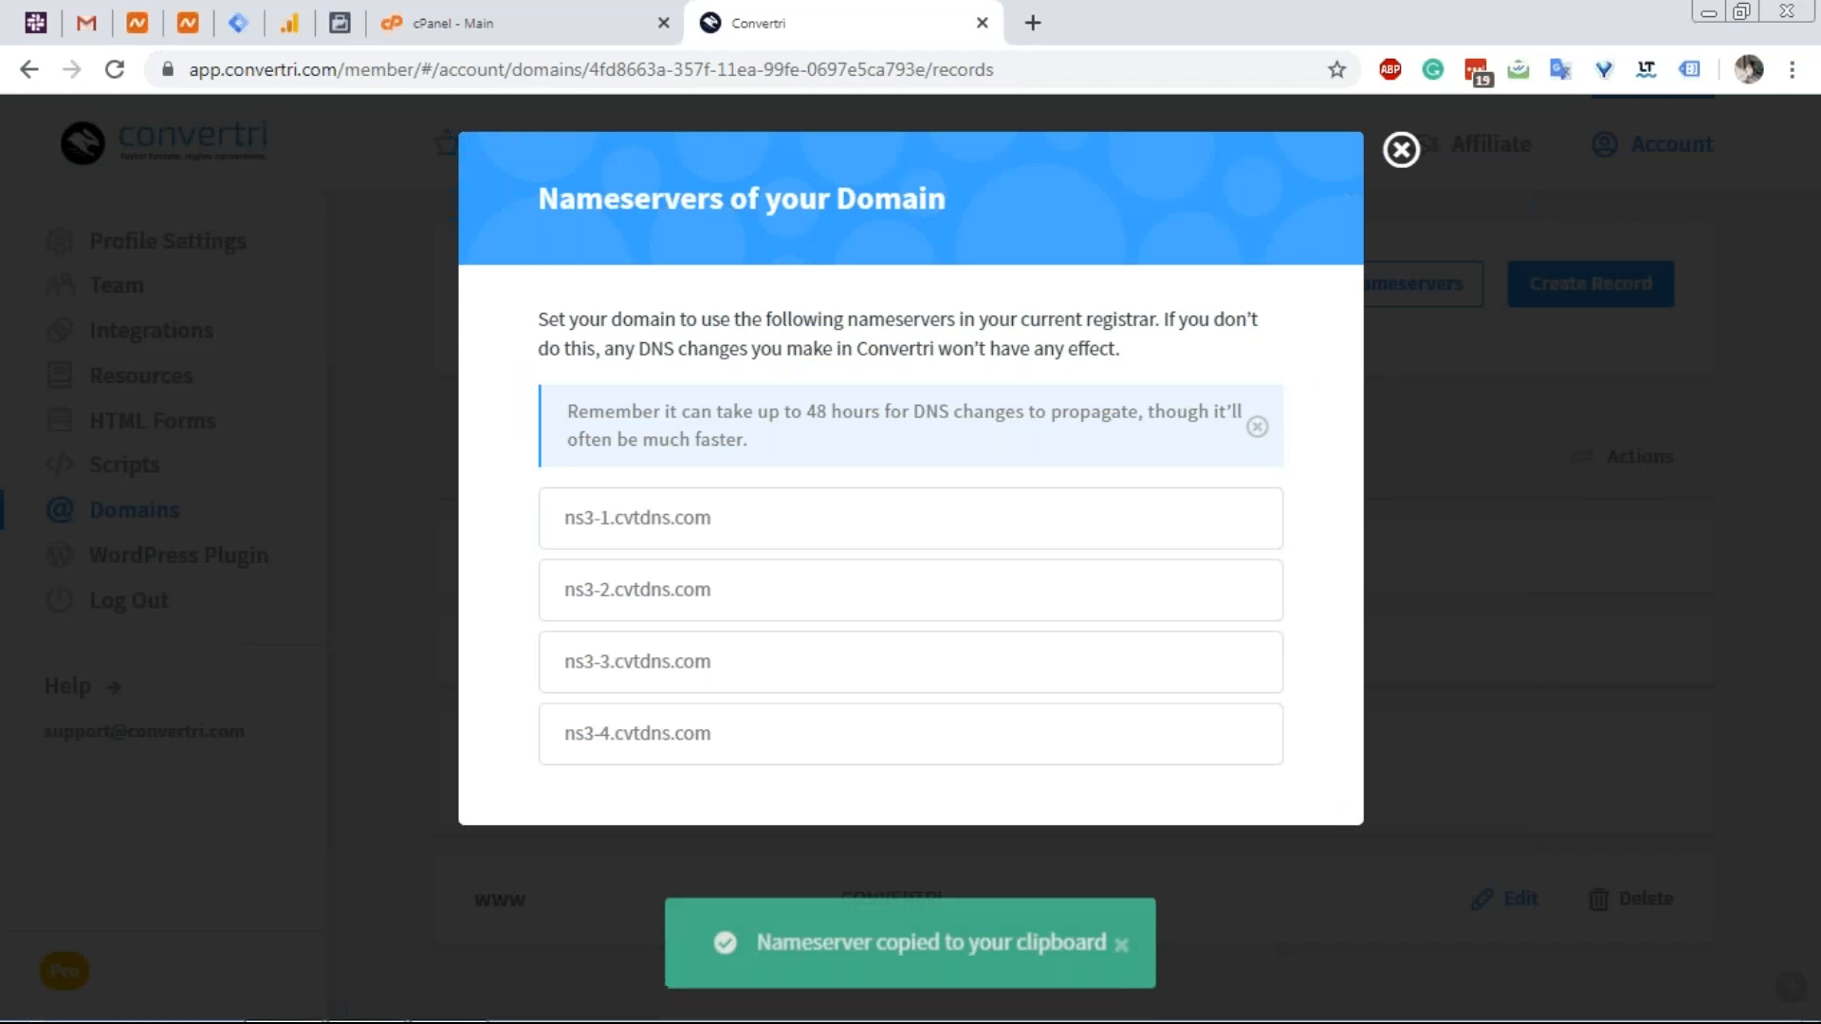
click(144, 15)
click(822, 565)
text(ns3-1.cvtdns.com)
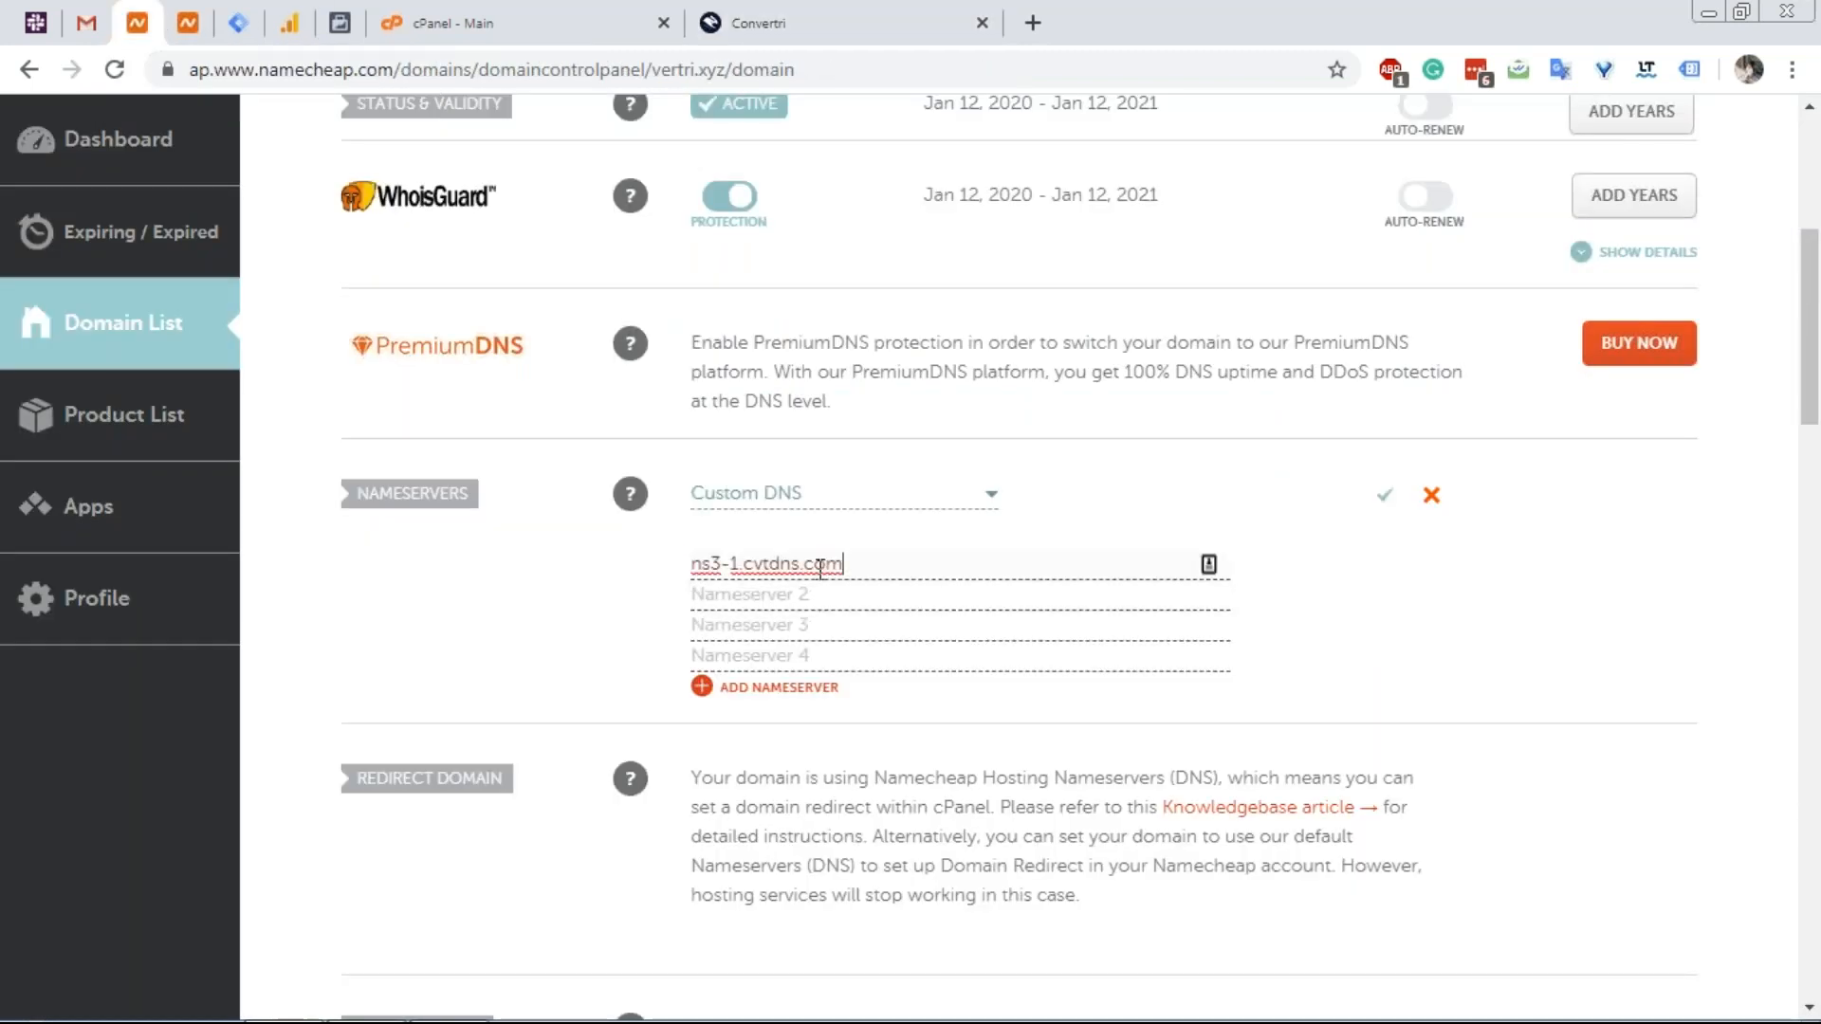
click(827, 13)
click(691, 595)
click(139, 26)
click(697, 604)
key(ctrl+v)
Fill in ns3-3.cvtdns.com and ns3-4.cvtdns.com, save the nameservers, and return to cPanel.
click(840, 1)
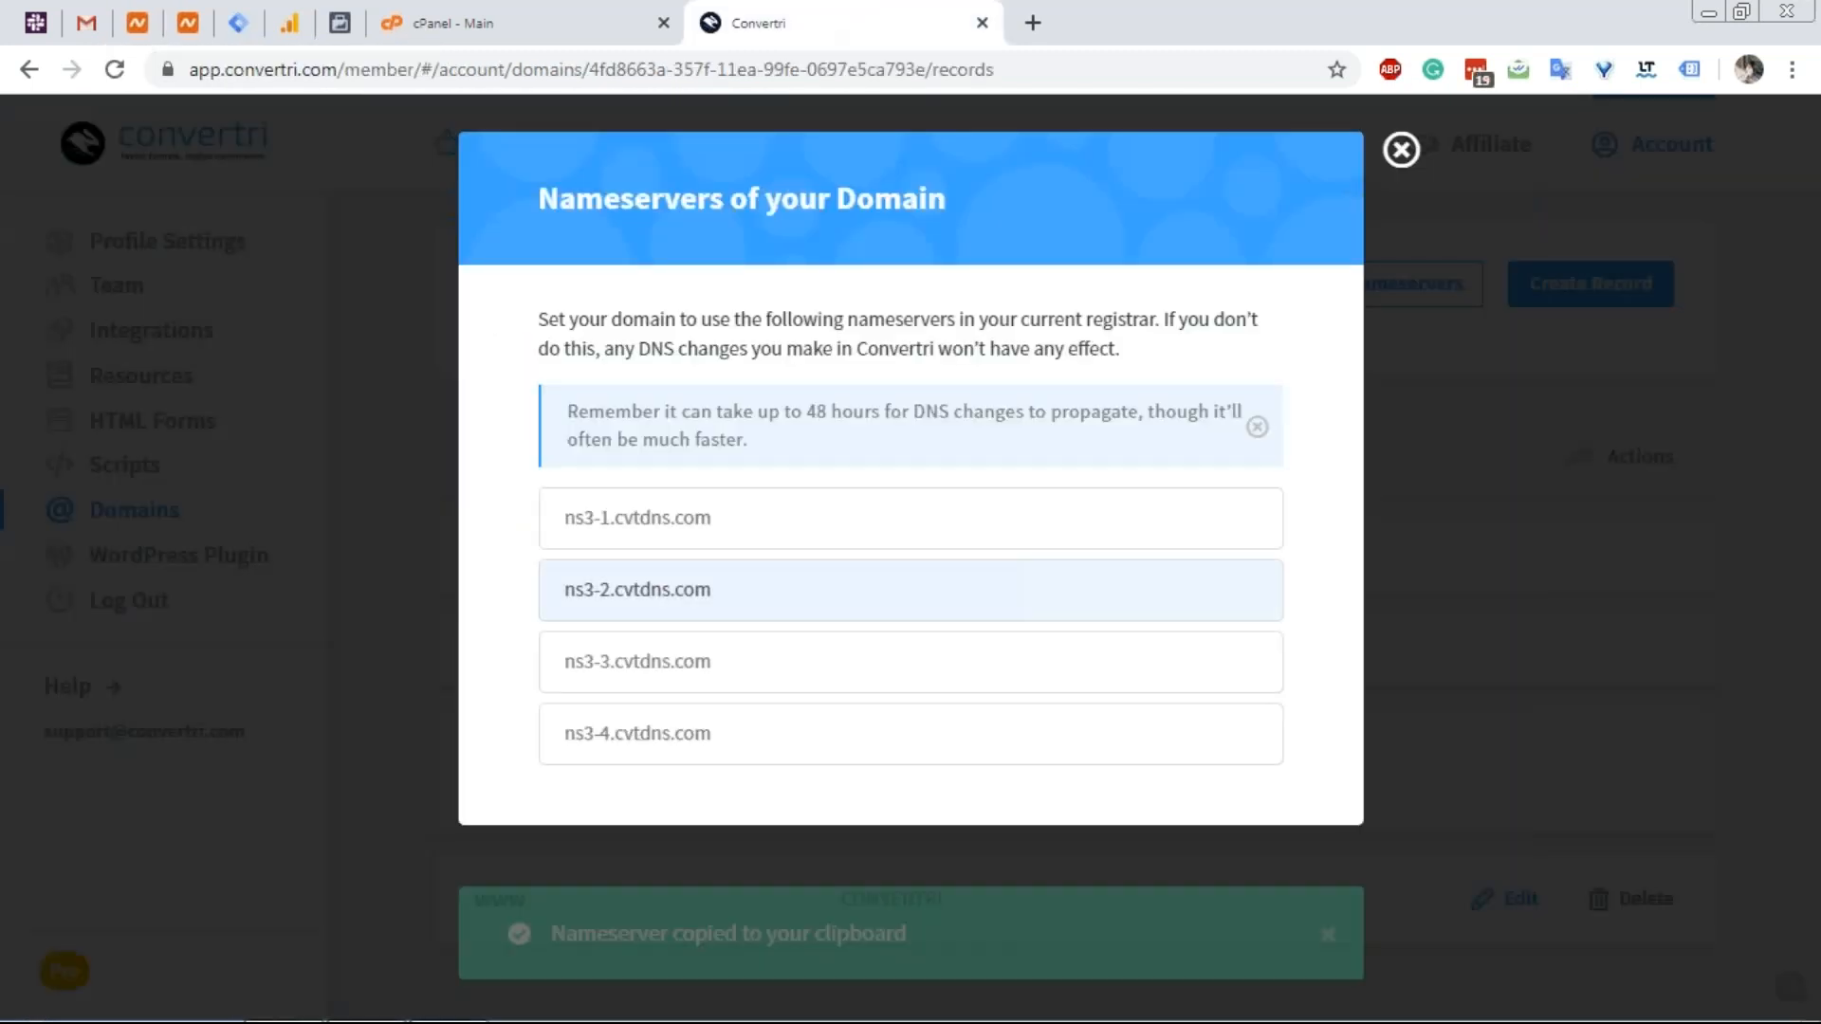
click(597, 678)
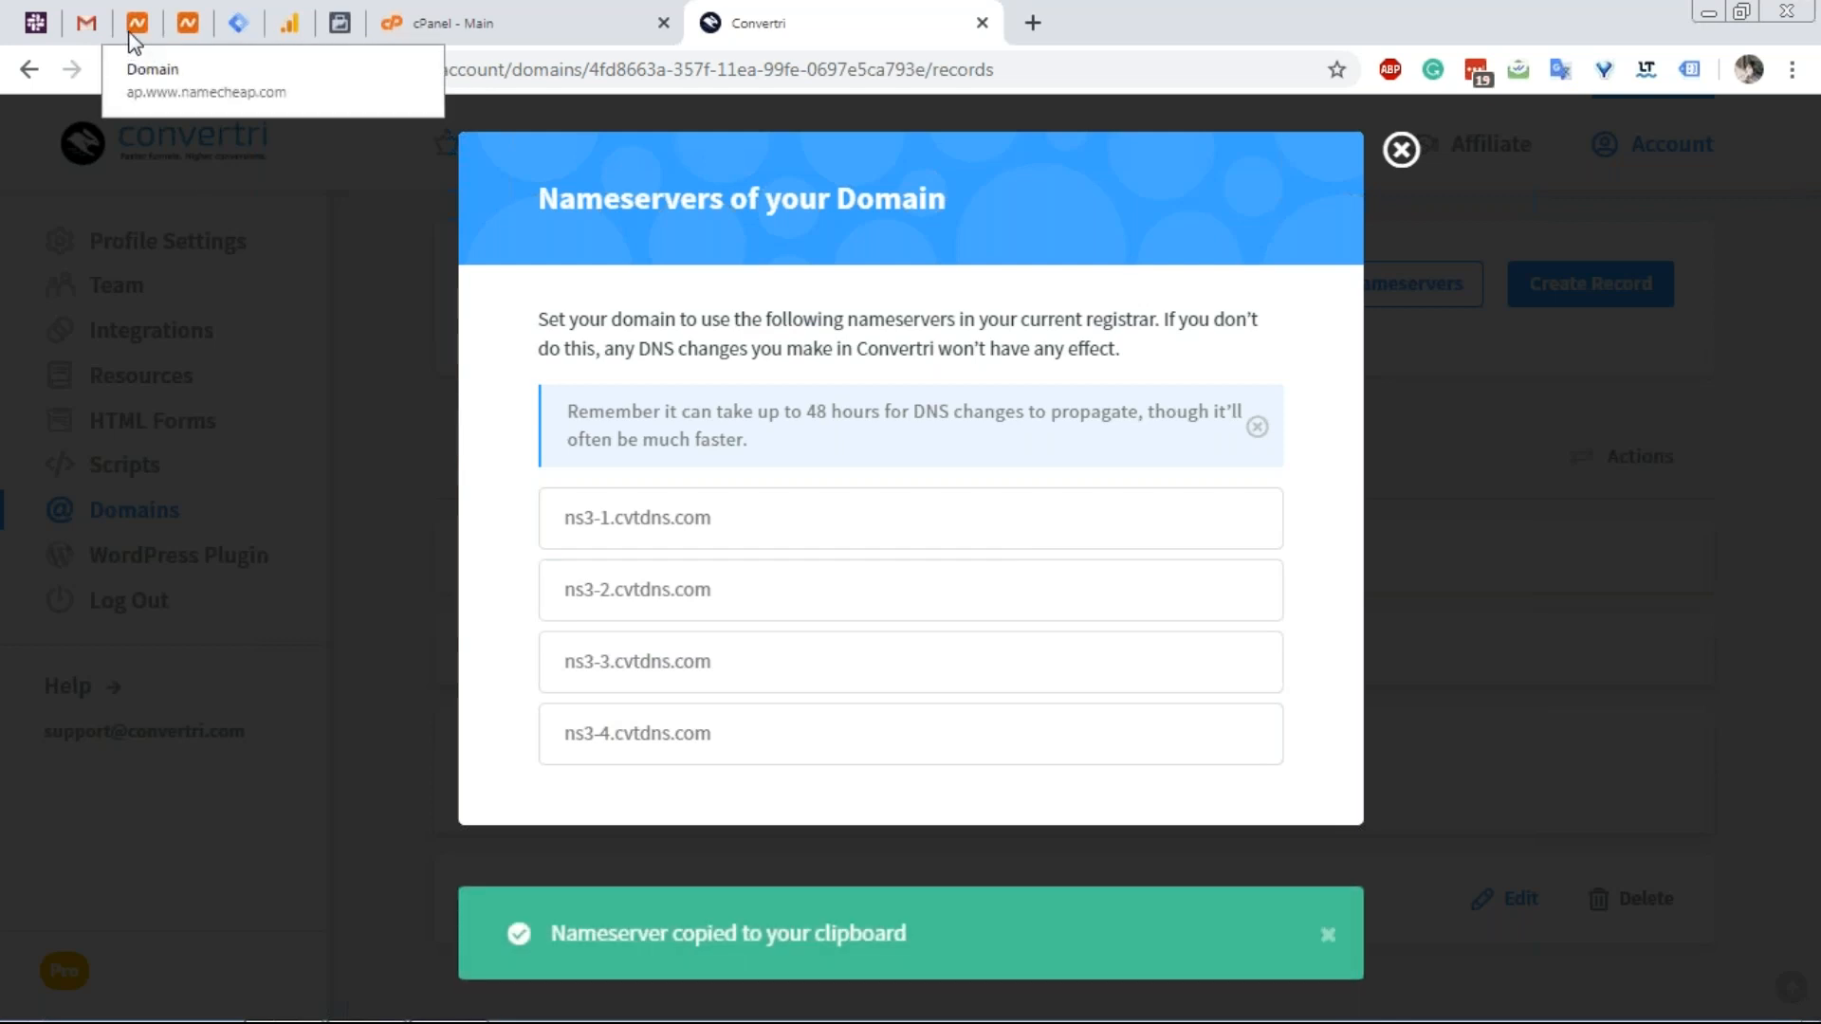
click(136, 26)
key(Tab)
key(ctrl+v)
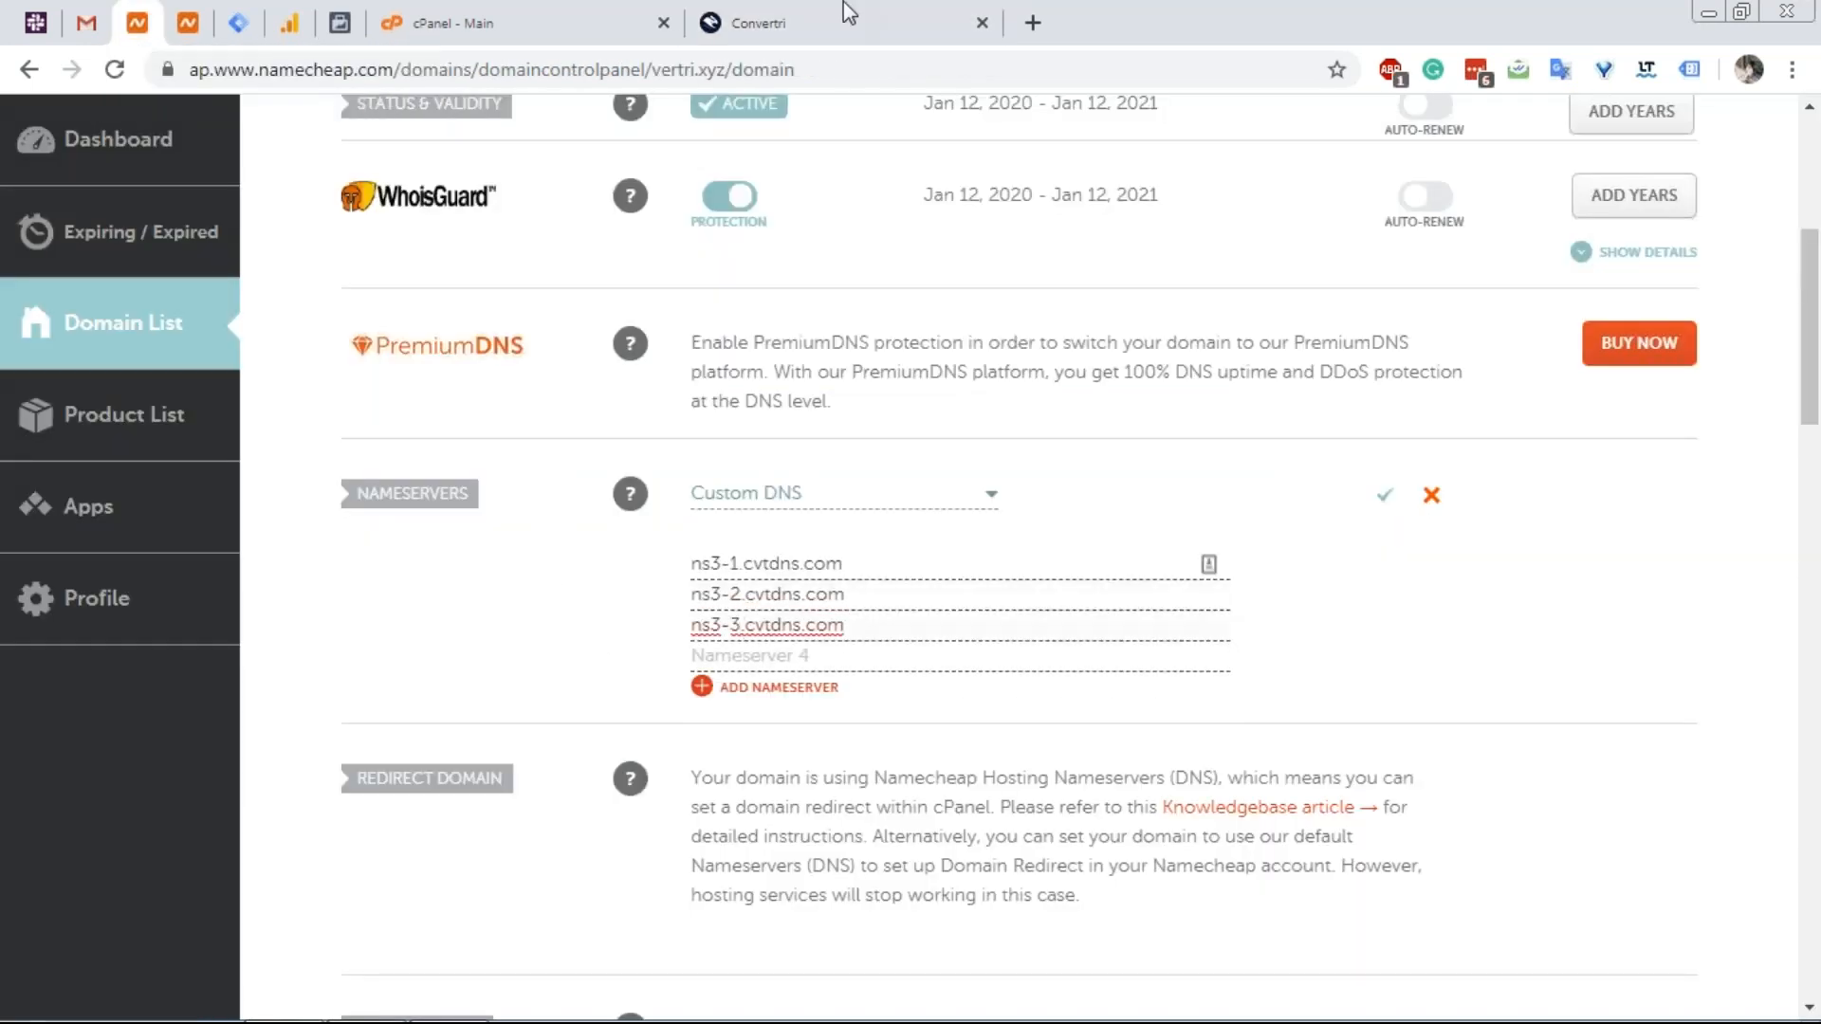
click(758, 23)
click(675, 736)
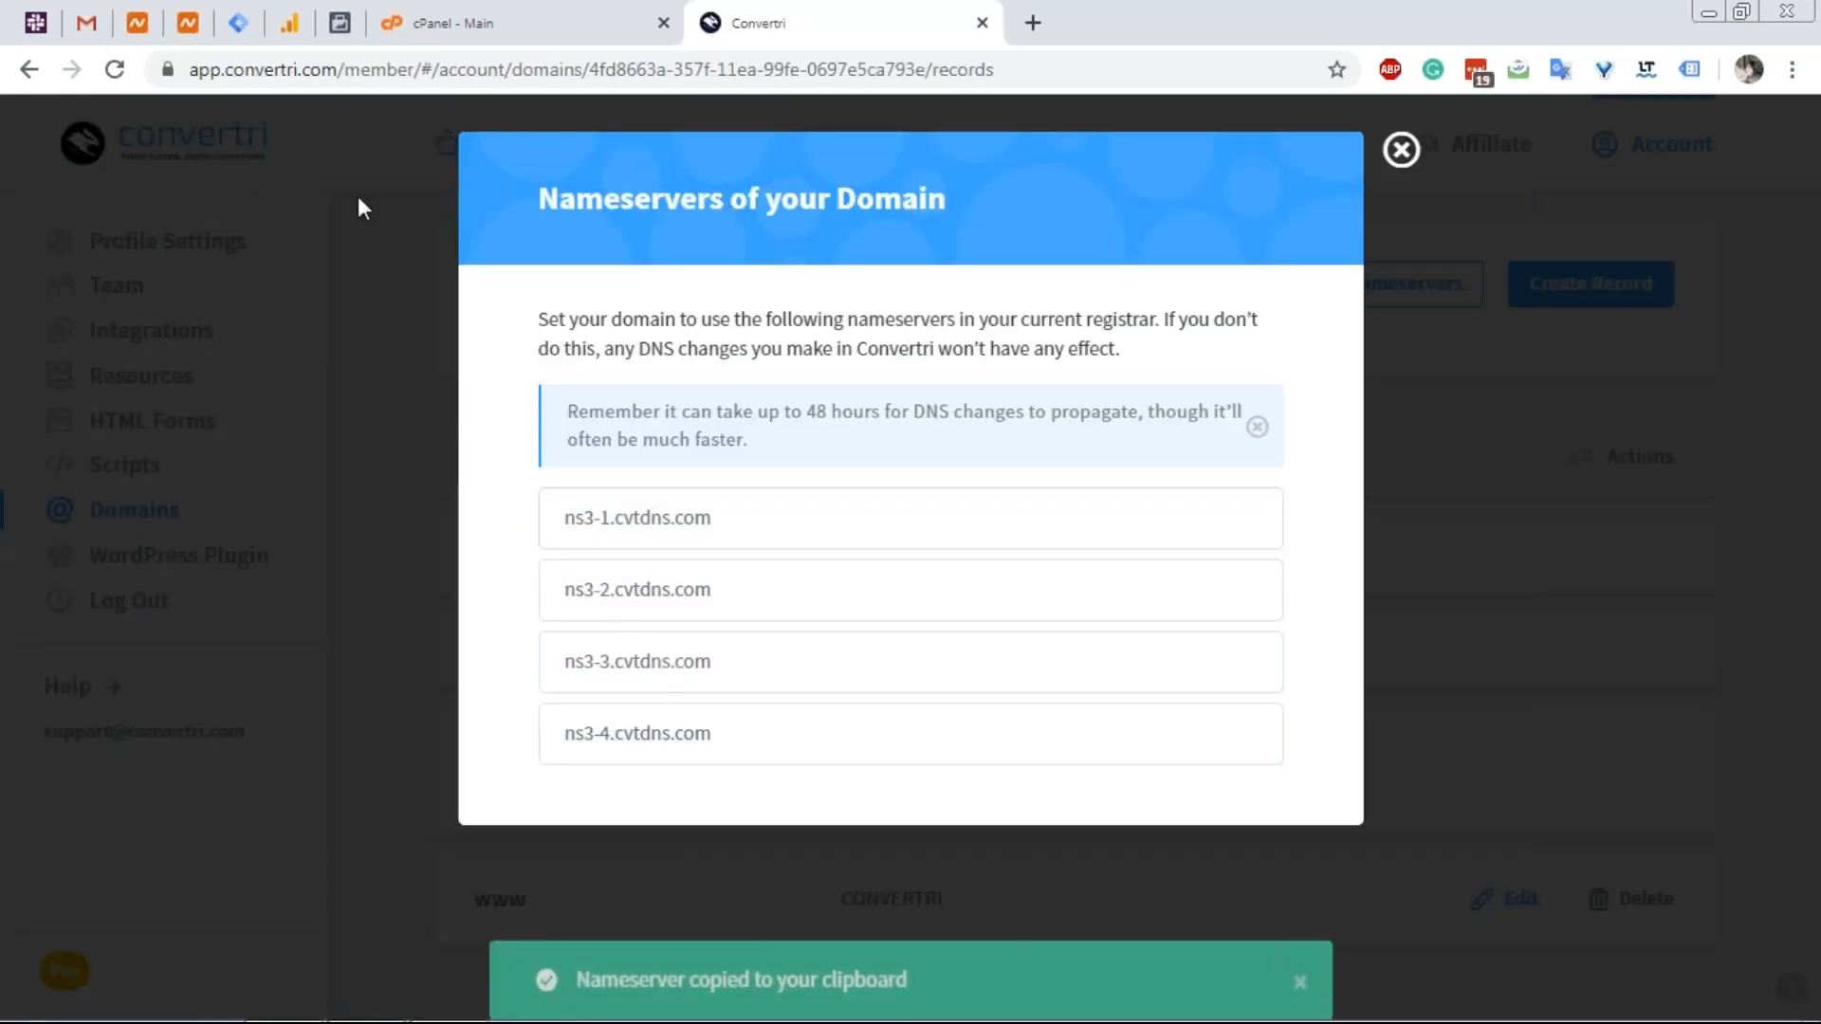
click(136, 24)
key(Tab)
key(ctrl+v)
click(1385, 494)
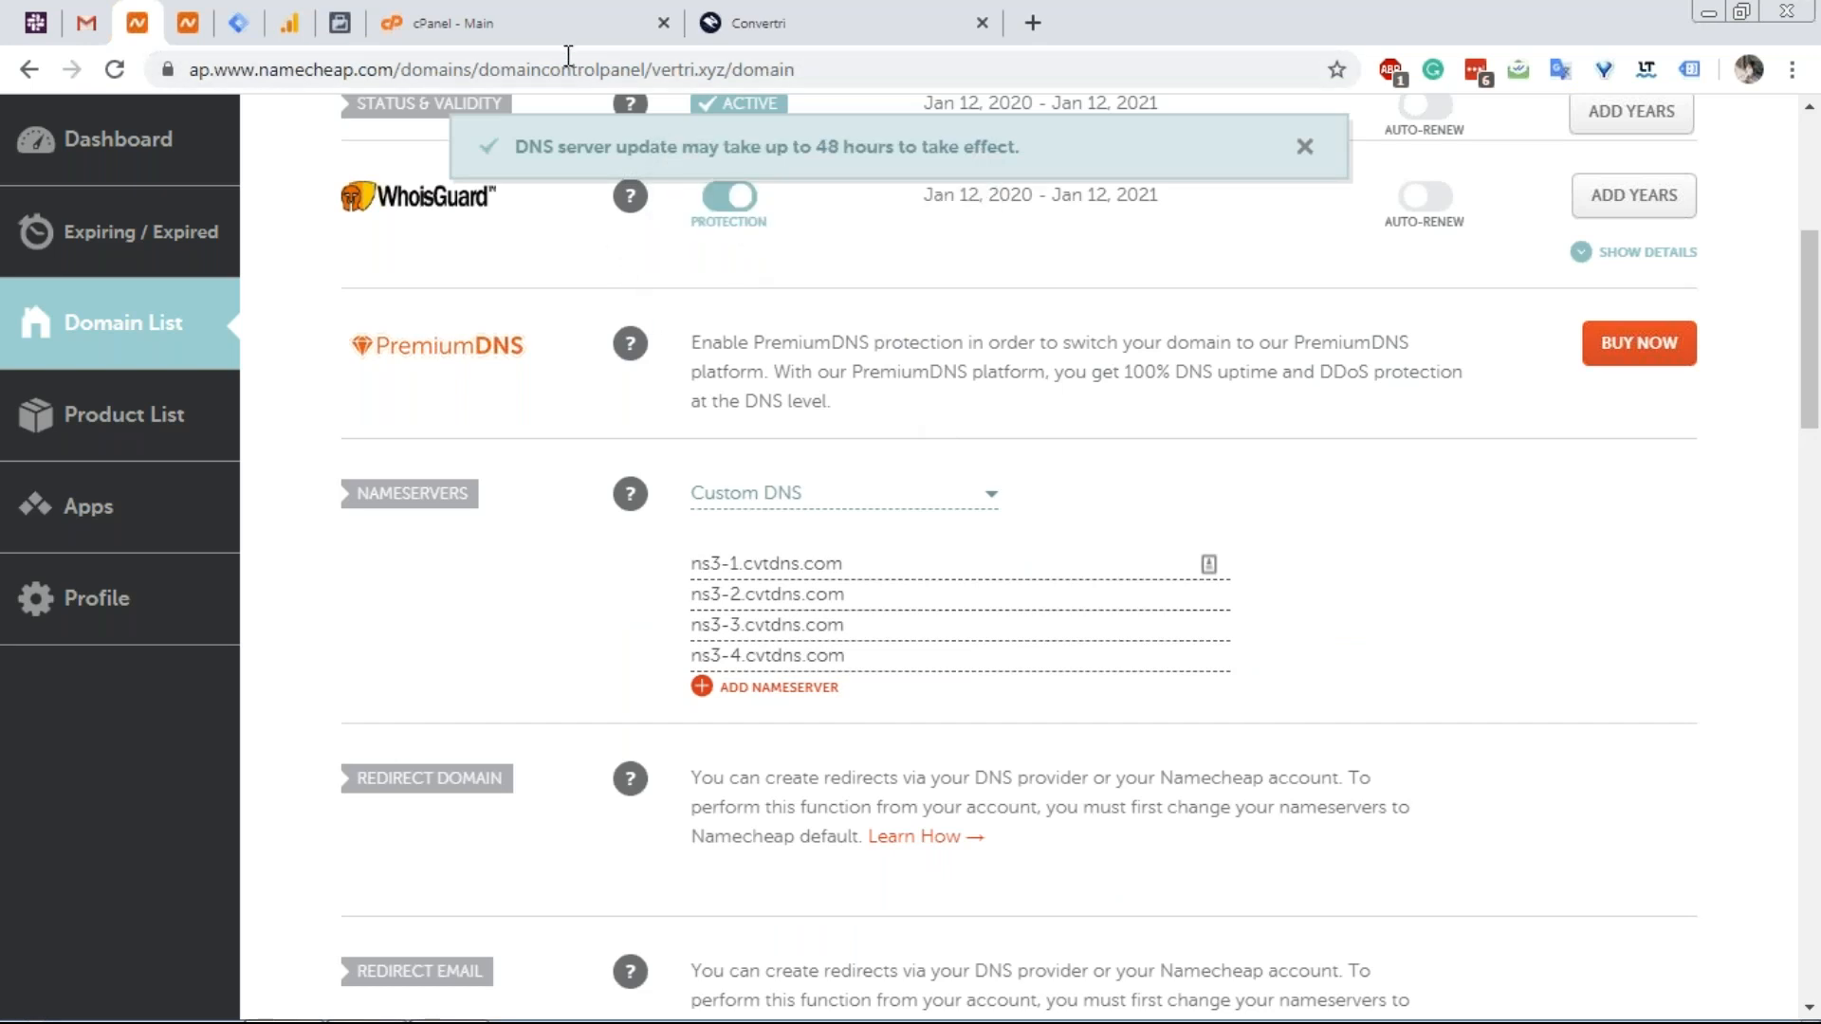
click(561, 36)
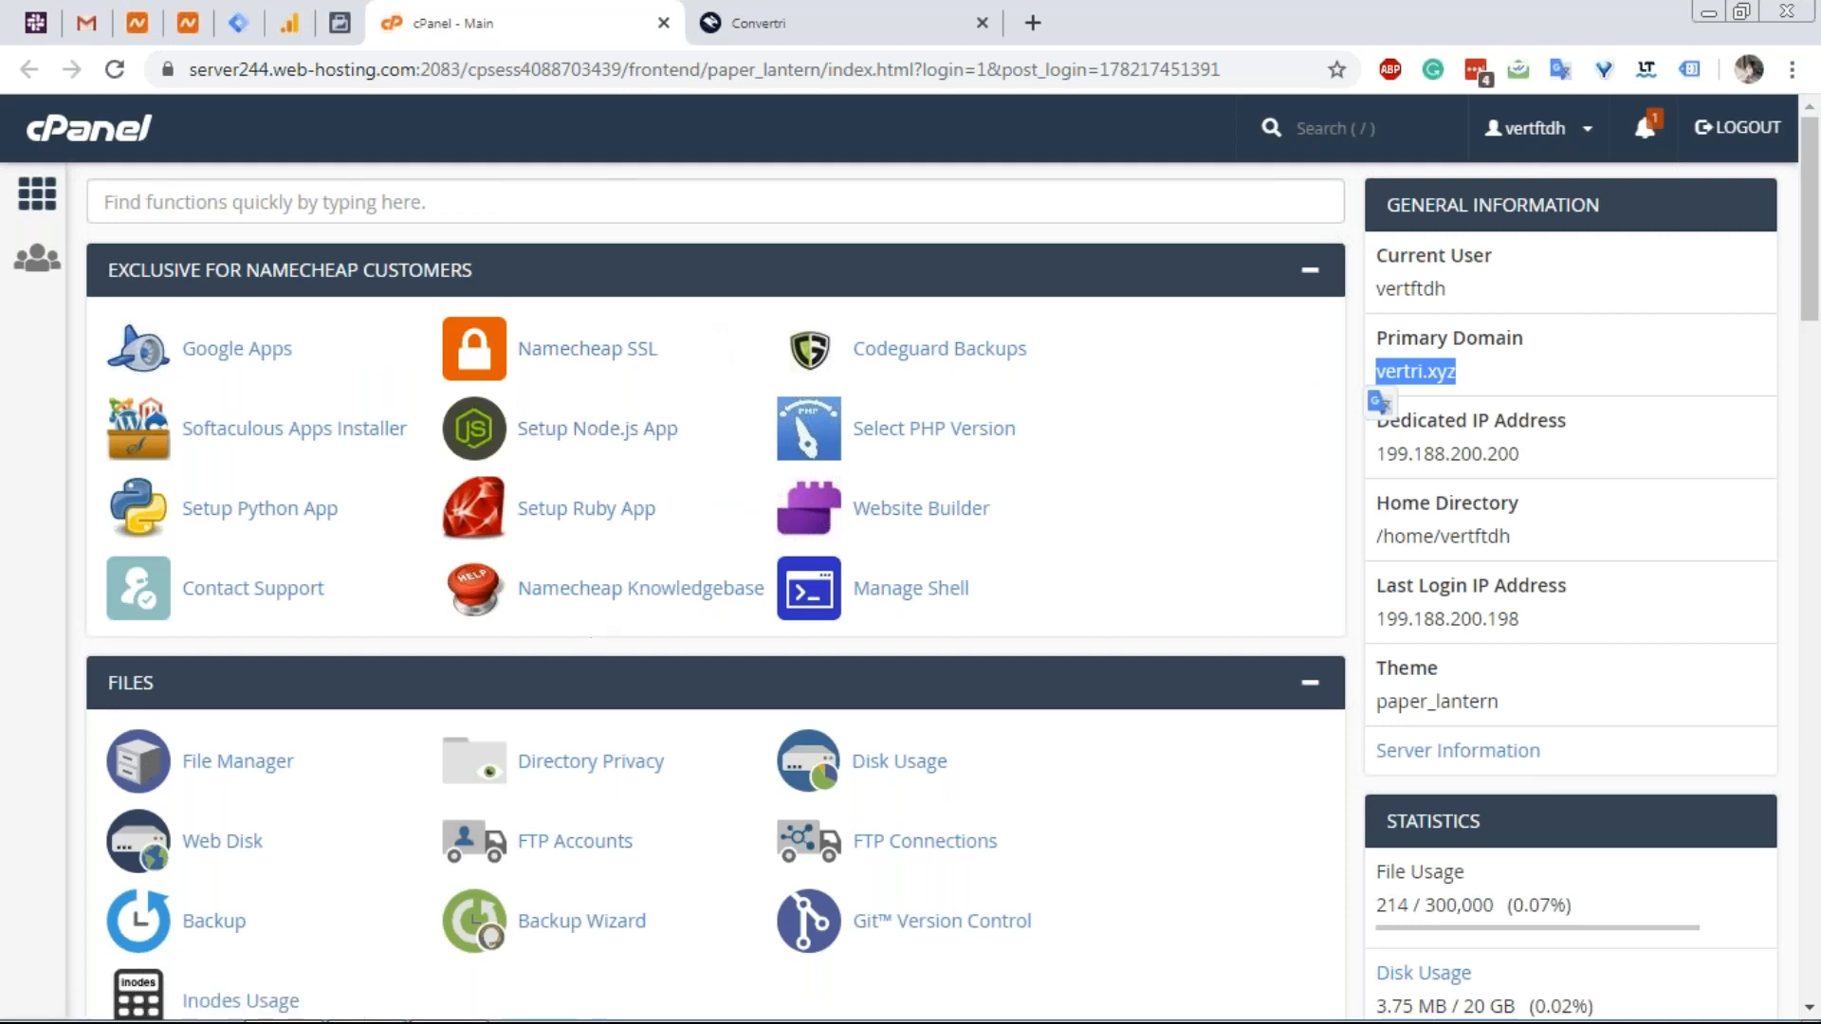
Search cPanel for 'dn' and open the Zone Editor records for vertri.xyz.
click(561, 210)
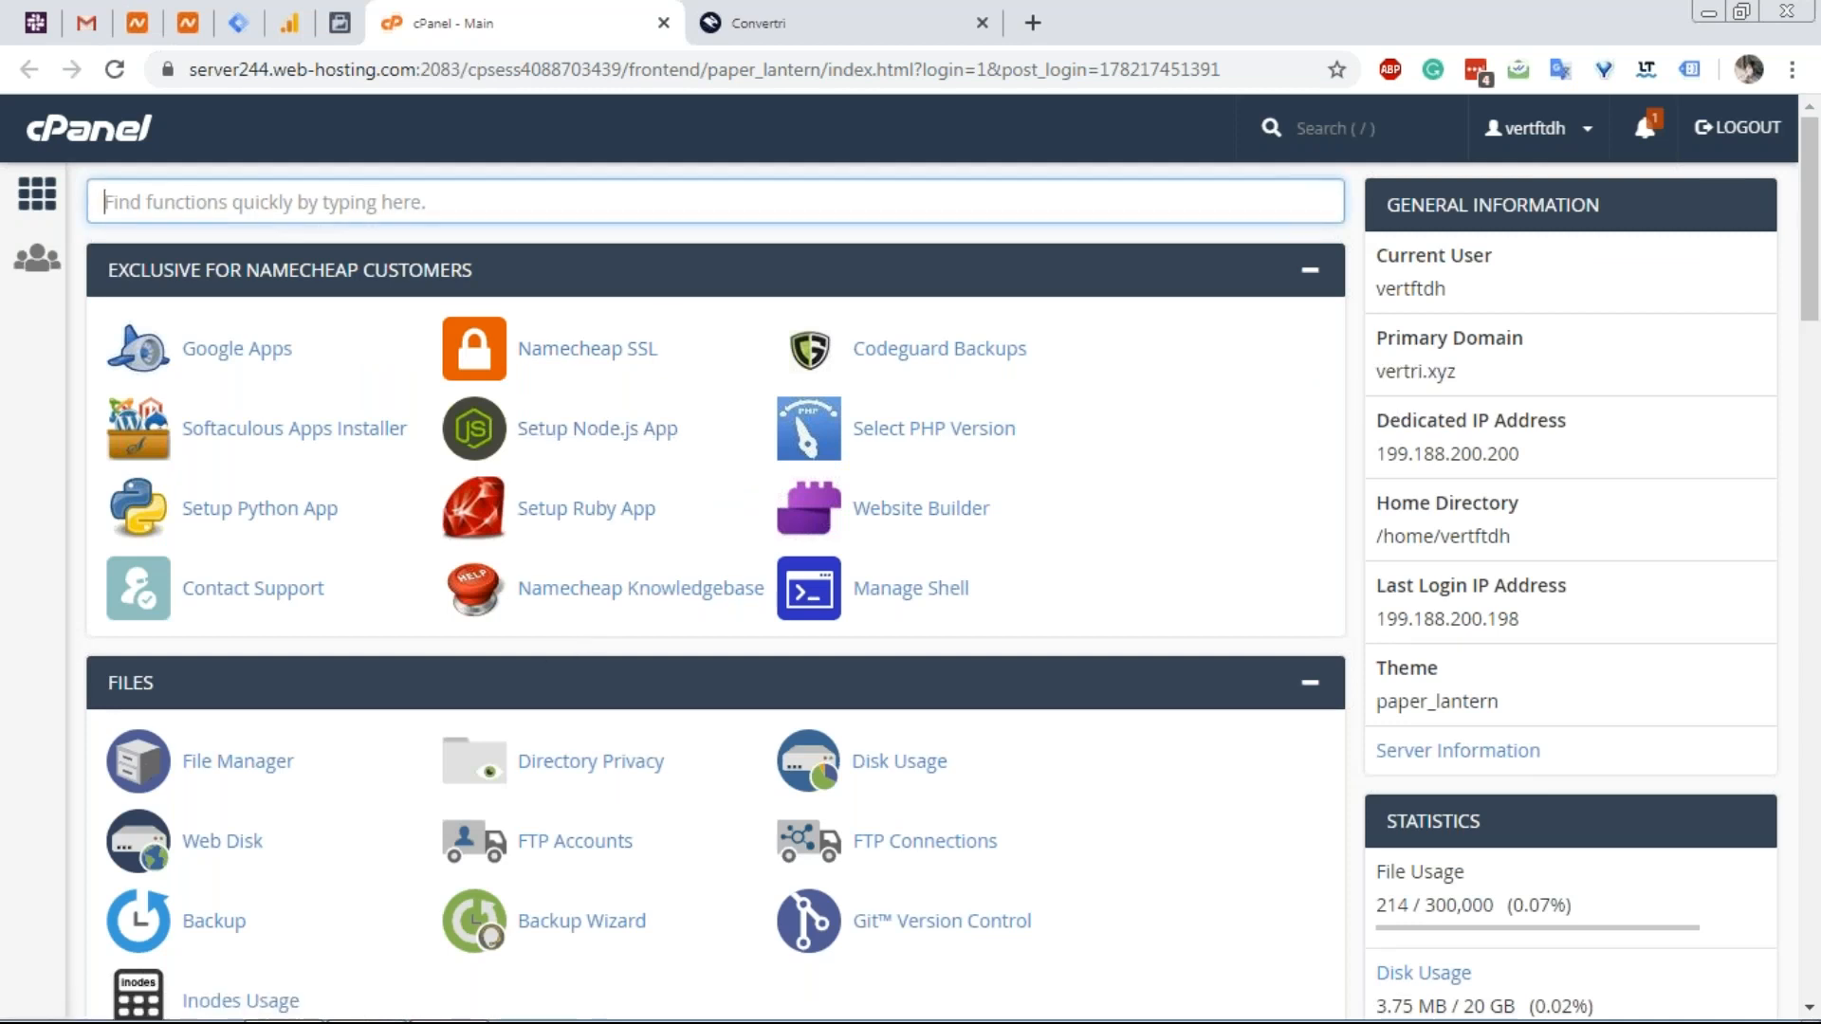
text(dn)
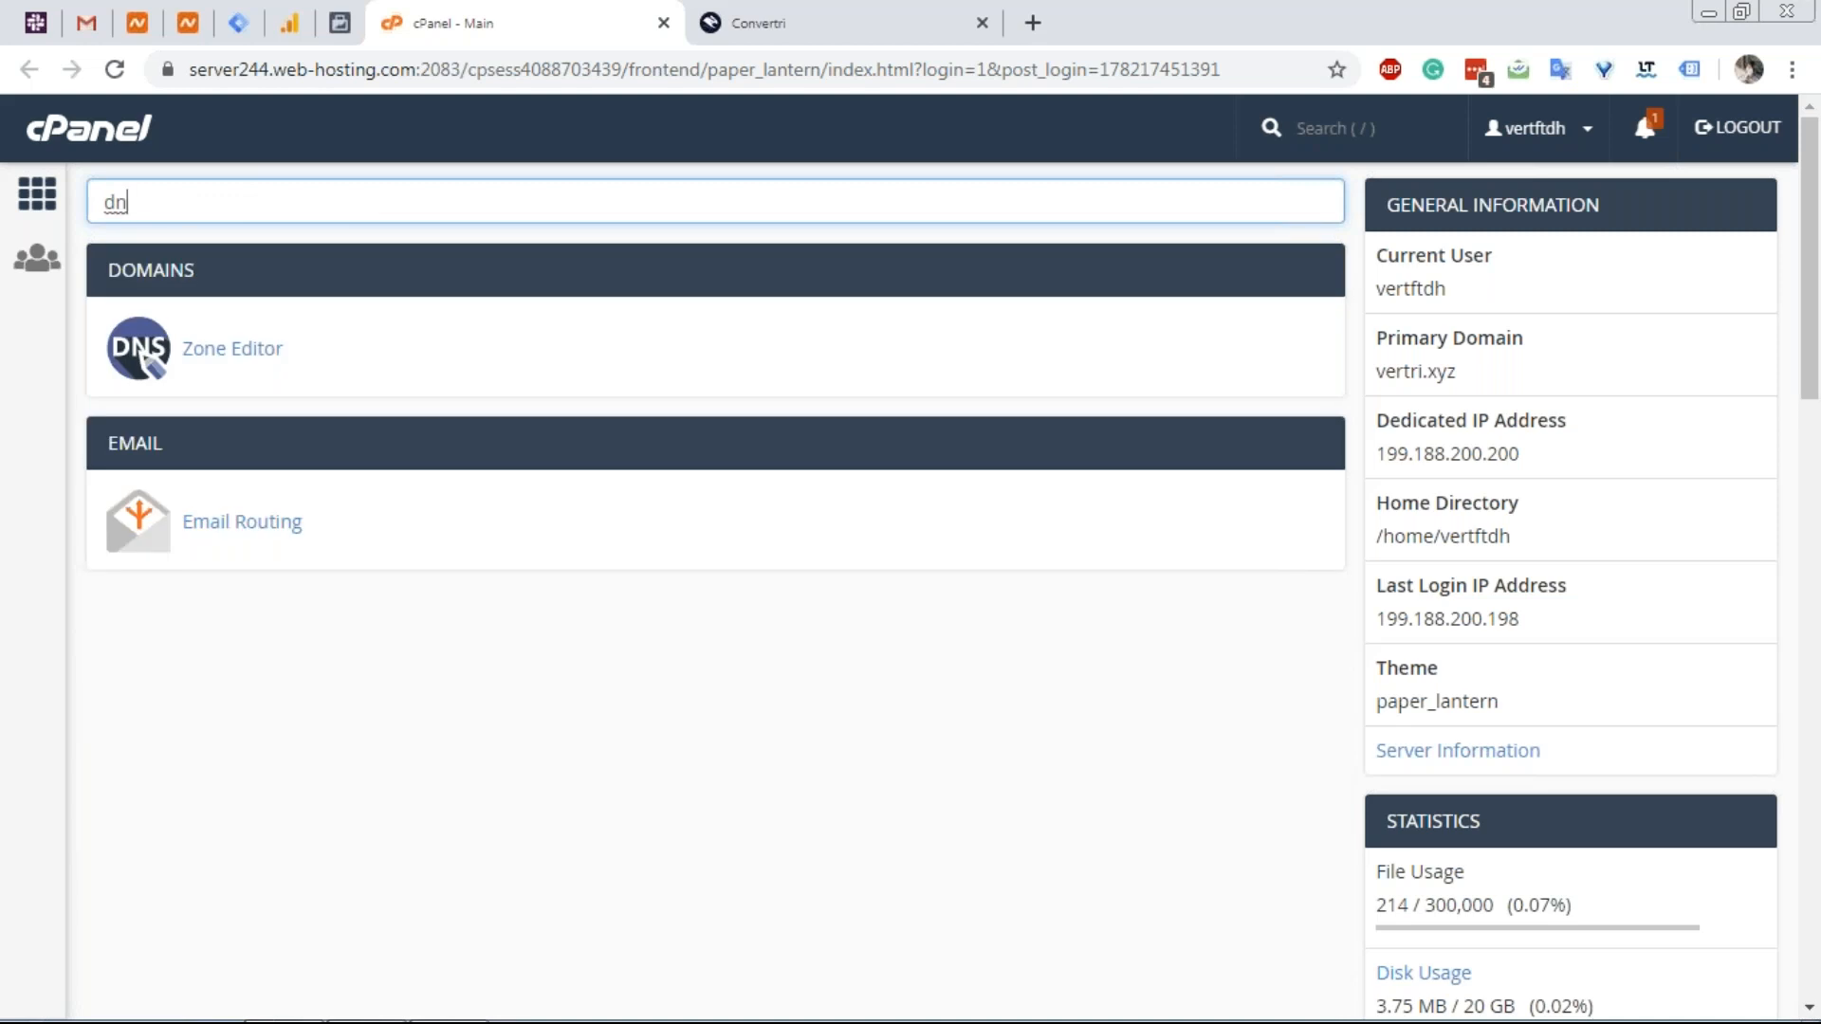
click(282, 353)
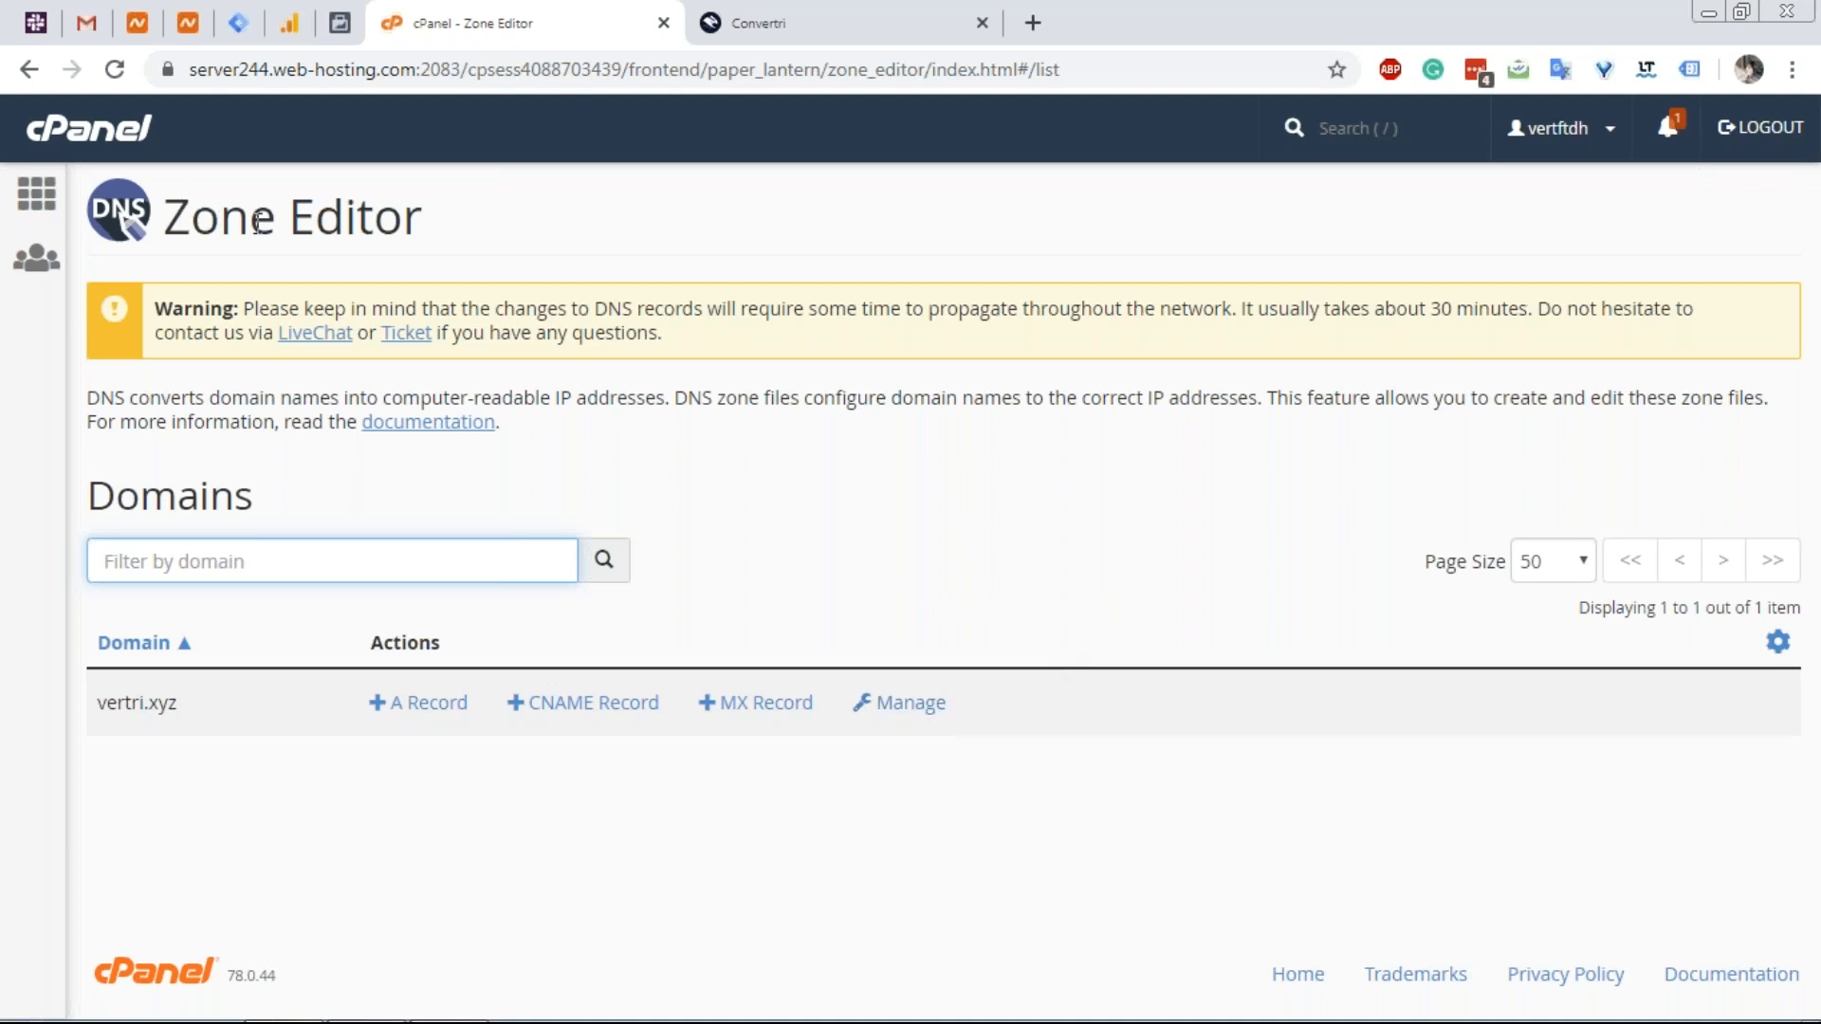
click(907, 703)
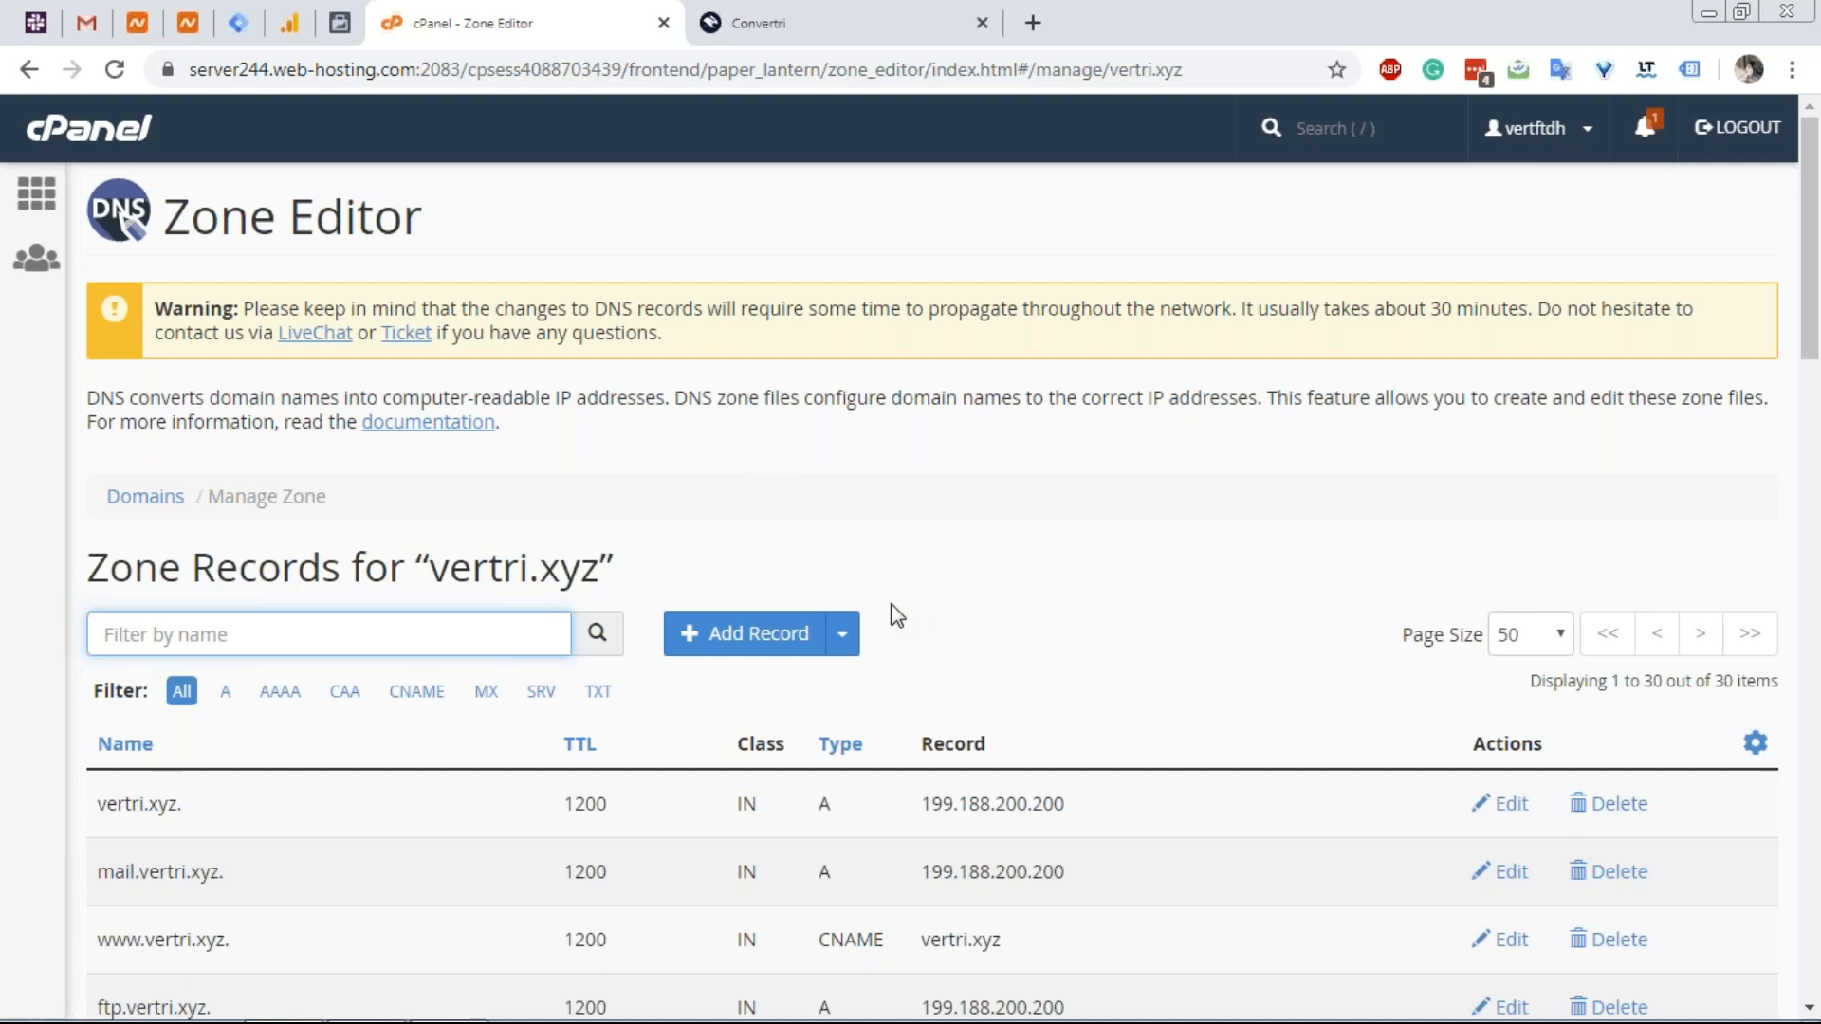
Review the vertri.xyz zone records, highlighting the mail, smtp, pop3 and imap names.
scroll(891, 615, down, 1)
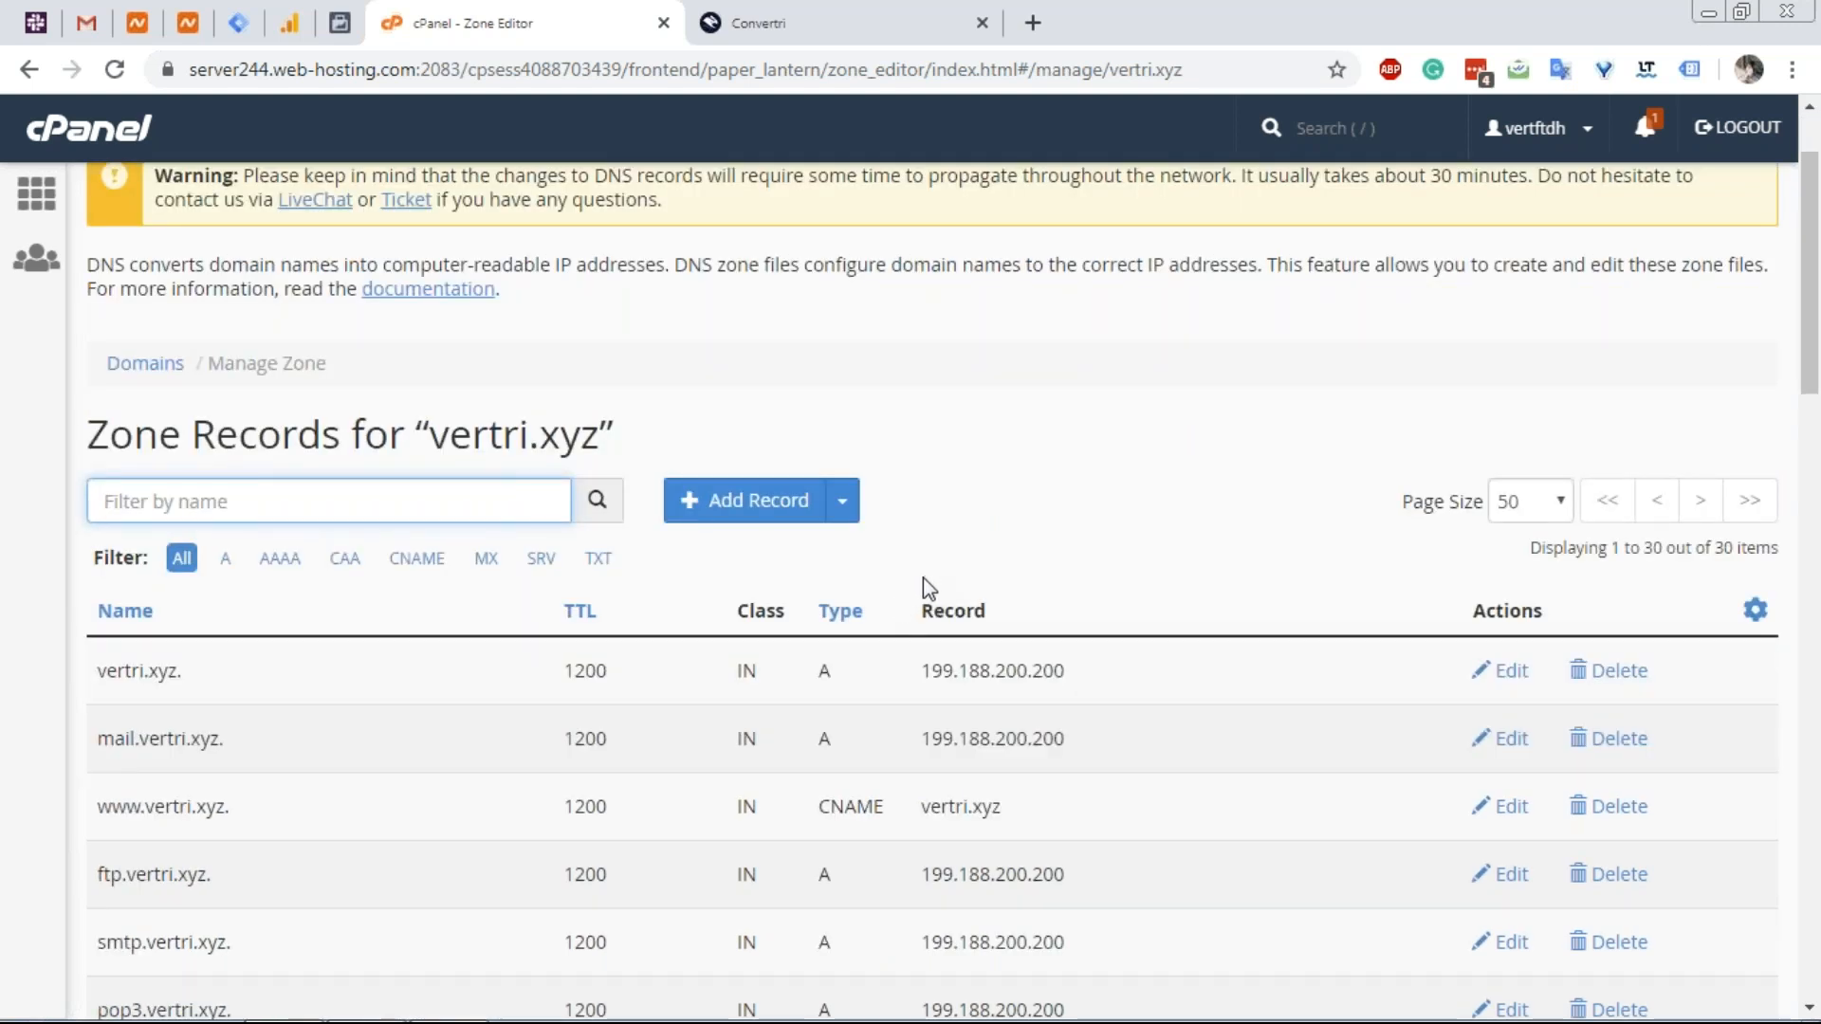
scroll(924, 578, down, 3)
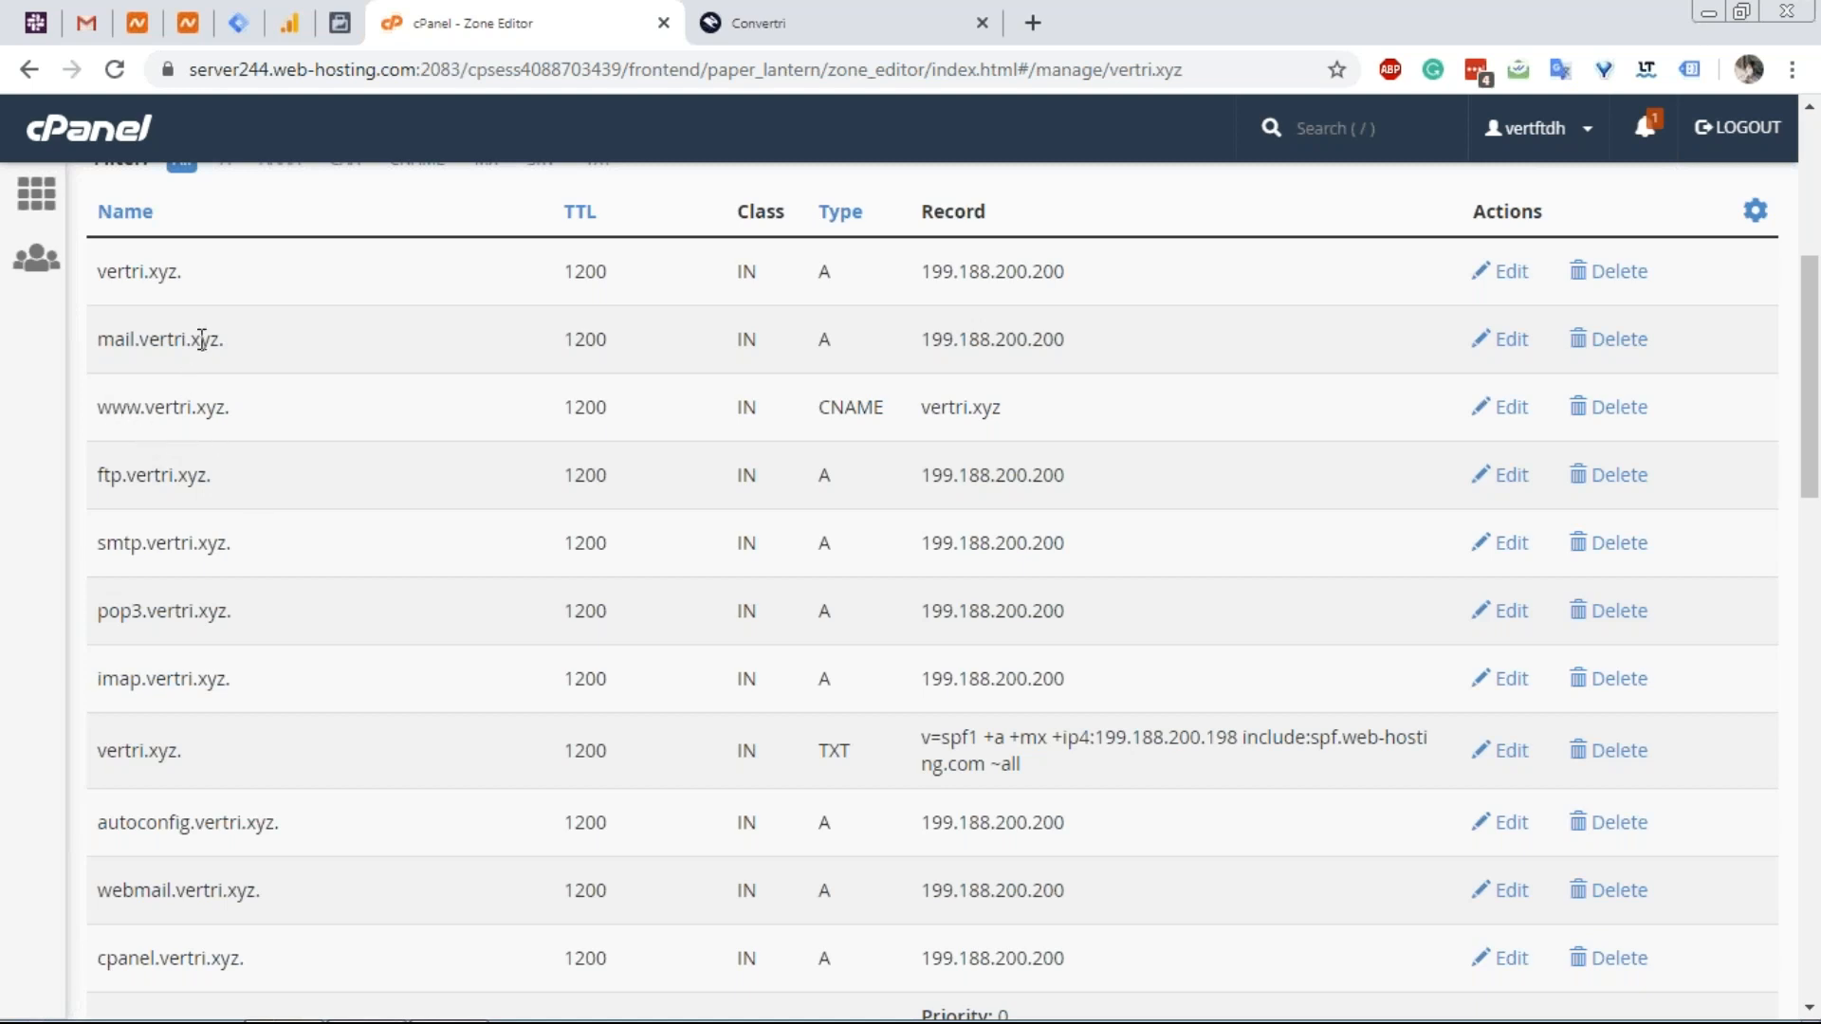
drag(219, 341, 97, 339)
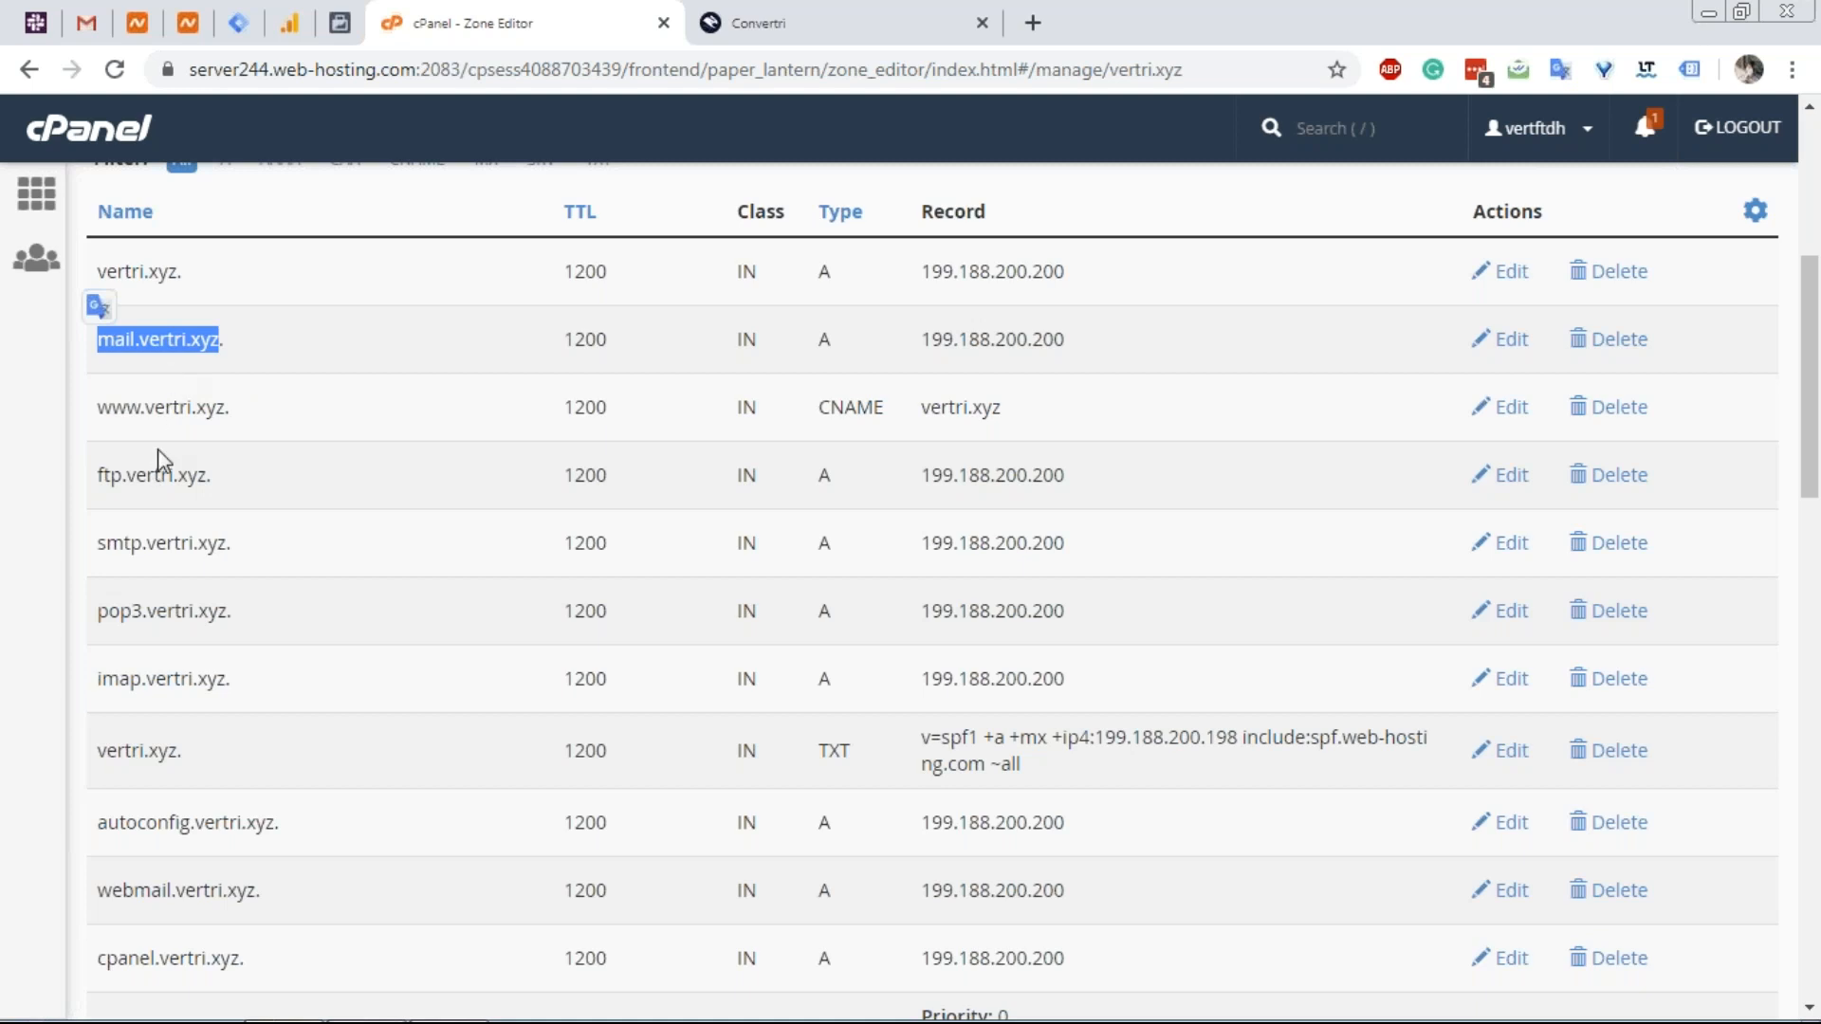
scroll(180, 441, down, 1)
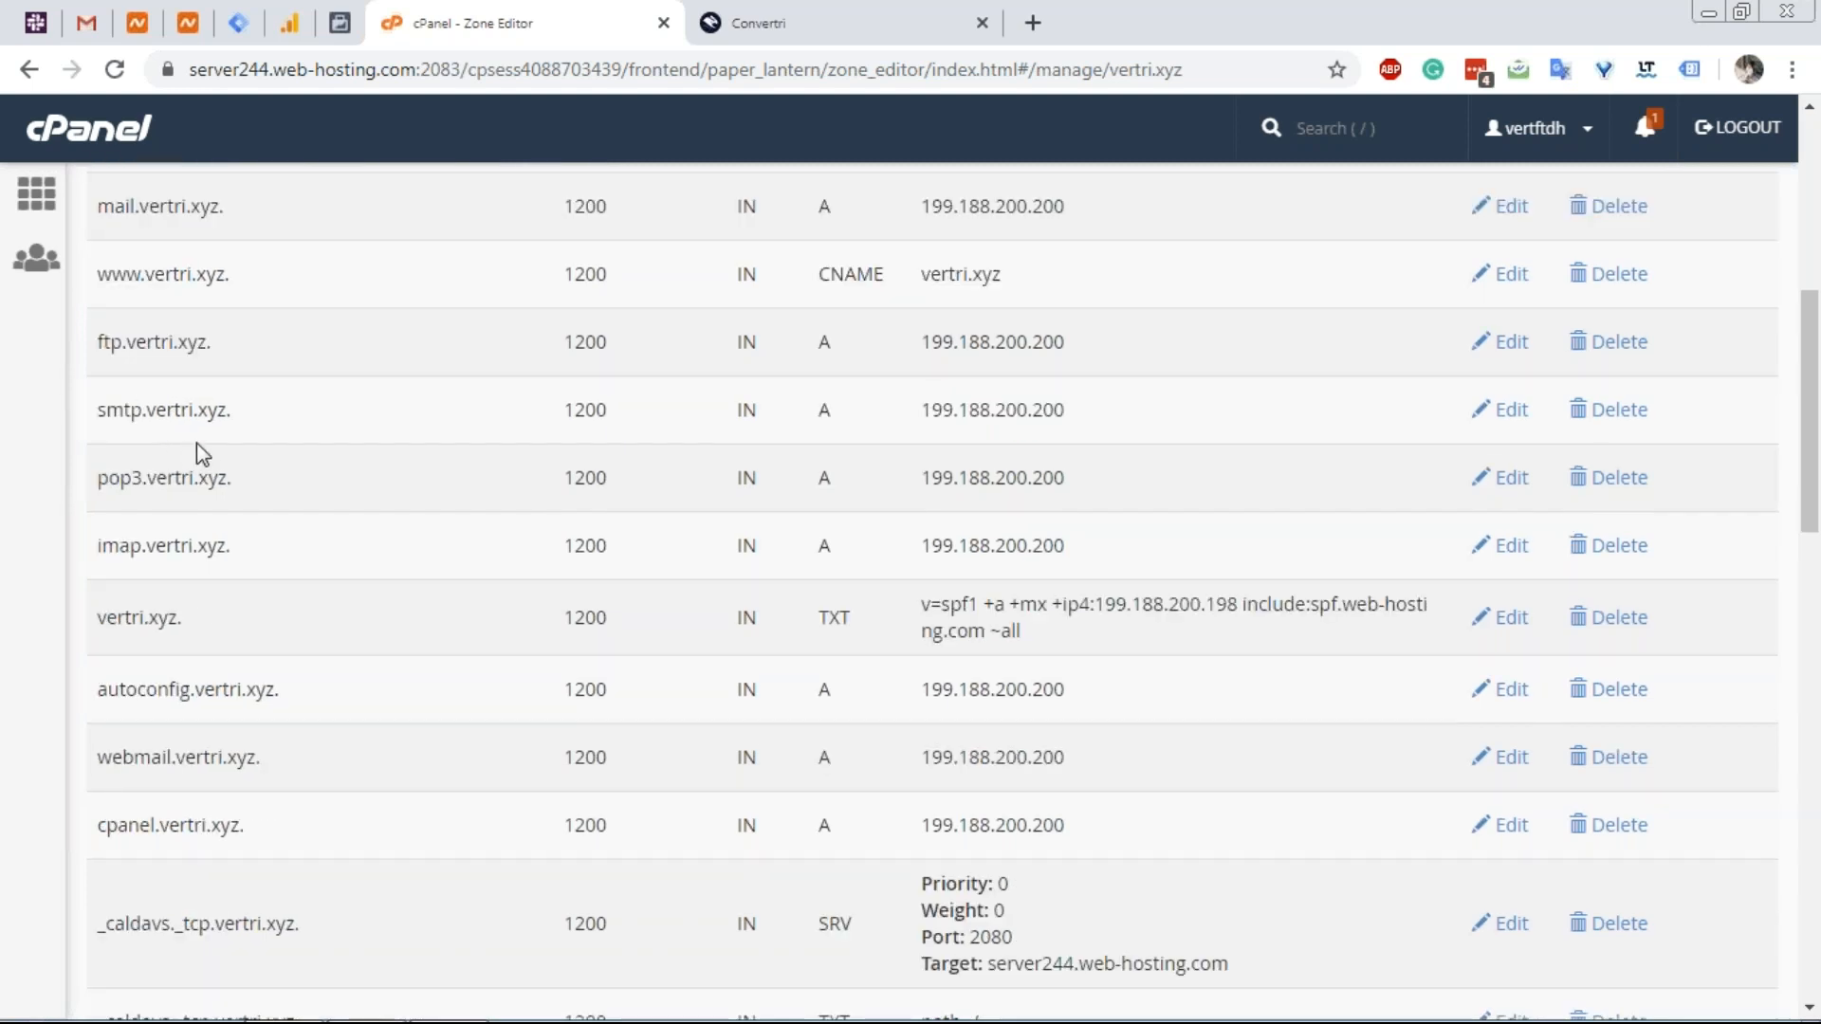
drag(227, 410, 98, 410)
drag(229, 477, 97, 477)
drag(228, 546, 98, 545)
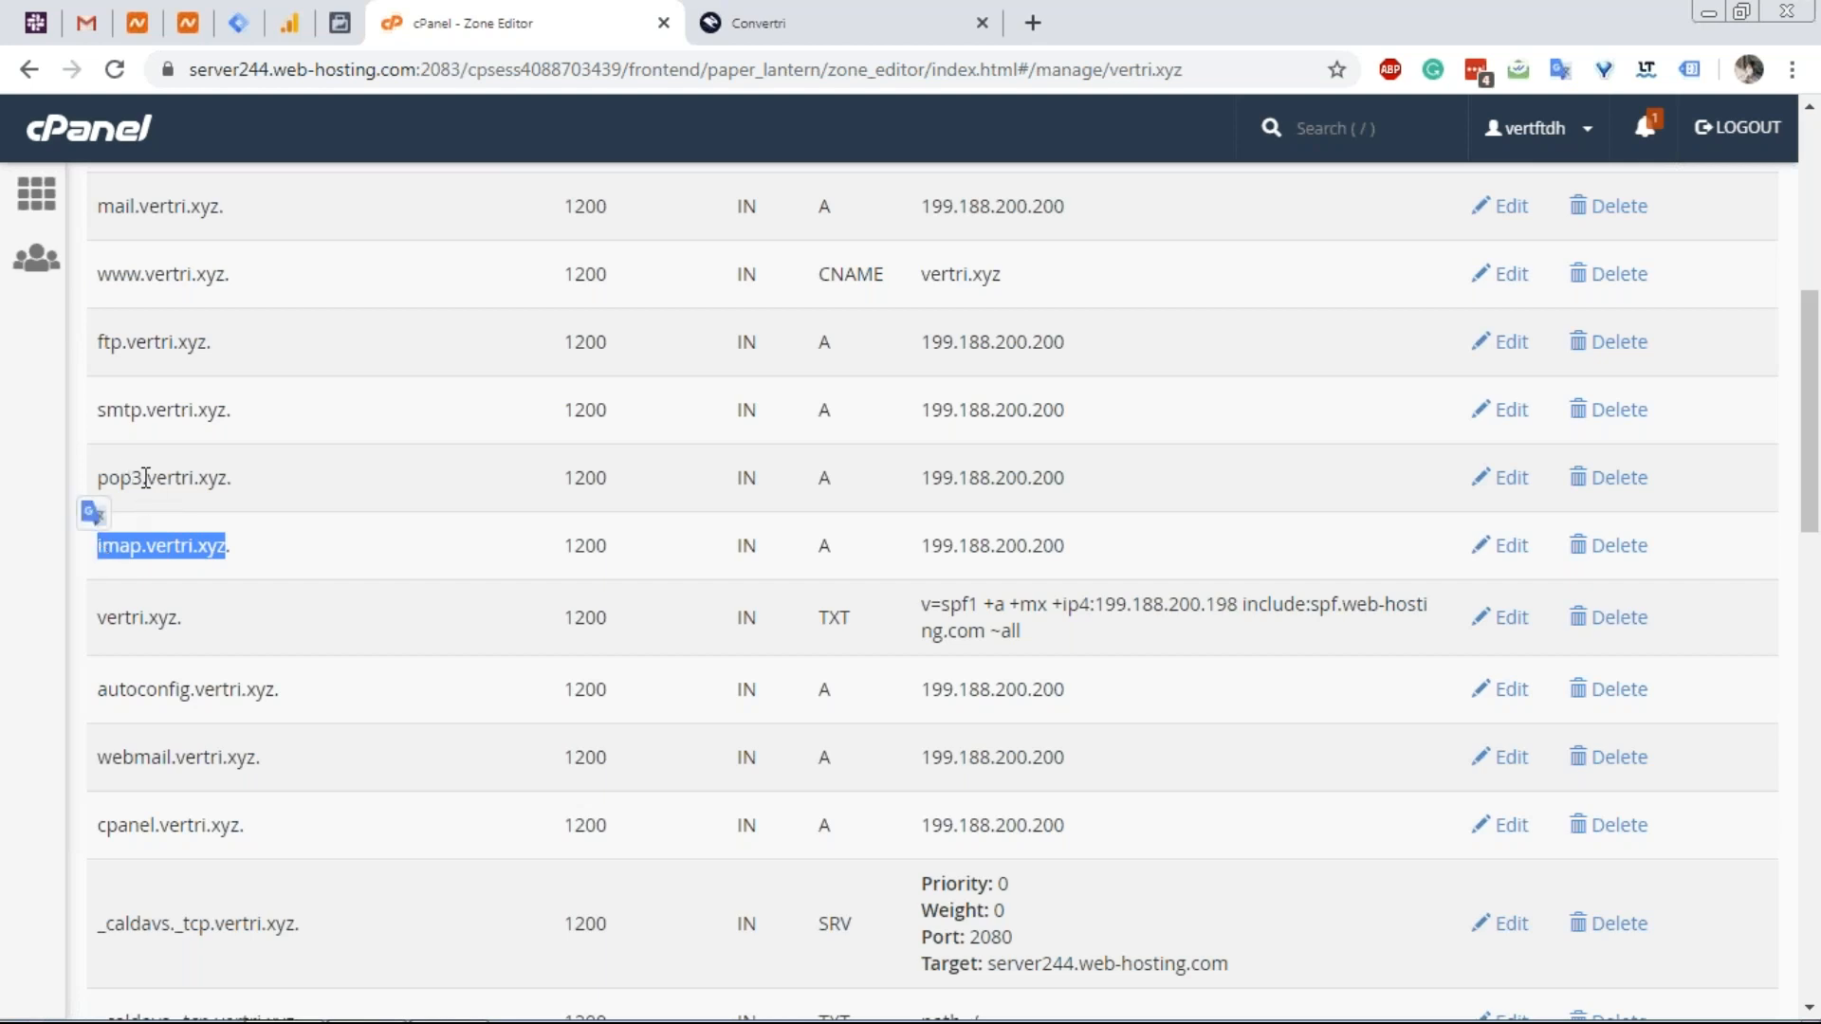
right_click(144, 298)
click(107, 434)
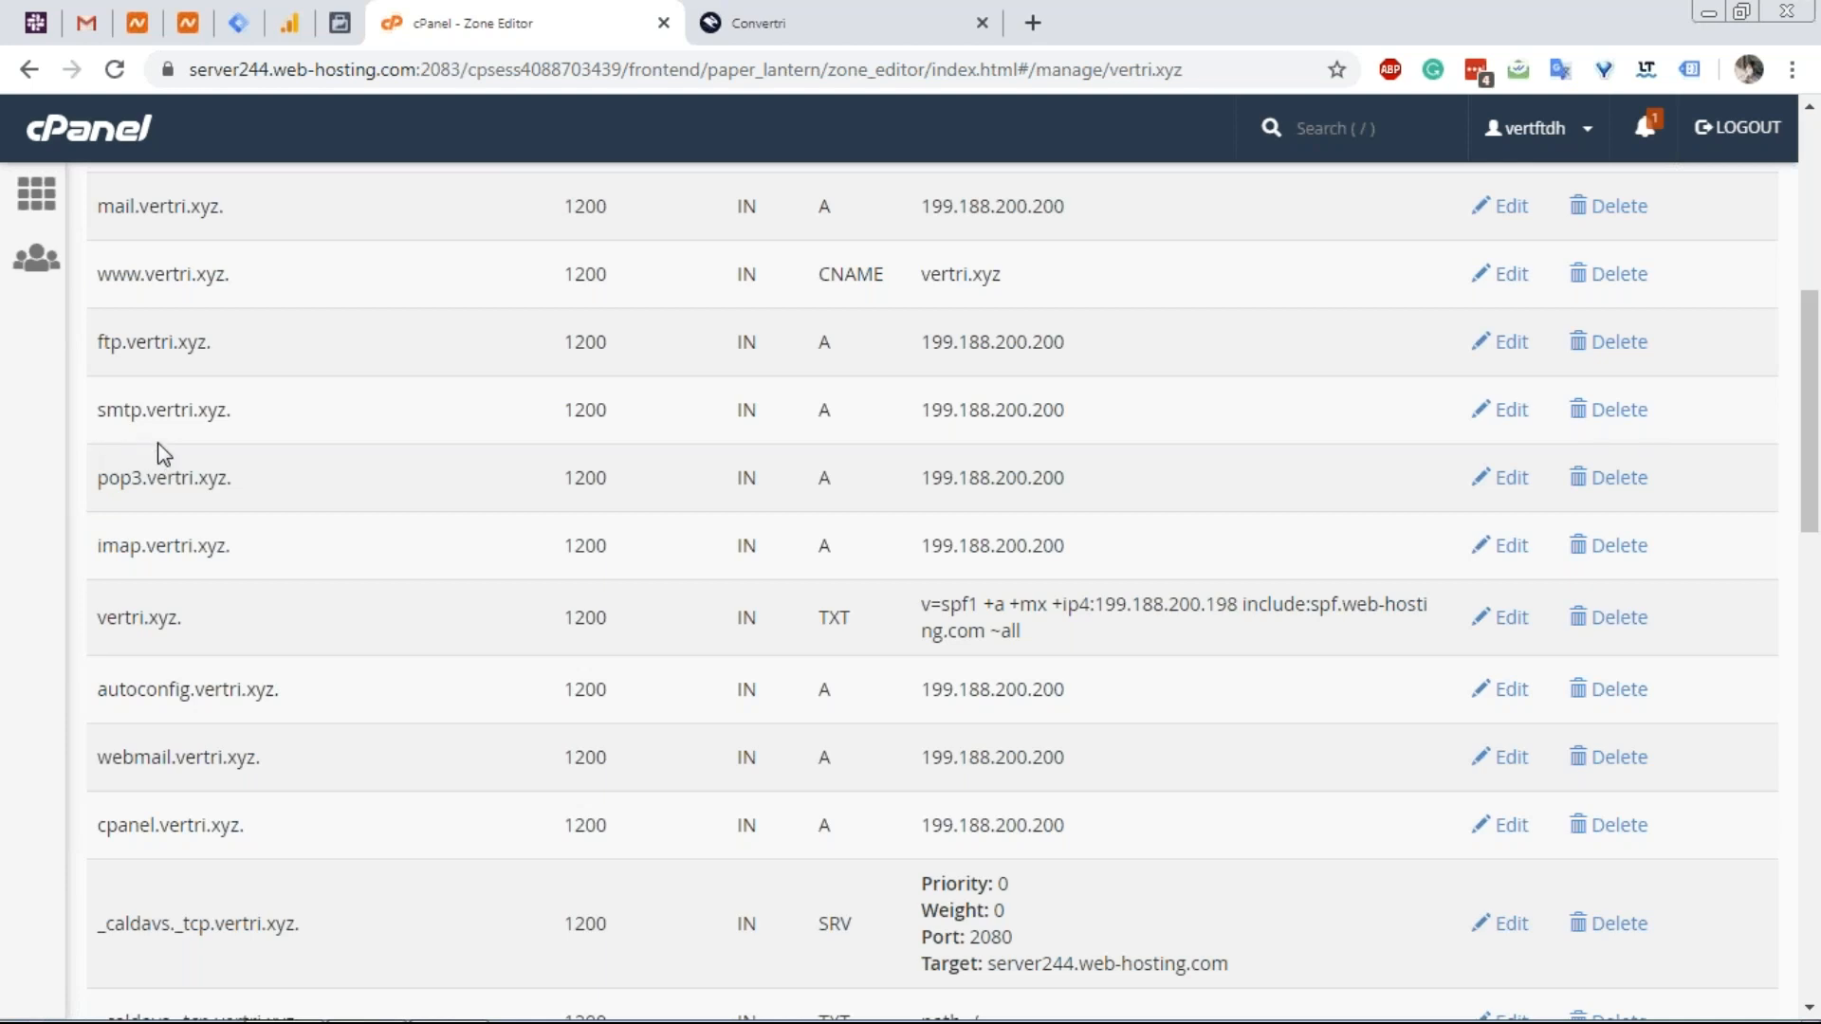
scroll(159, 450, up, 3)
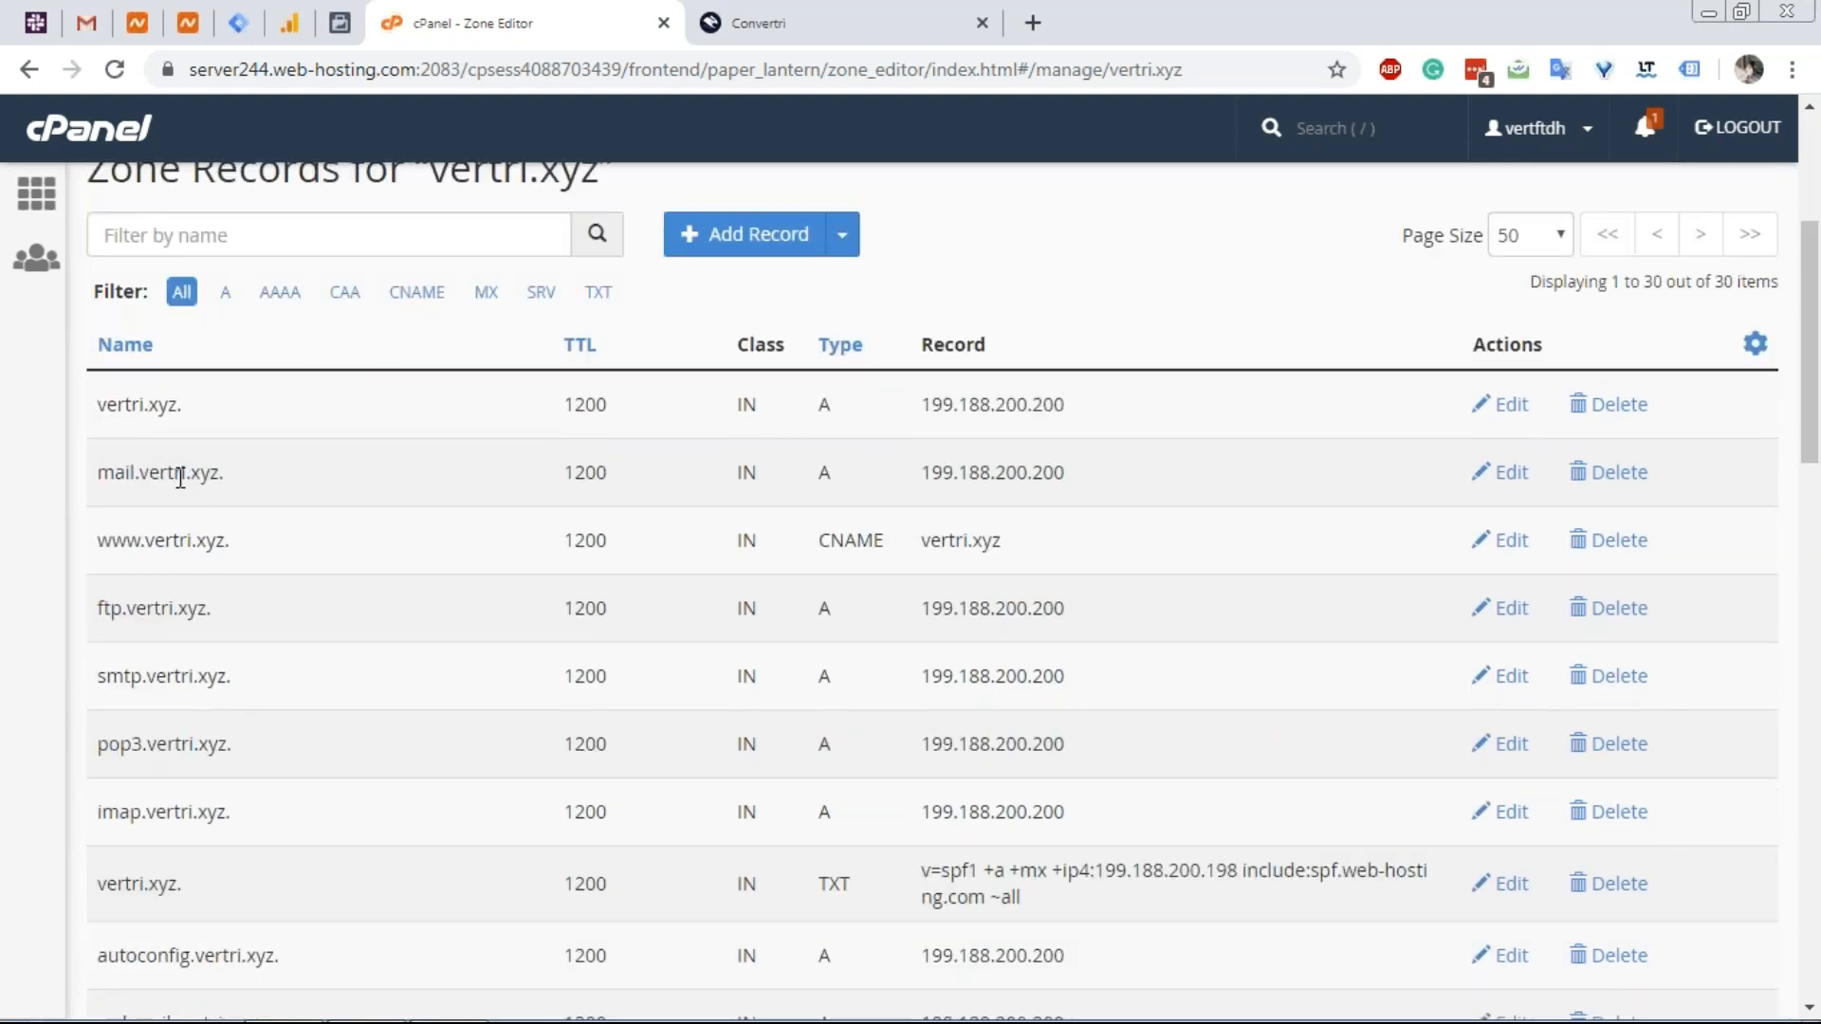
triple_click(147, 474)
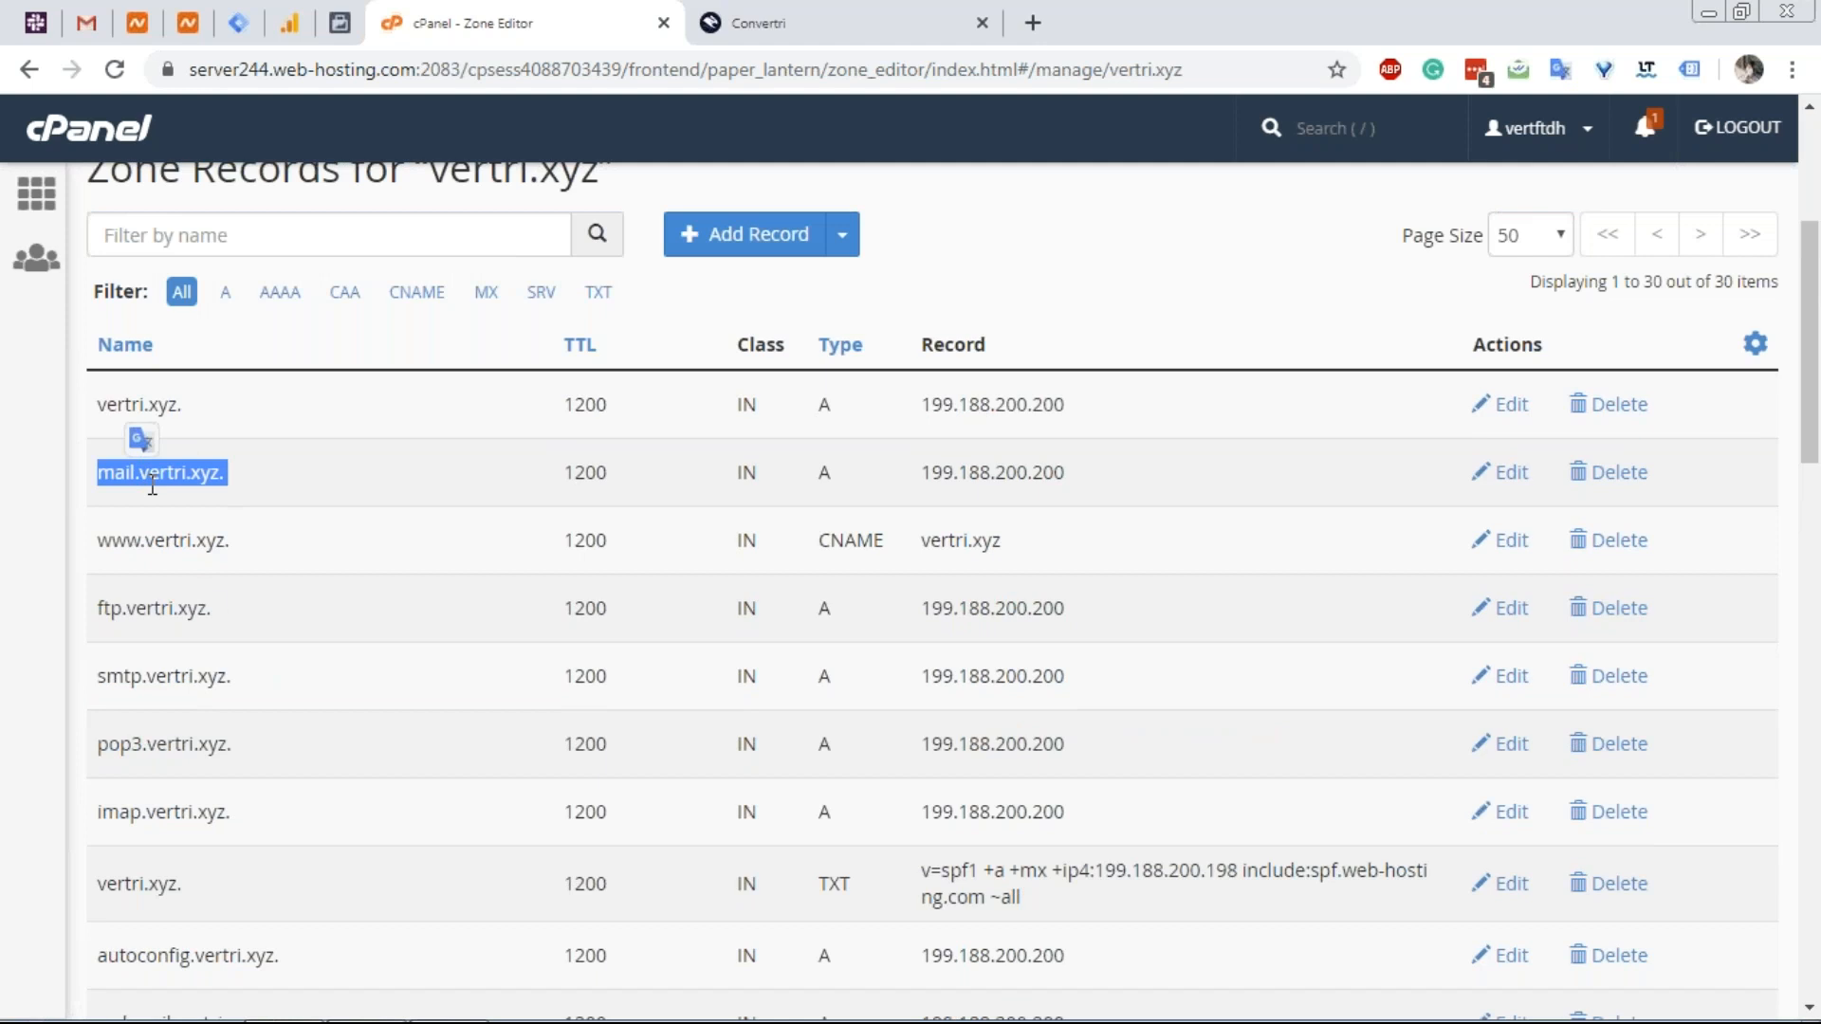
scroll(181, 559, down, 1)
double_click(154, 543)
click(154, 615)
double_click(154, 615)
scroll(157, 640, down, 1)
double_click(180, 547)
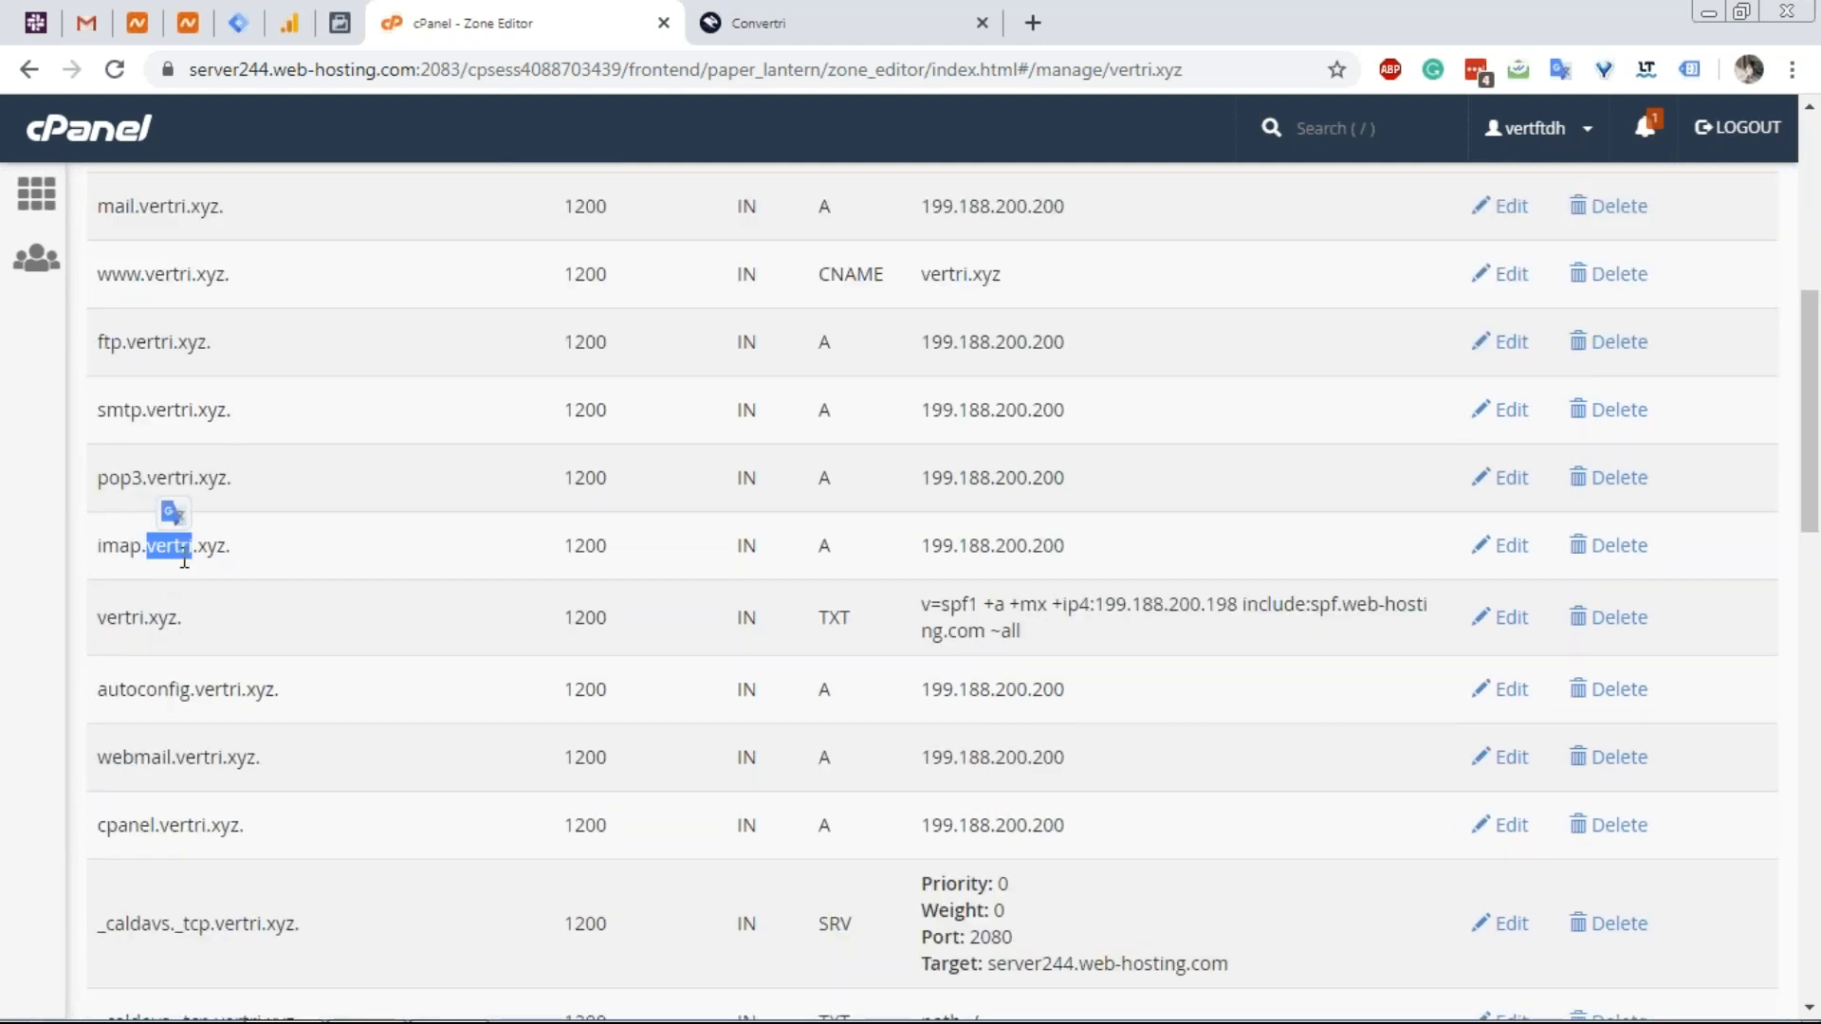
scroll(184, 559, down, 1)
triple_click(197, 558)
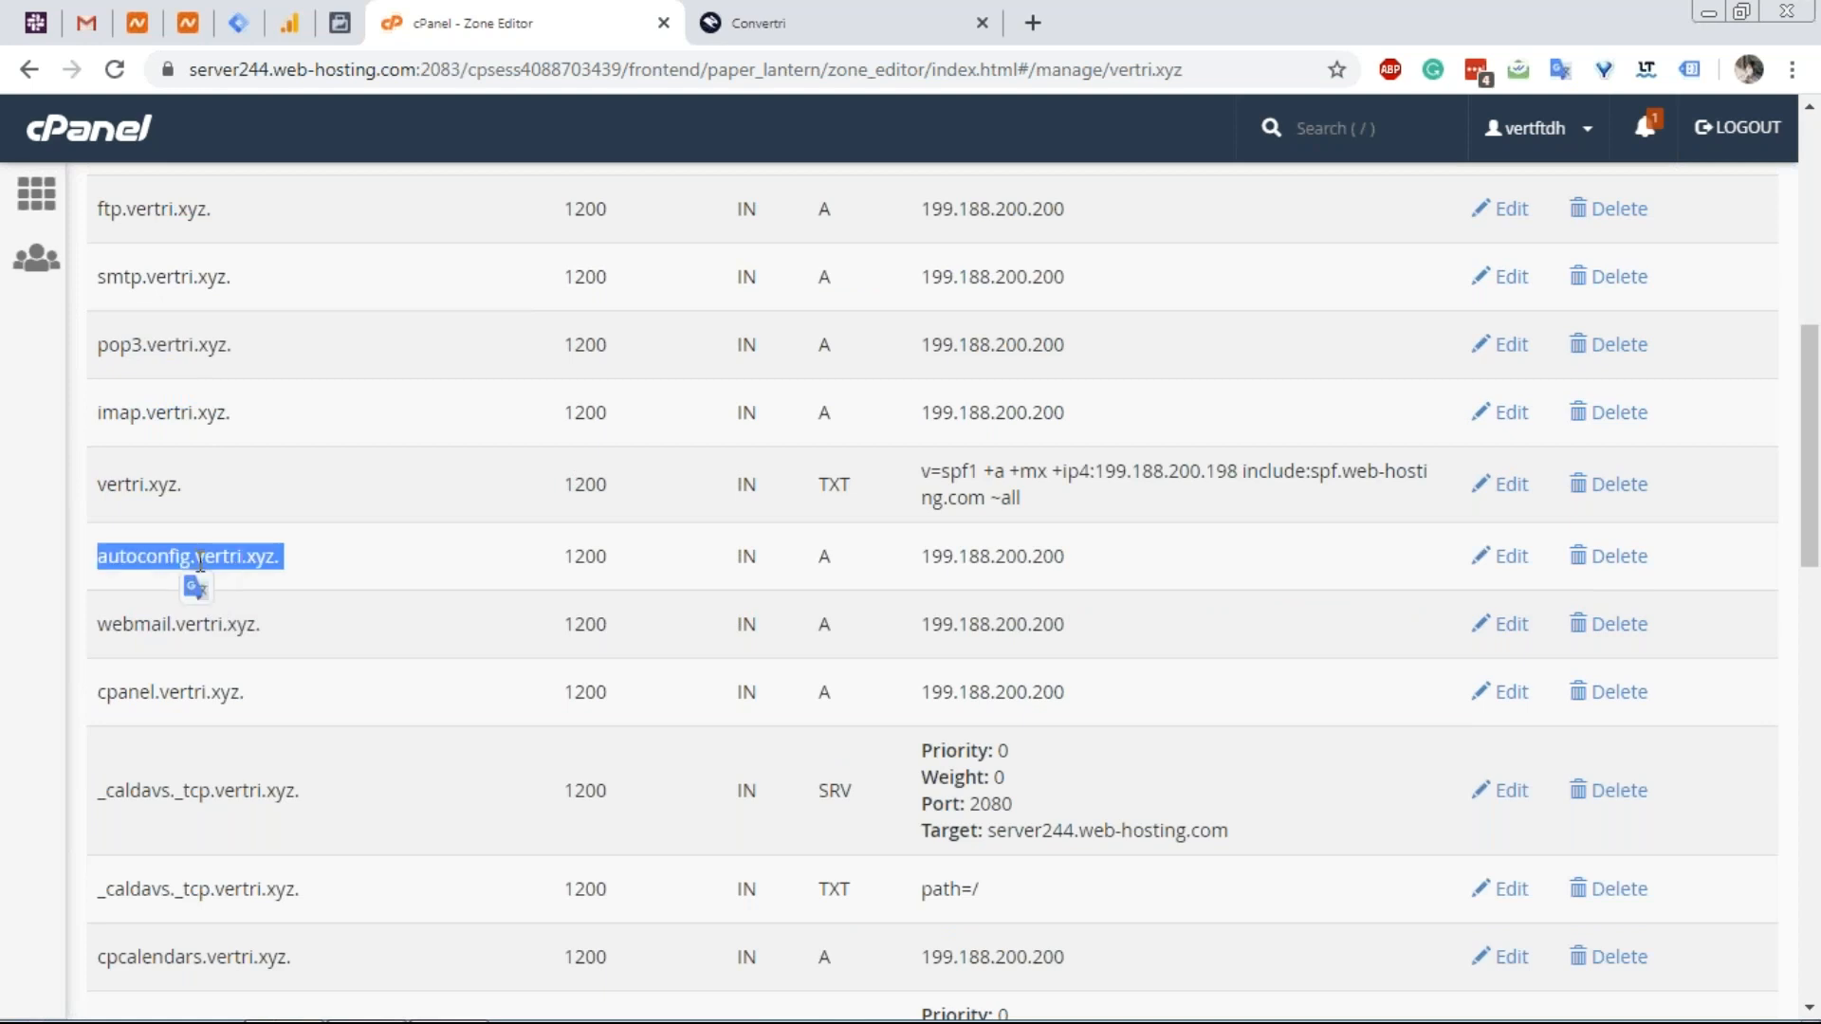
click(155, 630)
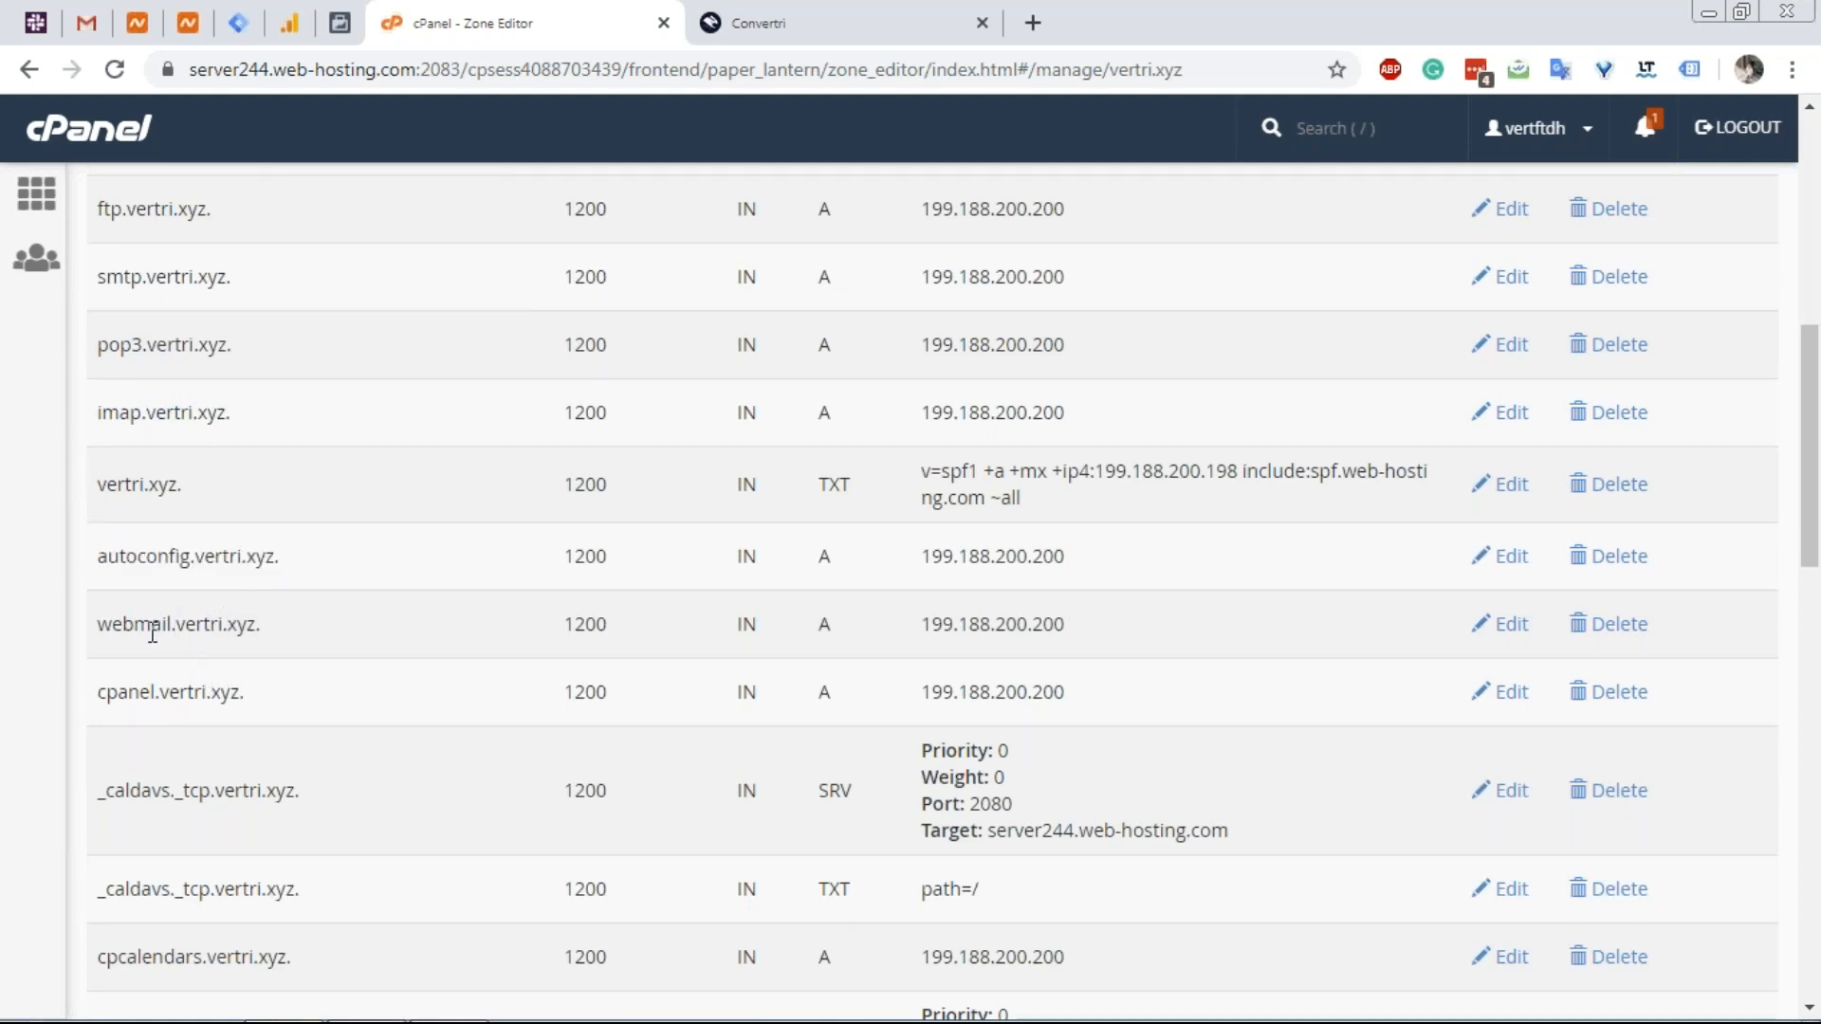
drag(137, 617, 260, 621)
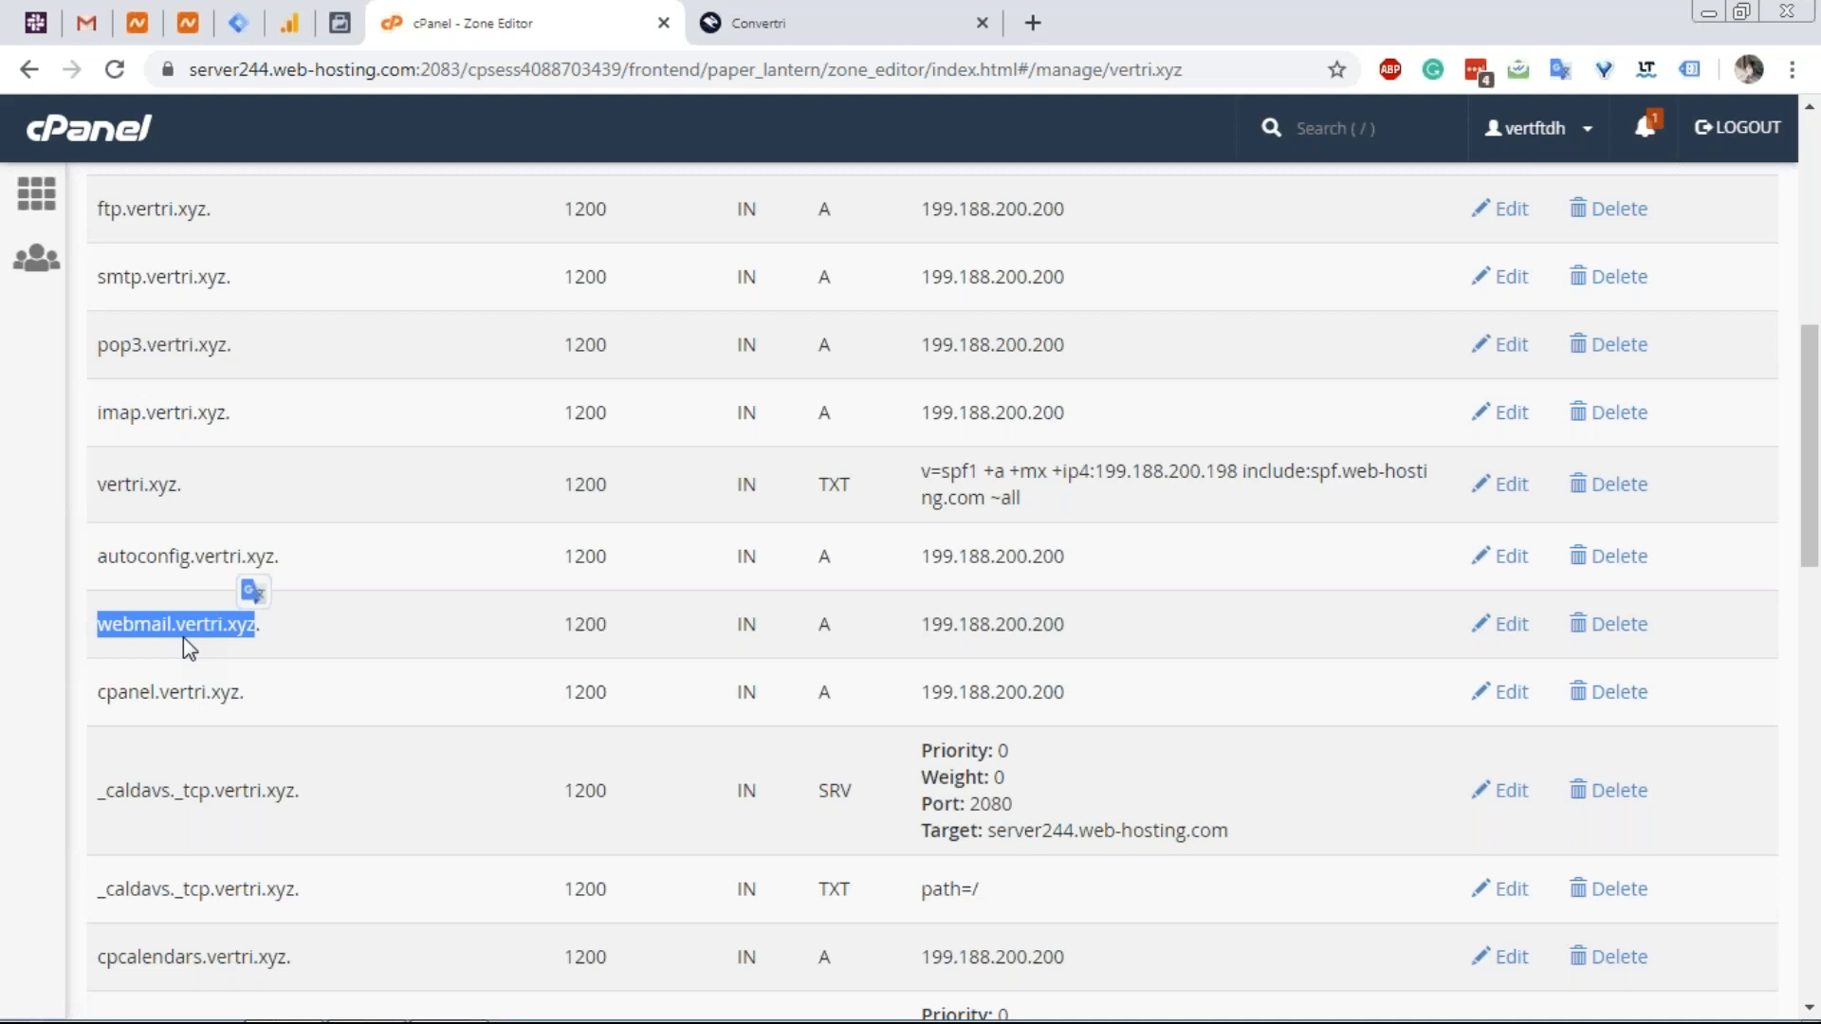
click(230, 700)
drag(99, 624, 254, 645)
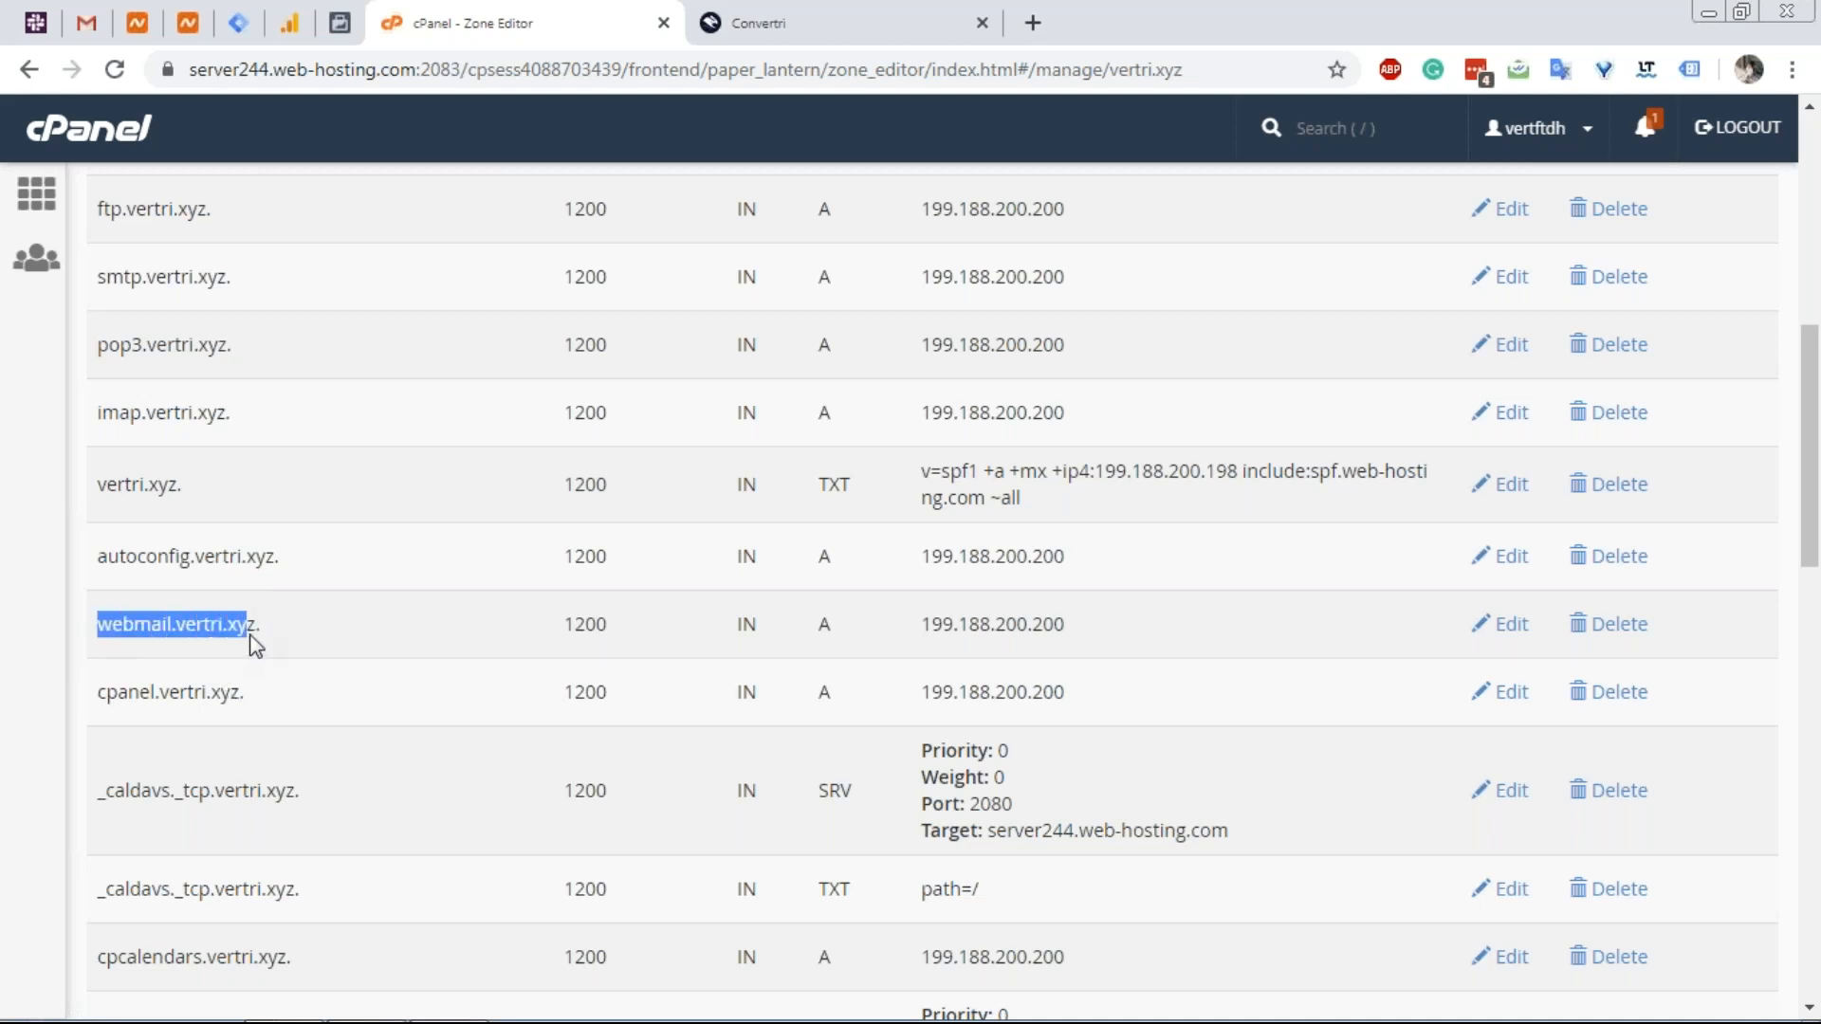
click(272, 704)
scroll(272, 705, down, 3)
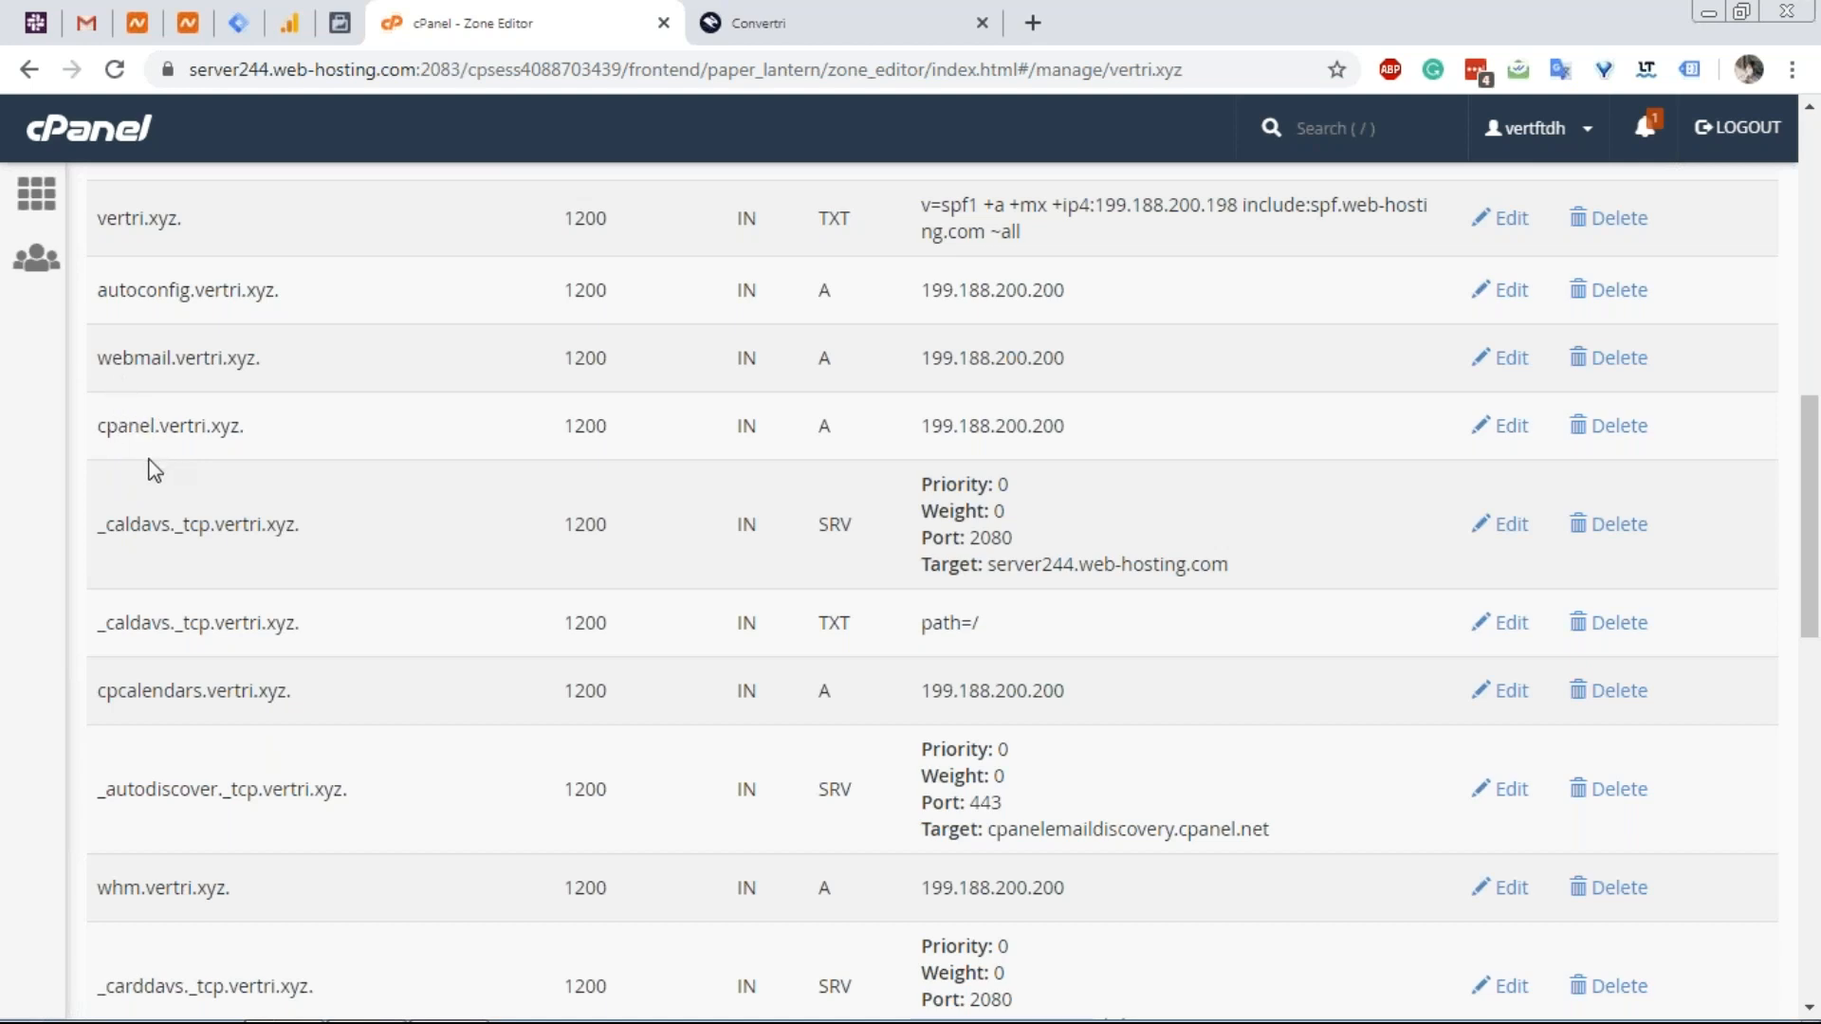
drag(129, 426, 240, 427)
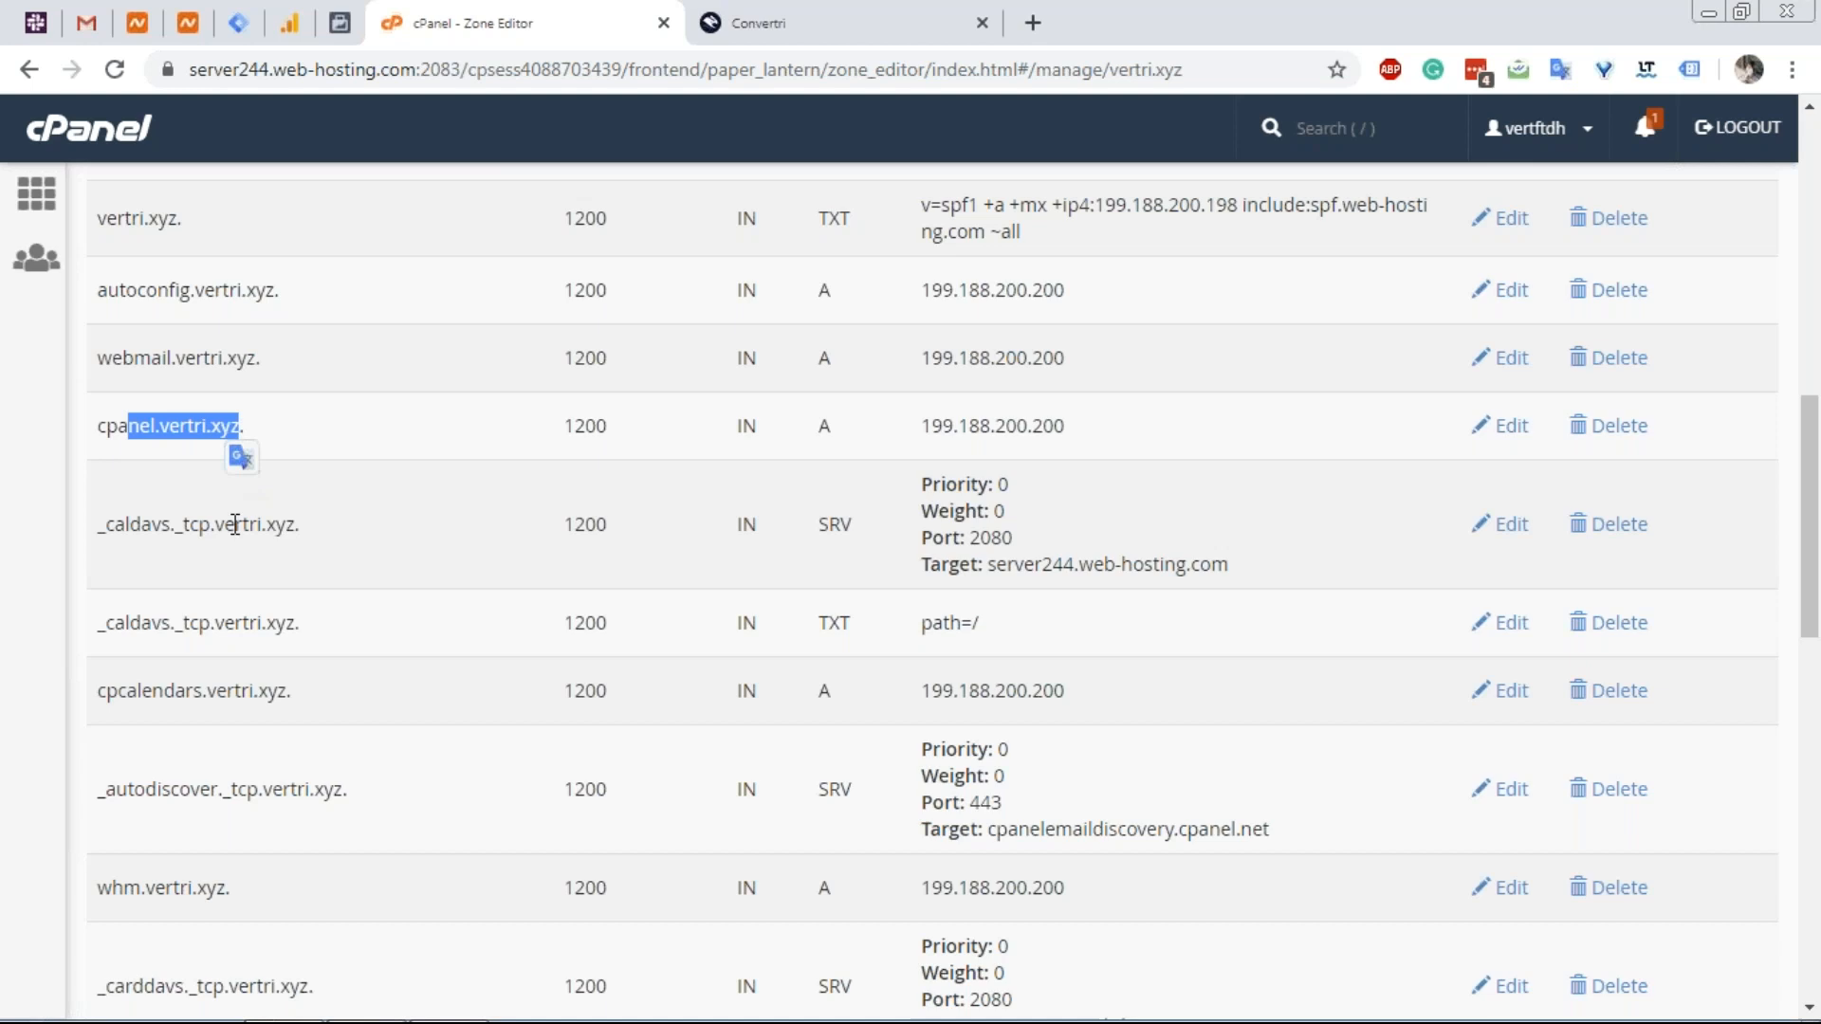
scroll(235, 525, down, 1)
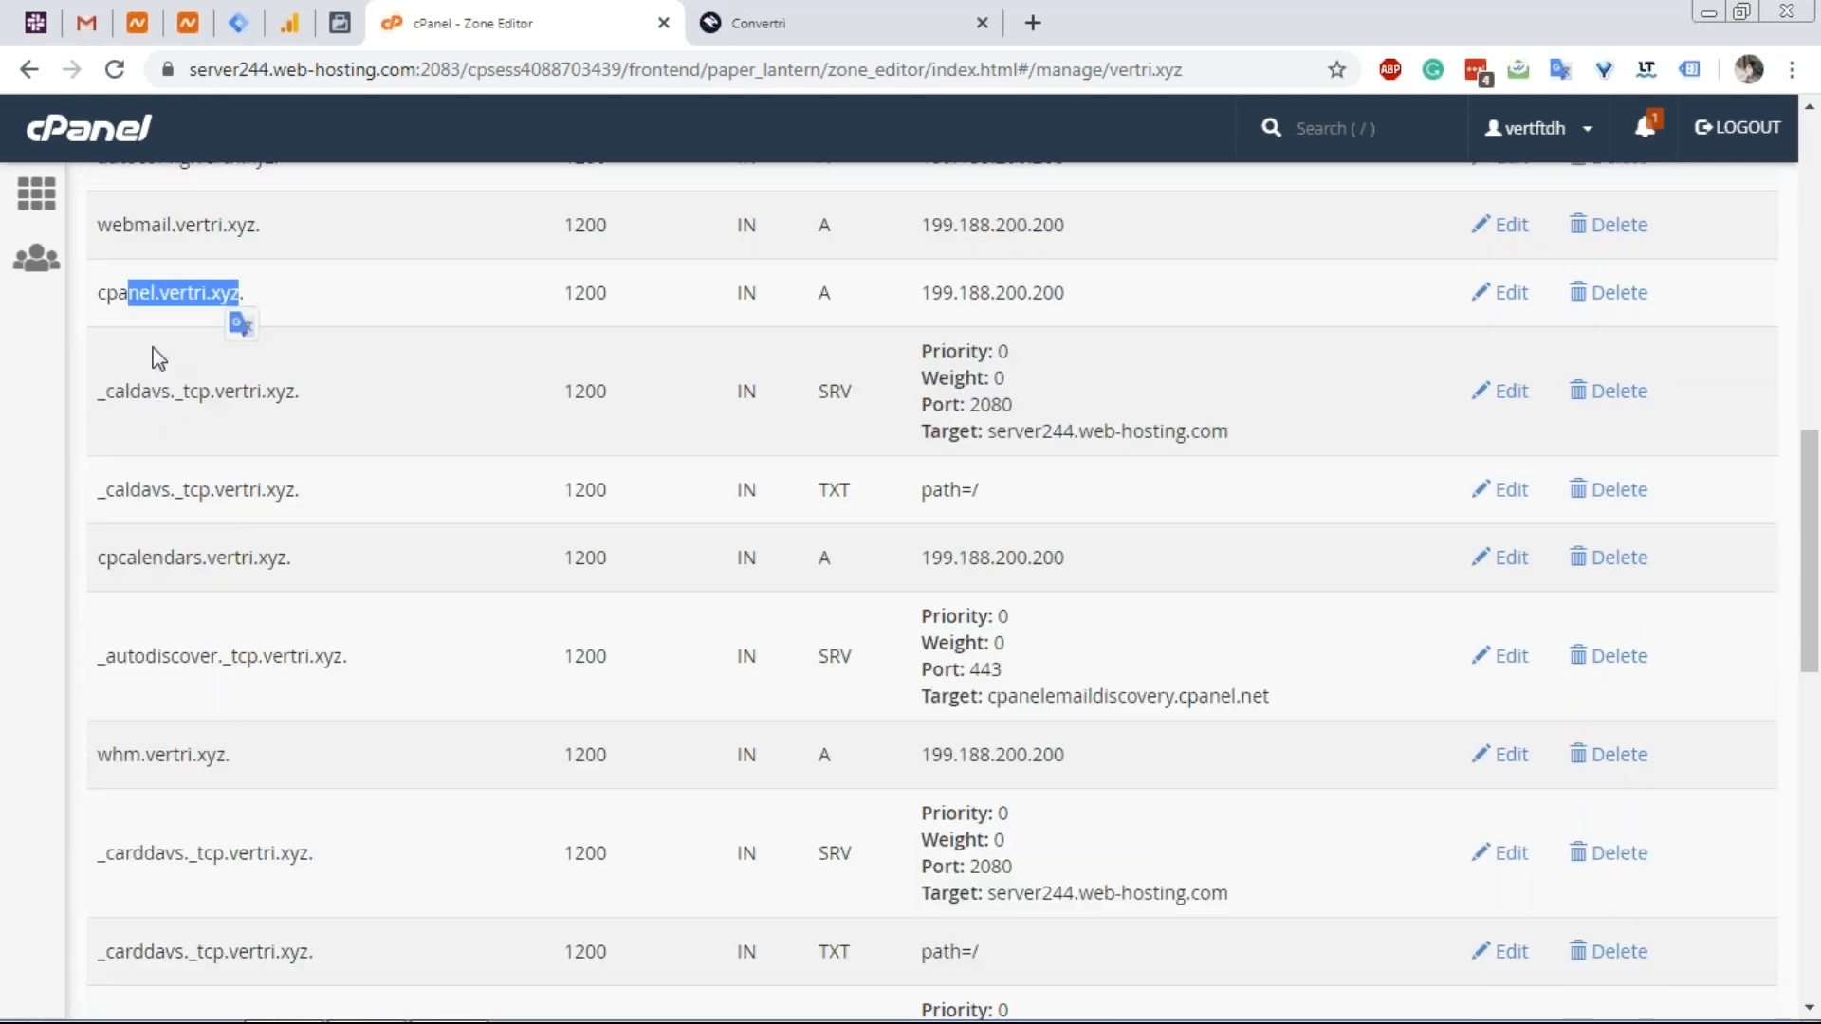
click(116, 302)
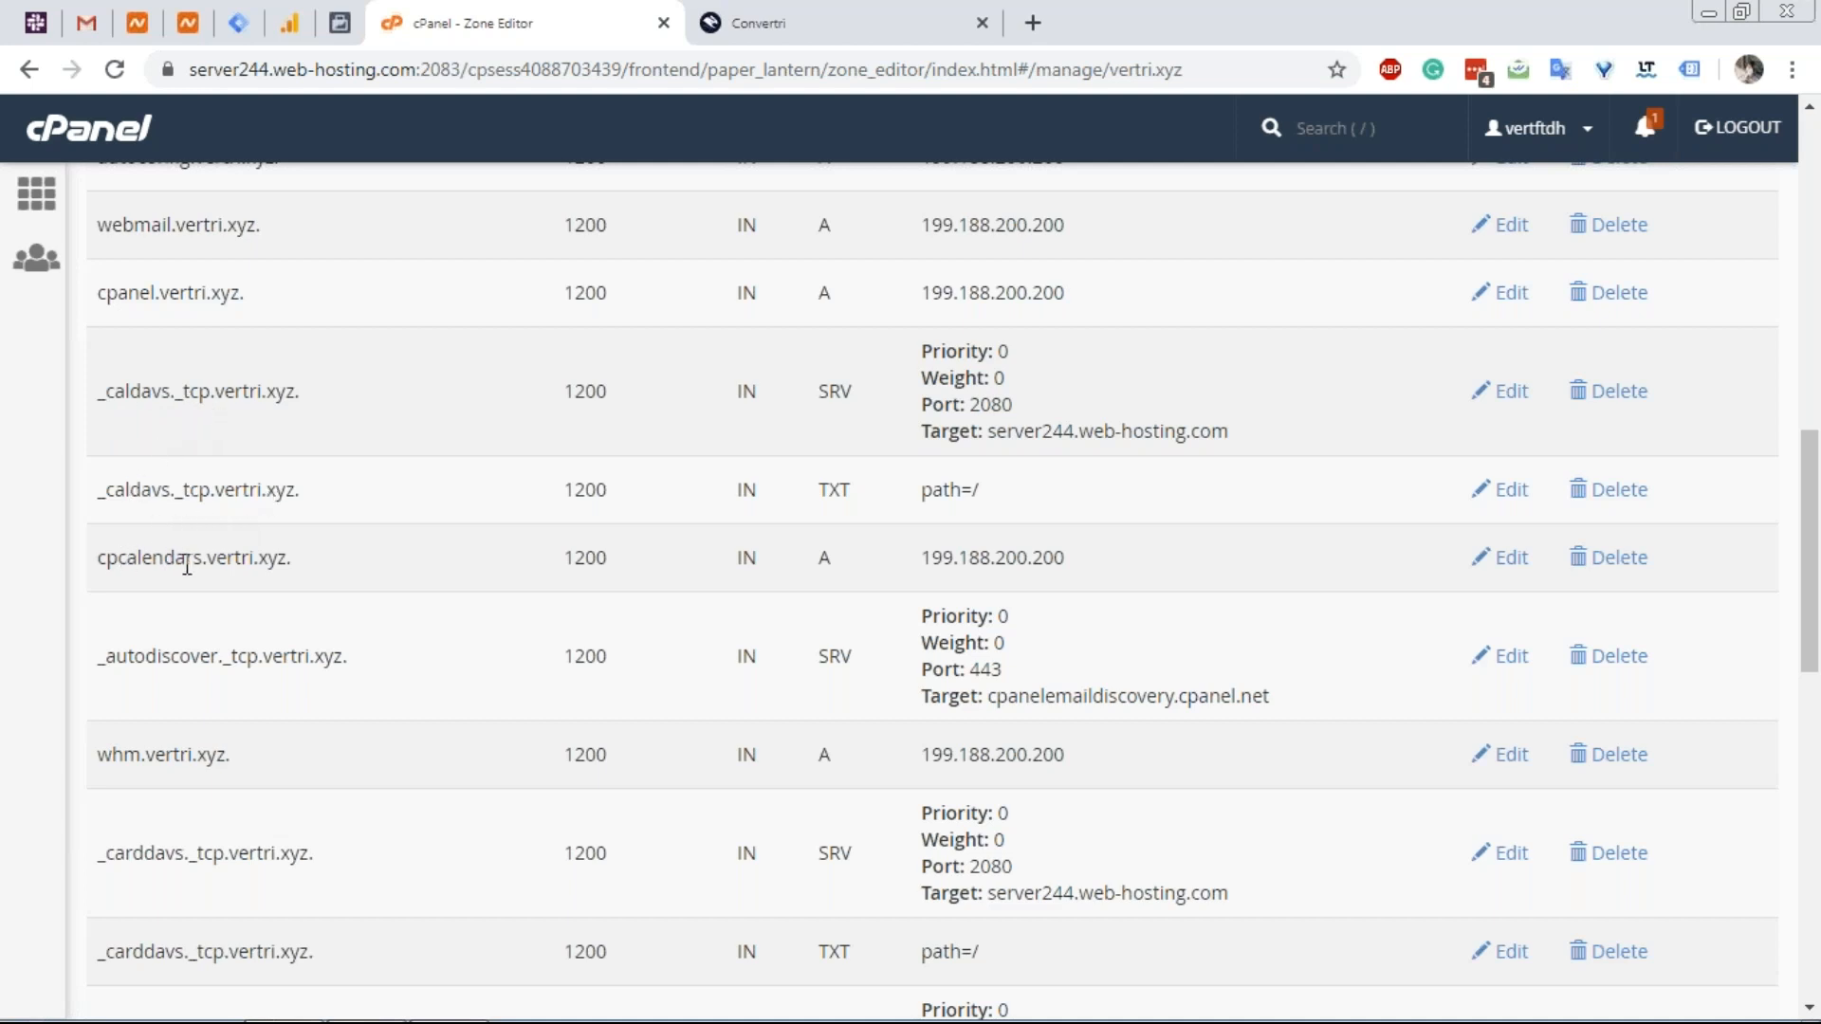
scroll(187, 565, down, 1)
drag(95, 534, 373, 540)
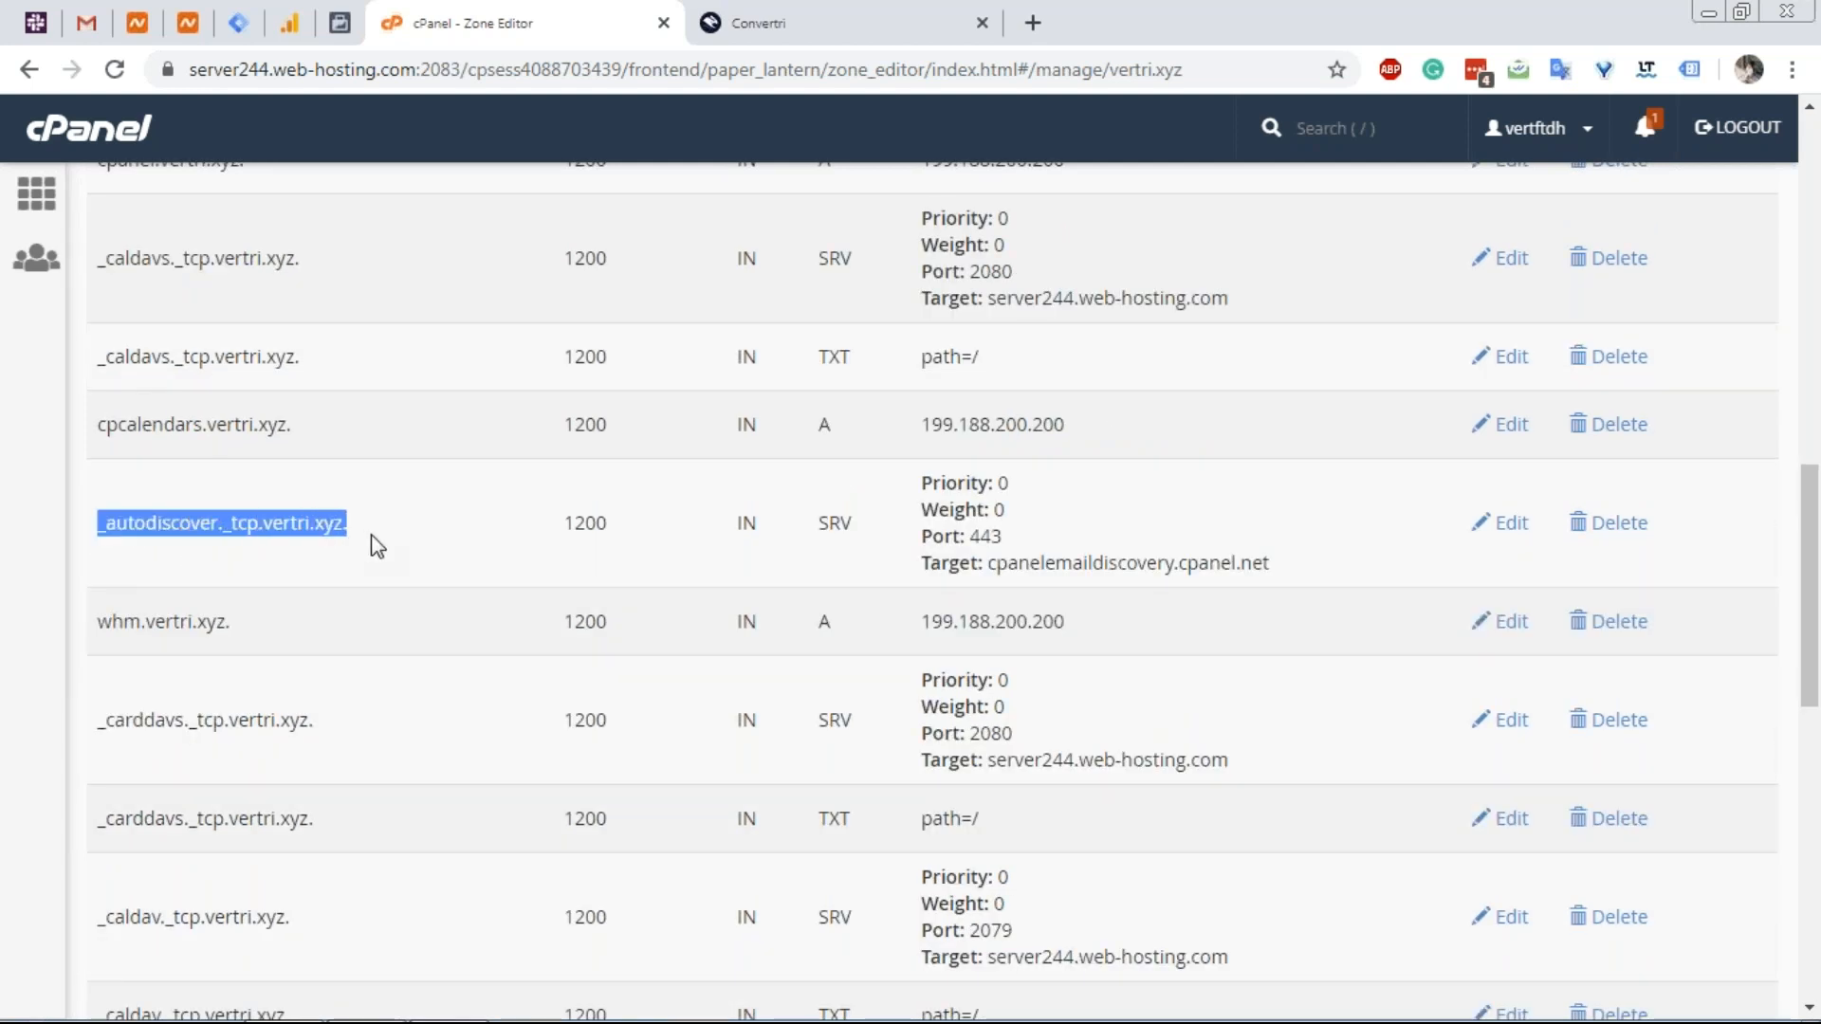
scroll(235, 599, down, 1)
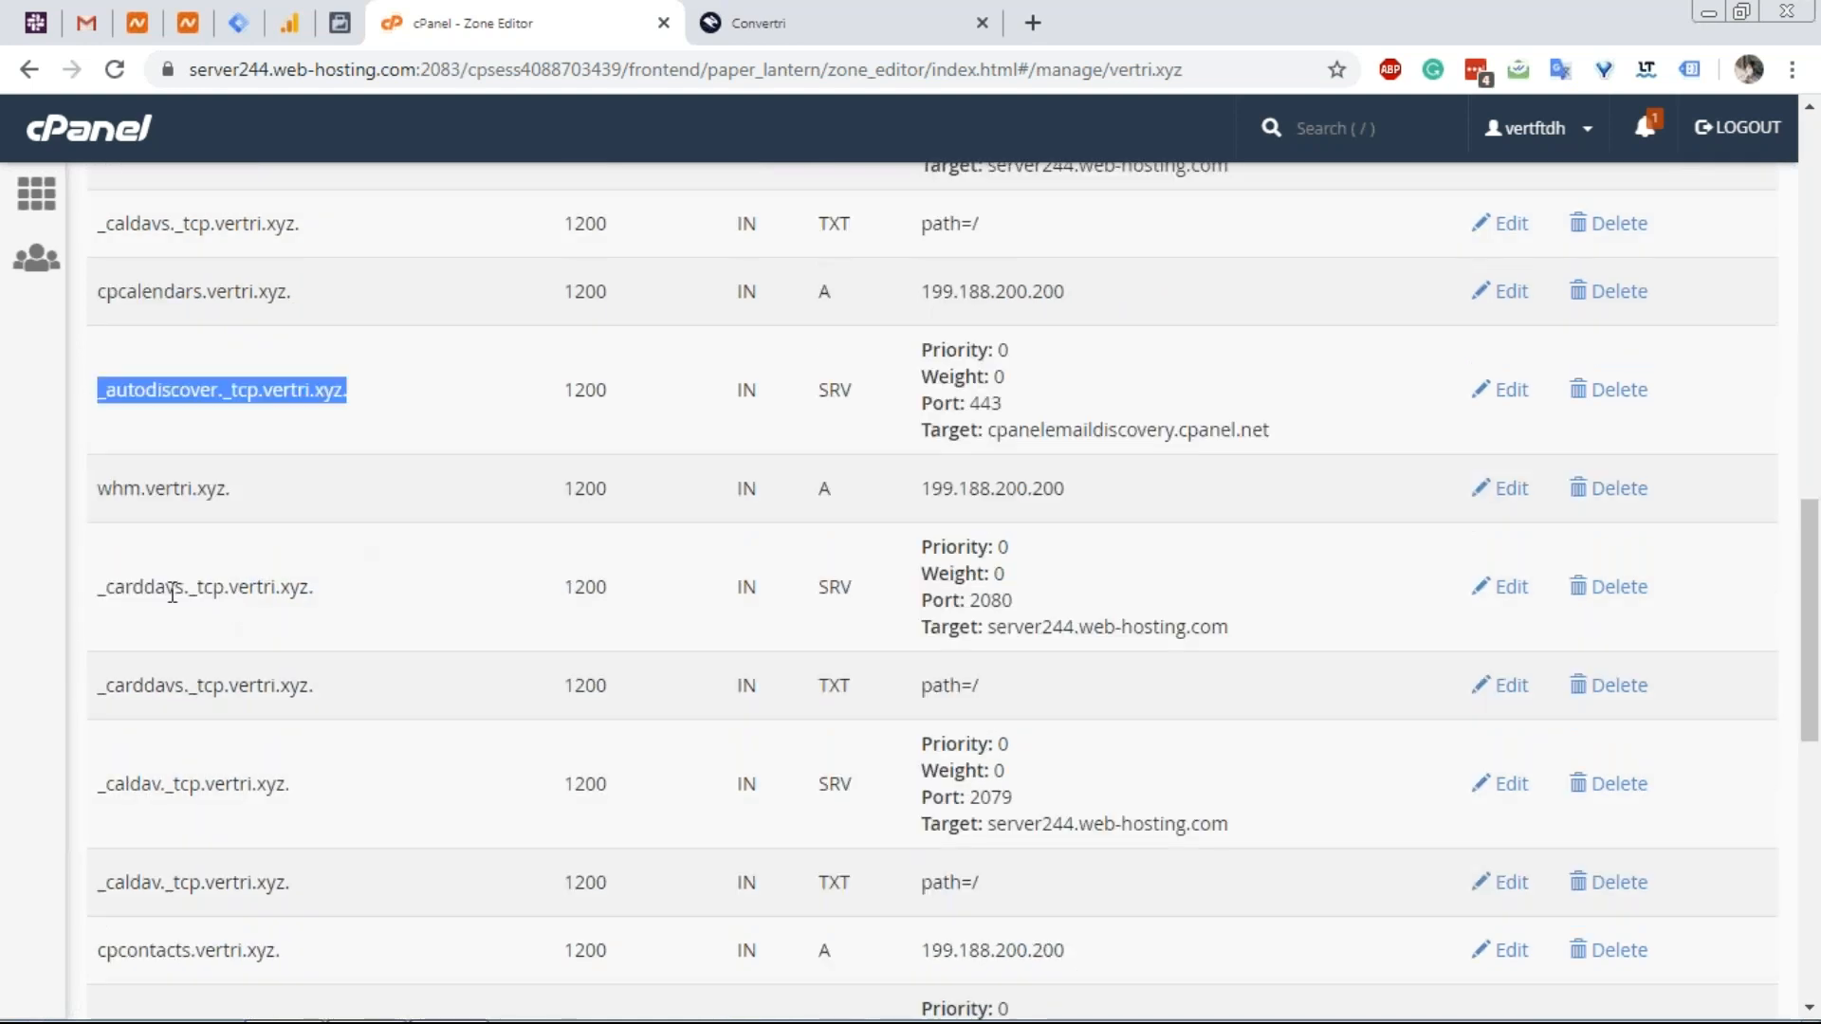
scroll(172, 592, down, 2)
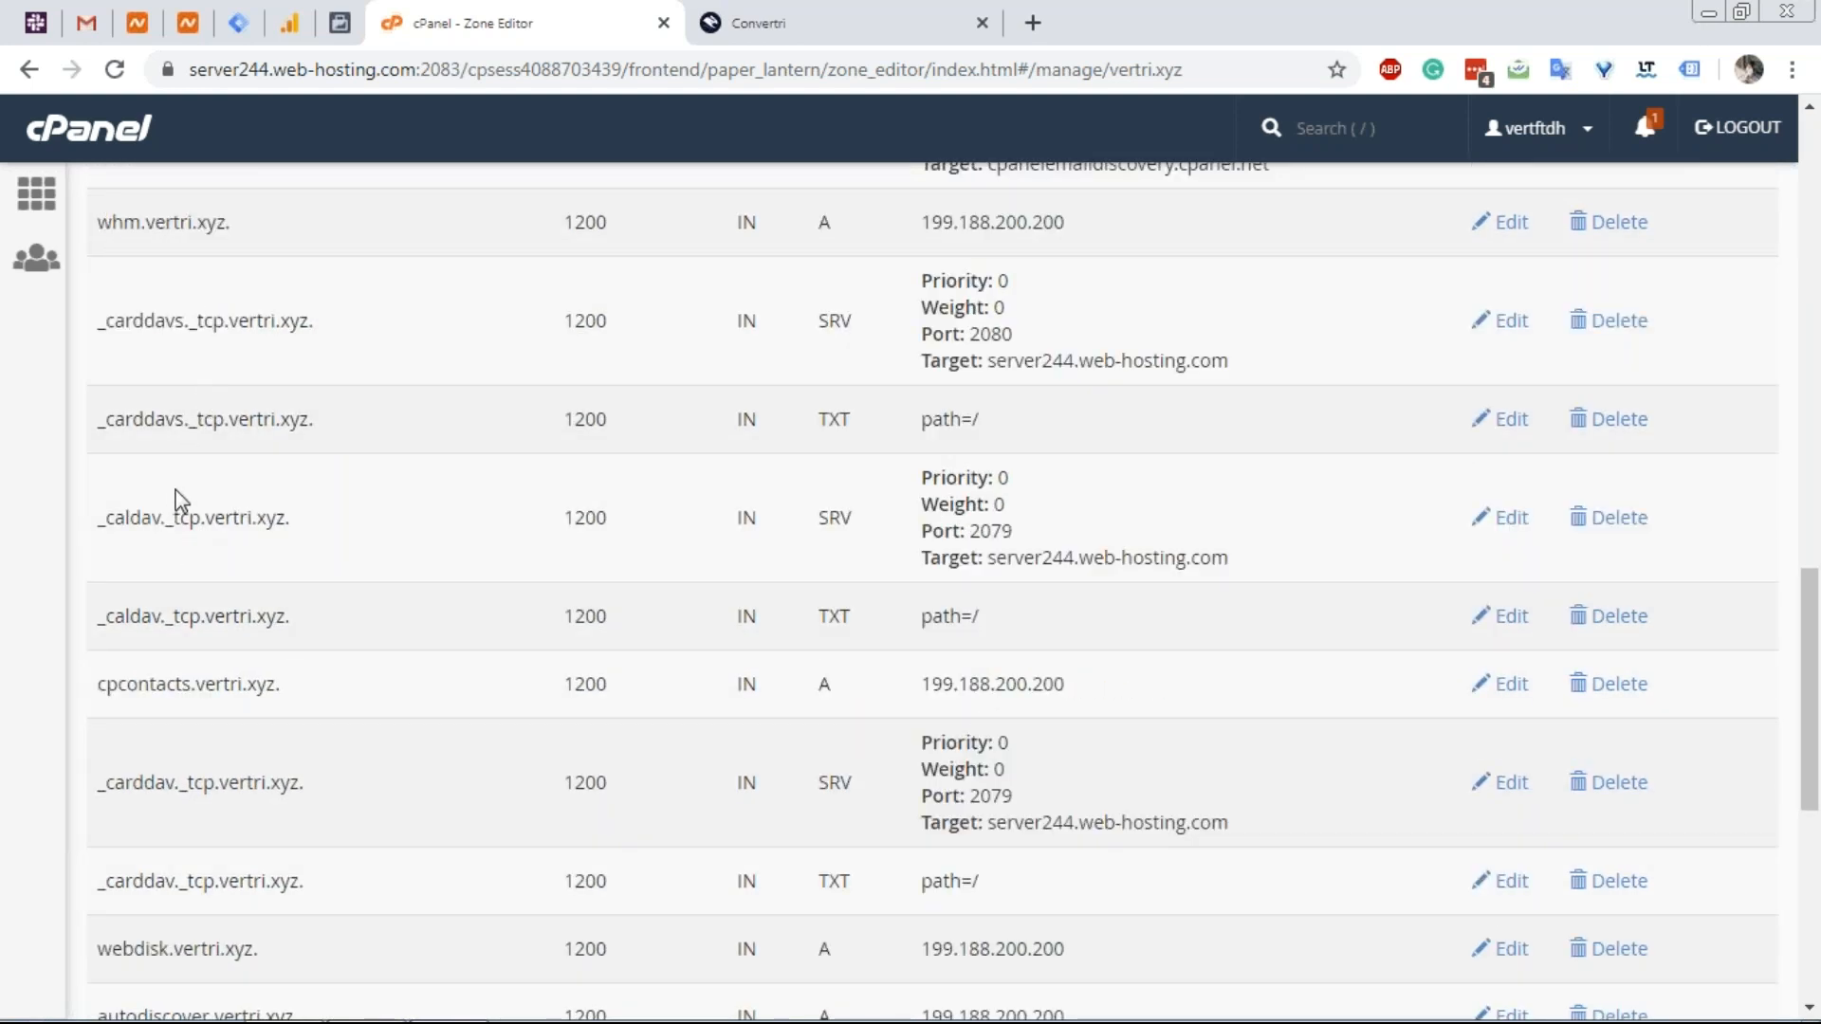
scroll(180, 500, down, 1)
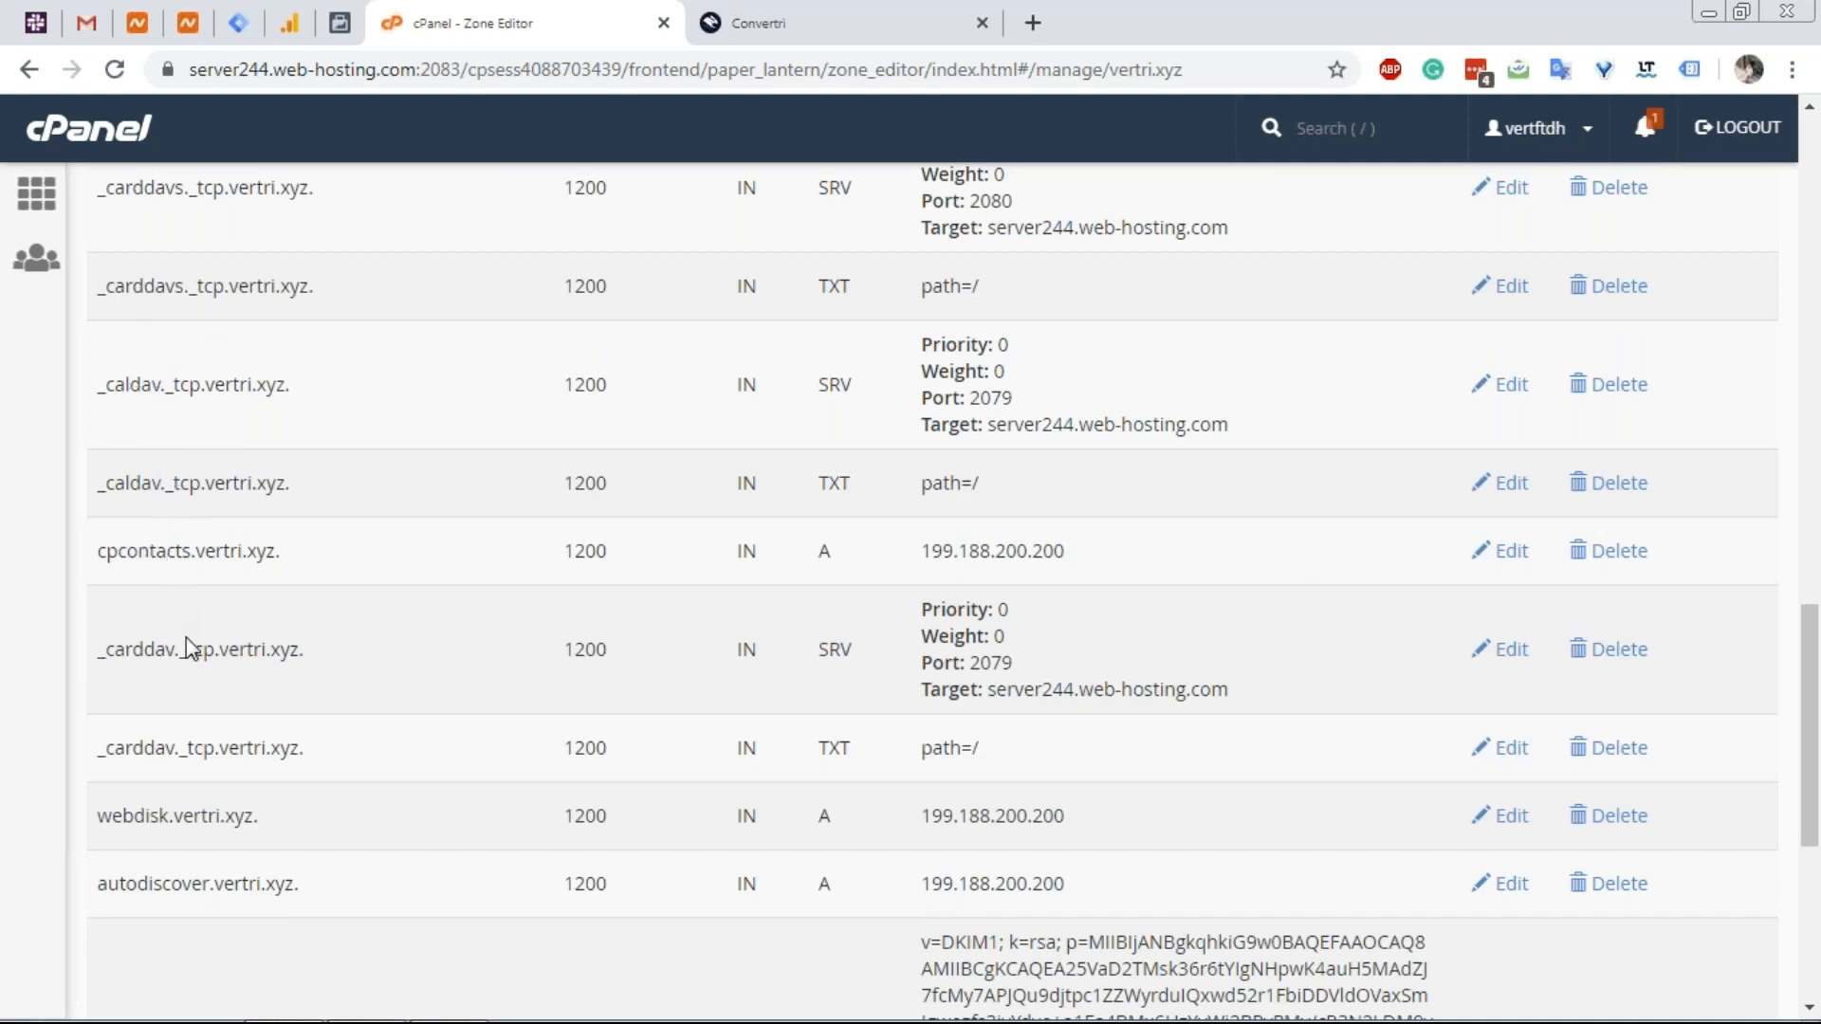
scroll(186, 637, down, 1)
scroll(186, 637, down, 1)
drag(249, 618, 96, 630)
scroll(184, 680, down, 1)
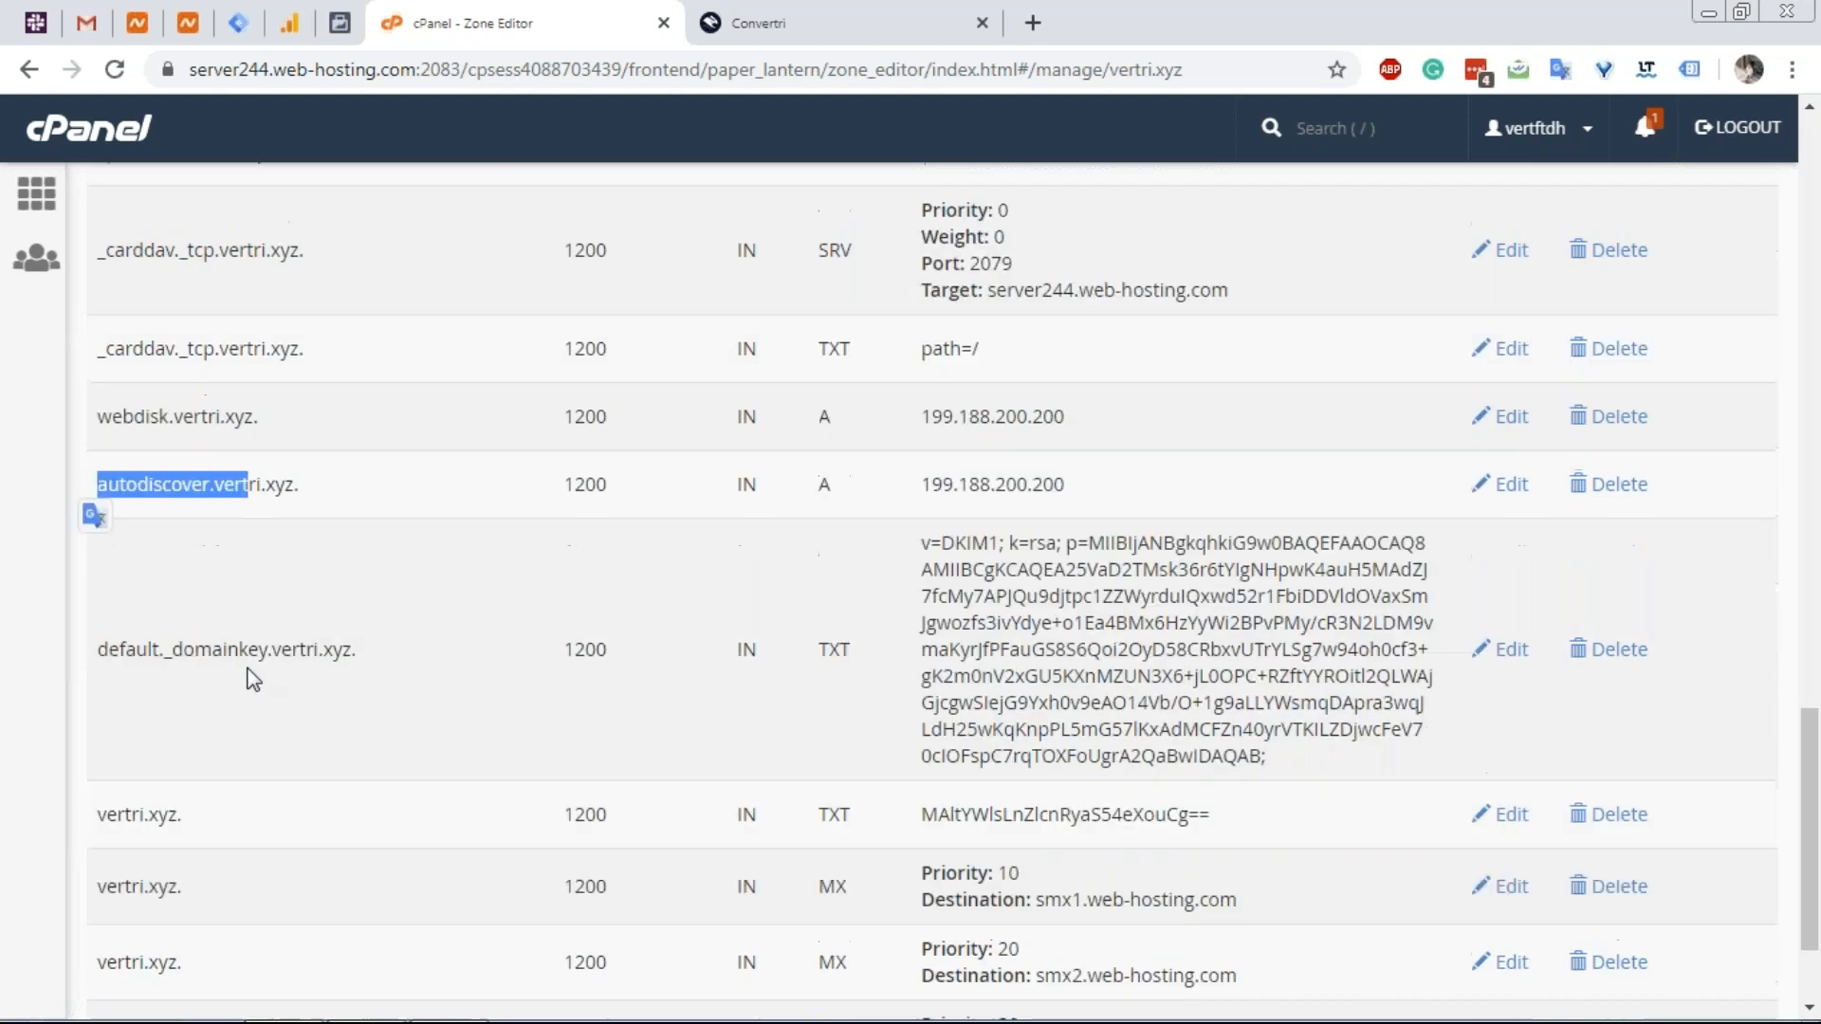
drag(268, 649, 97, 648)
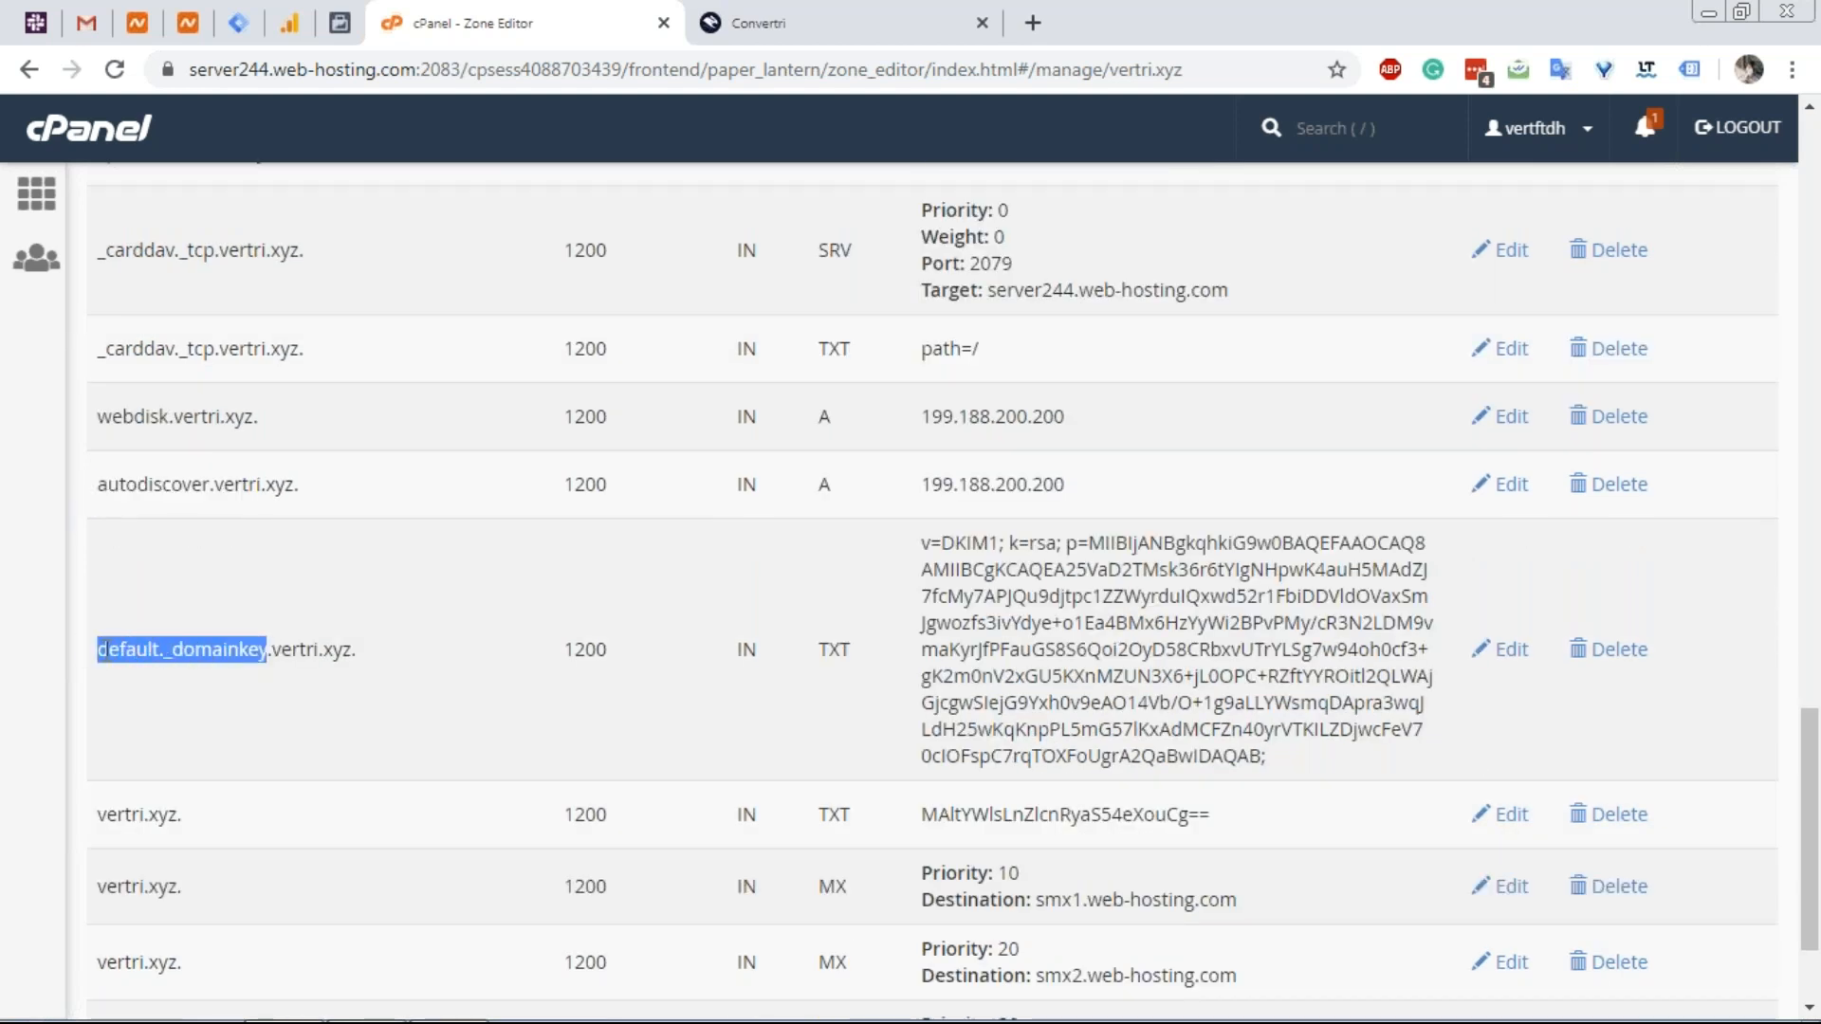
drag(1000, 543, 933, 543)
double_click(927, 543)
right_click(927, 543)
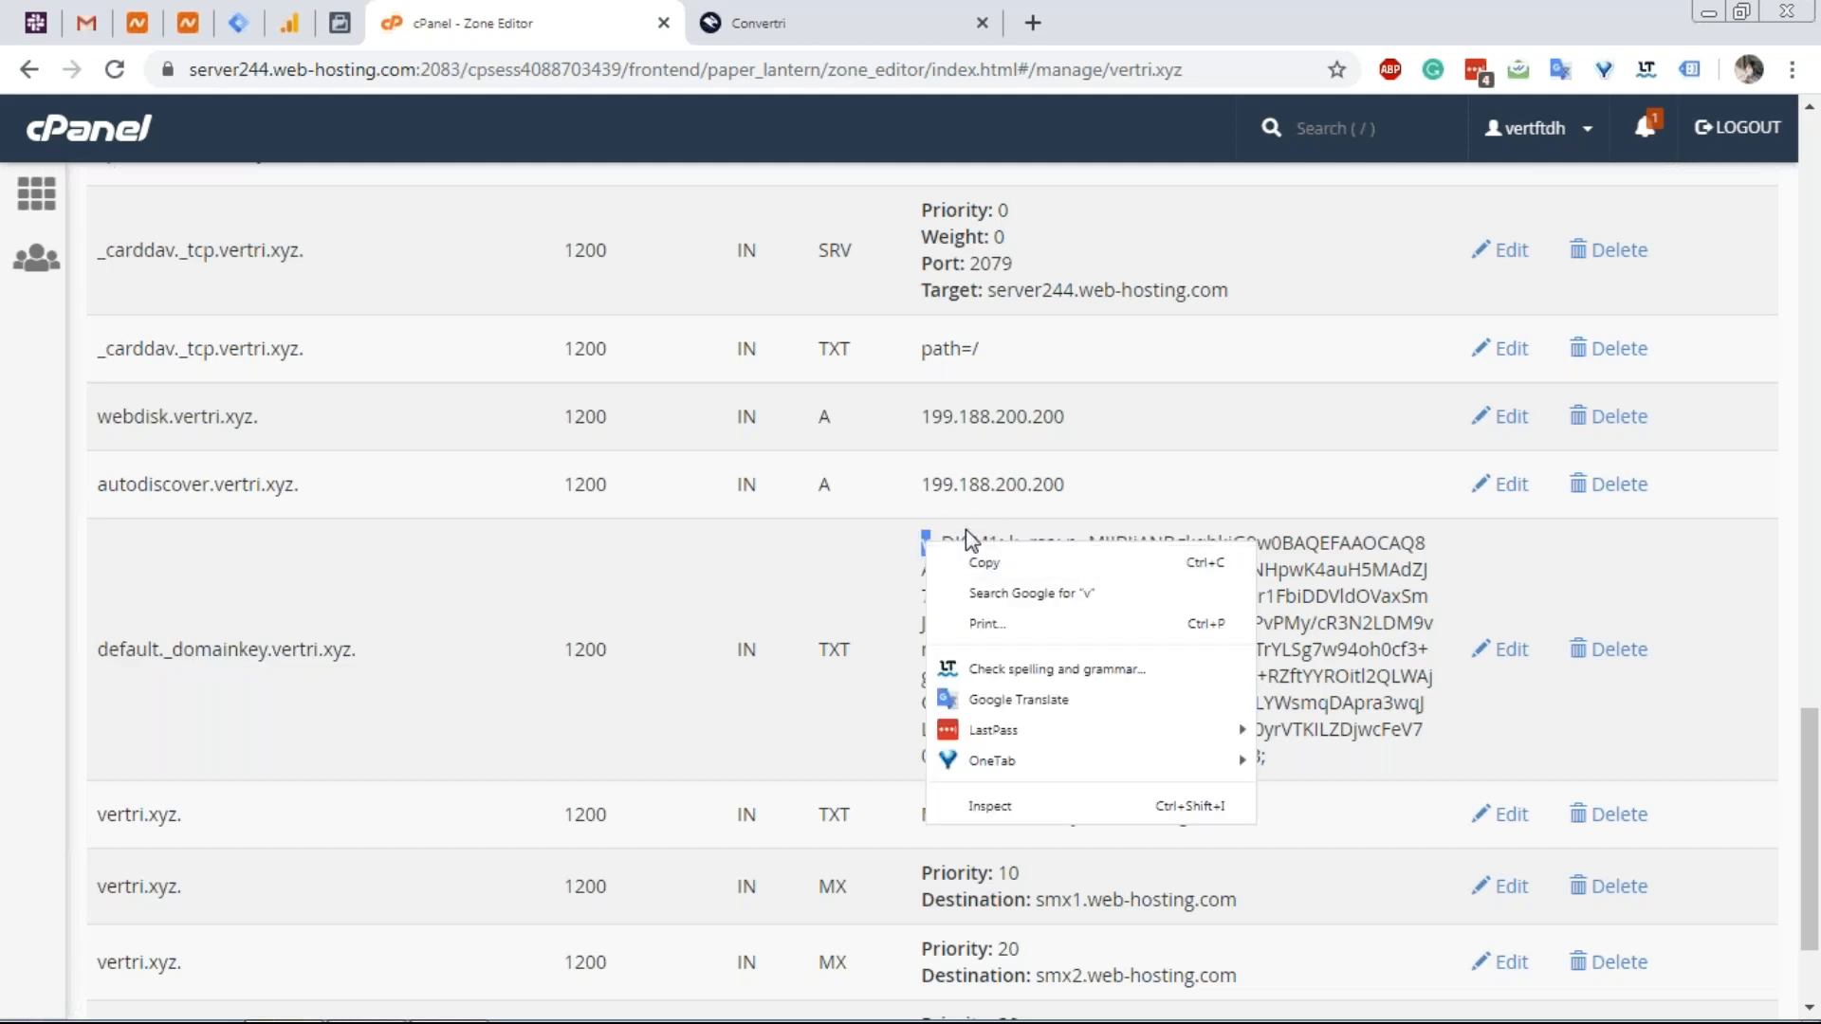
click(986, 542)
drag(999, 545, 940, 542)
scroll(928, 621, down, 2)
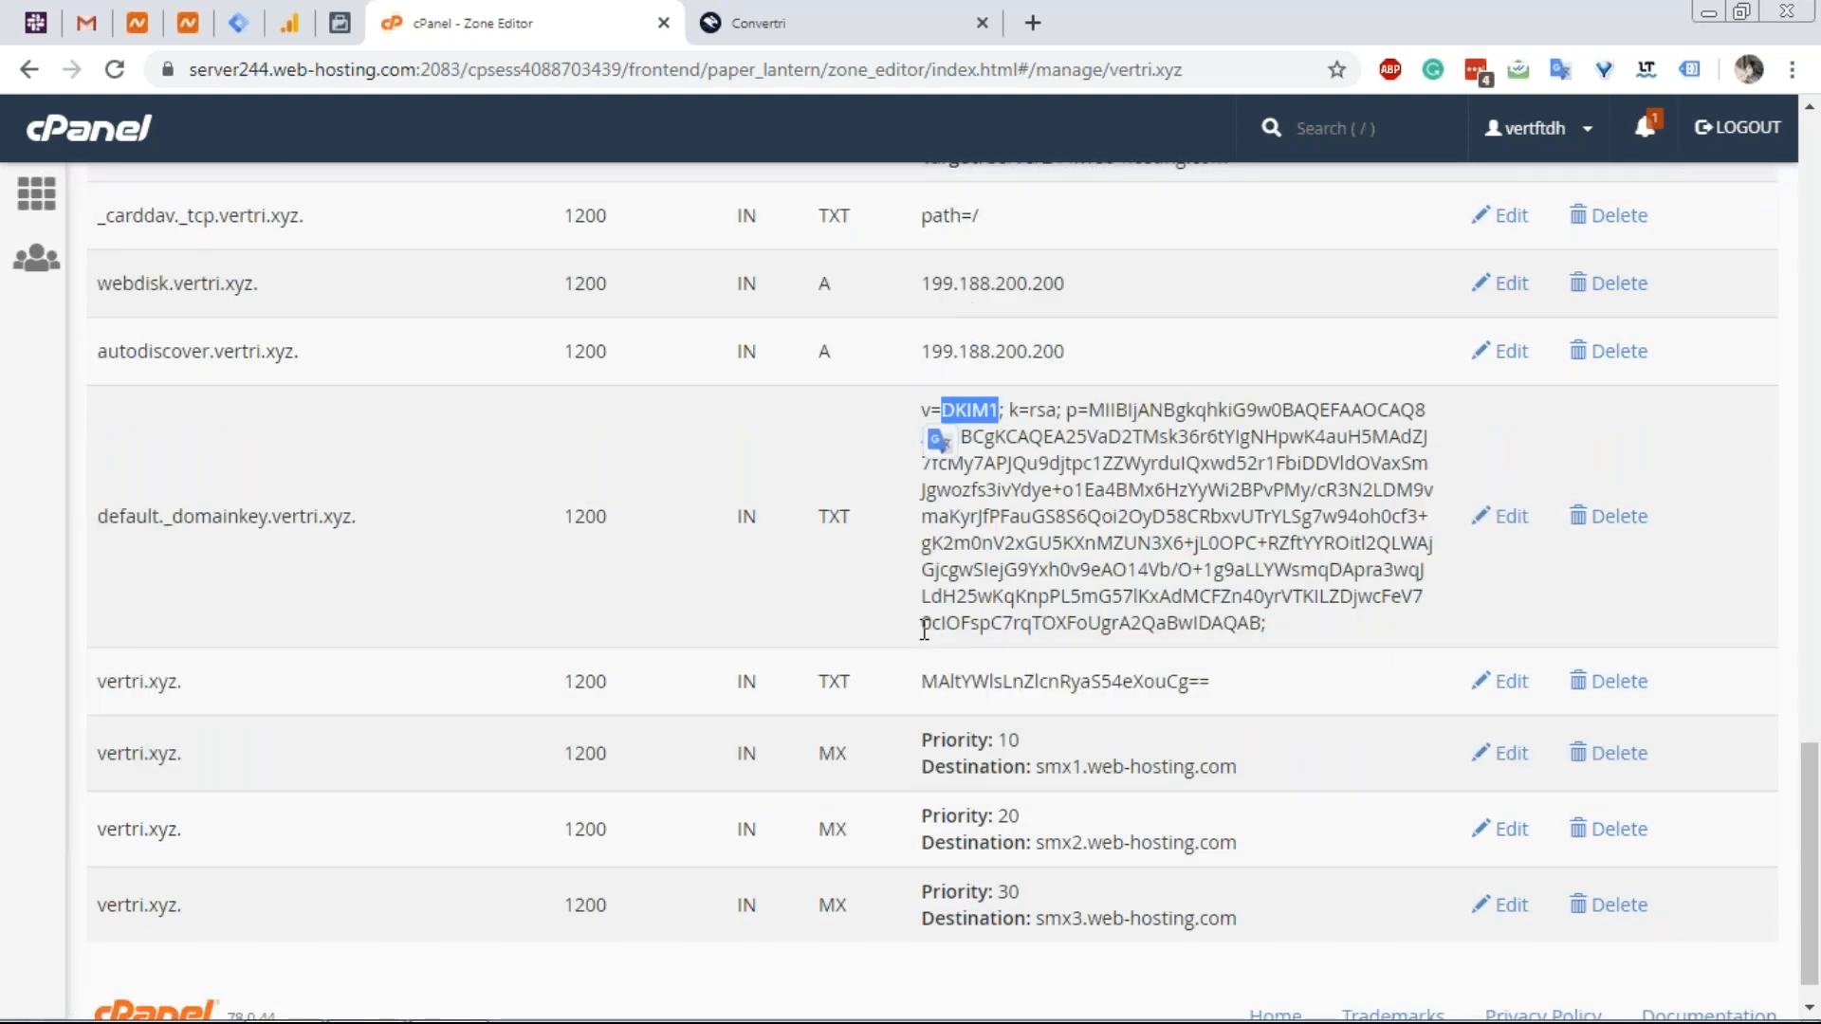
scroll(924, 629, down, 1)
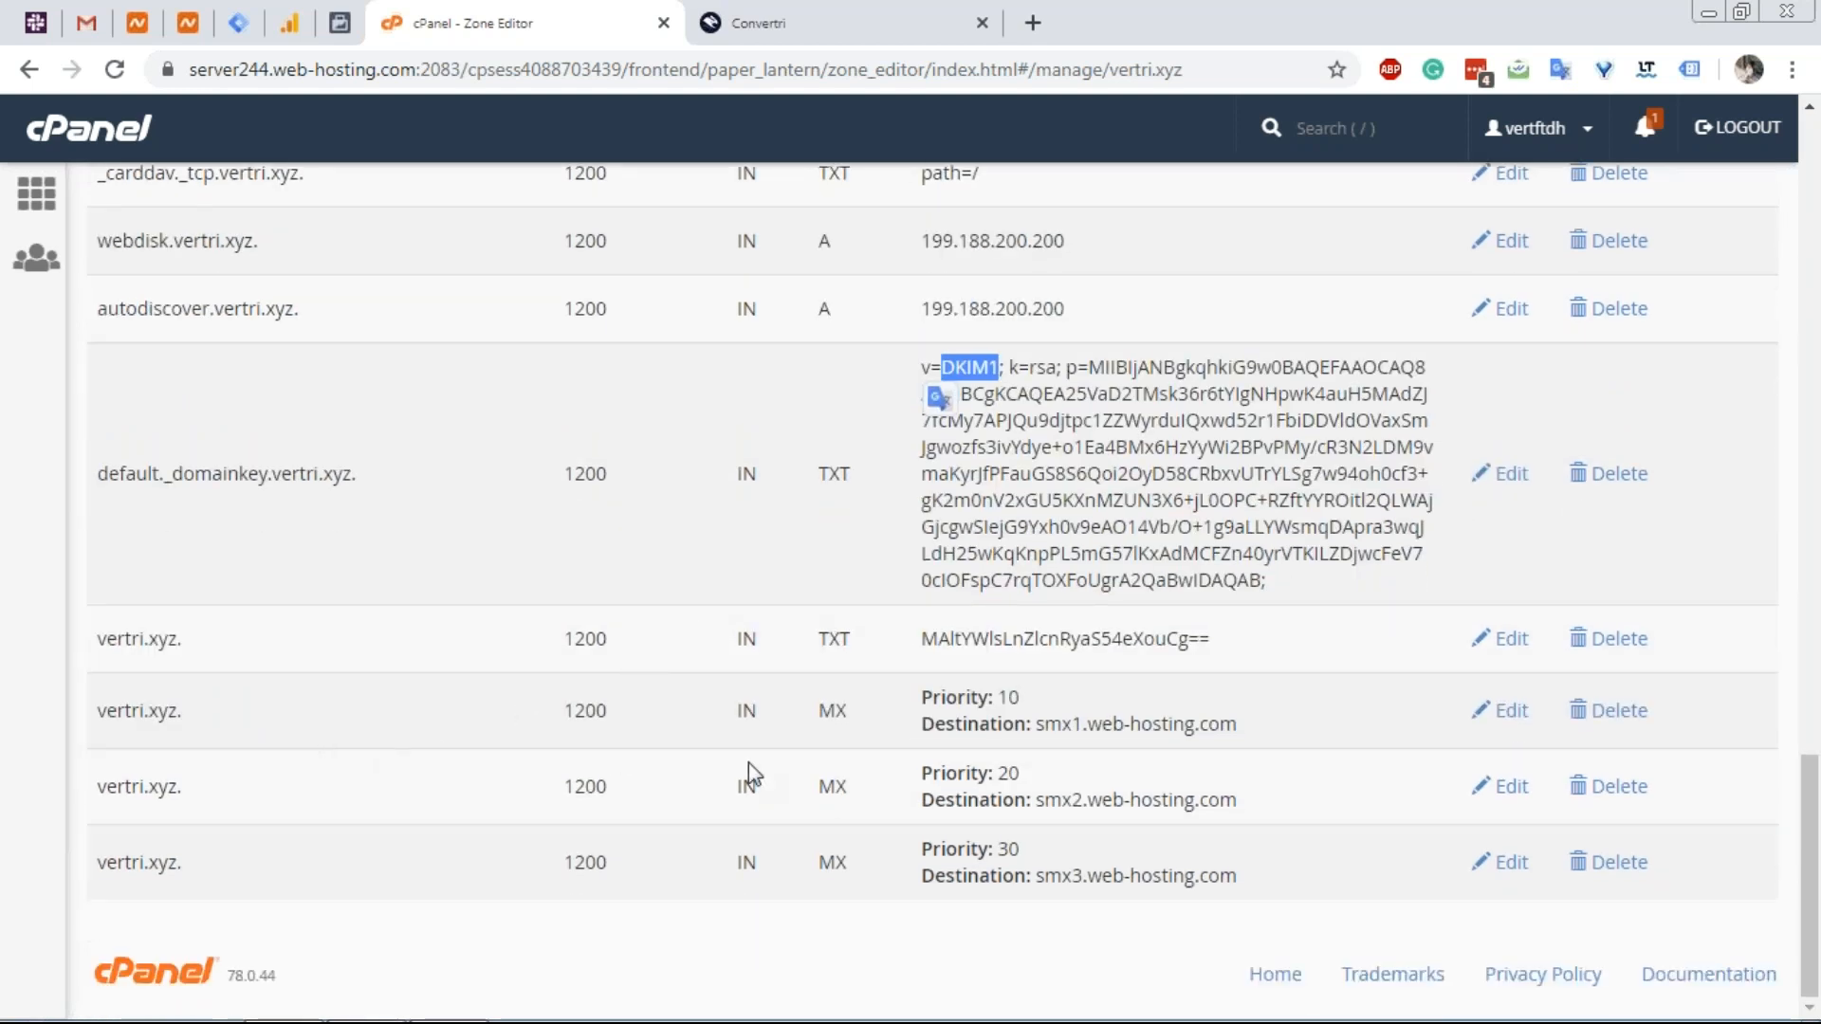
double_click(834, 712)
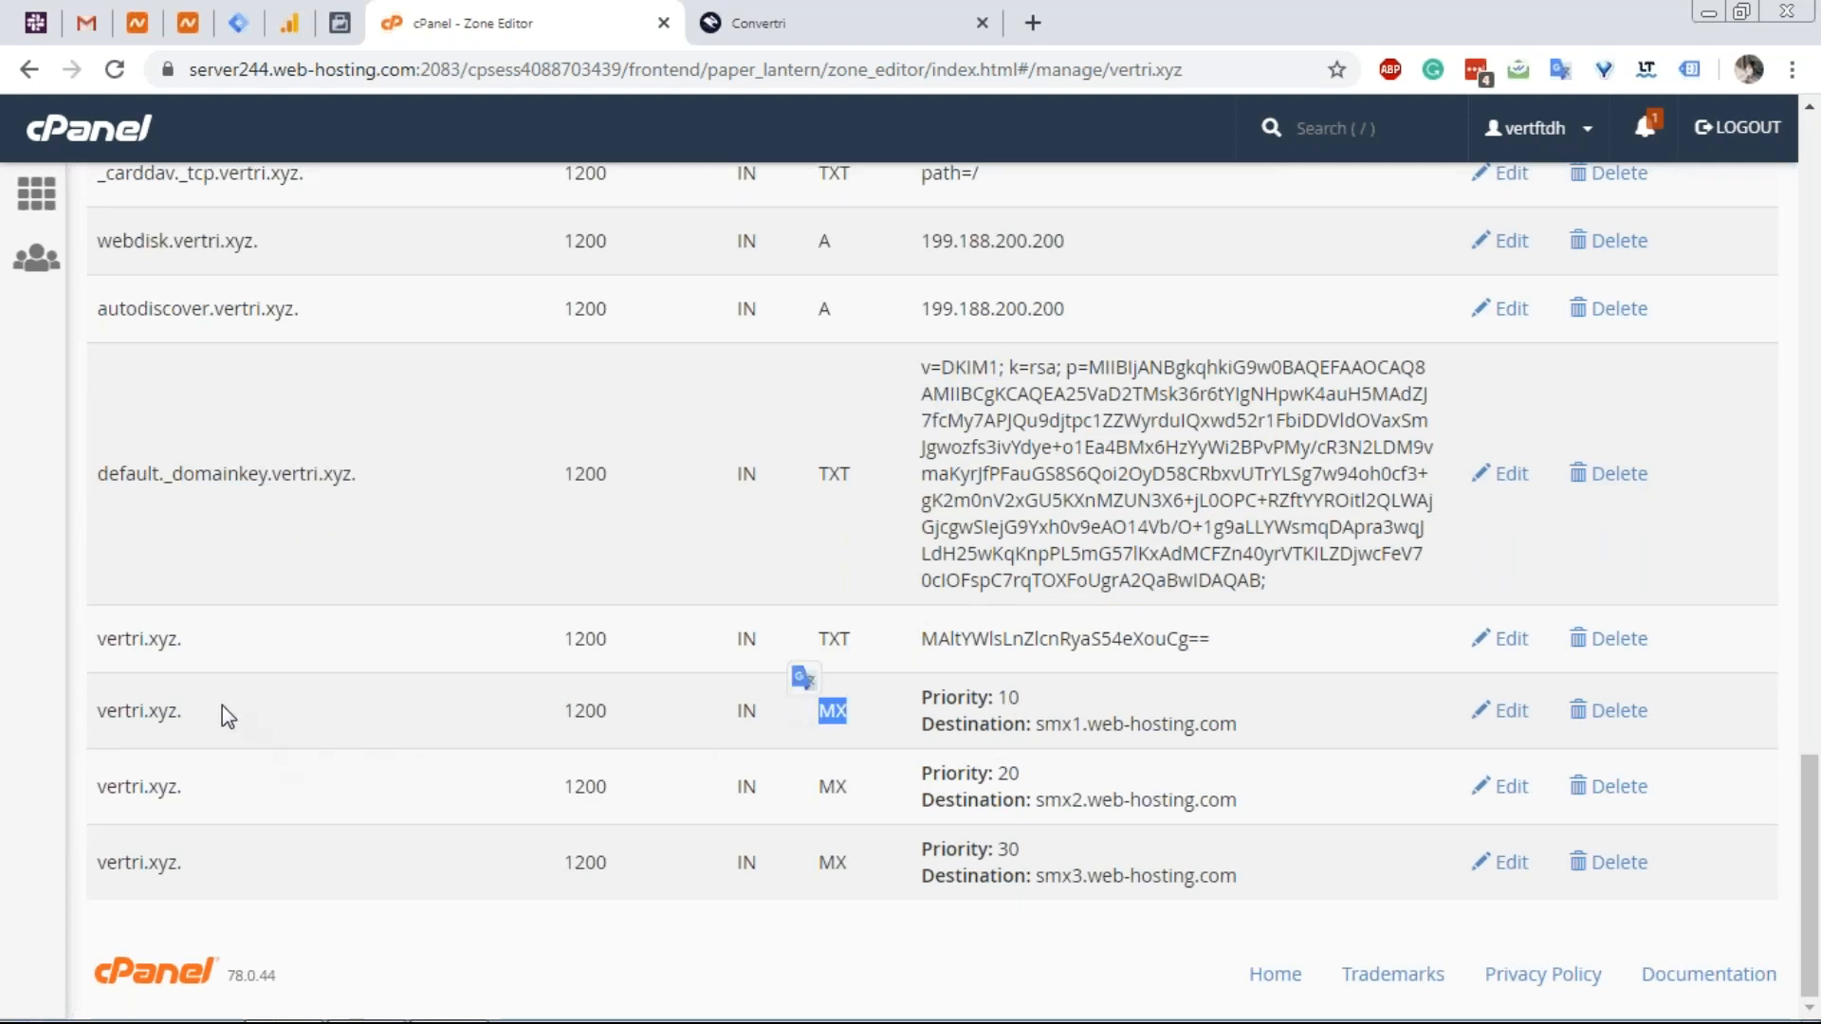
drag(222, 709, 104, 710)
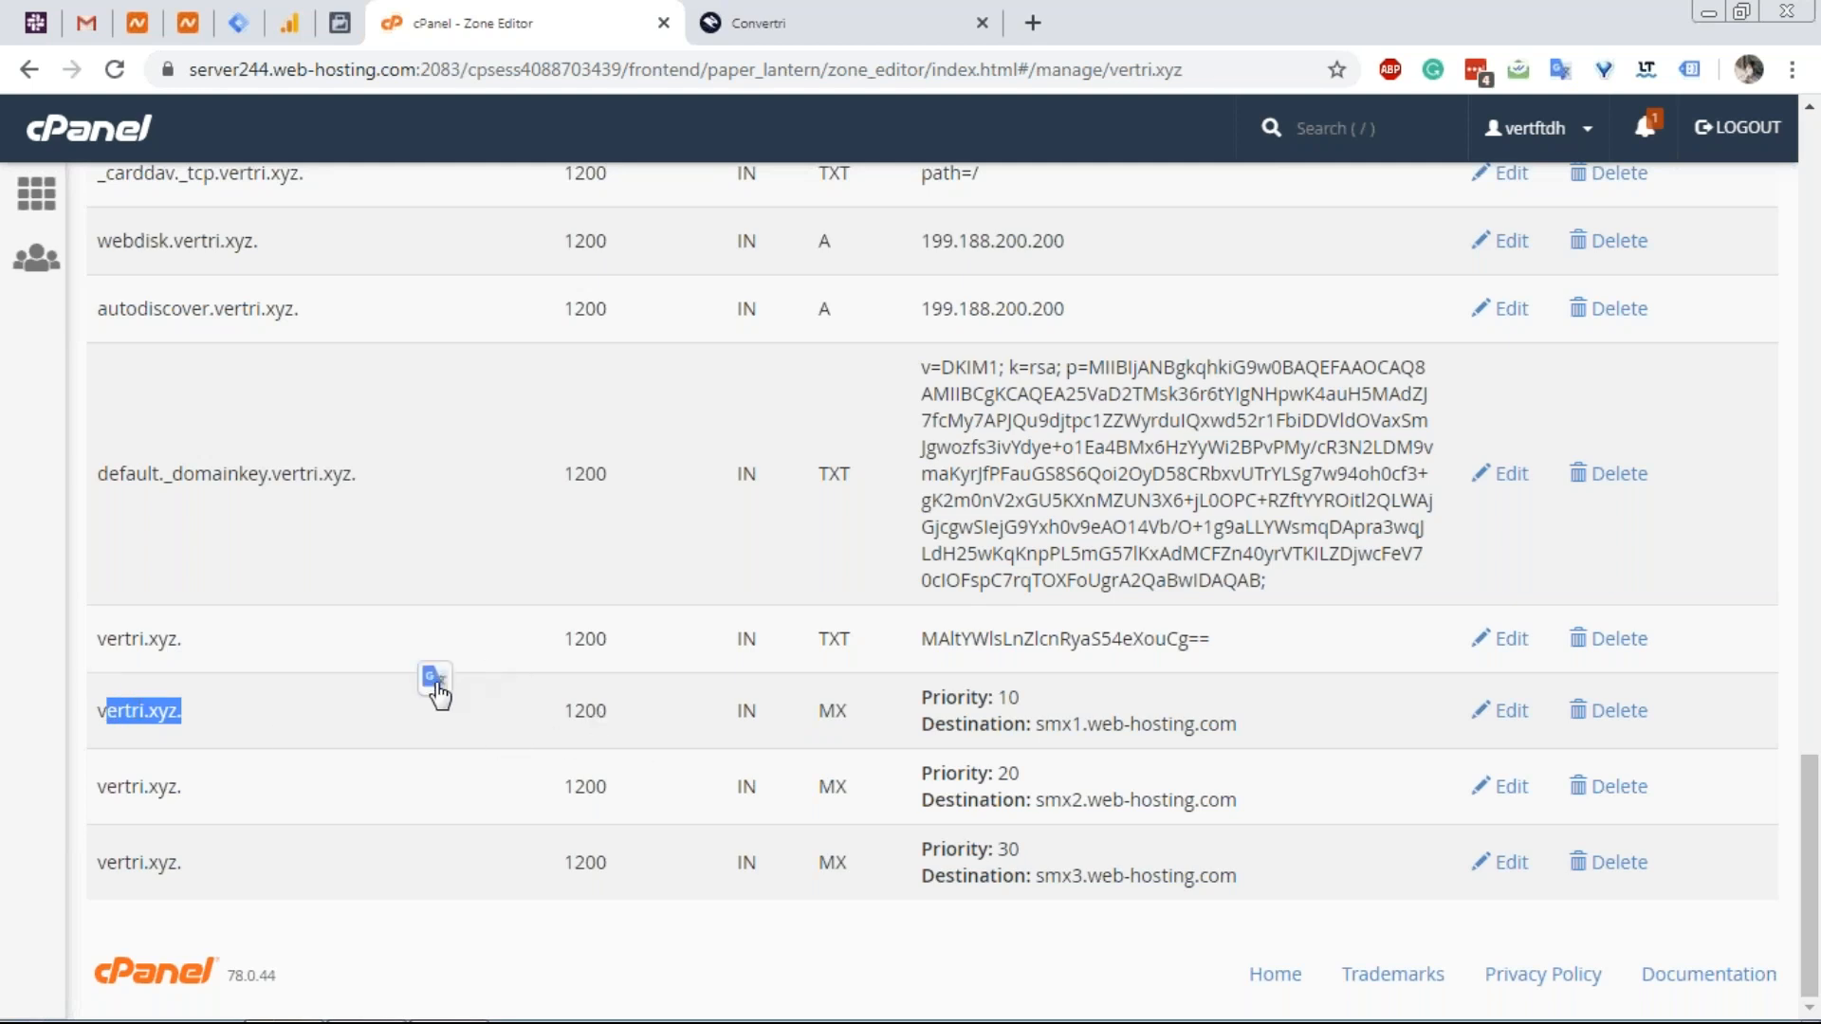
scroll(438, 695, up, 15)
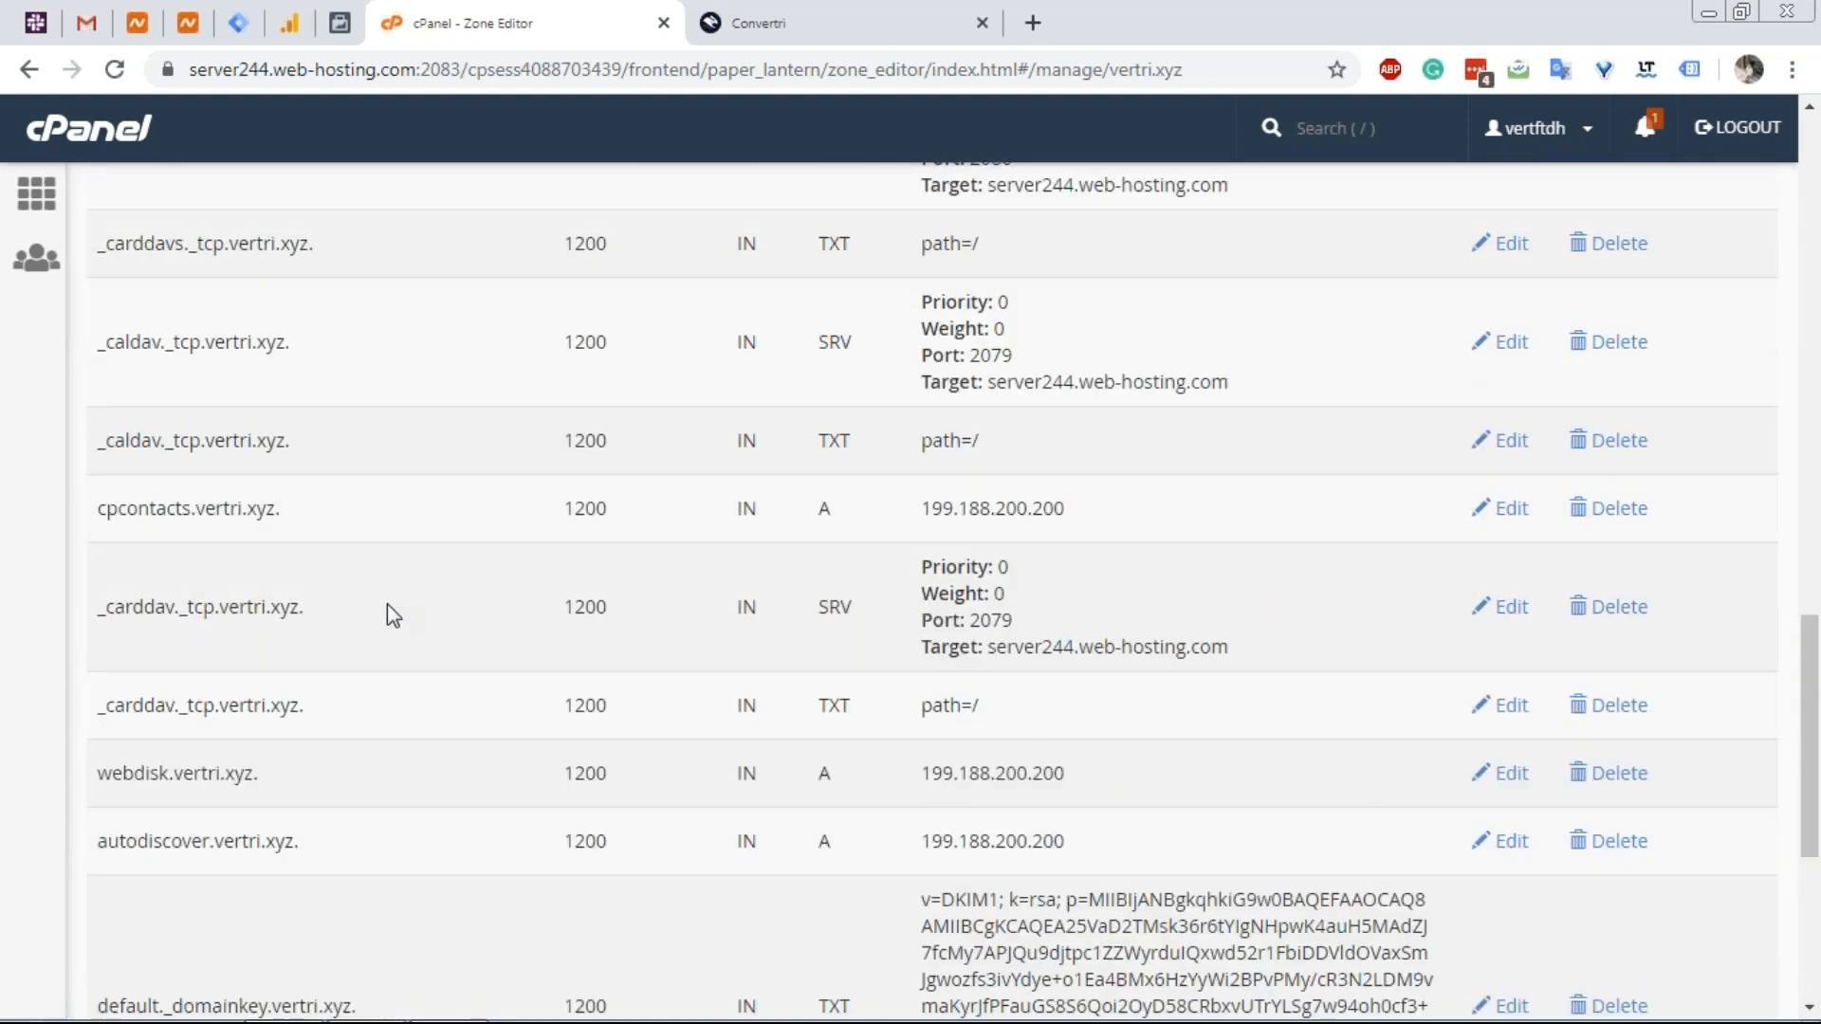
scroll(397, 617, up, 7)
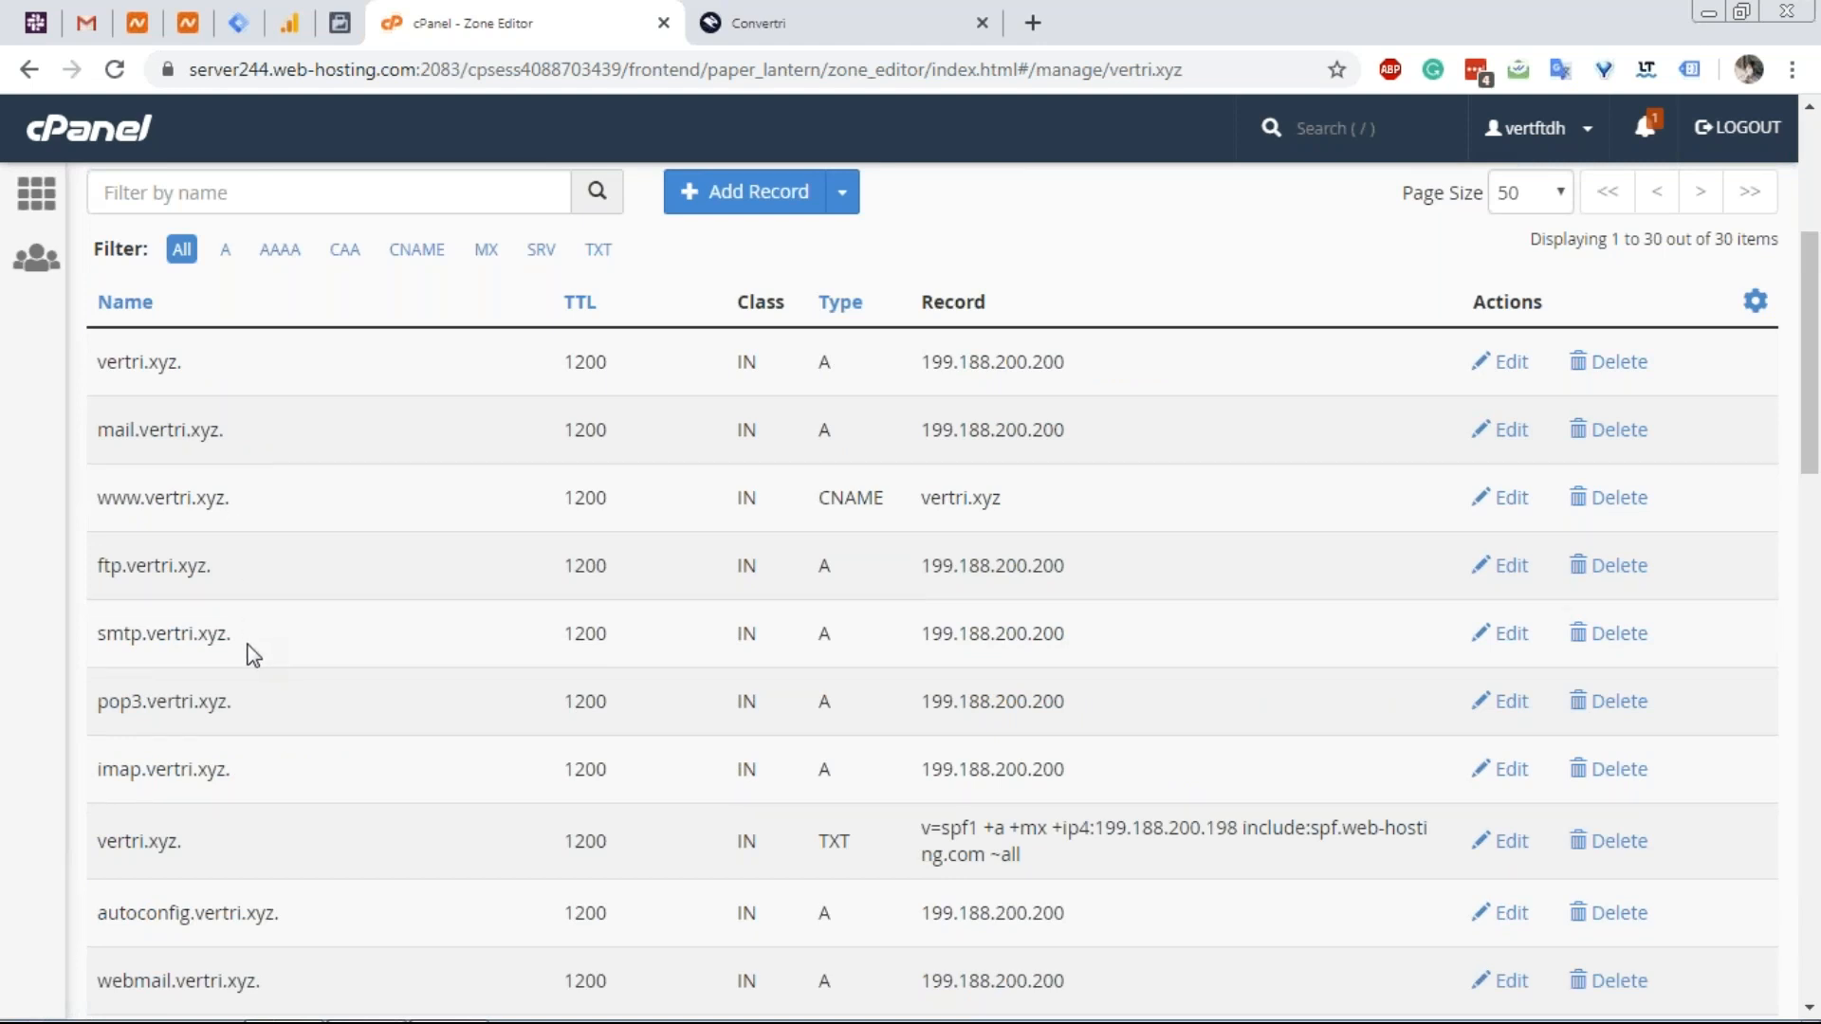
scroll(254, 626, down, 1)
scroll(259, 625, down, 1)
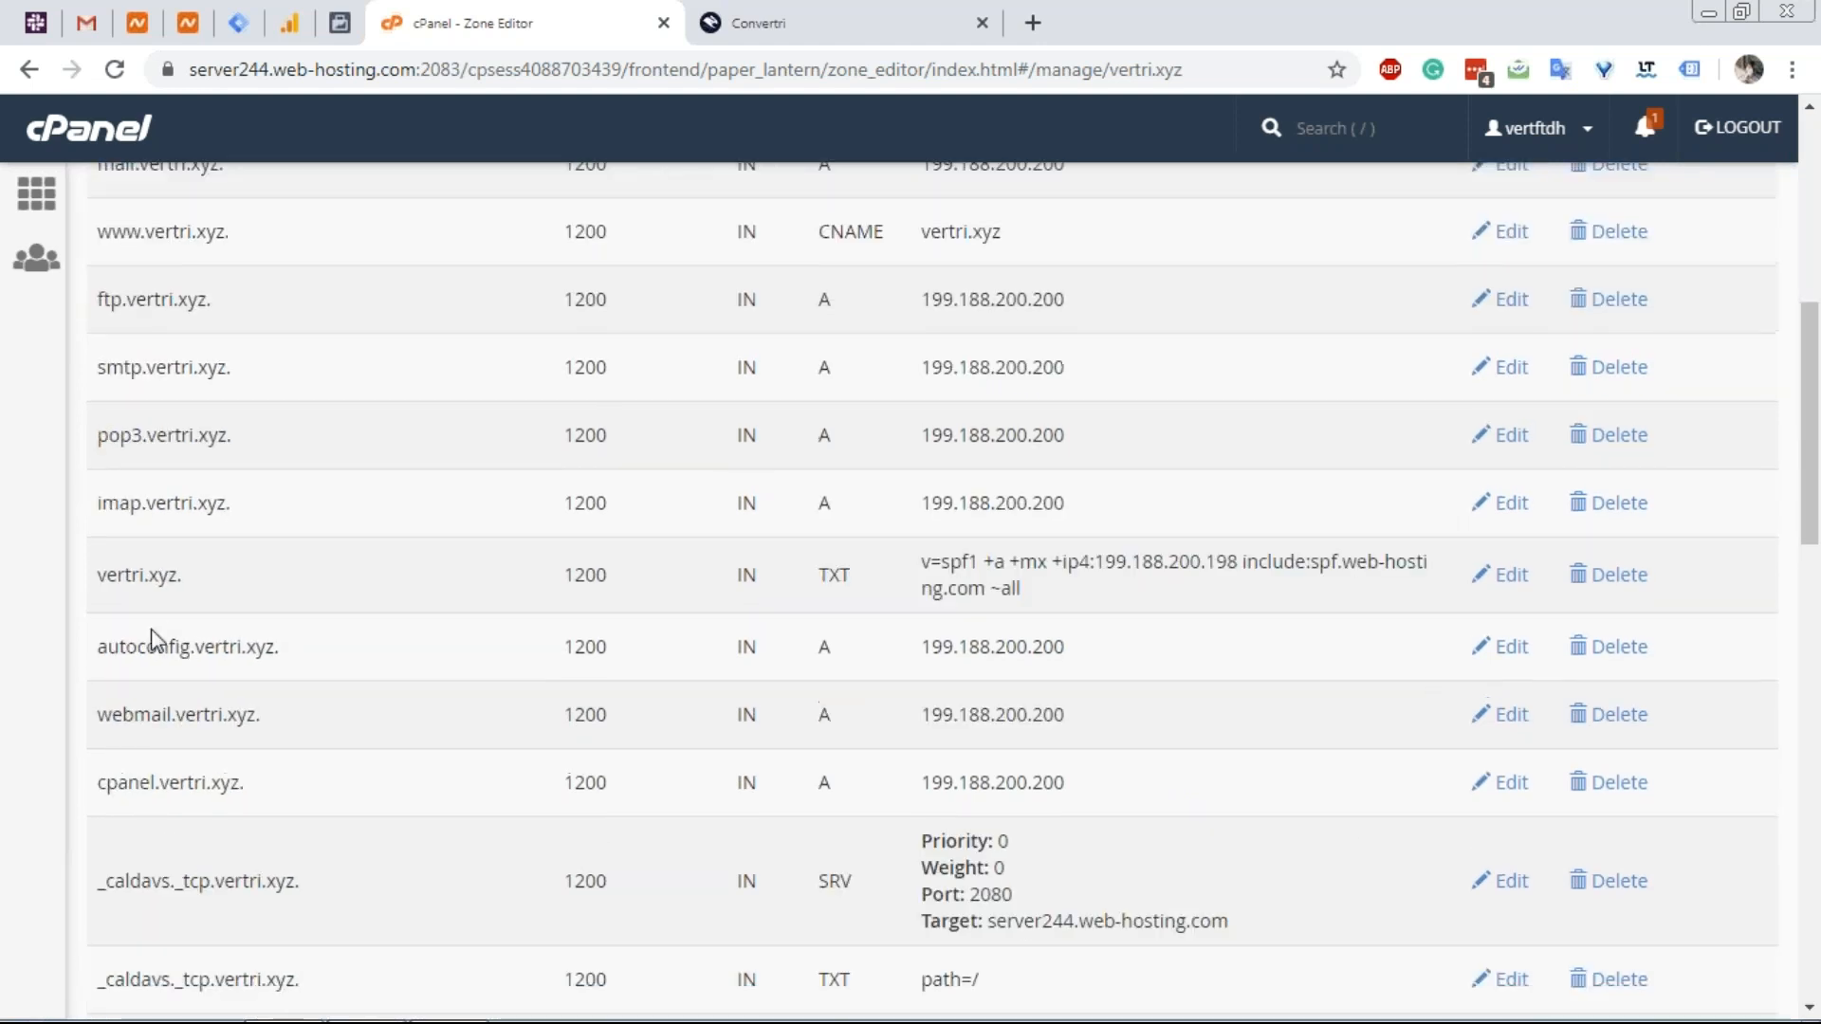
scroll(198, 661, down, 1)
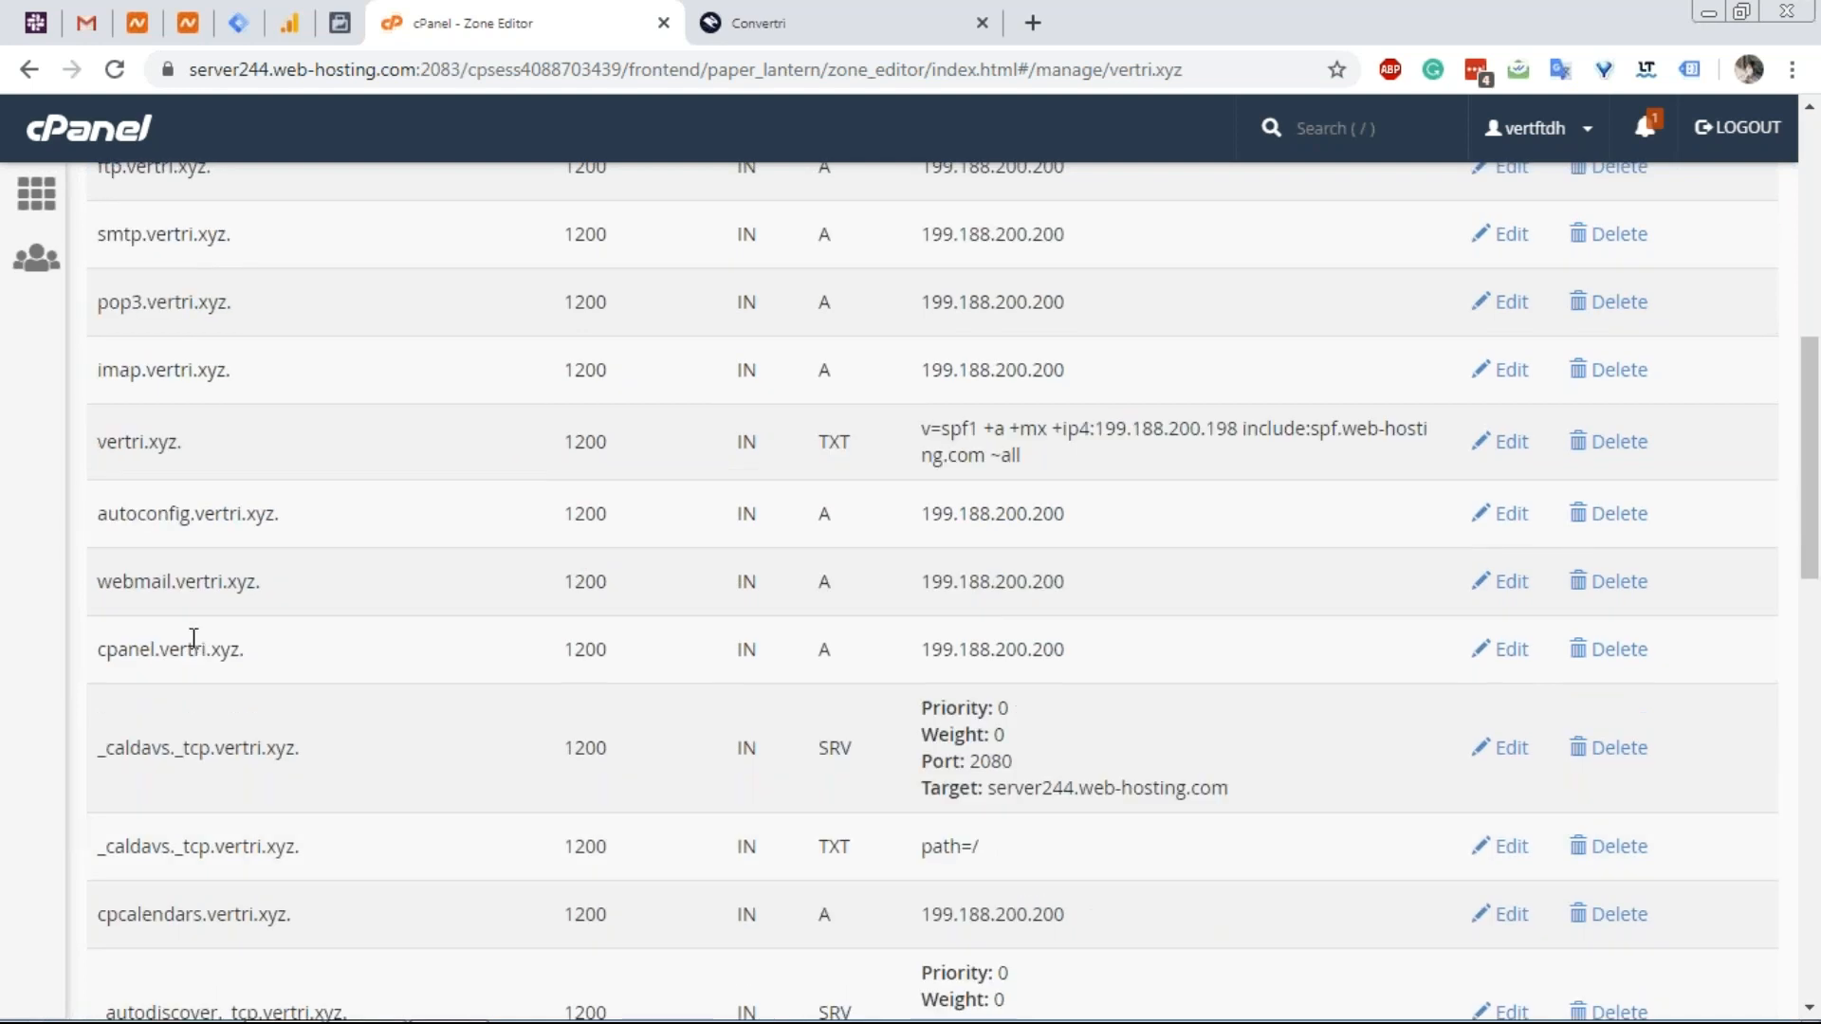
scroll(193, 638, down, 1)
scroll(185, 516, down, 2)
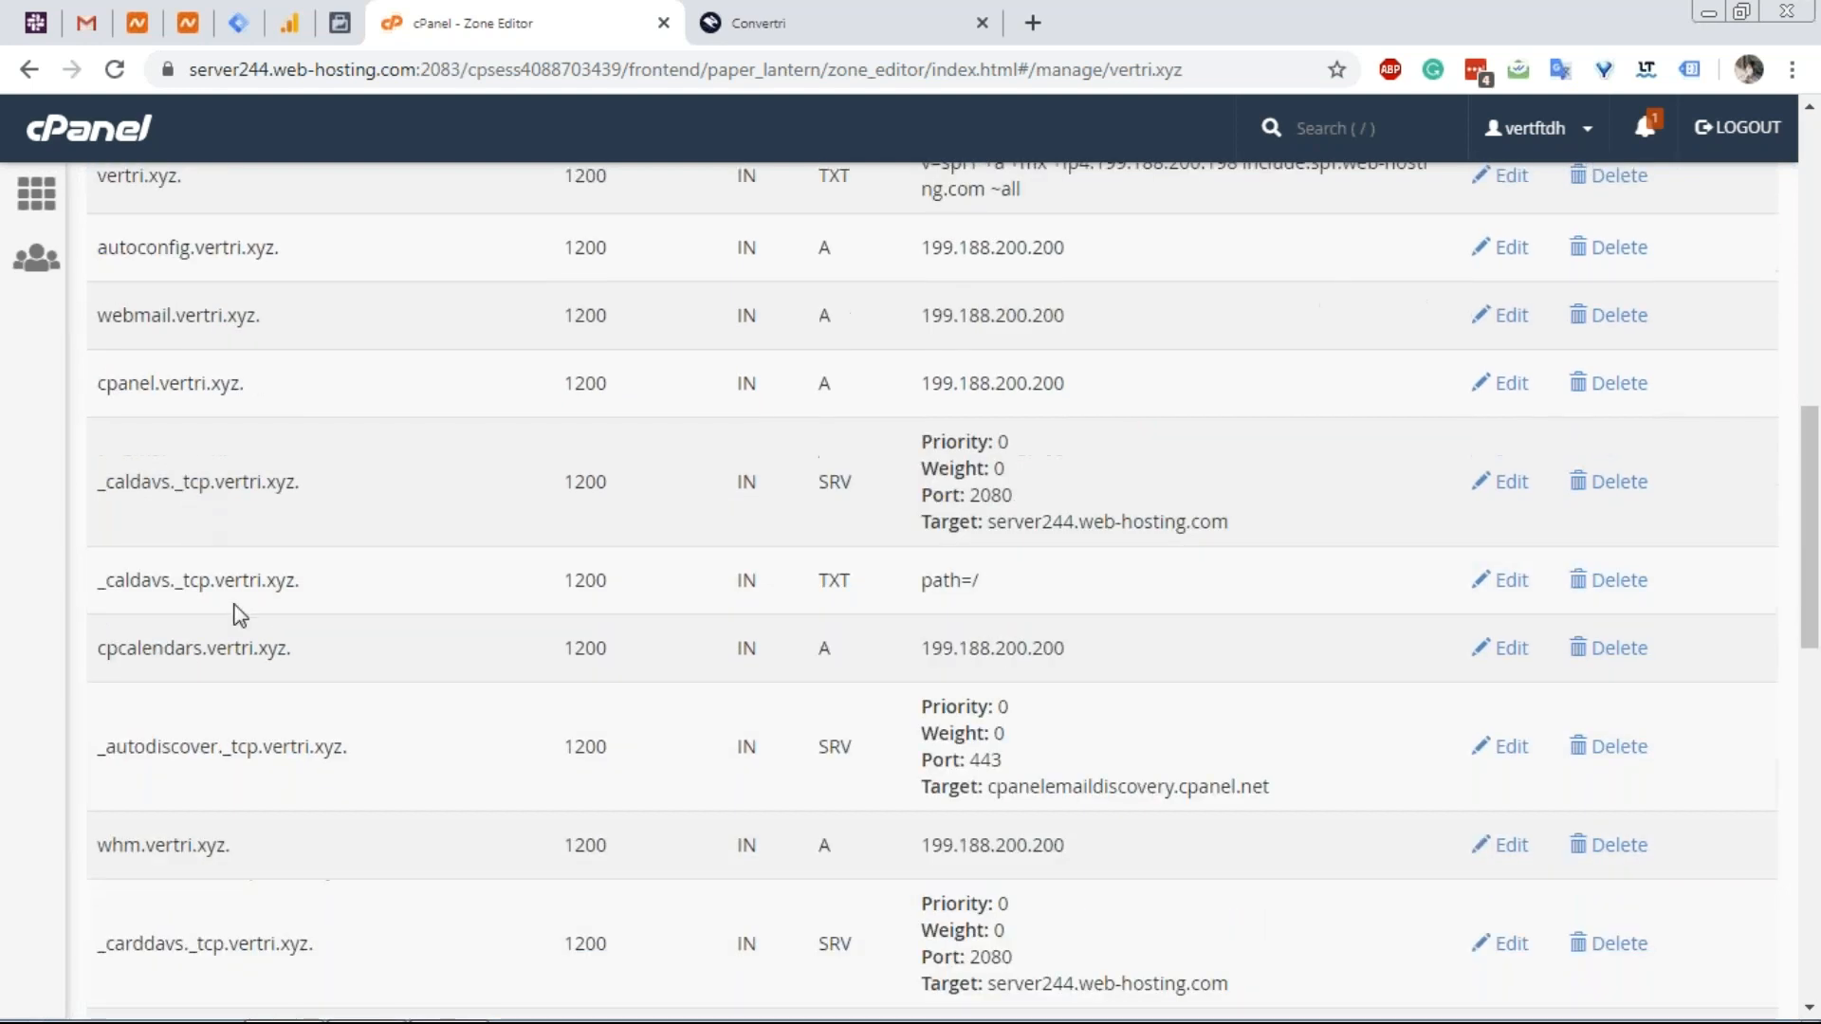
scroll(202, 633, down, 10)
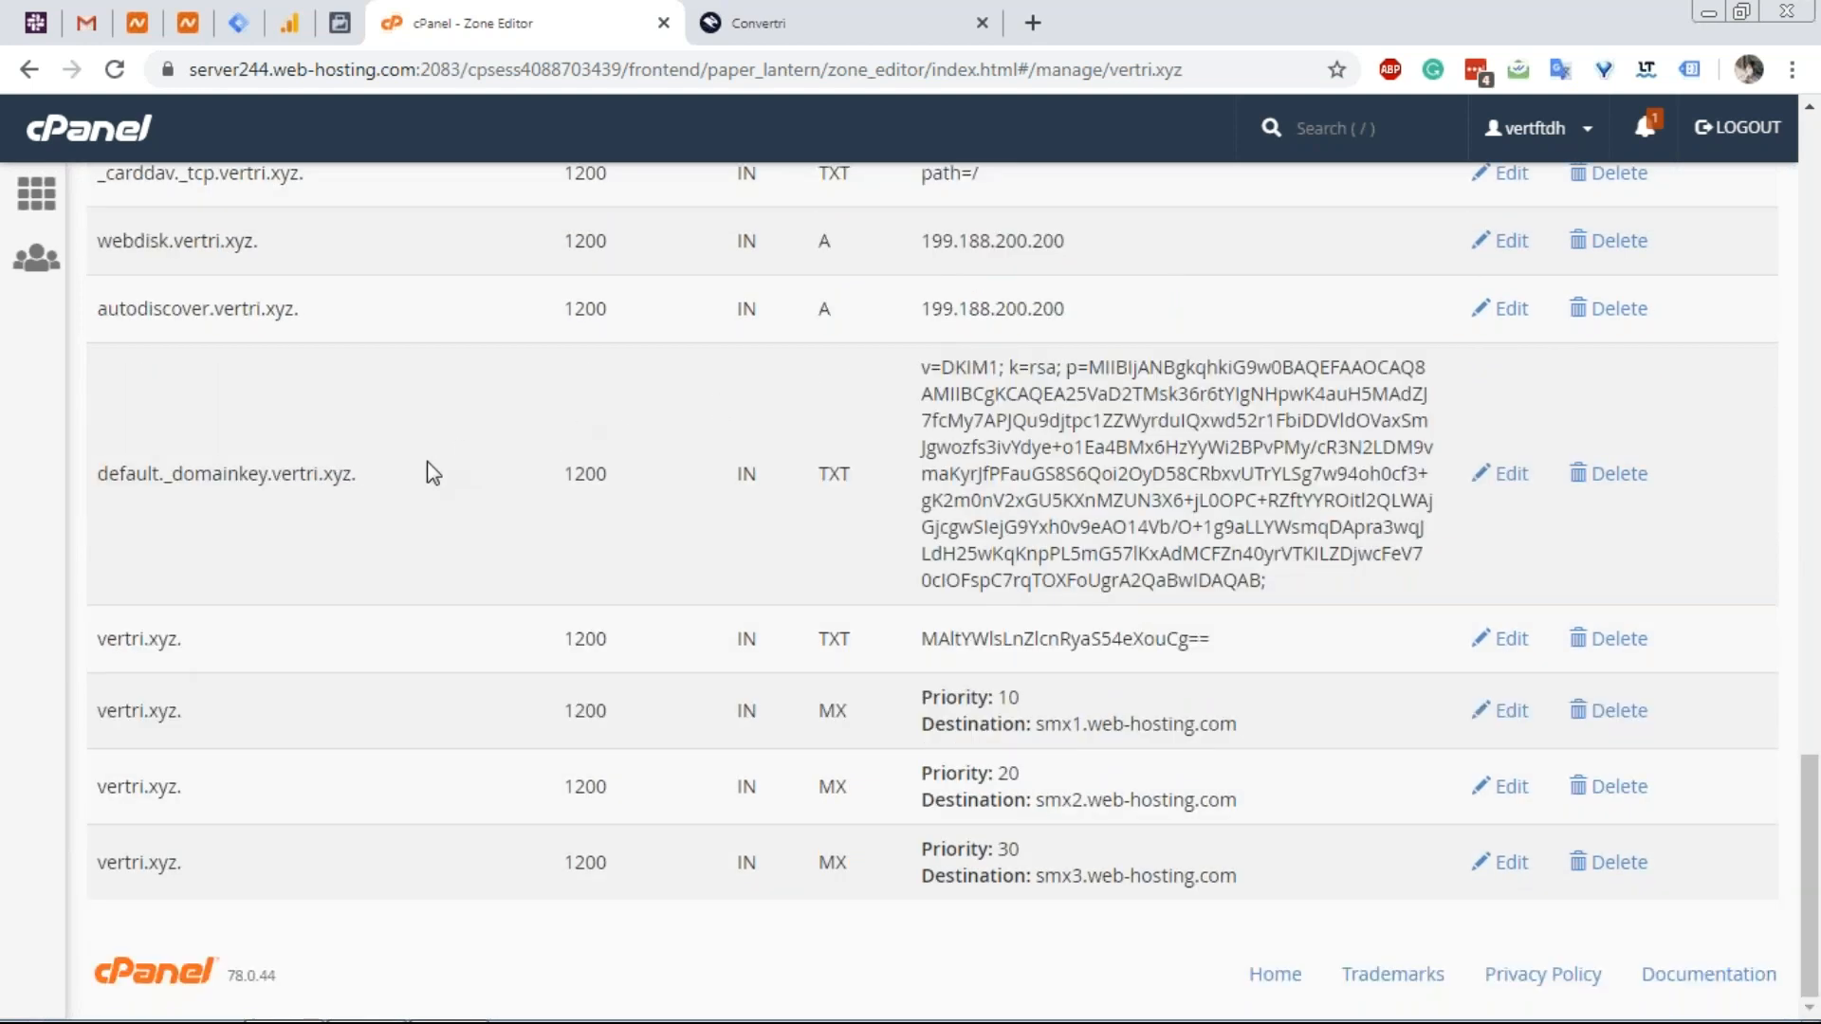
double_click(273, 481)
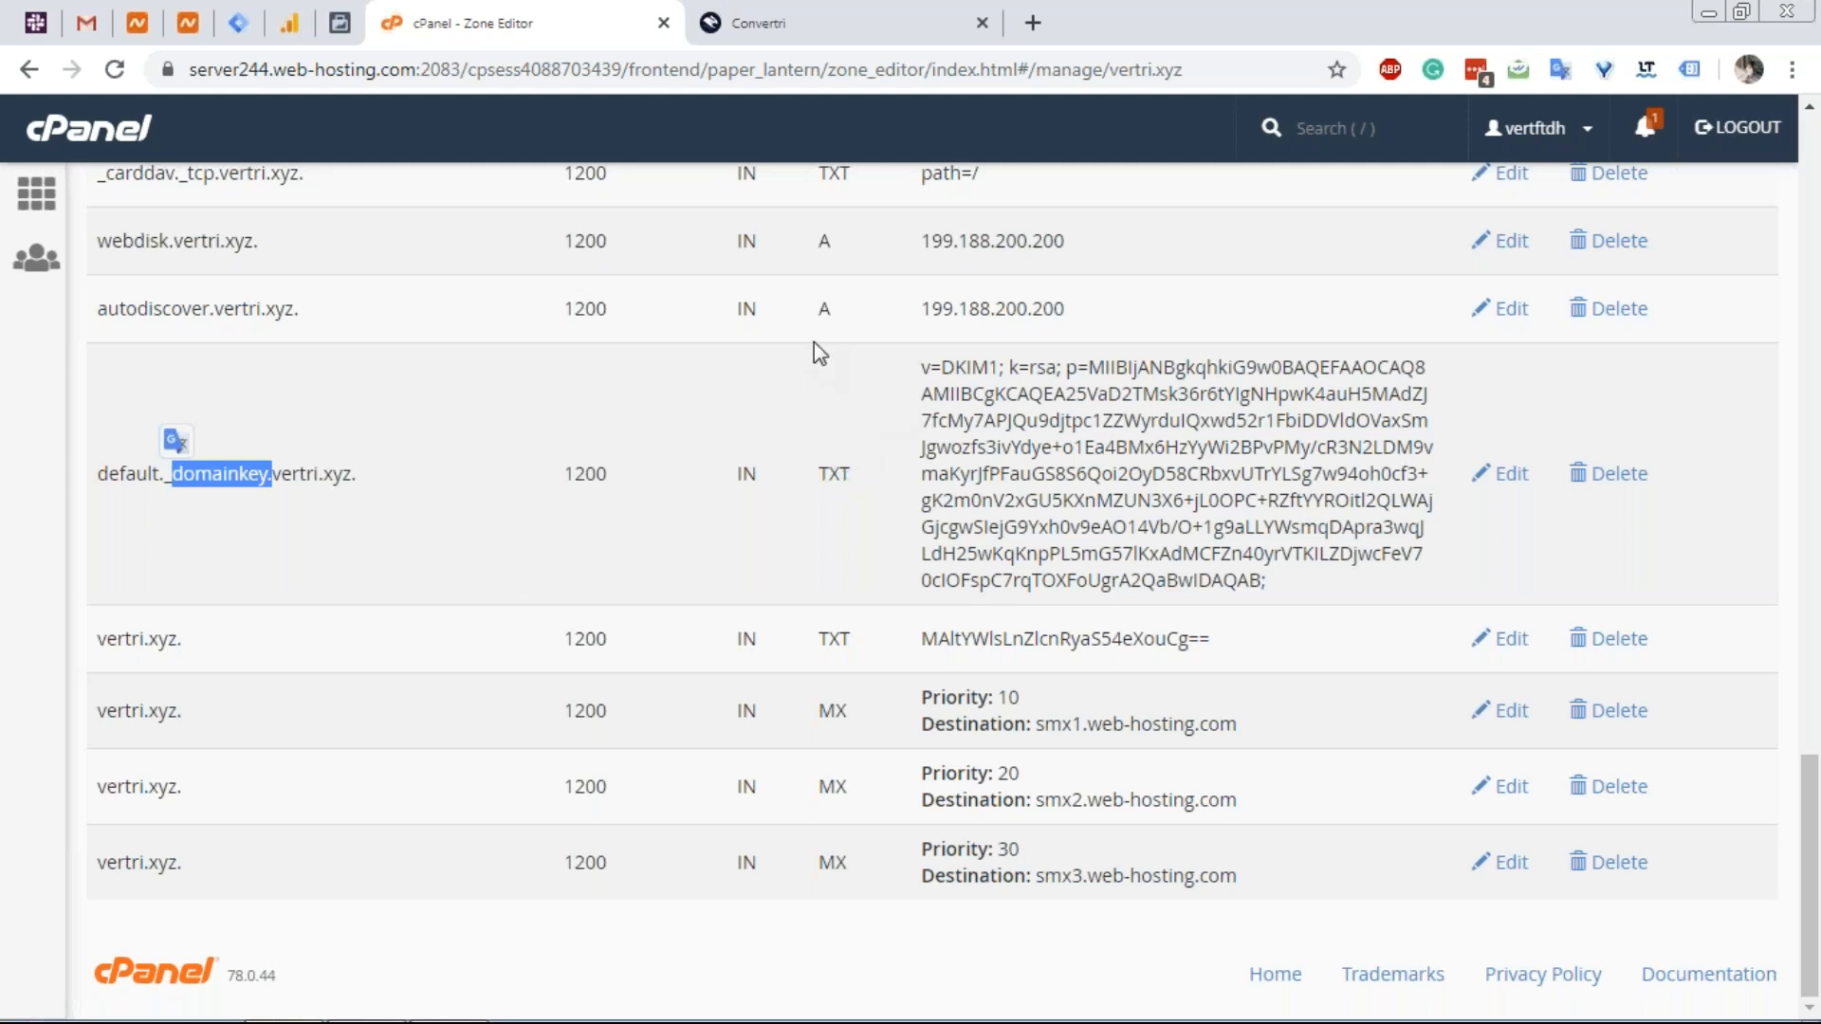
Switch to Convertri, close the nameservers notice, and return to the domains list.
click(885, 26)
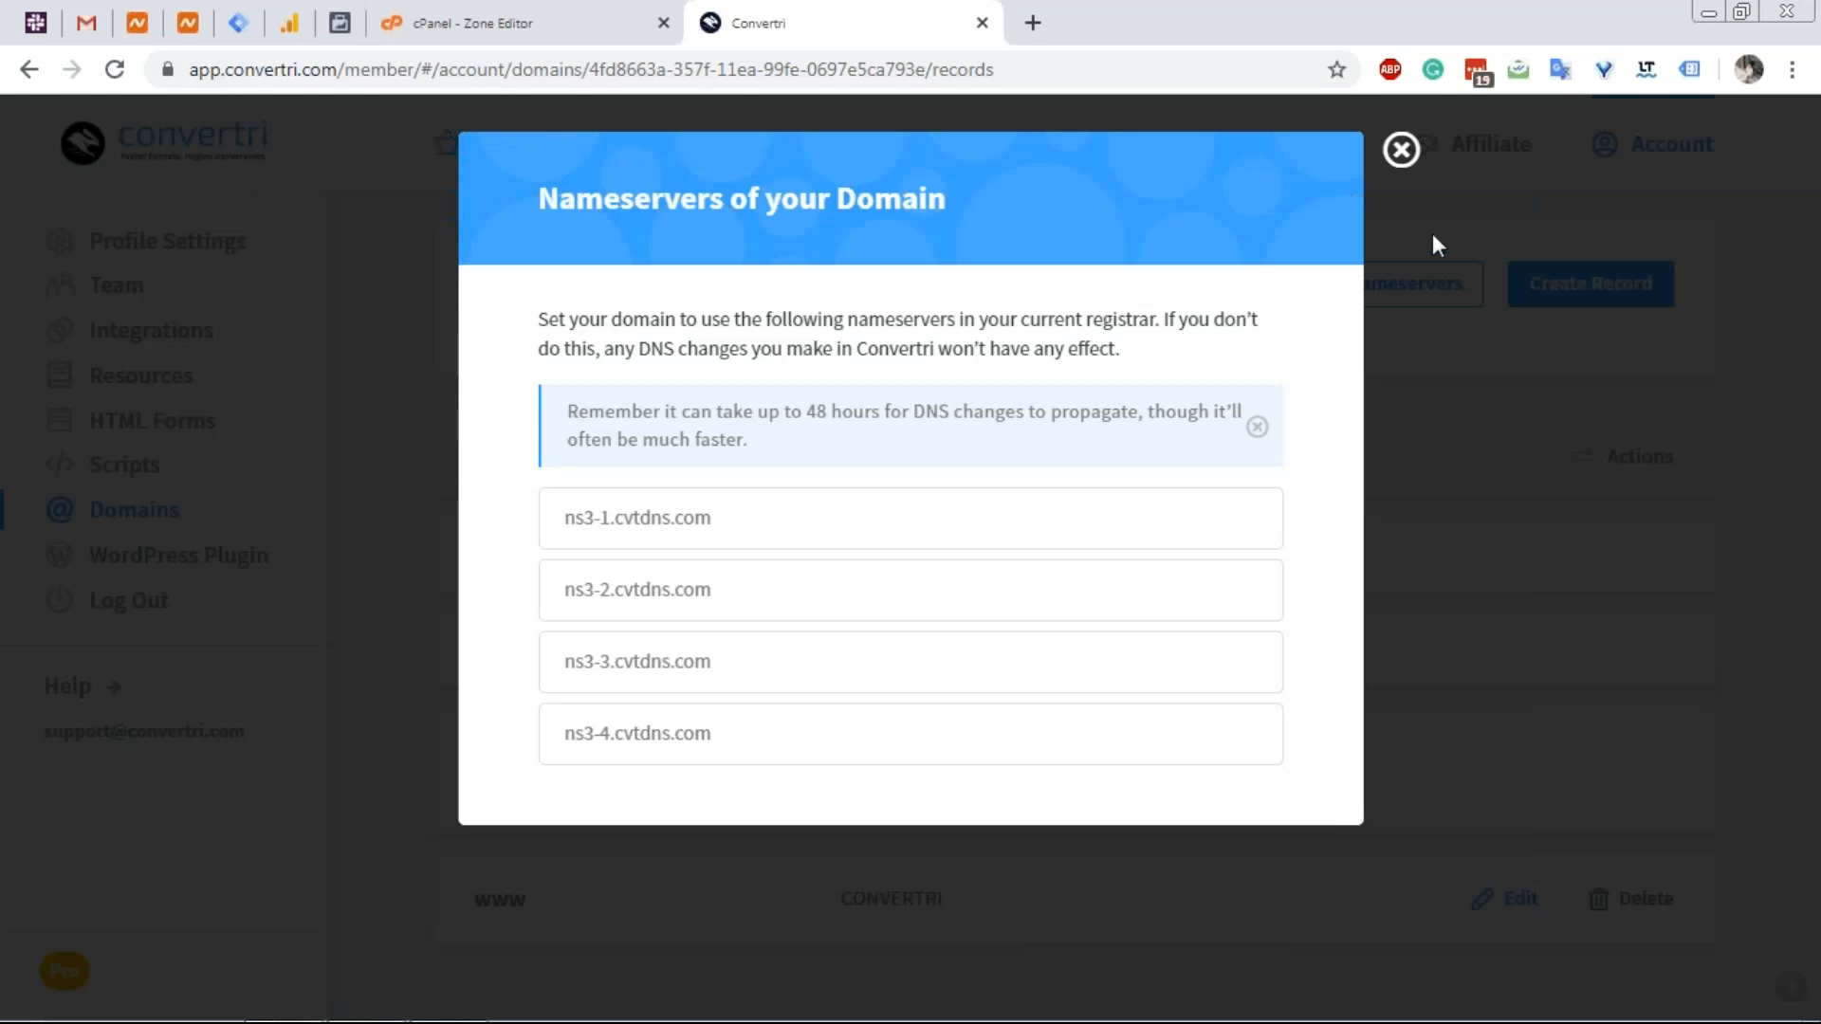
click(1415, 181)
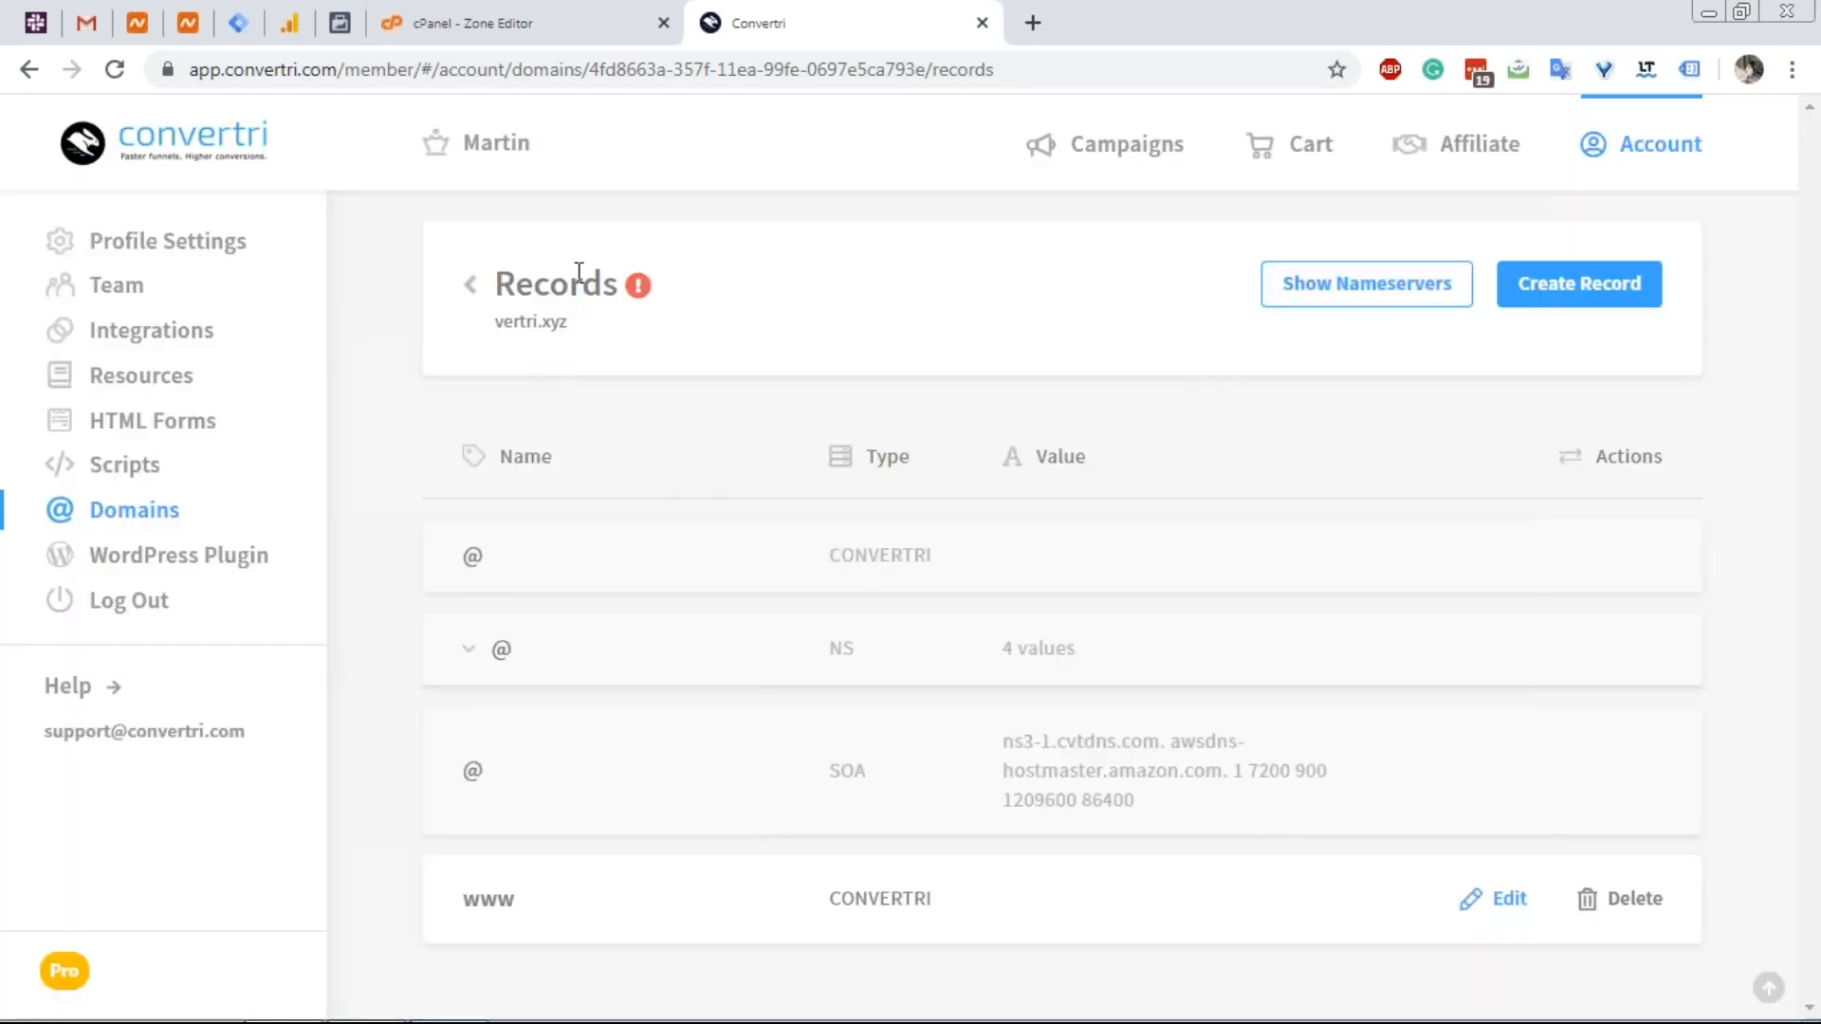
click(470, 286)
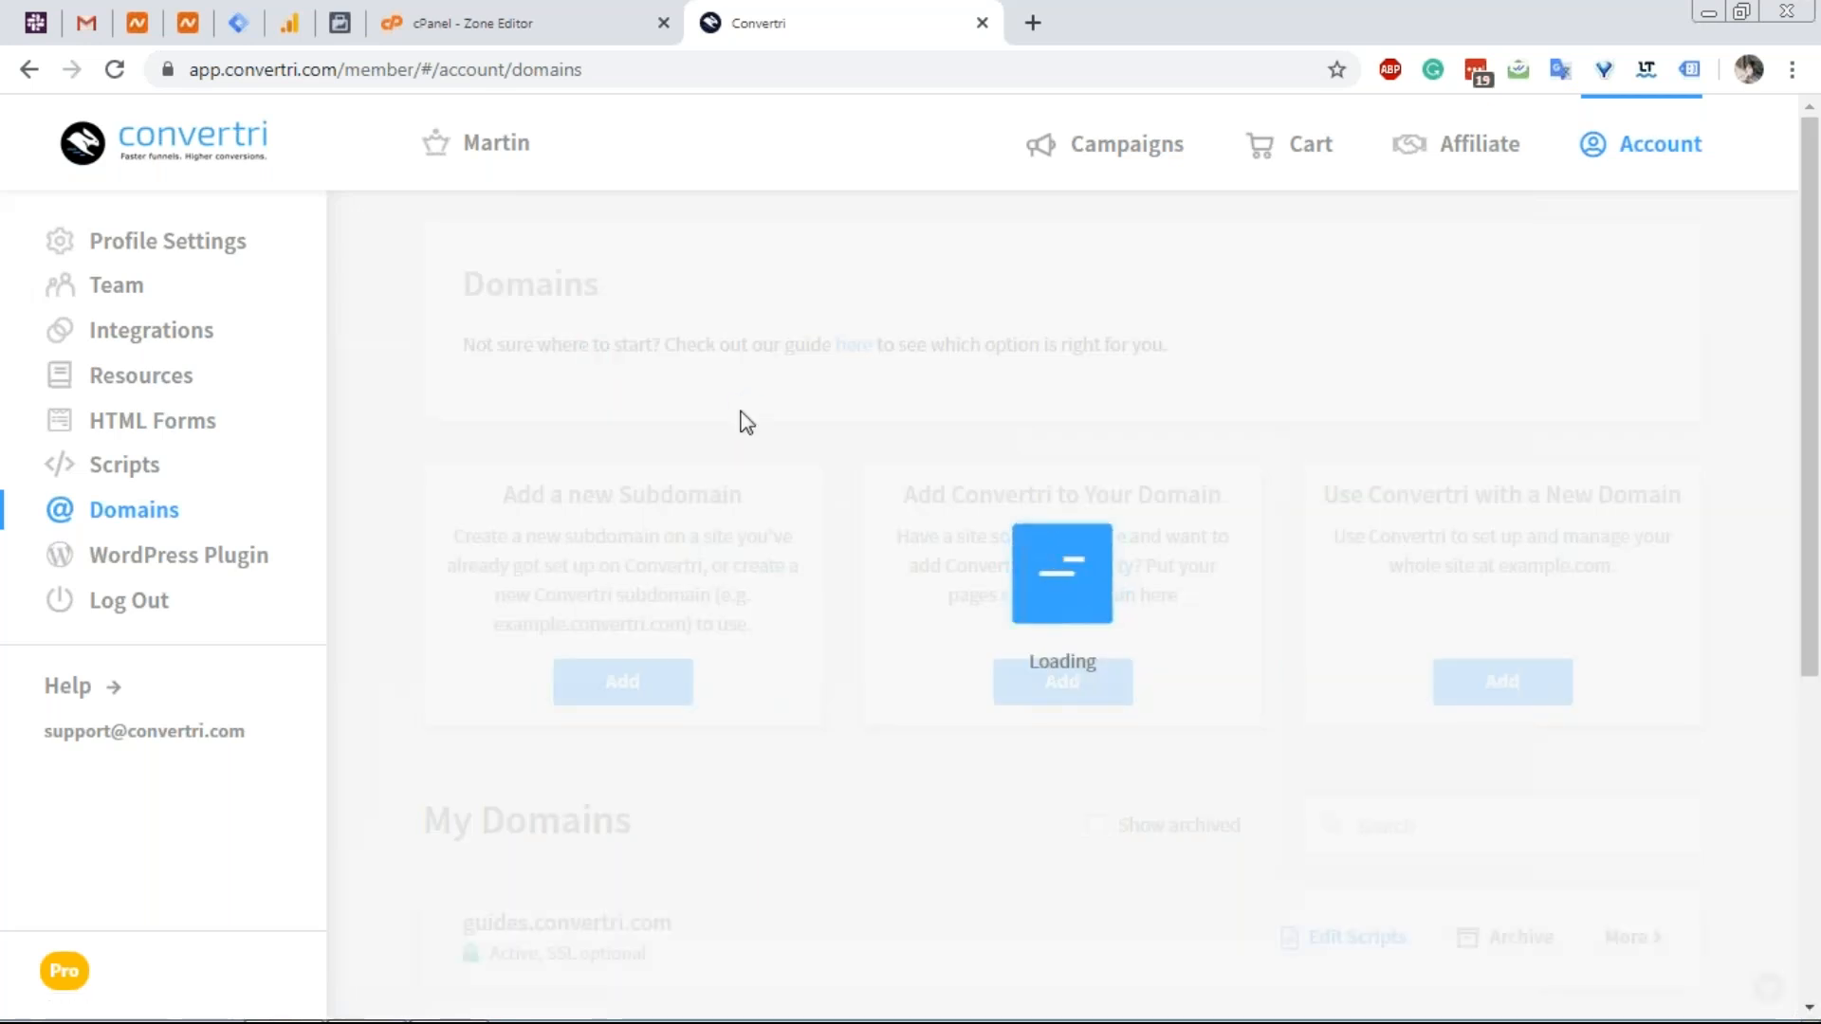
scroll(783, 608, down, 2)
scroll(783, 609, down, 4)
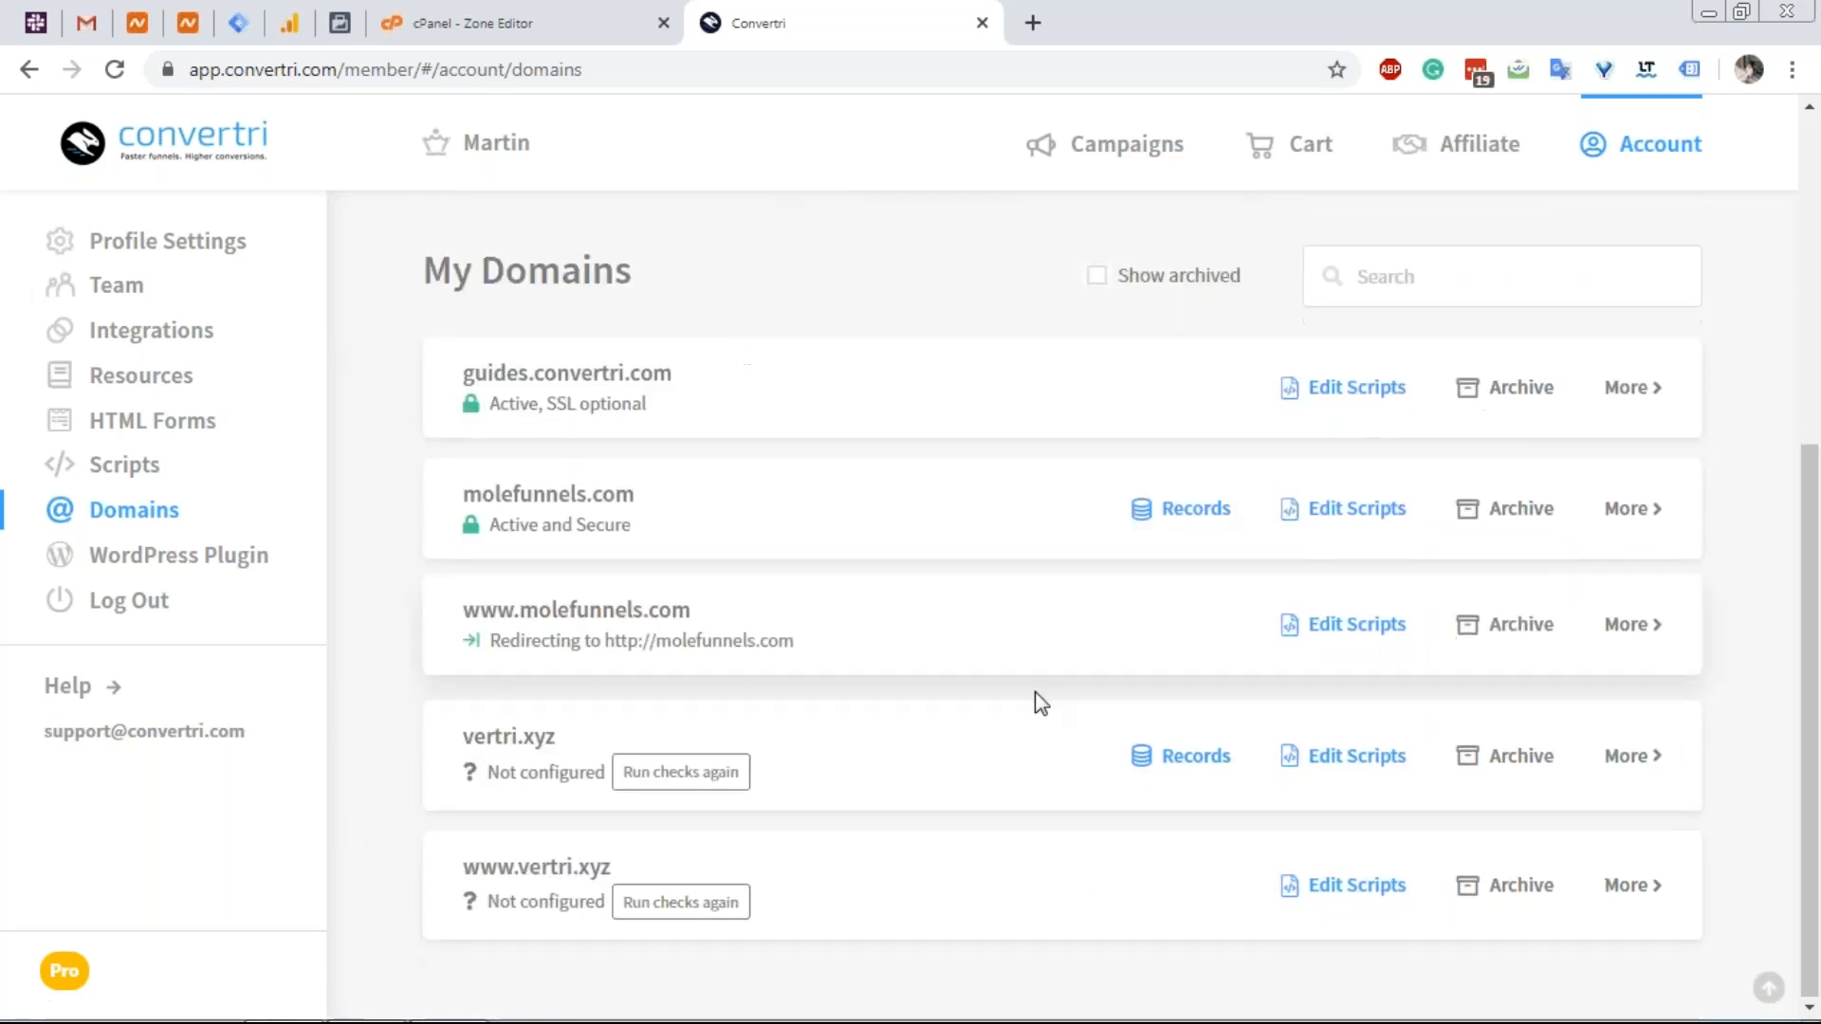
Re-run the checks on vertri.xyz, dismiss the error, and open its Records page.
click(716, 783)
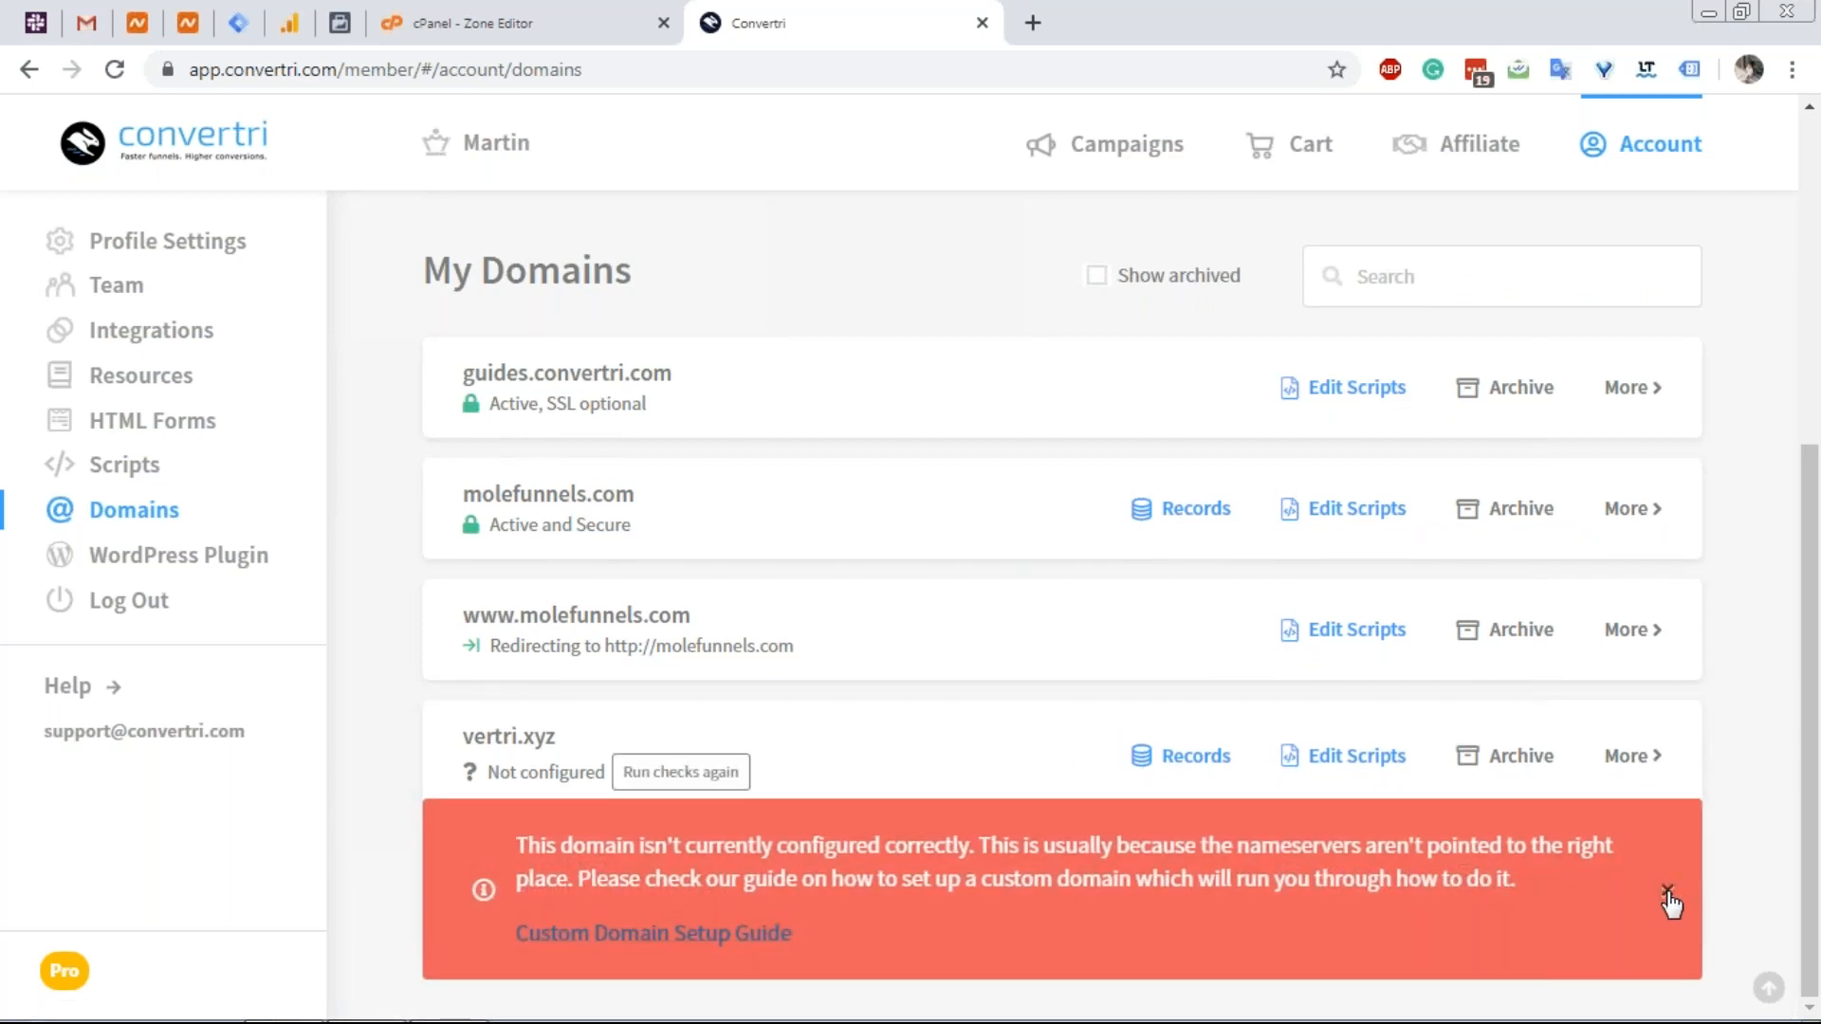
click(1667, 896)
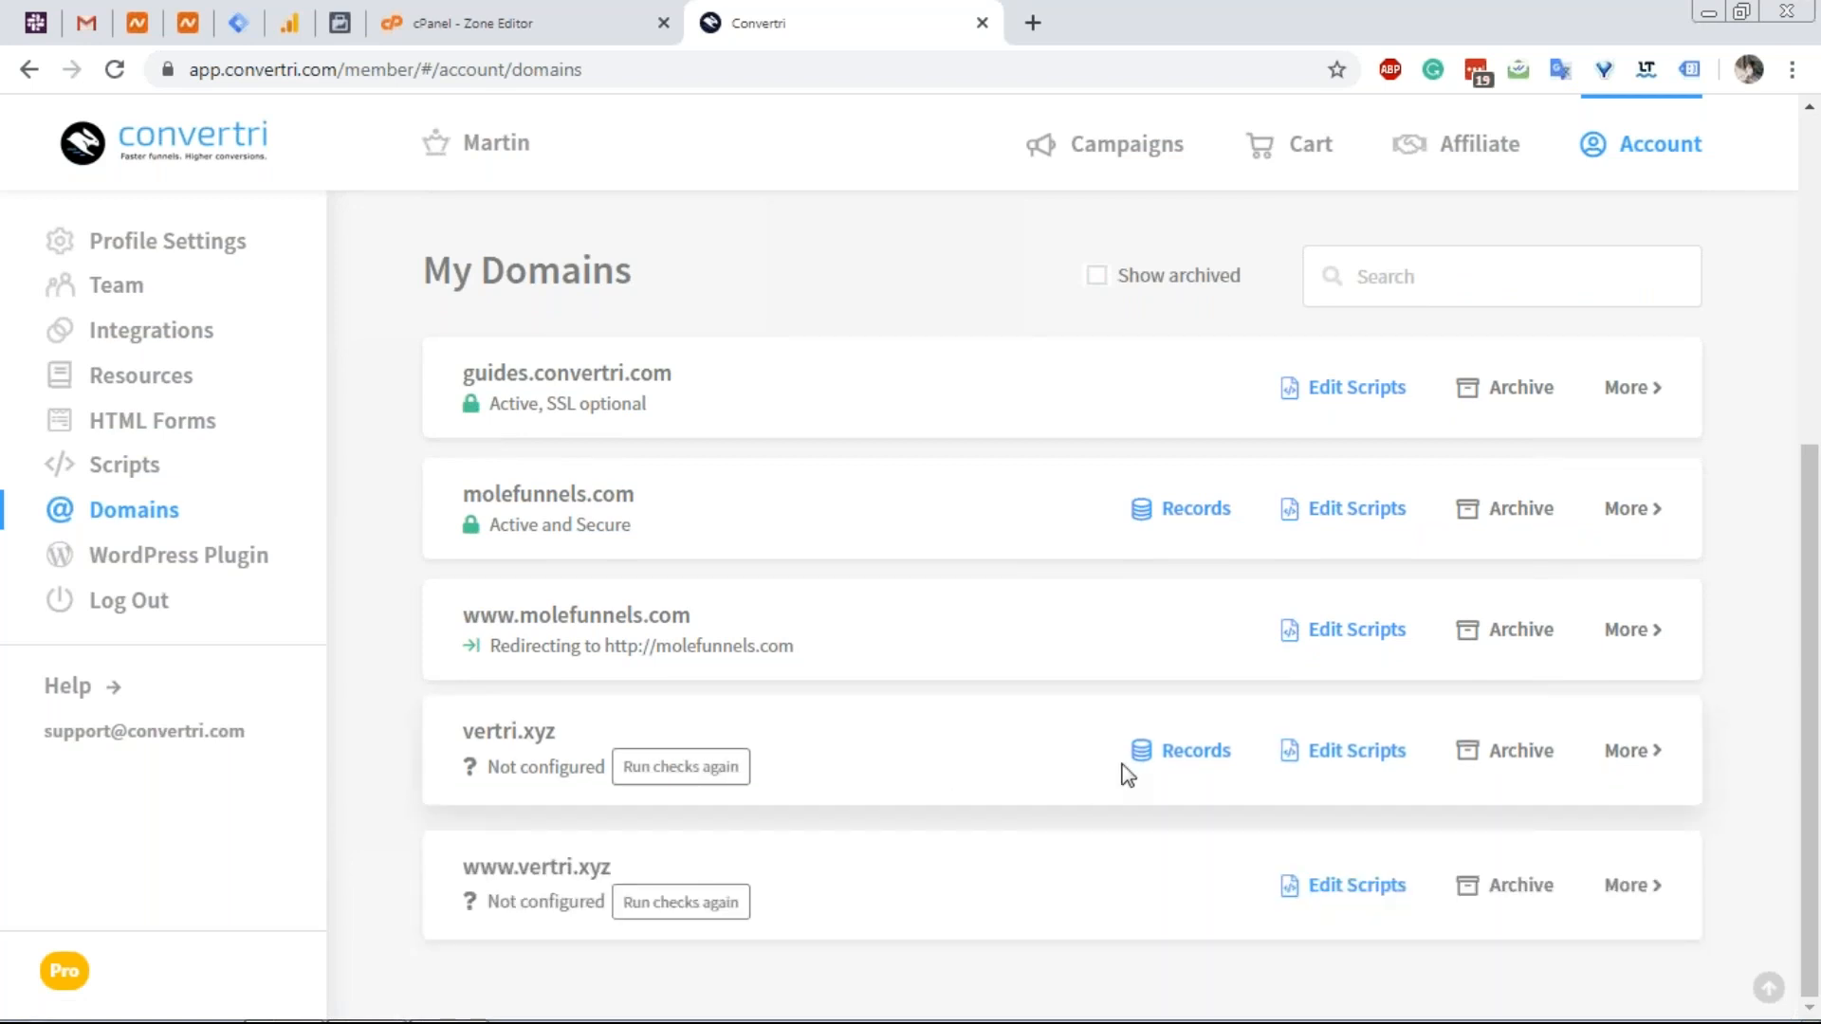
click(635, 764)
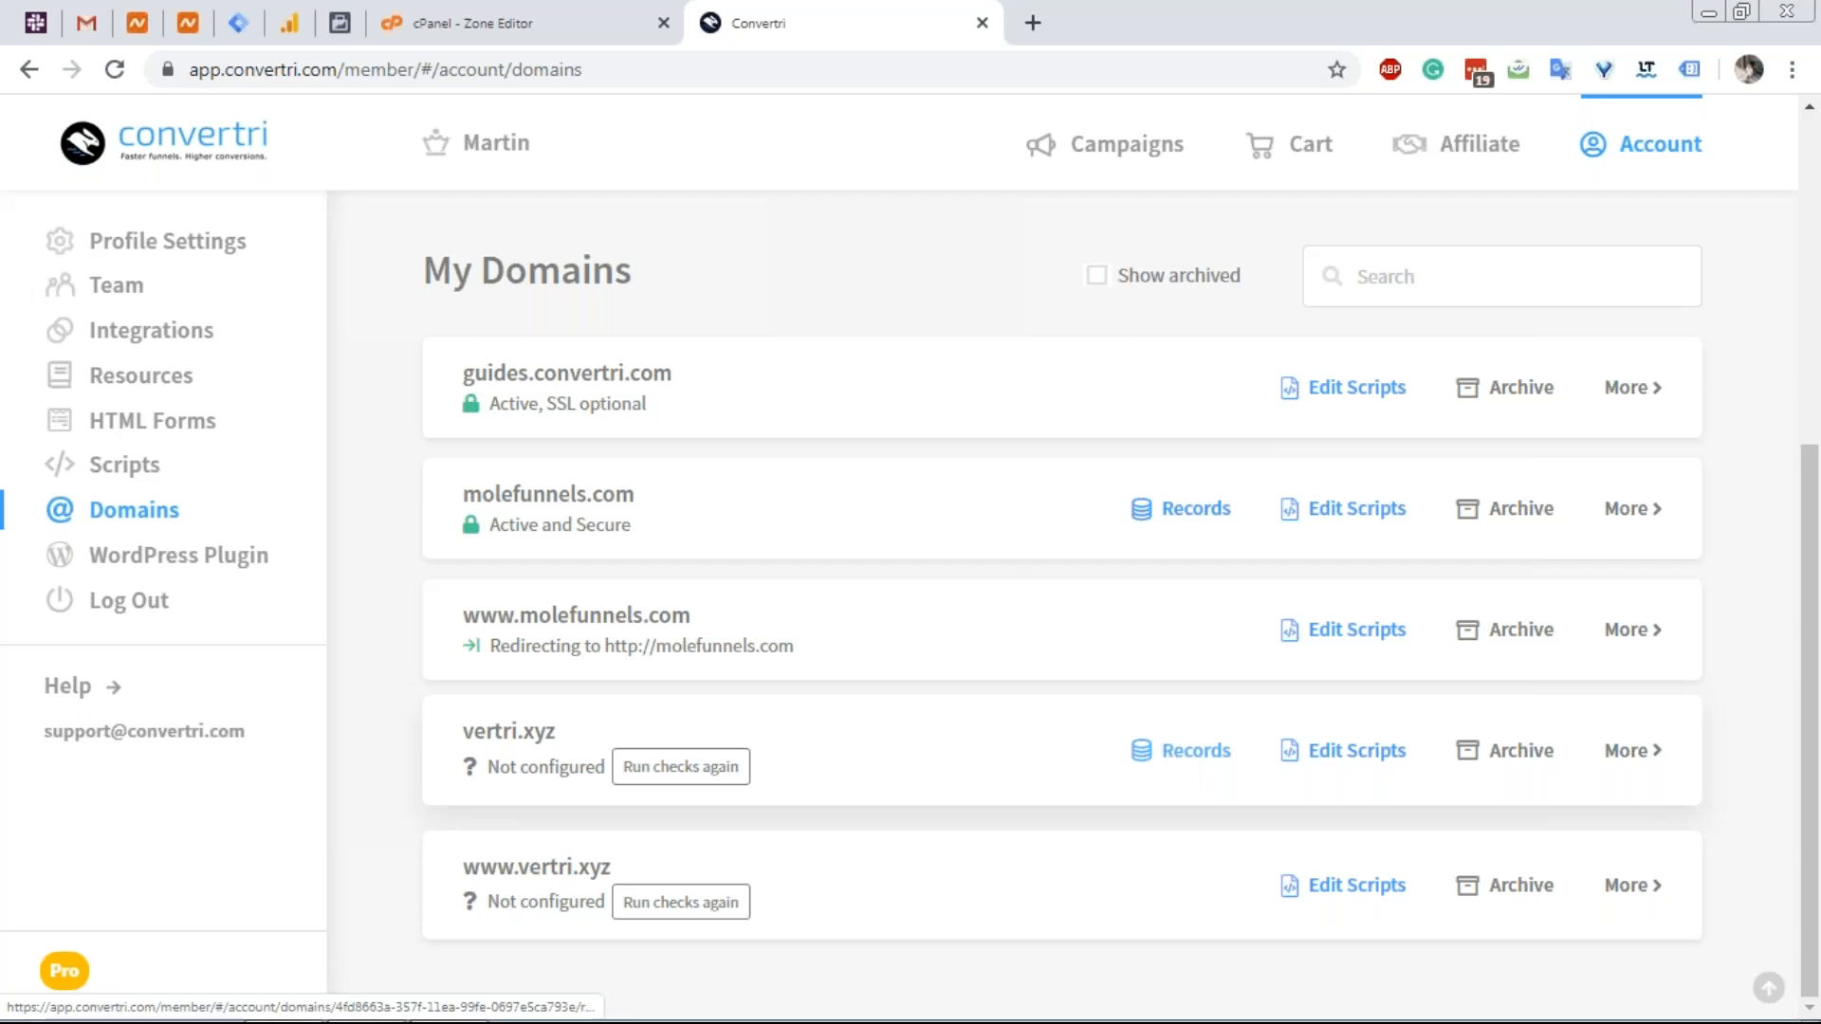
click(1169, 754)
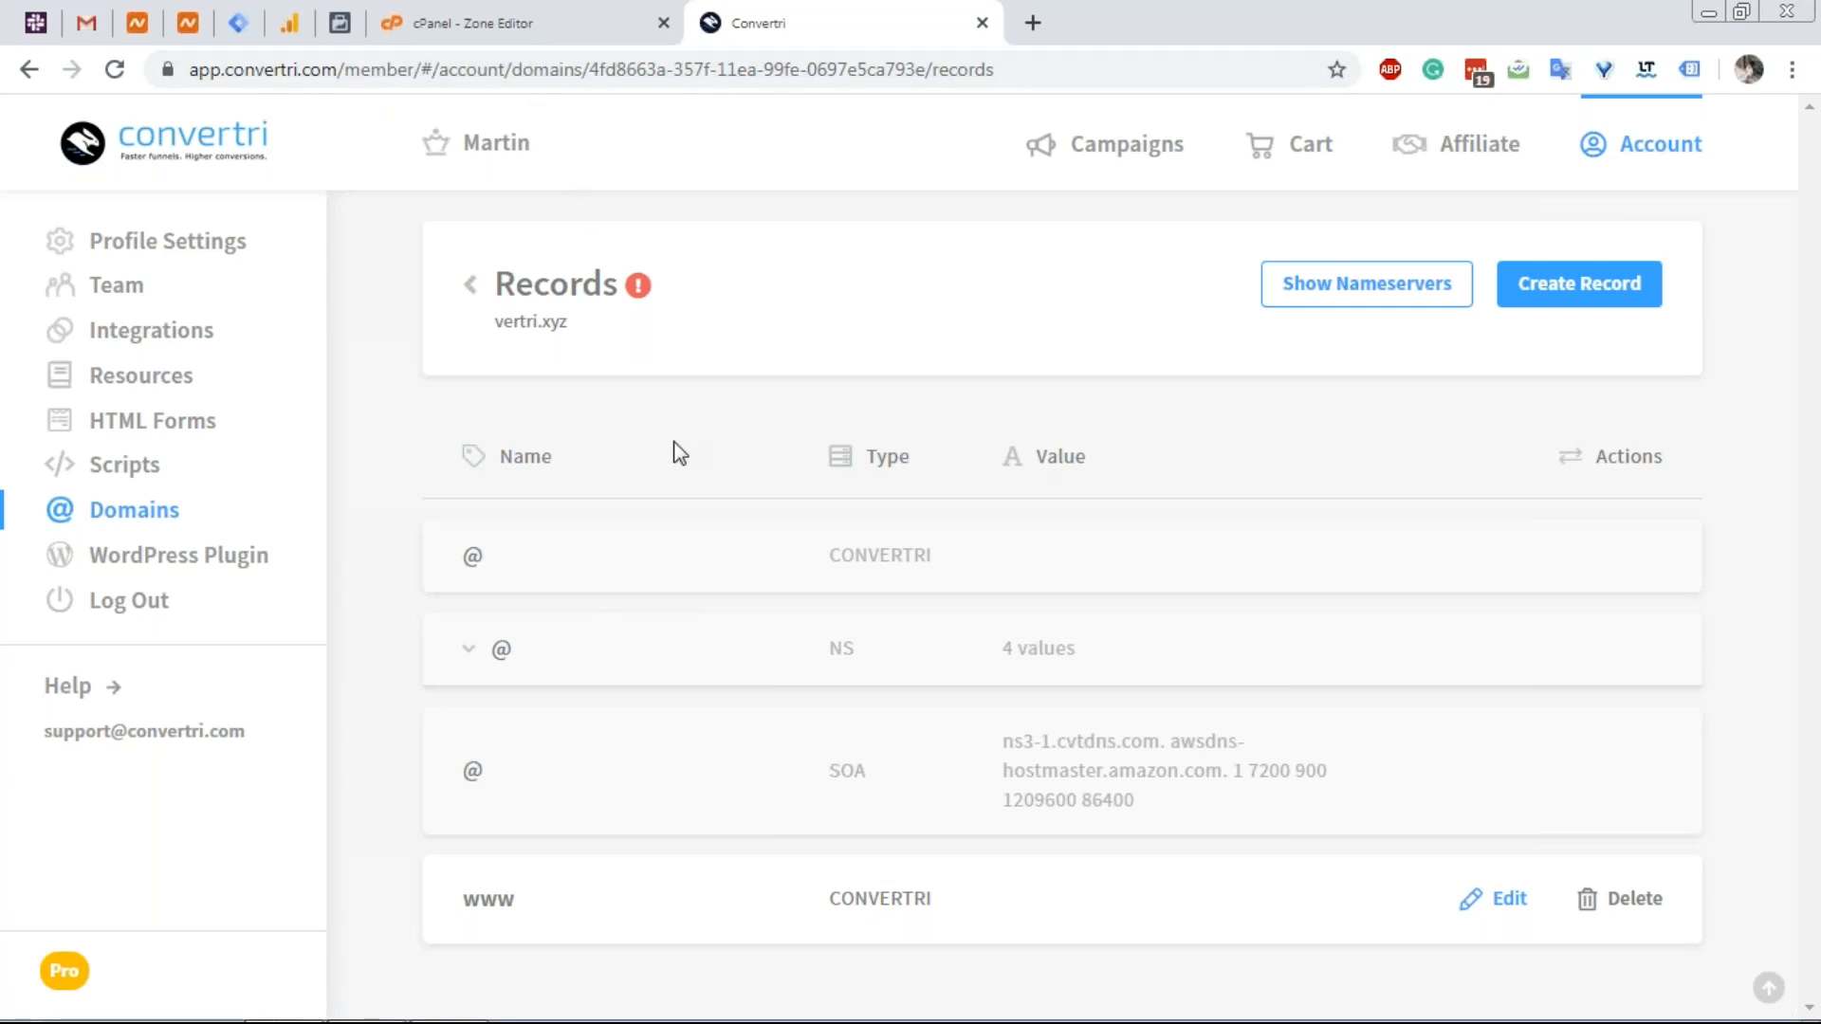
click(542, 12)
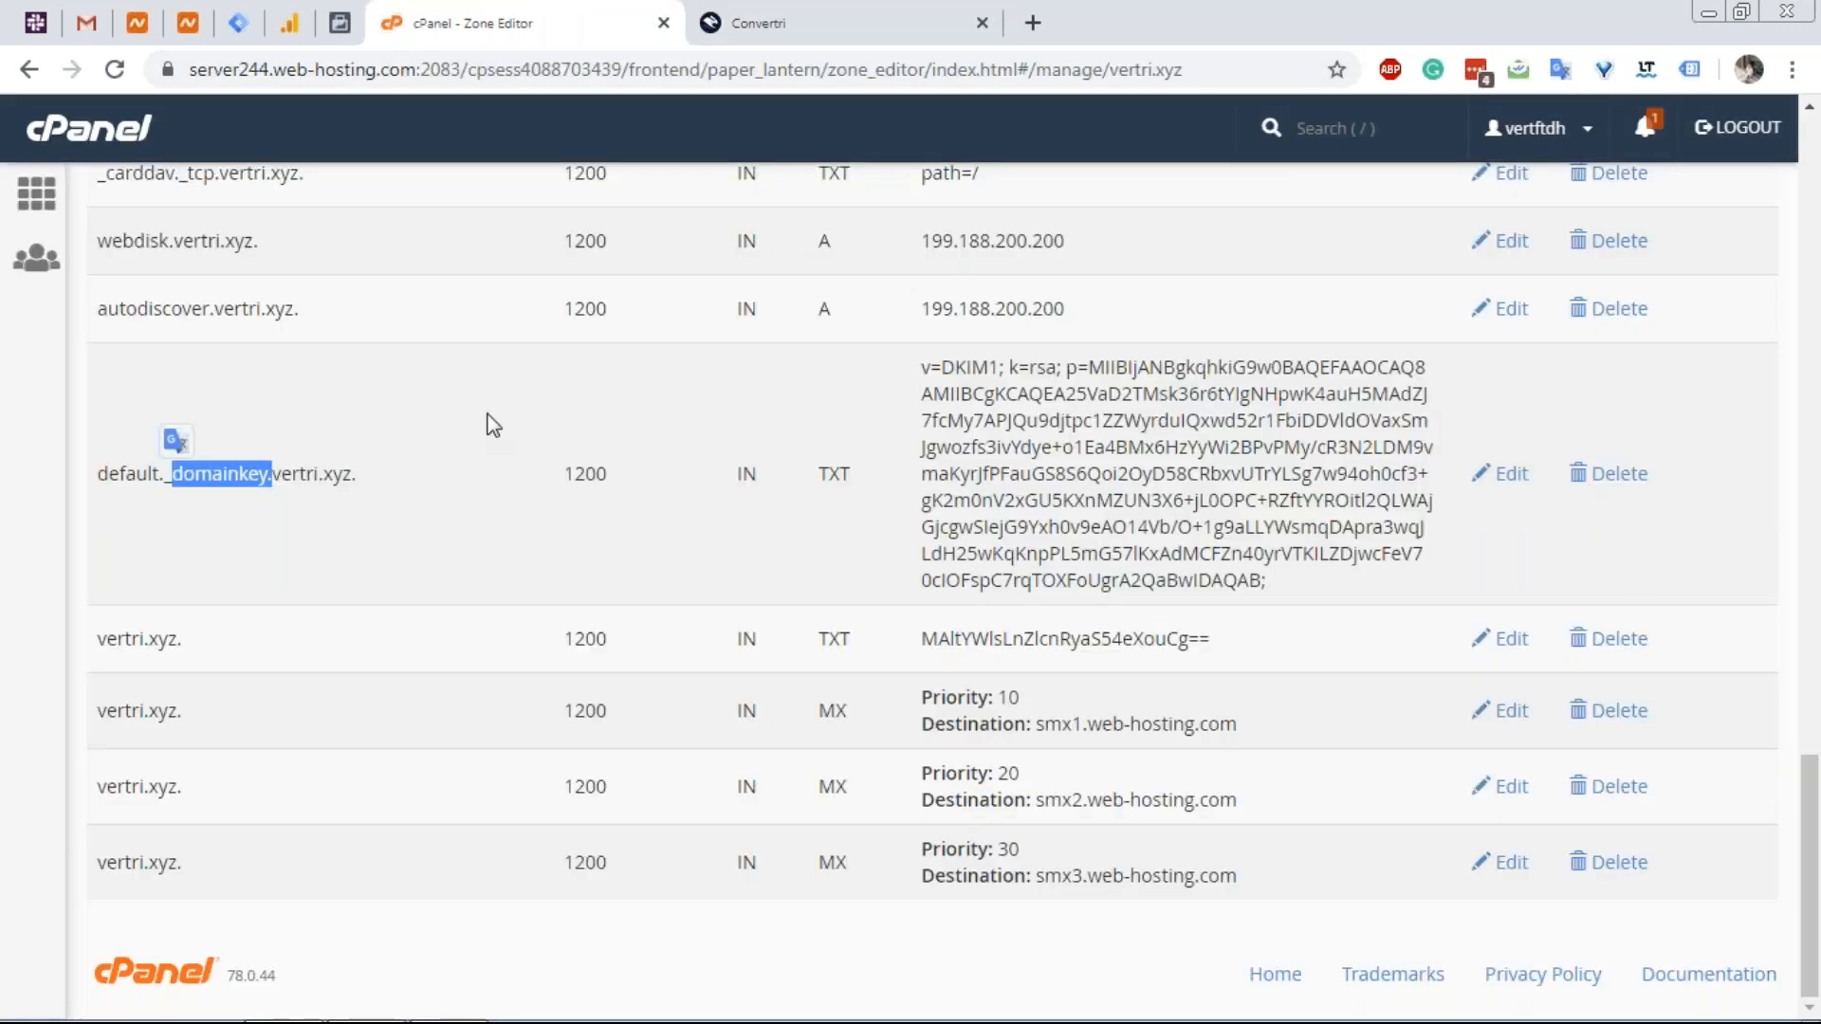
scroll(488, 408, up, 15)
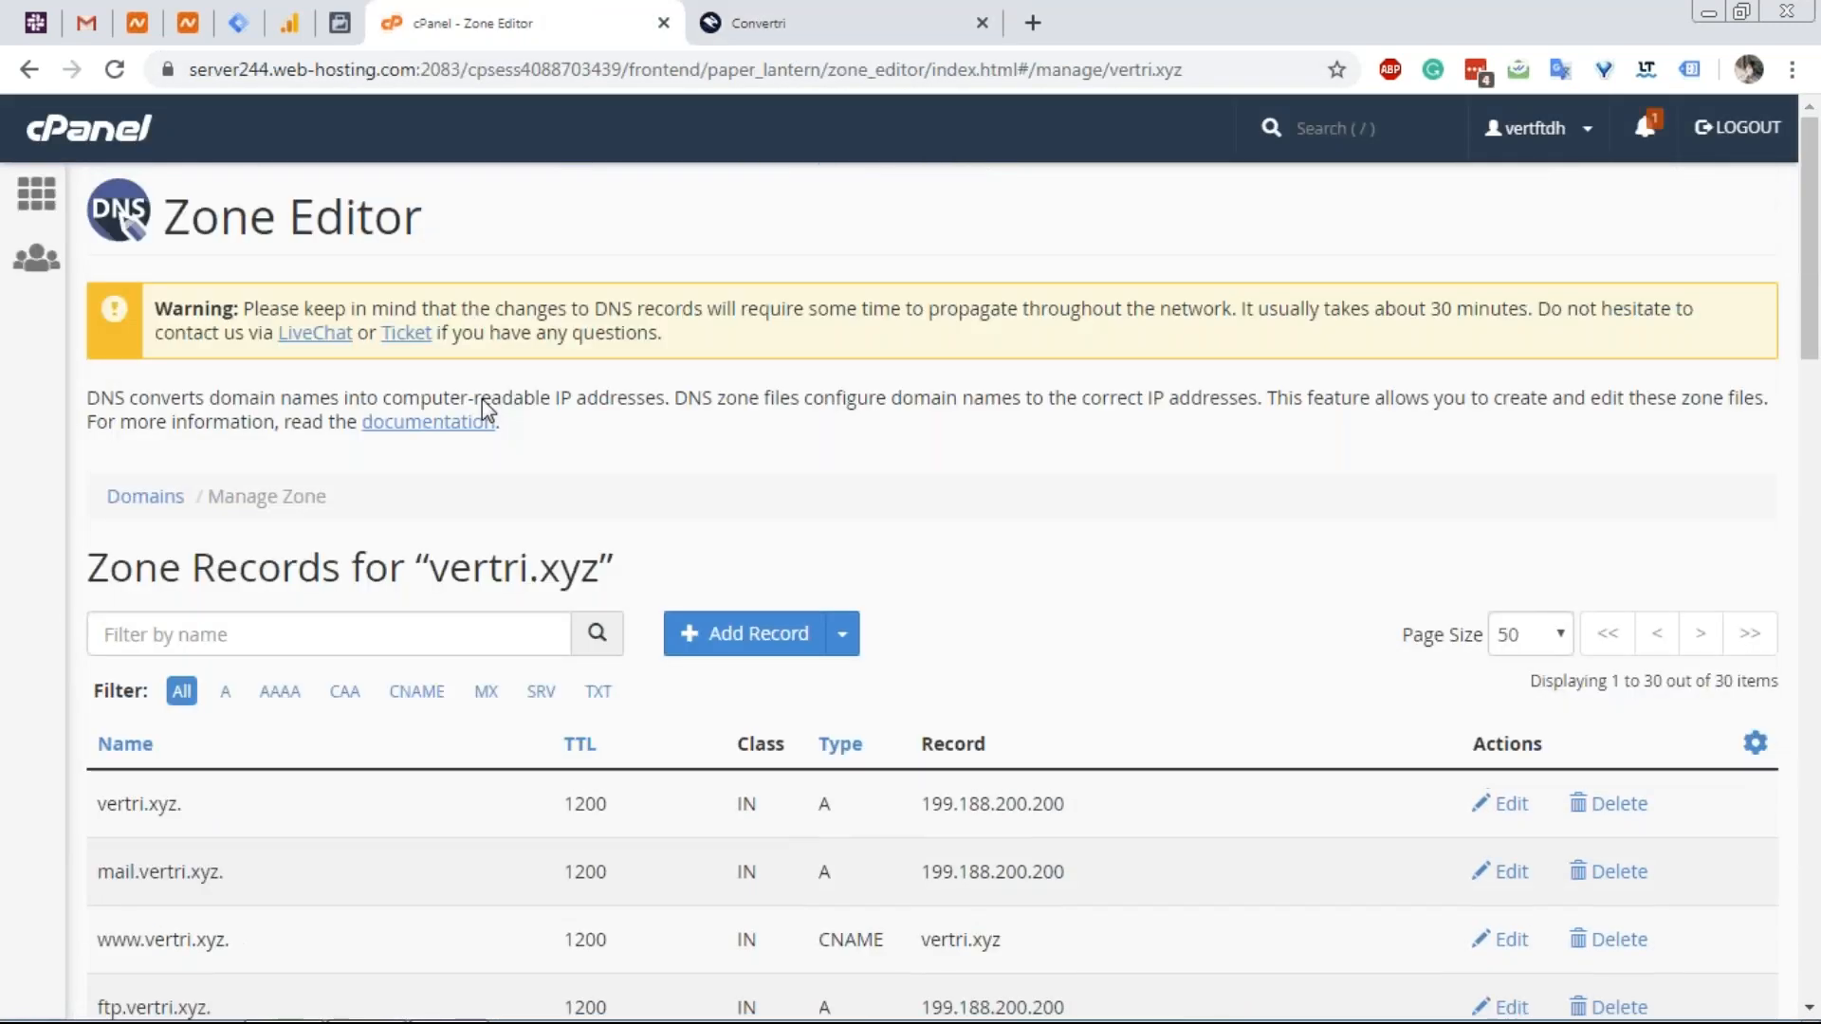
drag(152, 216, 411, 234)
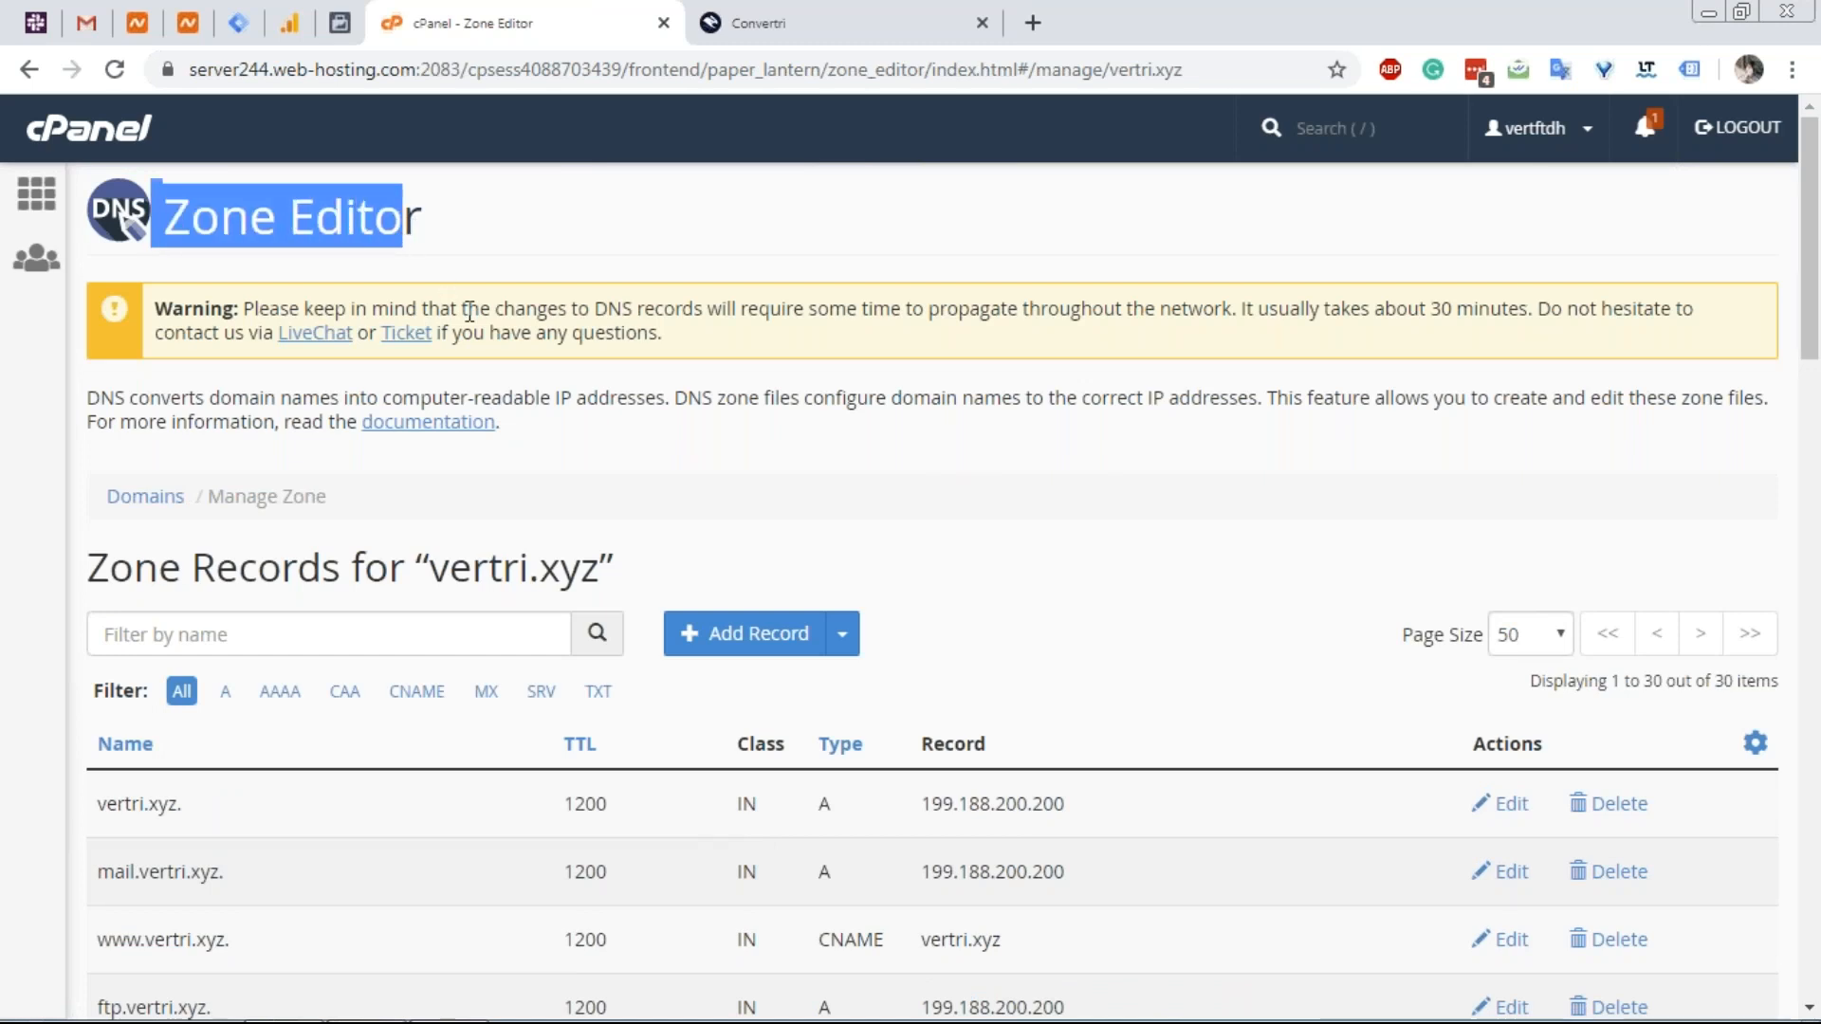
scroll(468, 311, down, 12)
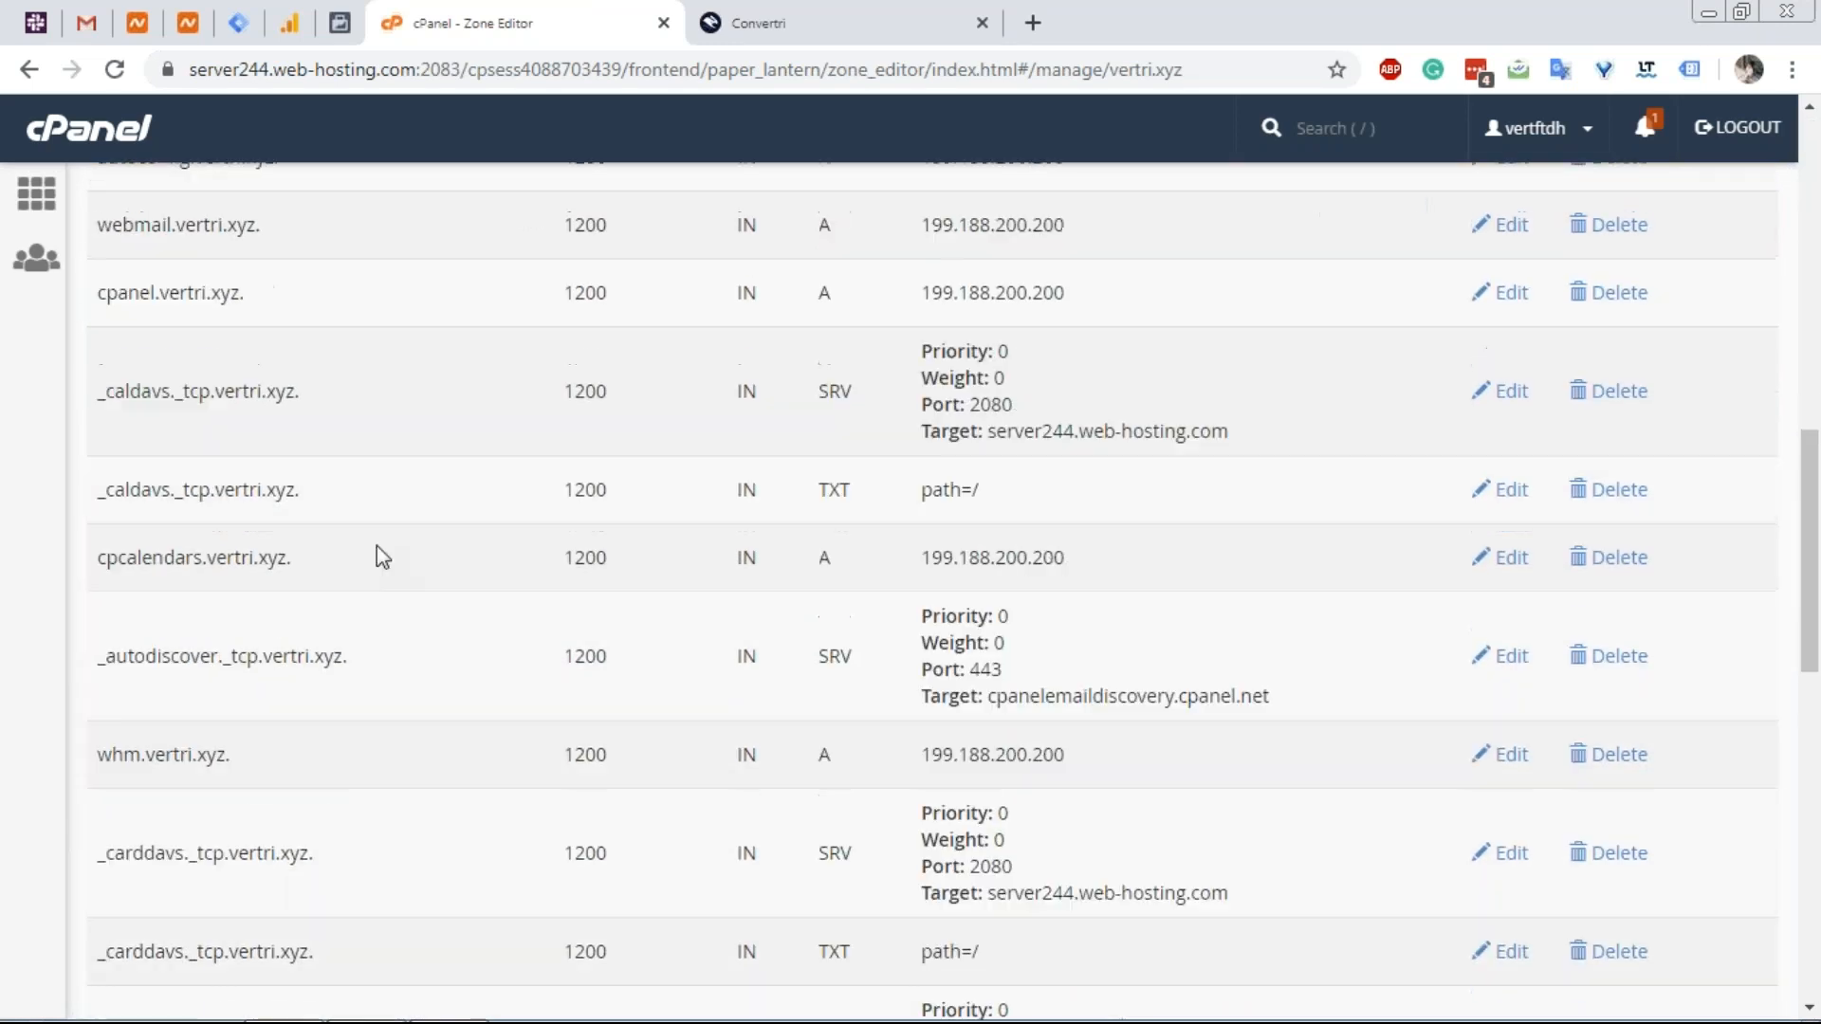
scroll(379, 556, down, 7)
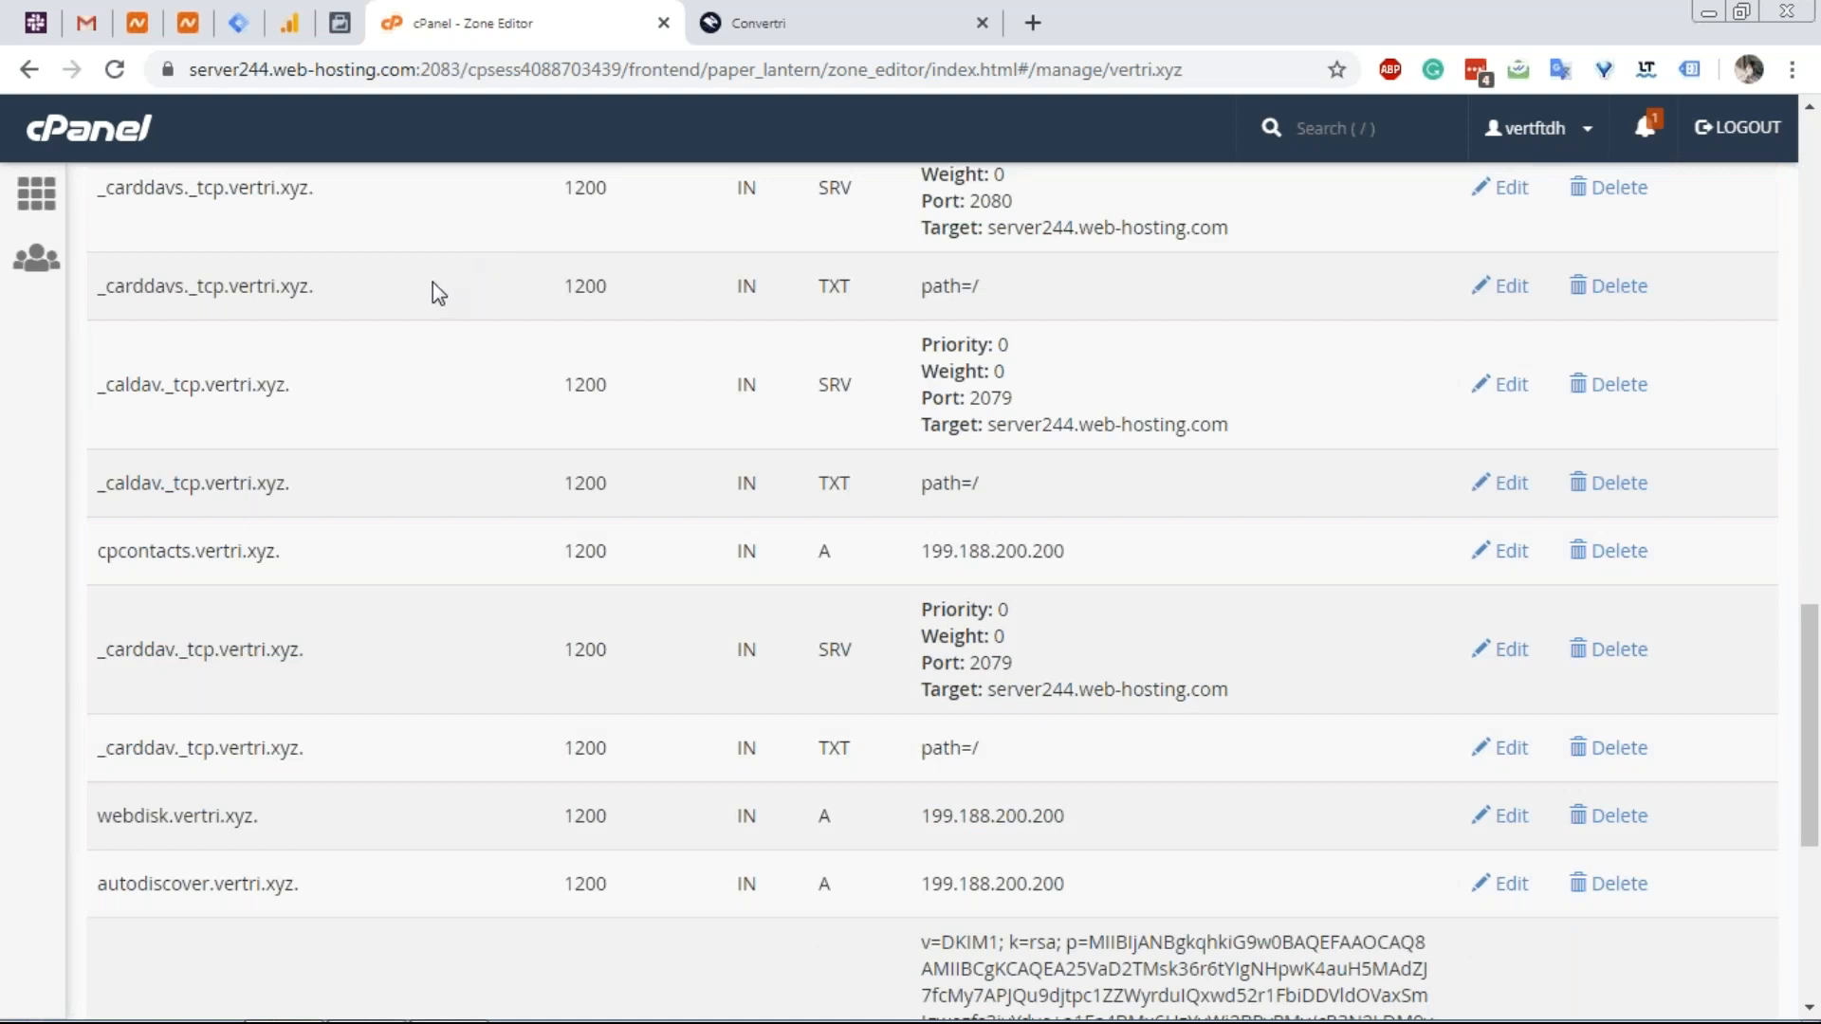
scroll(432, 281, down, 4)
key(ctrl+Tab)
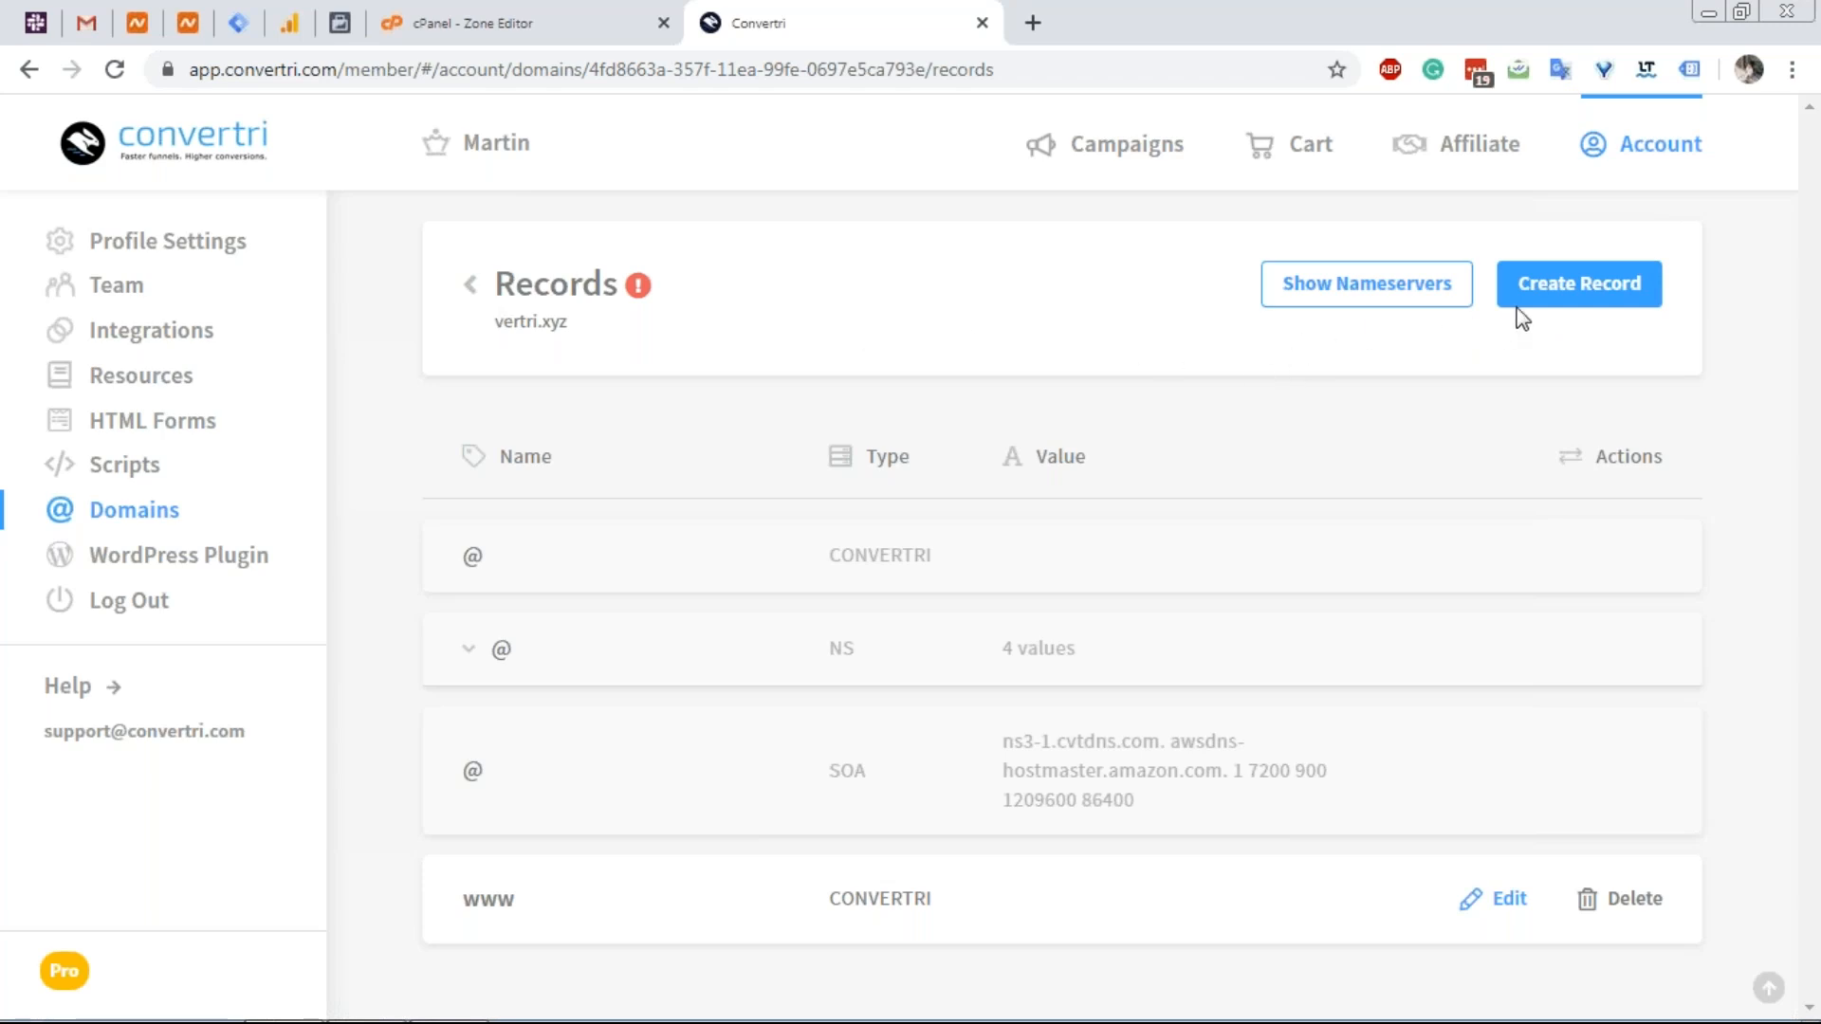
Start a new Convertri DNS record named 'mail', copied from the cPanel zone.
click(1528, 287)
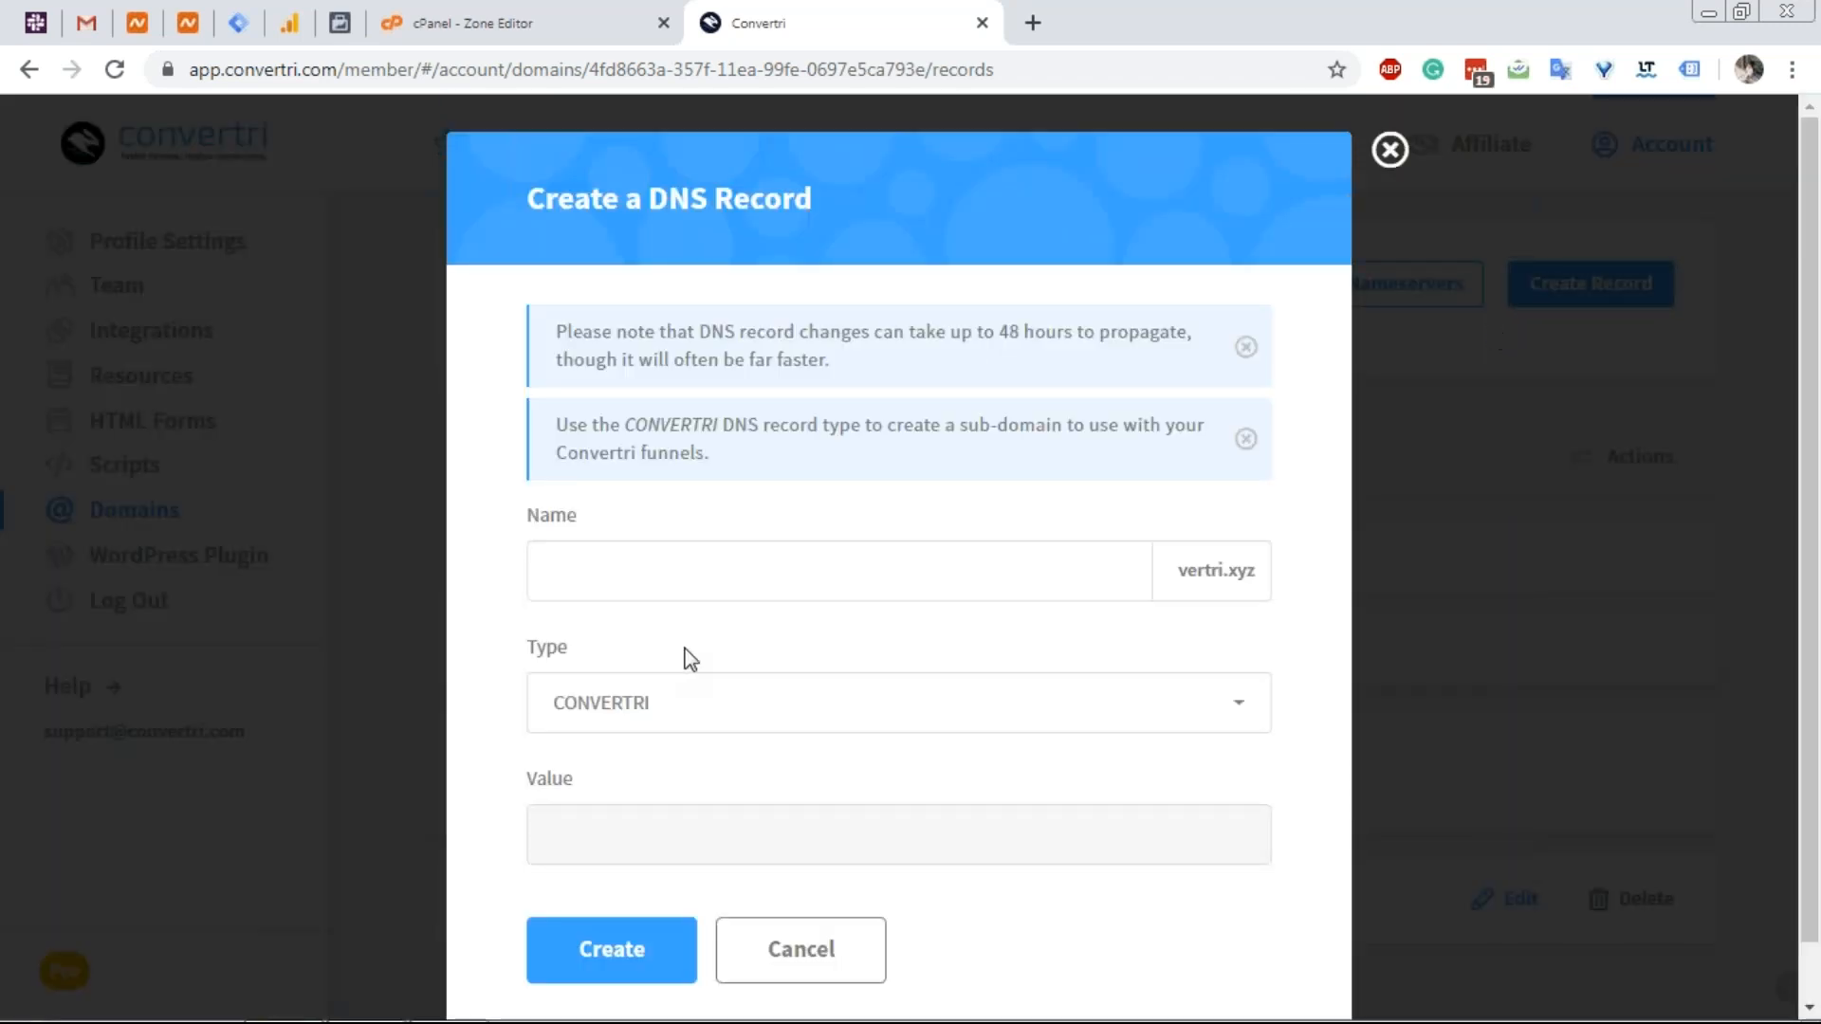
click(681, 529)
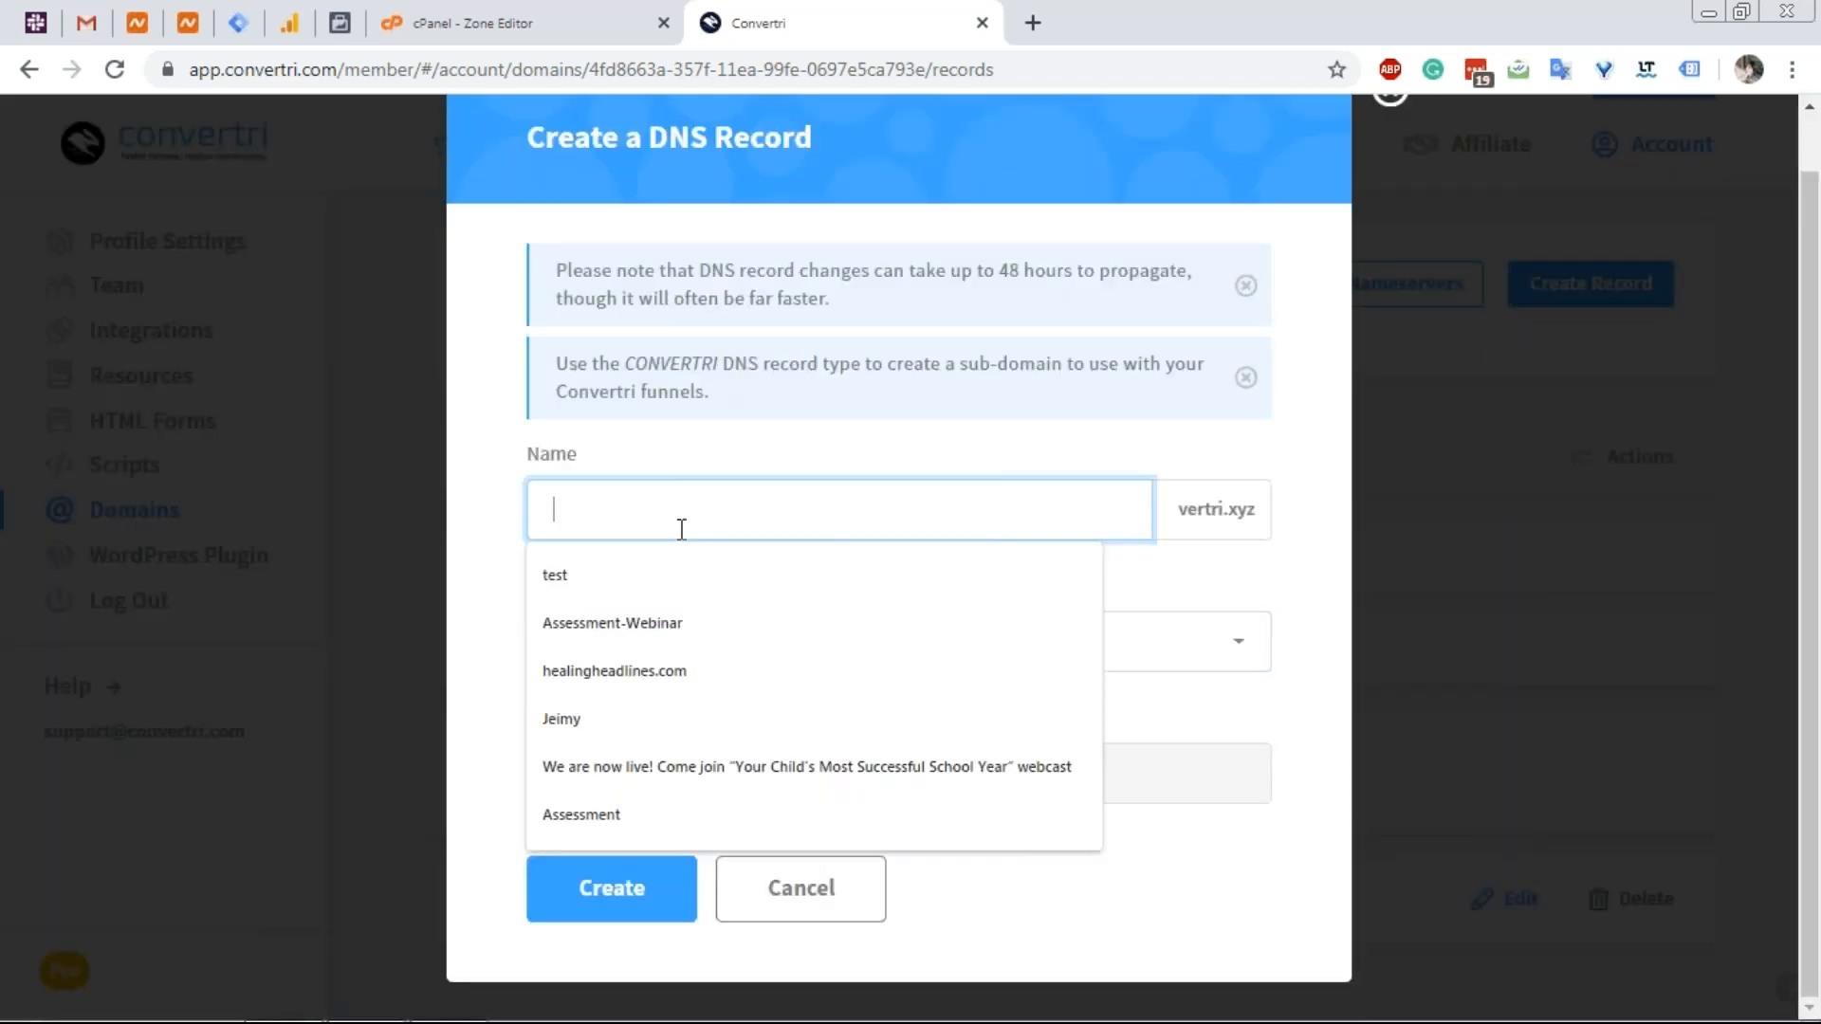
click(519, 13)
scroll(394, 531, up, 3)
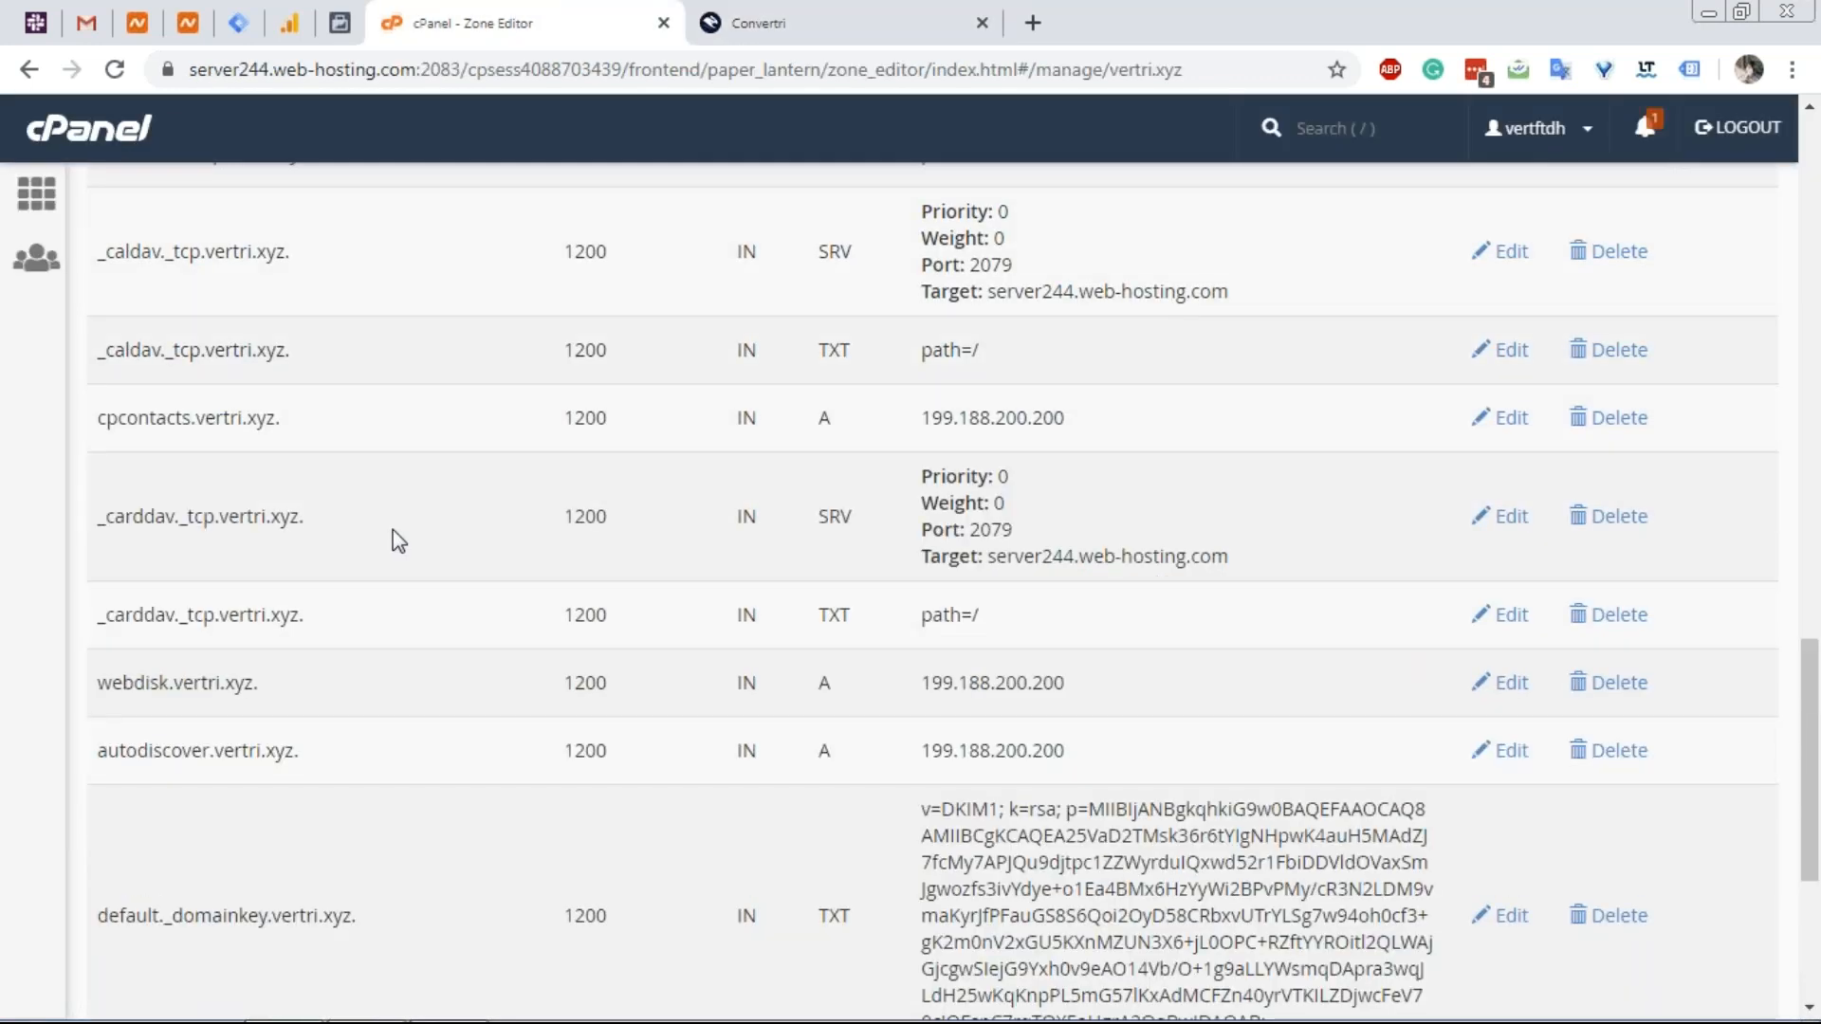
scroll(395, 522, up, 8)
drag(150, 471, 96, 477)
key(ctrl+c)
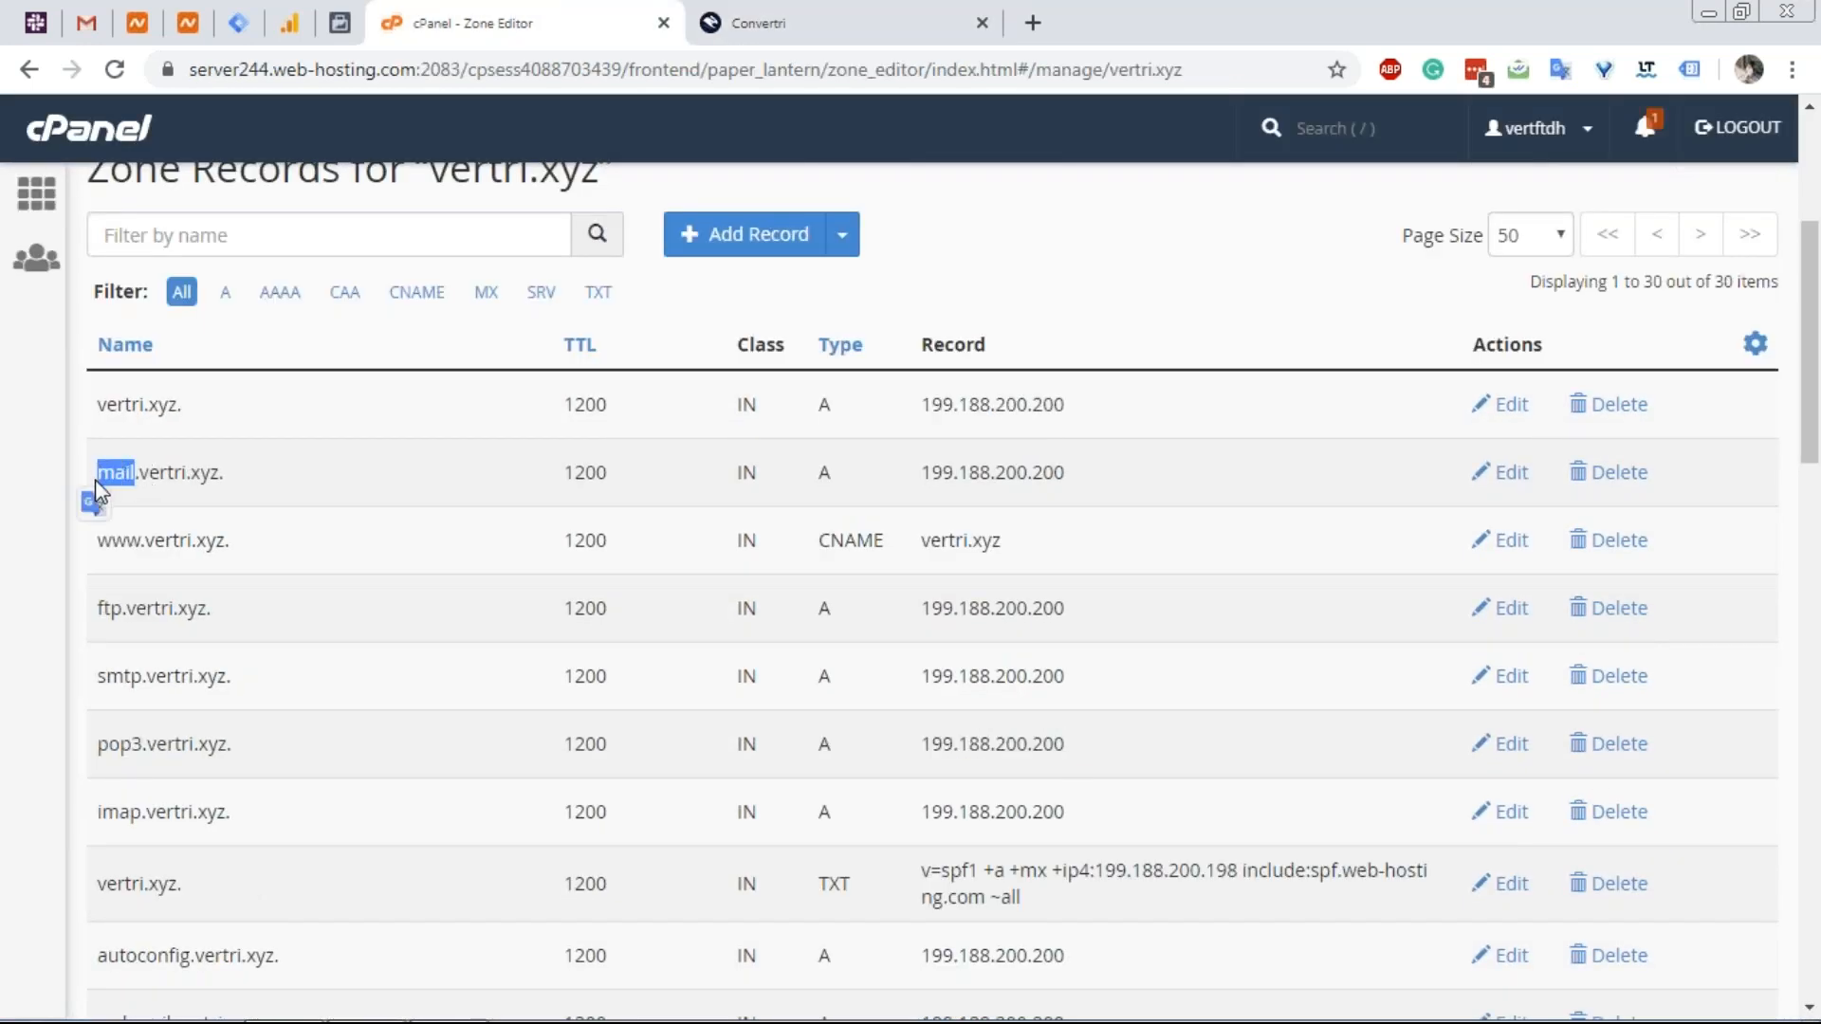
click(810, 14)
key(ctrl+v)
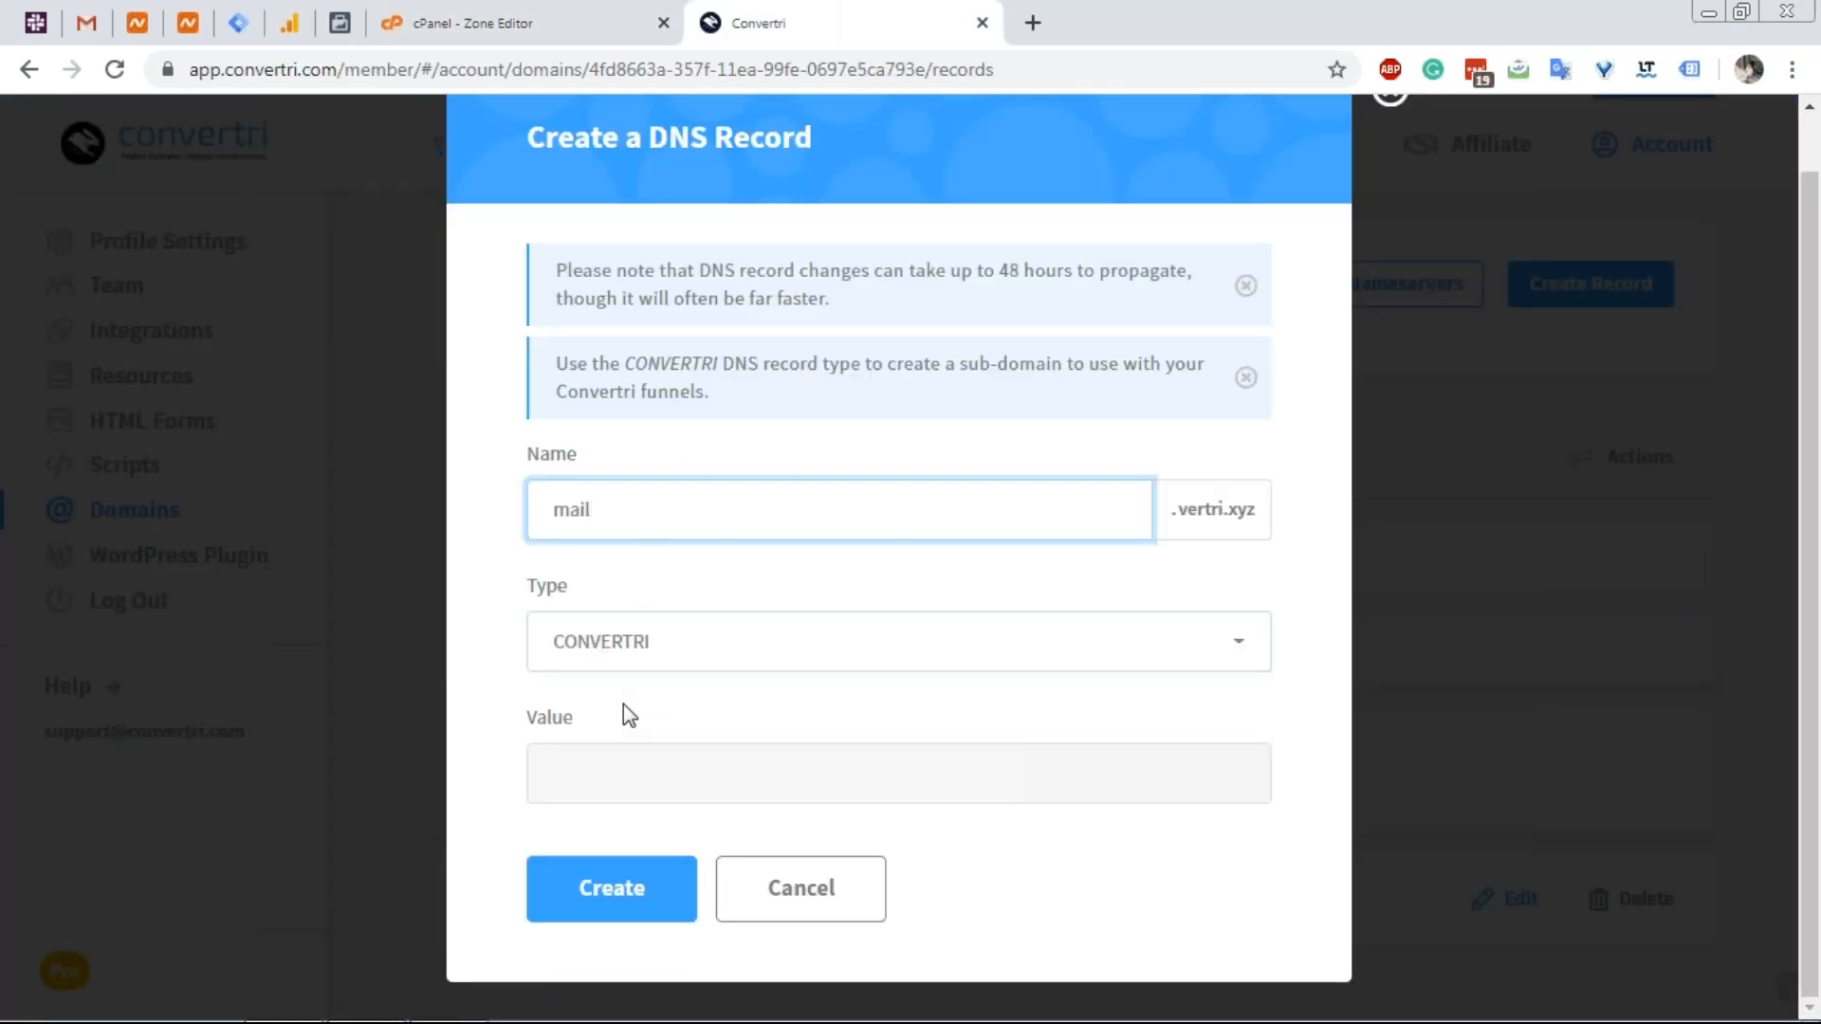
Make it an A record with value 199.188.200.200 and create it.
click(598, 17)
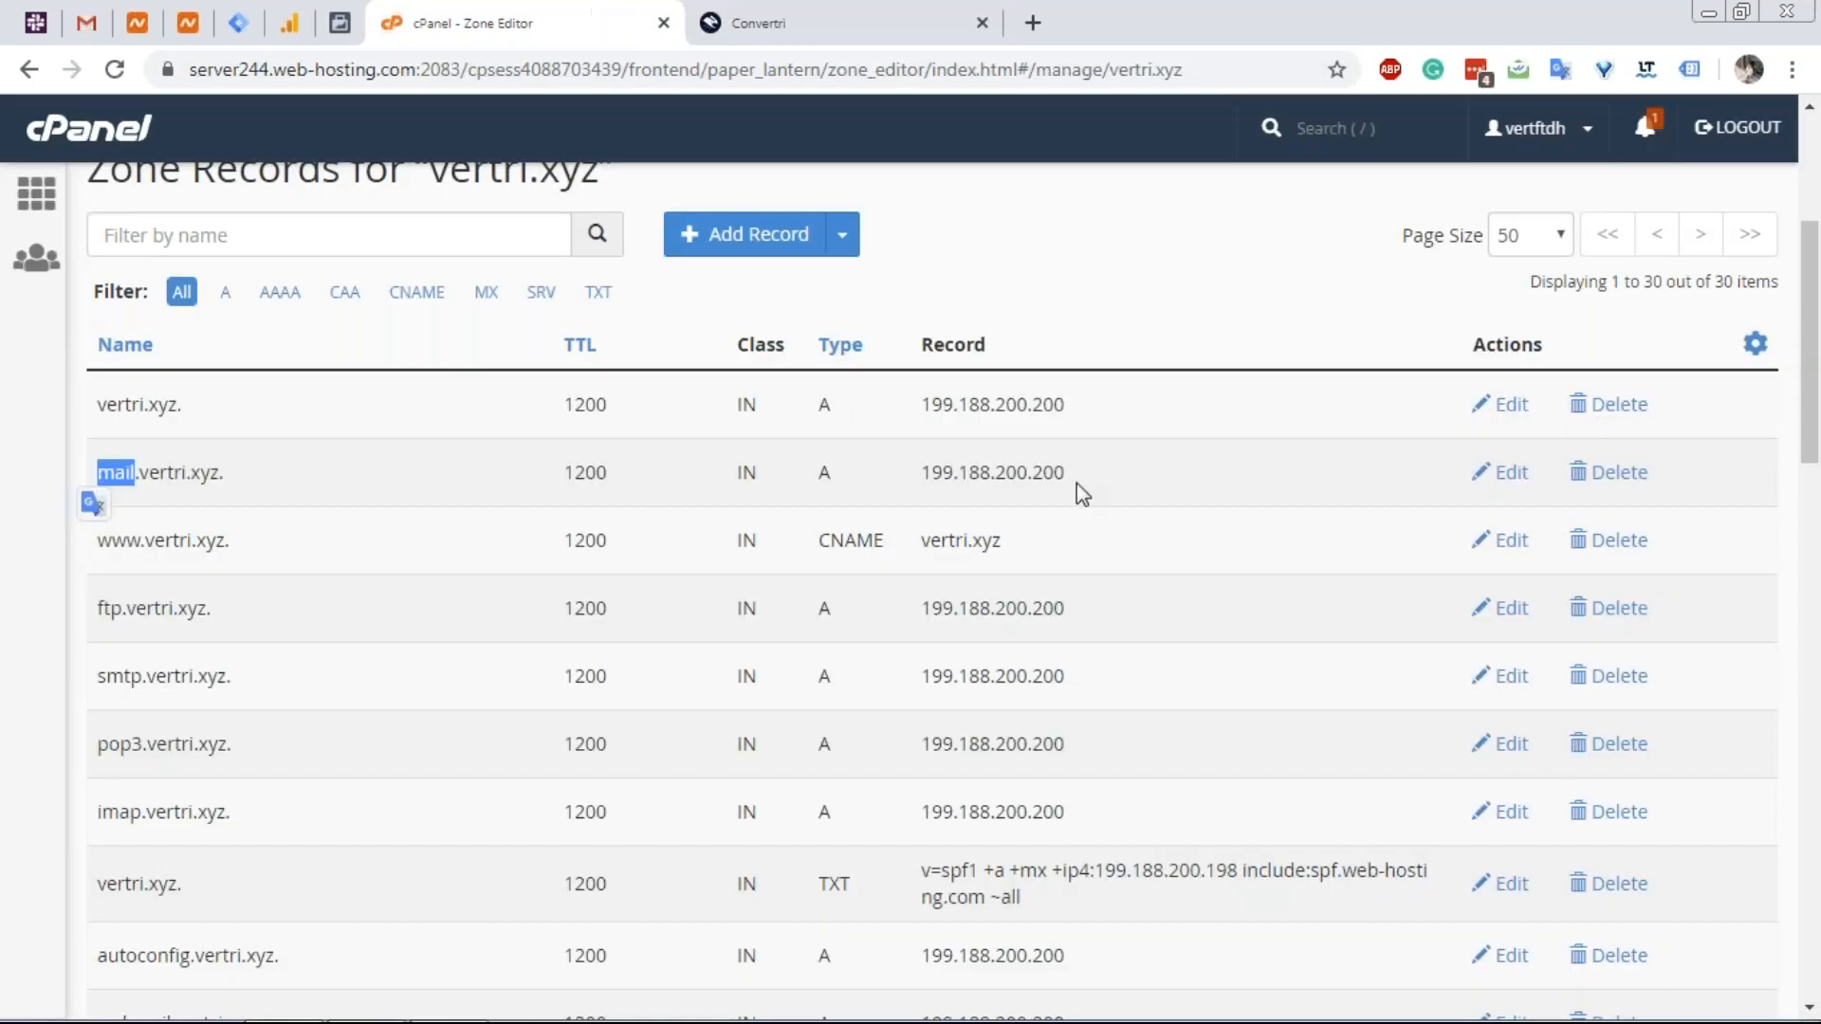
drag(1070, 474, 919, 474)
key(ctrl+c)
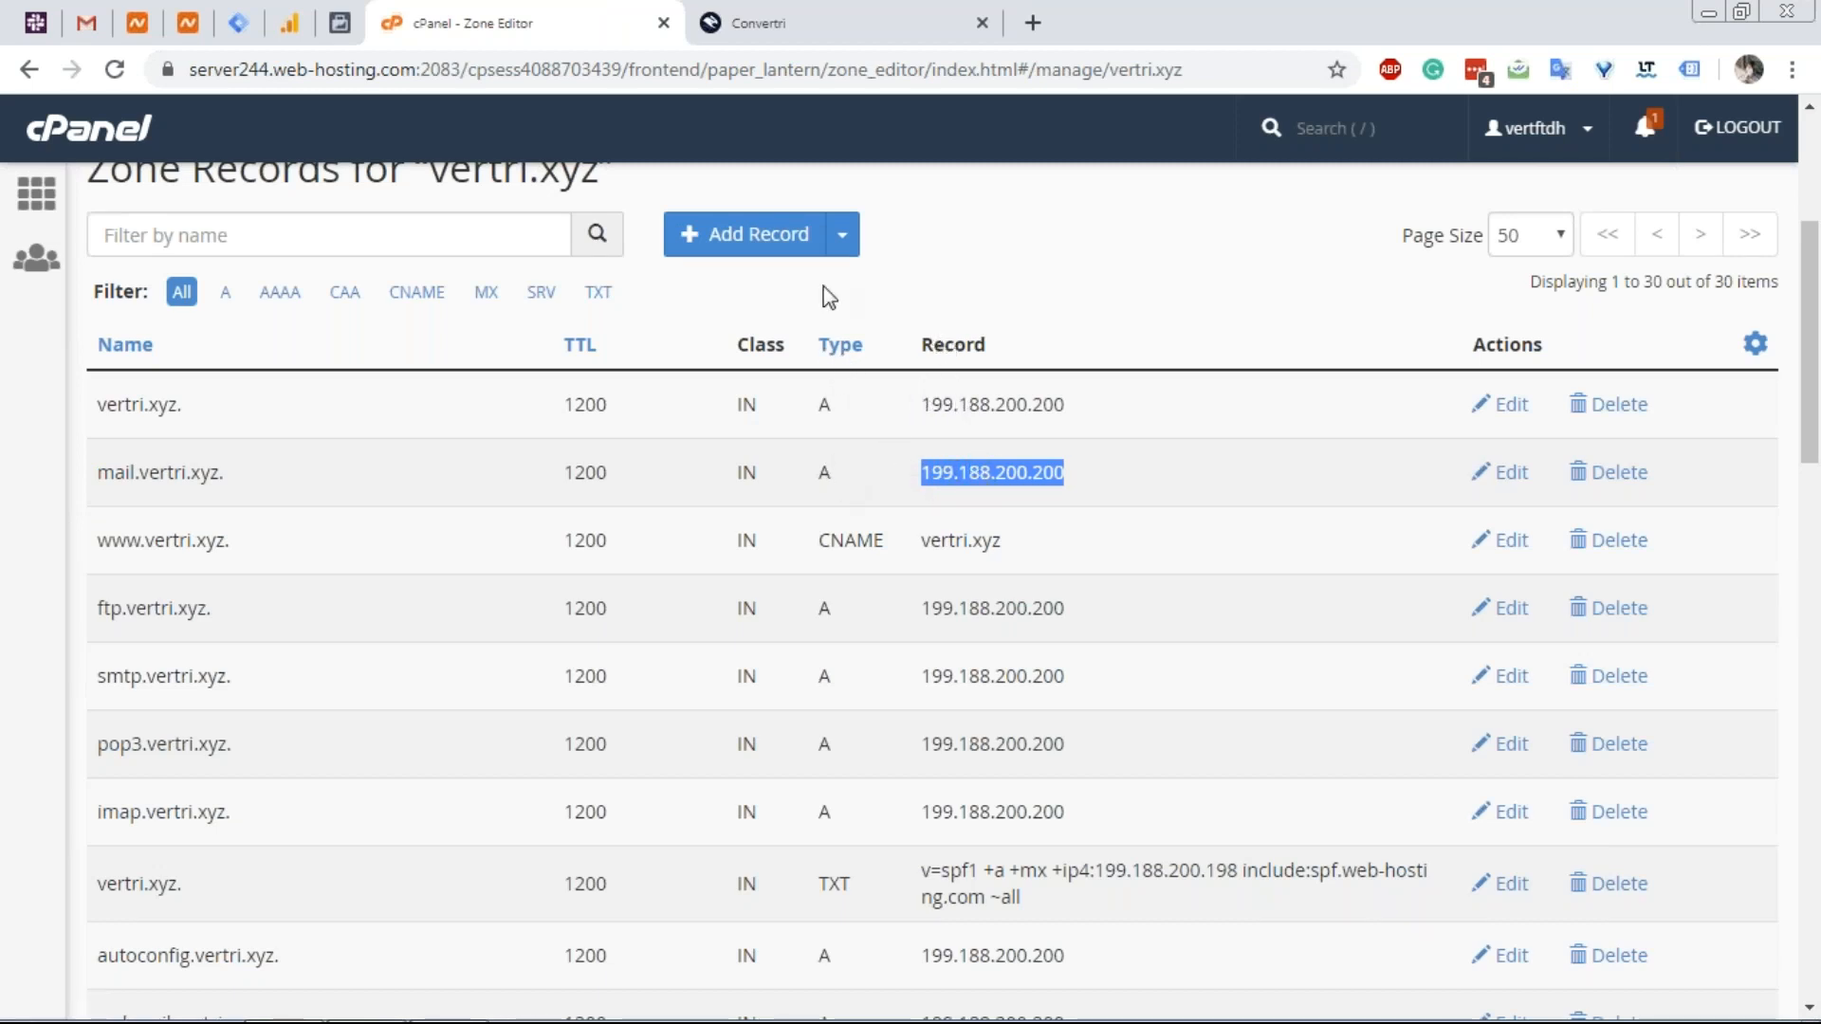
click(758, 17)
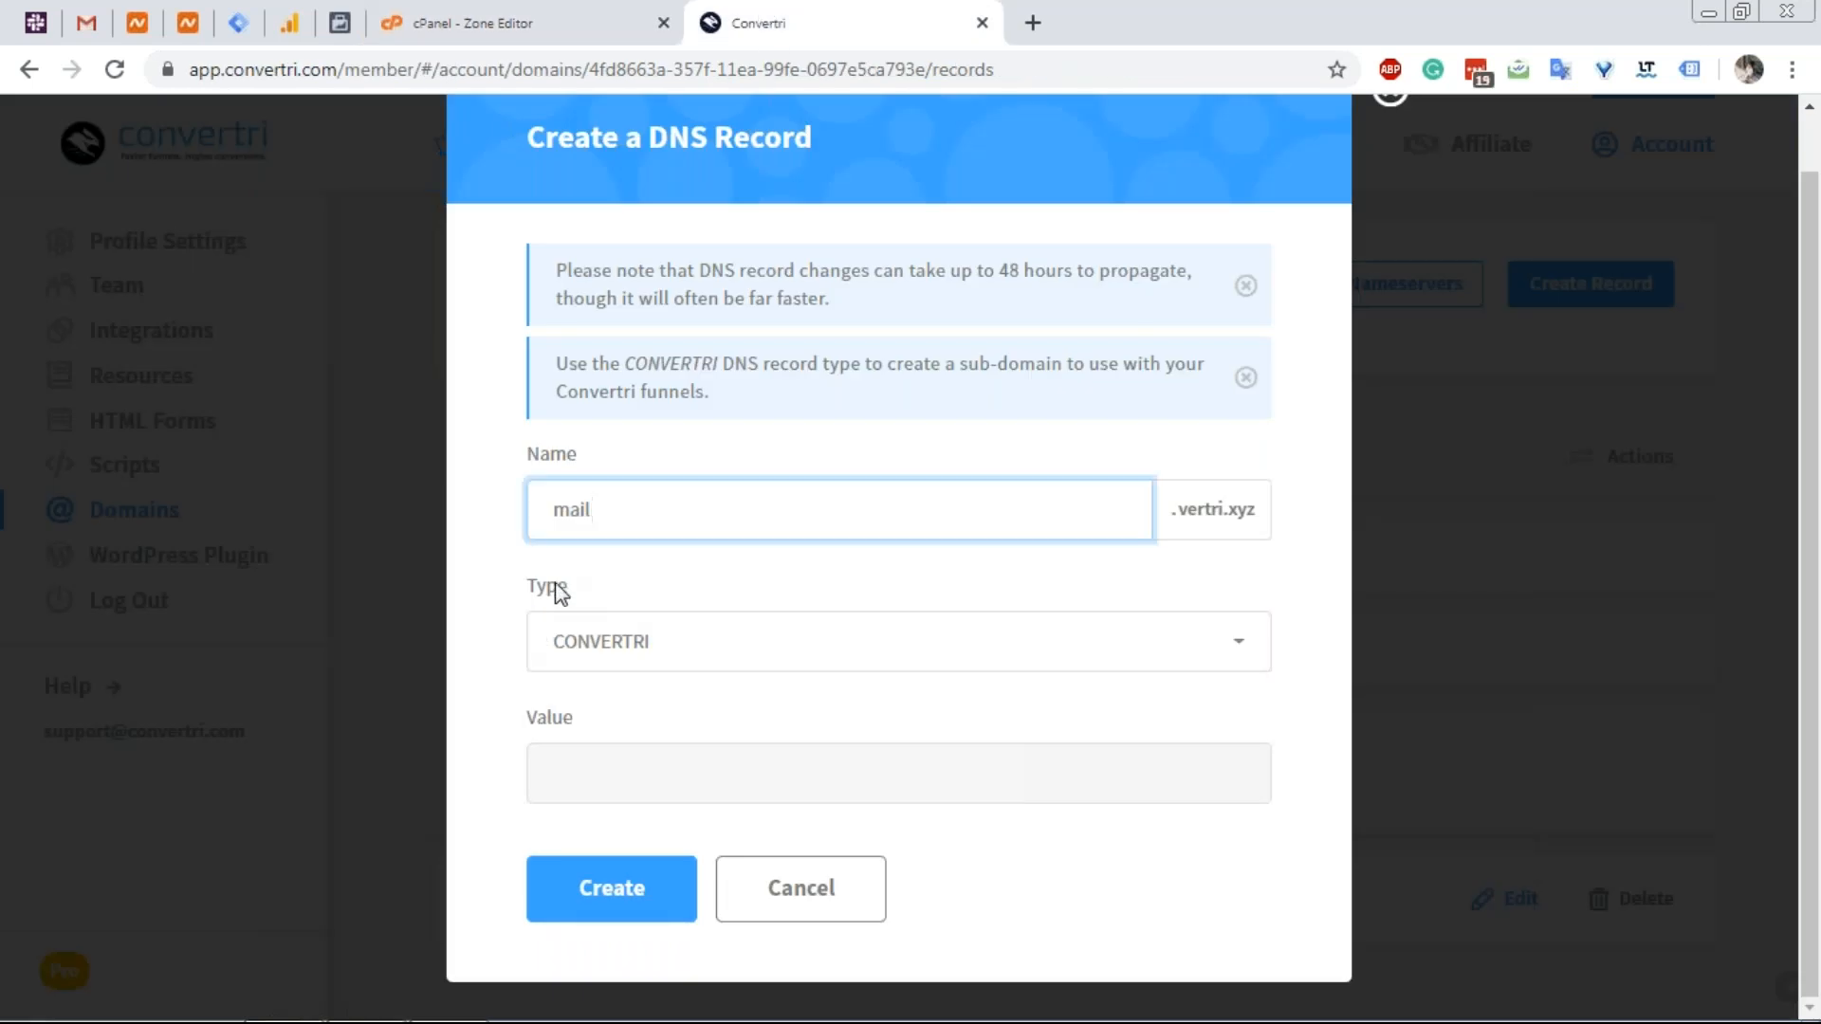
click(618, 656)
click(639, 706)
click(641, 754)
key(ctrl+v)
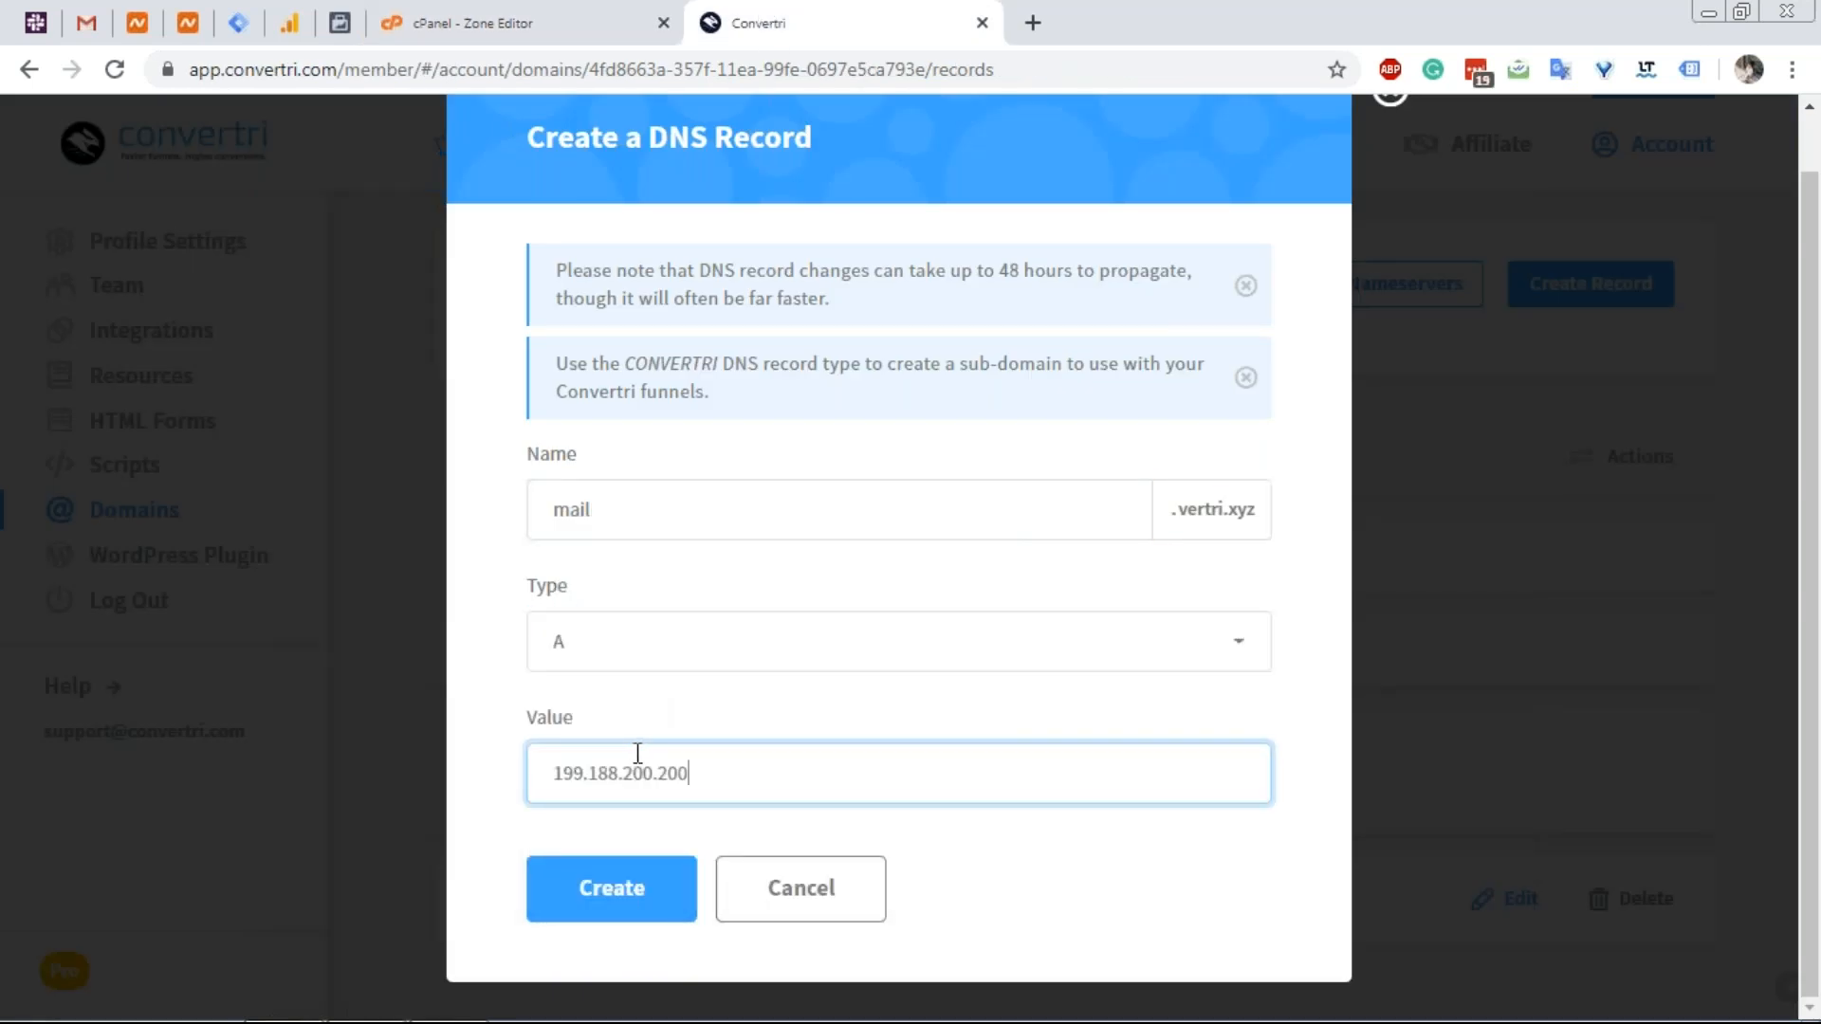
click(522, 11)
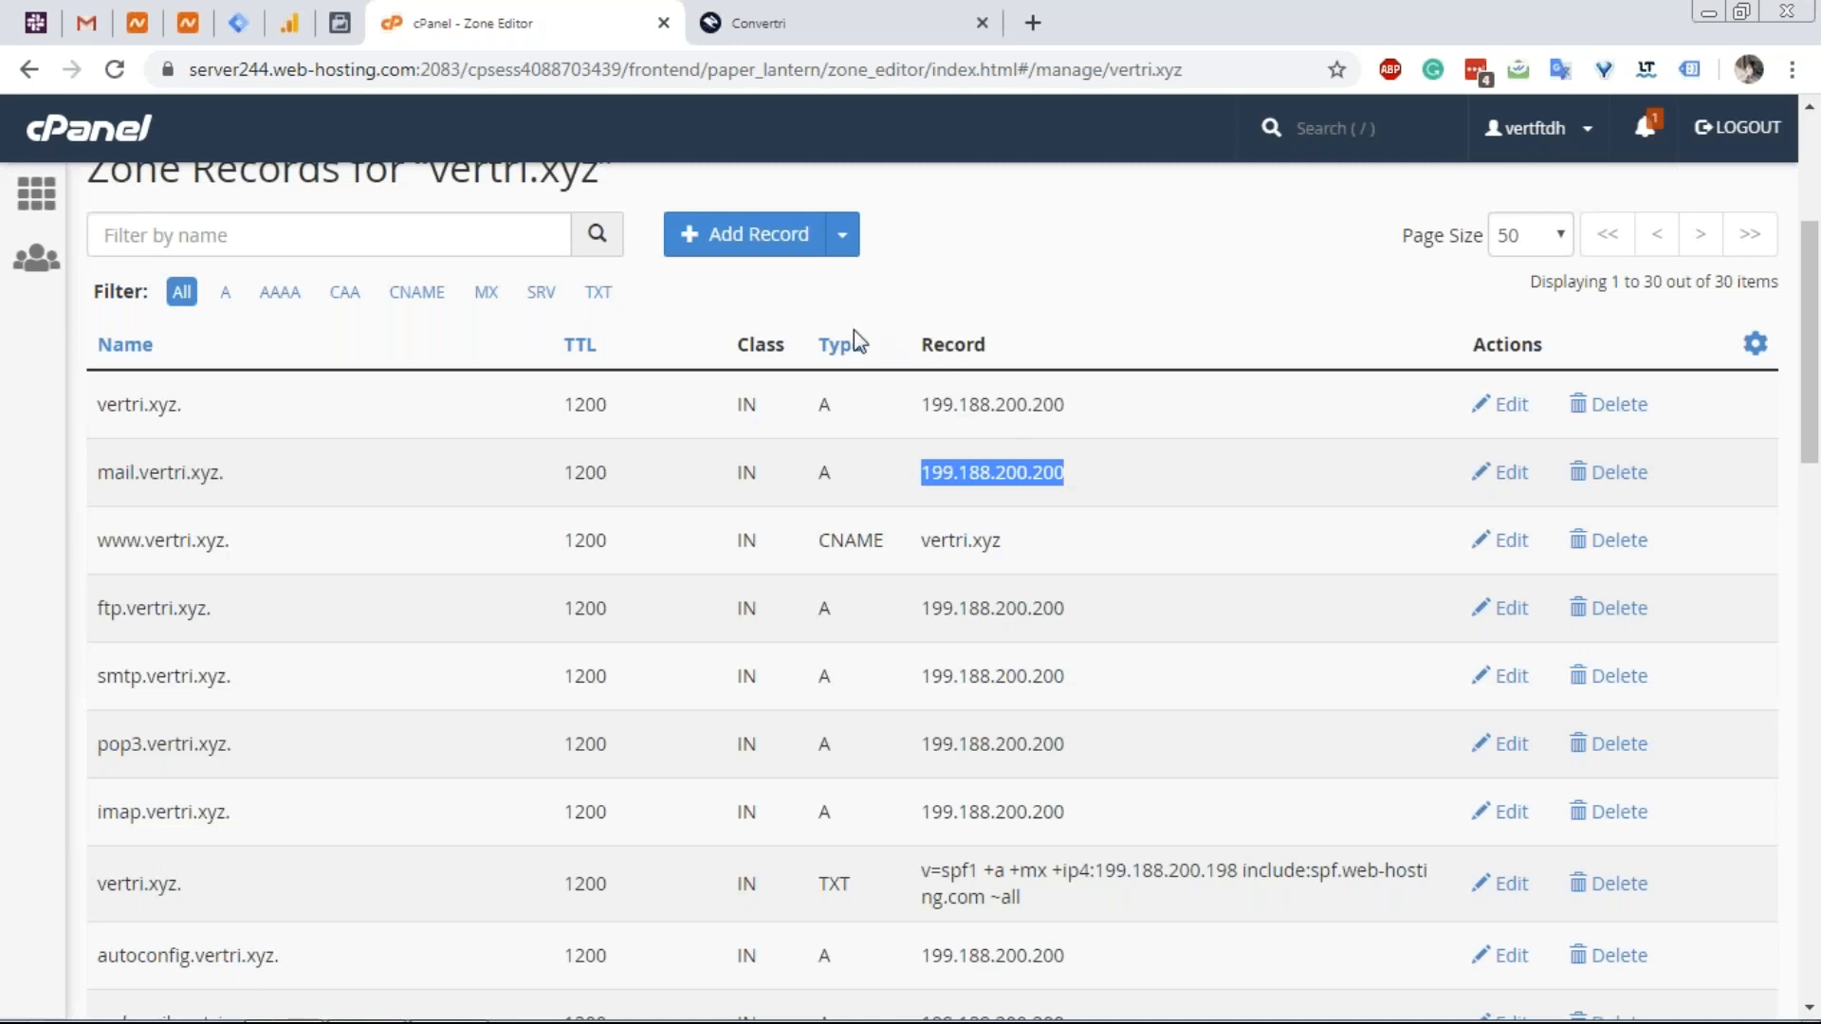
click(799, 38)
click(617, 899)
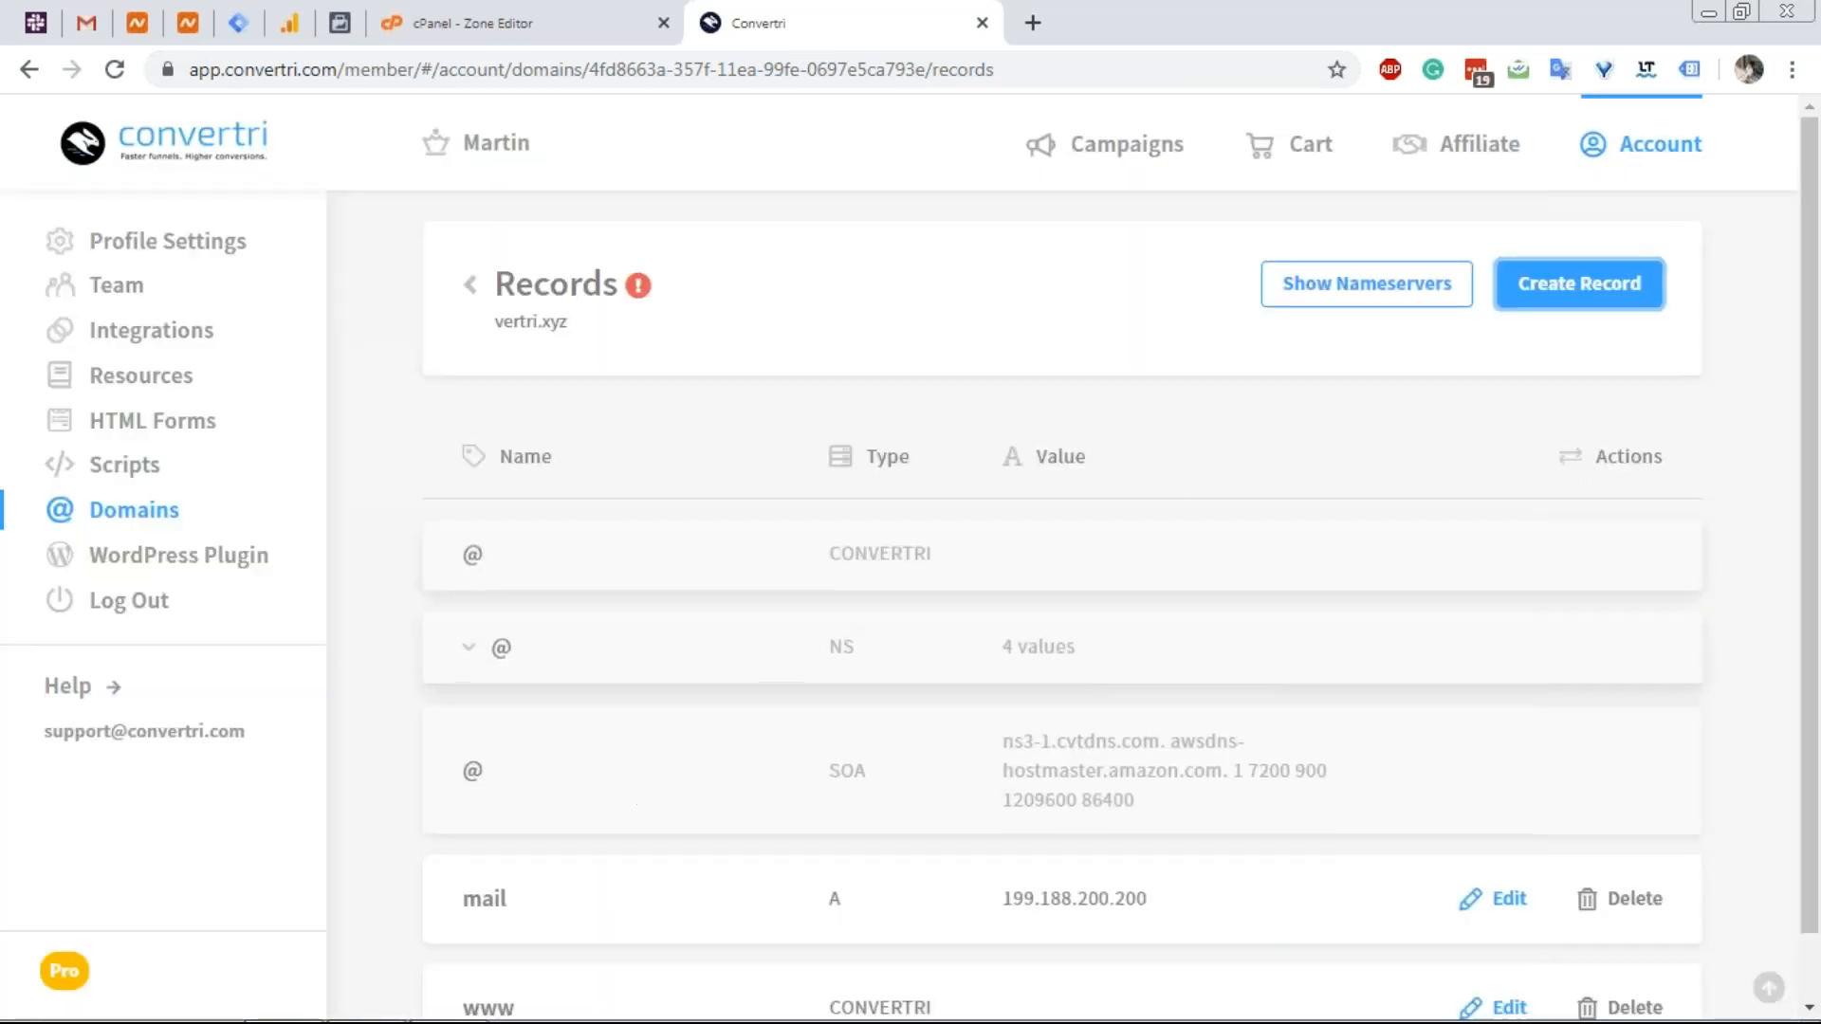
Start a new DNS record and fill in the name smtp, copied from the cPanel zone.
click(1522, 304)
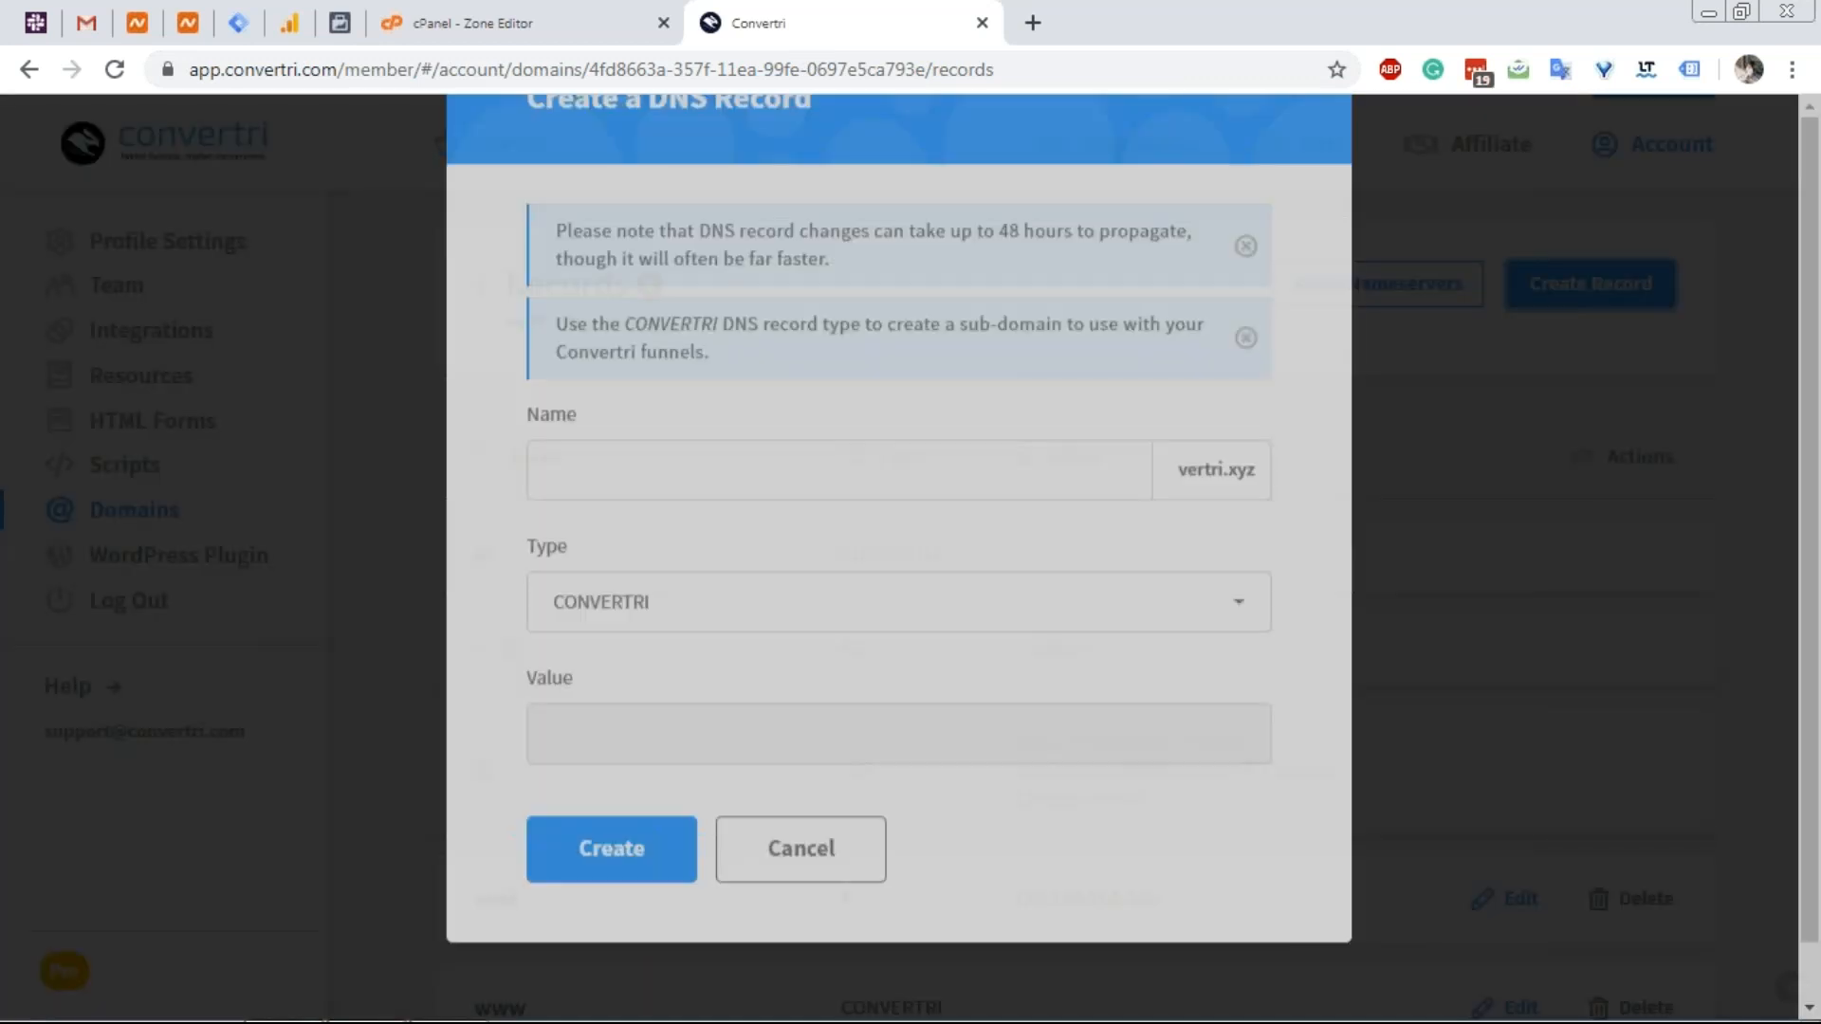
click(600, 4)
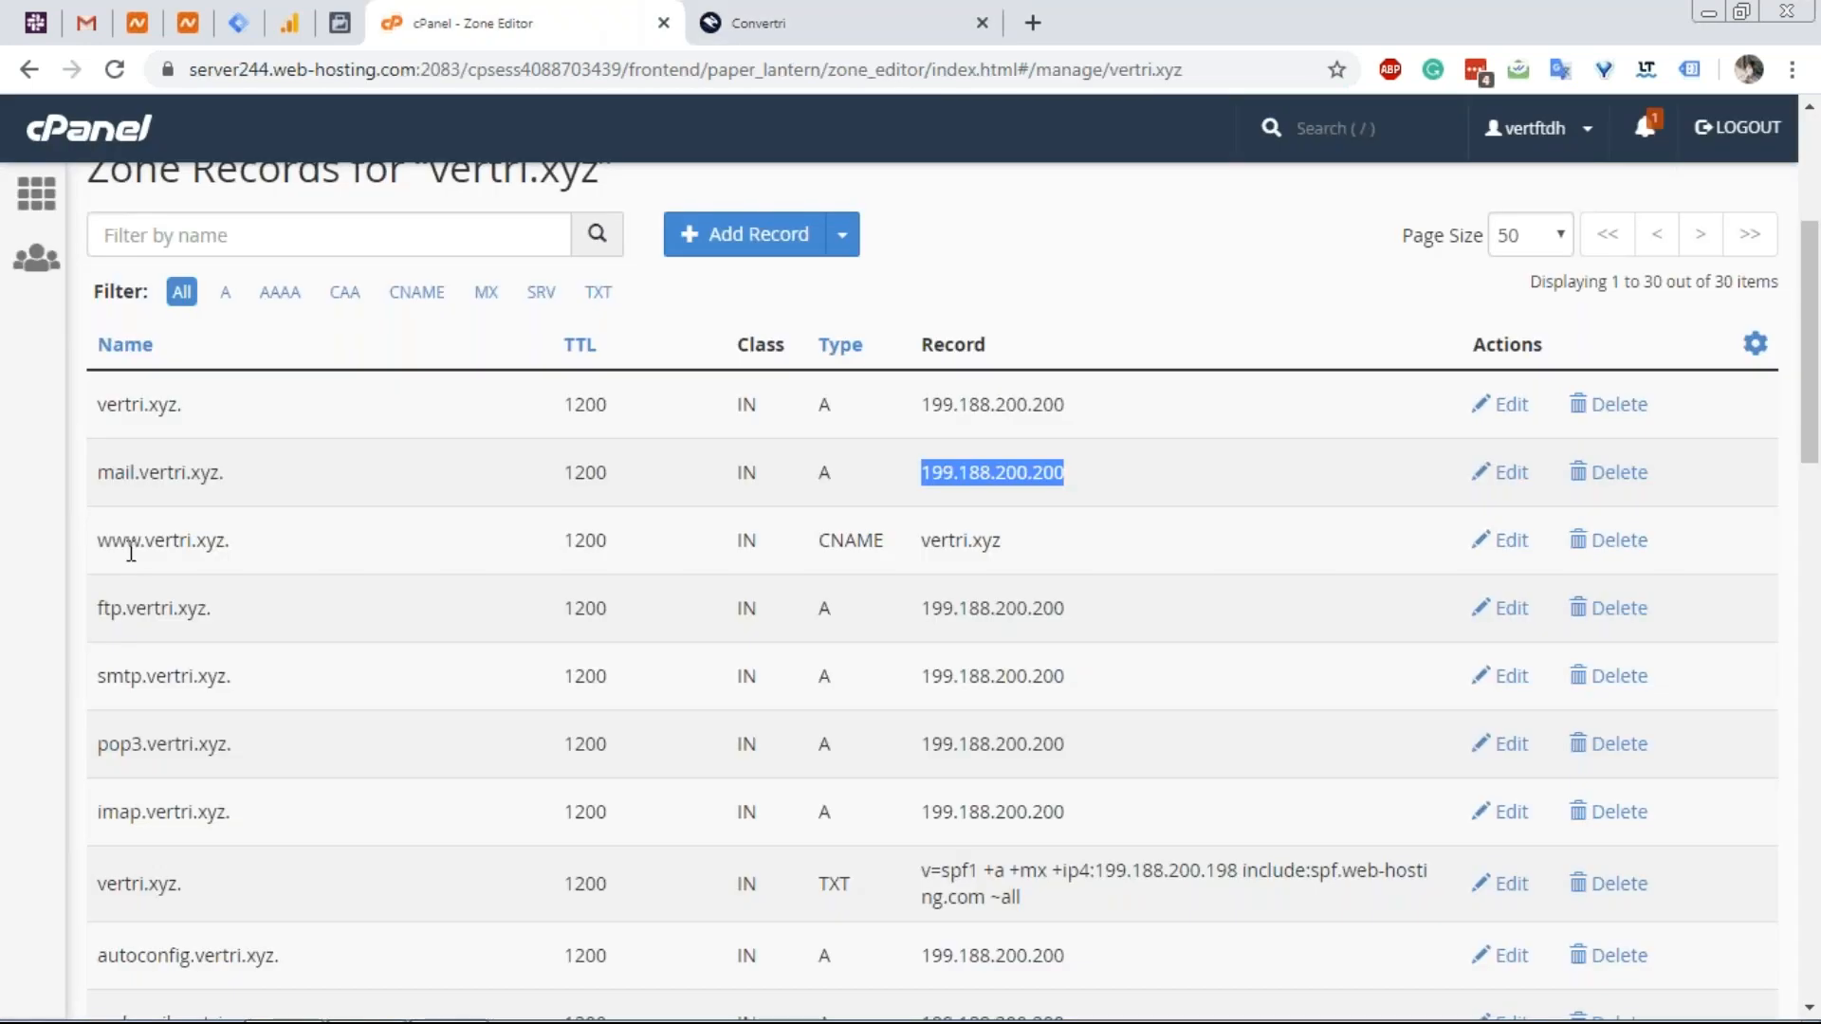
drag(139, 678, 90, 687)
key(ctrl+c)
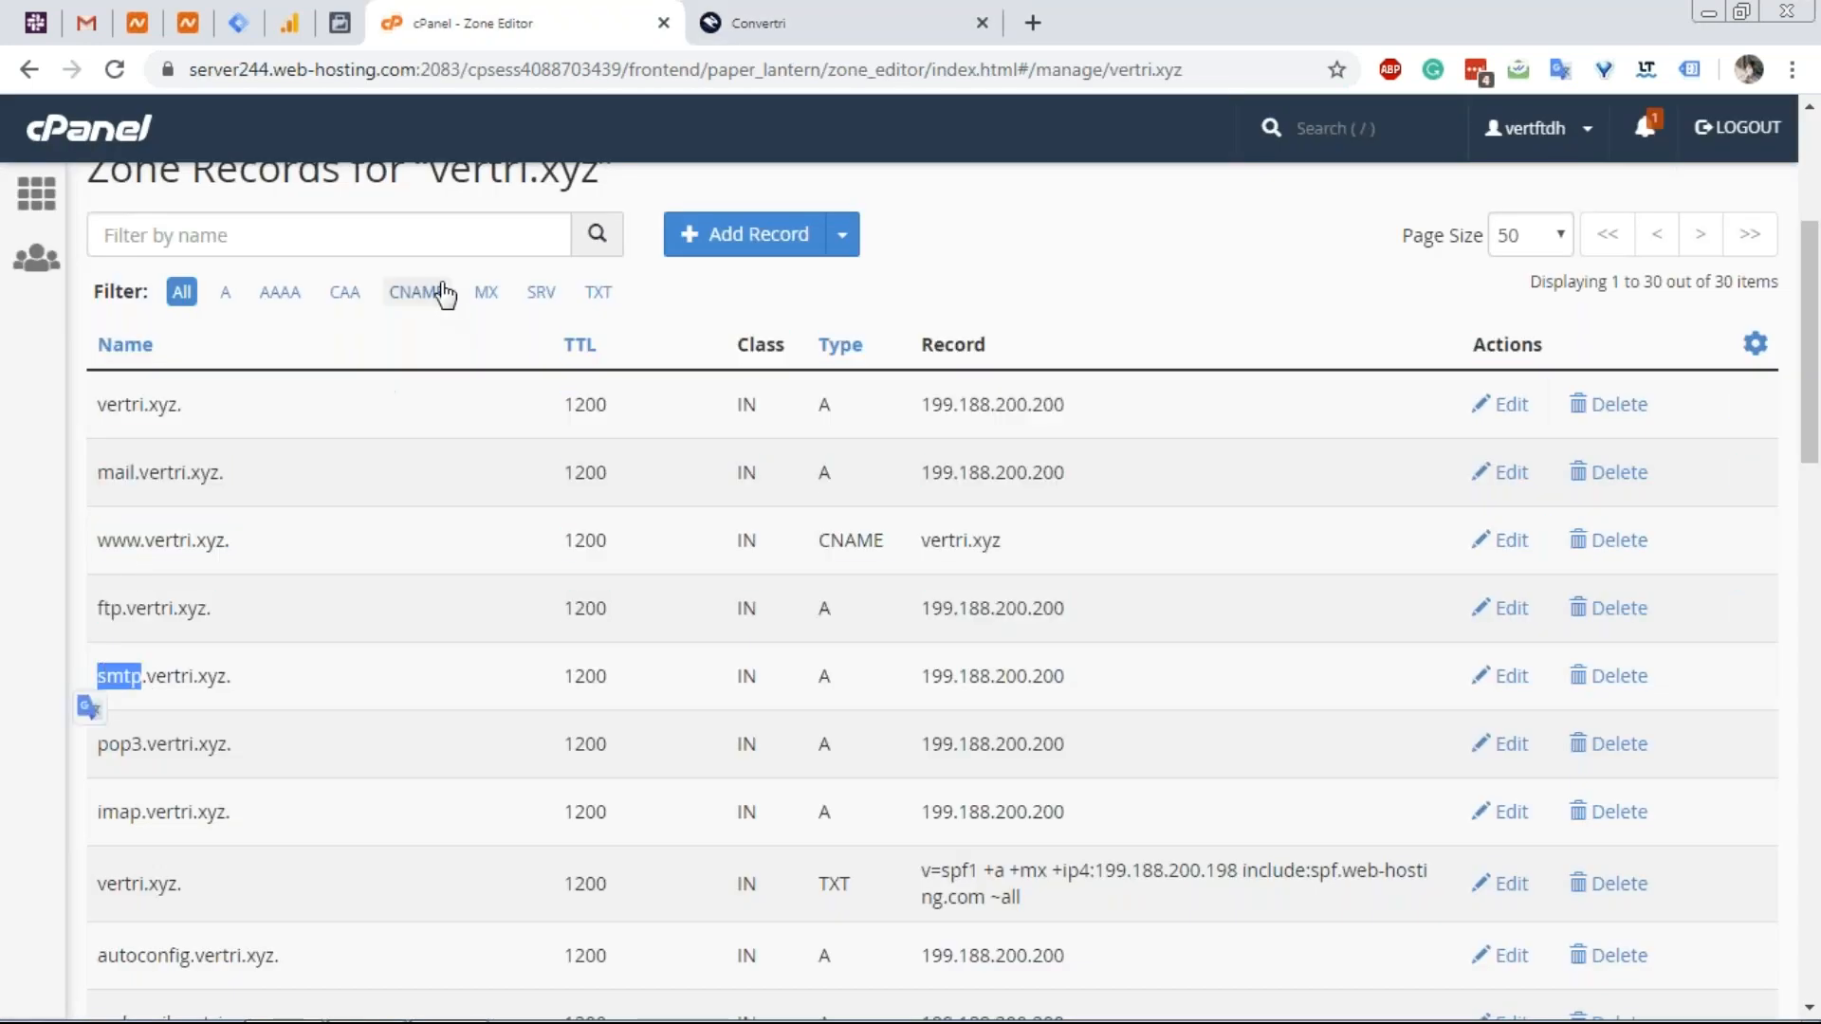
click(754, 28)
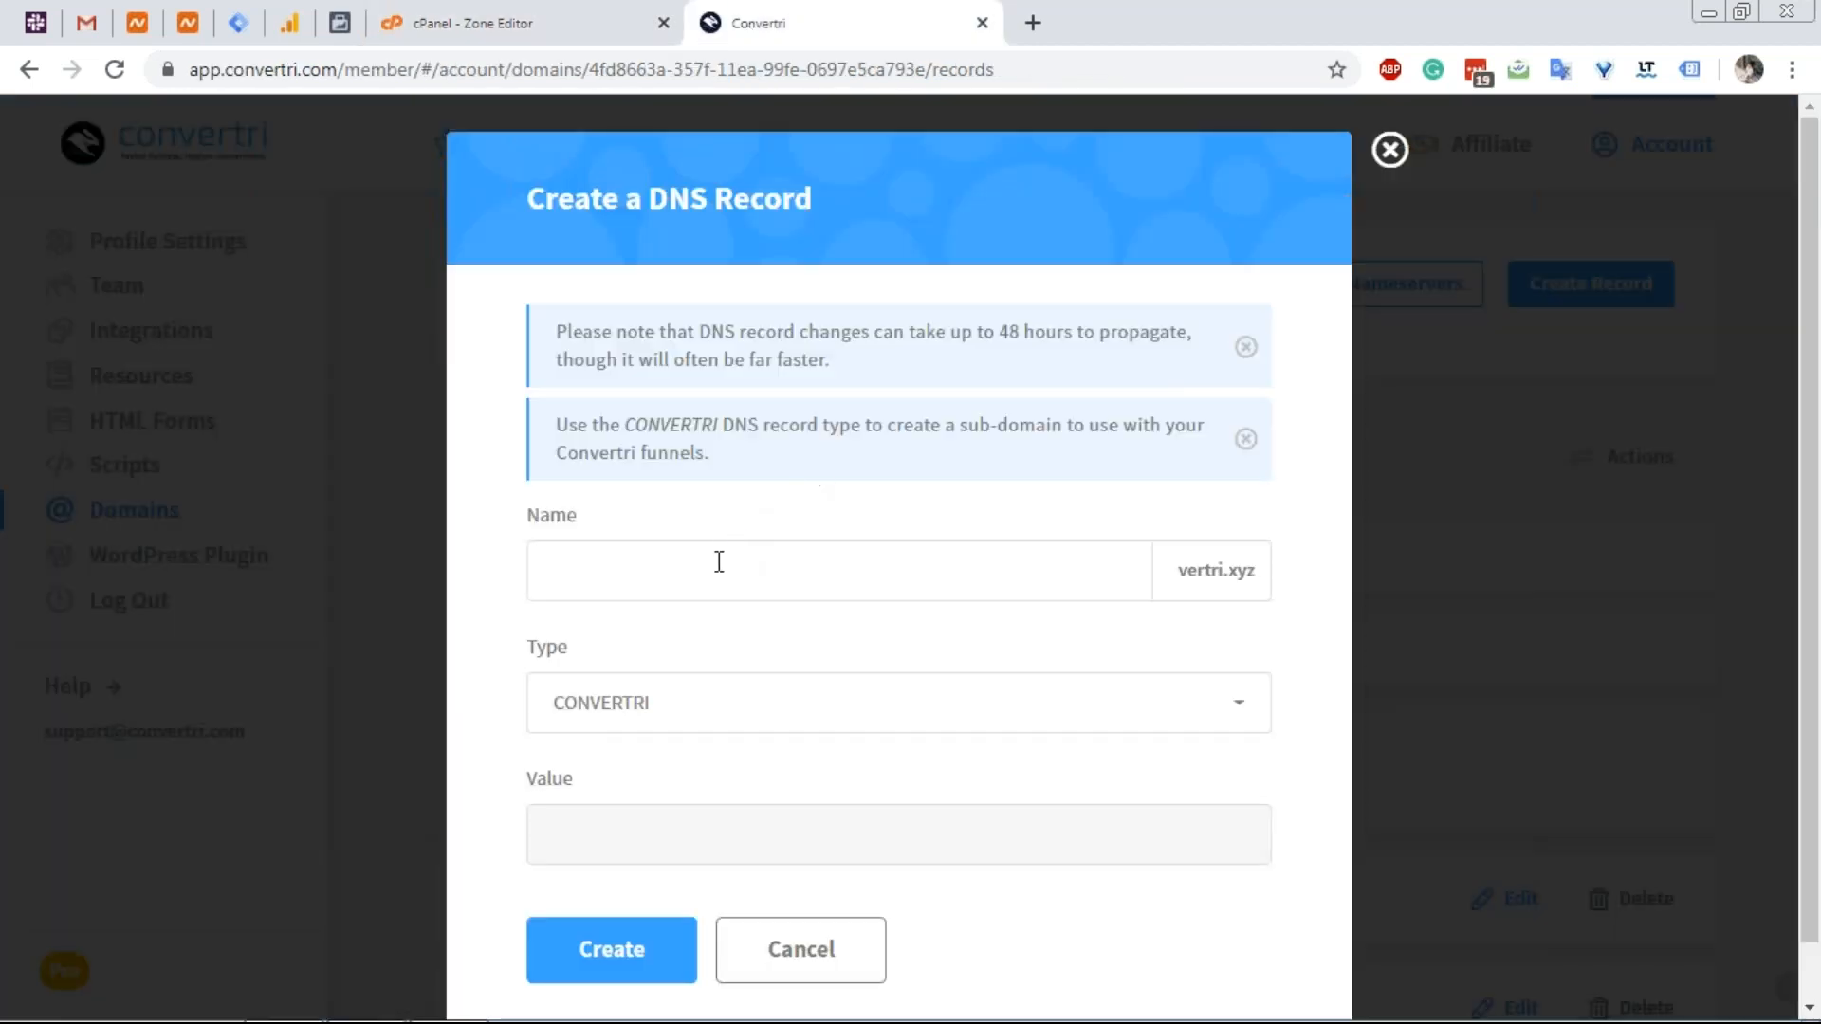
click(672, 569)
key(ctrl+v)
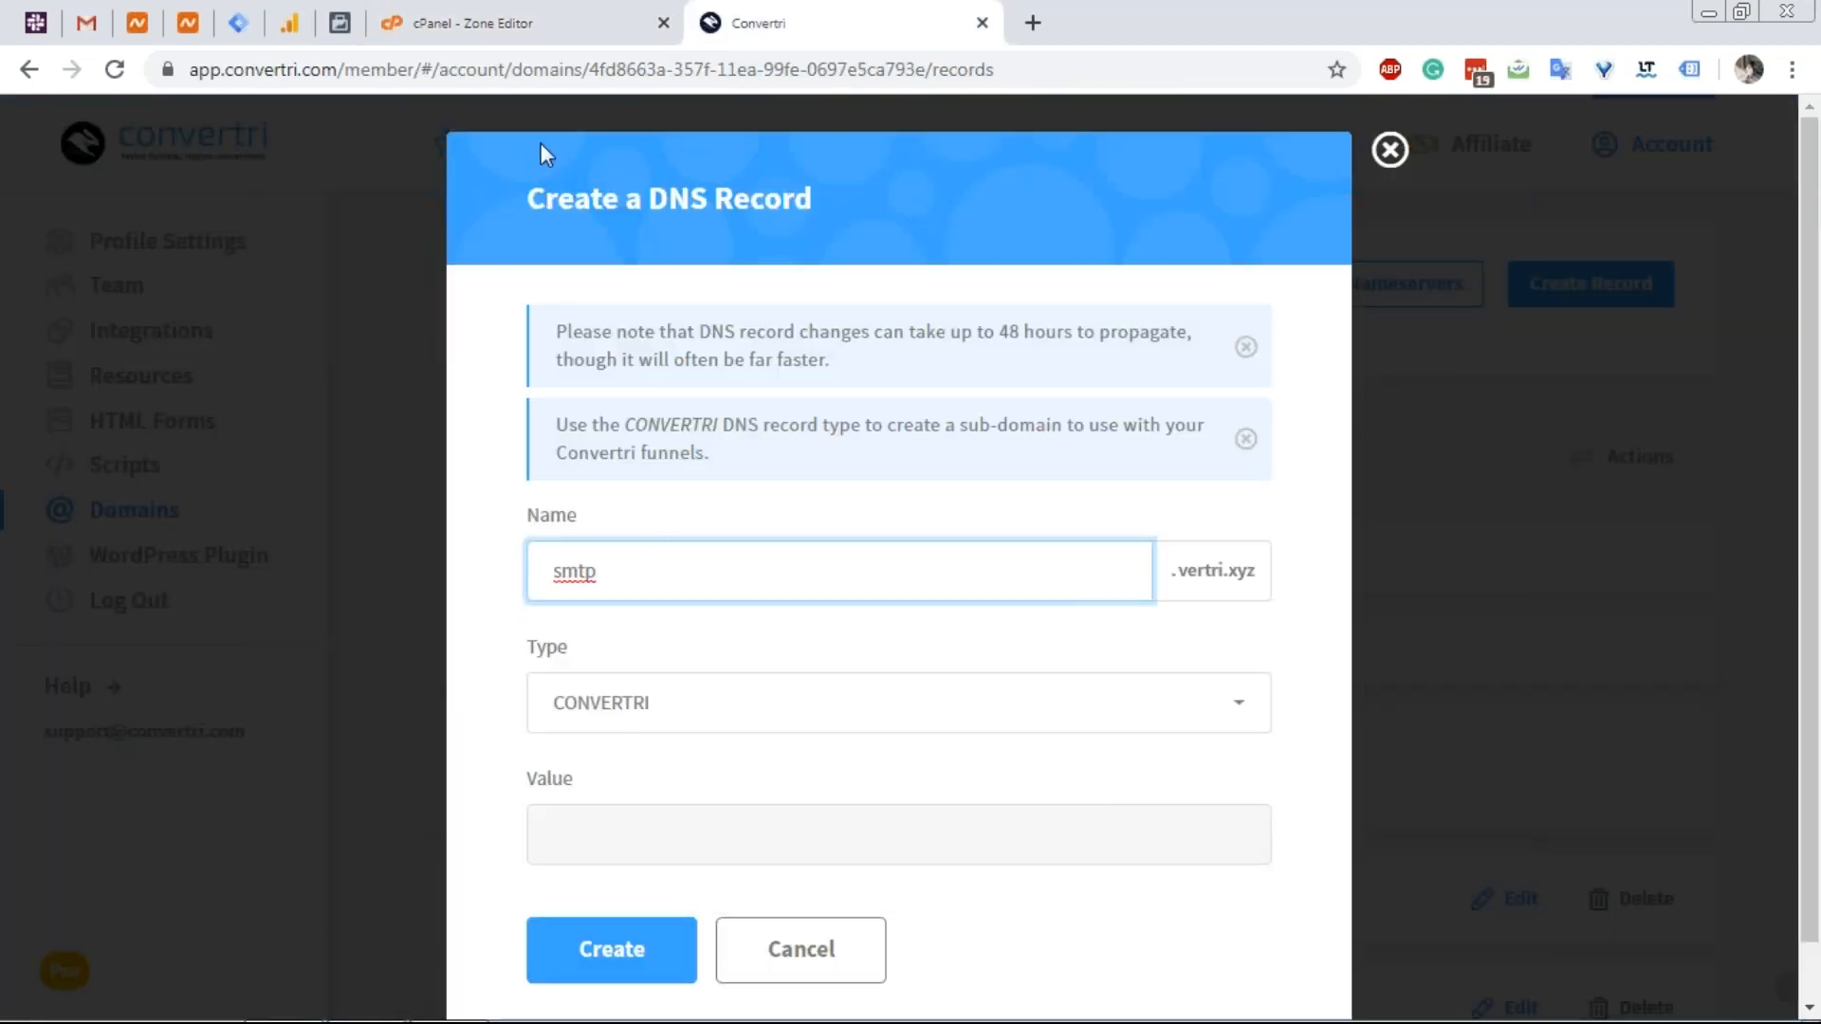
Copy smtp's IP address 199.188.200.200 from cPanel and set the record type to A.
click(495, 5)
drag(1066, 676, 922, 675)
right_click(927, 673)
click(976, 679)
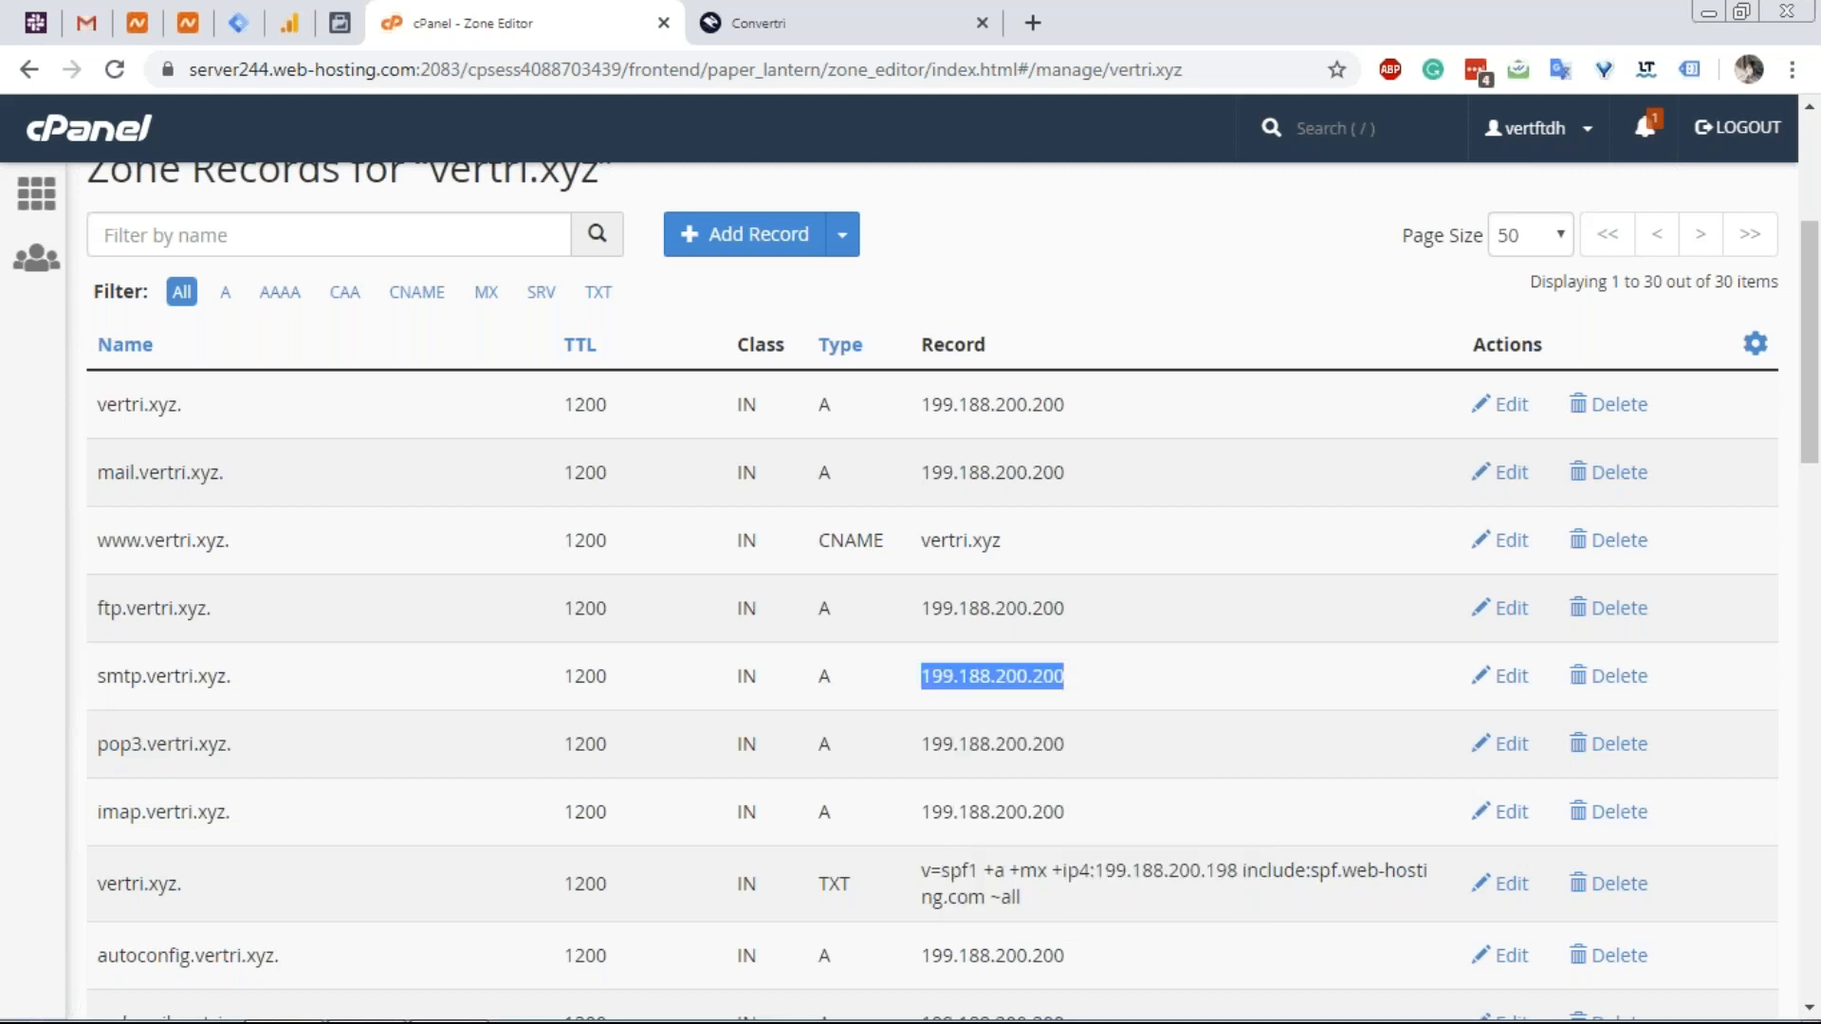
click(803, 11)
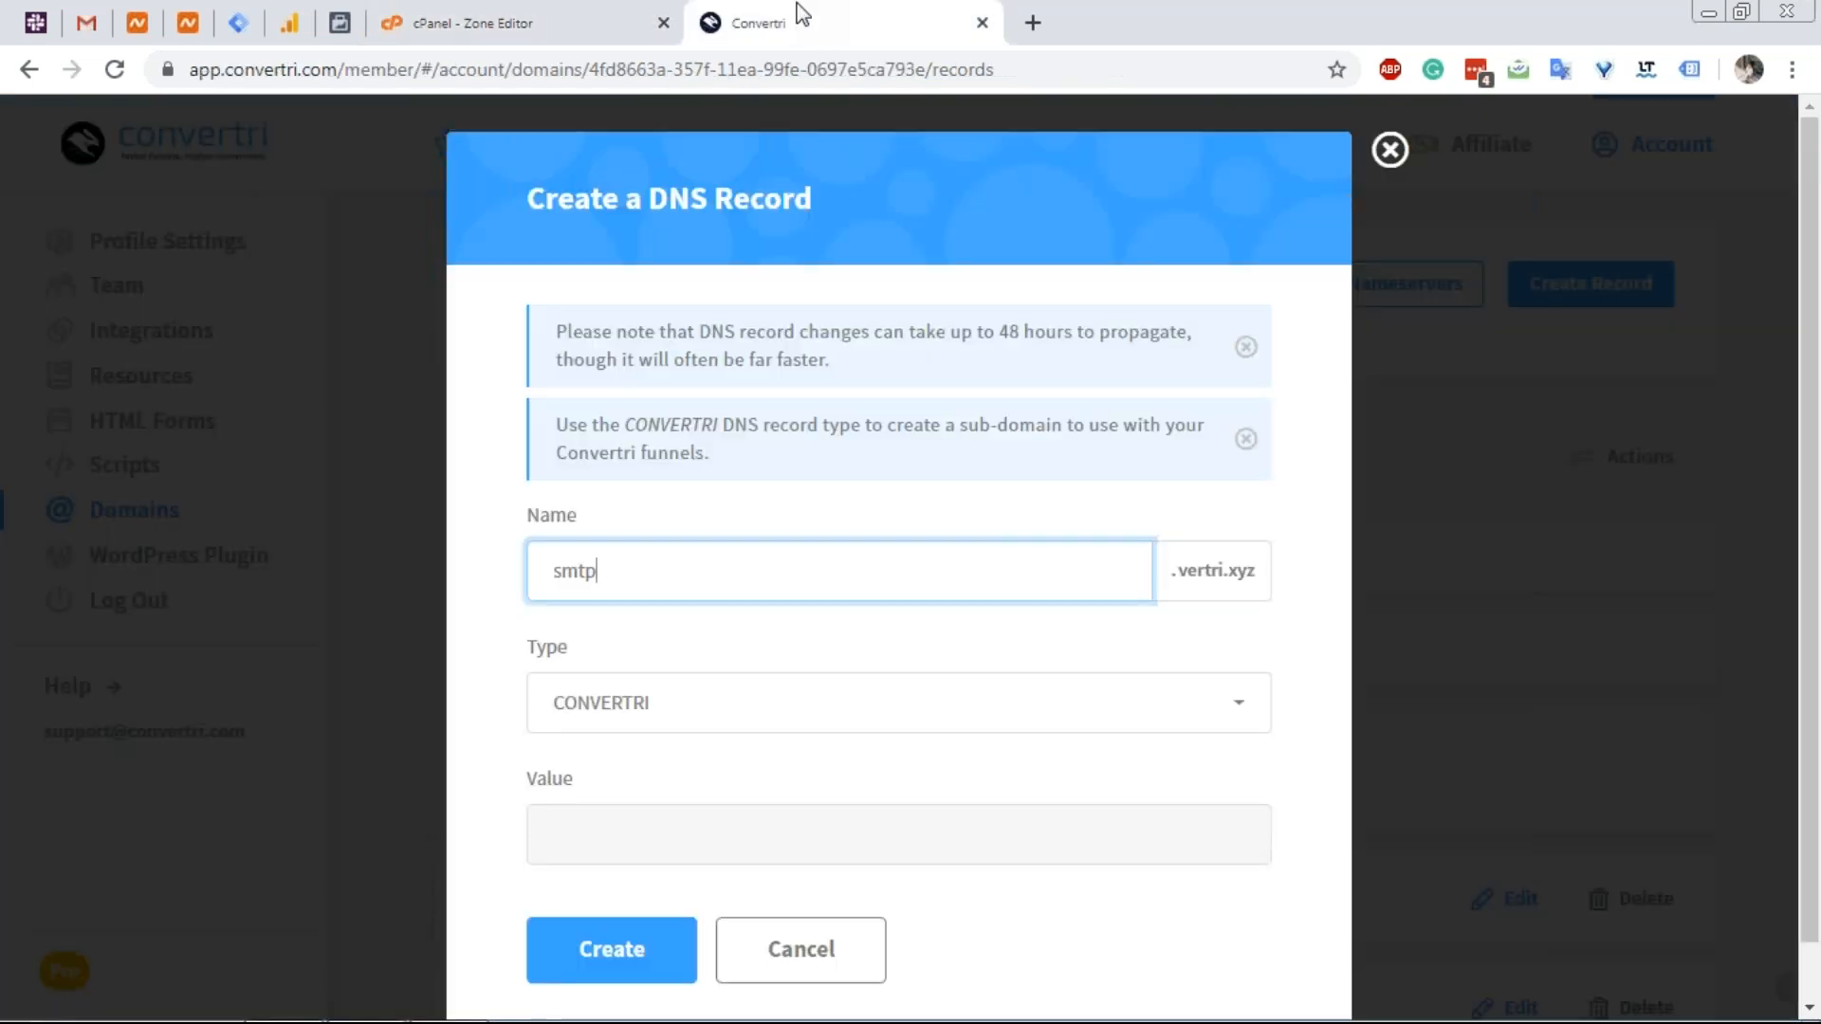
click(666, 751)
click(677, 706)
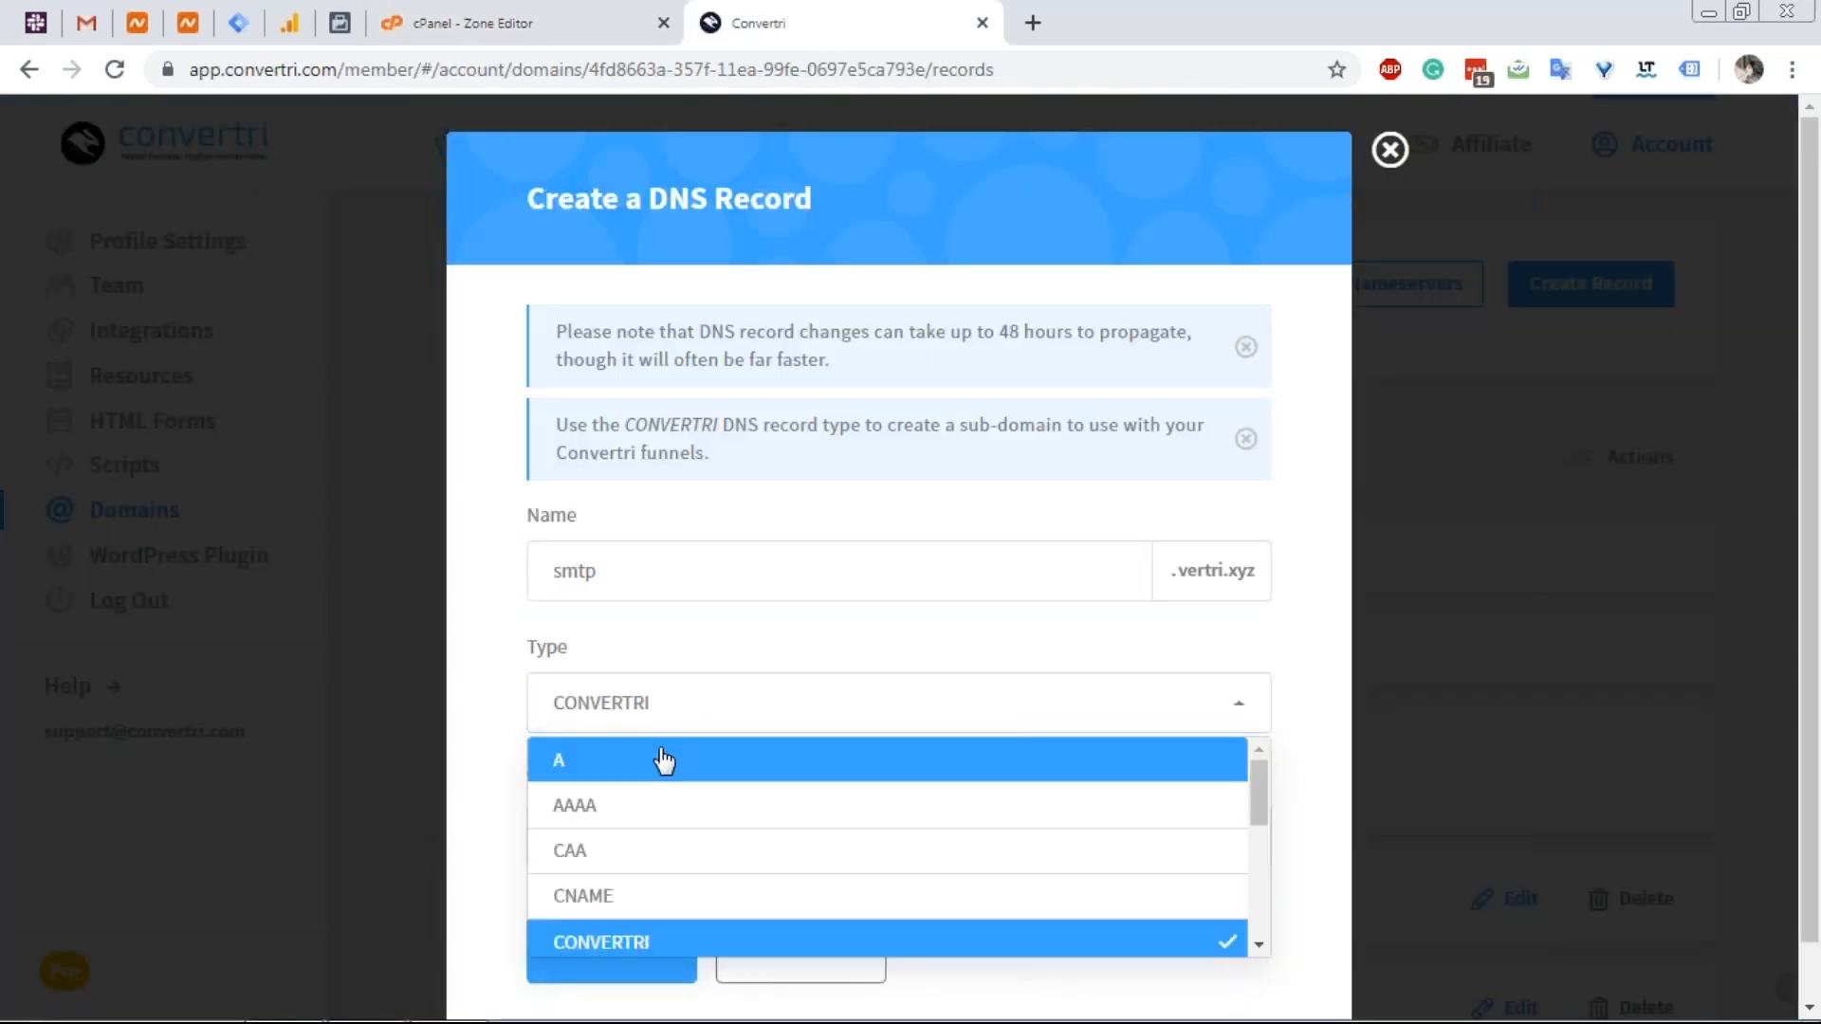
click(662, 759)
Paste 199.188.200.200 as the value and create the smtp A record.
click(596, 11)
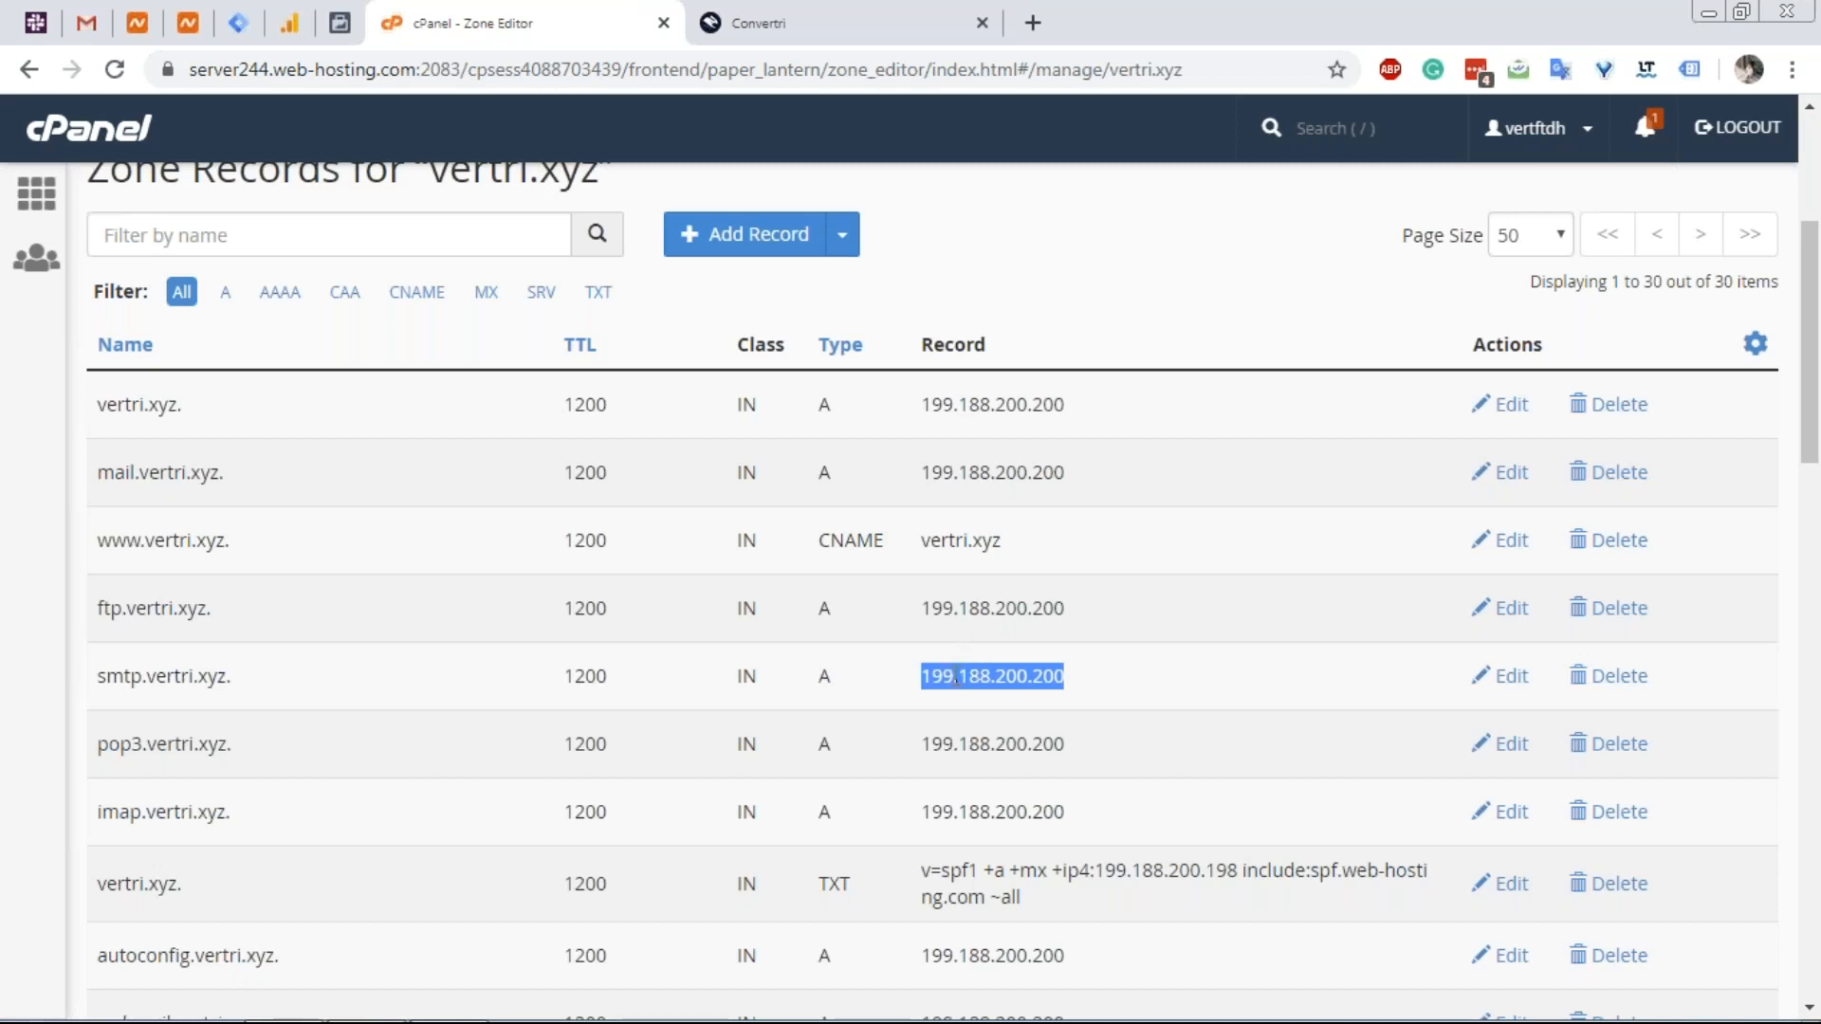
click(795, 10)
click(684, 858)
key(ctrl+v)
click(630, 948)
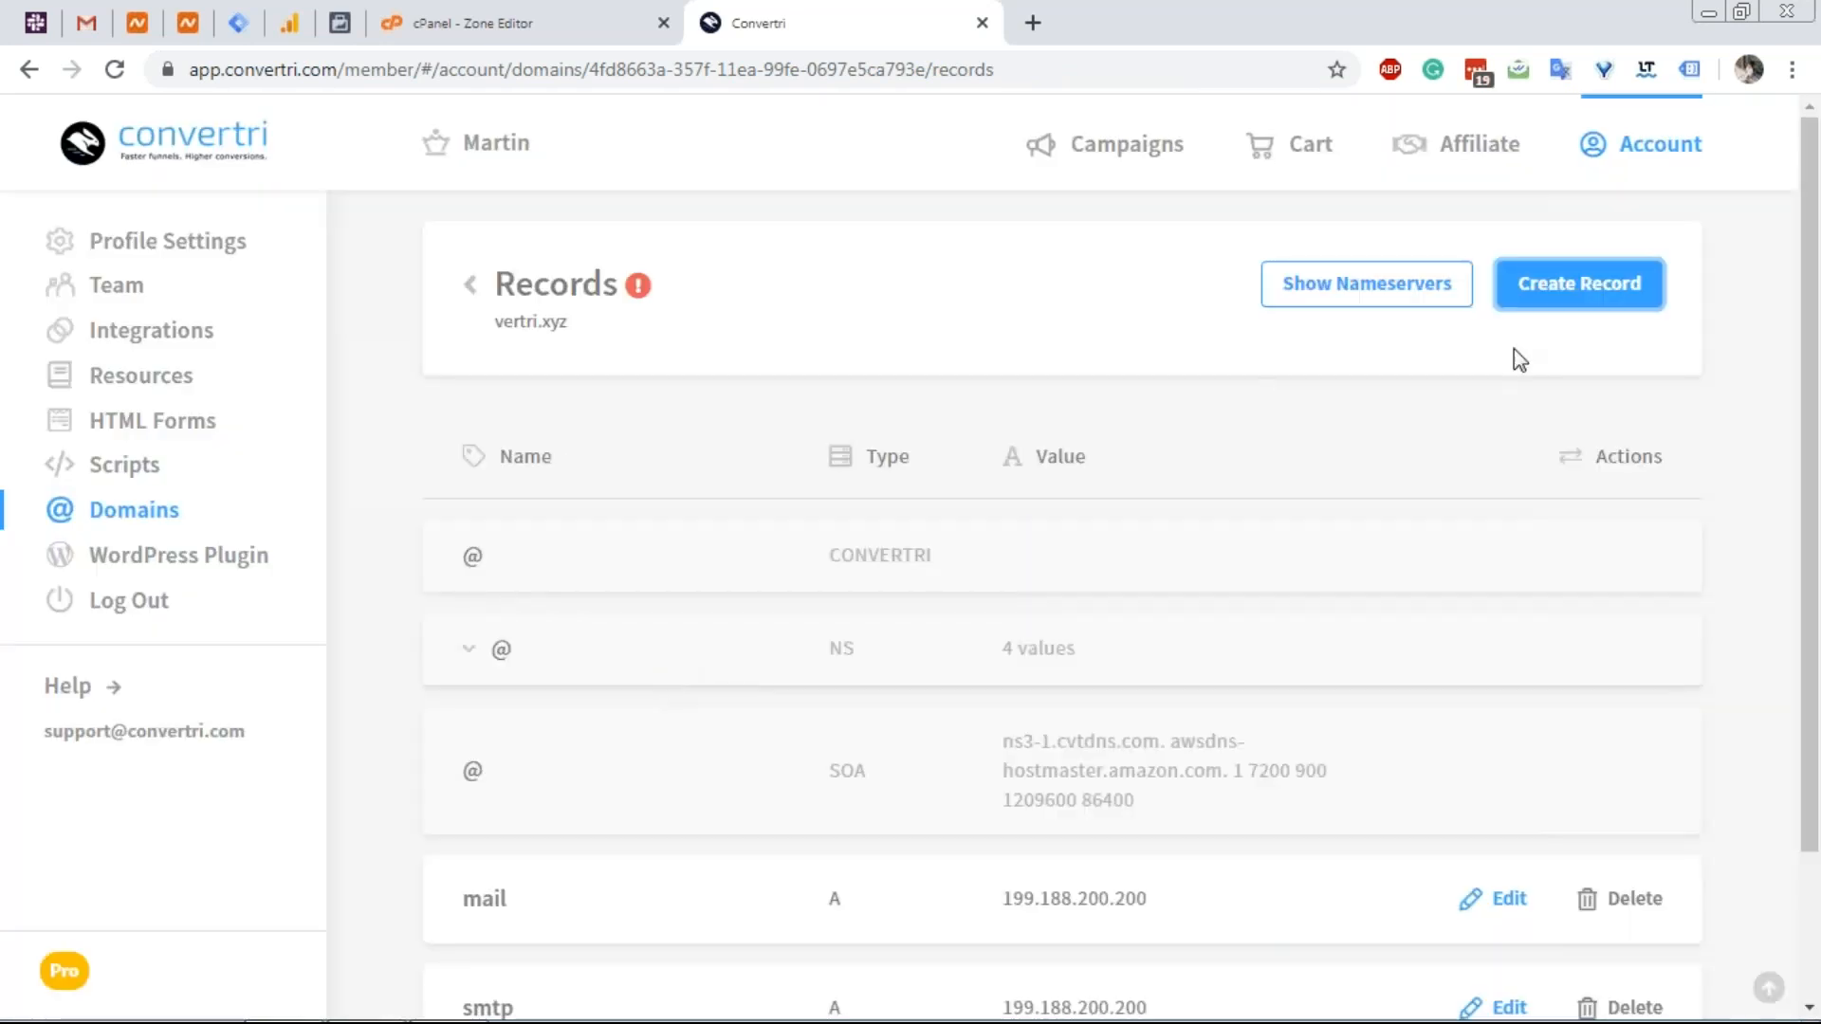
Start a new DNS record named pop3, copied from the cPanel zone.
scroll(1253, 403, down, 2)
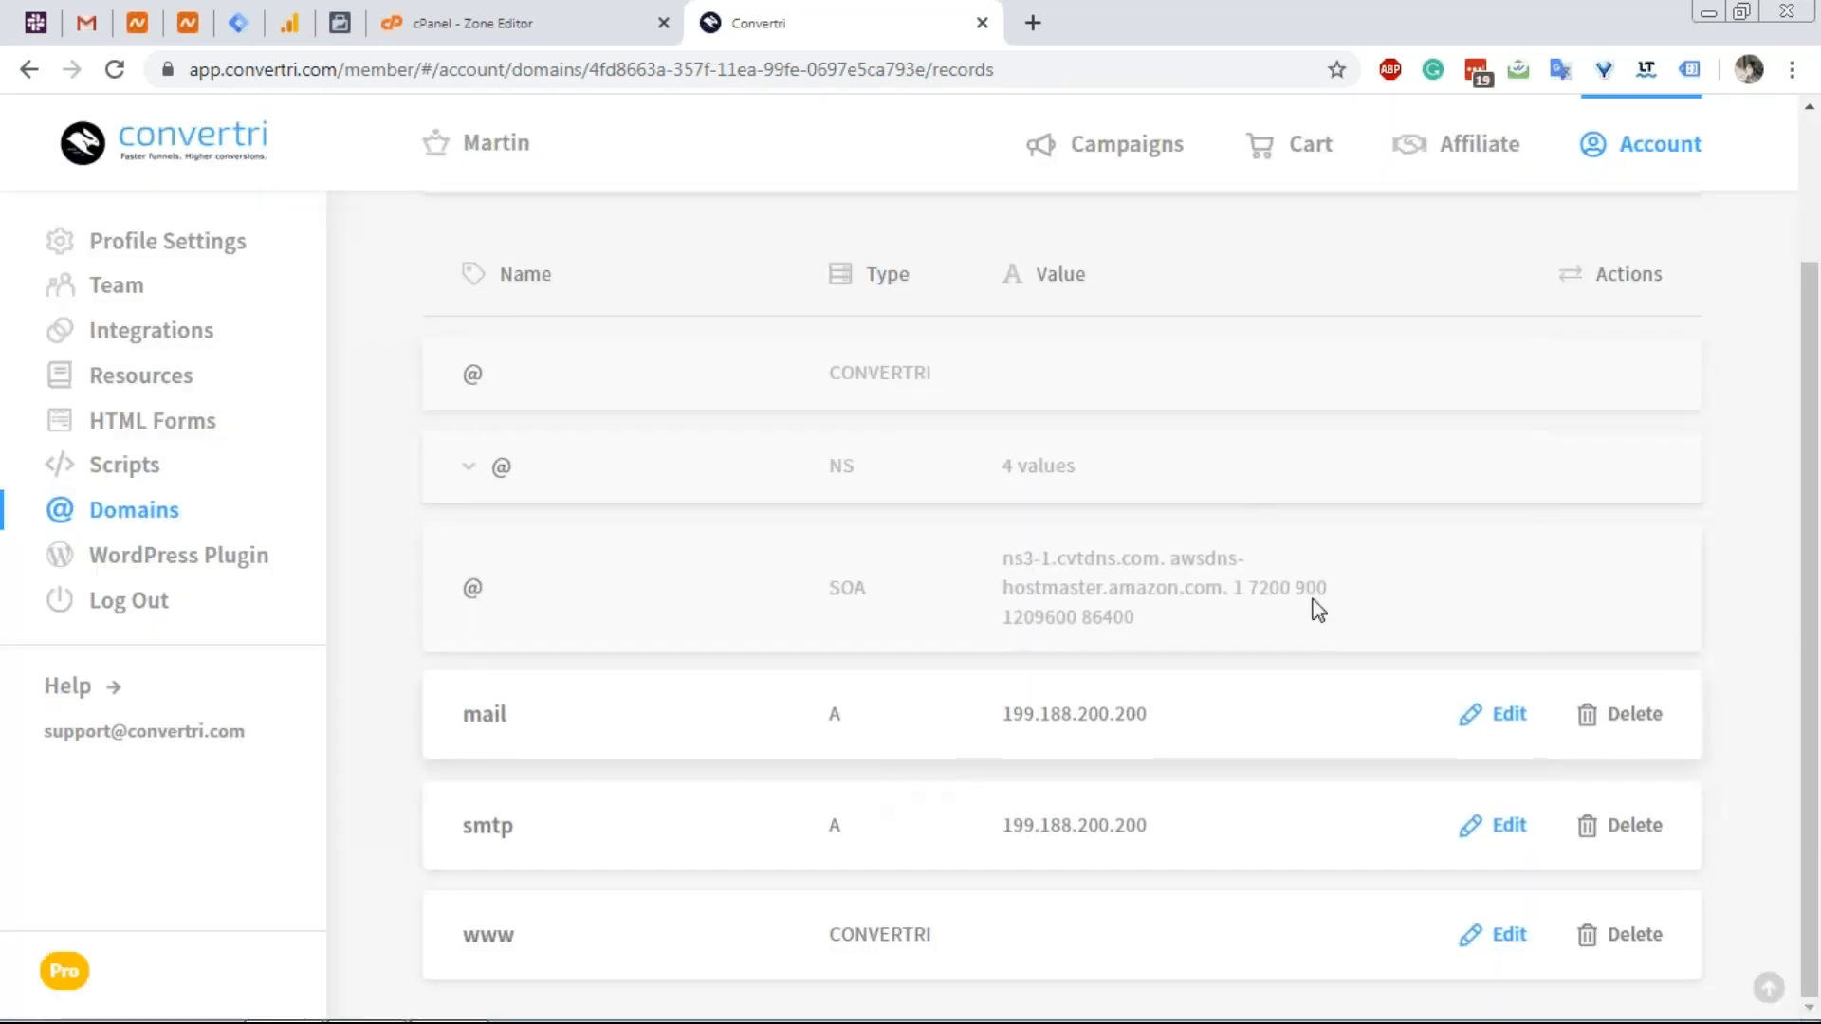
scroll(1317, 610, up, 2)
click(1532, 284)
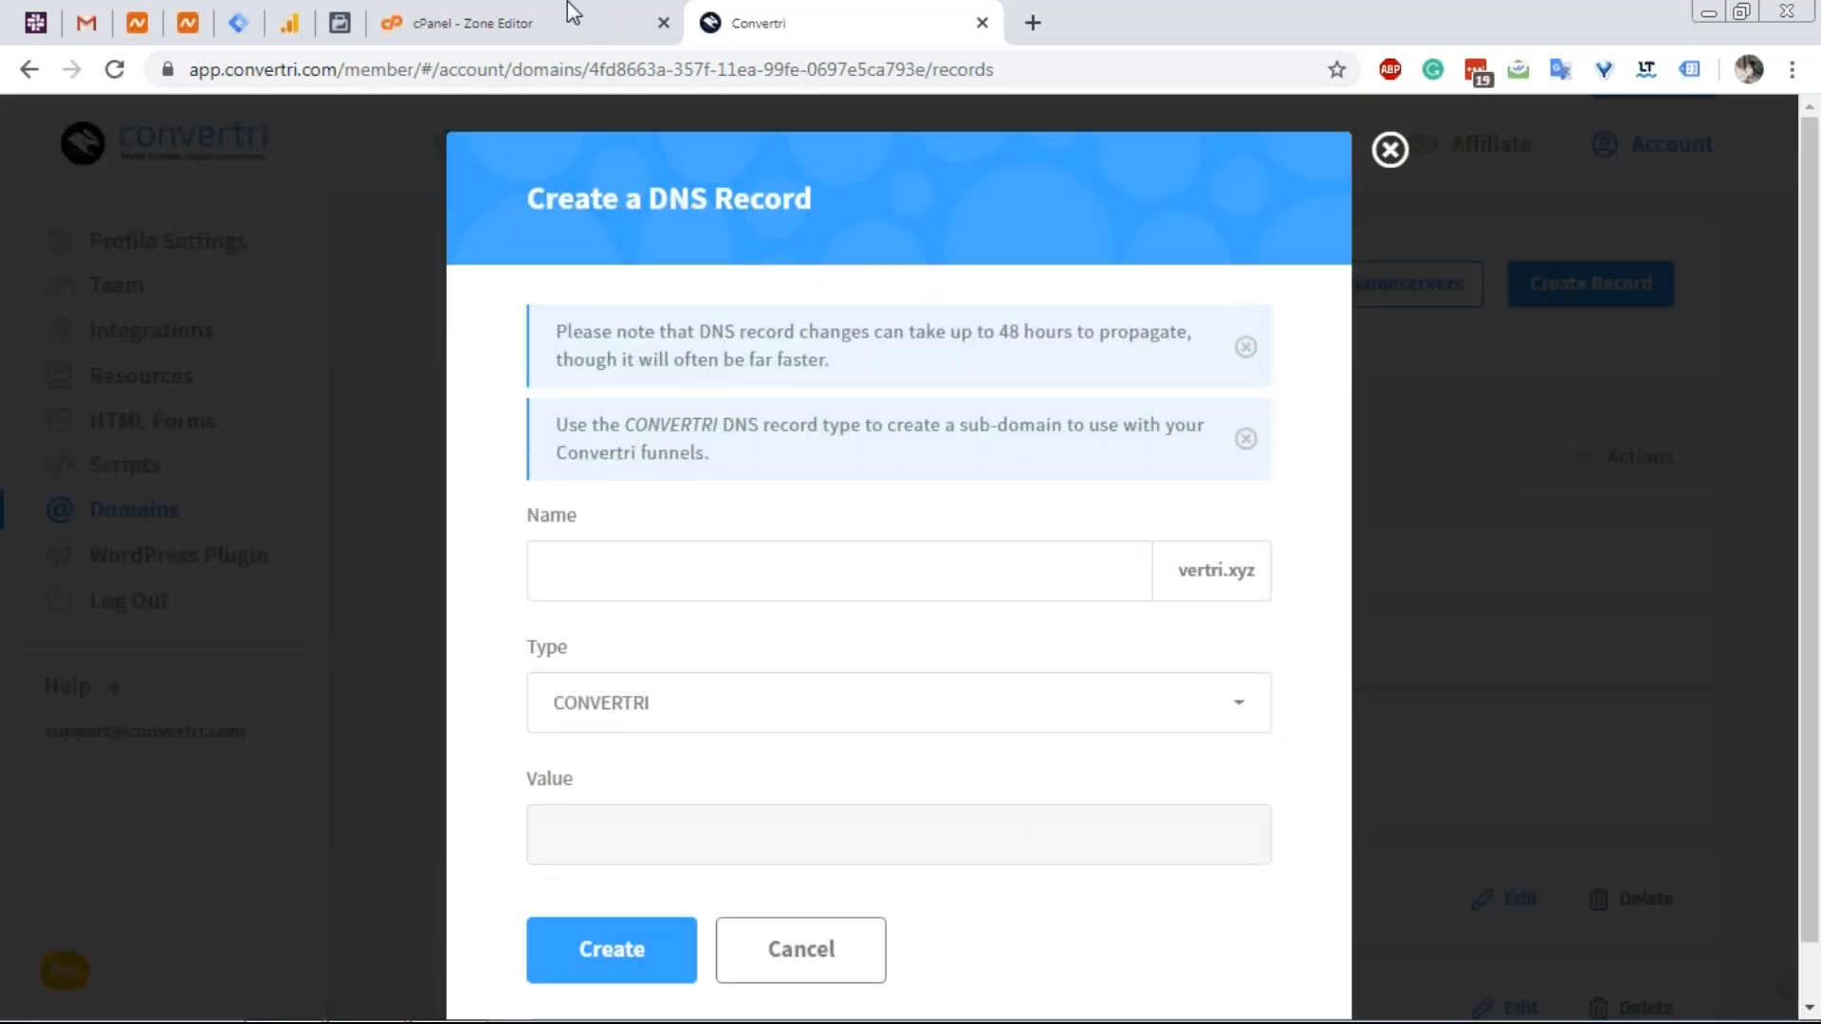
click(569, 13)
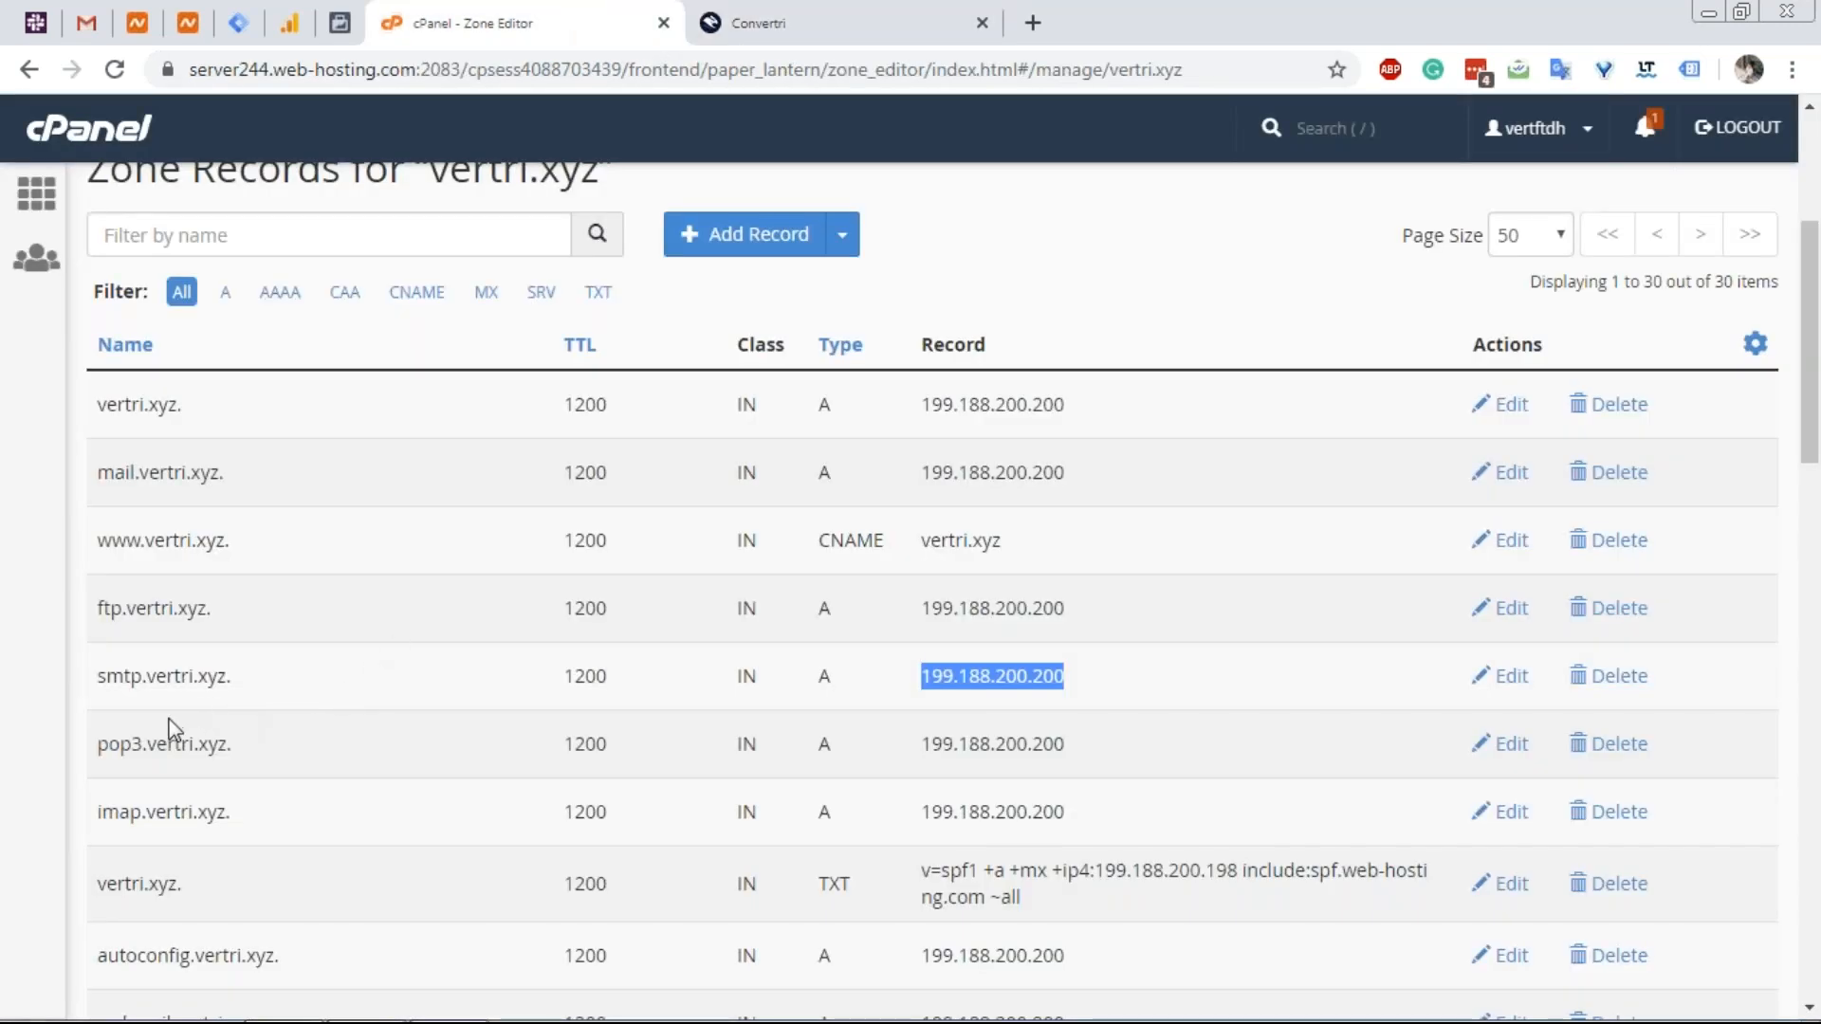
double_click(133, 744)
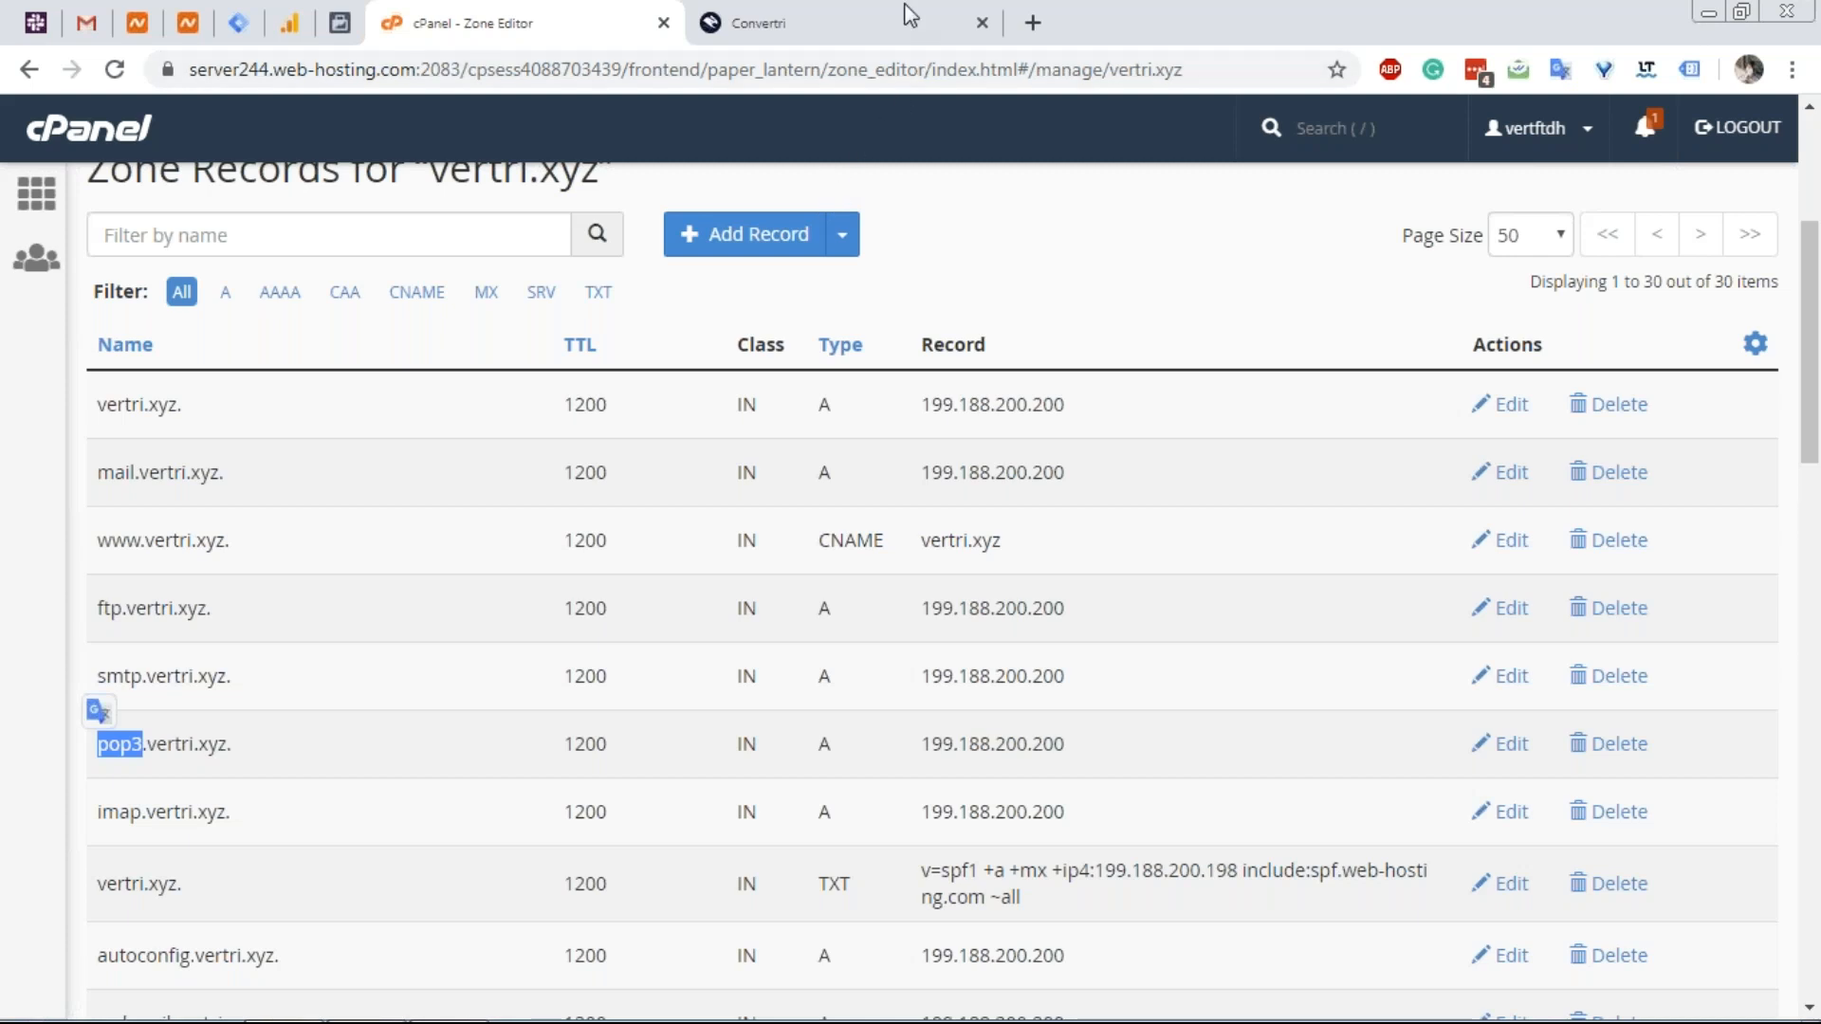
click(899, 30)
click(894, 578)
key(ctrl+v)
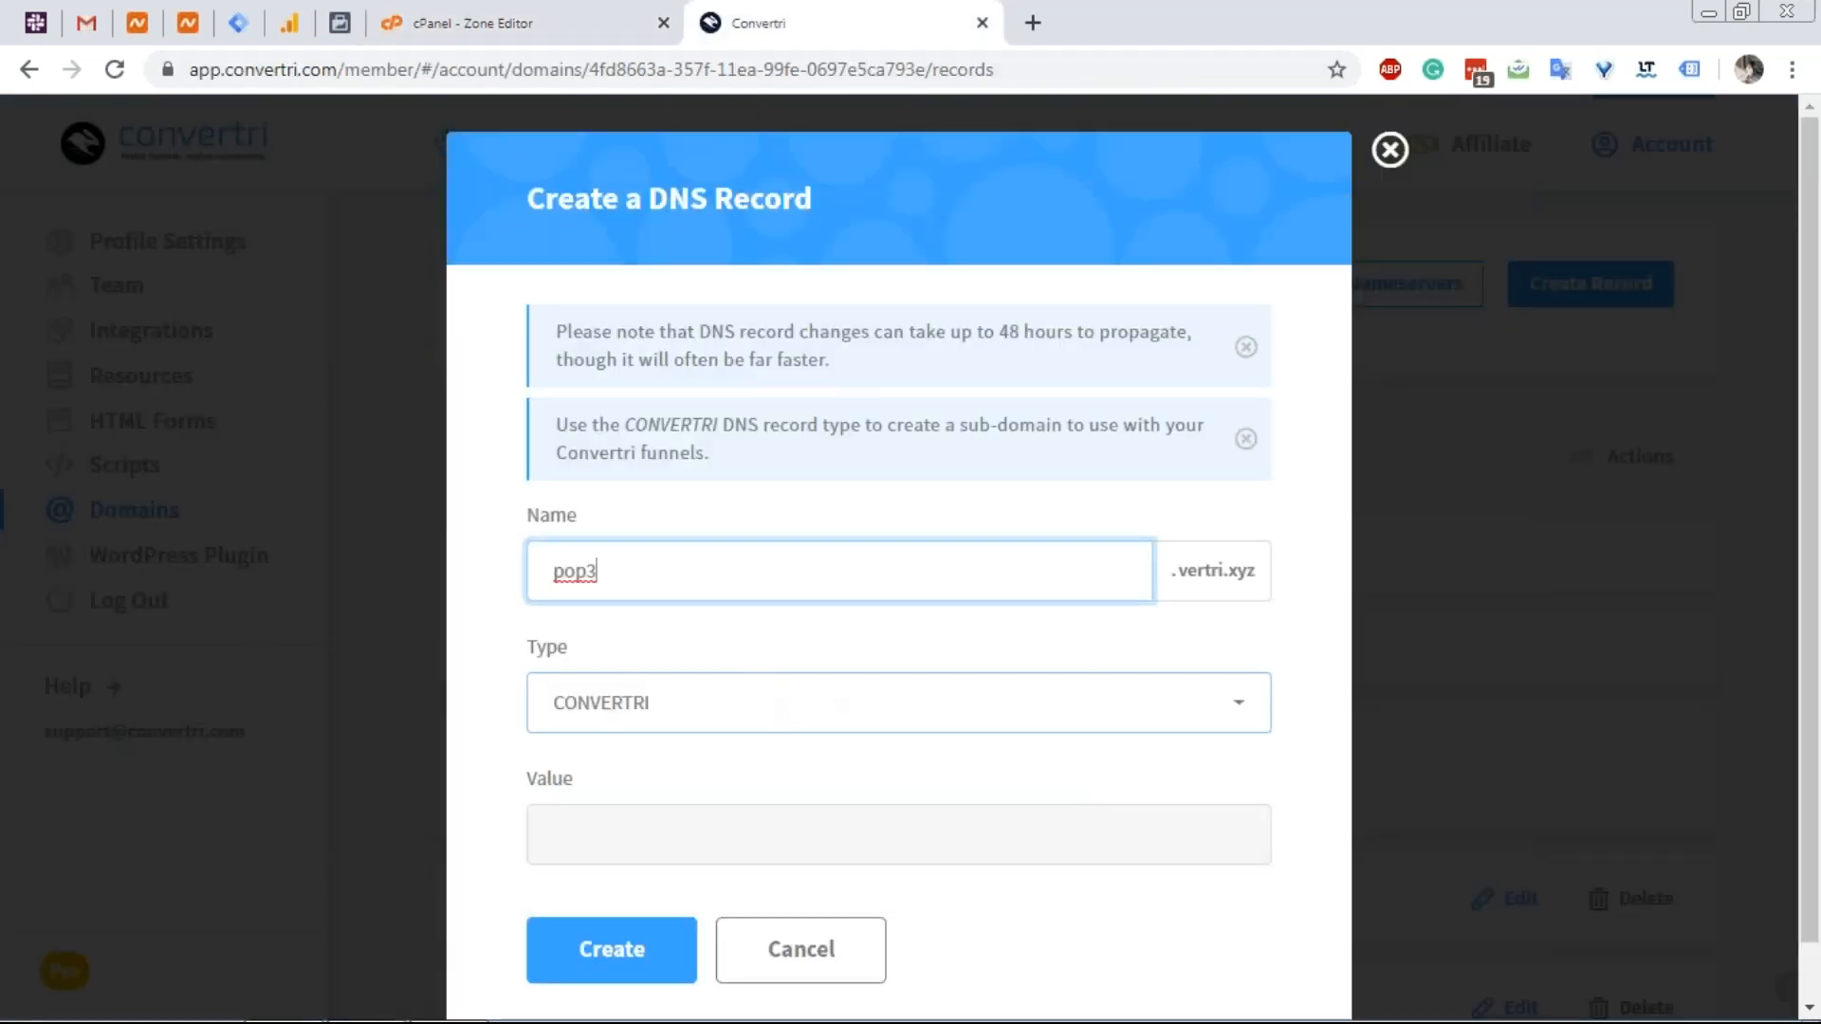
Make it an A record with value 199.188.200.200 from cPanel, and create it.
click(697, 721)
click(652, 763)
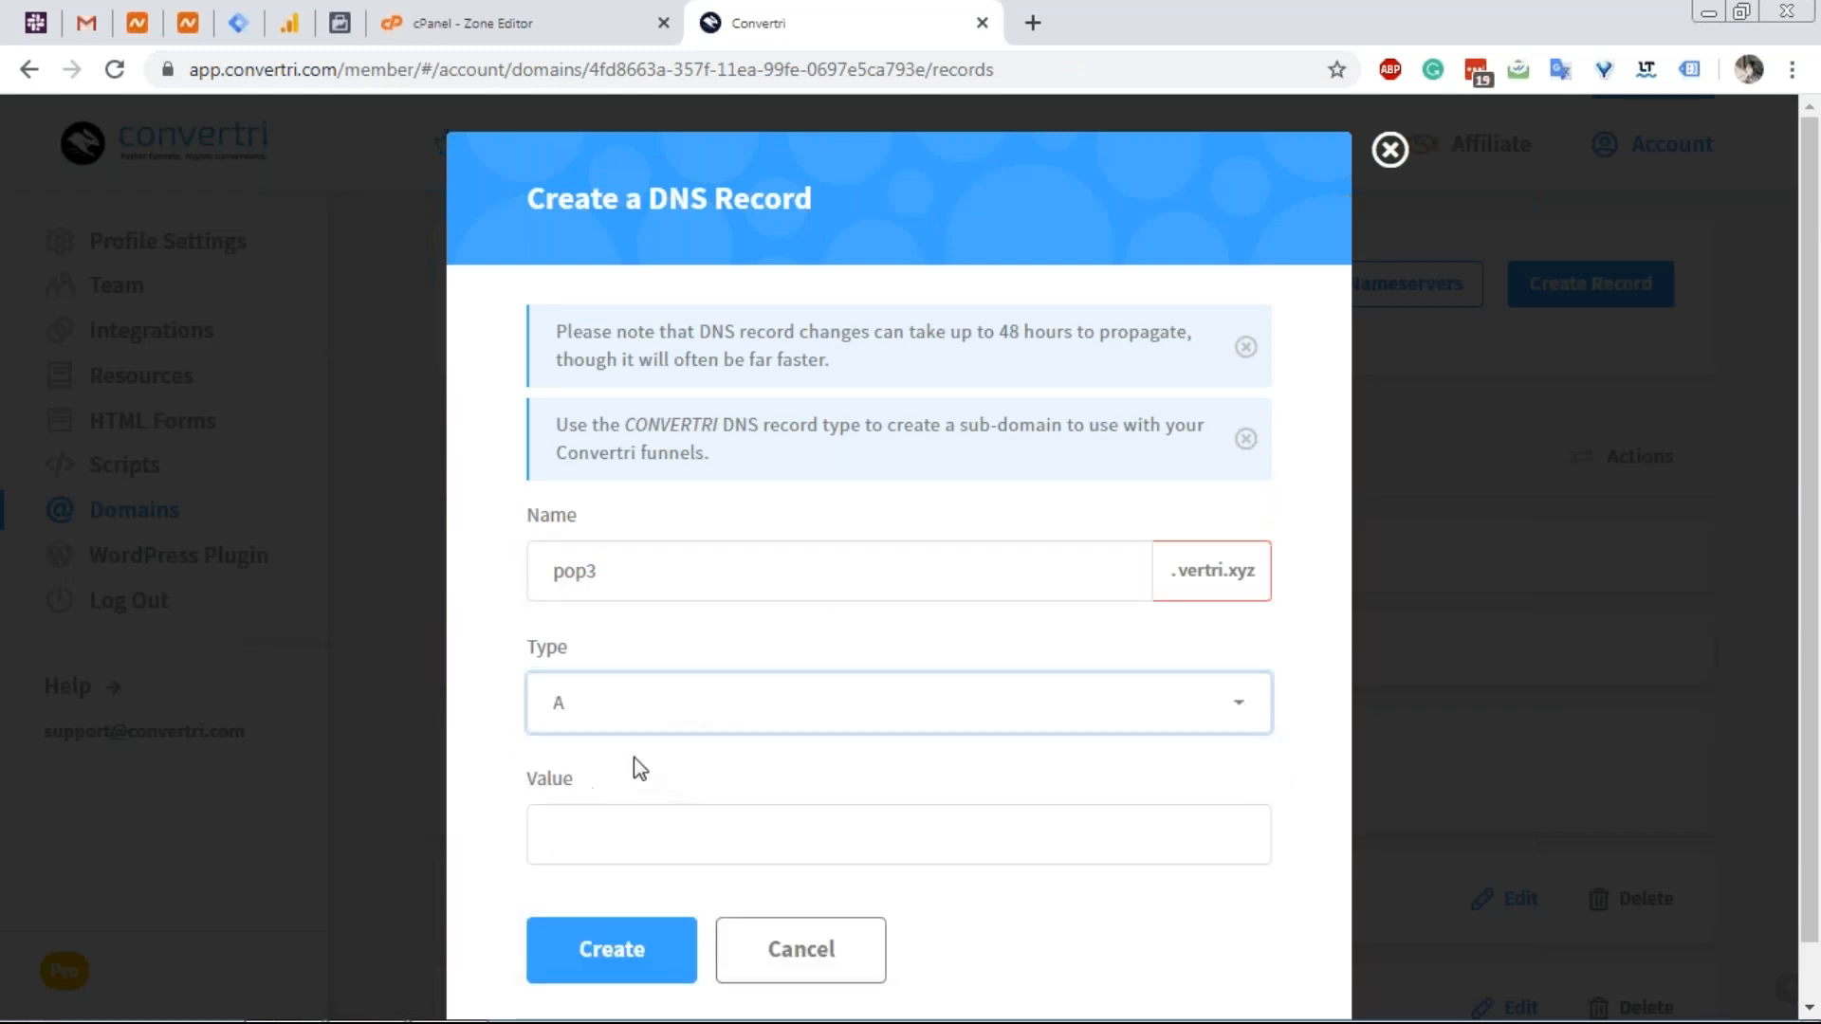
click(424, 13)
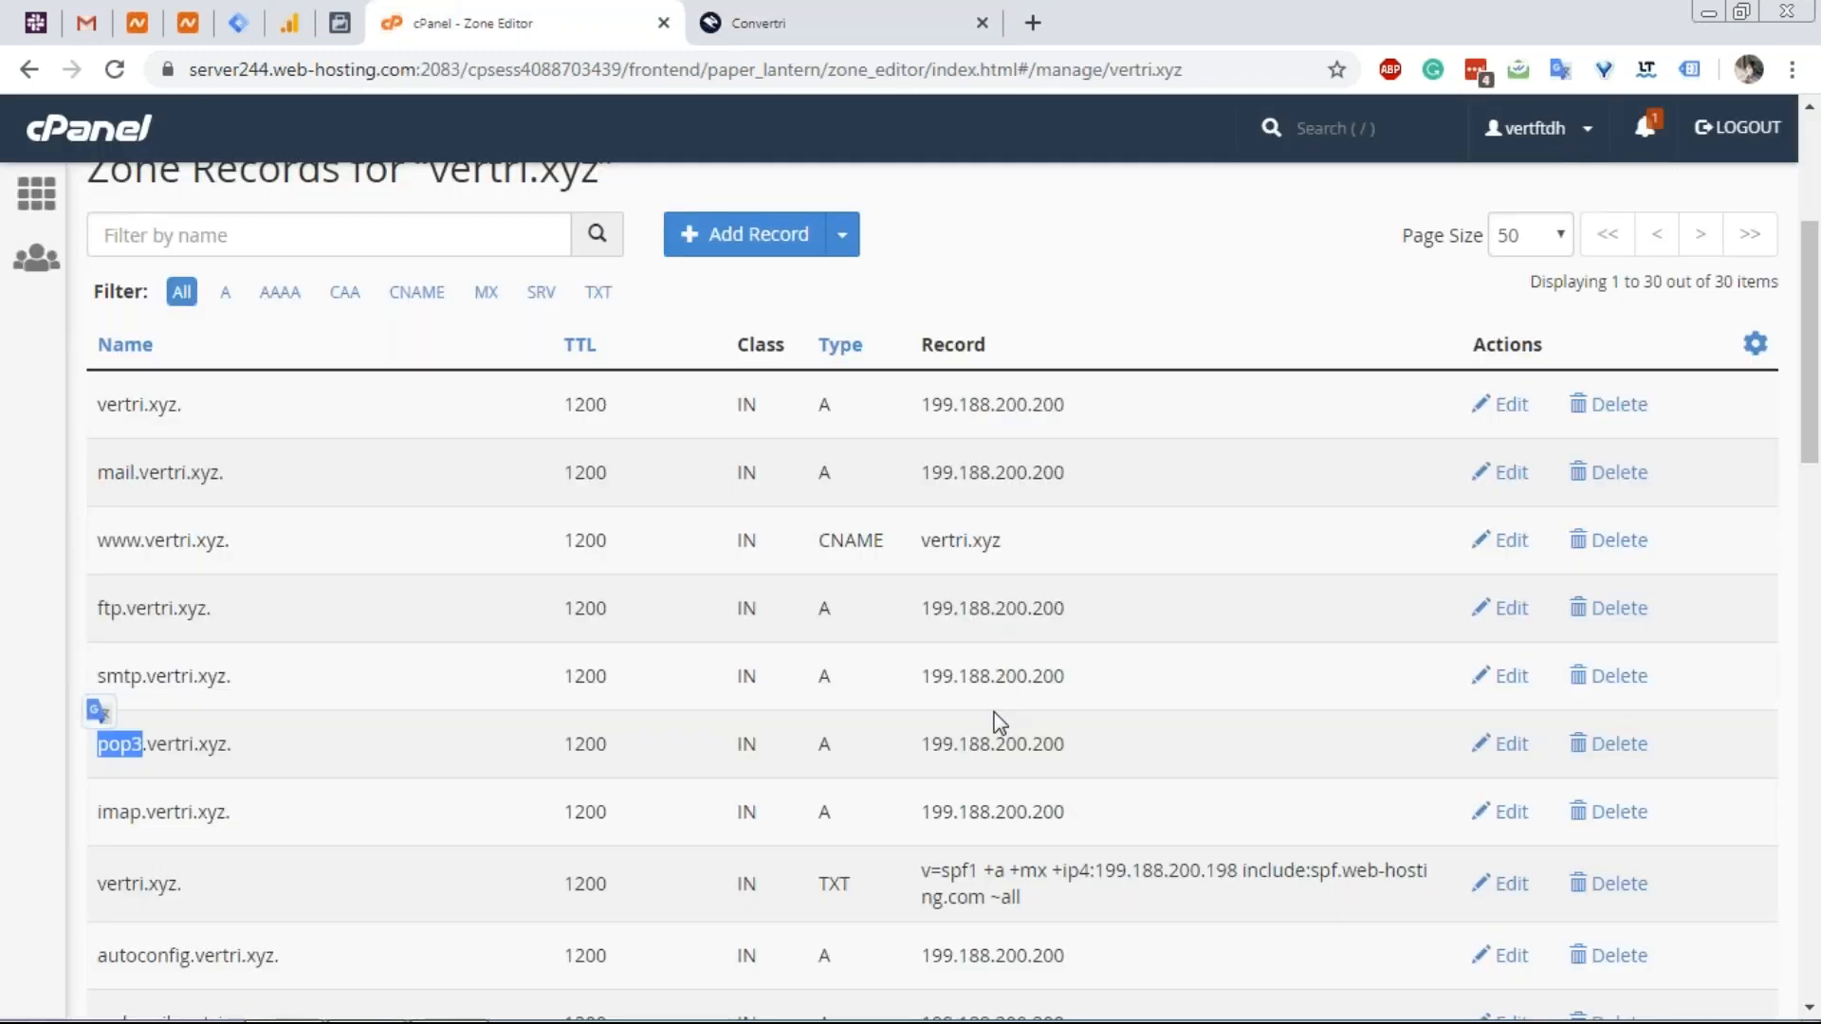
double_click(991, 769)
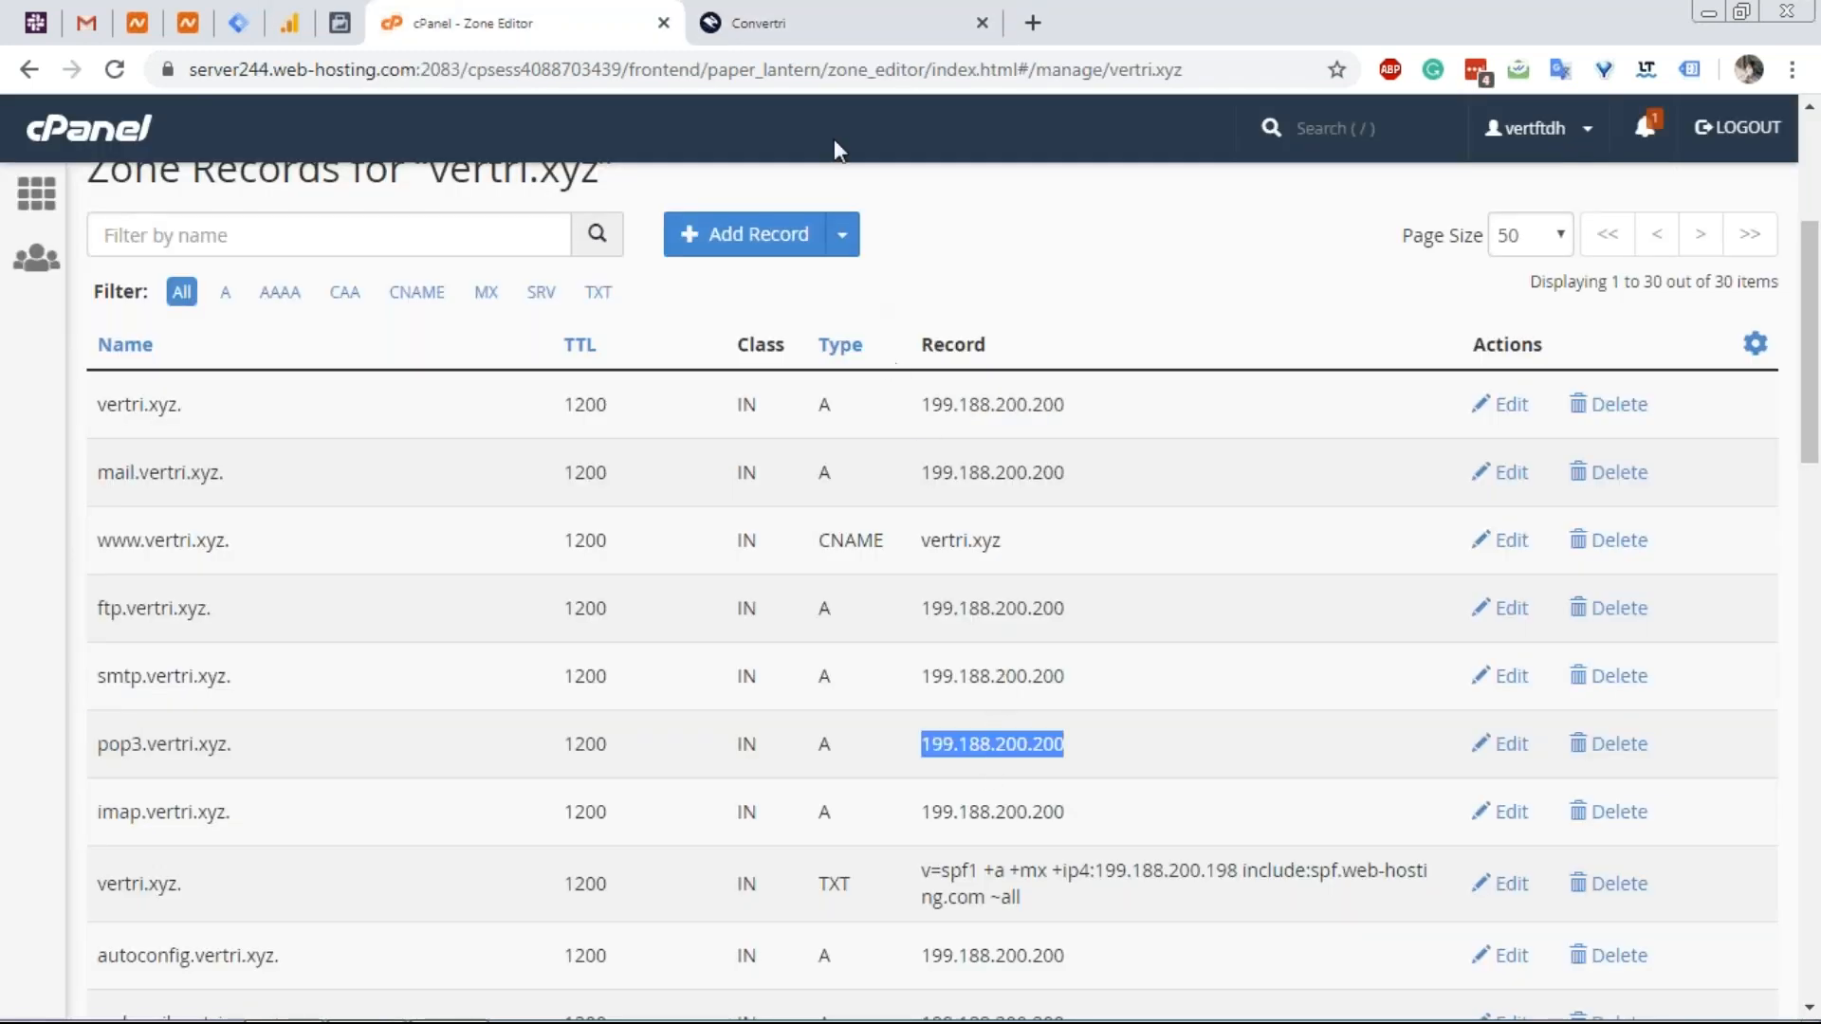
click(818, 17)
click(722, 831)
key(ctrl+v)
click(631, 948)
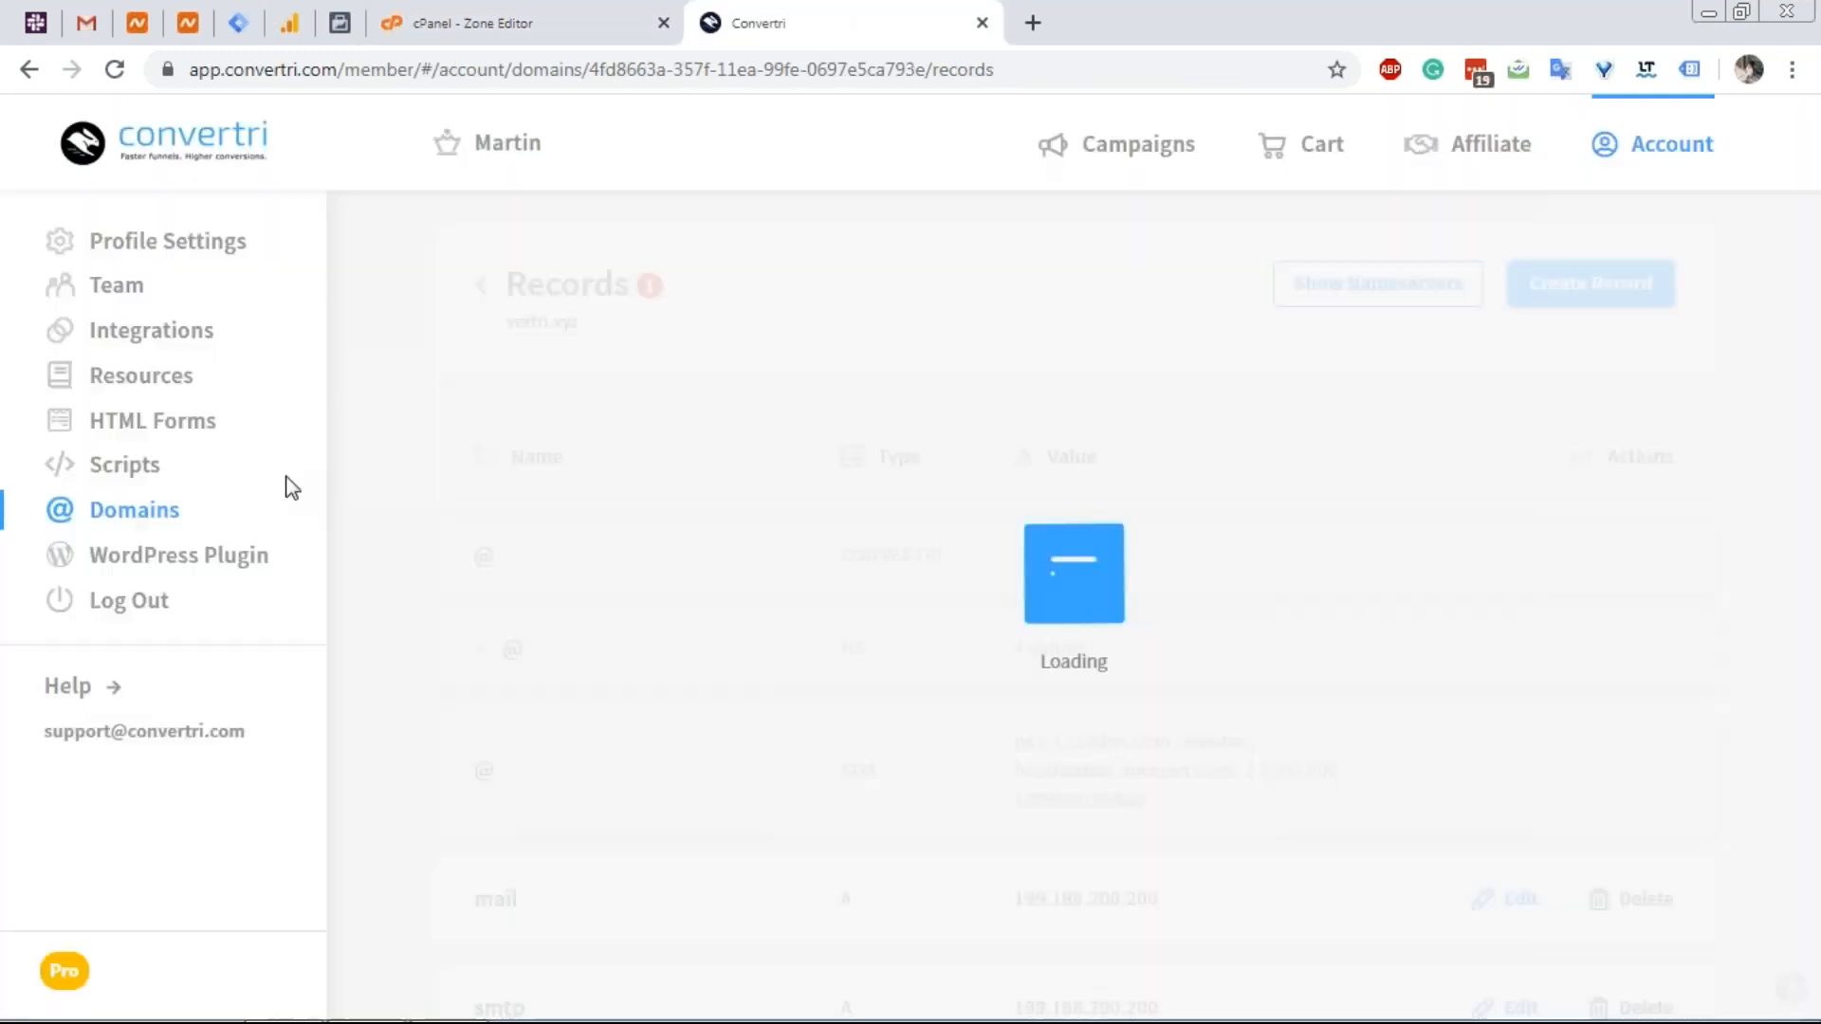
Select the next record's name, imap, in the cPanel zone for copying.
scroll(684, 517, down, 3)
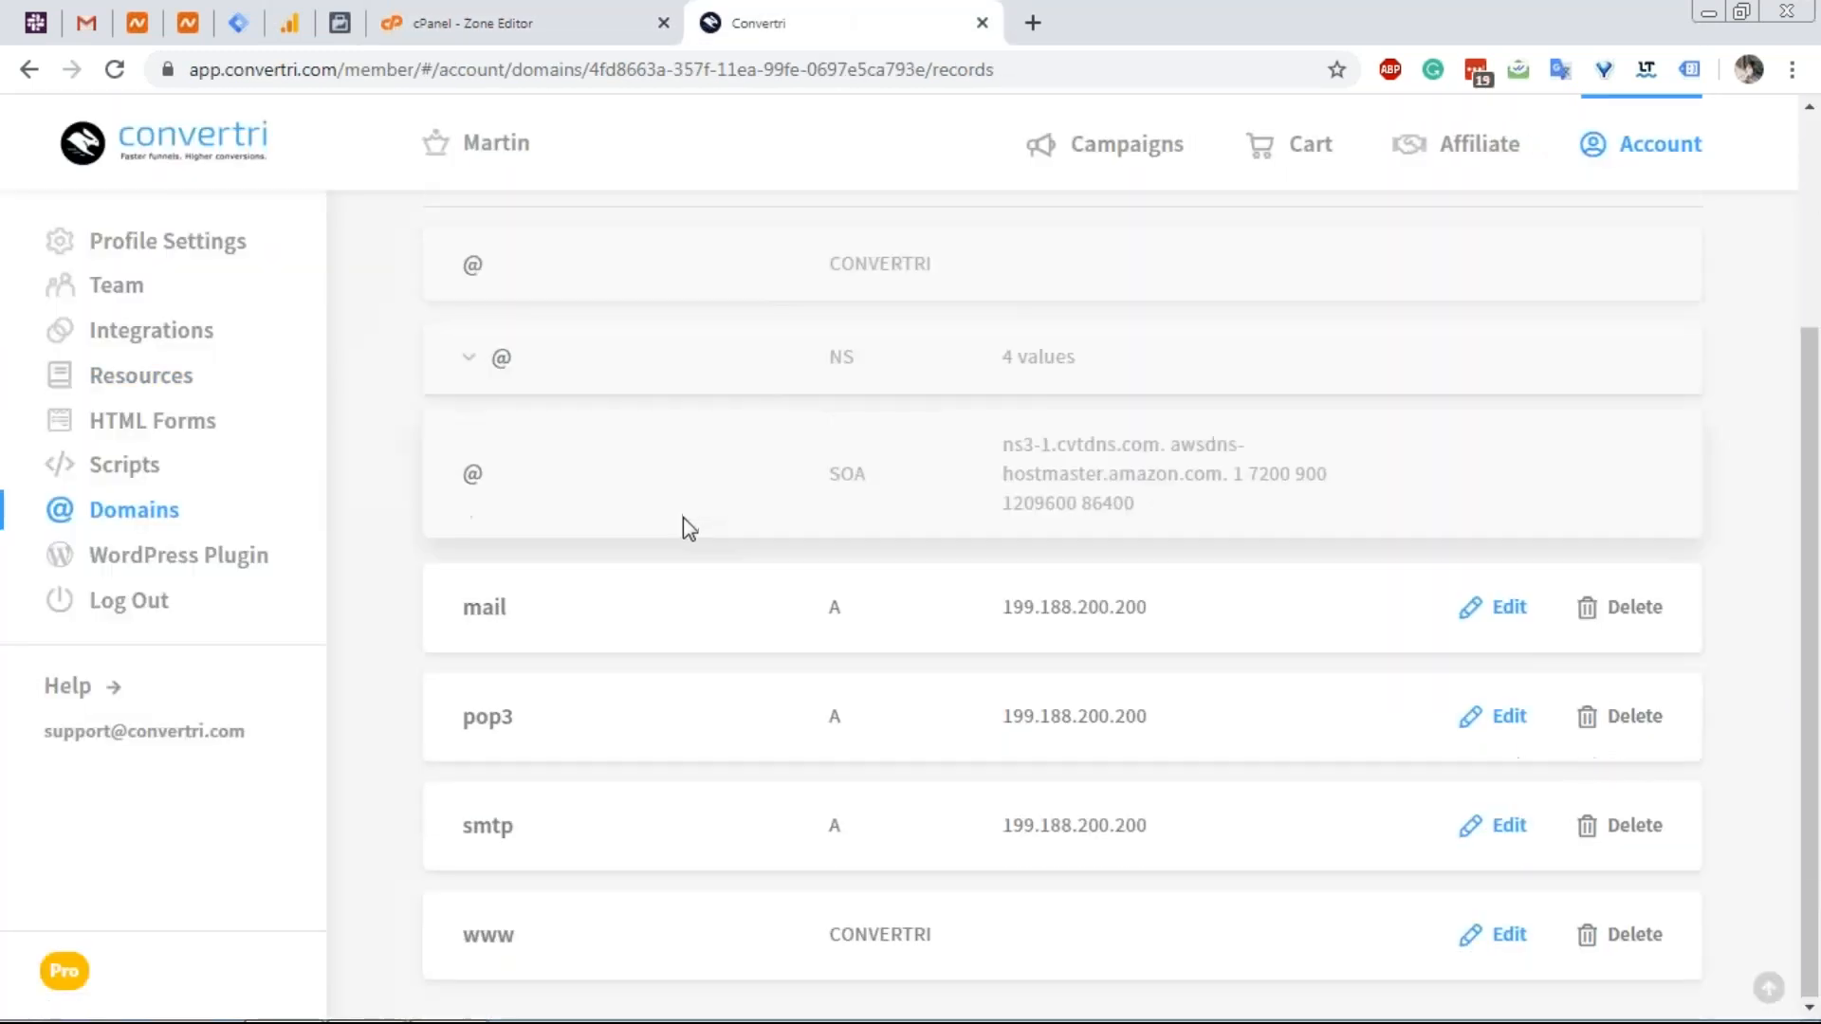
click(537, 7)
scroll(239, 808, down, 1)
drag(142, 679, 97, 680)
key(ctrl+c)
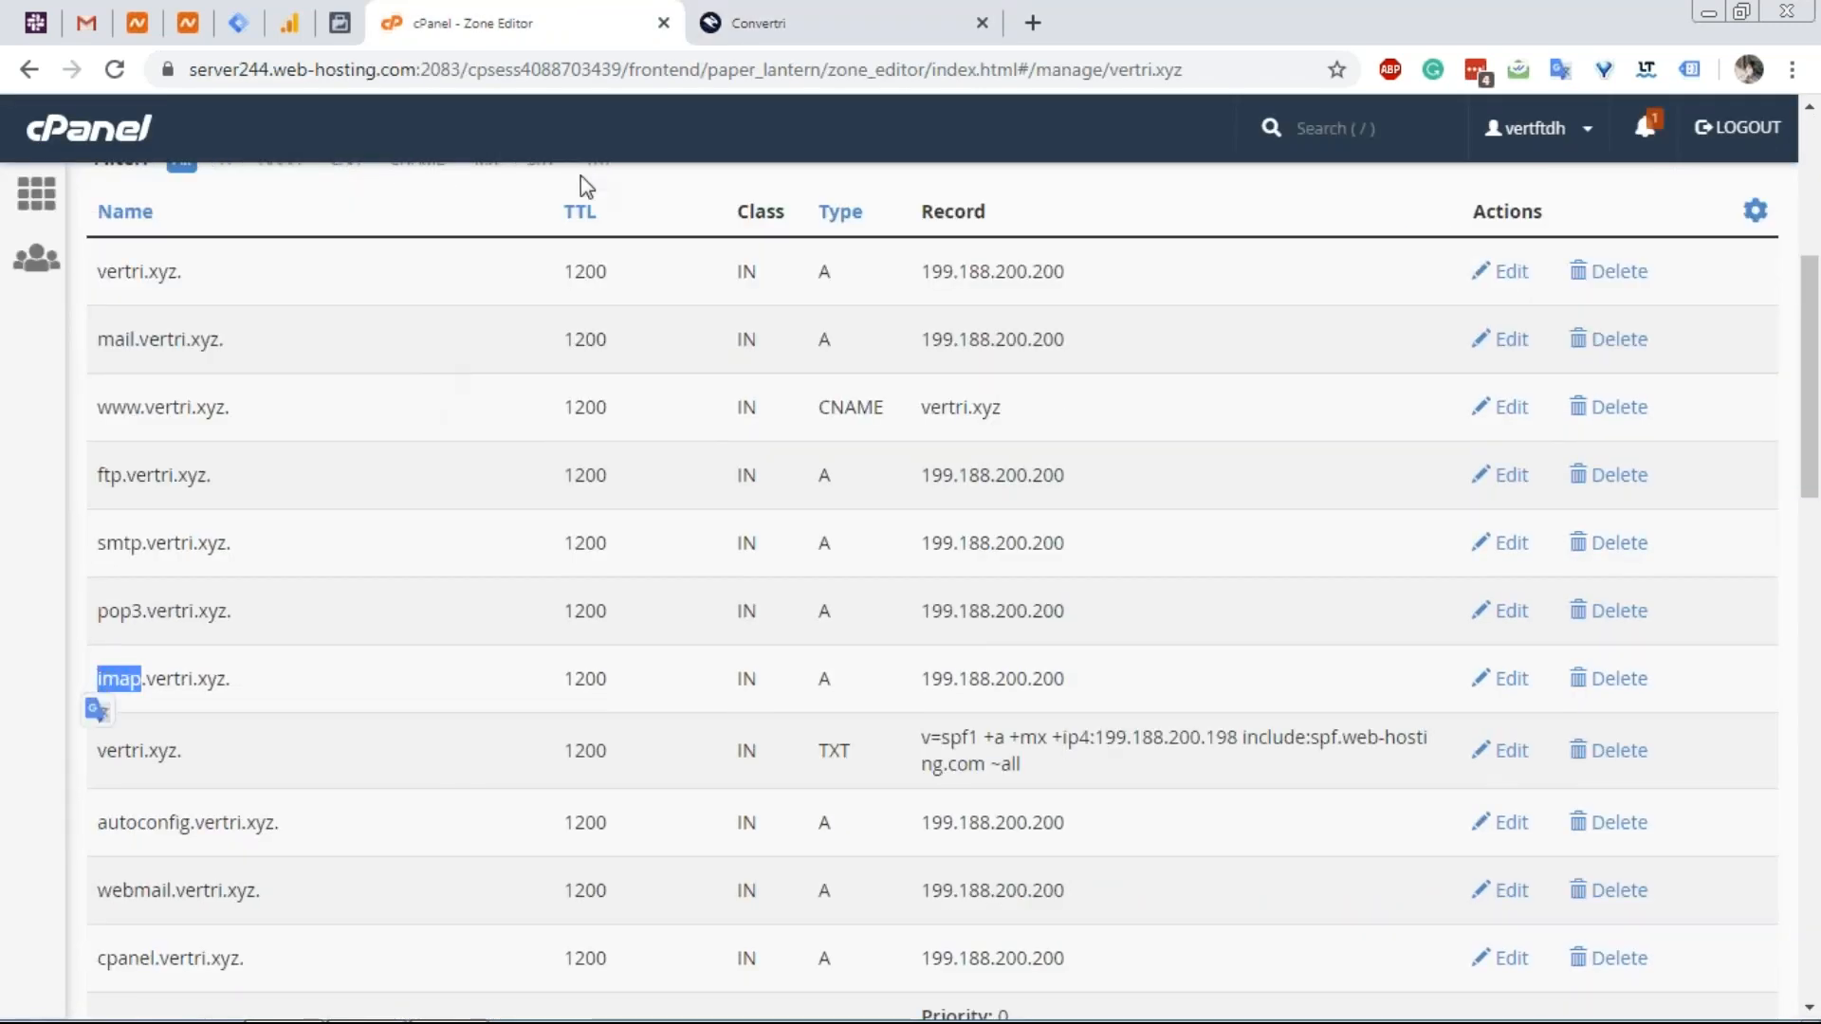
click(879, 12)
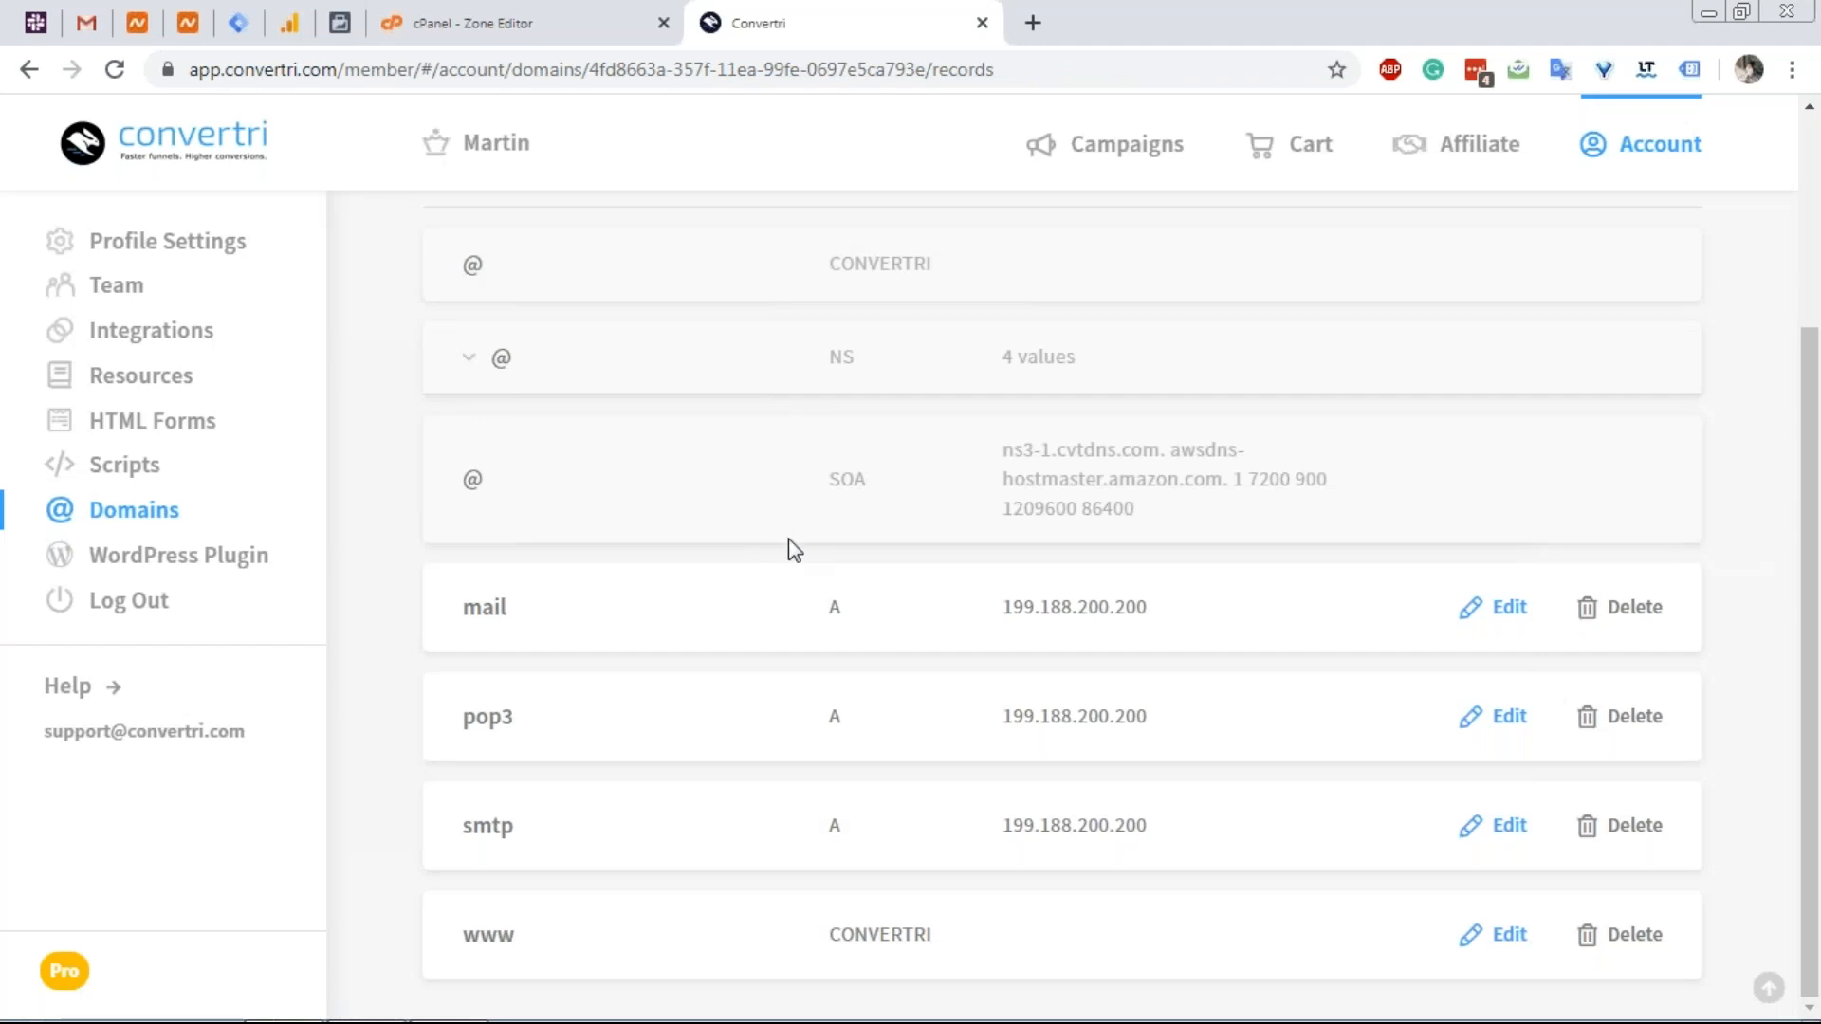
scroll(788, 539, up, 3)
Start a new DNS record and paste imap as its name.
click(1525, 270)
click(723, 573)
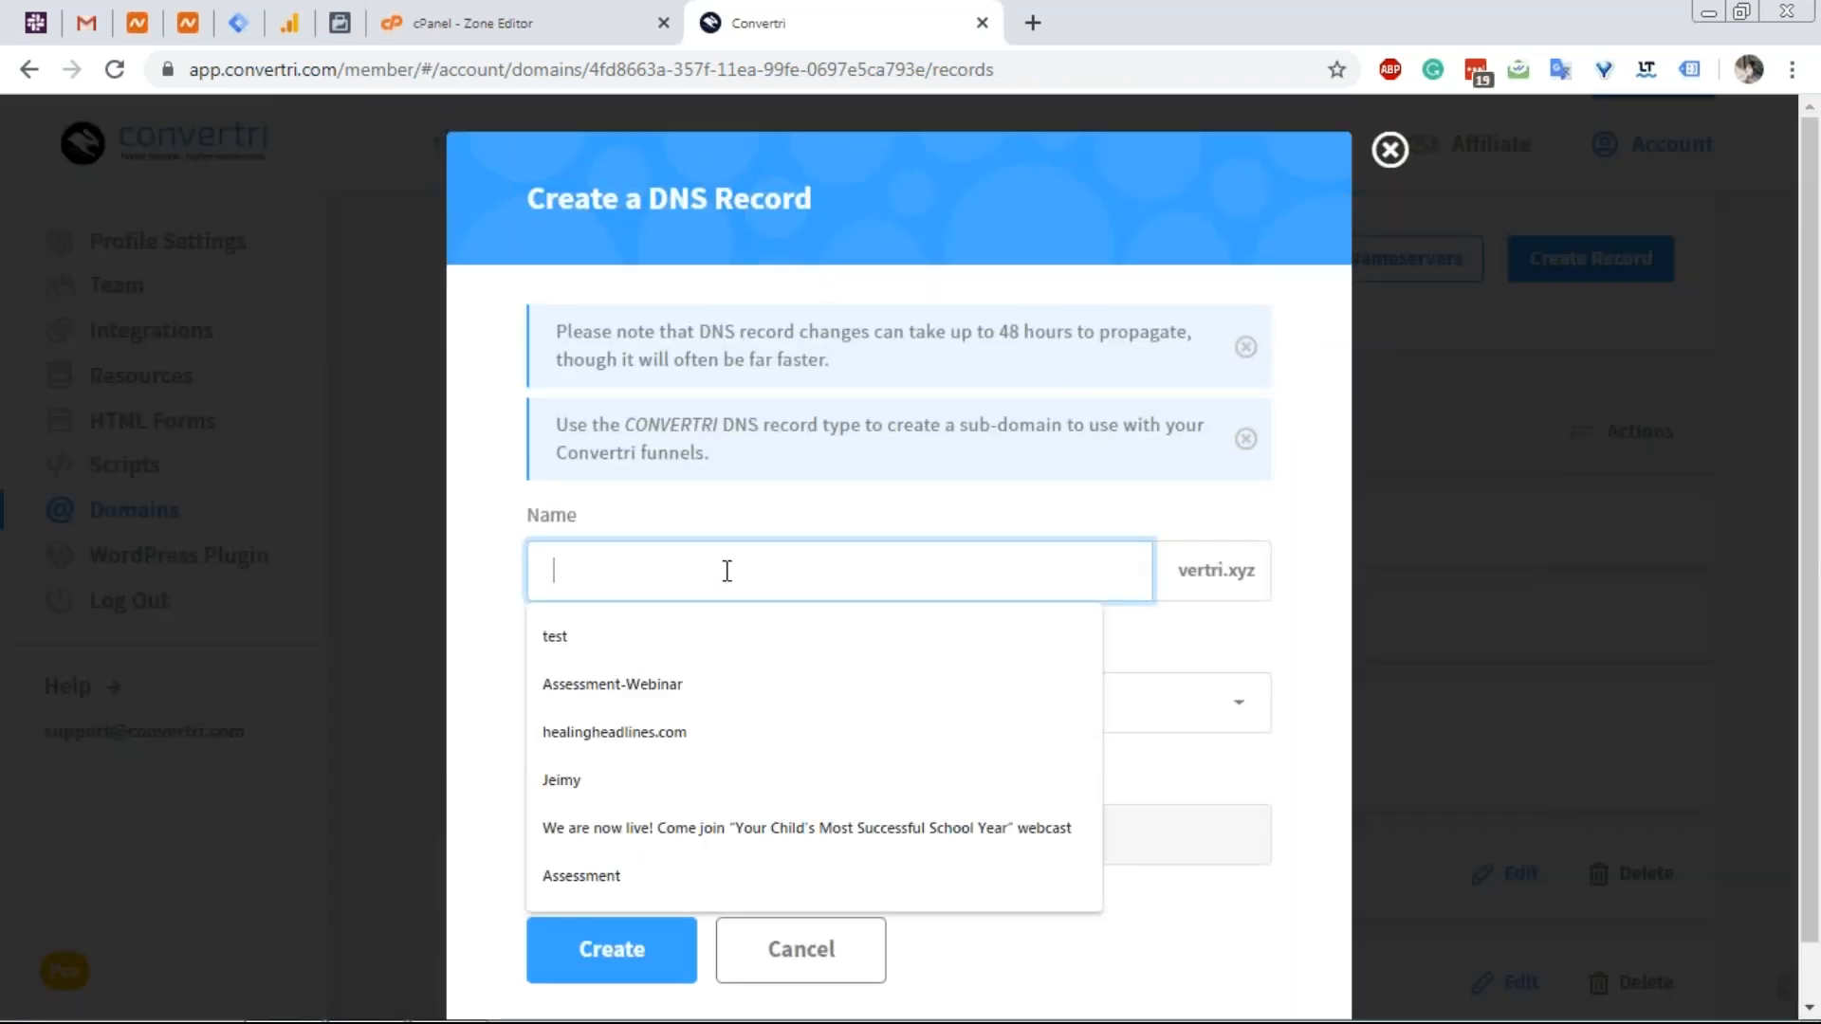
key(ctrl+v)
click(588, 513)
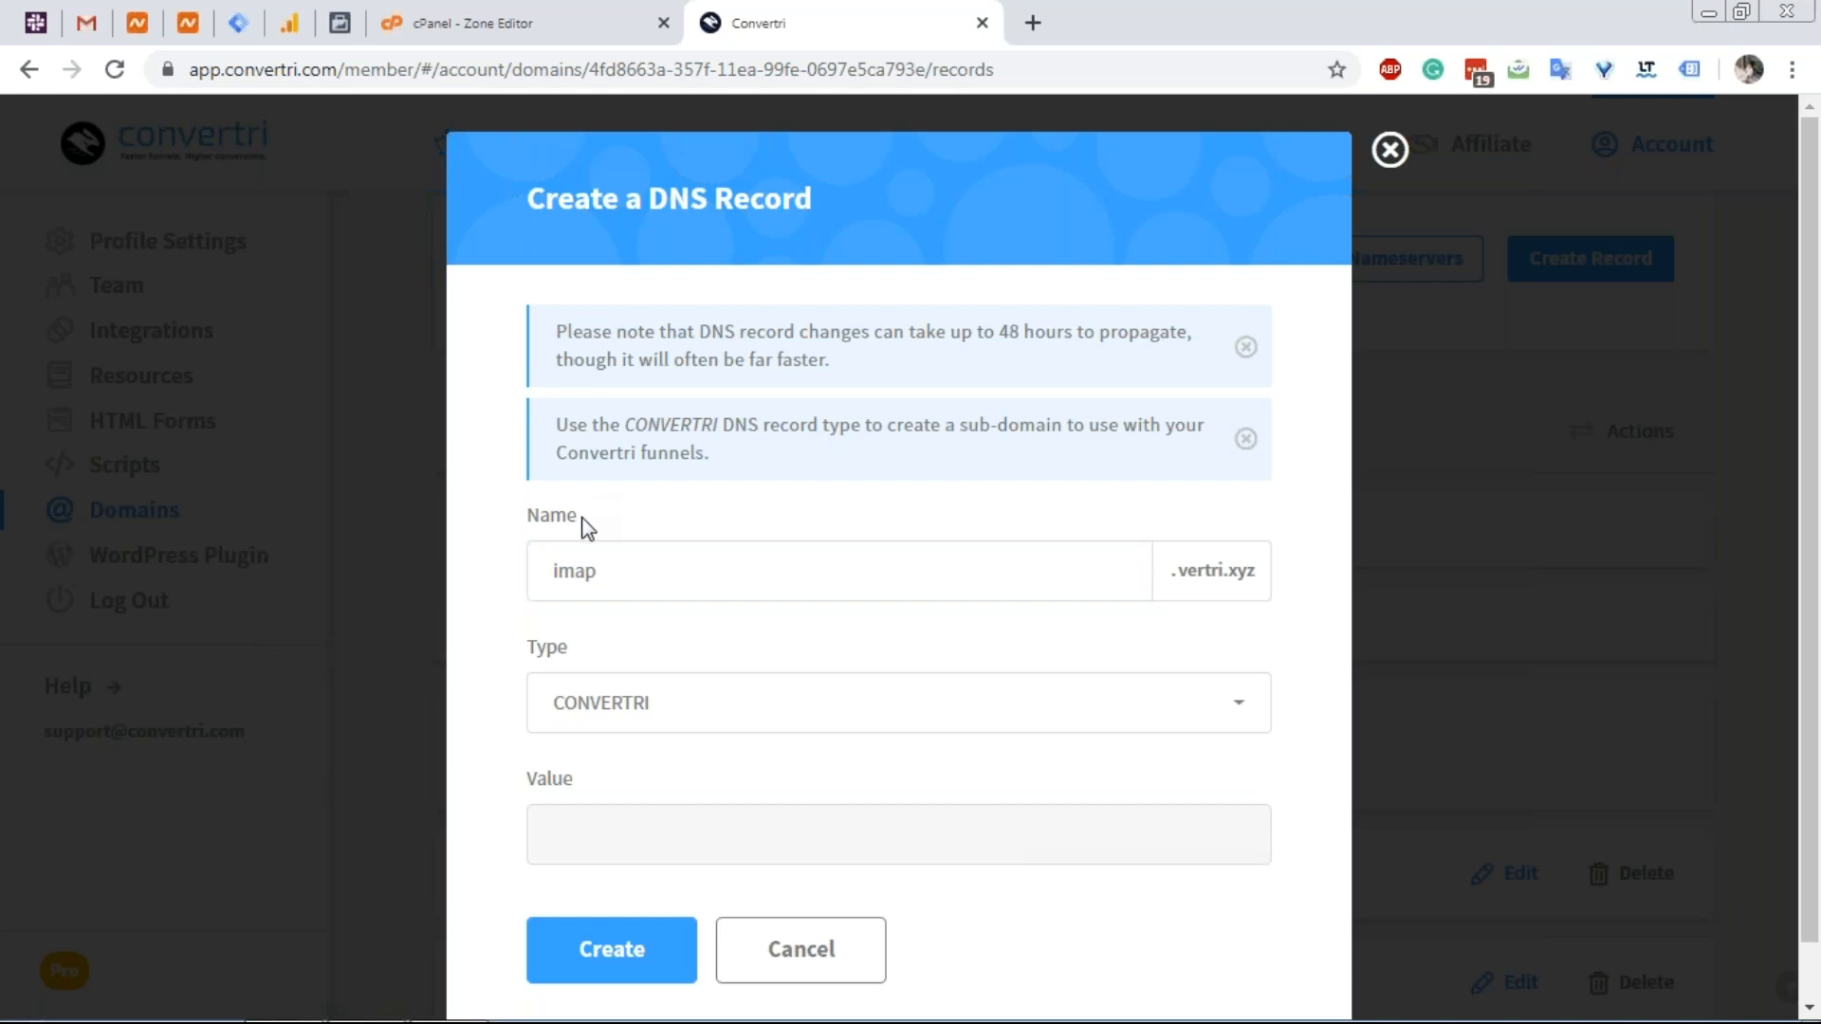
Set type A with value 199.188.200.200 copied from cPanel, and create the imap record.
click(567, 36)
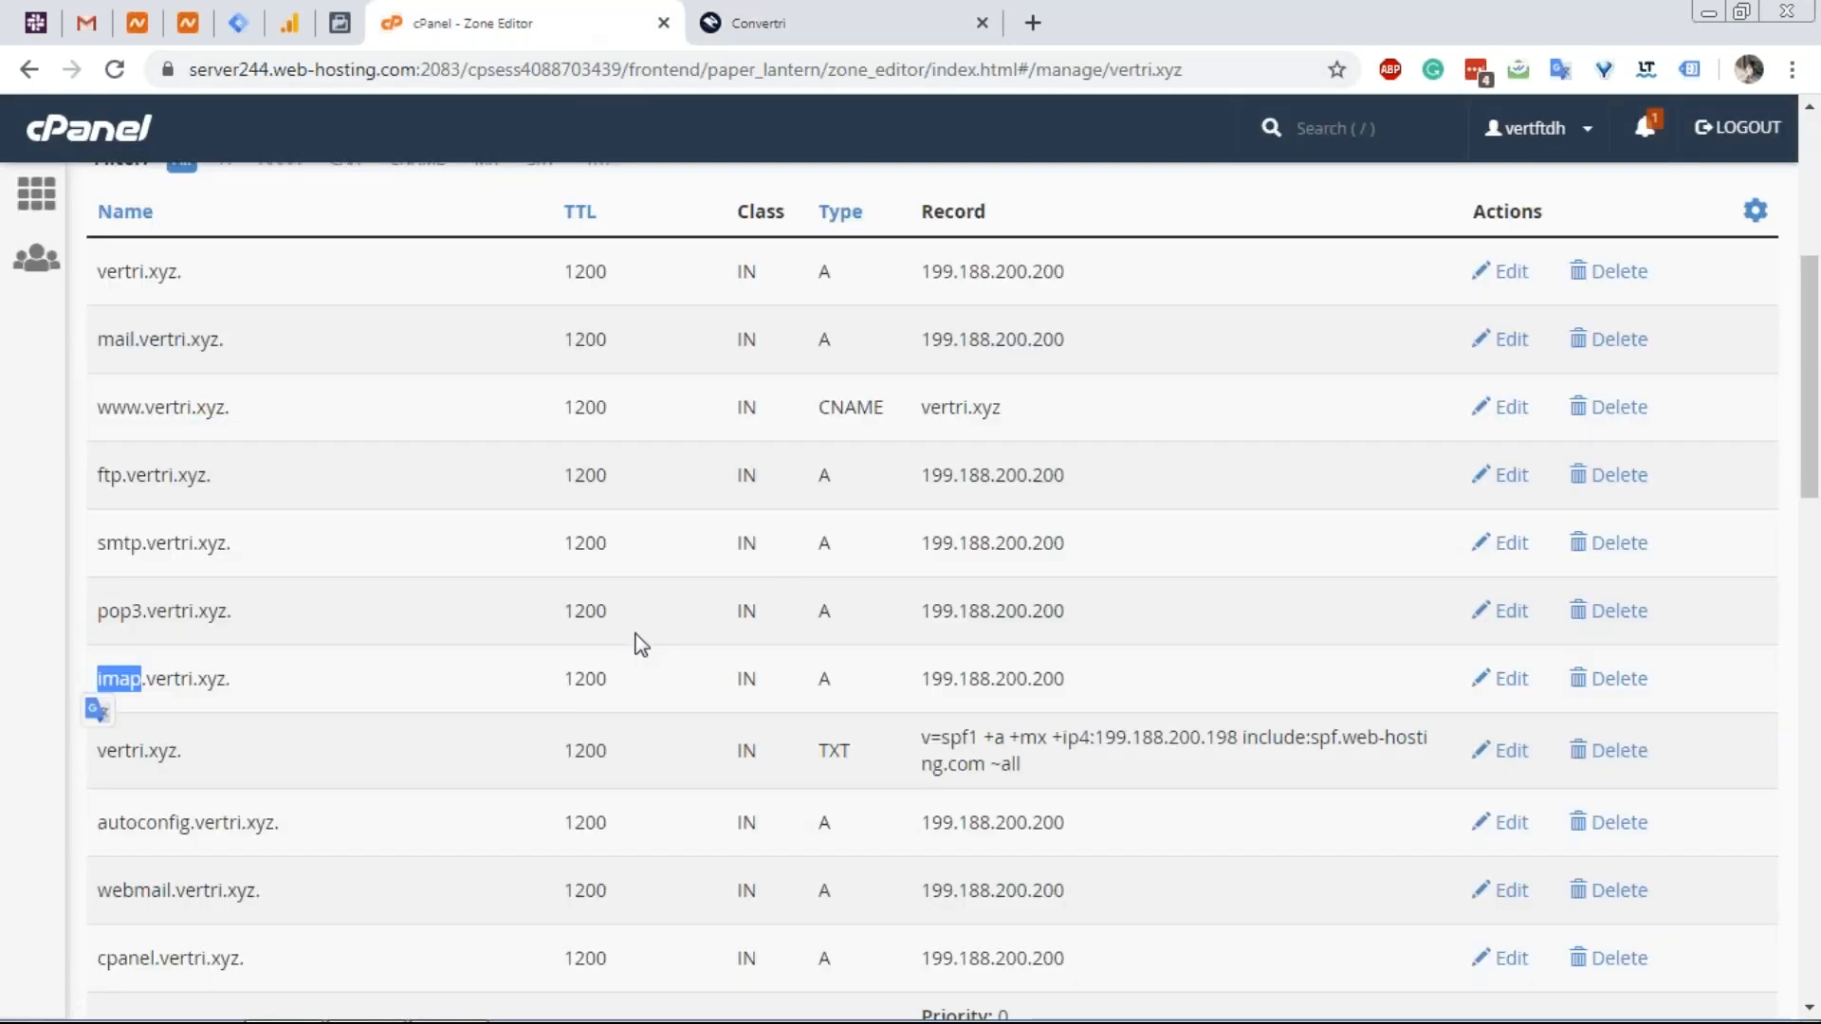
double_click(952, 665)
click(966, 678)
double_click(966, 678)
key(ctrl+c)
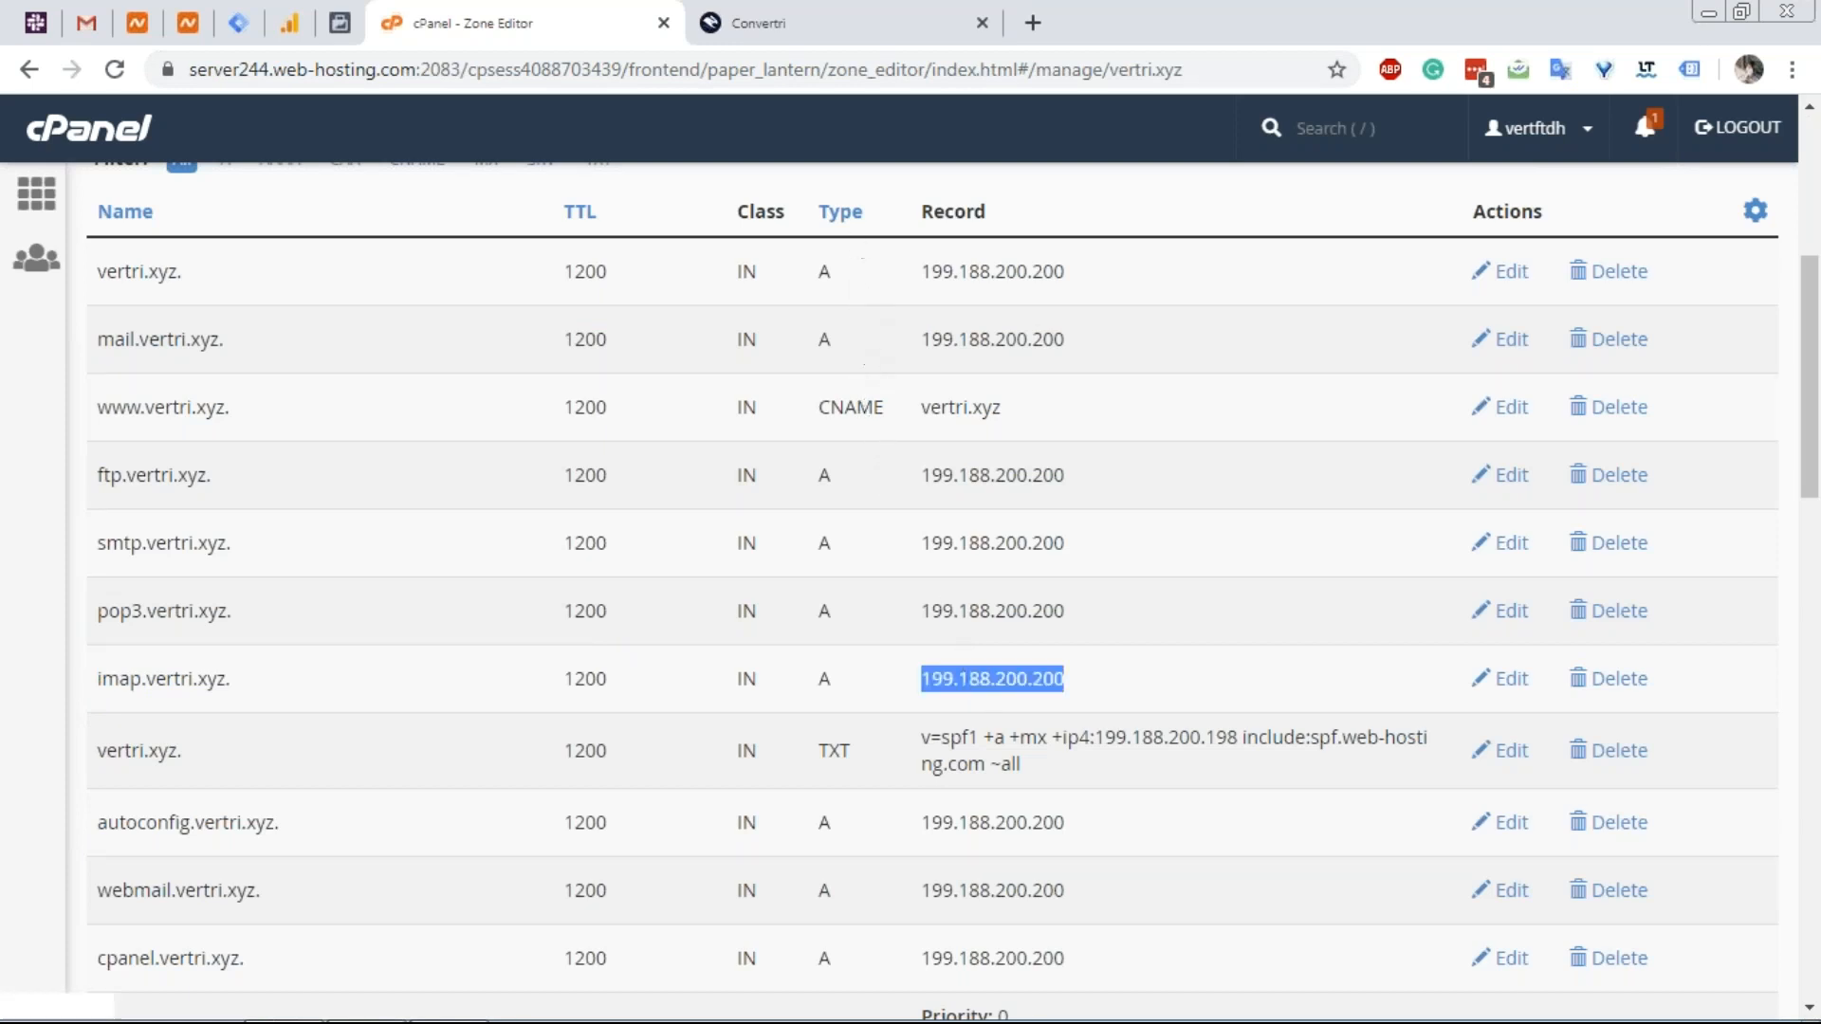
click(750, 19)
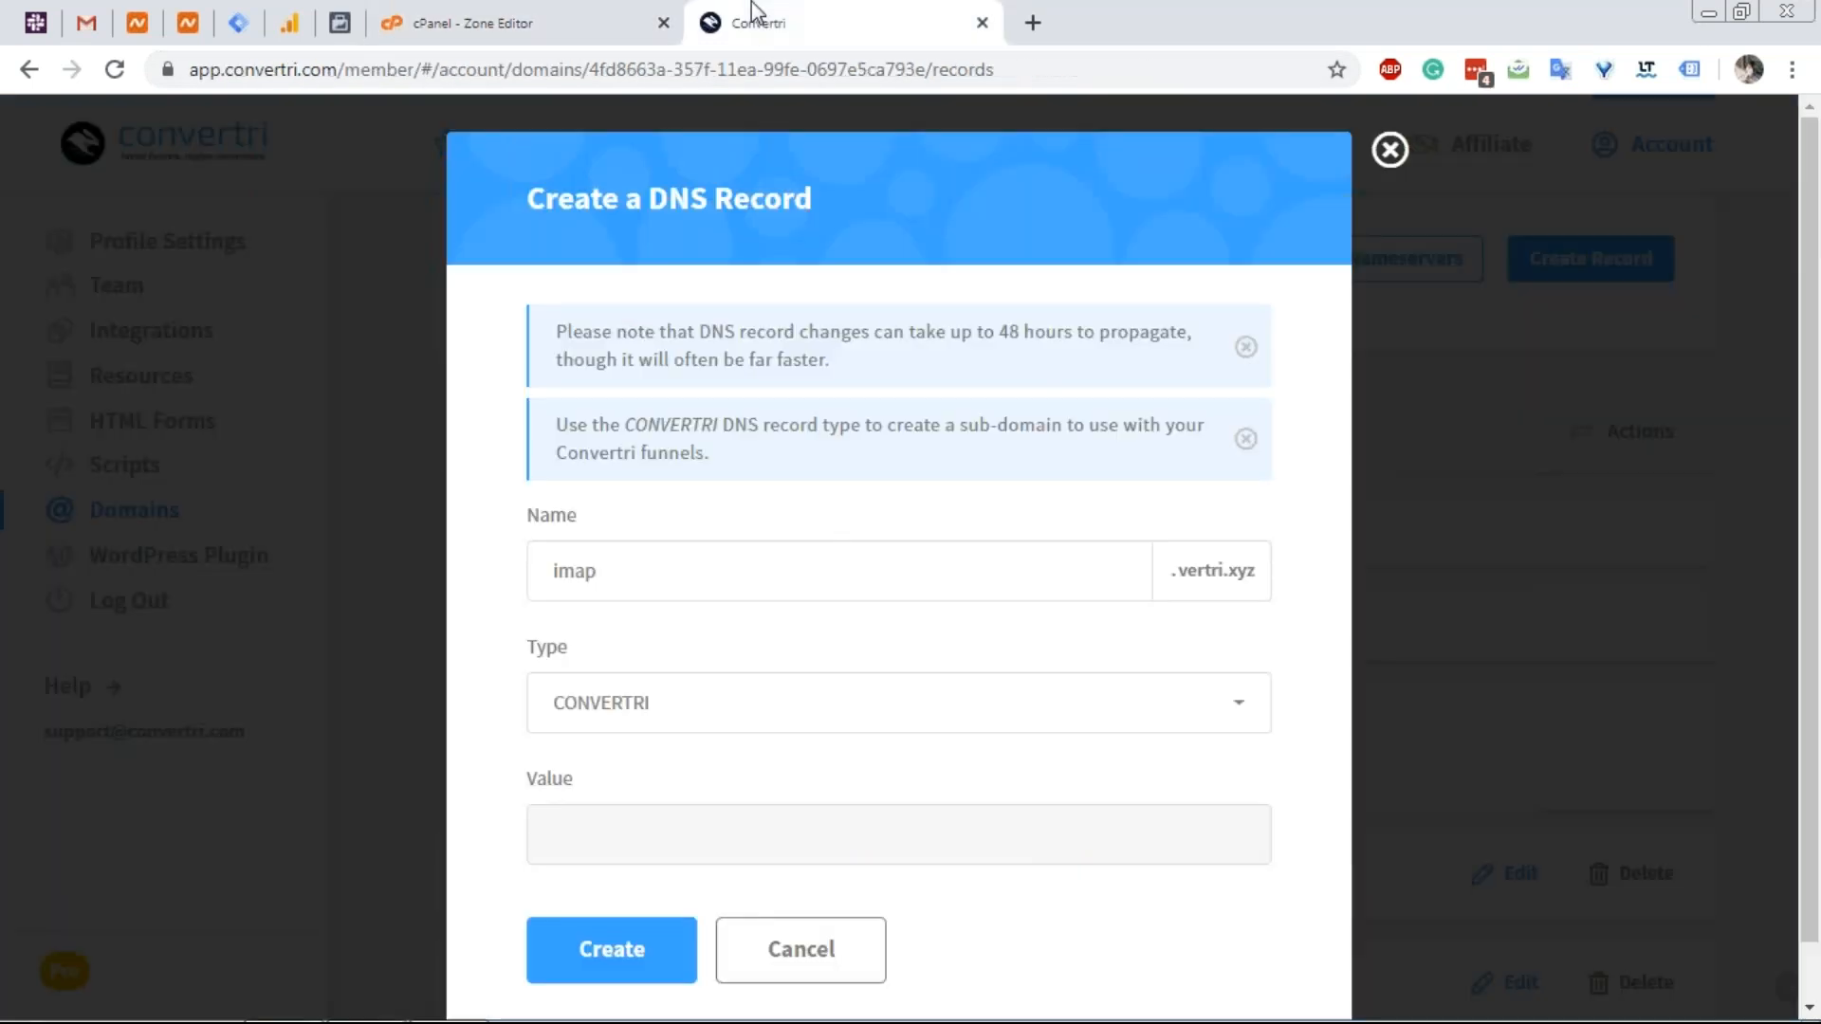
click(691, 715)
click(683, 763)
click(681, 833)
key(ctrl+v)
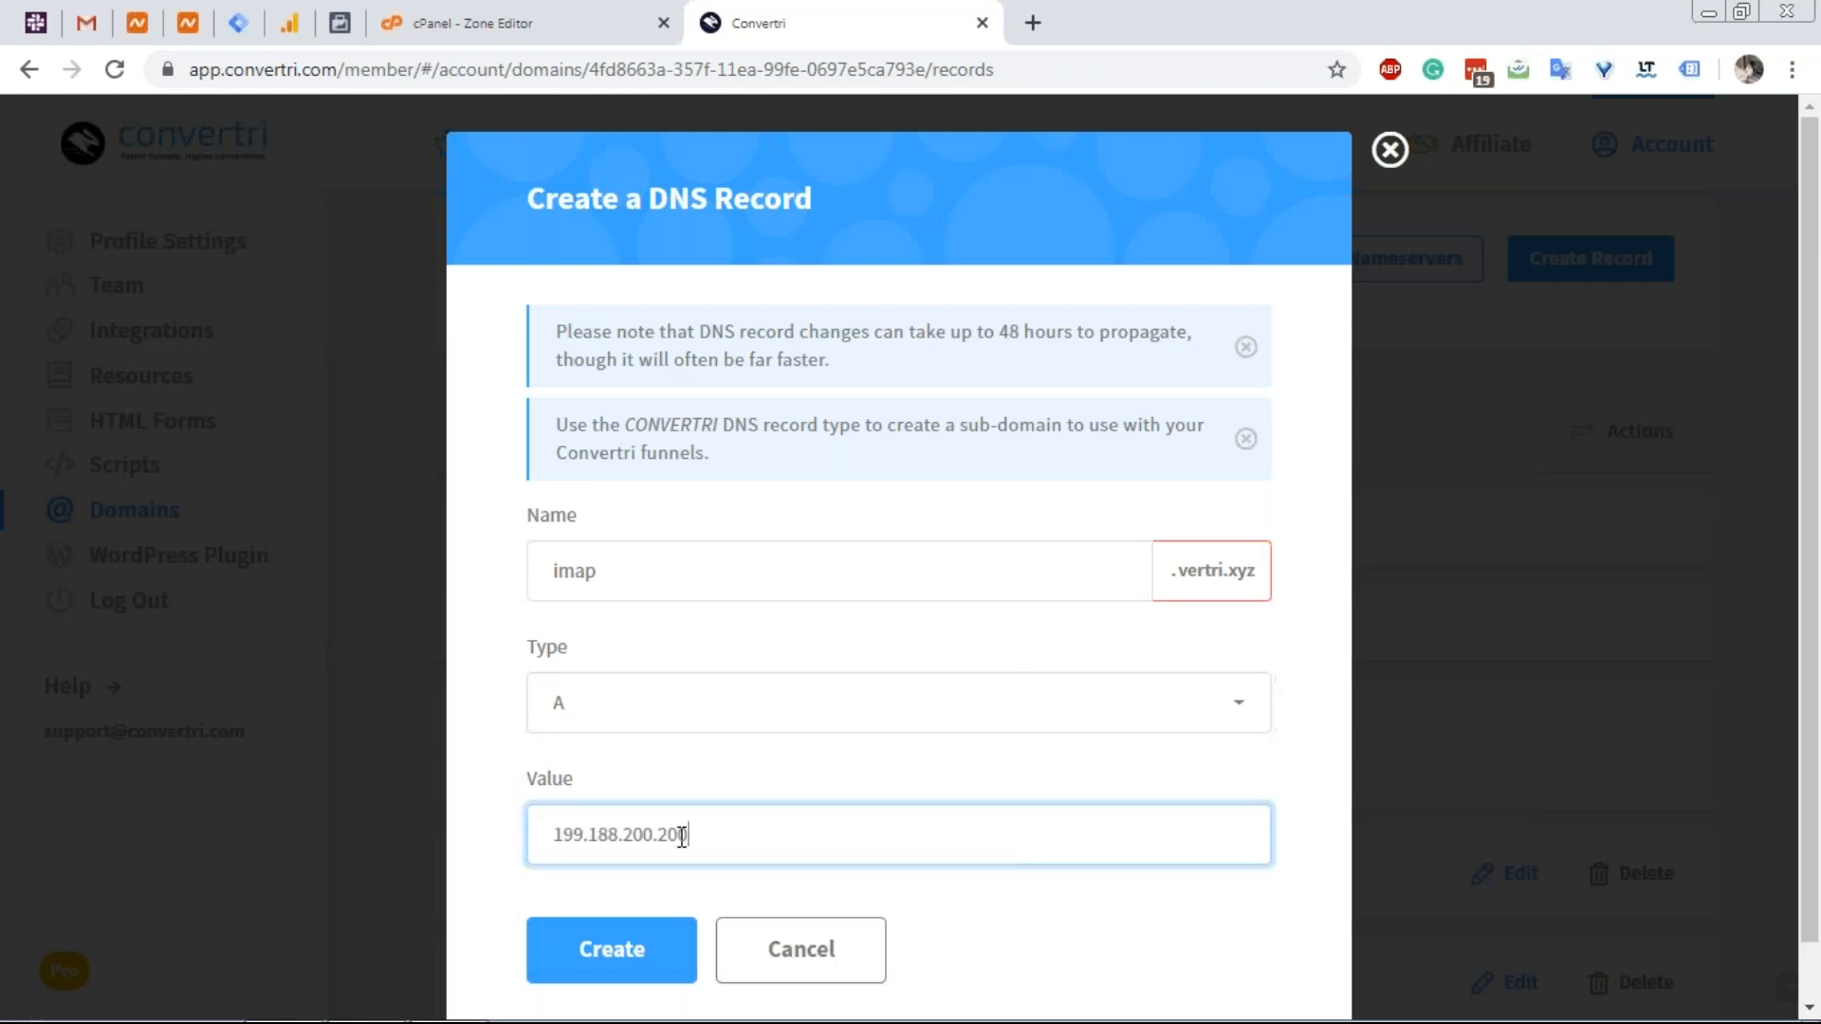
click(628, 950)
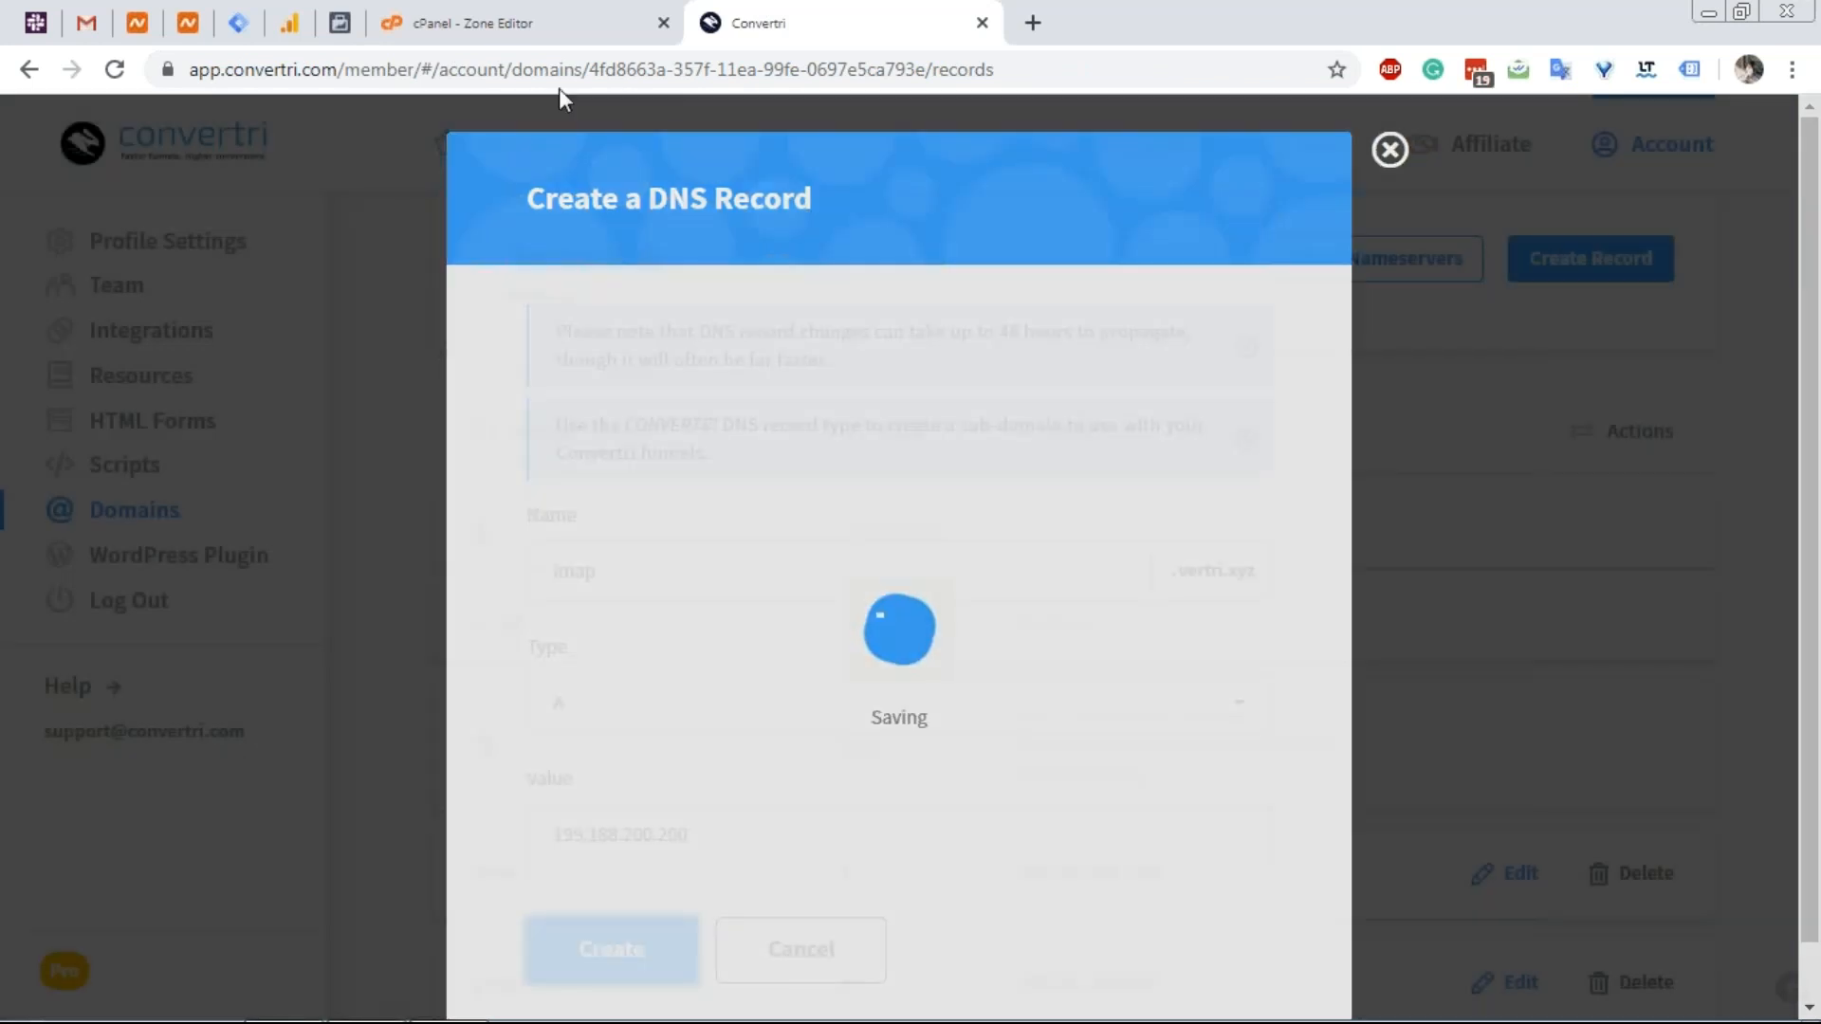
click(557, 27)
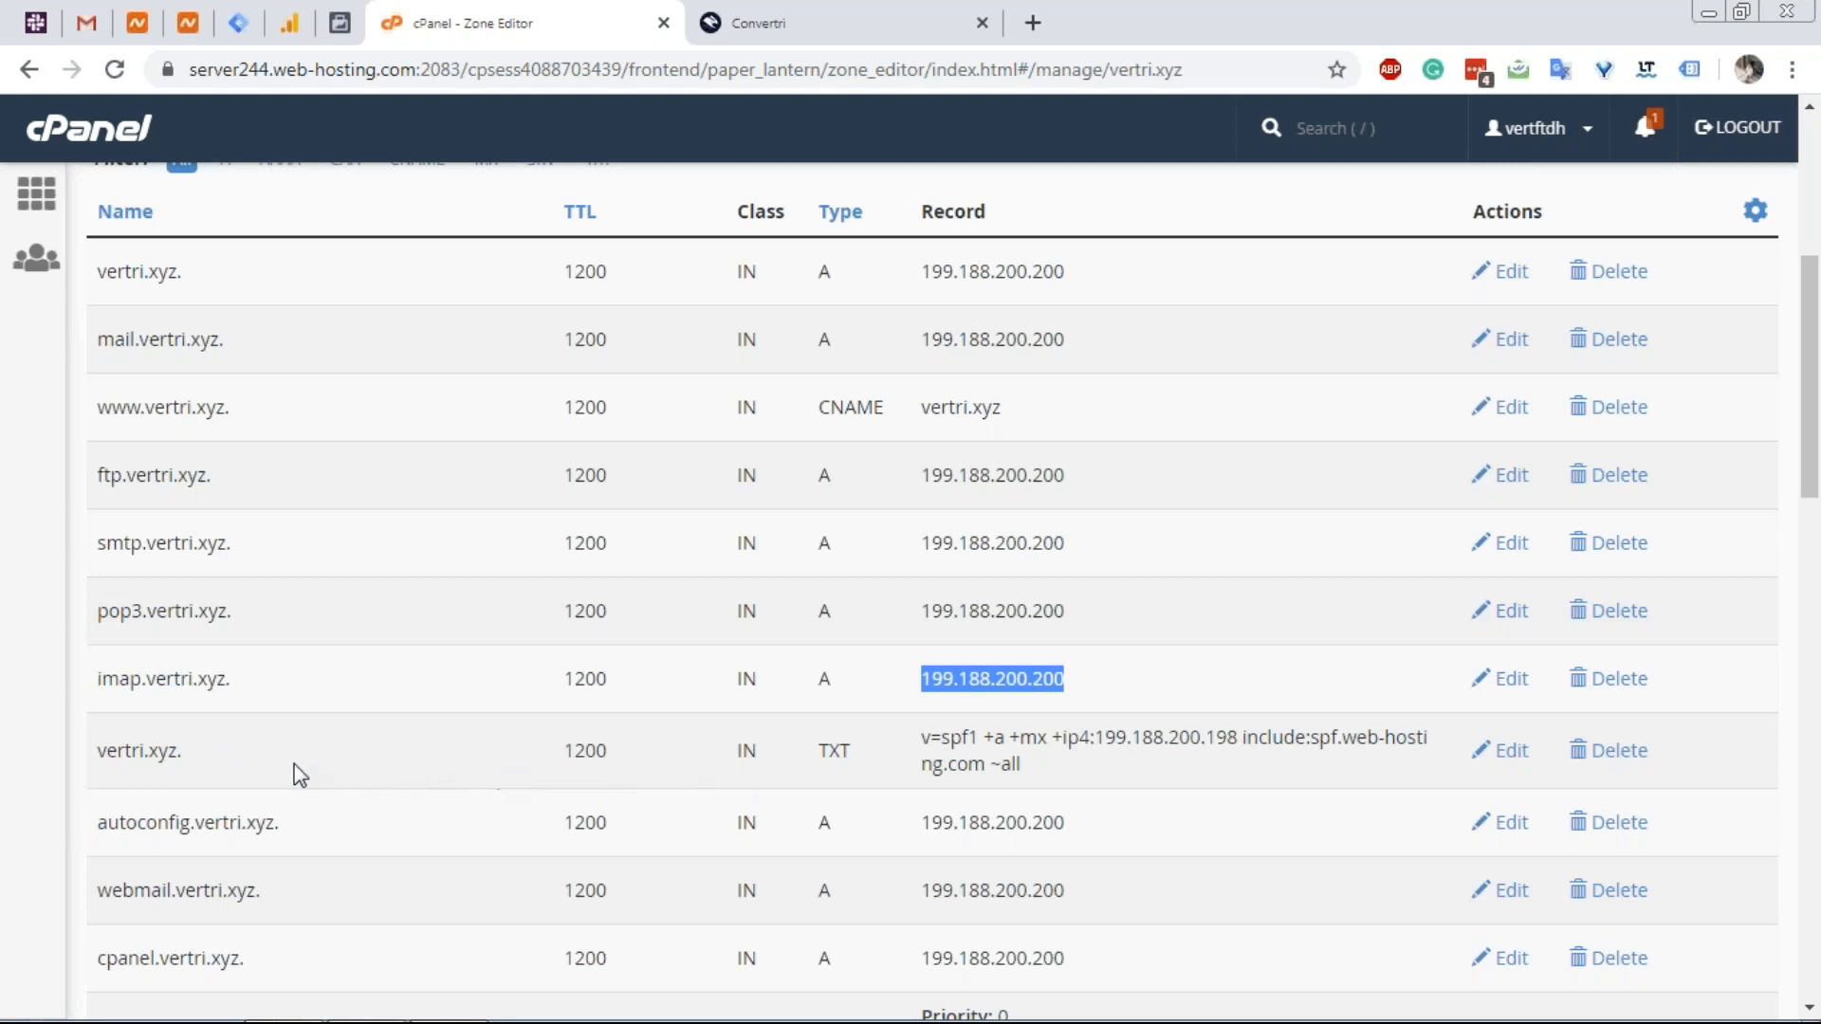
Copy the v=spf1 TXT value from cPanel and start a new SPF-type record.
drag(1033, 772, 920, 738)
key(ctrl+c)
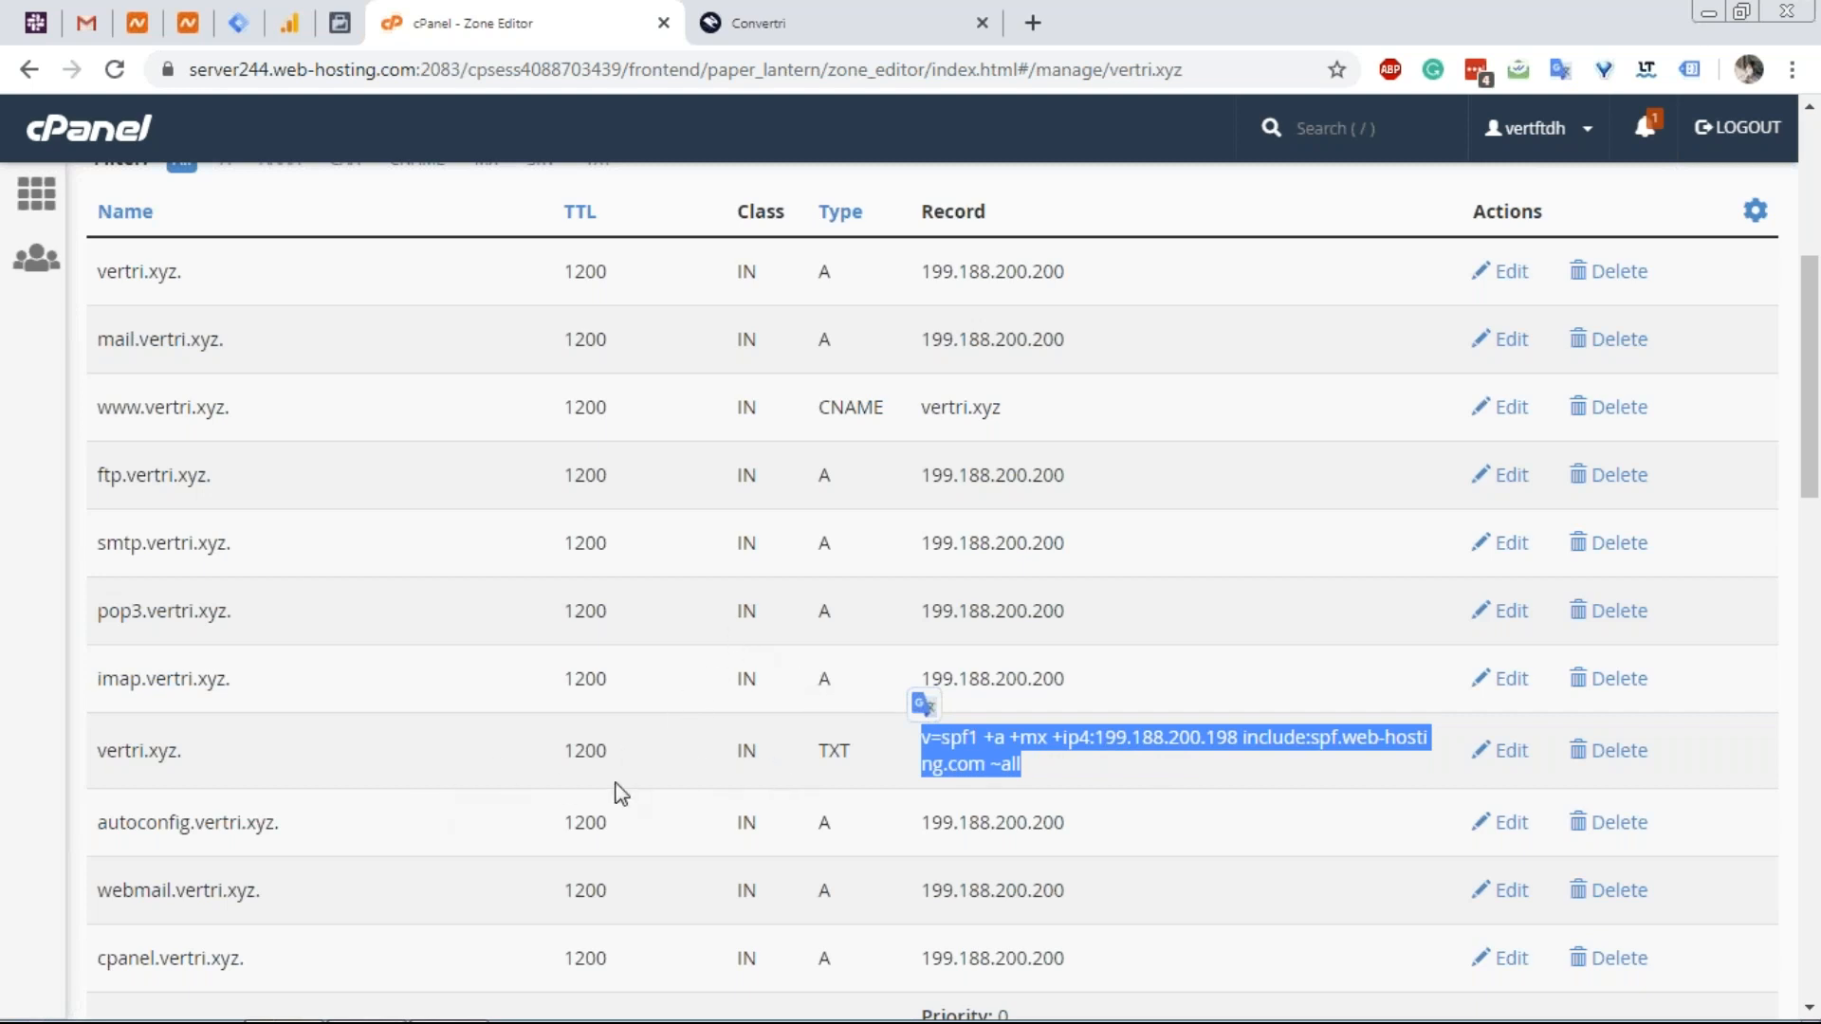
click(771, 21)
click(1504, 275)
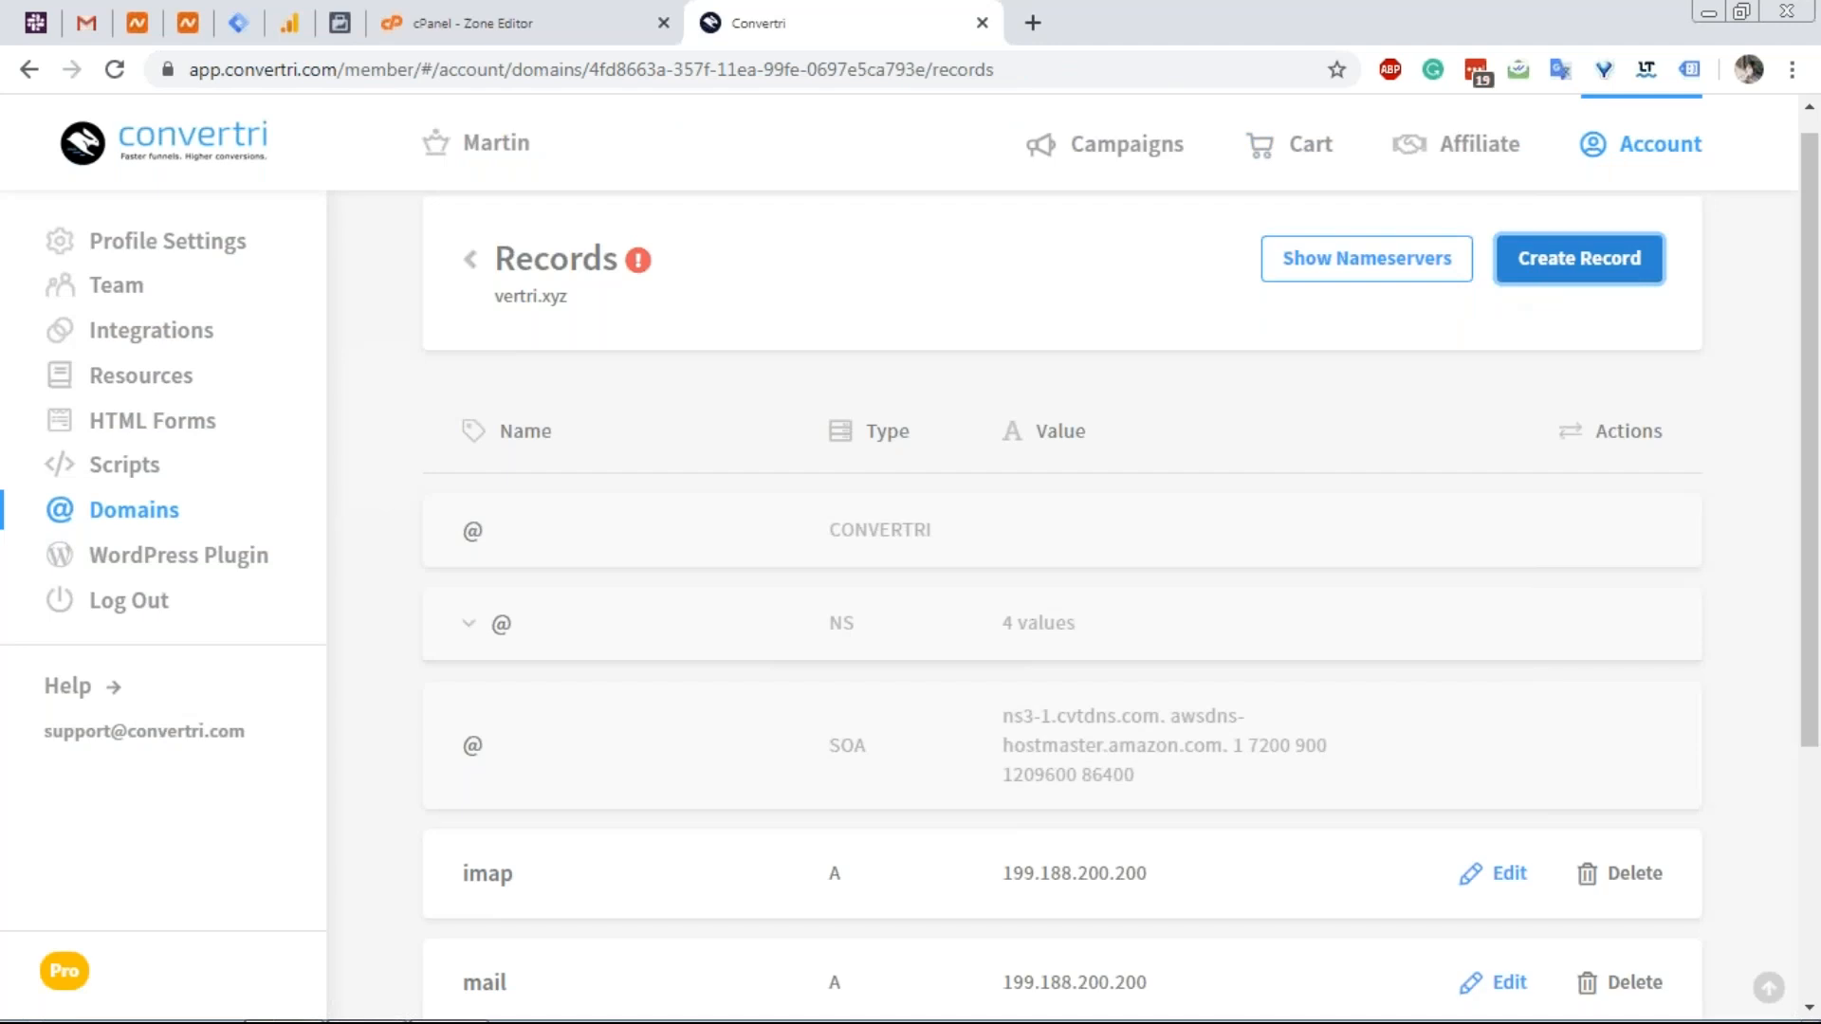
click(739, 713)
scroll(675, 828, down, 4)
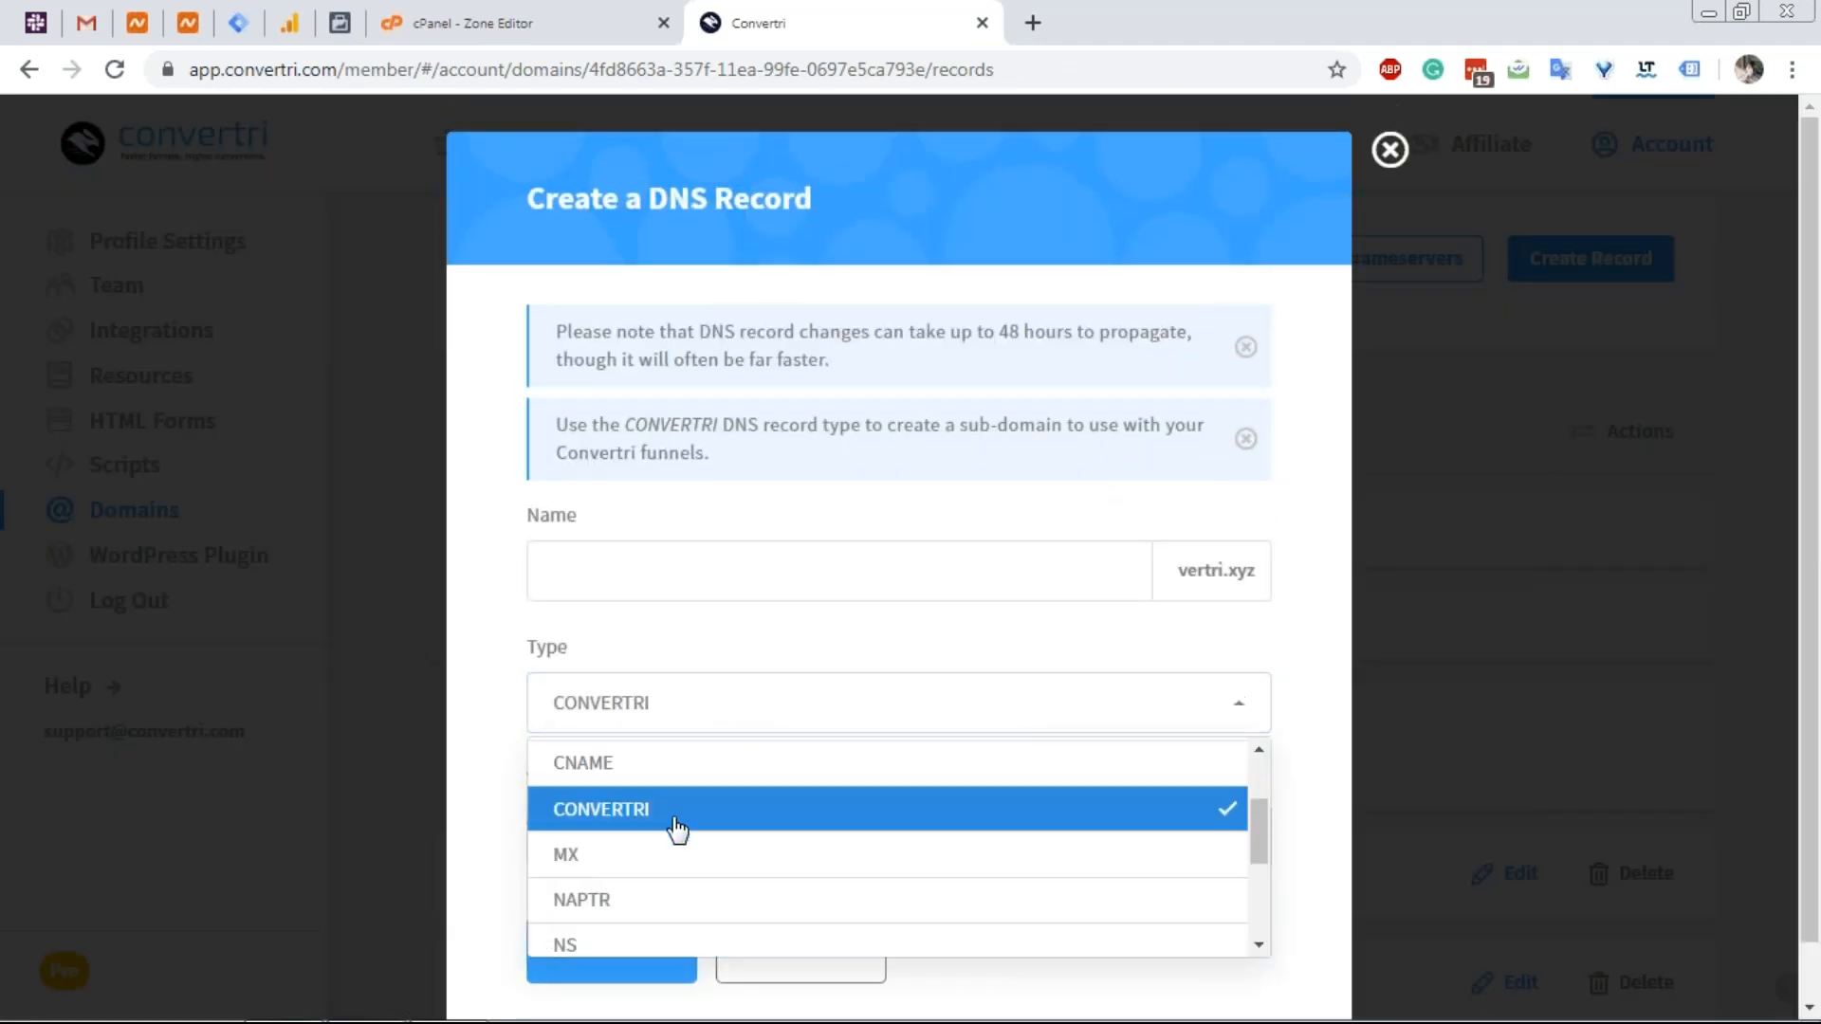
click(644, 853)
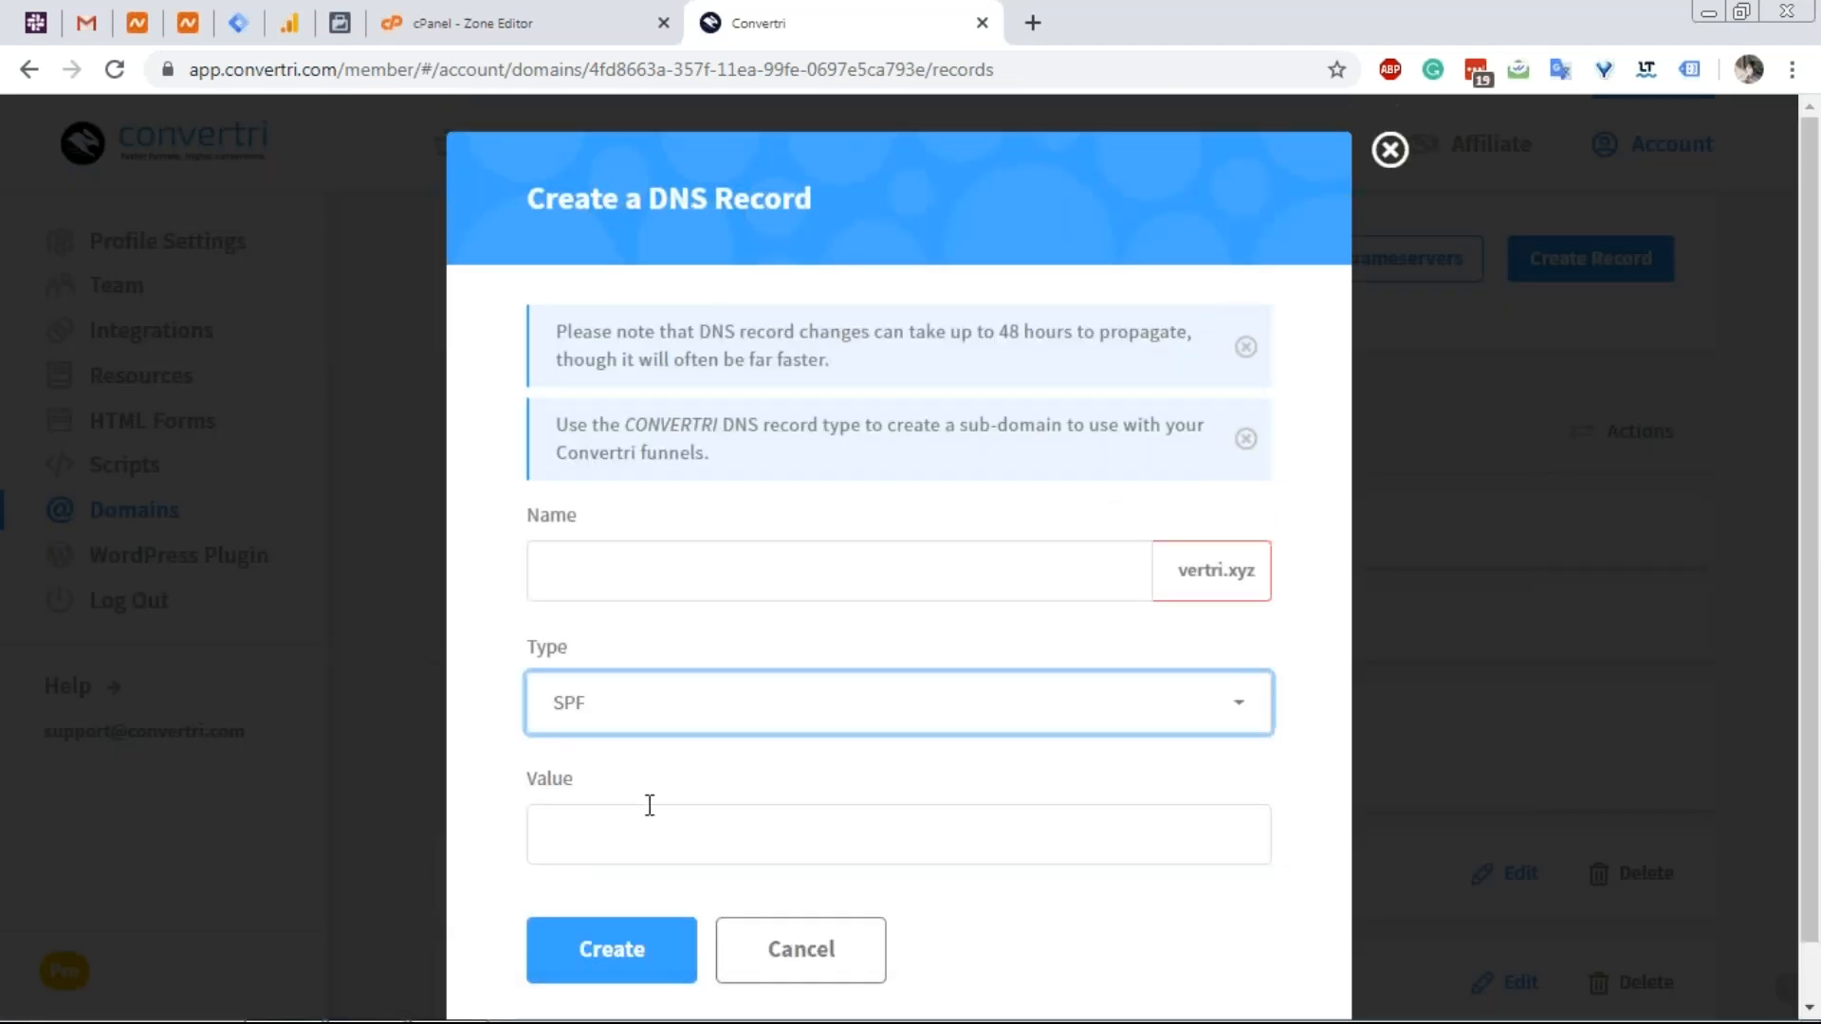
Paste the copied v=spf1 string into the new record's value field.
click(610, 8)
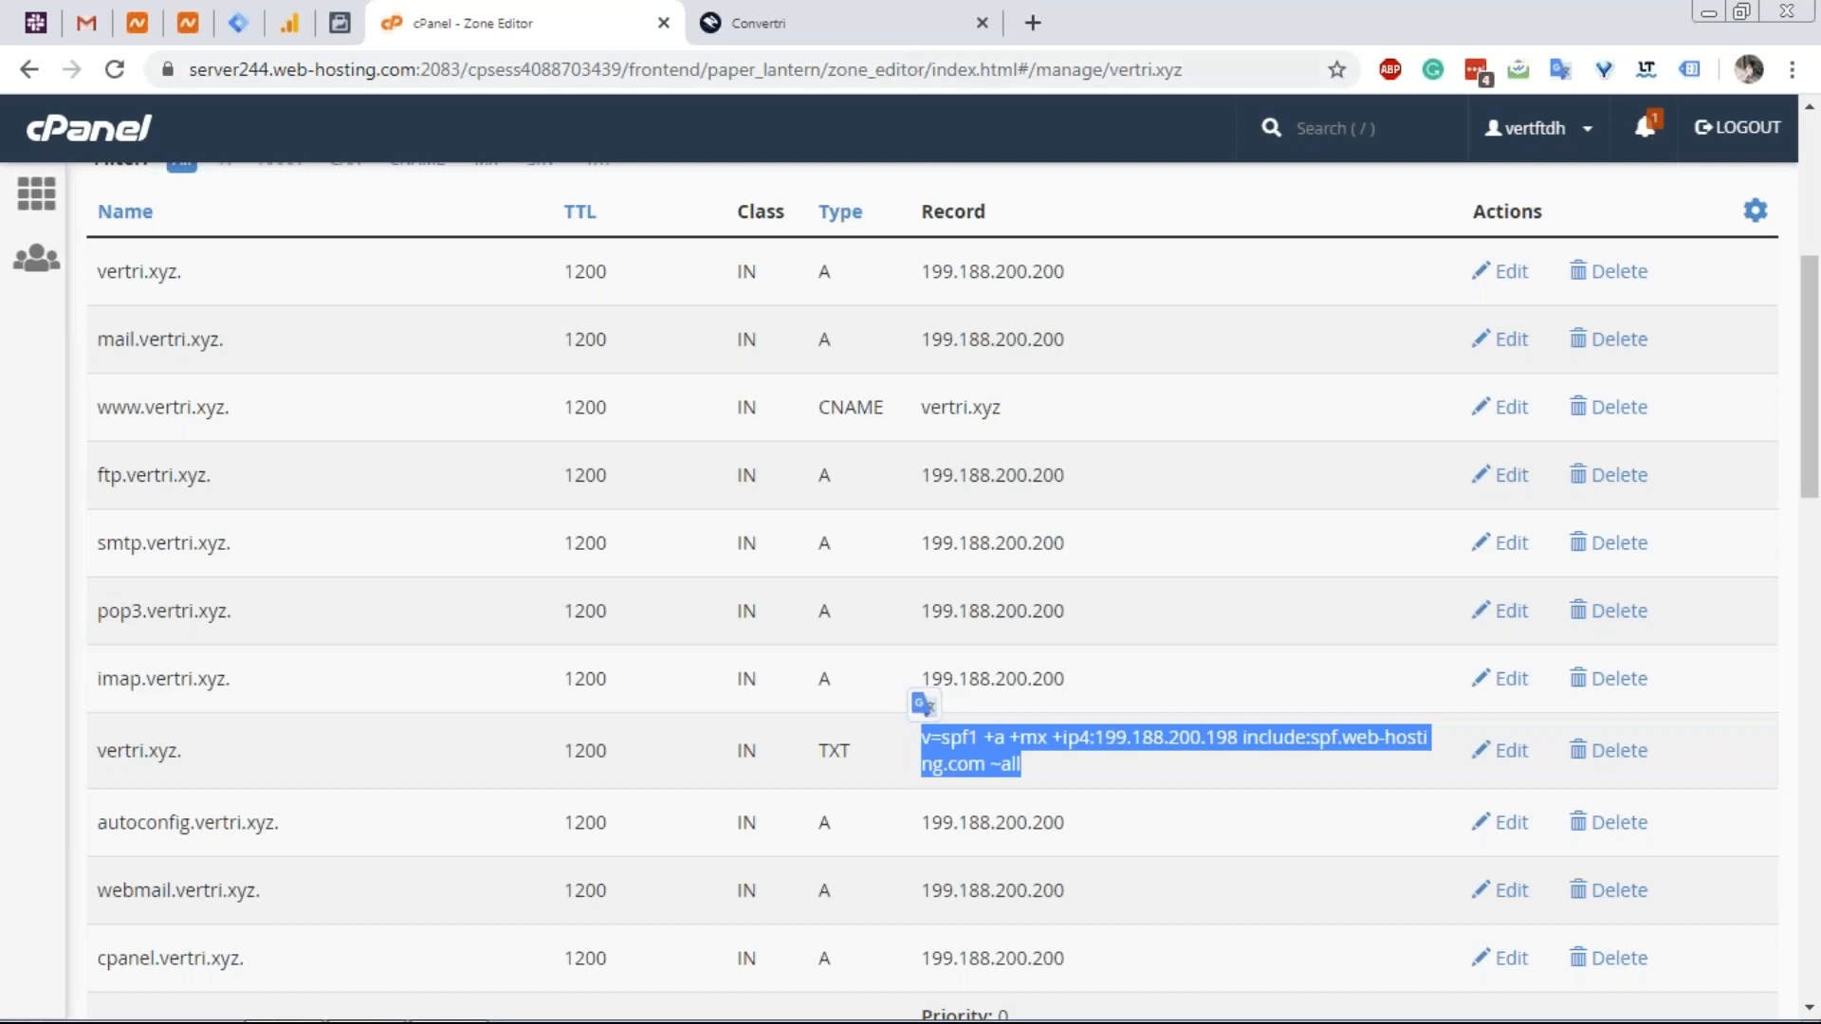
click(907, 13)
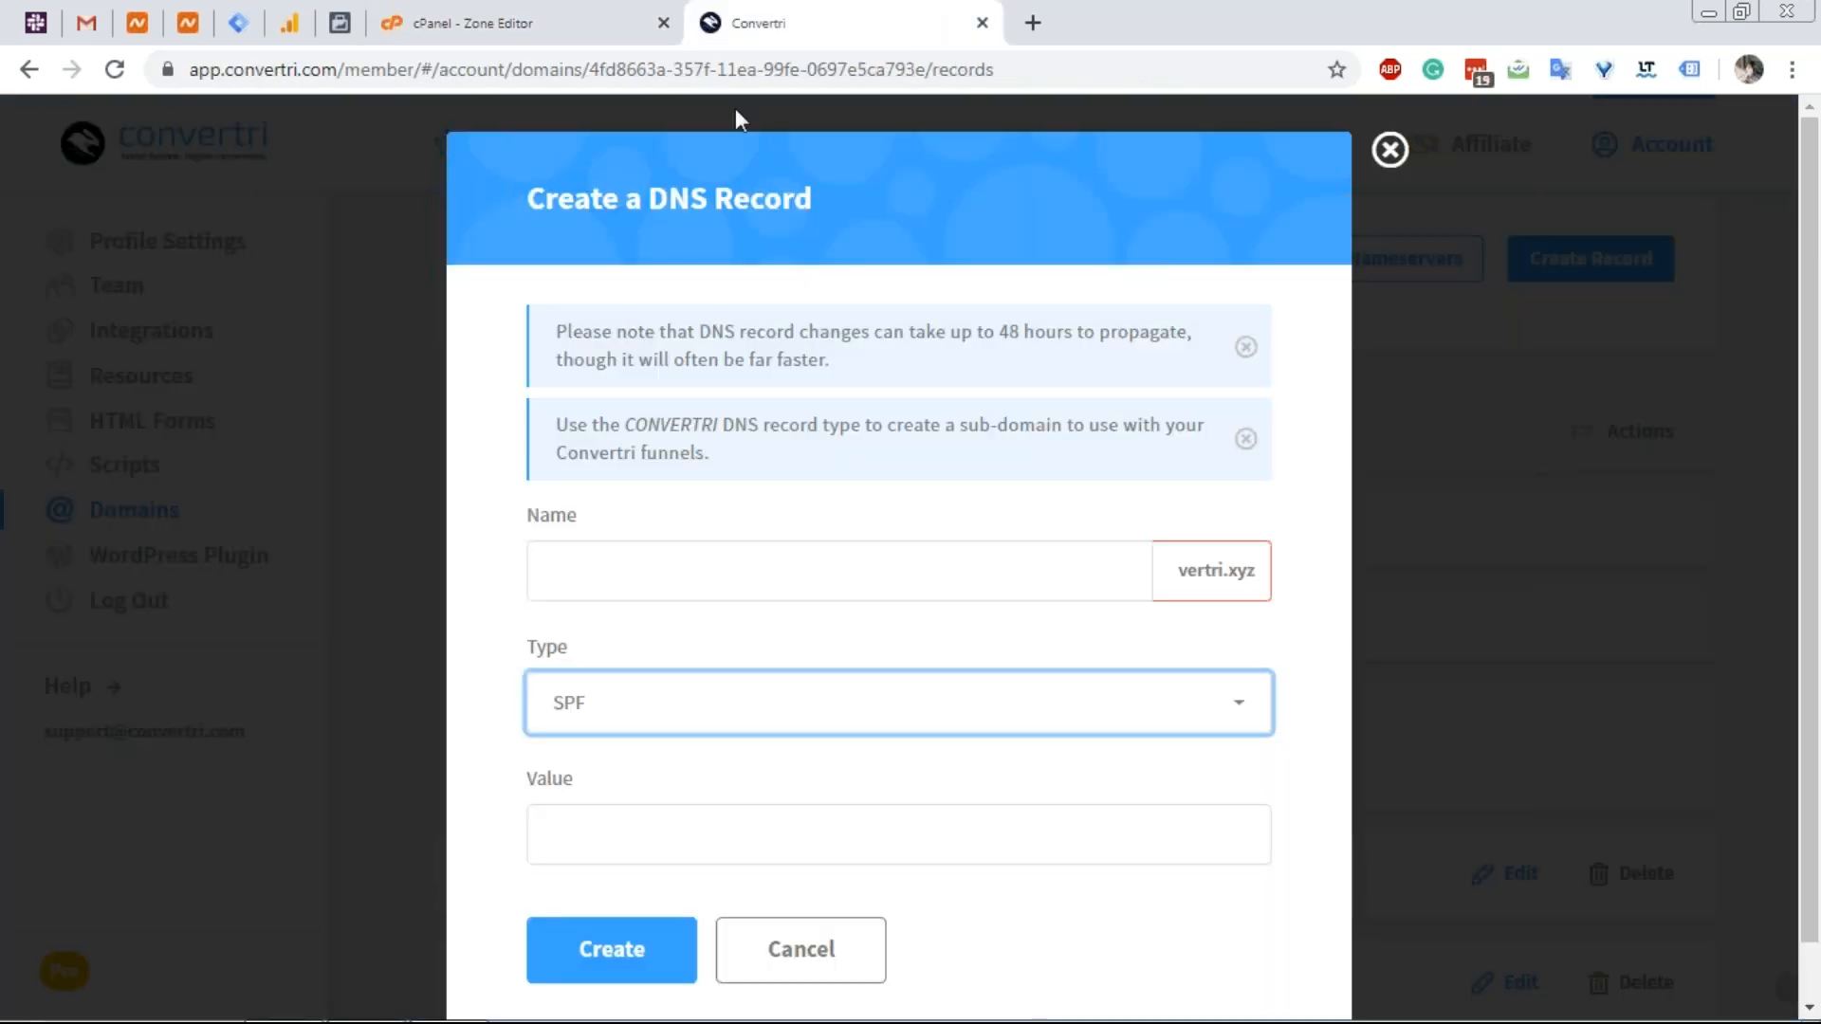
click(605, 2)
drag(190, 759, 105, 758)
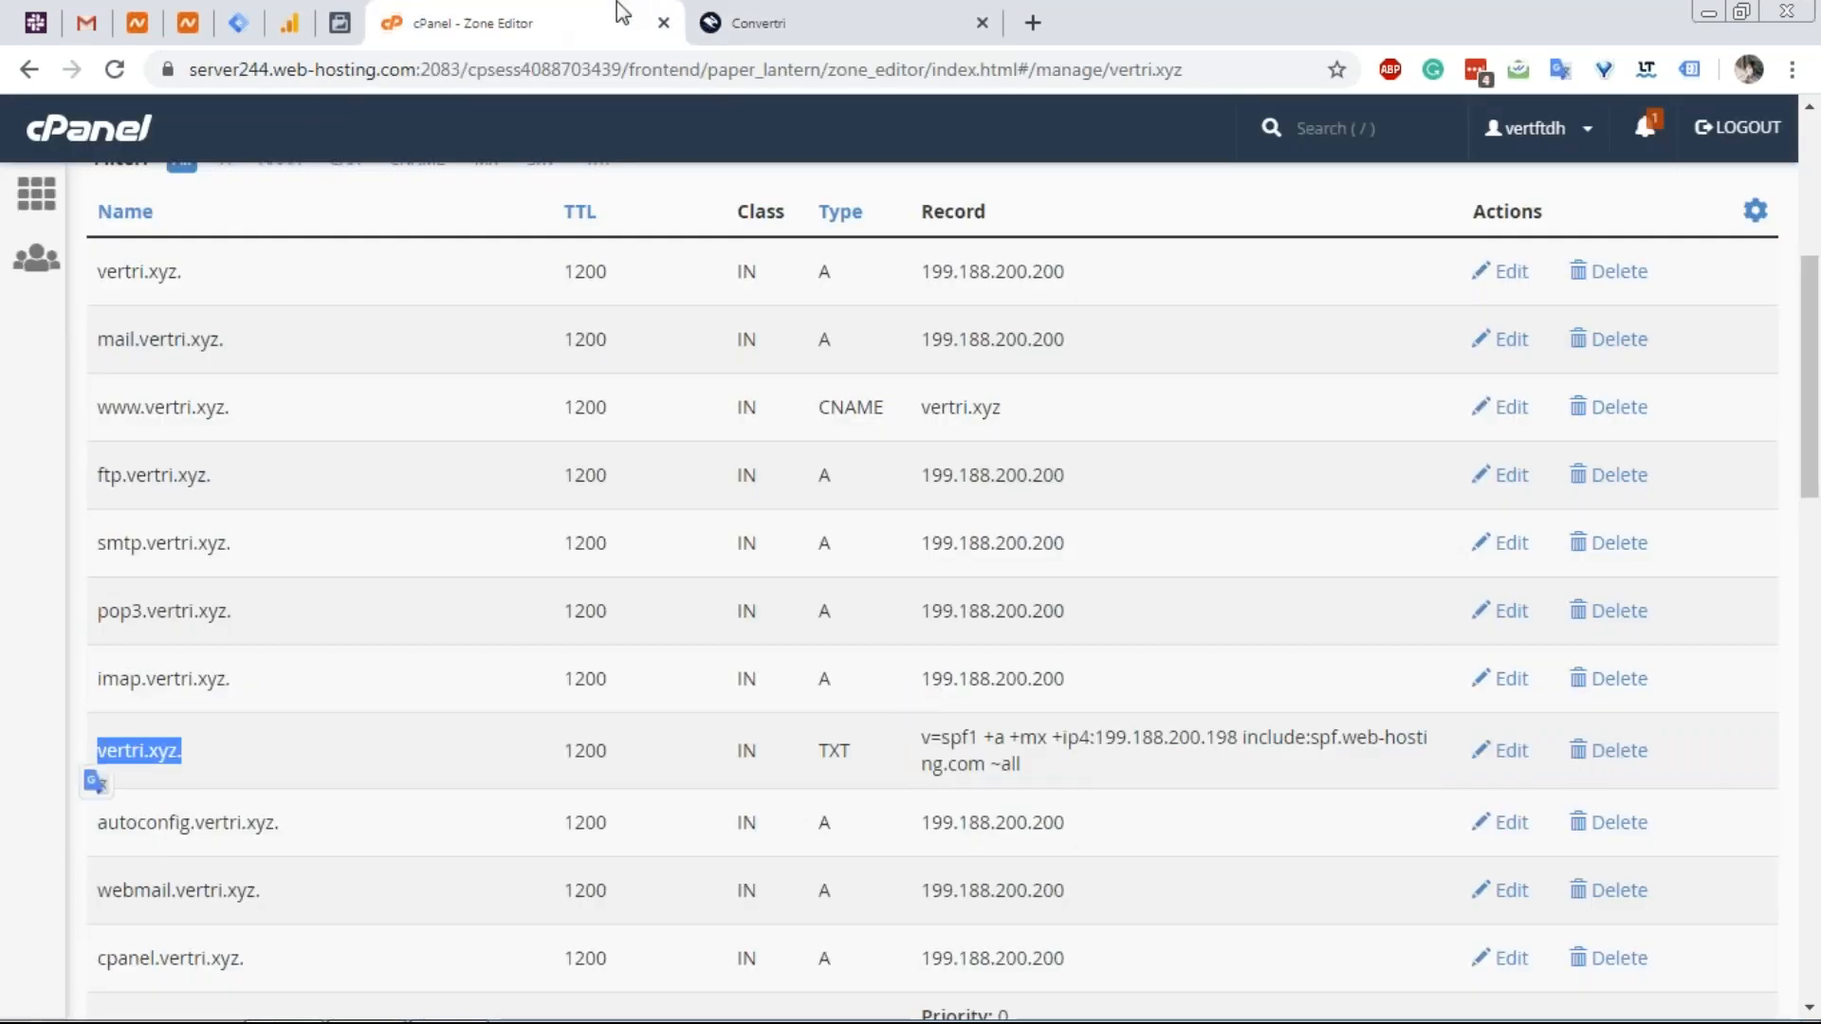
click(754, 19)
click(639, 834)
key(ctrl+v)
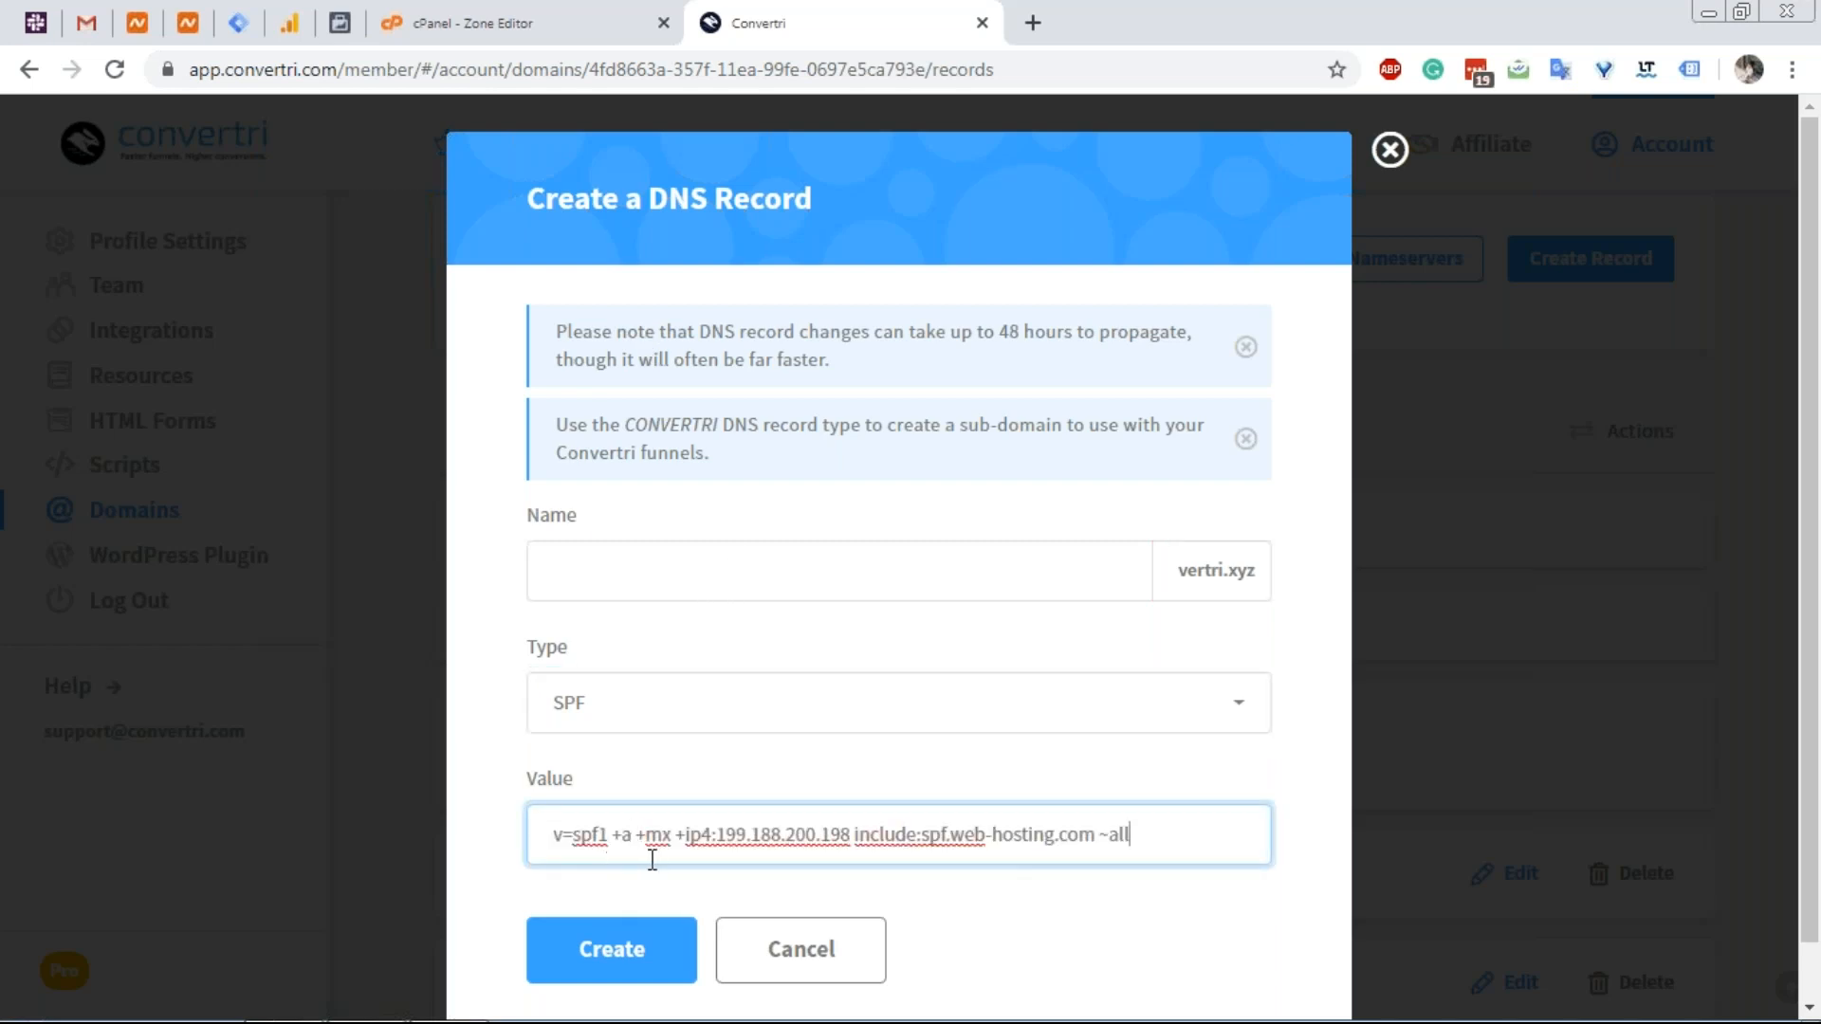
Submit the SPF record, dismiss the resulting error, and go back to the cPanel zone.
drag(648, 842, 664, 840)
right_click(643, 842)
click(613, 836)
click(602, 956)
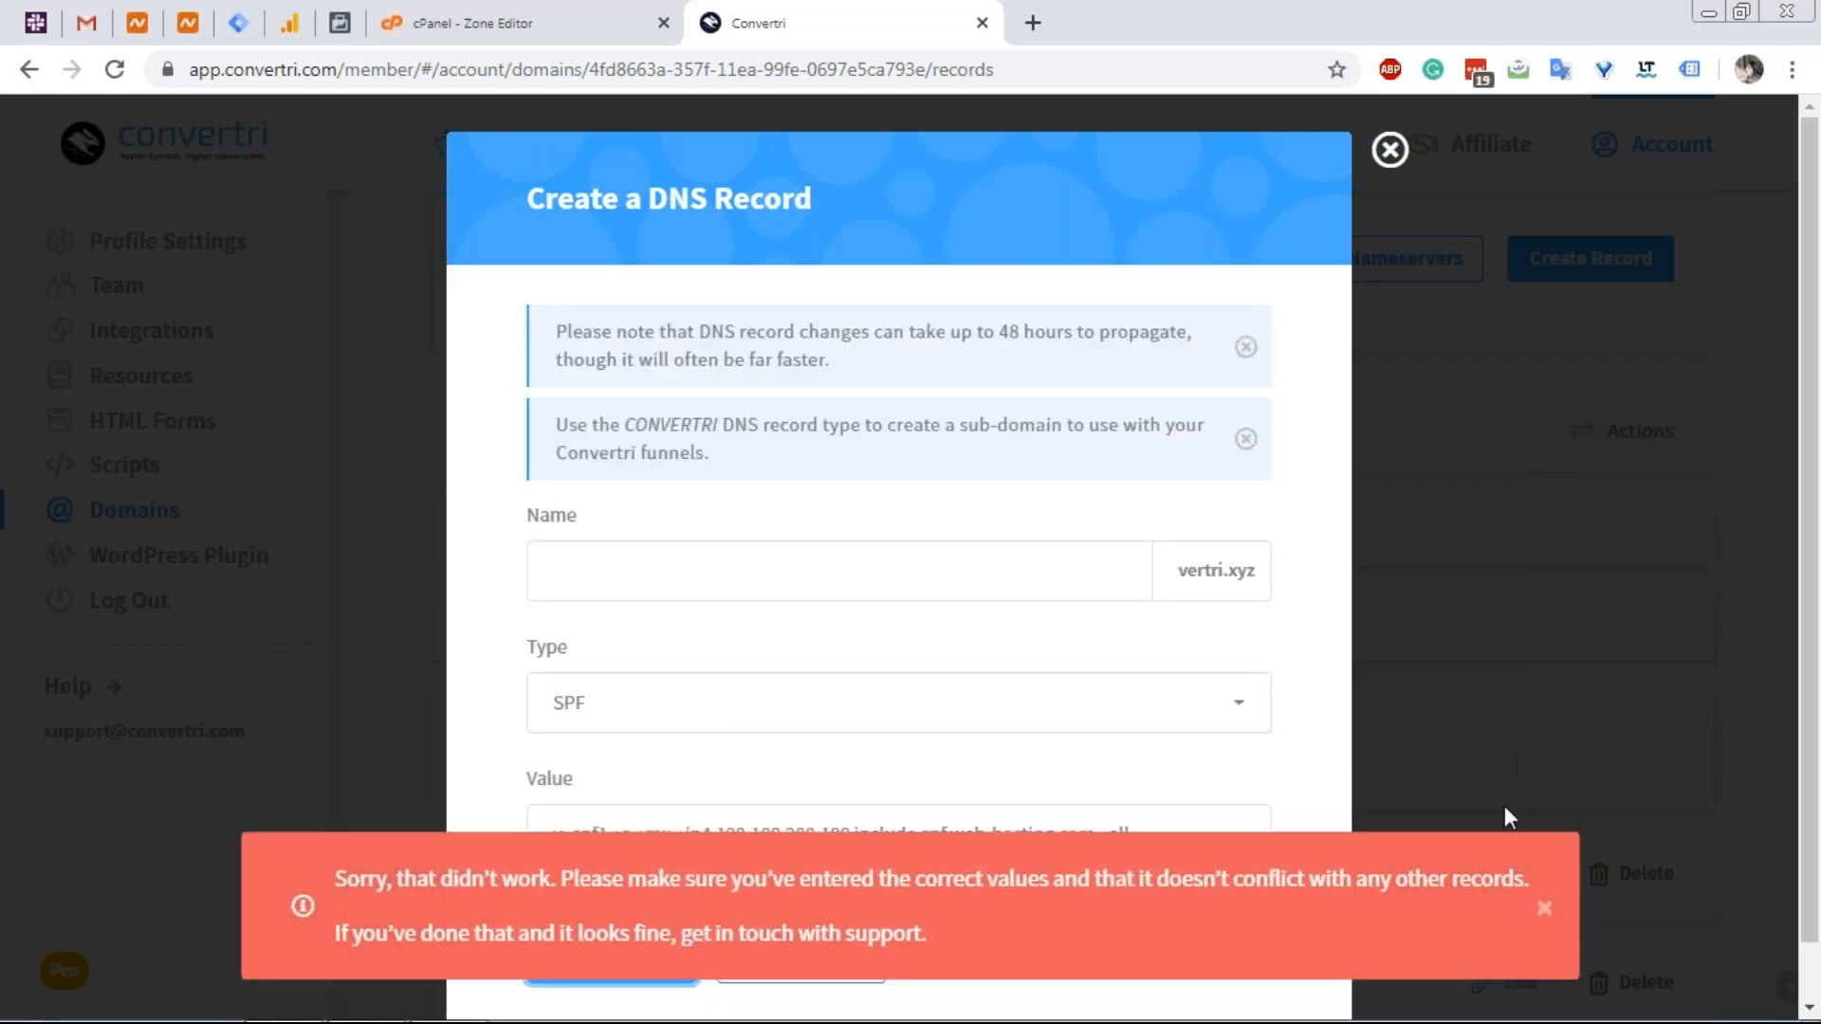
click(1540, 912)
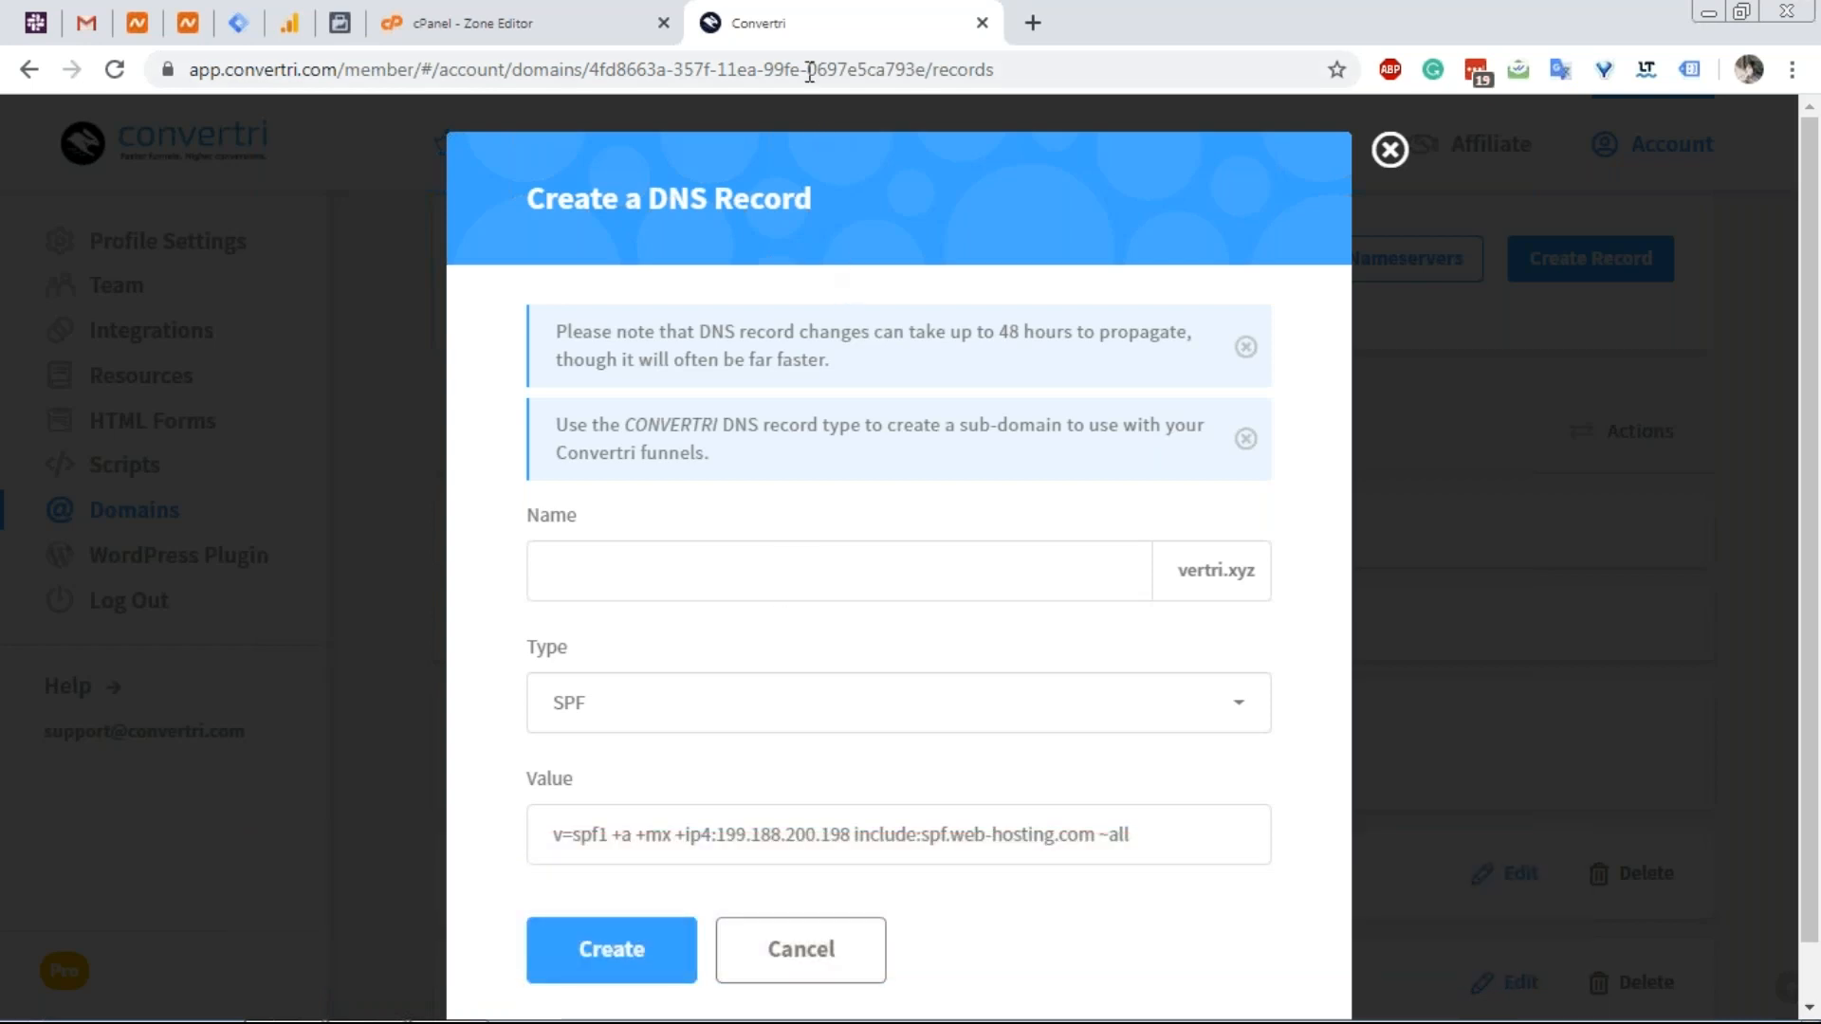
click(592, 14)
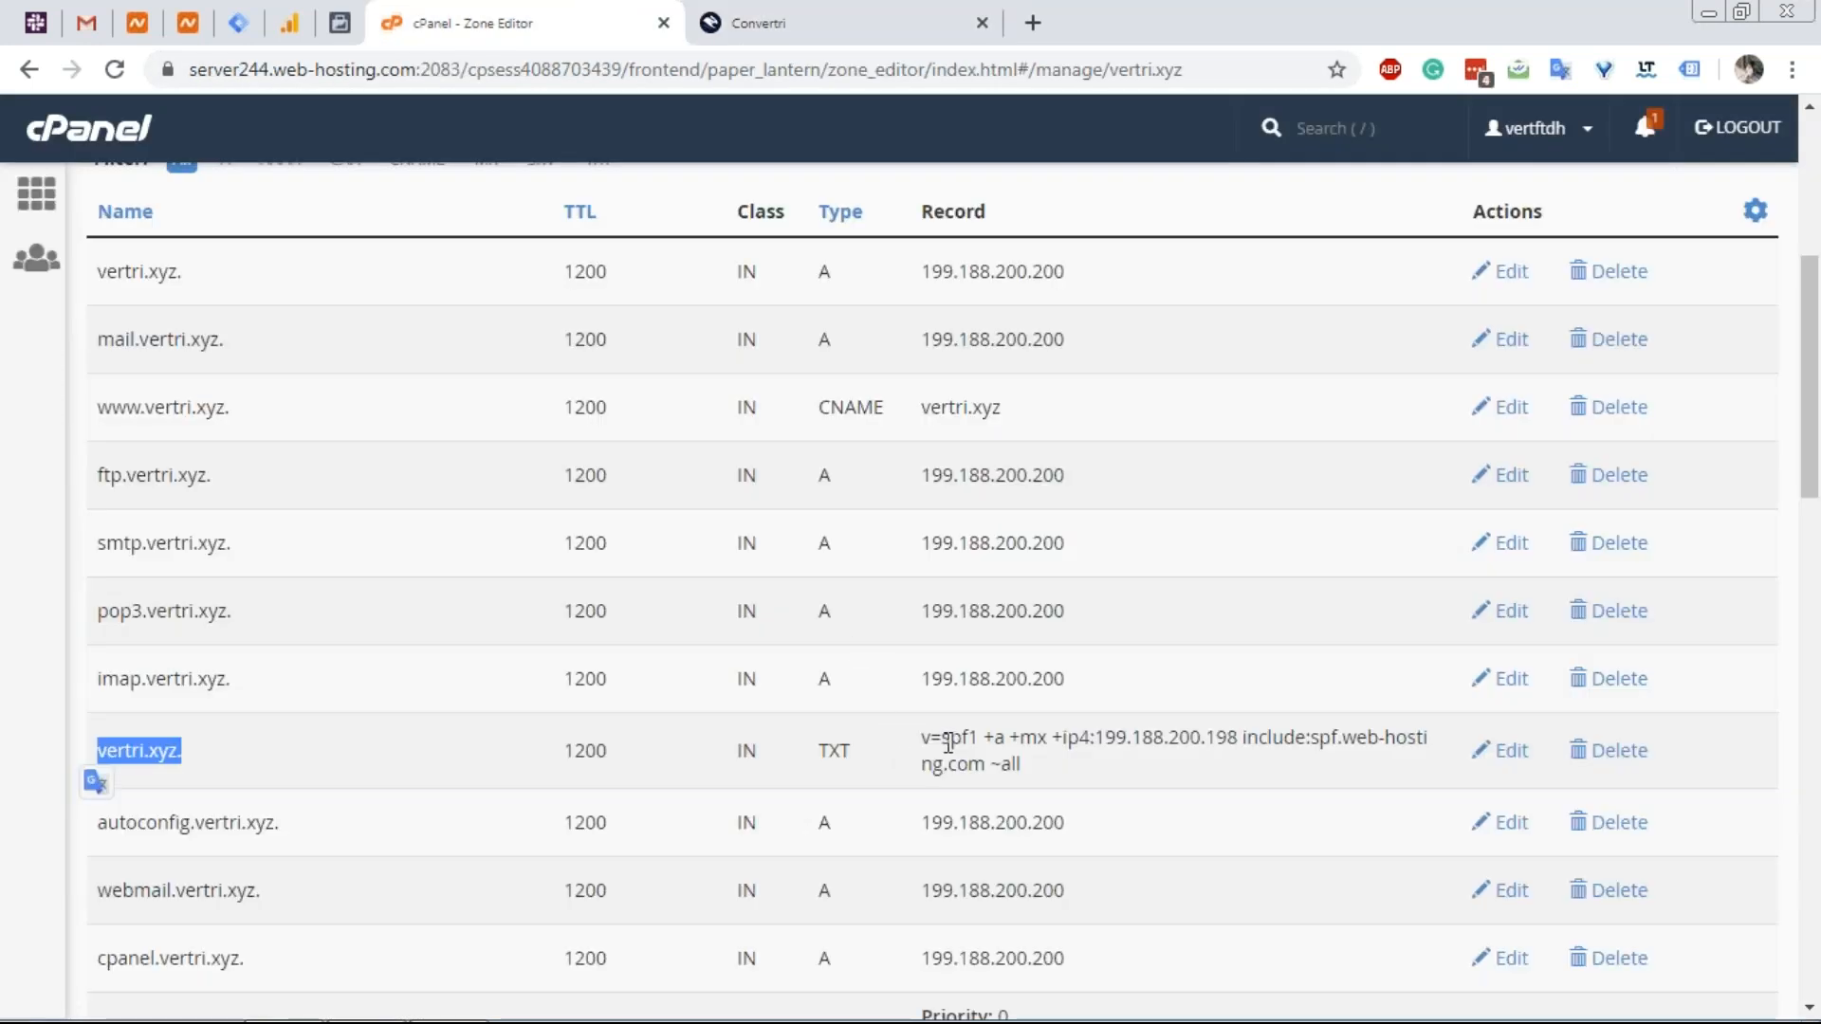
Clear the record name and resubmit as SPF, dismissing the error again.
scroll(991, 657, down, 1)
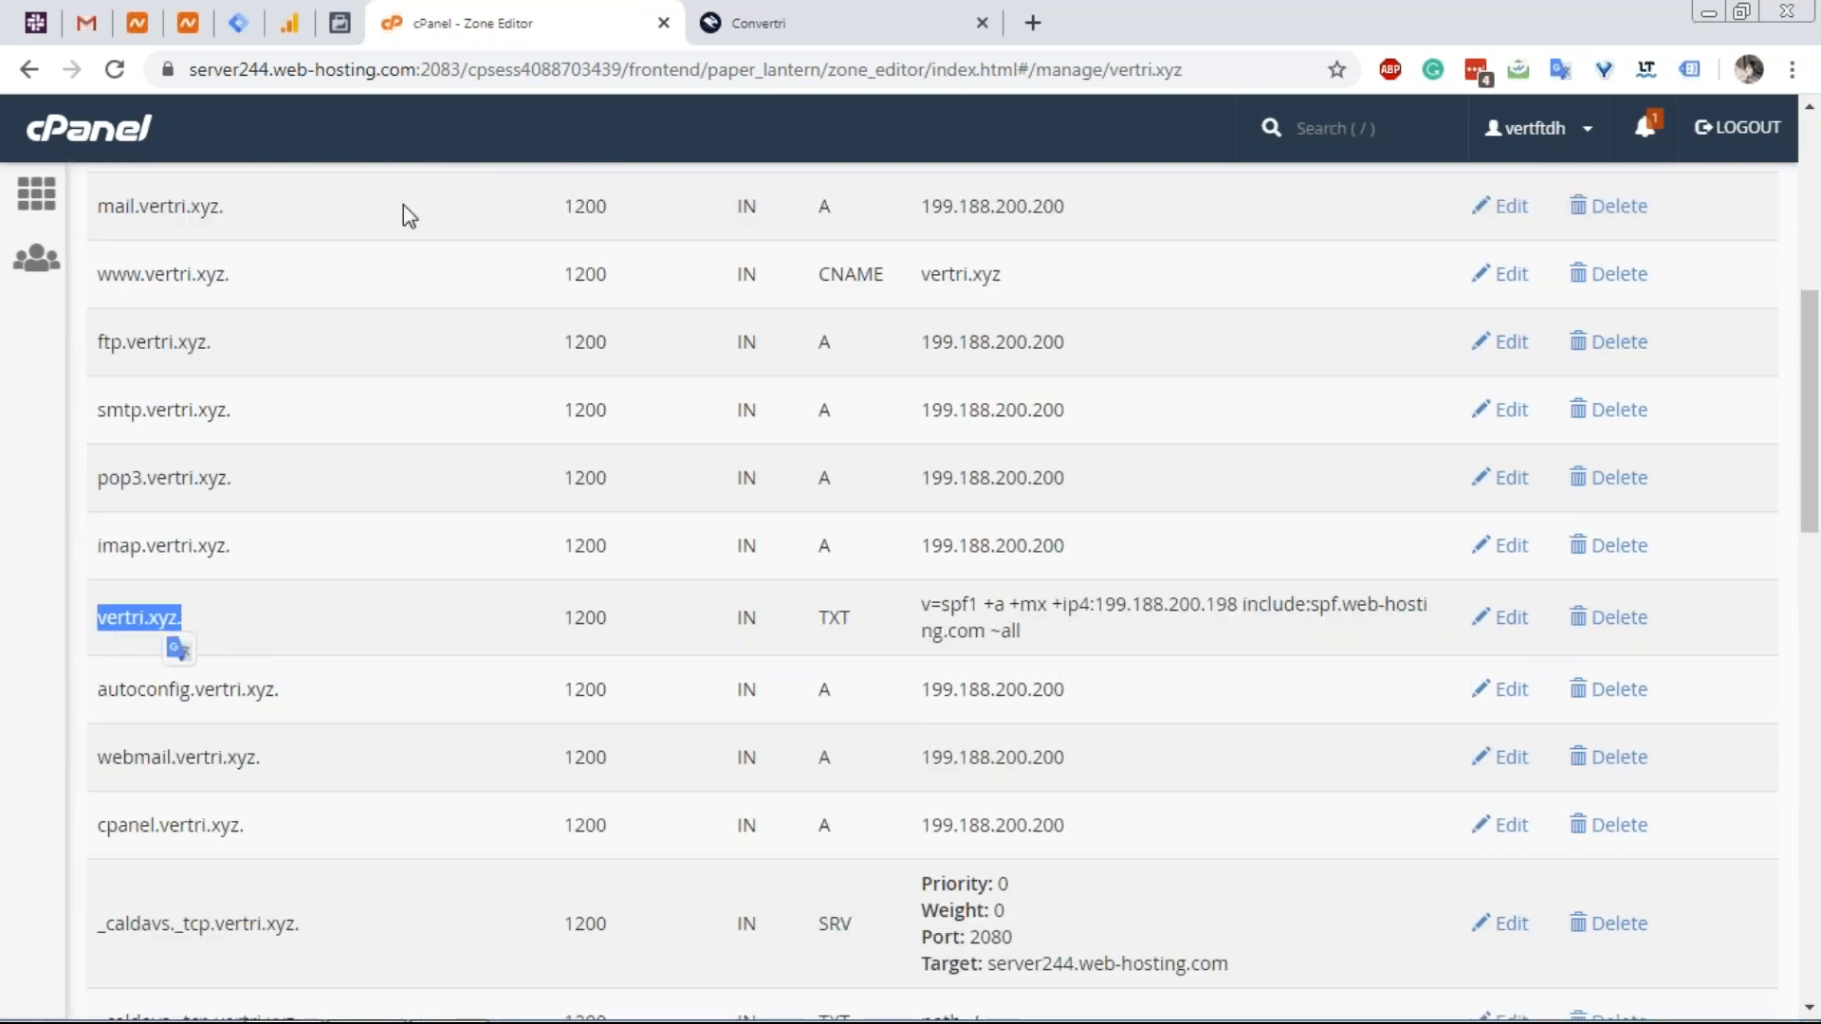
click(754, 21)
click(602, 590)
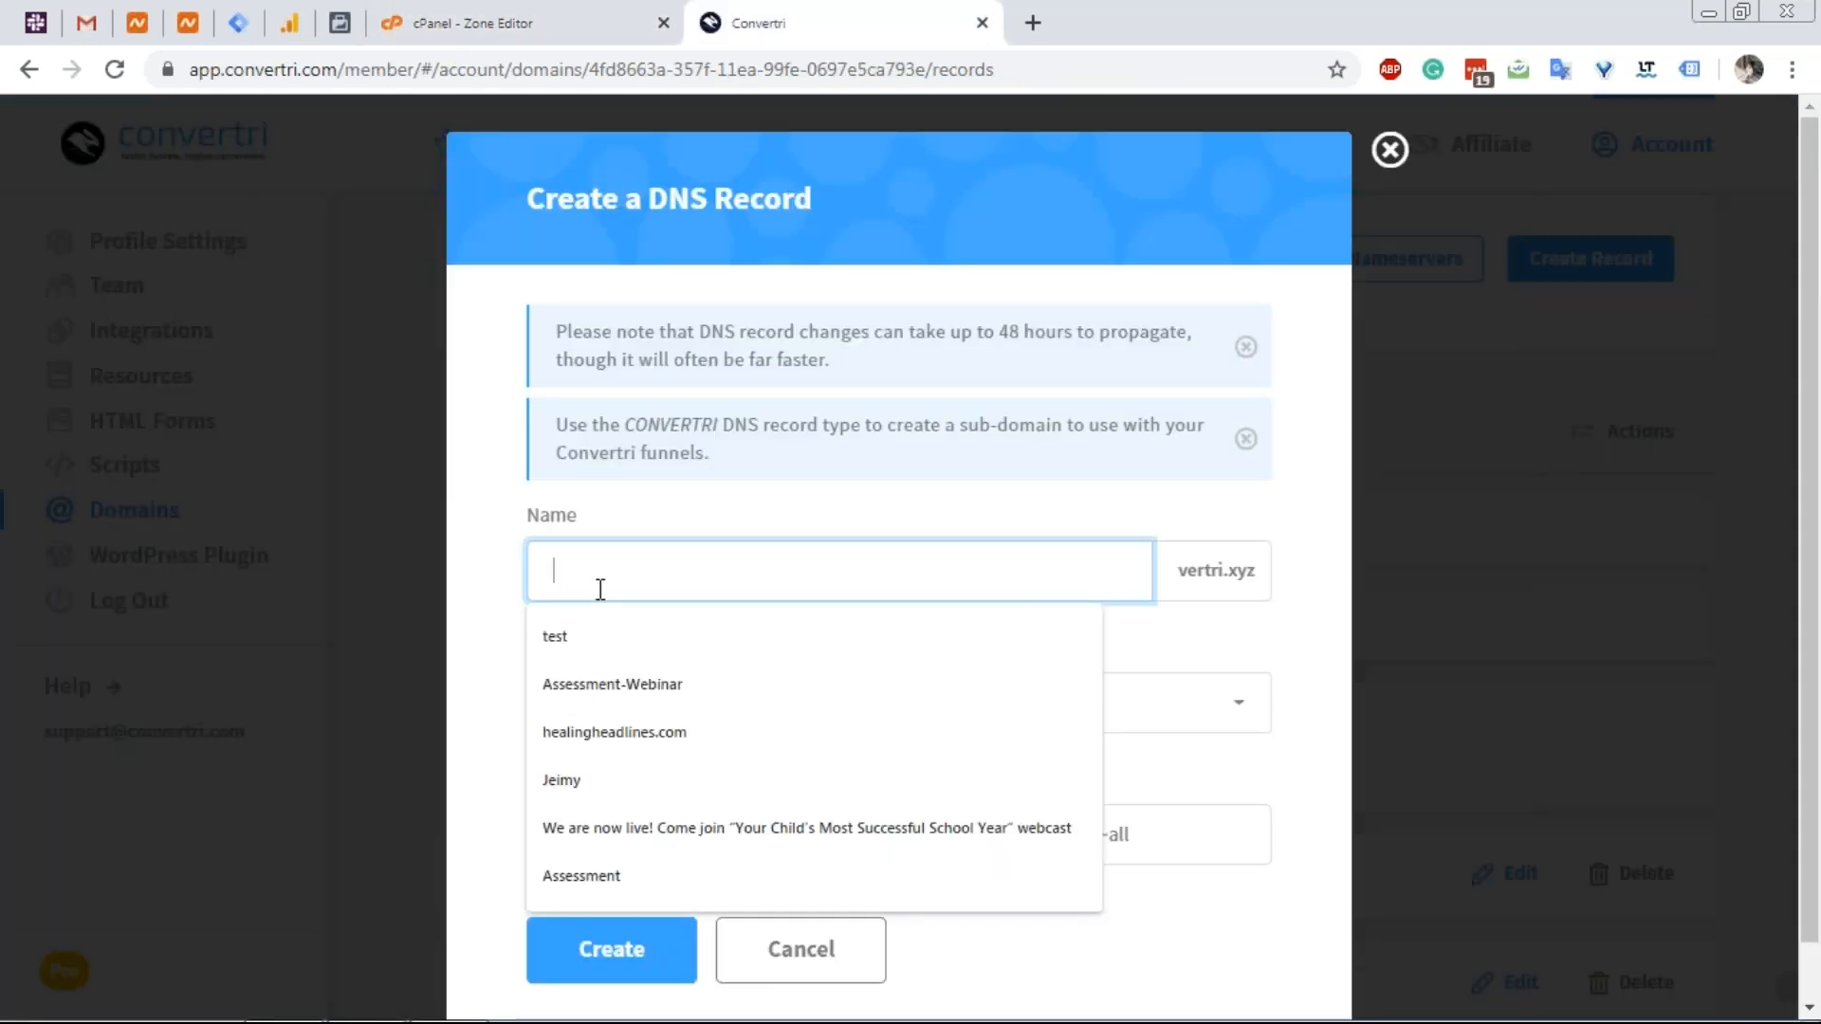
key(BackSpace)
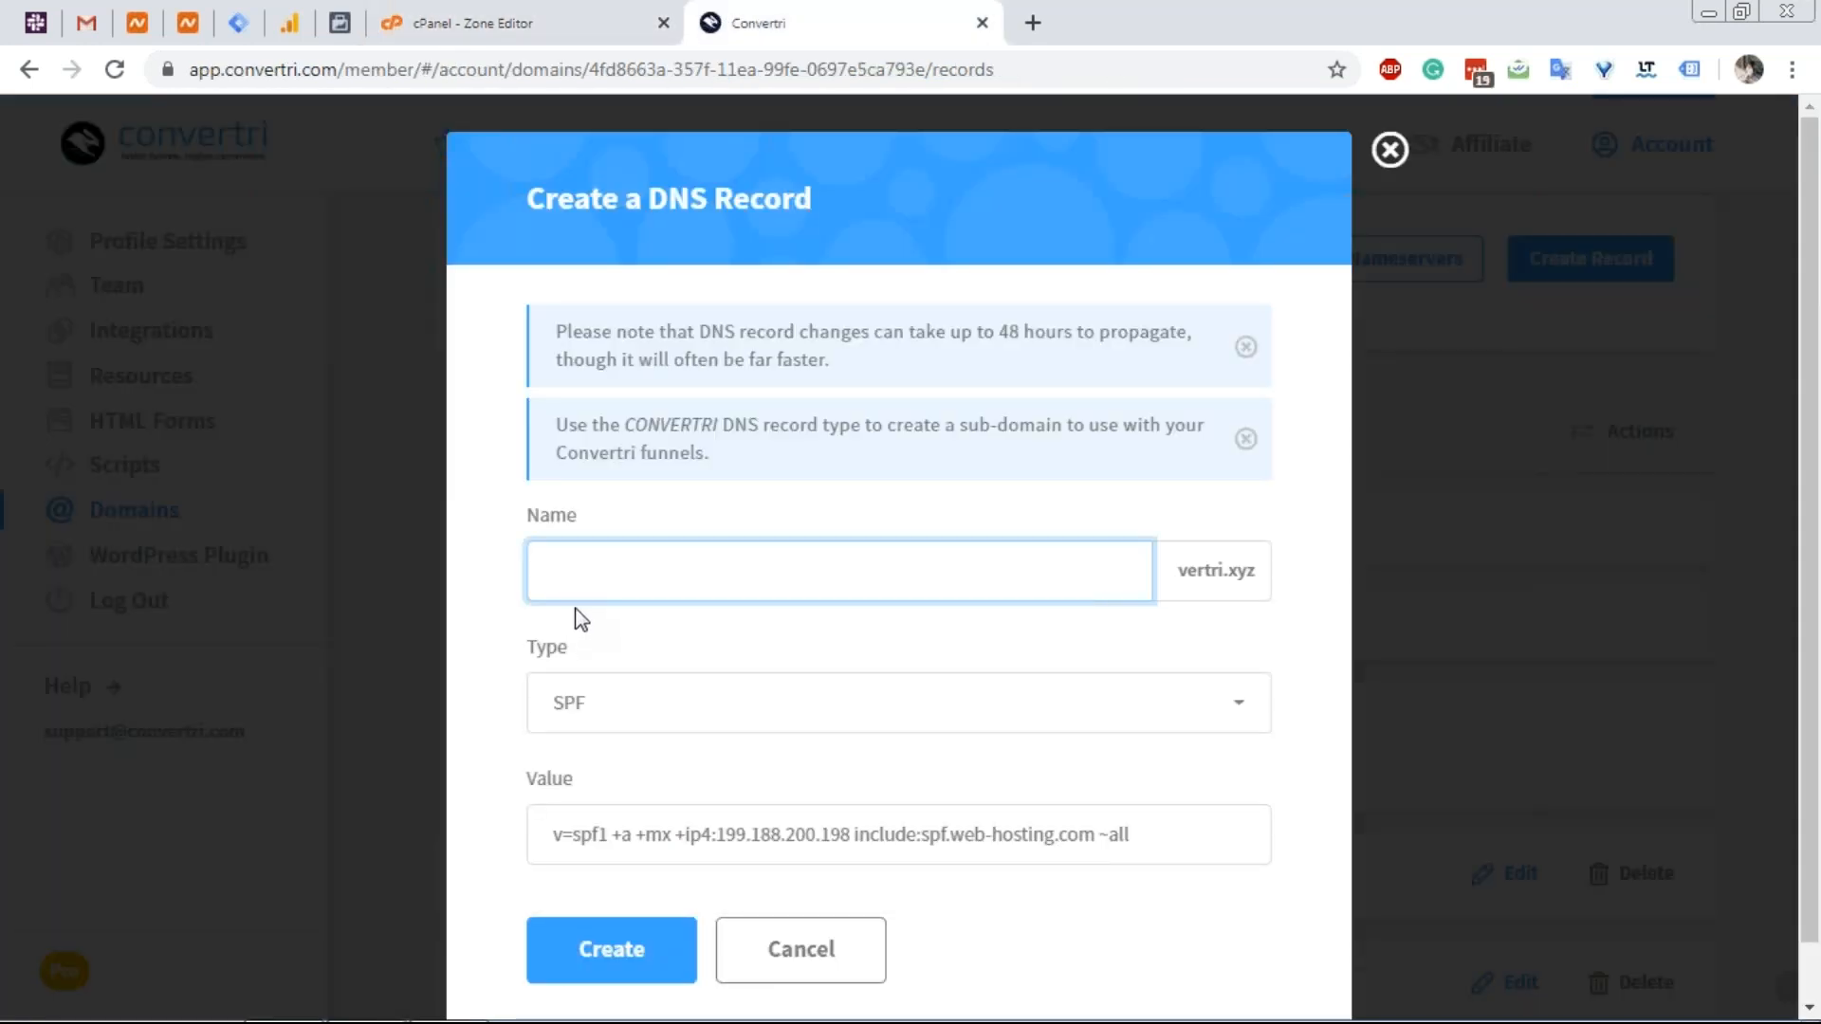
click(589, 962)
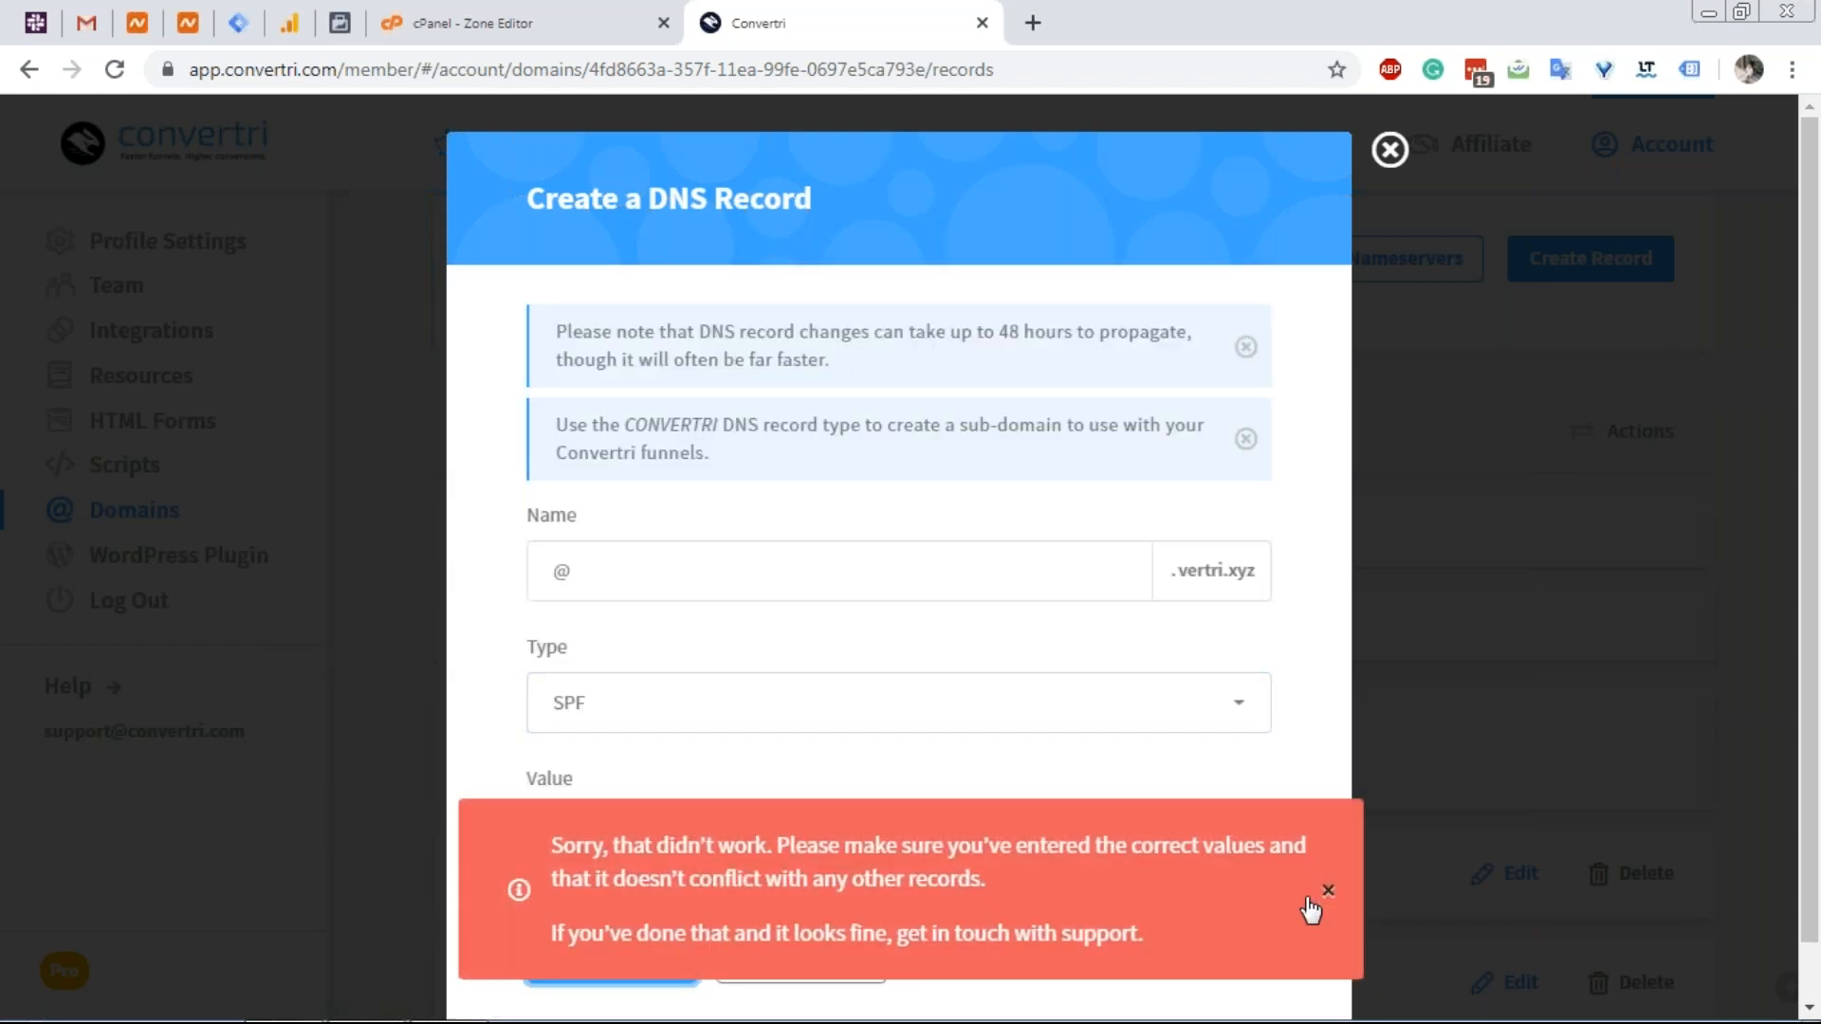
click(1323, 902)
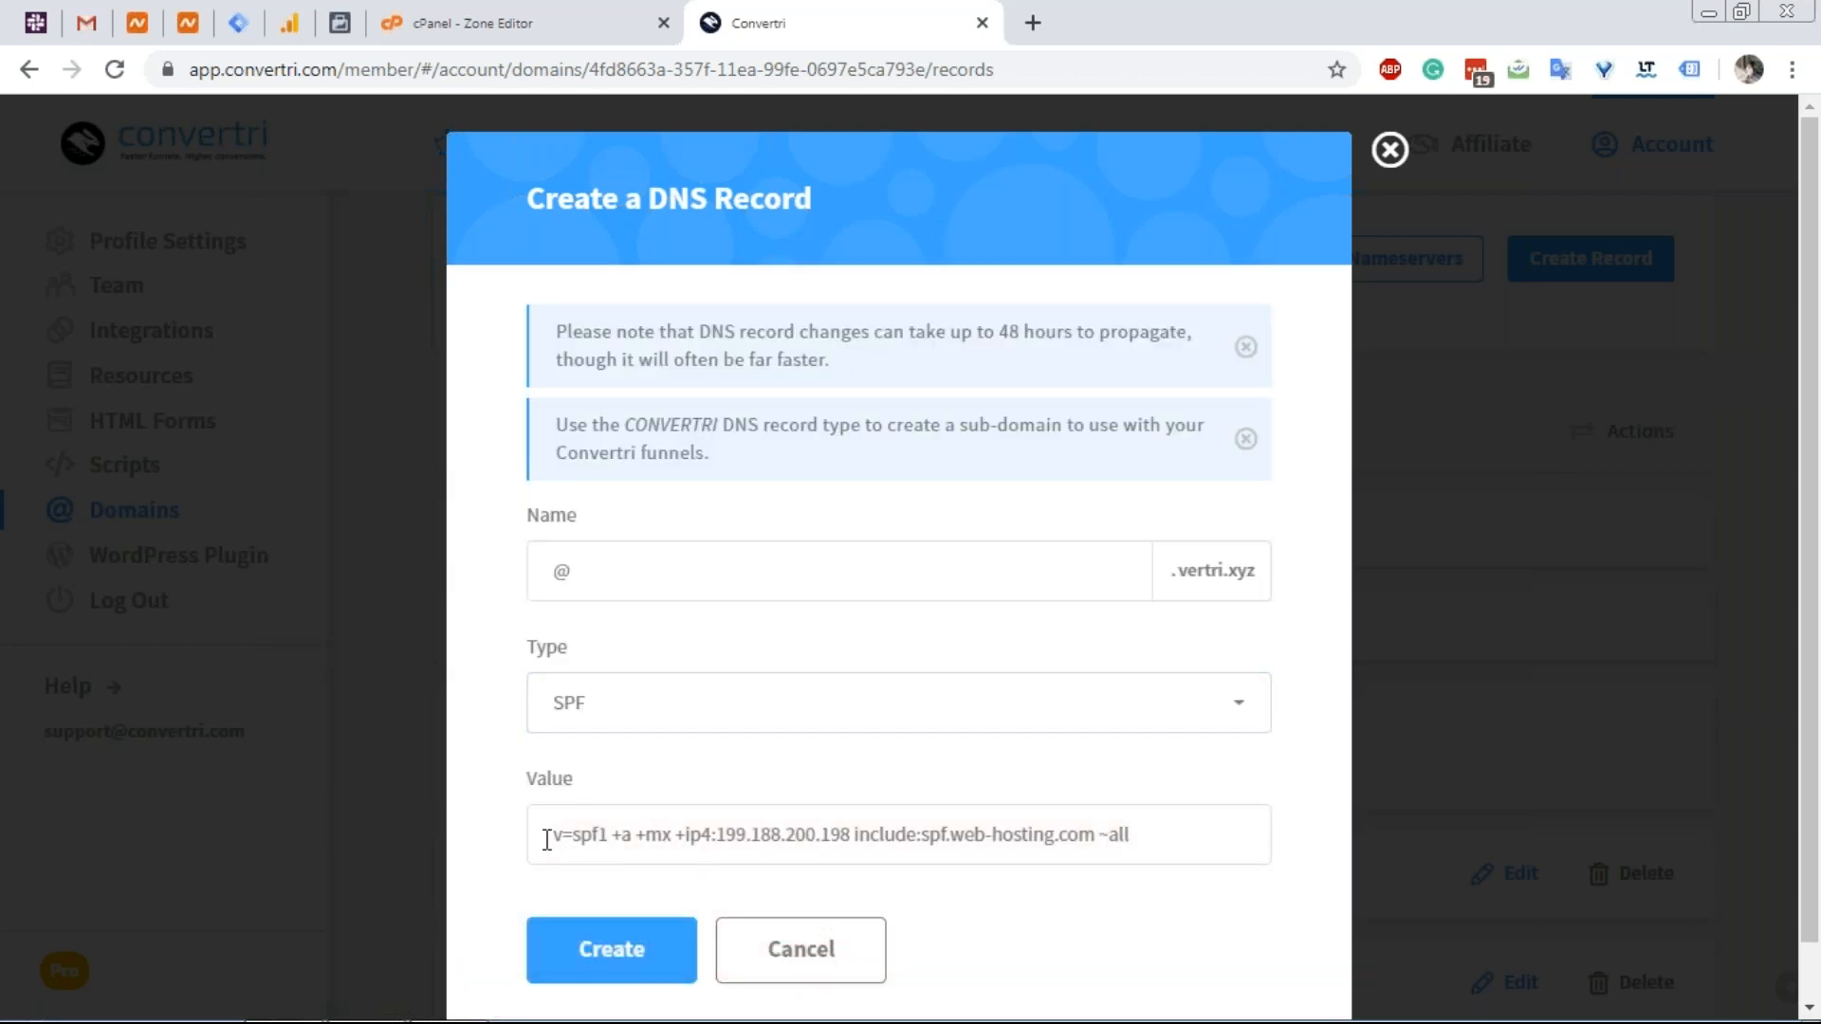
Change the type to TXT and create the root v=spf1 TXT record.
click(703, 725)
click(638, 947)
click(628, 951)
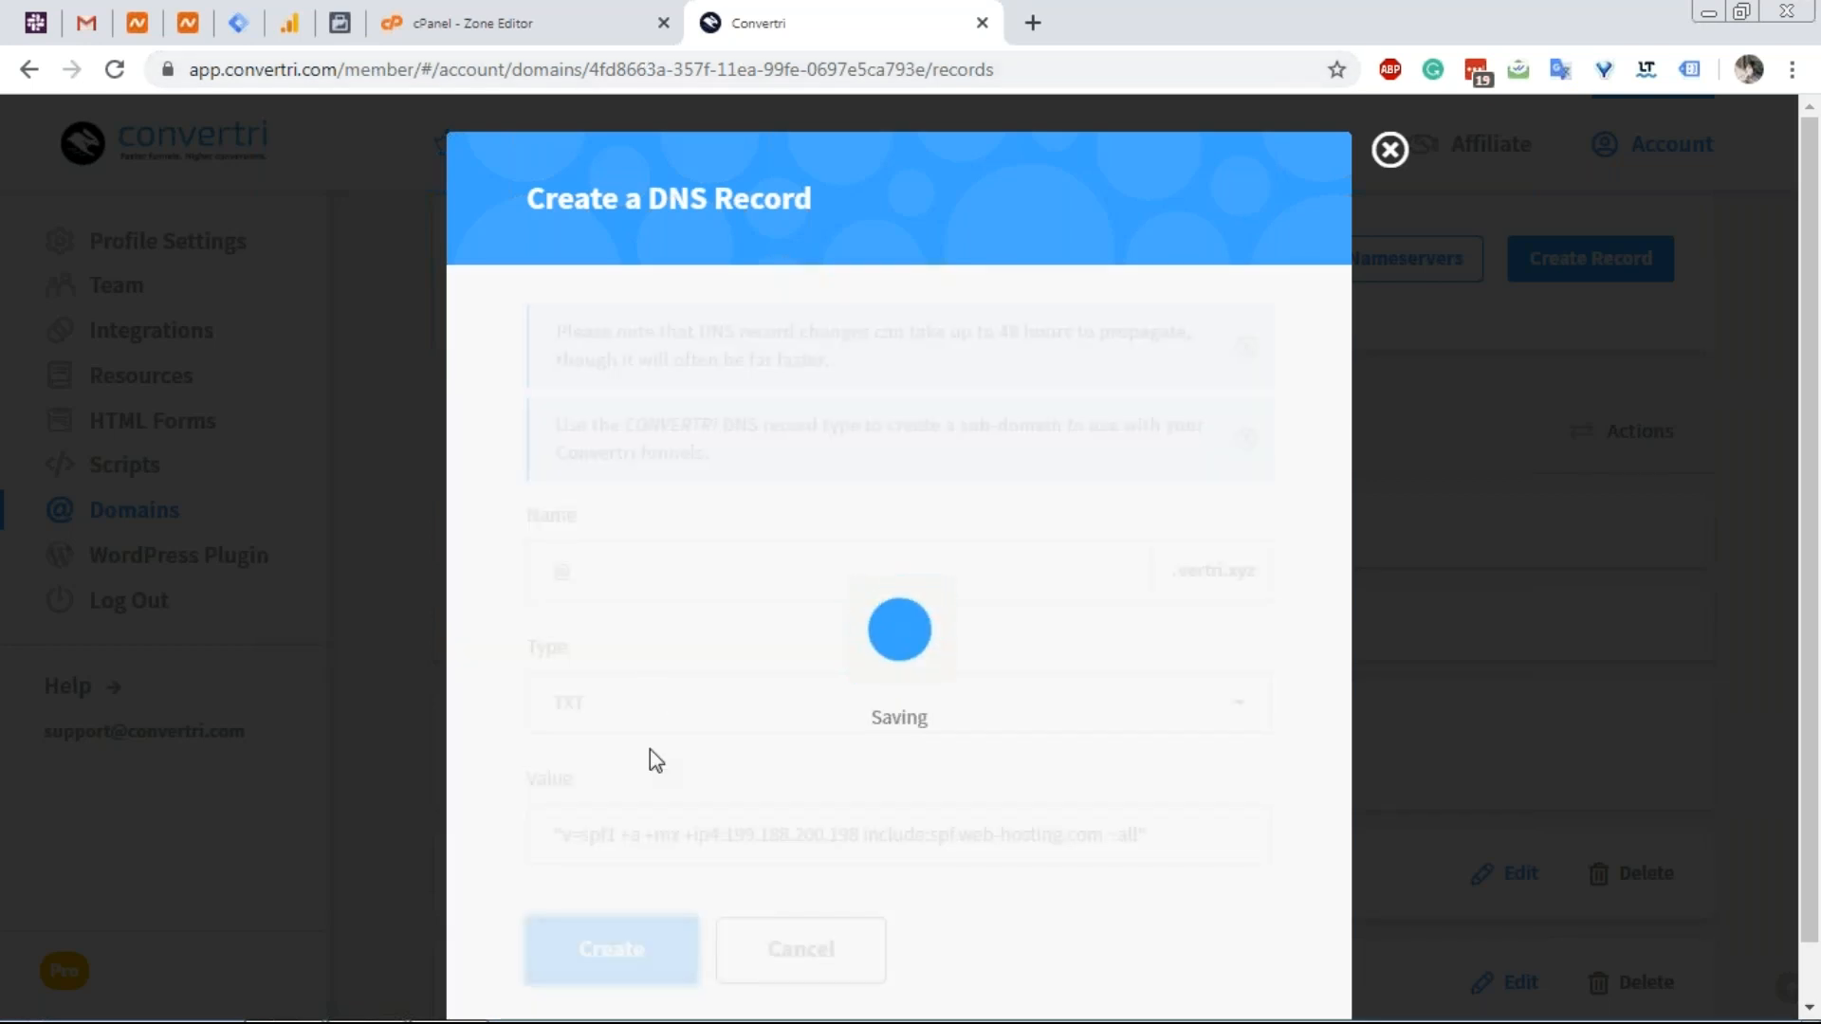
scroll(731, 645, down, 6)
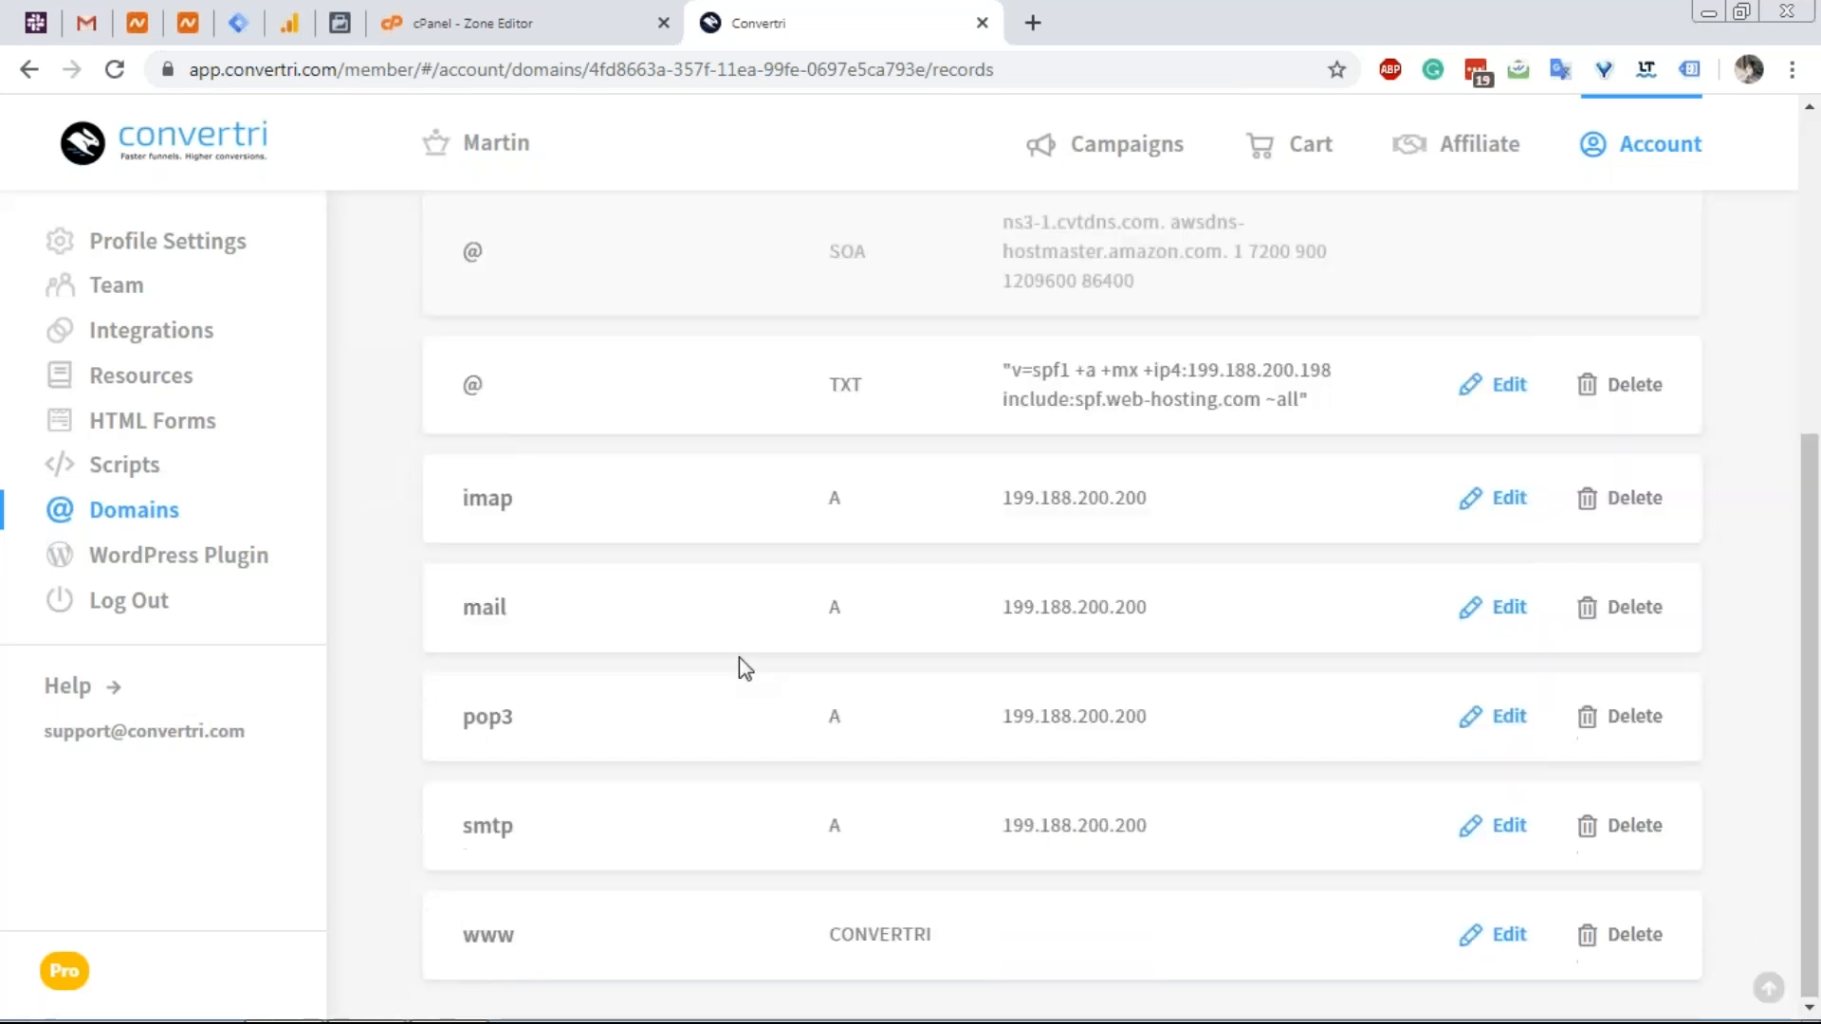
scroll(740, 662, up, 2)
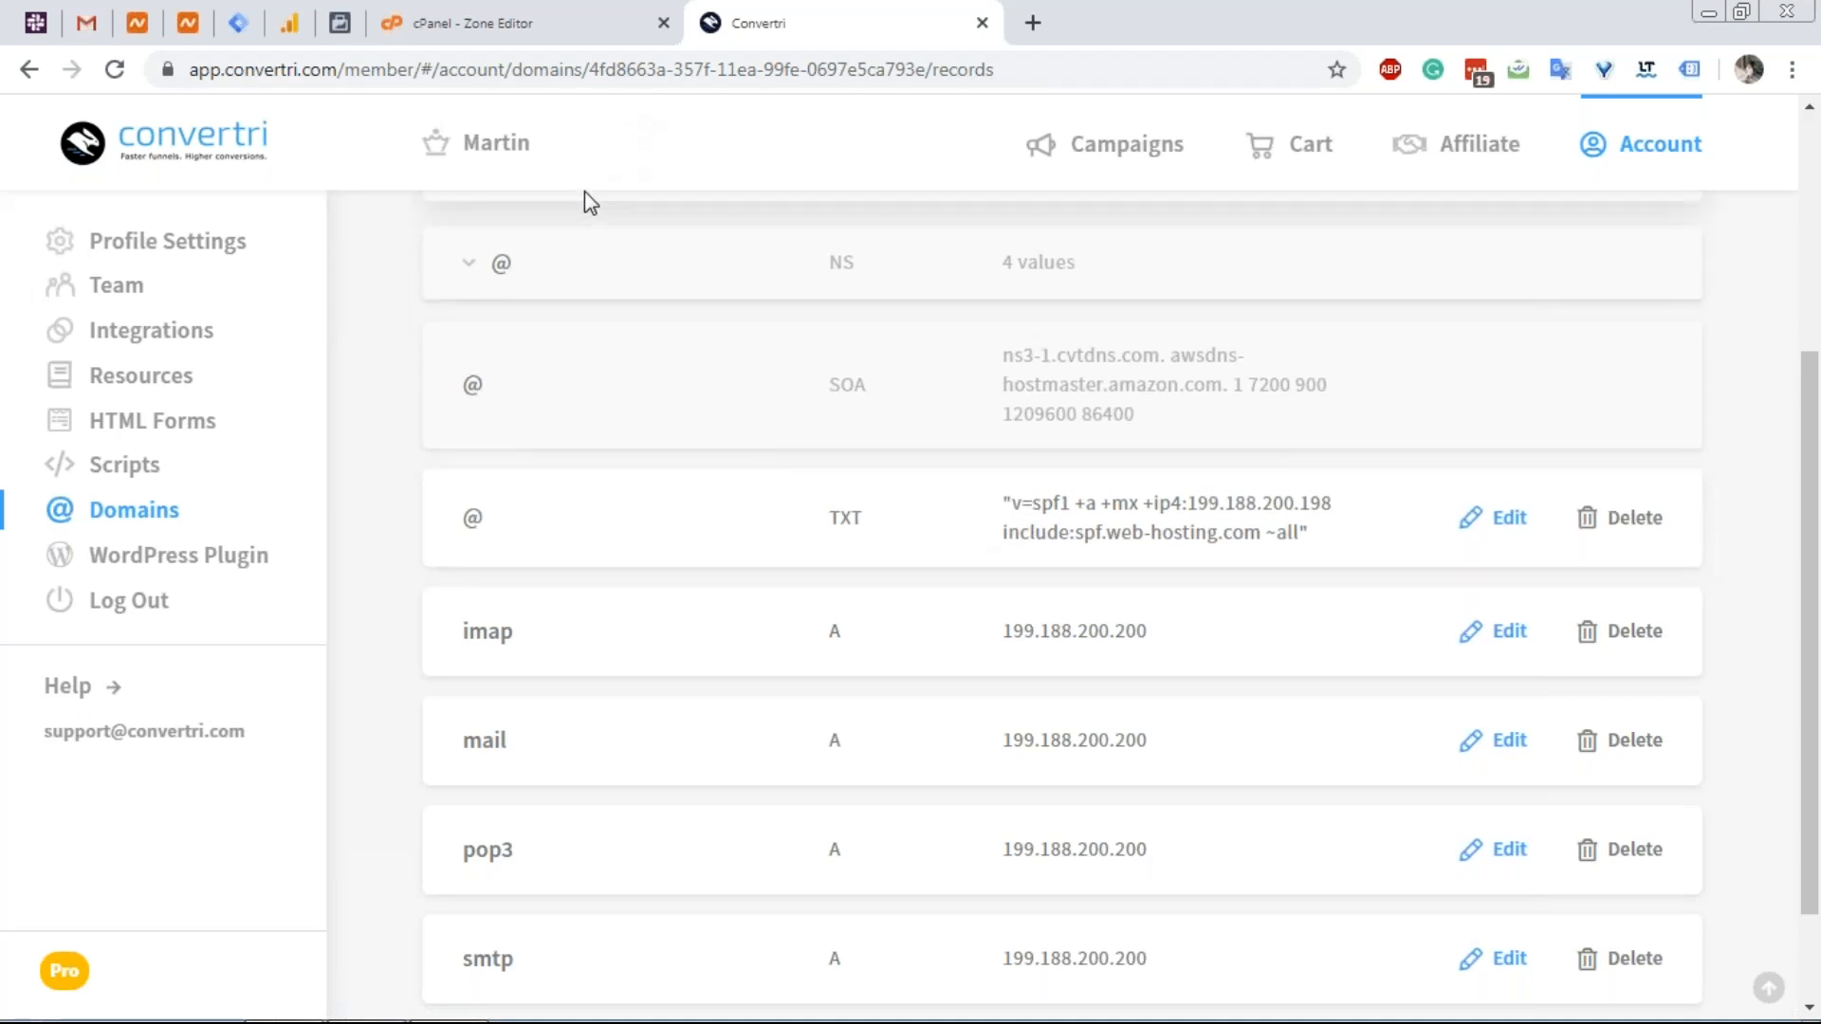
click(605, 15)
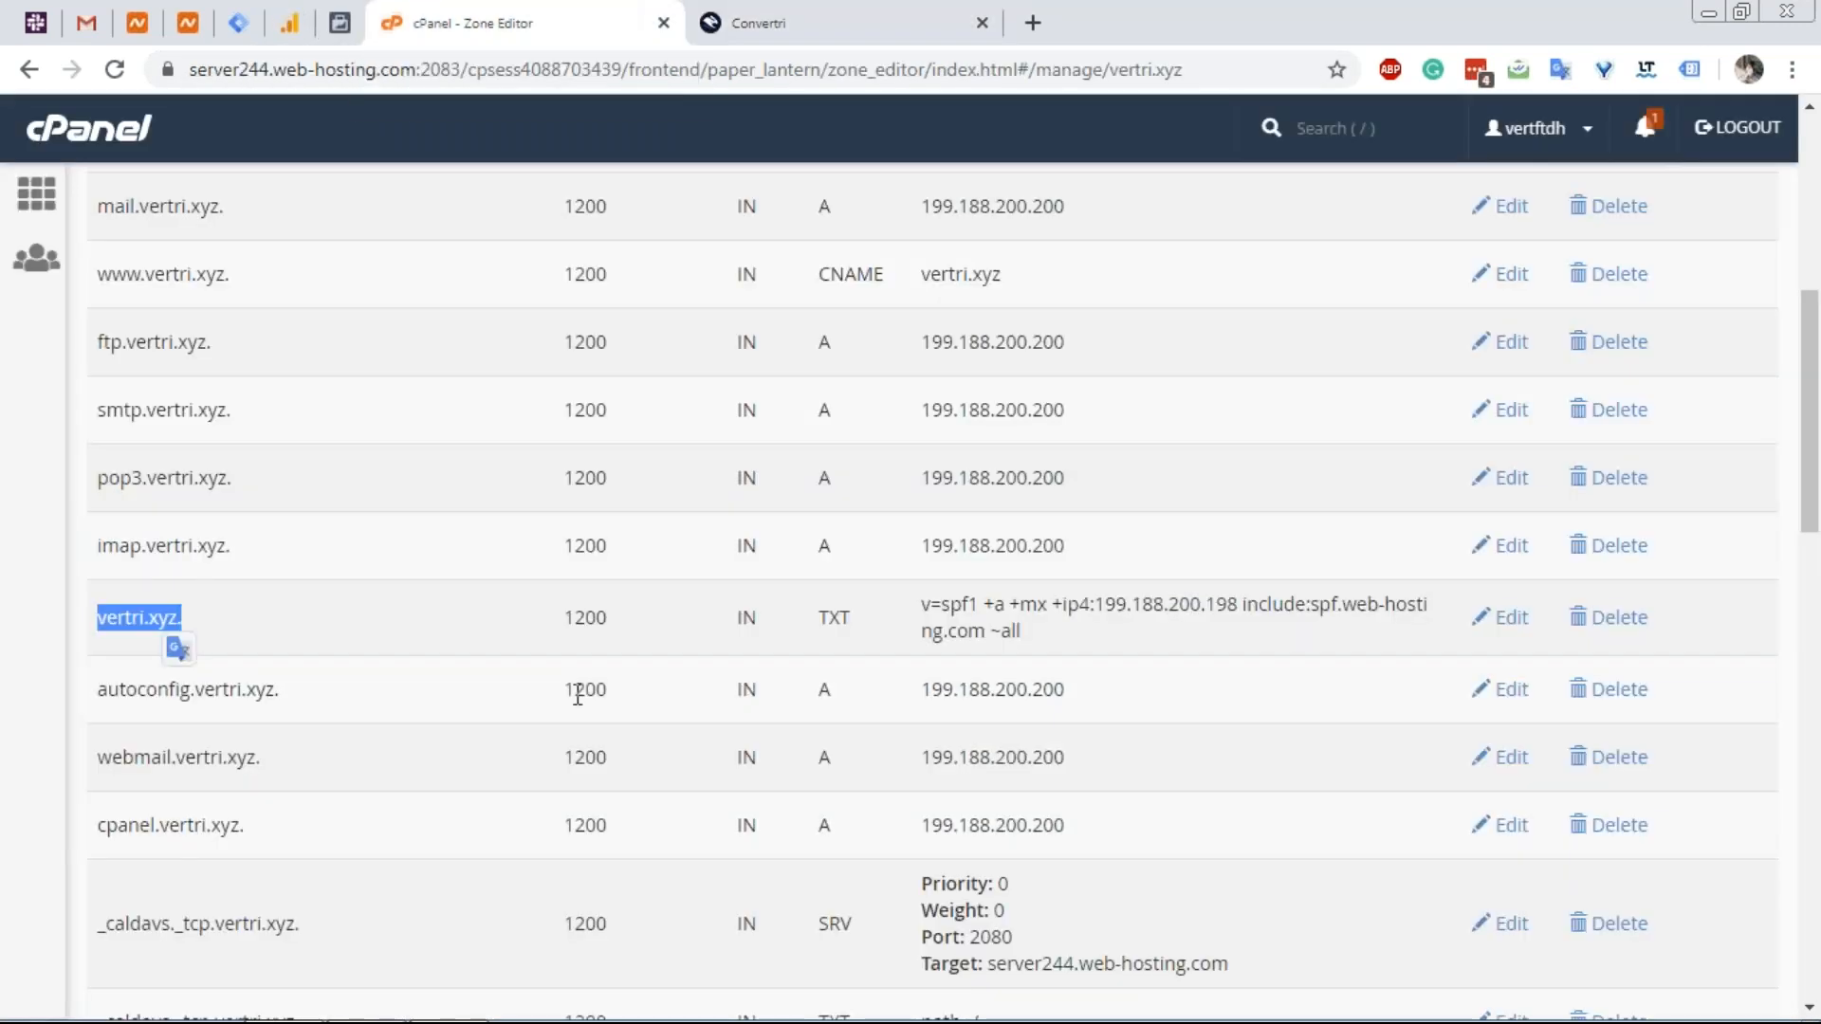
scroll(286, 581, down, 2)
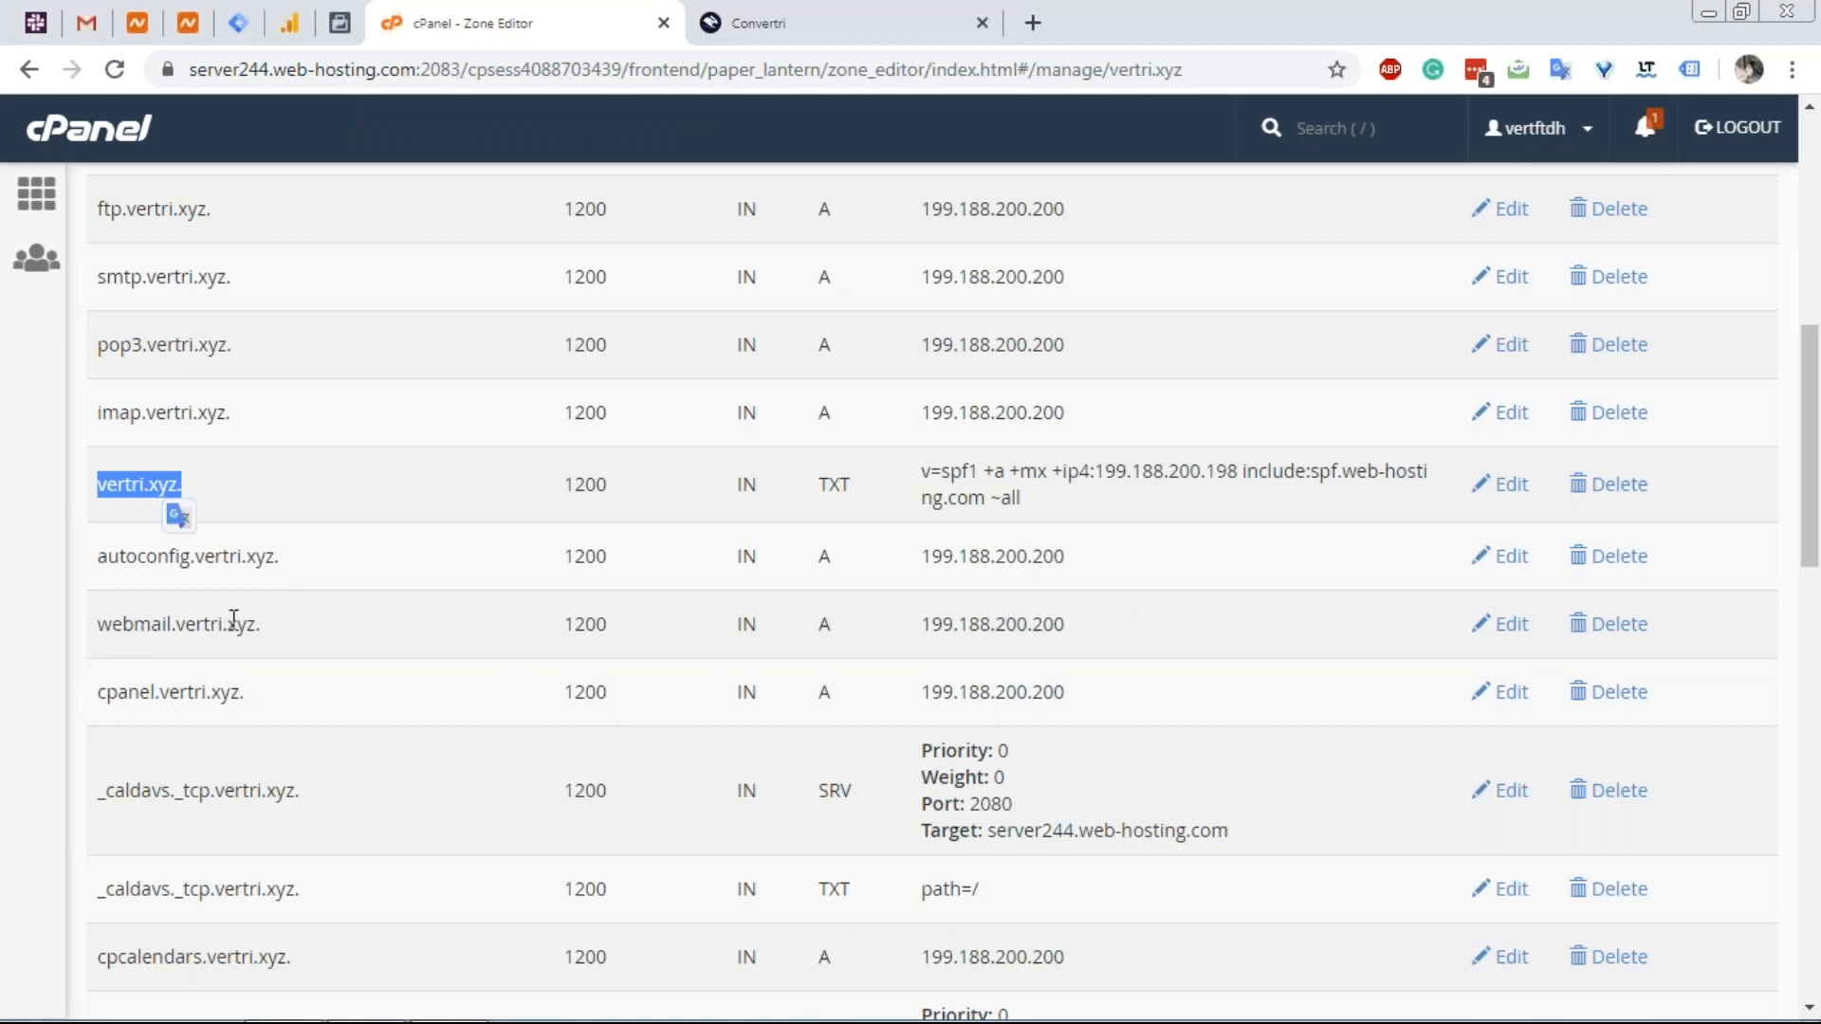
mouse_move(180, 557)
mouse_down()
mouse_move(158, 558)
mouse_move(191, 558)
mouse_up()
right_click(158, 560)
click(821, 14)
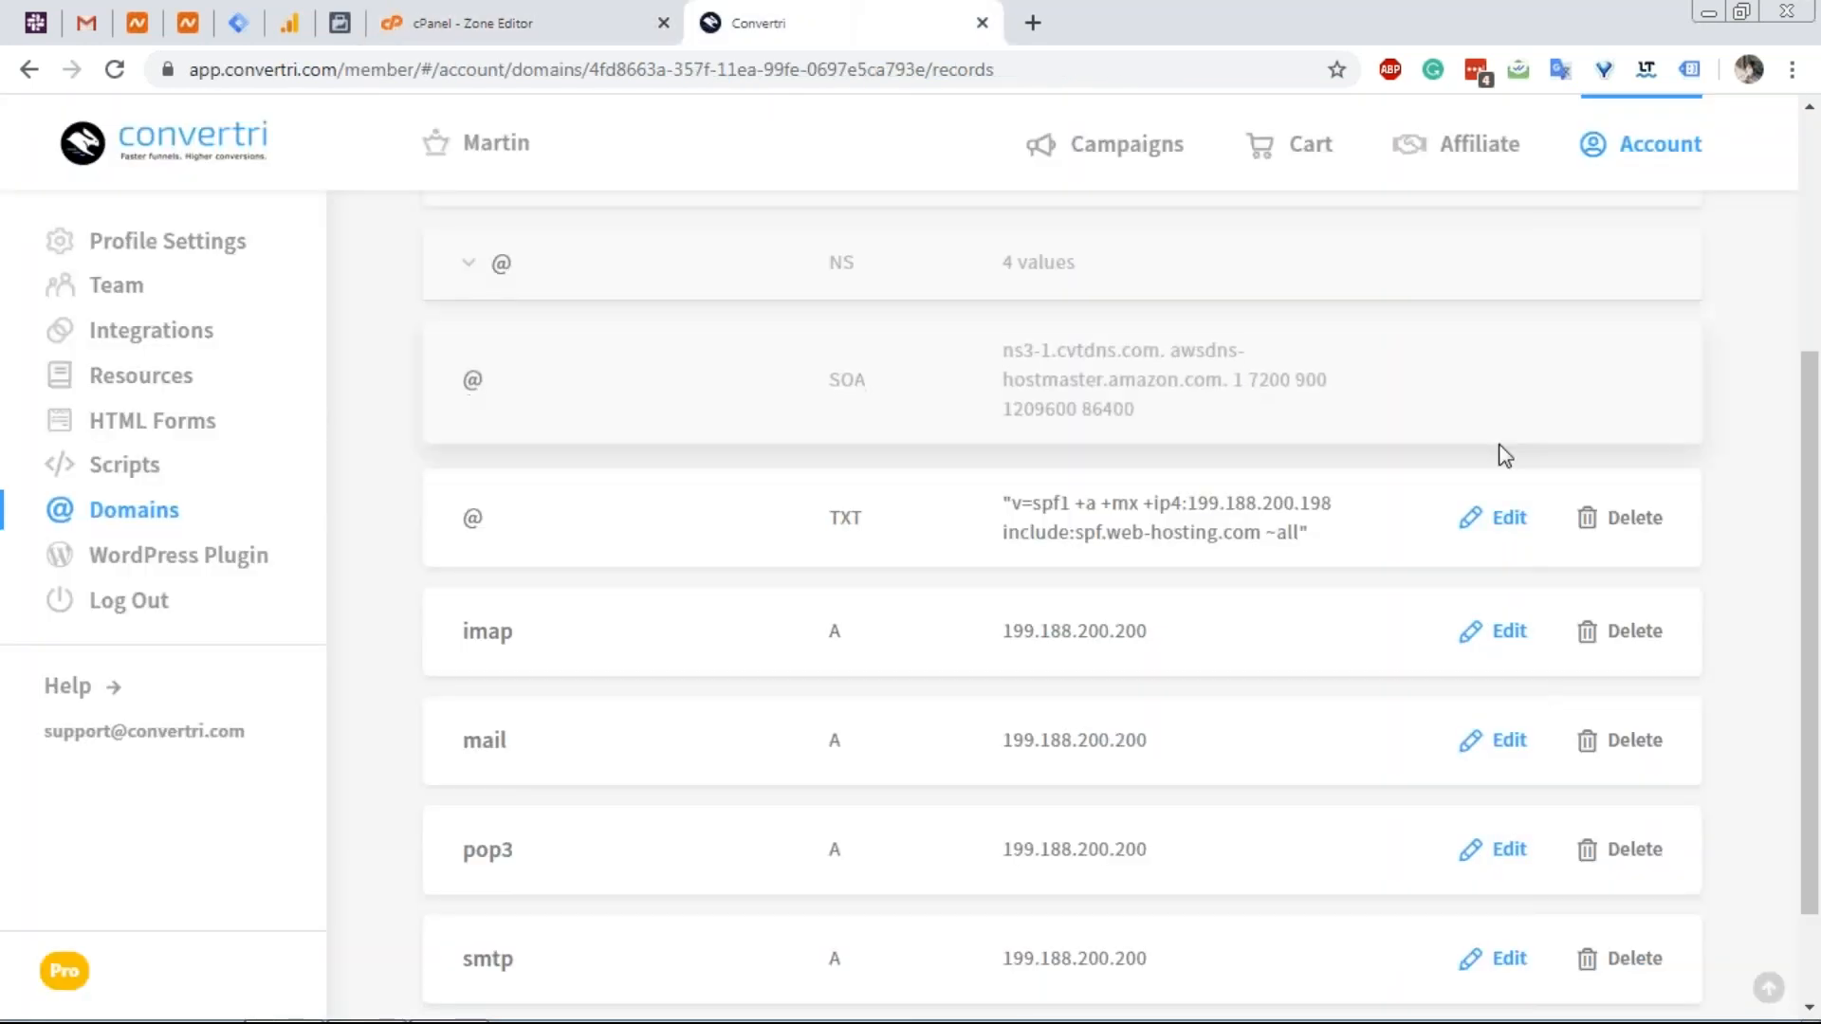
Start a new DNS record named autoconfig with type A.
scroll(1496, 455, up, 4)
click(1528, 300)
click(788, 542)
key(ctrl+v)
click(788, 719)
click(569, 759)
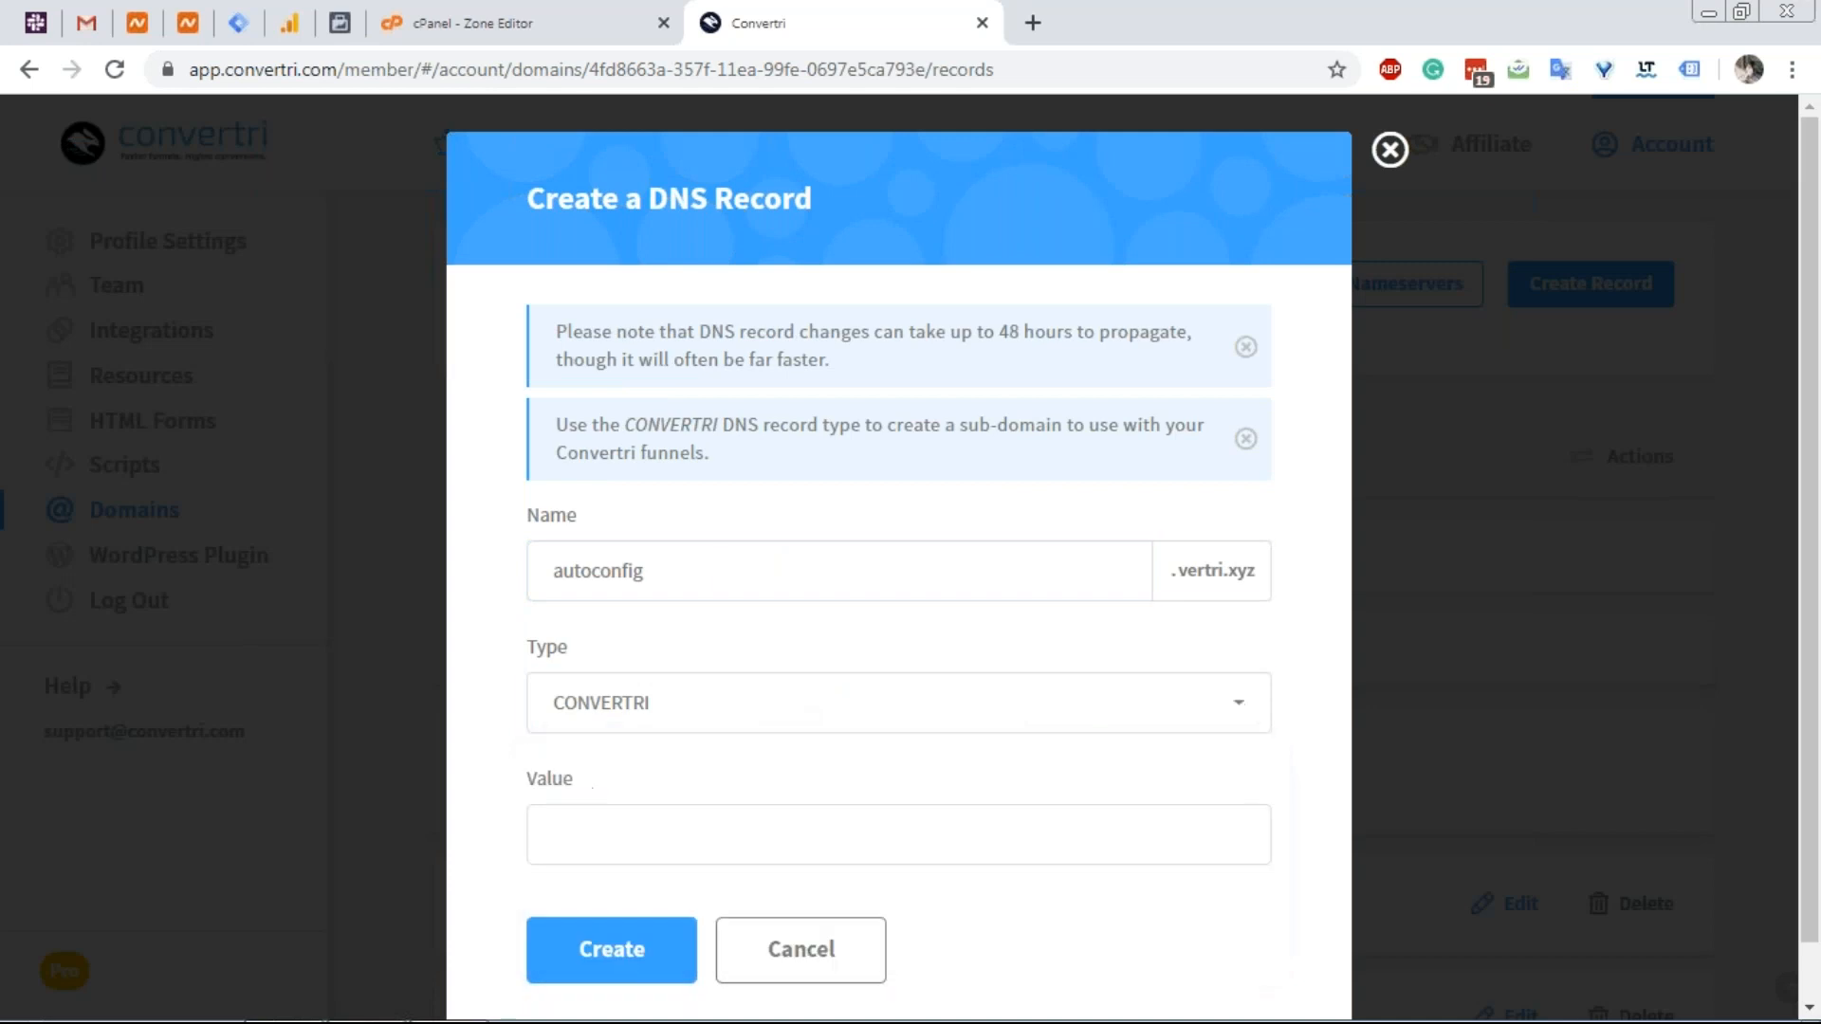
Copy autoconfig's 199.188.200.200 from cPanel into the value and create the record.
click(612, 19)
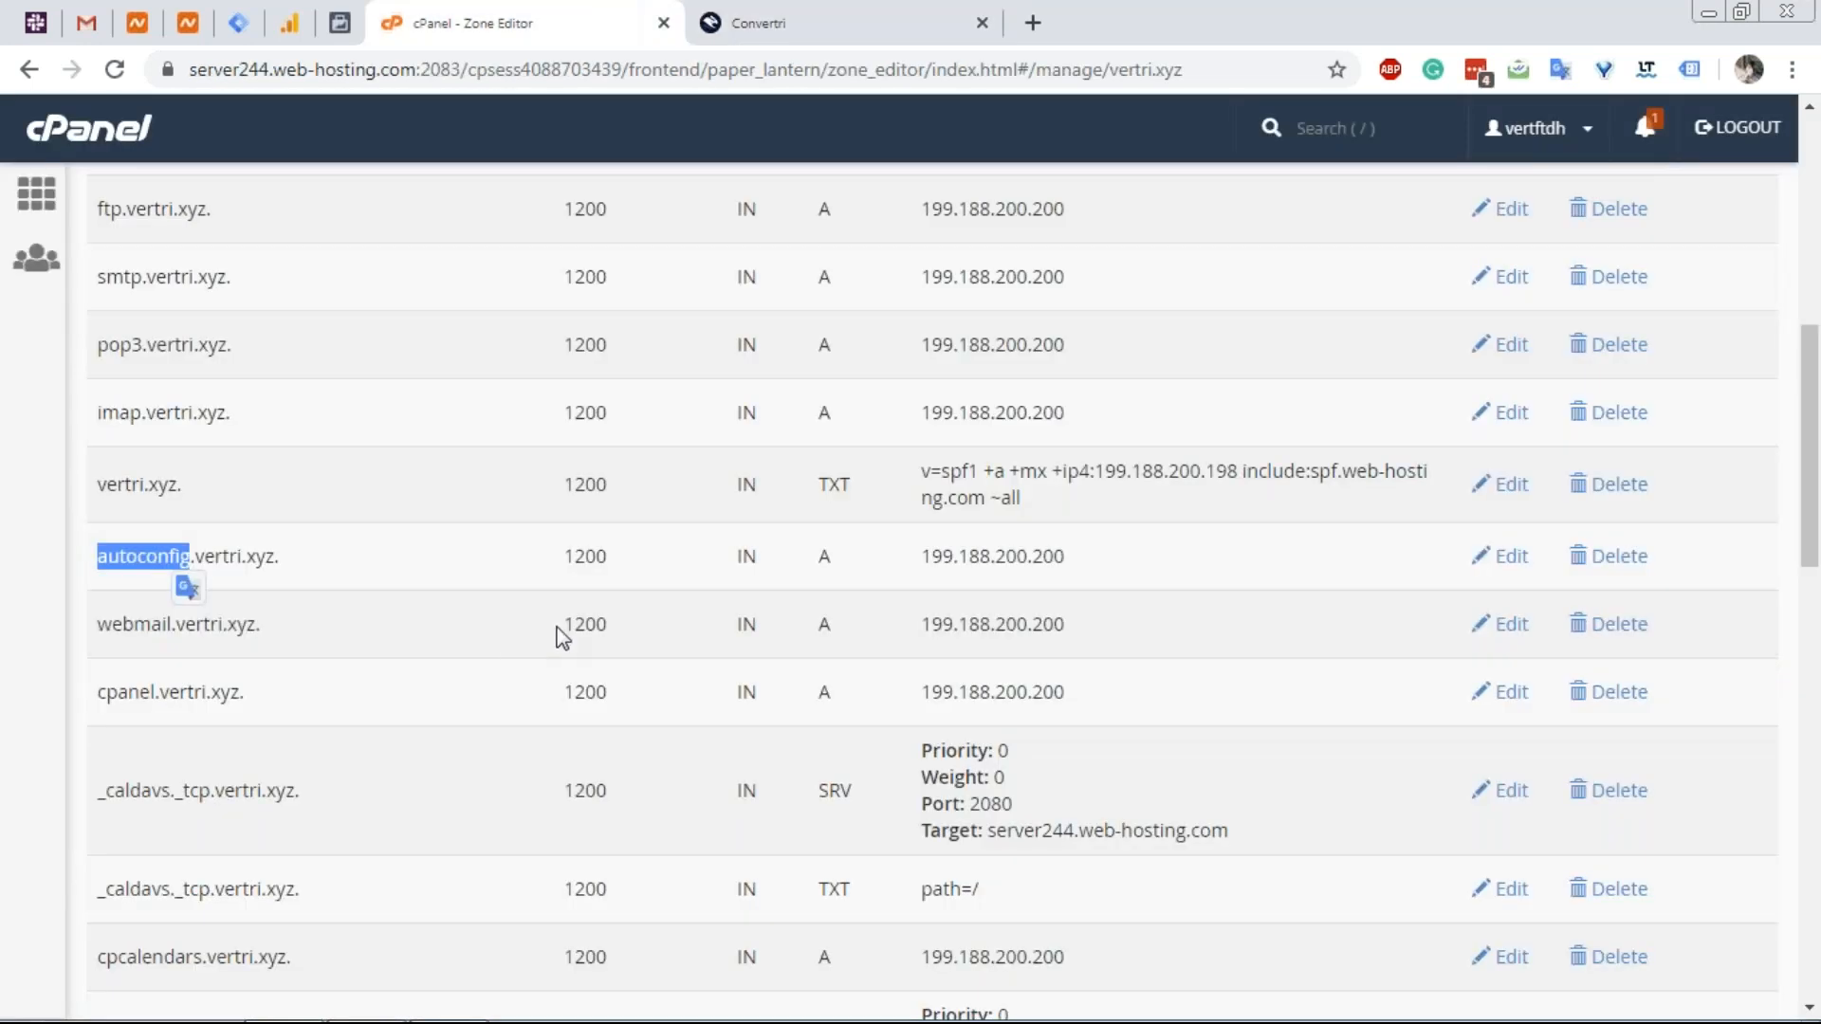
double_click(1029, 548)
key(ctrl+c)
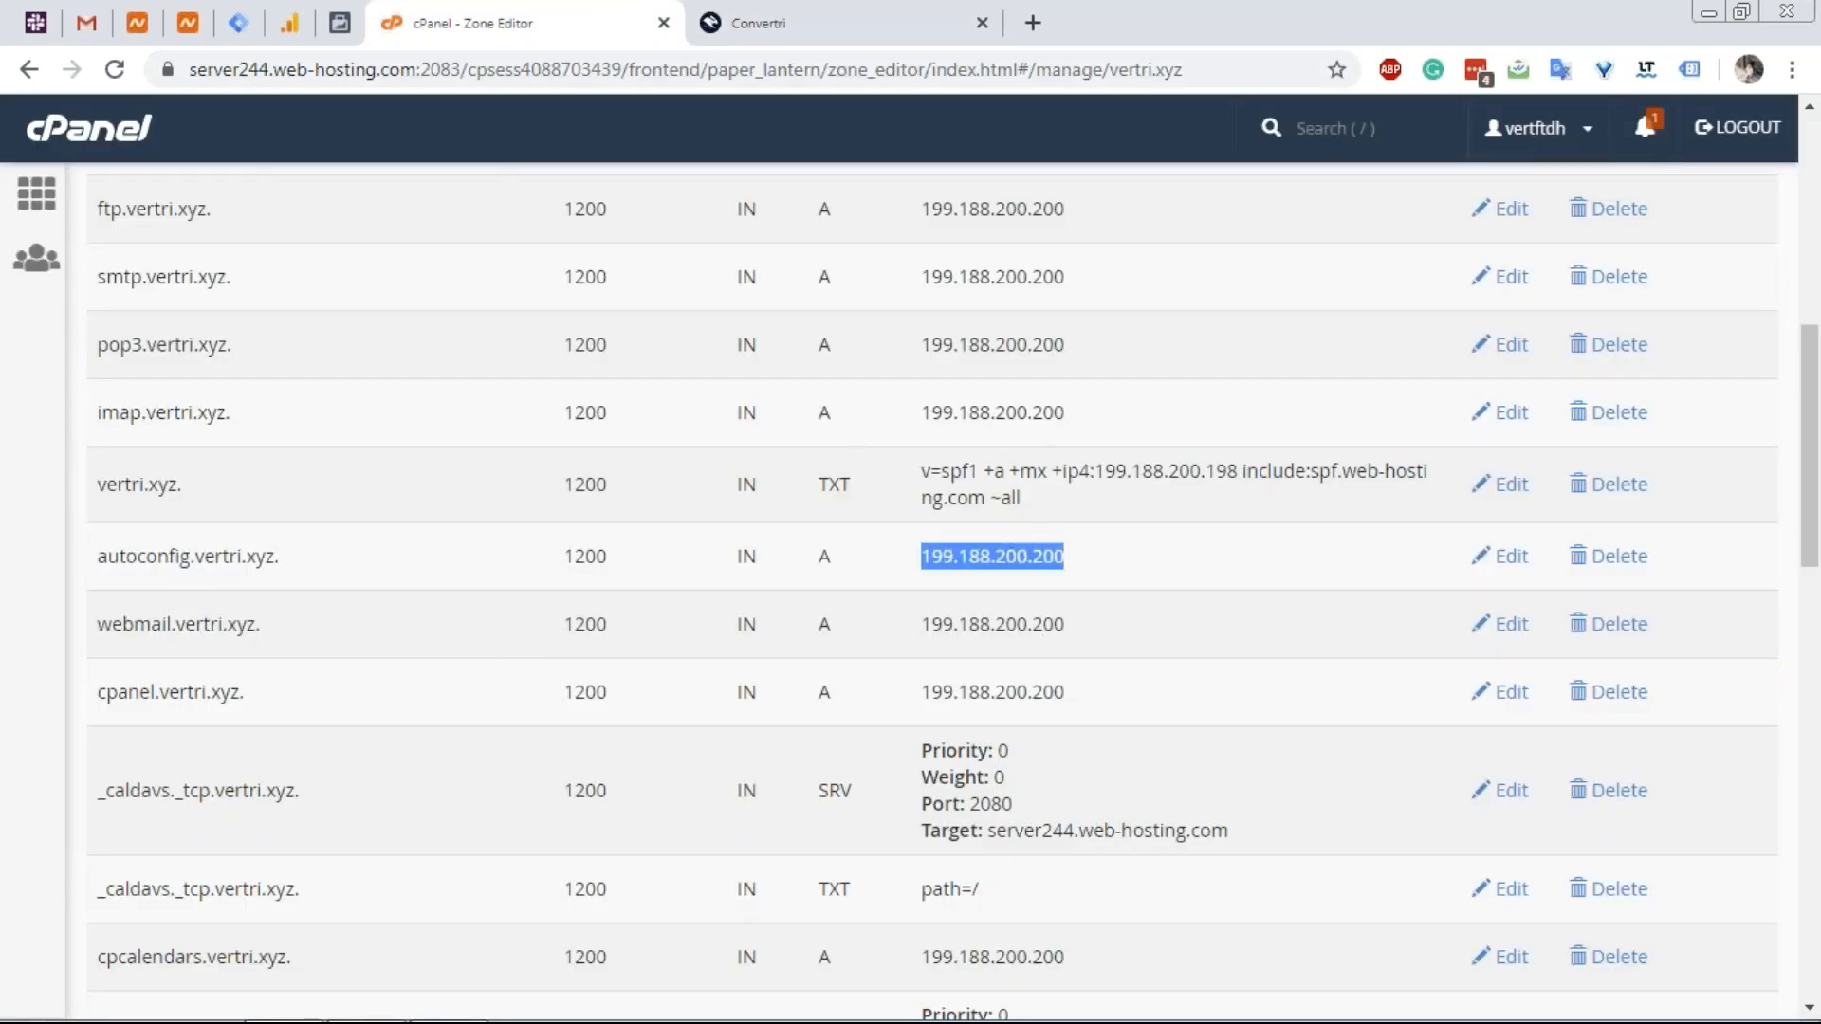
click(765, 17)
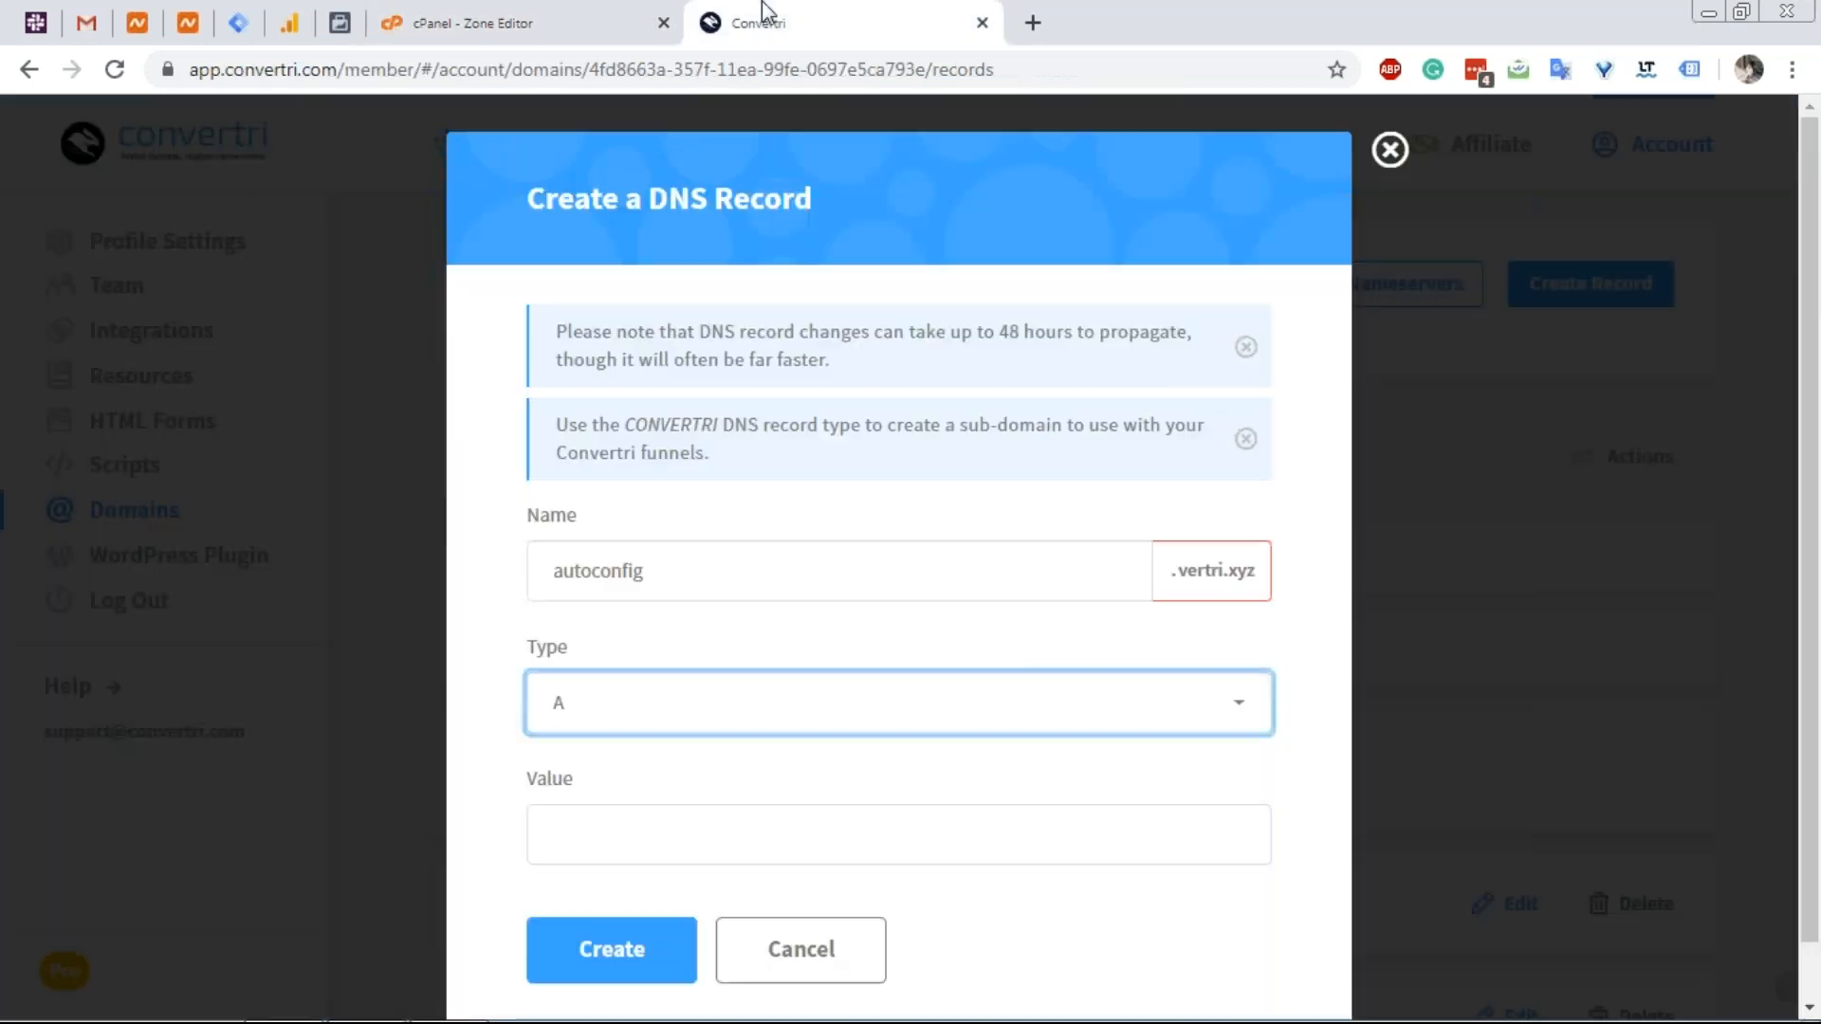
click(650, 825)
key(ctrl+v)
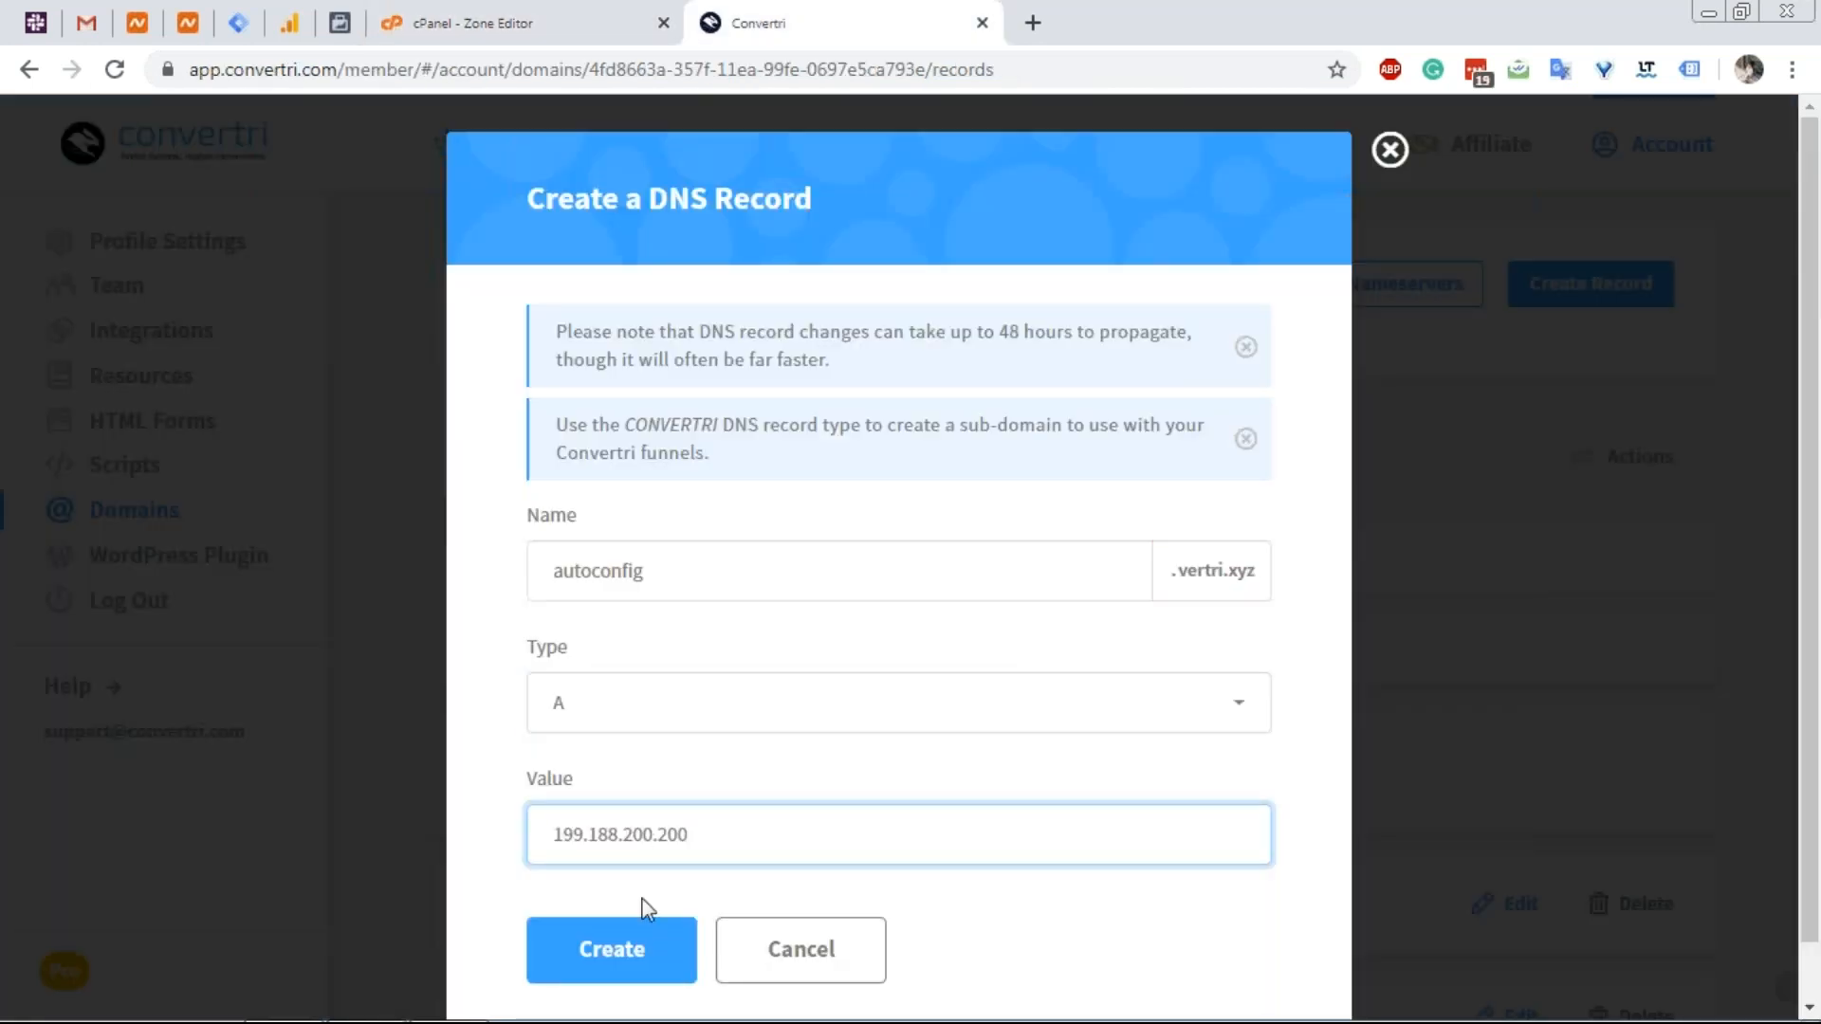
click(618, 962)
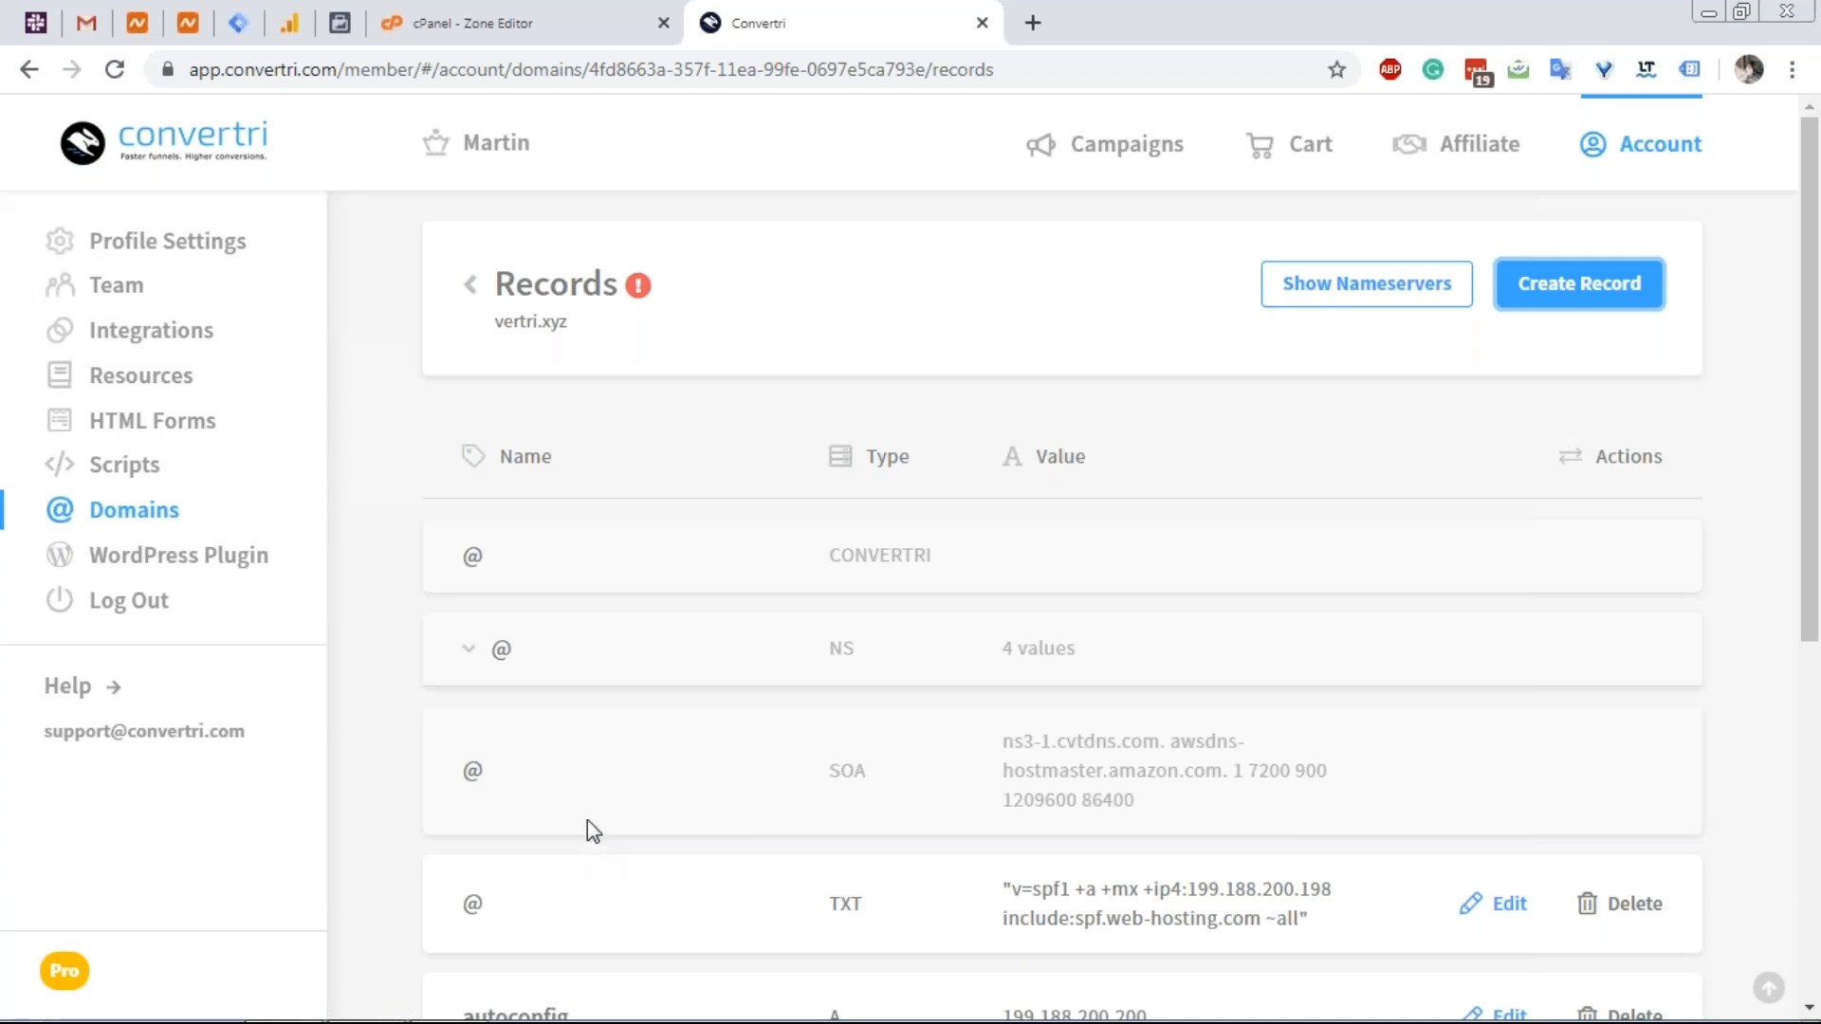
Select the webmail hostname in the cPanel zone for copying.
scroll(635, 763, down, 3)
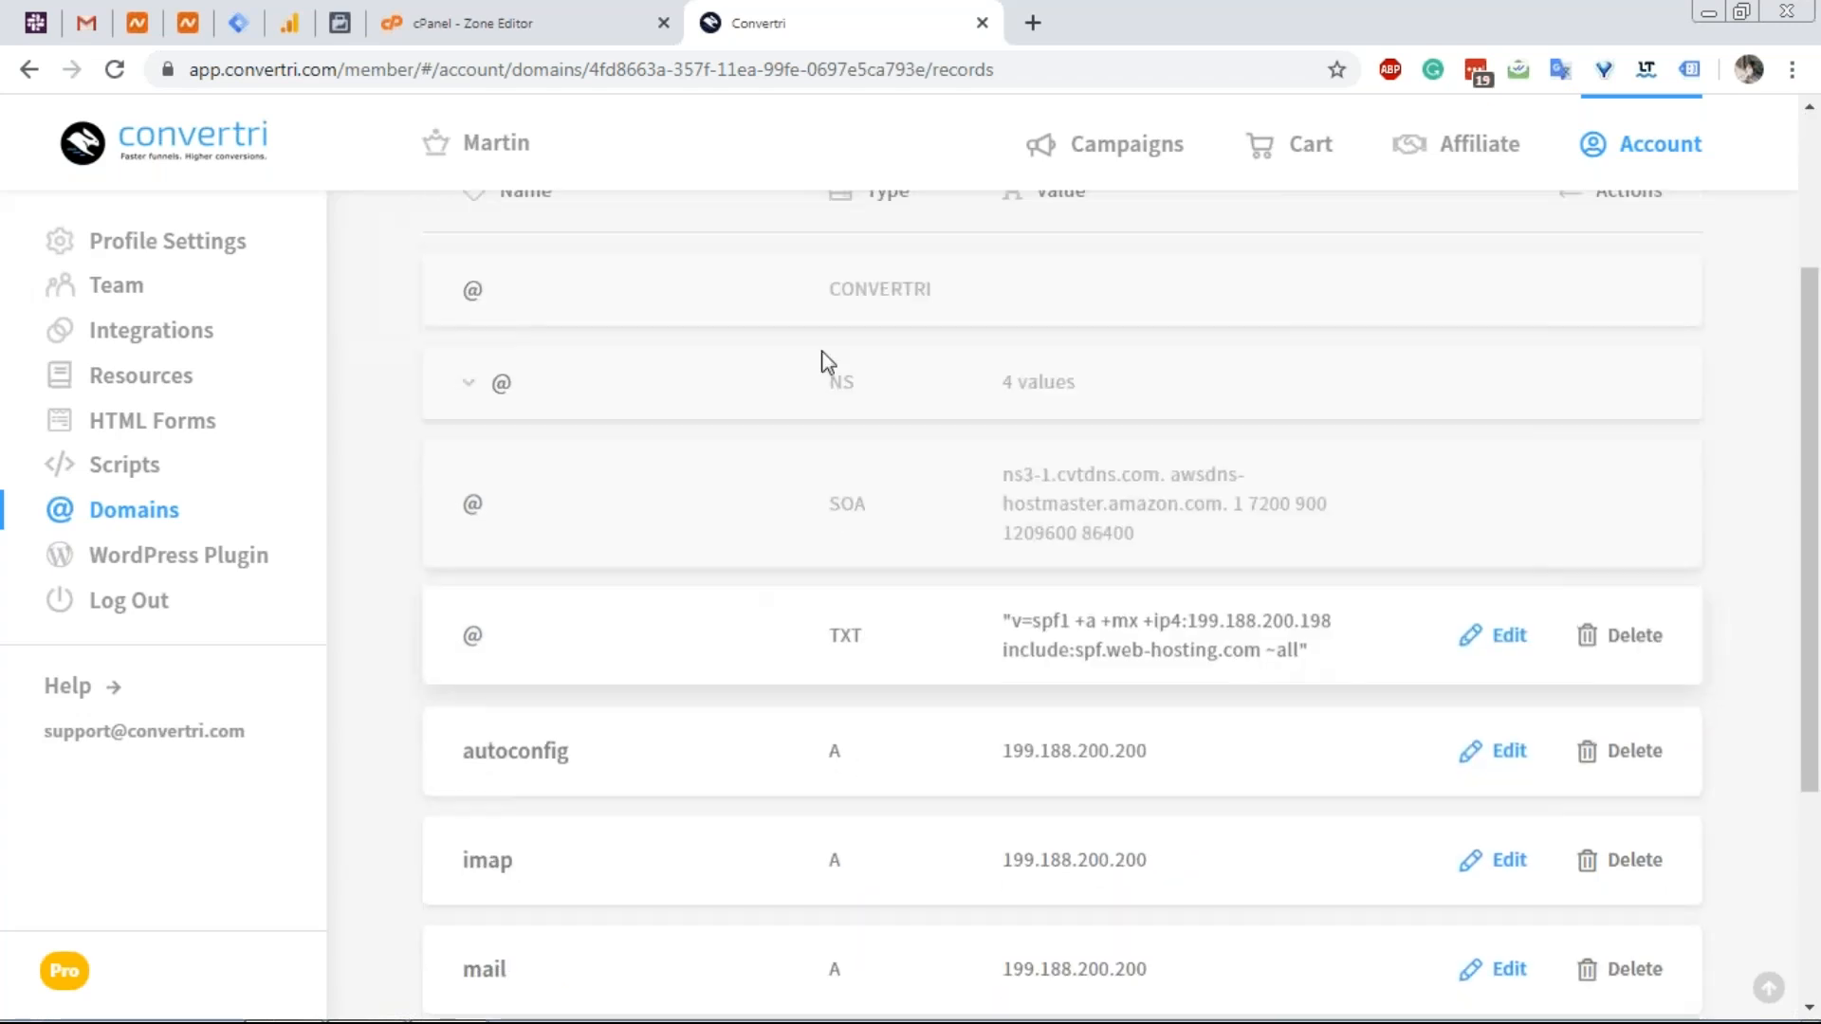
click(638, 14)
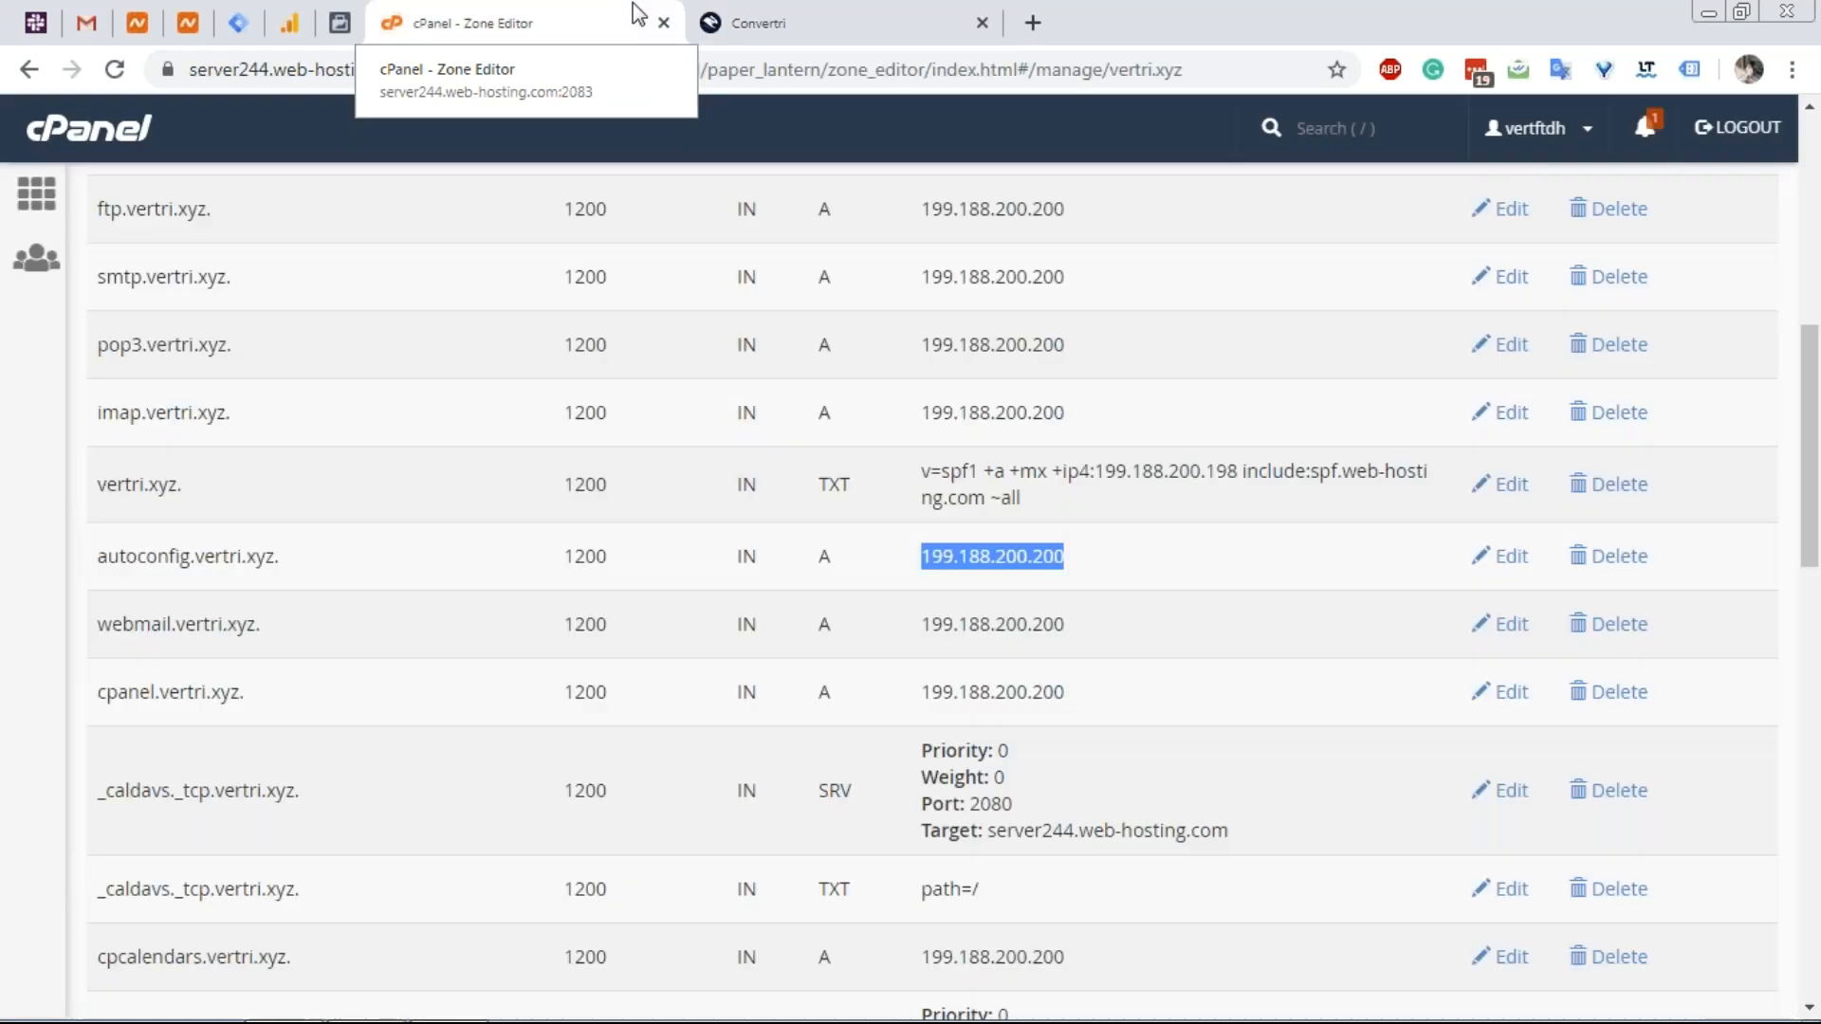
mouse_move(171, 630)
mouse_down()
mouse_move(89, 639)
mouse_move(175, 629)
mouse_up()
key(ctrl+c)
Start a new DNS record named webmail, copied from the cPanel zone.
click(102, 632)
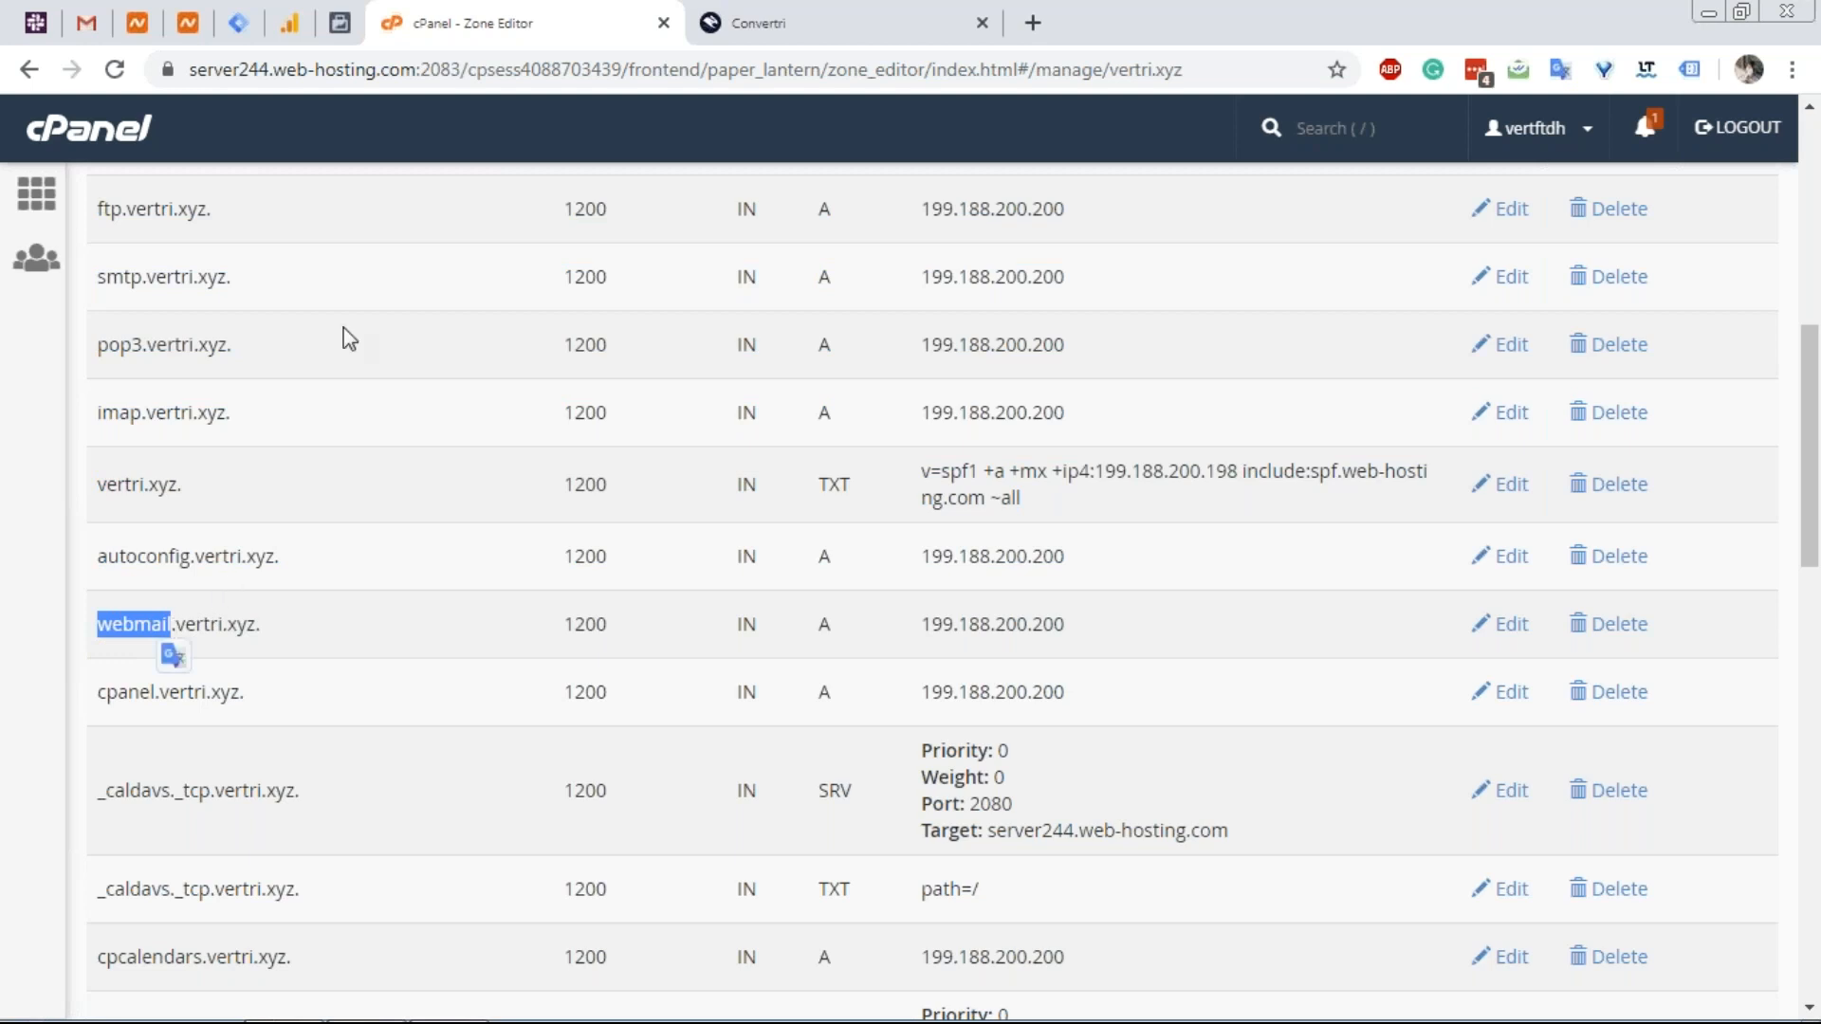
click(745, 22)
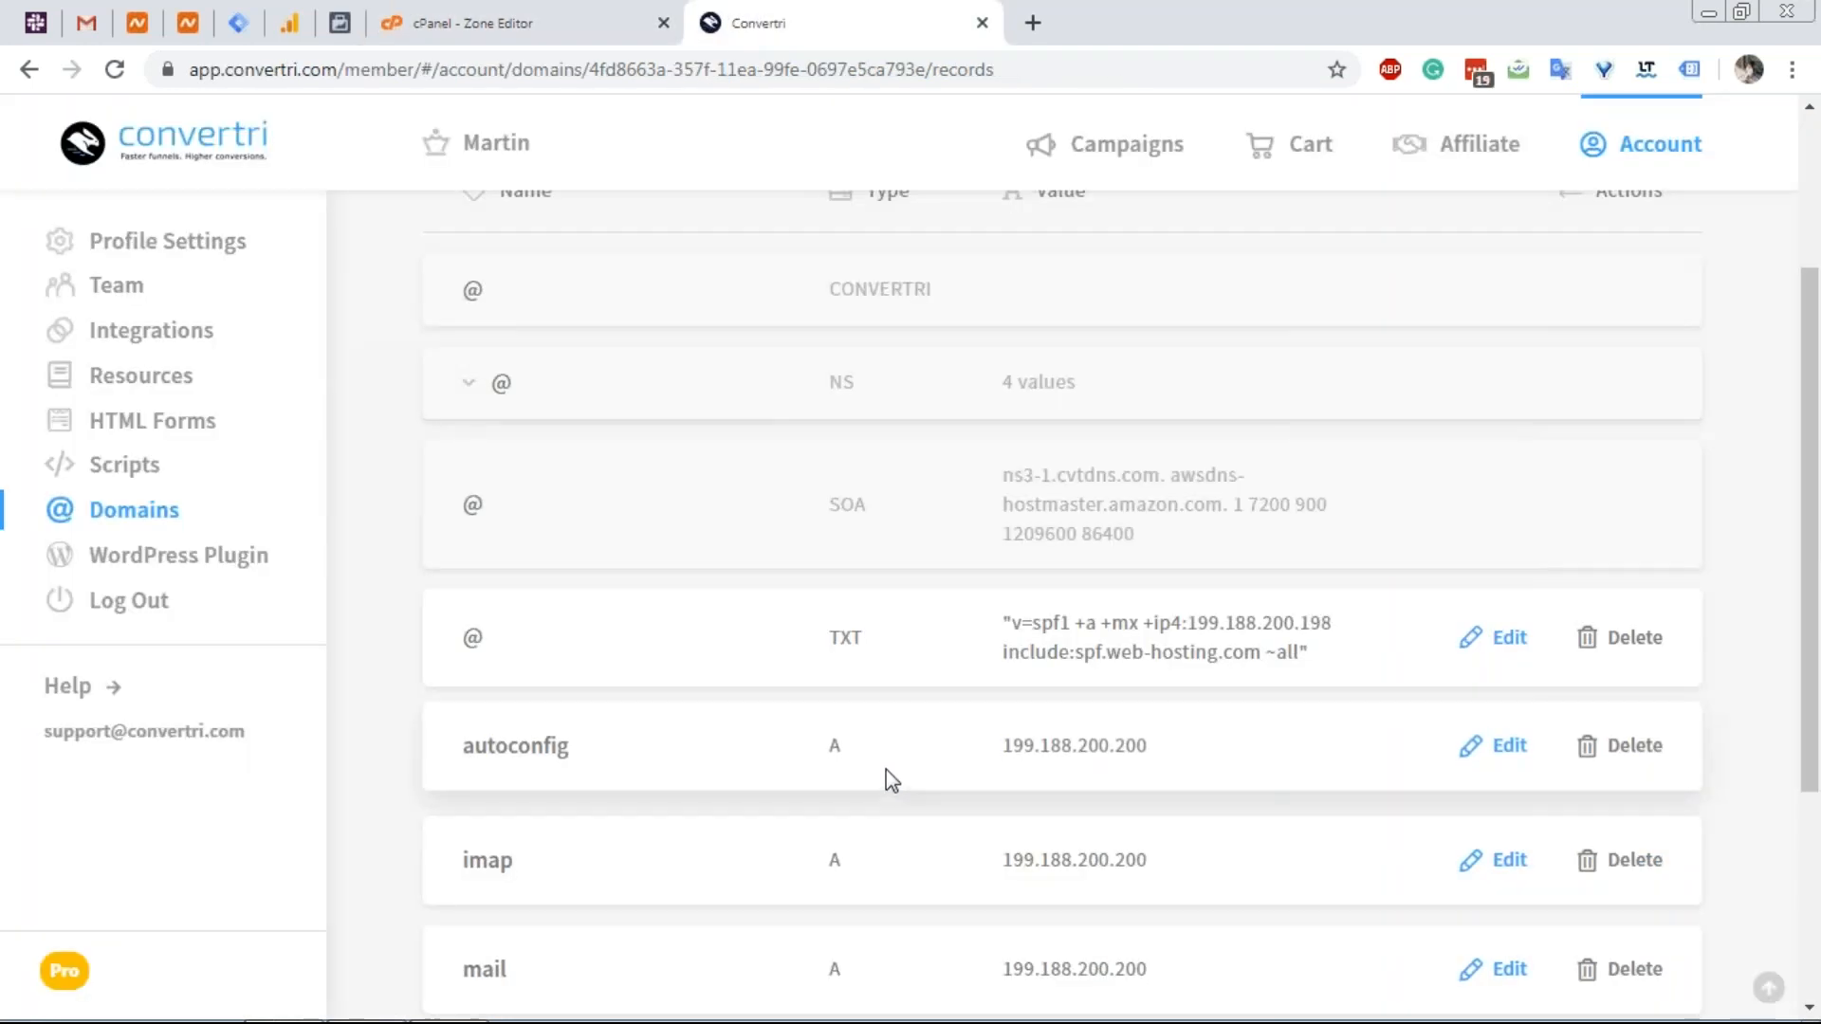
scroll(886, 770, down, 4)
scroll(885, 769, up, 6)
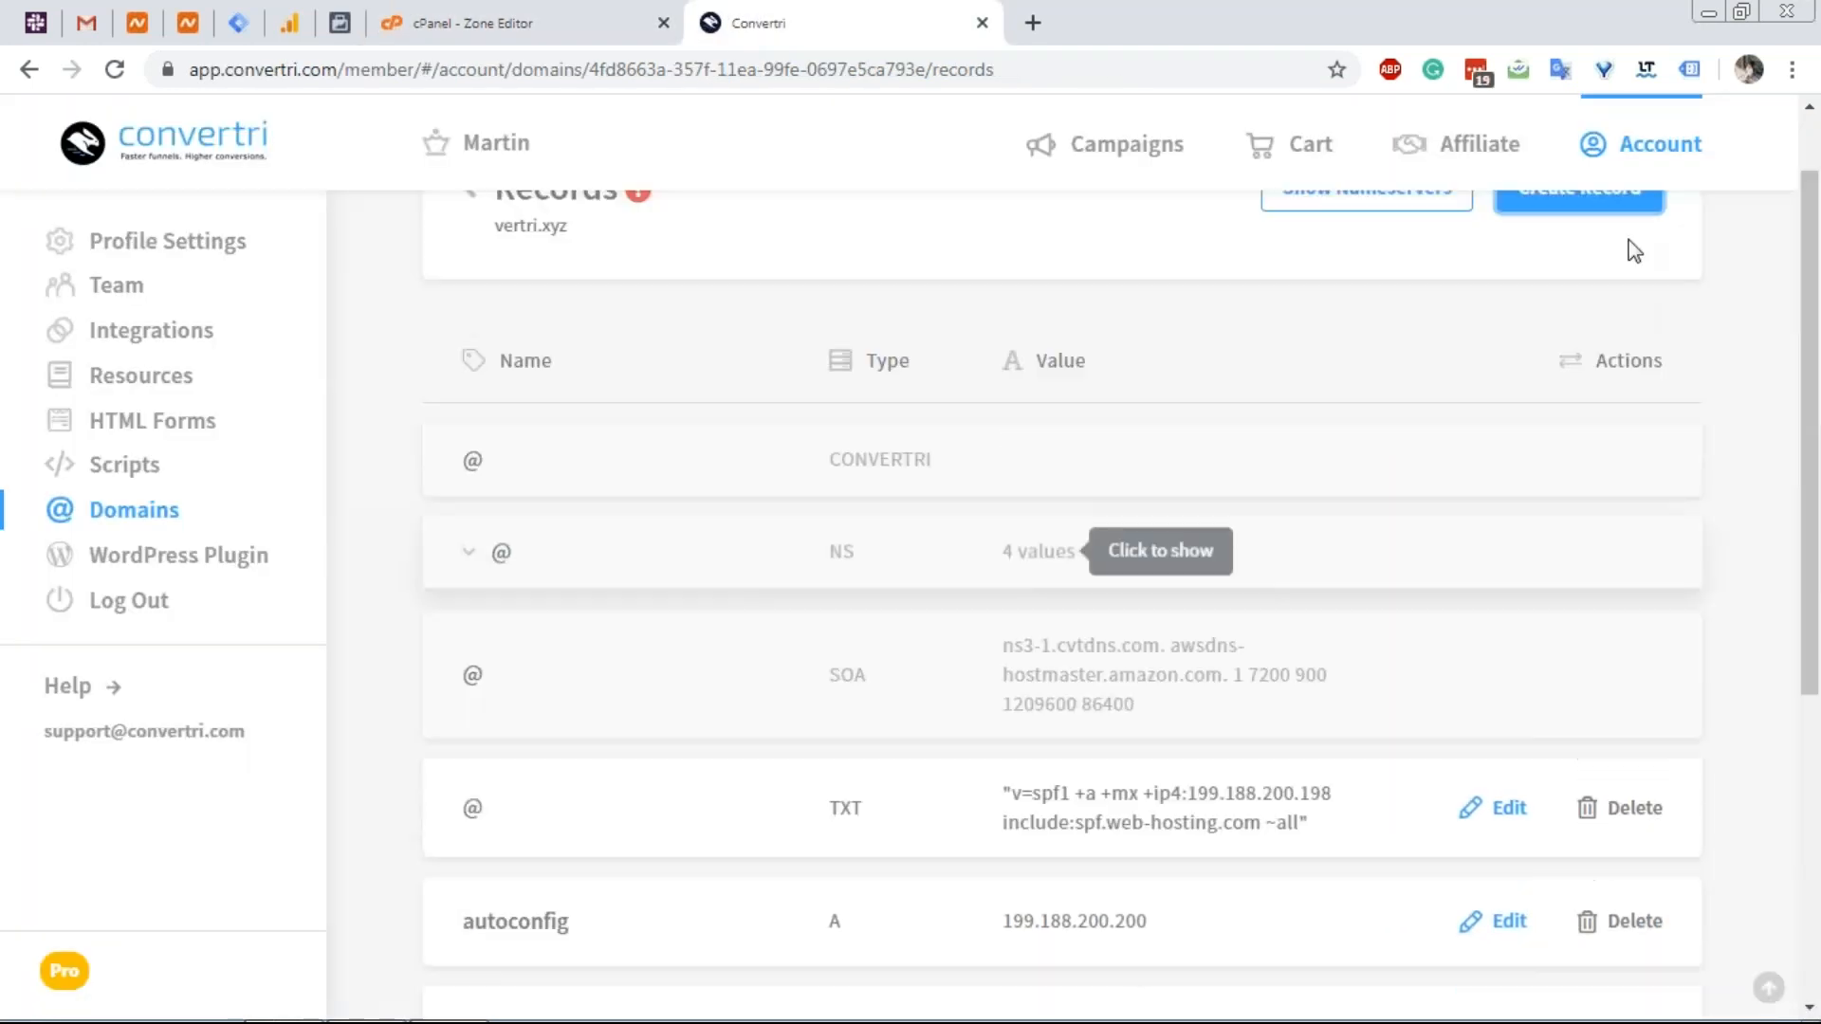
click(1593, 203)
click(817, 570)
key(ctrl+v)
drag(1278, 588, 1172, 574)
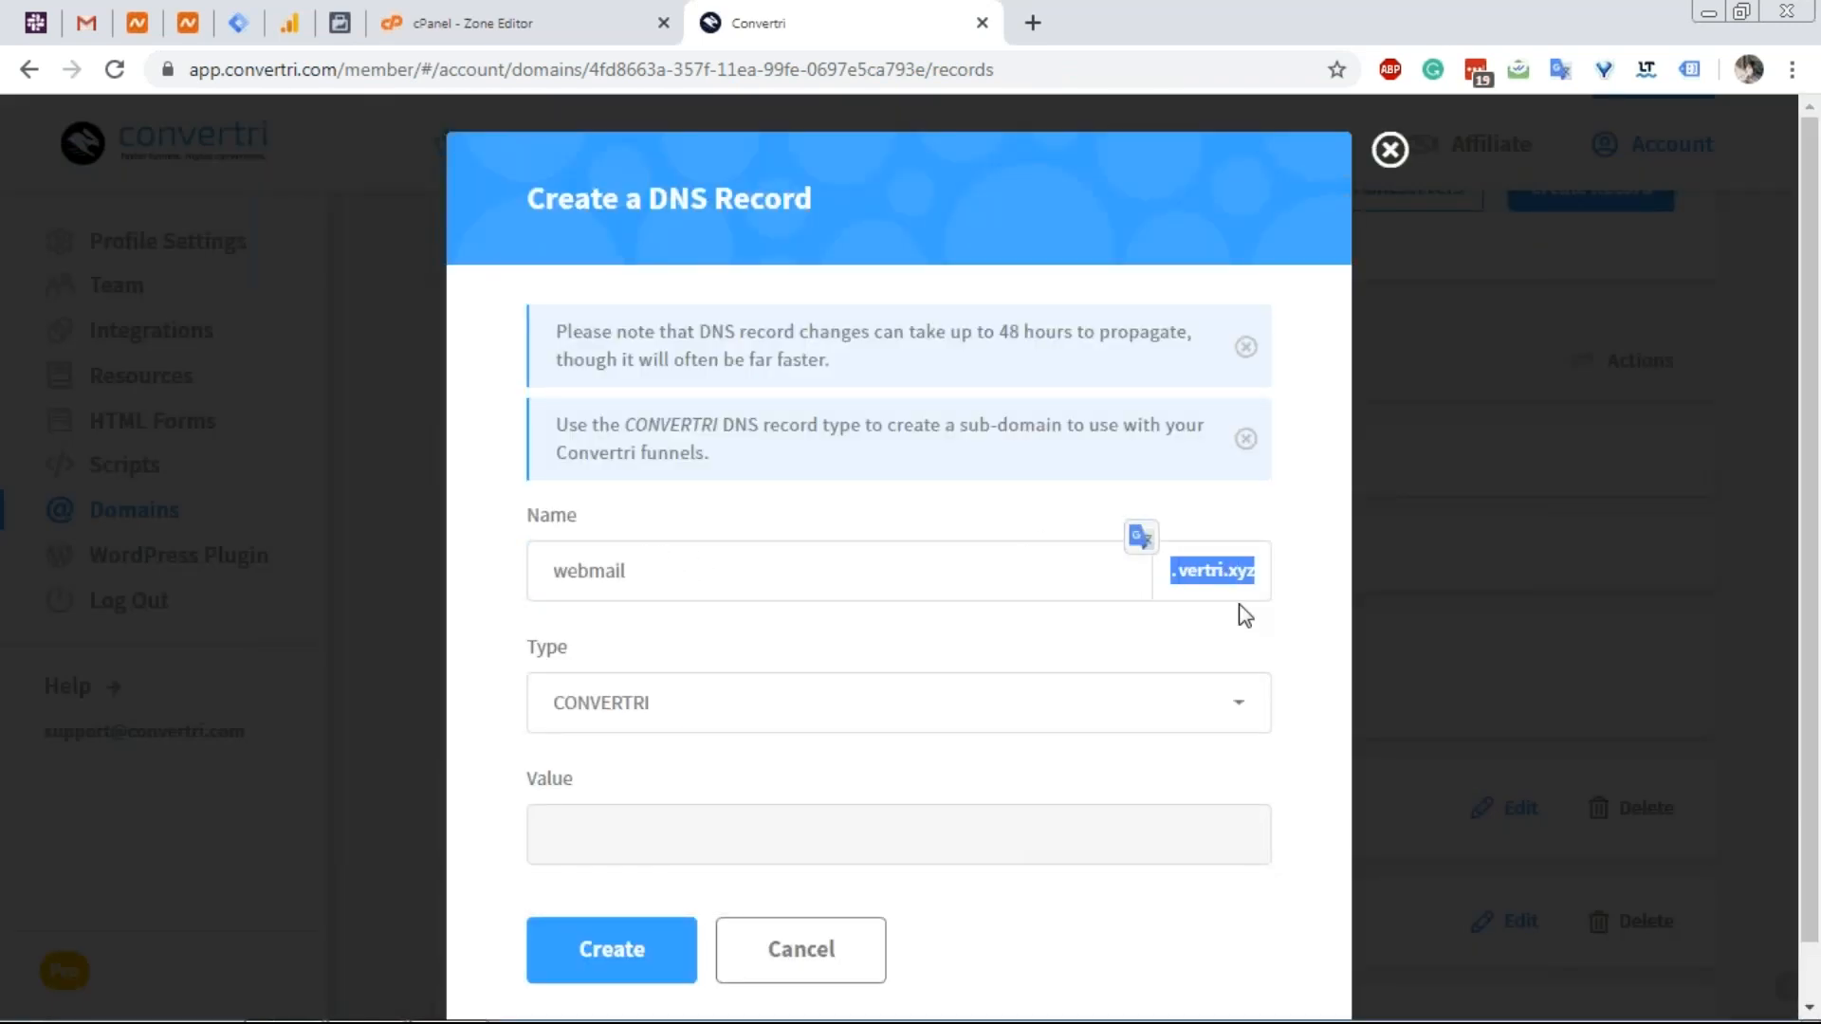
Make it an A record with value 199.188.200.200 from cPanel and create it.
click(692, 725)
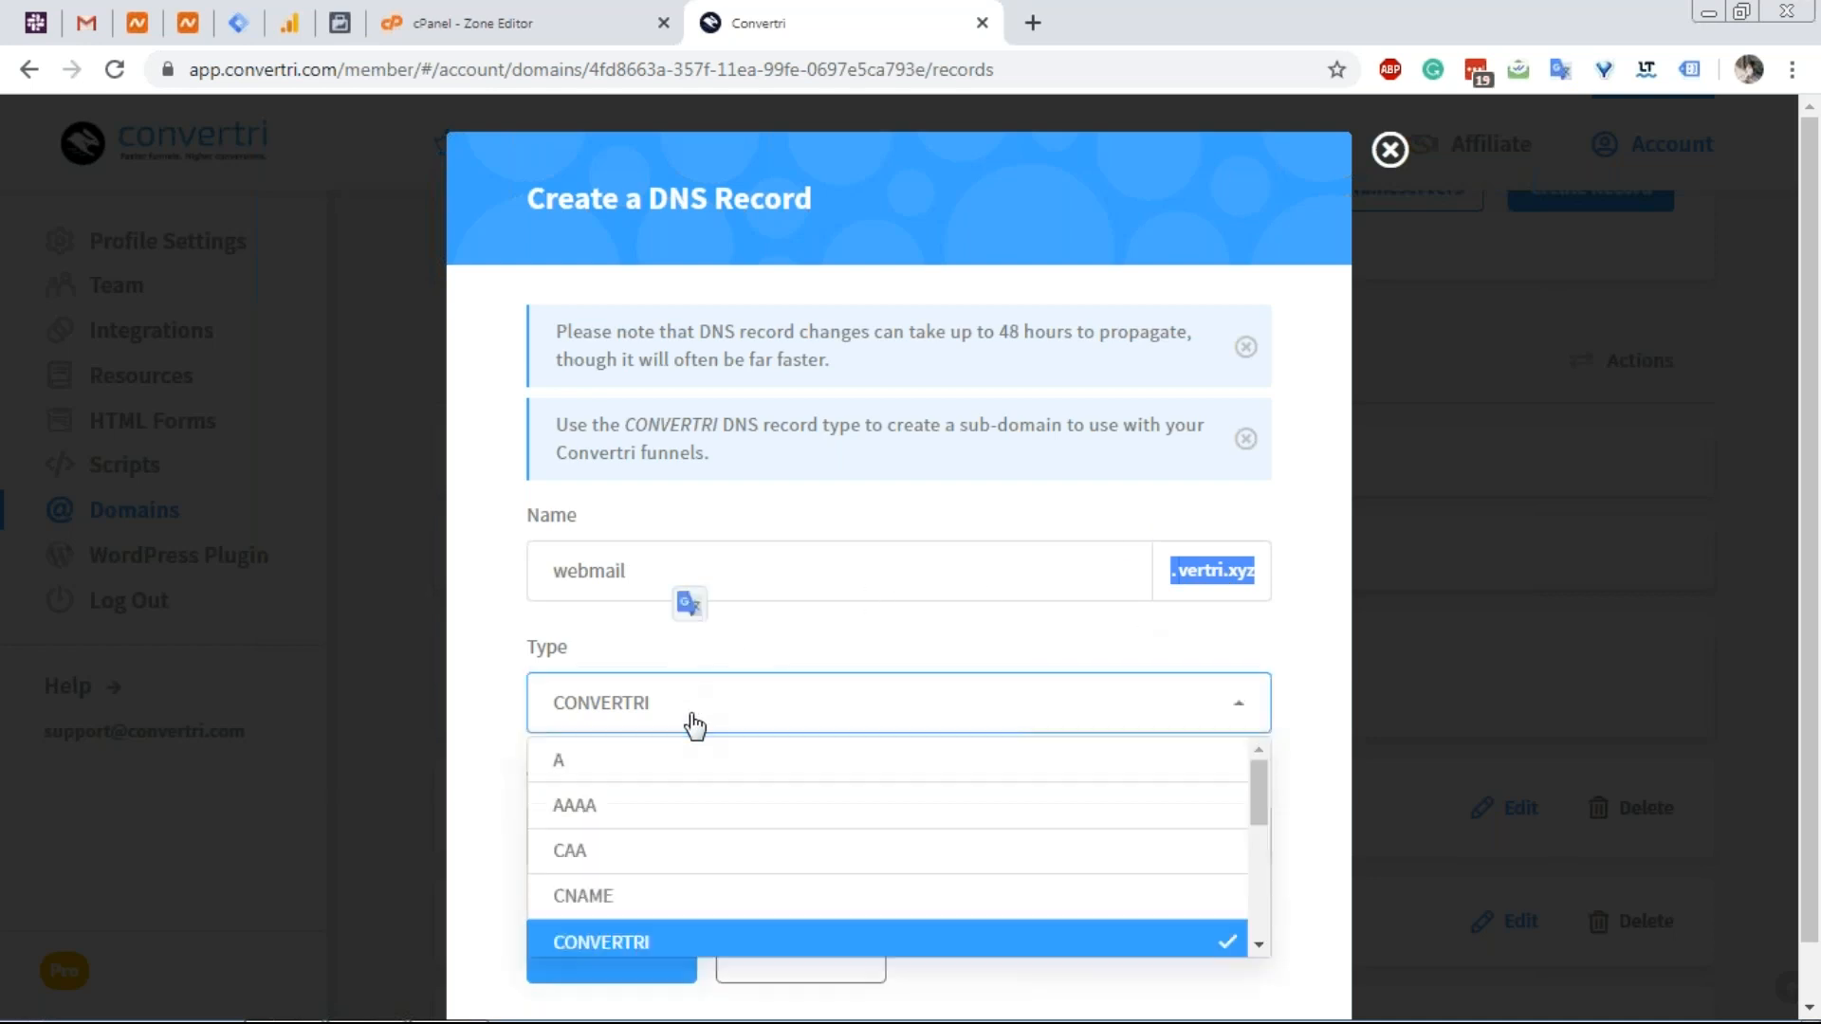
click(691, 755)
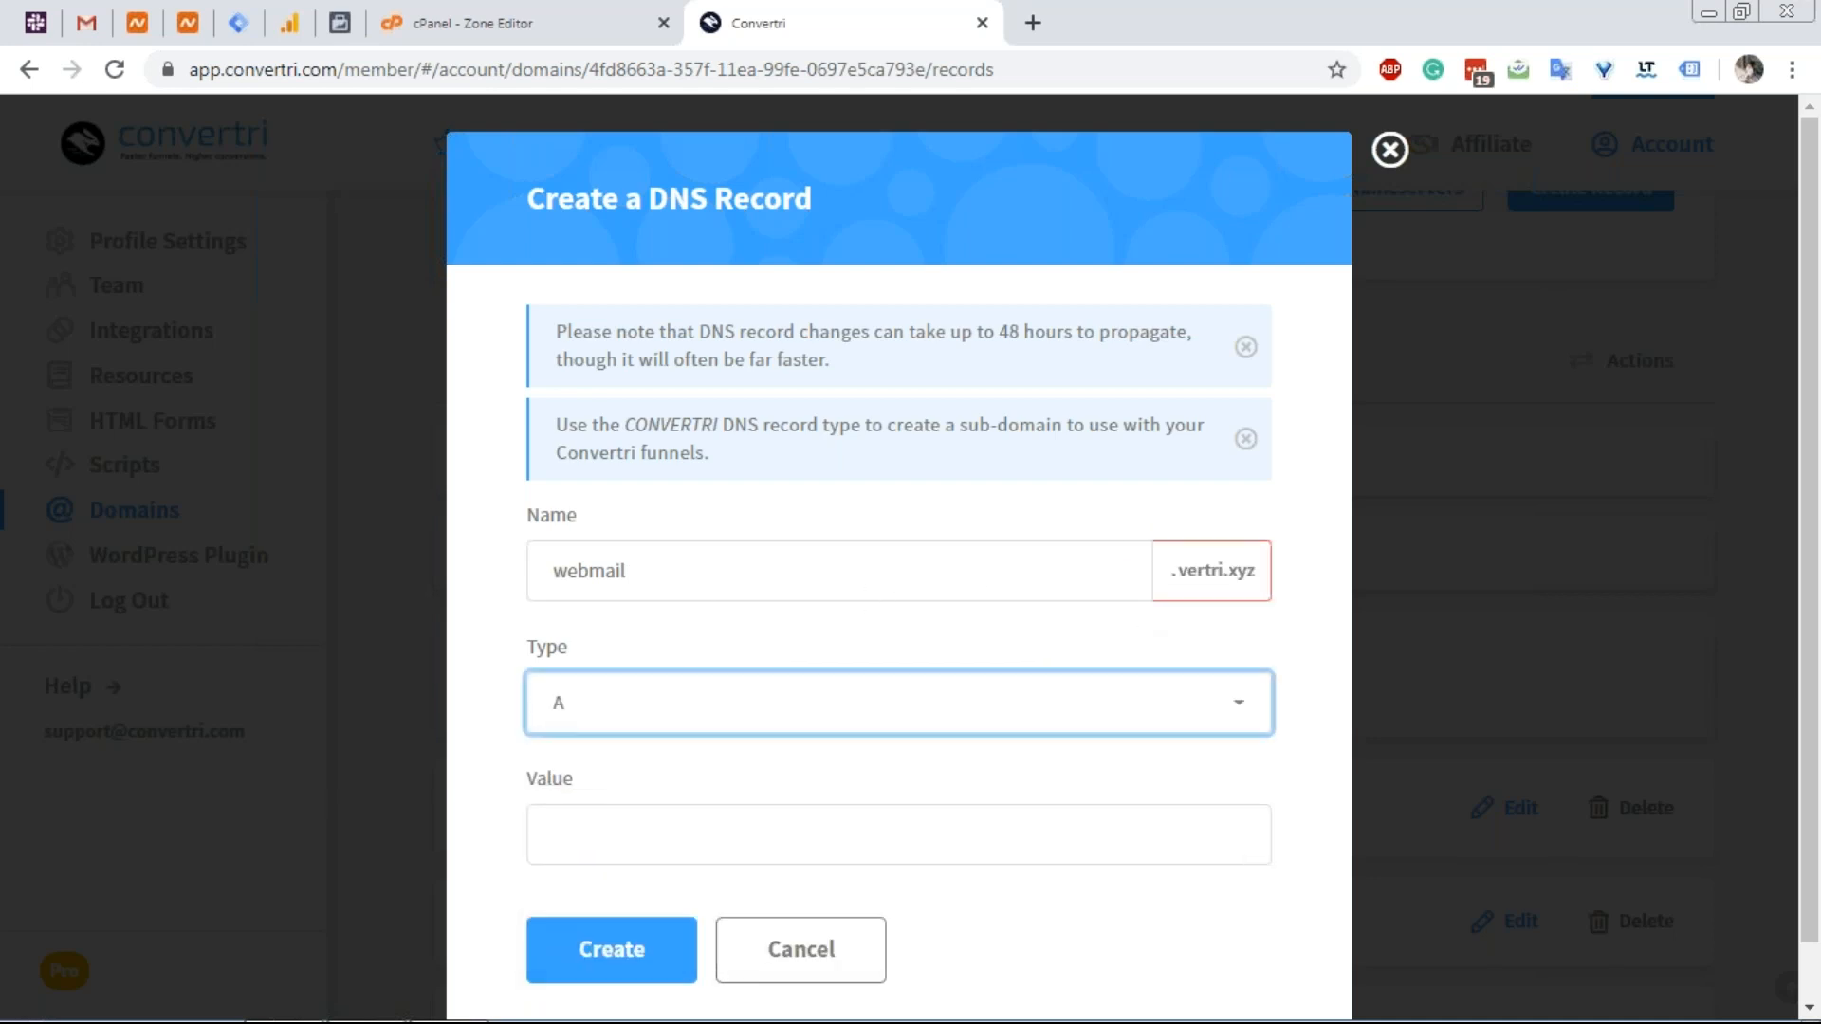
click(490, 4)
double_click(957, 621)
key(ctrl+c)
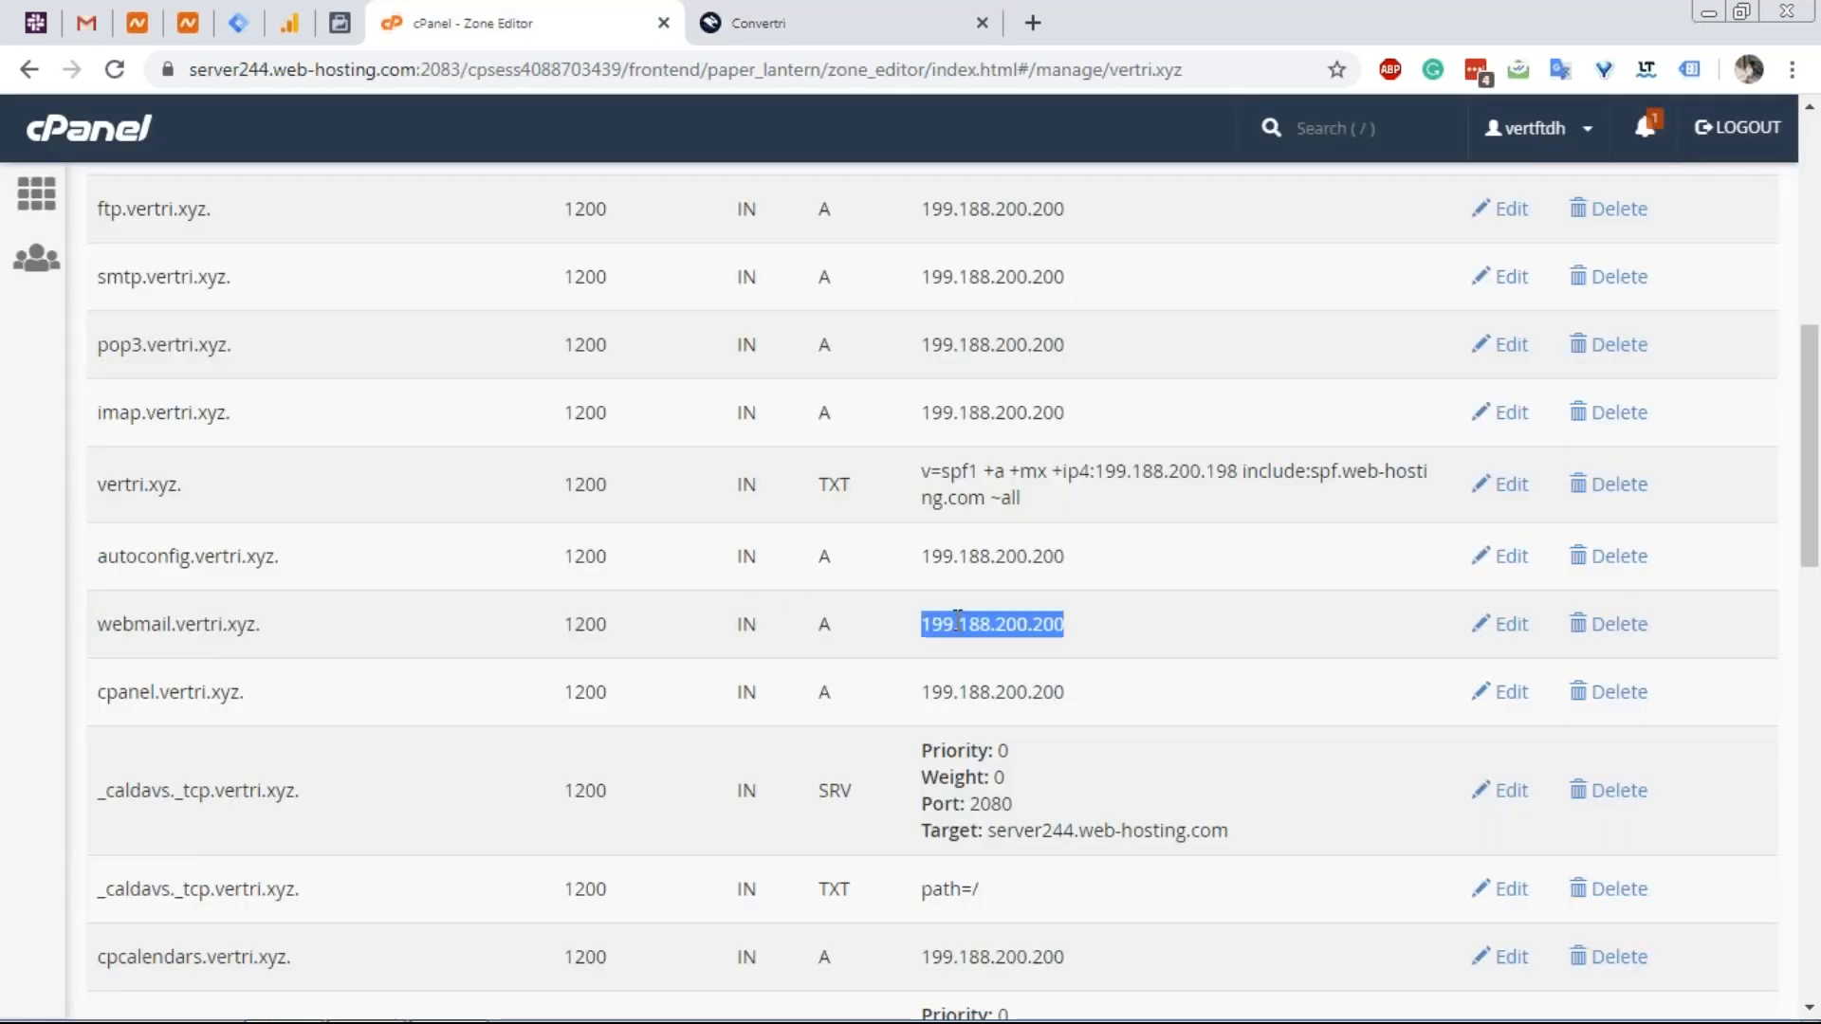
click(794, 14)
click(845, 829)
key(ctrl+v)
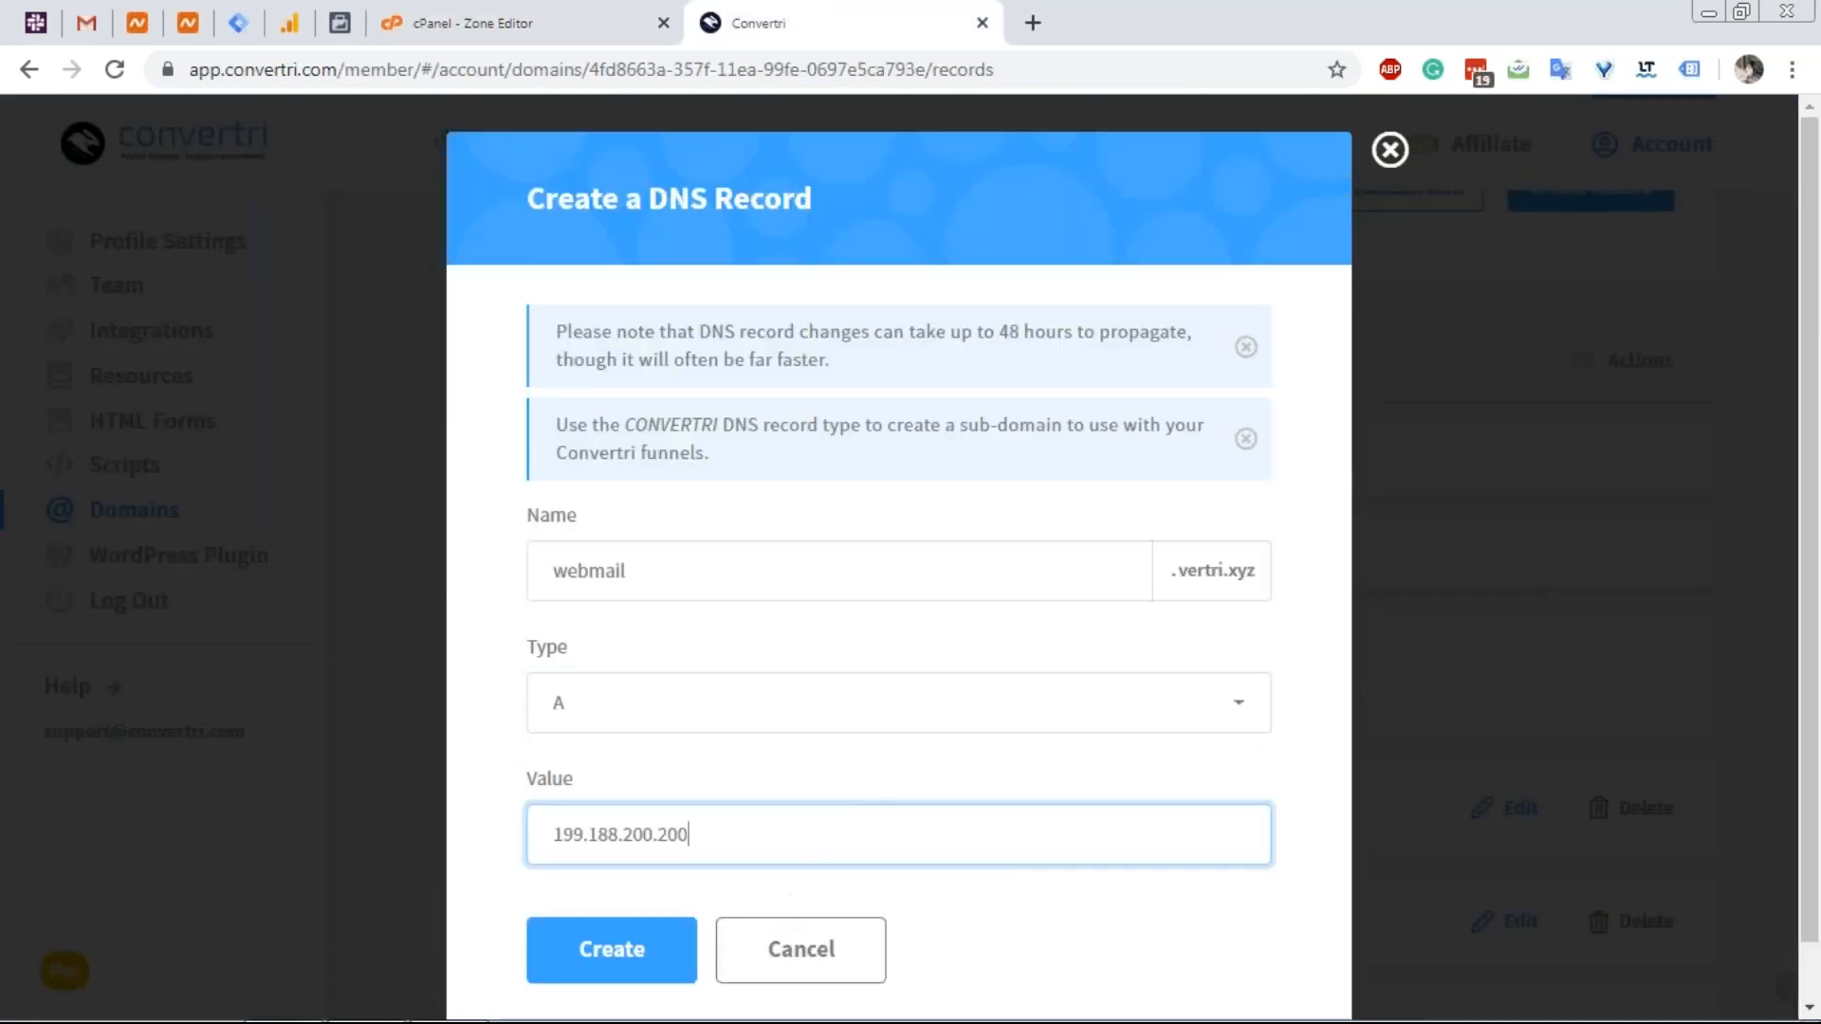
click(641, 958)
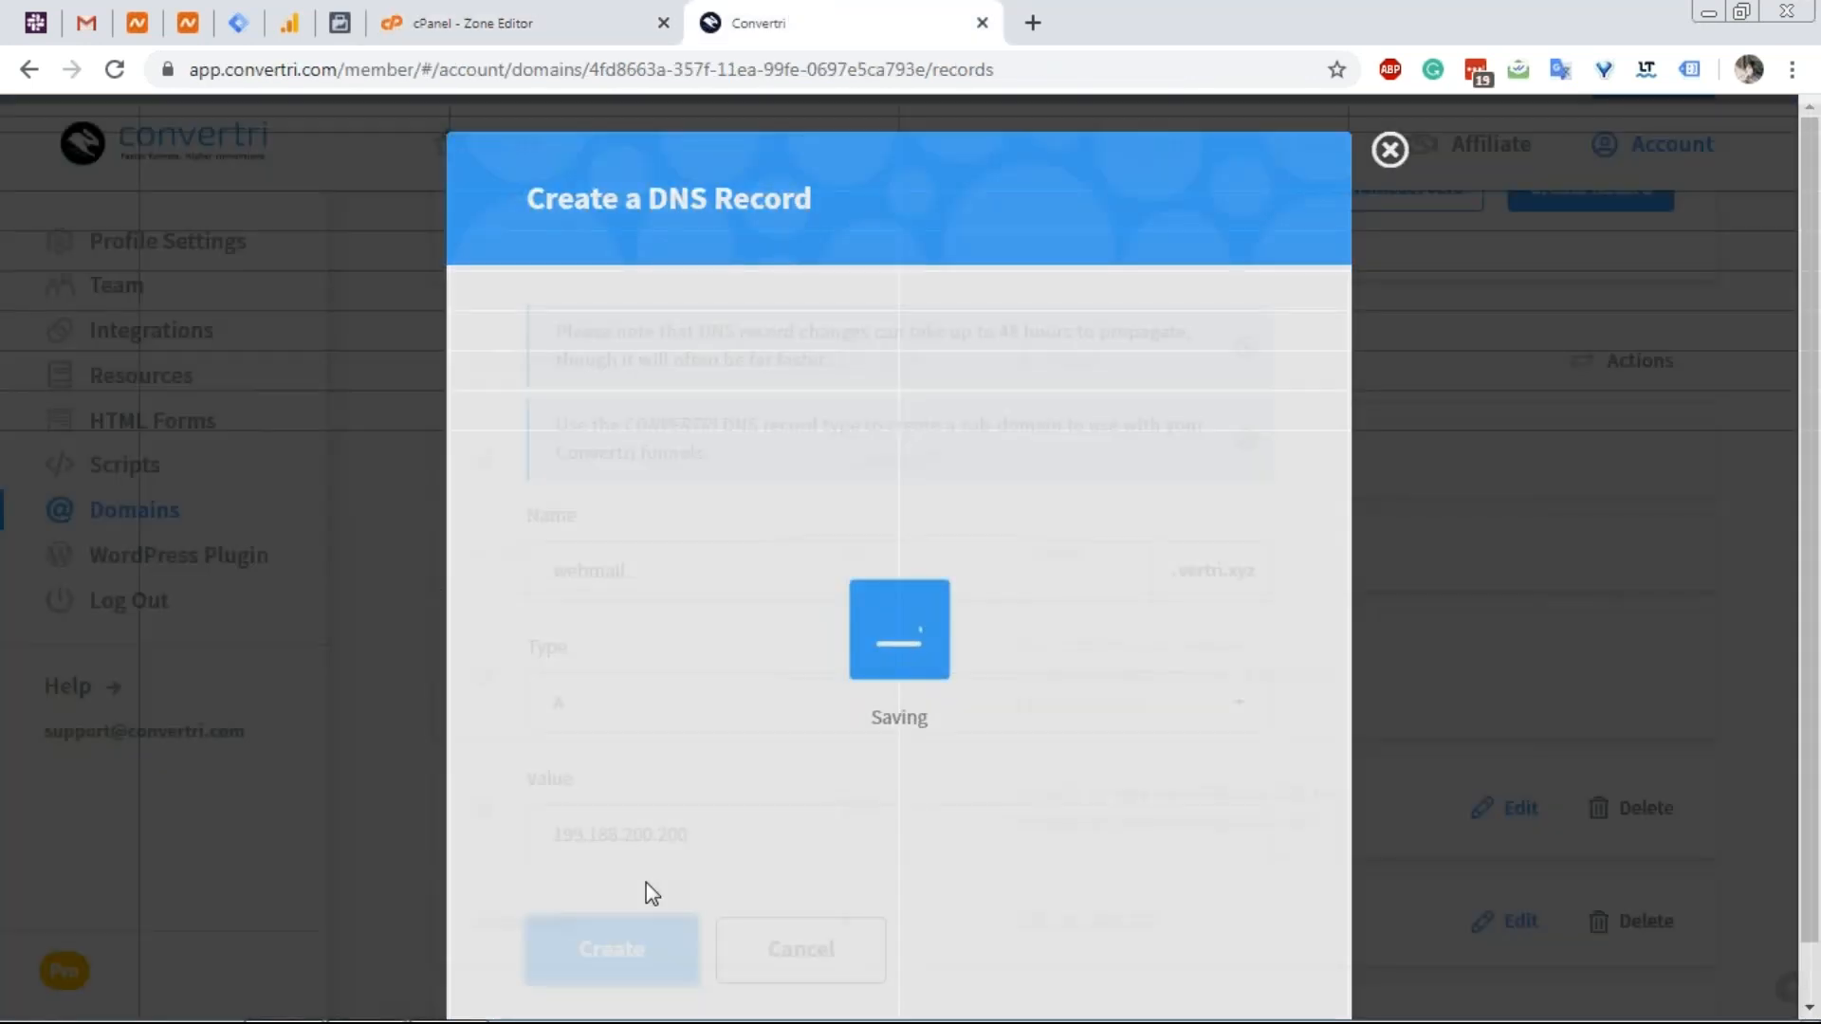
scroll(806, 682, down, 5)
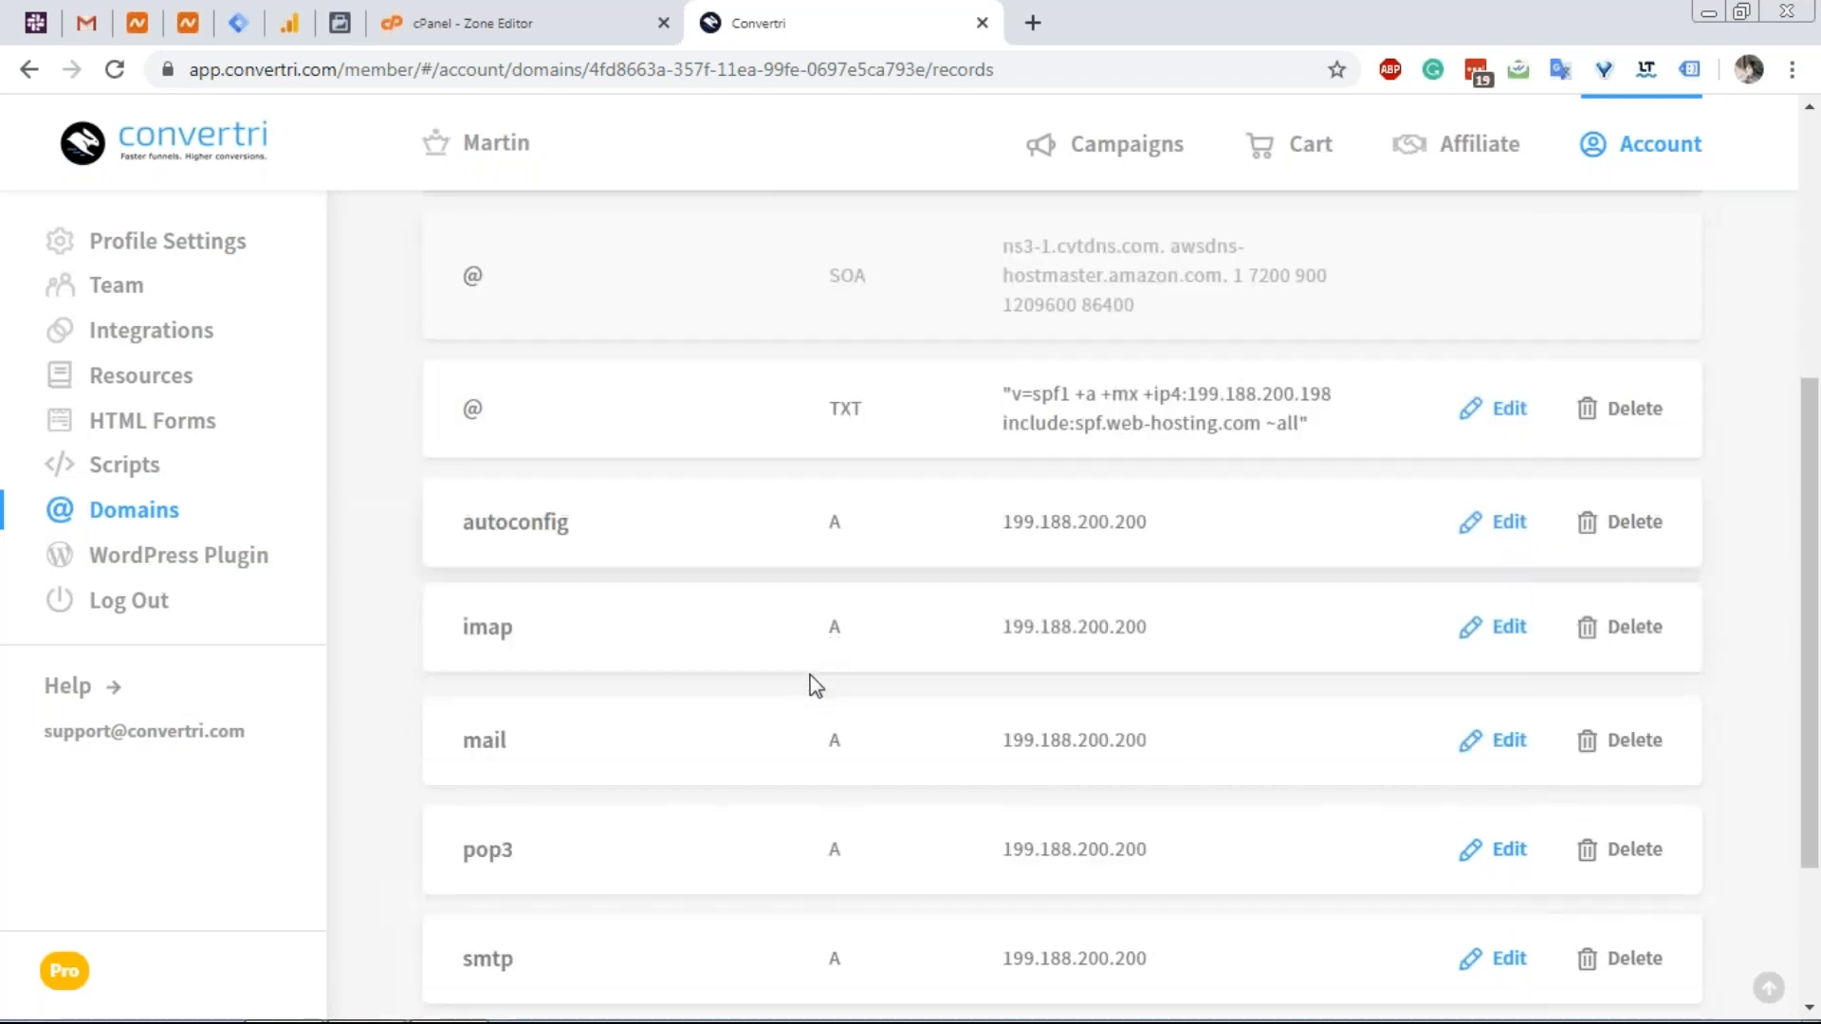
scroll(748, 649, down, 1)
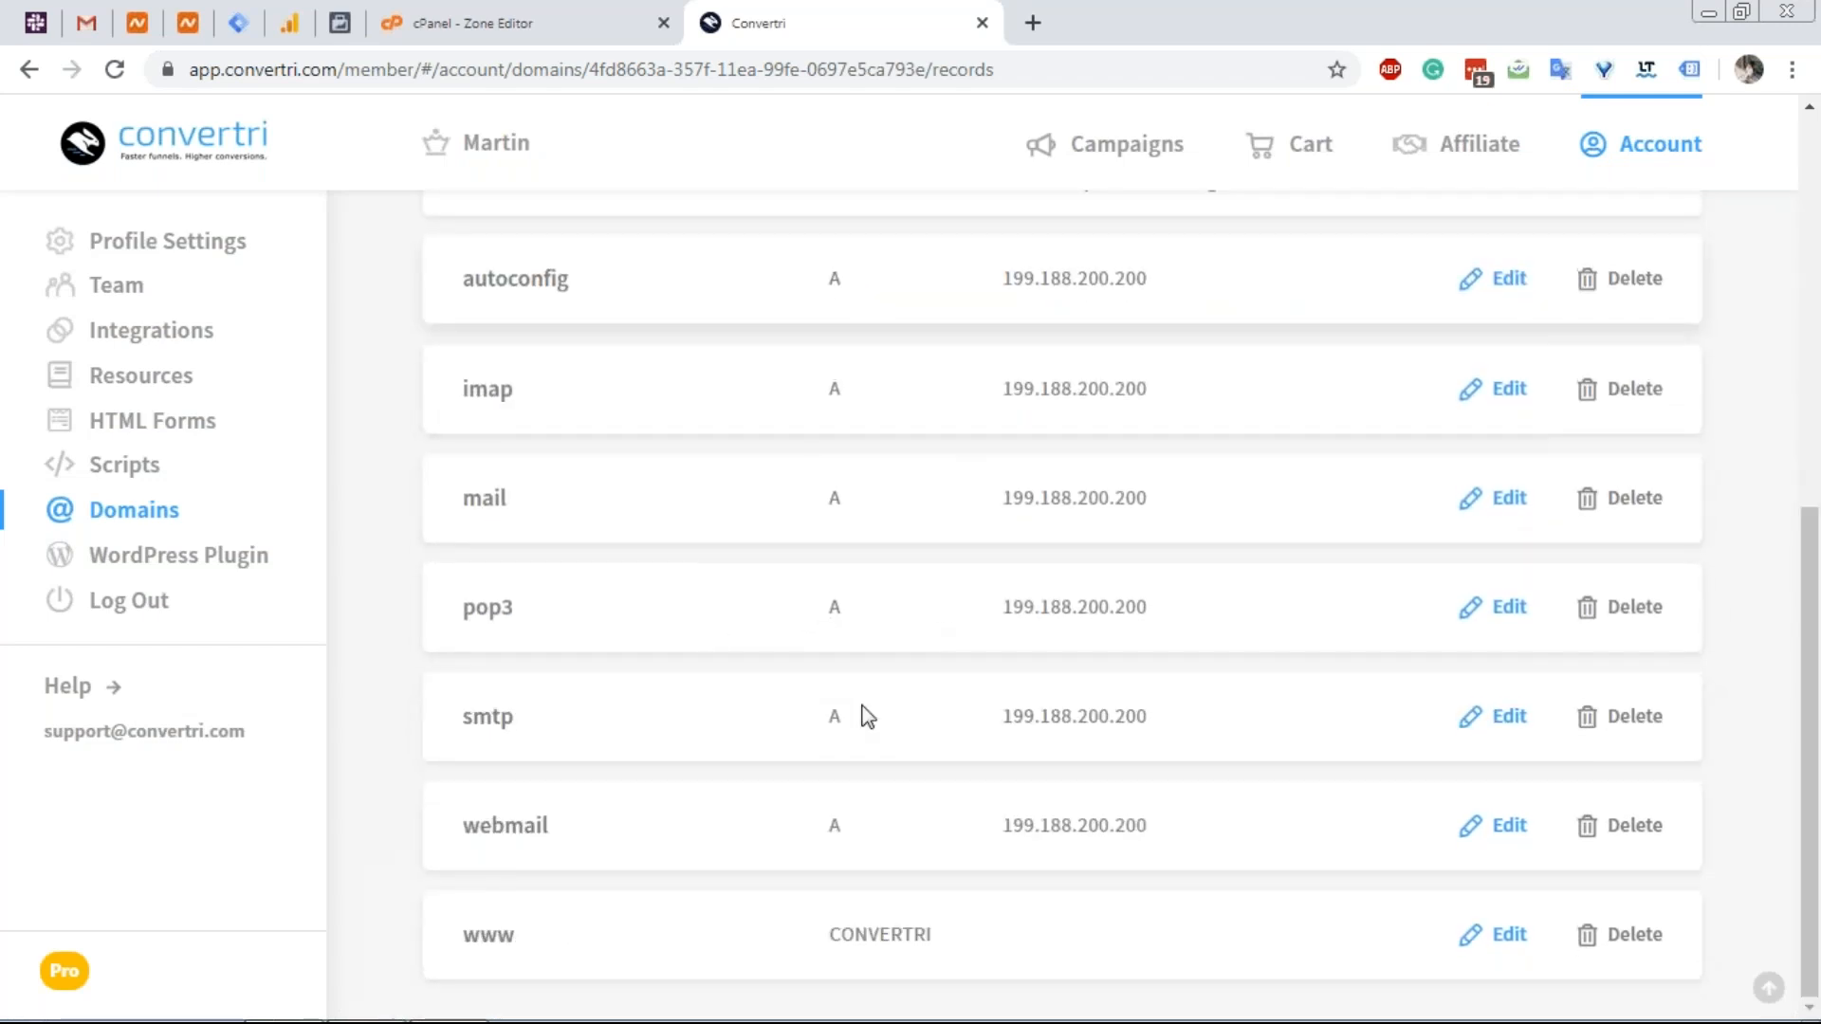
scroll(704, 675, up, 4)
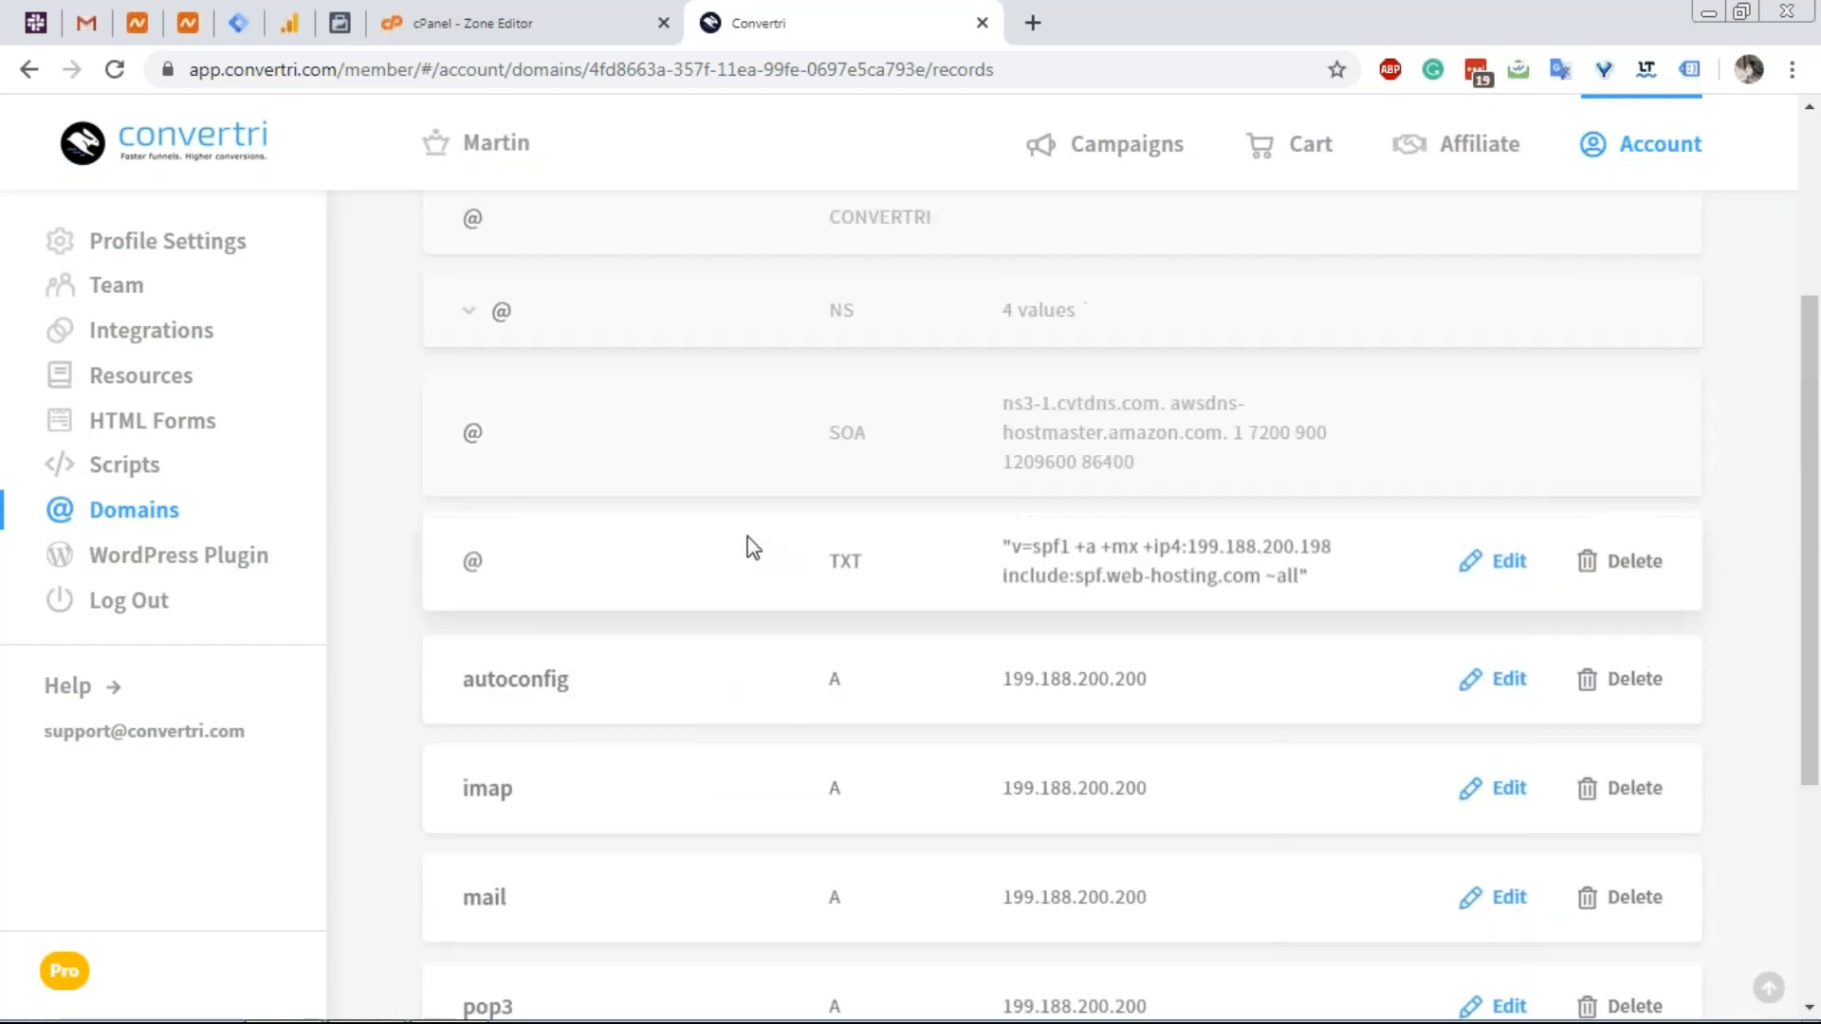
Scroll cPanel to the autodiscover SRV row and select _autodiscover._tcp from its name.
click(576, 25)
scroll(347, 730, down, 3)
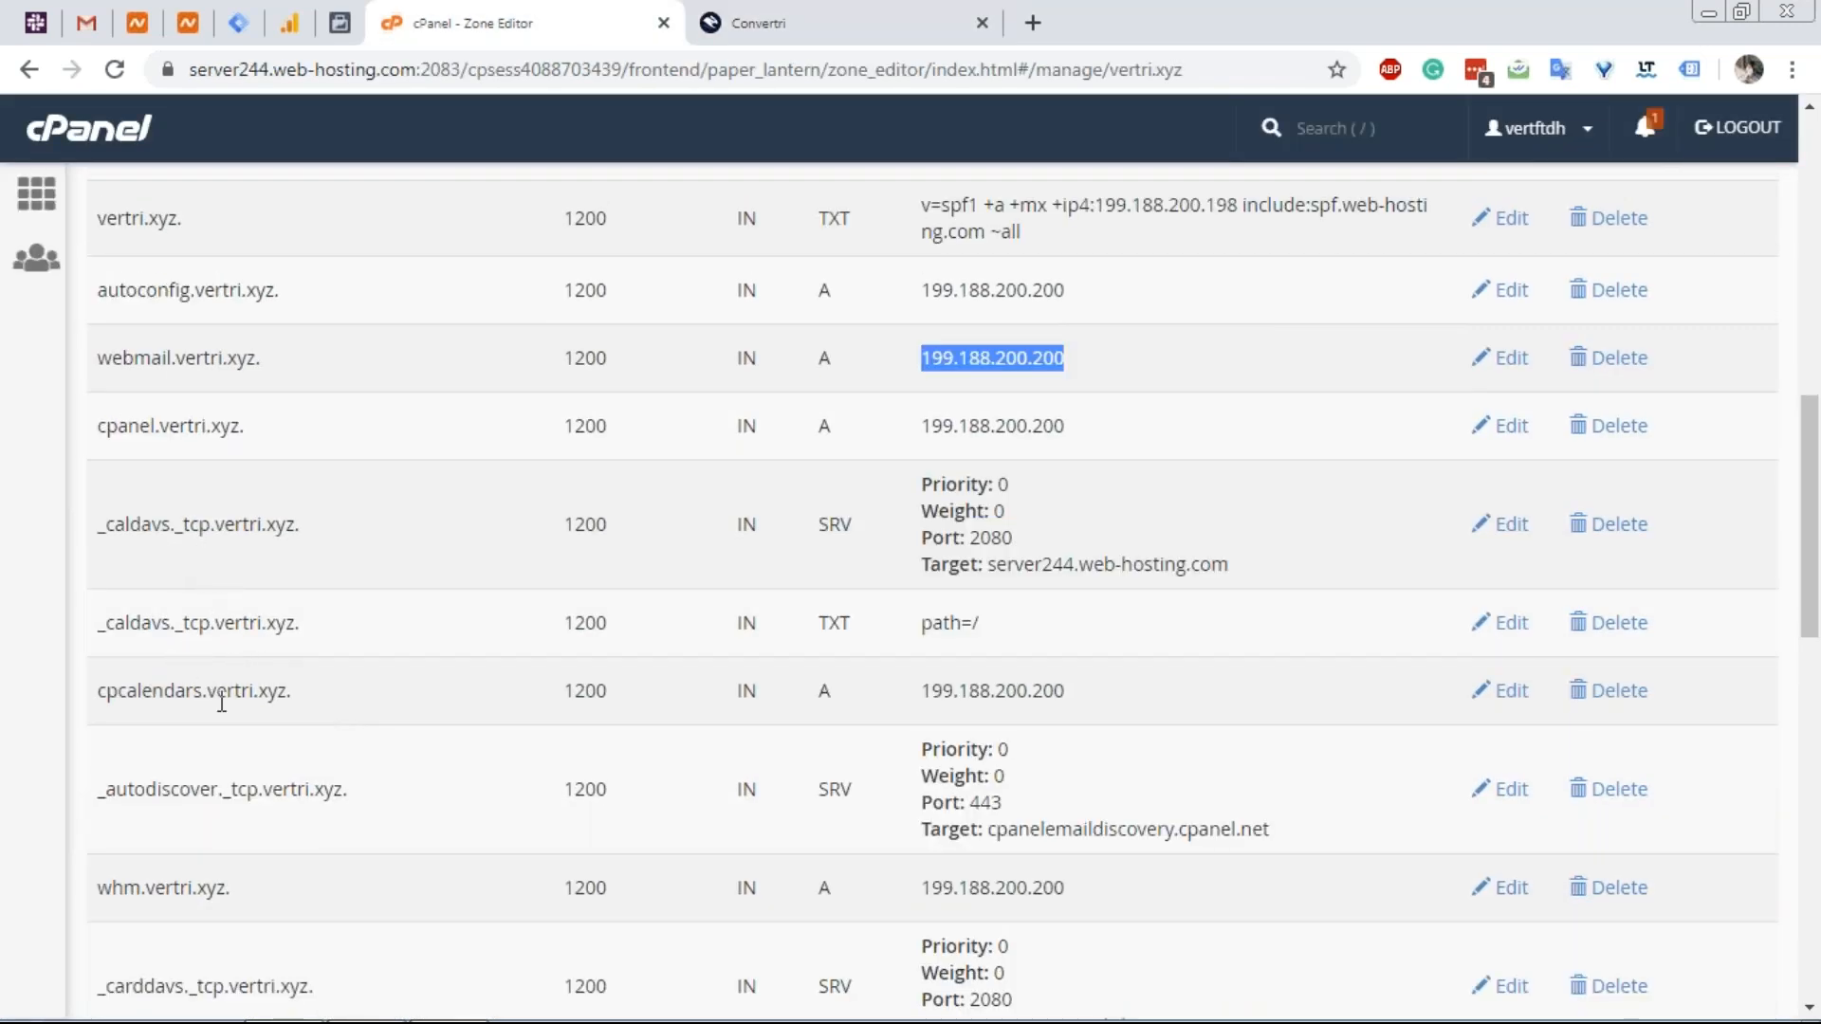
scroll(194, 652, down, 2)
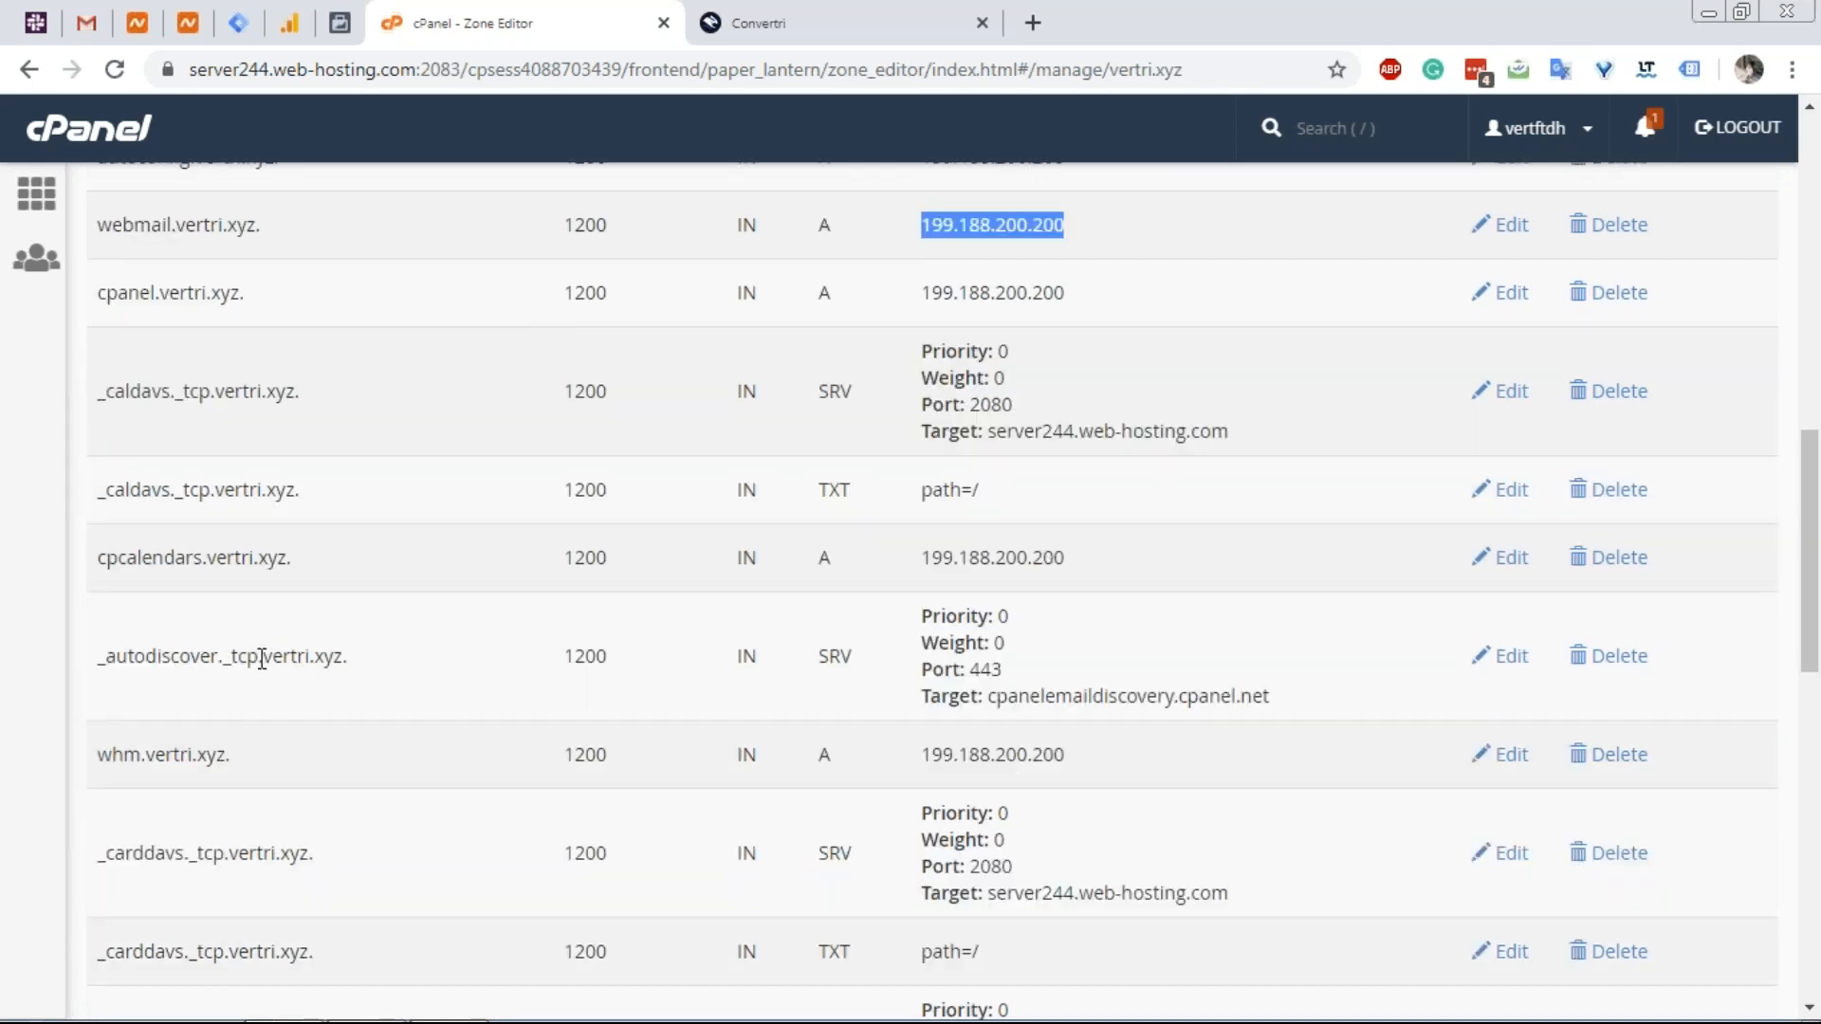
drag(259, 658, 100, 661)
key(ctrl+c)
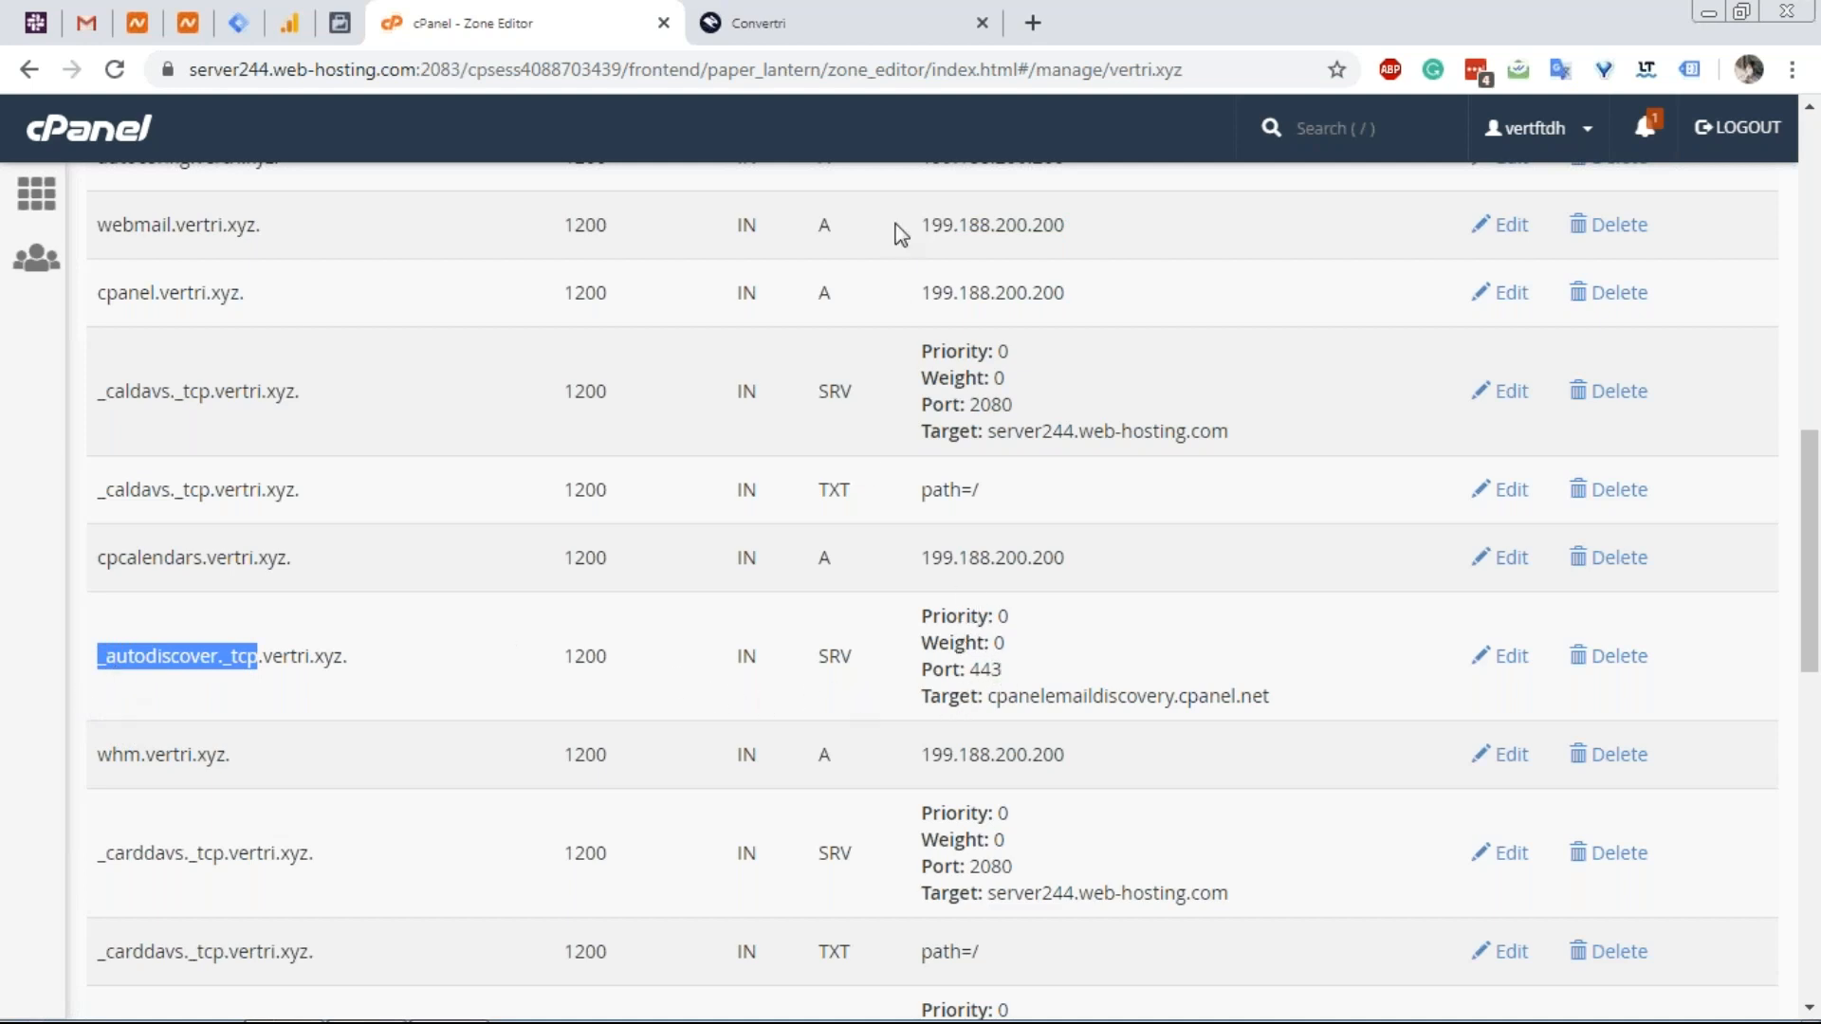
click(871, 33)
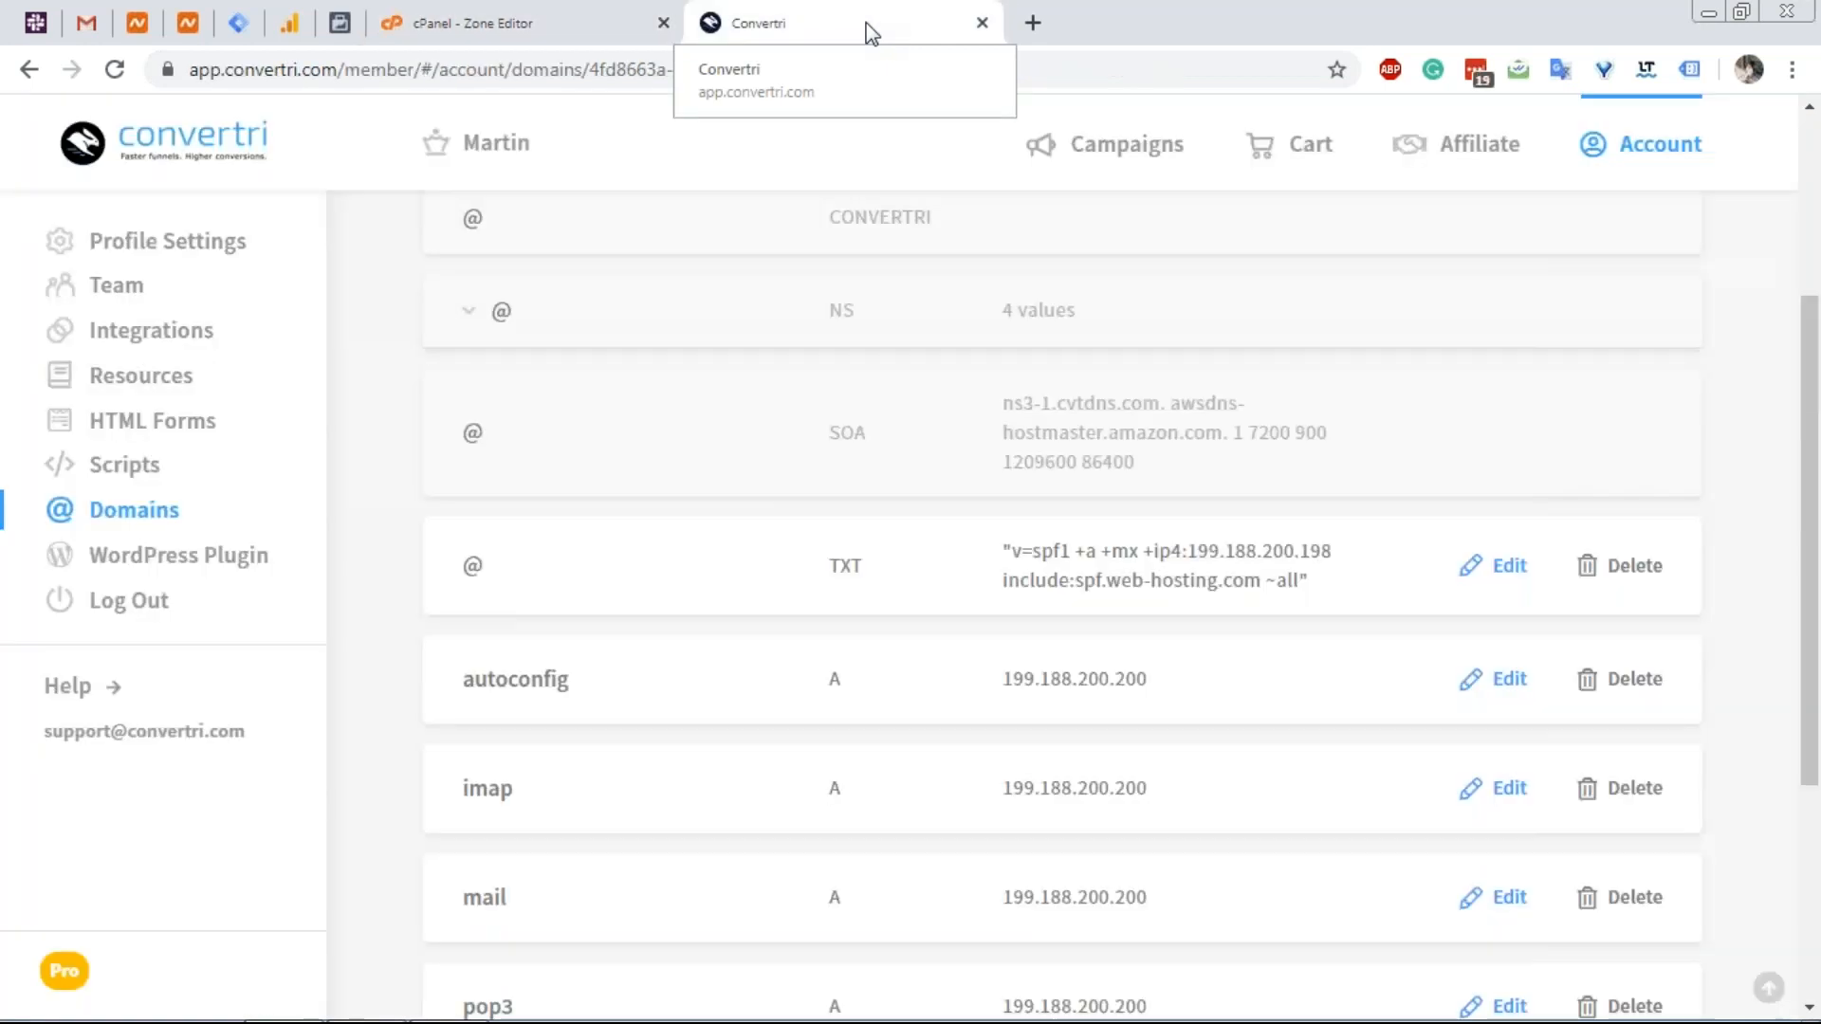
scroll(600, 588, up, 3)
click(481, 21)
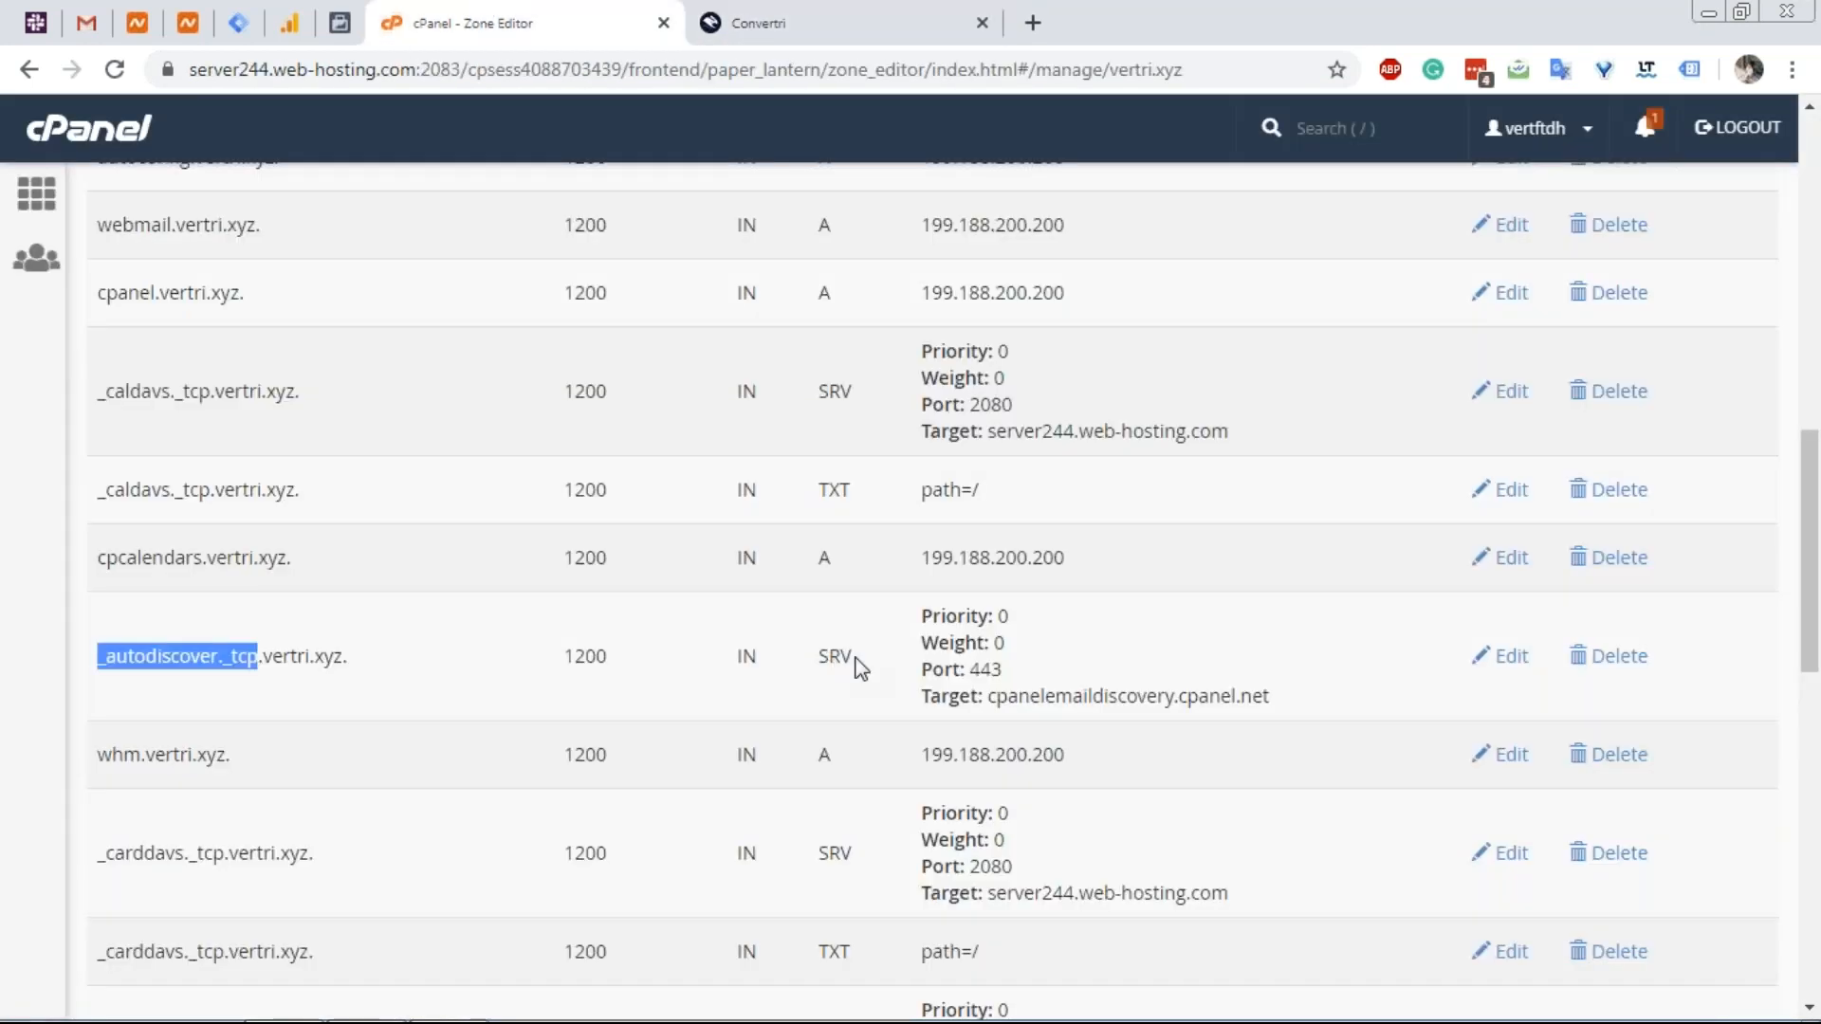
click(821, 11)
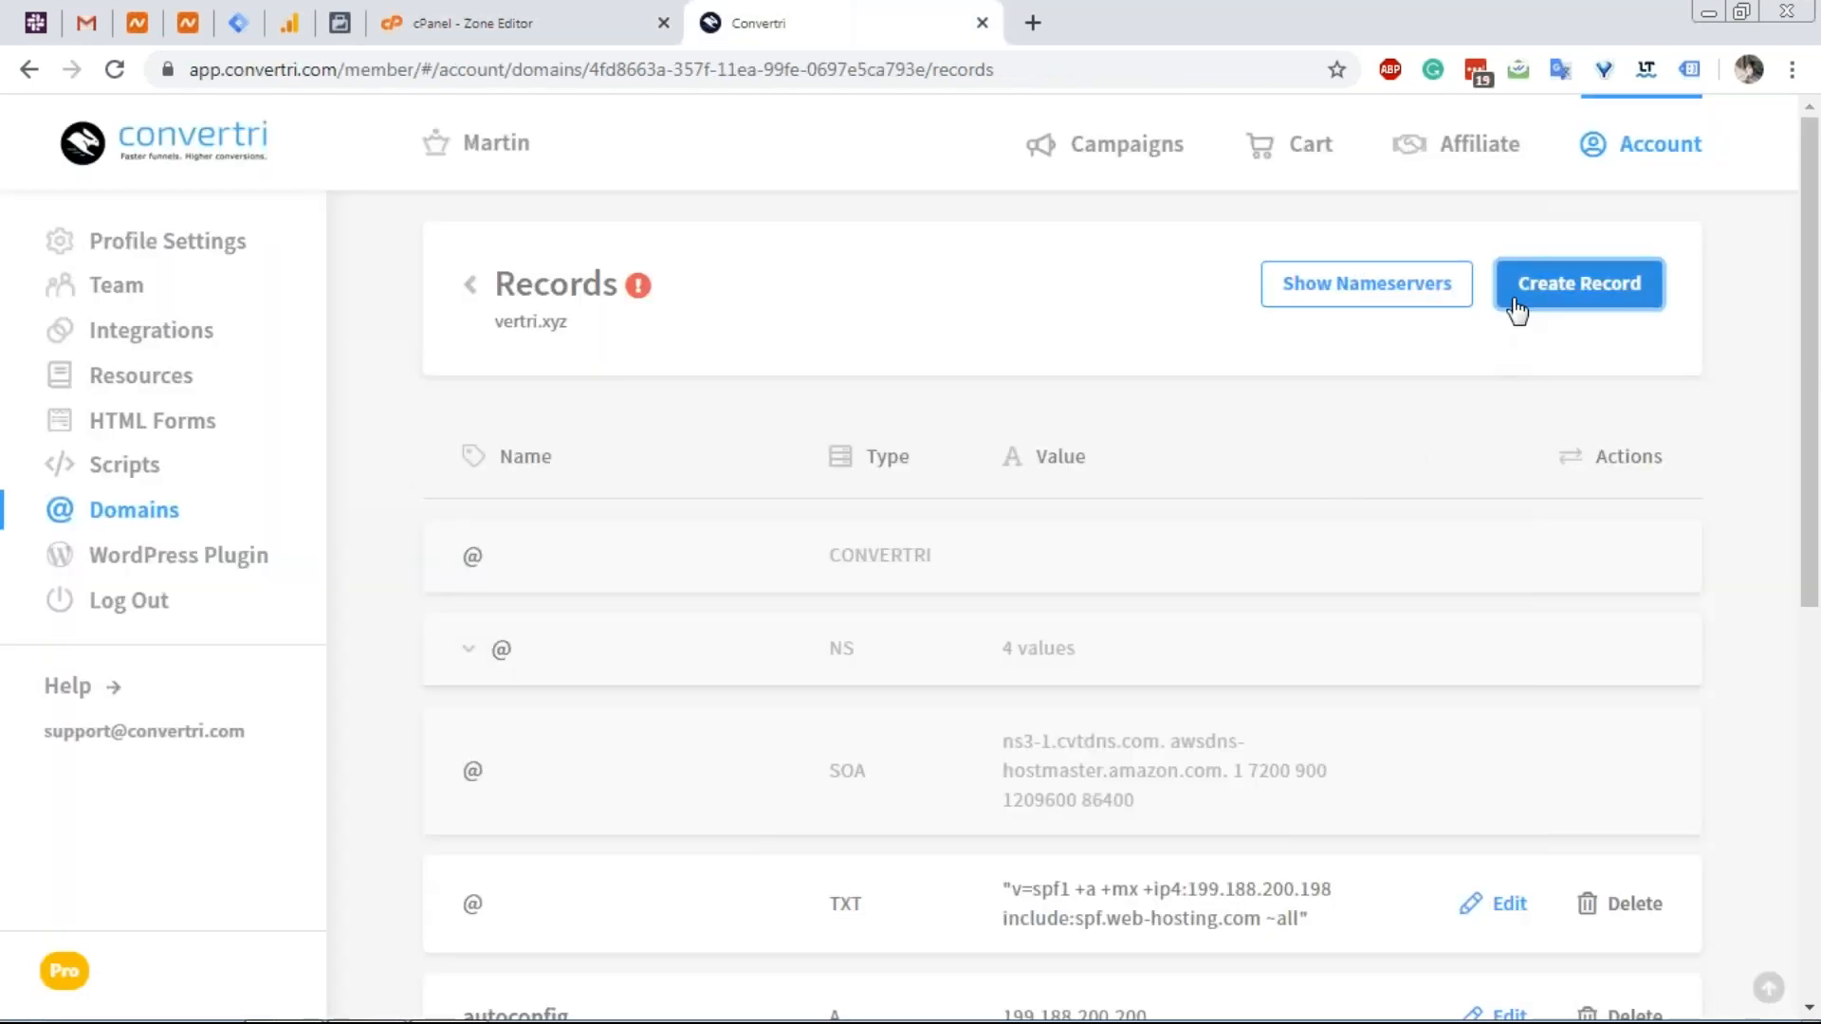
Start a new SRV record in Convertri named _autodiscover._tcp.
click(1515, 304)
click(795, 735)
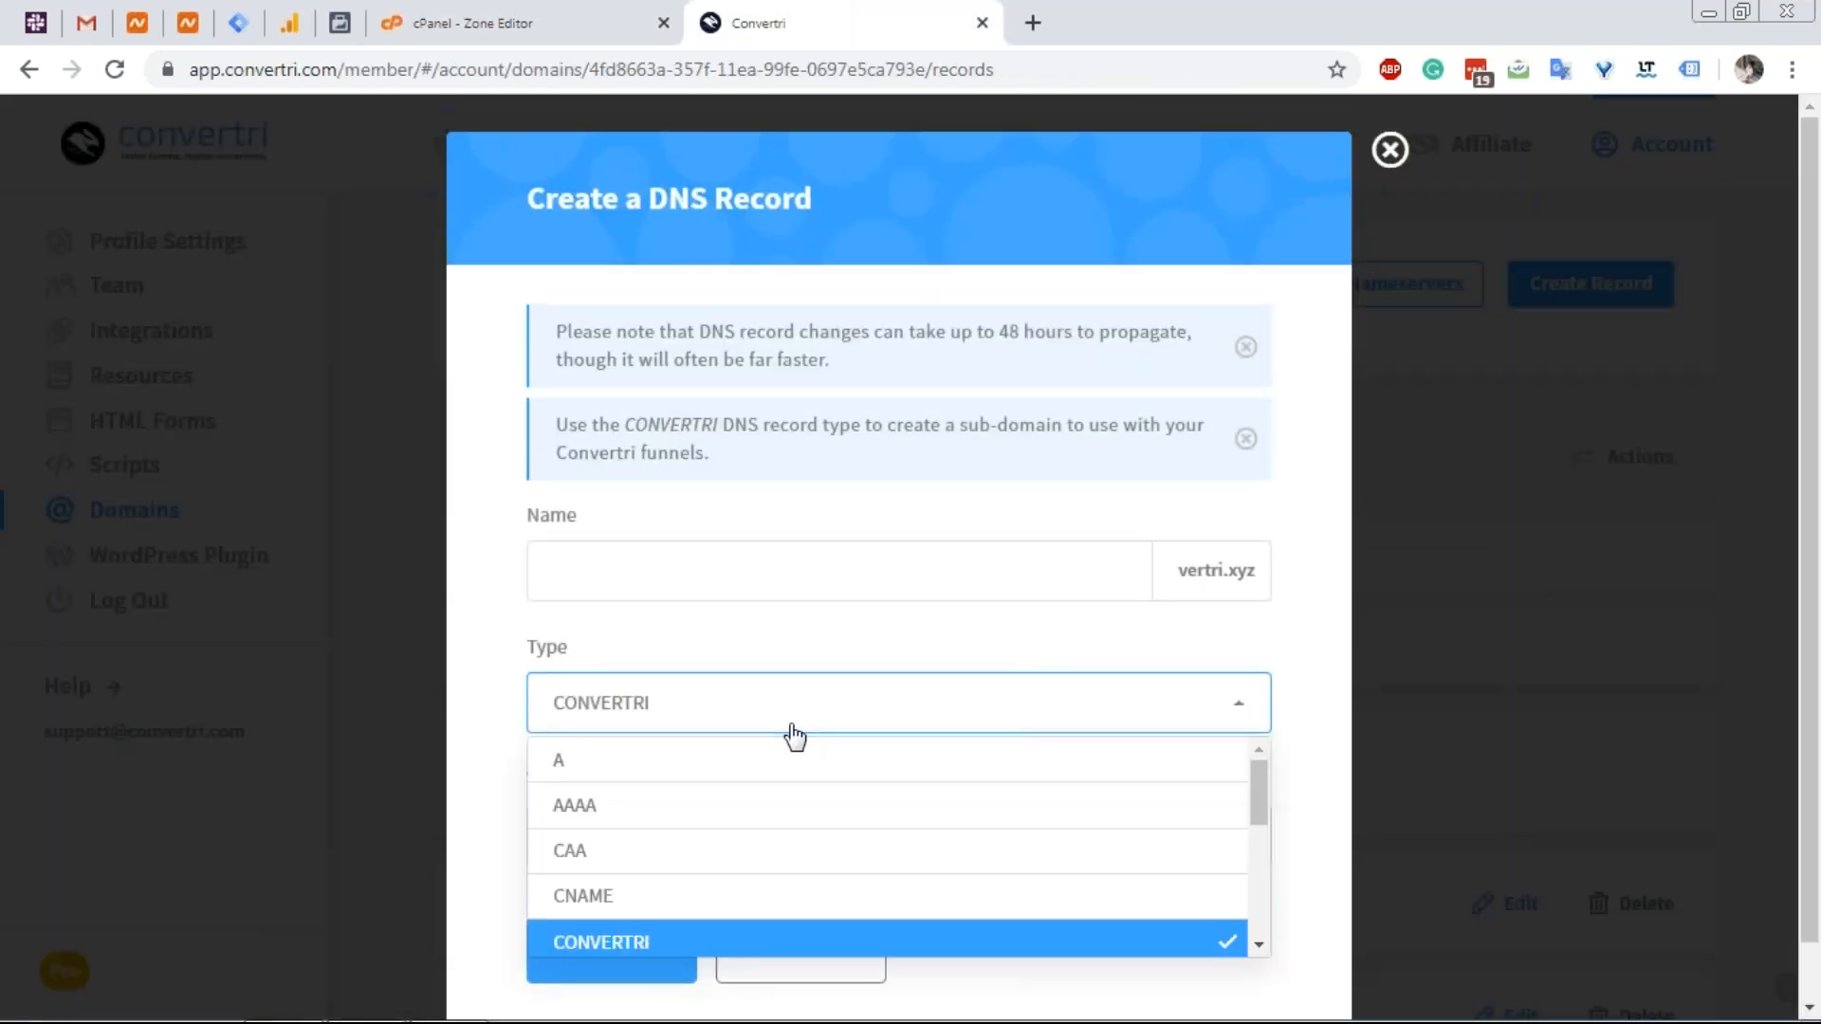
scroll(772, 886, down, 3)
scroll(702, 920, down, 1)
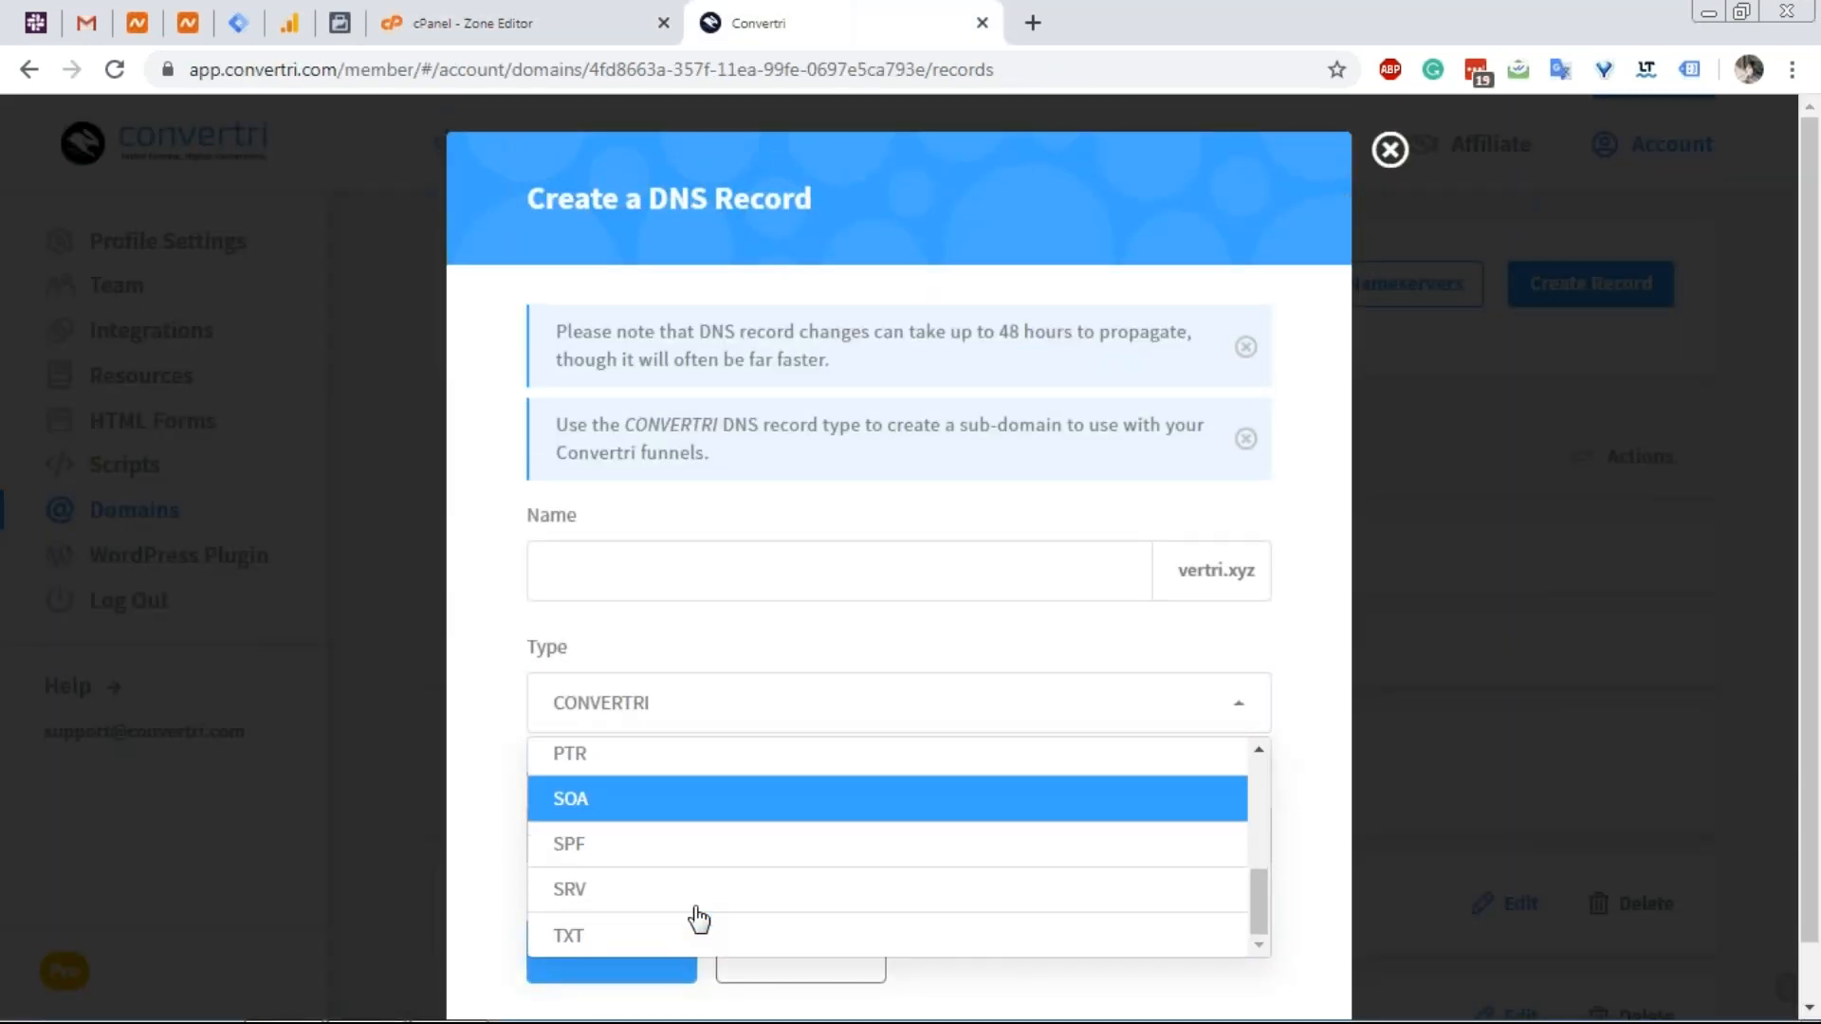
click(670, 896)
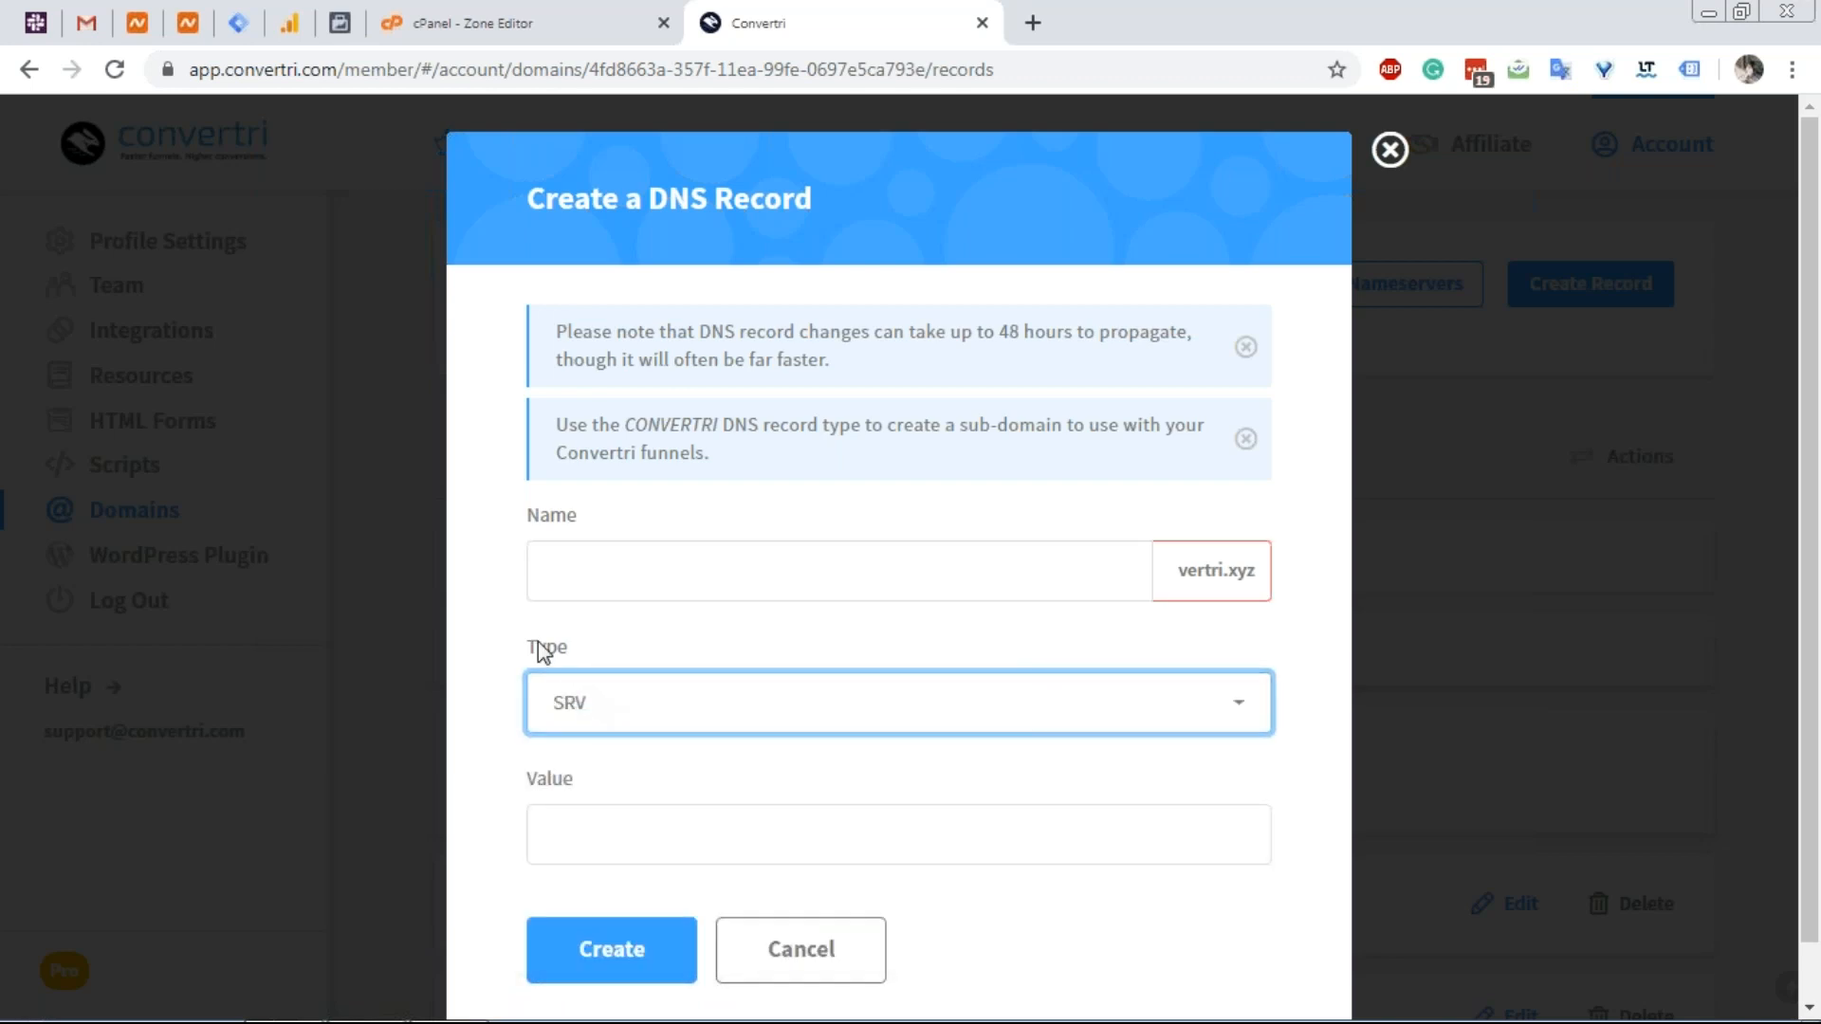
click(658, 578)
key(ctrl+v)
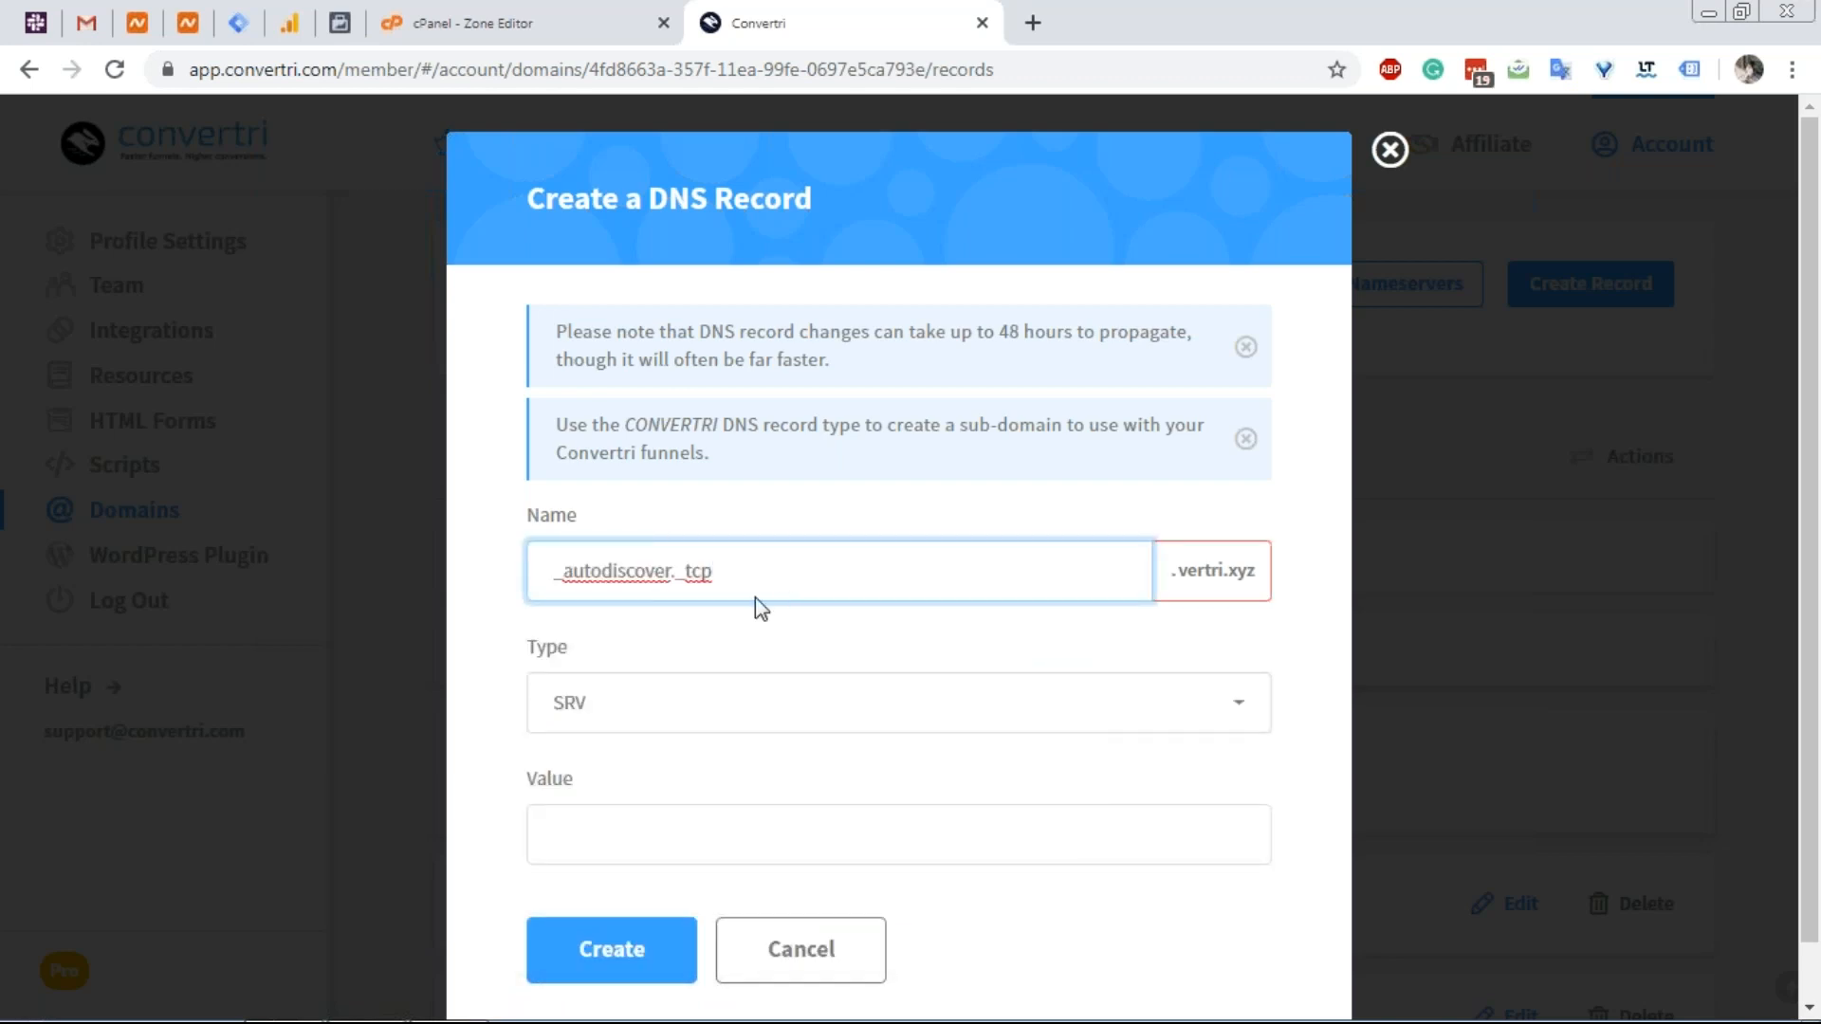
Copy the SRV target hostname cpanelemaildiscovery.cpanel.net from the cPanel zone.
click(555, 5)
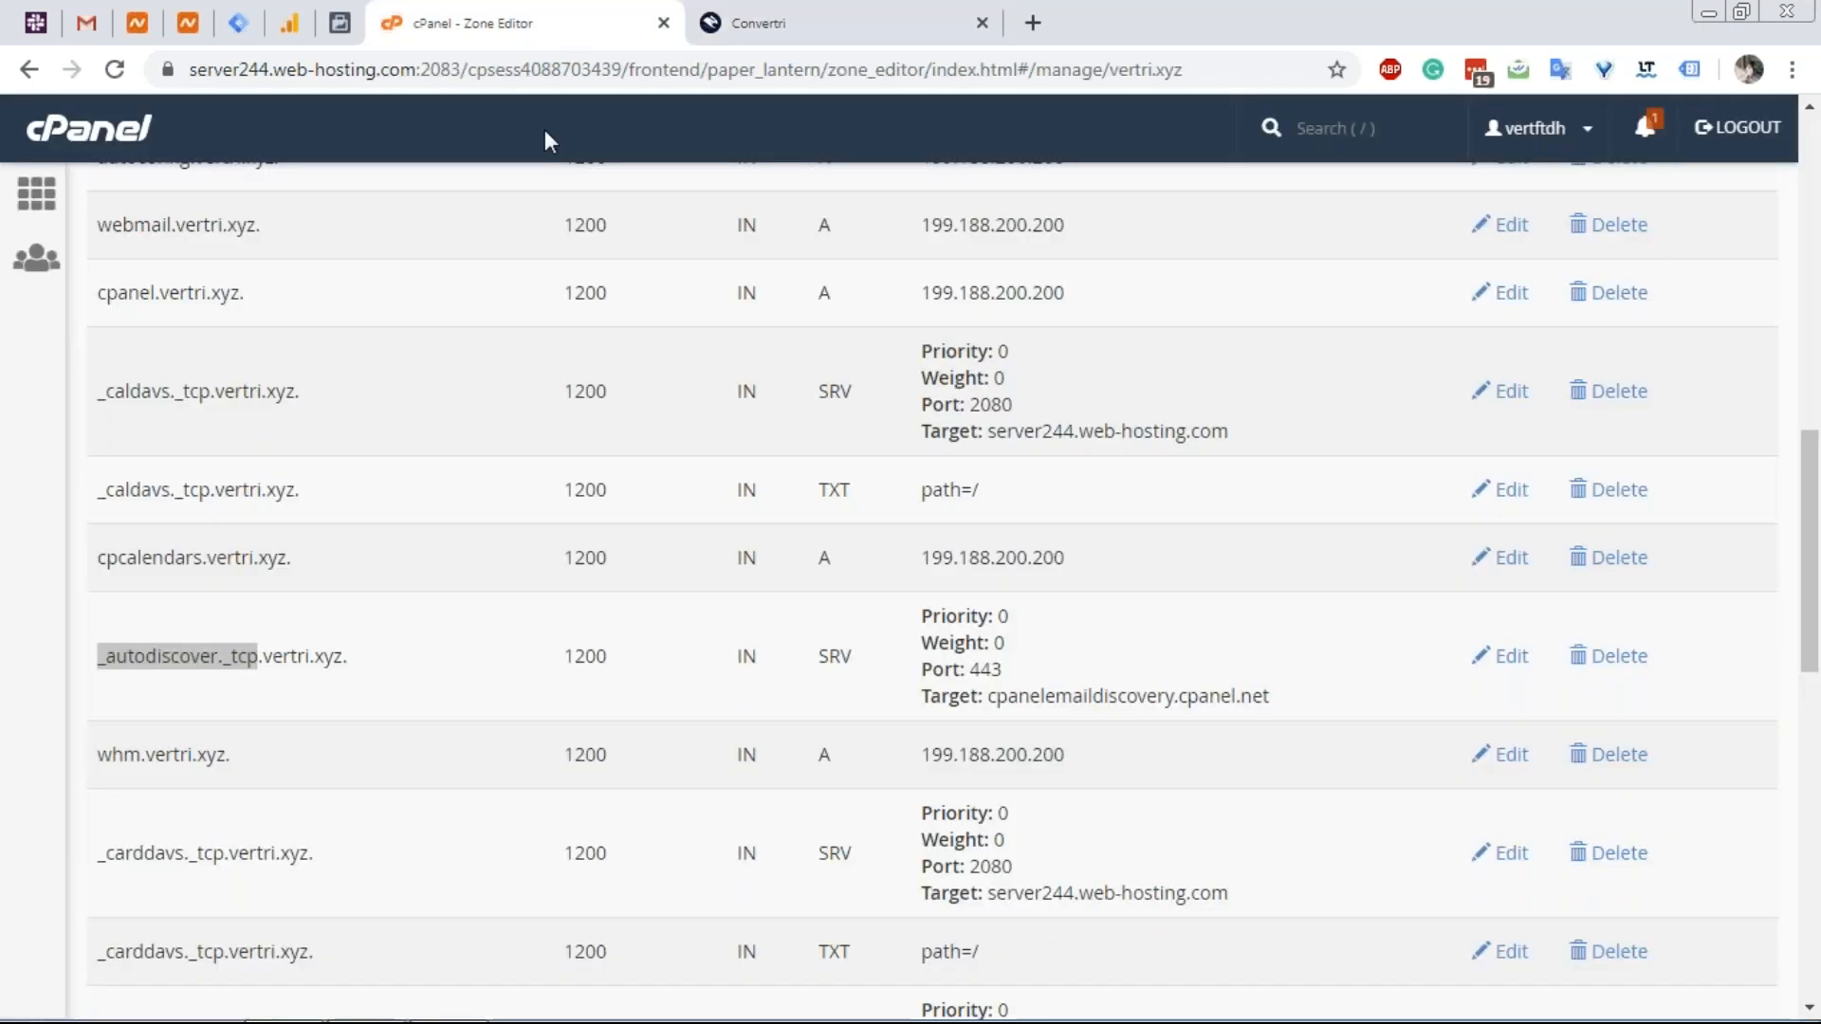
click(269, 661)
drag(260, 656, 352, 662)
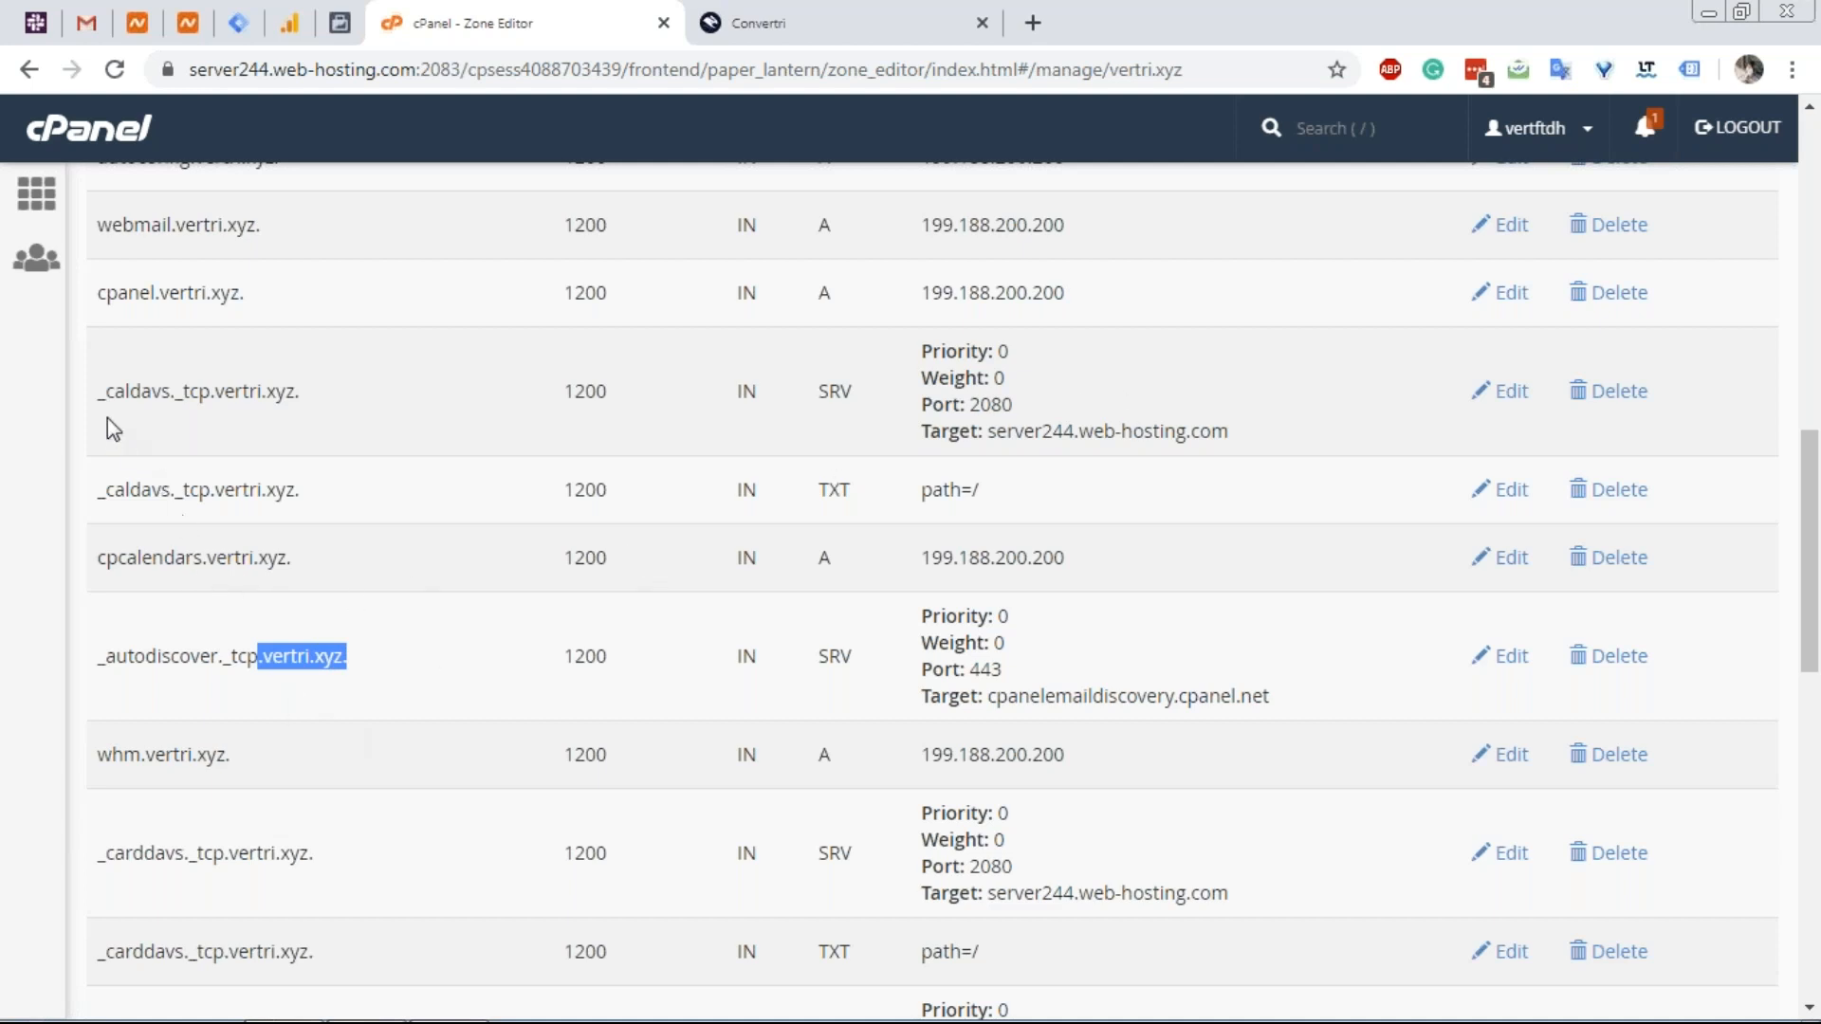
scroll(133, 322, up, 1)
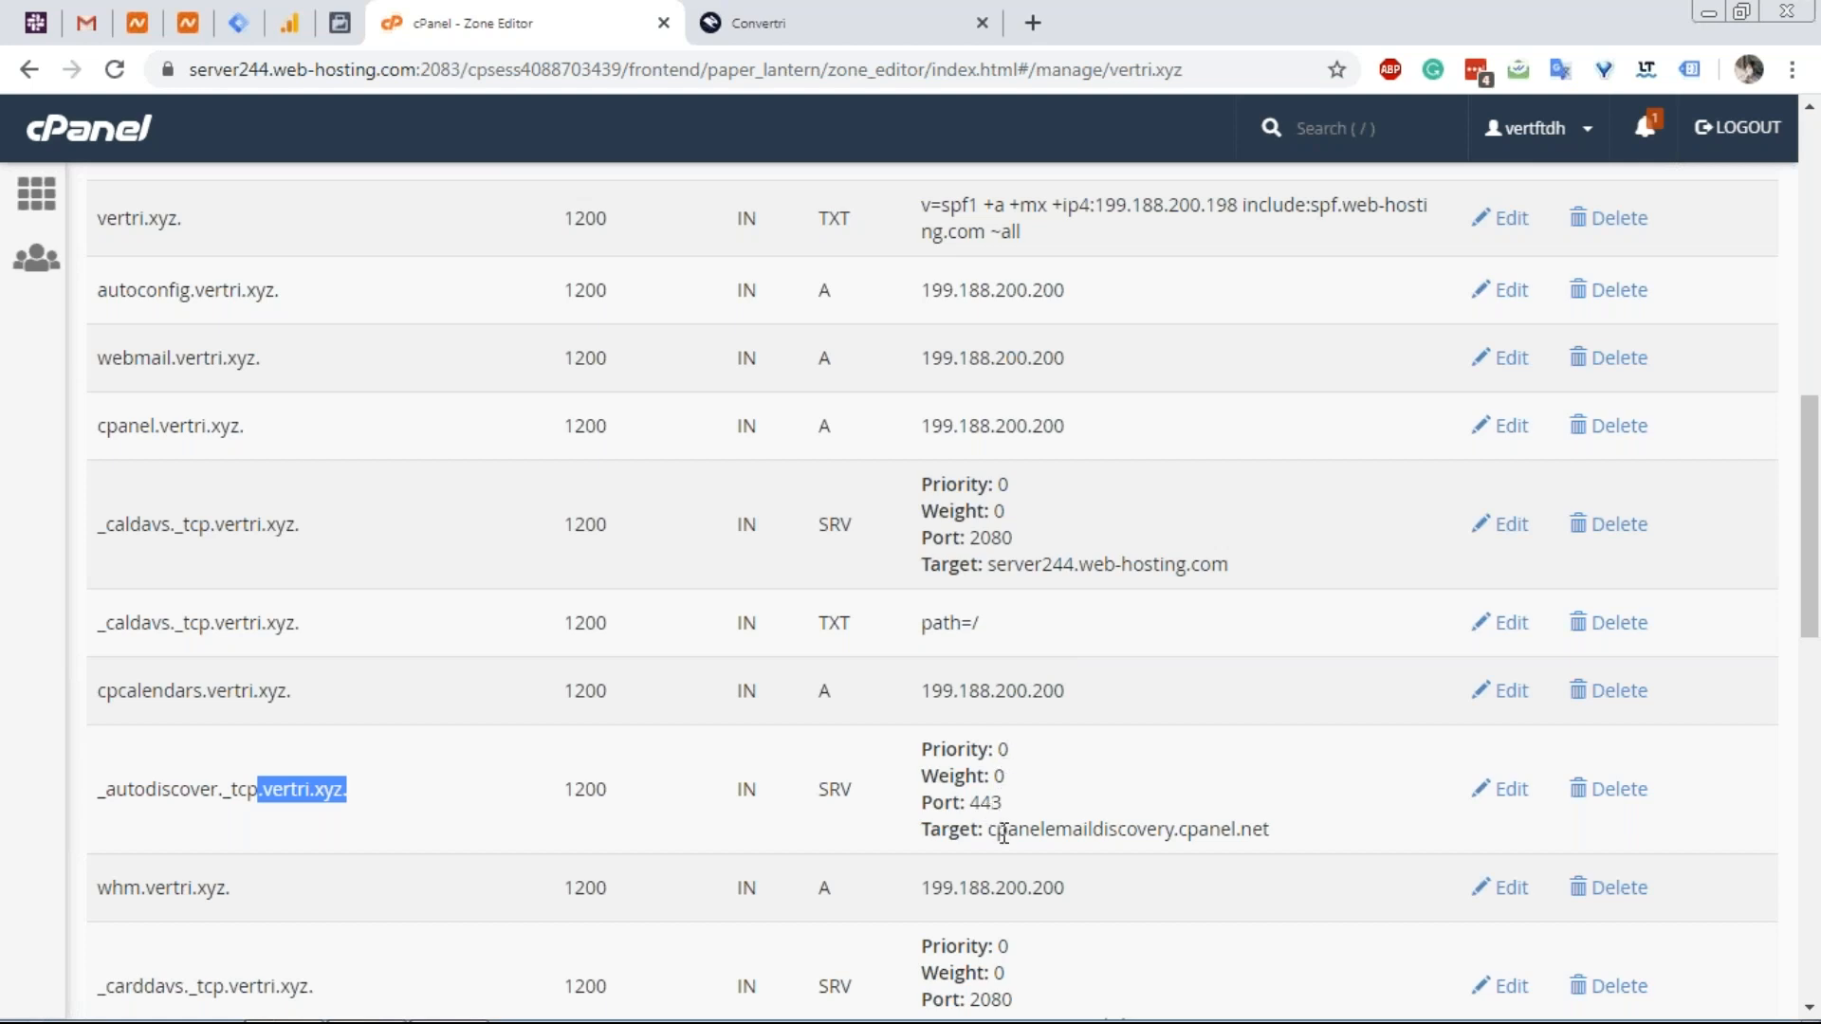
drag(993, 831, 1280, 828)
key(ctrl+c)
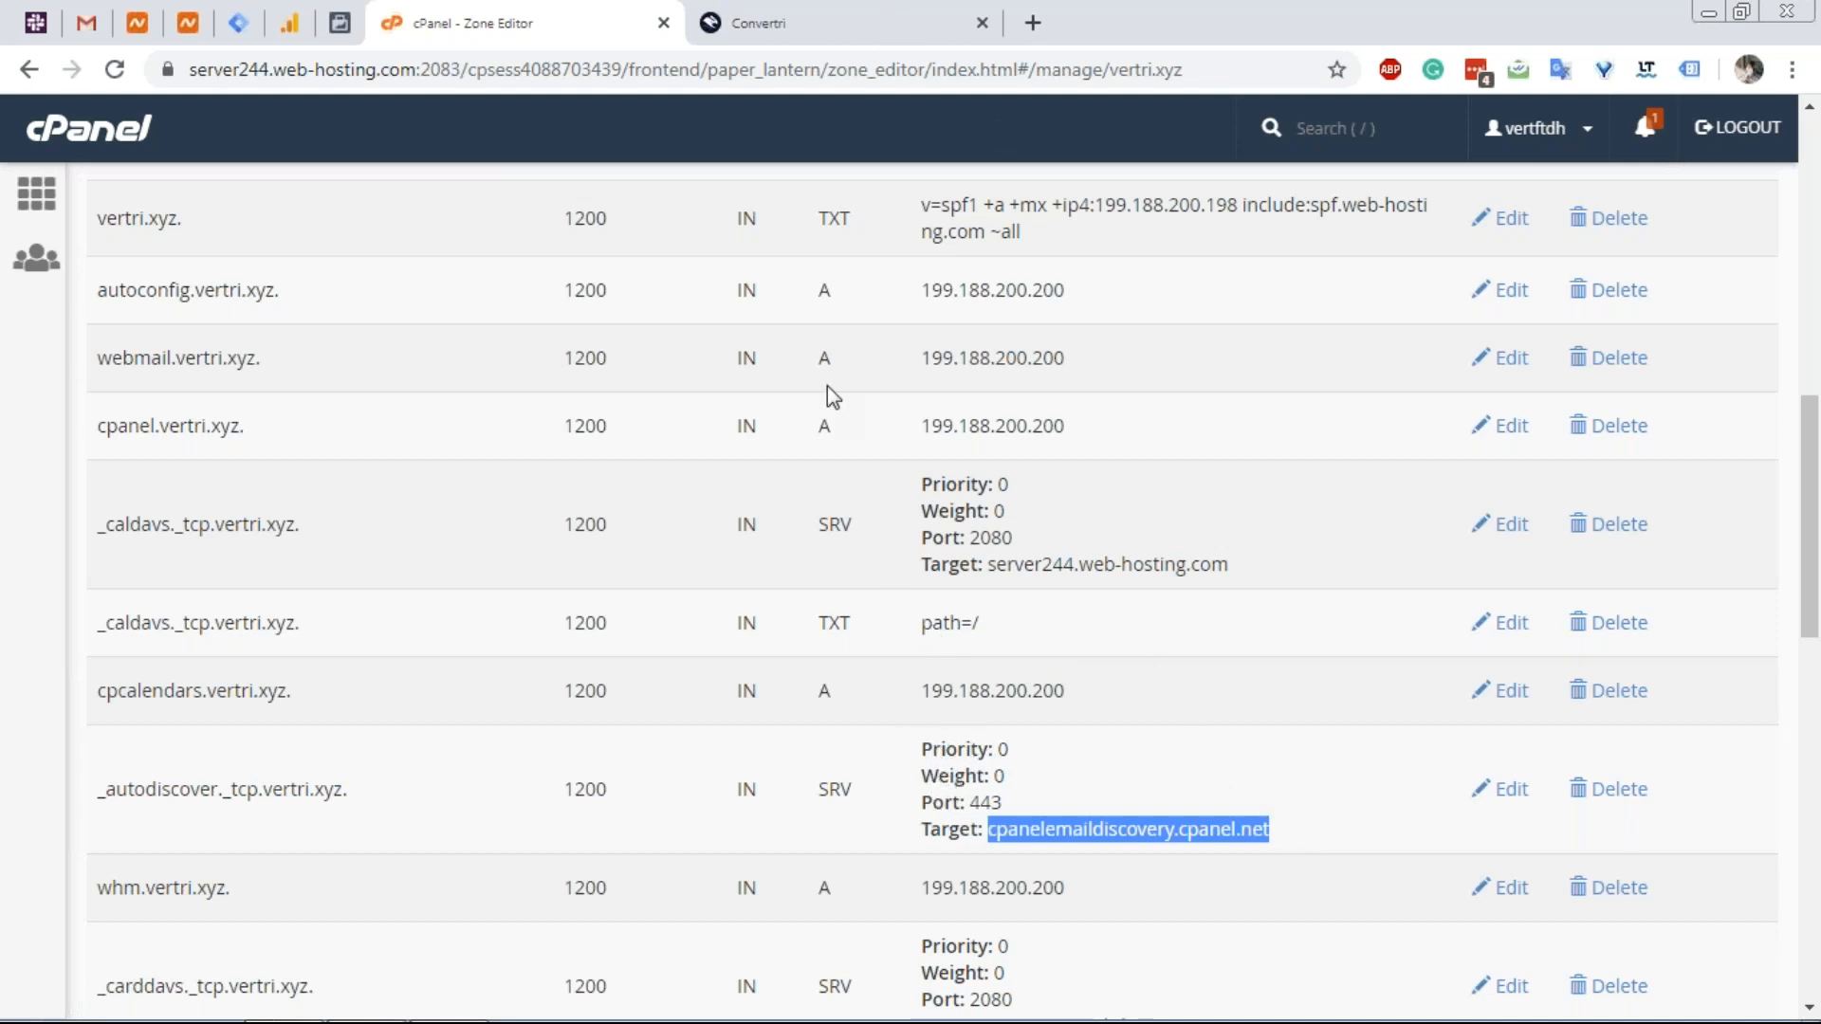
Enter the value 0 0 443 cpanelemaildiscovery.cpanel.net and save the SRV record.
click(834, 21)
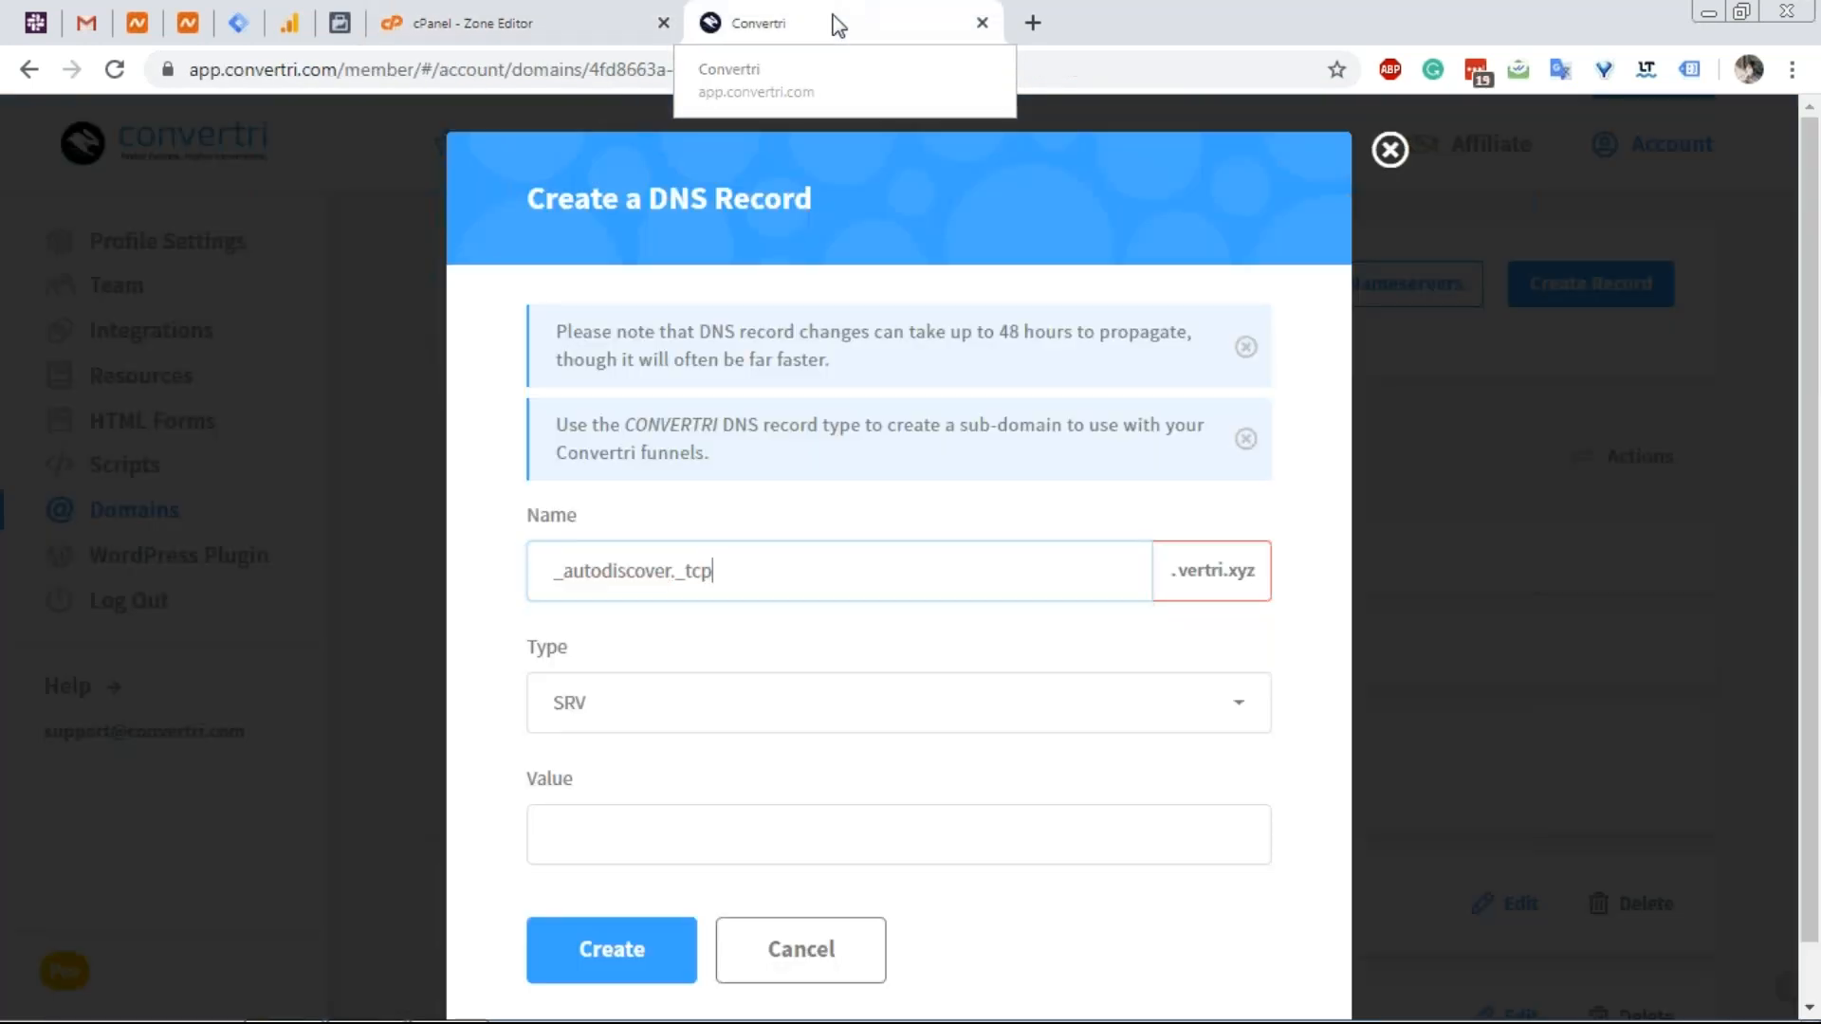
click(621, 818)
text(0 0)
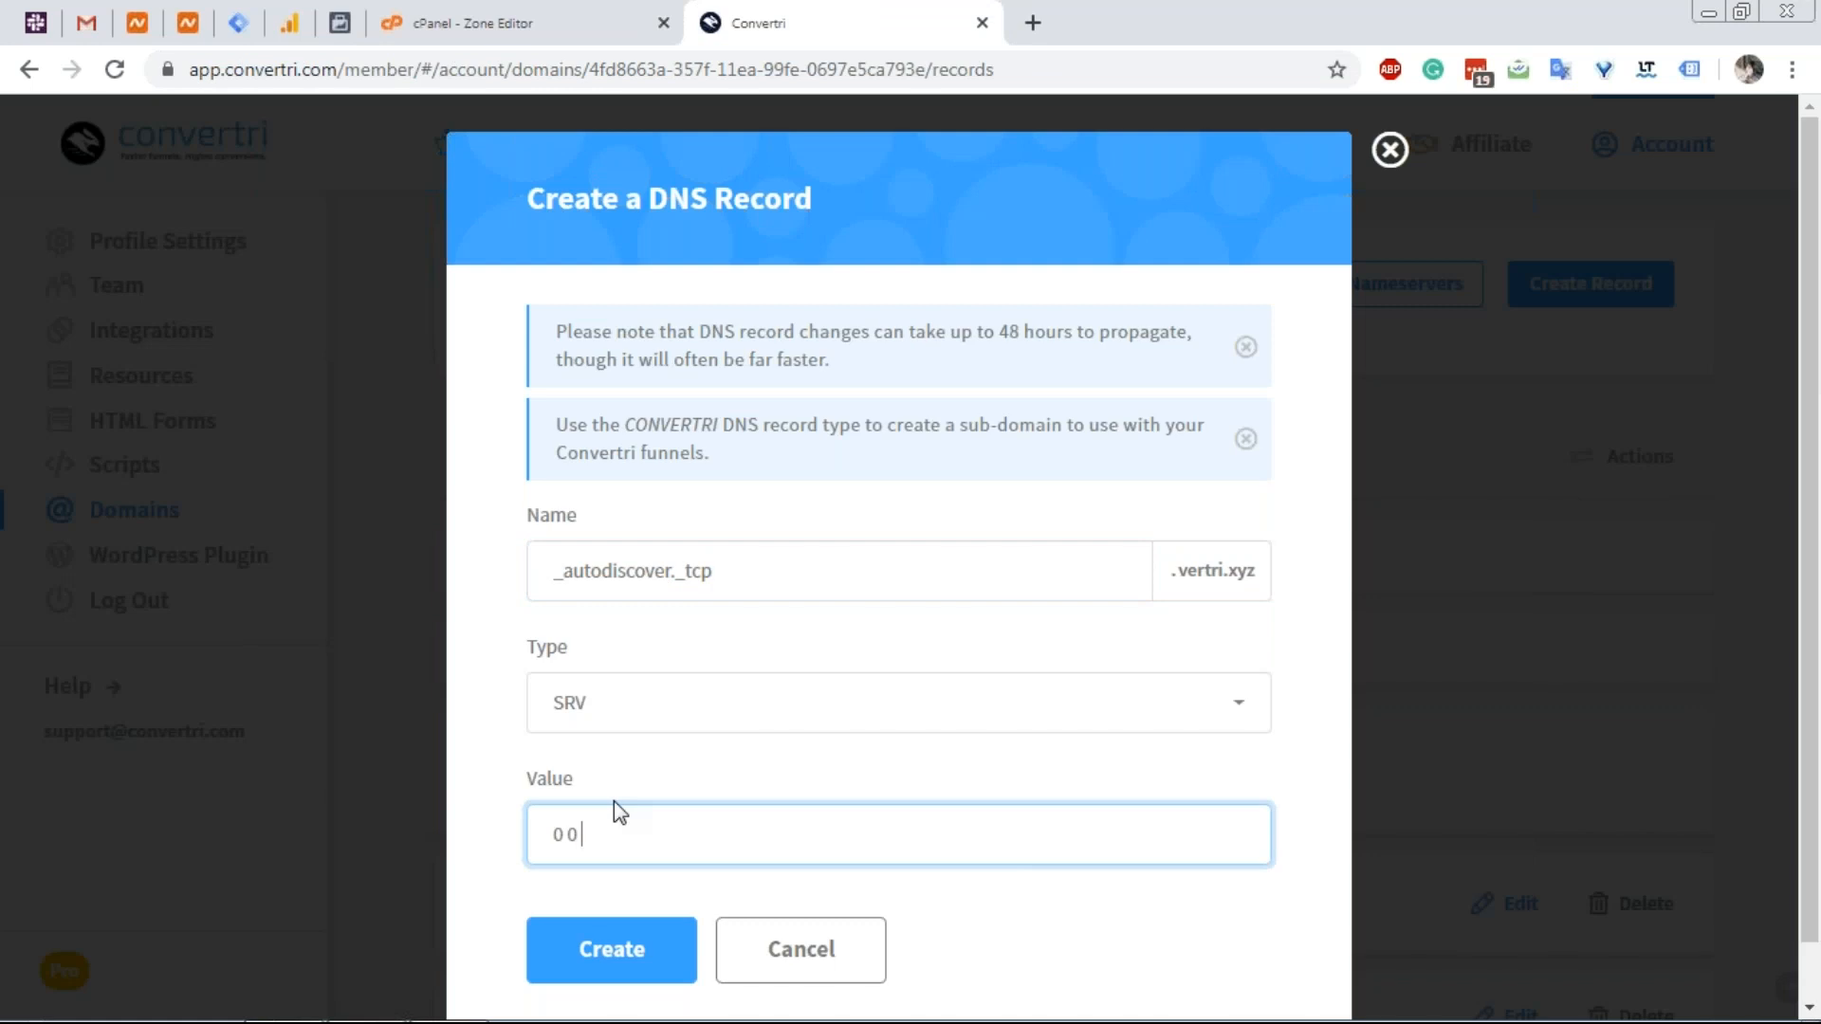
text( 443)
key(ctrl+v)
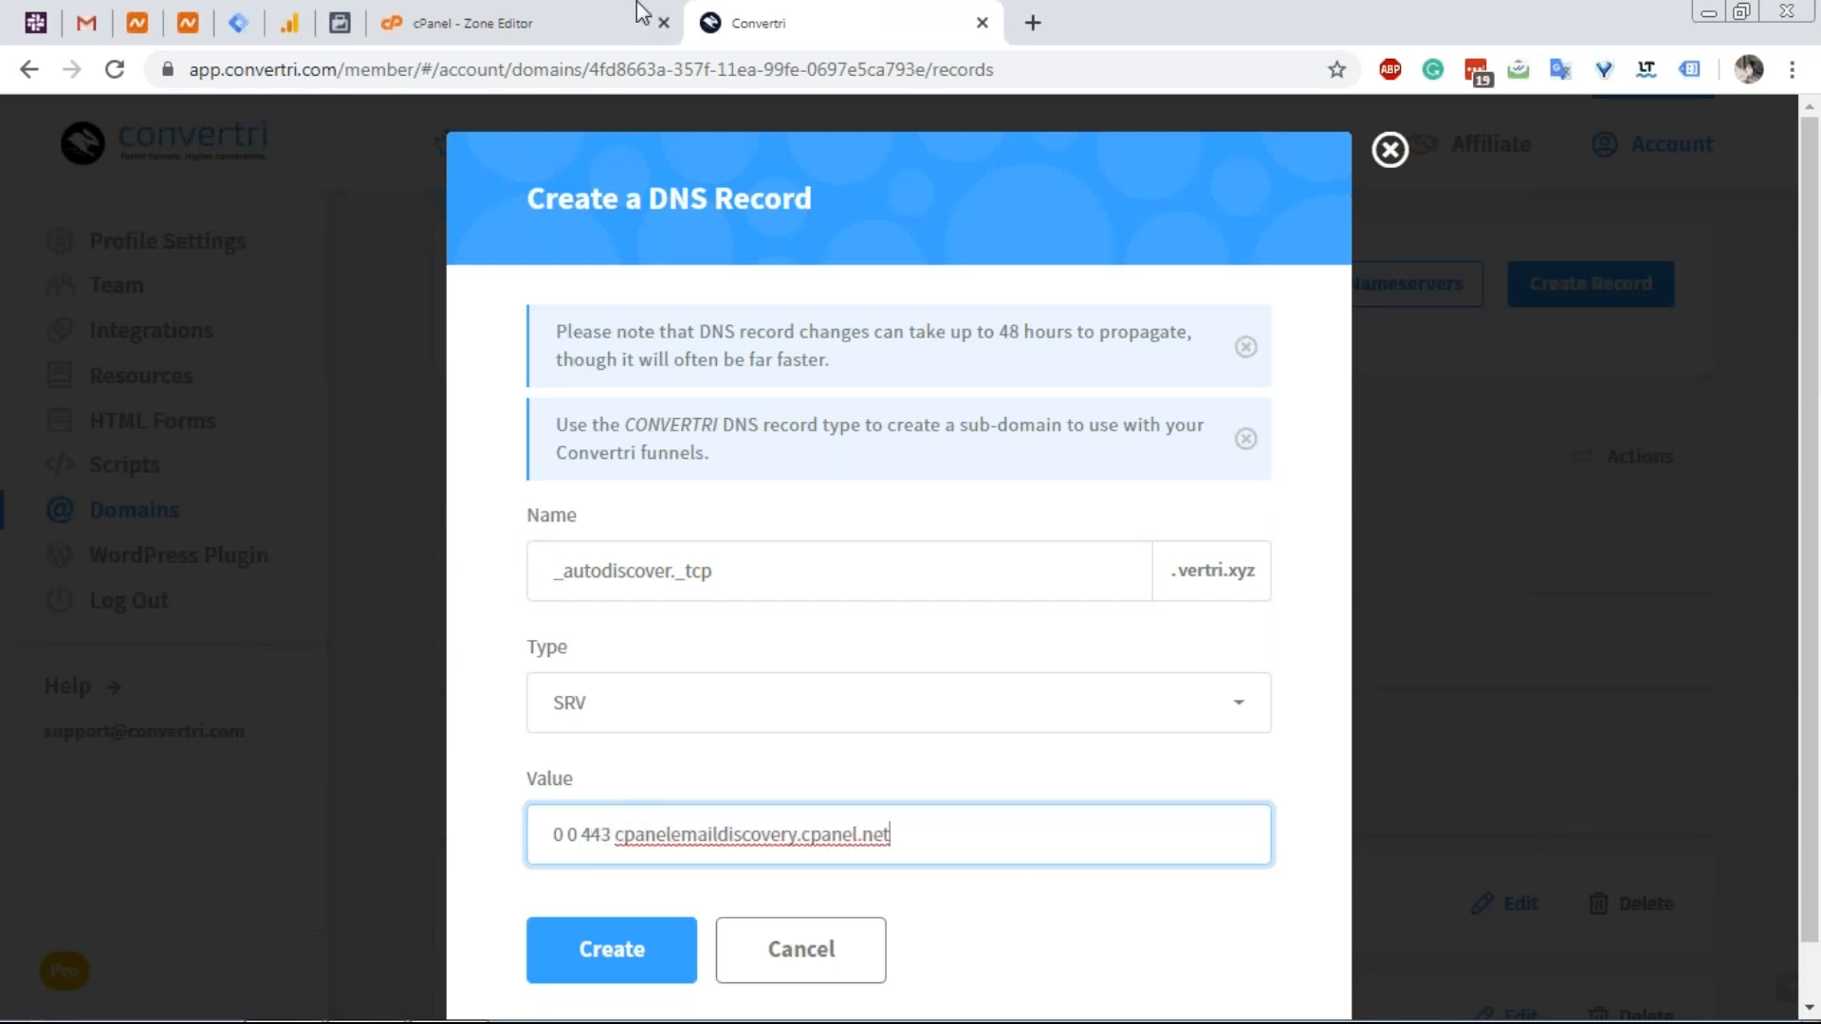
click(535, 4)
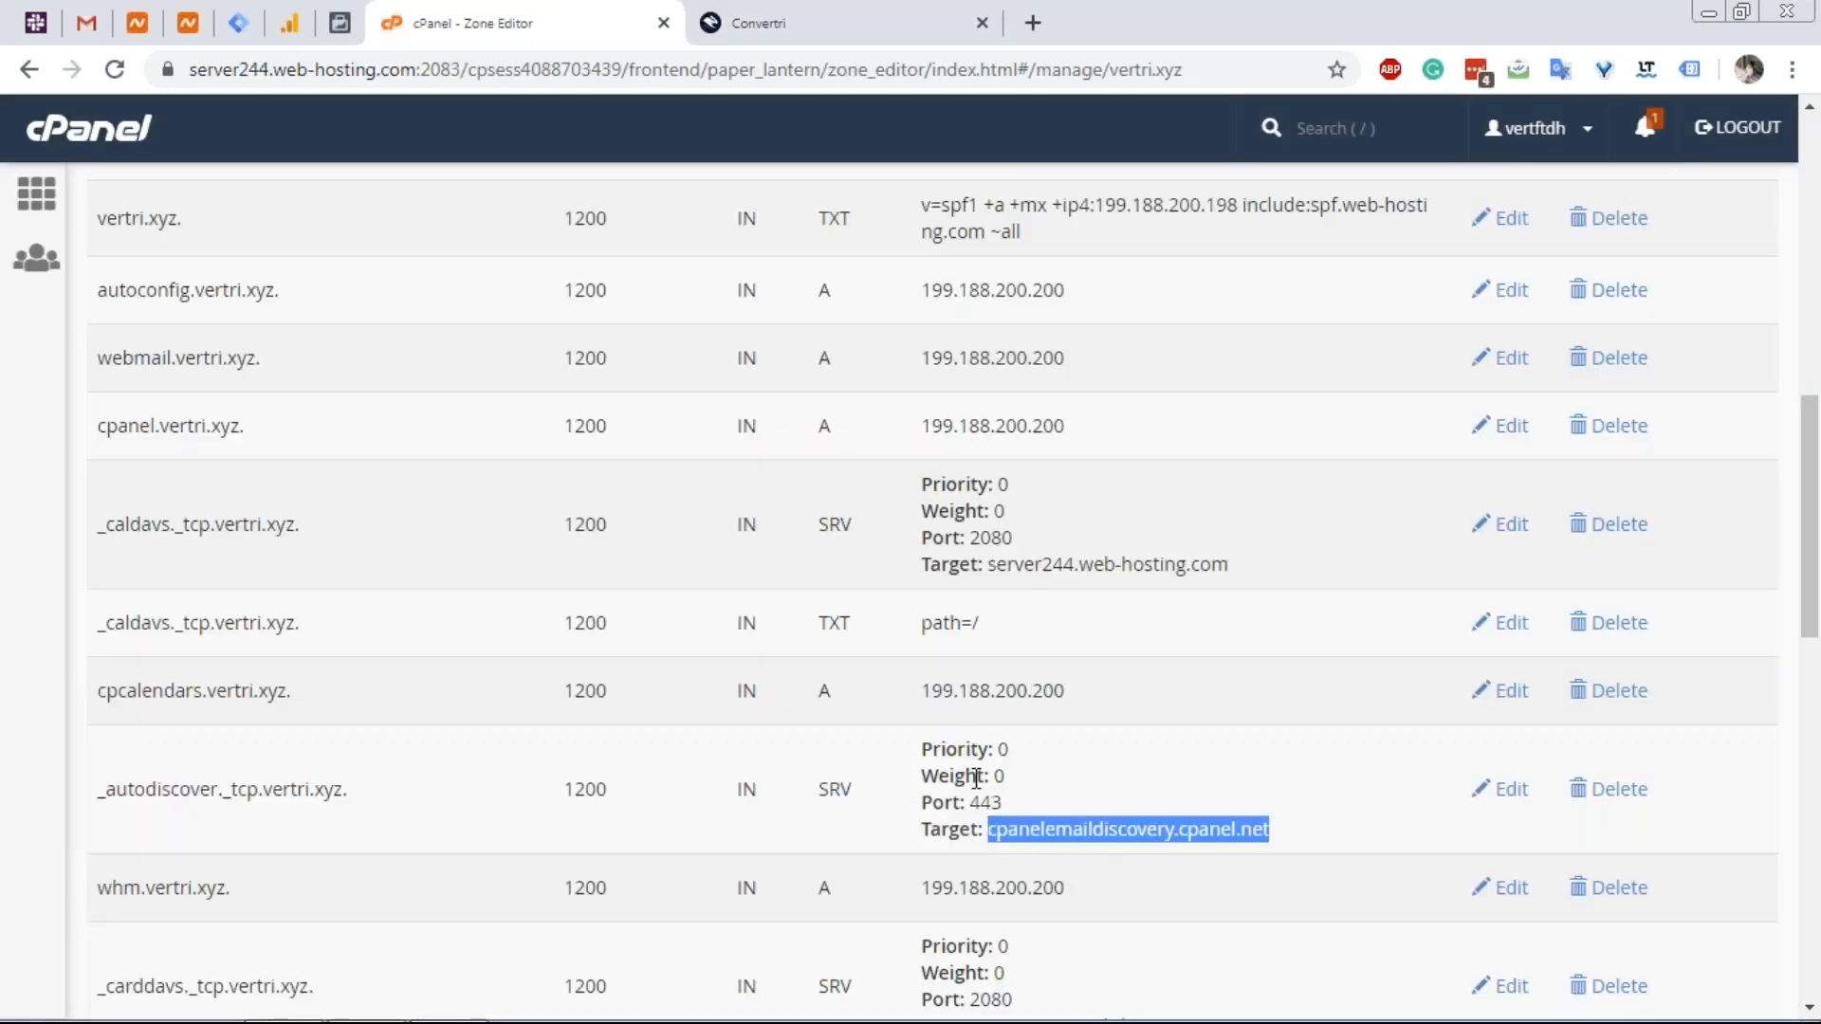
click(758, 19)
click(616, 948)
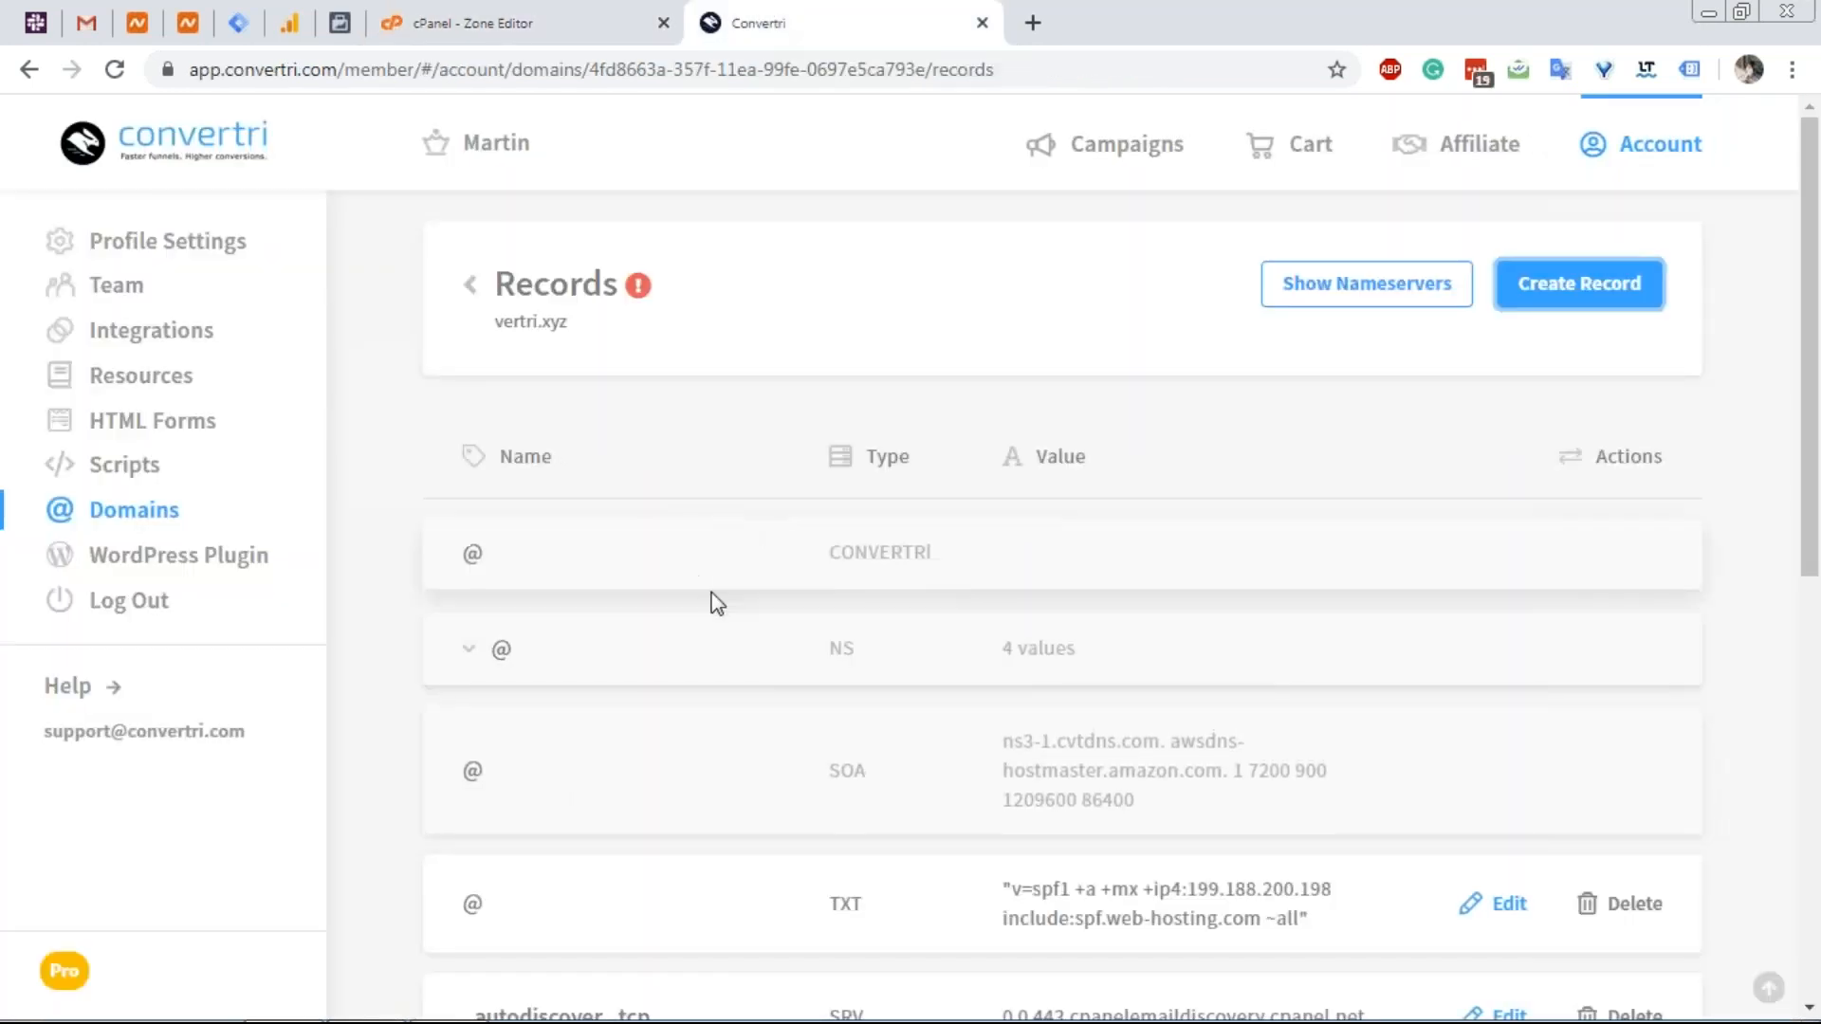
Find the autodiscover host name in the cPanel zone and copy it.
scroll(711, 607, down, 7)
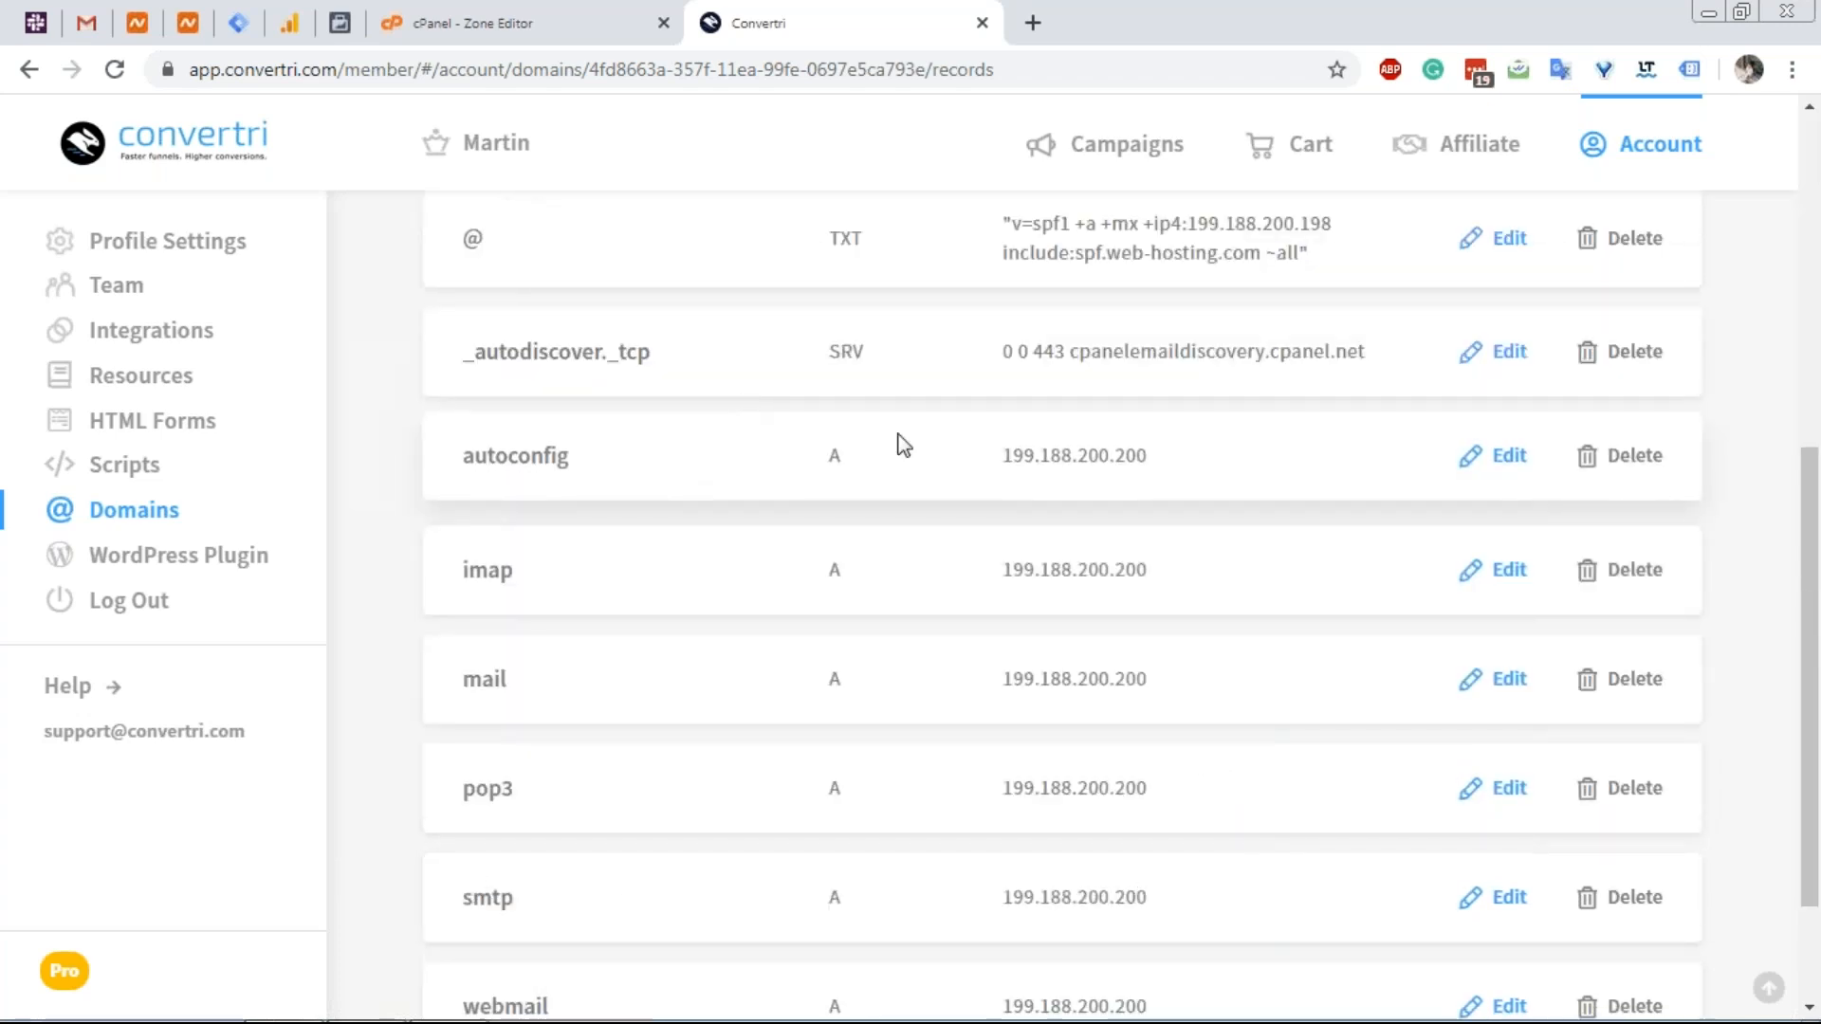
scroll(901, 441, up, 1)
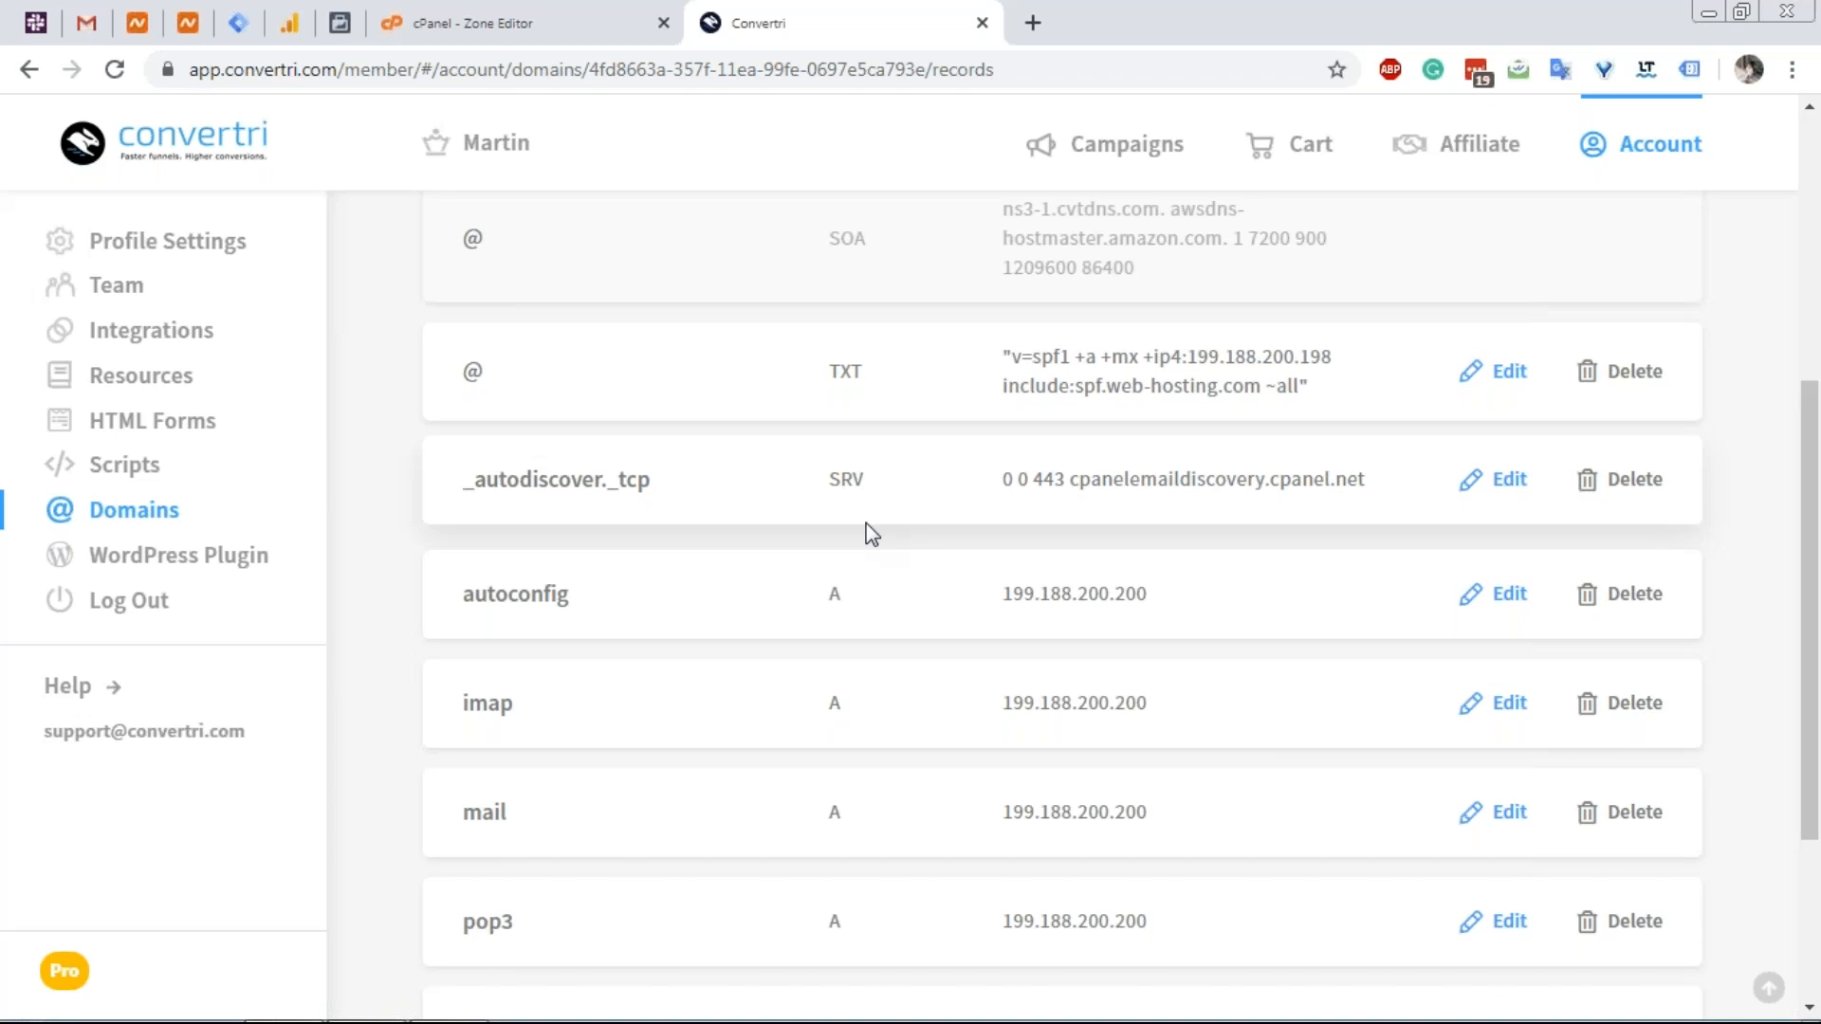
scroll(873, 521, down, 2)
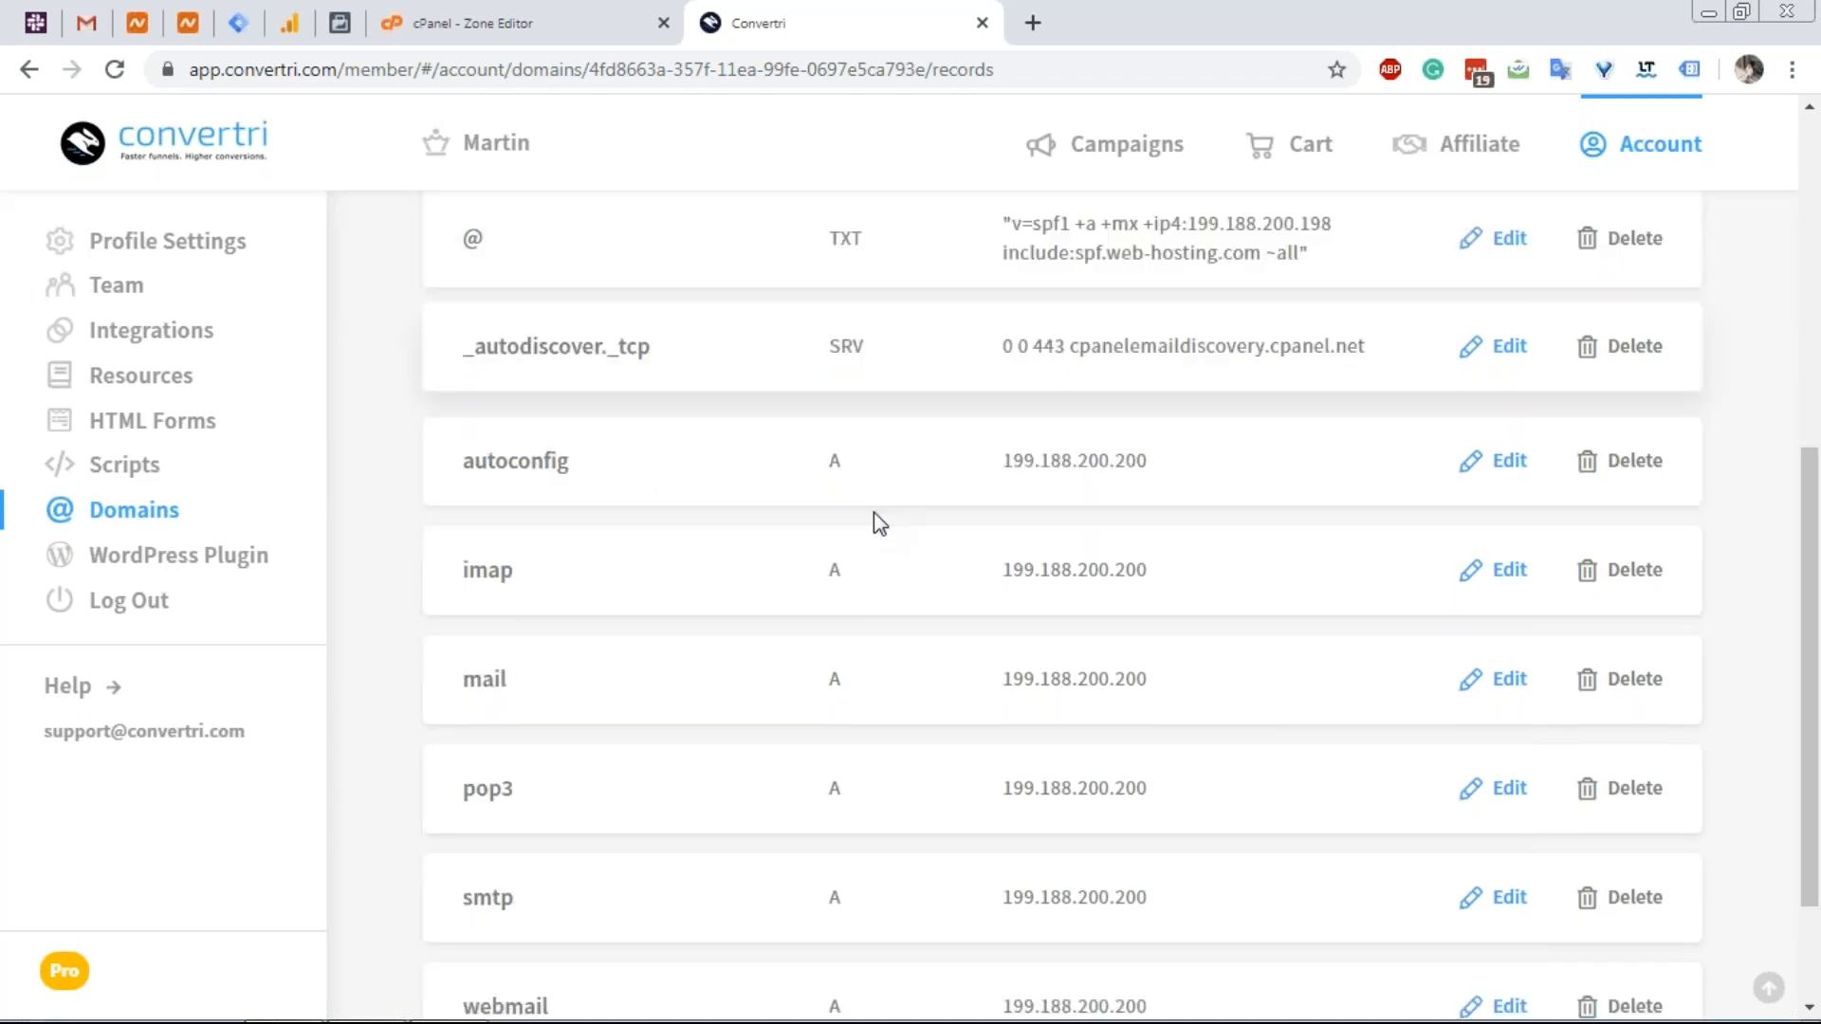
click(486, 26)
scroll(754, 680, down, 1)
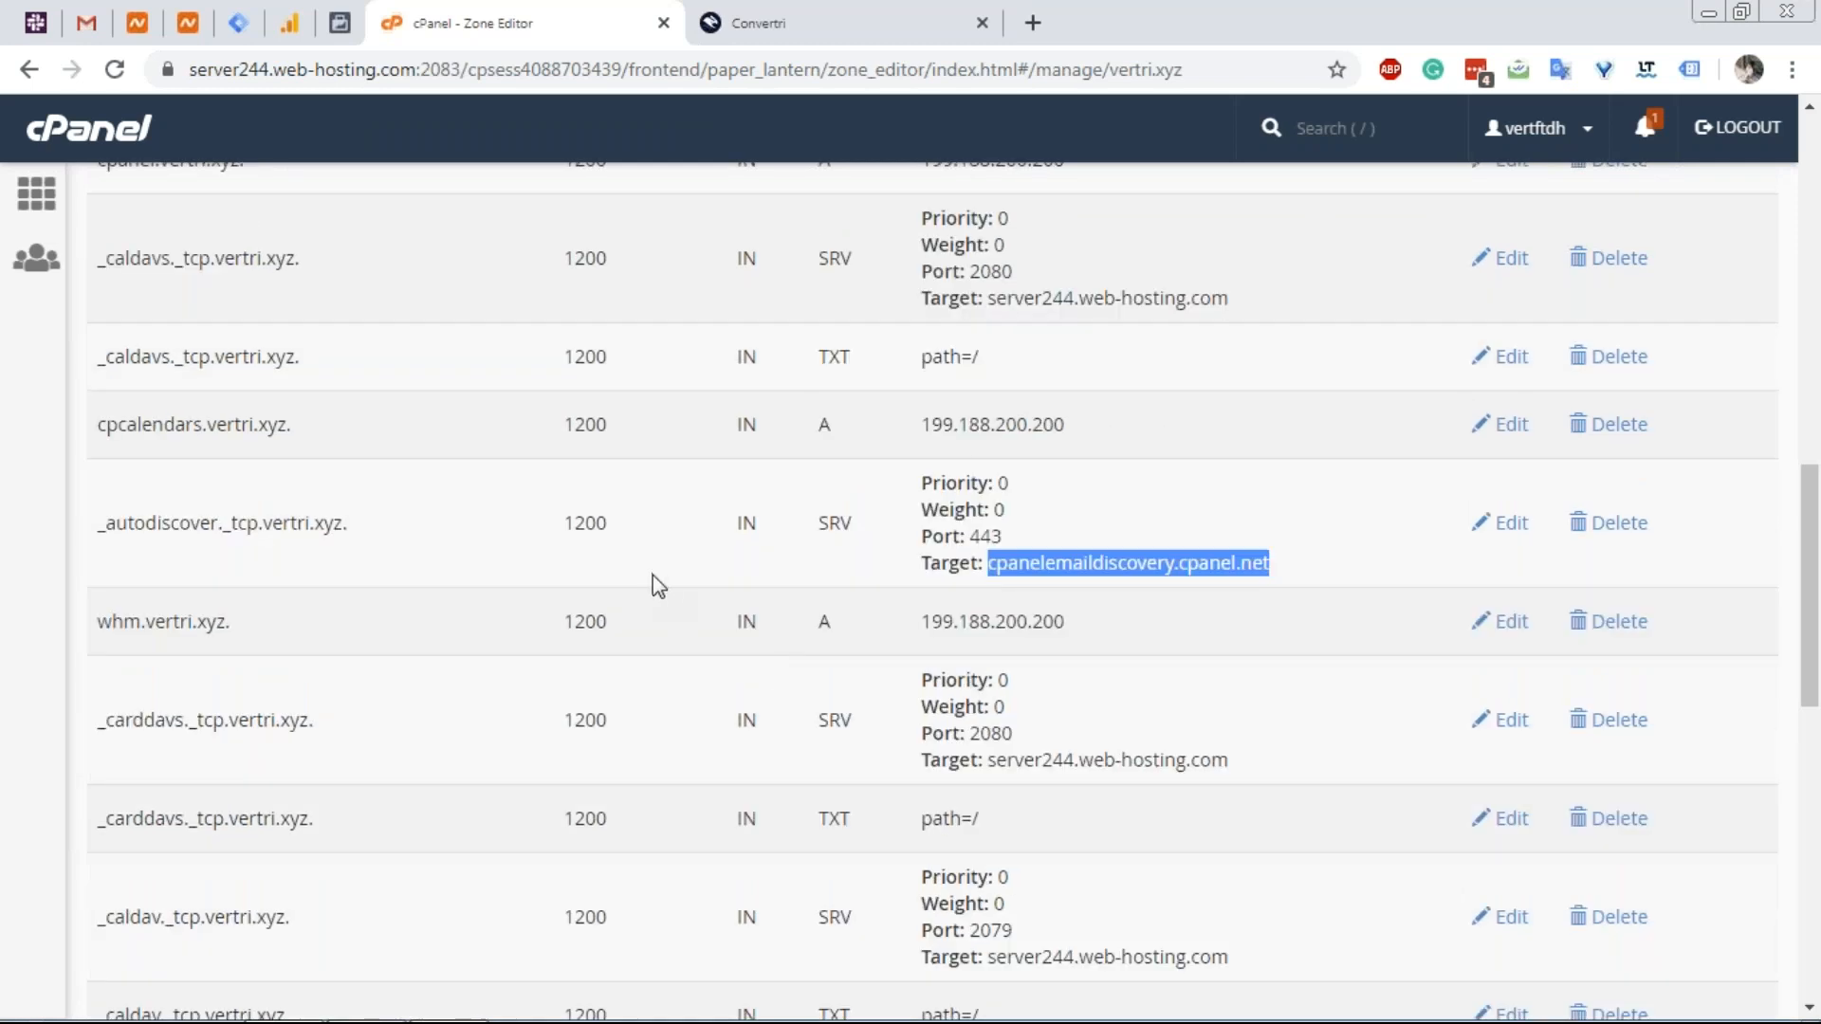
scroll(612, 663, down, 1)
scroll(147, 450, down, 1)
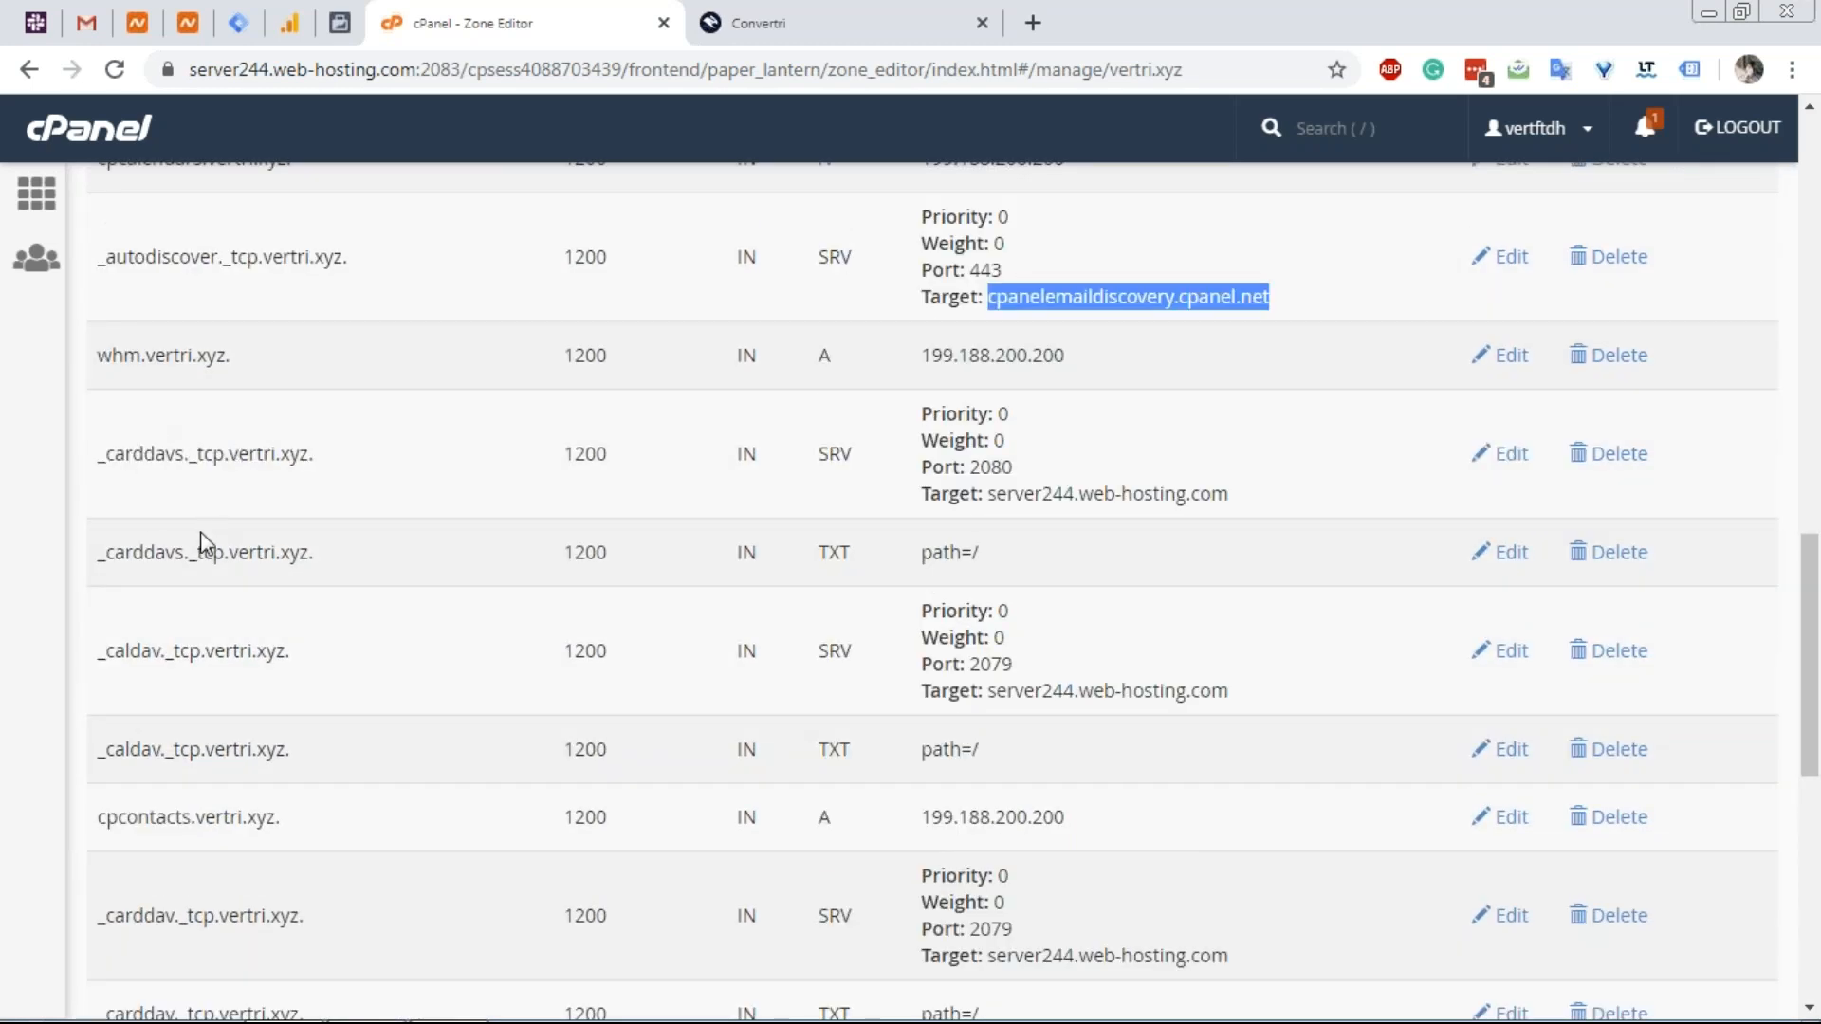
scroll(180, 550, down, 2)
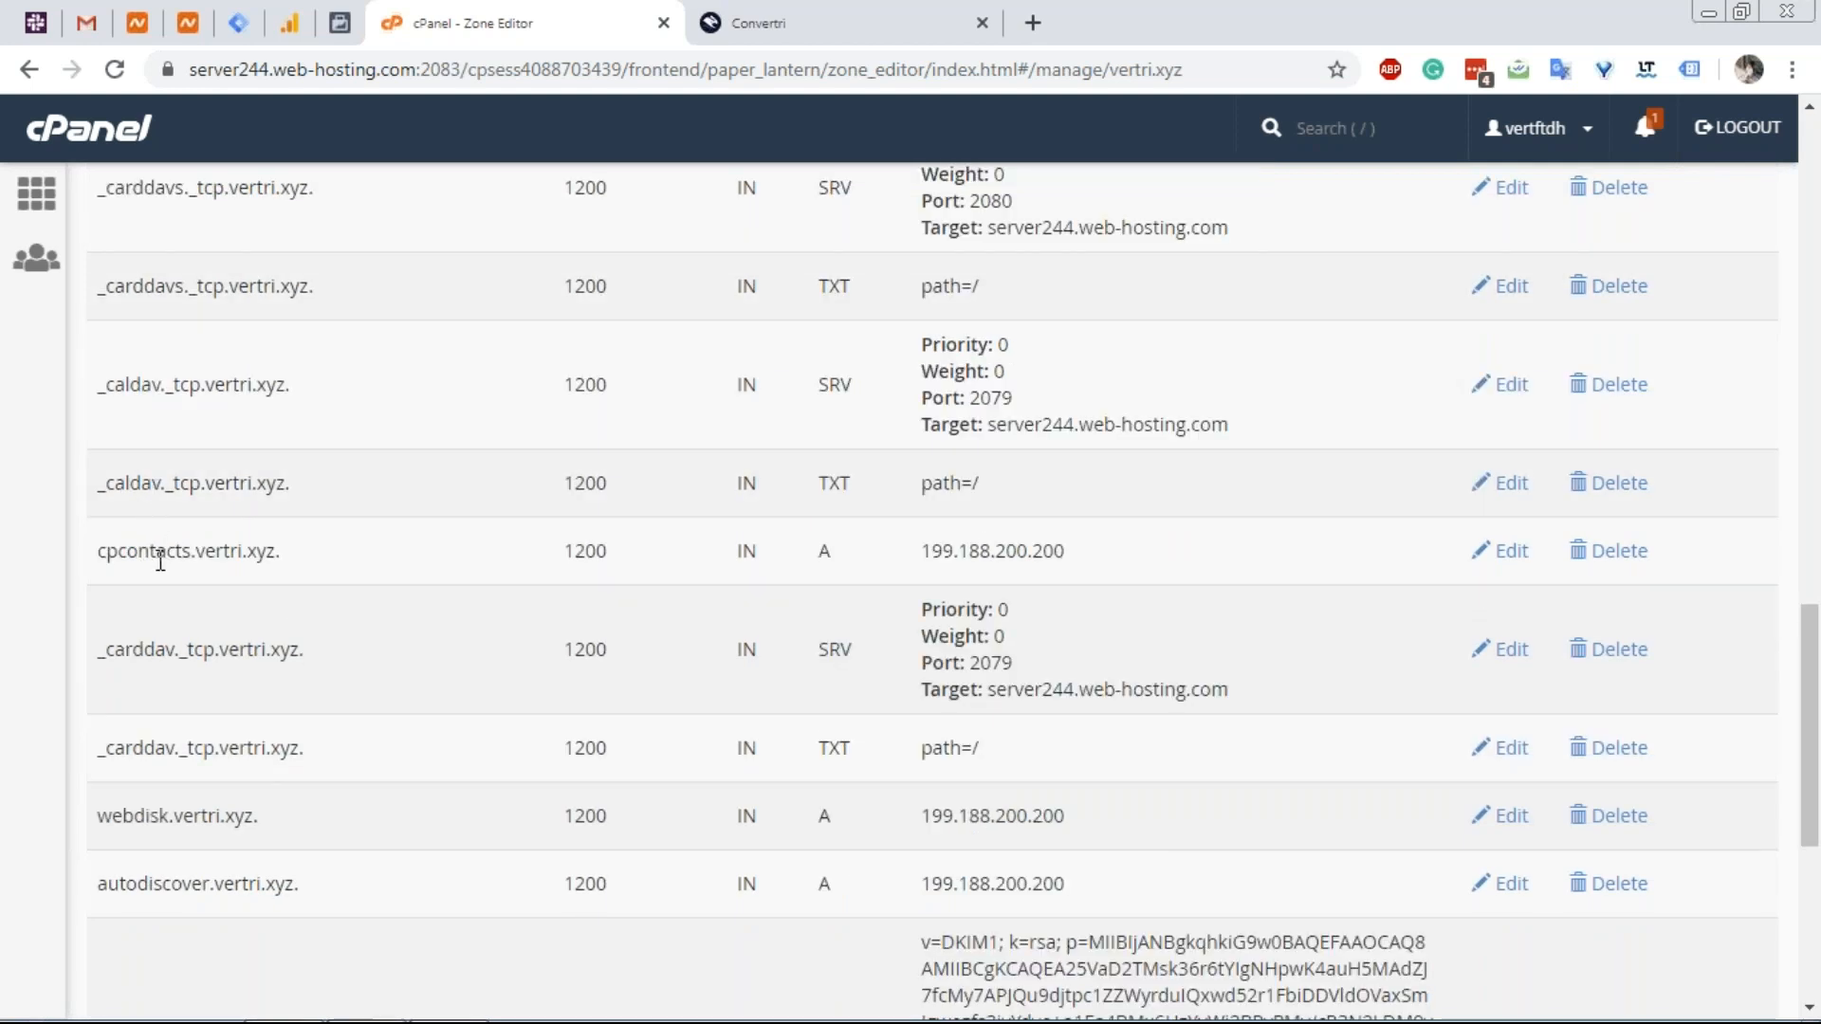
scroll(151, 583, down, 1)
scroll(134, 610, down, 1)
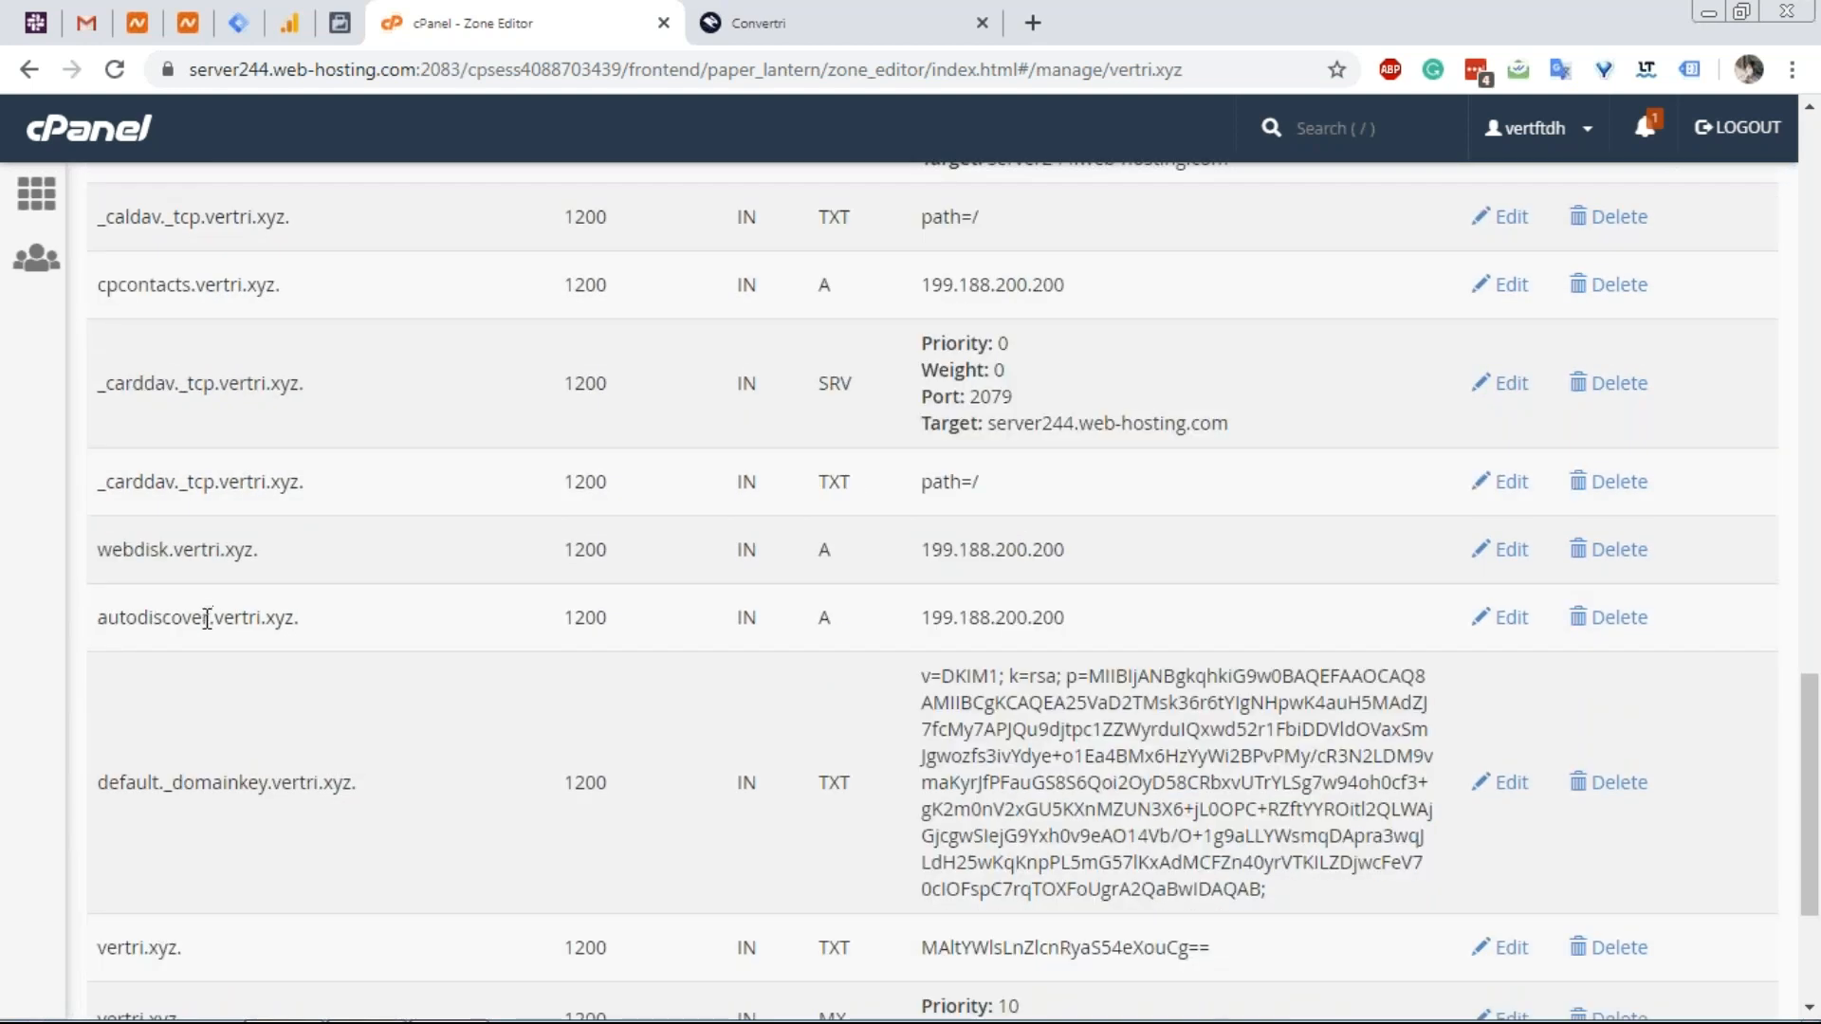
drag(213, 622, 96, 621)
key(ctrl+c)
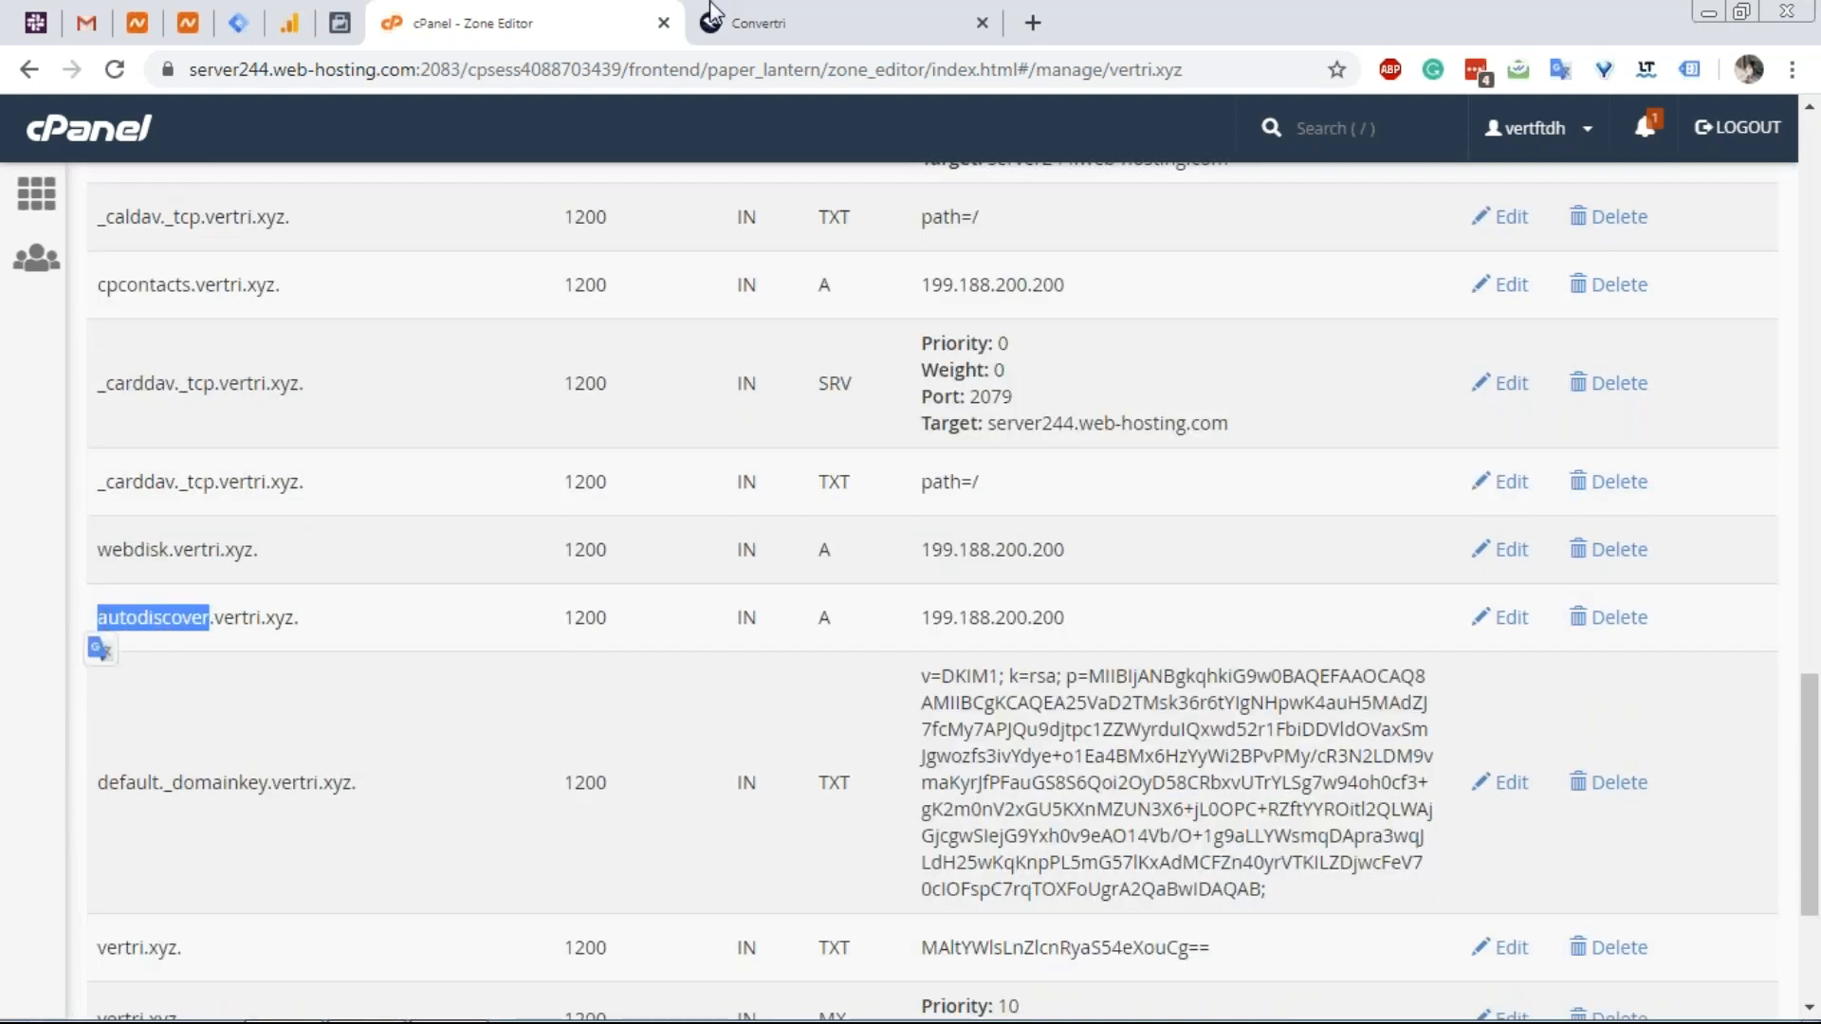
Start a new Convertri DNS record named autodiscover.
click(775, 11)
scroll(764, 594, down, 1)
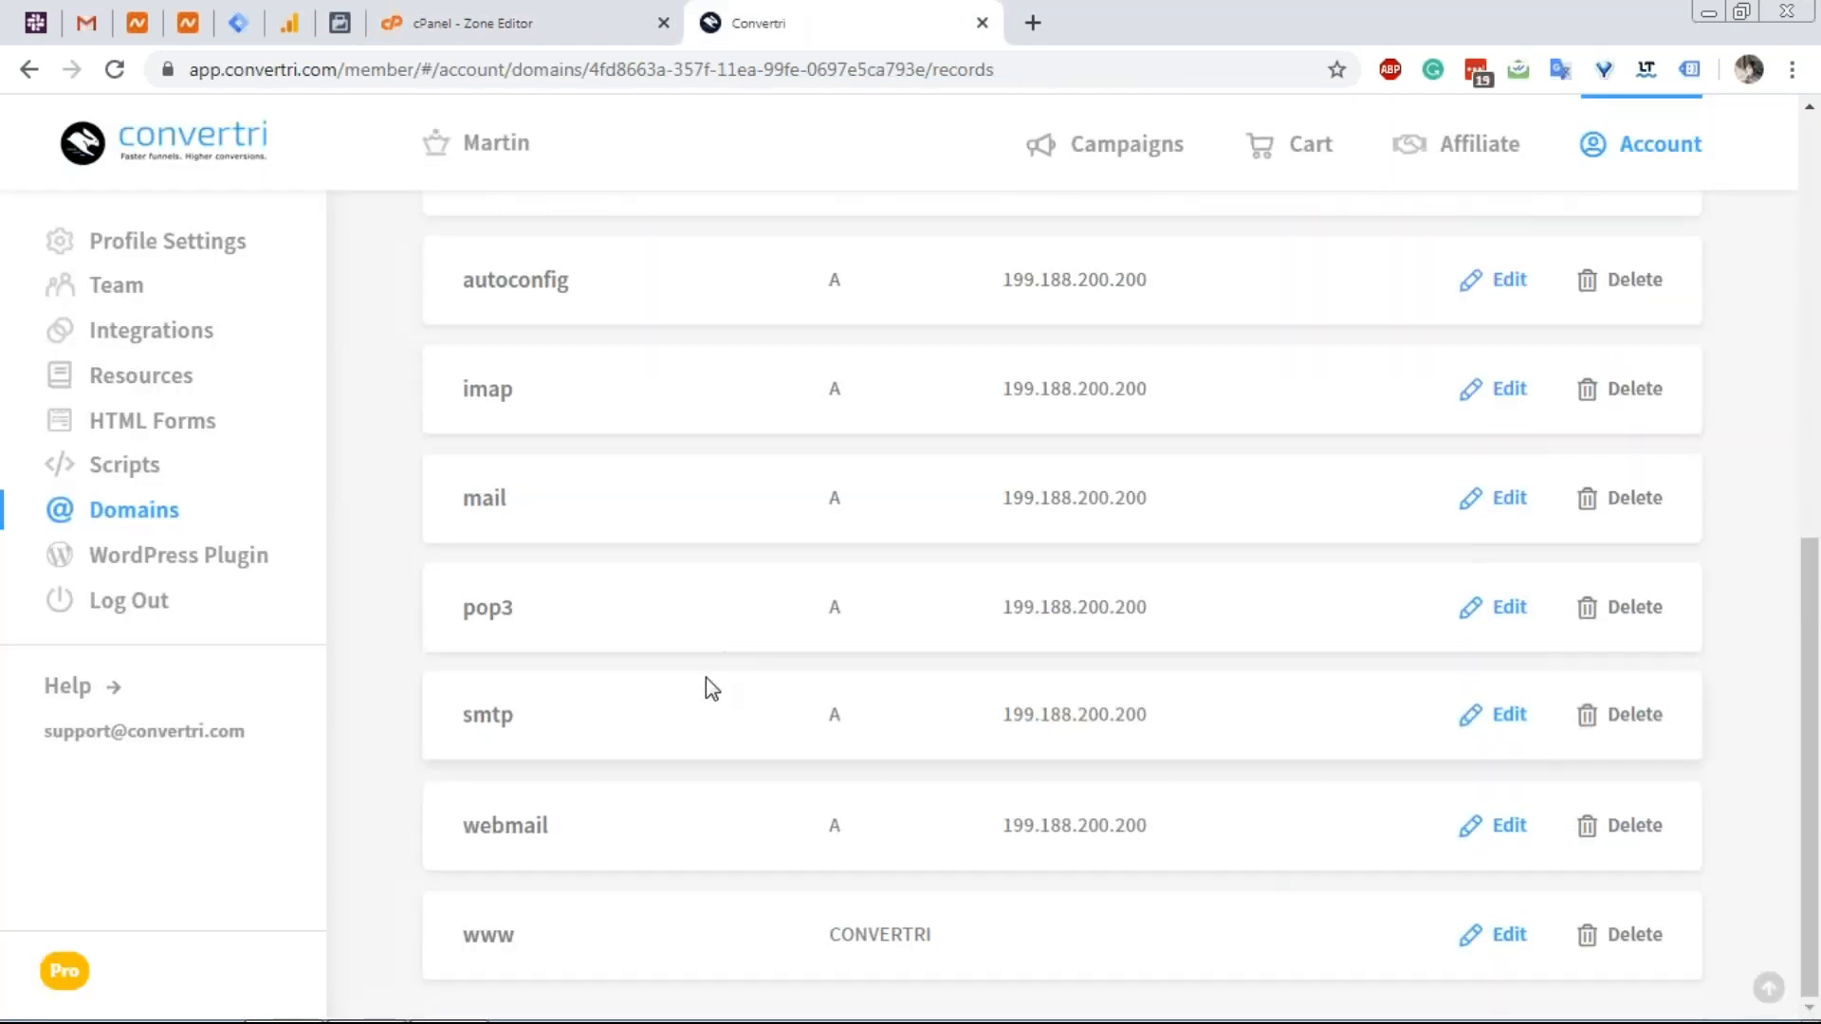
scroll(703, 687, up, 2)
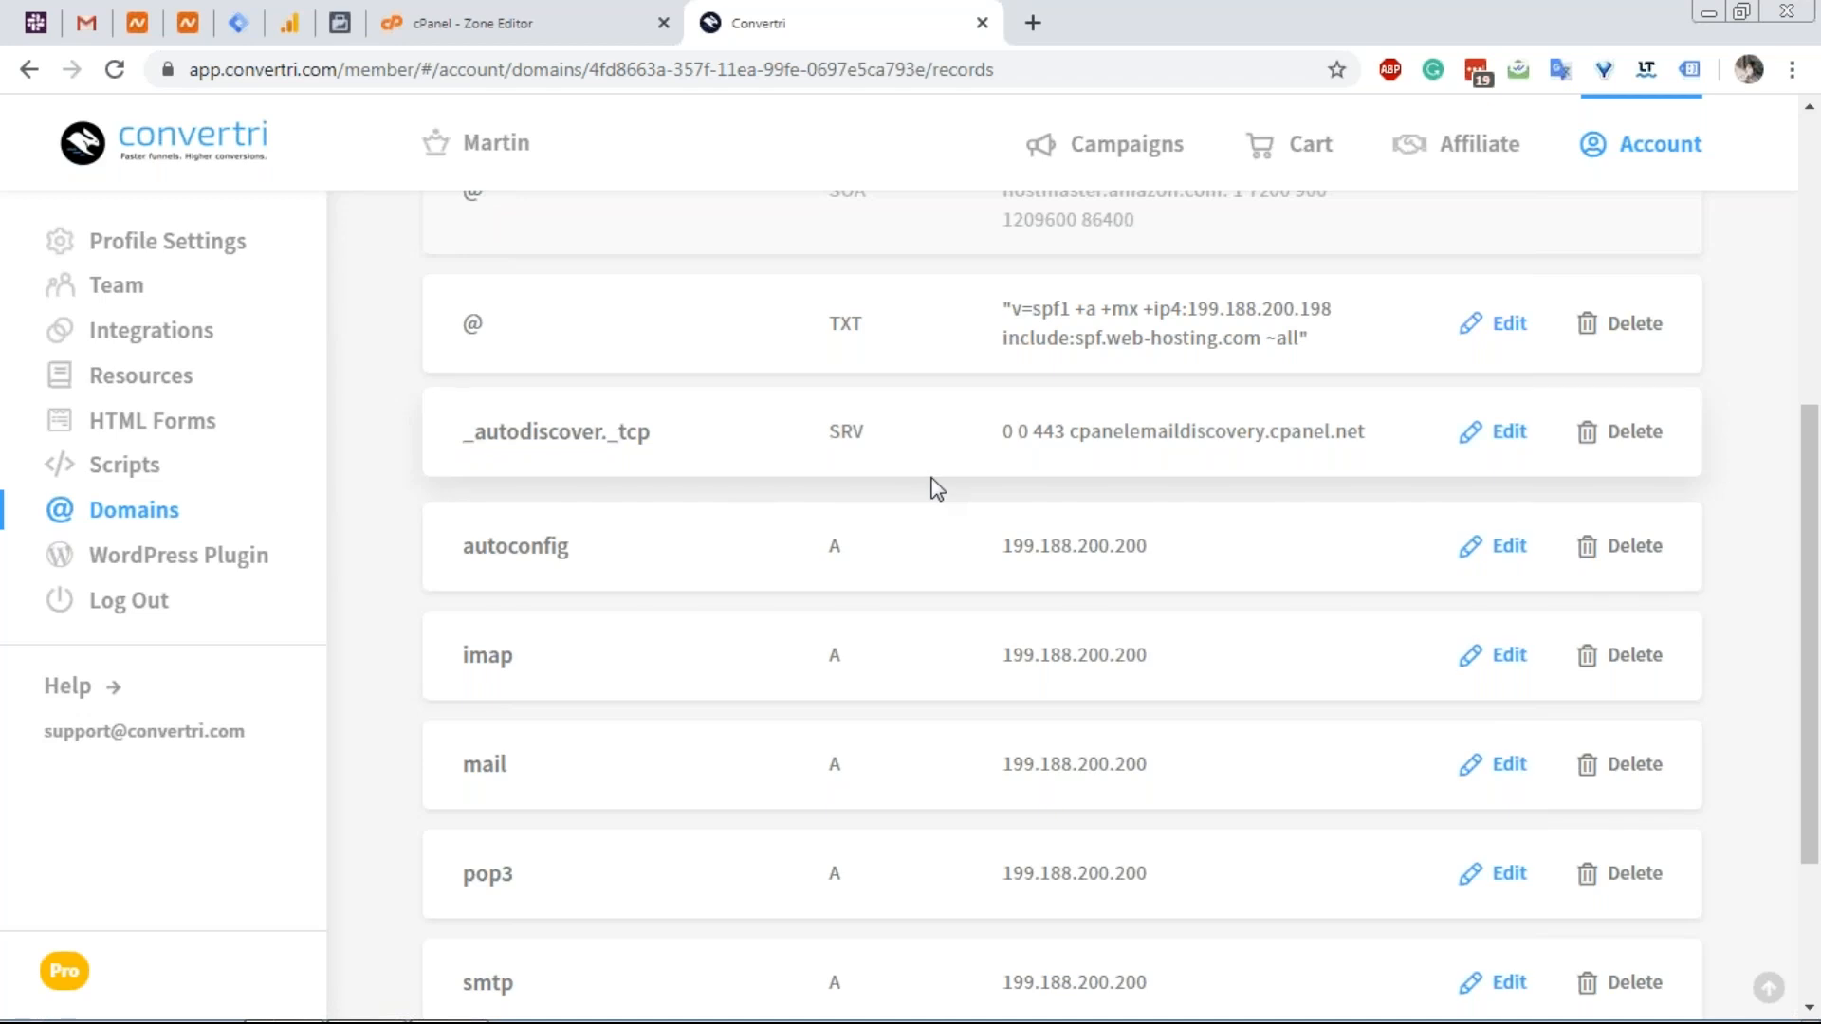
scroll(929, 470, up, 6)
click(1548, 235)
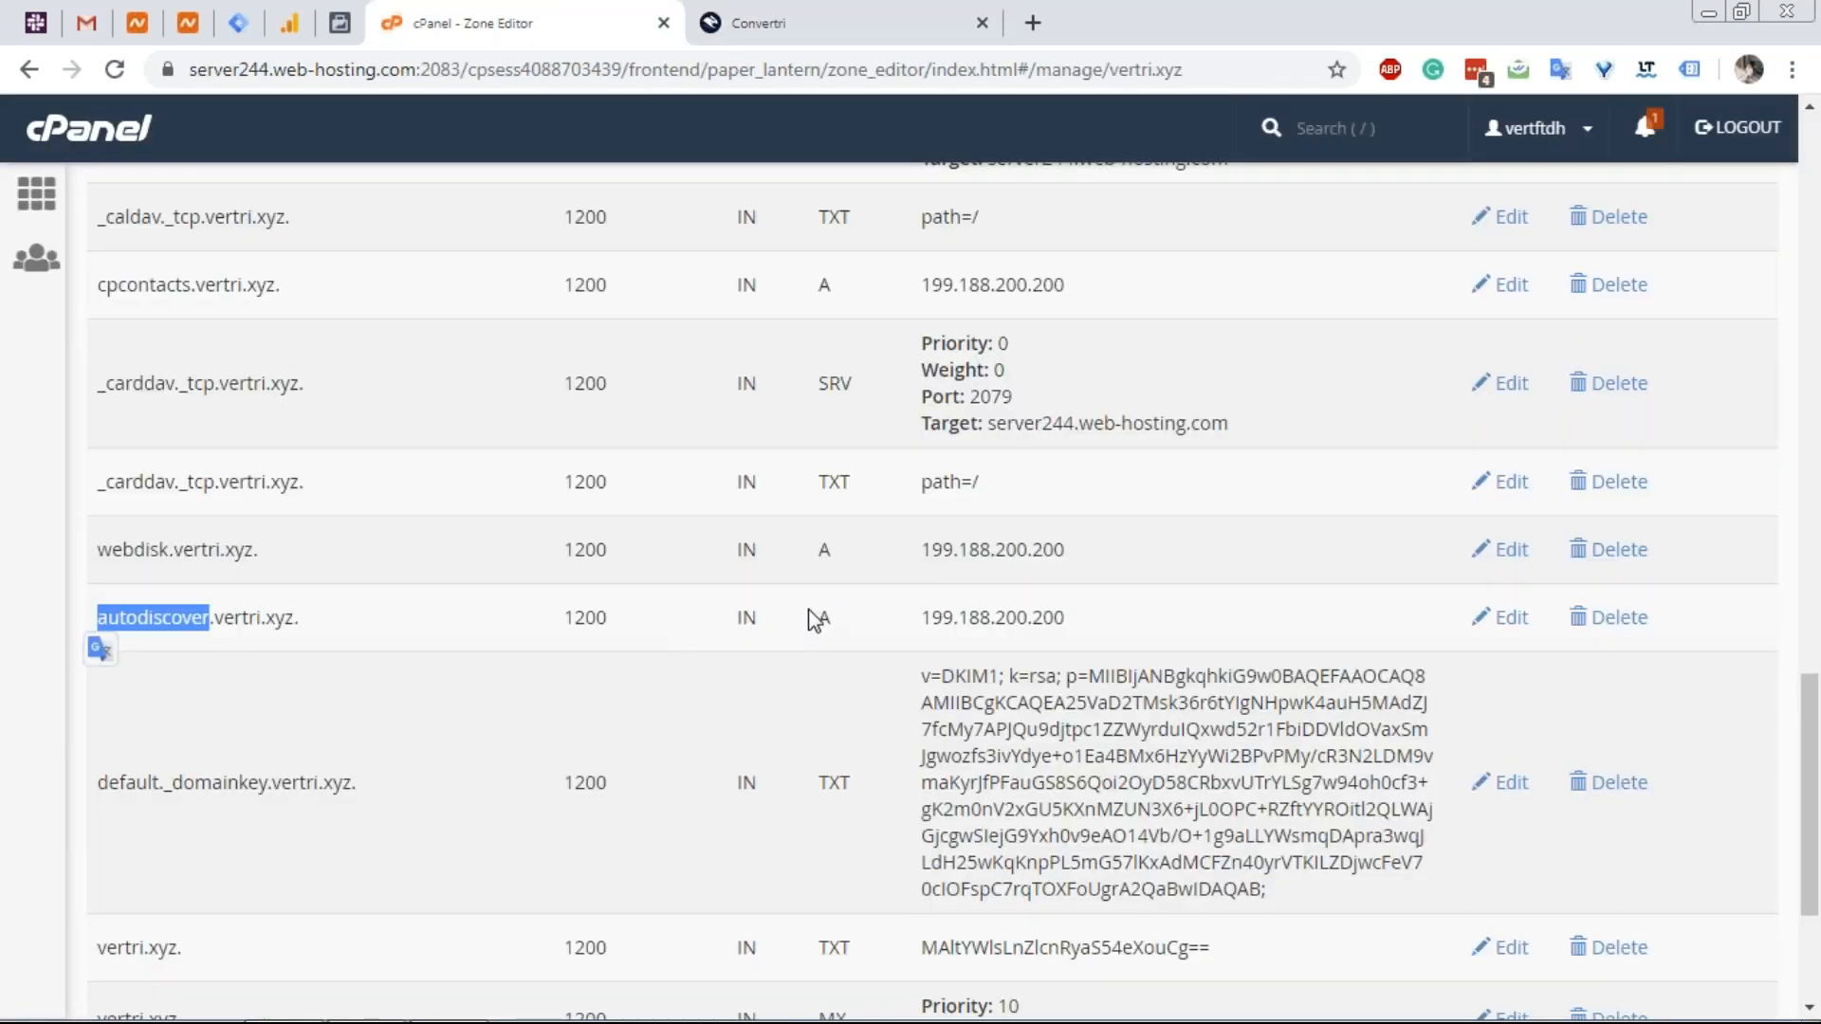
key(ctrl+Tab)
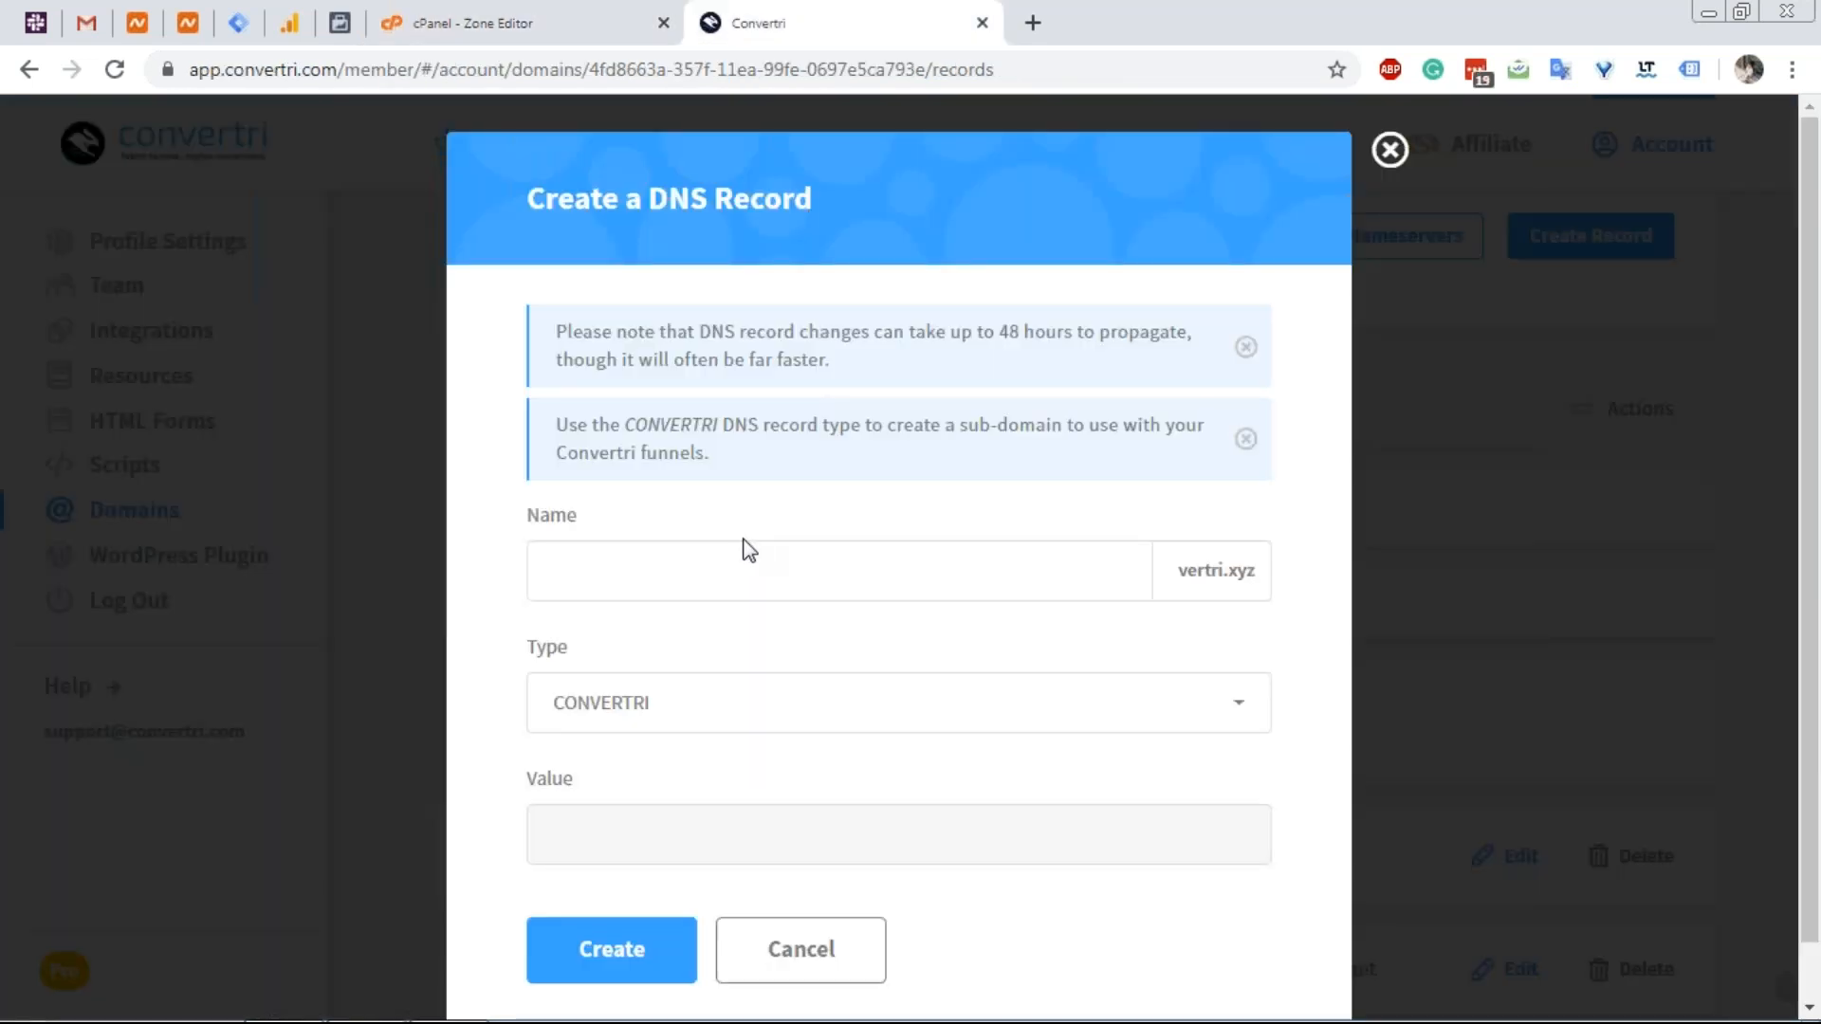
click(738, 559)
key(ctrl+v)
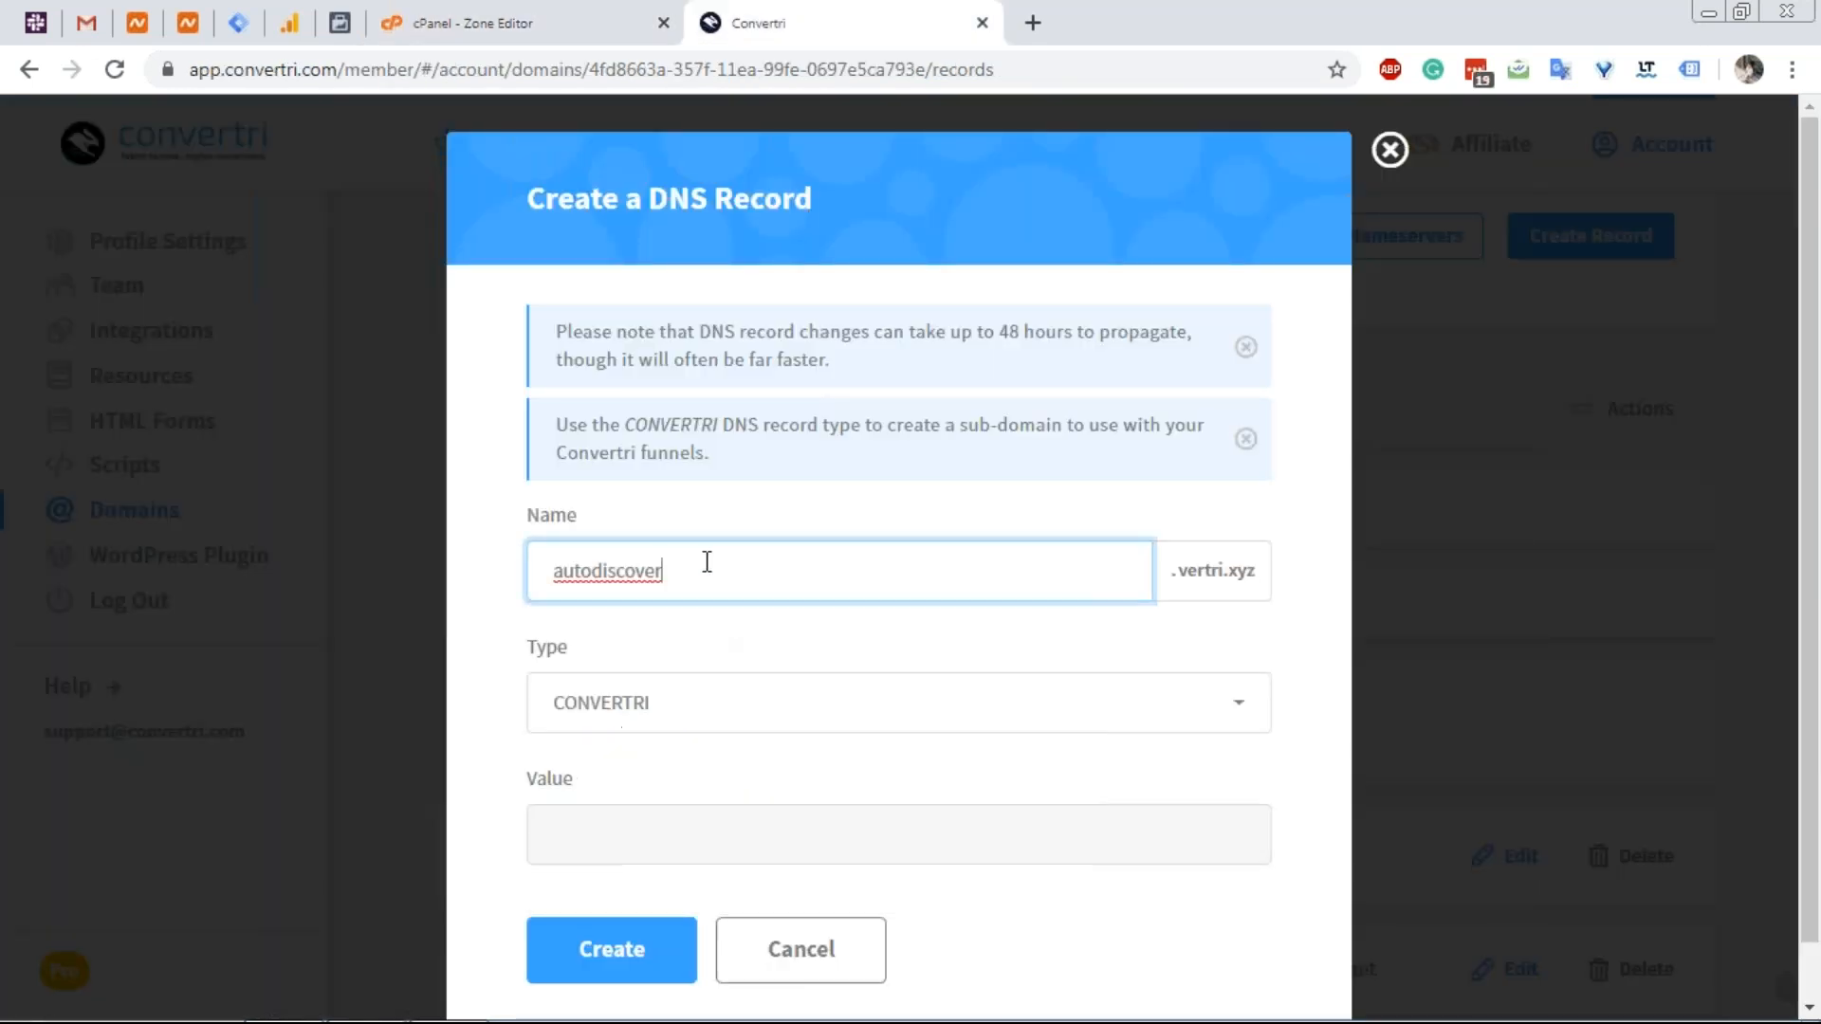
Make it an A record pointing to 199.188.200.200 and save it.
click(601, 13)
double_click(947, 614)
key(ctrl+c)
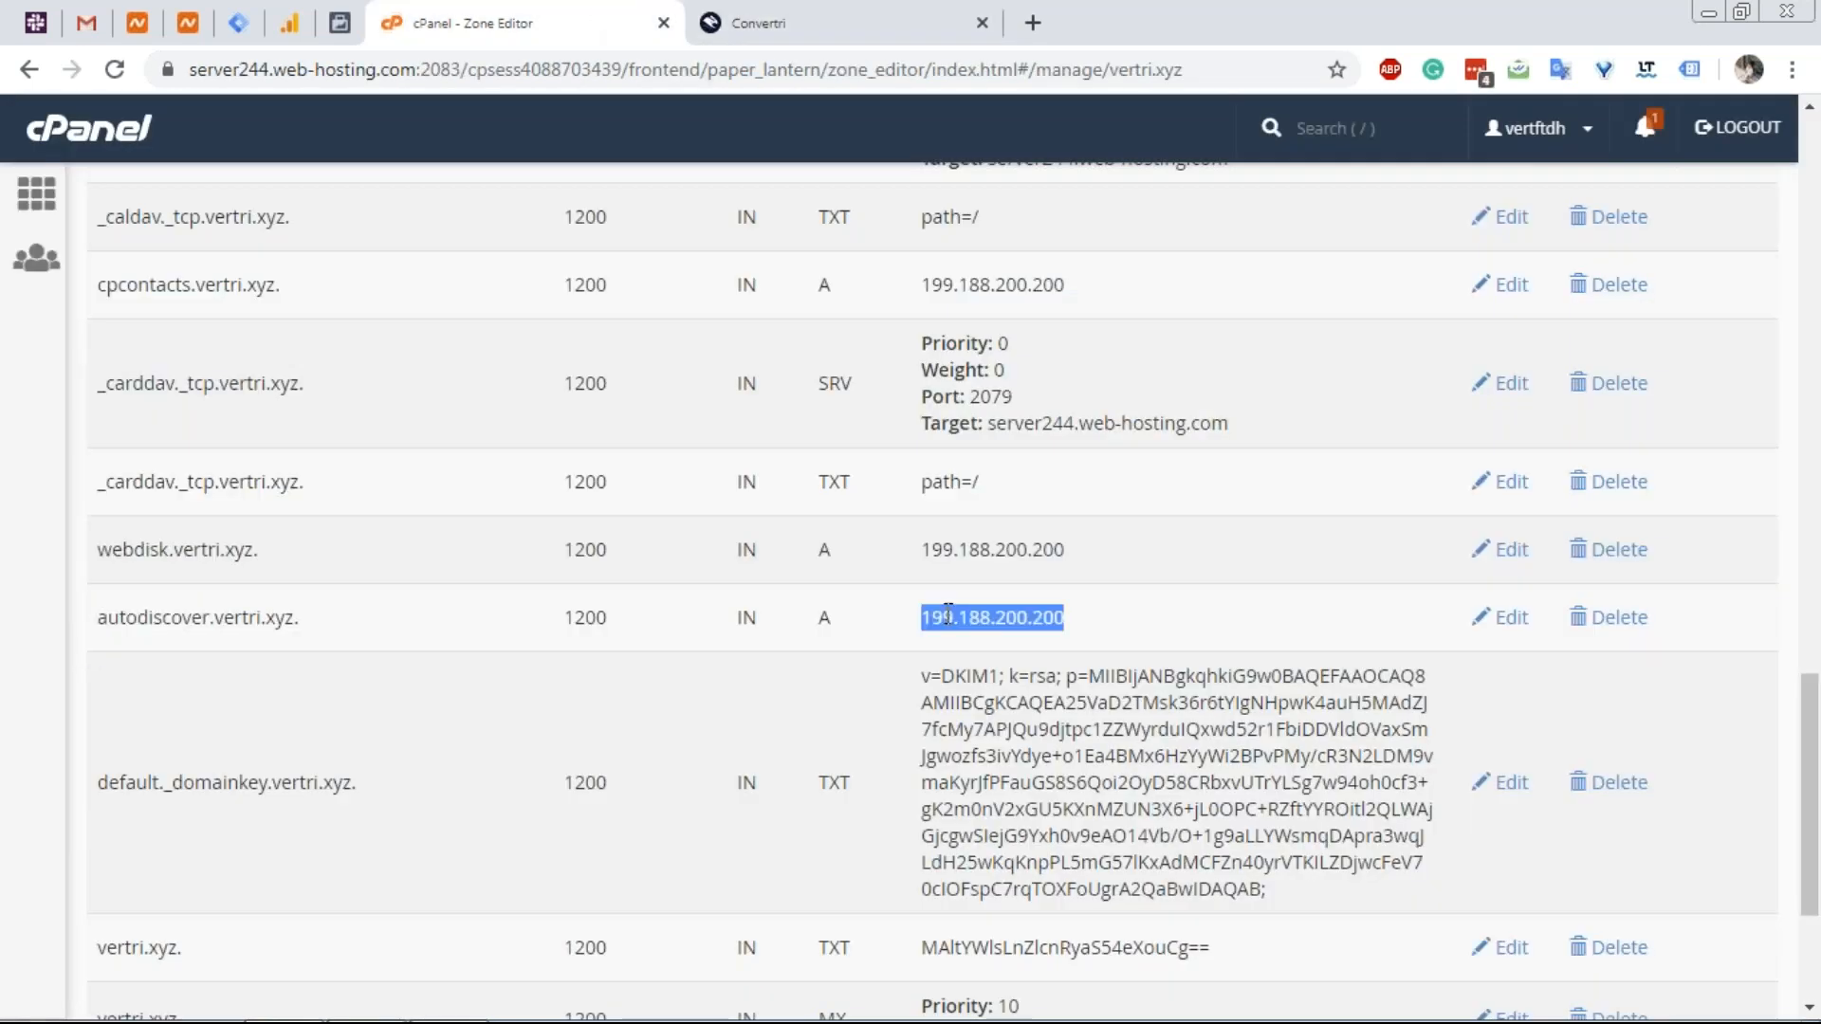
click(953, 20)
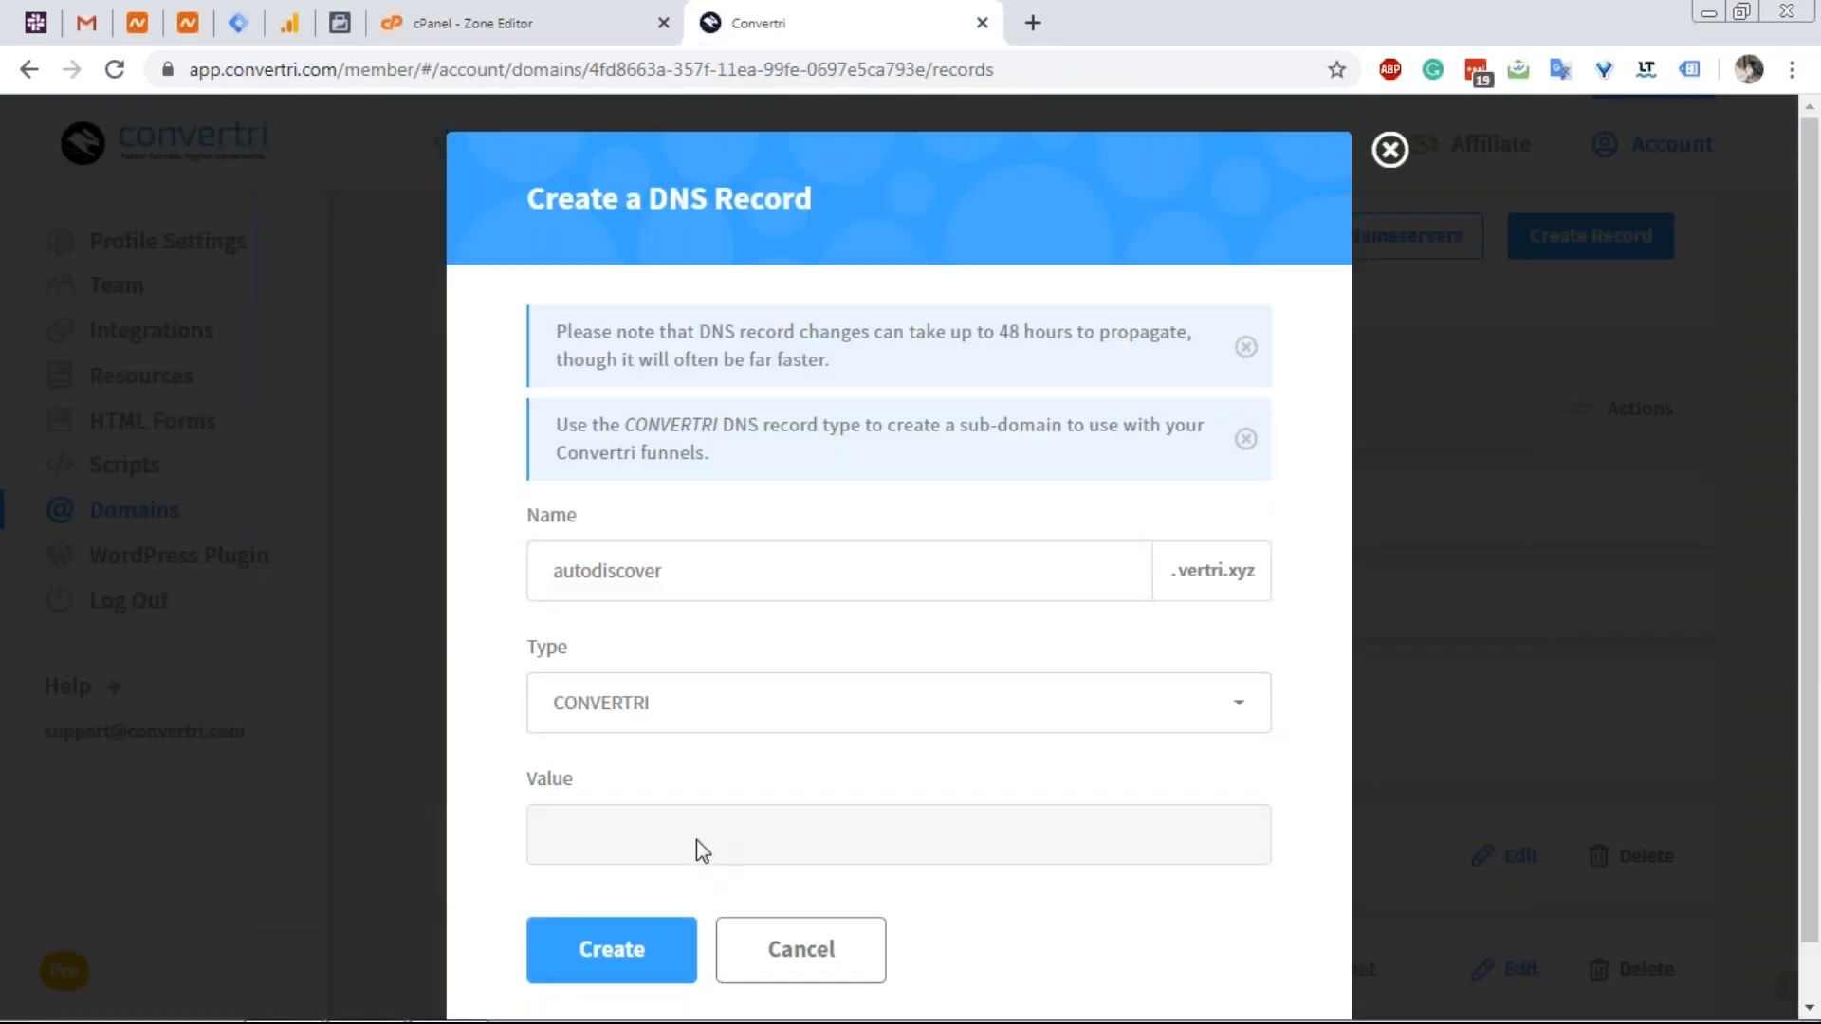
click(687, 723)
click(674, 763)
click(666, 861)
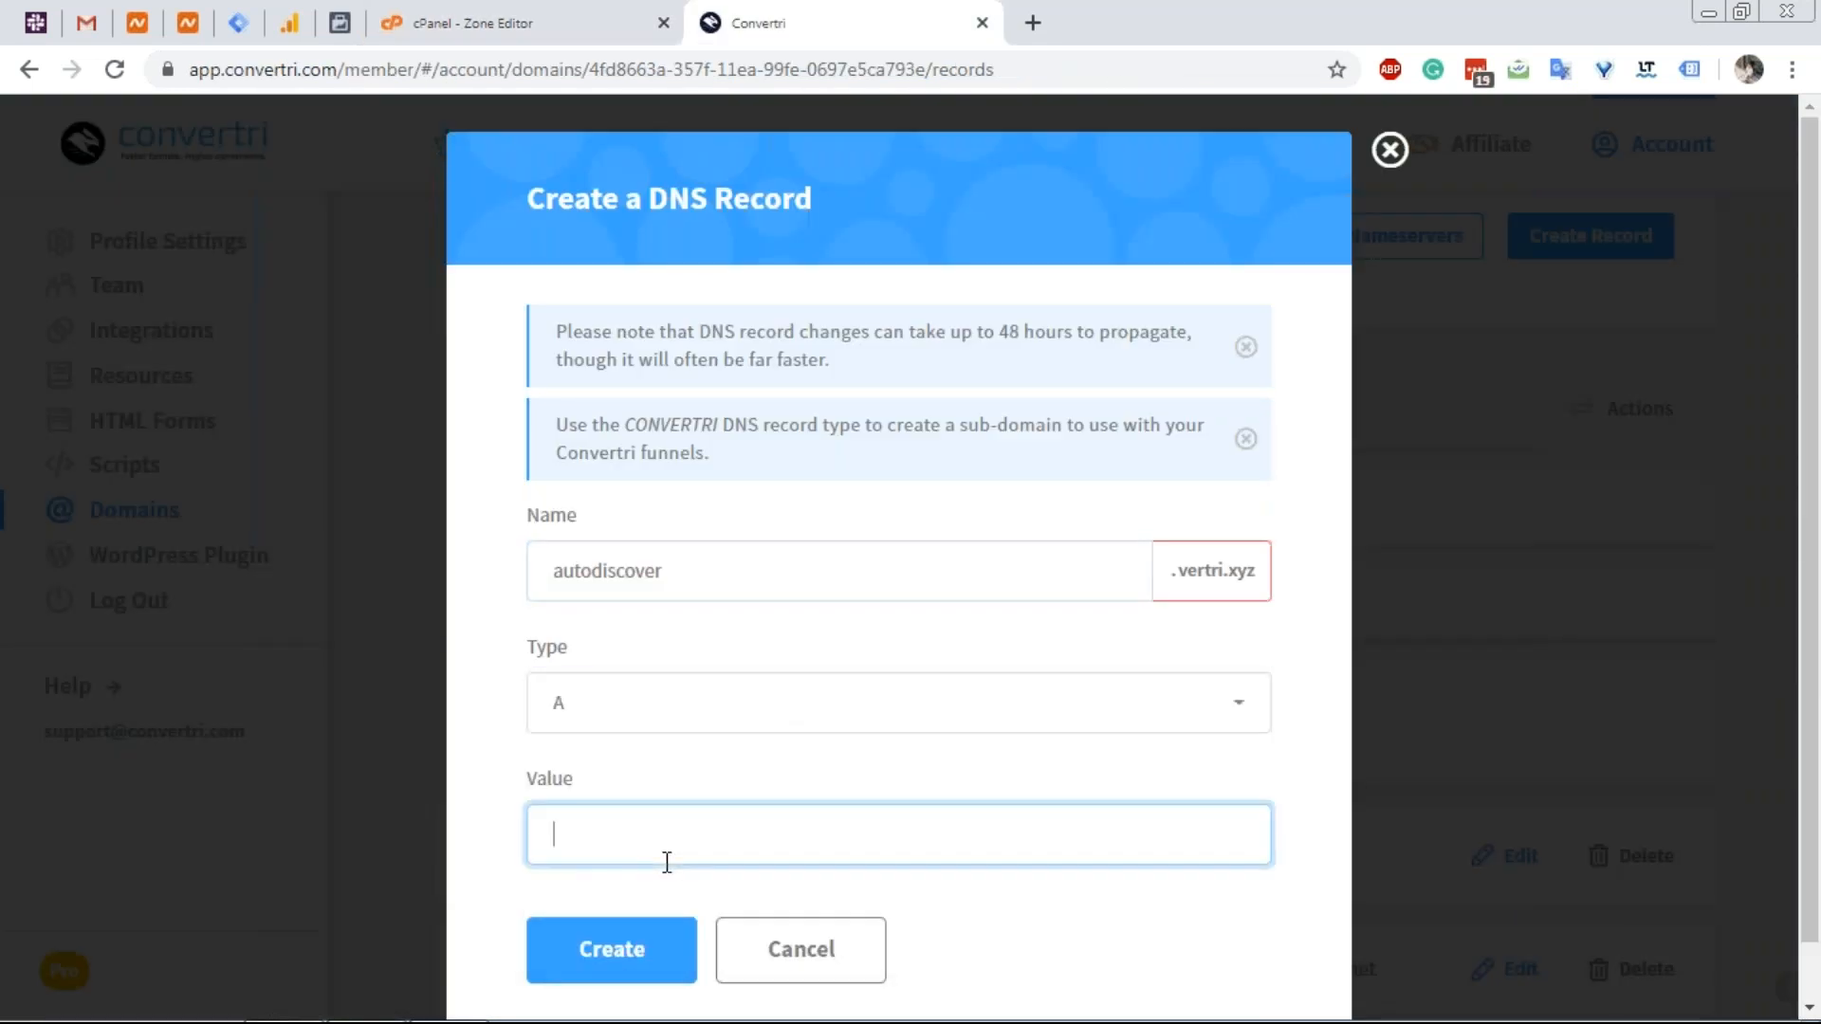
key(ctrl+v)
click(610, 953)
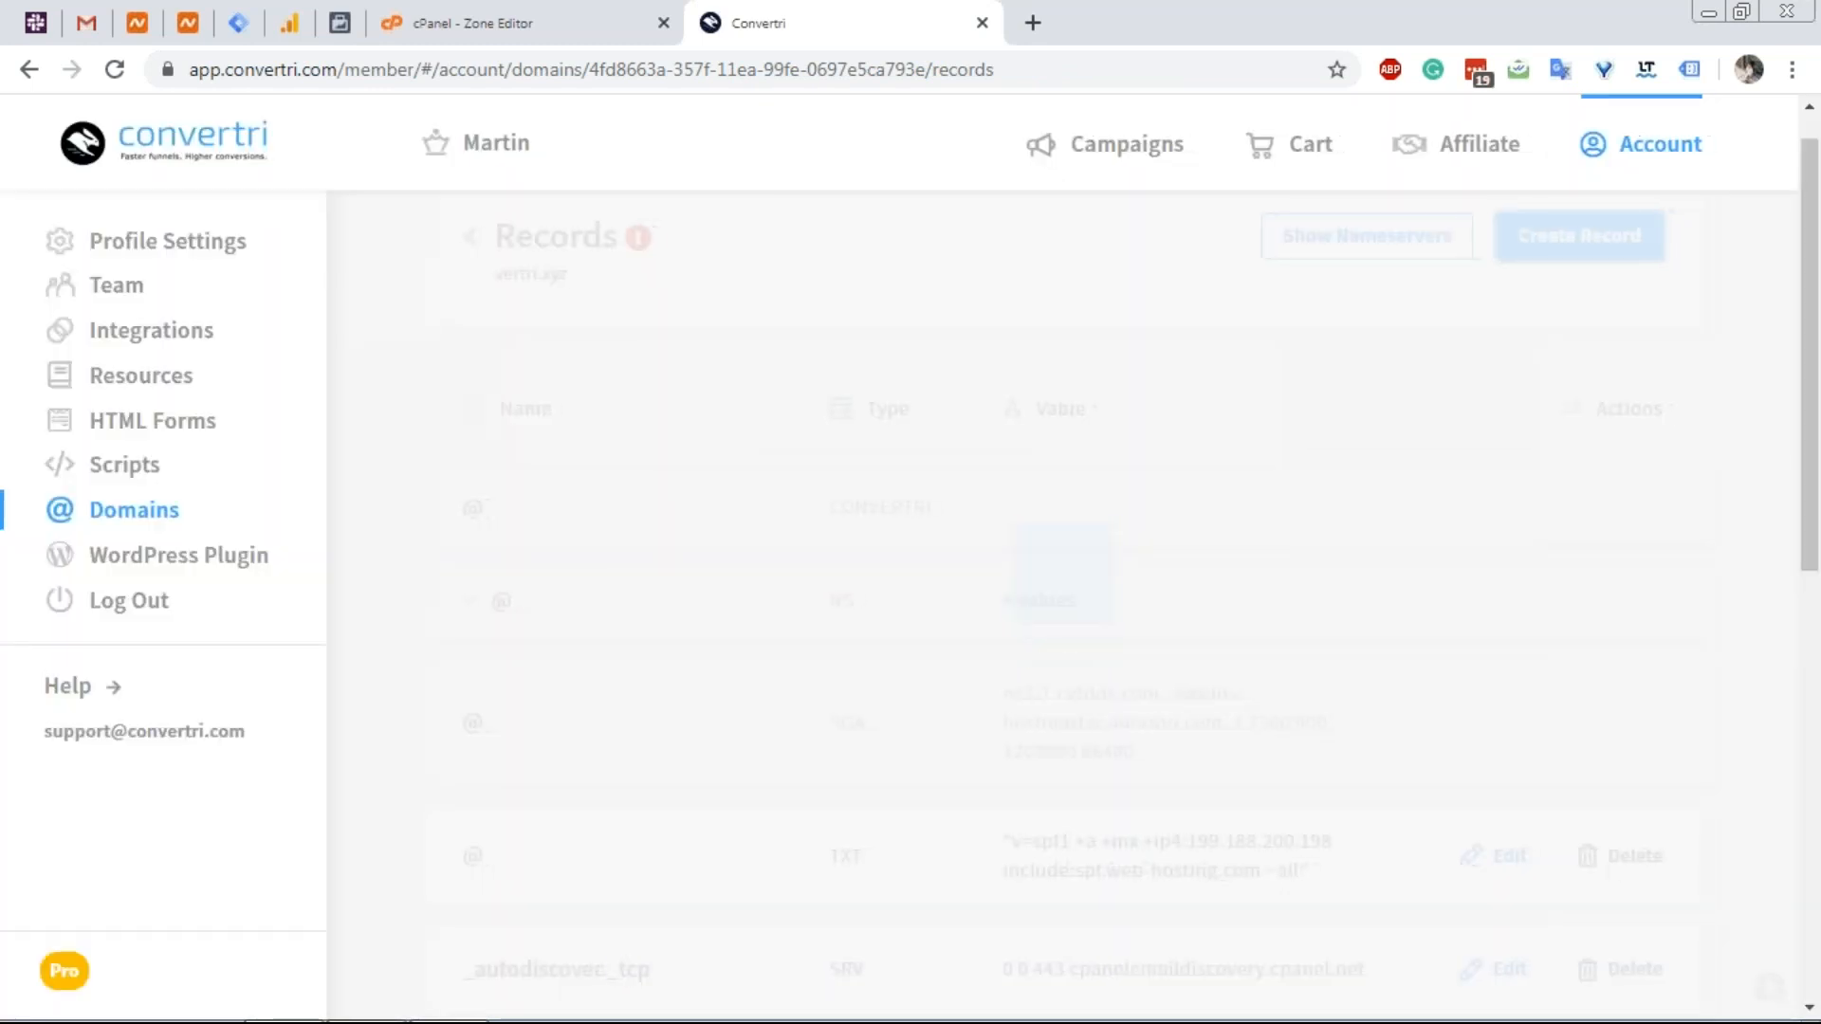
scroll(505, 734, down, 10)
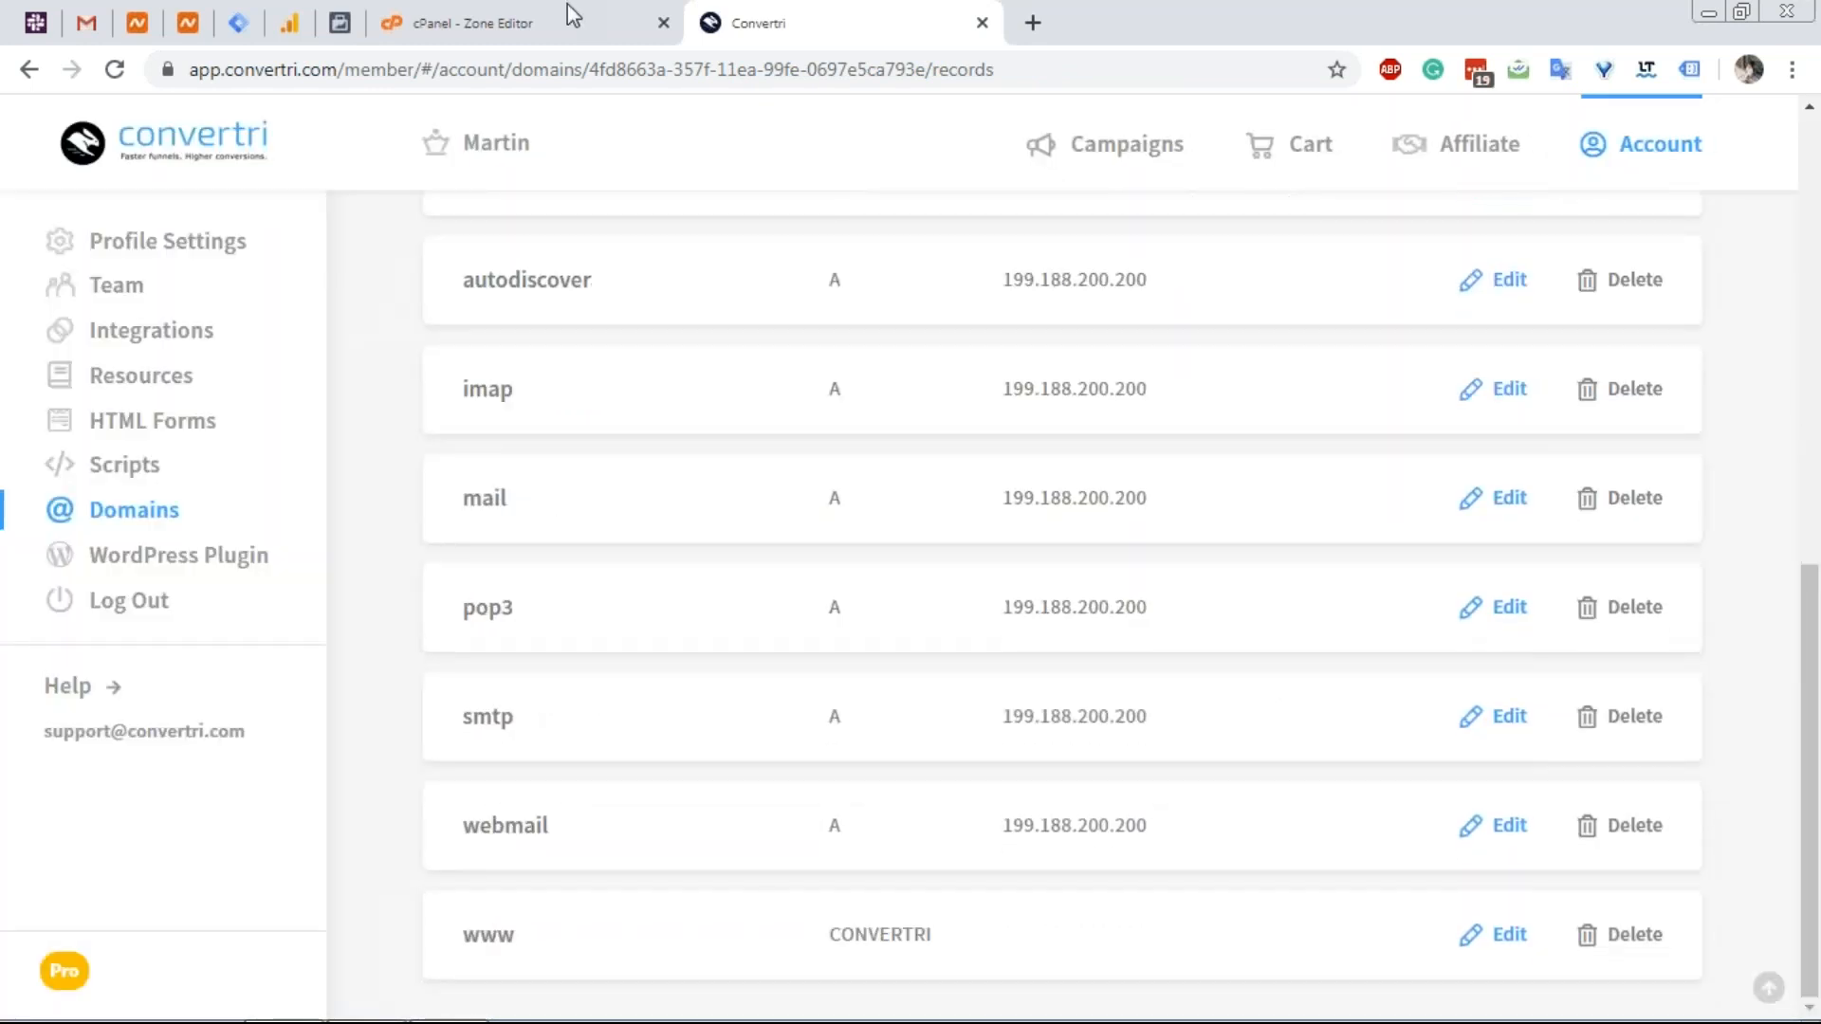
Copy the default._domainkey host name from cPanel and return to the Convertri records.
click(567, 12)
scroll(446, 593, down, 1)
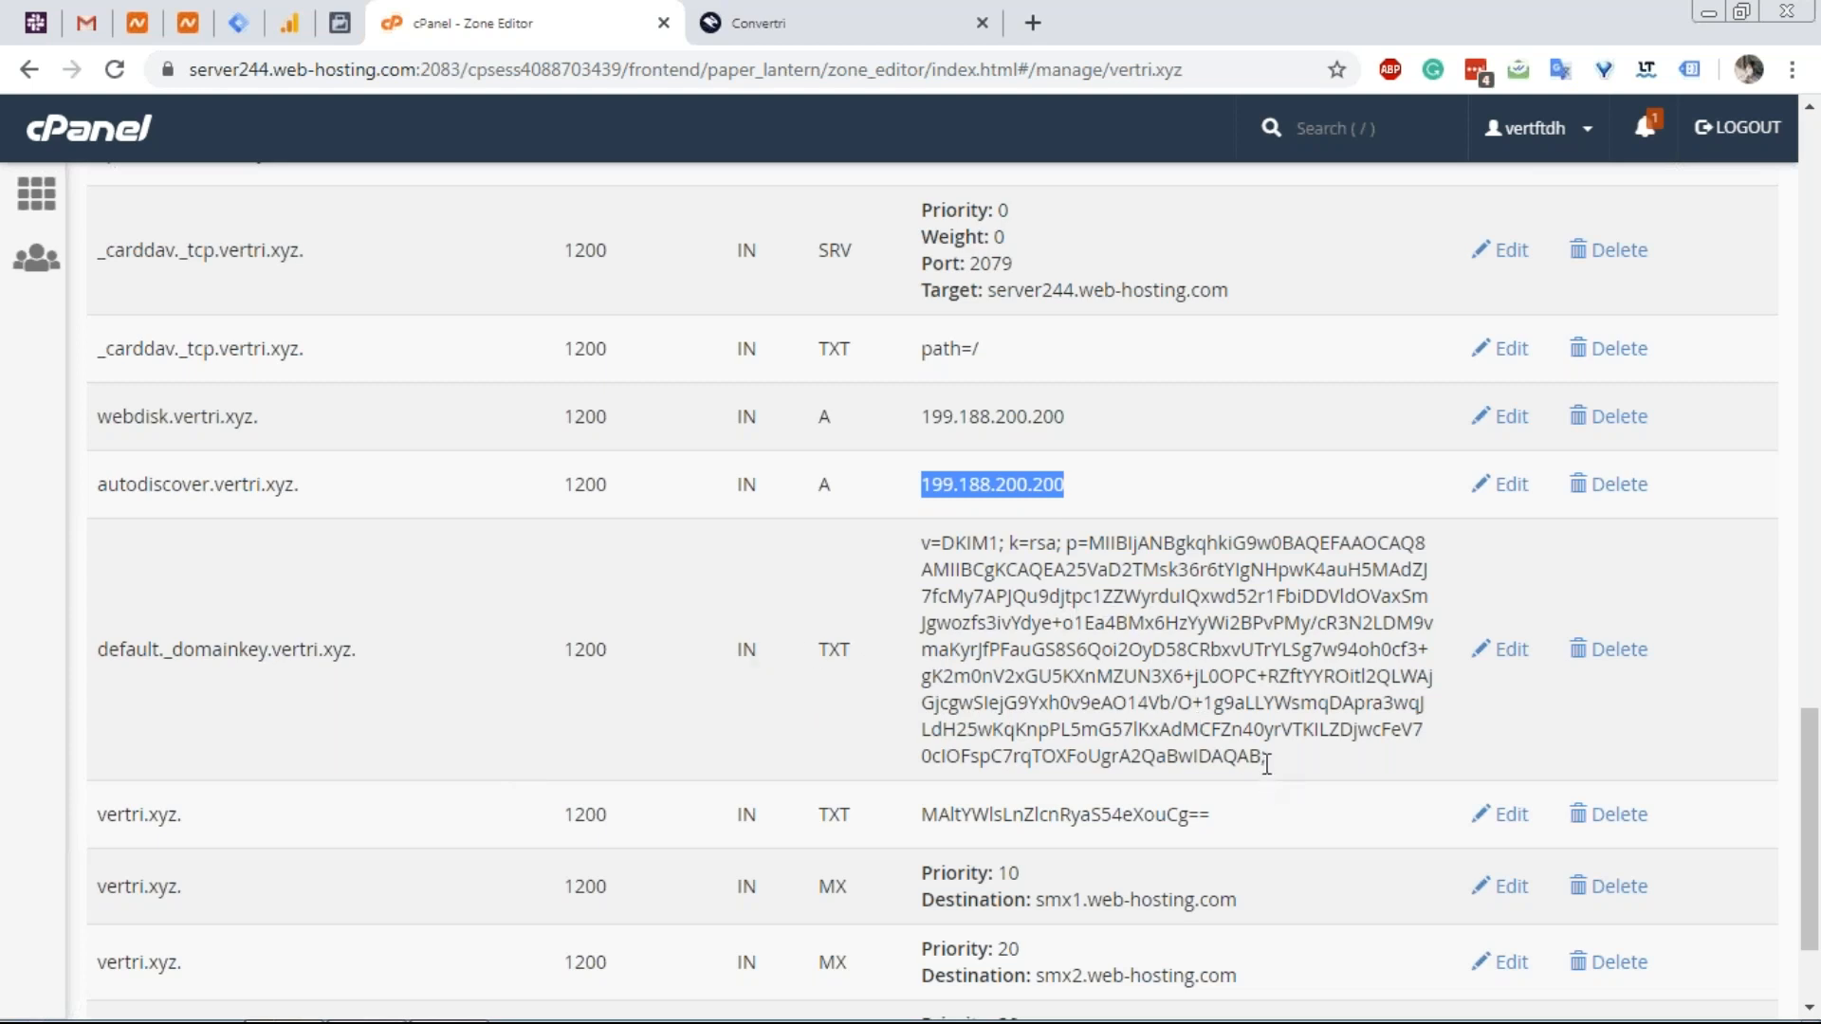
drag(1156, 744, 920, 542)
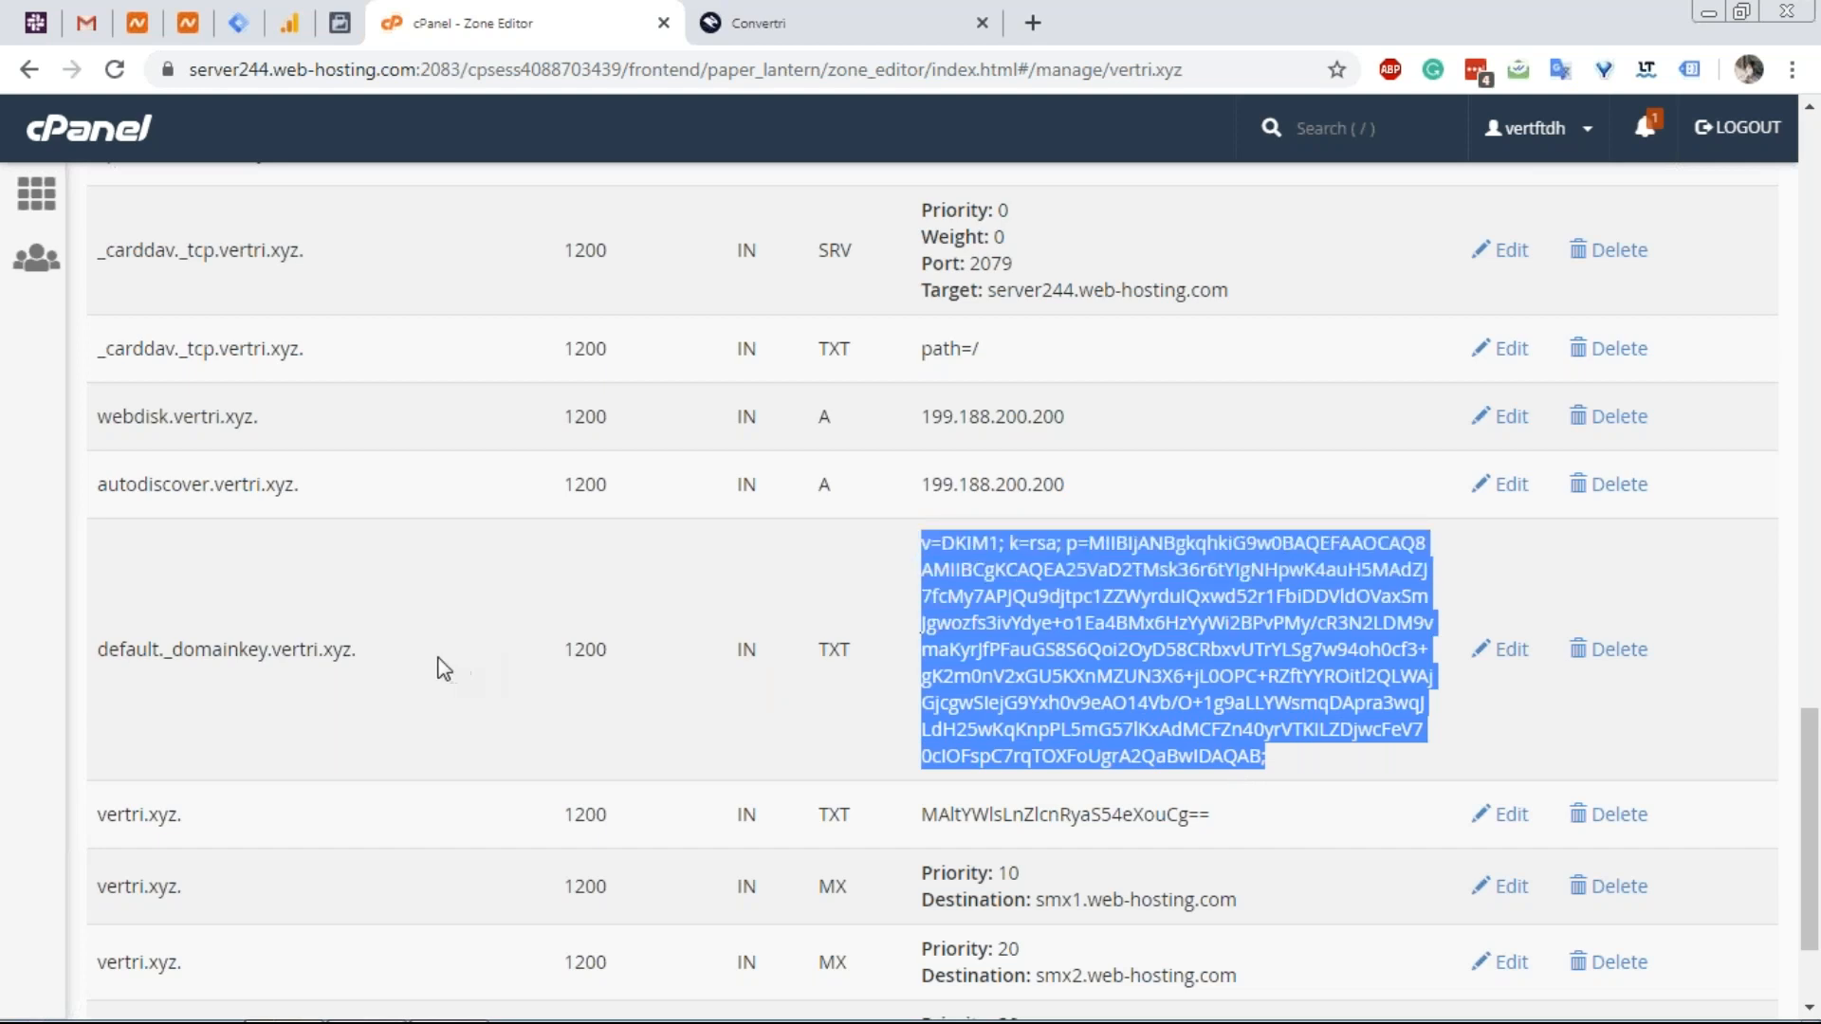
drag(265, 657, 93, 664)
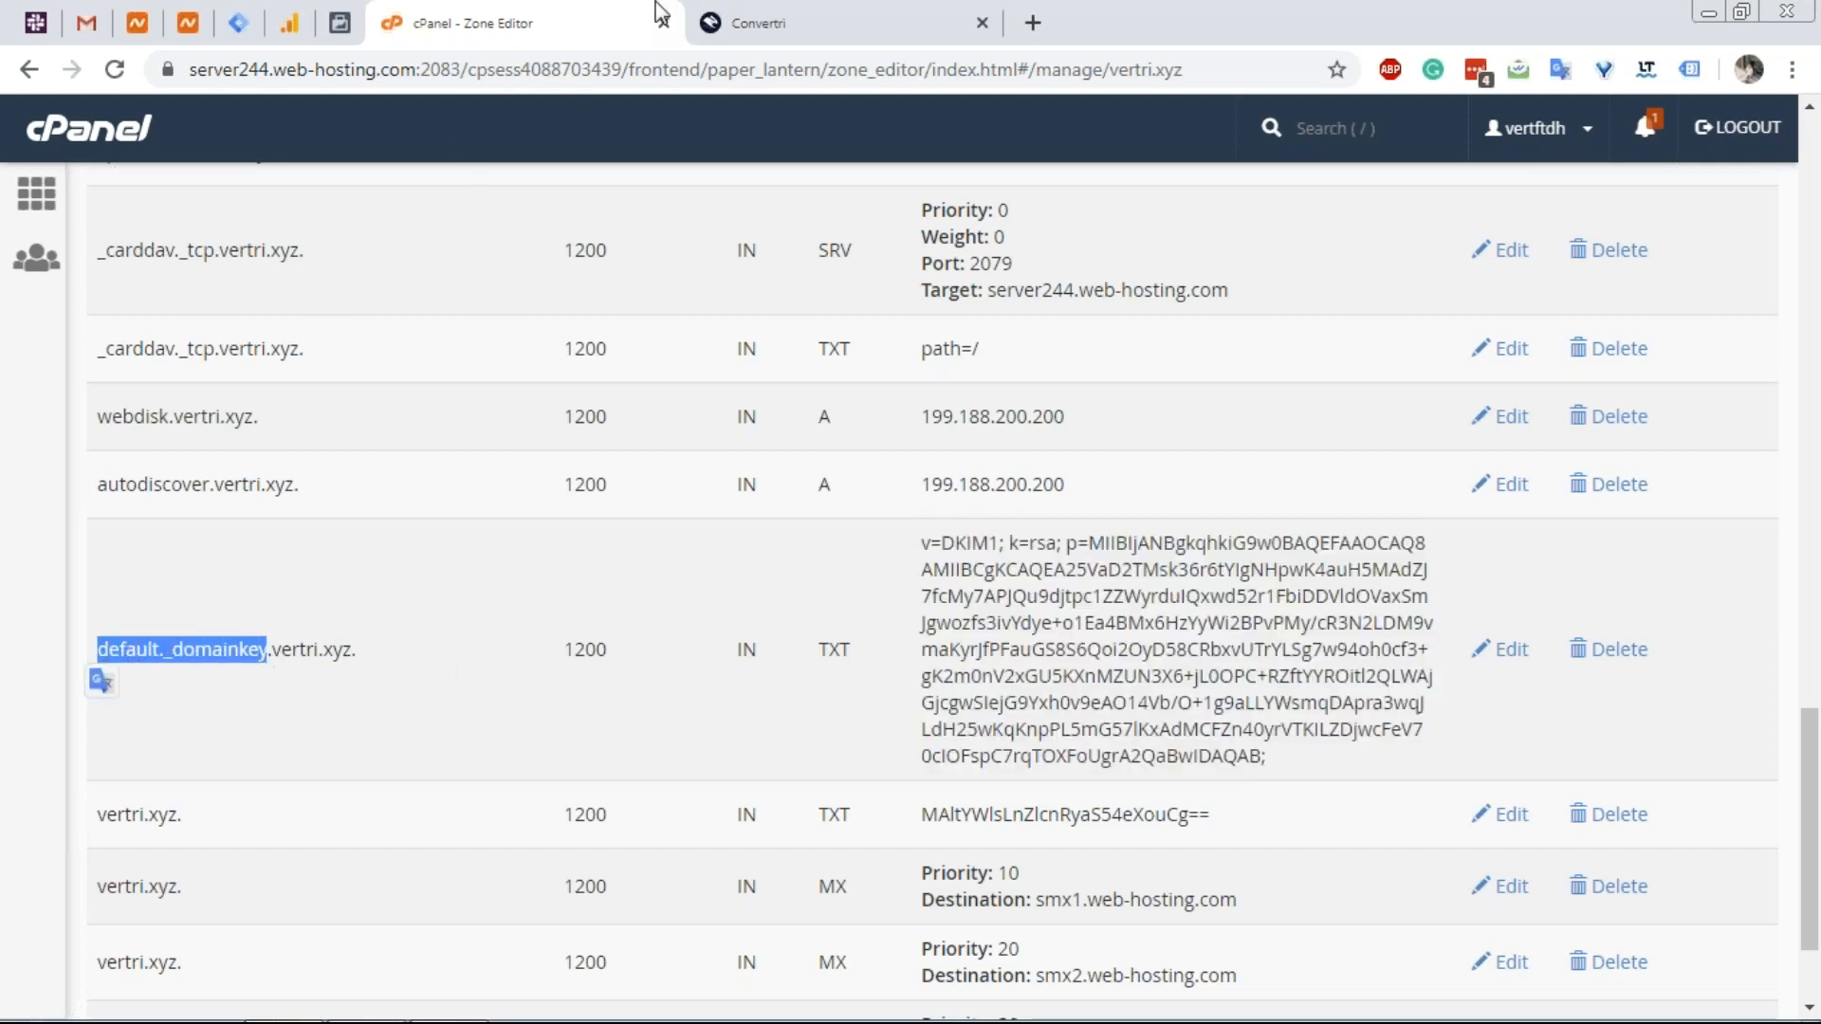
click(774, 19)
scroll(1047, 567, up, 2)
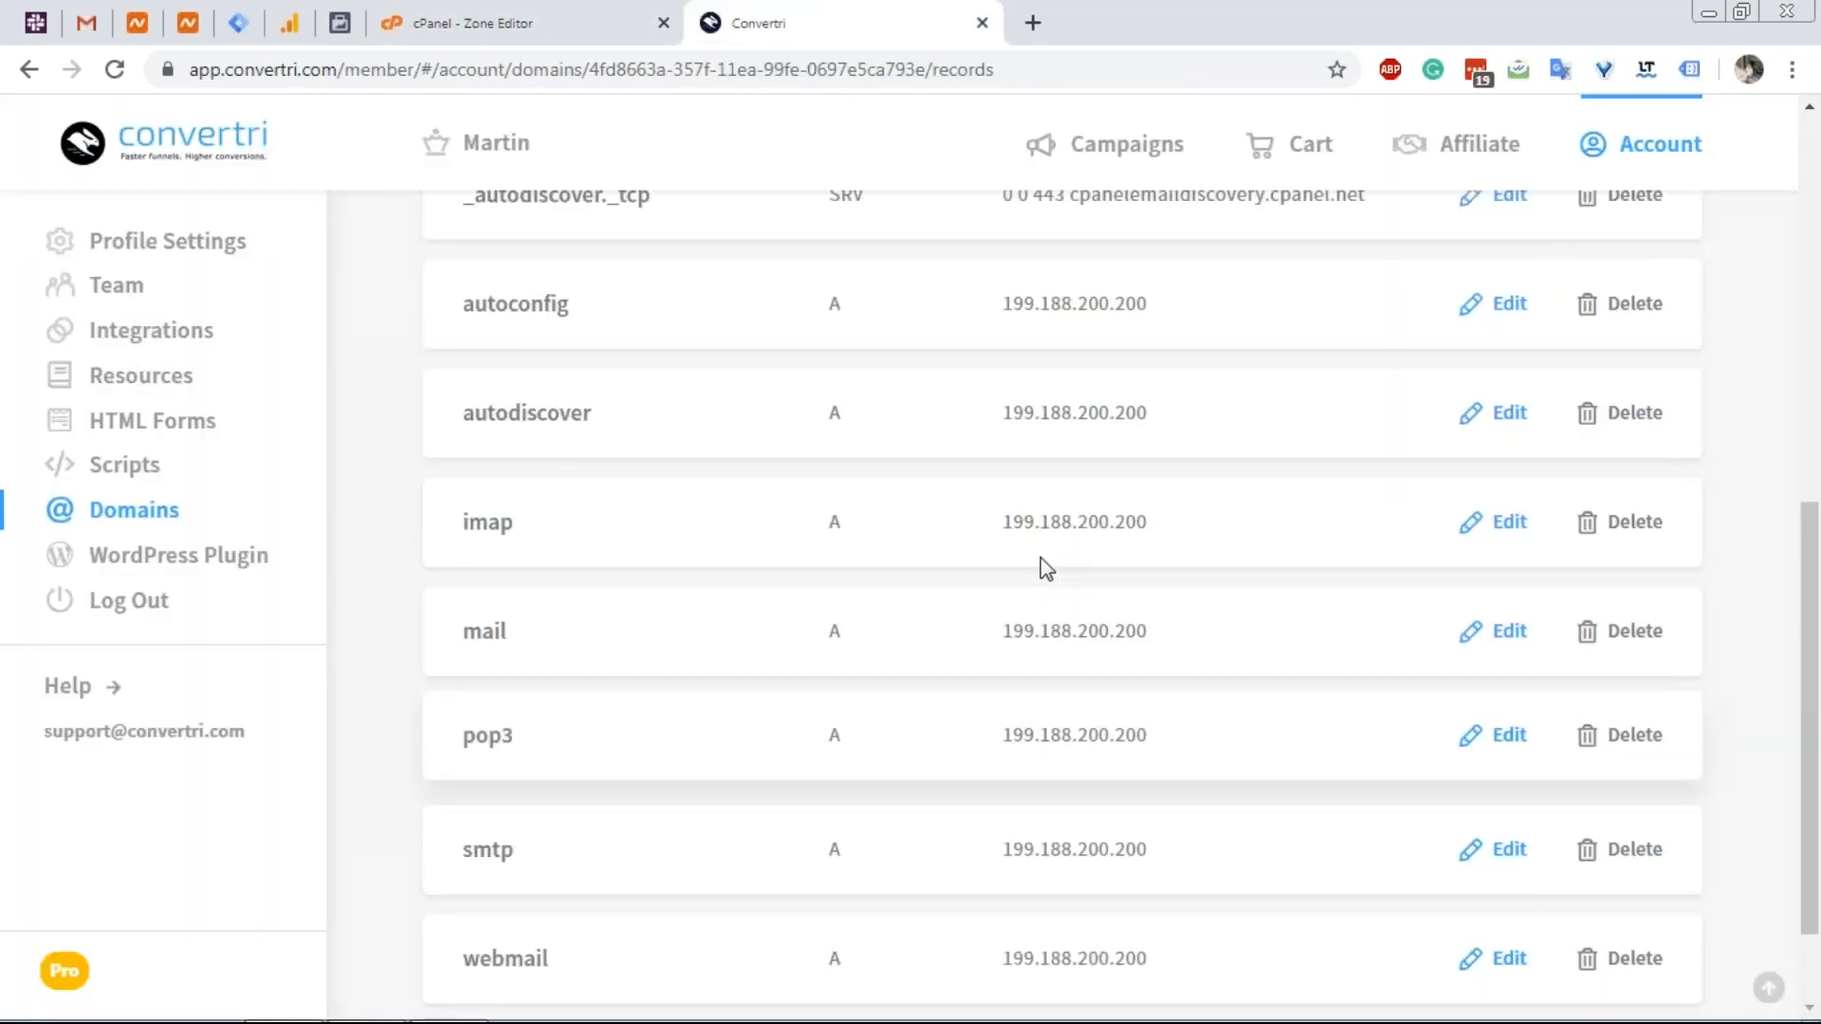
scroll(1047, 569, up, 4)
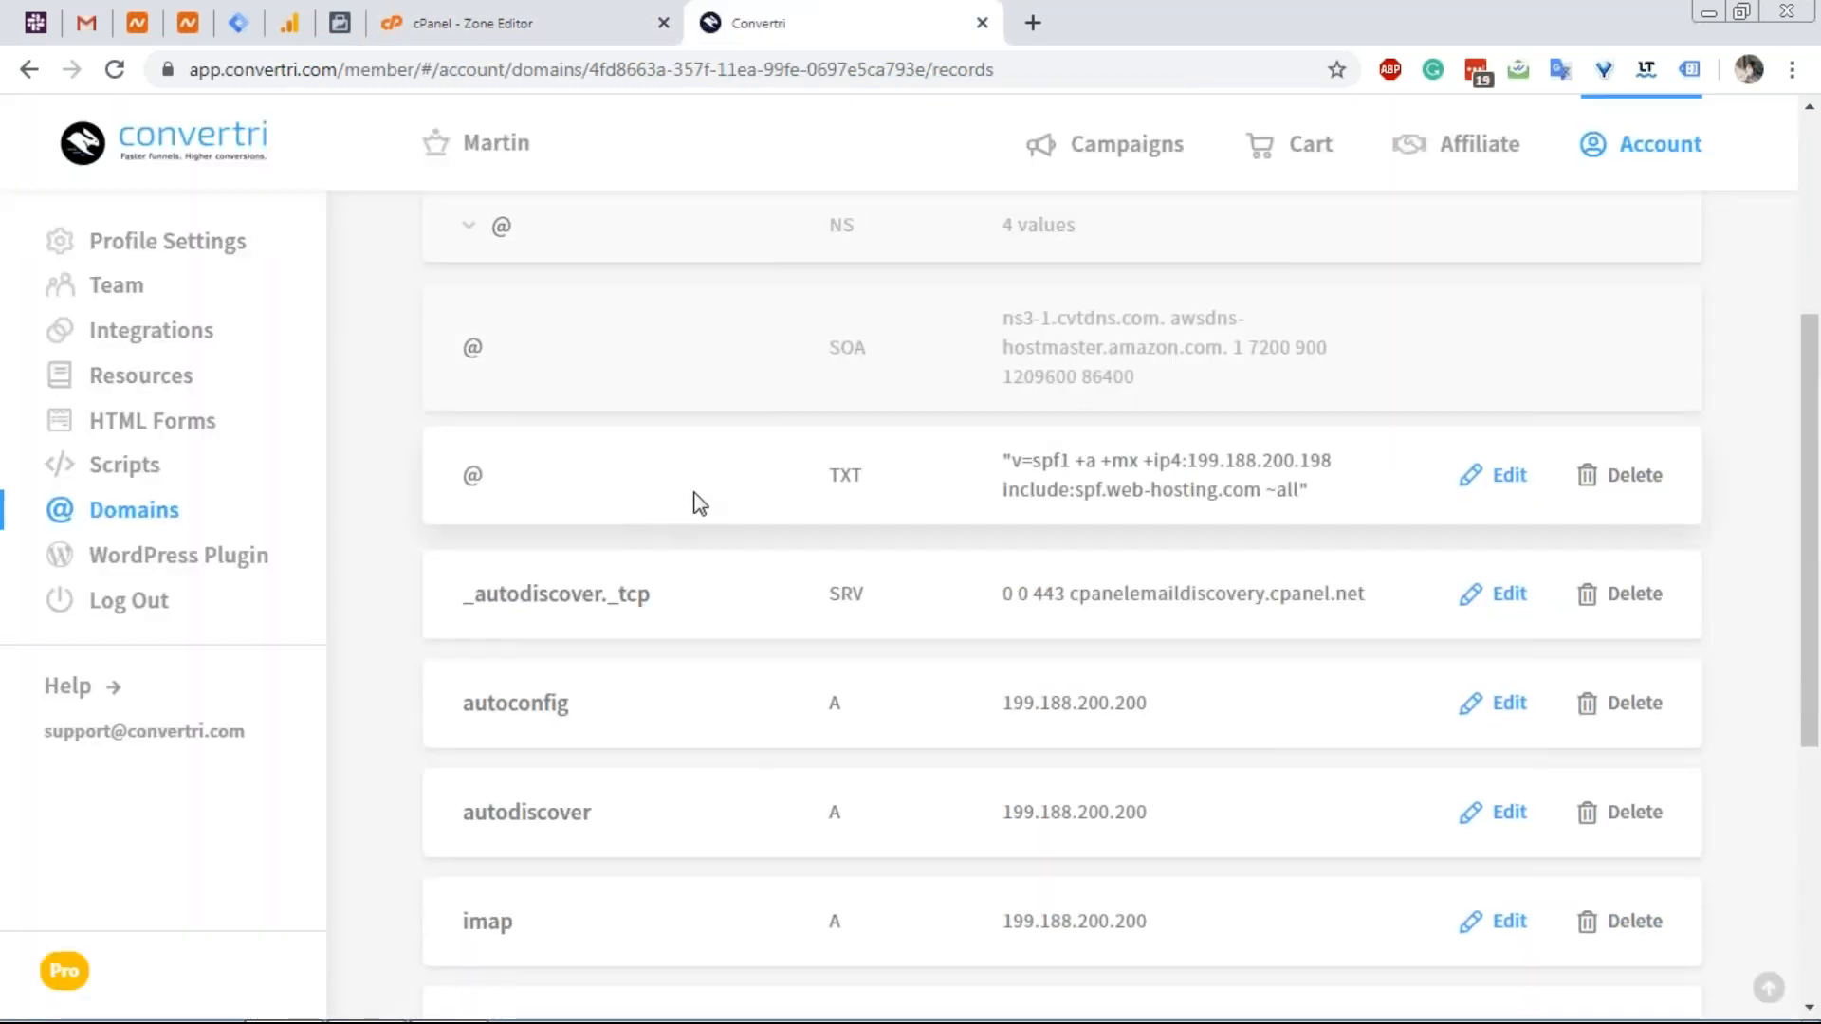
scroll(781, 492, up, 1)
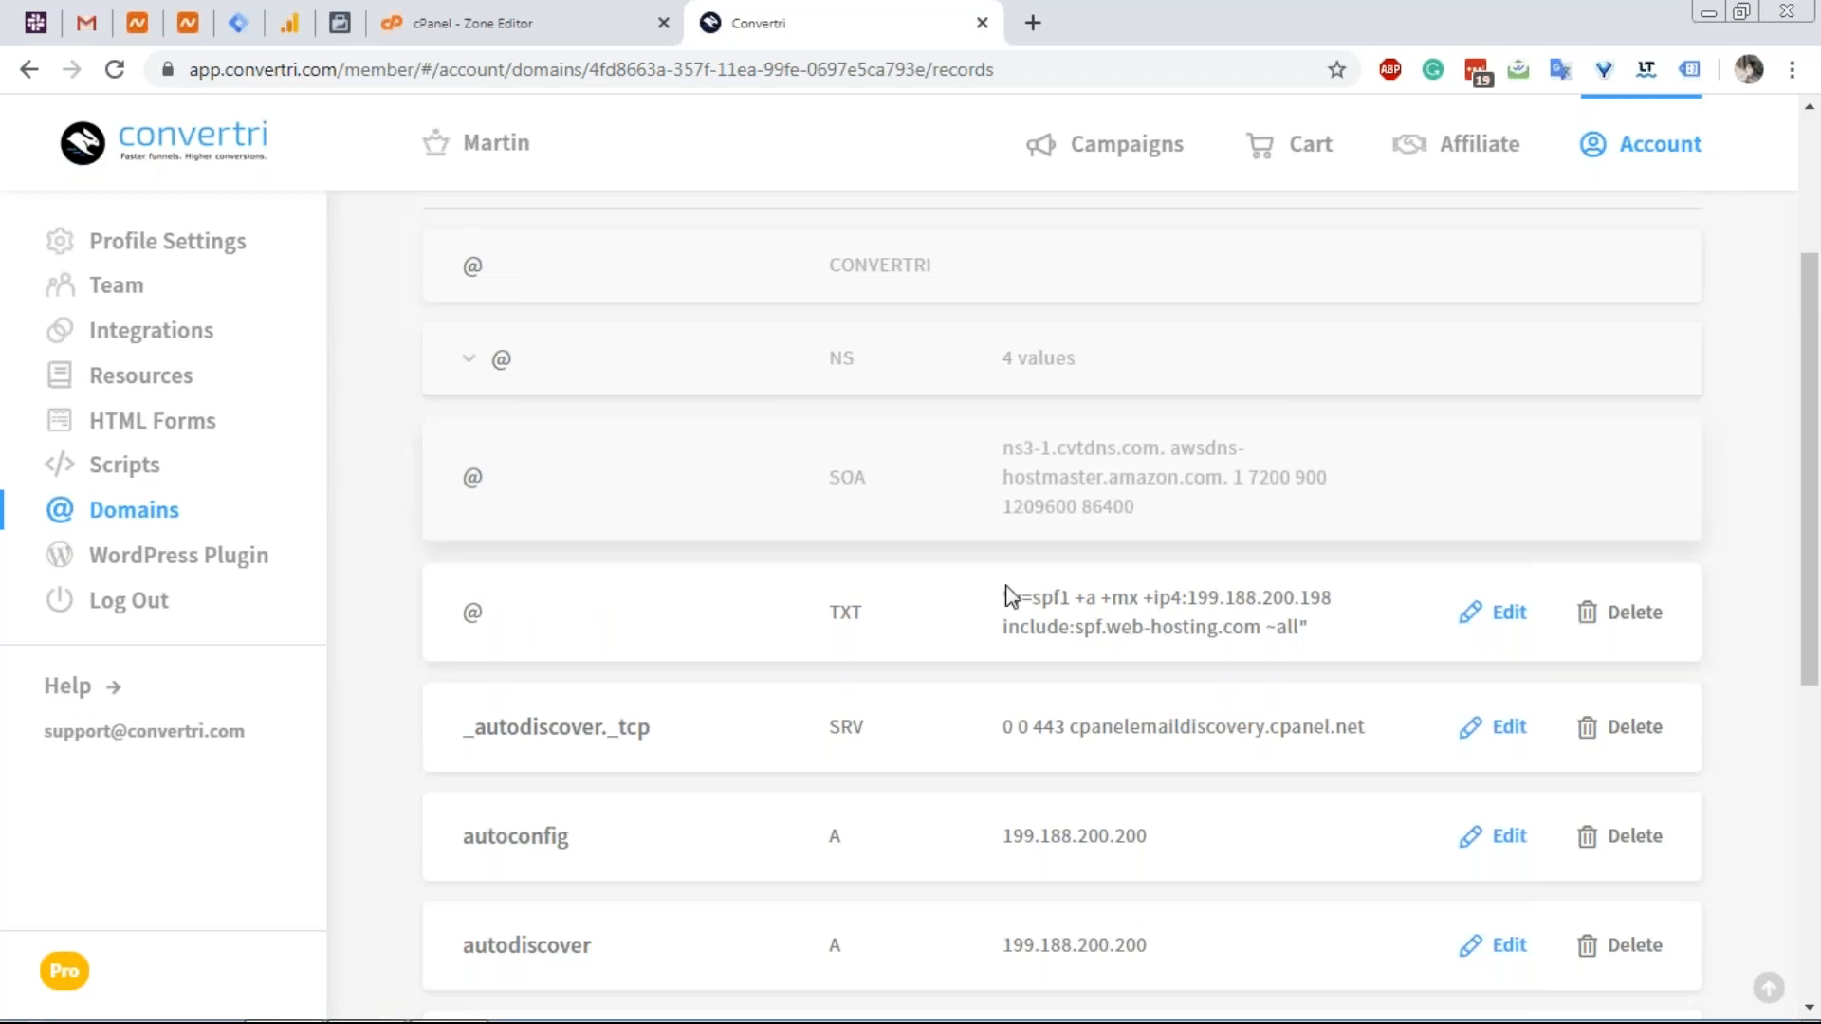
scroll(1074, 531, up, 1)
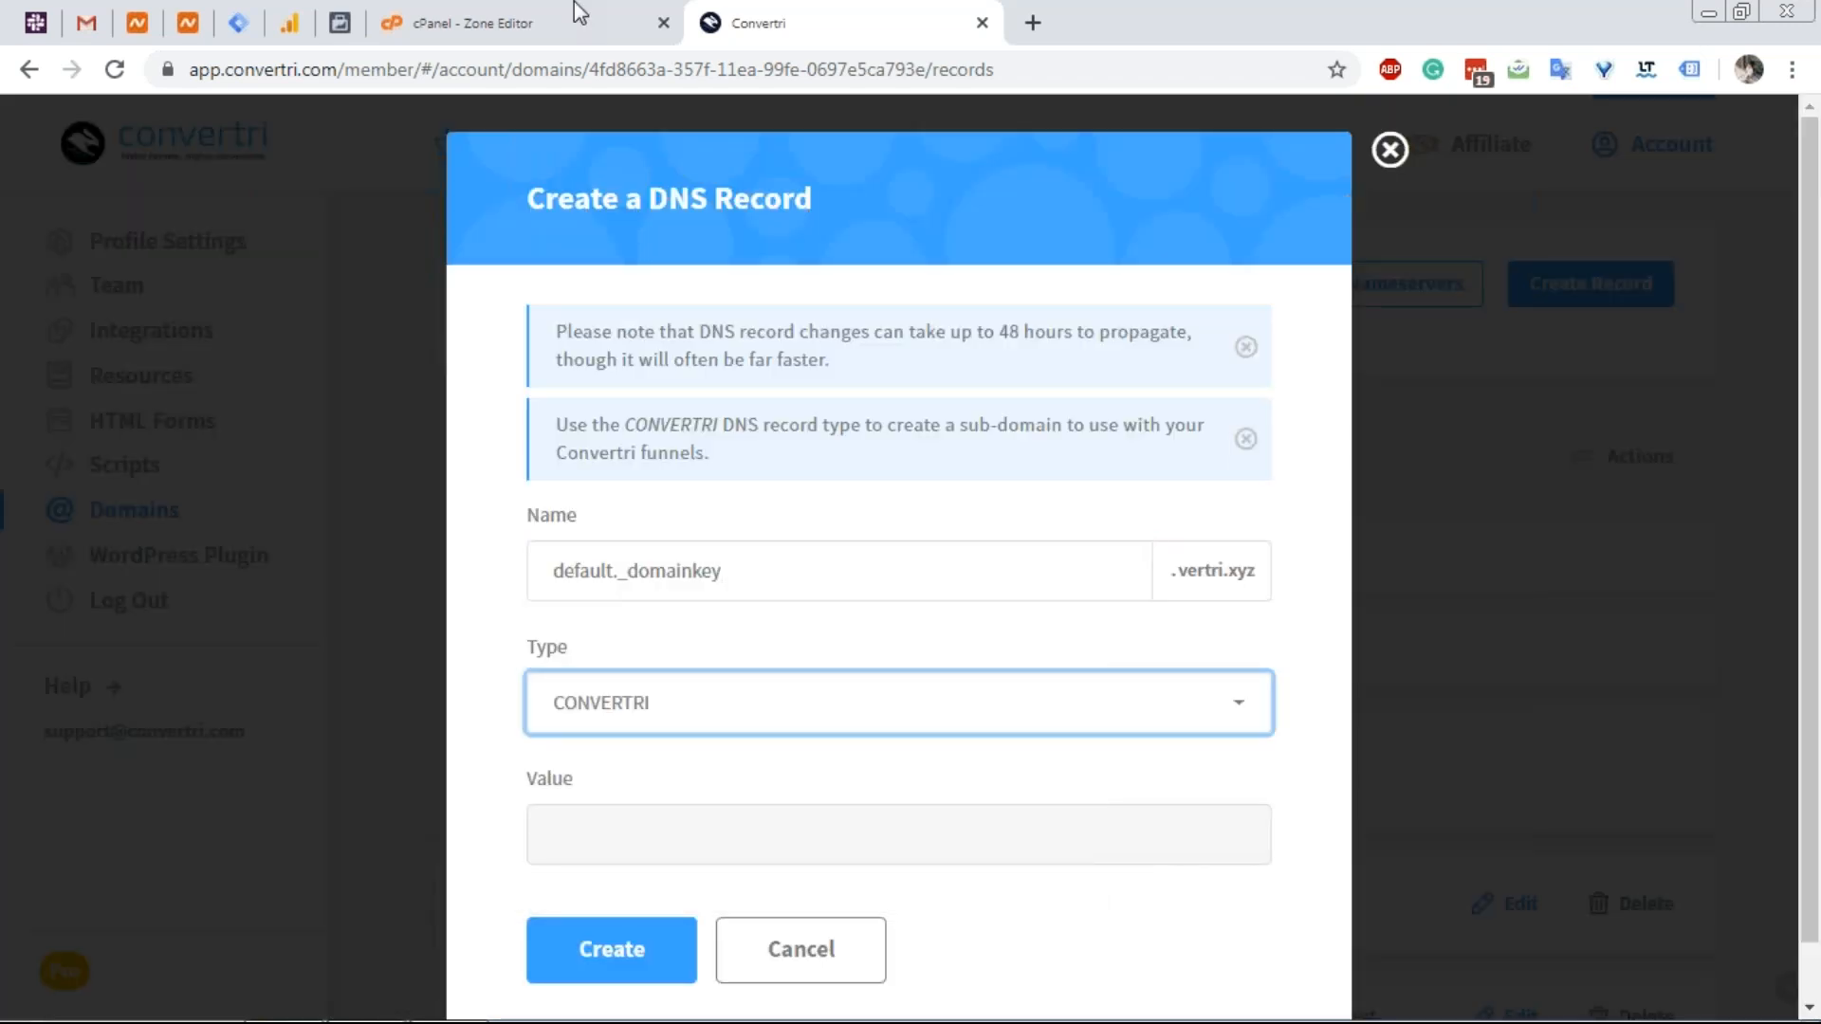
Save the default._domainkey TXT record with the full DKIM key, which gets rejected.
click(579, 13)
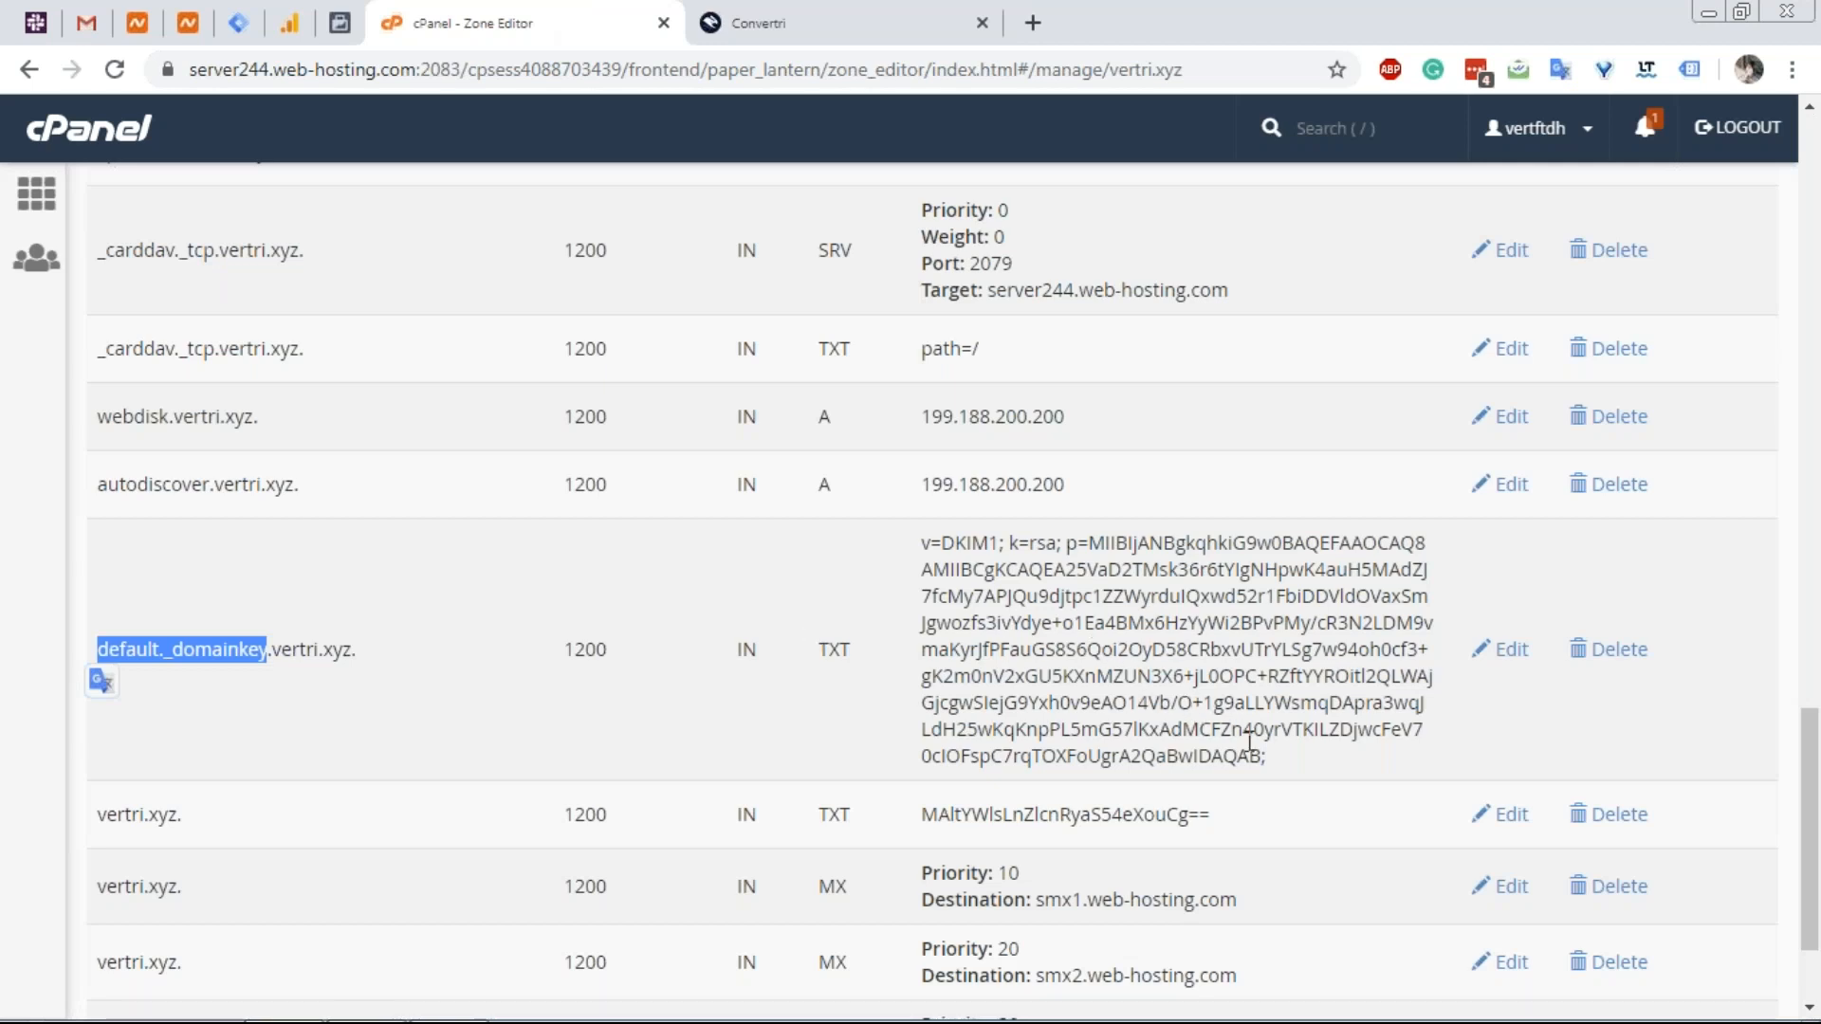
drag(1278, 761, 912, 532)
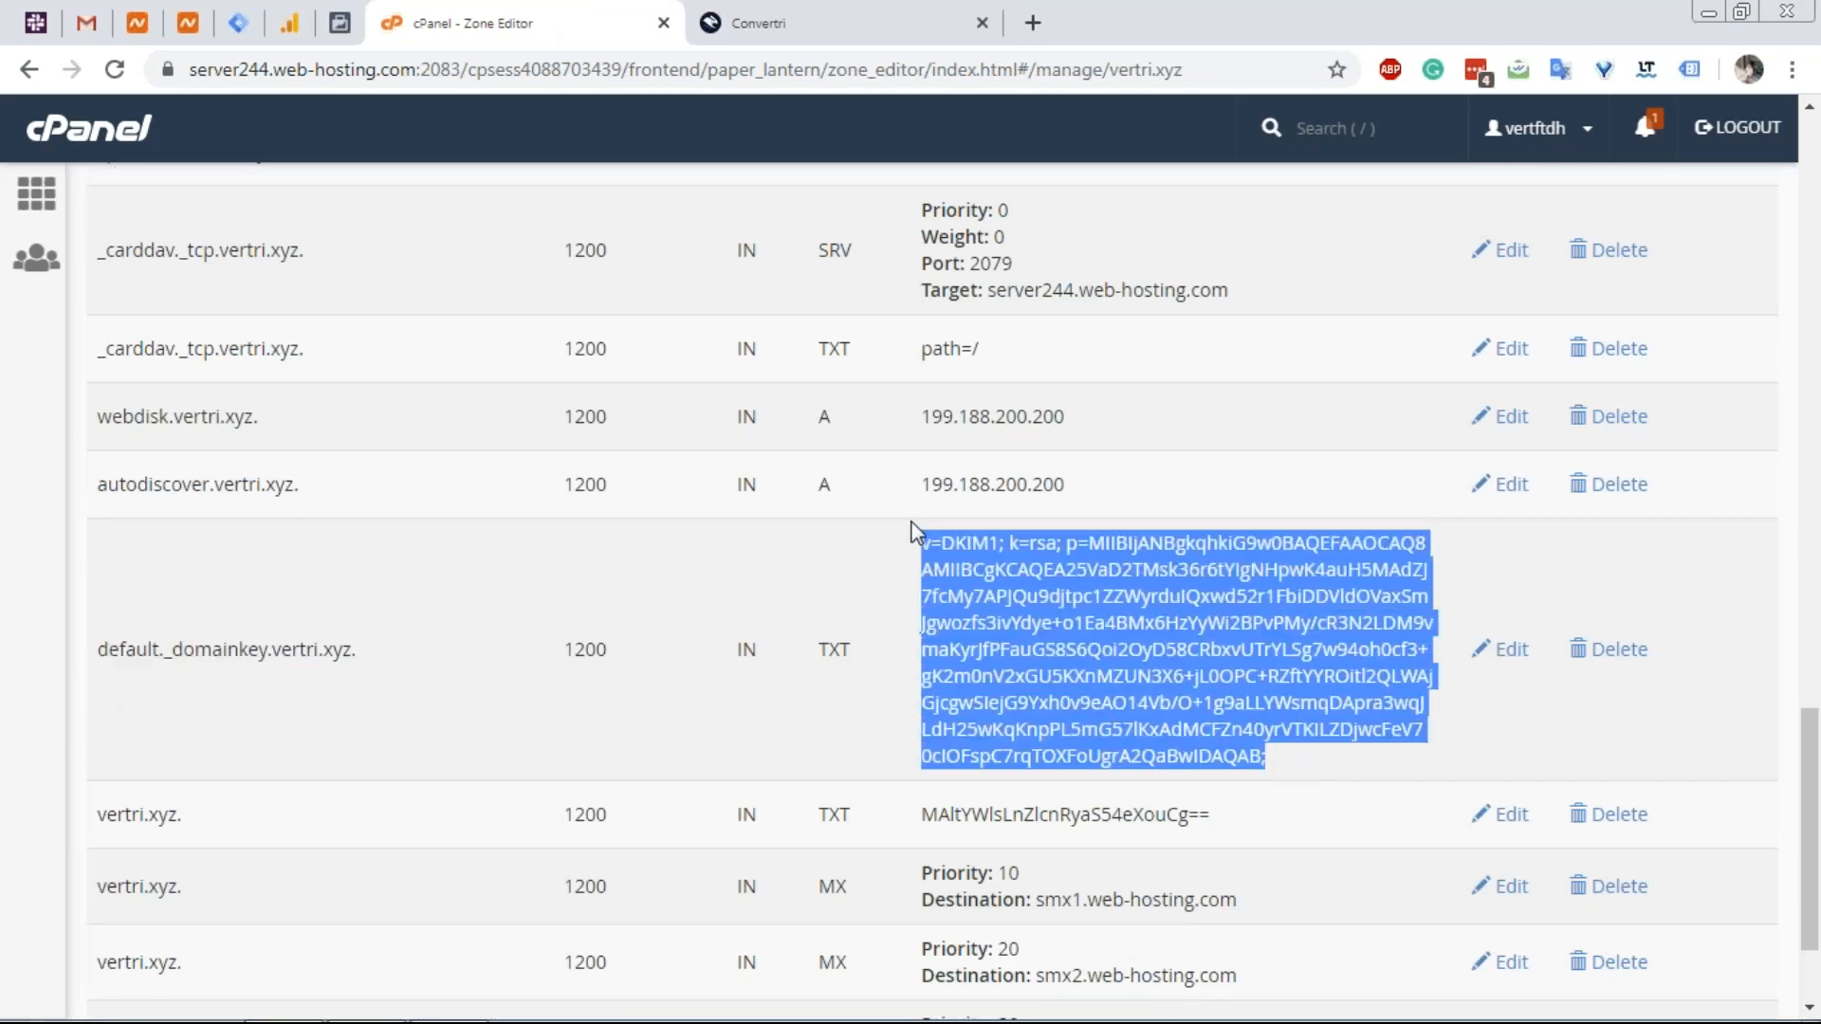
click(903, 7)
click(809, 817)
text(v=DKIM1; k=rsa; p=MIIBIjANBgkqhkiG9w0BAQEFAAOCAQ8AMIIBCgKCAQEA25VaD2TMsk36r6tYlgNHpwK4auH5MAdZJ7fcMy7APJQu9djtpc1ZZWyrduIQxwd52r1FbiDDVldOVaxSmJgwozfs3ivYdye+o1Ea4BMx6HzYyWi2BPvPMy/cR3N2LDM9vmaKyrJfPFauGS8S6Qoi2OyD58CRbxvUTrYLSg7w94oh0cf3+gK2m0nV2xGU5KXnMZUN3X6+jL0OPC+RZftYYROitI2QLWAjGjcgwSIejG9Yxh0v9eAO14Vb/O+1g9aLLYWsmqDApra3wqJLdH25wKqKnpPL5mG57lKxAdMCFZn40yrVTKILZDjwcFeV70cIOFspC7rqTOXFoUgrA2QaBwIDAQAB;)
click(638, 953)
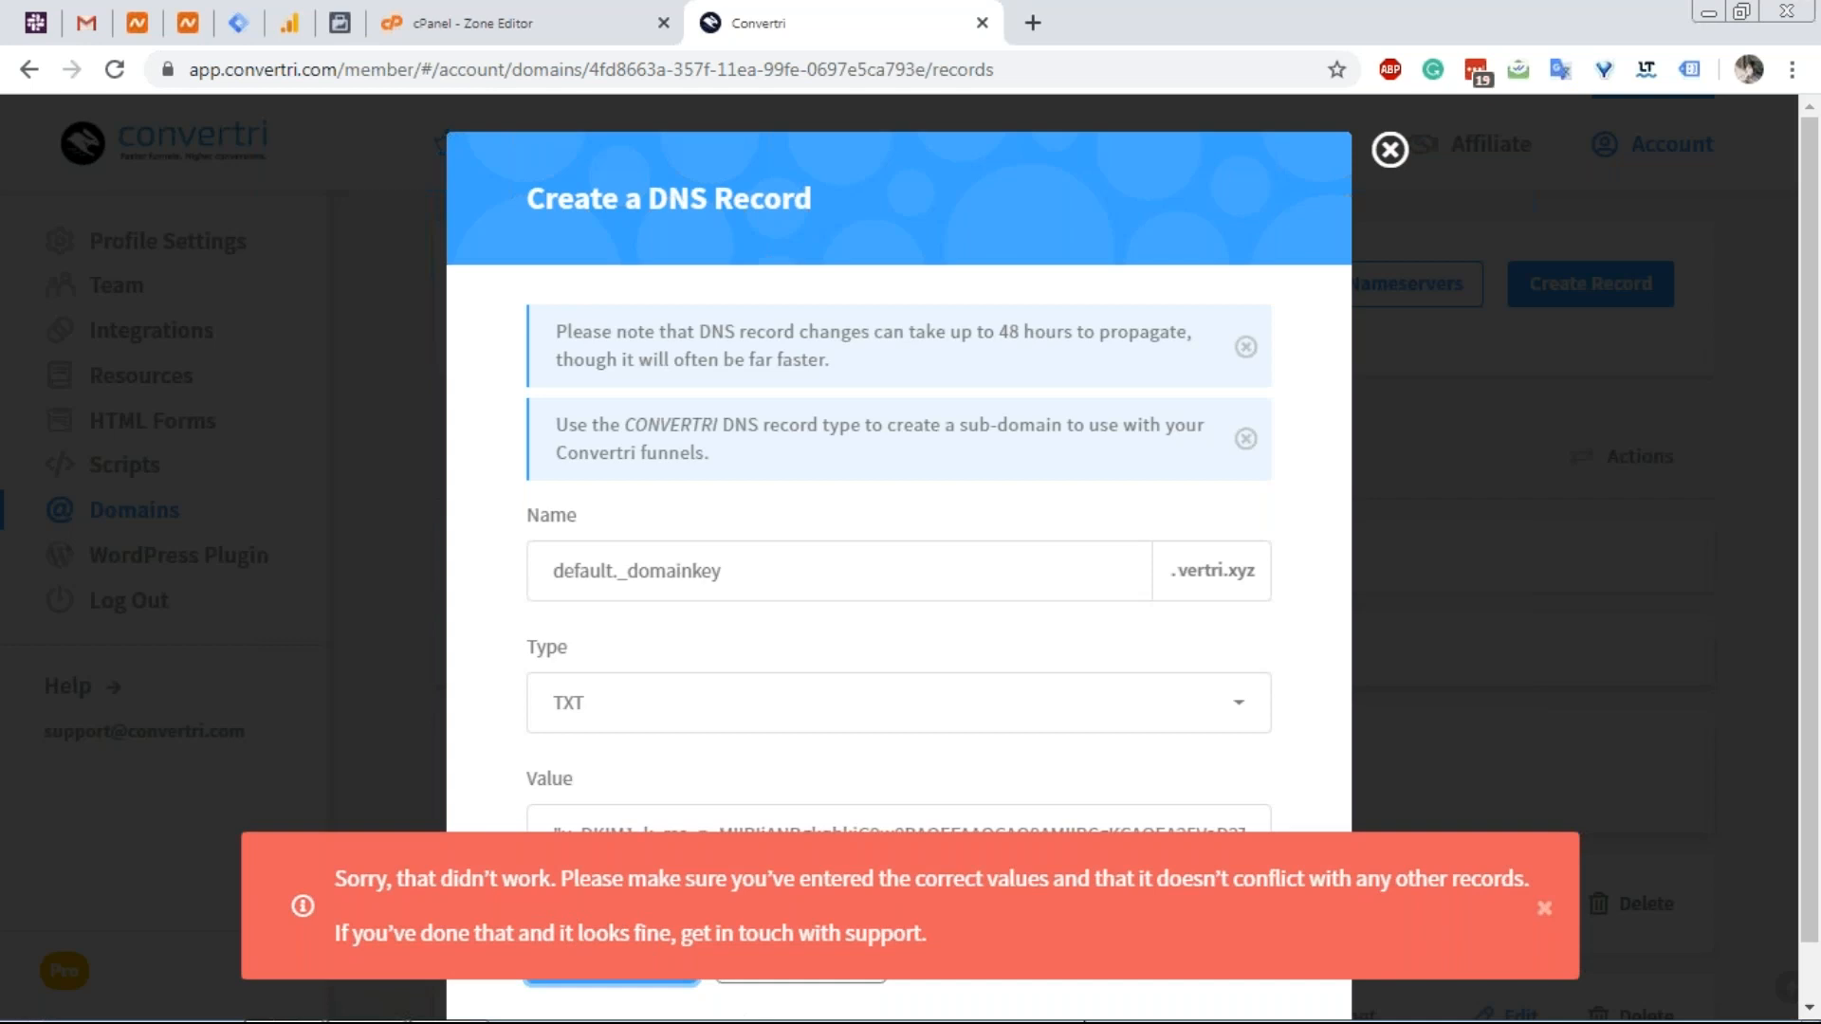
click(1545, 912)
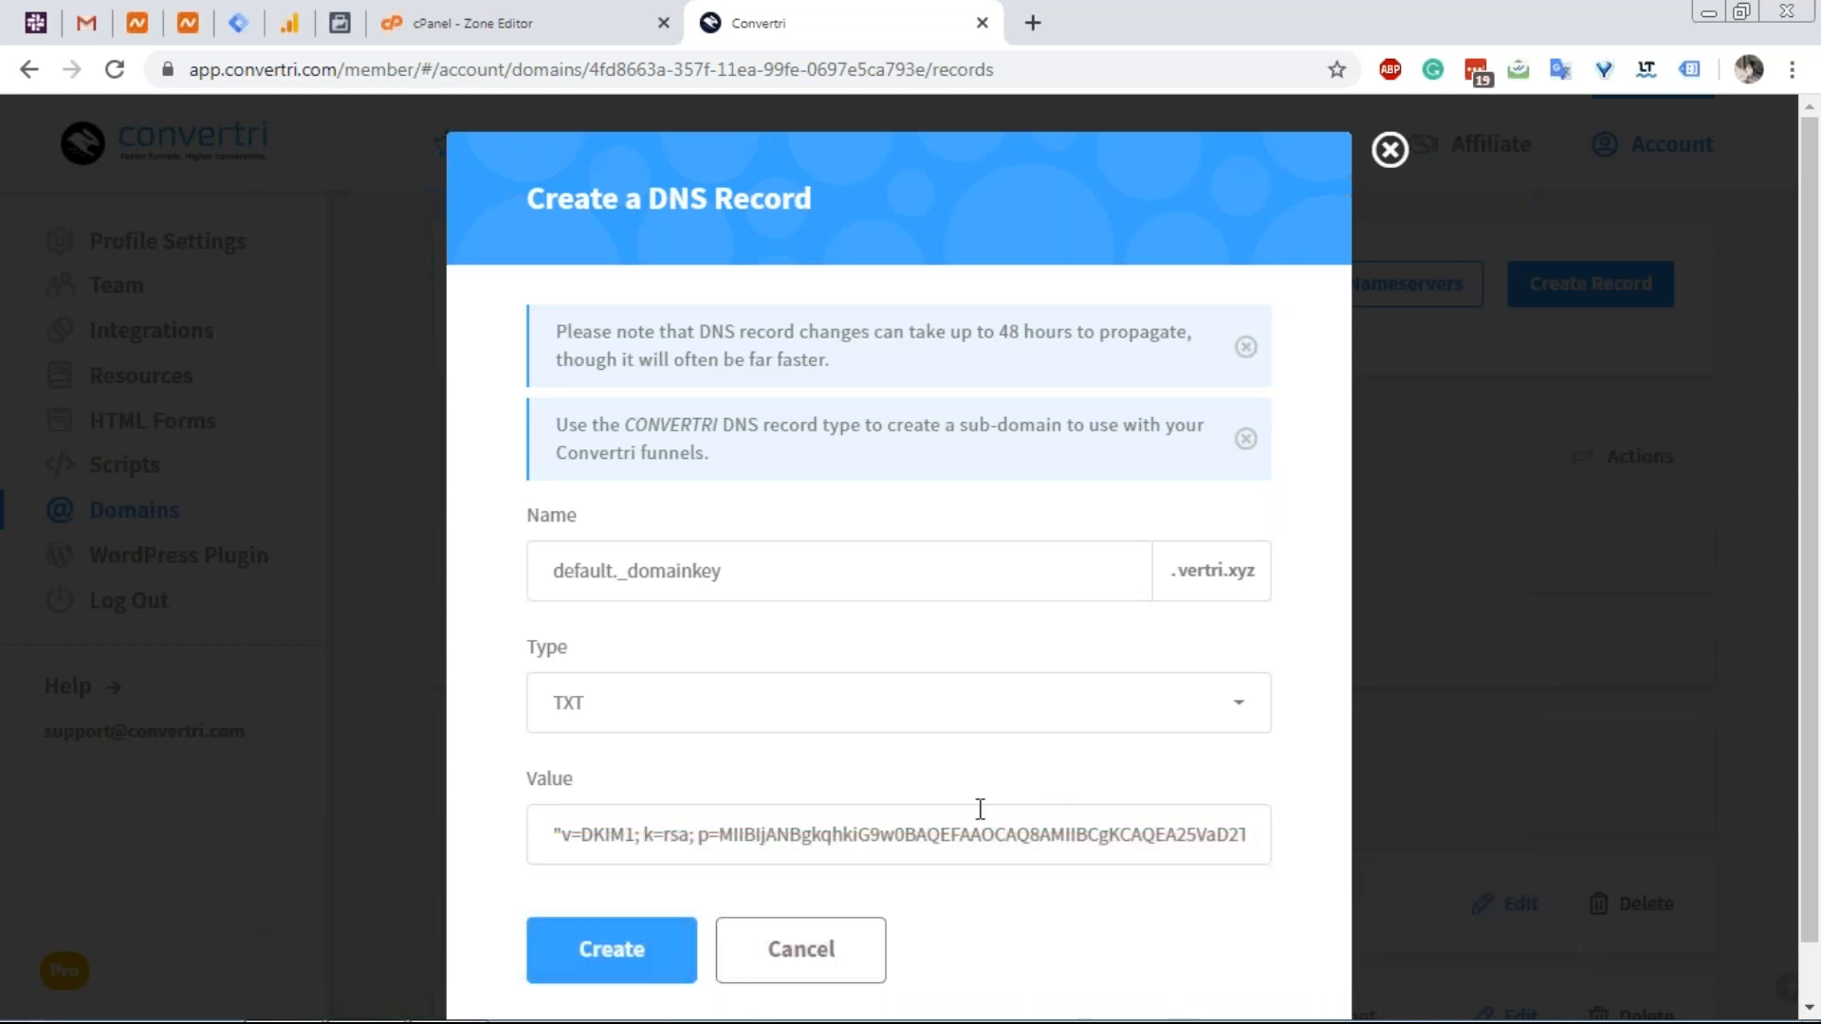
Replace the value with only the first five lines of the DKIM key and resubmit.
click(589, 19)
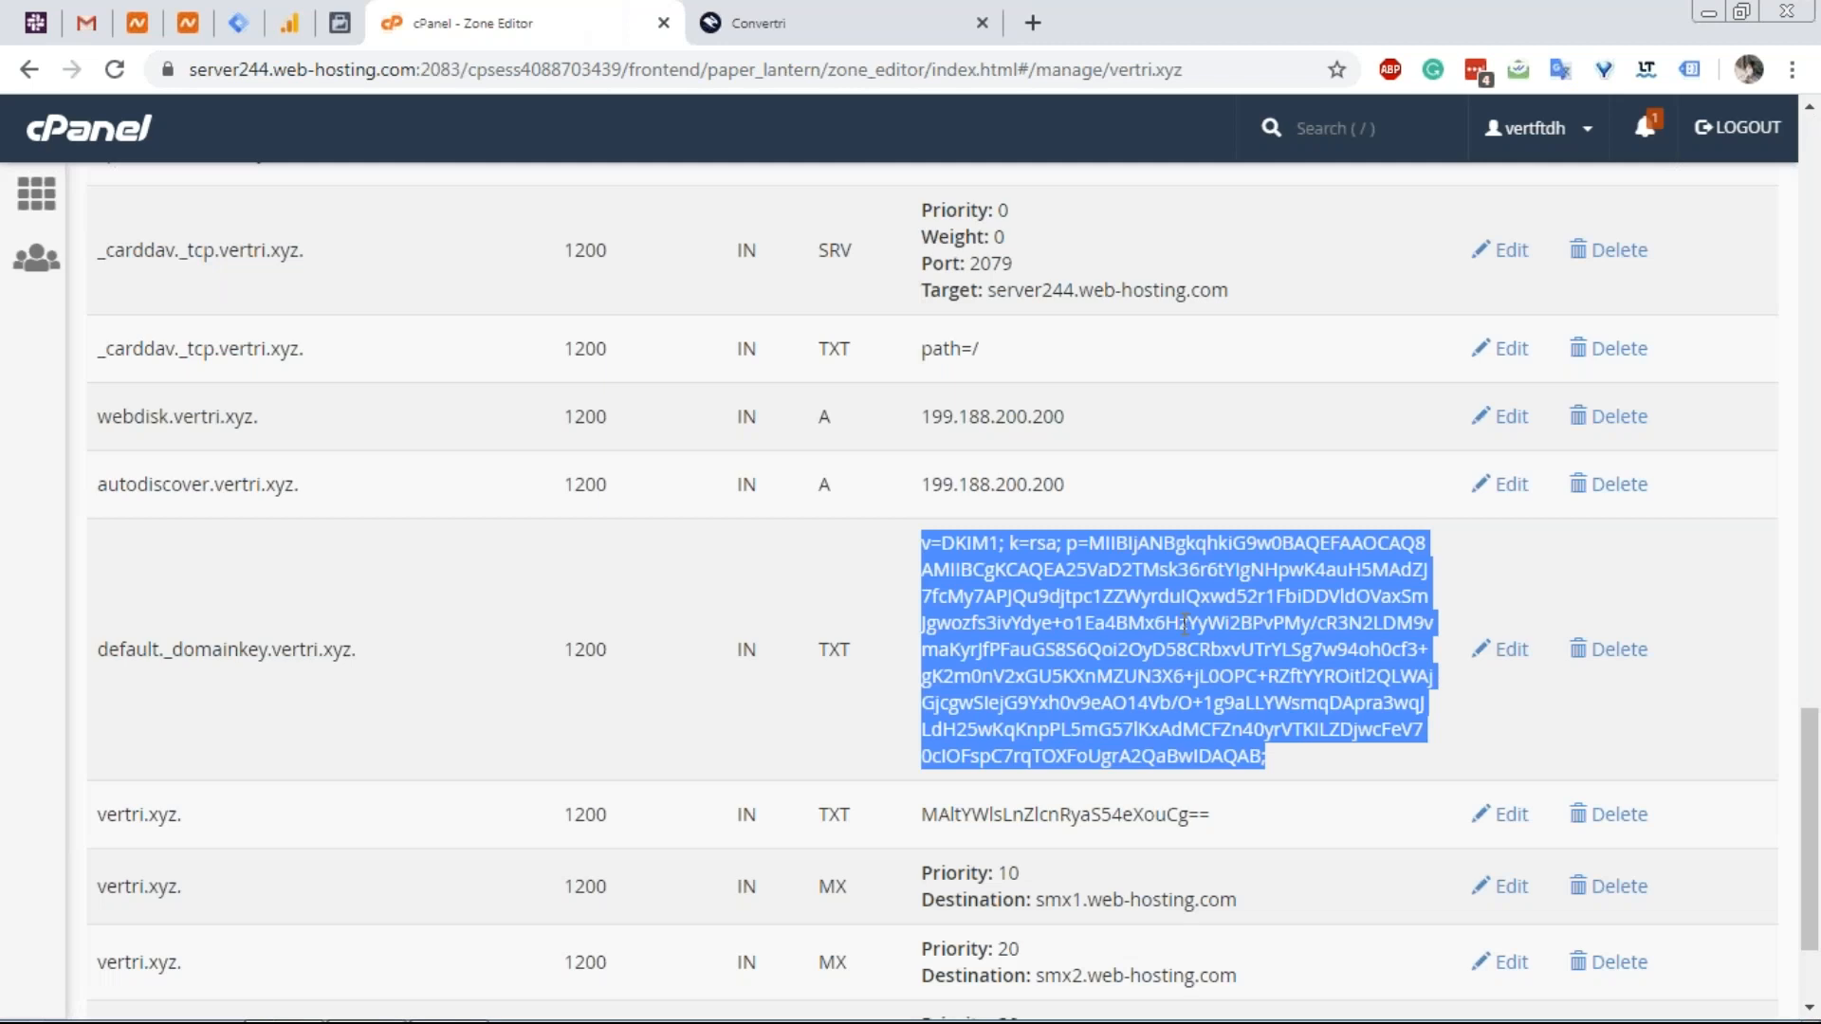
click(1197, 650)
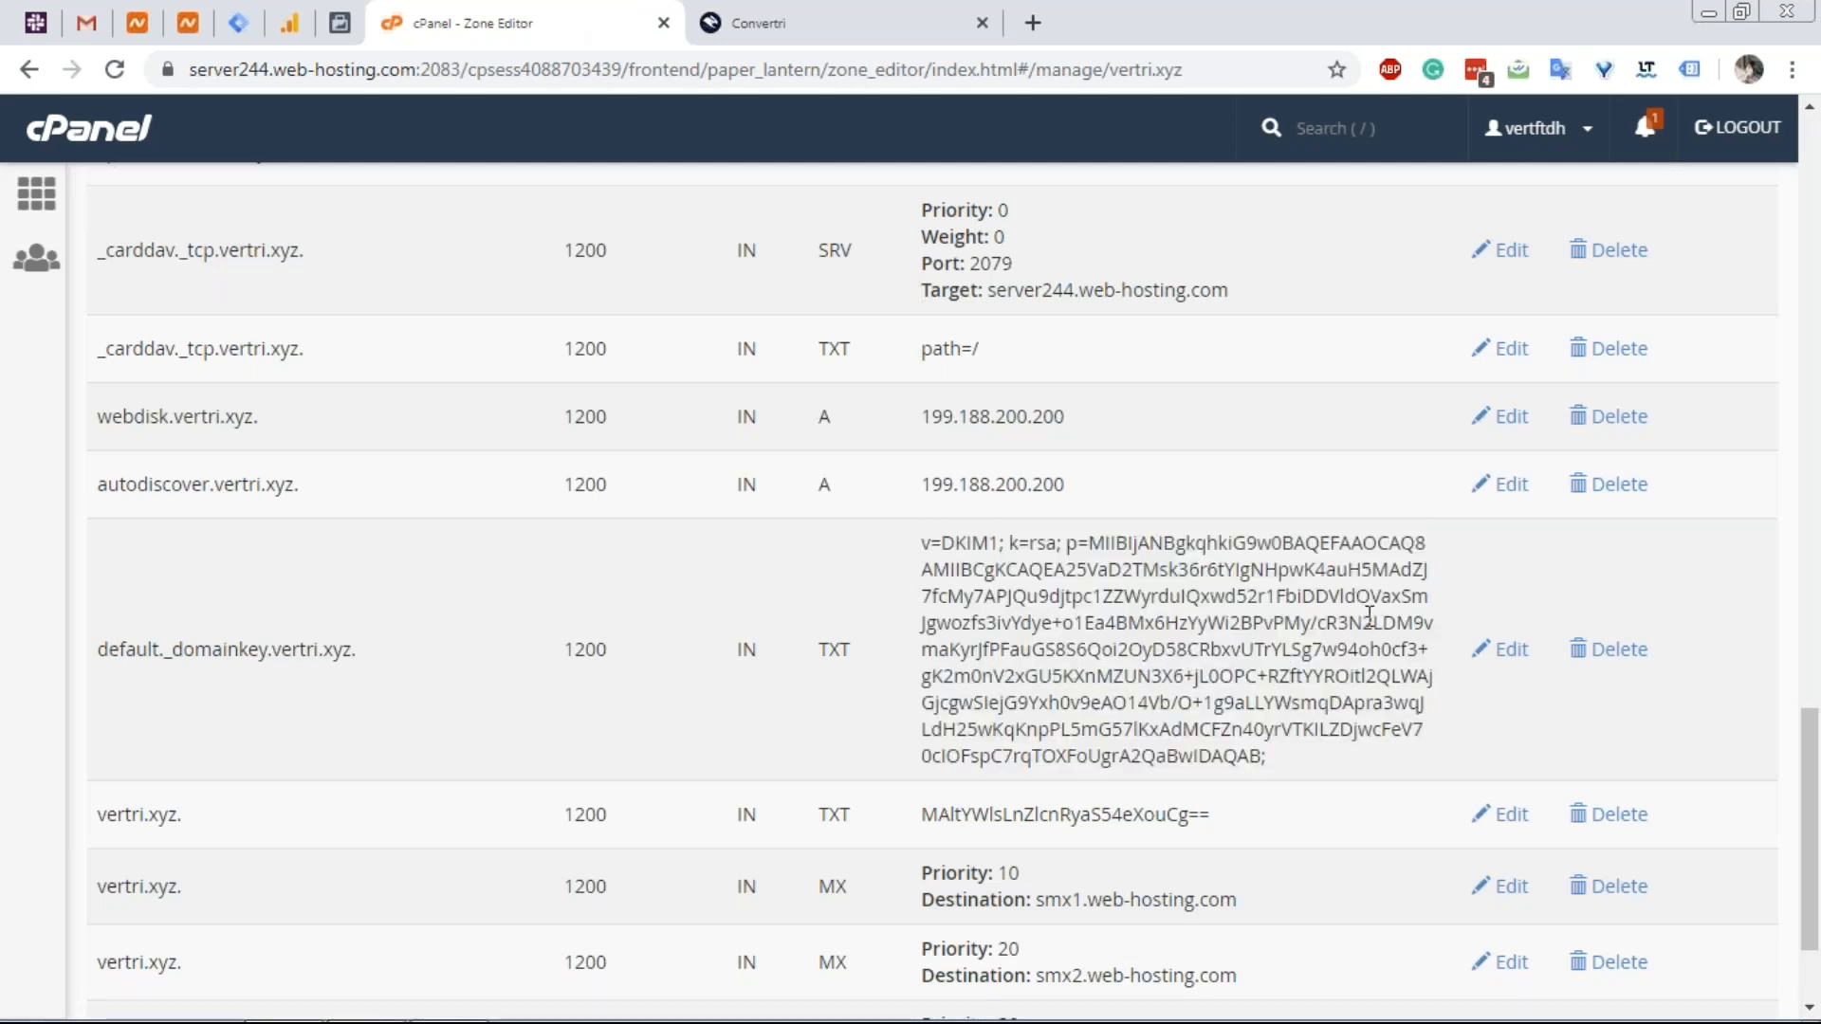
right_click(1411, 628)
click(1422, 668)
drag(1347, 668, 923, 548)
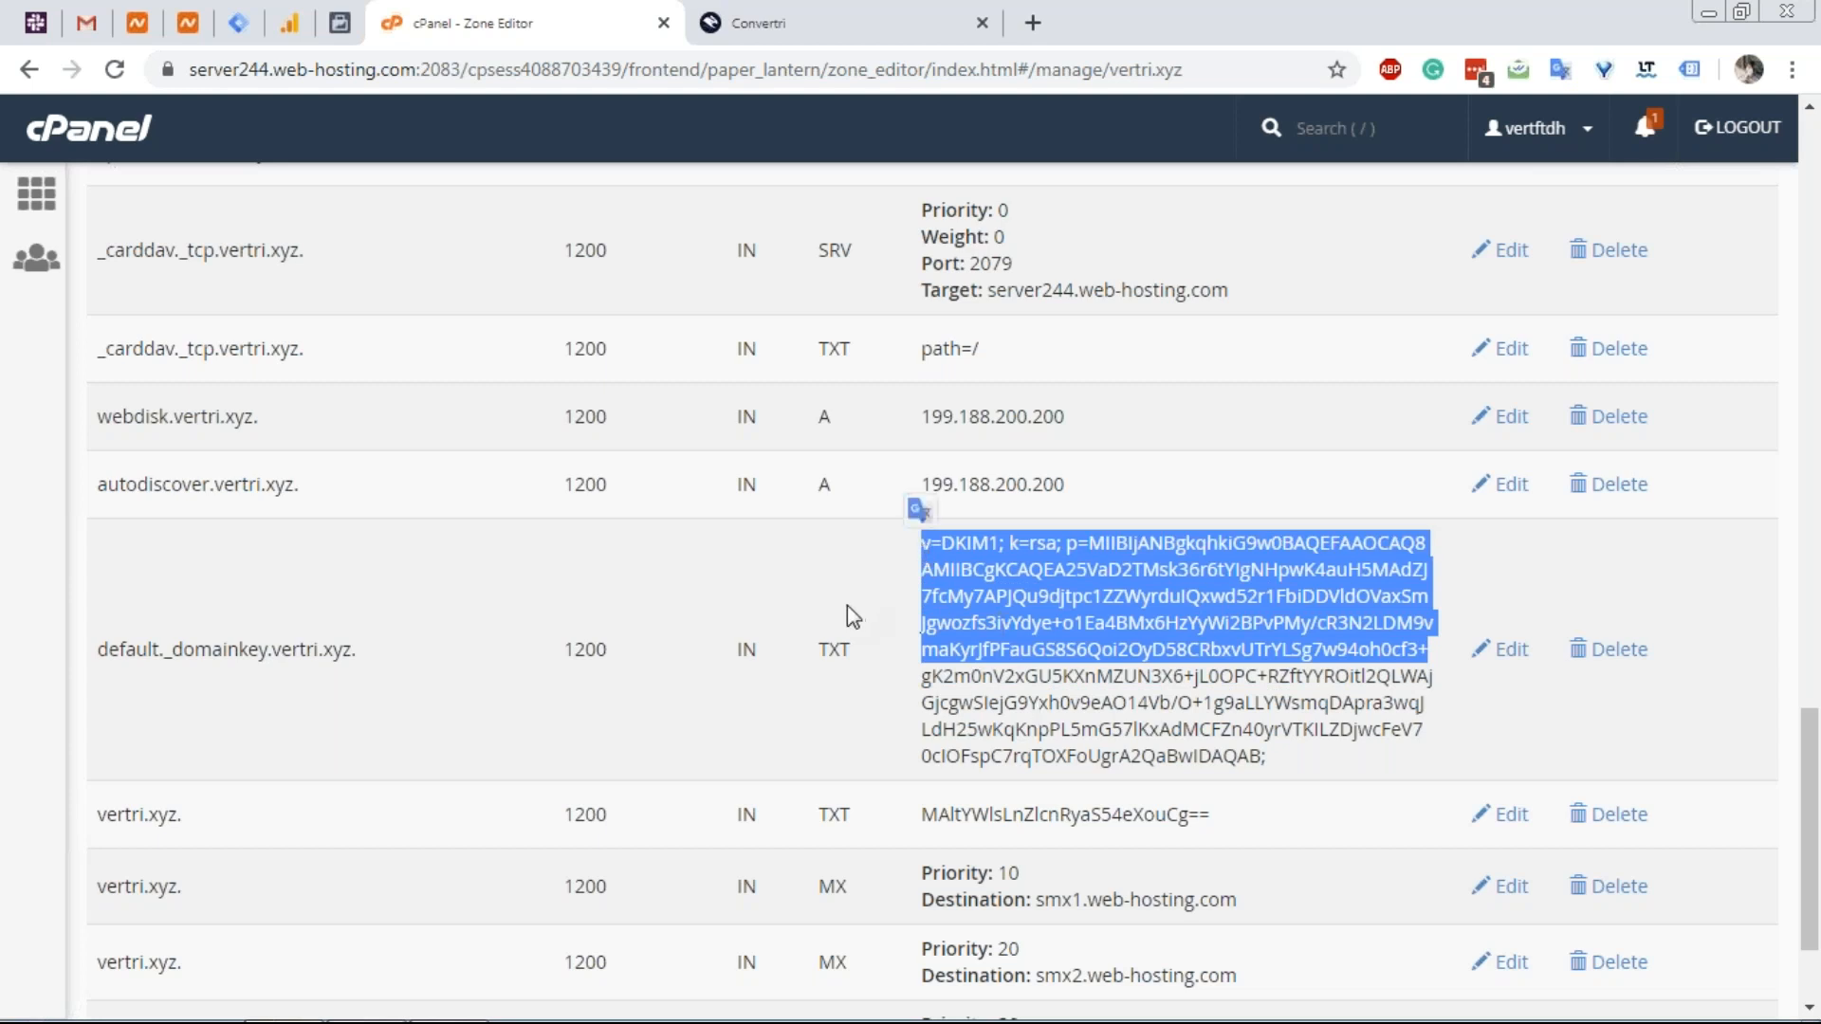
click(760, 34)
click(811, 839)
key(ctrl+a)
key(ctrl+v)
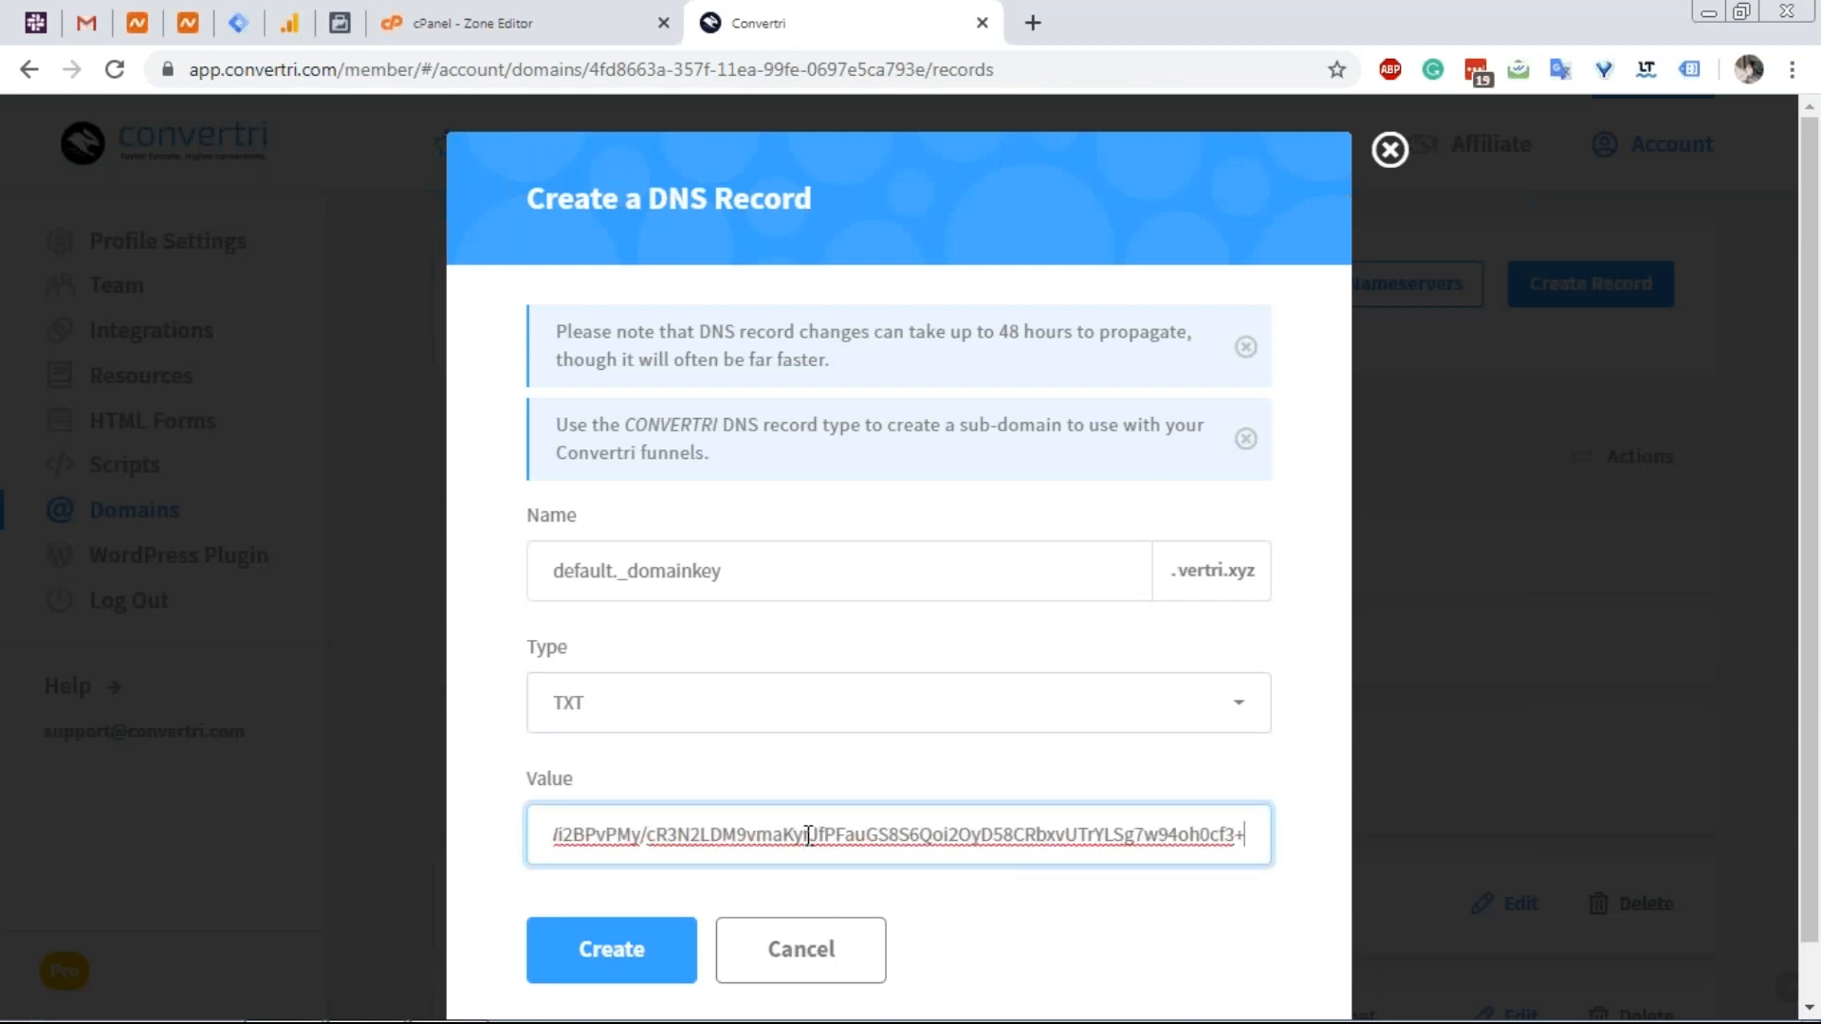
right_click(632, 570)
click(611, 949)
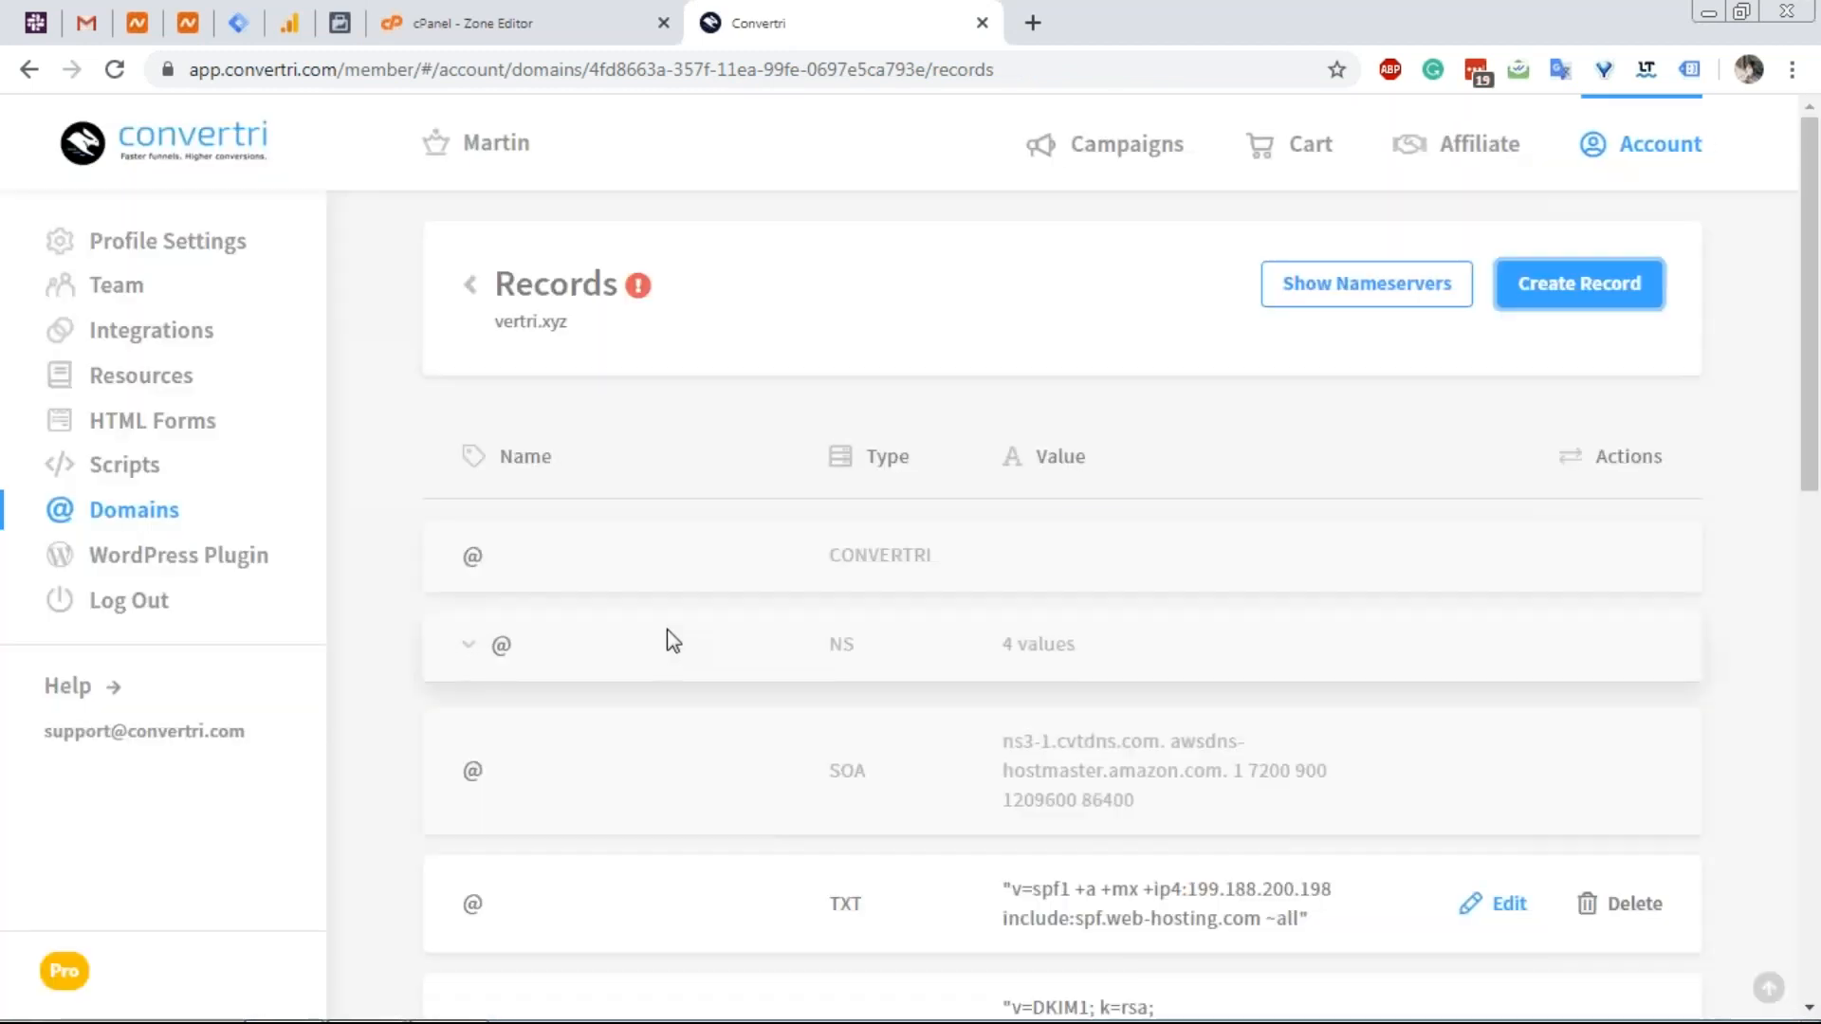
Start a second TXT record named default._domainkey.
scroll(671, 651, down, 2)
scroll(671, 651, down, 2)
triple_click(553, 828)
drag(662, 838, 468, 839)
key(ctrl+c)
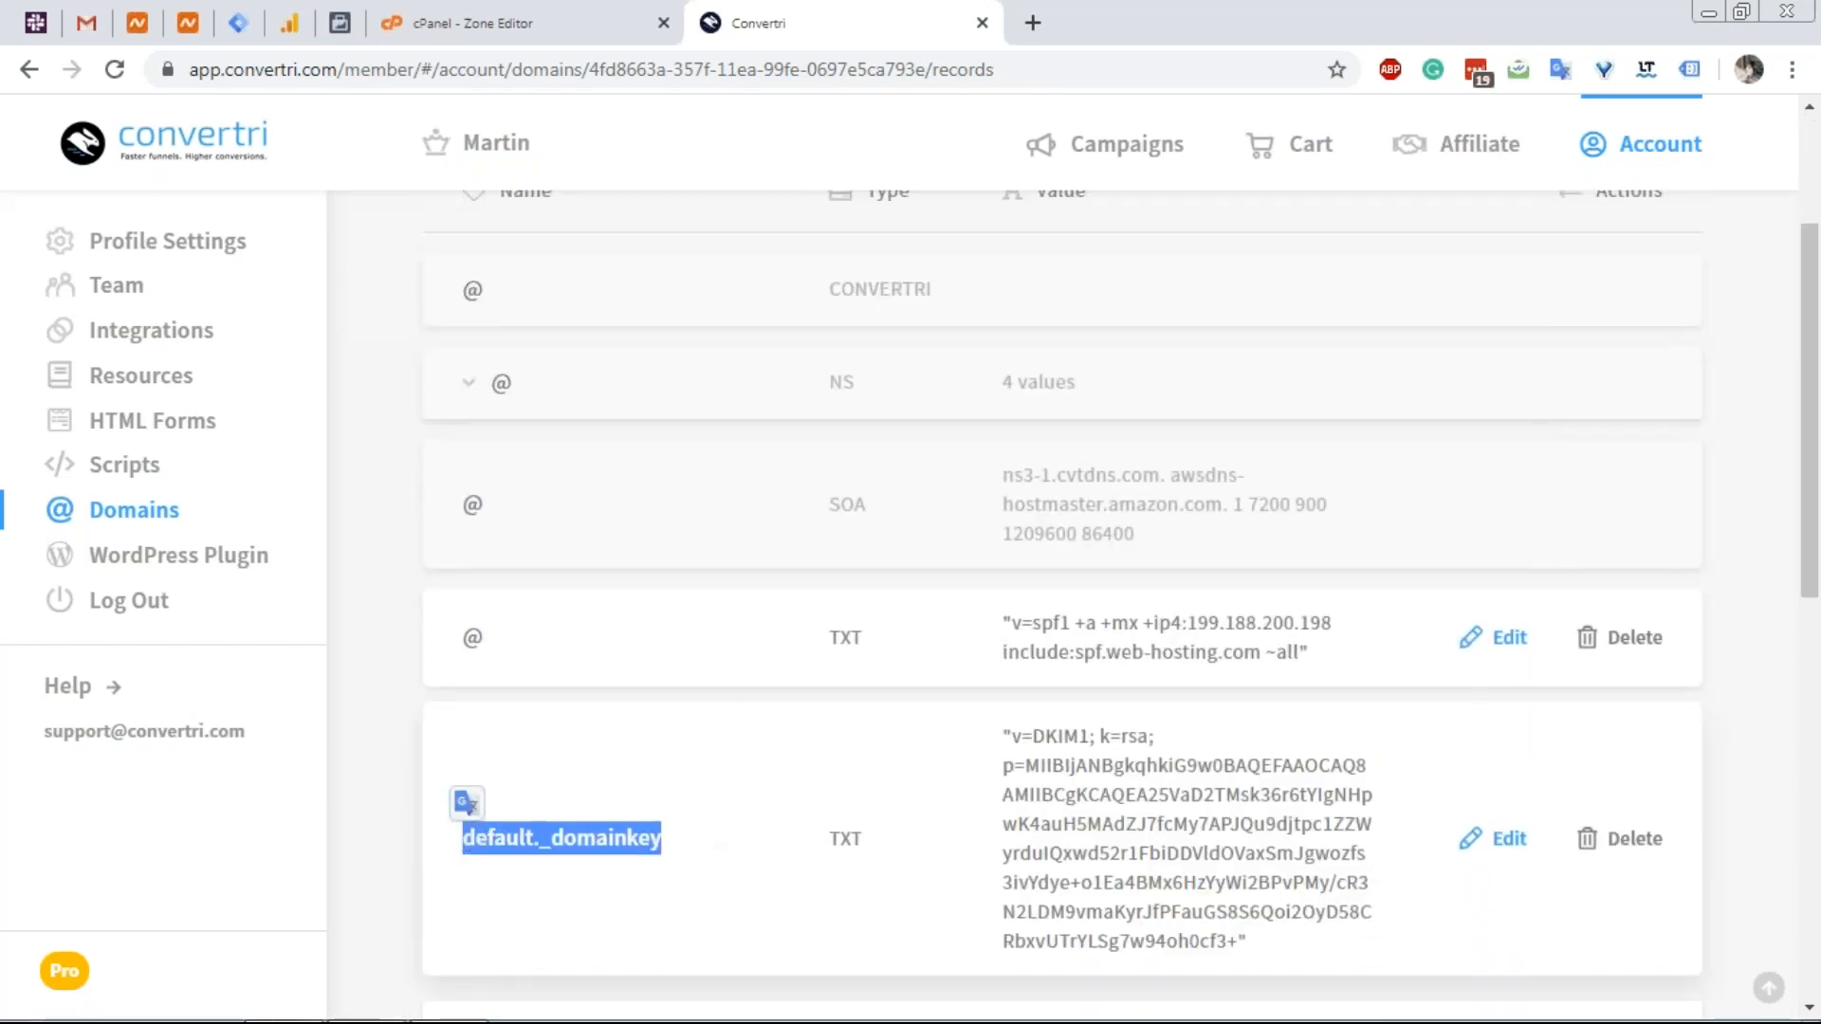
scroll(1264, 487, up, 3)
click(1577, 281)
click(690, 598)
key(ctrl+v)
click(642, 702)
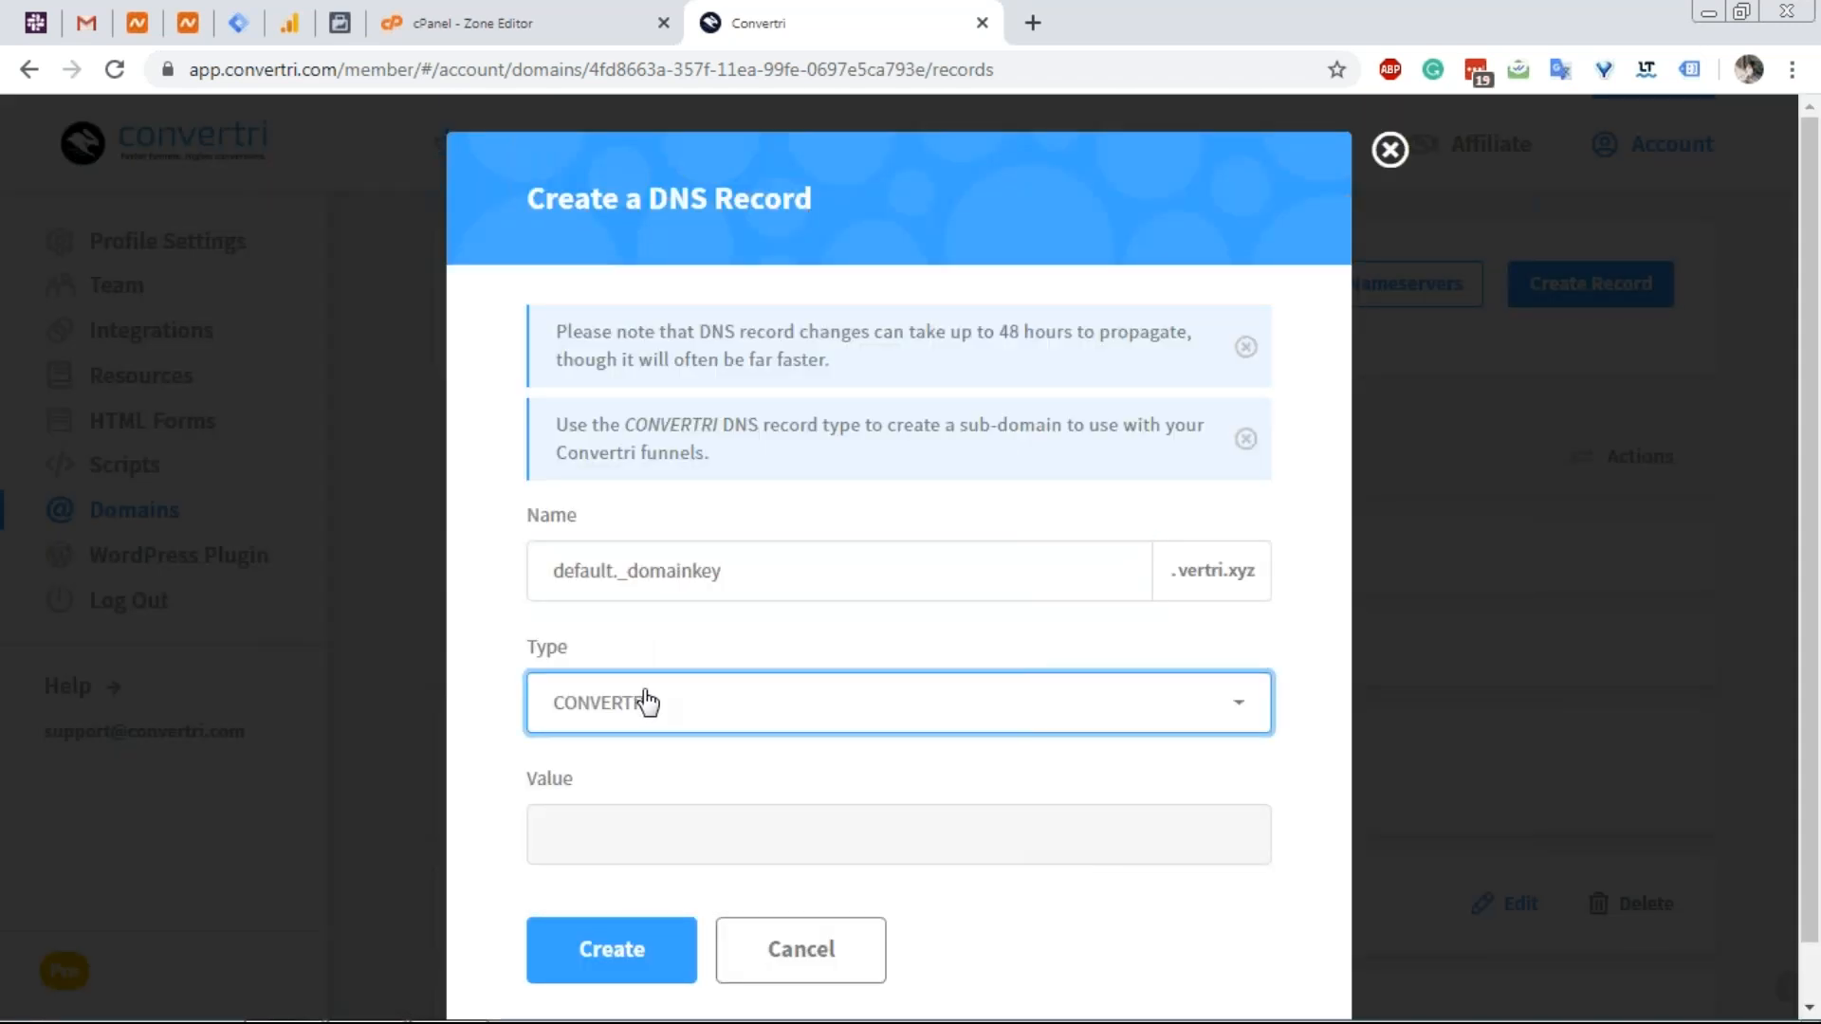
scroll(687, 806, down, 3)
click(632, 937)
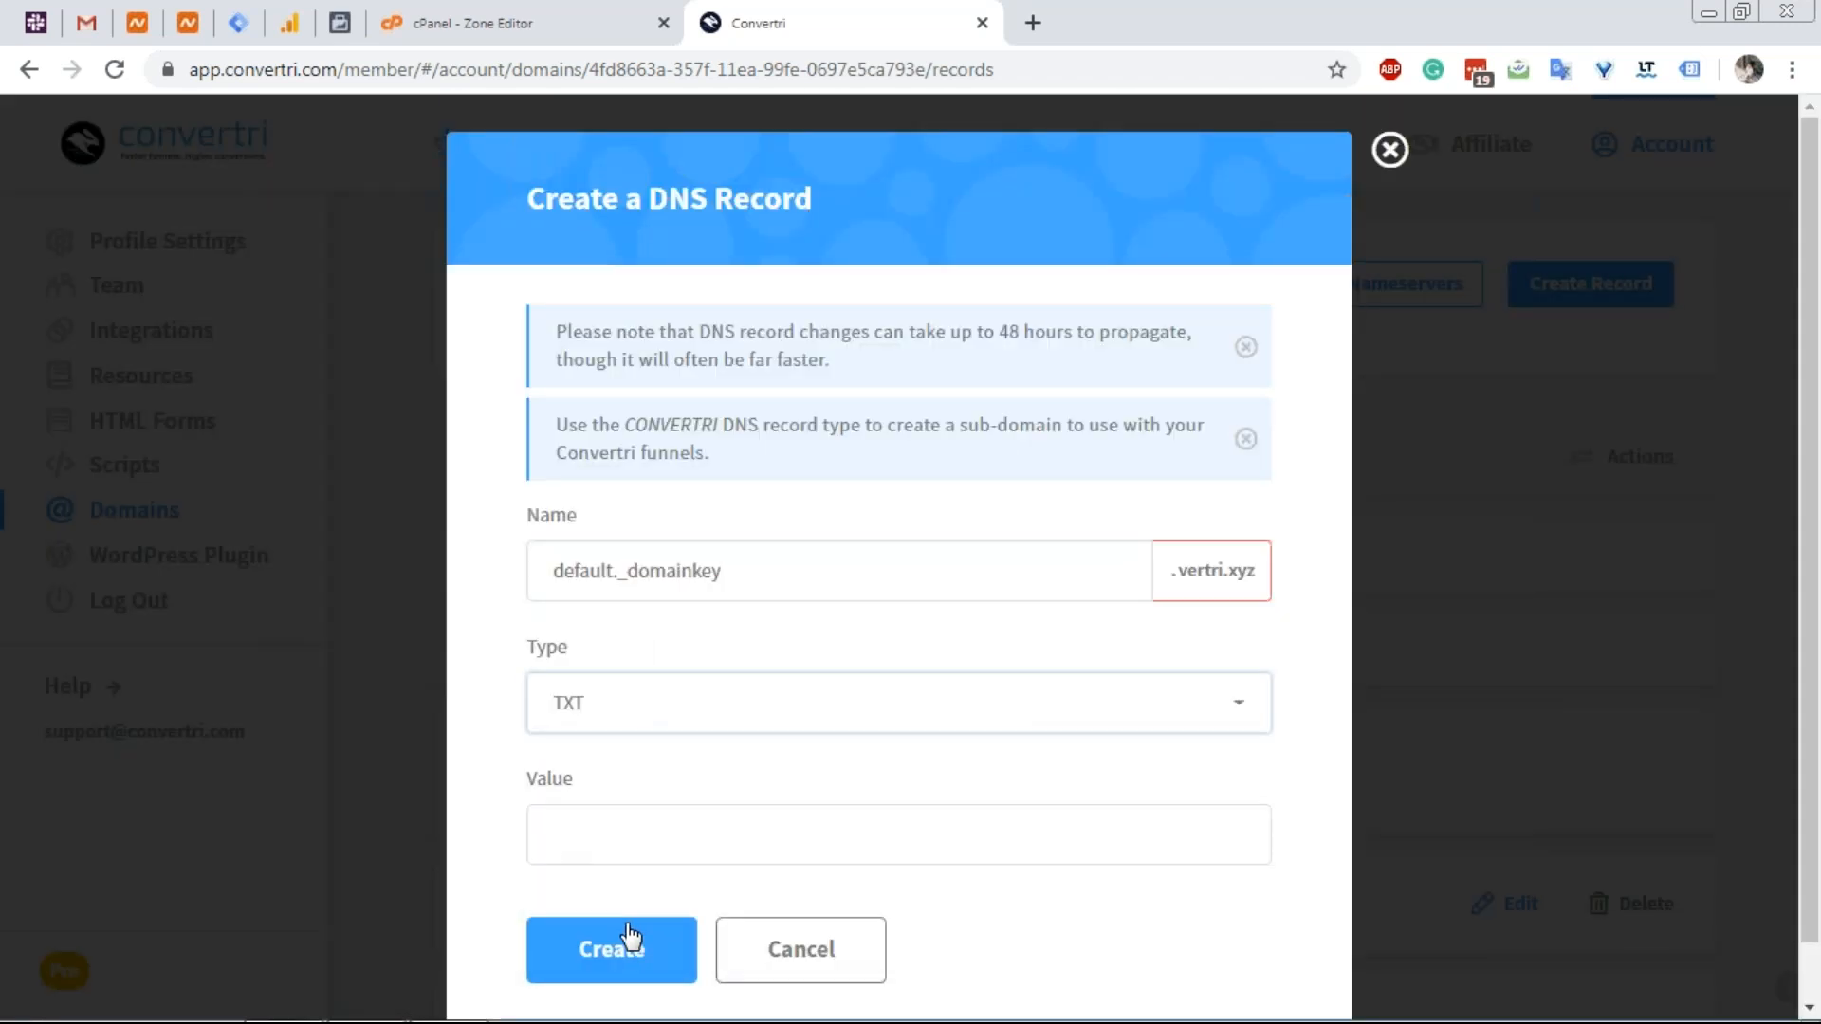
Fill in the remaining part of the DKIM key from cPanel and save the record.
click(565, 18)
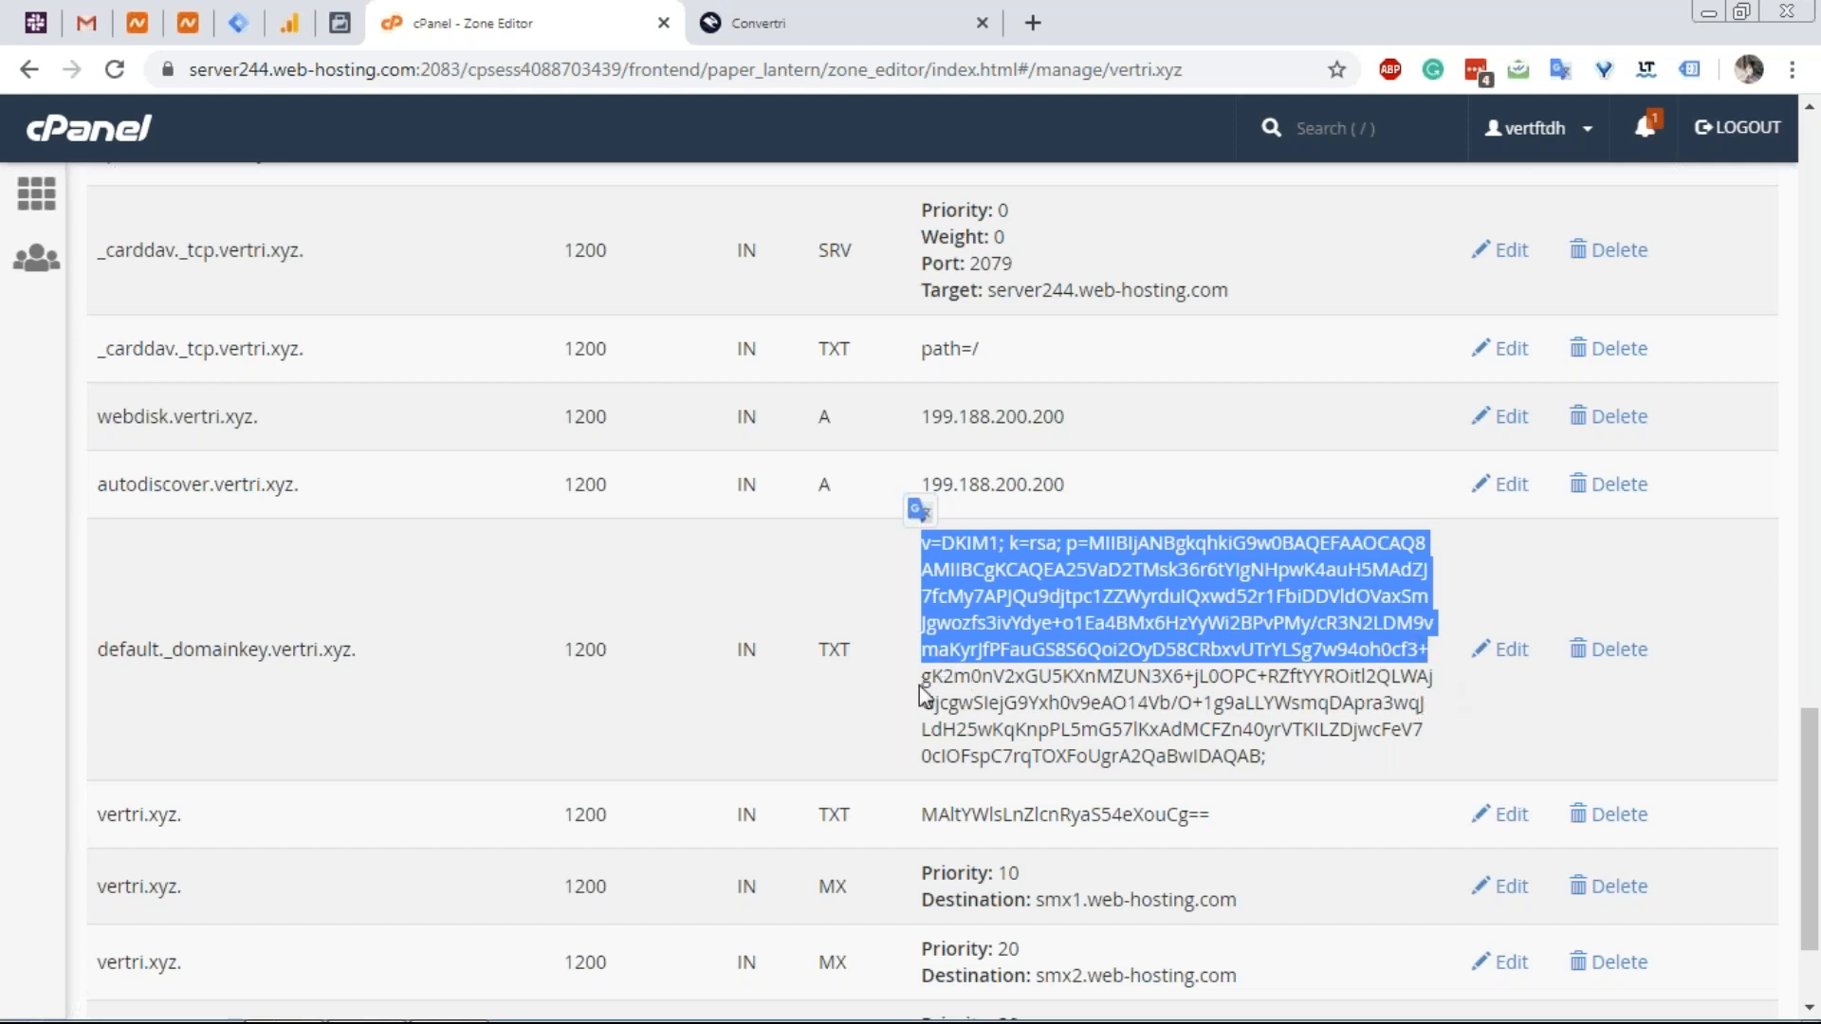
drag(921, 677, 1277, 764)
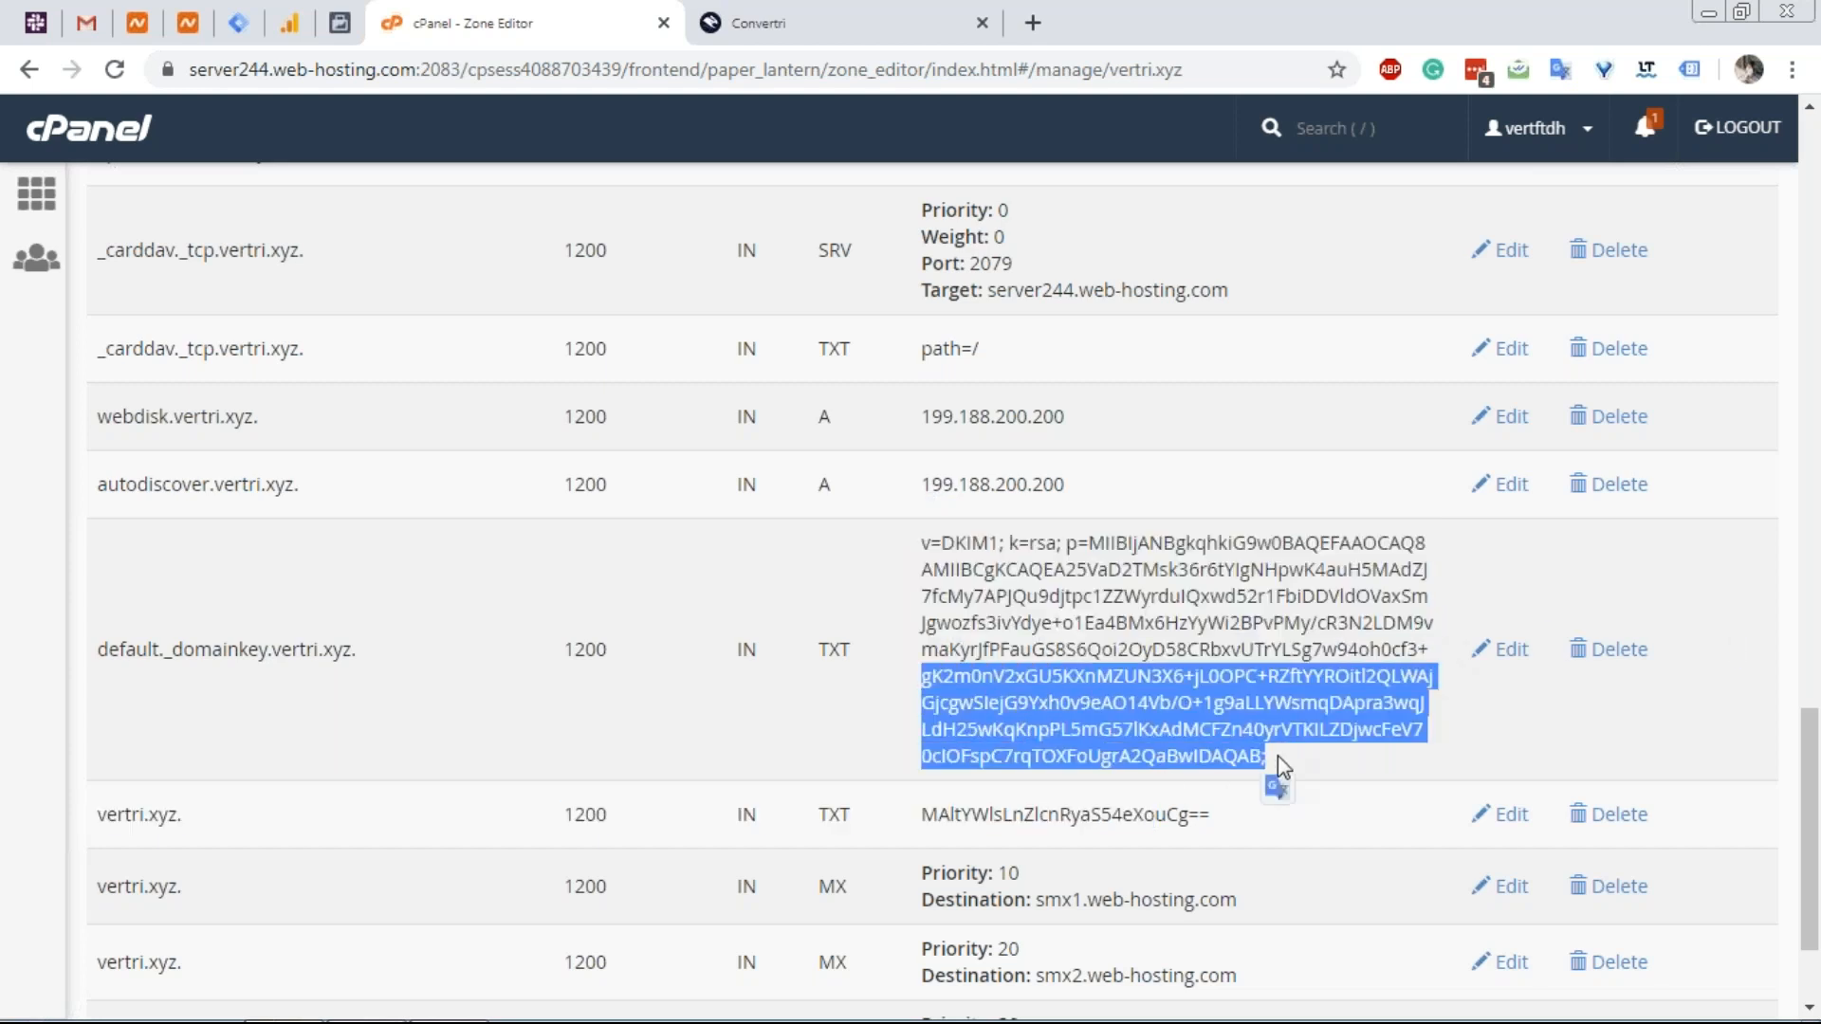
click(868, 29)
click(729, 834)
key(ctrl+v)
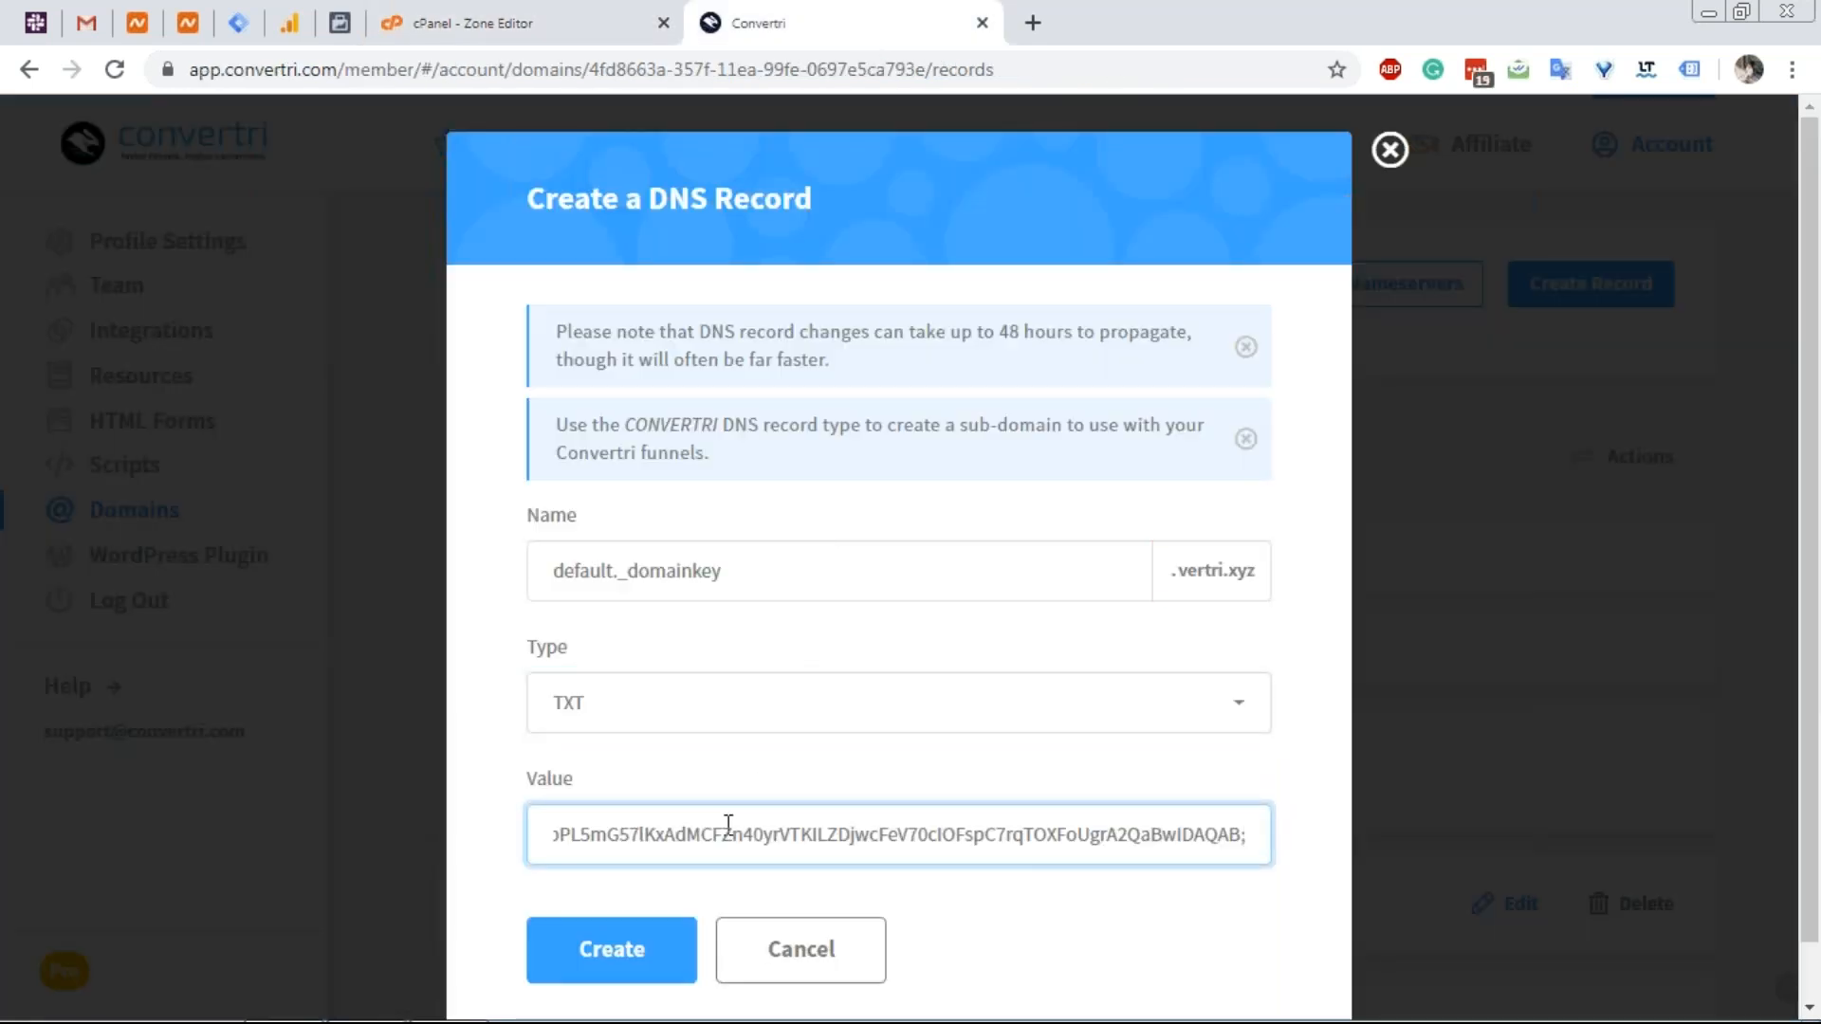
click(613, 951)
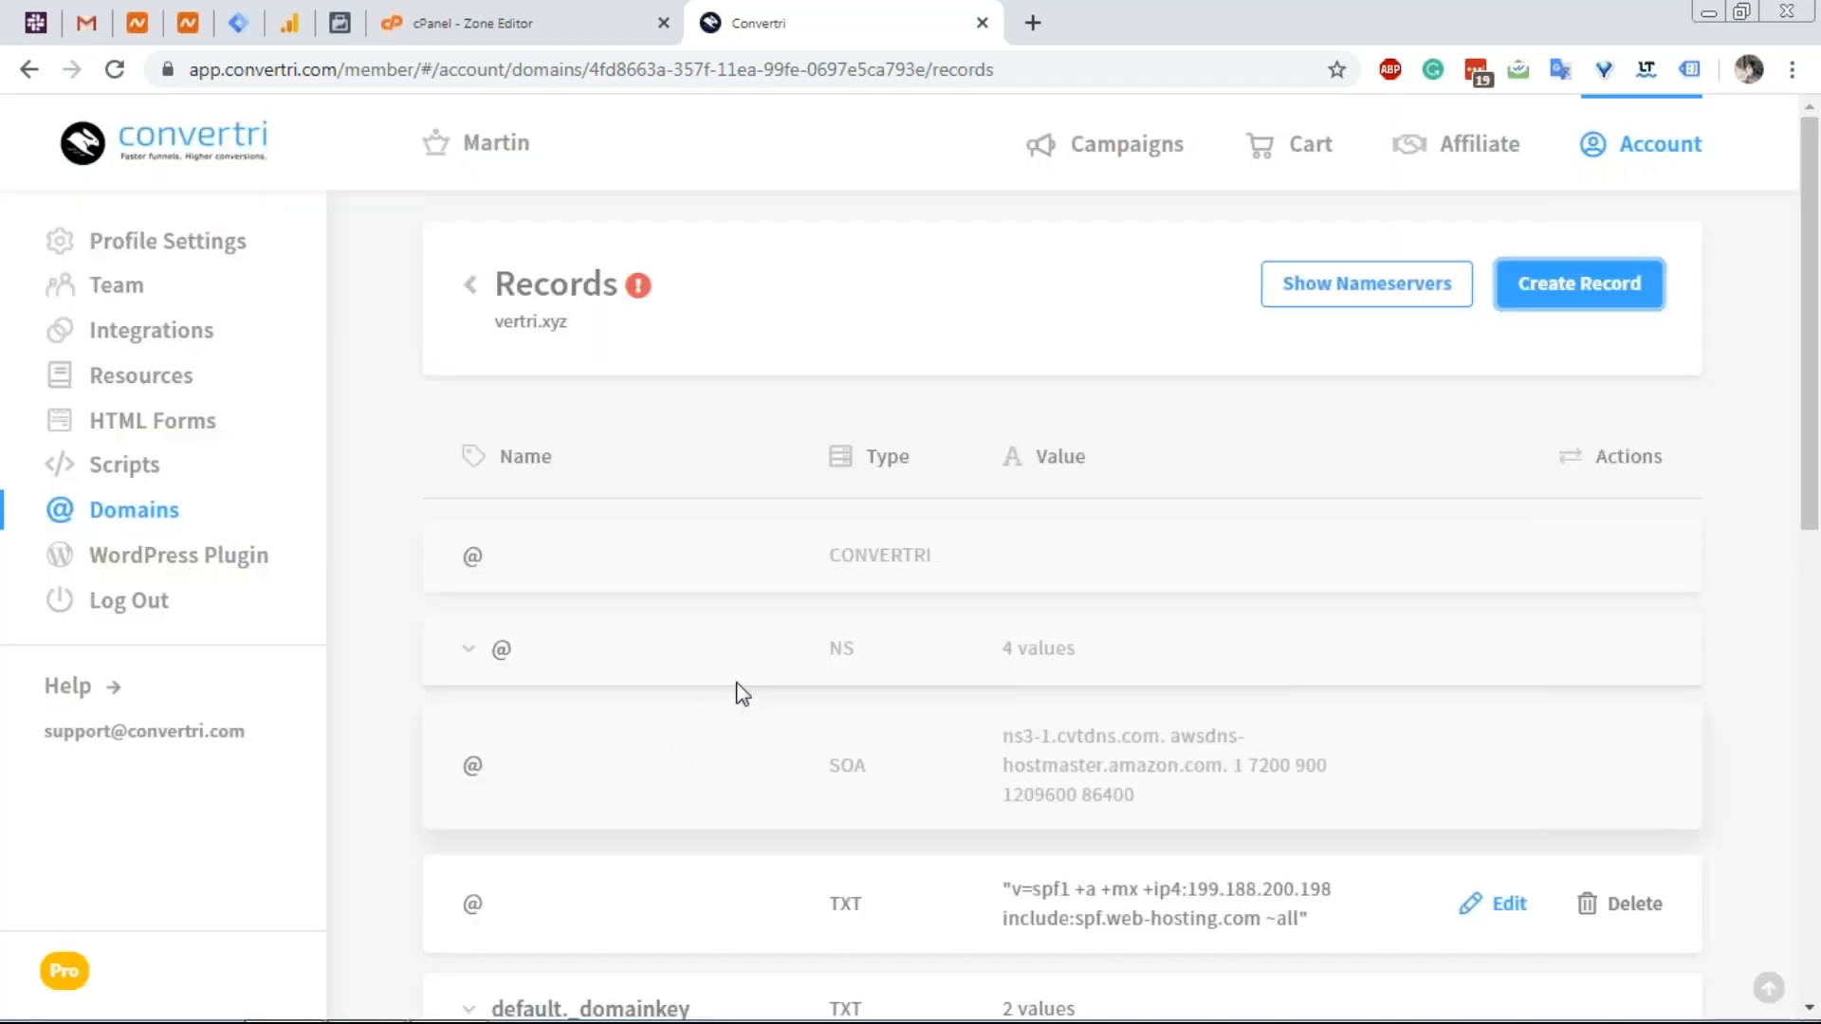
Compare the two default._domainkey DKIM values against cPanel, then collapse the entry.
scroll(872, 754, down, 2)
scroll(869, 758, down, 3)
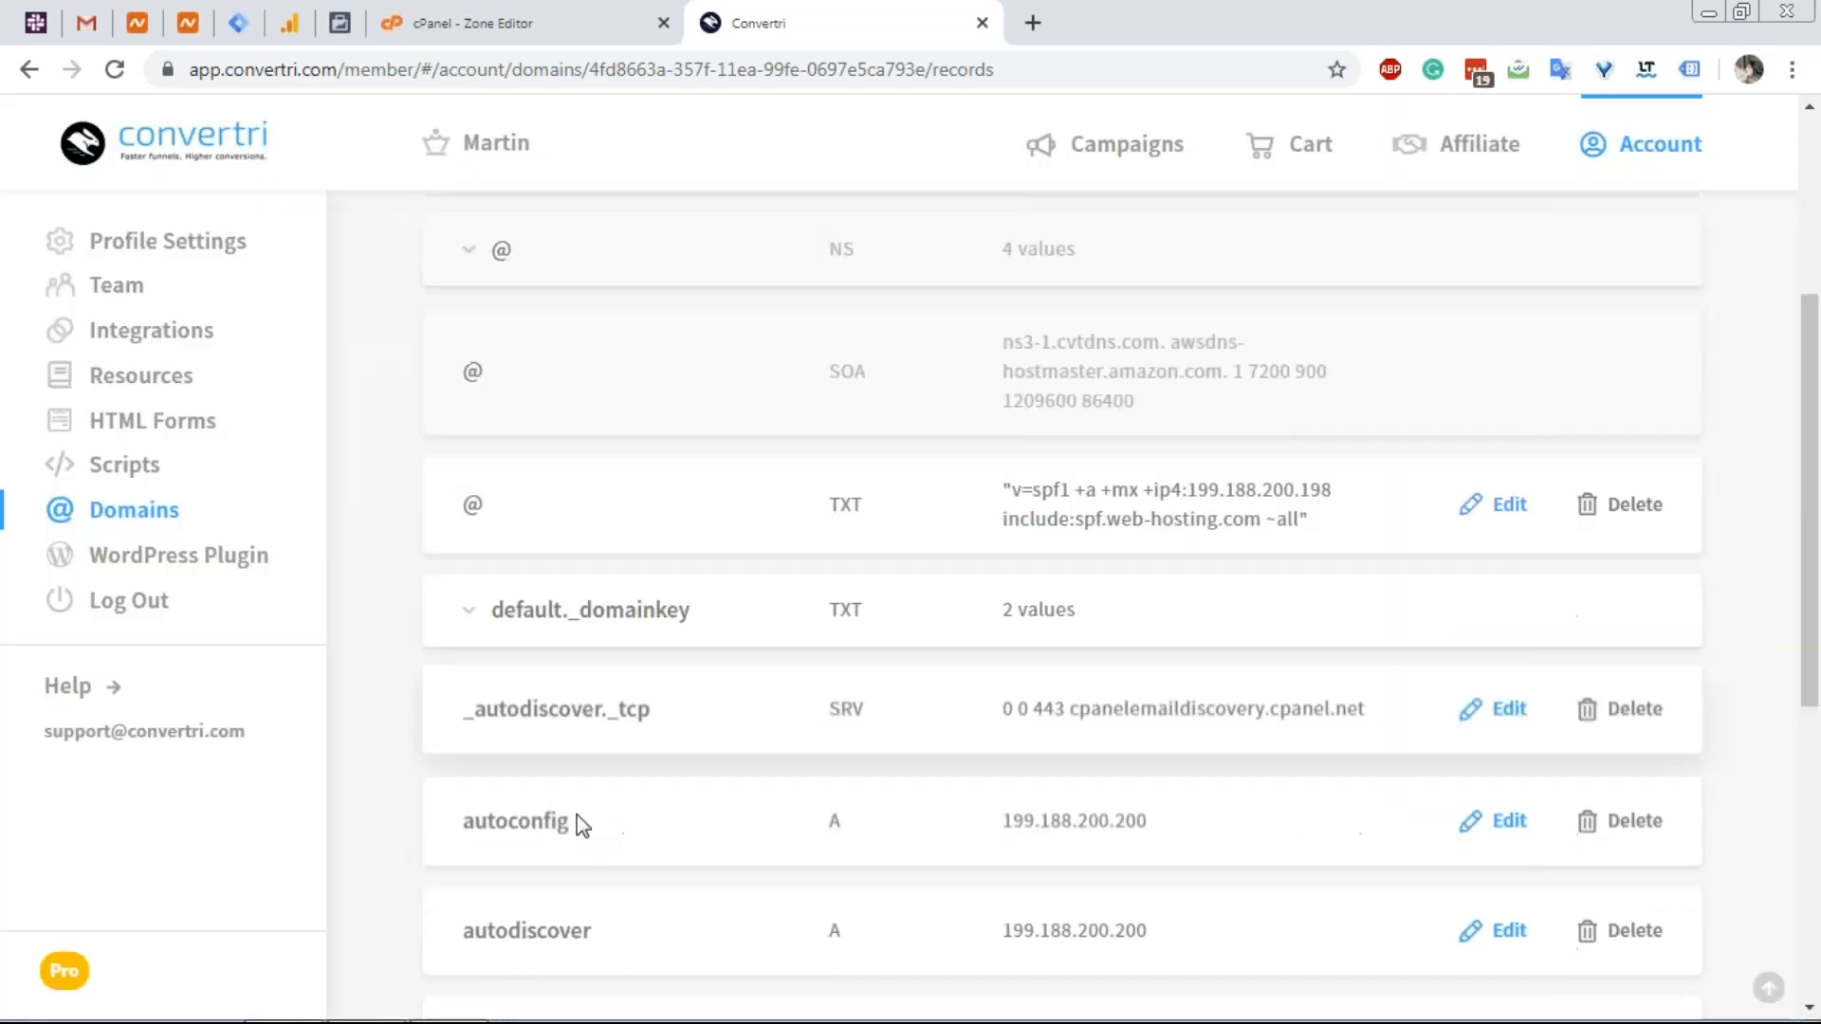
click(559, 611)
scroll(598, 664, down, 3)
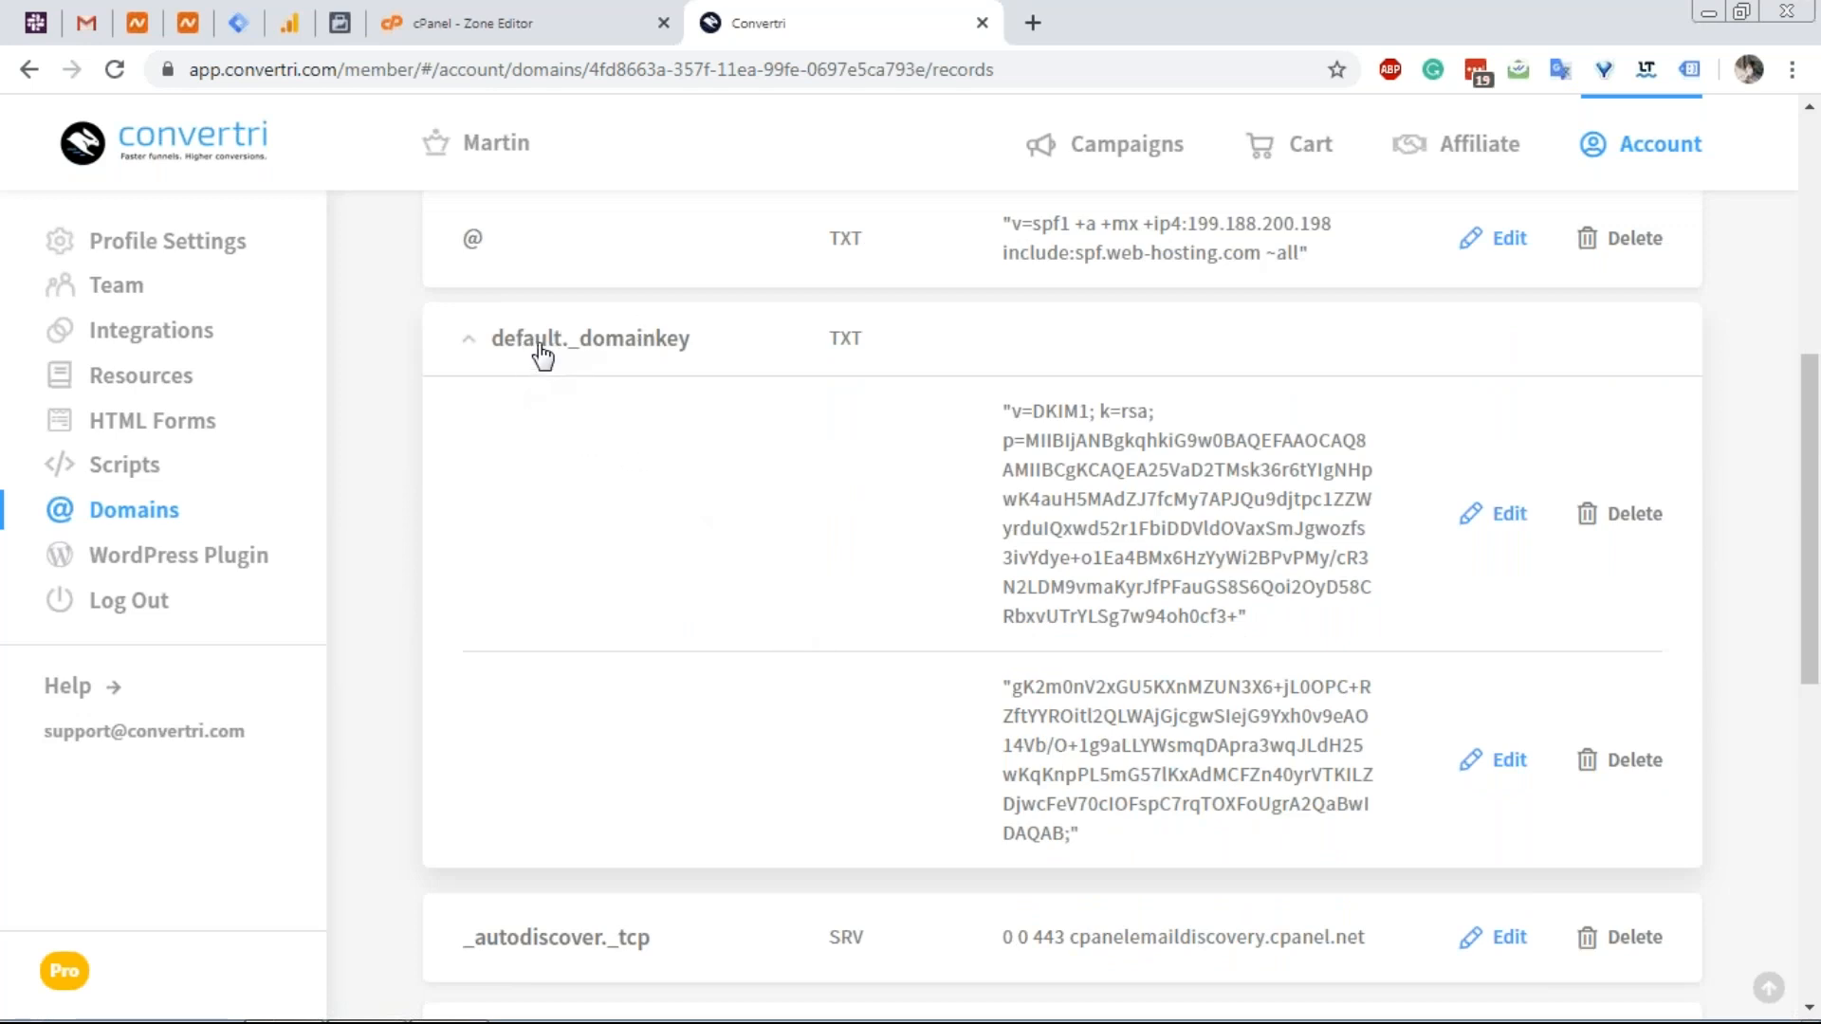
click(593, 4)
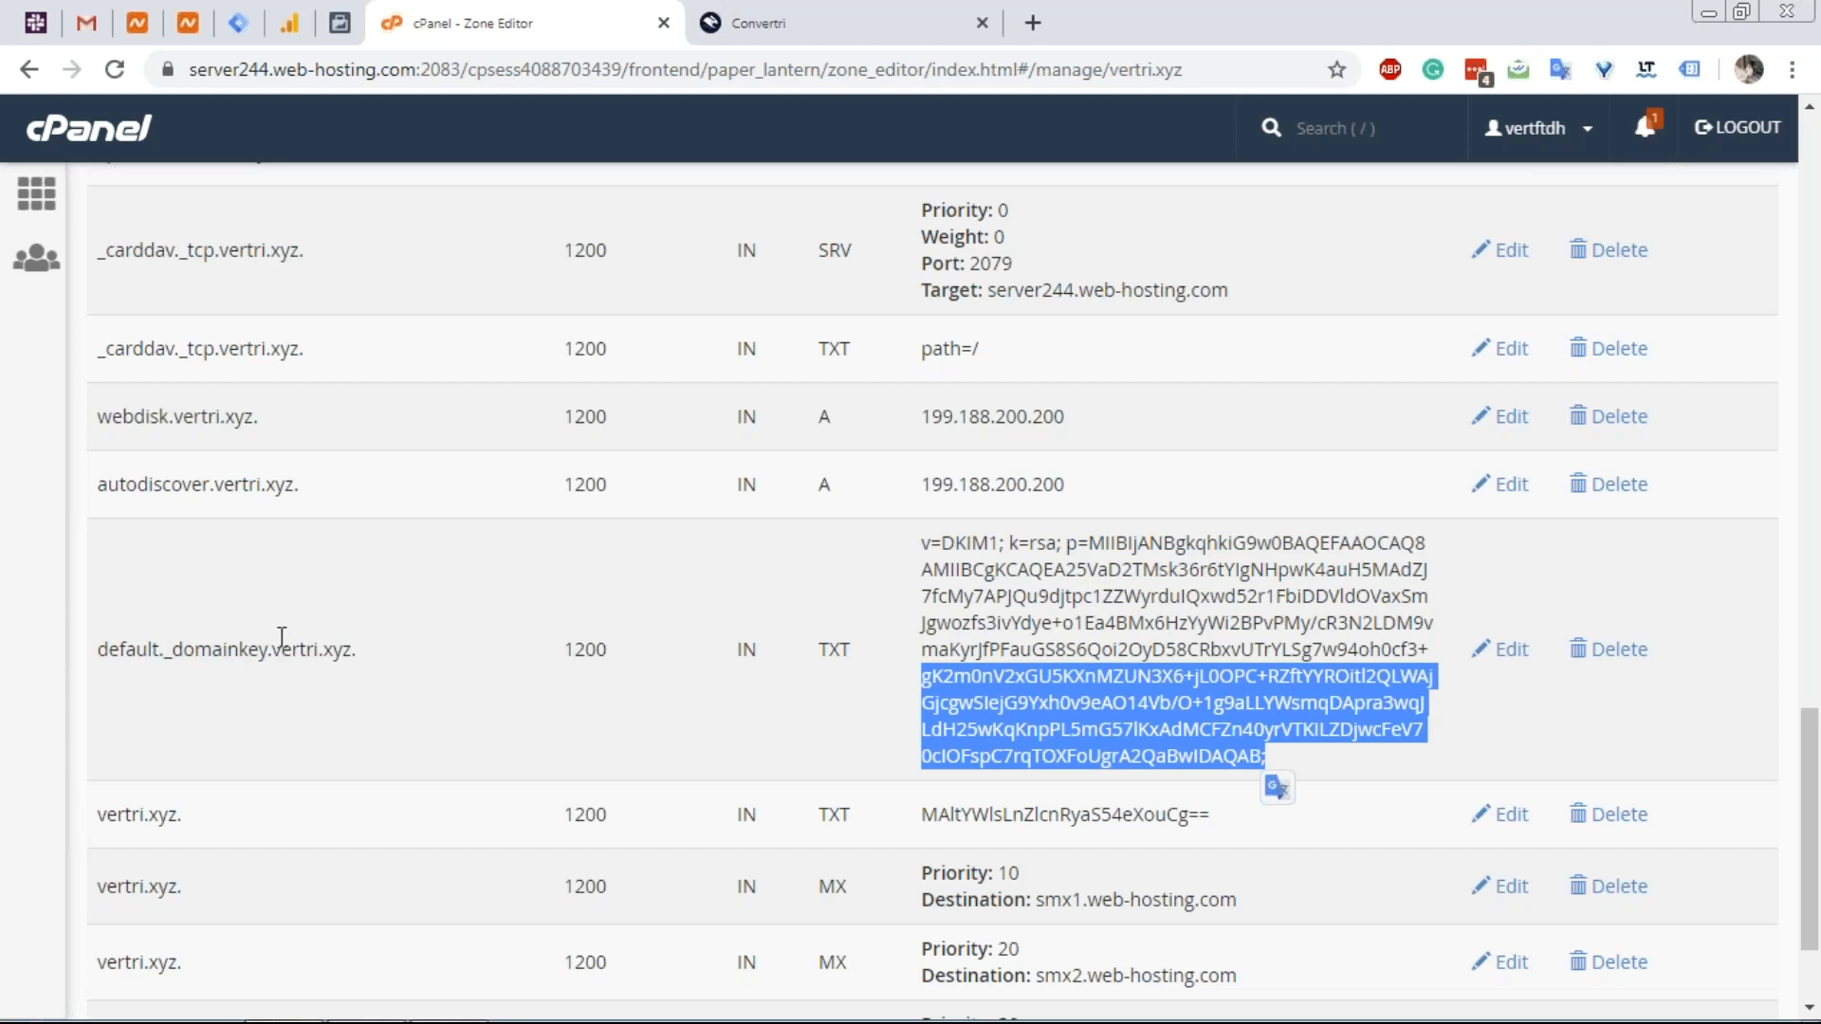
click(749, 29)
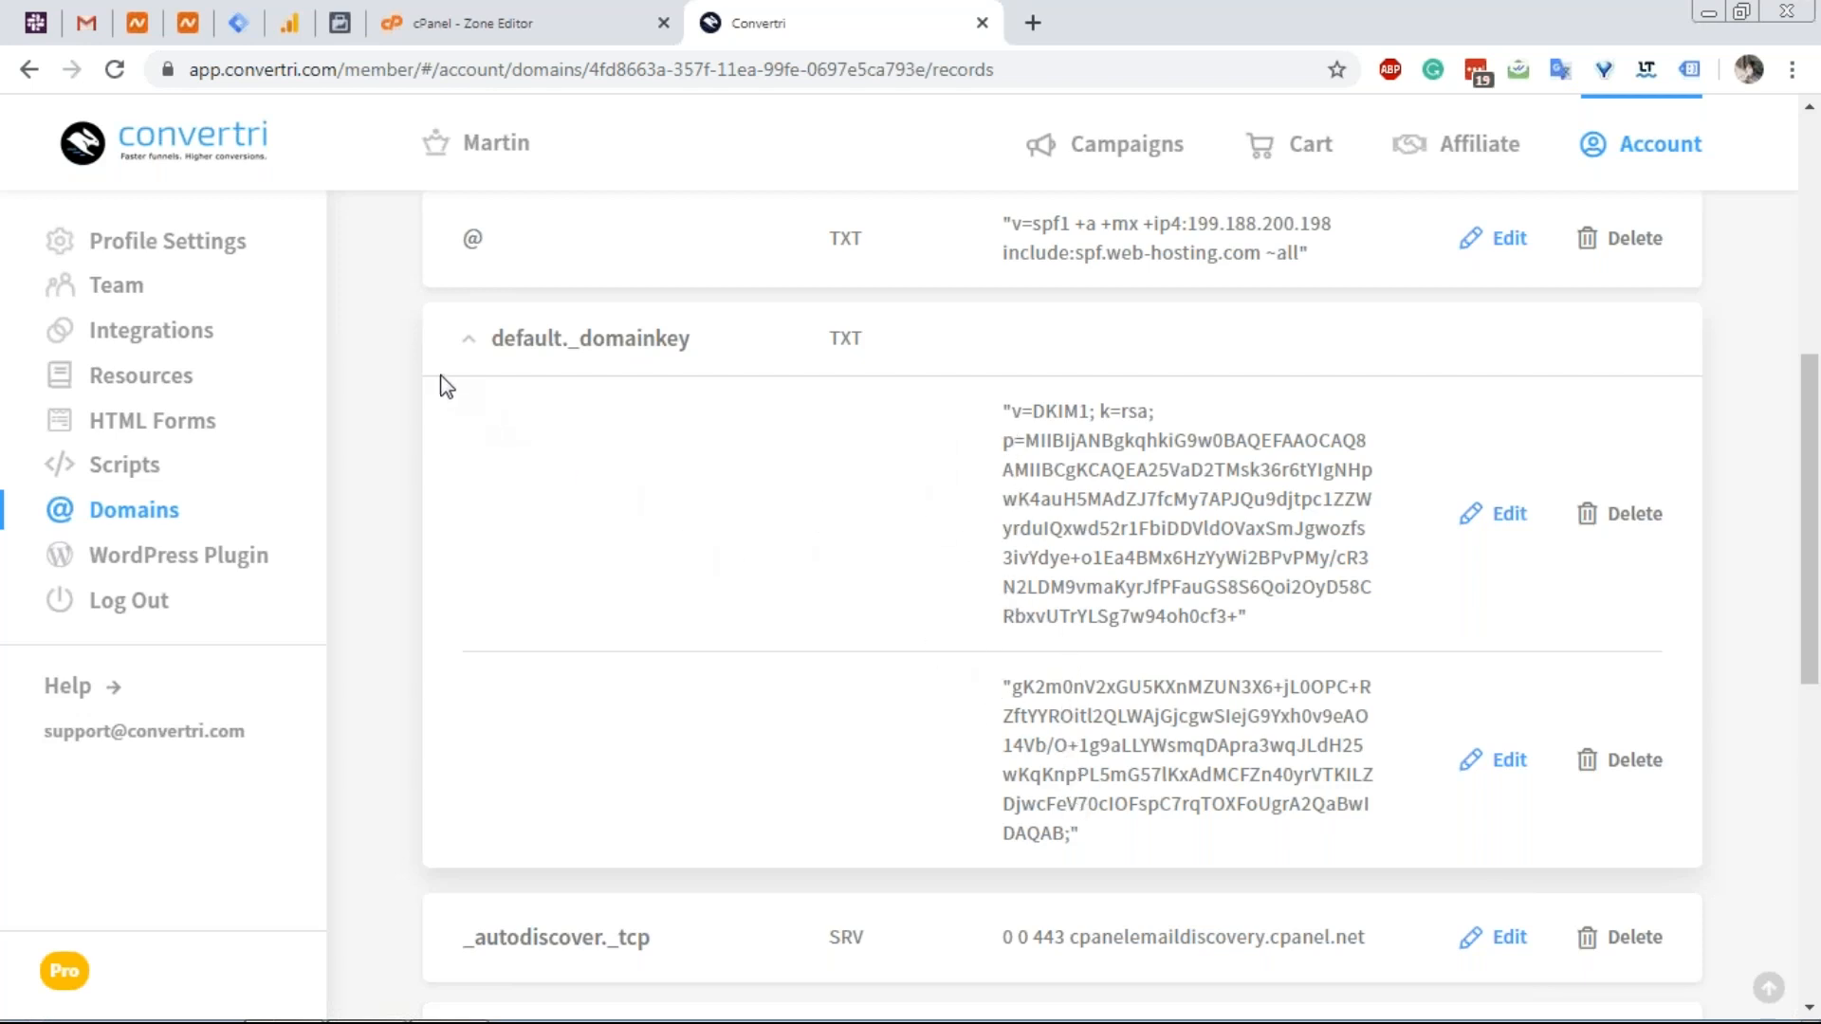
click(469, 345)
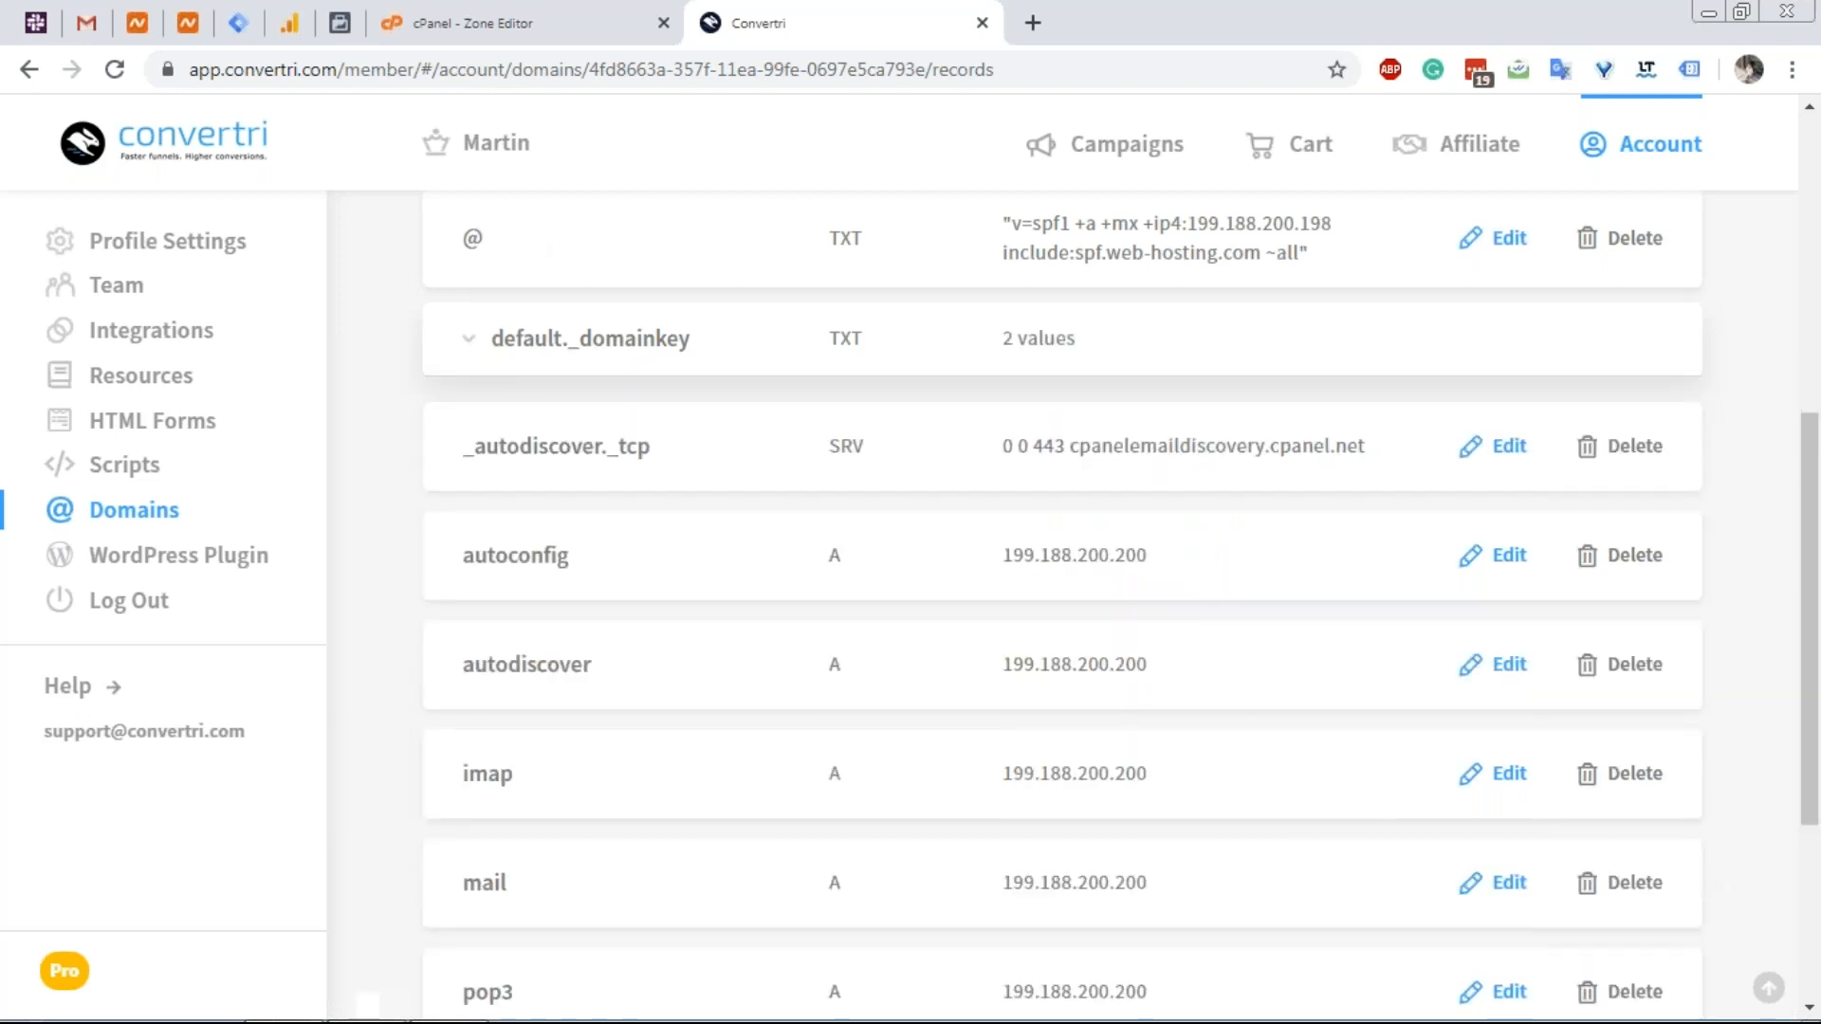
Scroll the cPanel zone down to the three MX records.
click(547, 47)
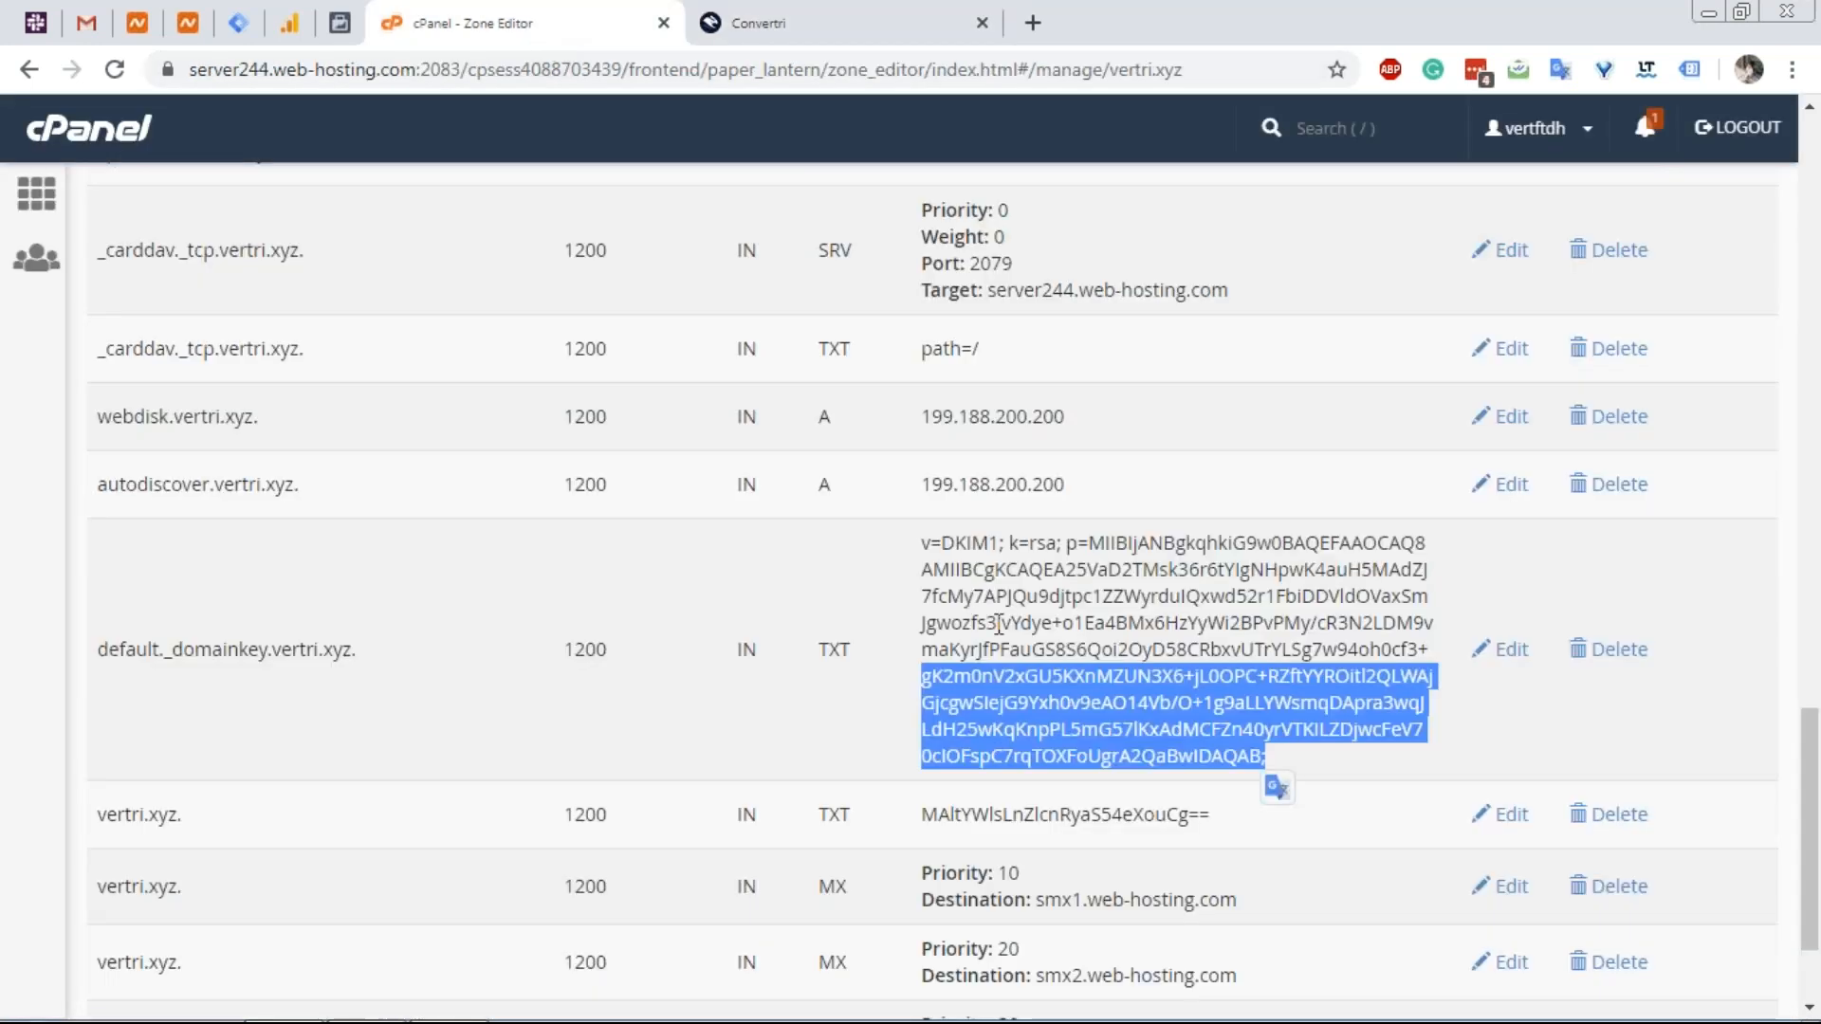
scroll(1038, 573, down, 2)
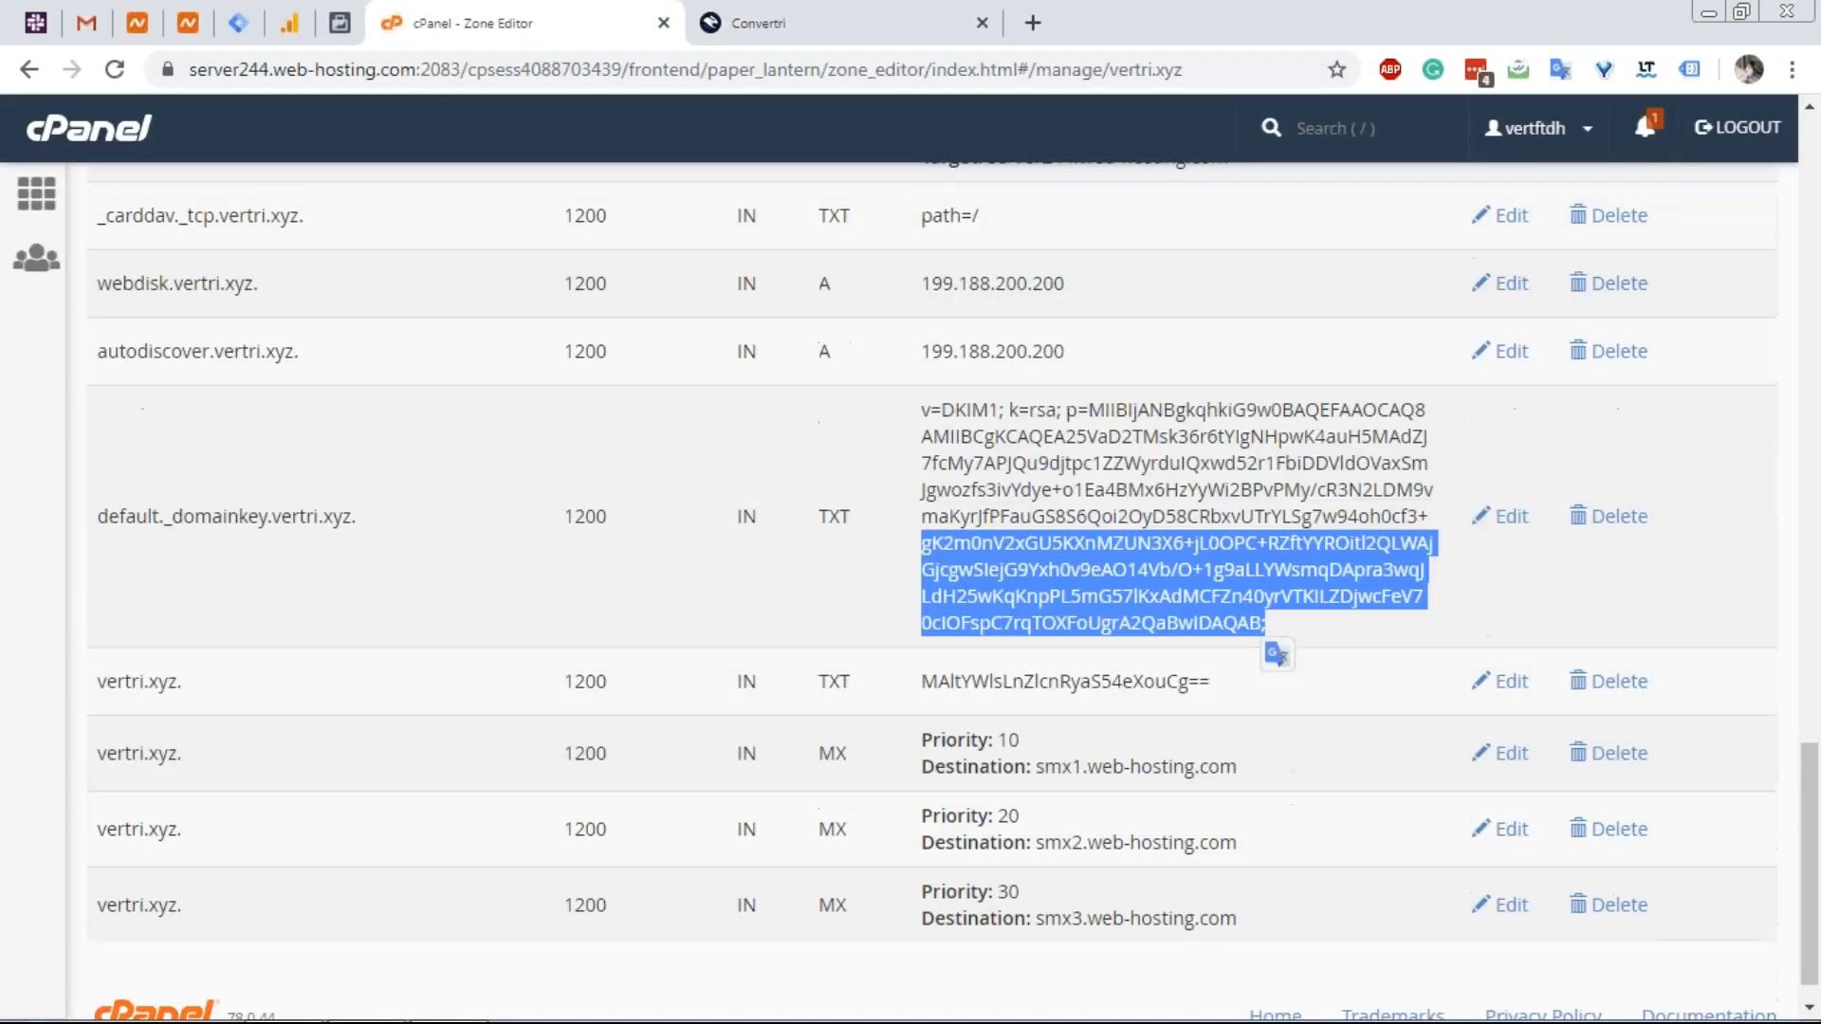
scroll(641, 666, down, 1)
click(641, 666)
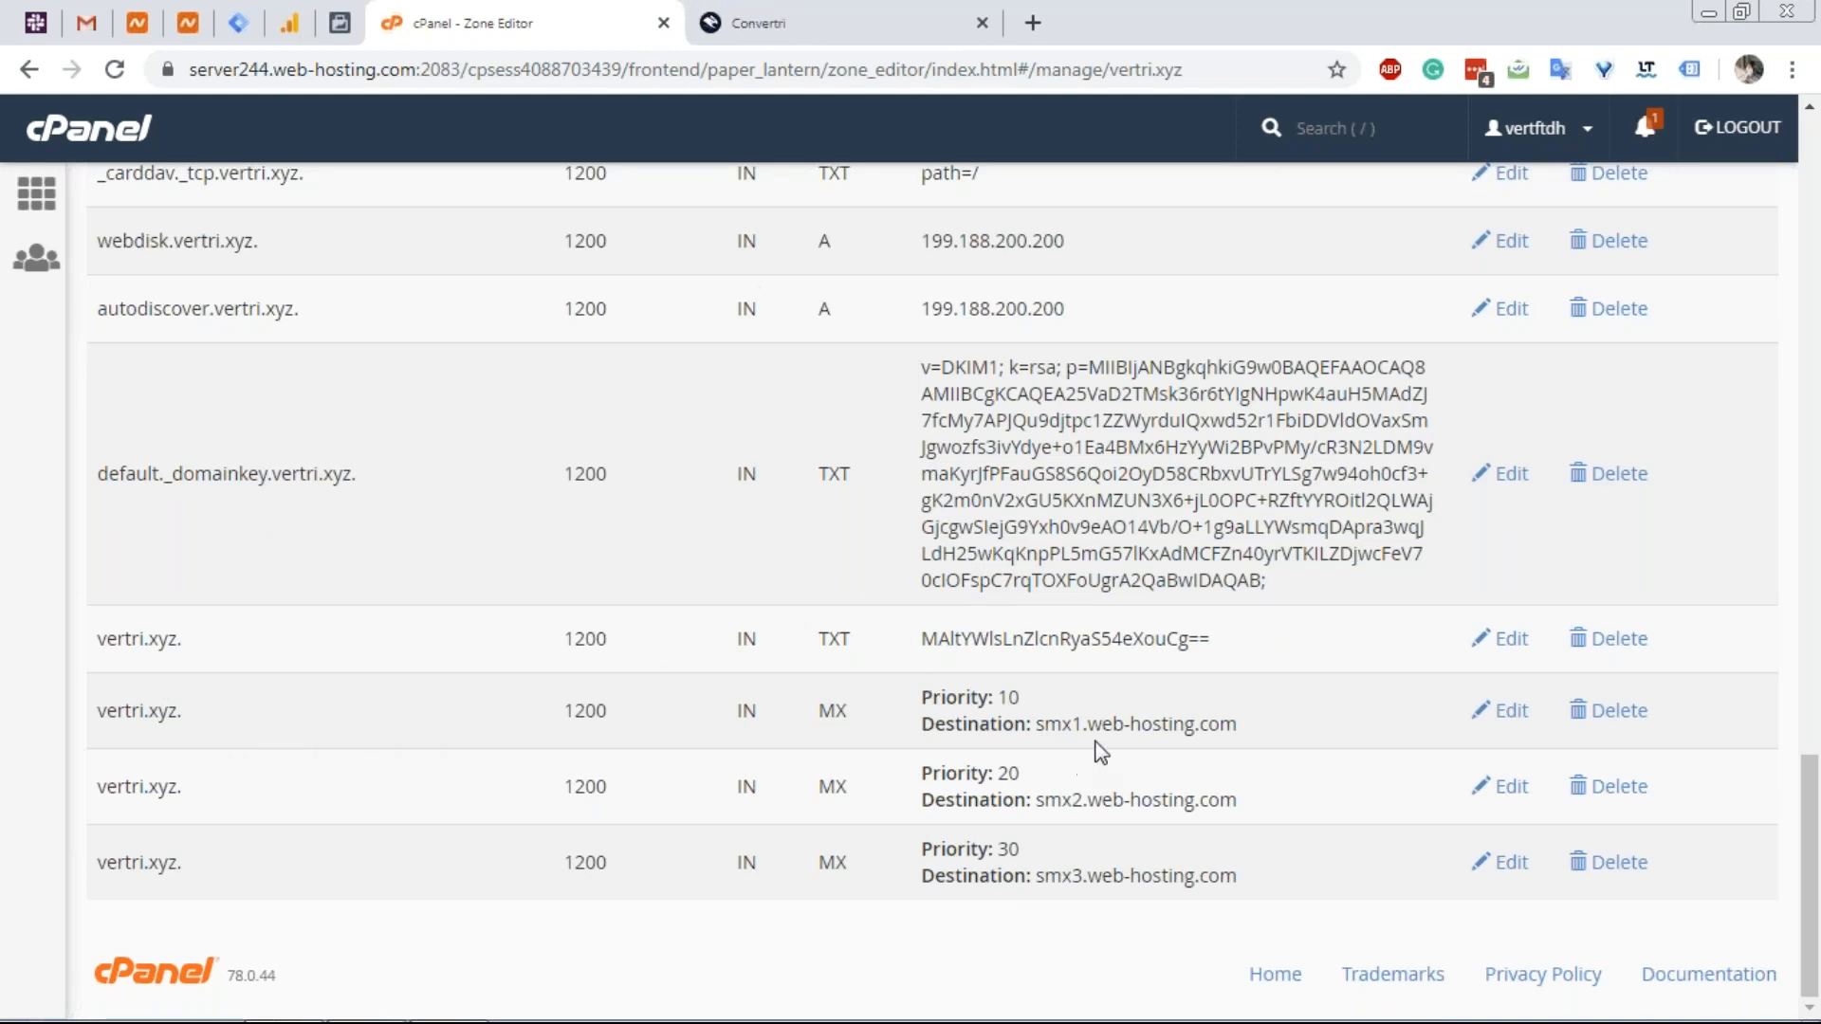
Start a new MX record for vertri.xyz in Convertri.
click(840, 10)
scroll(1258, 395, up, 6)
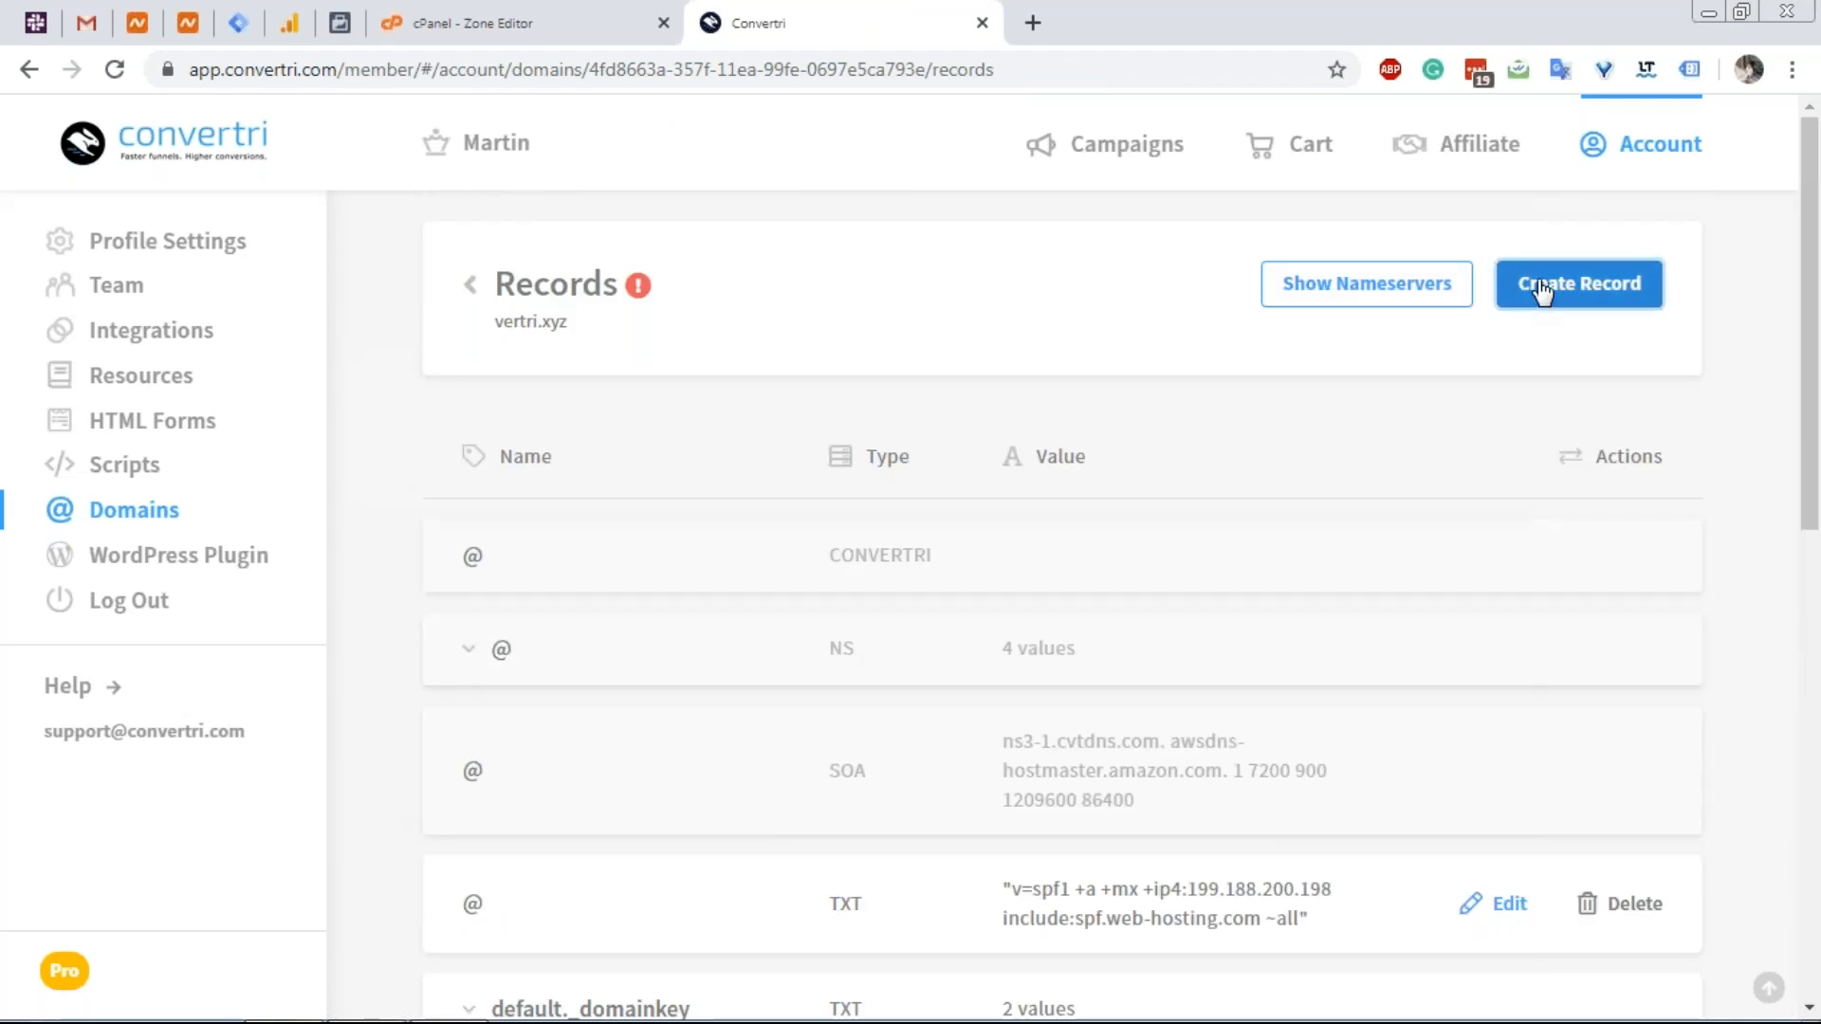
click(1543, 292)
click(849, 722)
scroll(711, 821, down, 3)
scroll(691, 805, up, 2)
click(663, 759)
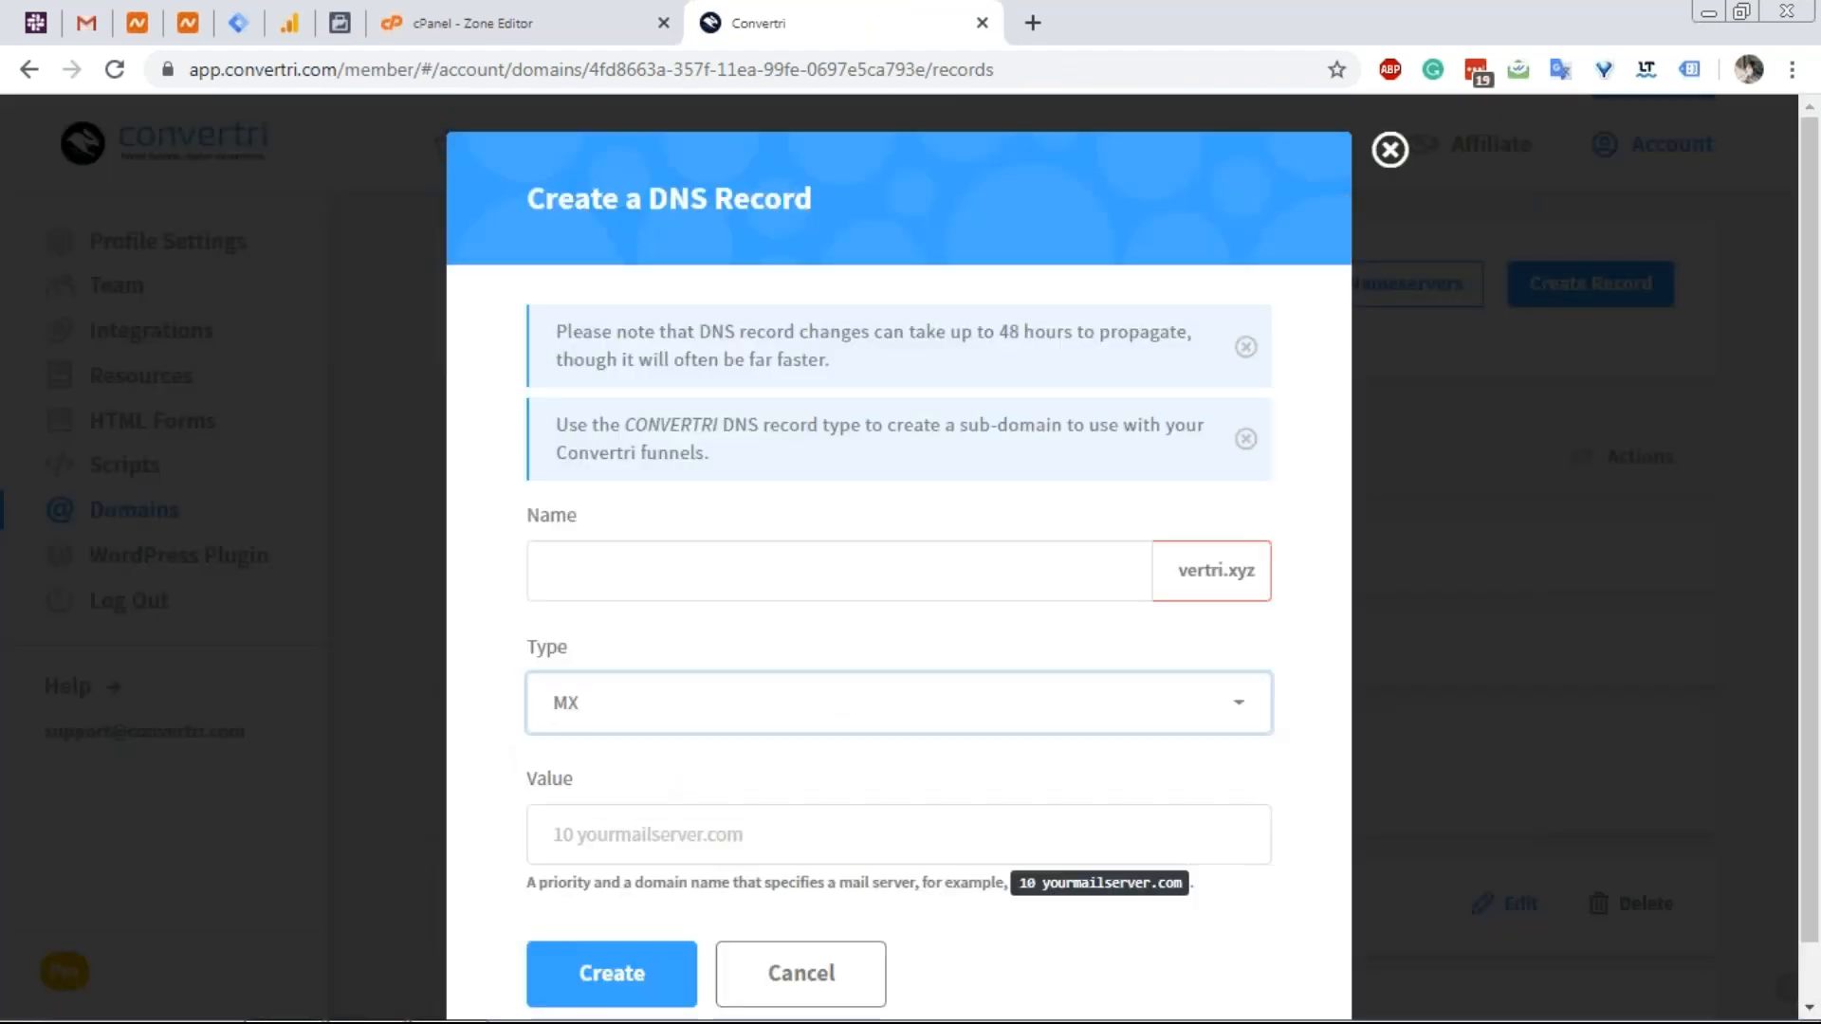
Set its value to 10 smx1.web-hosting.com, copied from cPanel, and save.
click(479, 19)
drag(1234, 724, 1031, 737)
key(ctrl+c)
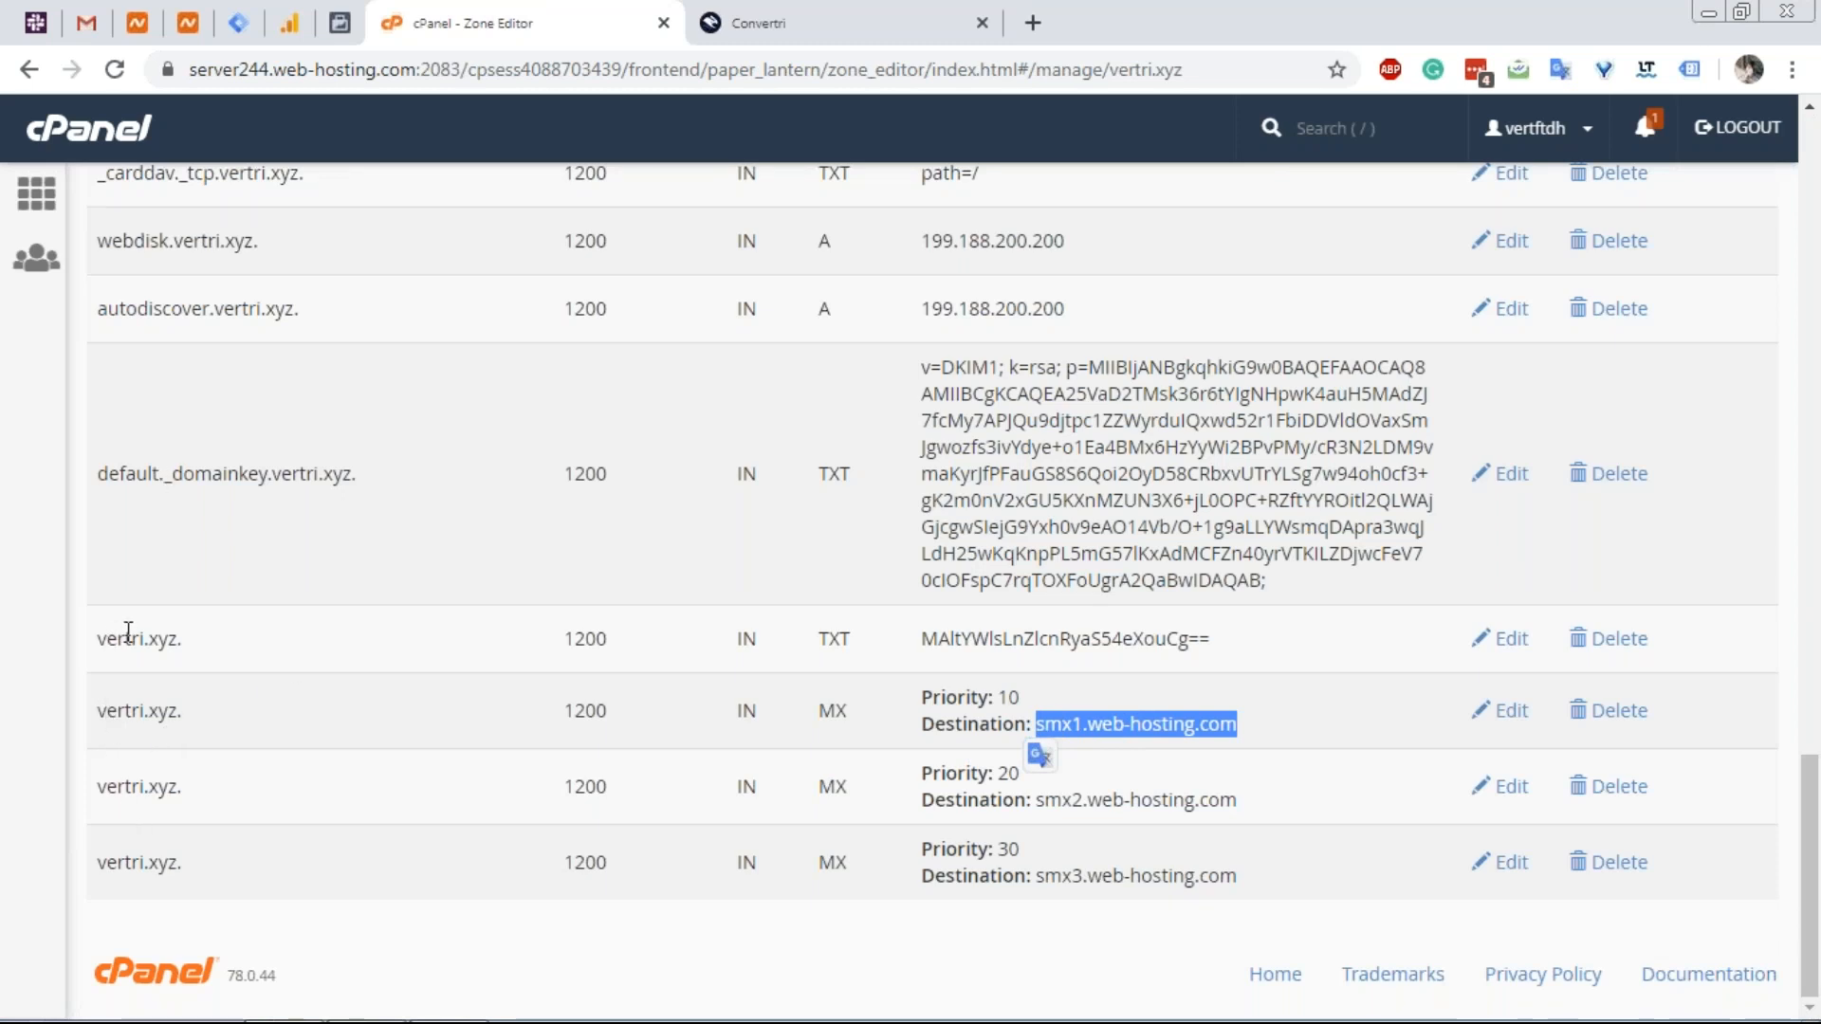
click(781, 11)
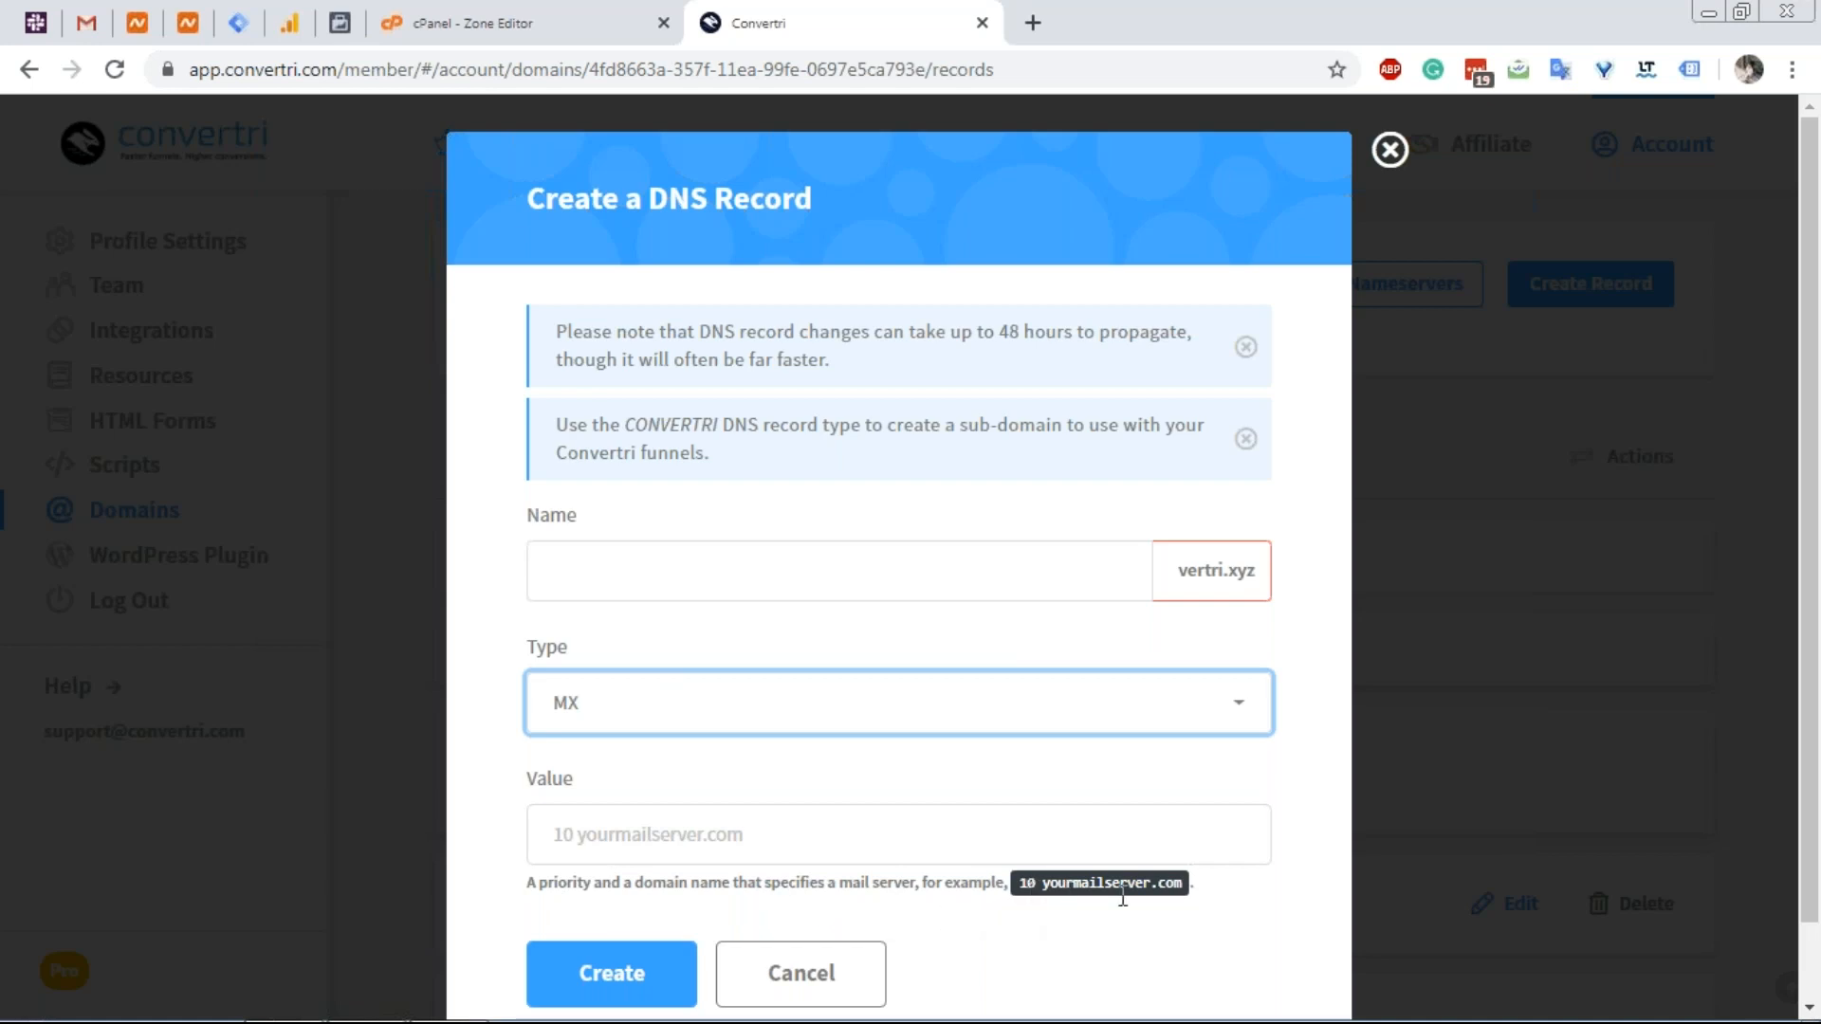
click(459, 13)
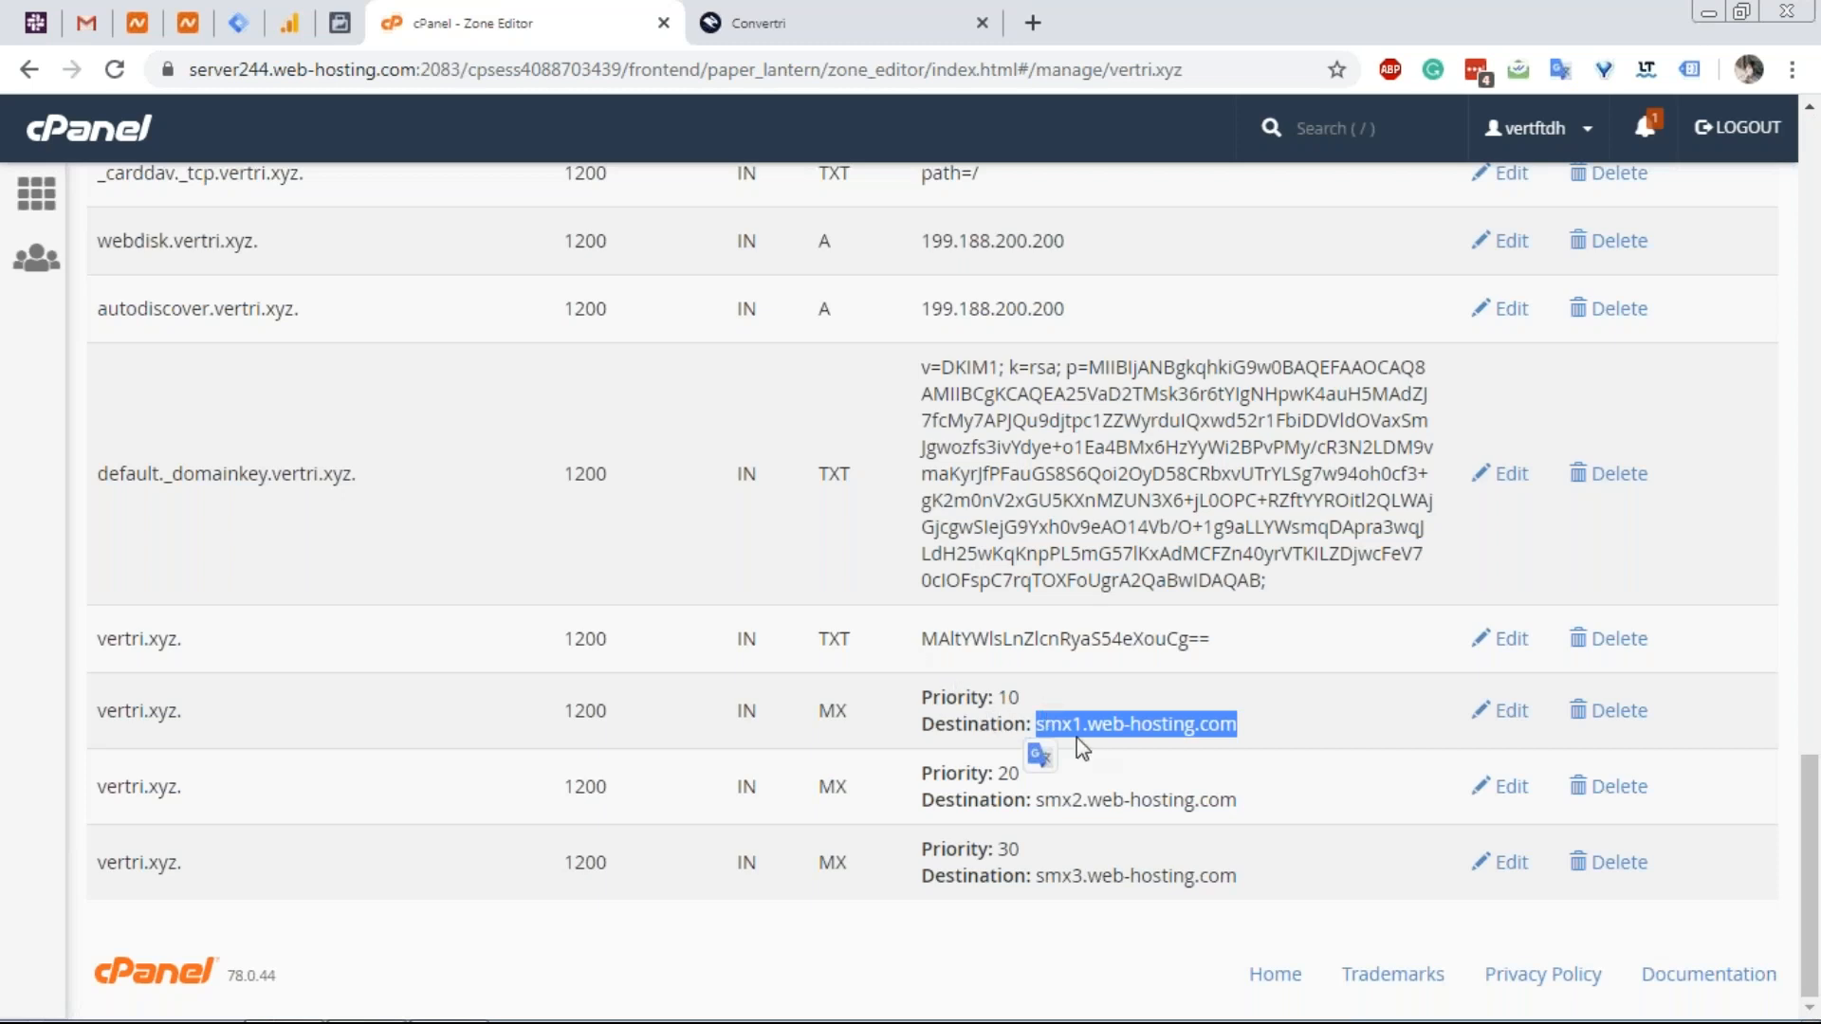
click(788, 8)
click(621, 816)
text(10)
key(BackSpace)
key(ctrl+v)
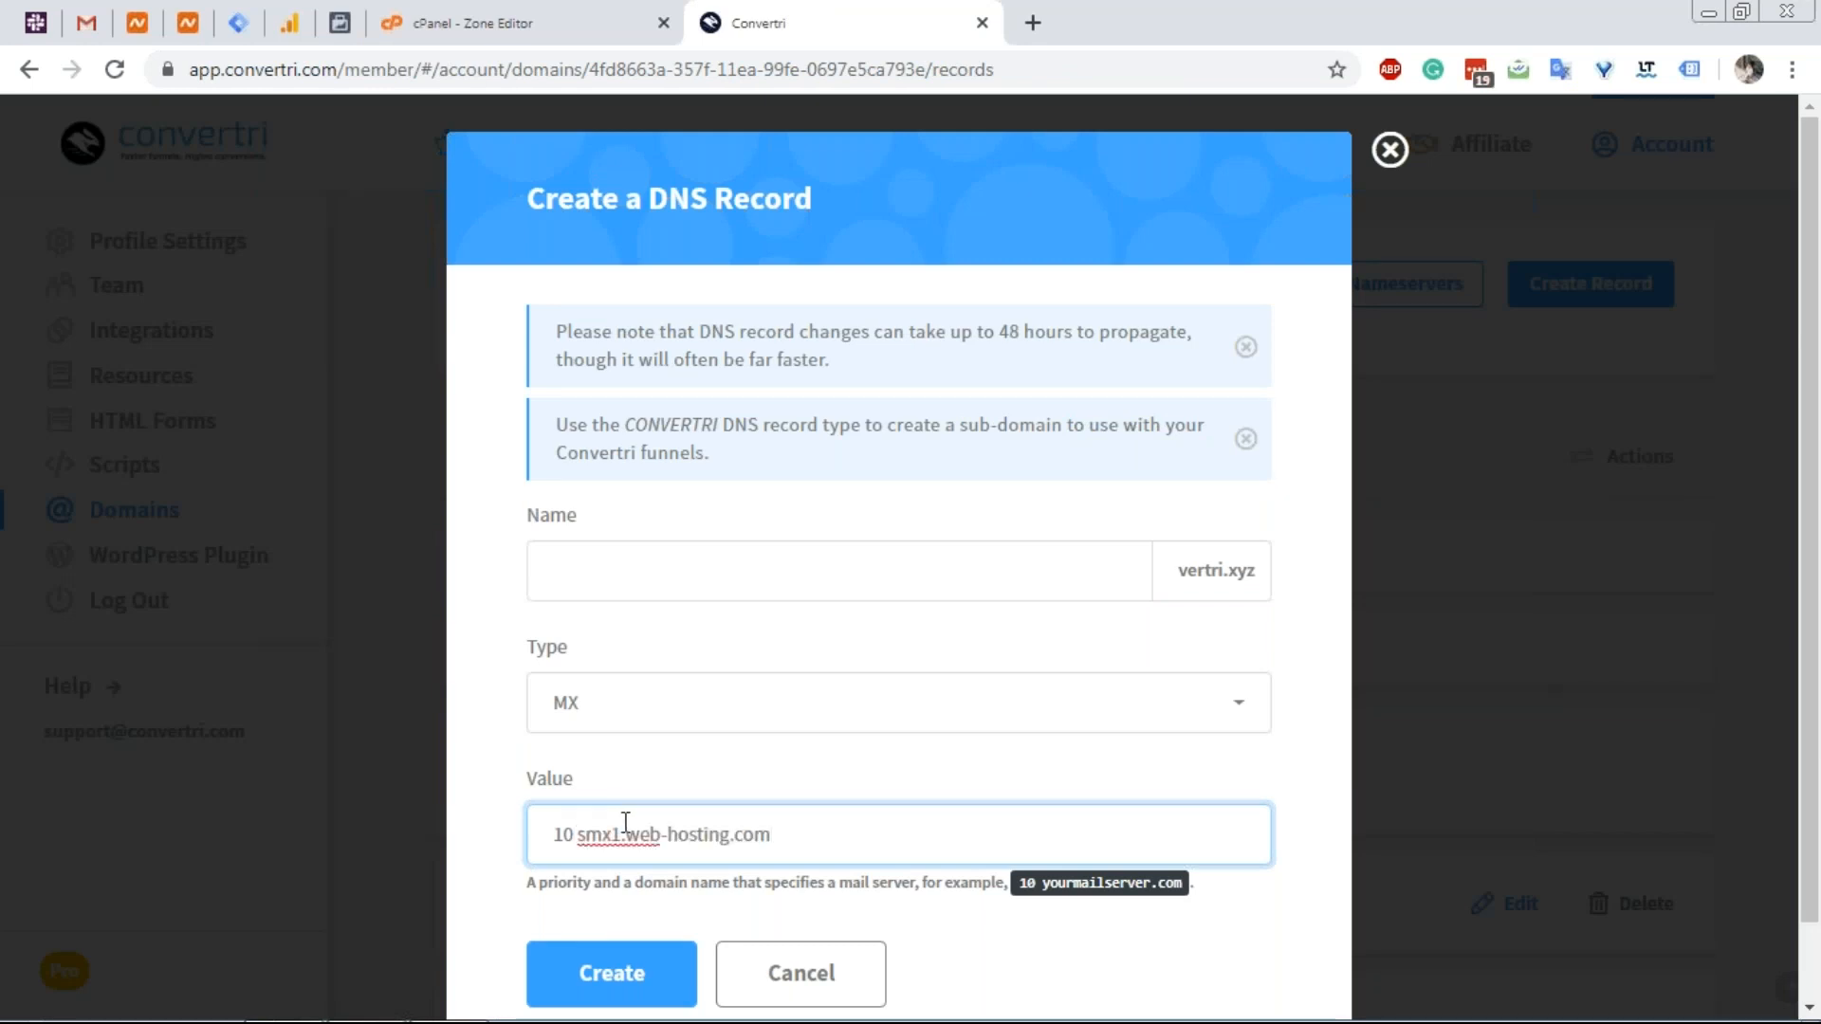
click(611, 967)
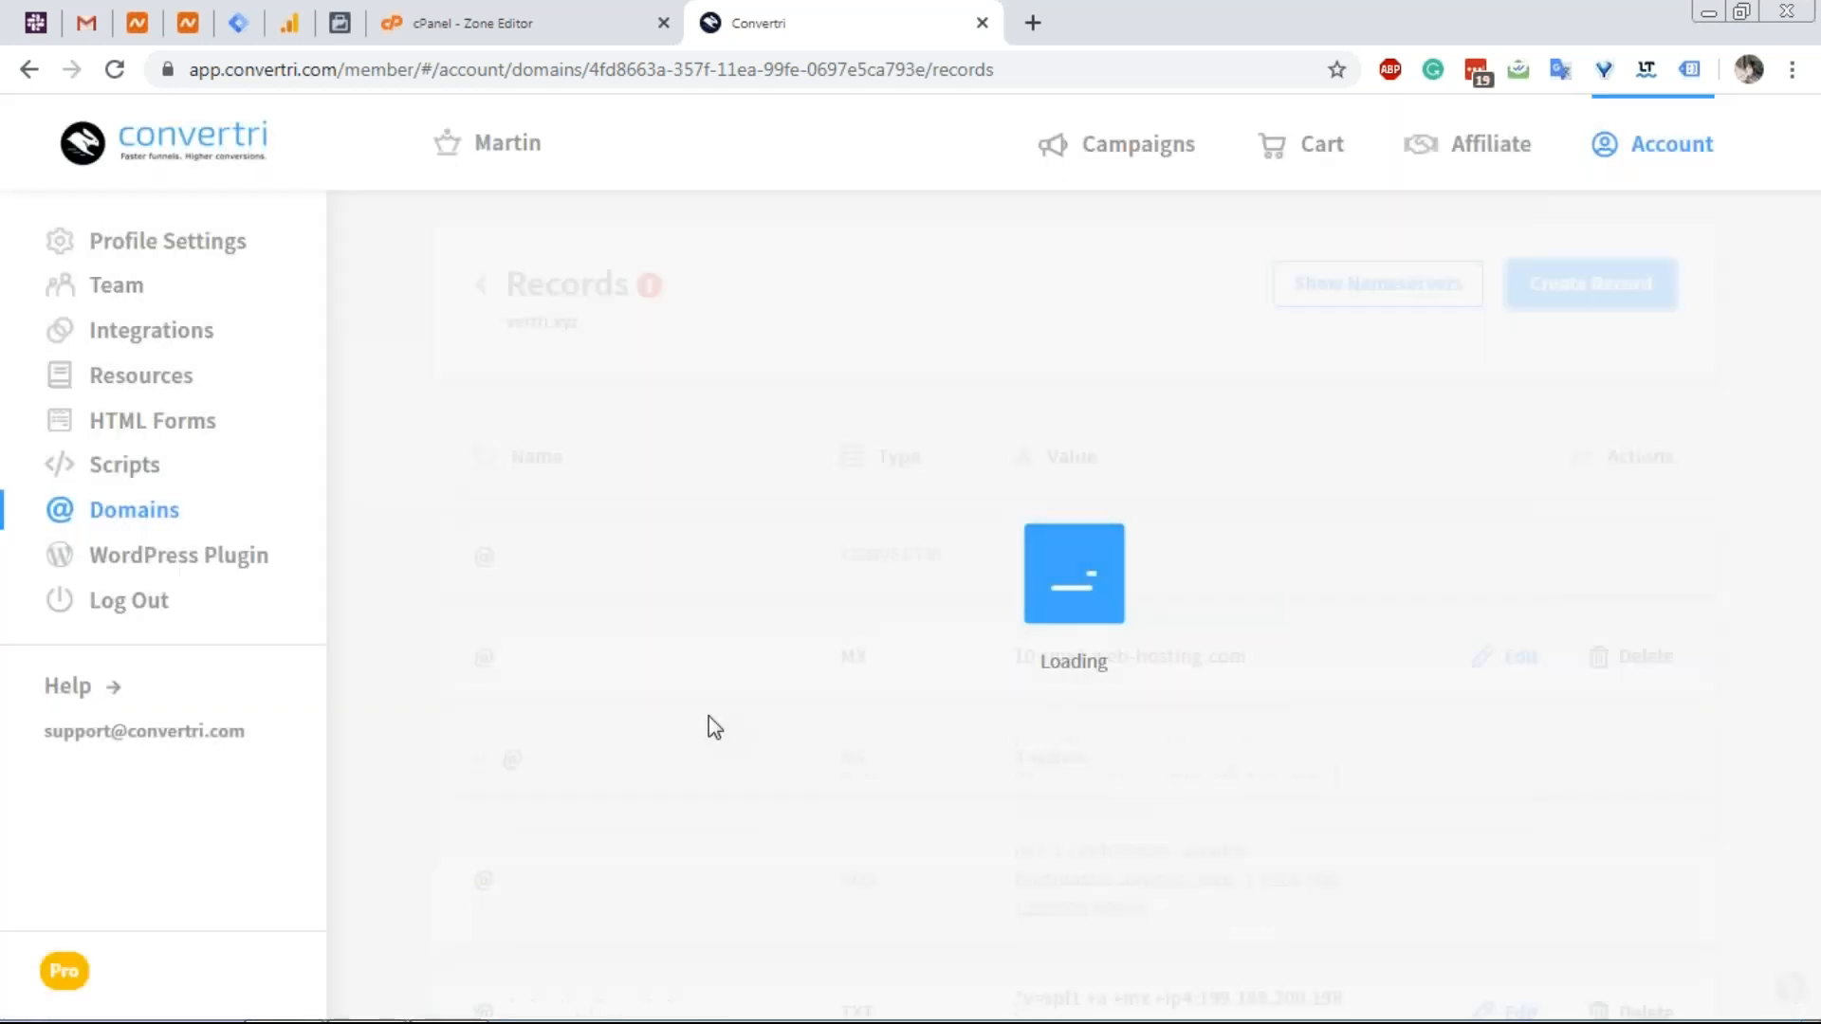
Copy smx2.web-hosting.com from cPanel and start another MX record.
click(527, 26)
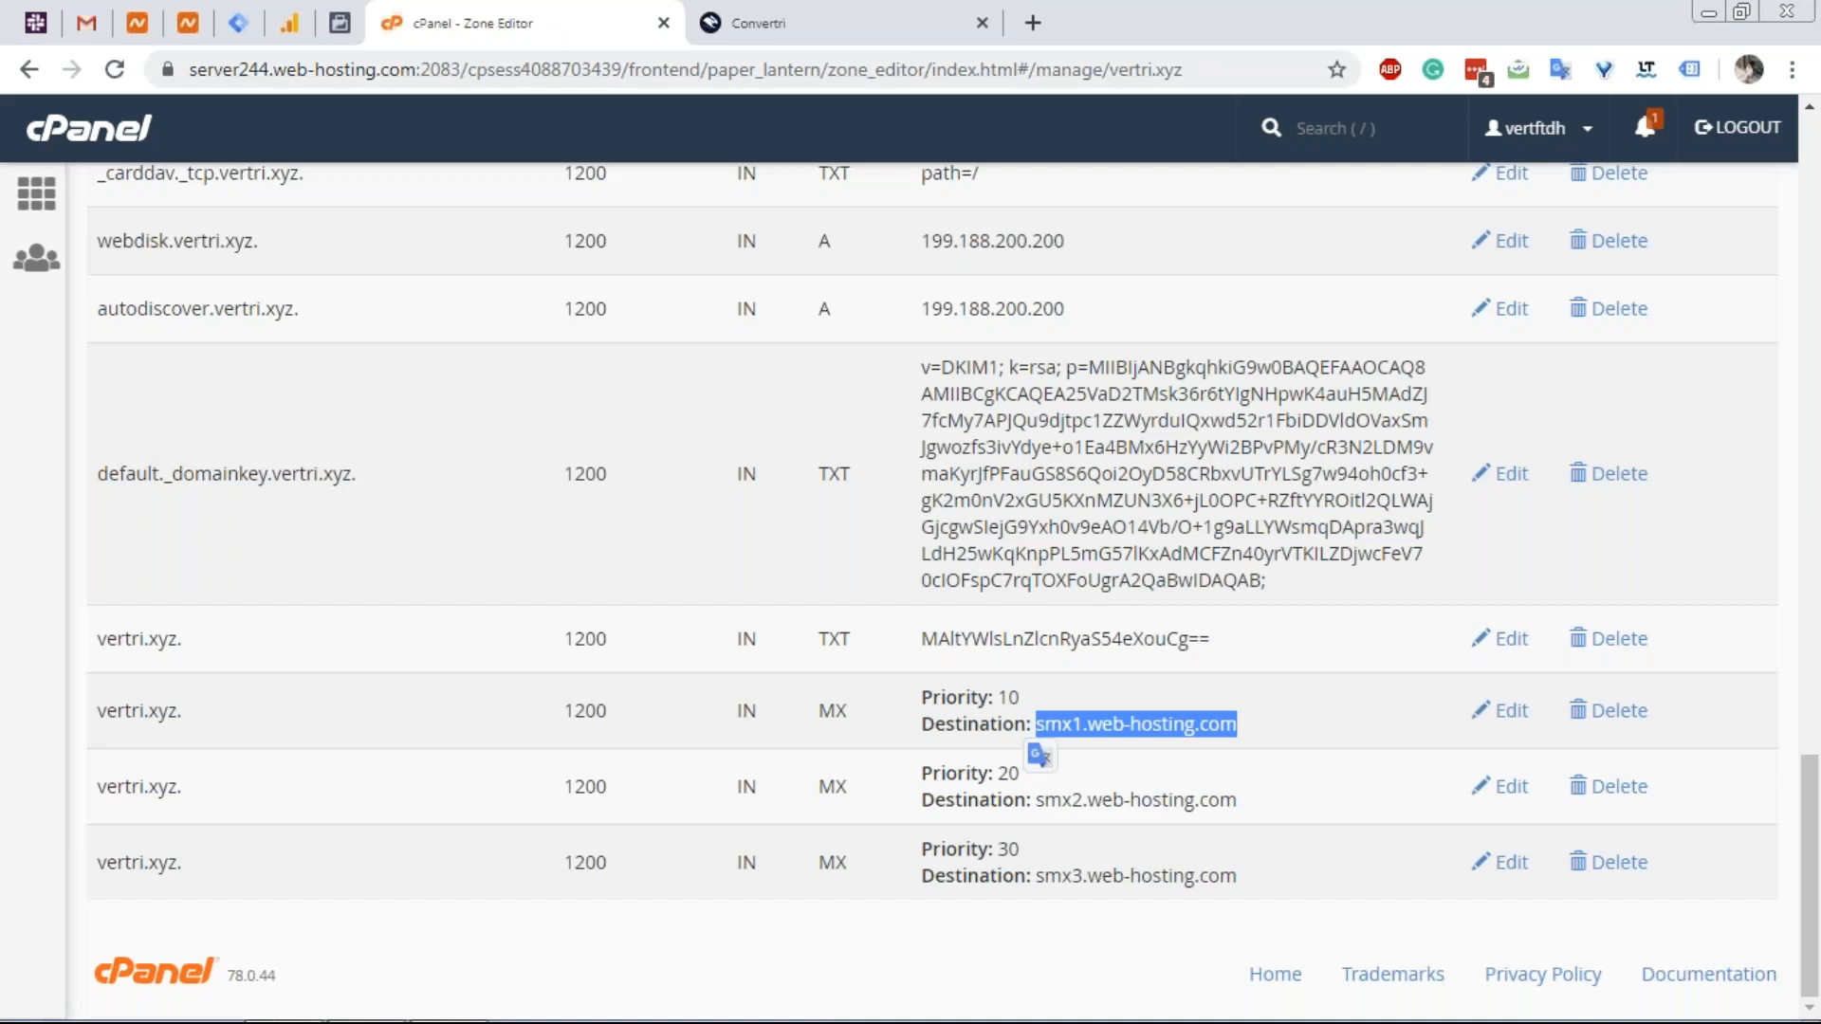
drag(1237, 801, 1045, 792)
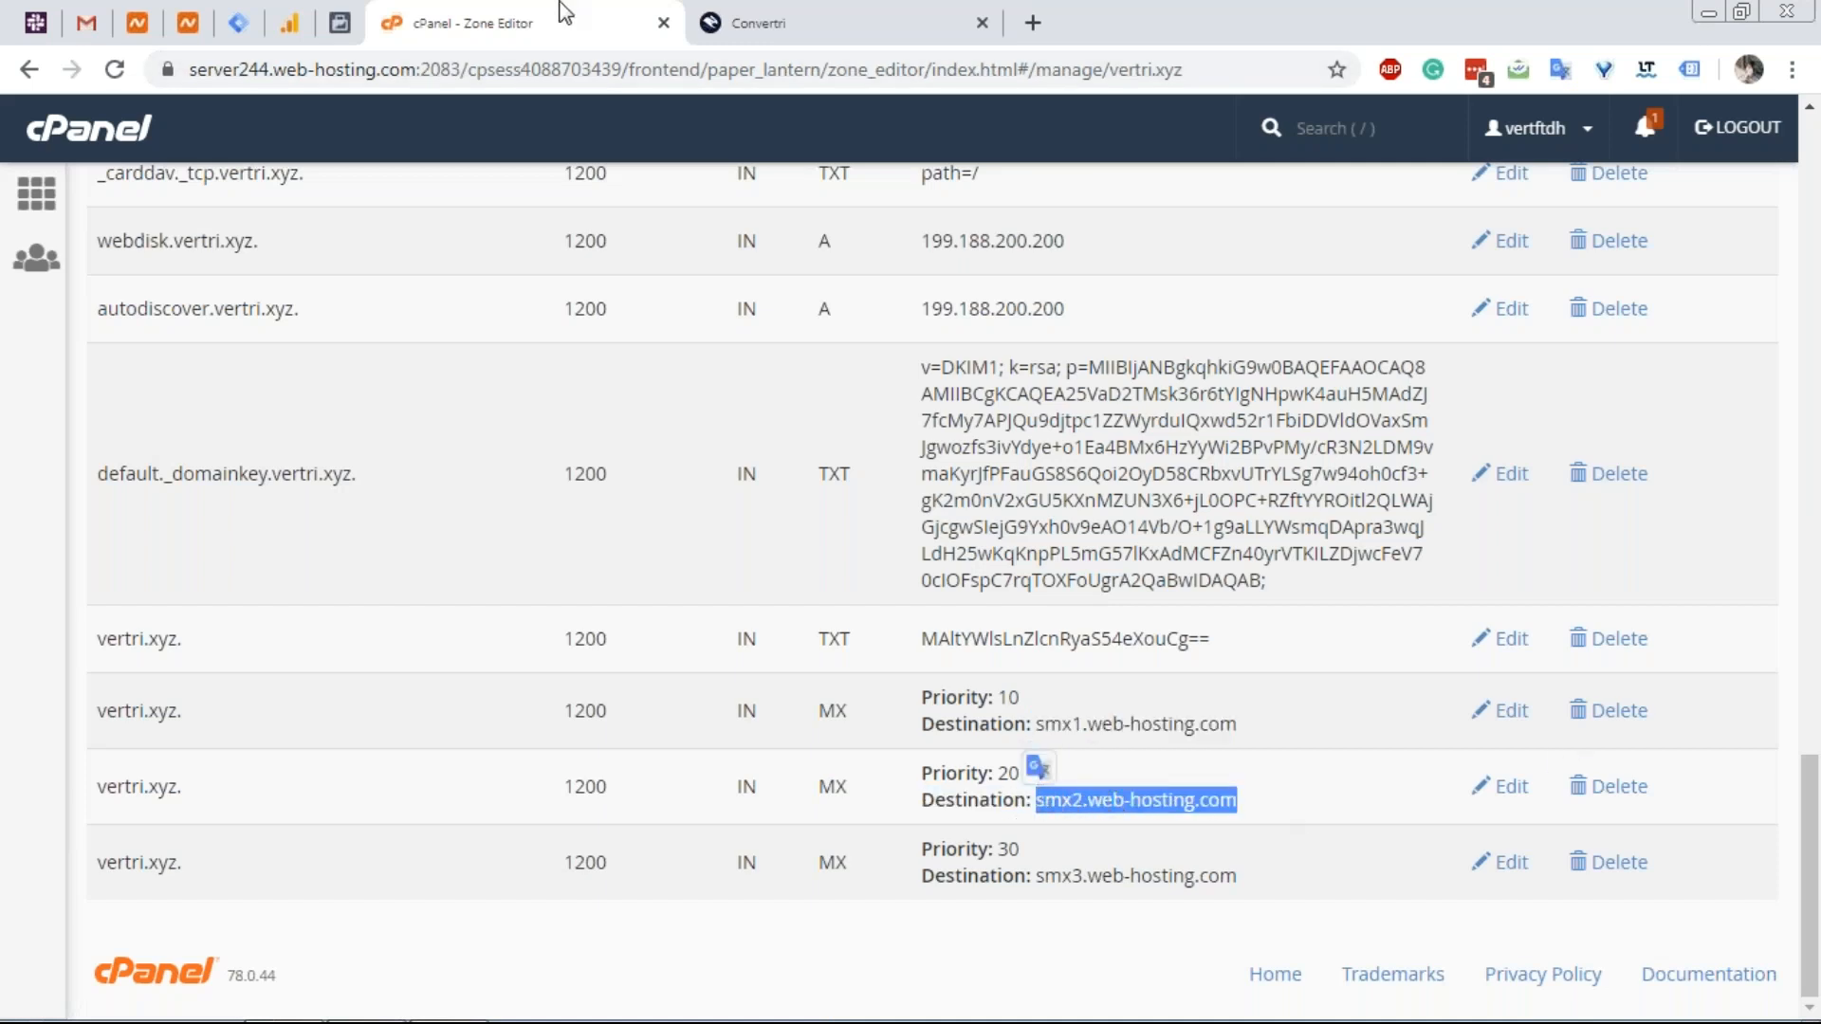
click(791, 8)
click(1550, 306)
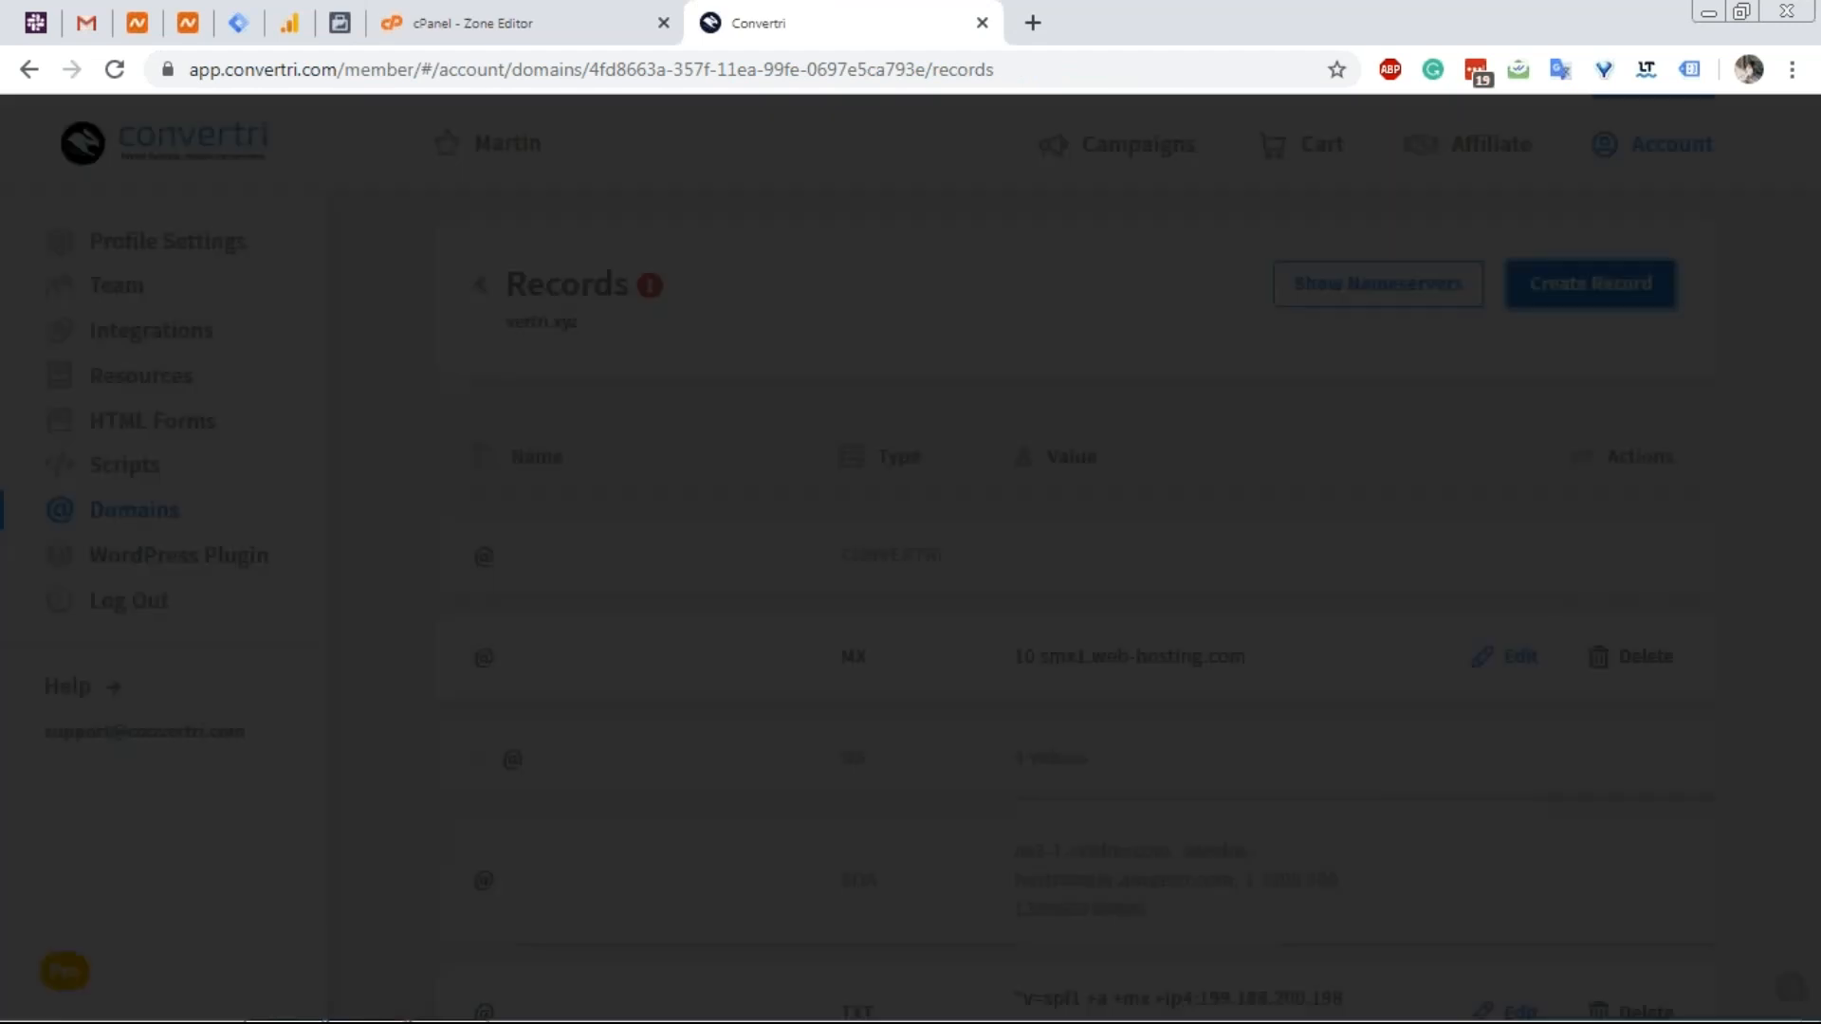
click(800, 721)
scroll(798, 801, down, 4)
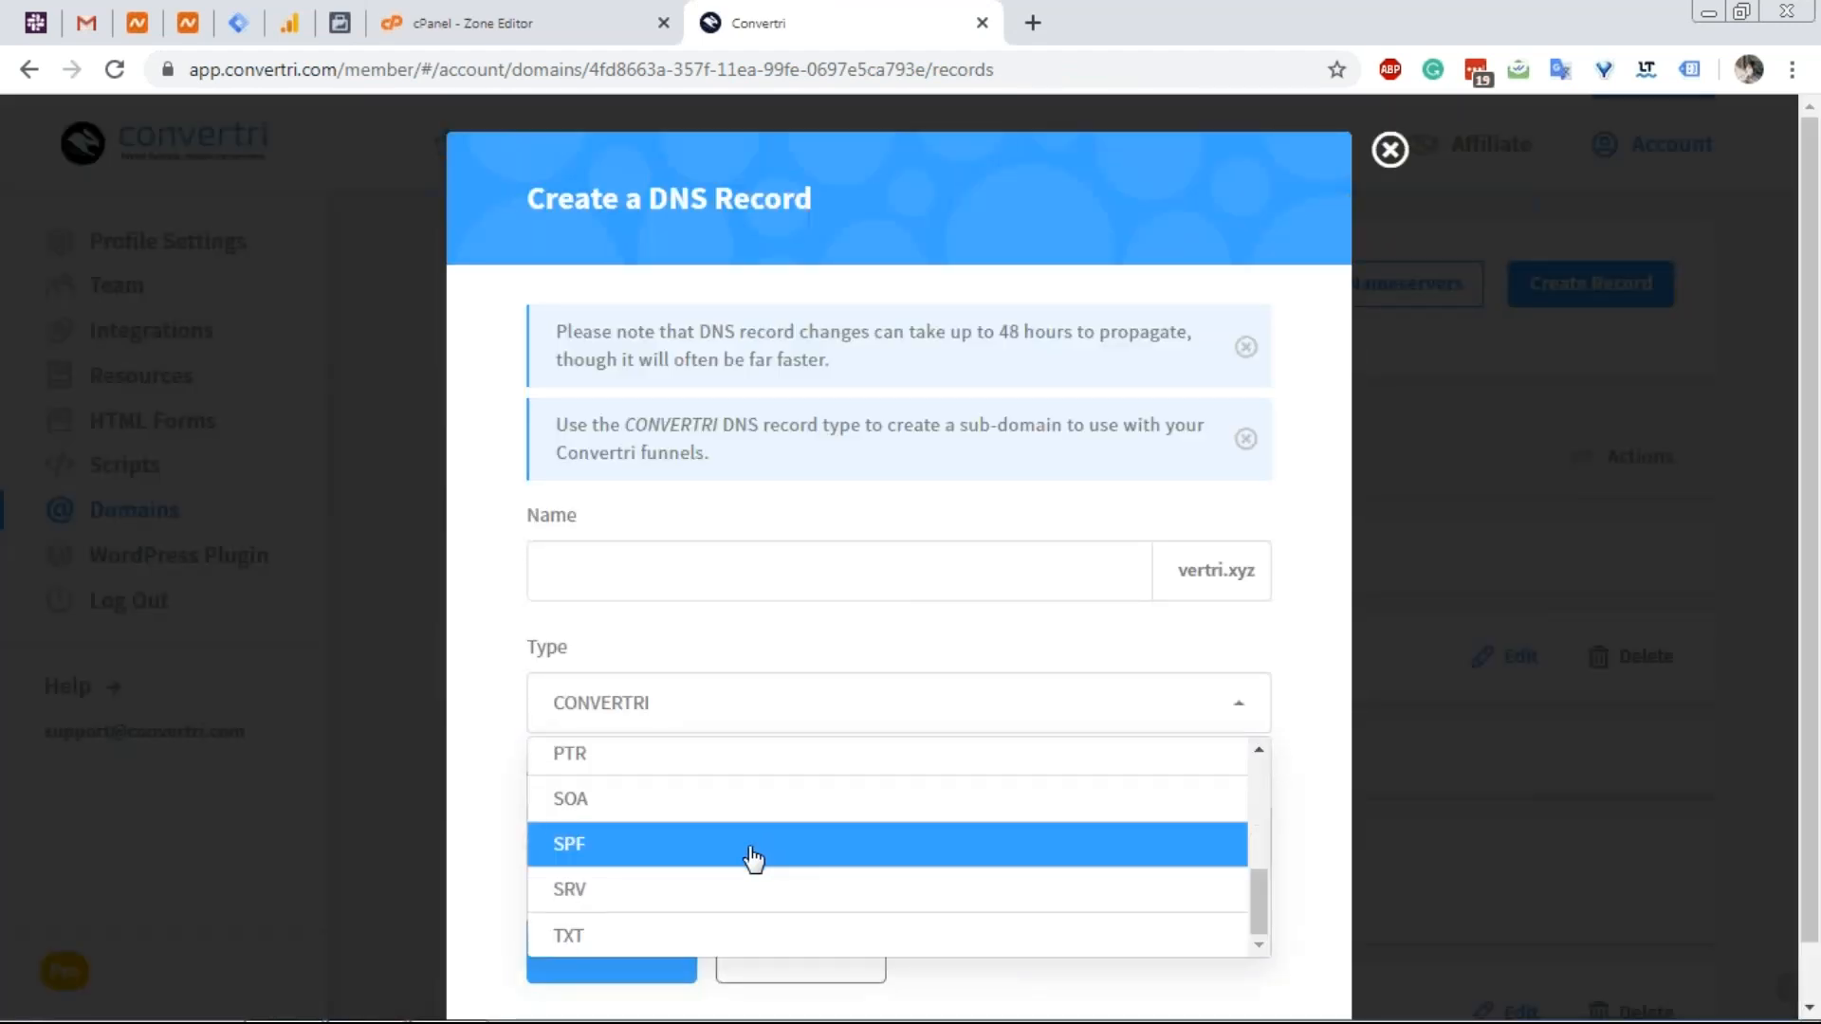
scroll(683, 810, up, 2)
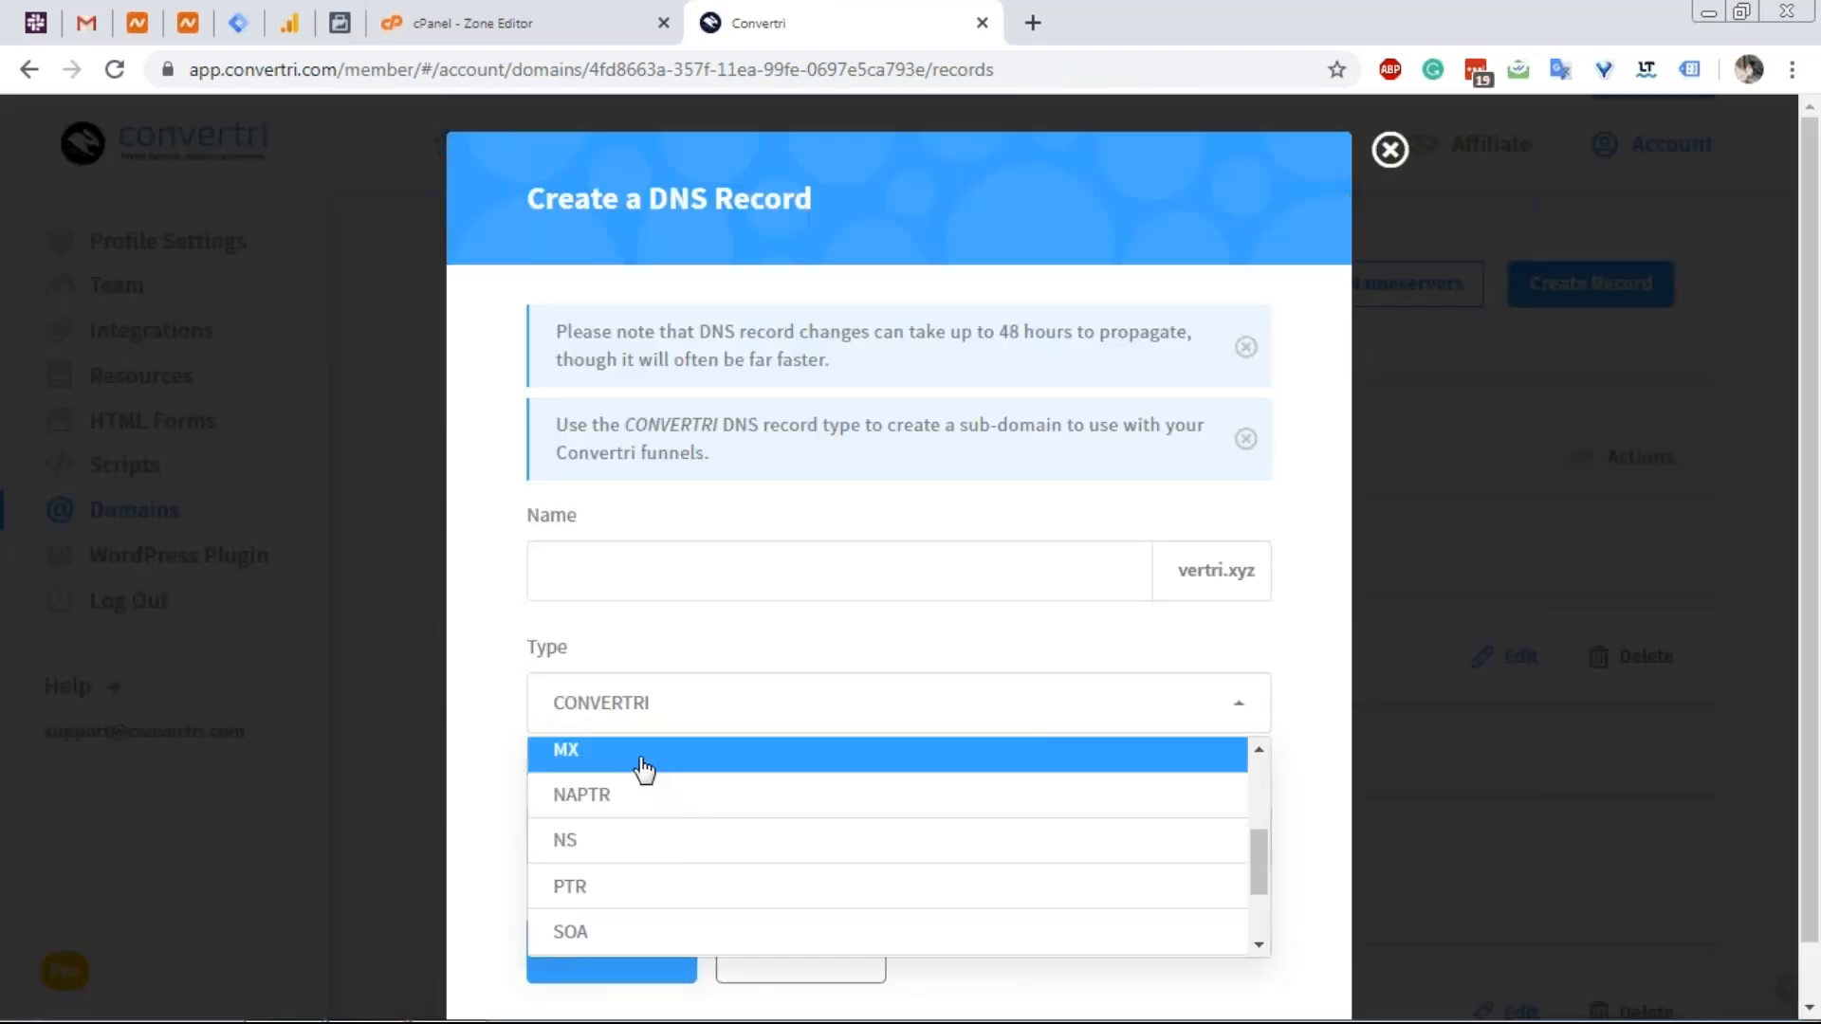
click(643, 770)
Set the value to 20 smx2.web-hosting.com and save the MX record.
click(659, 834)
text(20)
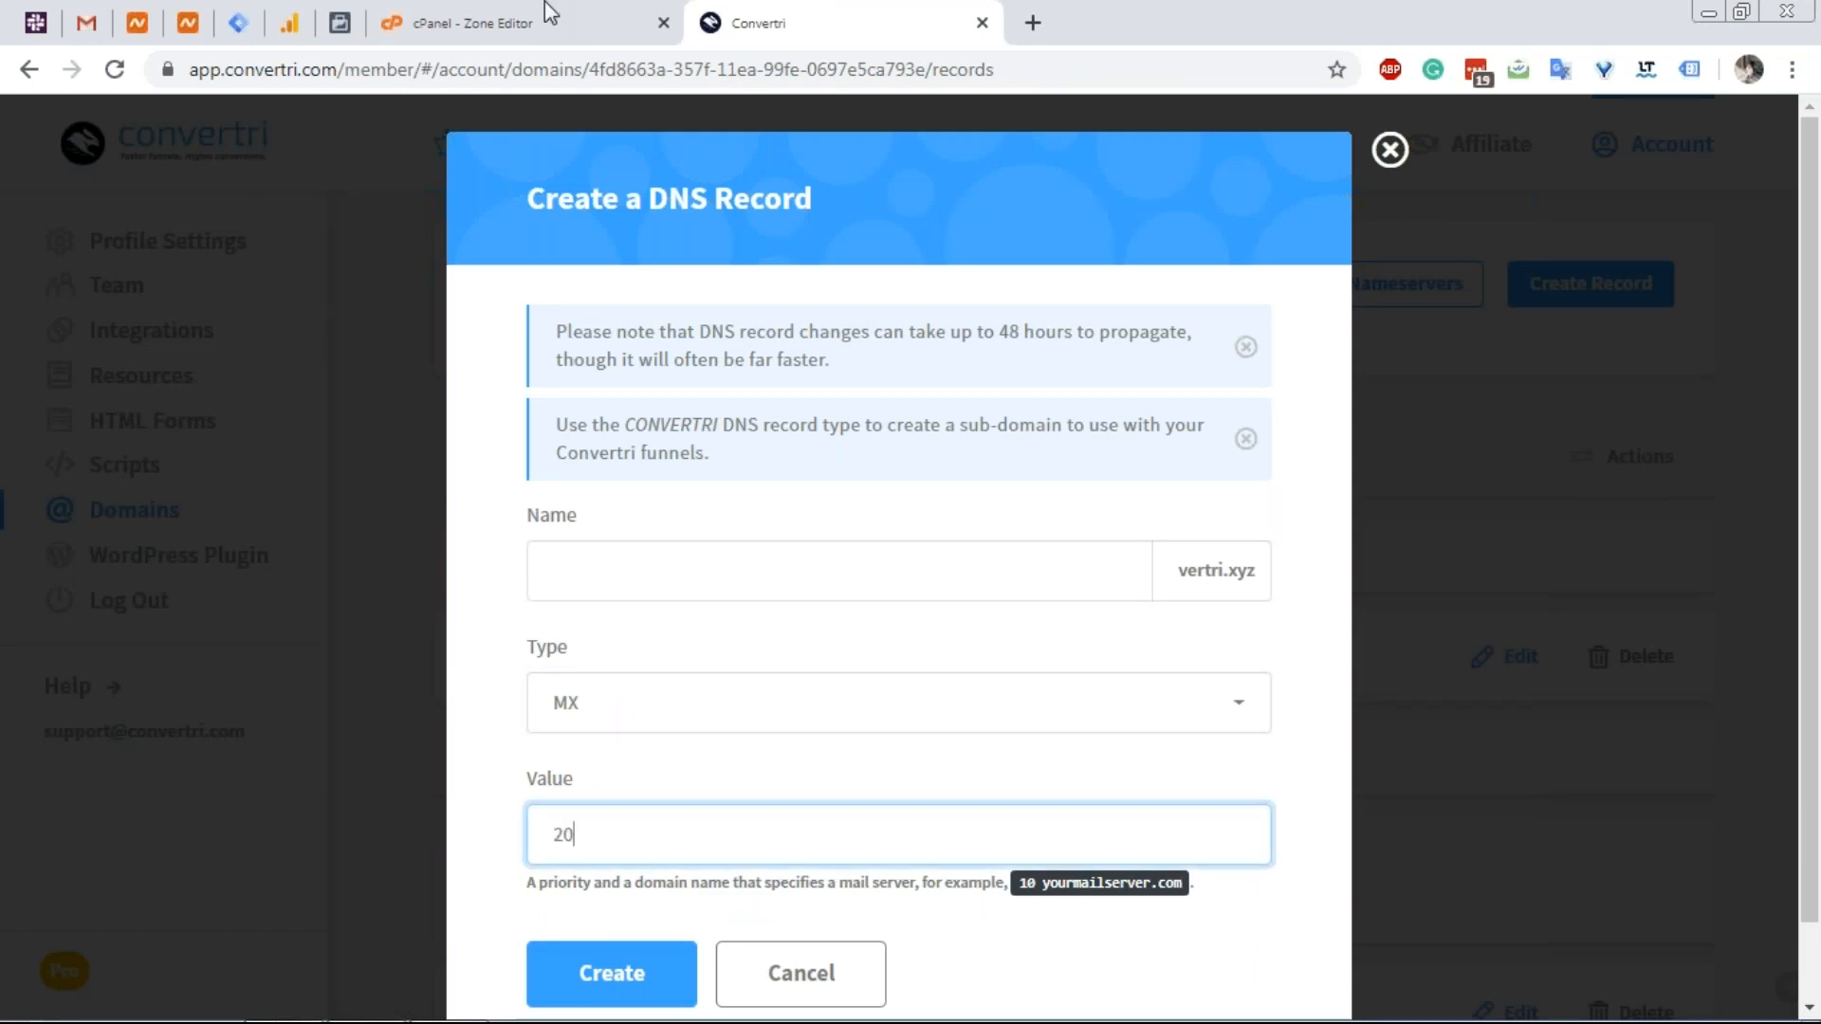
click(548, 14)
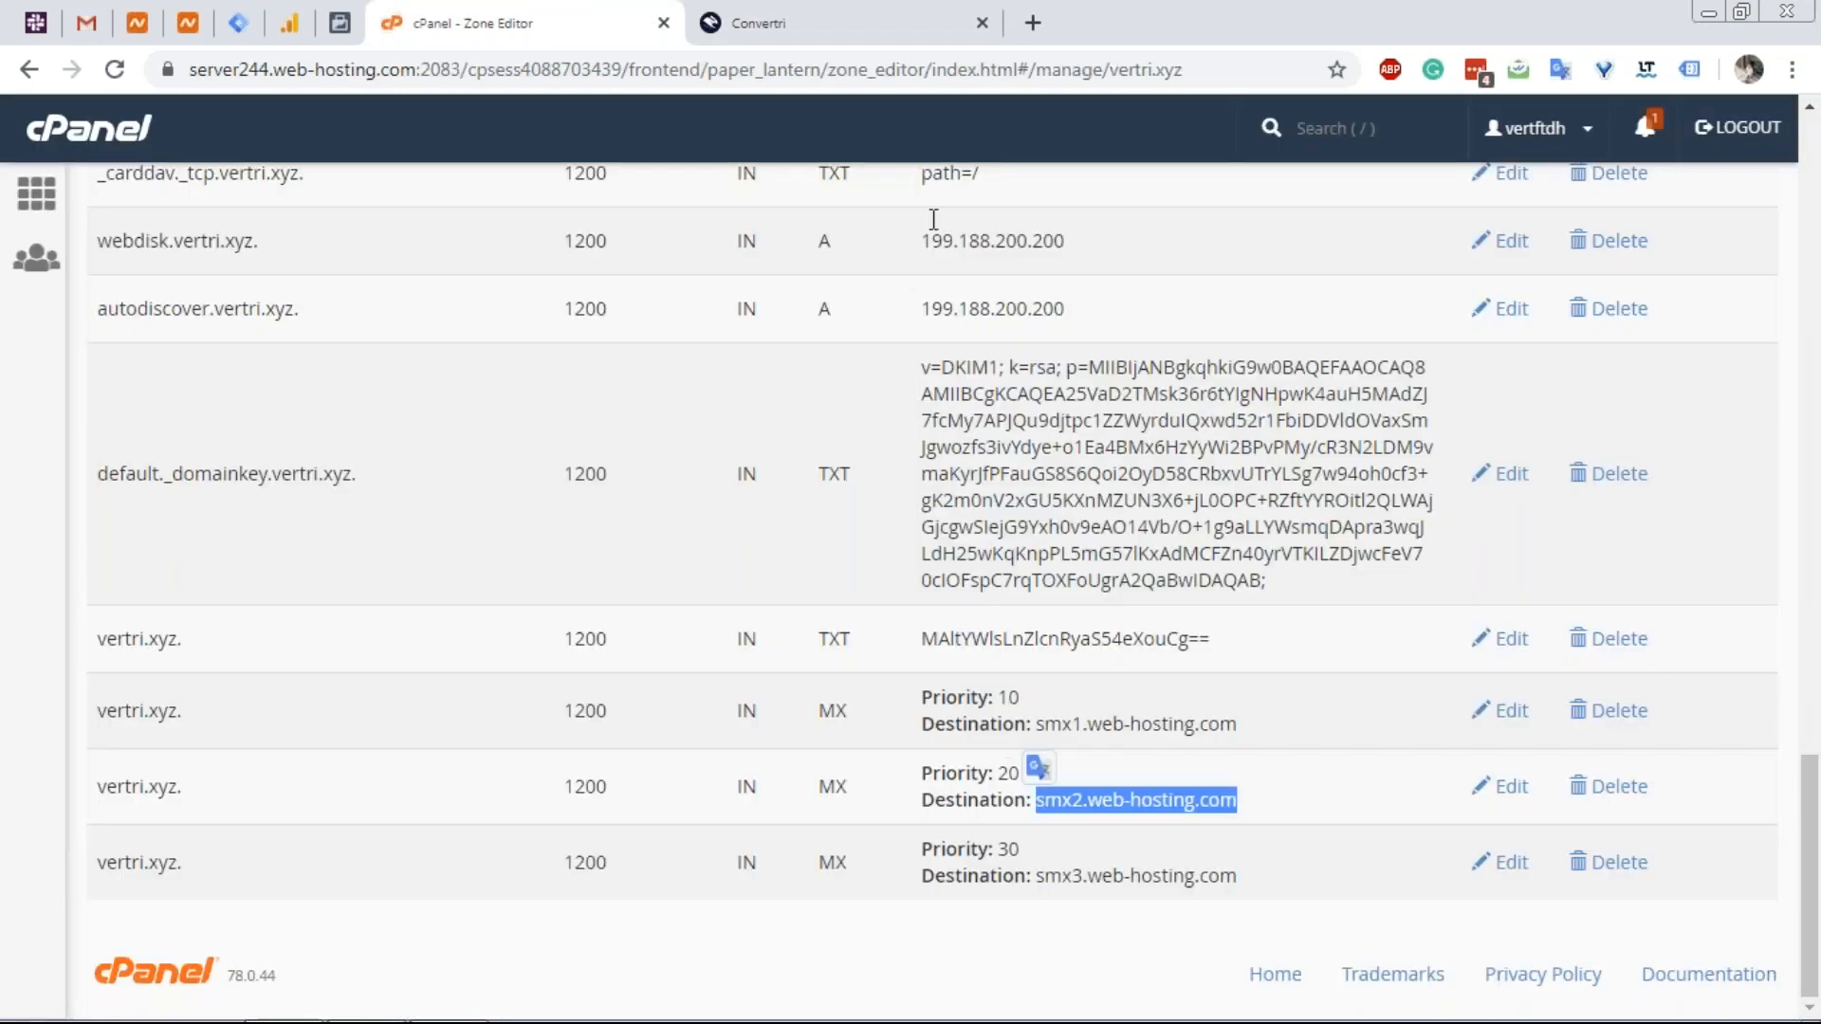
click(886, 3)
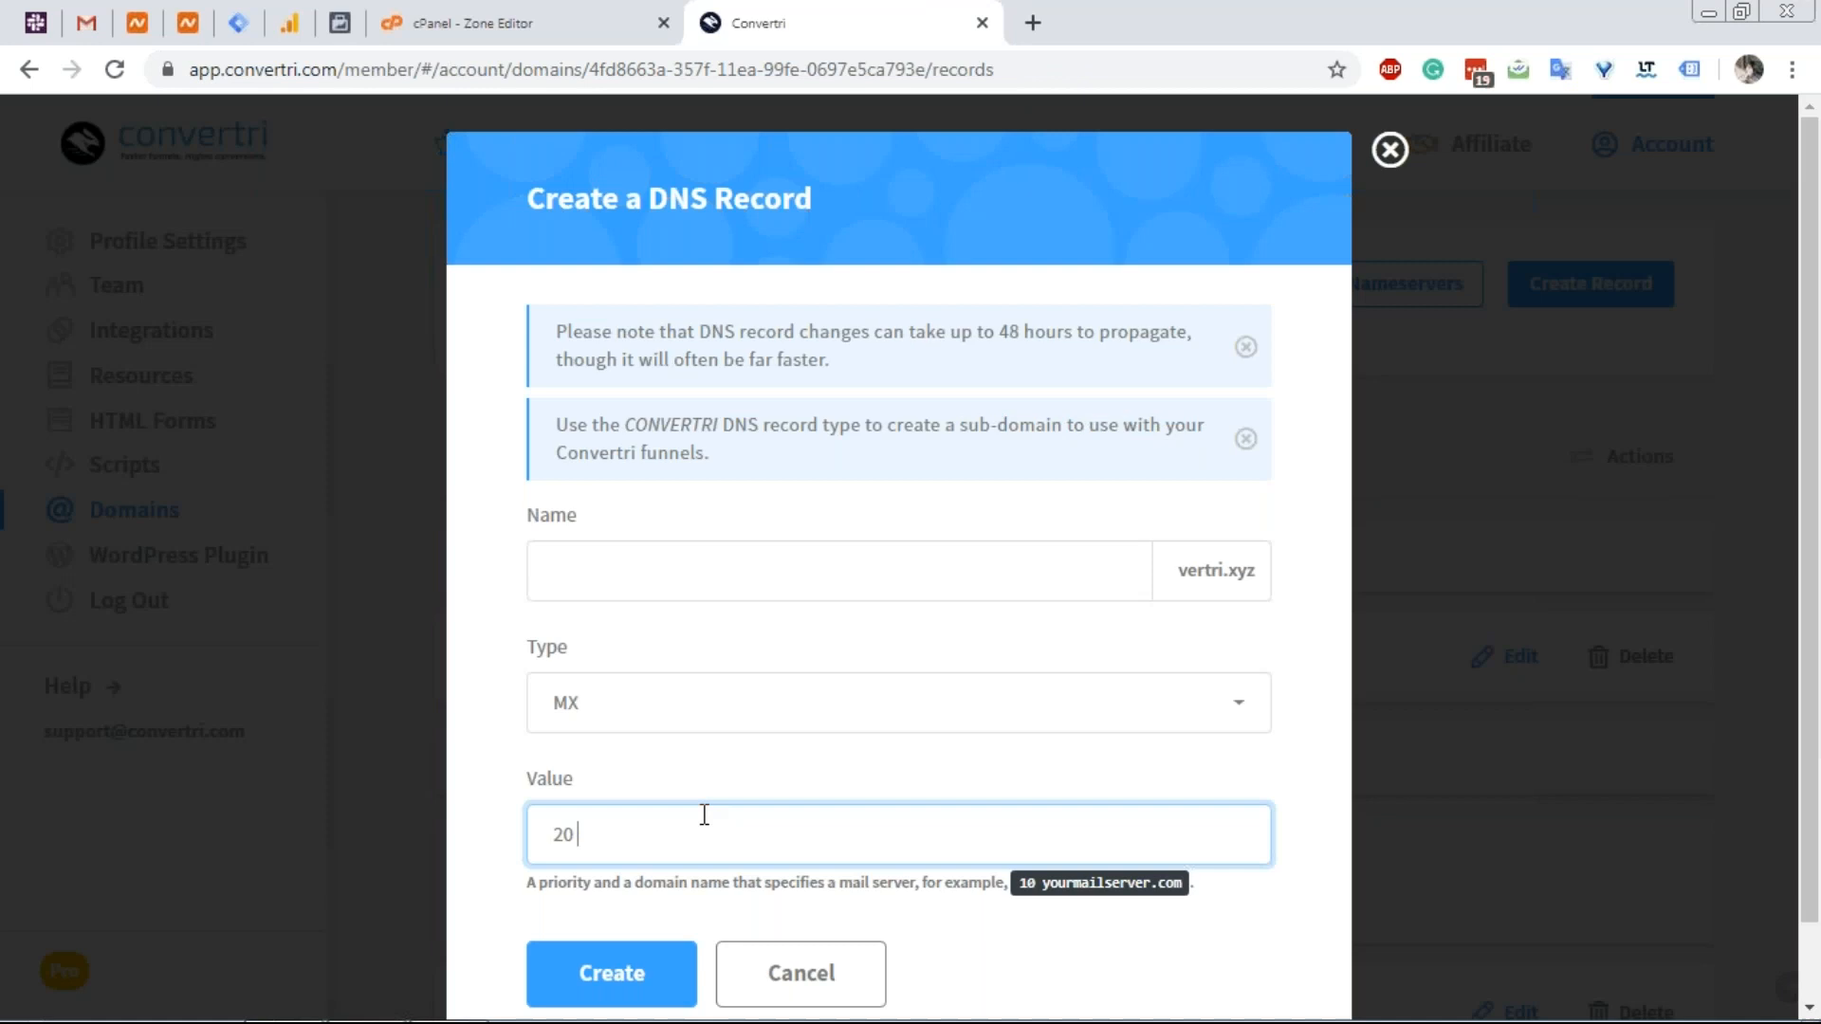
text(smx2.web-hosting.com)
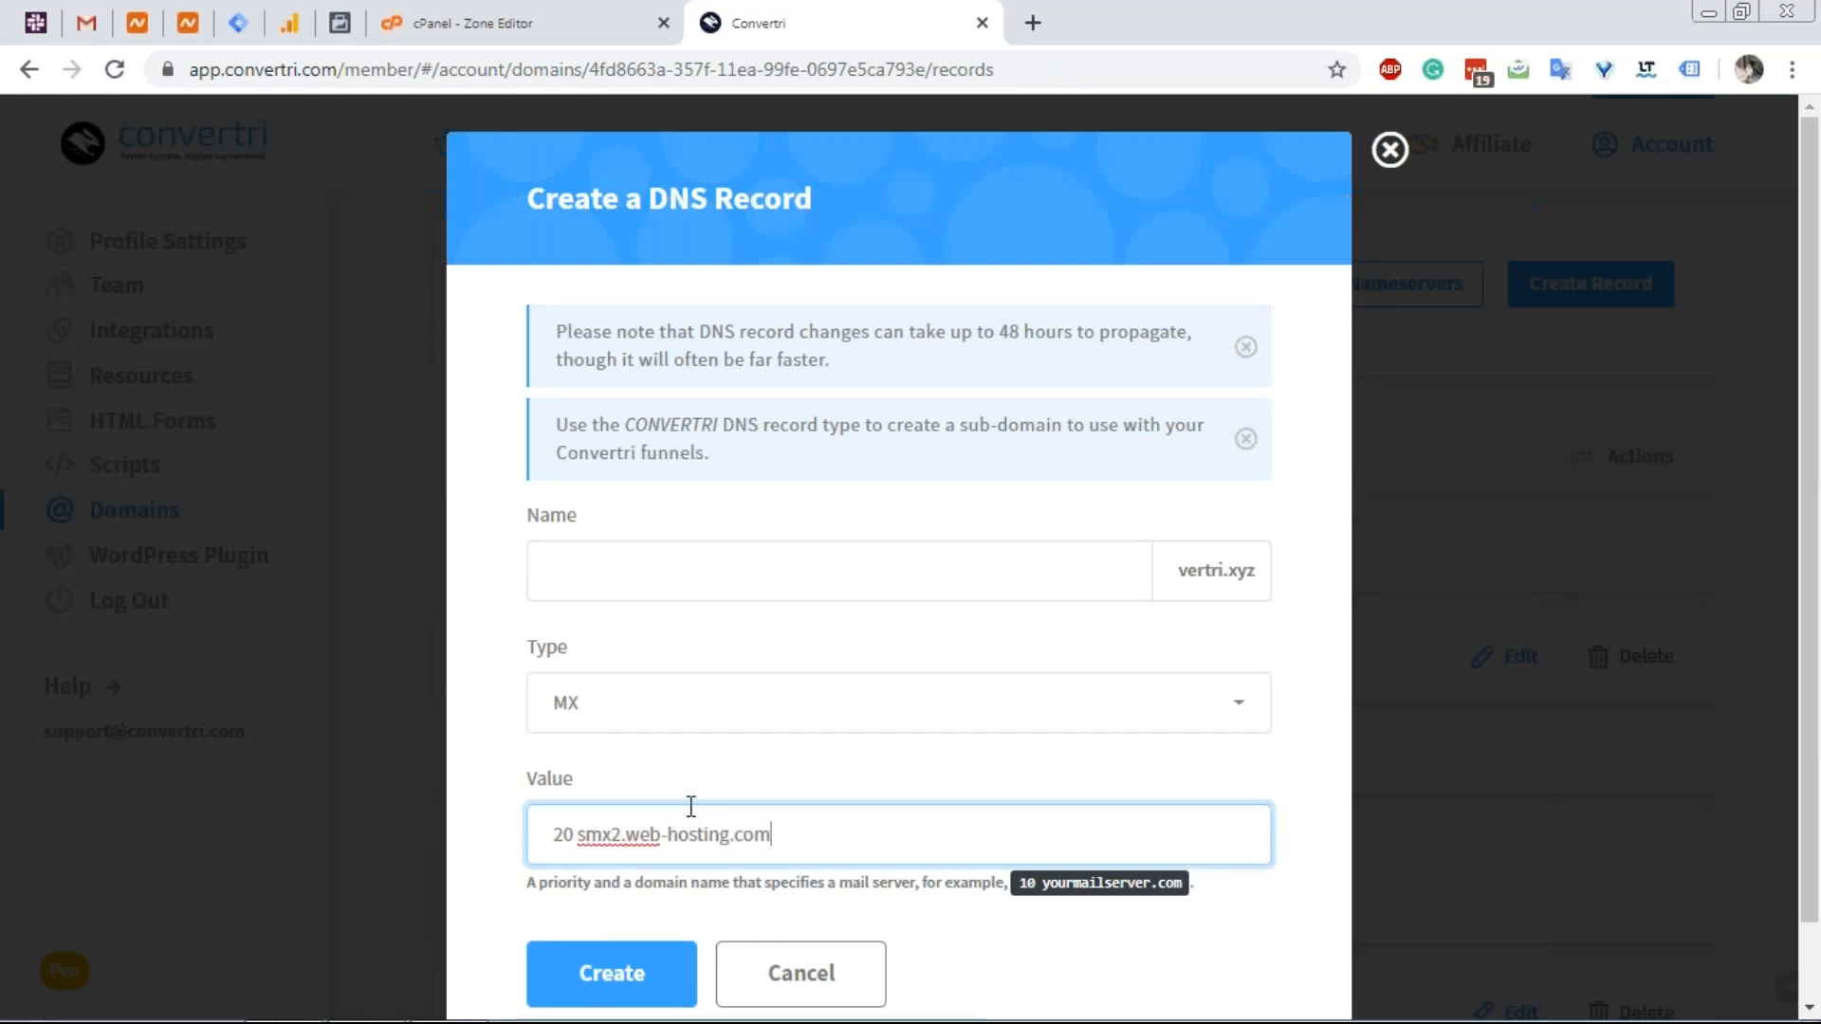
click(649, 969)
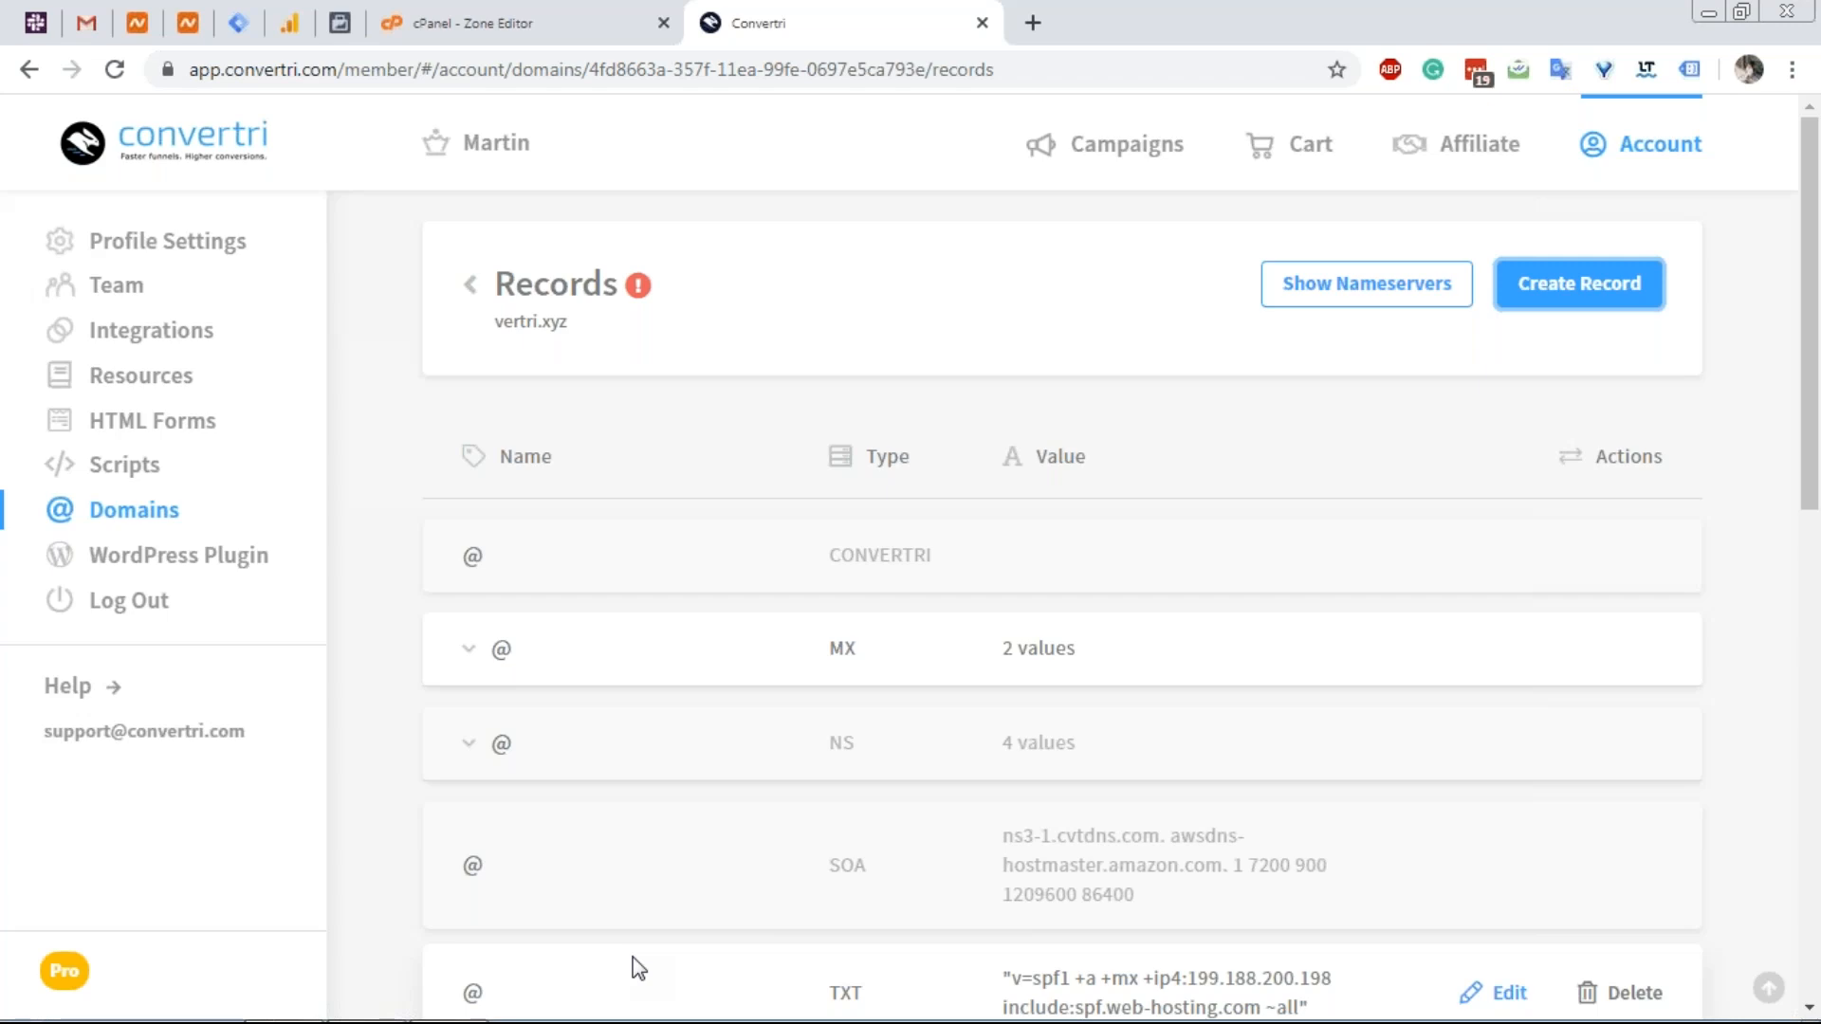
Select smx3.web-hosting.com from cPanel's priority-30 MX record.
scroll(633, 957, down, 4)
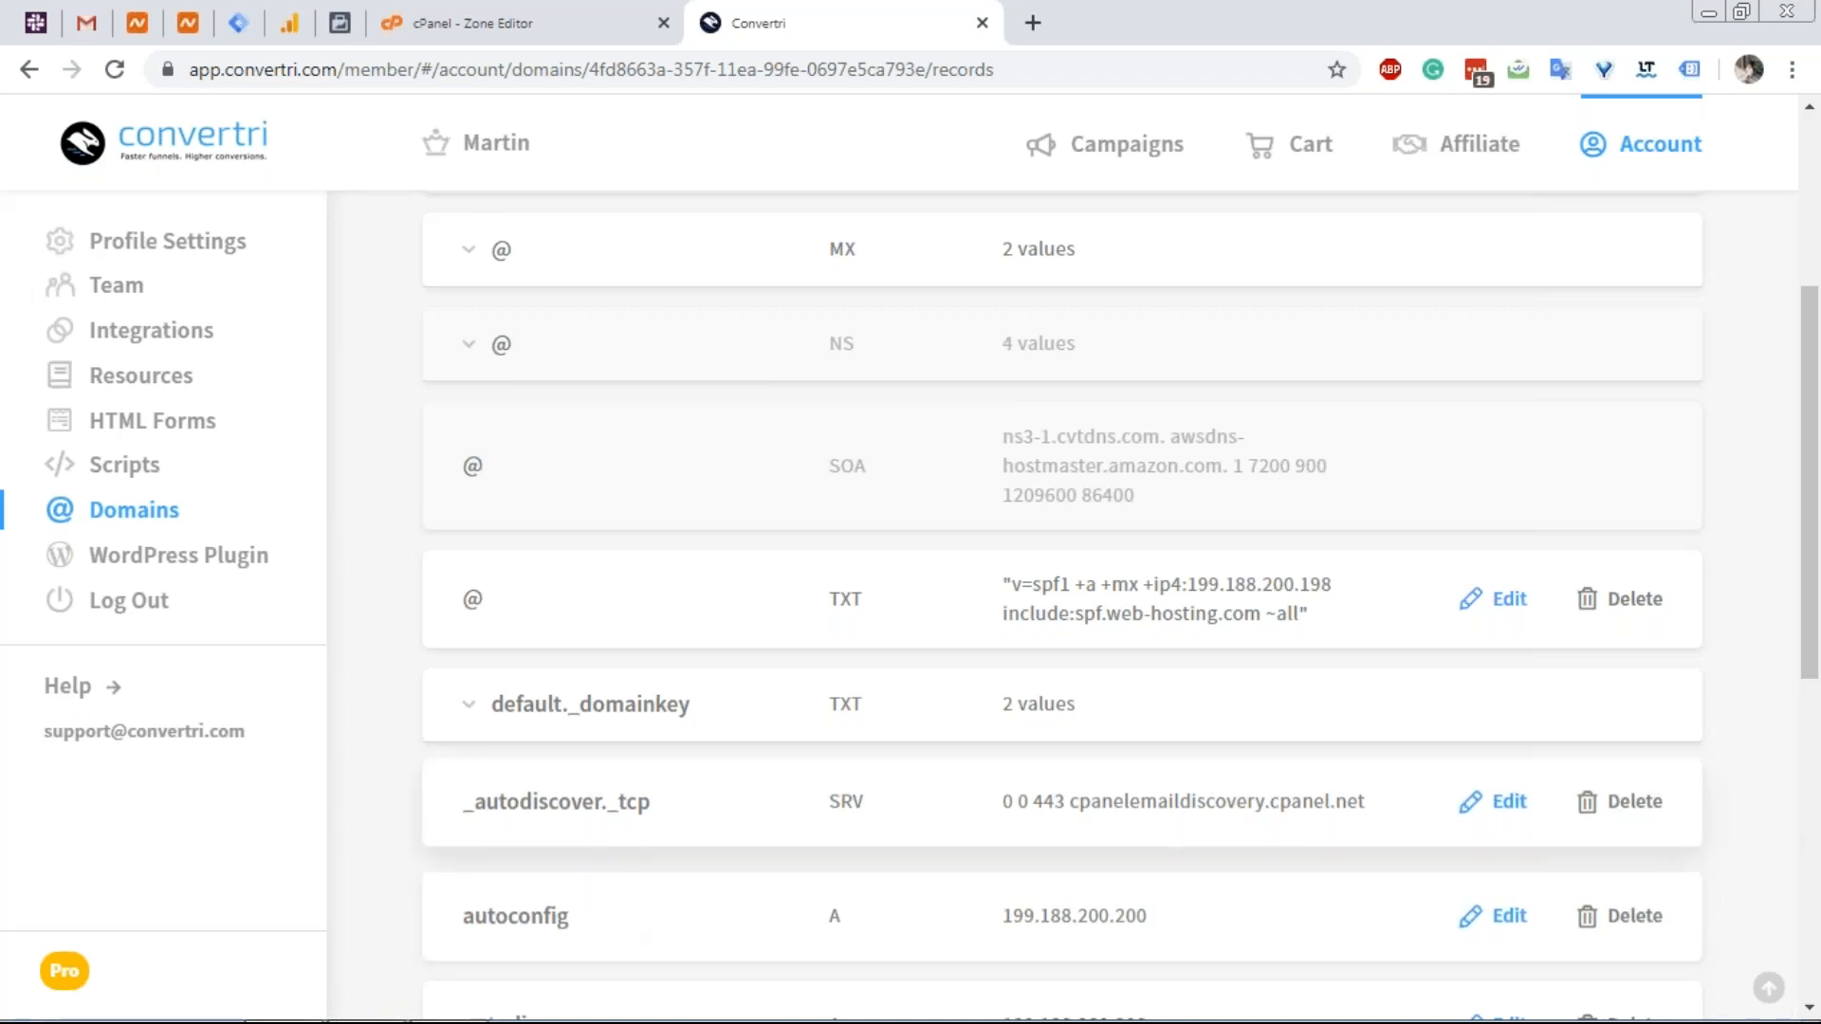
click(422, 11)
mouse_move(1036, 869)
mouse_down()
mouse_move(1215, 867)
mouse_move(1034, 877)
mouse_up()
key(ctrl+c)
click(1239, 868)
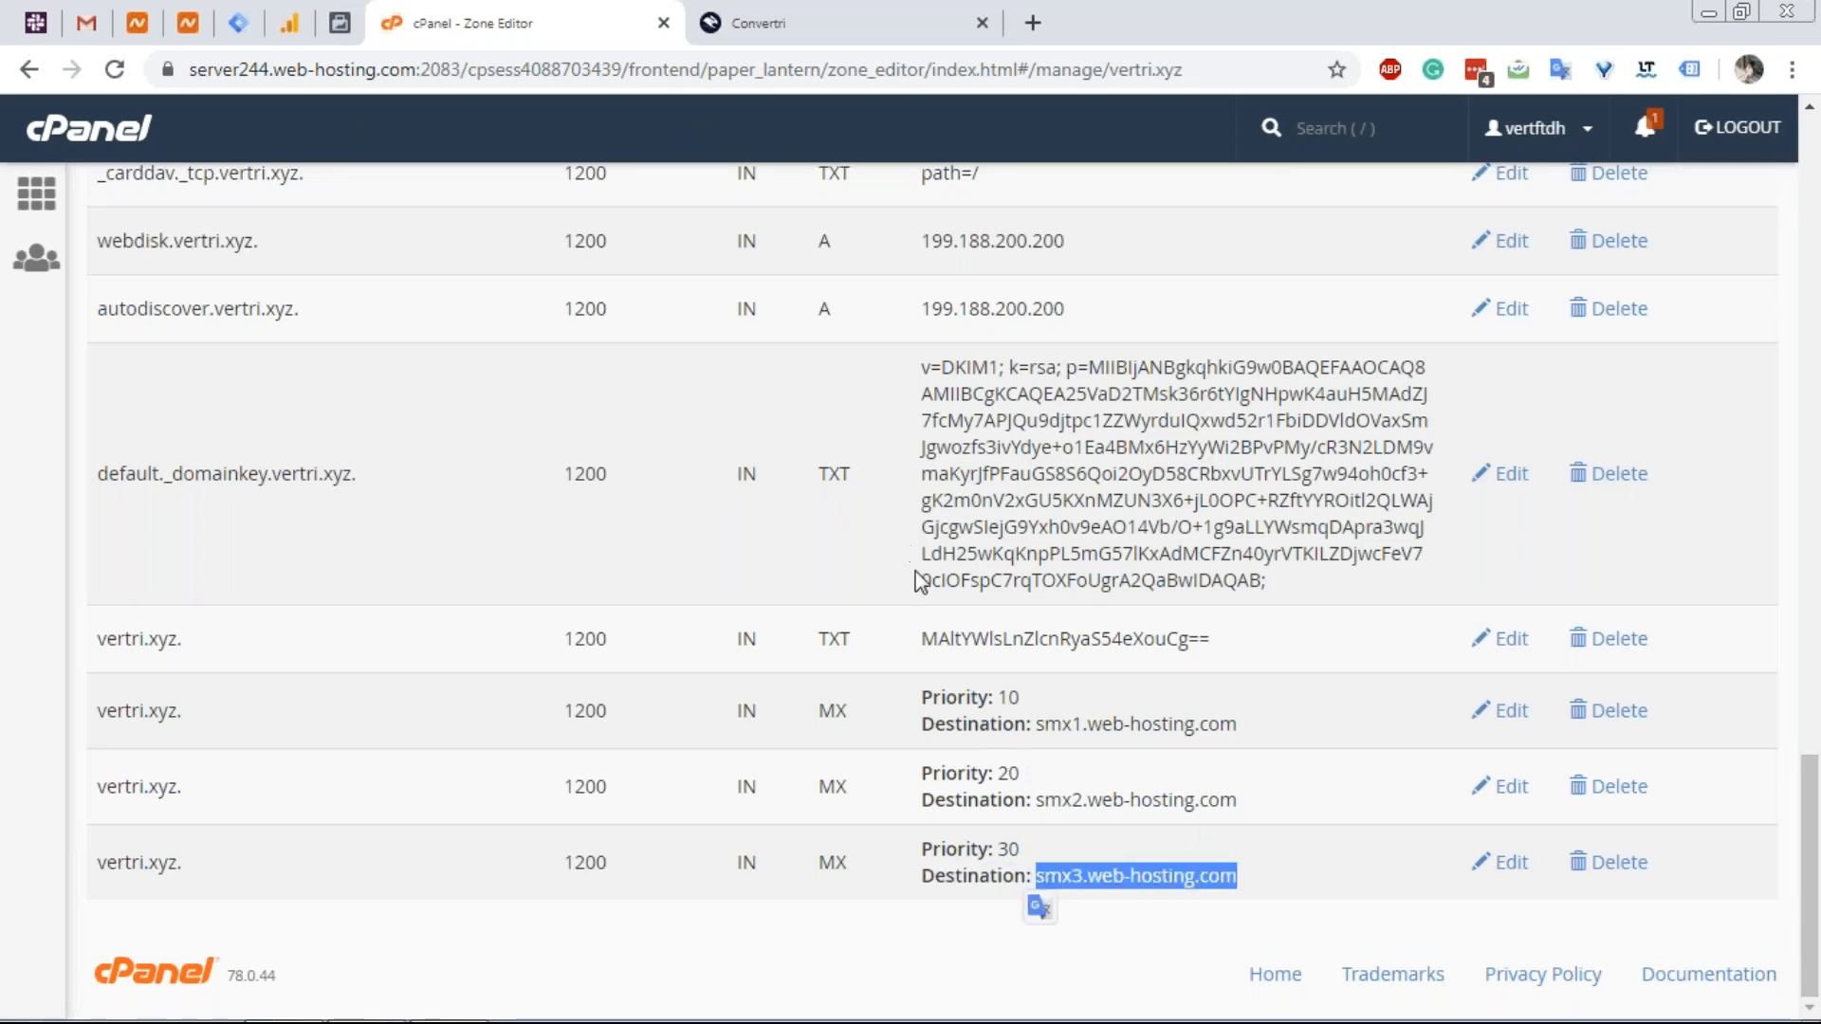
Back on the Convertri records page, start a new DNS record of type MX.
click(773, 26)
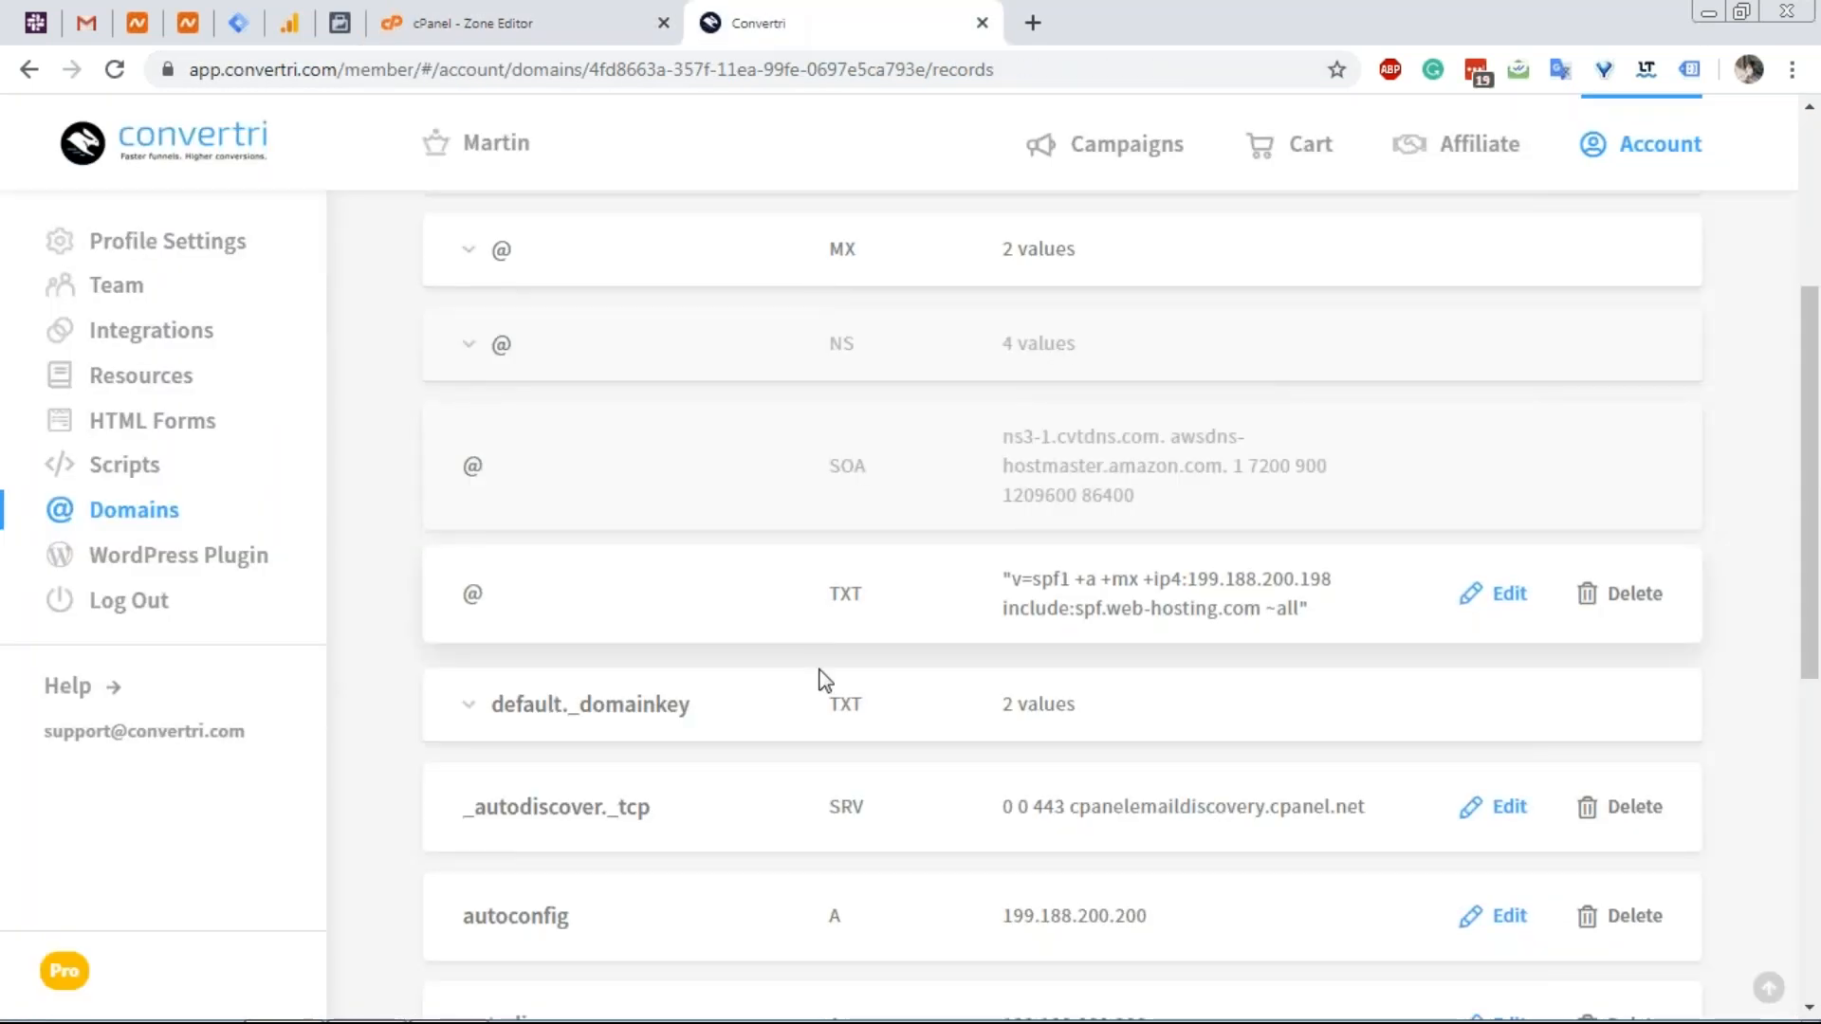
scroll(924, 583, up, 4)
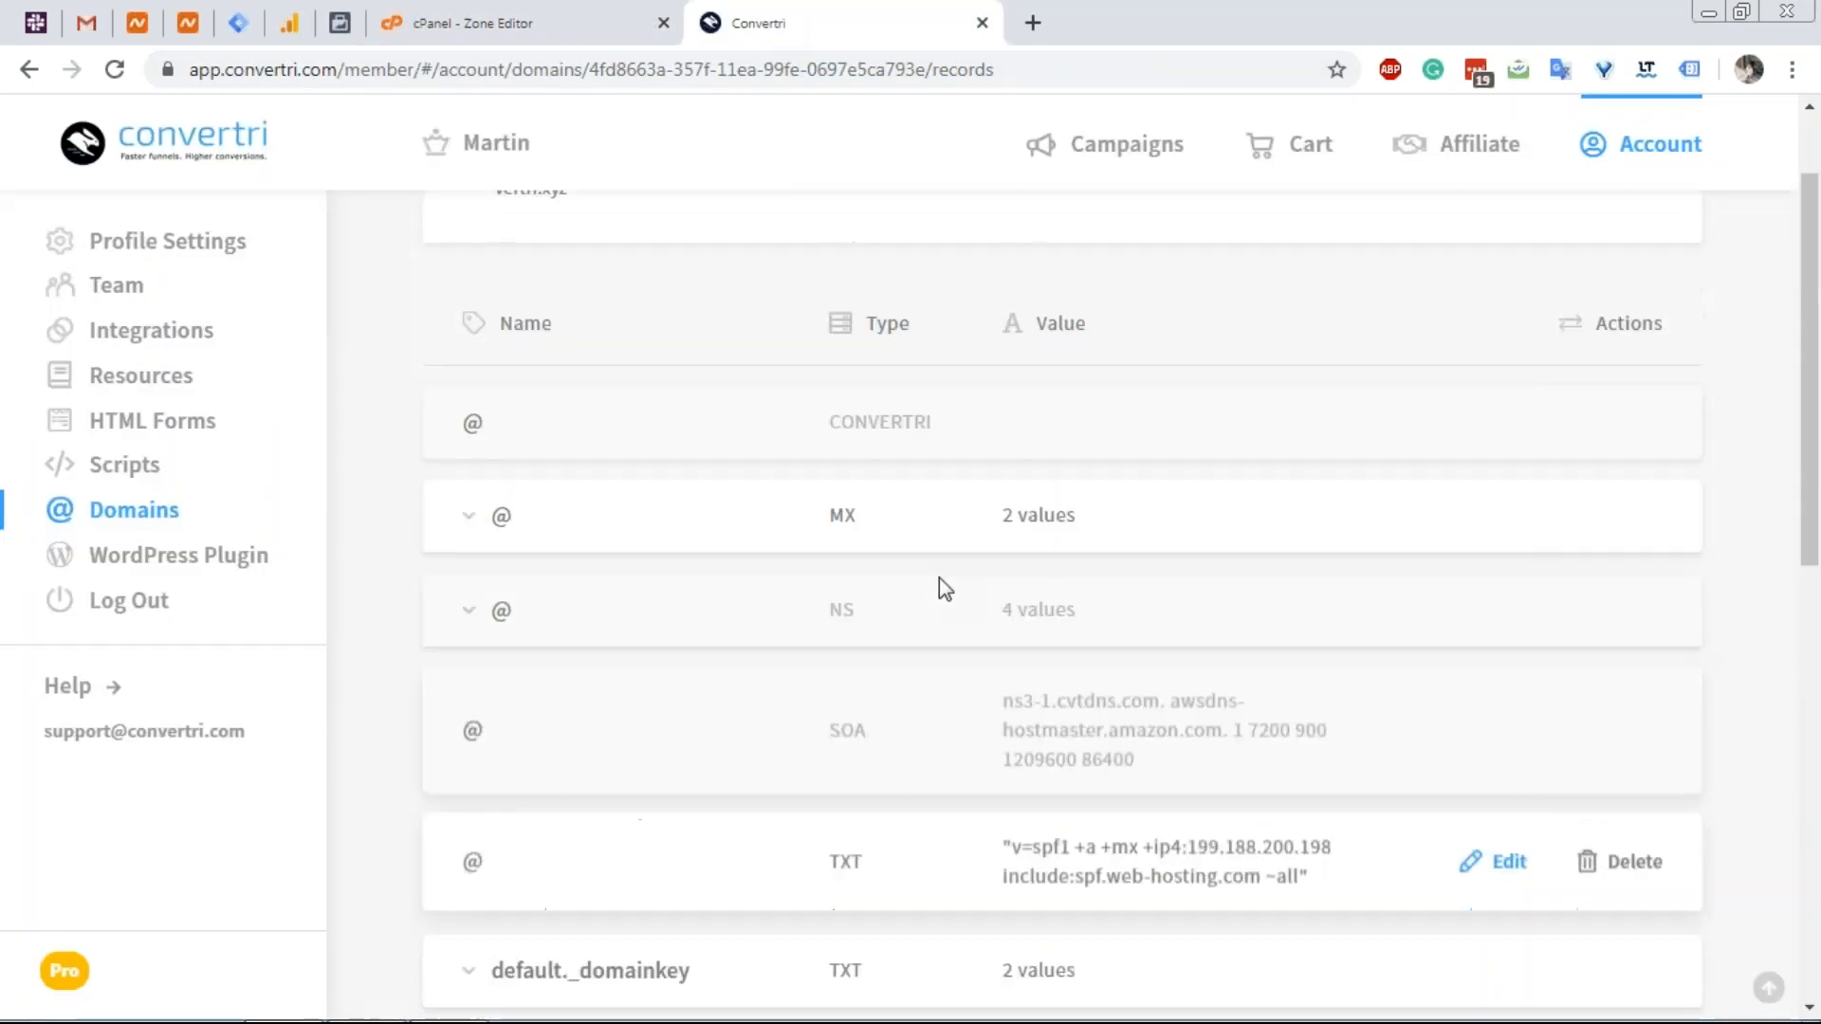
click(1536, 301)
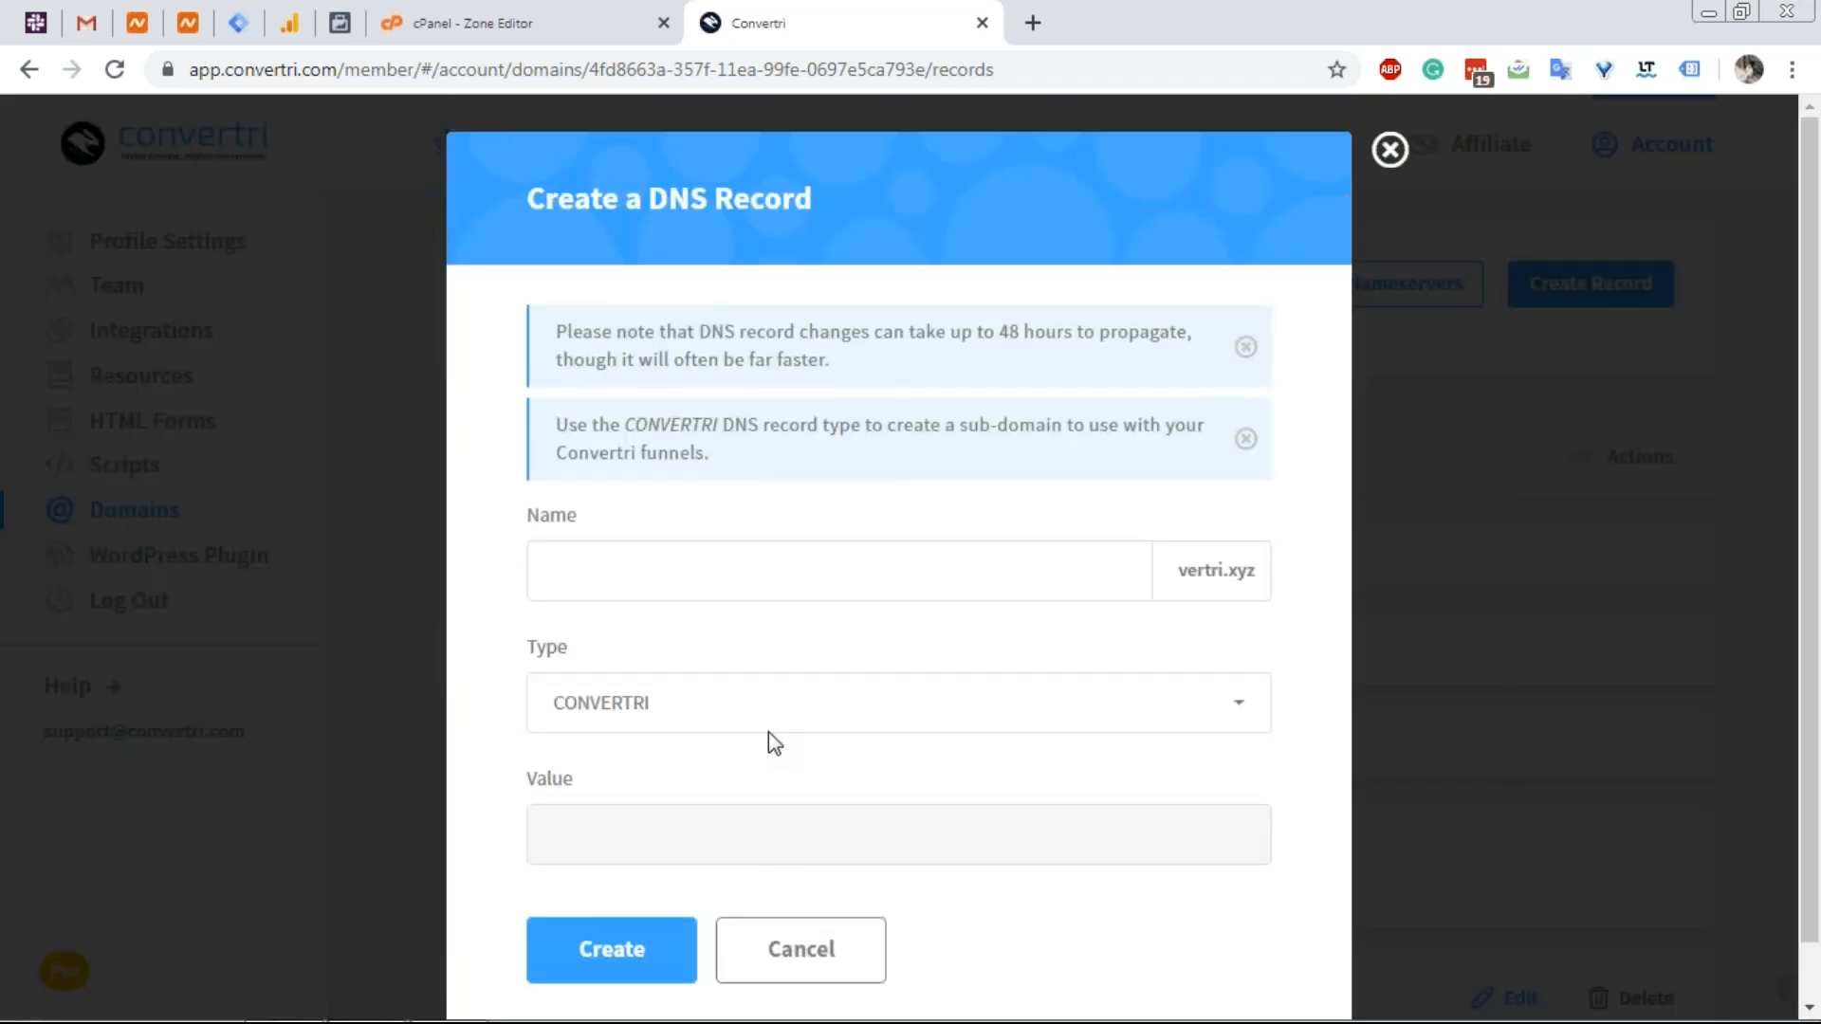
click(770, 706)
scroll(759, 834, down, 5)
scroll(729, 839, up, 3)
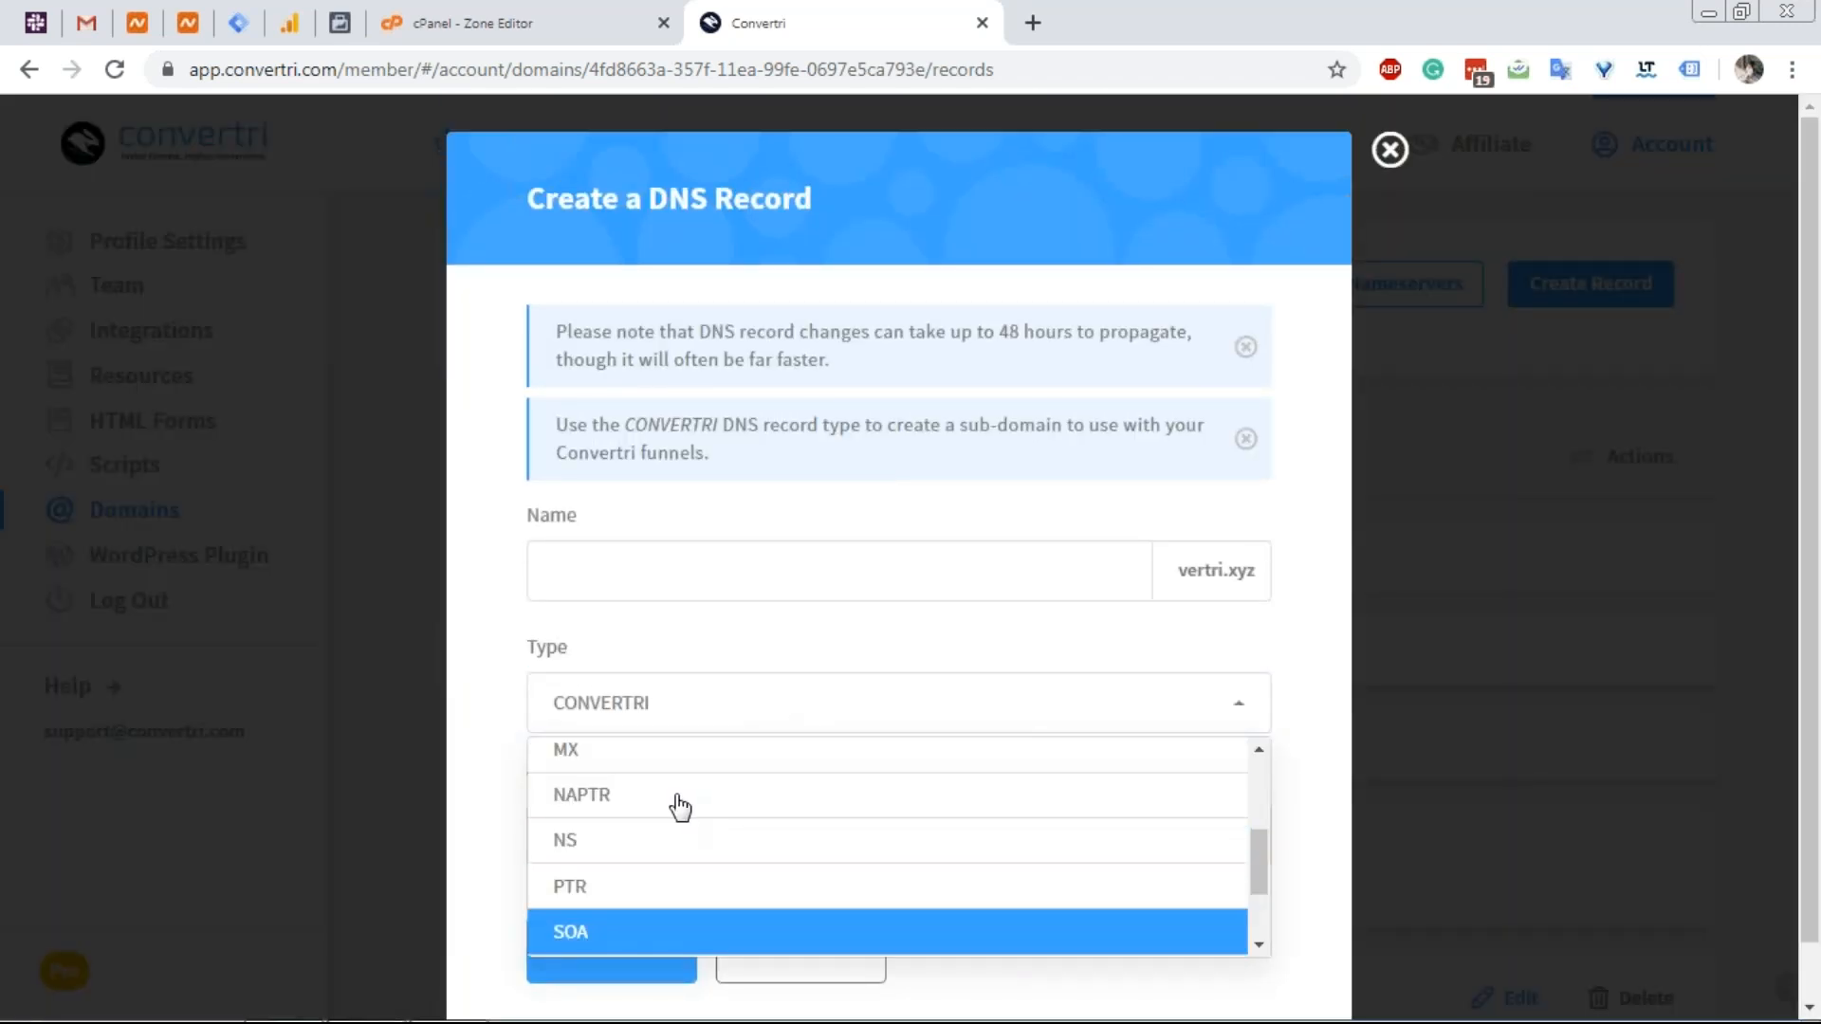
click(670, 761)
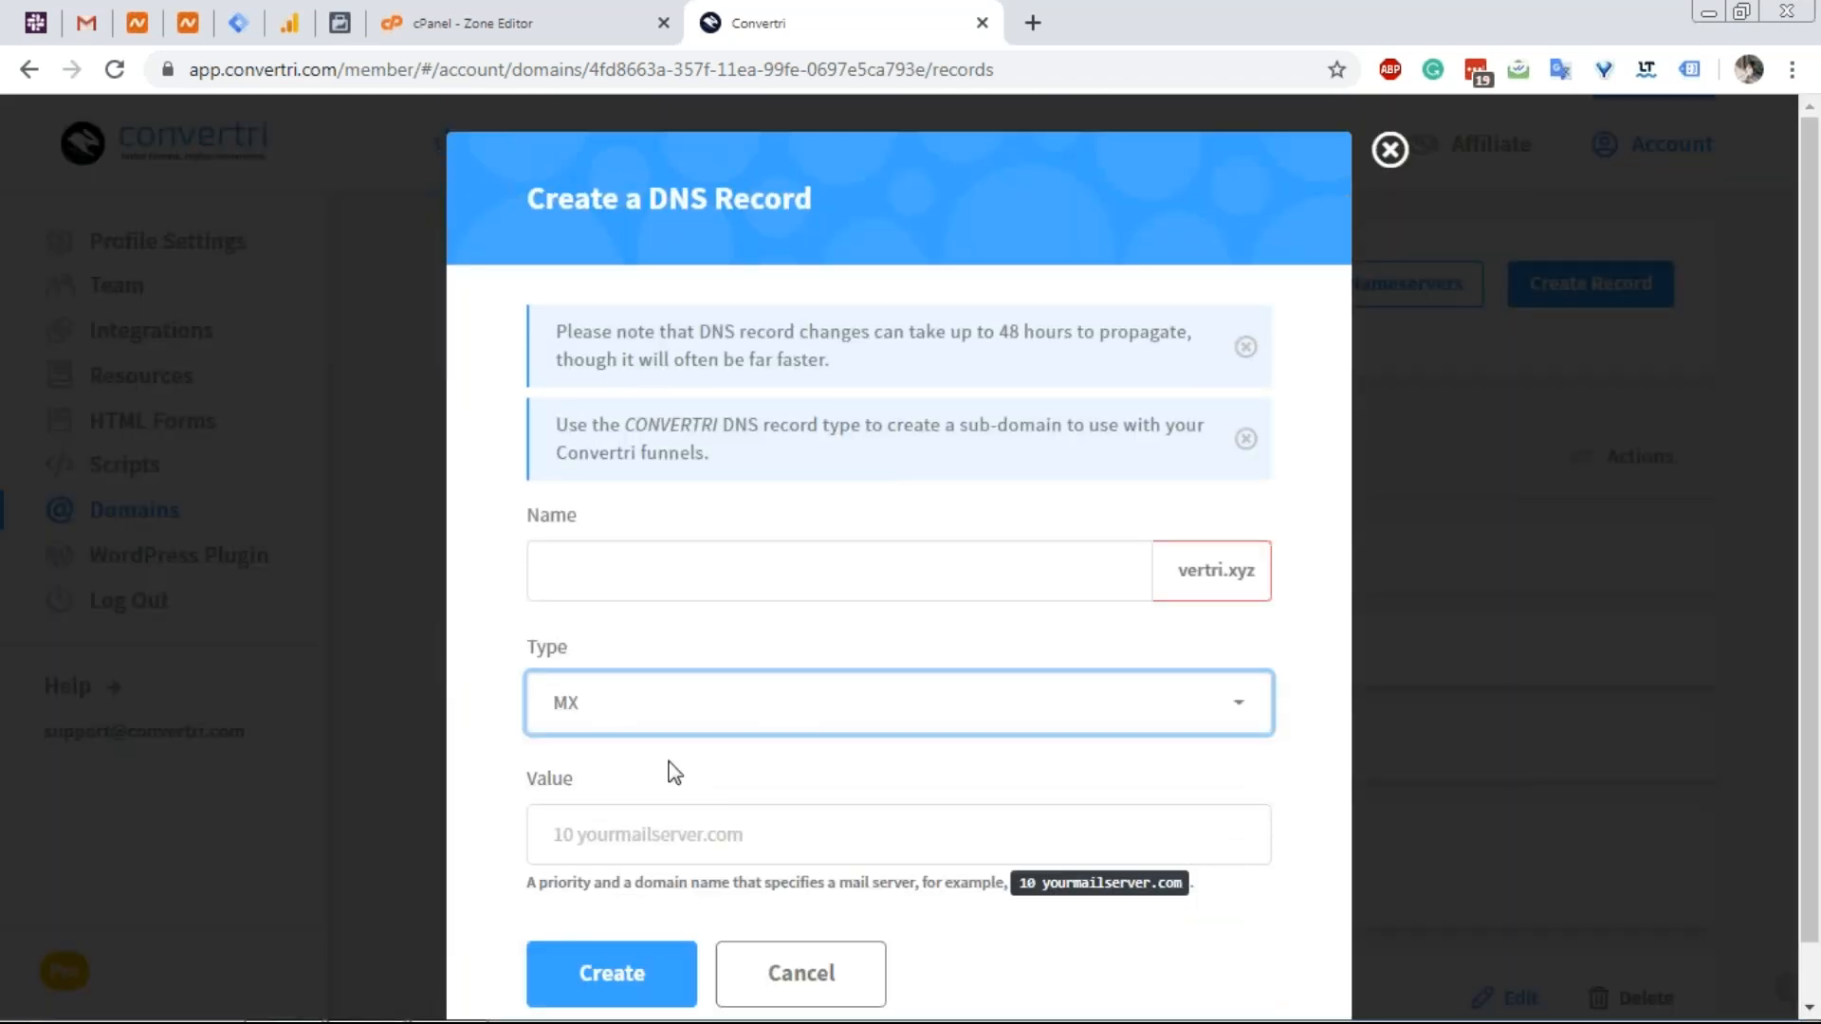
Give the MX record the value 30 smx3.web-hosting.com, as listed in cPanel, and create it.
click(566, 16)
click(900, 21)
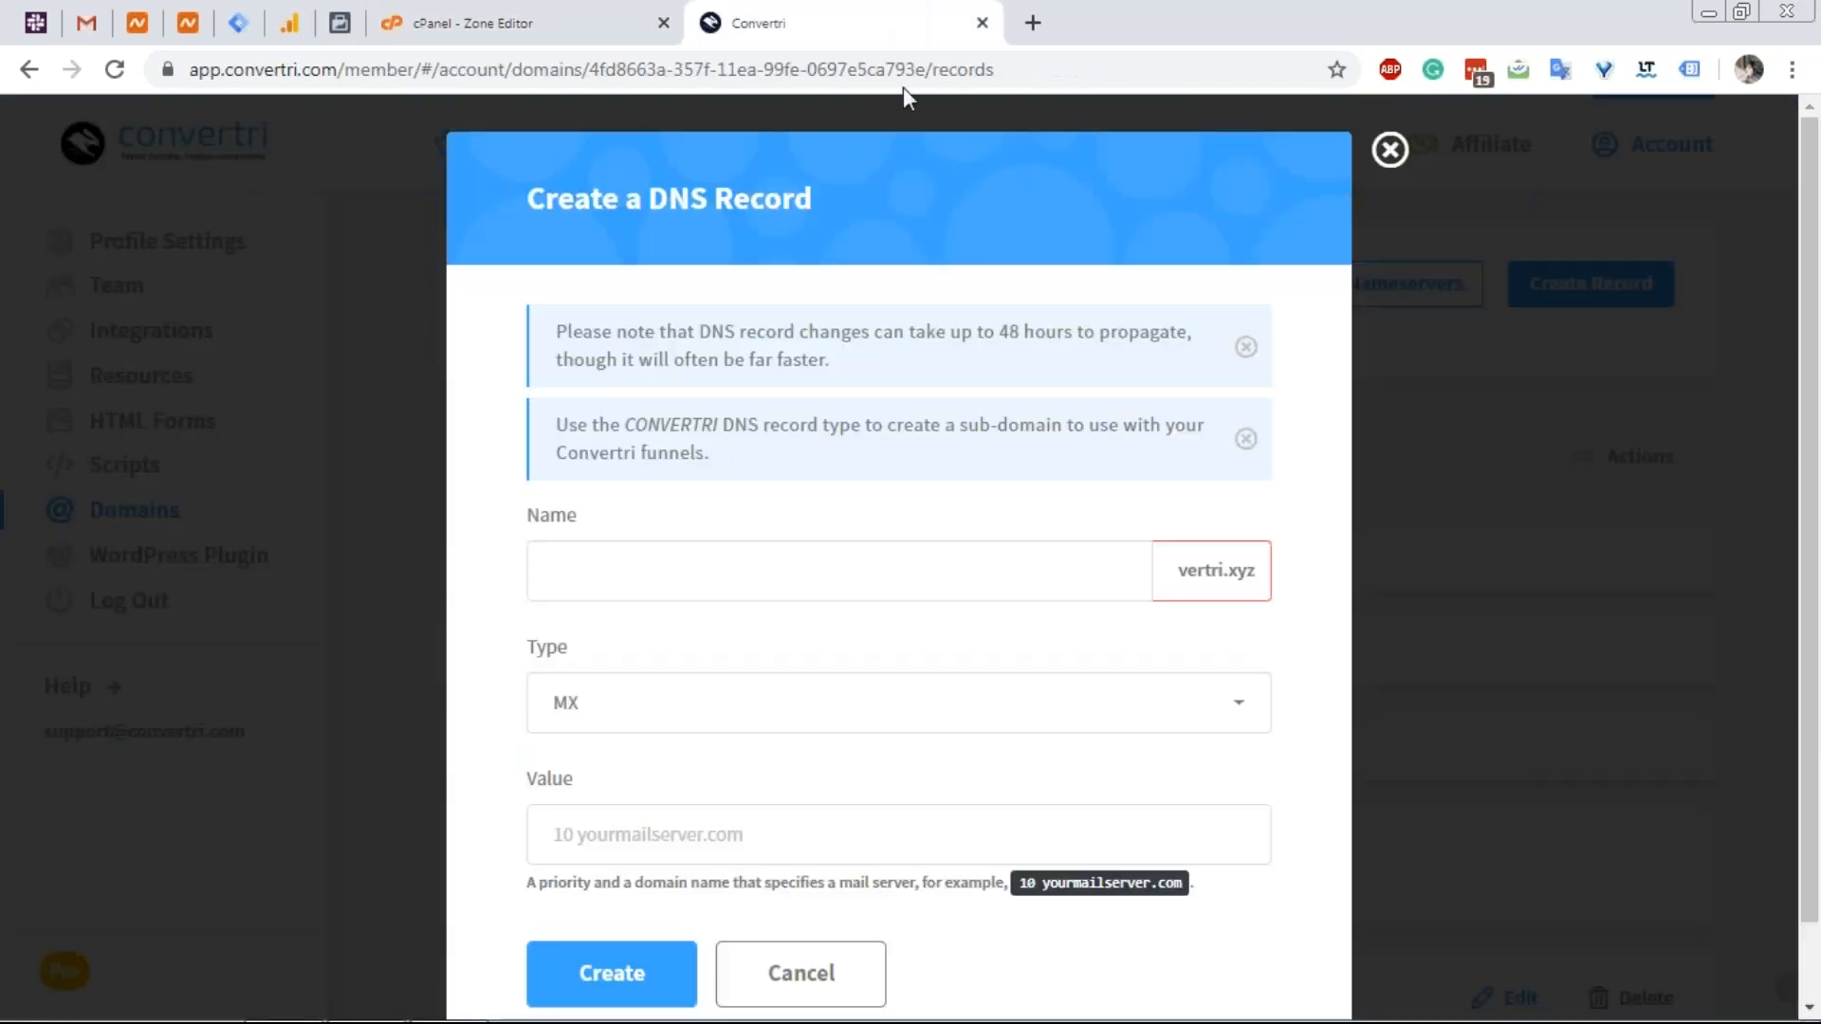
click(664, 830)
text(30)
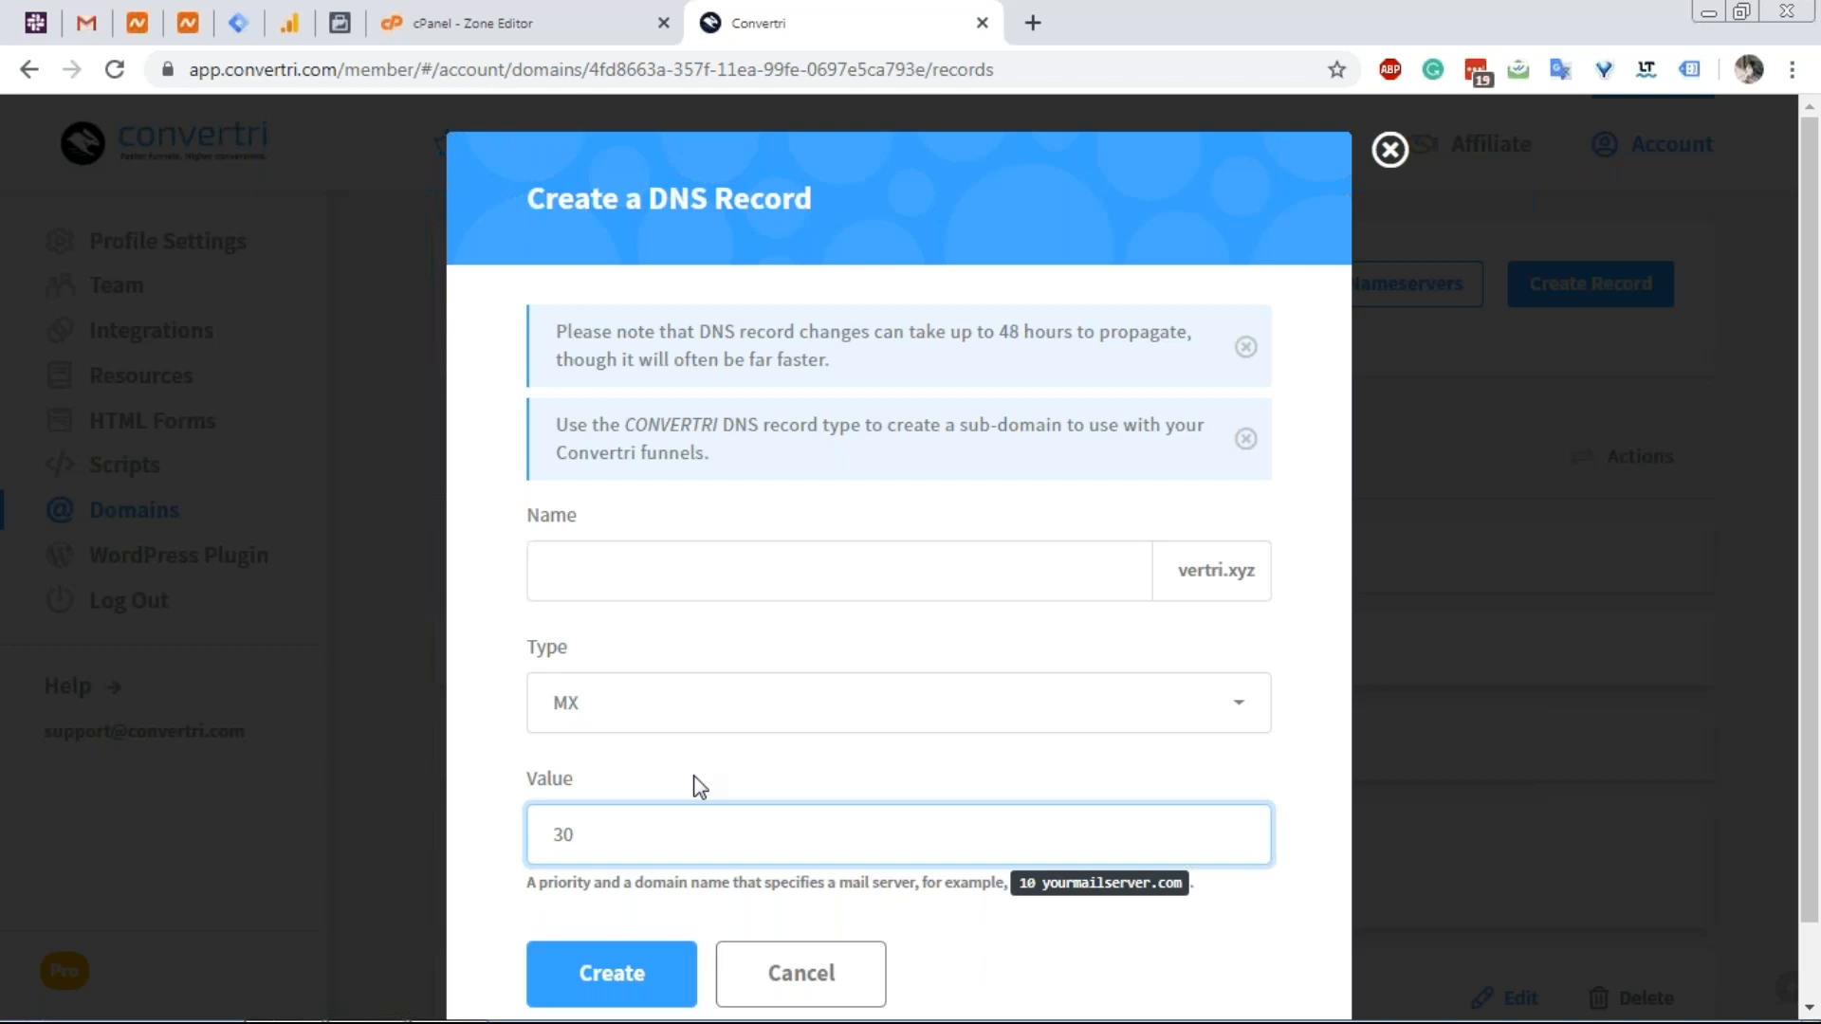
key(ctrl+v)
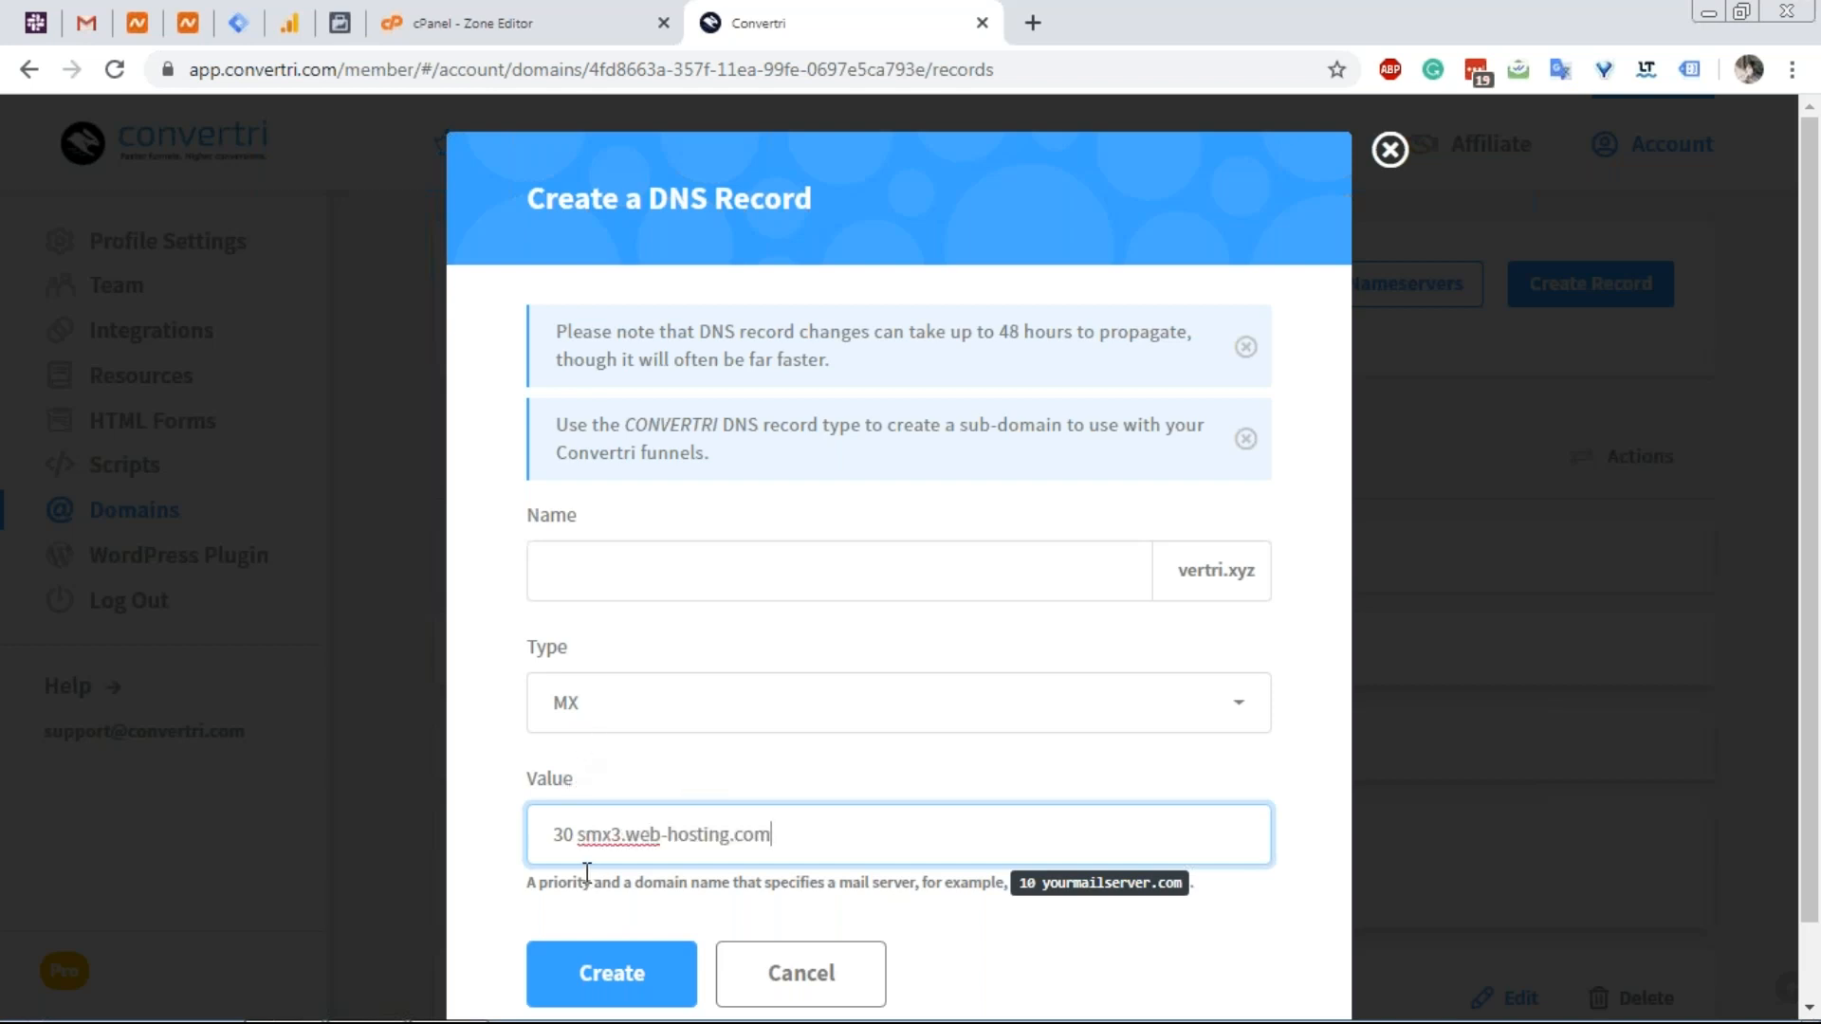
click(639, 976)
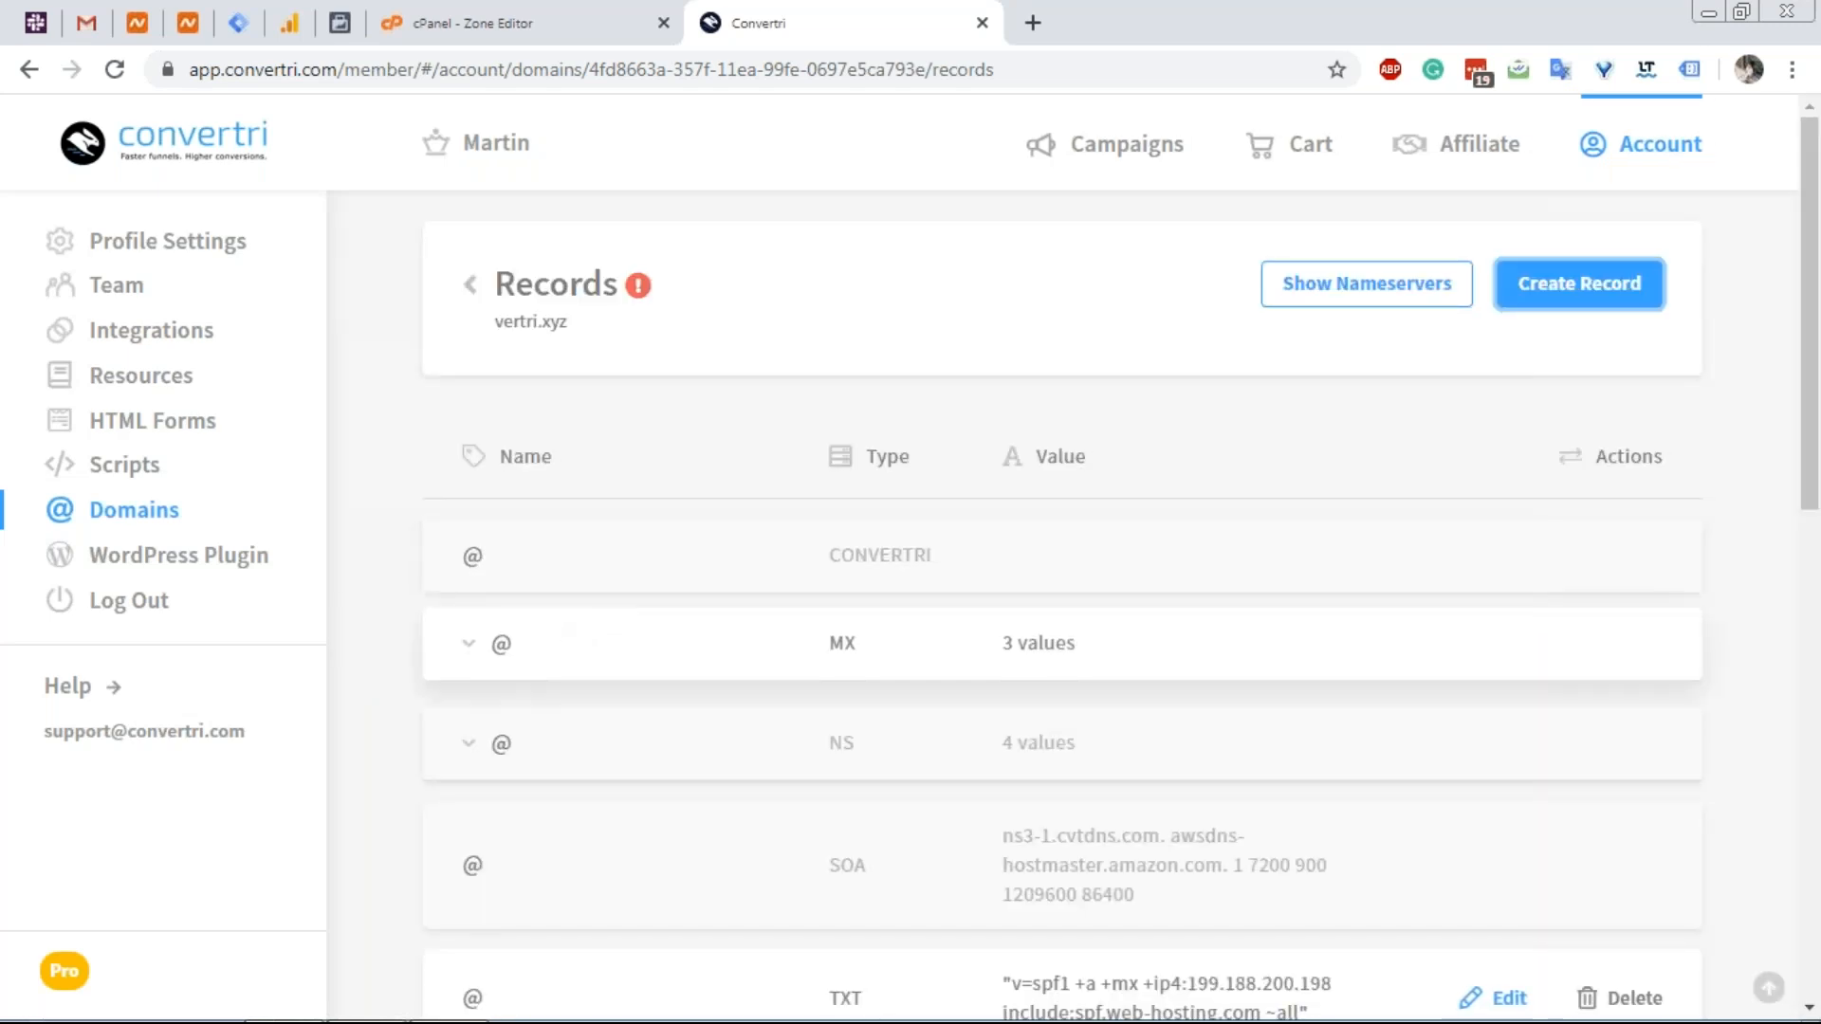
Expand the MX entry to confirm smx1, smx2 and smx3 at priorities 10, 20 and 30.
click(585, 631)
scroll(593, 645, down, 1)
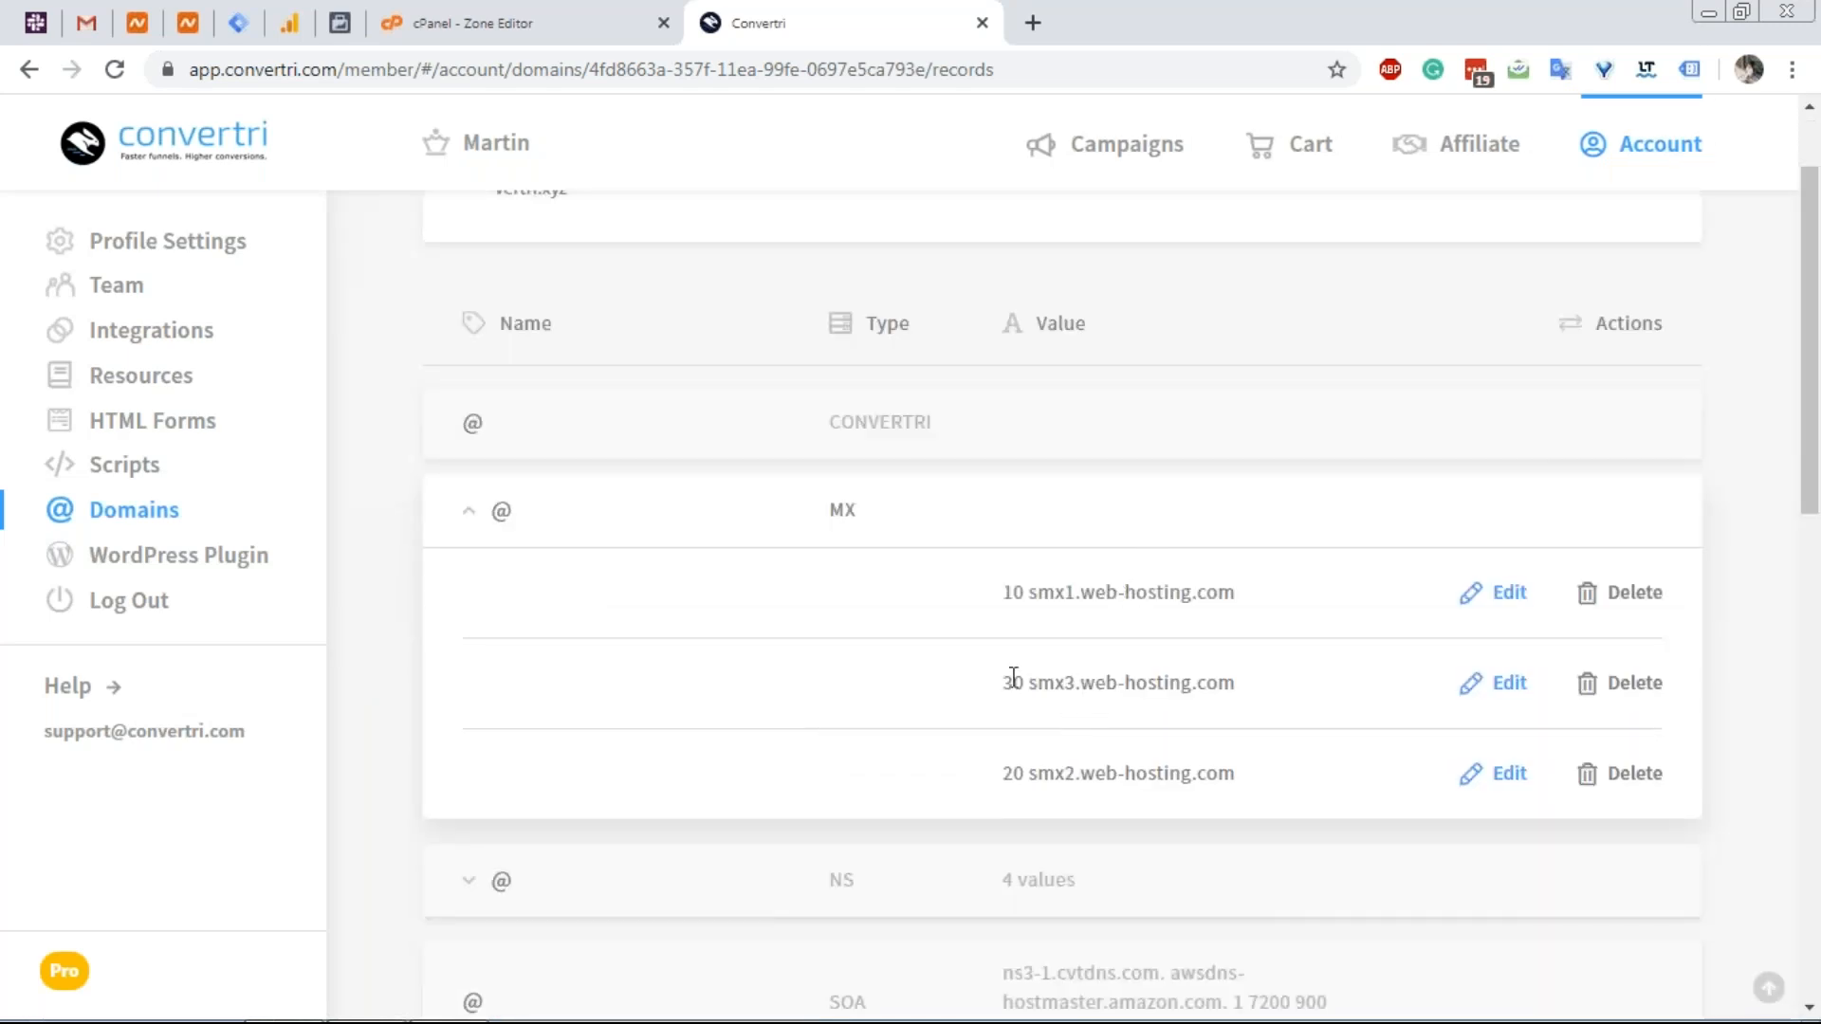
scroll(1012, 677, down, 3)
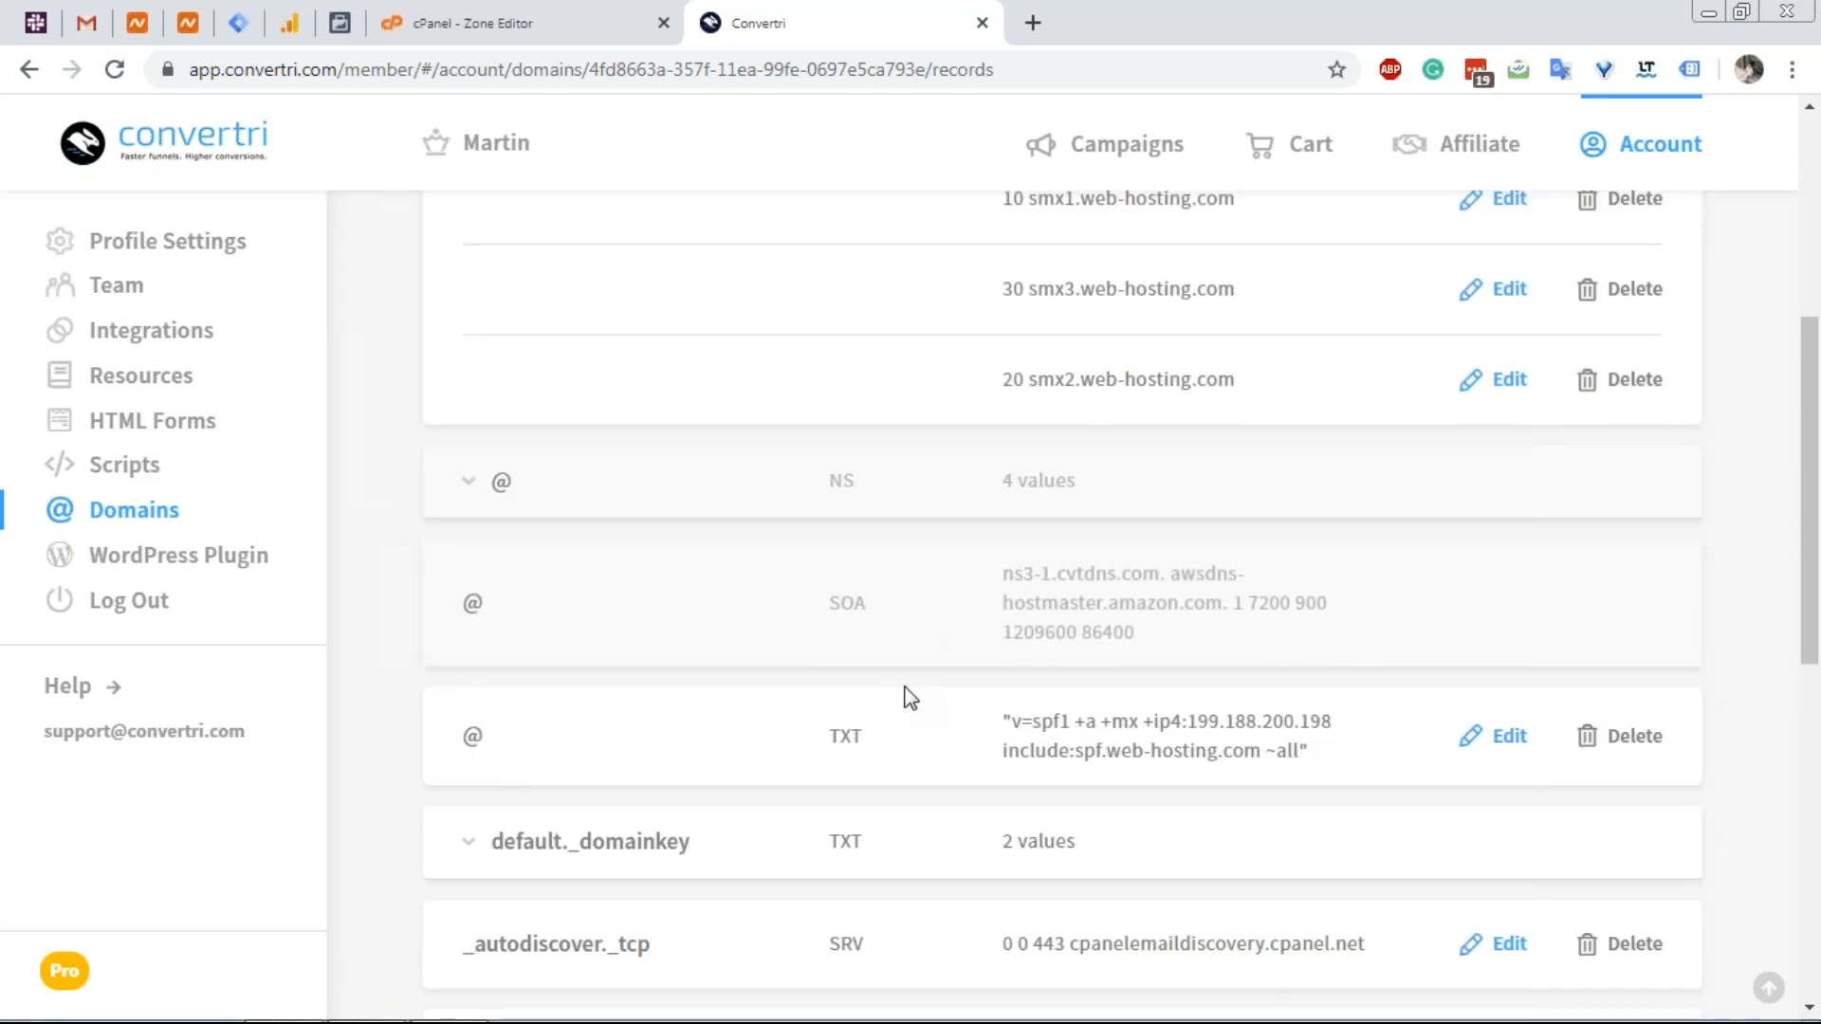
scroll(909, 697, down, 1)
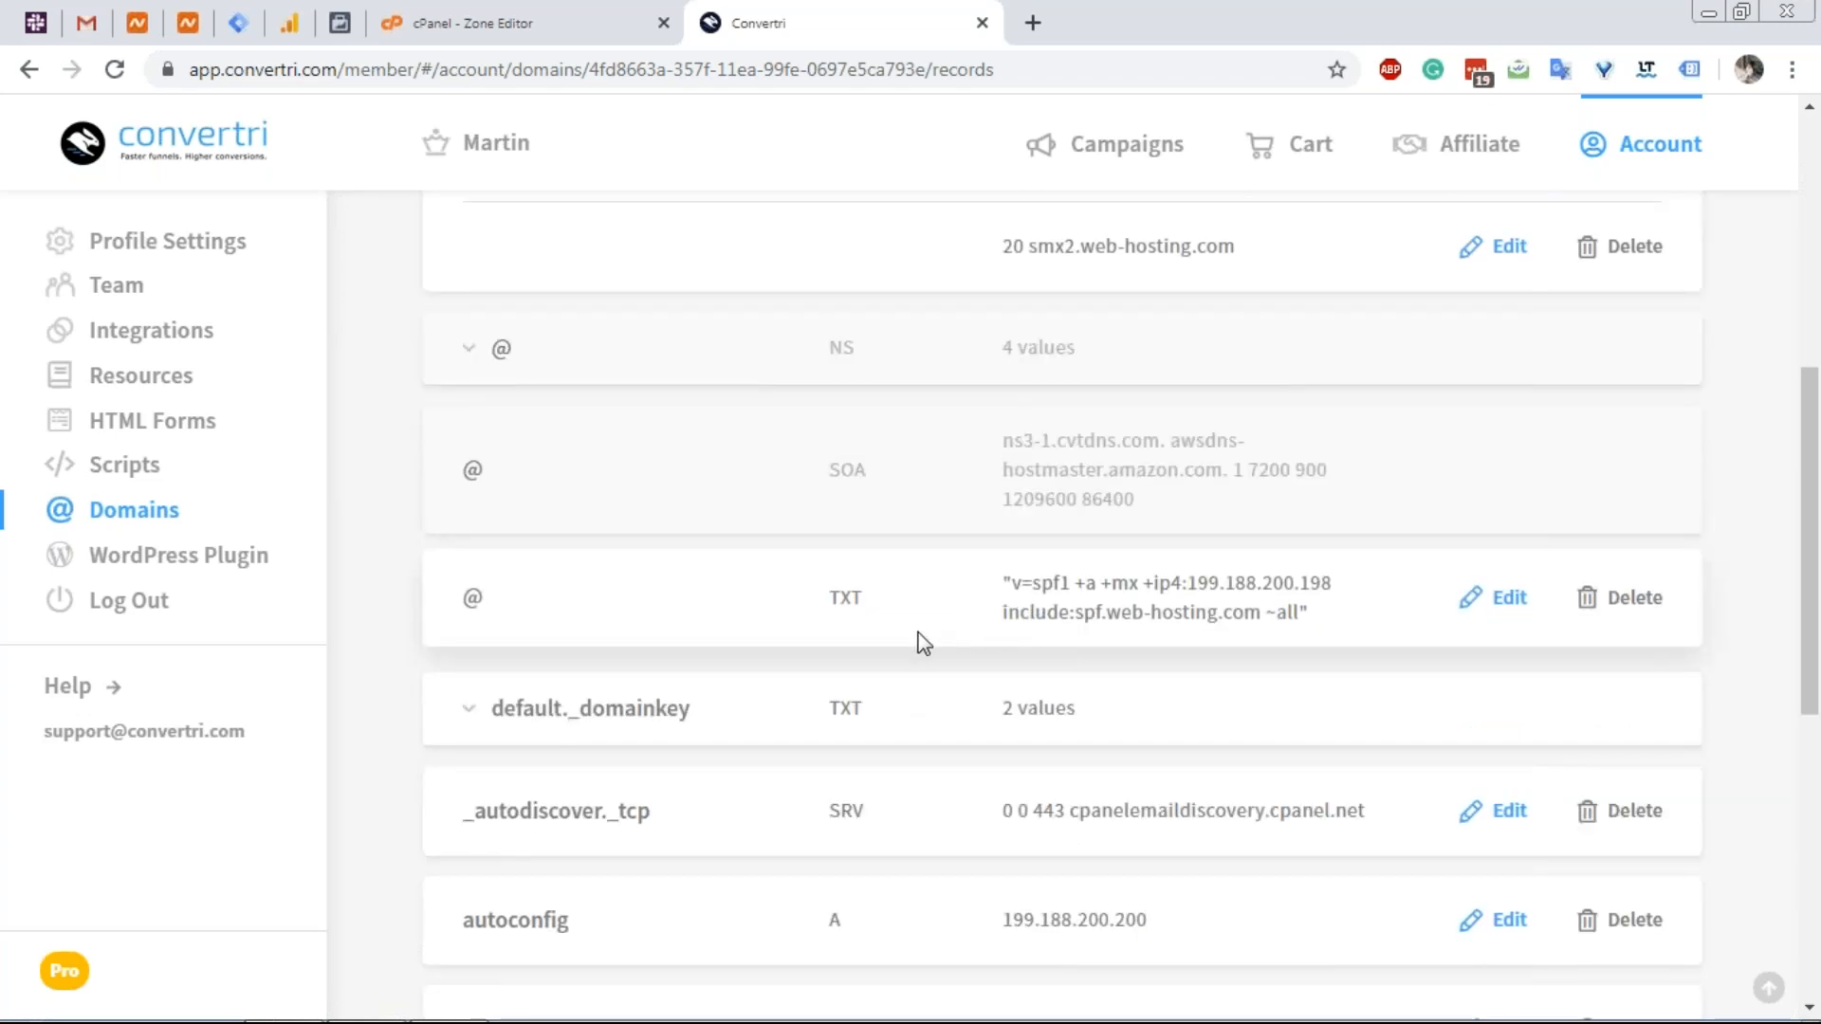
scroll(990, 616, down, 1)
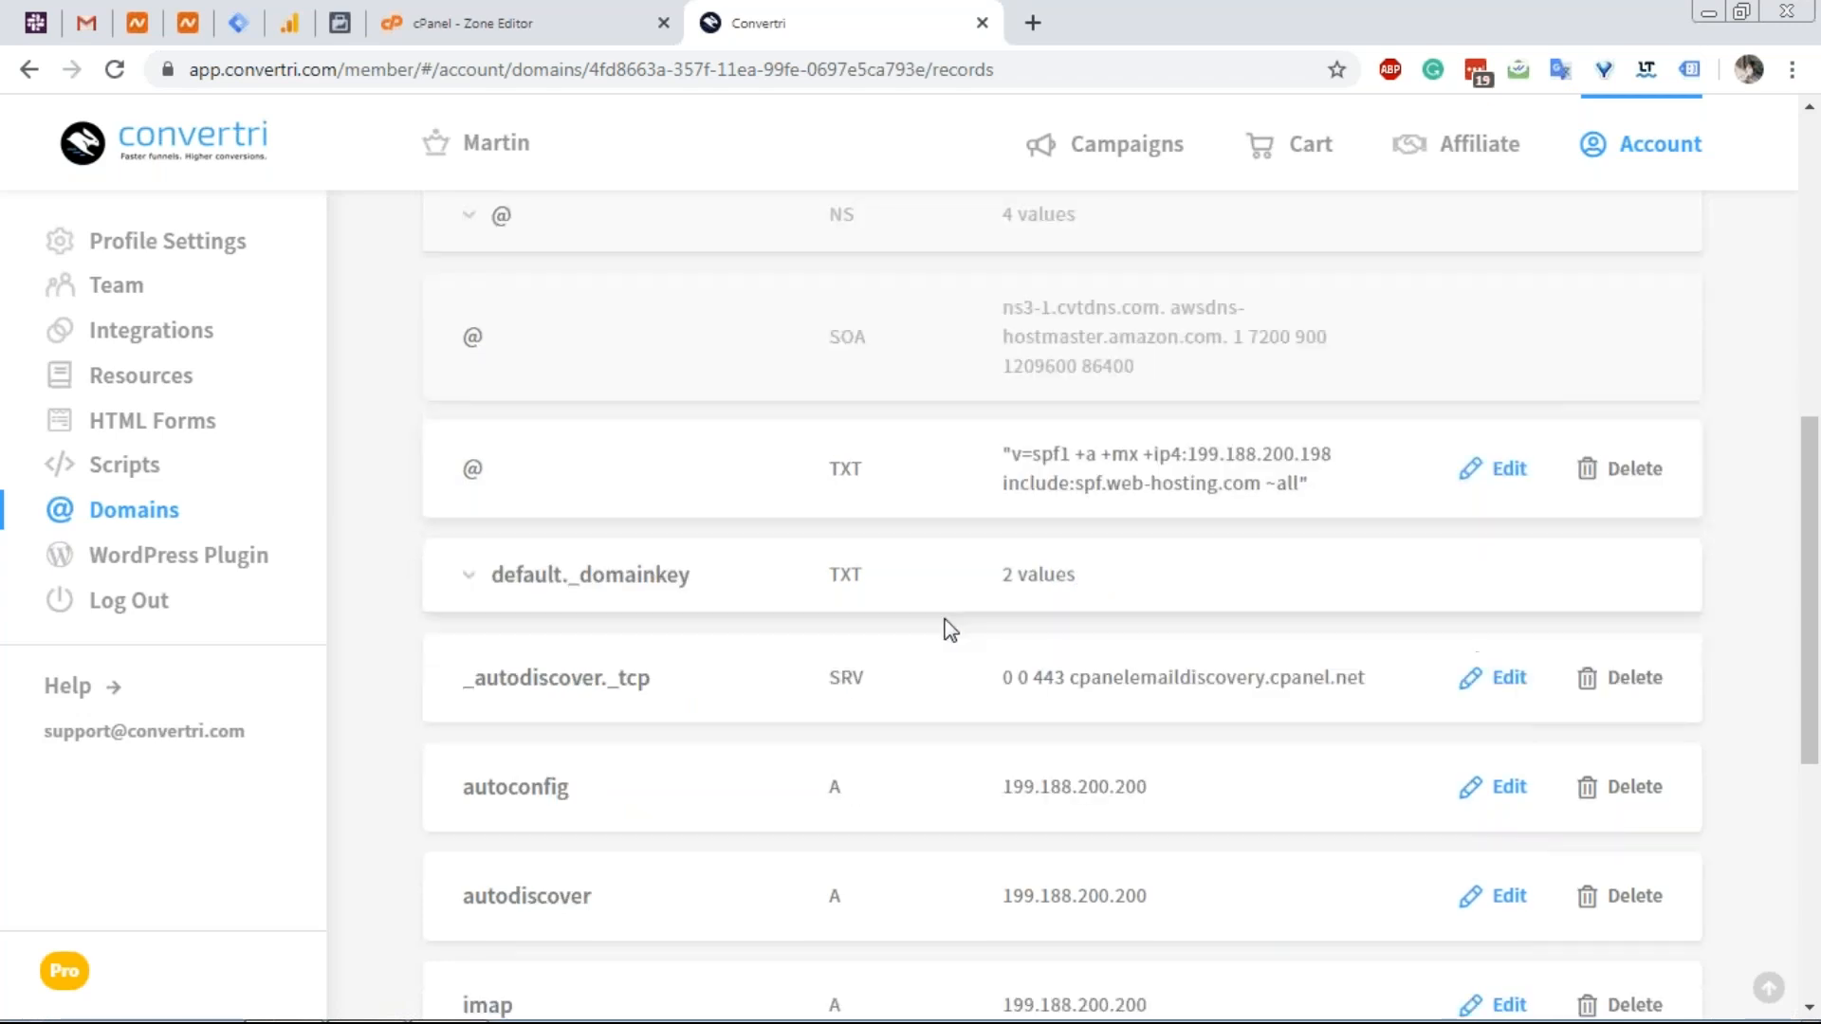
Expand default._domainkey and scroll through the remaining vertri.xyz records to review them.
click(470, 581)
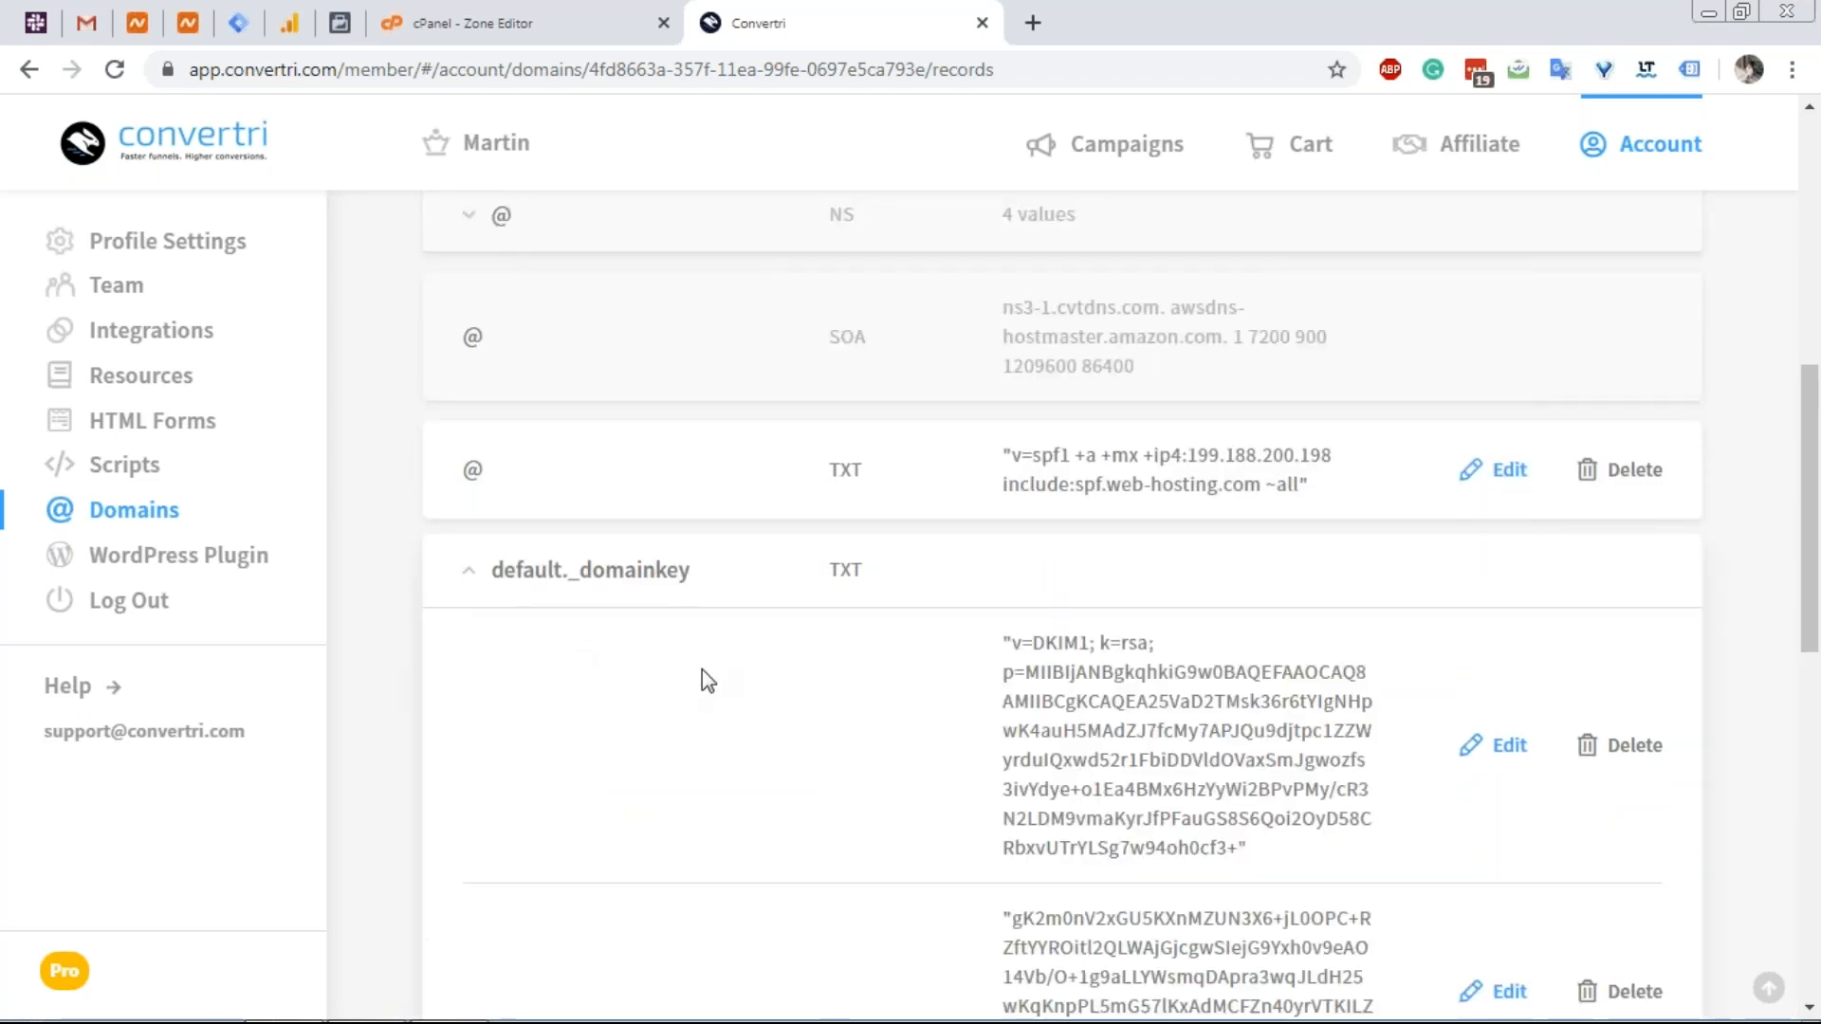
scroll(1039, 633, down, 1)
scroll(939, 651, down, 3)
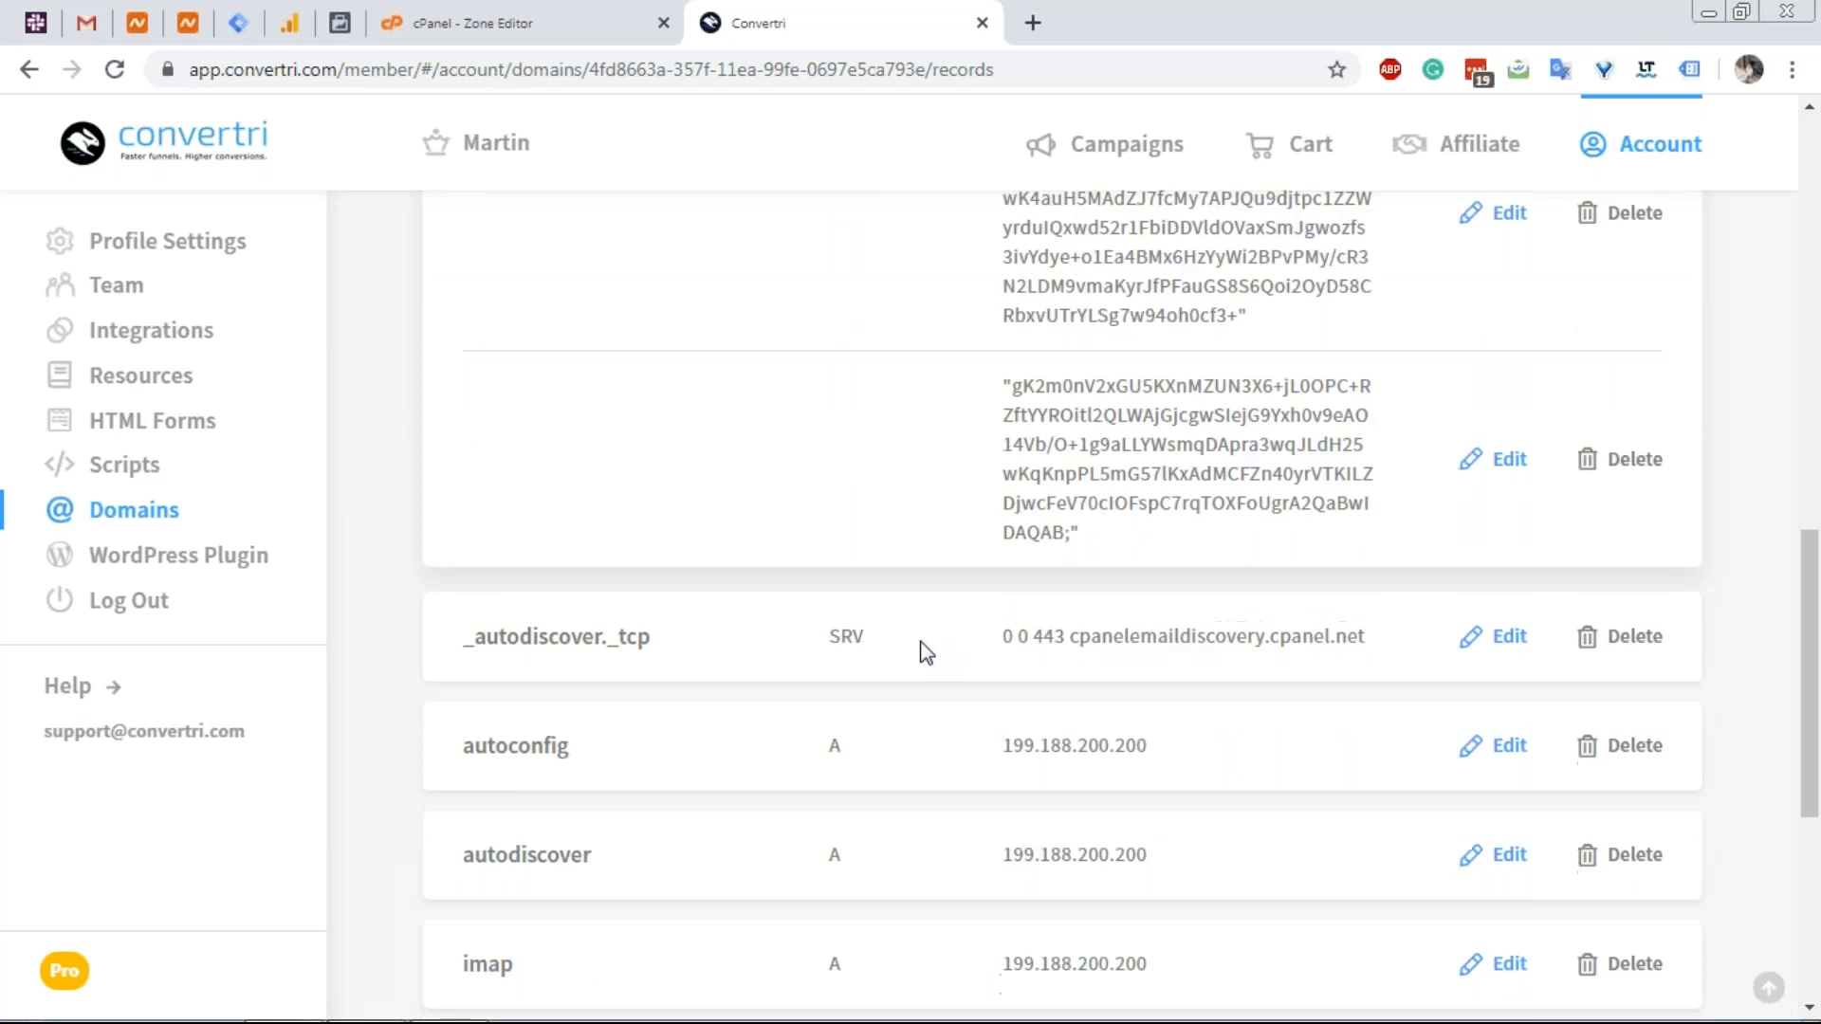
scroll(817, 641, down, 2)
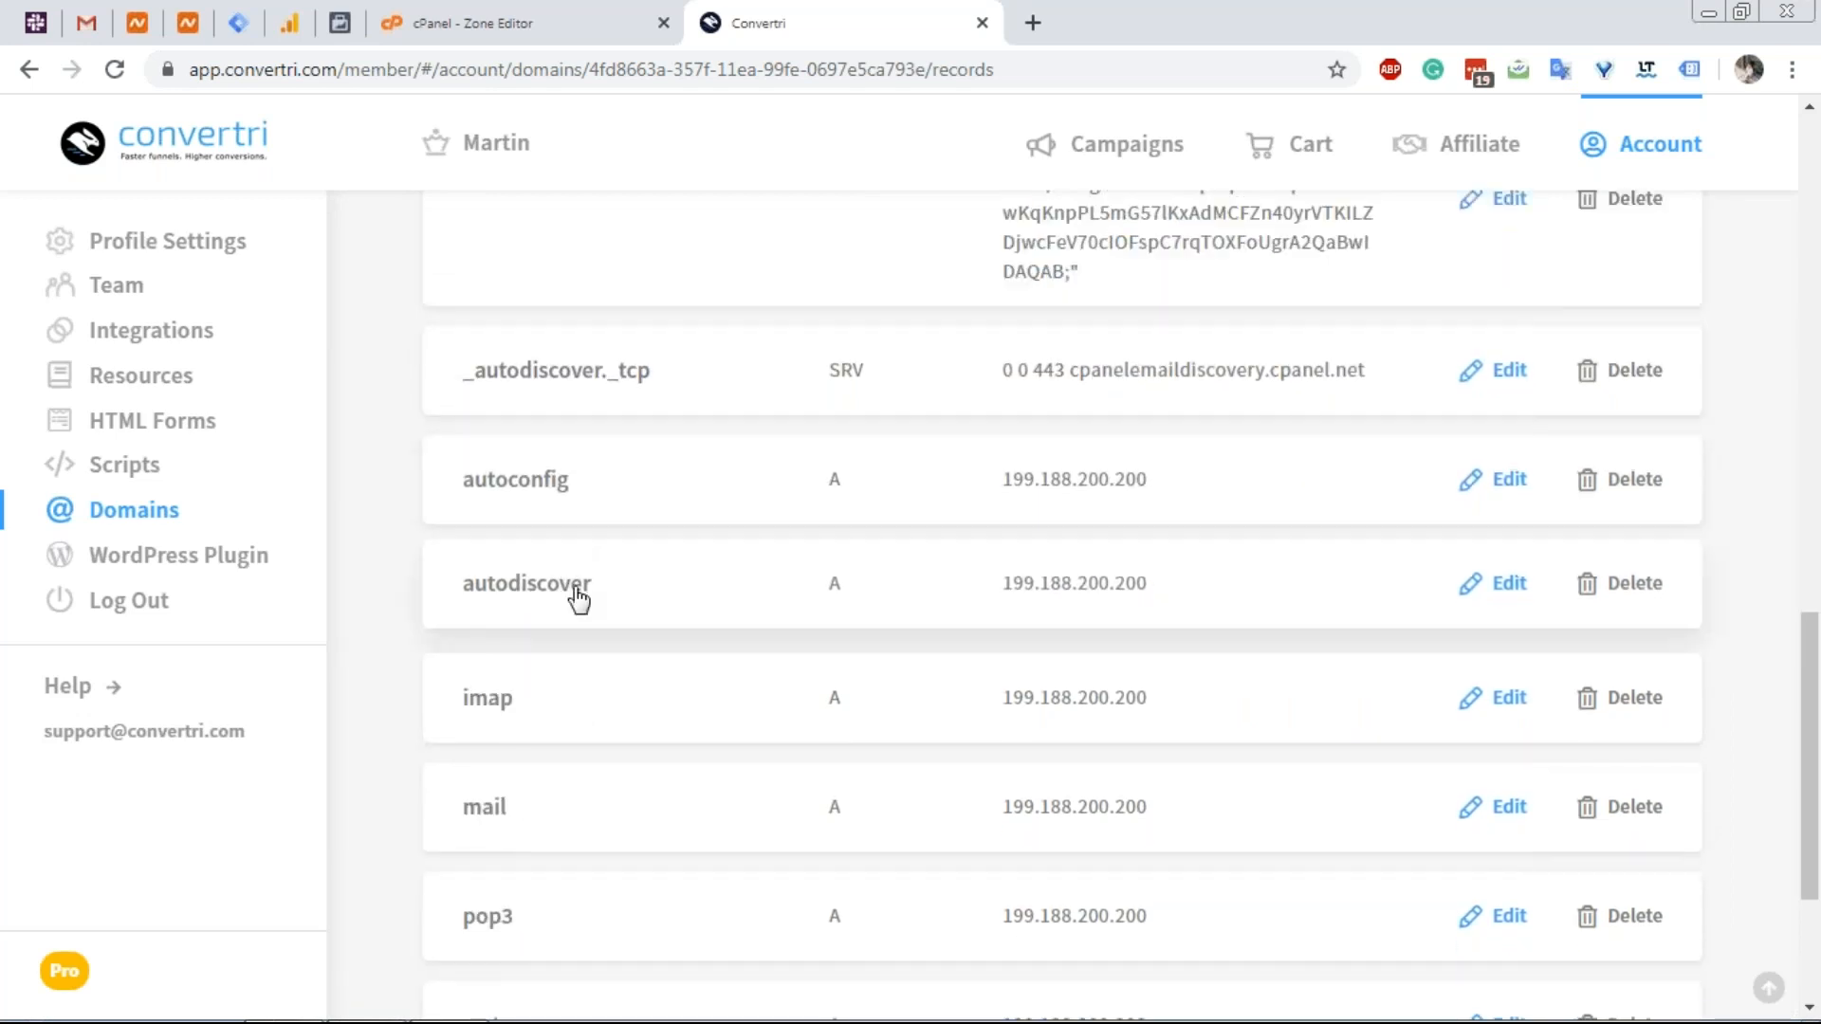
scroll(580, 597, down, 3)
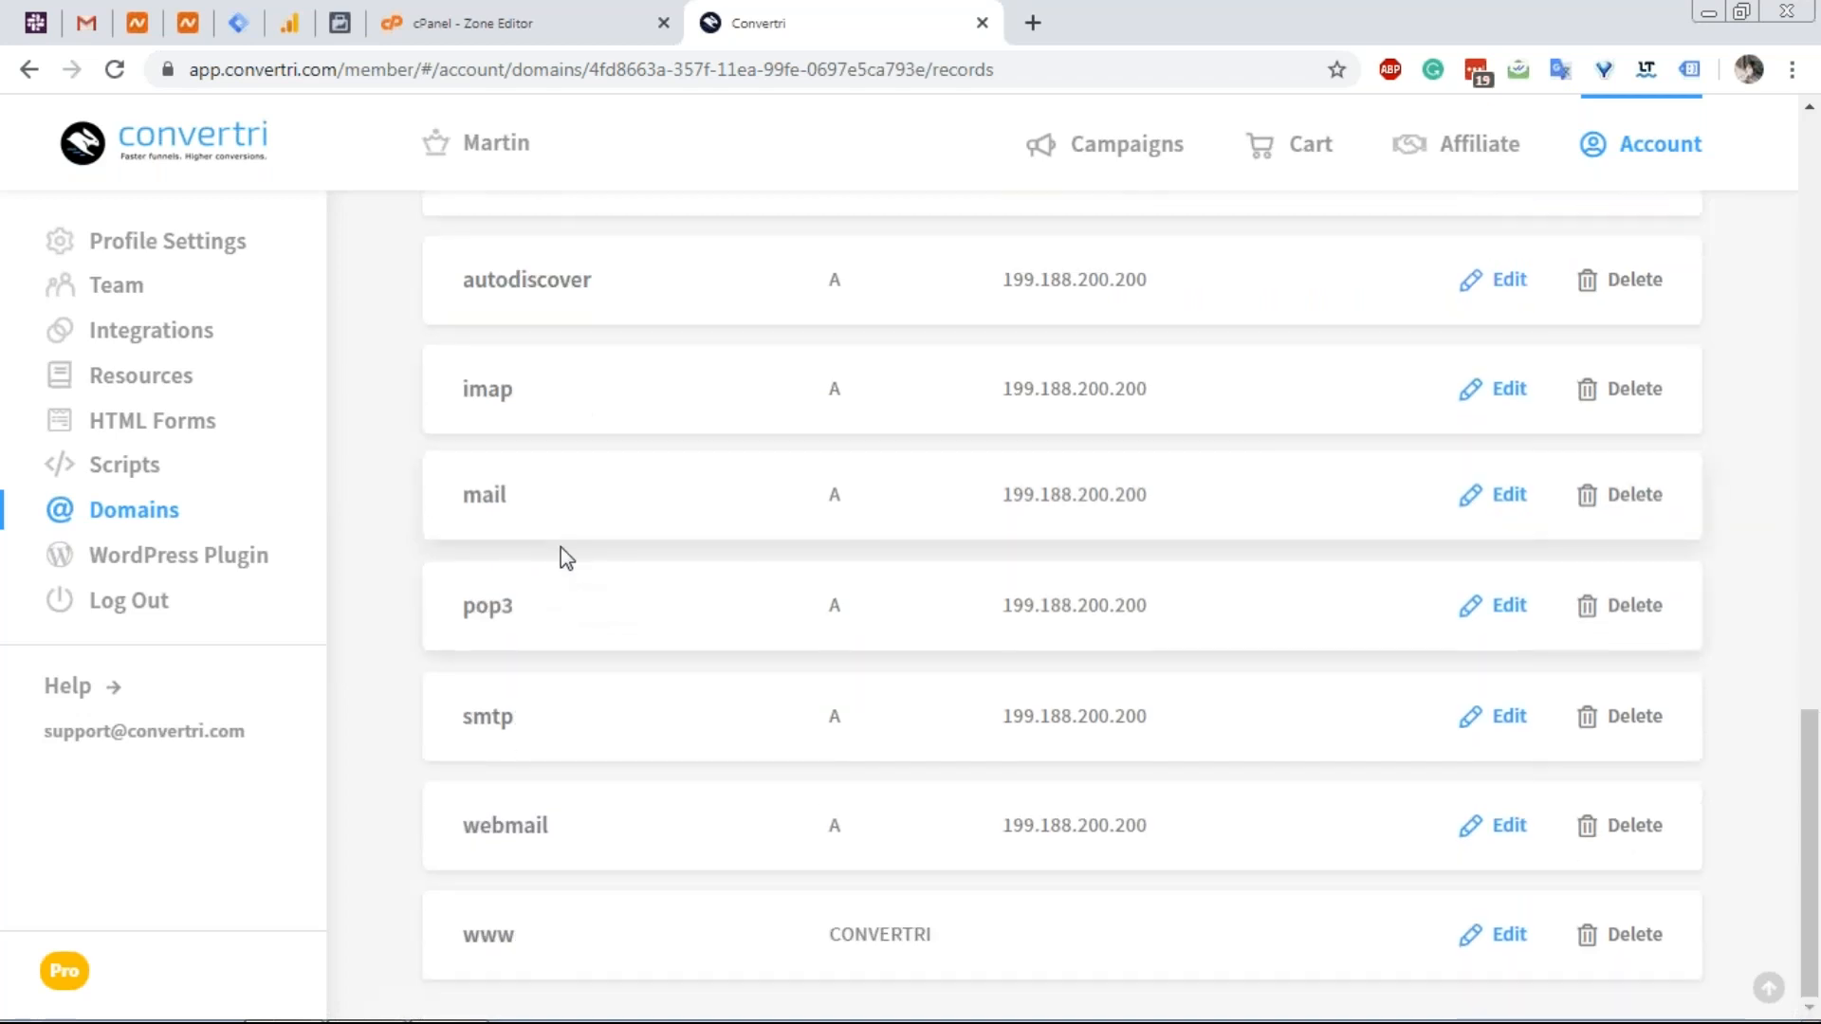
right_click(560, 788)
click(412, 767)
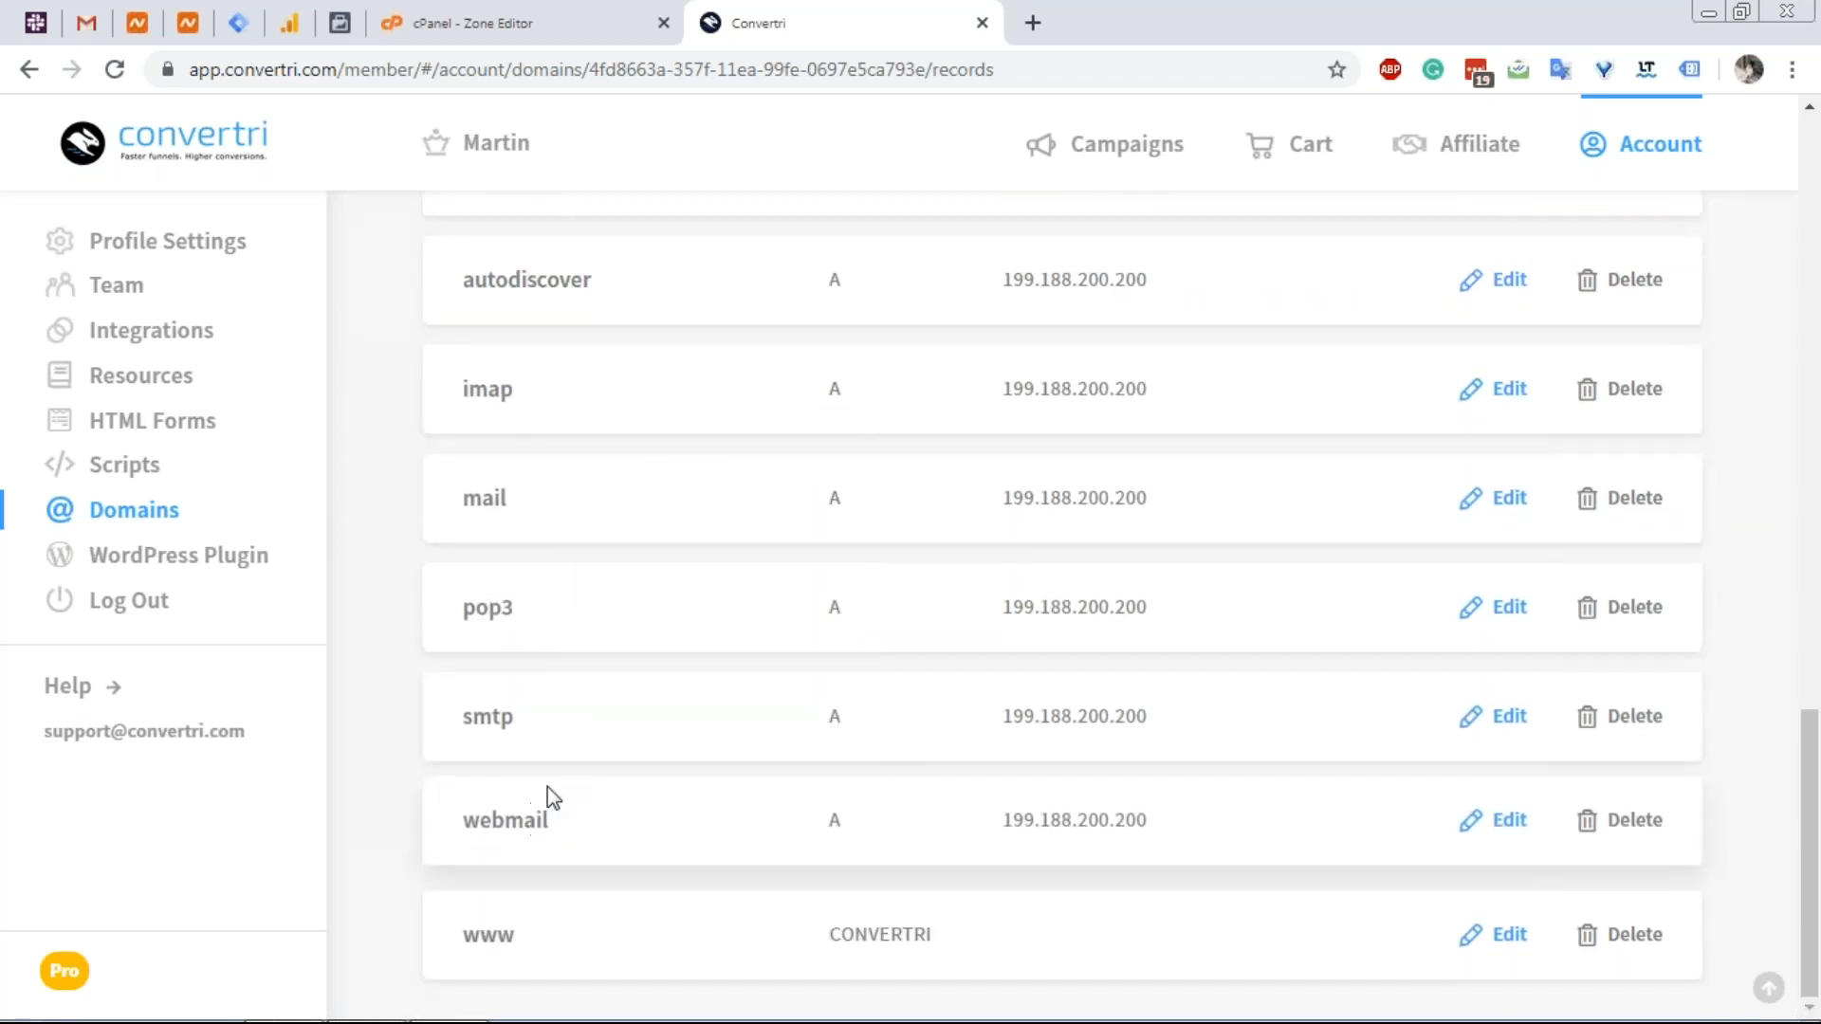
scroll(559, 758, up, 15)
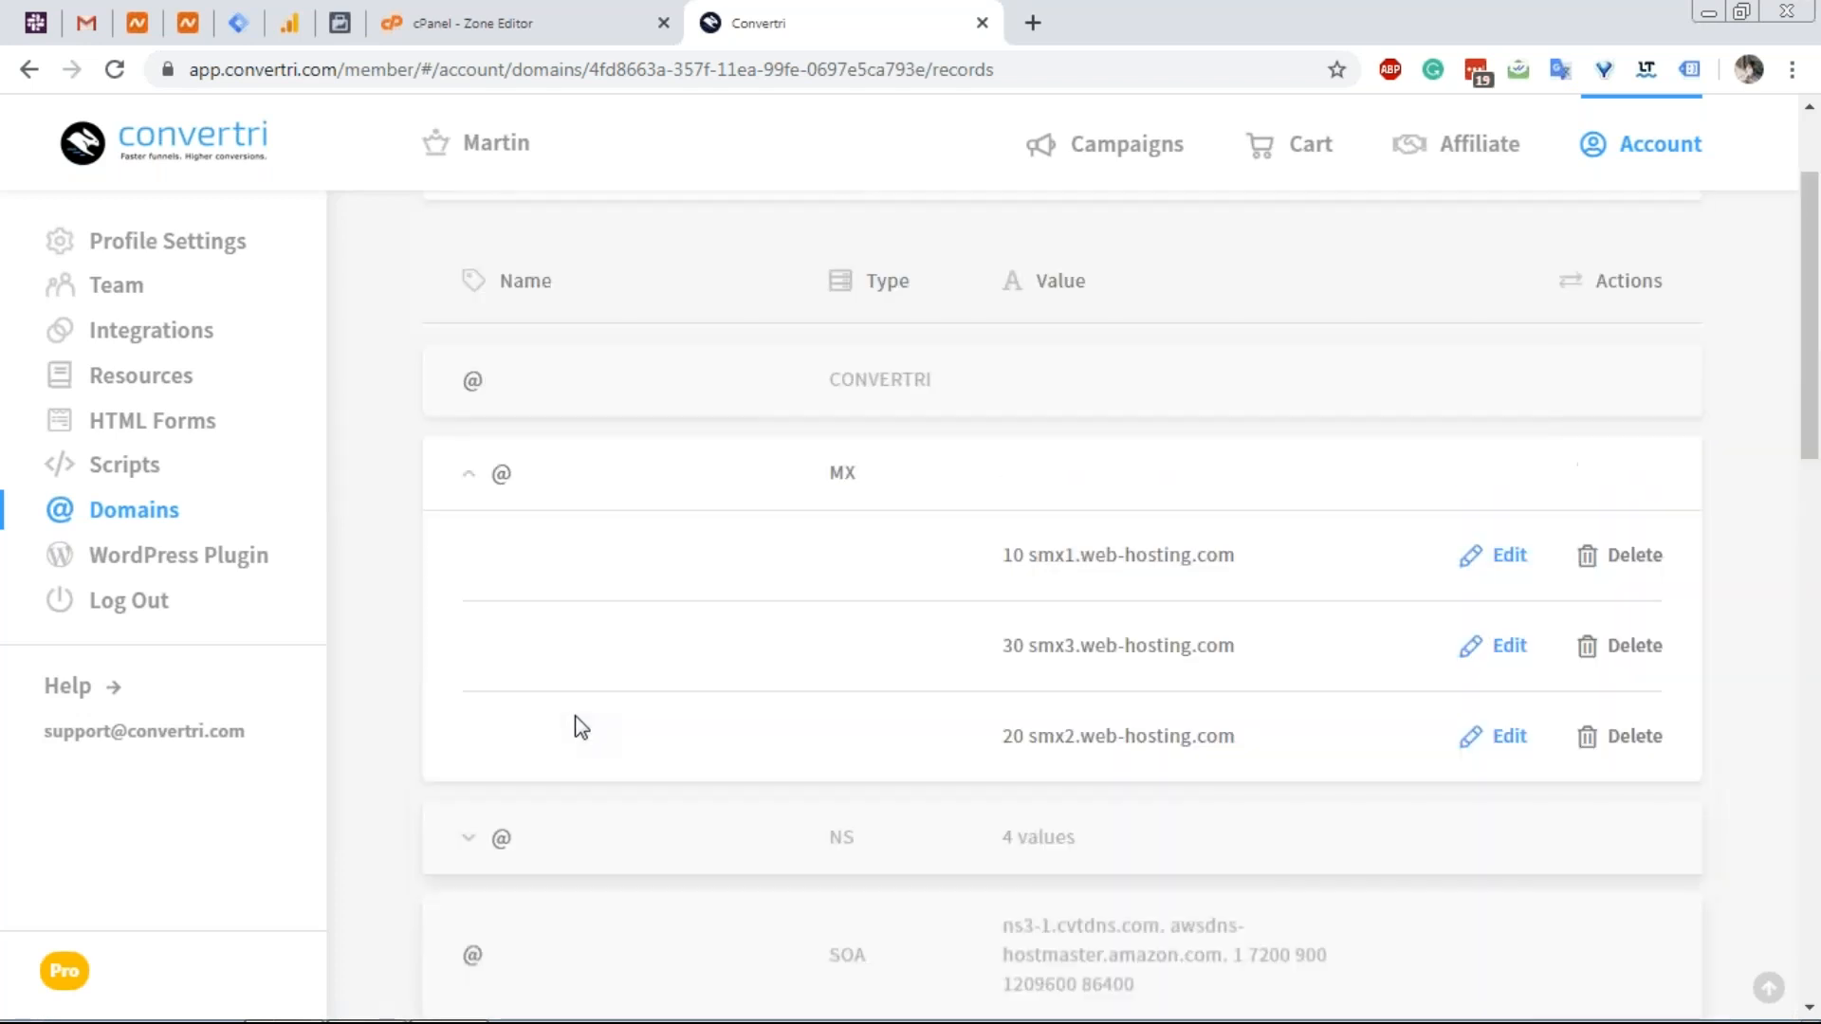
scroll(581, 728, up, 2)
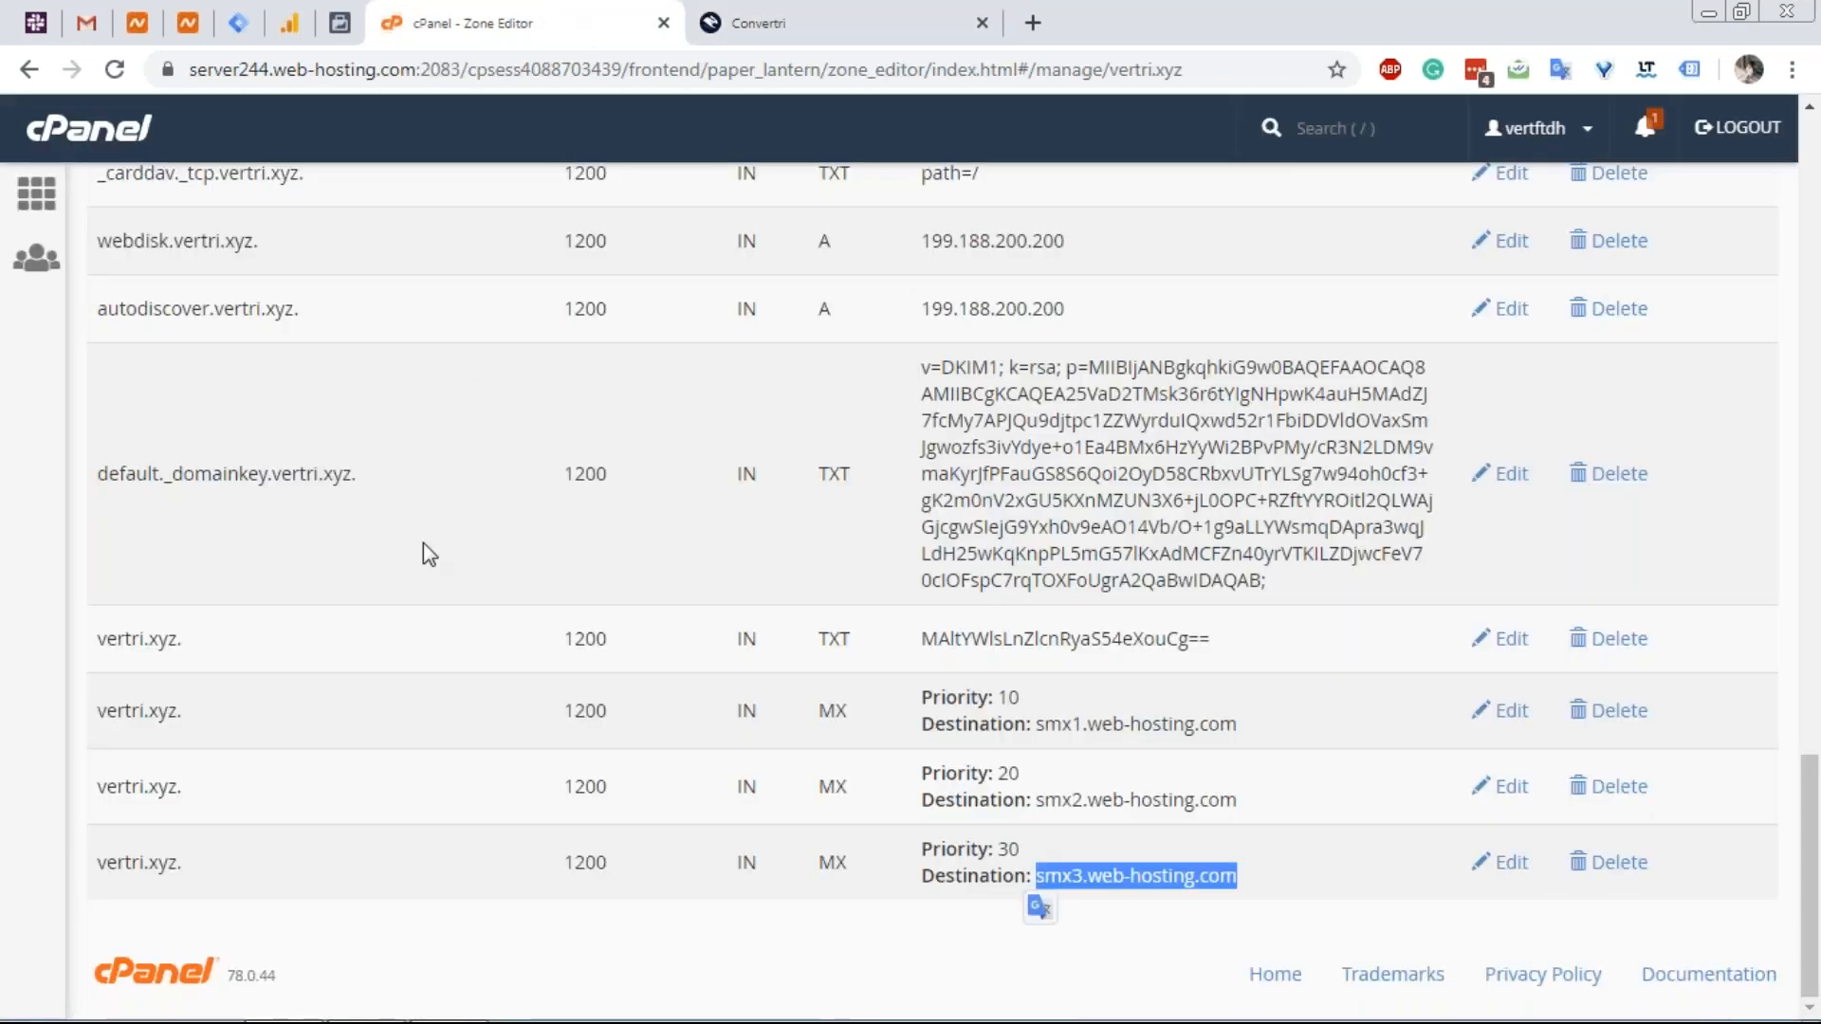
scroll(423, 542, up, 15)
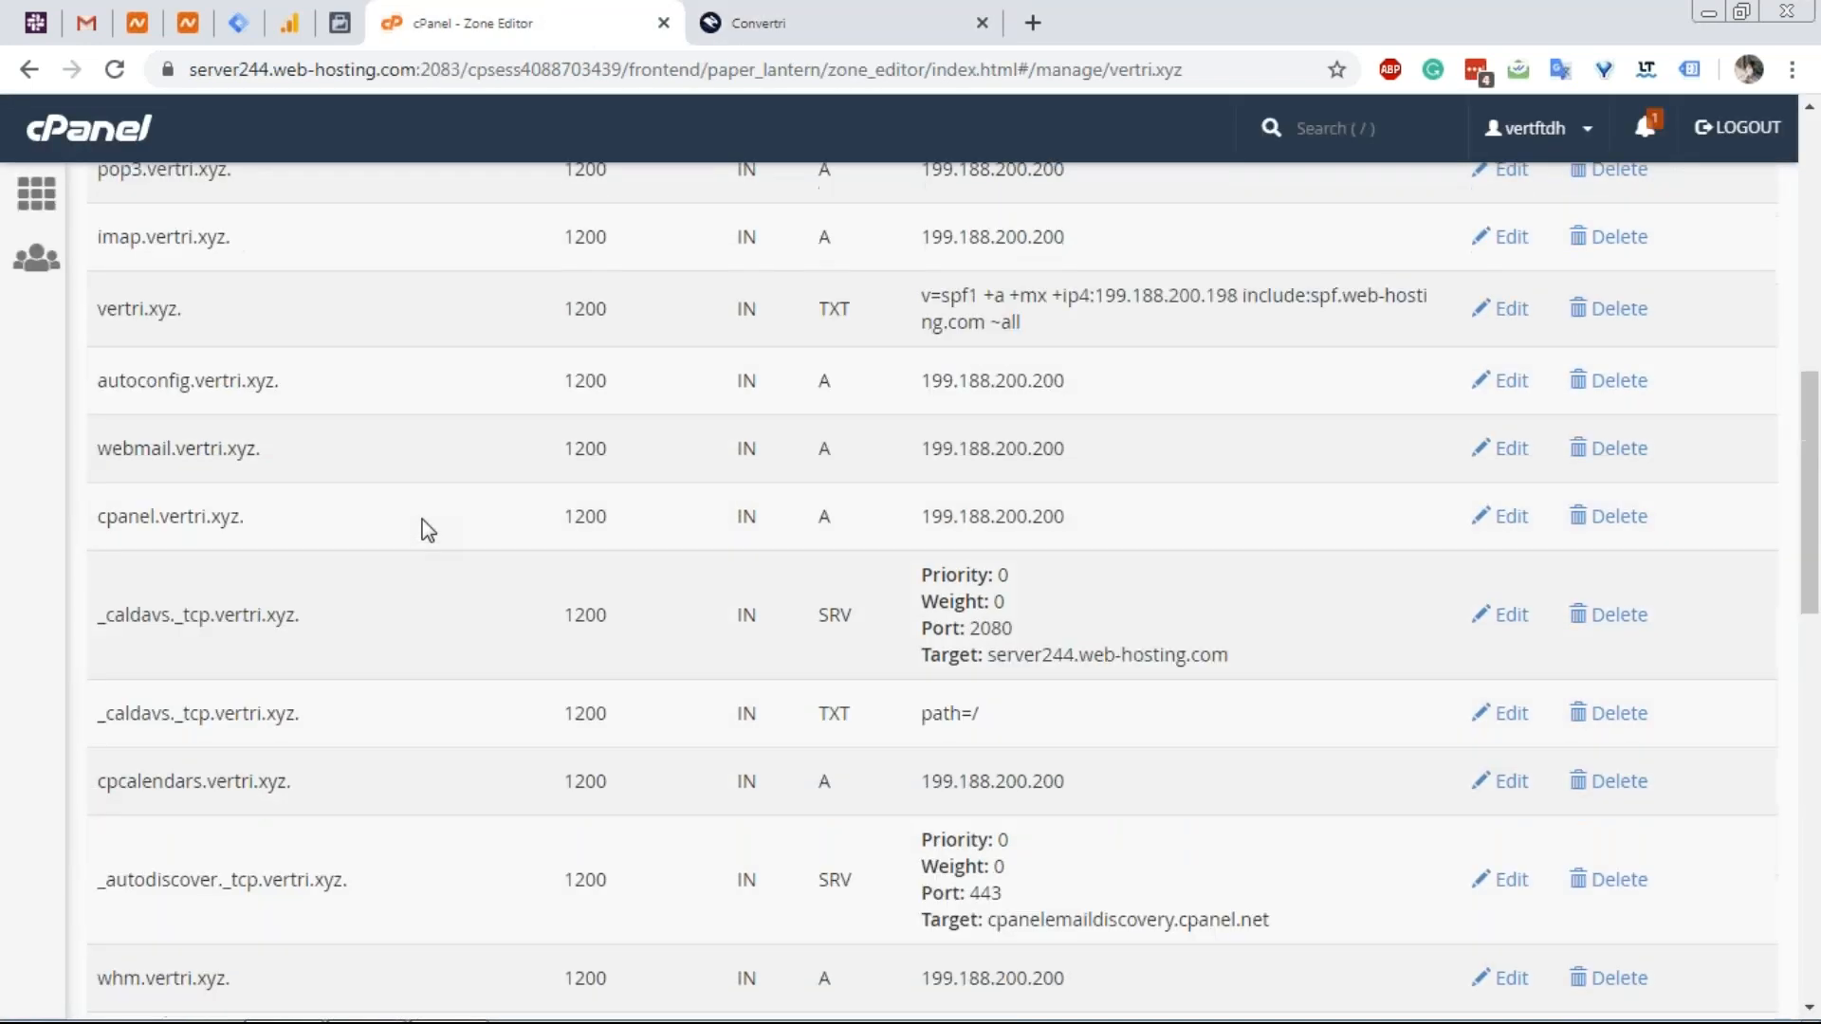
scroll(423, 521, up, 4)
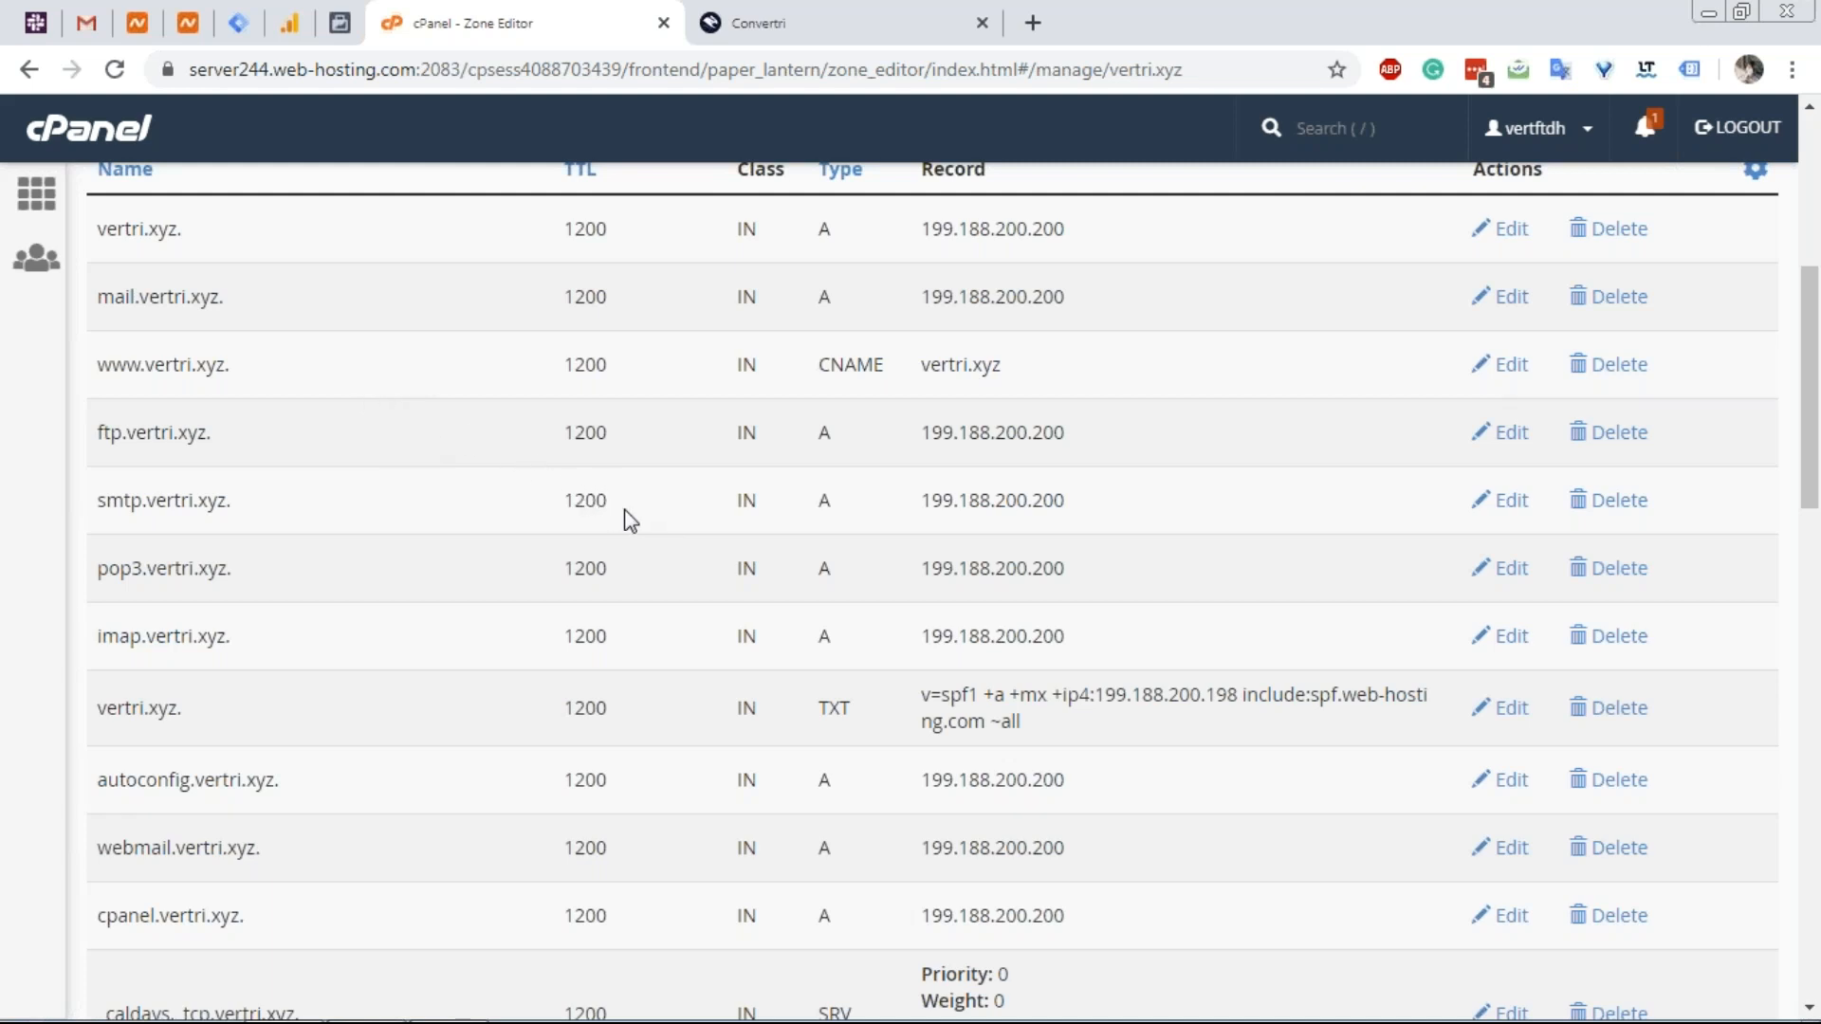
Scroll back to the top of the vertri.xyz zone records and bring up the Private Email DNS article.
scroll(675, 601, up, 6)
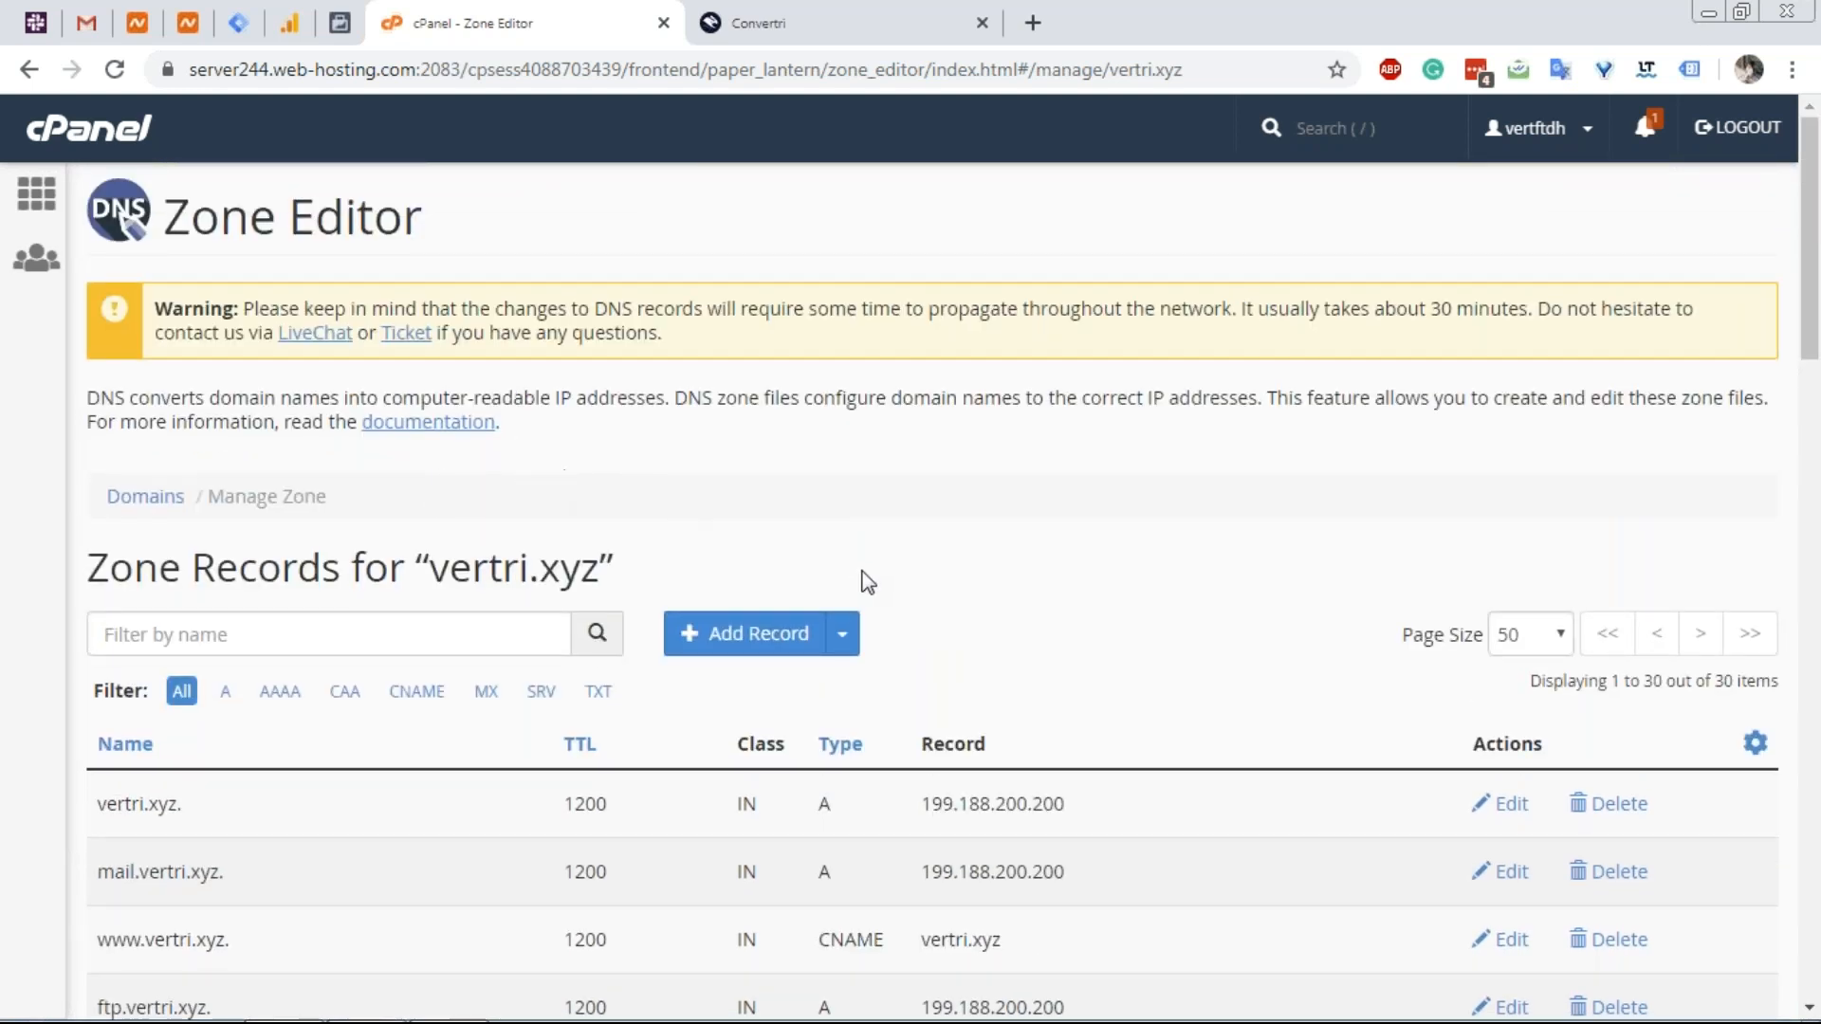
click(187, 38)
scroll(796, 455, up, 2)
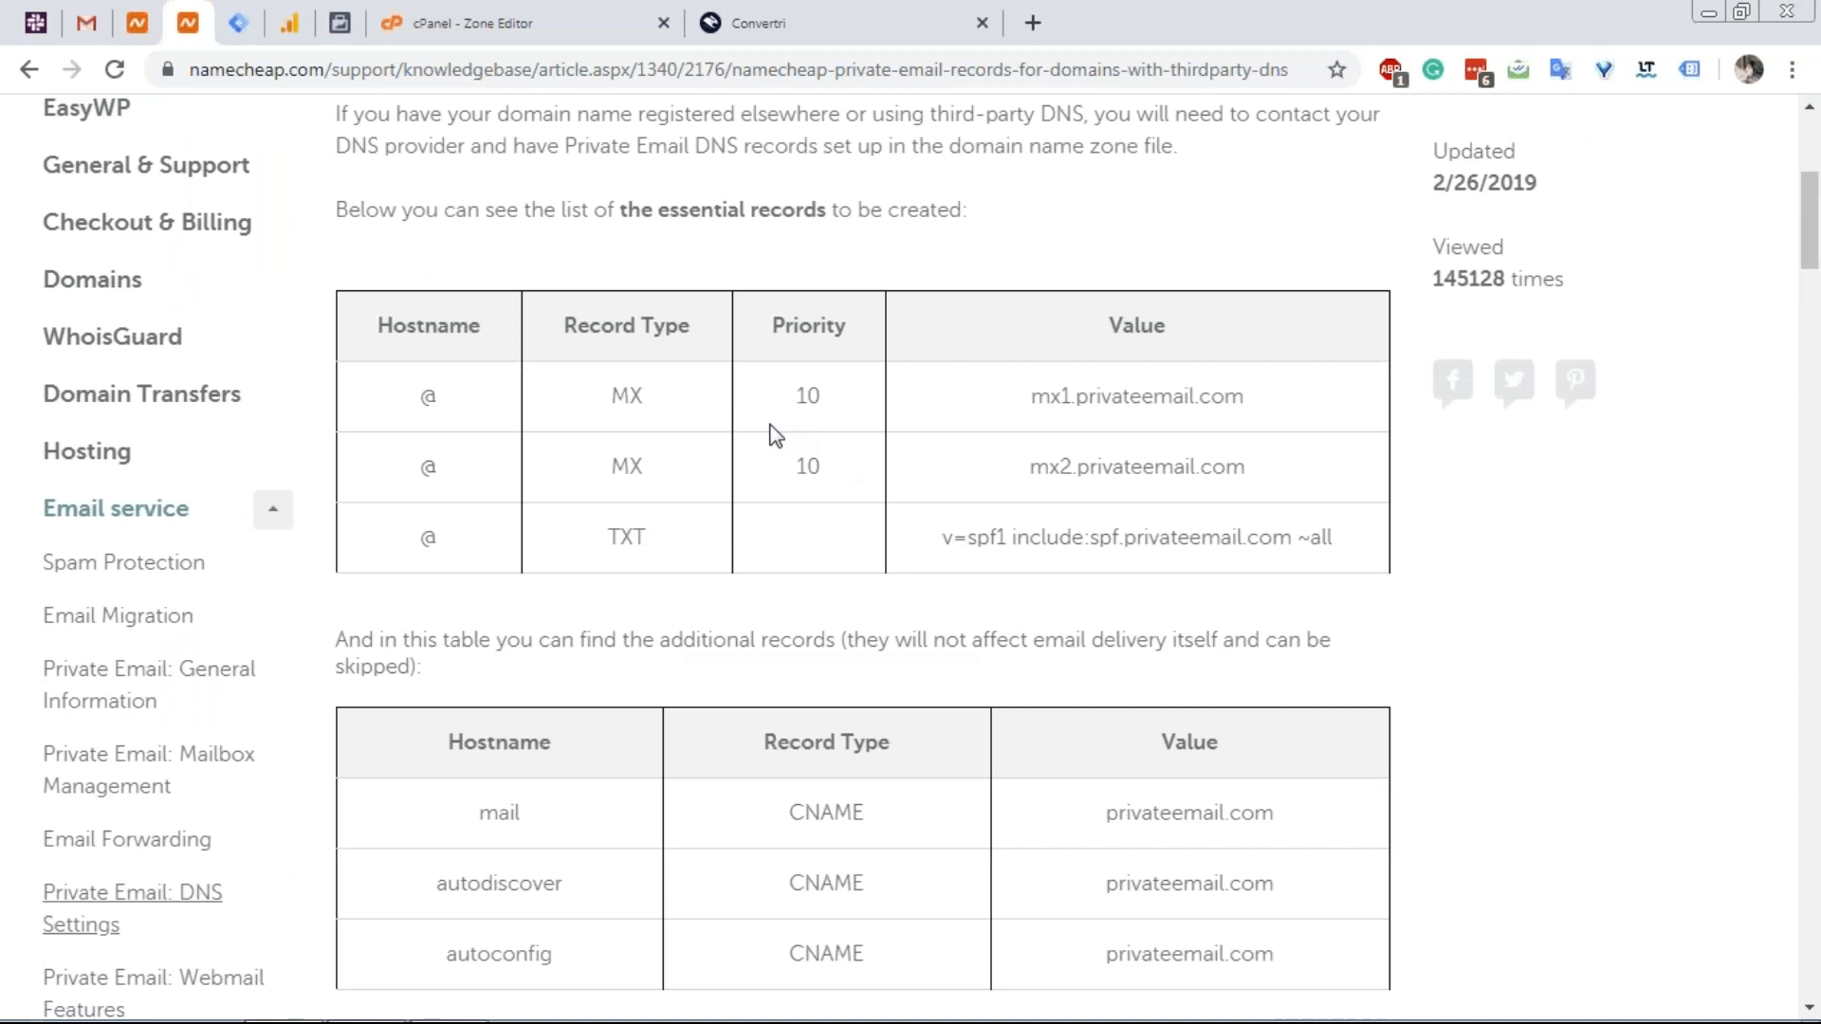
scroll(776, 435, up, 2)
In a new tab, go to namecheap.com and open the Private Email Hosting page.
click(1032, 23)
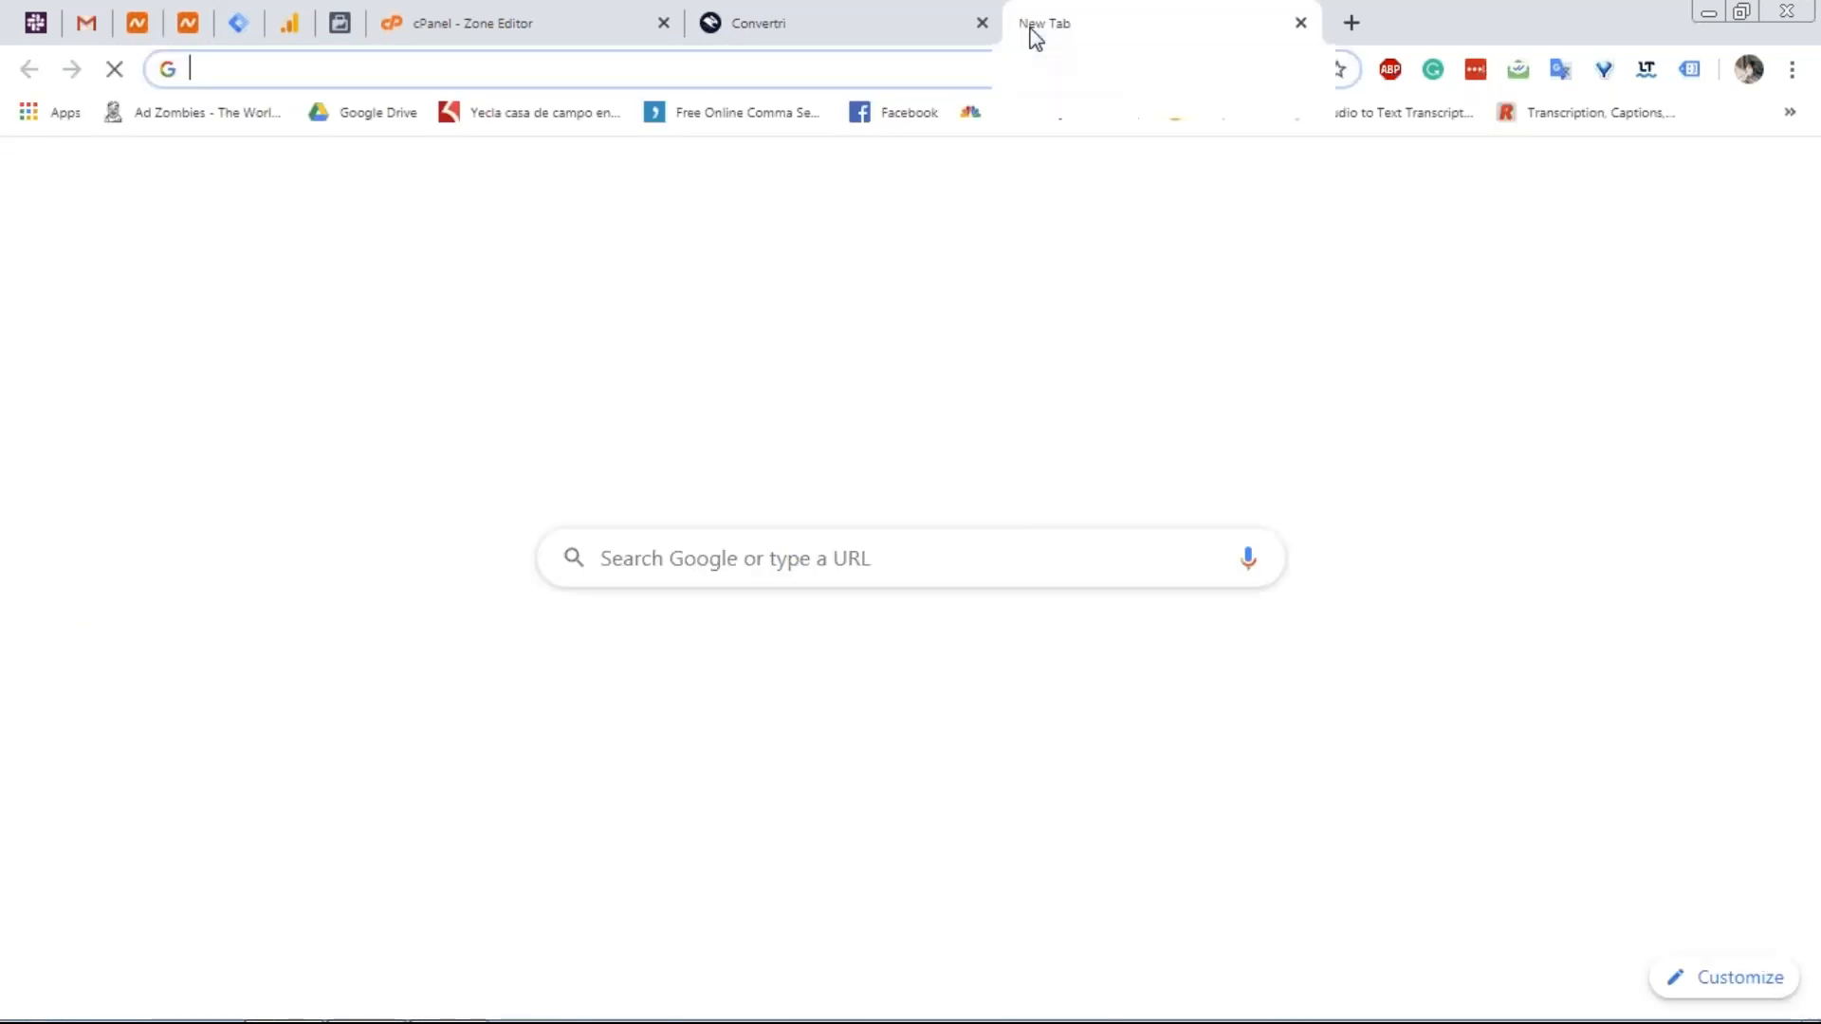
text(namecheap.com)
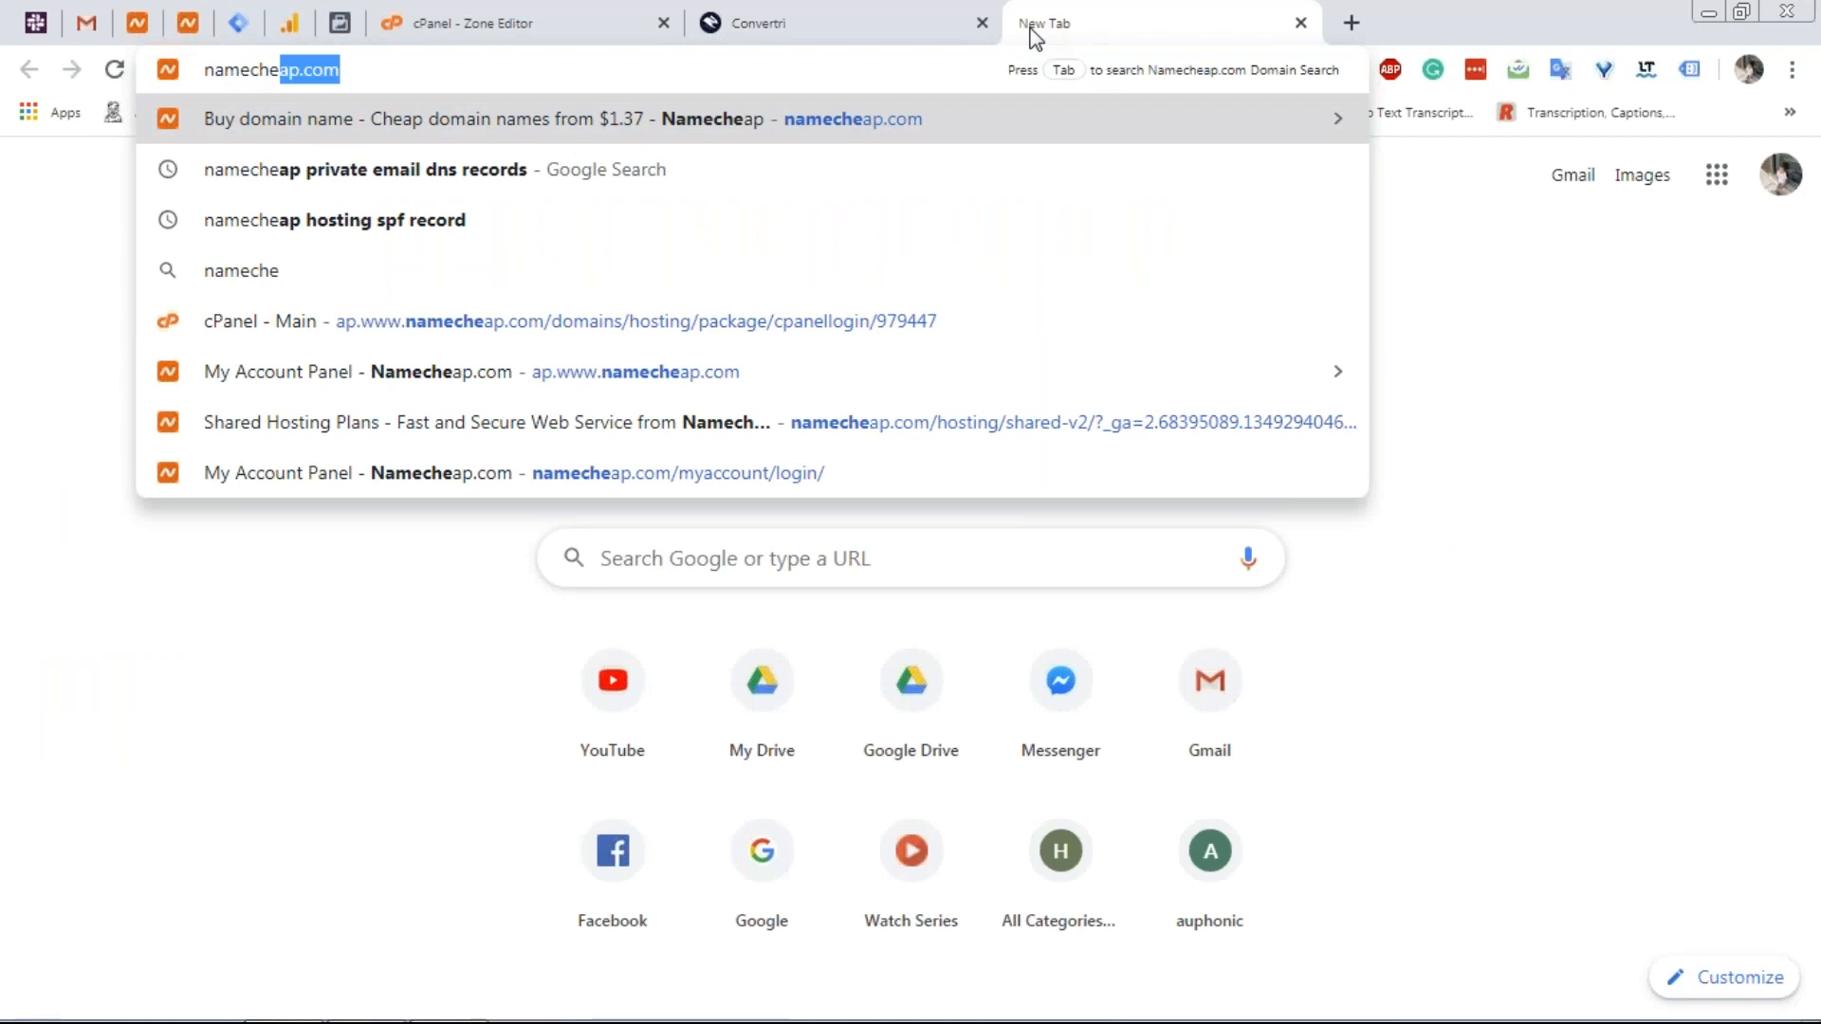
key(Return)
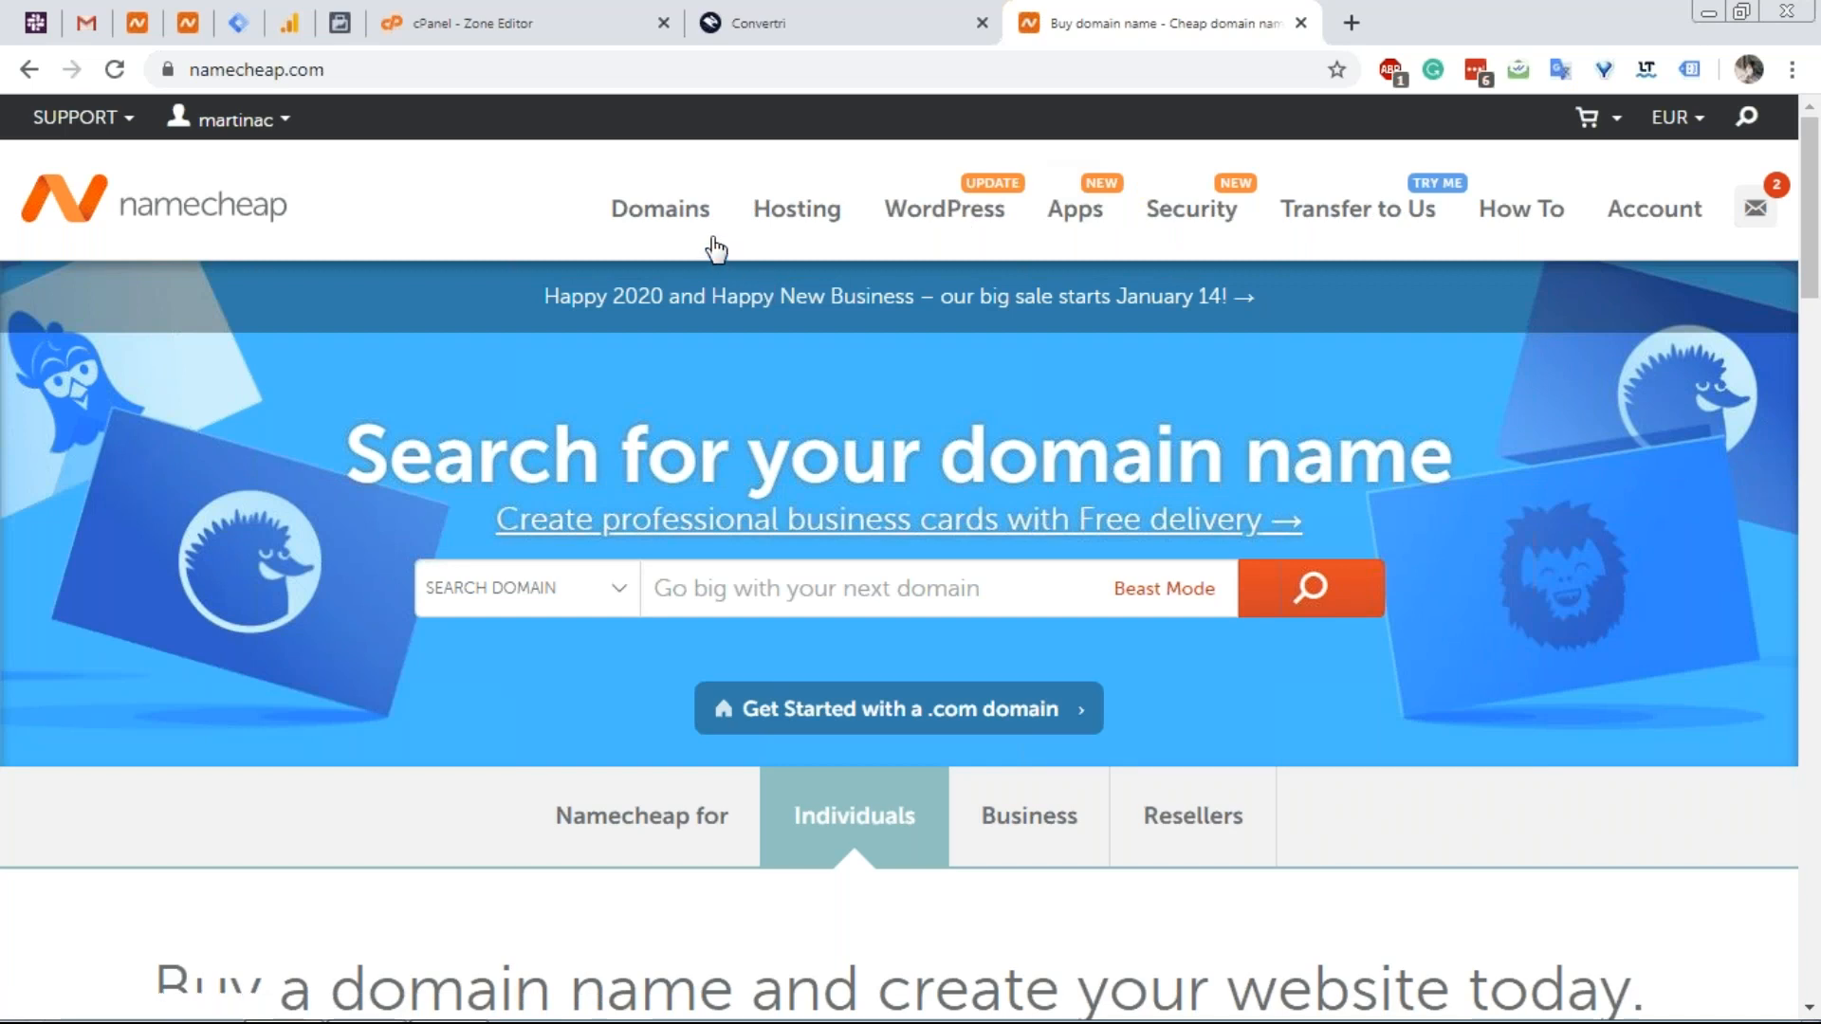
mouse_move(800, 208)
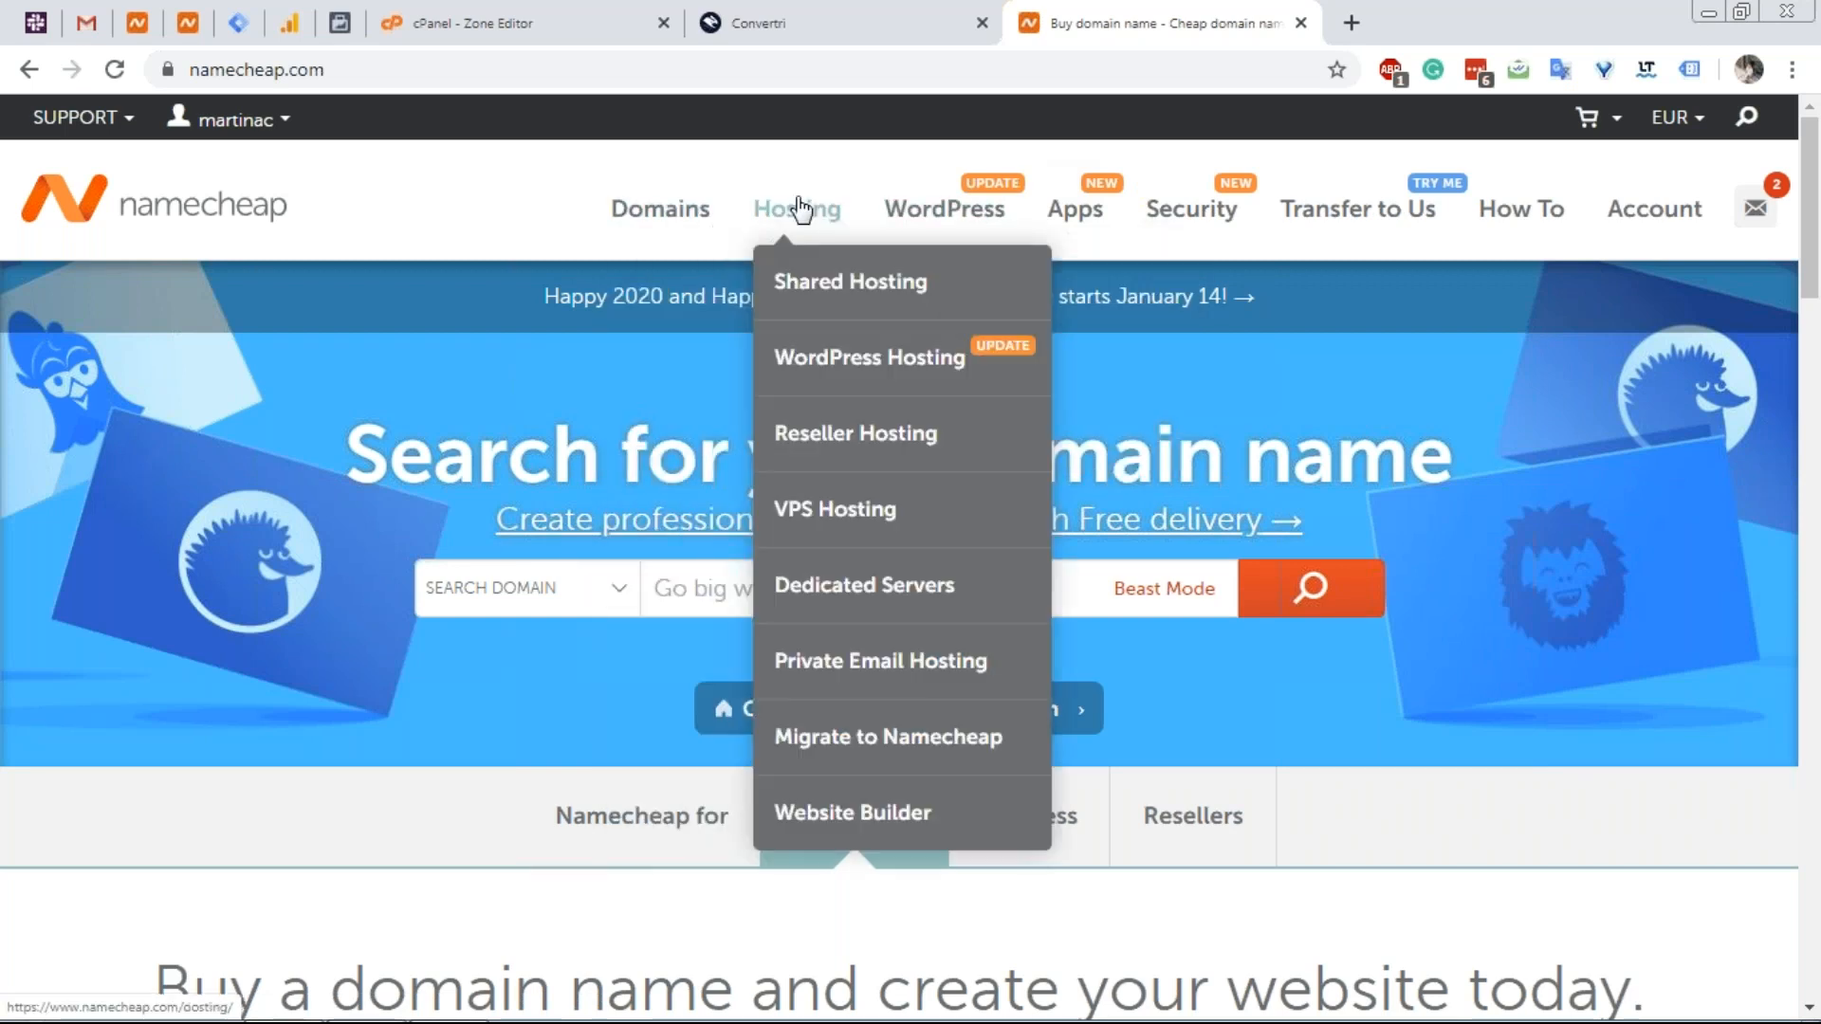
click(784, 661)
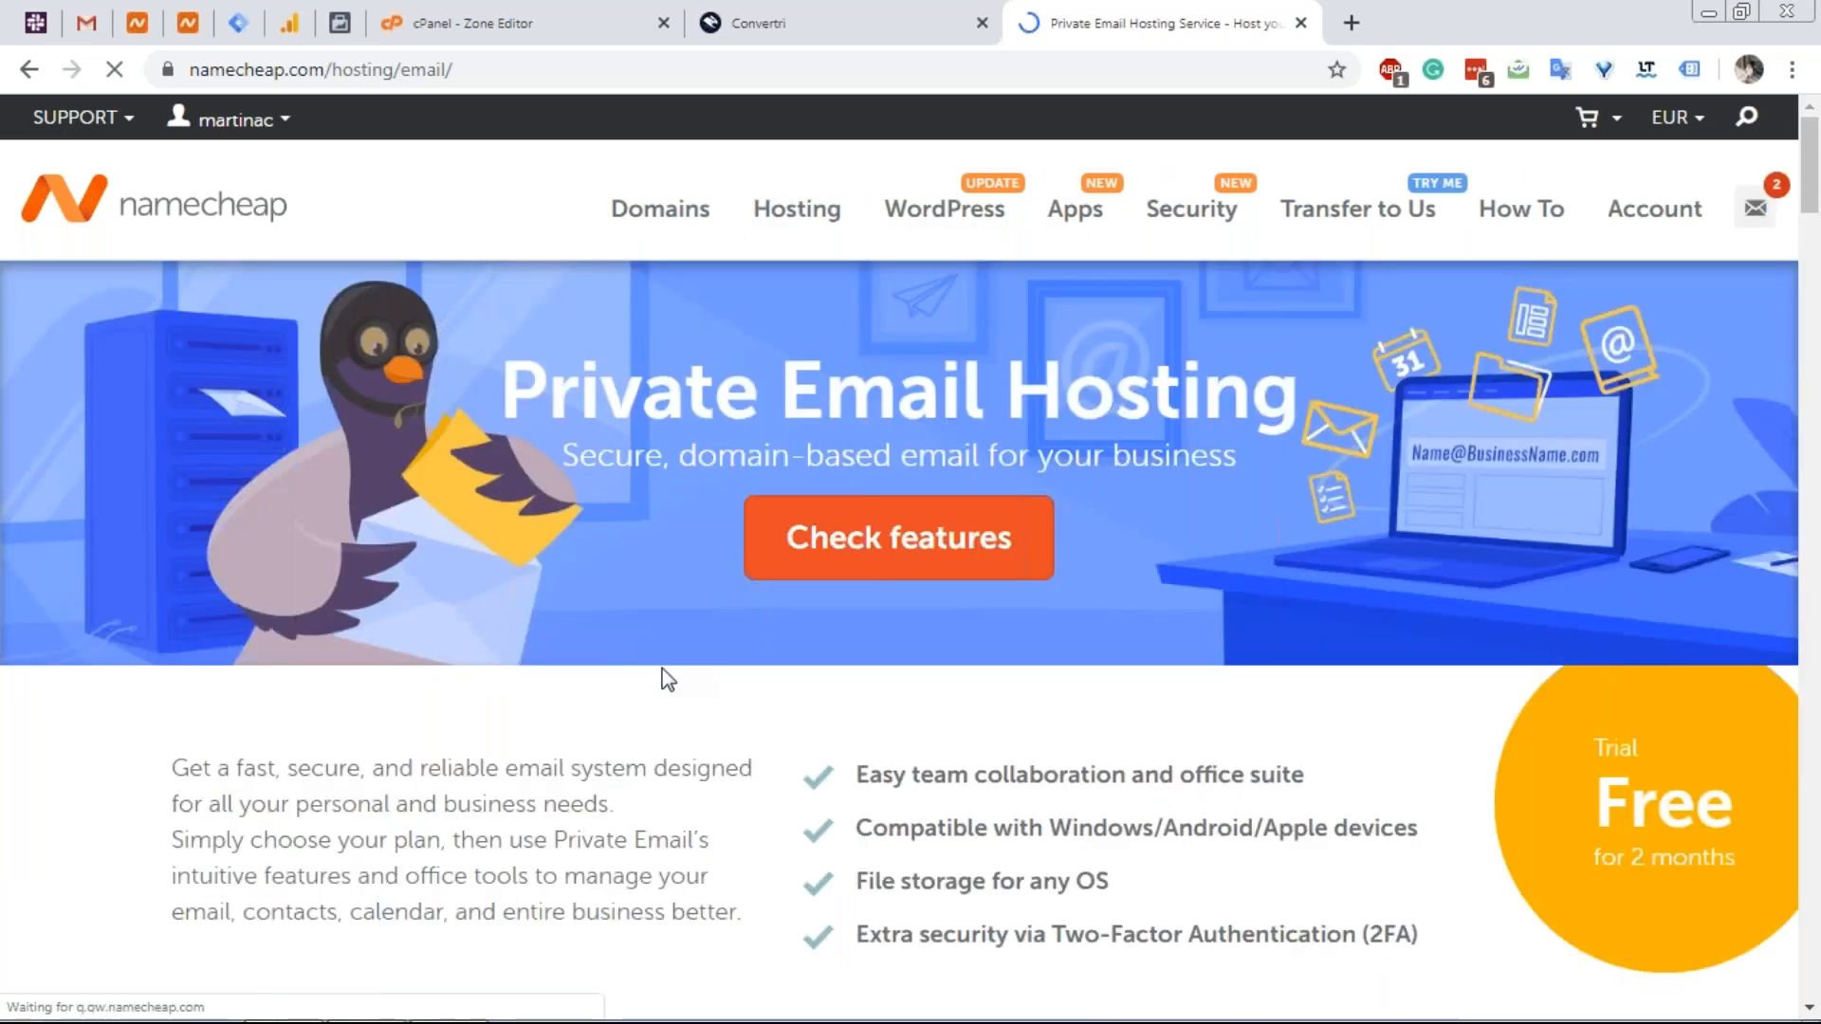
Review the Universal, Business and Business Office plans, their features and tech specs.
scroll(635, 637, down, 10)
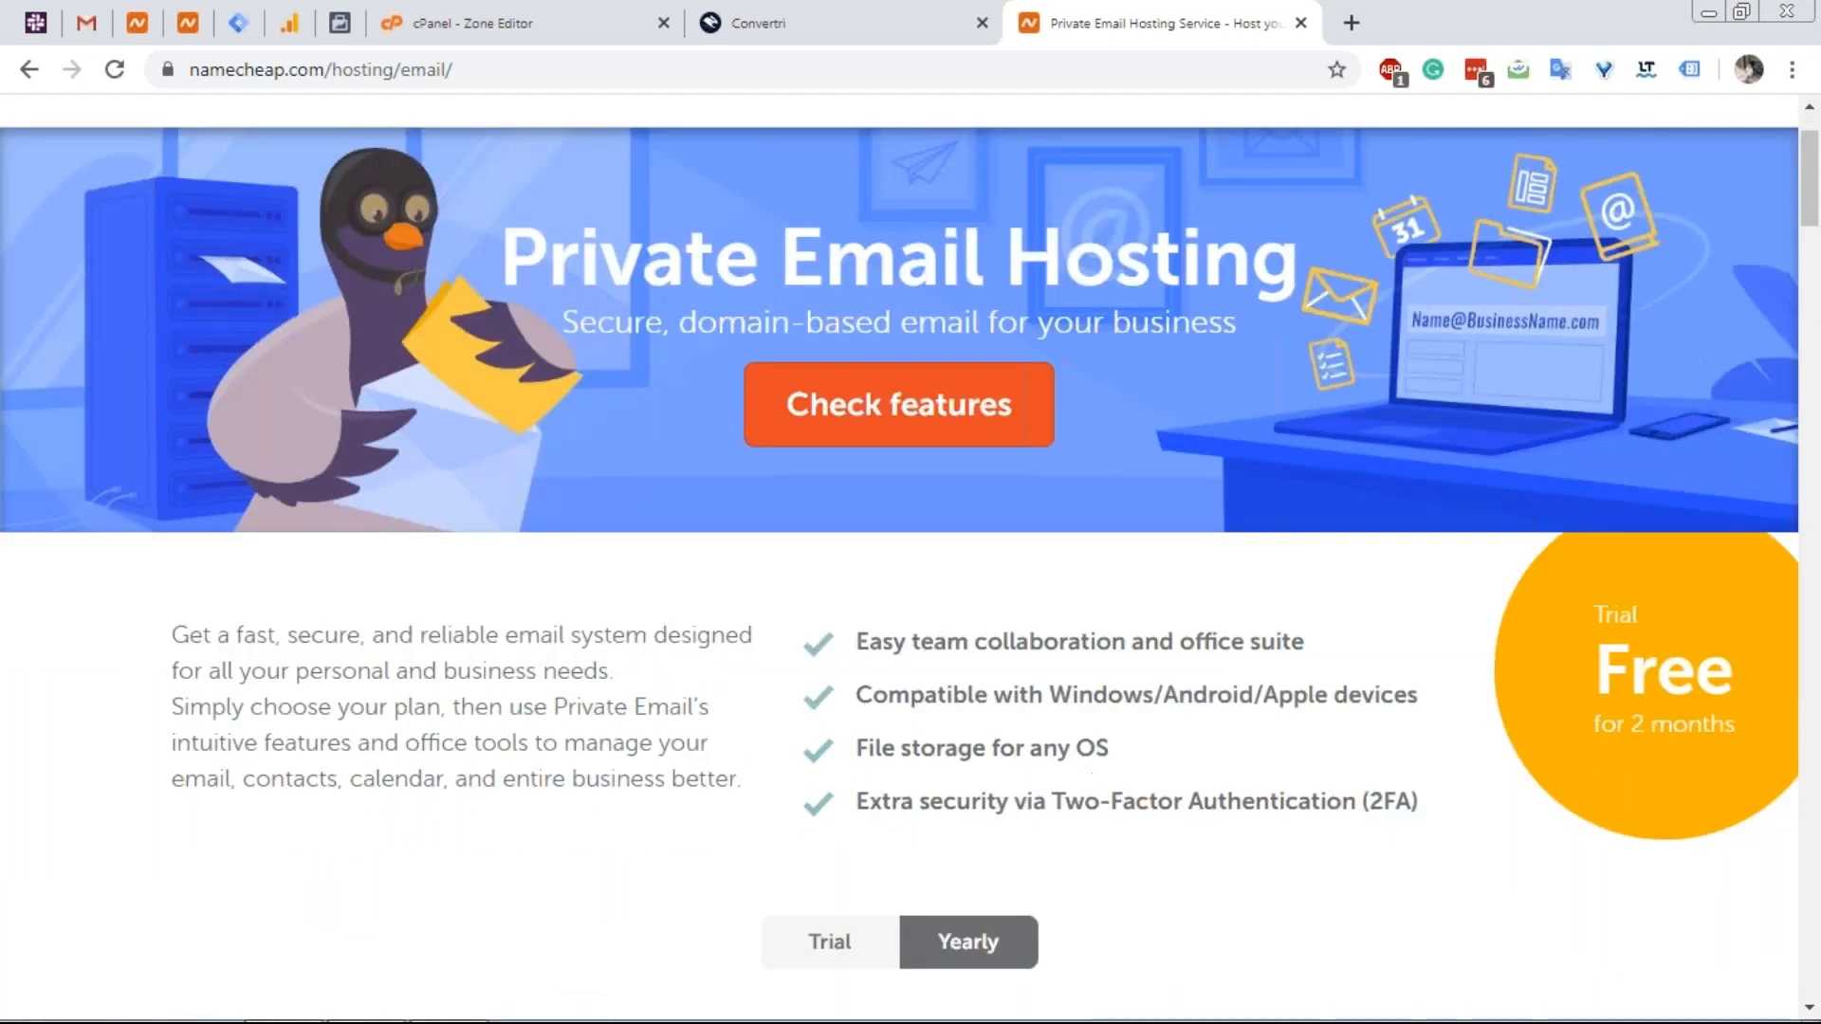
scroll(638, 651, up, 1)
scroll(664, 475, up, 1)
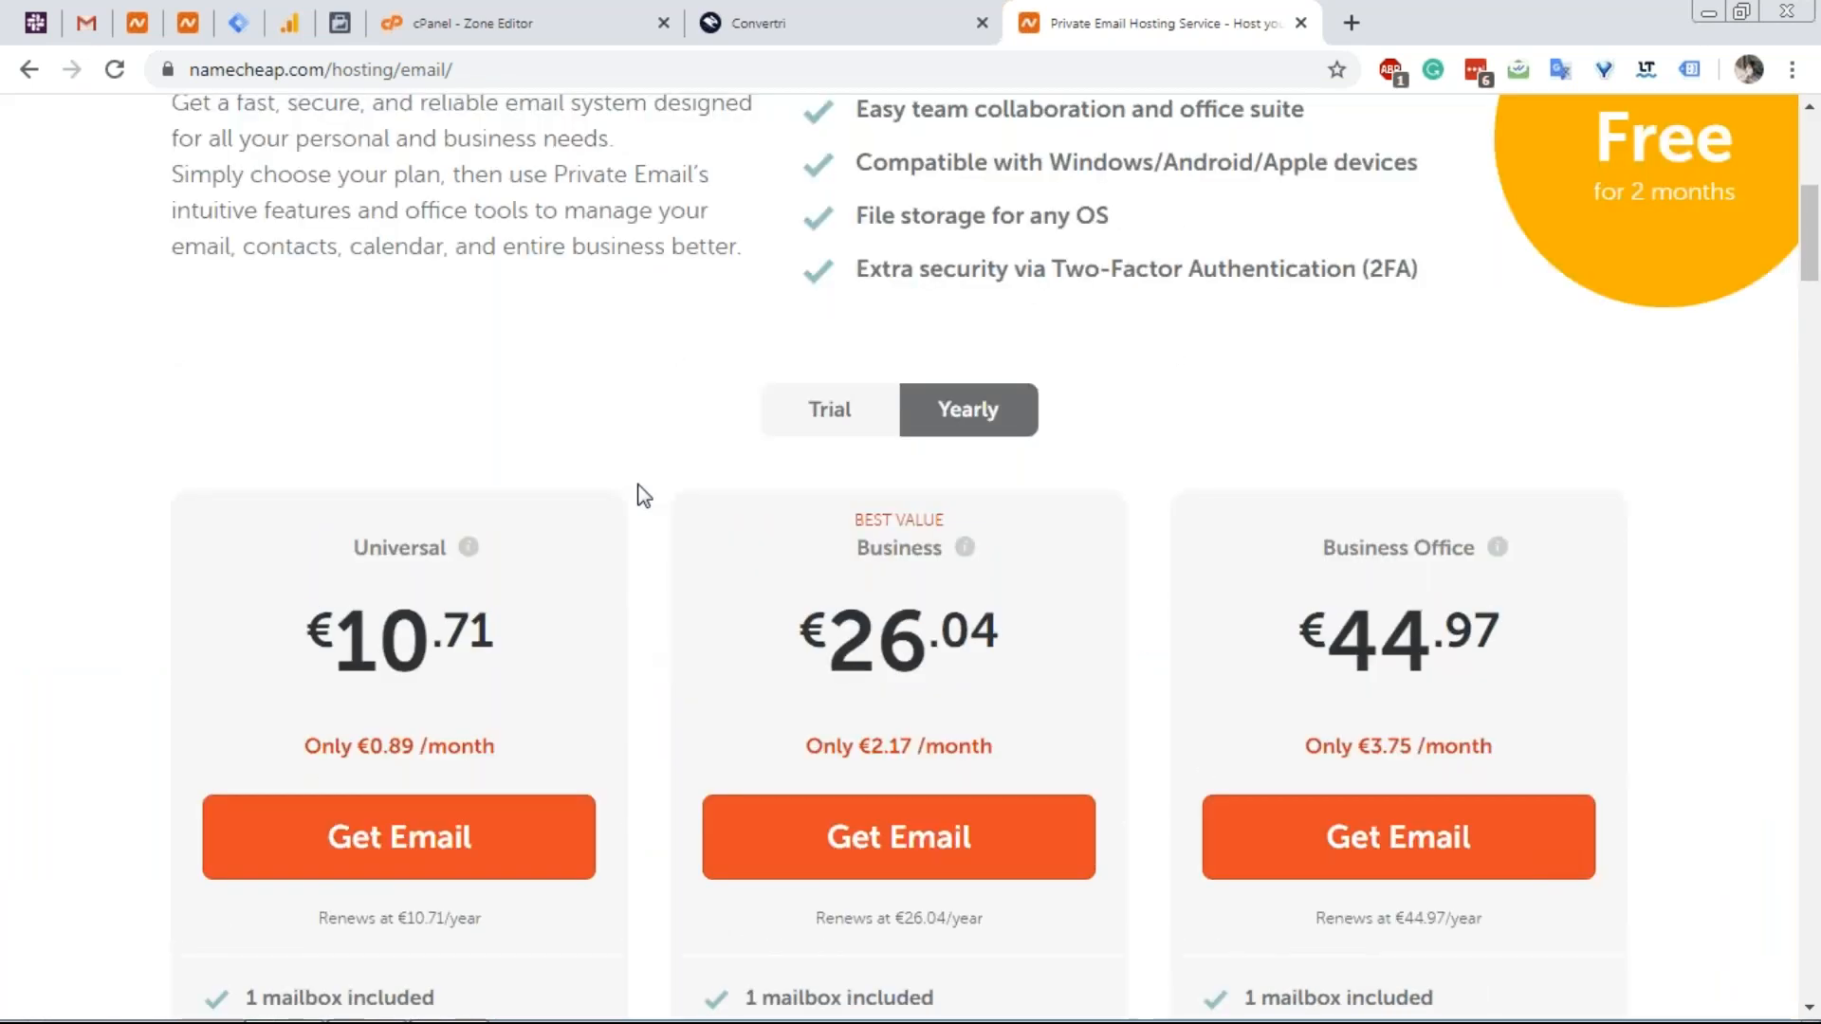
scroll(455, 460, down, 3)
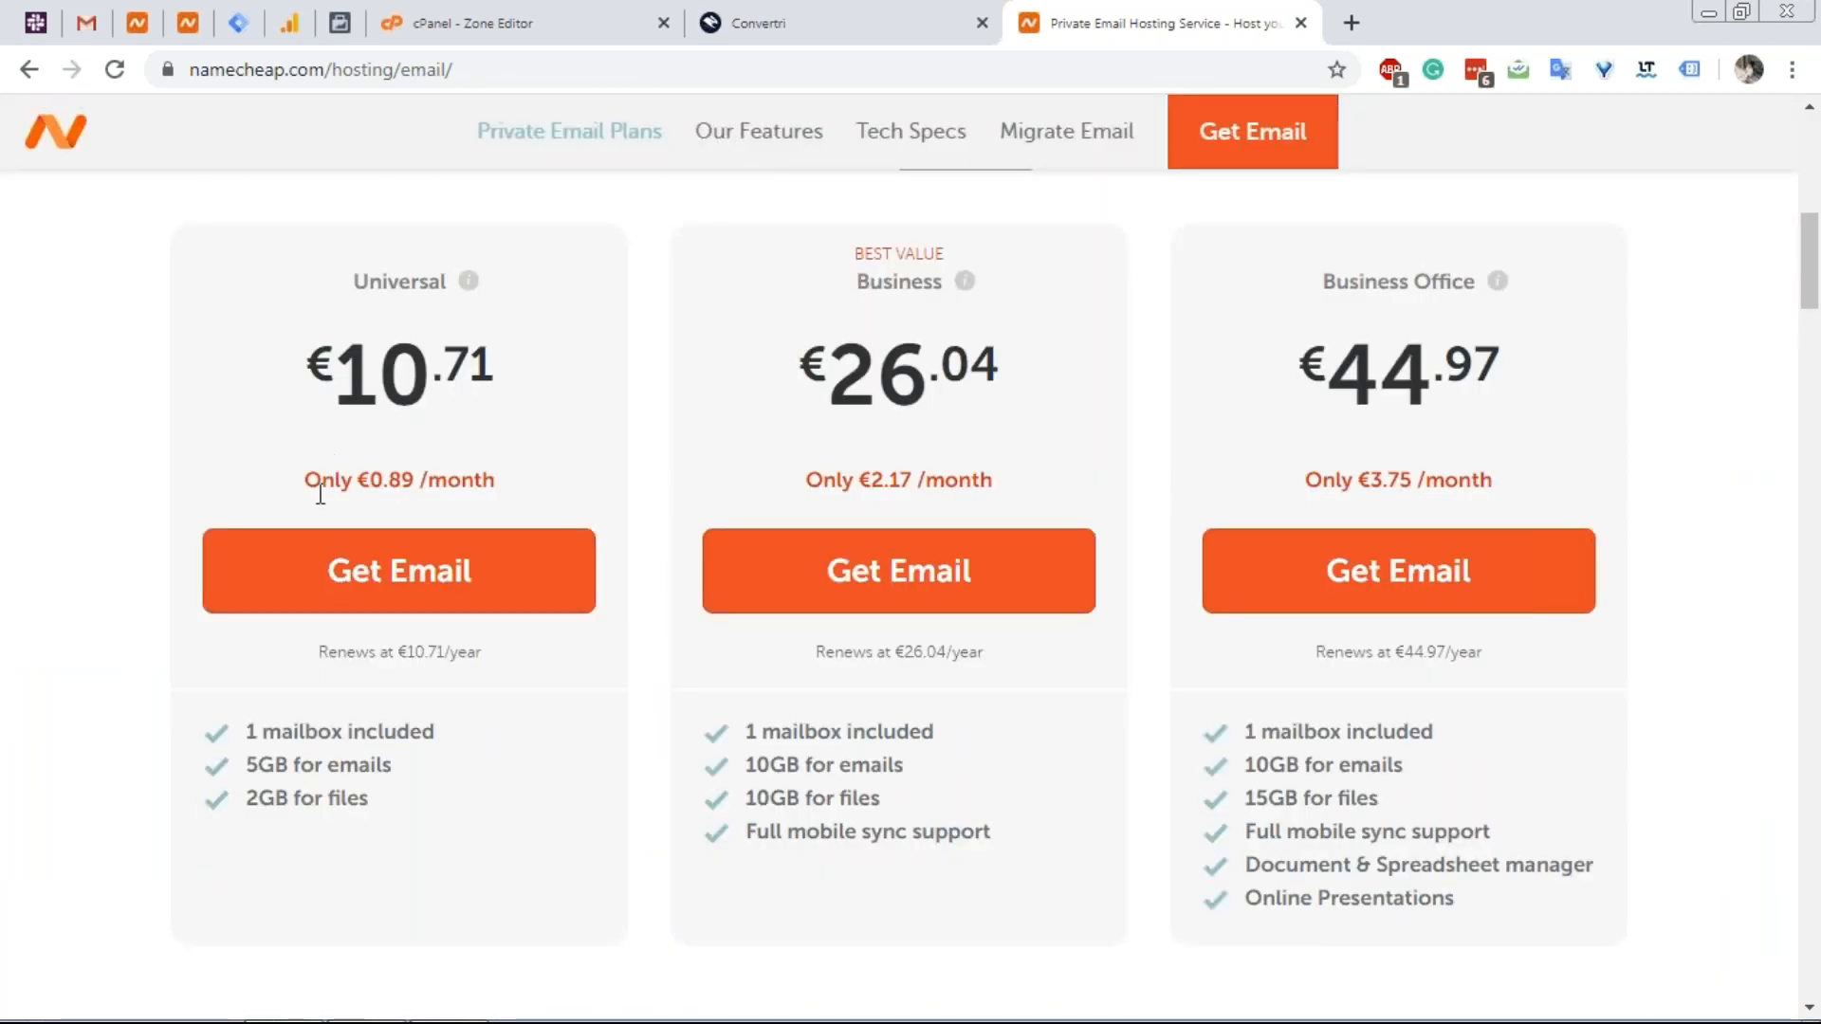
scroll(456, 725, down, 1)
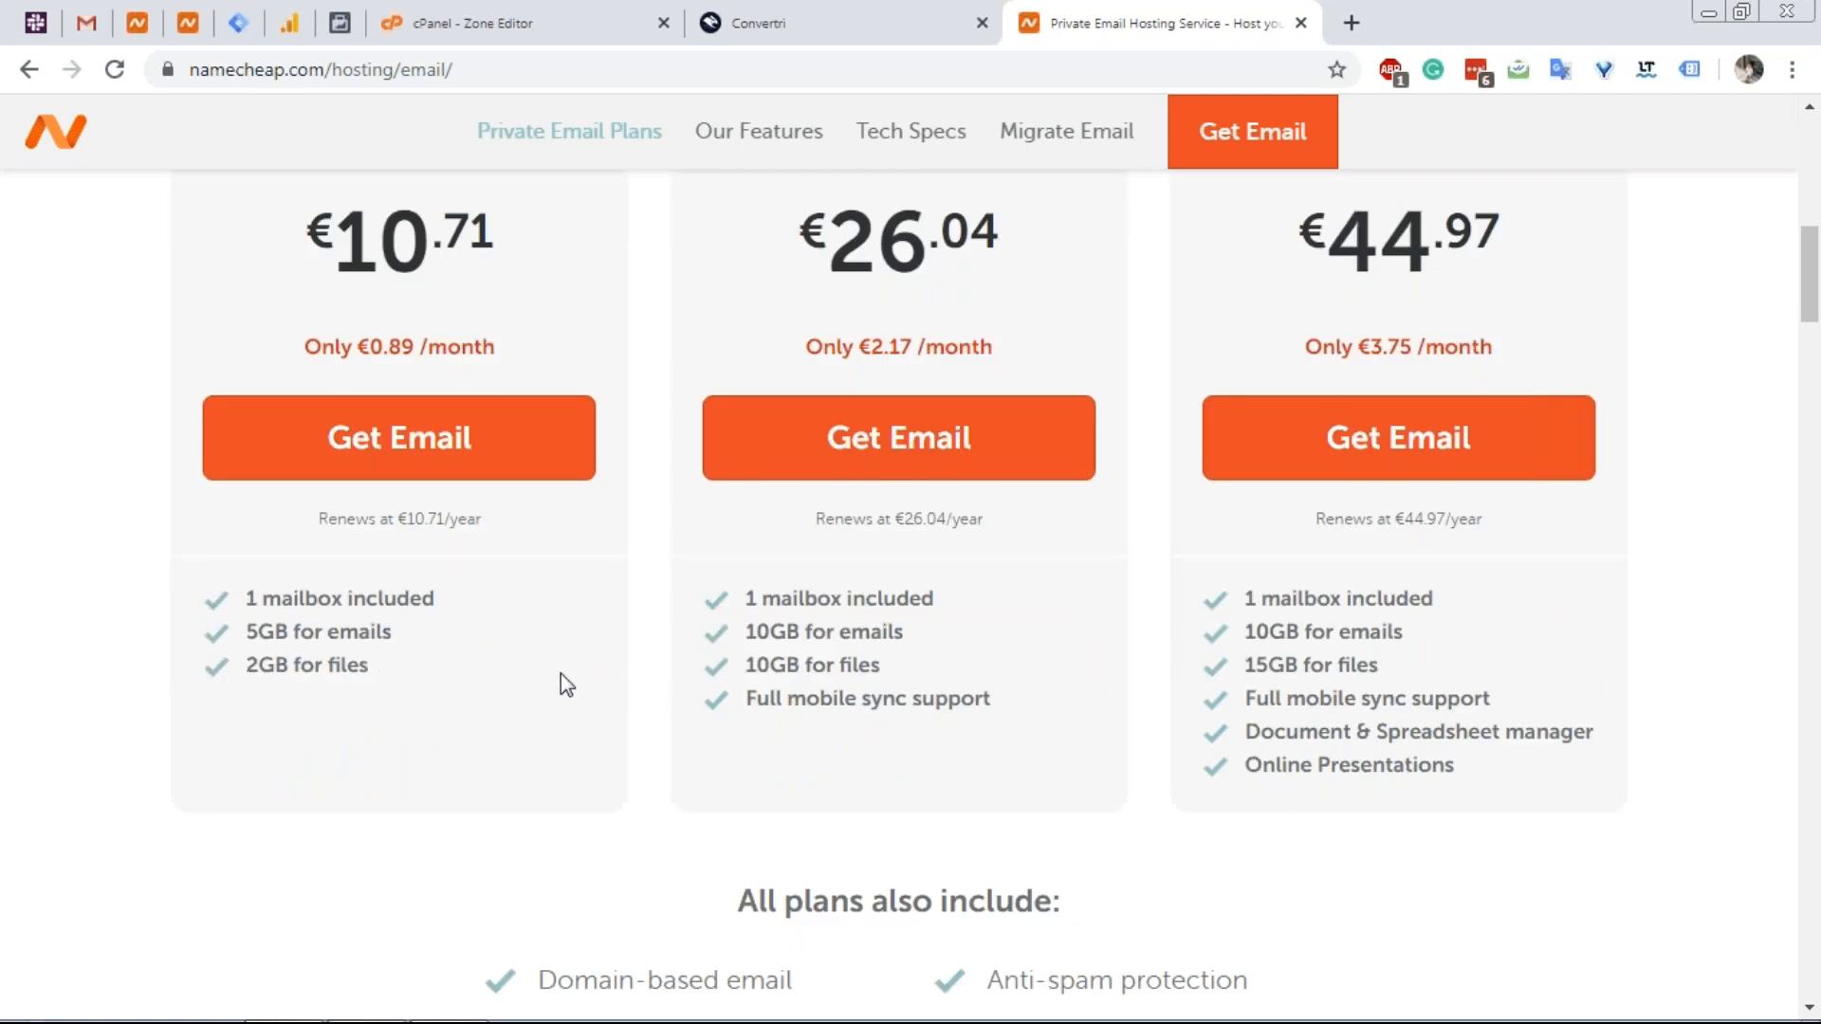
scroll(408, 642, down, 3)
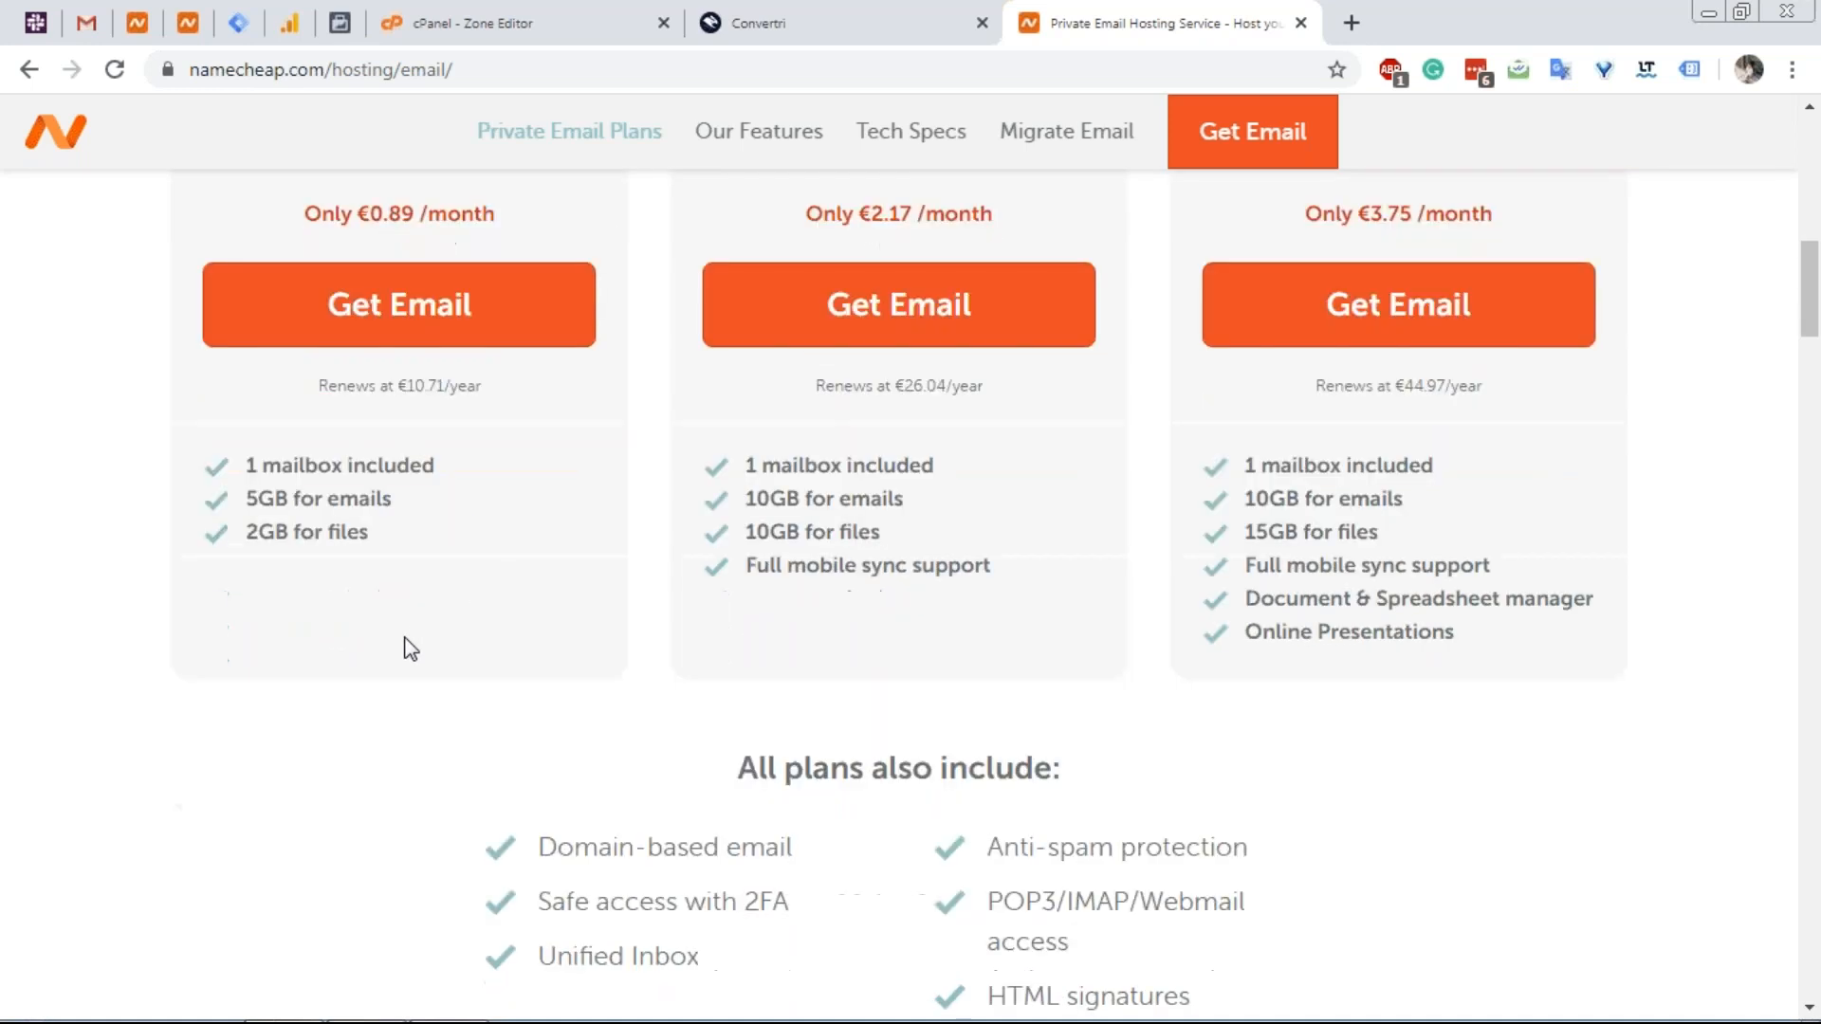
scroll(414, 651, down, 12)
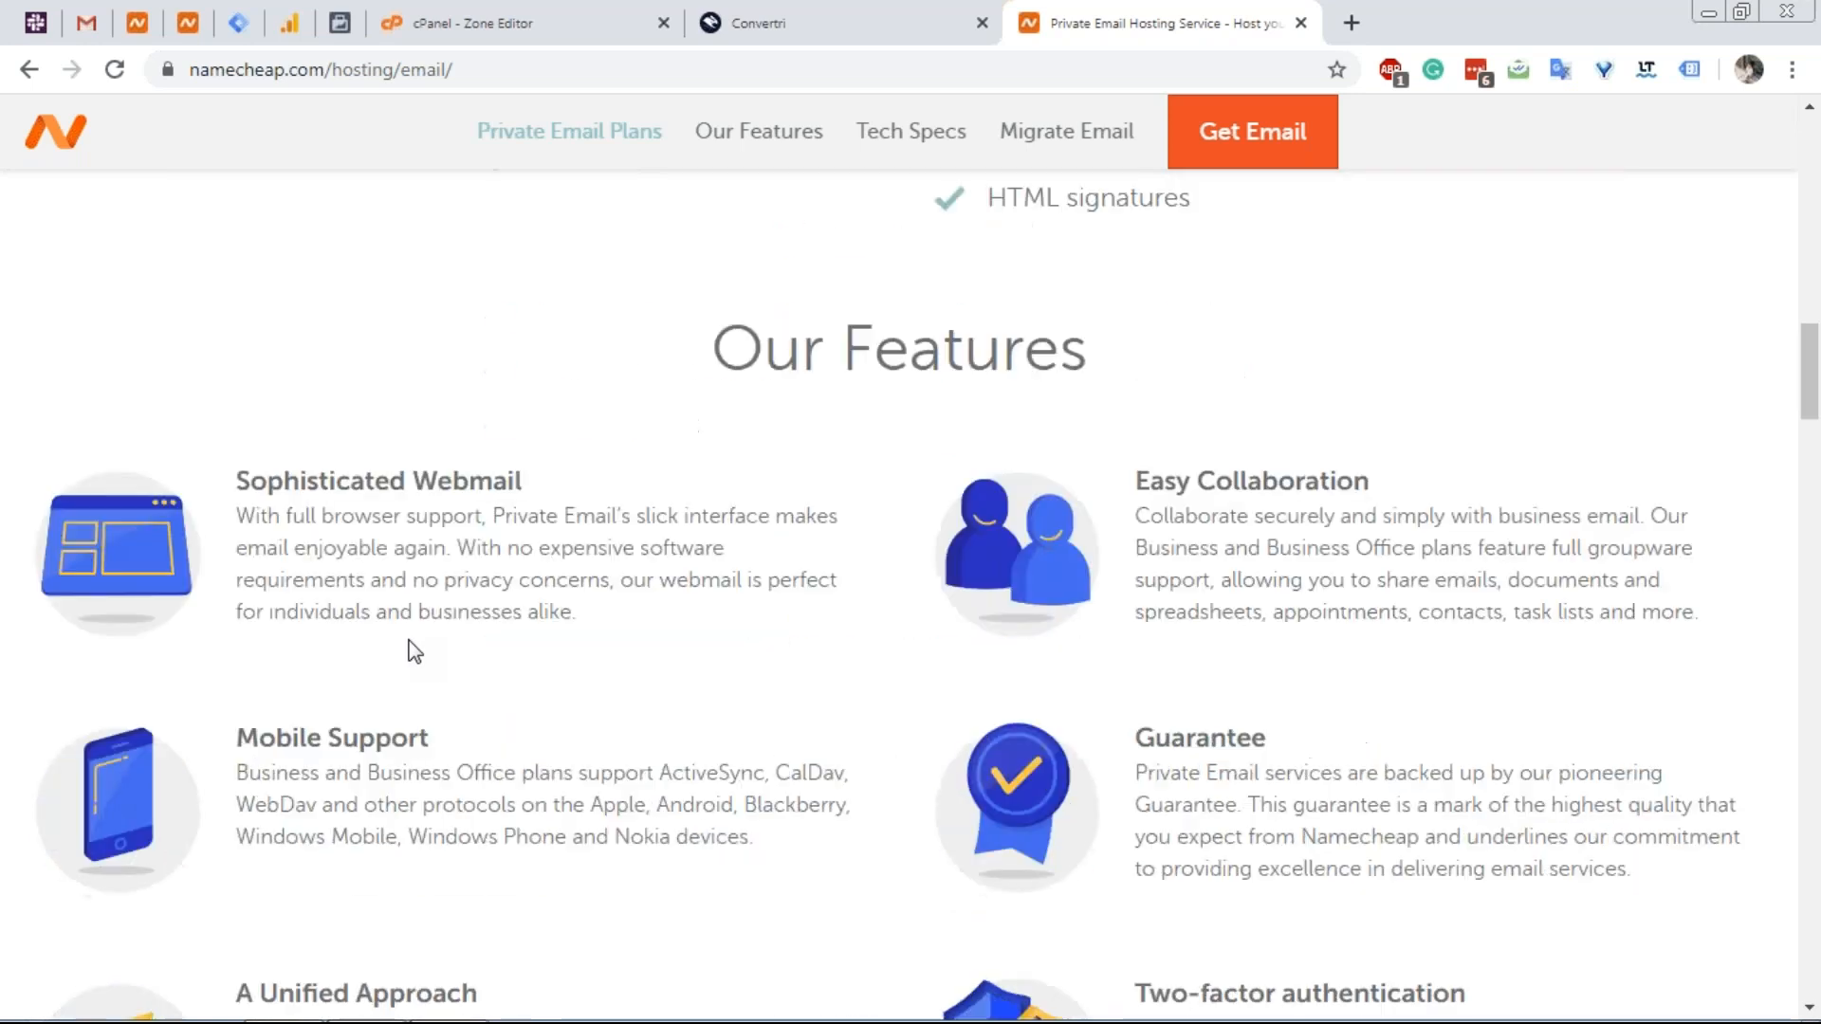
scroll(422, 633, down, 10)
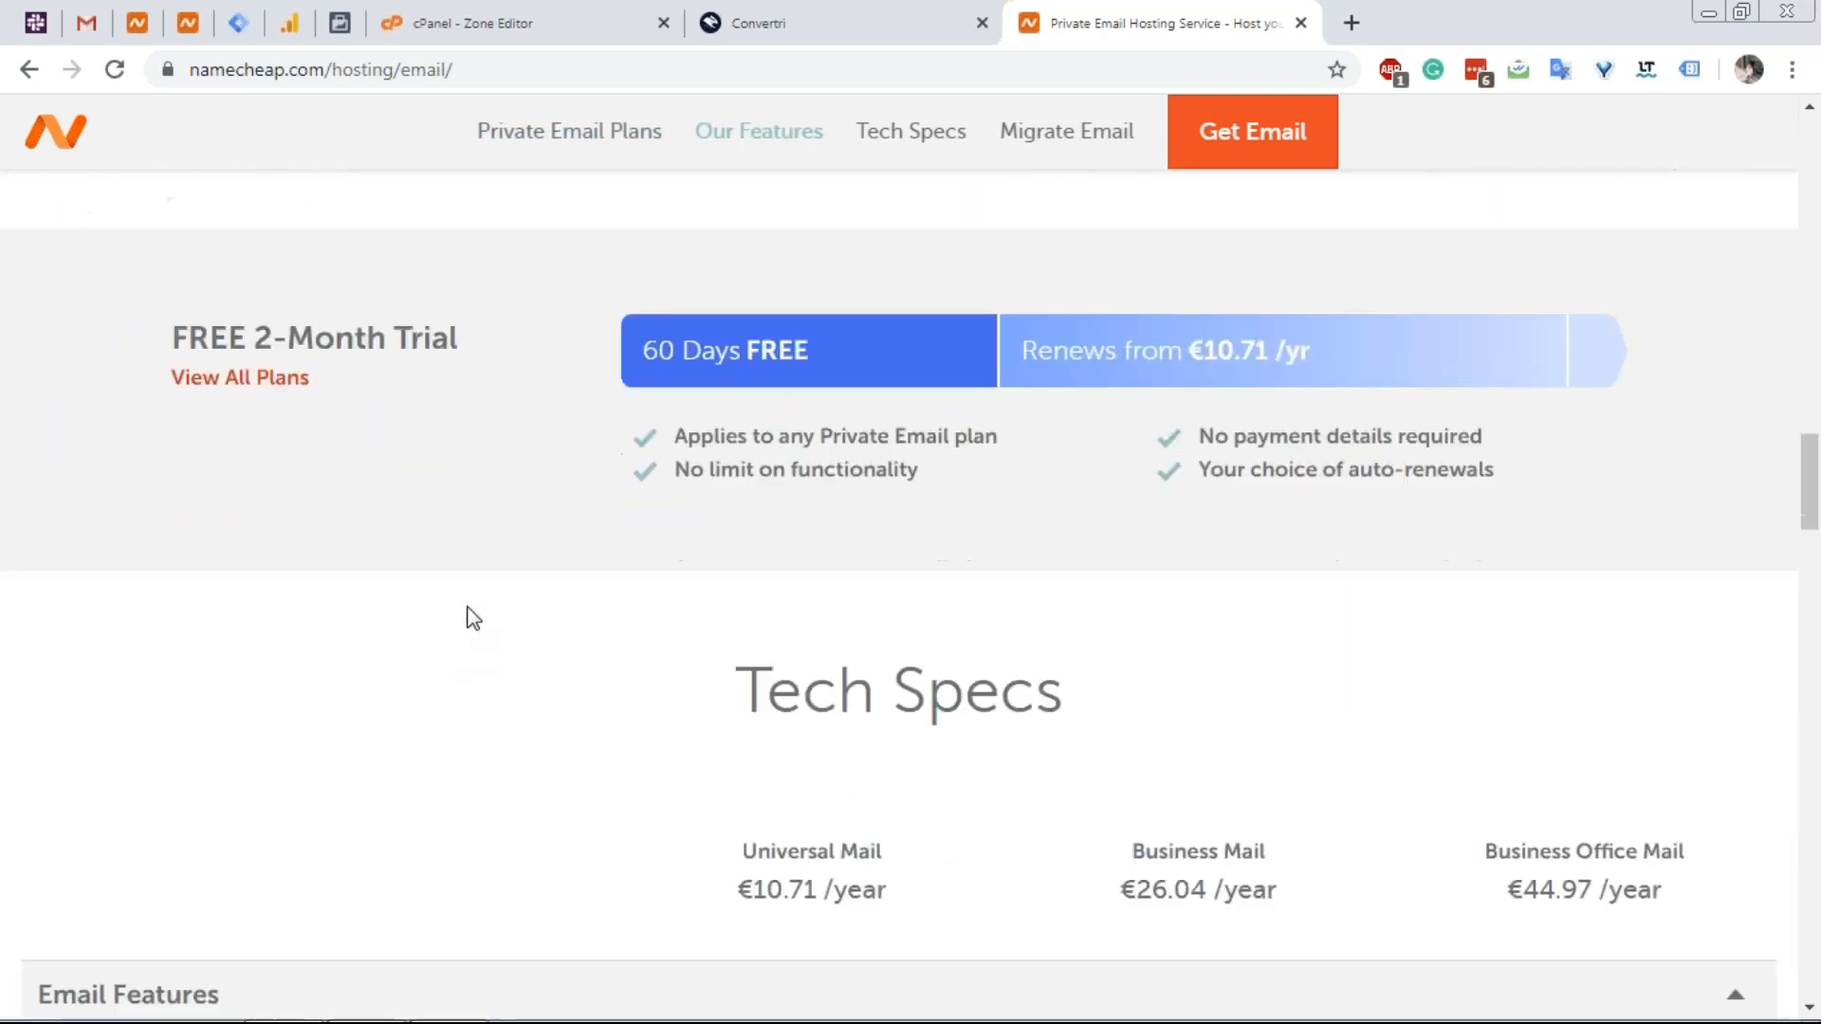
scroll(468, 614, down, 3)
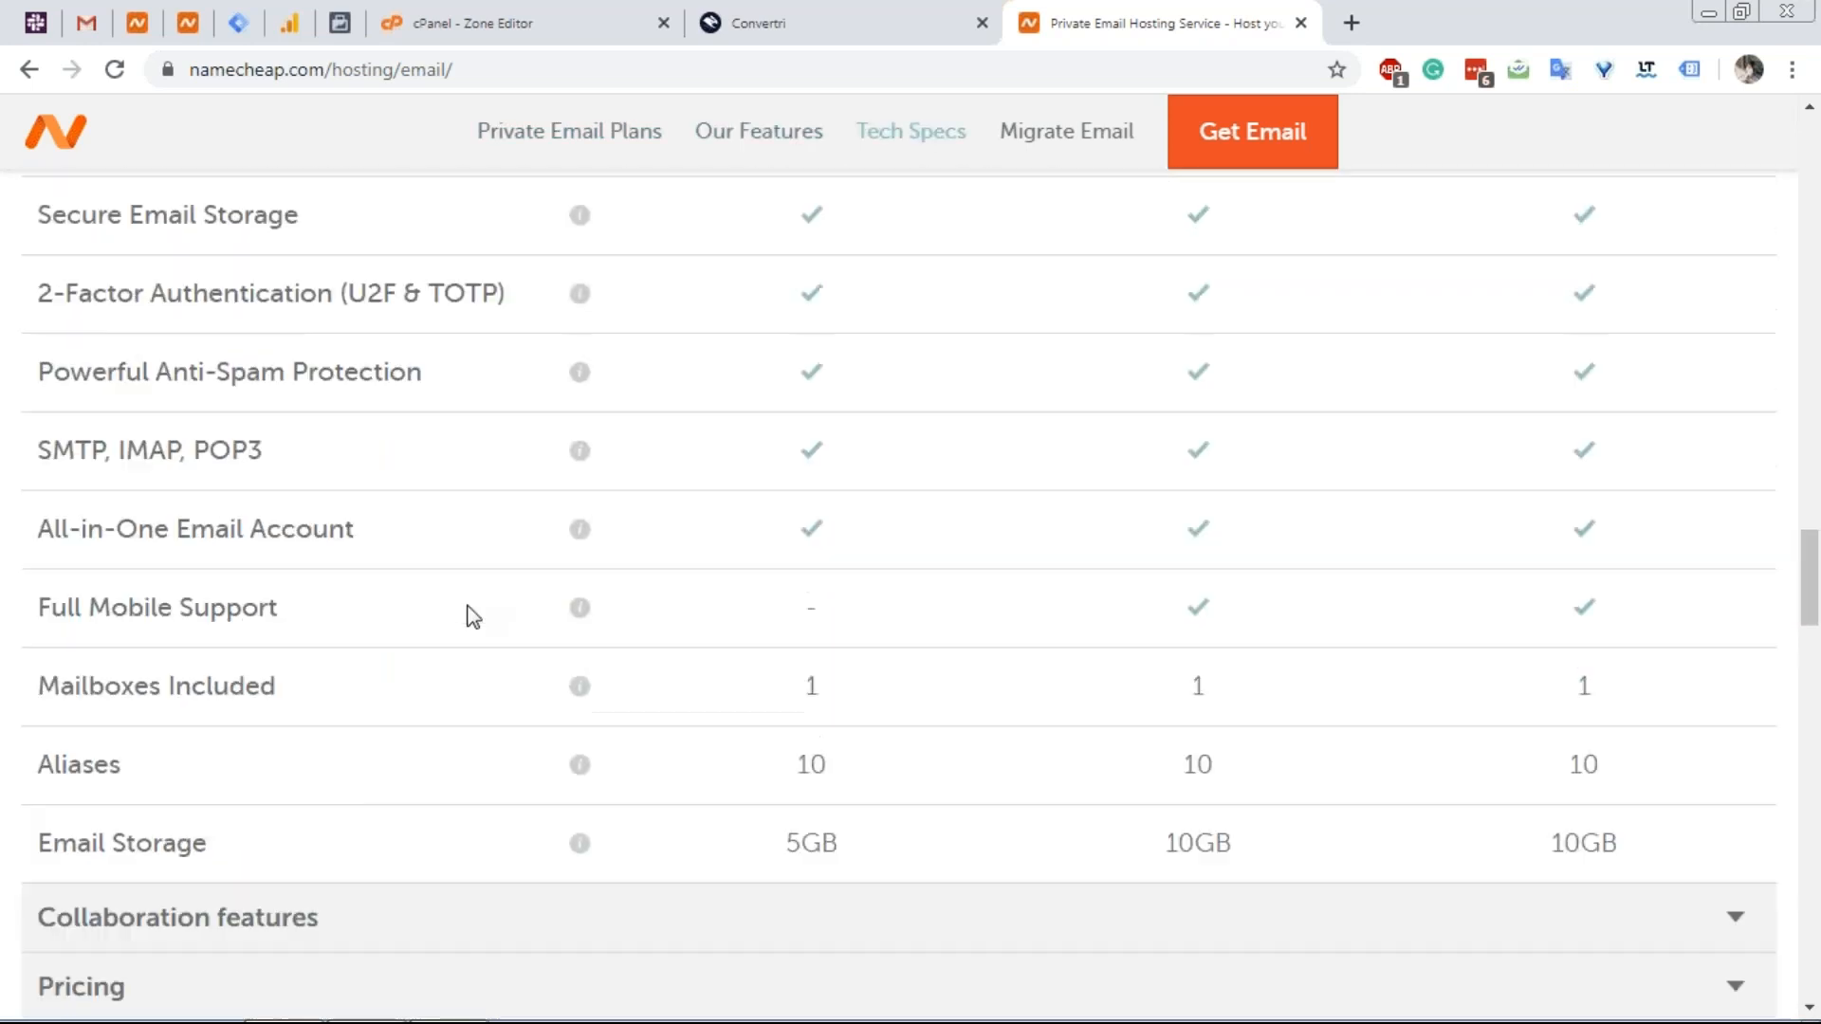
scroll(467, 611, down, 3)
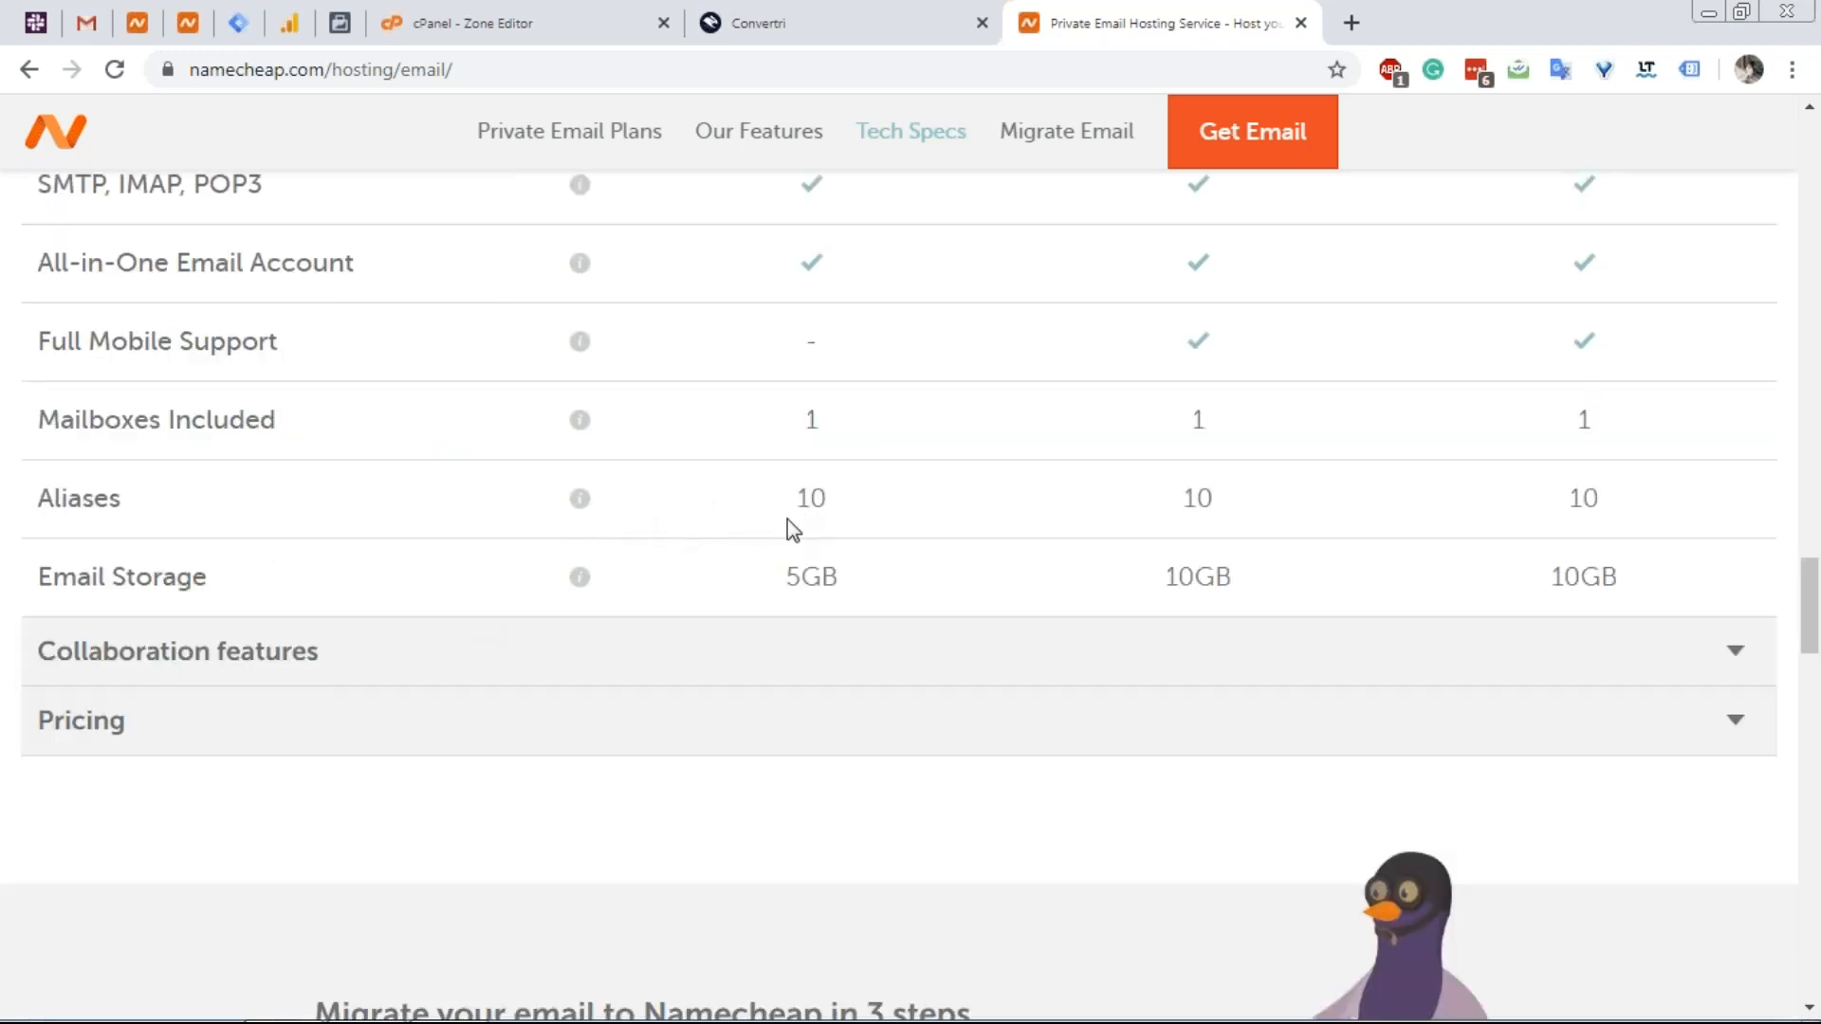
scroll(788, 529, up, 6)
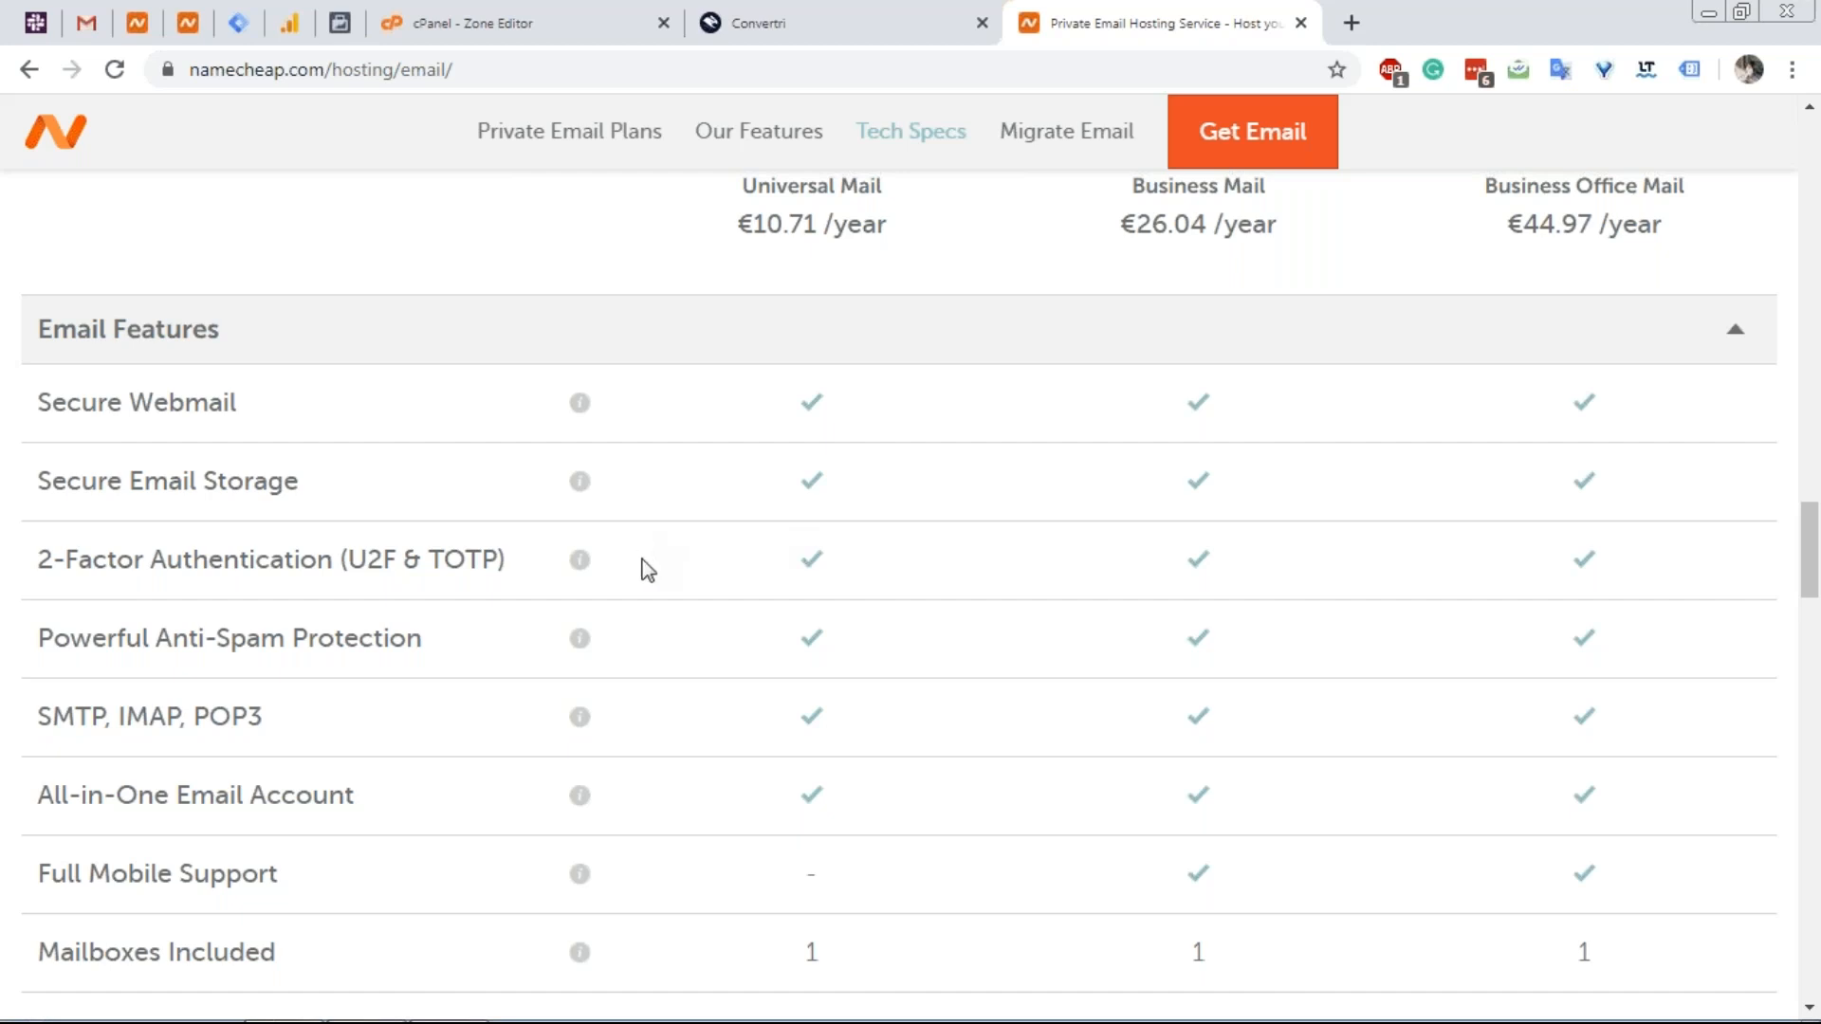
scroll(642, 565, up, 4)
scroll(652, 548, up, 5)
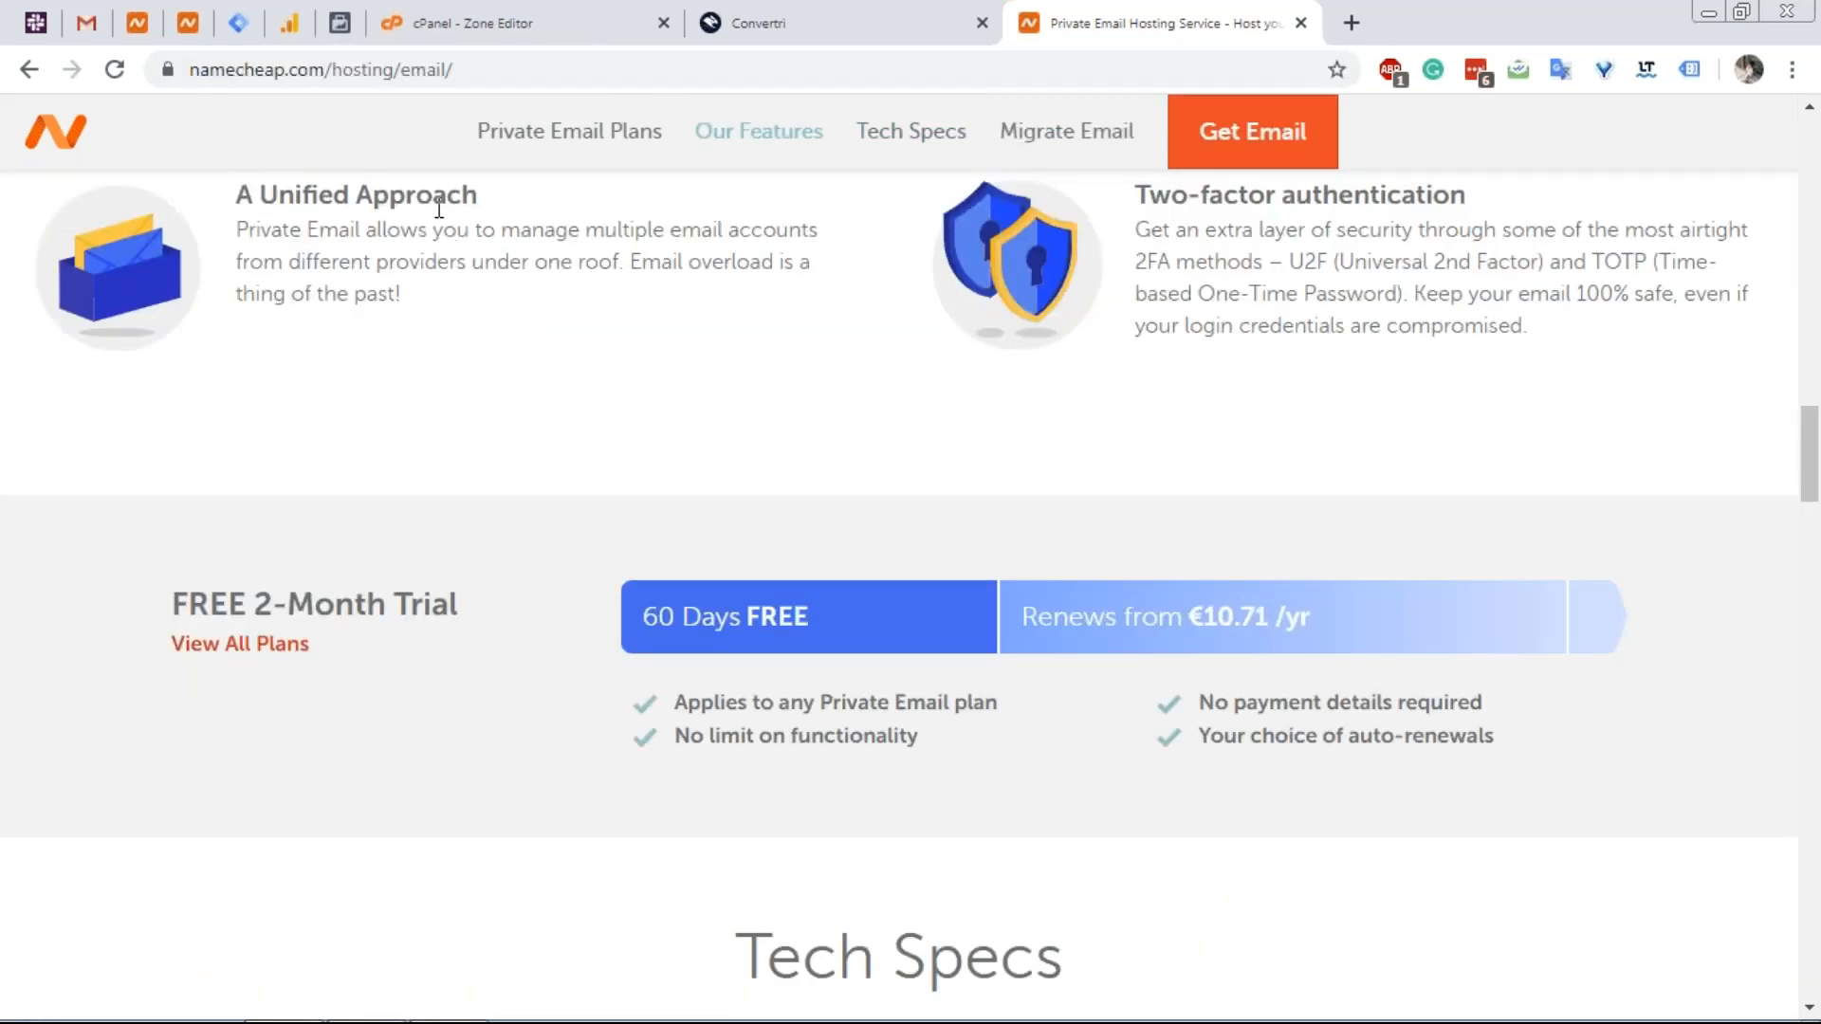
scroll(446, 196, up, 1)
scroll(487, 293, up, 10)
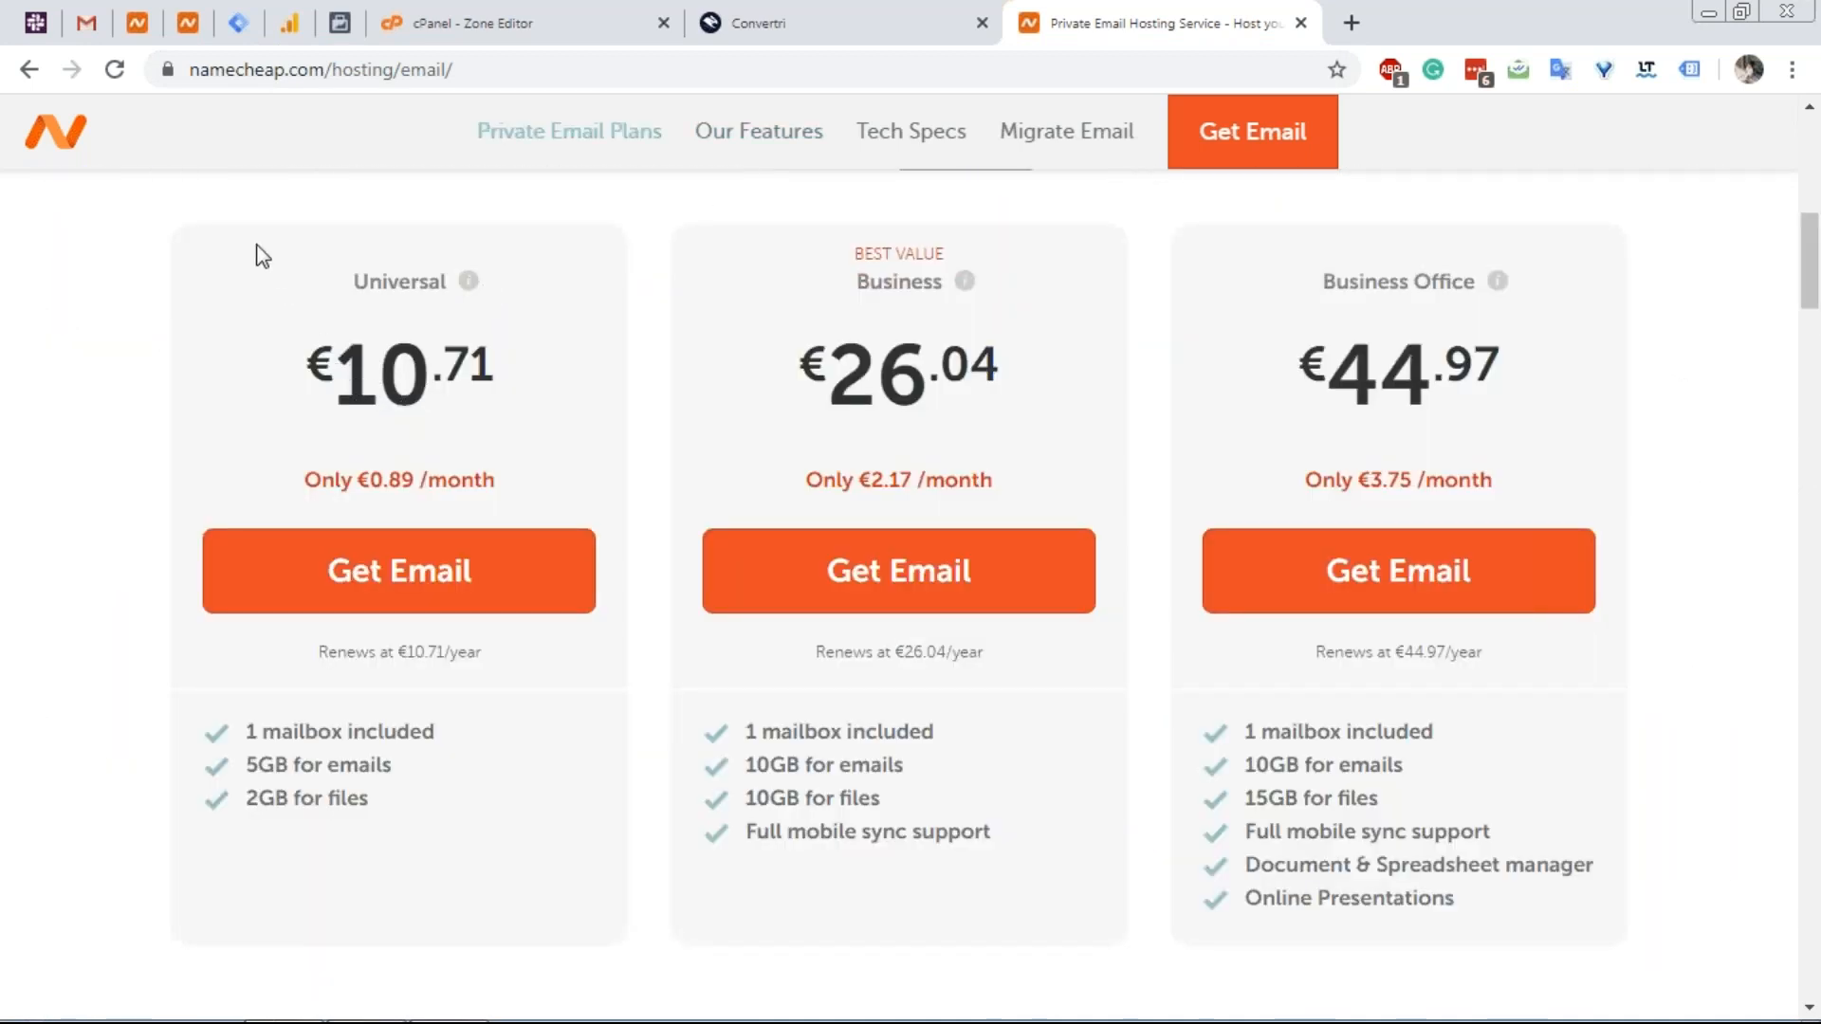
Compare the Private Email DNS article with Convertri's vertri.xyz records.
click(173, 31)
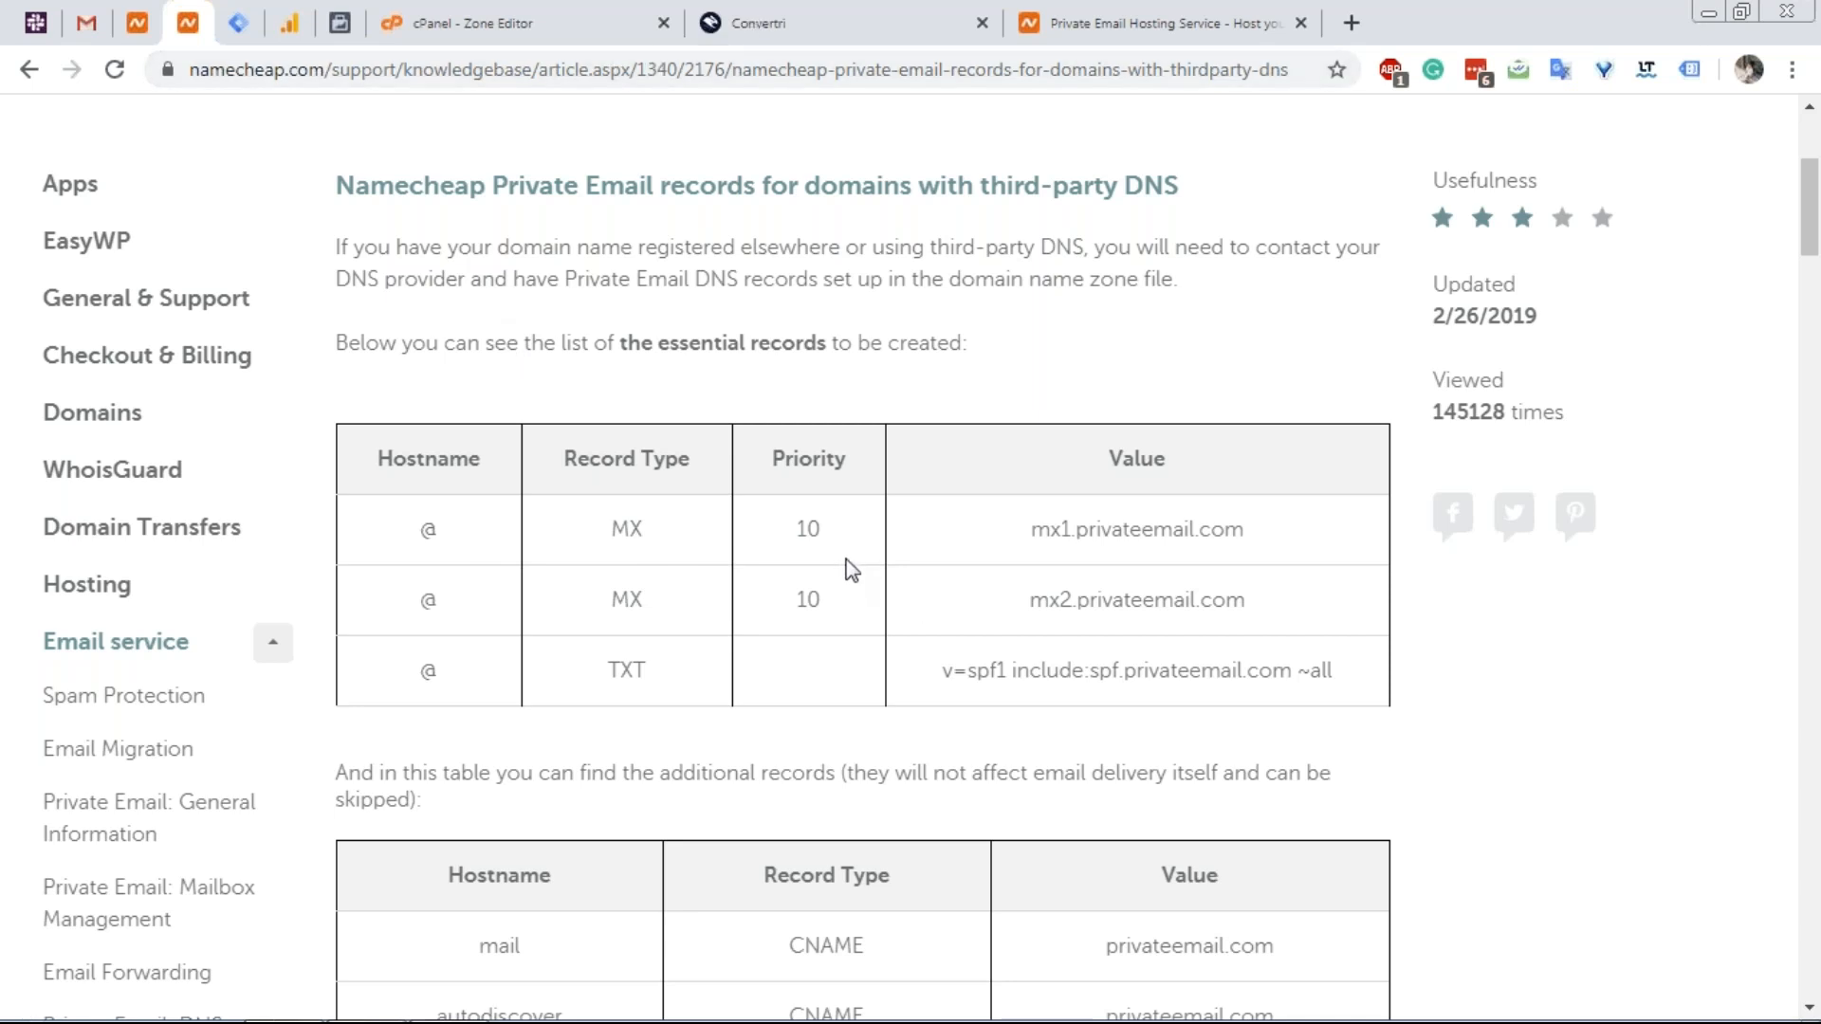
click(838, 28)
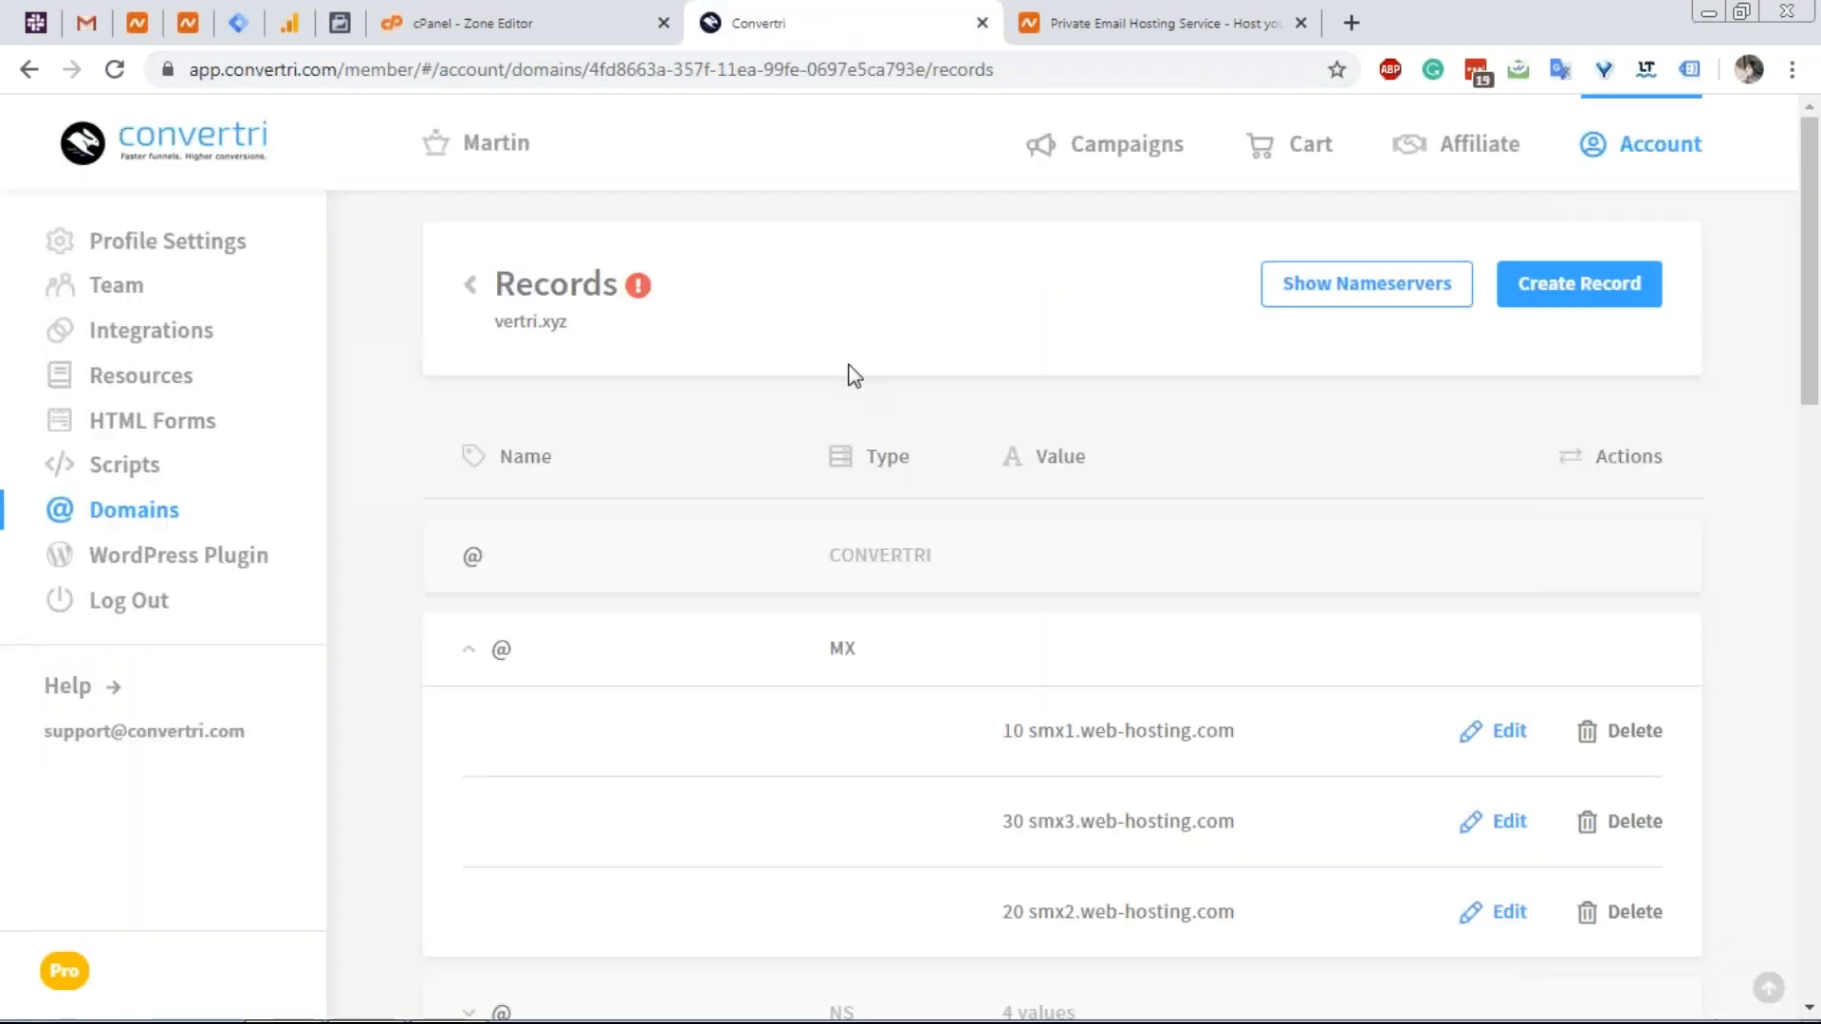
scroll(853, 374, down, 1)
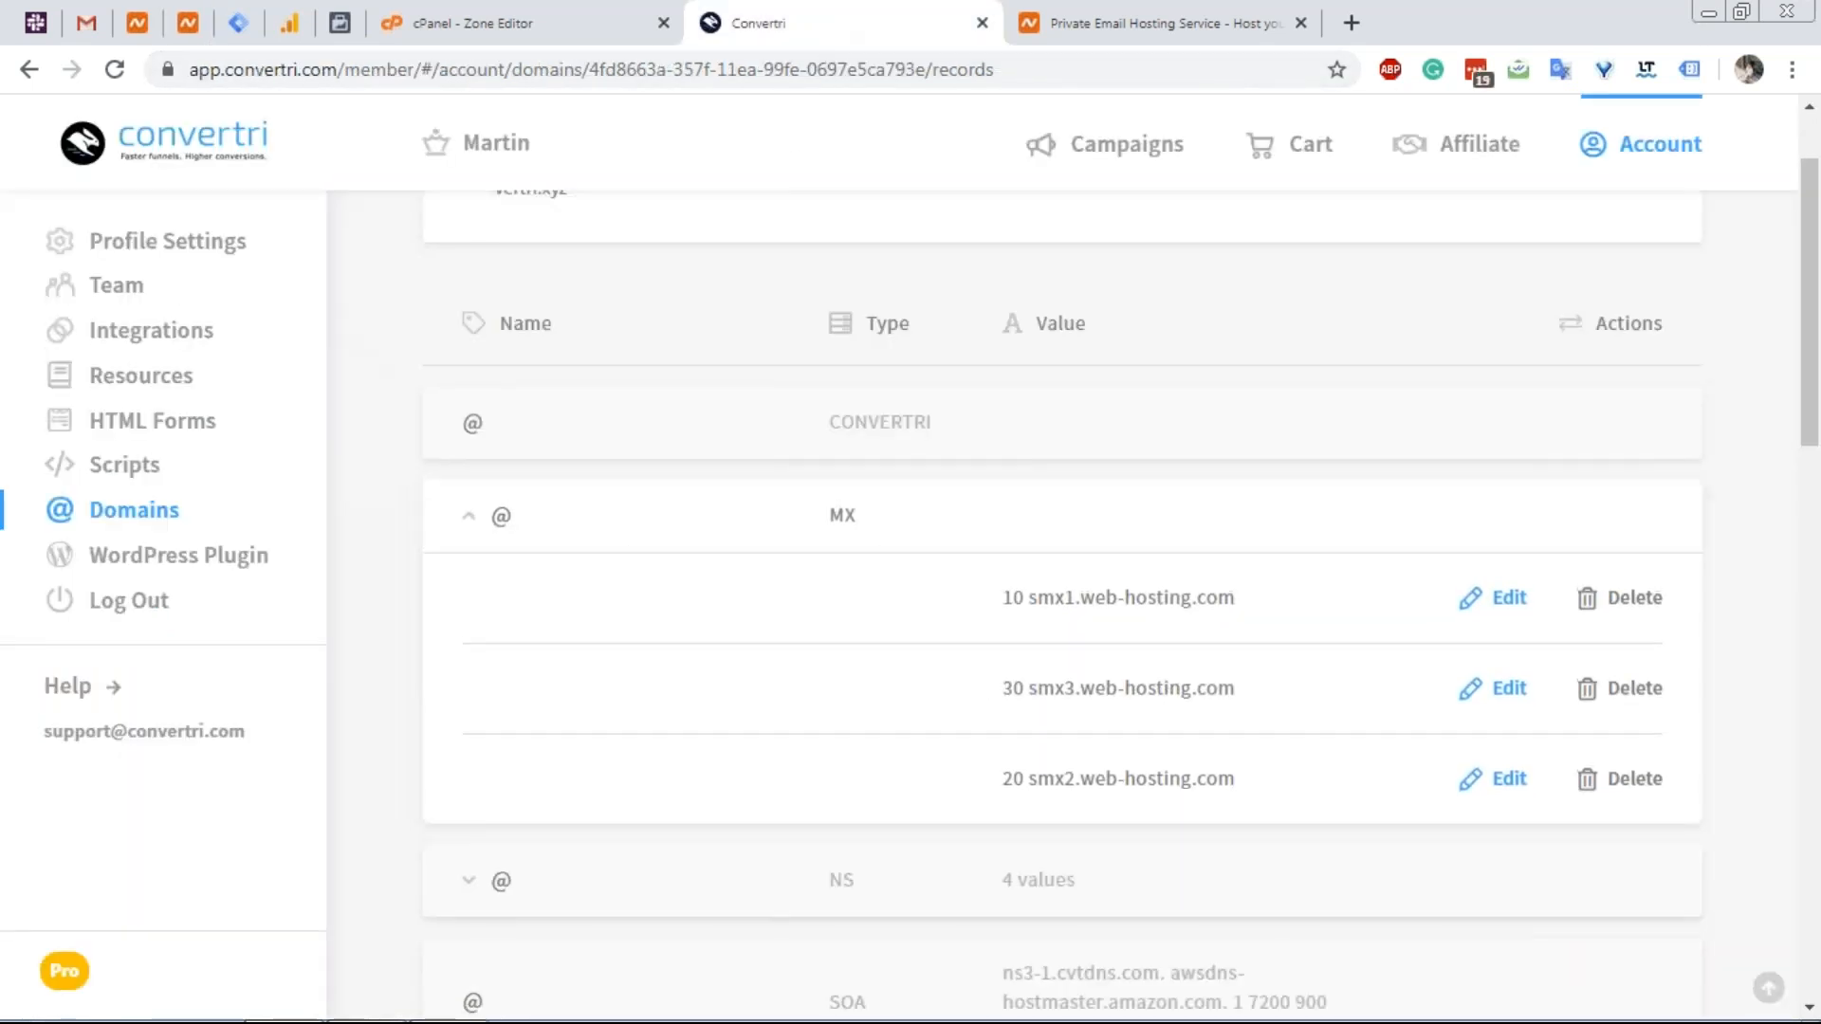
click(188, 30)
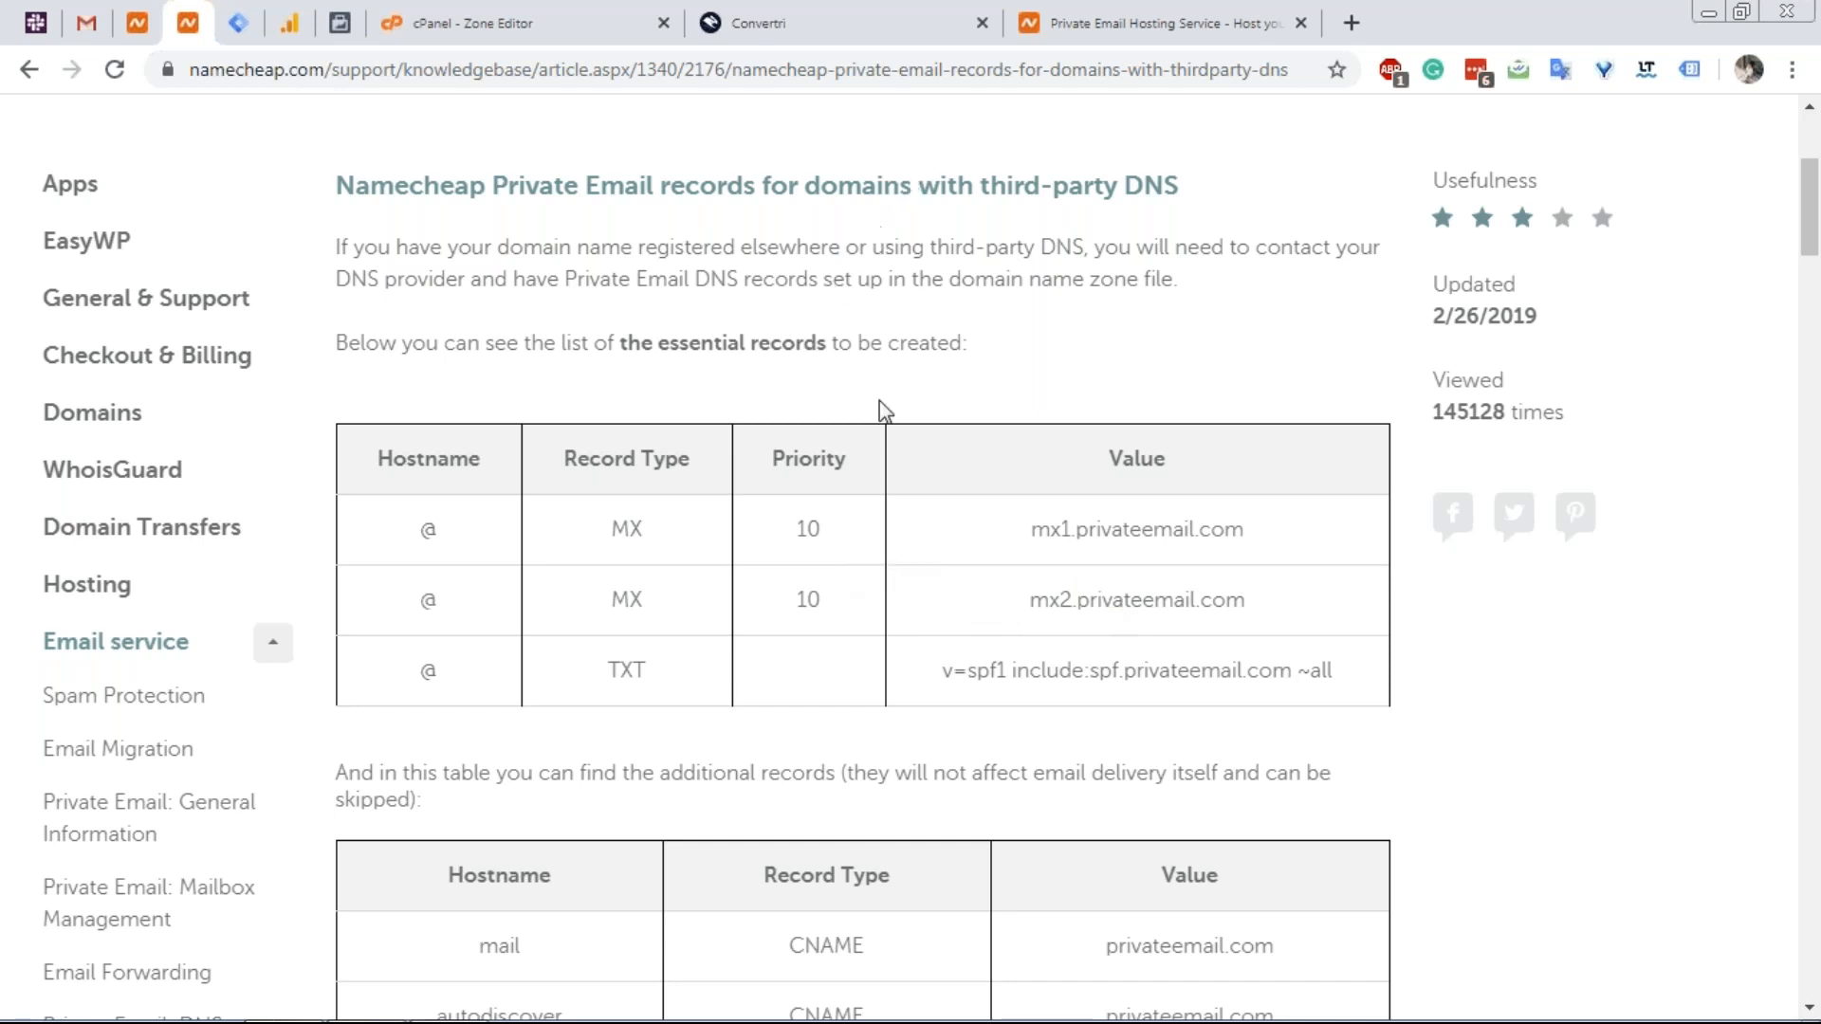
Select the full SPF TXT record value in the article, then return to Convertri.
drag(1060, 526, 1152, 529)
click(1029, 543)
drag(946, 667, 1277, 673)
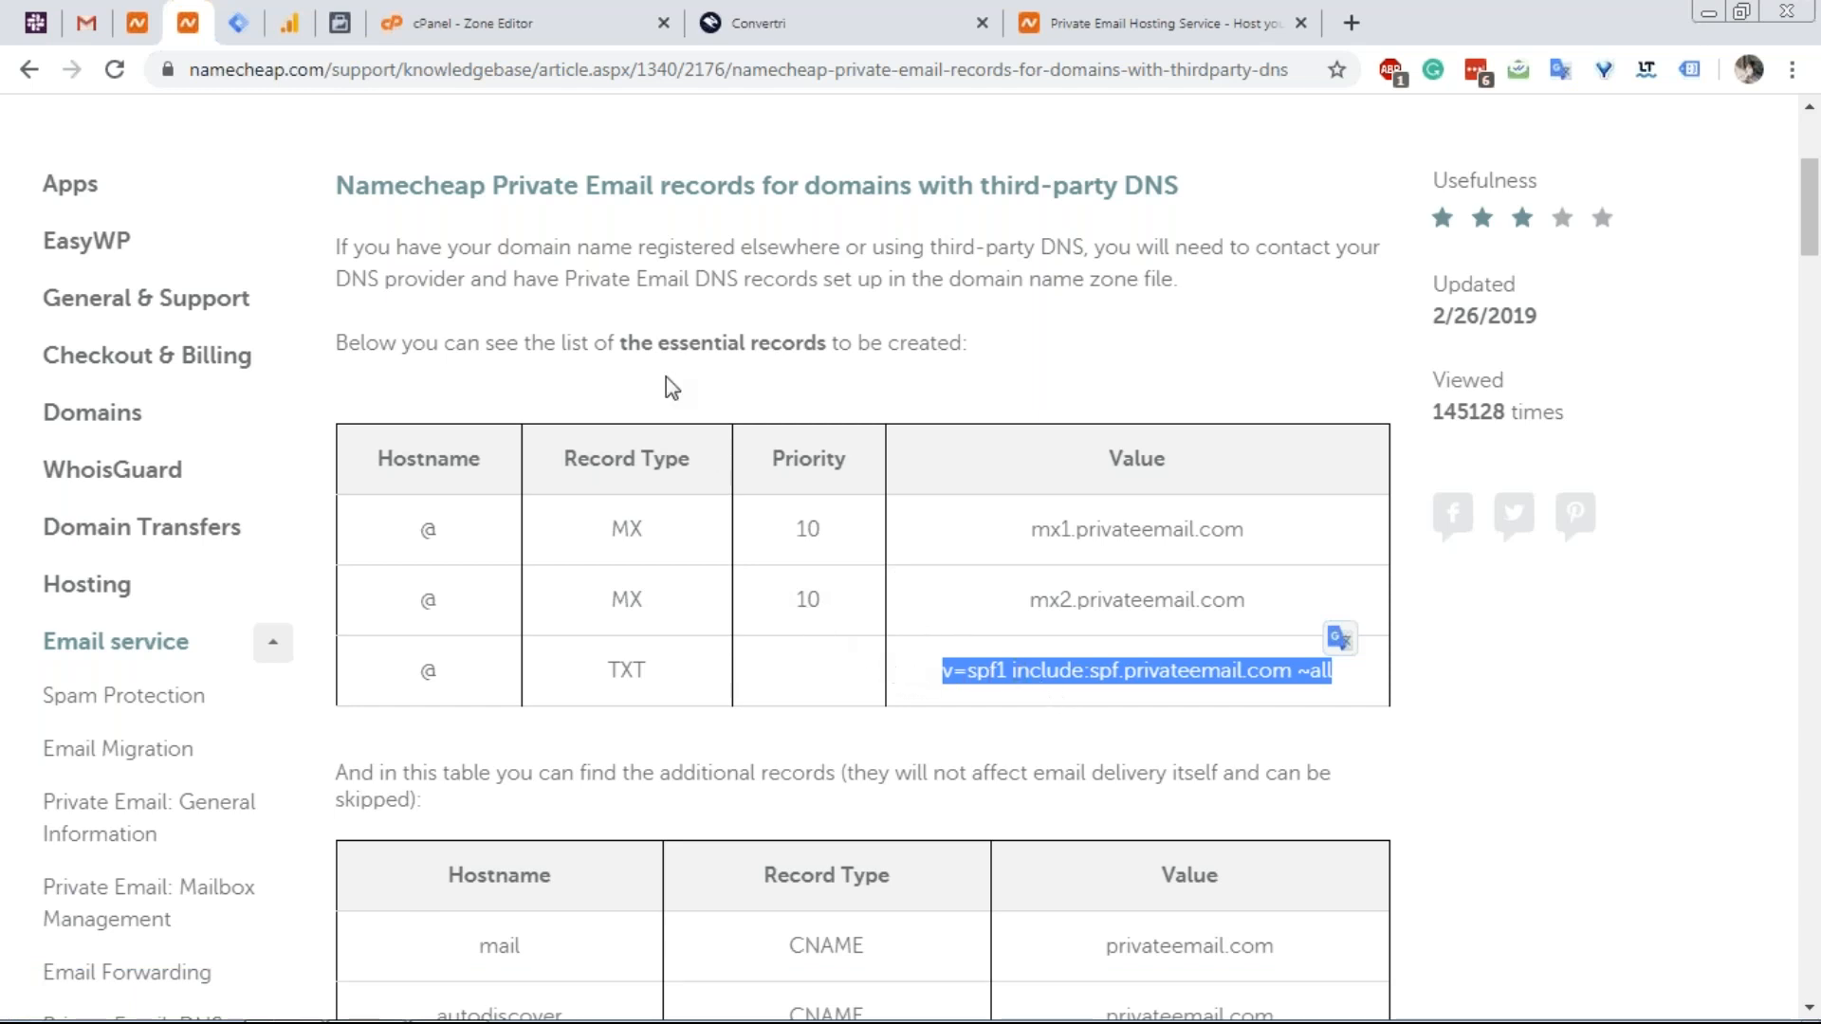
click(749, 23)
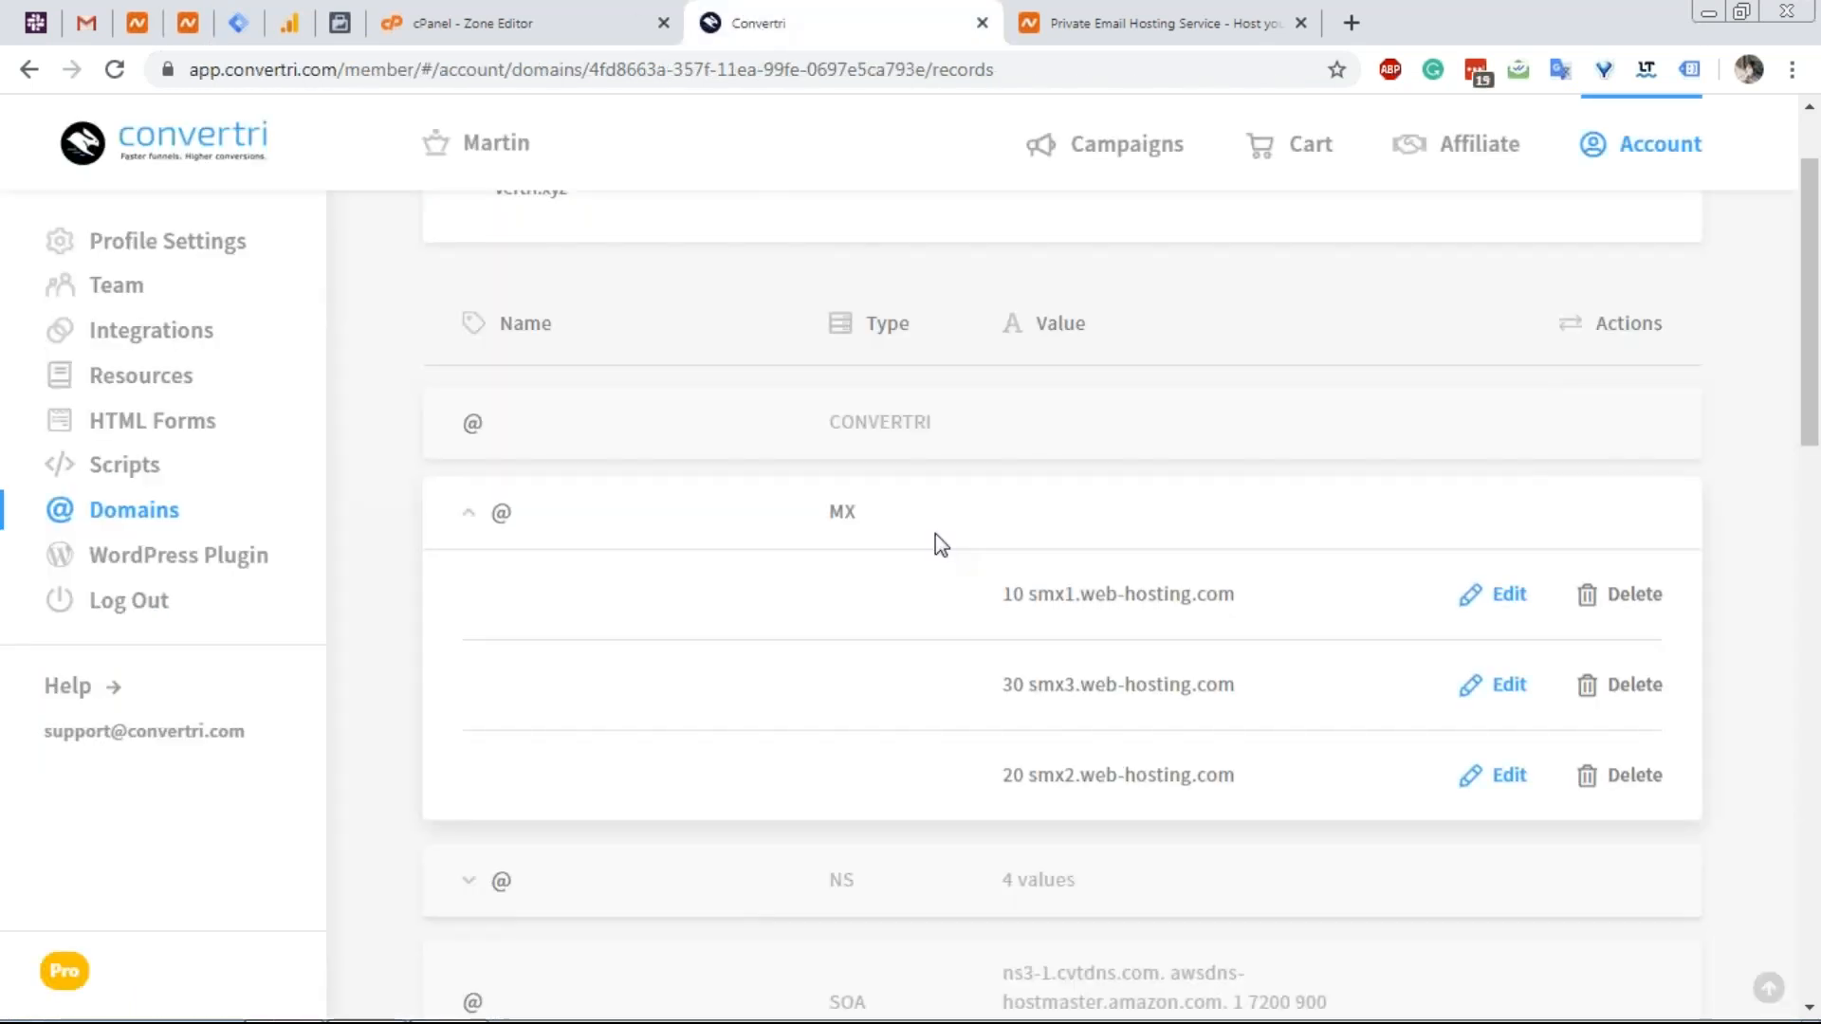
Clear the SPF selection in the article and glance at the Private Email plans again.
scroll(934, 533, down, 4)
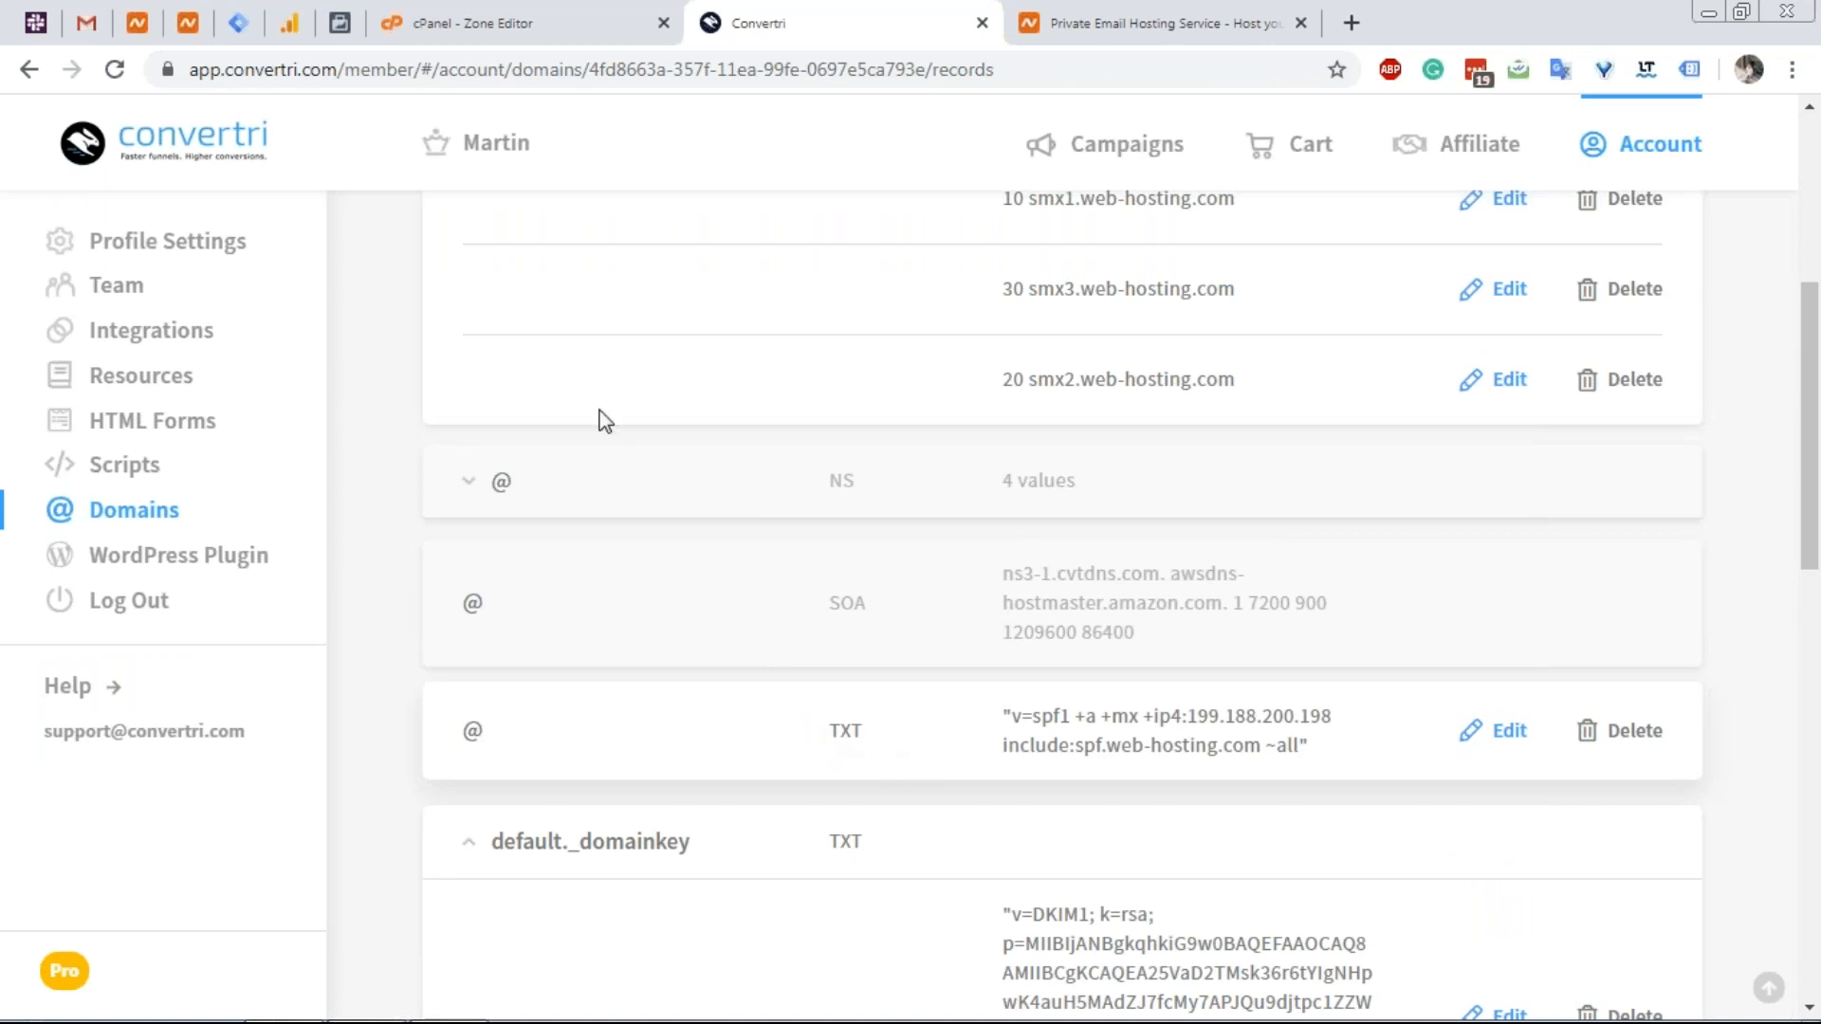
click(184, 30)
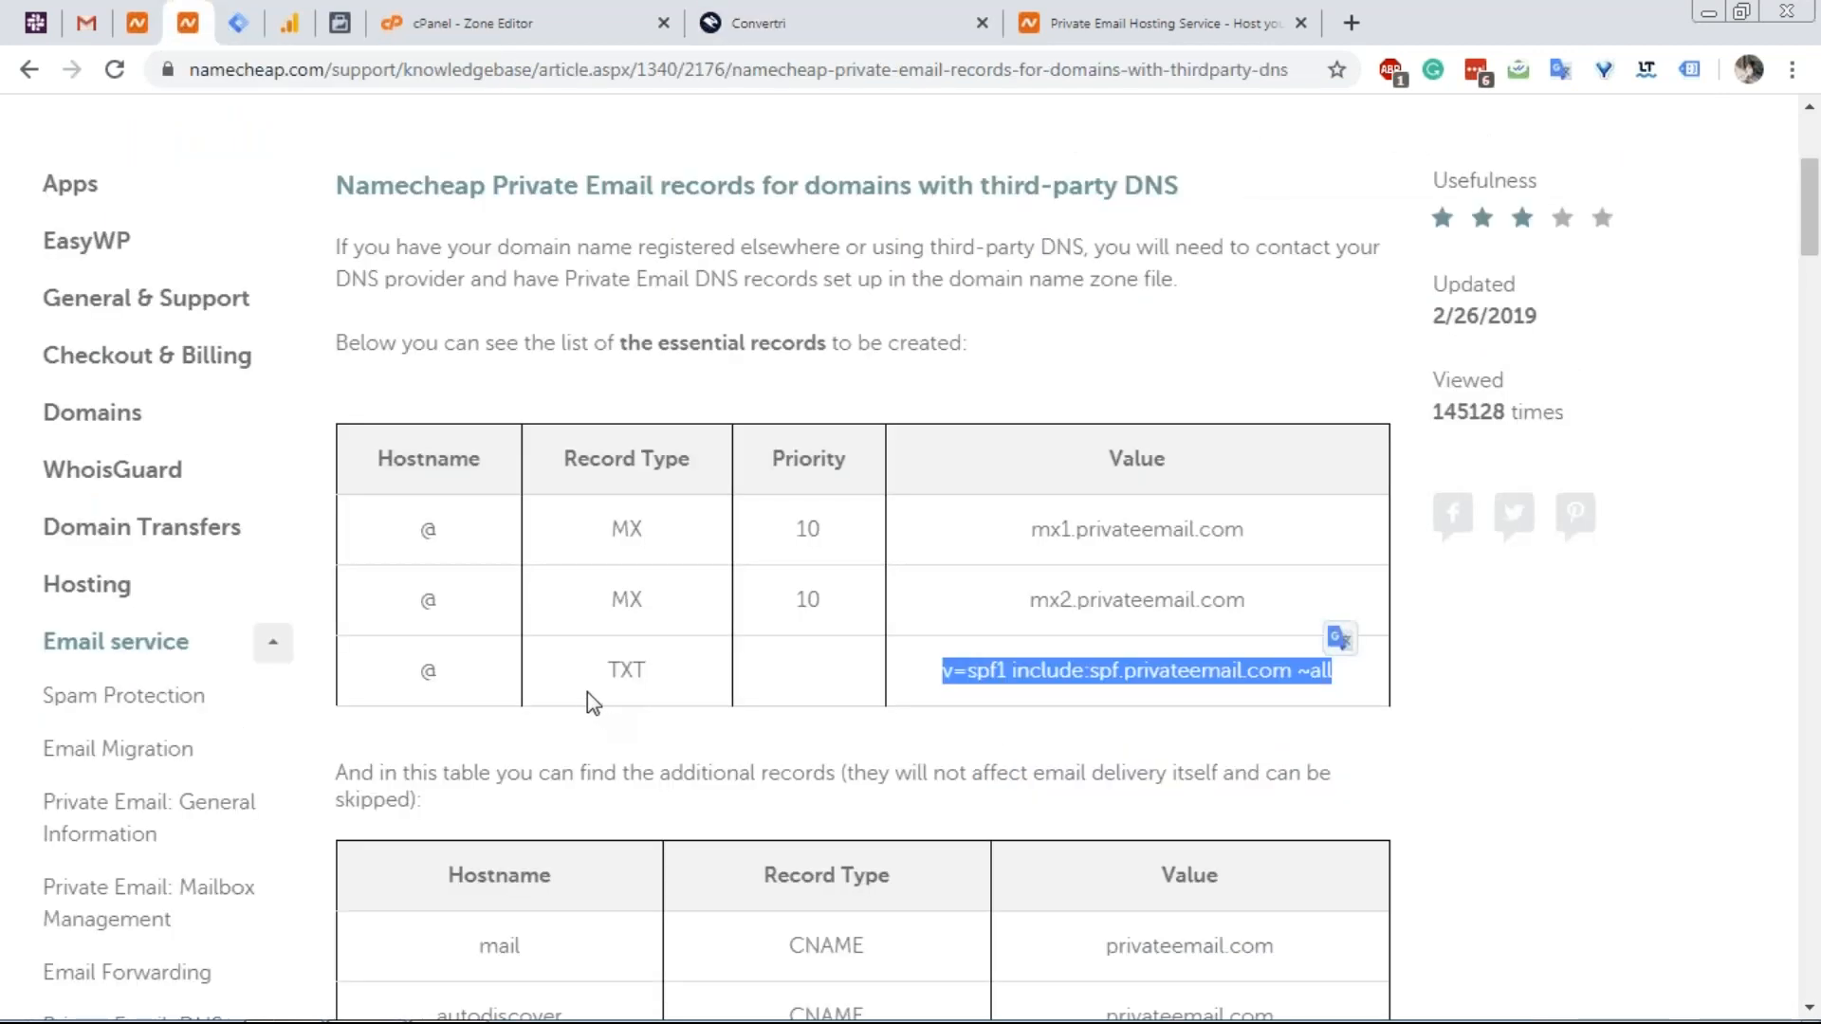
click(587, 692)
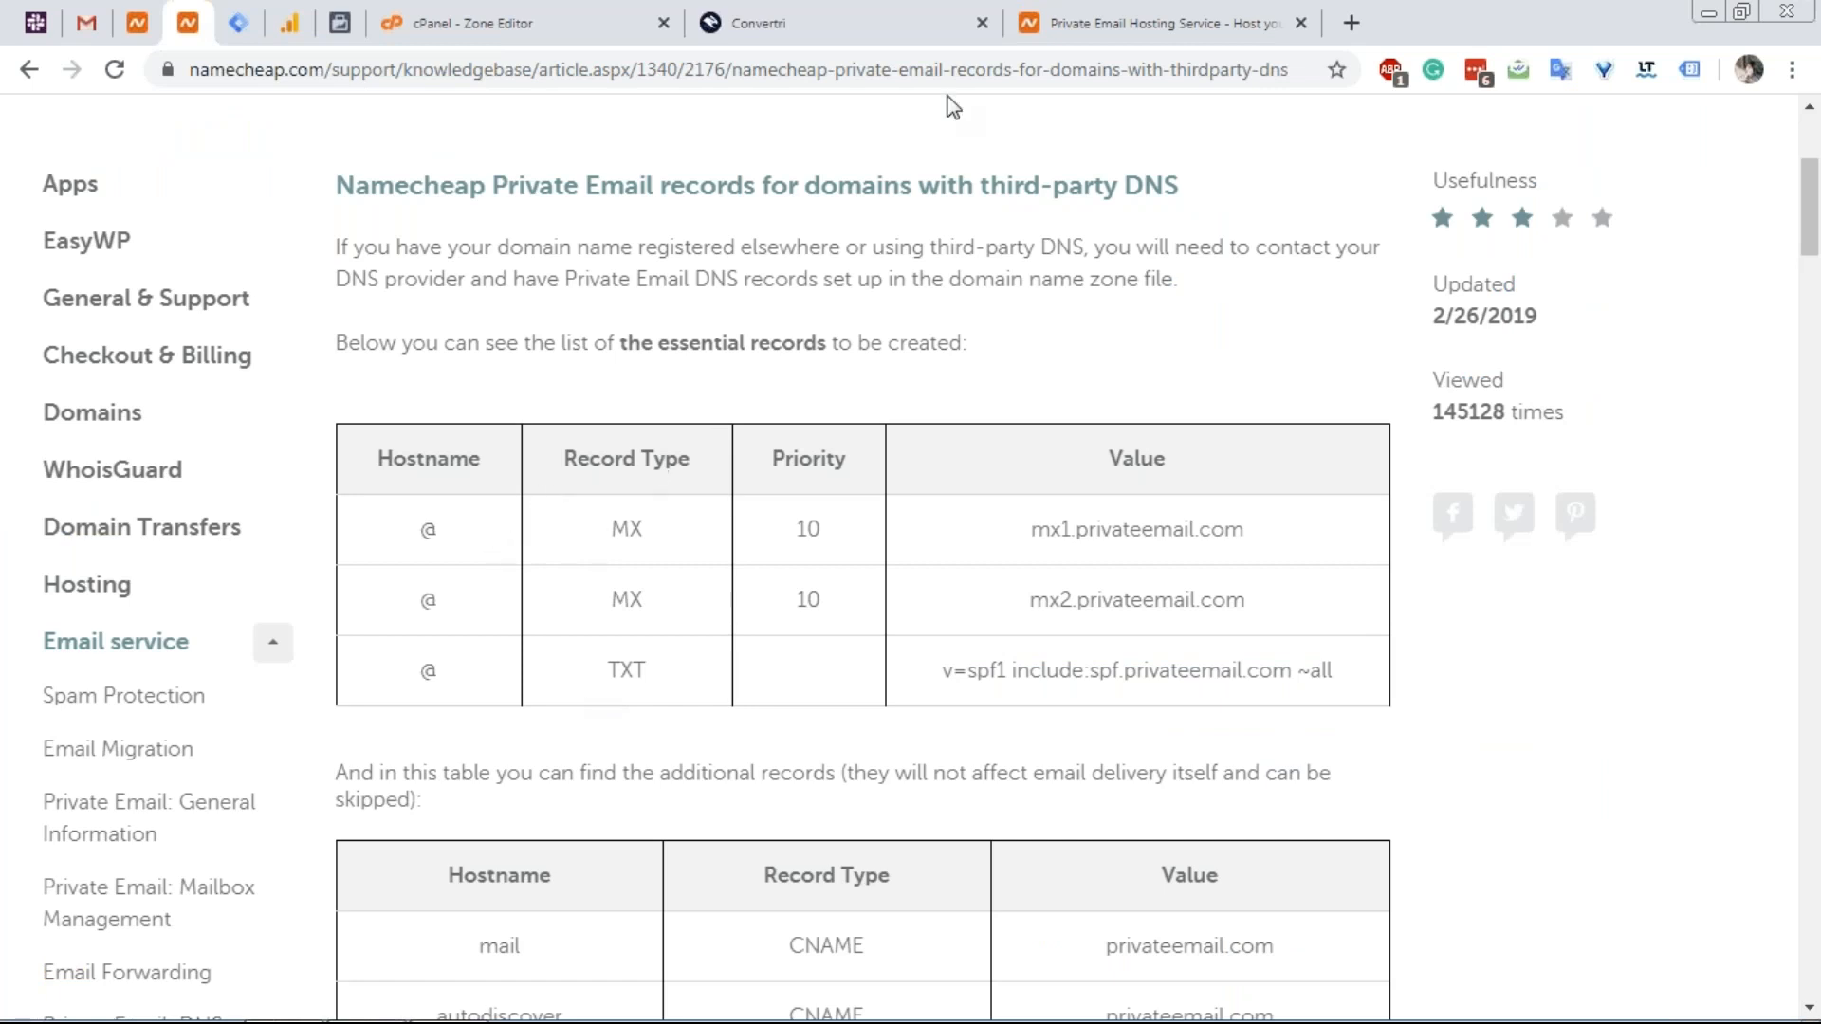
click(1095, 24)
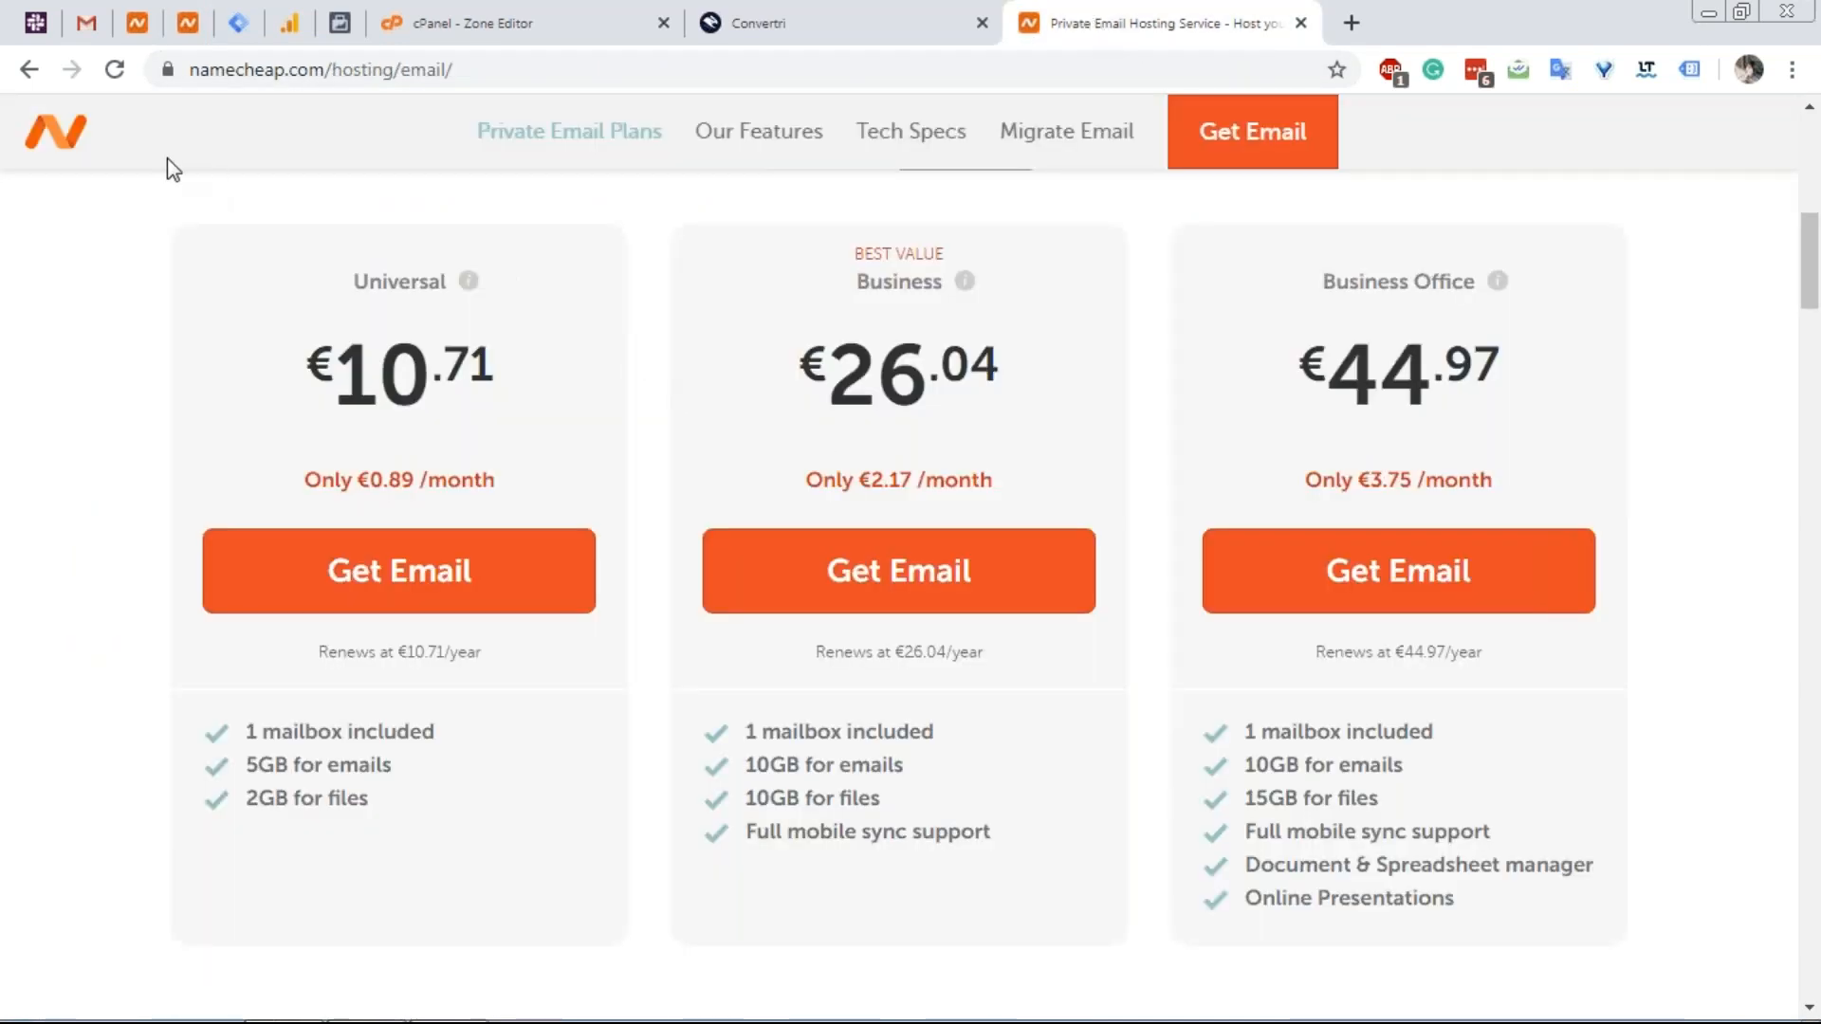
click(187, 29)
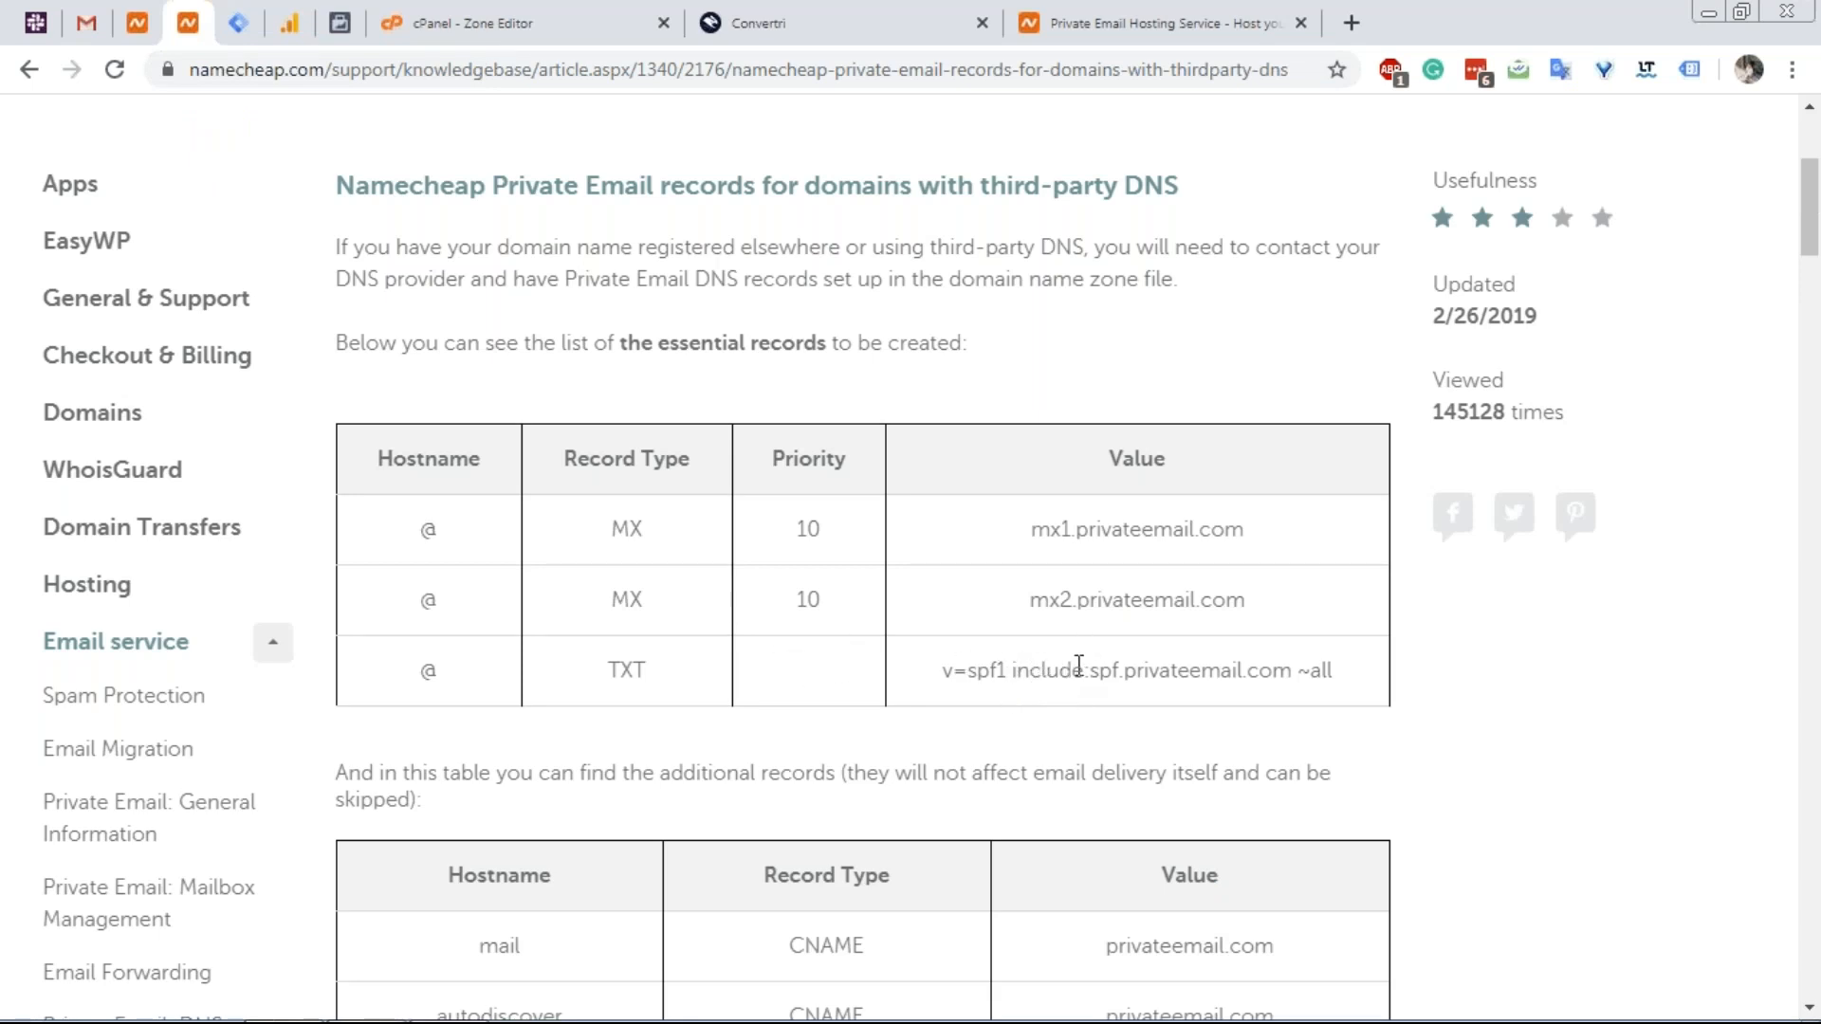
Select the mail, autodiscover and autoconfig hostnames in the additional records table, then return to Convertri.
scroll(1004, 605, down, 1)
scroll(1005, 605, down, 1)
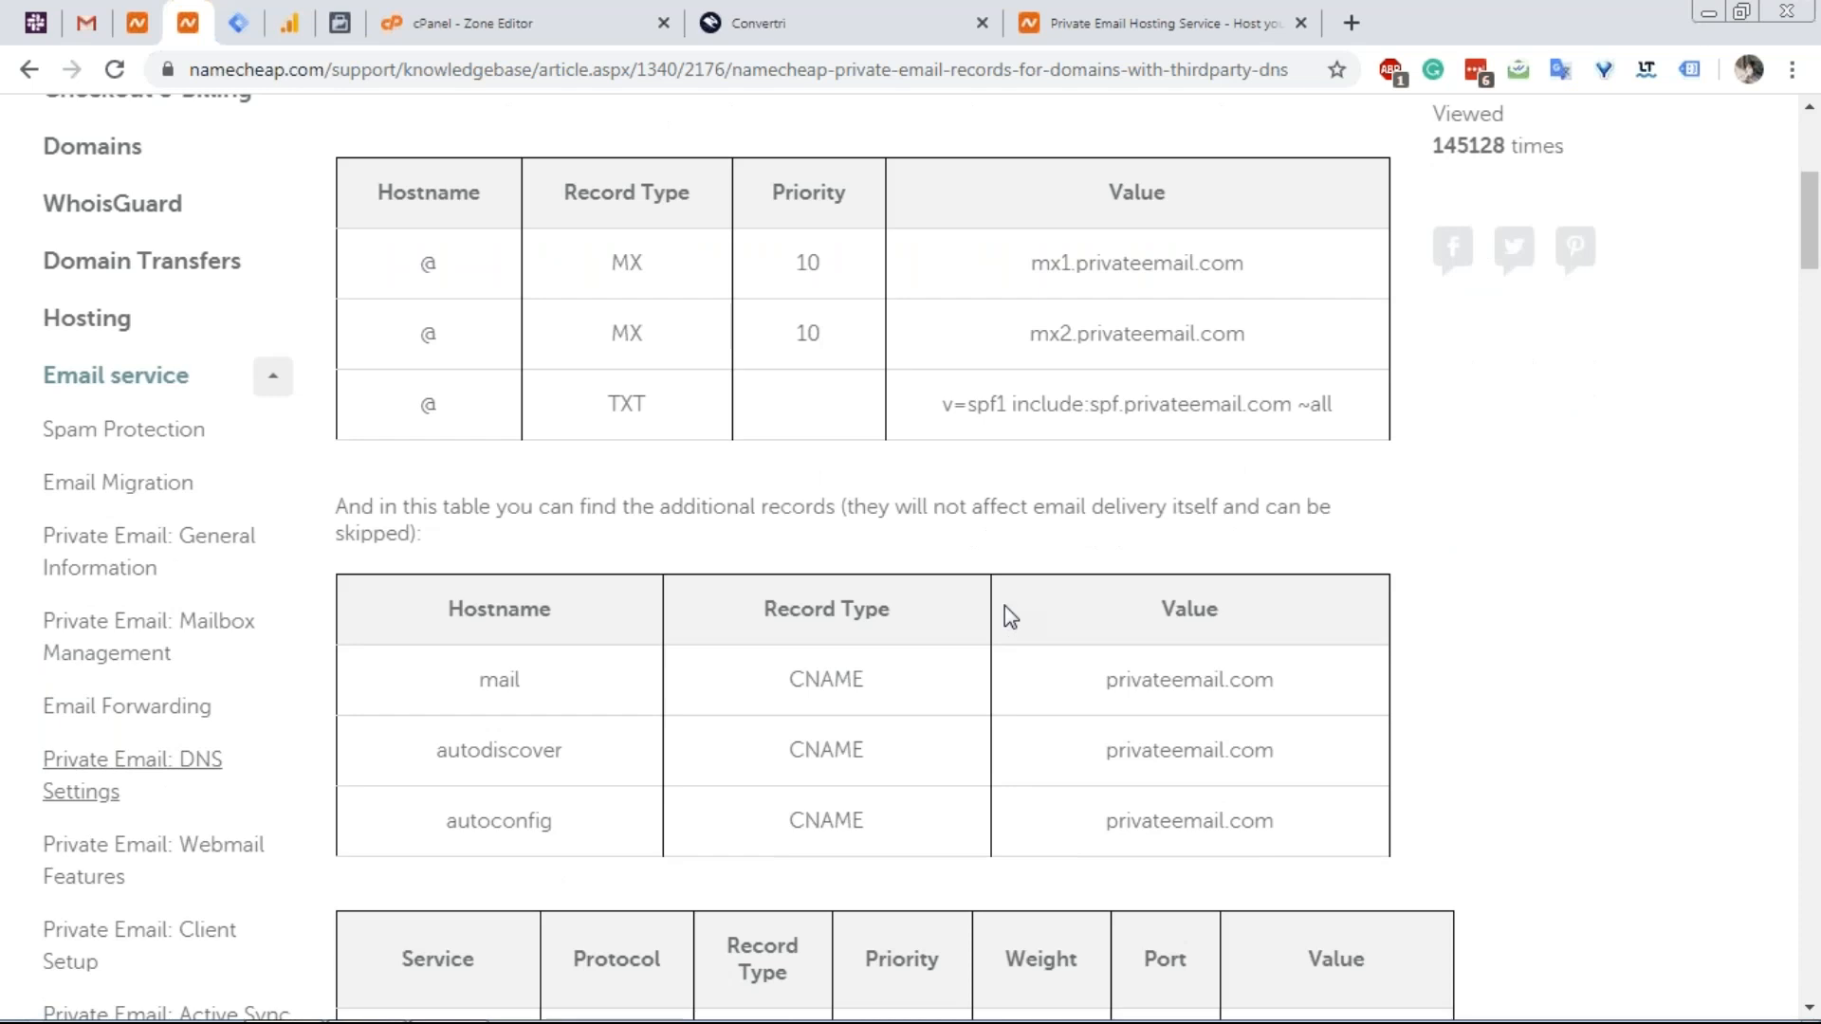
scroll(1005, 606, down, 1)
double_click(495, 546)
click(463, 625)
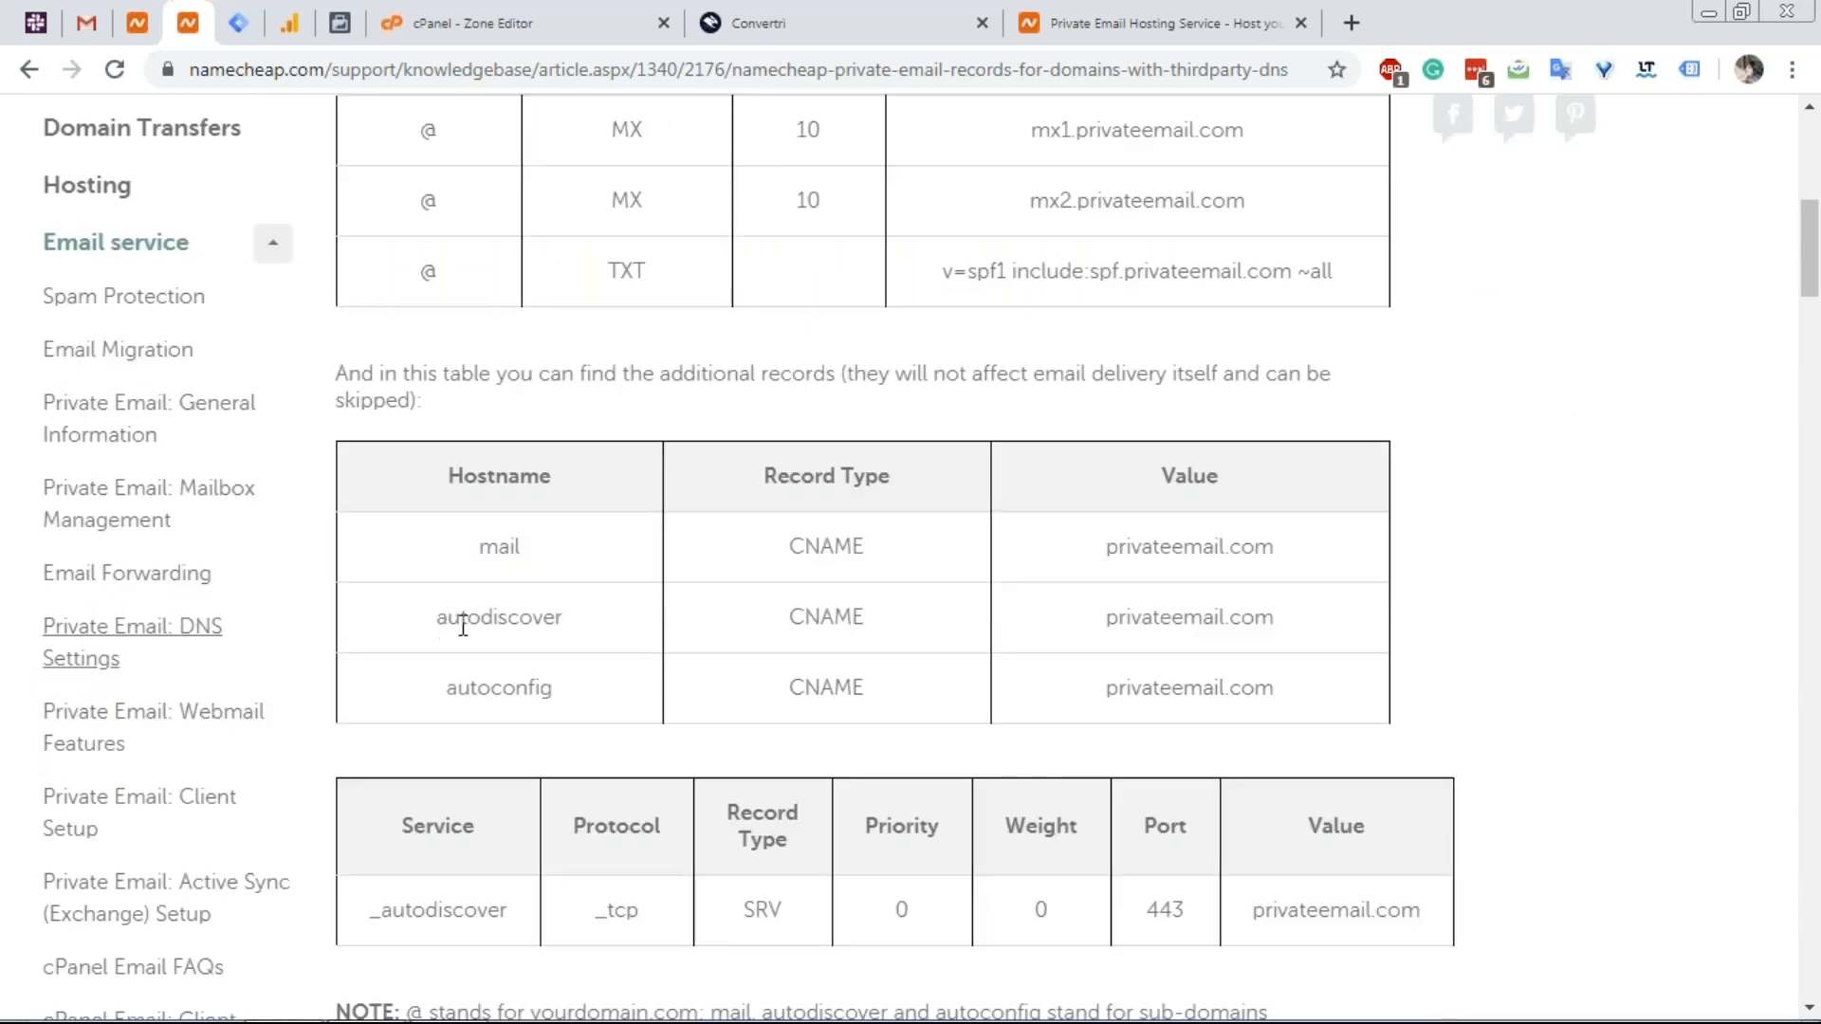
drag(462, 626, 567, 633)
drag(475, 691, 544, 691)
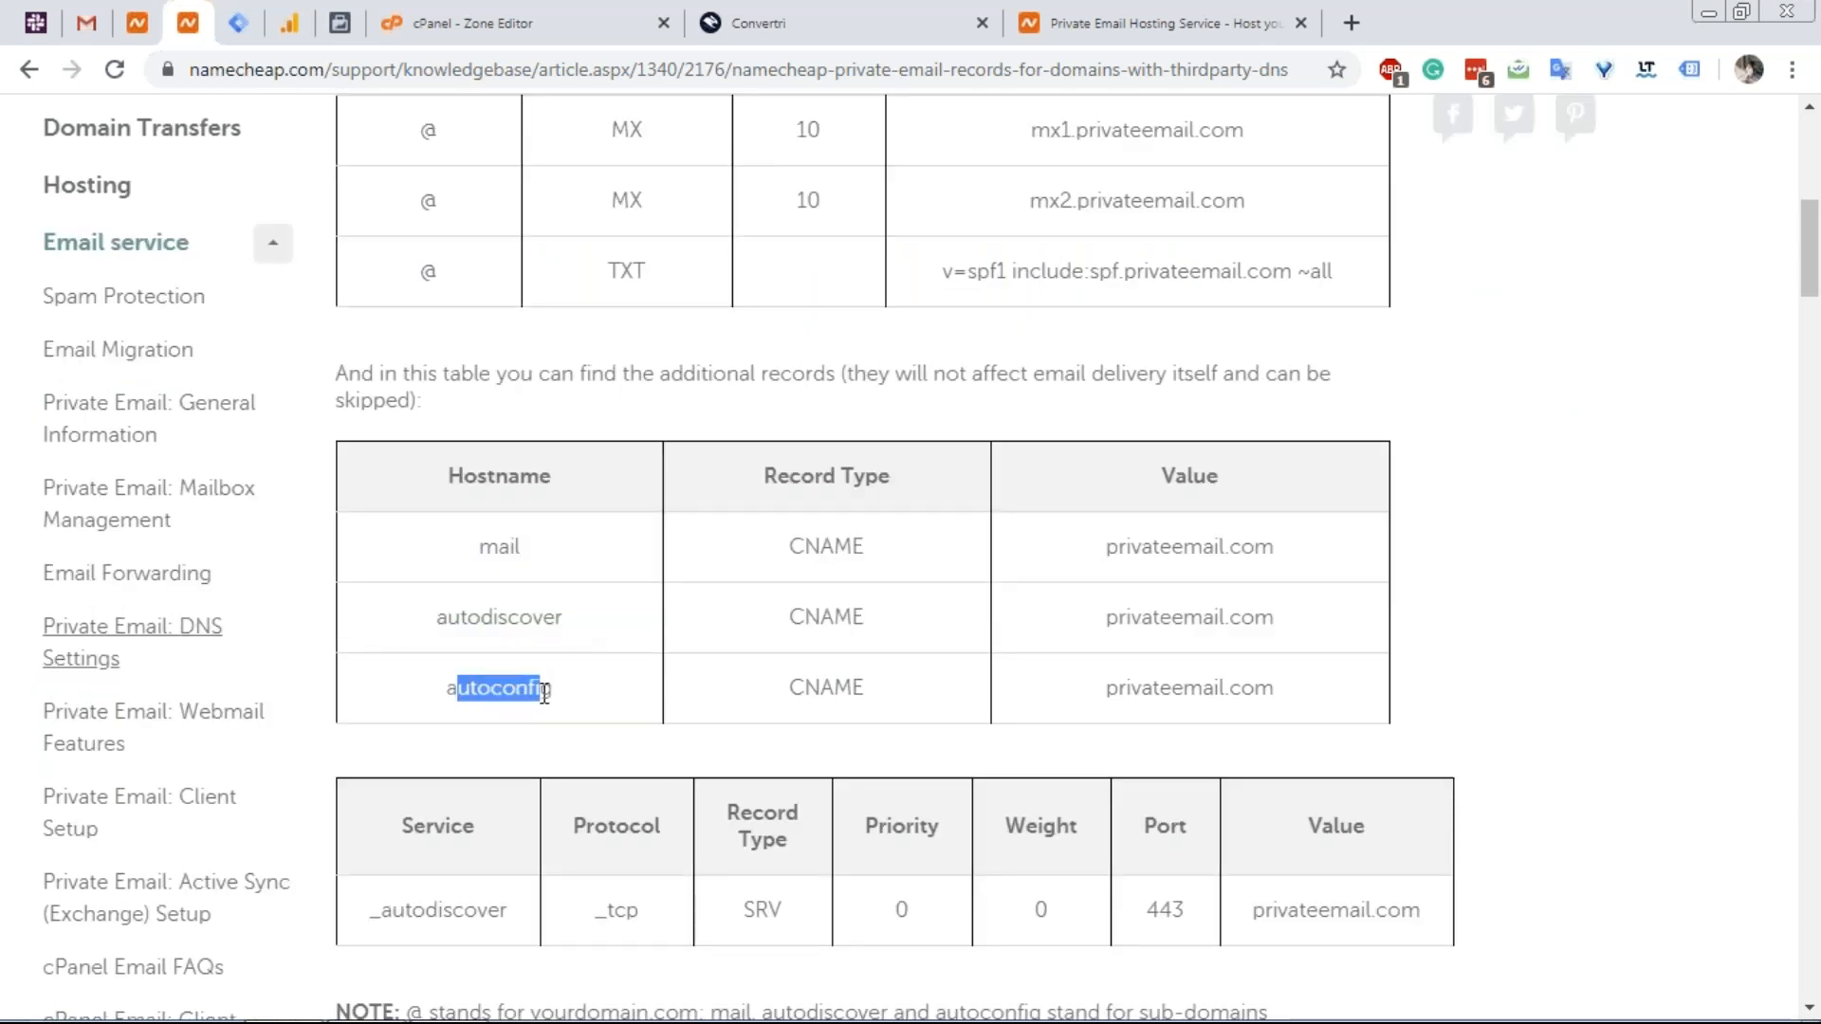
scroll(446, 754, down, 1)
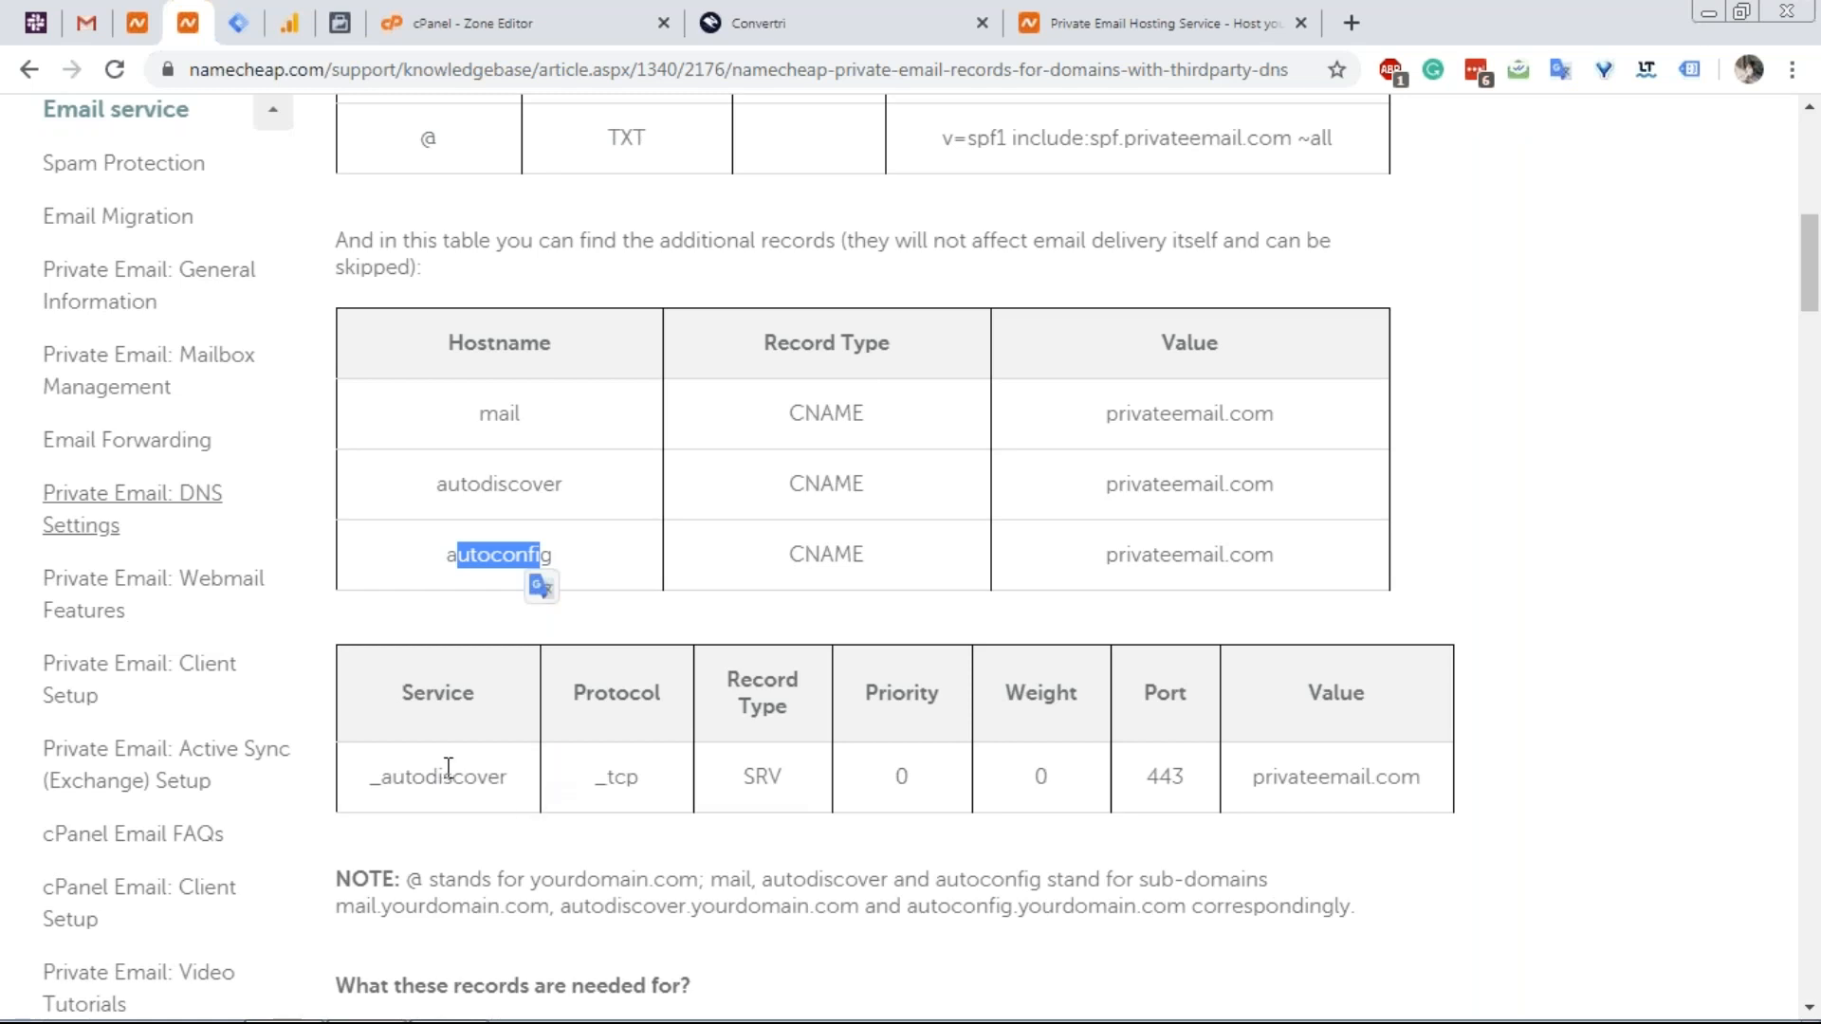
scroll(610, 770, down, 1)
right_click(613, 758)
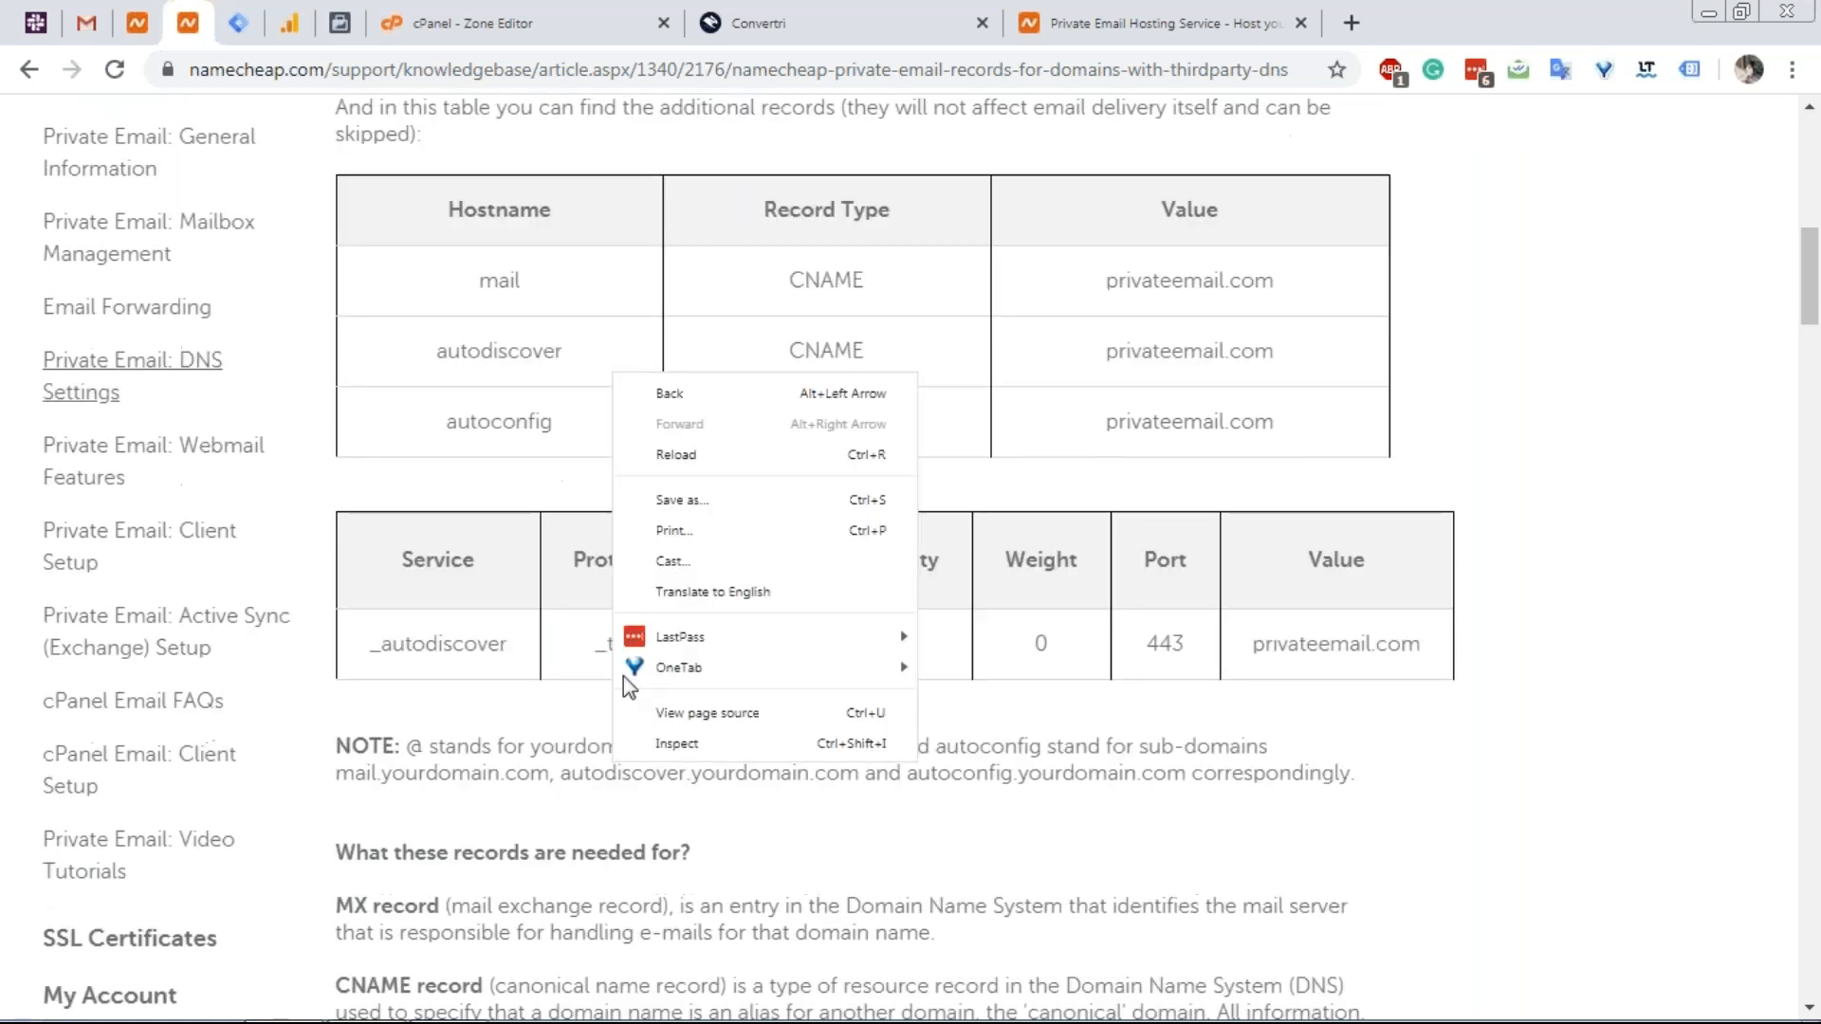
click(548, 273)
click(798, 31)
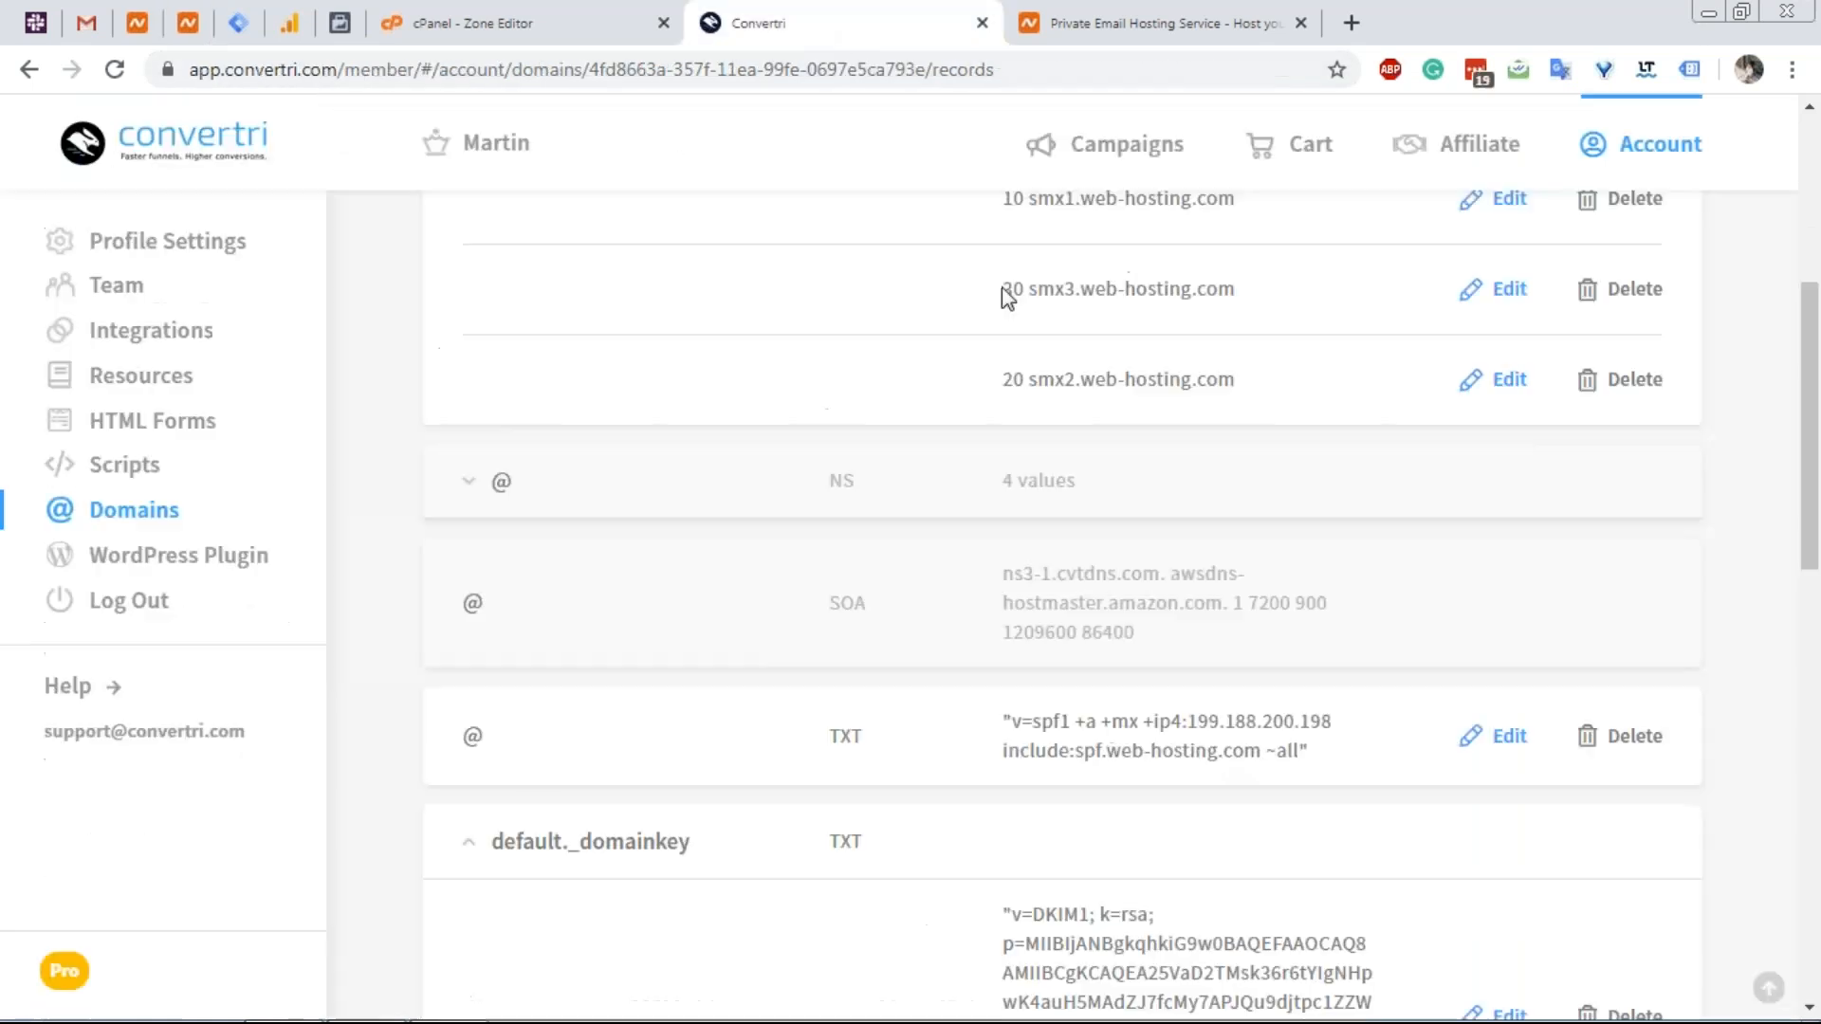
Check Convertri's DNS records down to www, then return to Namecheap's essential-records table.
scroll(952, 425, up, 4)
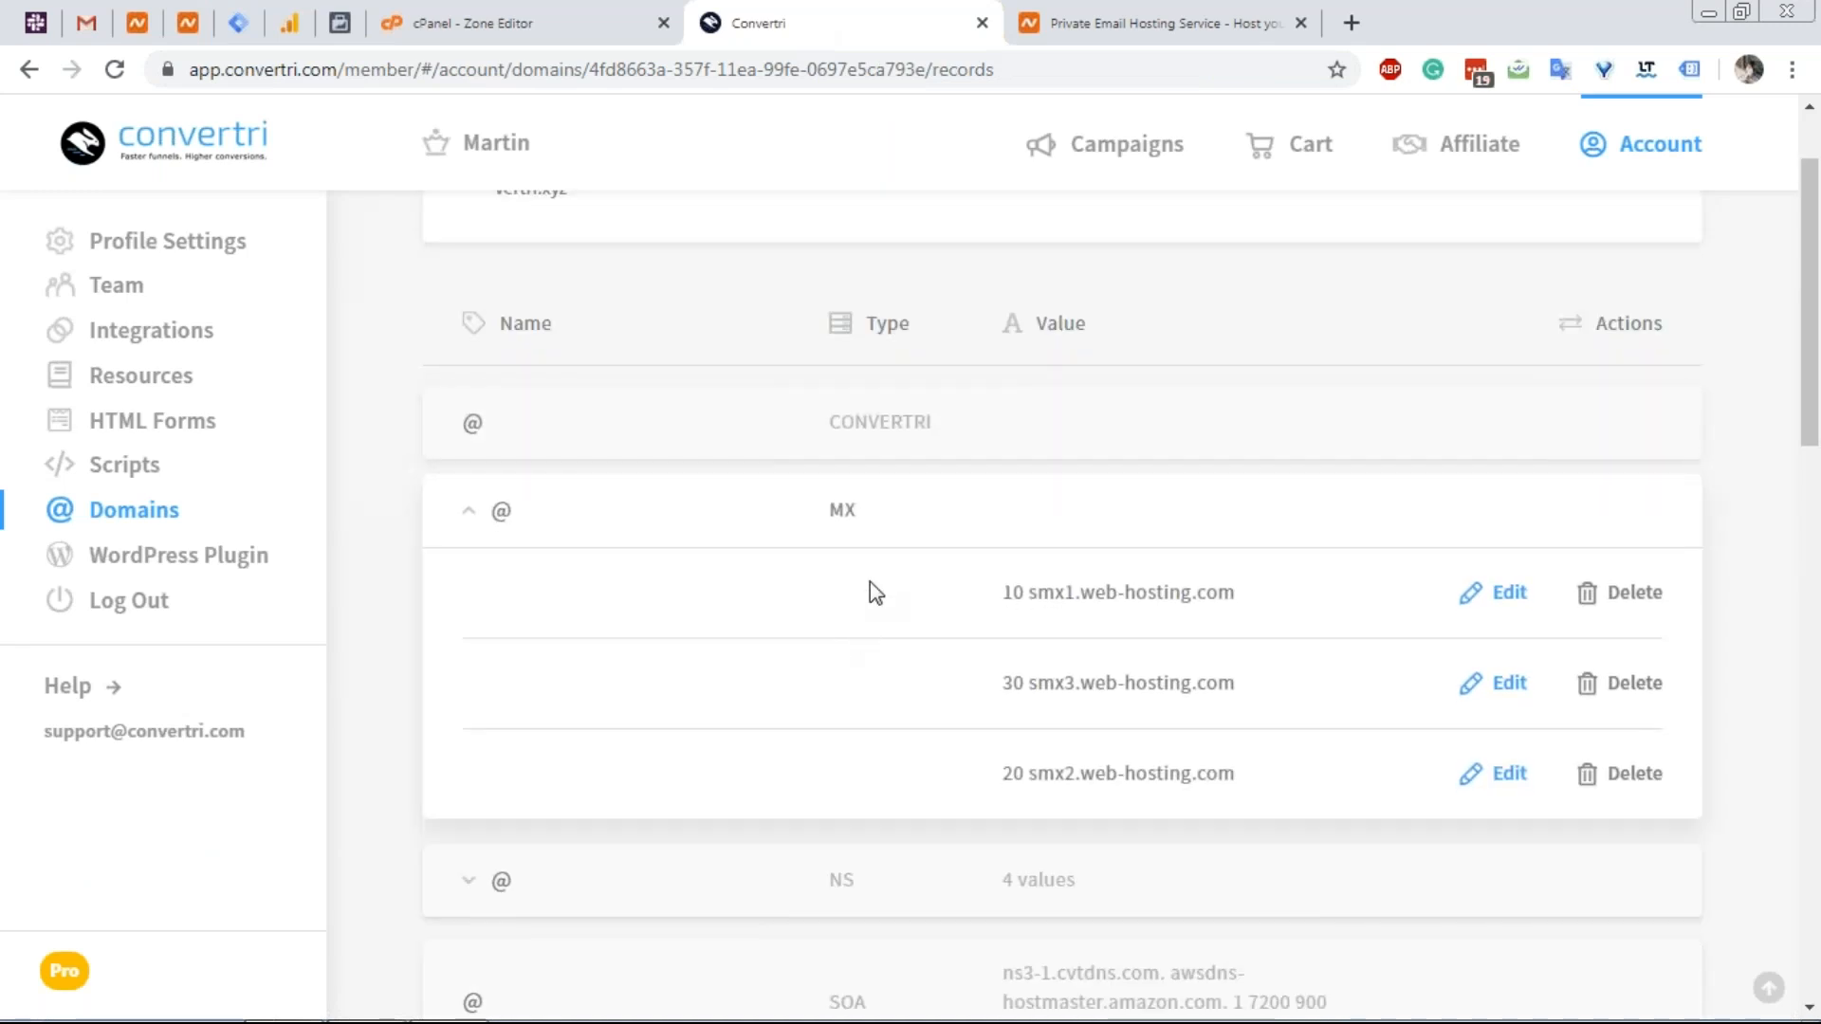
scroll(868, 582, down, 3)
scroll(840, 569, down, 3)
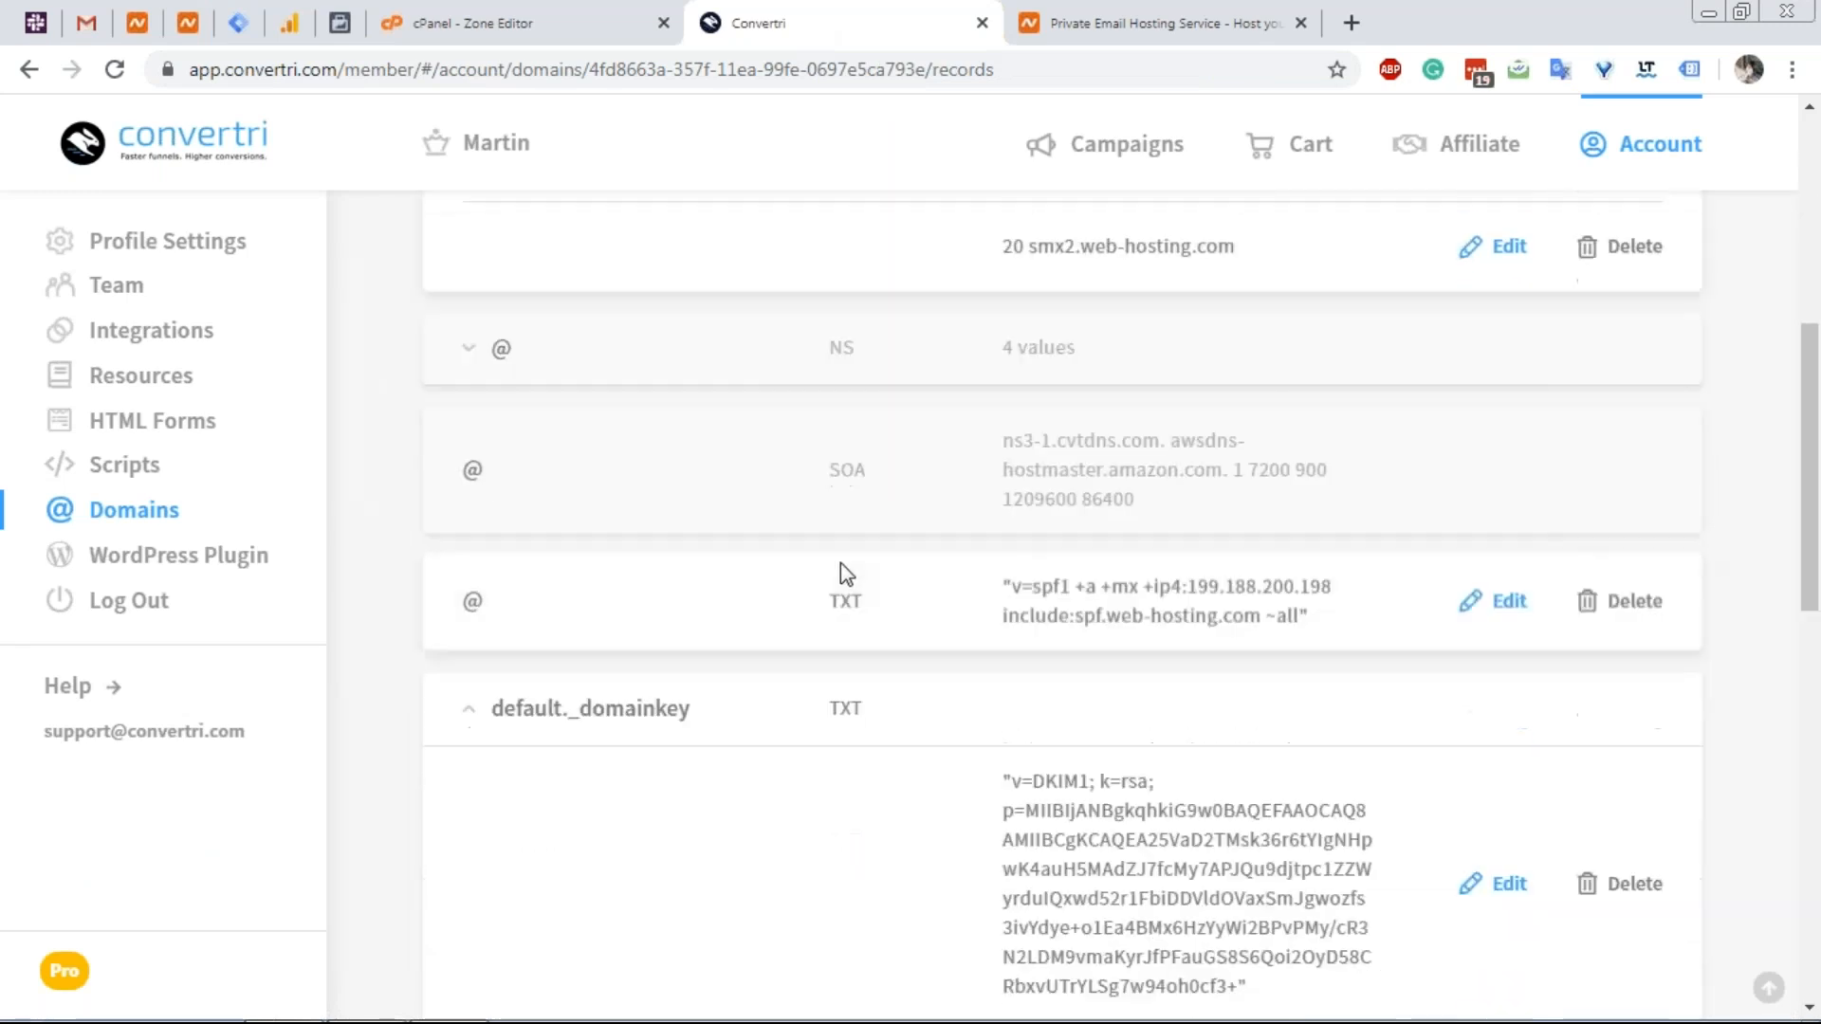
scroll(954, 605, up, 3)
scroll(998, 436, down, 7)
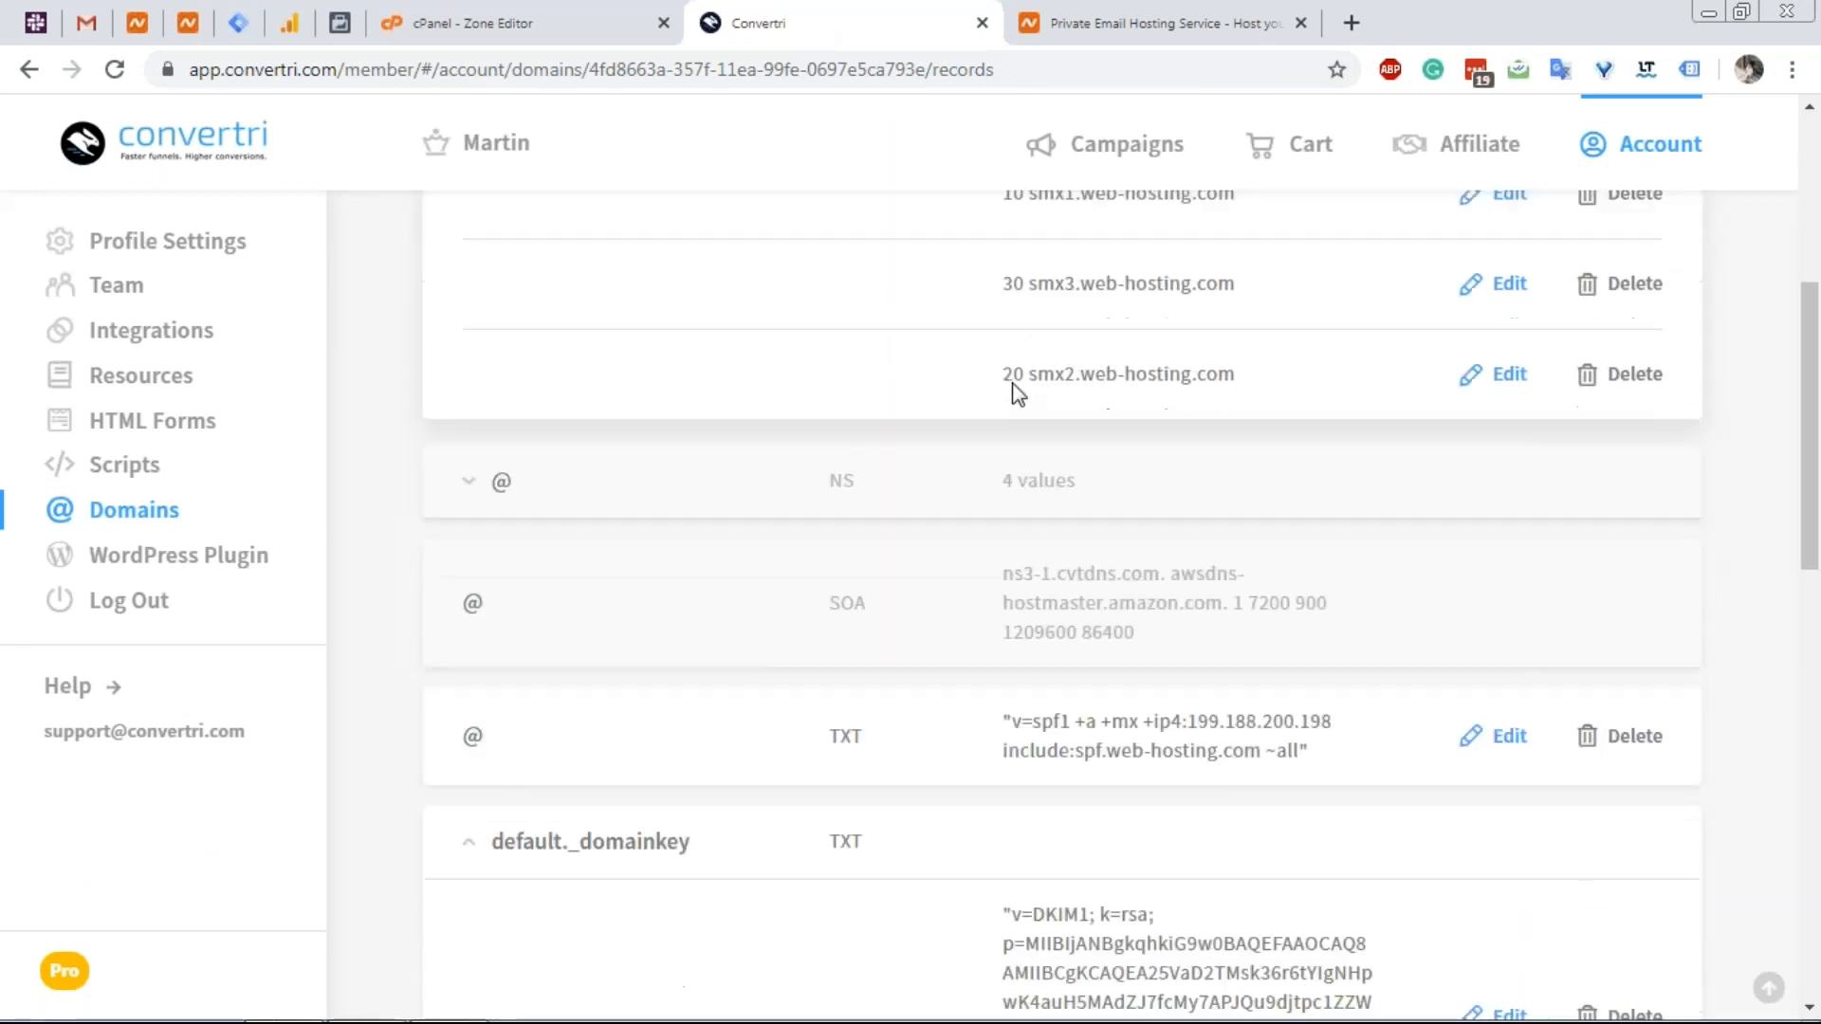
scroll(851, 567, down, 6)
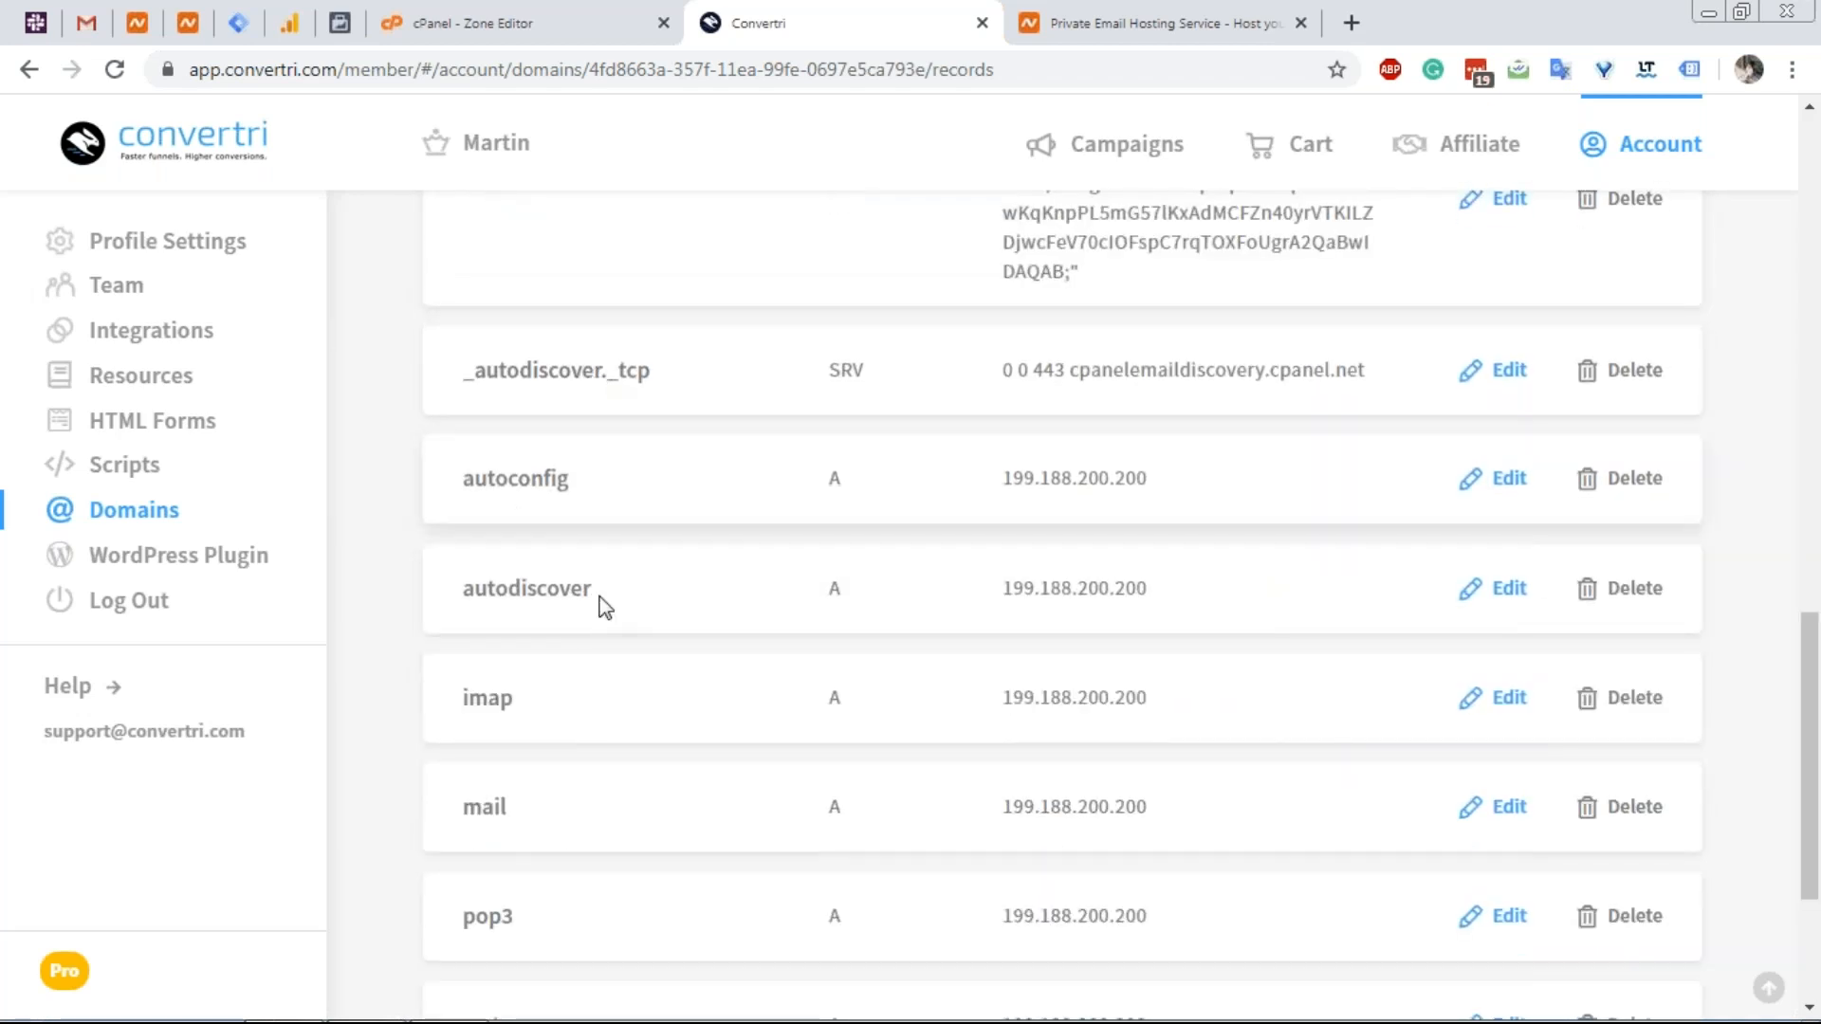
scroll(596, 612, down, 3)
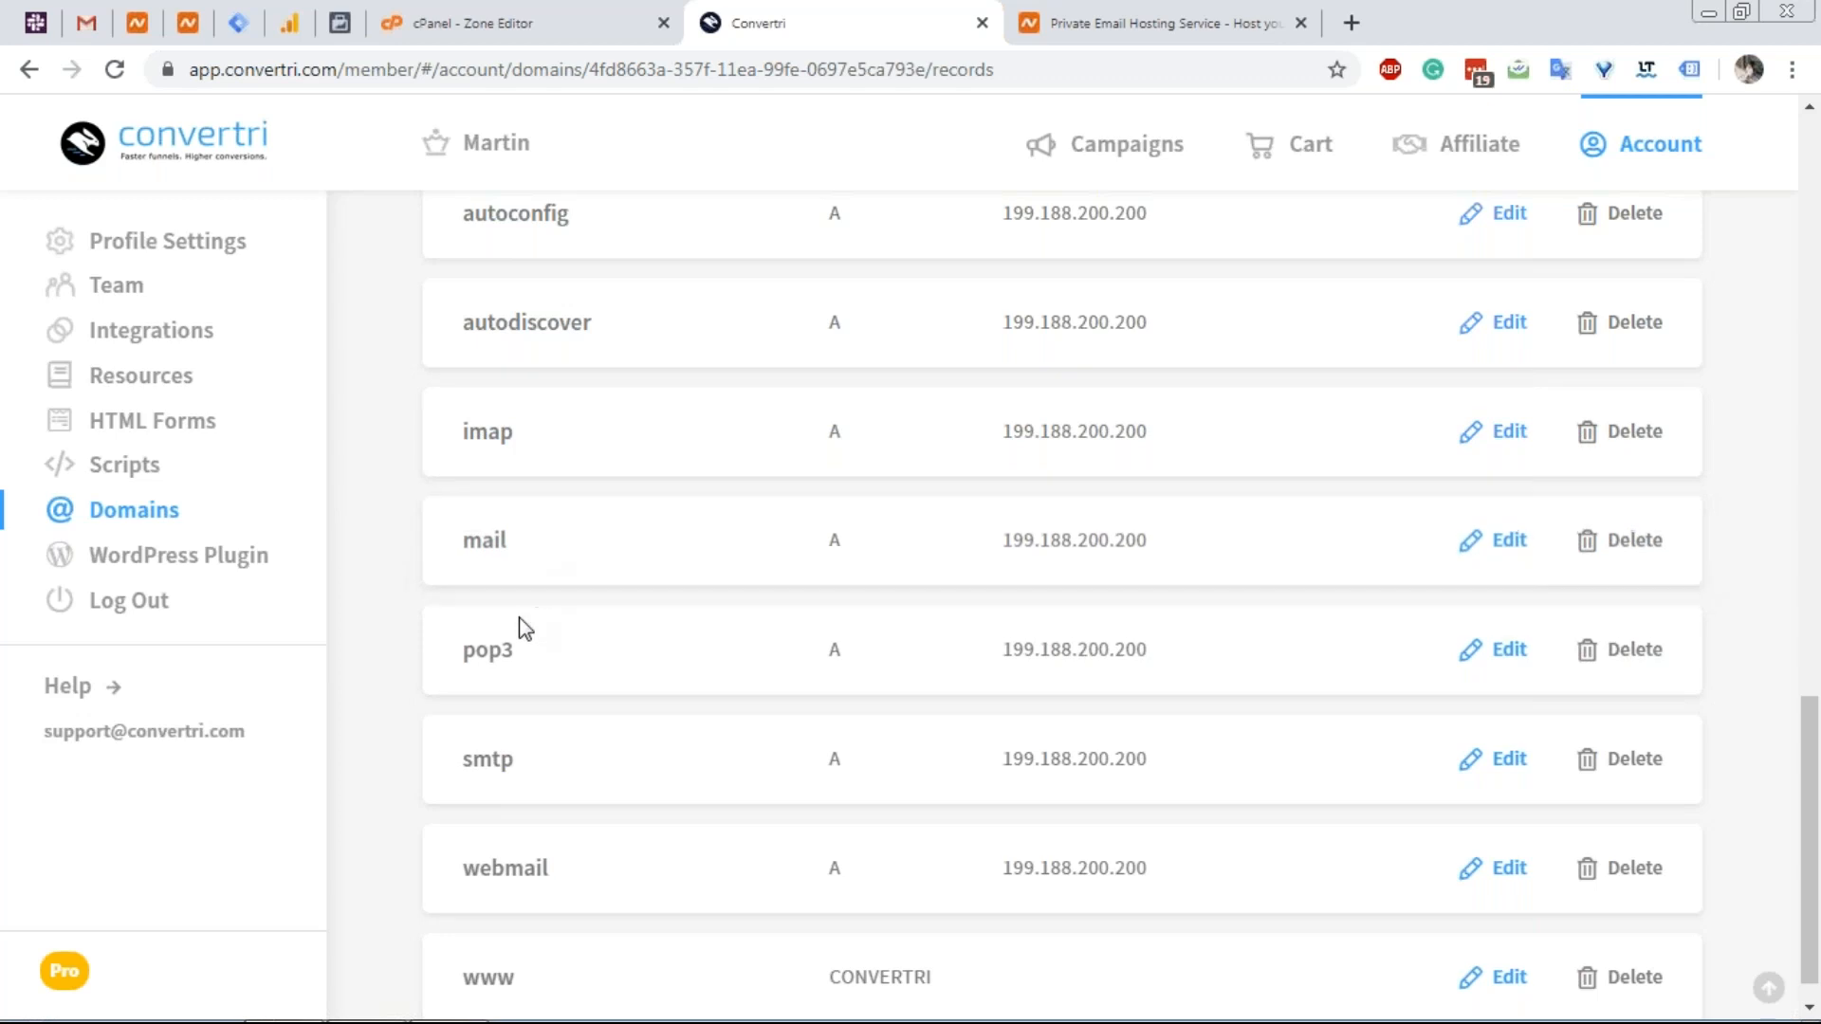
scroll(526, 607, down, 1)
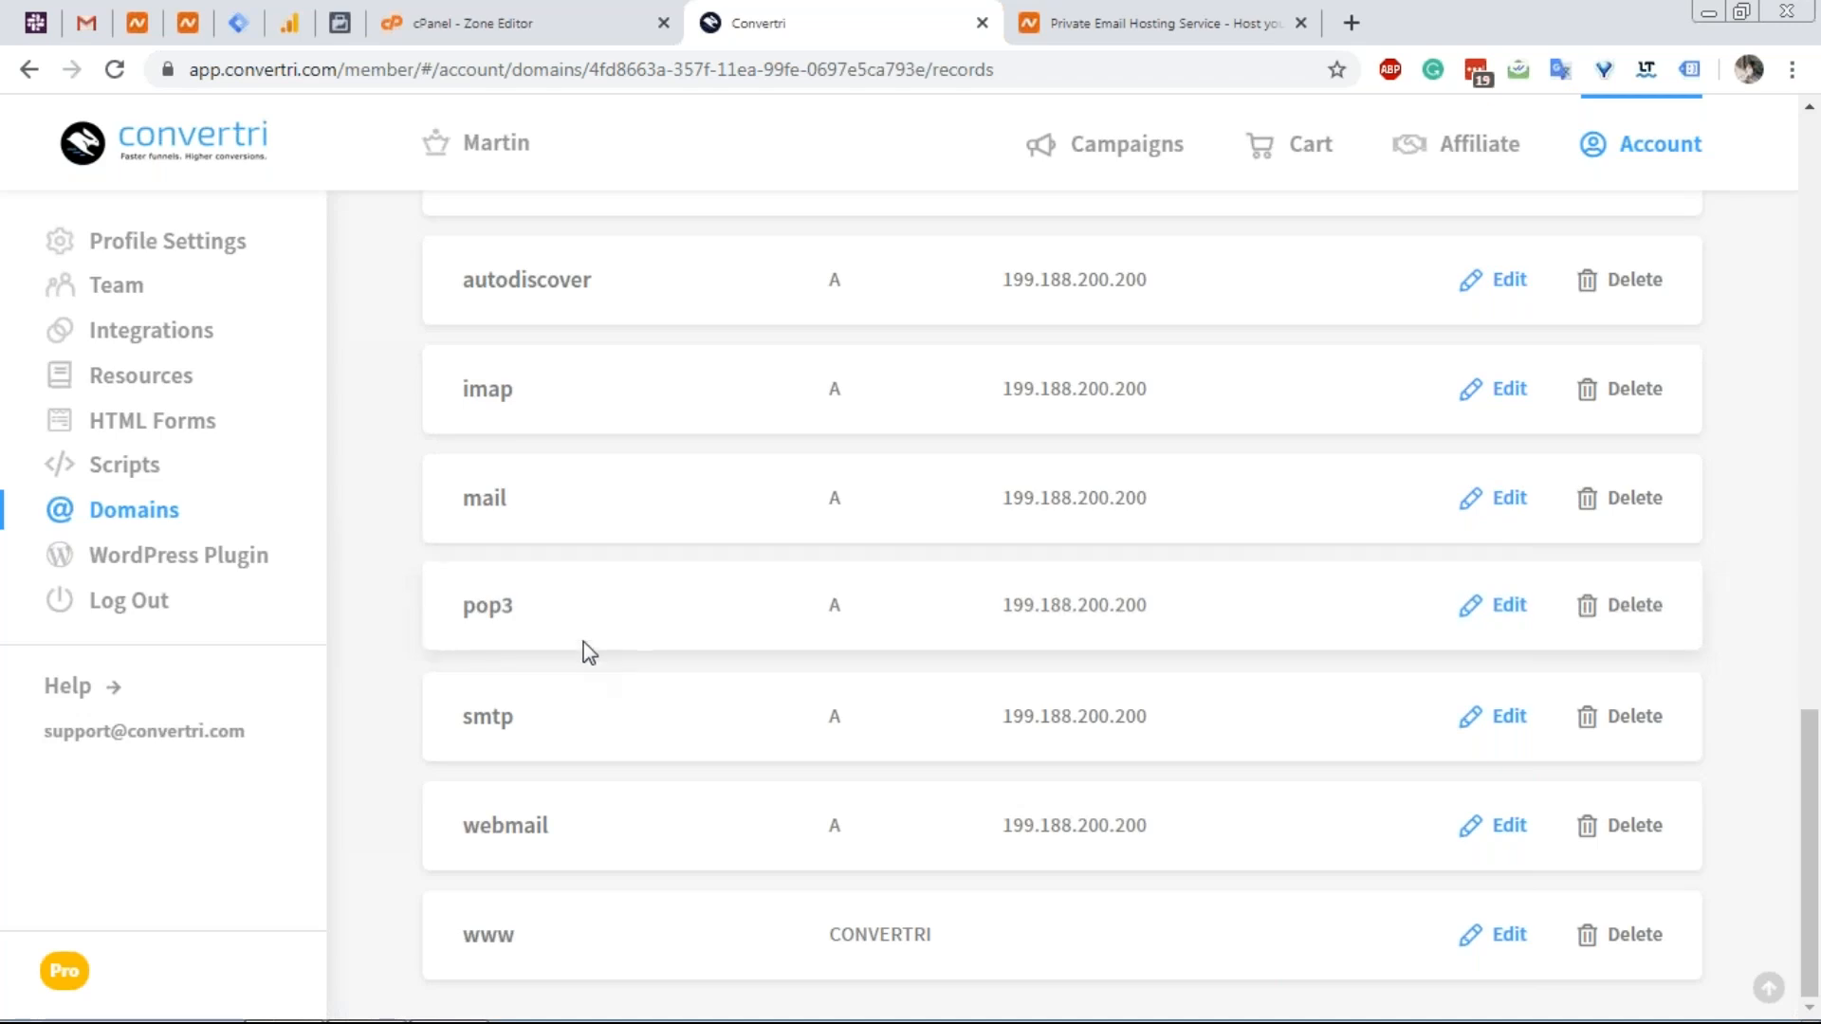
click(188, 23)
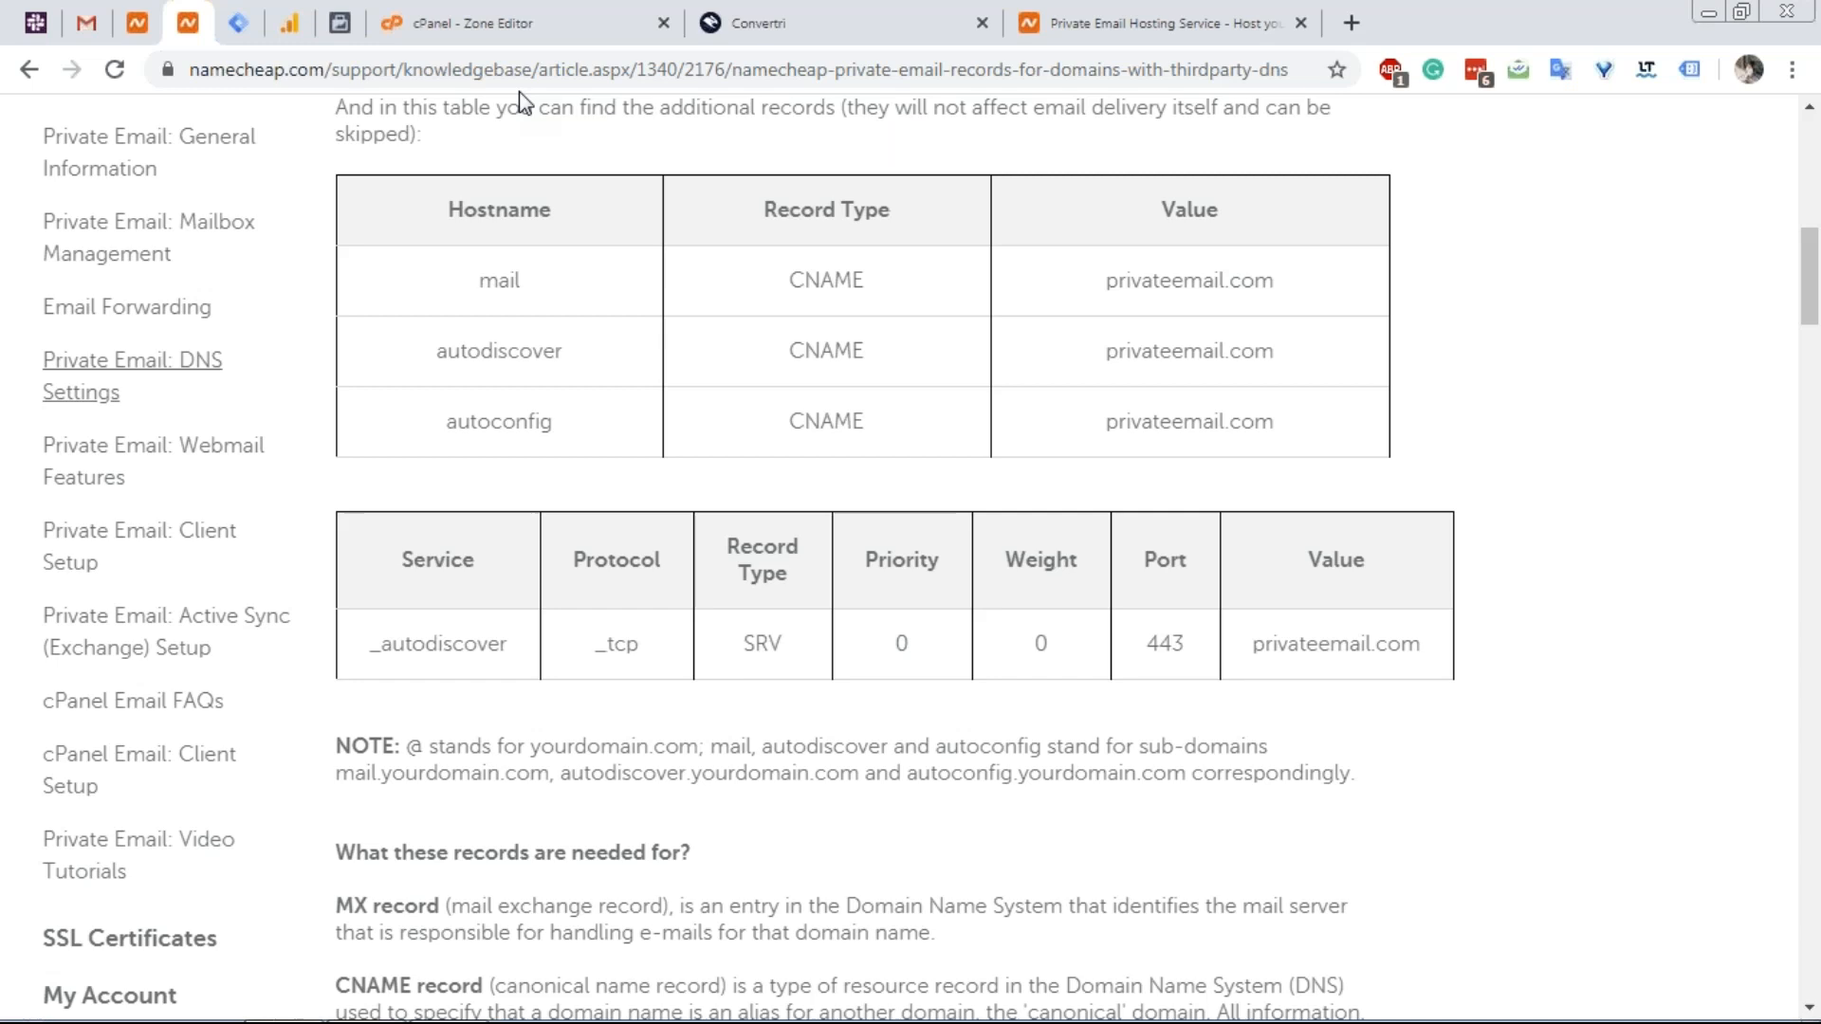
scroll(467, 252, up, 7)
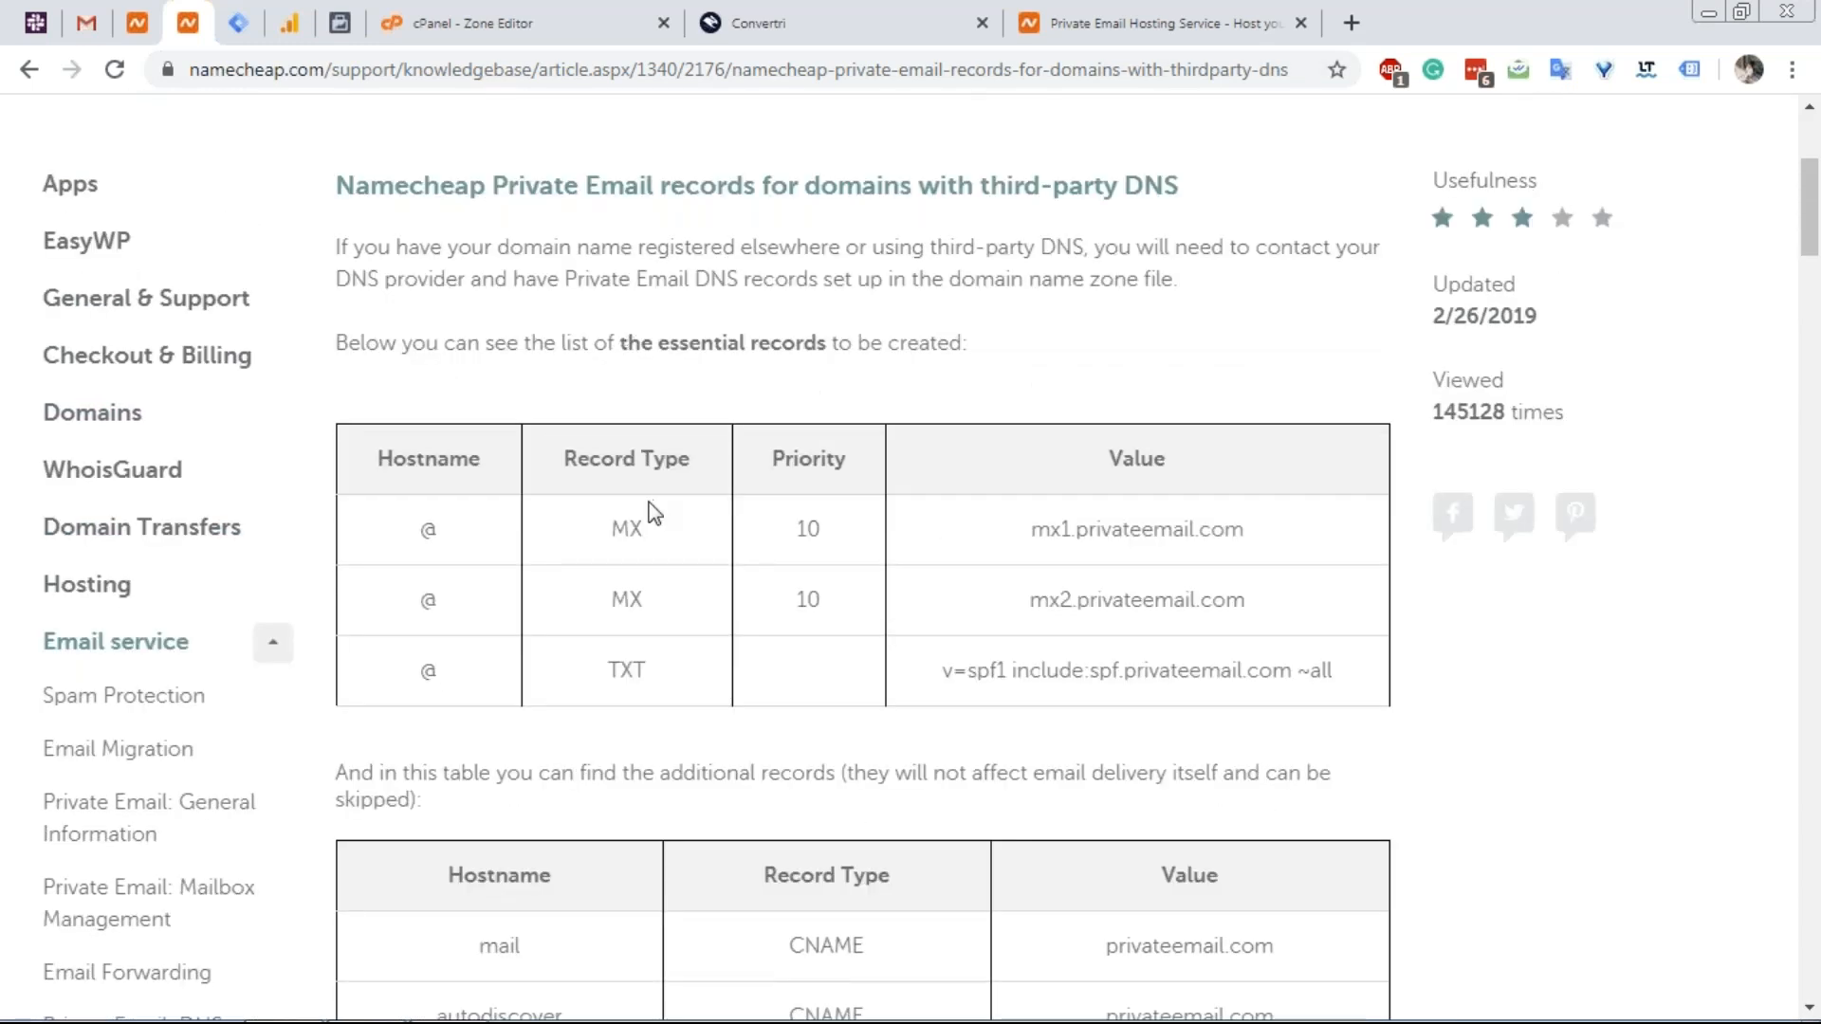
Select the 'Private Email: DNS Settings' breadcrumb text at the top of the article.
scroll(654, 512, down, 2)
scroll(655, 512, down, 2)
scroll(642, 503, up, 6)
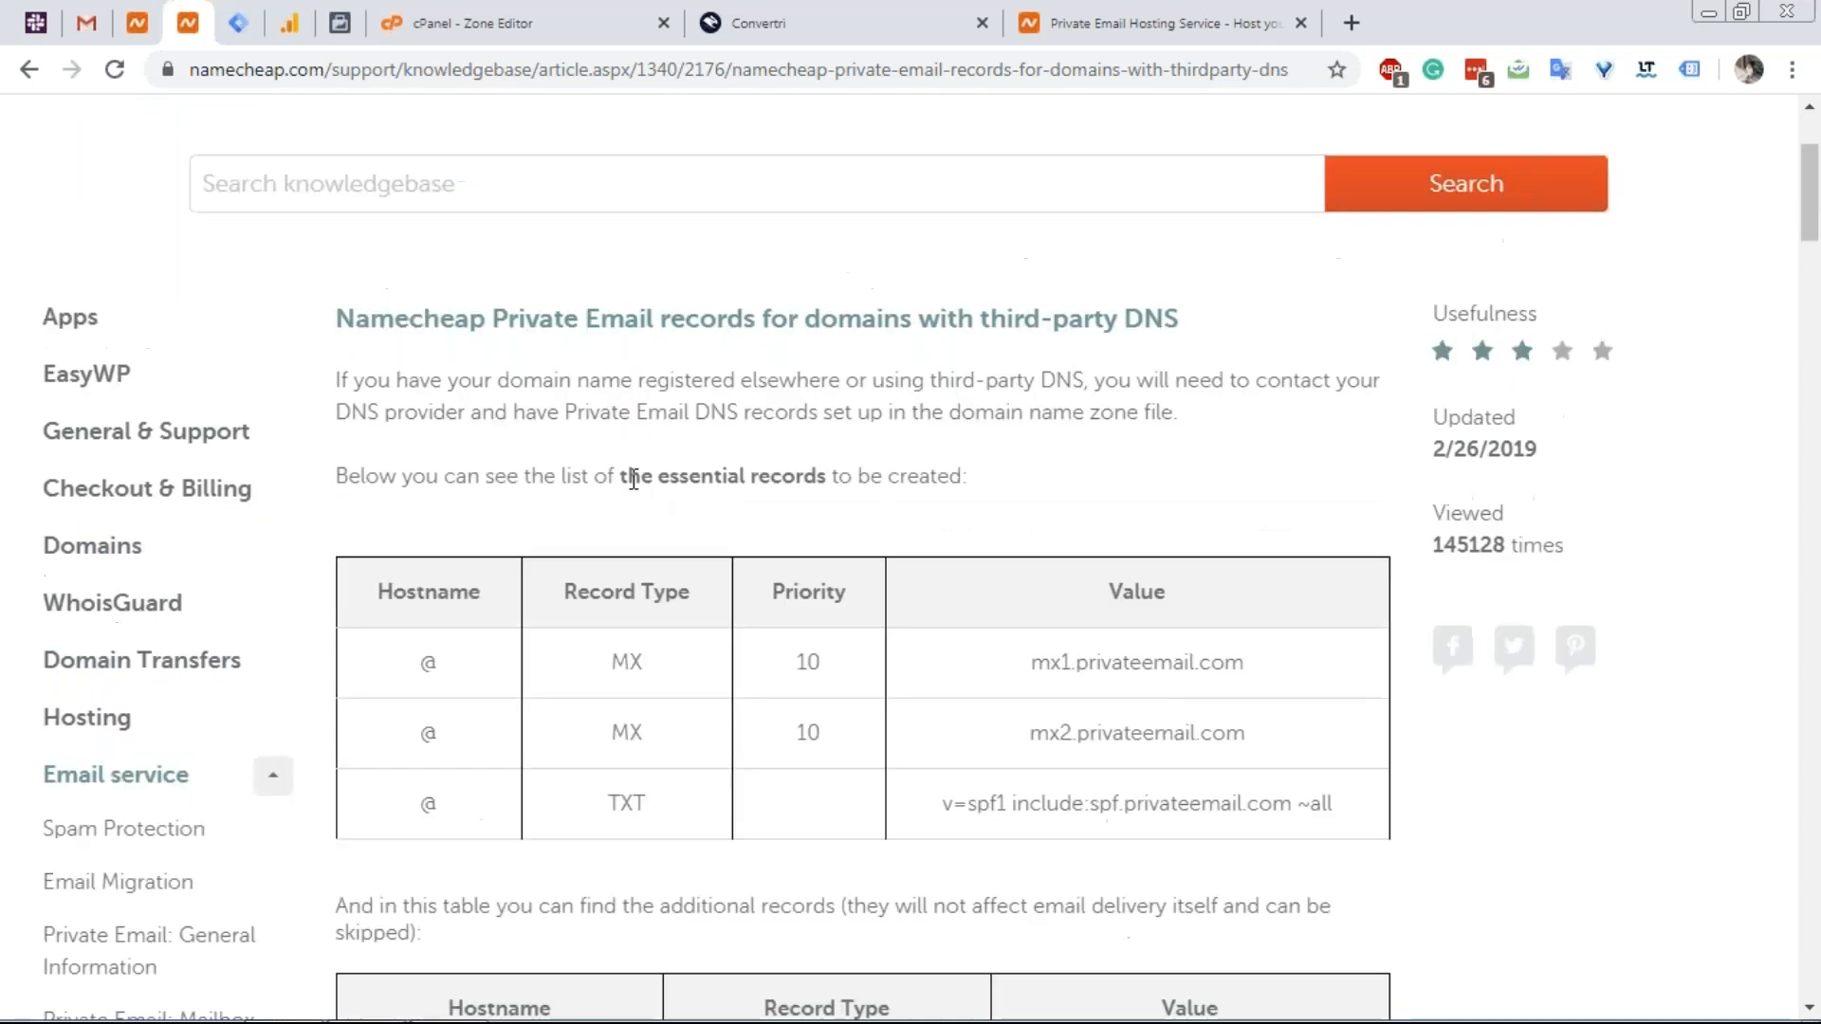
scroll(544, 270, up, 2)
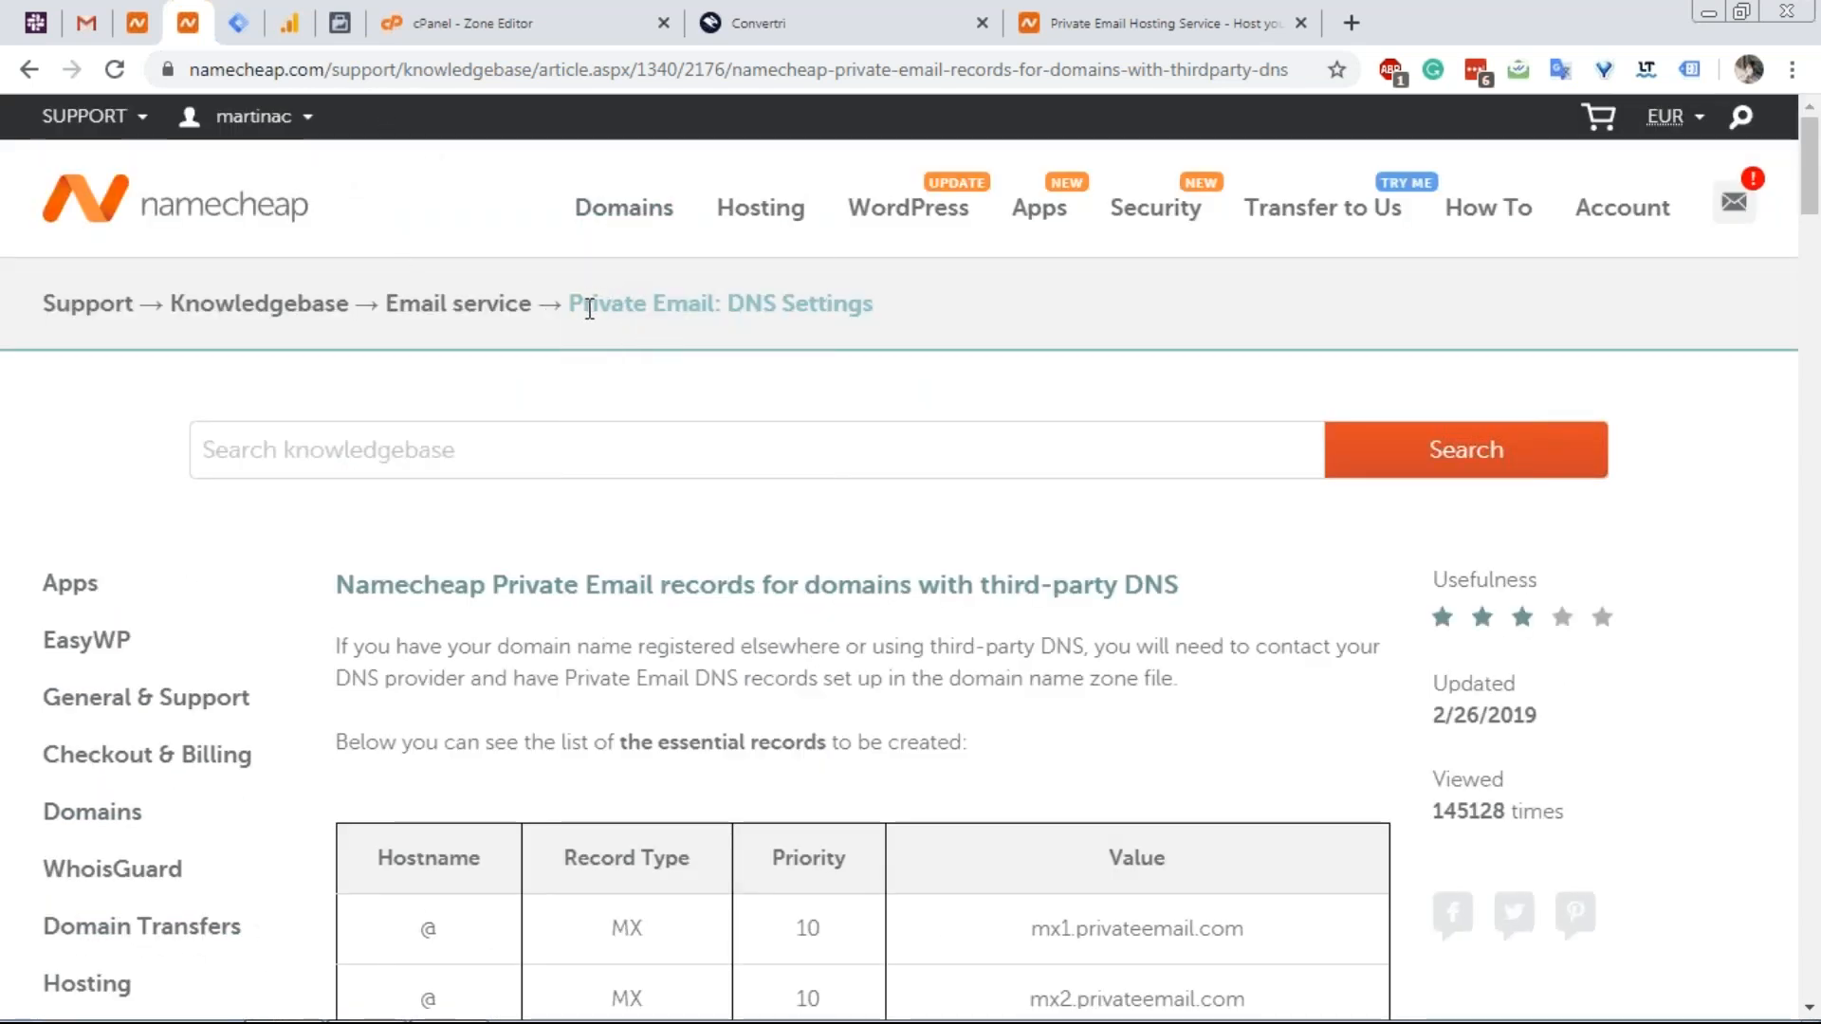
drag(565, 308, 882, 321)
key(ctrl+c)
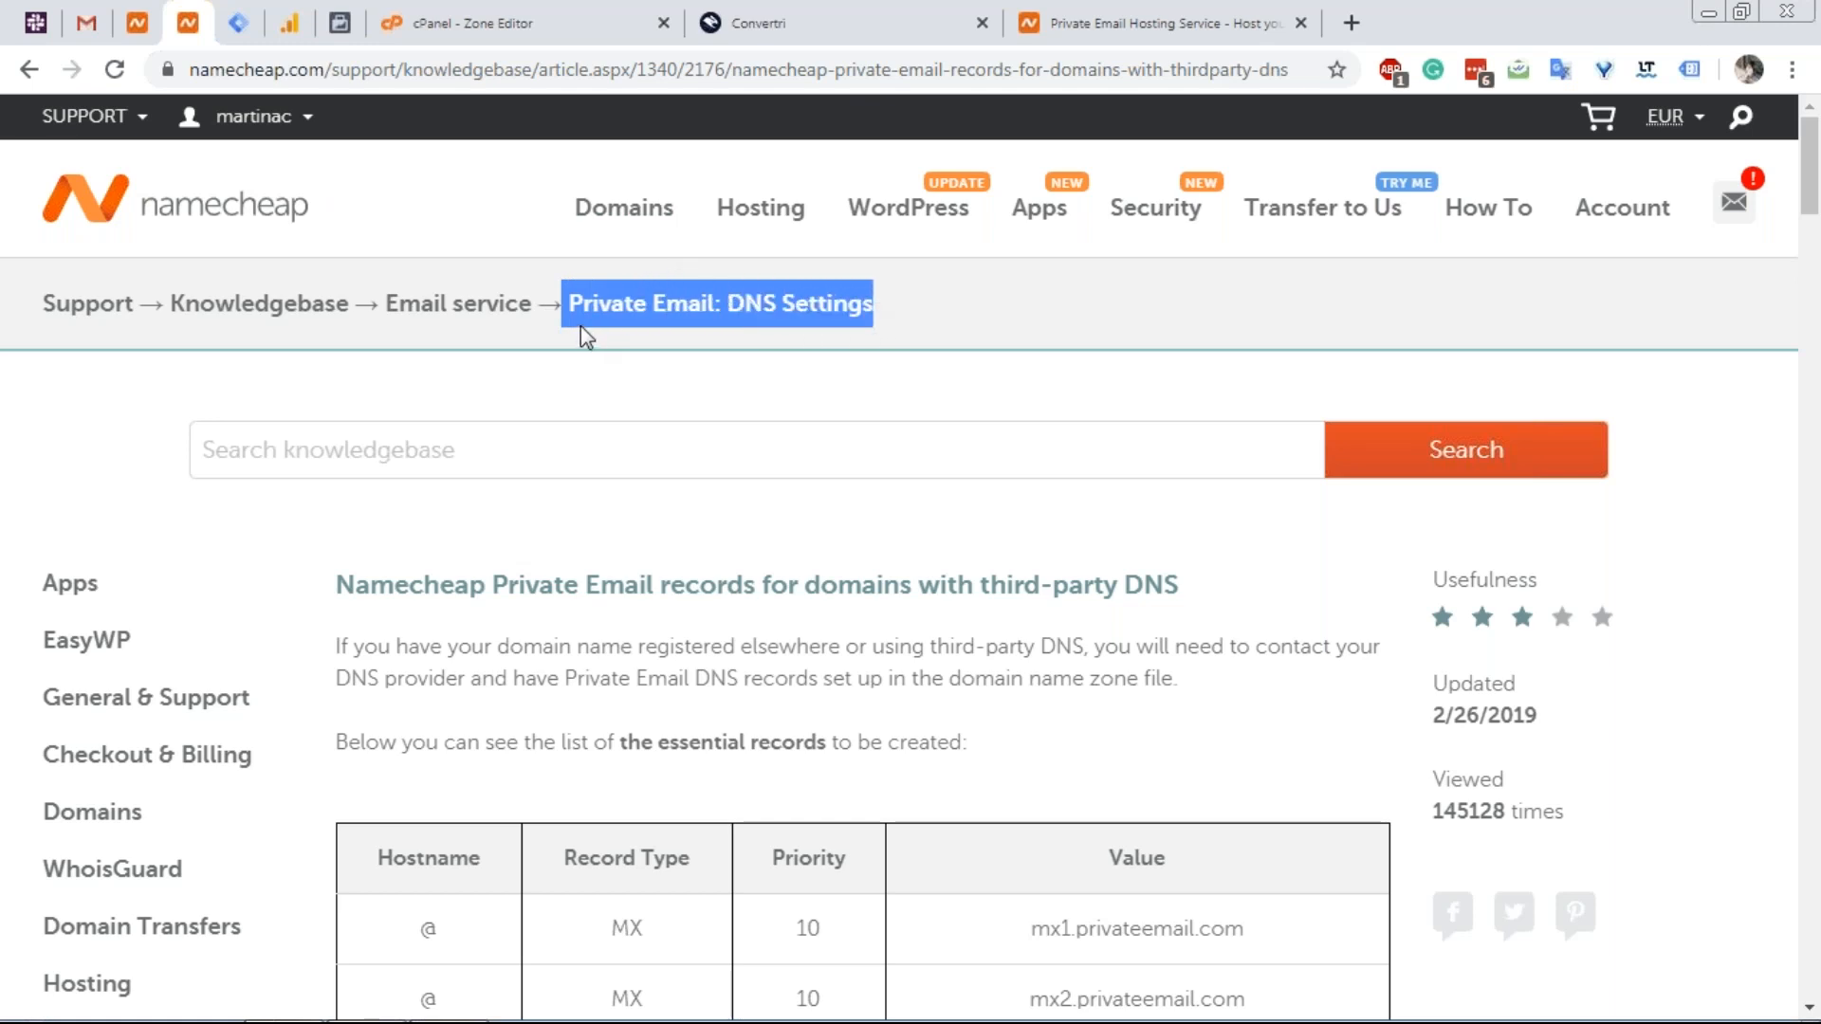
click(651, 86)
Search Google for 'namecheap Private Email: DNS Settings' and open the first Namecheap result.
text(google.com)
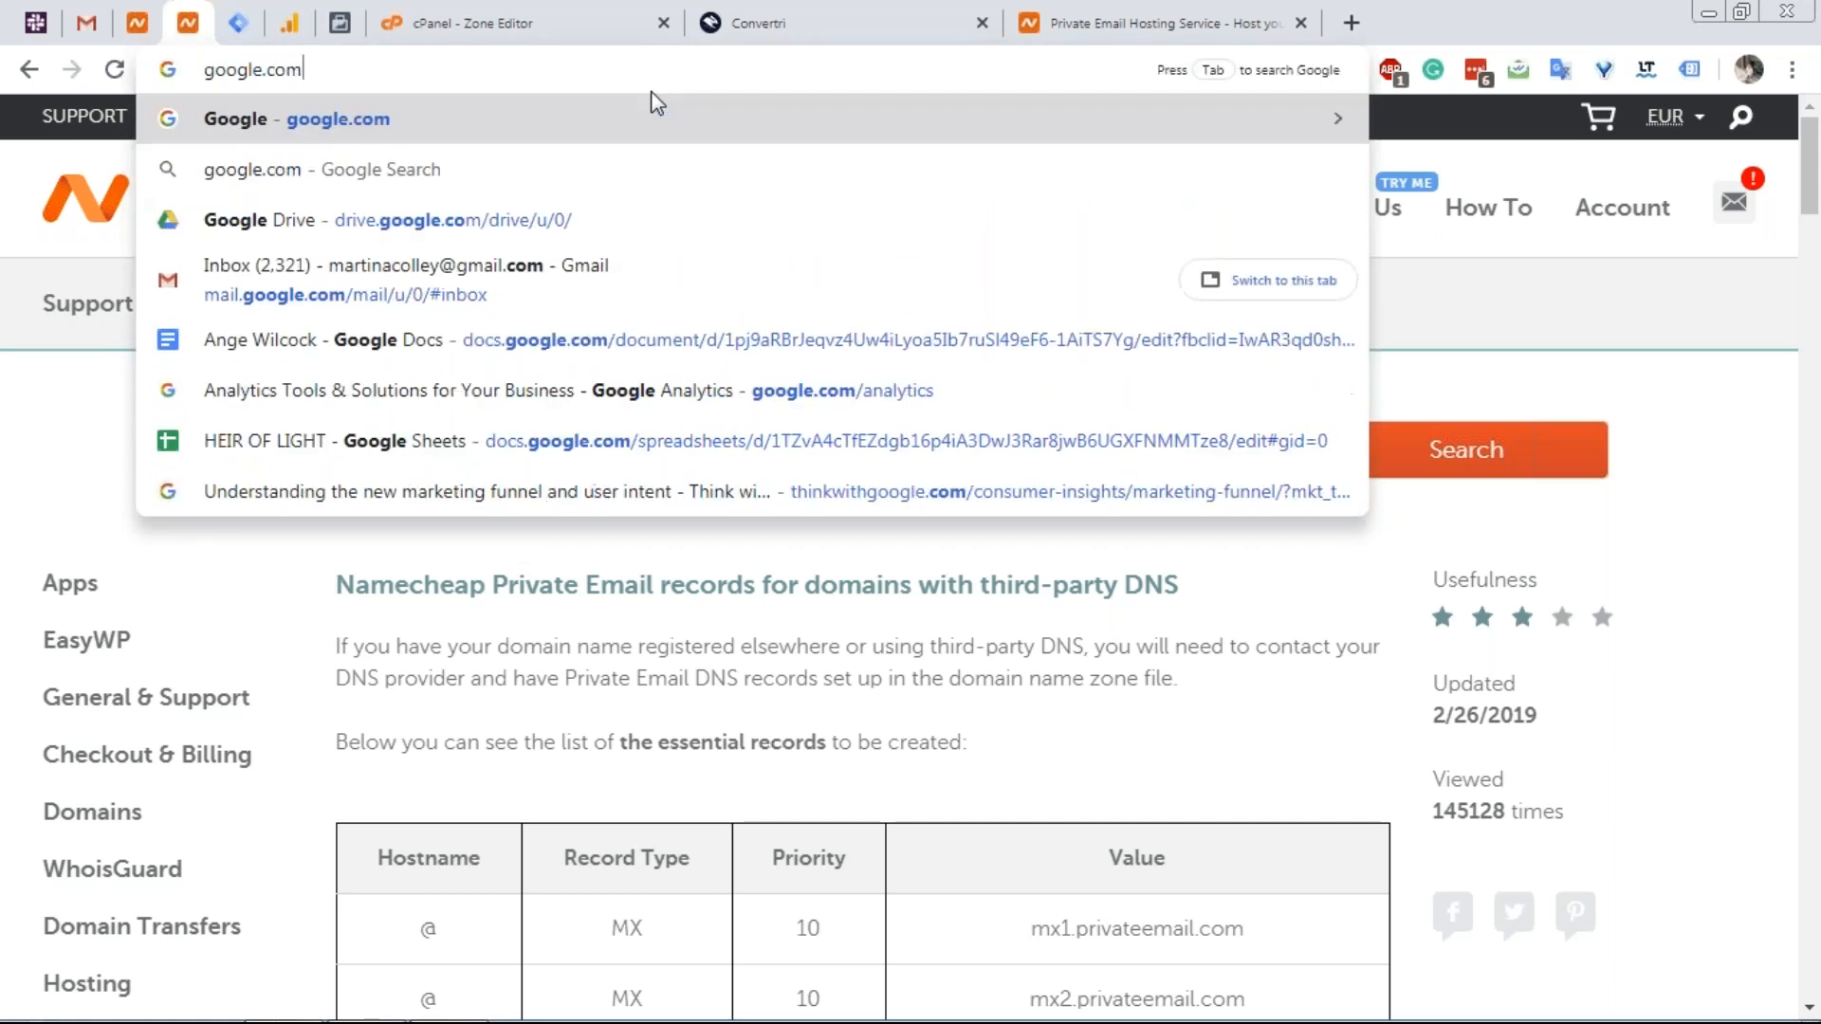
key(Return)
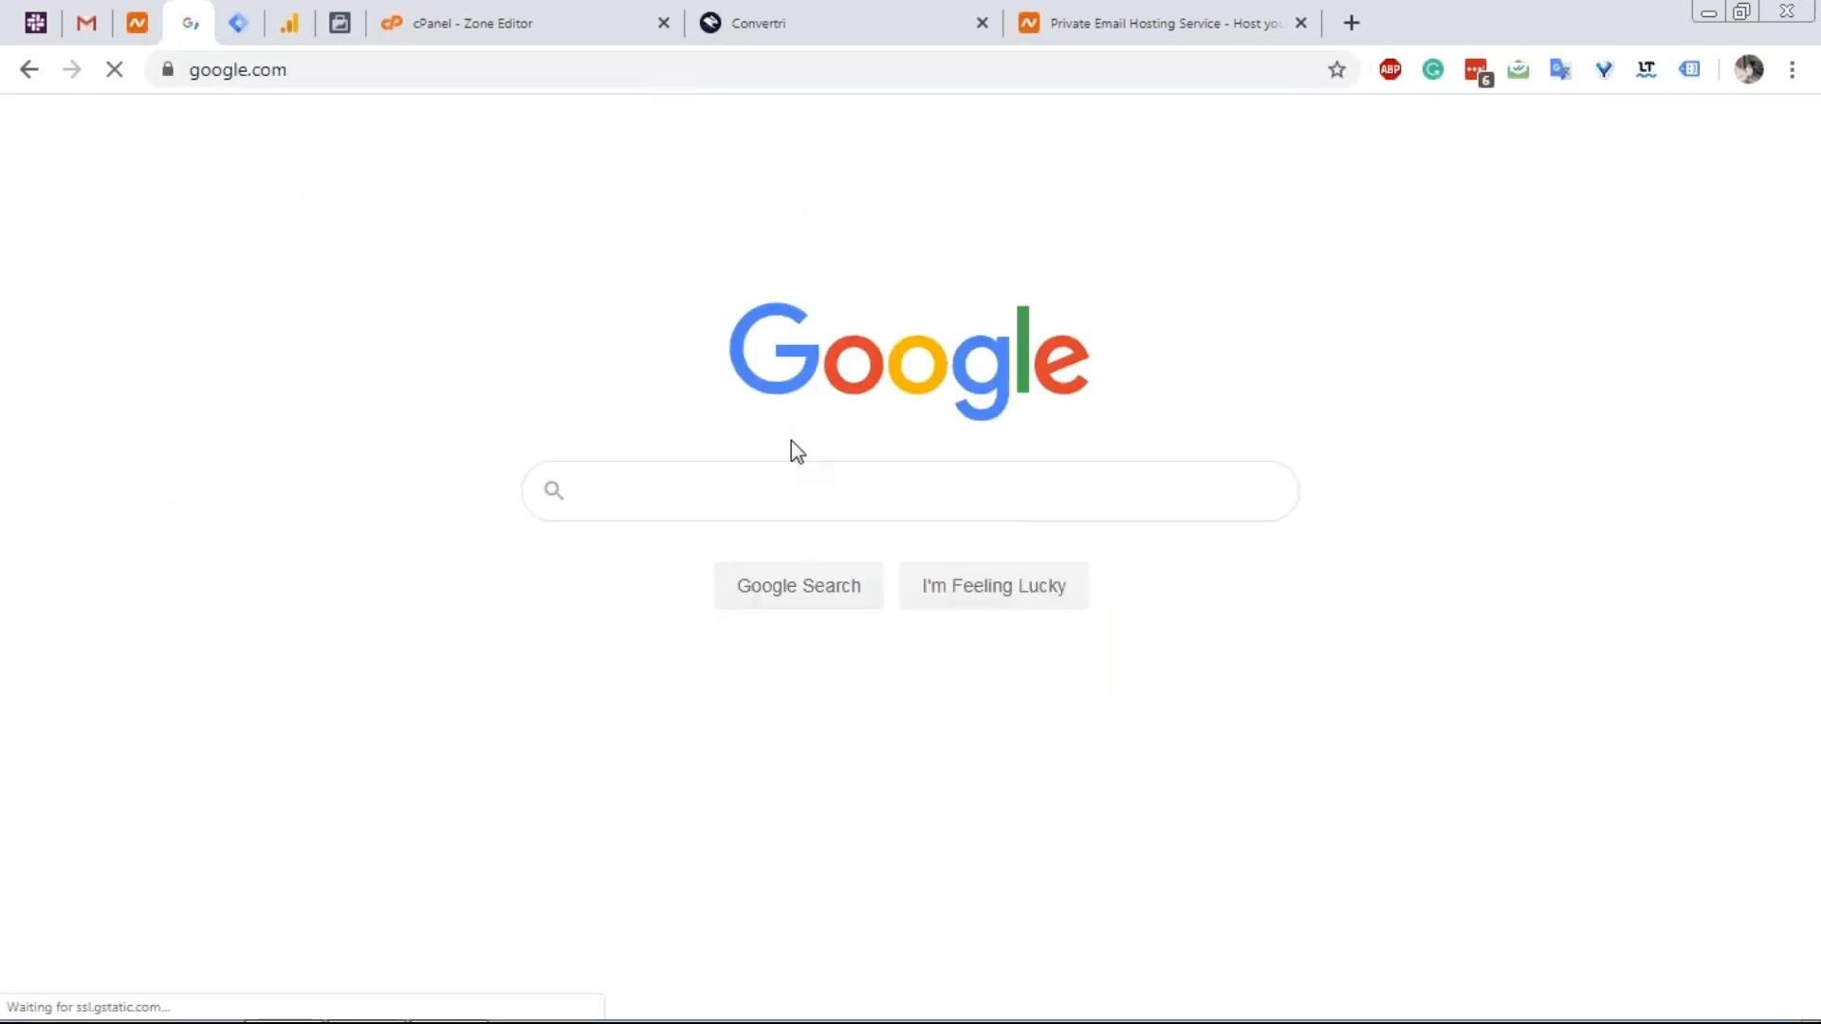
text(namech)
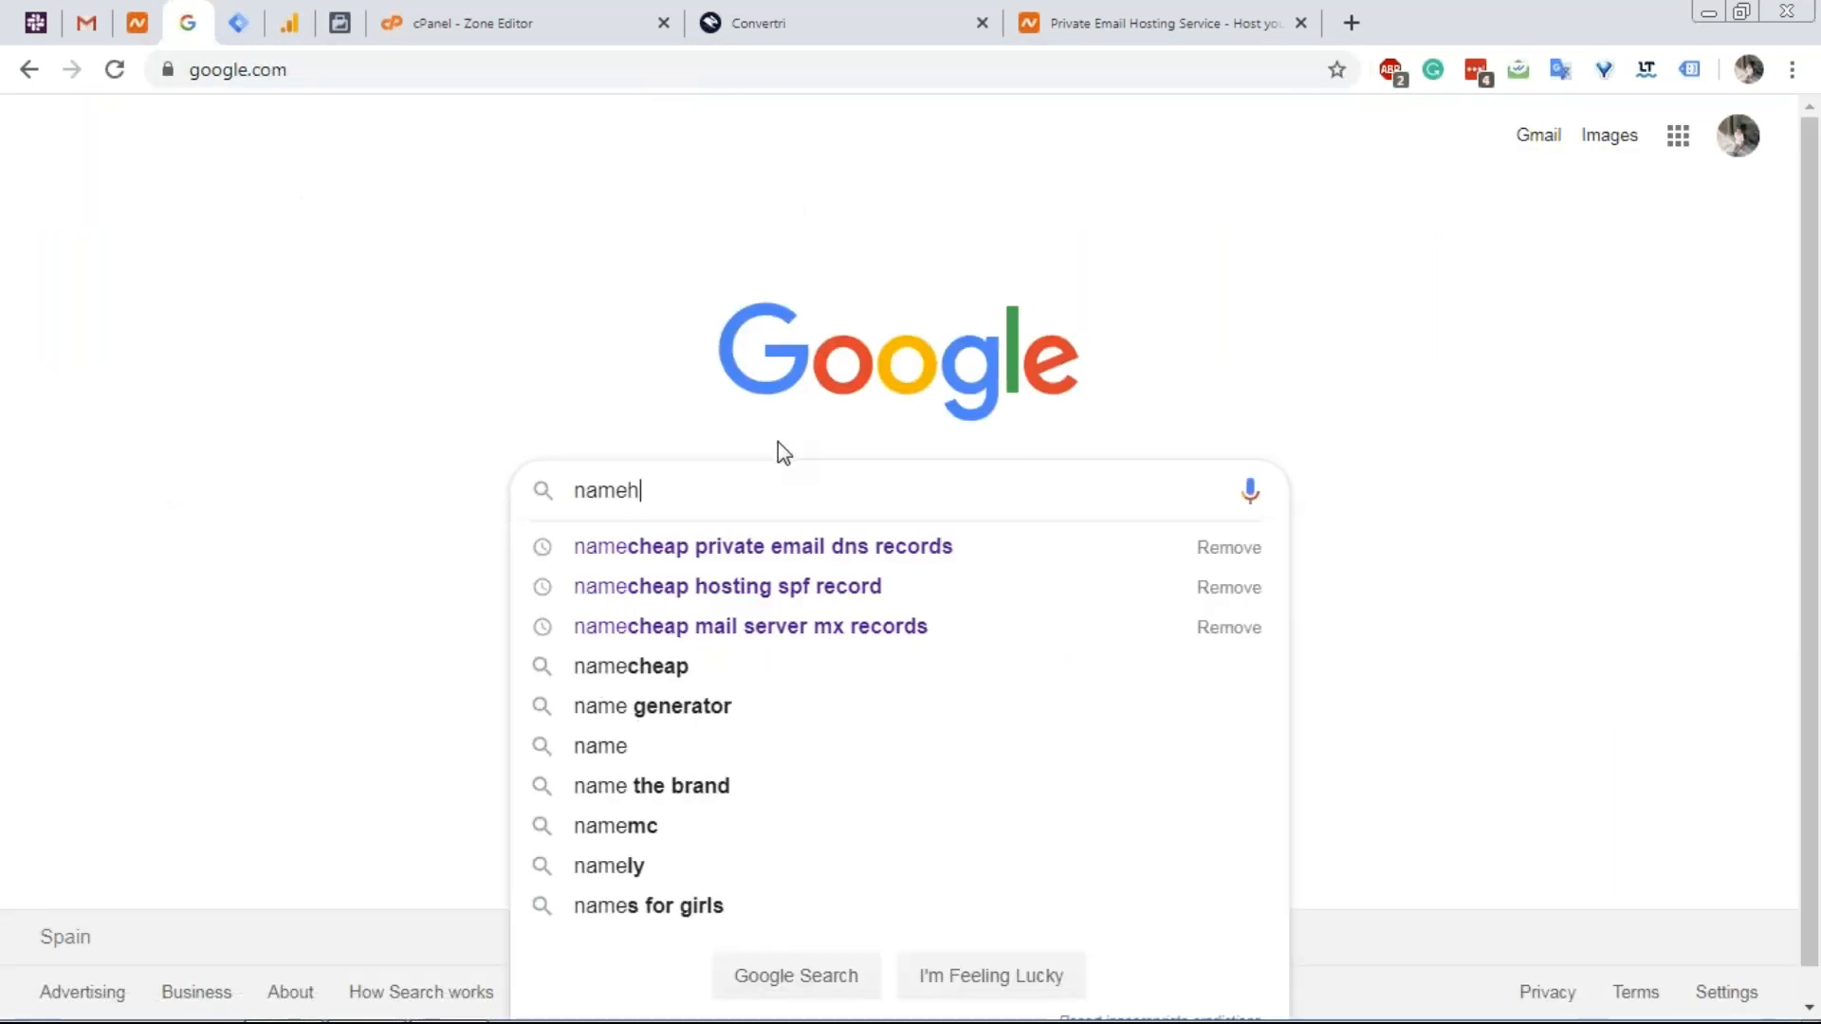
key(BackSpace)
text(cheap)
key(ctrl+v)
key(Return)
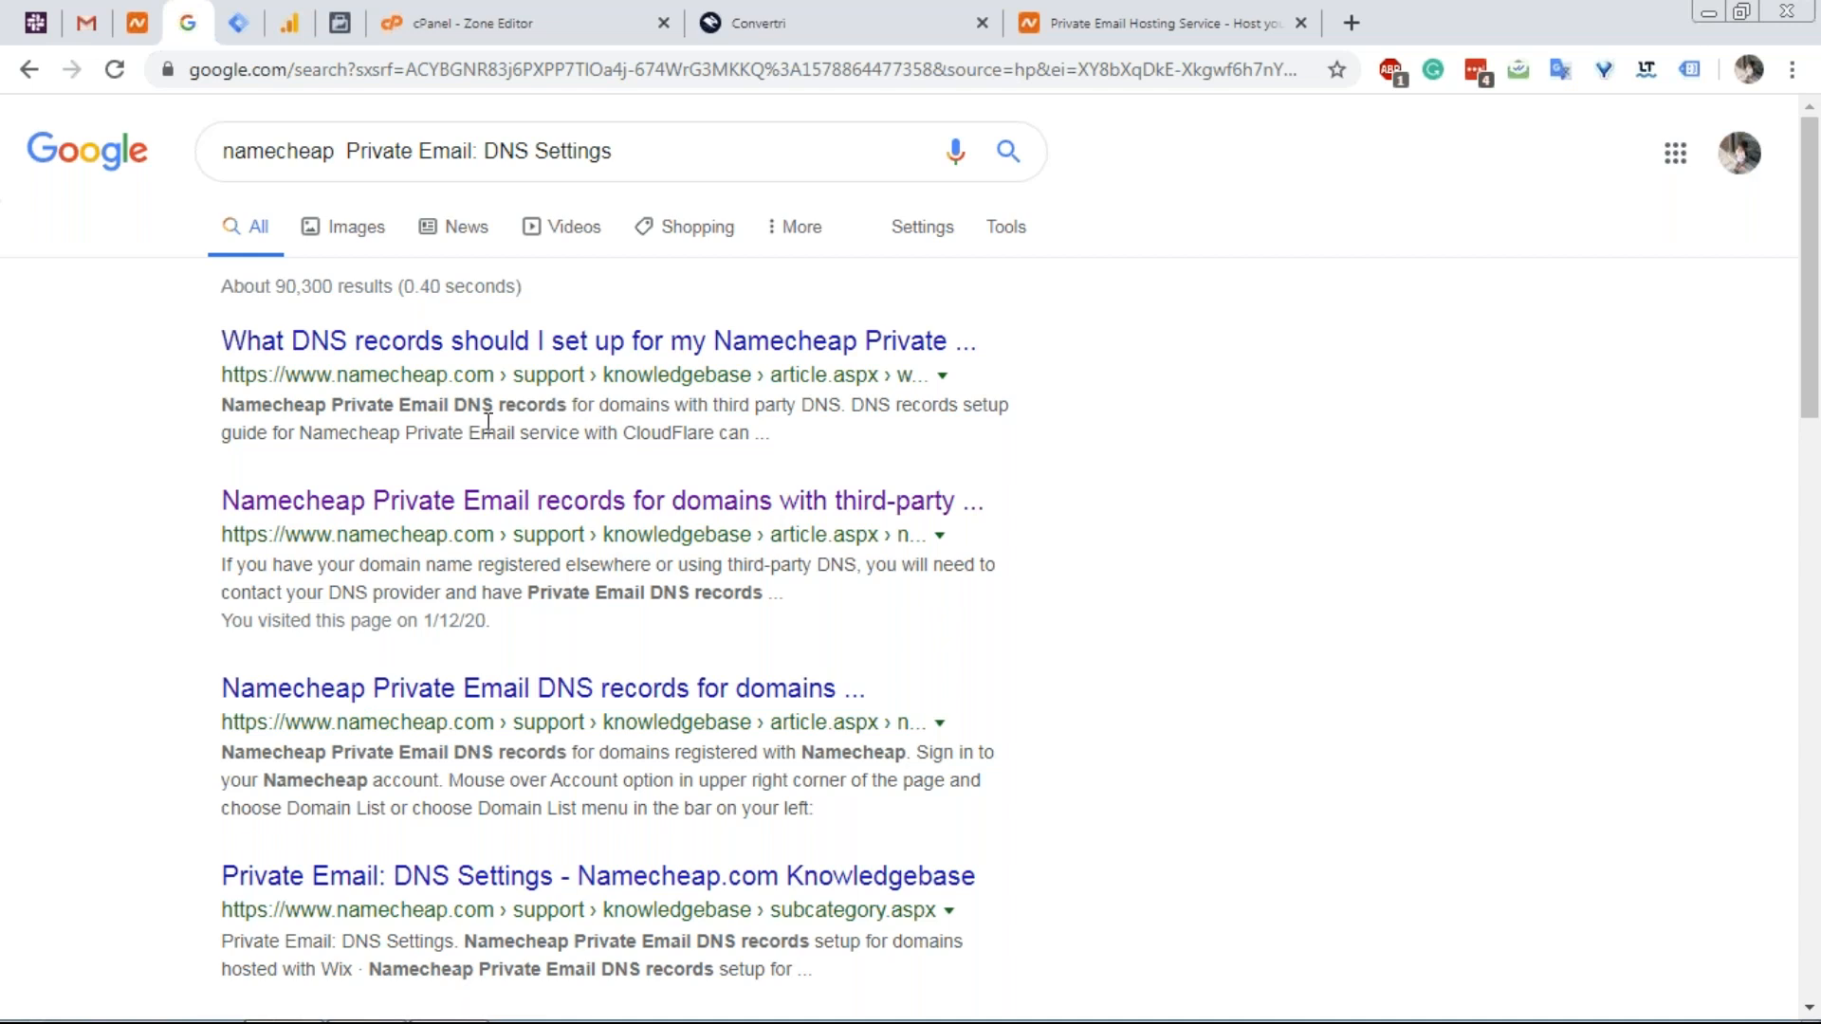
click(523, 363)
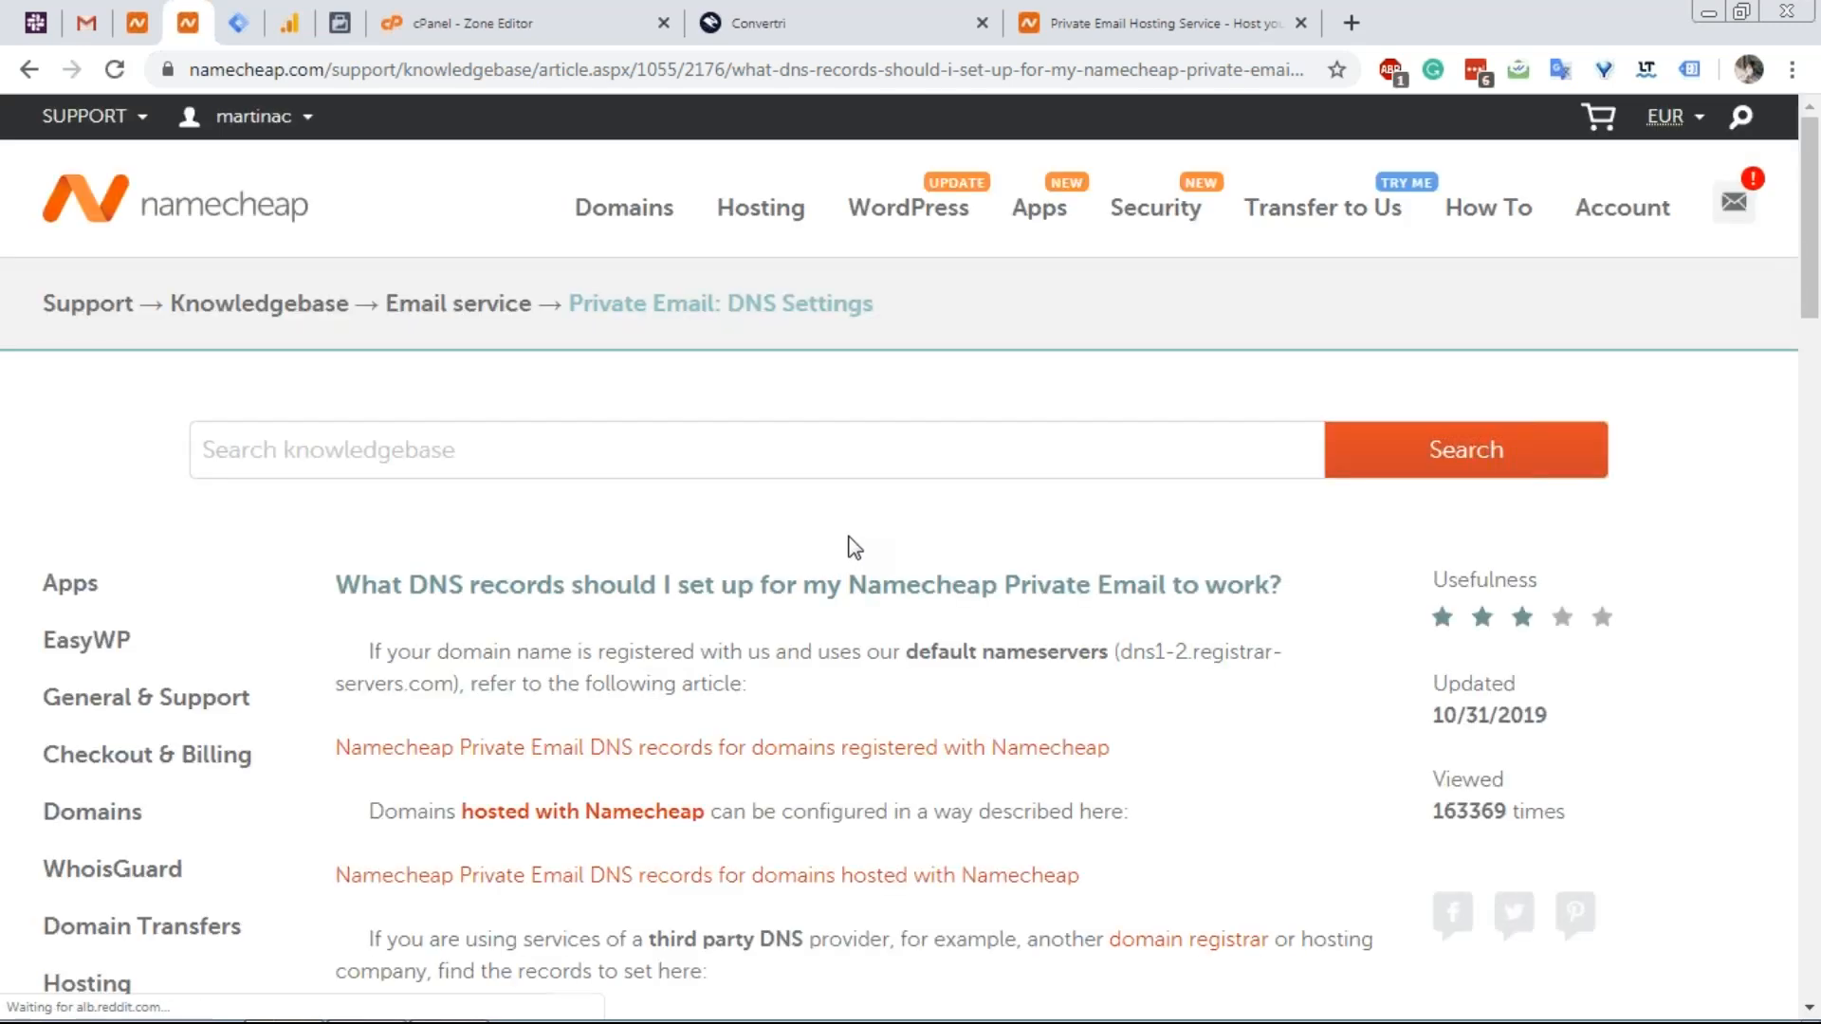
Skim the first article, go back, and open the third-party DNS records article instead.
scroll(850, 544, down, 12)
scroll(327, 448, up, 6)
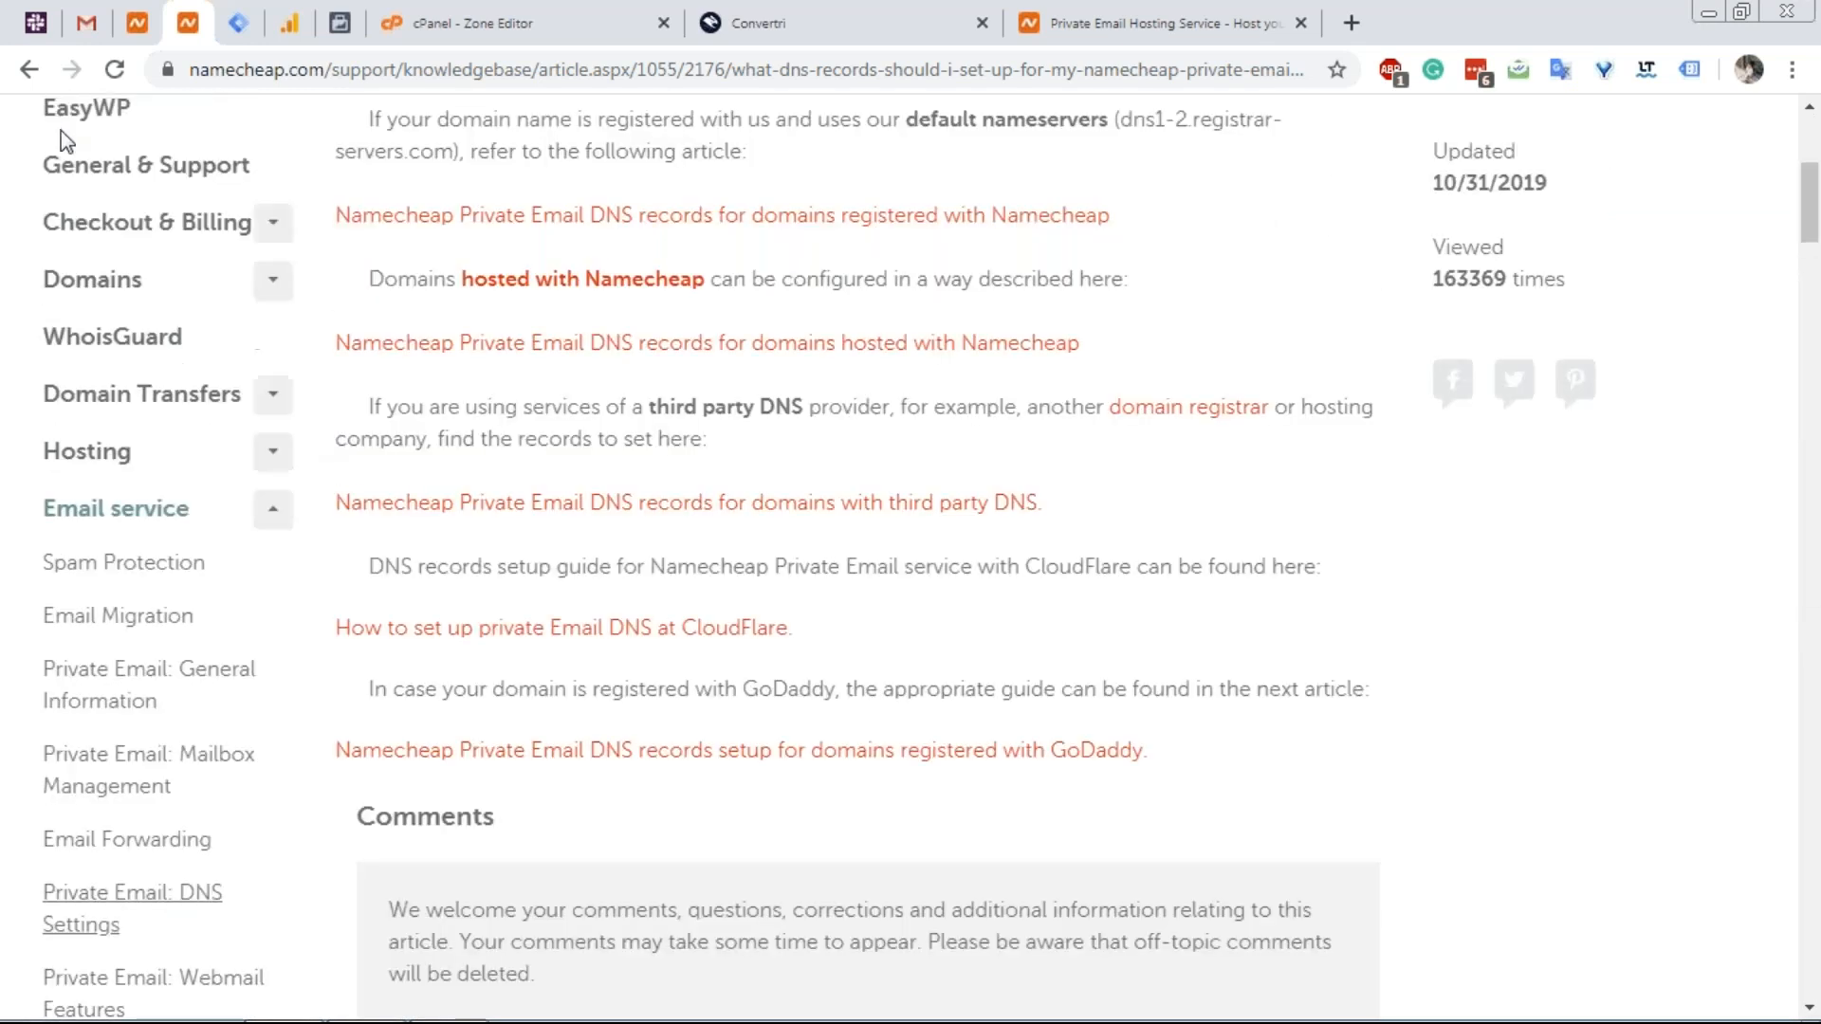
click(23, 71)
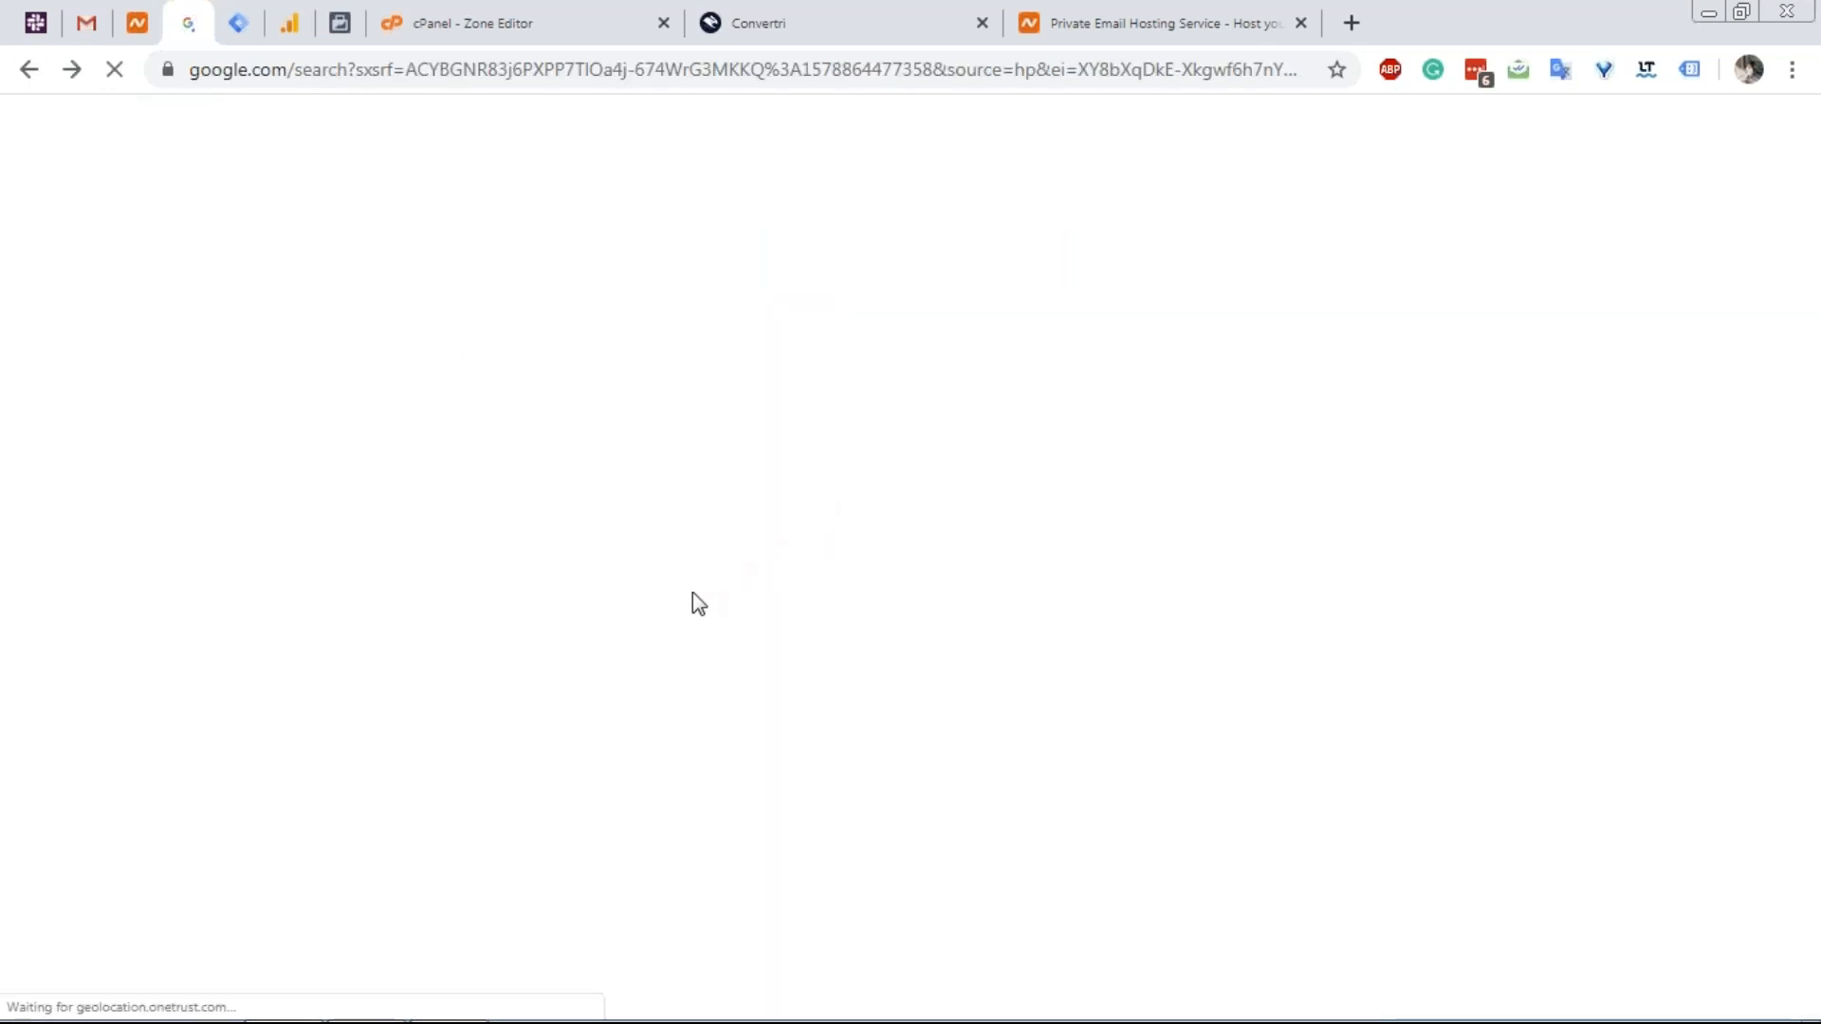
click(628, 512)
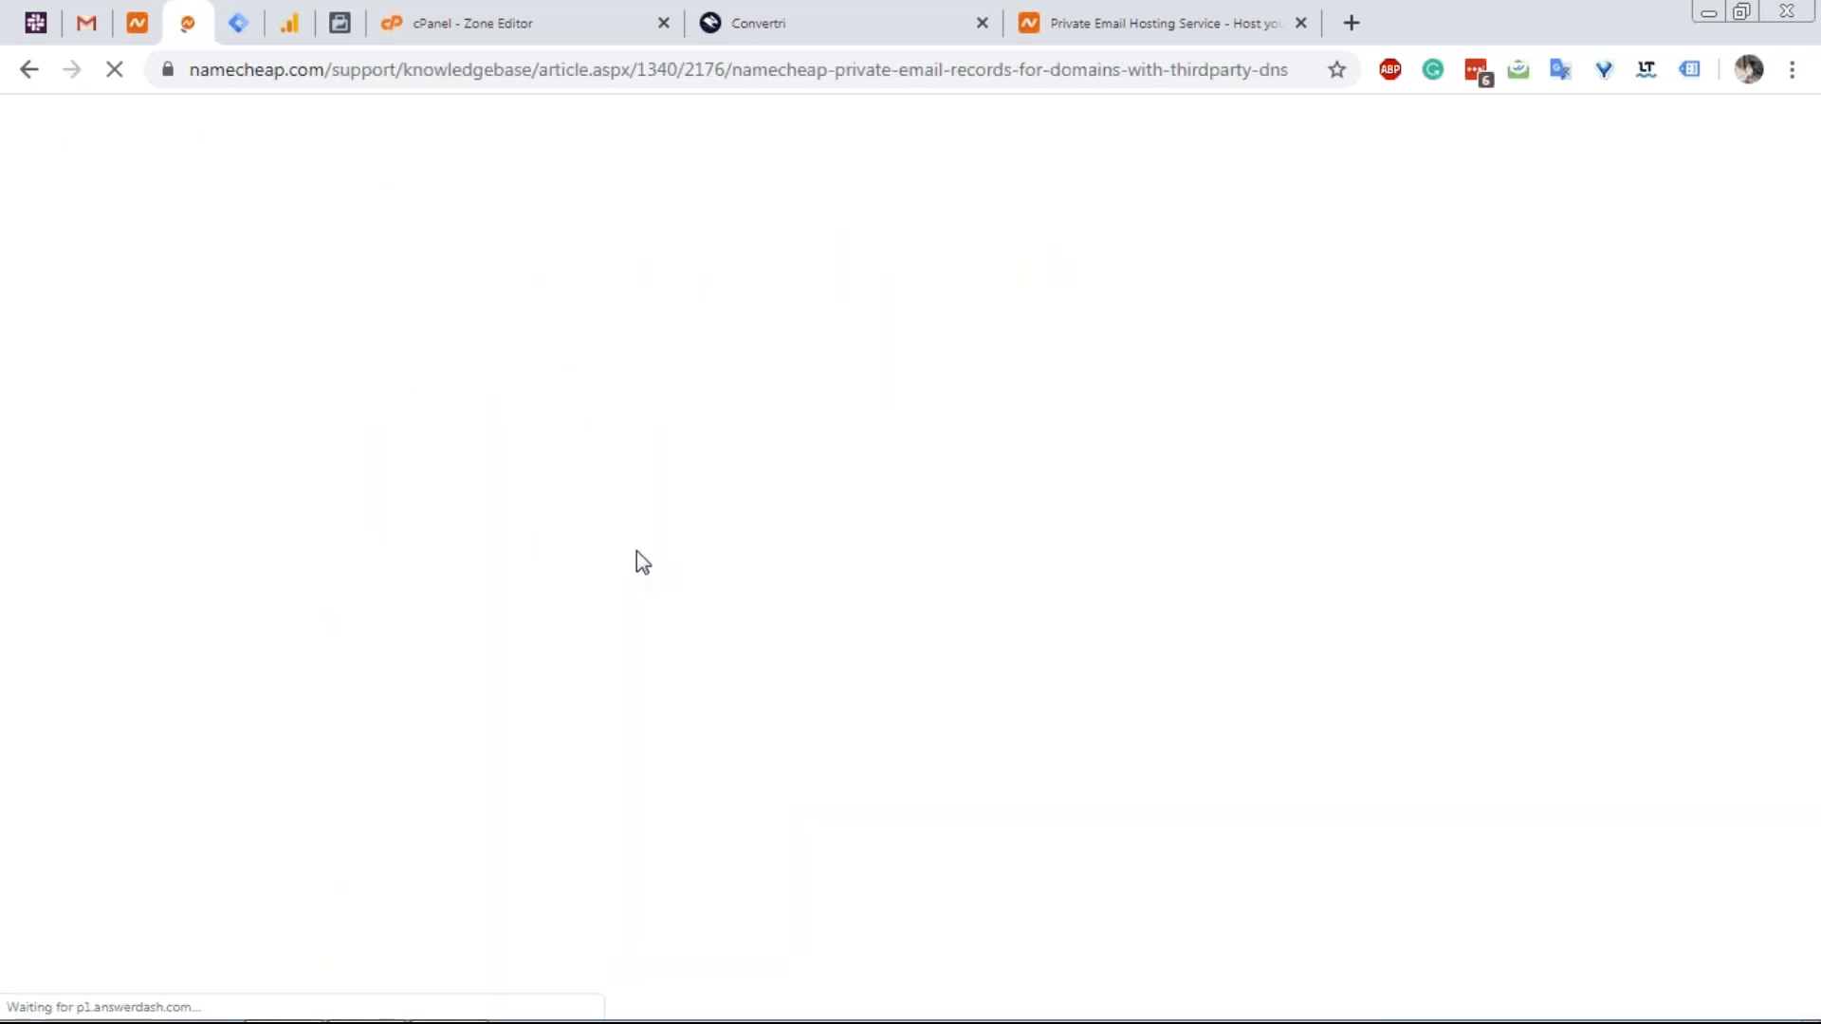
right_click(640, 559)
click(734, 457)
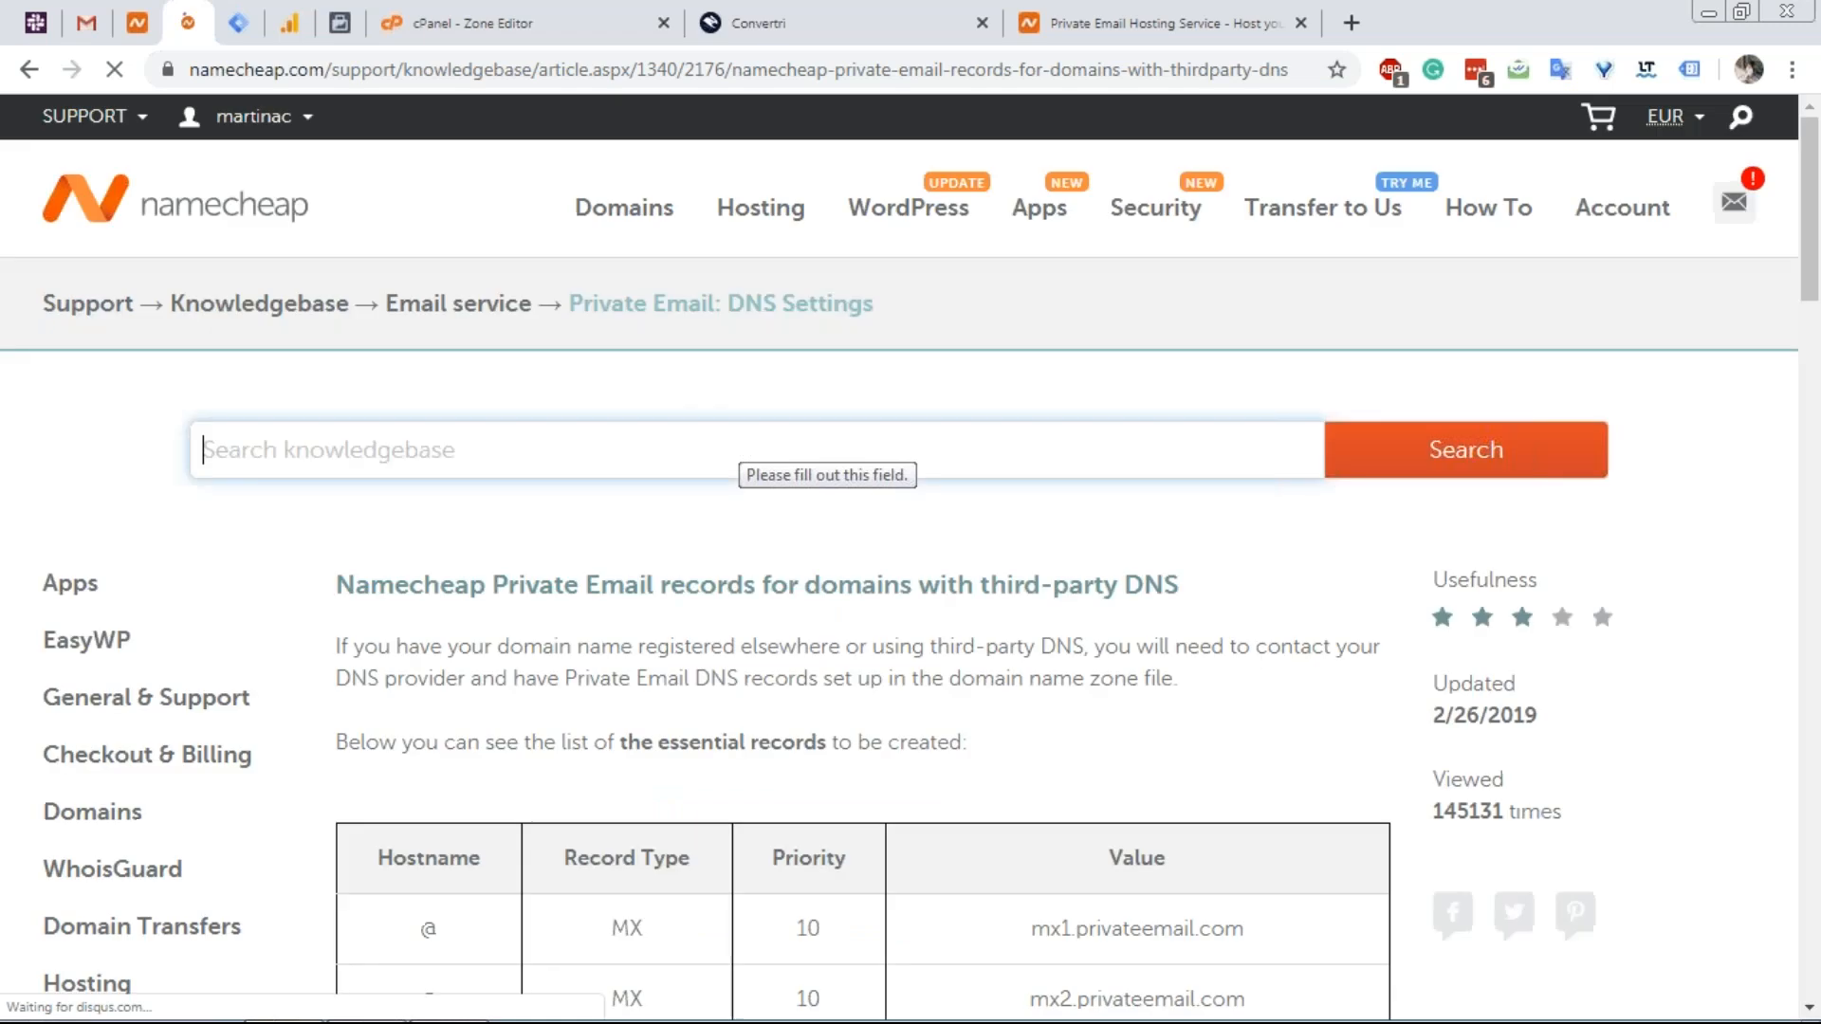
Read through the article's MX, CNAME and SRV record tables, then switch to cPanel.
scroll(679, 499, down, 4)
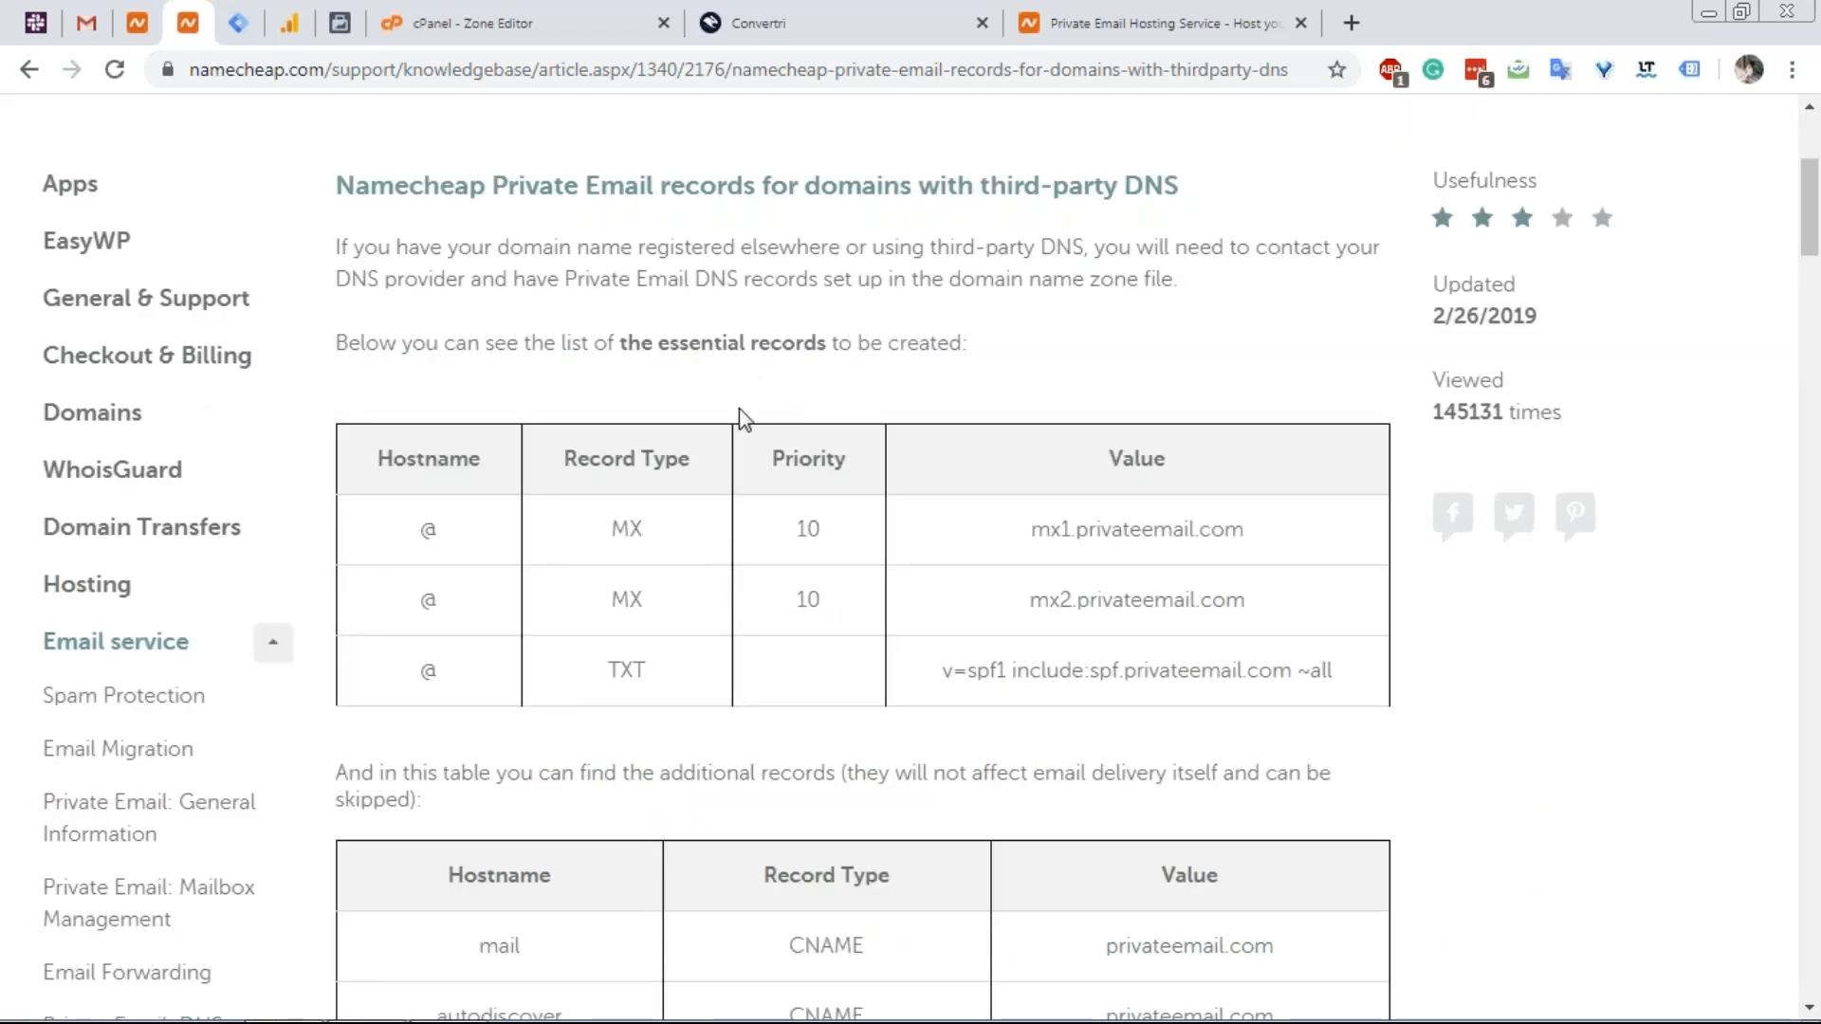
scroll(741, 426, down, 3)
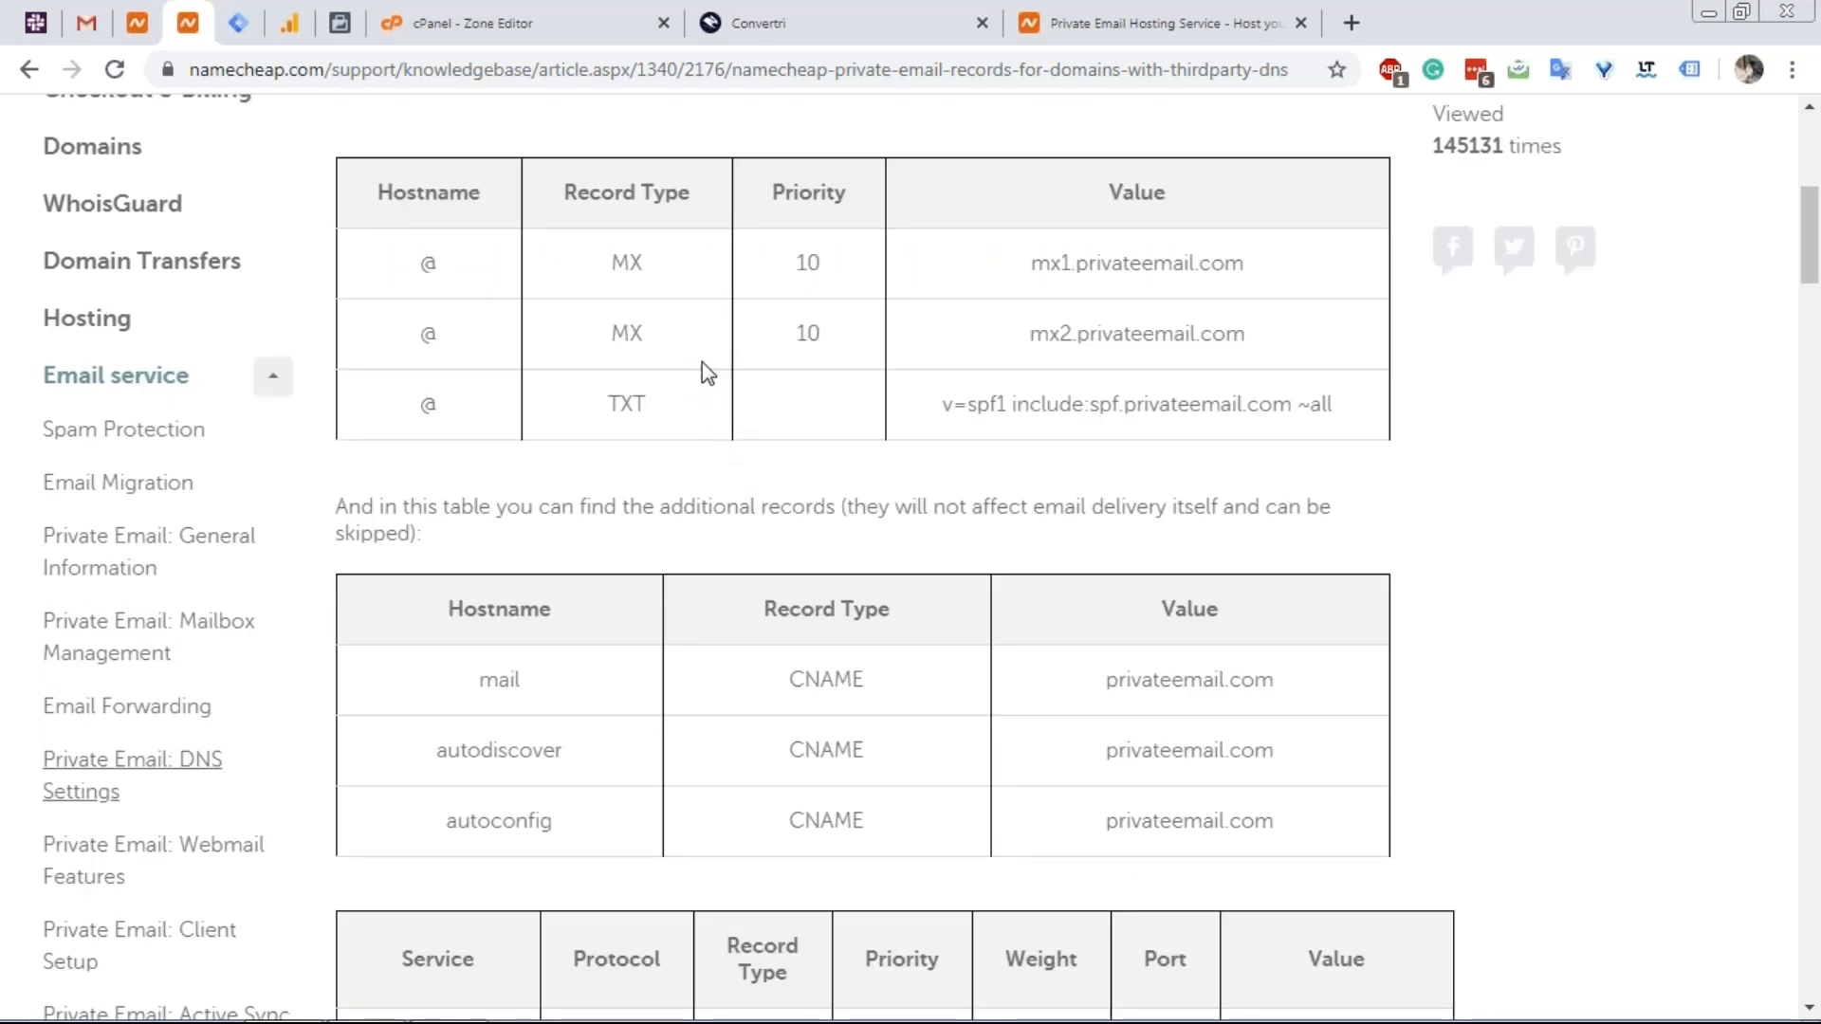
scroll(924, 487, down, 1)
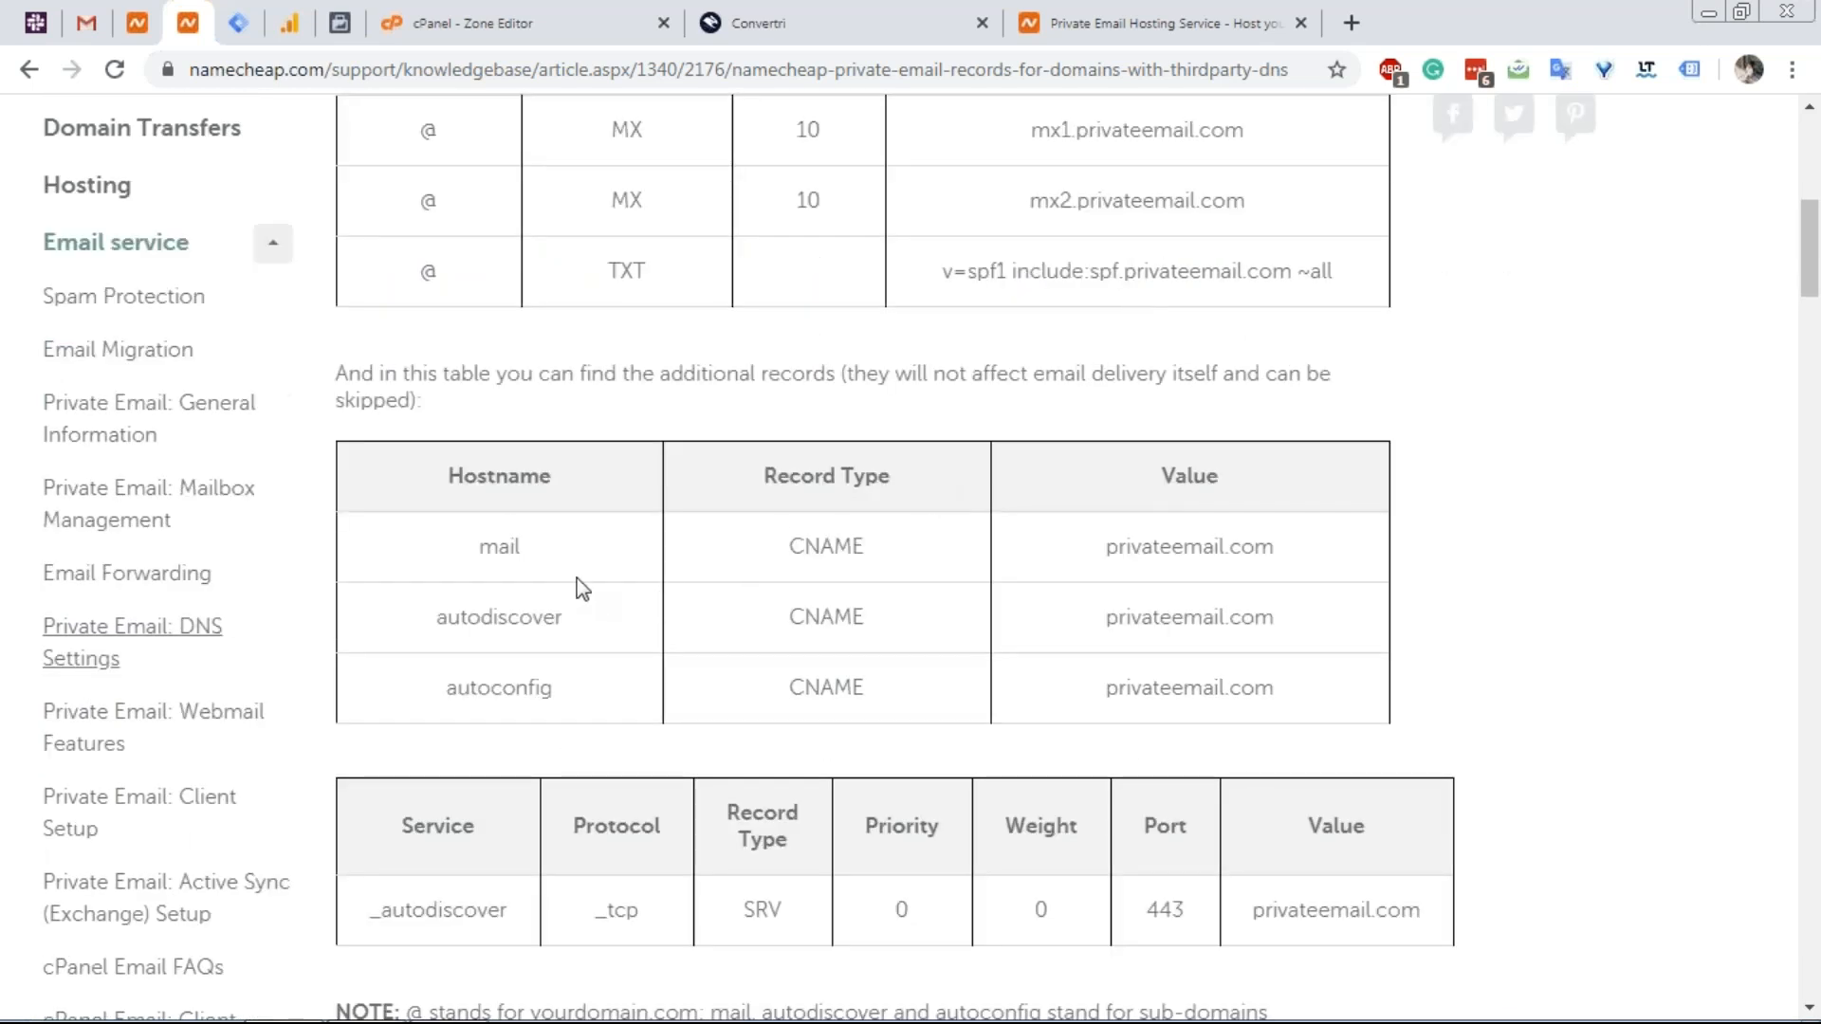
scroll(581, 634, down, 1)
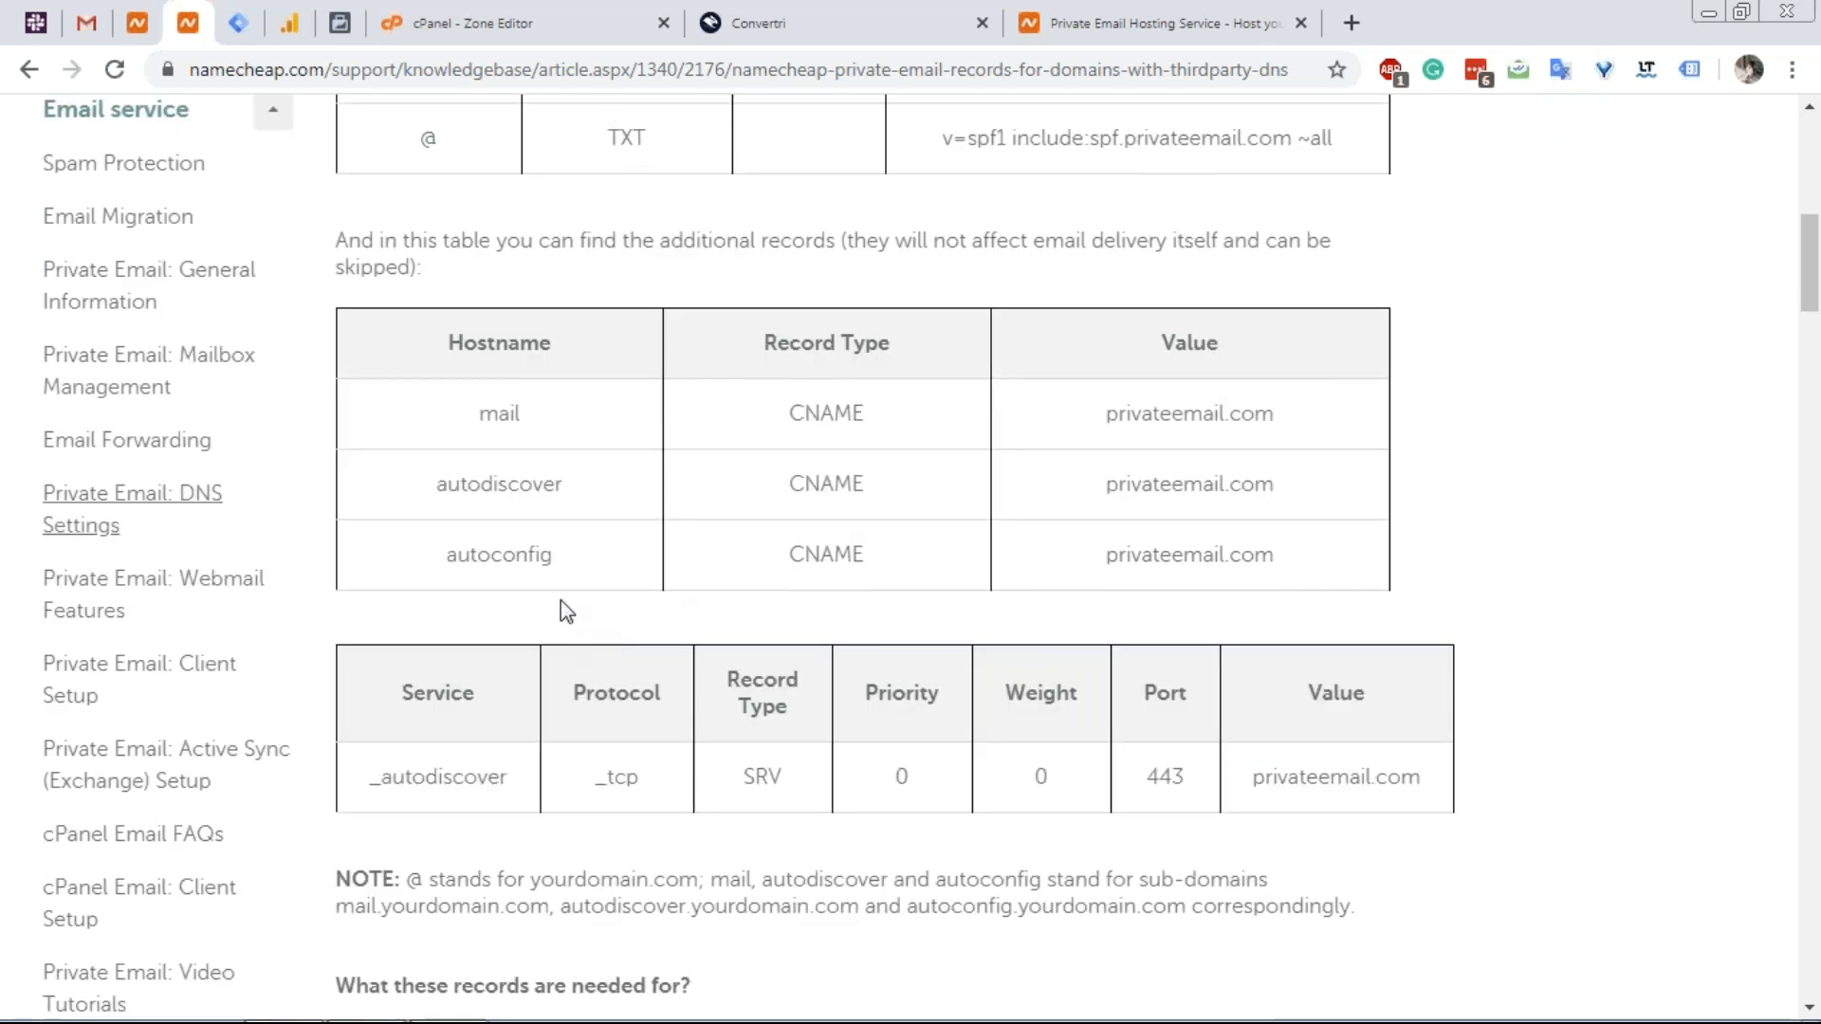
scroll(548, 630, down, 6)
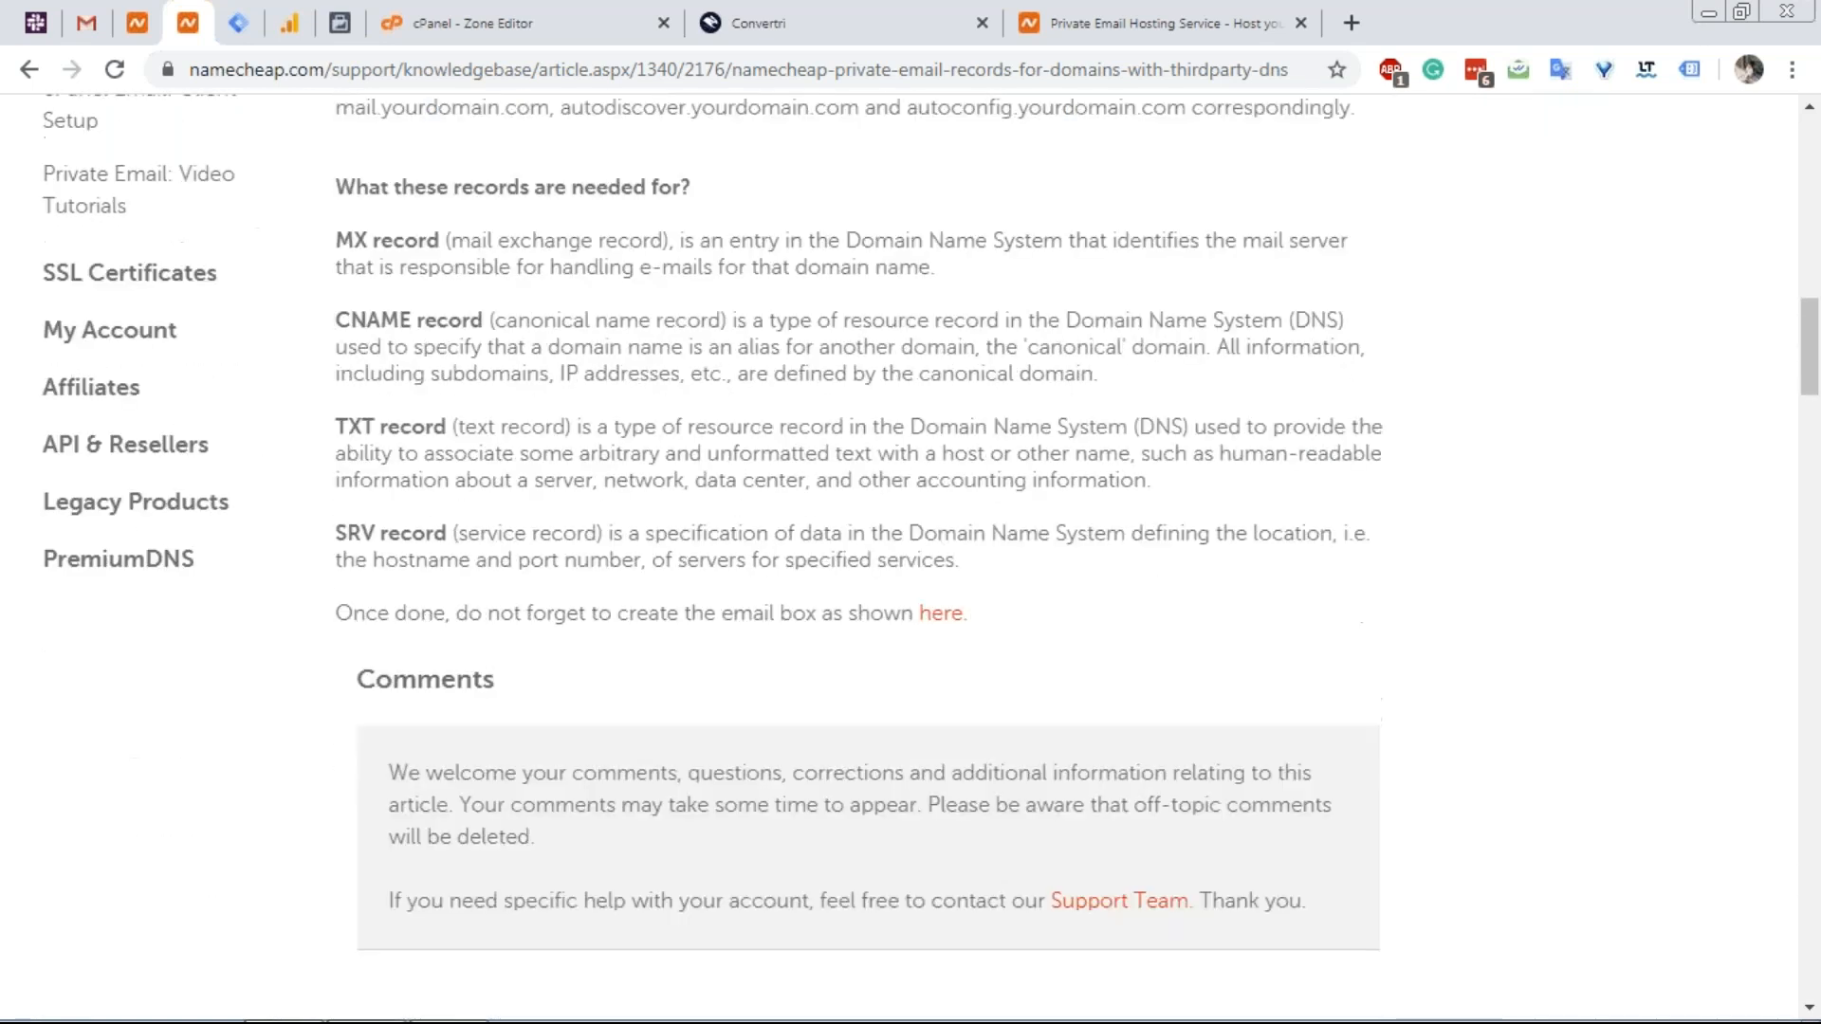
scroll(557, 628, up, 5)
scroll(554, 624, up, 6)
scroll(616, 602, down, 4)
scroll(664, 560, up, 1)
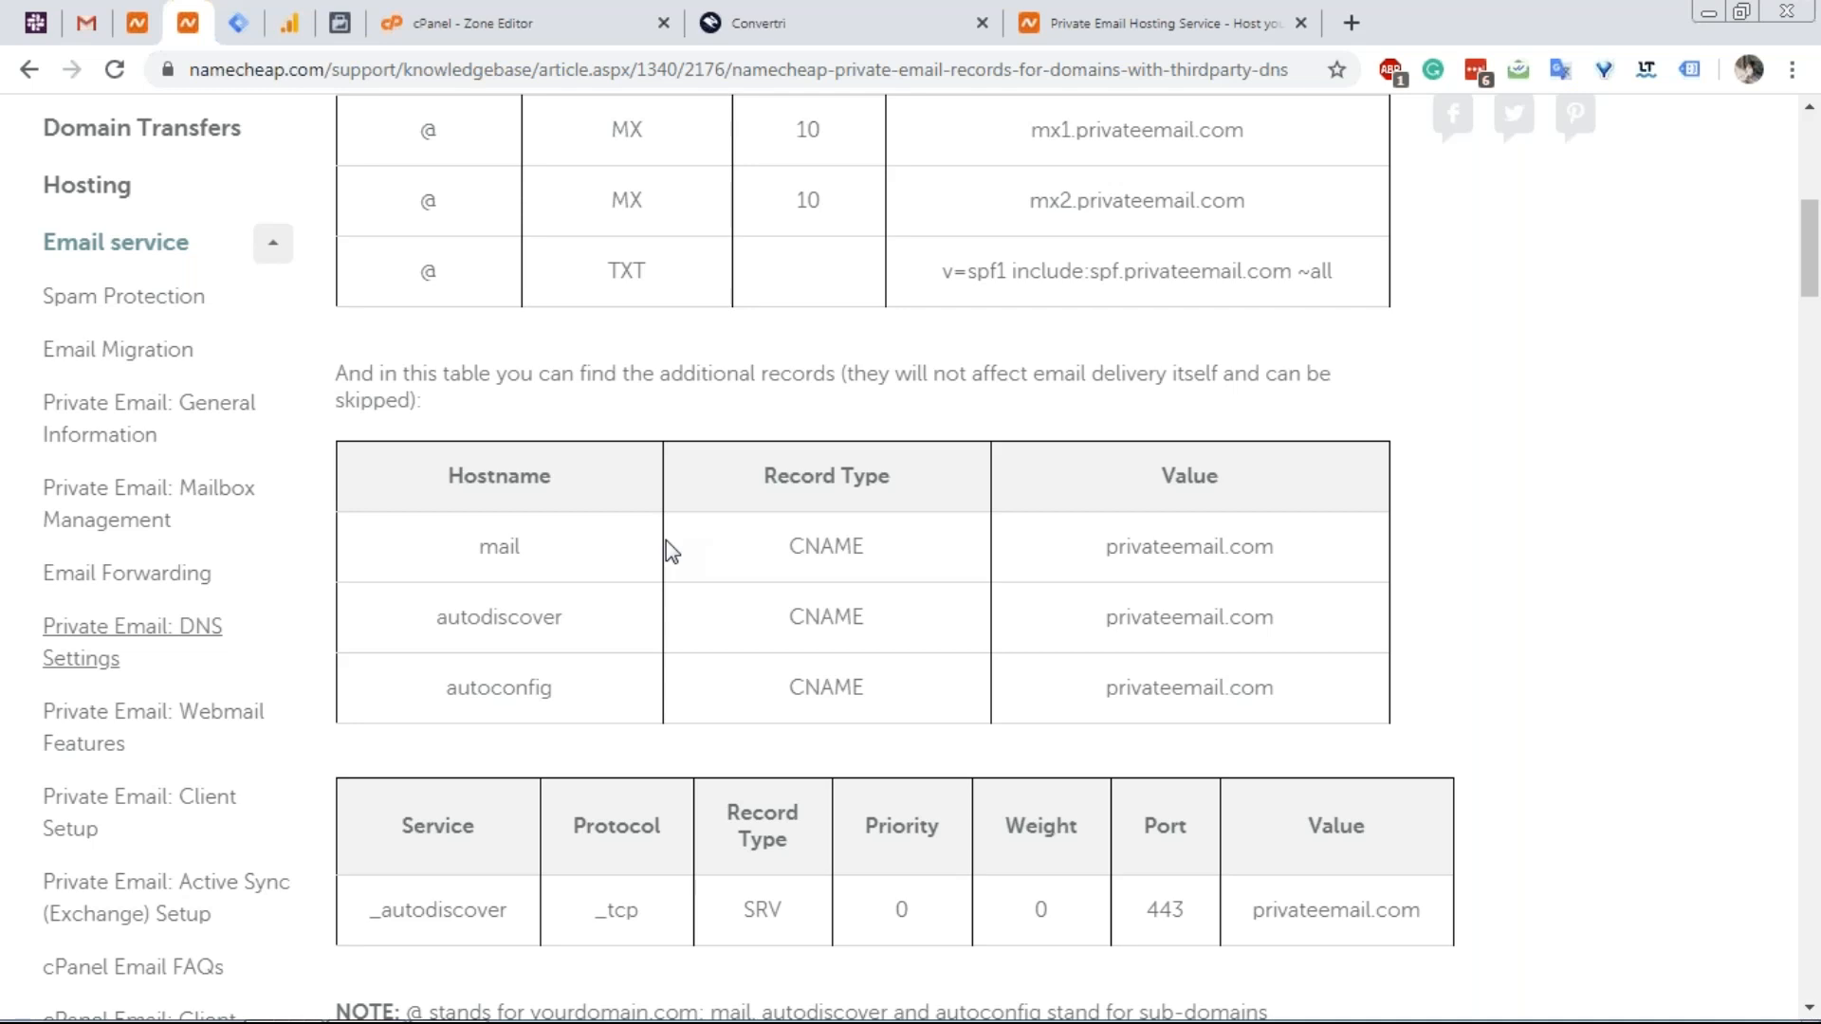
scroll(885, 378, up, 3)
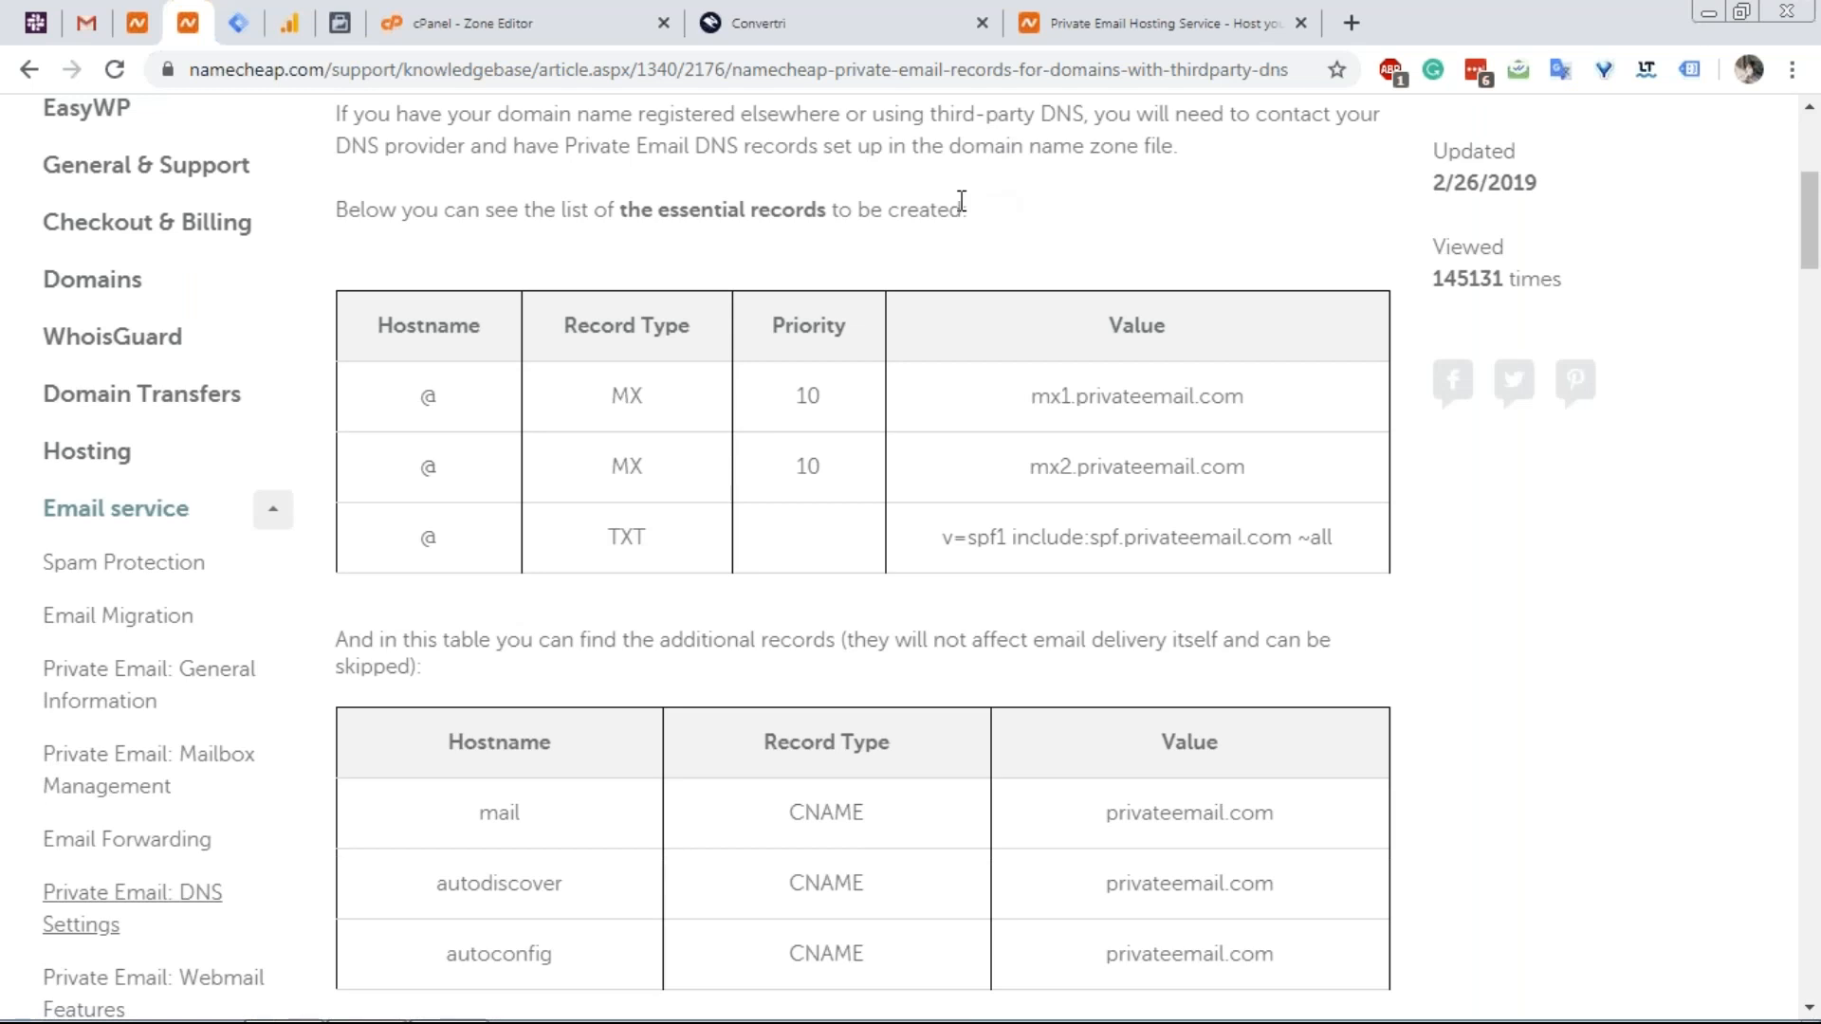
click(582, 13)
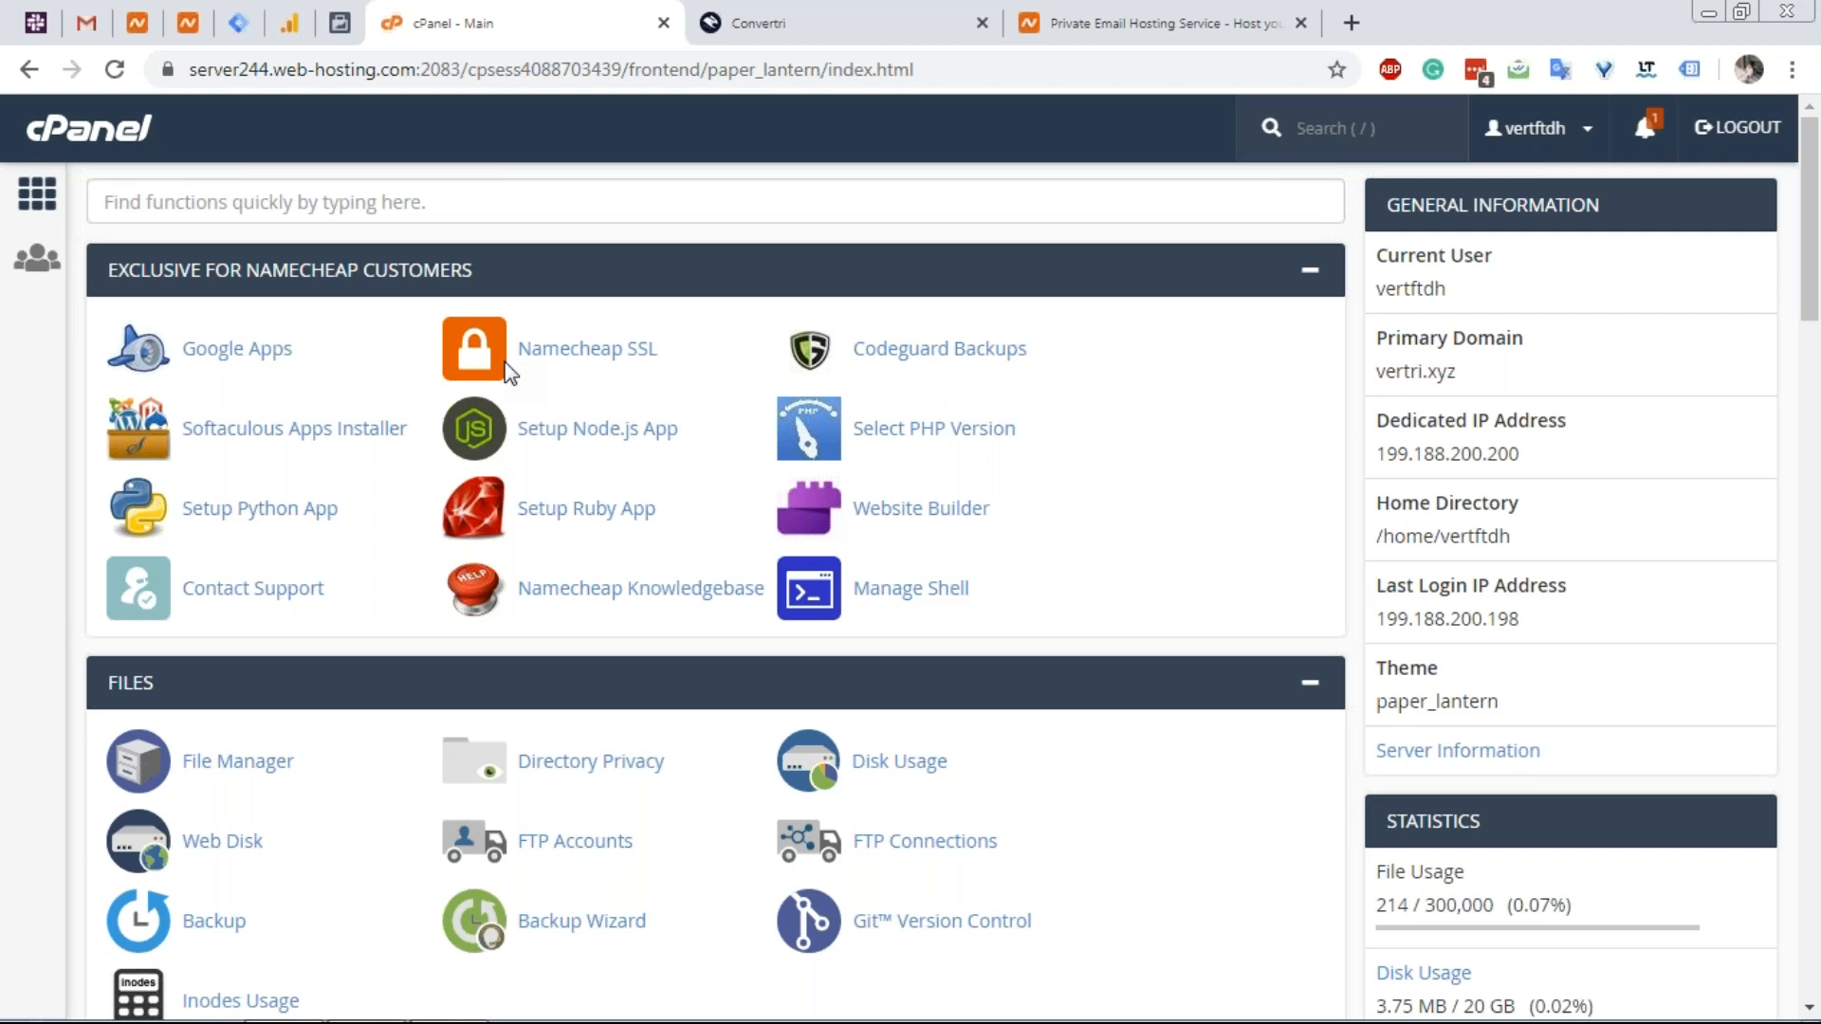
Confirm cPanel's Email Accounts list has only the default account, then go to Convertri's records.
scroll(498, 389, down, 7)
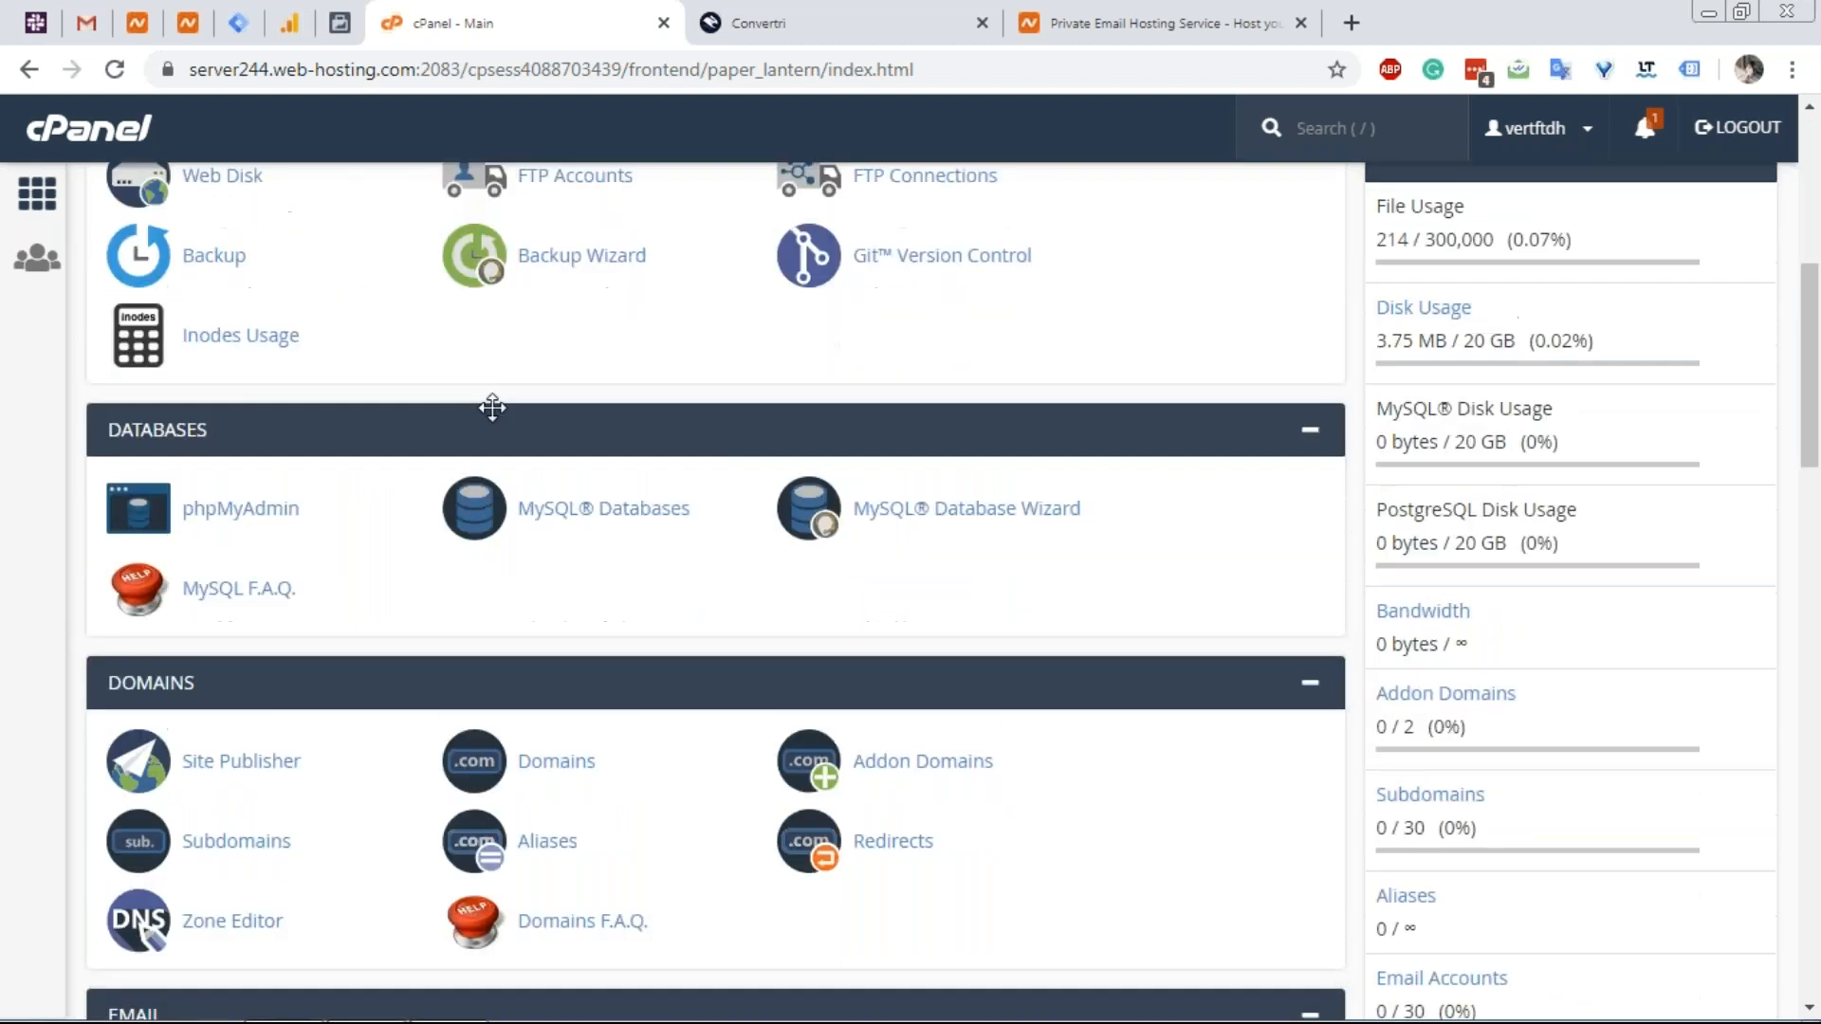
scroll(461, 452, down, 3)
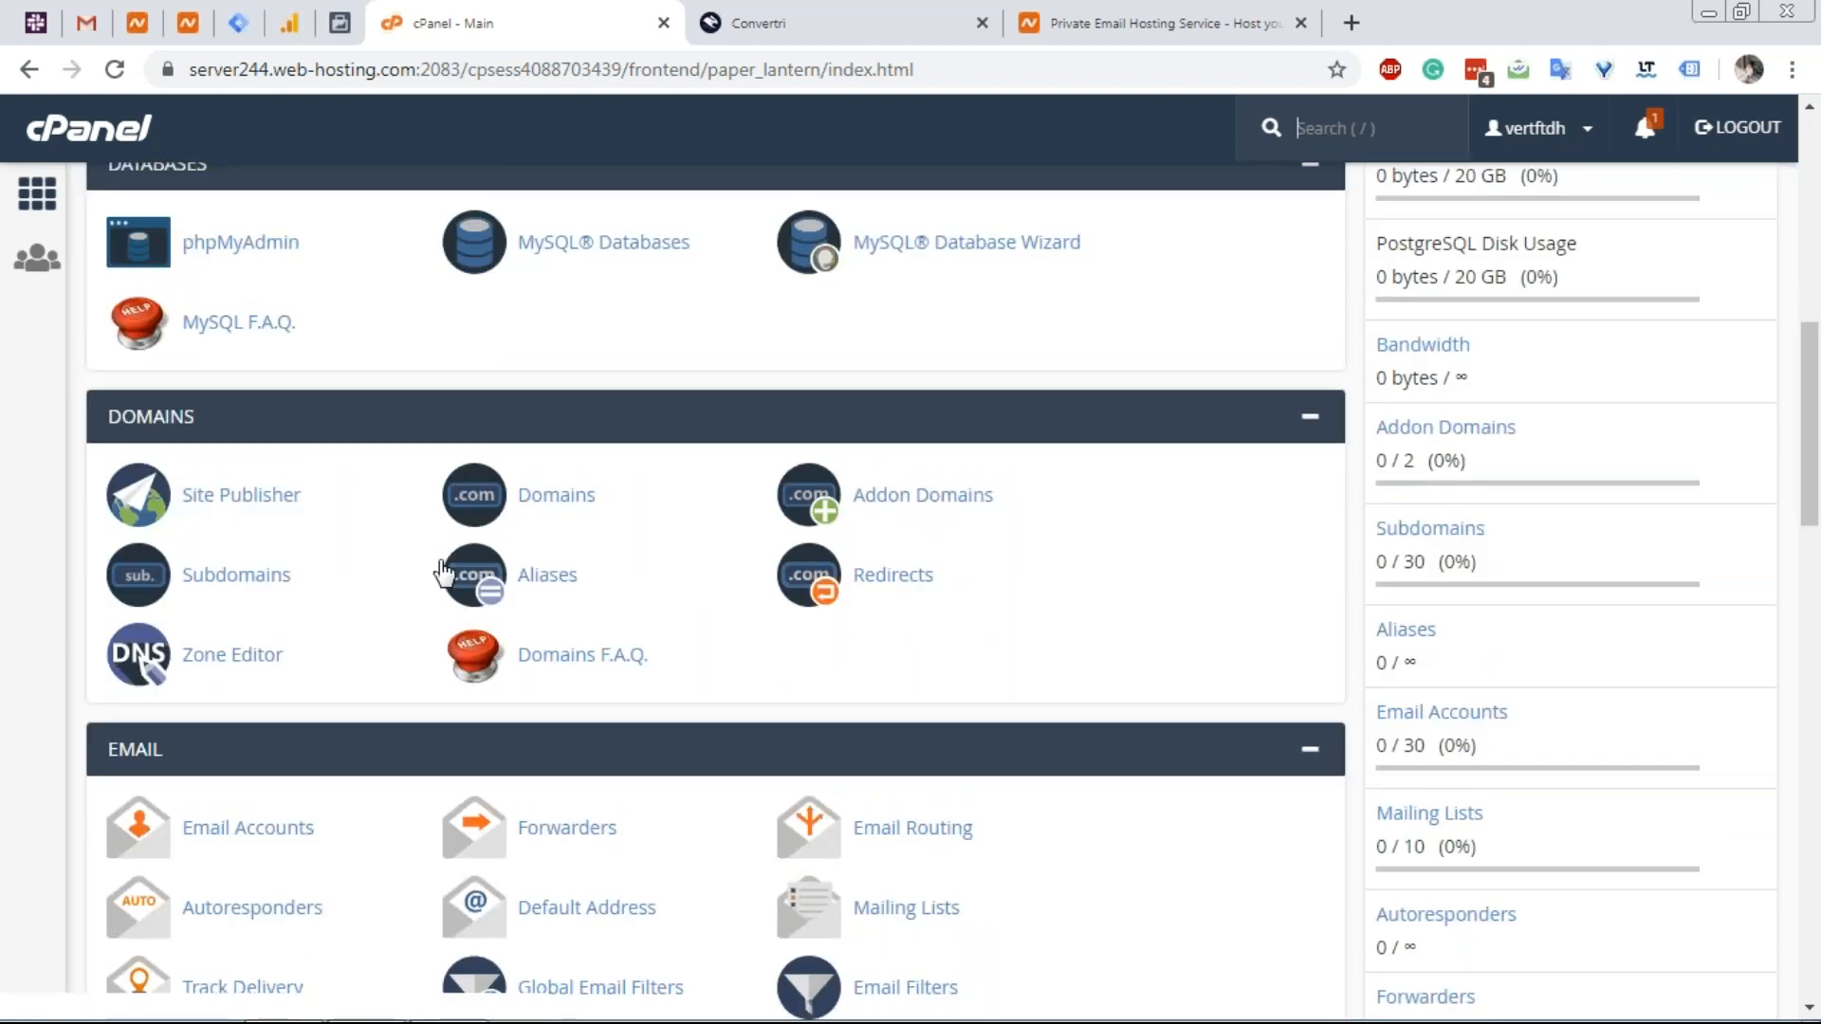
scroll(438, 578, down, 1)
click(284, 699)
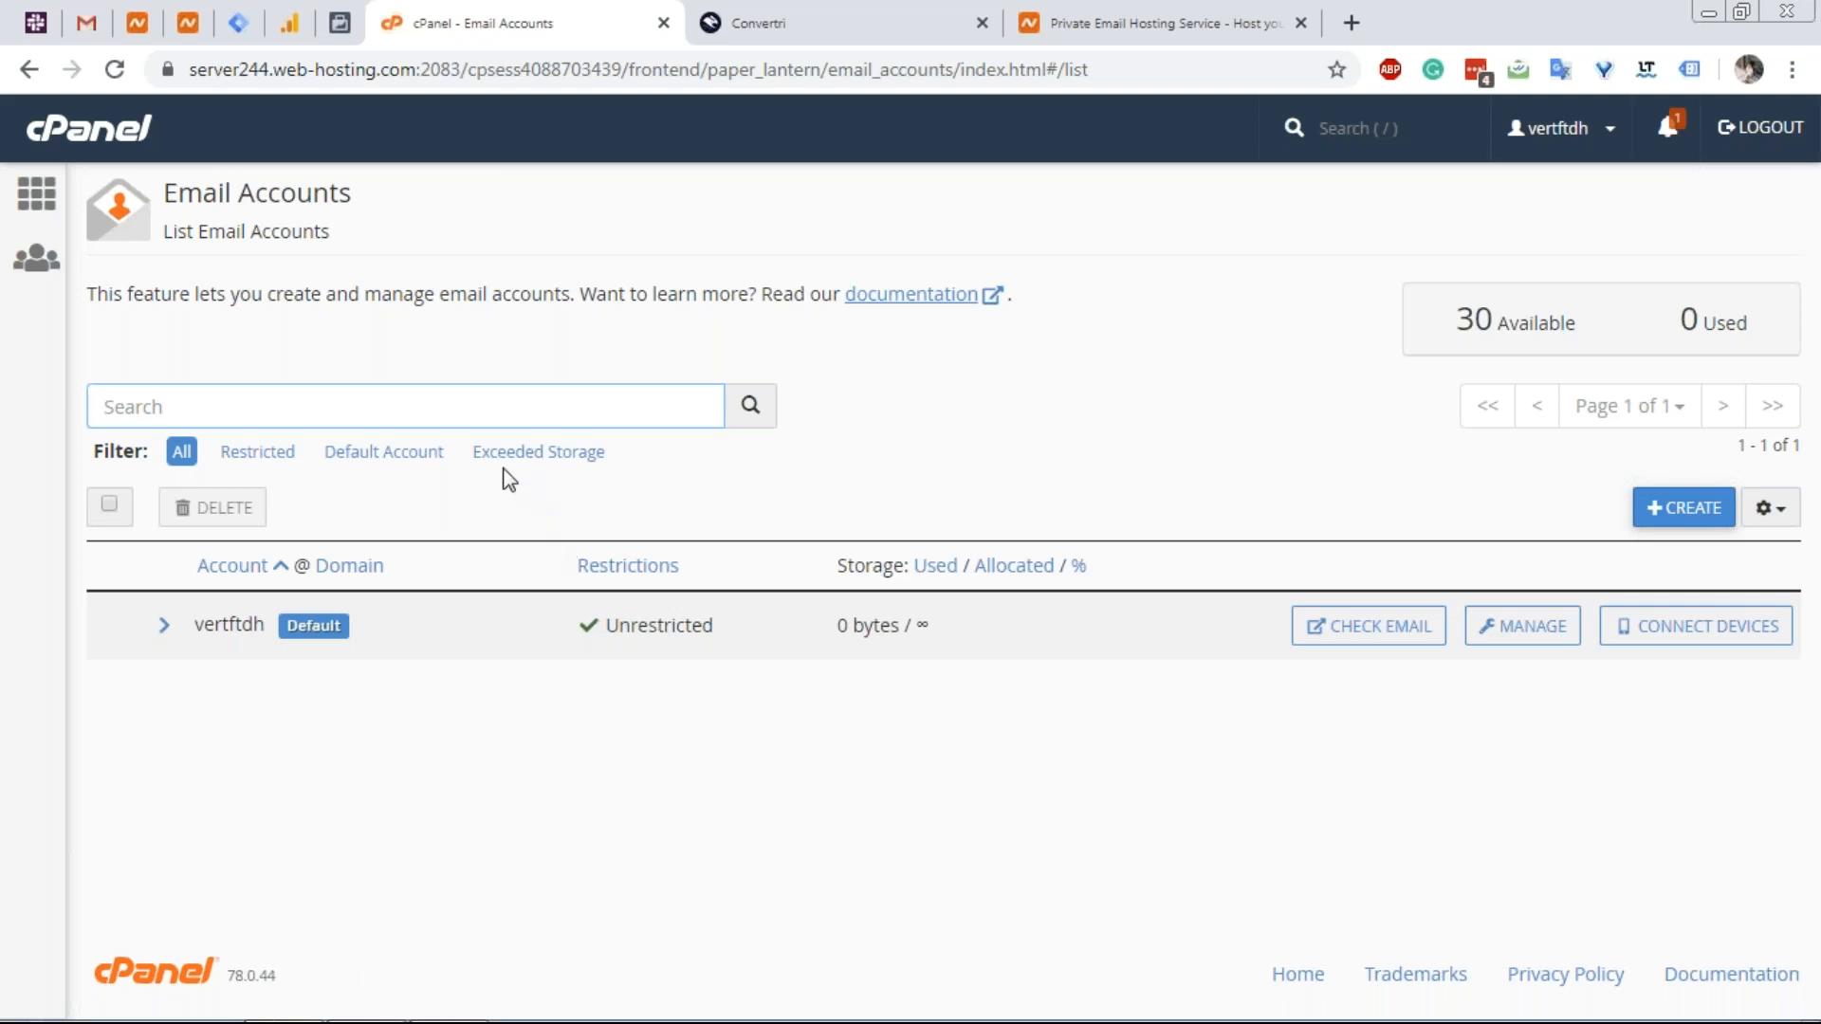
click(158, 149)
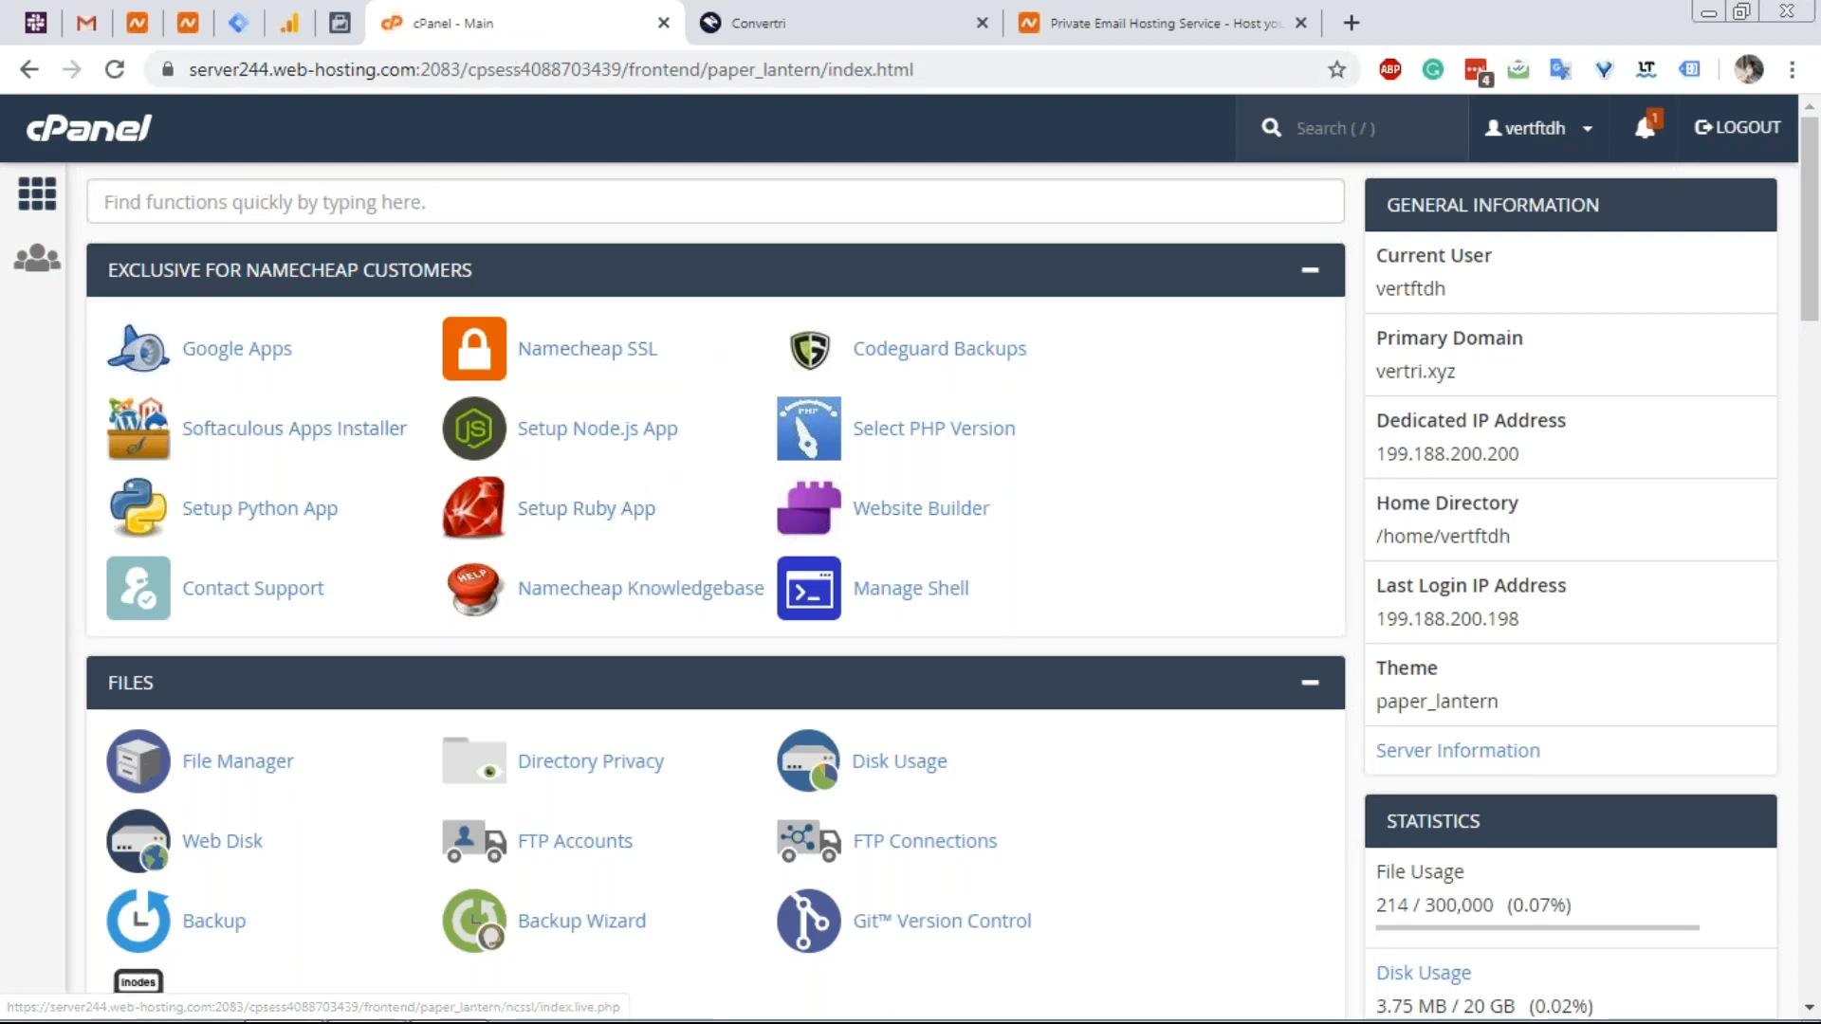
click(858, 13)
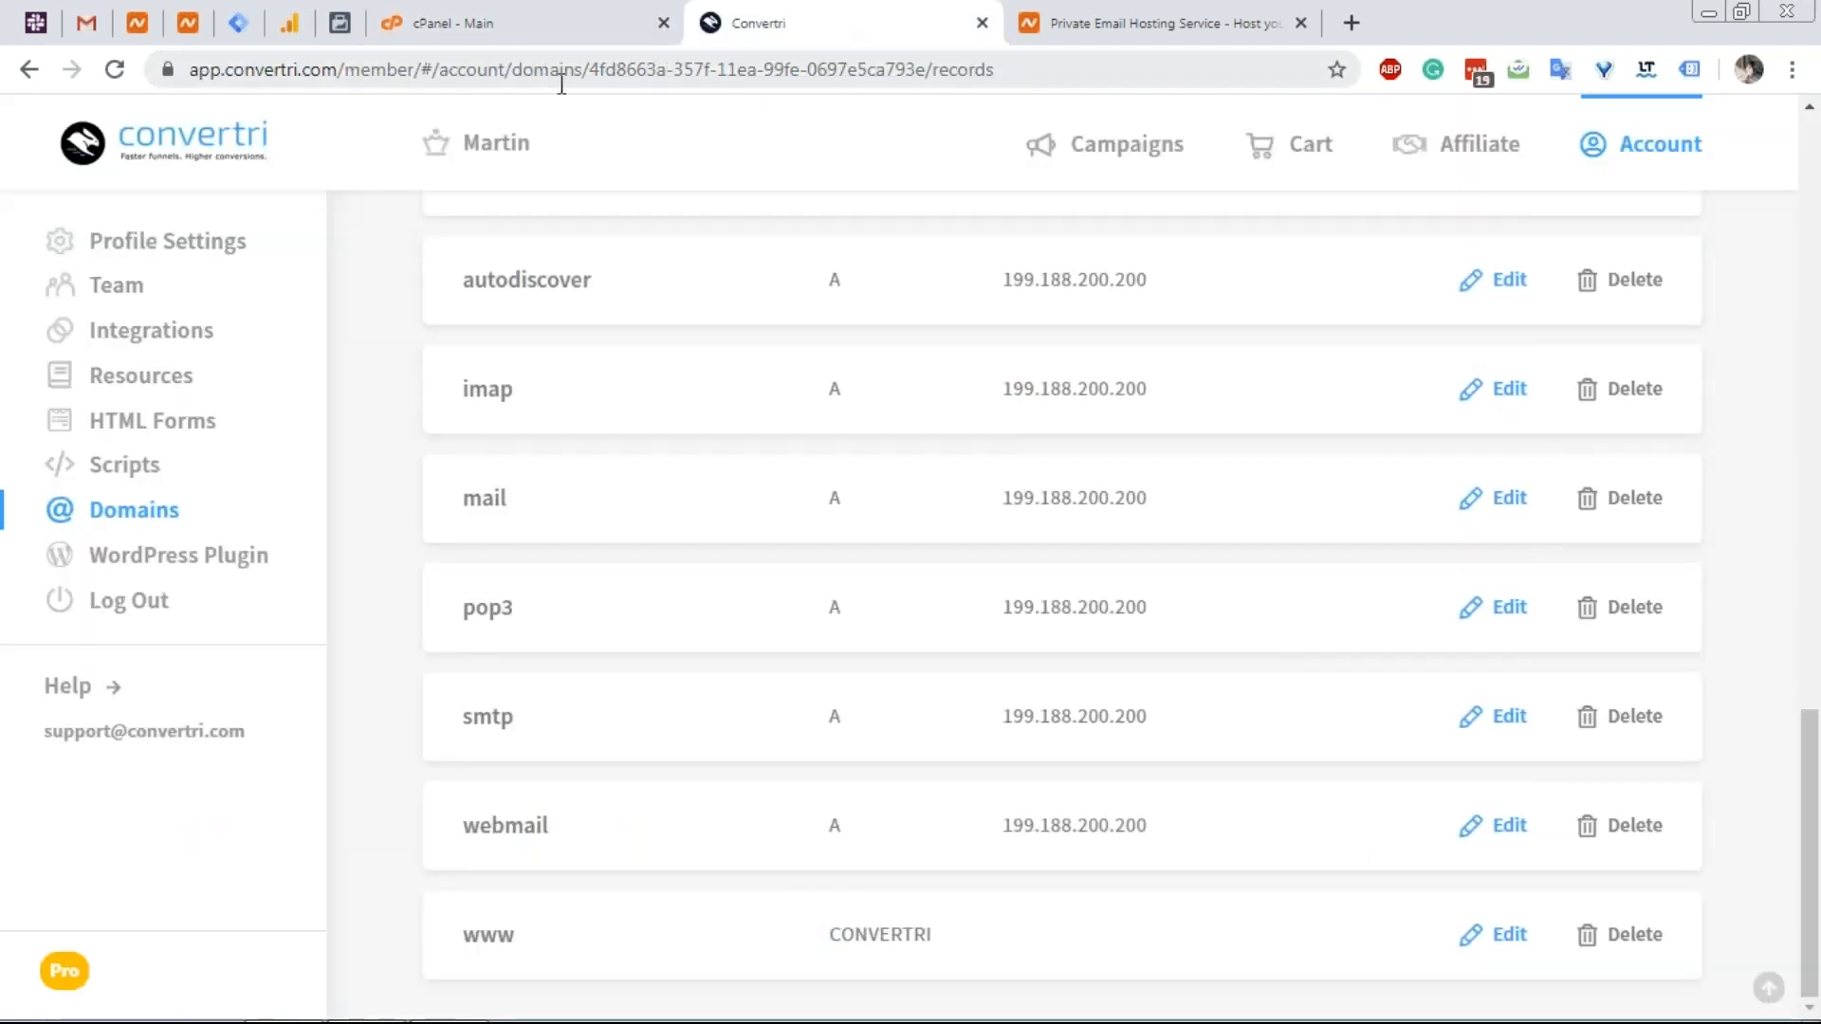
Browse the Namecheap Private Email plans, then bring back the third-party DNS records article.
click(1110, 13)
scroll(370, 346, up, 3)
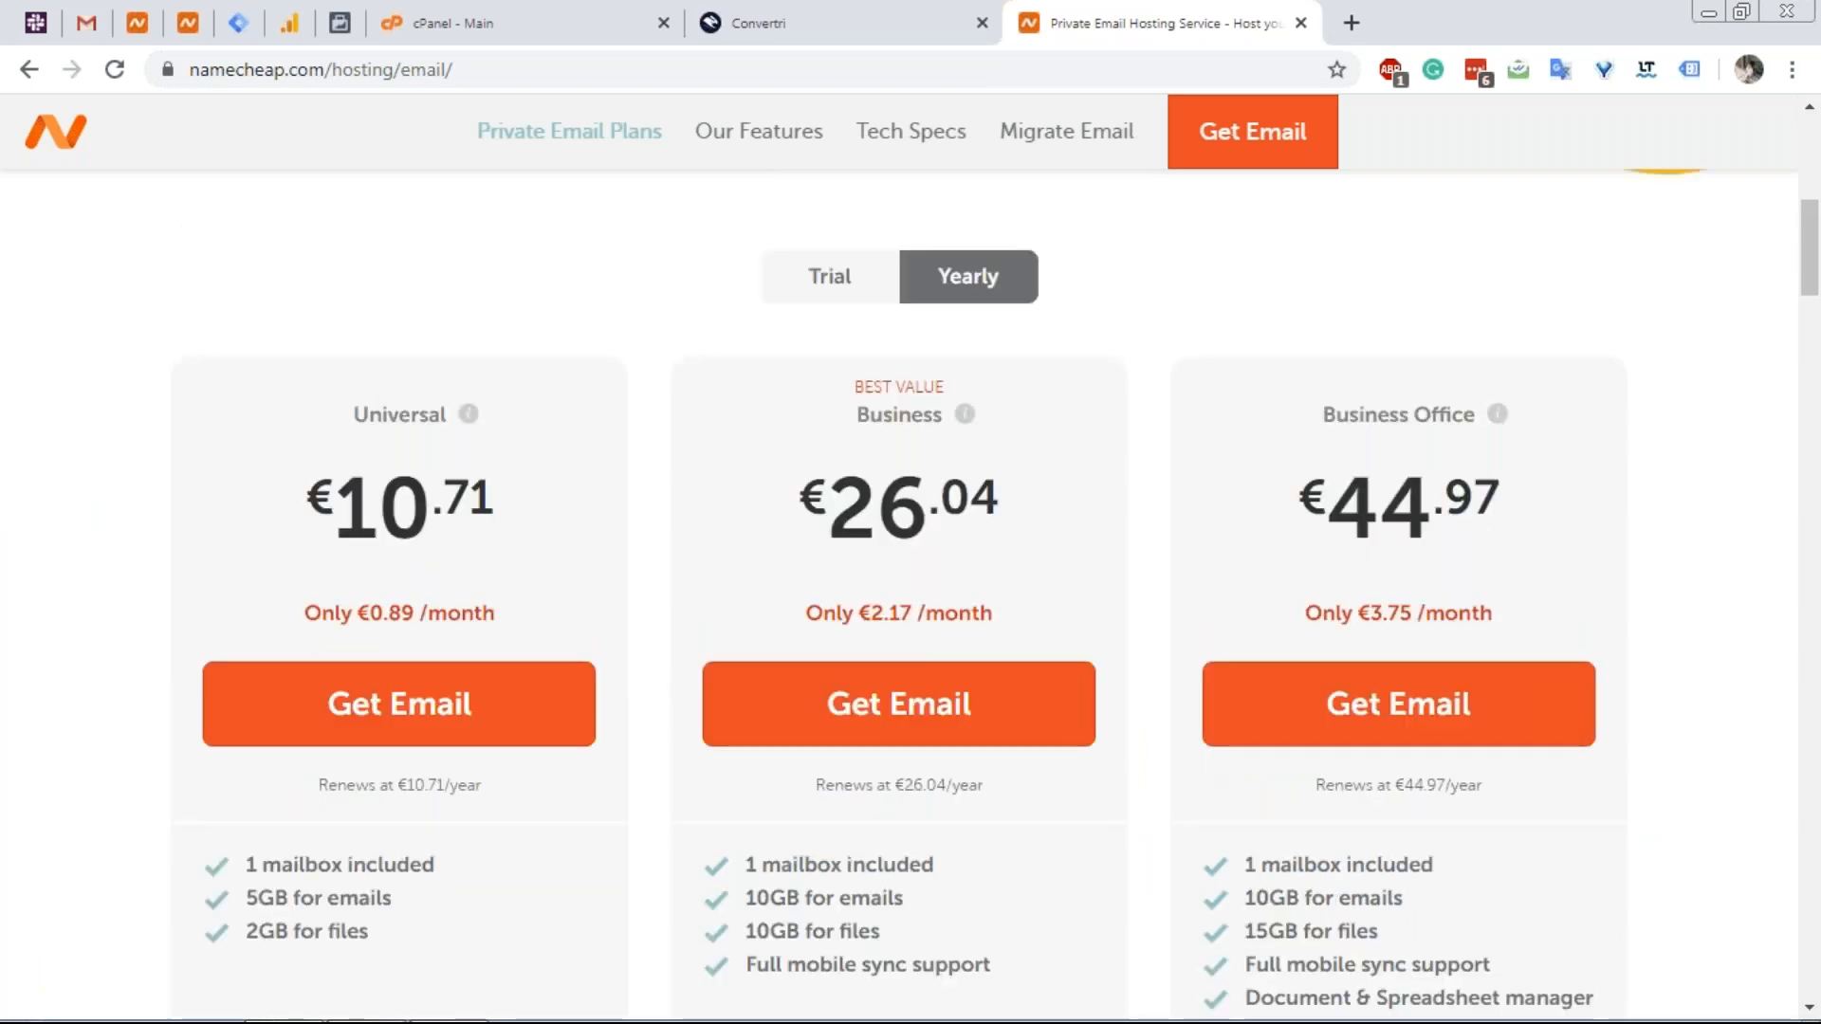
scroll(807, 355, up, 8)
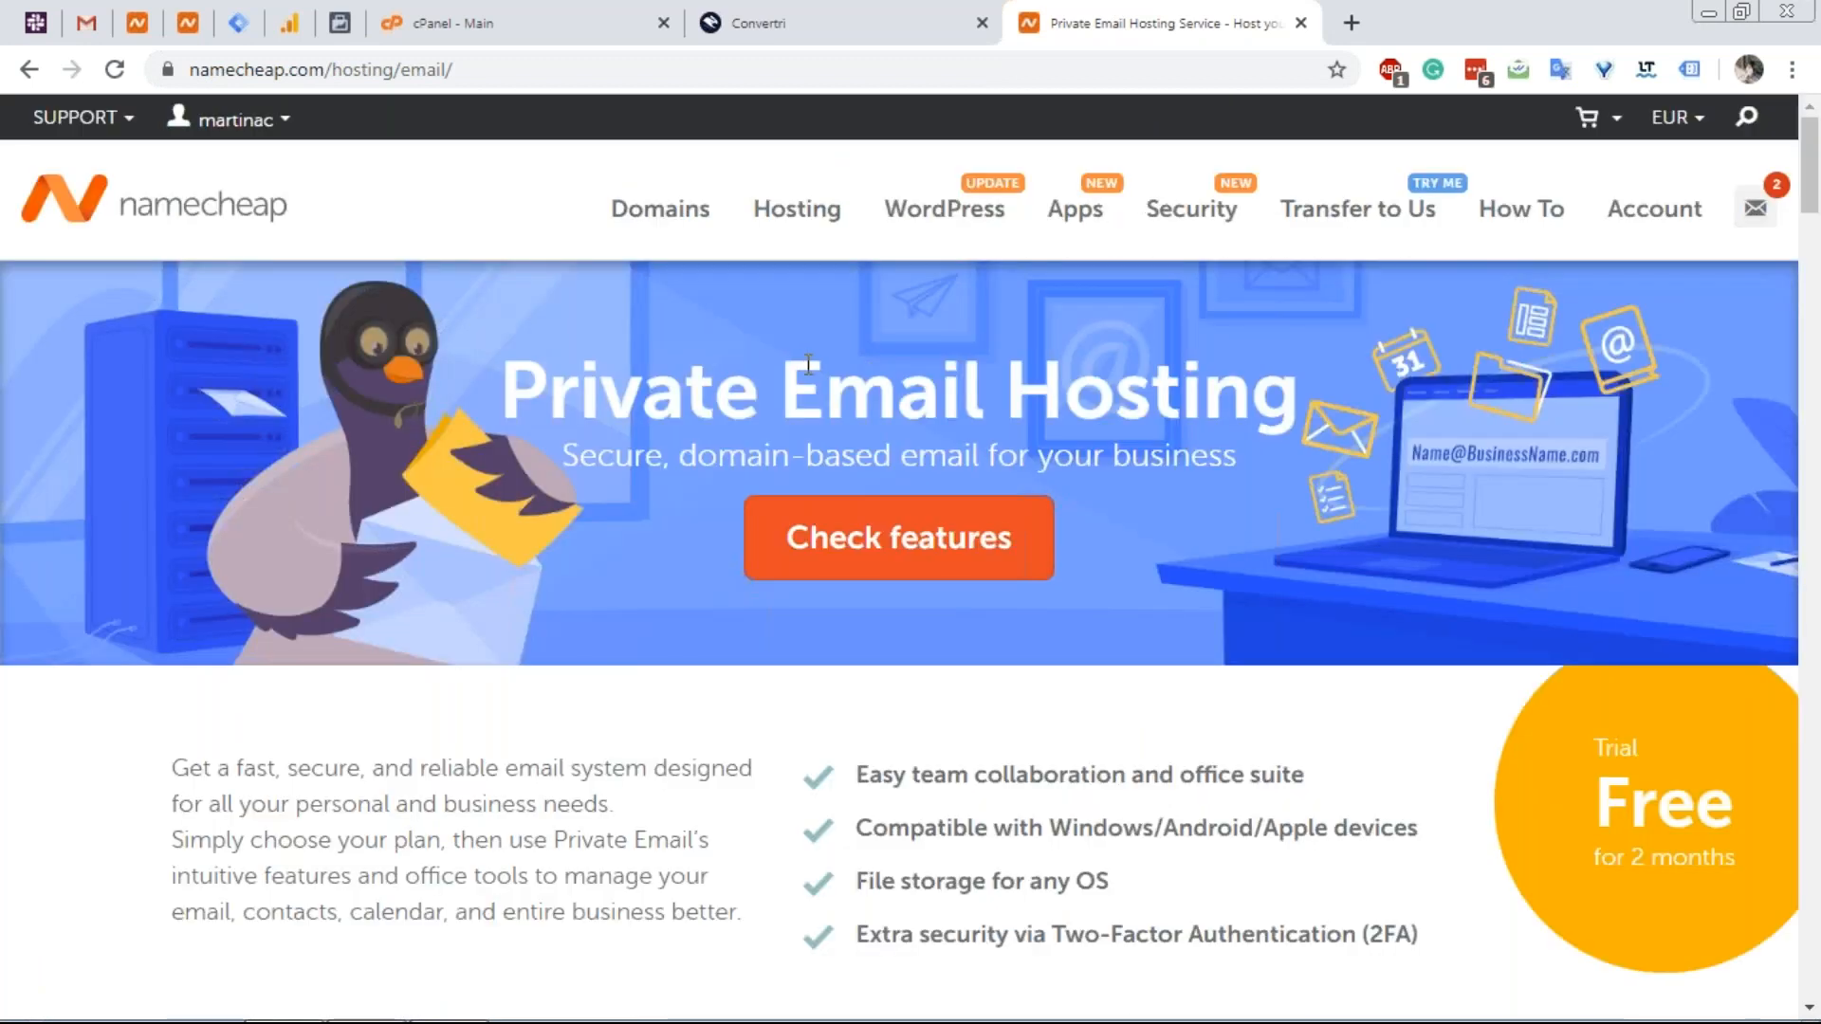
scroll(808, 364, down, 1)
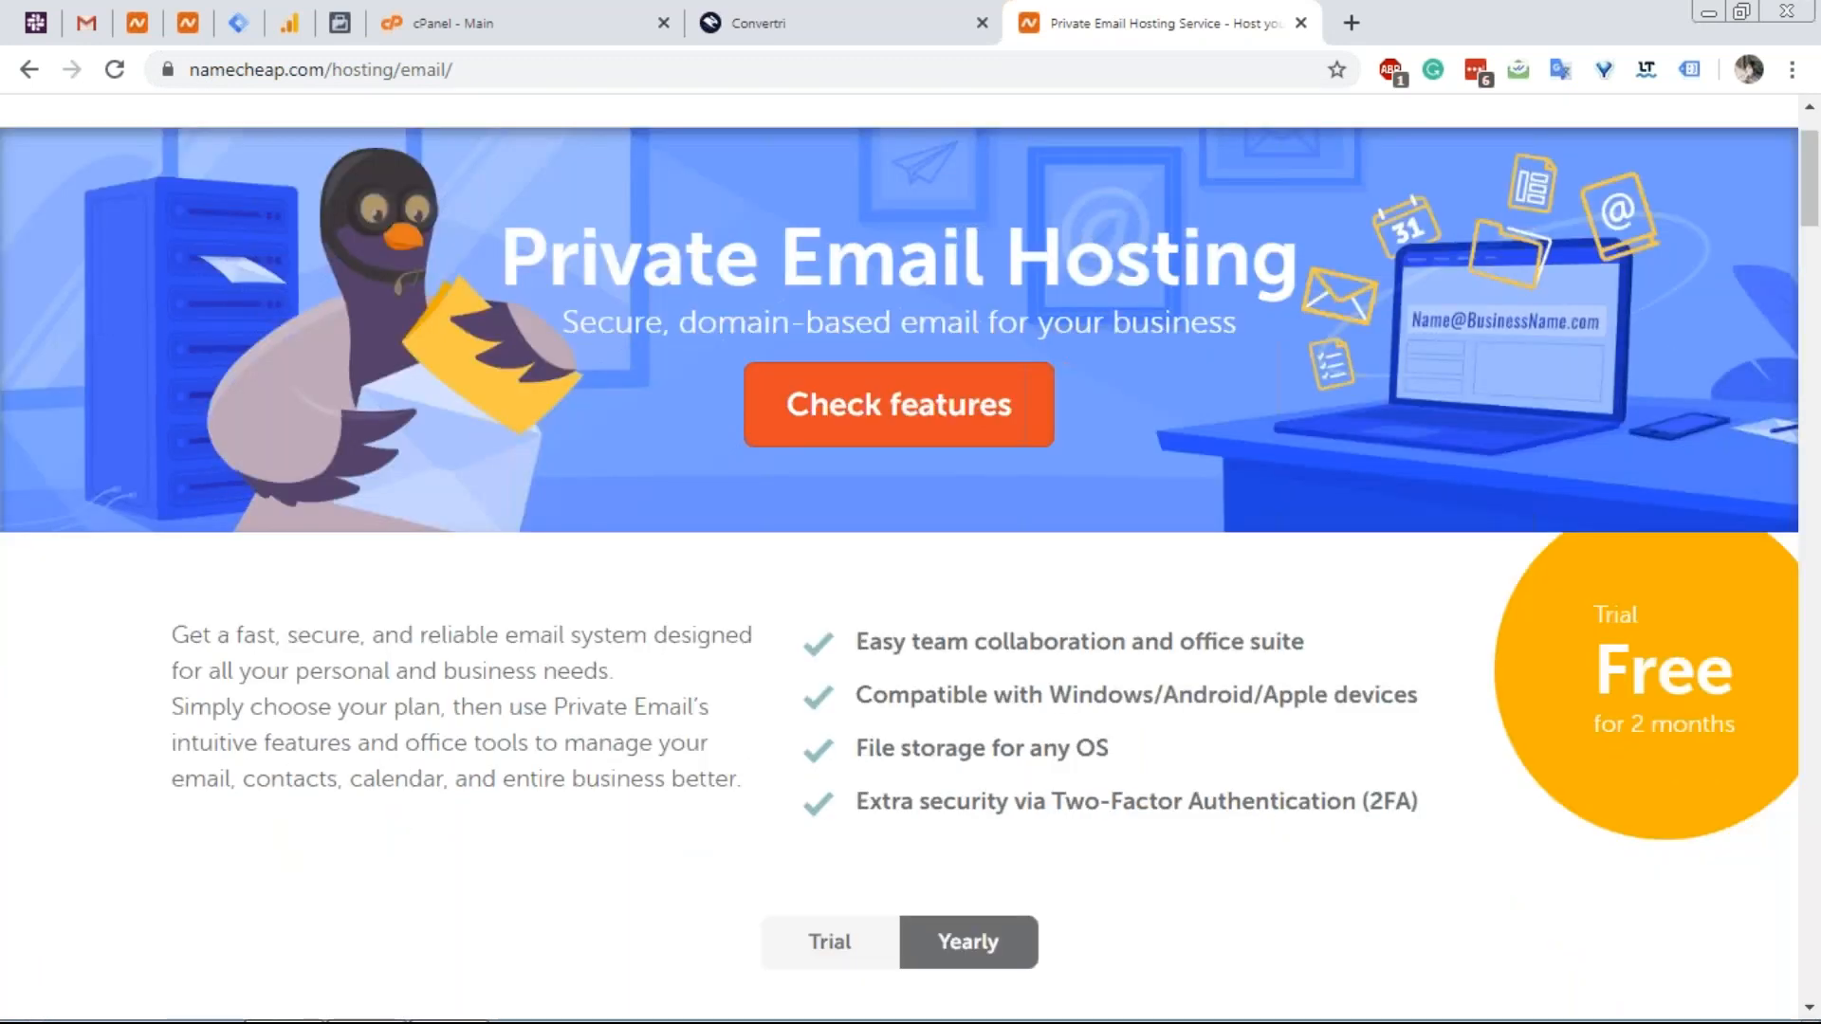
scroll(808, 364, up, 1)
scroll(446, 422, down, 6)
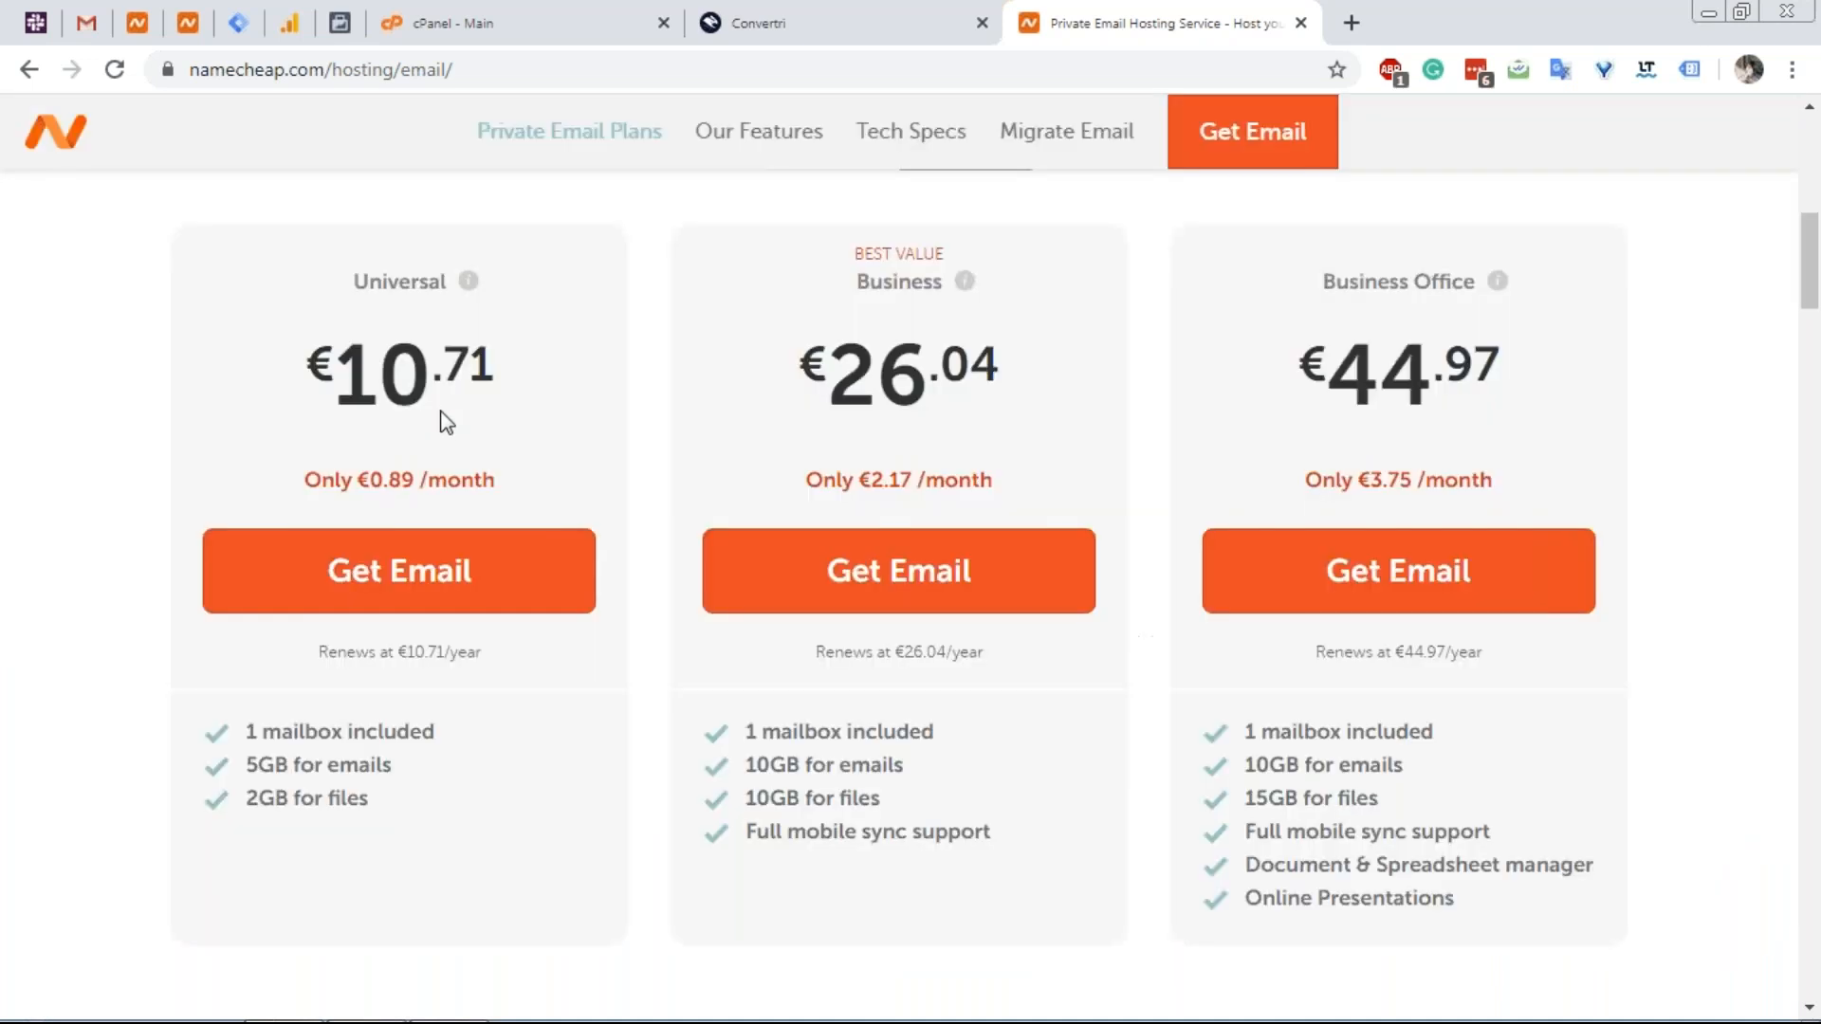
scroll(441, 408, up, 3)
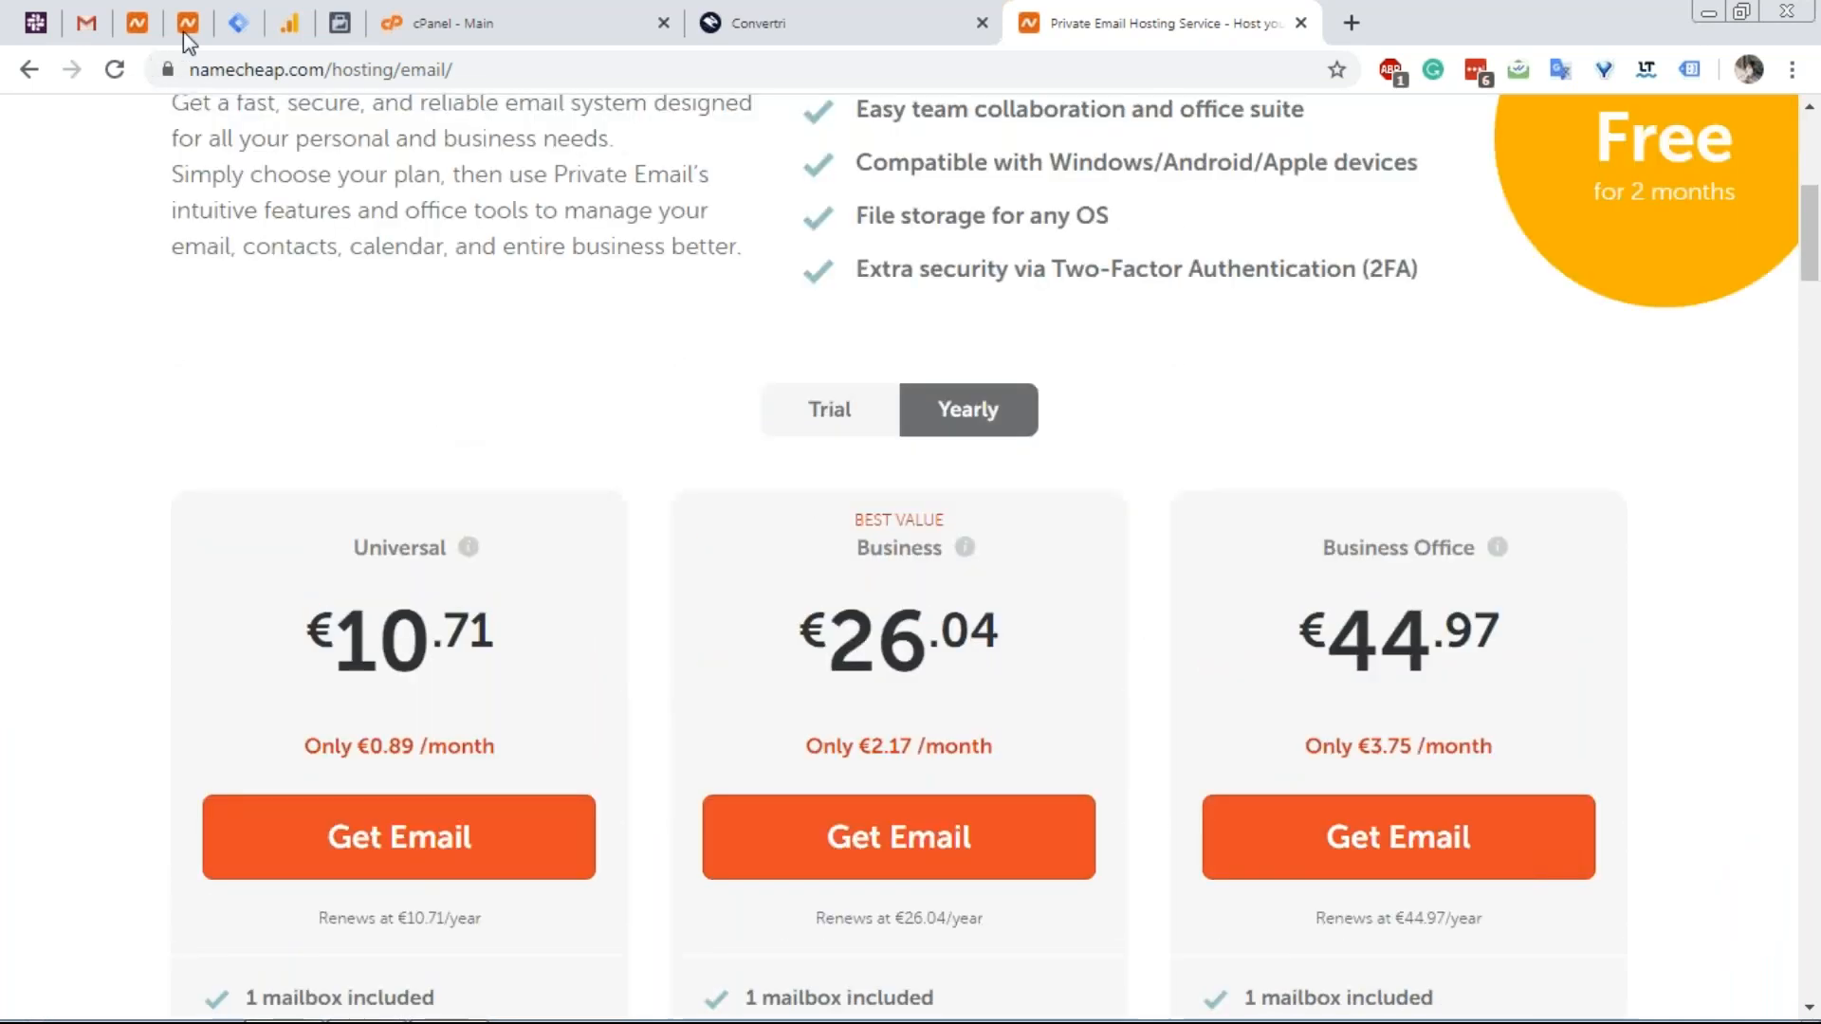
click(186, 29)
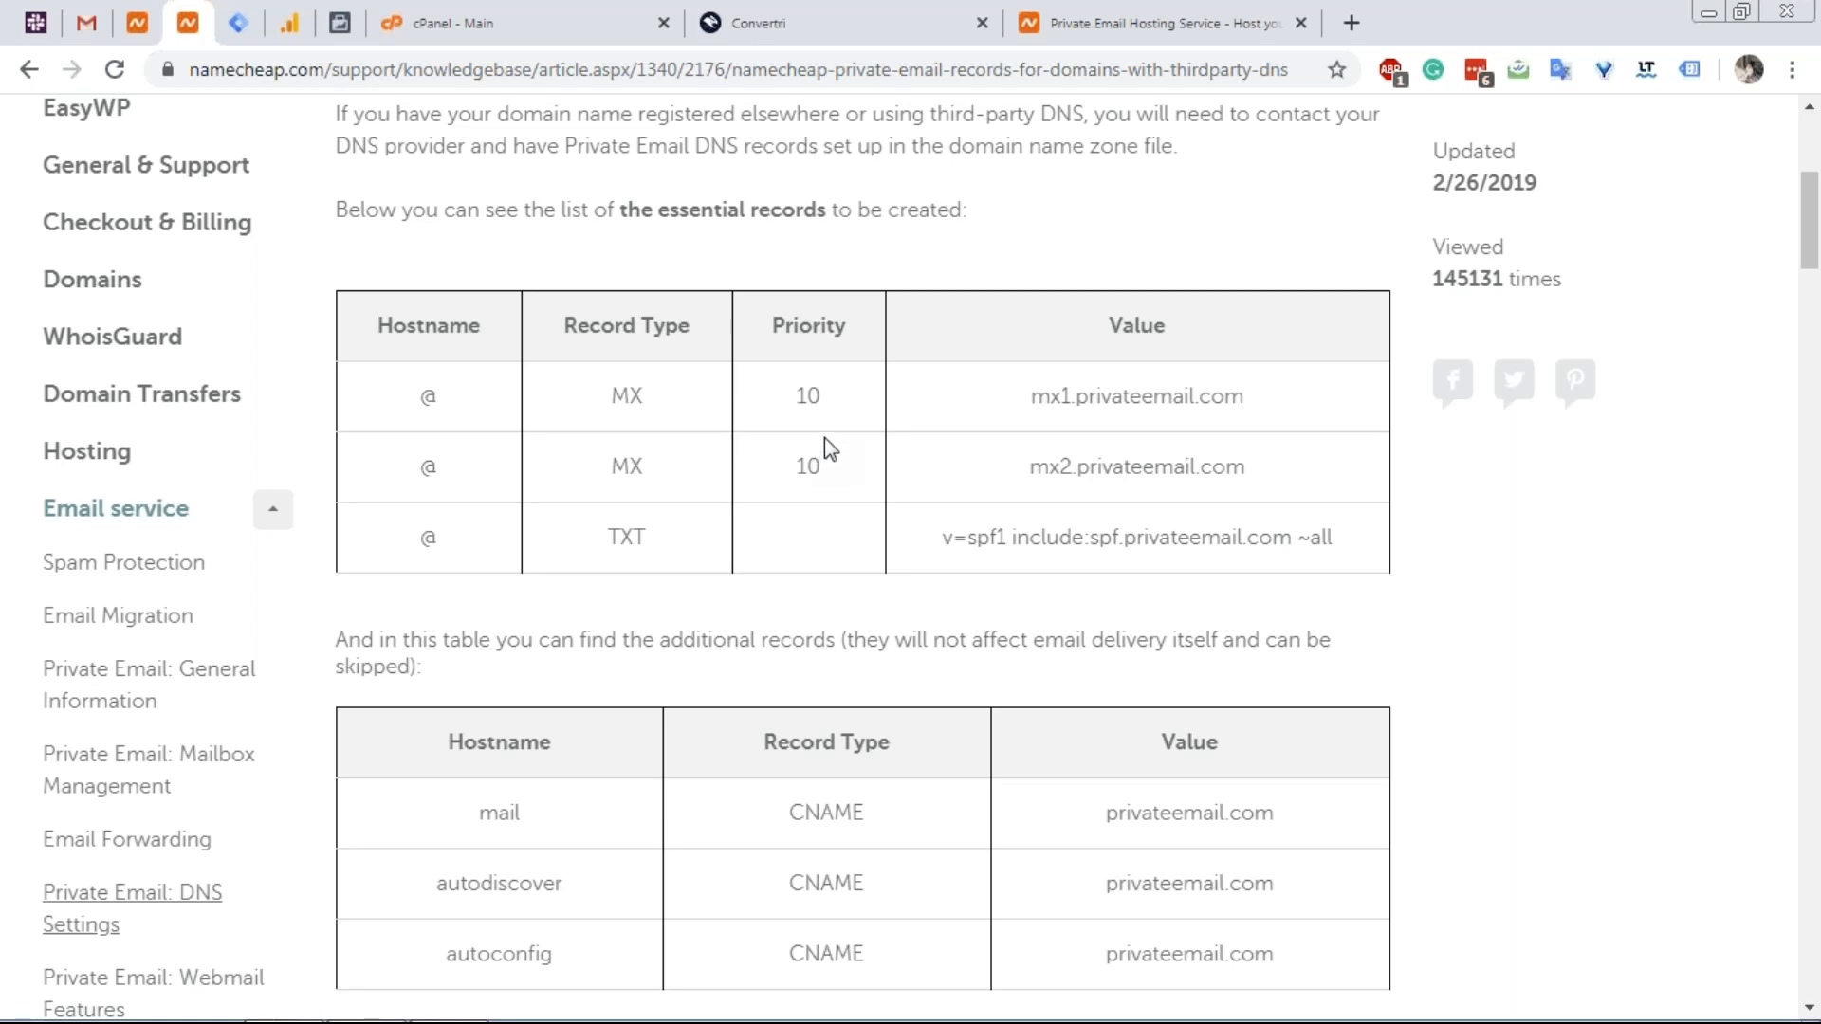
Read the article's MX, TXT and CNAME record tables, then return to the cPanel home page.
scroll(824, 458, down, 1)
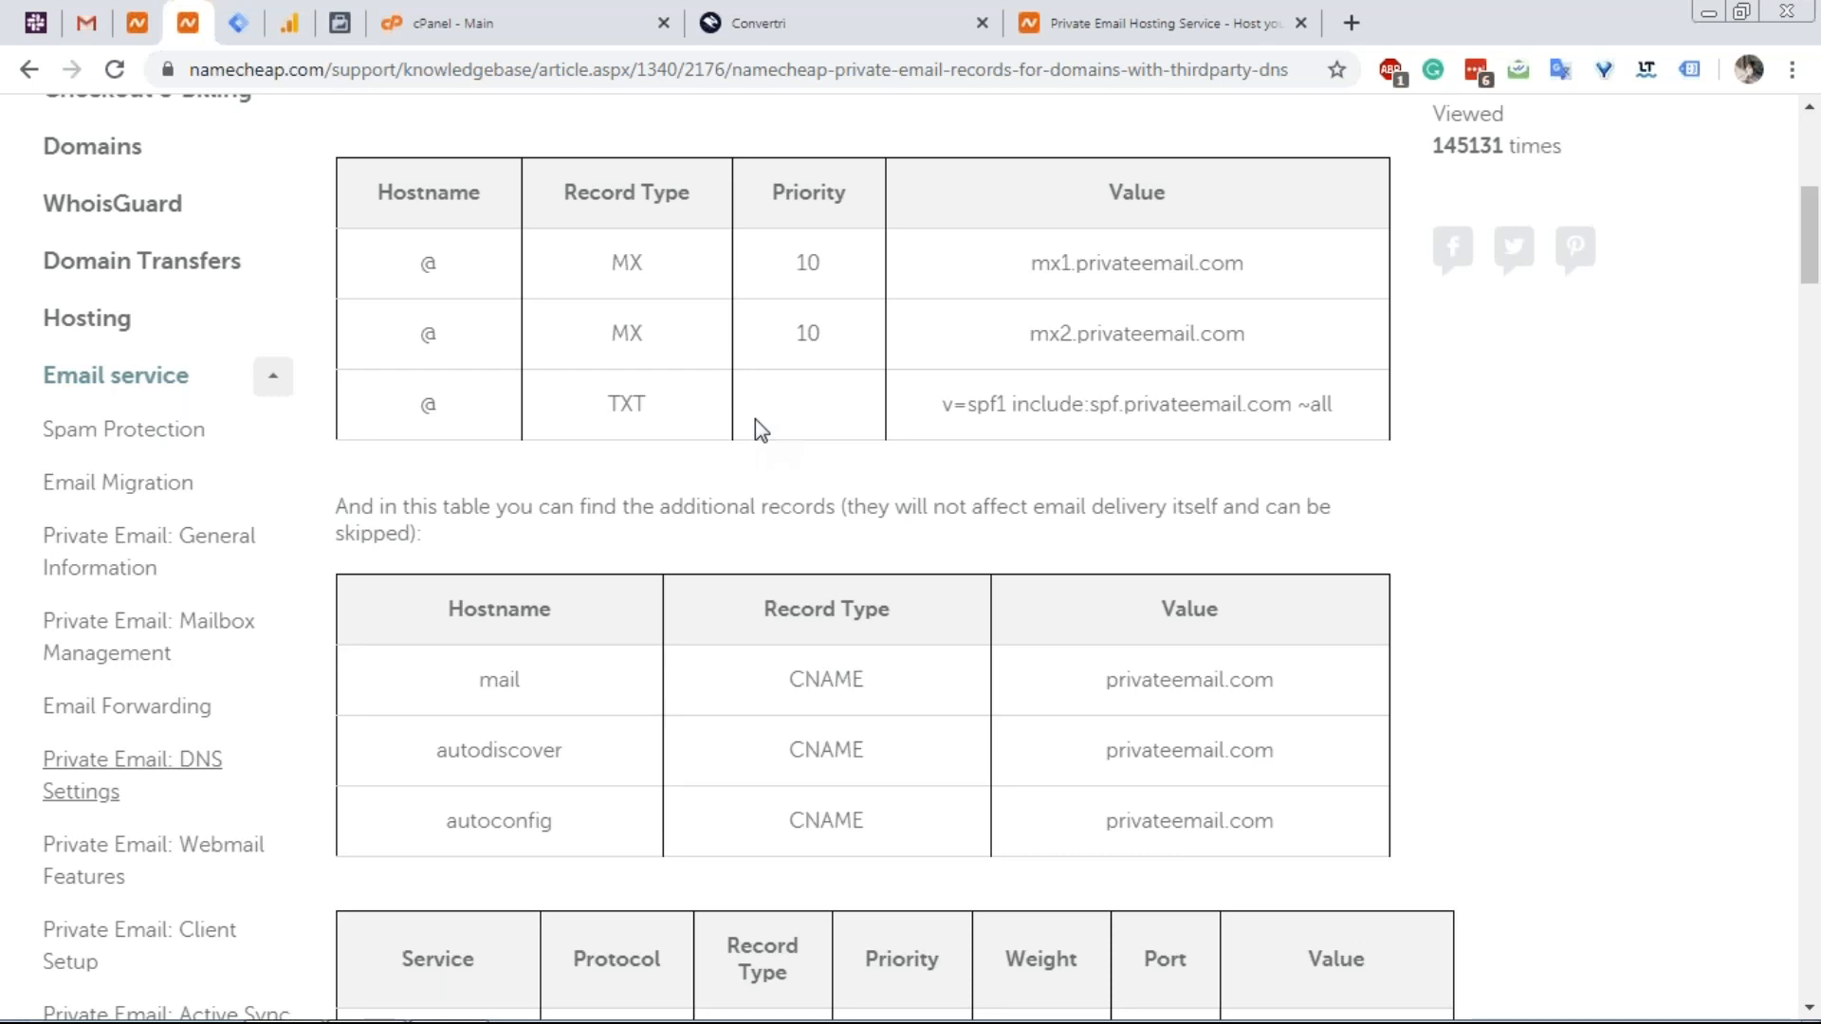
click(482, 33)
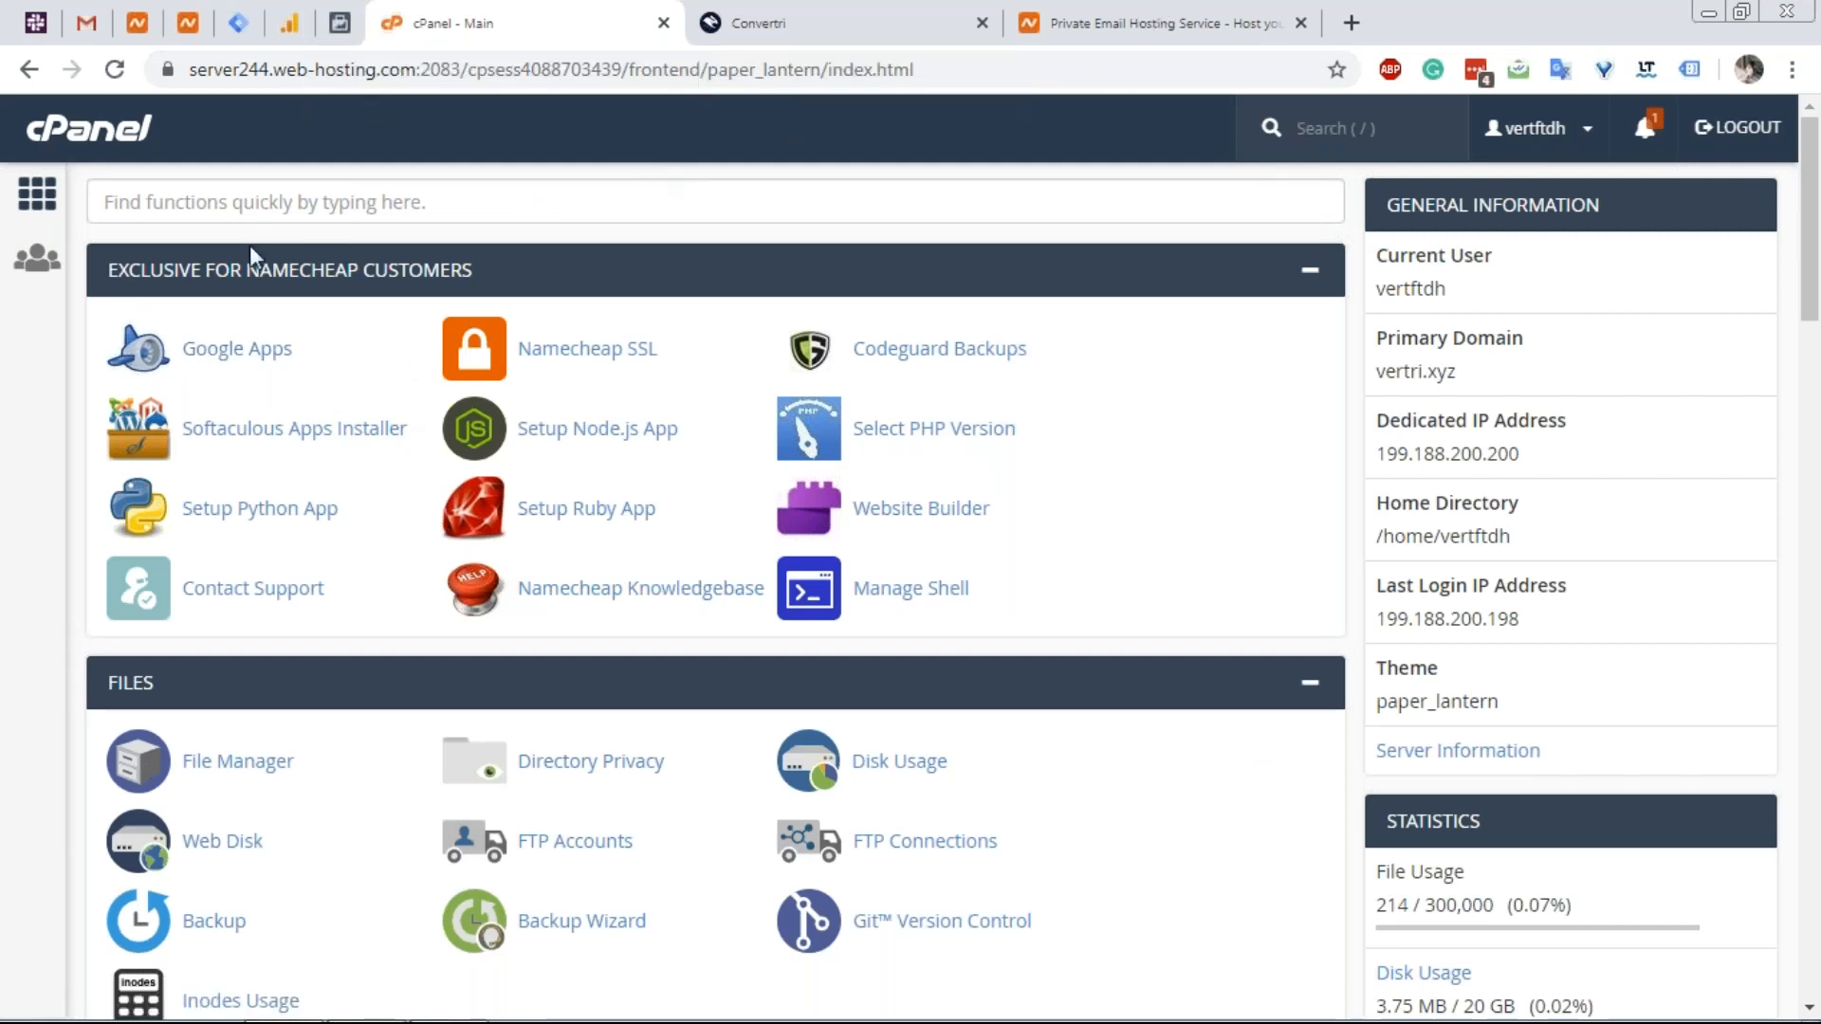
Go from the Private Email page to Namecheap's Shared Hosting plans through the Hosting menu.
scroll(317, 272, down, 2)
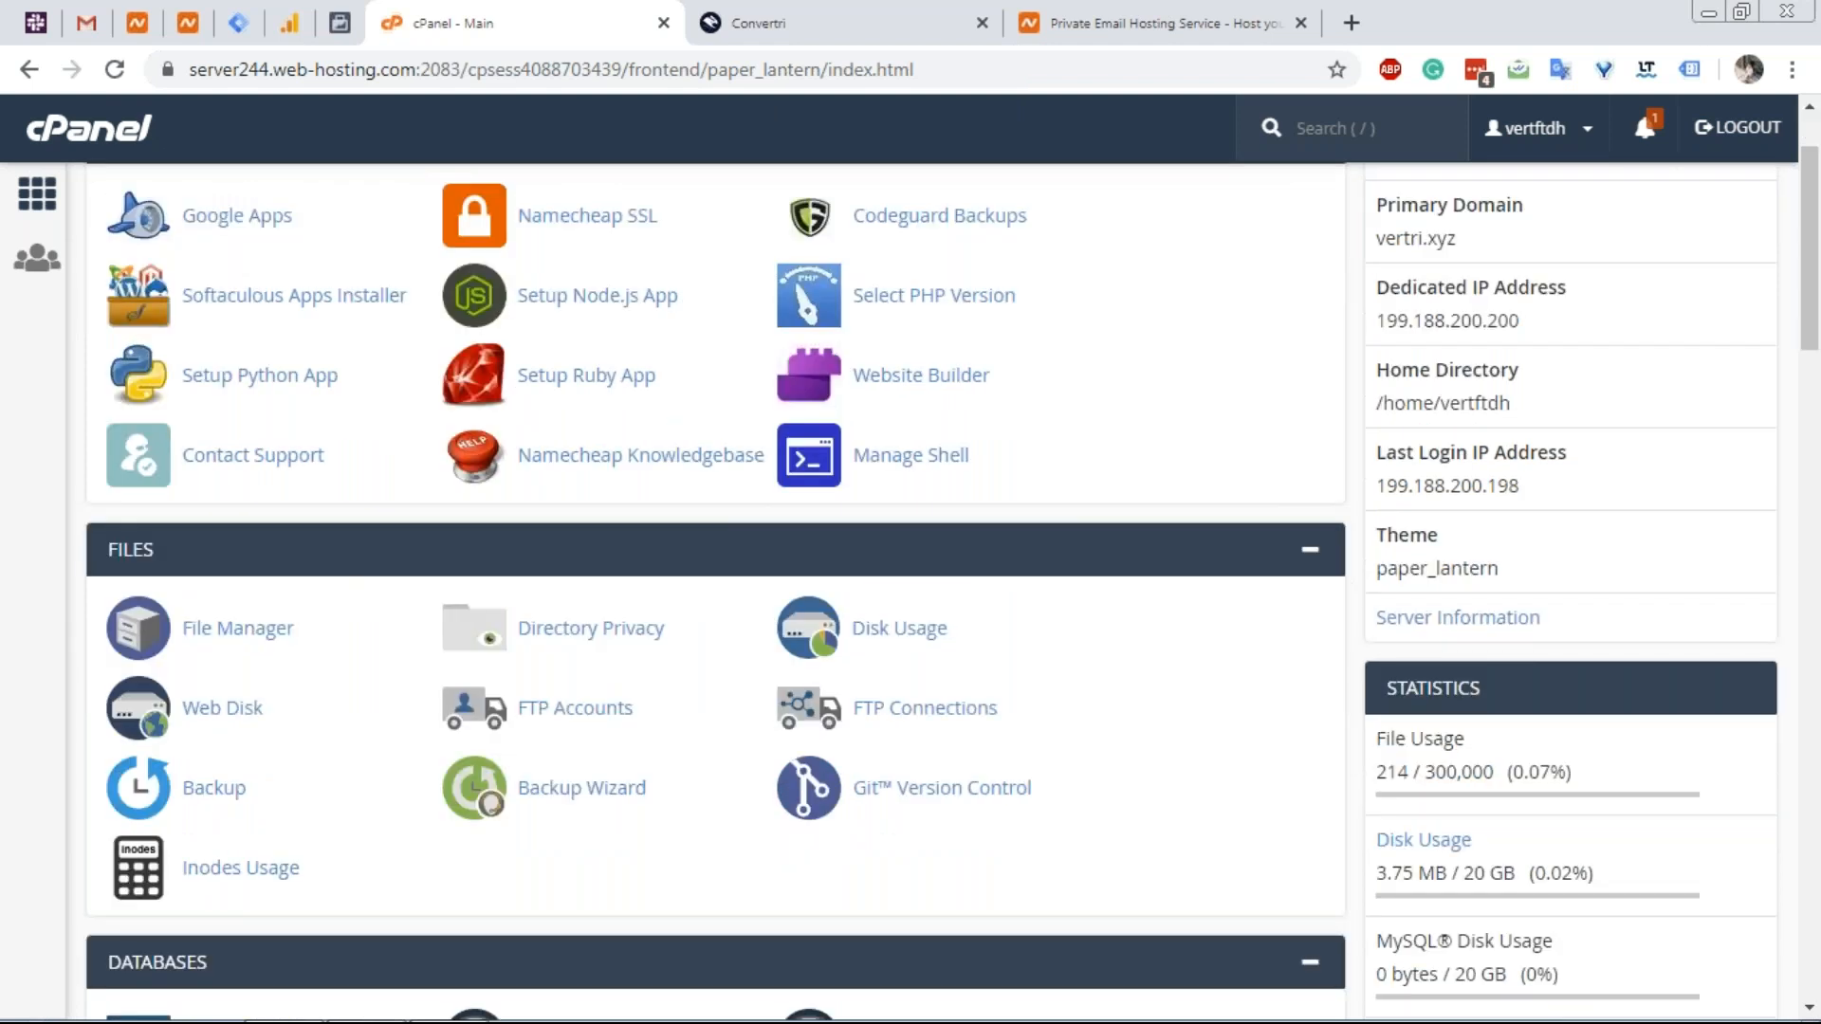
scroll(334, 276, down, 2)
click(1219, 2)
scroll(651, 480, up, 8)
mouse_move(797, 209)
click(825, 282)
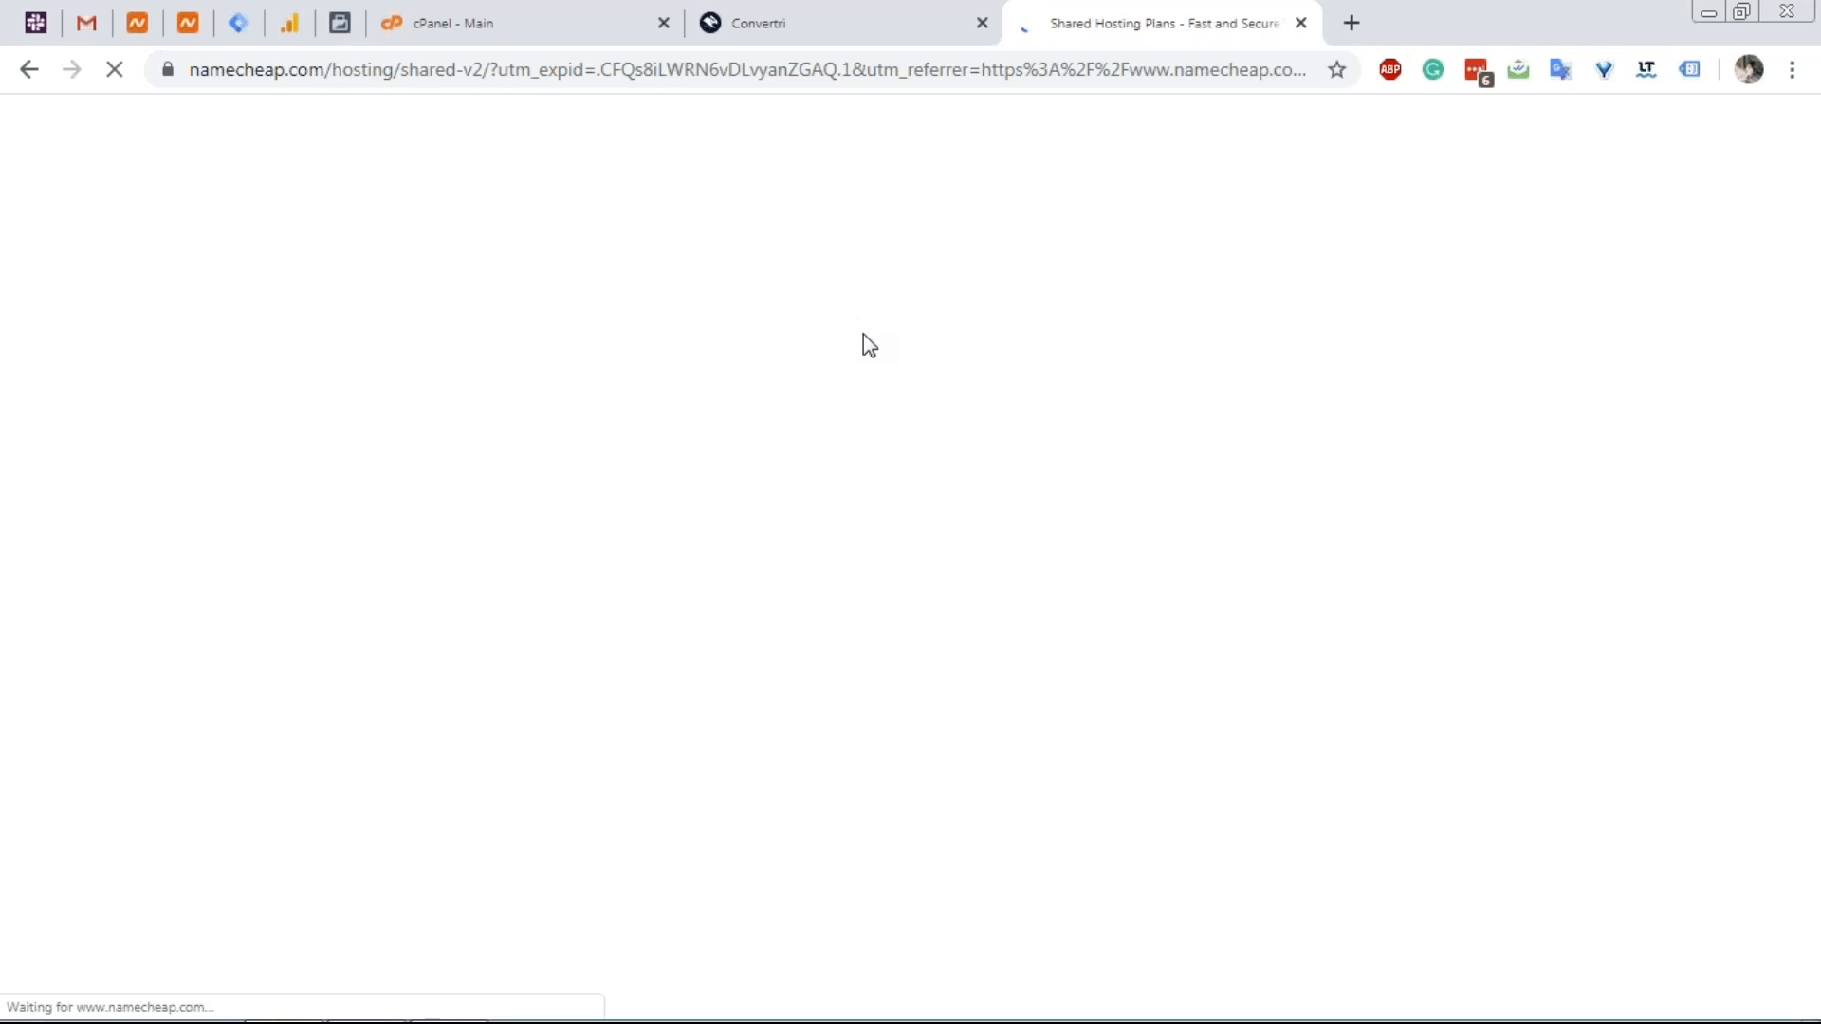
Compare Stellar €1,30, Stellar Plus €2,20 and Stellar Business €4,00 plans, then return to cPanel.
scroll(817, 321, down, 1)
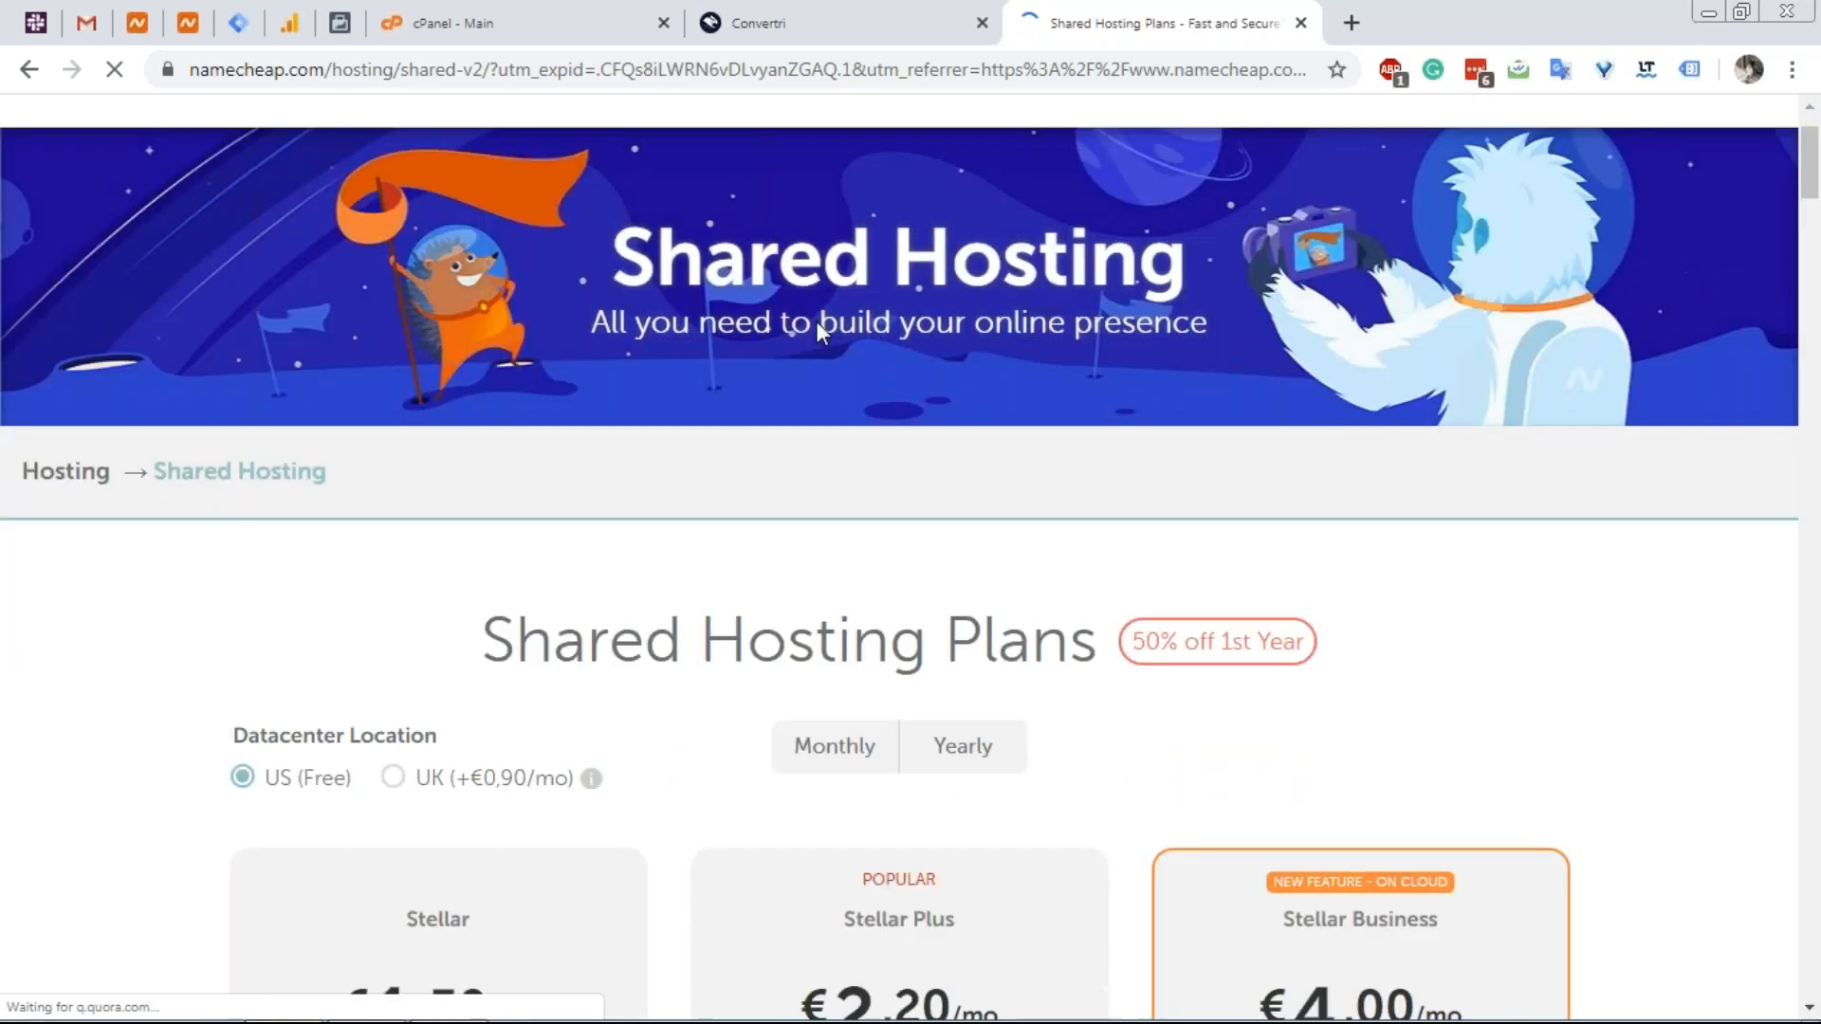
scroll(815, 320, down, 3)
scroll(584, 271, up, 1)
scroll(588, 282, down, 2)
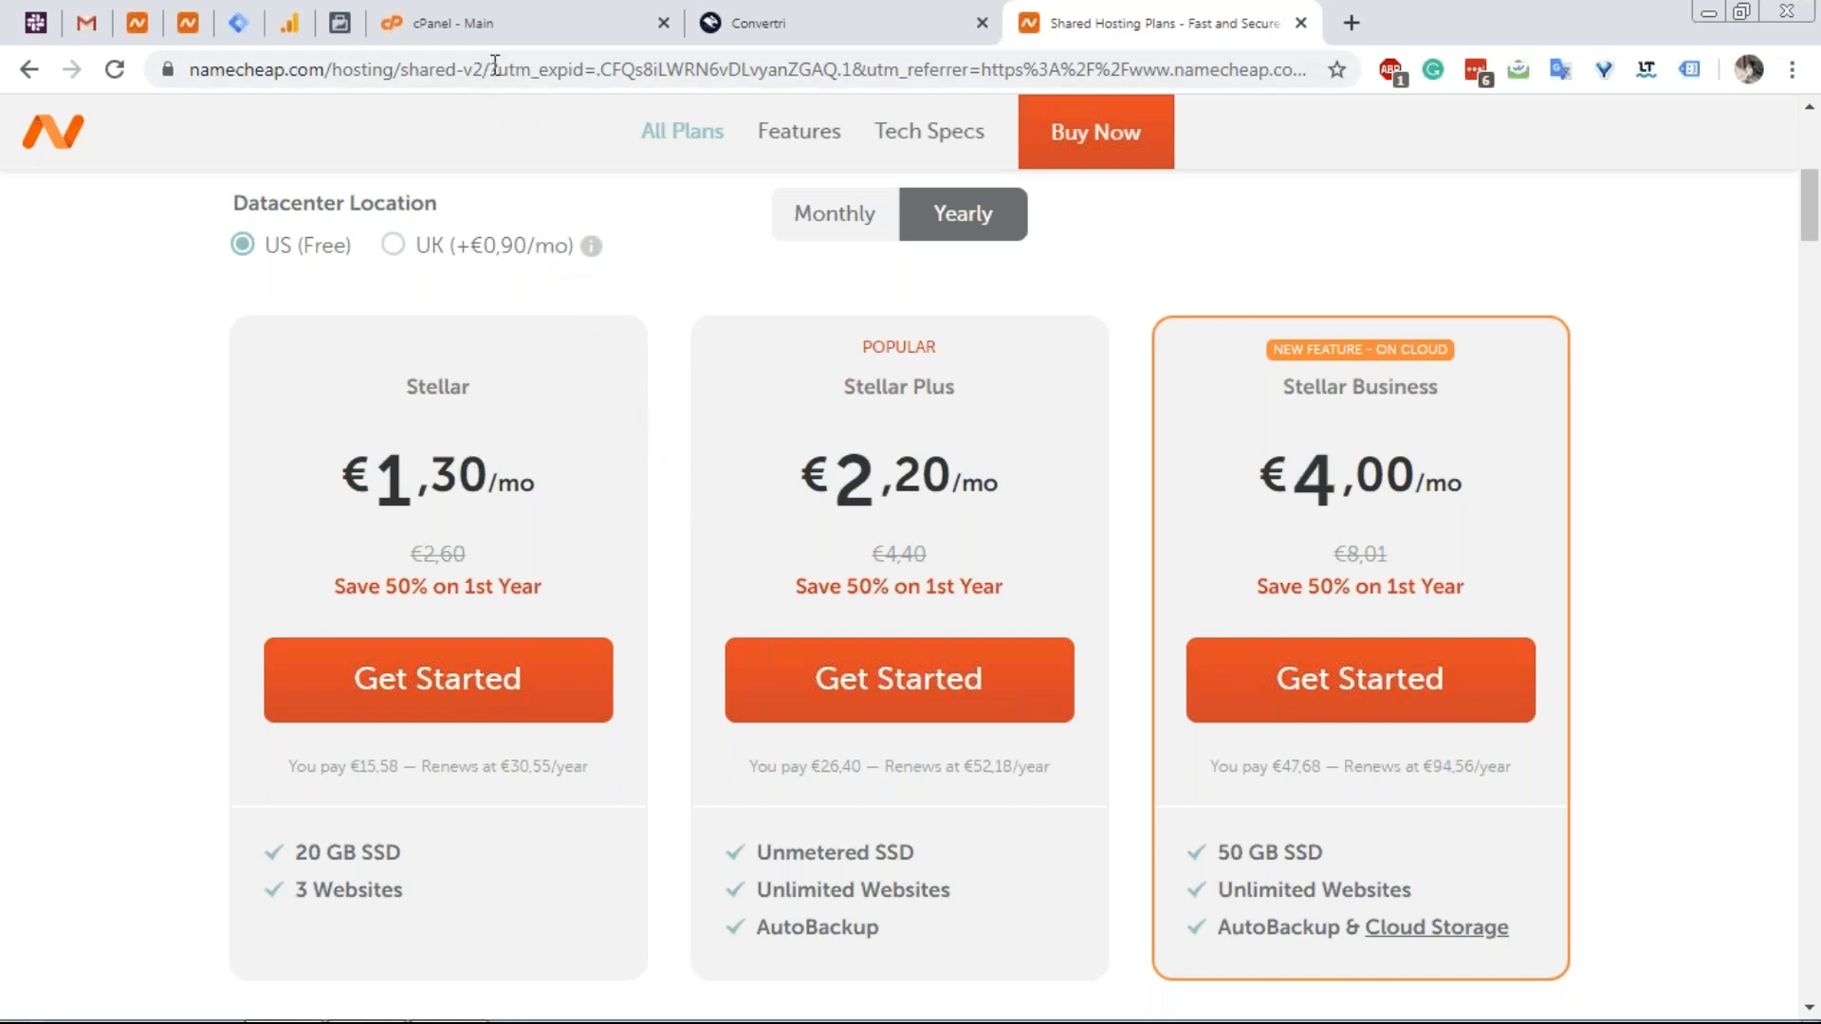
click(512, 23)
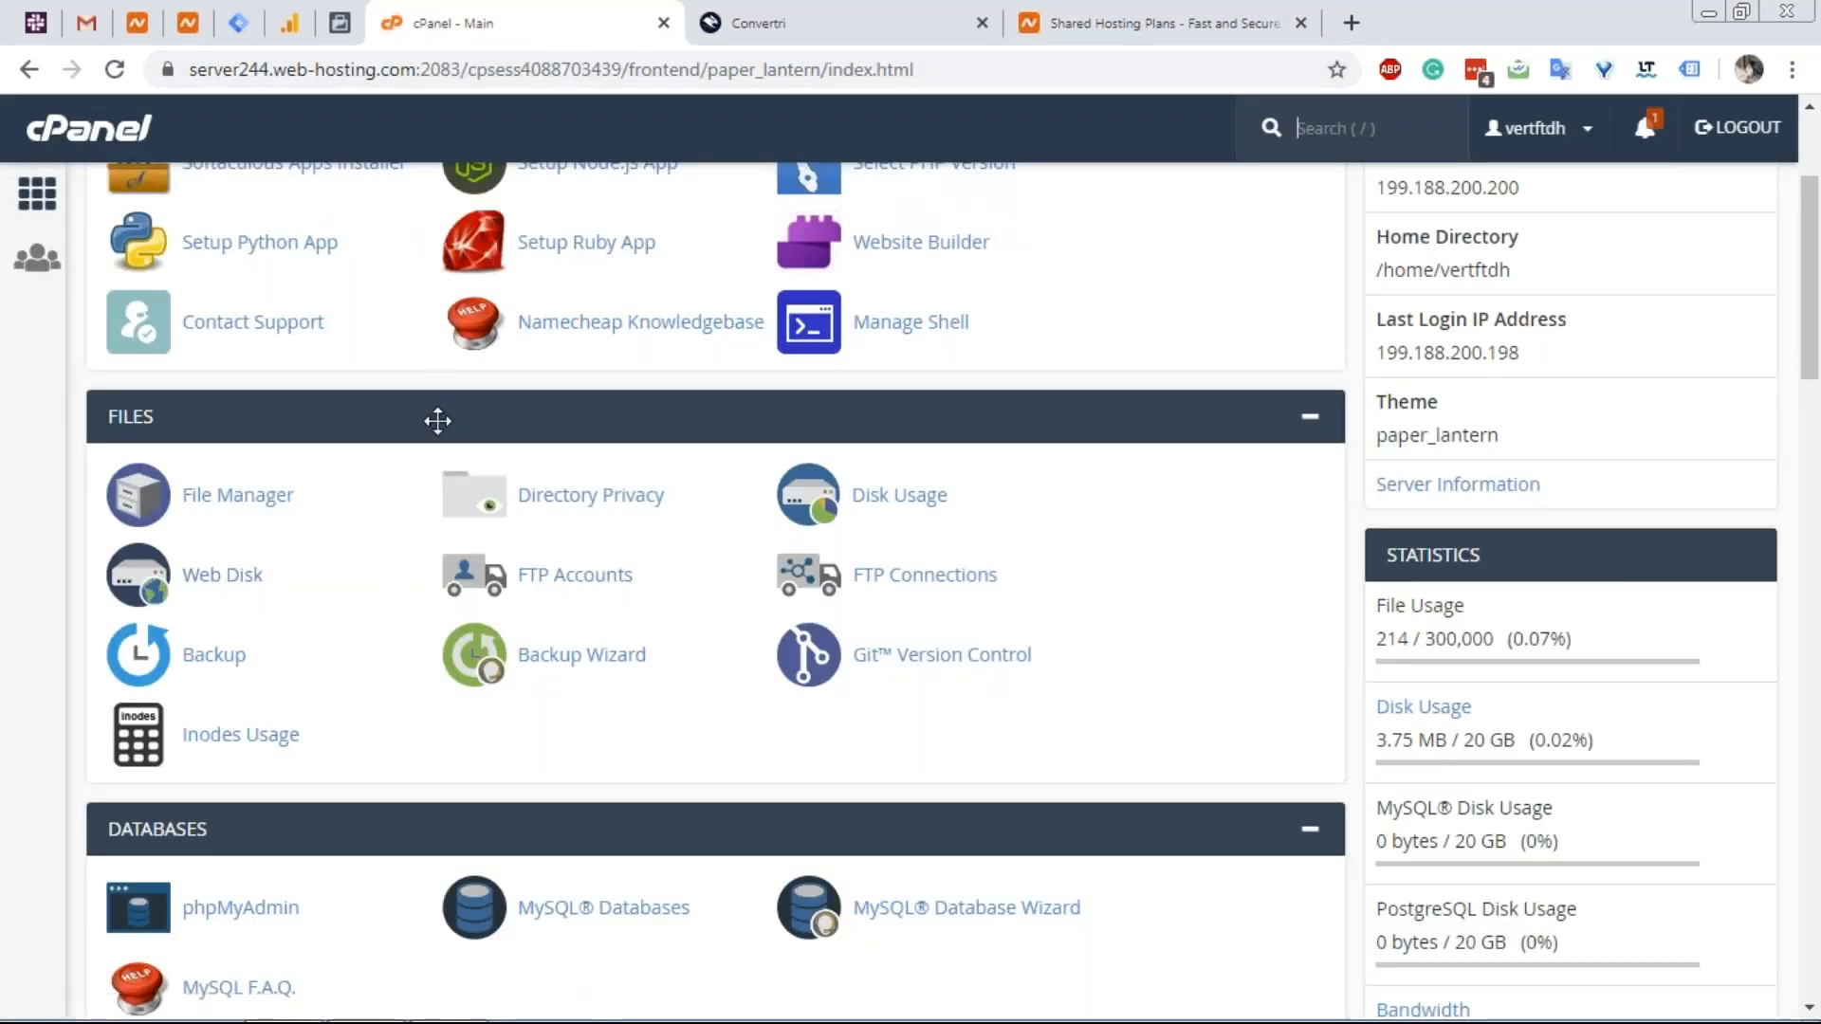
scroll(437, 420, down, 15)
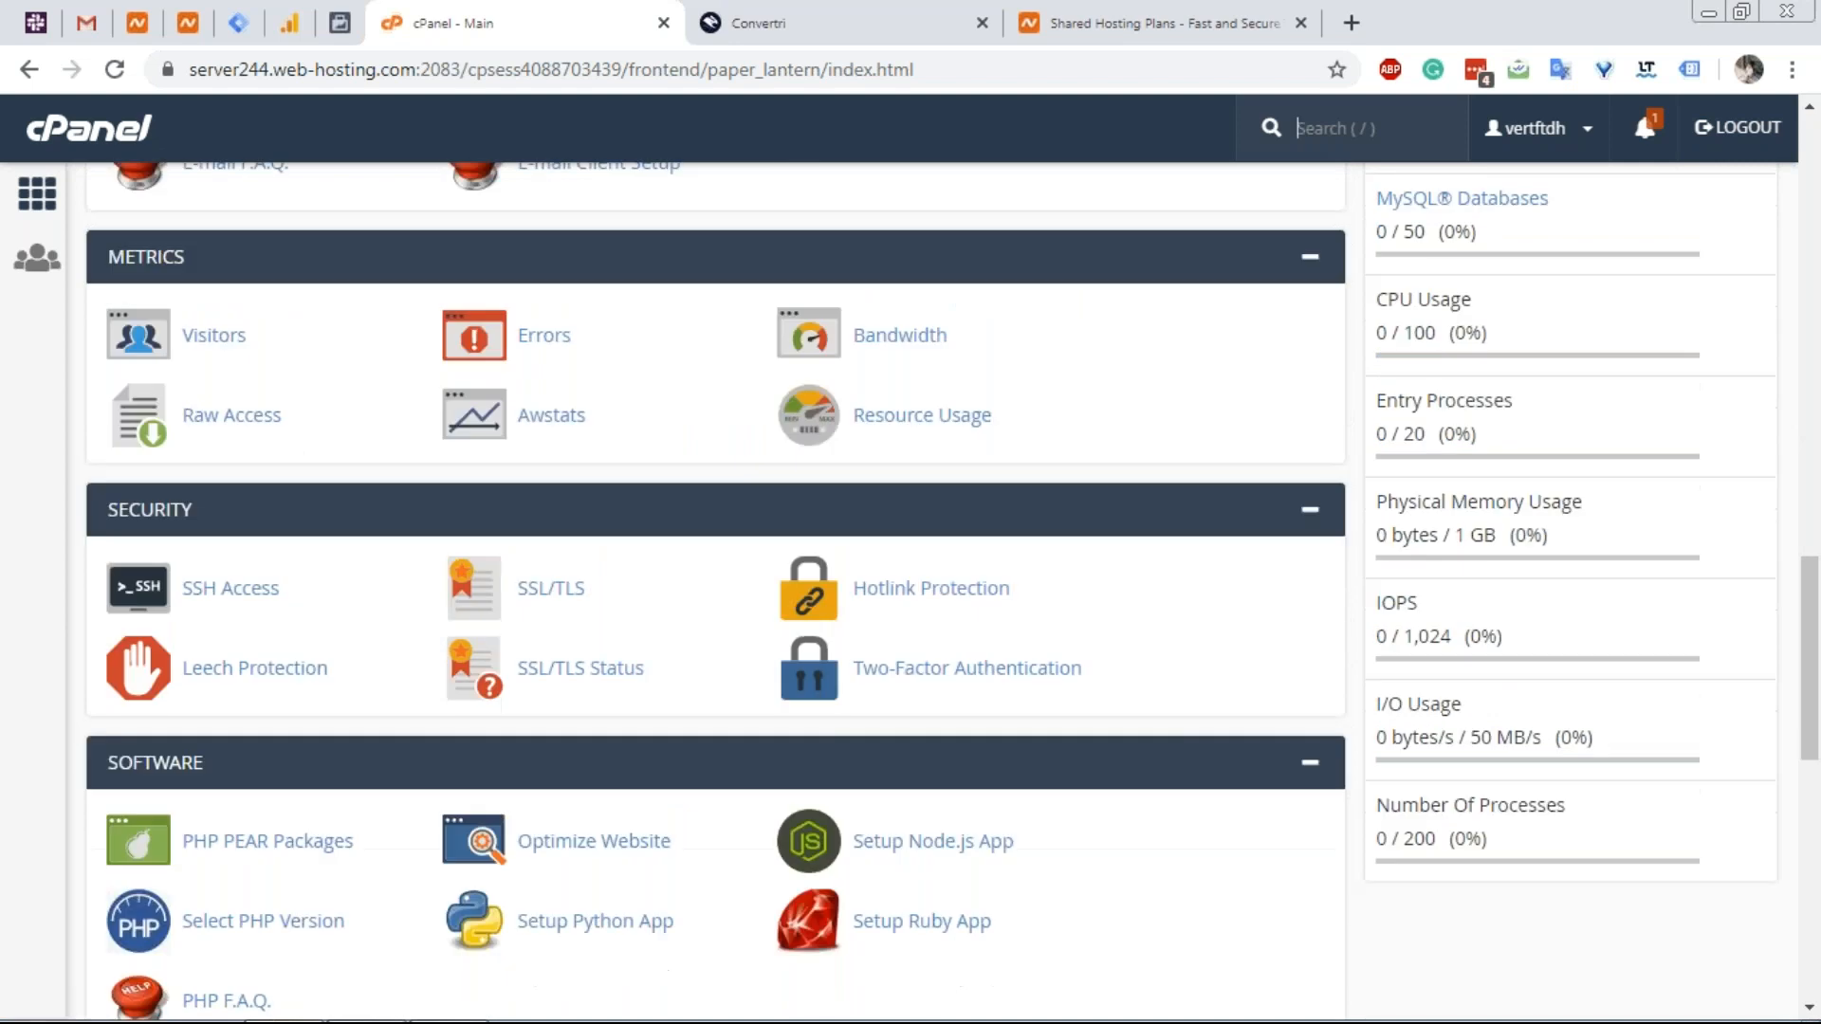
scroll(374, 480, down, 10)
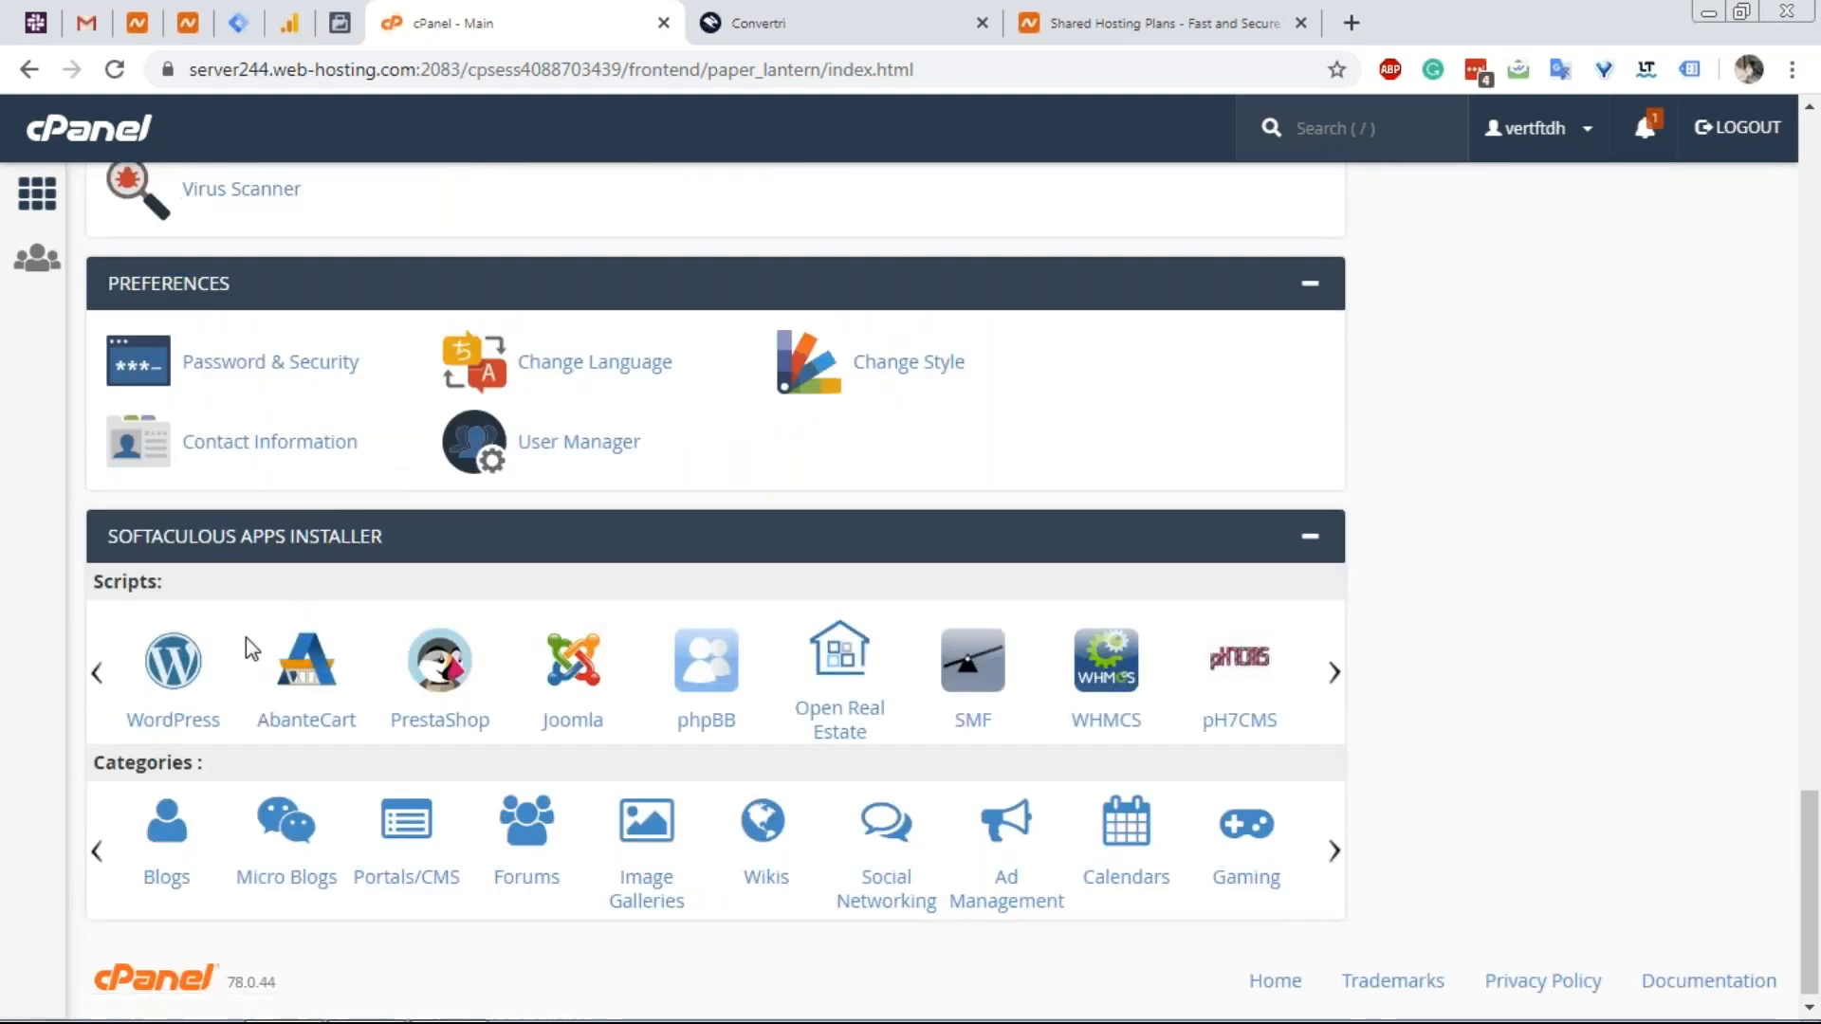
scroll(333, 479, up, 1)
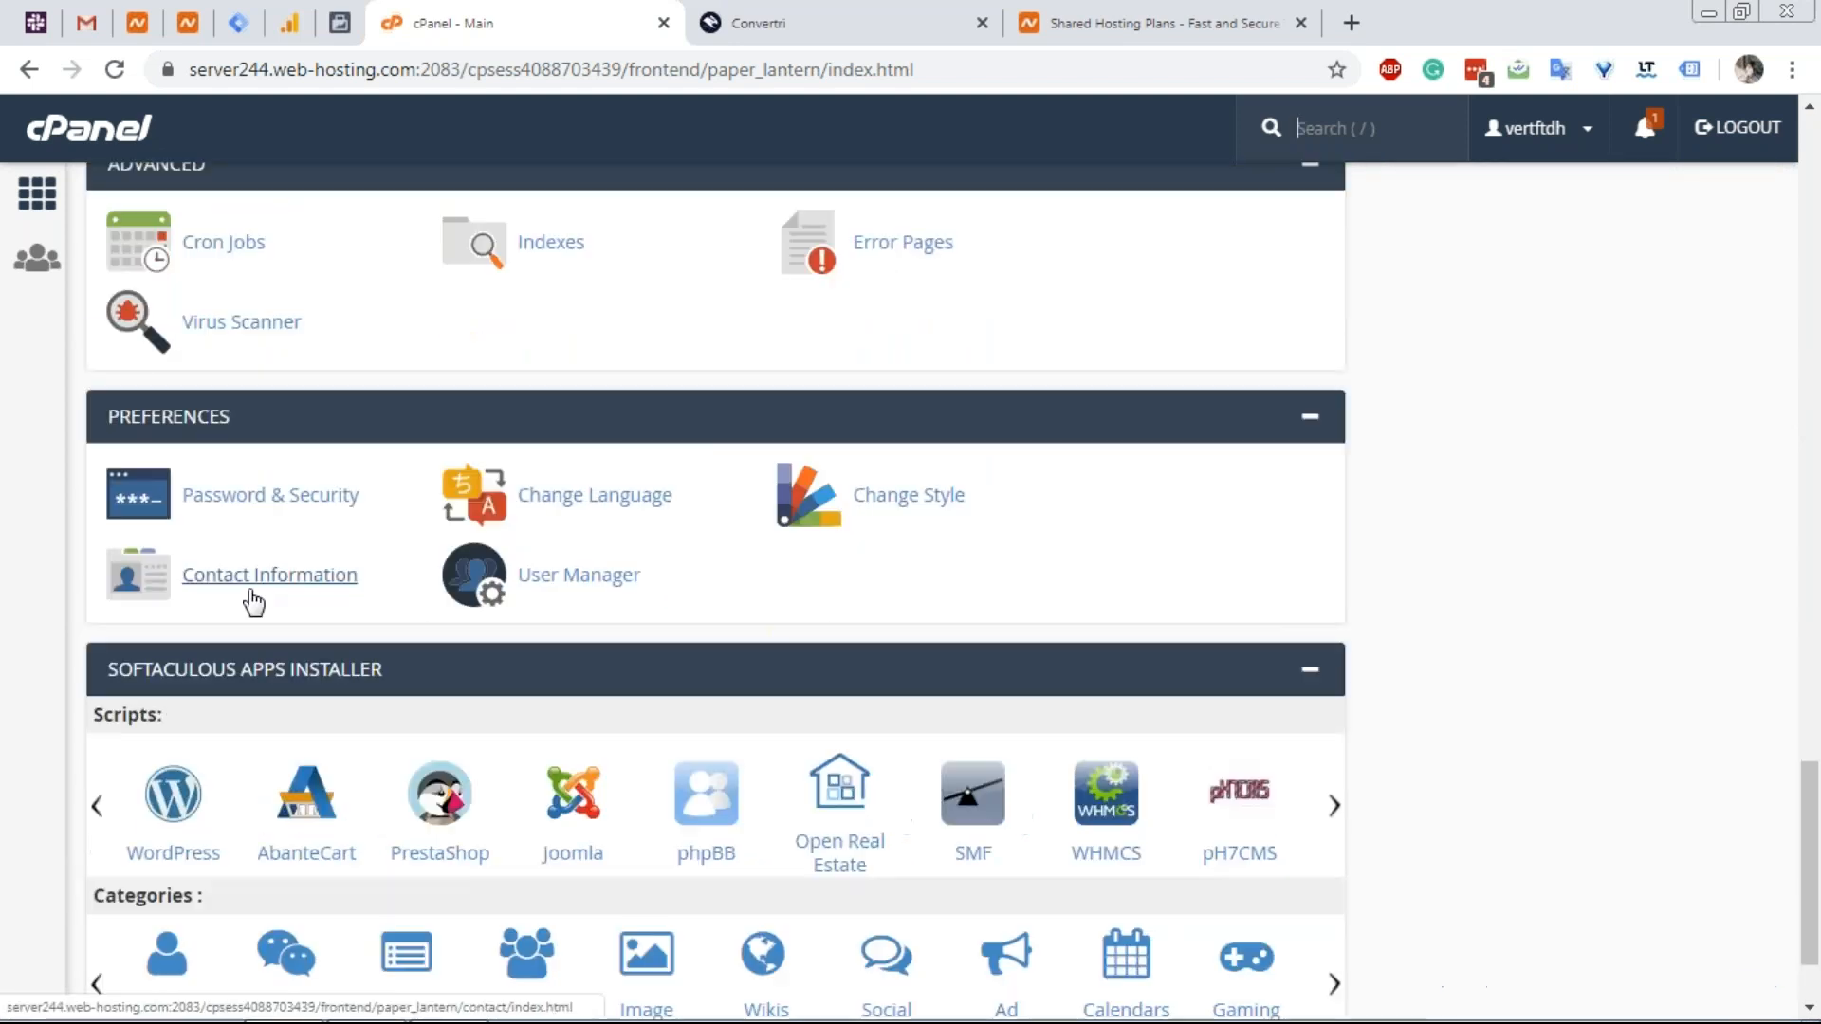
scroll(208, 738, up, 1)
scroll(212, 744, down, 1)
scroll(223, 717, up, 3)
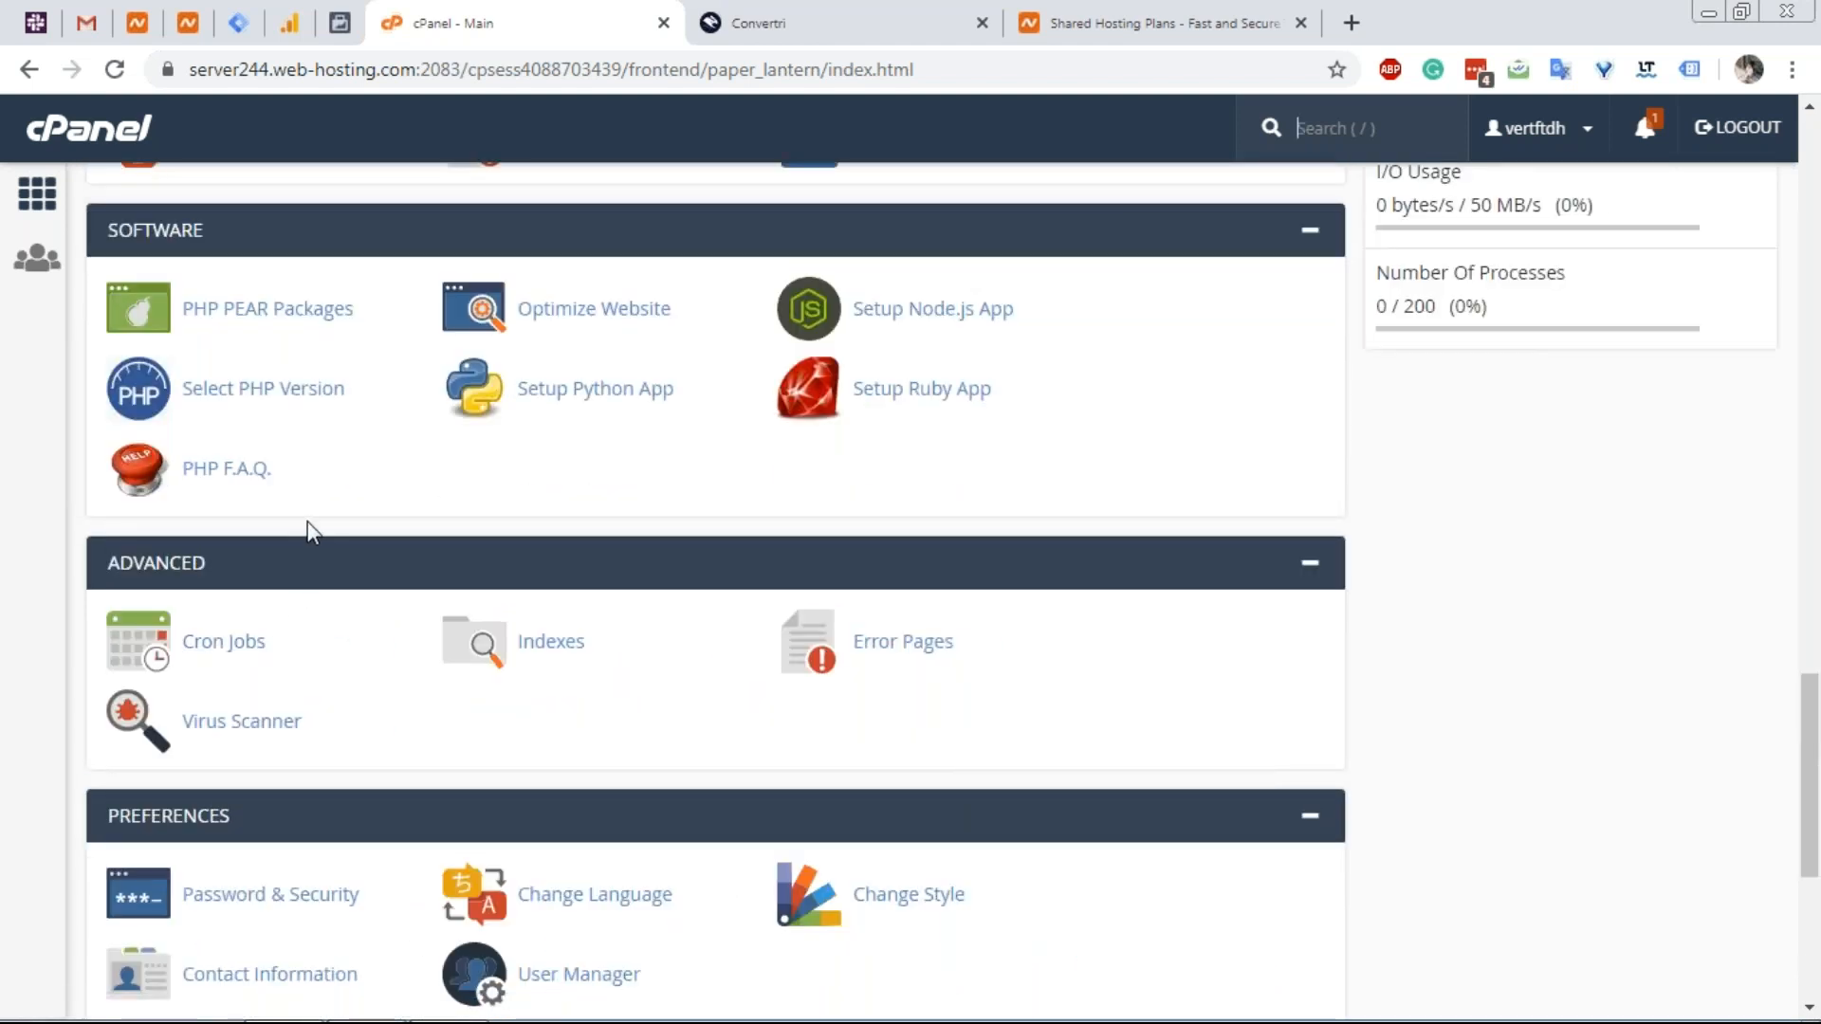
scroll(307, 521, up, 6)
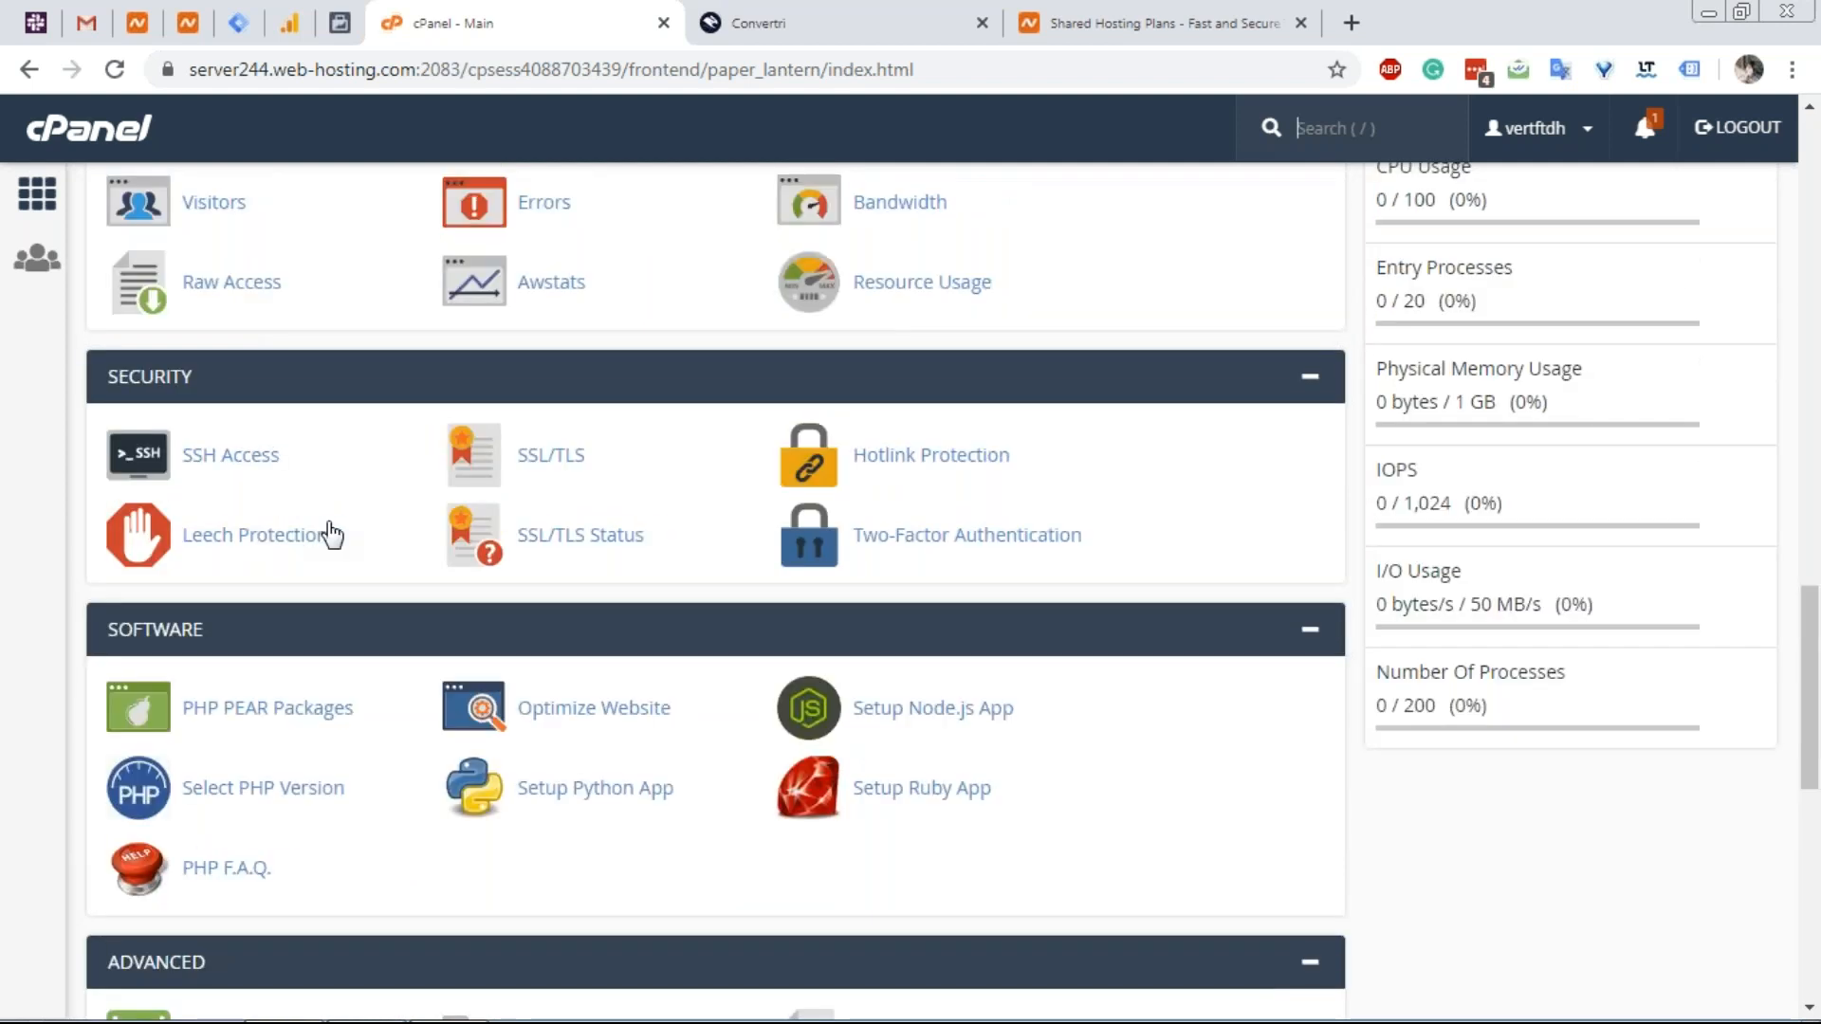
scroll(419, 504, up, 10)
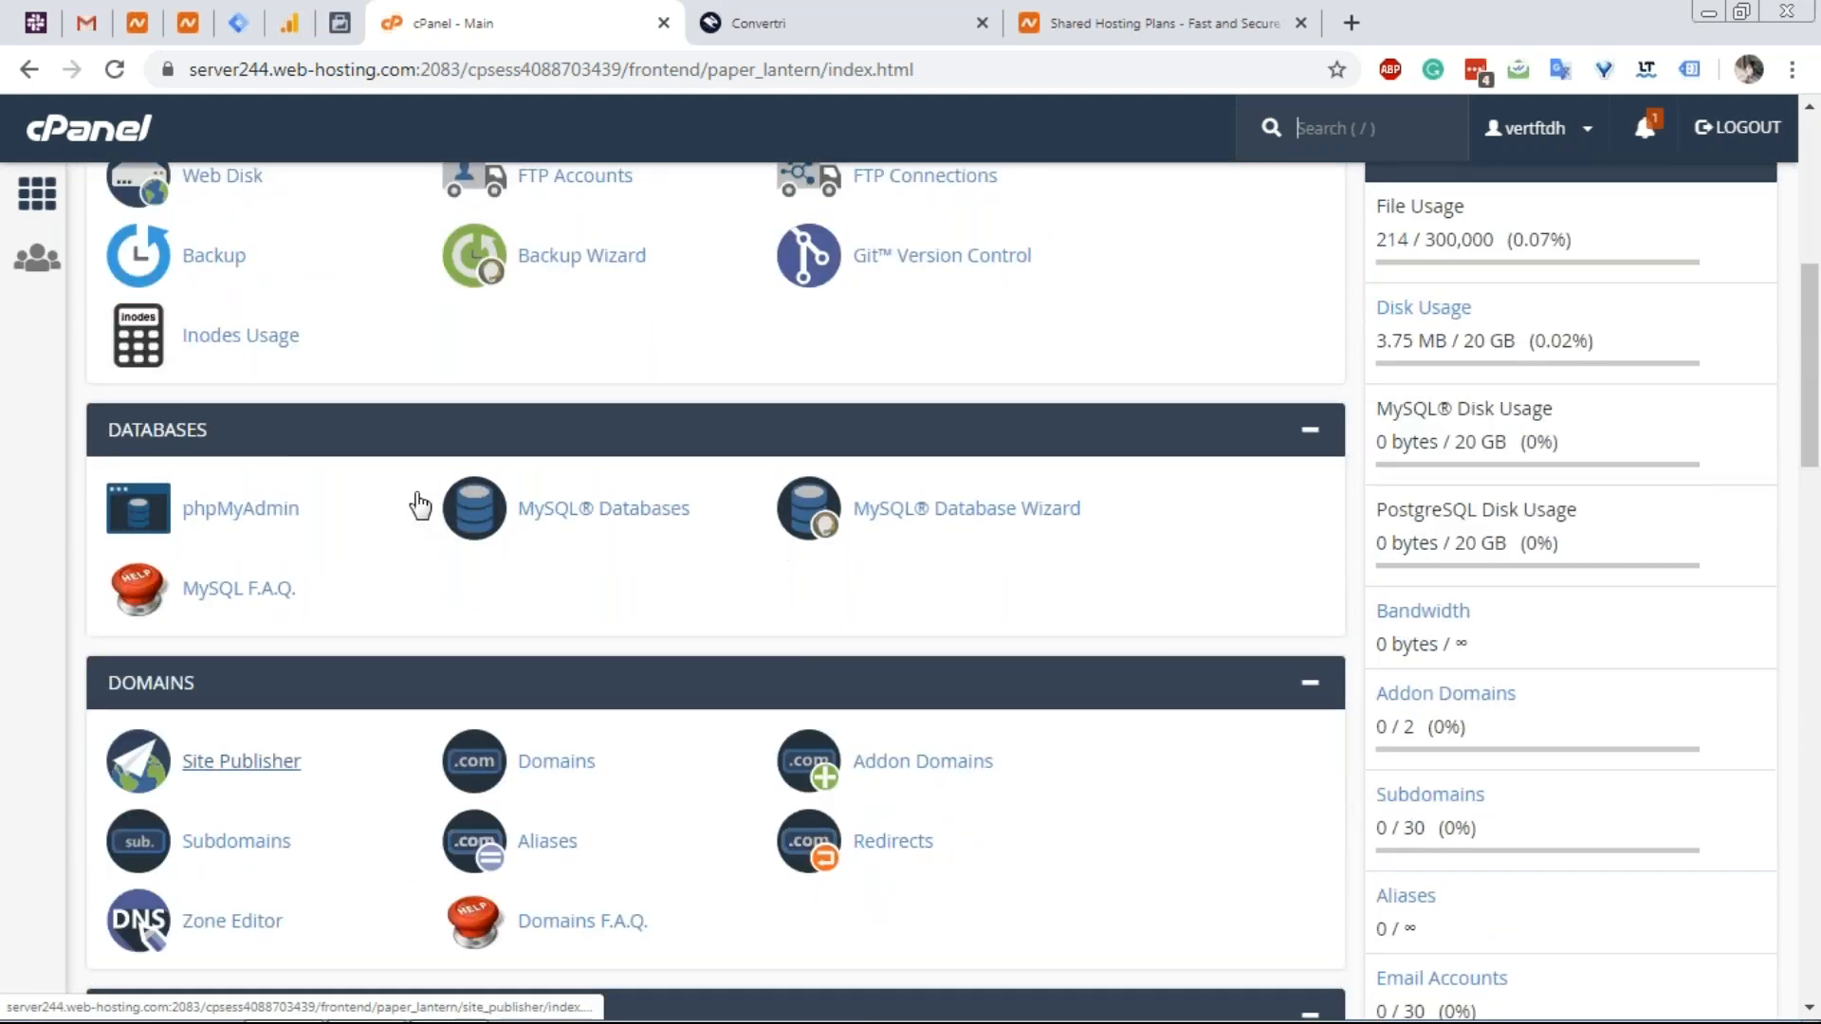
Search cPanel for 'subdomain' and open the Subdomains management page.
scroll(418, 504, up, 3)
click(516, 194)
text(s)
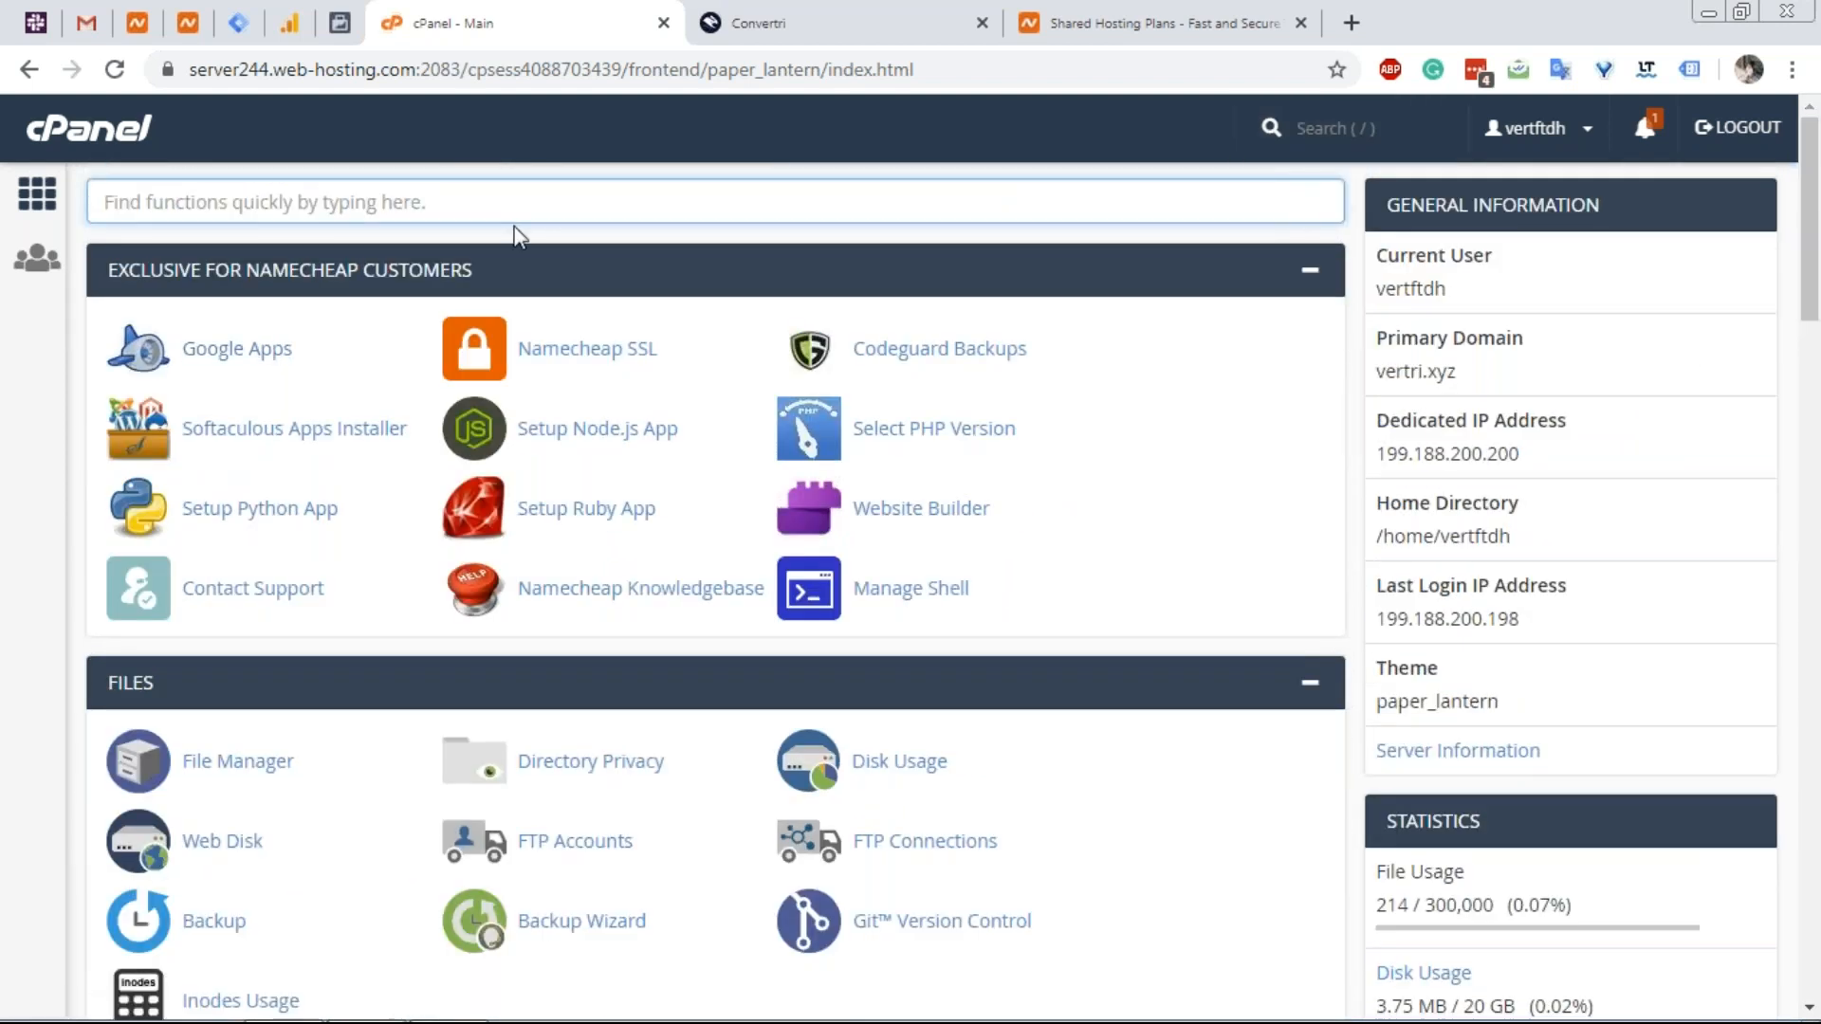
text(ubdomain)
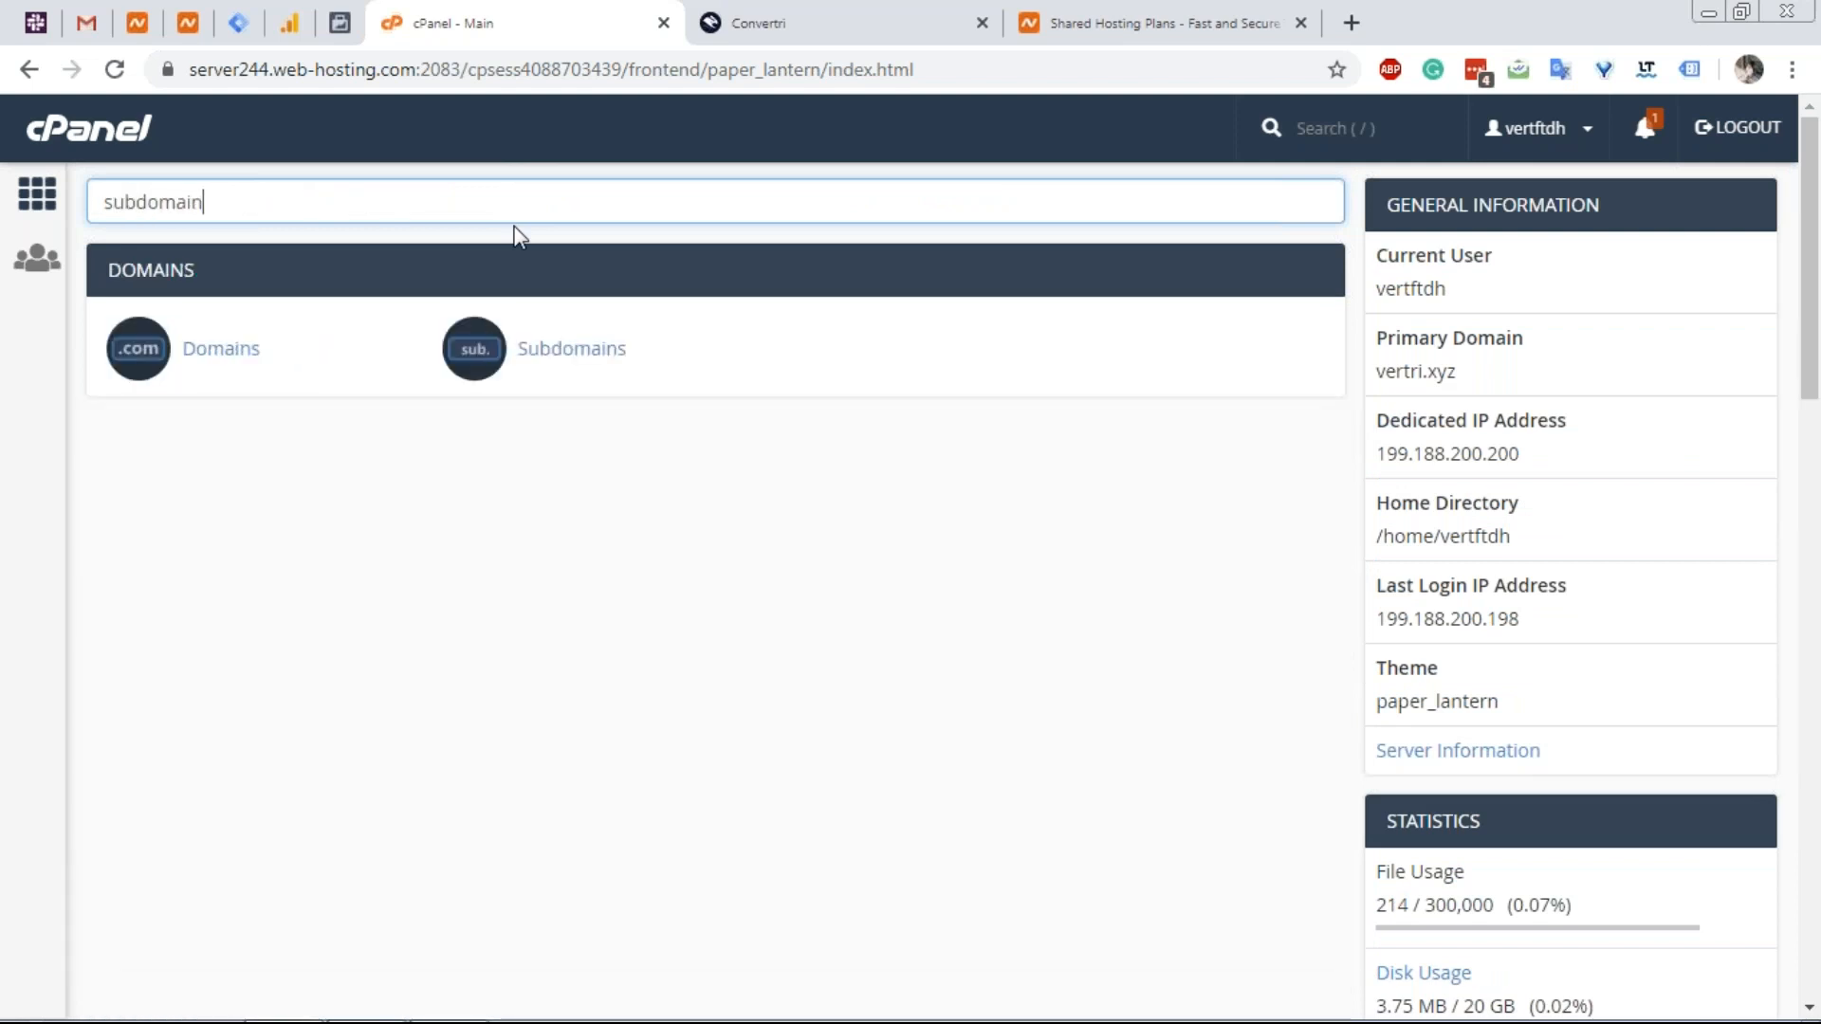
click(592, 361)
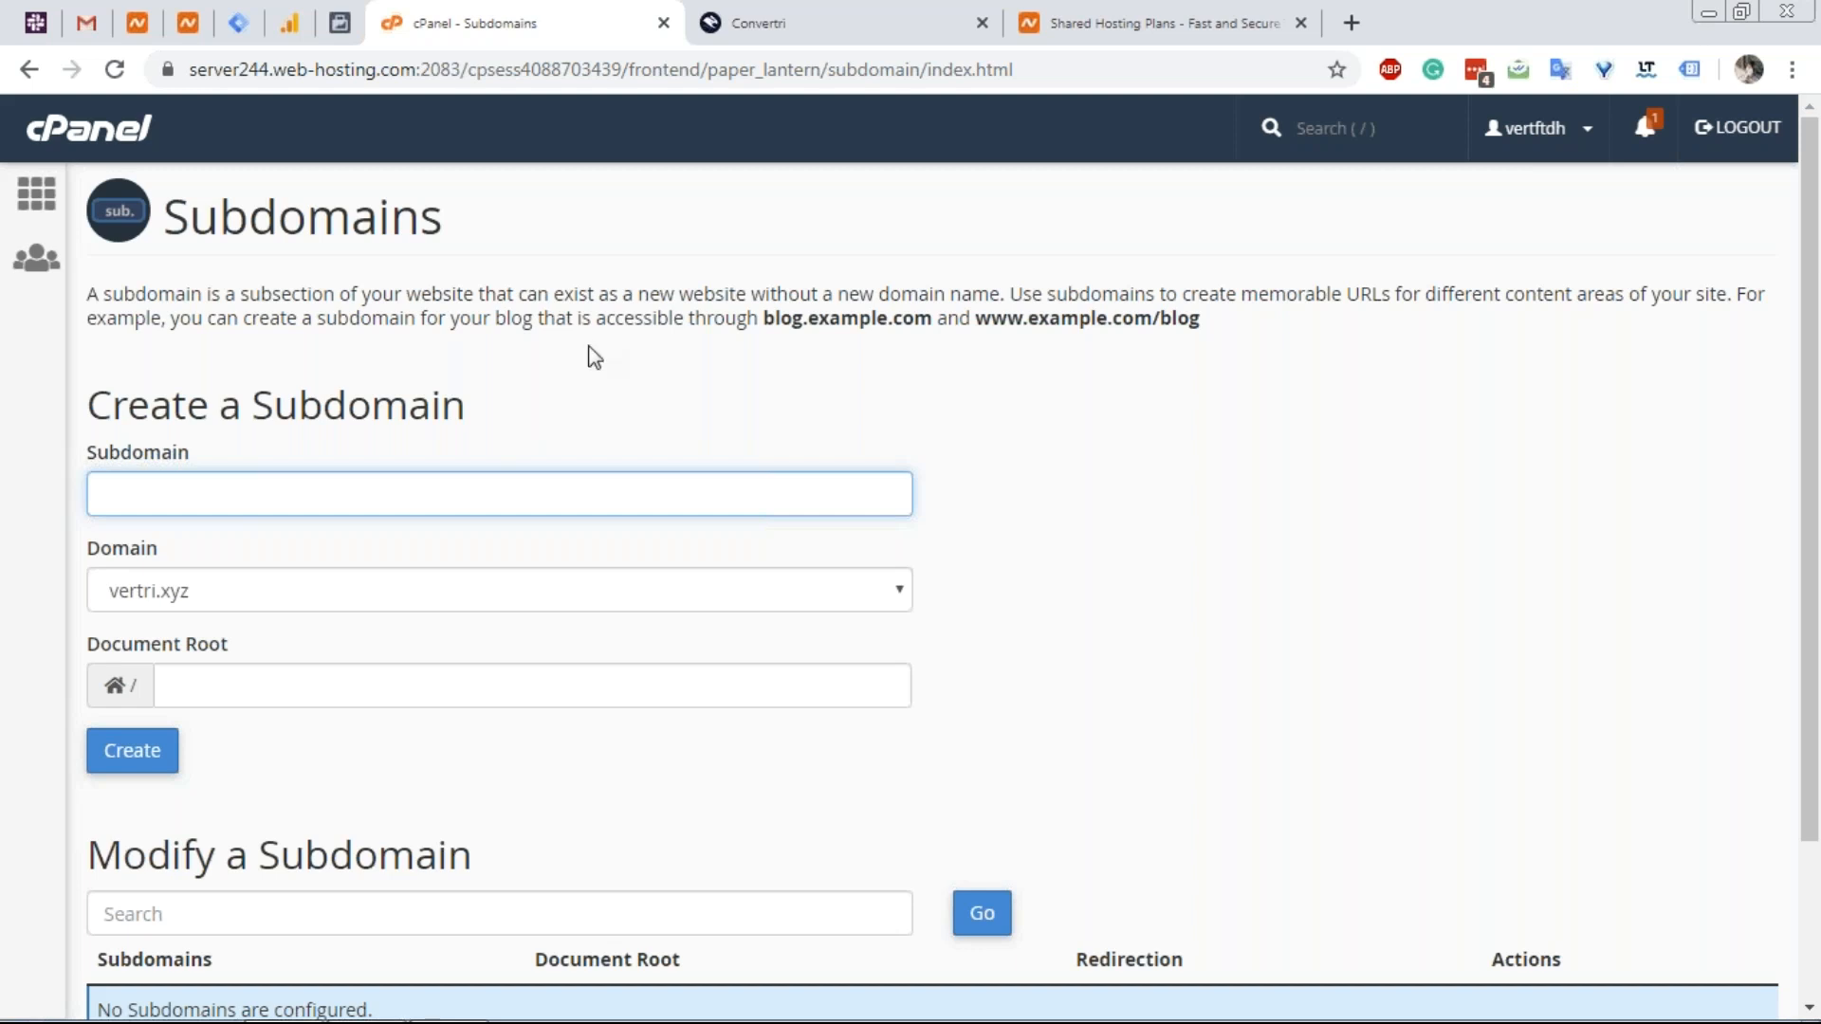
Try to create the blog subdomain on vertri.xyz, which fails on an existing DNS entry.
text(blog)
click(175, 749)
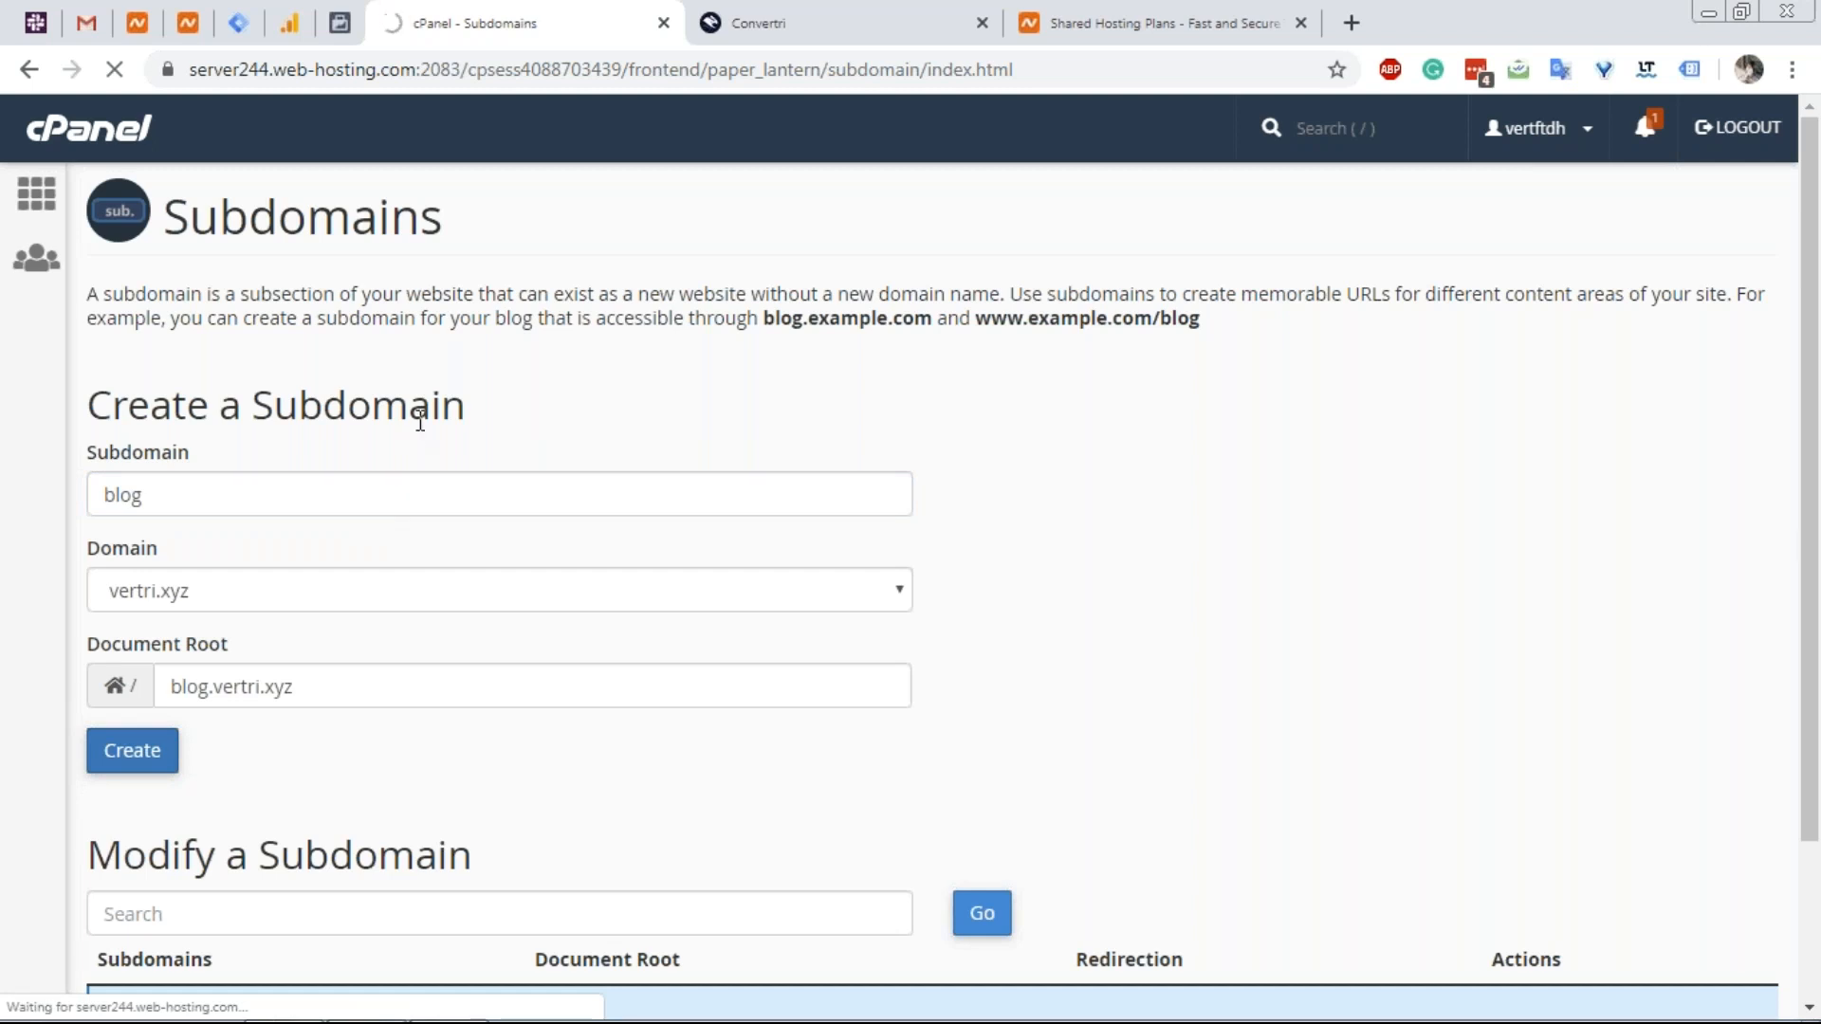
scroll(487, 730, down, 2)
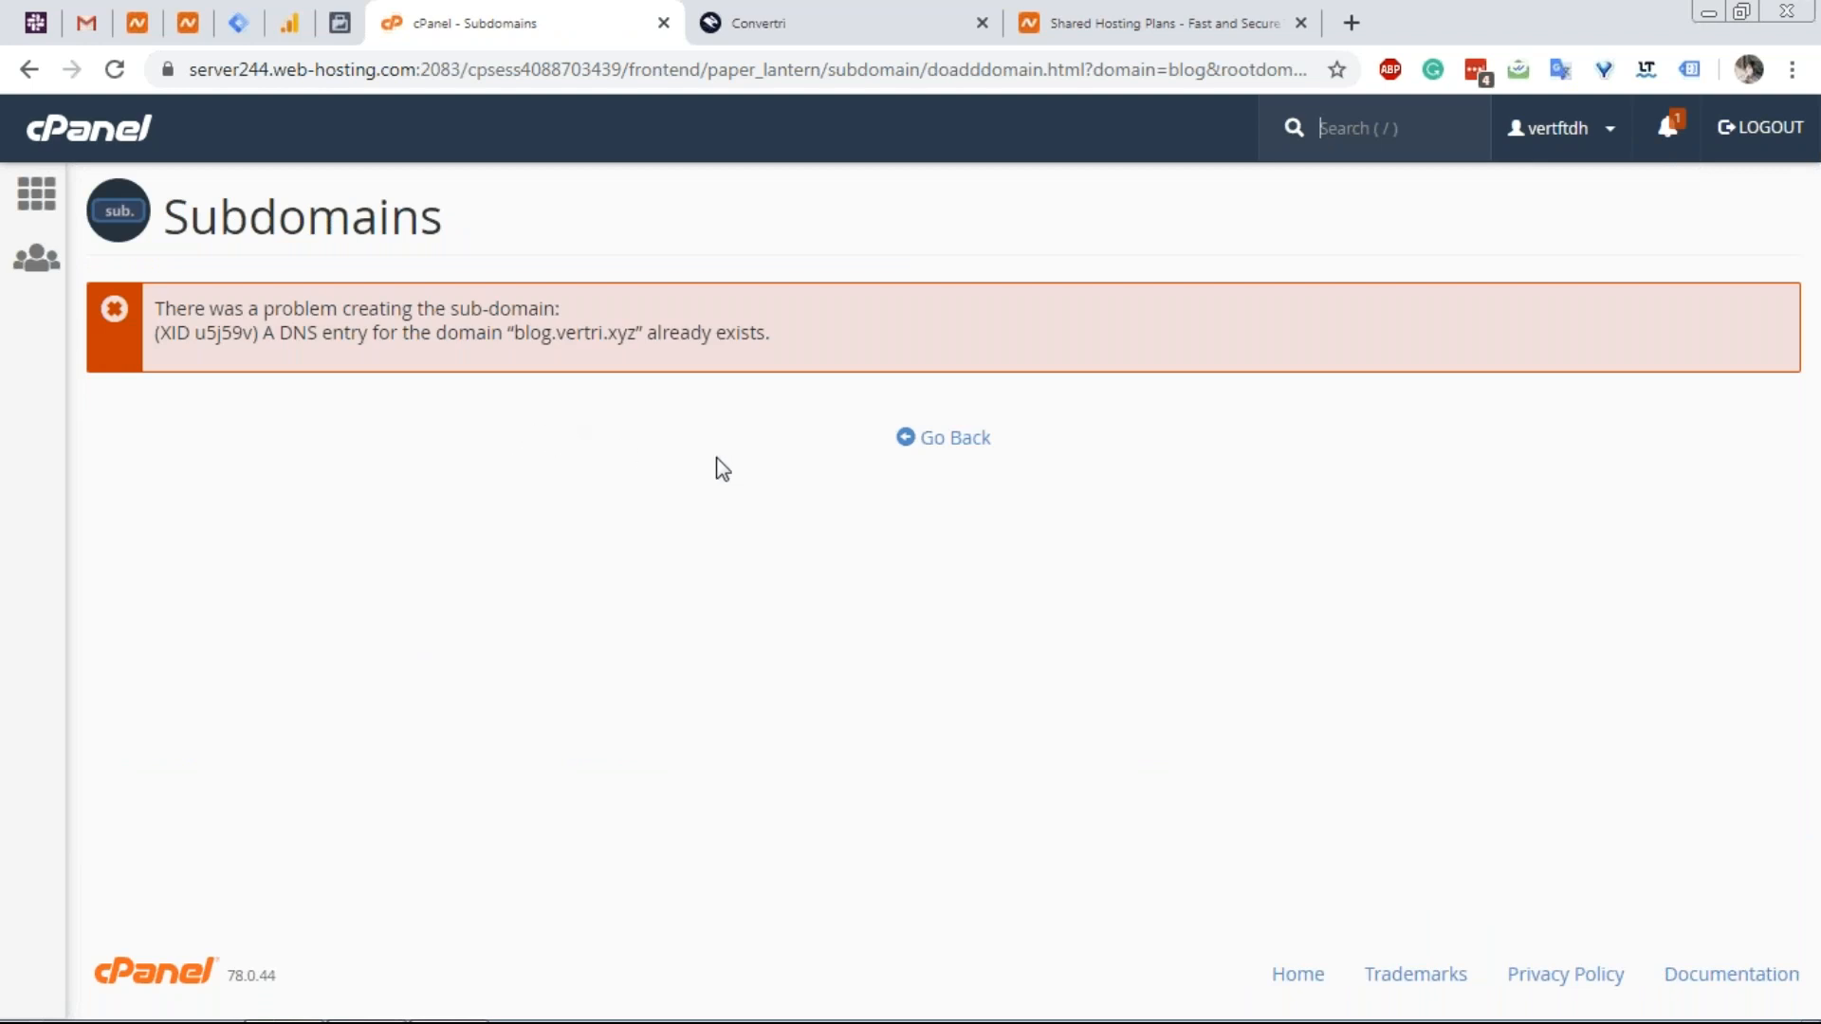
Return to the Subdomains list, check the existing blog entry, and go back to cPanel home.
click(912, 442)
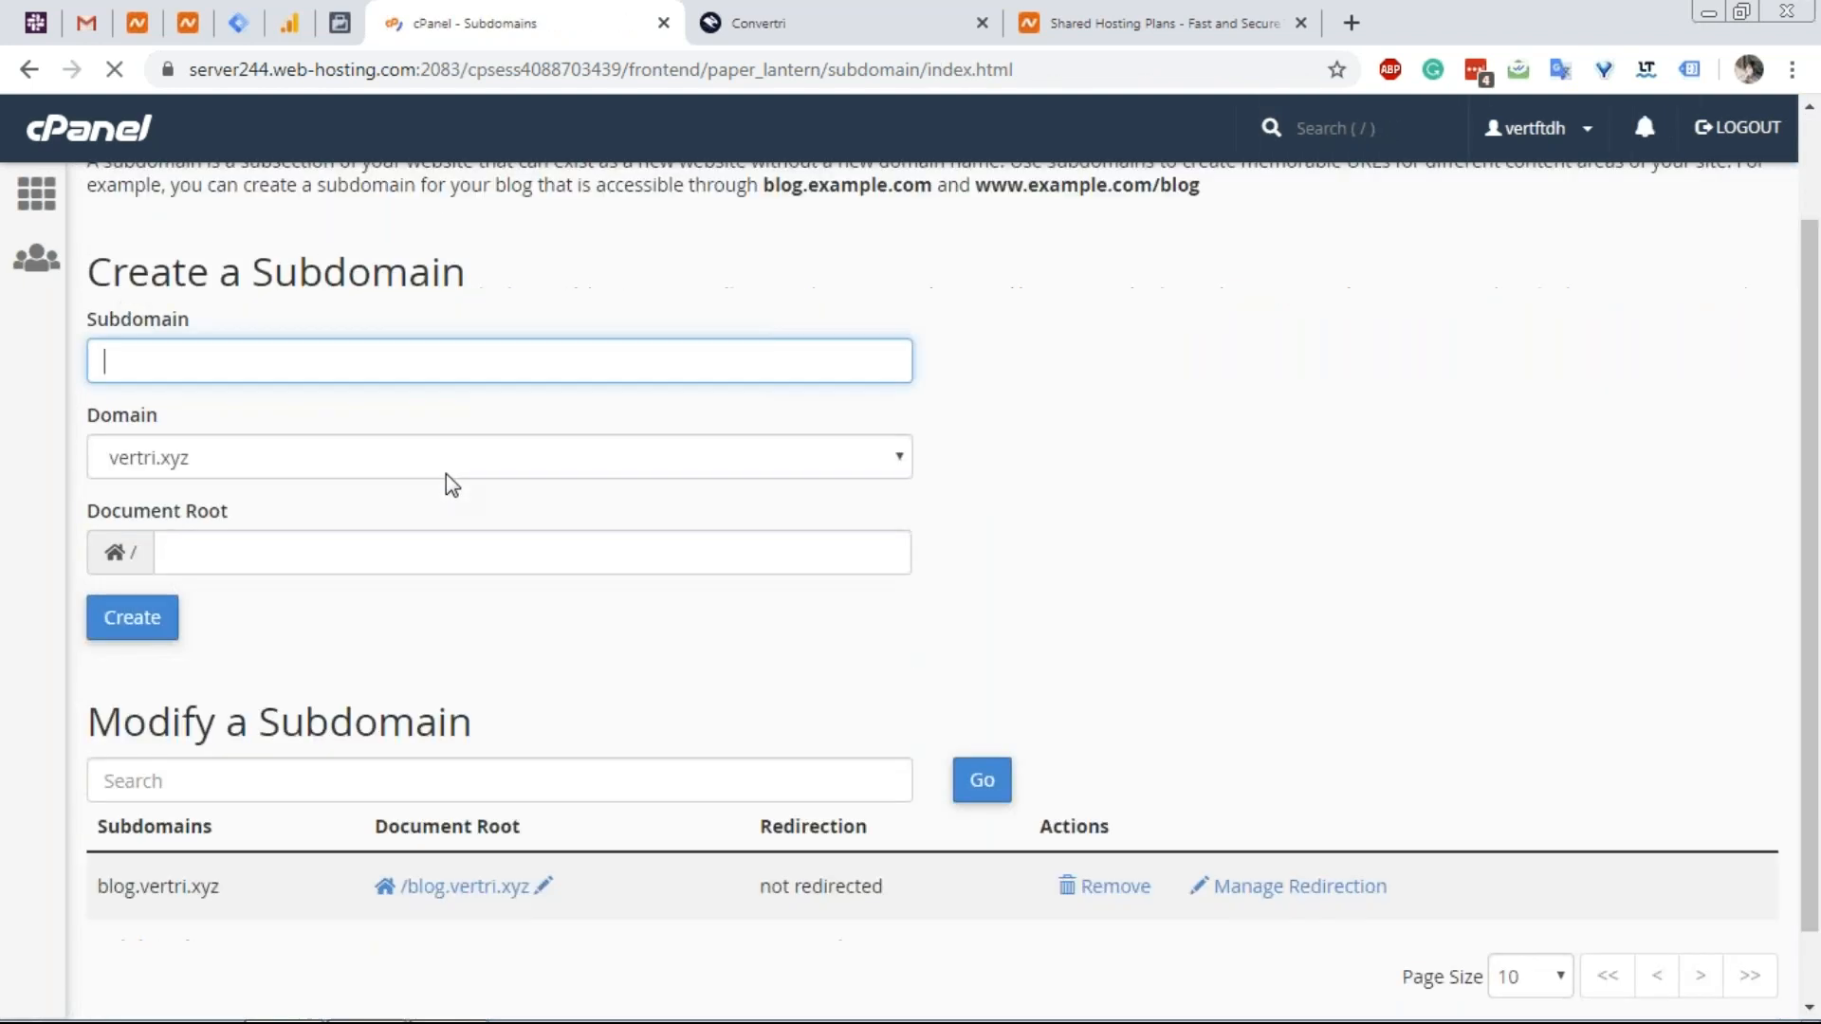
scroll(436, 498, down, 3)
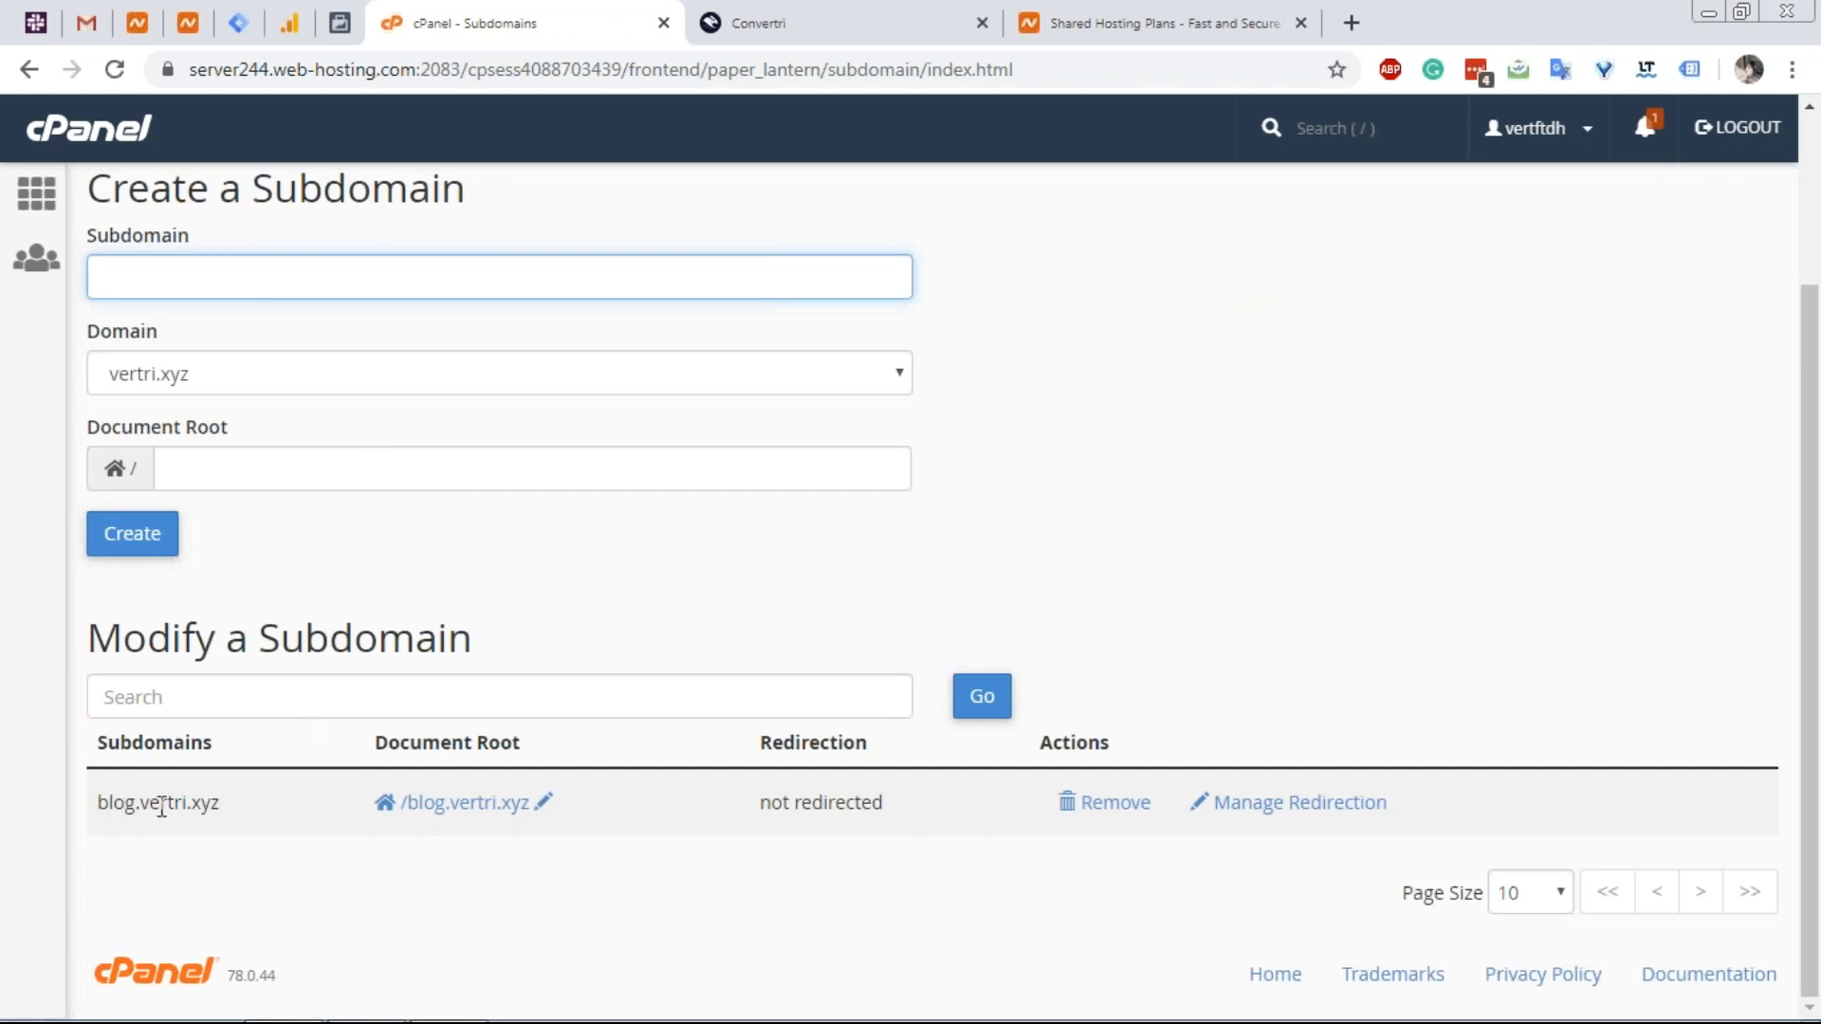
scroll(261, 607, up, 3)
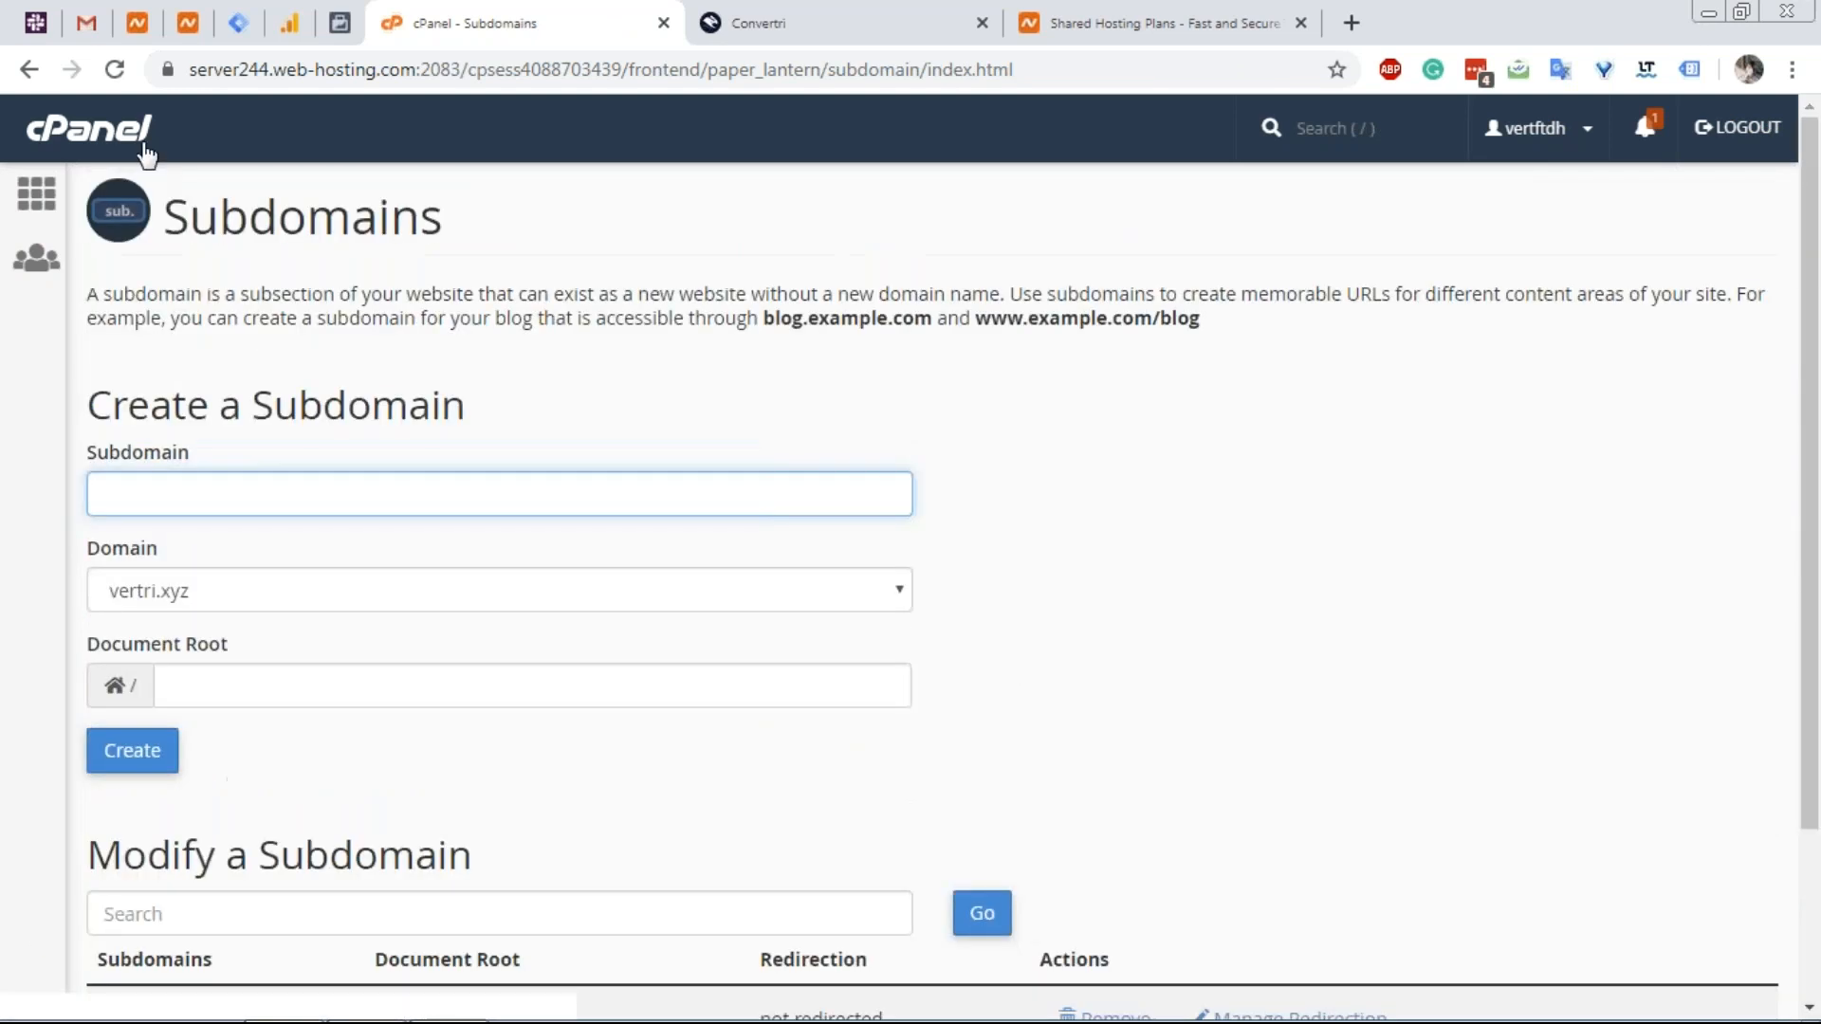
click(140, 142)
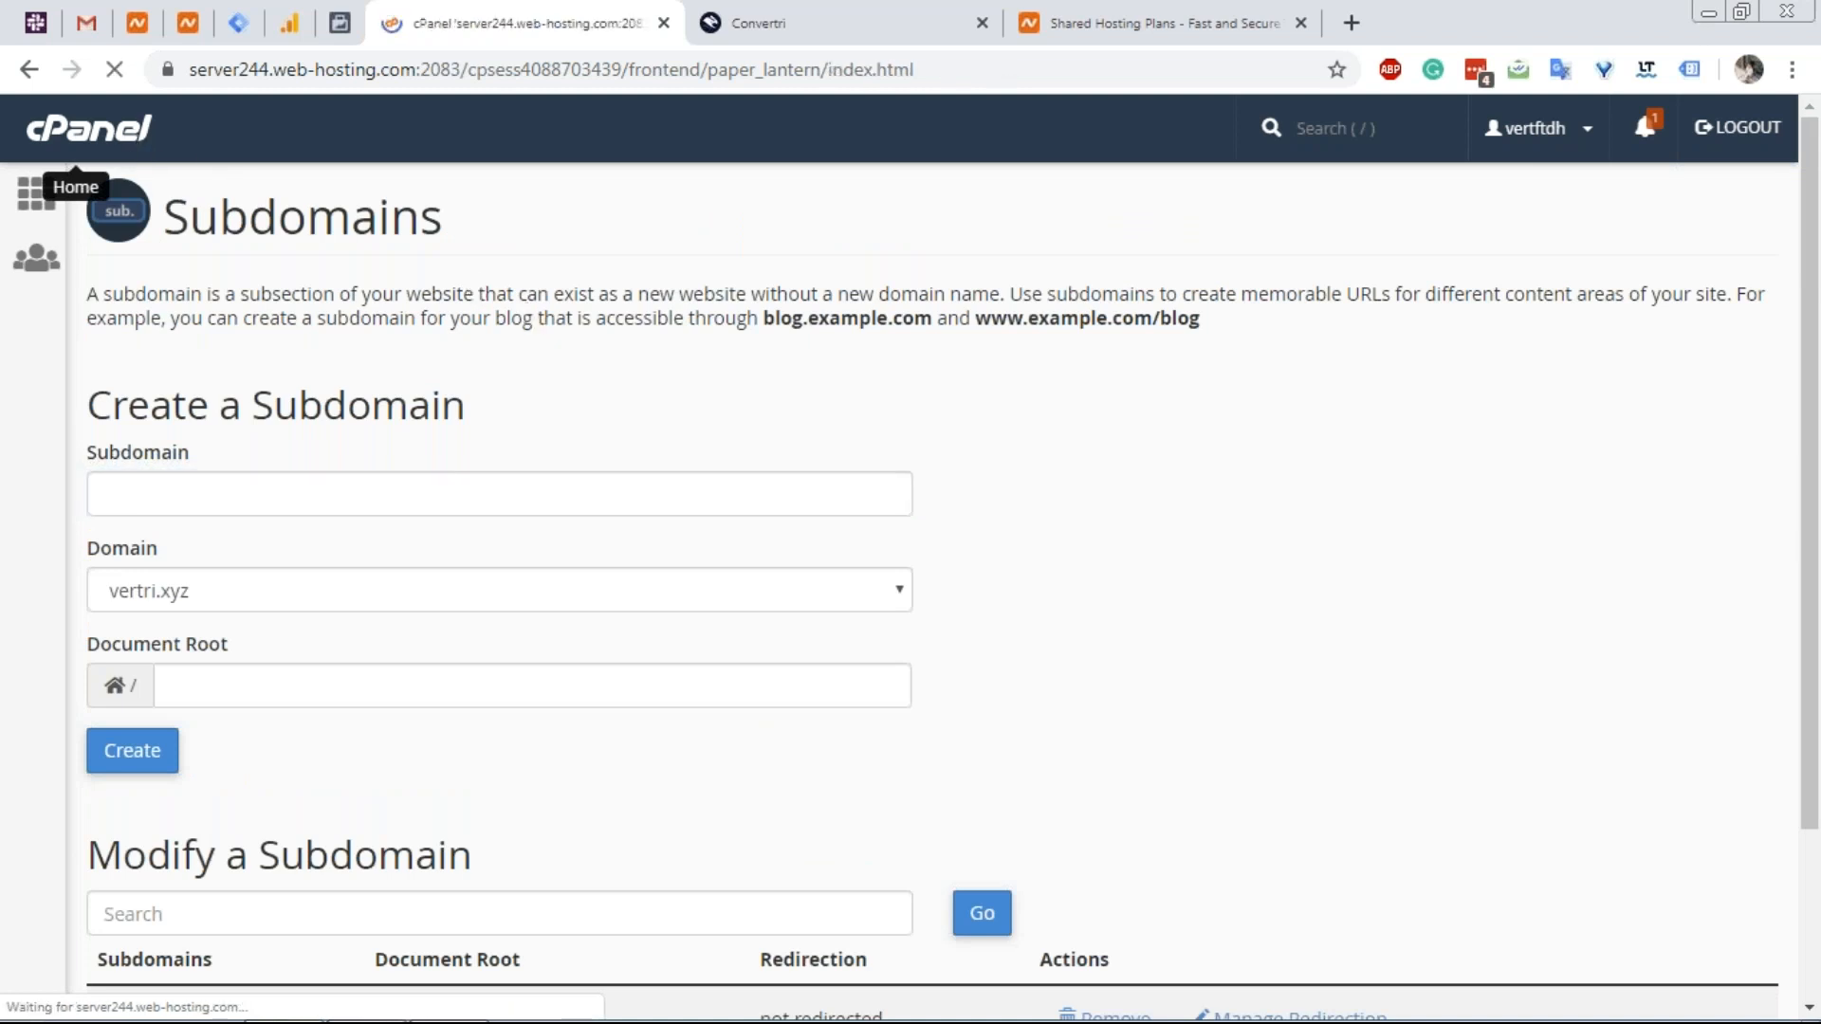
Open Softaculous's WordPress installer, start Install Now, and list the available install domains.
scroll(557, 386, down, 20)
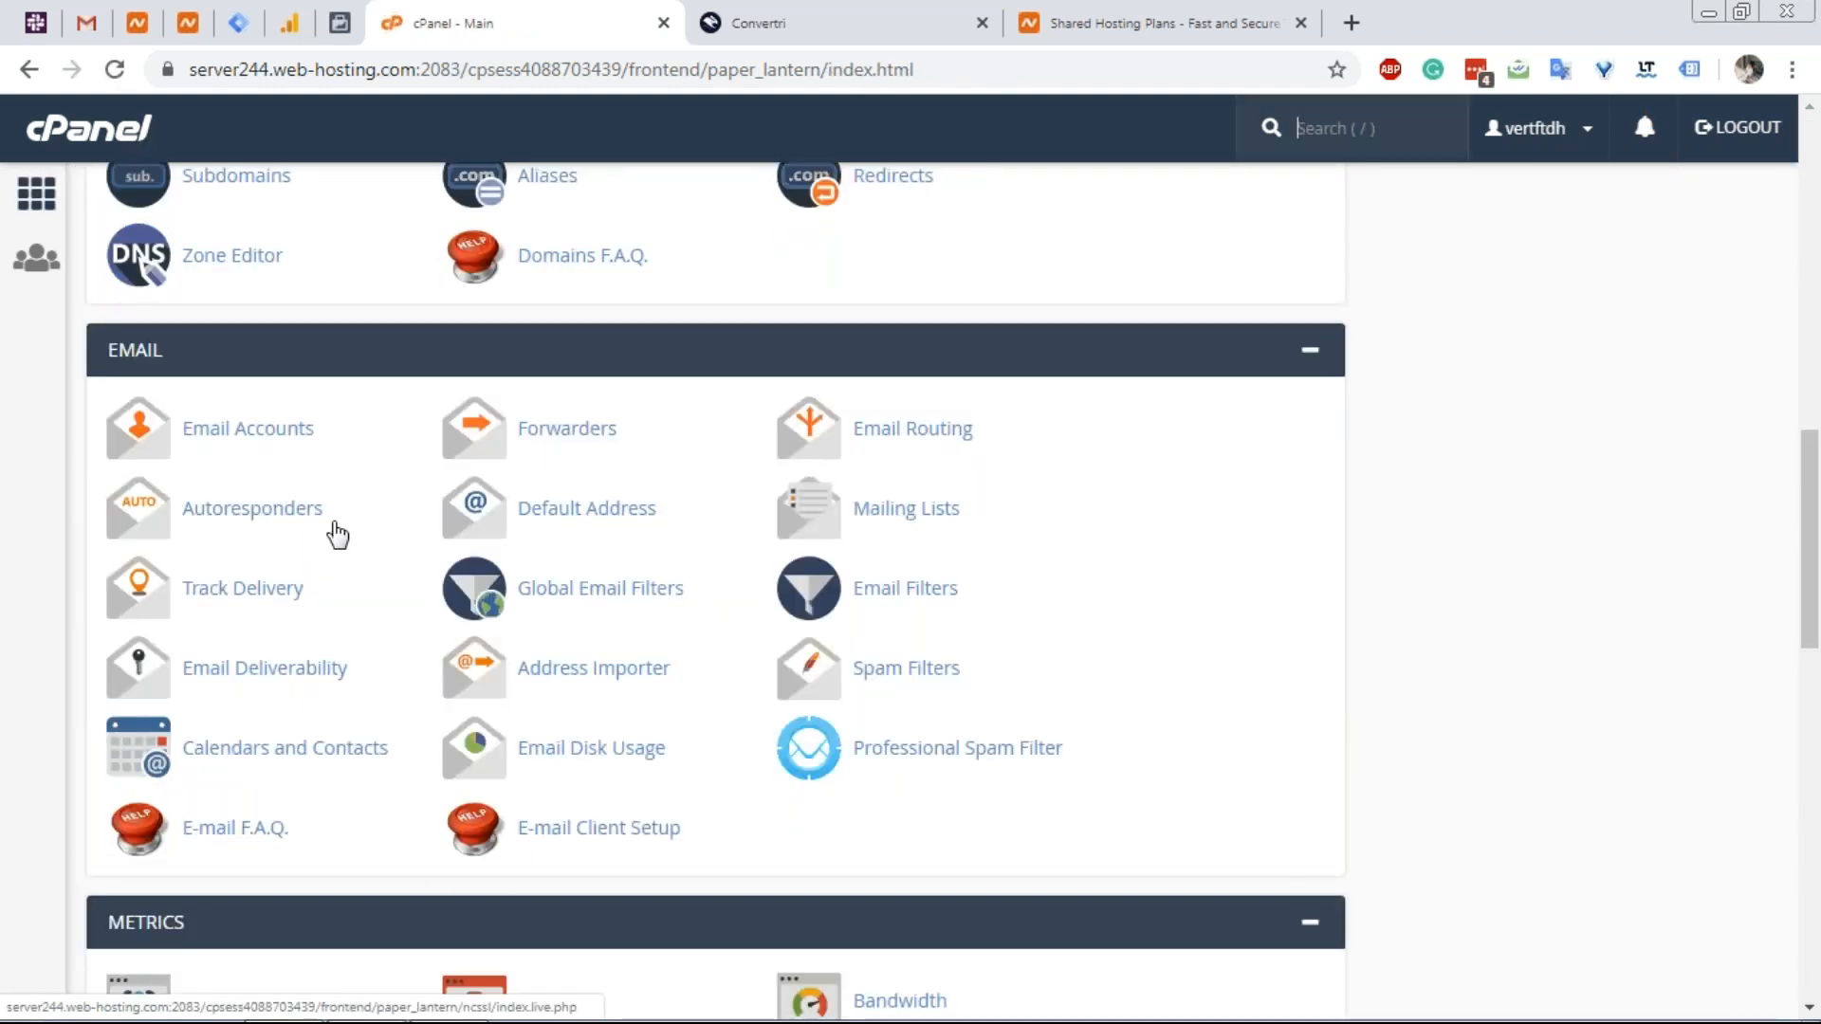
scroll(331, 536, down, 15)
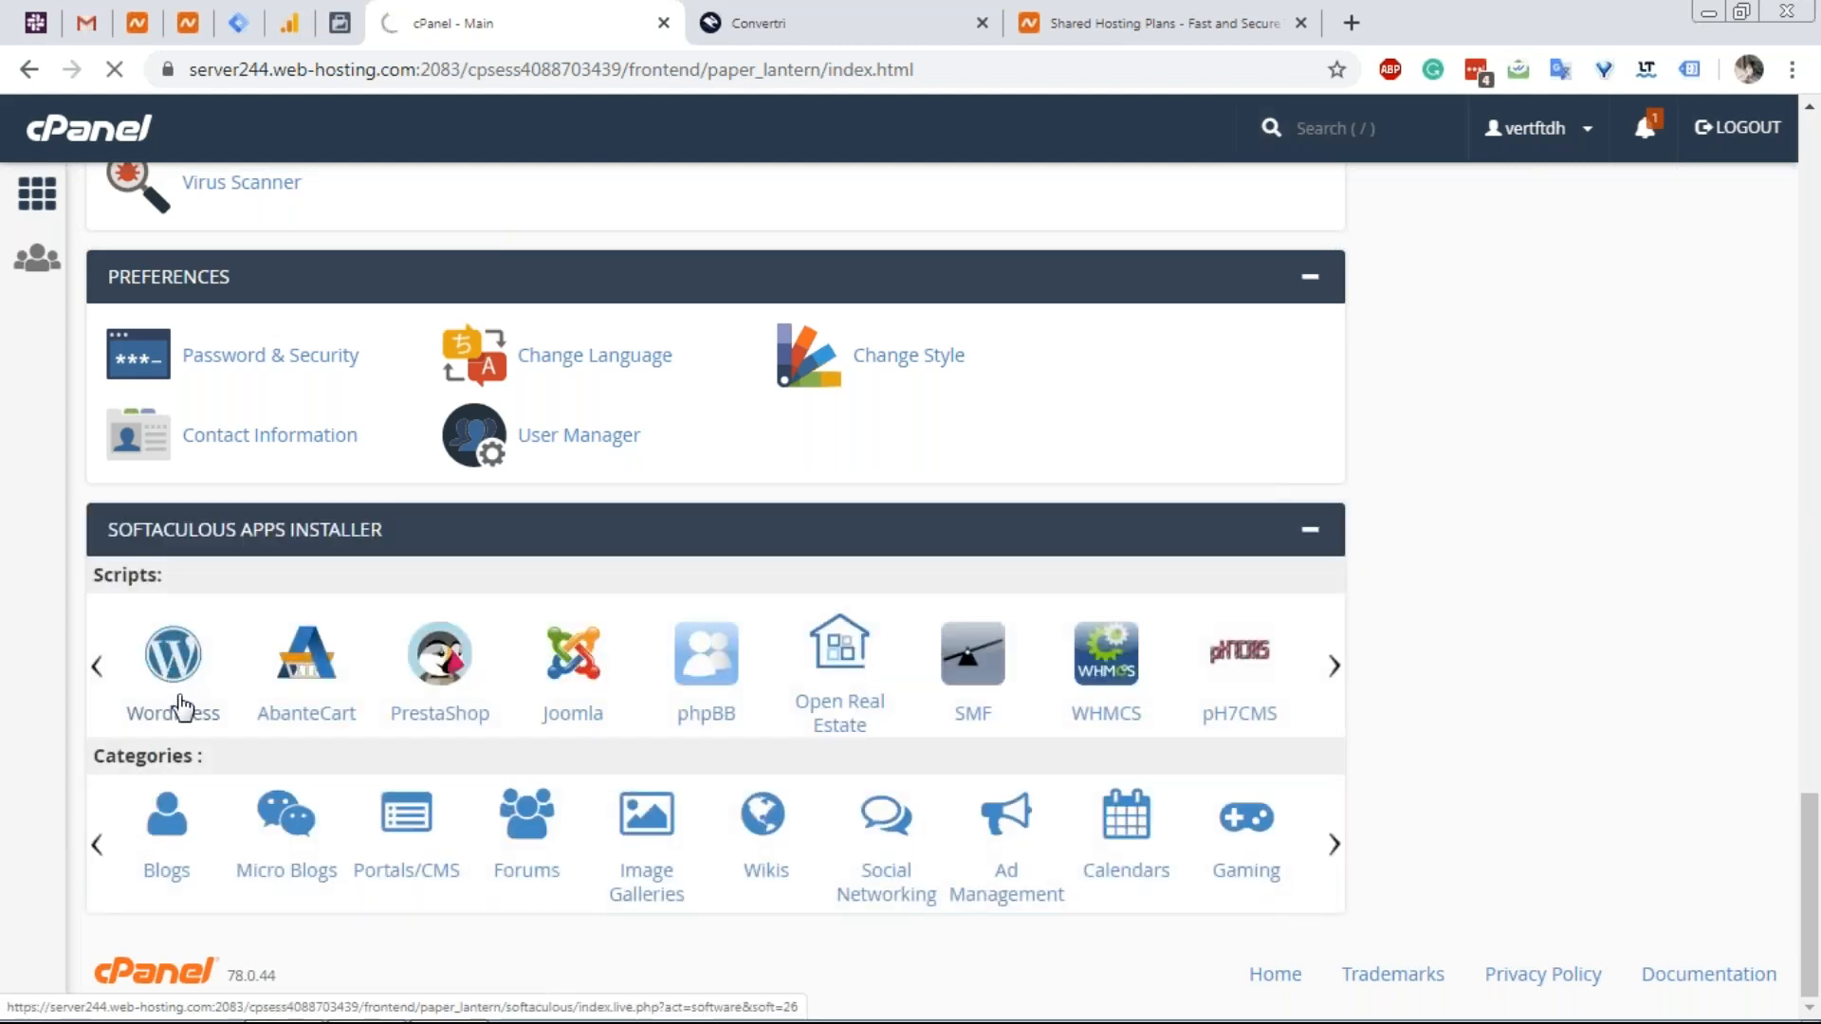
click(178, 706)
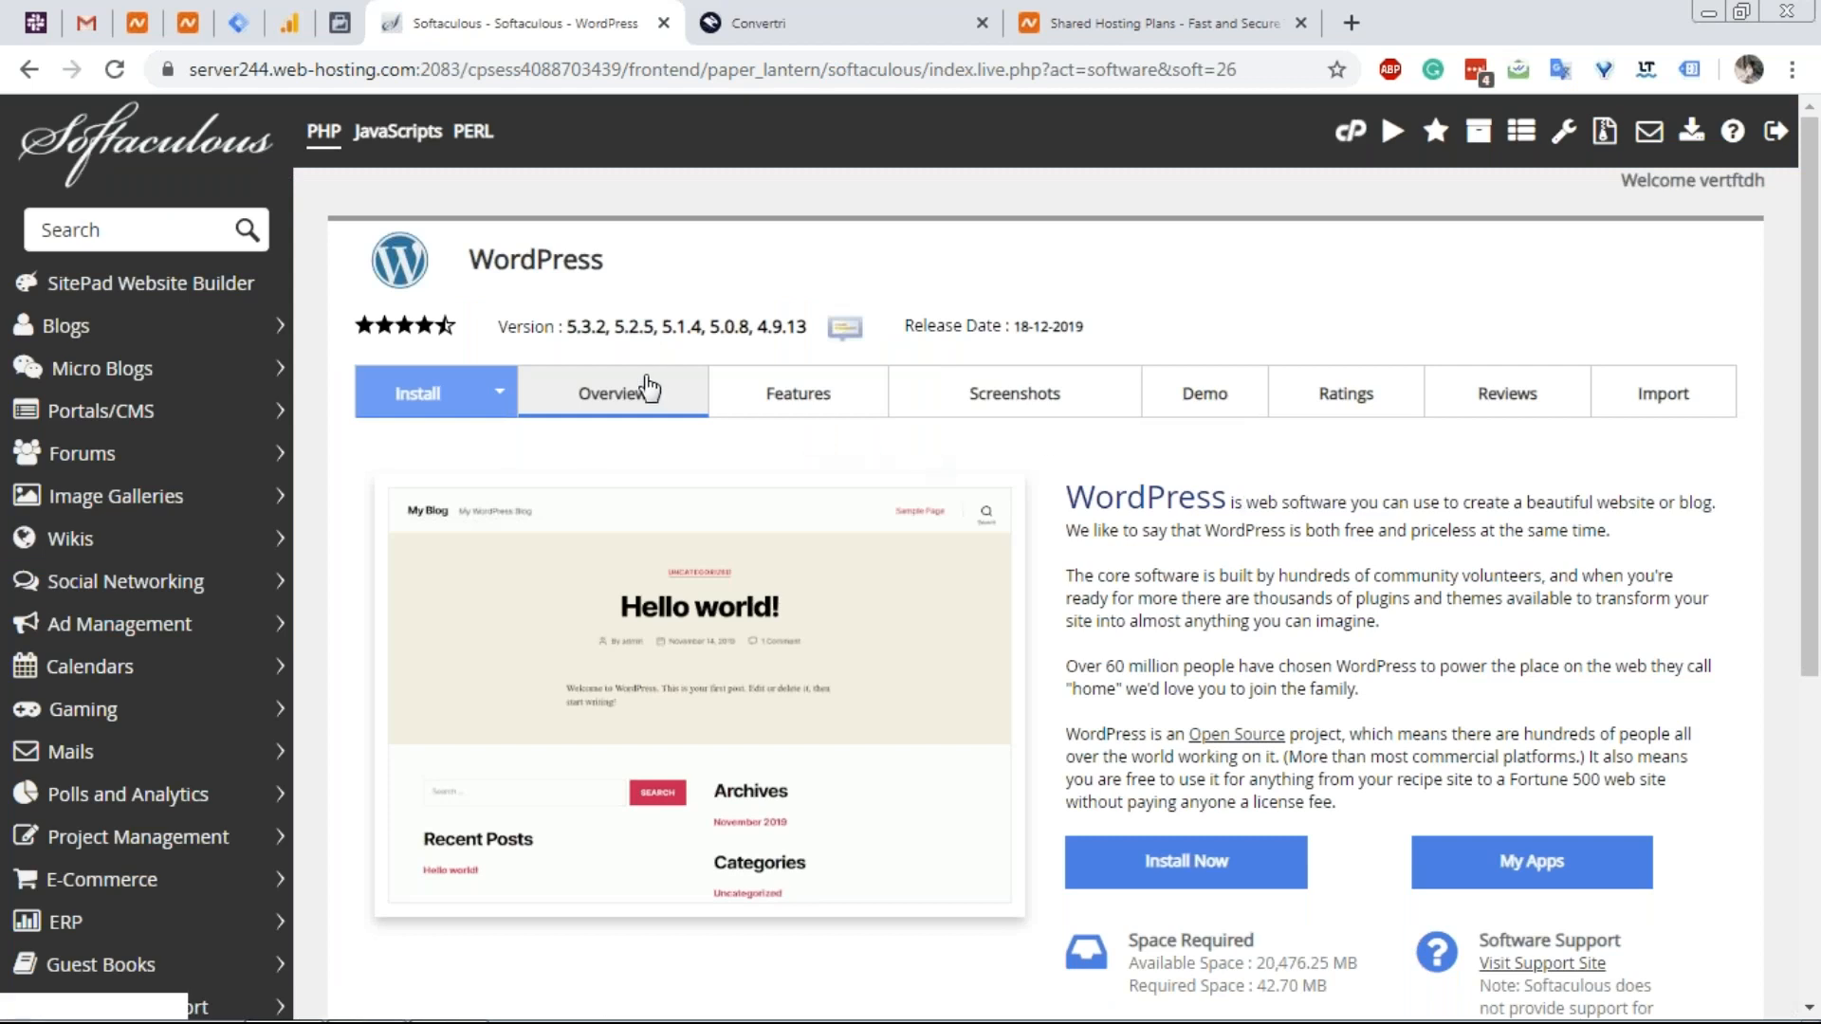
scroll(1133, 531, down, 3)
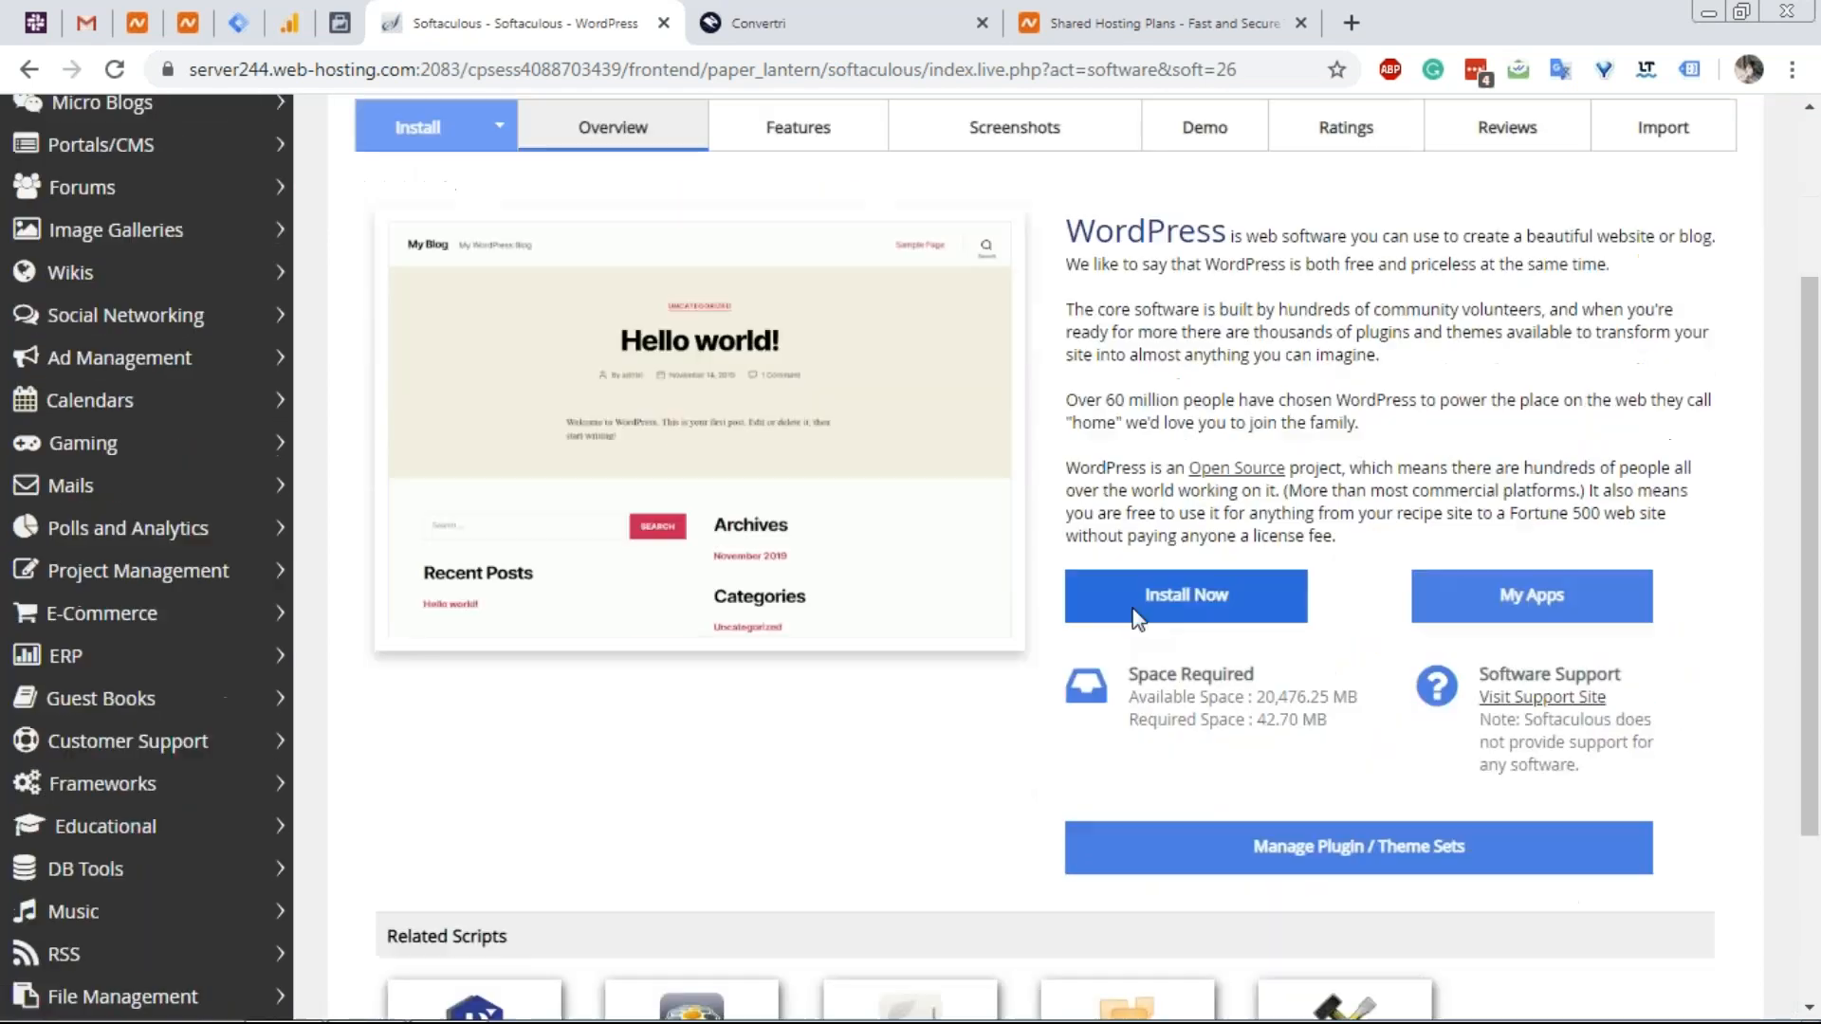
click(1145, 599)
click(1178, 419)
Install on blog.vertri.xyz, with site name 'Blog' and description 'Vertri XYZ'.
click(1214, 473)
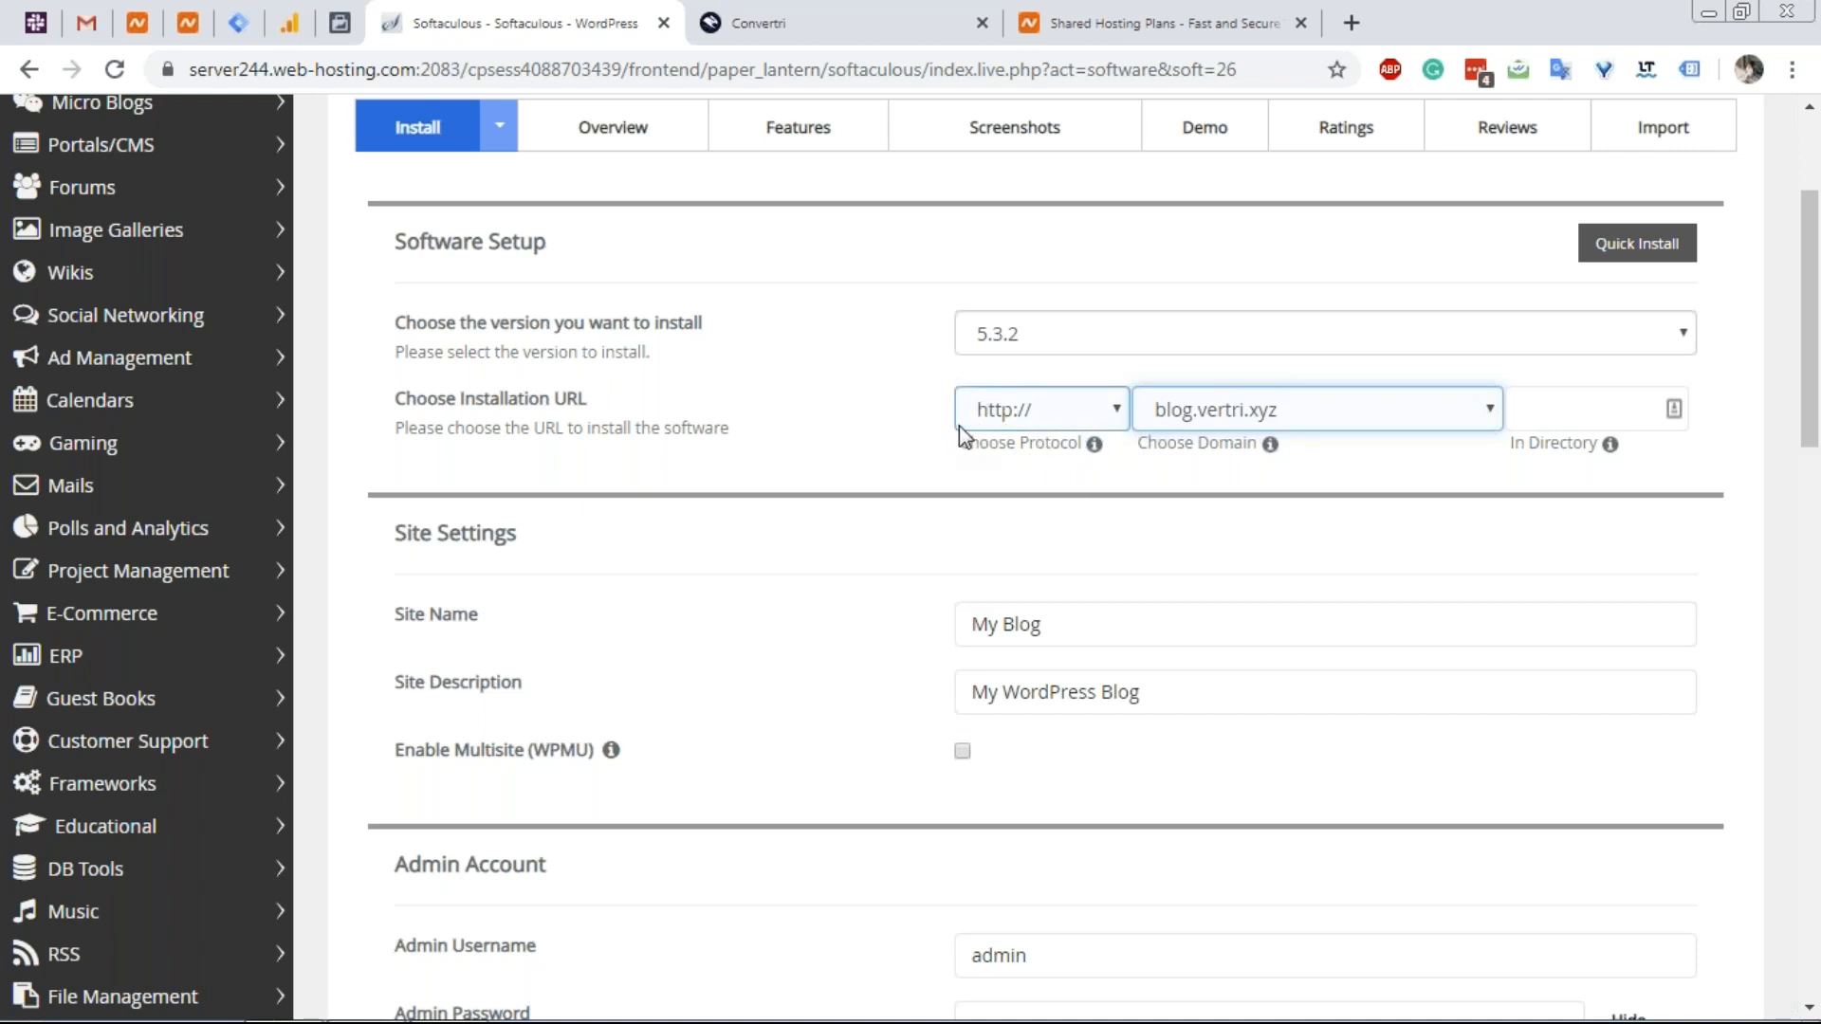
click(1008, 417)
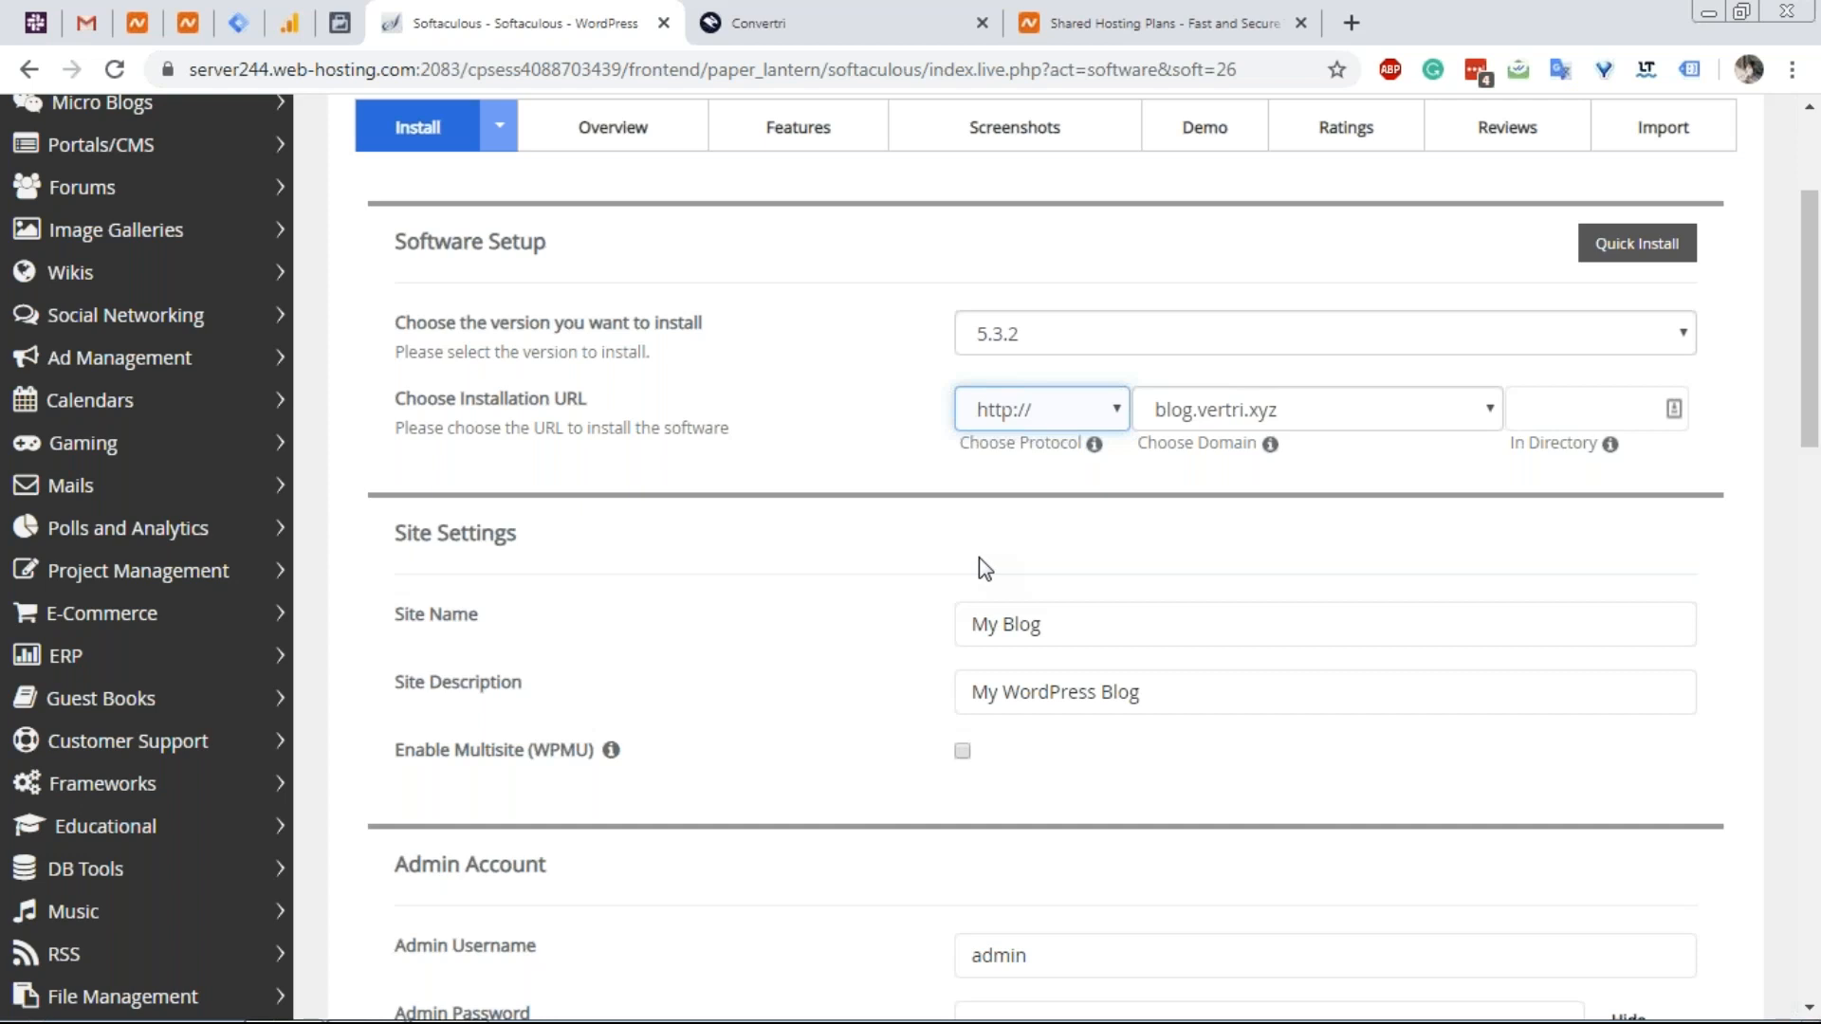
click(1061, 630)
drag(1067, 635, 930, 642)
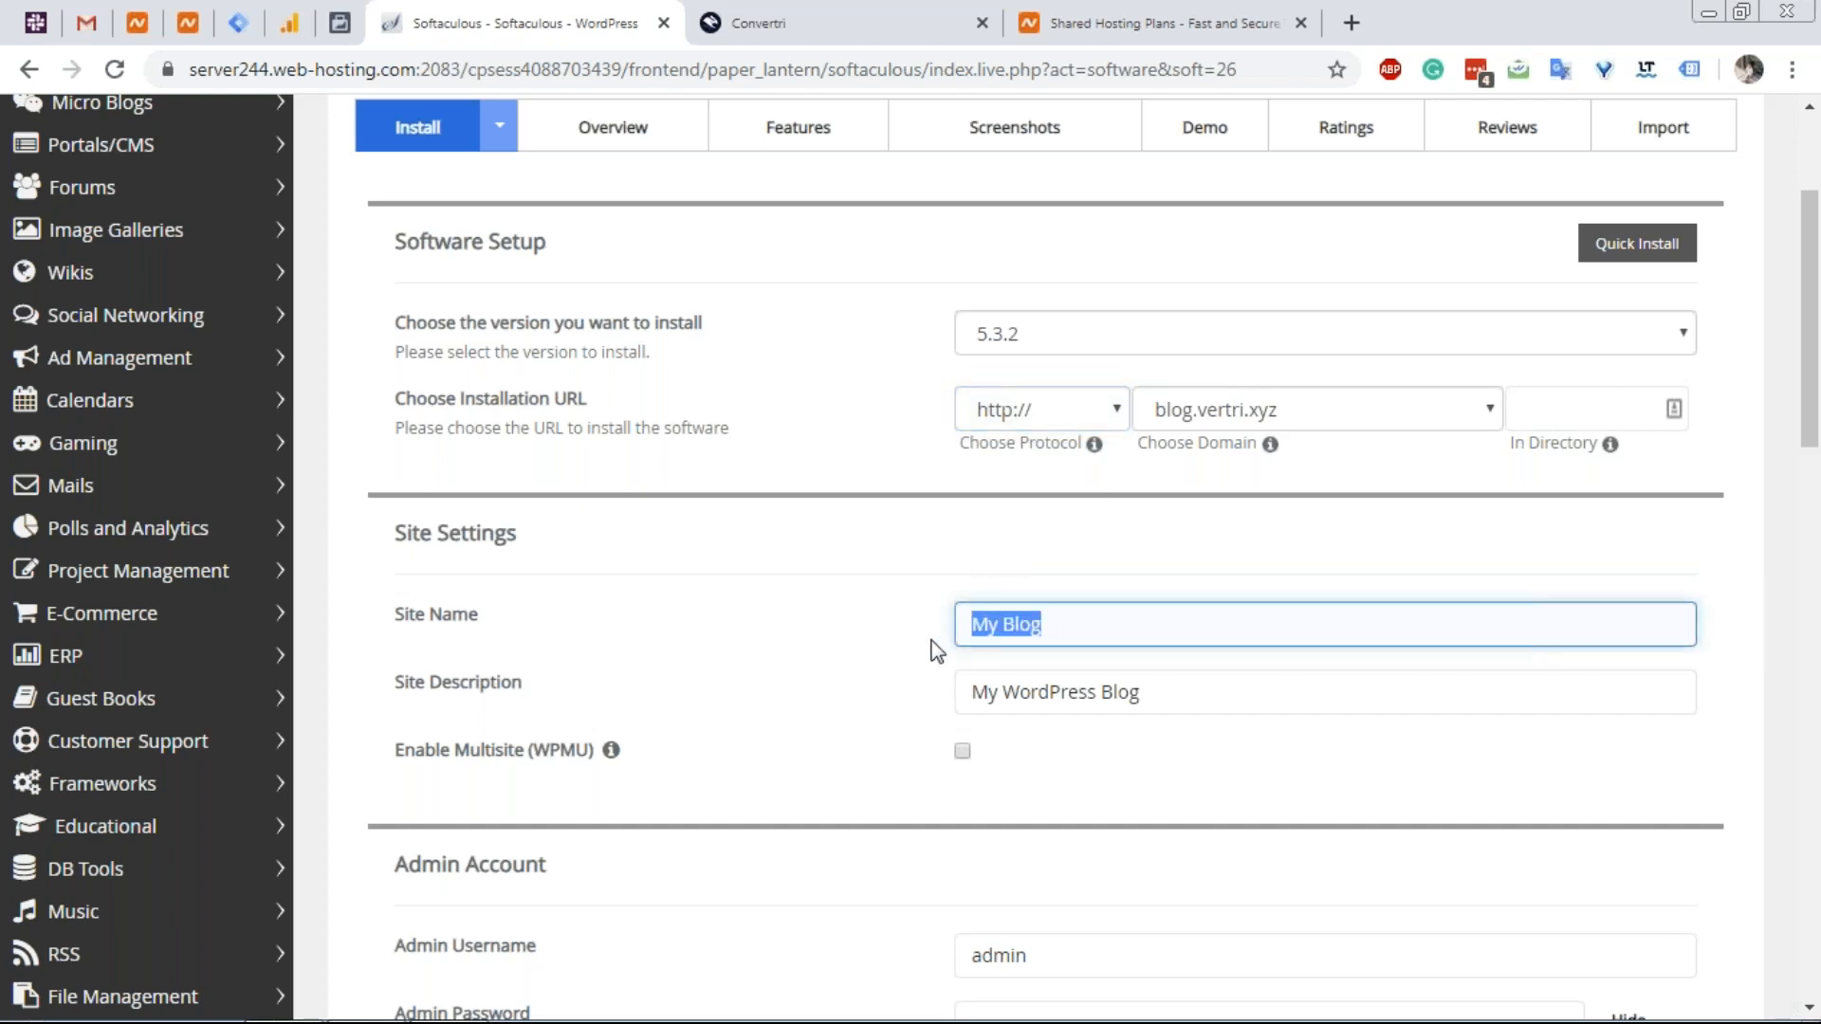
key(BackSpace)
text(Blog)
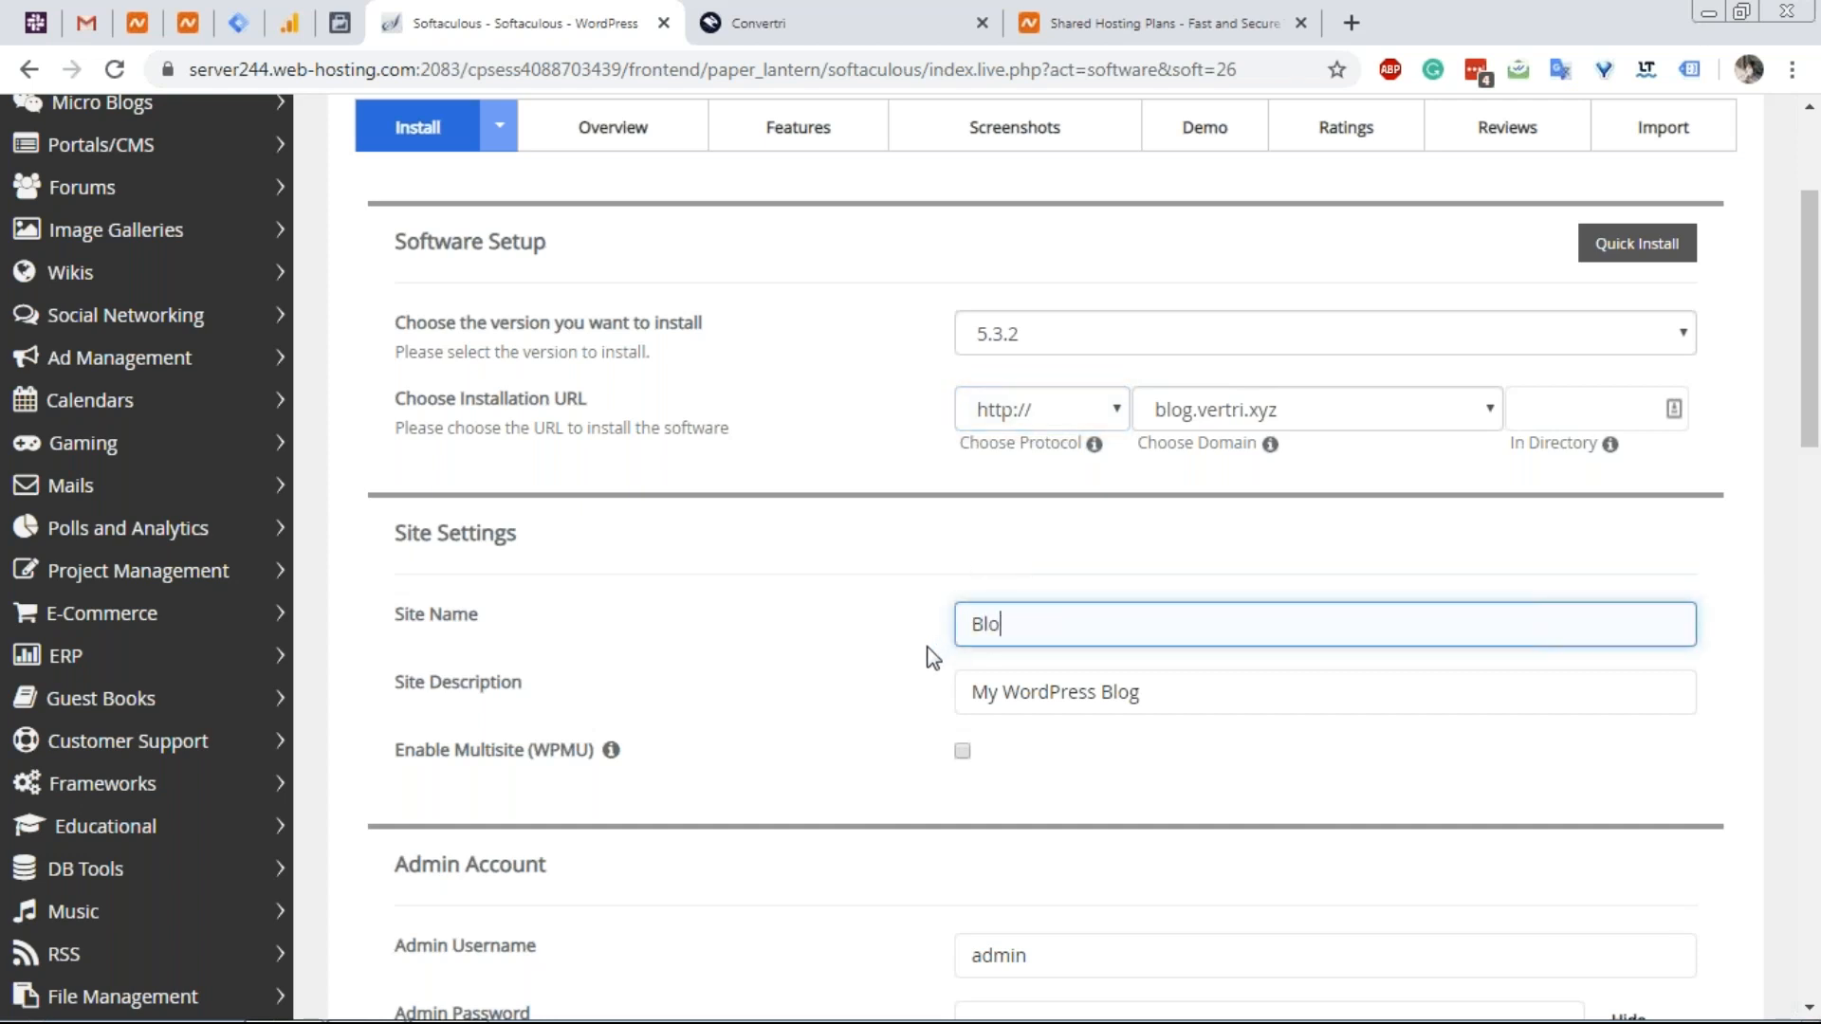
key(Tab)
text(Vertri X)
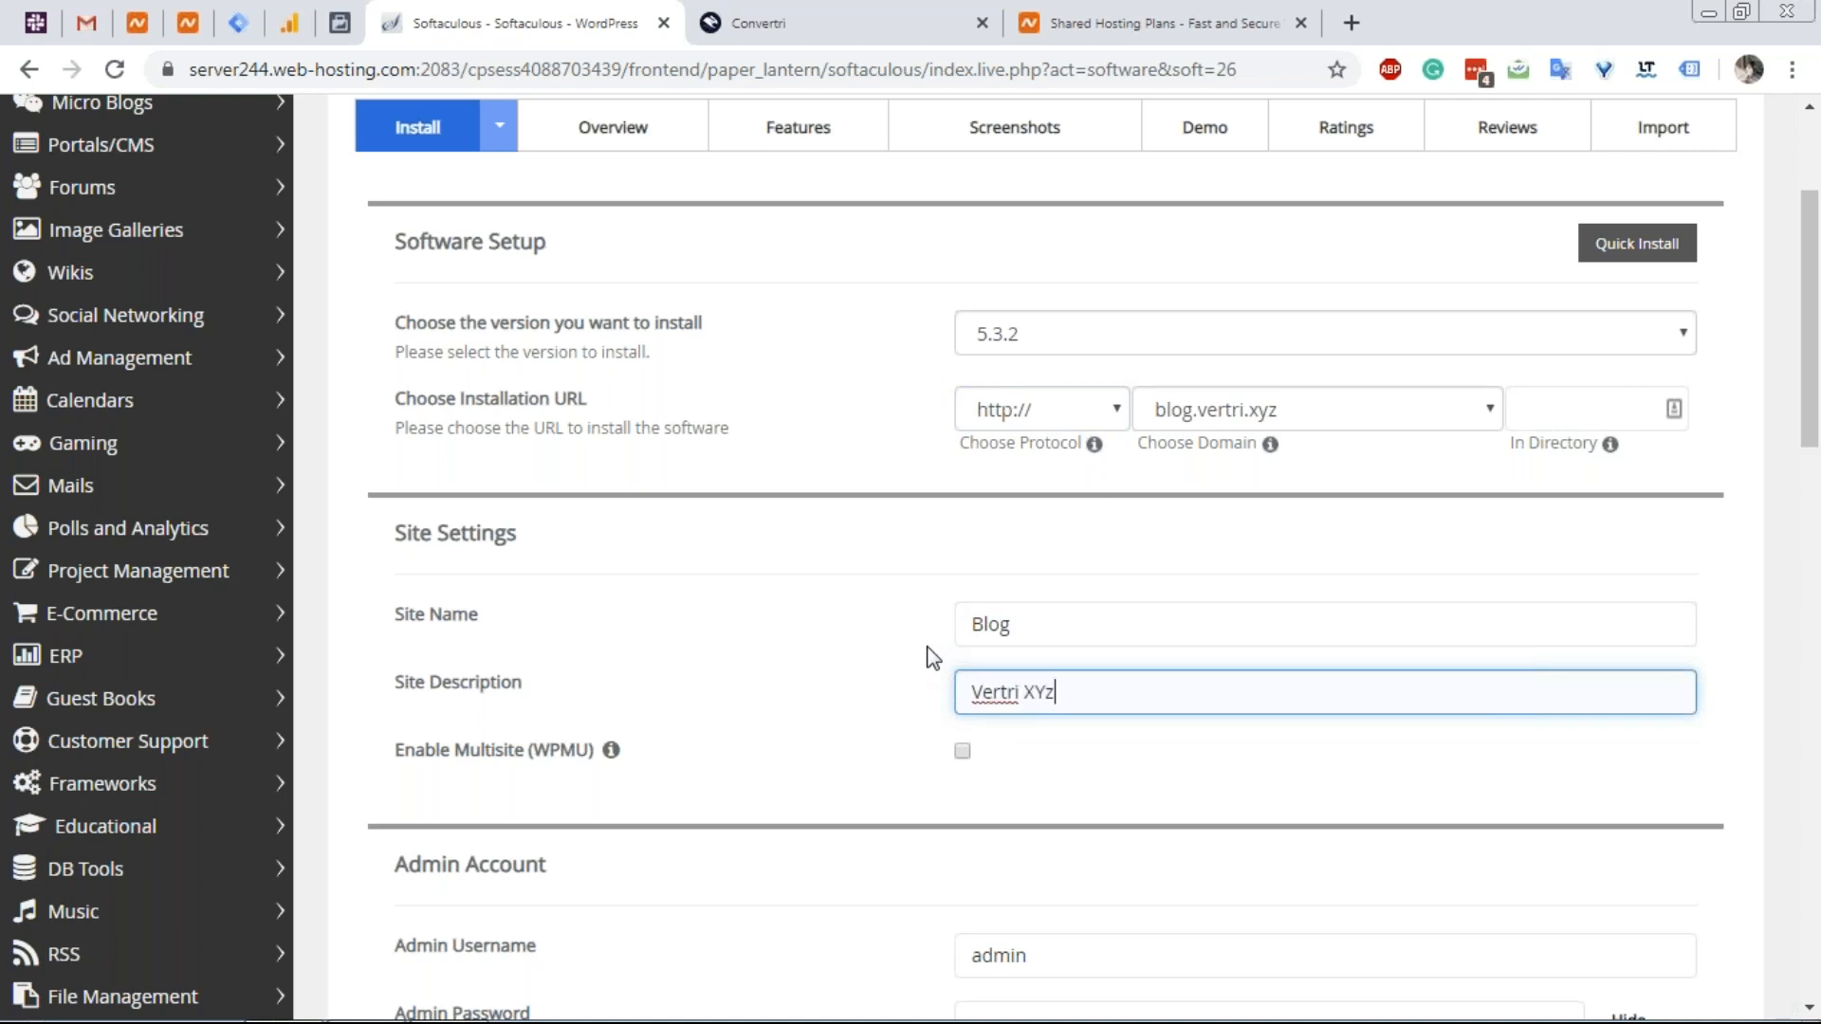
text(Yz)
key(BackSpace)
text(Z)
Replace the default WordPress admin password with a new one.
scroll(666, 561, down, 4)
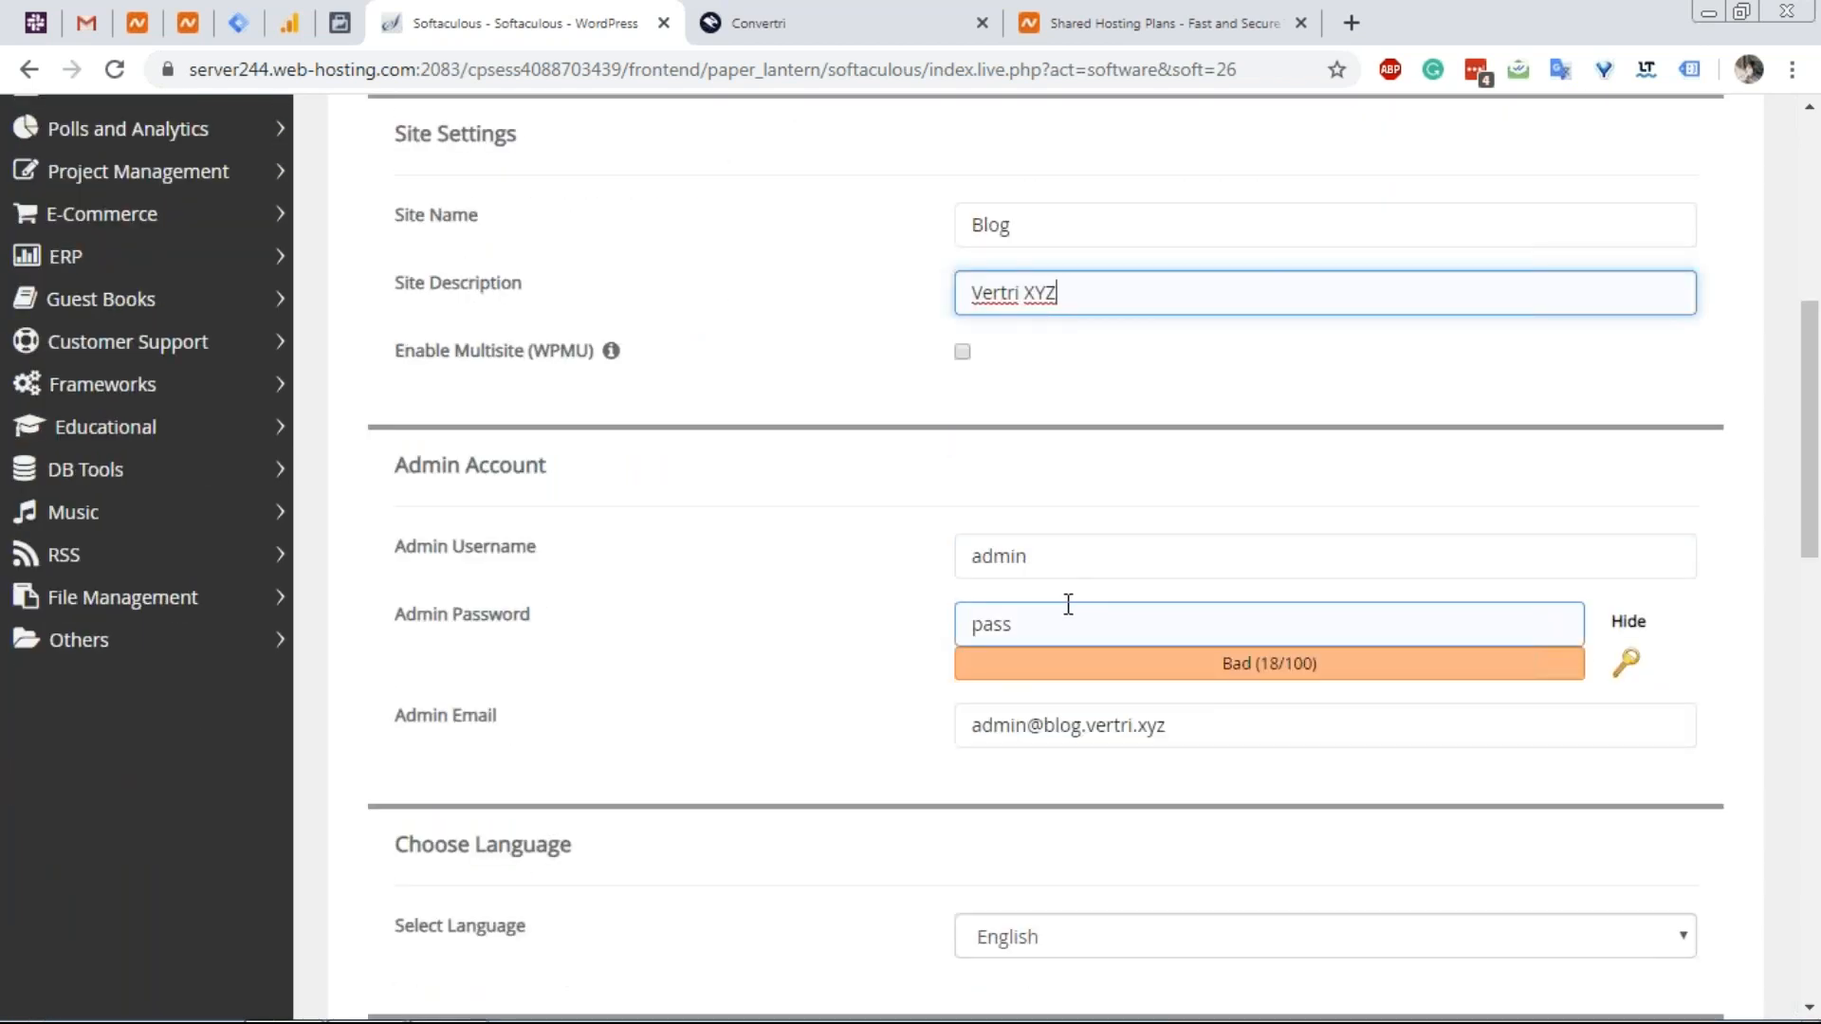
click(1627, 621)
click(1091, 623)
key(ctrl+a)
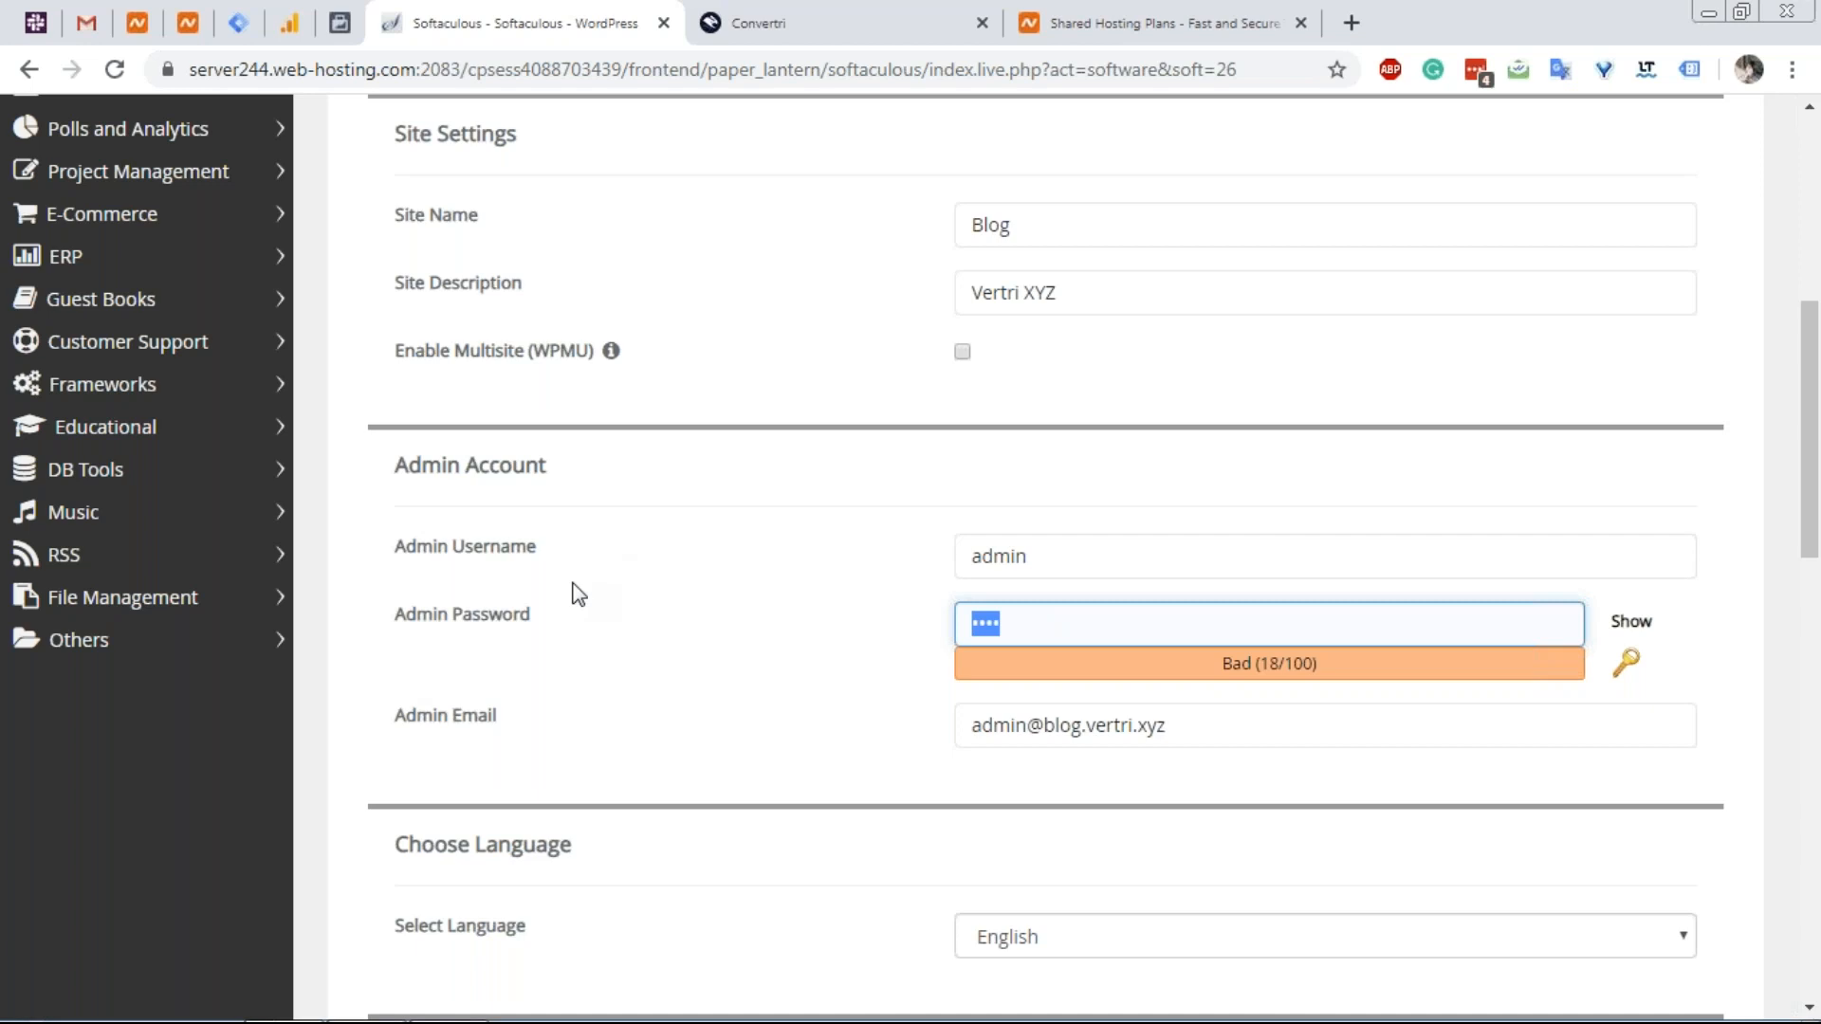
text(********)
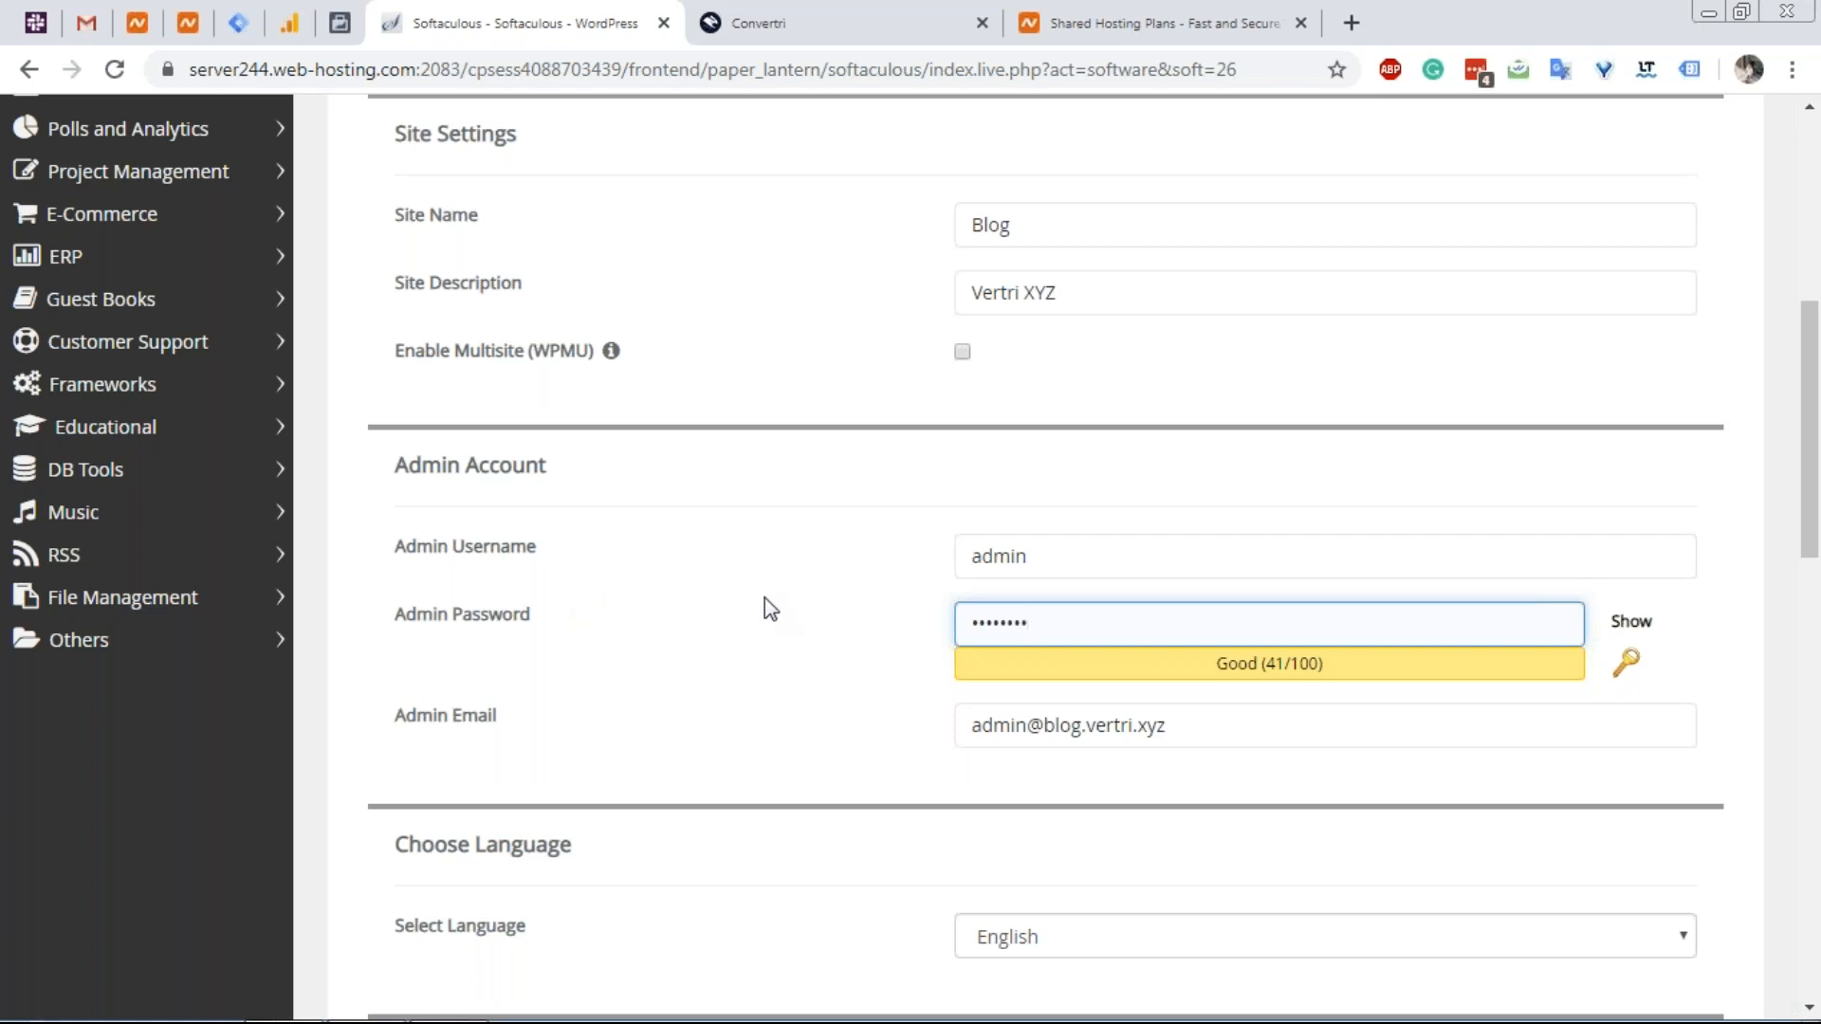
Untick the W3 Total Cache plugin and review the rest of the install form.
scroll(764, 597, down, 3)
scroll(831, 536, down, 4)
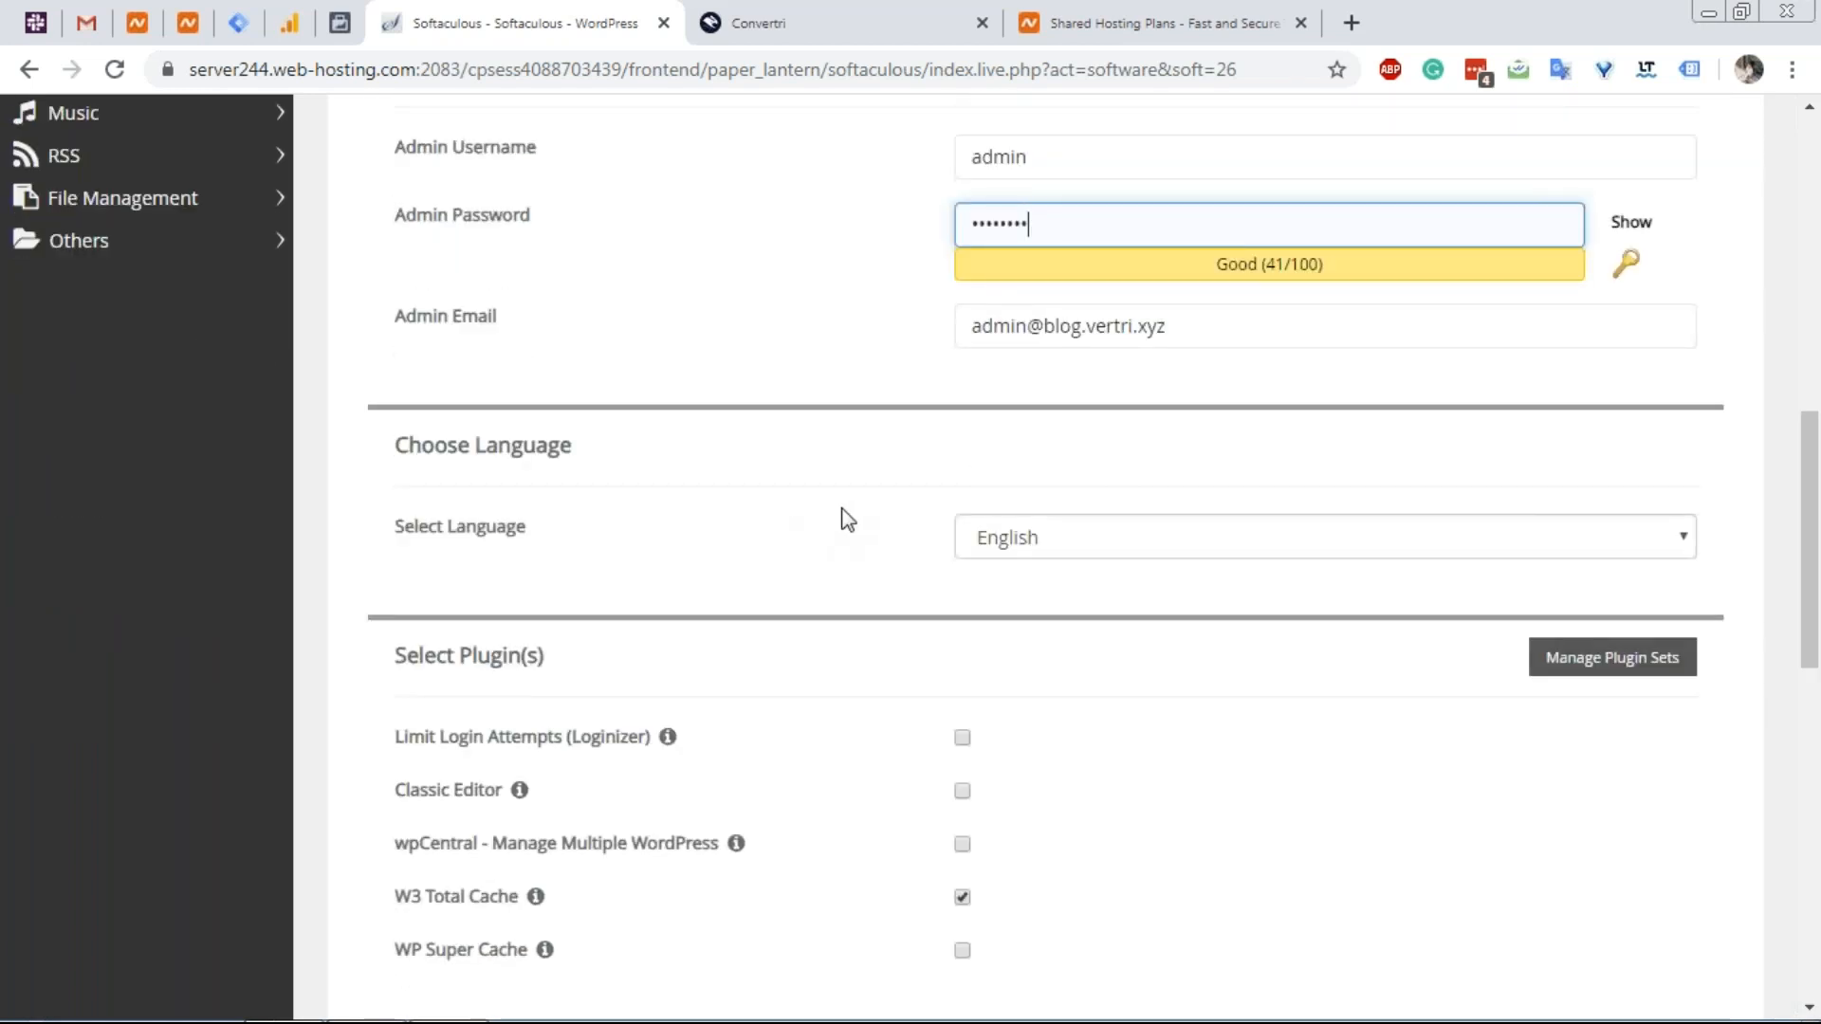
click(961, 630)
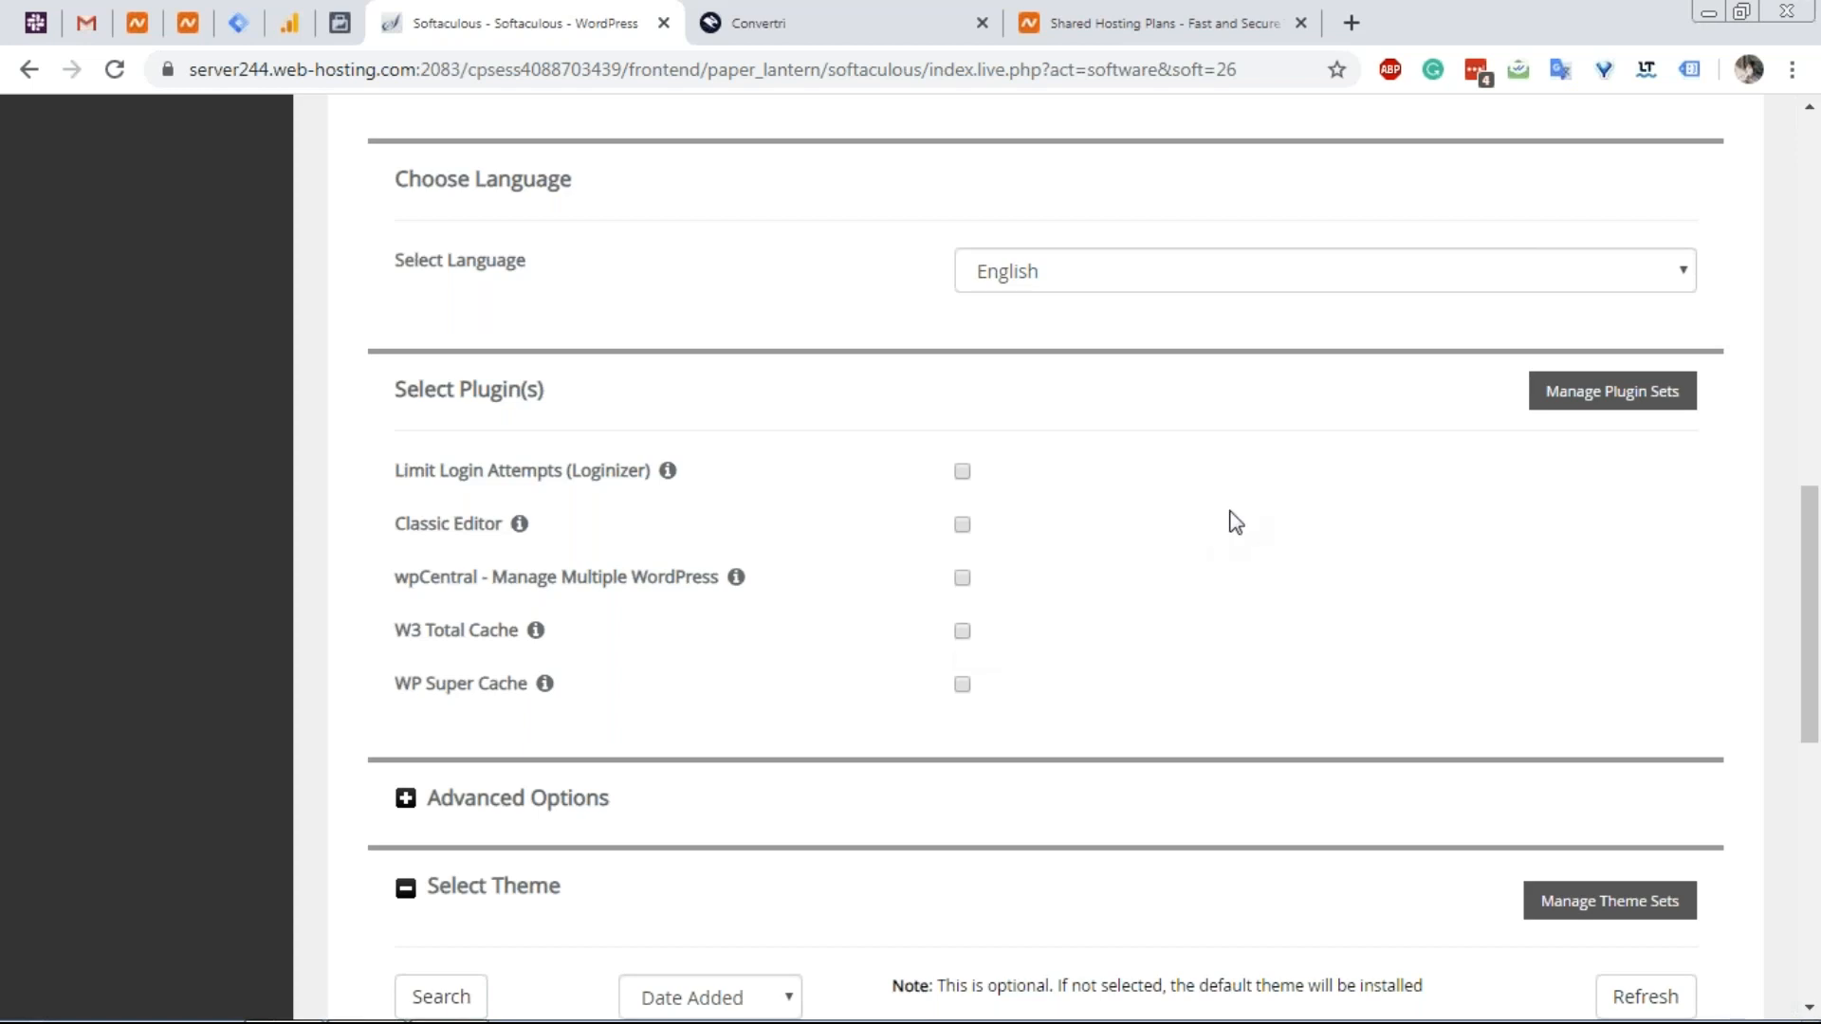
scroll(1227, 512, down, 4)
scroll(885, 504, up, 4)
scroll(827, 584, down, 4)
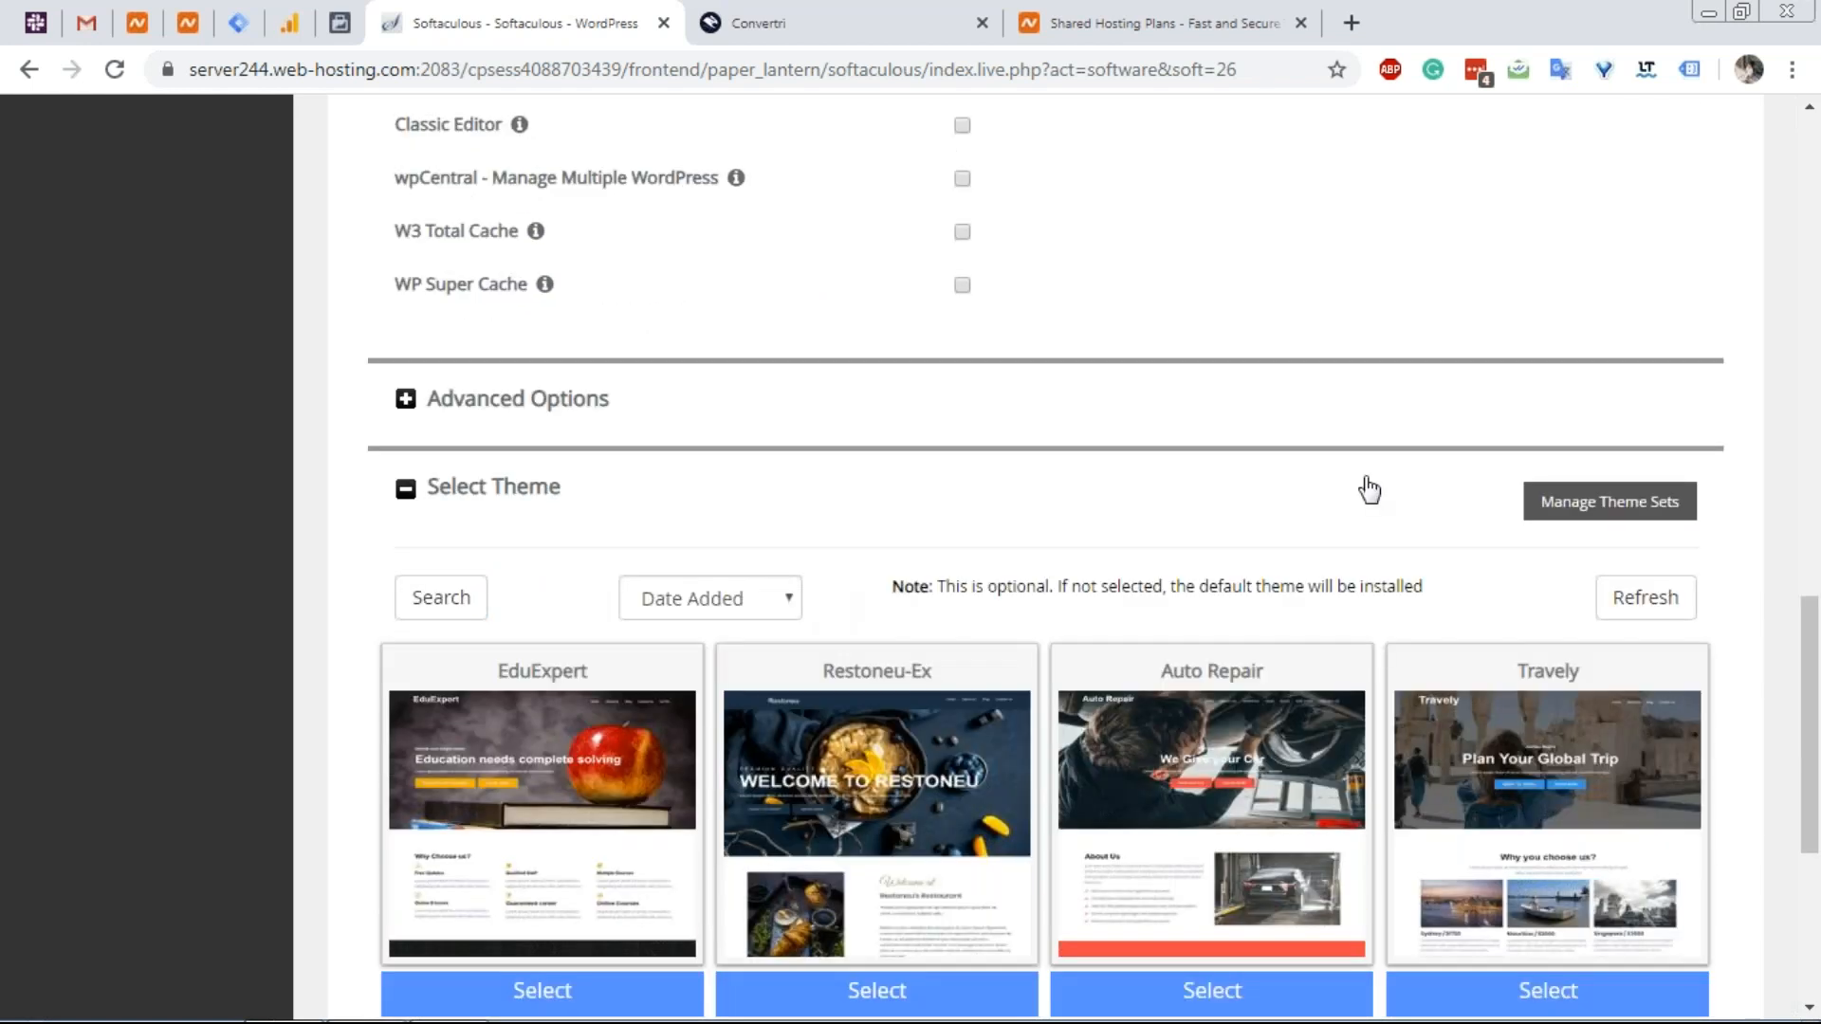
scroll(1369, 490, down, 5)
scroll(1067, 706, up, 1)
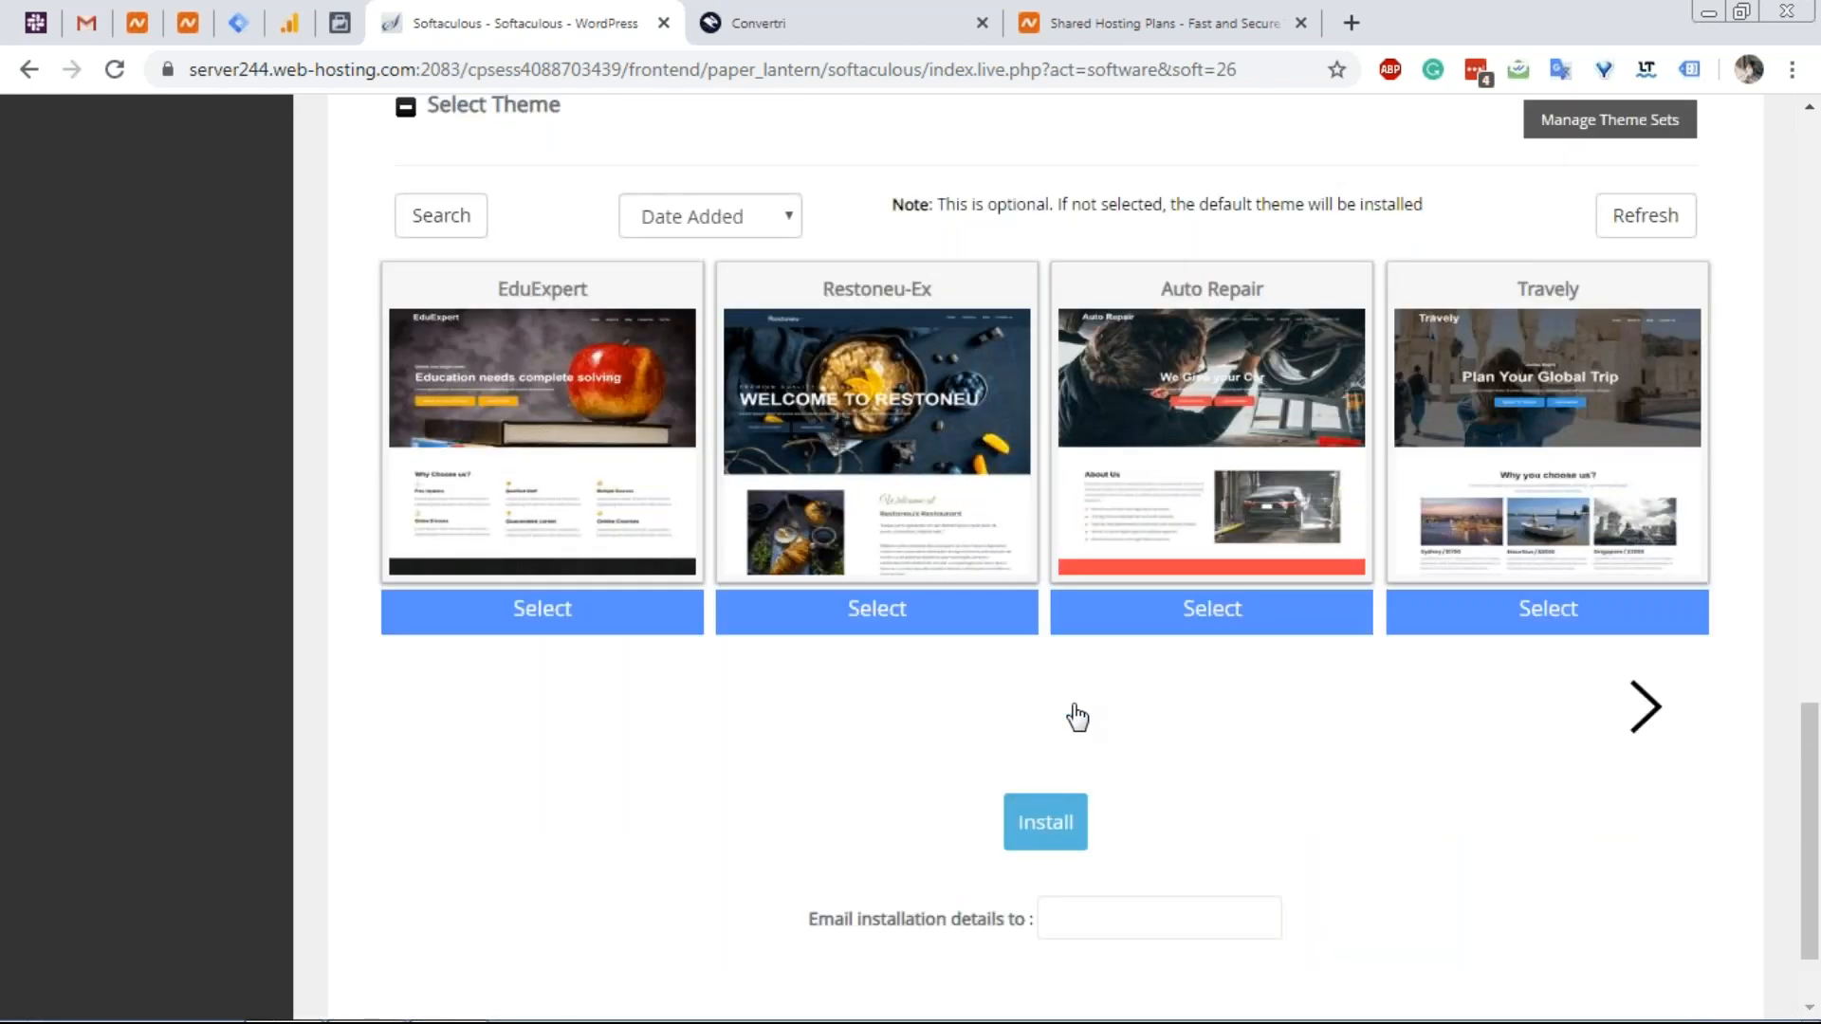
scroll(1076, 702, up, 12)
scroll(1129, 402, up, 3)
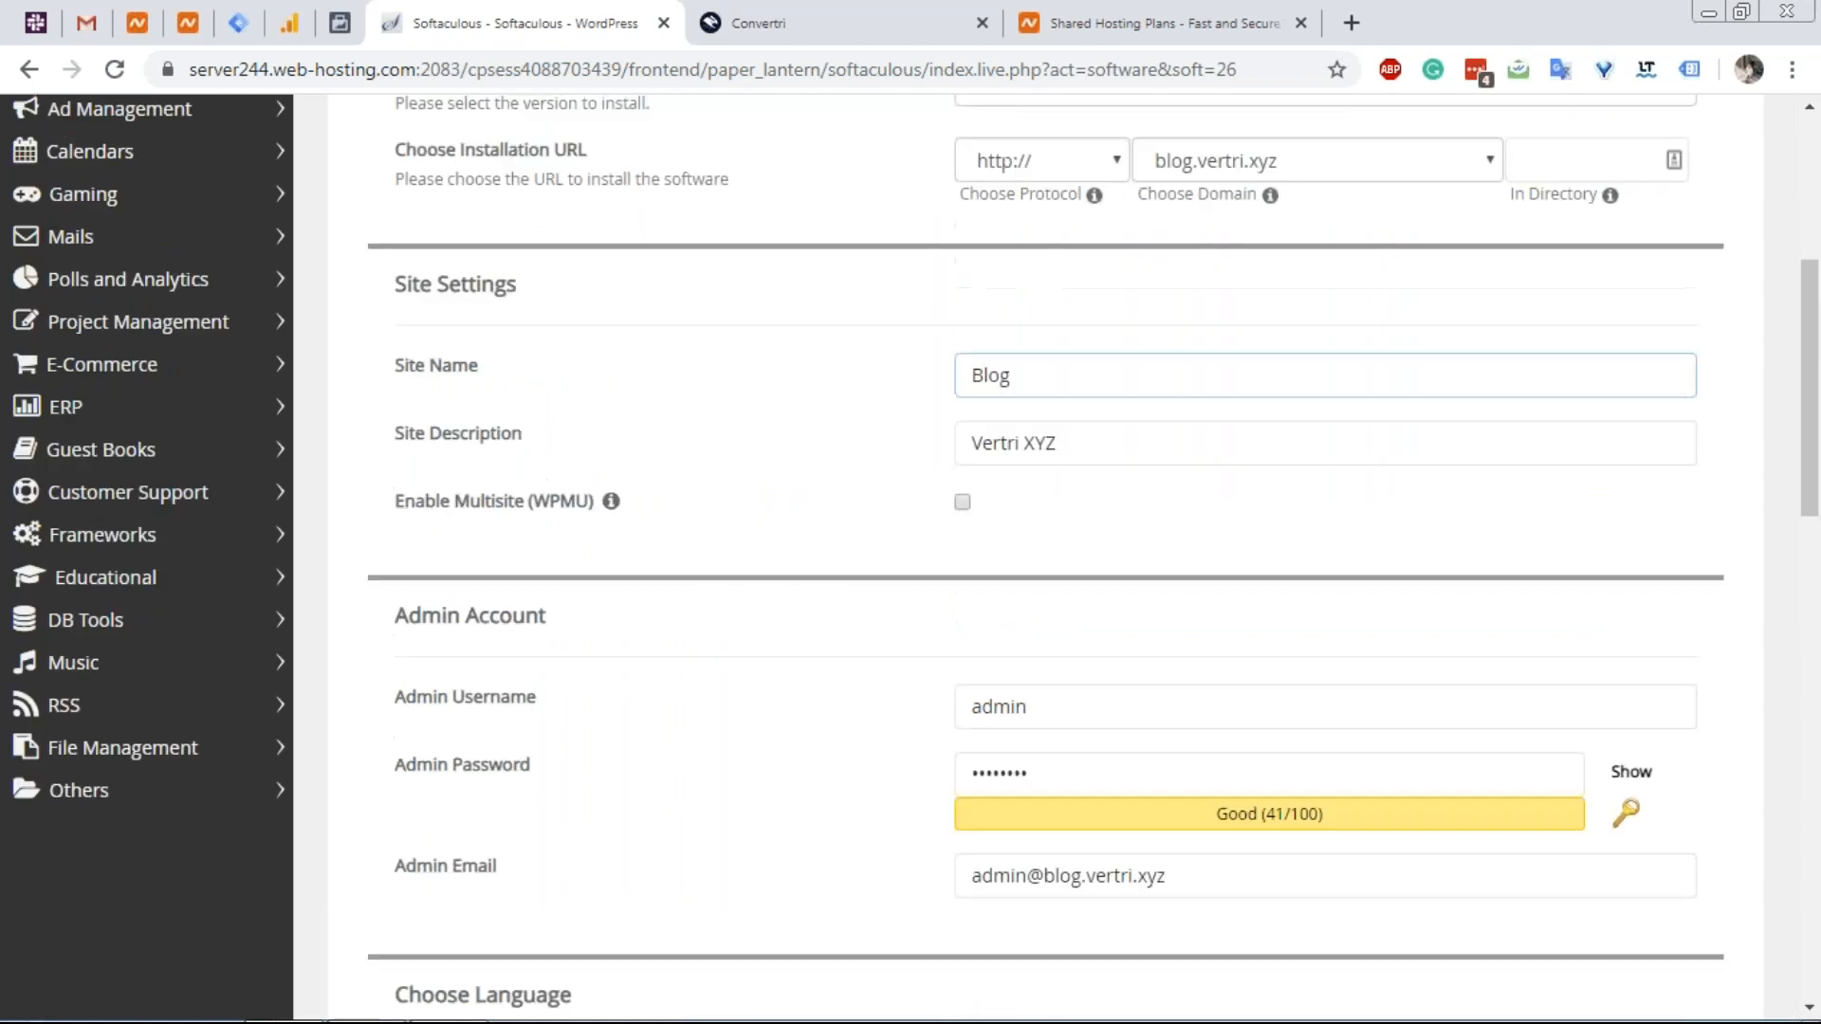
scroll(838, 462, up, 4)
scroll(840, 463, down, 3)
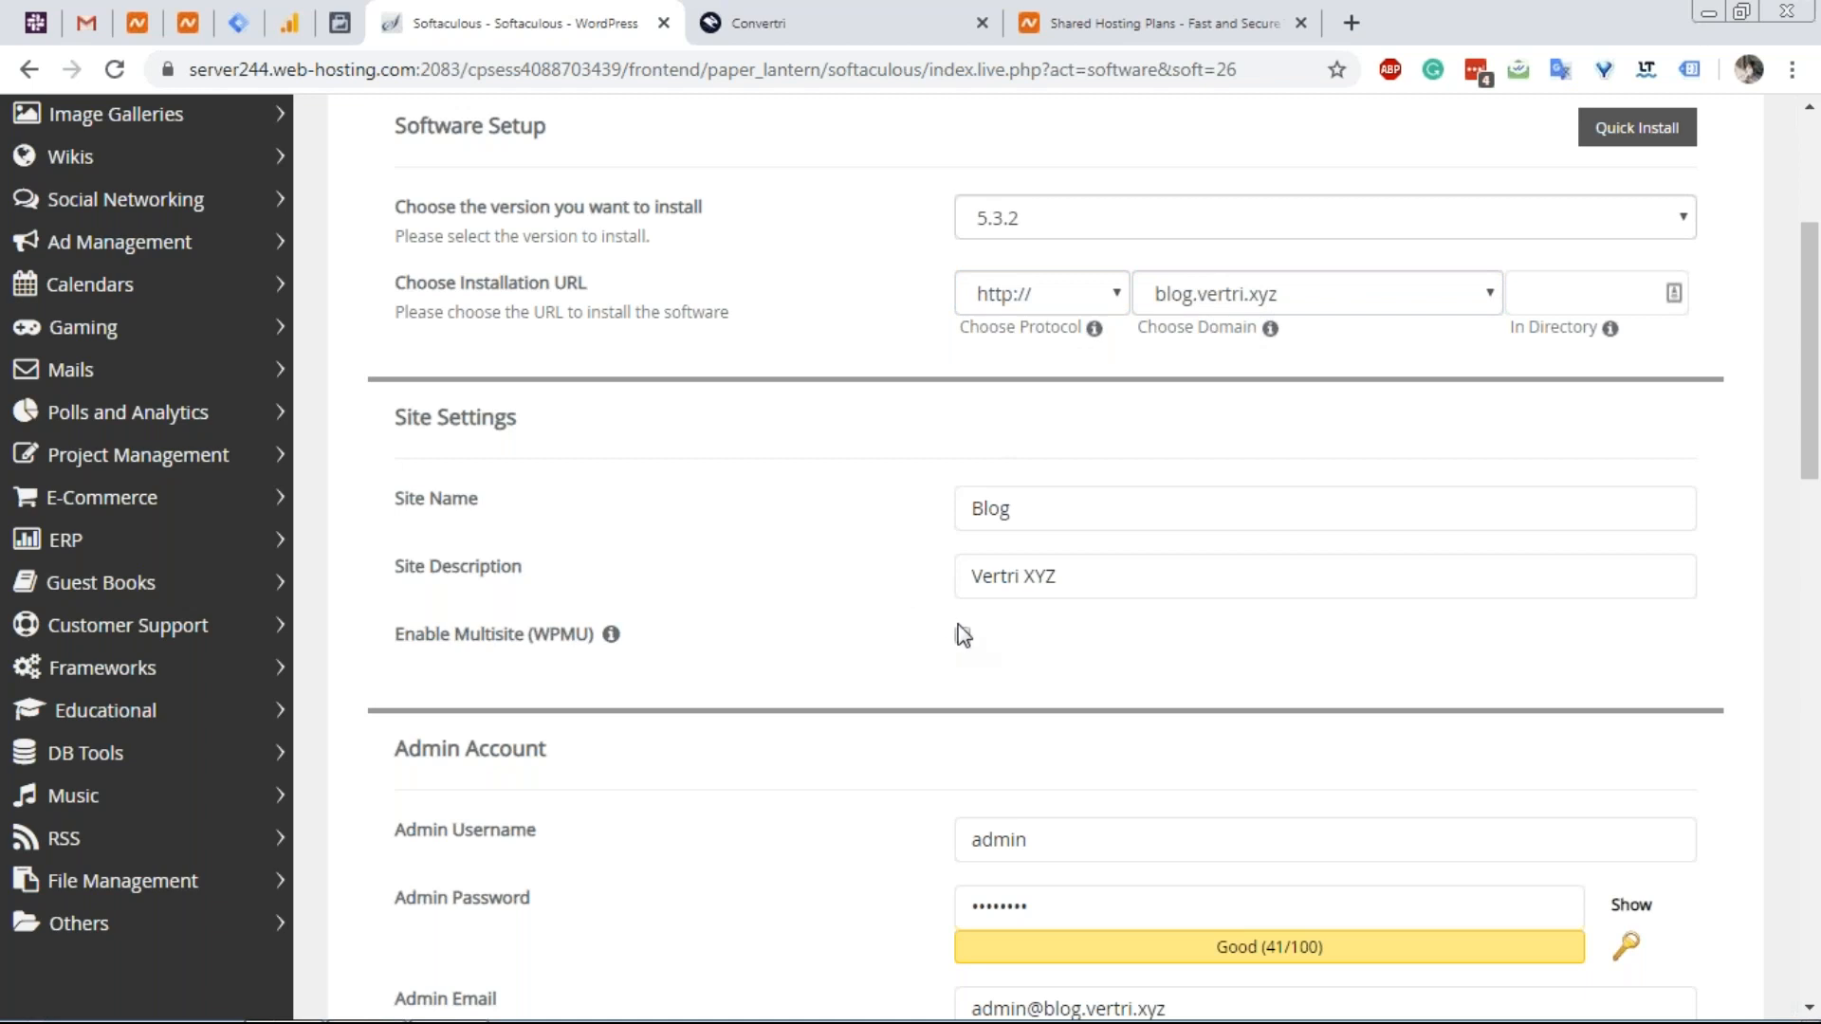
scroll(962, 634, down, 1)
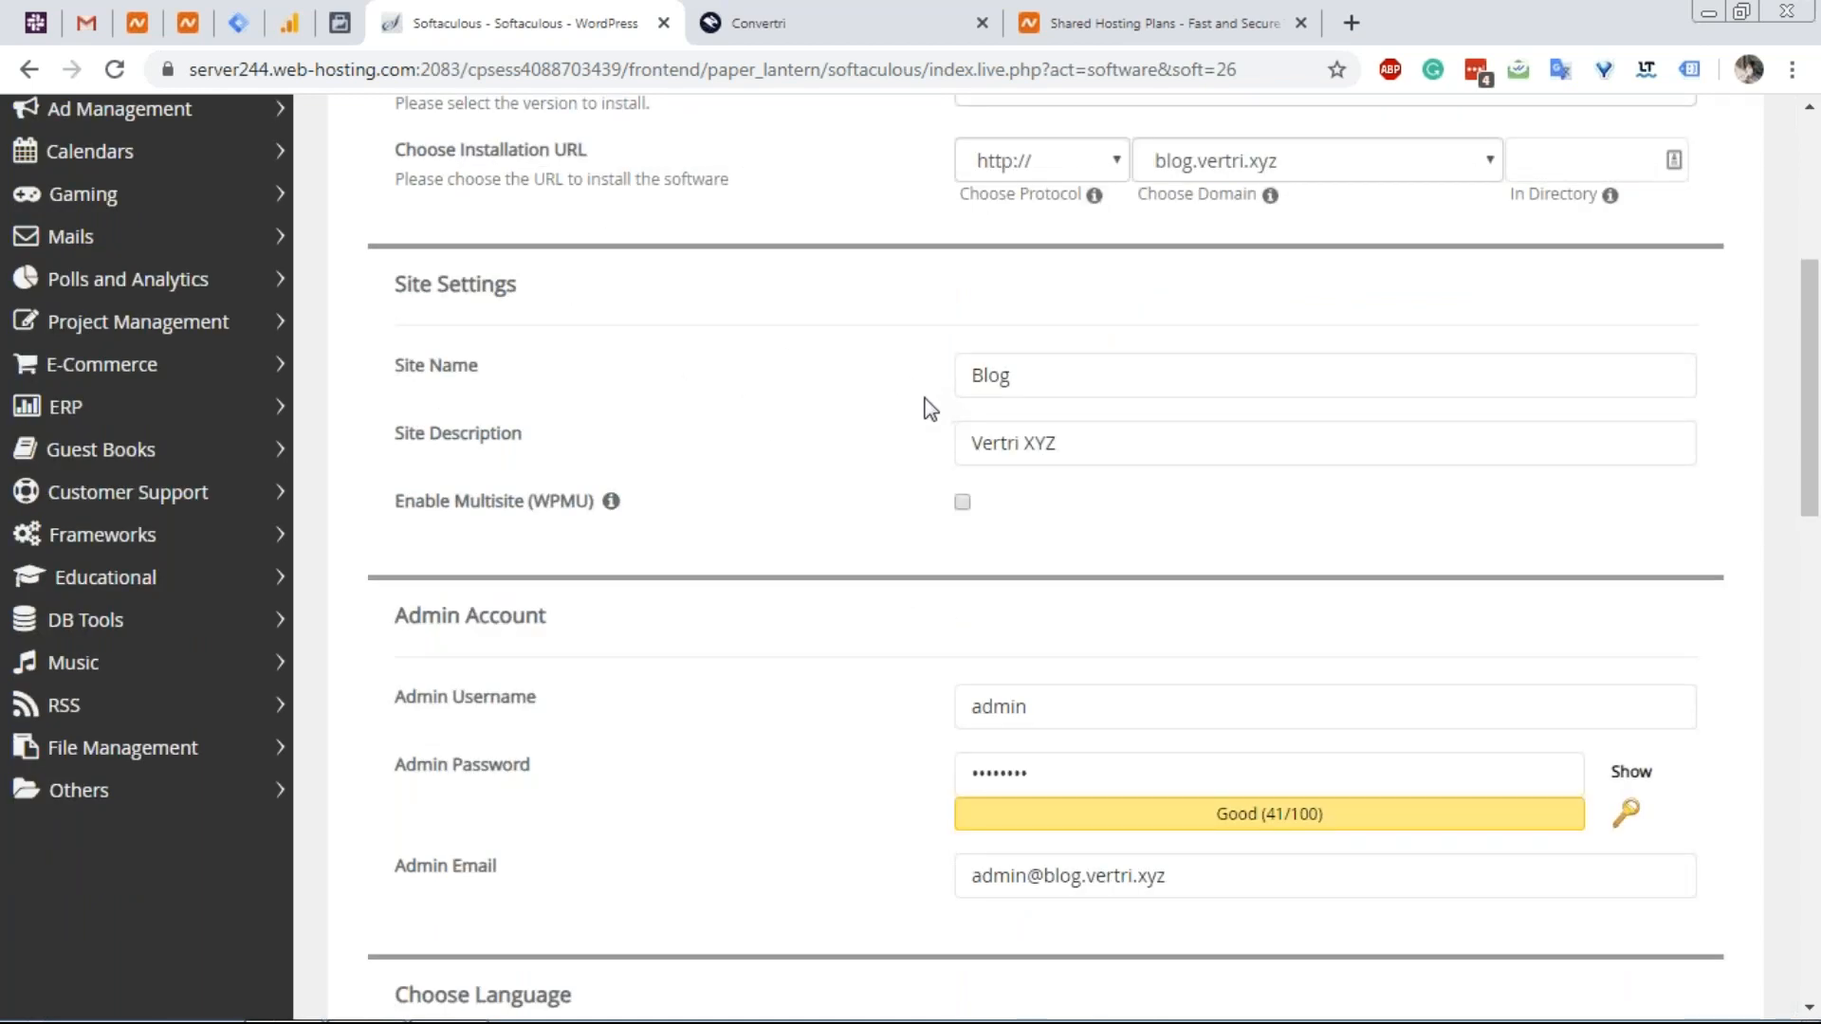
scroll(907, 516, down, 1)
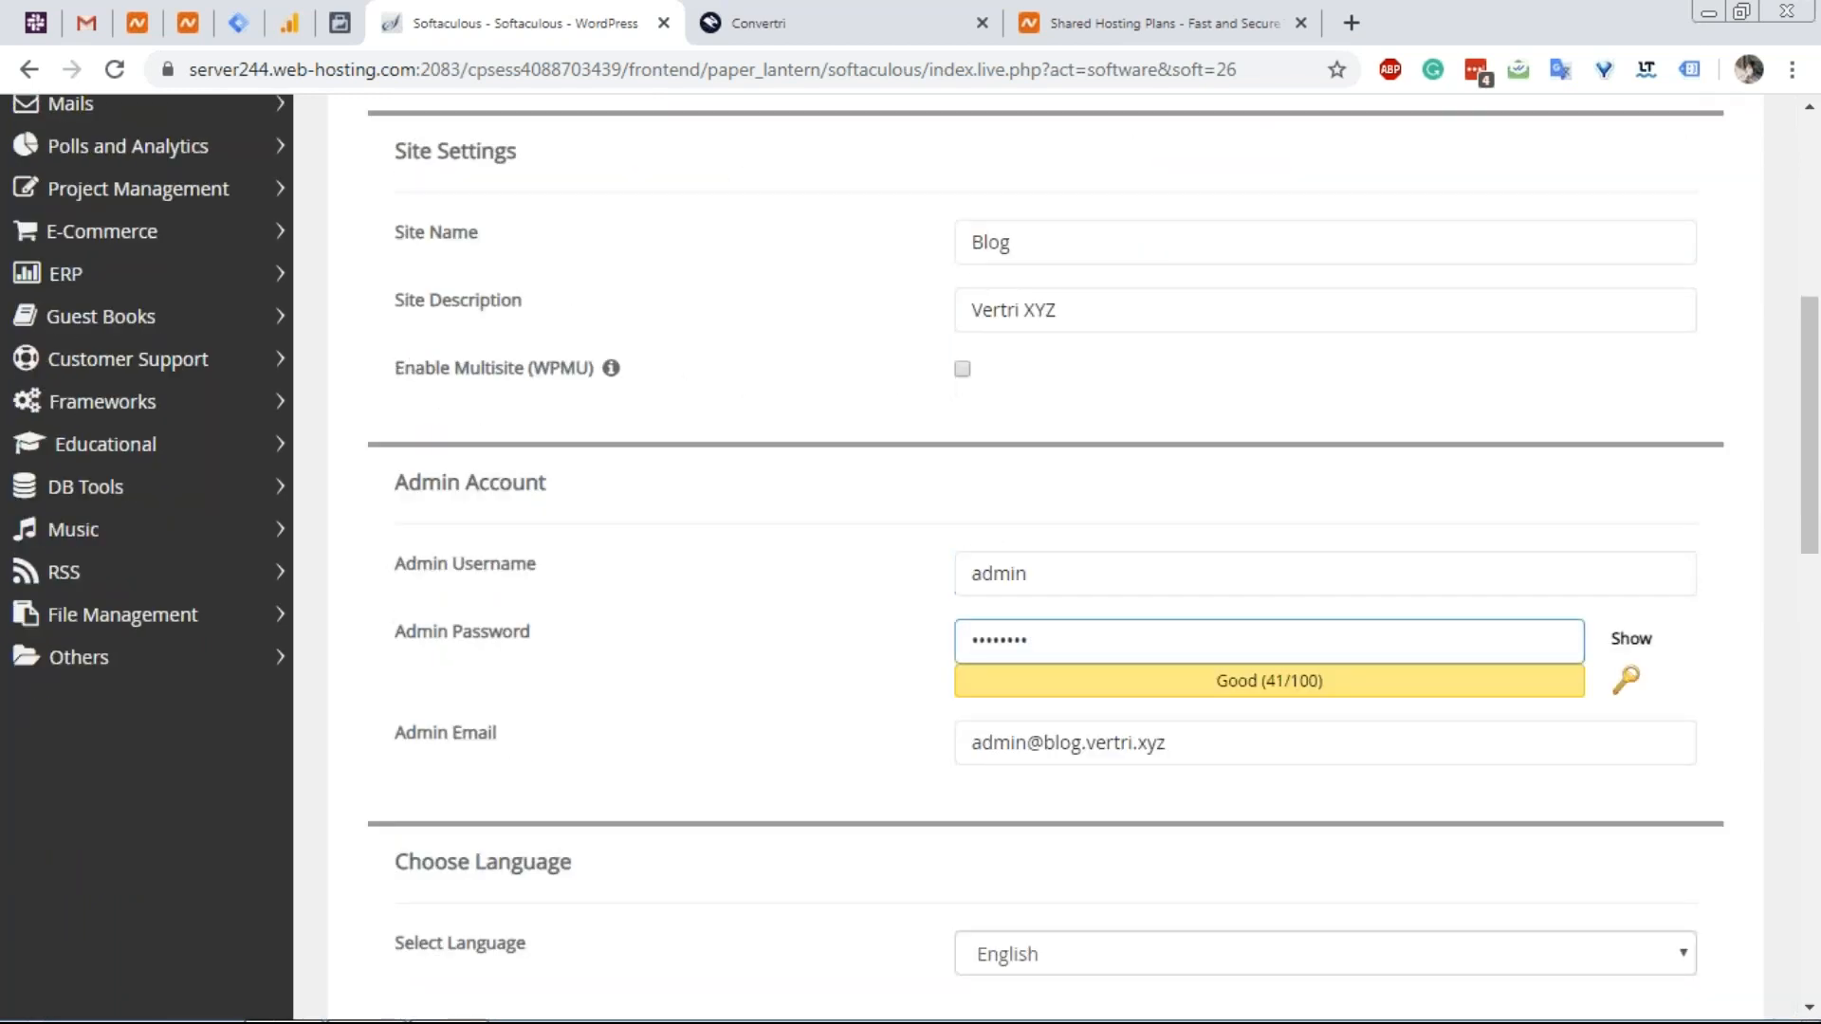
scroll(1028, 379, down, 2)
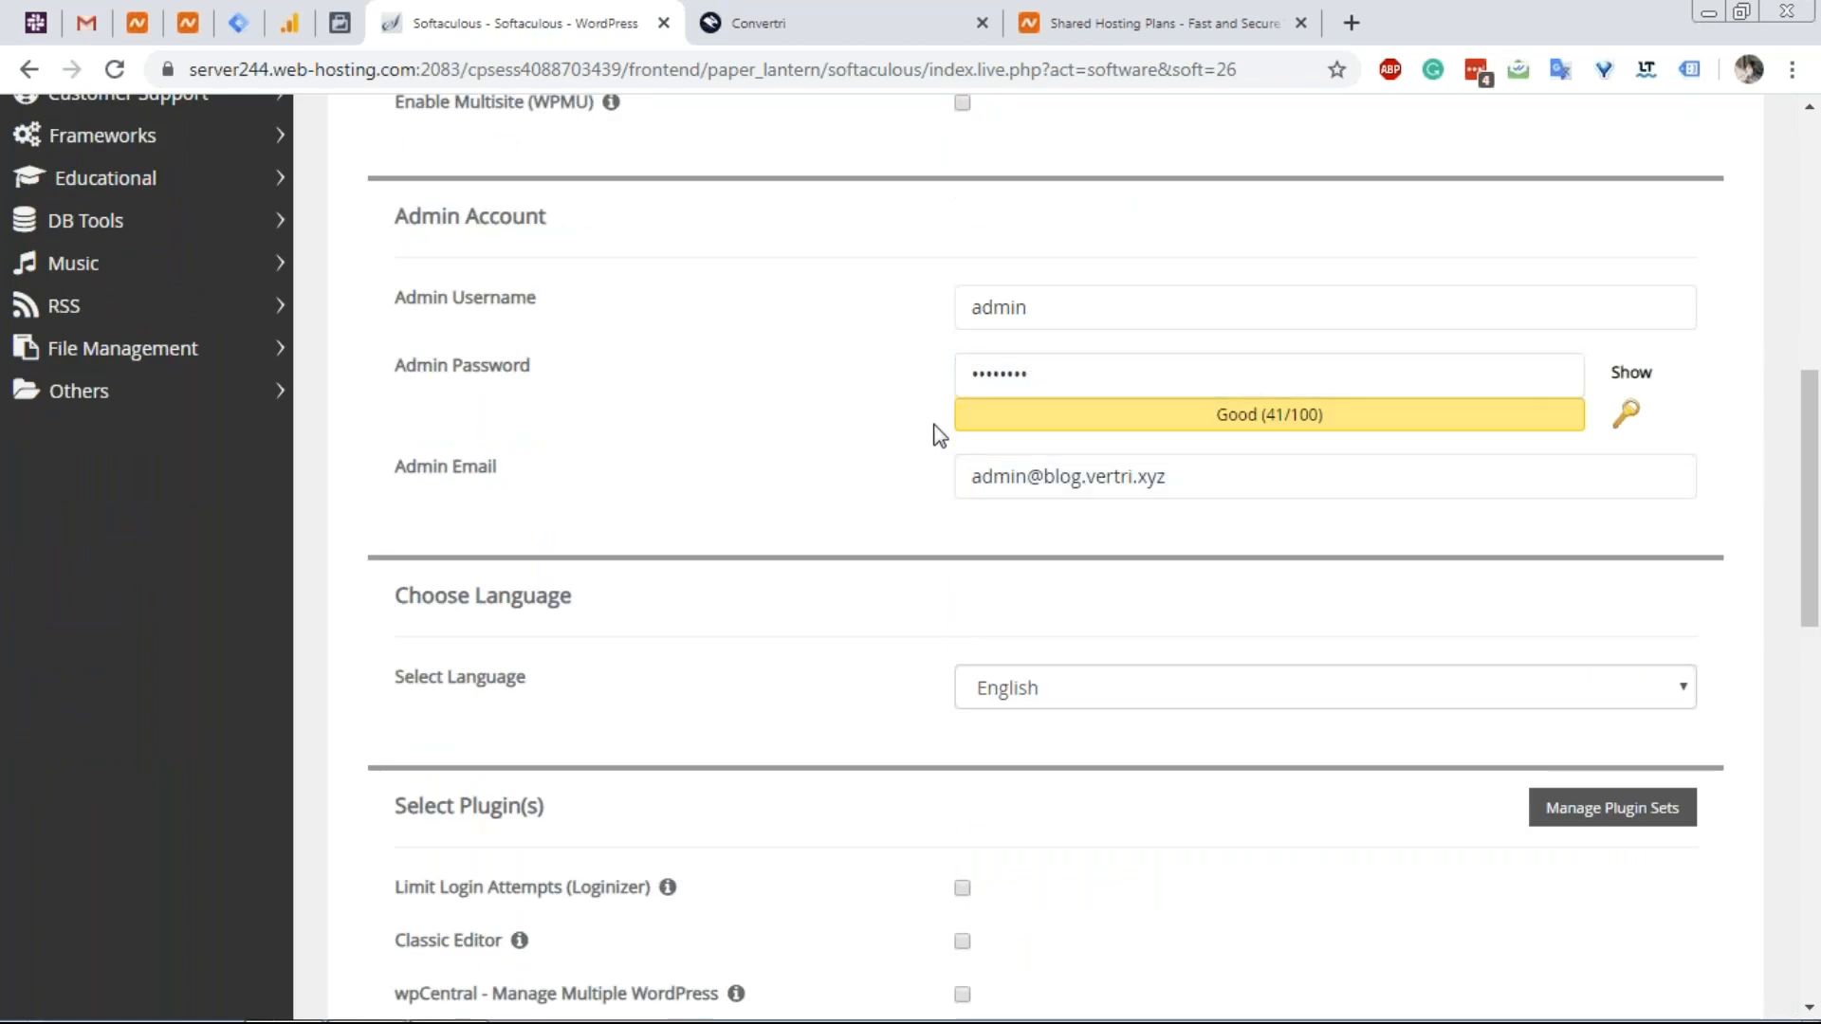
scroll(939, 434, down, 6)
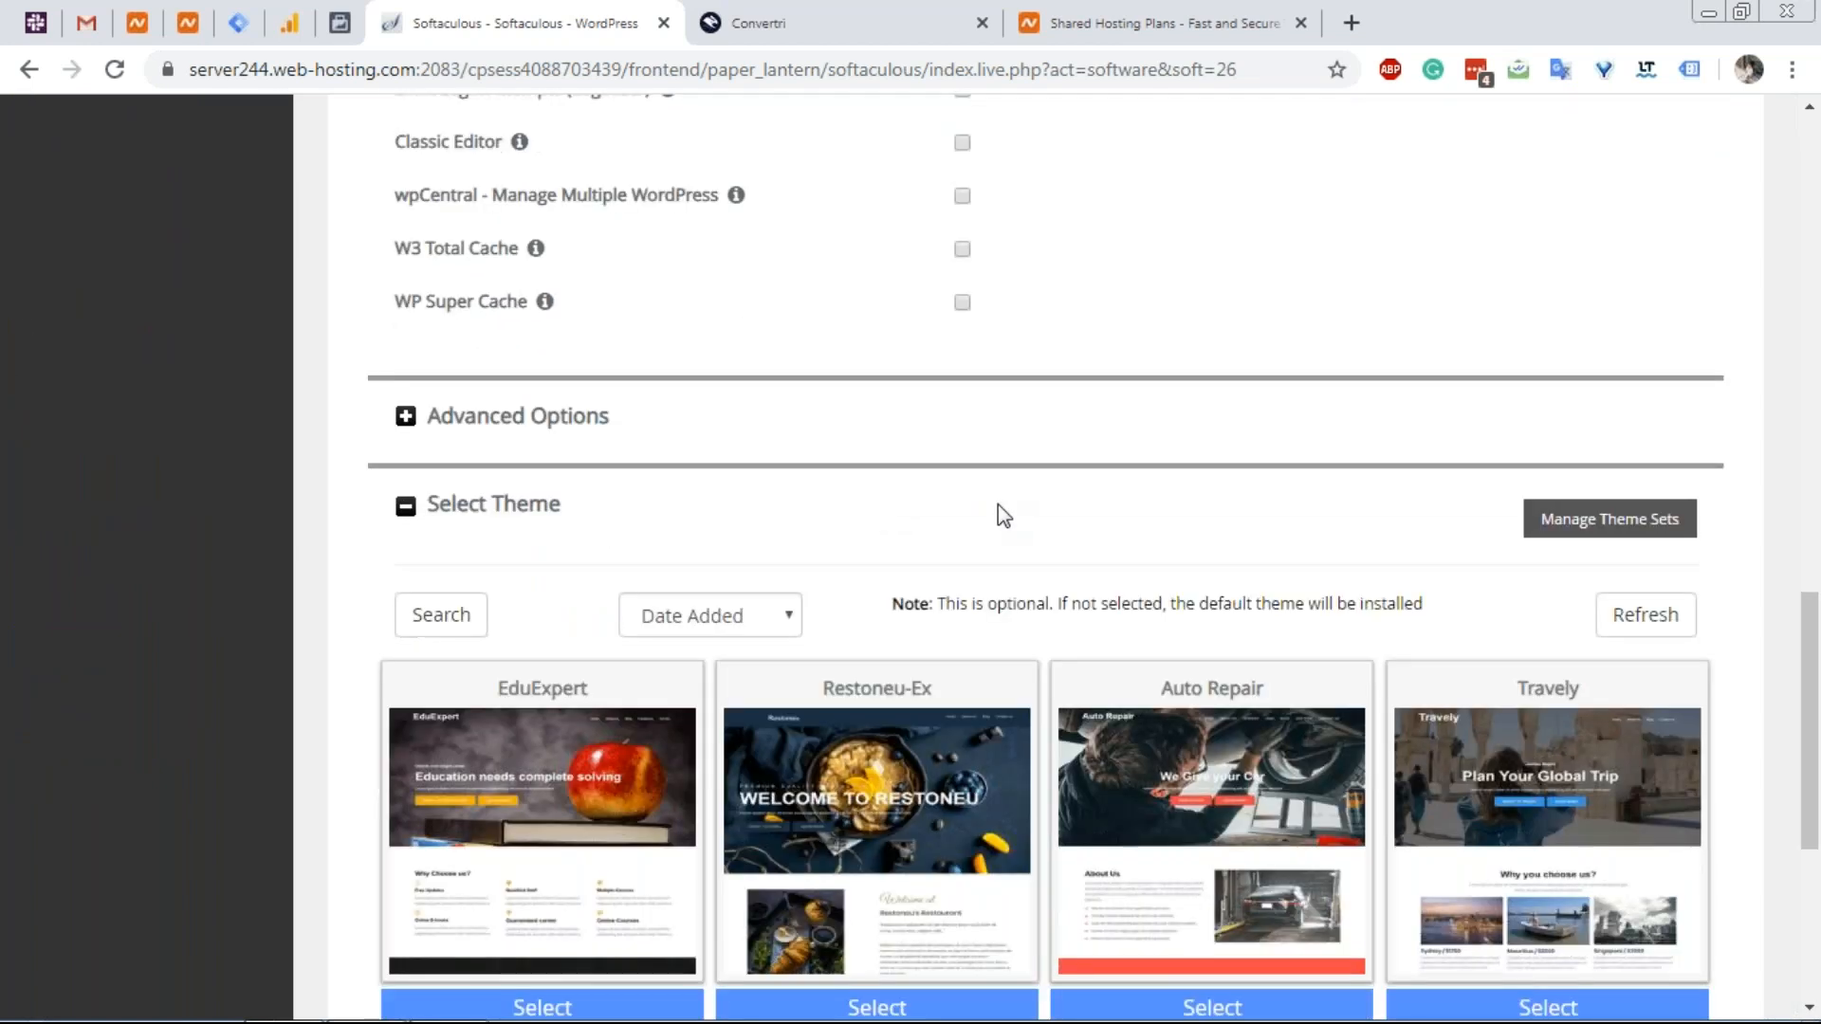
scroll(998, 504, down, 3)
click(1062, 830)
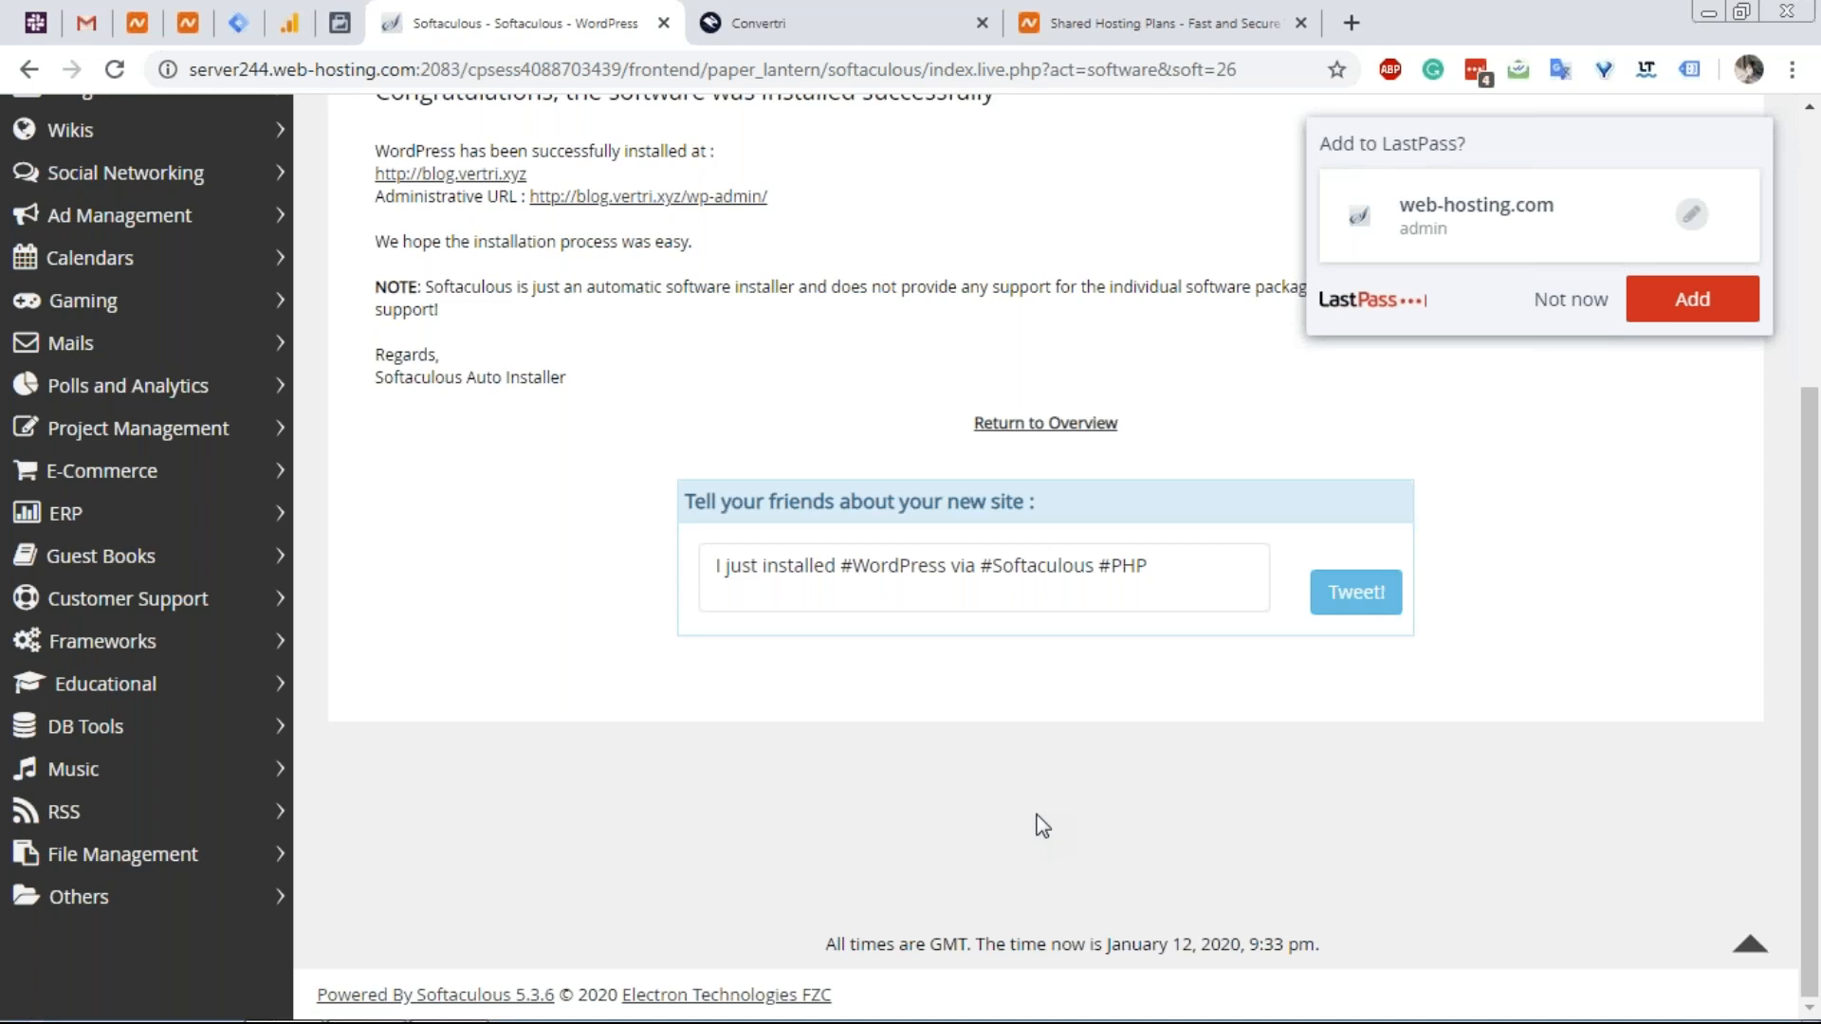
click(1572, 303)
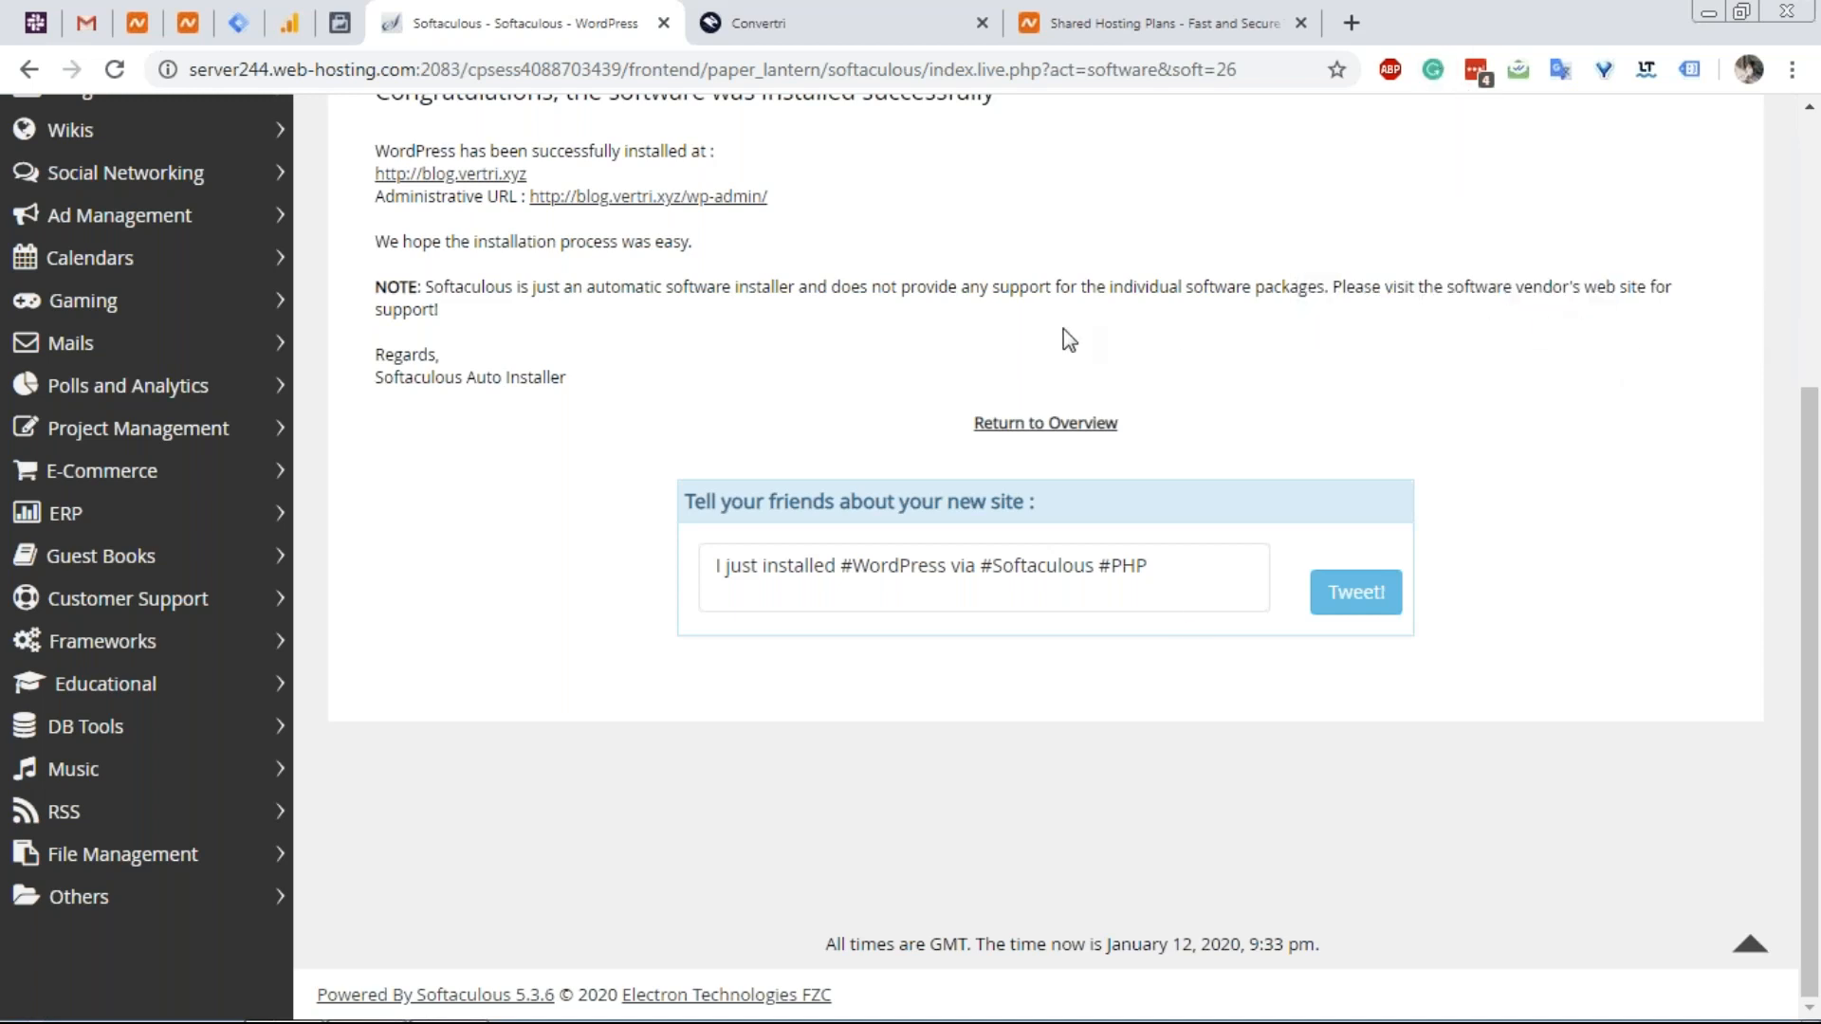
scroll(1039, 332, up, 1)
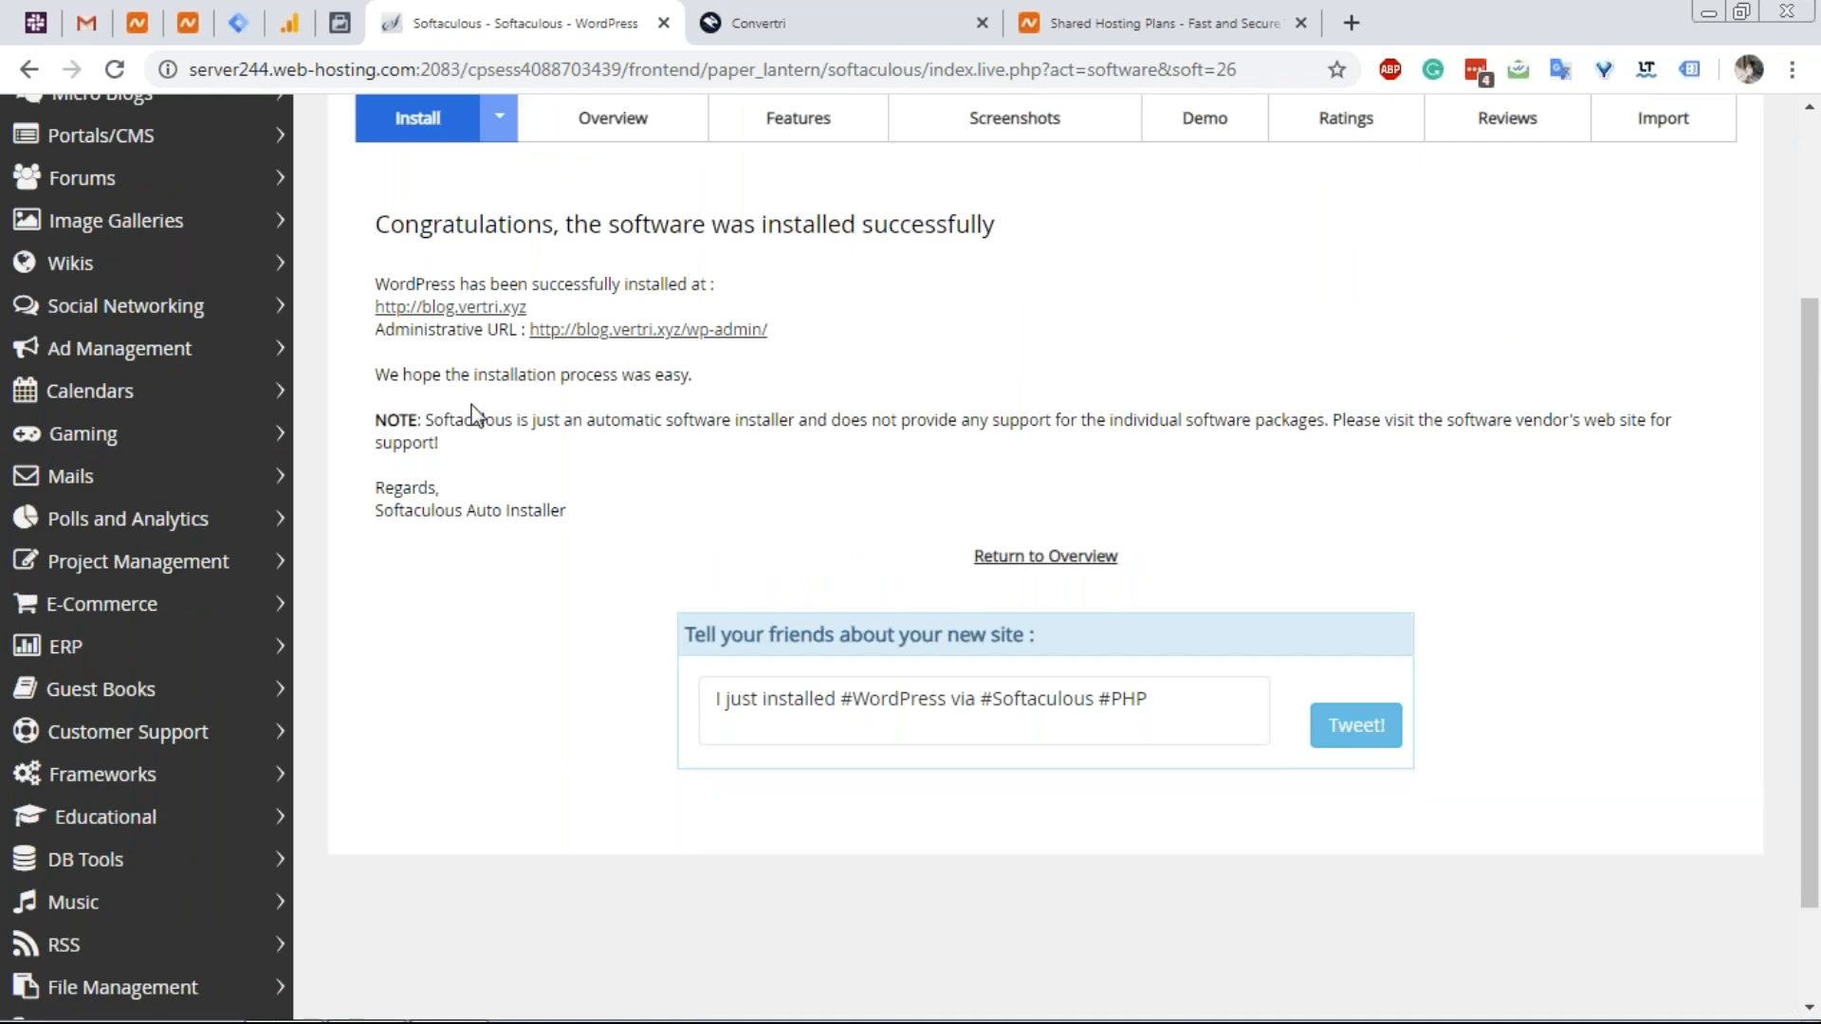
scroll(484, 409, up, 2)
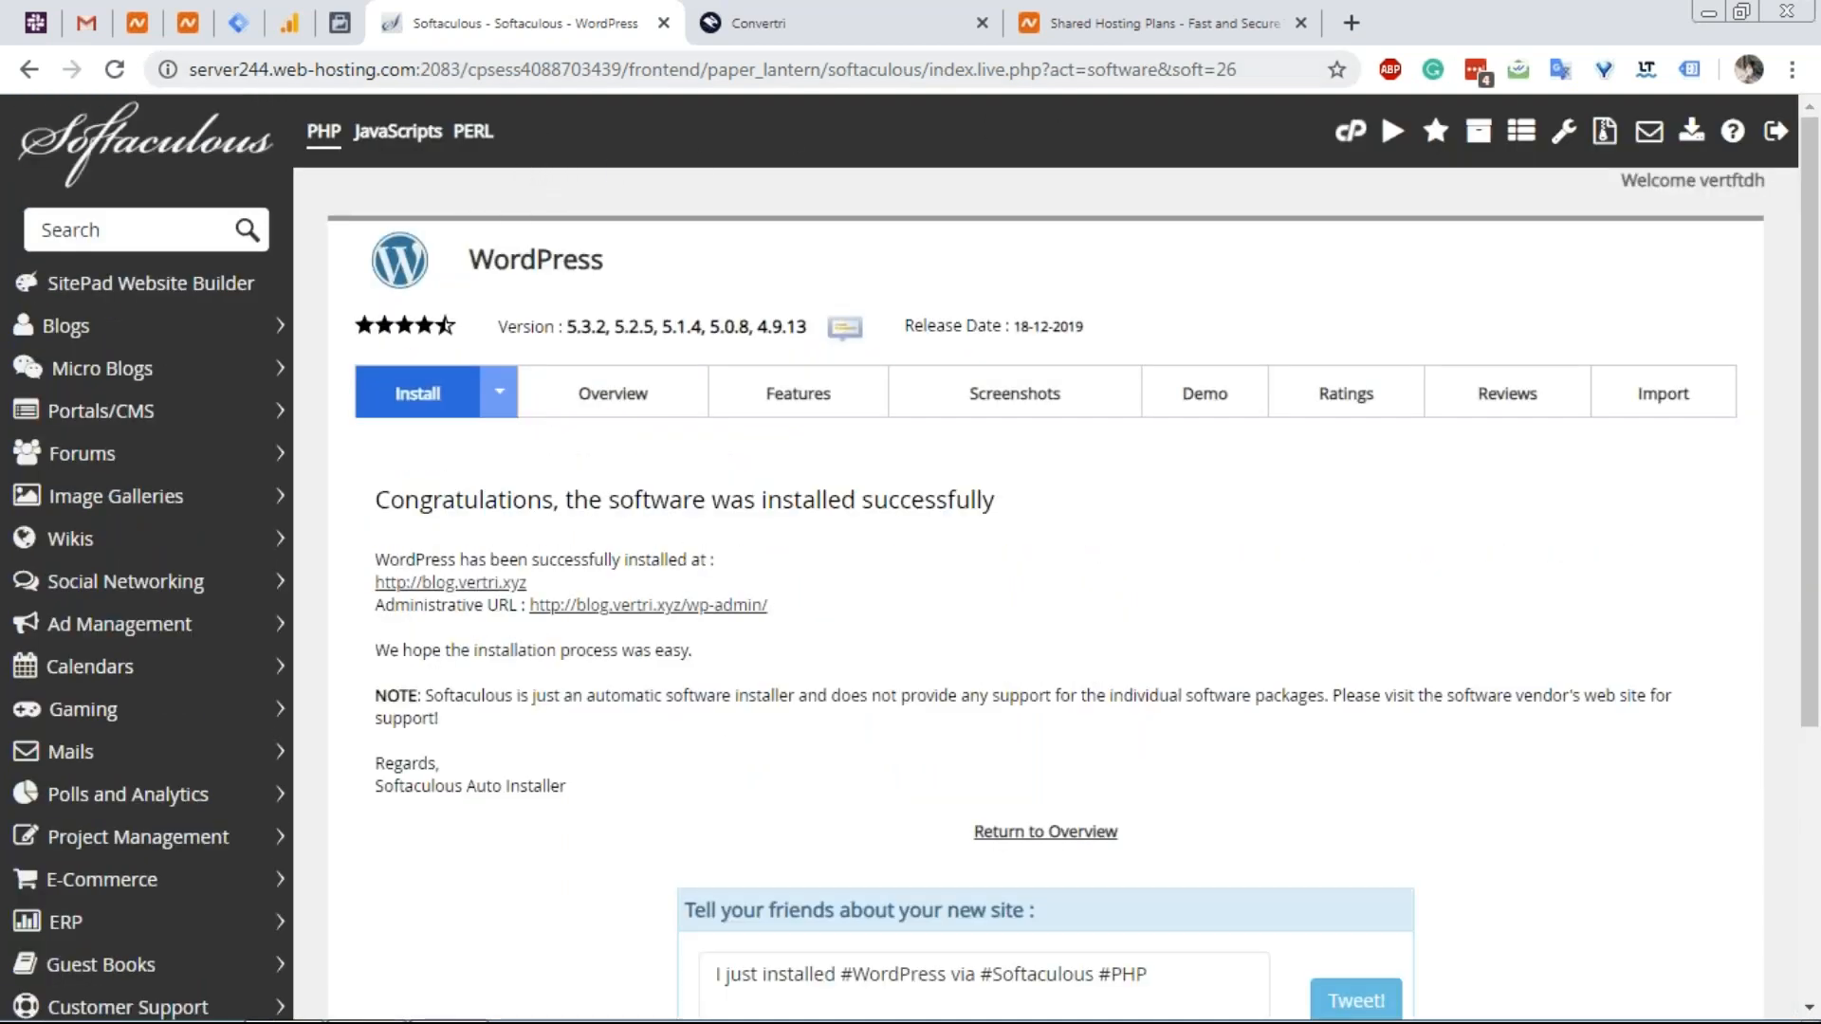
click(1350, 131)
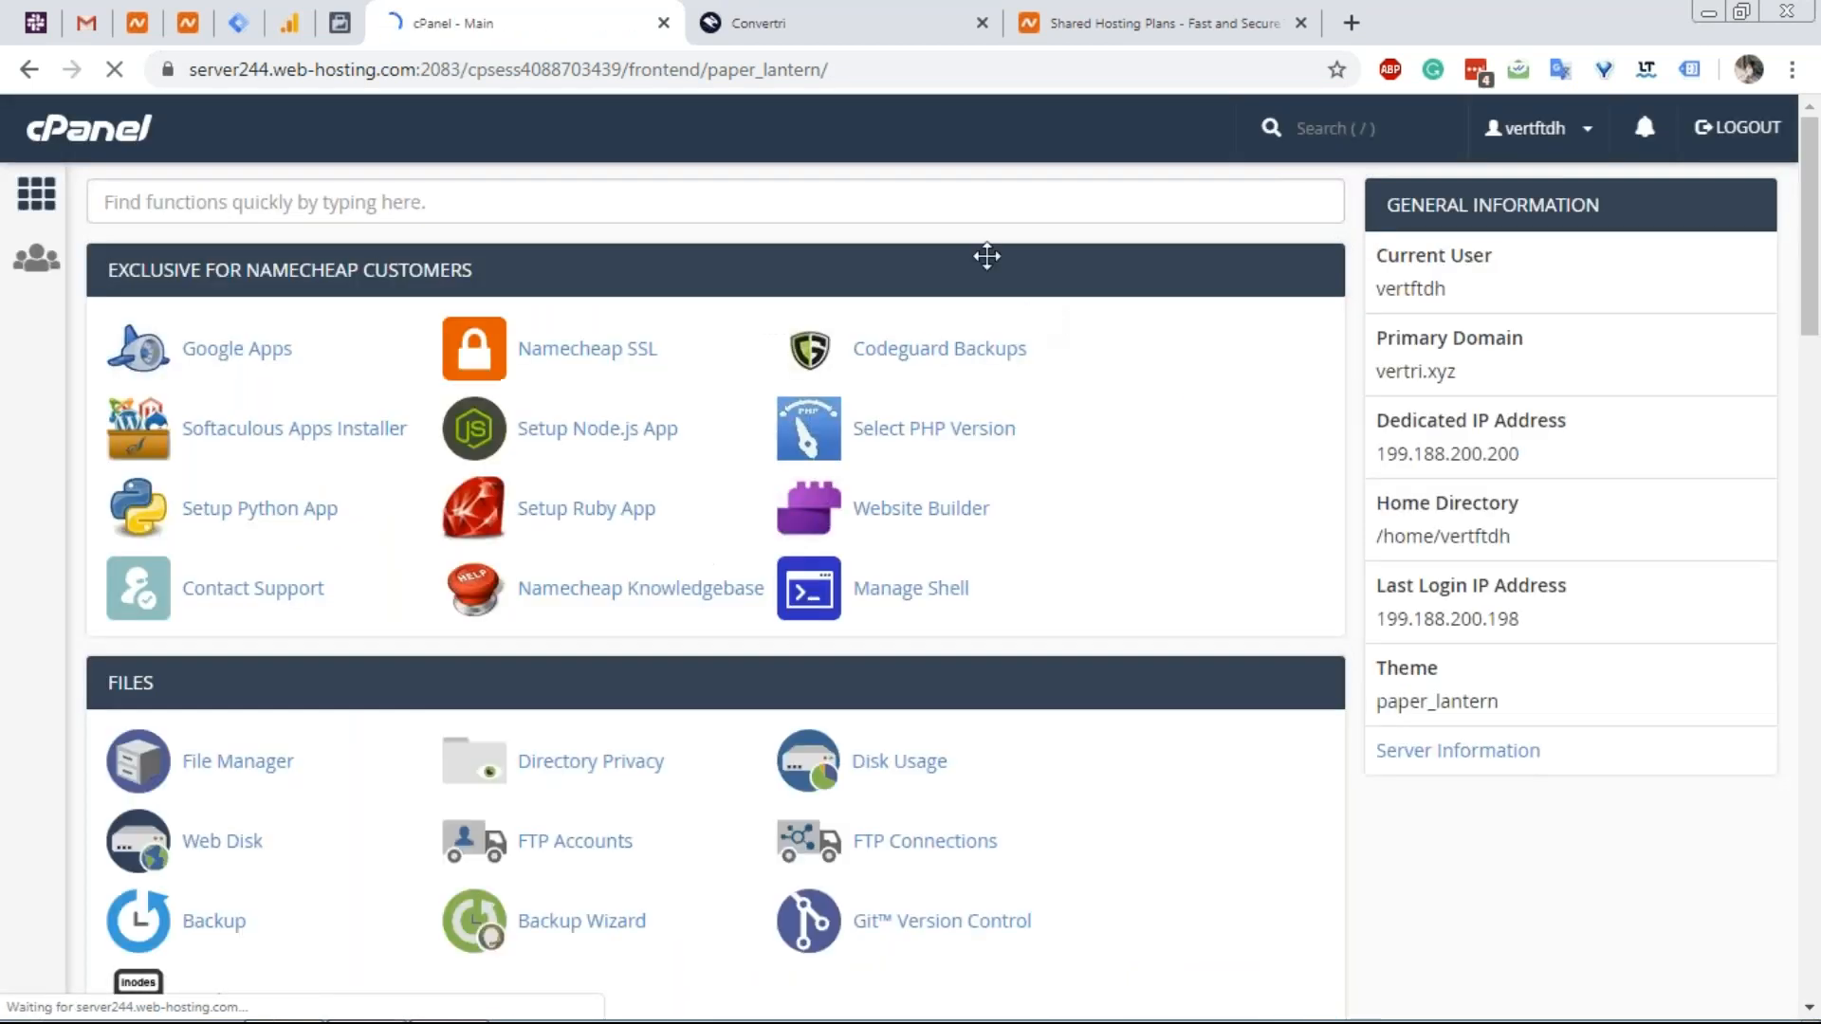
scroll(979, 347, down, 1)
scroll(853, 294, up, 1)
Find the DNS Zone Editor via the 'dns' search and manage vertri.xyz's records.
click(656, 211)
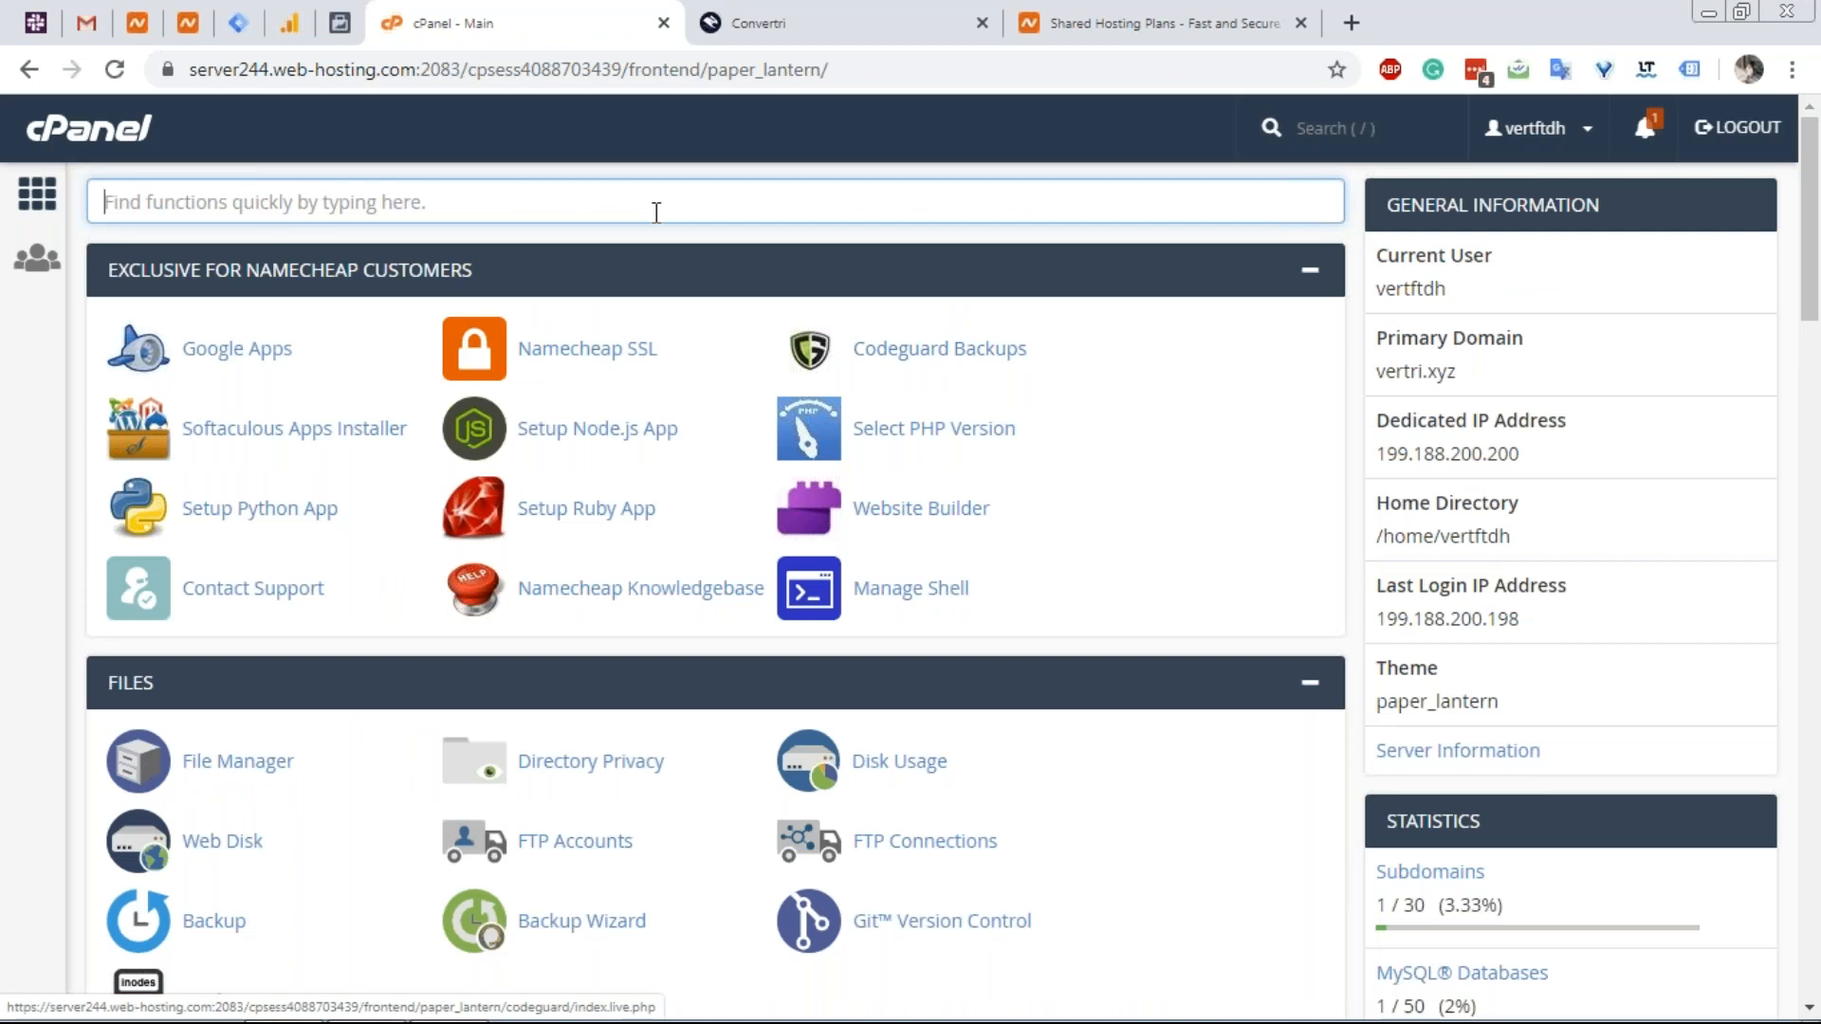
text(dns)
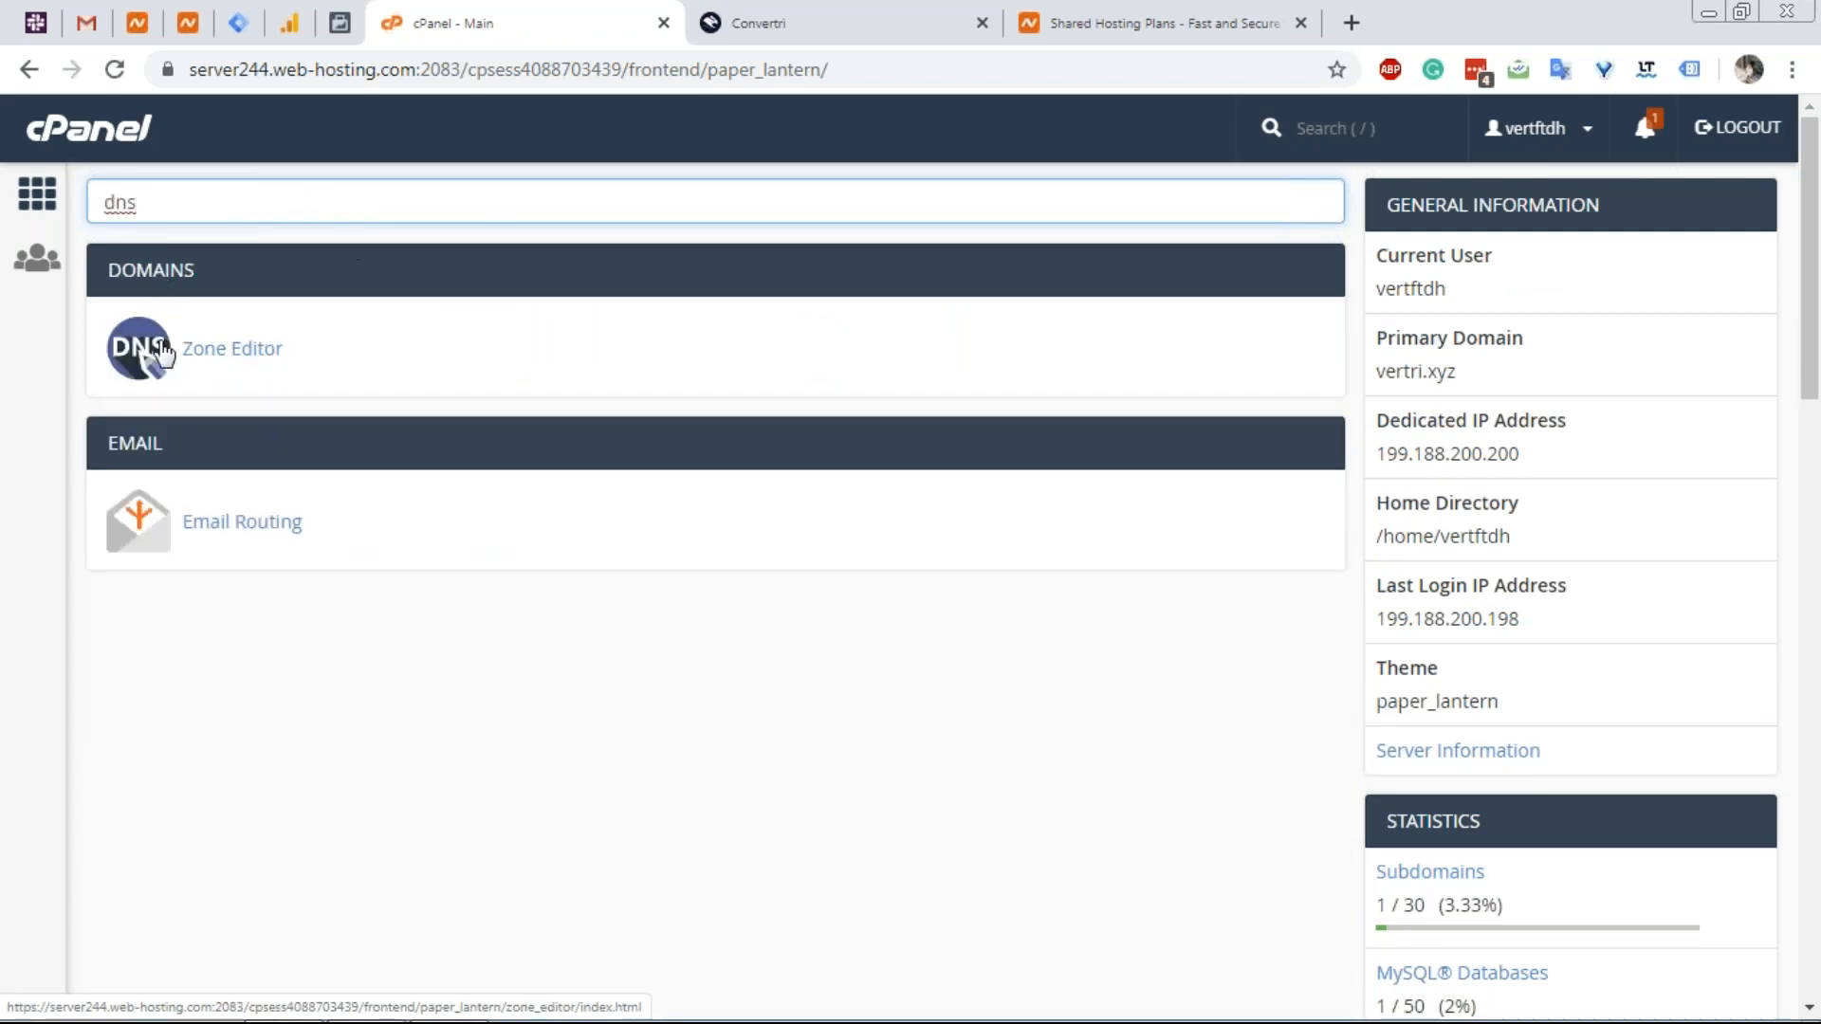
click(196, 352)
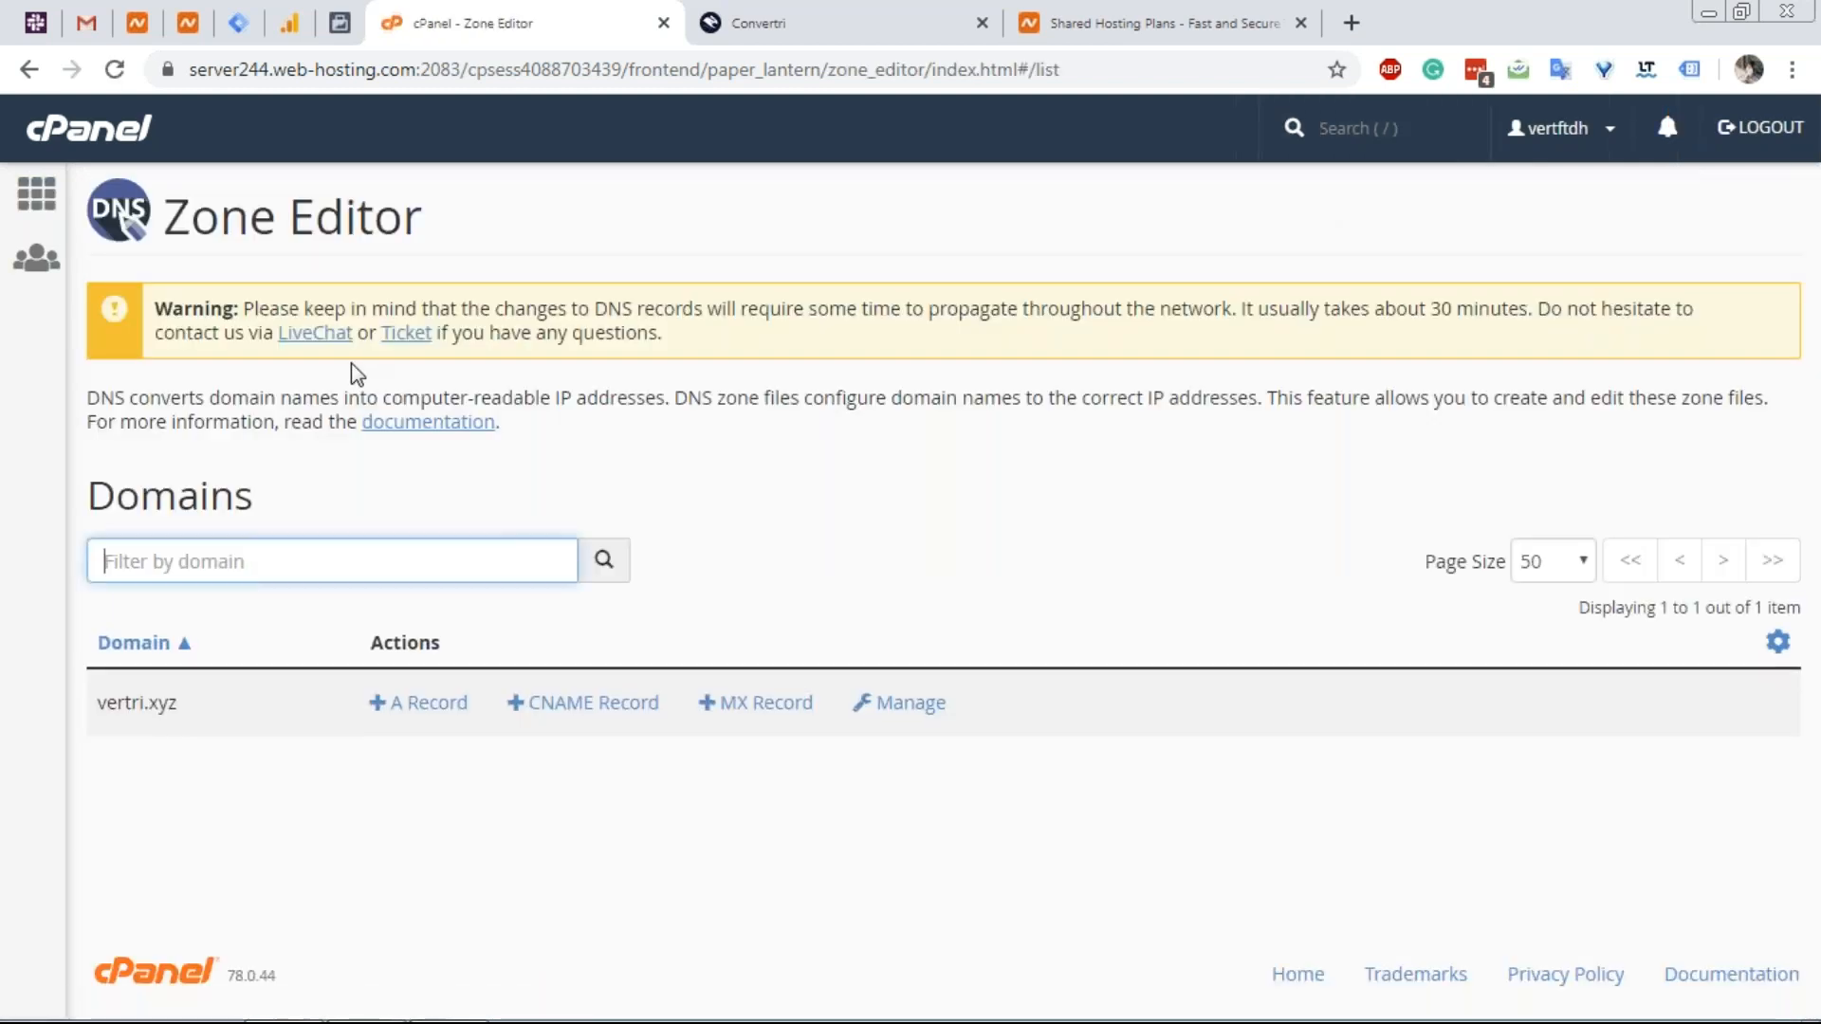
click(885, 704)
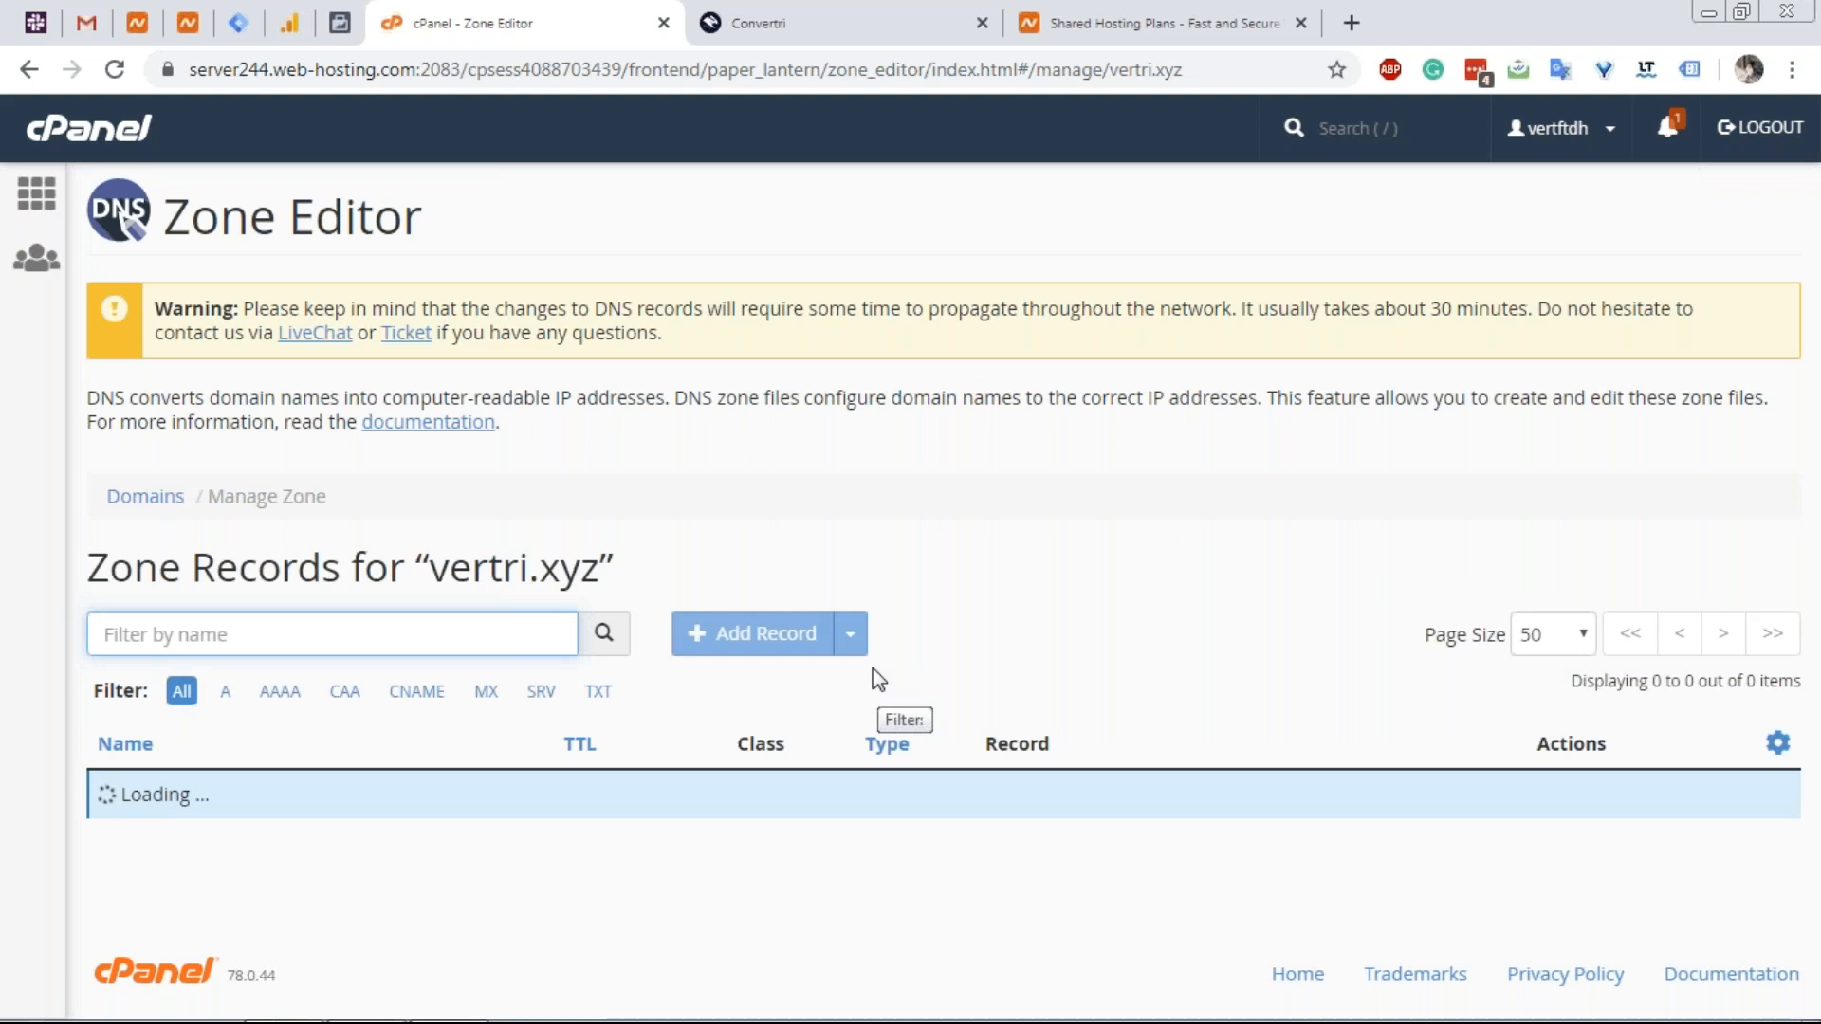
Filter the zone records by 'blog' and scroll through the 21 matching entries.
scroll(394, 682, down, 5)
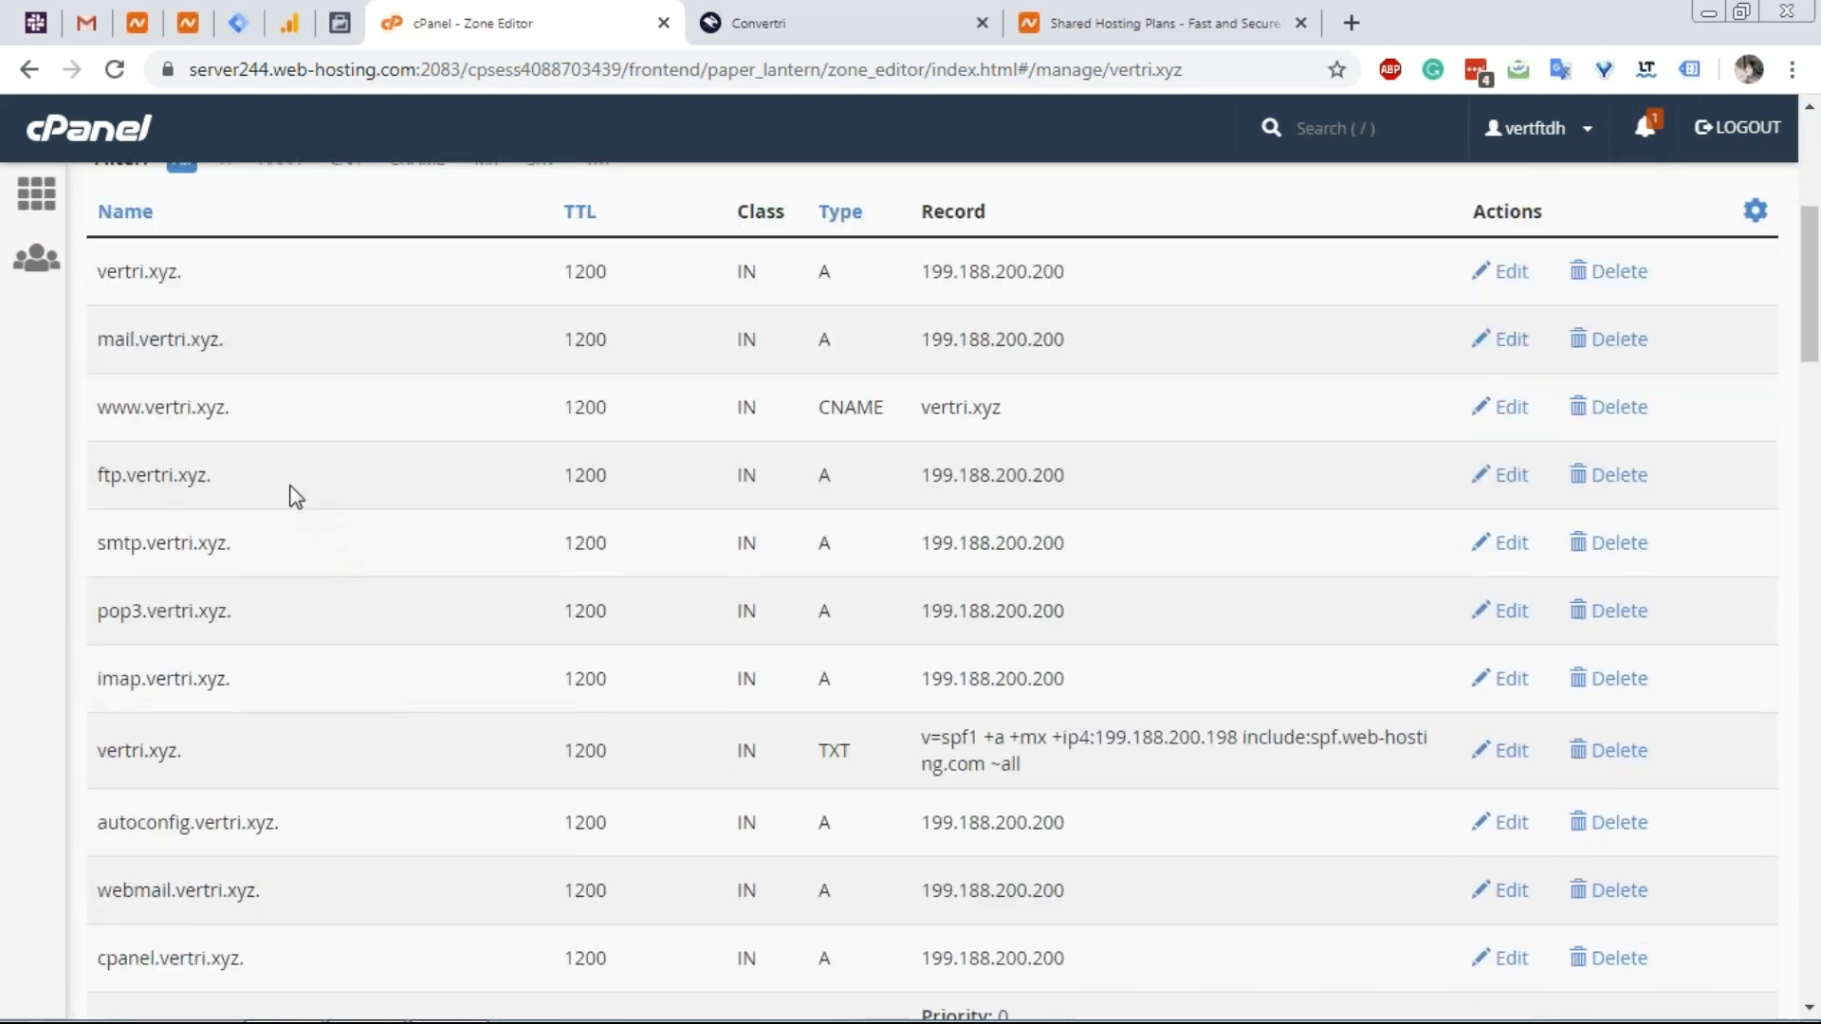
scroll(289, 488, up, 3)
click(264, 377)
text(blog)
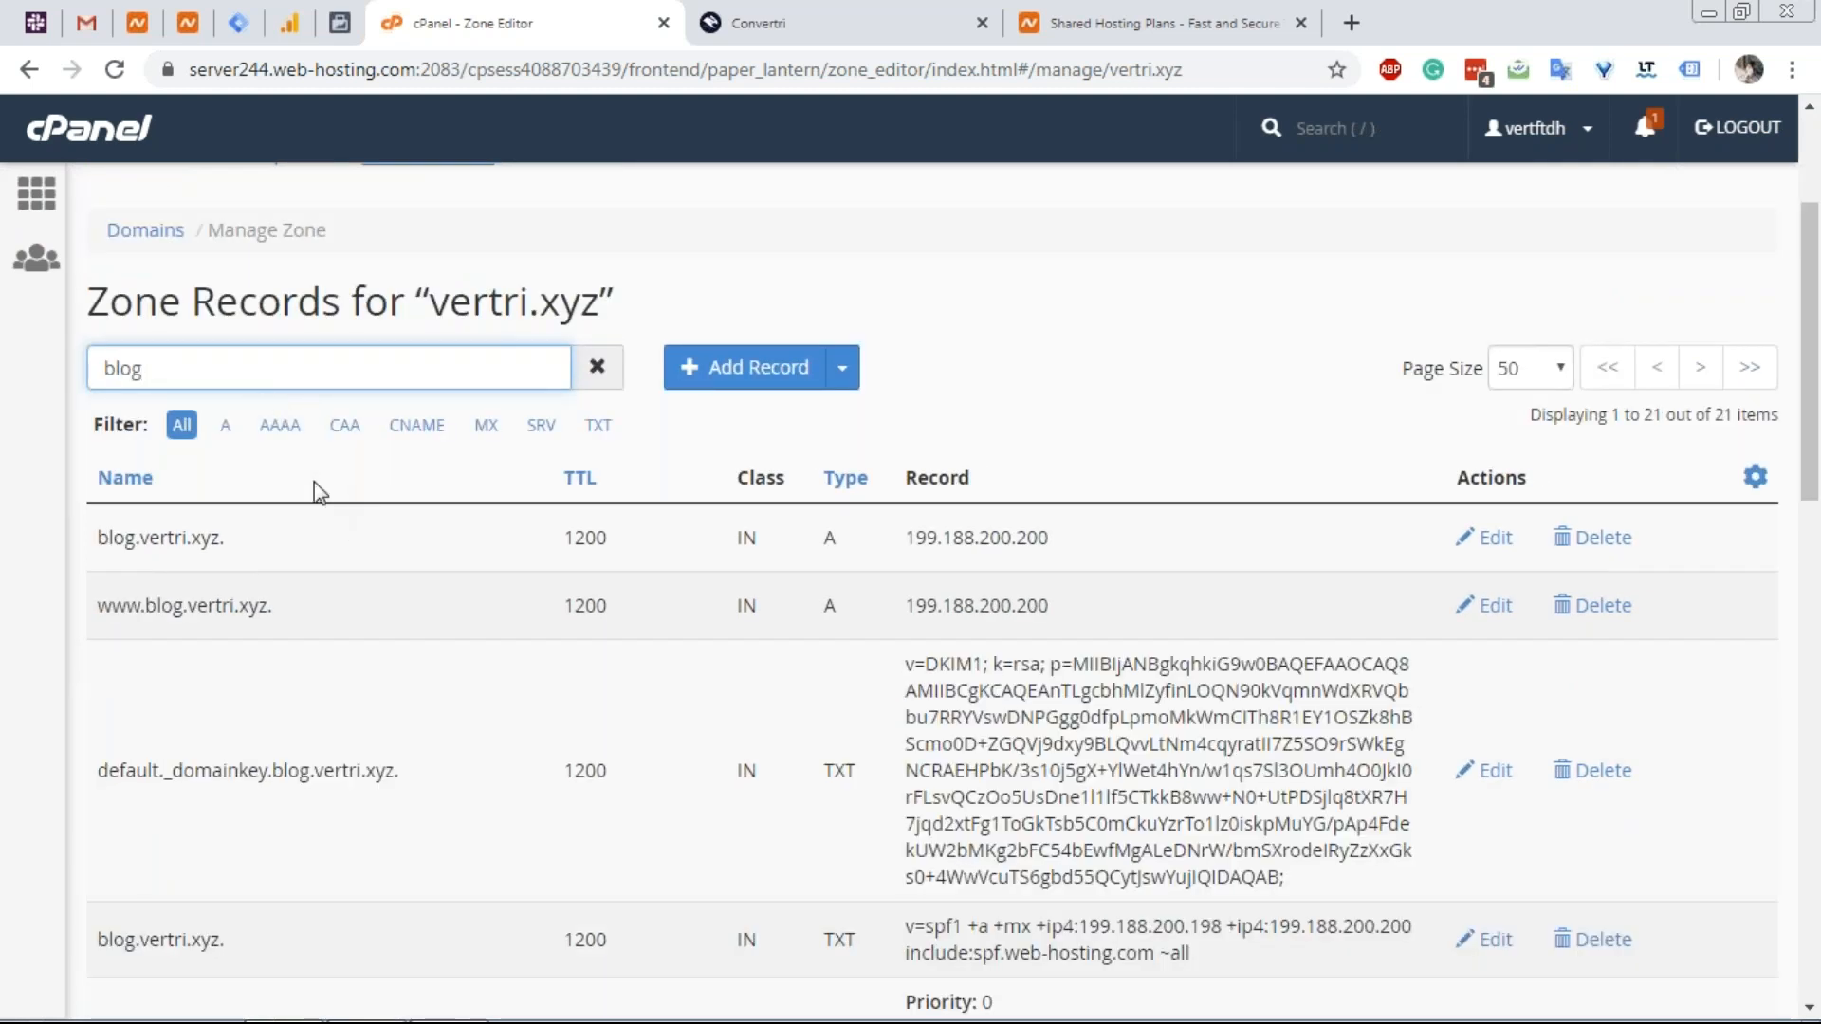
scroll(297, 508, down, 1)
scroll(292, 495, down, 1)
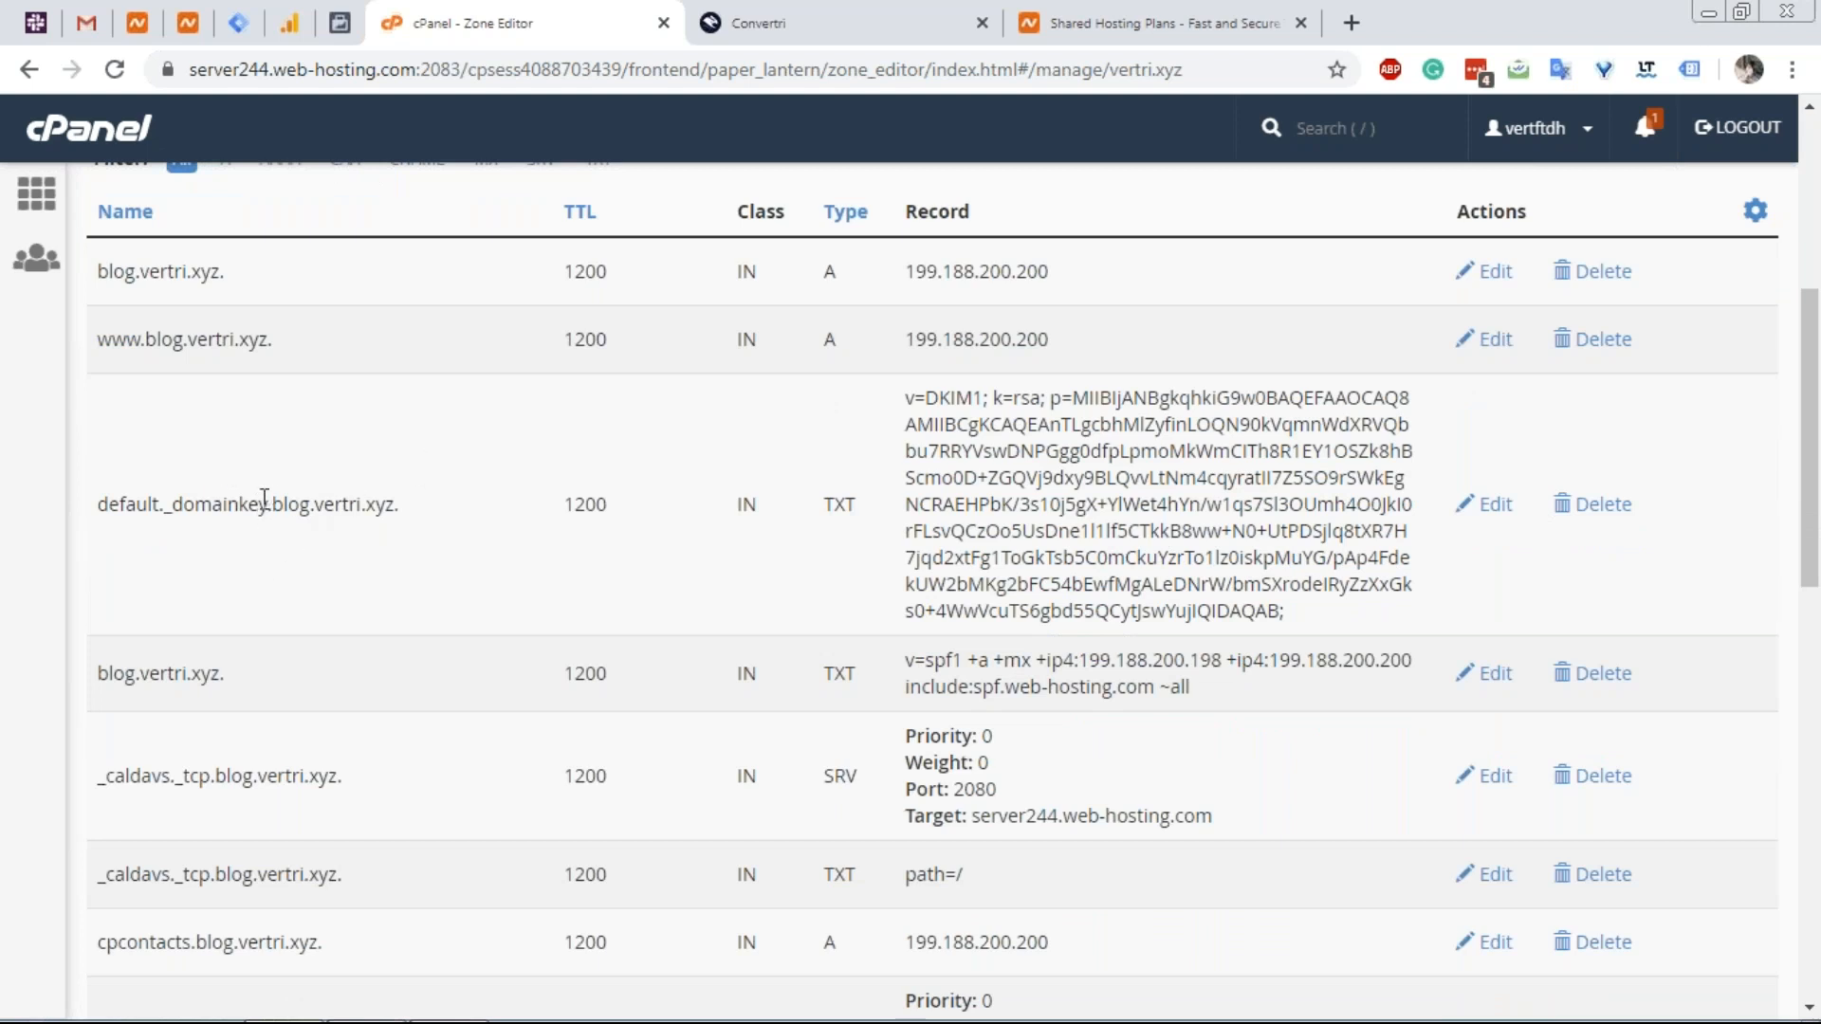
scroll(227, 548, down, 1)
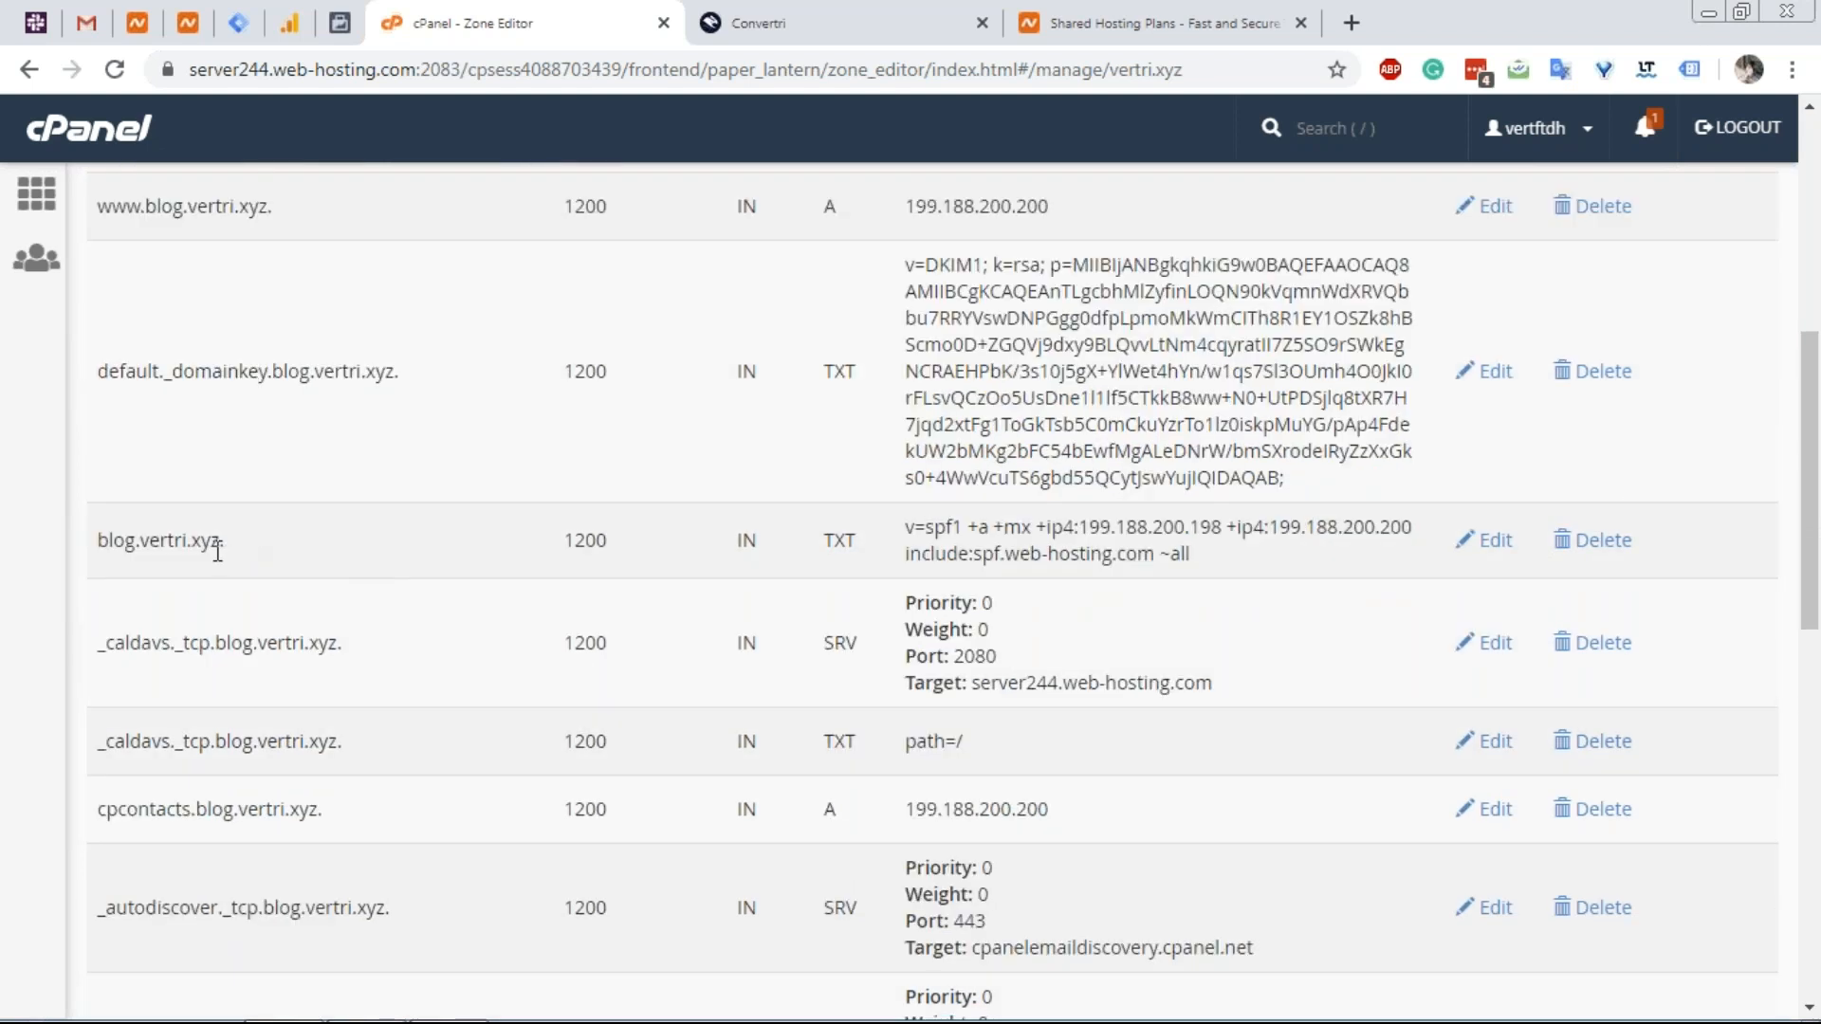
scroll(228, 552, down, 1)
scroll(249, 531, up, 1)
scroll(235, 593, down, 6)
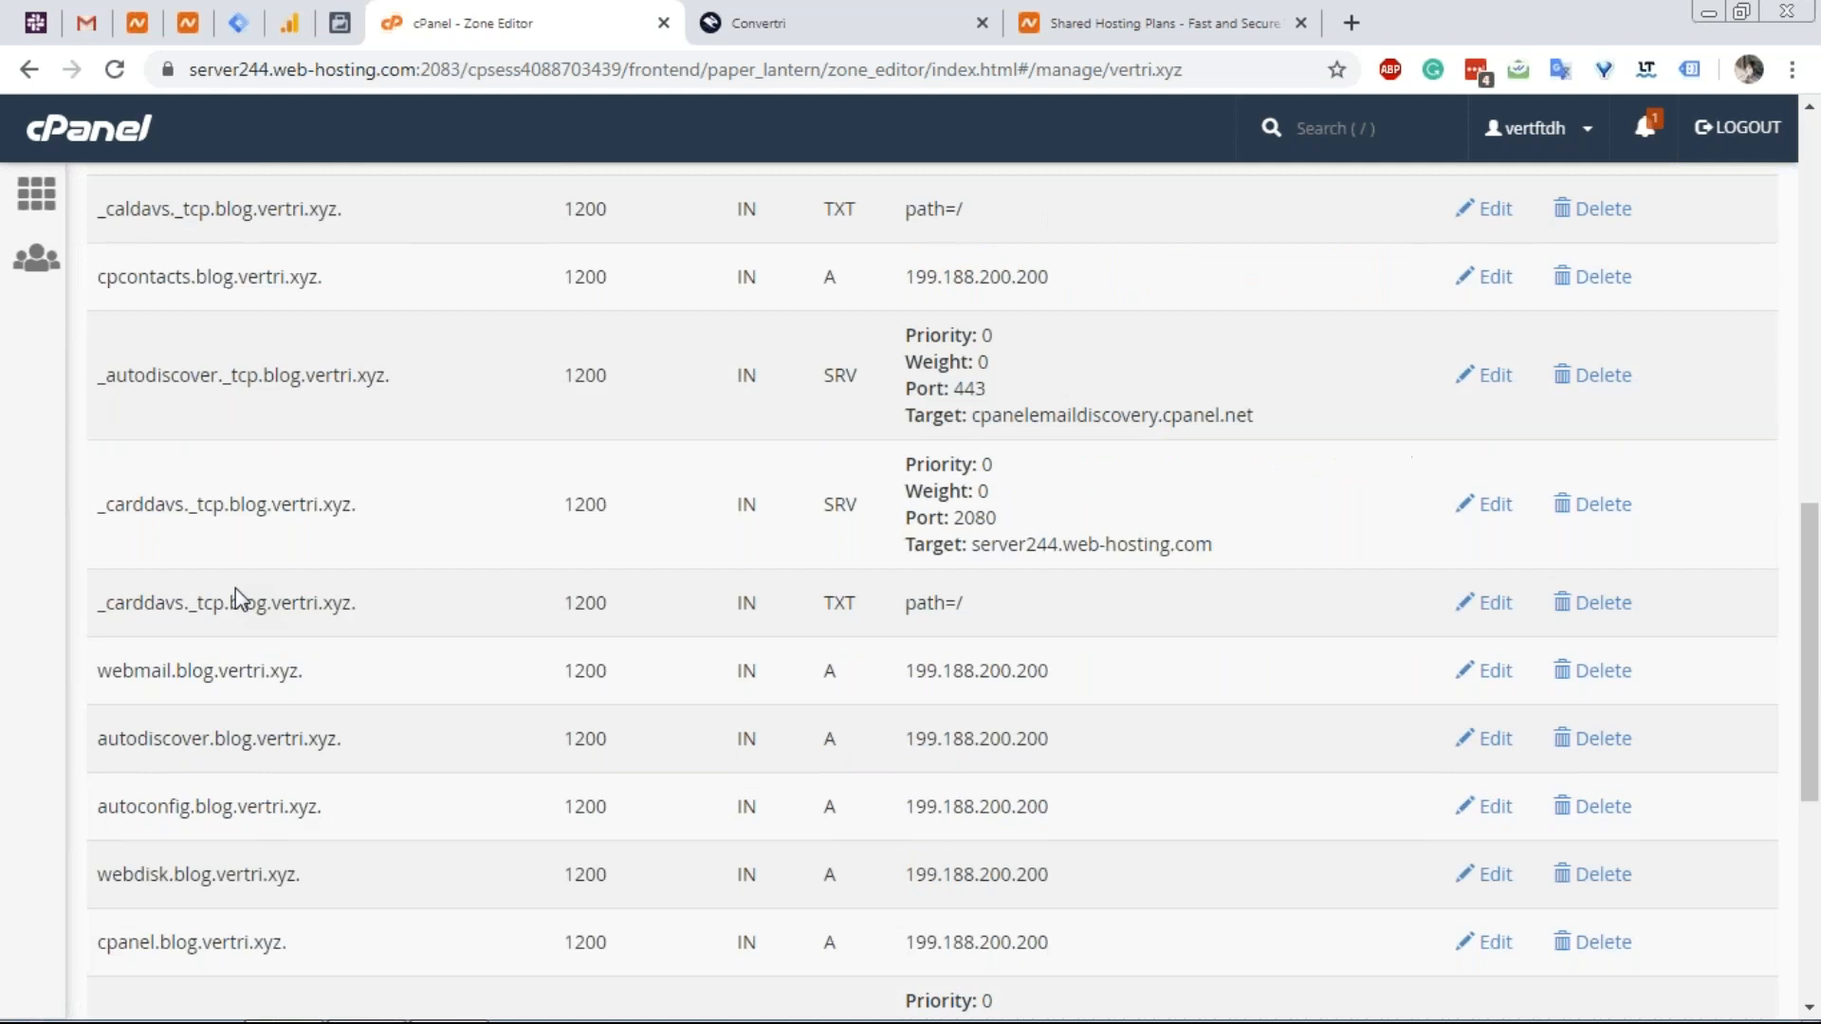
scroll(225, 635, down, 3)
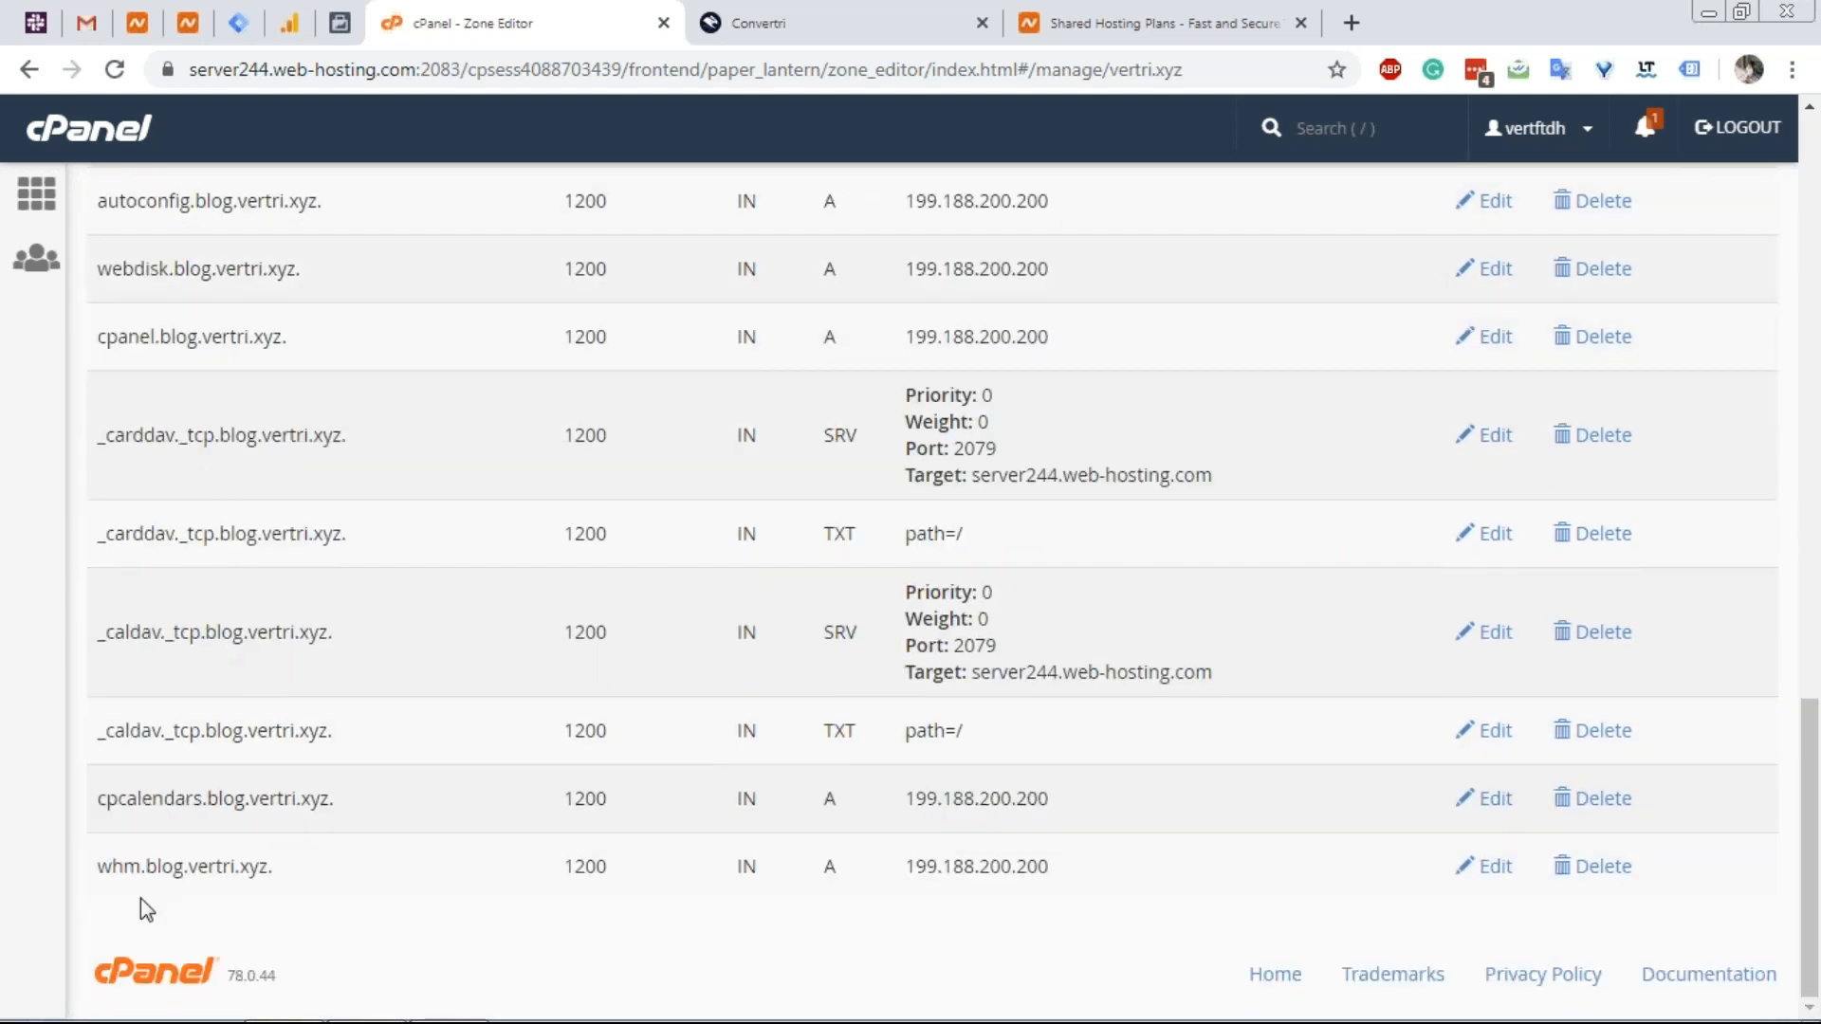
scroll(140, 897, up, 1)
scroll(146, 882, down, 1)
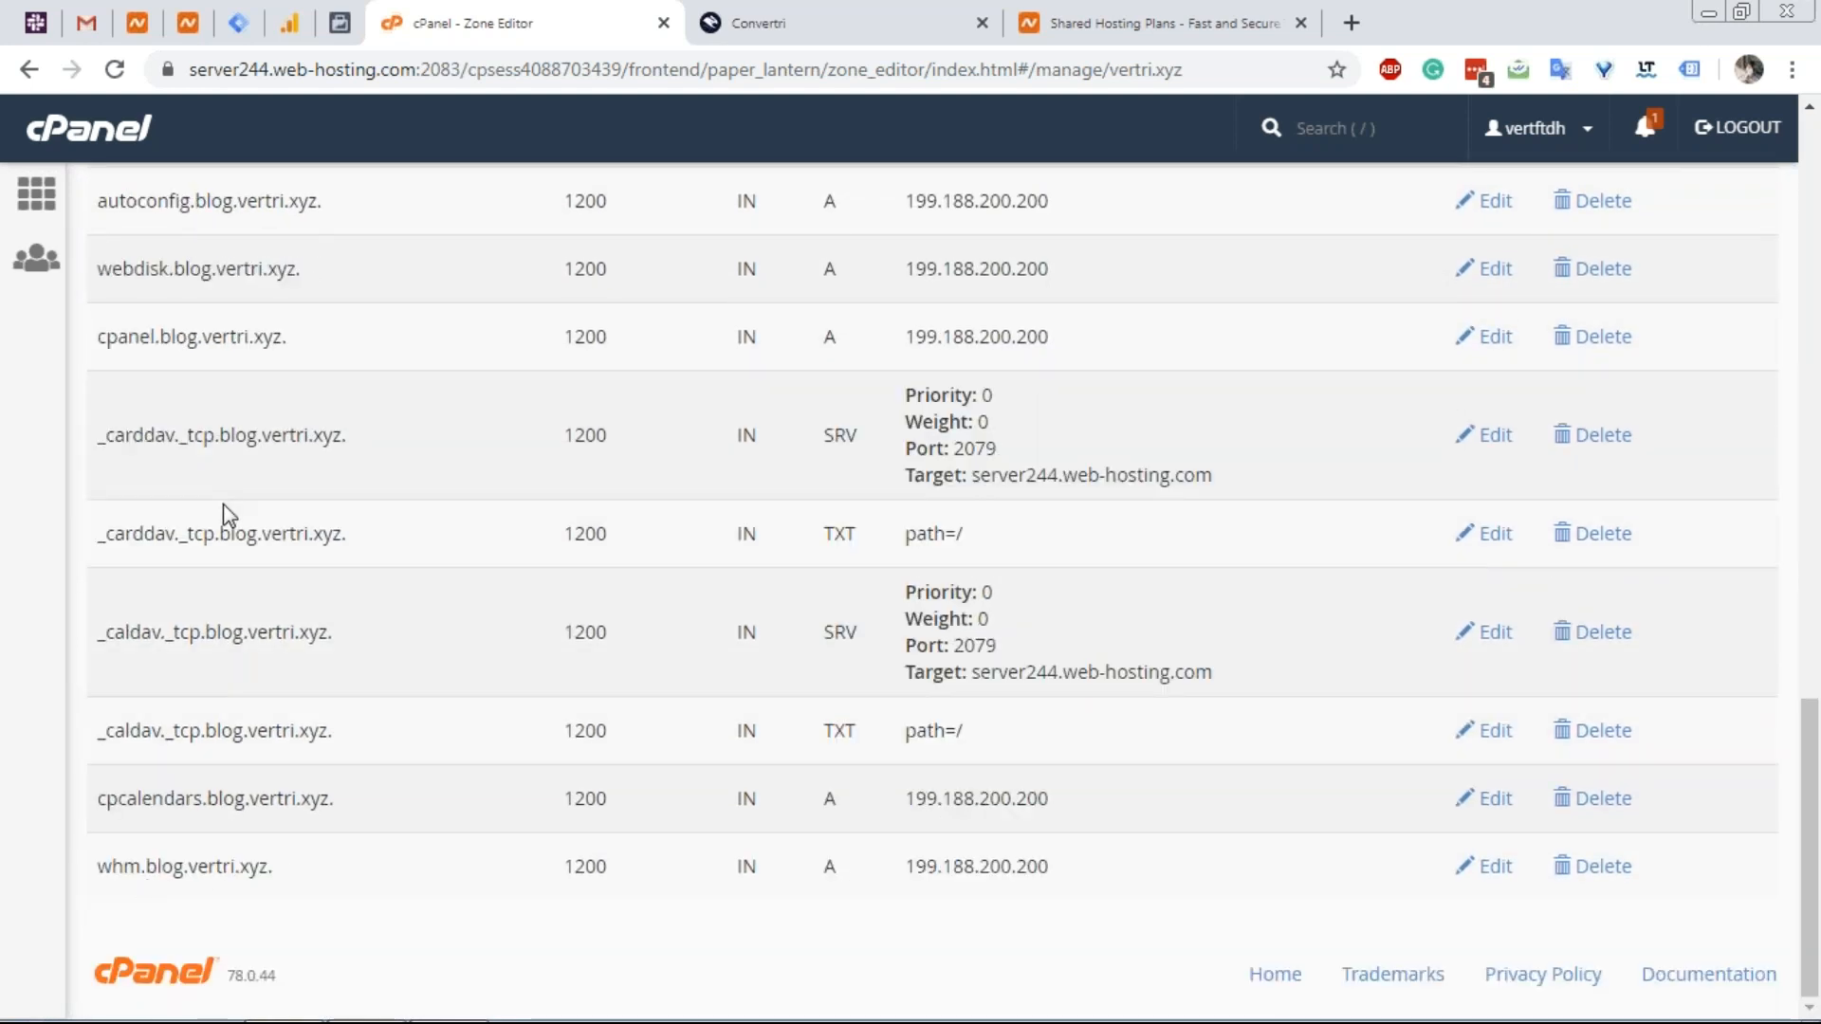
scroll(227, 507, up, 6)
scroll(212, 342, up, 2)
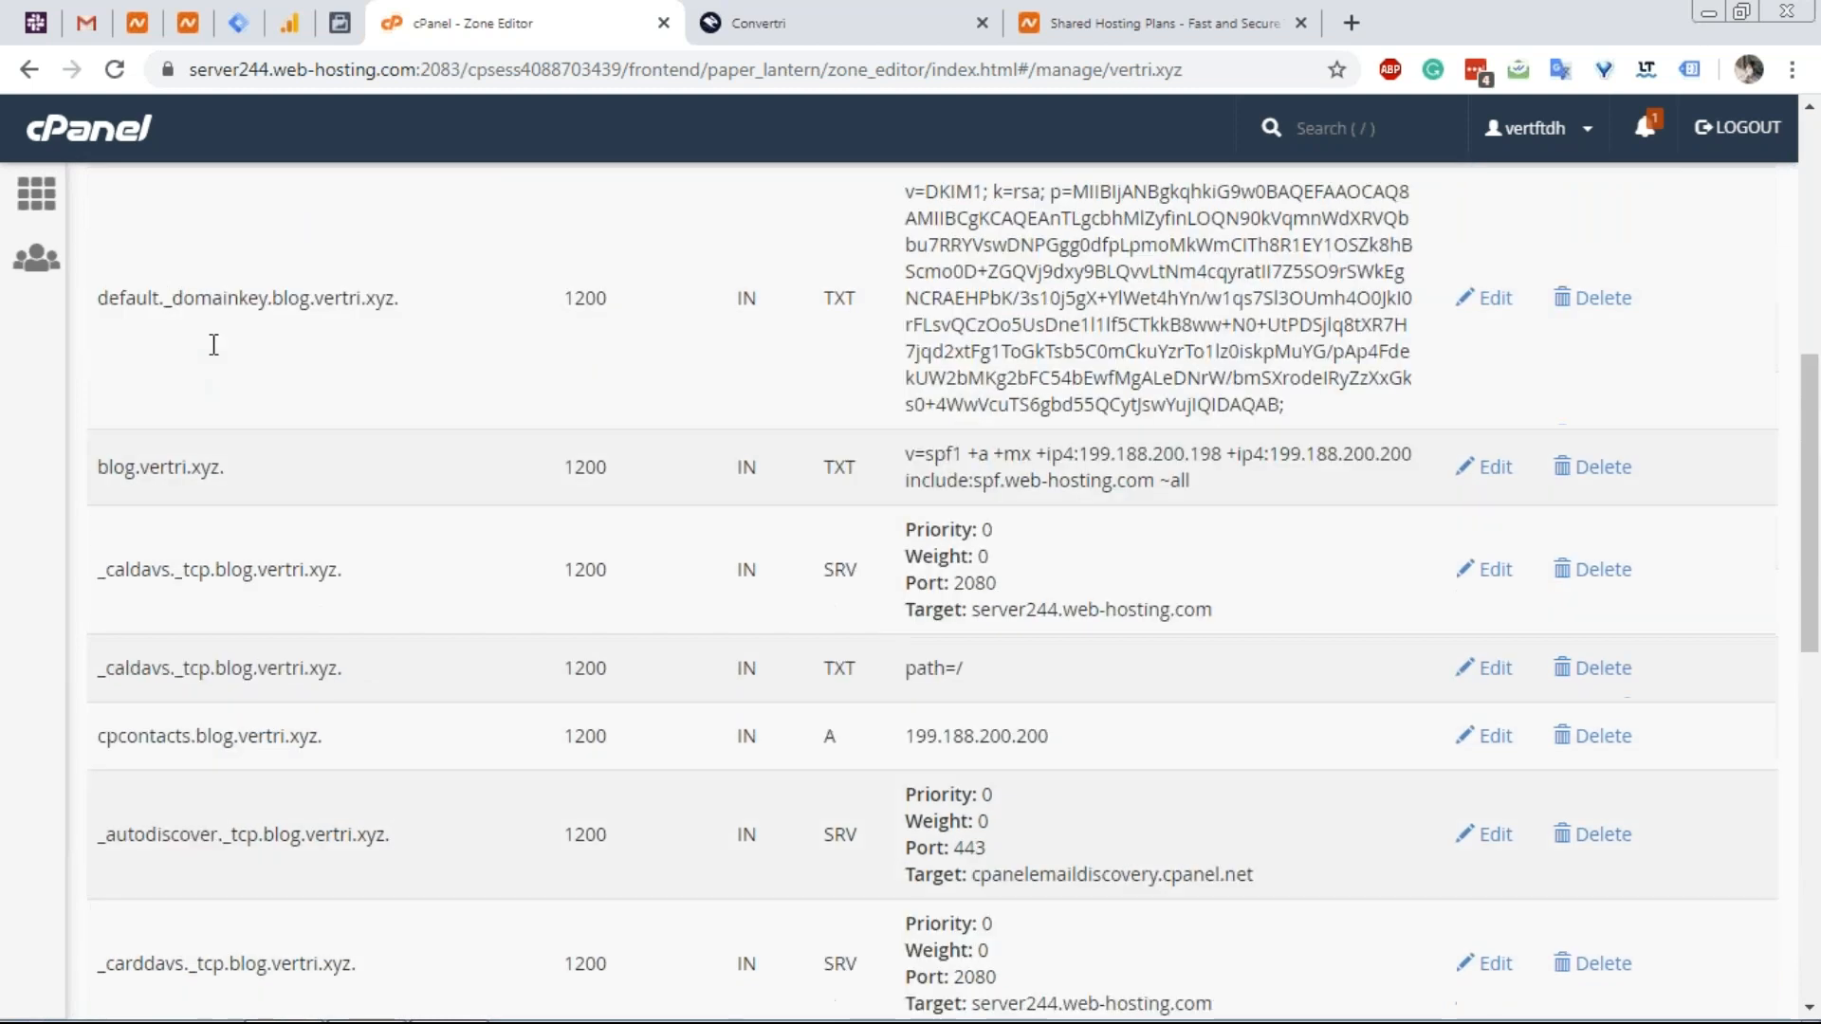
scroll(213, 344, up, 1)
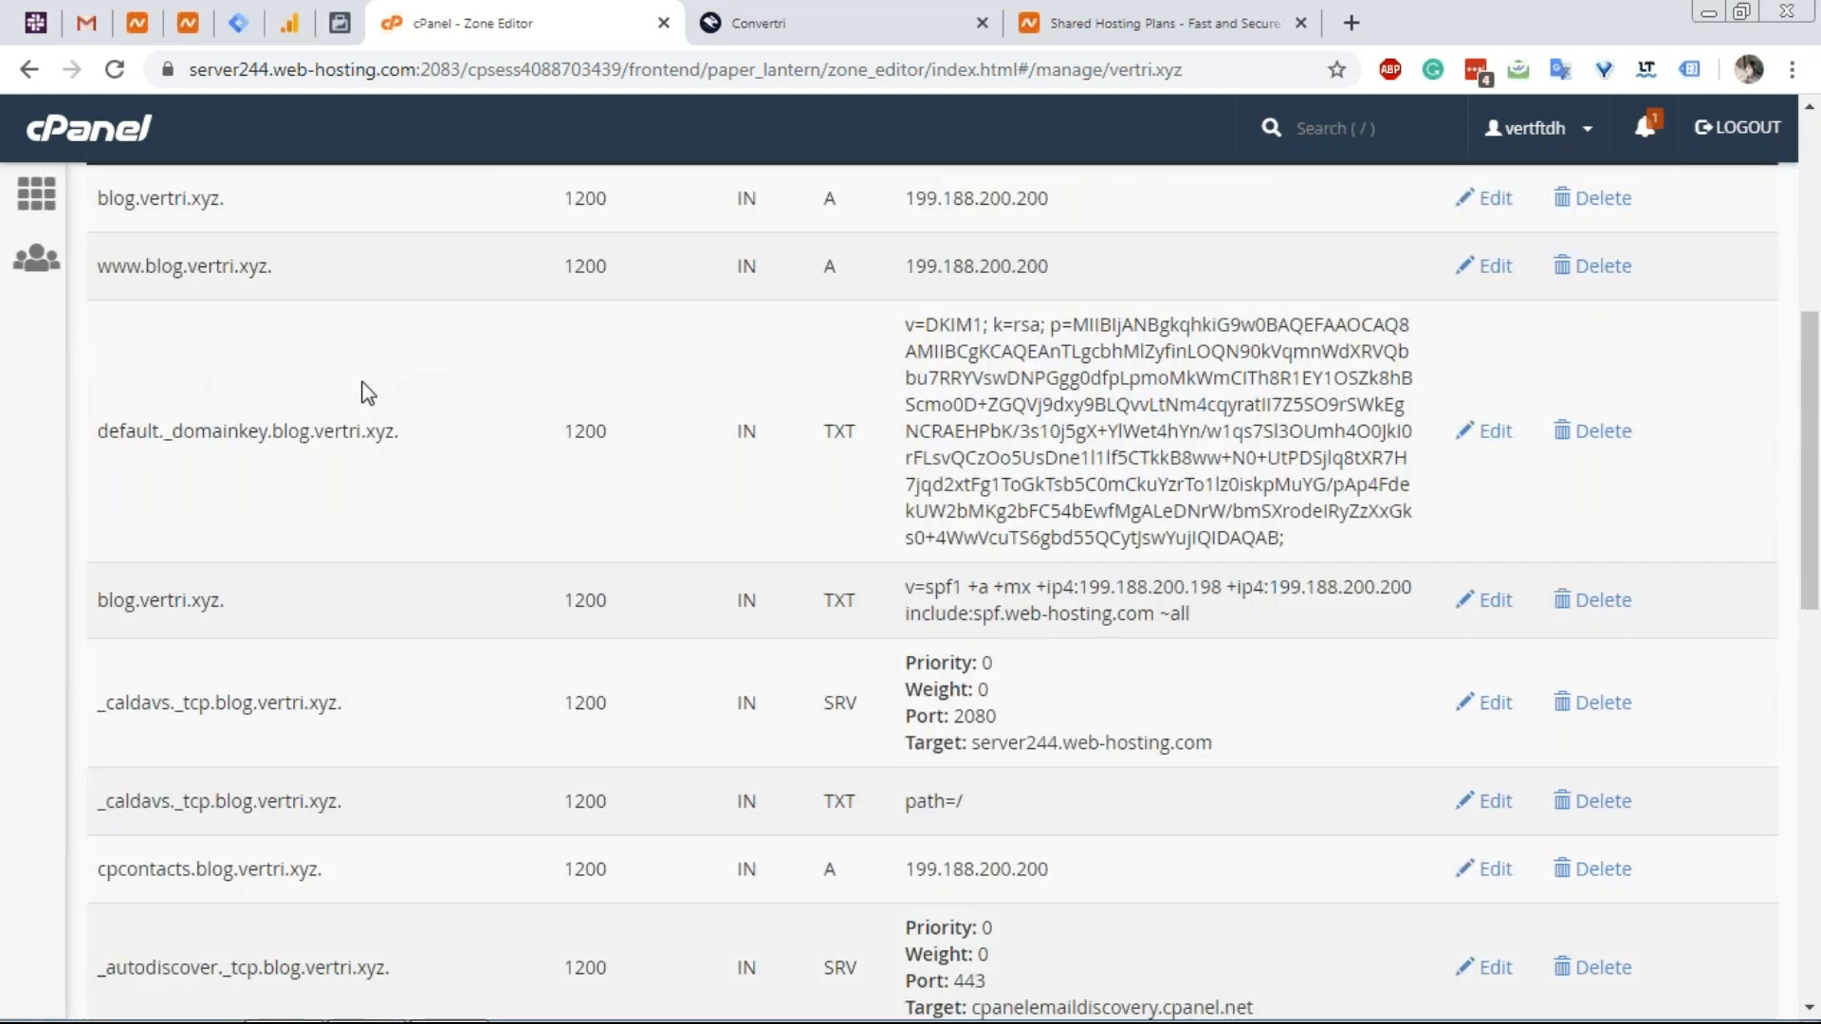
scroll(356, 366, up, 1)
Select blog.vertri.xyz's A record IP 199.188.200.200 and its full record name.
double_click(133, 339)
click(1008, 322)
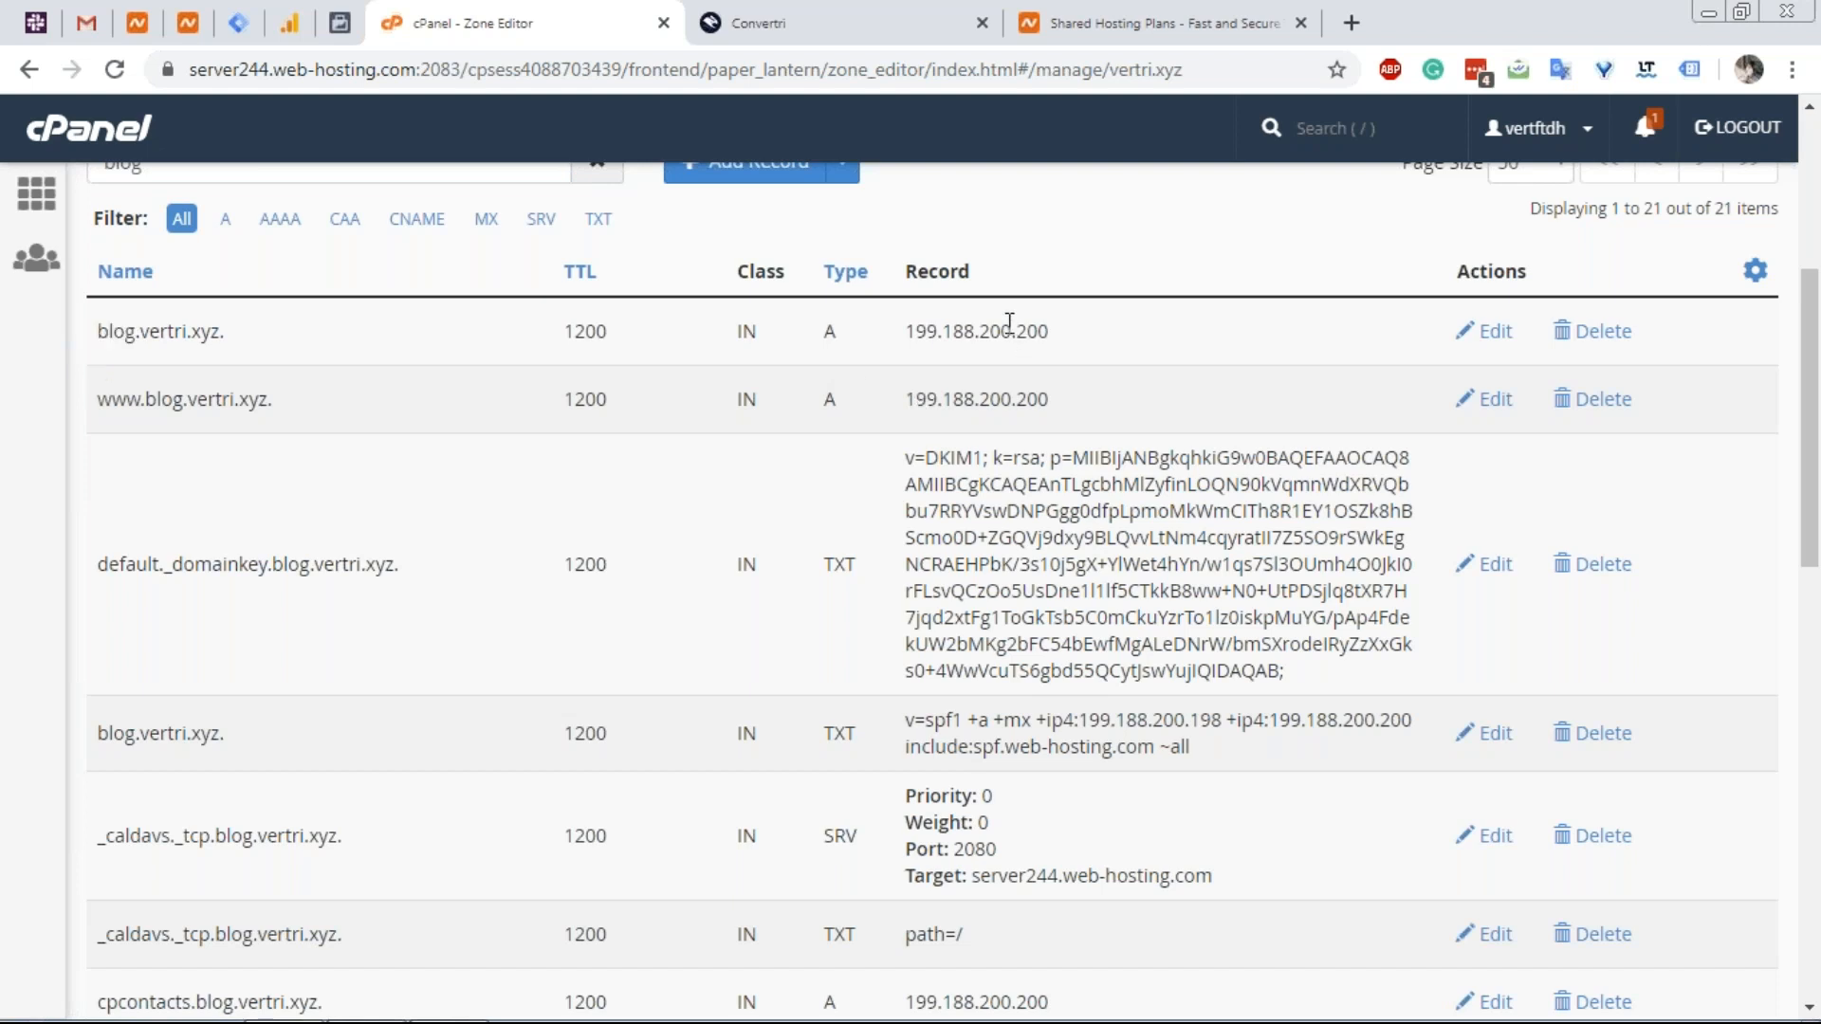
double_click(1009, 322)
key(ctrl+c)
drag(145, 398, 98, 400)
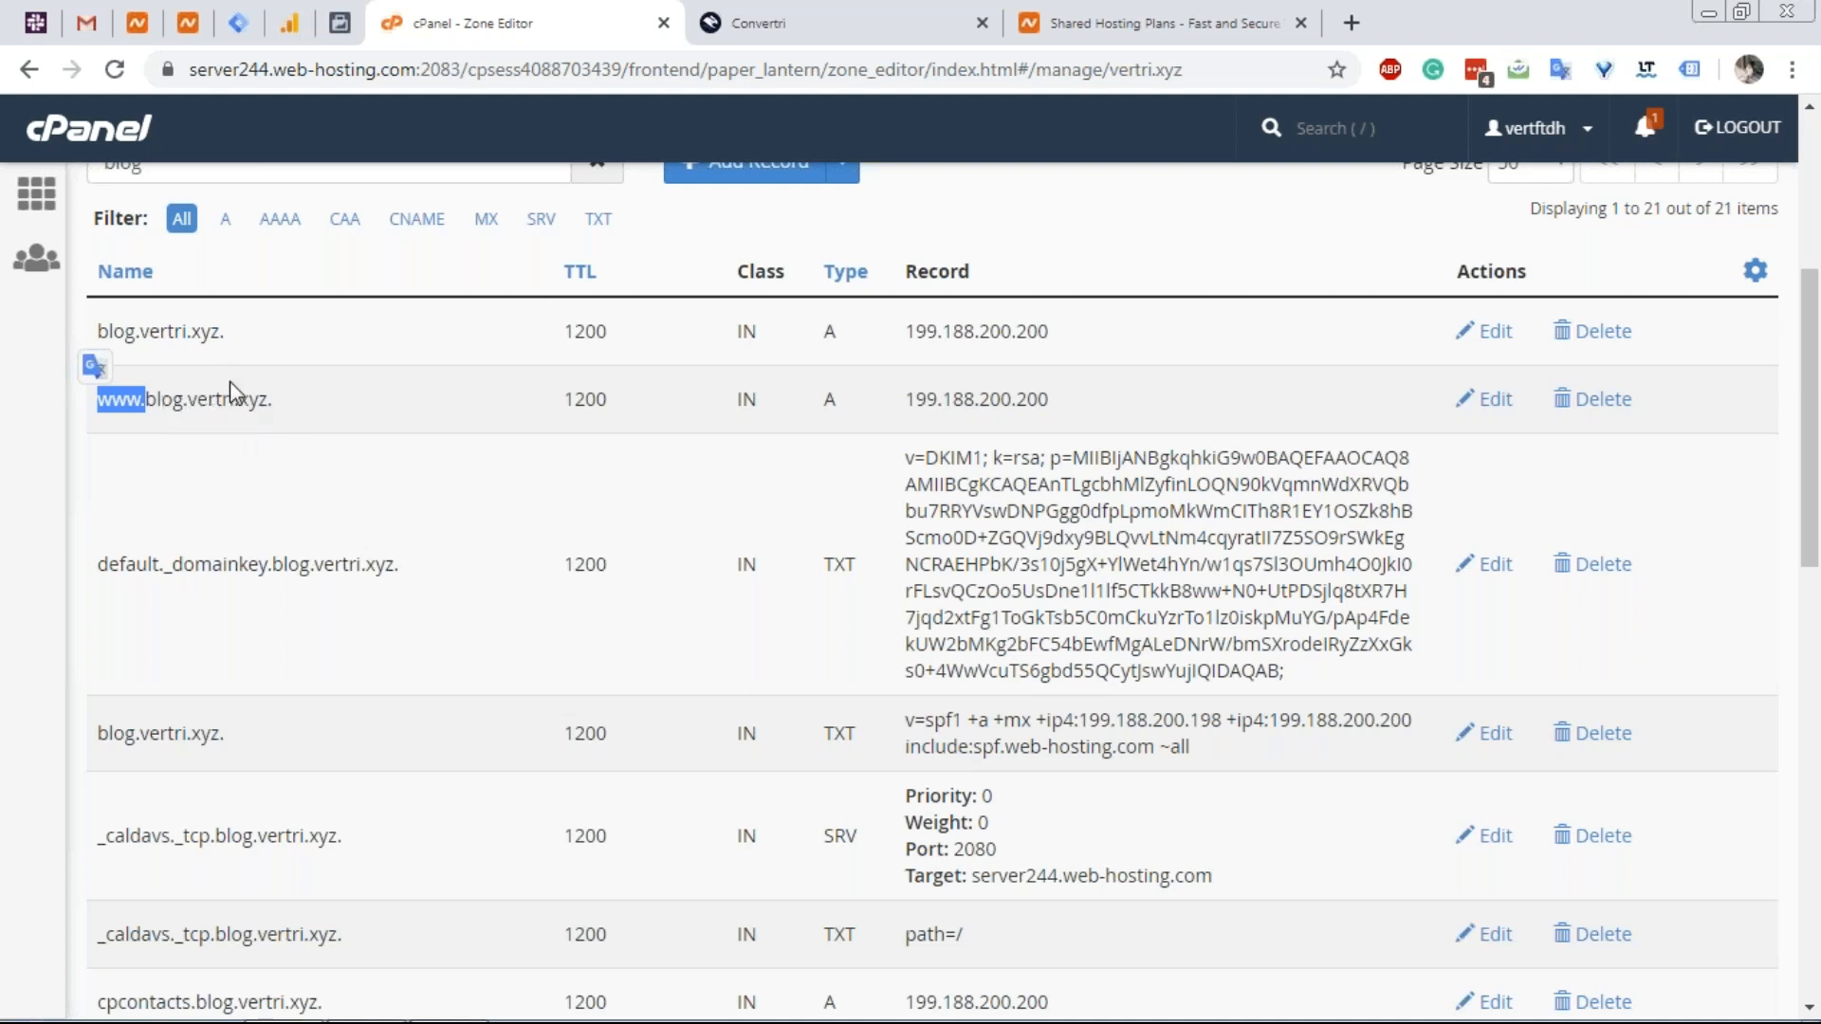
click(155, 341)
drag(216, 336, 106, 343)
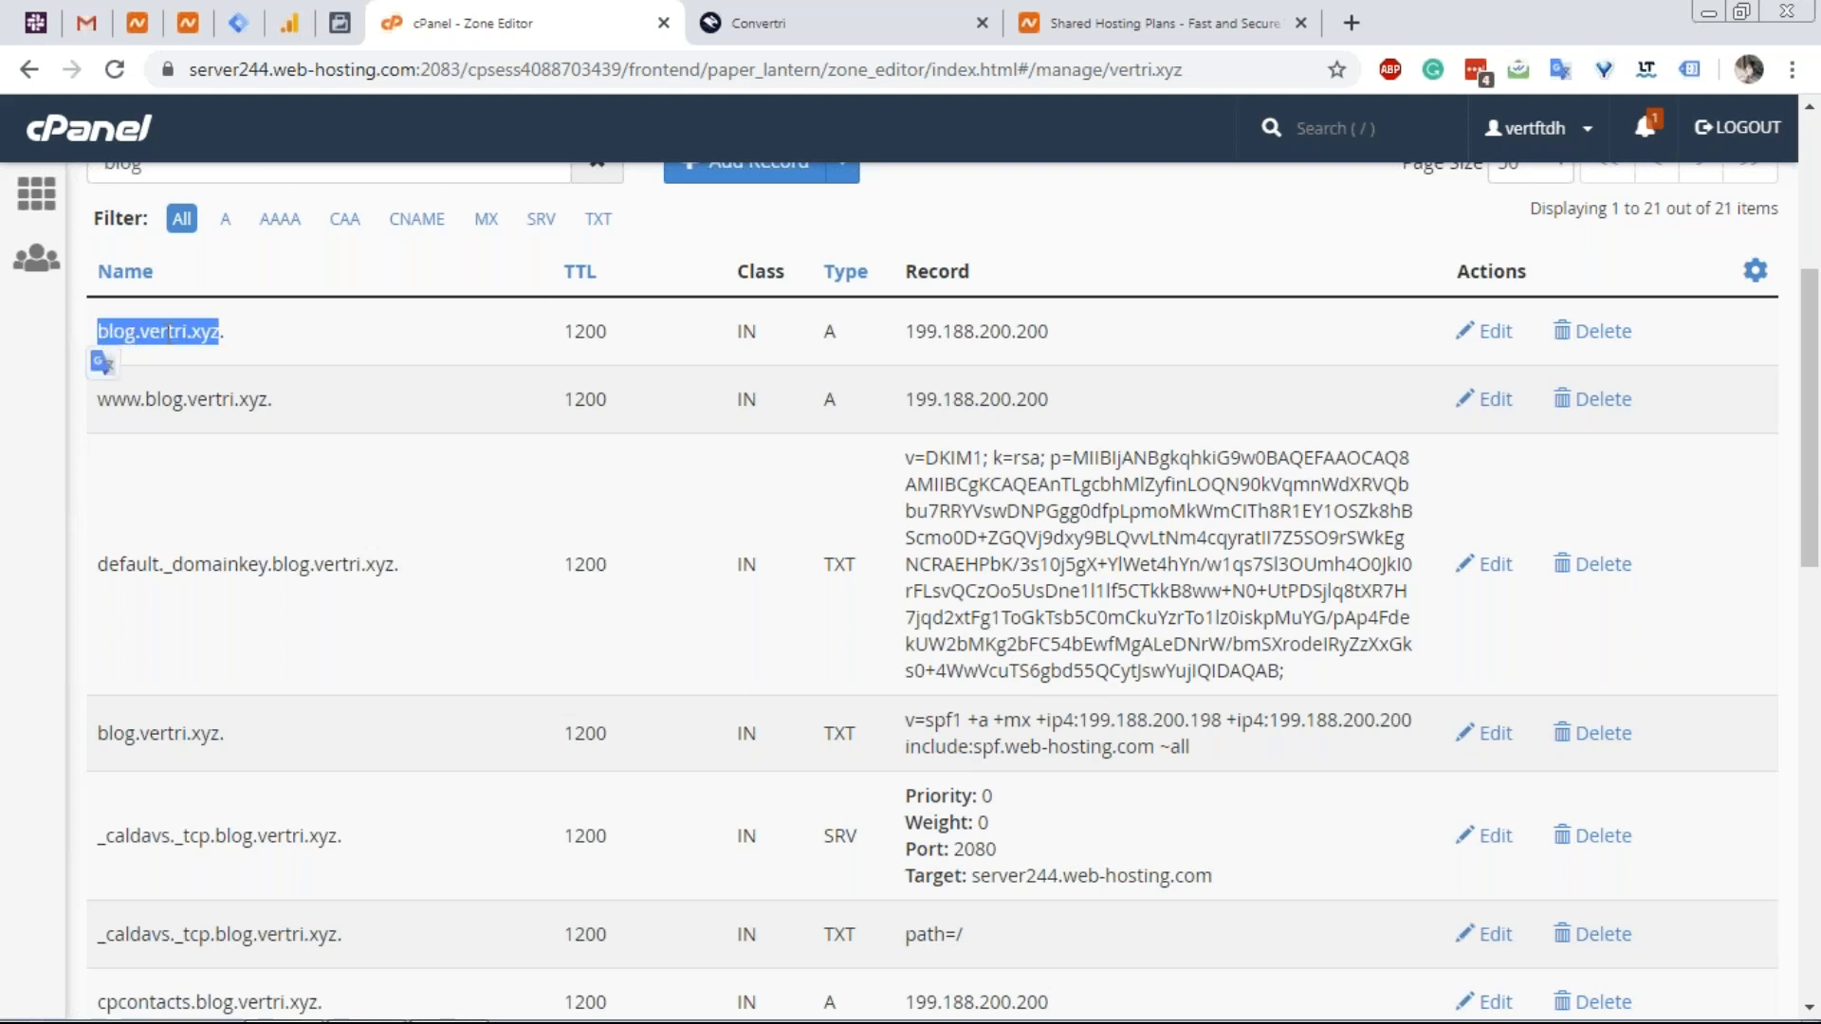
Start a new Convertri DNS record named 'blog'.
click(776, 27)
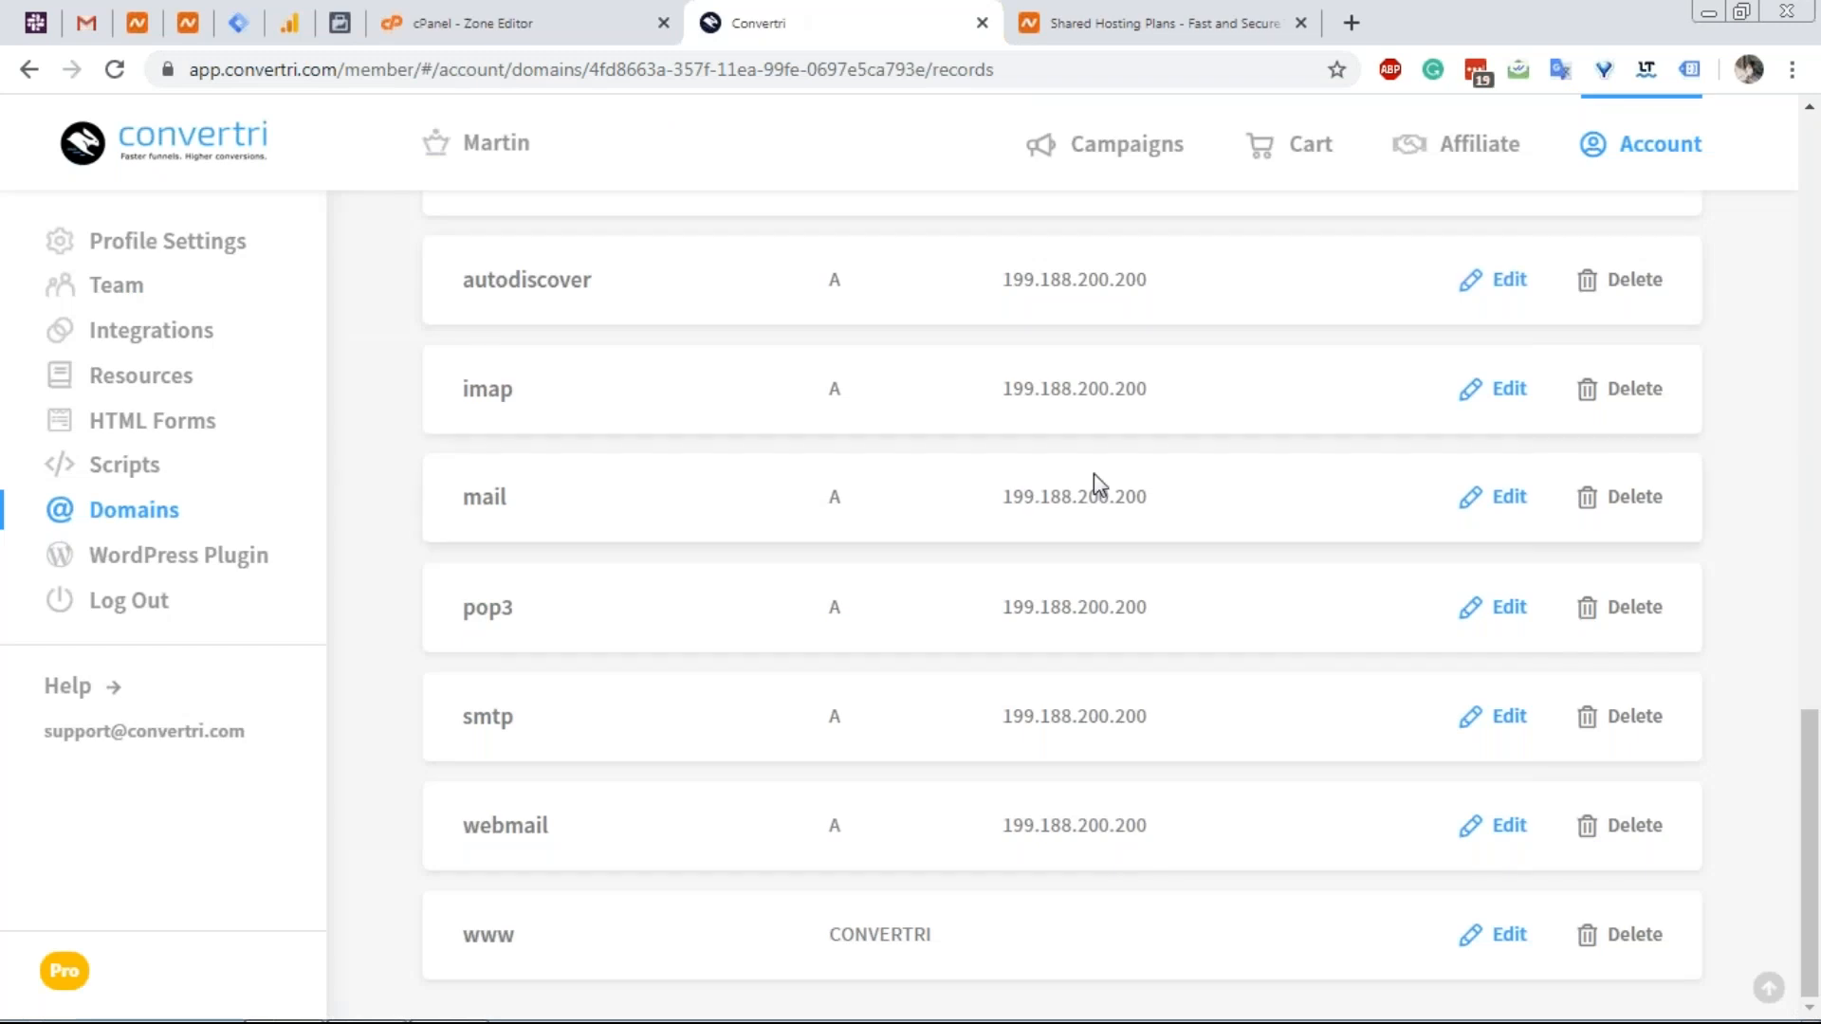
scroll(1090, 480, up, 5)
scroll(1100, 484, up, 10)
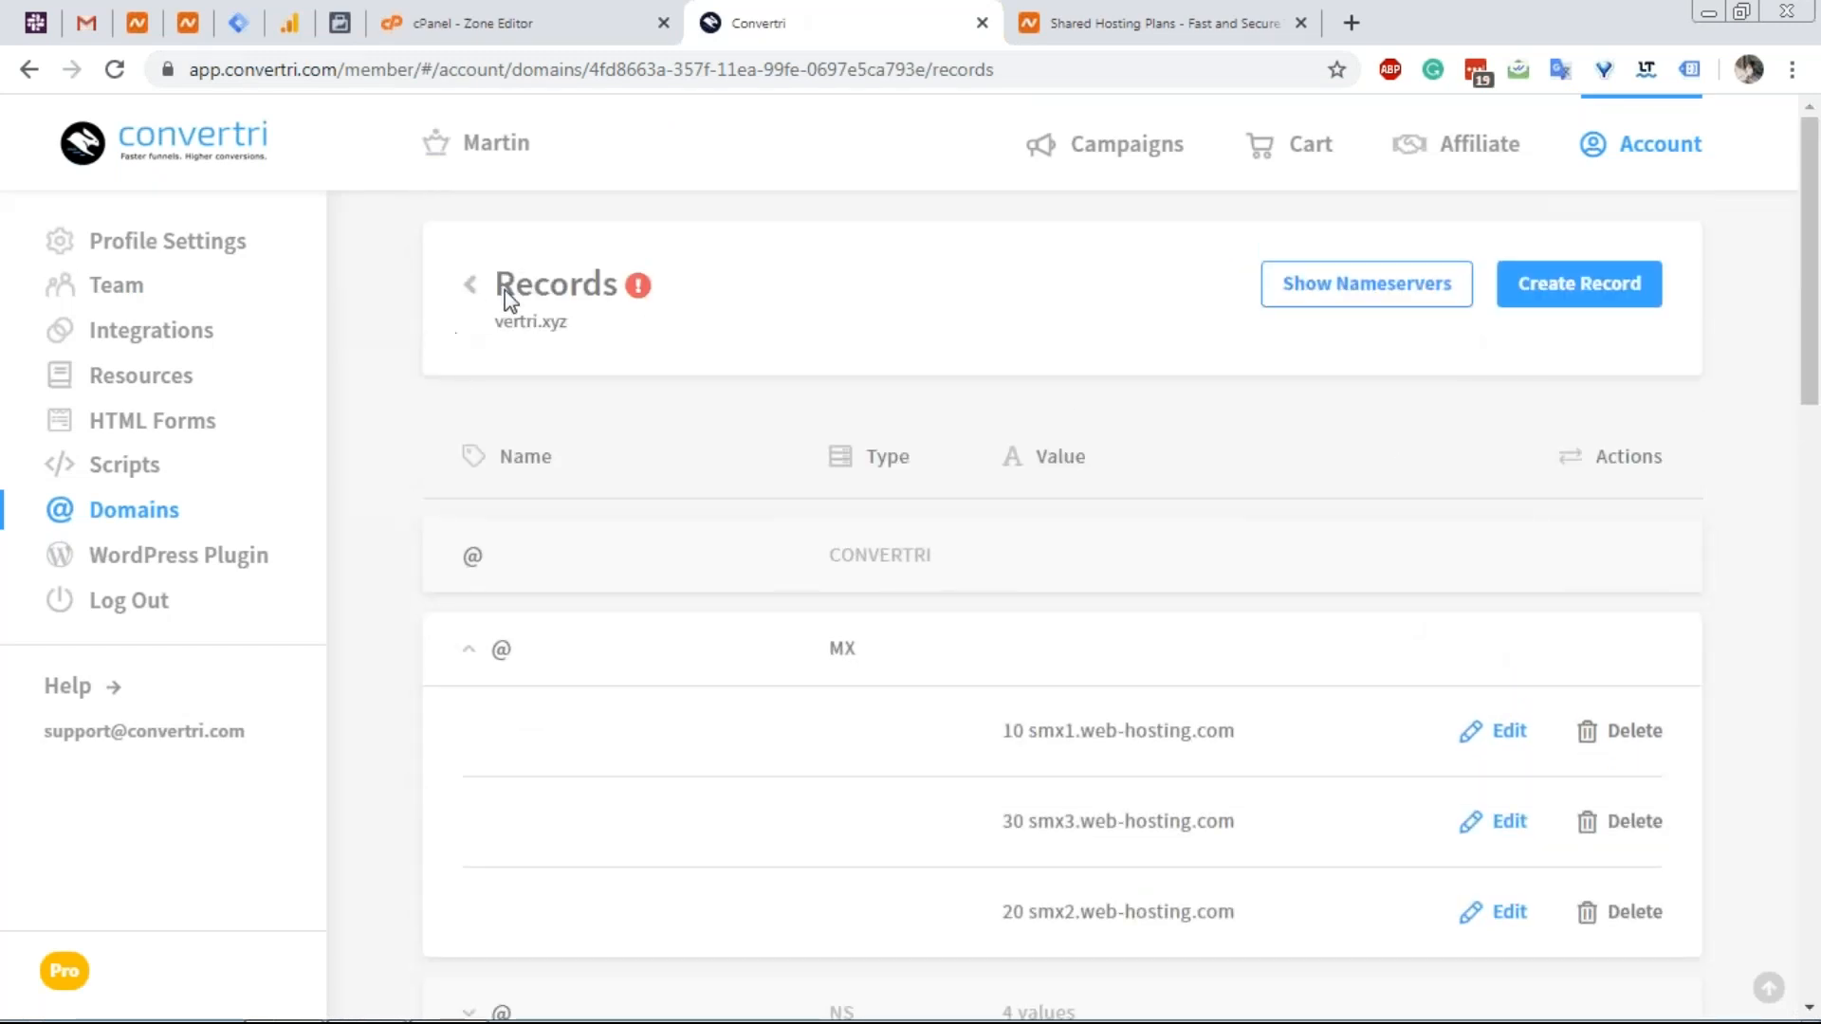
click(1578, 283)
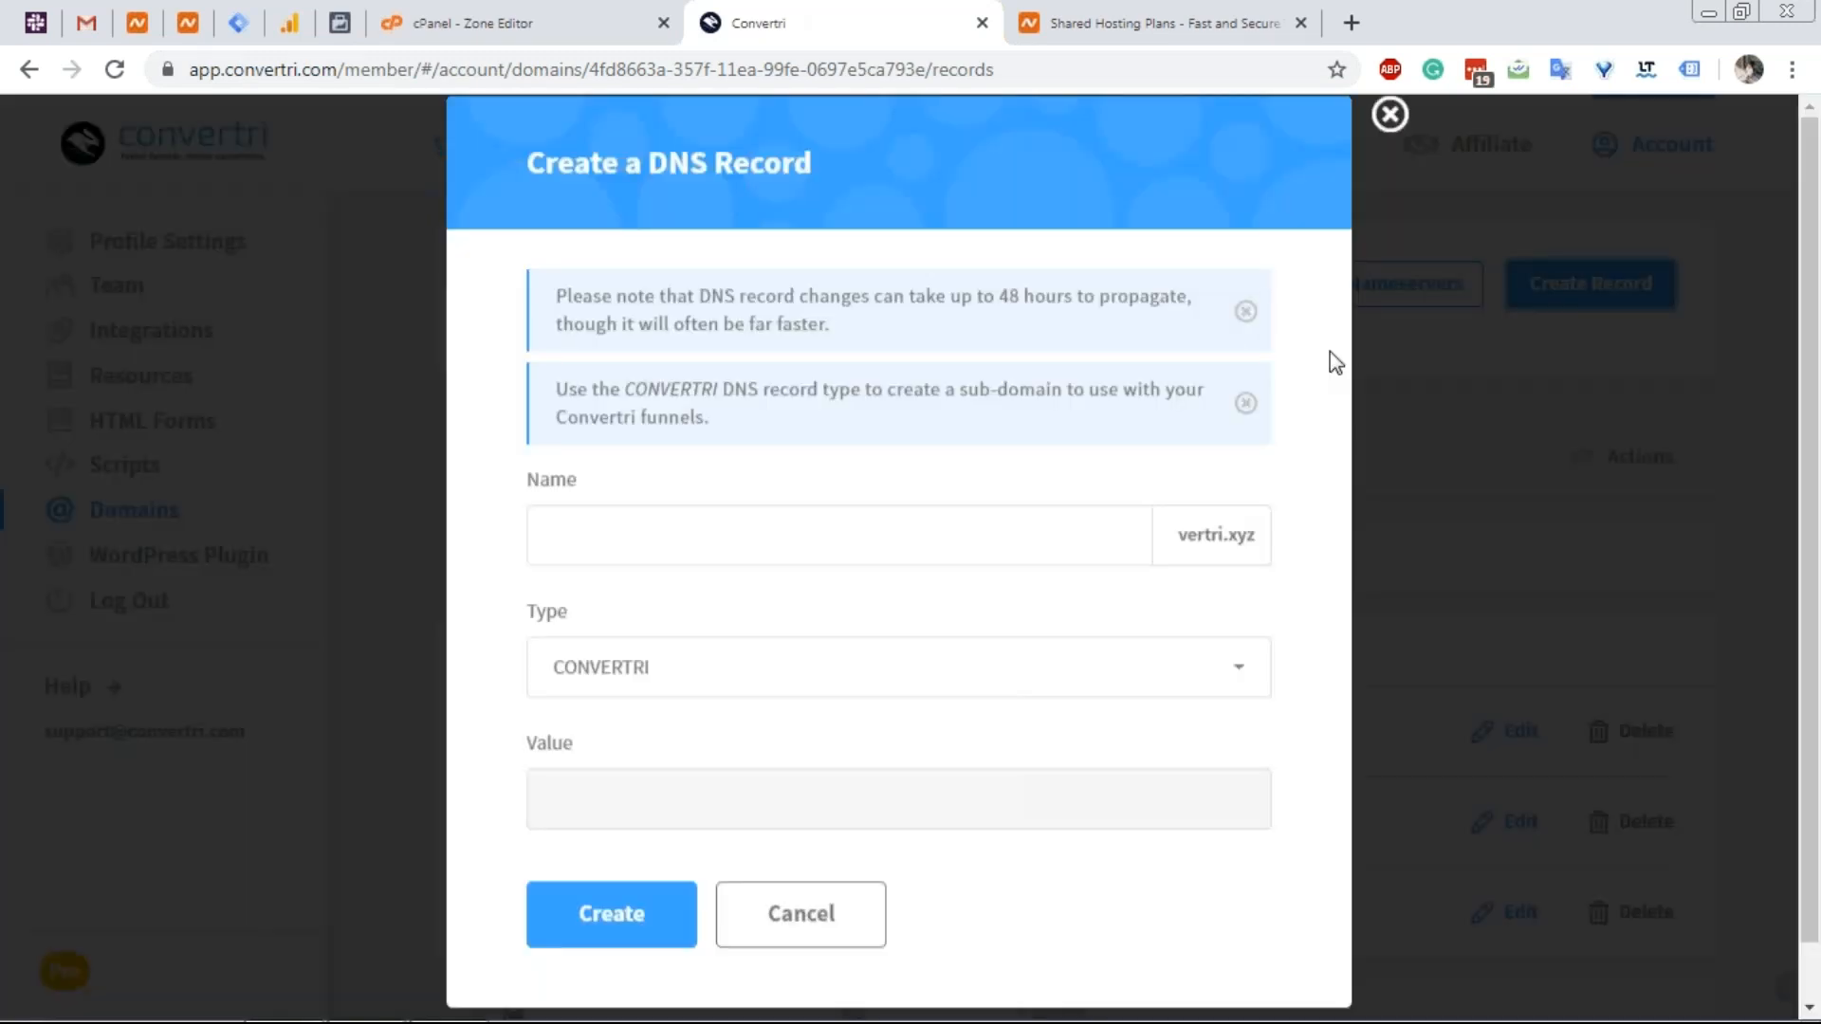
click(767, 583)
text(199.188.200.205)
key(ctrl+a)
text(blog)
key(Tab)
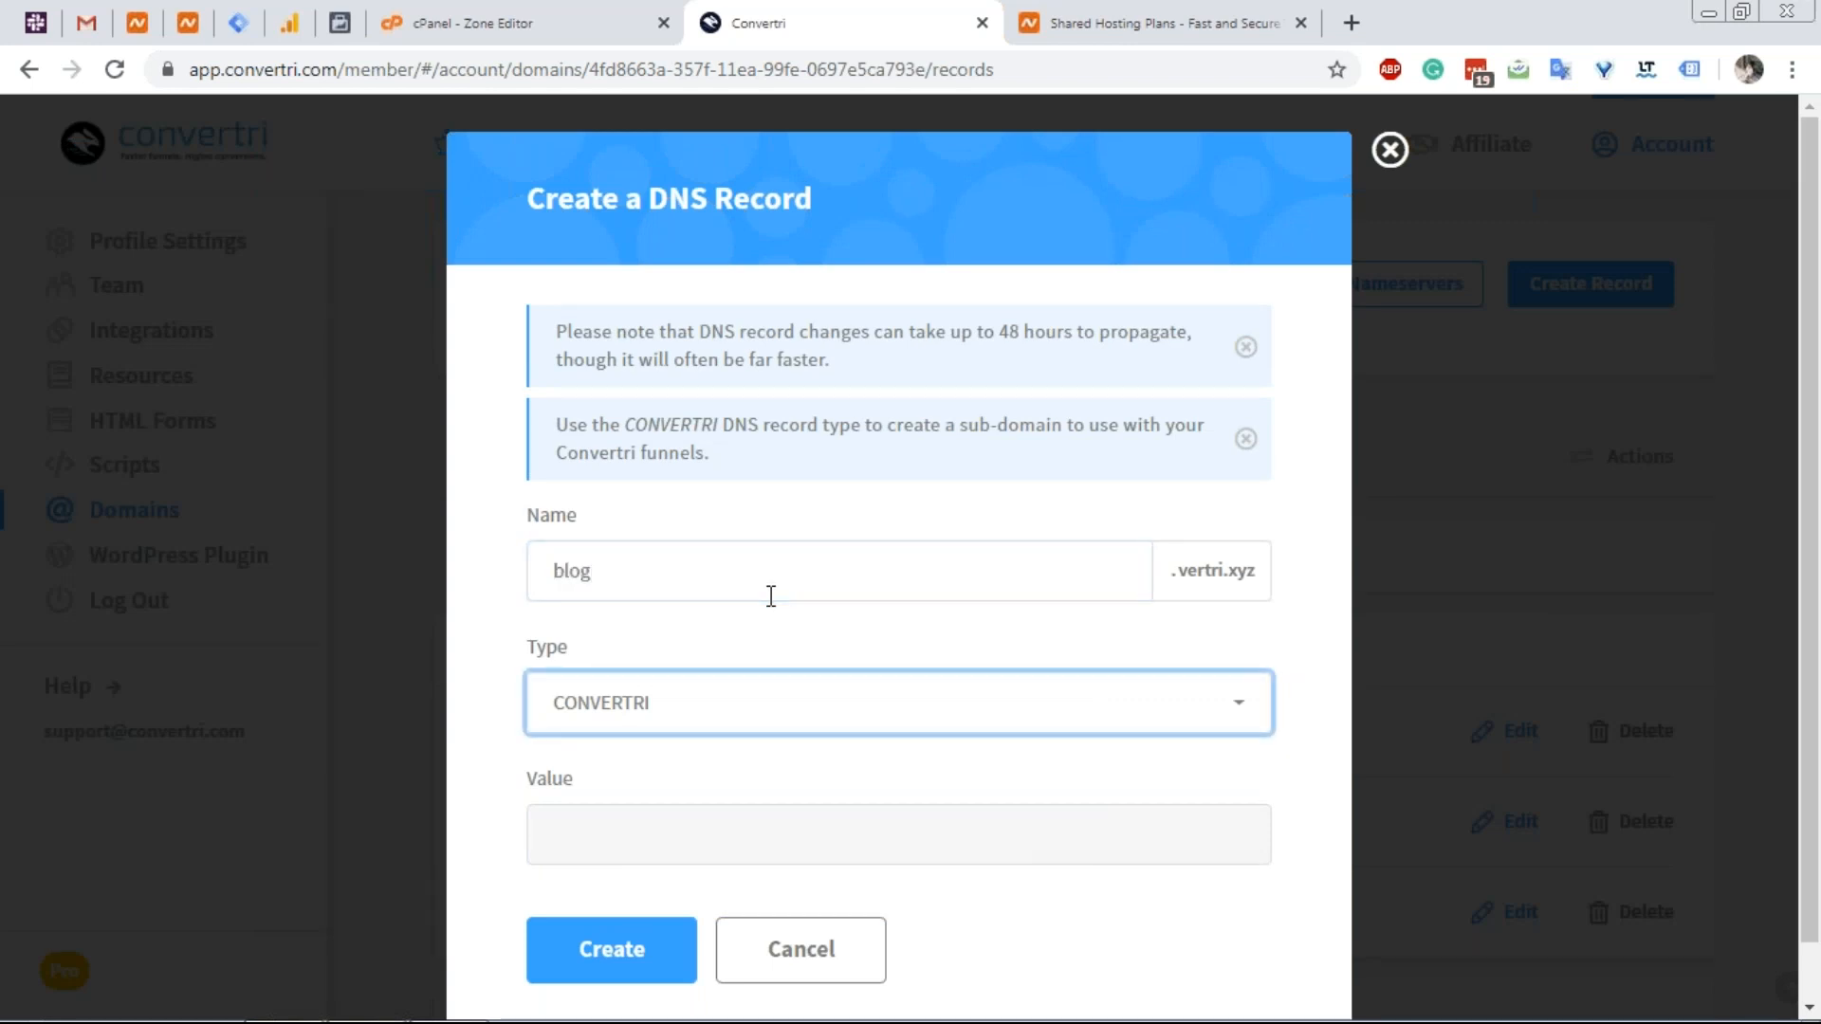
Make it an A record with value 199.188.200.200, then compare against cPanel's zone records.
click(717, 694)
click(699, 772)
click(683, 828)
key(ctrl+v)
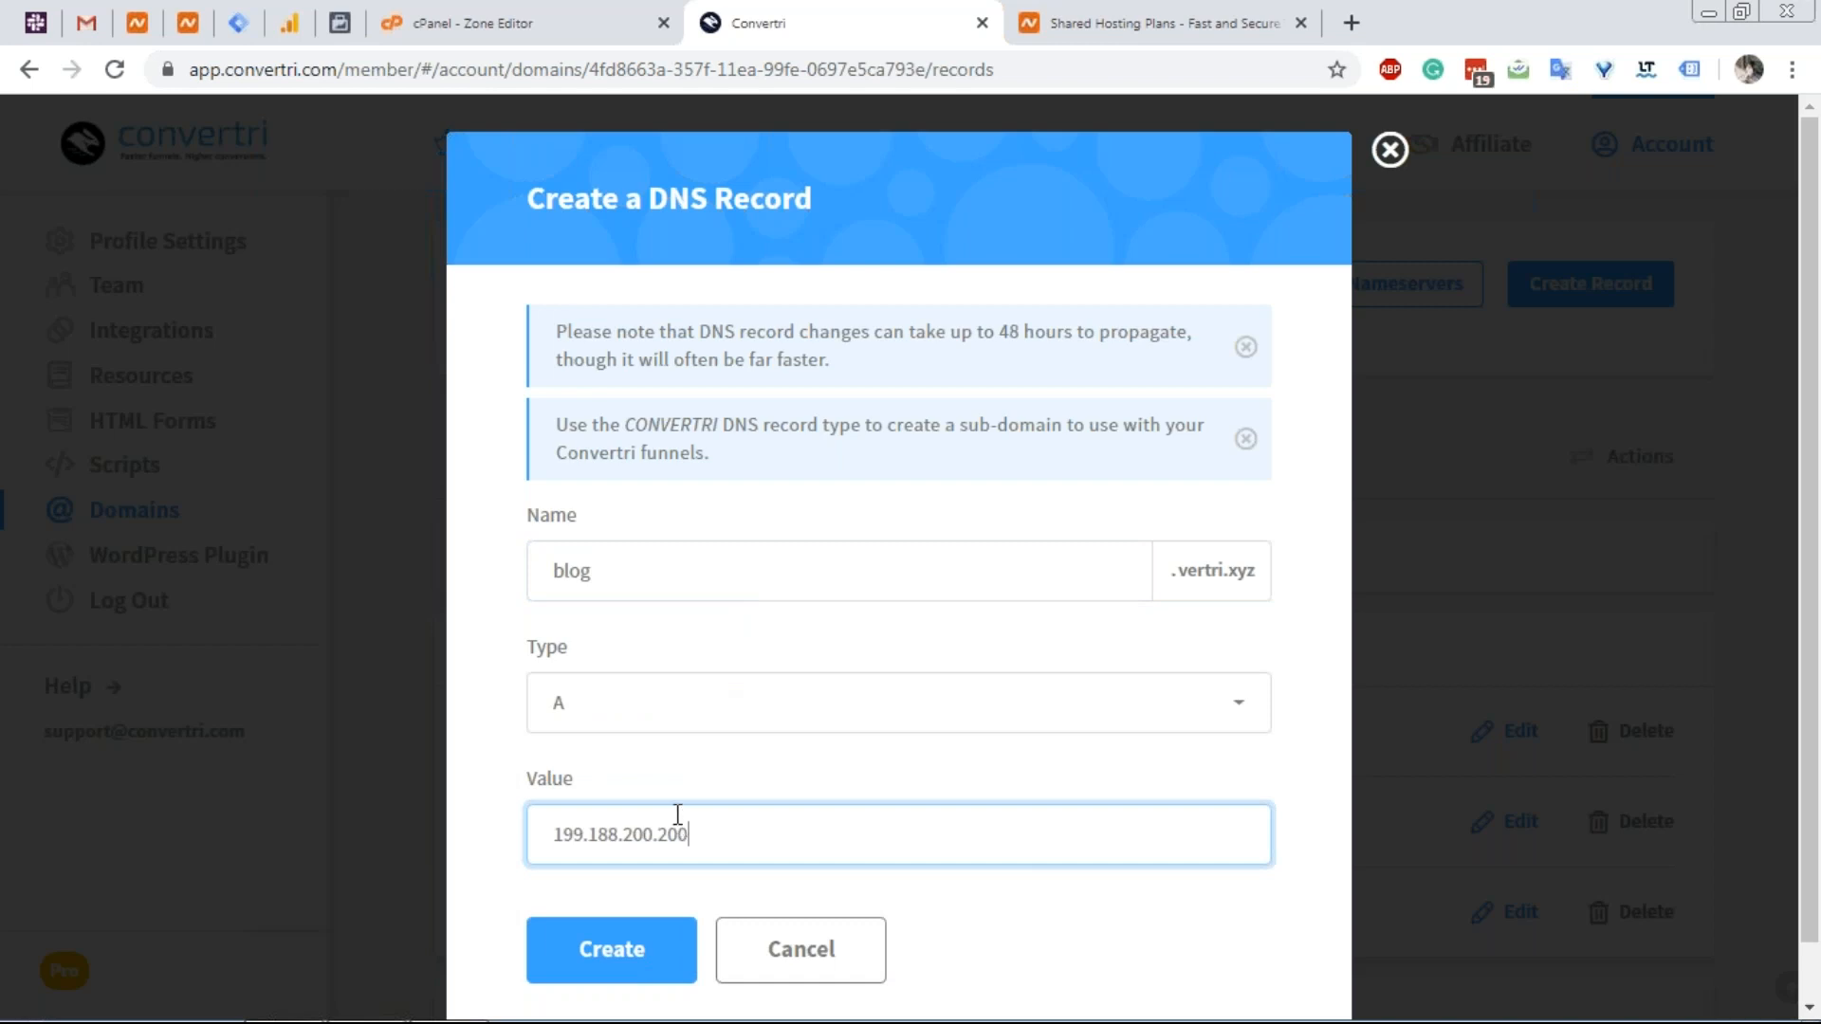
click(618, 13)
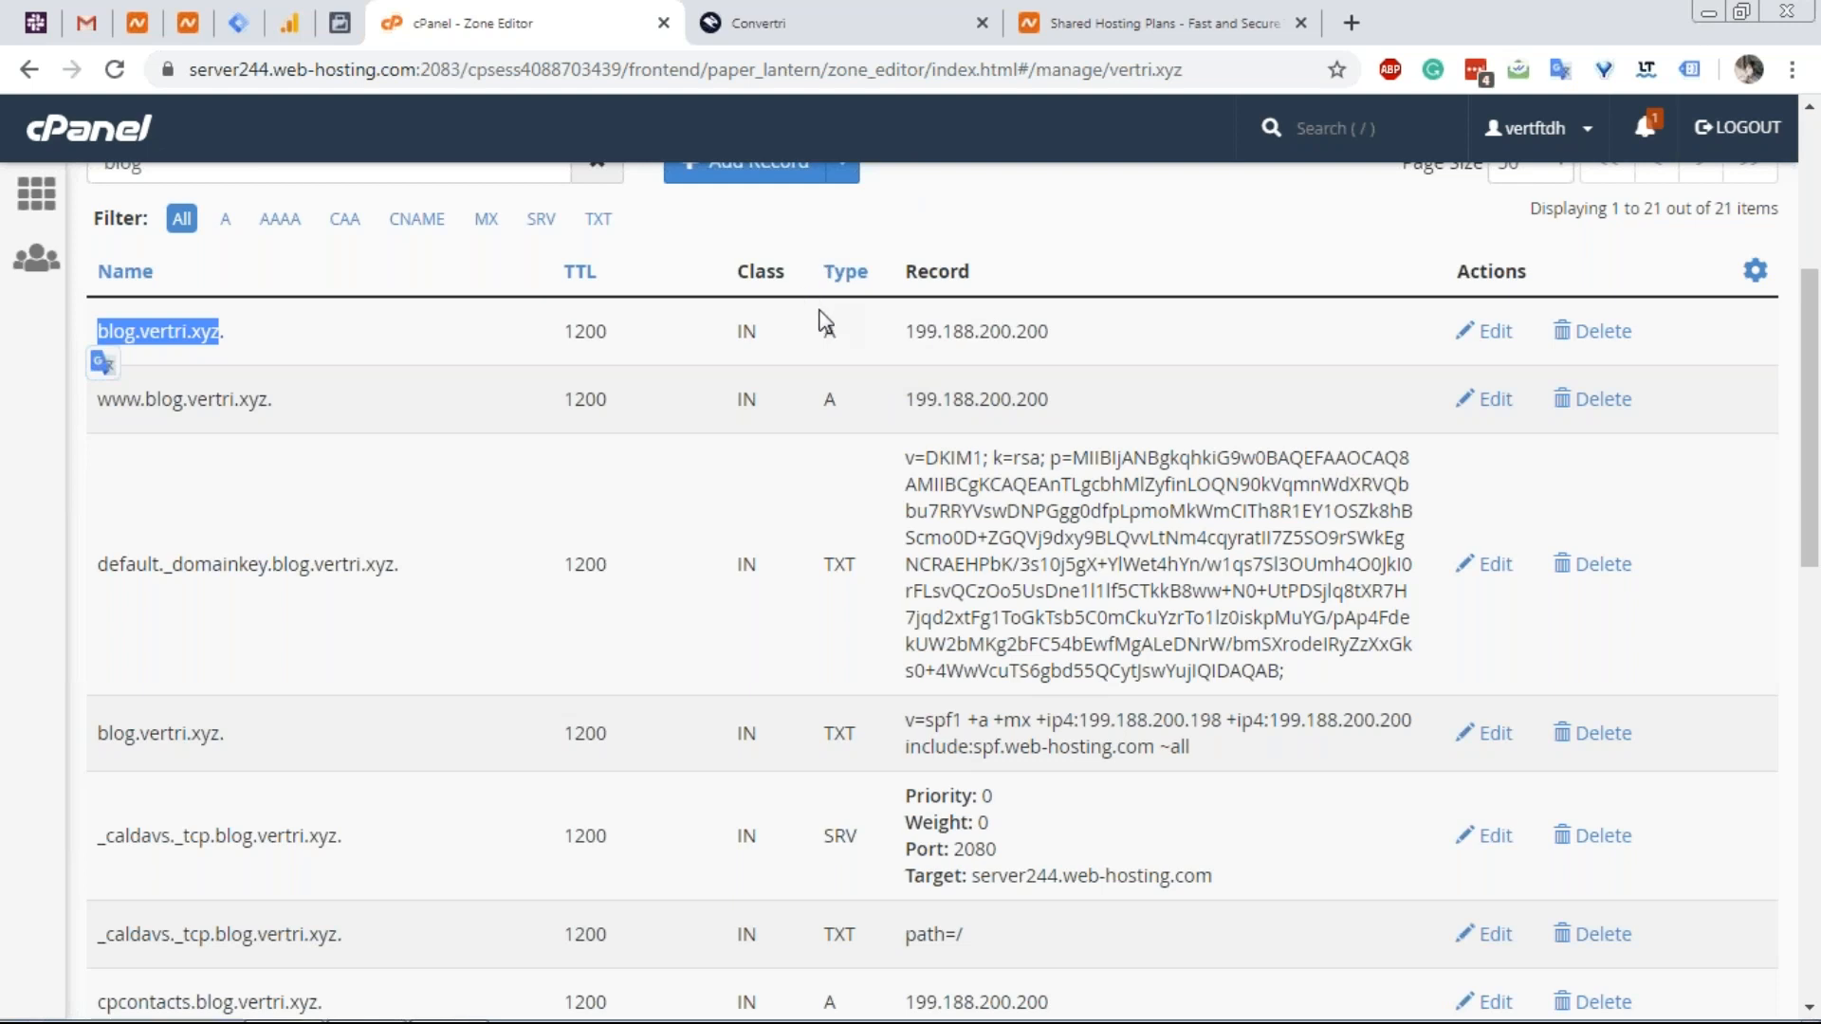
Save the blog A record pointing to 199.188.200.200 and confirm it in Convertri's vertri.xyz records.
click(787, 31)
click(609, 949)
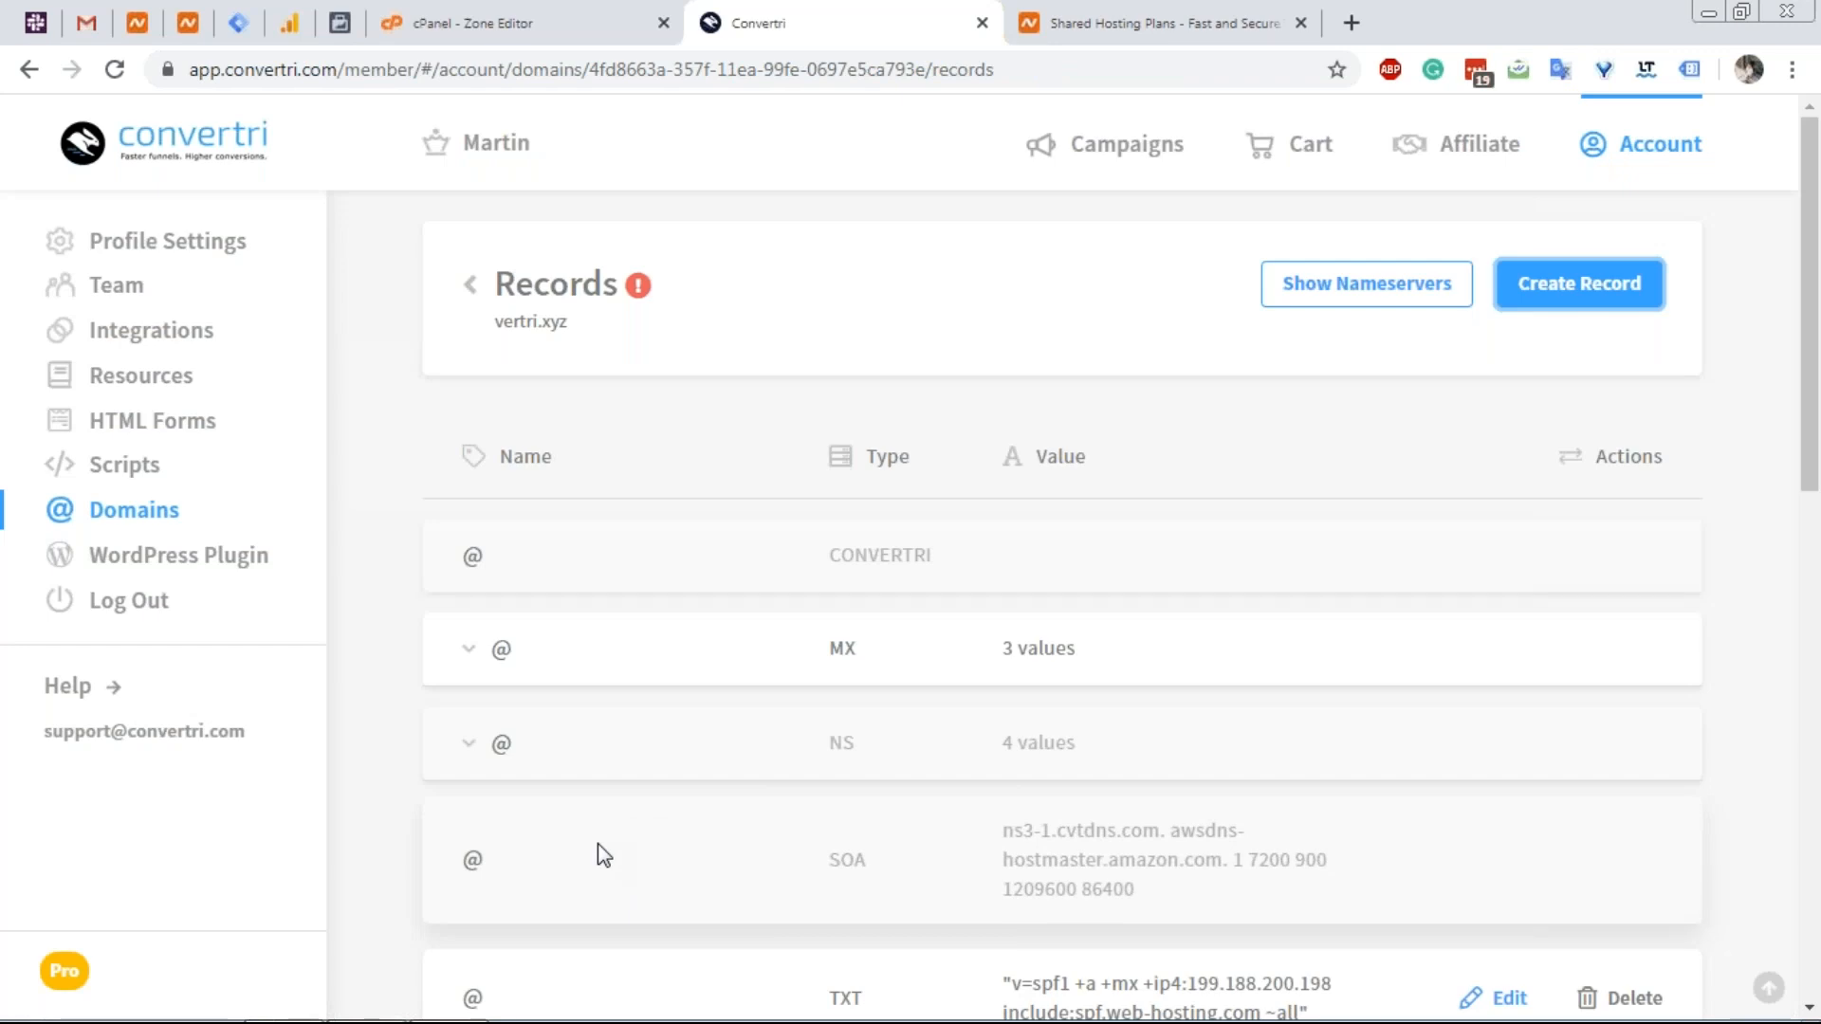
click(621, 11)
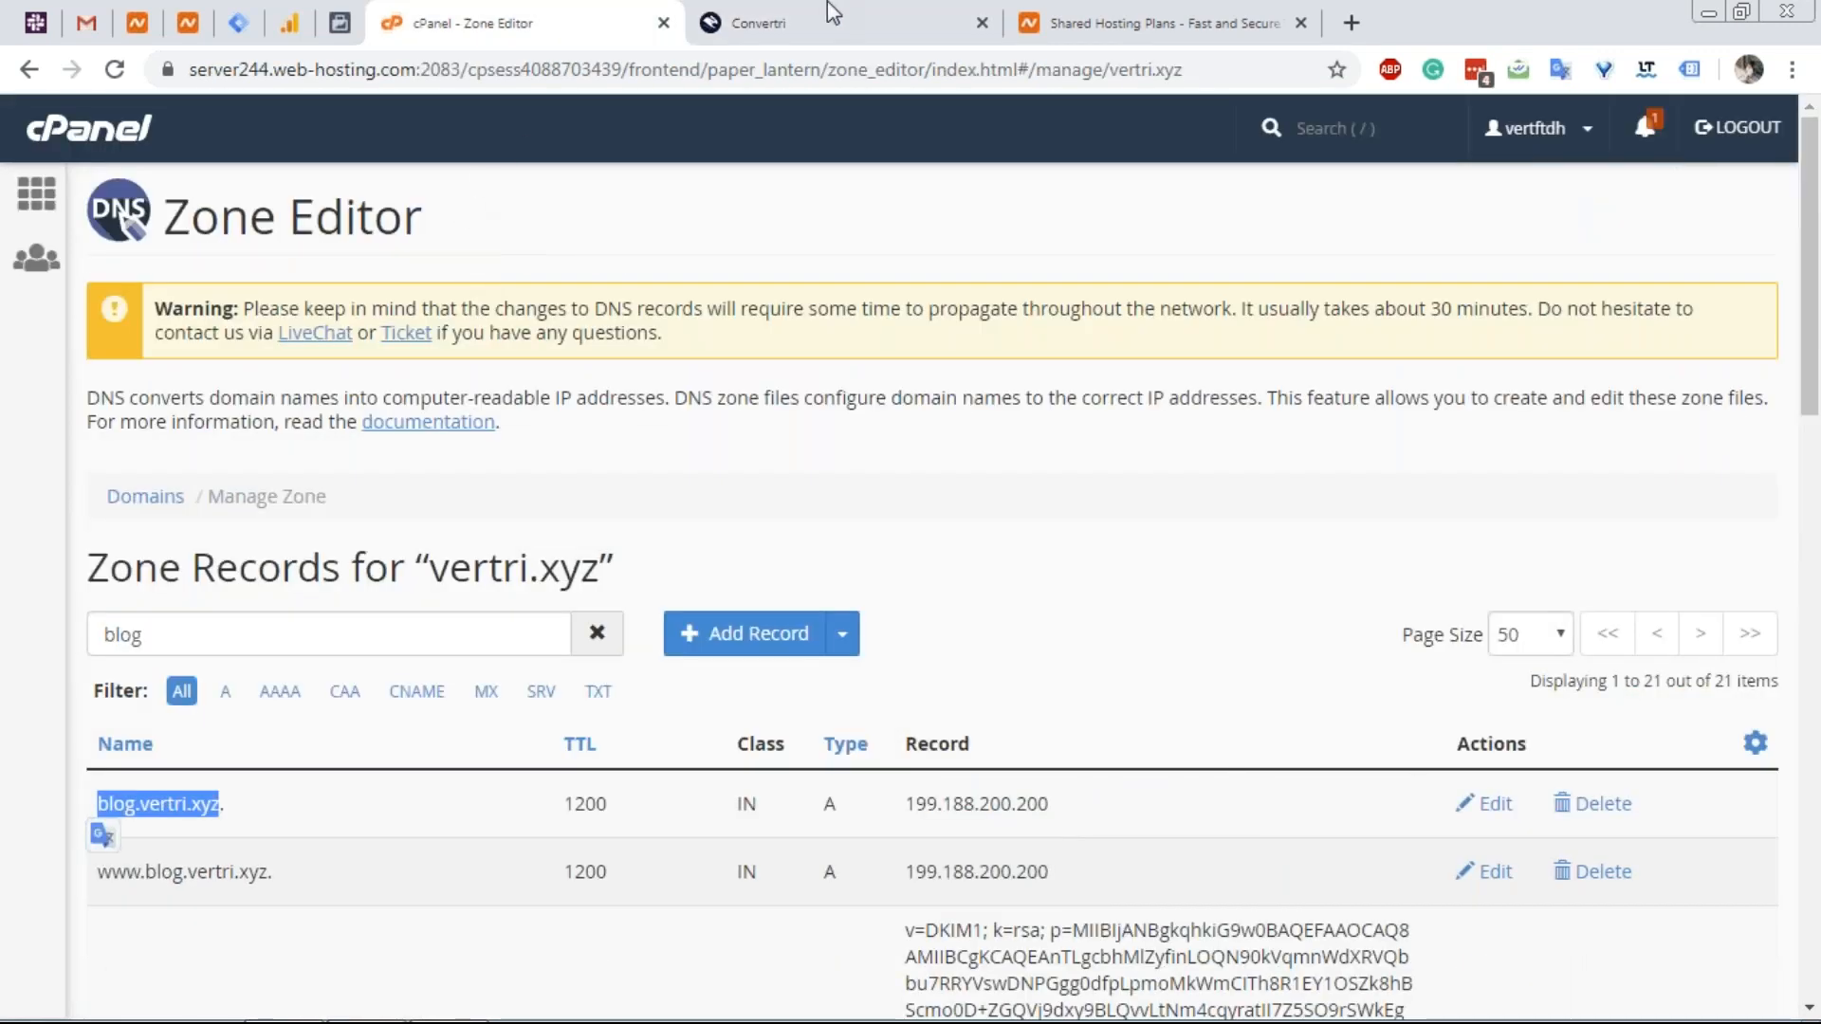
click(827, 11)
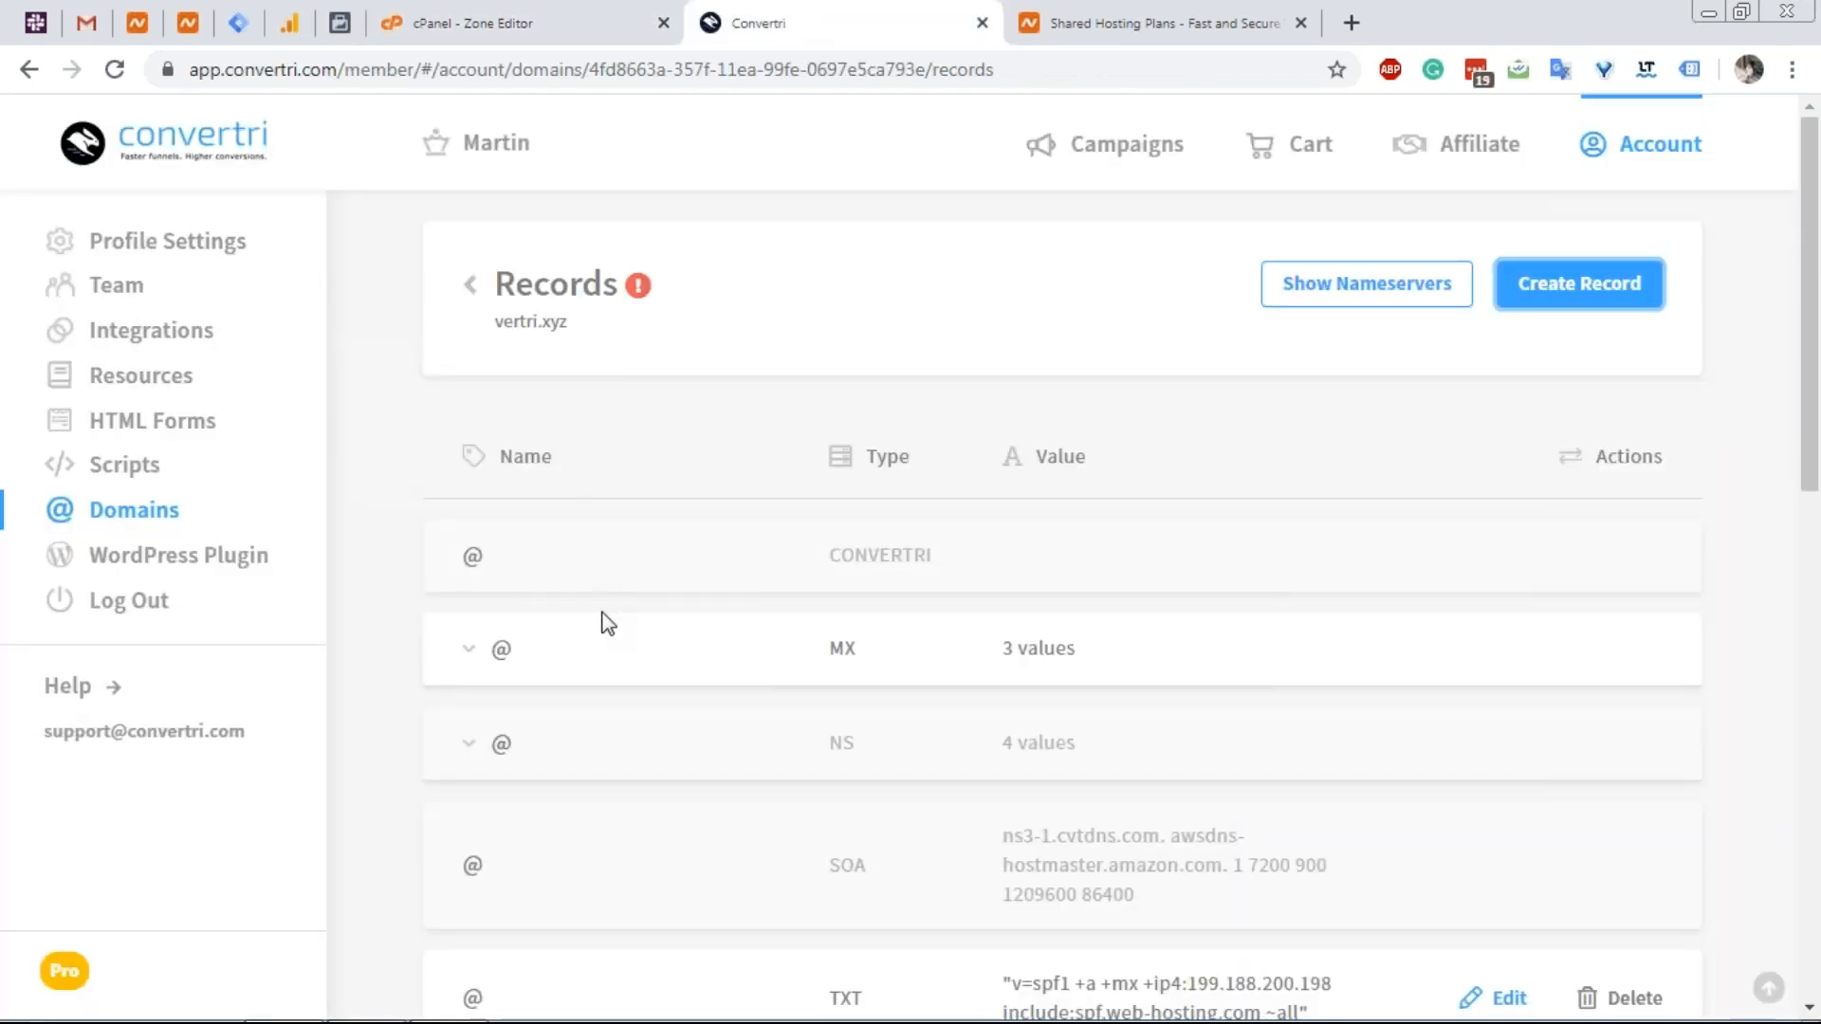
scroll(651, 623, down, 5)
scroll(652, 624, down, 3)
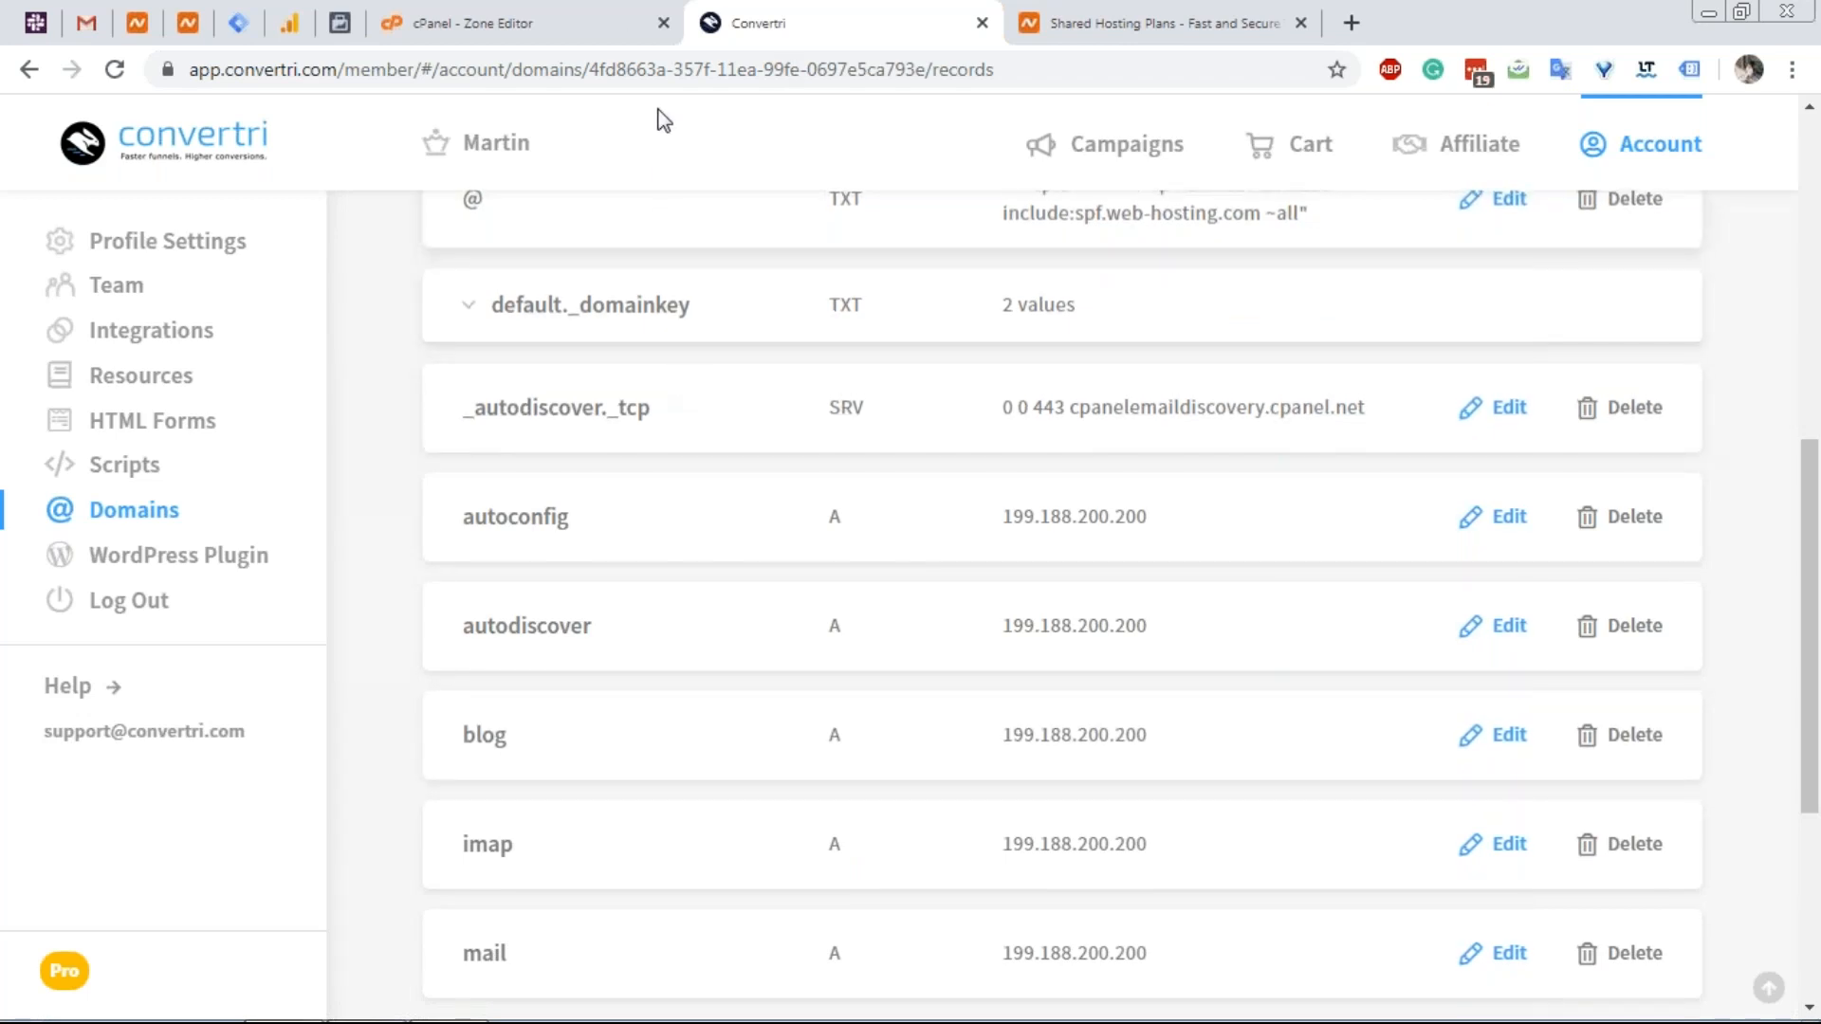
click(622, 21)
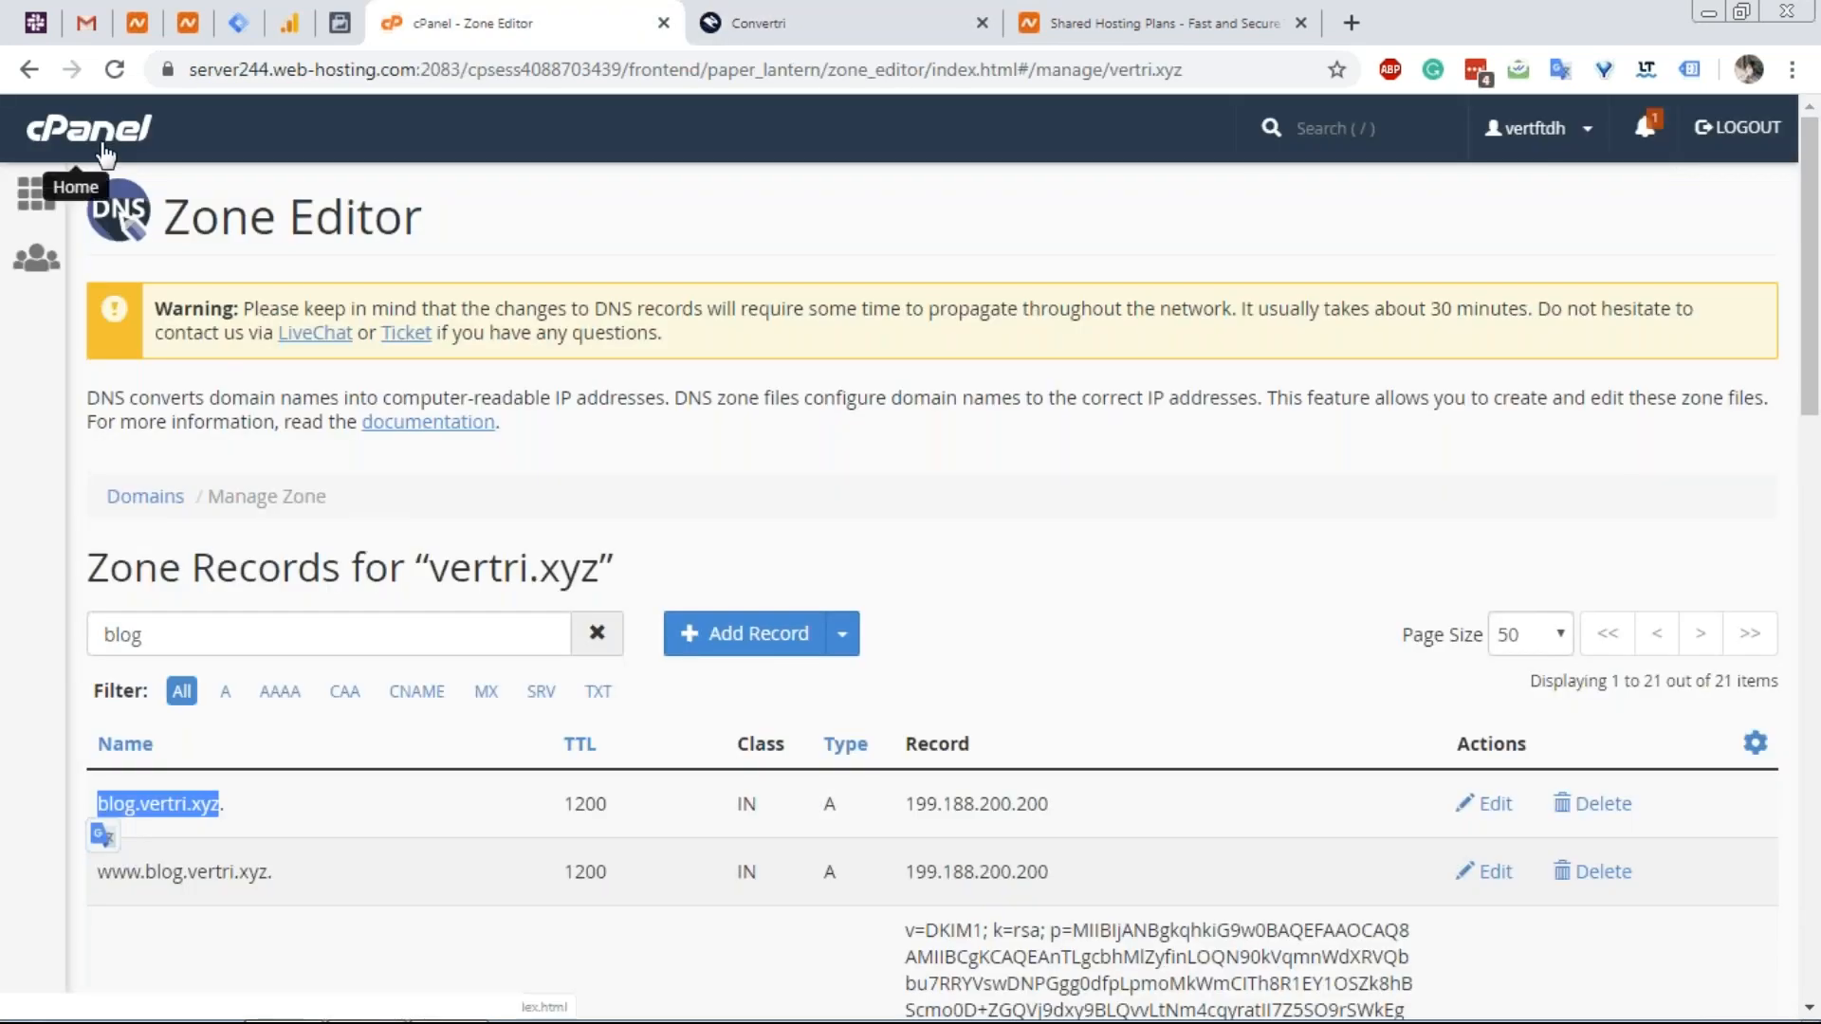
Leave the Zone Editor for the cPanel home page and scroll down to the Domains section.
scroll(430, 442, down, 1)
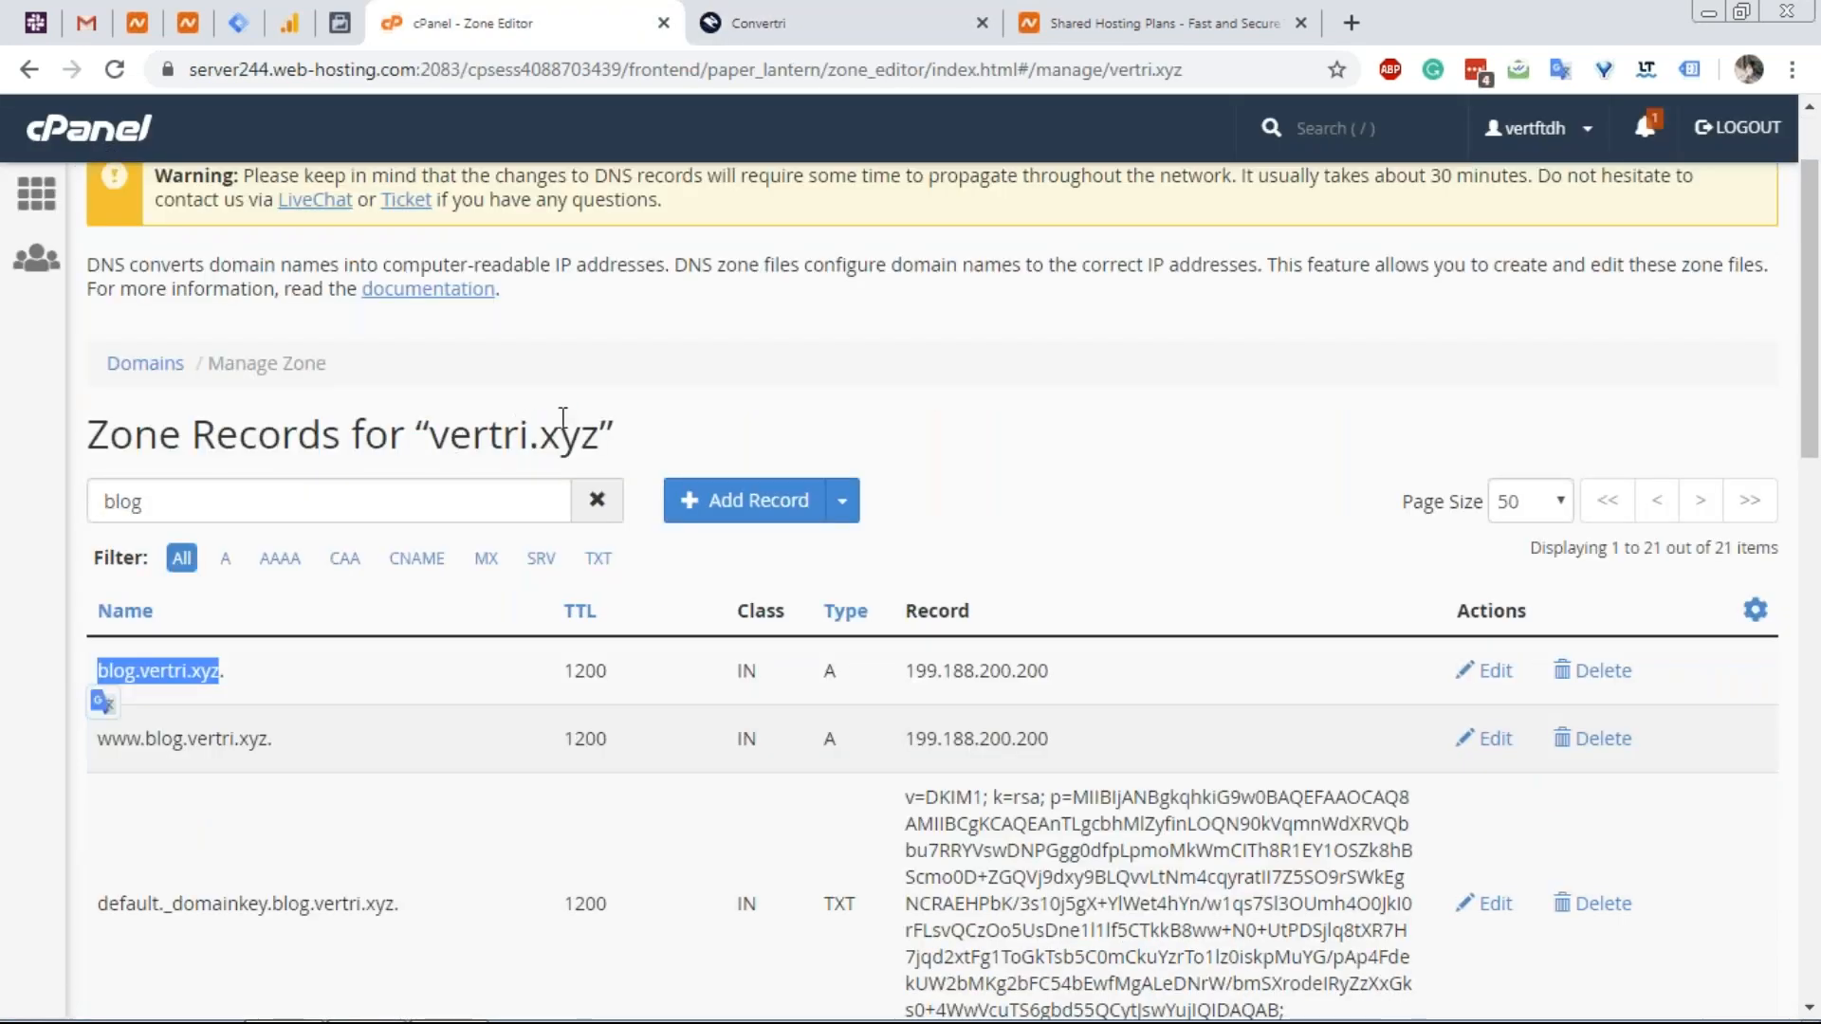
drag(600, 436, 449, 437)
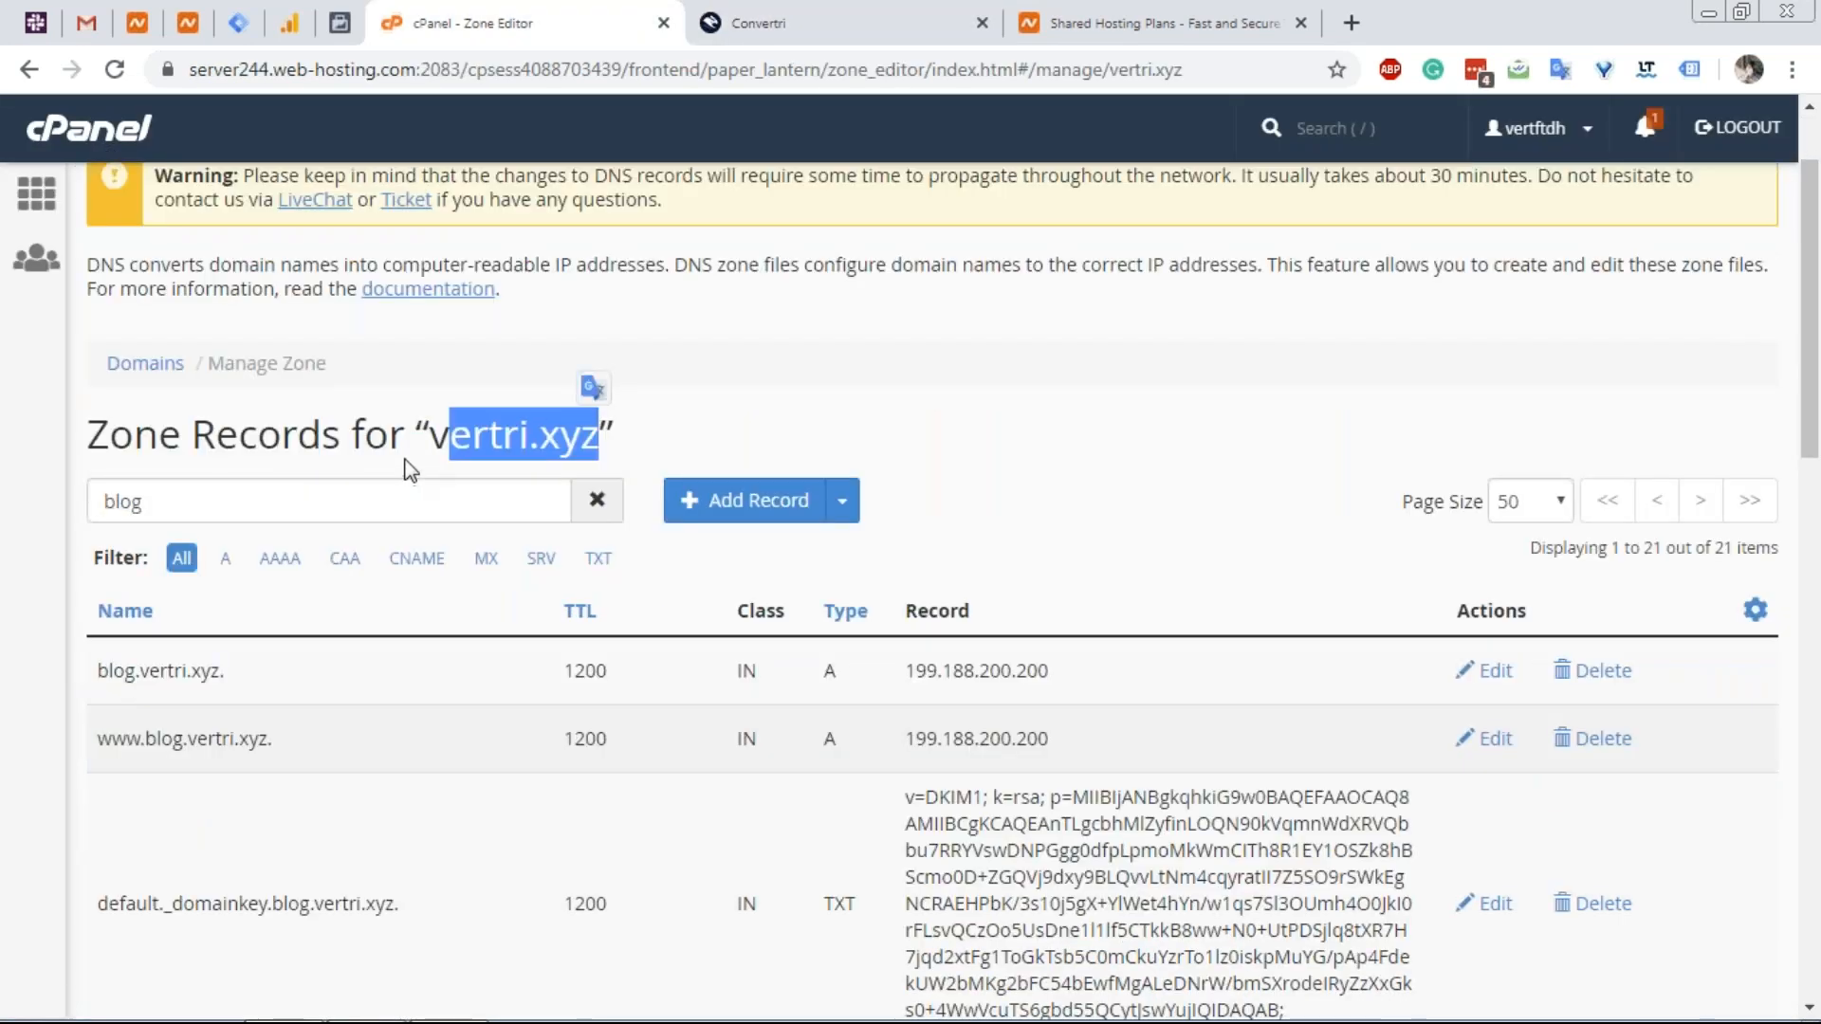
click(132, 152)
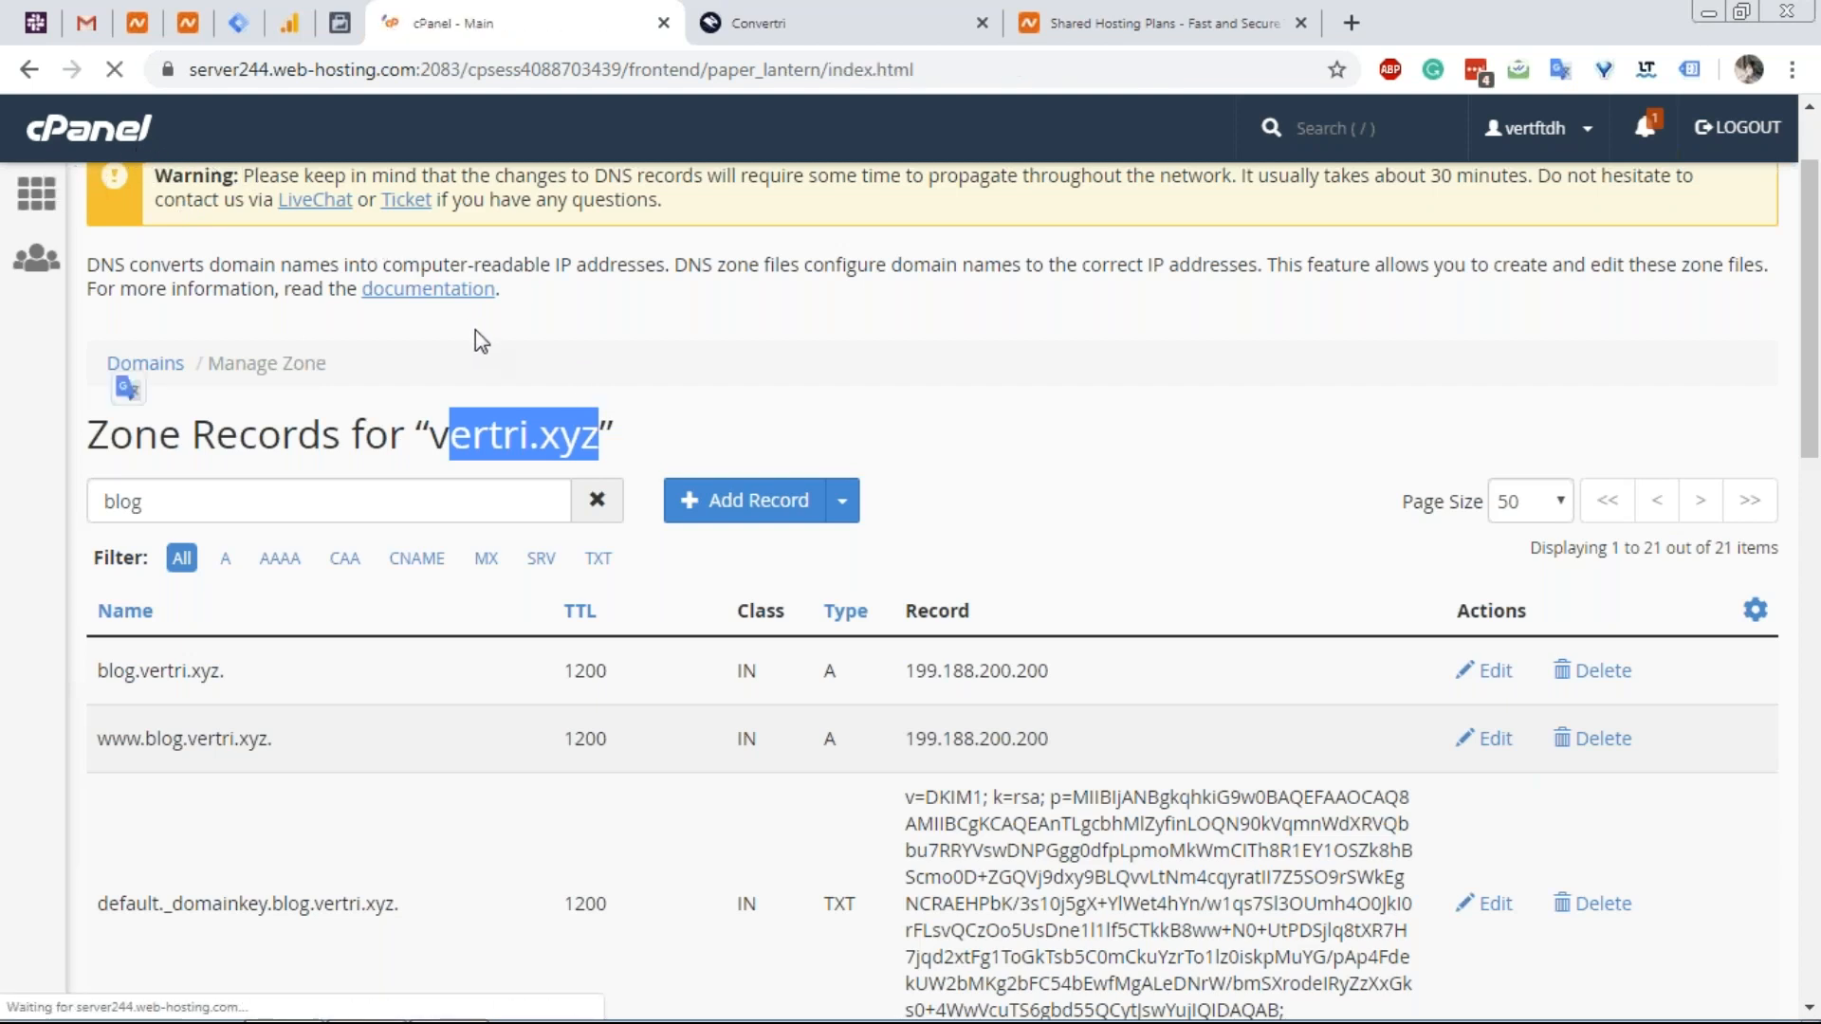
scroll(384, 464, down, 4)
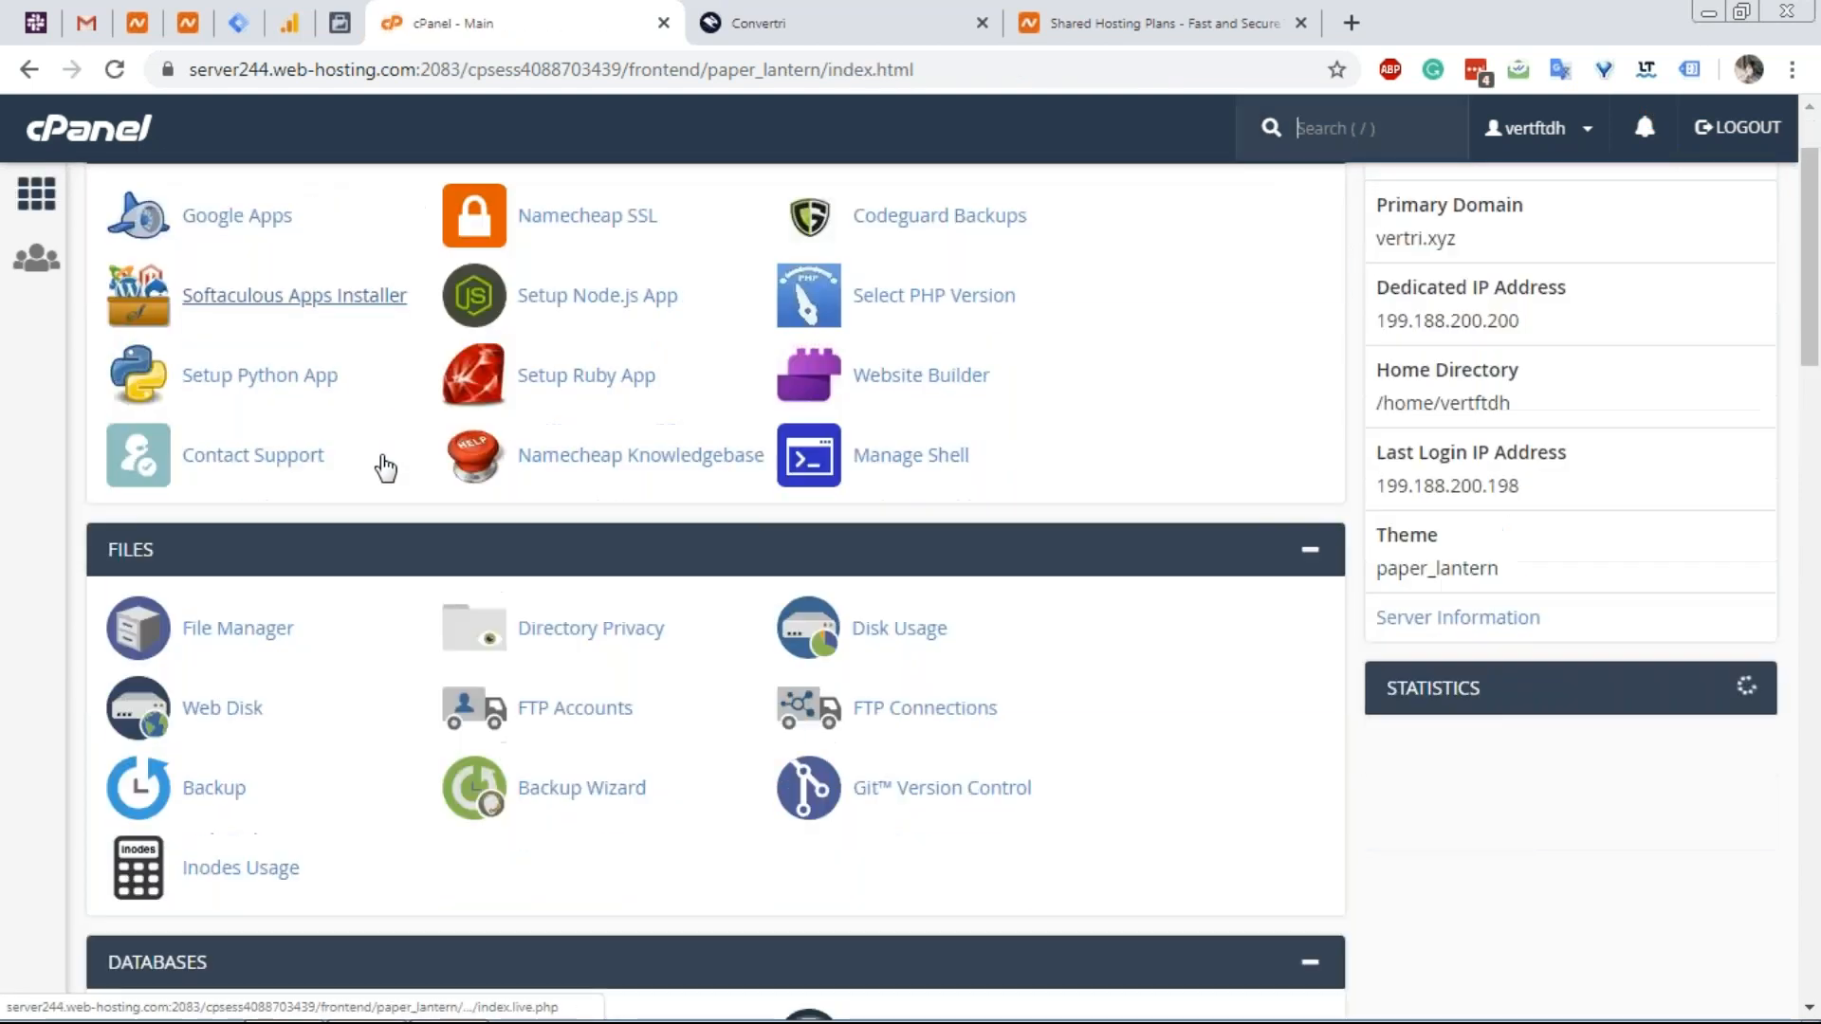
scroll(366, 439, down, 4)
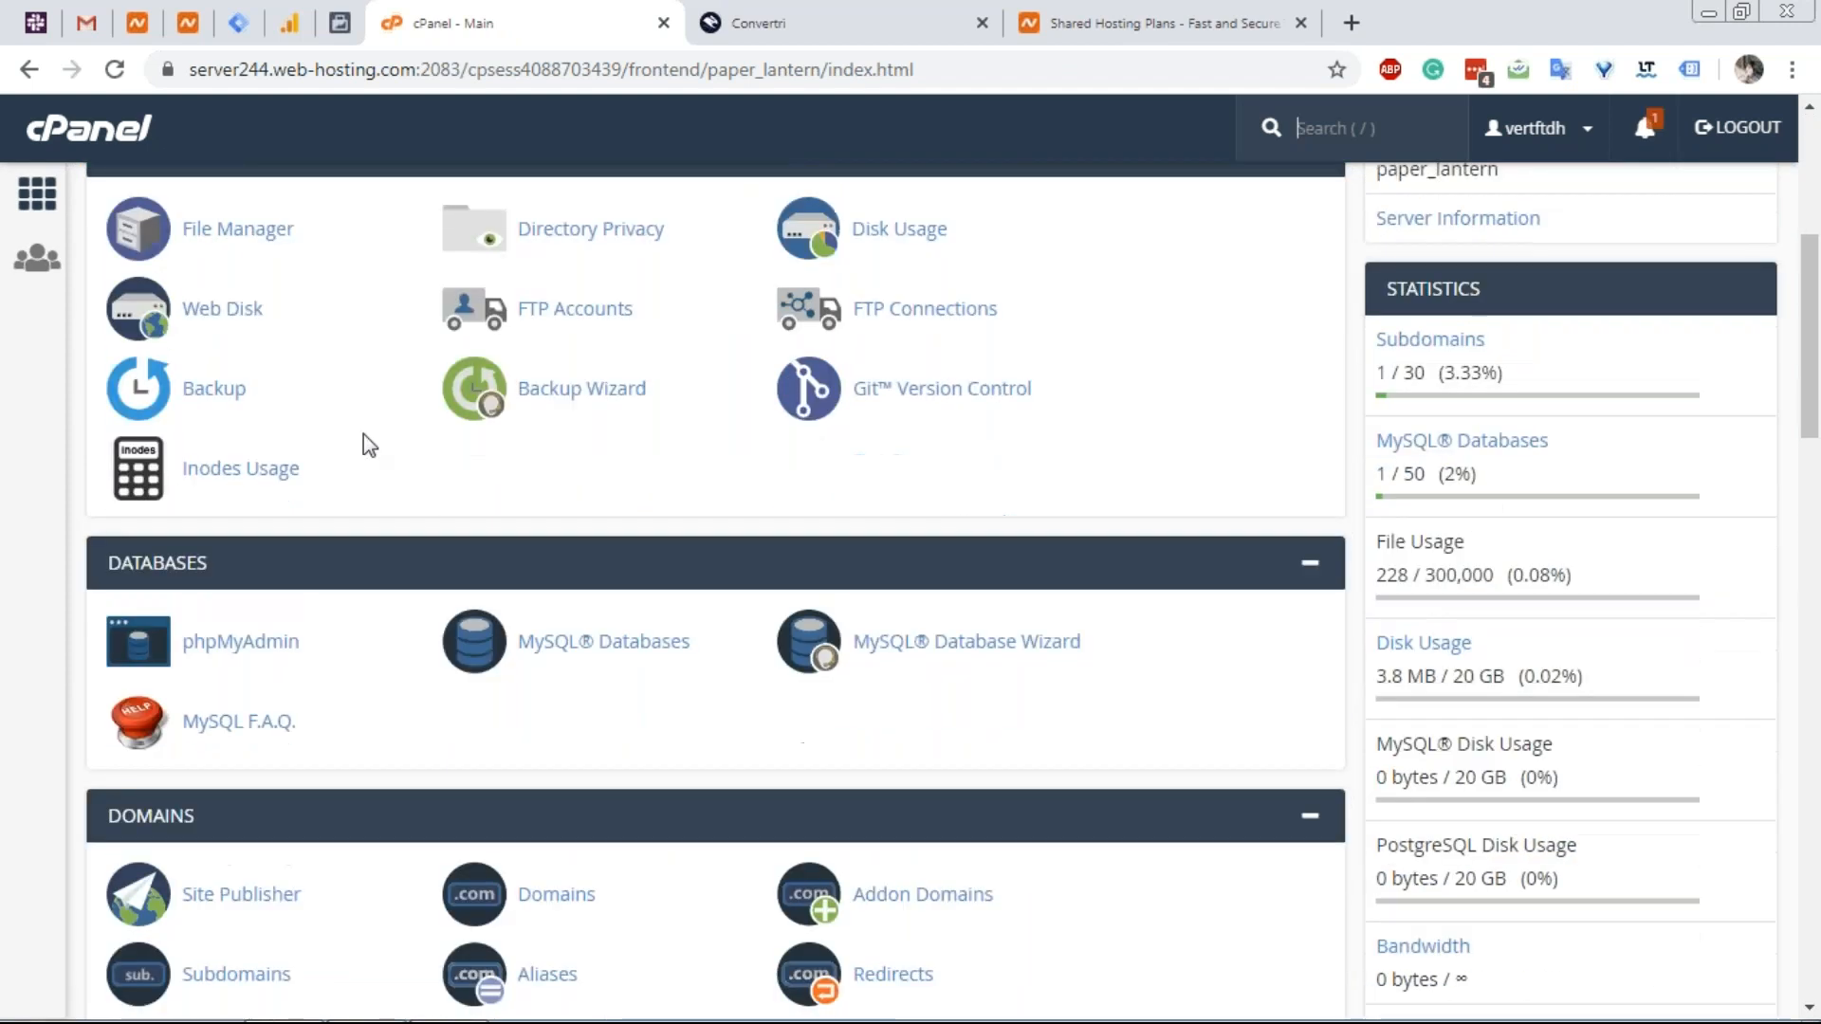
click(210, 706)
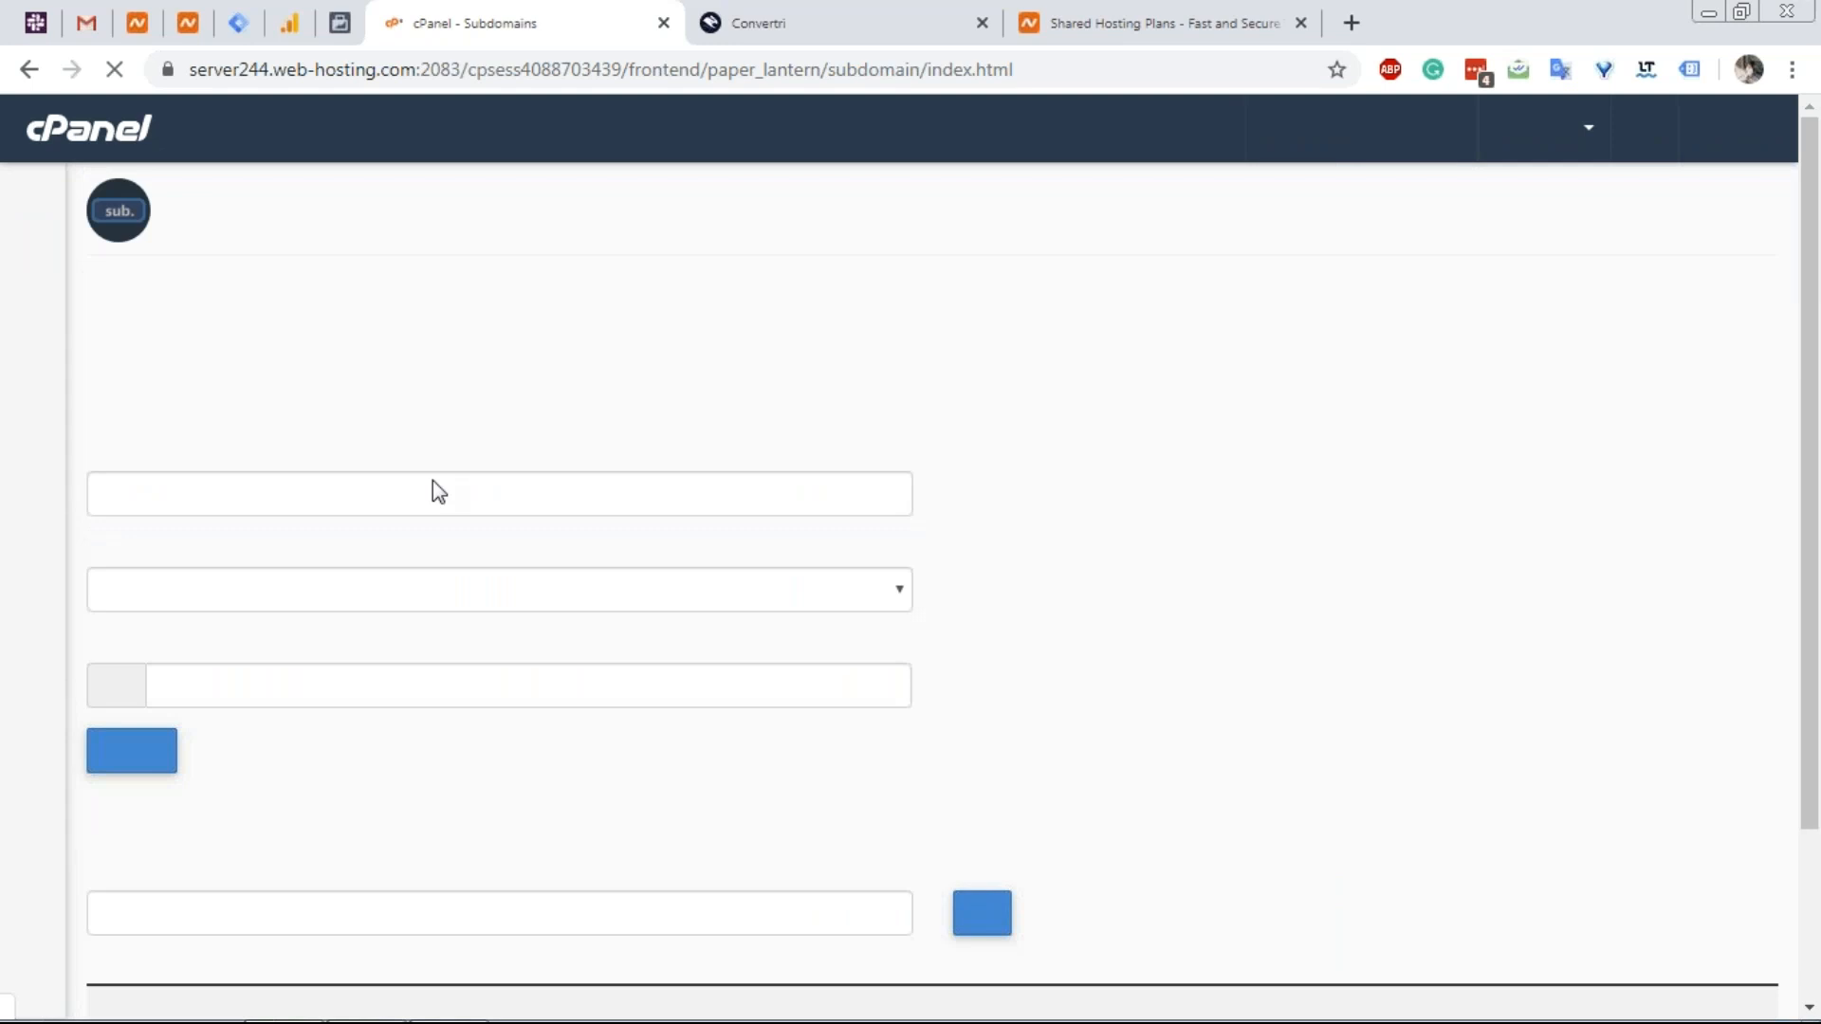
scroll(372, 530, down, 3)
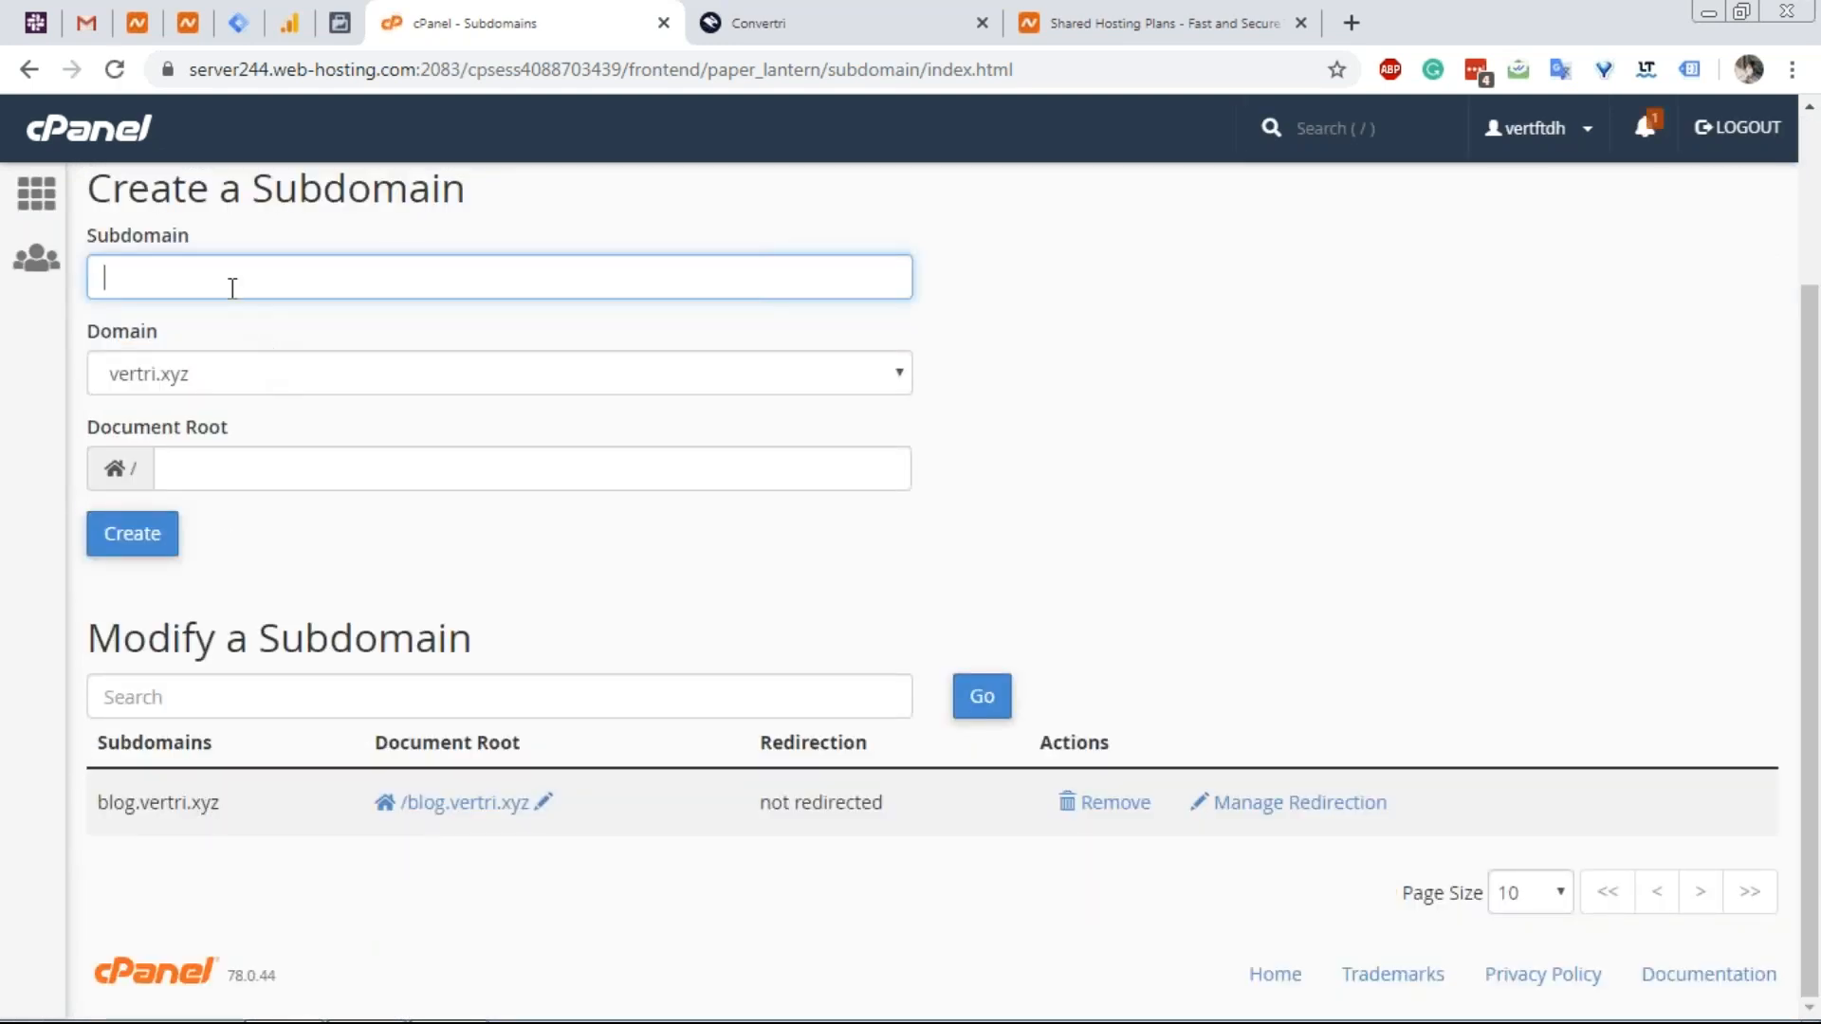
scroll(232, 284, up, 3)
click(134, 141)
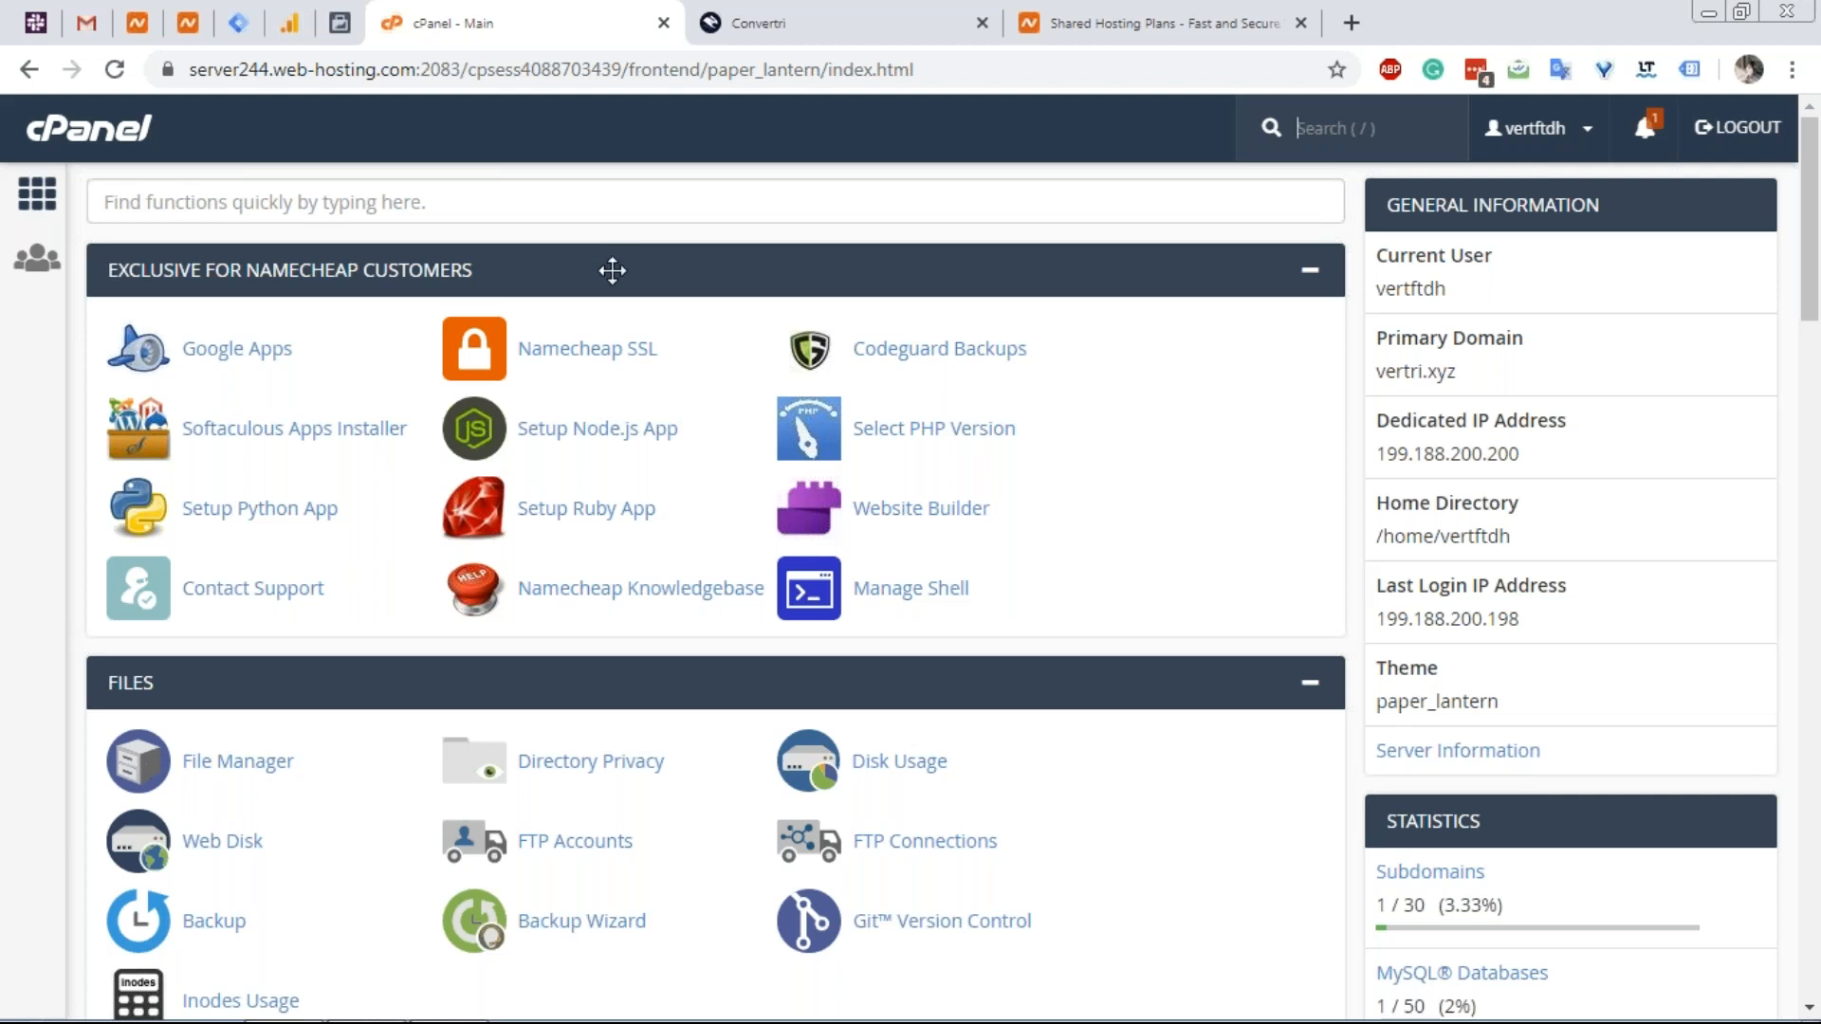
Browse public_html in File Manager, then bring Convertri's DNS records page back to the front.
click(292, 762)
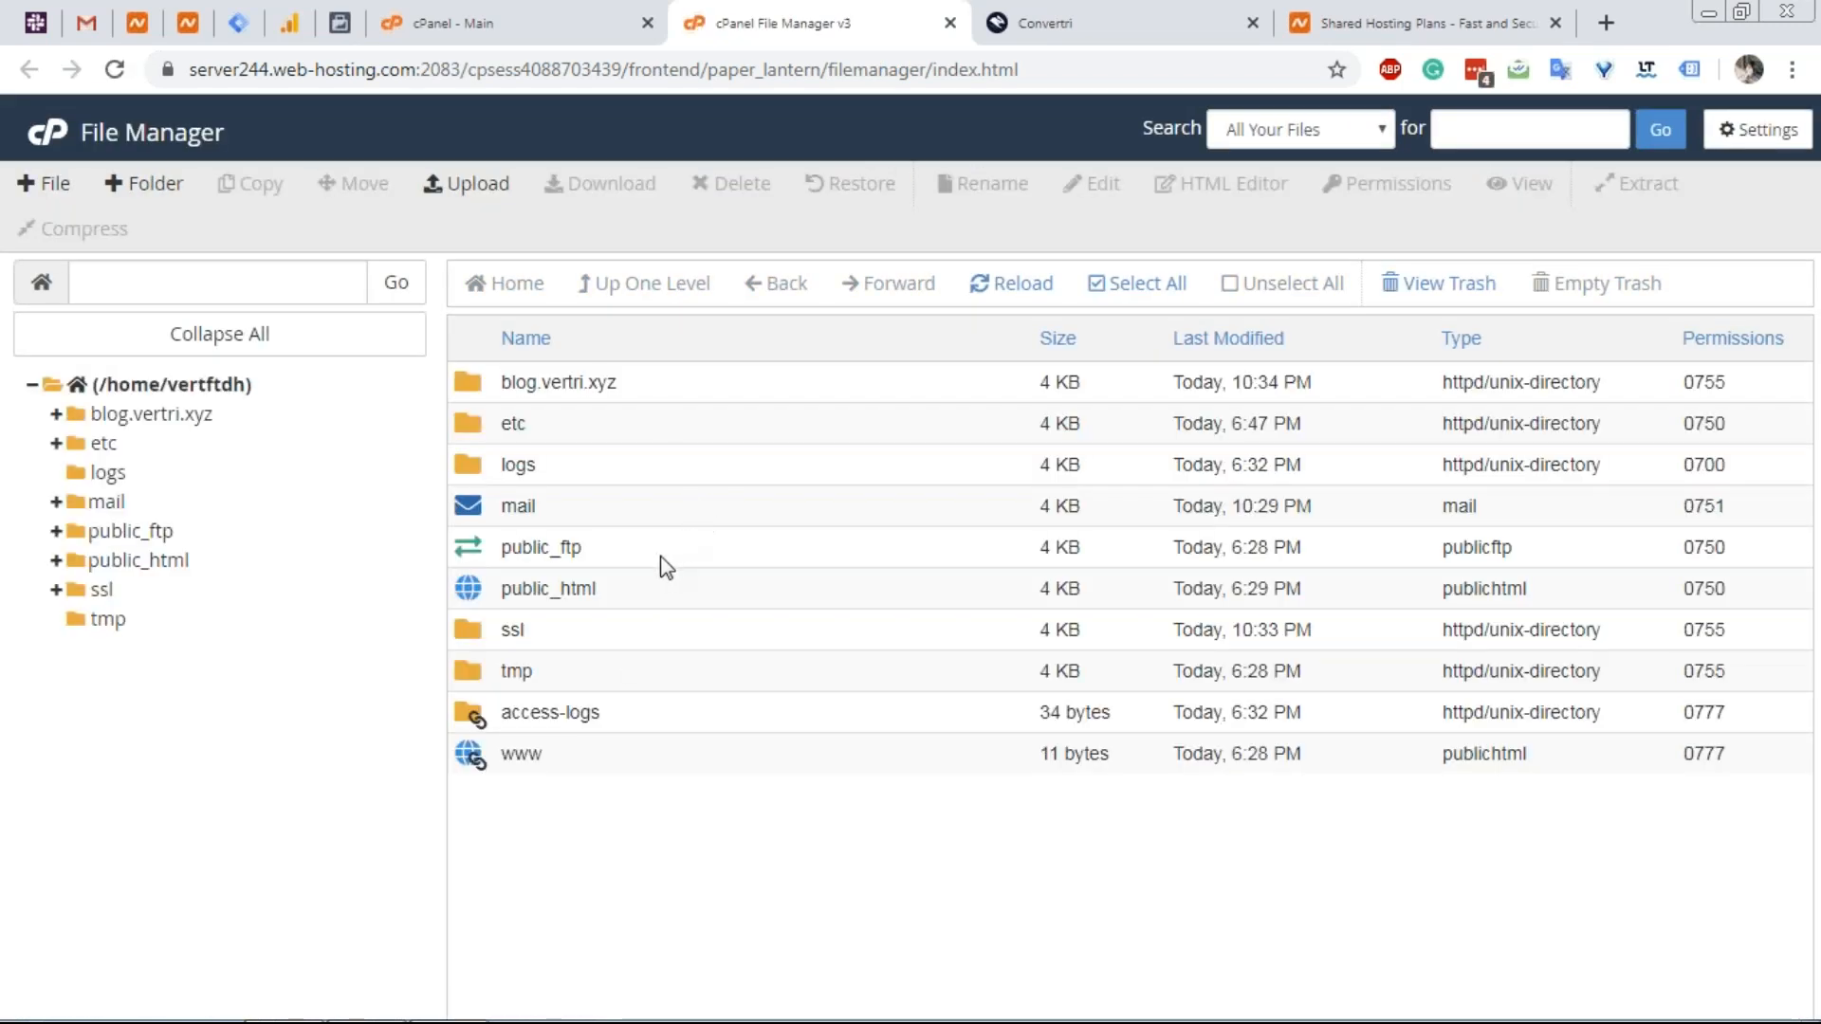
click(603, 592)
double_click(603, 592)
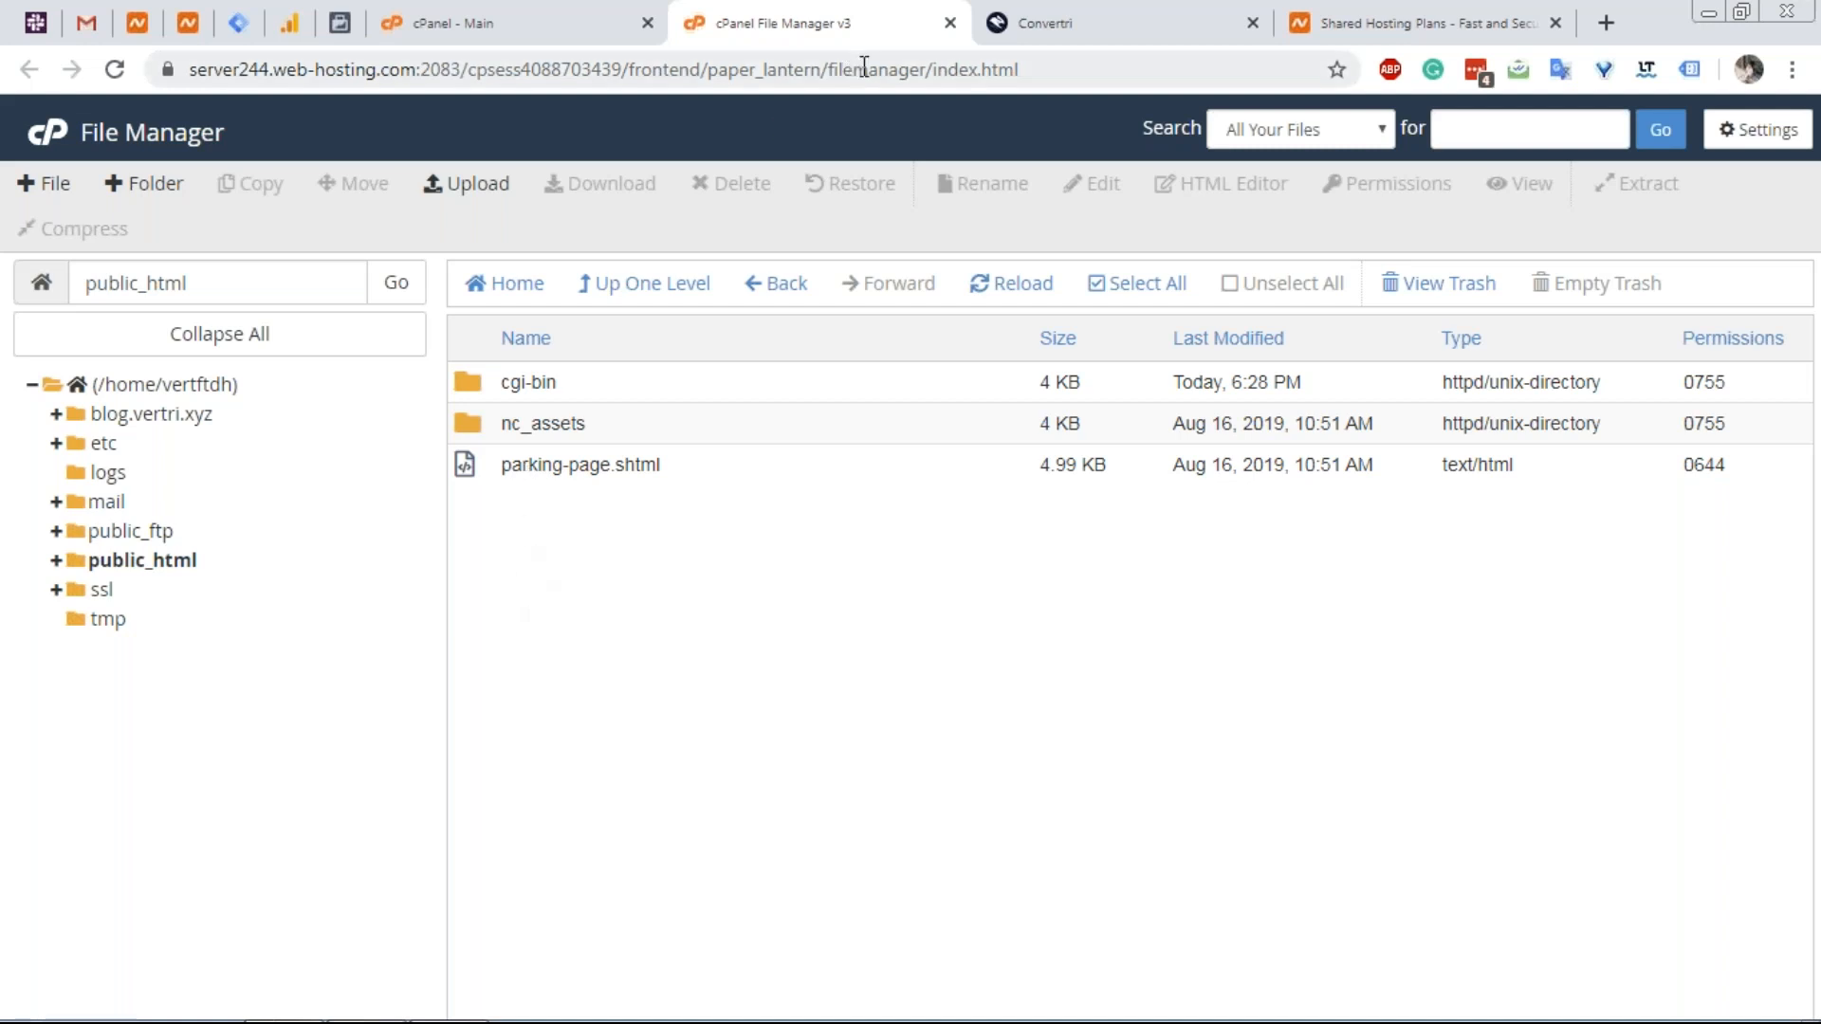
click(1068, 41)
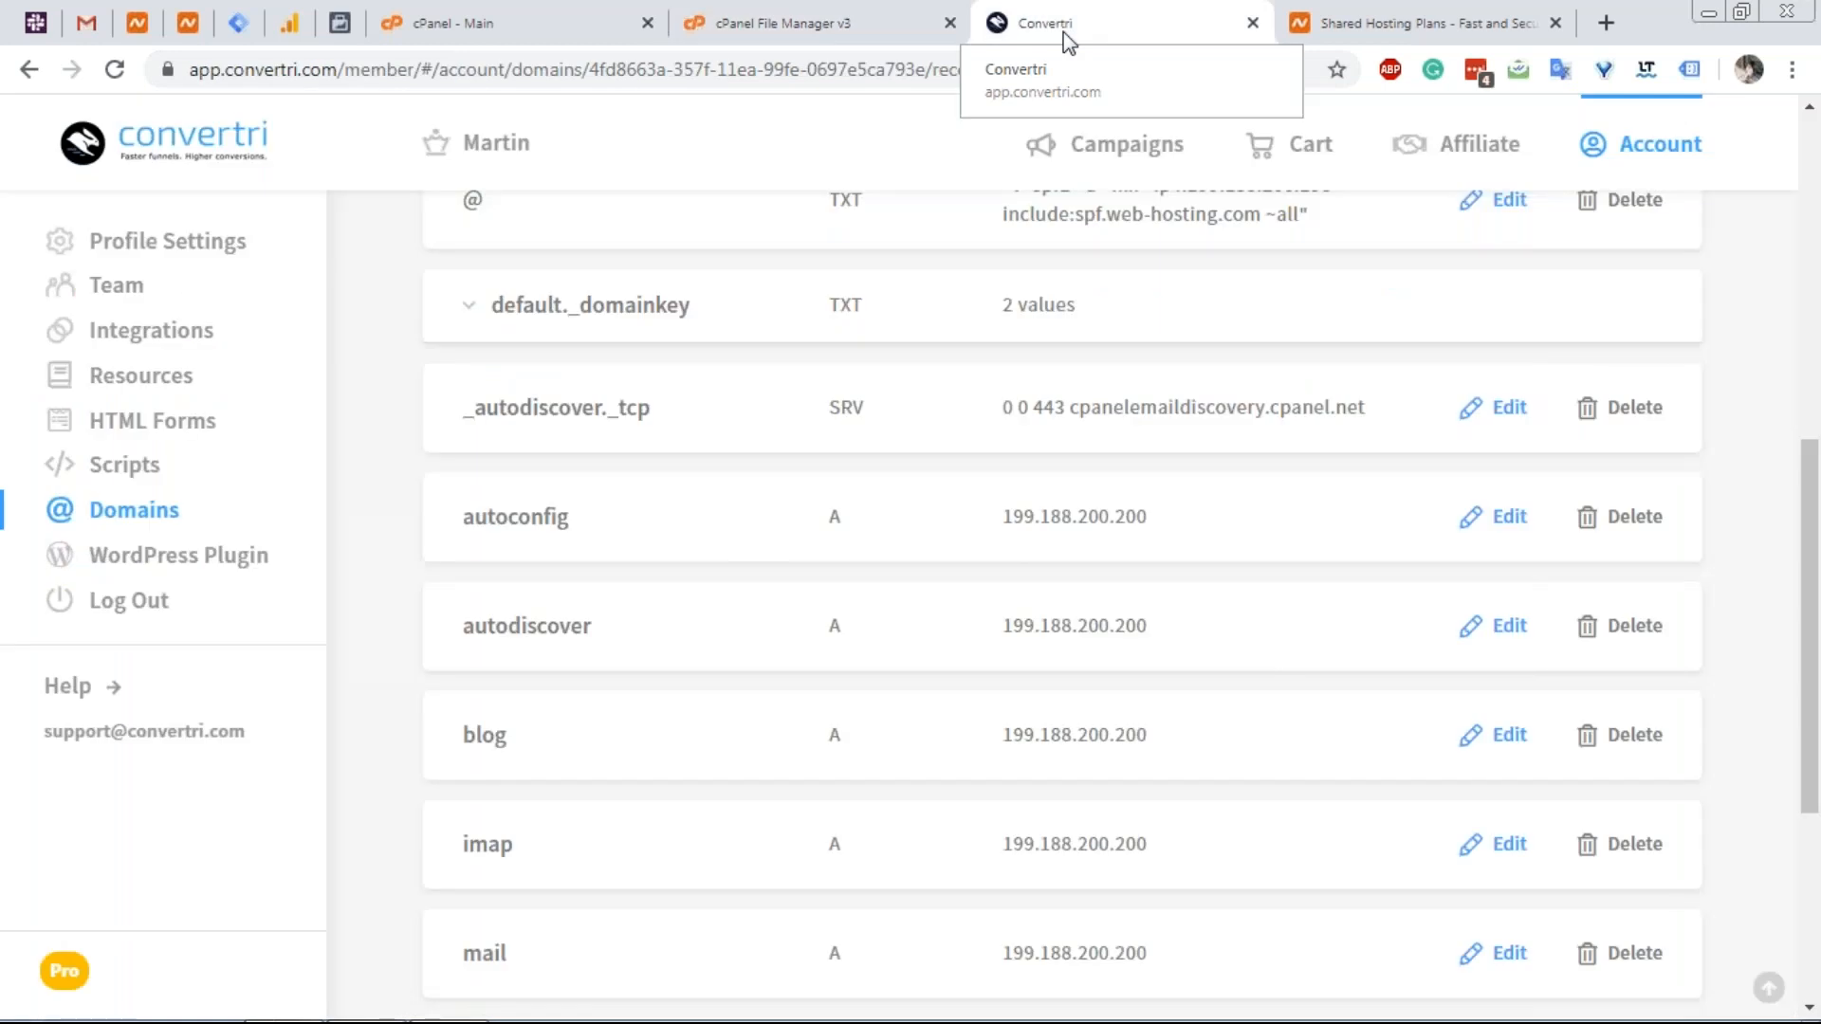
scroll(713, 545, down, 5)
scroll(721, 706, up, 12)
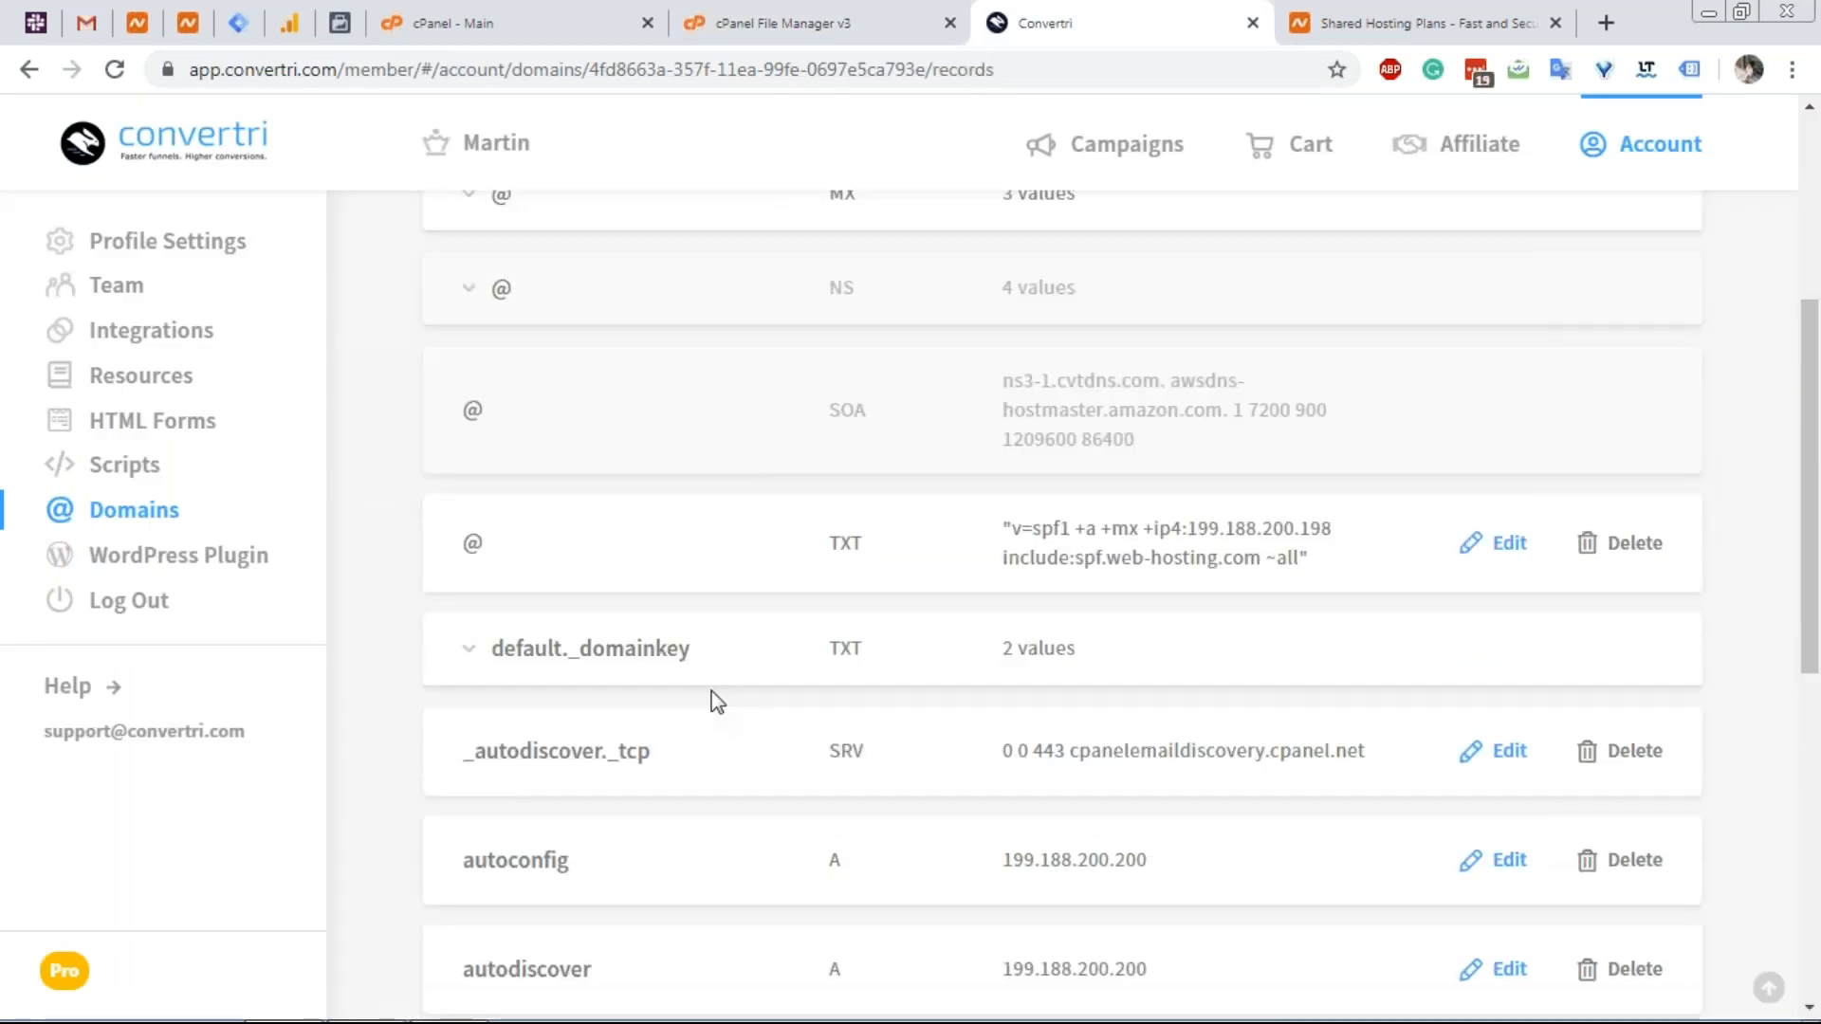
scroll(711, 699, down, 4)
scroll(701, 683, up, 3)
scroll(697, 671, down, 7)
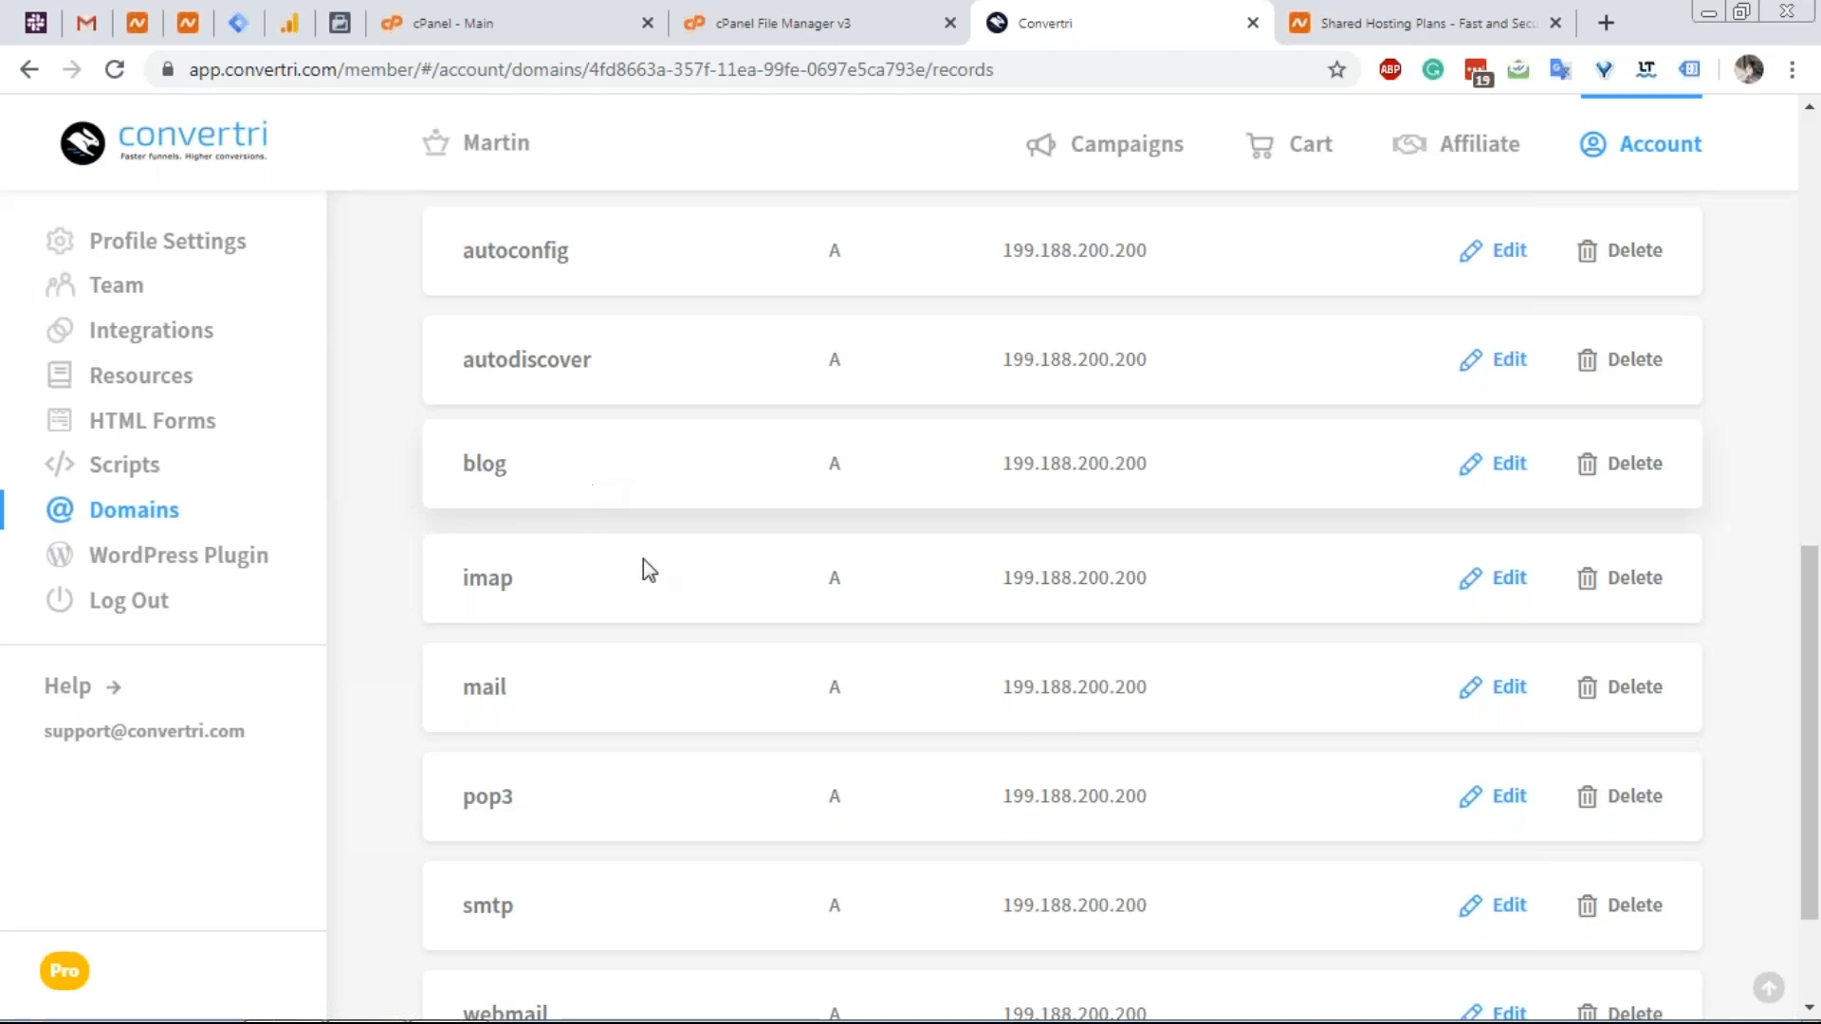
Open Email Accounts from the cPanel dashboard and start a new account.
click(581, 19)
scroll(664, 590, down, 1)
scroll(662, 585, down, 10)
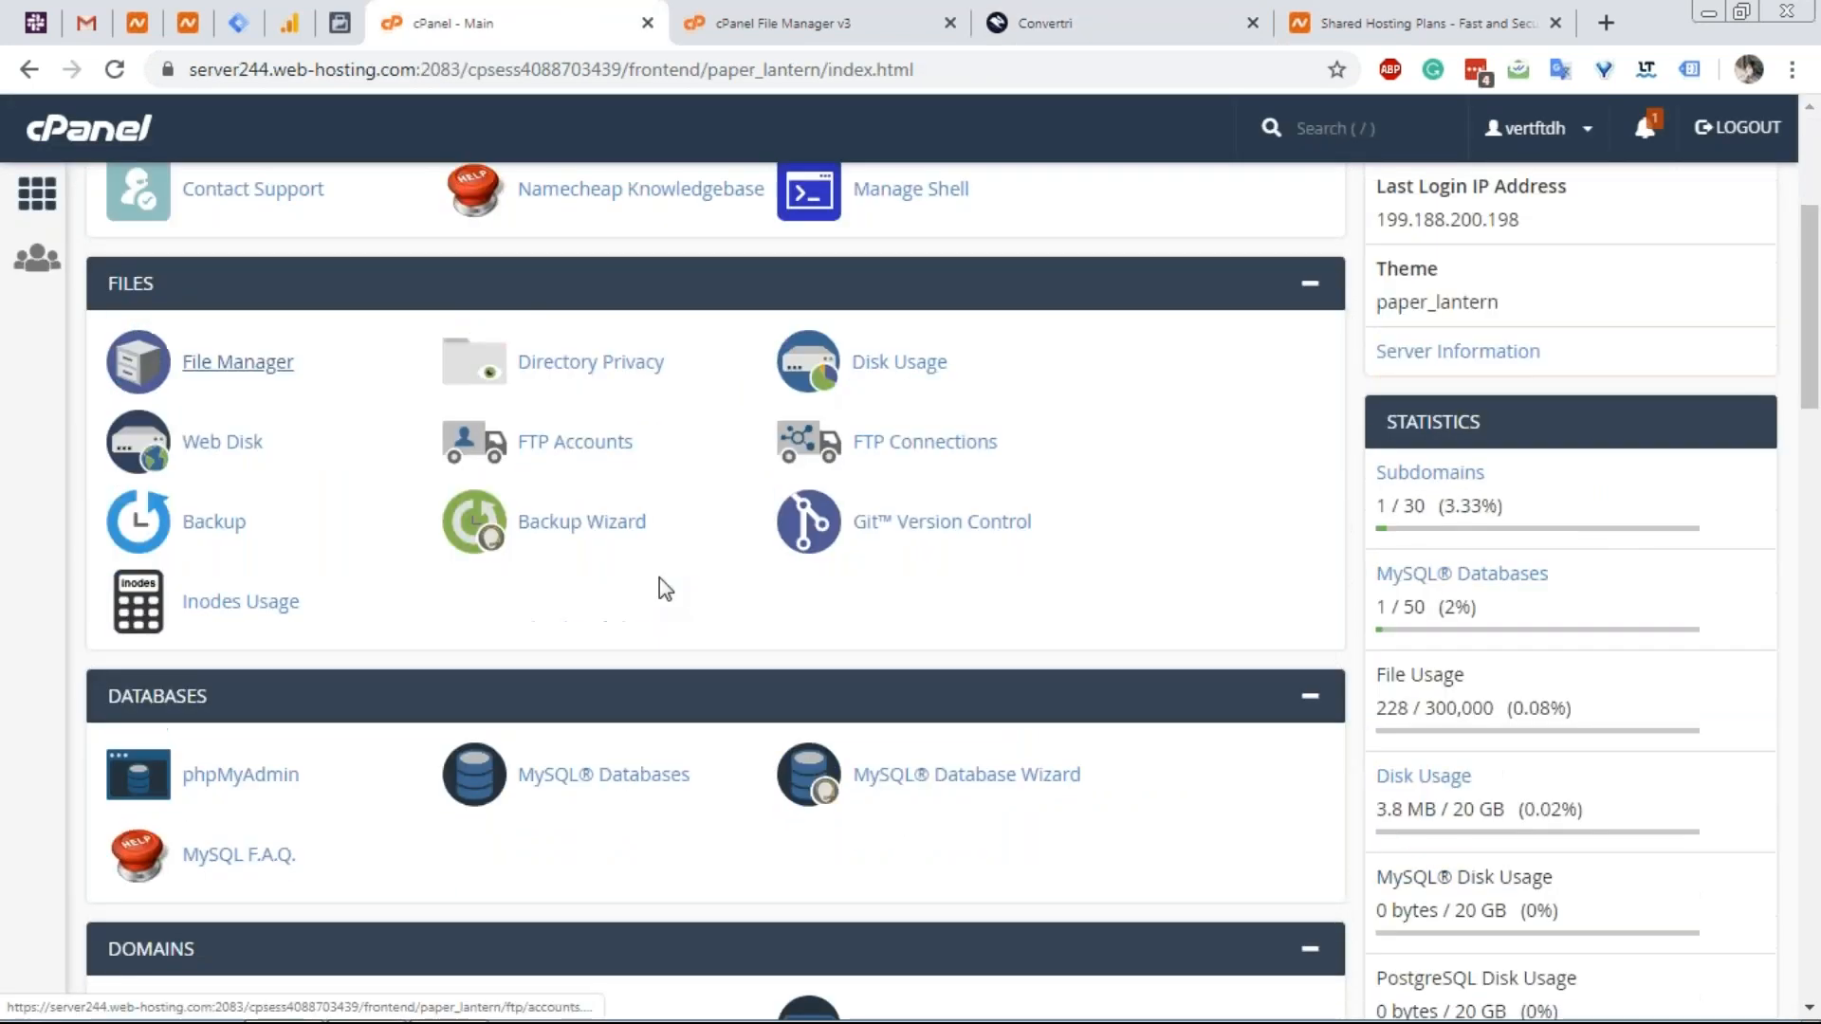
scroll(457, 360, down, 3)
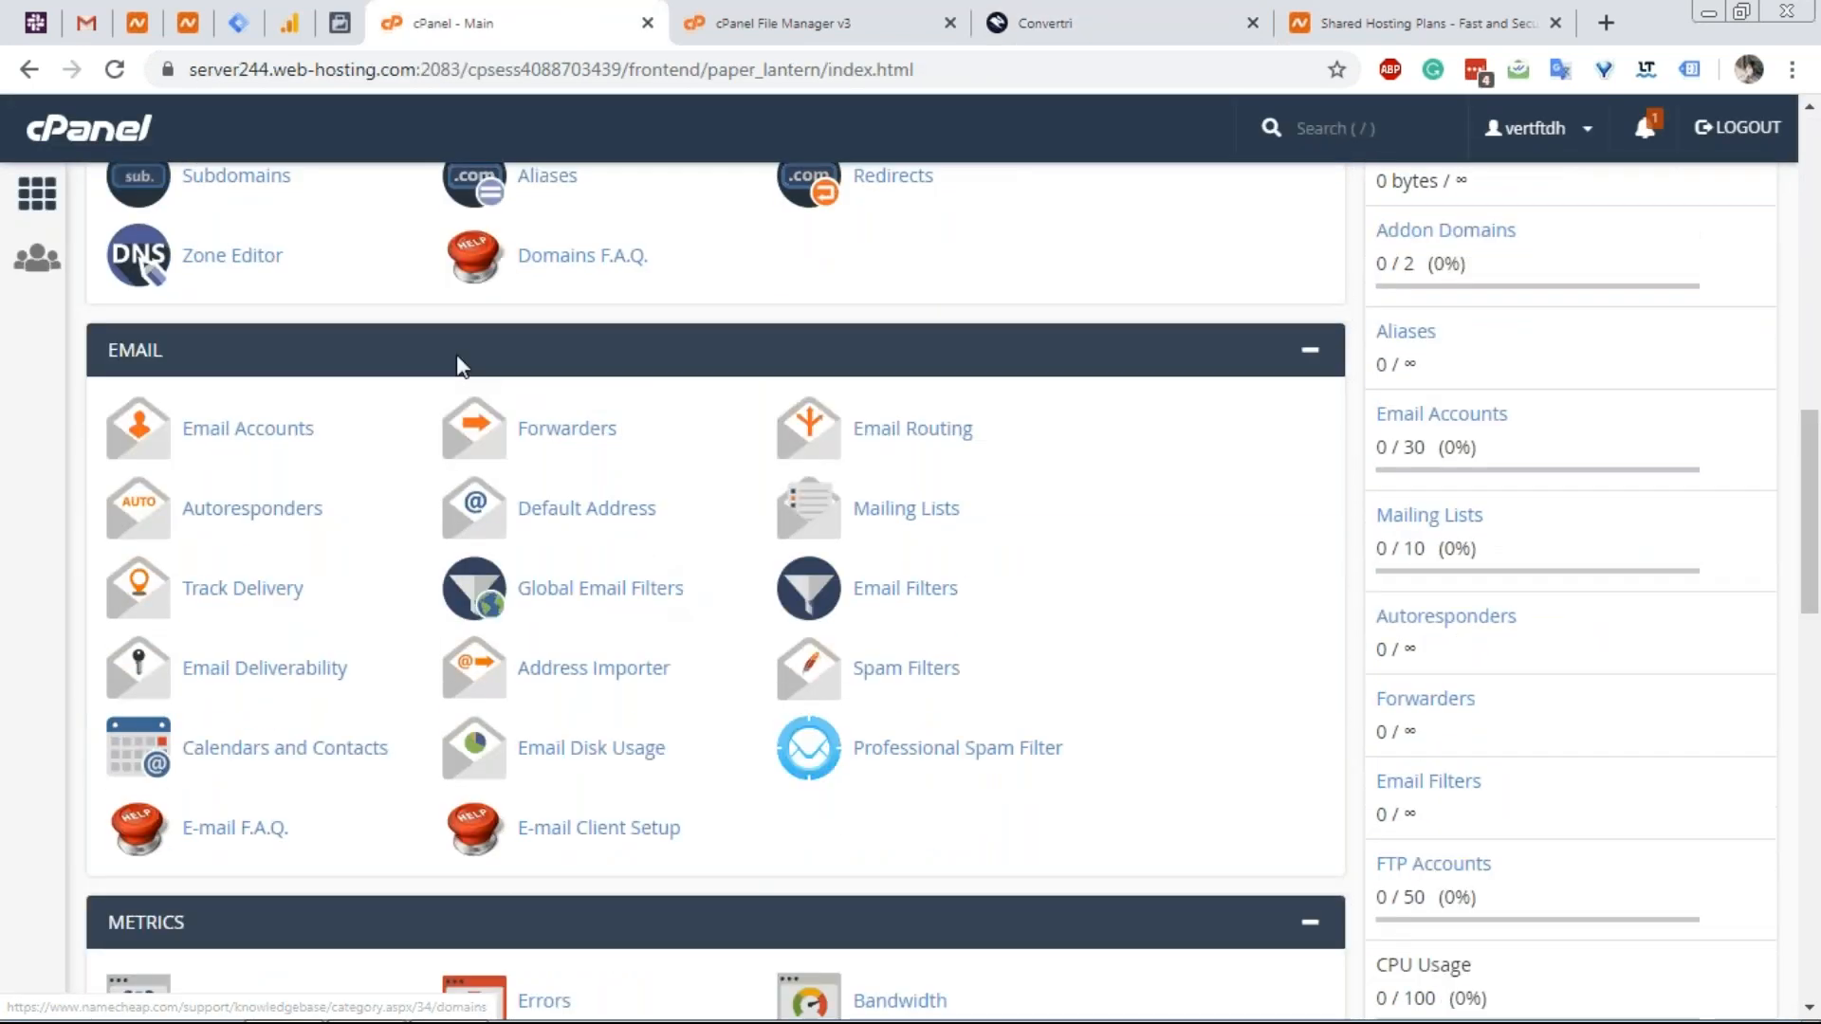
click(244, 299)
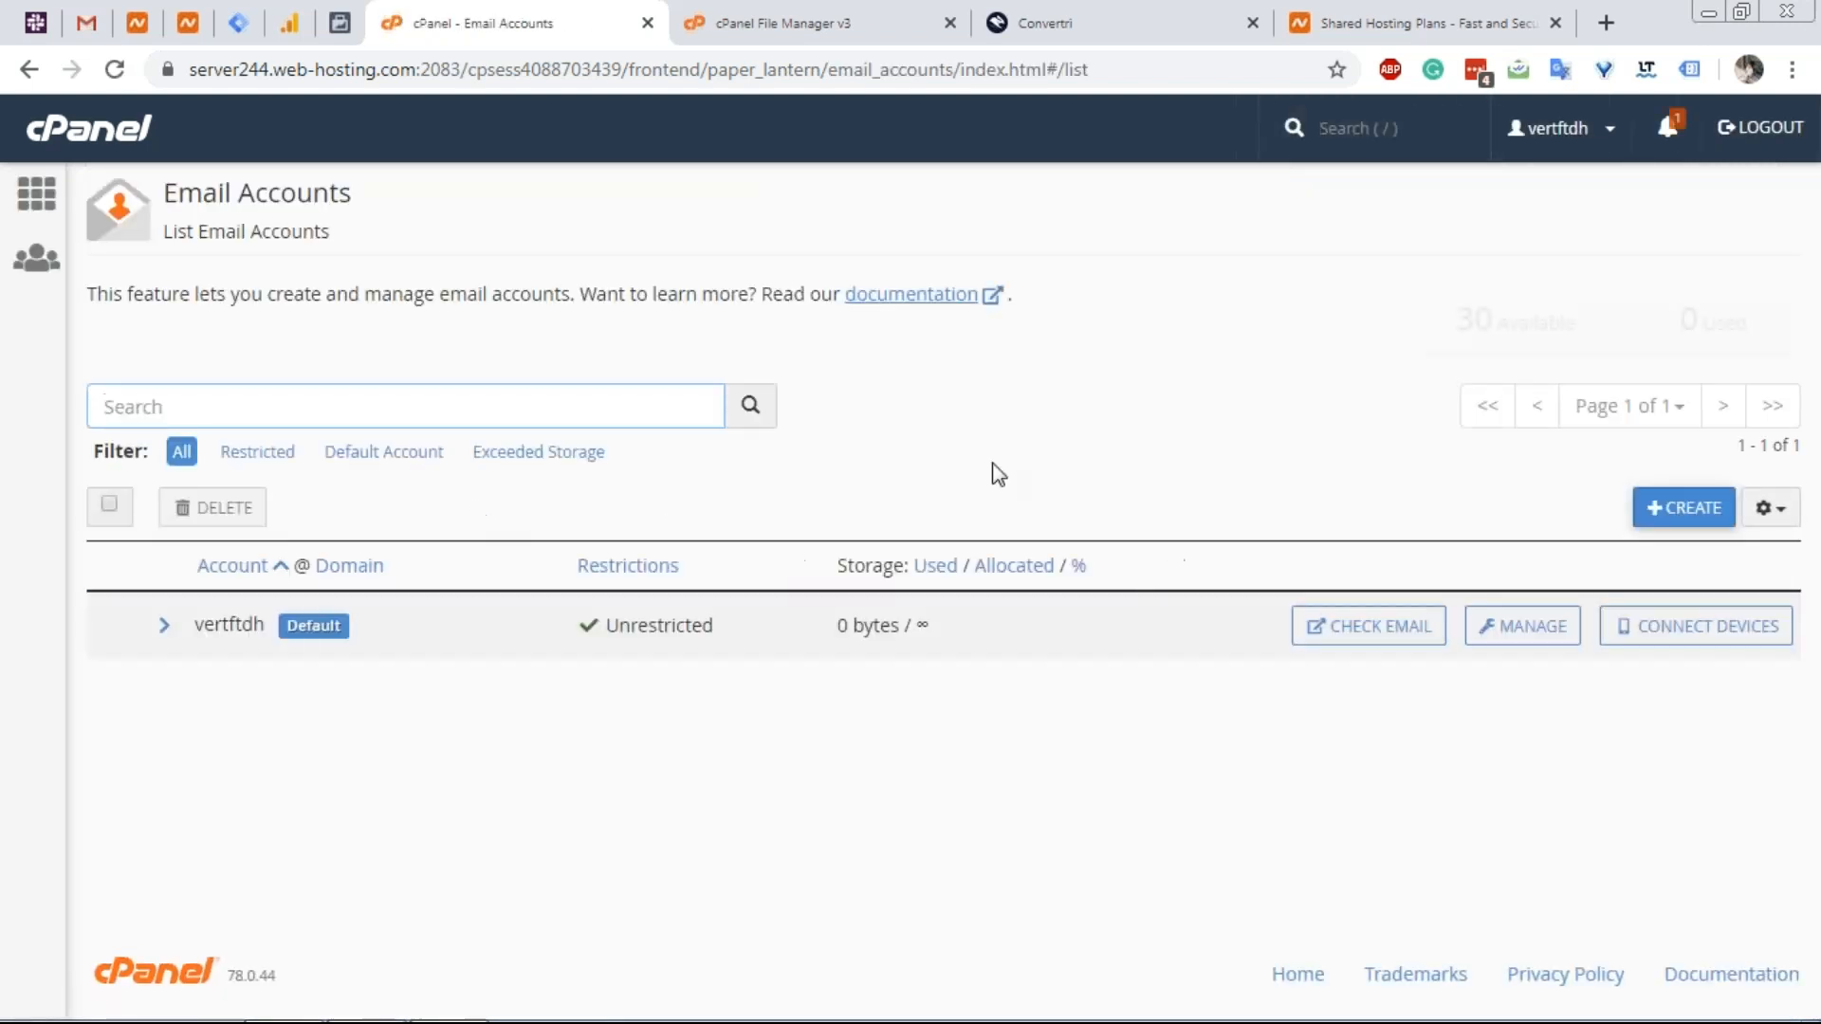
click(1662, 517)
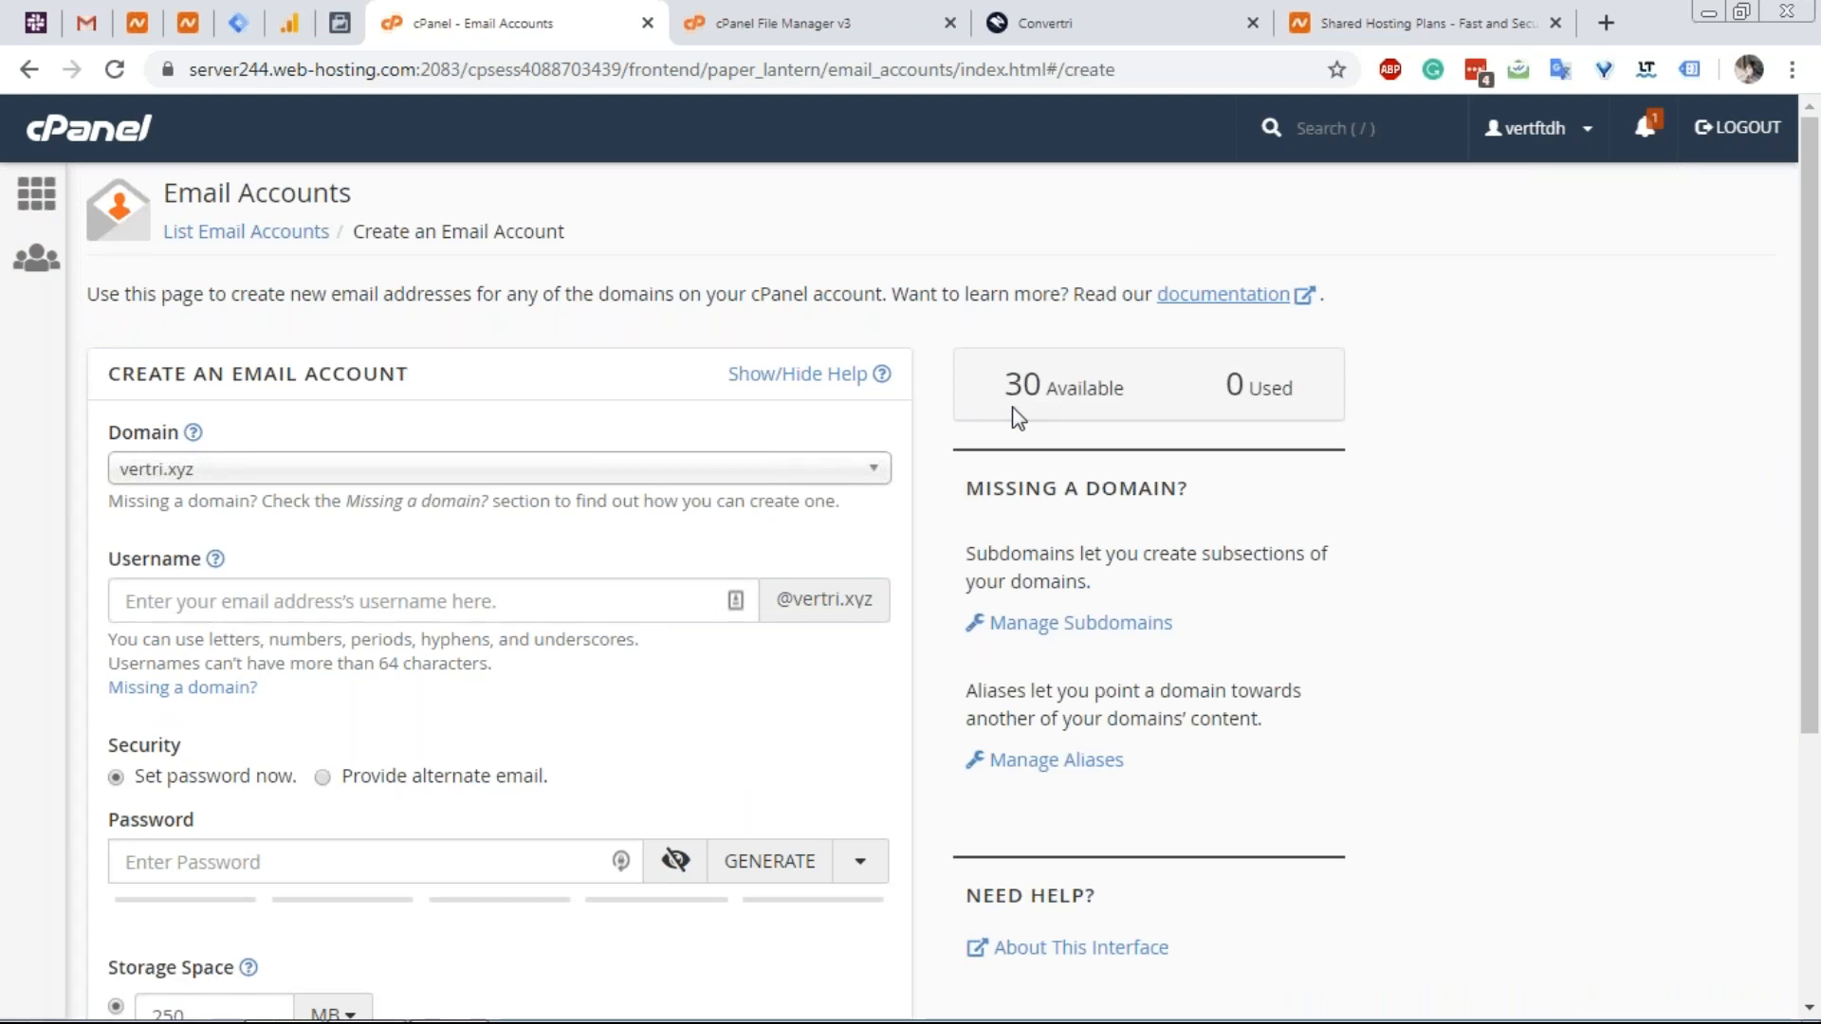
Create the vertri.xyz mailbox with a username and password, keeping the 250 MB quota.
drag(1128, 389, 1097, 391)
click(509, 607)
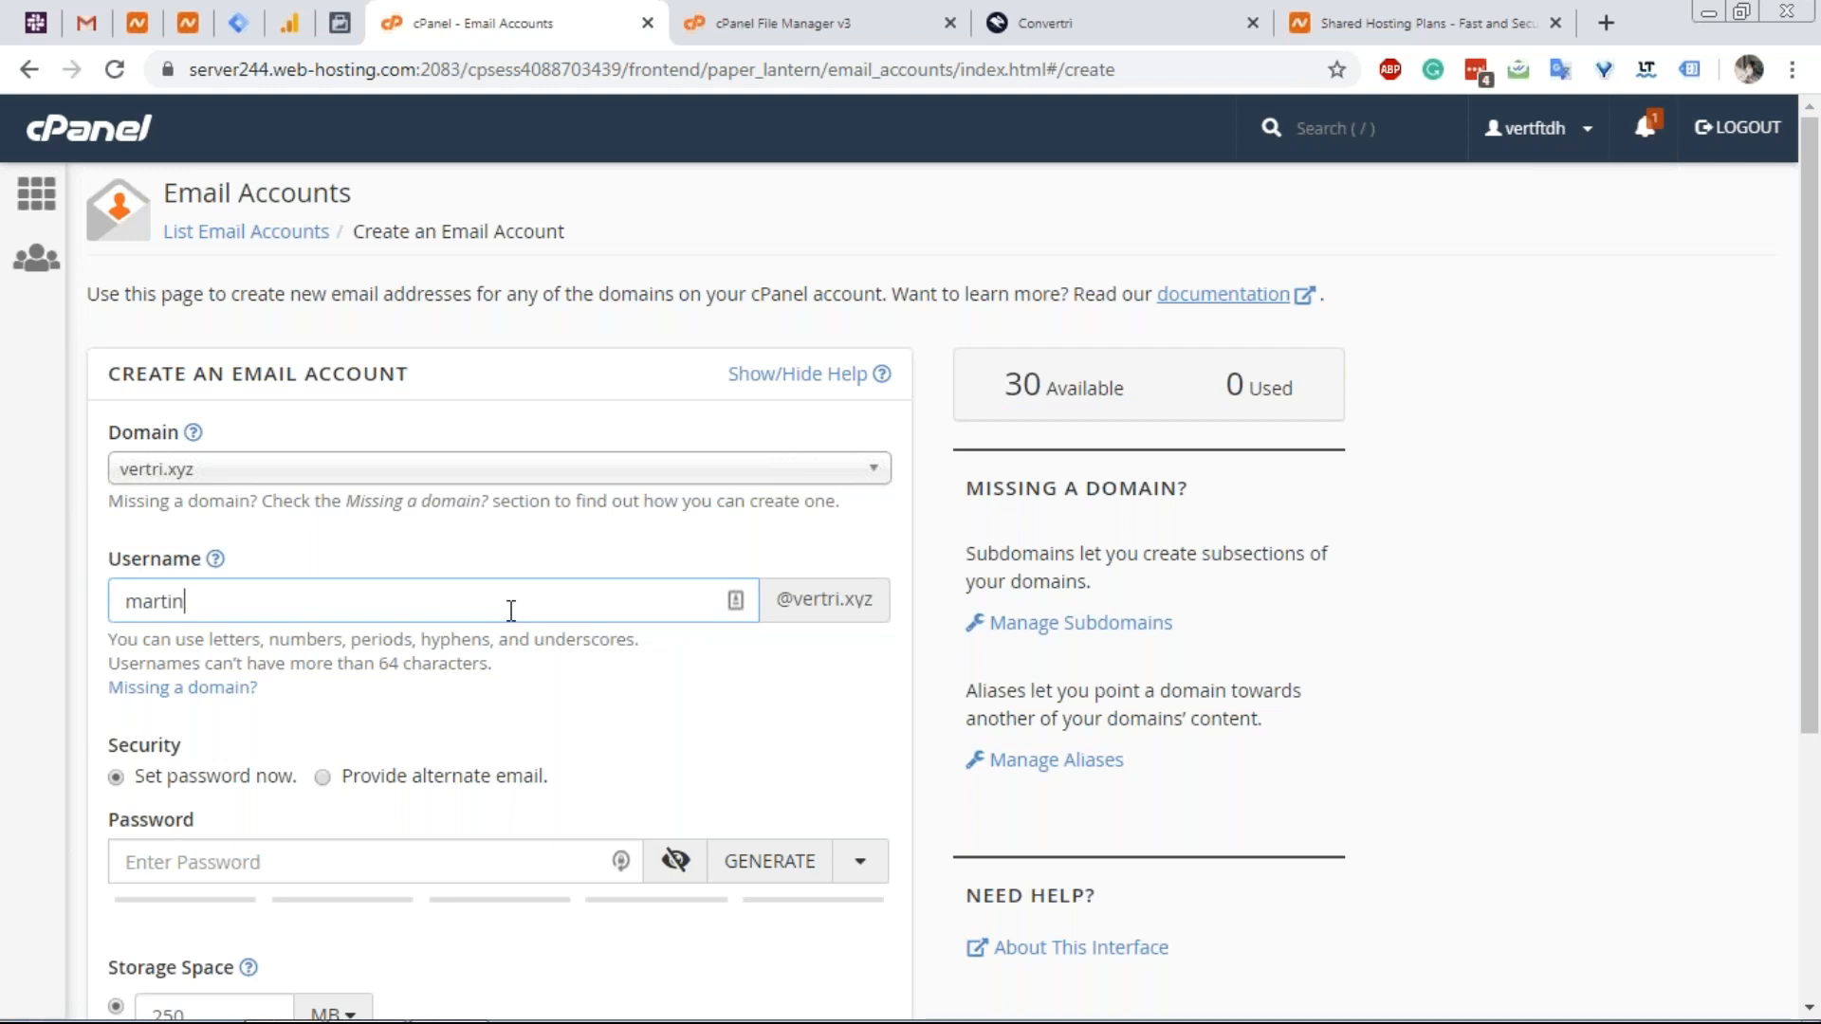
scroll(510, 610, down, 3)
click(441, 594)
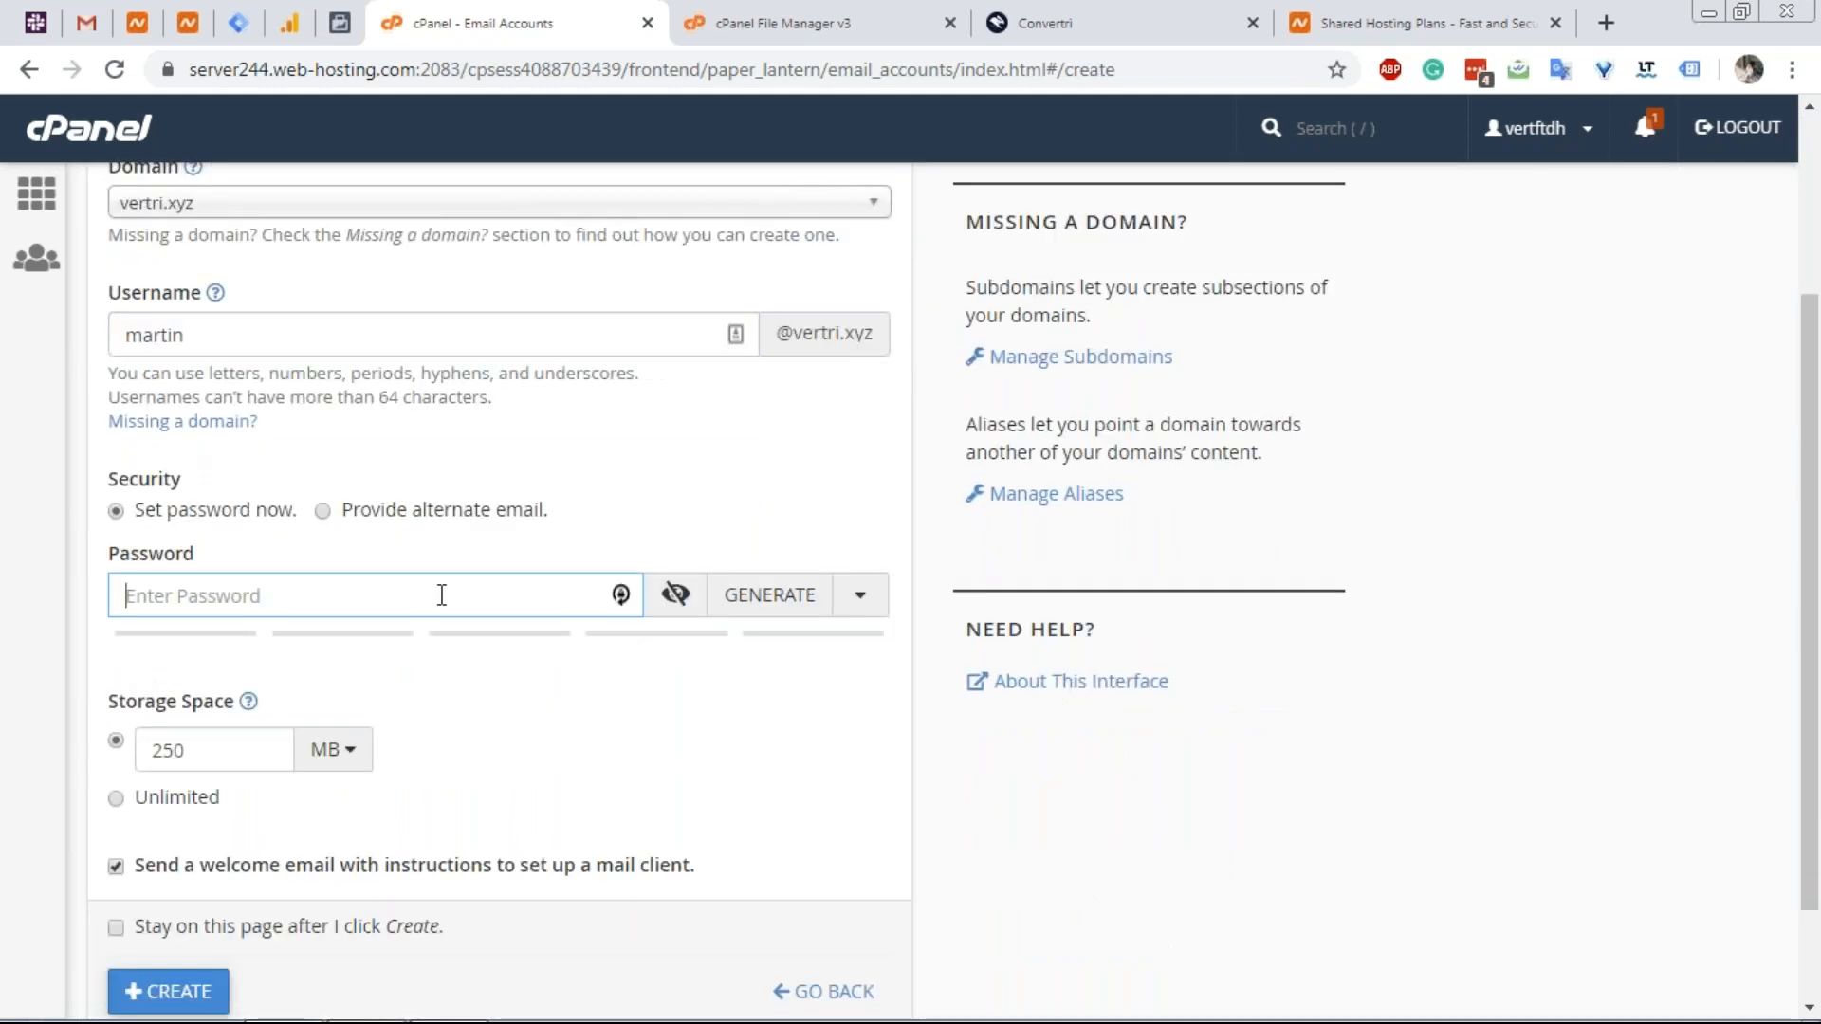
text(•••••)
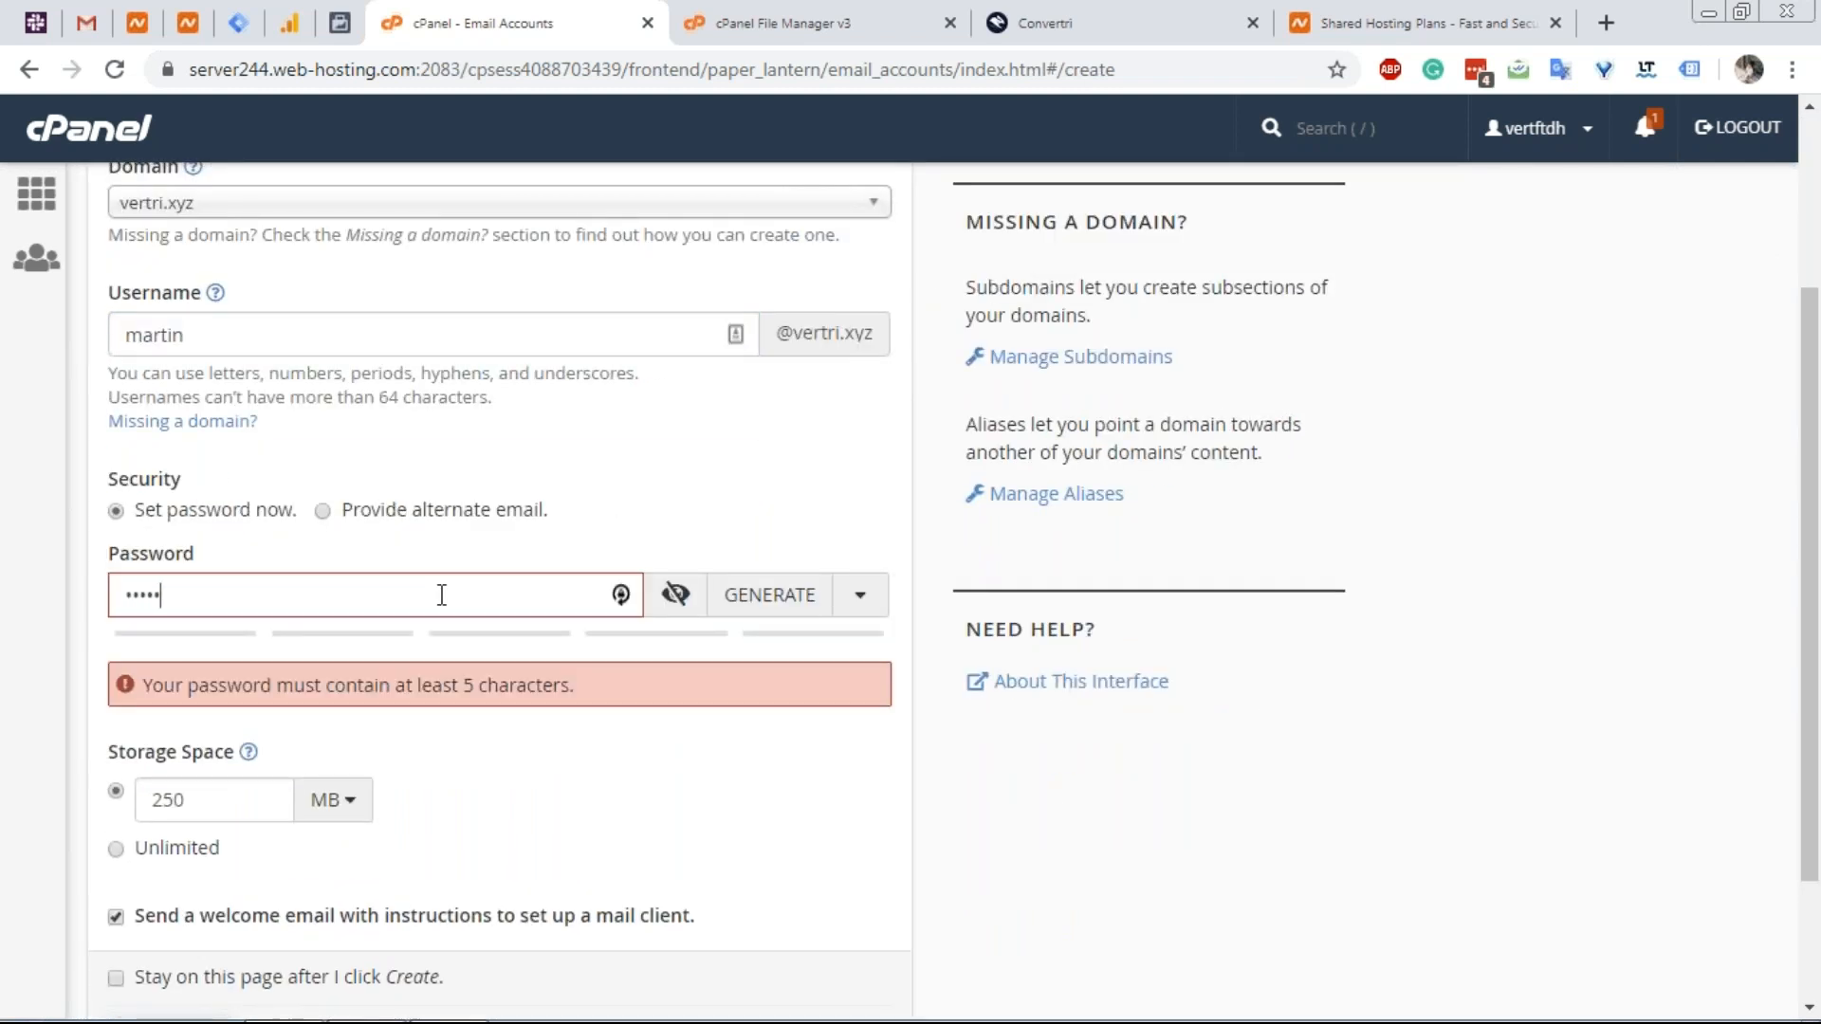
text(•••)
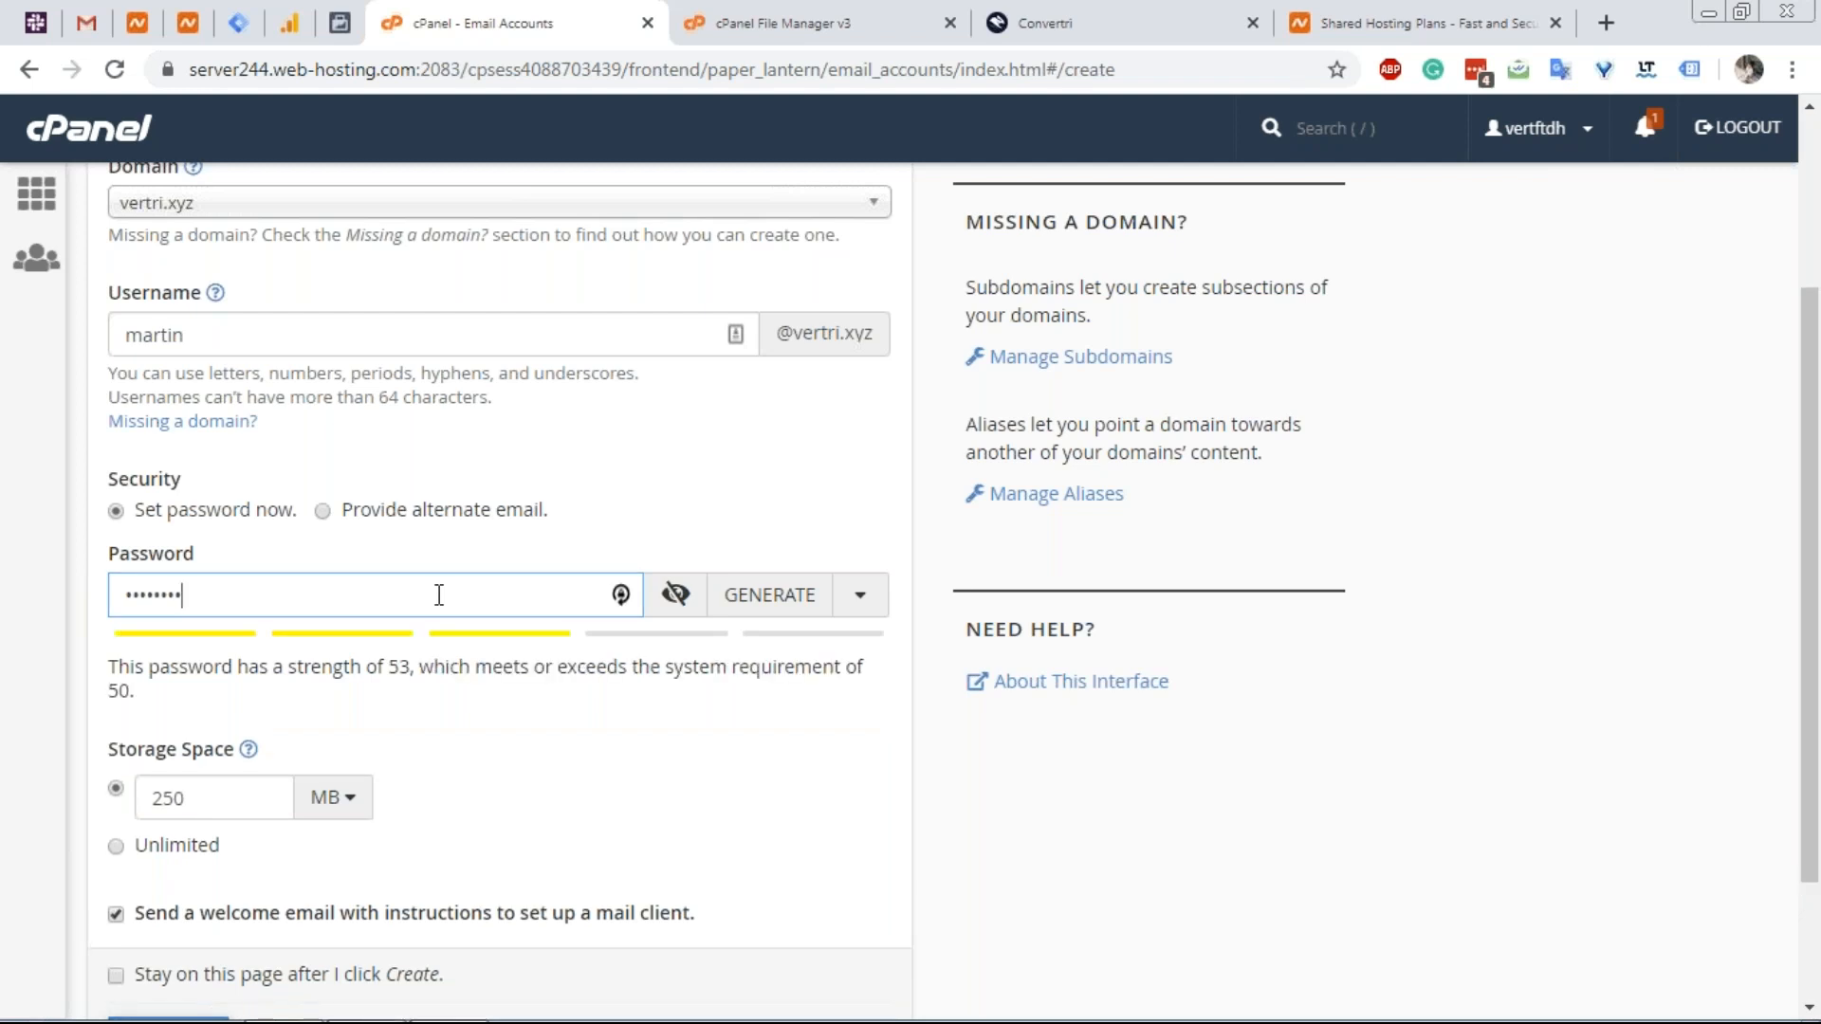
scroll(365, 706, down, 2)
click(163, 912)
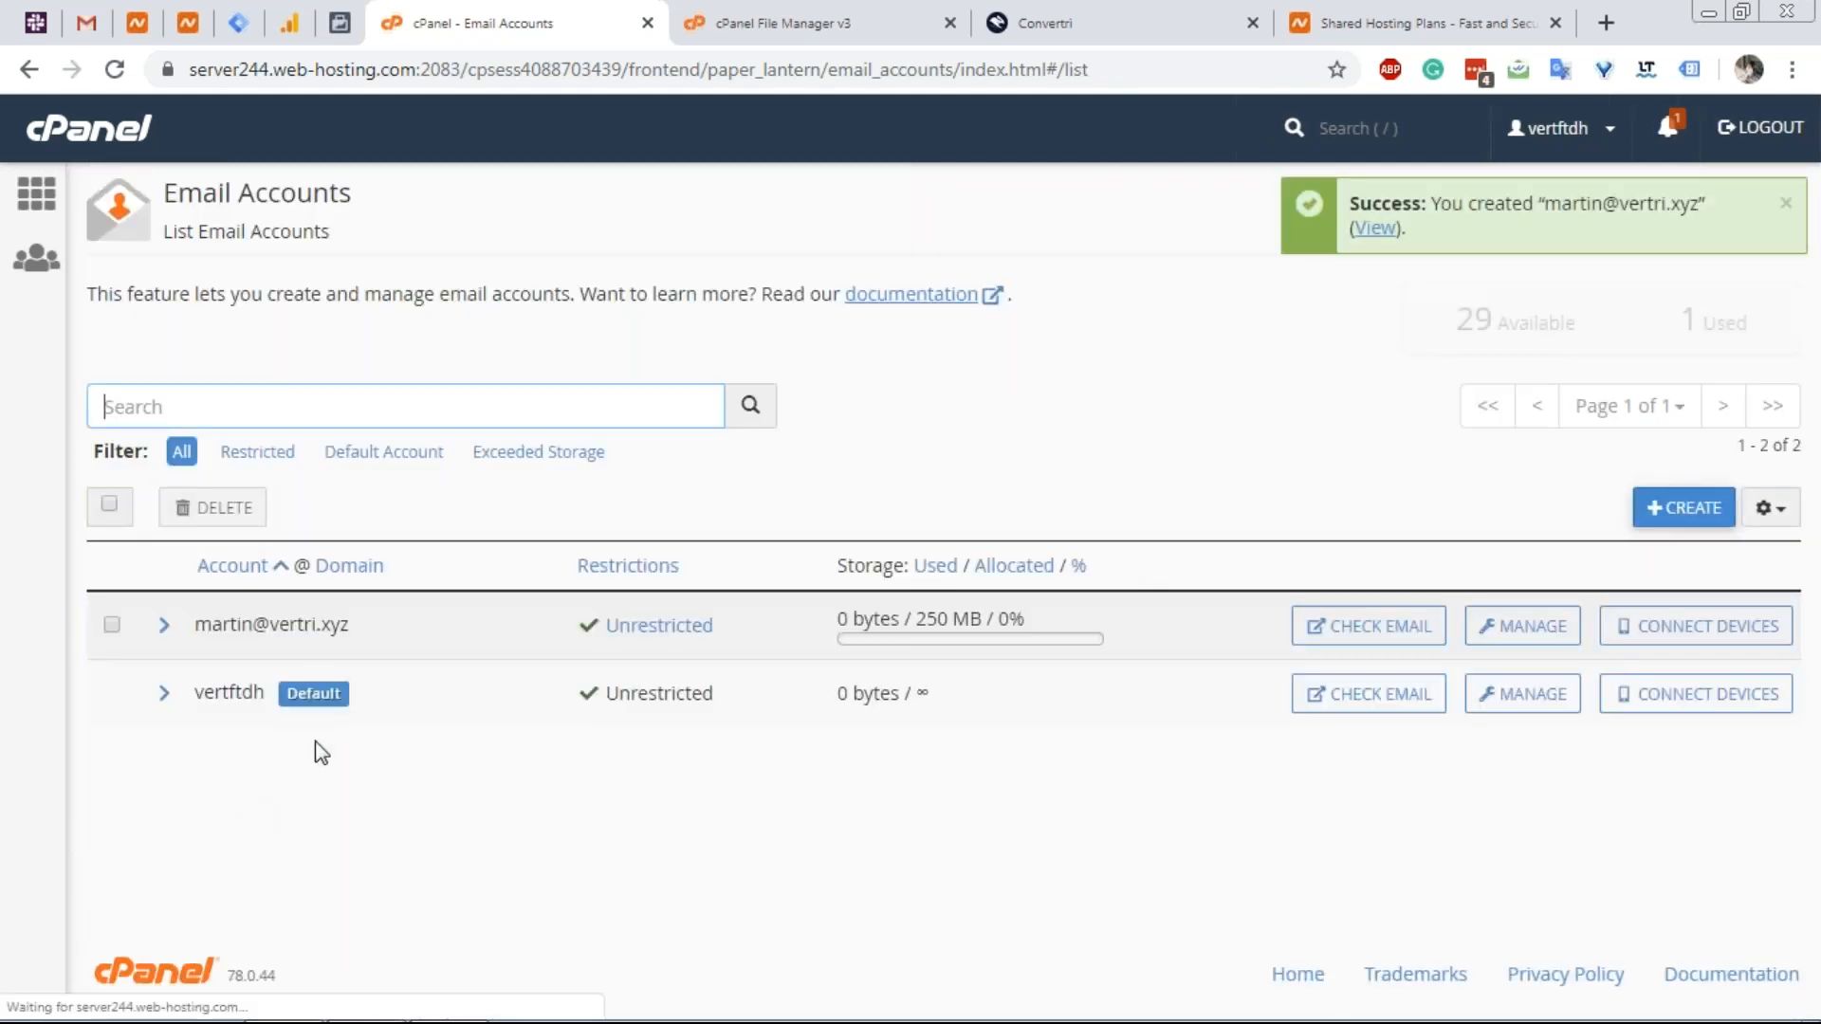
click(1602, 305)
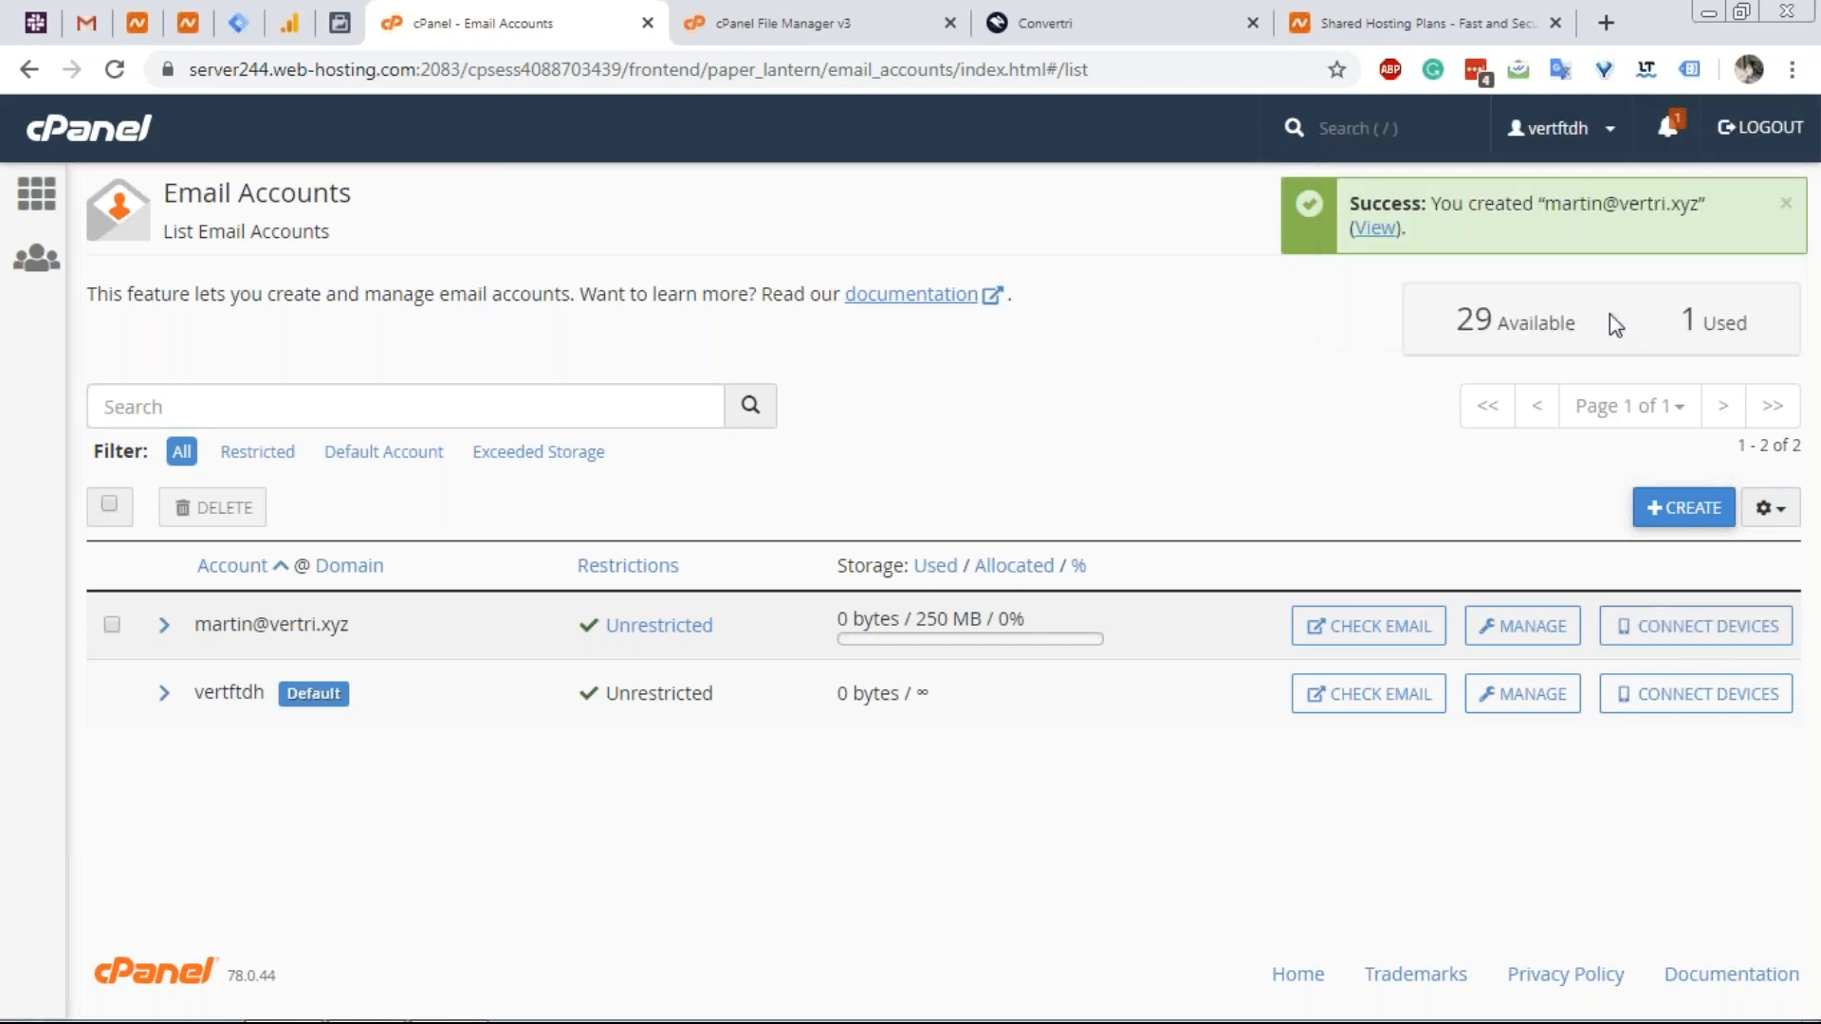
Open Connect Devices for the new mailbox and review its manual mail-client settings.
click(1680, 634)
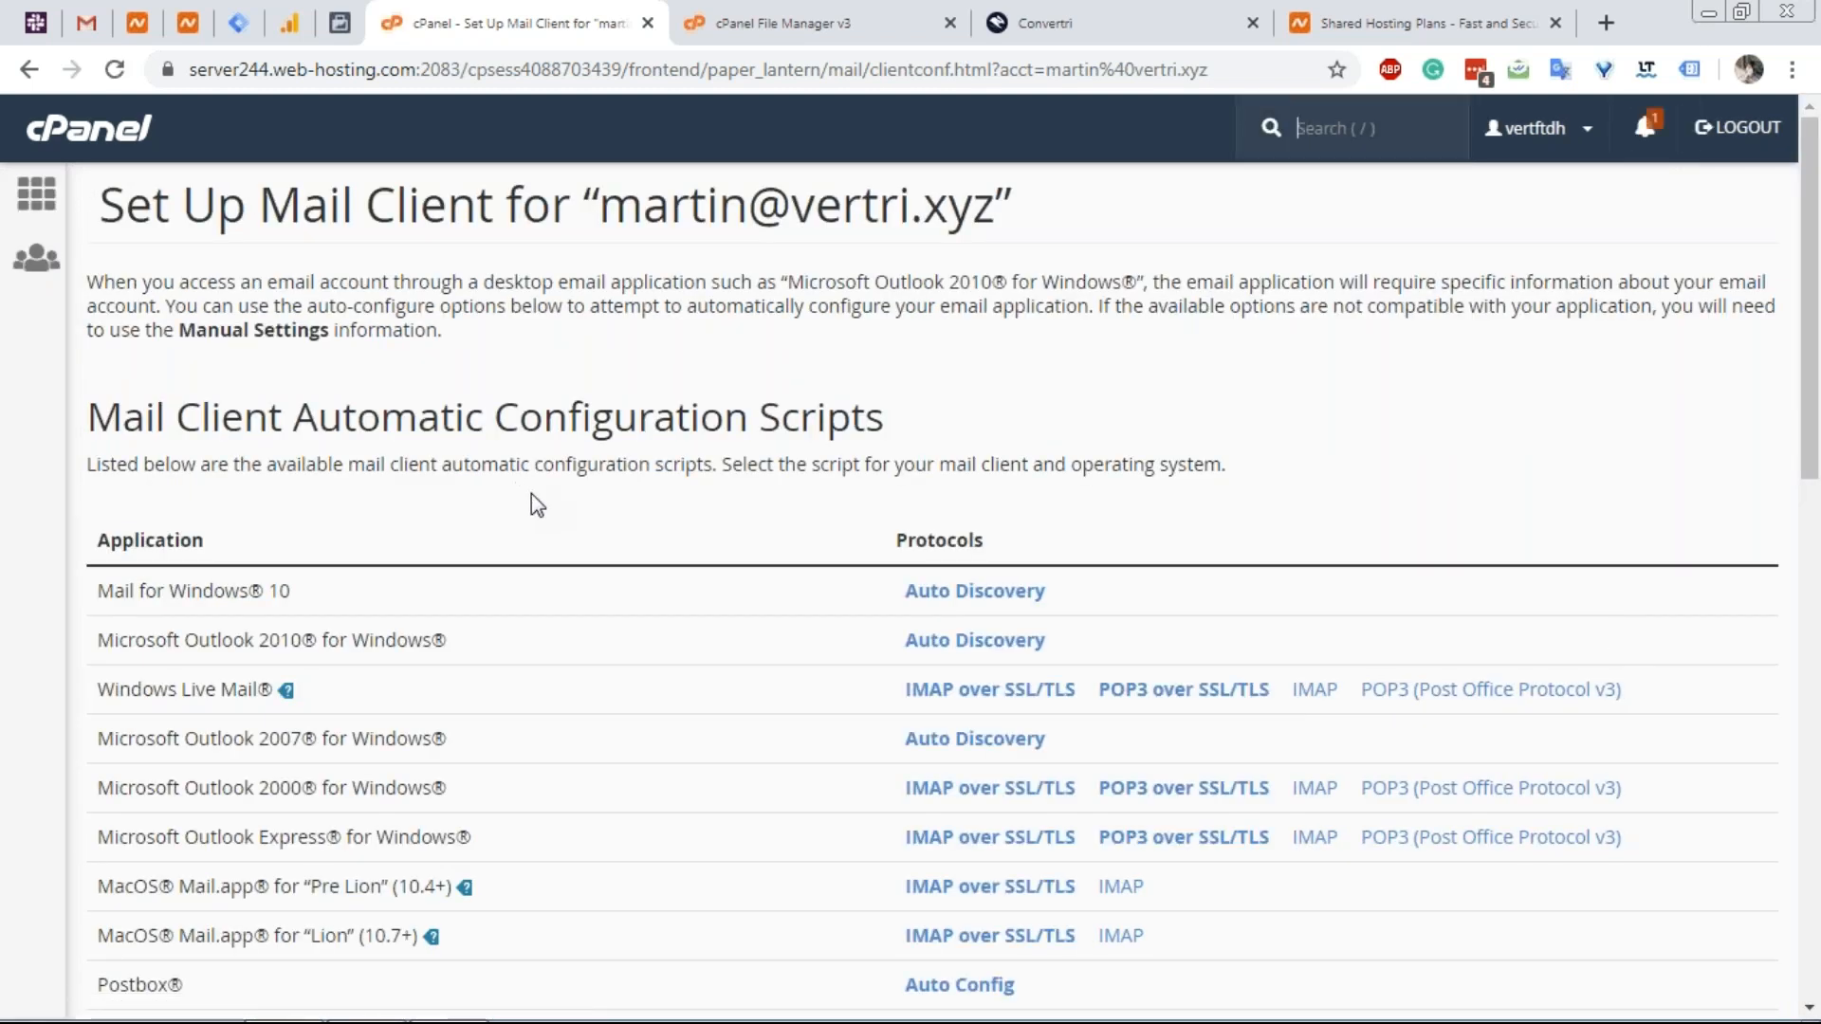
scroll(531, 493, down, 5)
scroll(872, 545, up, 1)
scroll(872, 538, down, 2)
scroll(872, 539, down, 4)
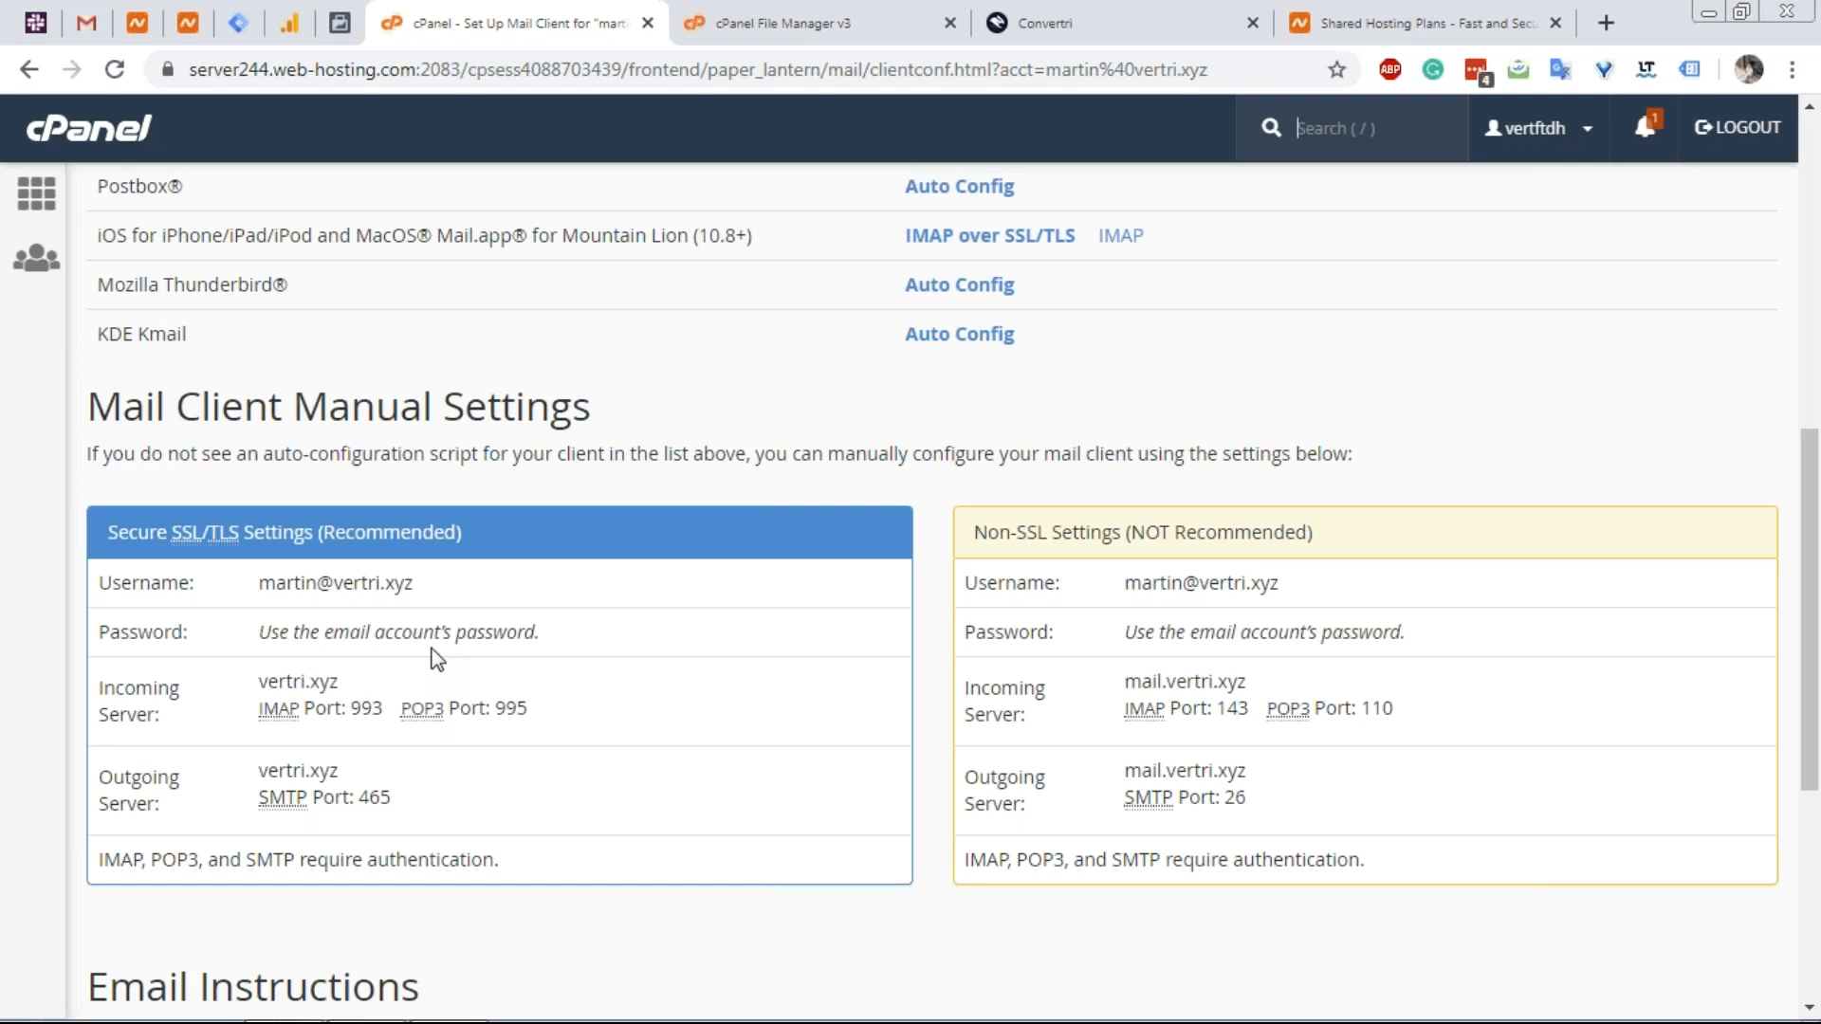
scroll(435, 640, up, 1)
scroll(435, 640, up, 2)
scroll(436, 626, down, 3)
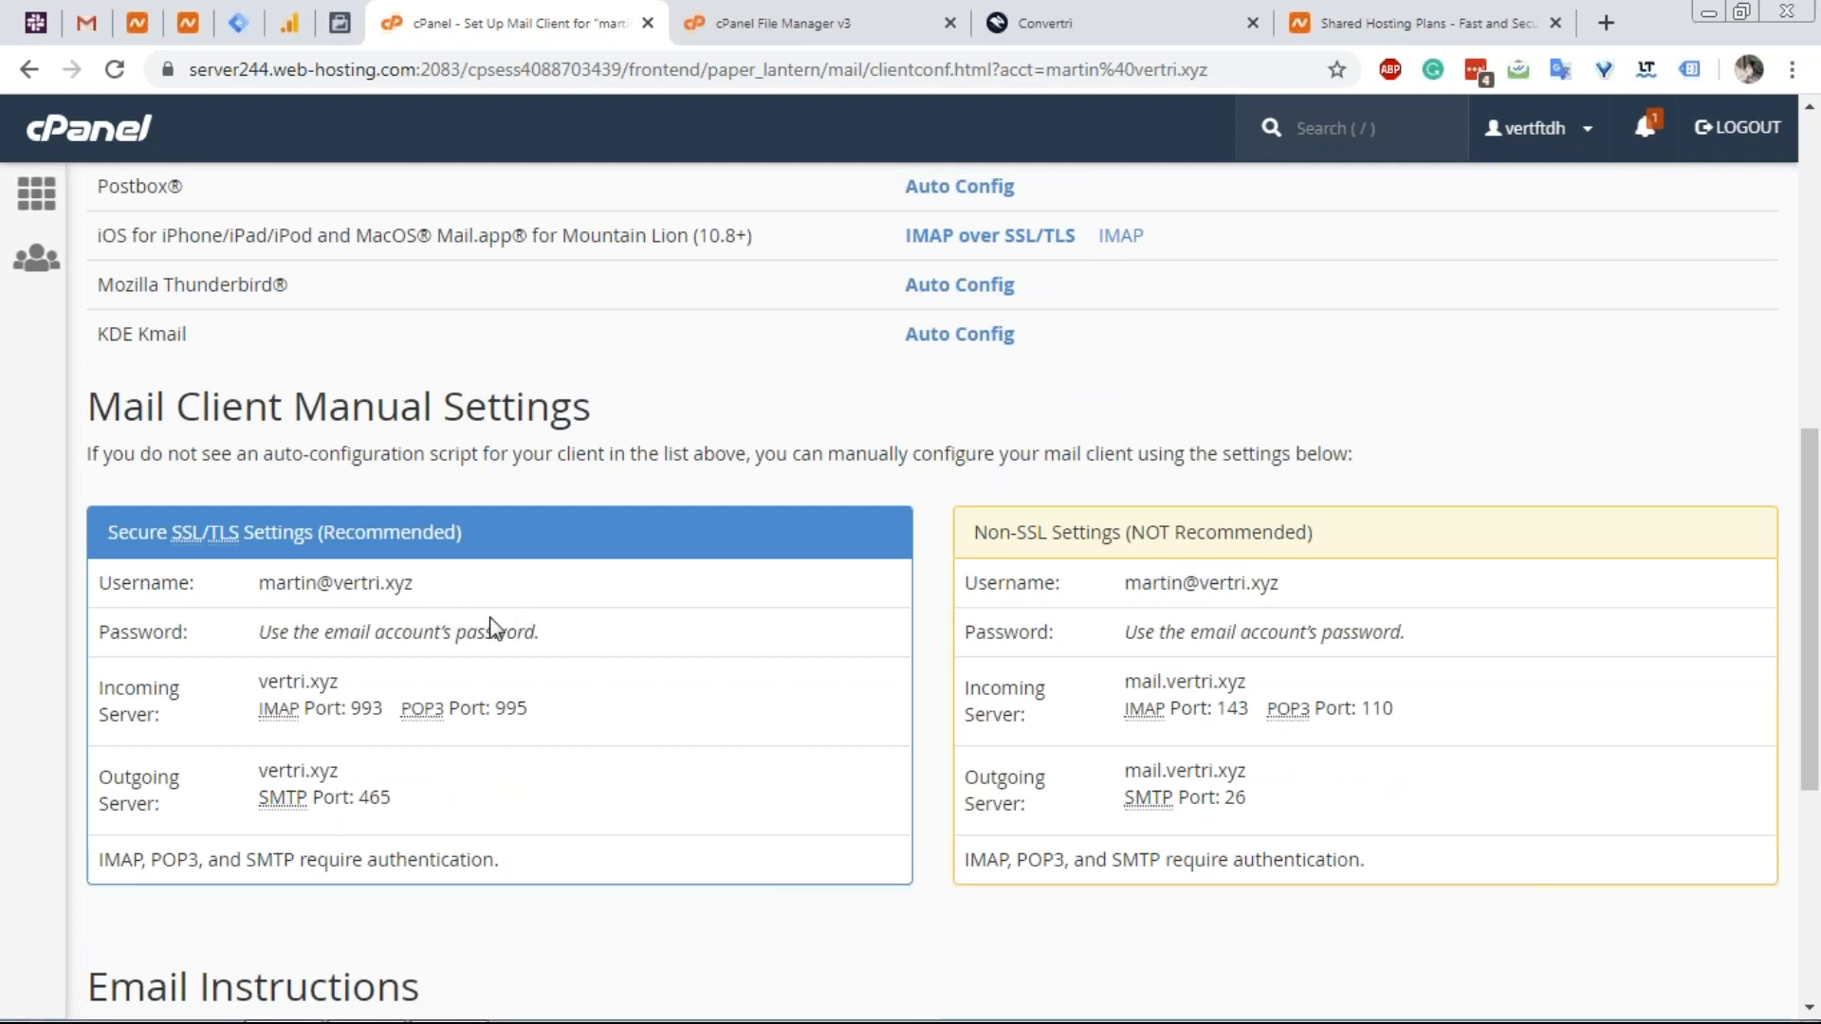
scroll(492, 614, up, 3)
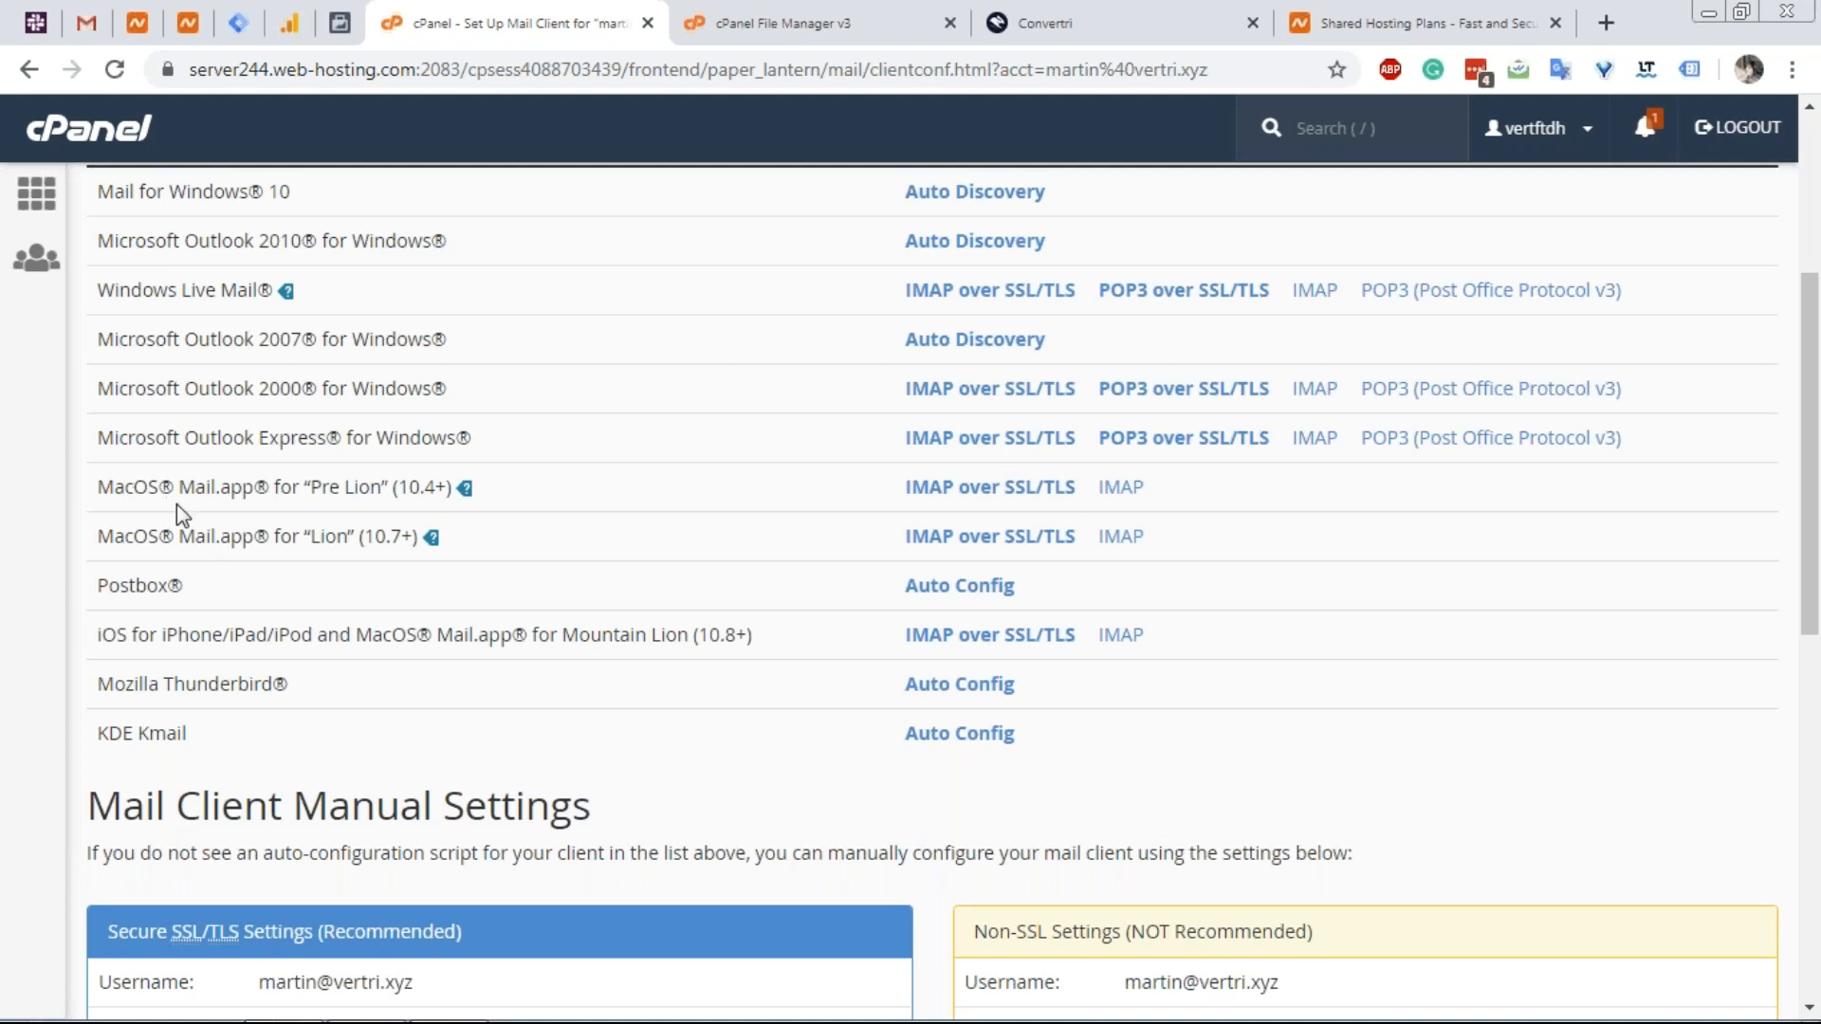
scroll(185, 509, up, 1)
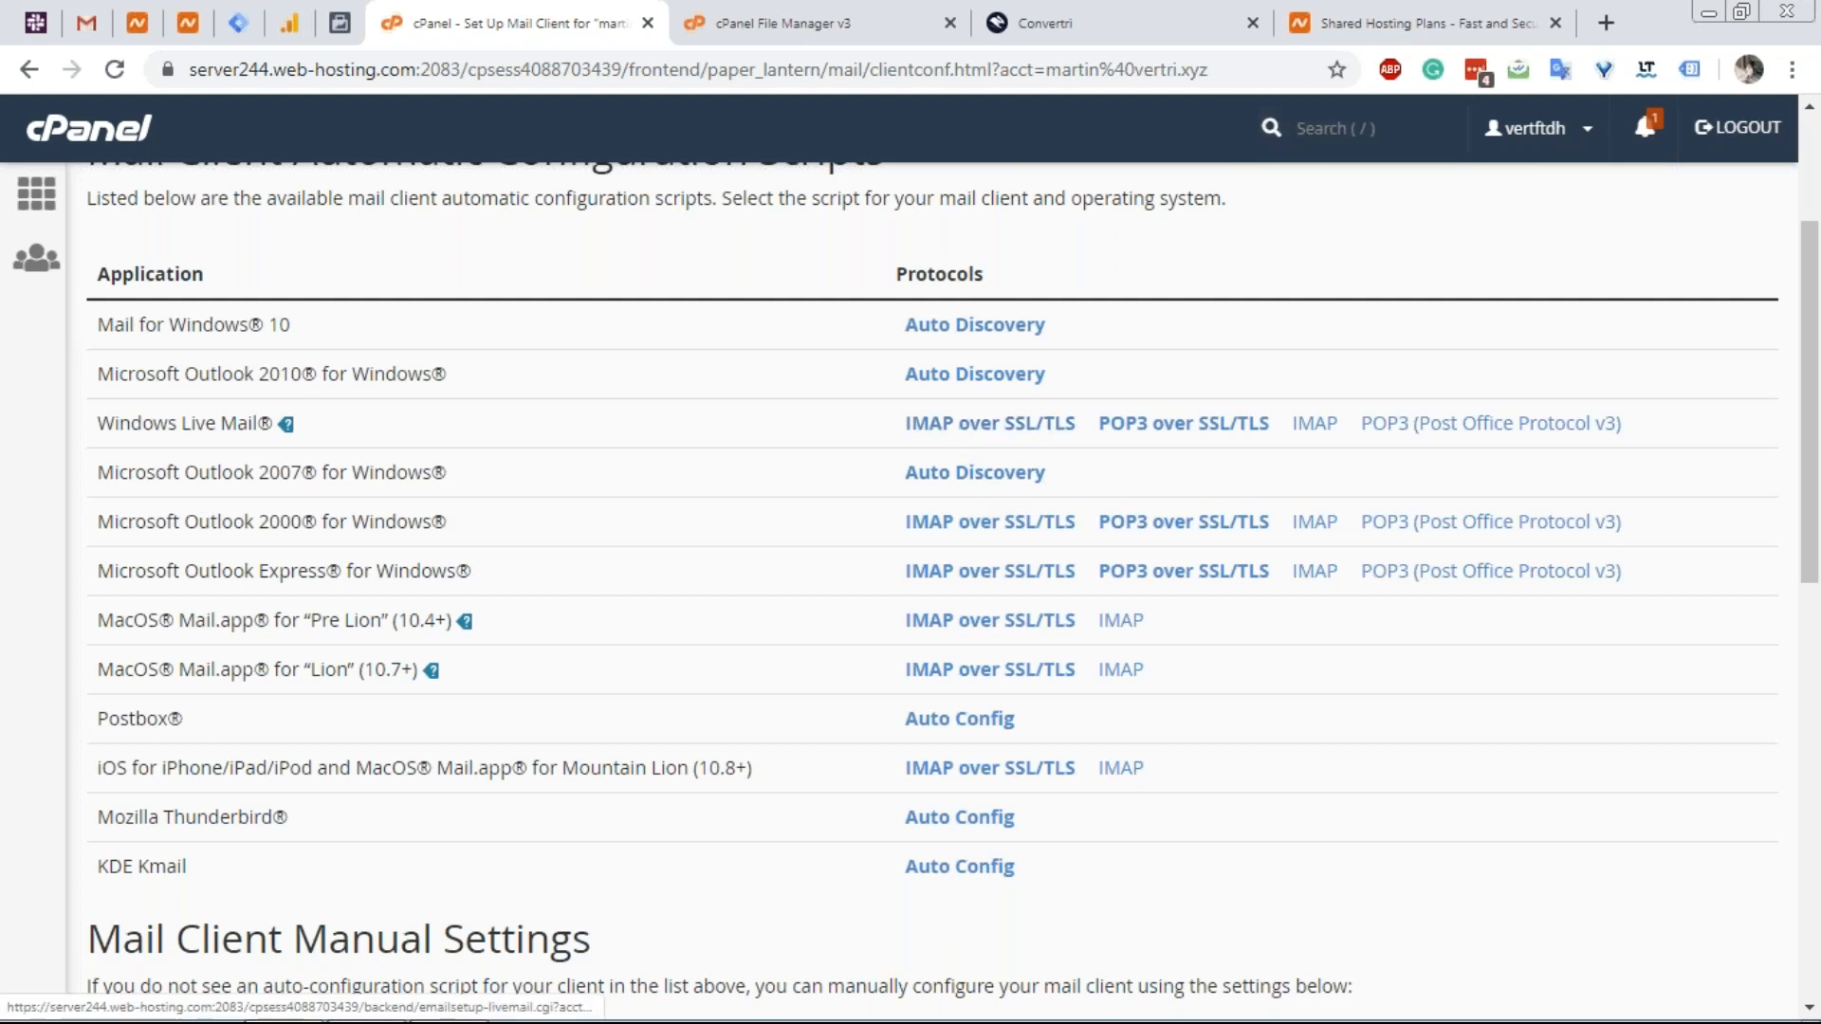
Try the Windows Live Mail IMAP SSL/TLS auto-setup, cancel it, and return to Email Accounts.
click(989, 423)
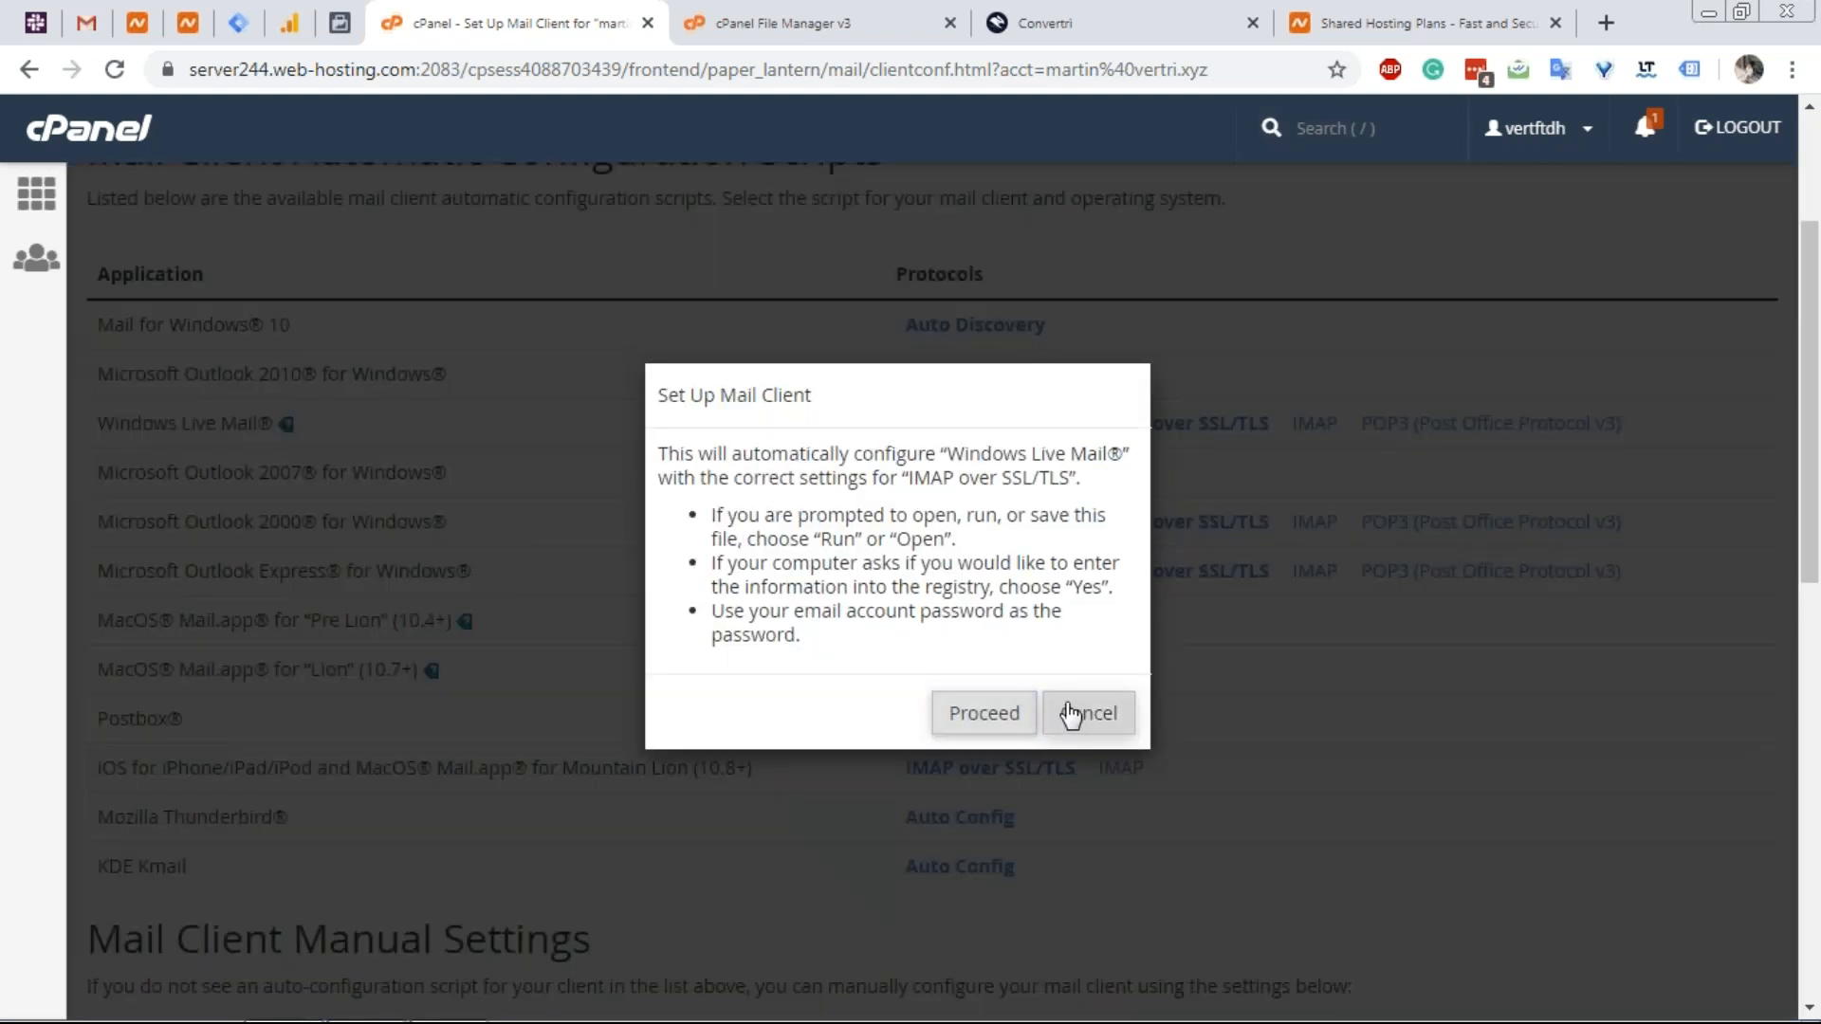
click(1069, 715)
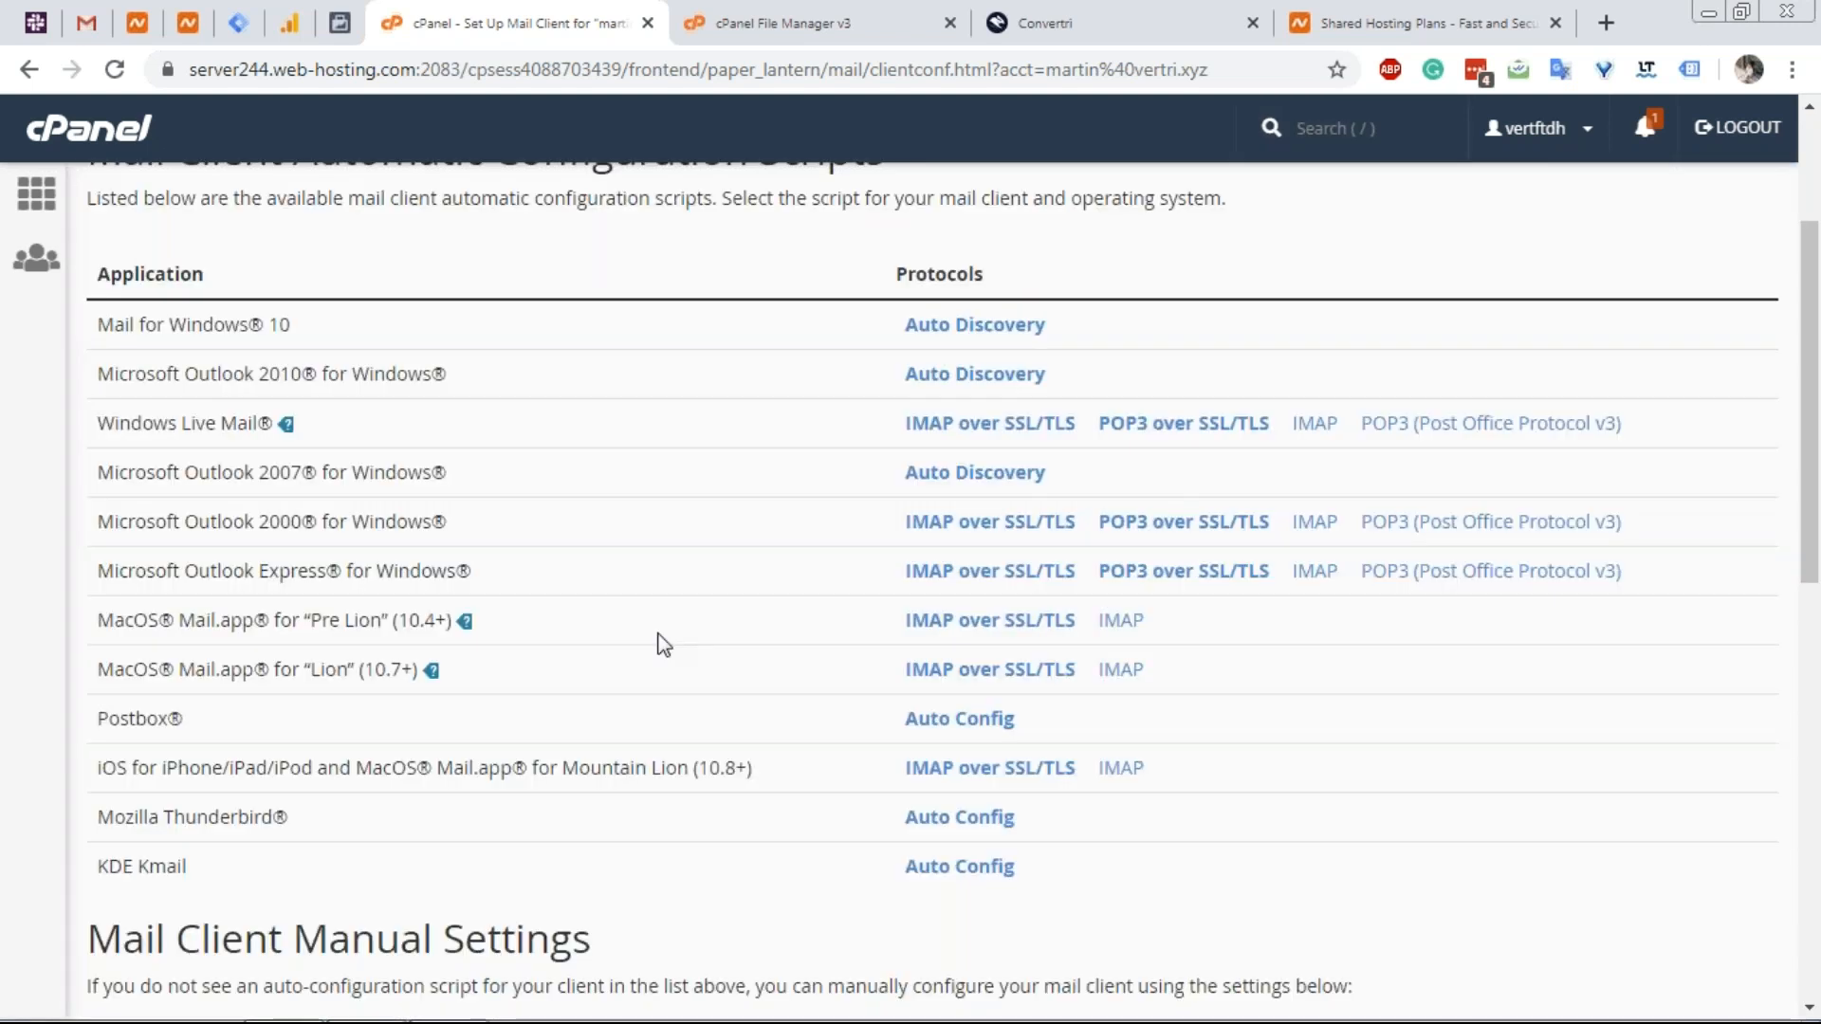
scroll(670, 607, up, 3)
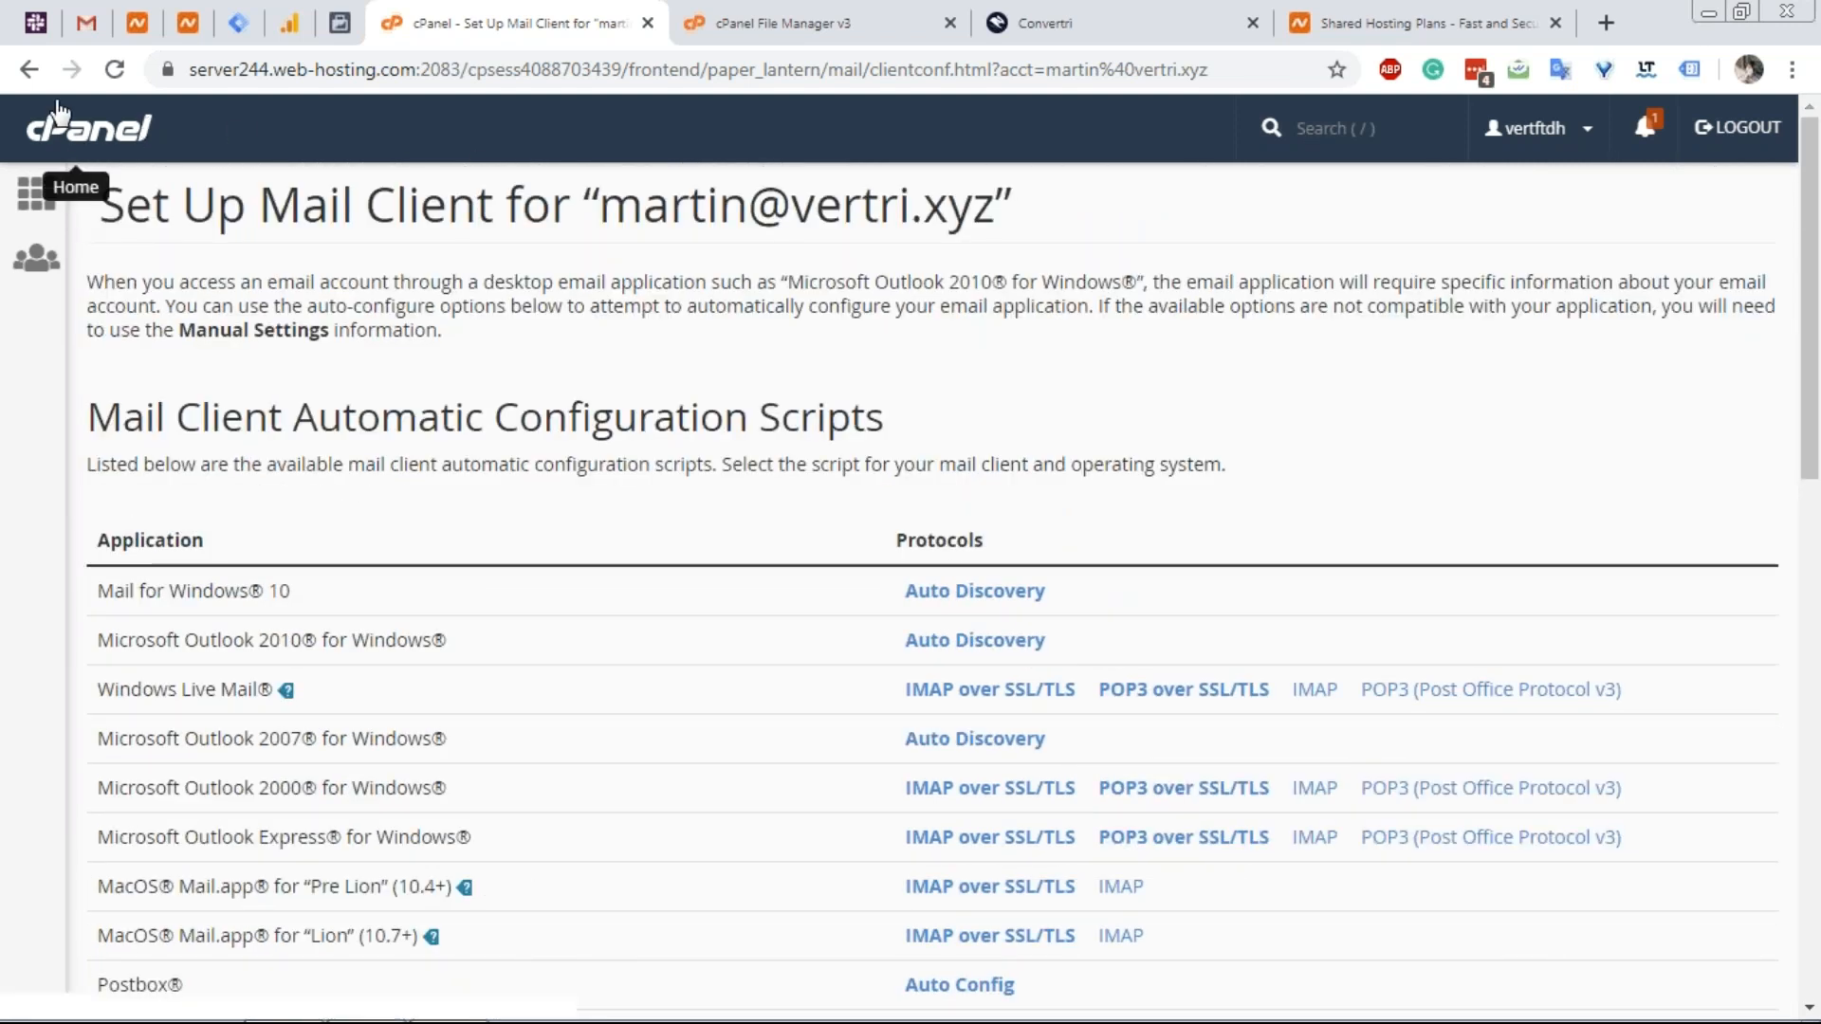
click(32, 70)
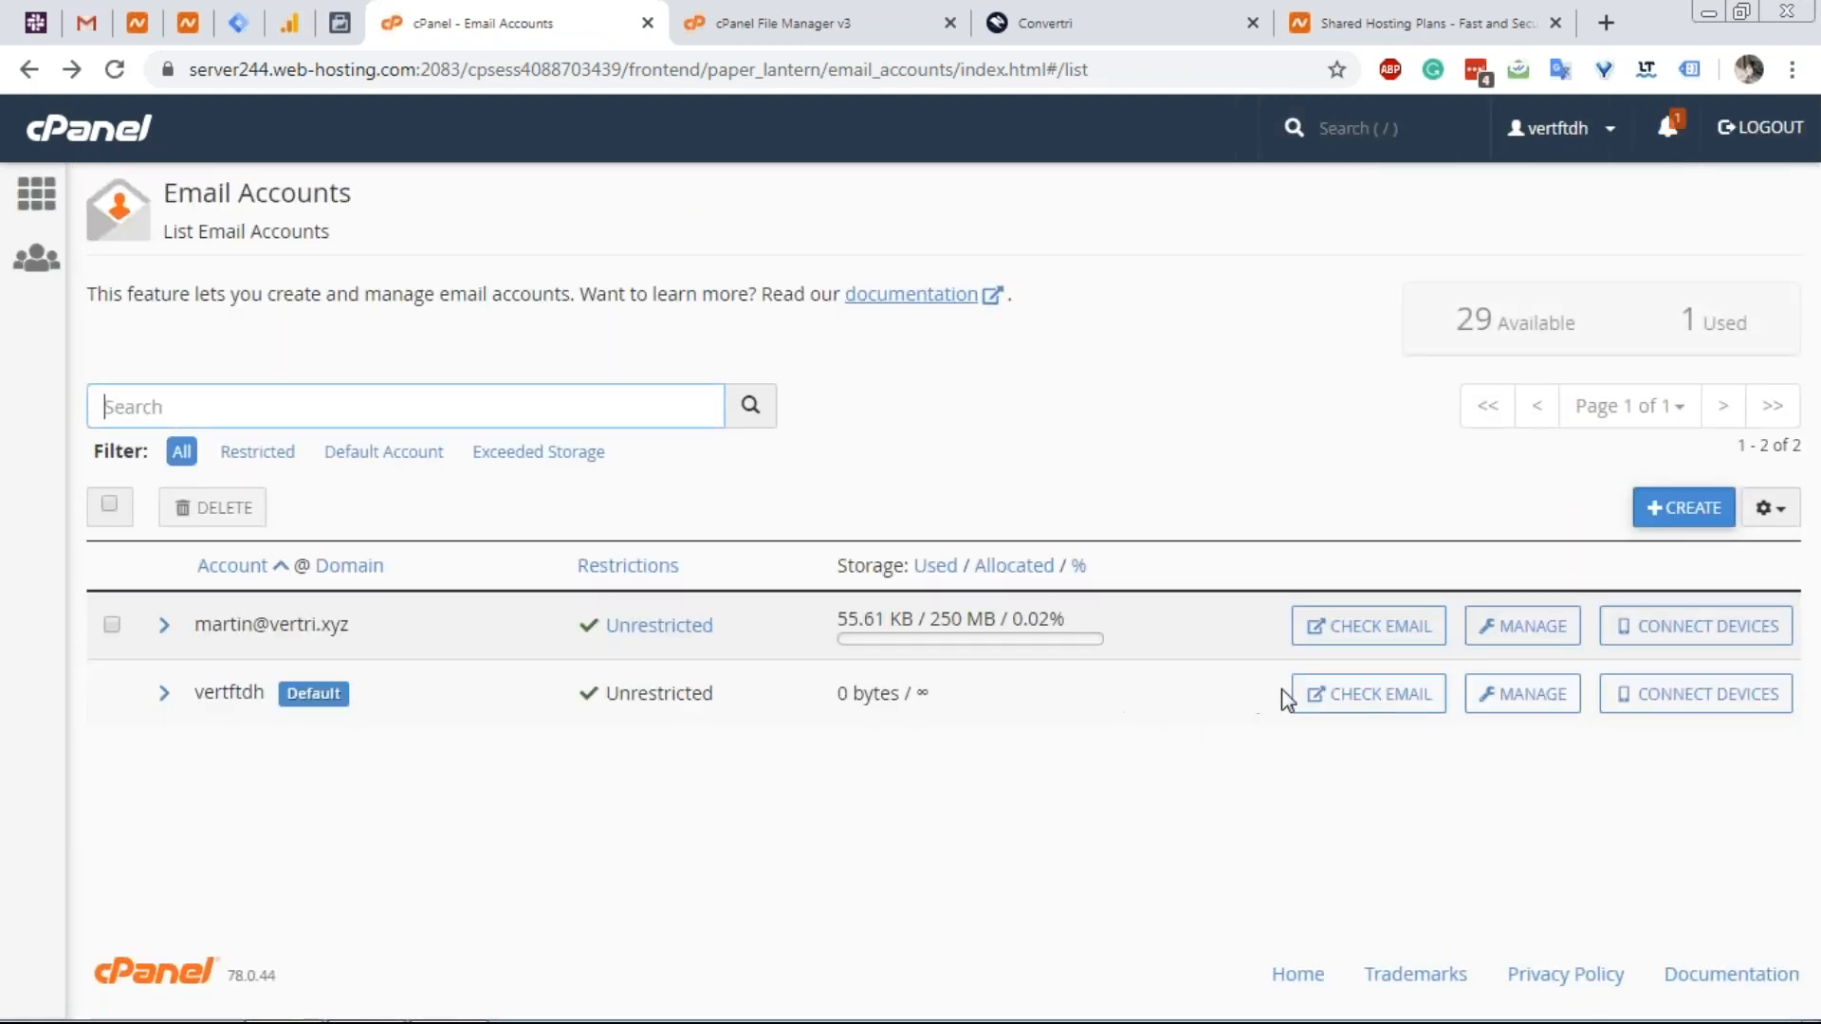
Launch webmail for the new mailbox and check the webmail A record in Convertri.
click(1366, 627)
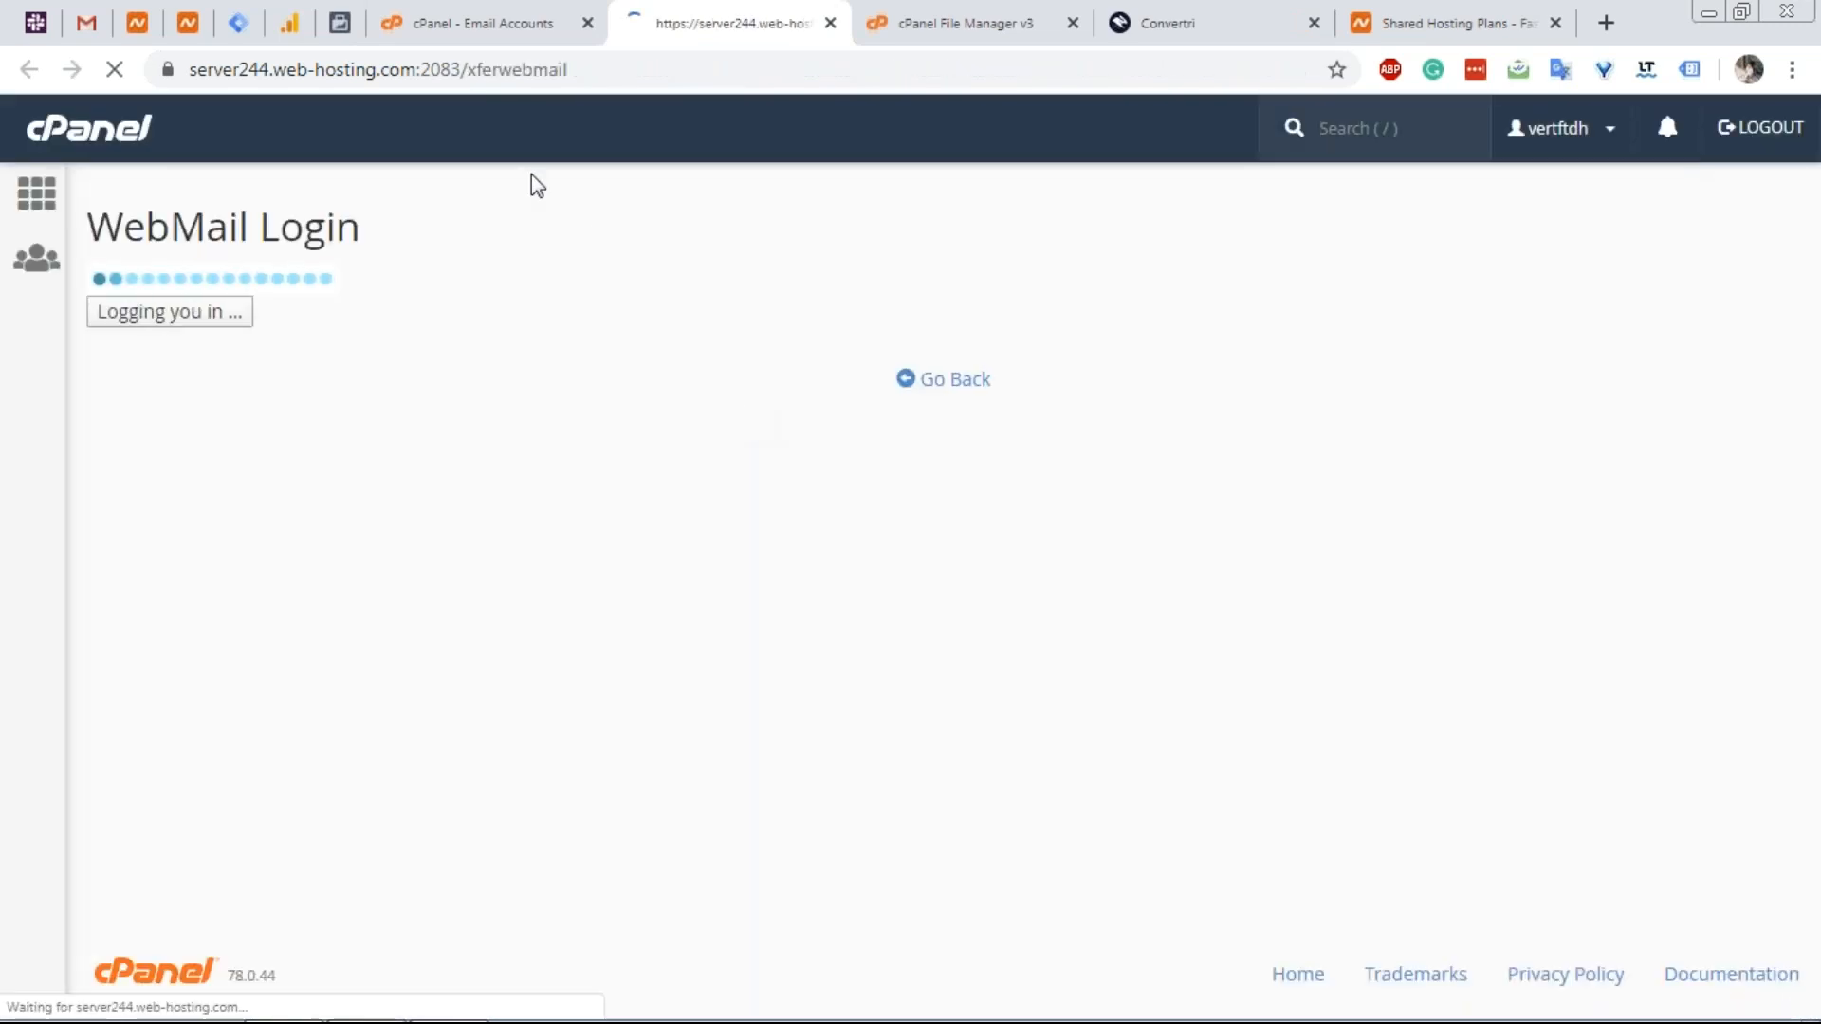
click(475, 29)
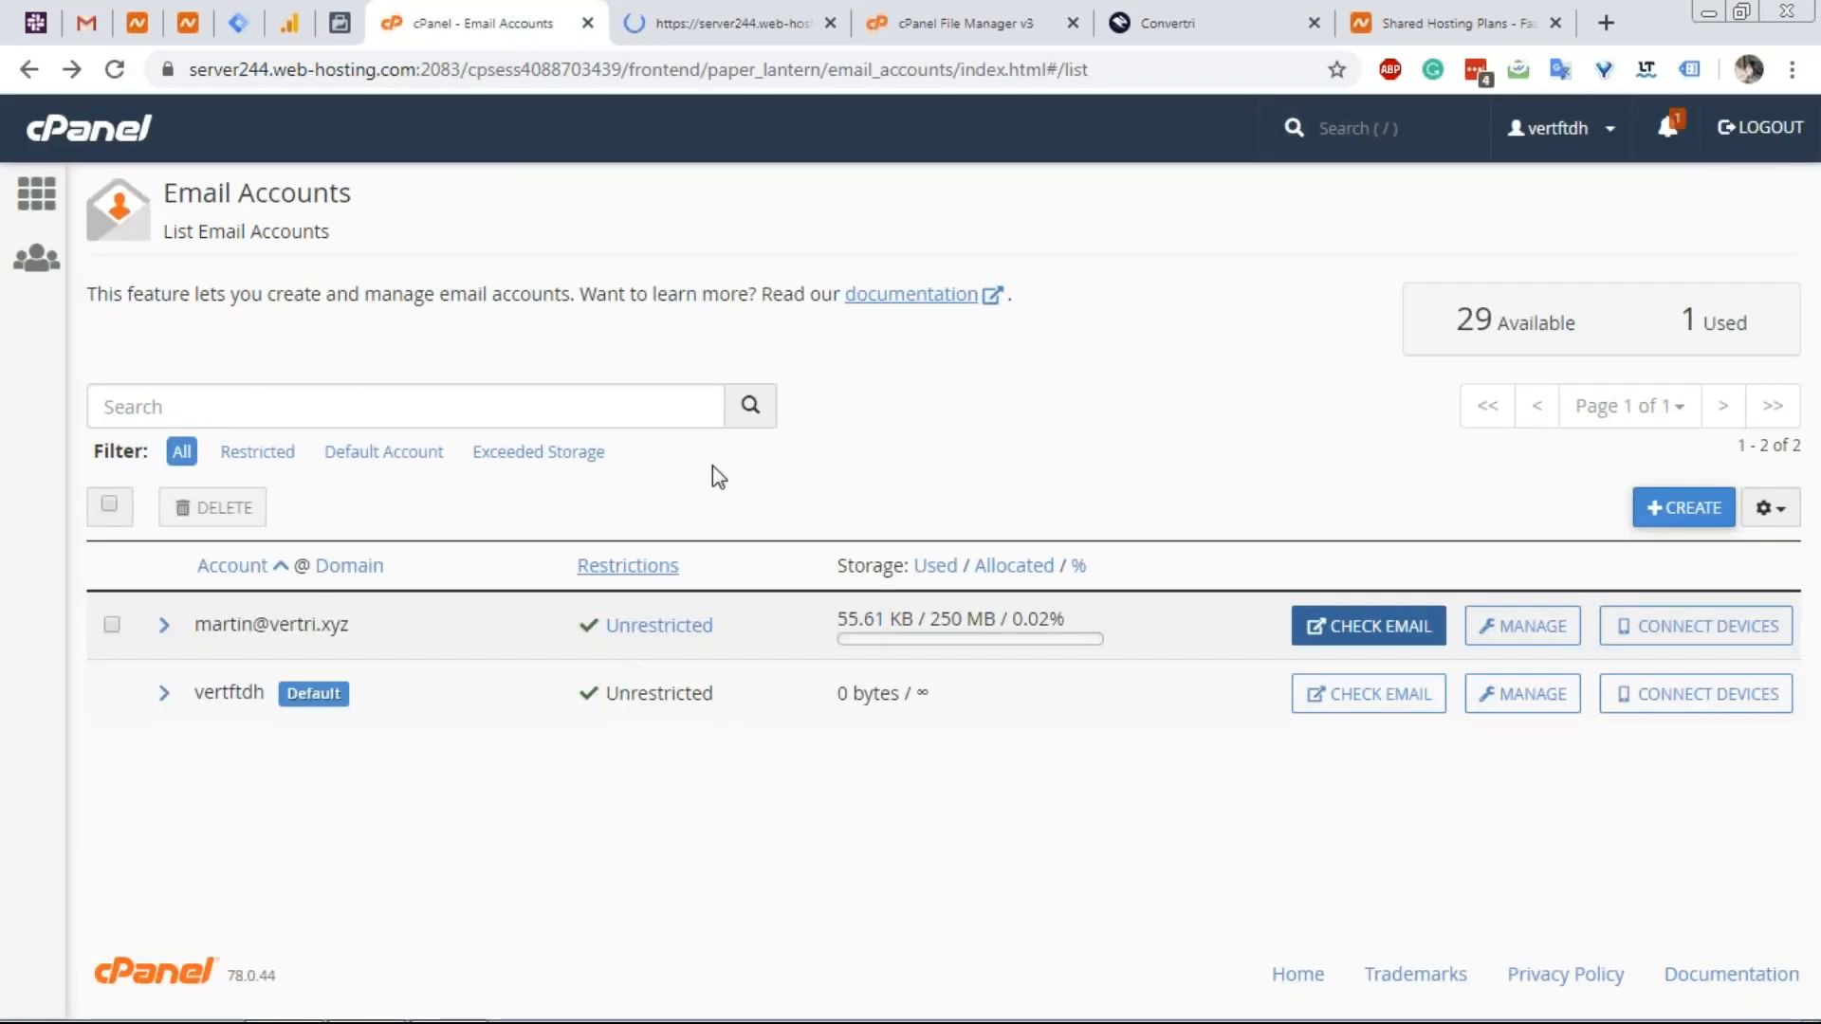
click(683, 29)
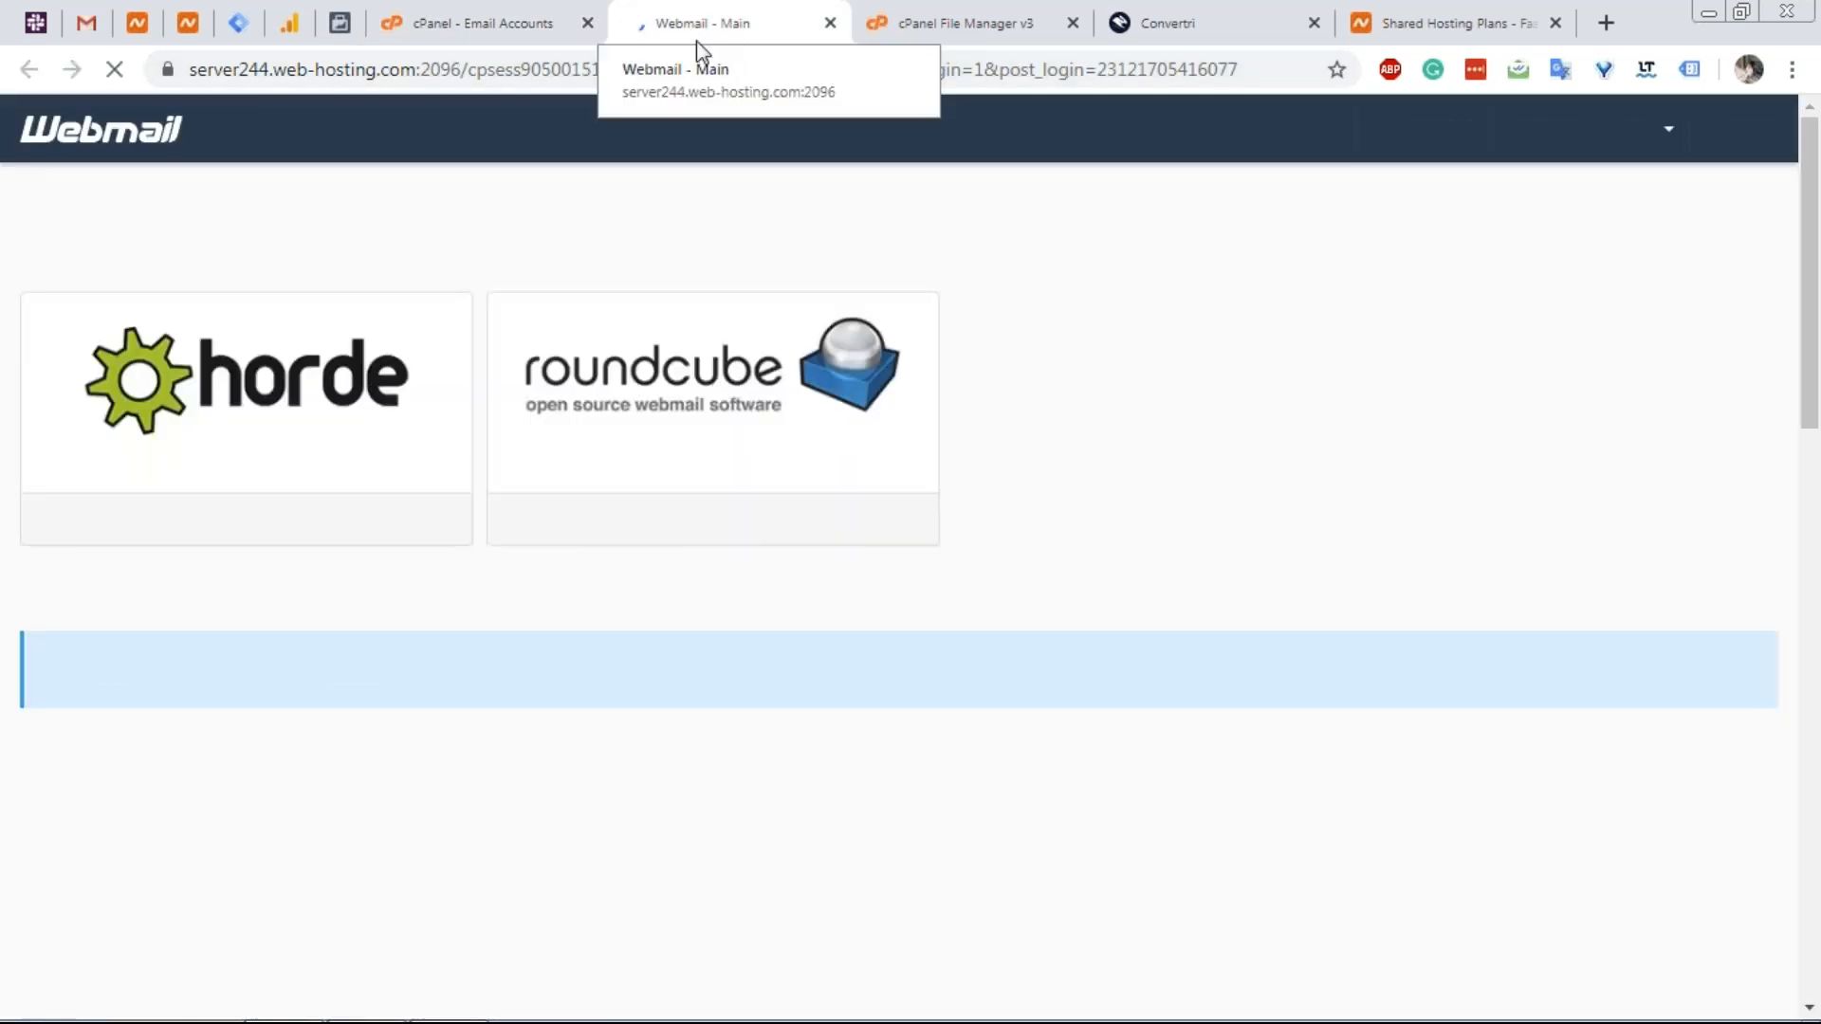
click(1169, 9)
scroll(618, 650, down, 3)
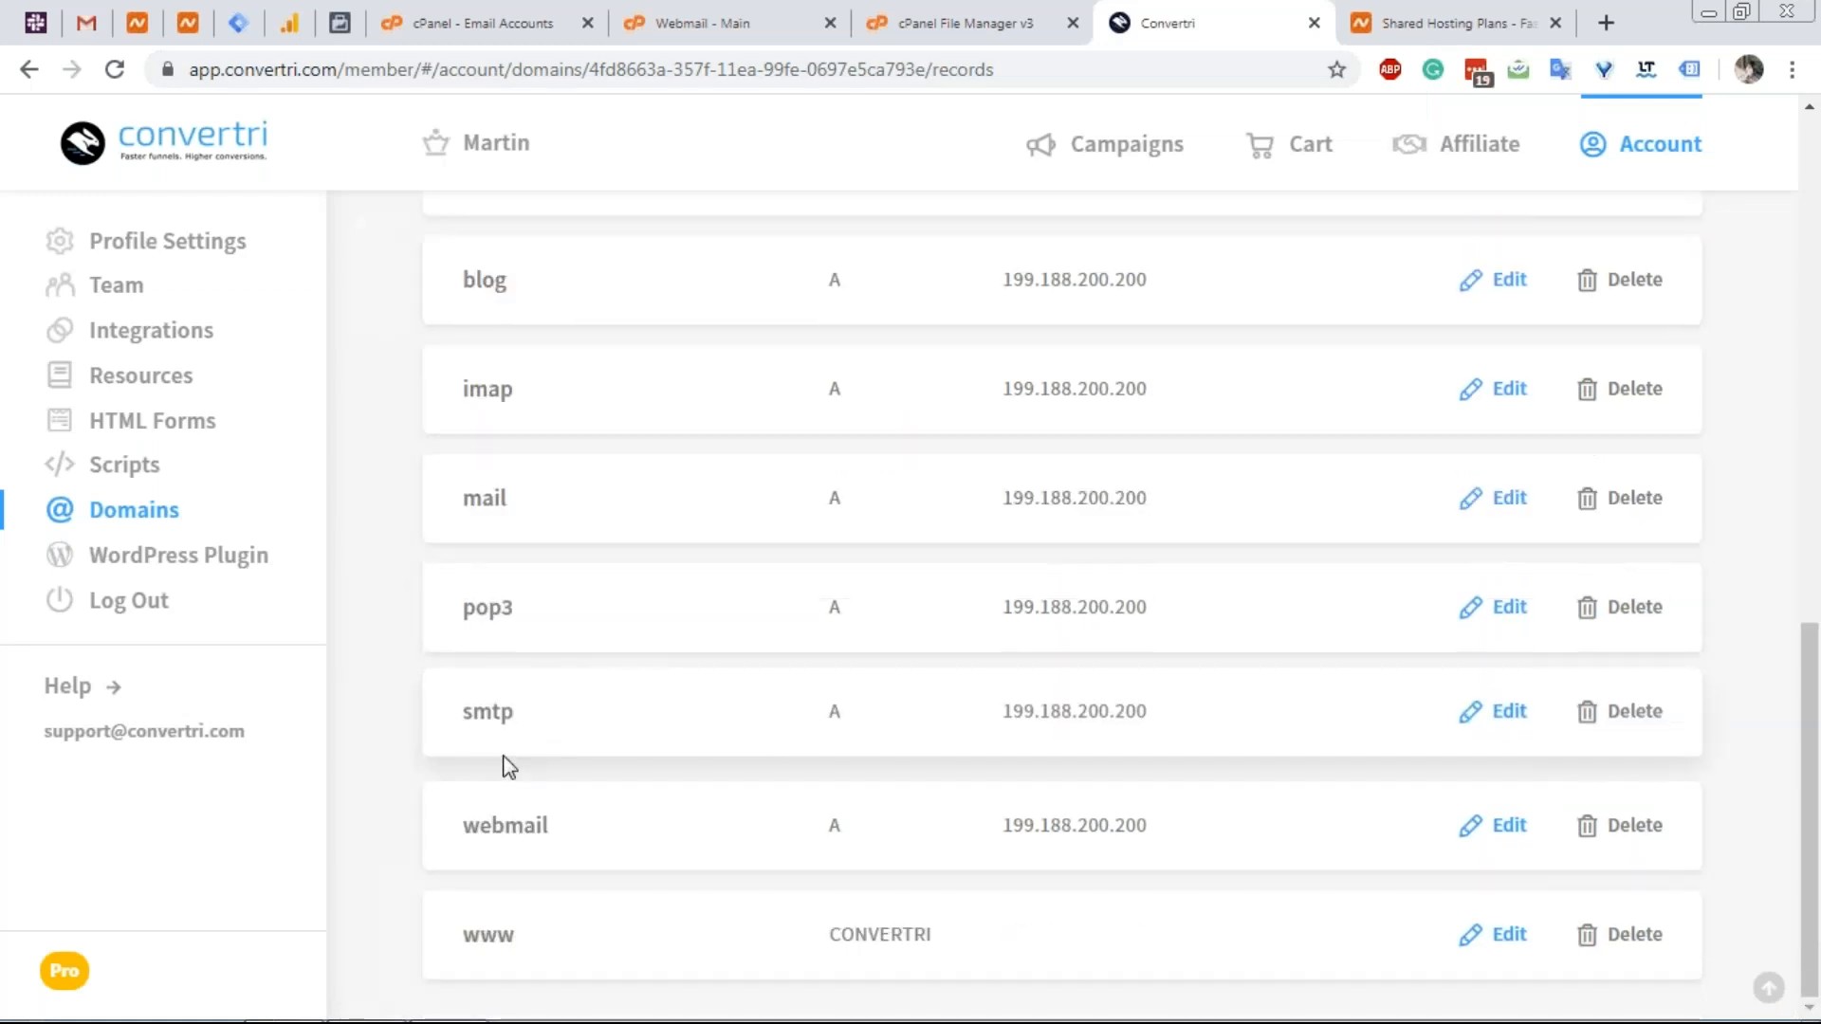
drag(461, 827, 898, 834)
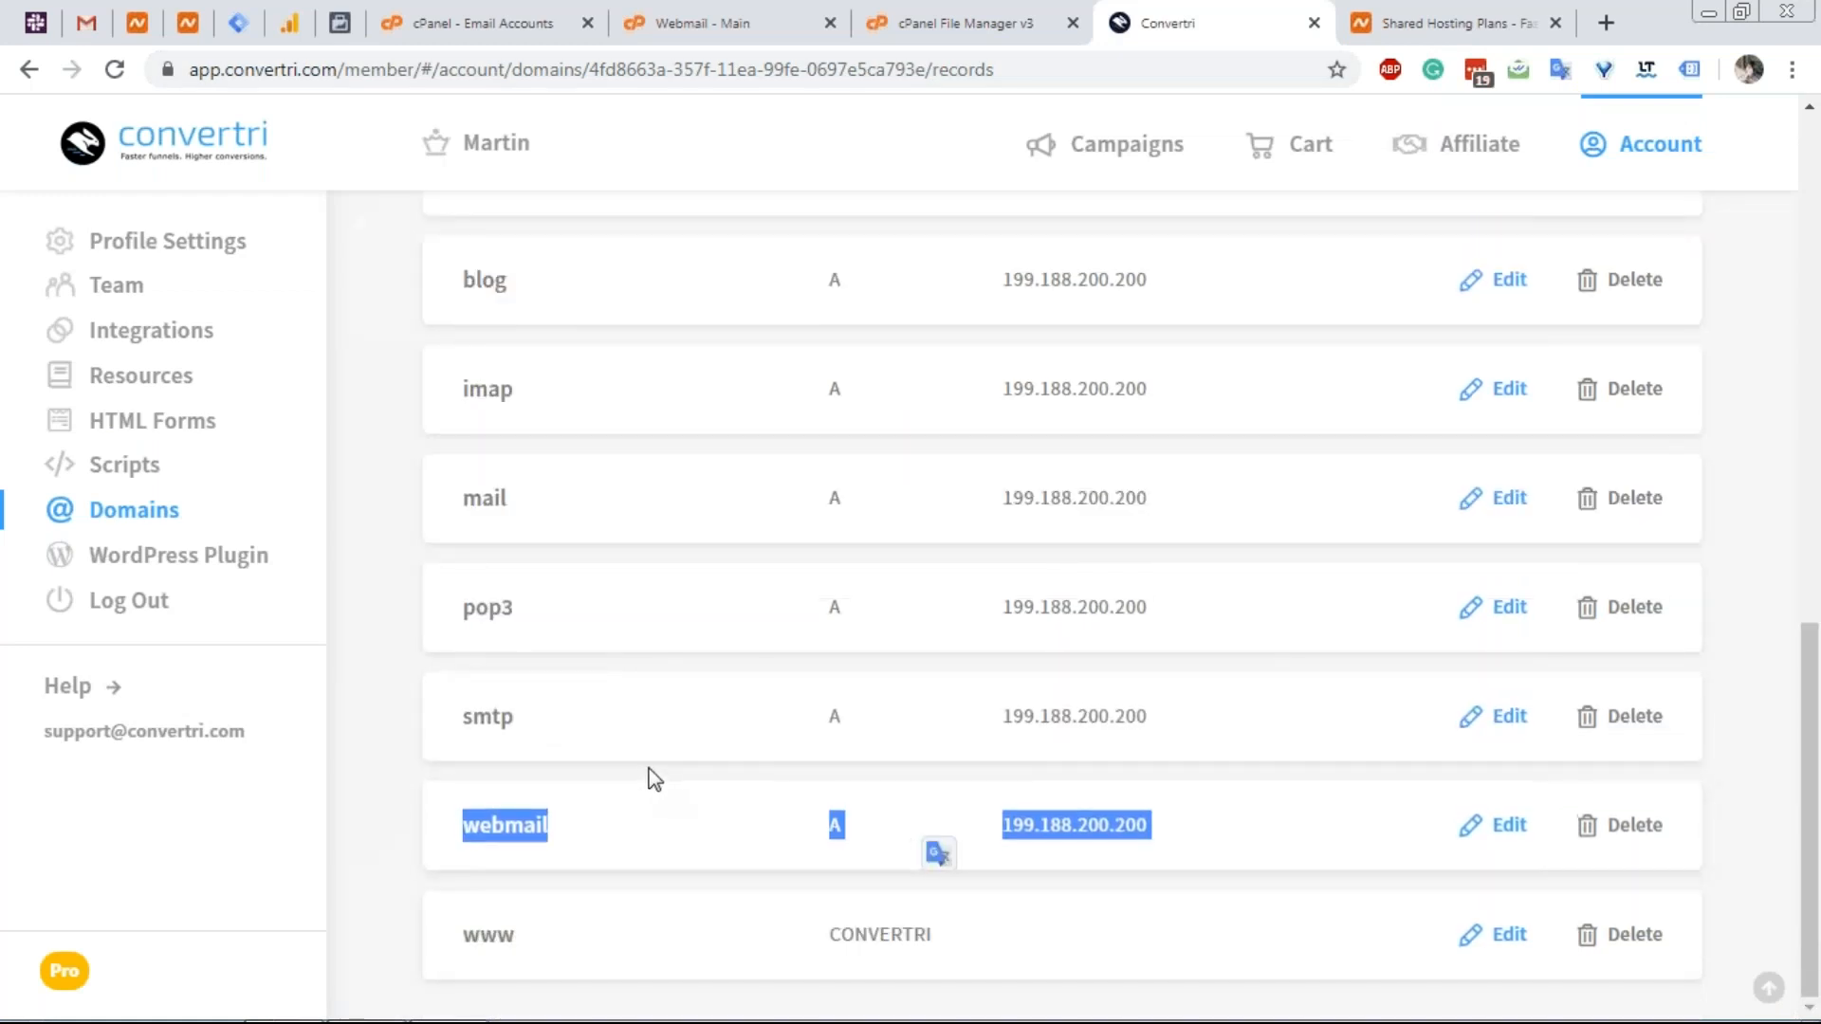
Choose Horde in the webmail application chooser to open the mailbox.
click(714, 17)
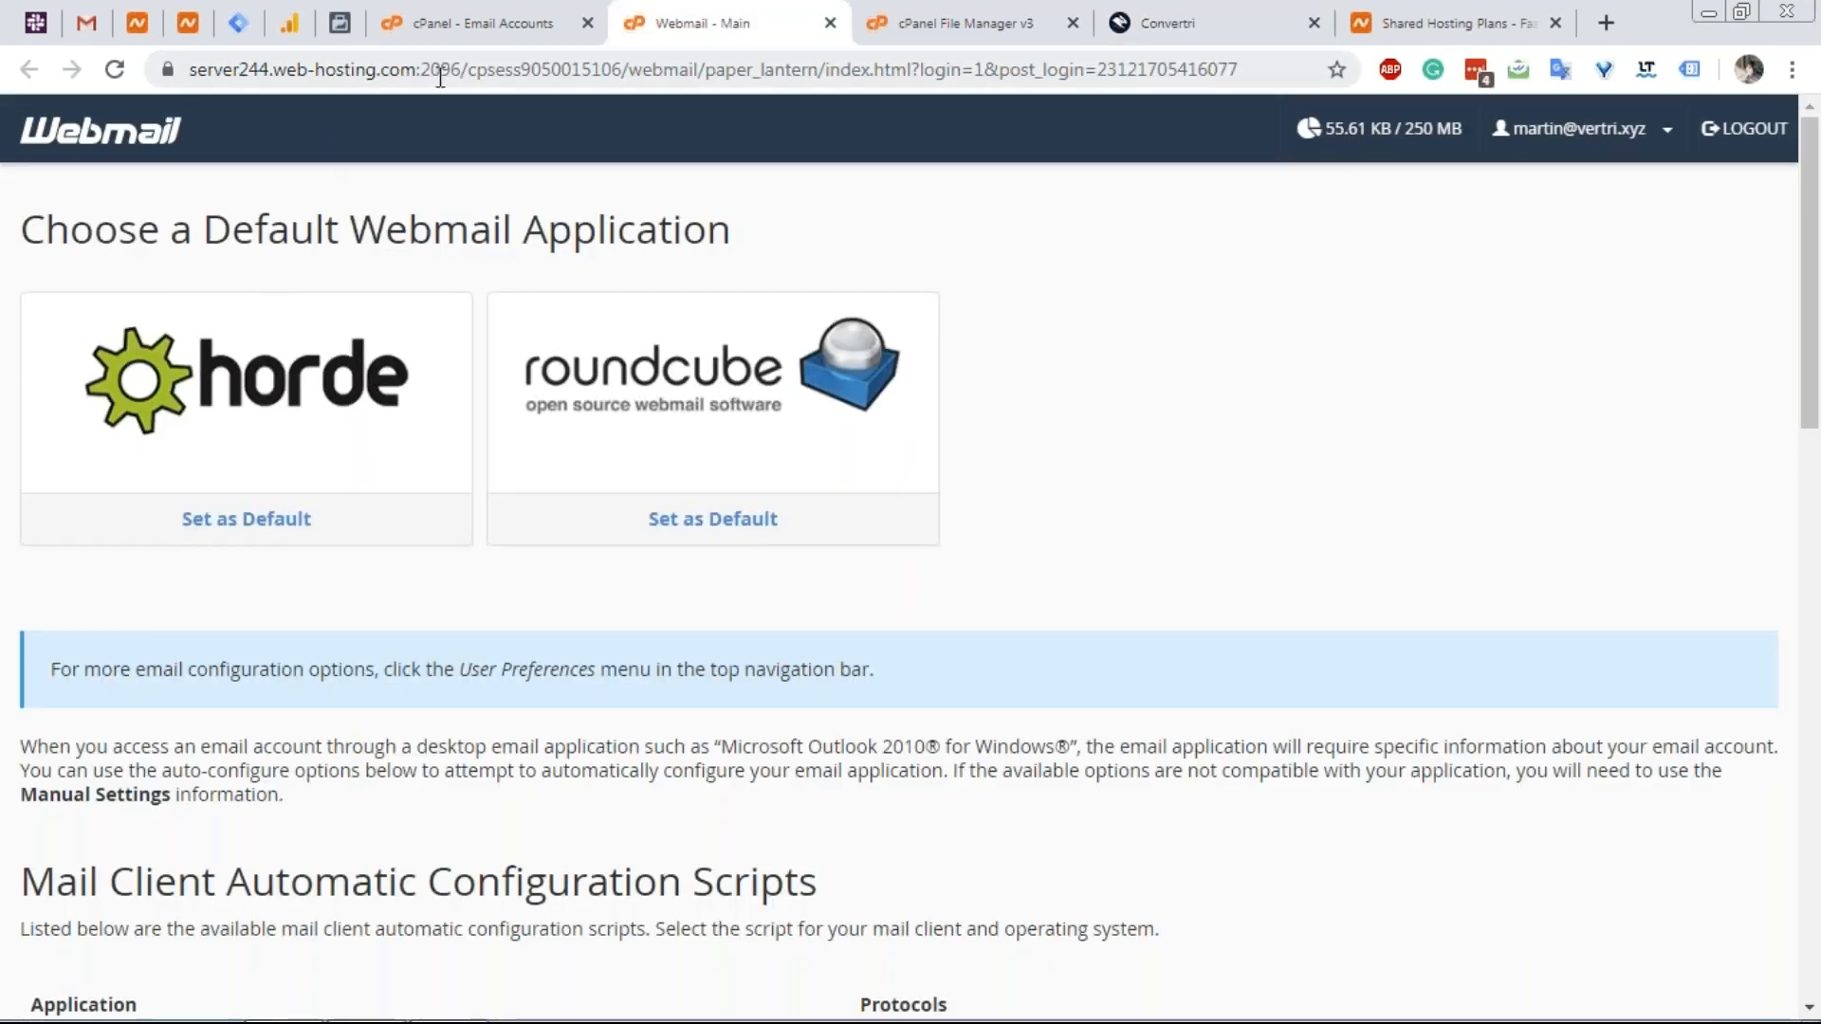
click(491, 23)
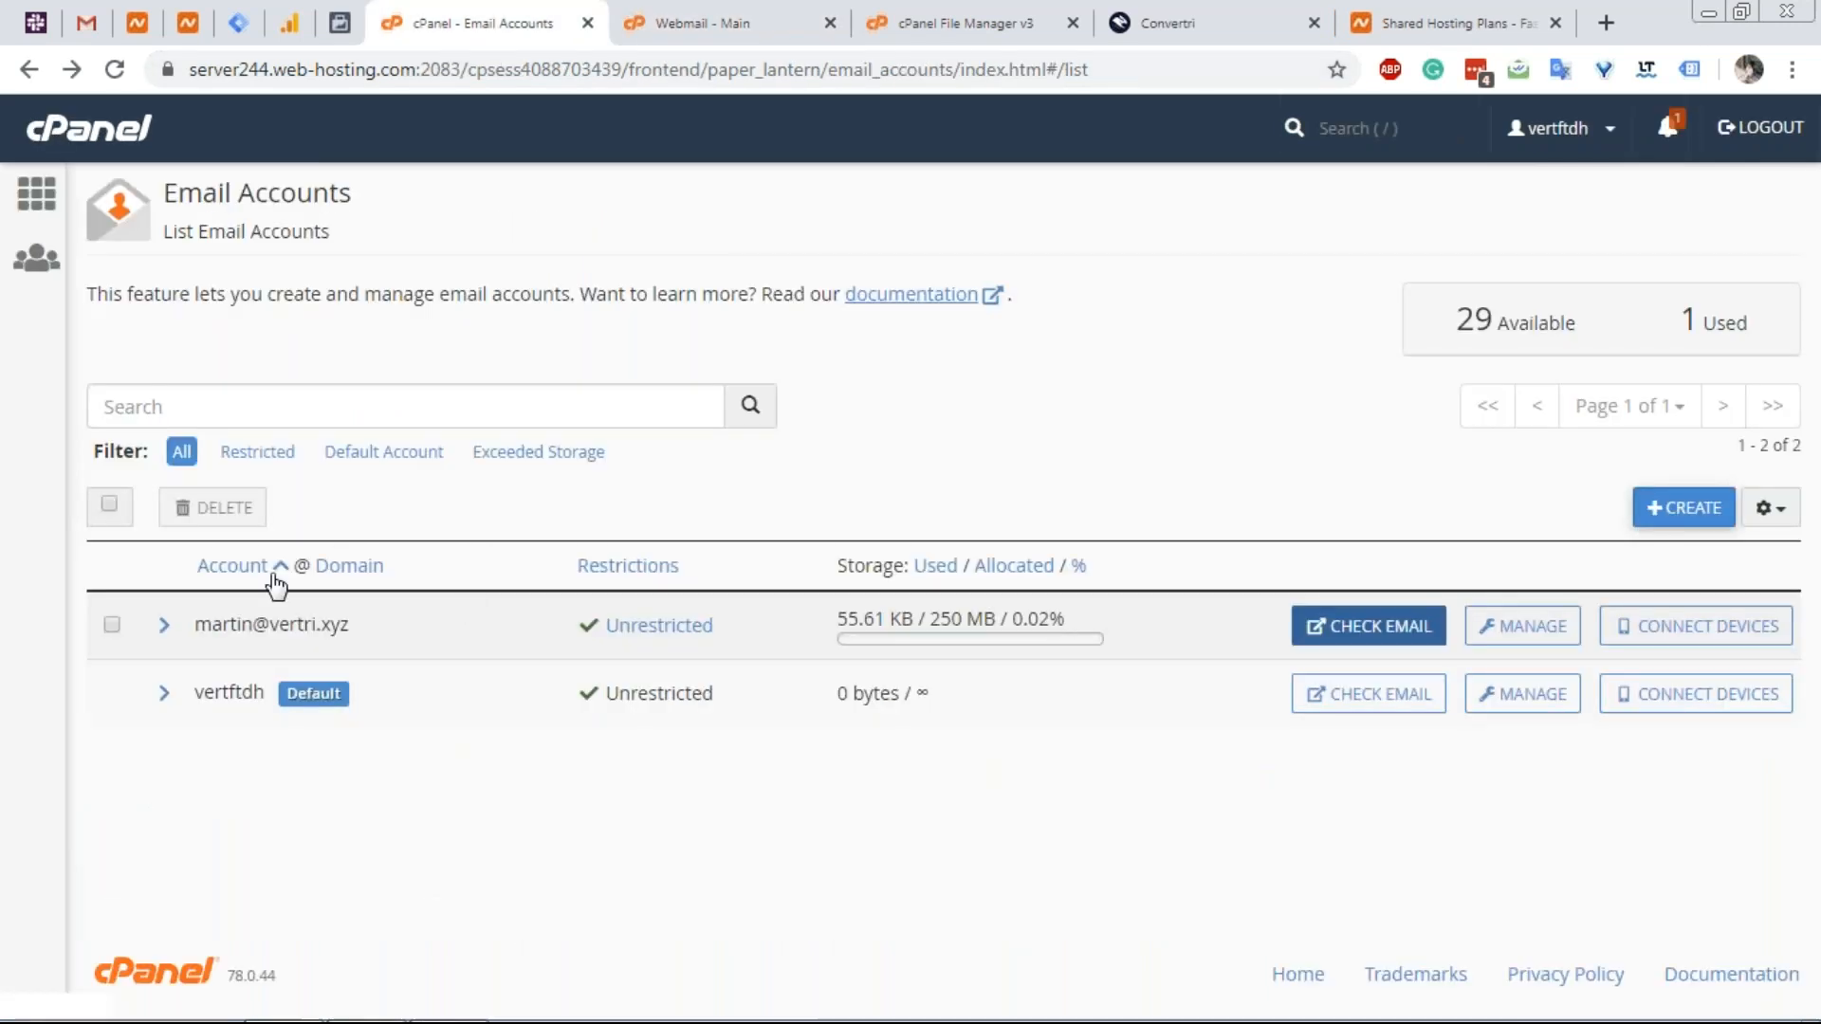
click(686, 8)
click(297, 381)
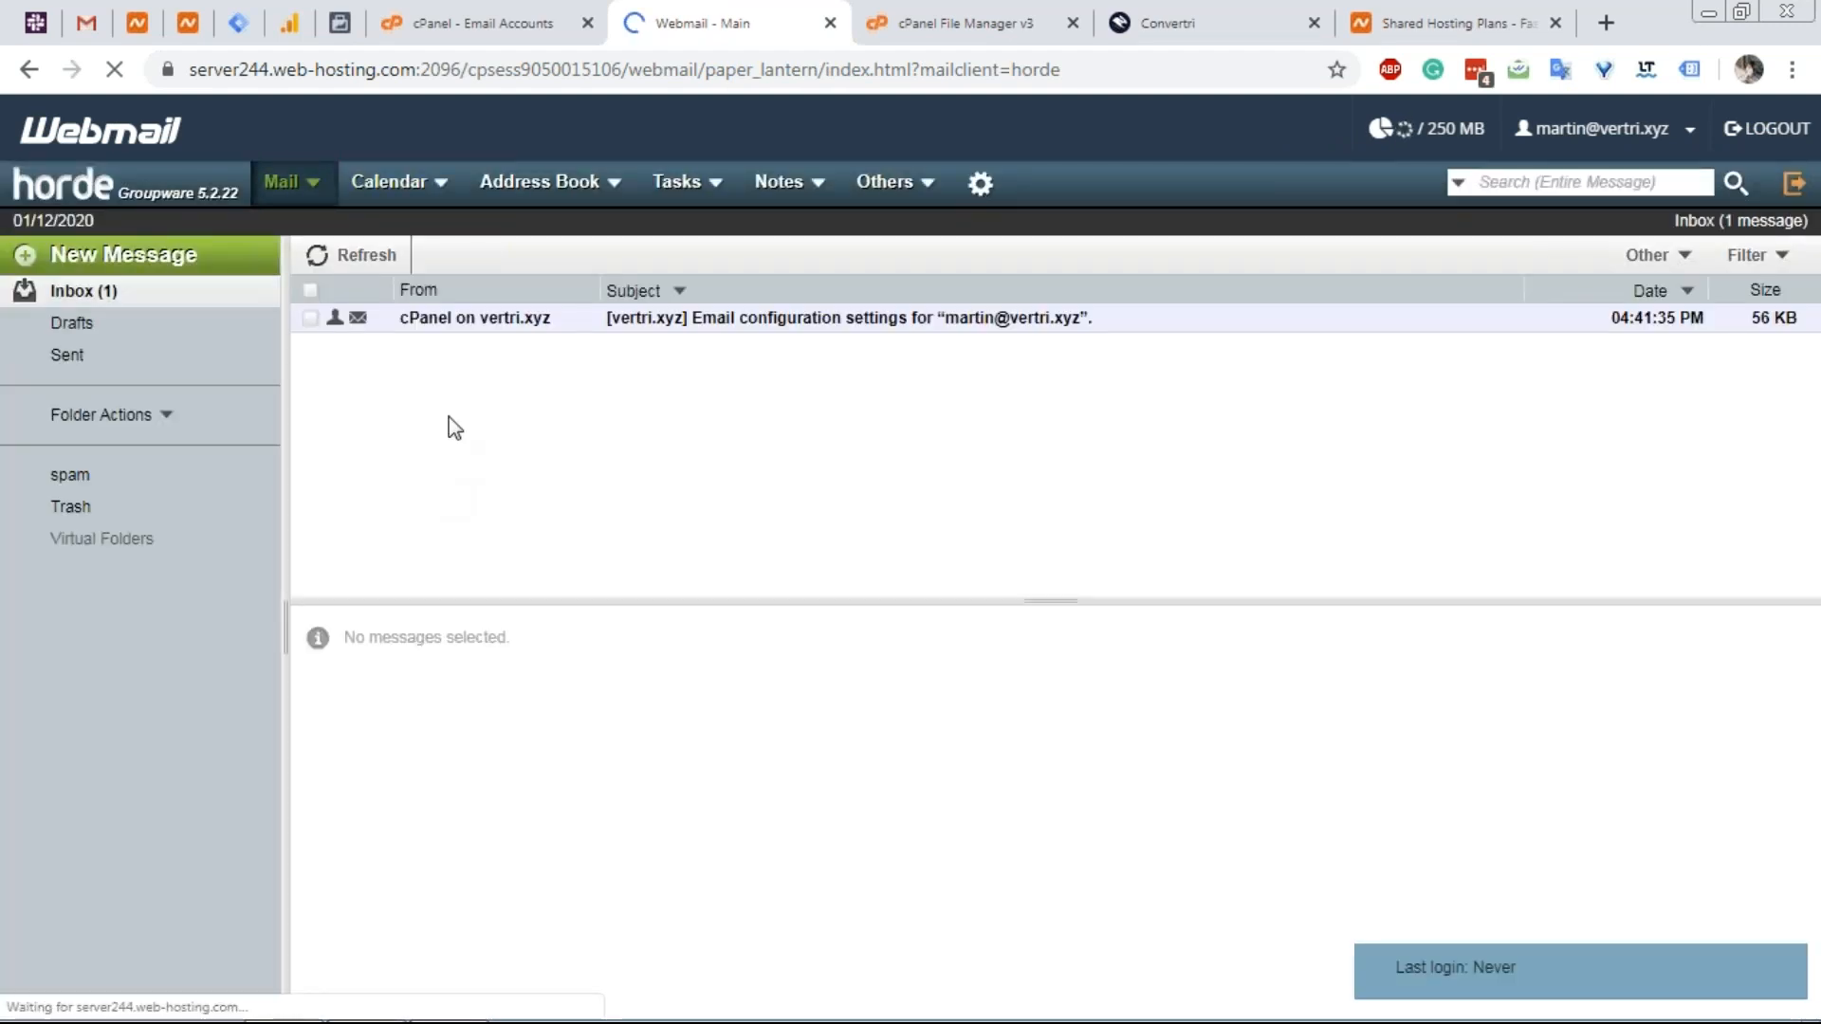
Read the cPanel configuration message (IMAP 993, POP3 995, SMTP 465), then return to Email Accounts.
click(880, 319)
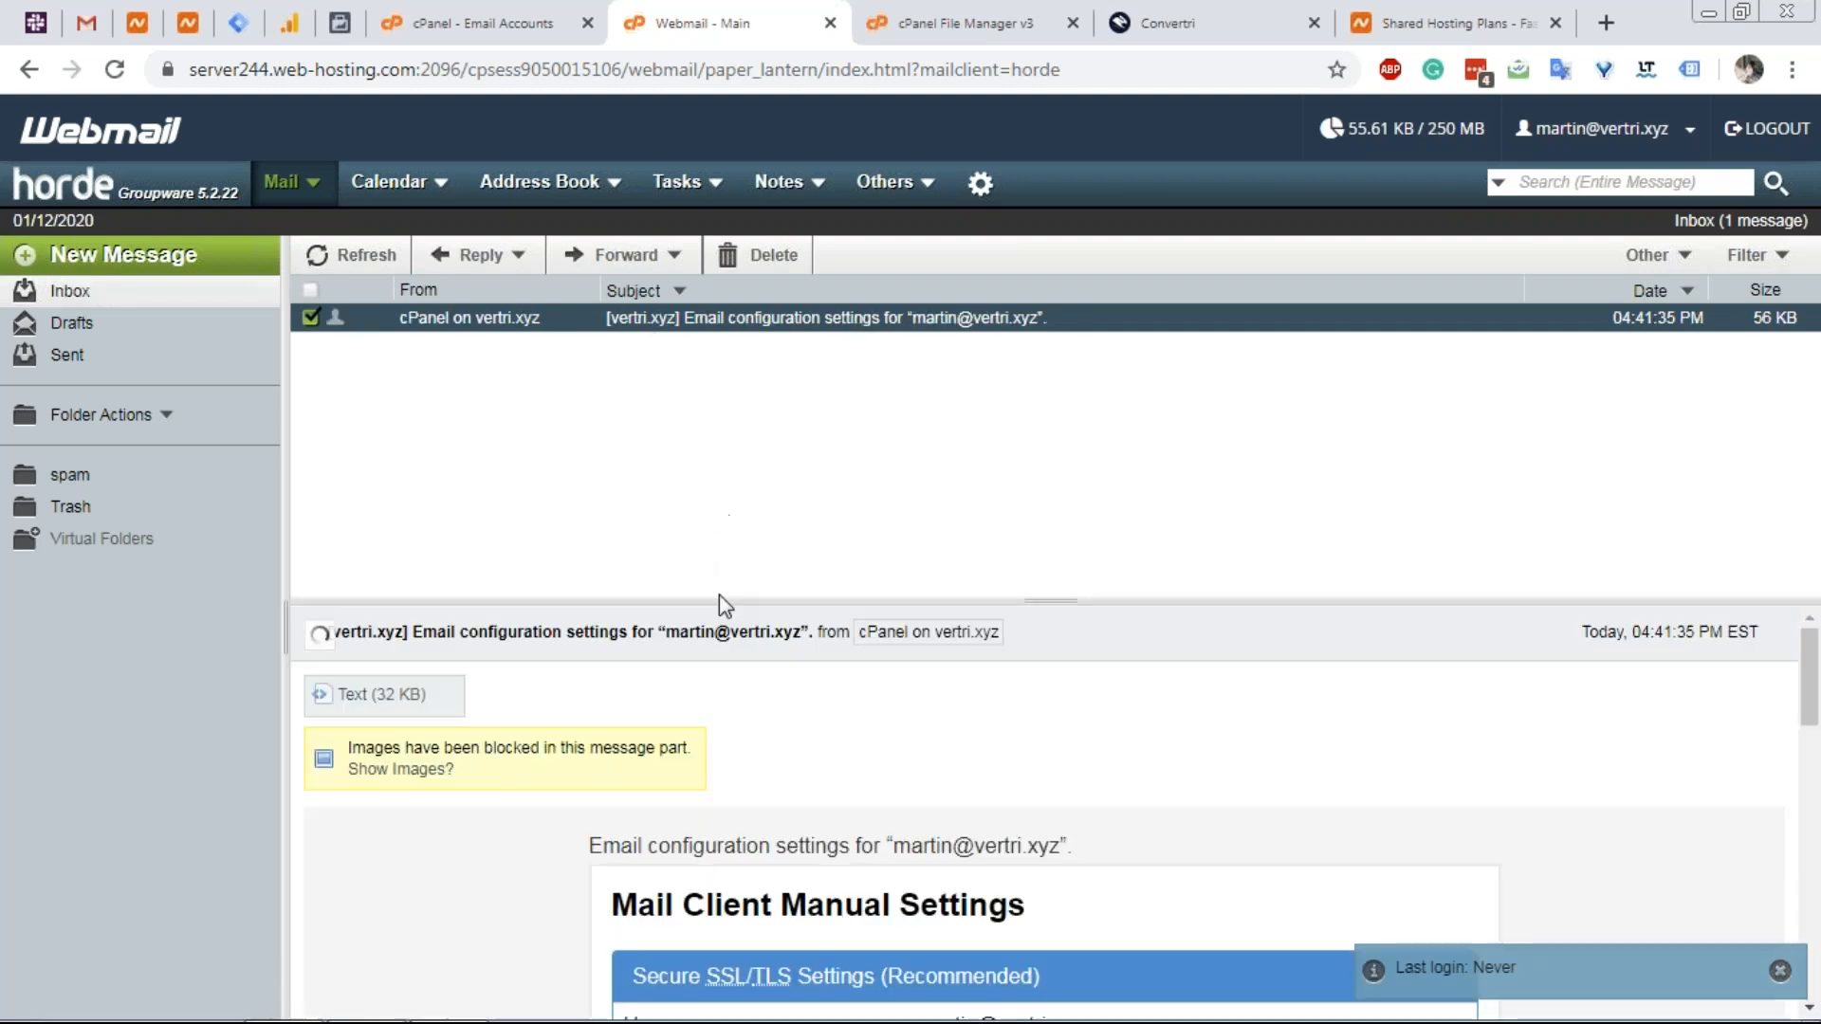
scroll(711, 868, down, 4)
scroll(847, 801, up, 1)
scroll(846, 801, down, 7)
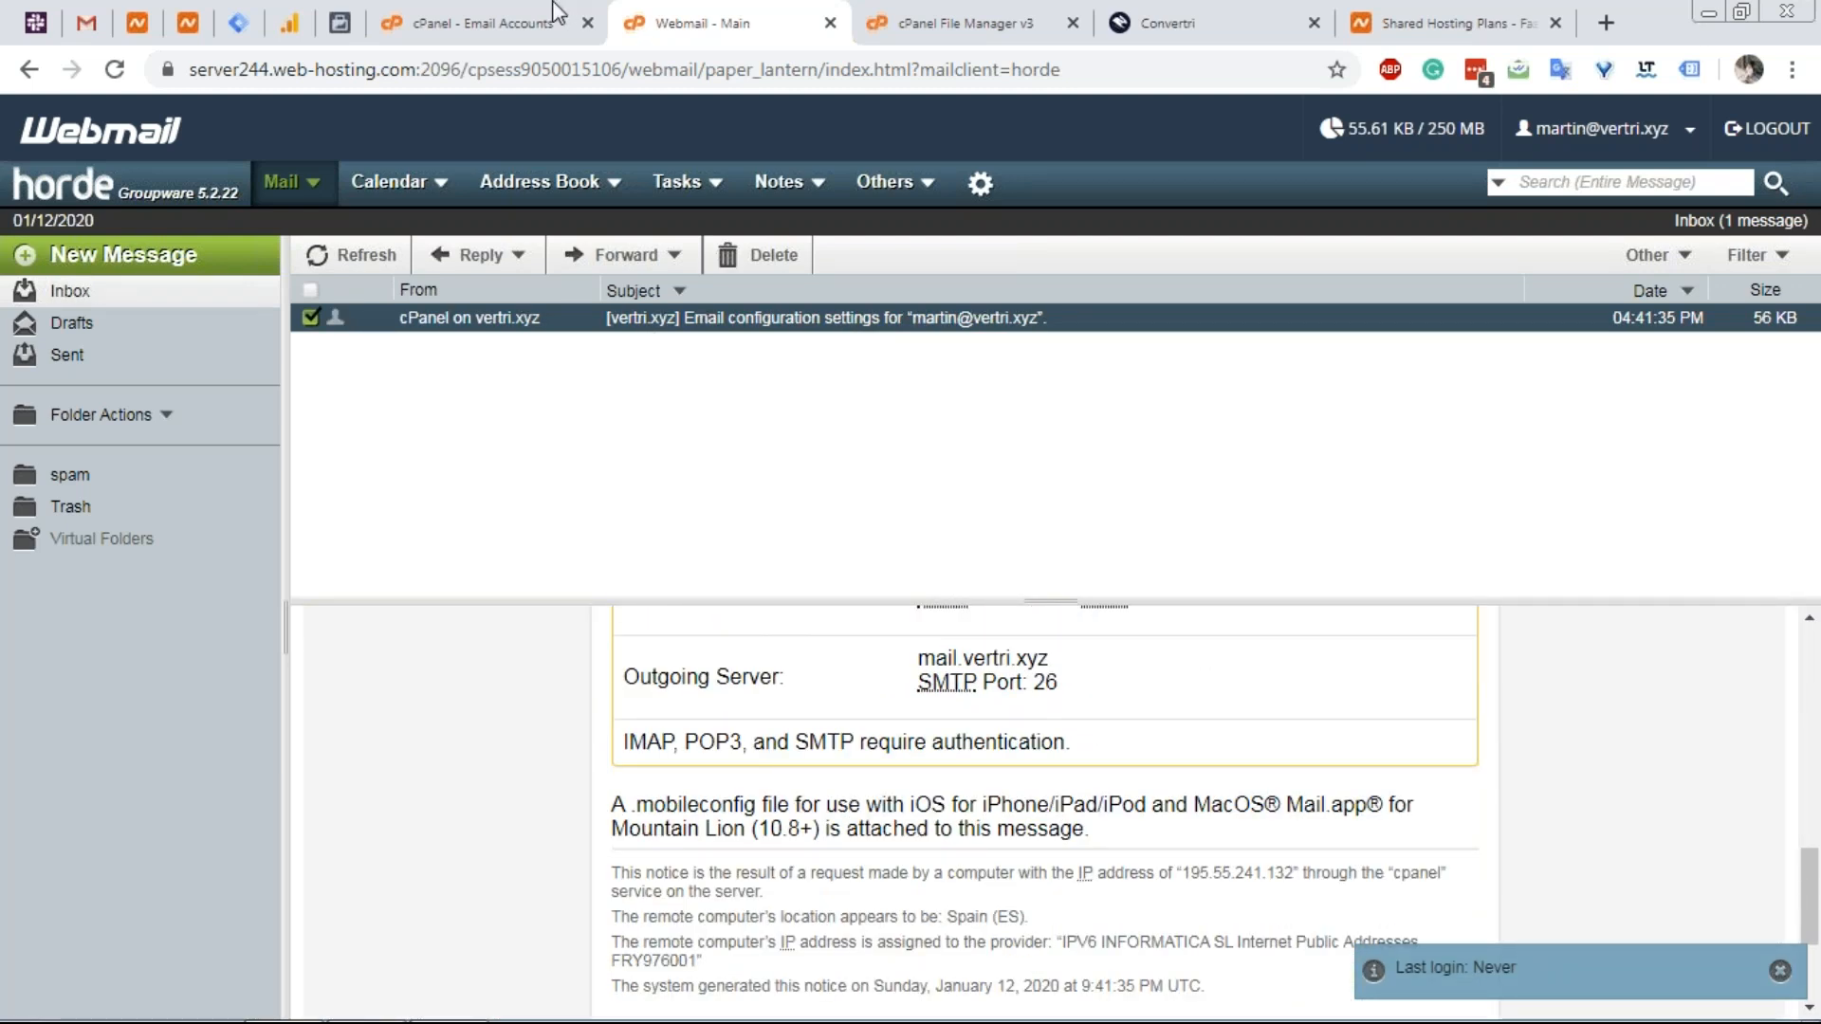
click(557, 15)
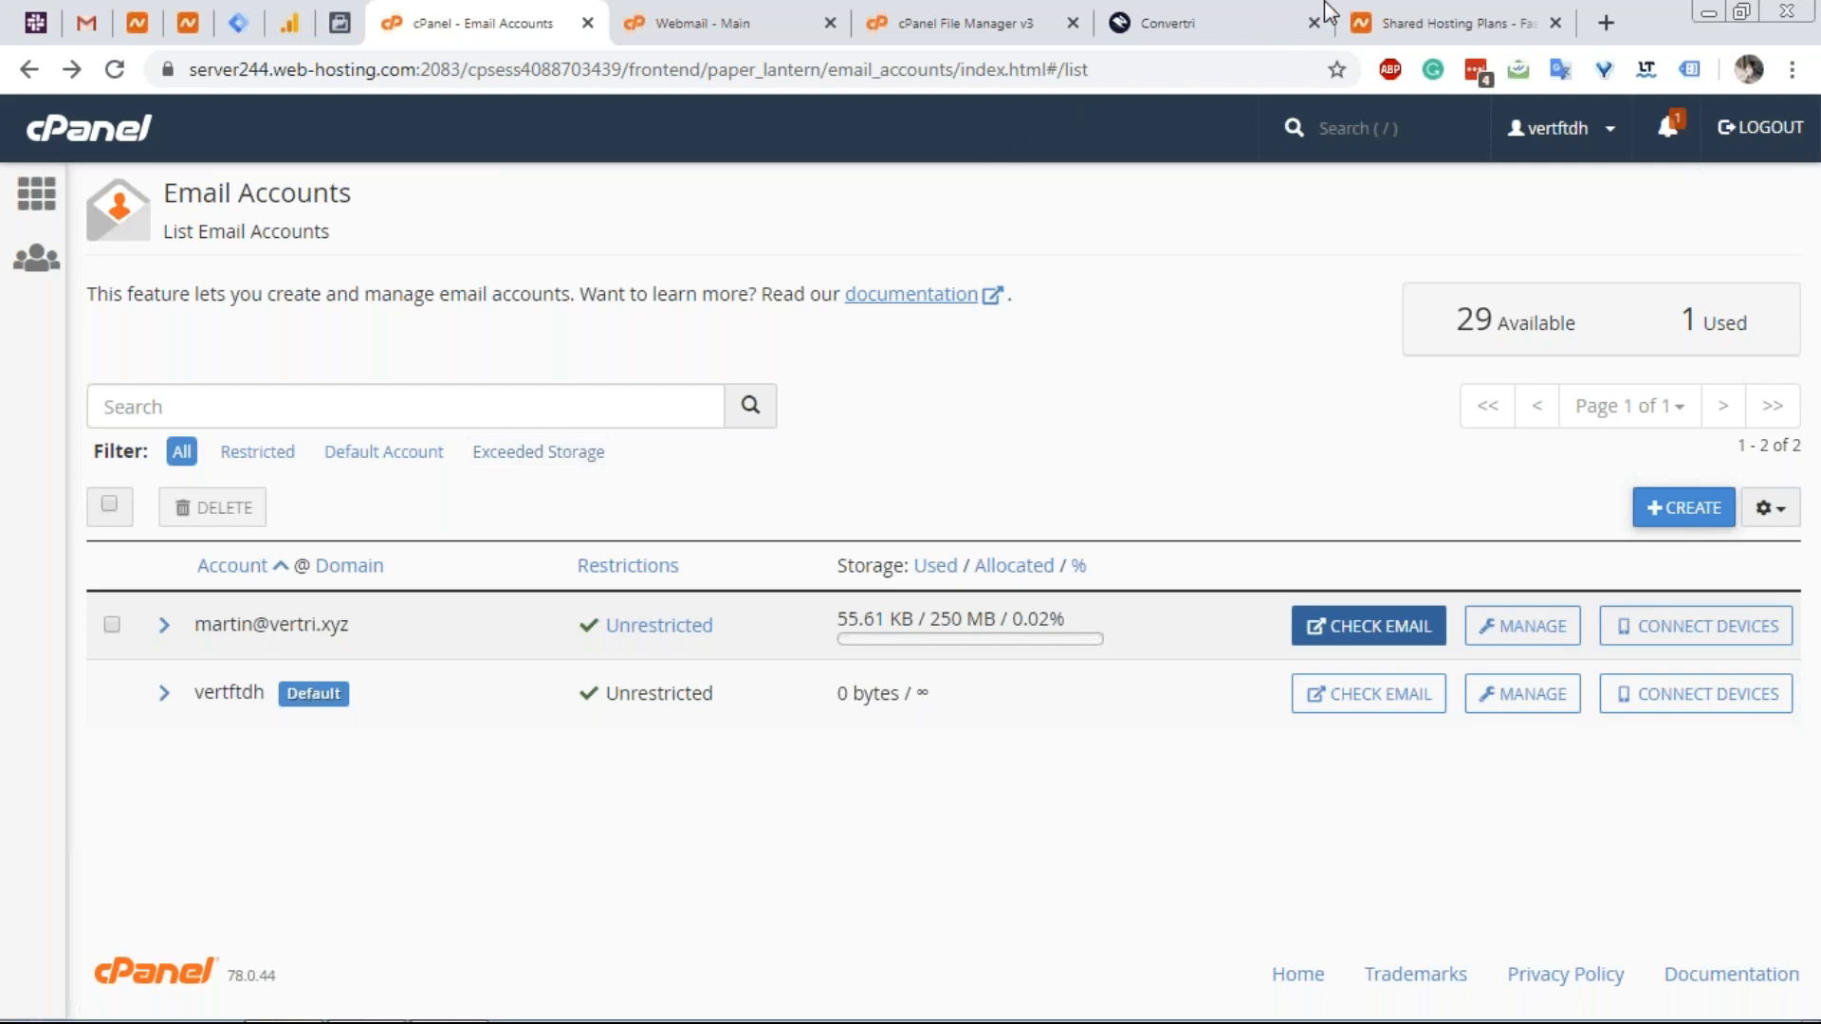
Search the web for 'zoho mail' and open the Zoho Mail website.
click(1370, 33)
click(1237, 70)
text(zoho mail)
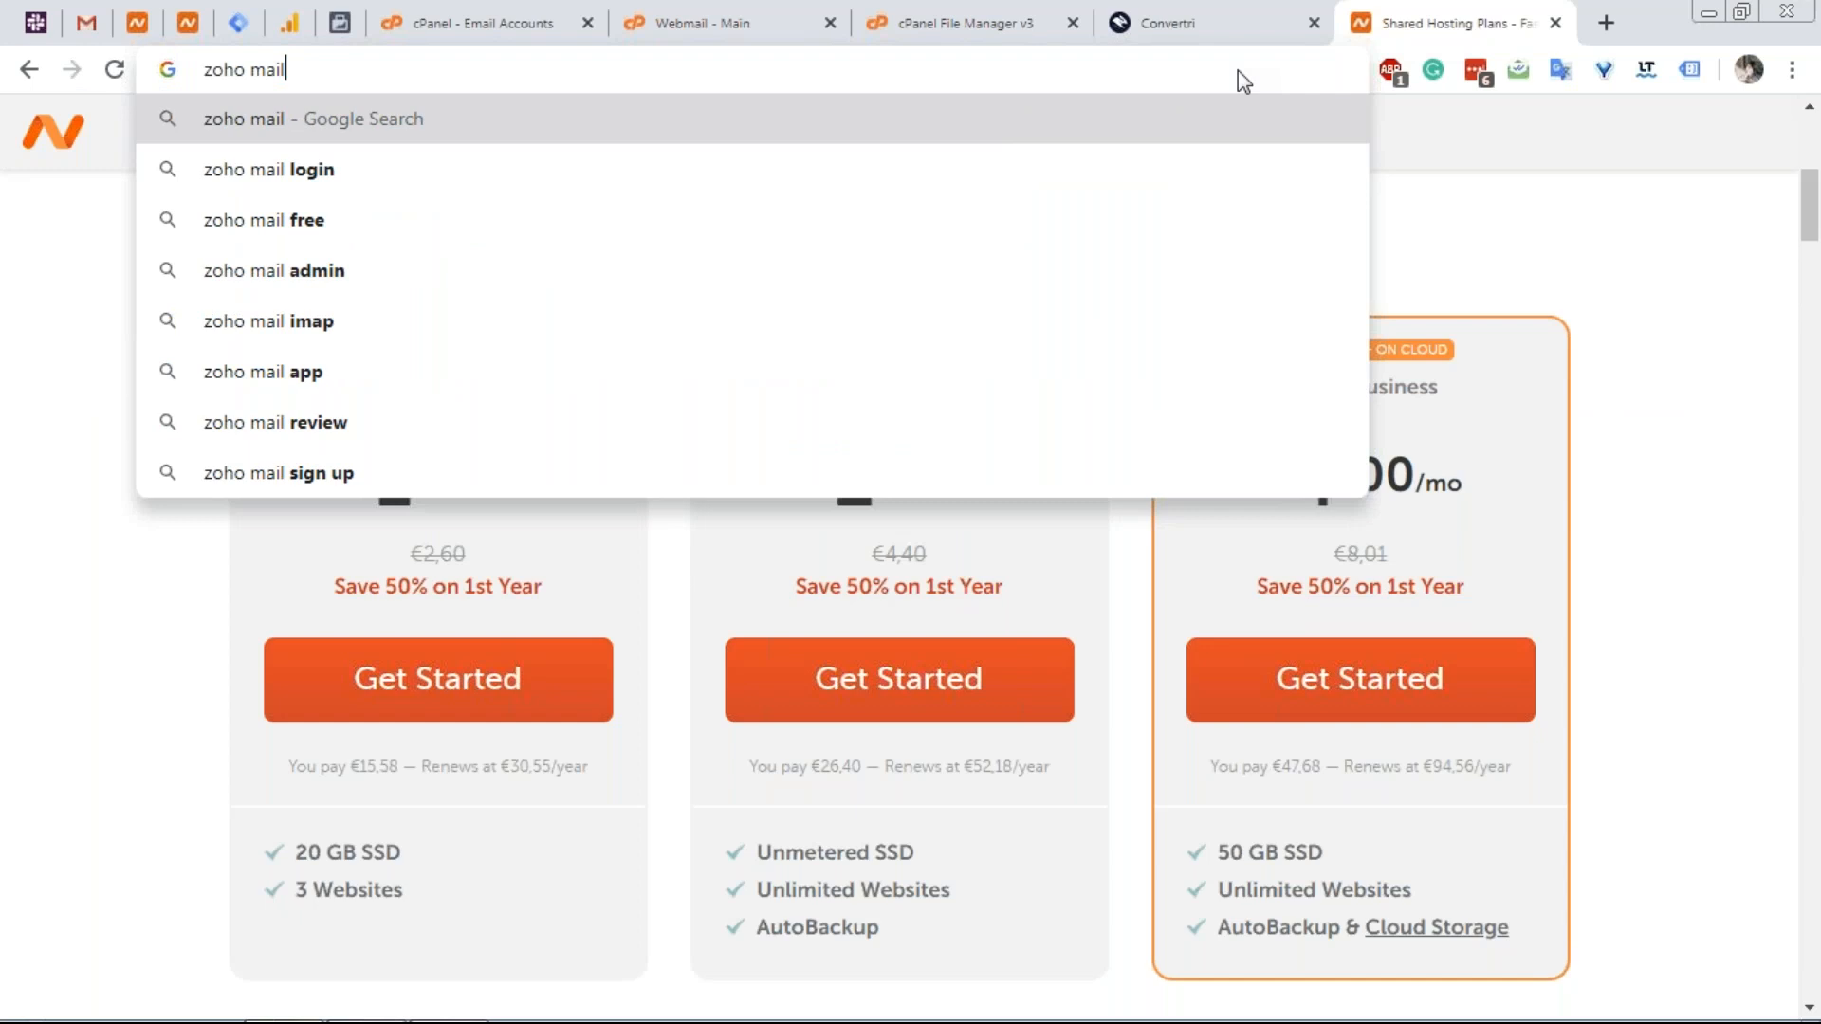
key(Return)
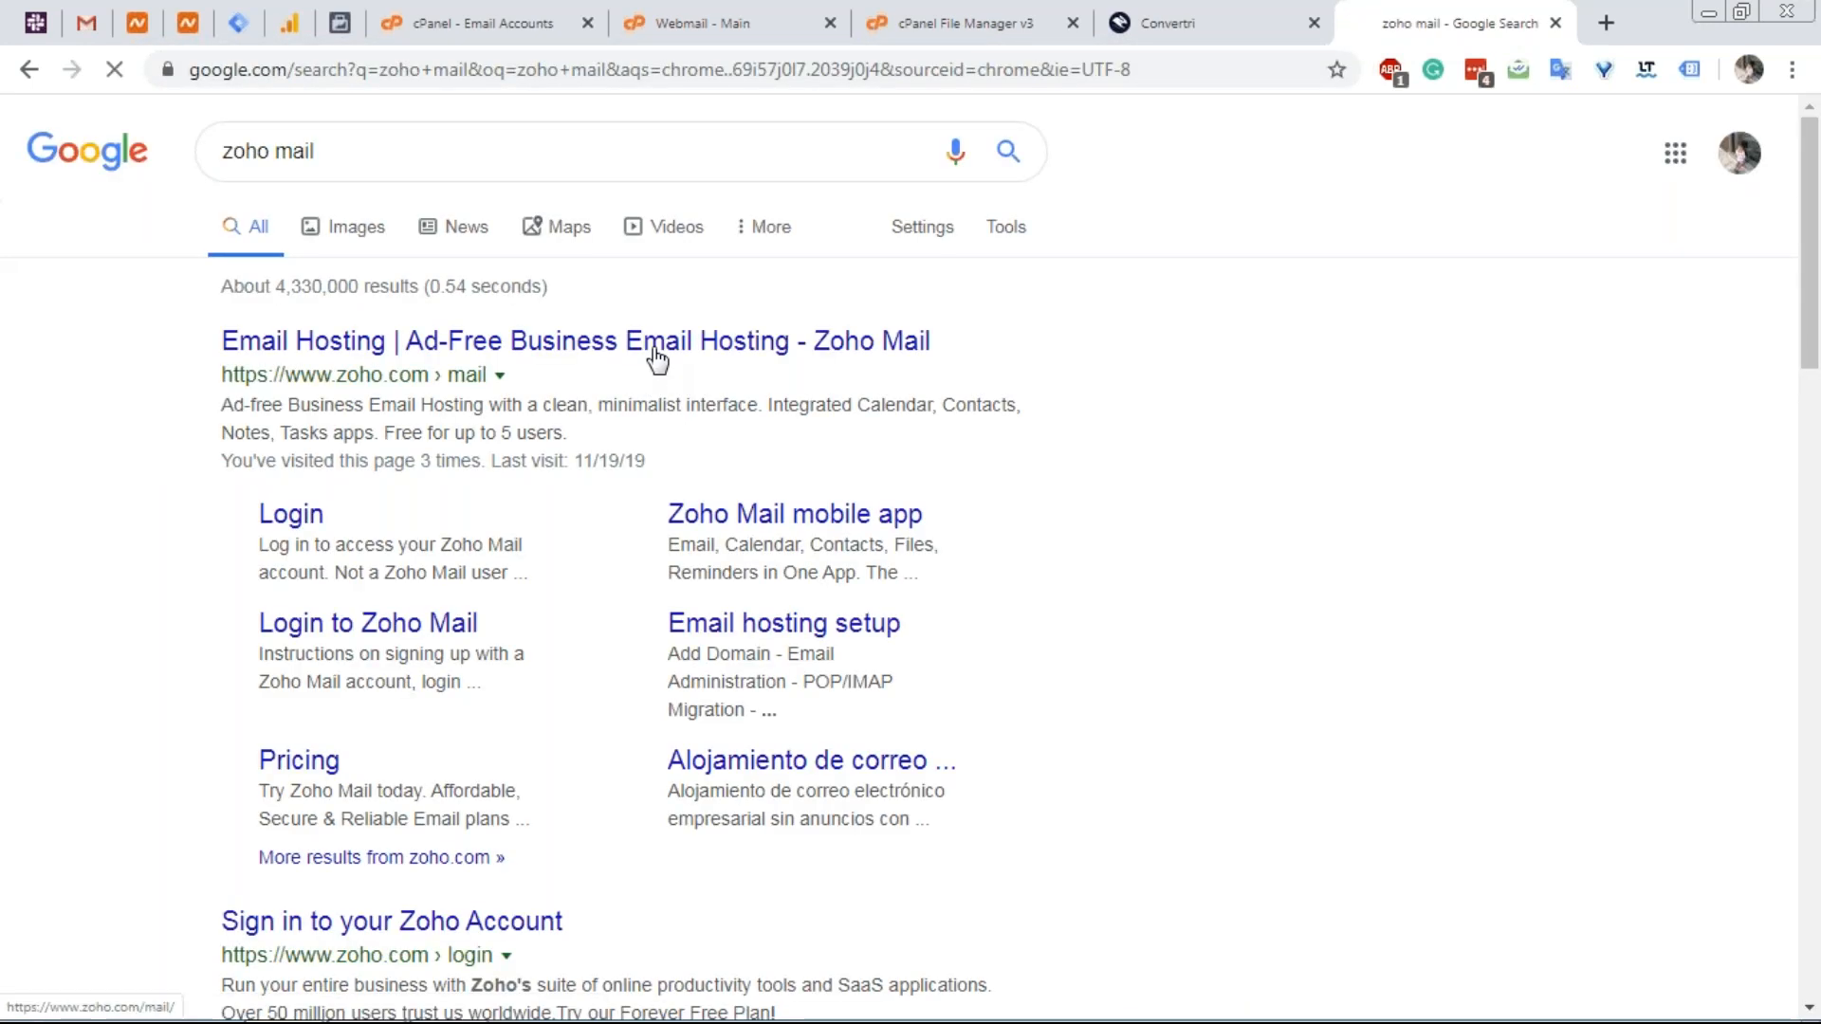
click(654, 351)
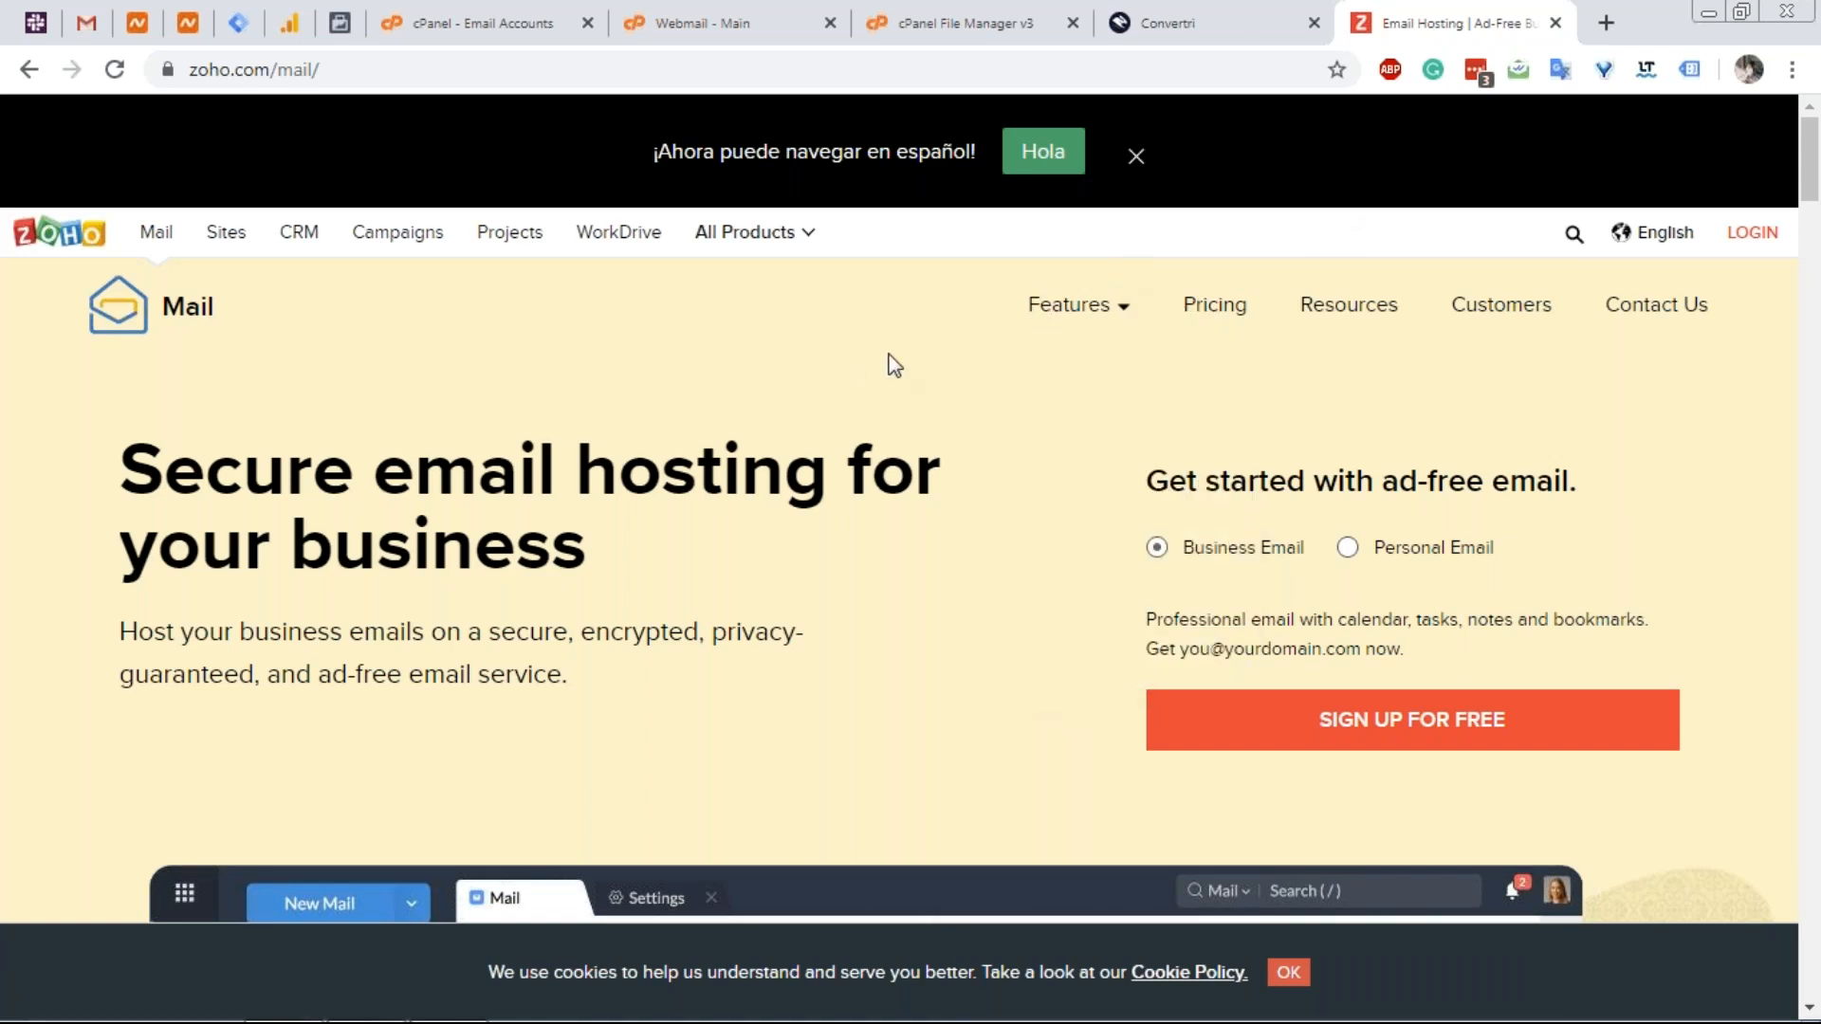
Review Zoho Mail pricing (Mail Lite €1, Mail Premium €4, Workplace €3), then return to cPanel.
scroll(871, 387, down, 5)
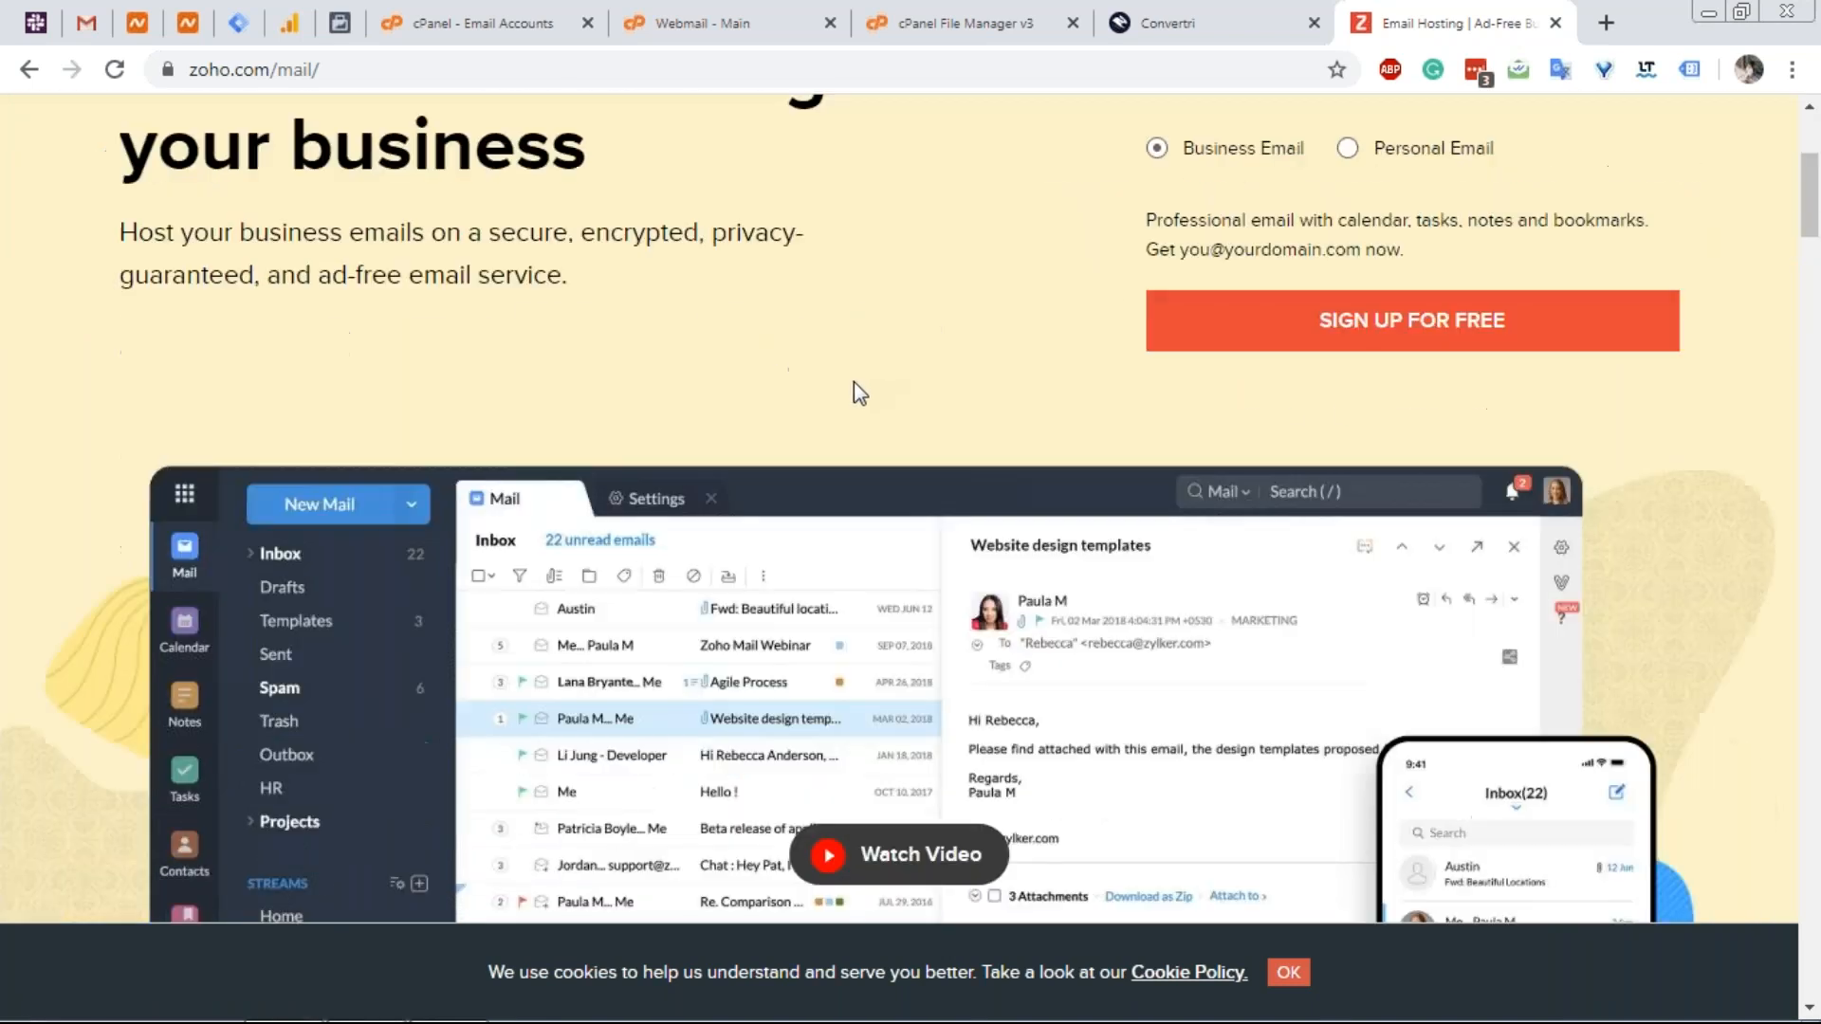
scroll(854, 381, down, 4)
scroll(854, 379, down, 15)
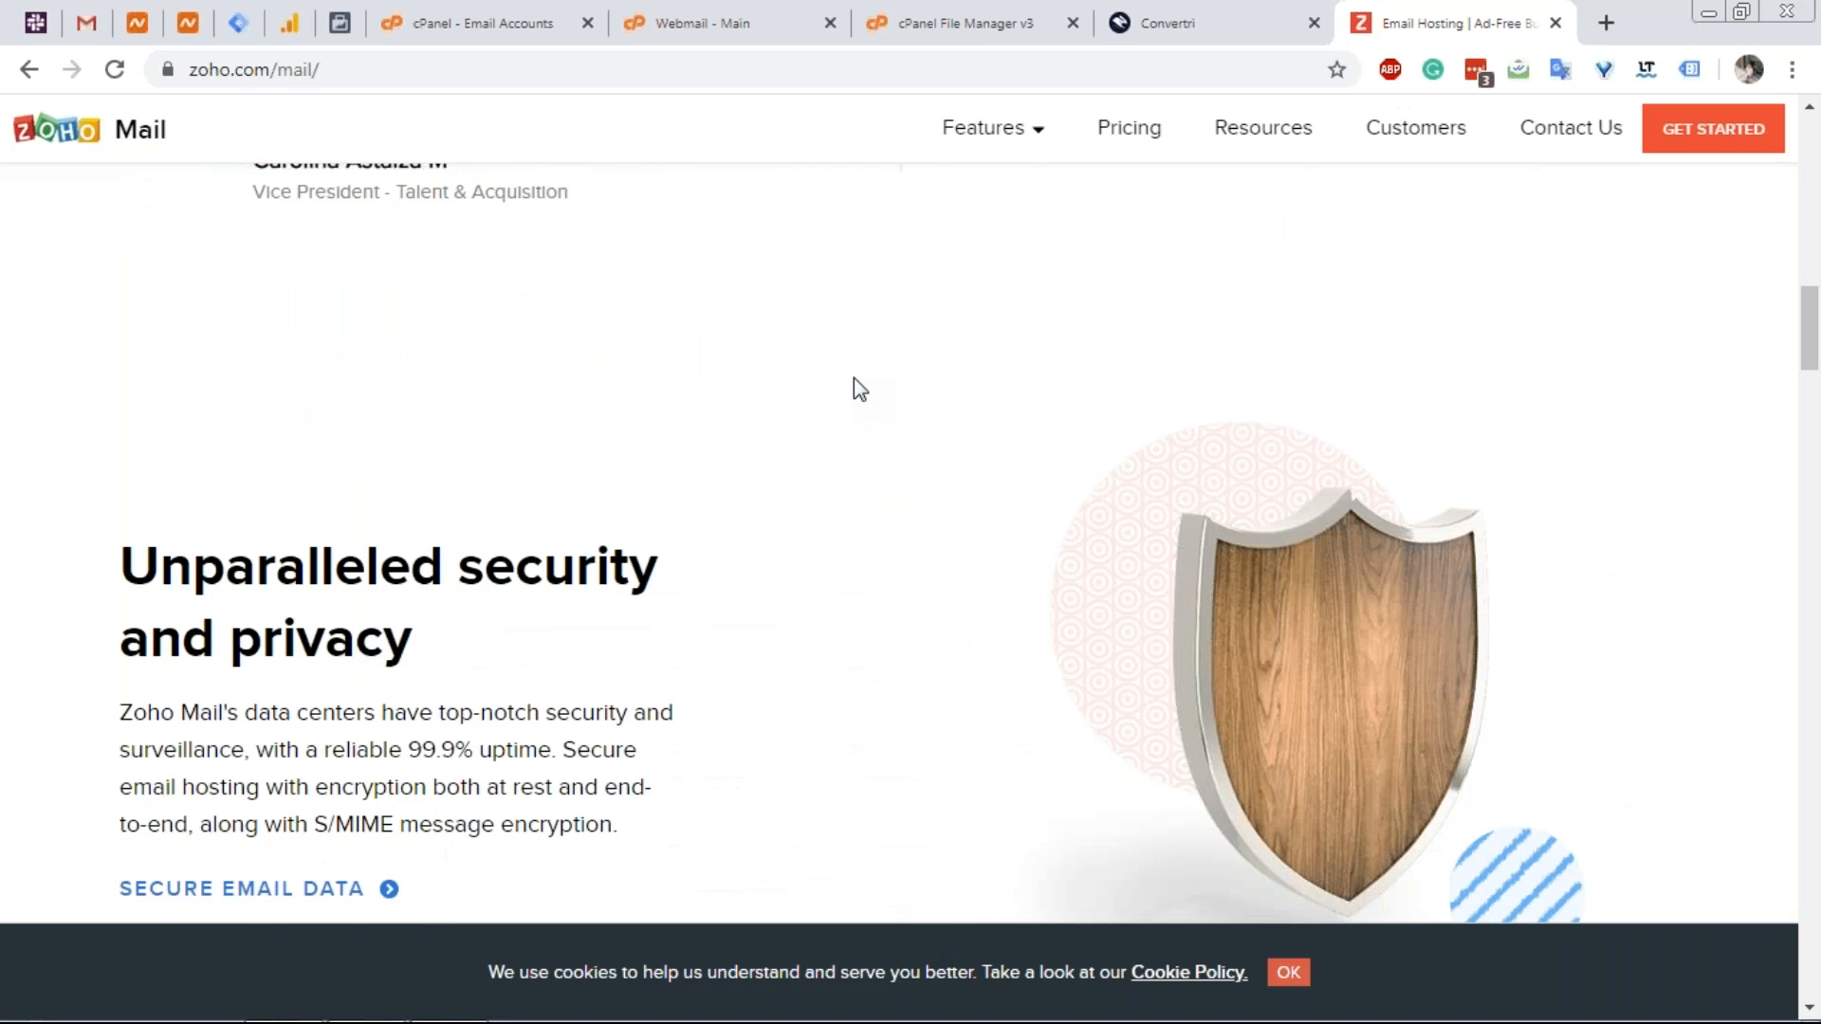
click(1121, 132)
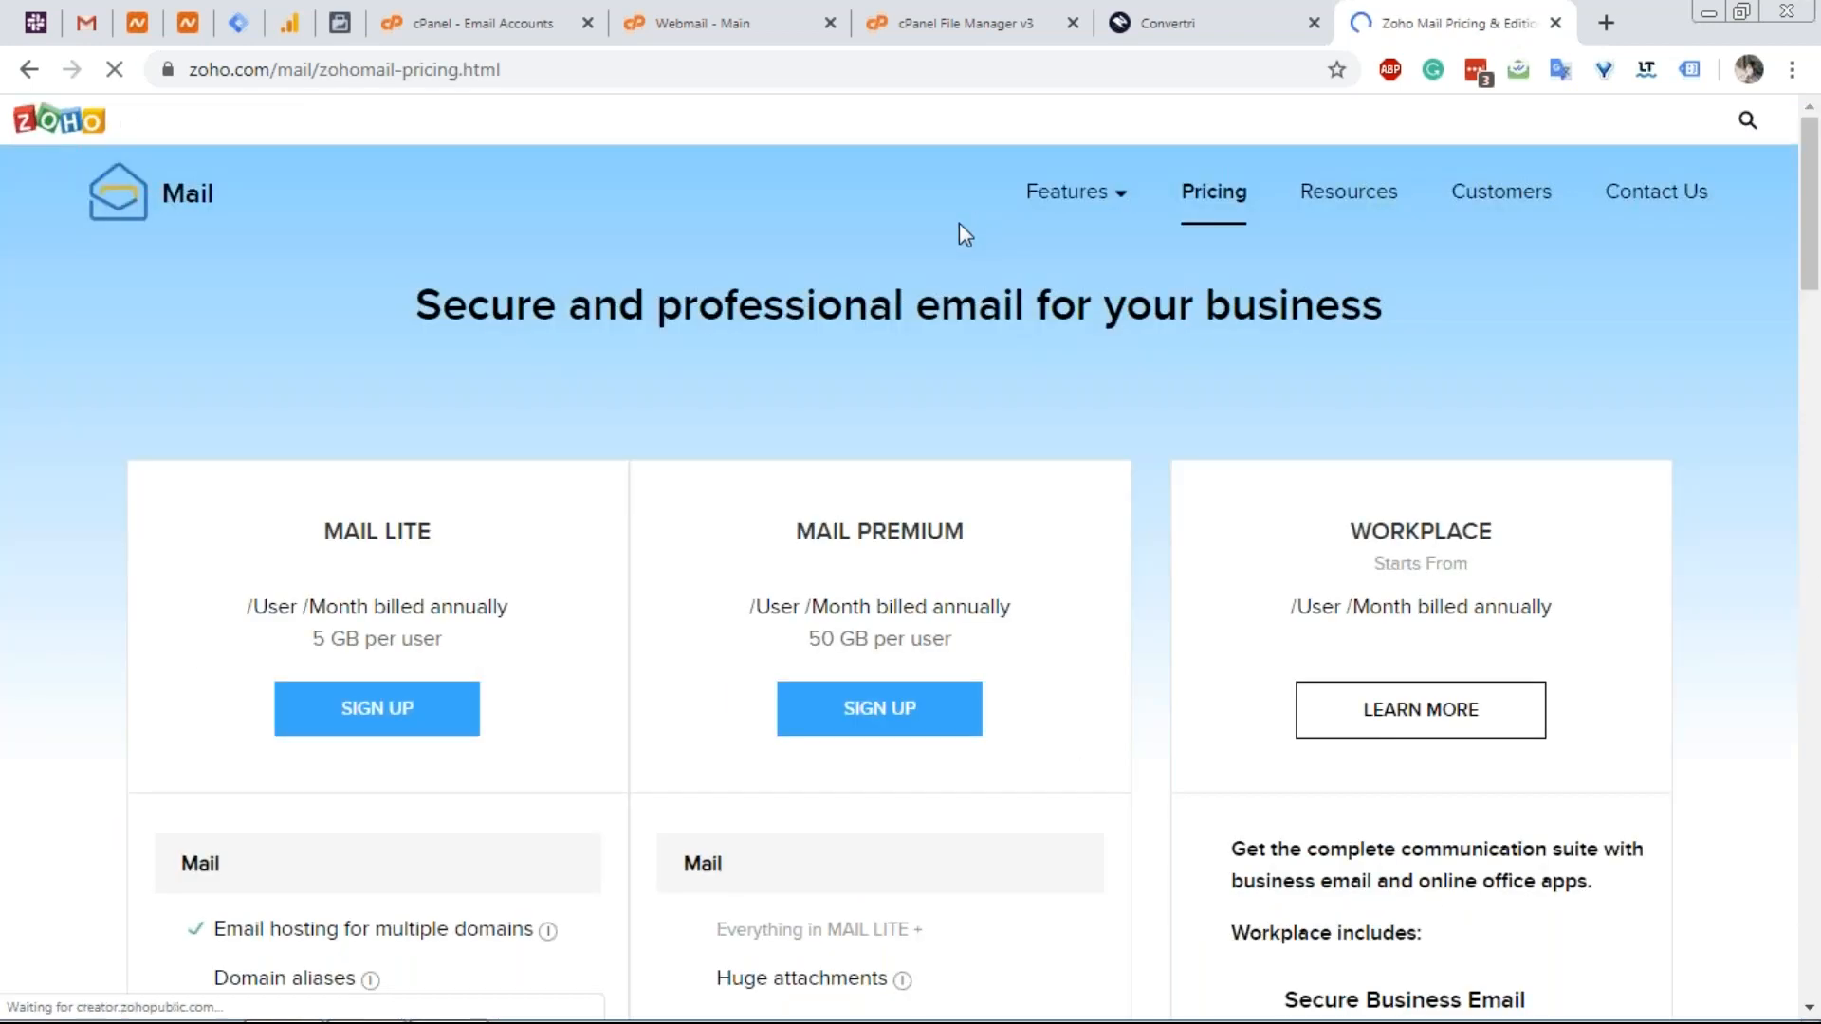
scroll(748, 356, down, 2)
scroll(611, 393, up, 1)
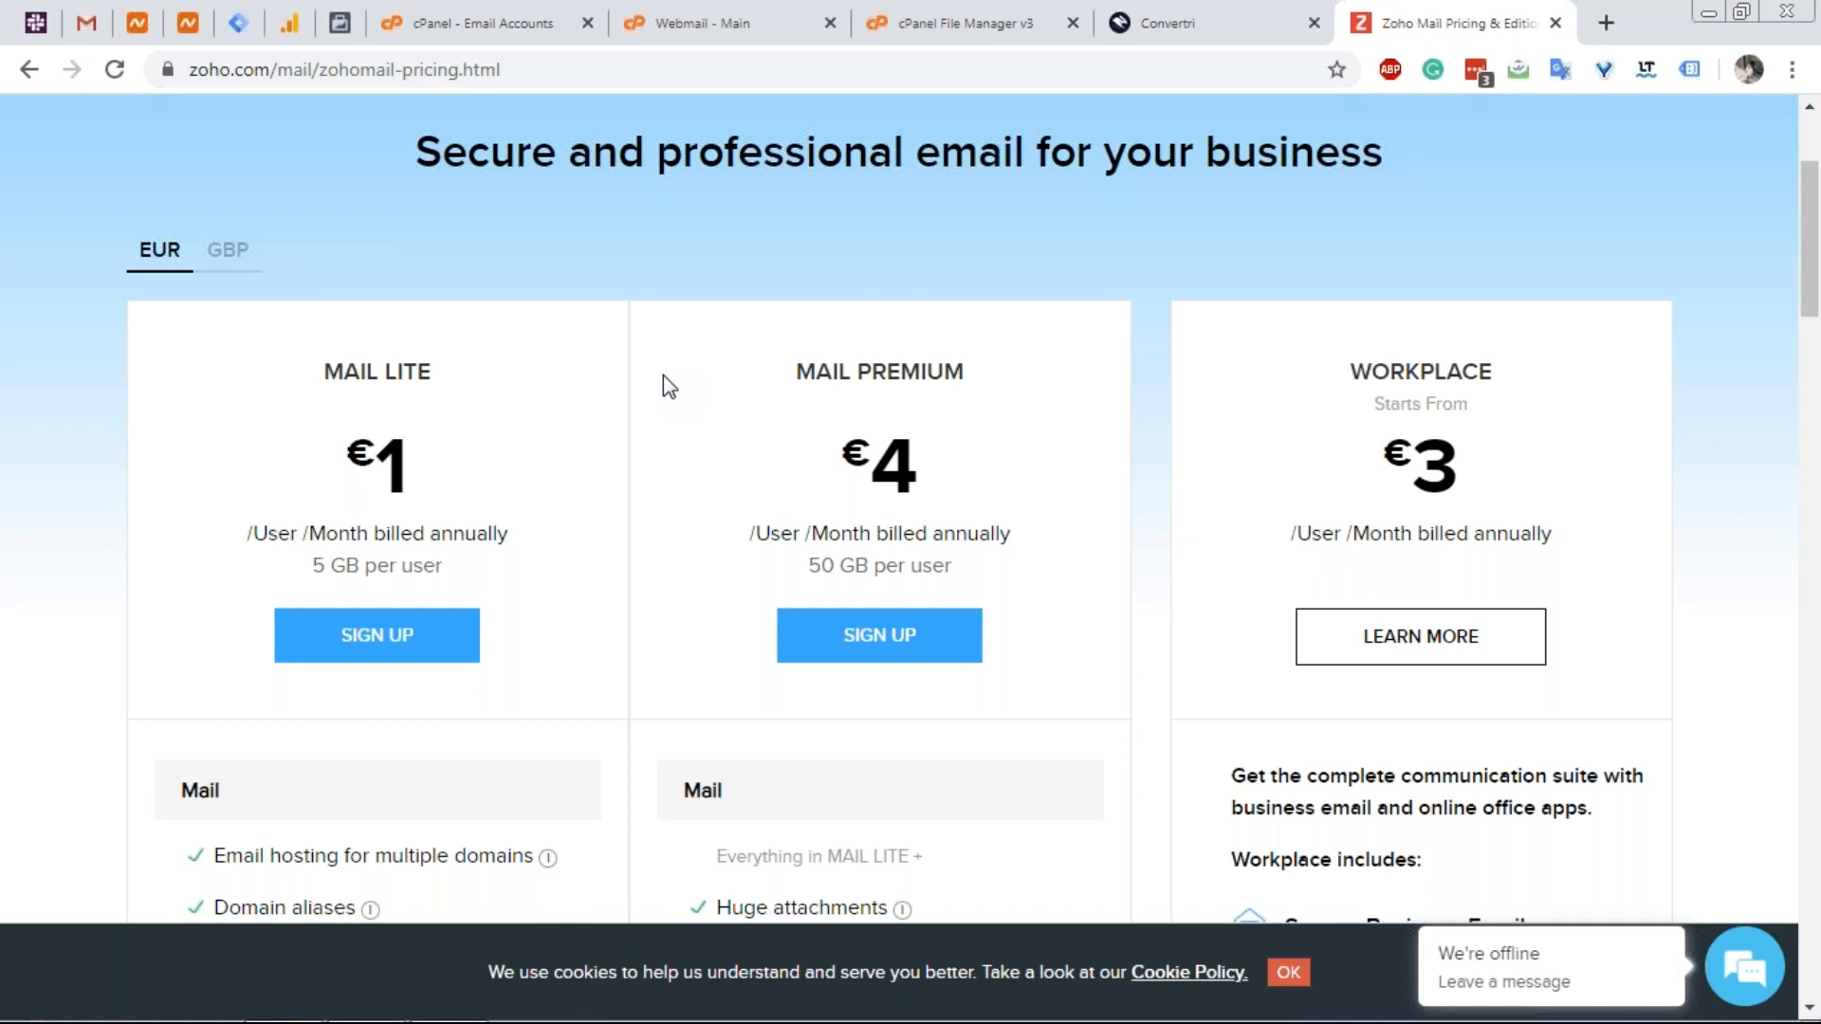
click(478, 36)
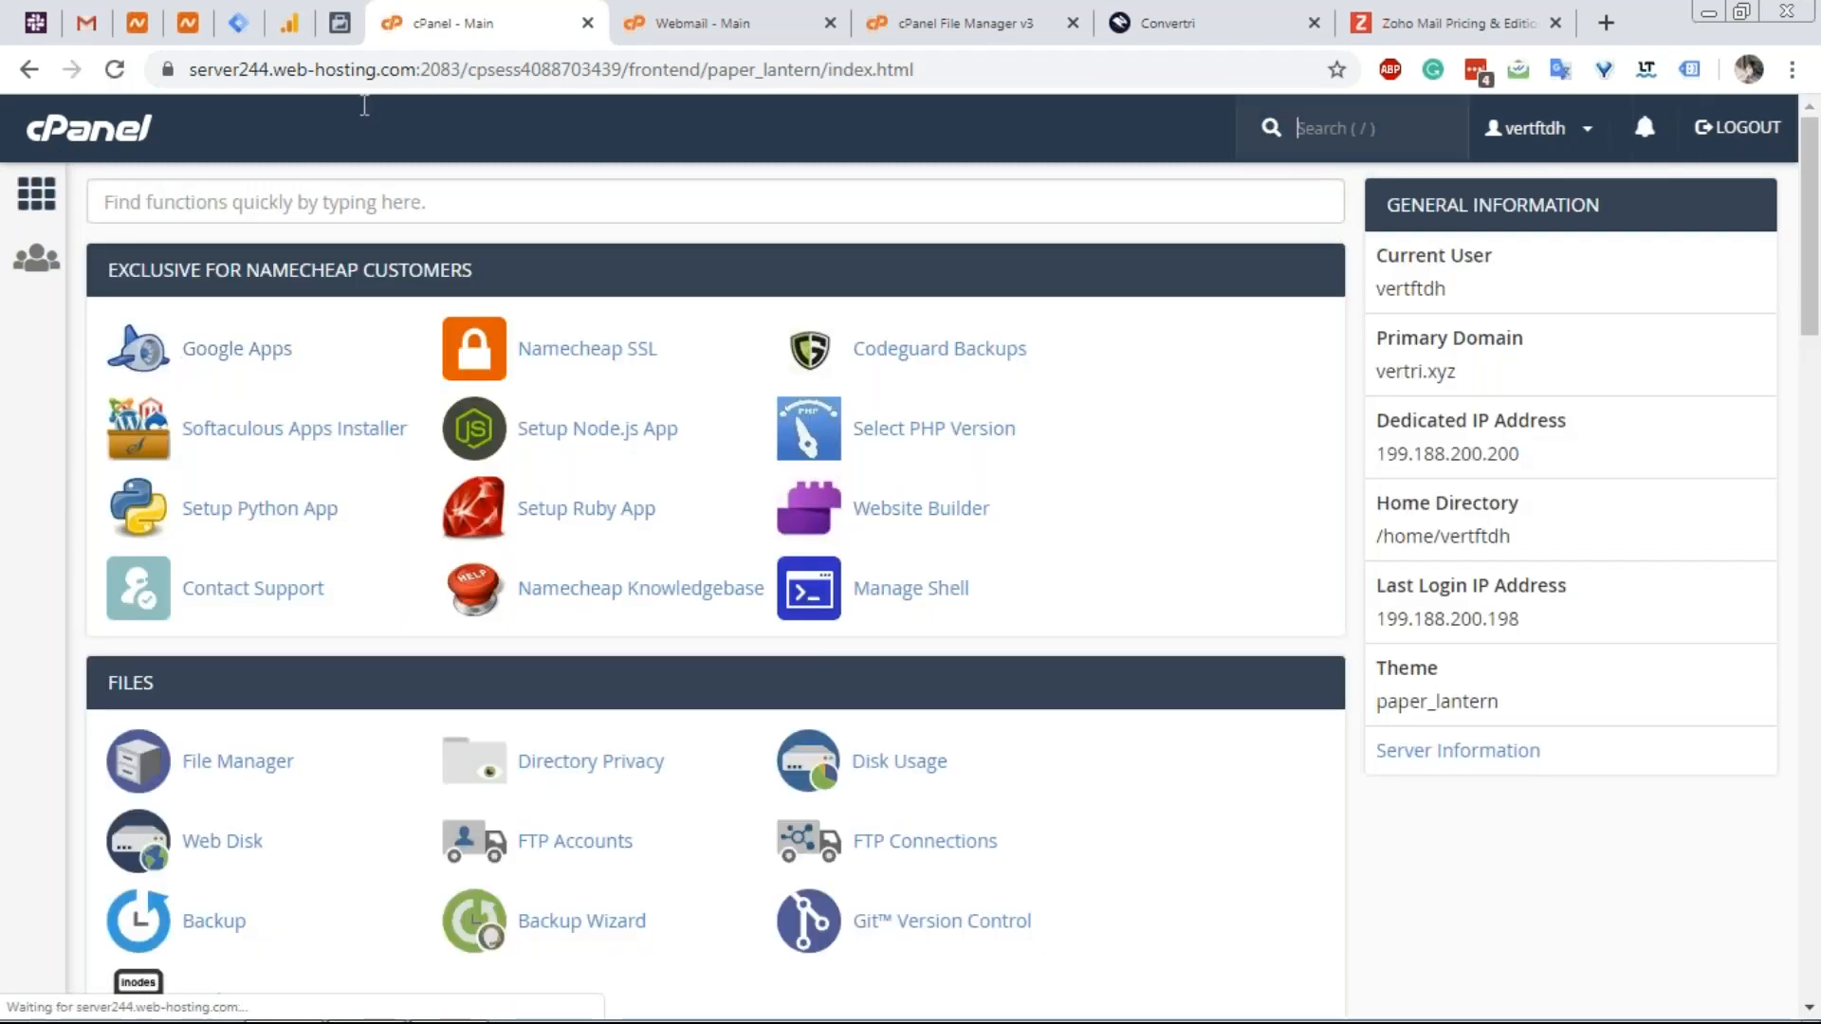
click(1152, 25)
scroll(827, 396, up, 2)
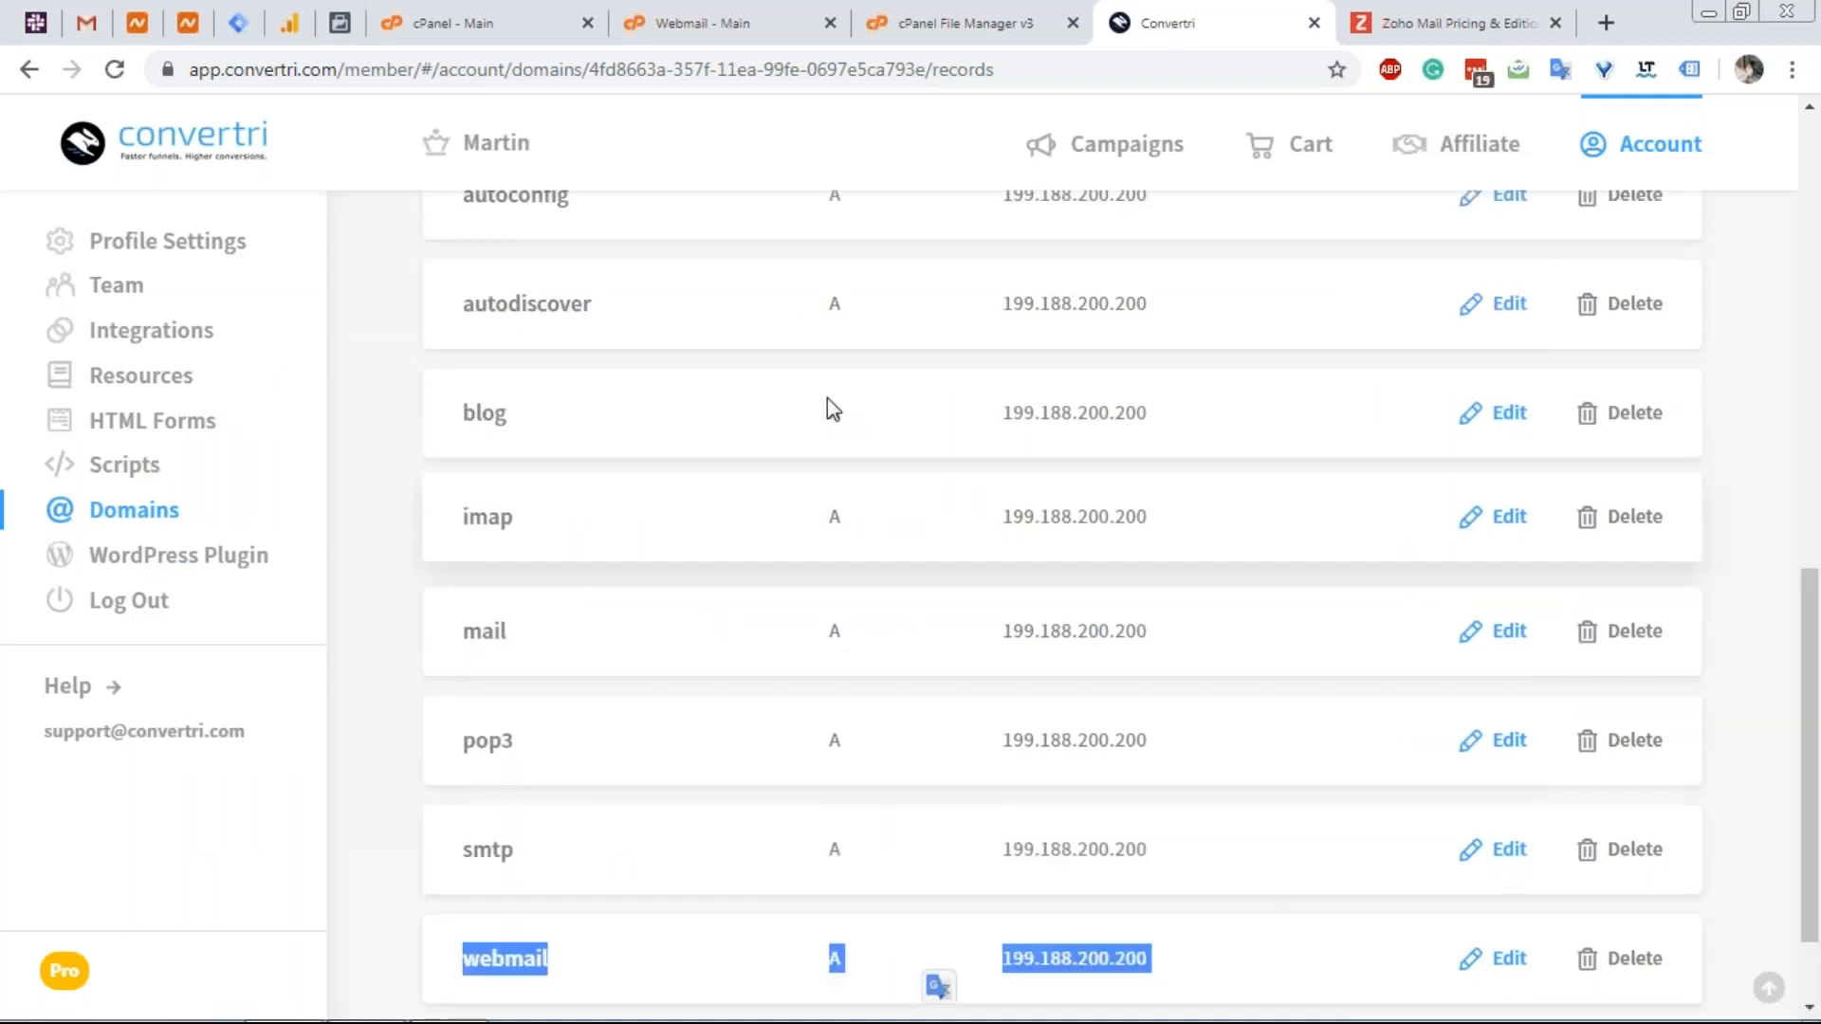
scroll(827, 396, up, 6)
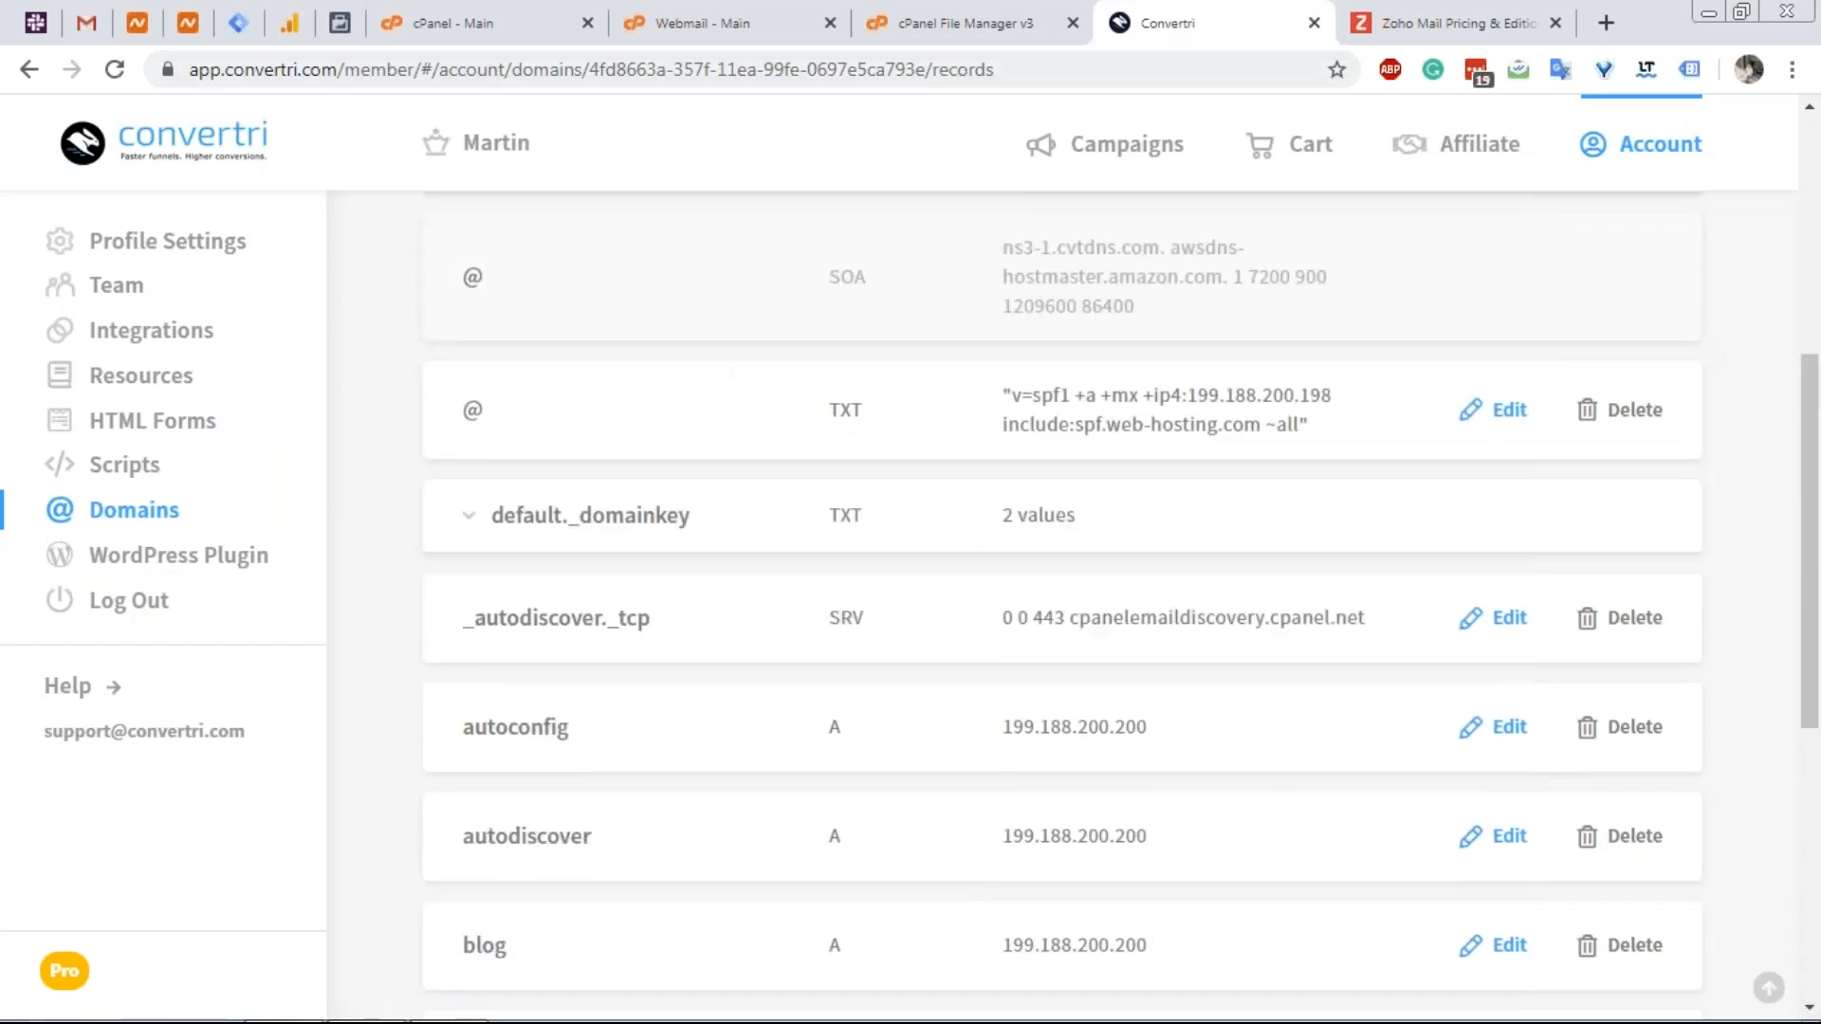
click(141, 23)
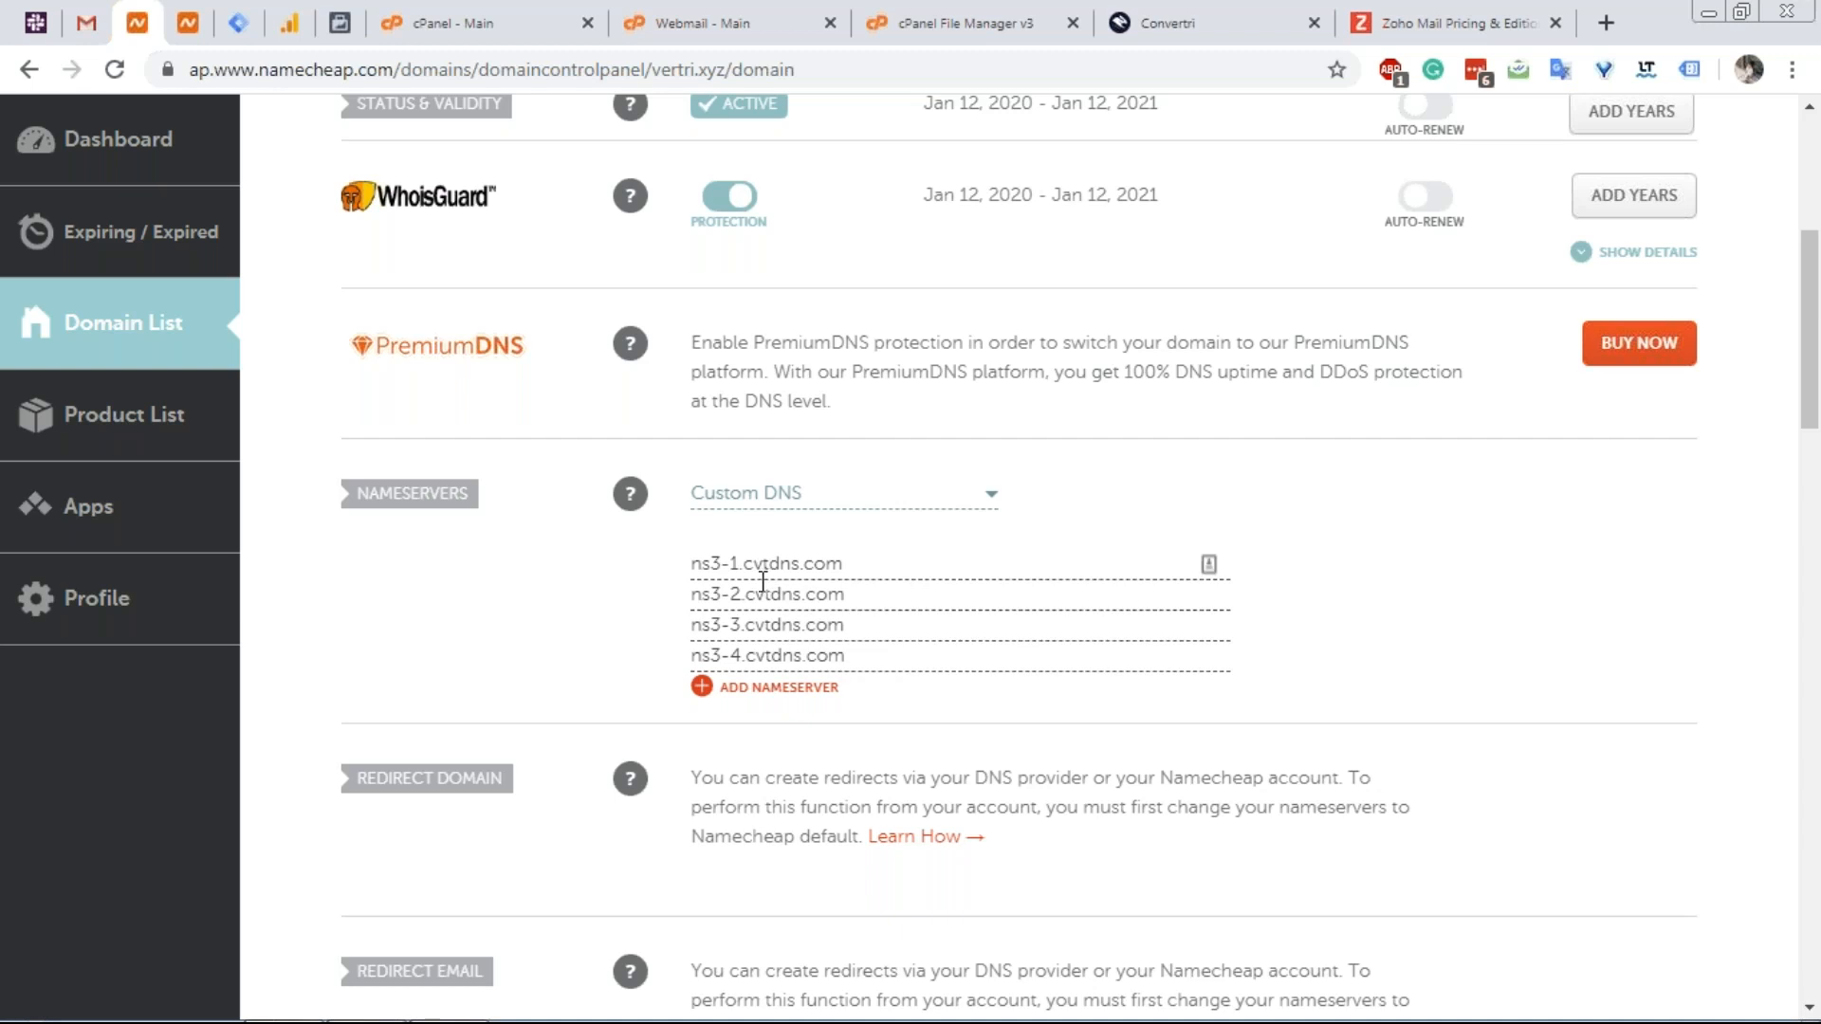
click(403, 14)
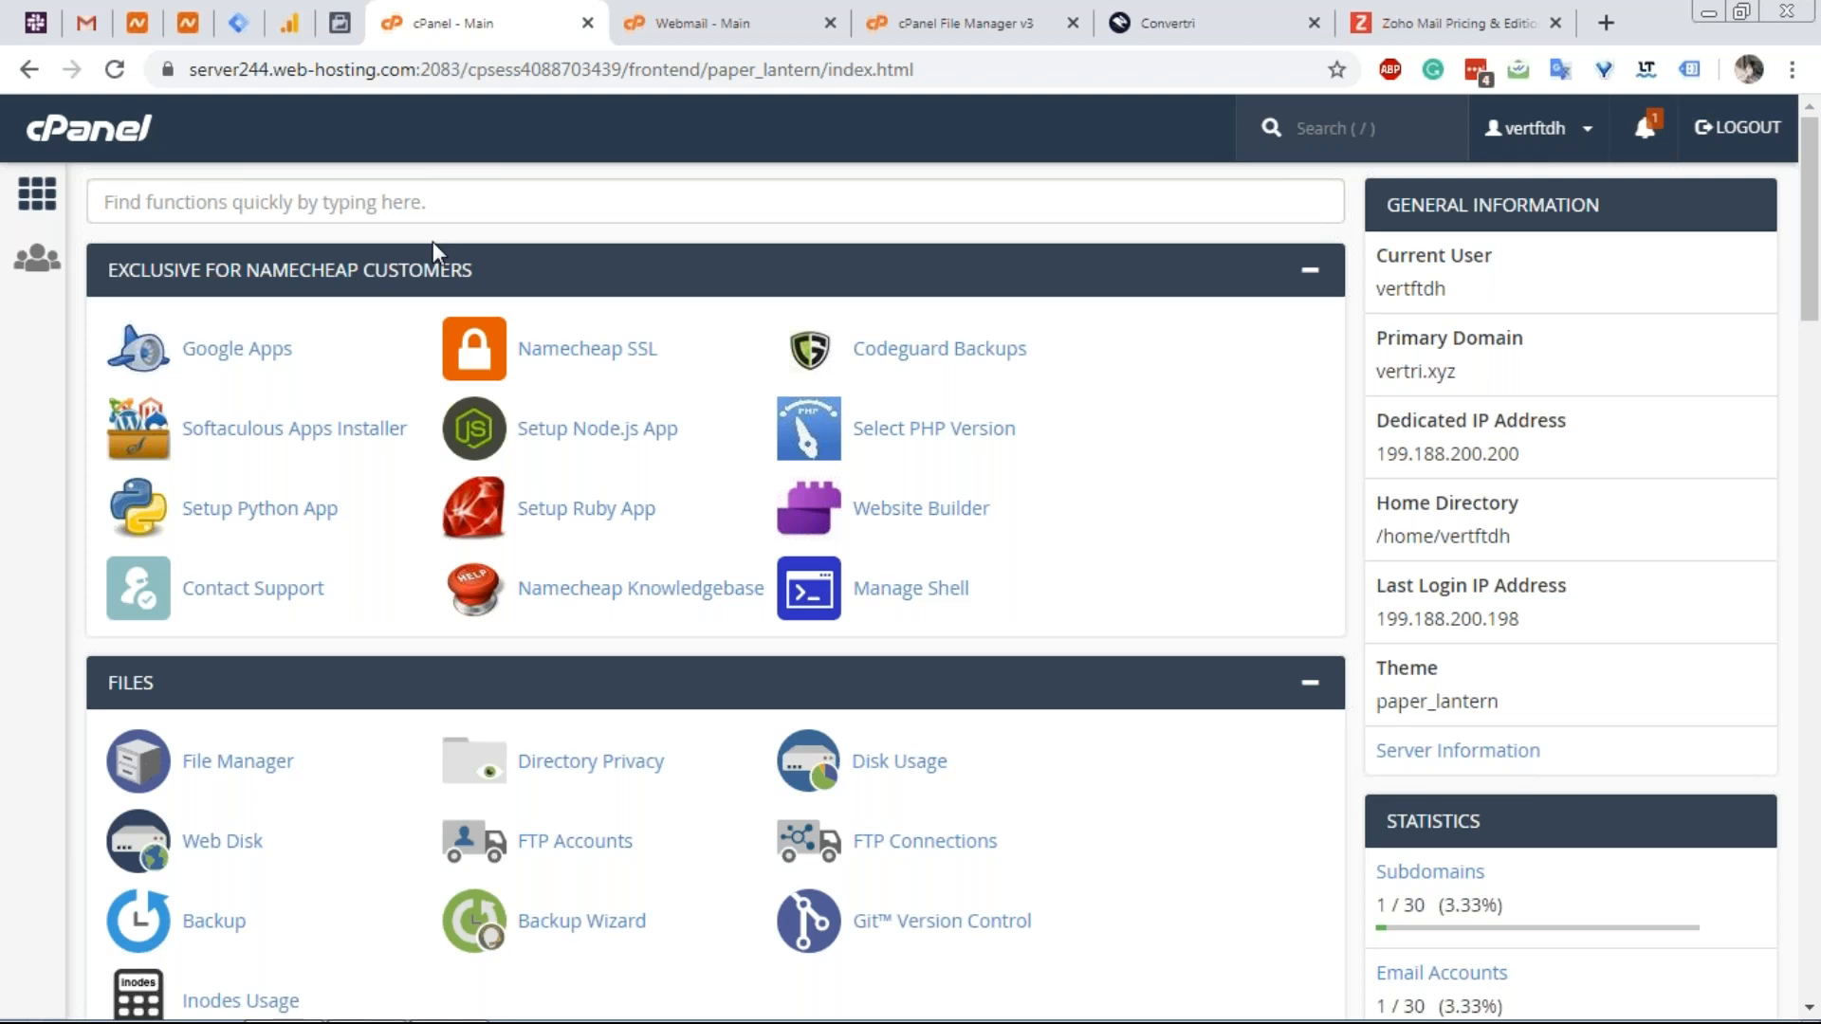
Open the Zone Editor for vertri.xyz and scroll through its 51 records, including the smx1-3 MX entries.
scroll(414, 242, down, 1)
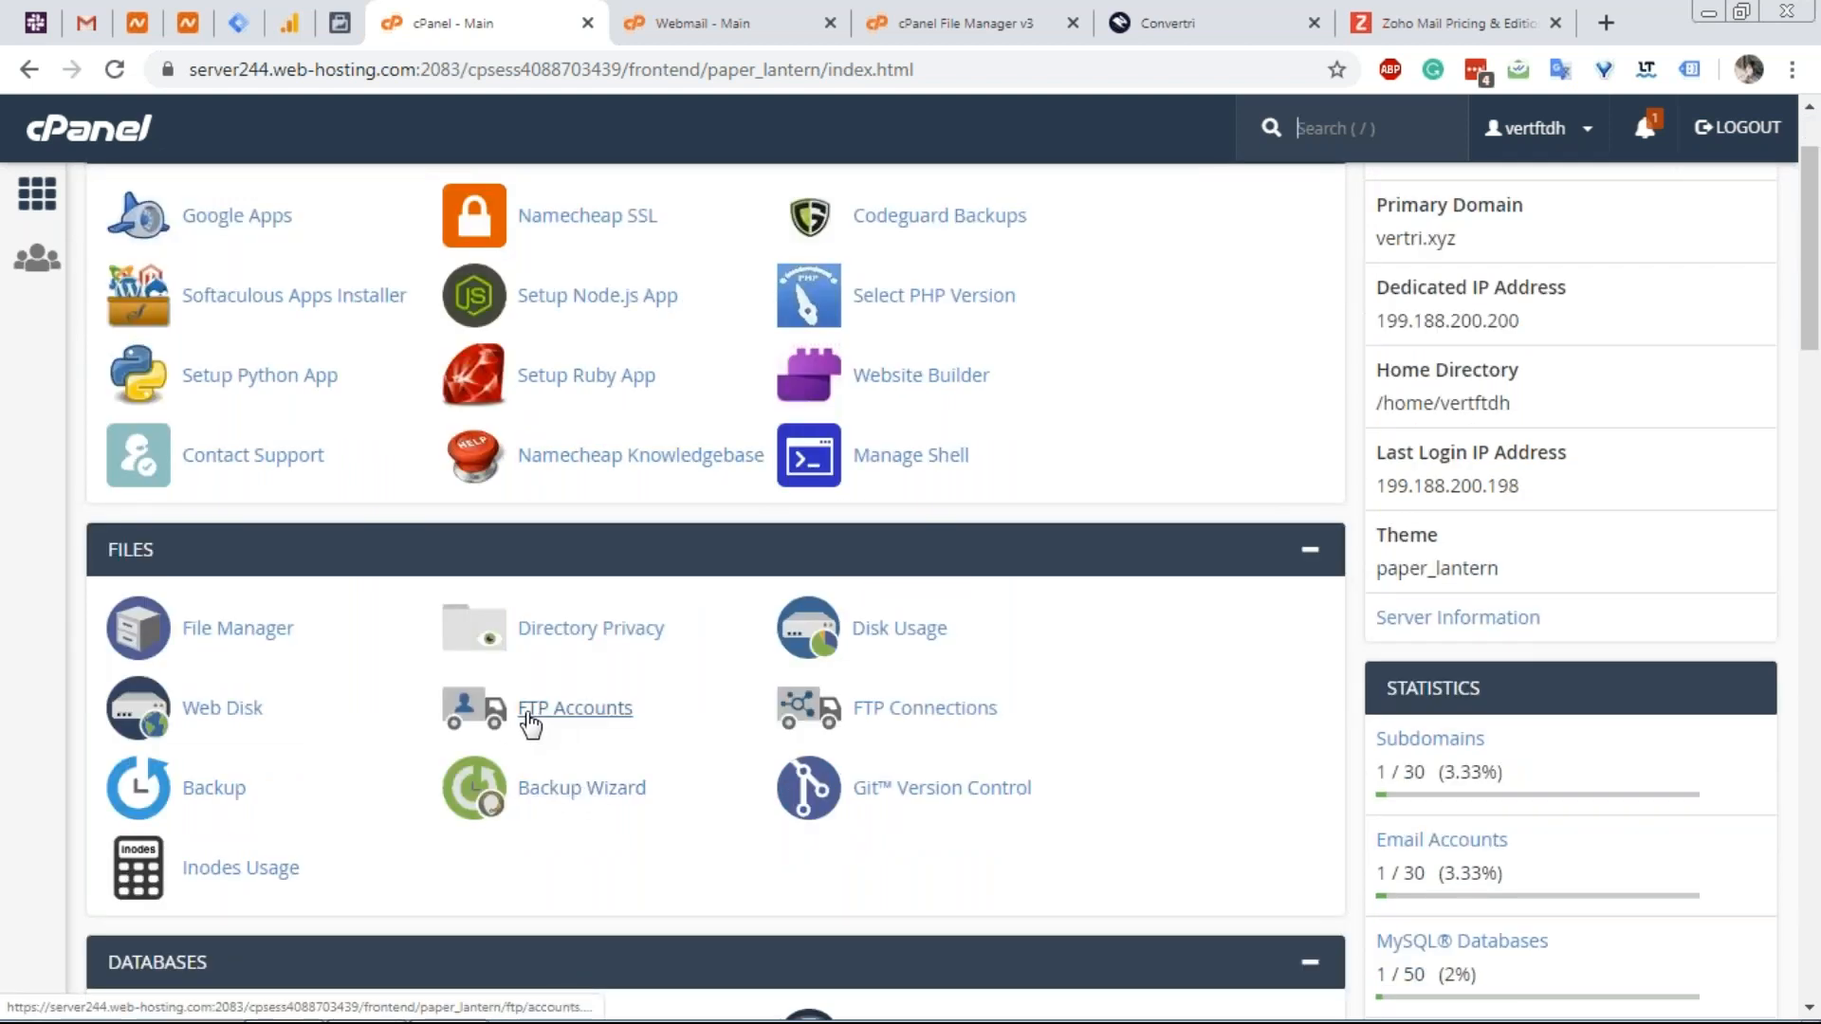
scroll(528, 723, down, 4)
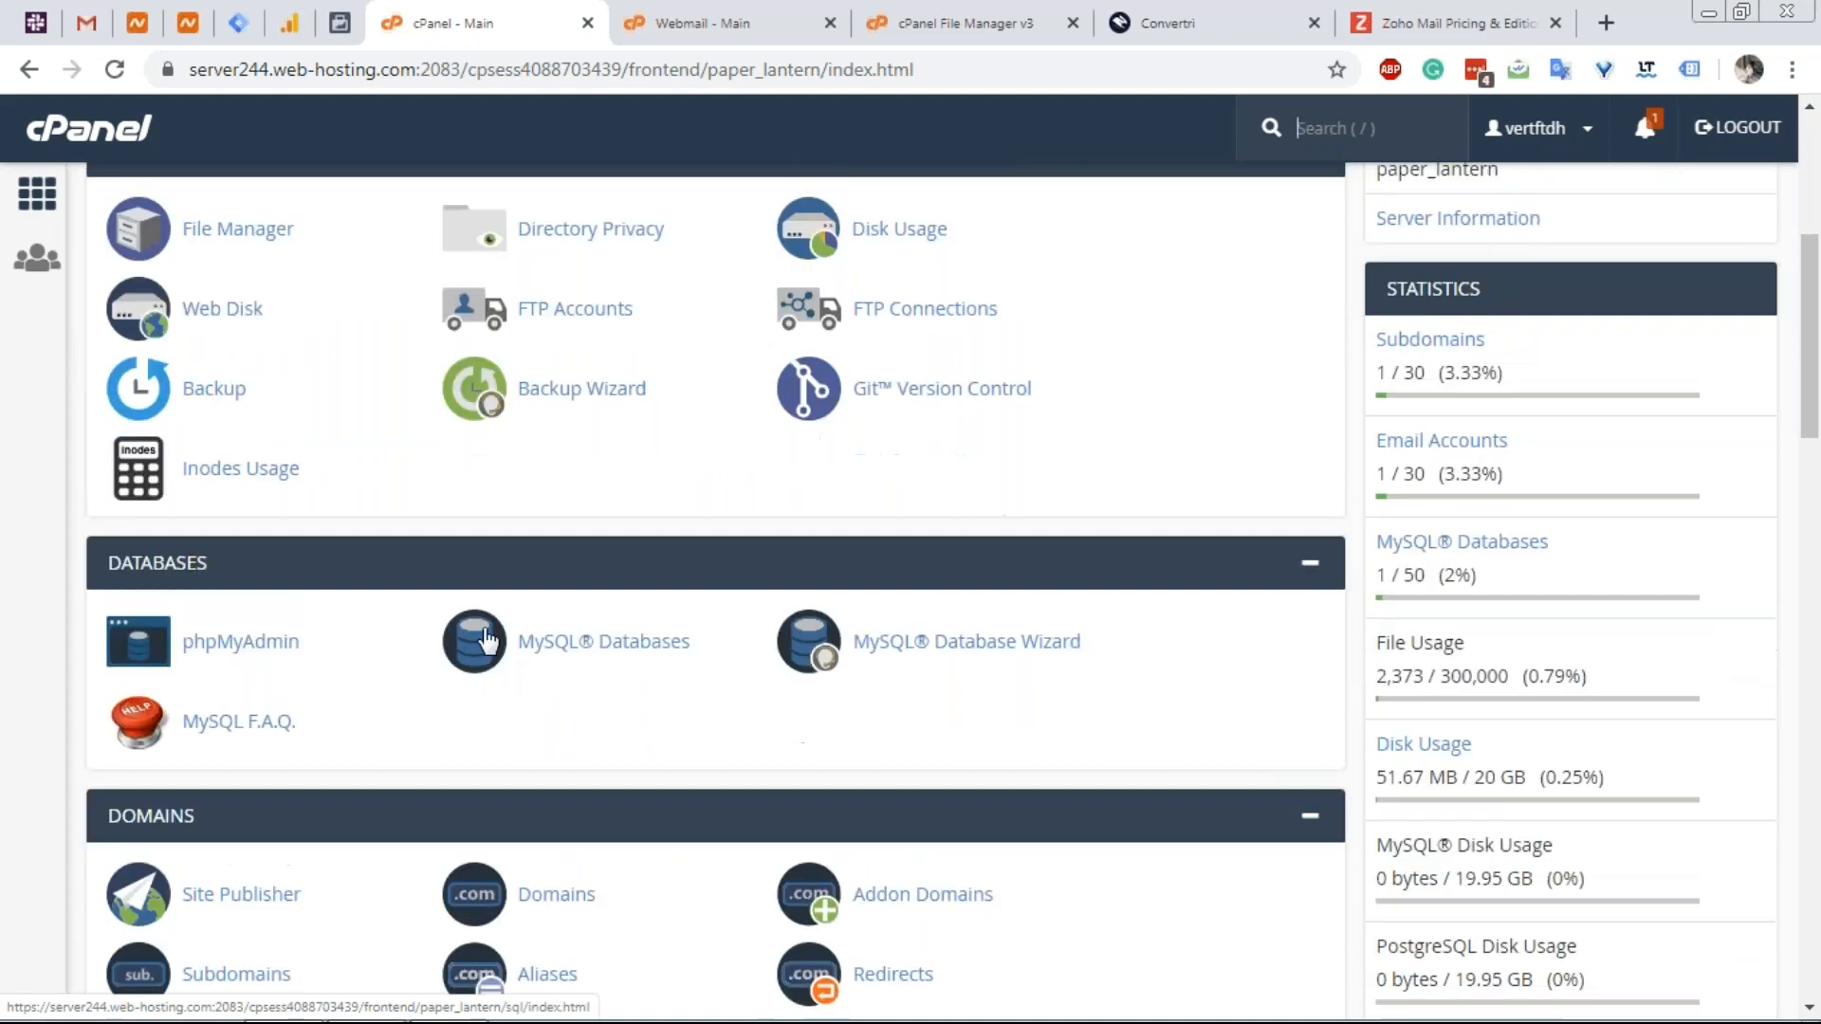
scroll(488, 642, down, 1)
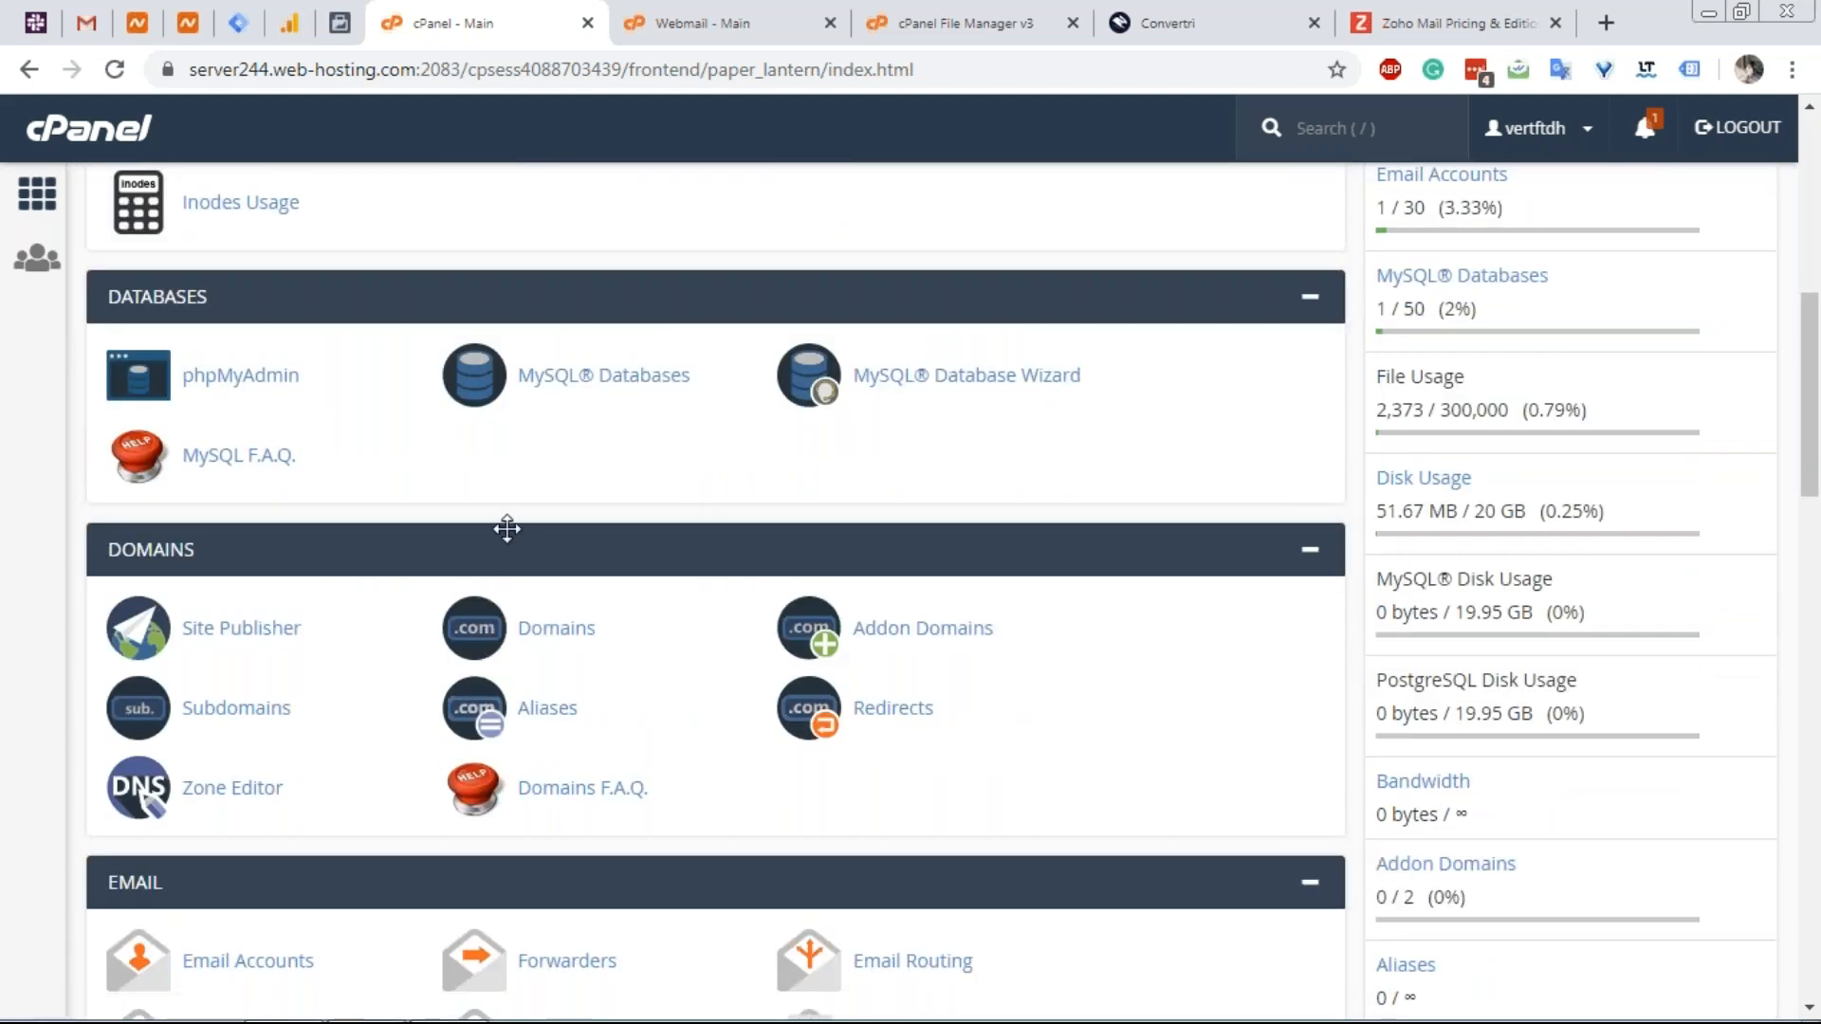
scroll(507, 529, down, 3)
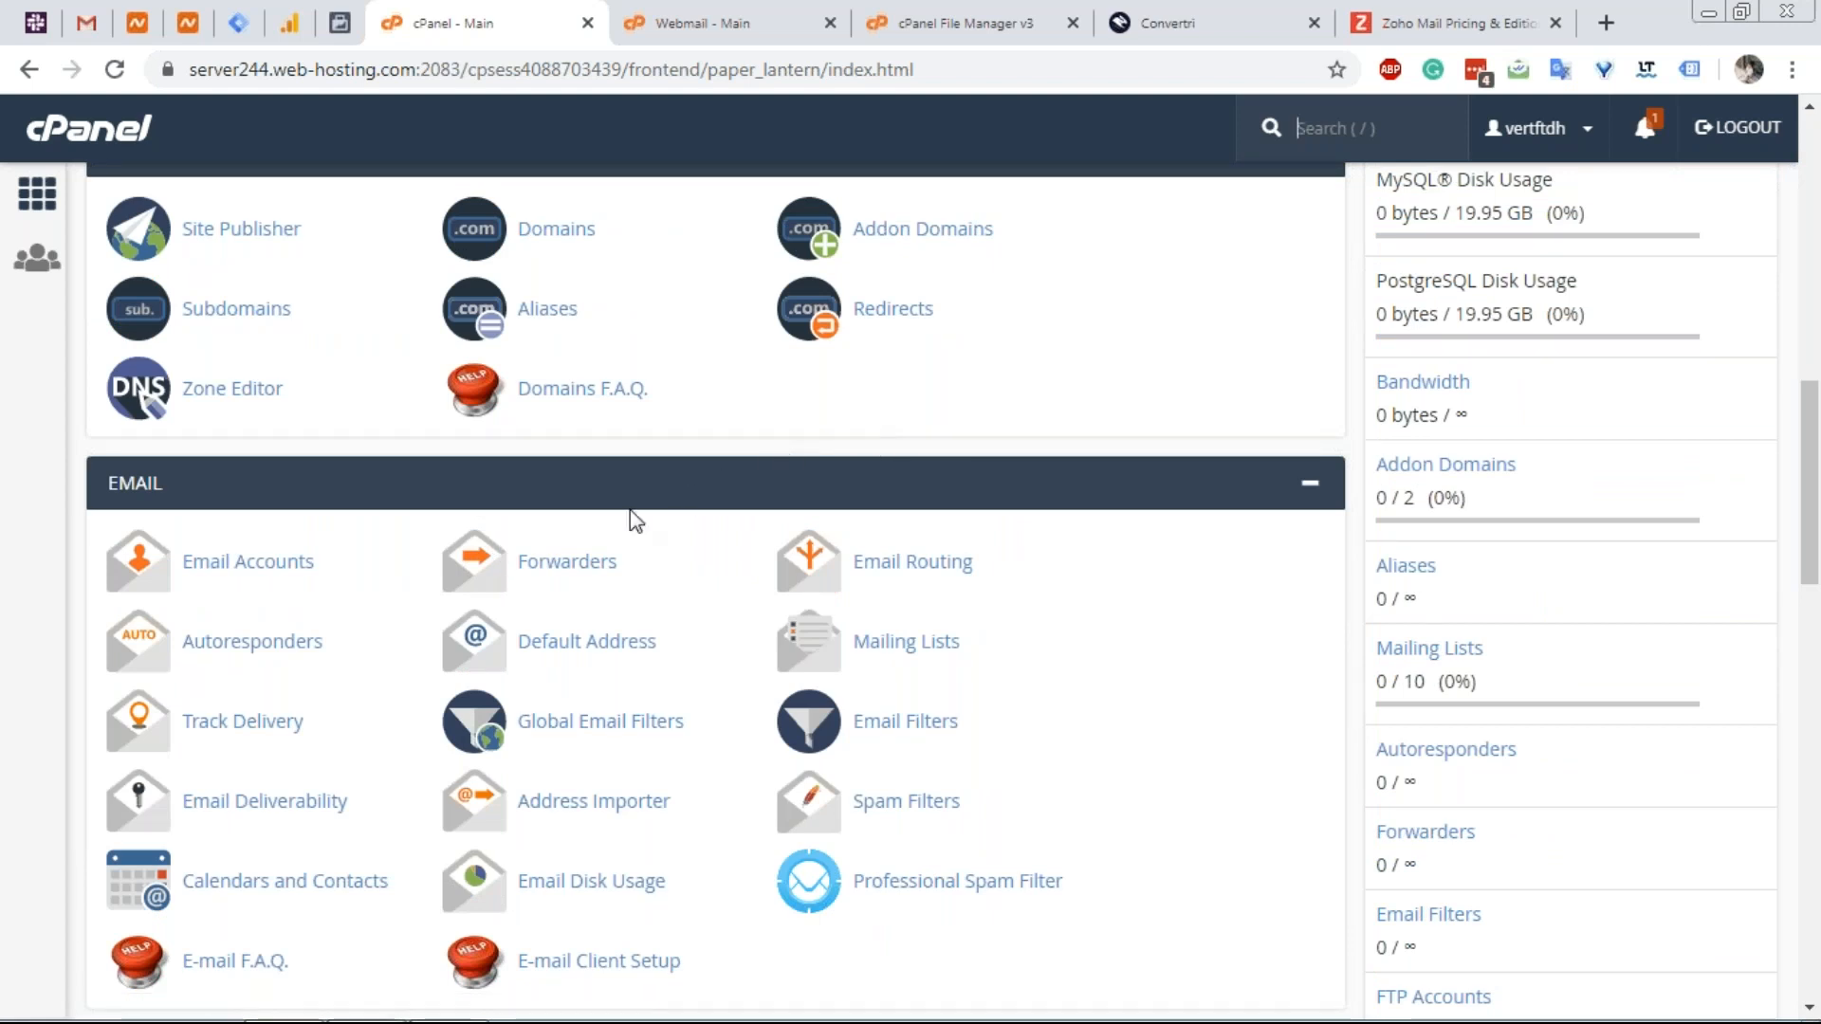
click(256, 392)
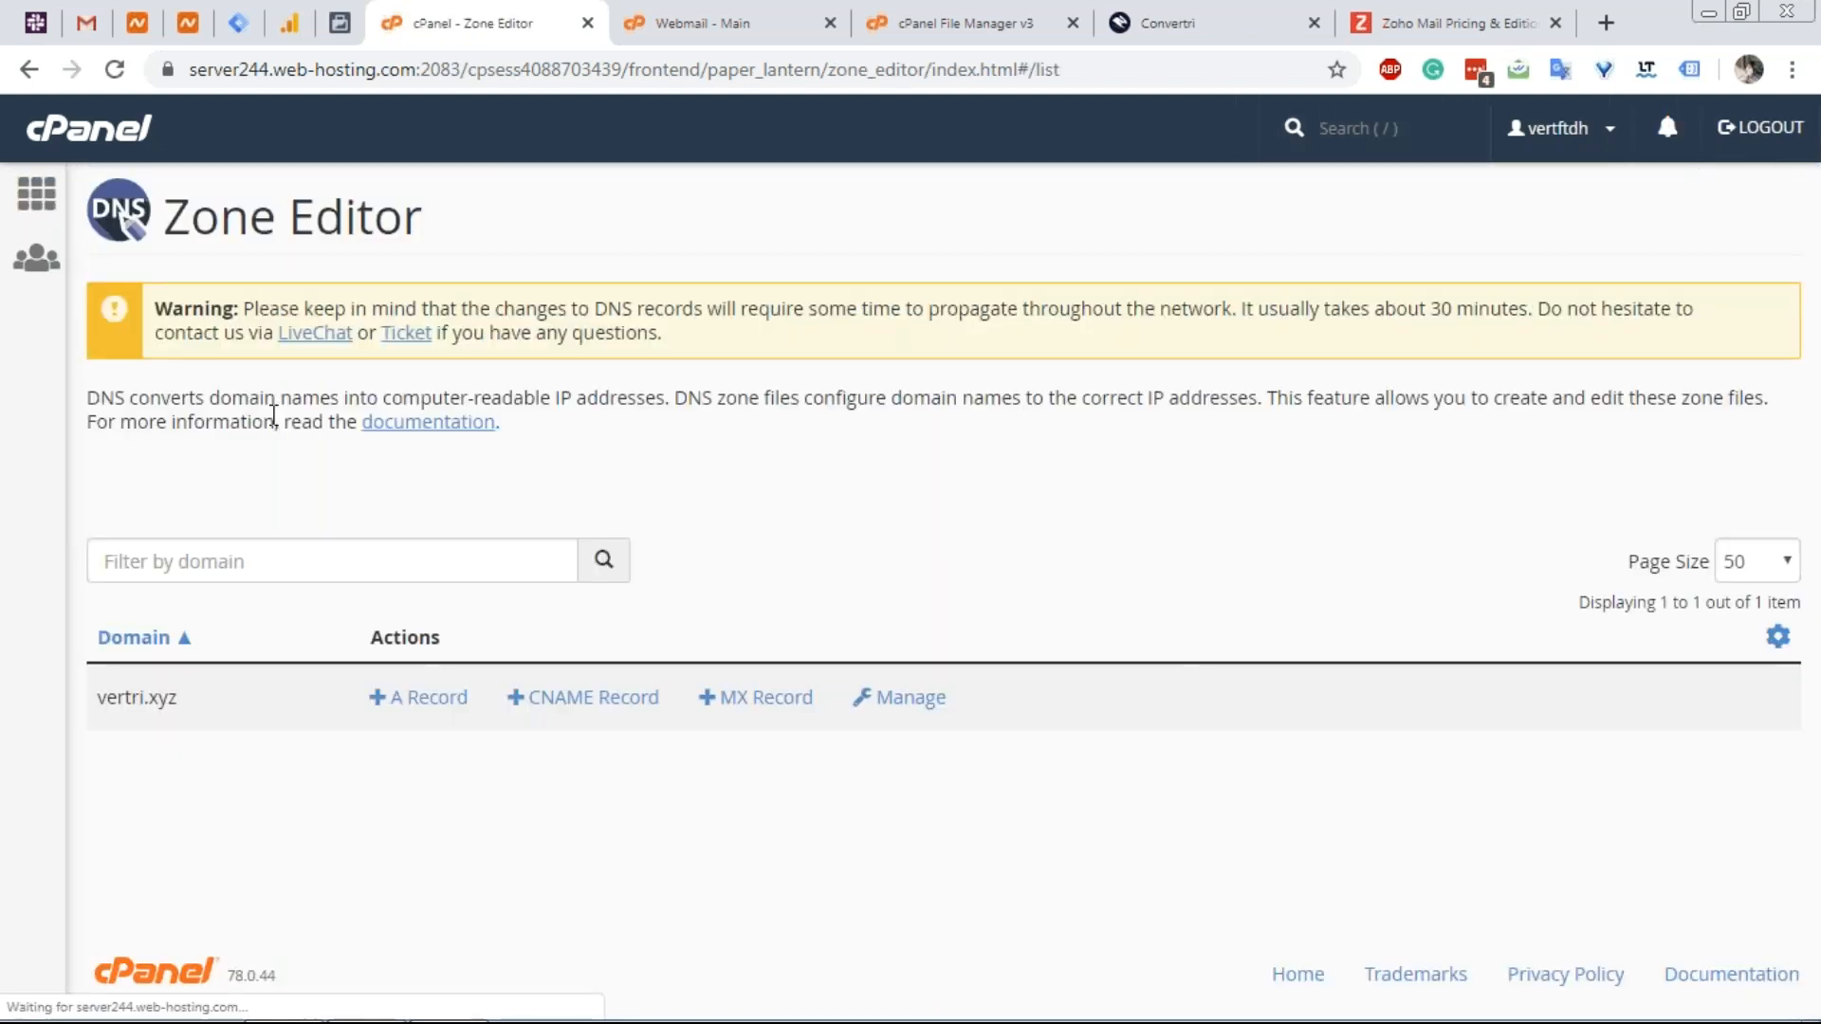
click(931, 705)
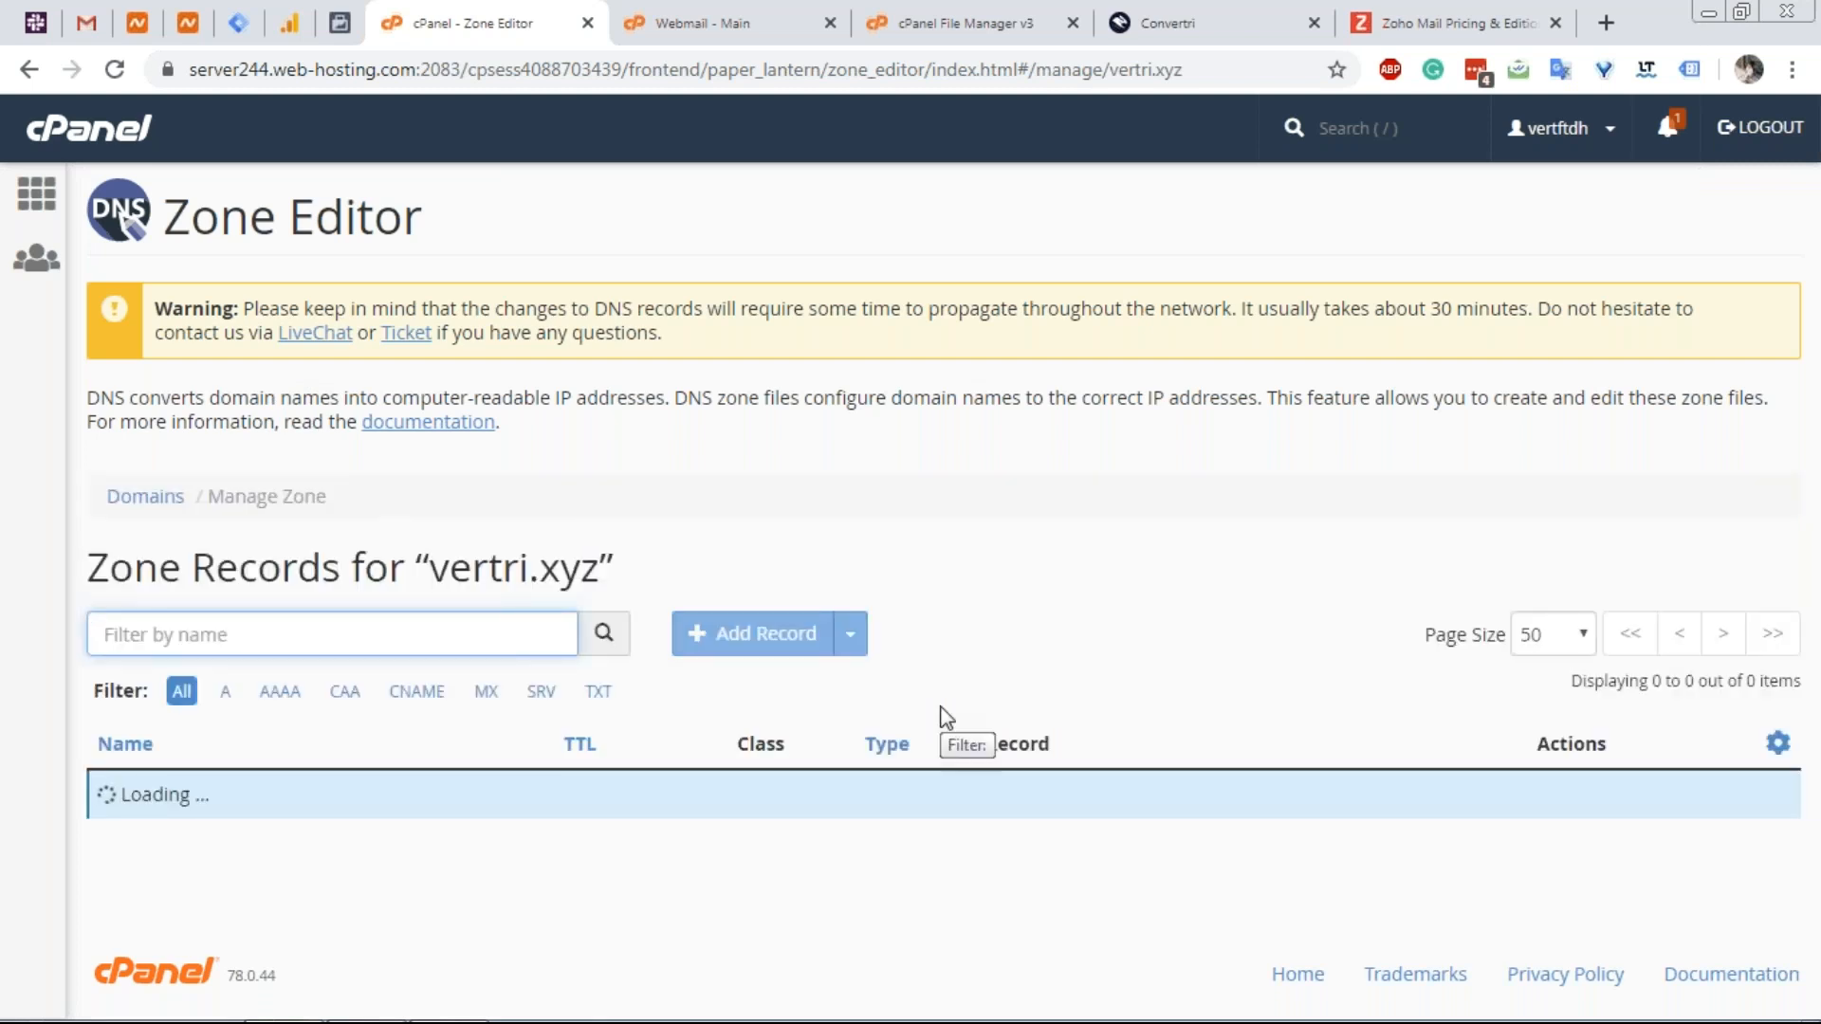
scroll(936, 706, down, 4)
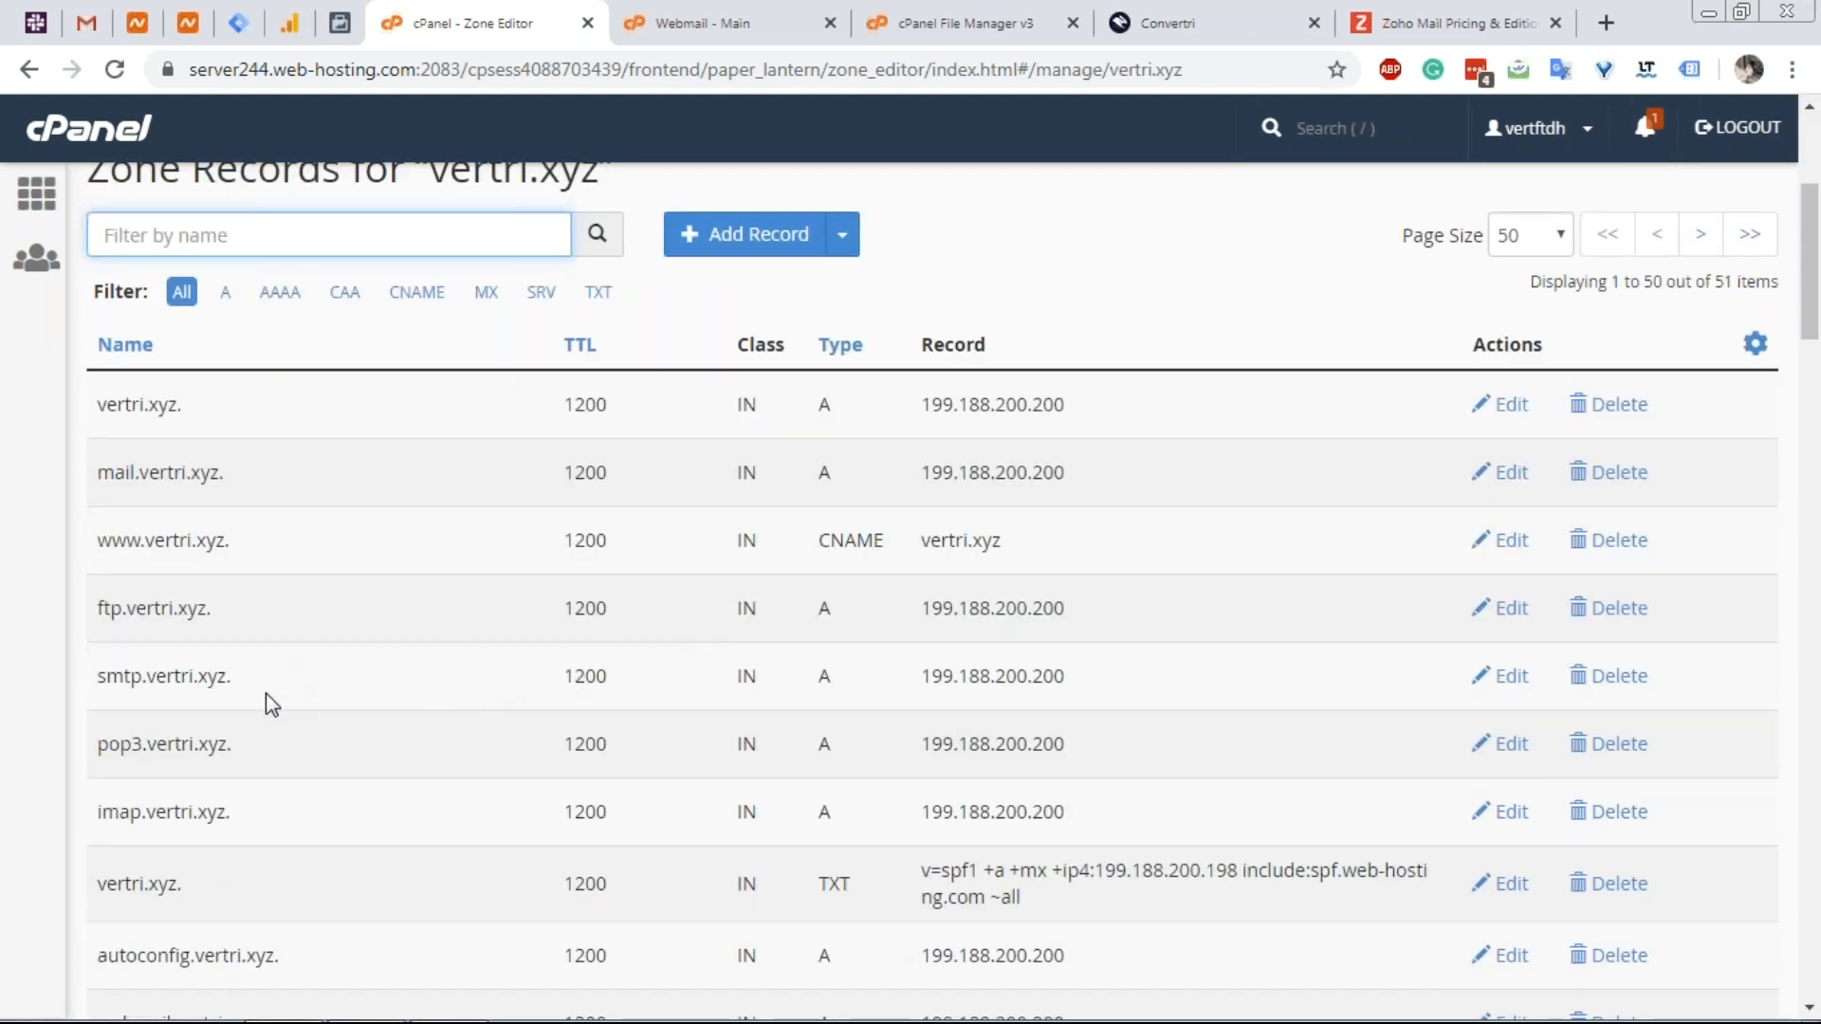
scroll(267, 694, down, 14)
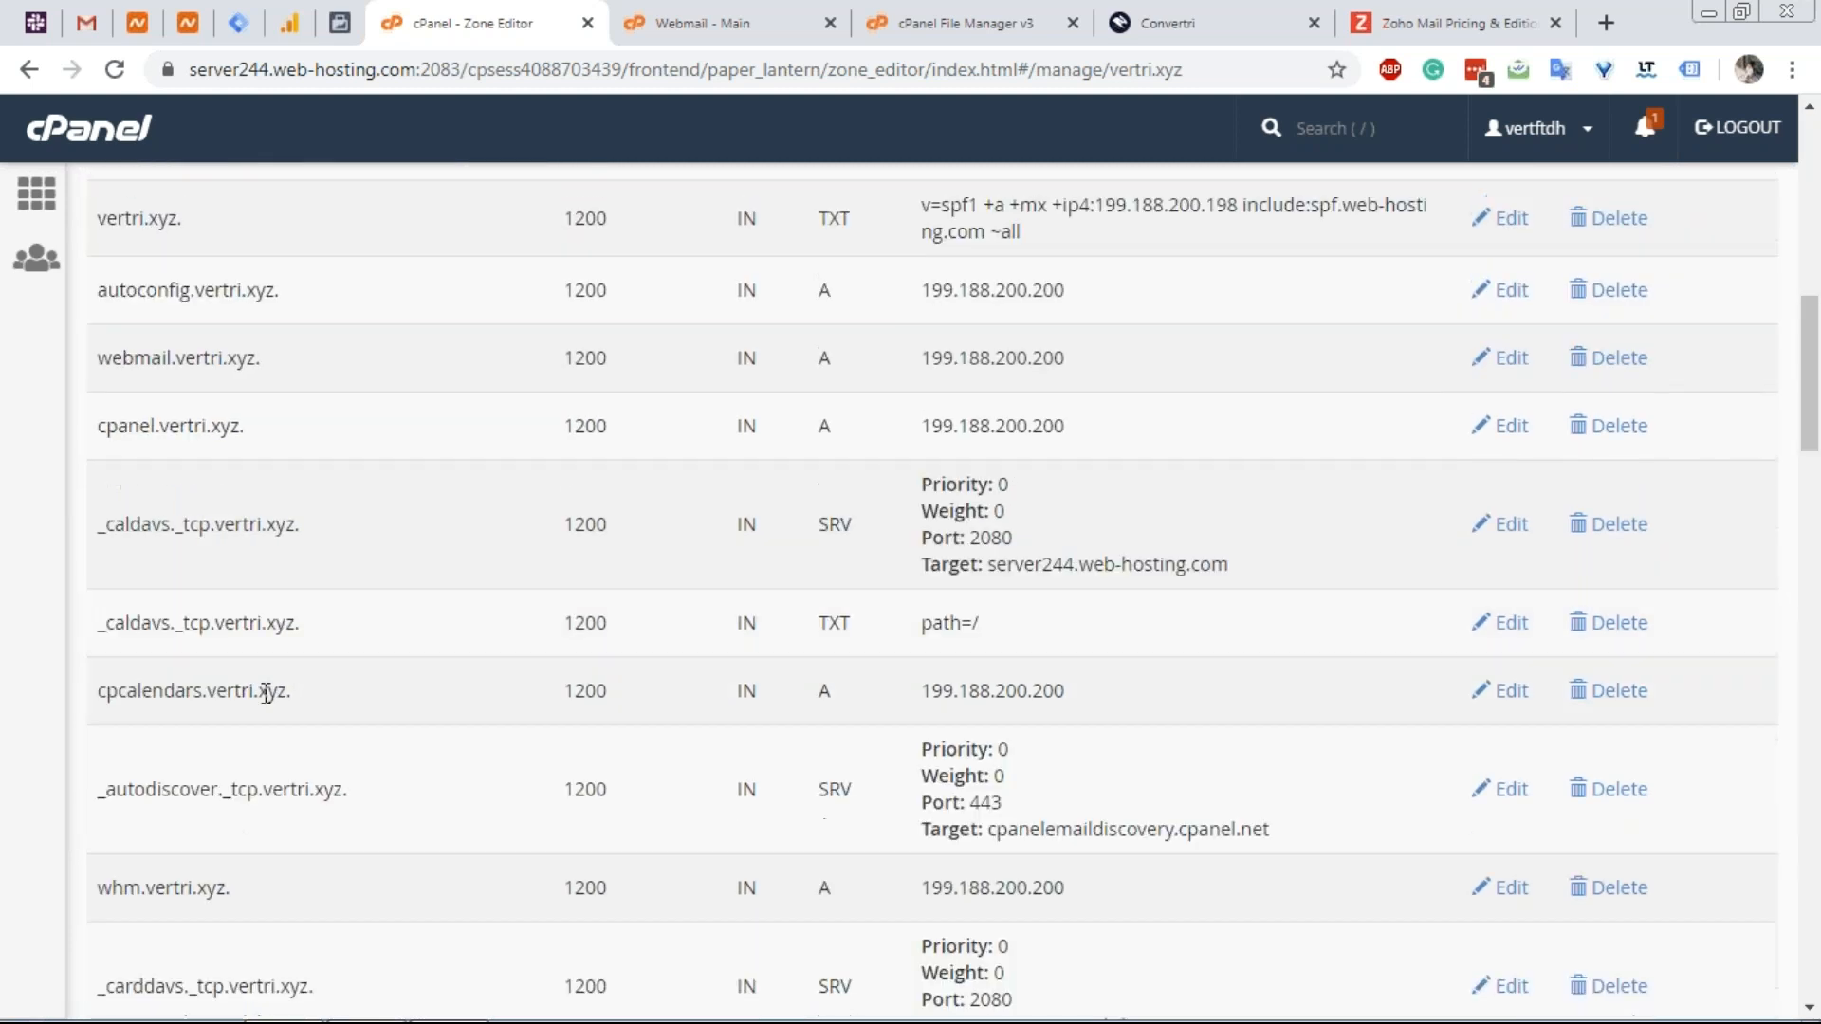
scroll(267, 694, down, 8)
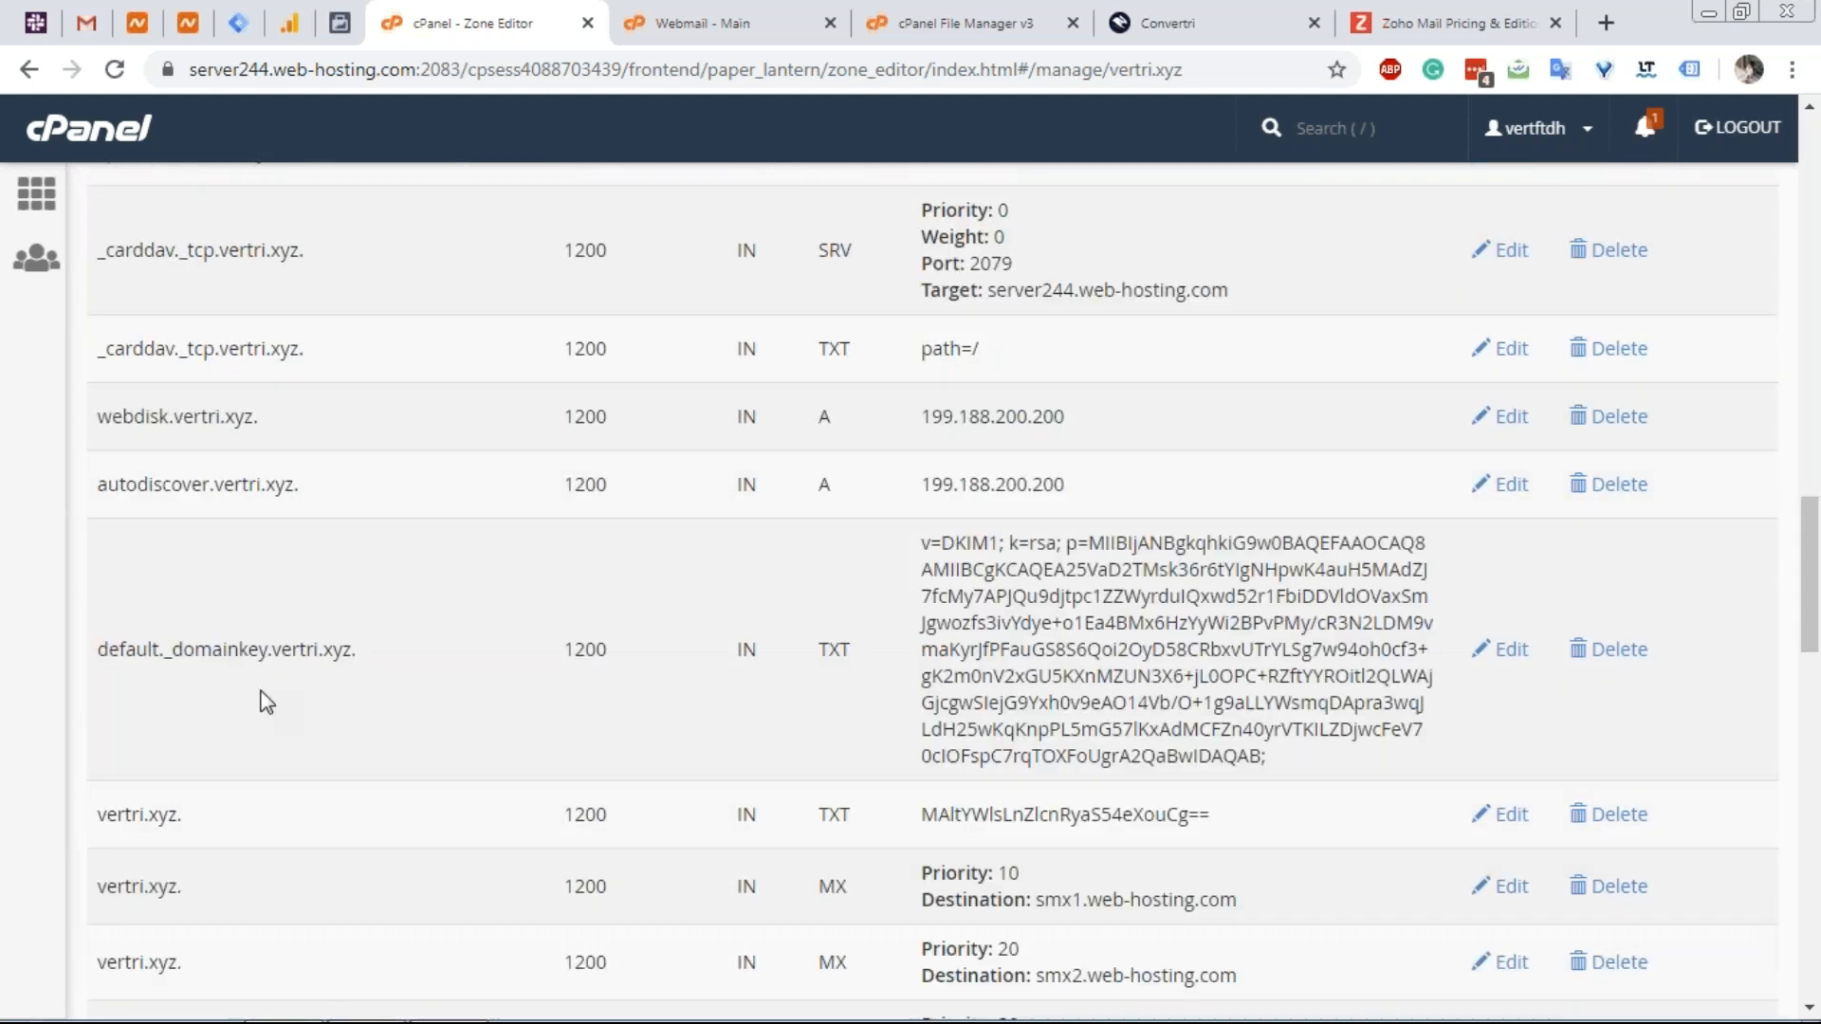
scroll(267, 704, down, 3)
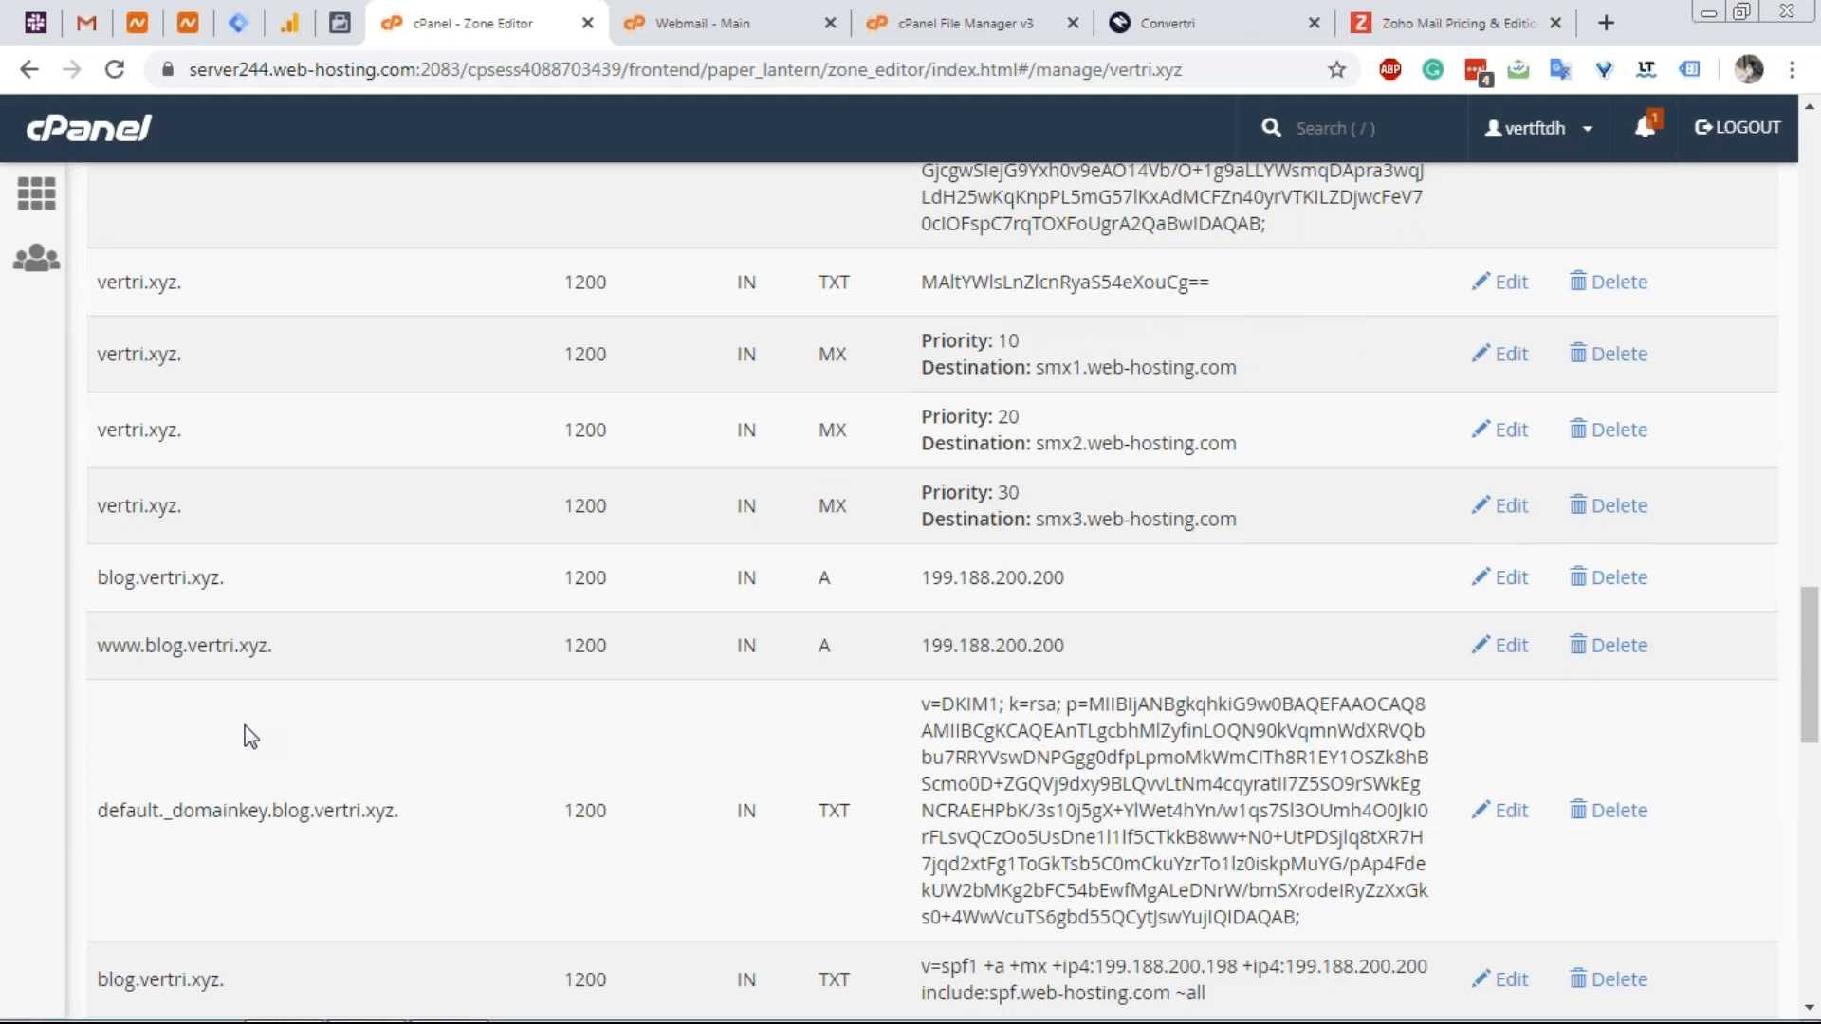
Scroll Zoho's pricing page to the Forever Free Plan: five users, 5GB each, single domain.
click(1437, 11)
scroll(1174, 418, down, 10)
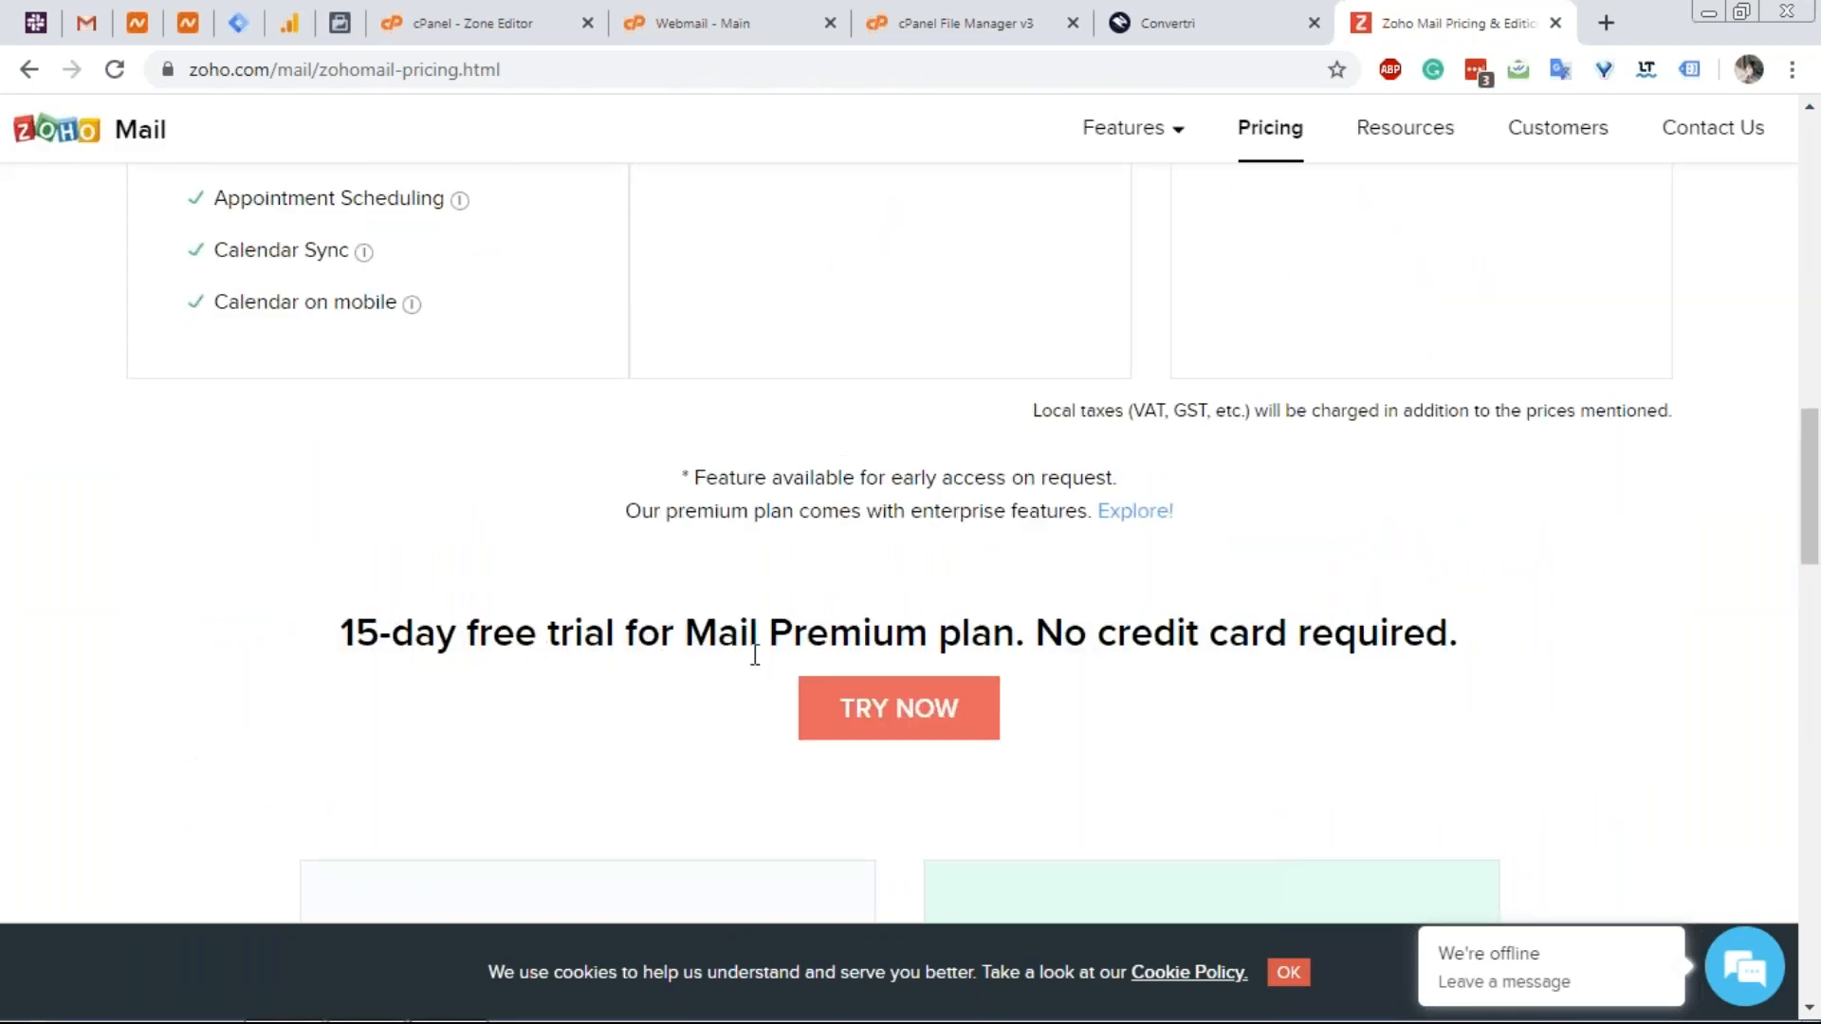
scroll(754, 645, down, 7)
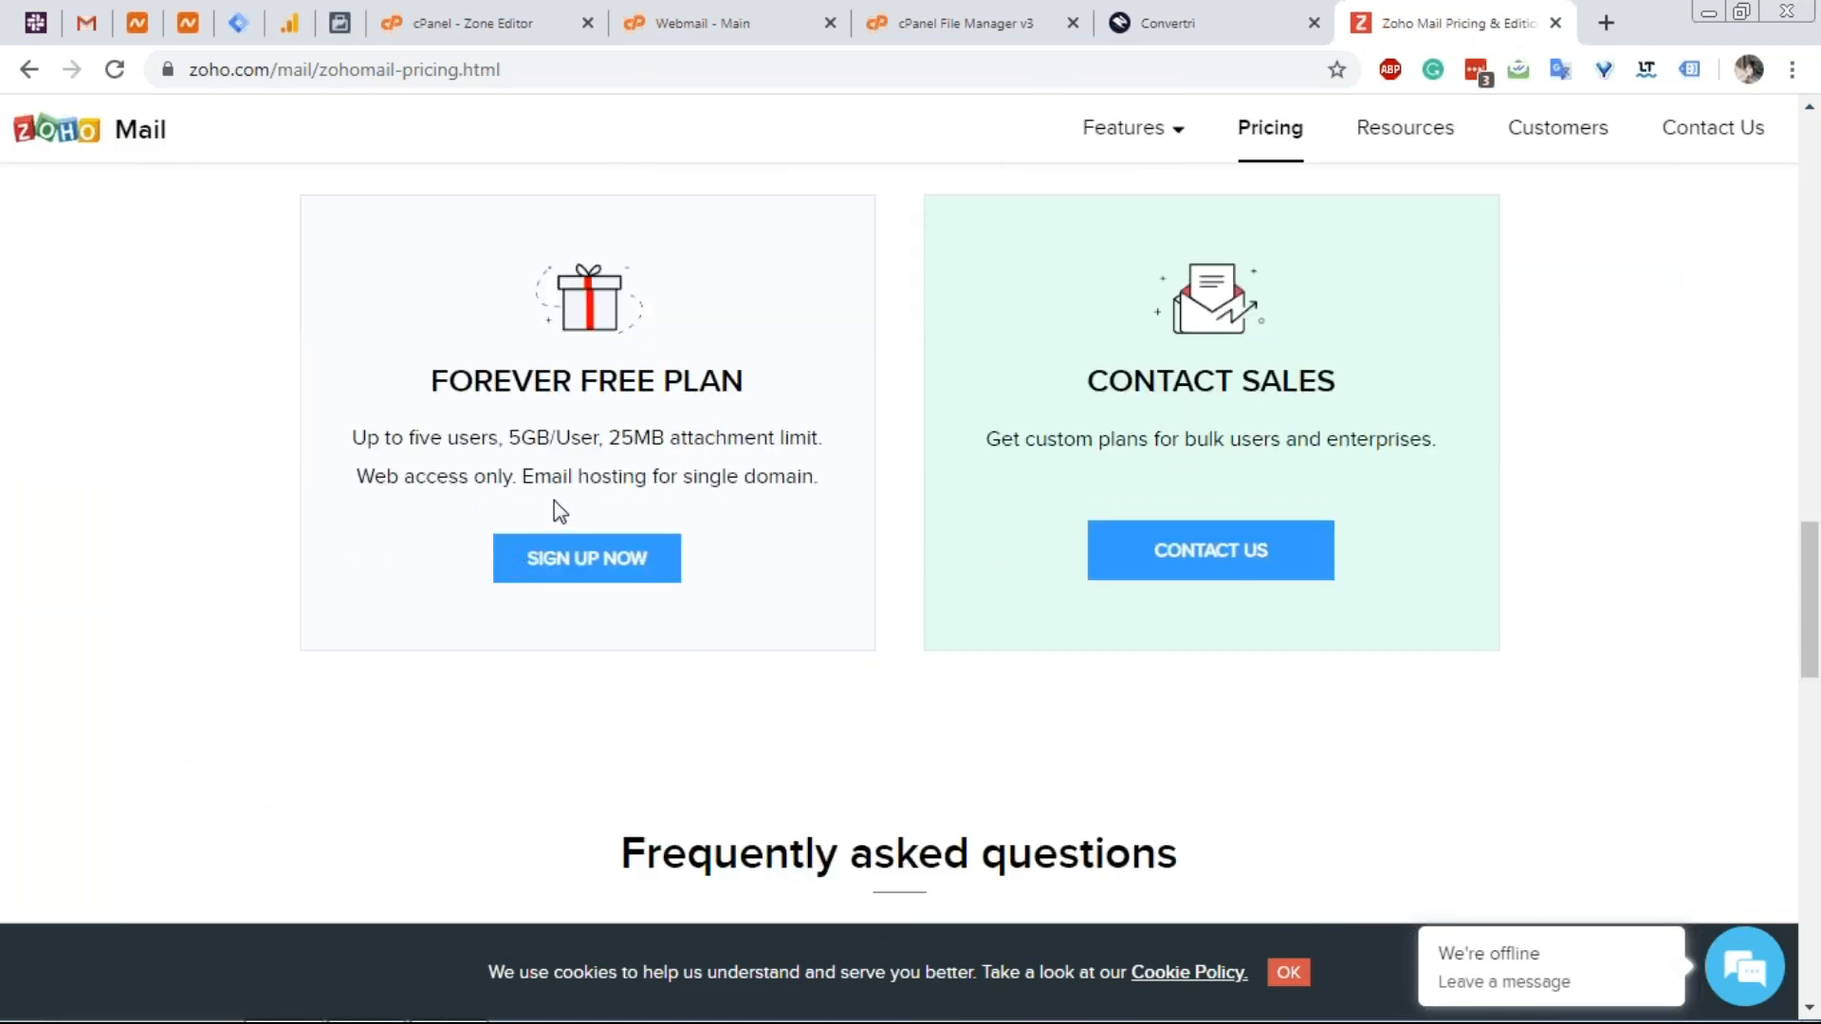
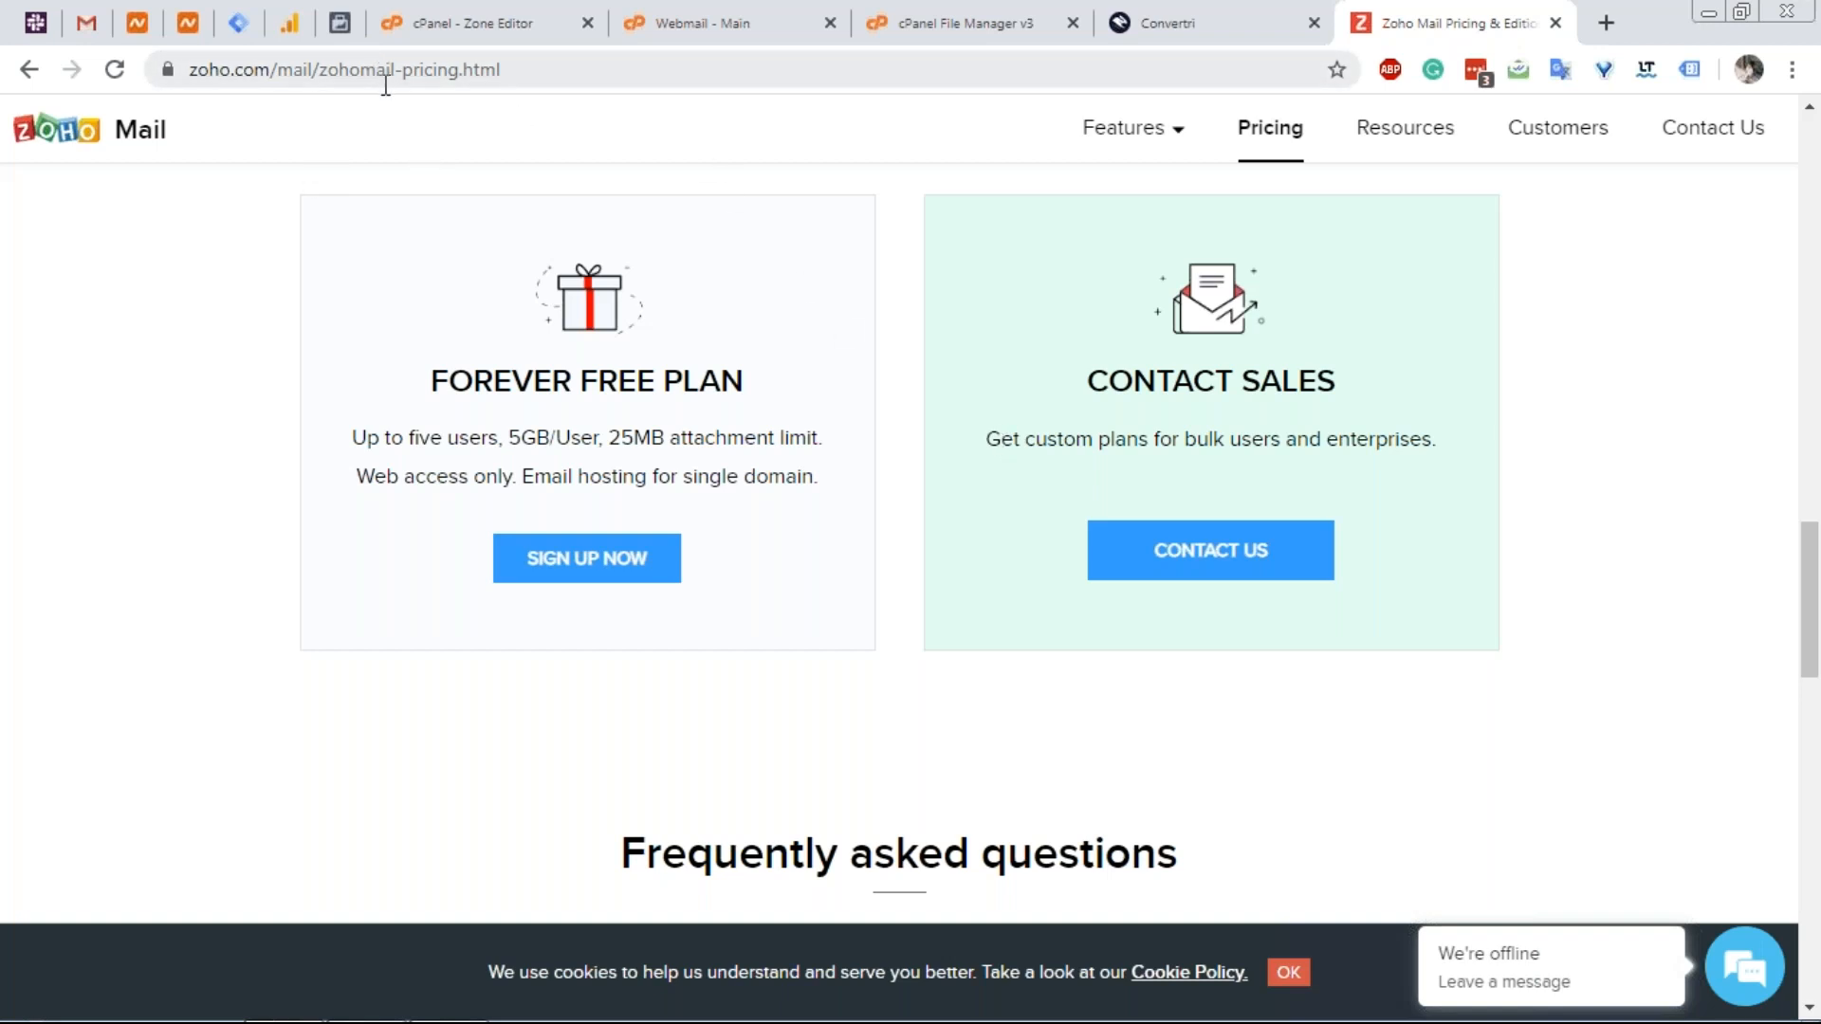
Leave Zoho's pricing page for the Google Tag Manager accounts page listing Mole Funnels.
click(245, 36)
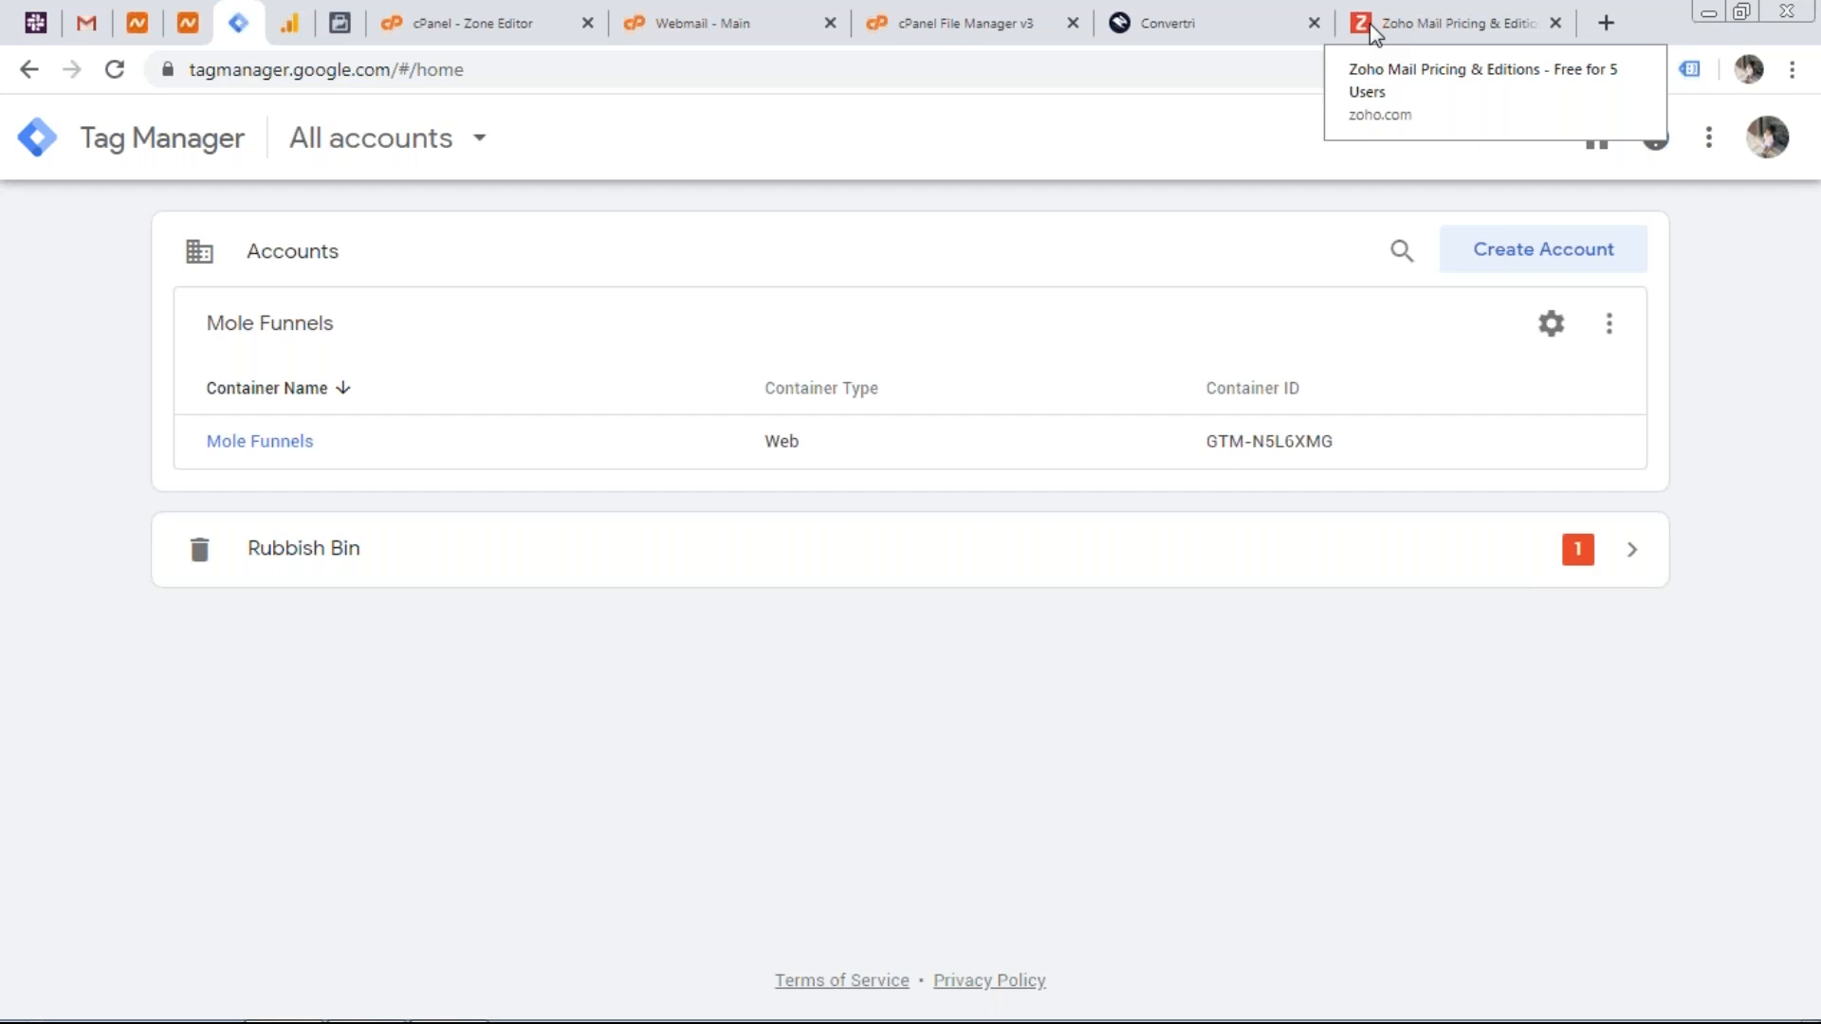
In Convertri's campaigns, open the Split Testing funnel's Scripts page.
click(1236, 19)
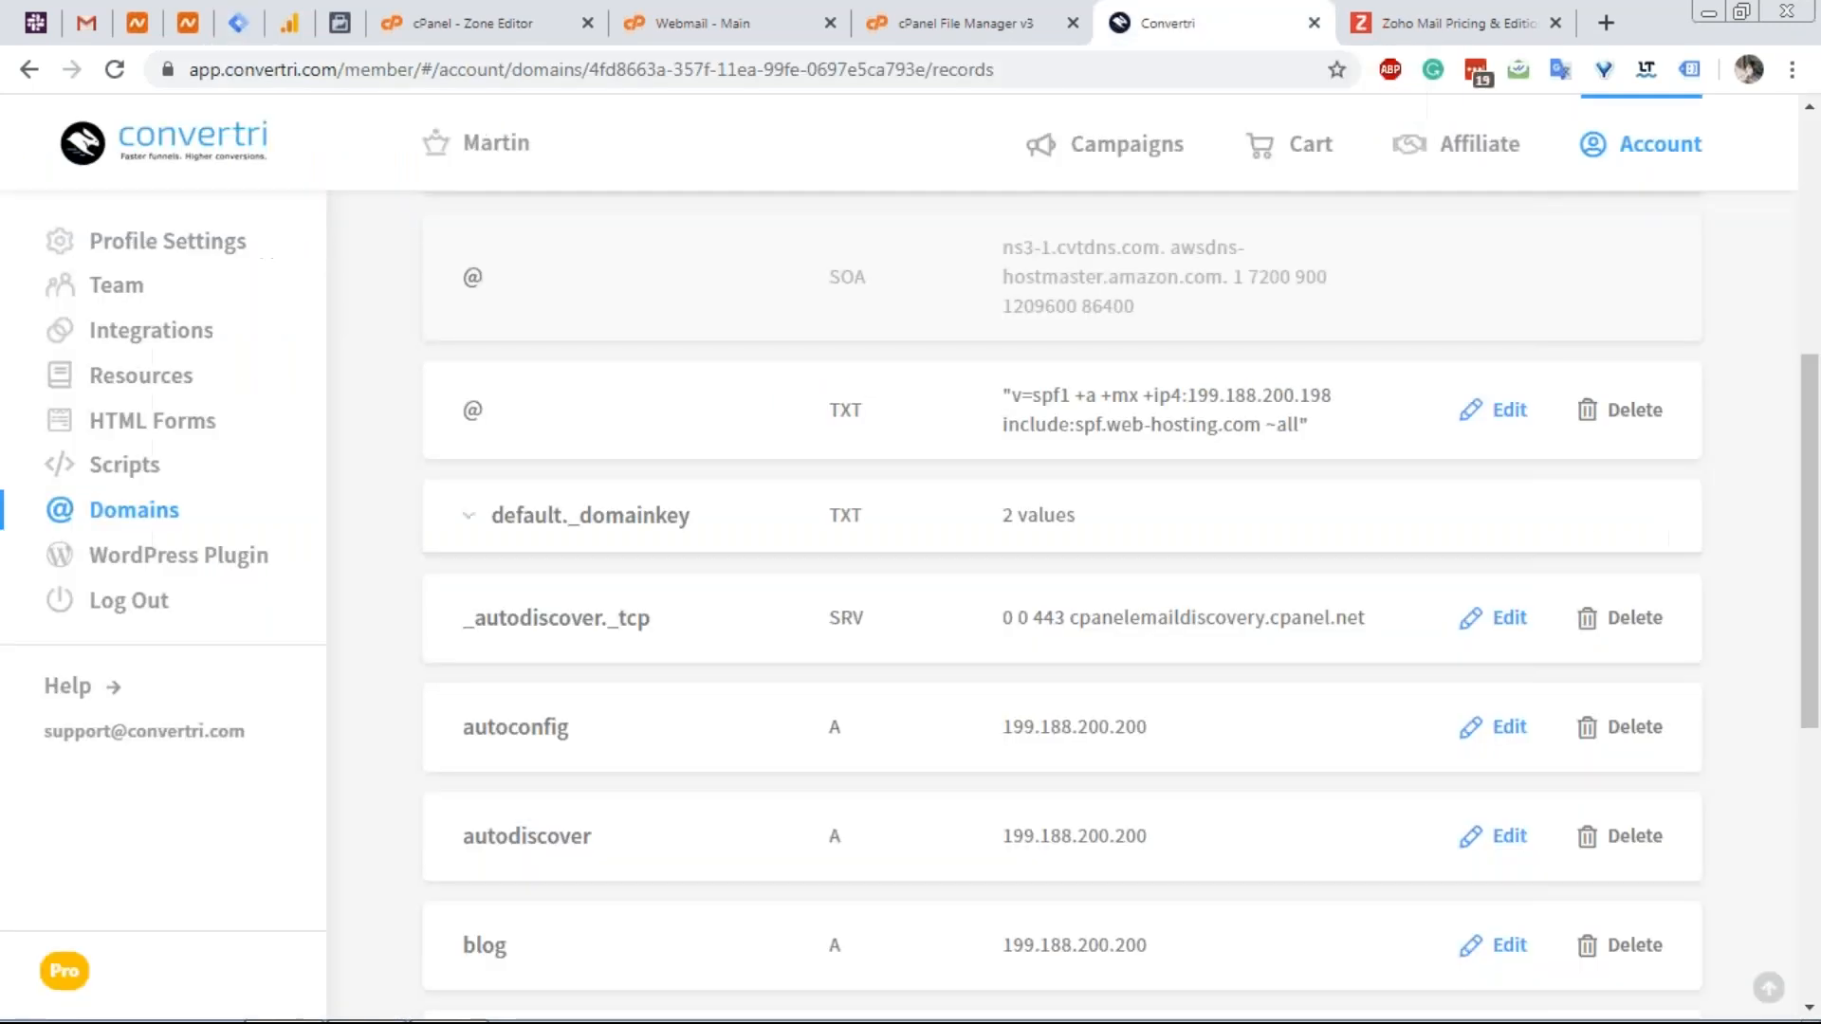
click(1146, 165)
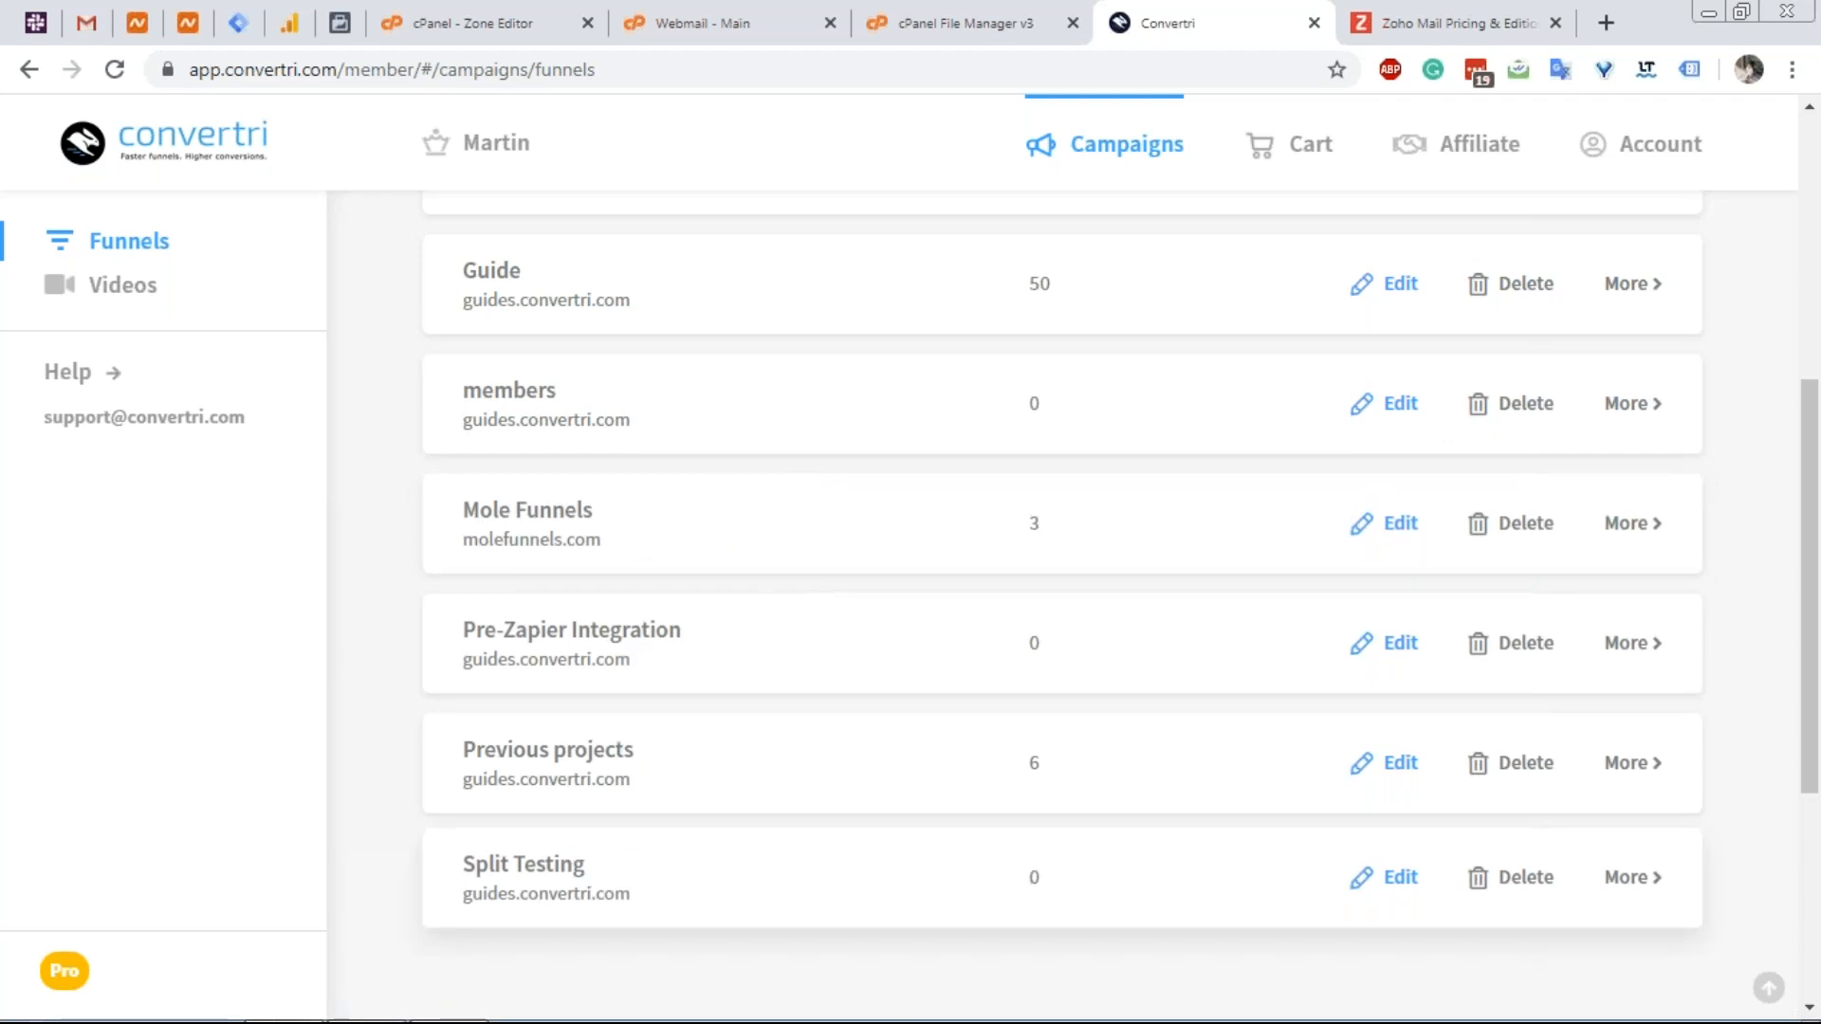
scroll(626, 835, up, 1)
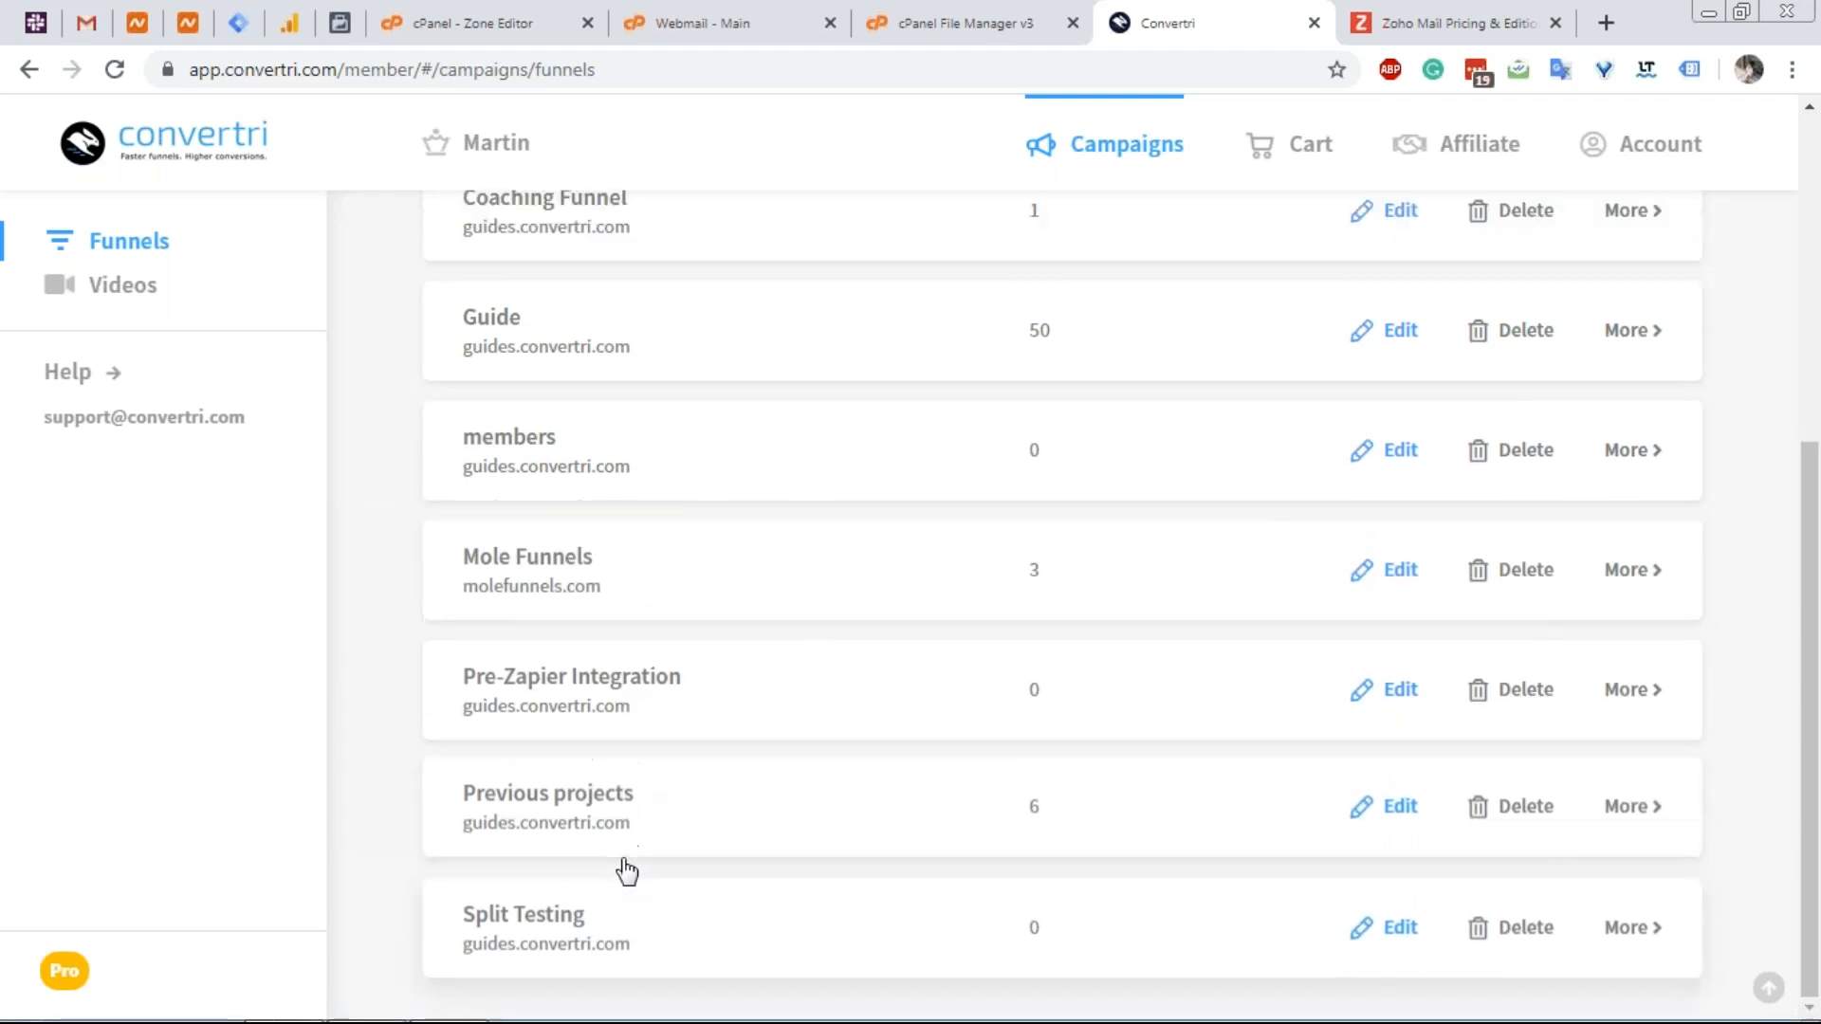
click(597, 939)
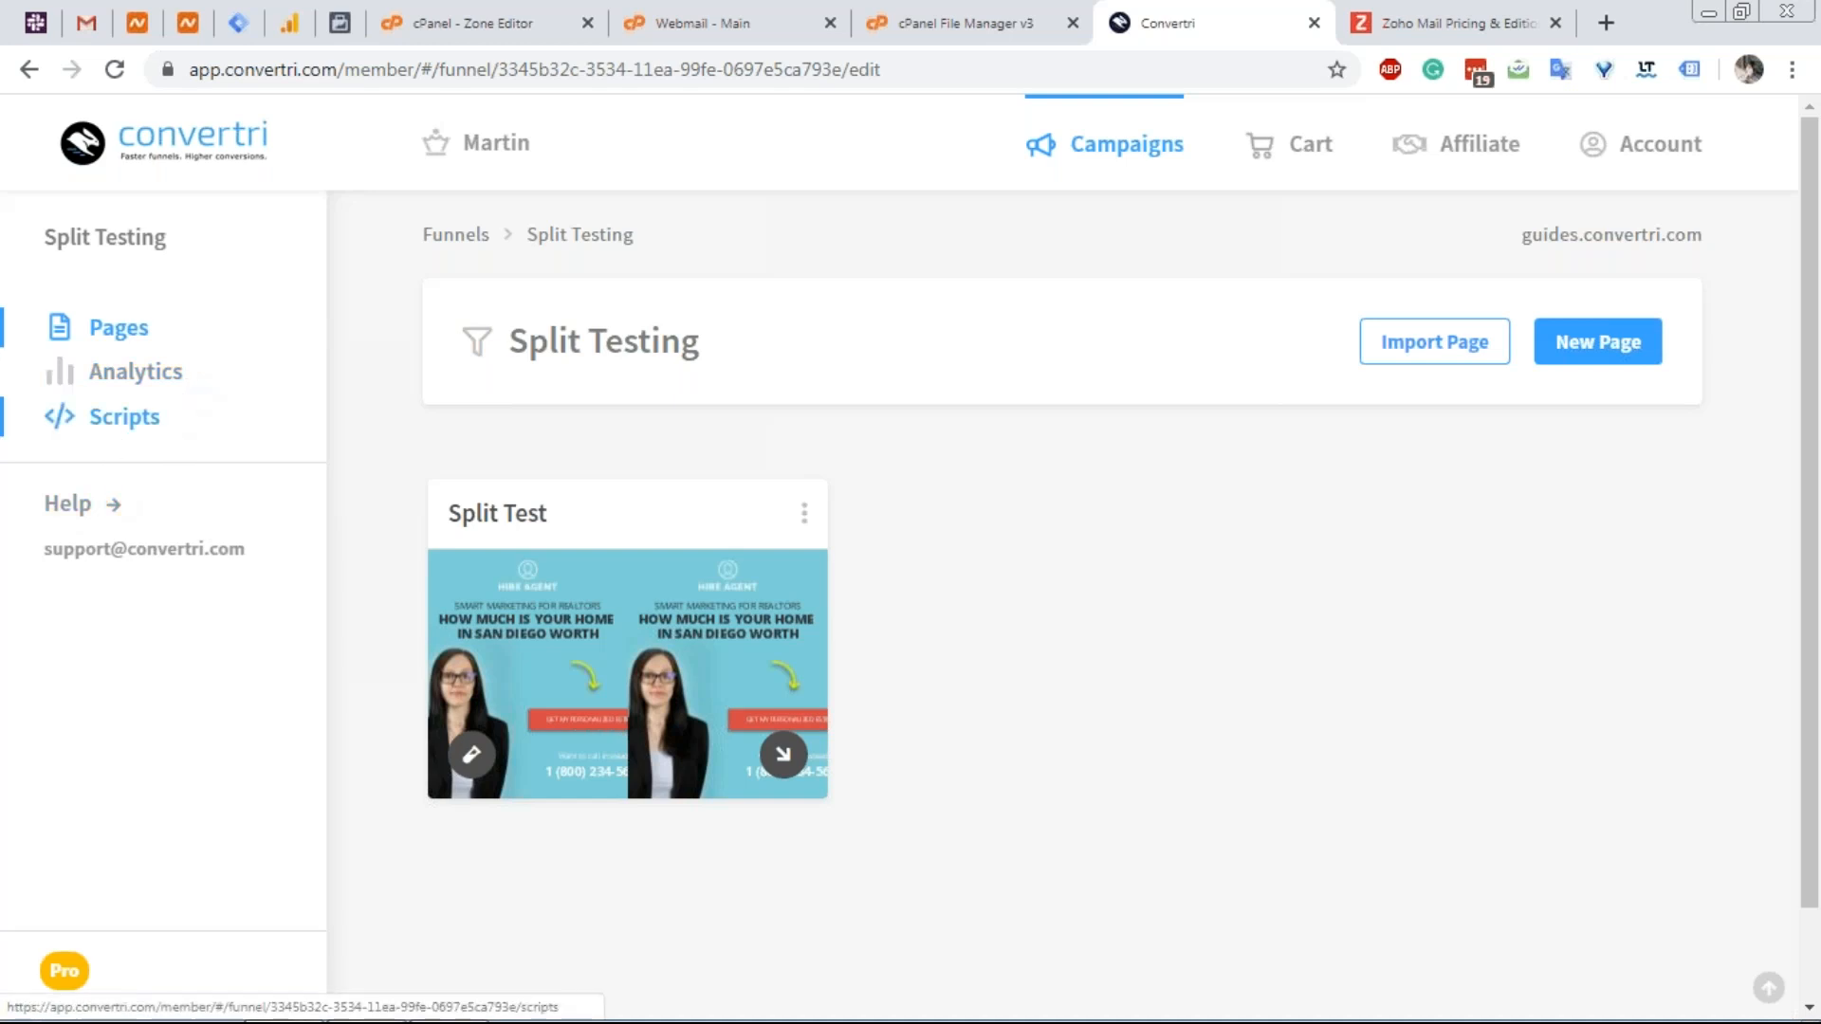
click(119, 417)
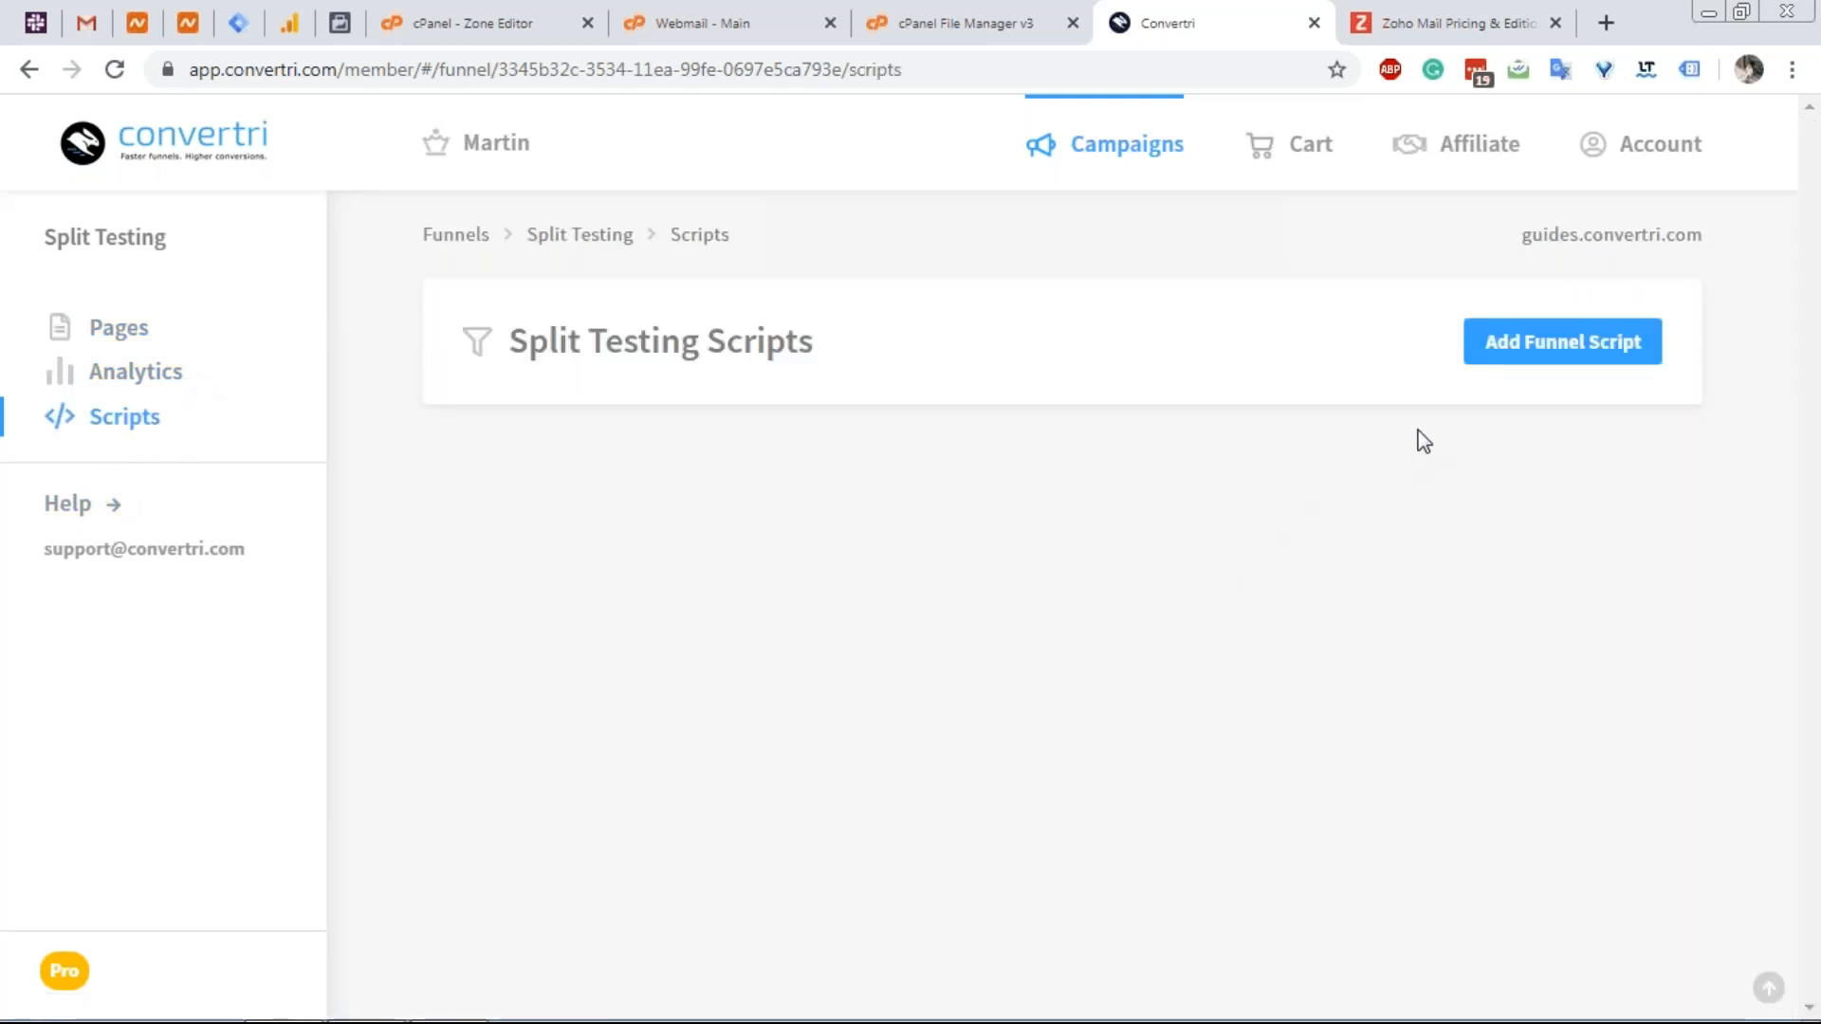
Start a new funnel script named 'Anything' and enter the placeholder text 'code'.
click(1496, 345)
click(784, 389)
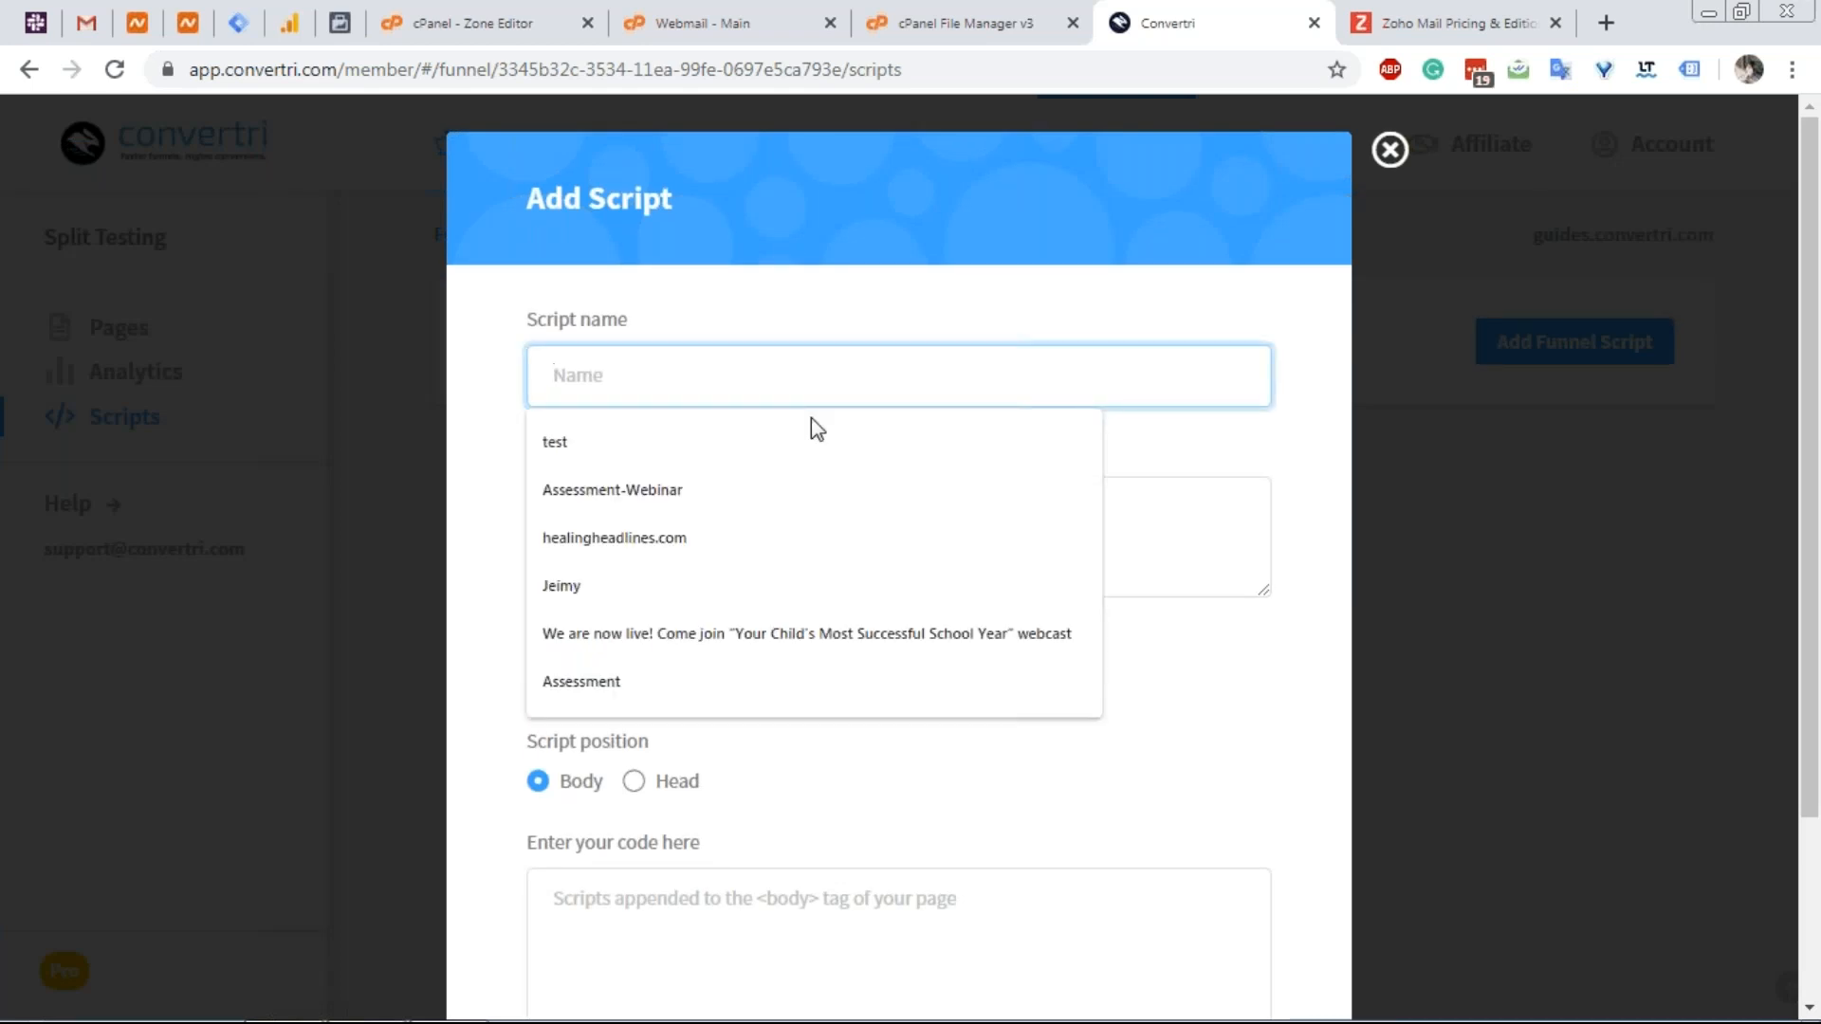
text(Anything)
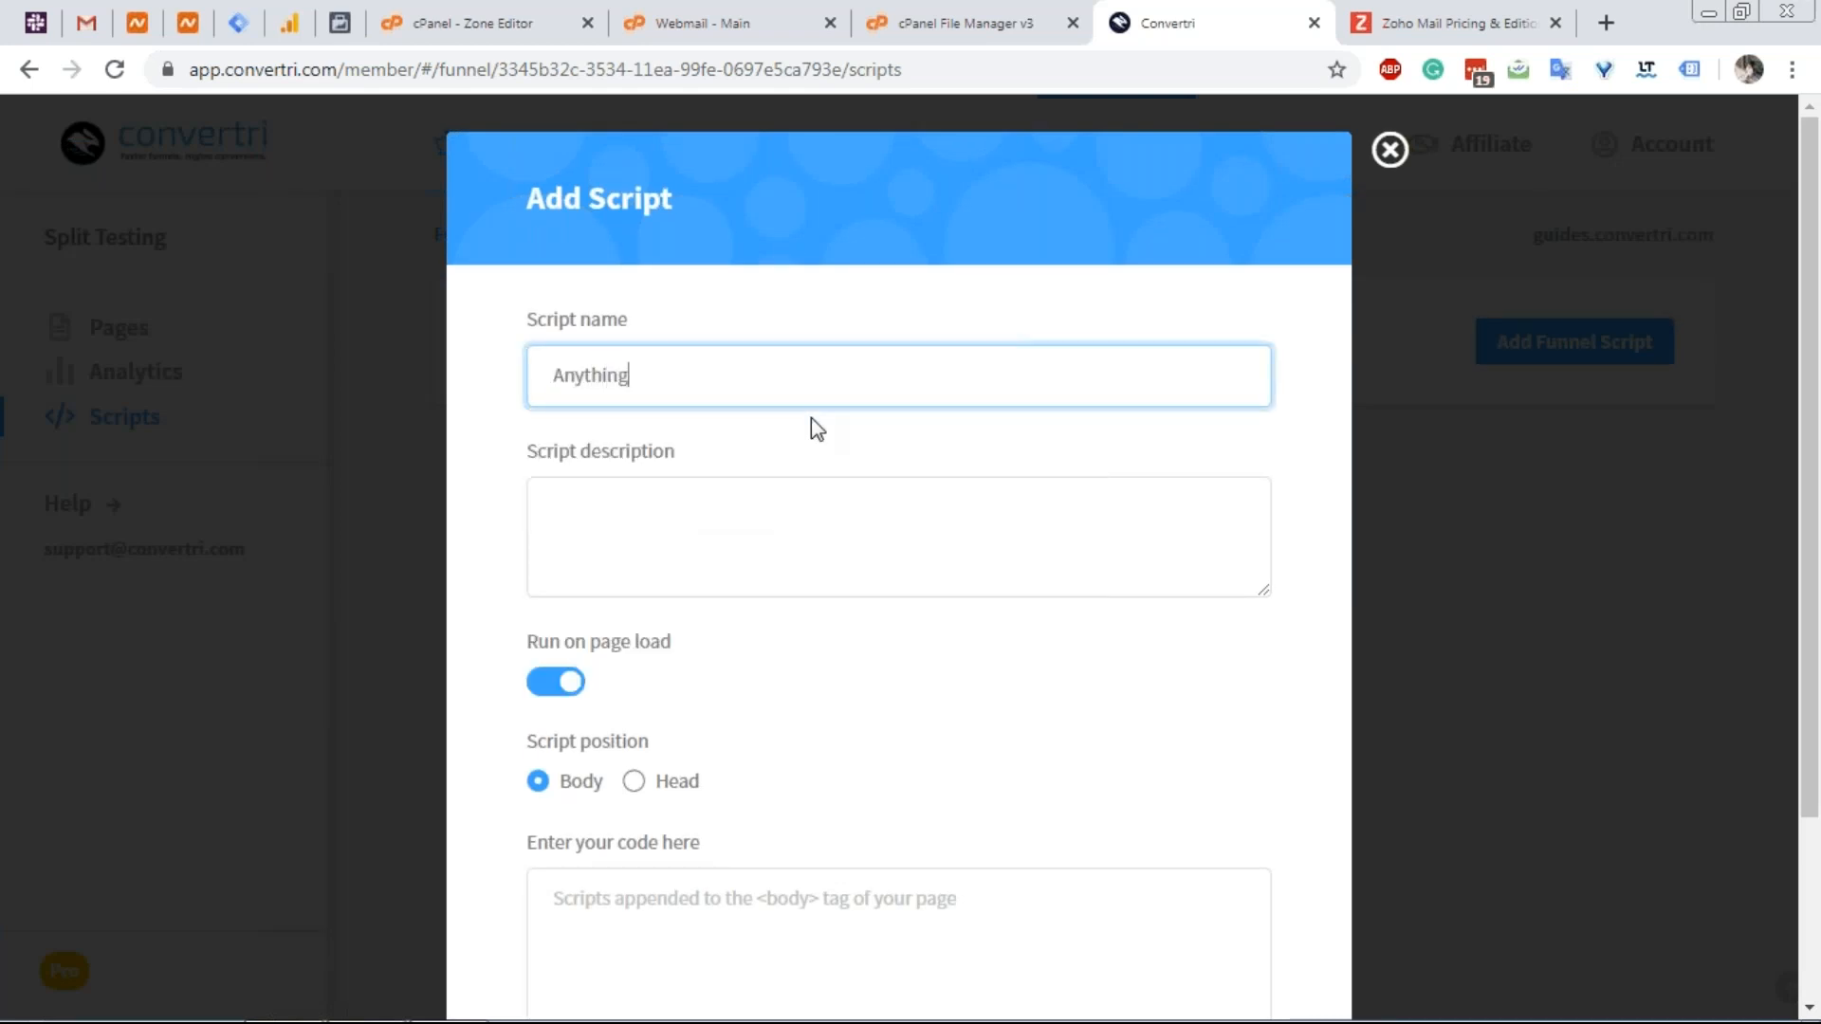
click(775, 513)
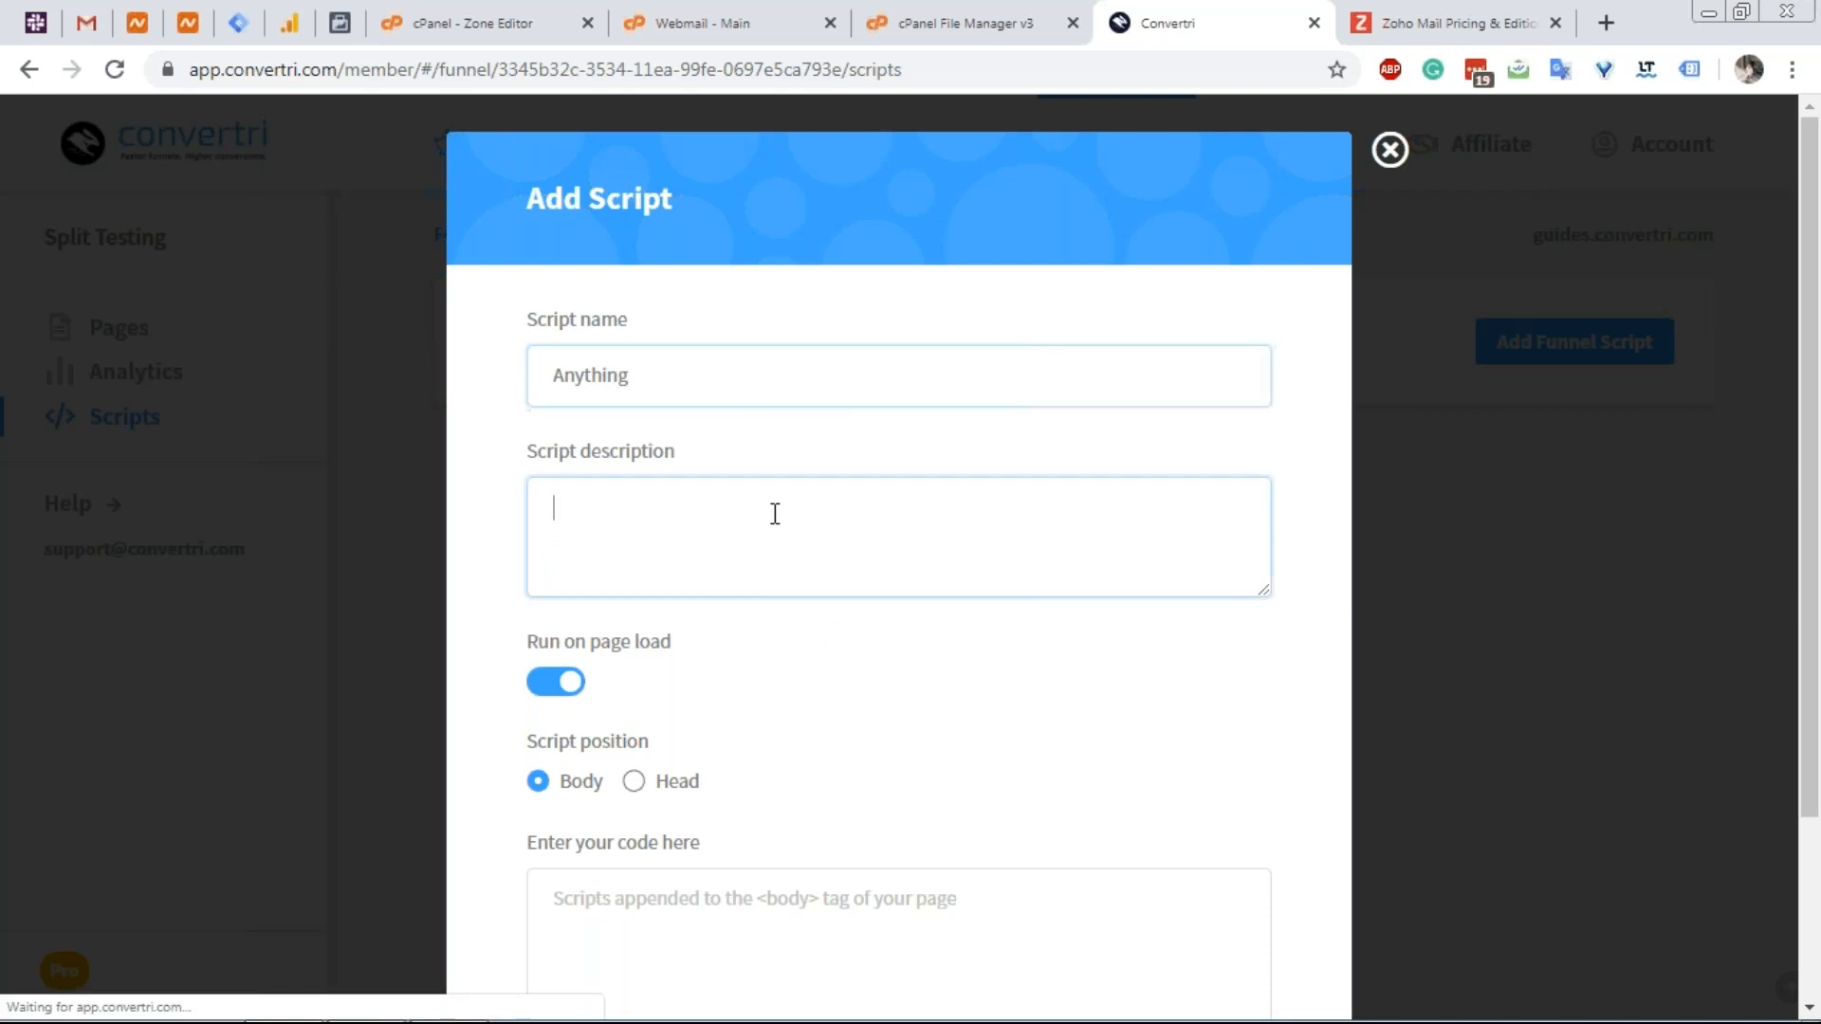
text(code)
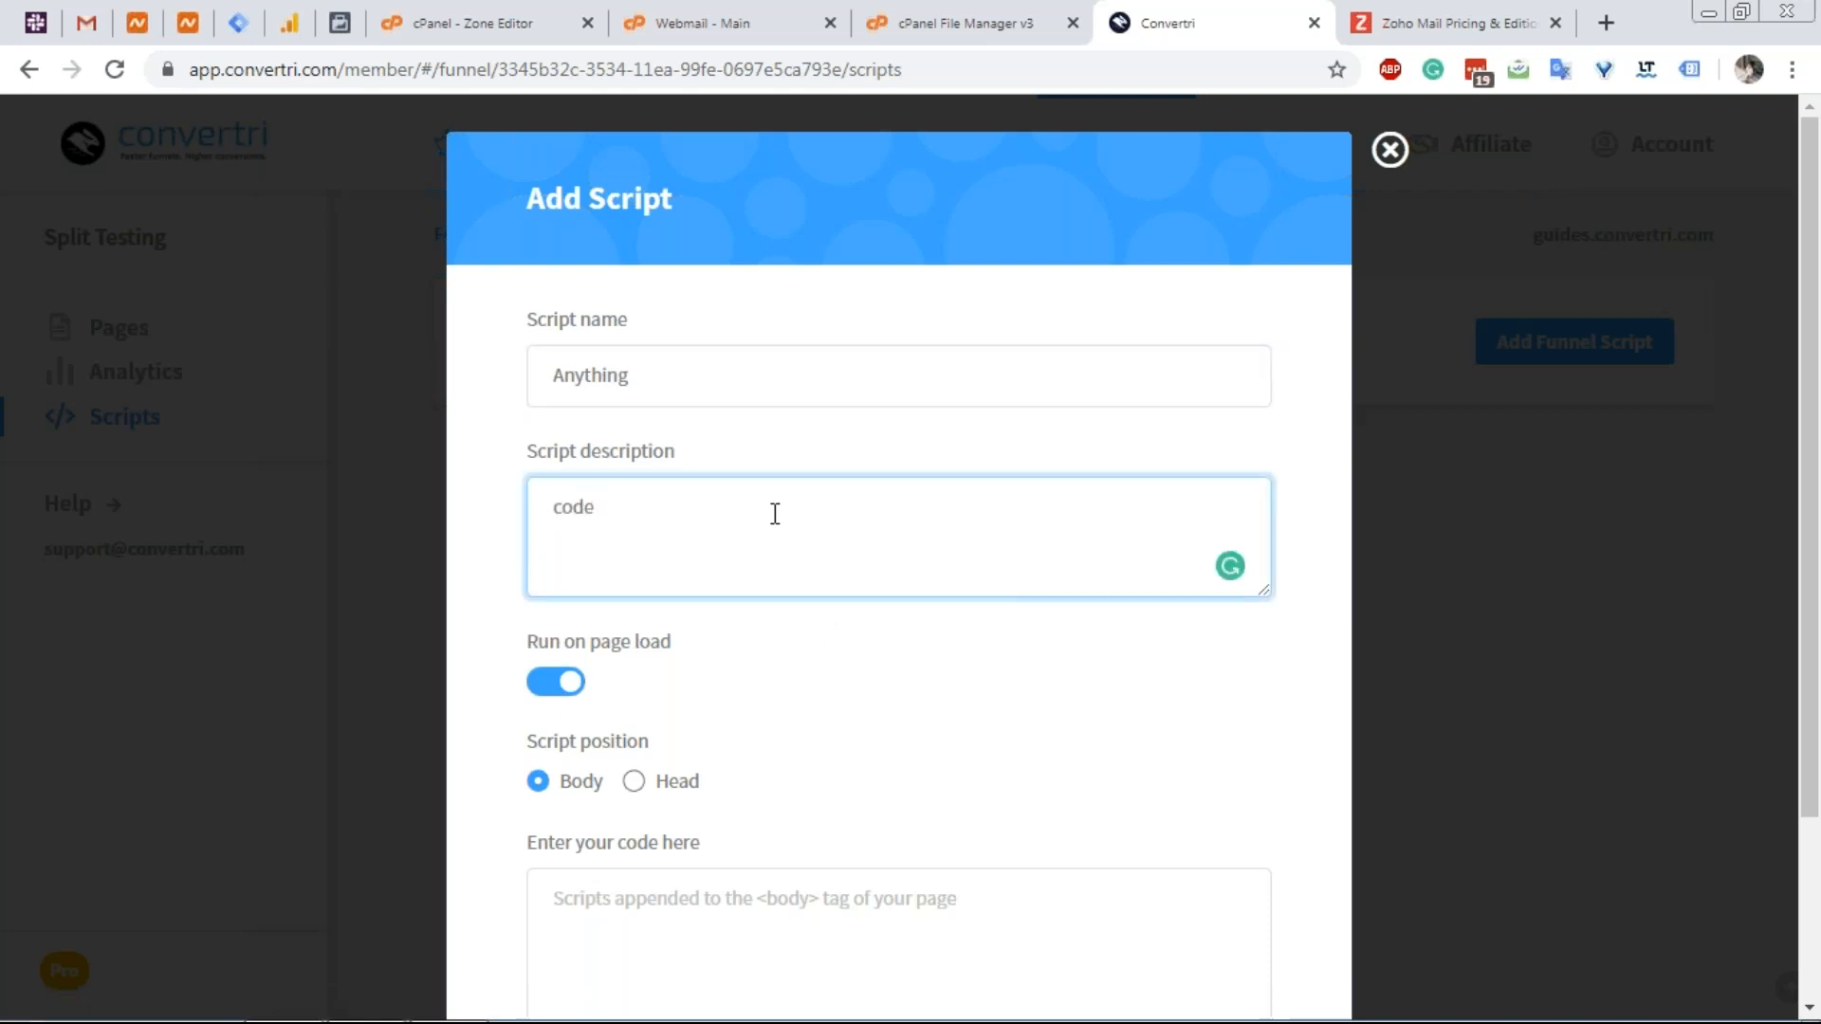
key(ctrl+a)
key(ctrl+x)
Move 'code' into the script code box and save the Anything script.
scroll(712, 516, down, 3)
click(707, 670)
key(ctrl+v)
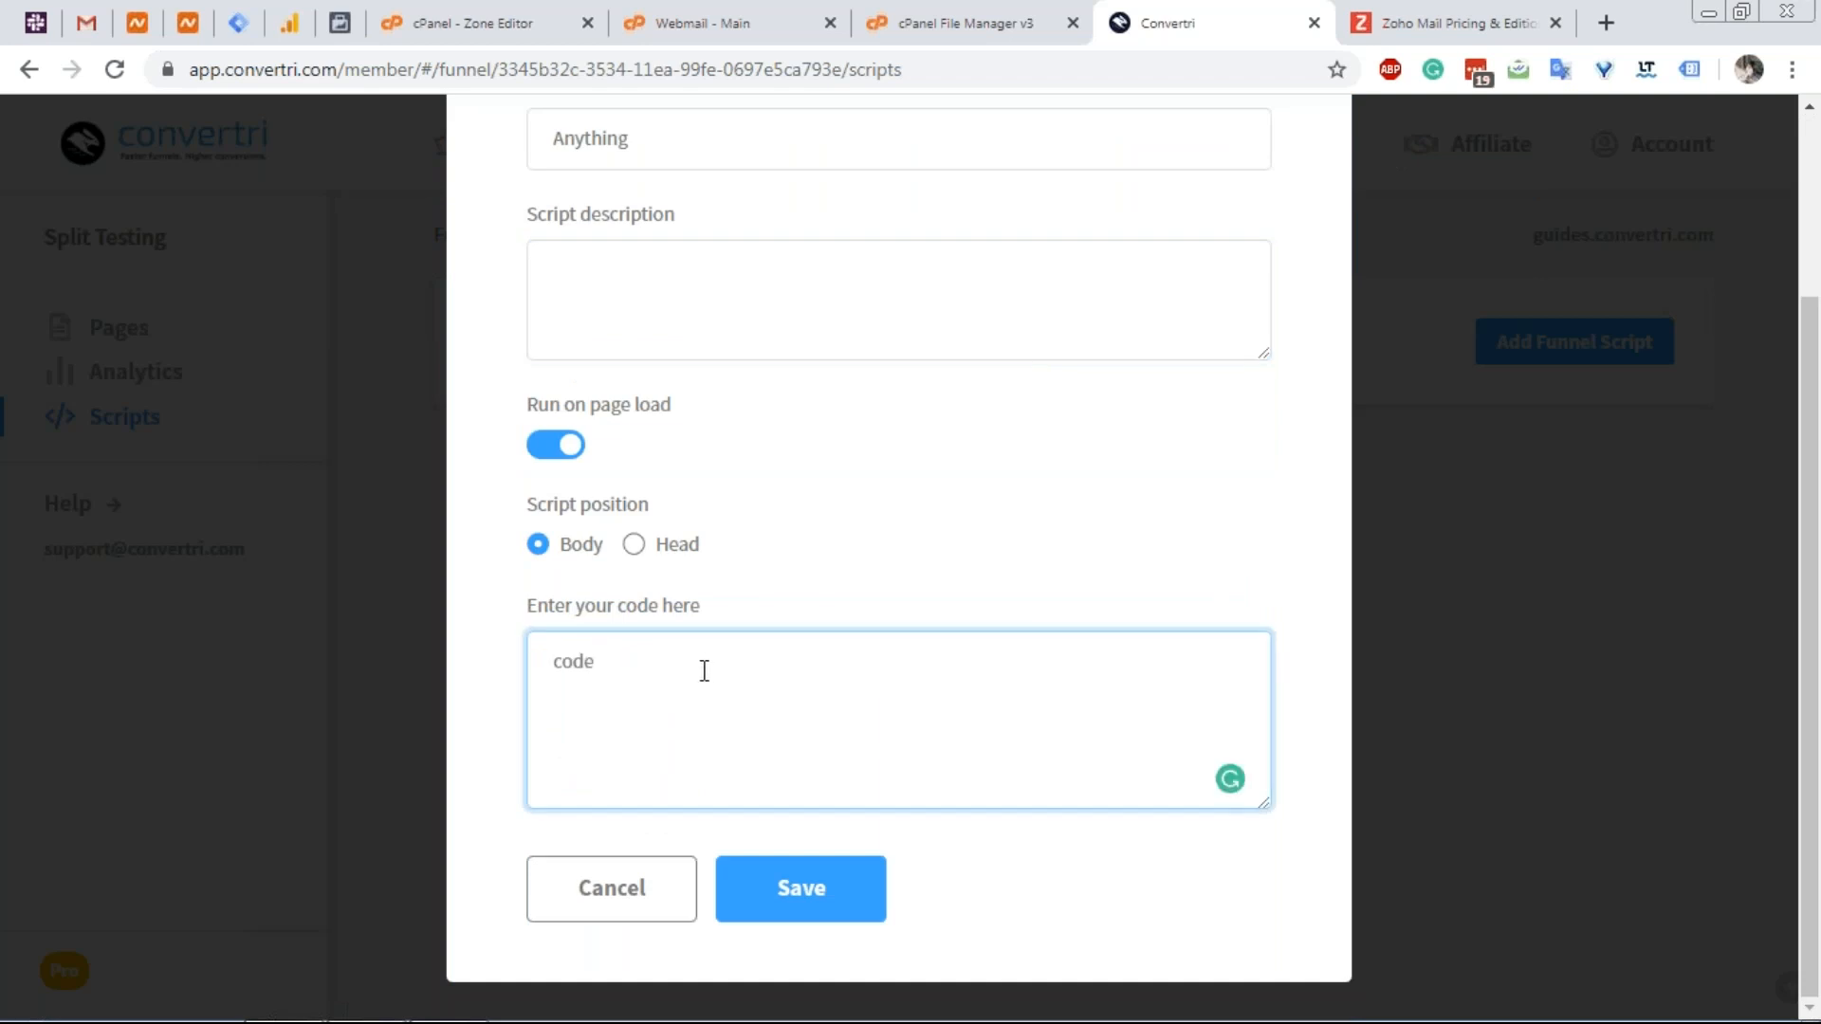
scroll(728, 720, up, 1)
scroll(721, 707, down, 1)
scroll(755, 723, up, 1)
scroll(758, 731, down, 1)
click(819, 893)
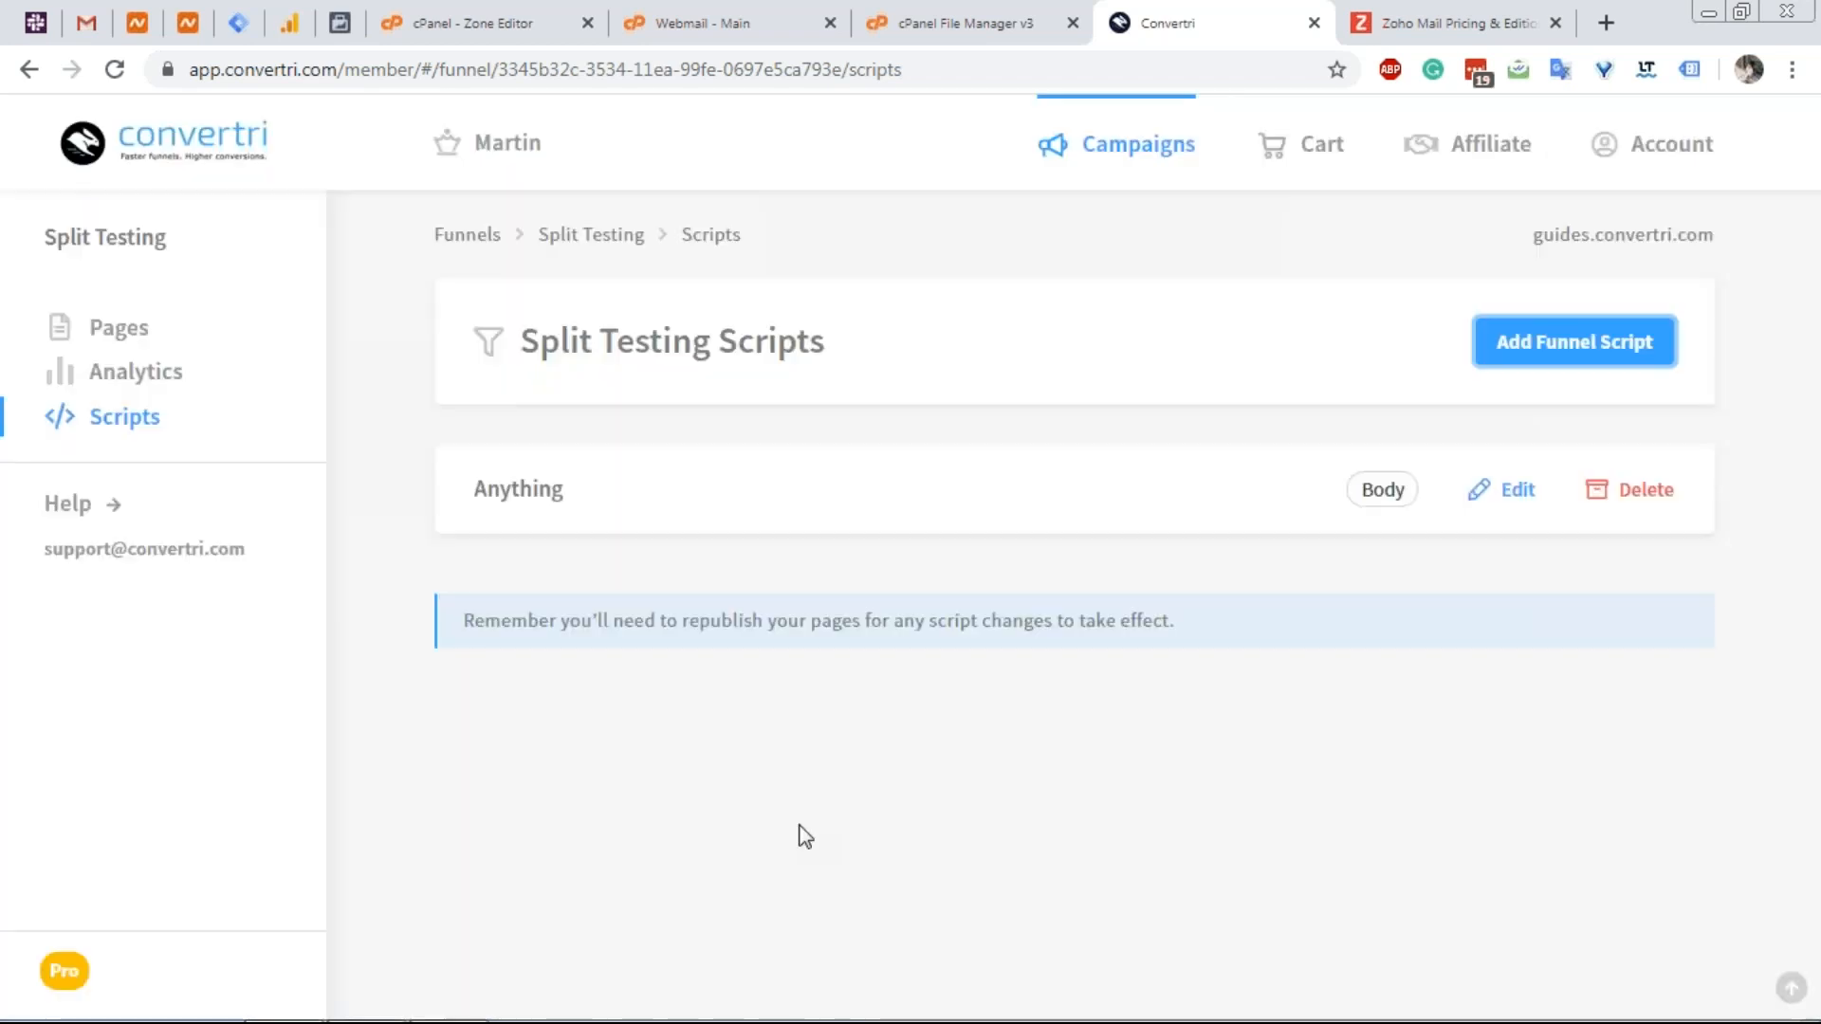
Select the republish-pages reminder shown above the saved Anything body script.
double_click(659, 621)
triple_click(659, 621)
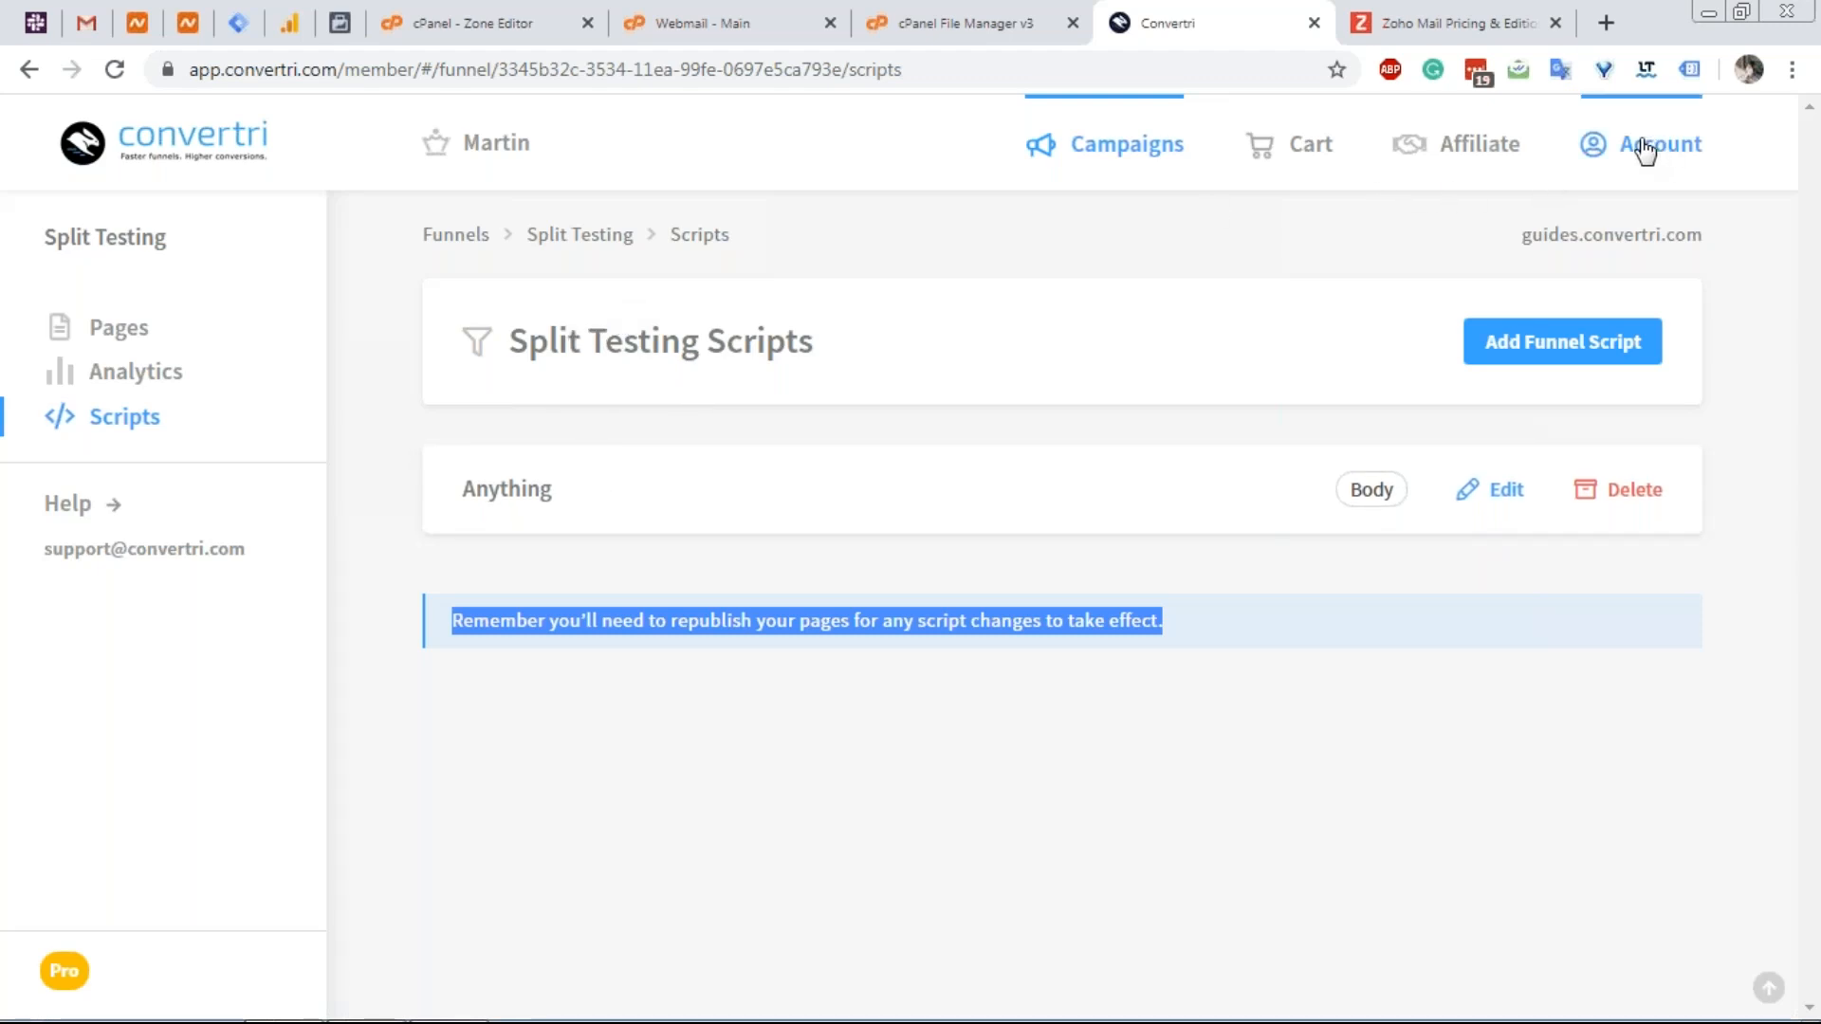
Enable SSL for vertri.xyz under Account Domains, then return to the Funnels list.
click(1536, 169)
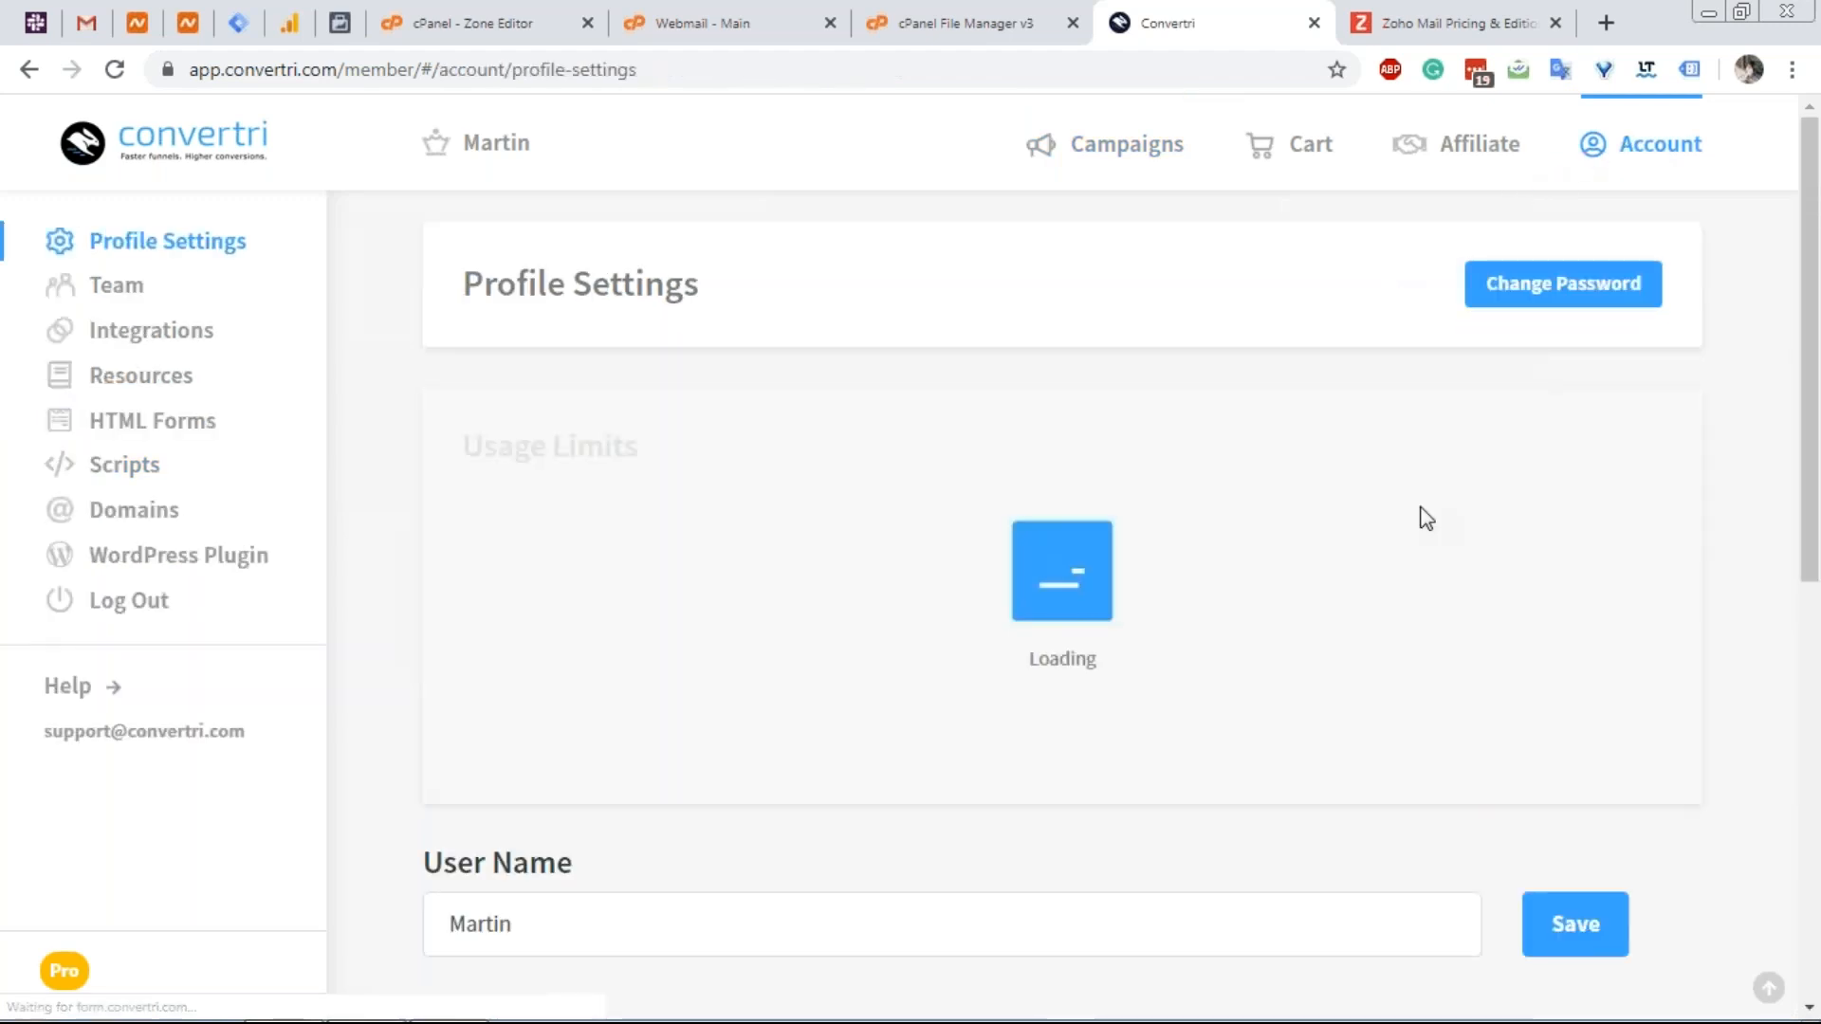
click(137, 517)
scroll(1157, 557, down, 5)
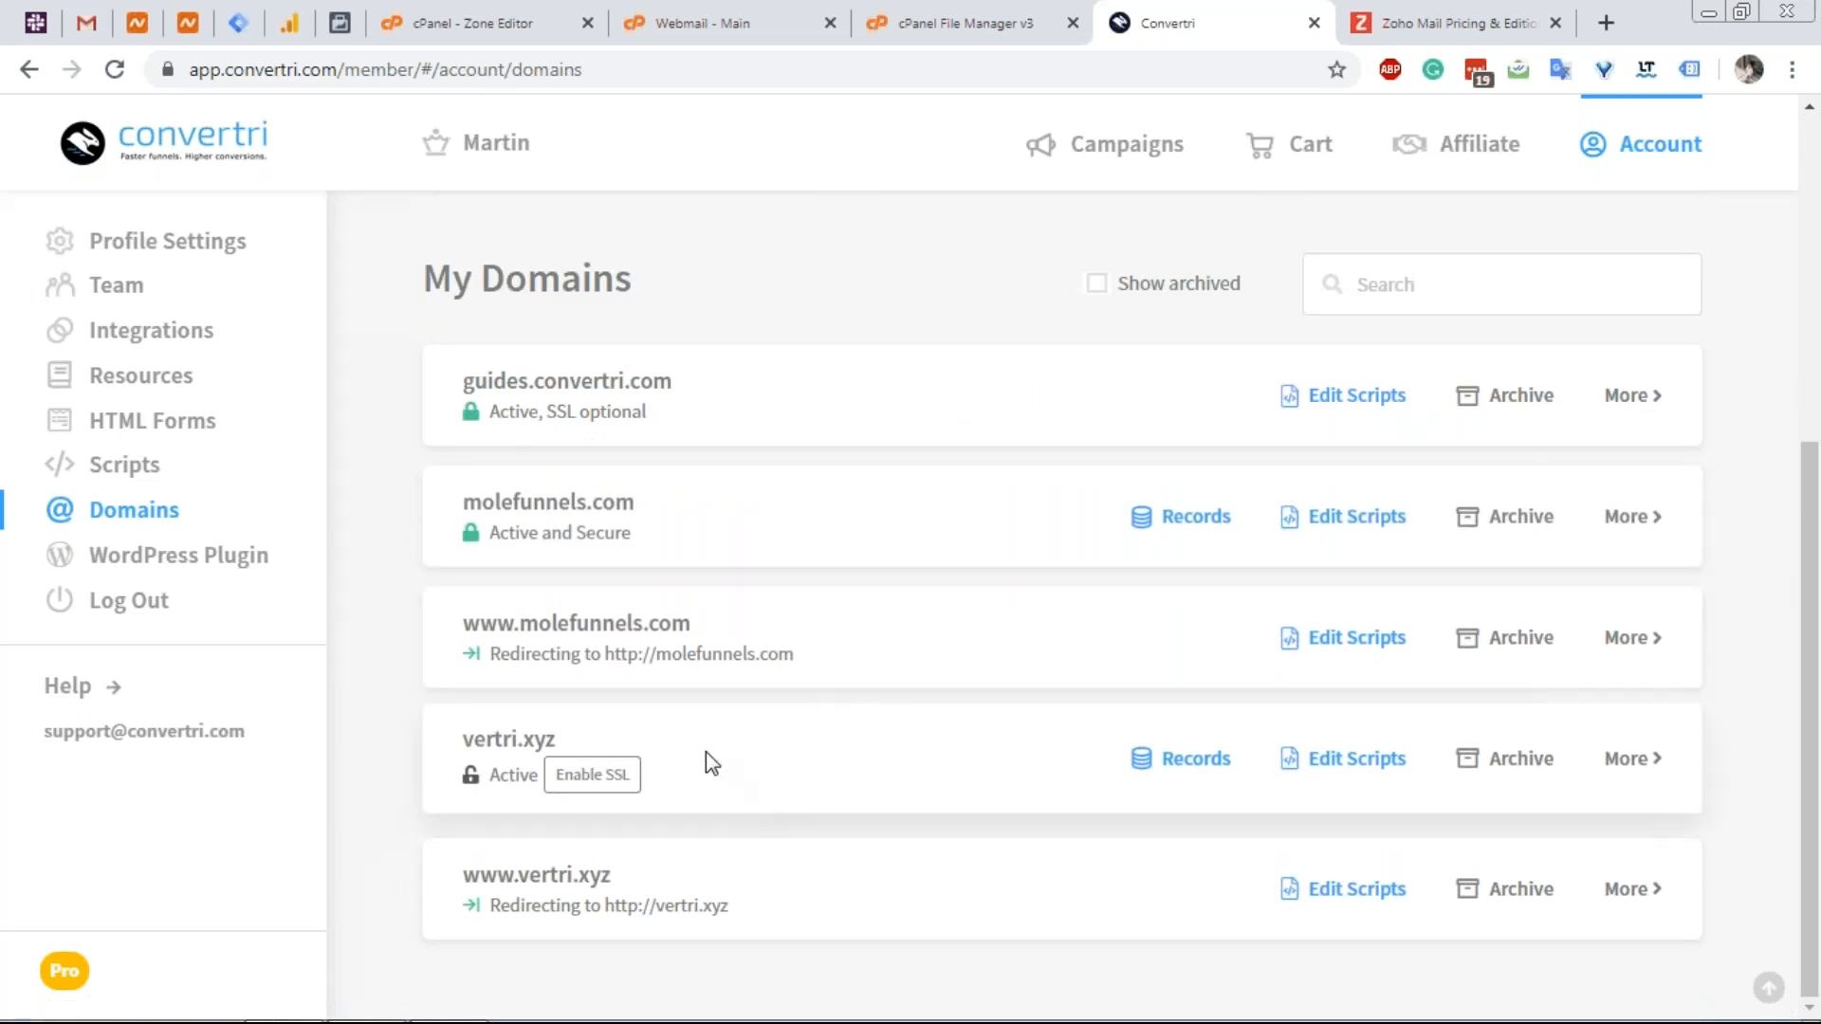
click(599, 779)
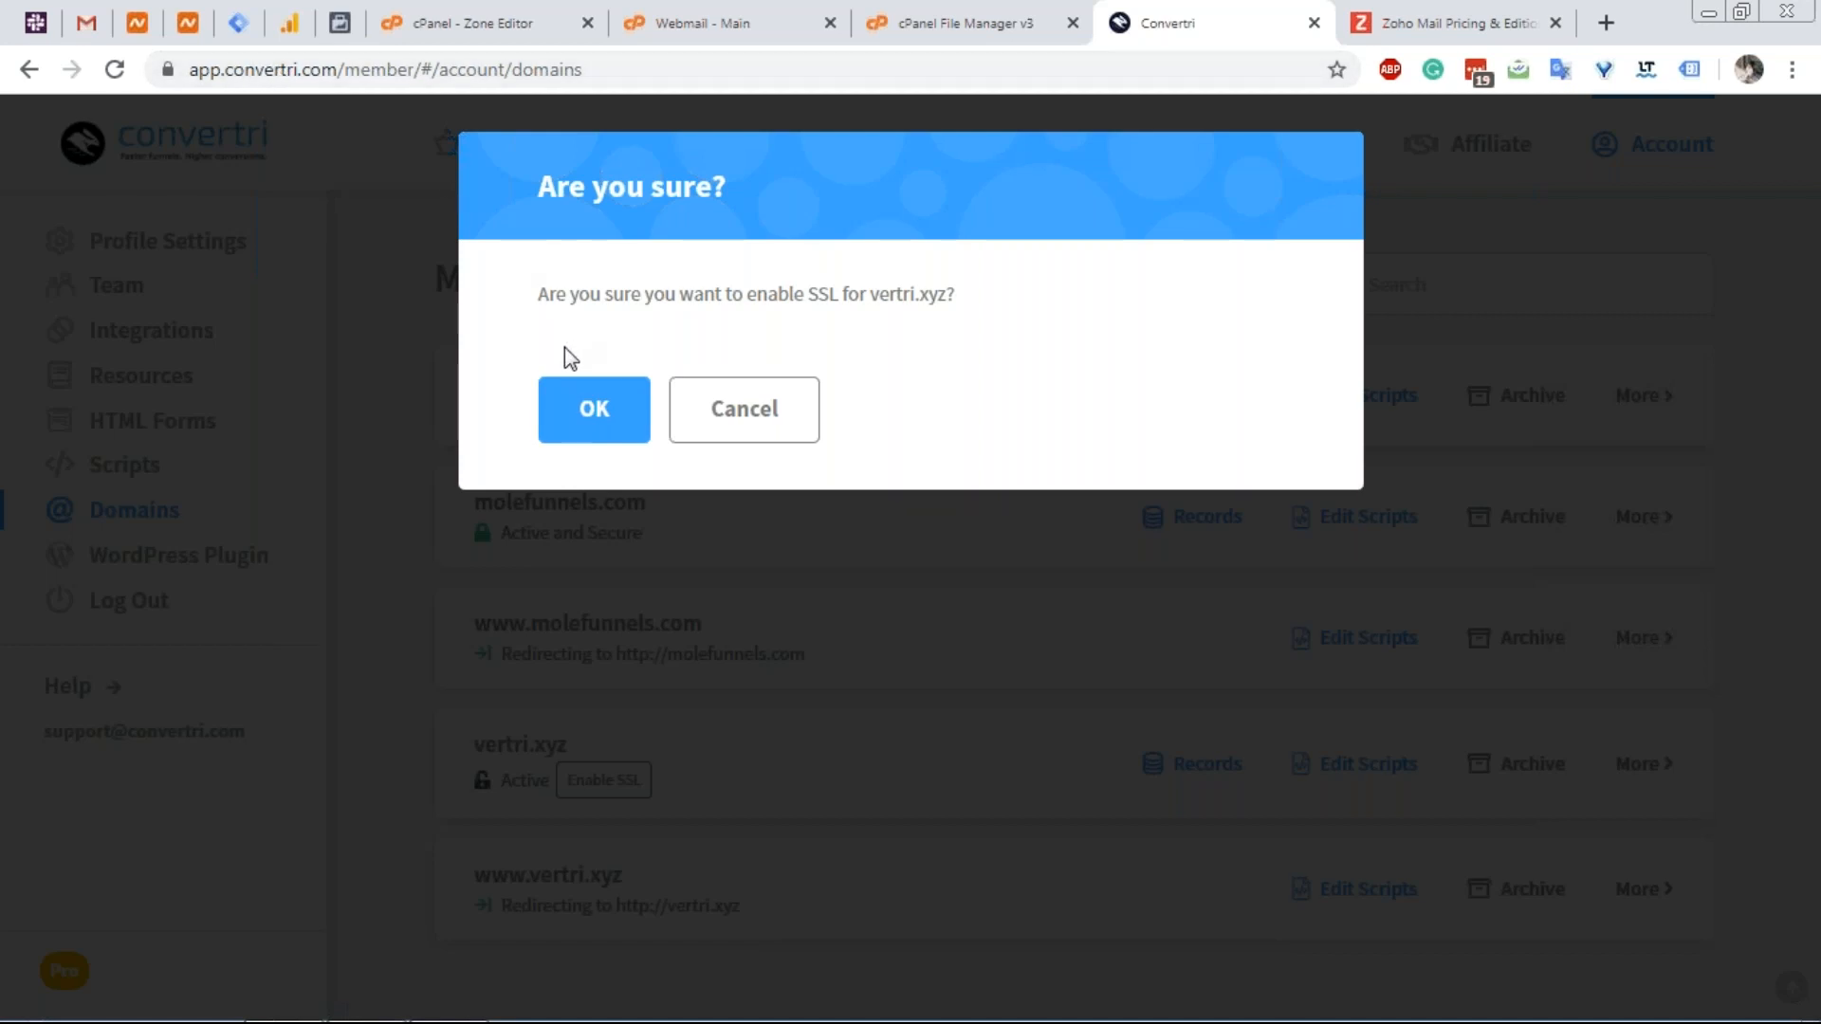
click(585, 414)
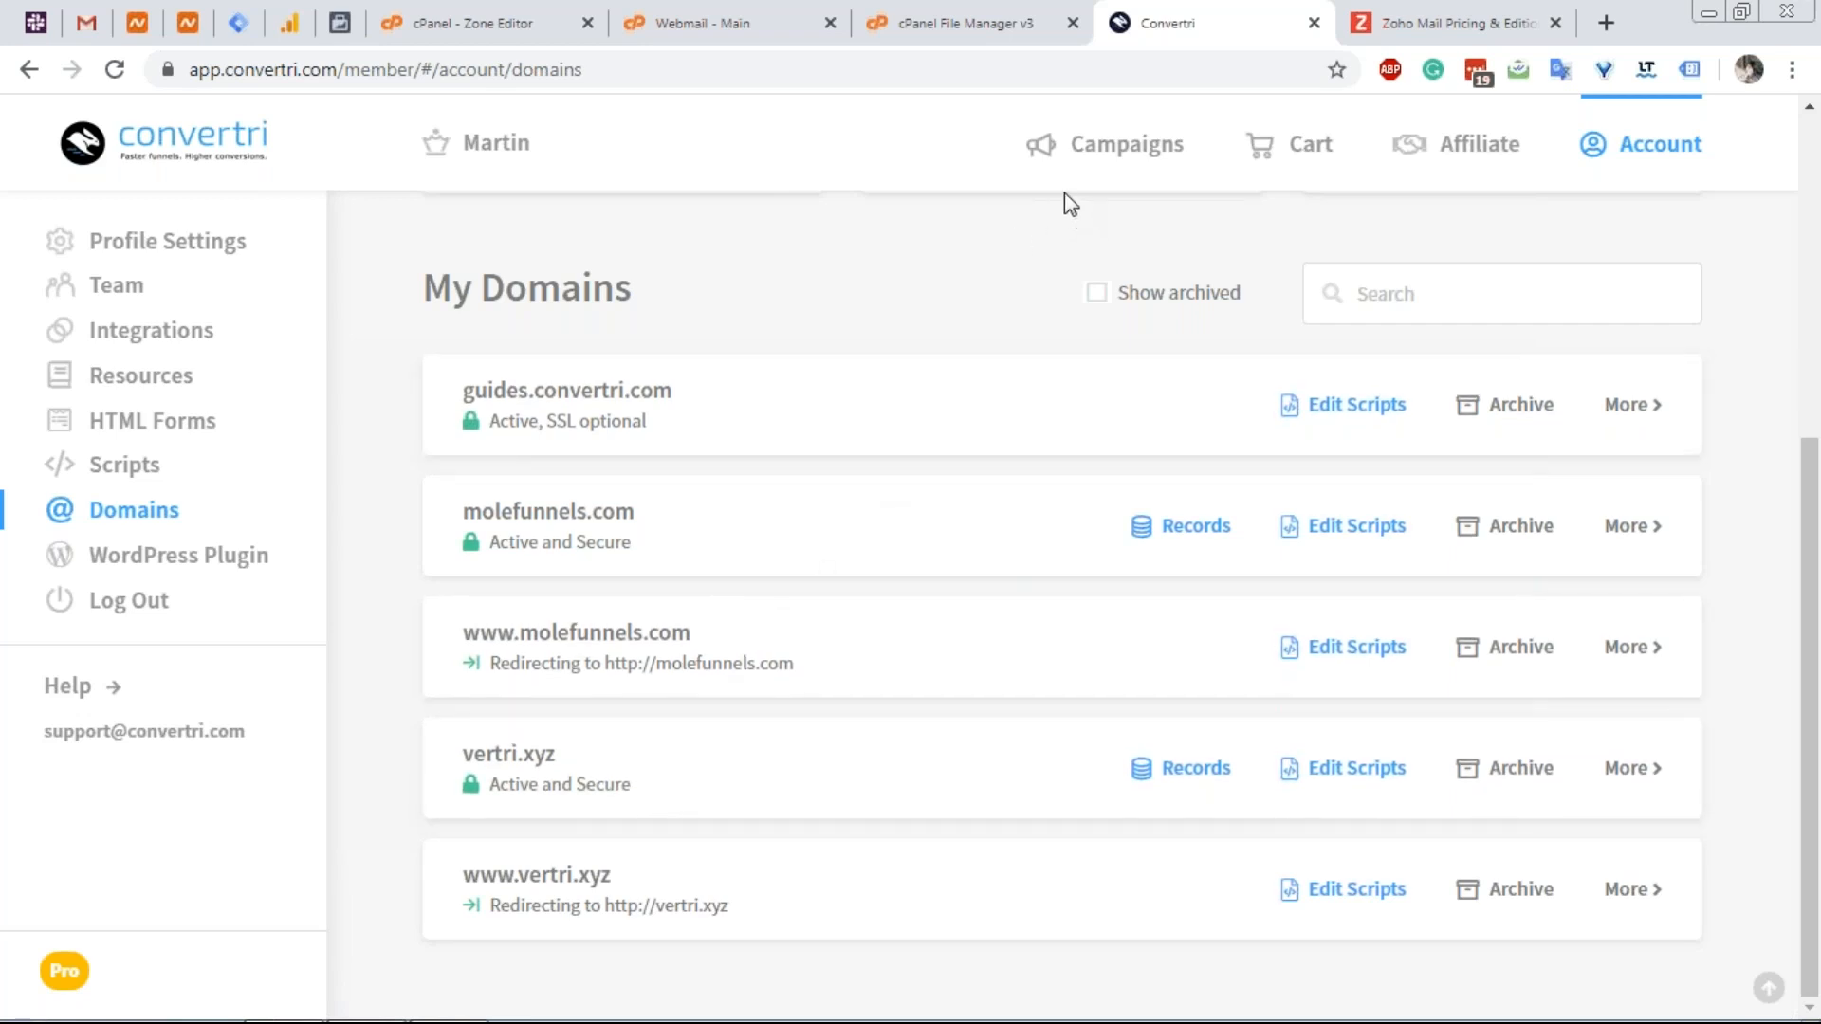
click(1043, 165)
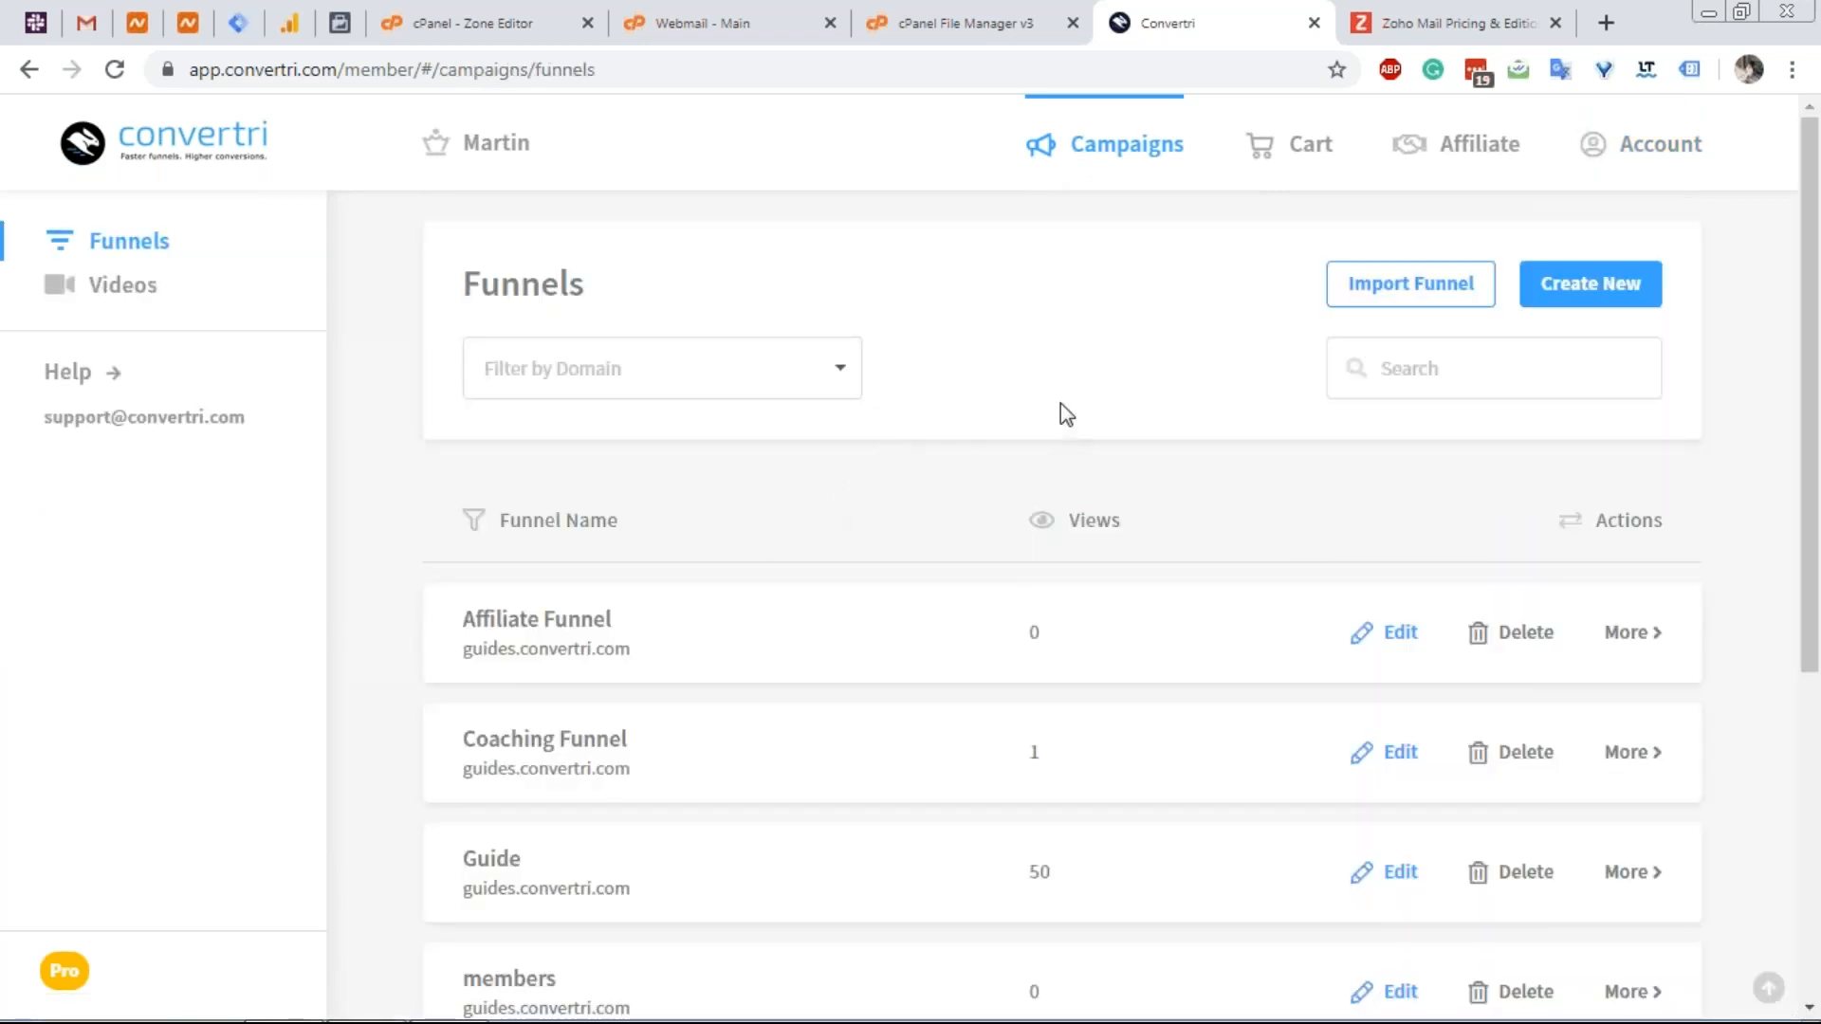
Create a from-scratch funnel named 'Vertri' on the vertri.xyz domain, then return to Tag Manager.
click(1580, 294)
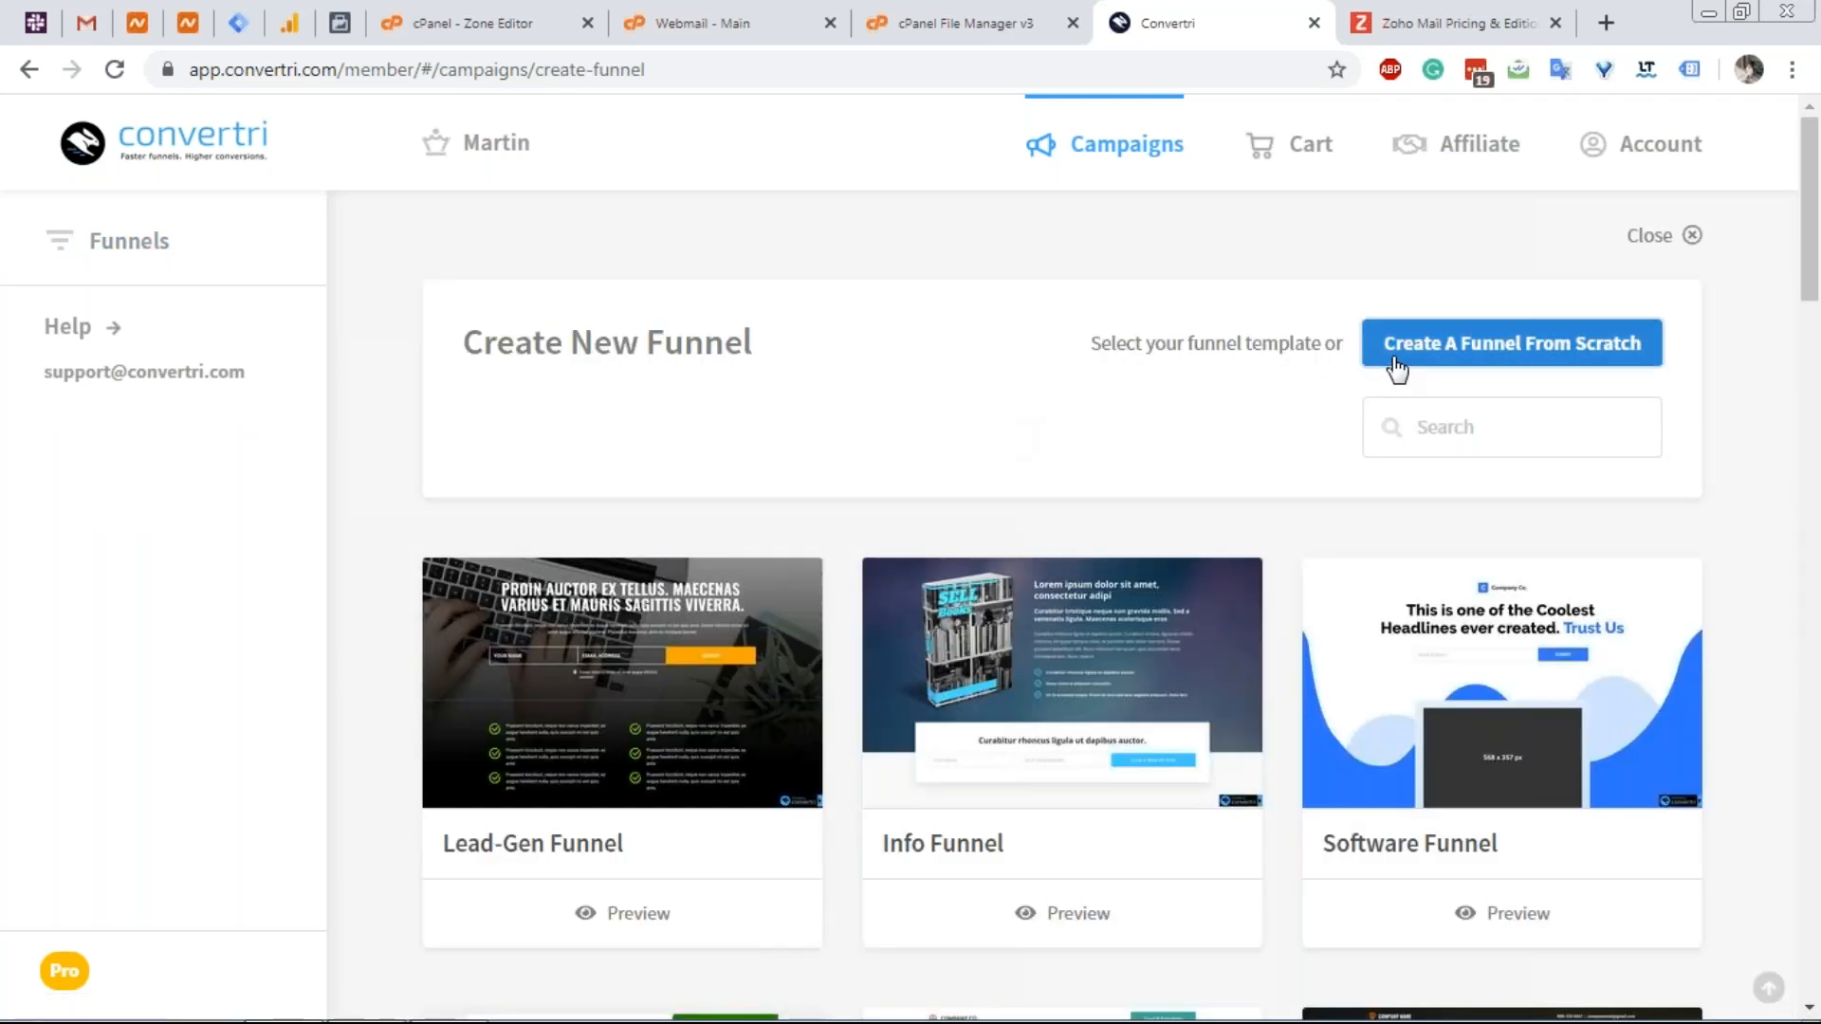
click(1511, 344)
text(Vertri)
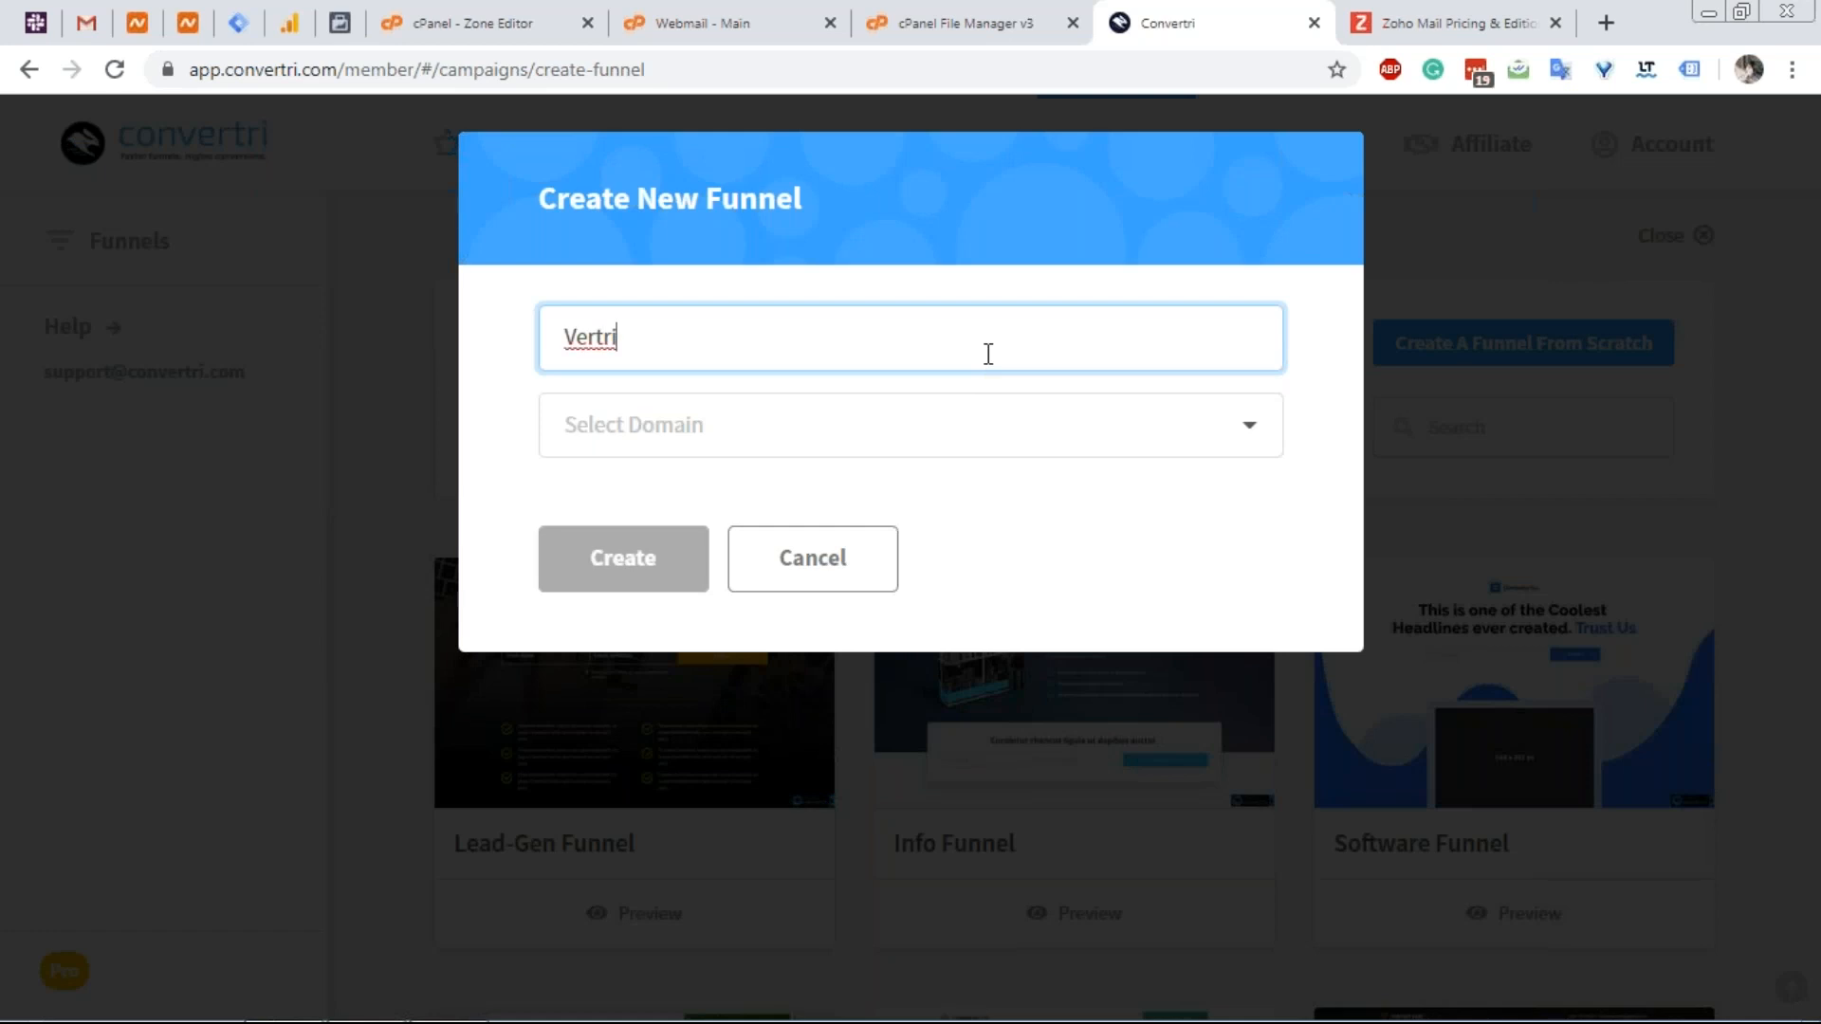
click(834, 432)
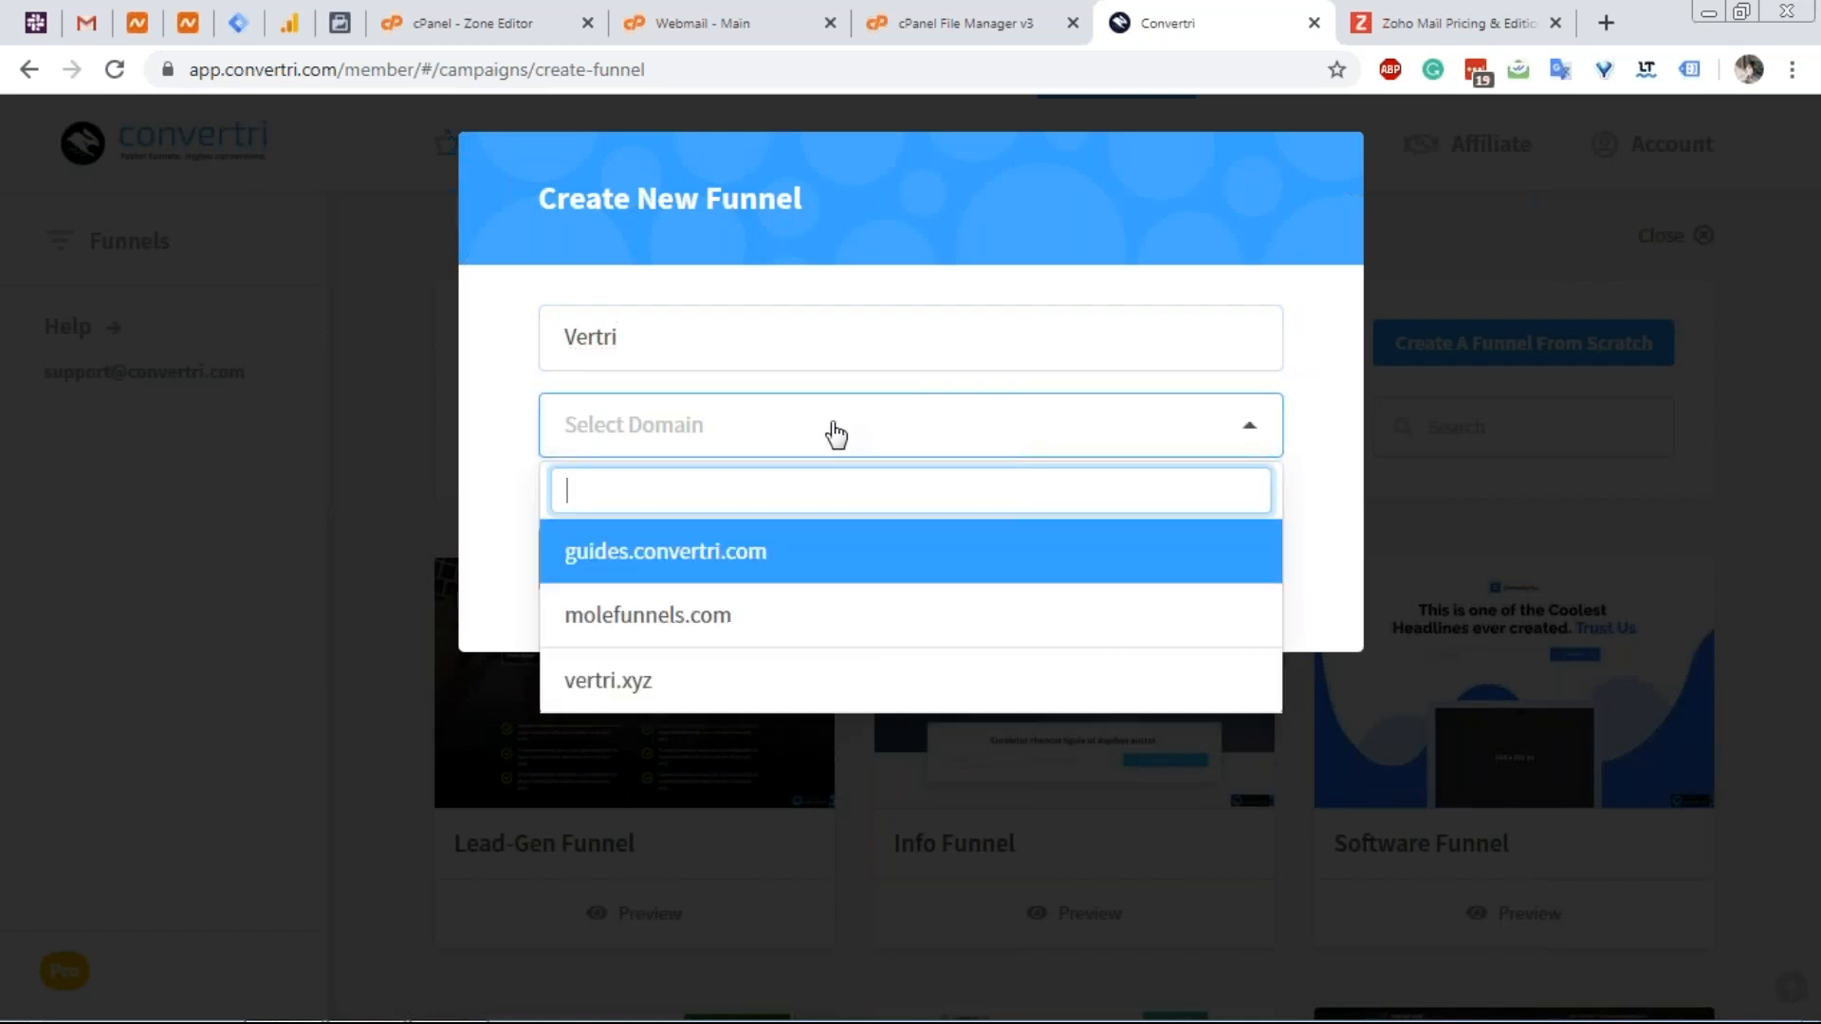
click(698, 681)
click(607, 566)
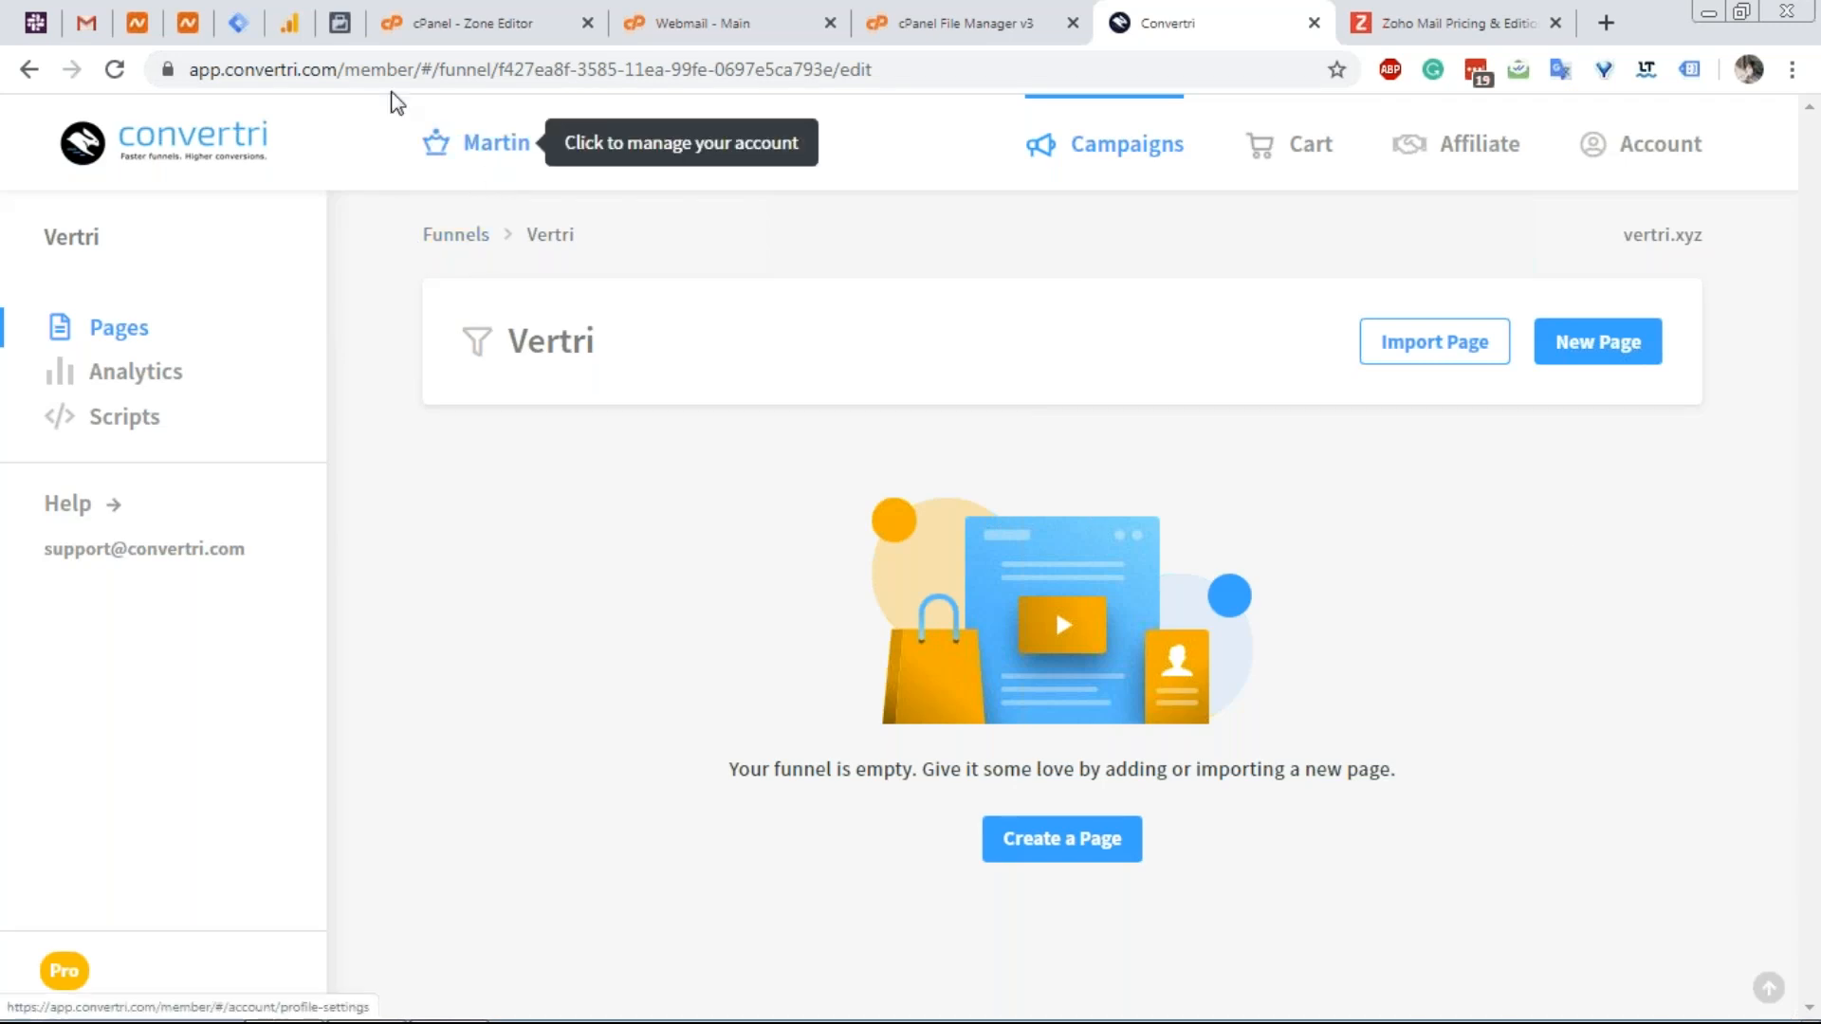
click(250, 36)
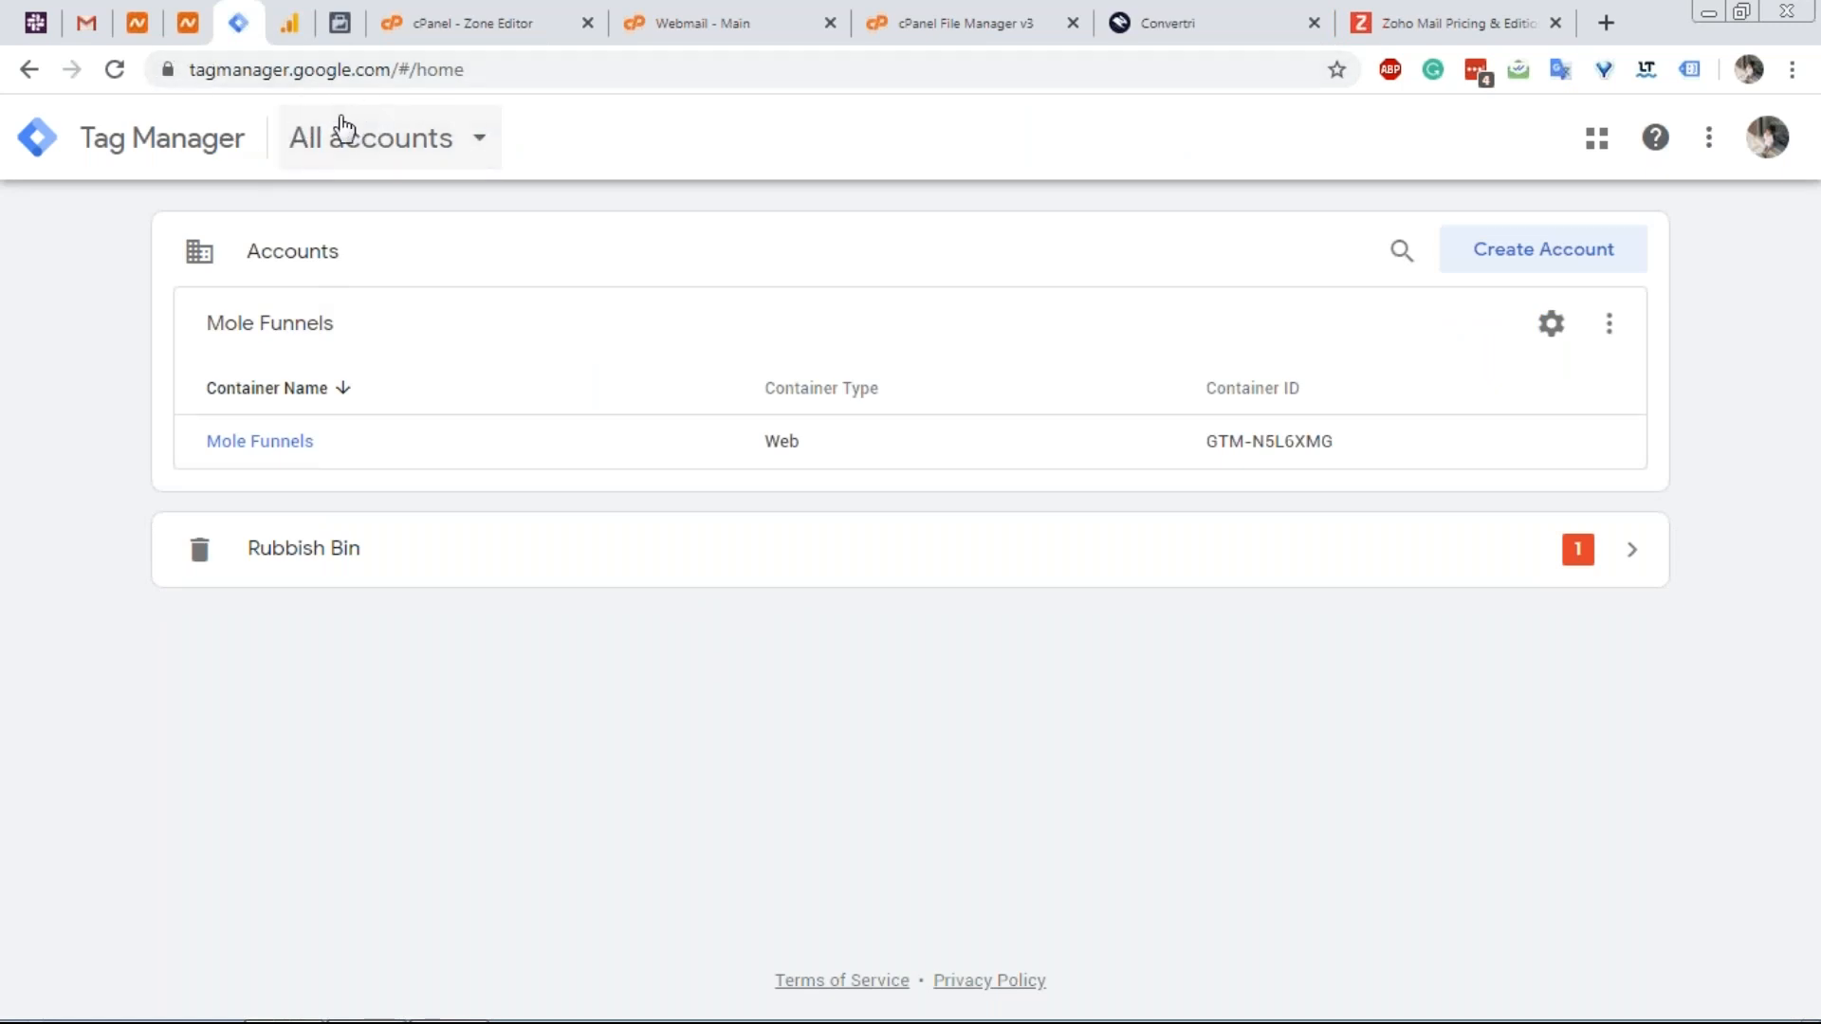
Start a new Tag Manager account named 'Vertri'.
click(1483, 265)
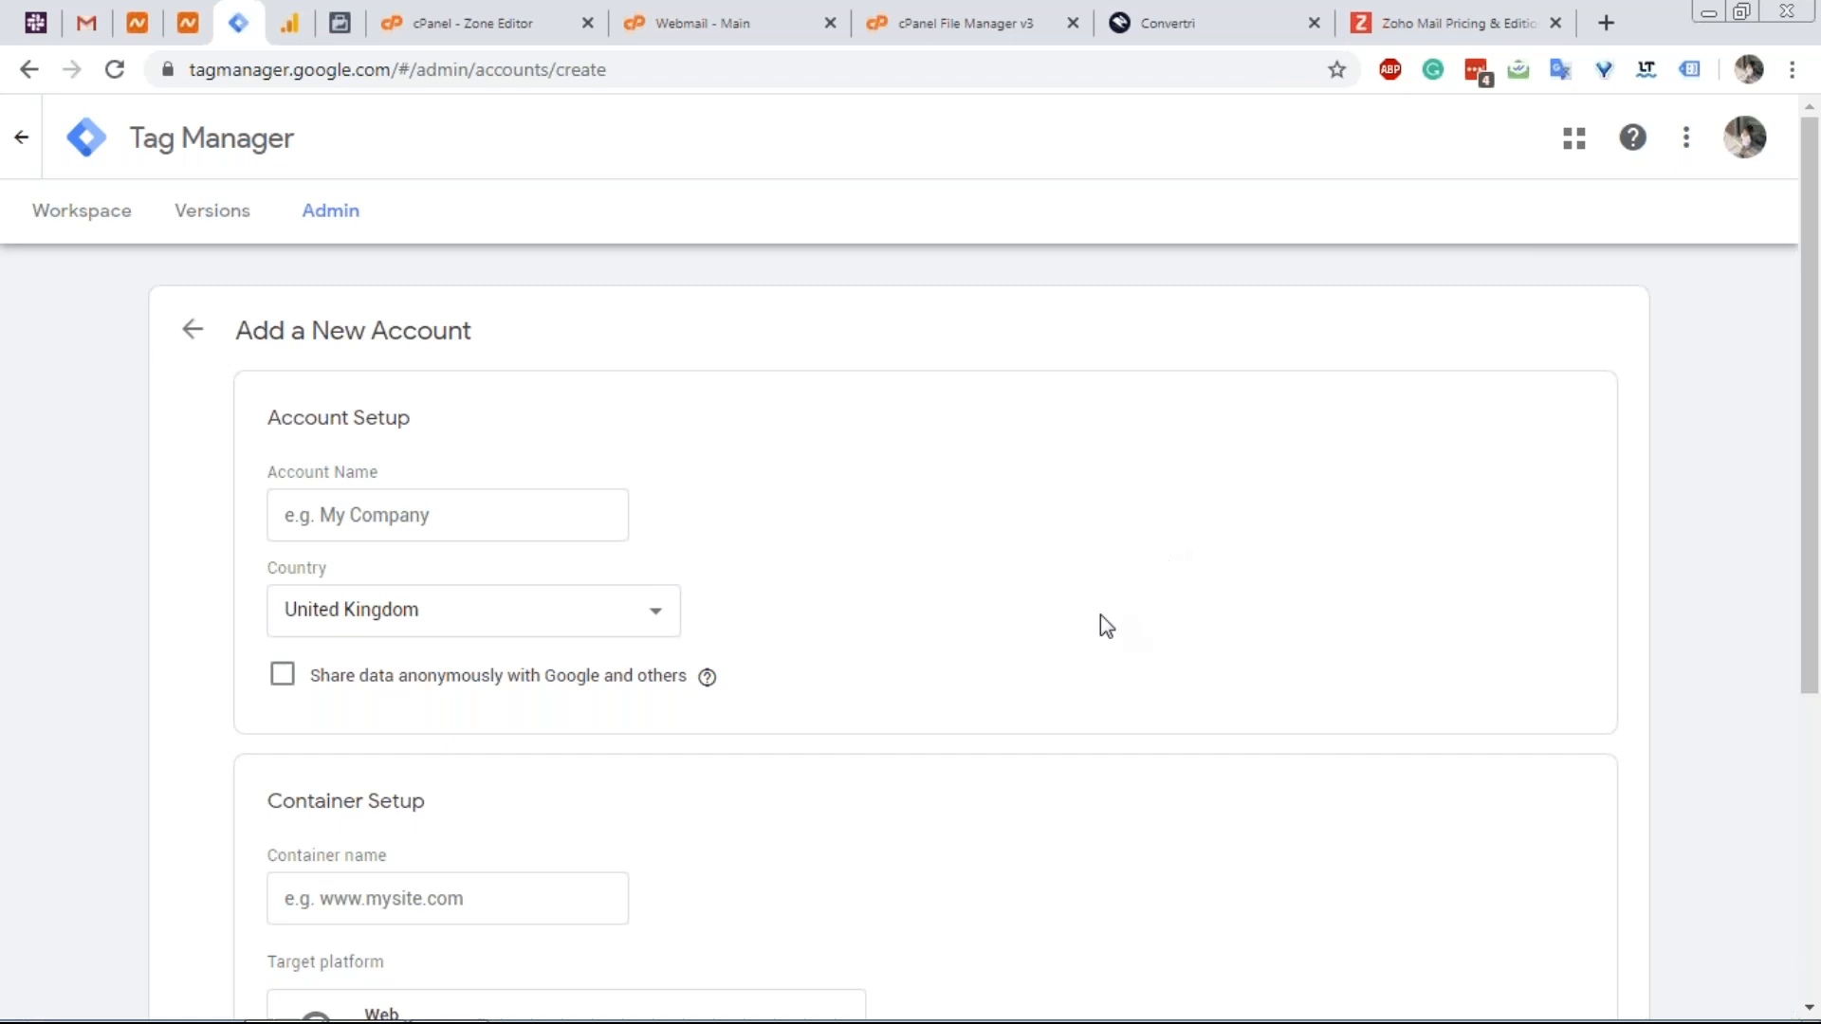
scroll(715, 438, down, 2)
click(451, 371)
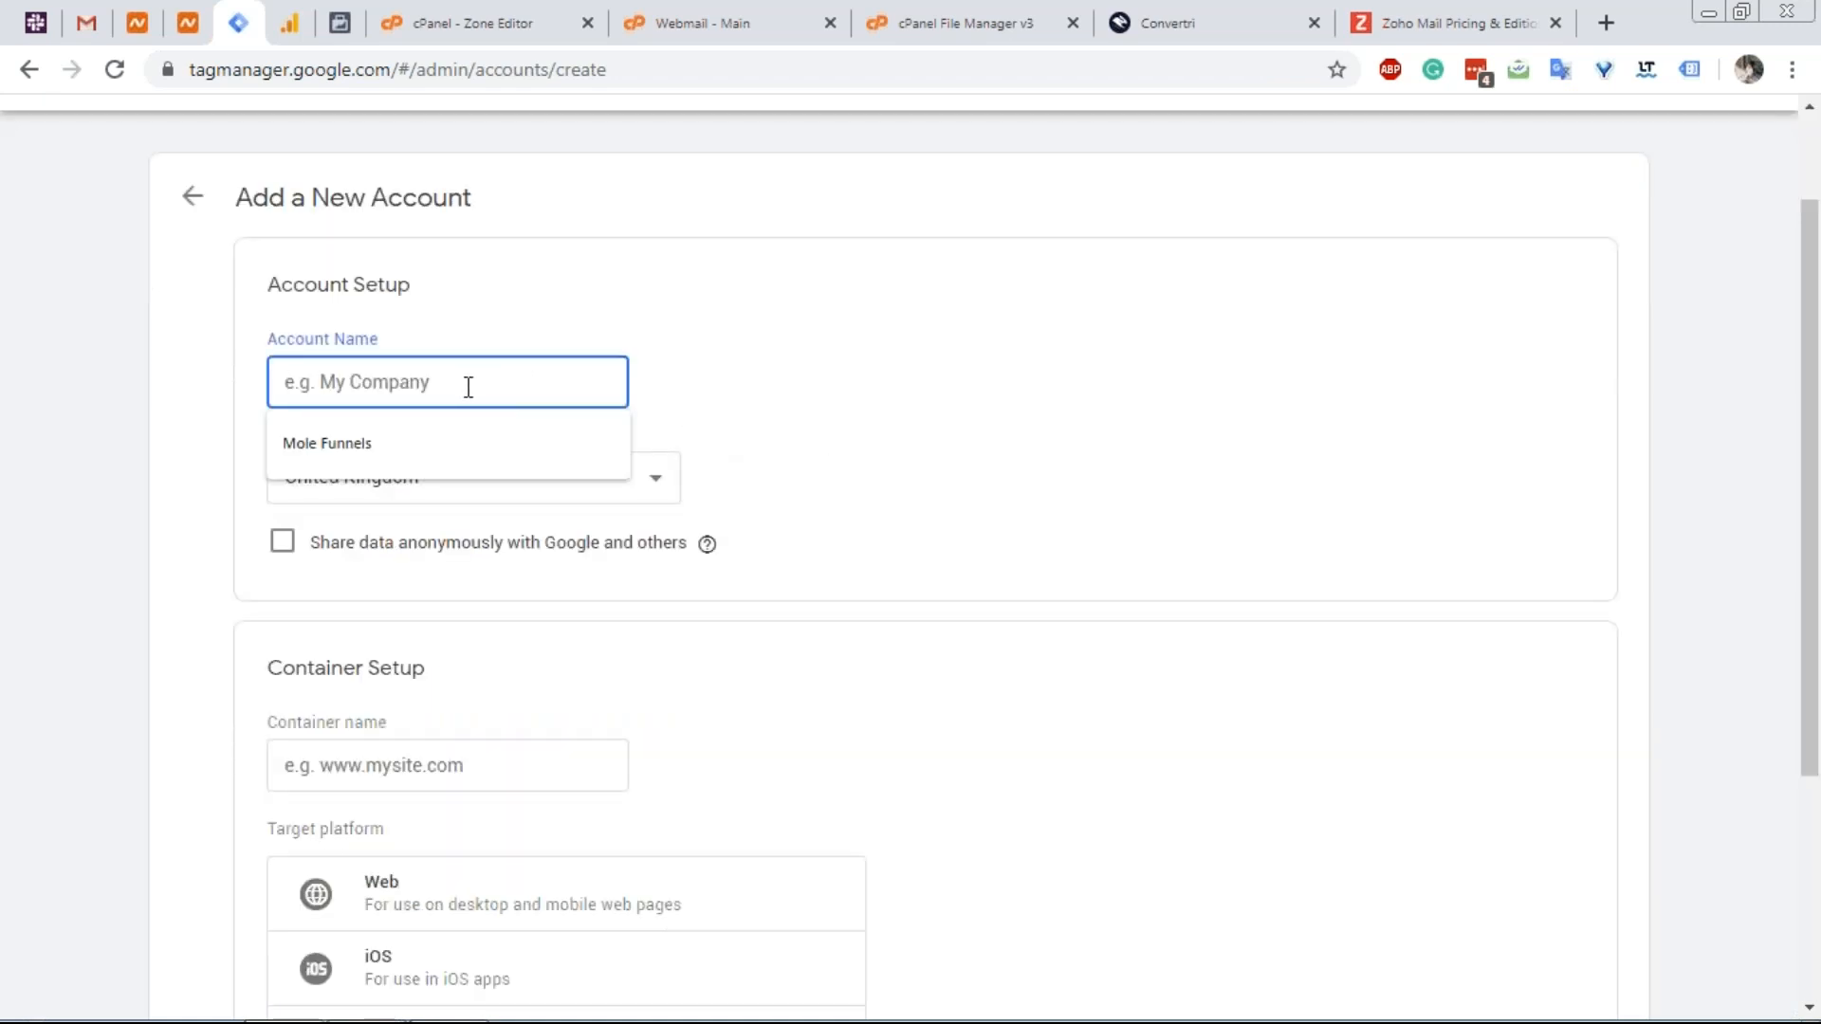
text(e)
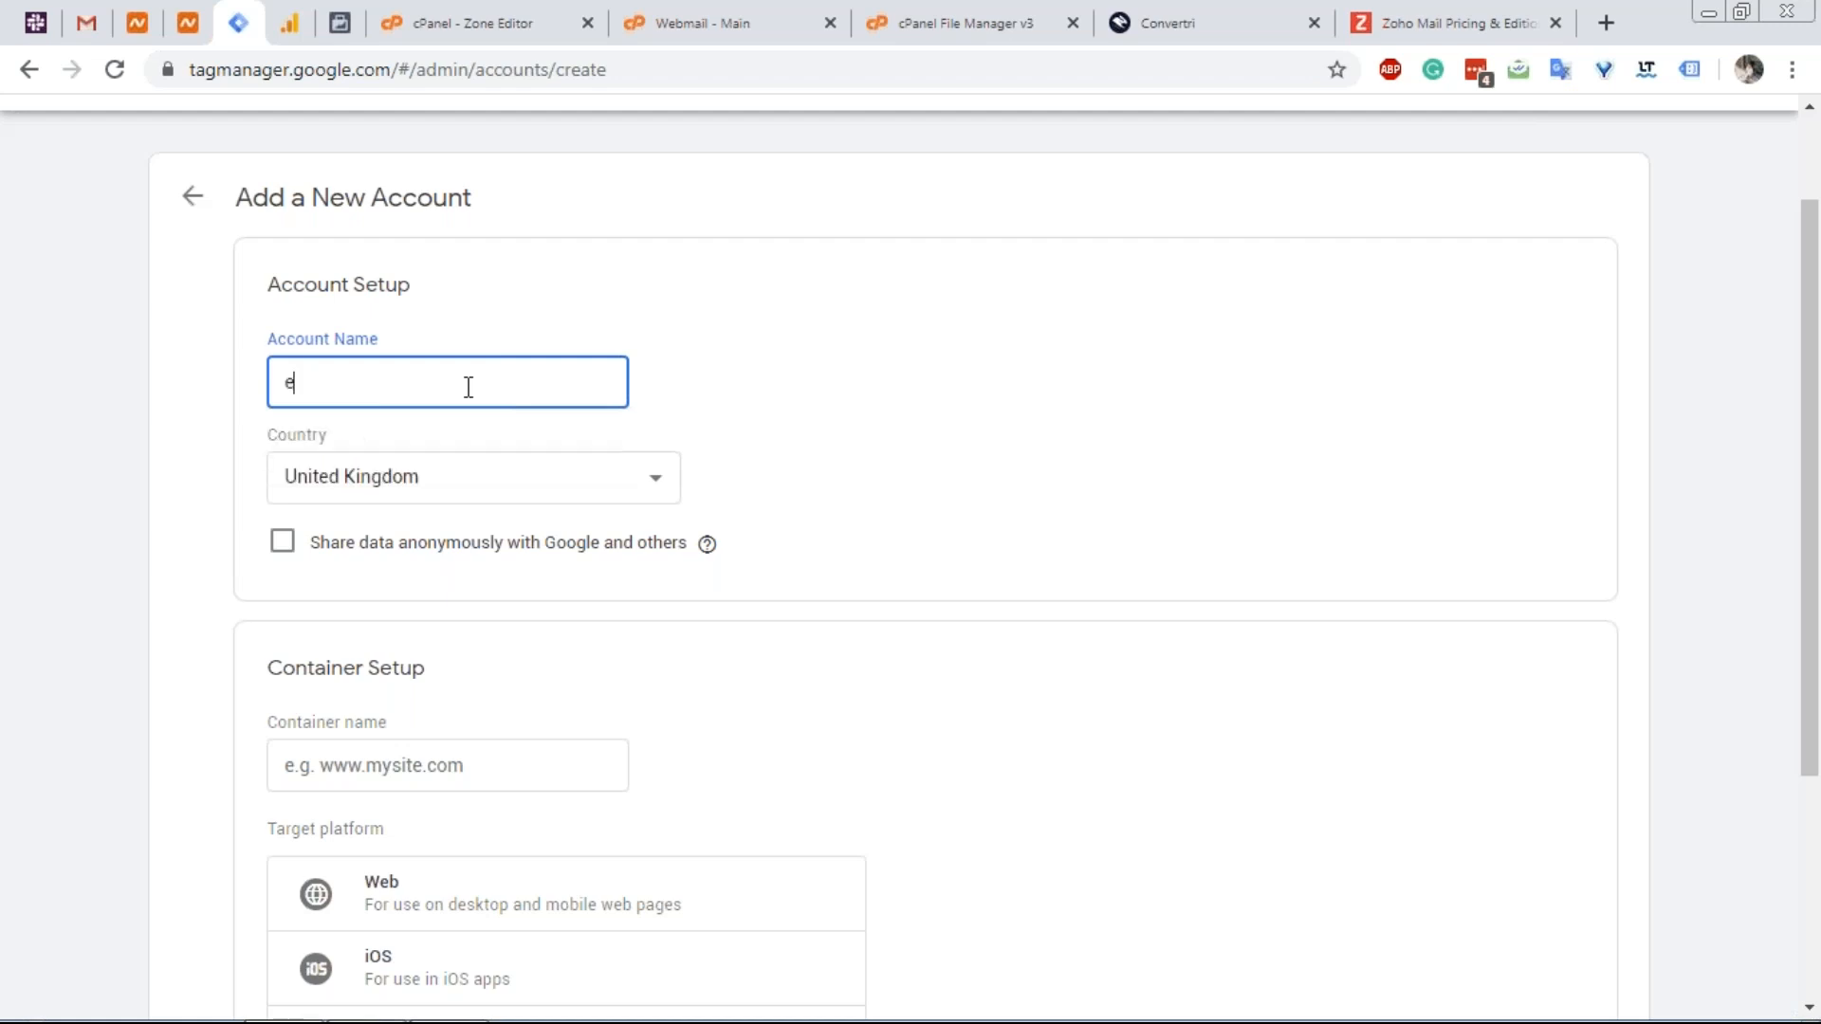
key(BackSpace)
text(Vertri)
key(Tab)
key(Tab)
key(Tab)
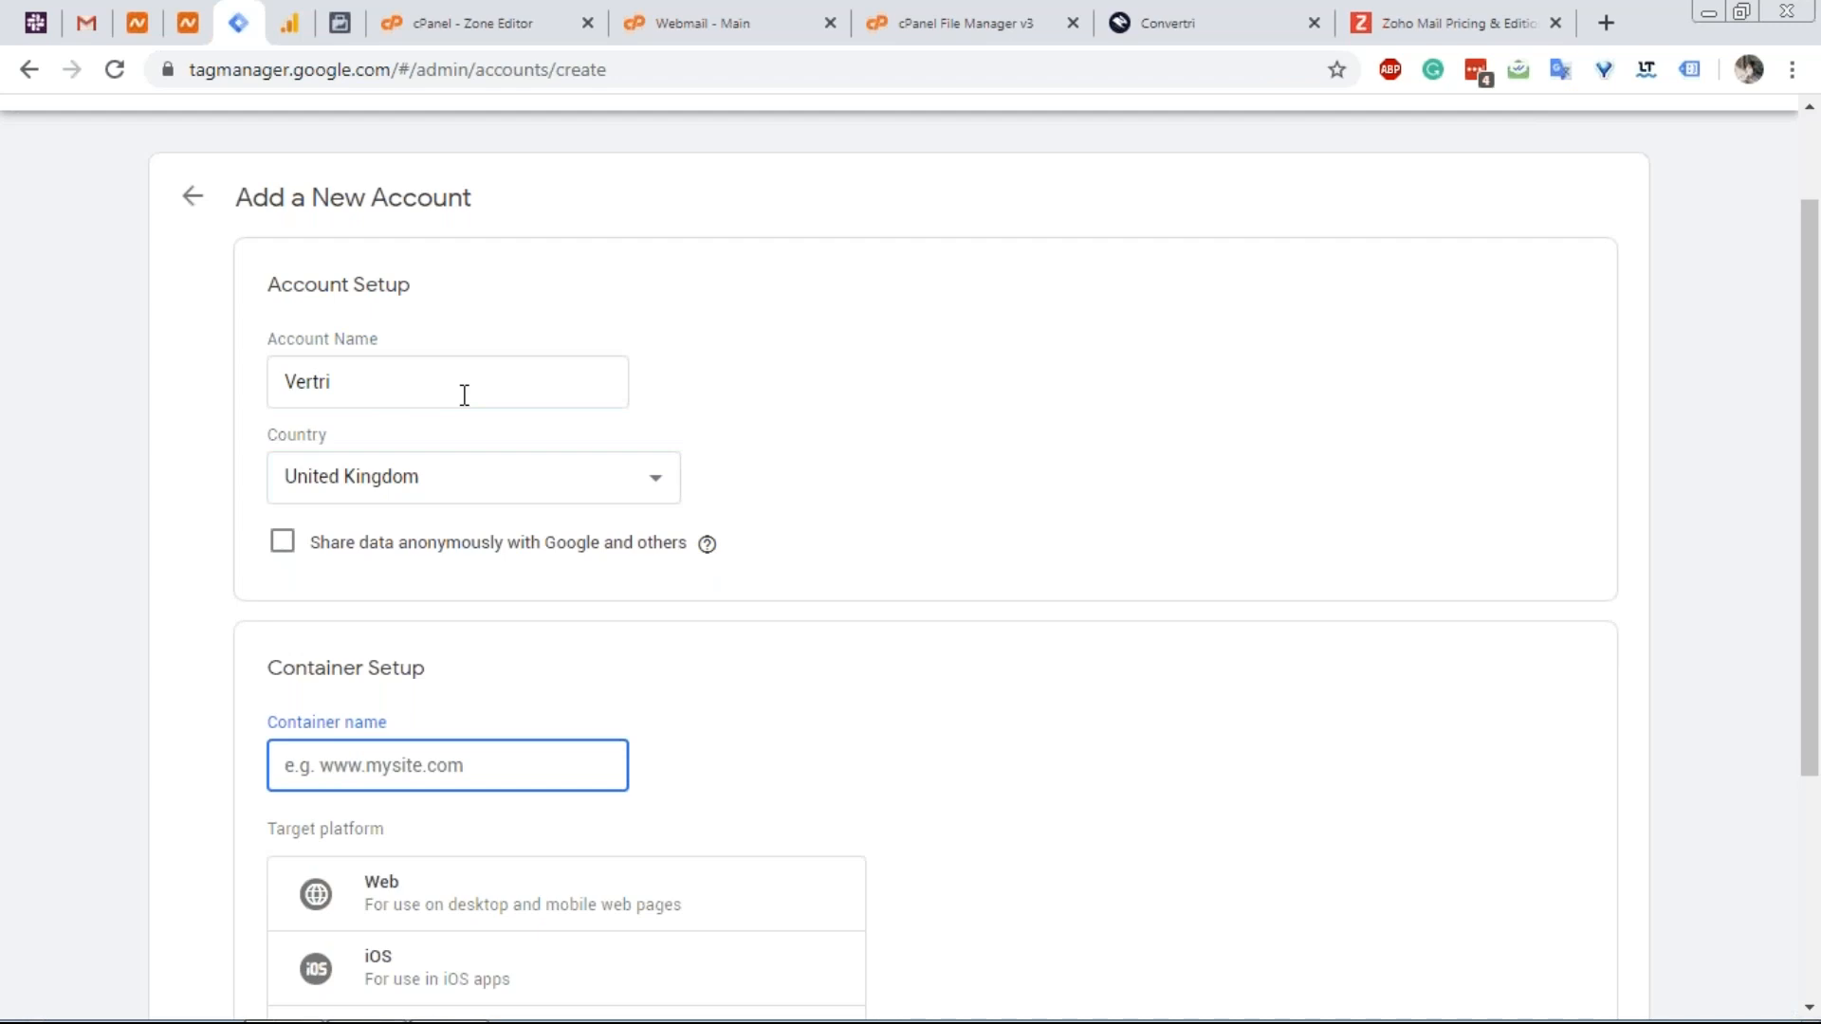
Name the container 'vertri.xyz', choose Web as target platform, and submit.
text(https://vertri.com)
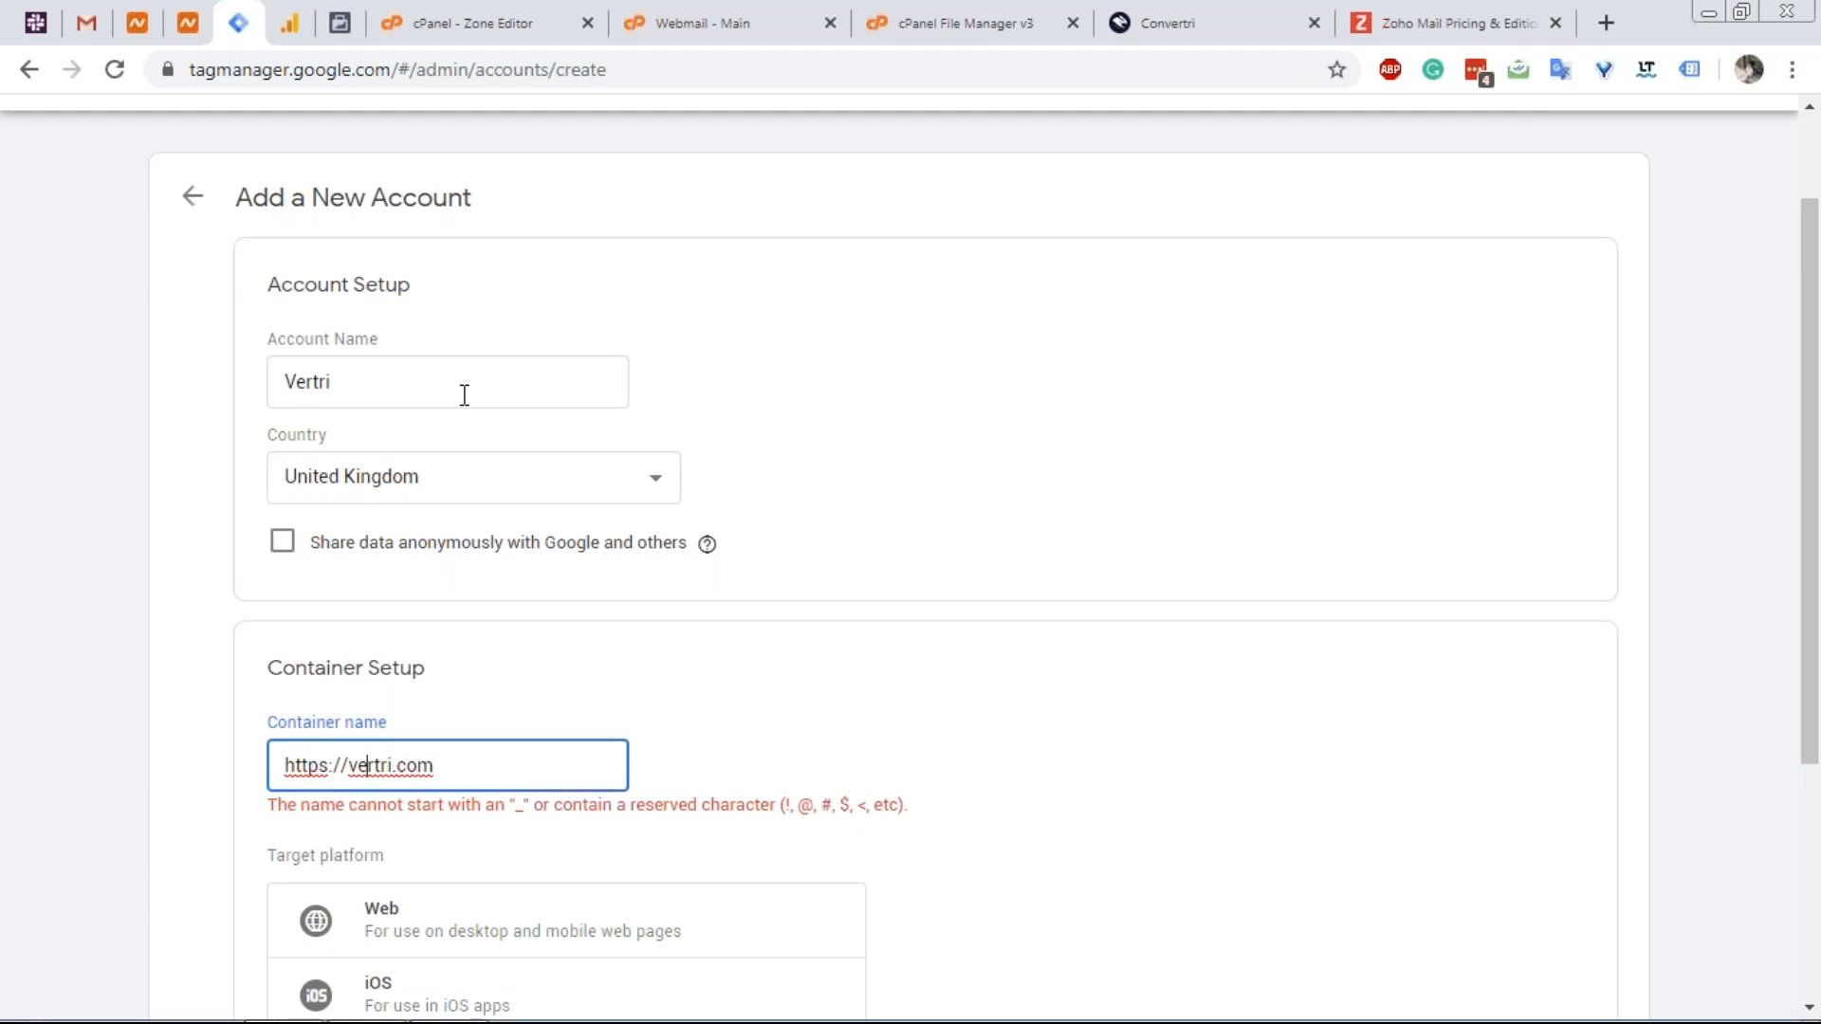
key(ctrl+Left)
key(ctrl+Left)
key(ctrl+Left)
key(BackSpace)
key(BackSpace)
key(BackSpace)
key(BackSpace)
key(BackSpace)
key(BackSpace)
key(BackSpace)
key(BackSpace)
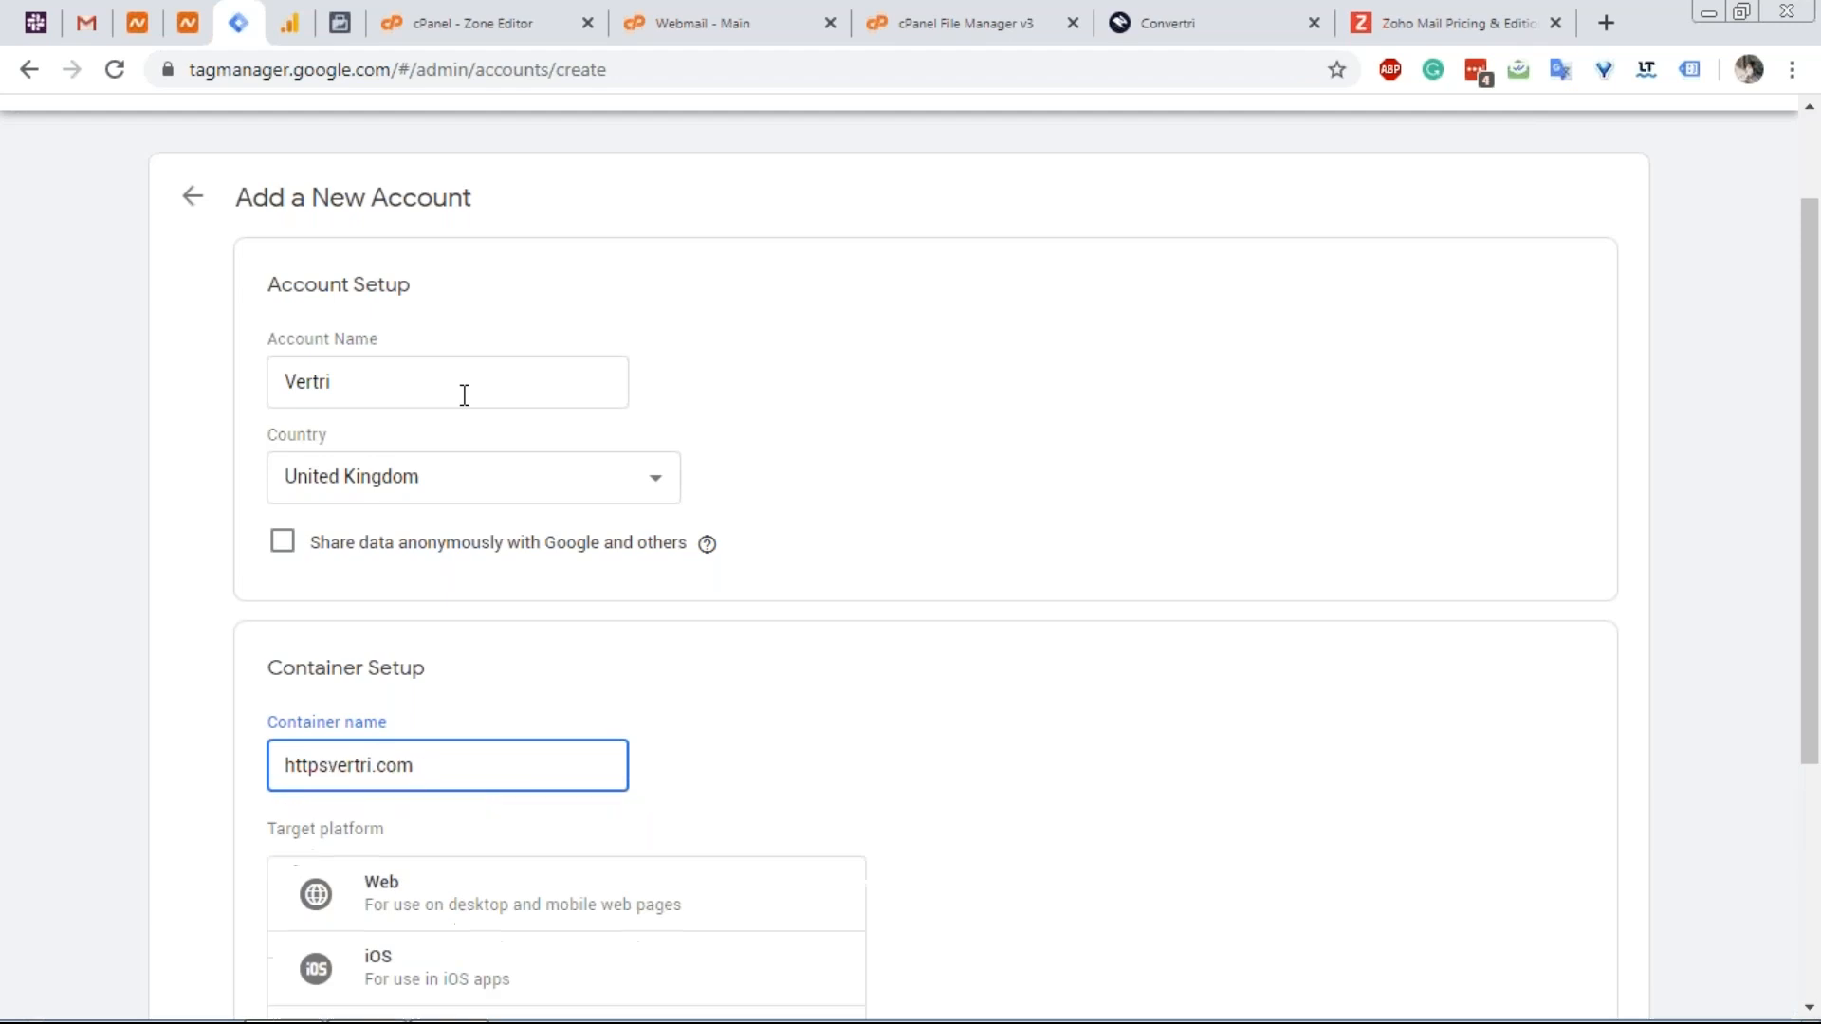
scroll(407, 398, down, 4)
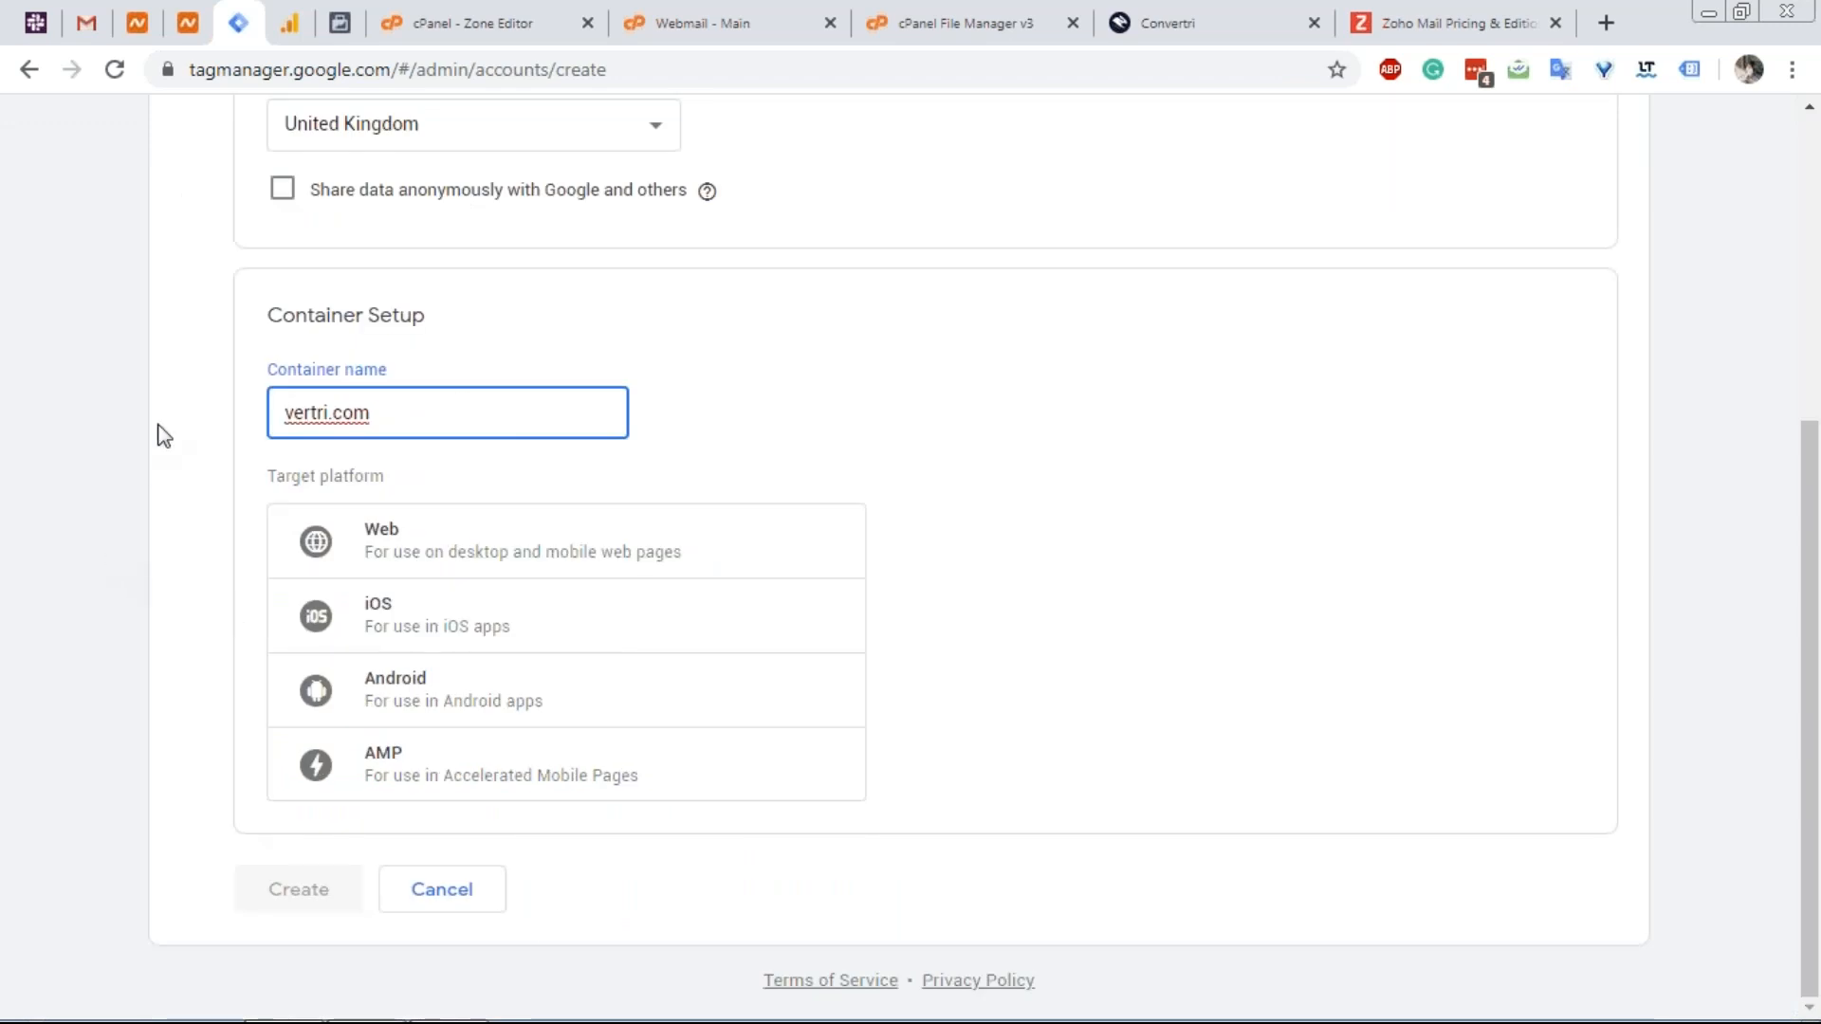
drag(332, 411, 542, 411)
text(xyz)
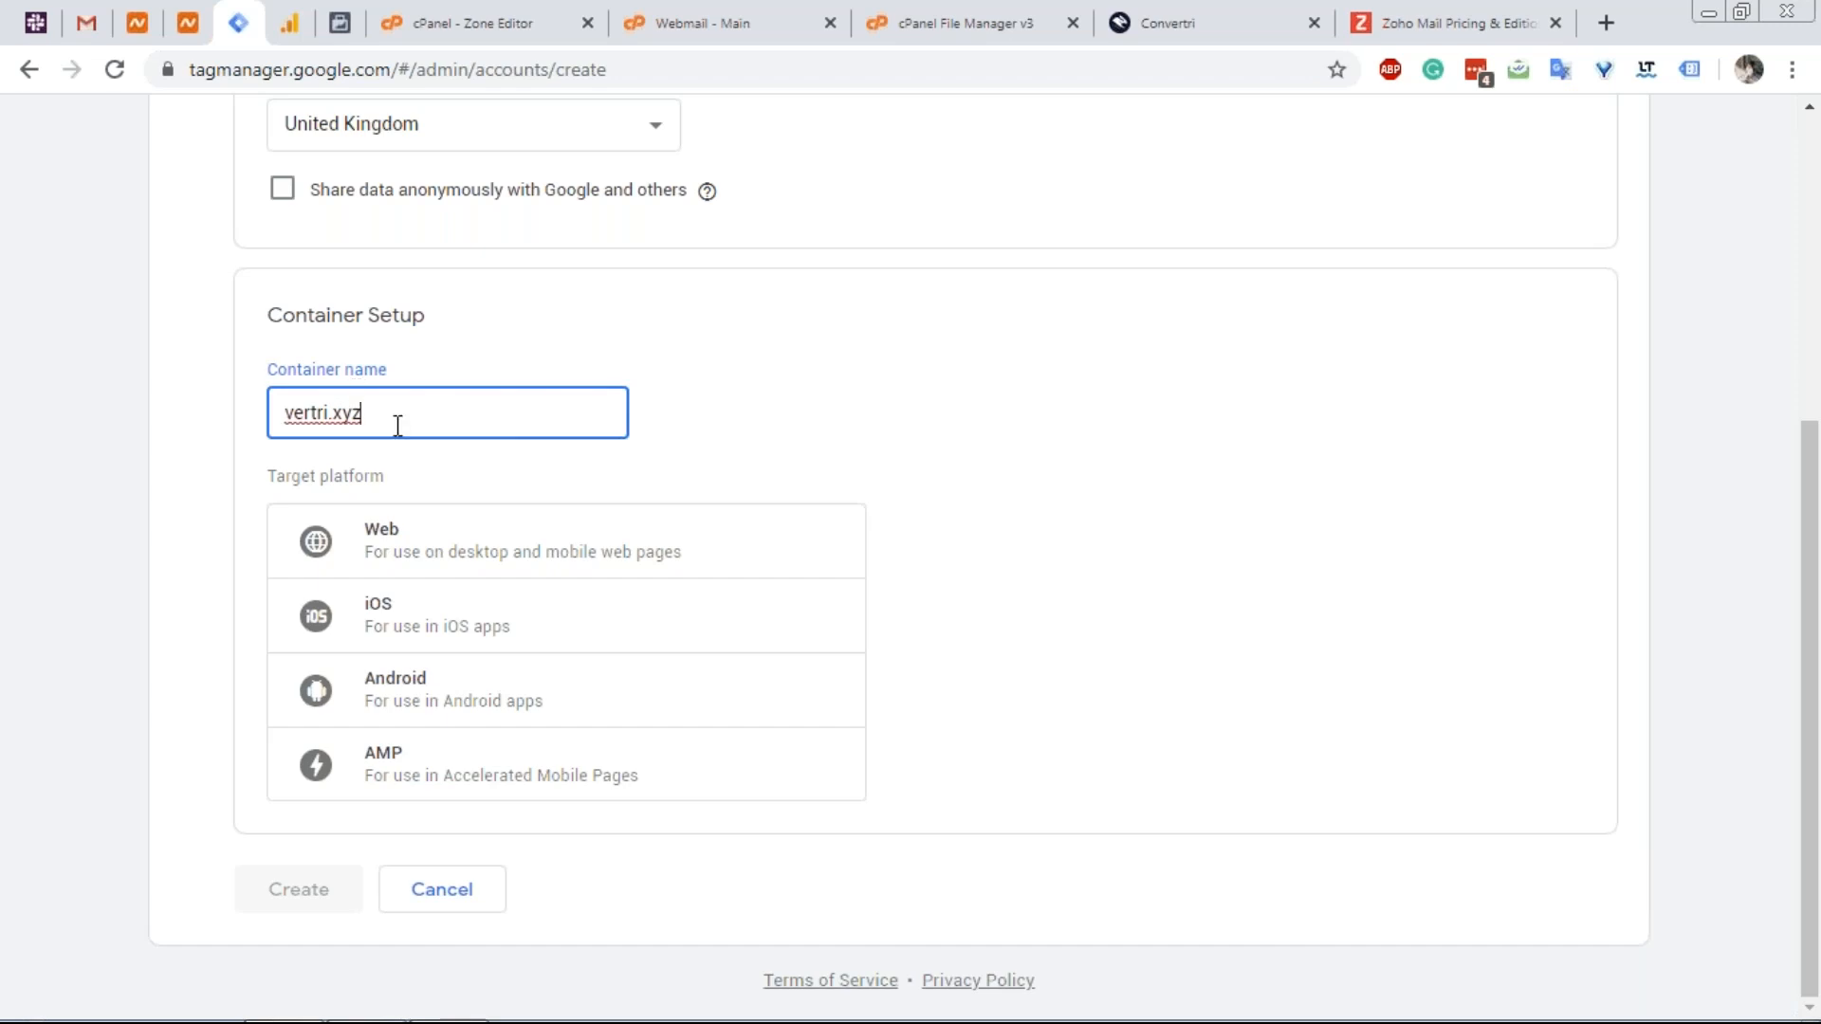
click(438, 548)
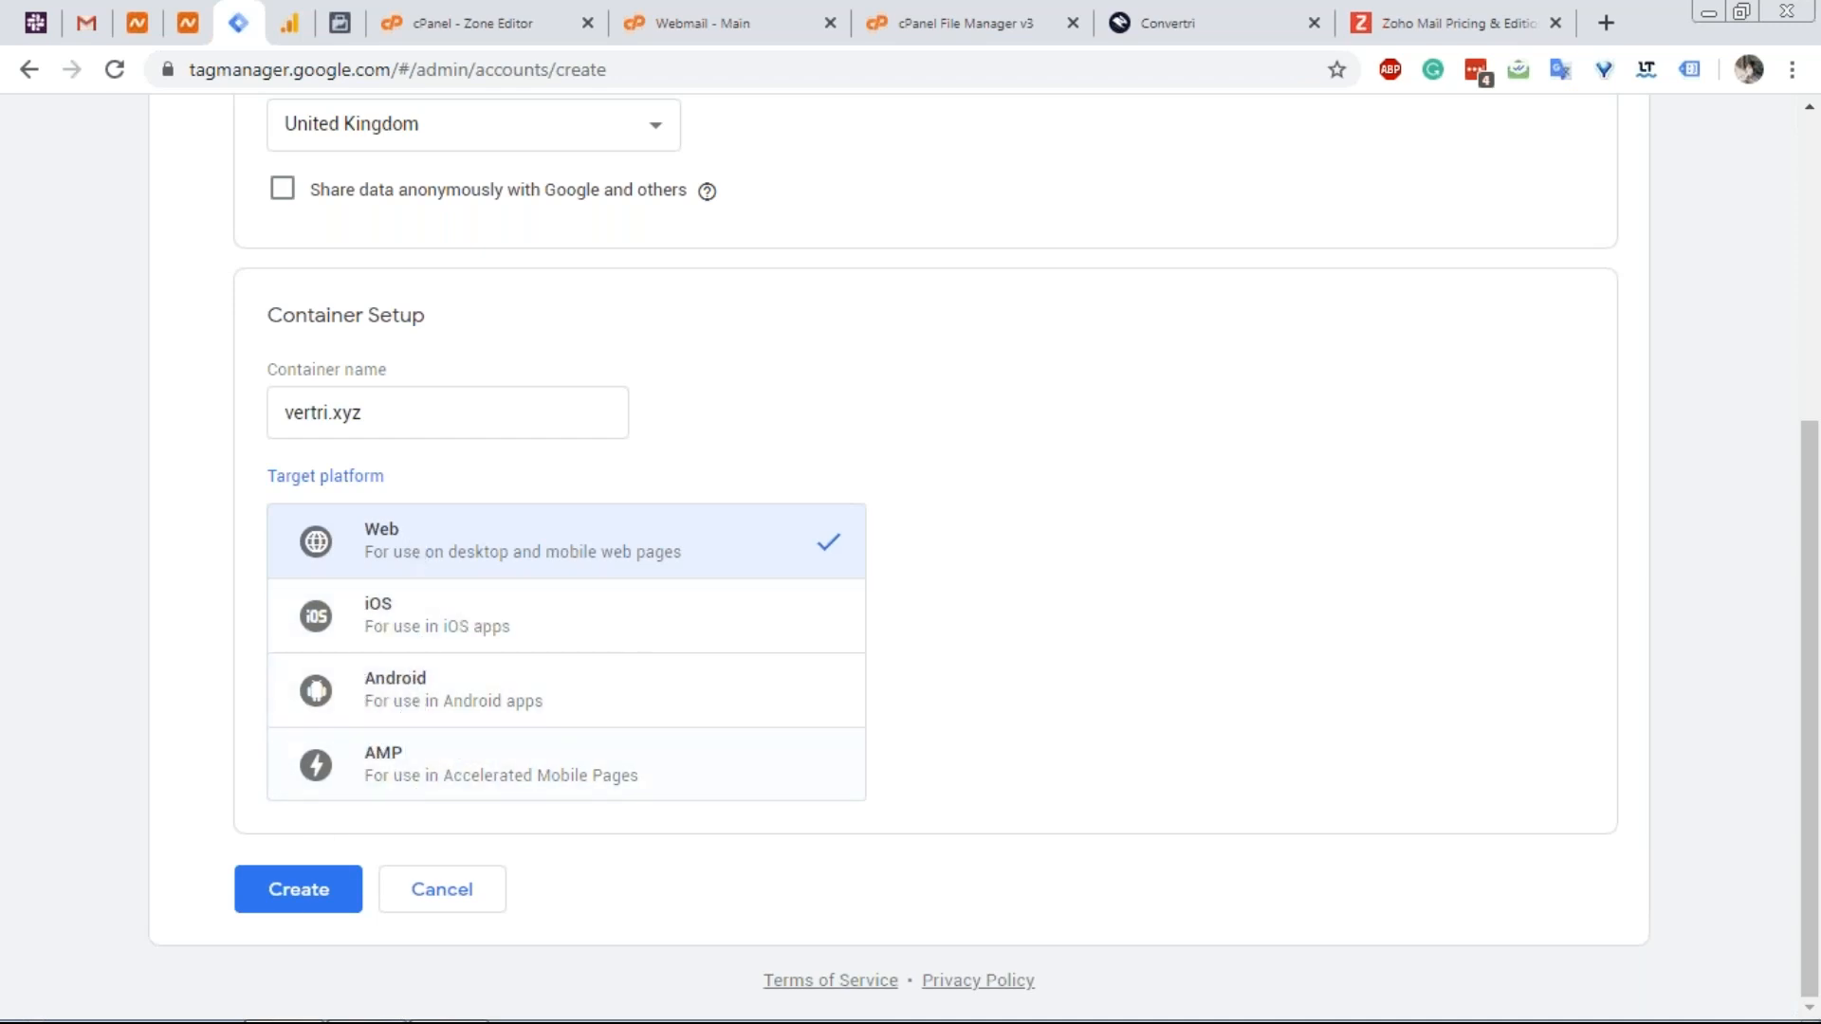
click(304, 890)
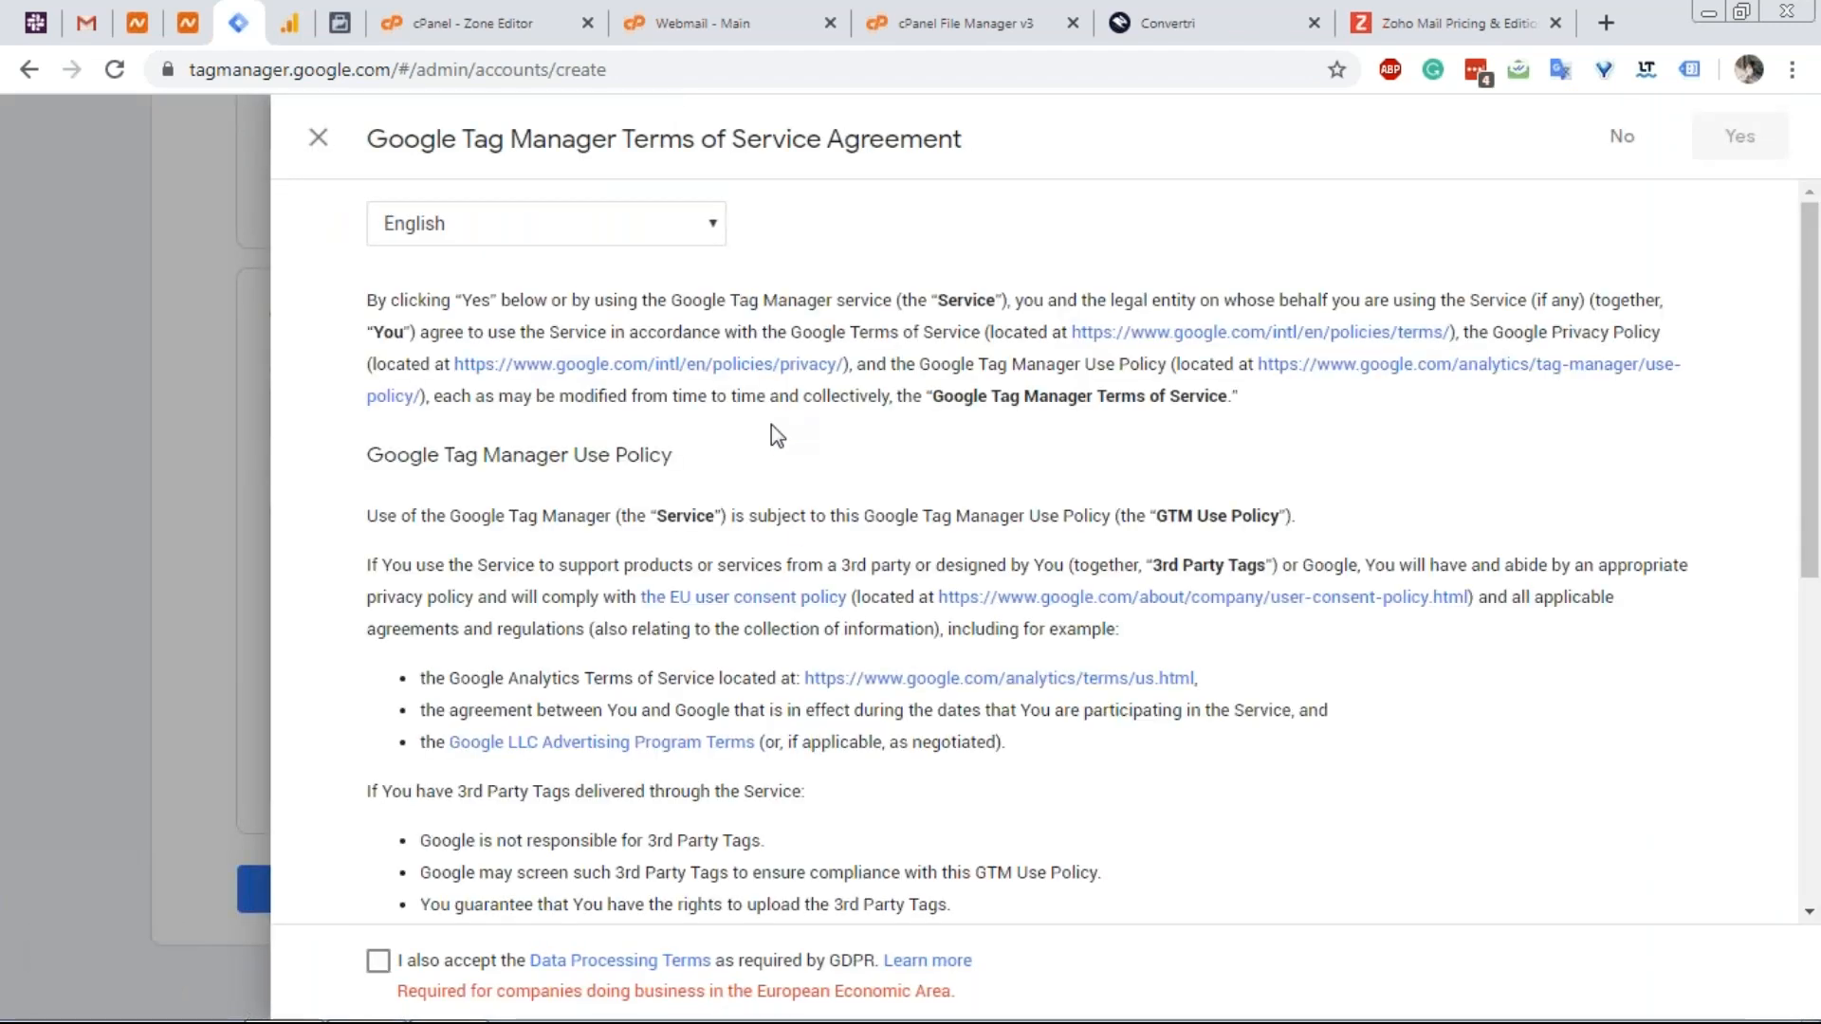
Accept the GDPR data processing terms and the Tag Manager terms of service.
scroll(771, 424, down, 7)
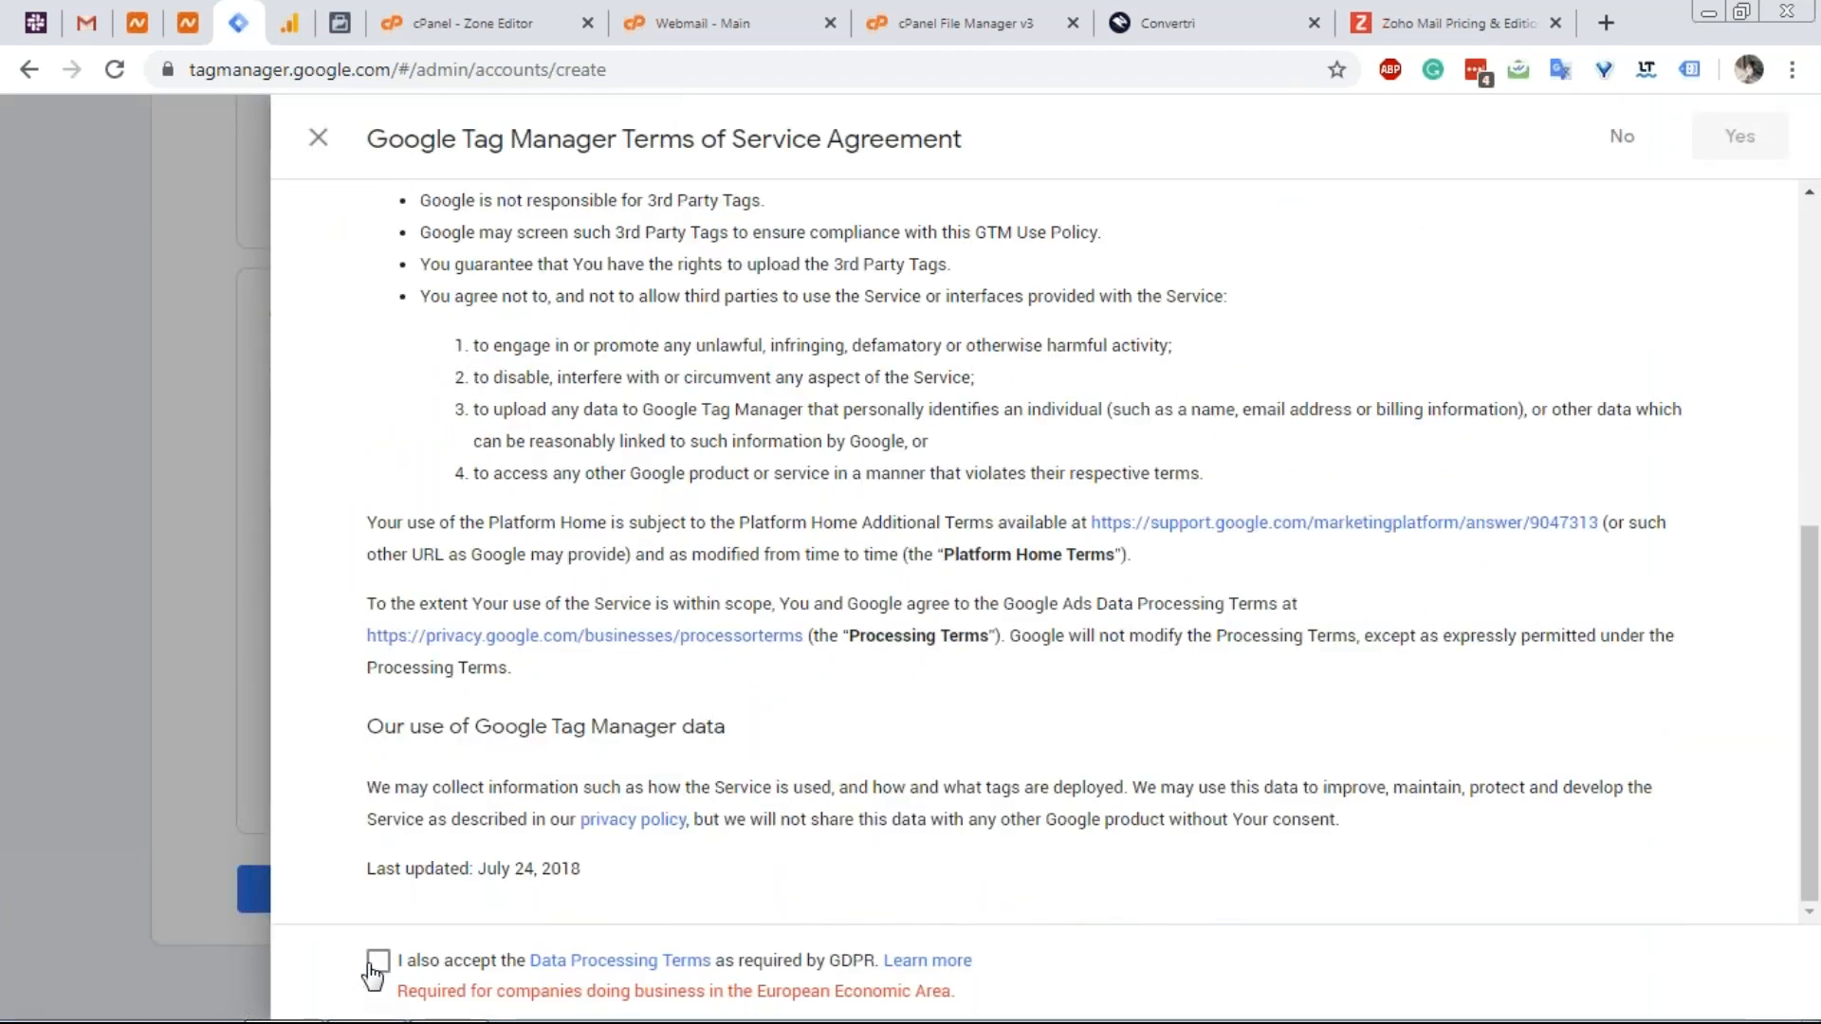
click(377, 961)
scroll(1135, 603, up, 2)
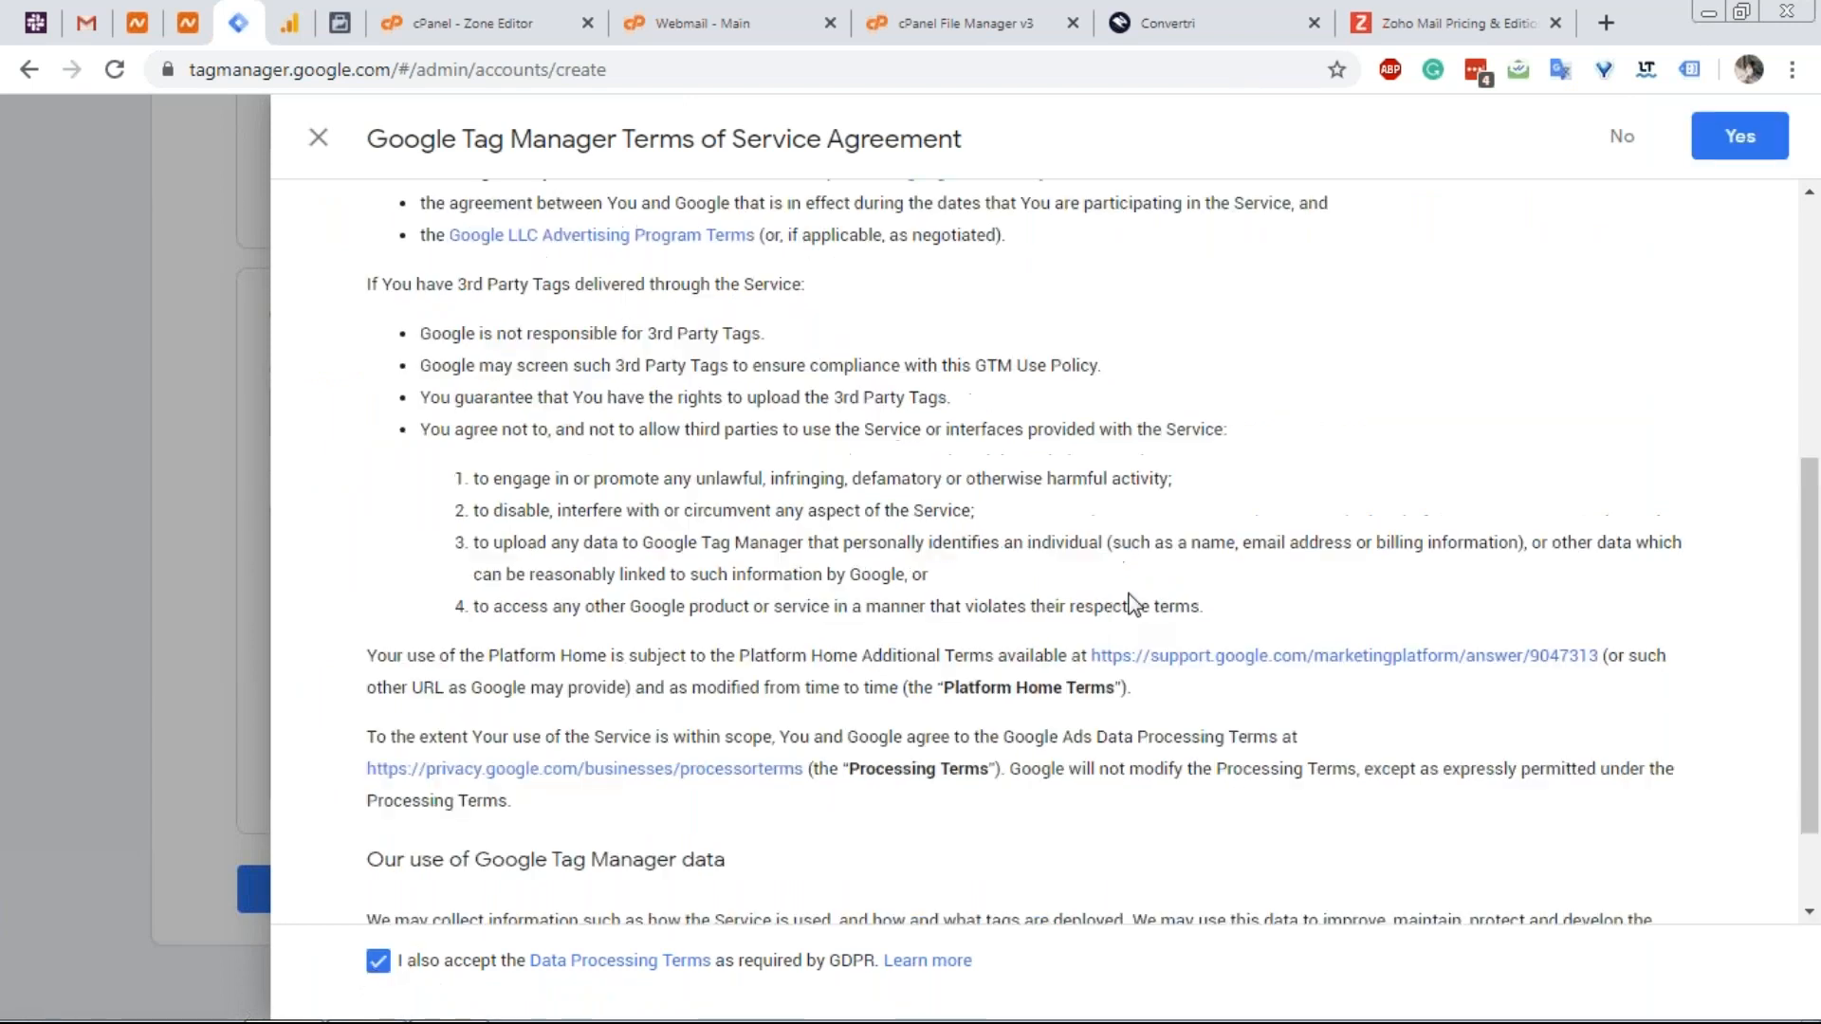
scroll(1133, 603, up, 5)
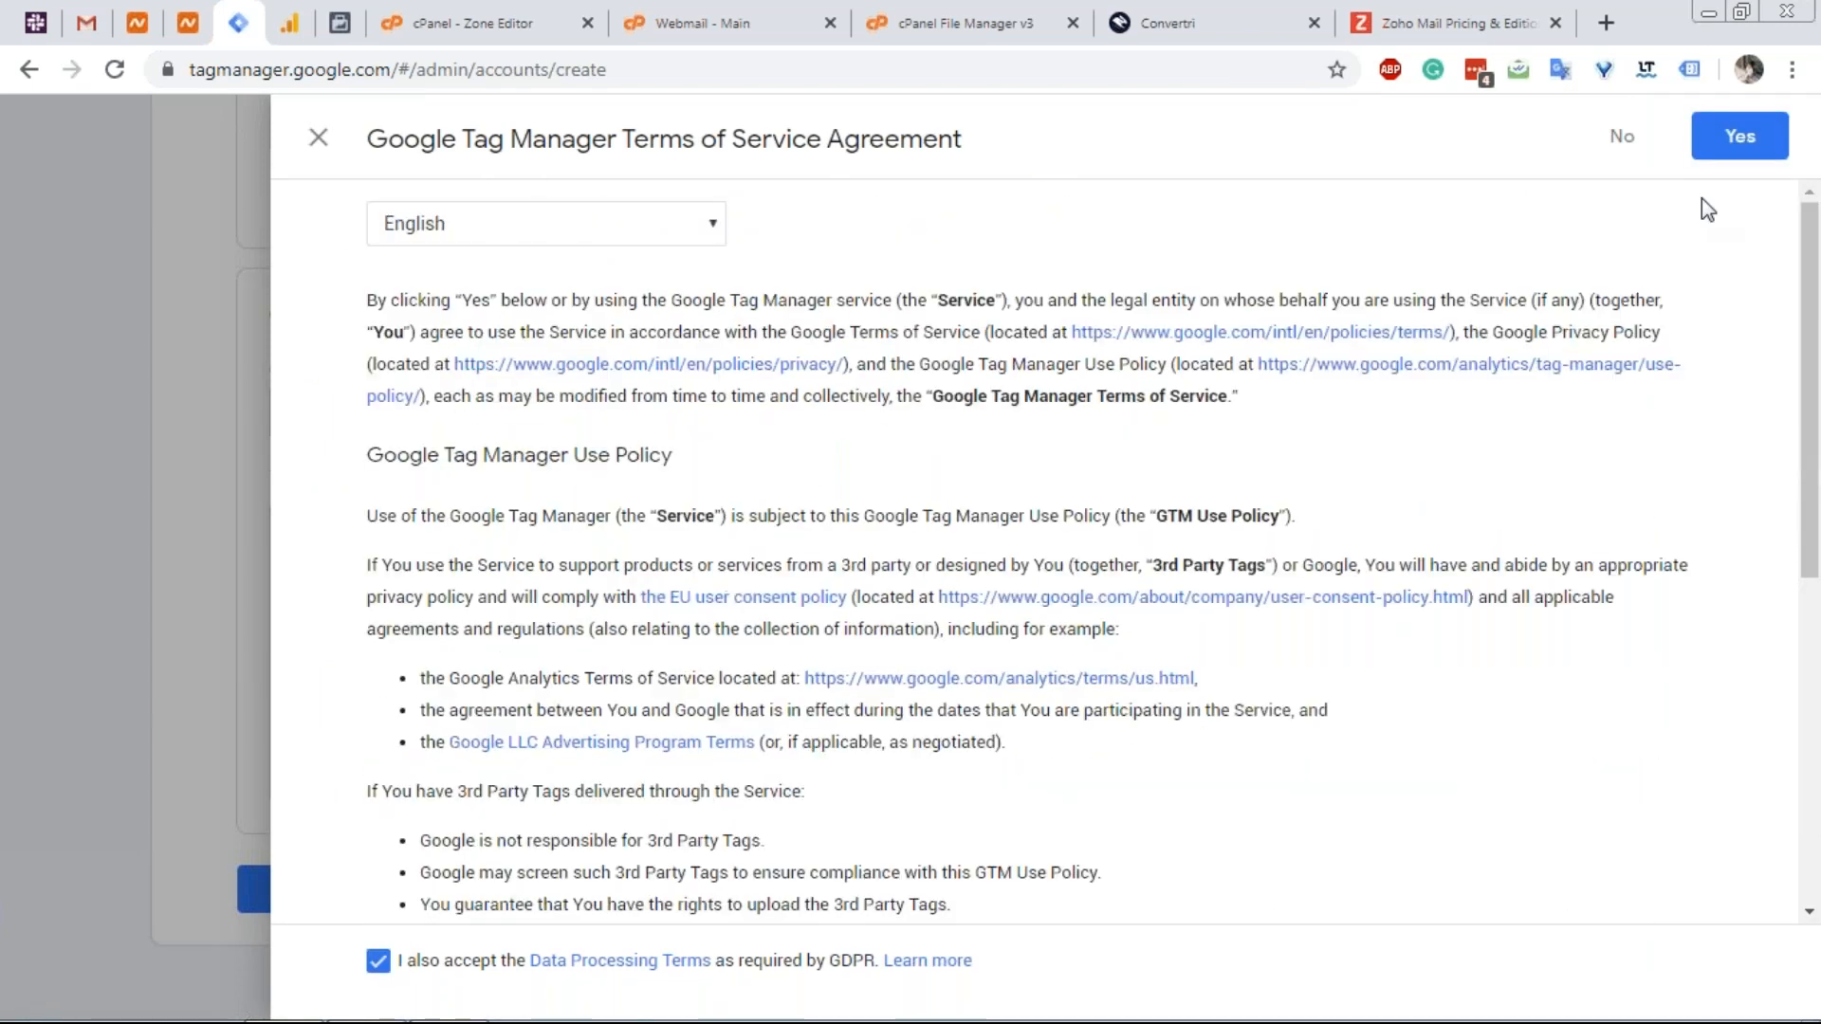
click(1738, 140)
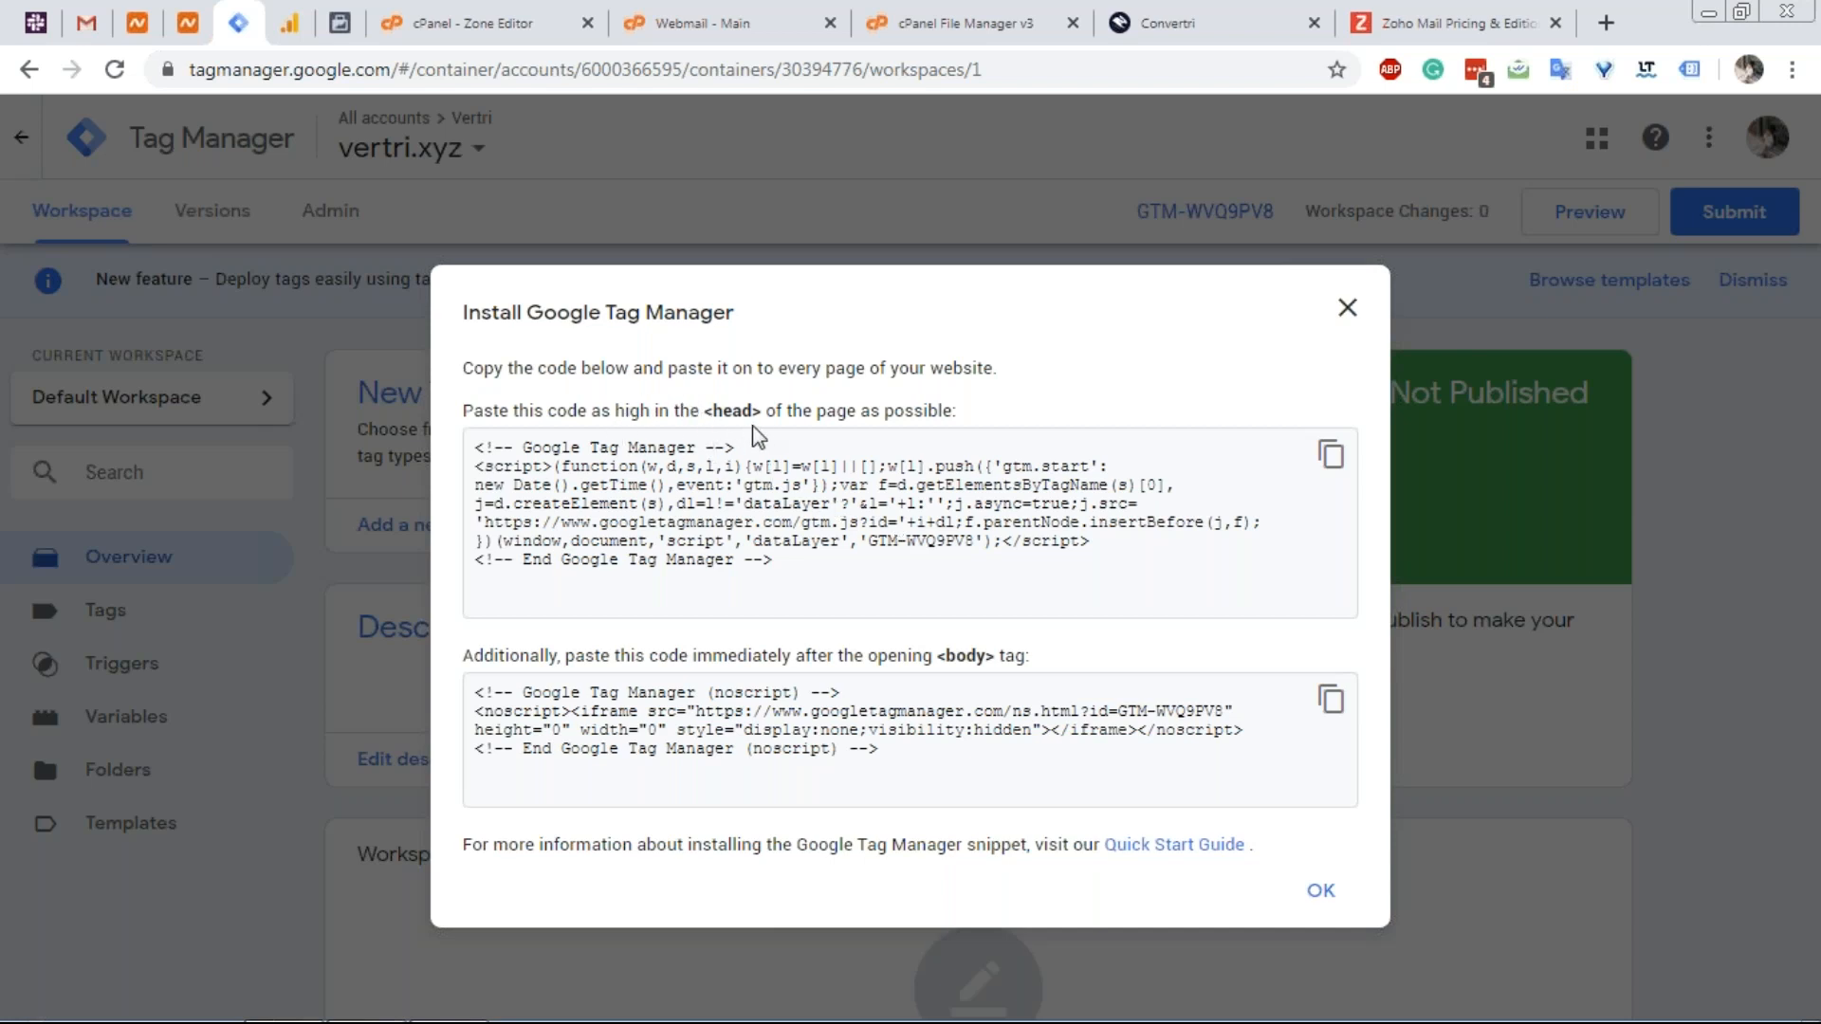
Copy the vertri.xyz container's head install snippet.
drag(780, 554, 670, 505)
click(1325, 463)
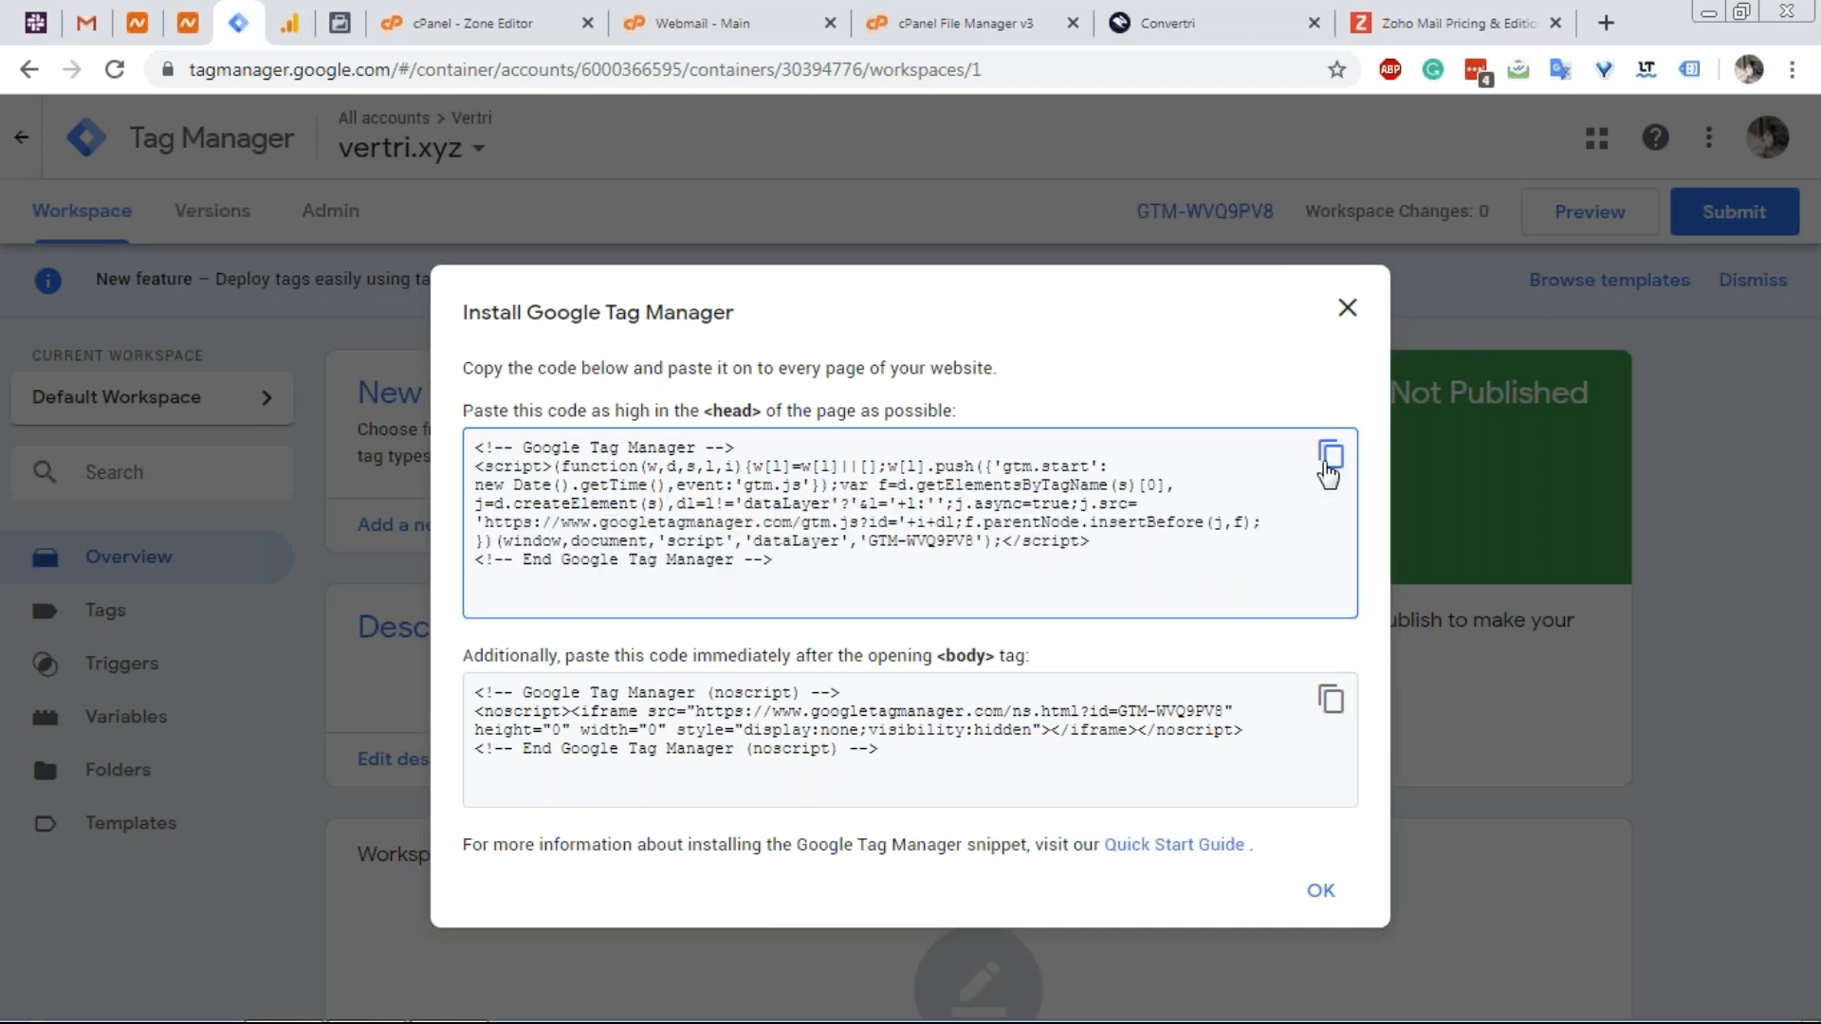
click(1225, 34)
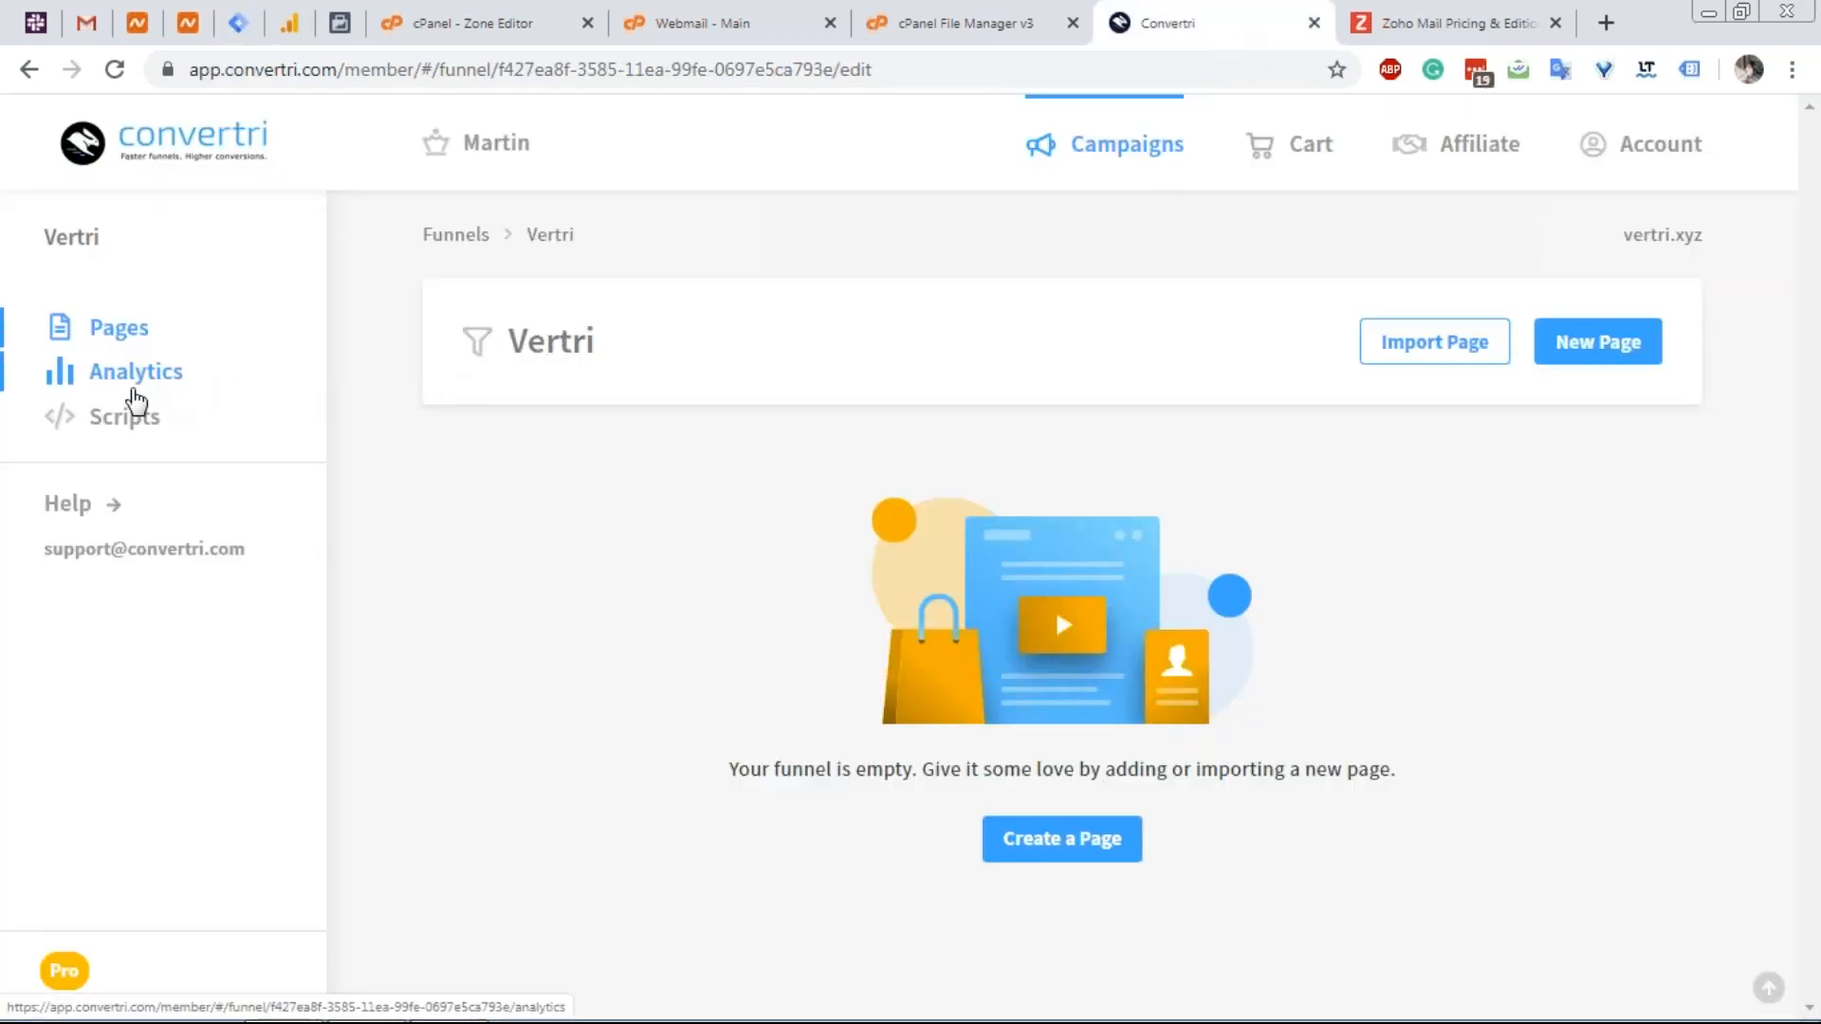
Add a new Vertri funnel script named 'GTag Header'.
click(128, 424)
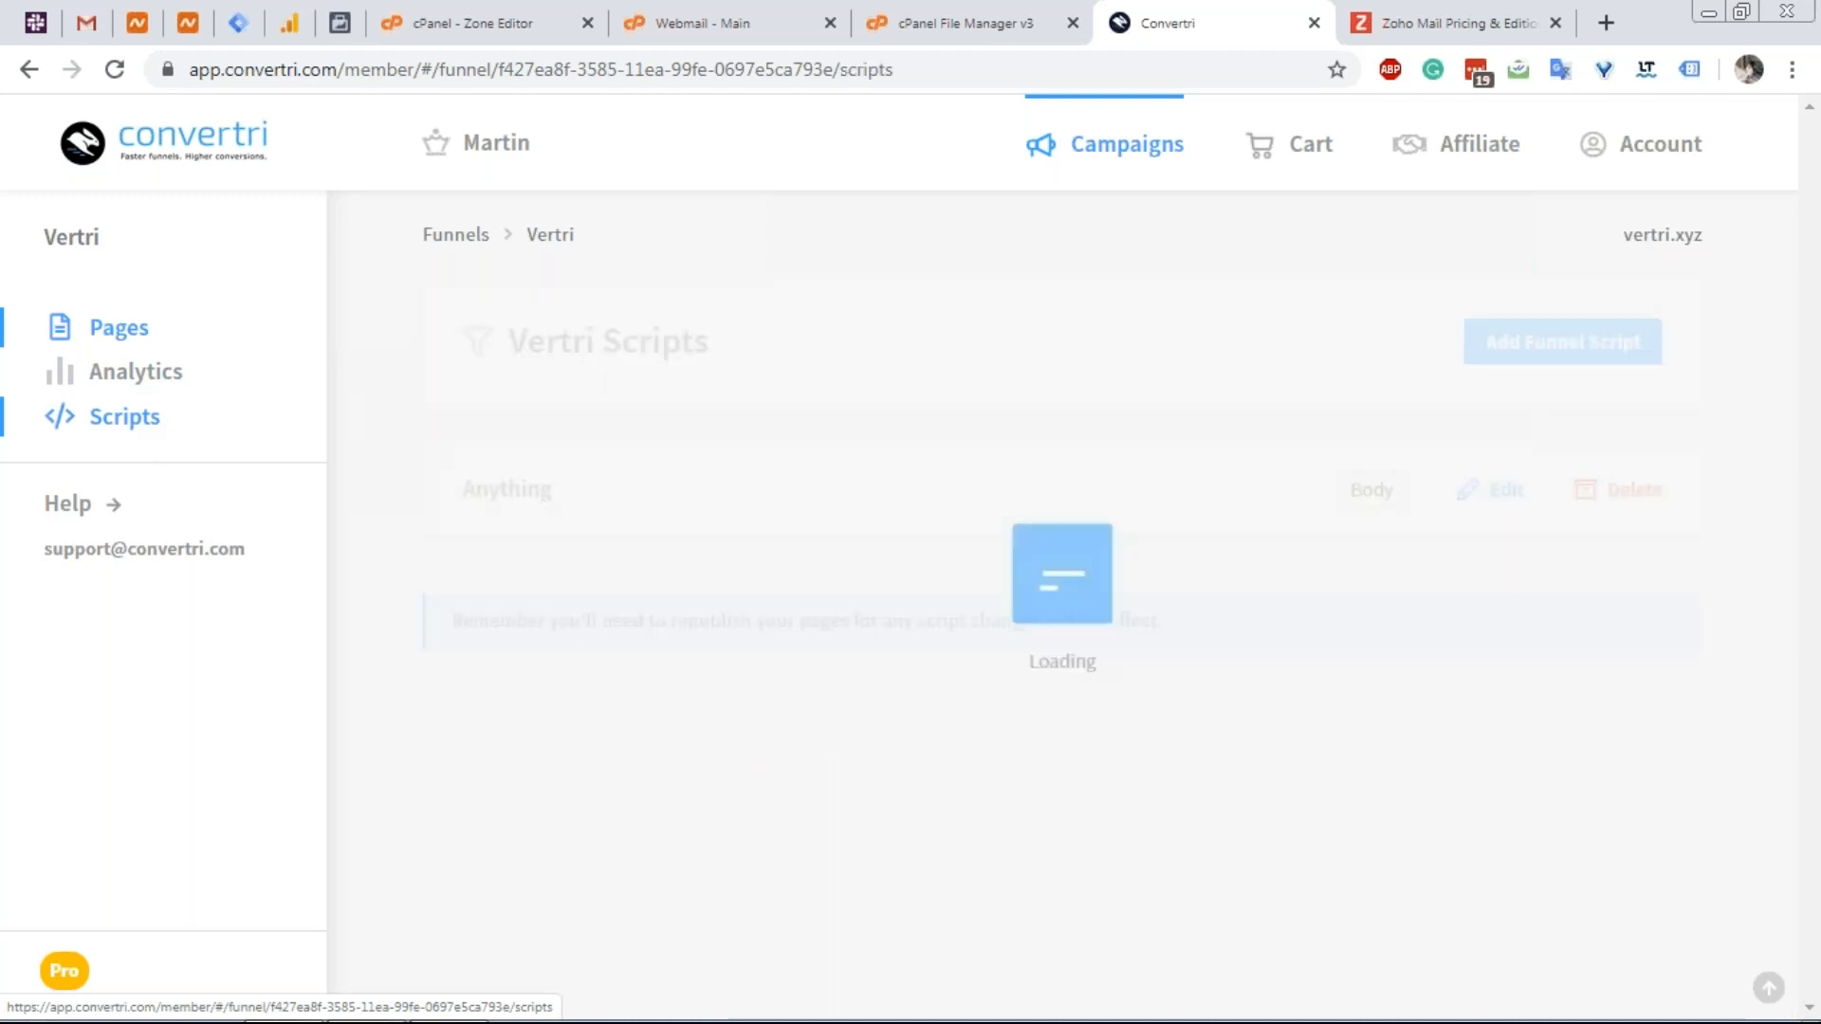
click(1621, 360)
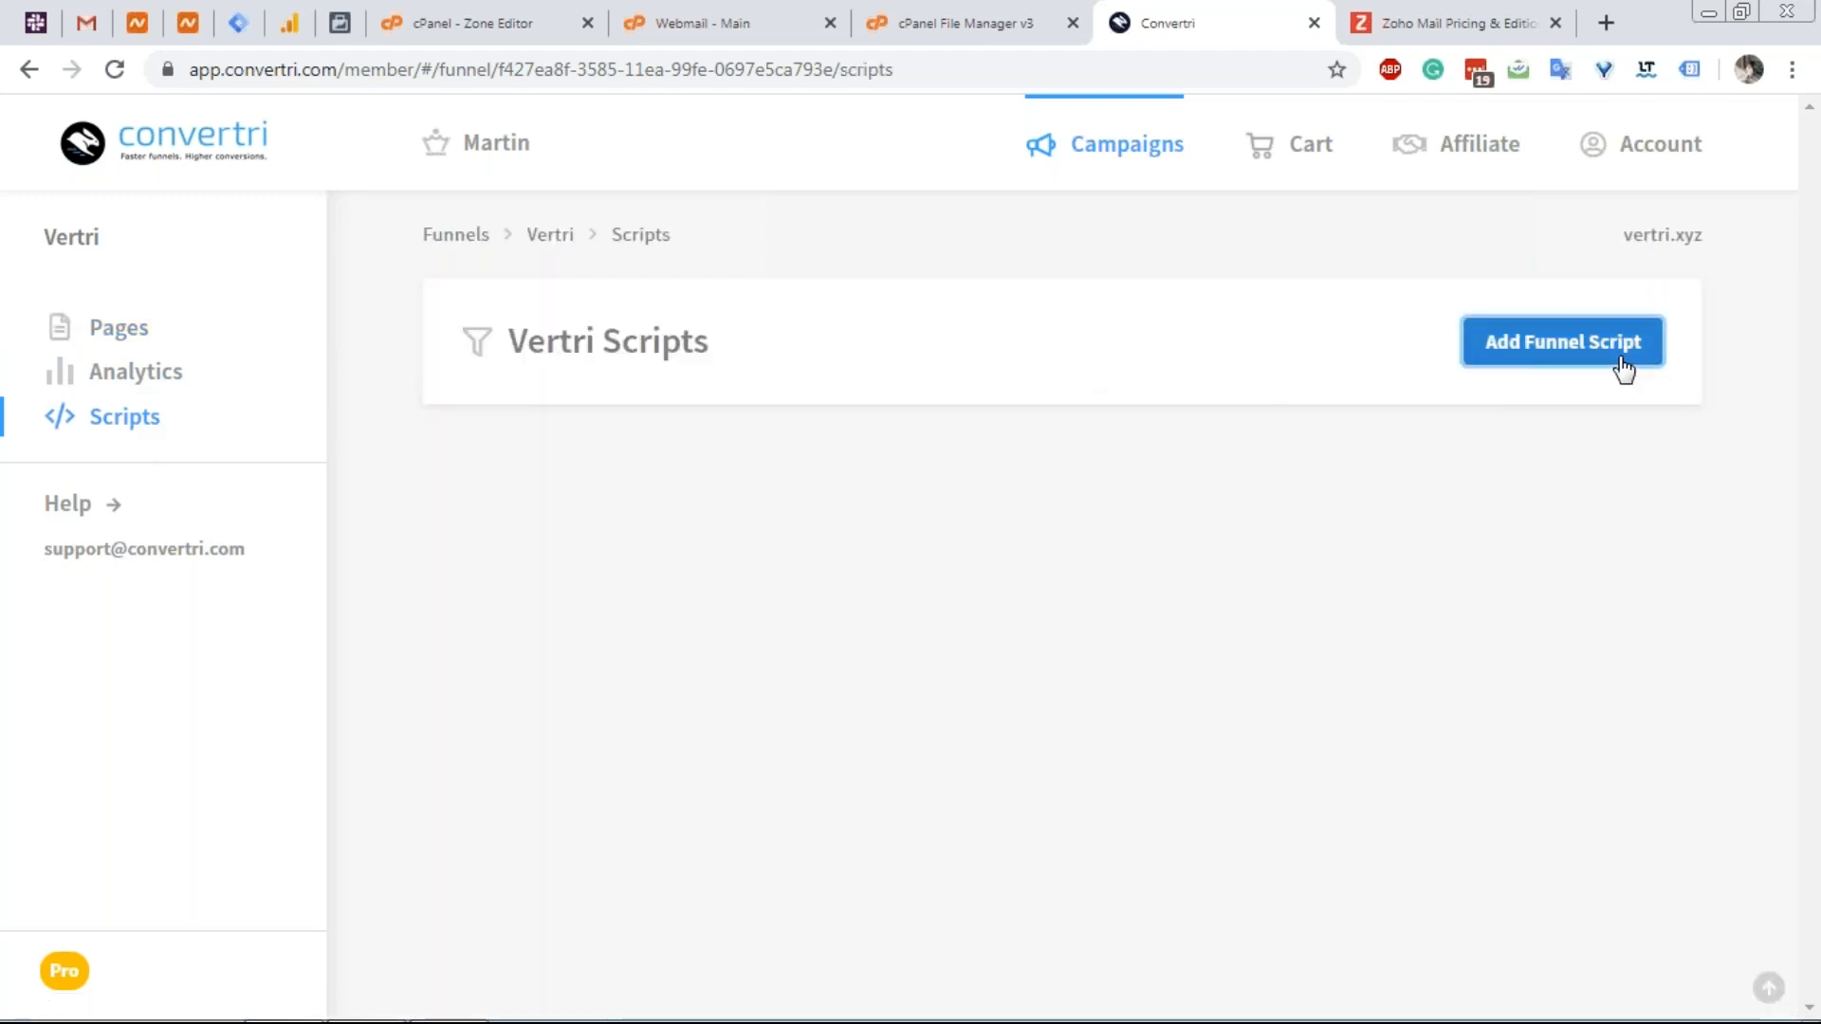
click(853, 389)
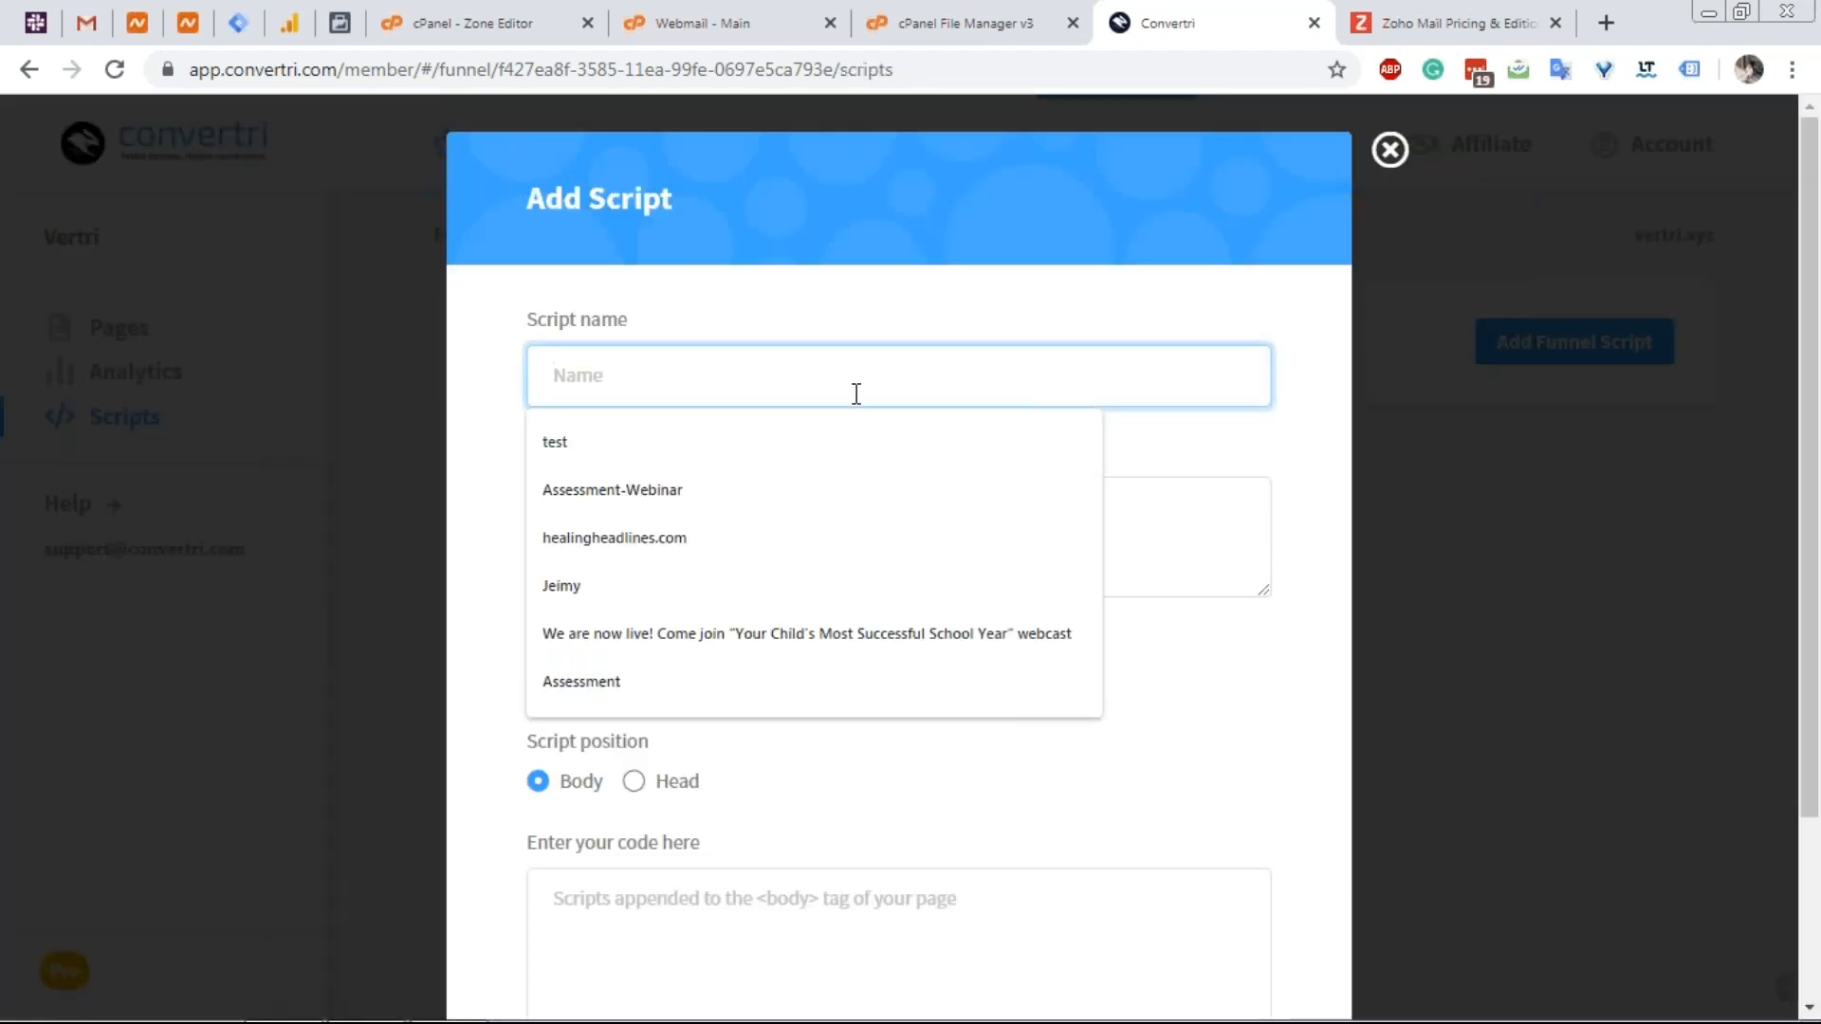
text(Gogl)
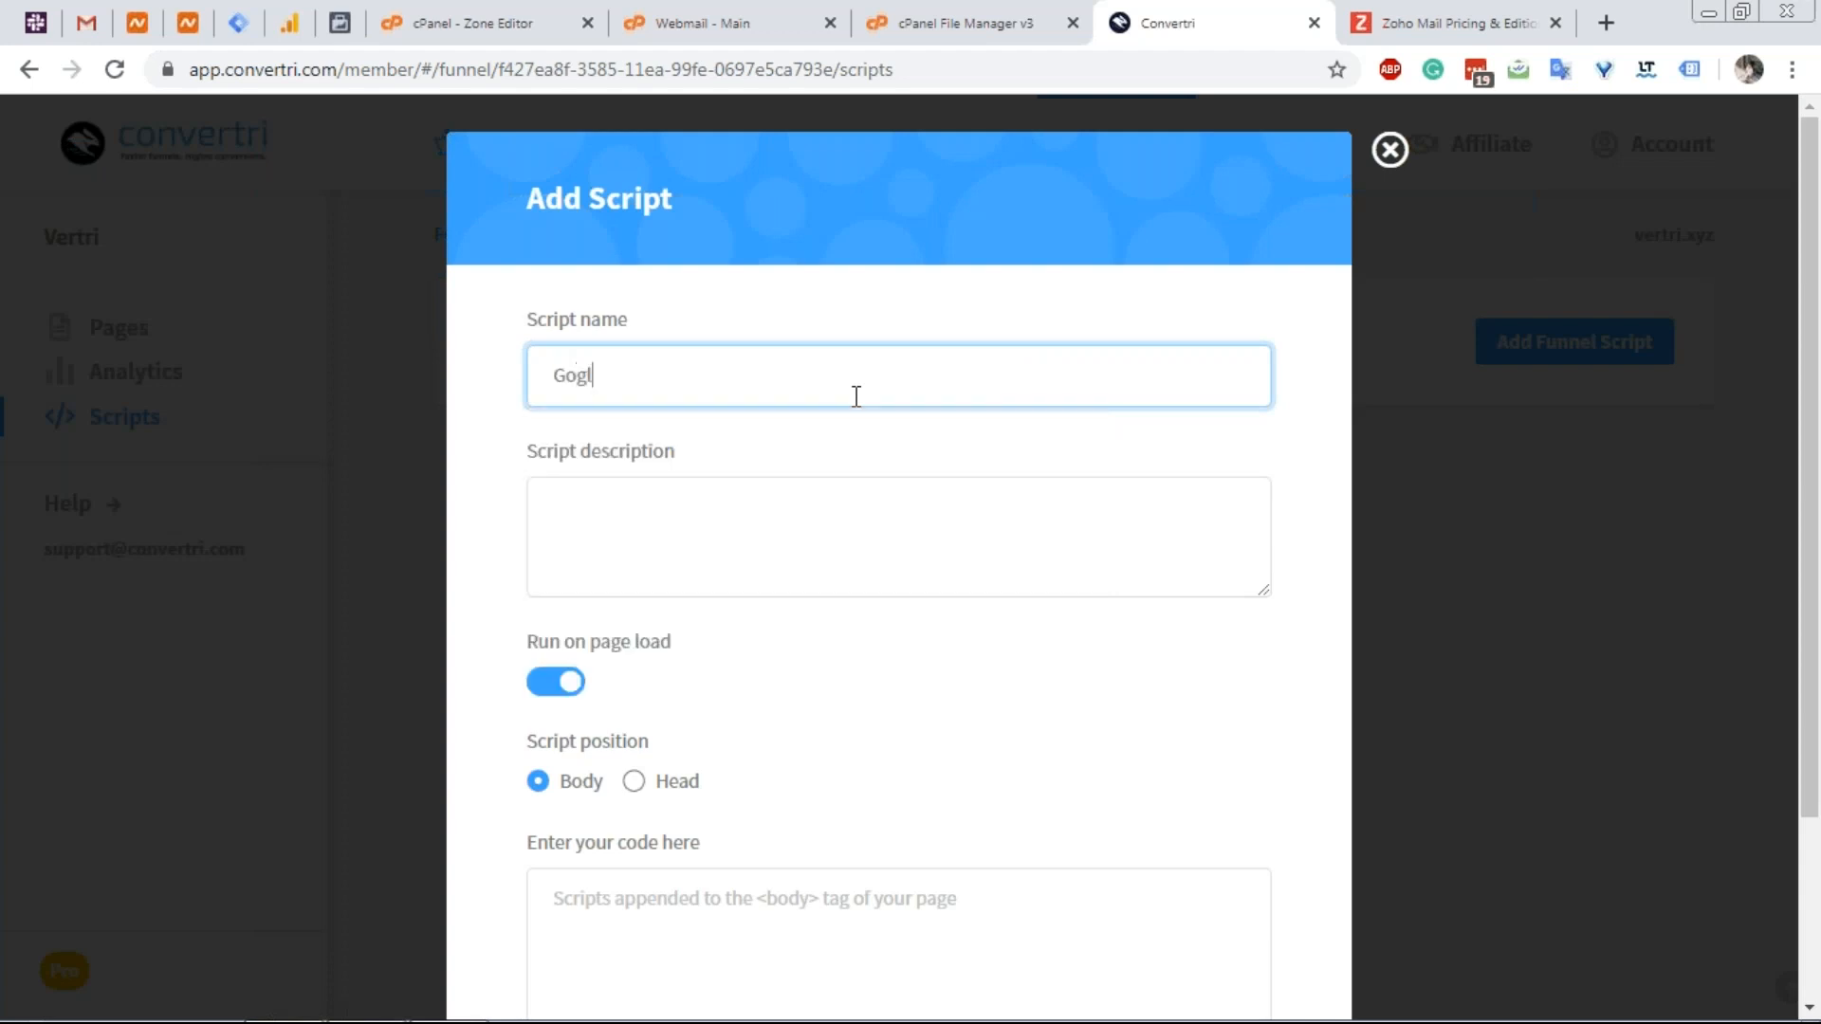
text(Tag Header)
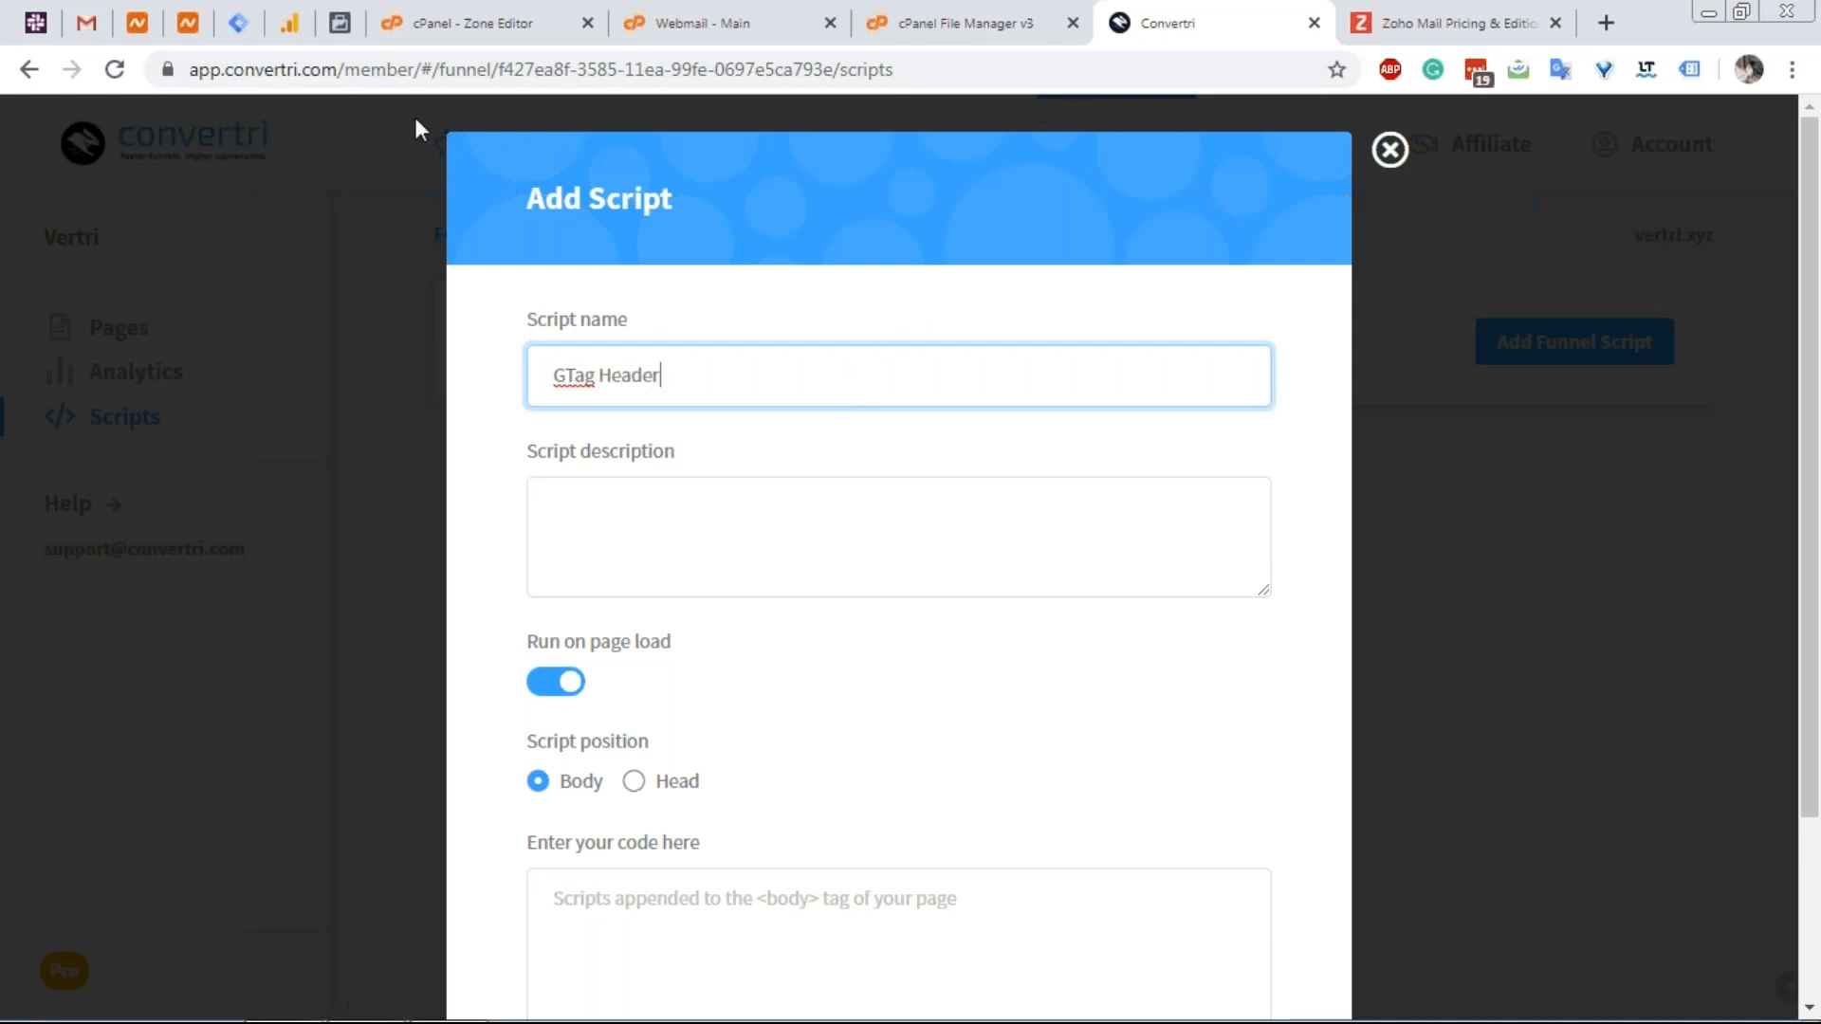
click(239, 34)
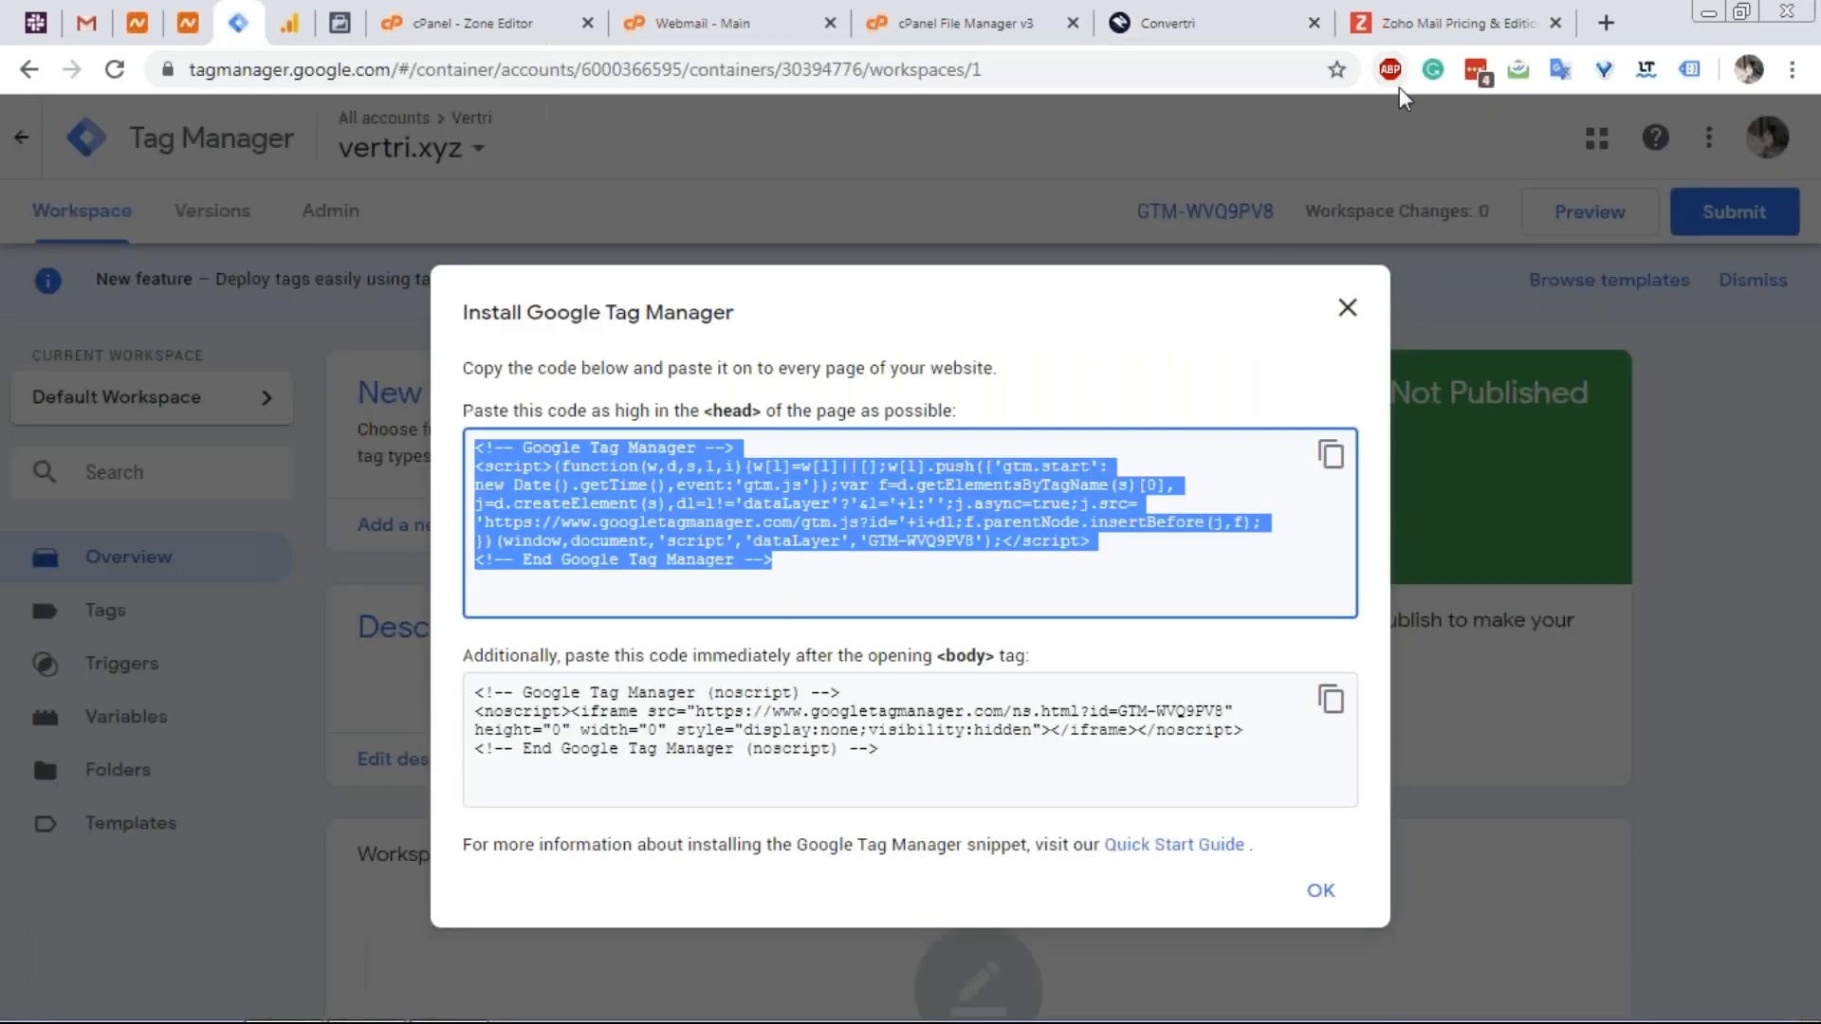
click(1176, 23)
Place GTag Header in the Head, paste the GTM head snippet, and save.
scroll(670, 754, down, 3)
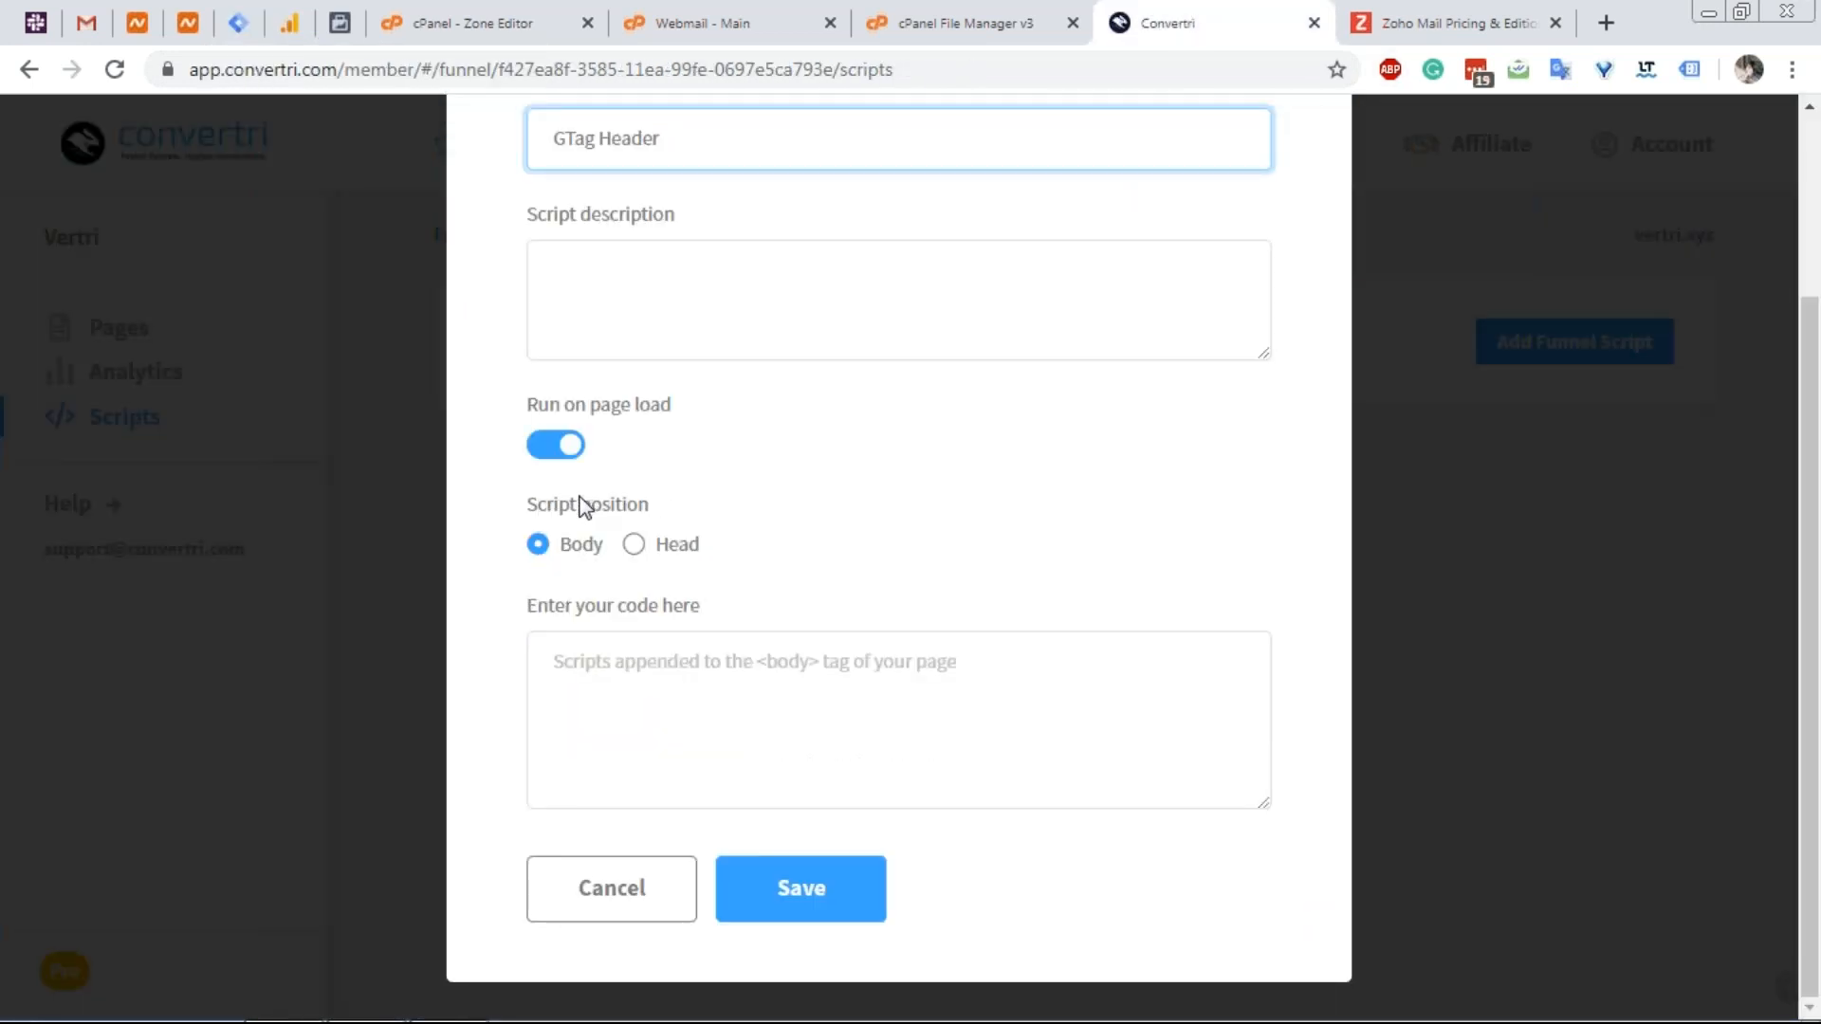
click(632, 555)
click(674, 676)
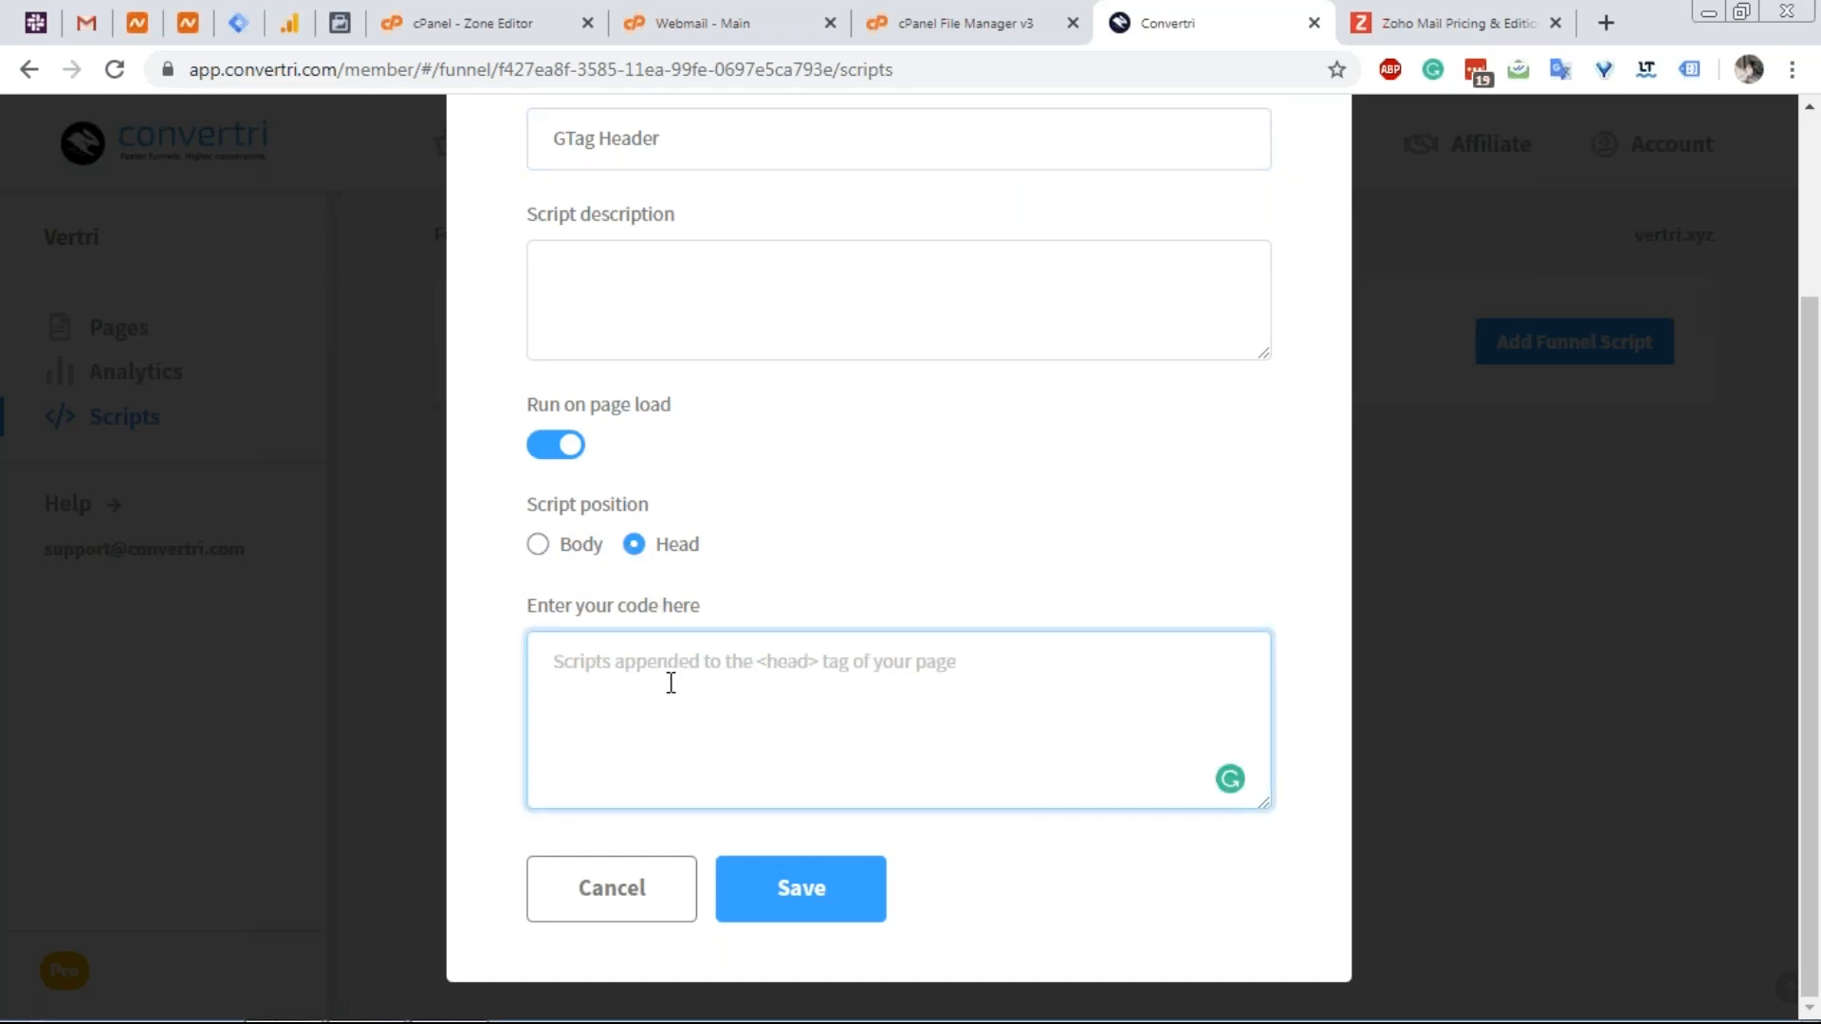
key(ctrl+v)
click(239, 24)
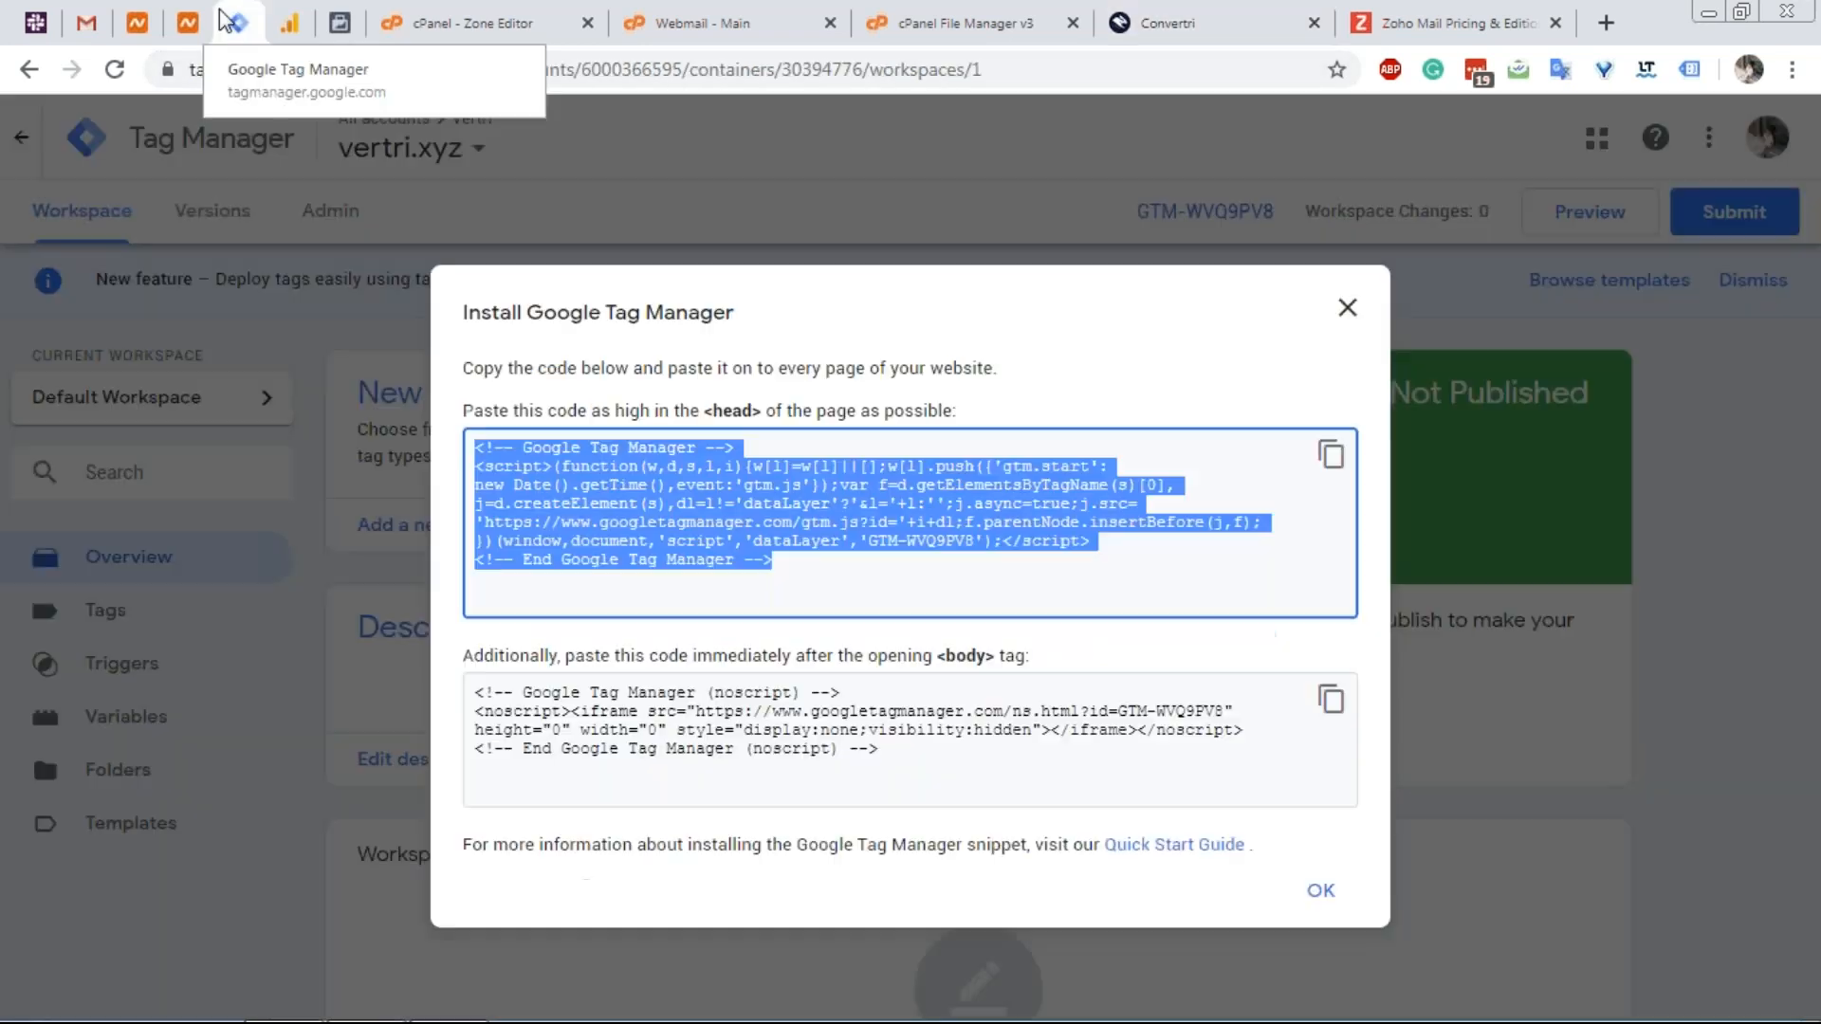
click(1157, 28)
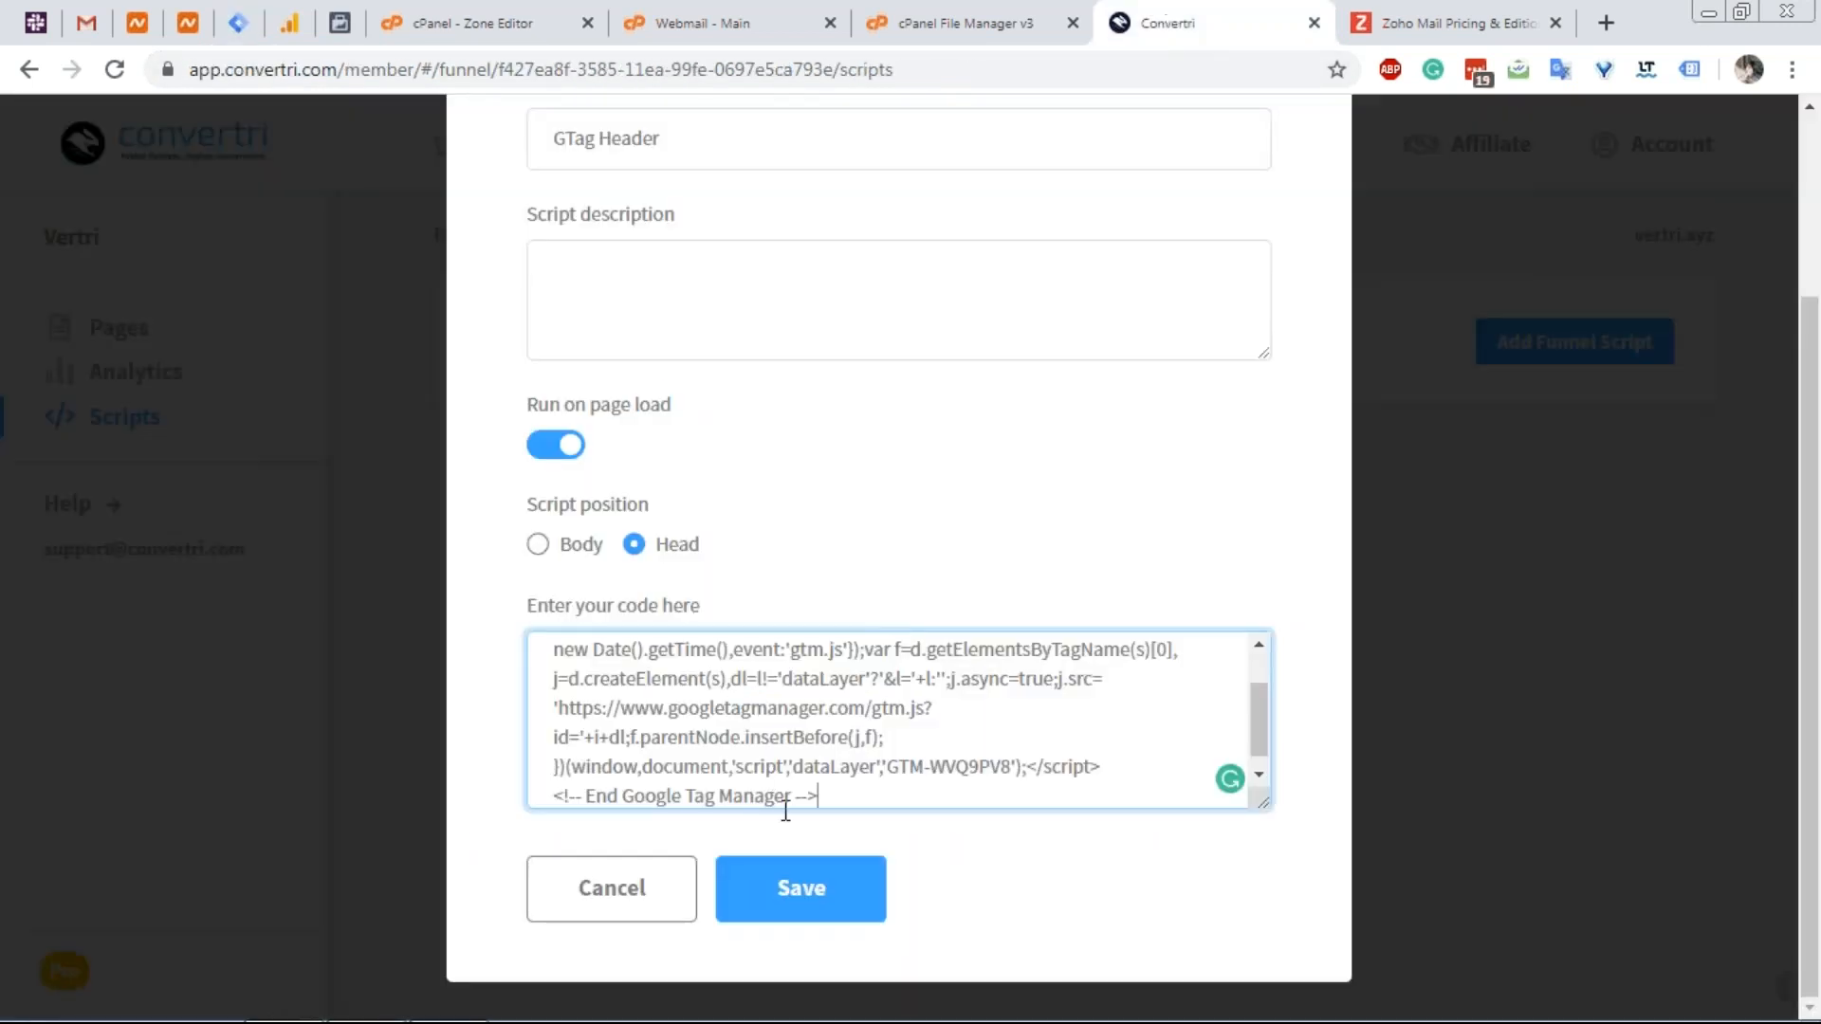
click(791, 891)
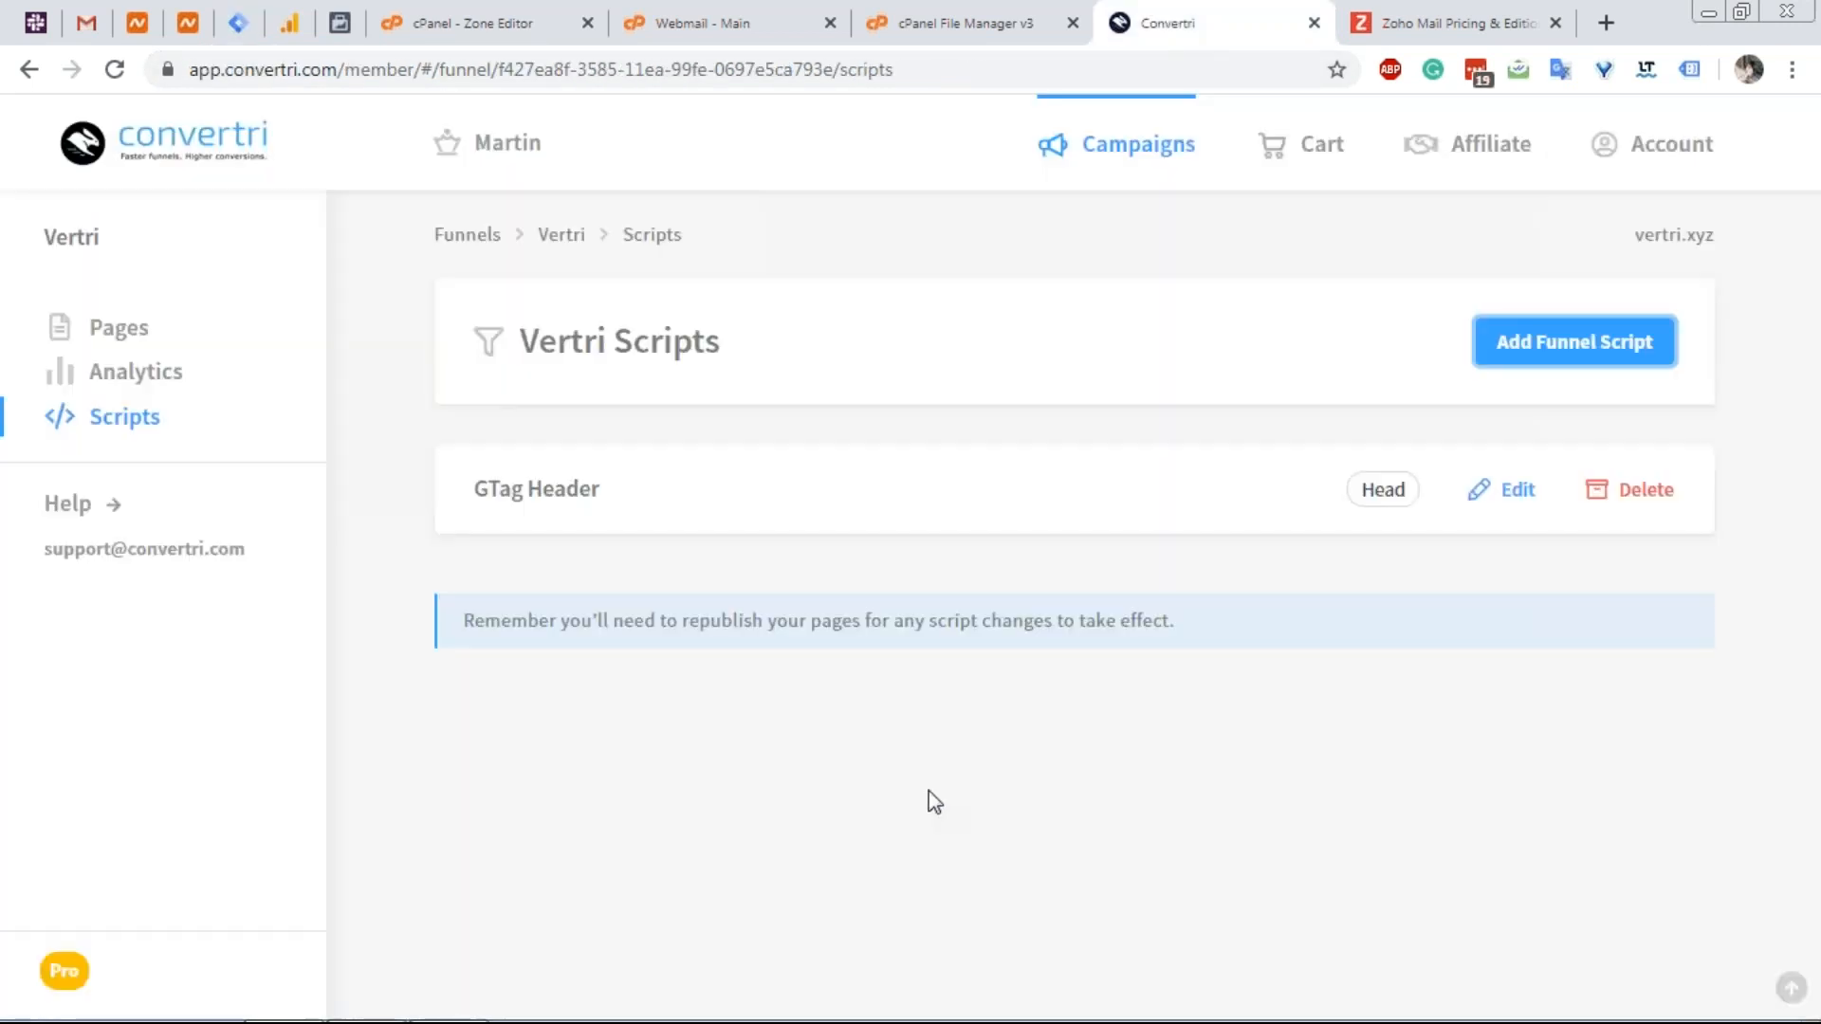
Start a funnel script named 'Gtag Body' and copy the GTM body noscript snippet.
click(1523, 366)
click(676, 393)
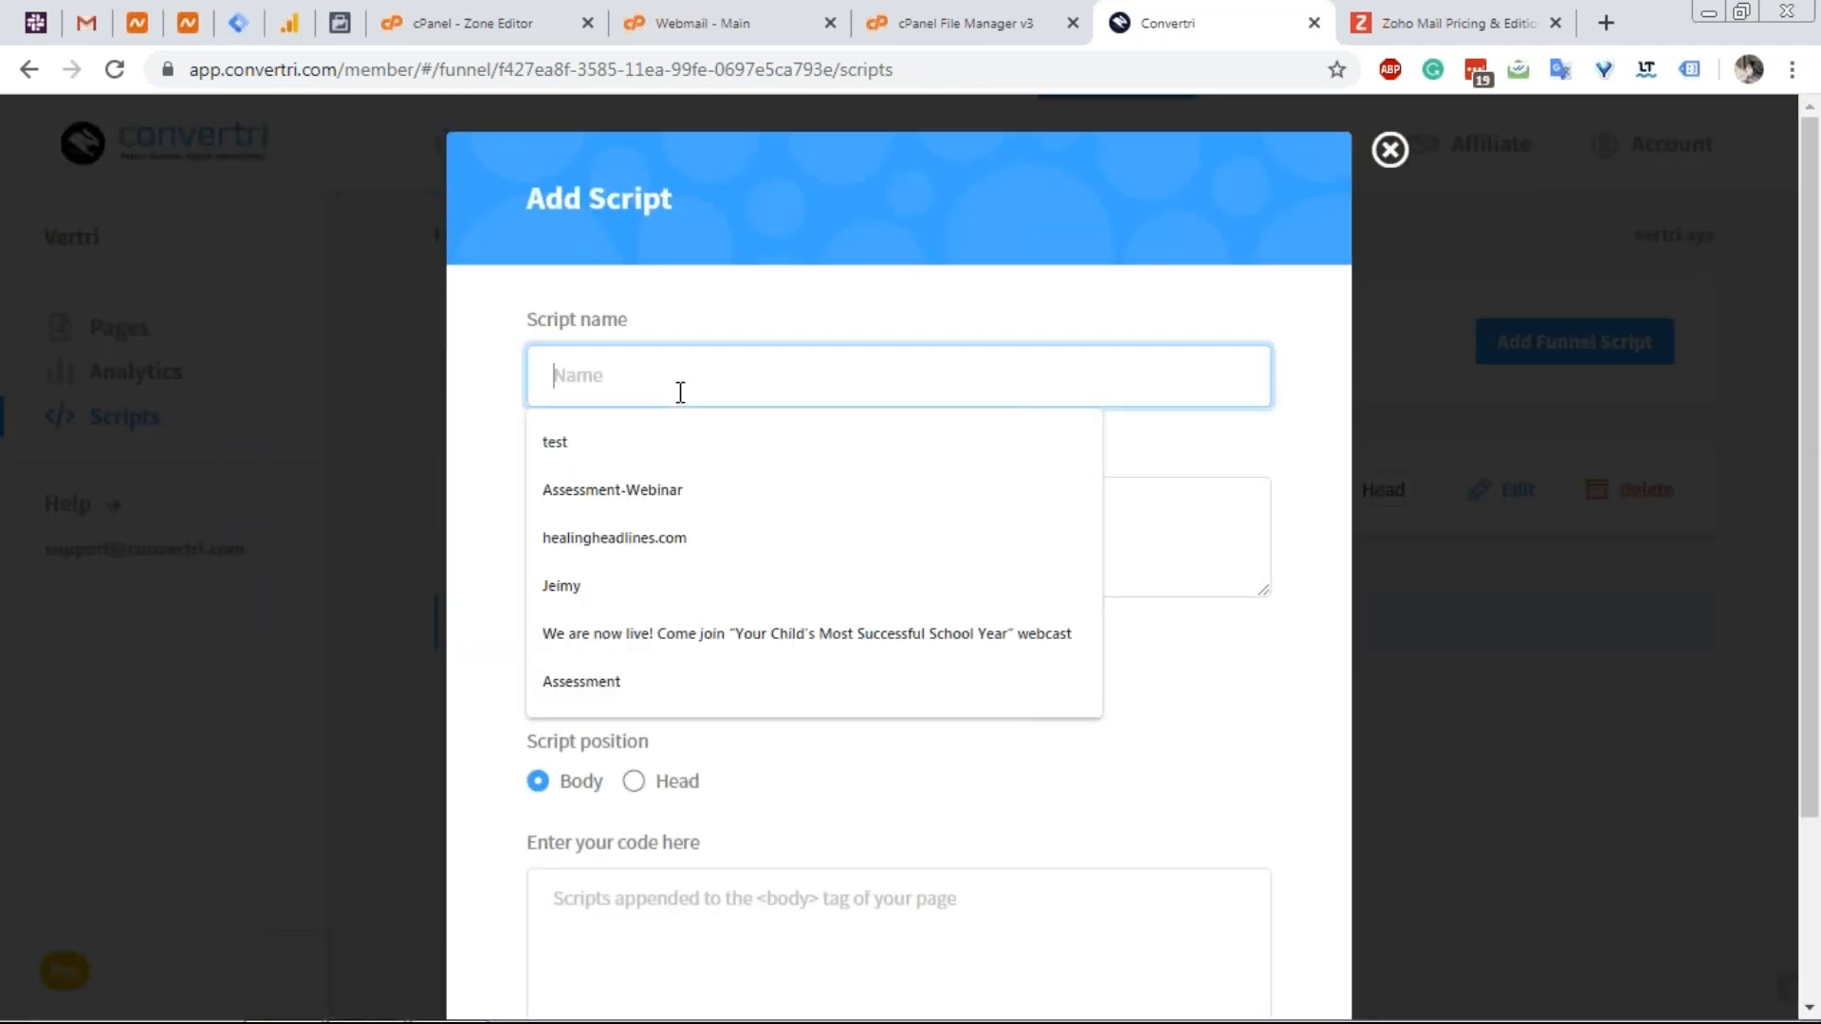
text(Gtag Body)
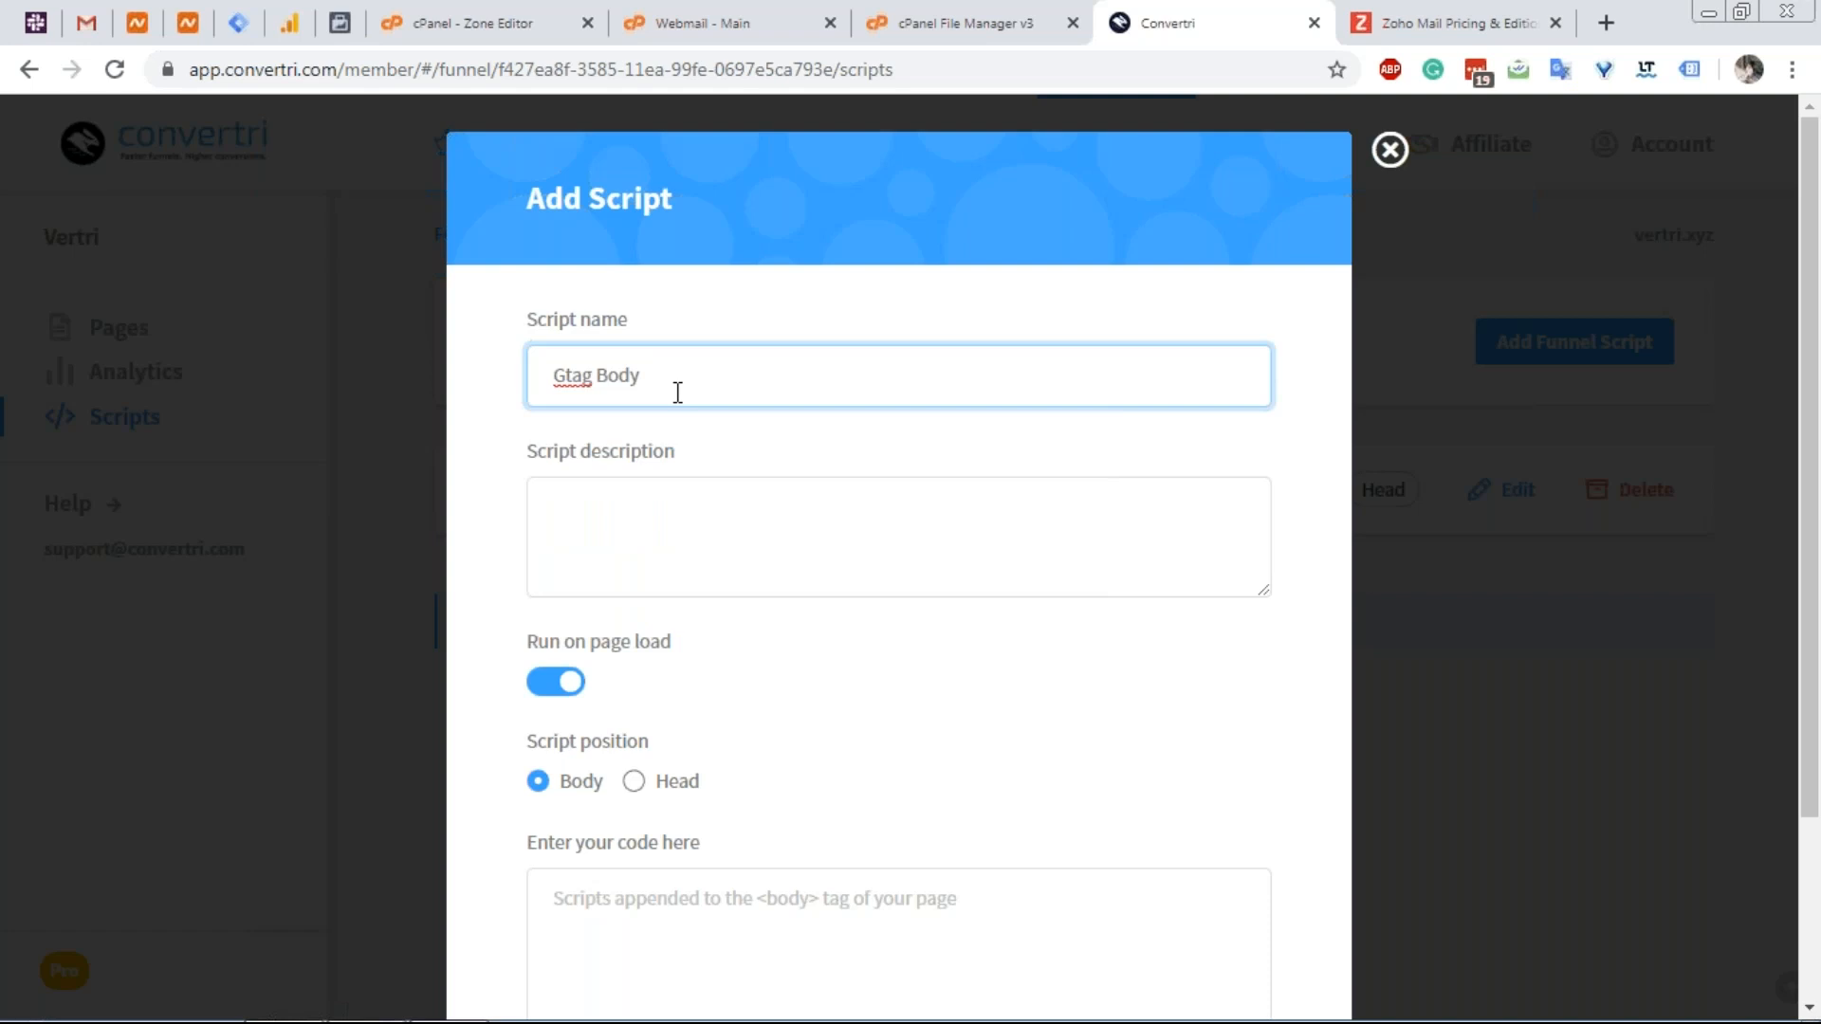
click(238, 23)
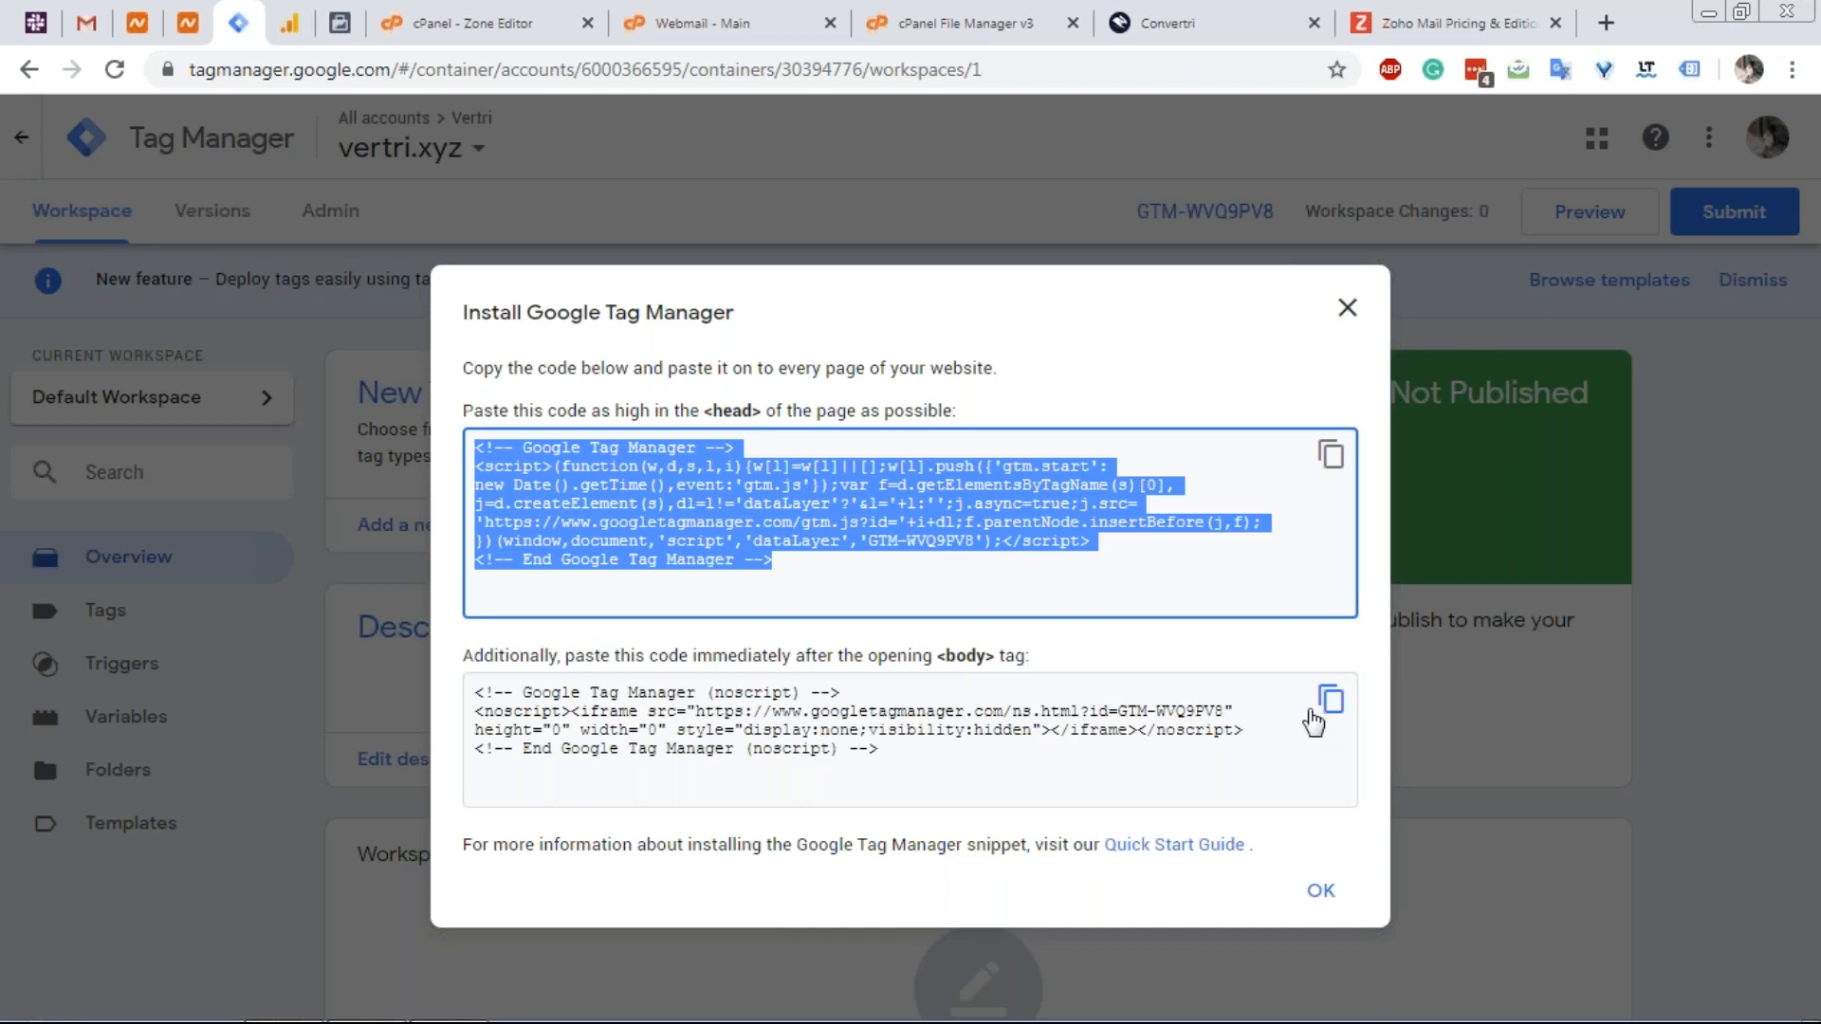
click(1328, 711)
click(1331, 709)
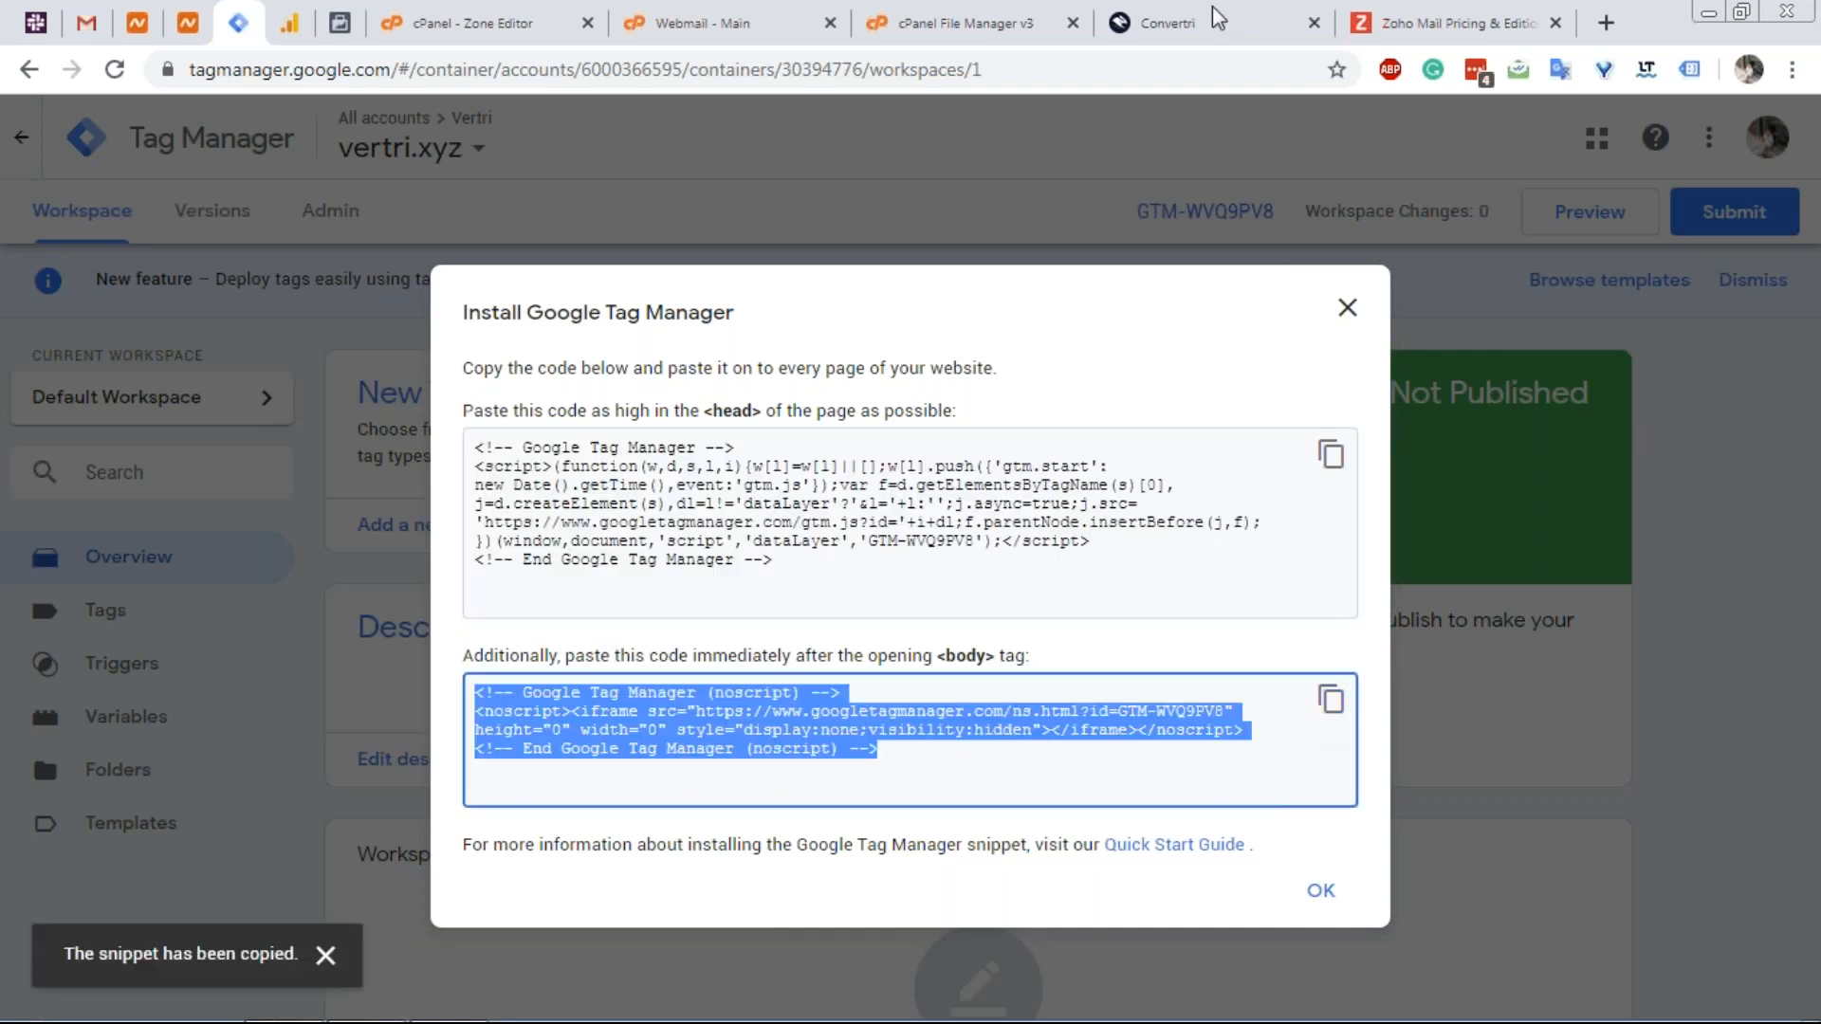
Keep Gtag Body in the Body, paste the noscript snippet, and save it.
click(1166, 23)
scroll(931, 736, down, 3)
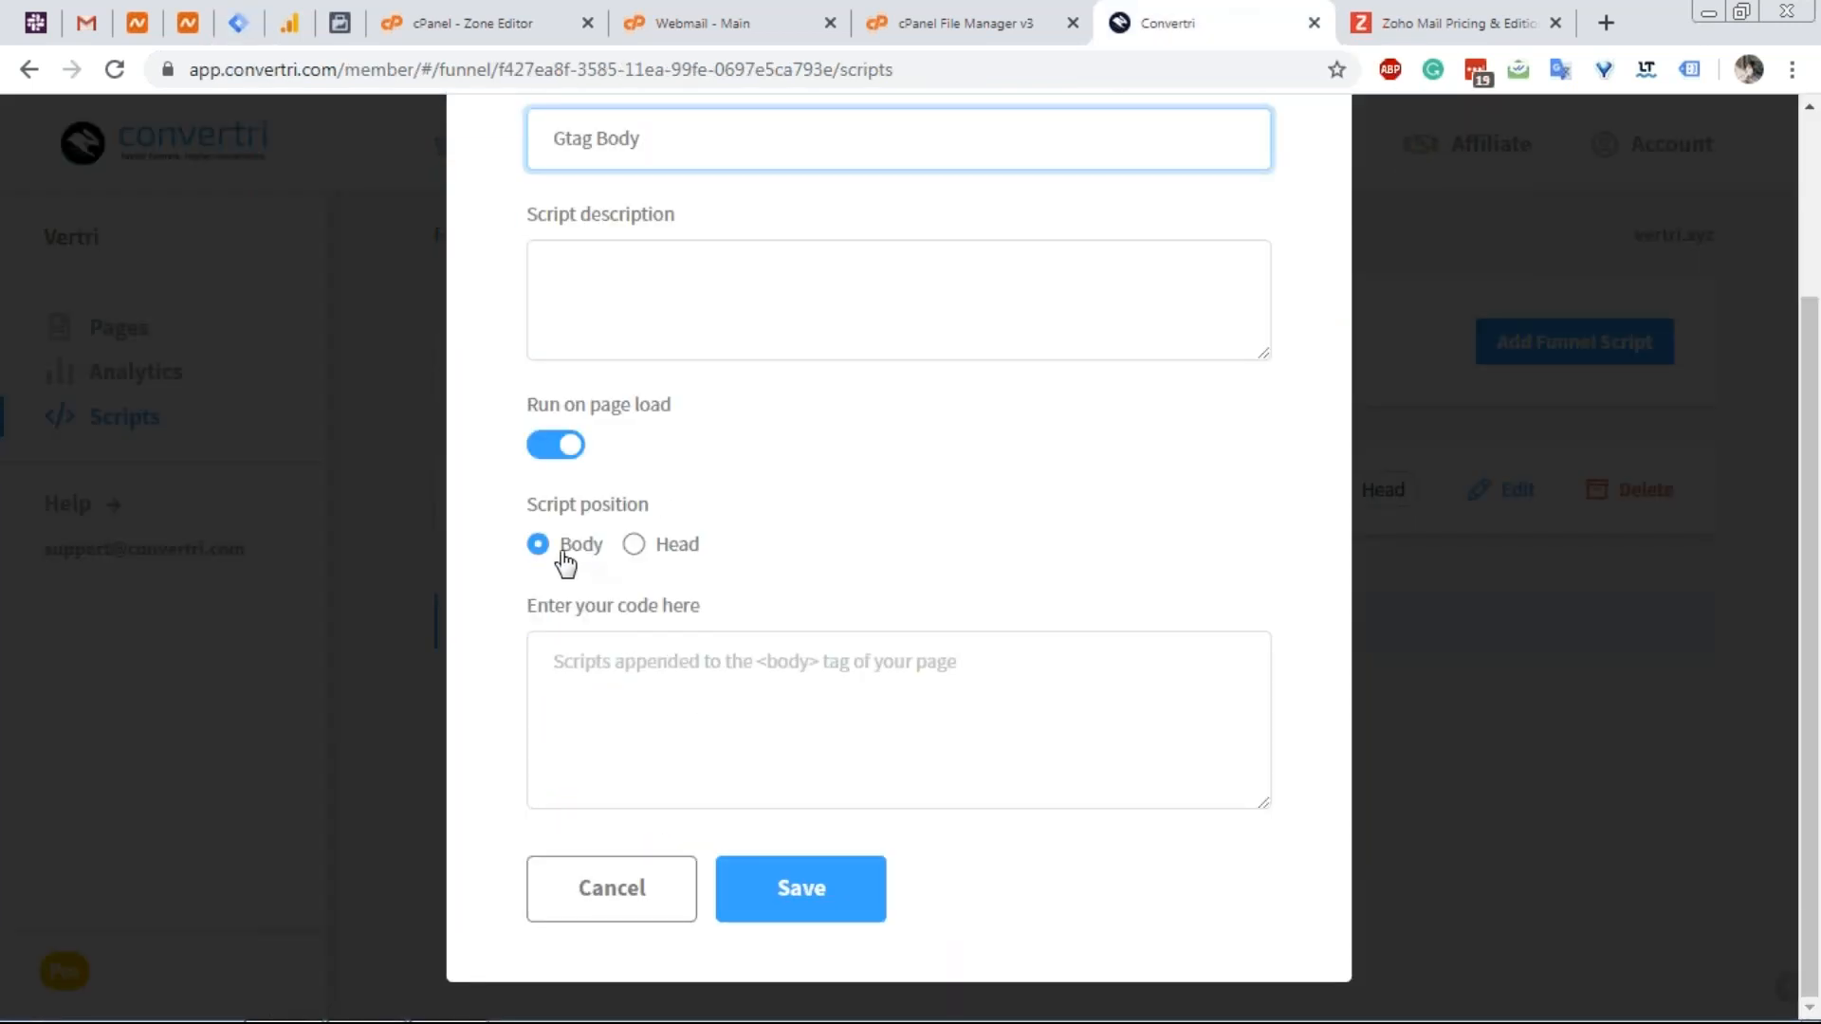
click(607, 656)
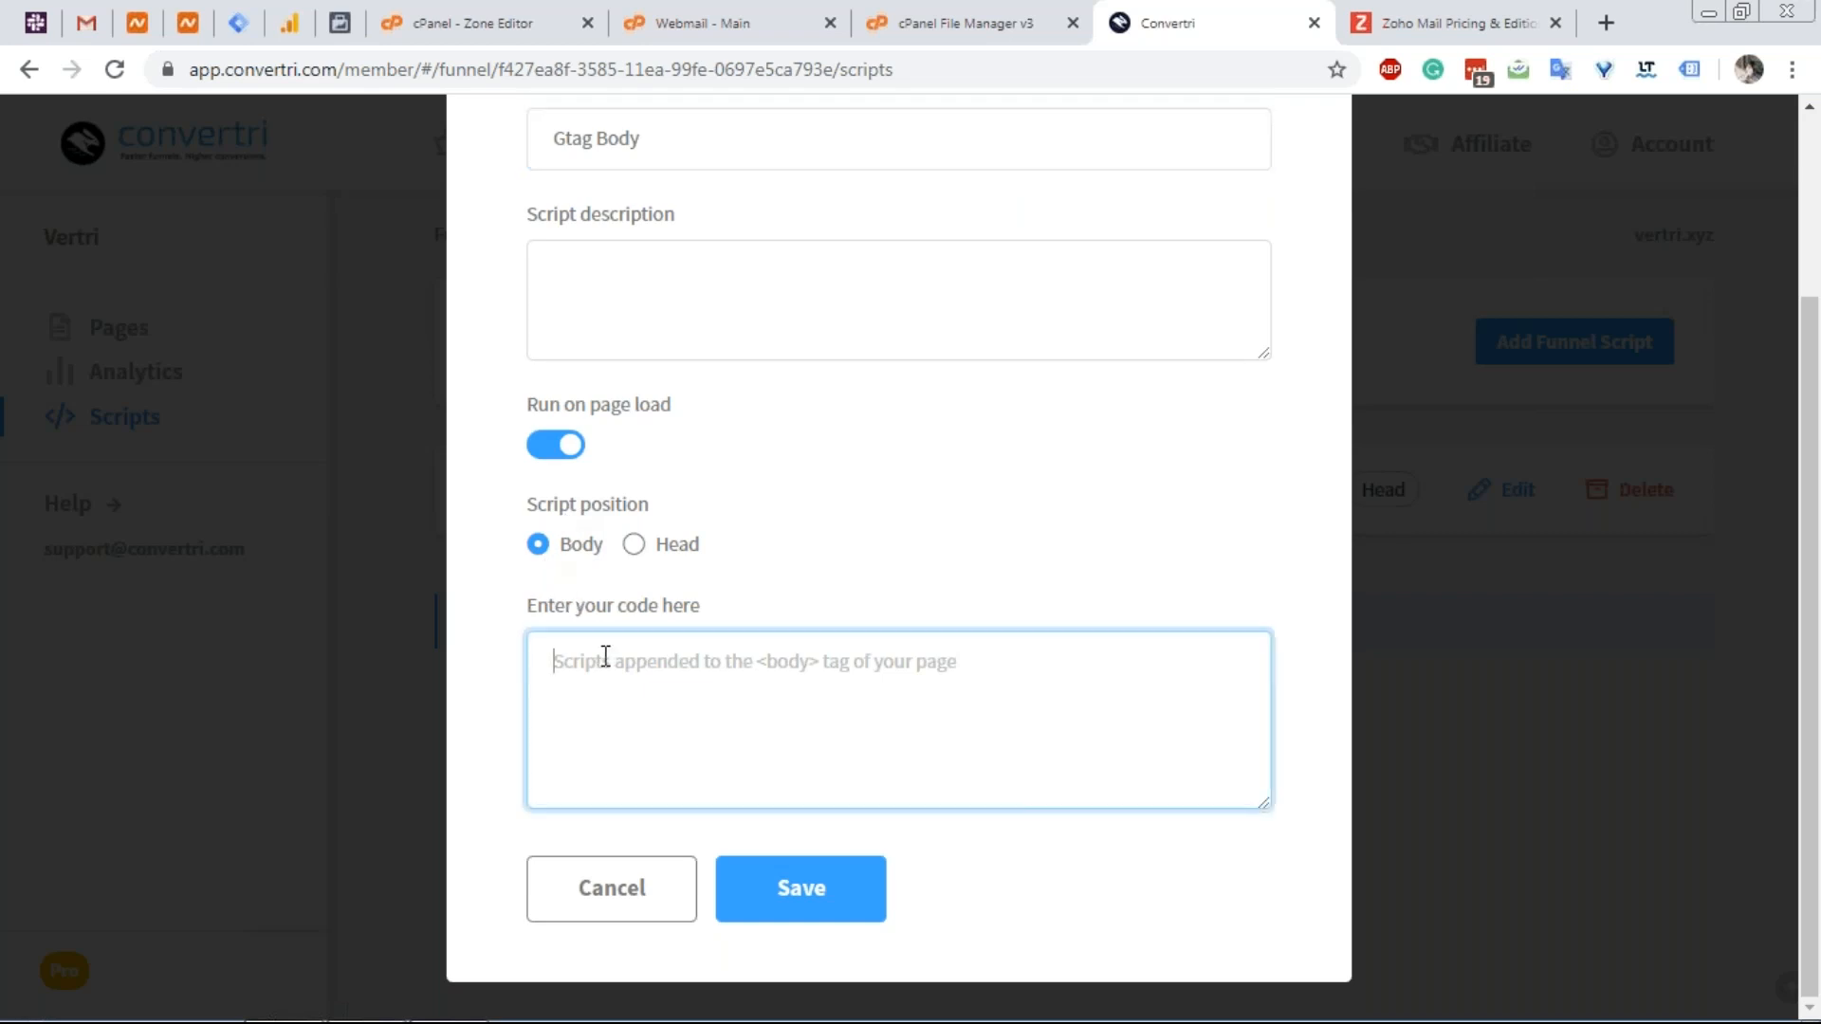
key(ctrl+v)
click(762, 887)
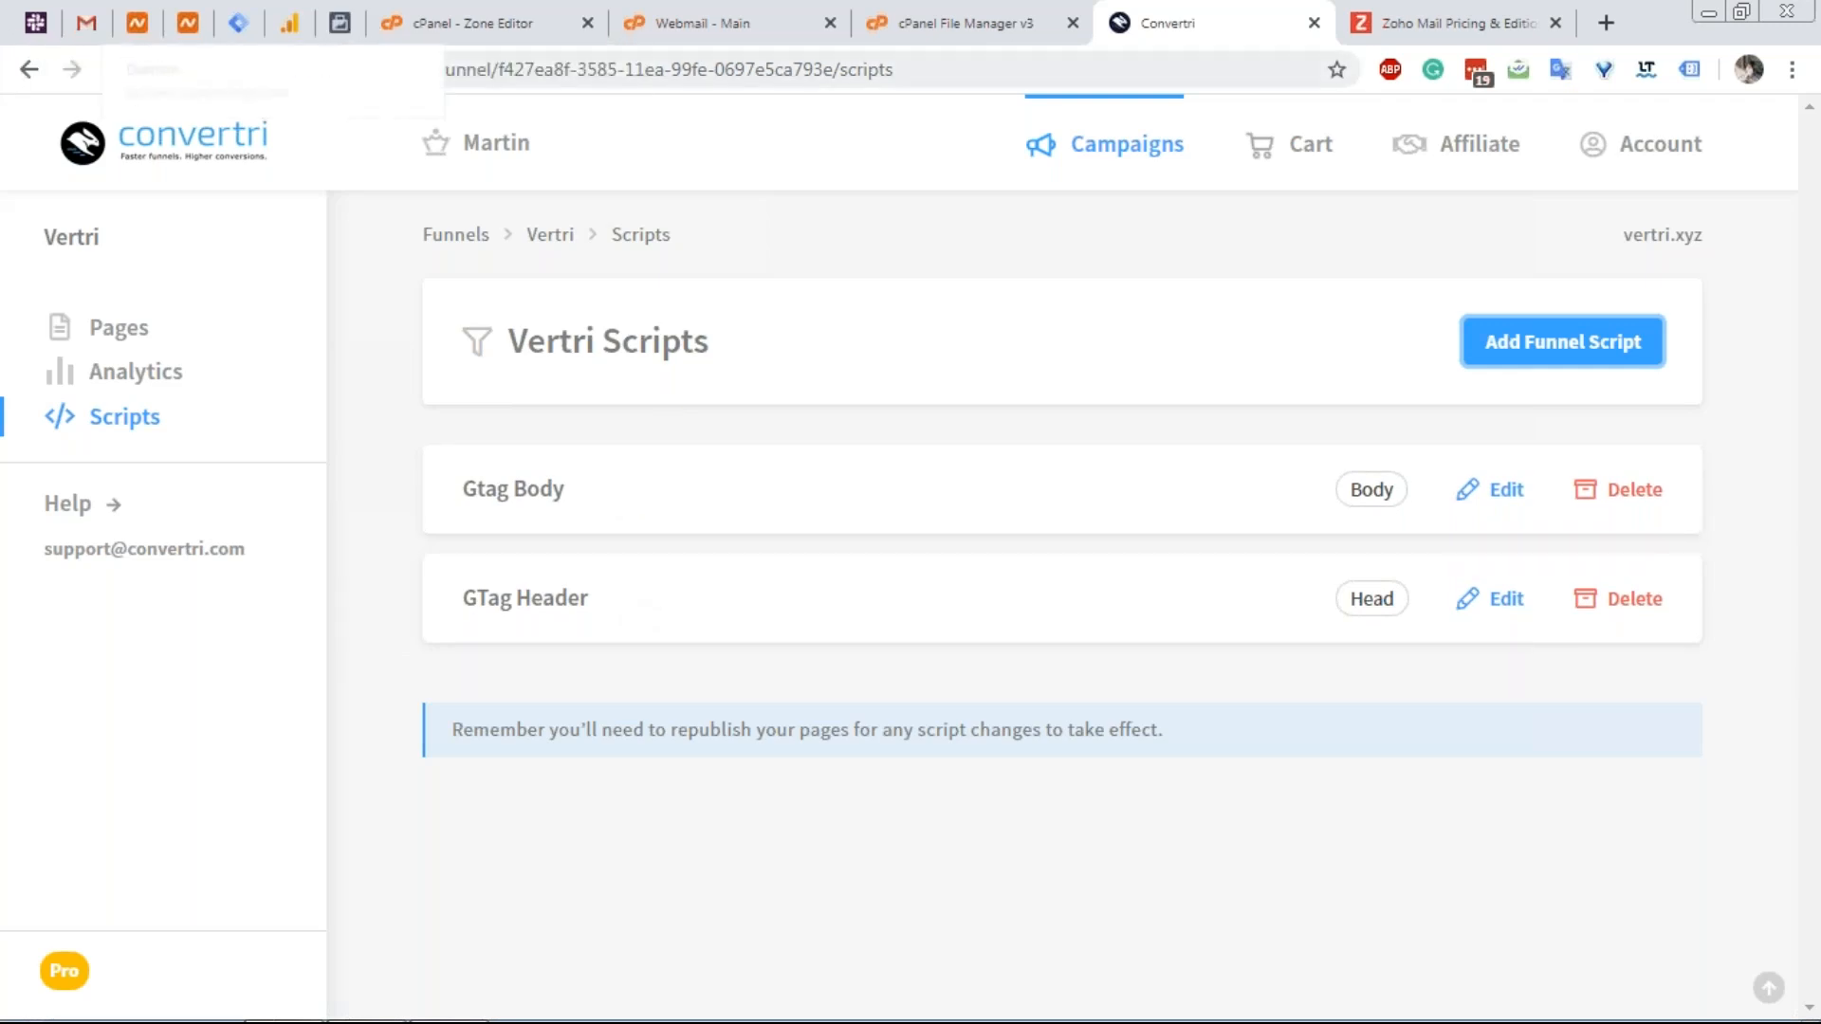
click(256, 26)
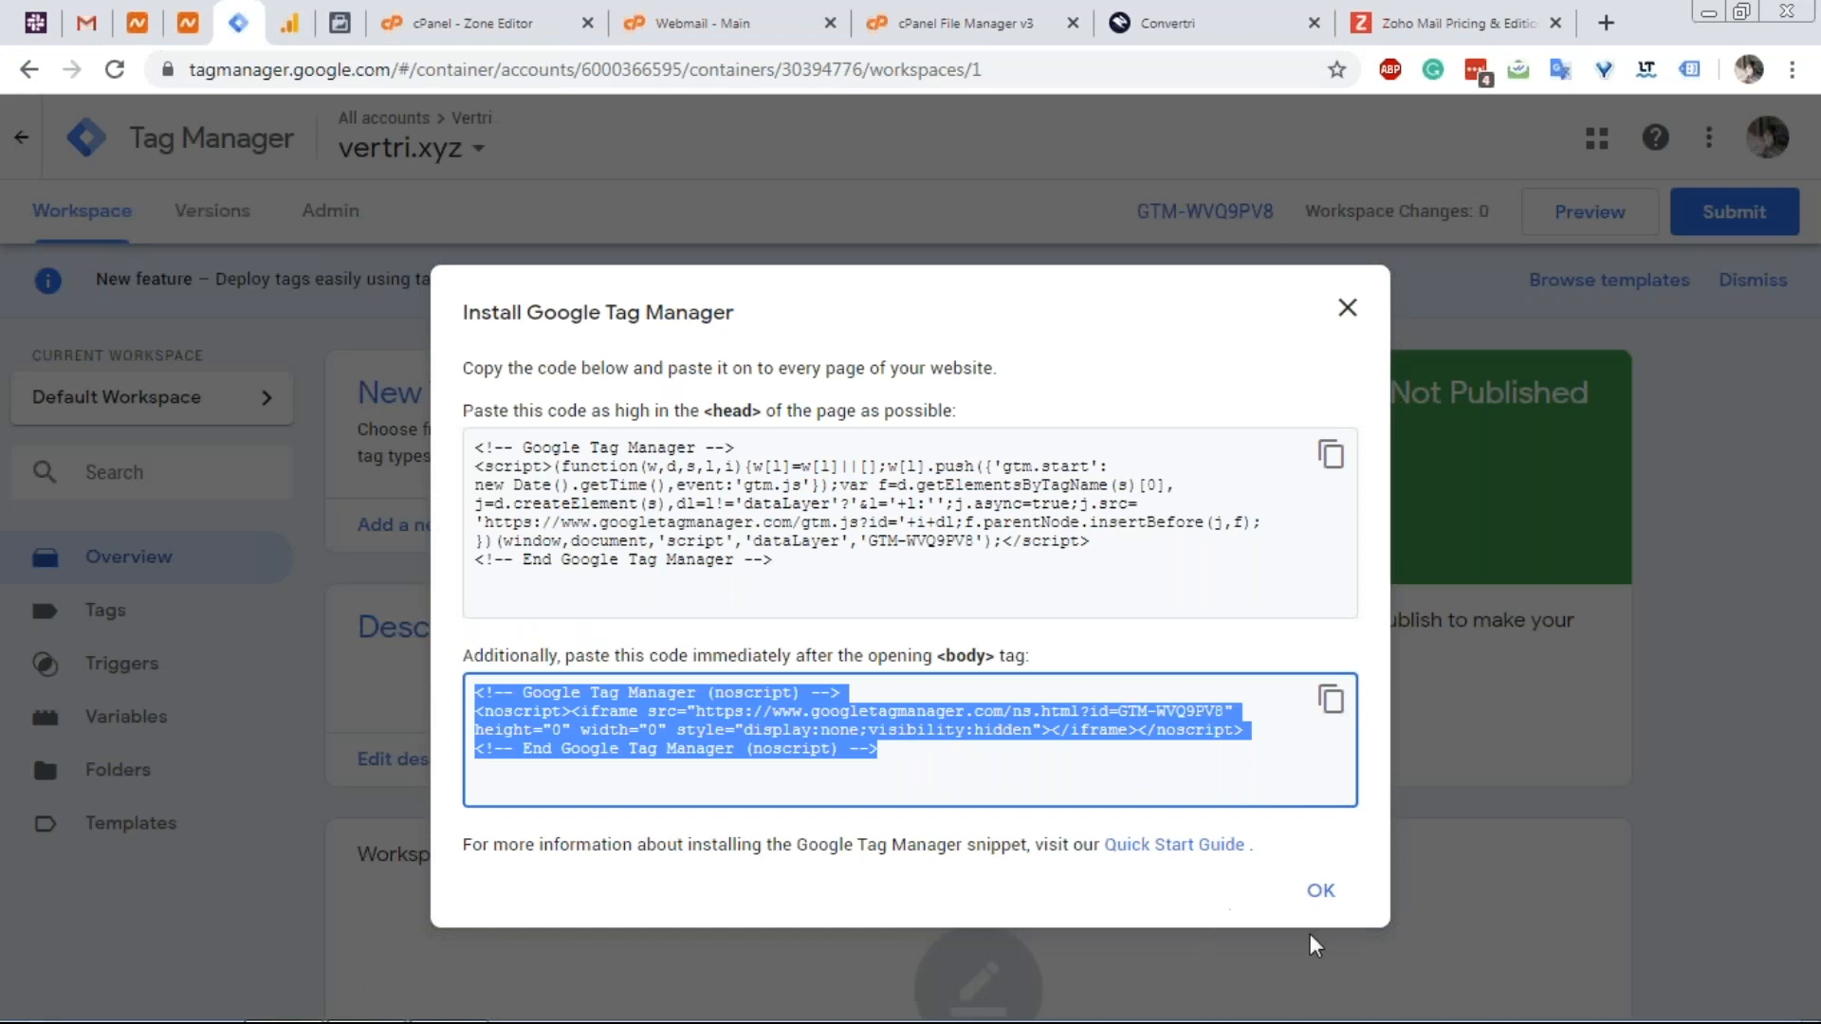
Close the install instructions, cross-check the Convertri scripts list, and start a new tag.
click(1321, 889)
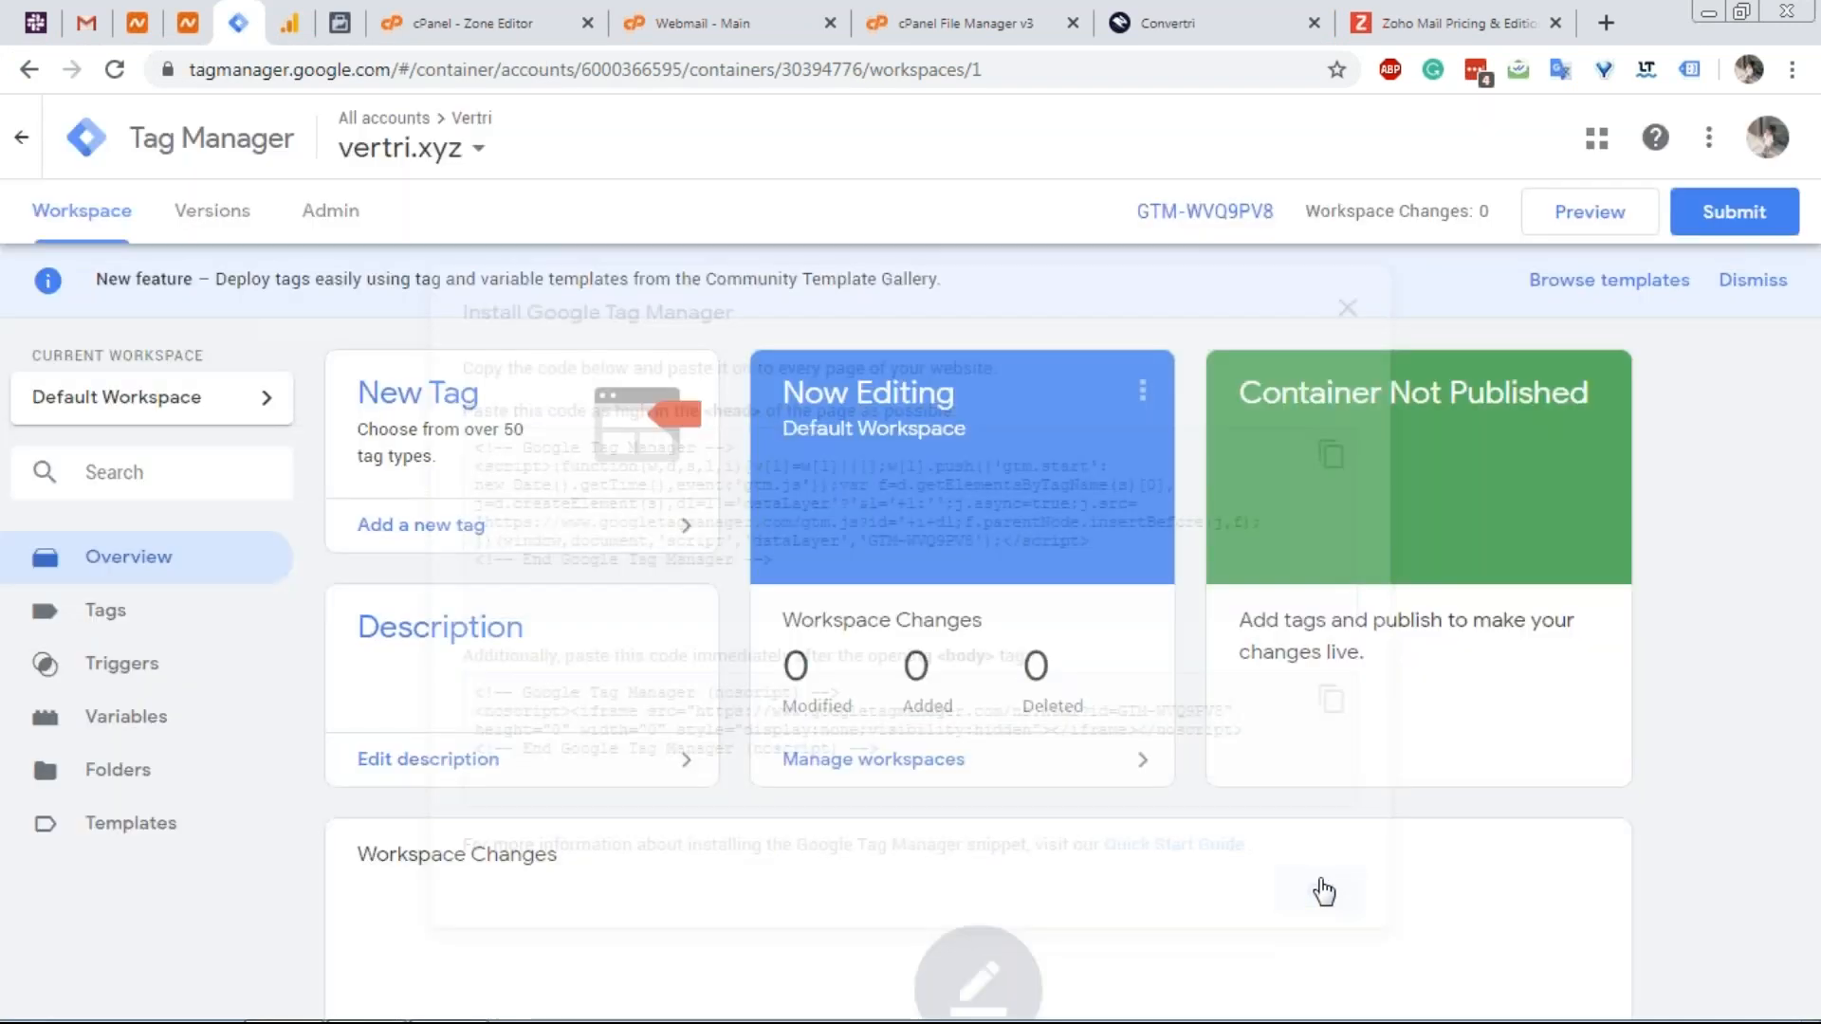
click(1198, 21)
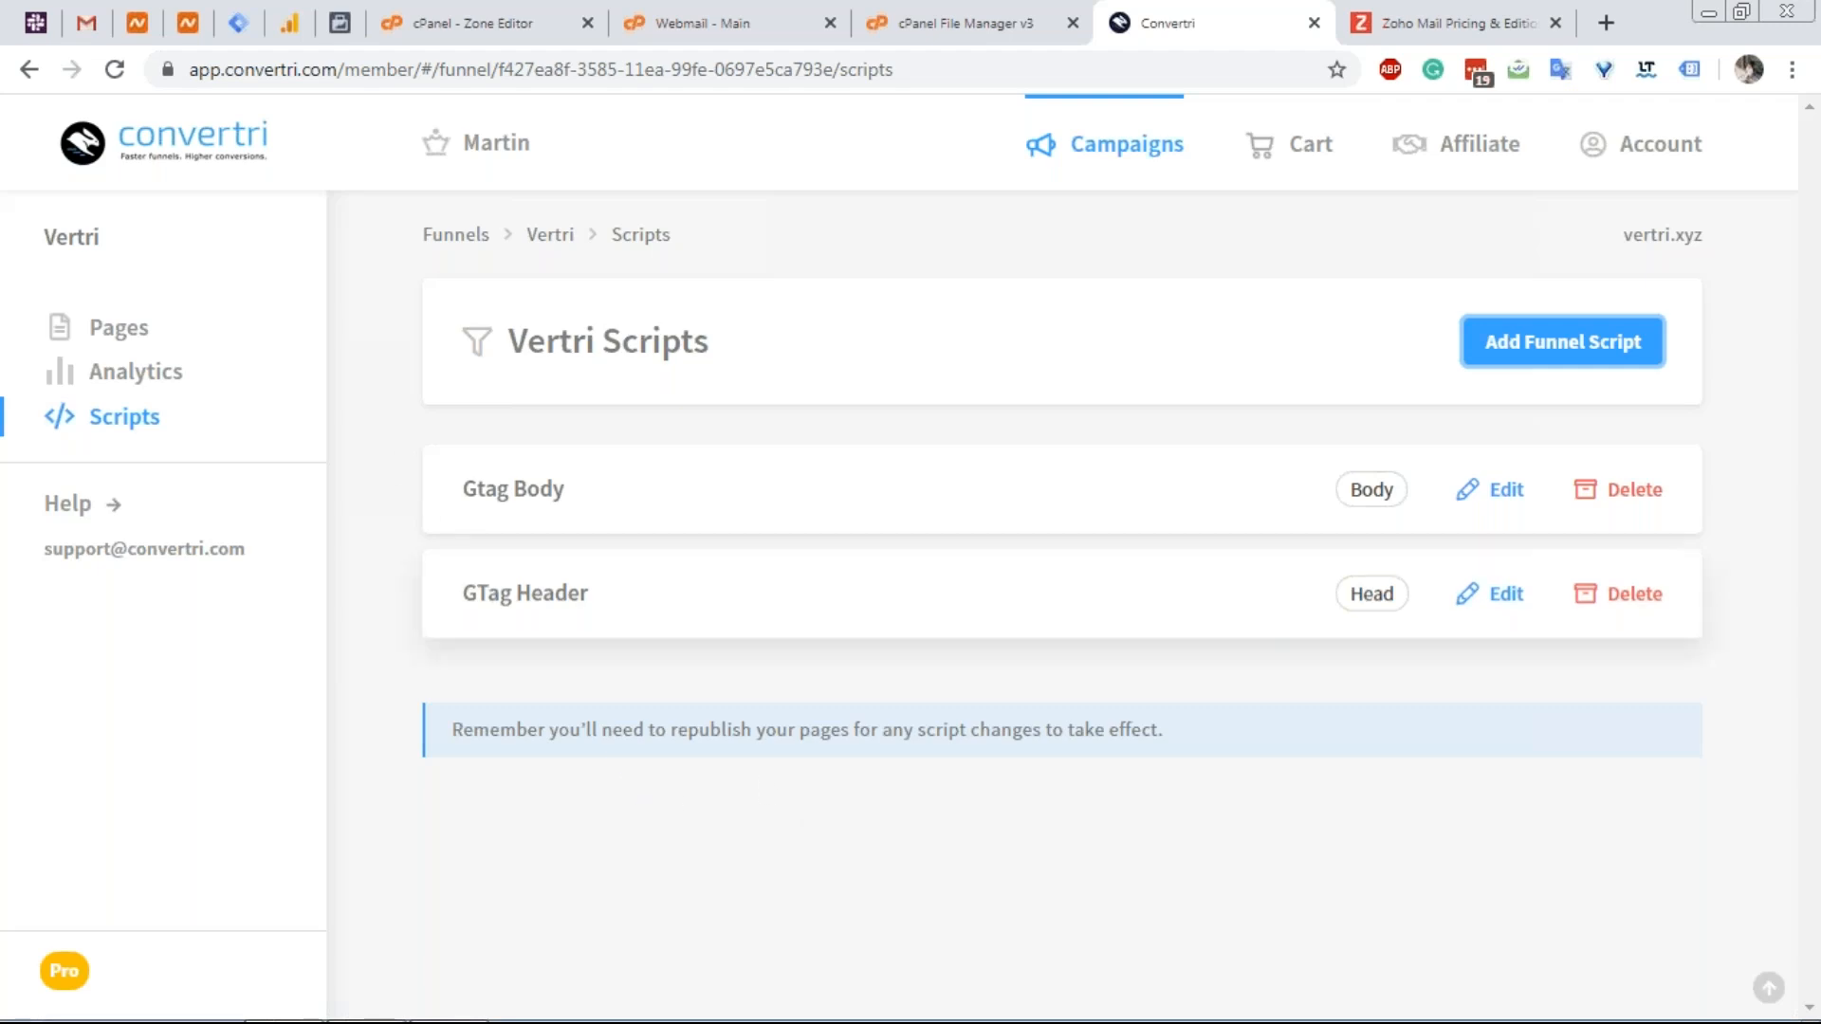
click(238, 23)
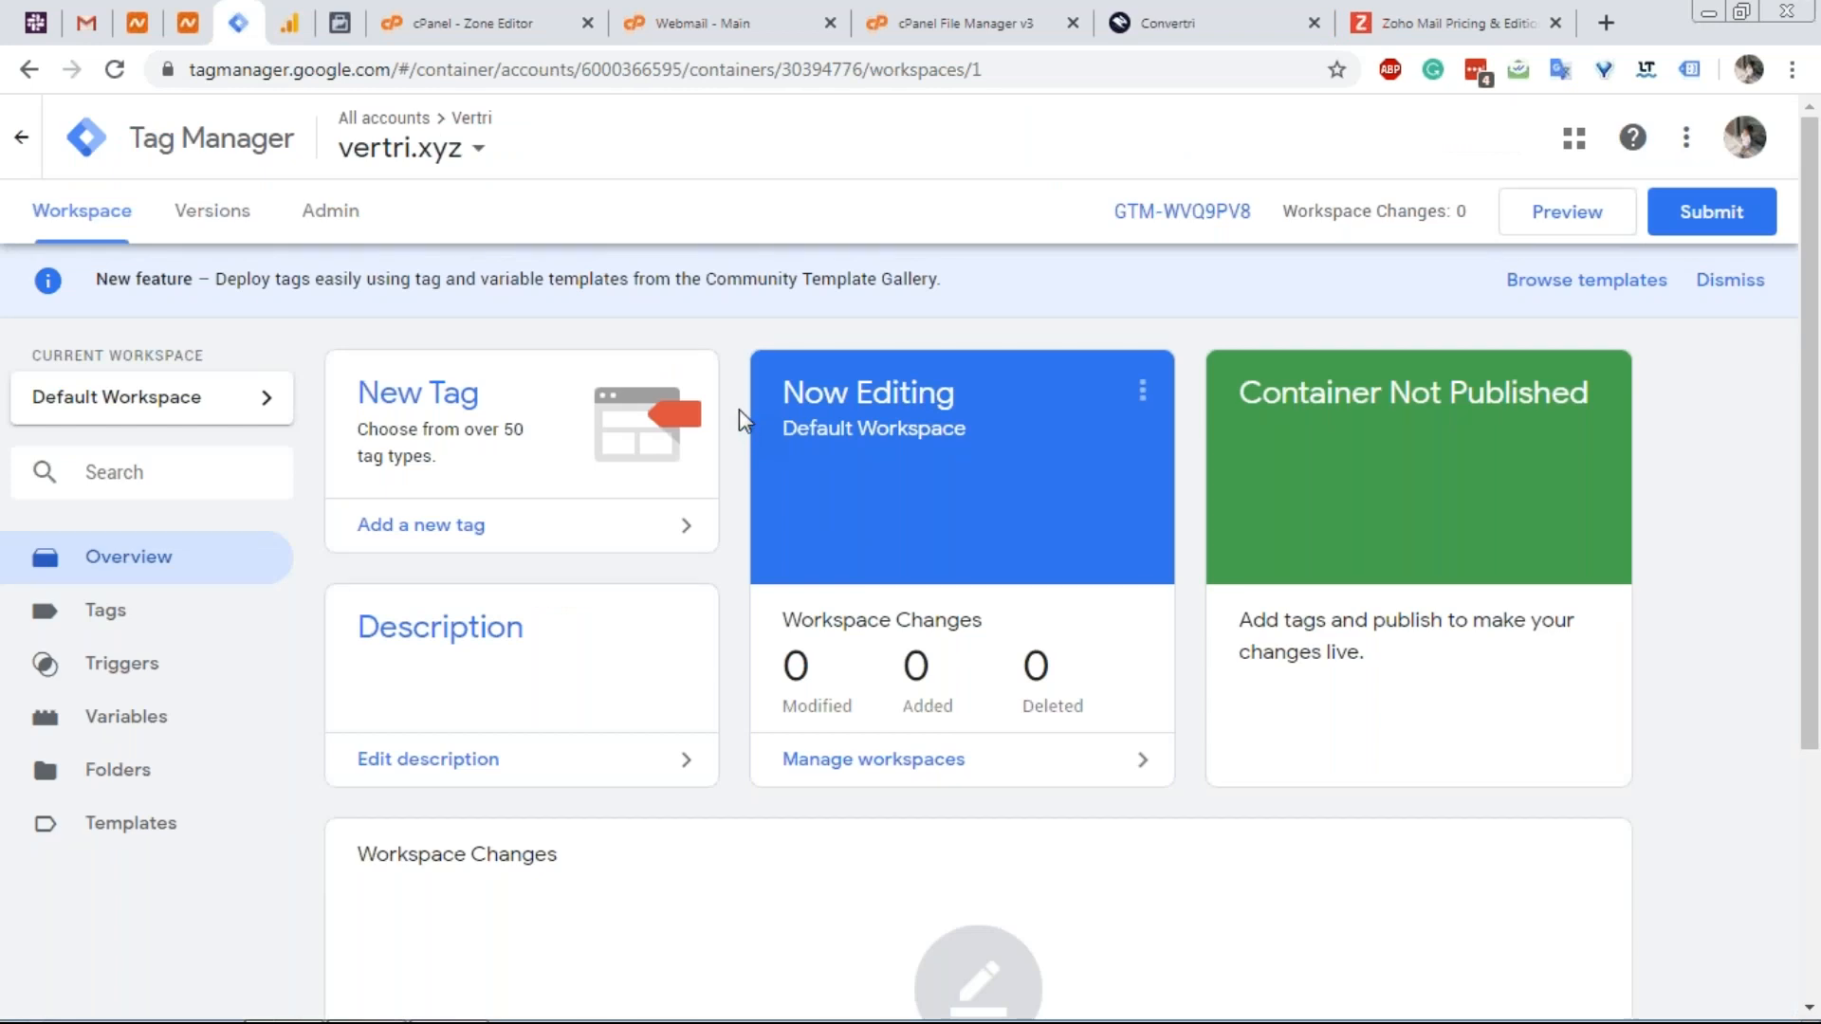
click(1273, 37)
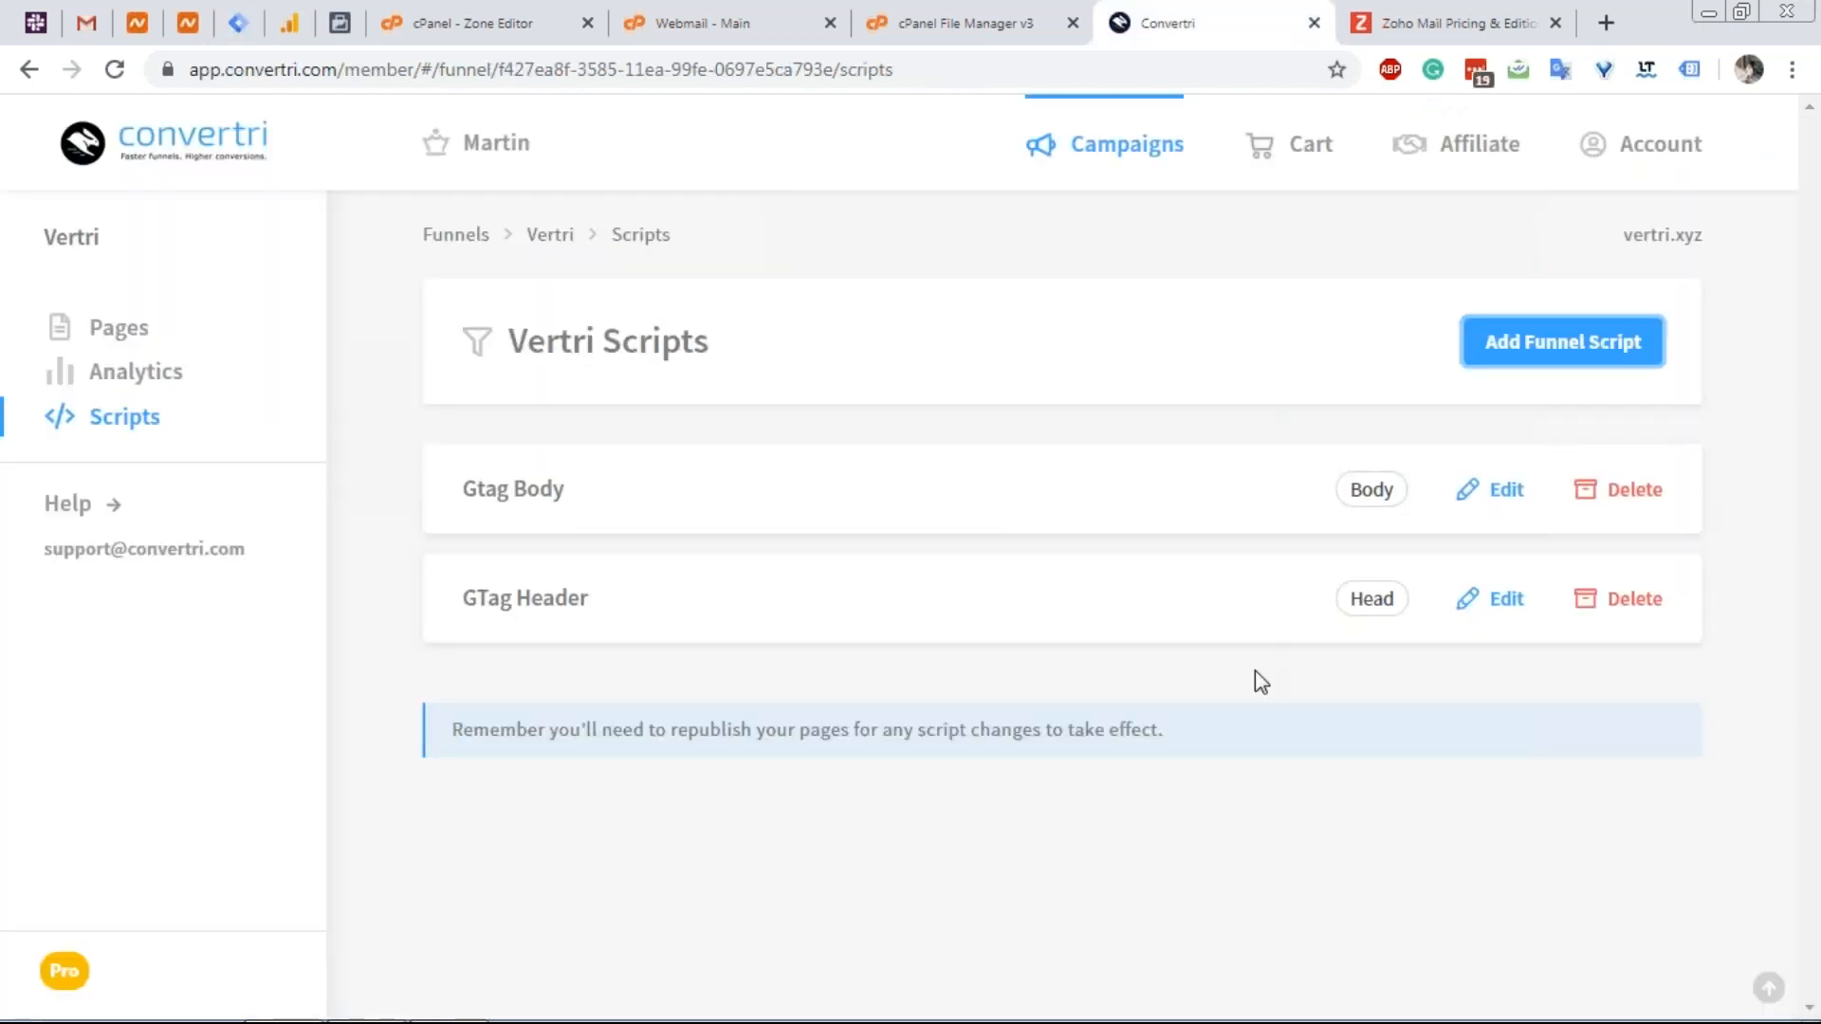
click(254, 37)
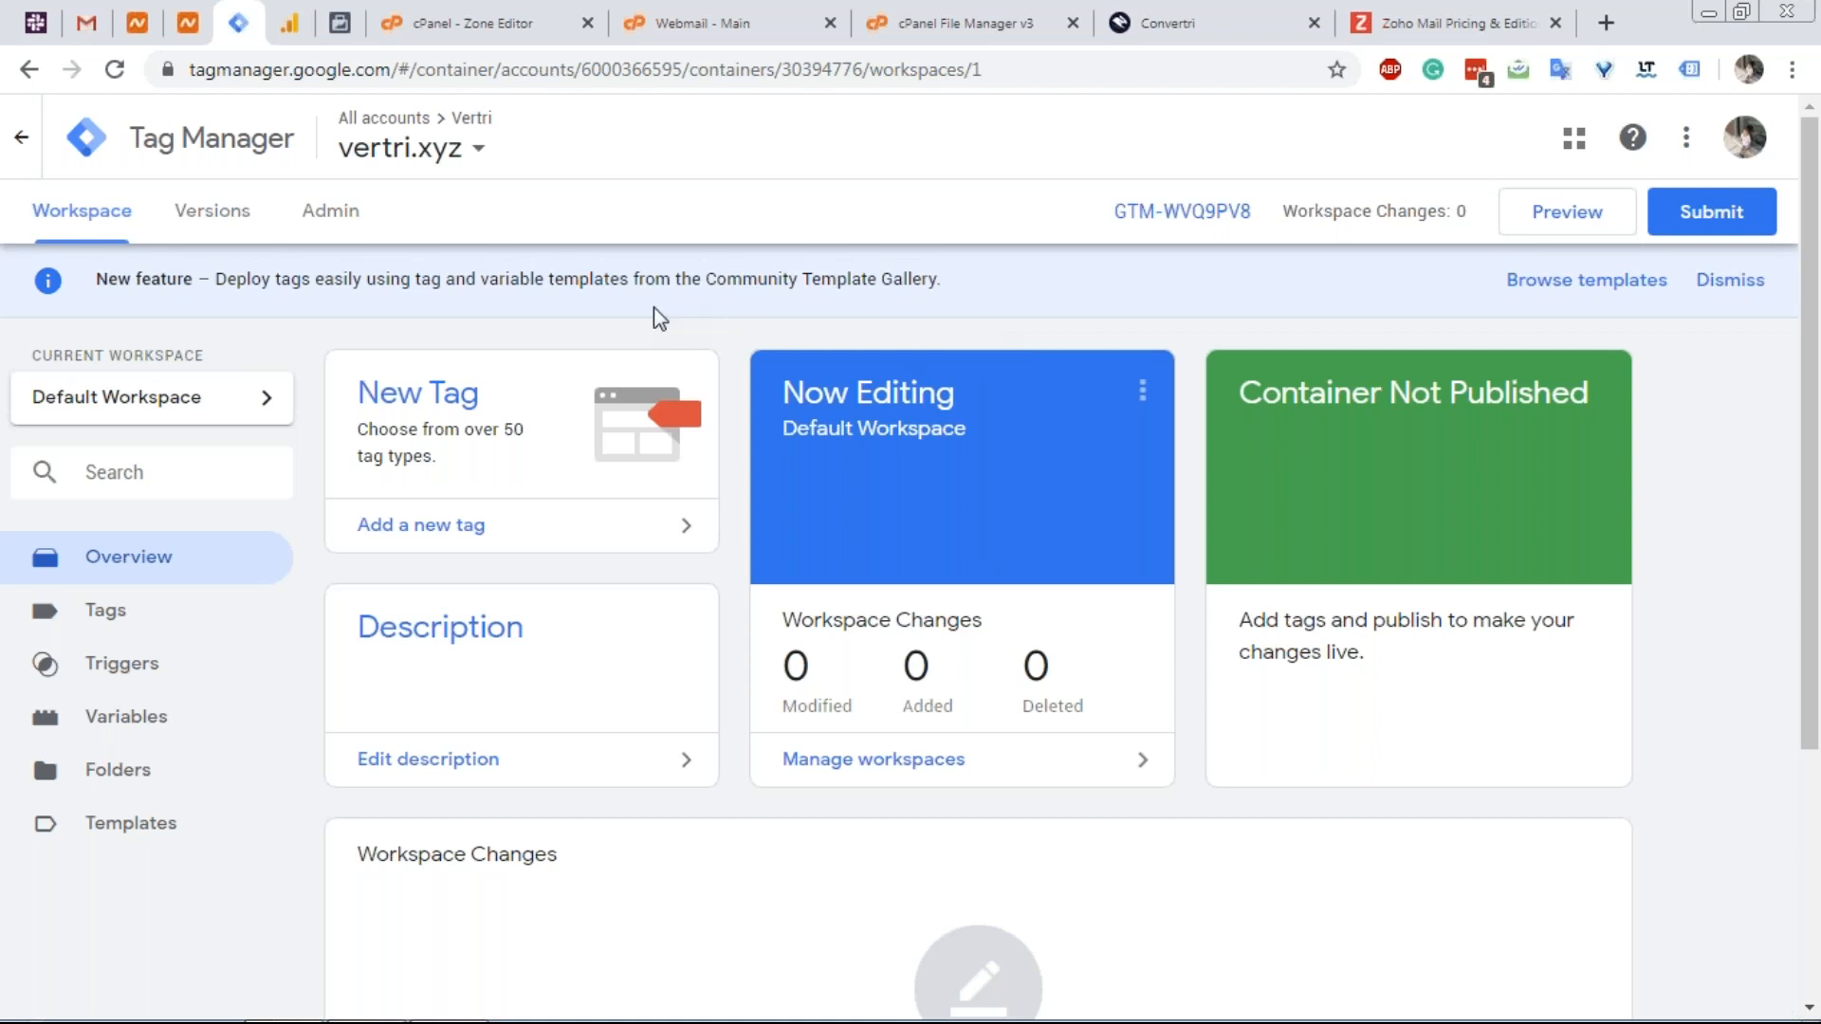
click(421, 417)
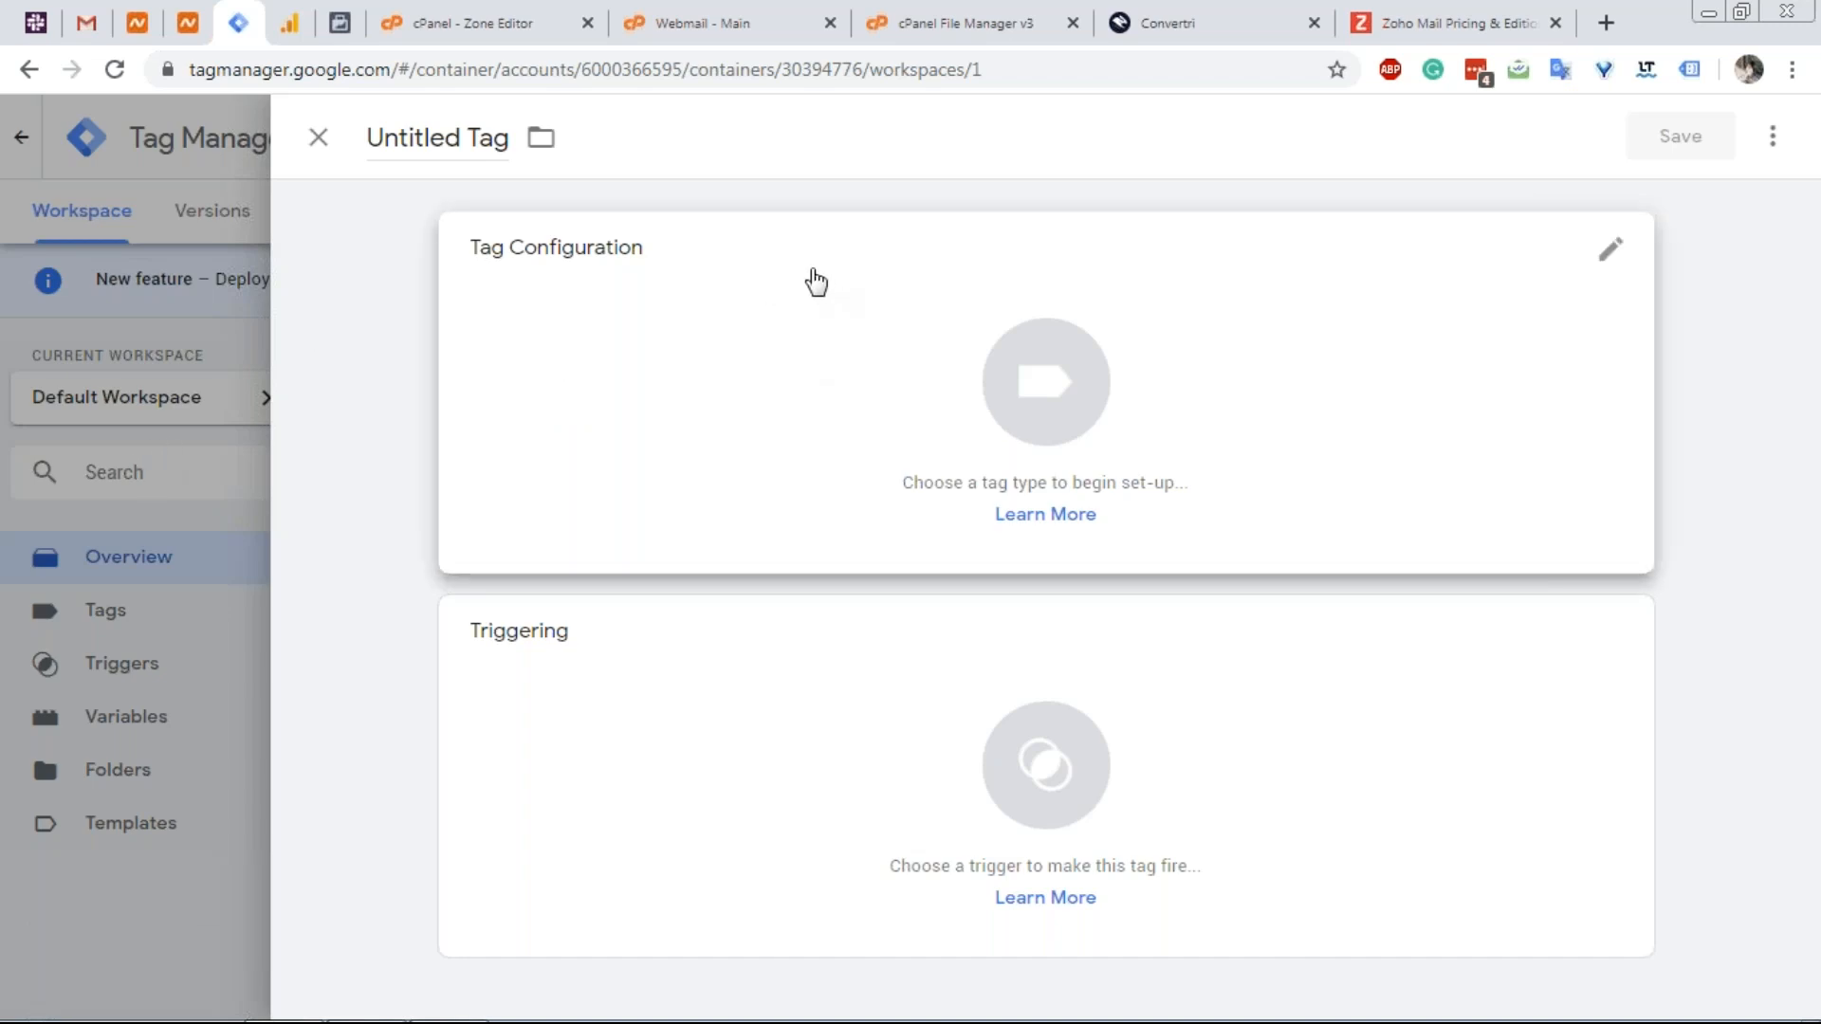
Review the republish reminder on the Convertri scripts page and discard the empty untitled tag.
click(1180, 22)
triple_click(690, 739)
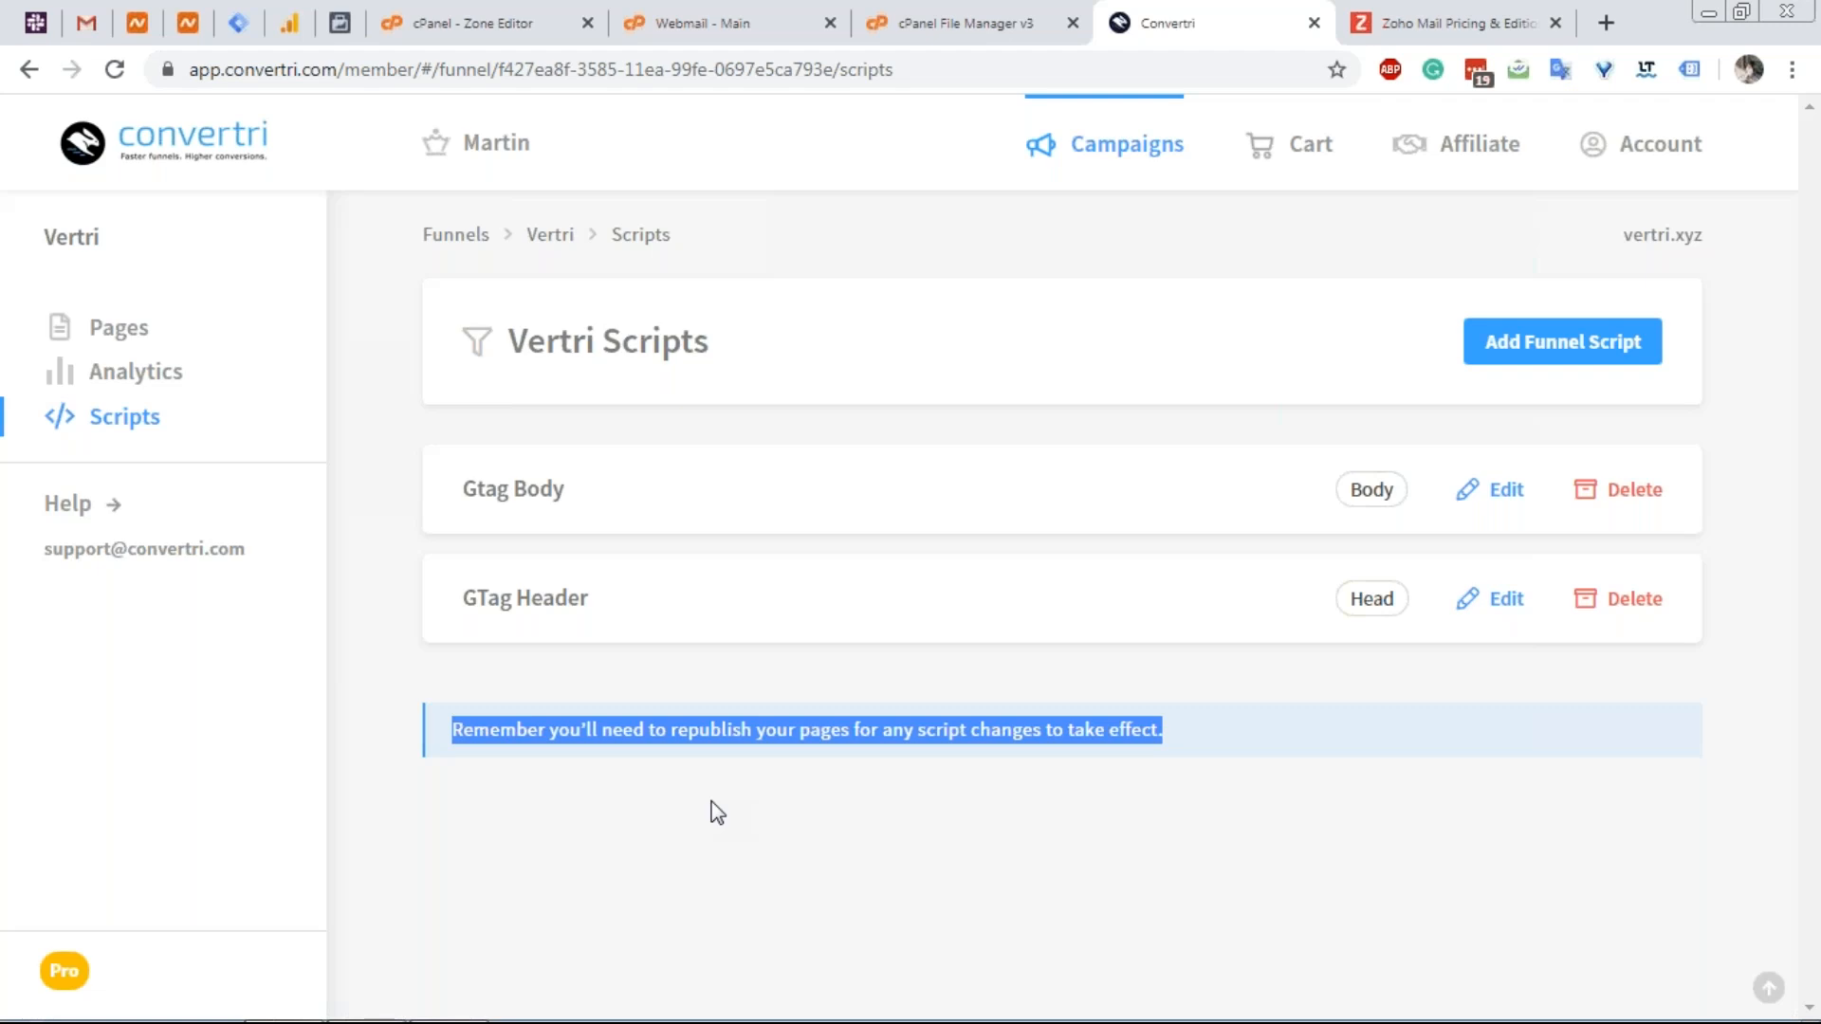
click(250, 14)
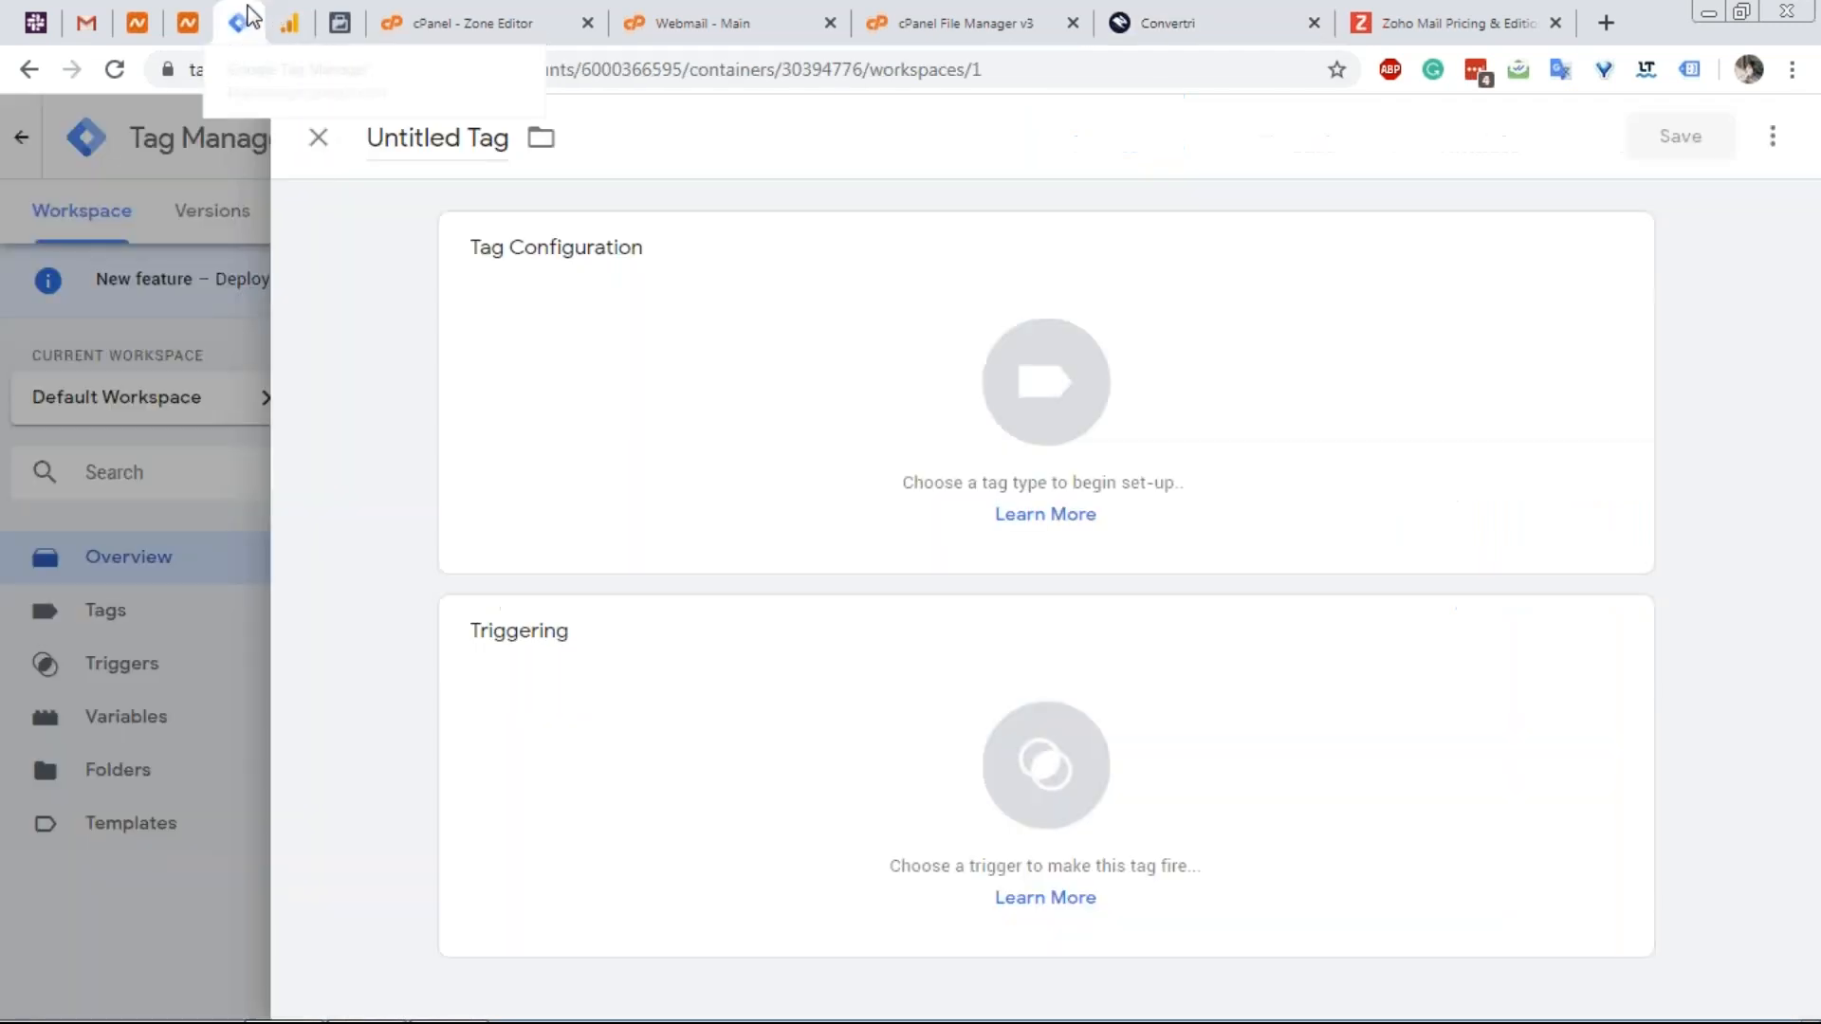
click(317, 150)
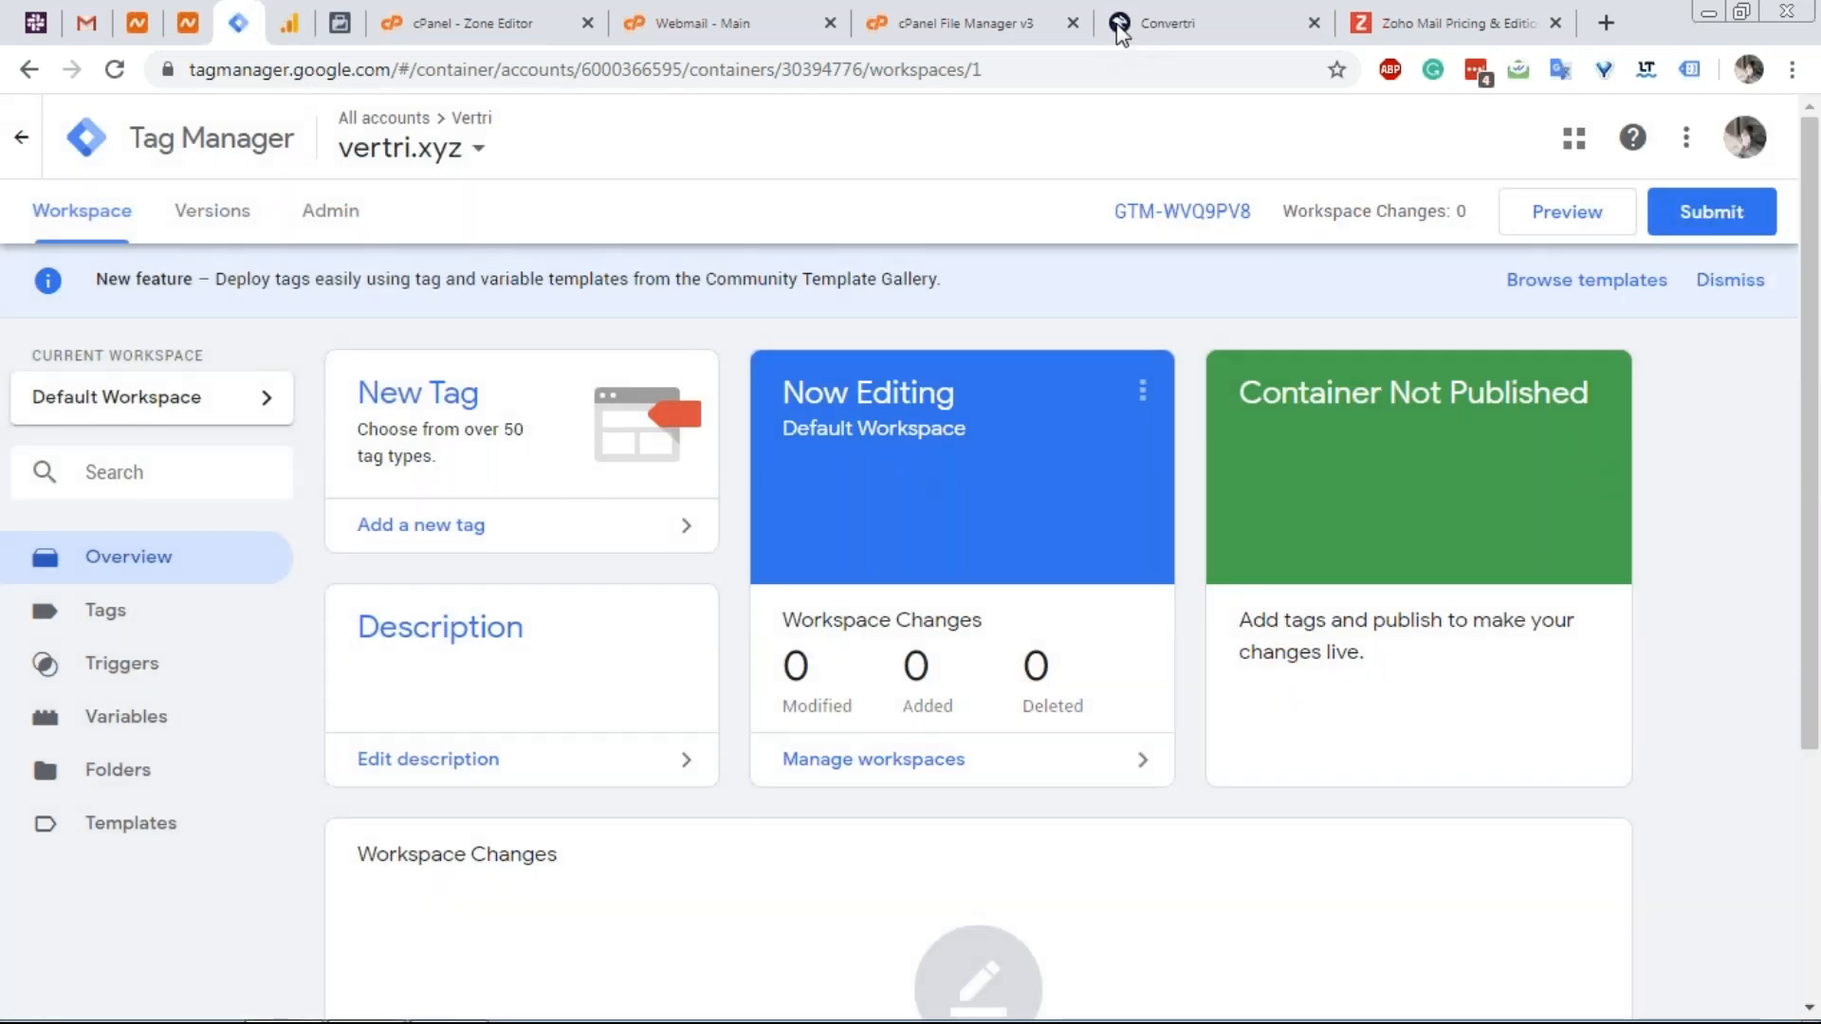
Start a fresh new tag and bring up its list of tag types.
click(1119, 28)
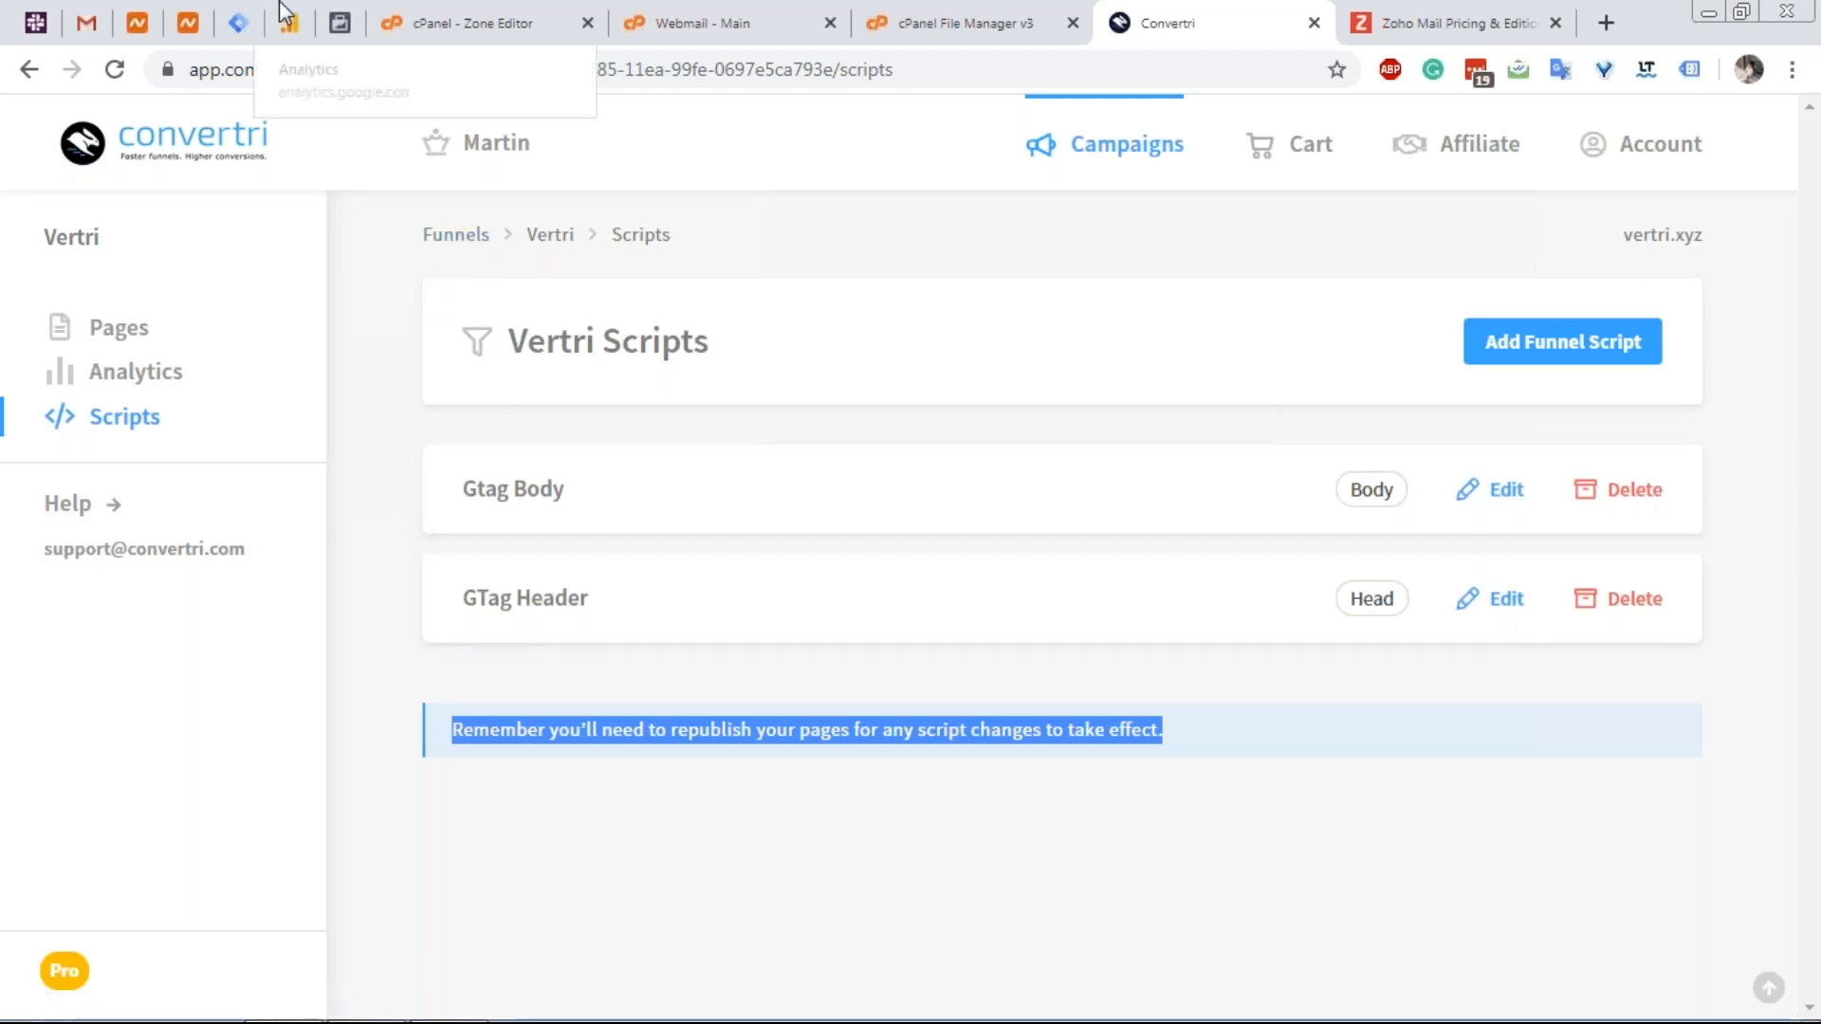
click(239, 21)
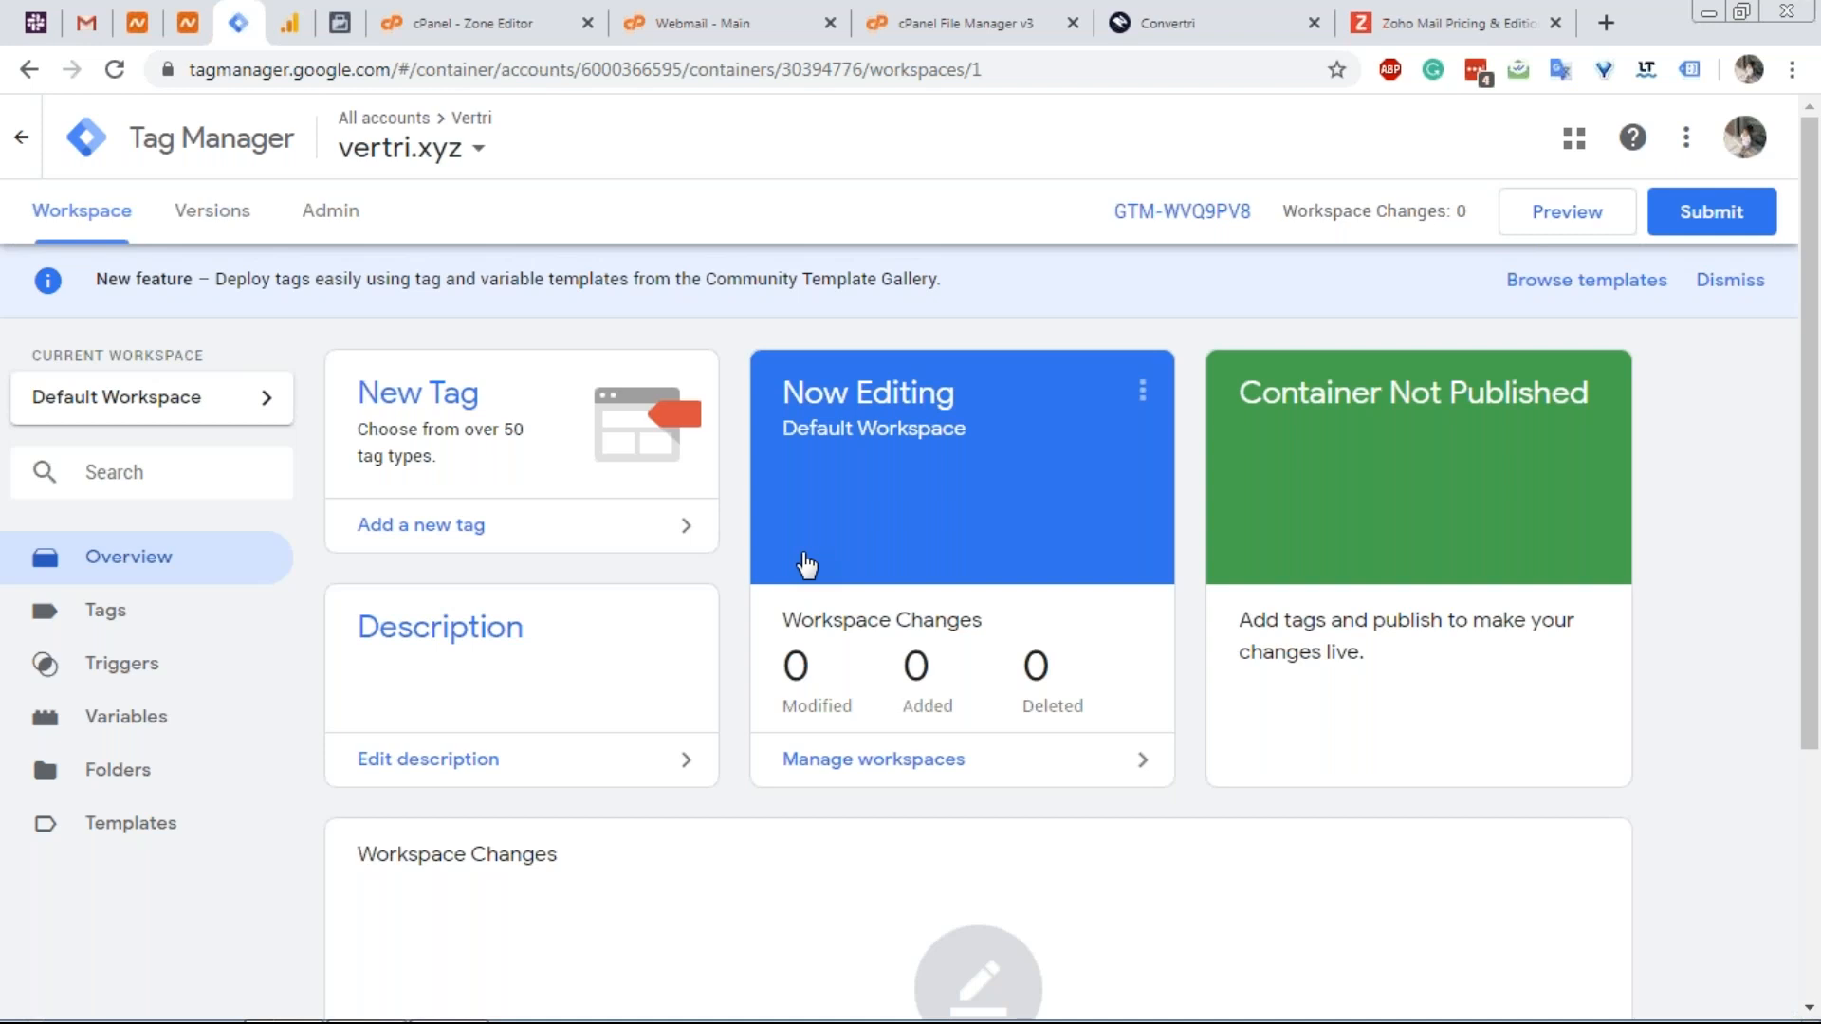
click(471, 403)
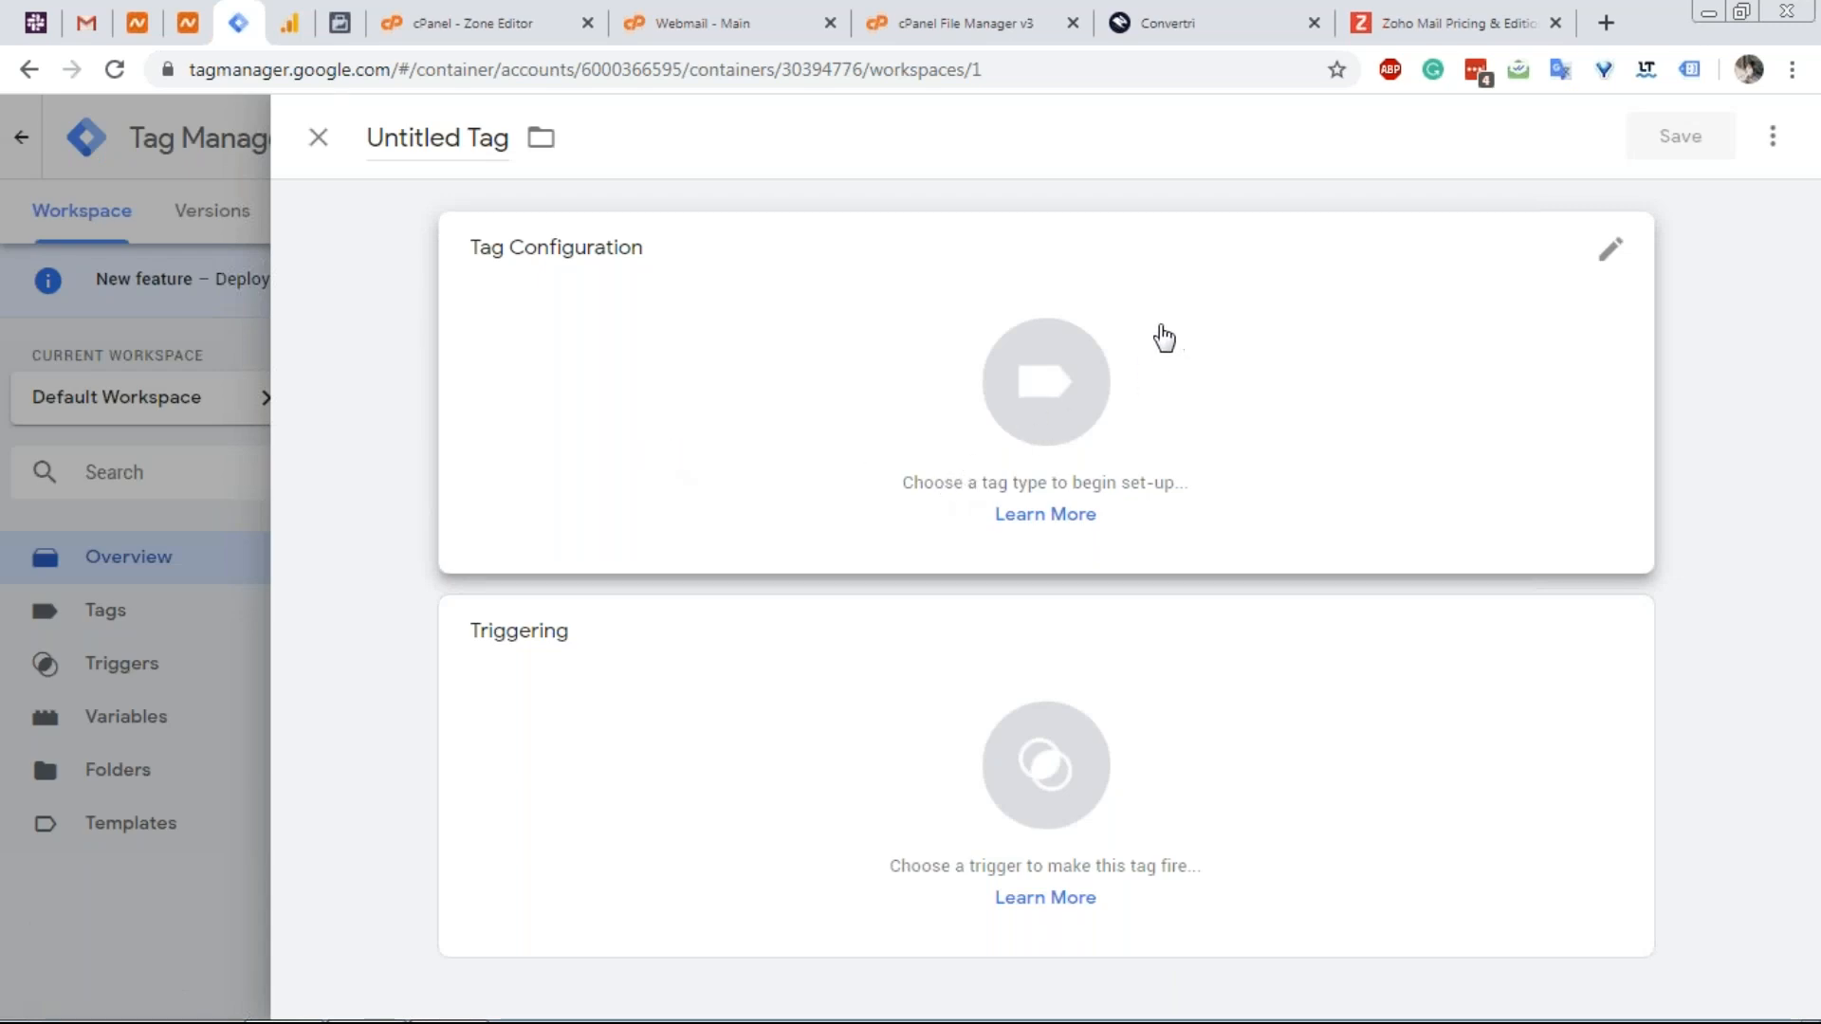
click(1089, 424)
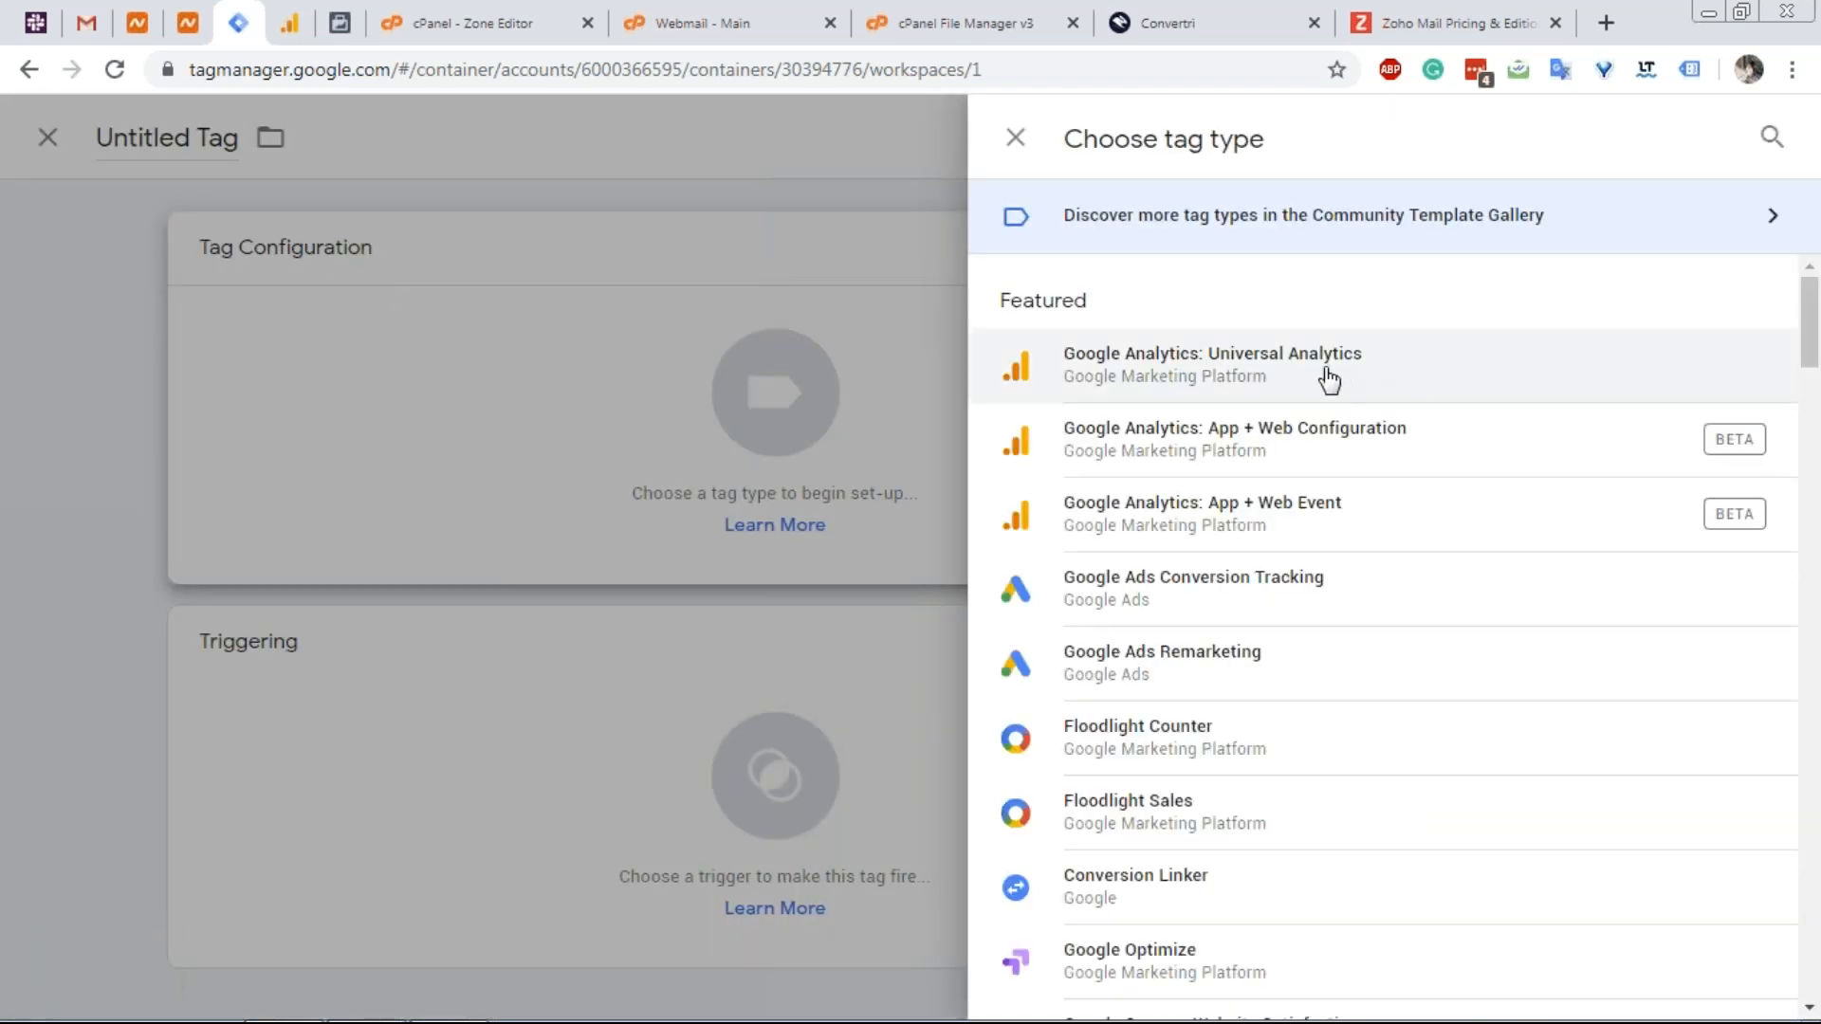
Browse the Choose tag type catalogue, from Custom HTML and third-party types back up to Featured.
scroll(1266, 467, down, 10)
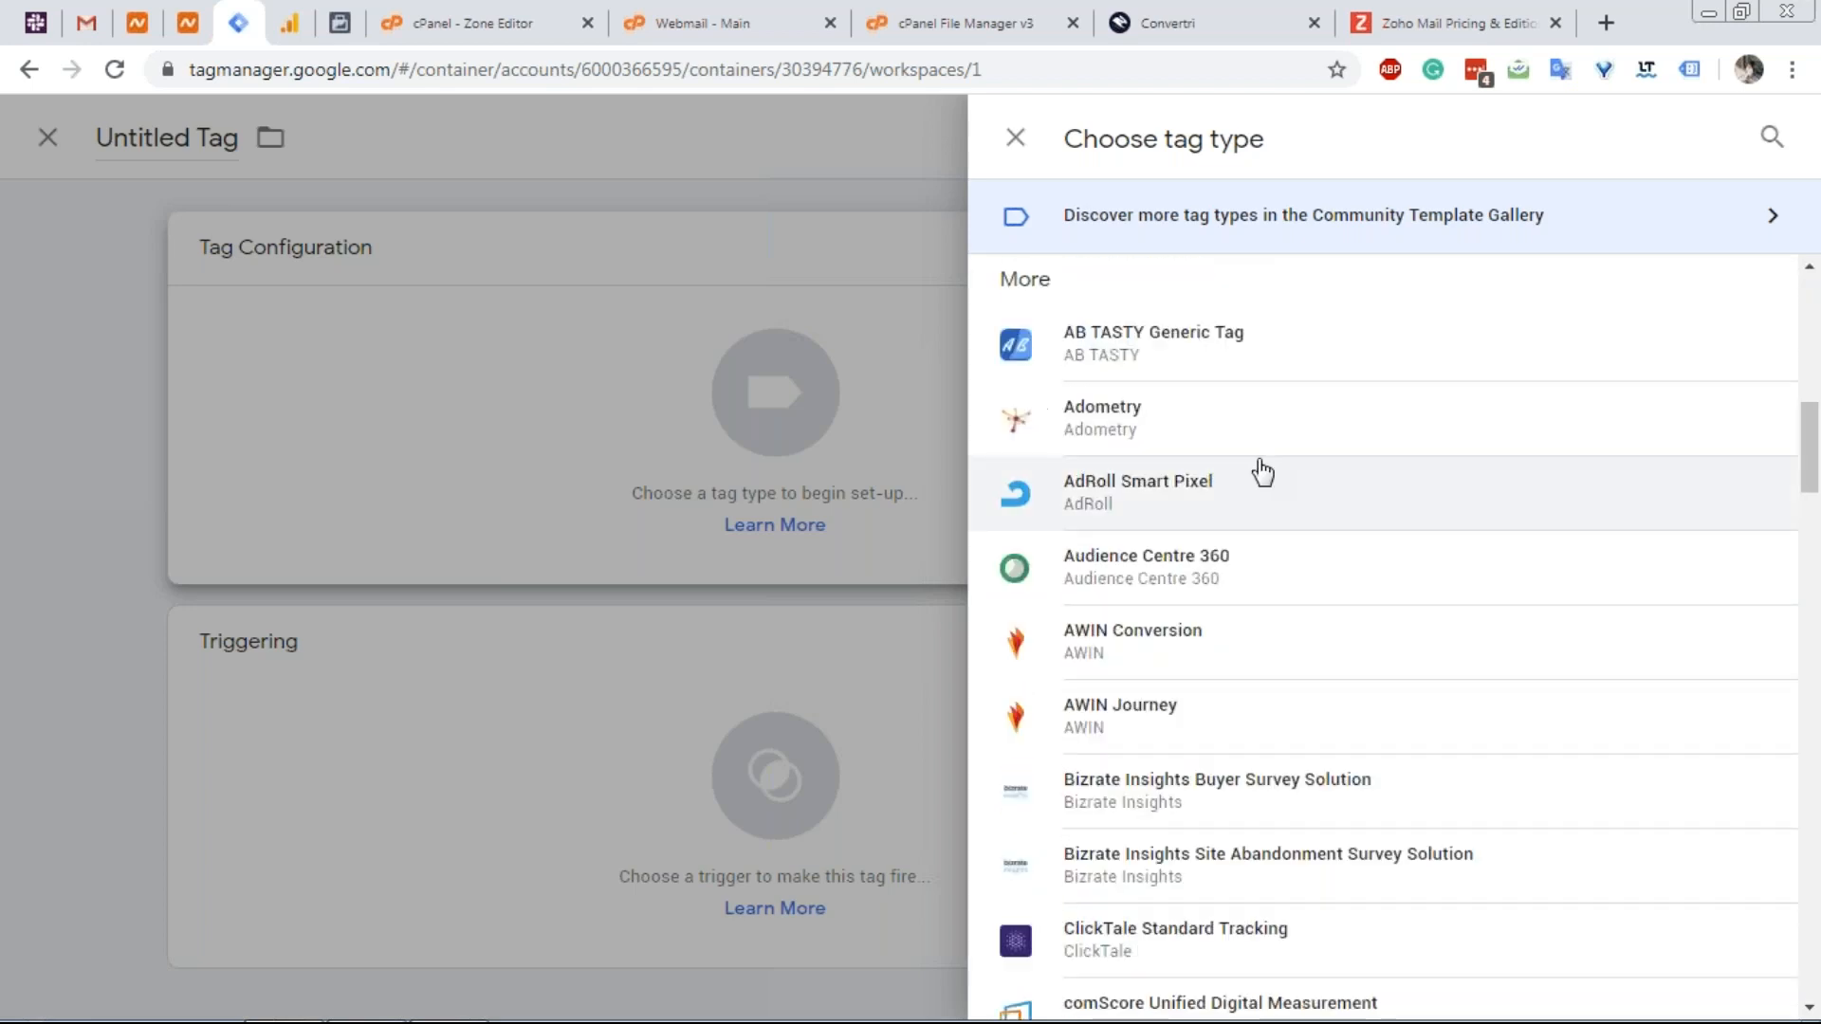
scroll(1262, 471, down, 15)
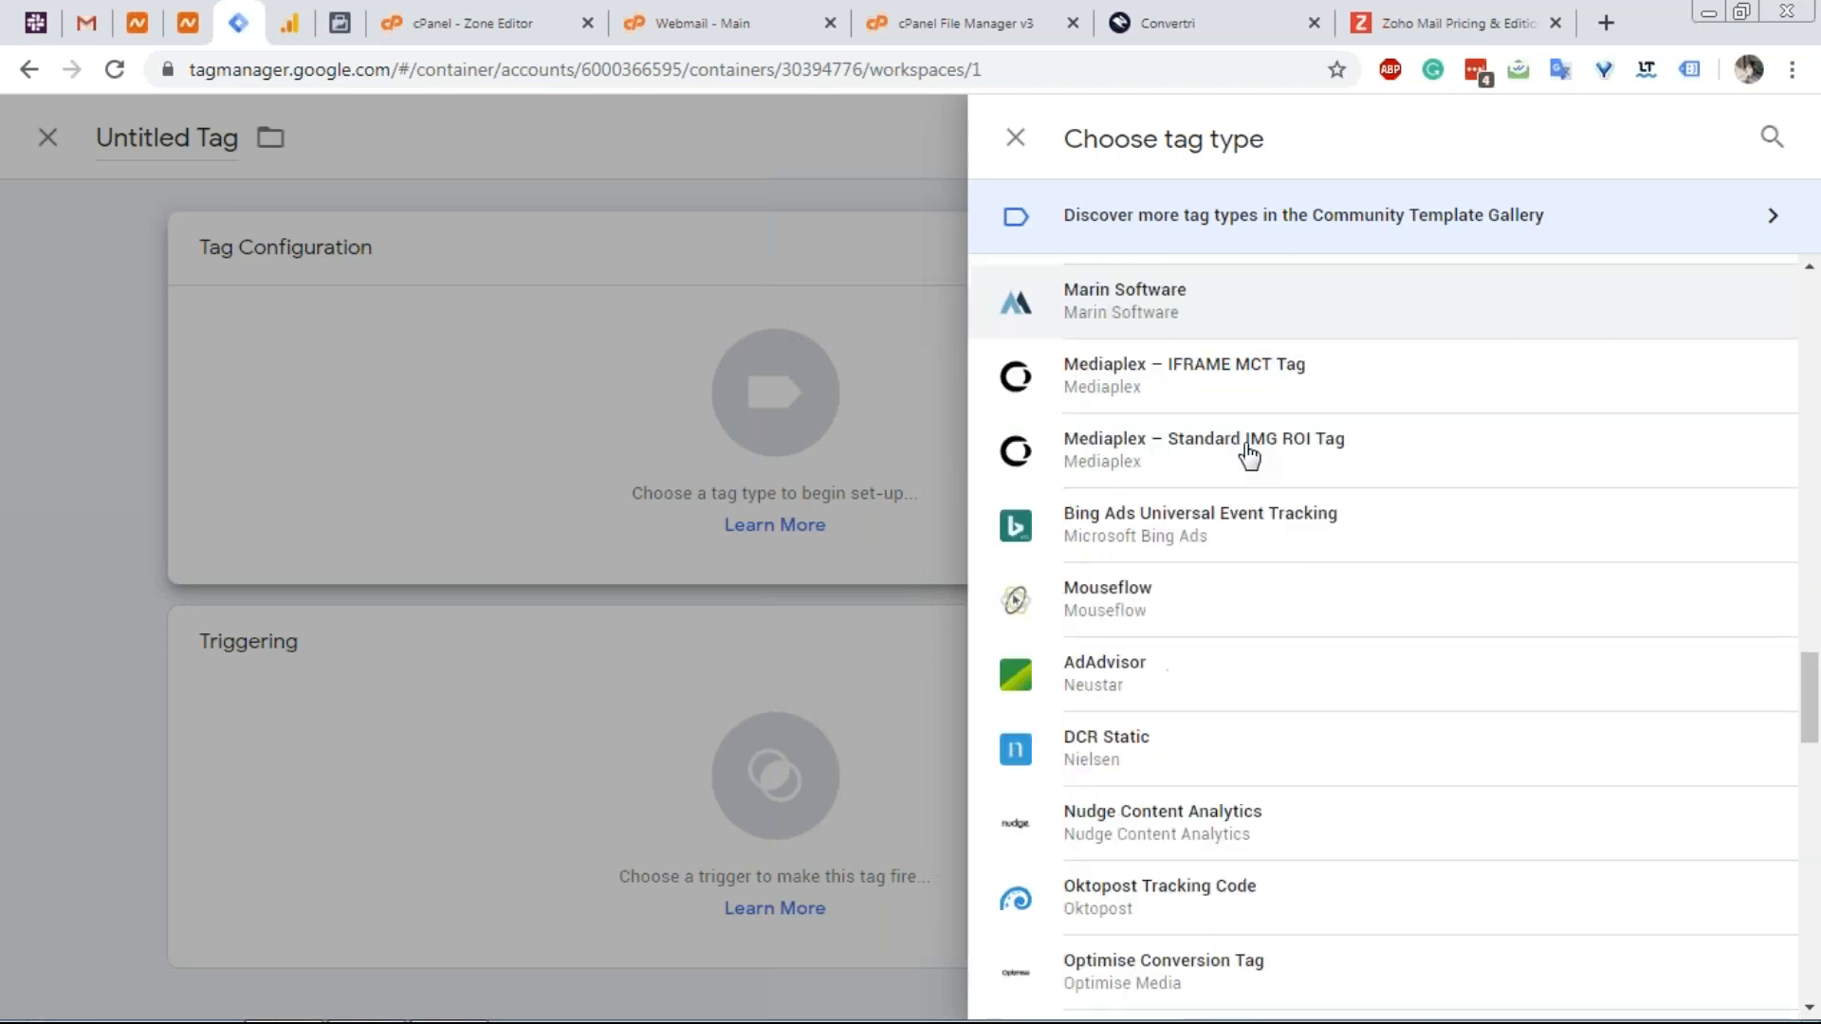
scroll(1247, 455, down, 15)
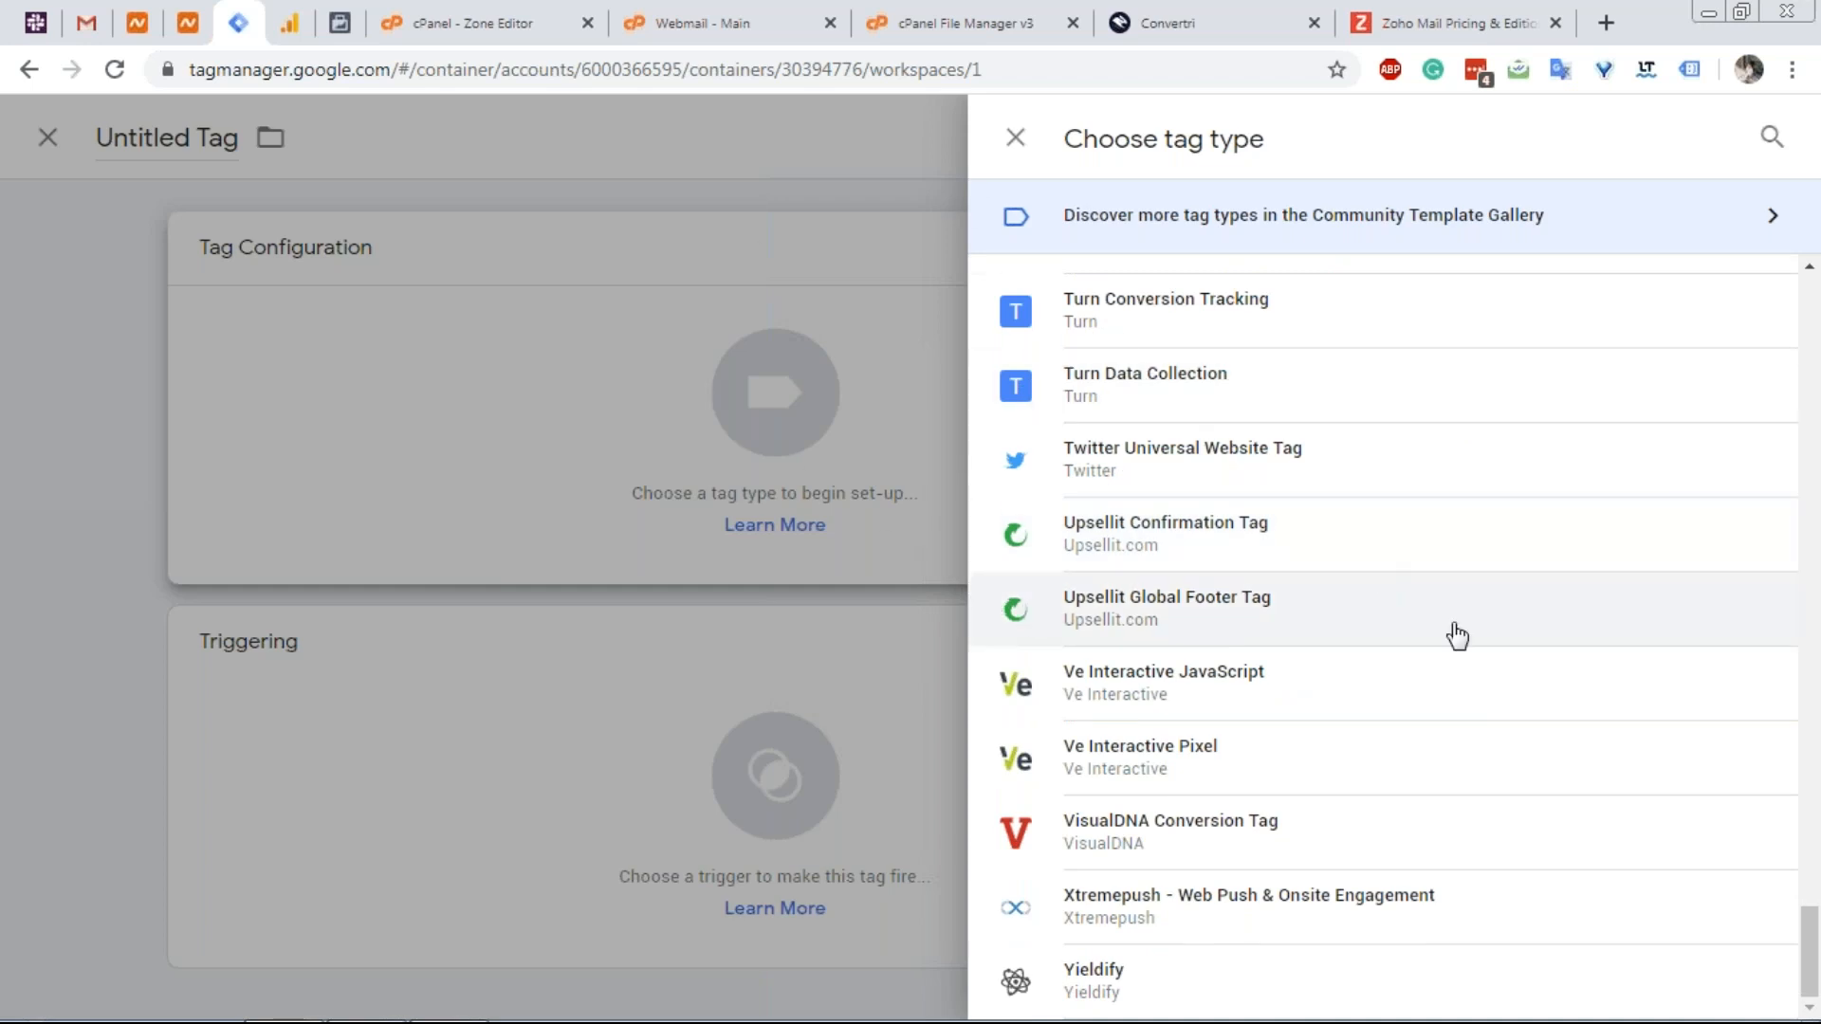
scroll(1251, 679, up, 4)
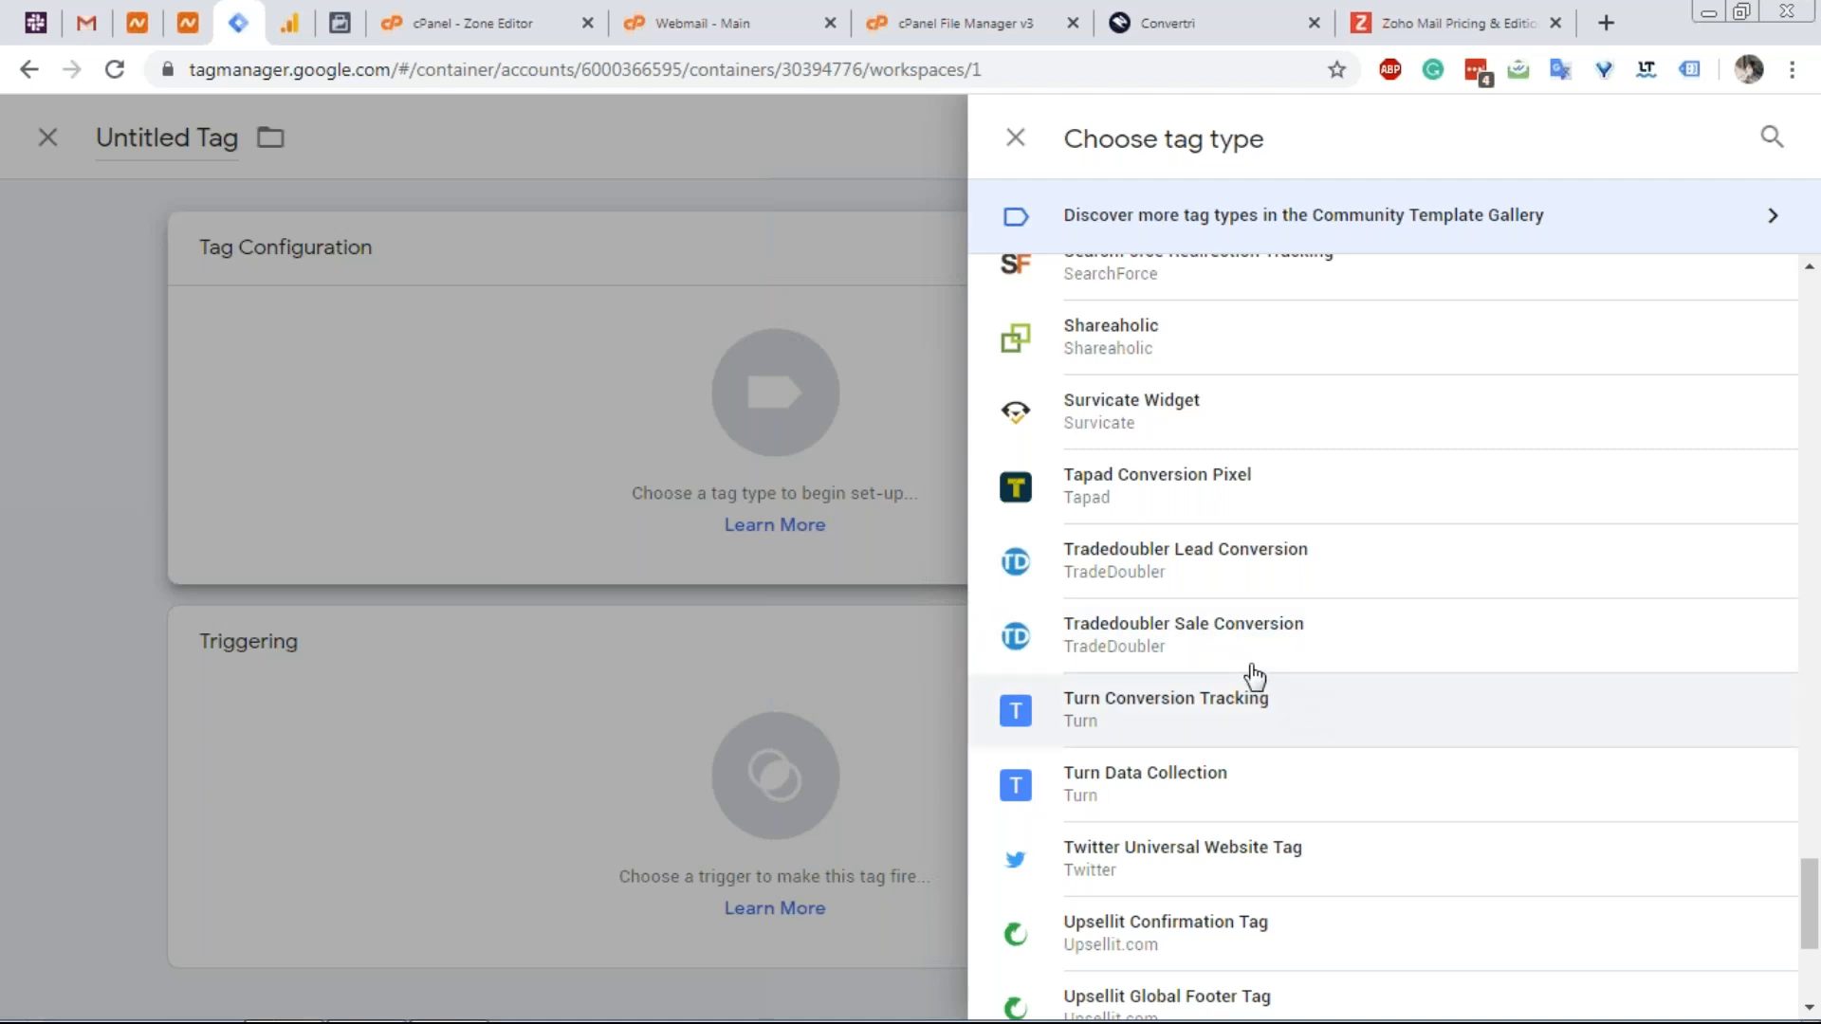
scroll(1243, 664, up, 3)
scroll(1223, 593, up, 5)
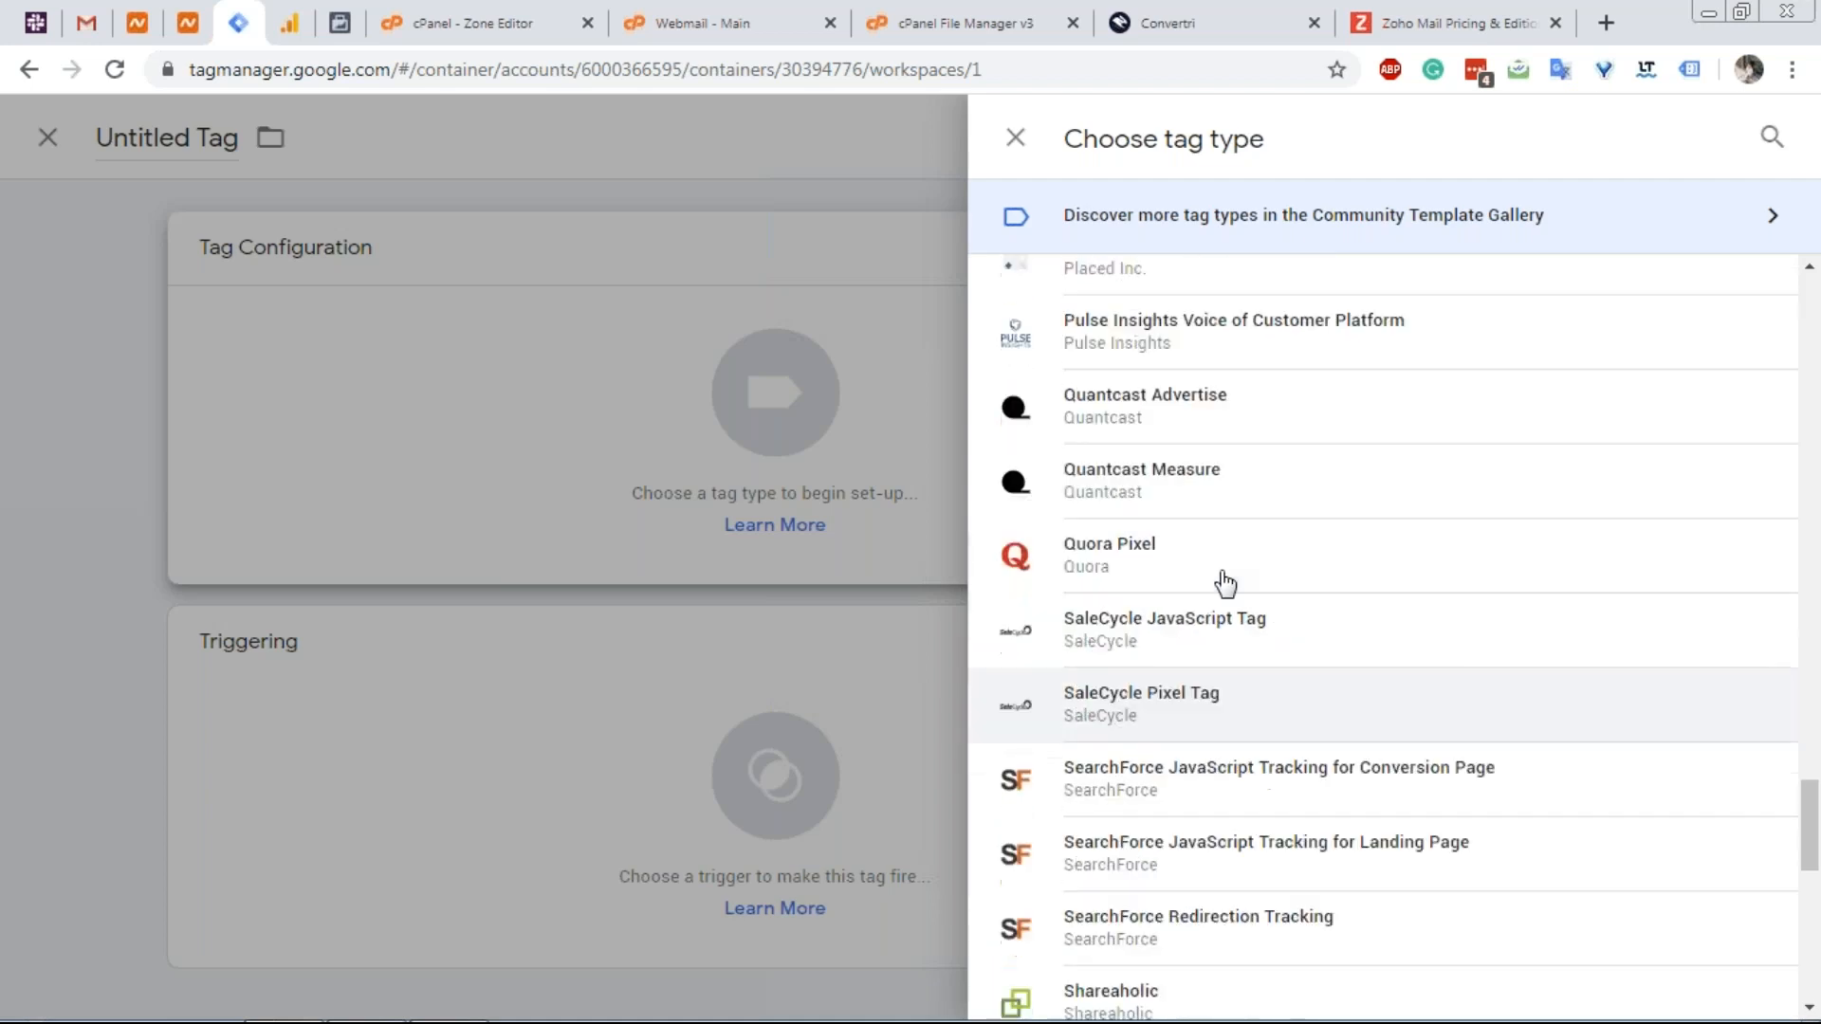
scroll(1229, 560, up, 2)
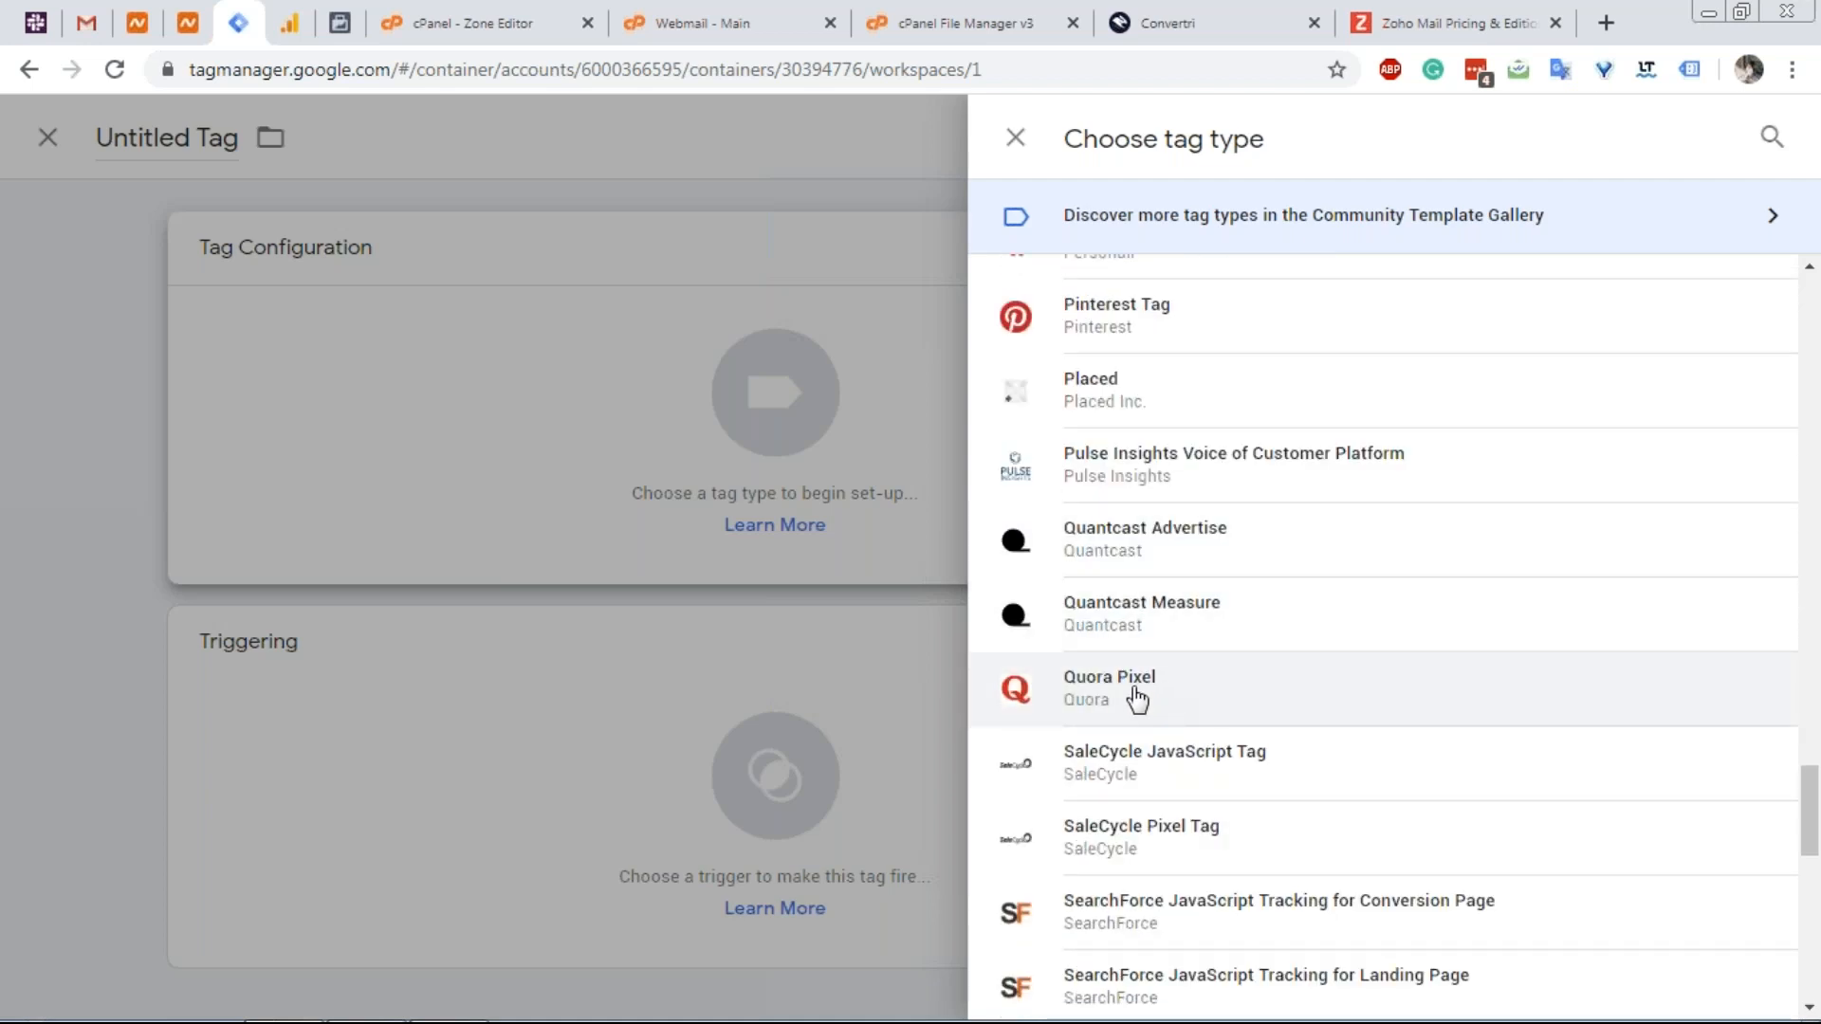
scroll(1129, 616, up, 3)
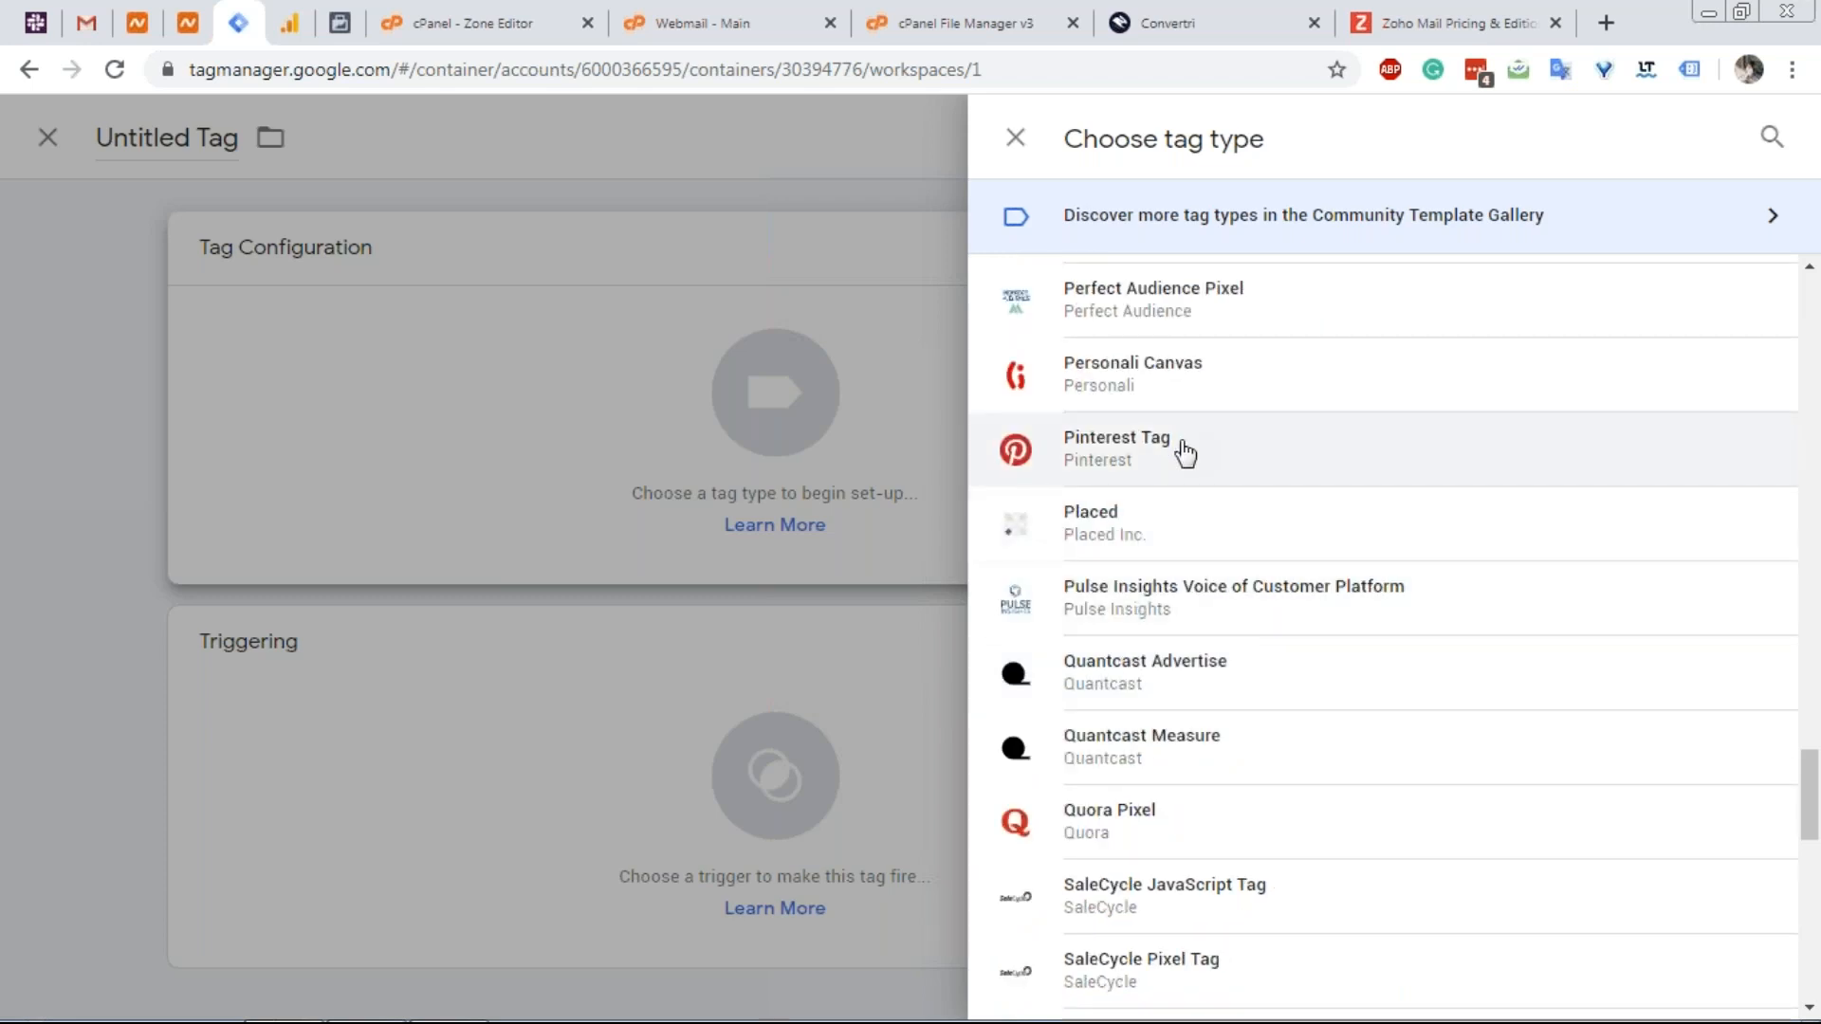
scroll(1184, 453, up, 2)
scroll(1170, 577, up, 3)
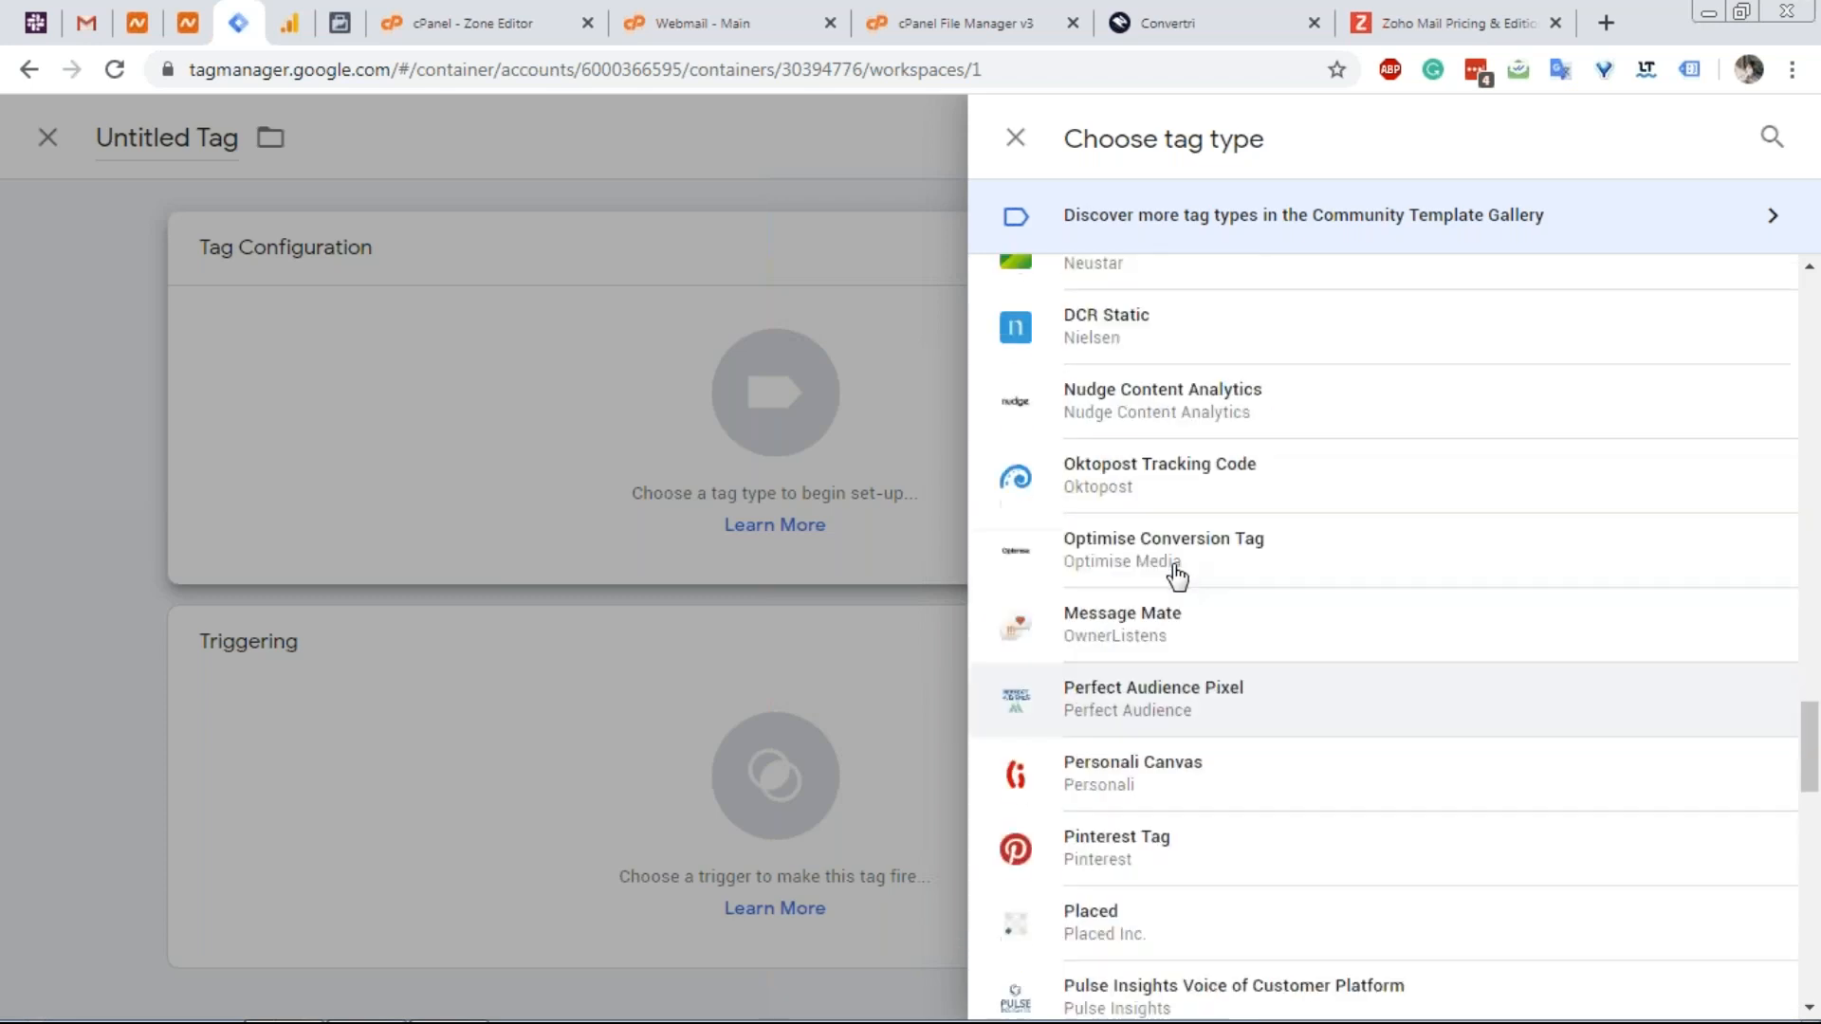
scroll(1179, 567, up, 8)
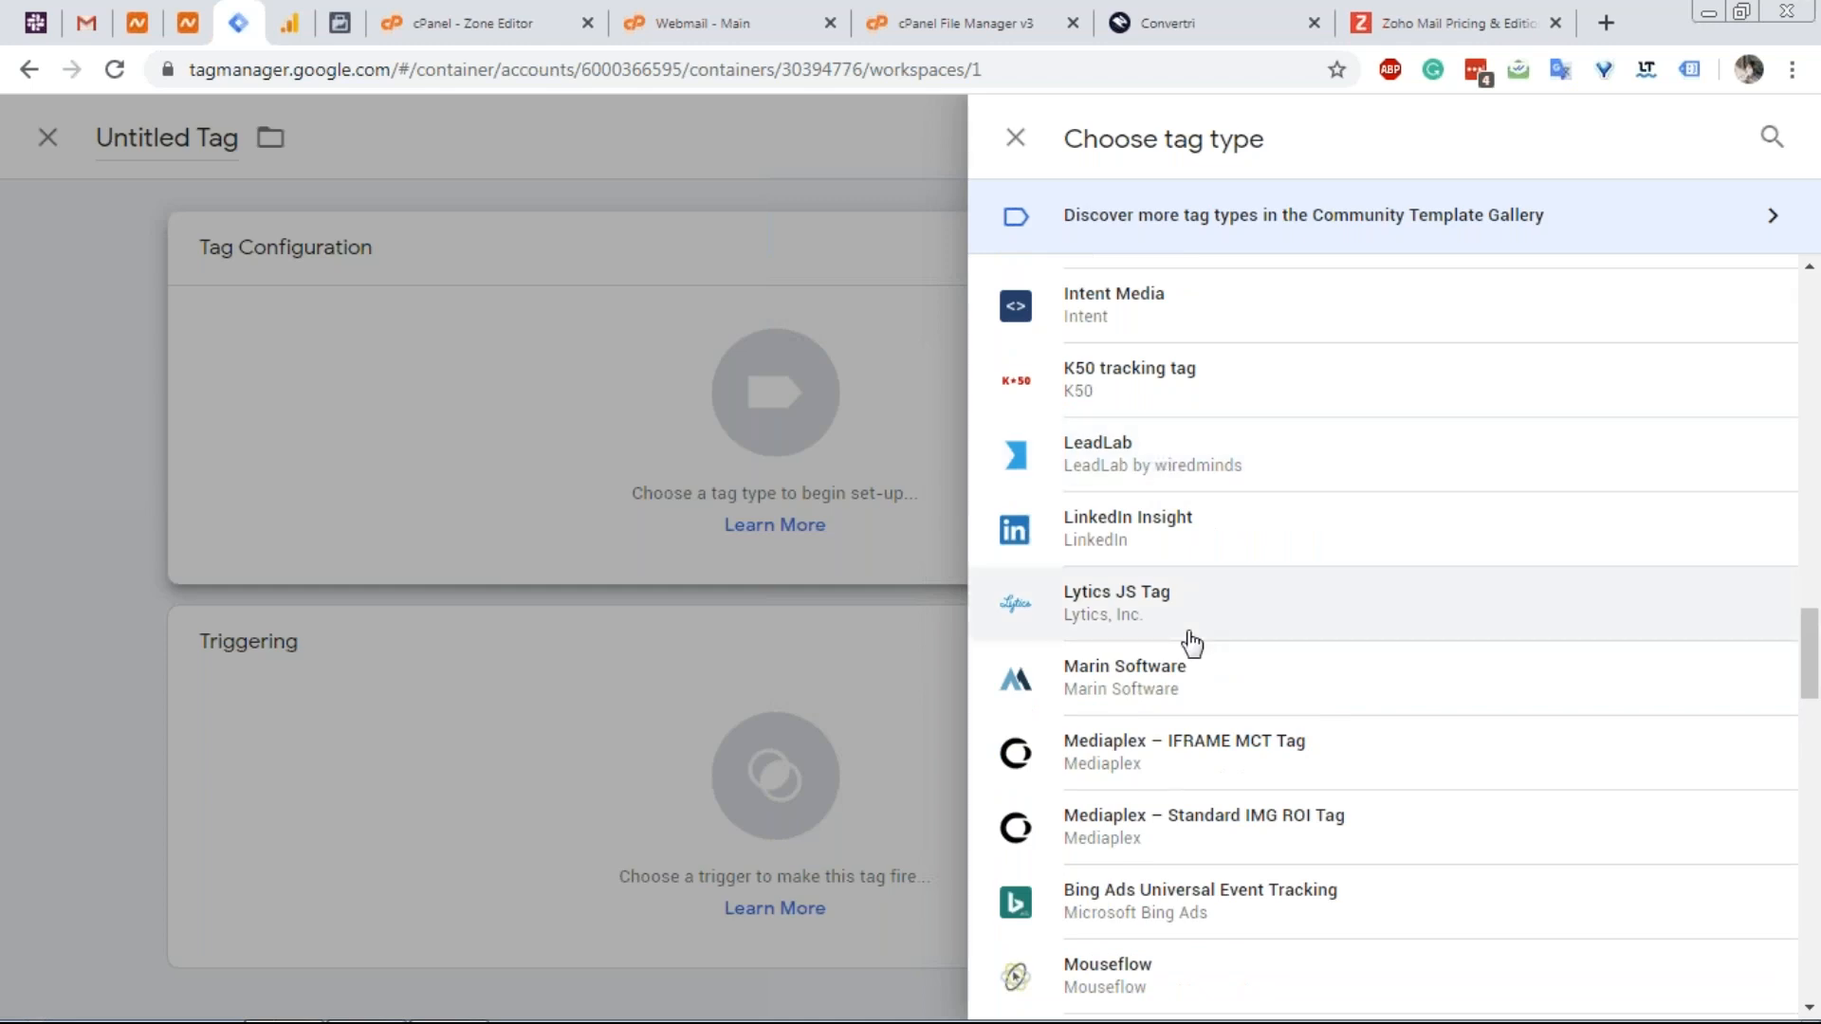
scroll(1191, 642, up, 5)
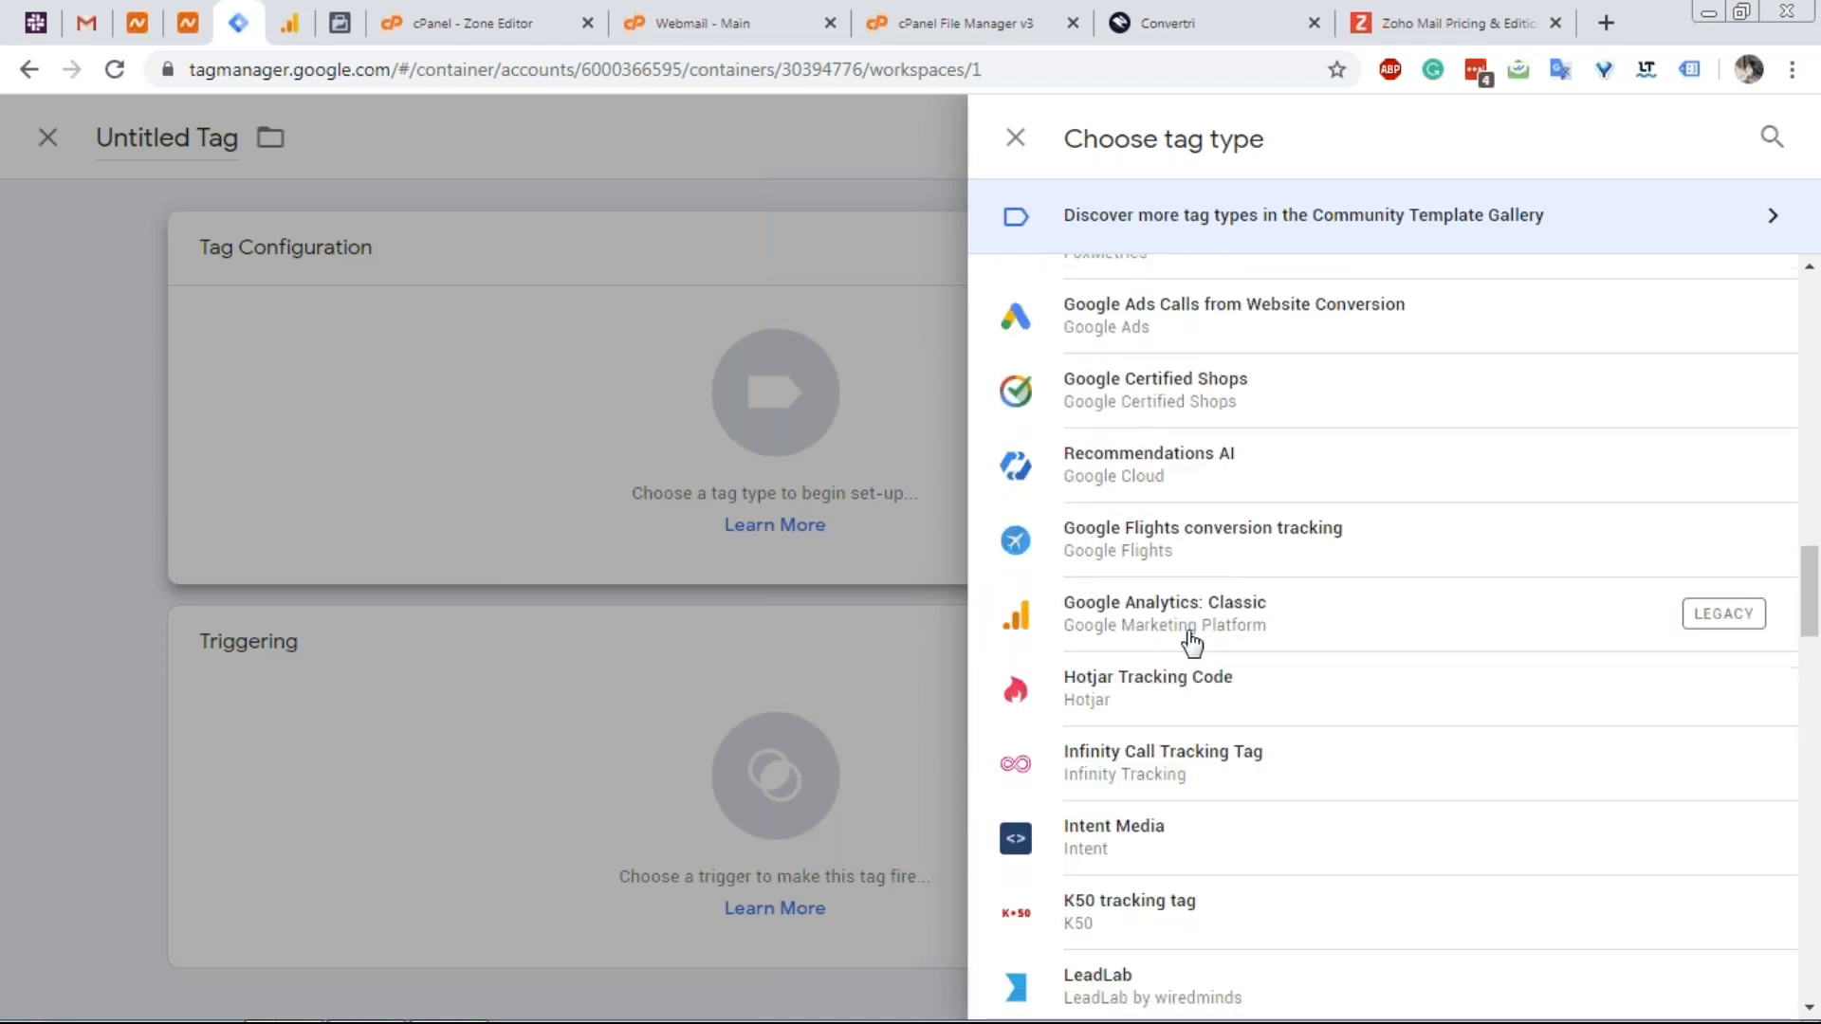
scroll(1191, 643, up, 3)
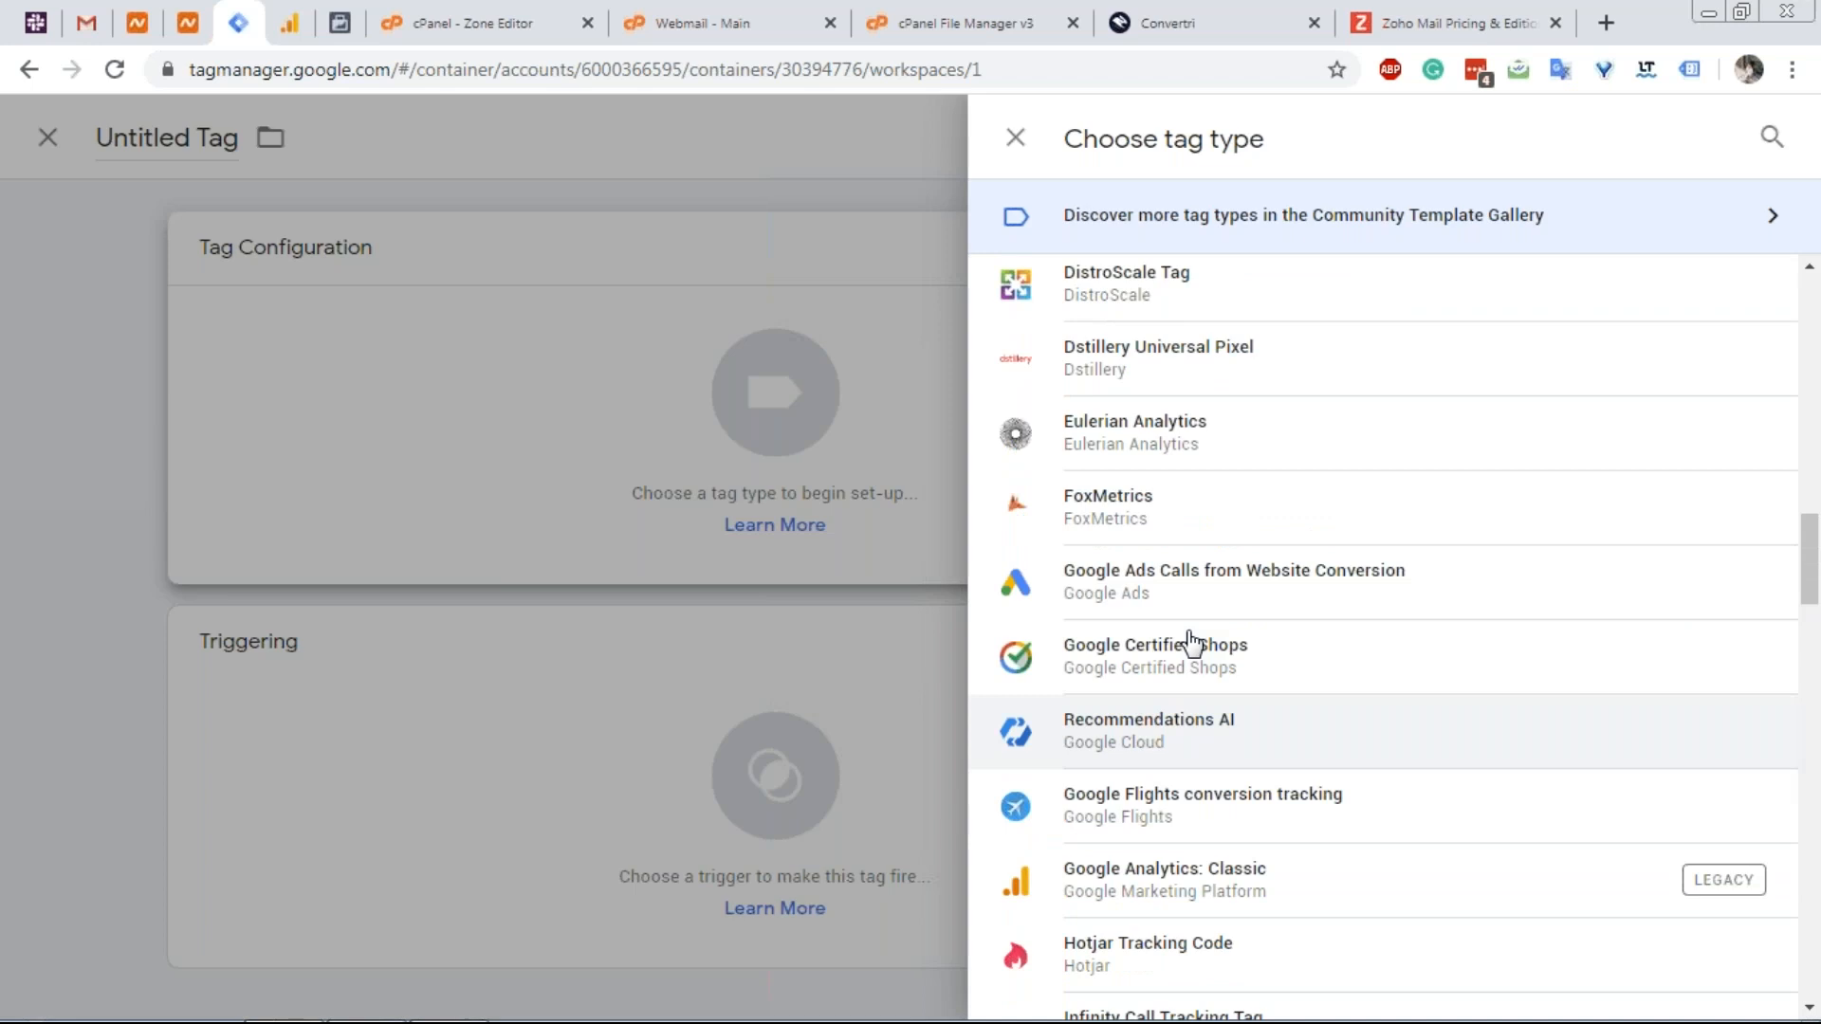
scroll(1191, 643, up, 2)
scroll(1190, 643, up, 10)
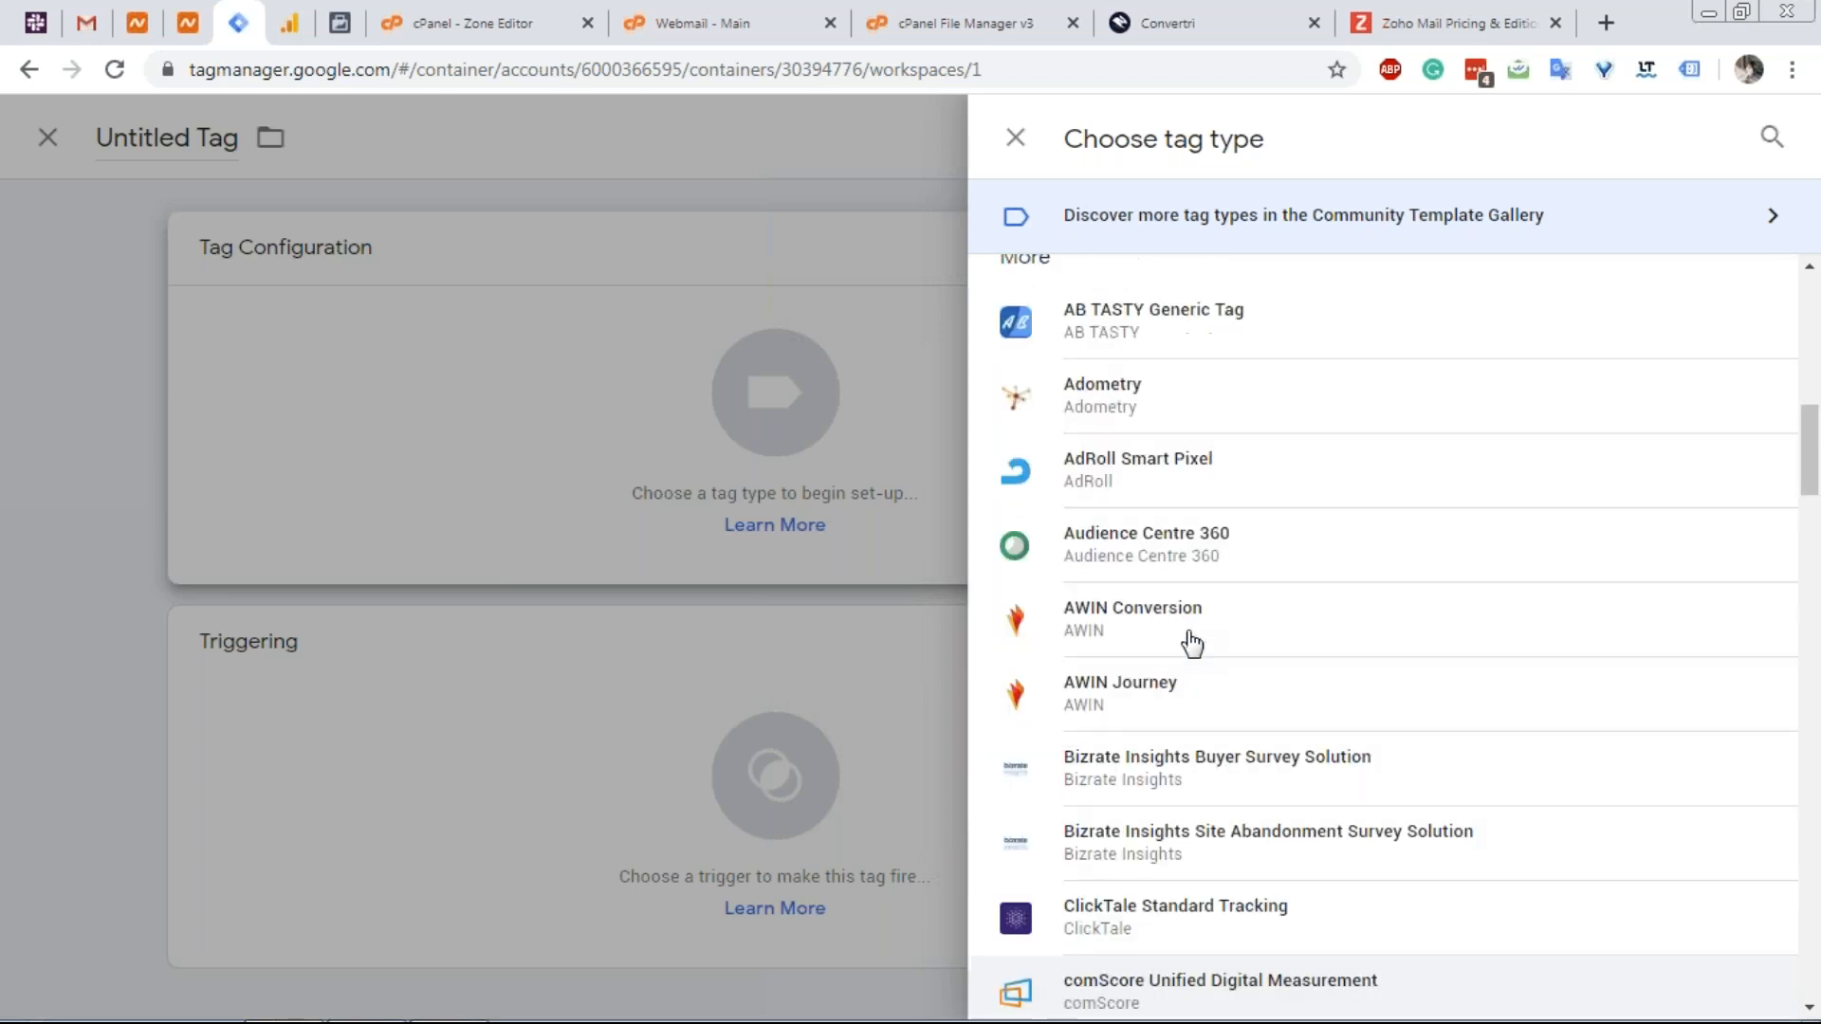
scroll(1191, 643, up, 4)
scroll(1191, 643, down, 6)
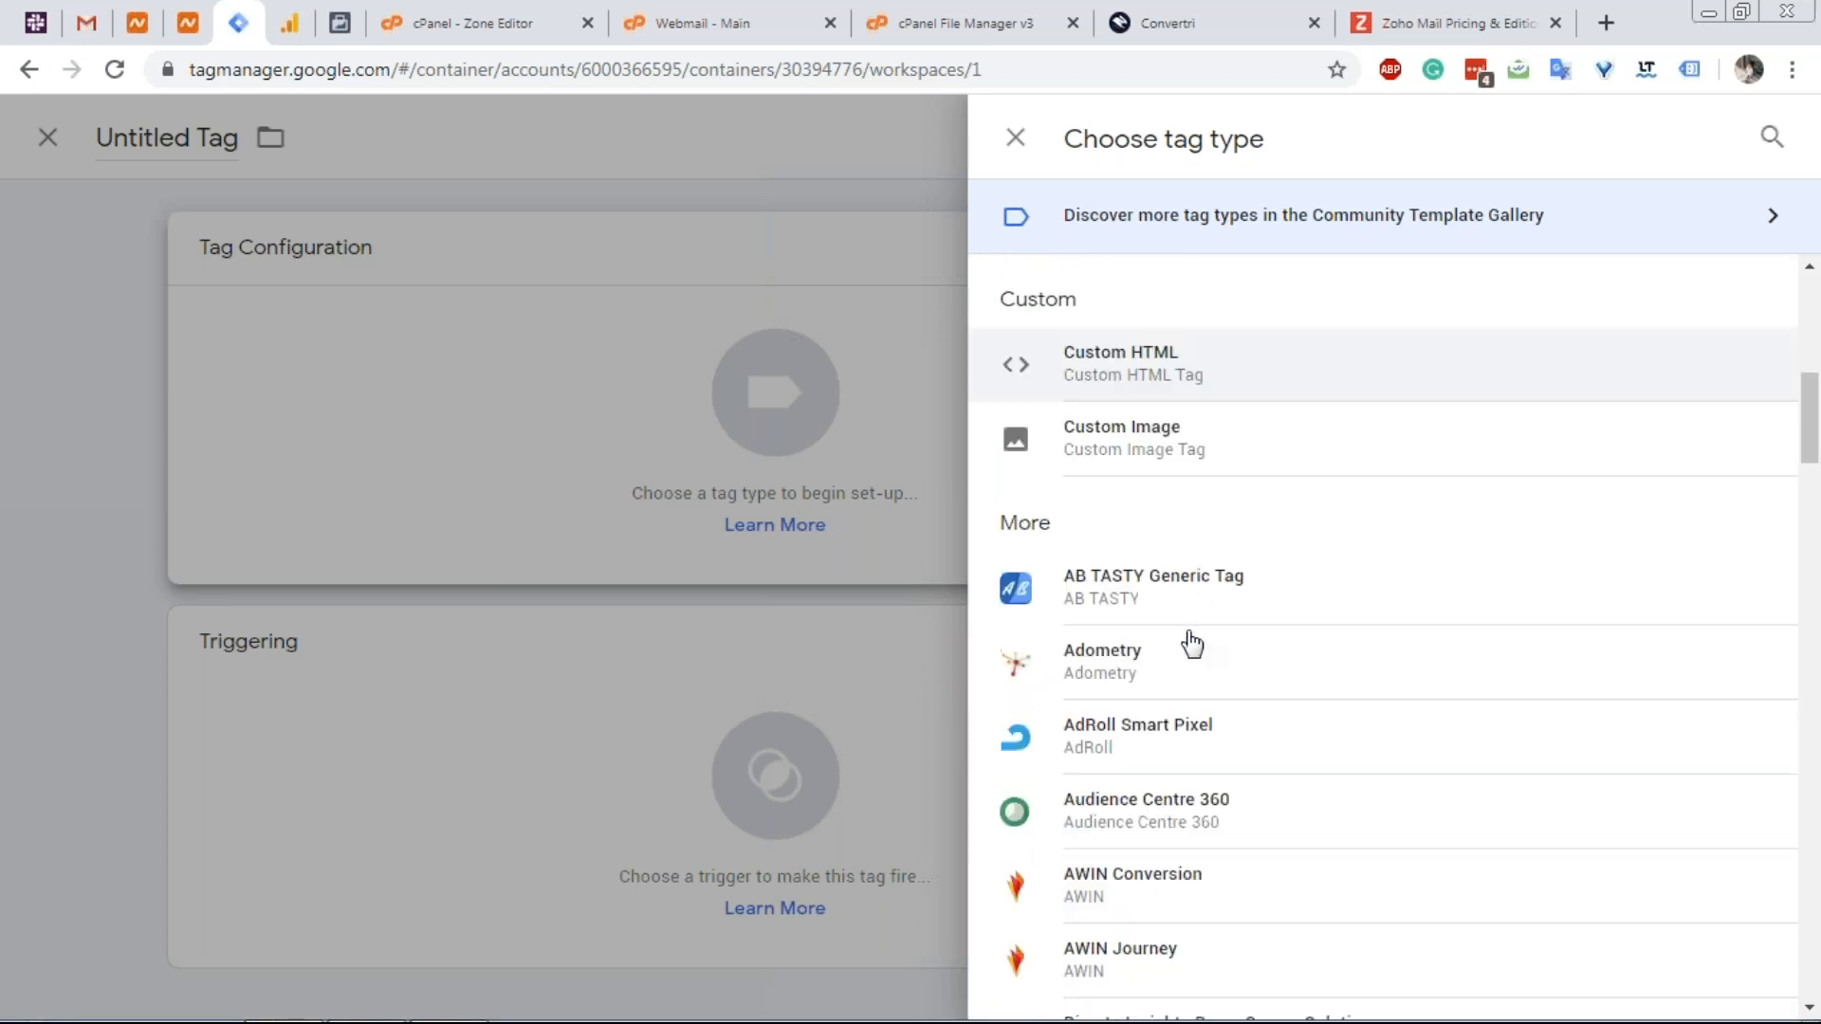
scroll(1346, 635, down, 3)
scroll(1294, 645, down, 3)
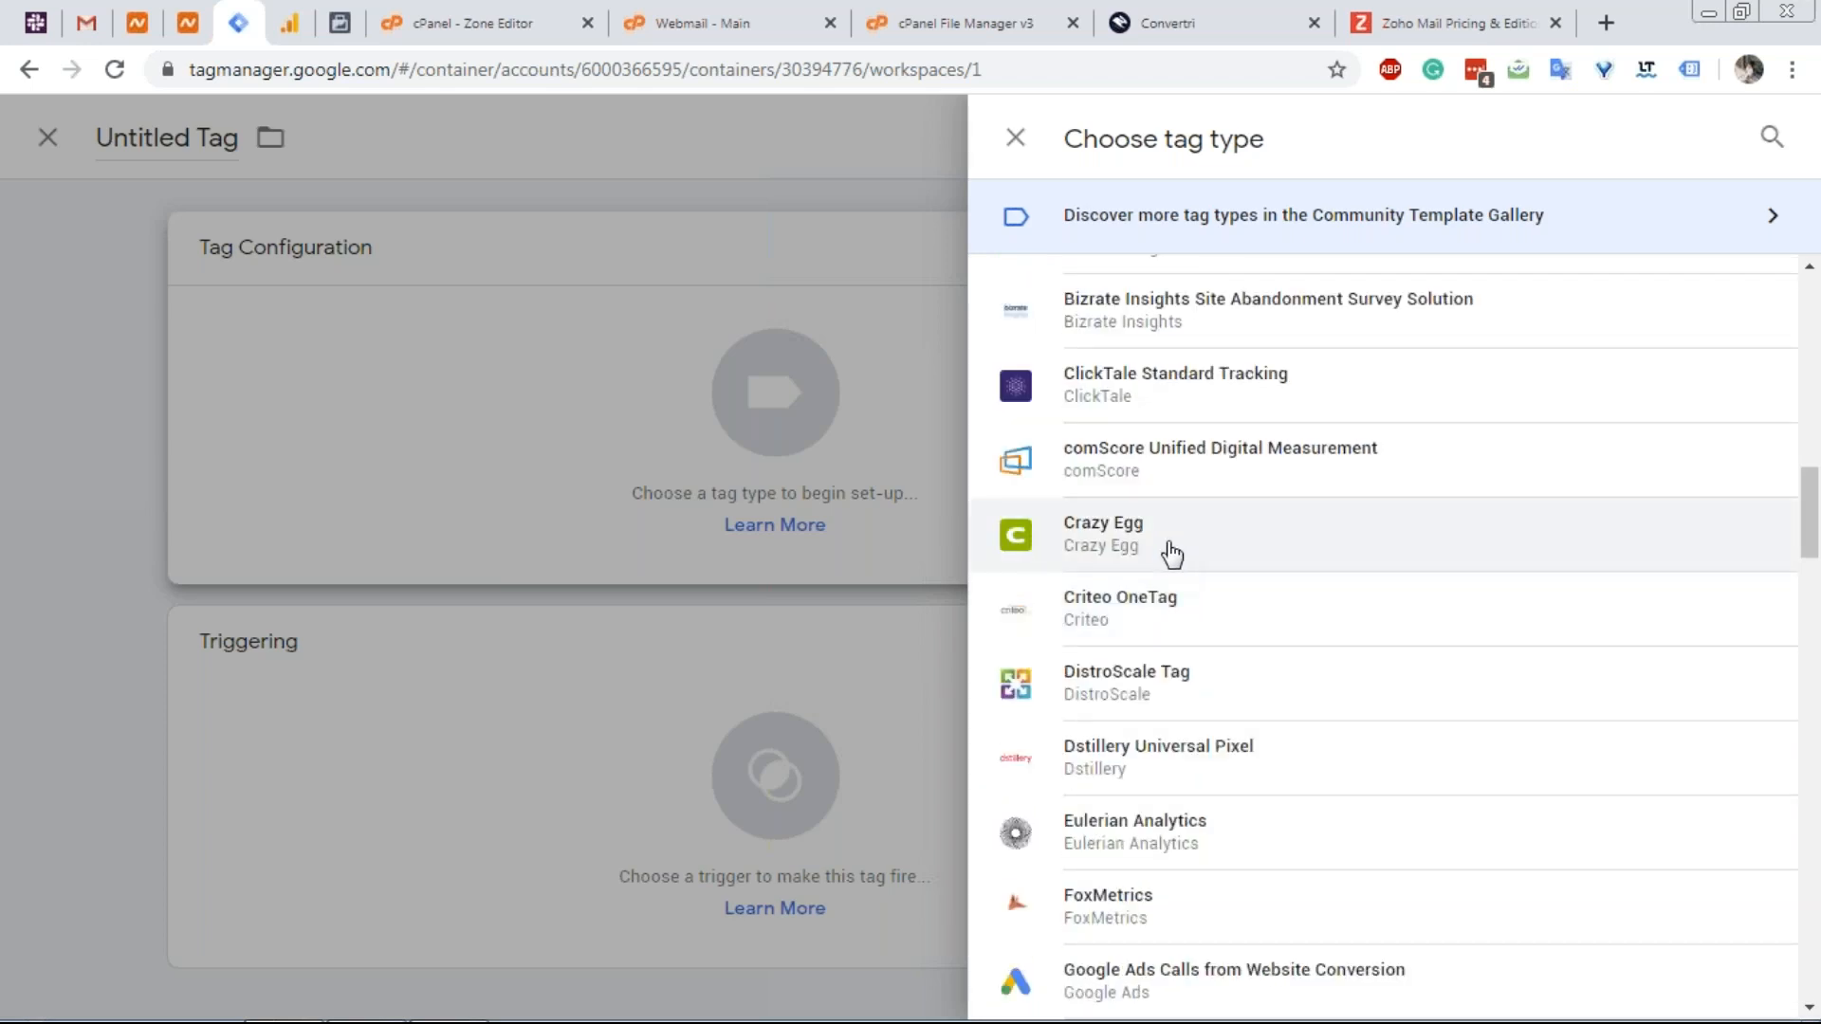
scroll(1220, 562, up, 11)
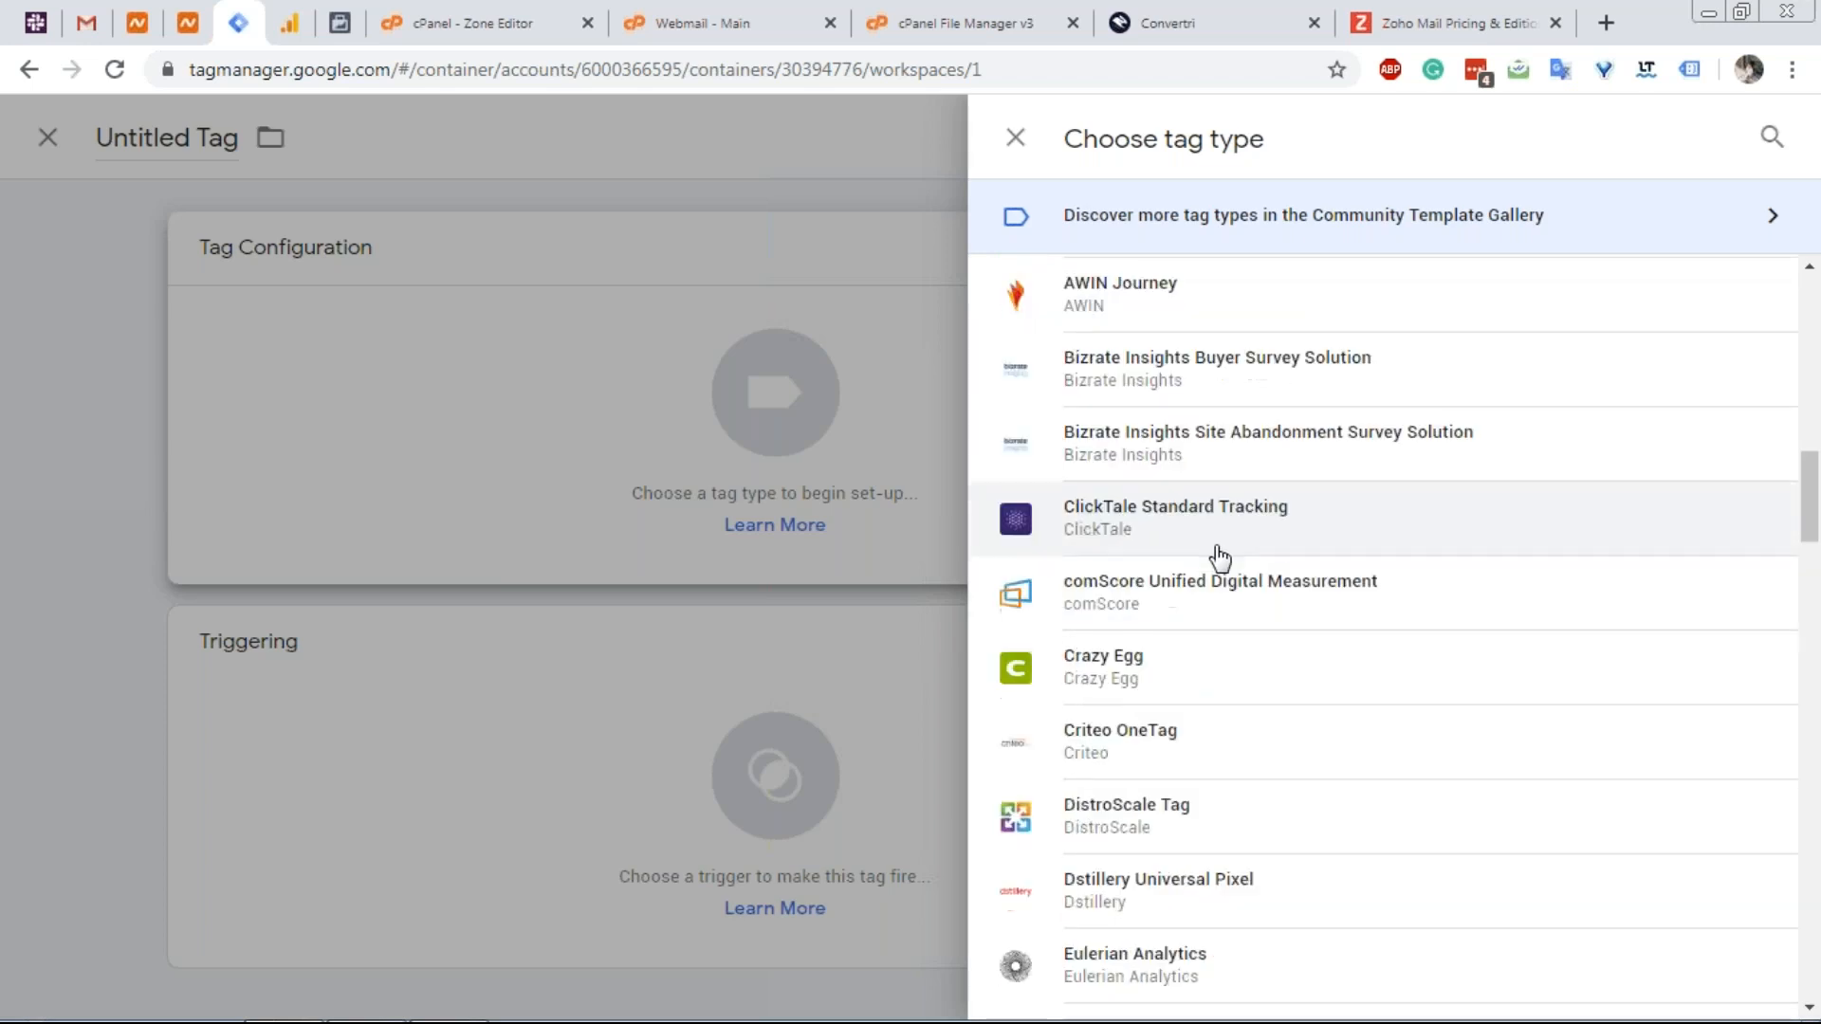
scroll(1341, 496, down, 16)
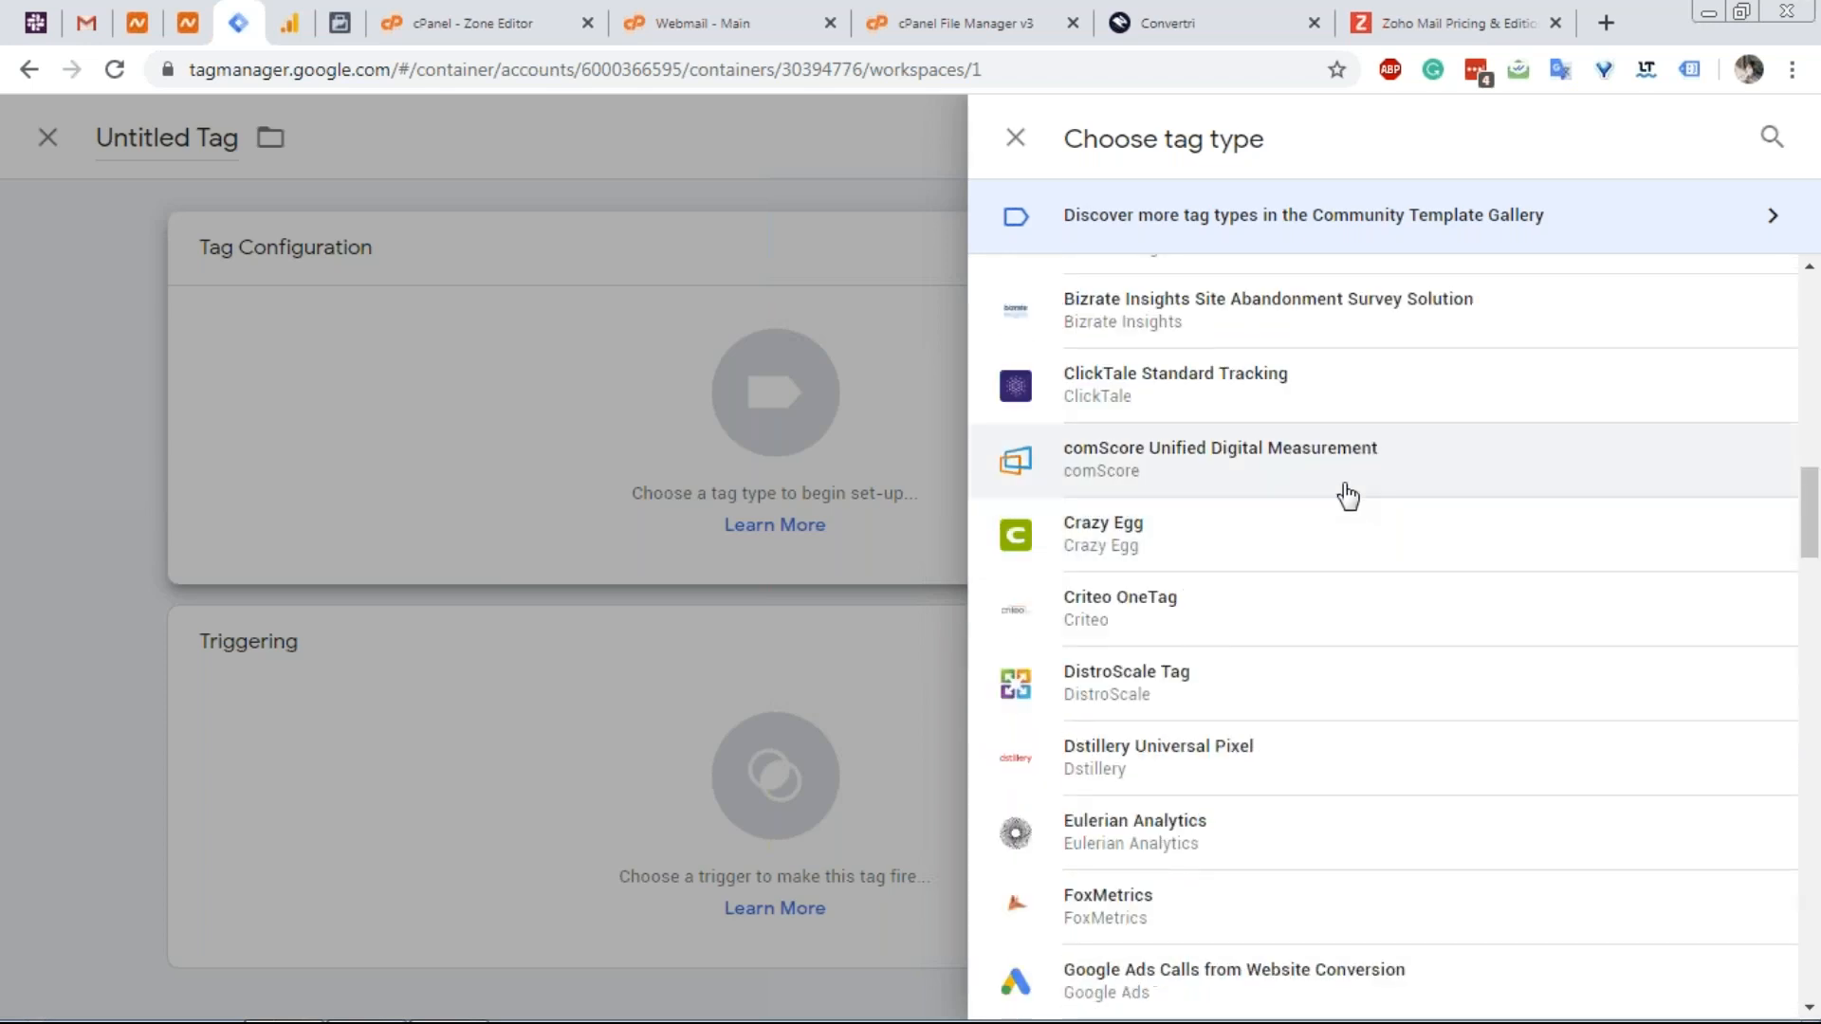
scroll(1233, 328, up, 3)
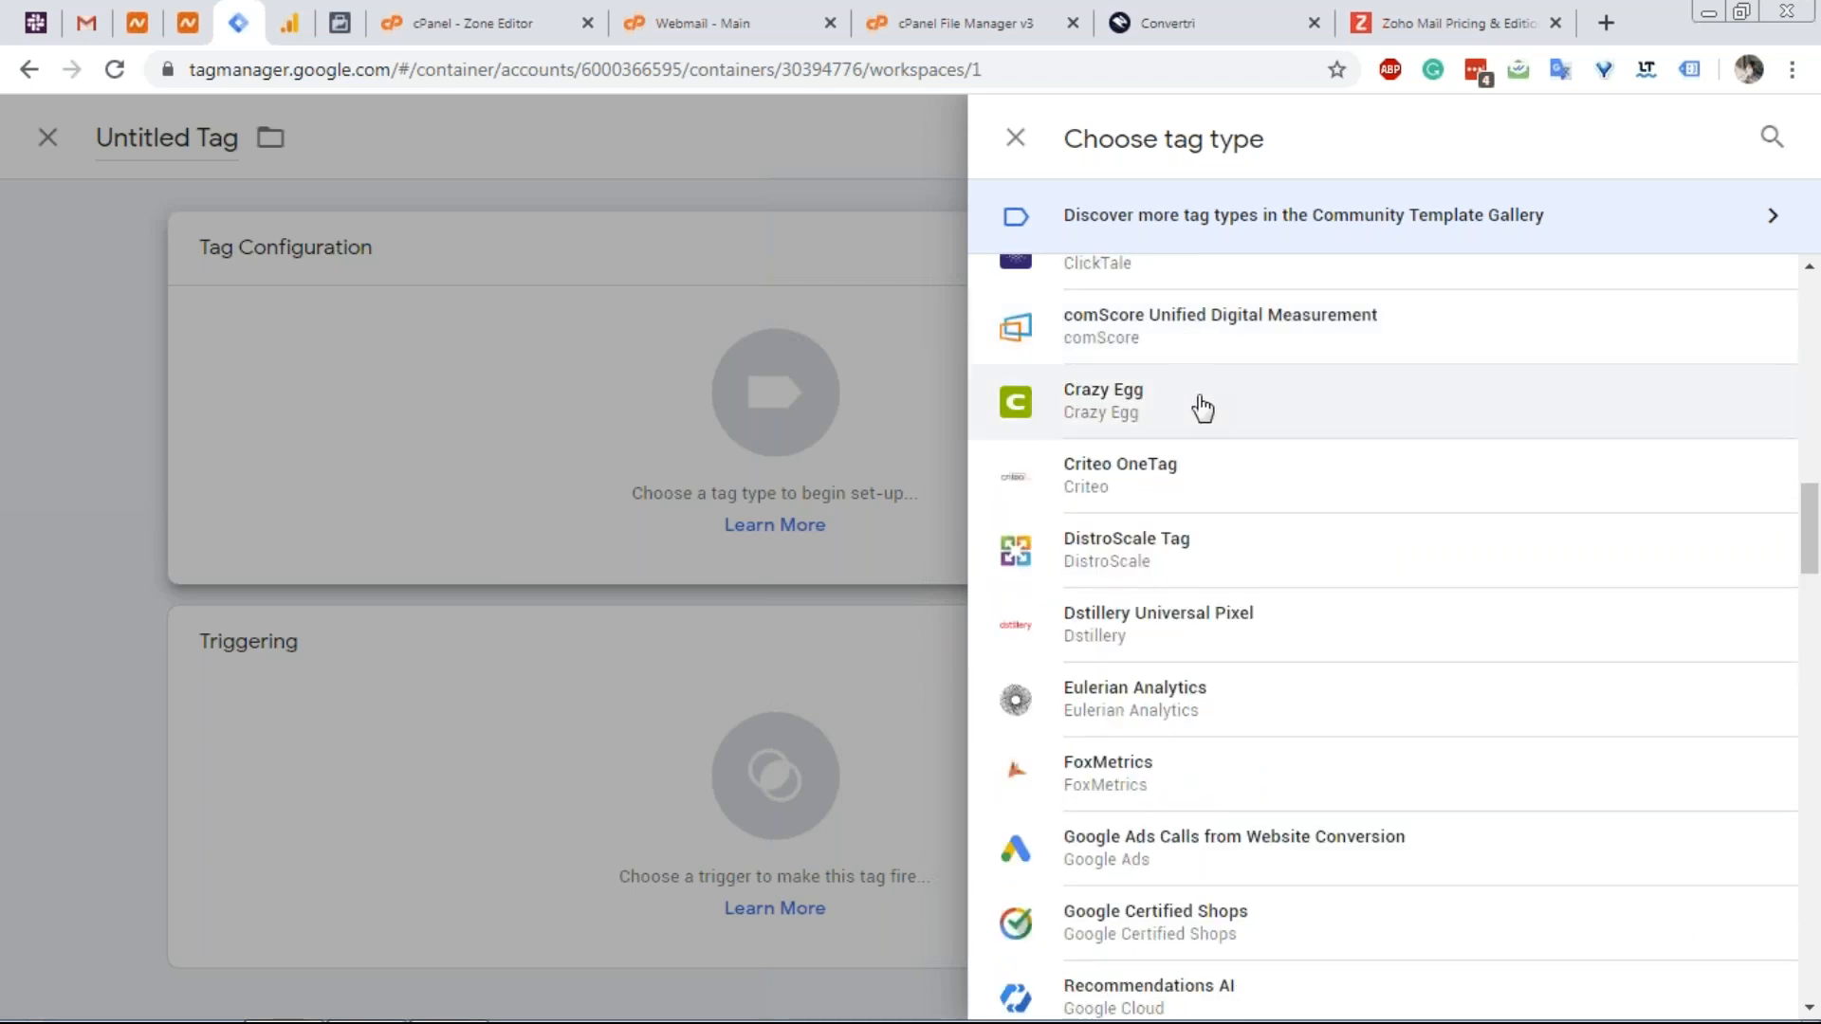
scroll(1203, 405, down, 15)
scroll(1195, 491, down, 10)
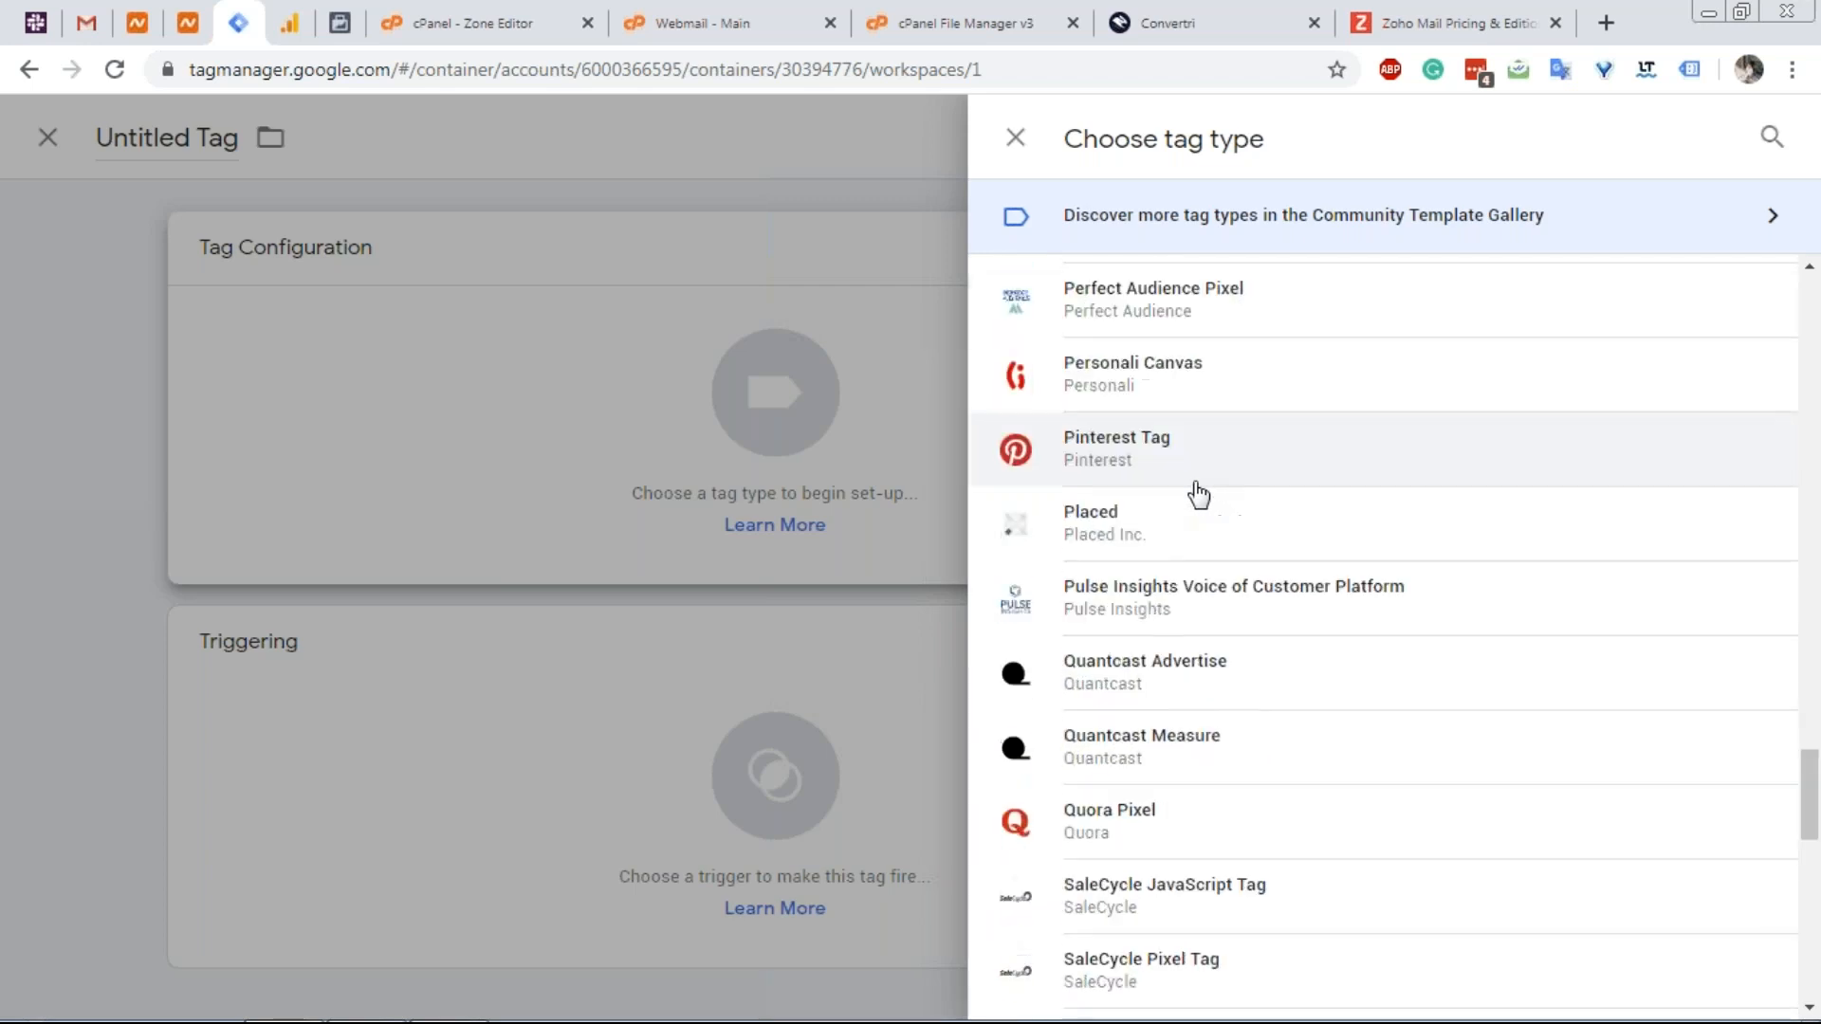
scroll(1180, 484, up, 3)
scroll(1192, 585, down, 10)
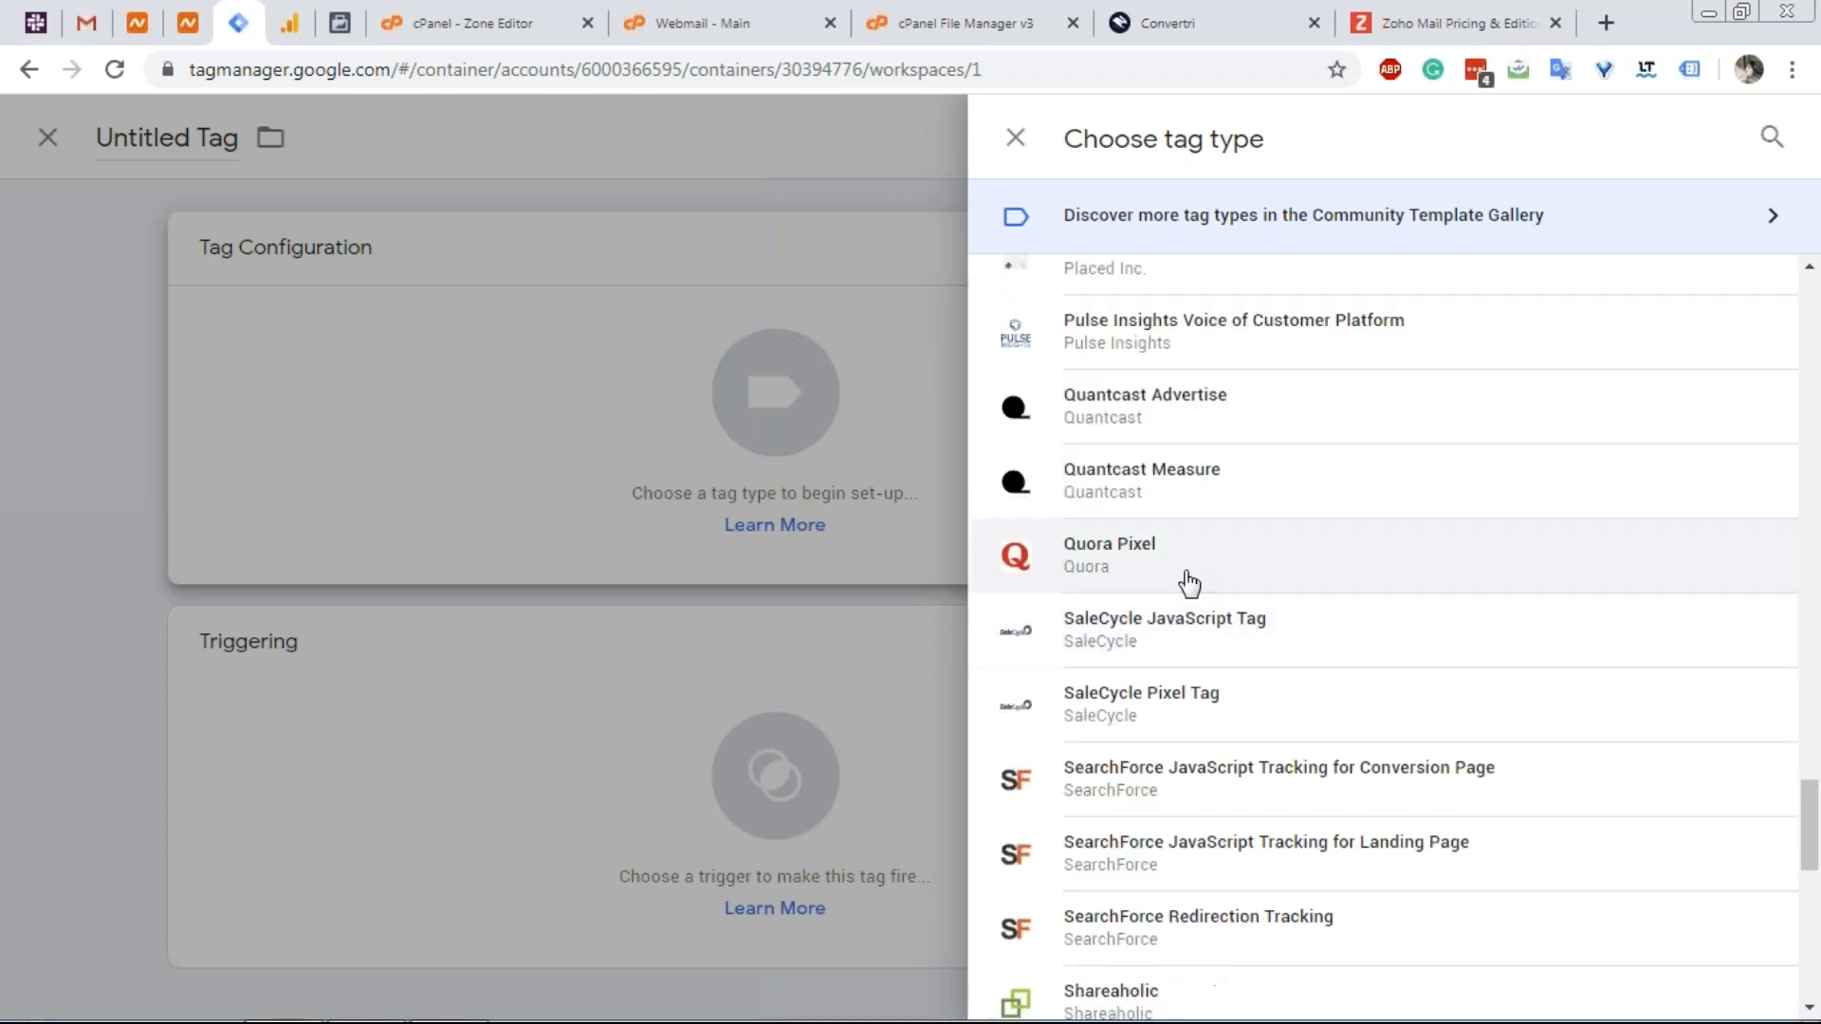
scroll(1188, 591, down, 3)
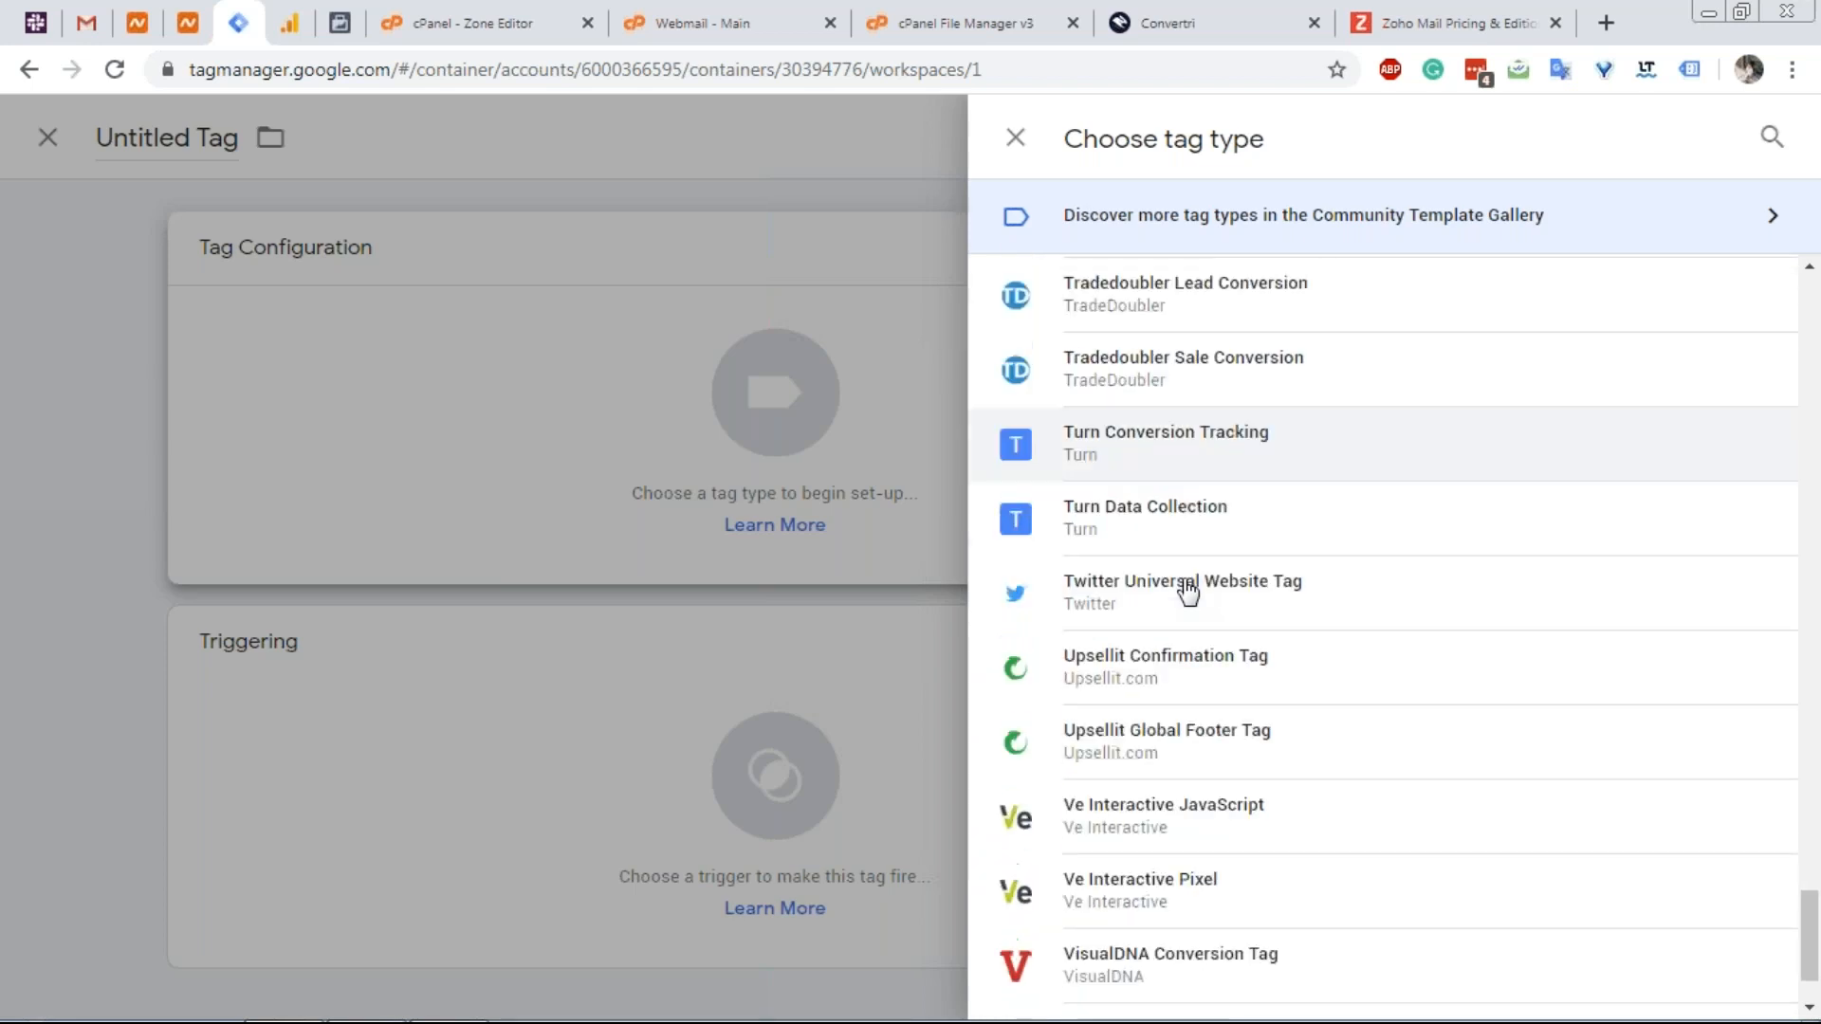
scroll(1188, 591, down, 2)
scroll(1181, 588, up, 13)
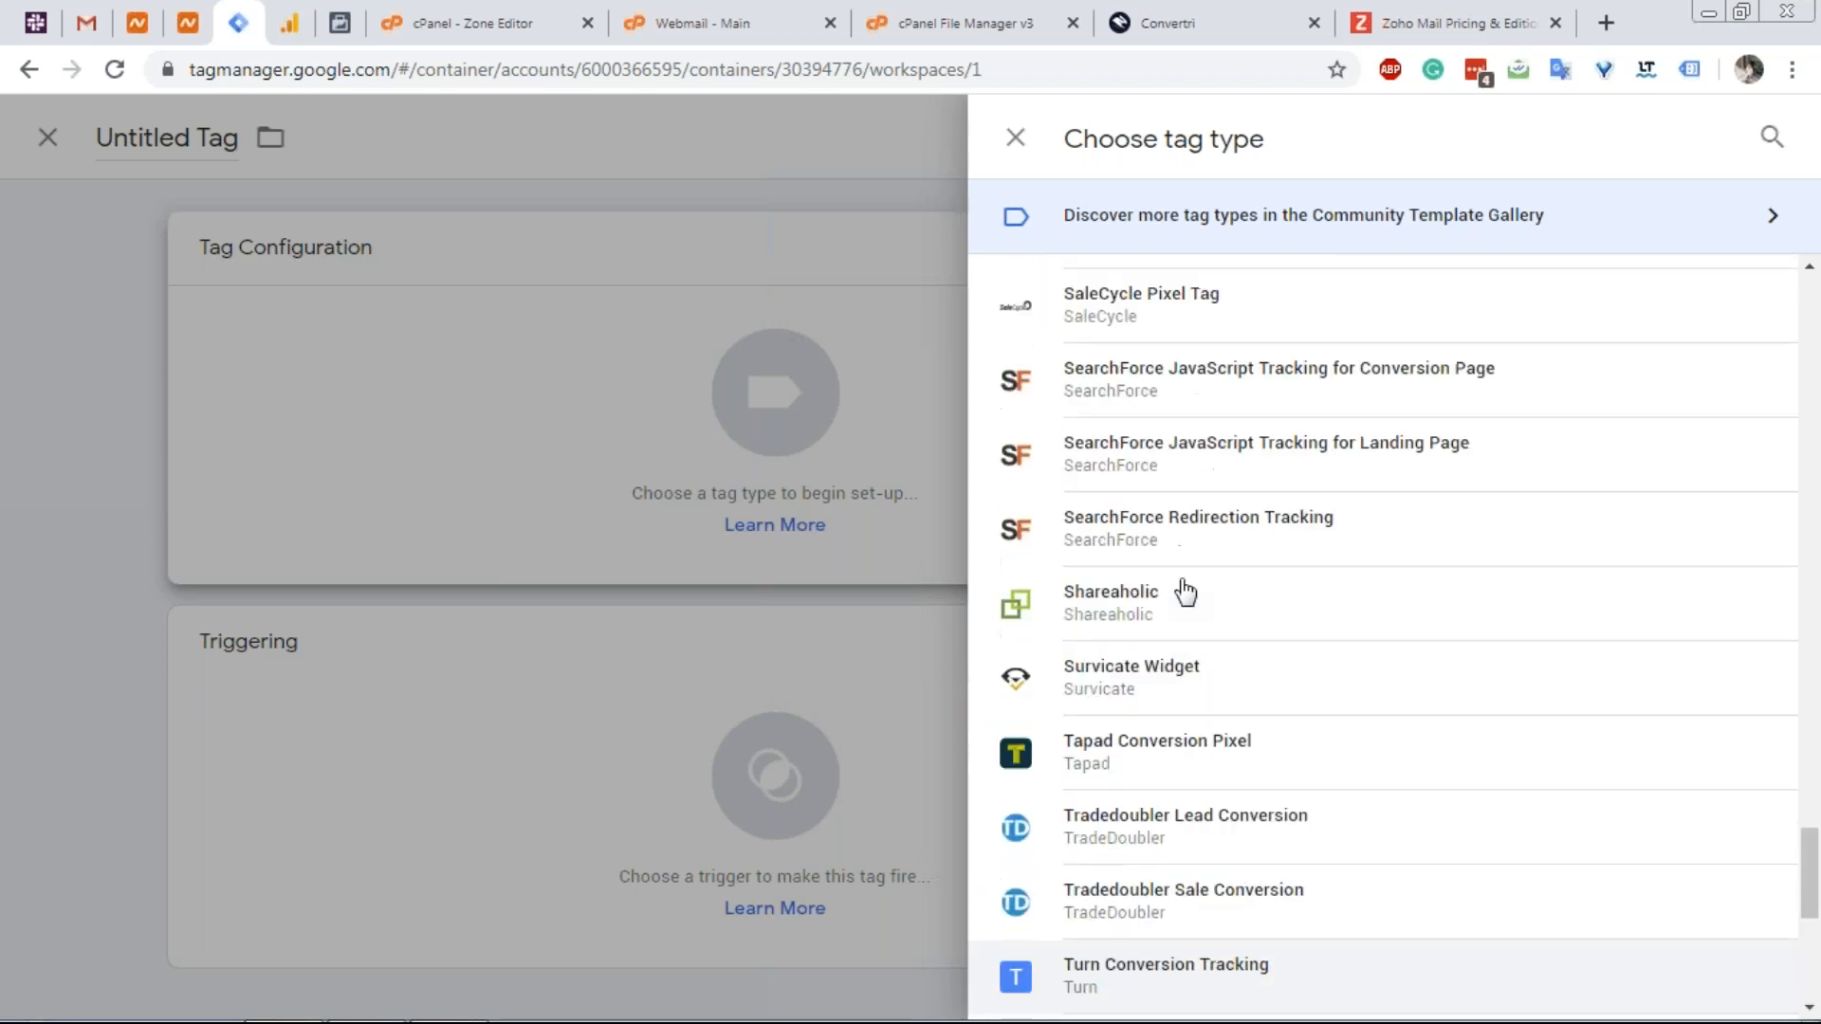
scroll(1186, 587, up, 8)
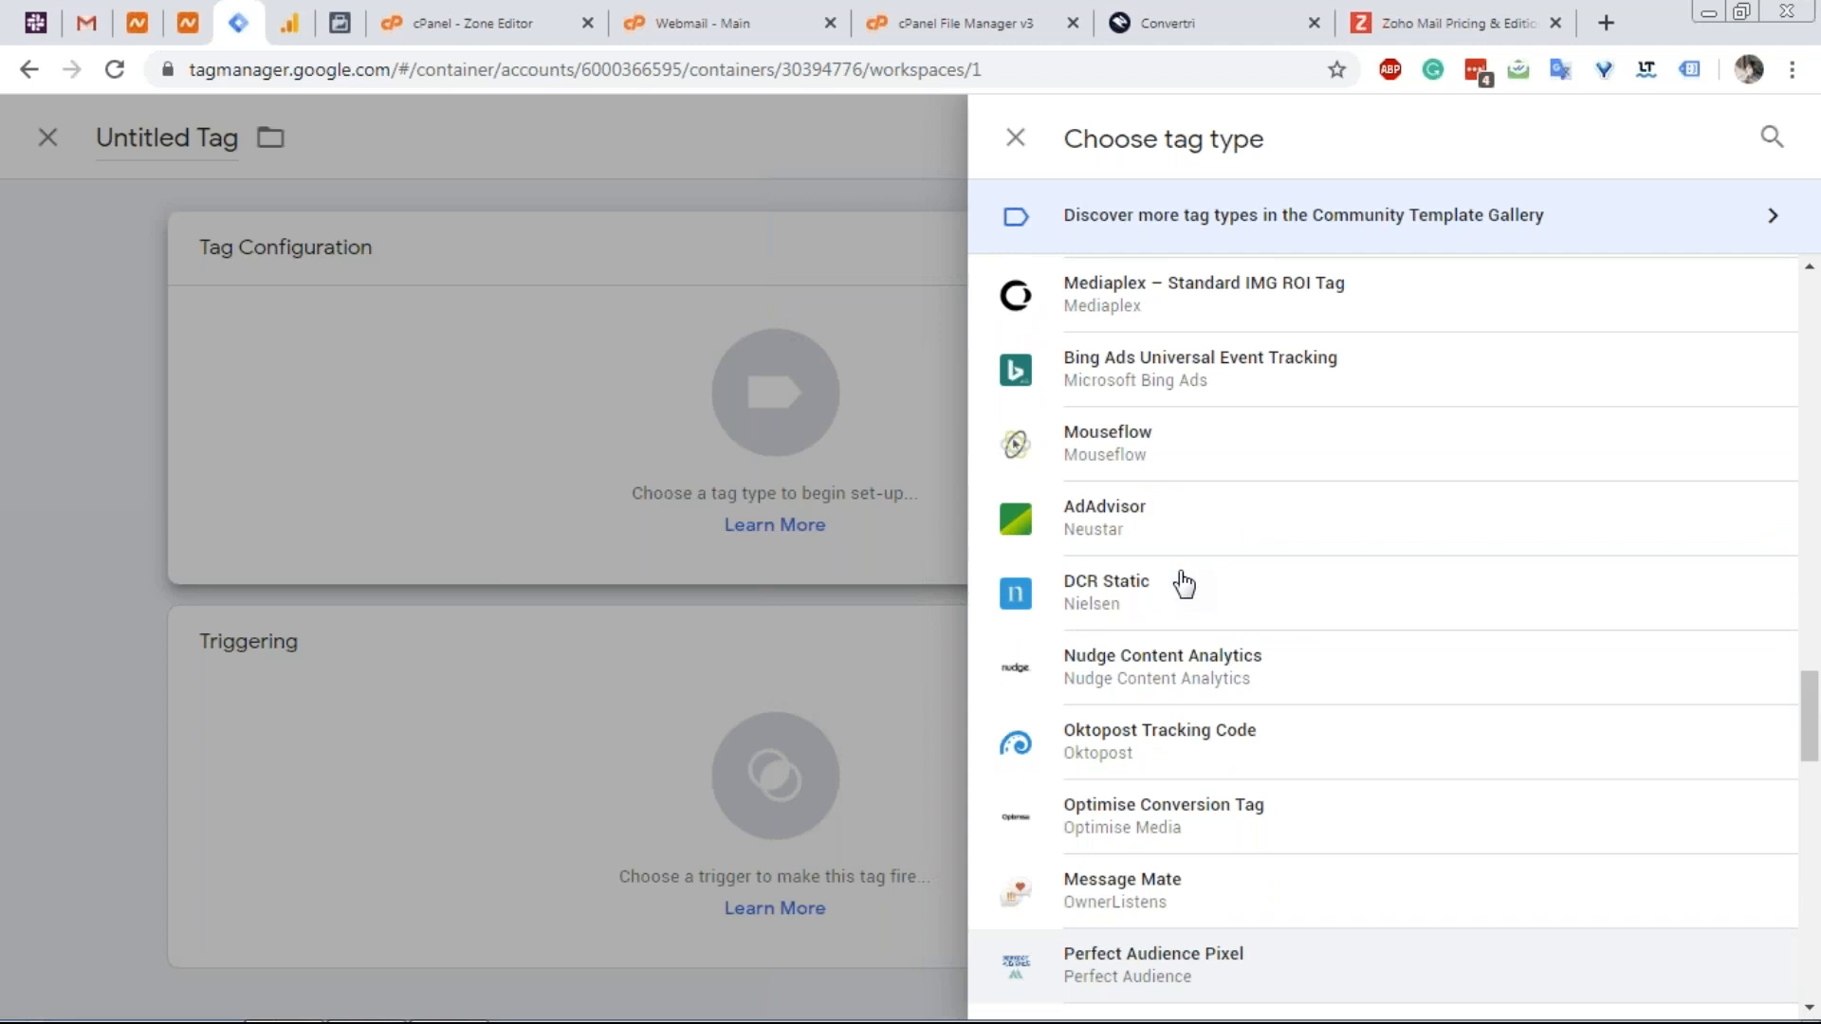
scroll(1184, 583, up, 3)
scroll(1165, 540, up, 8)
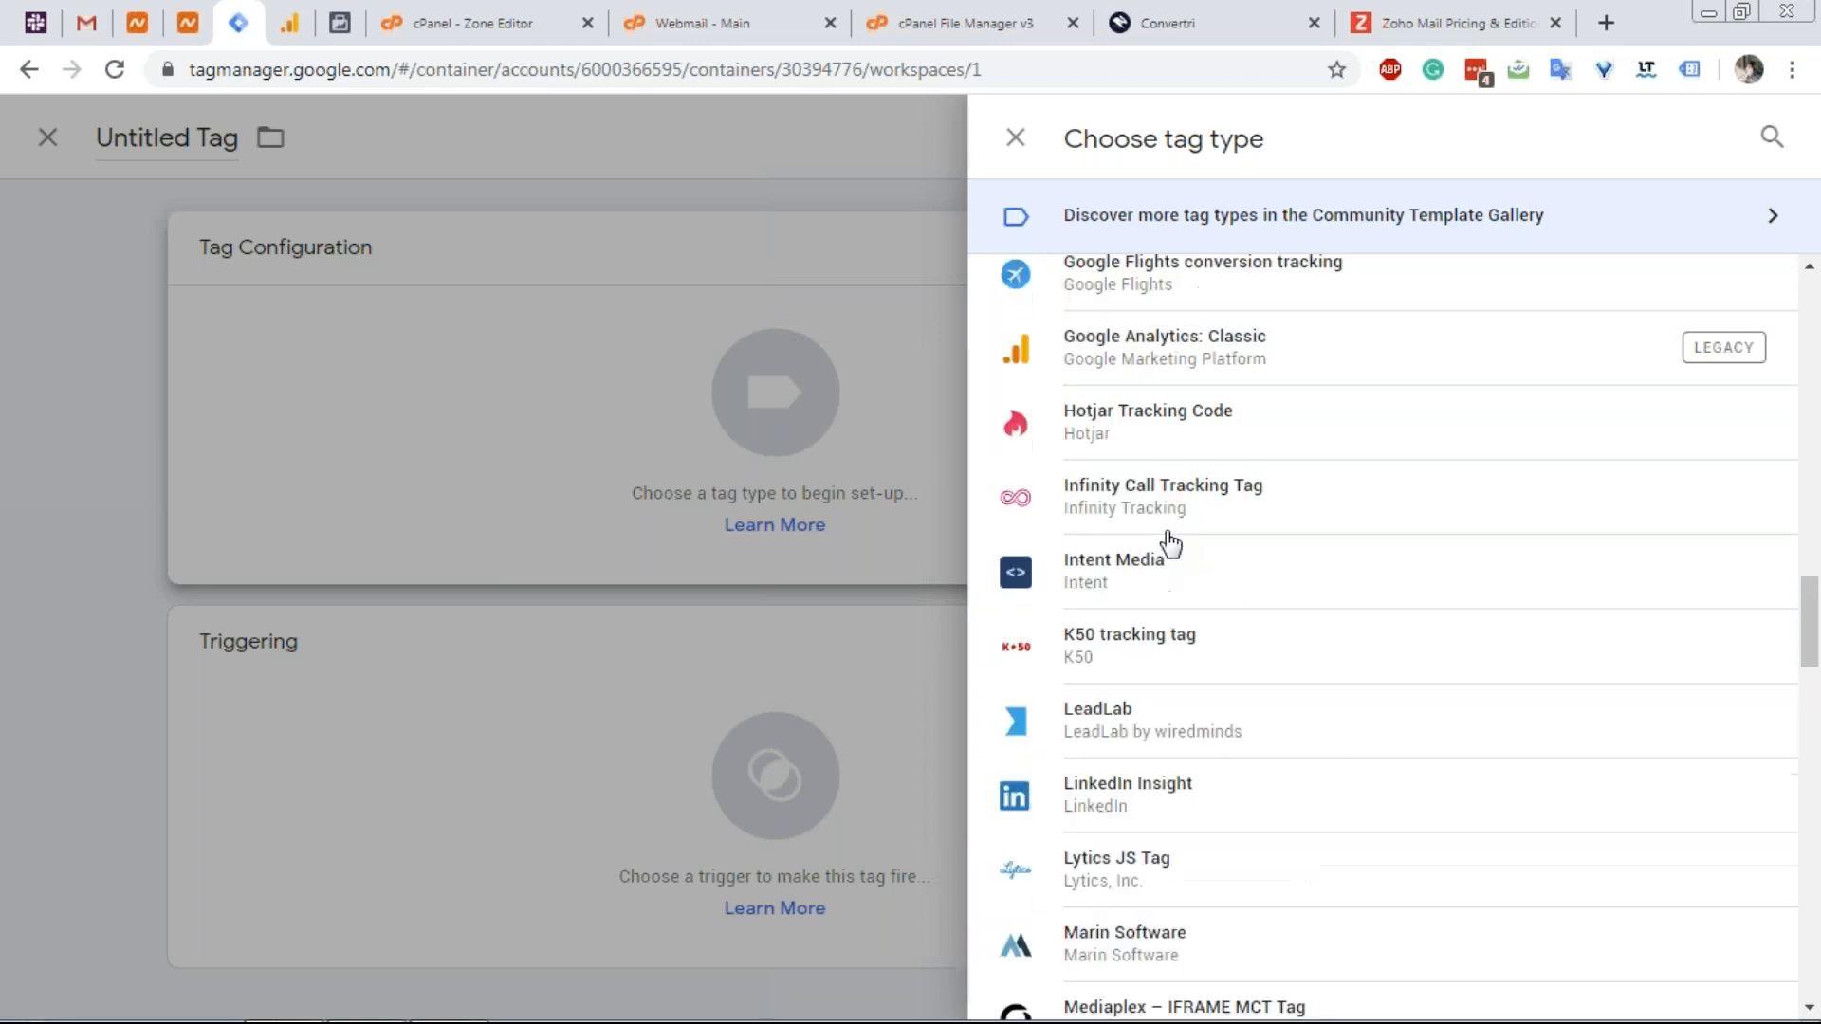
scroll(1169, 541, up, 6)
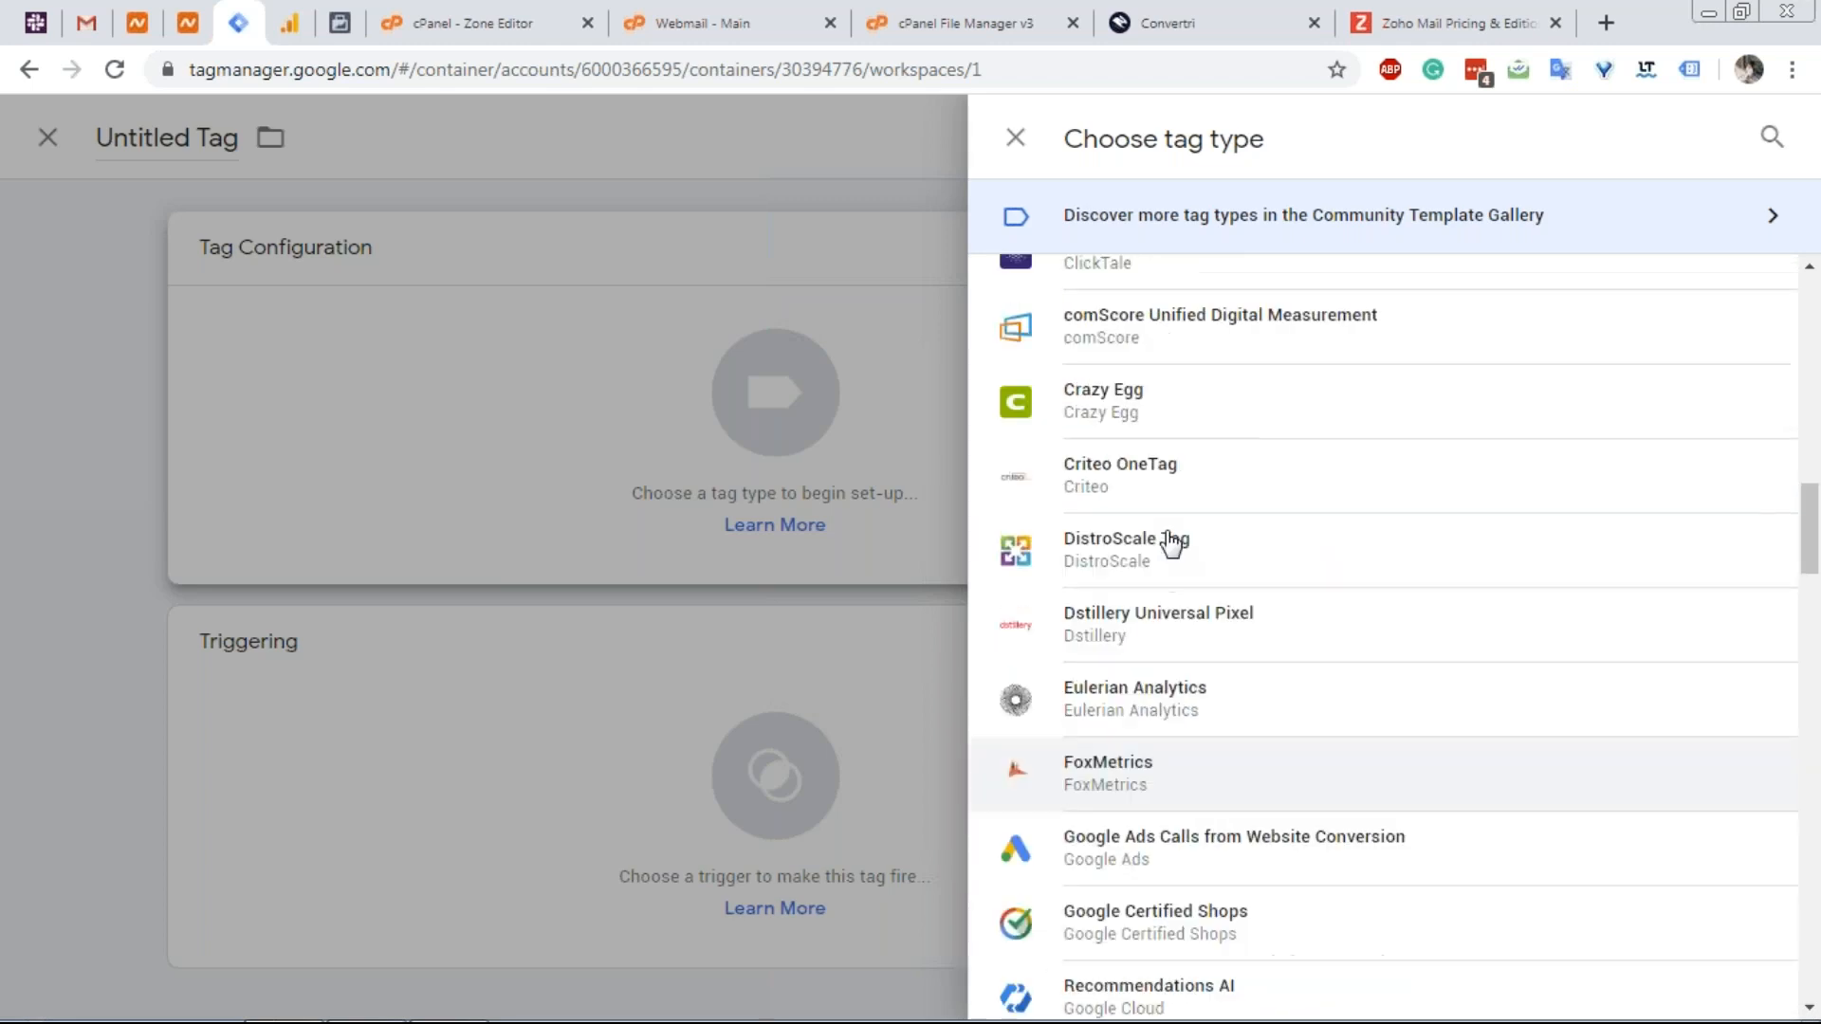
scroll(1171, 543, down, 9)
scroll(1169, 541, down, 10)
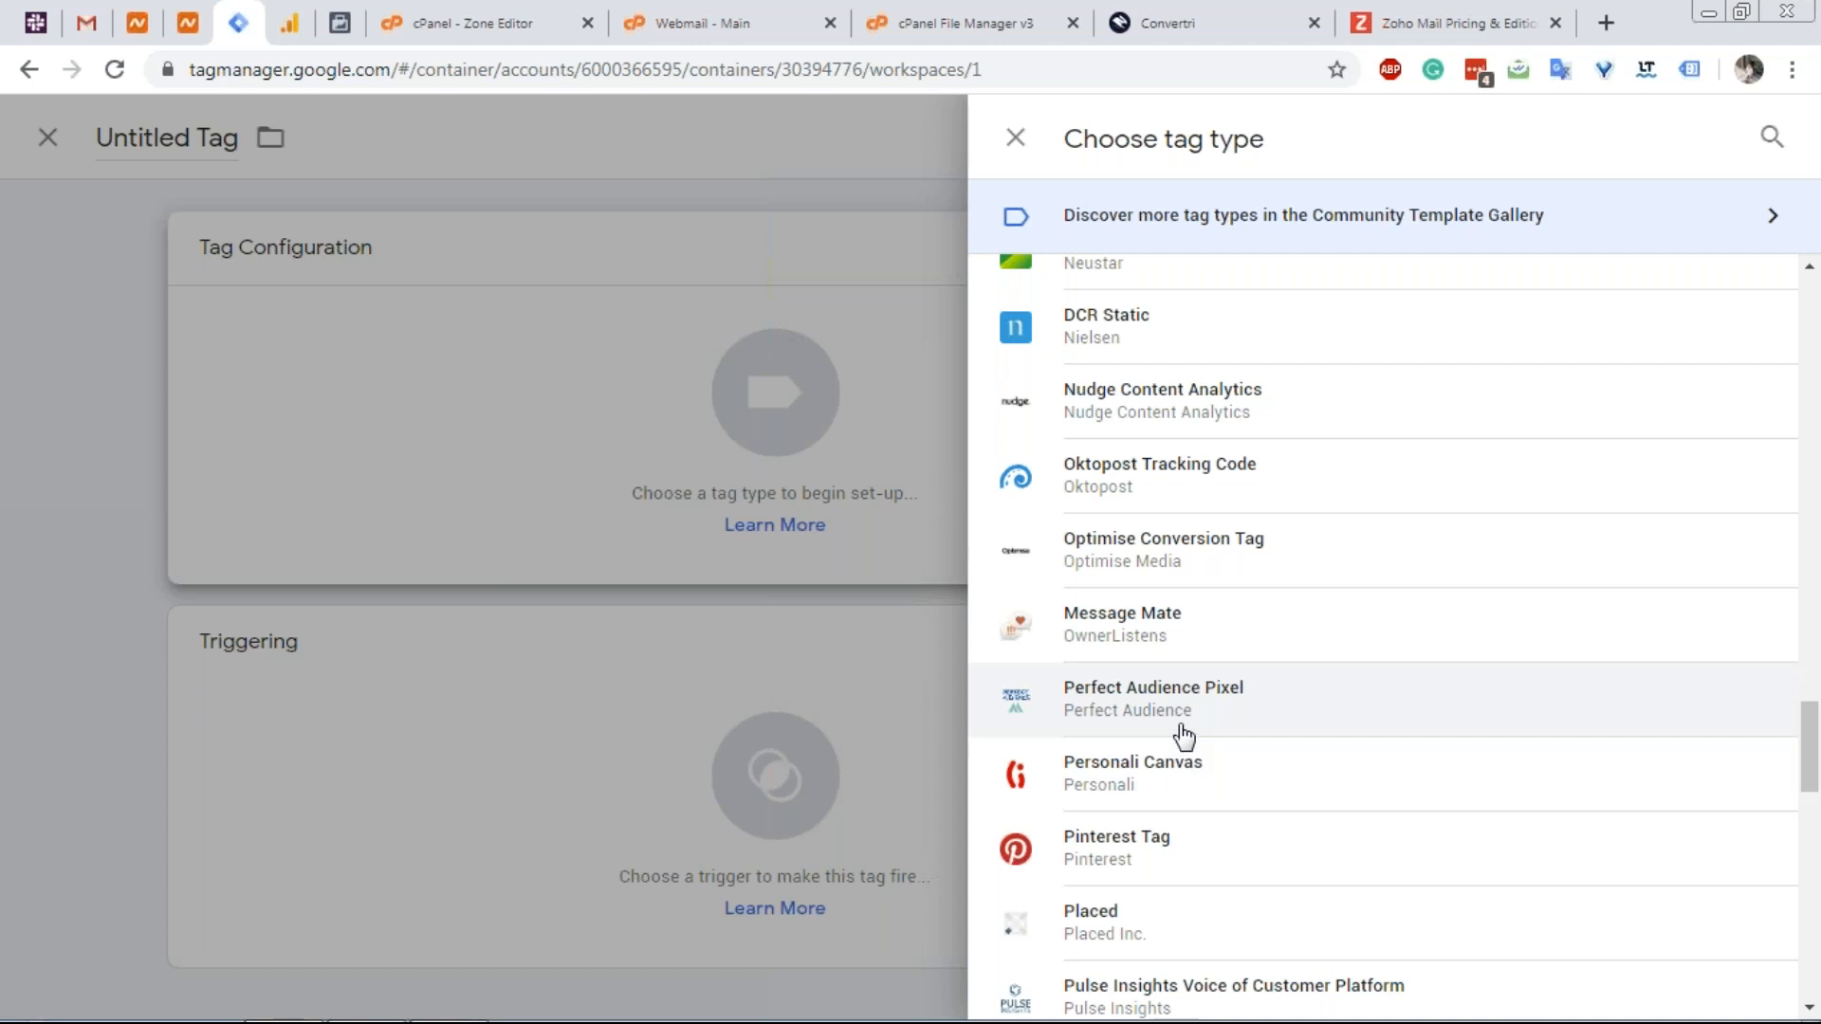
scroll(1184, 735, up, 8)
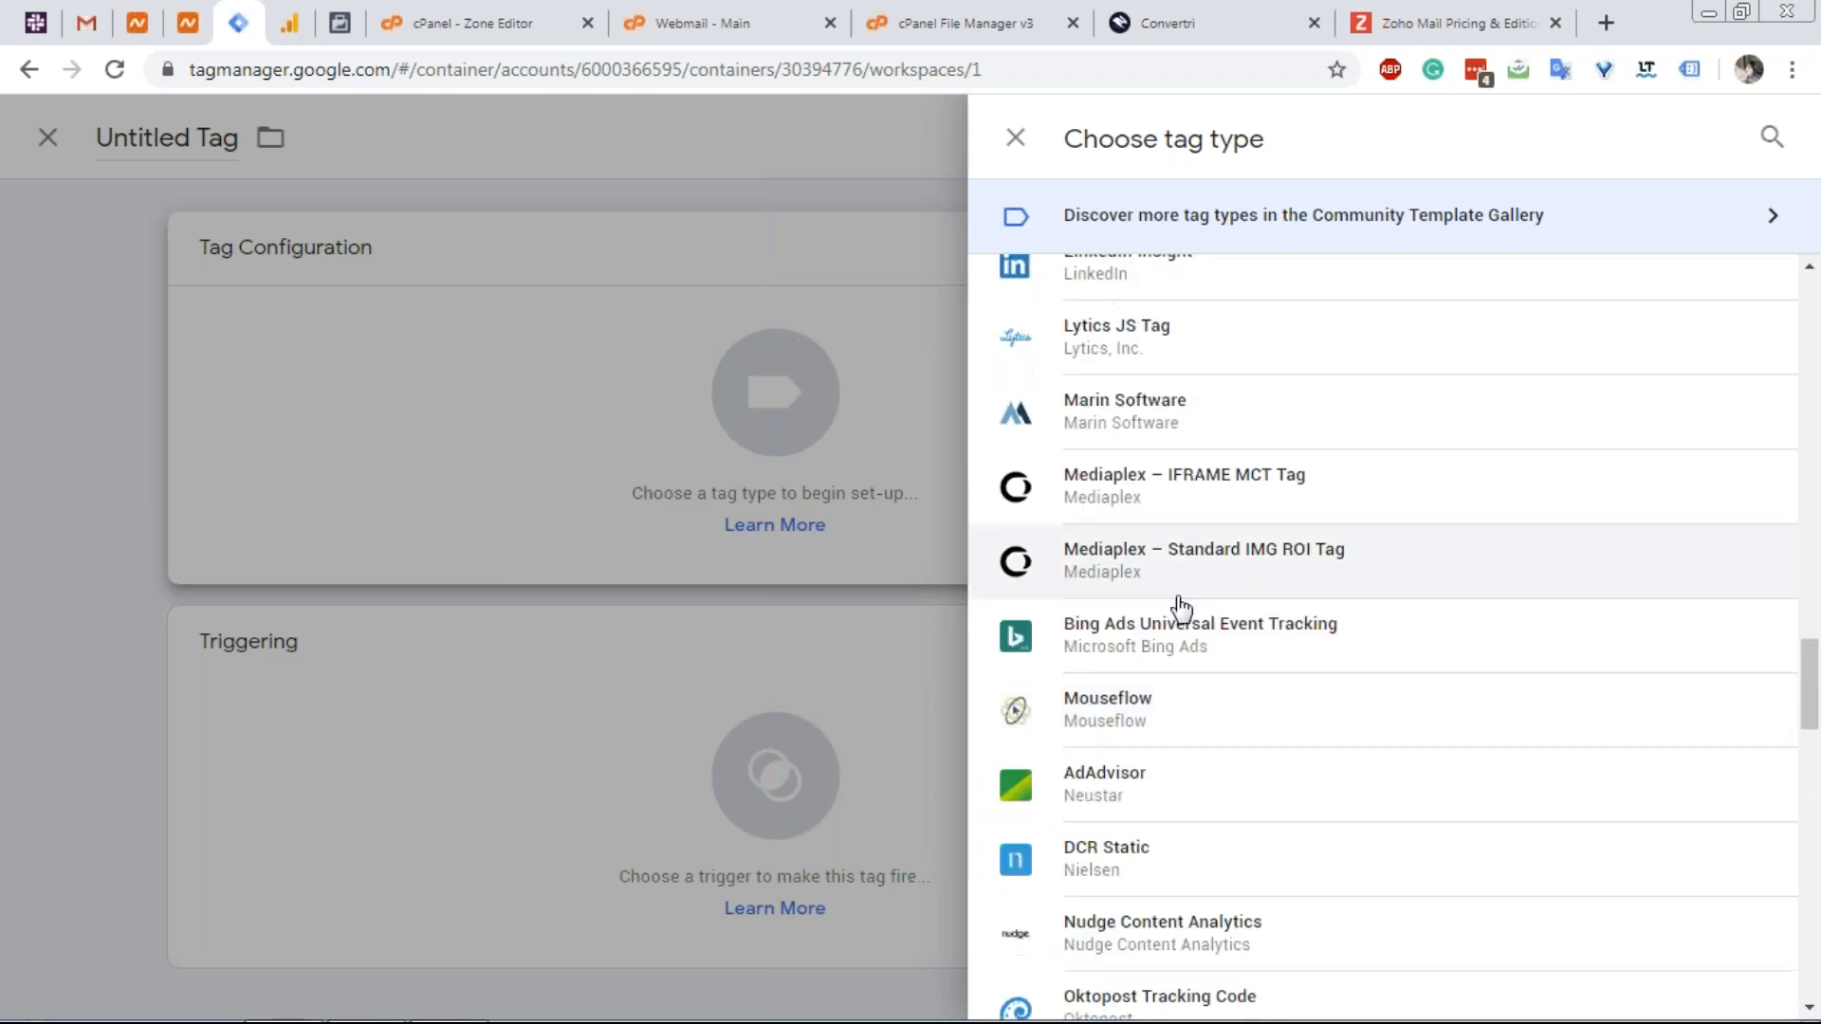
scroll(1180, 607, up, 8)
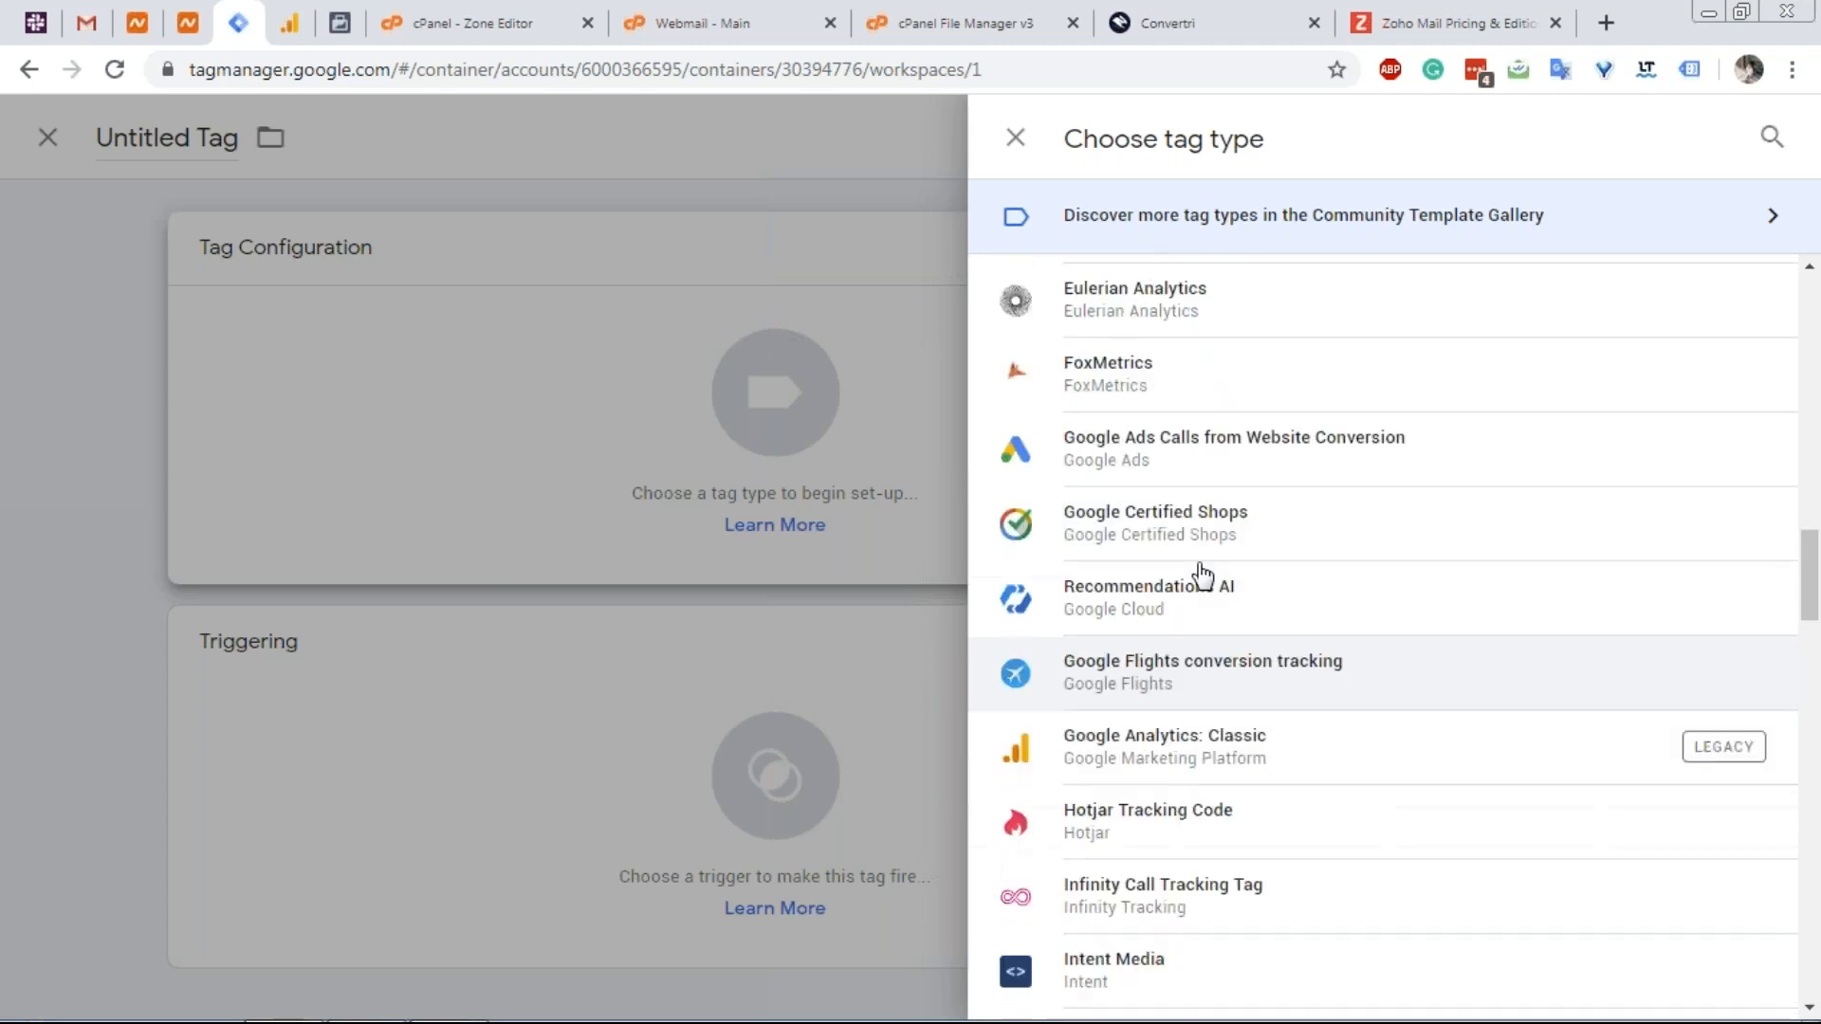
scroll(1201, 573, up, 7)
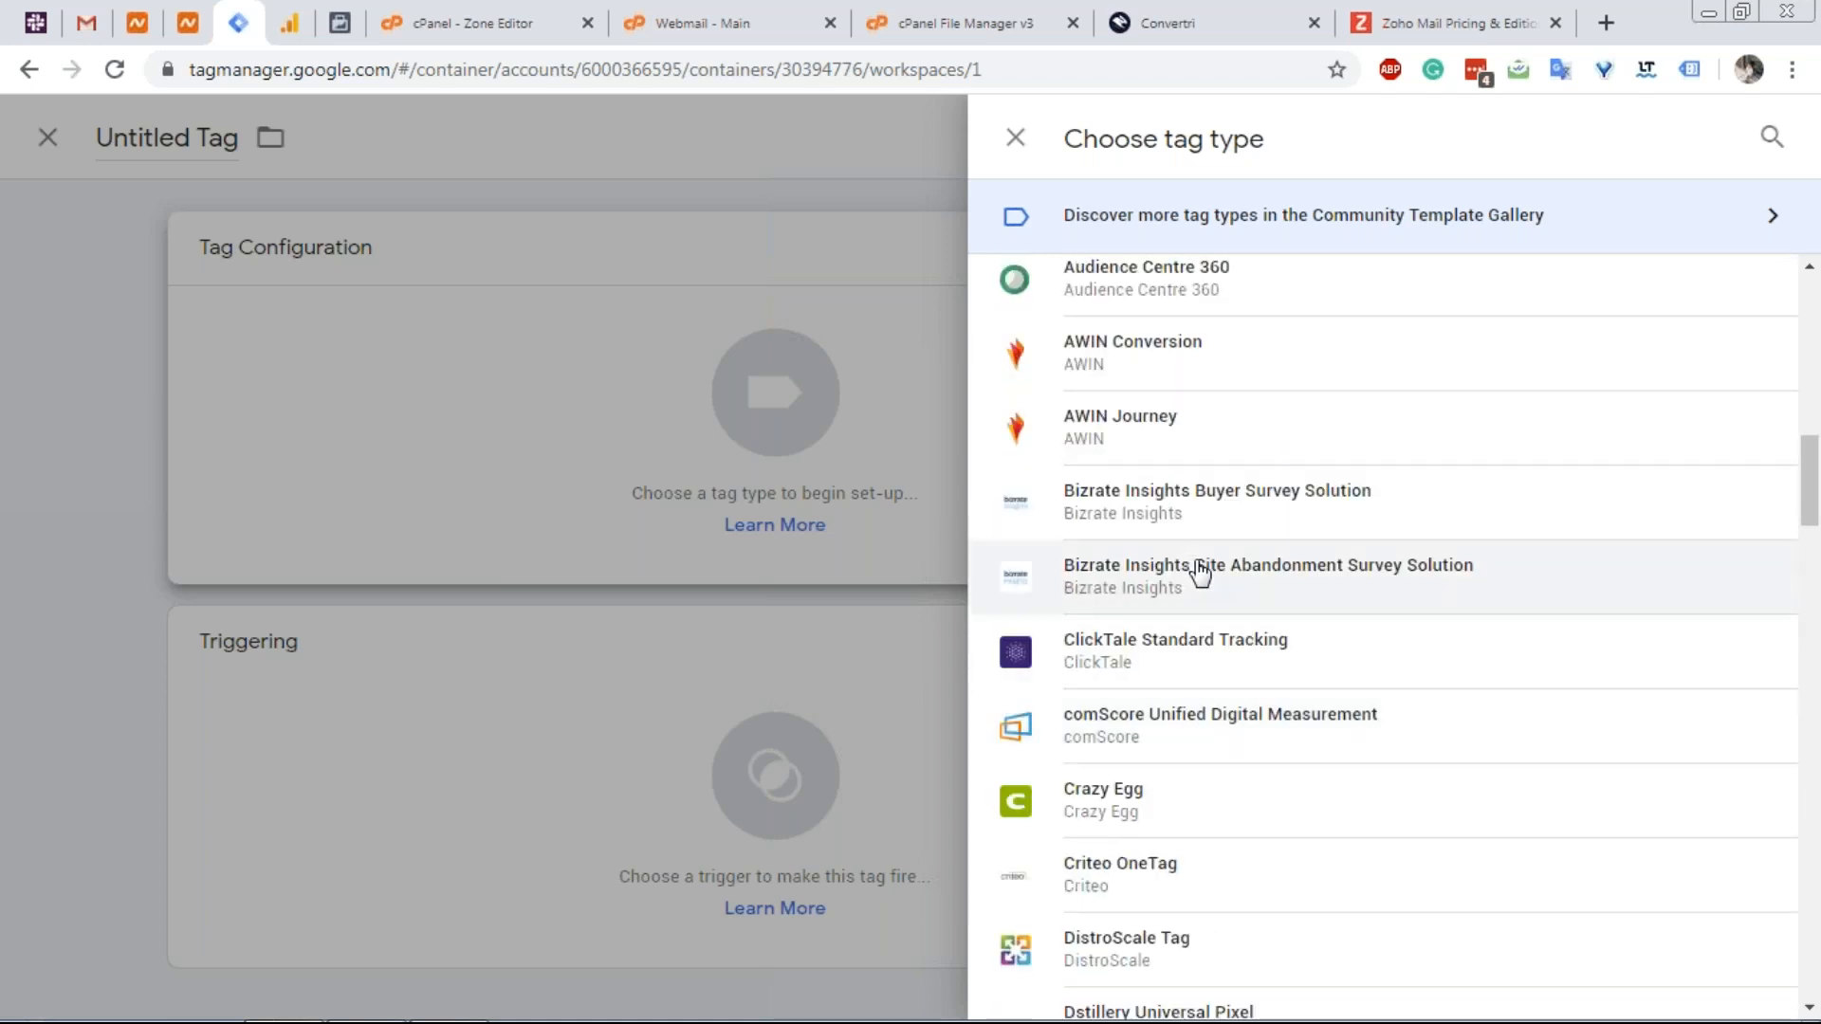
scroll(1201, 573, up, 3)
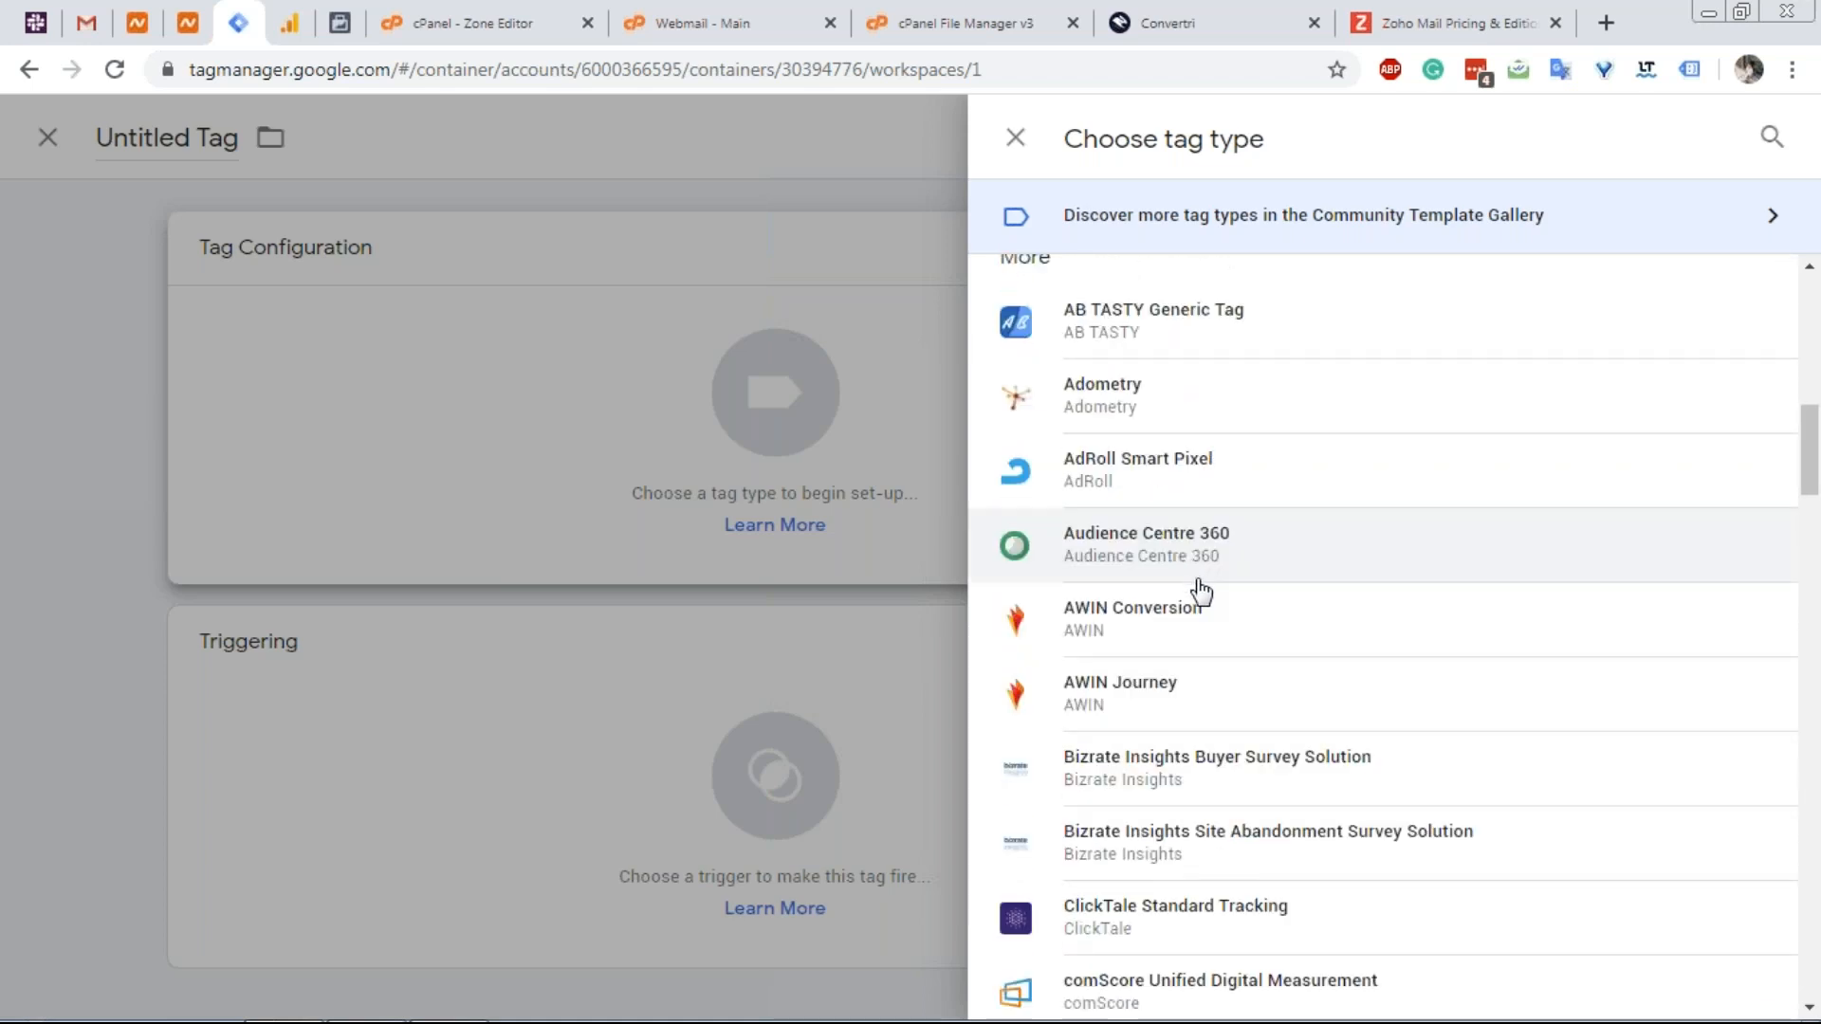
scroll(1199, 582, up, 6)
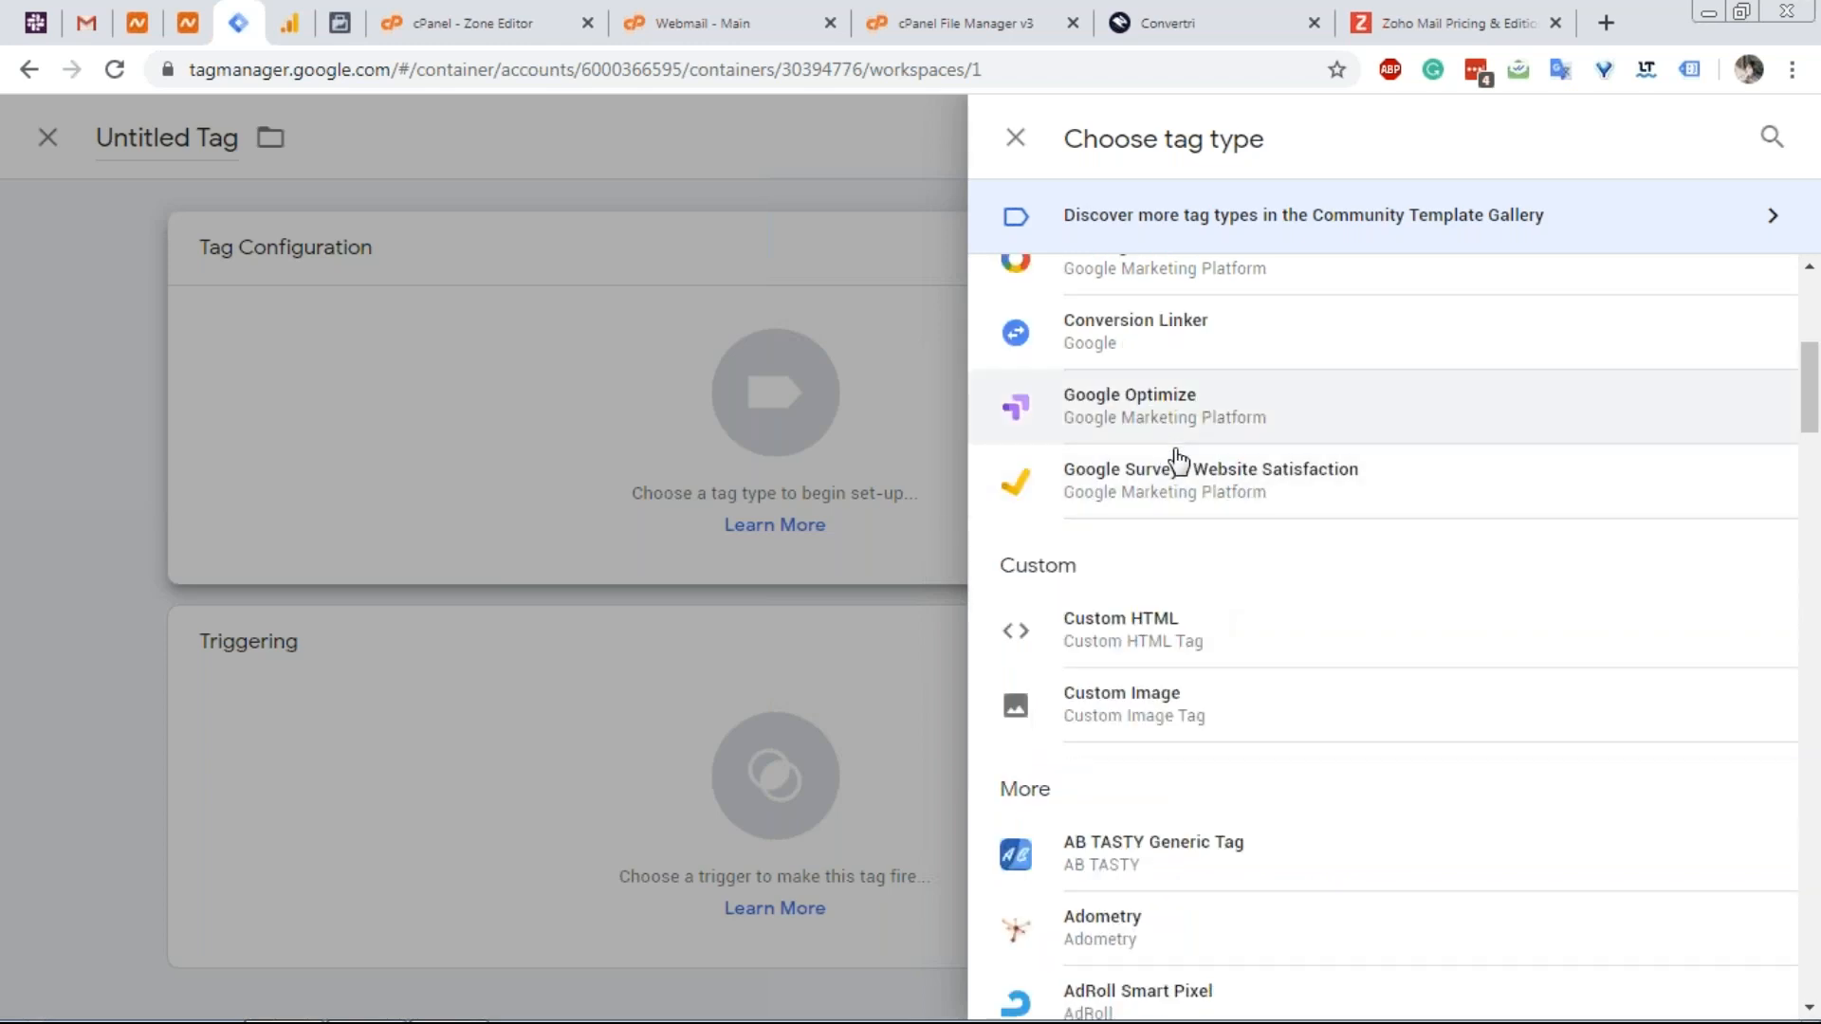
scroll(1177, 463, up, 6)
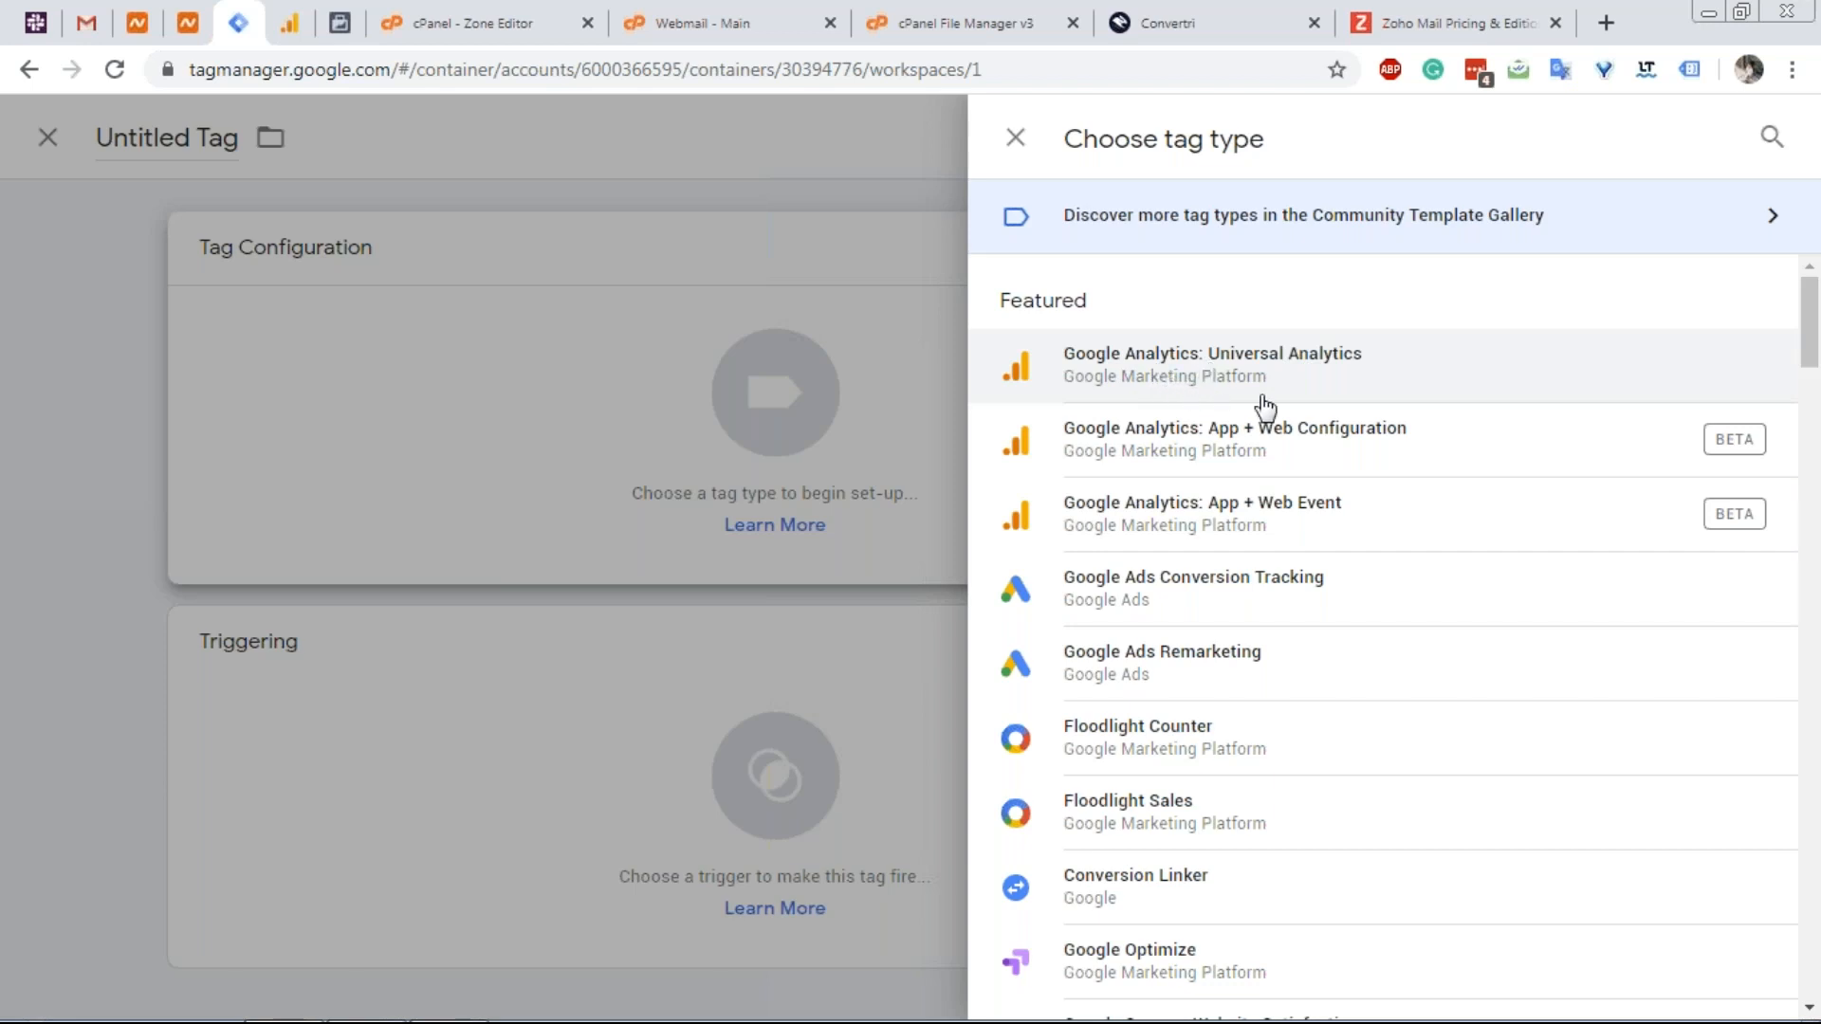
Start a new tag with the type Google Analytics: Universal Analytics.
click(1709, 355)
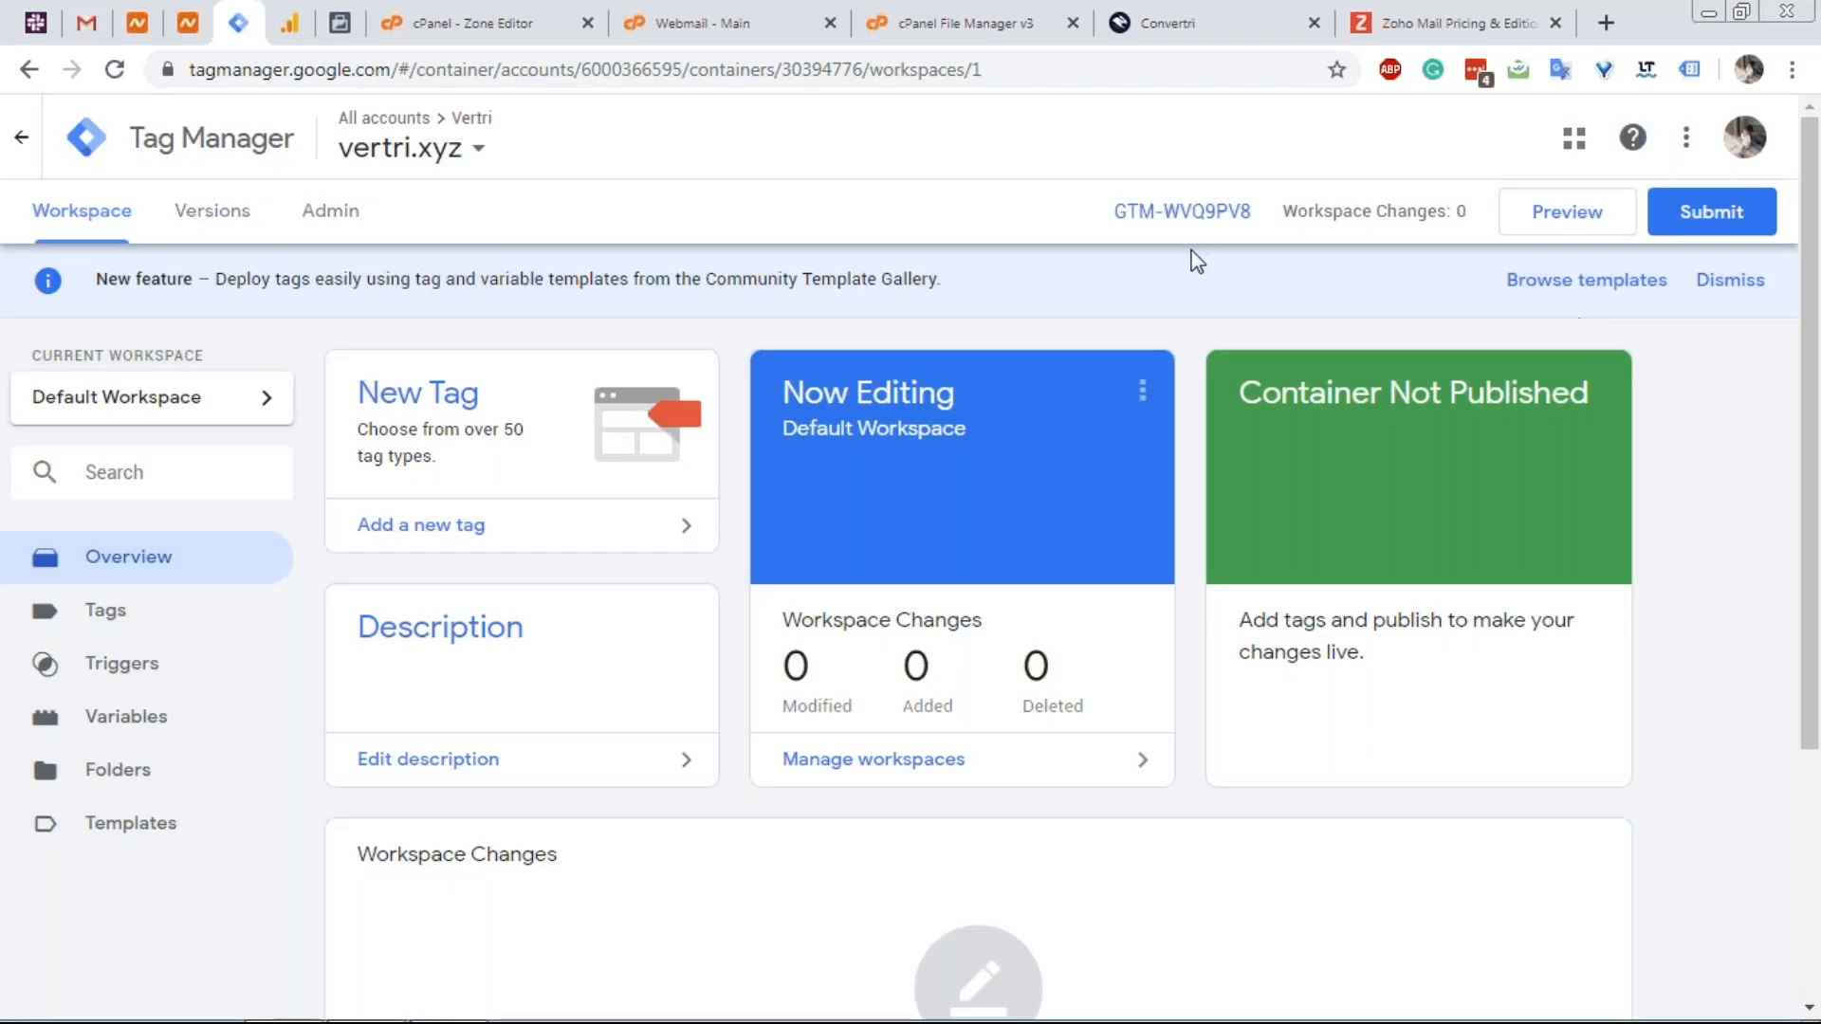
click(420, 416)
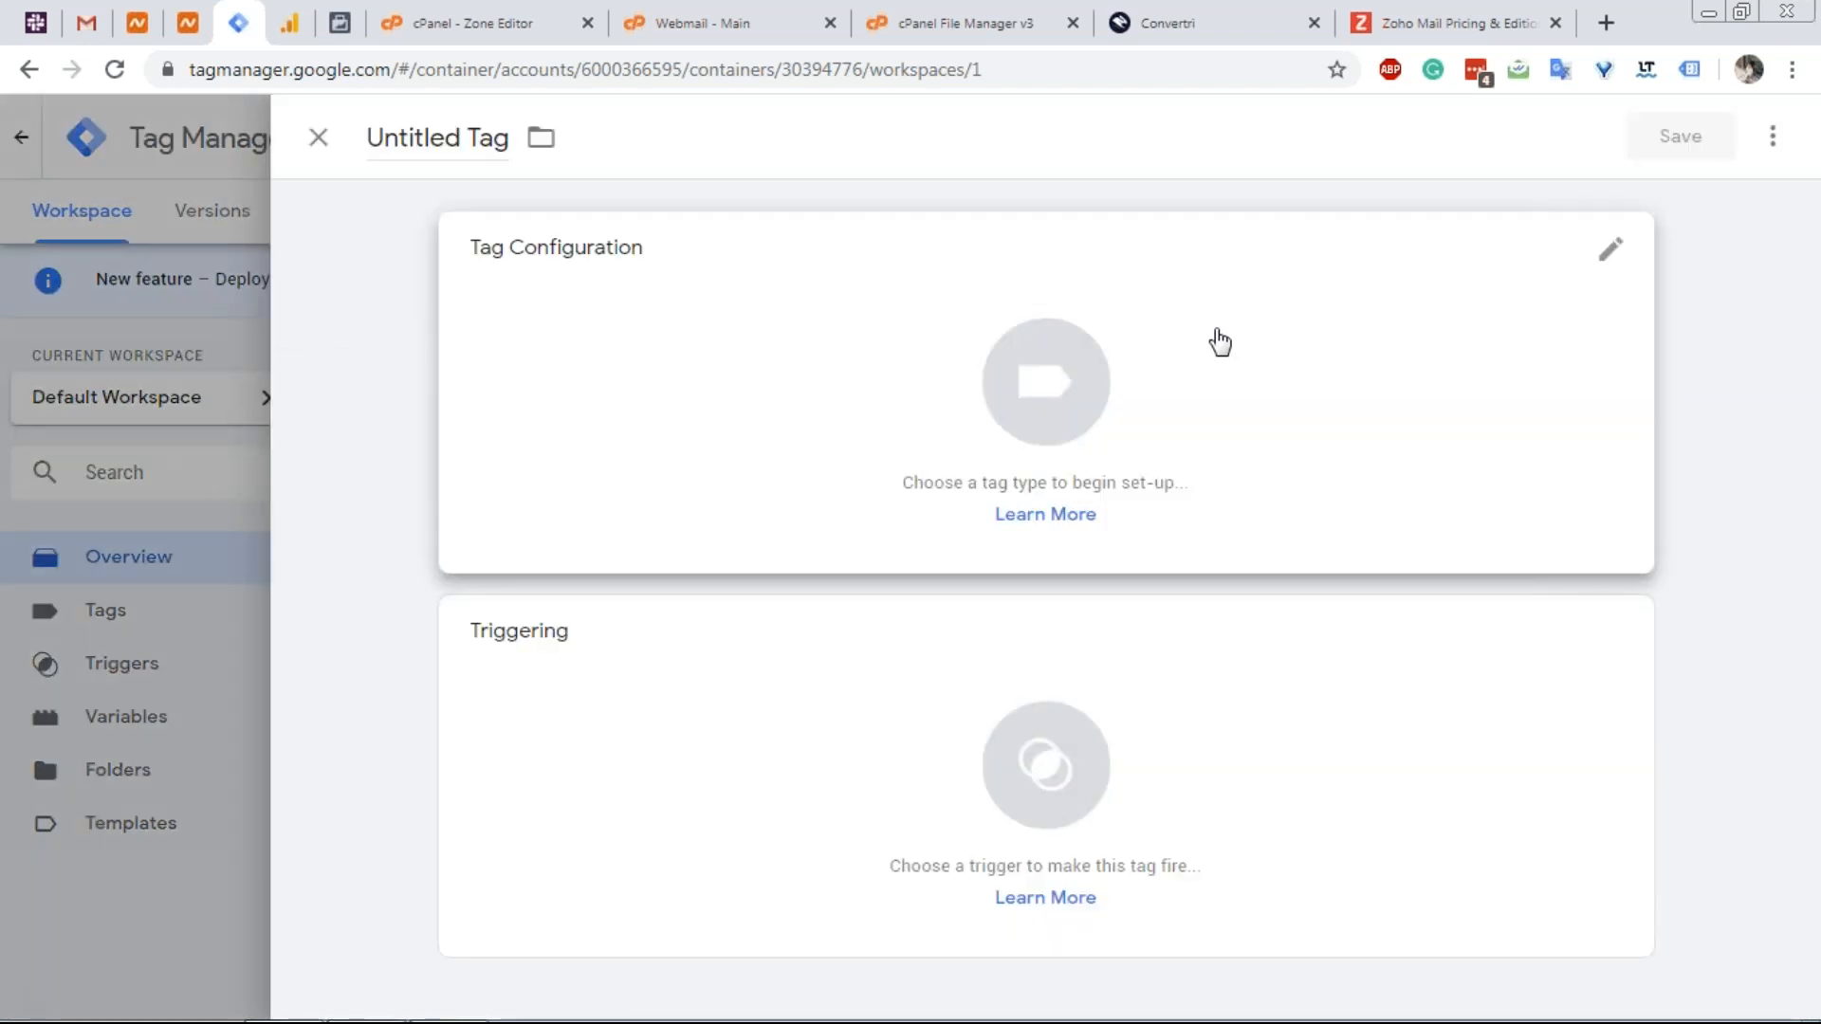
click(1370, 345)
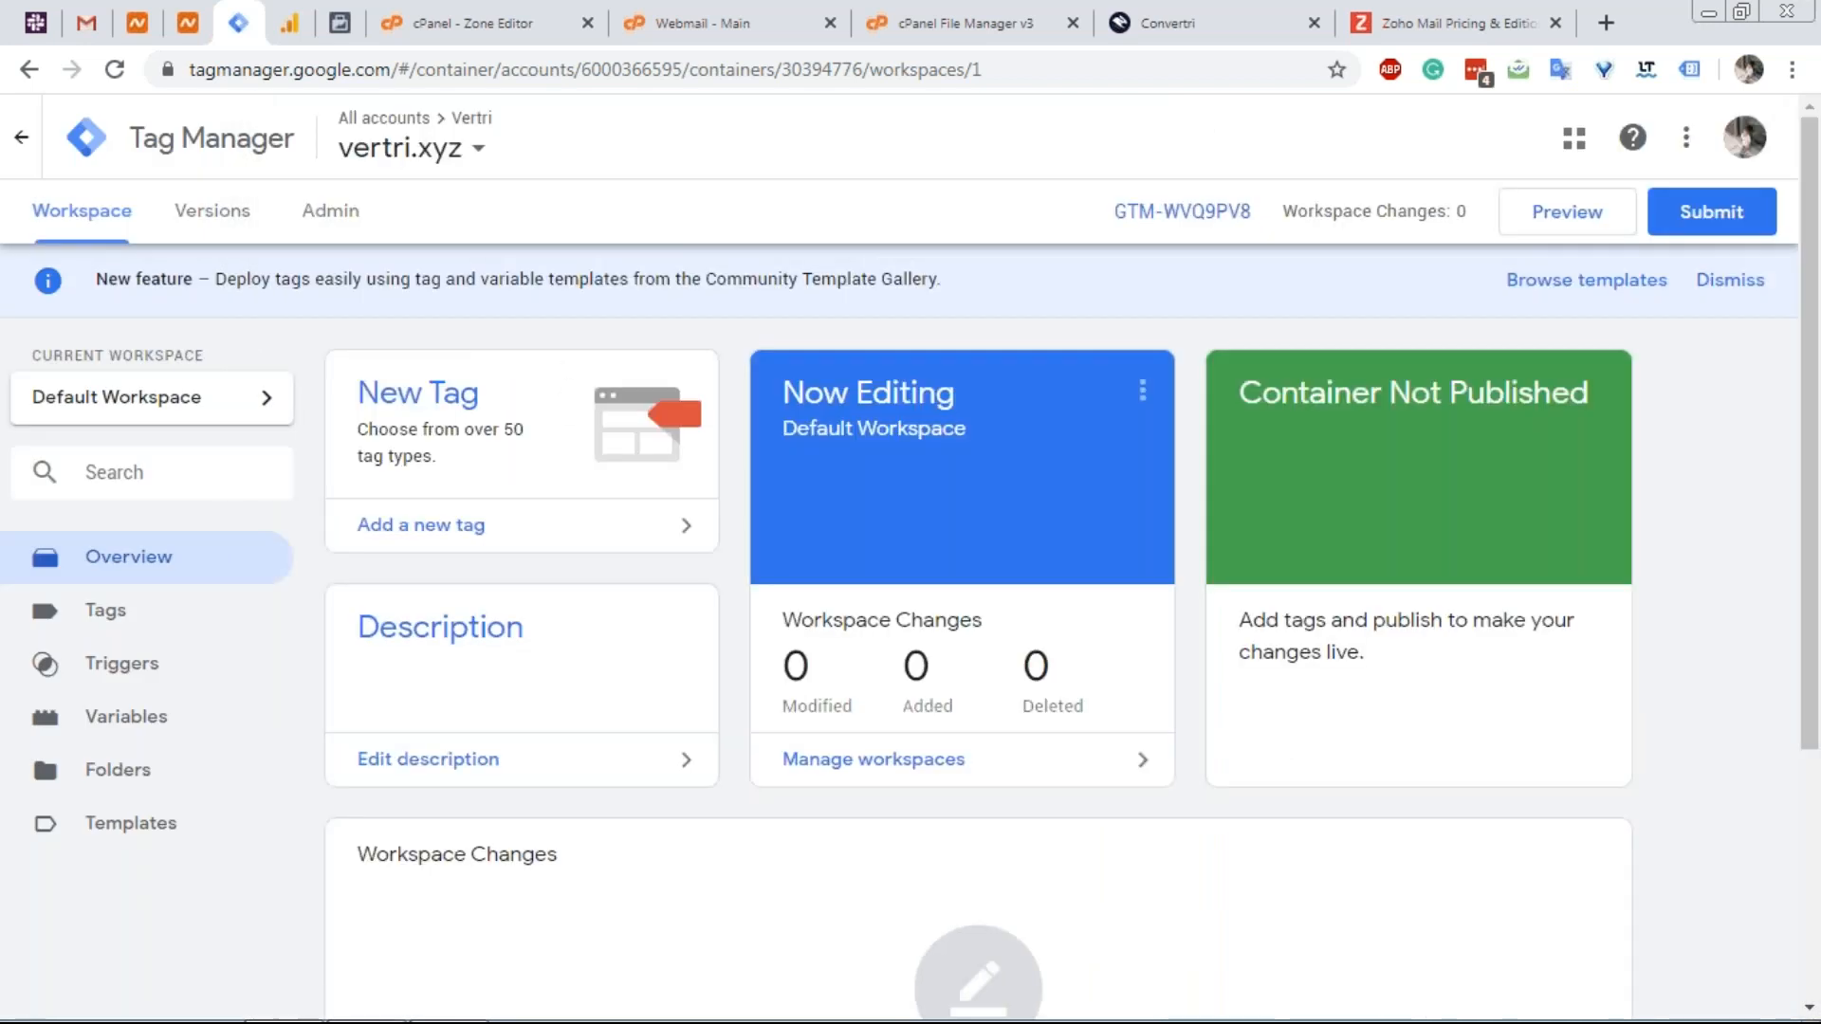
click(553, 412)
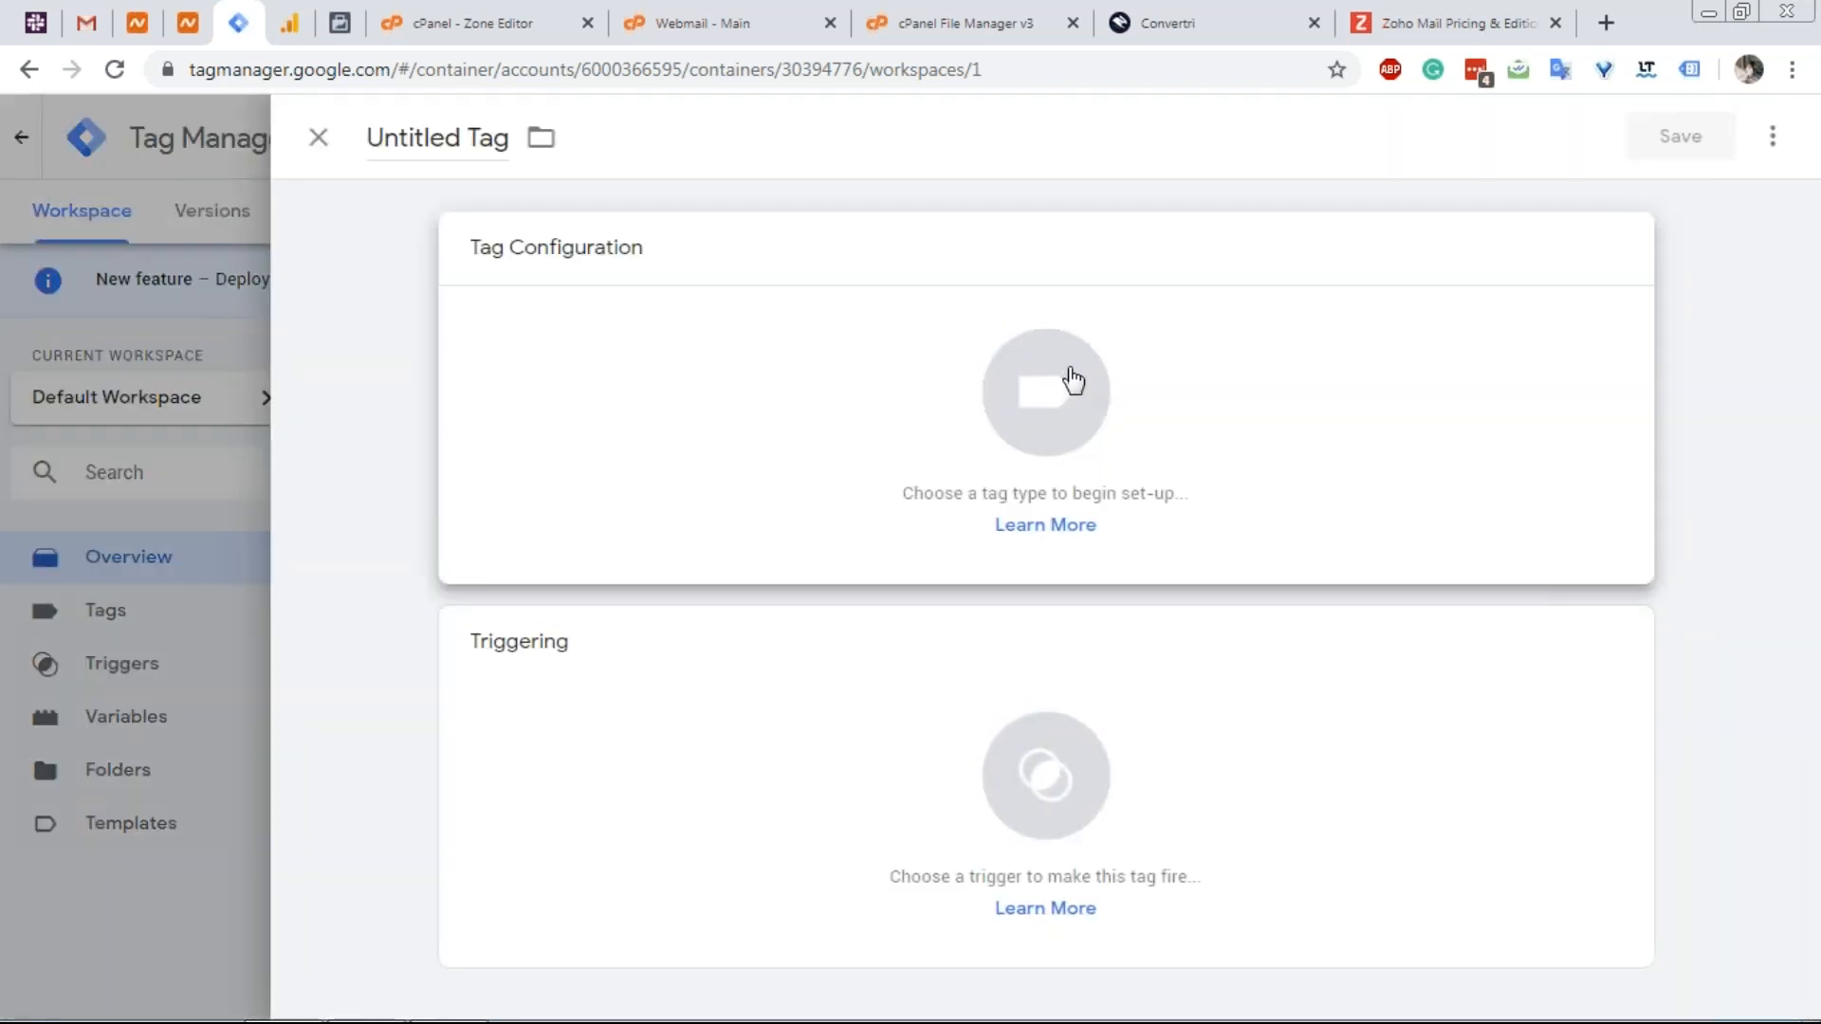
click(1073, 380)
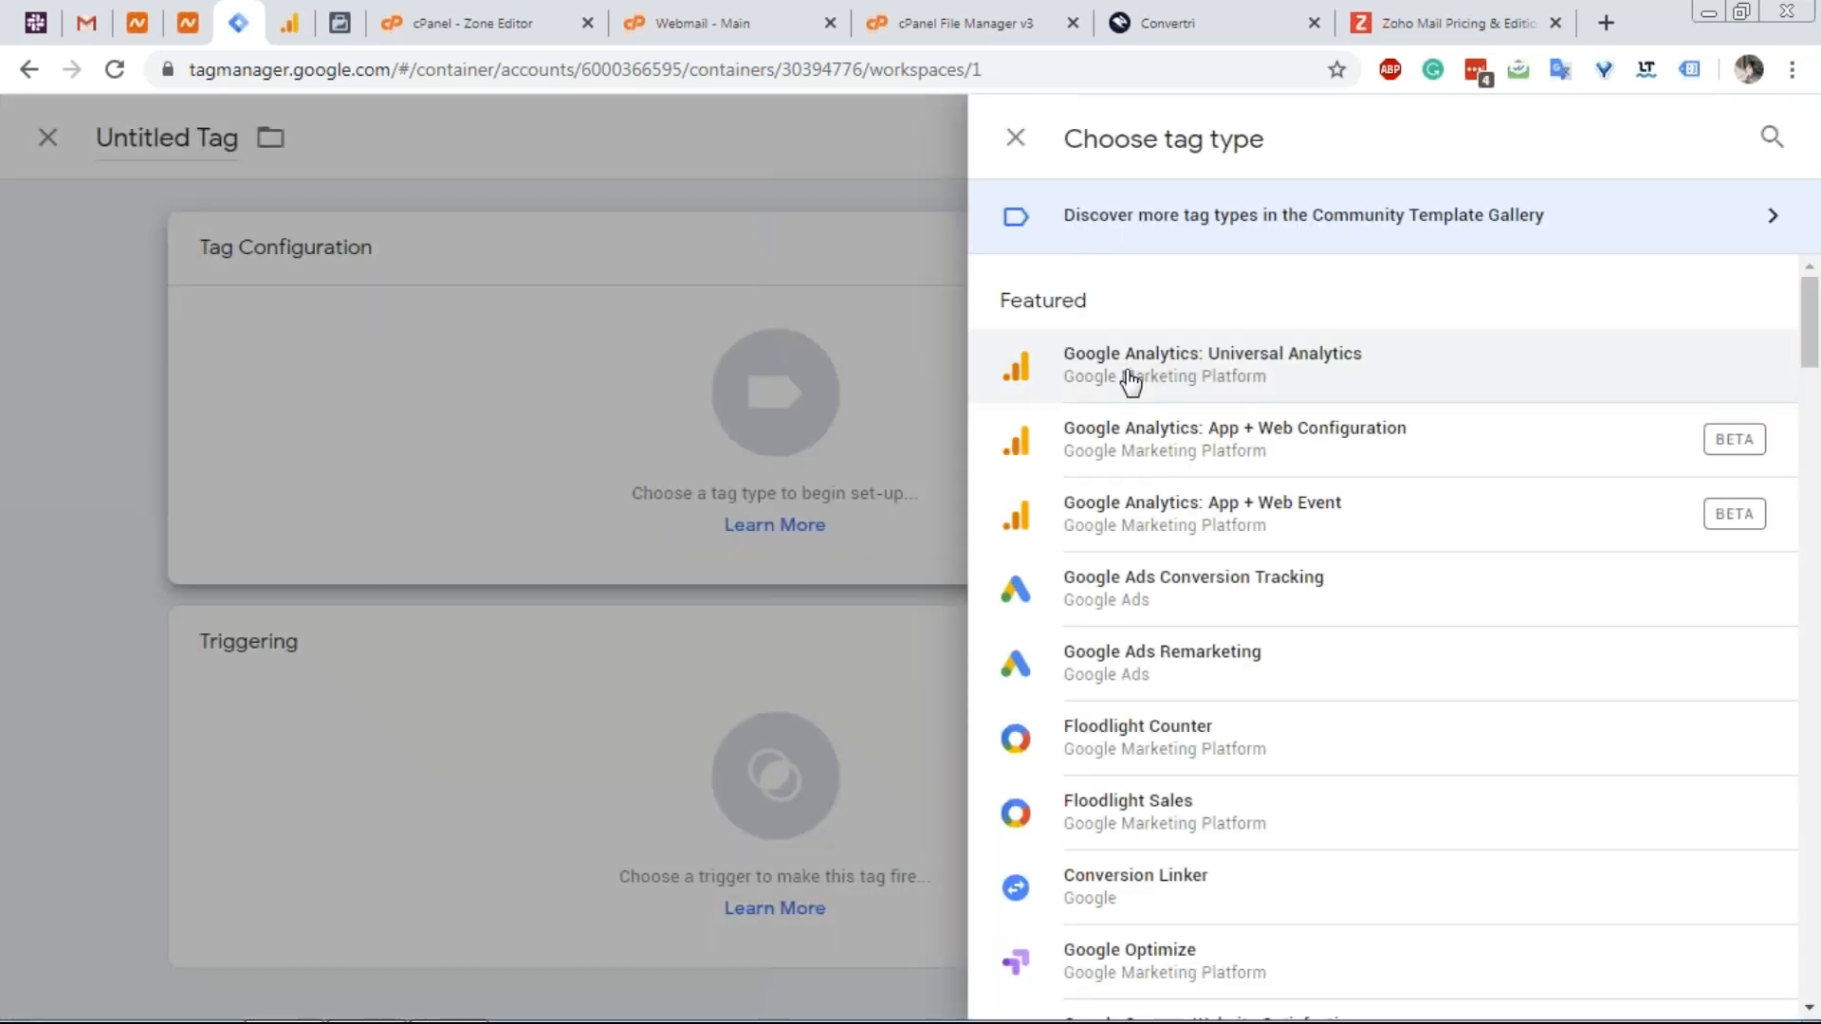
click(1082, 398)
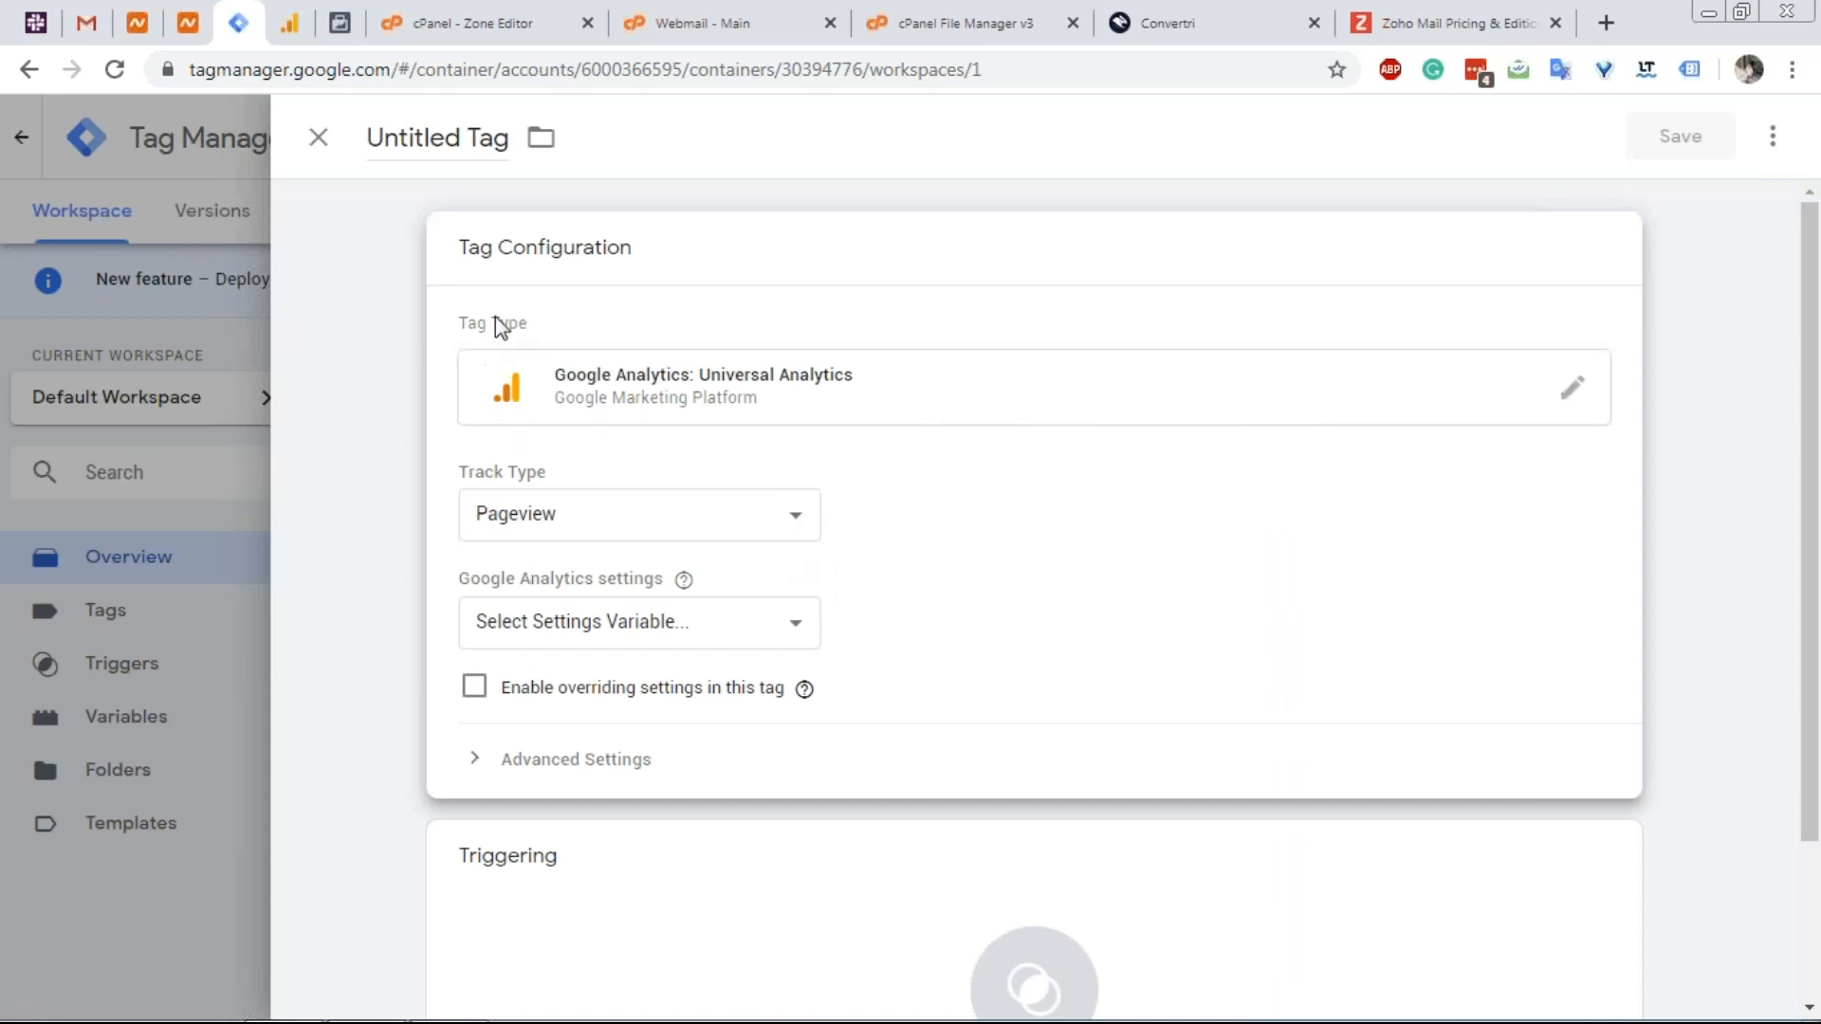
Create a new variable from the Google Analytics settings dropdown.
scroll(569, 417, down, 2)
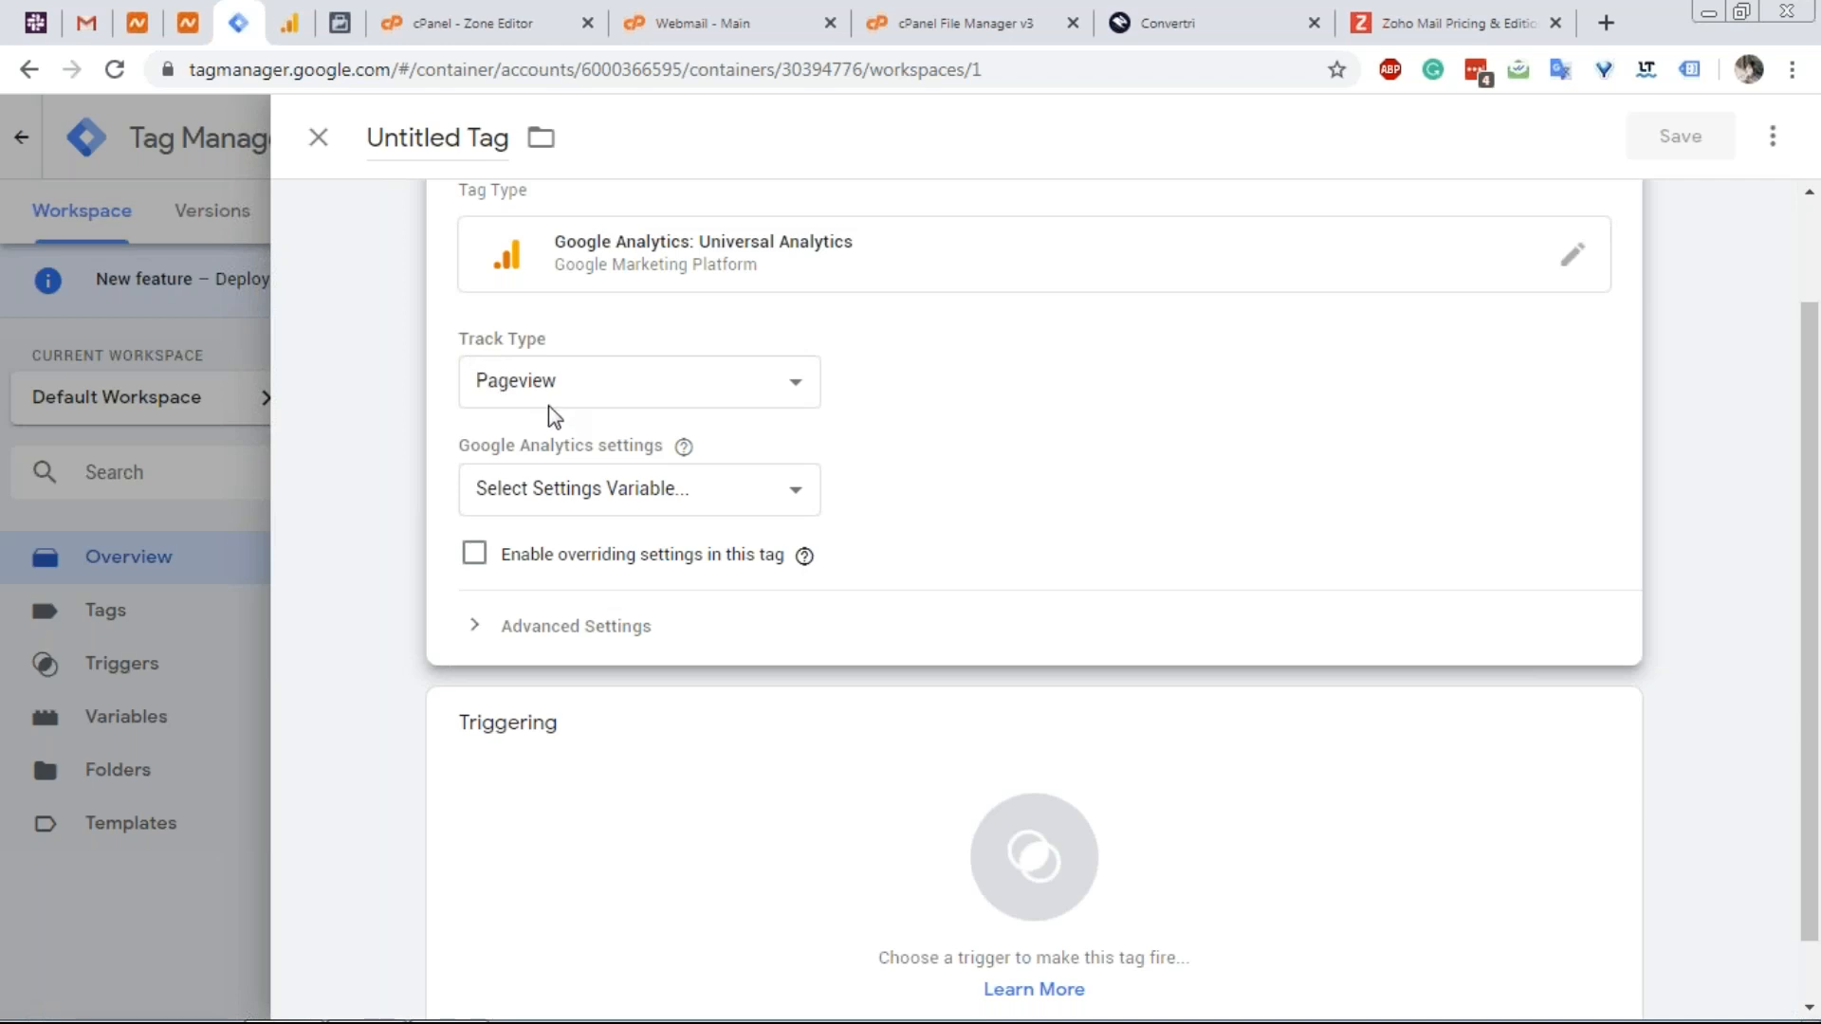
click(581, 494)
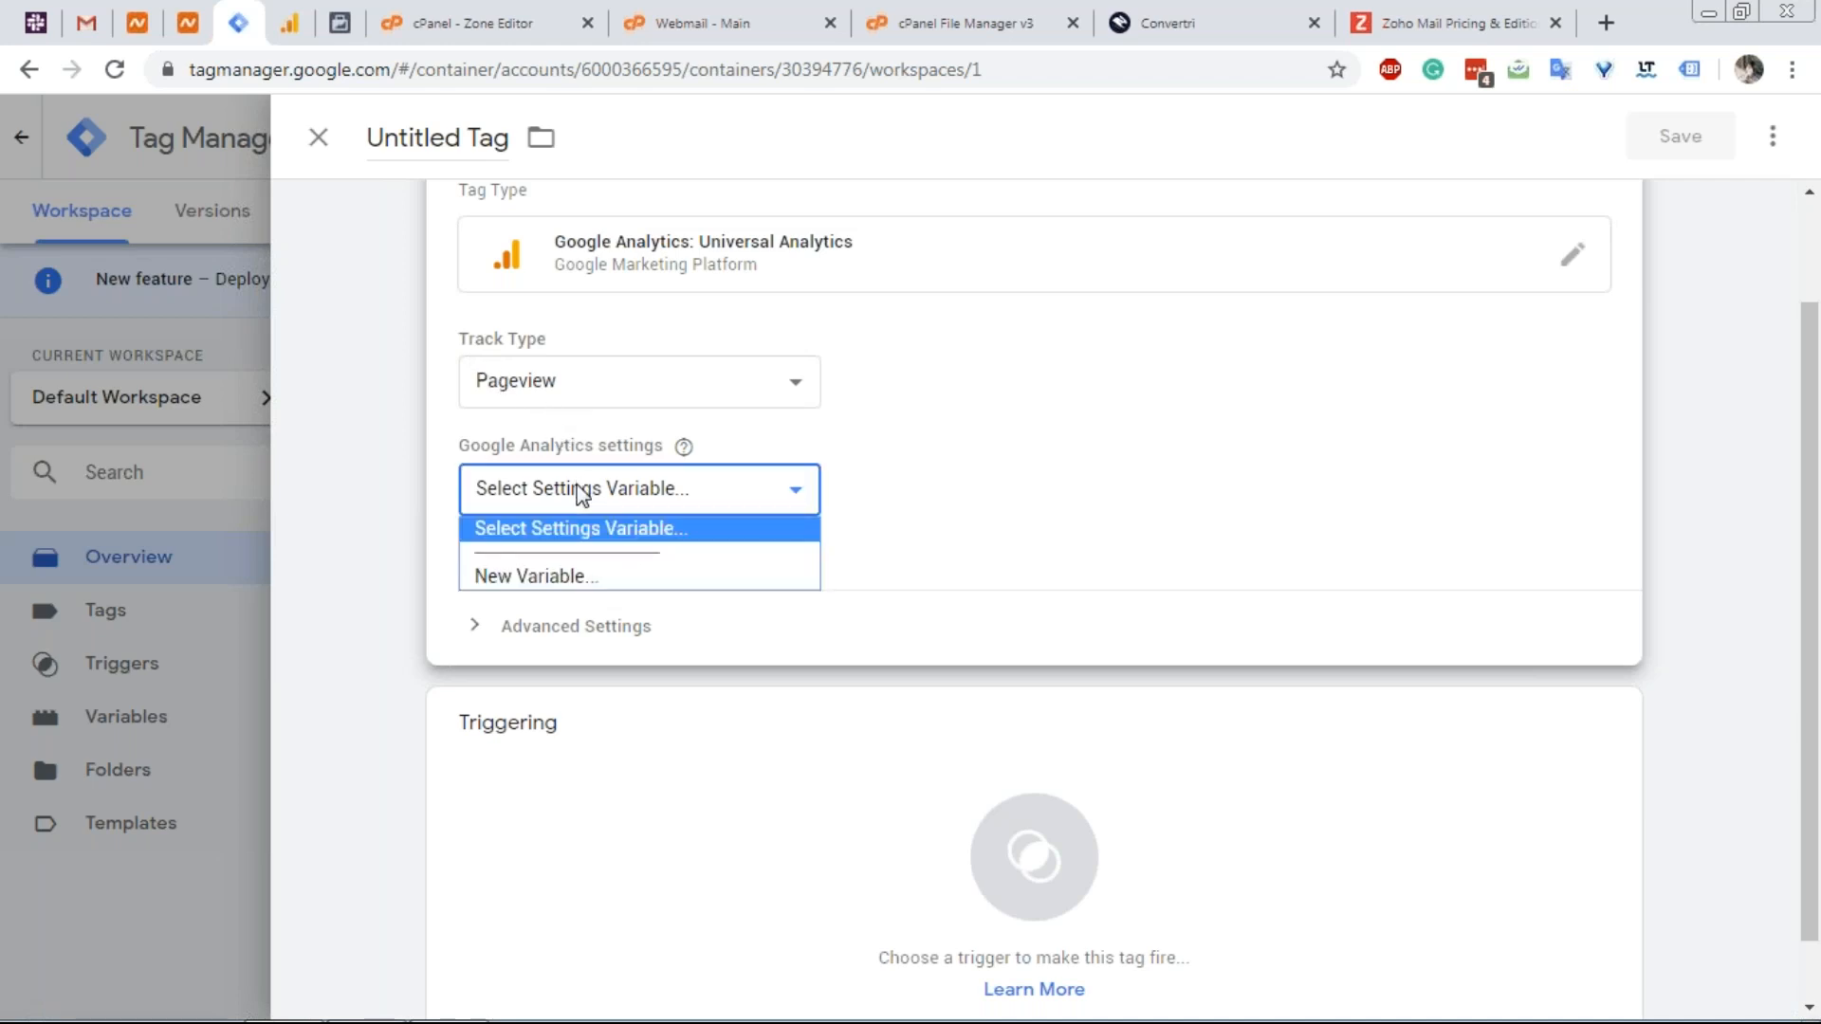
click(604, 580)
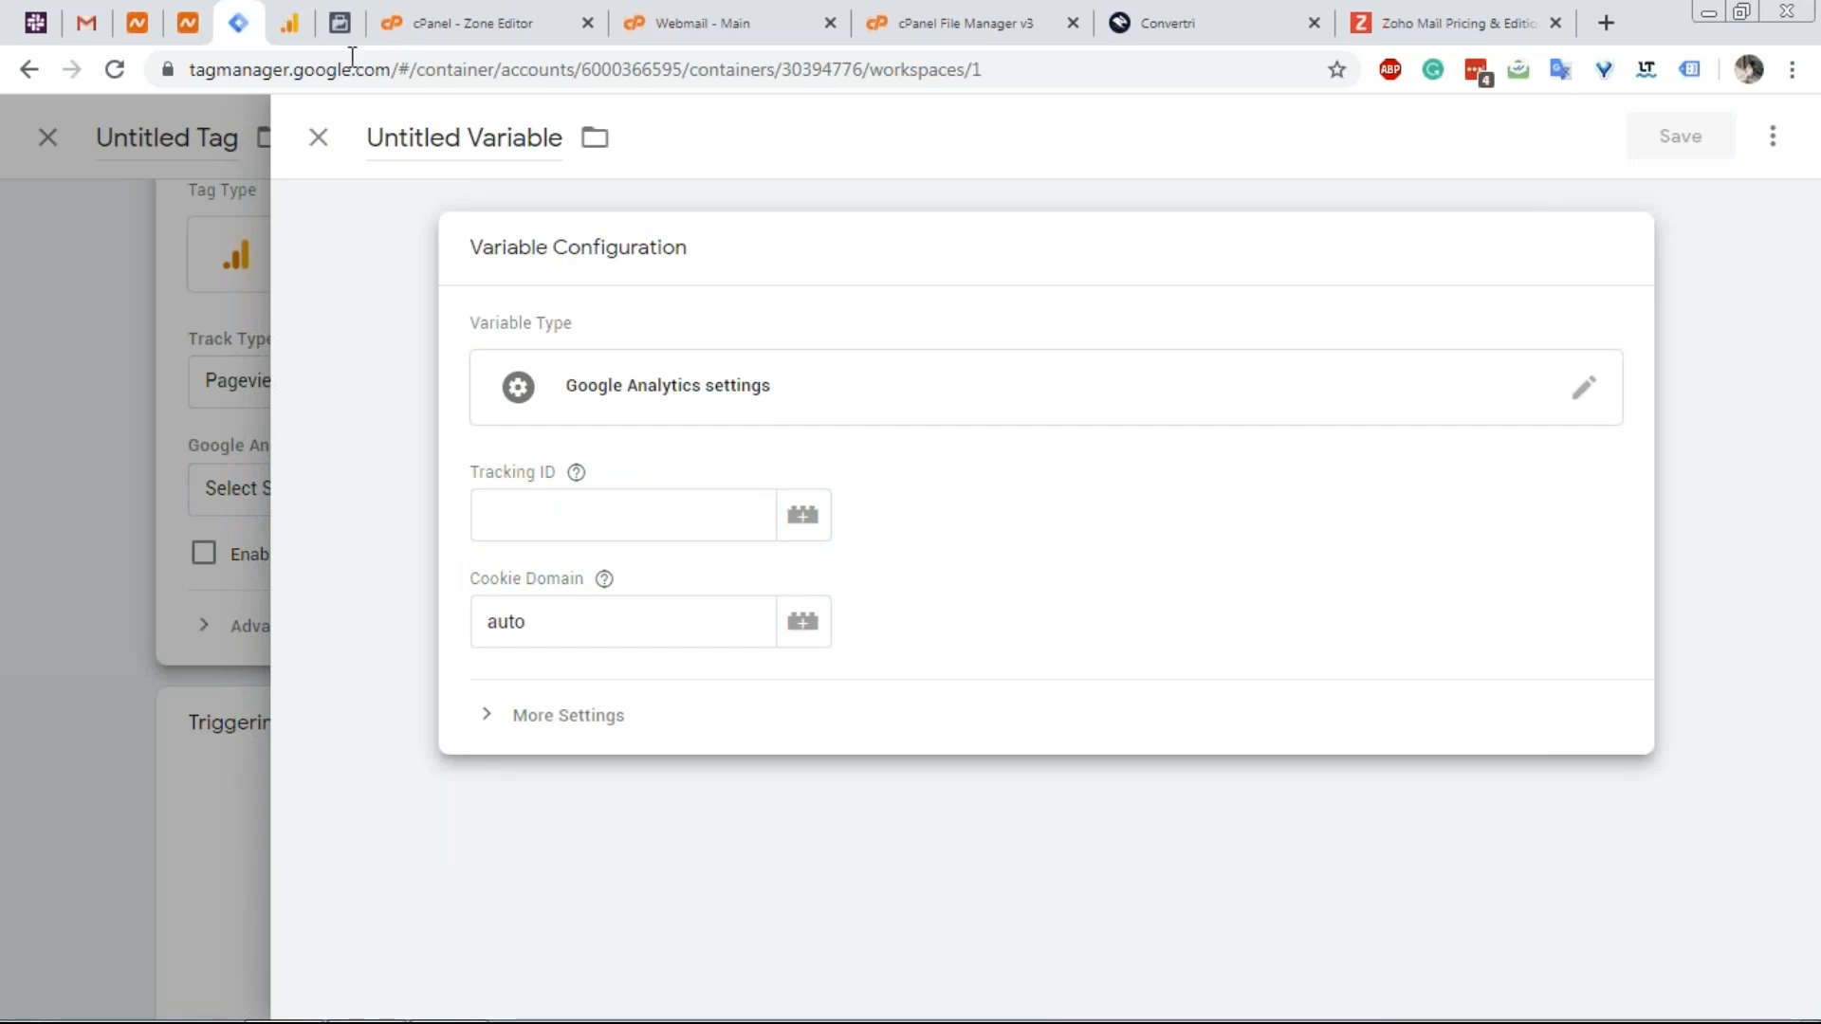
Create a new Analytics account named 'Vertri' that measures Web.
click(290, 26)
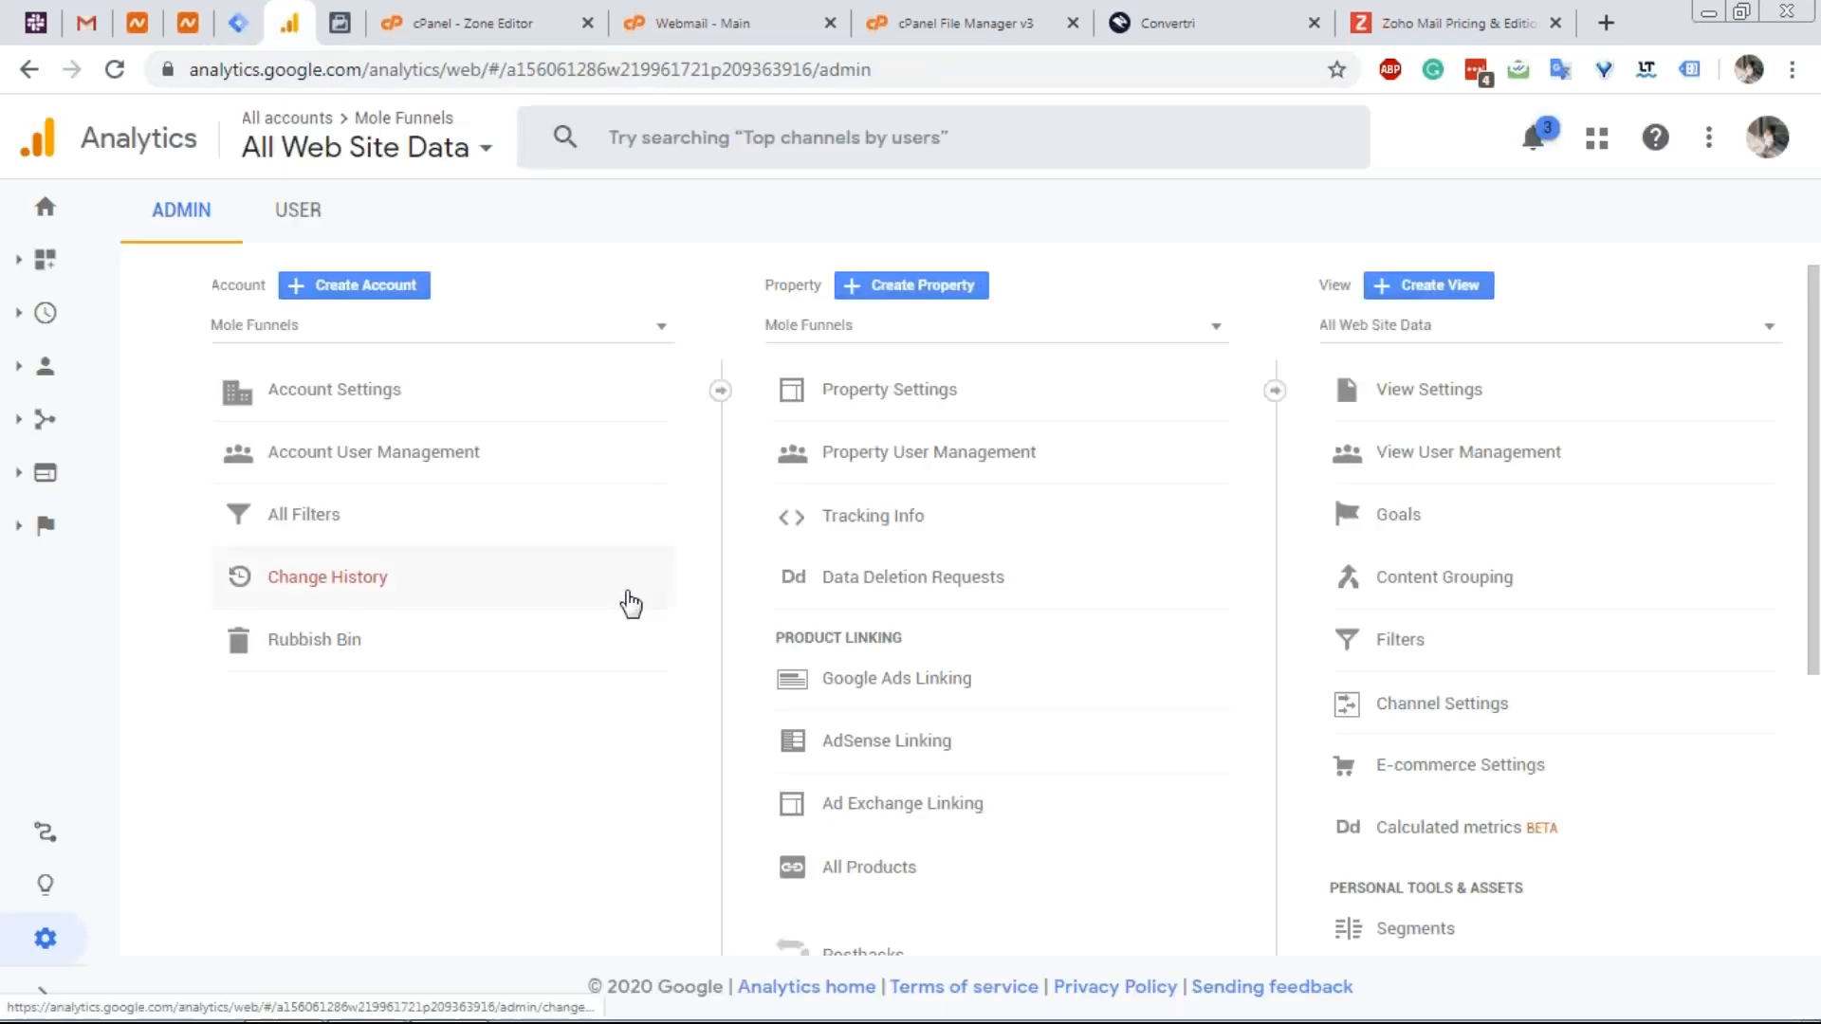
click(363, 287)
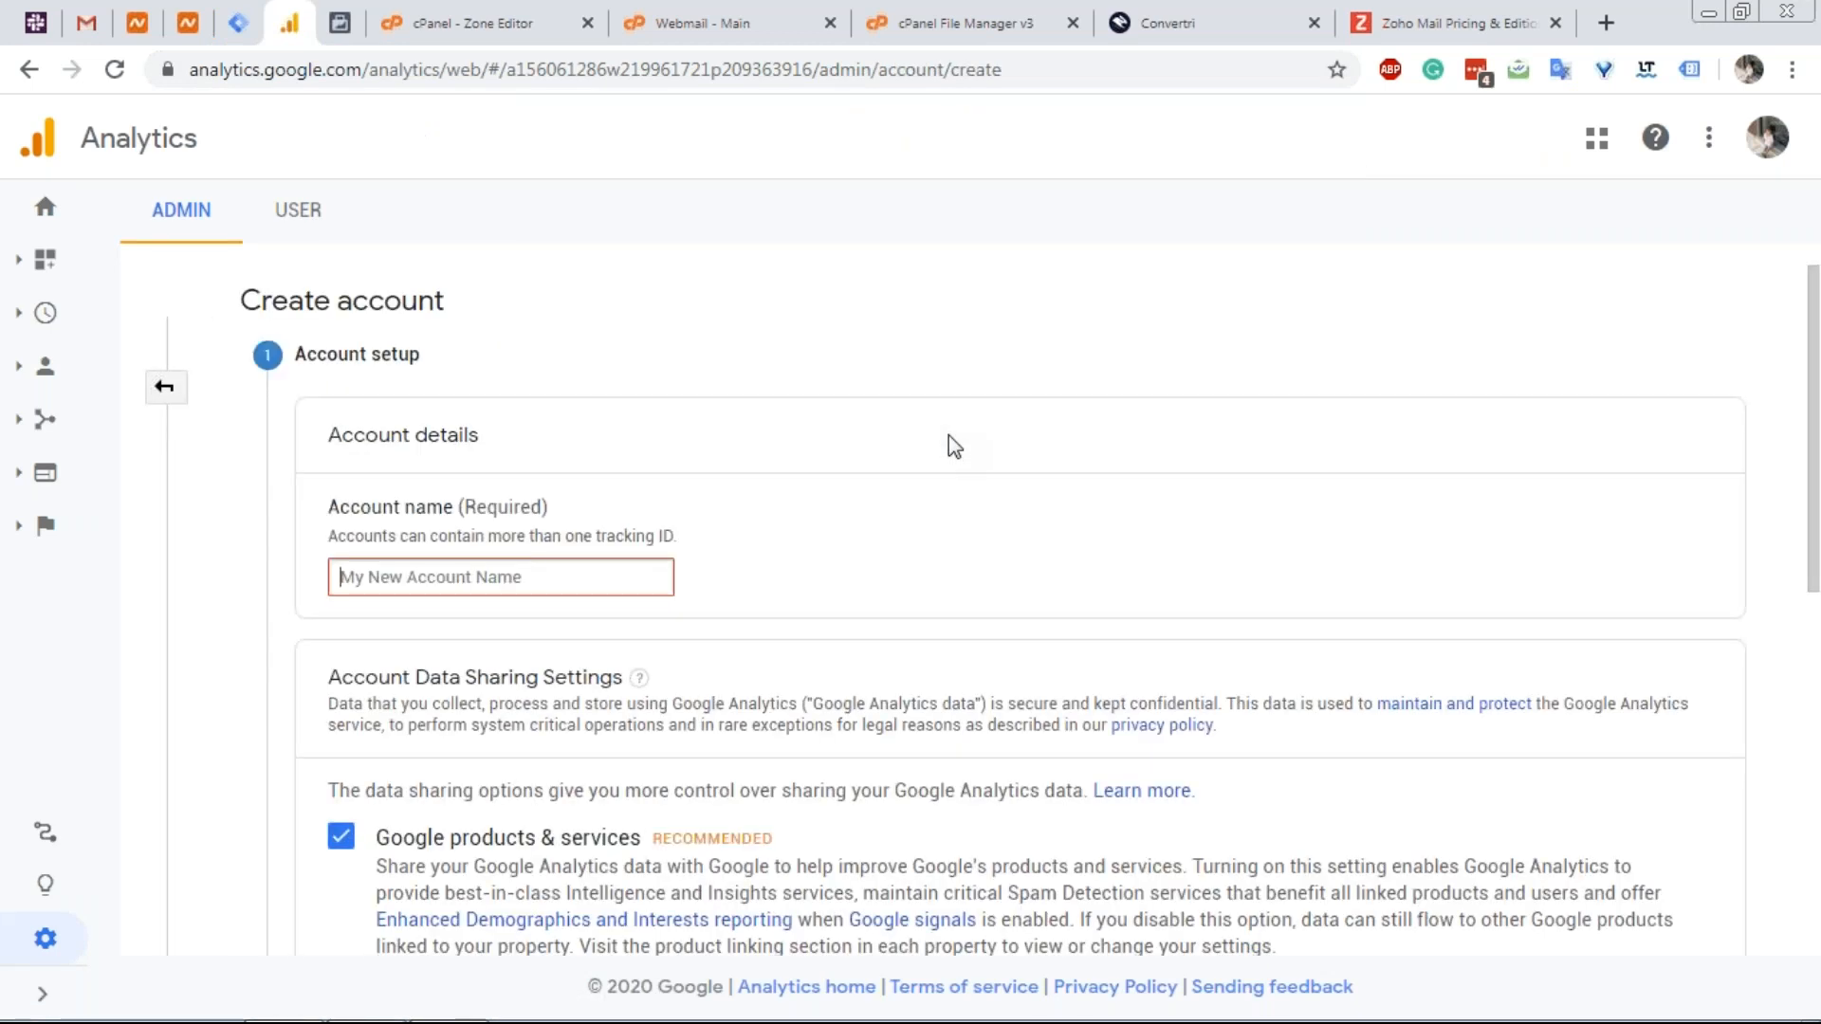
text(Vertri)
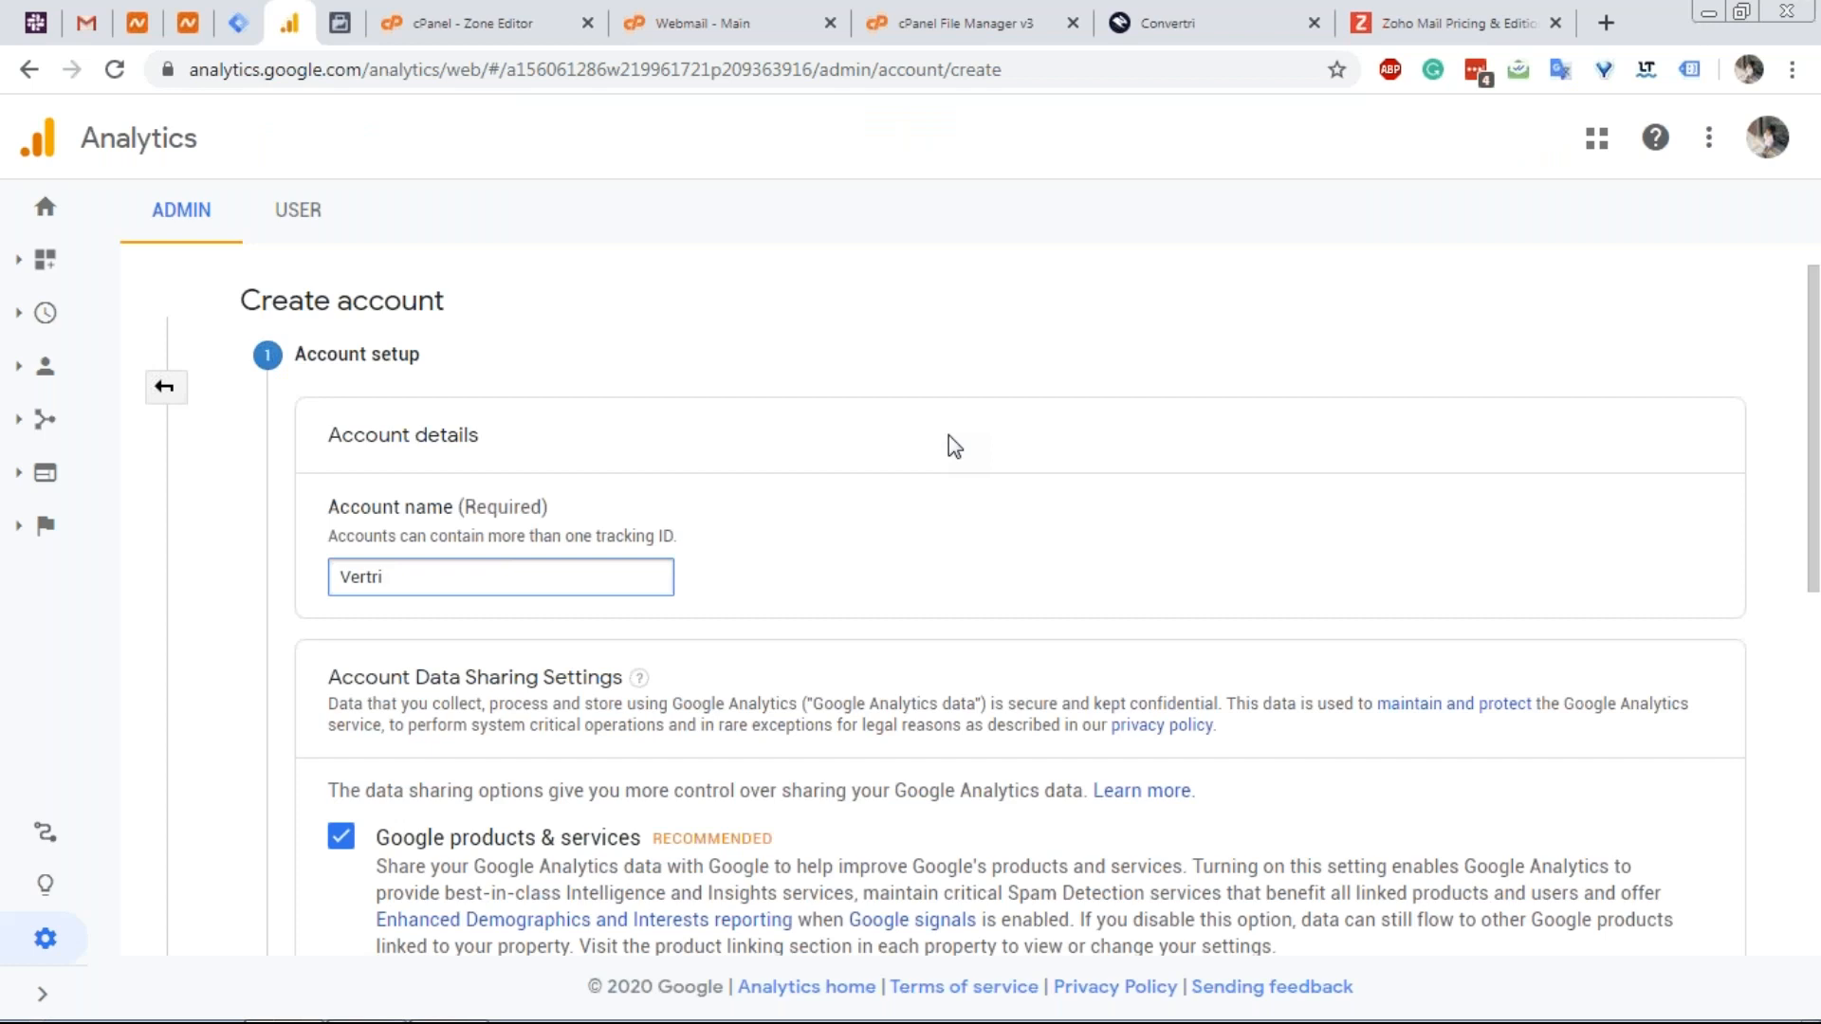
scroll(949, 463, down, 8)
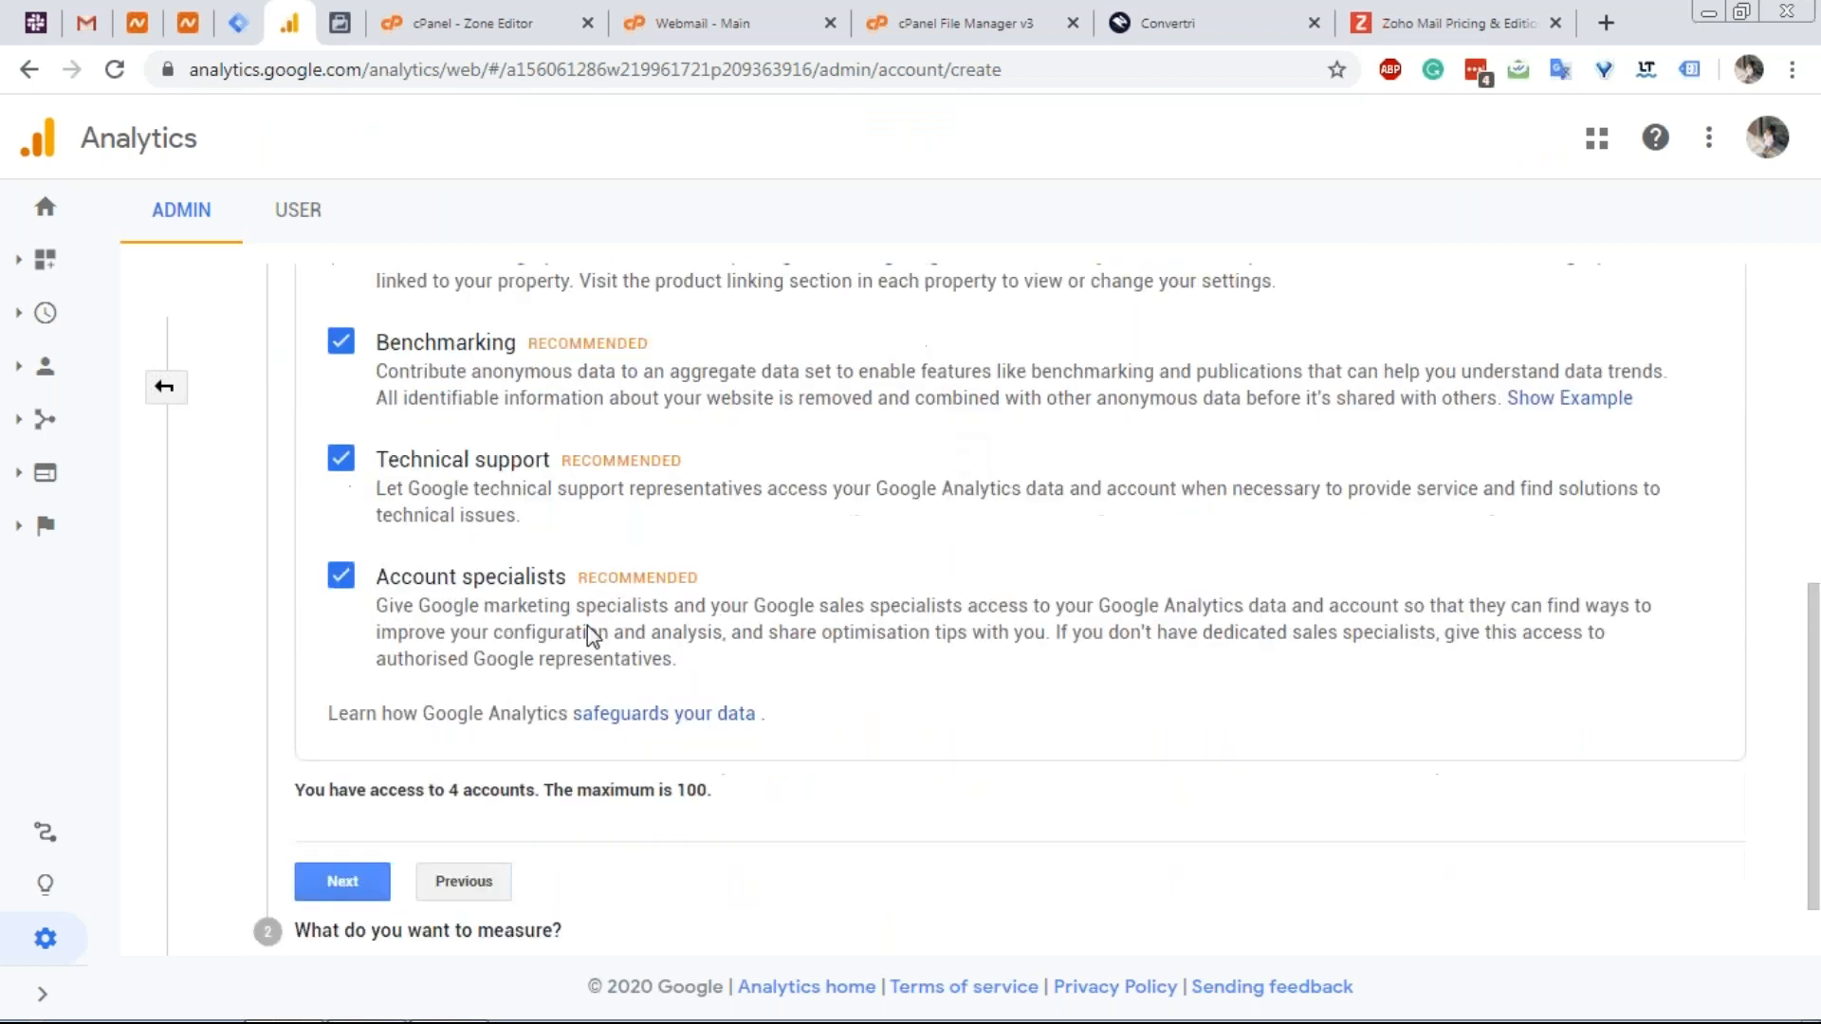
click(371, 785)
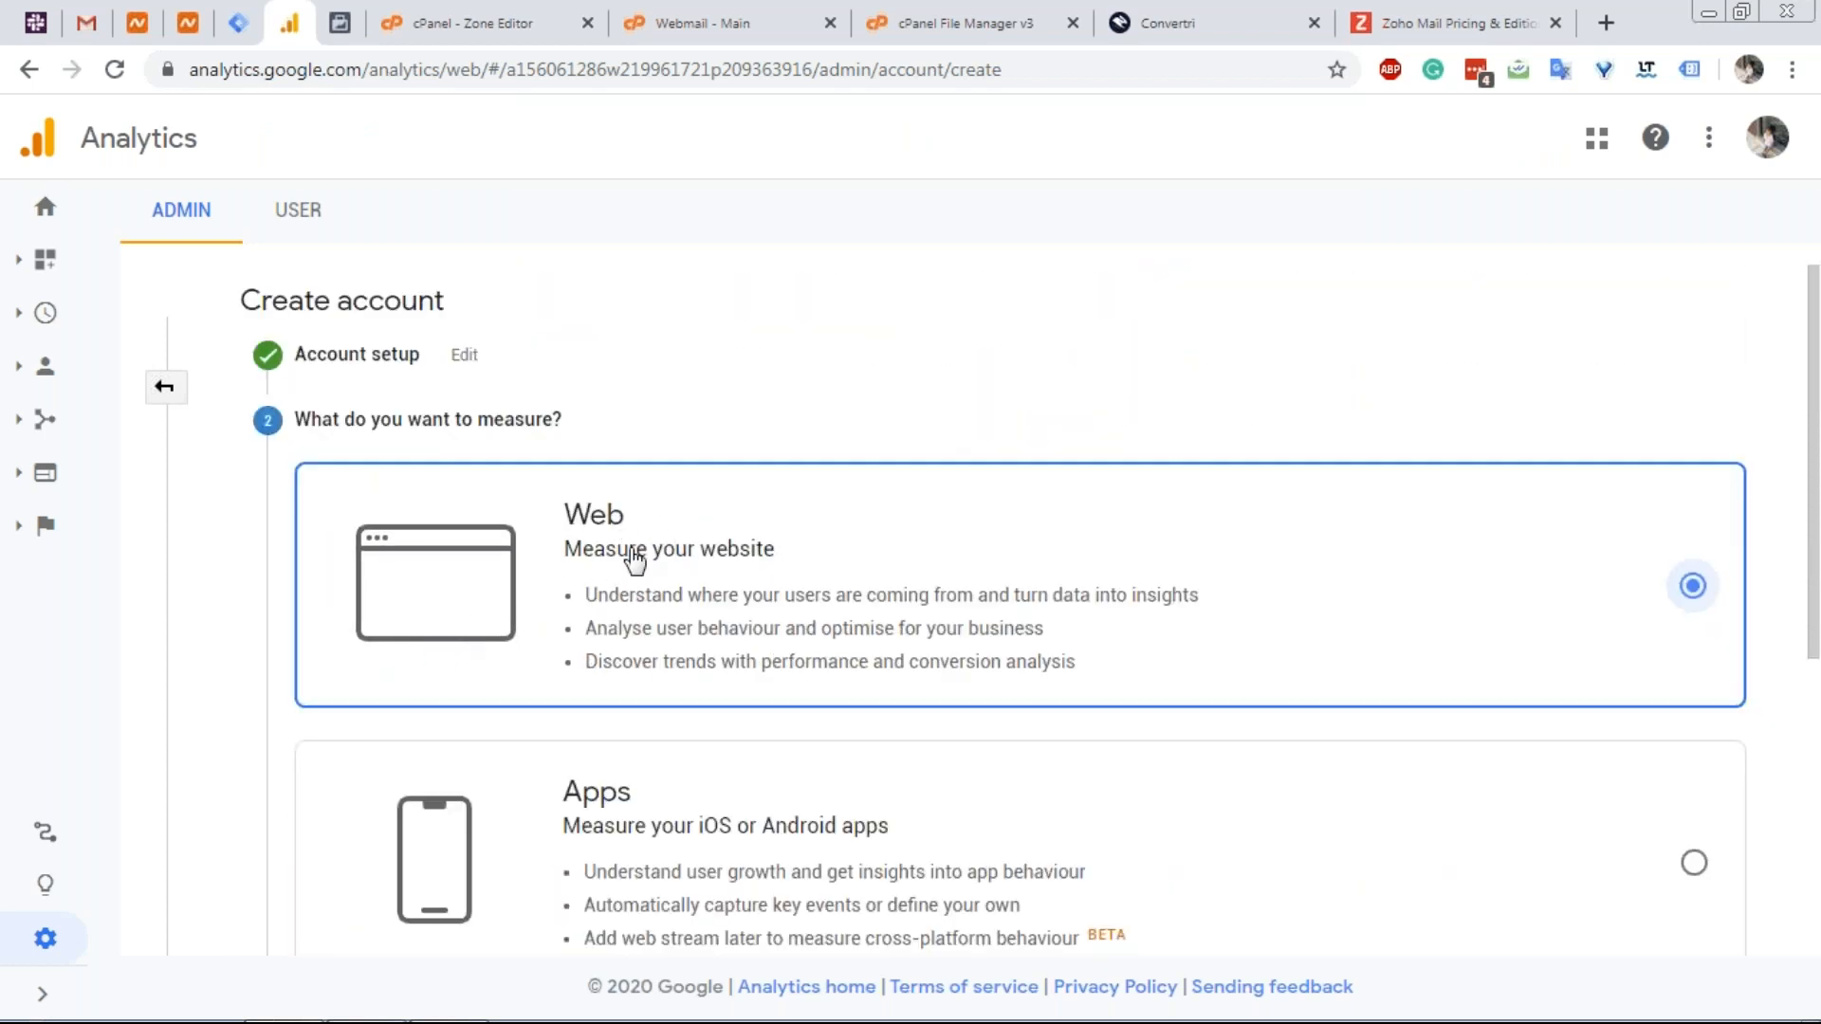
scroll(690, 594, down, 5)
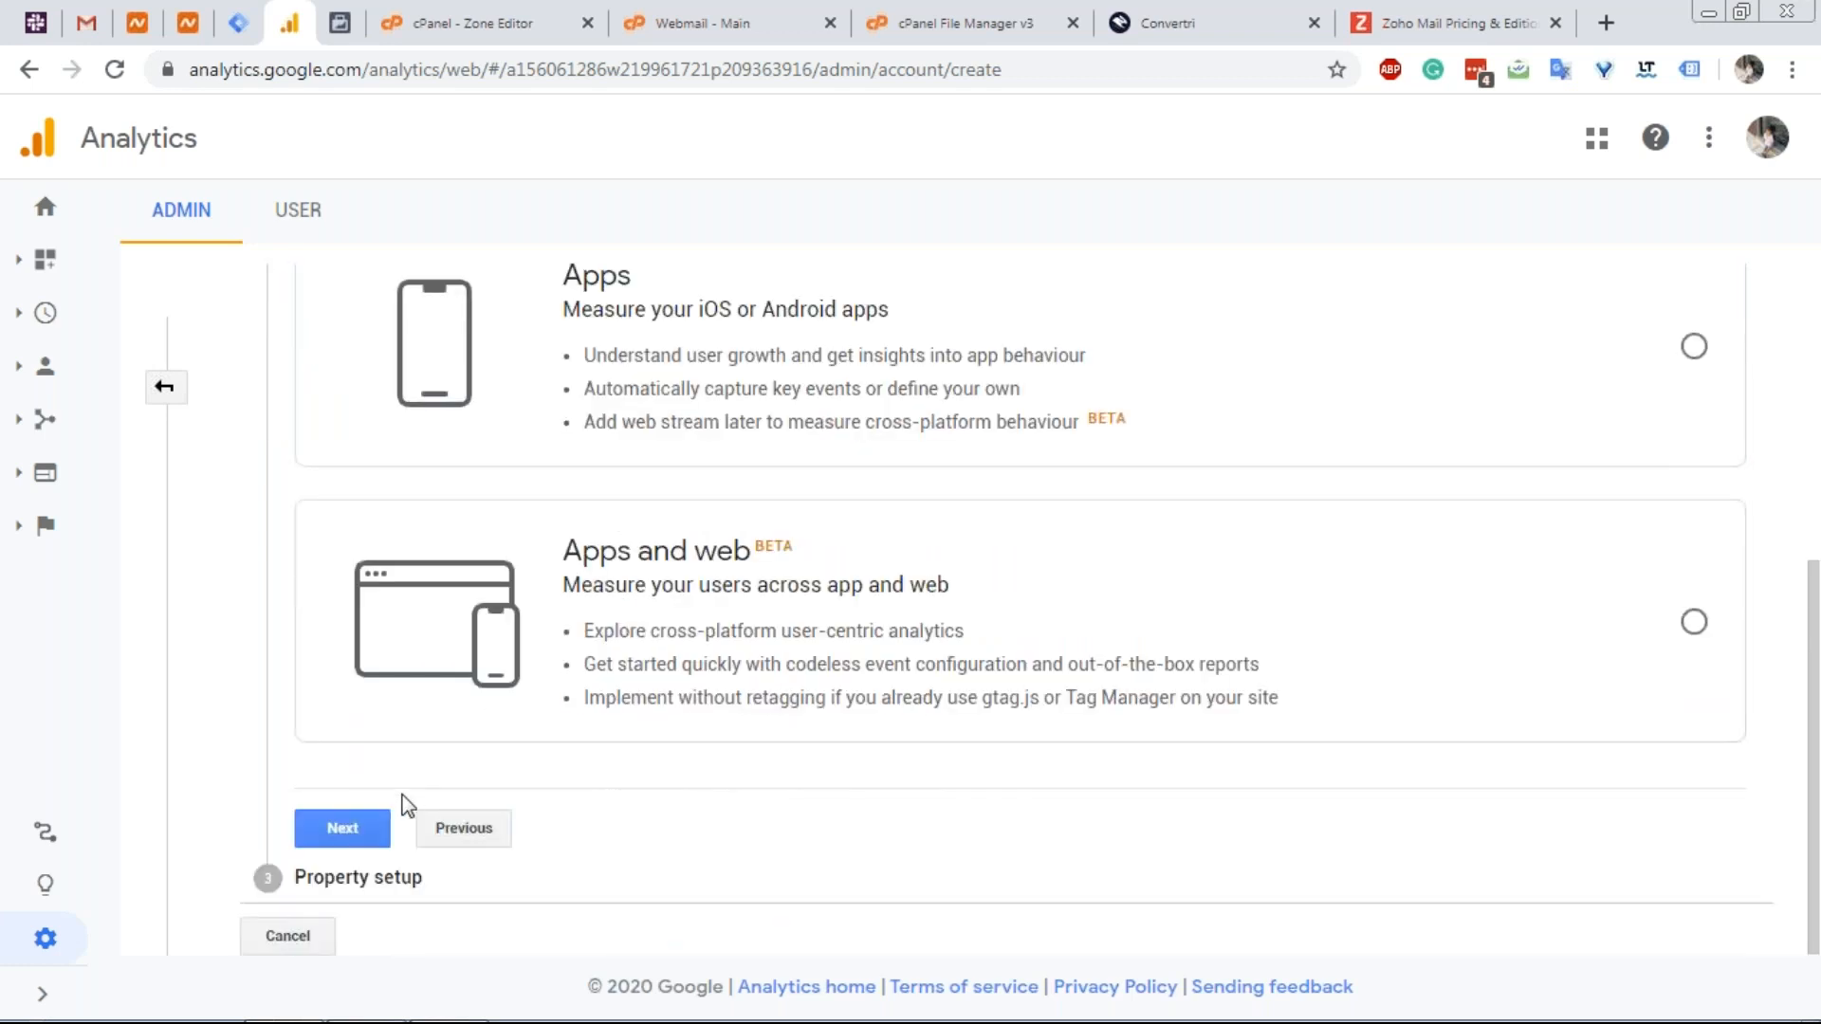
click(366, 832)
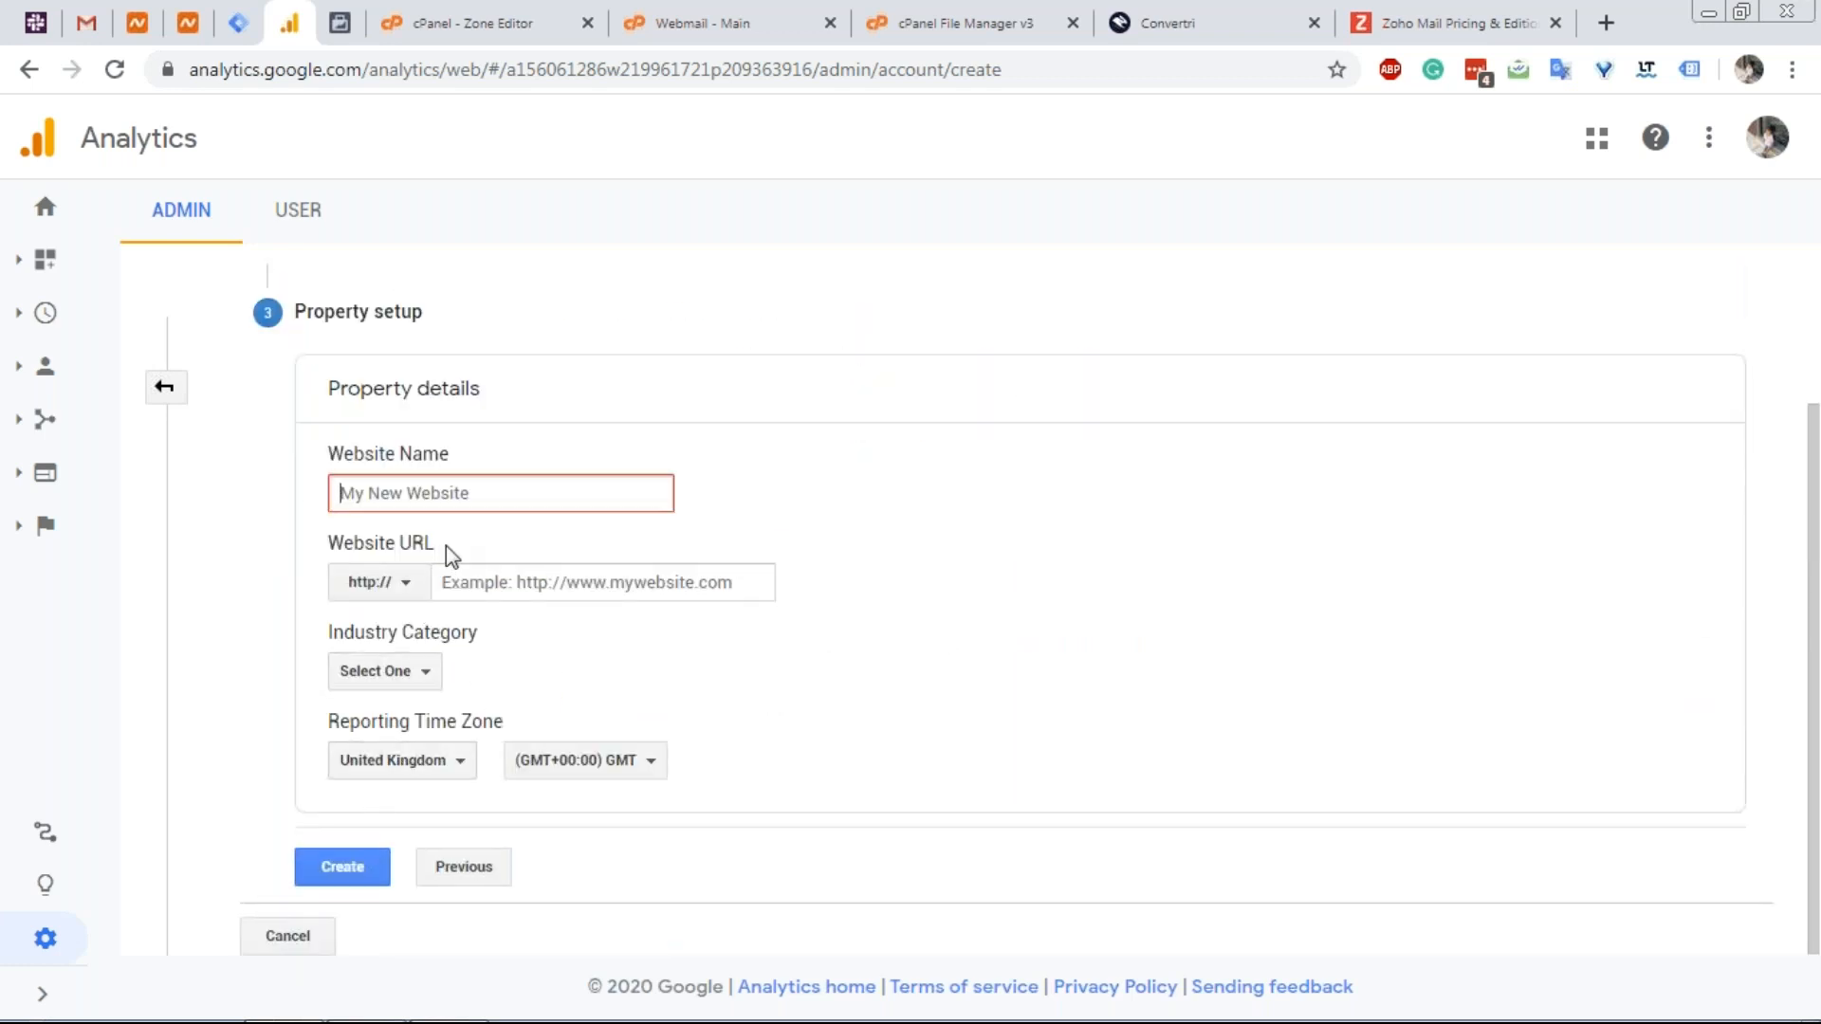
text(Vertri)
key(Tab)
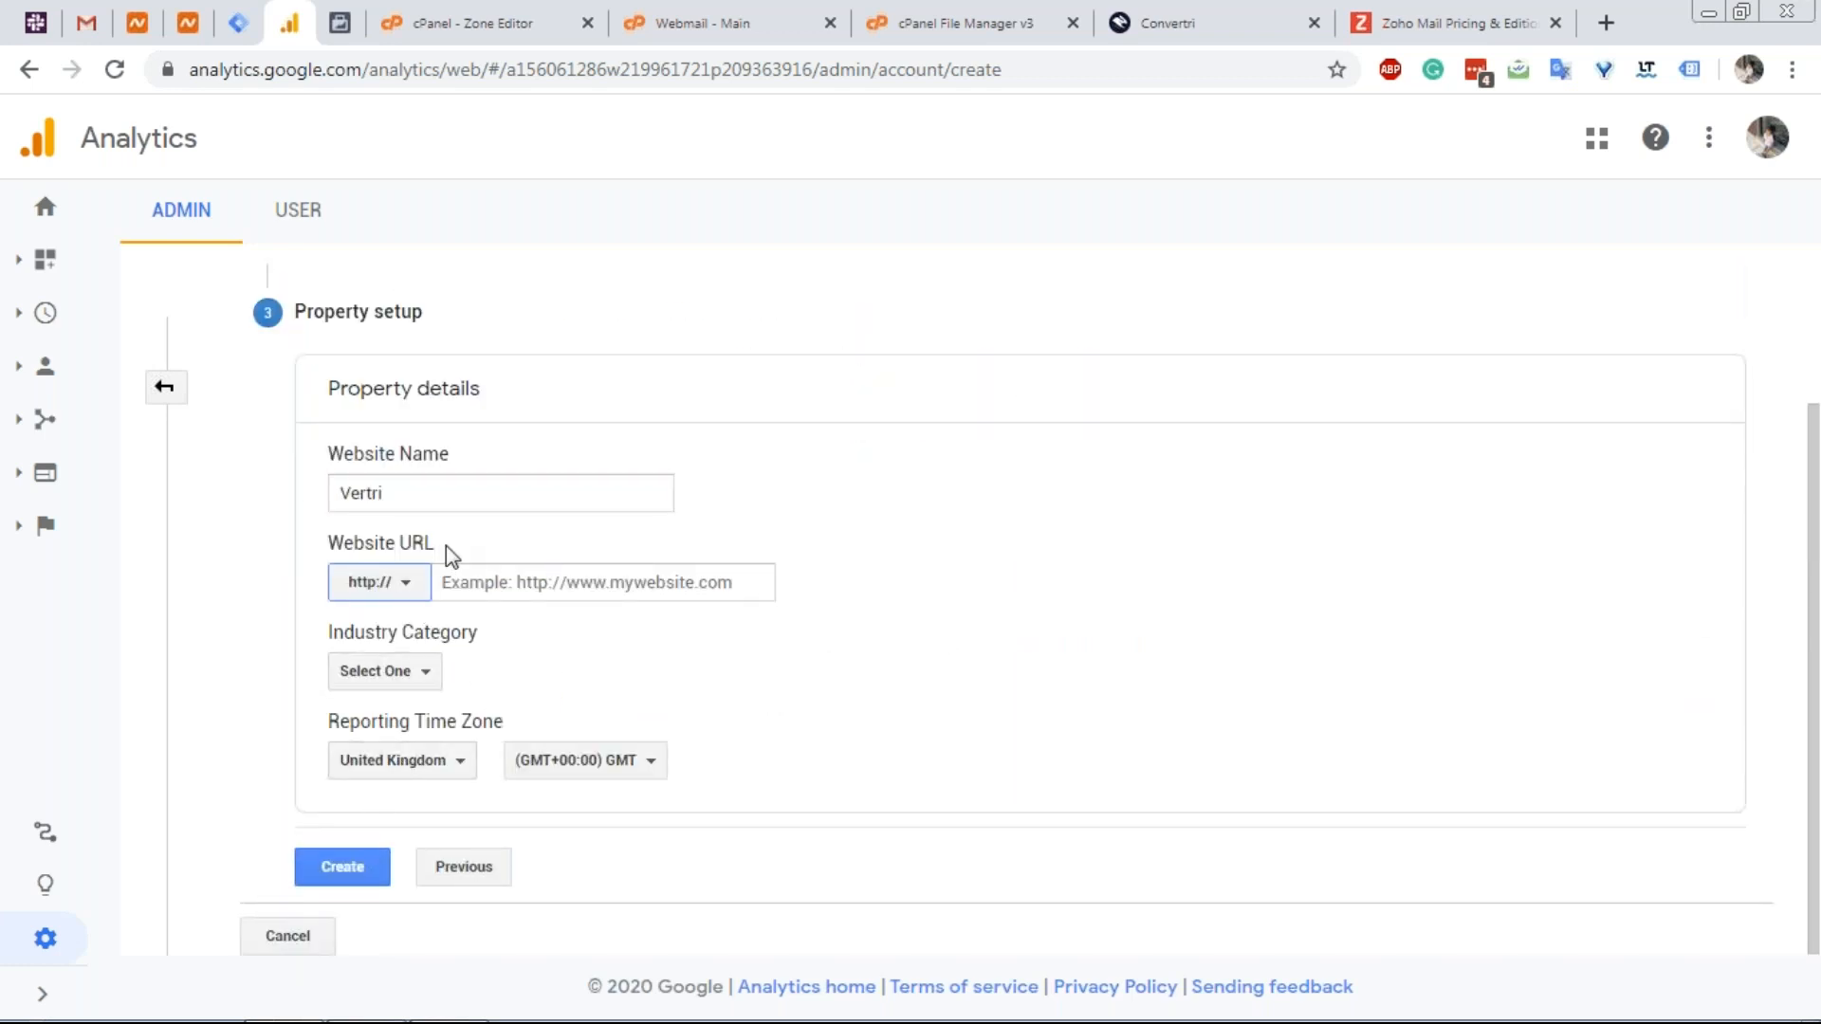
click(384, 585)
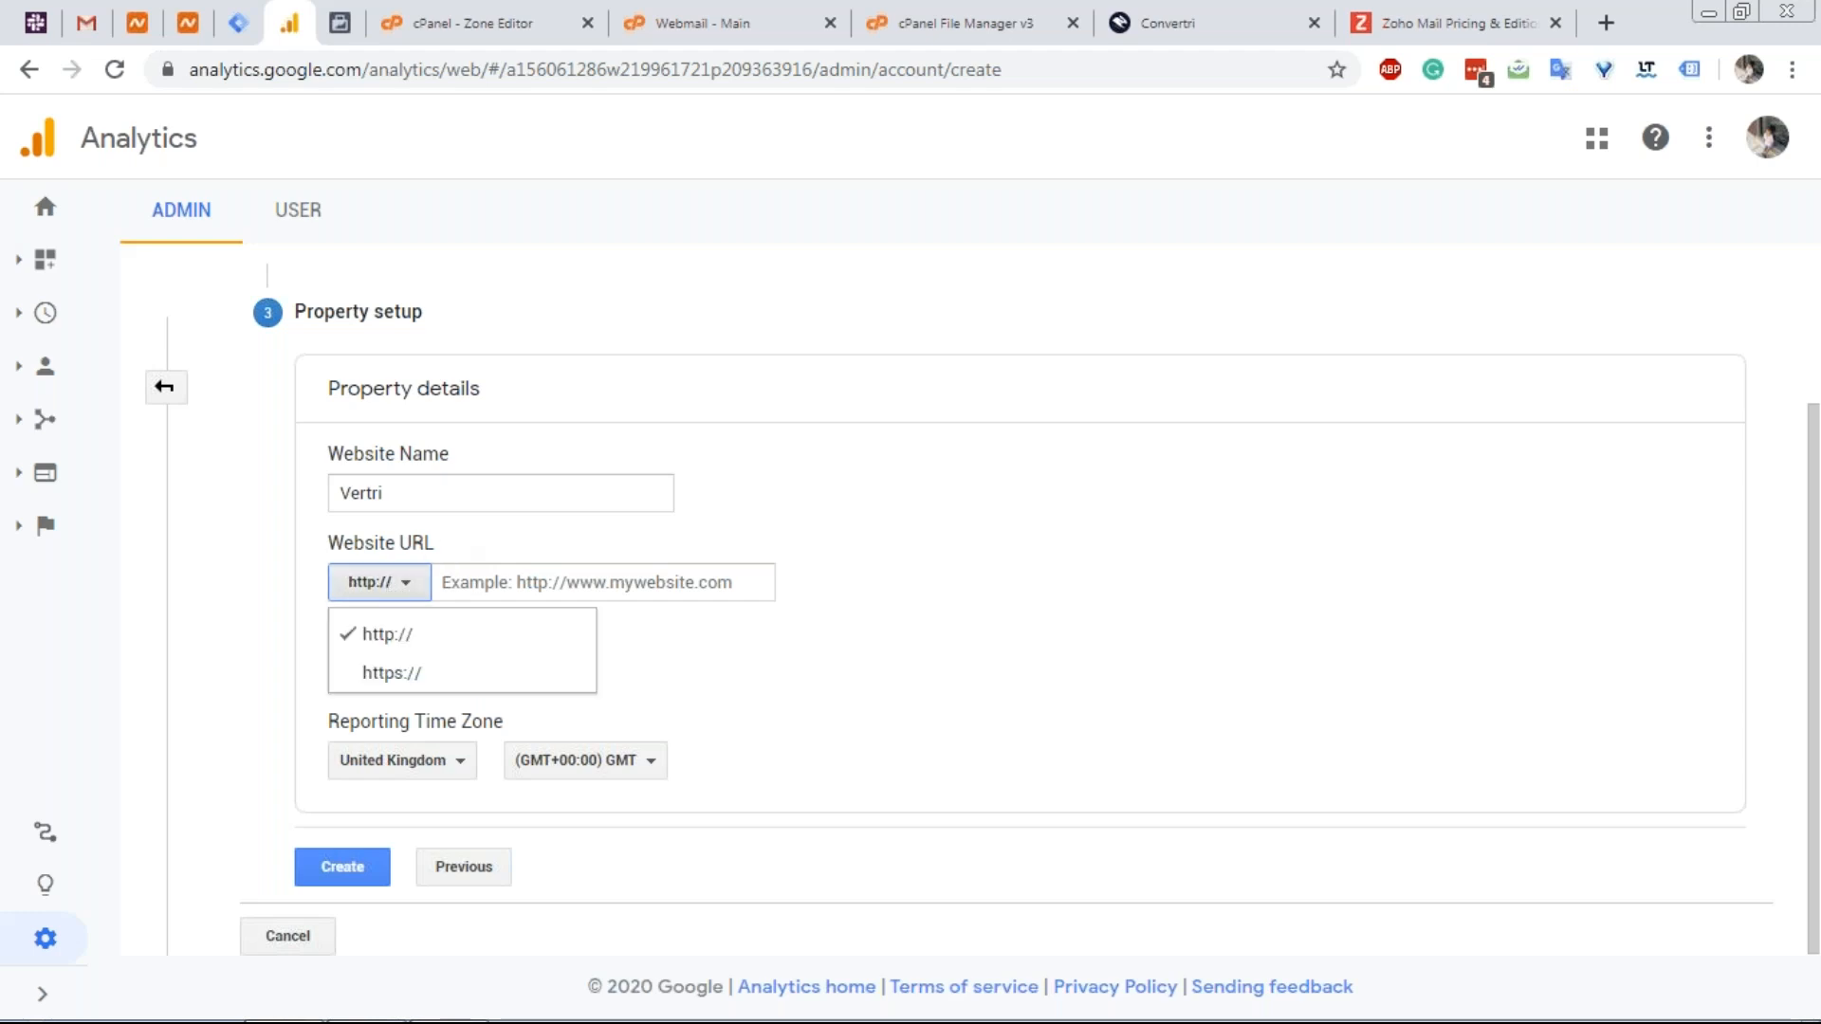
click(414, 675)
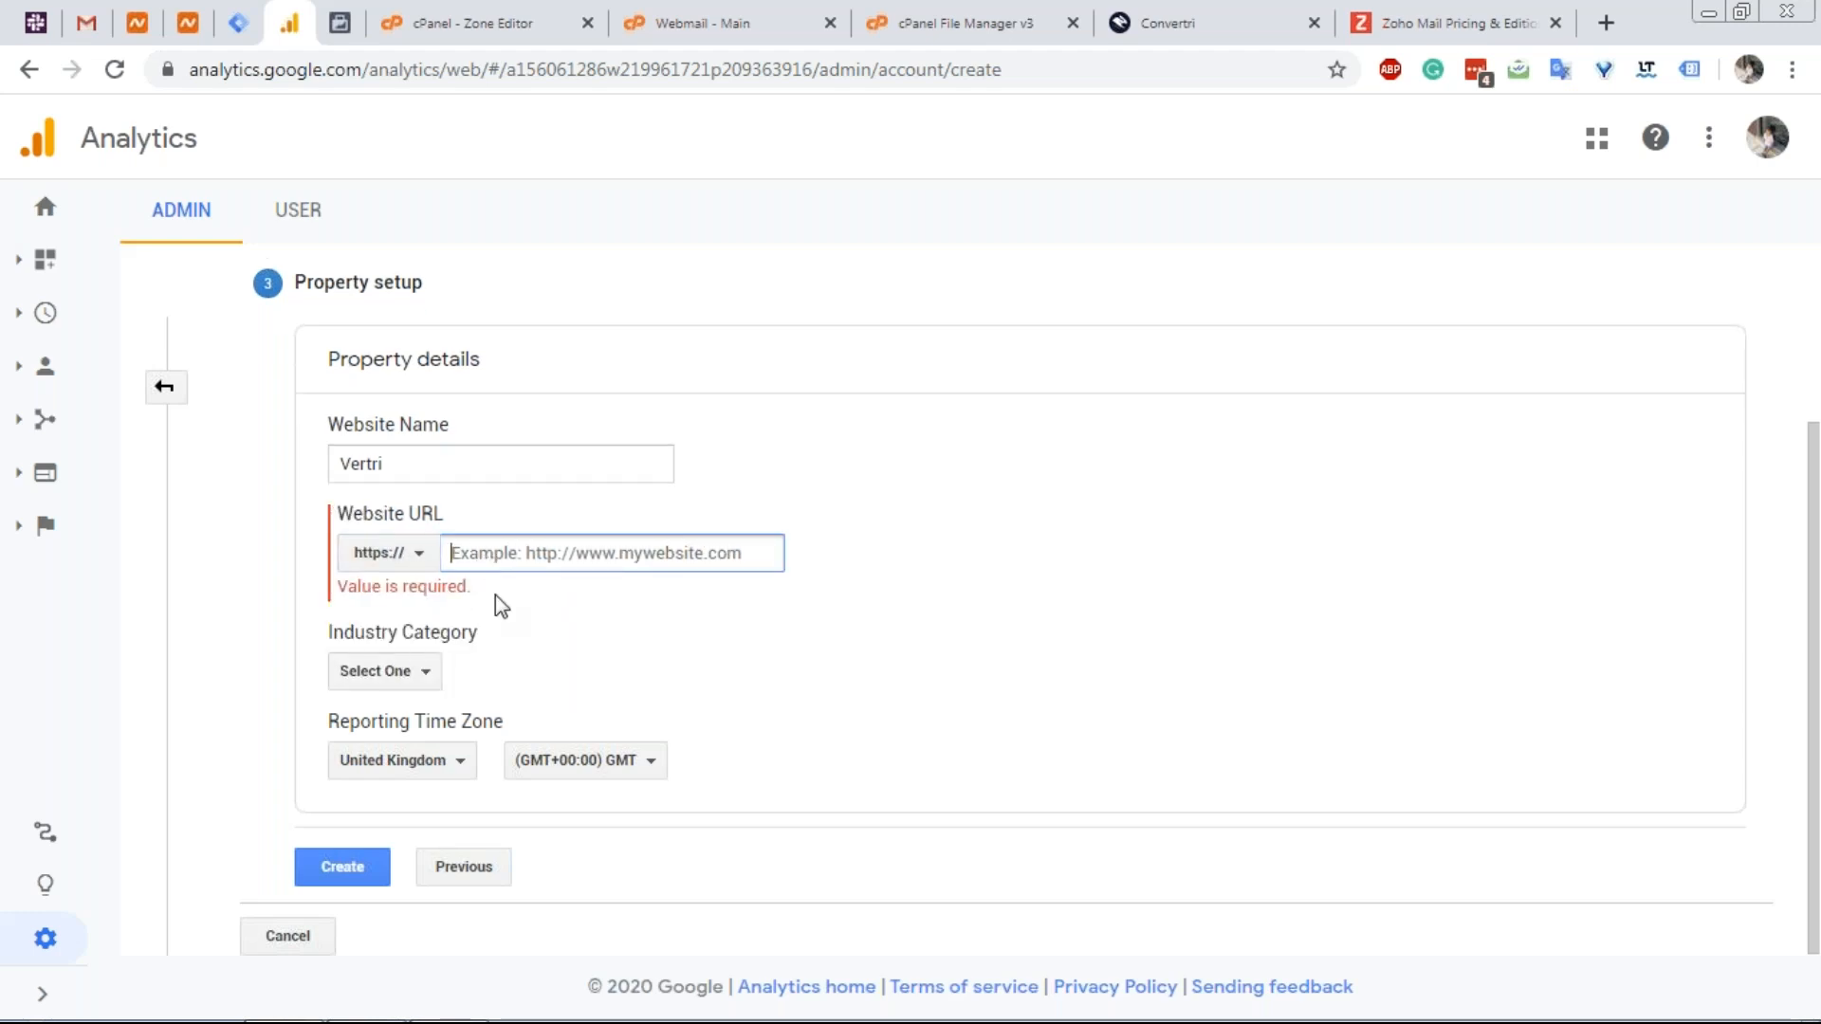
text(vertri.xyz)
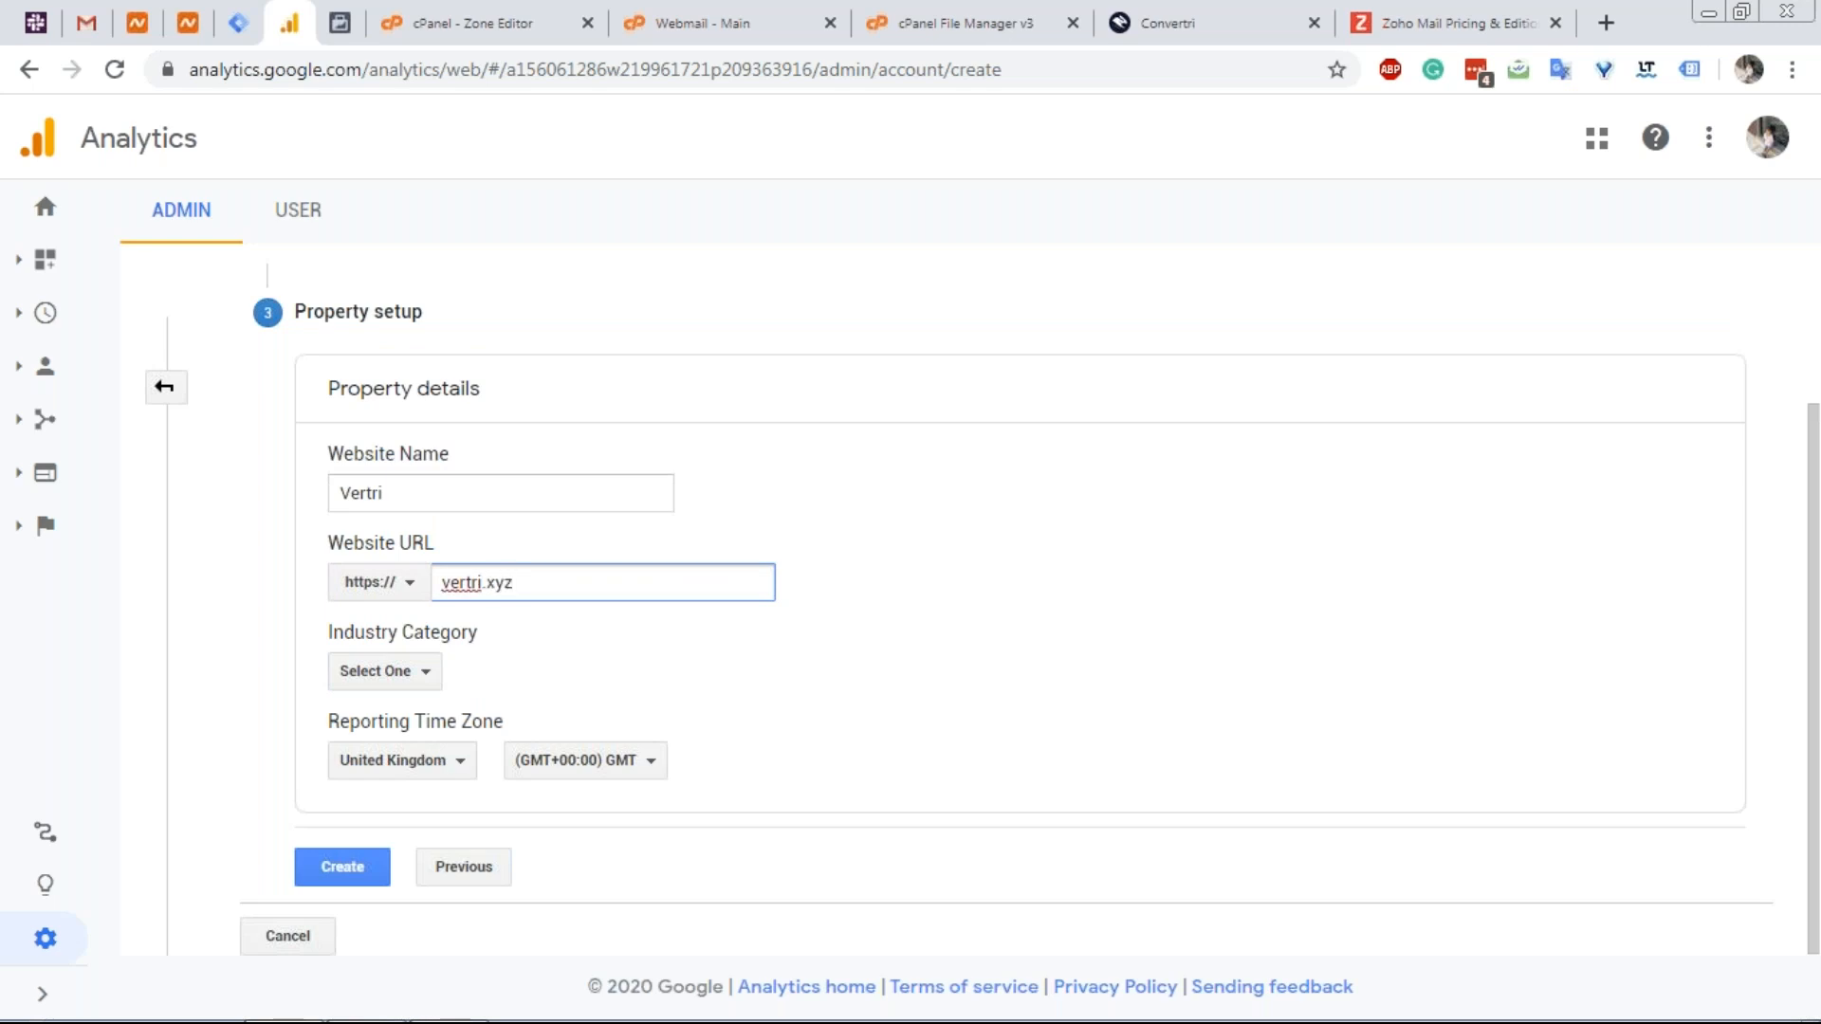
click(517, 663)
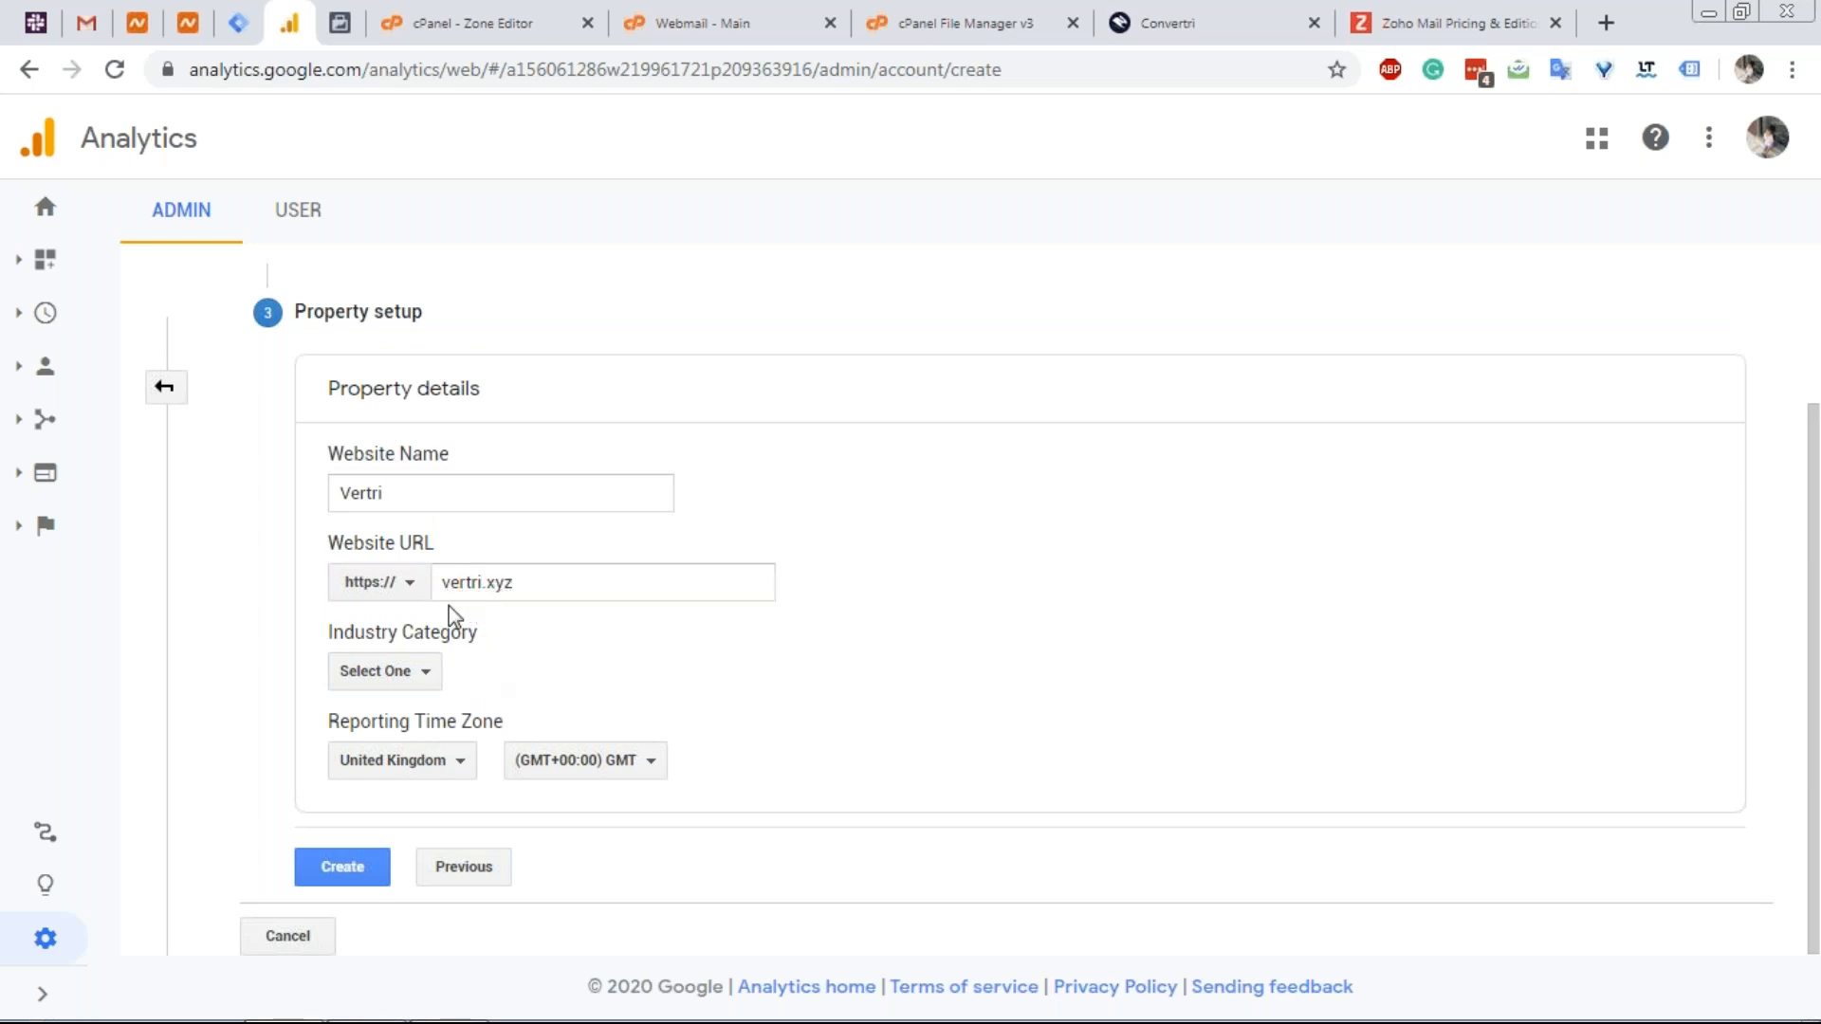
click(375, 878)
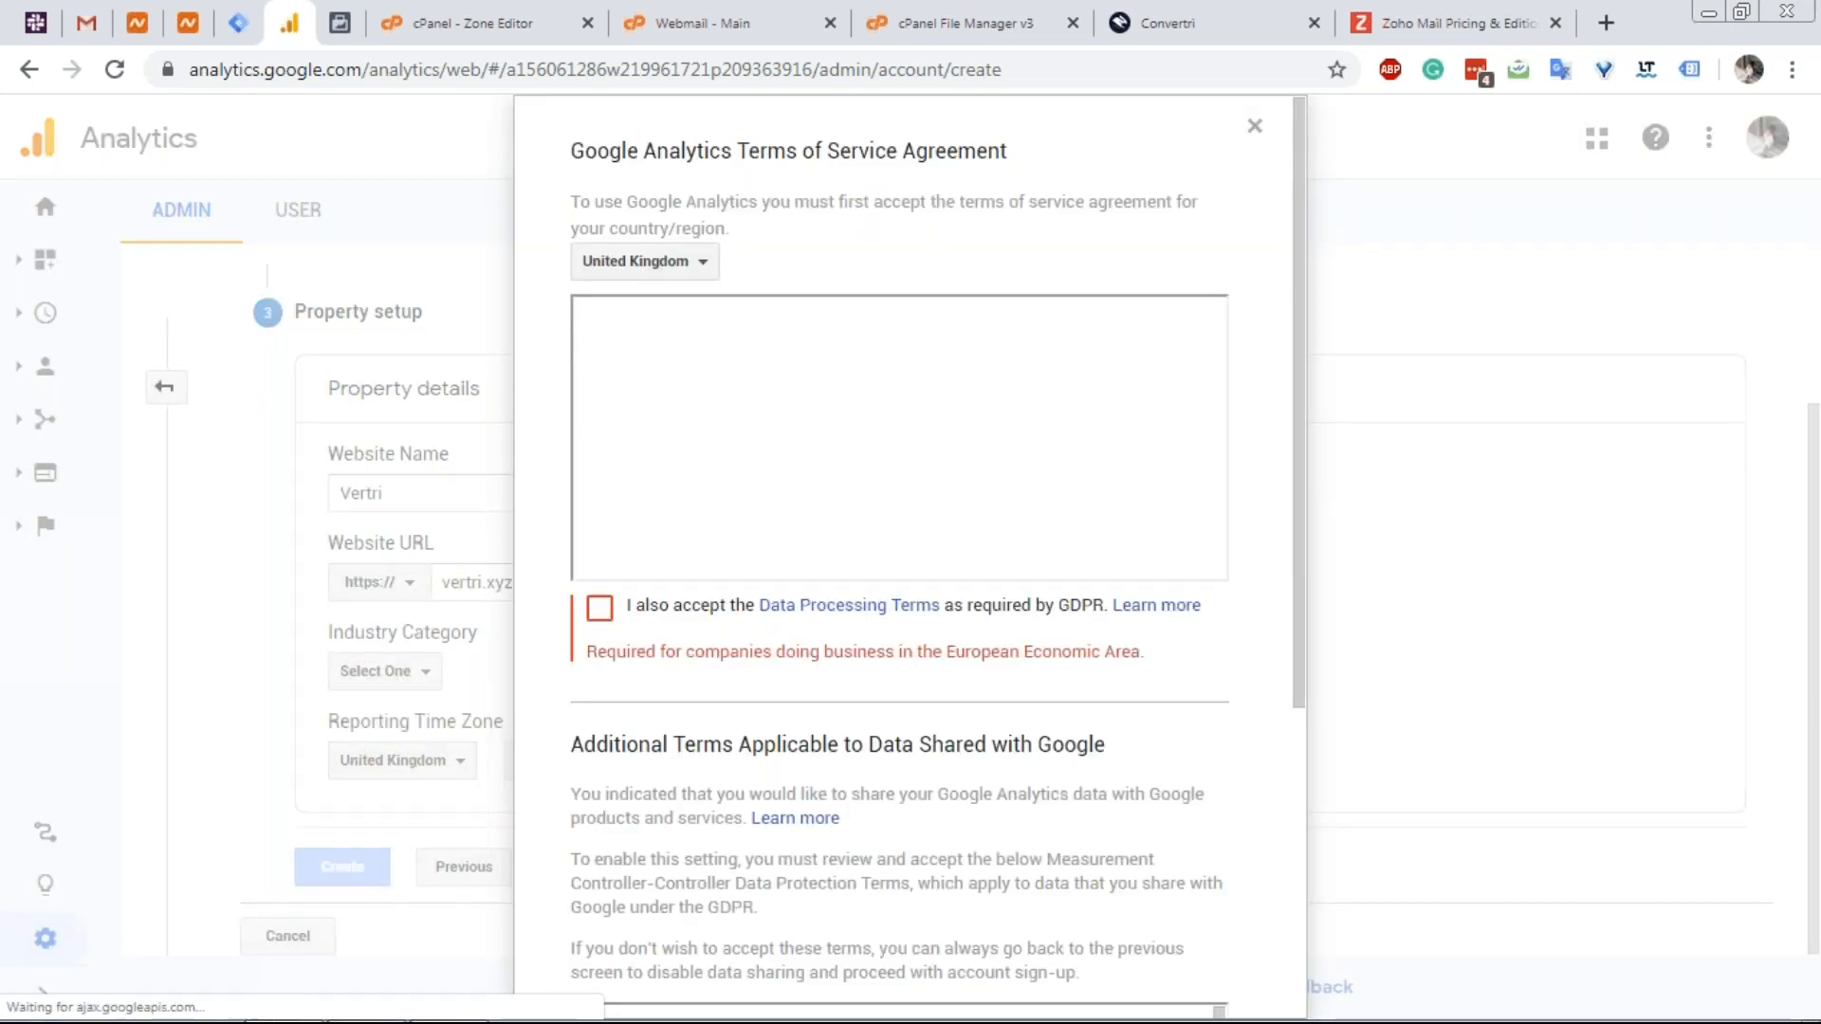
Tick the GDPR and data protection terms and accept the terms of service.
click(599, 607)
scroll(866, 378, down, 10)
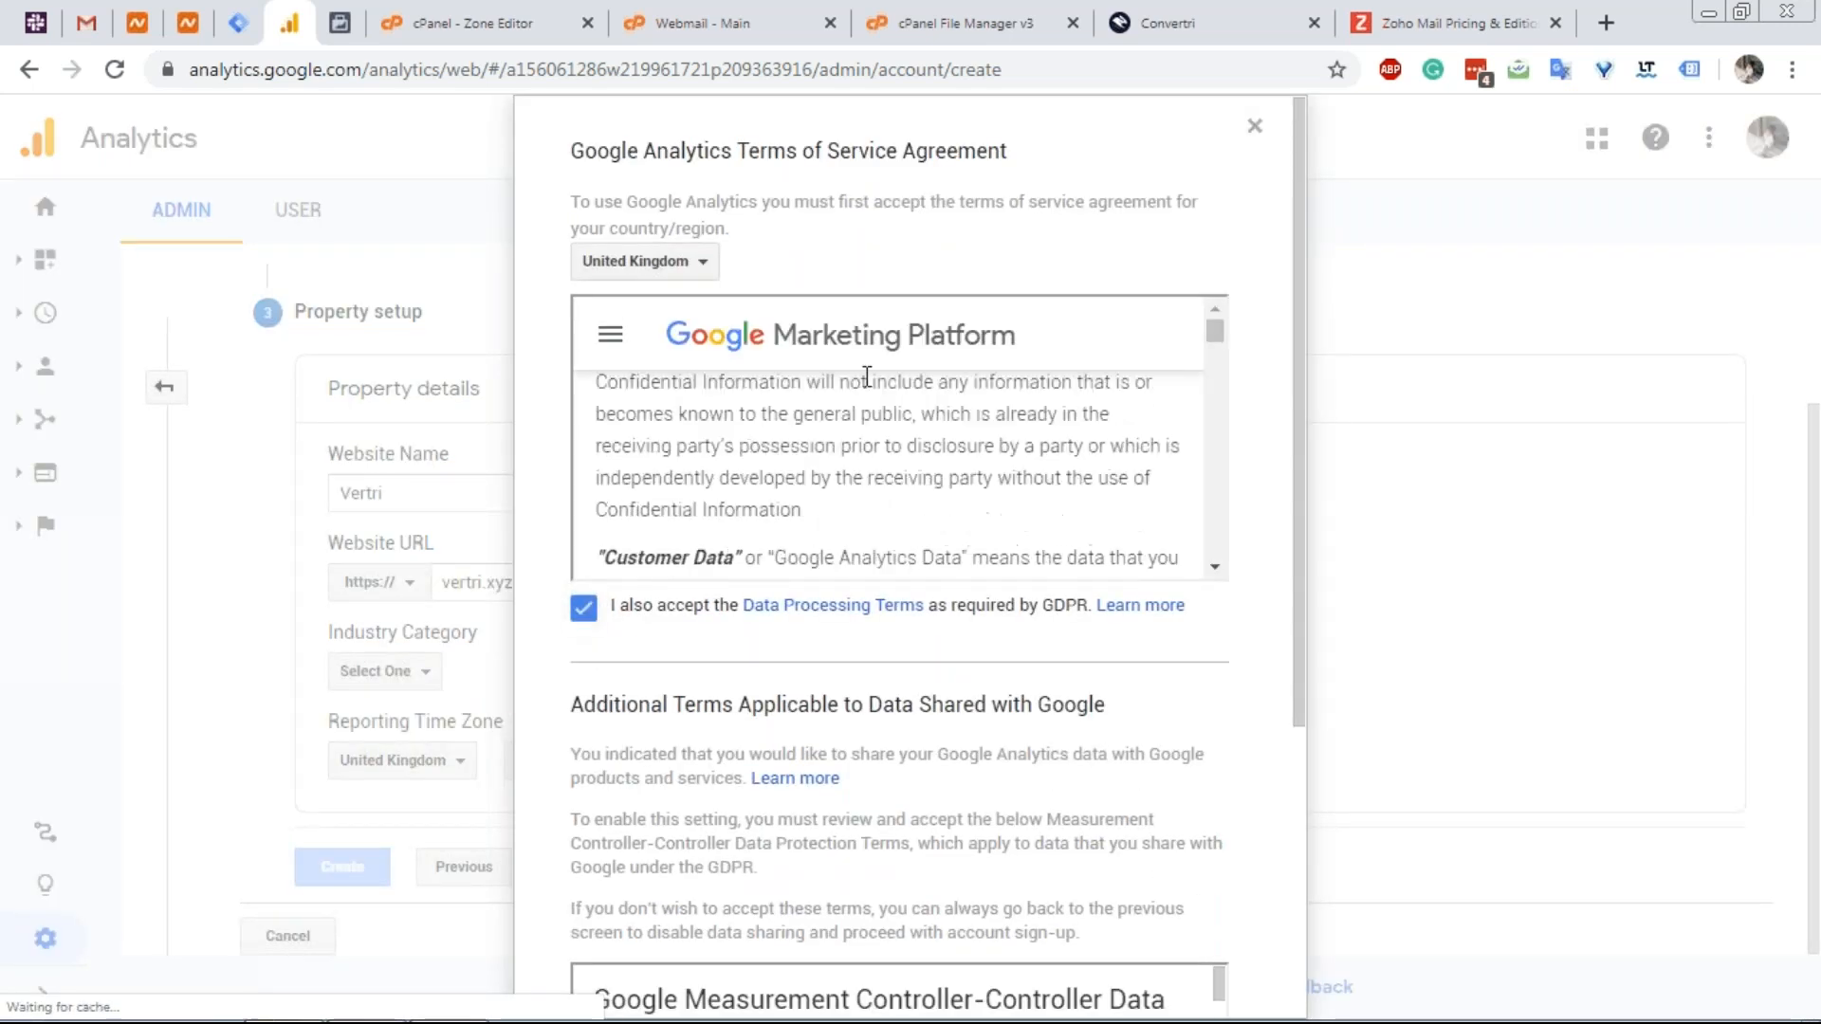
scroll(866, 431, down, 10)
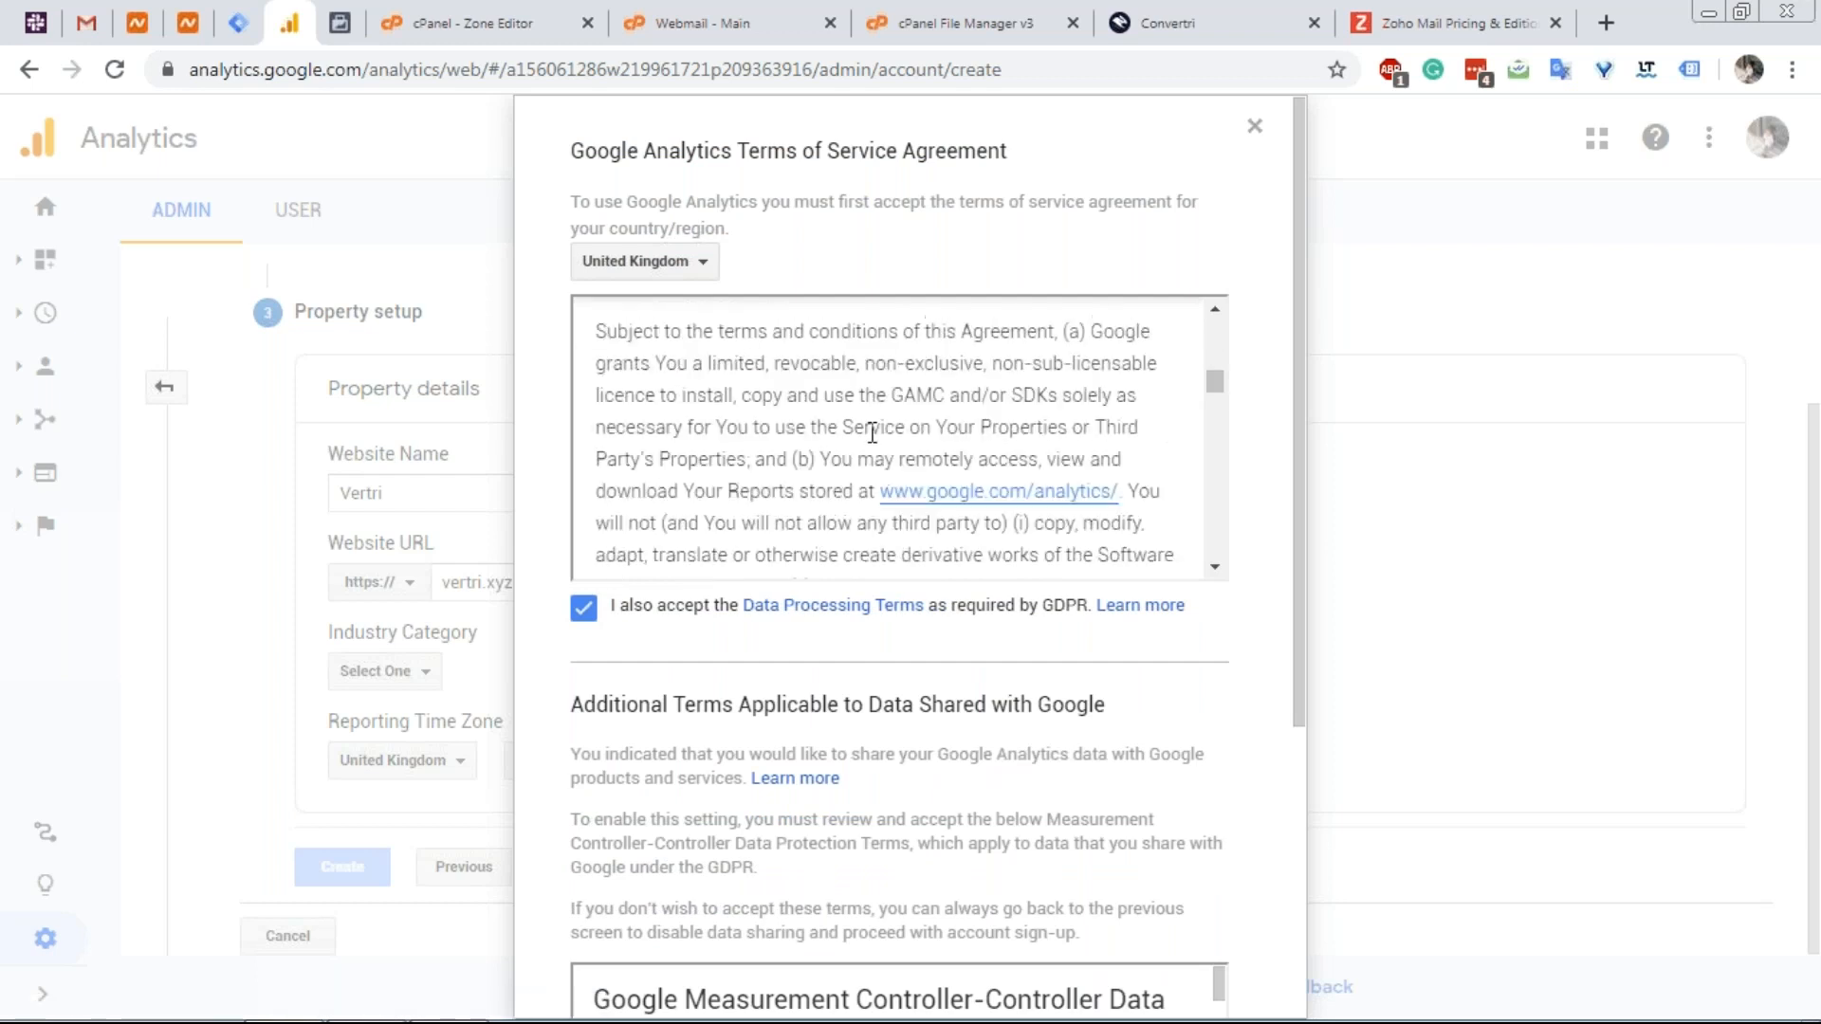
scroll(683, 816, down, 5)
click(586, 857)
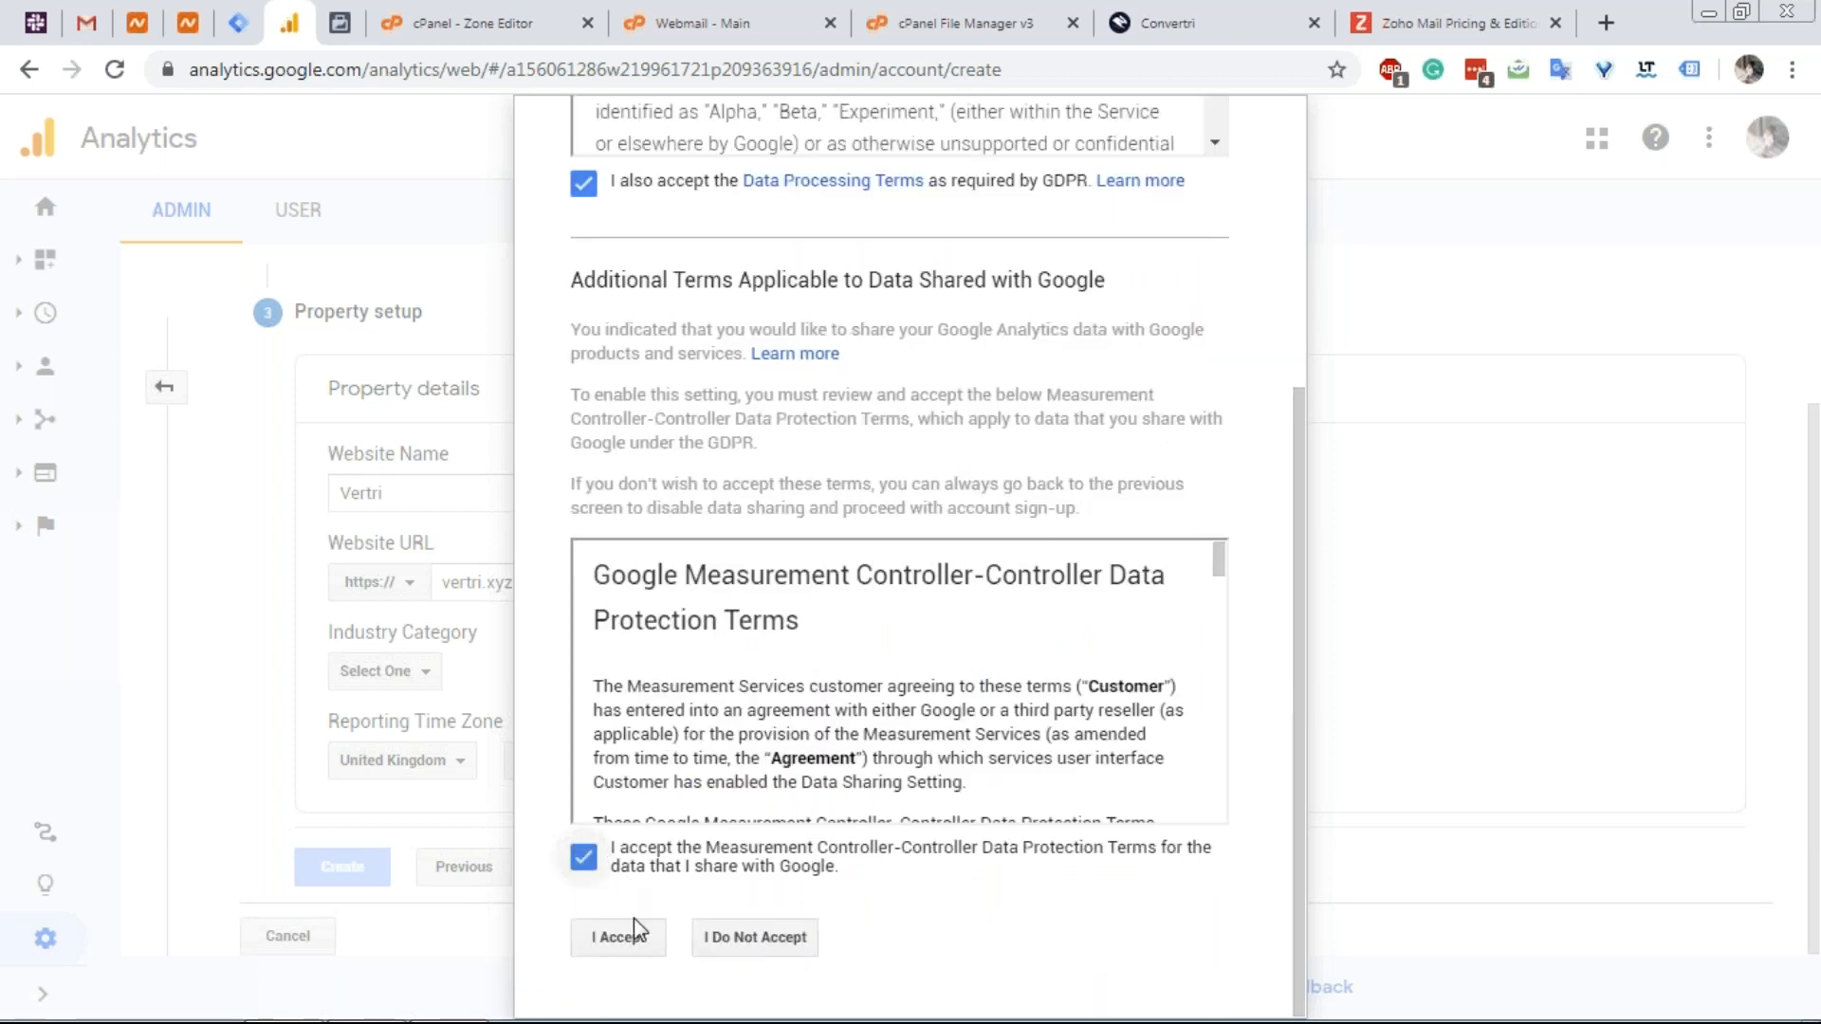
click(635, 935)
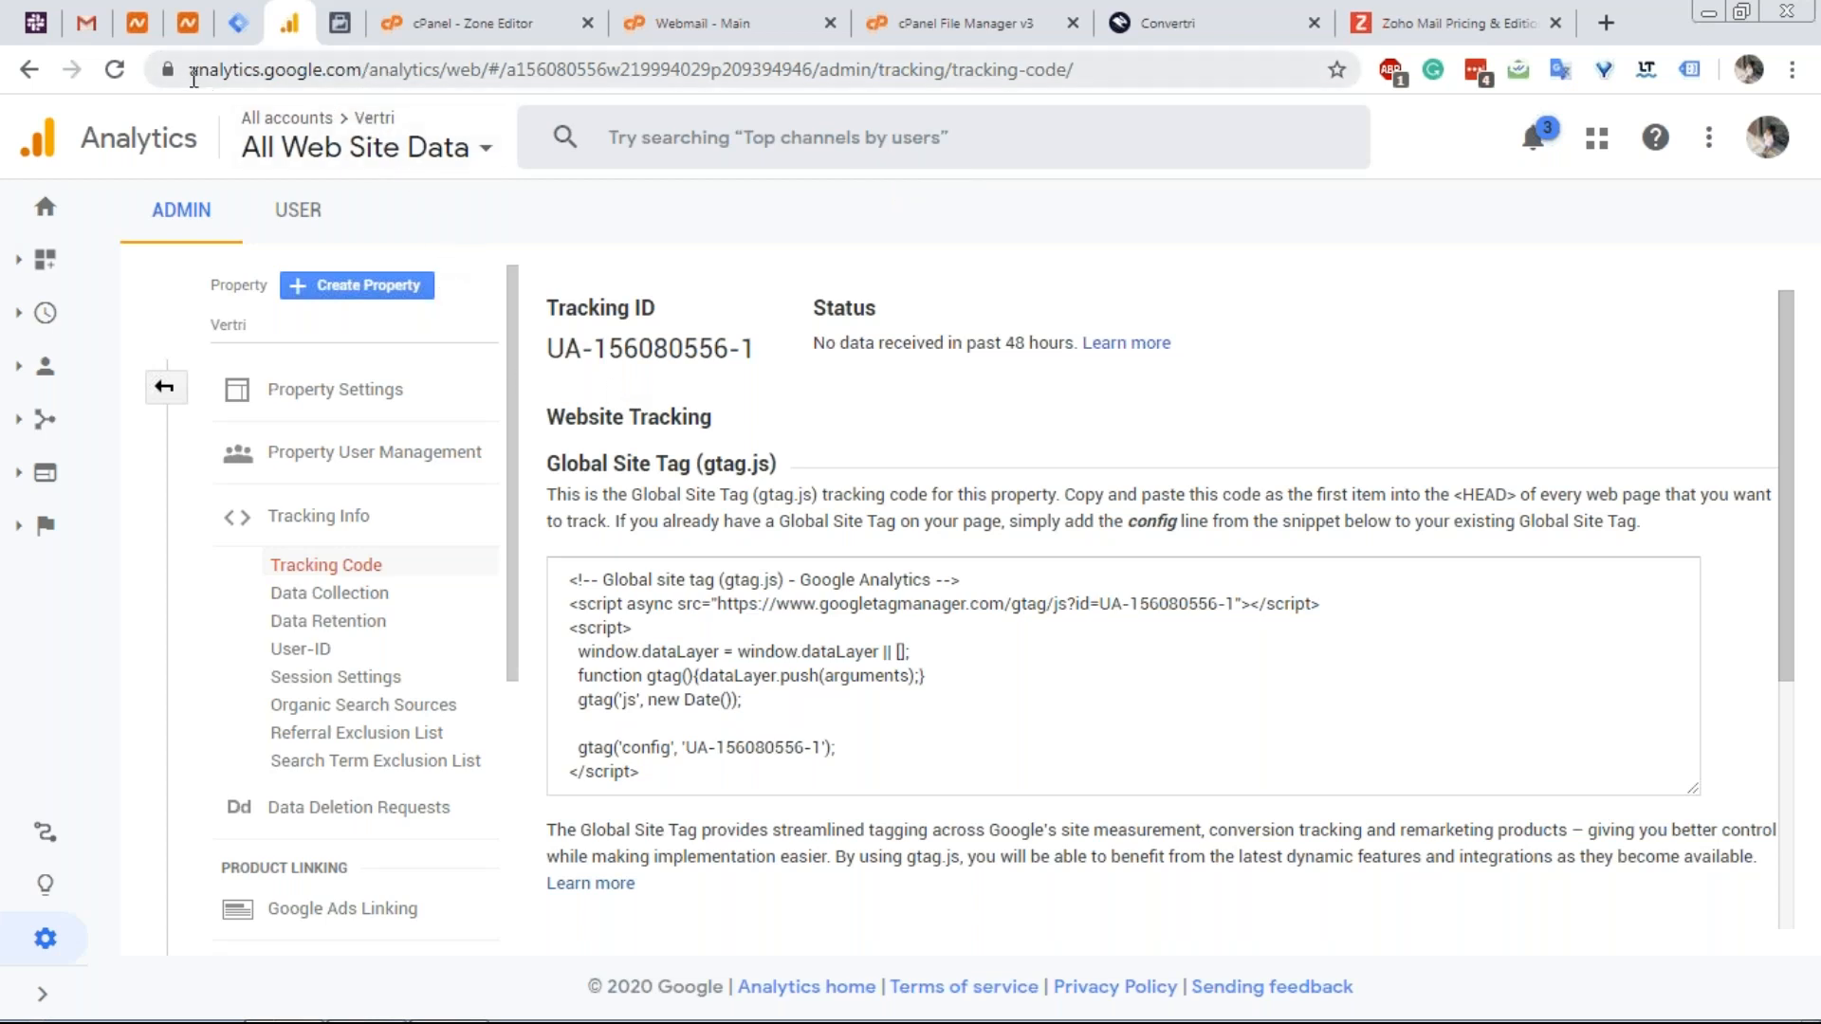
Select the gtag.js Global Site Tag snippet and go to Convertri's Vertri Scripts page.
drag(754, 346, 552, 348)
key(ctrl+c)
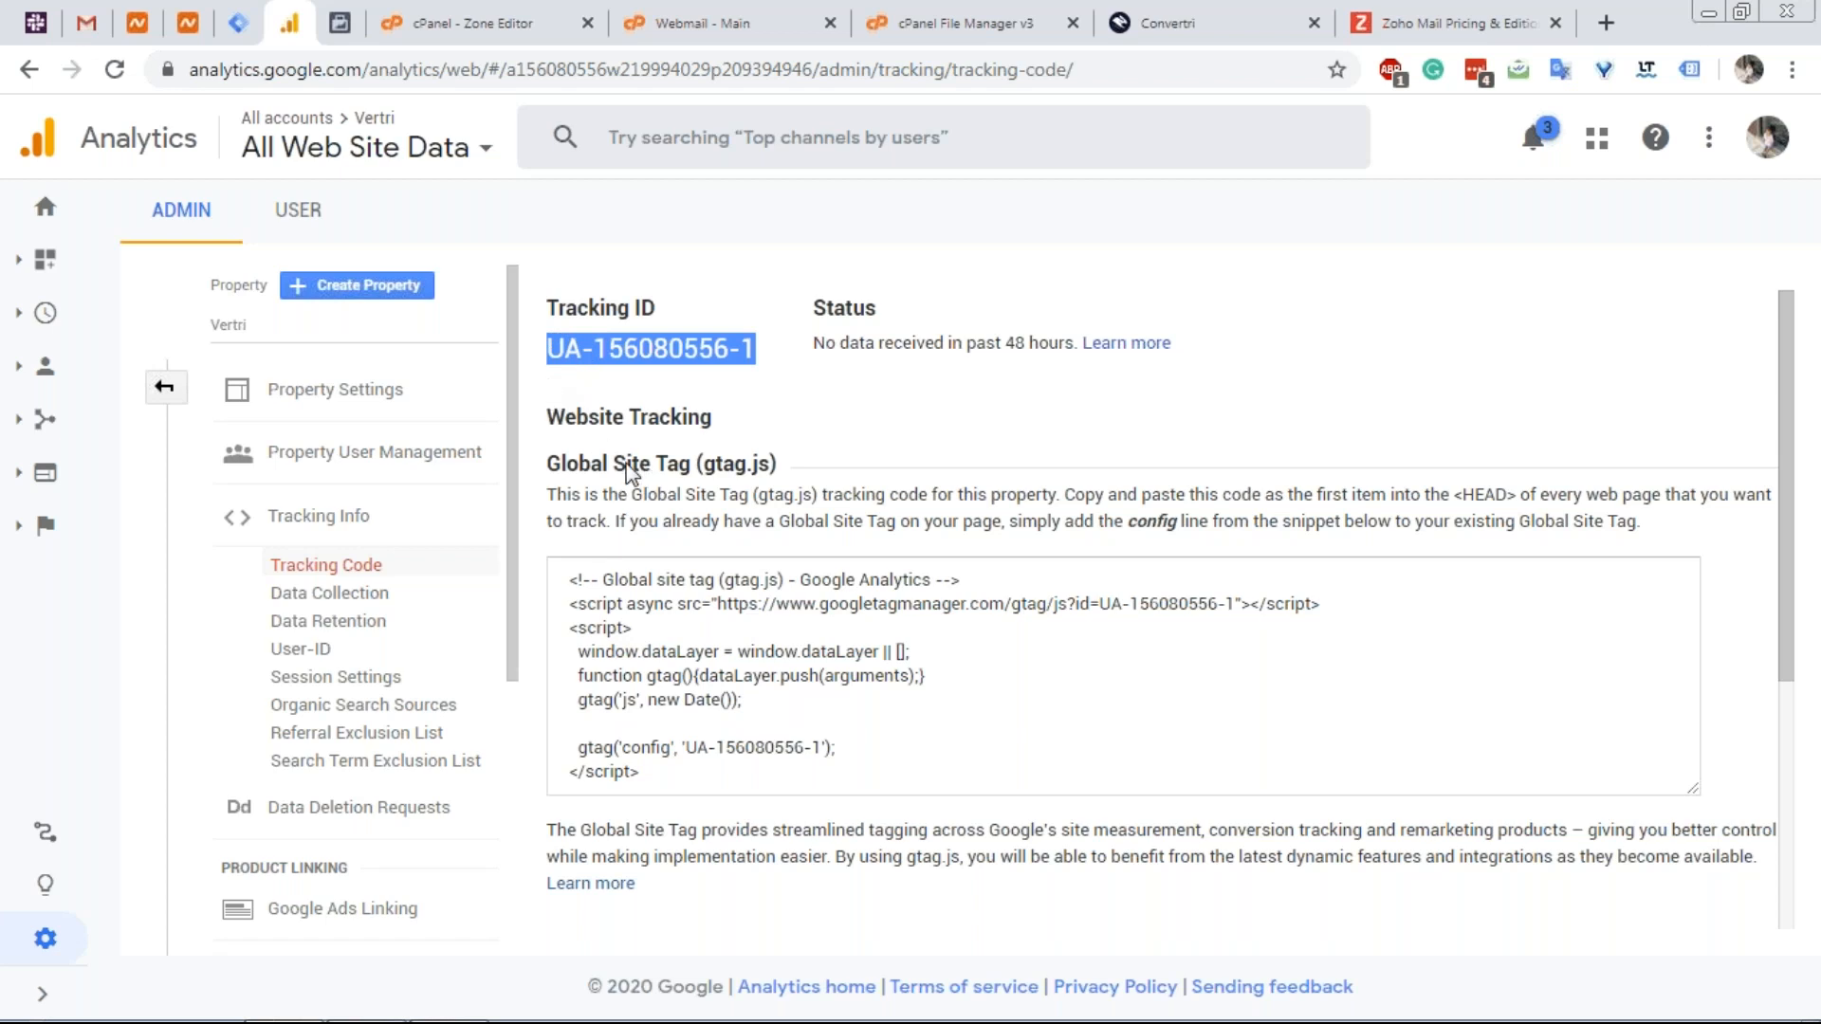
drag(669, 773, 570, 571)
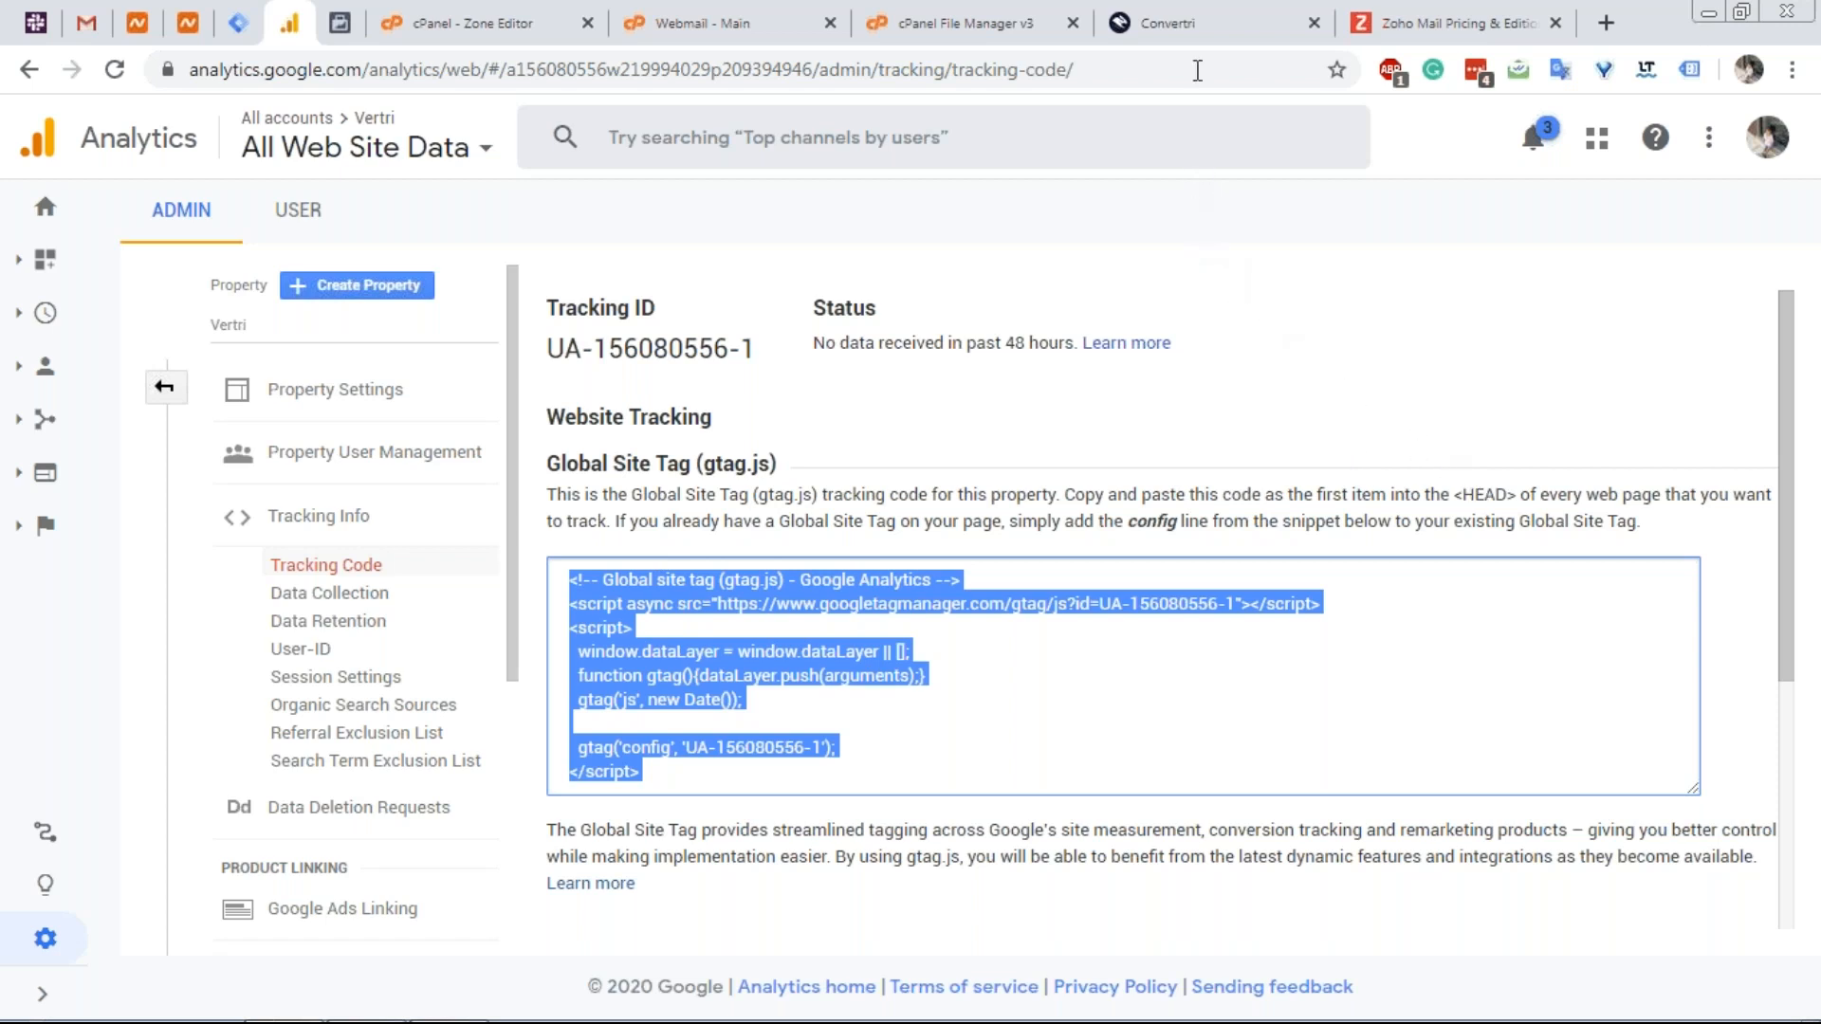
click(1187, 27)
click(1499, 357)
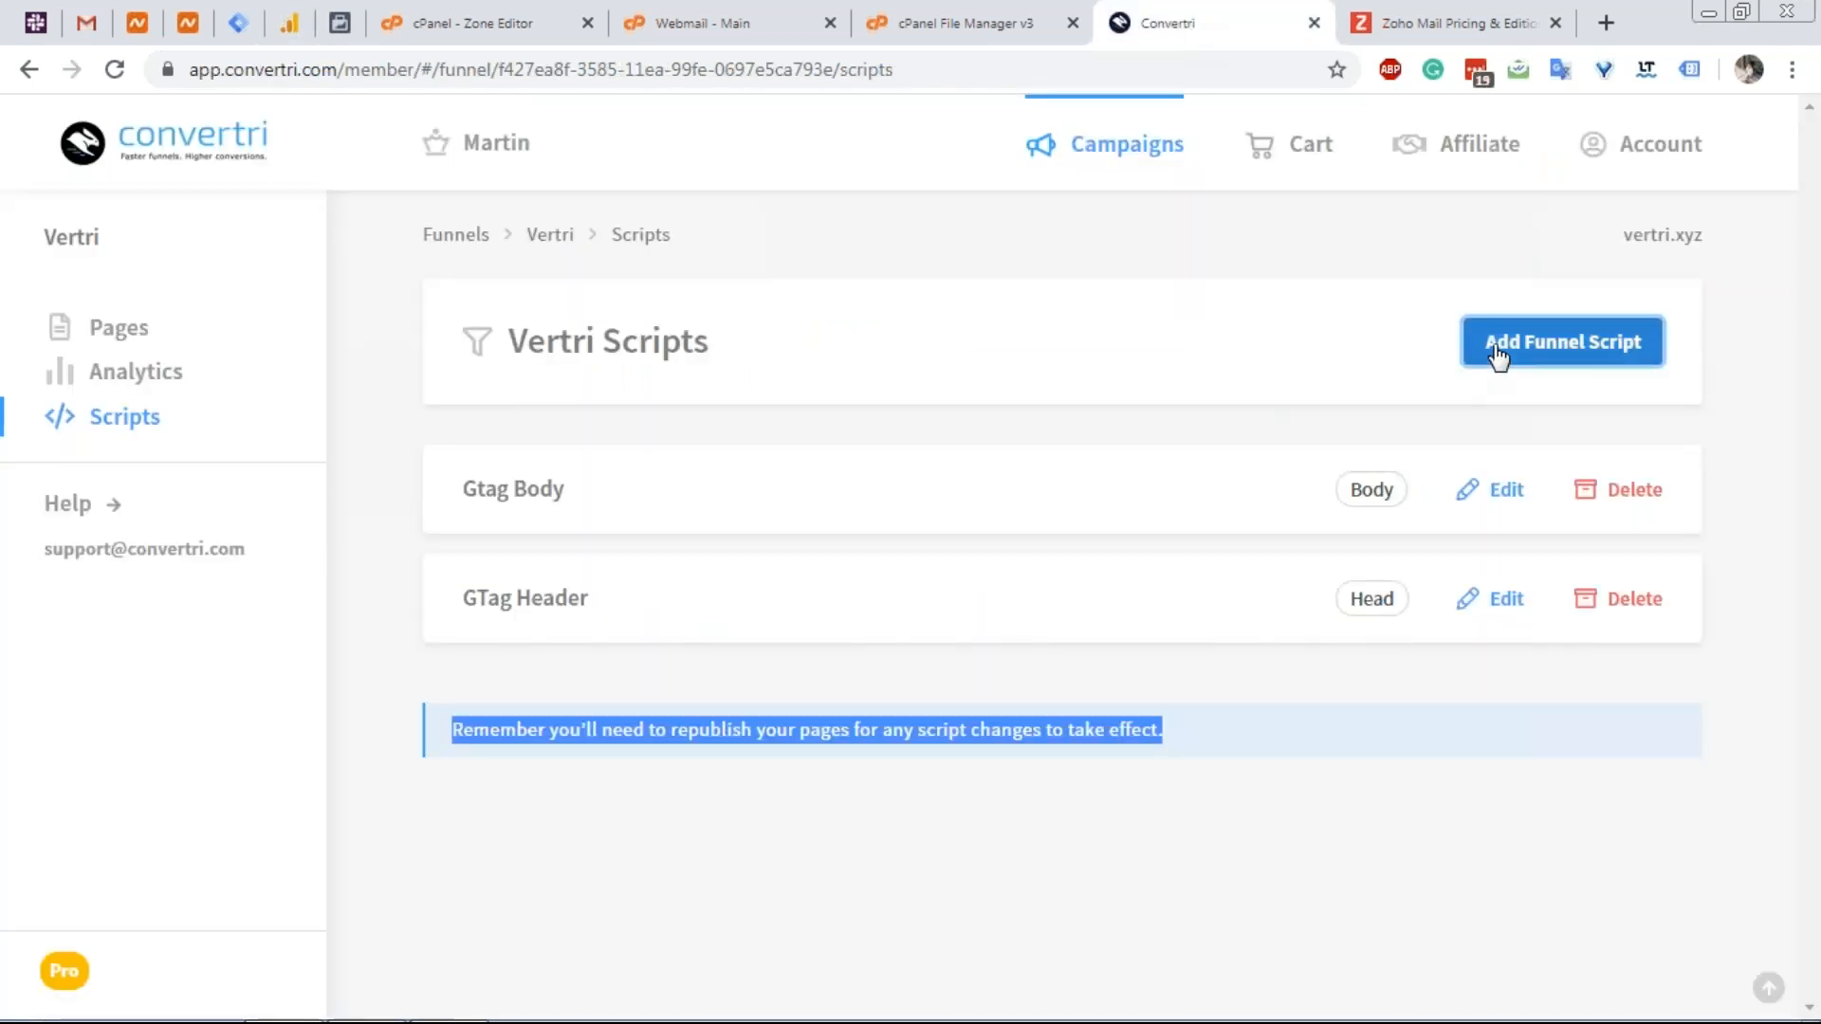
Draft a funnel script named 'Google Analytics' with the gtag snippet placed in the Head.
click(689, 384)
text(Google Analytics)
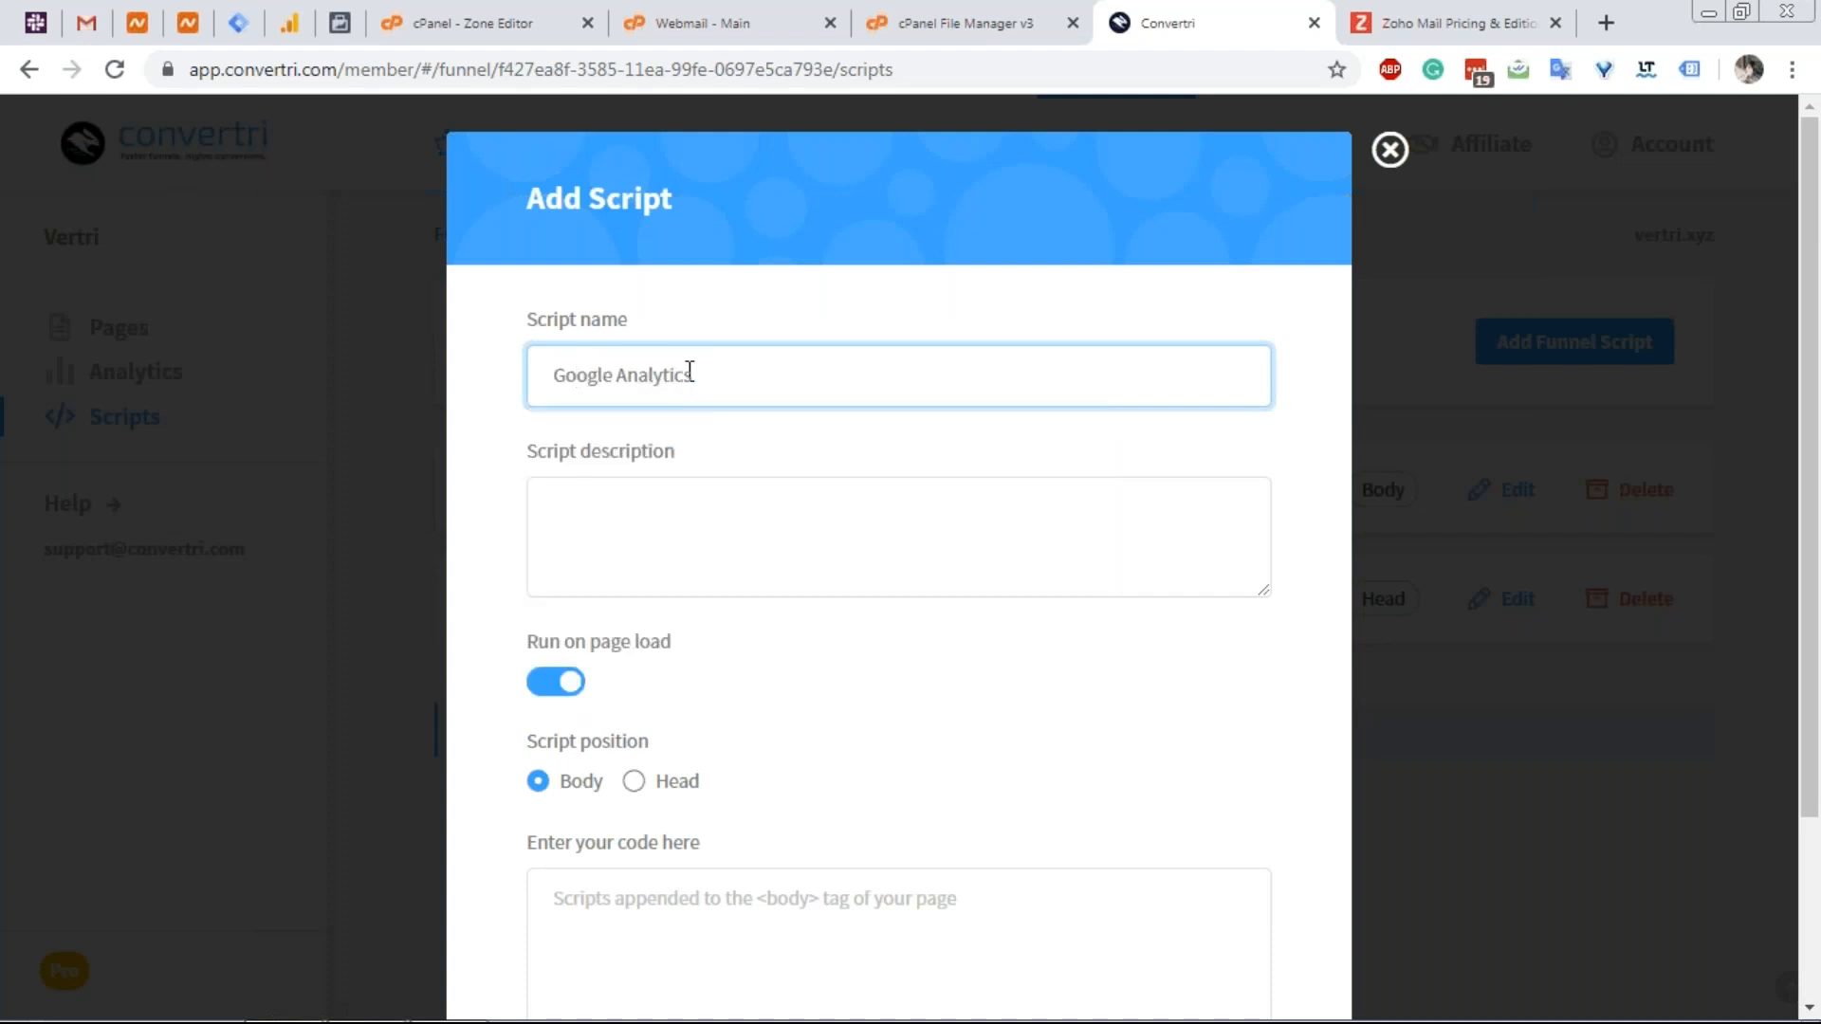
scroll(687, 408, down, 2)
click(686, 829)
key(ctrl+v)
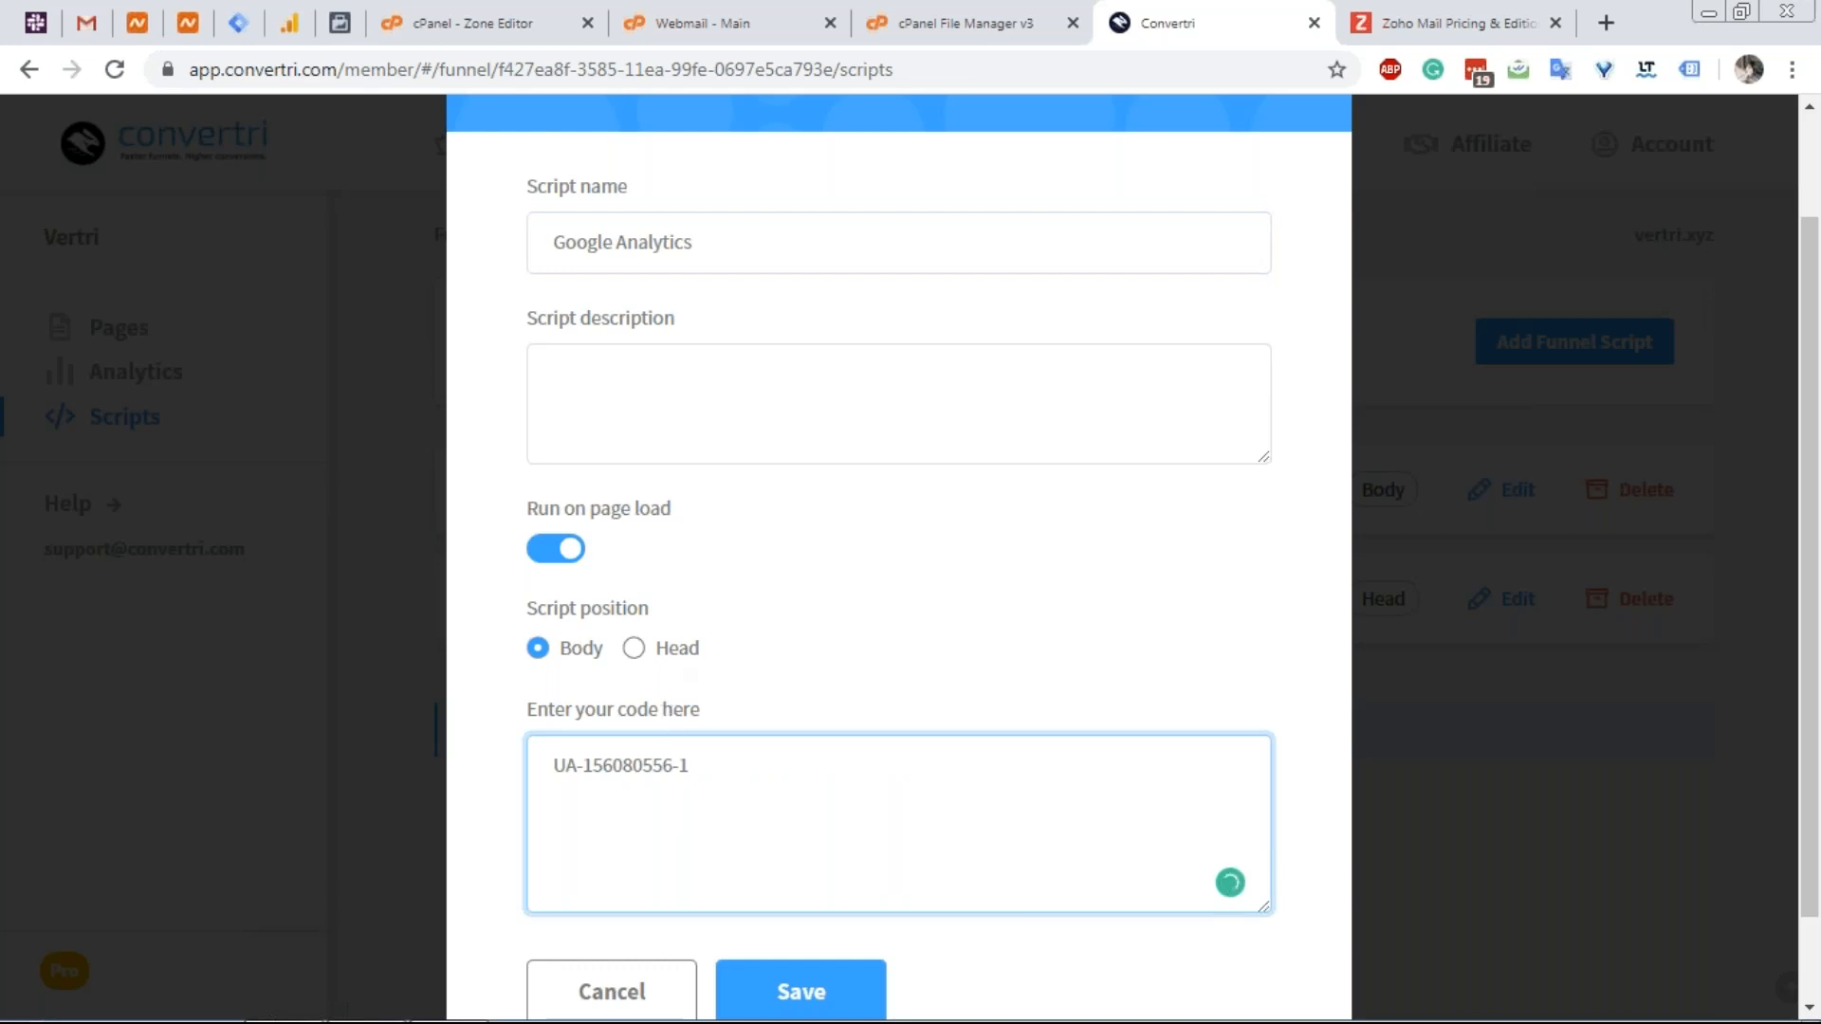
key(ctrl+z)
click(290, 23)
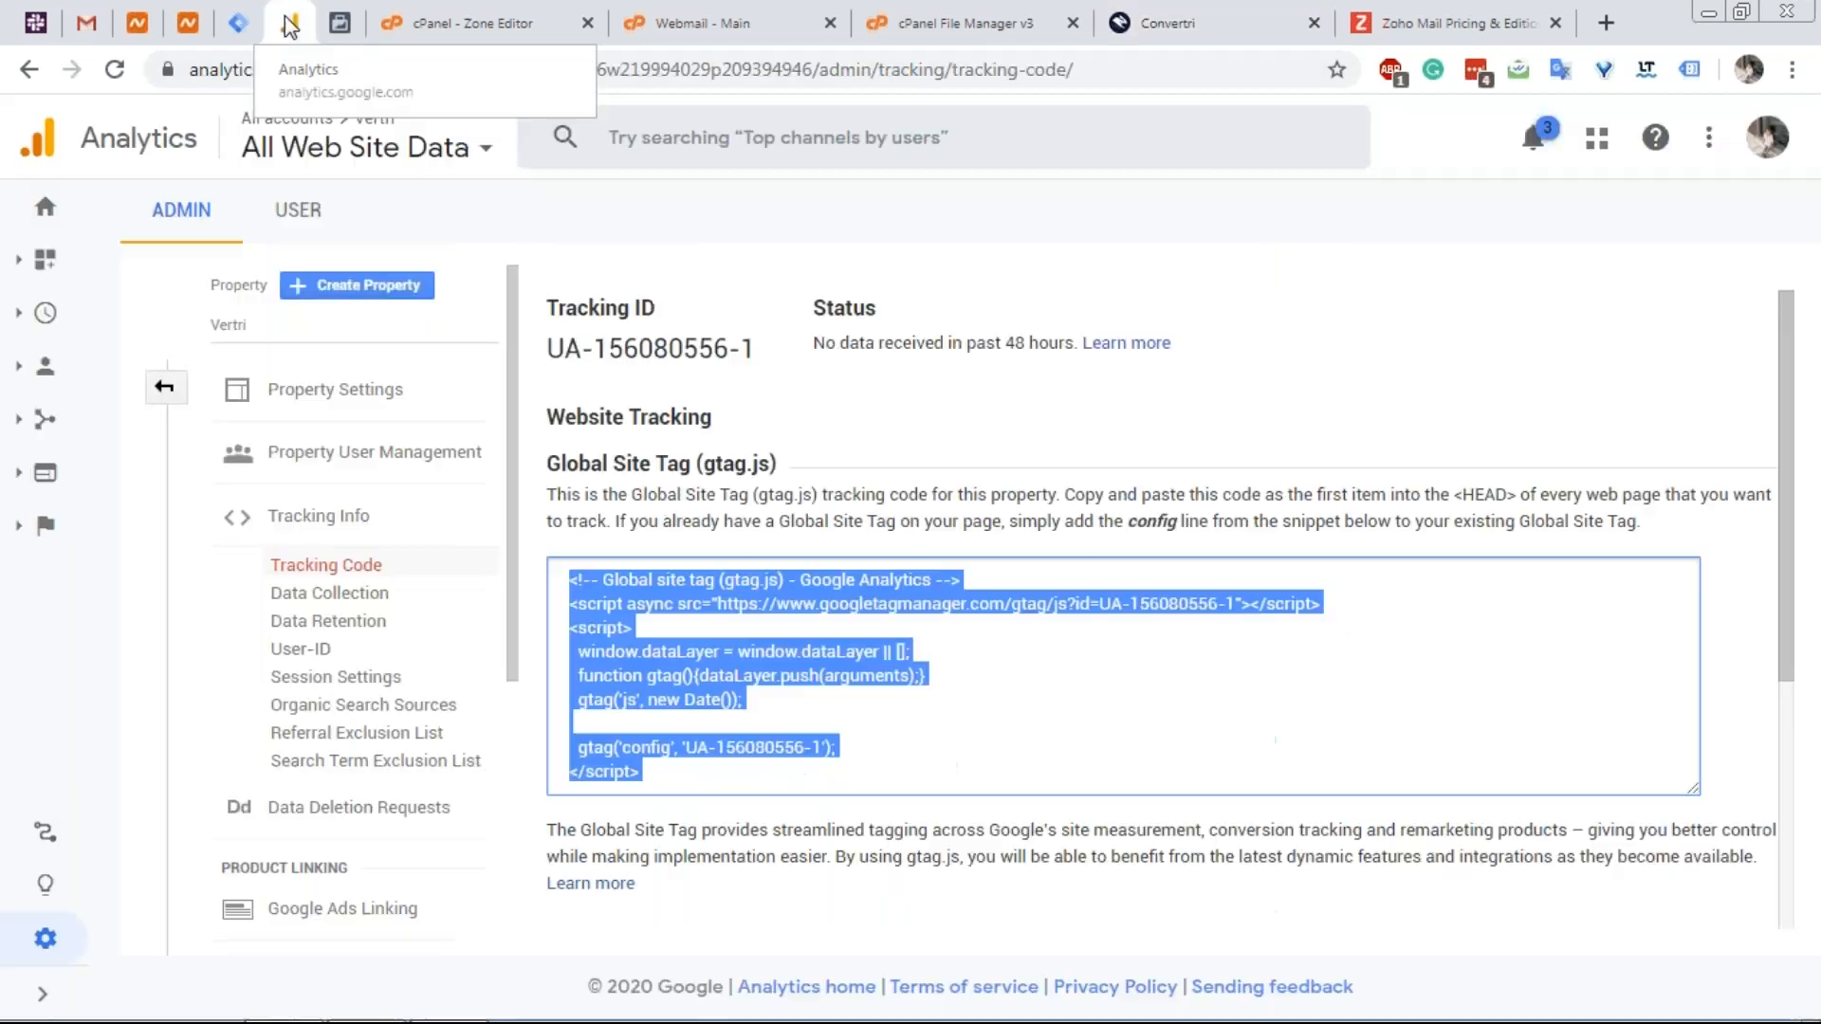
key(ctrl+c)
click(1166, 23)
key(ctrl+v)
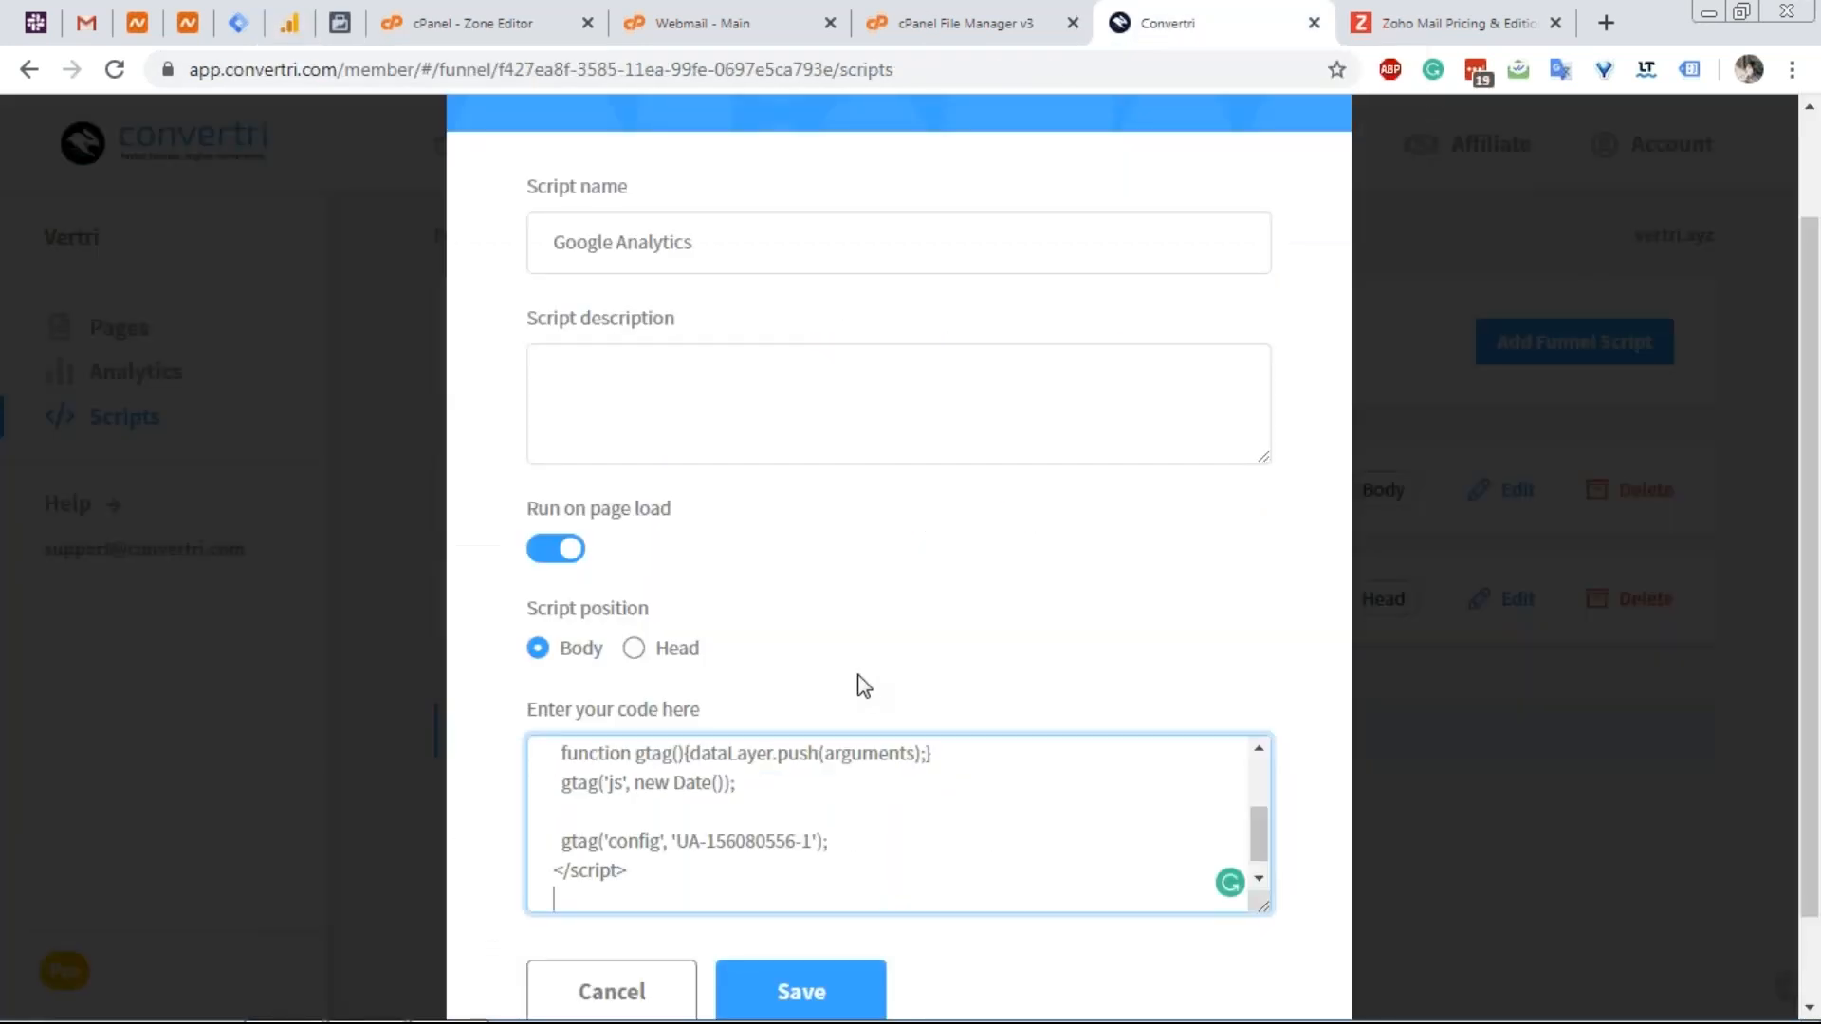
click(664, 646)
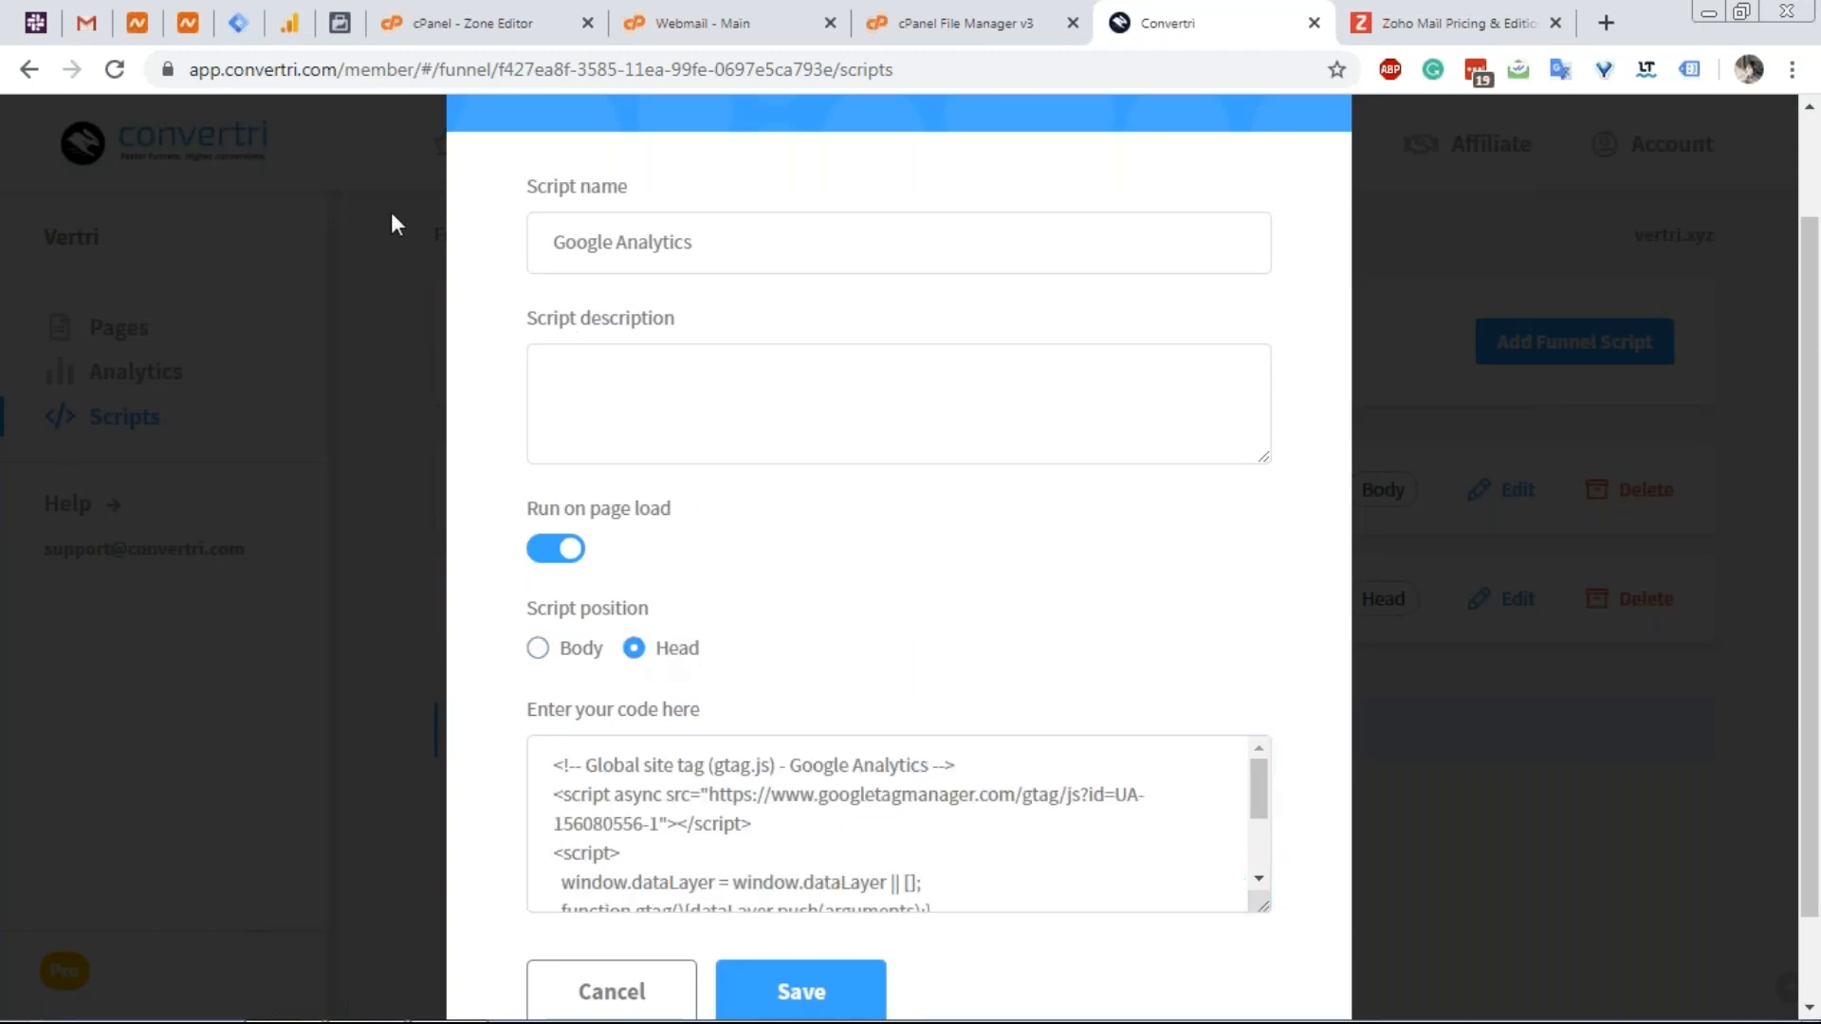
Cancel the script draft and copy the property's Tracking ID from Analytics.
click(302, 31)
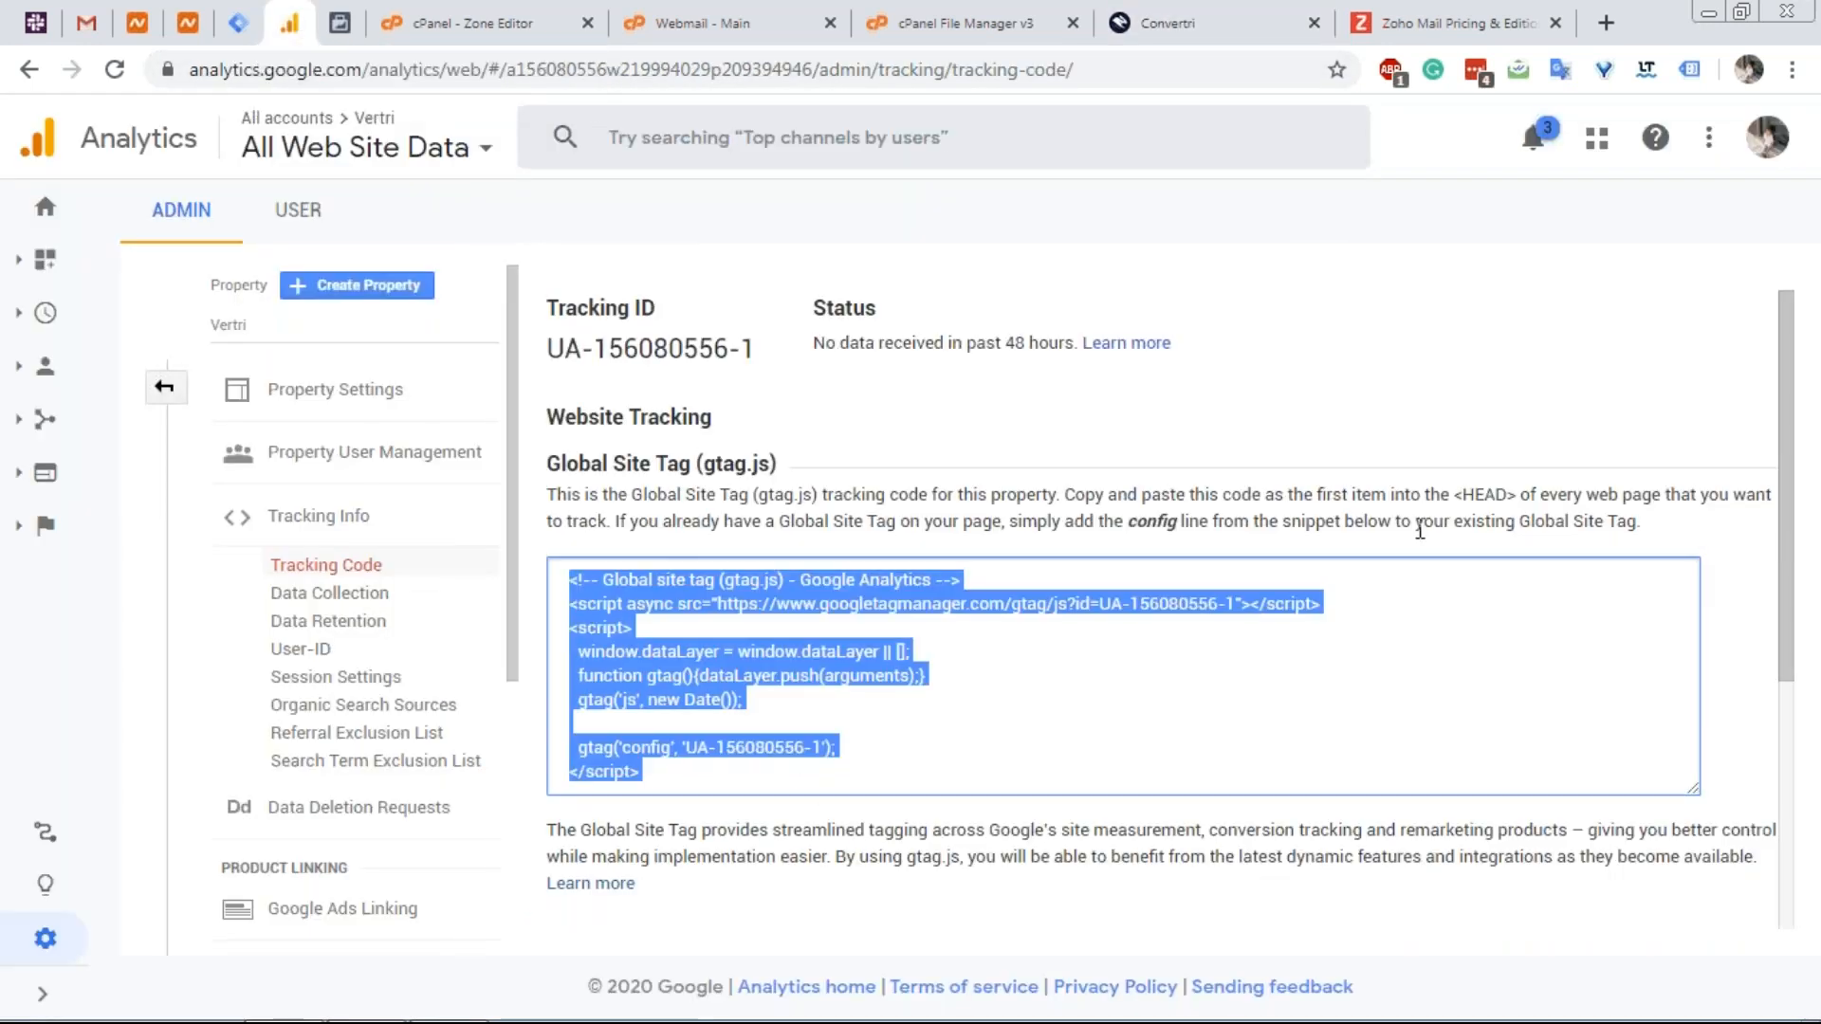
click(1162, 23)
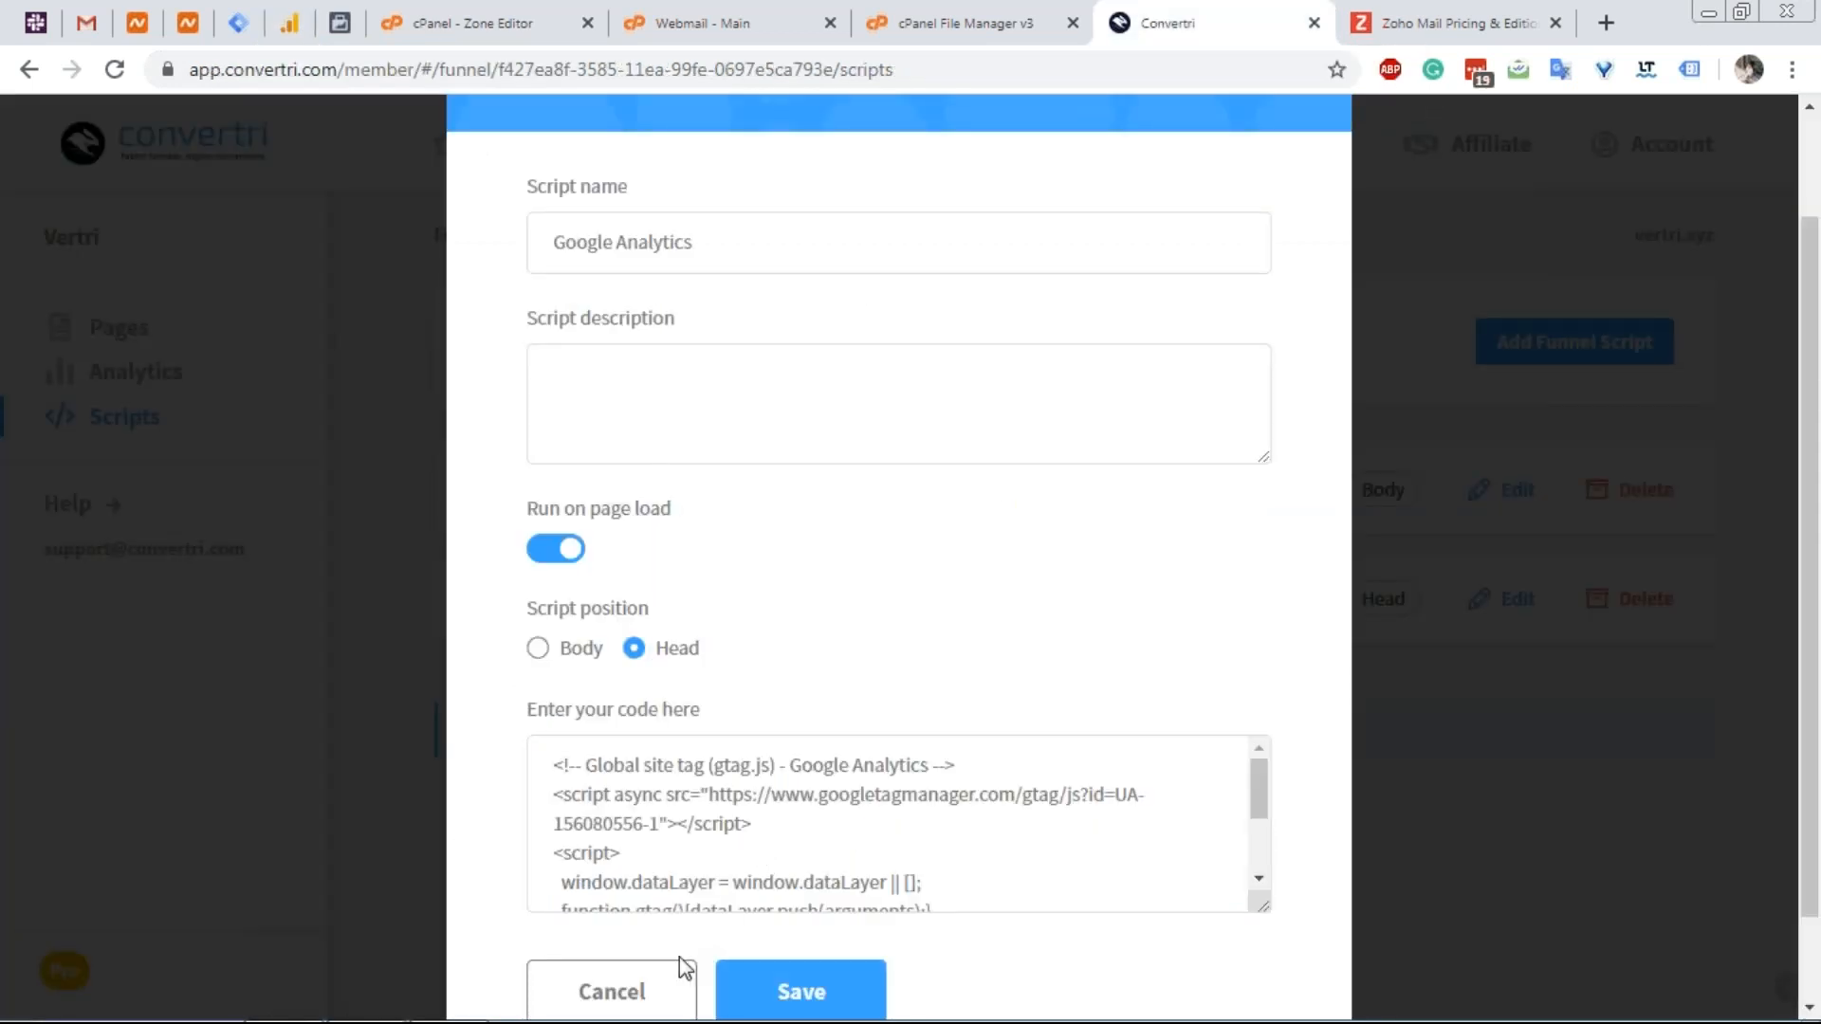
click(611, 992)
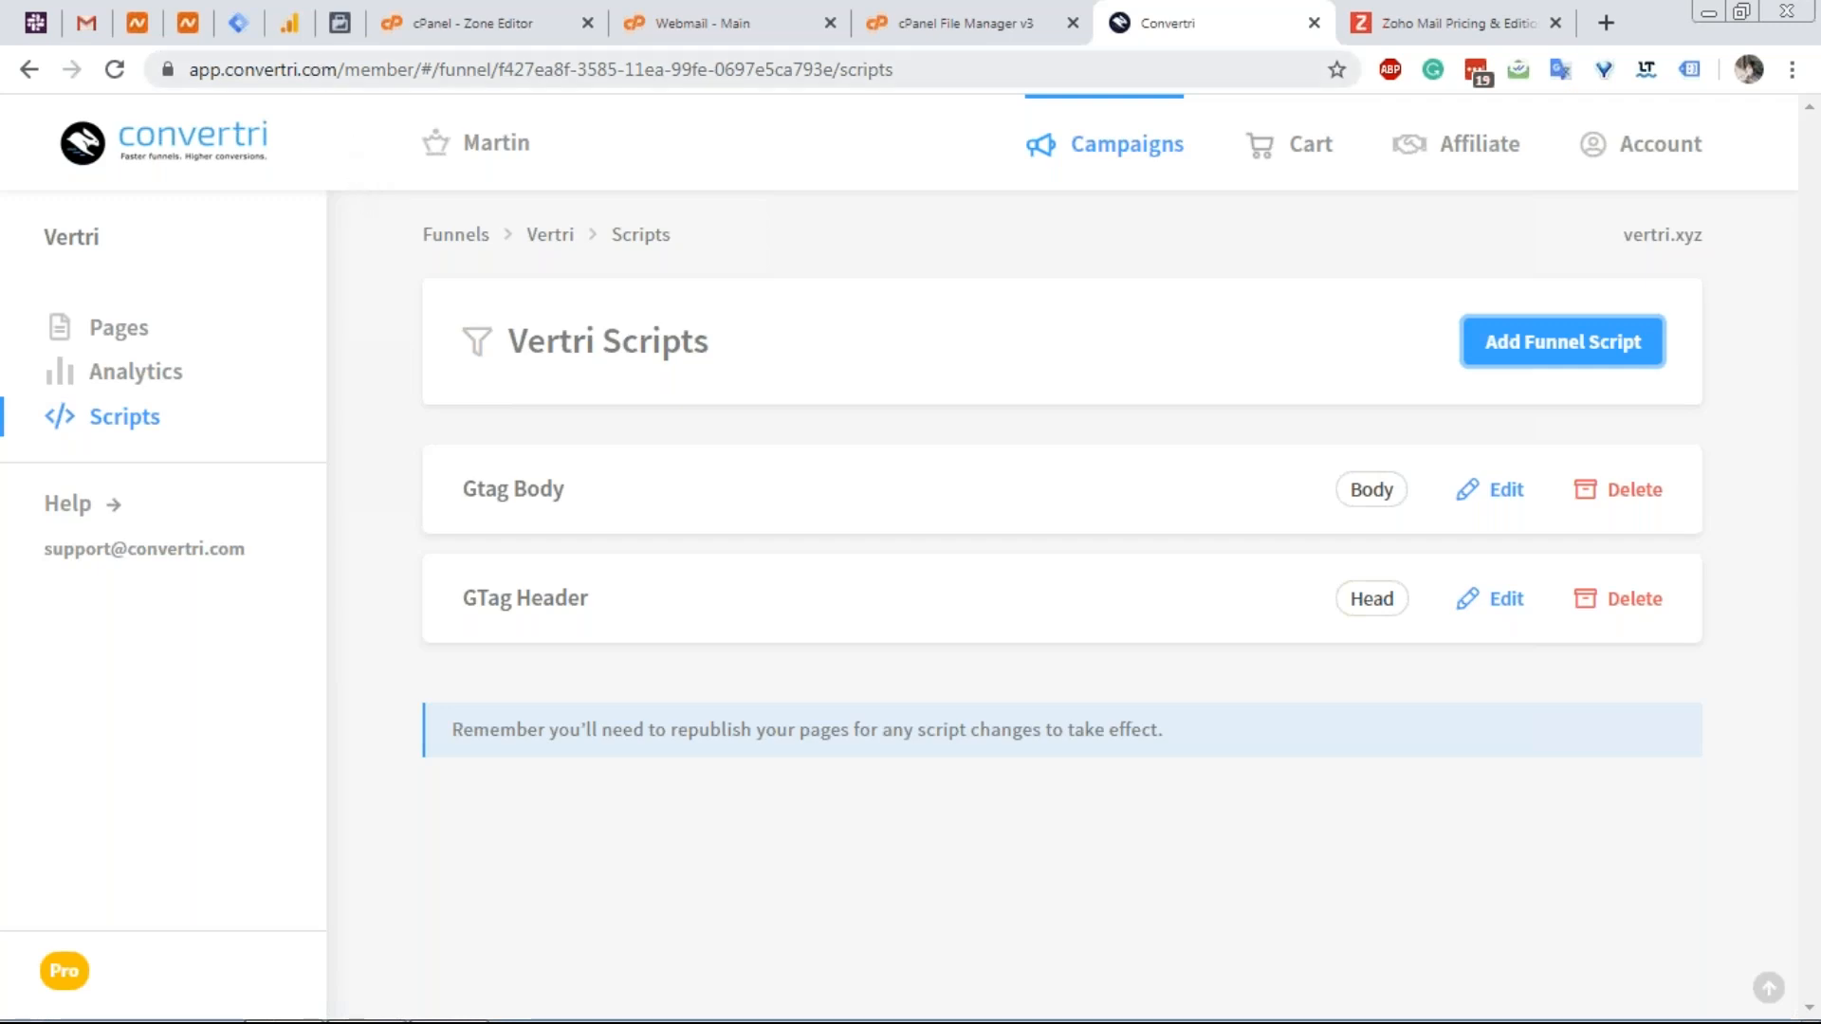
click(292, 27)
drag(759, 355, 549, 351)
right_click(548, 349)
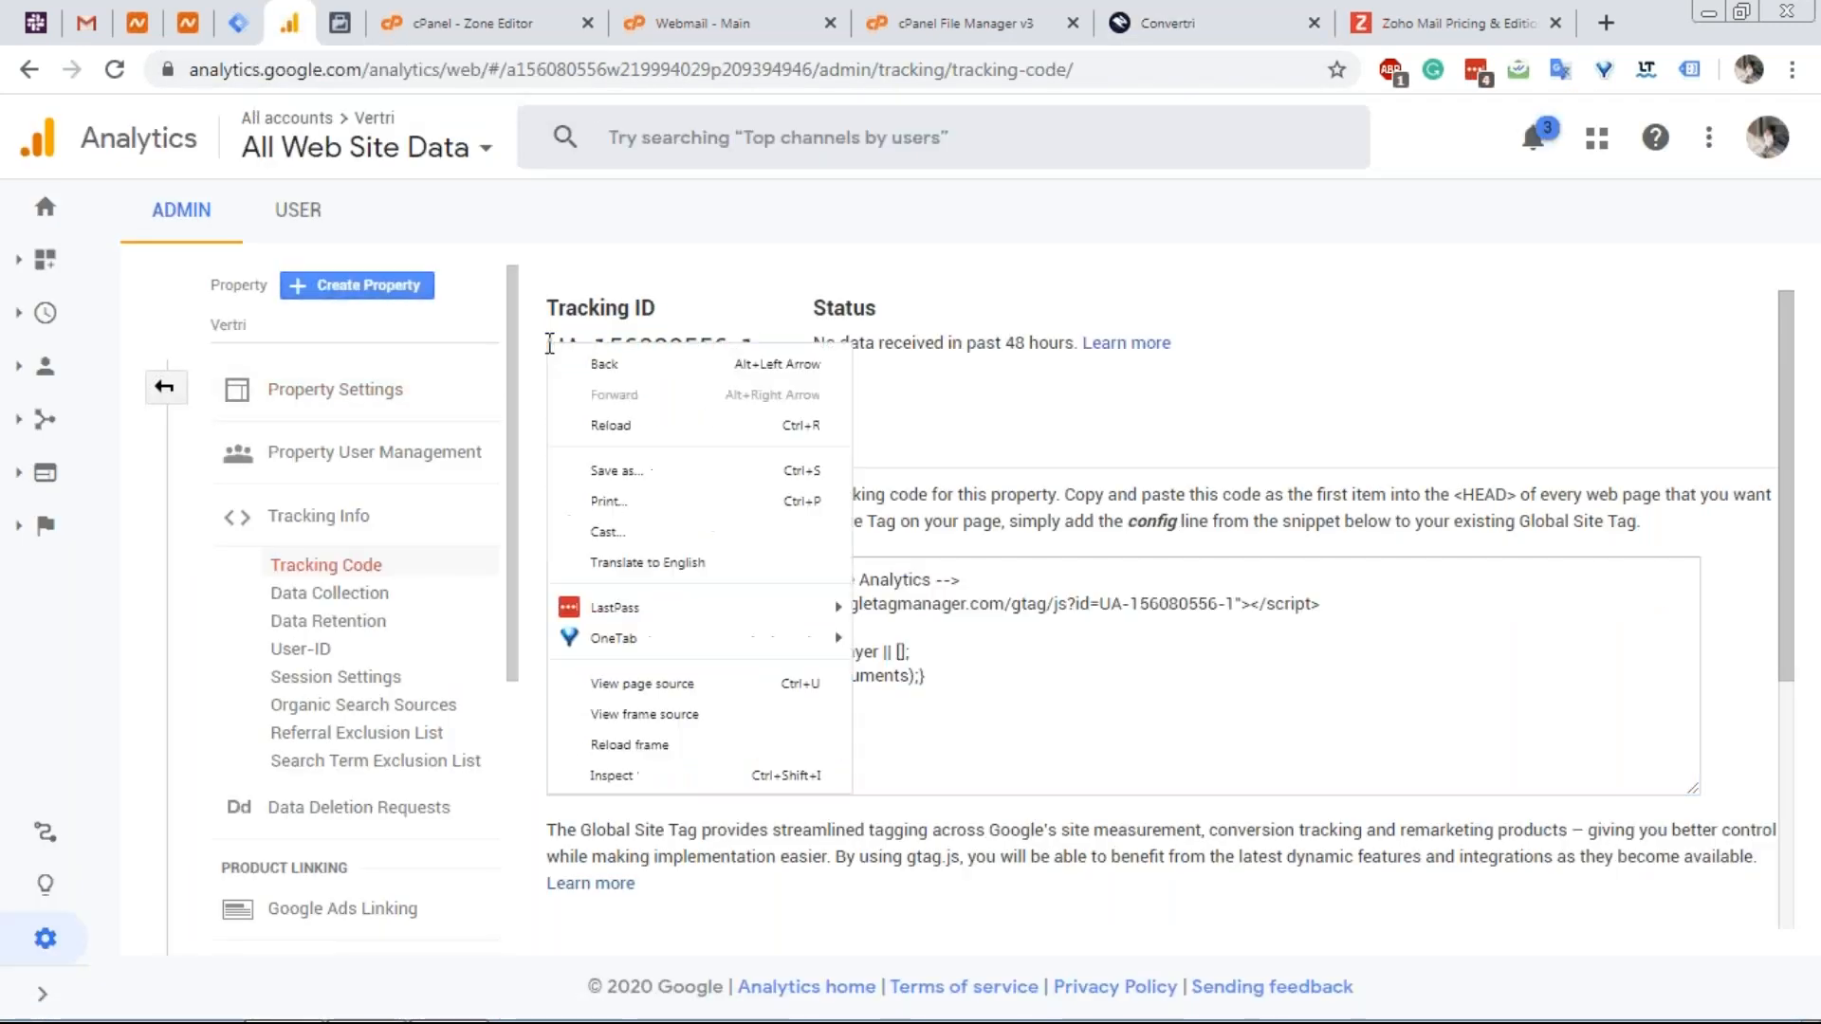
click(717, 364)
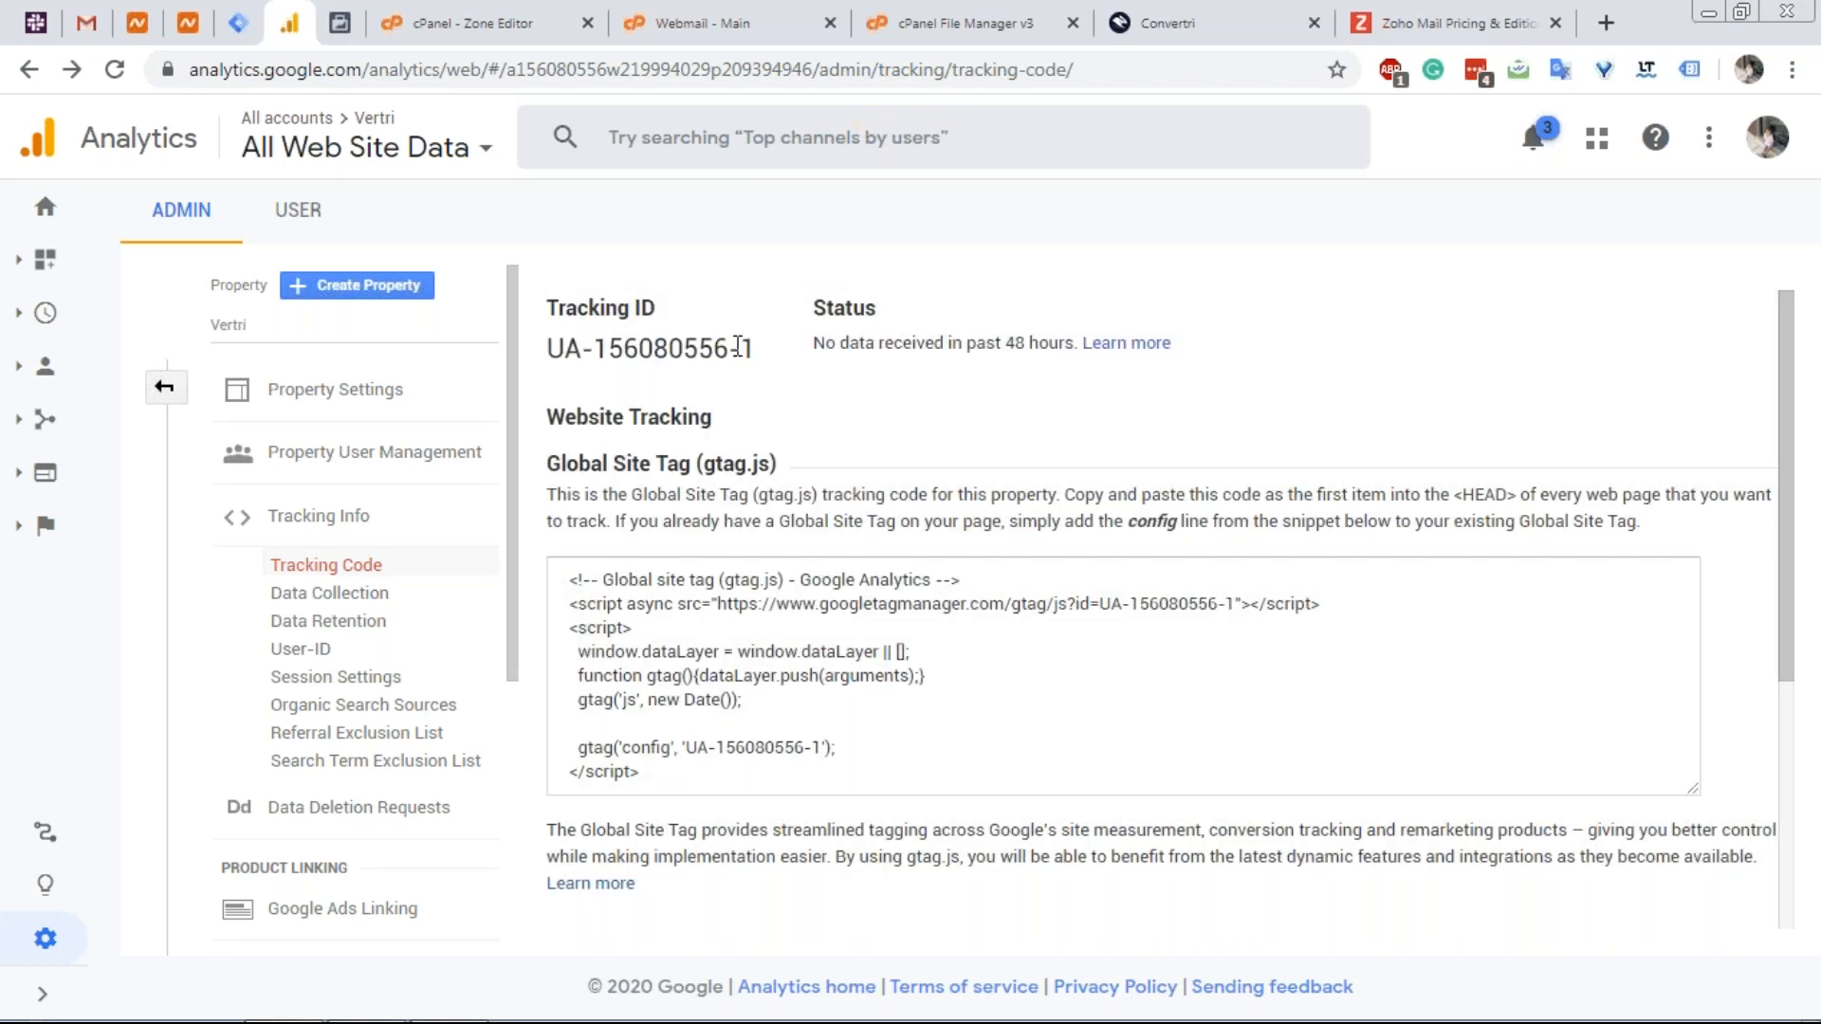
Paste the Vertri Tracking ID into the variable and save it as 'Google Analytics settings'.
drag(756, 349, 553, 338)
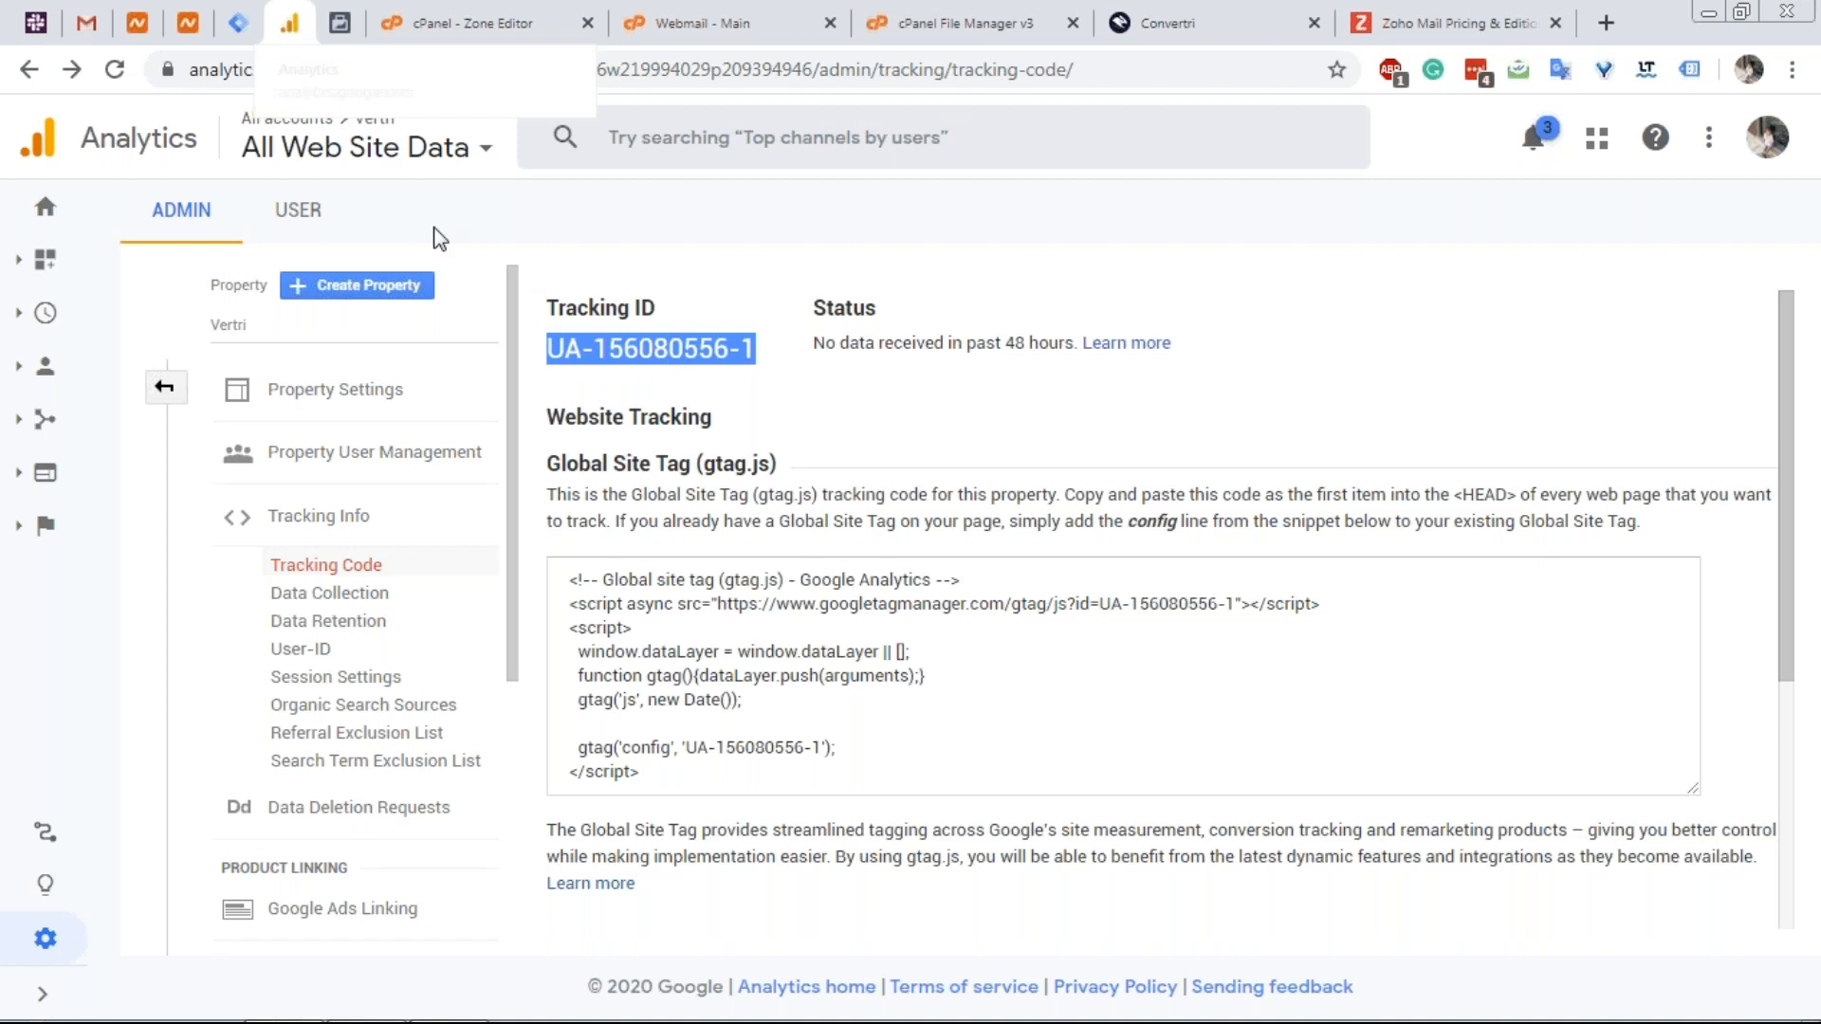
click(235, 27)
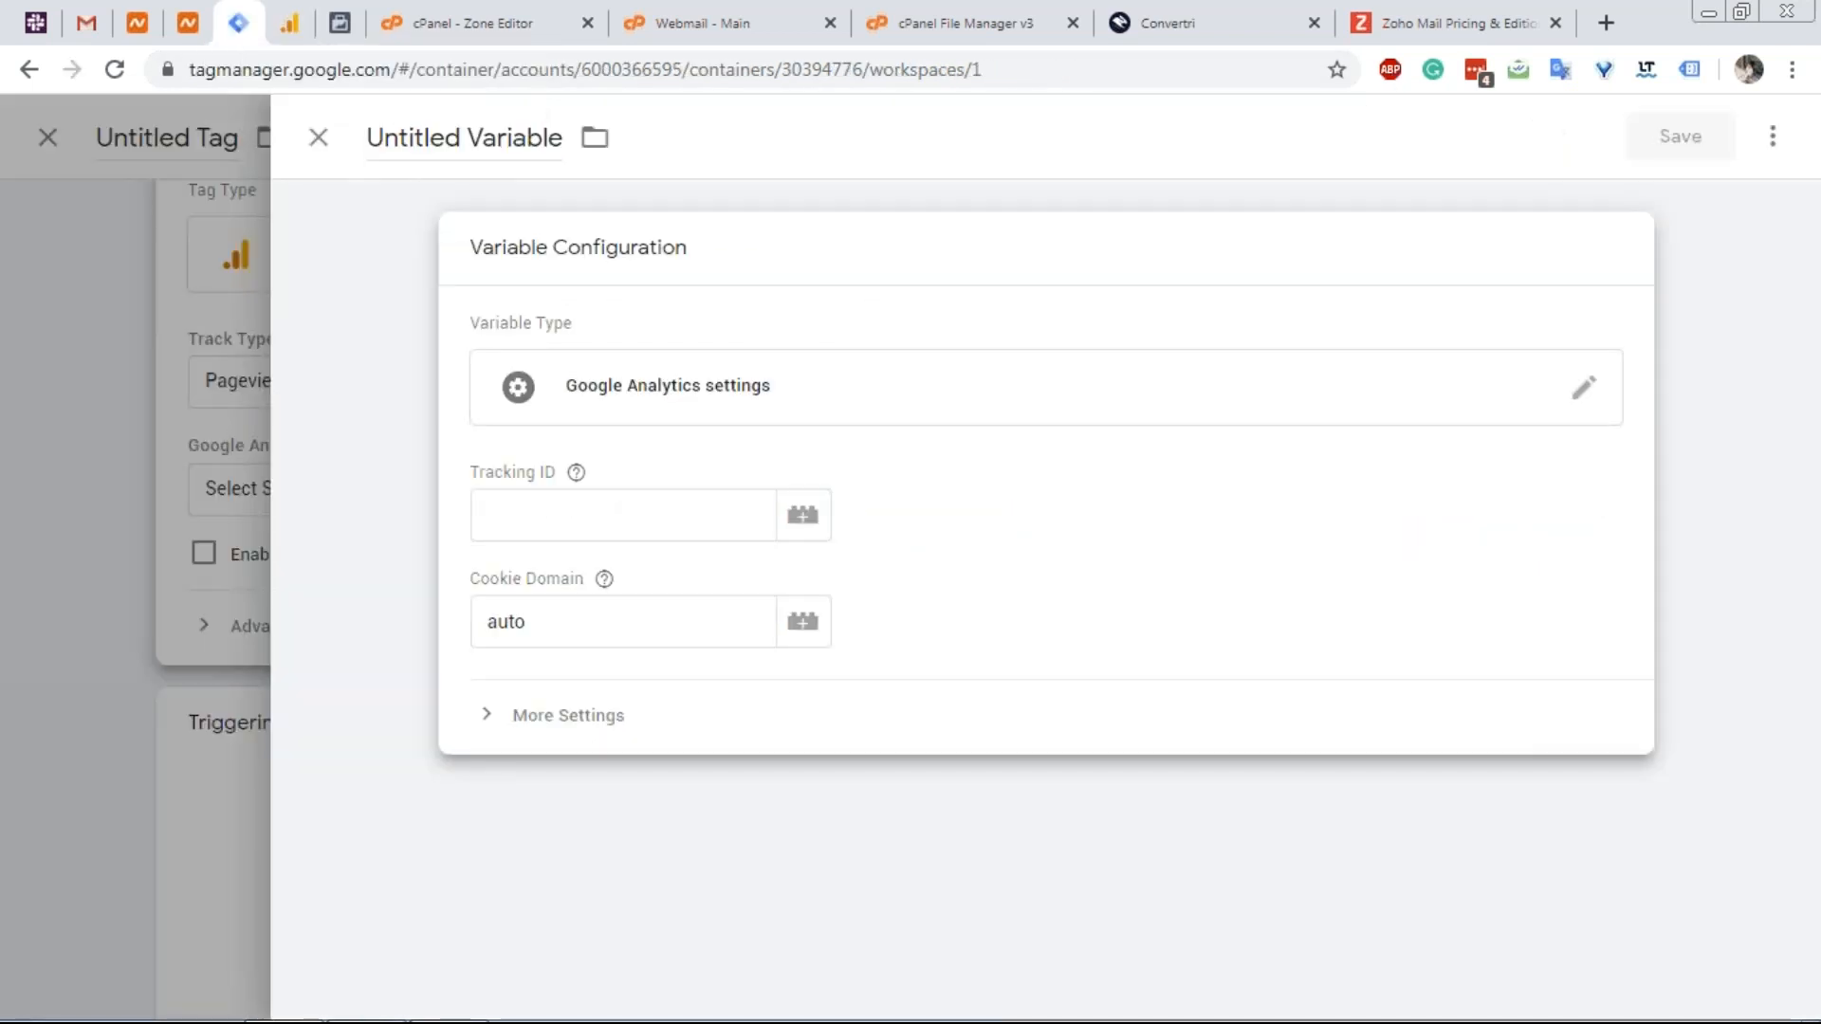
click(290, 26)
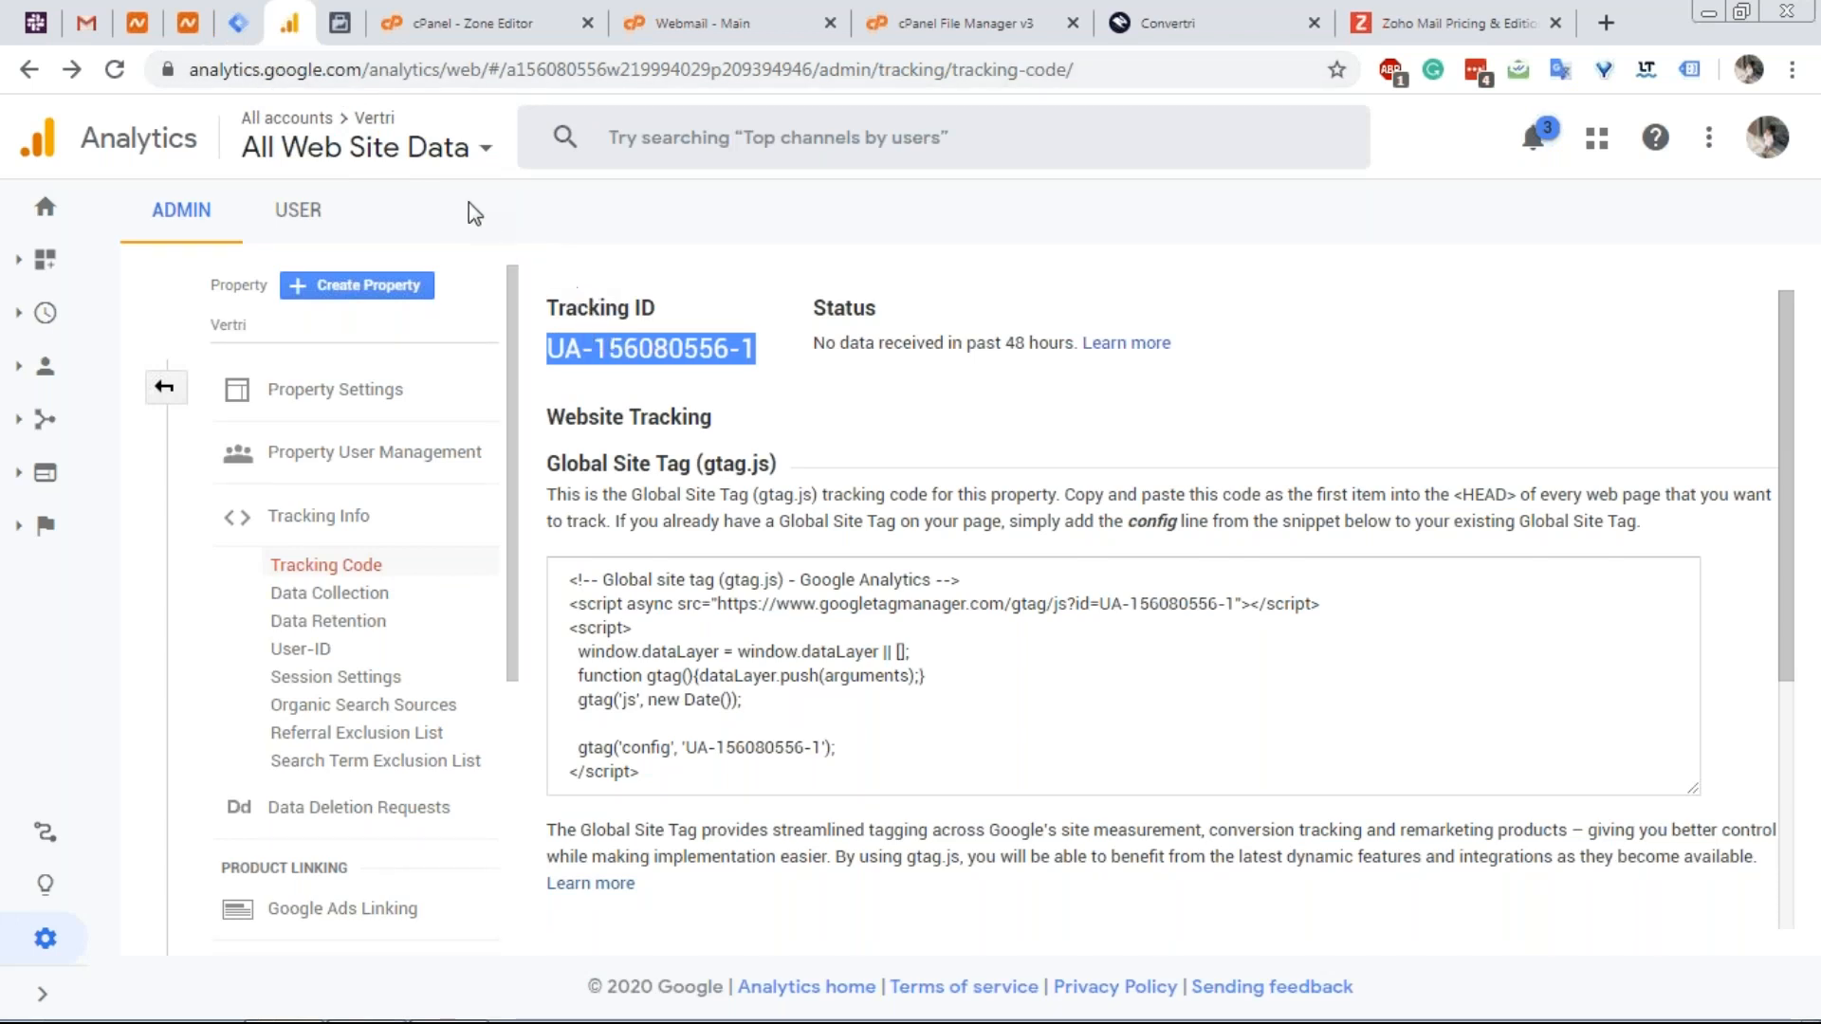
click(238, 26)
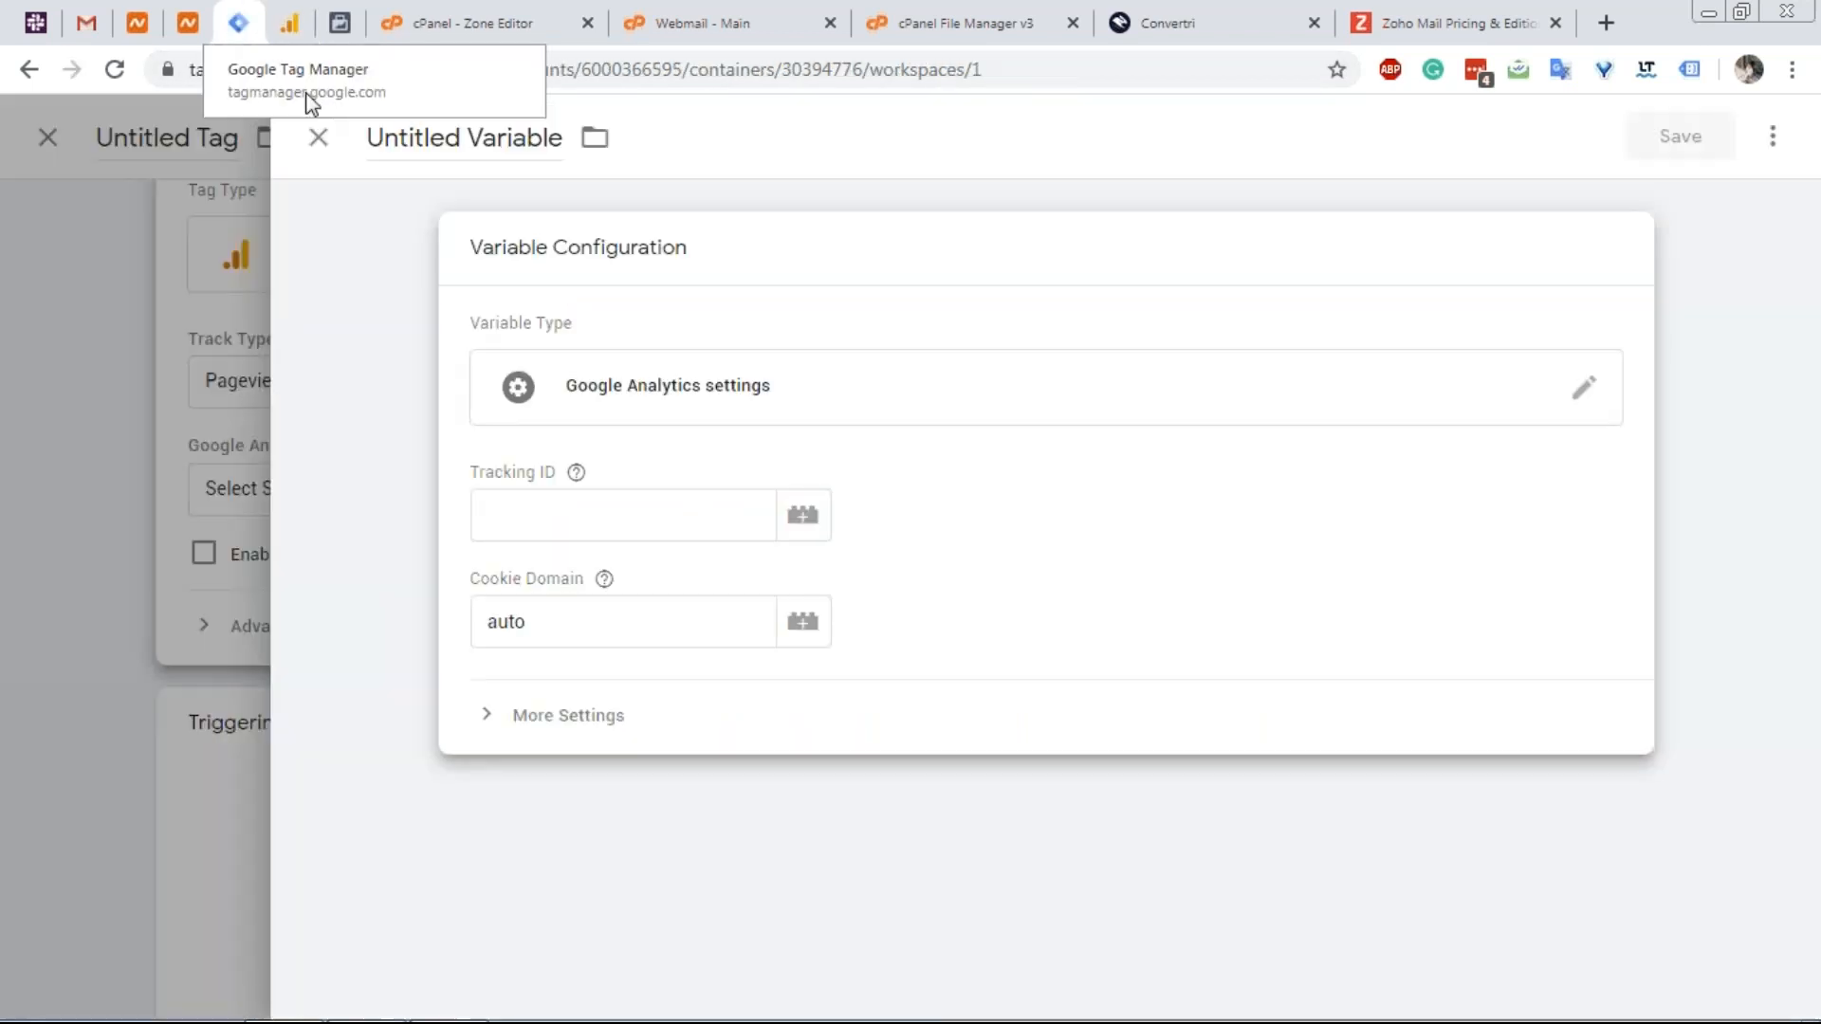
click(654, 512)
key(ctrl+v)
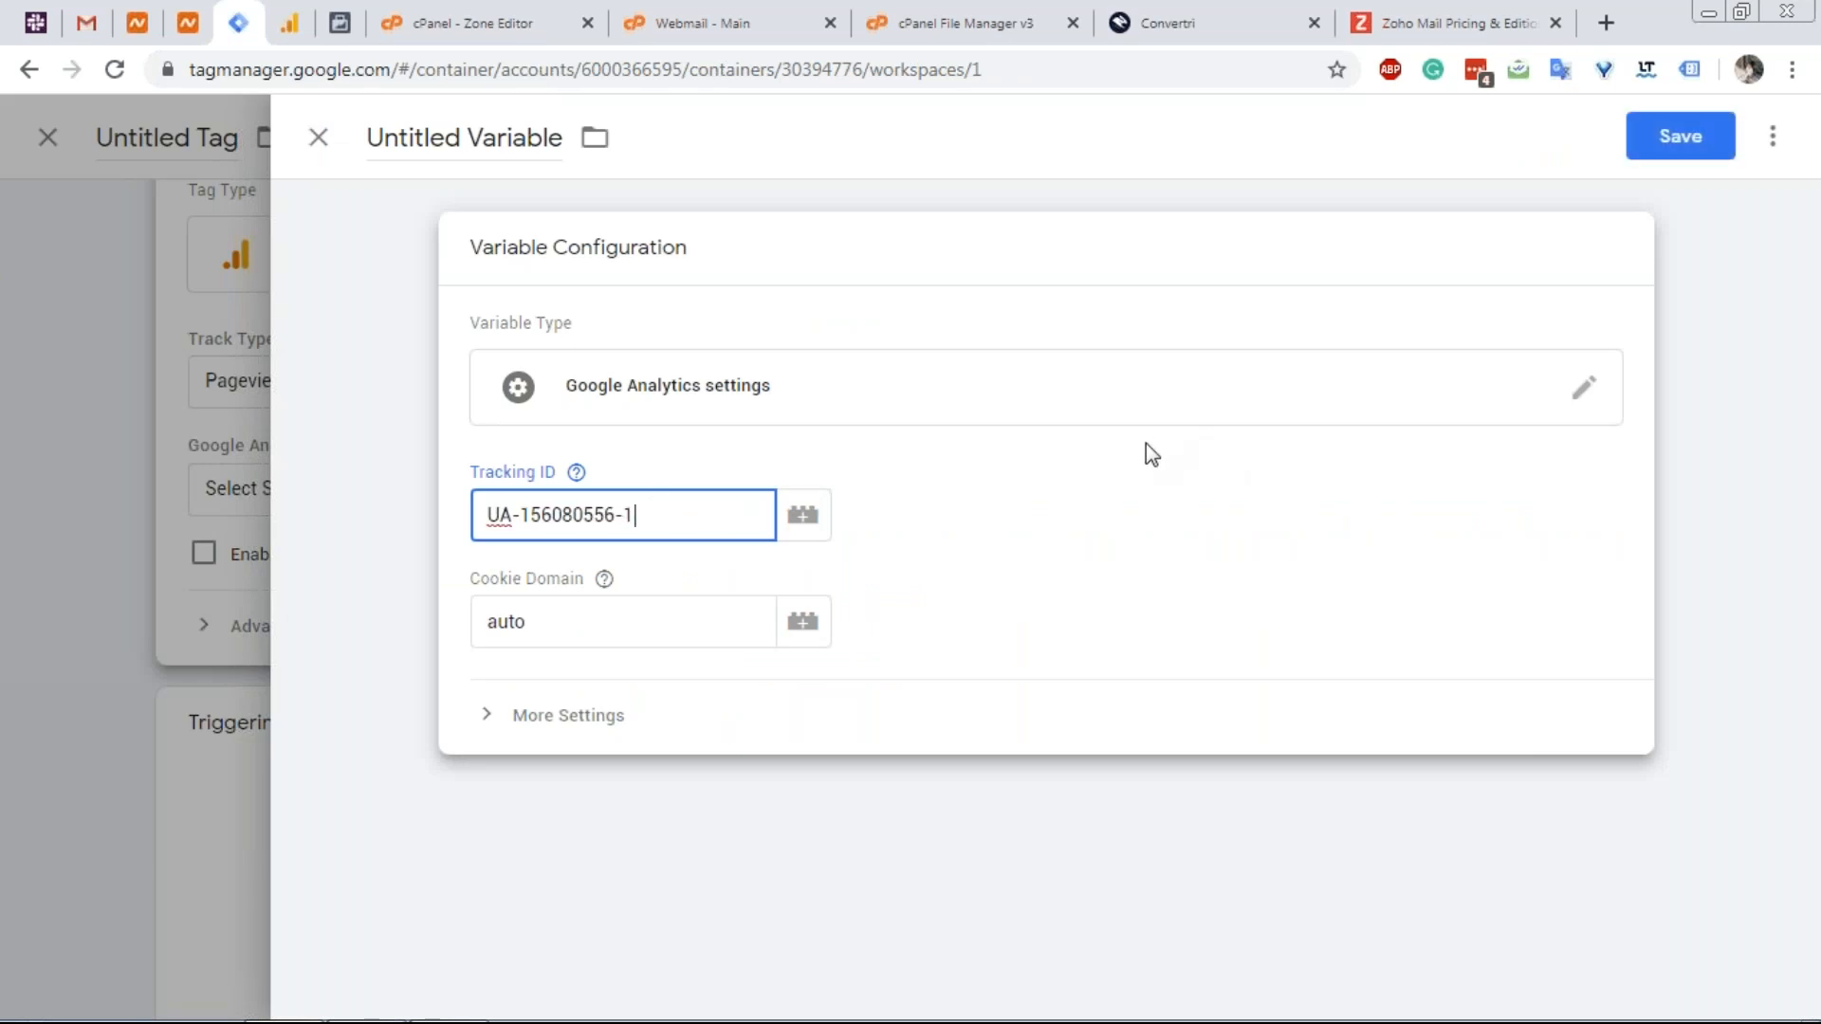
click(1669, 144)
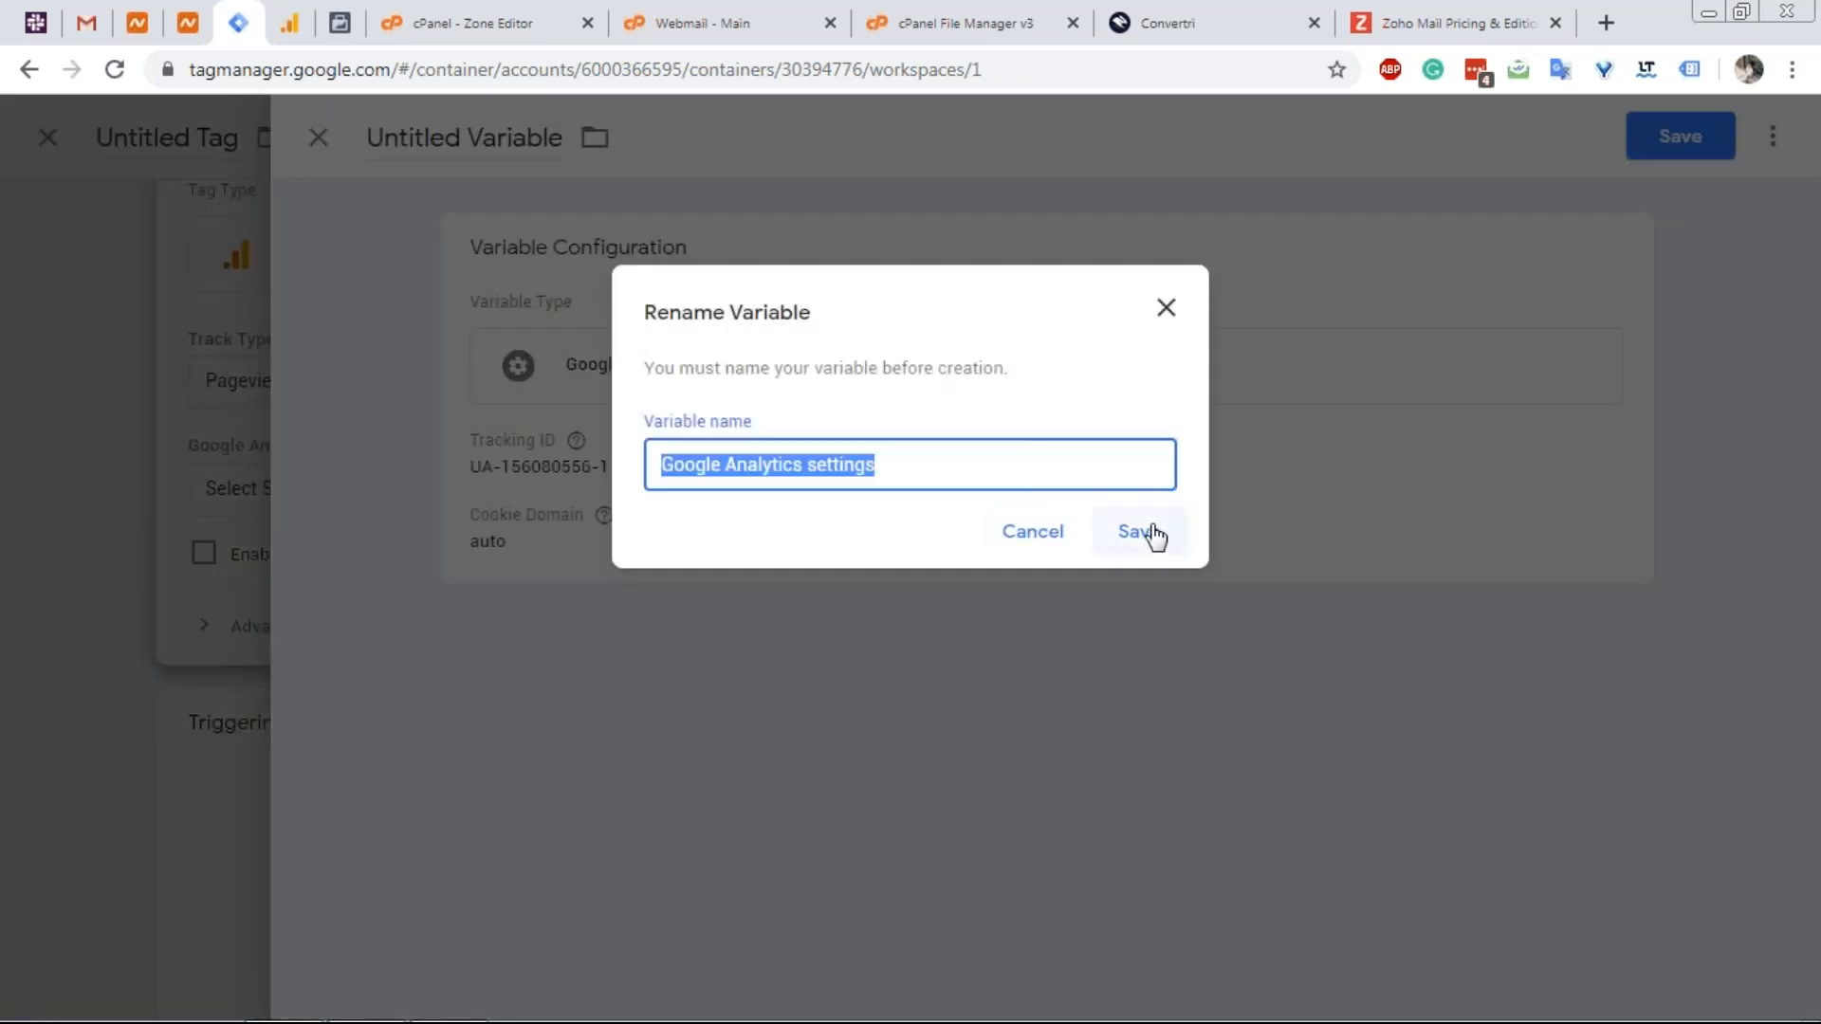
click(1149, 532)
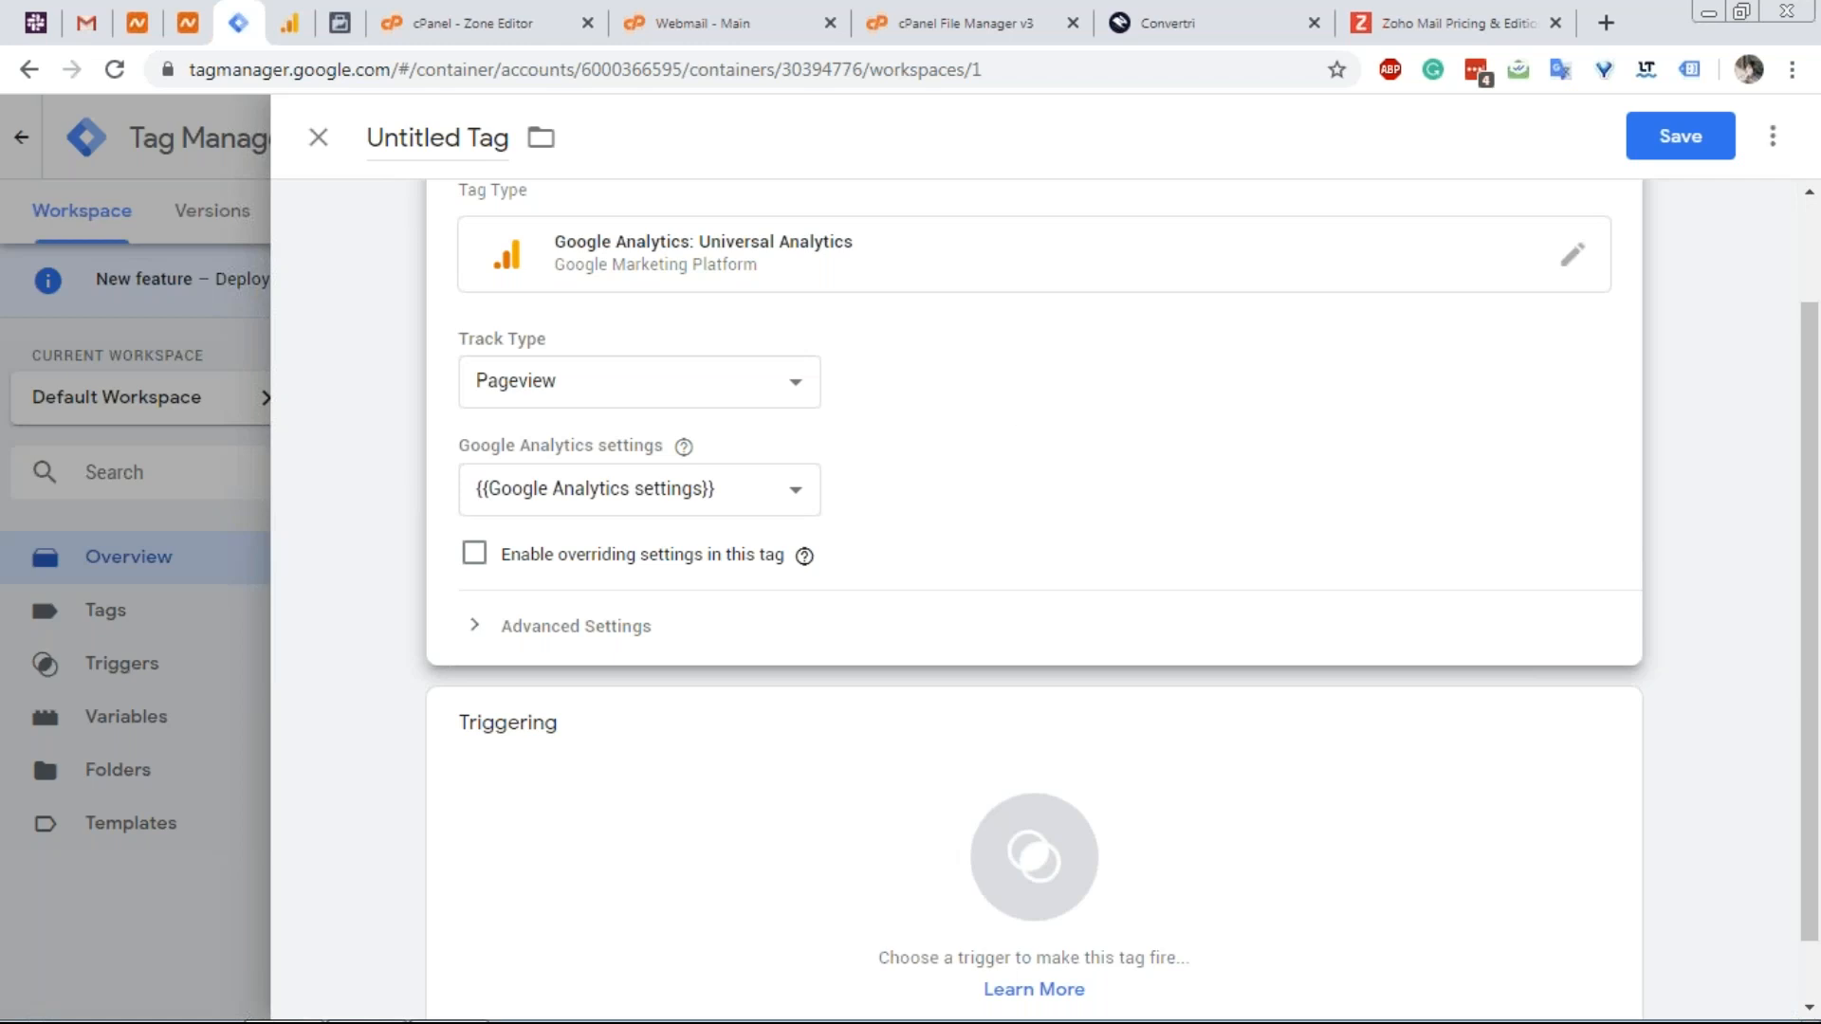
Trigger the tag on All Pages and save it as 'Google Analytics Universal Analytics'.
scroll(854, 441, down, 1)
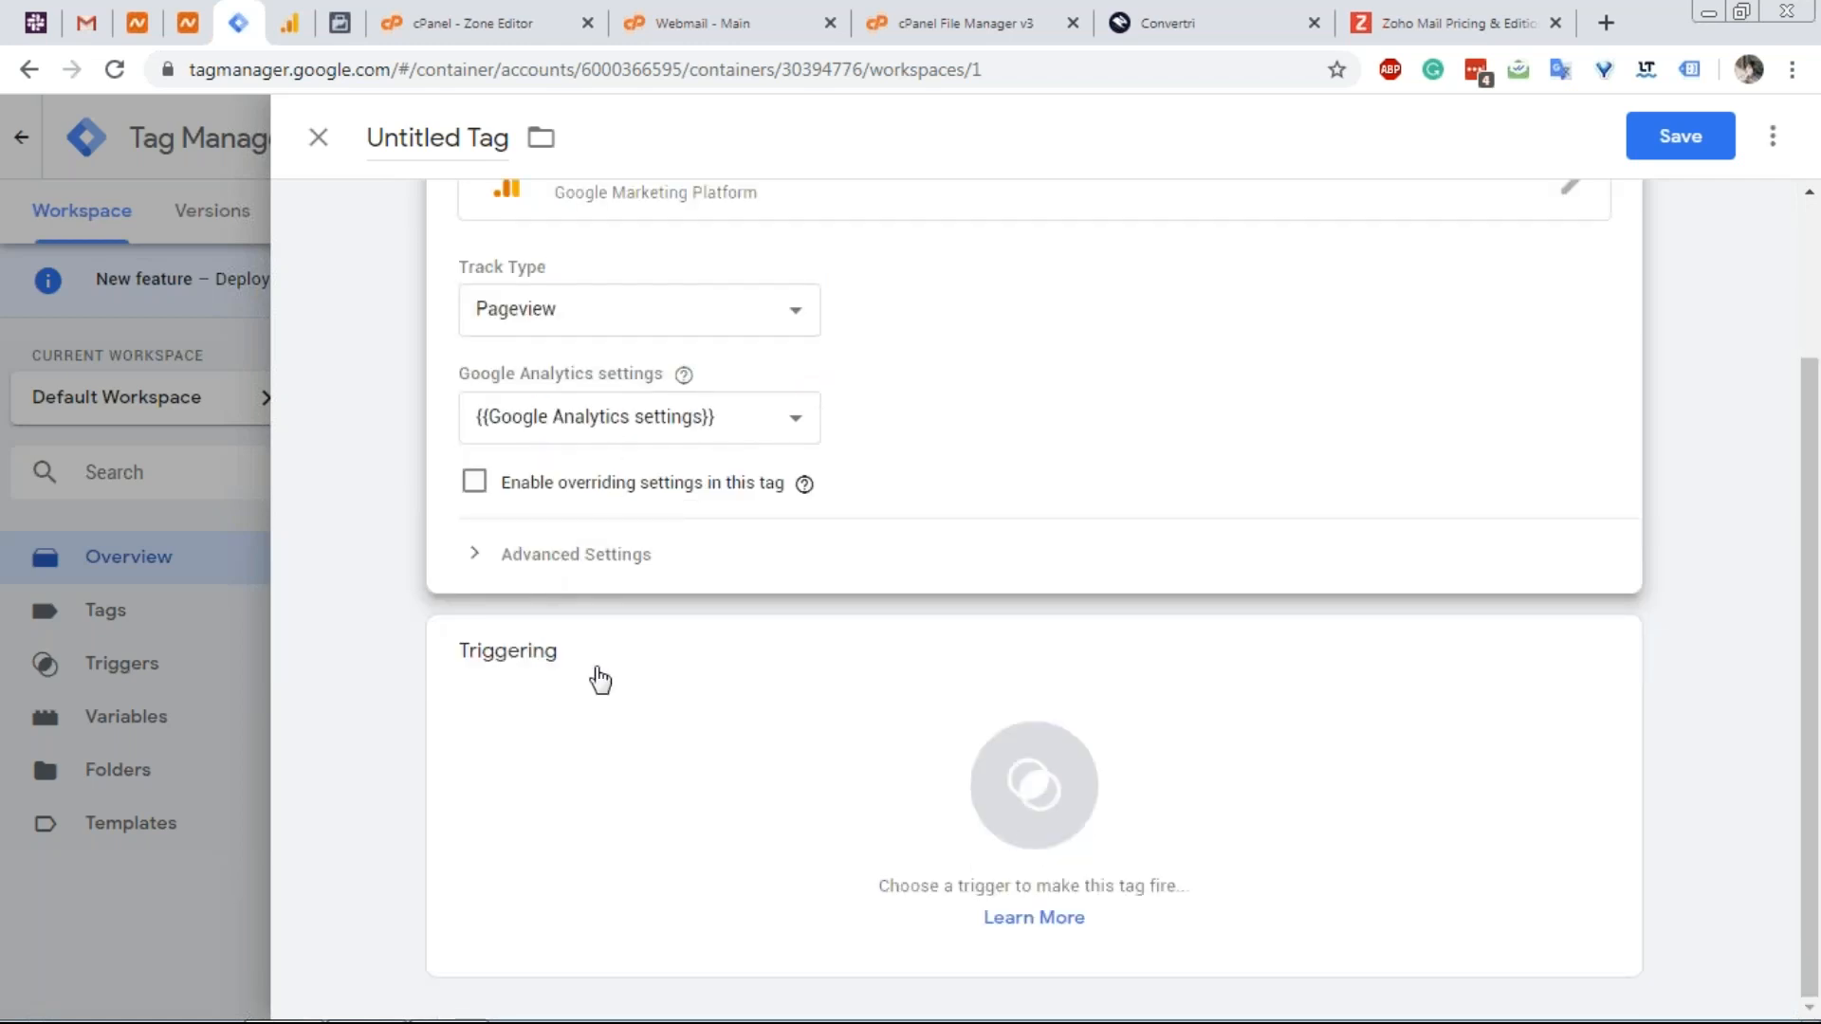
click(1048, 793)
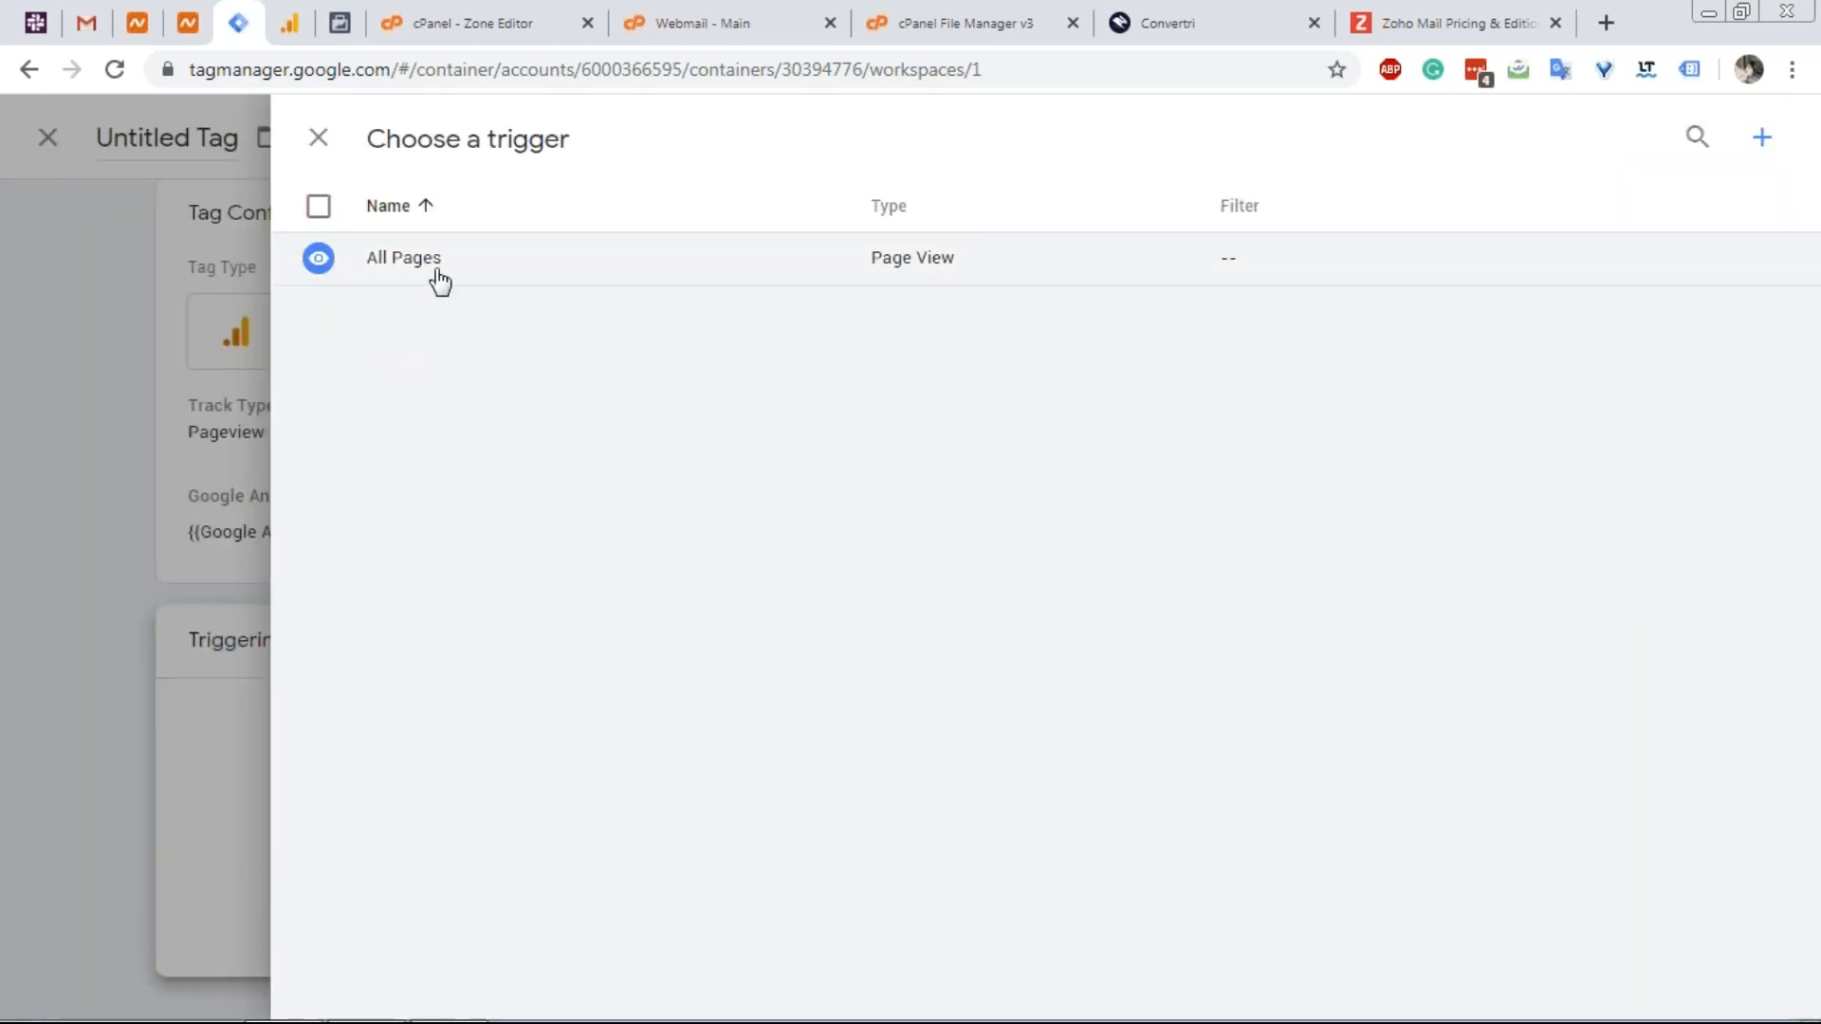
click(410, 260)
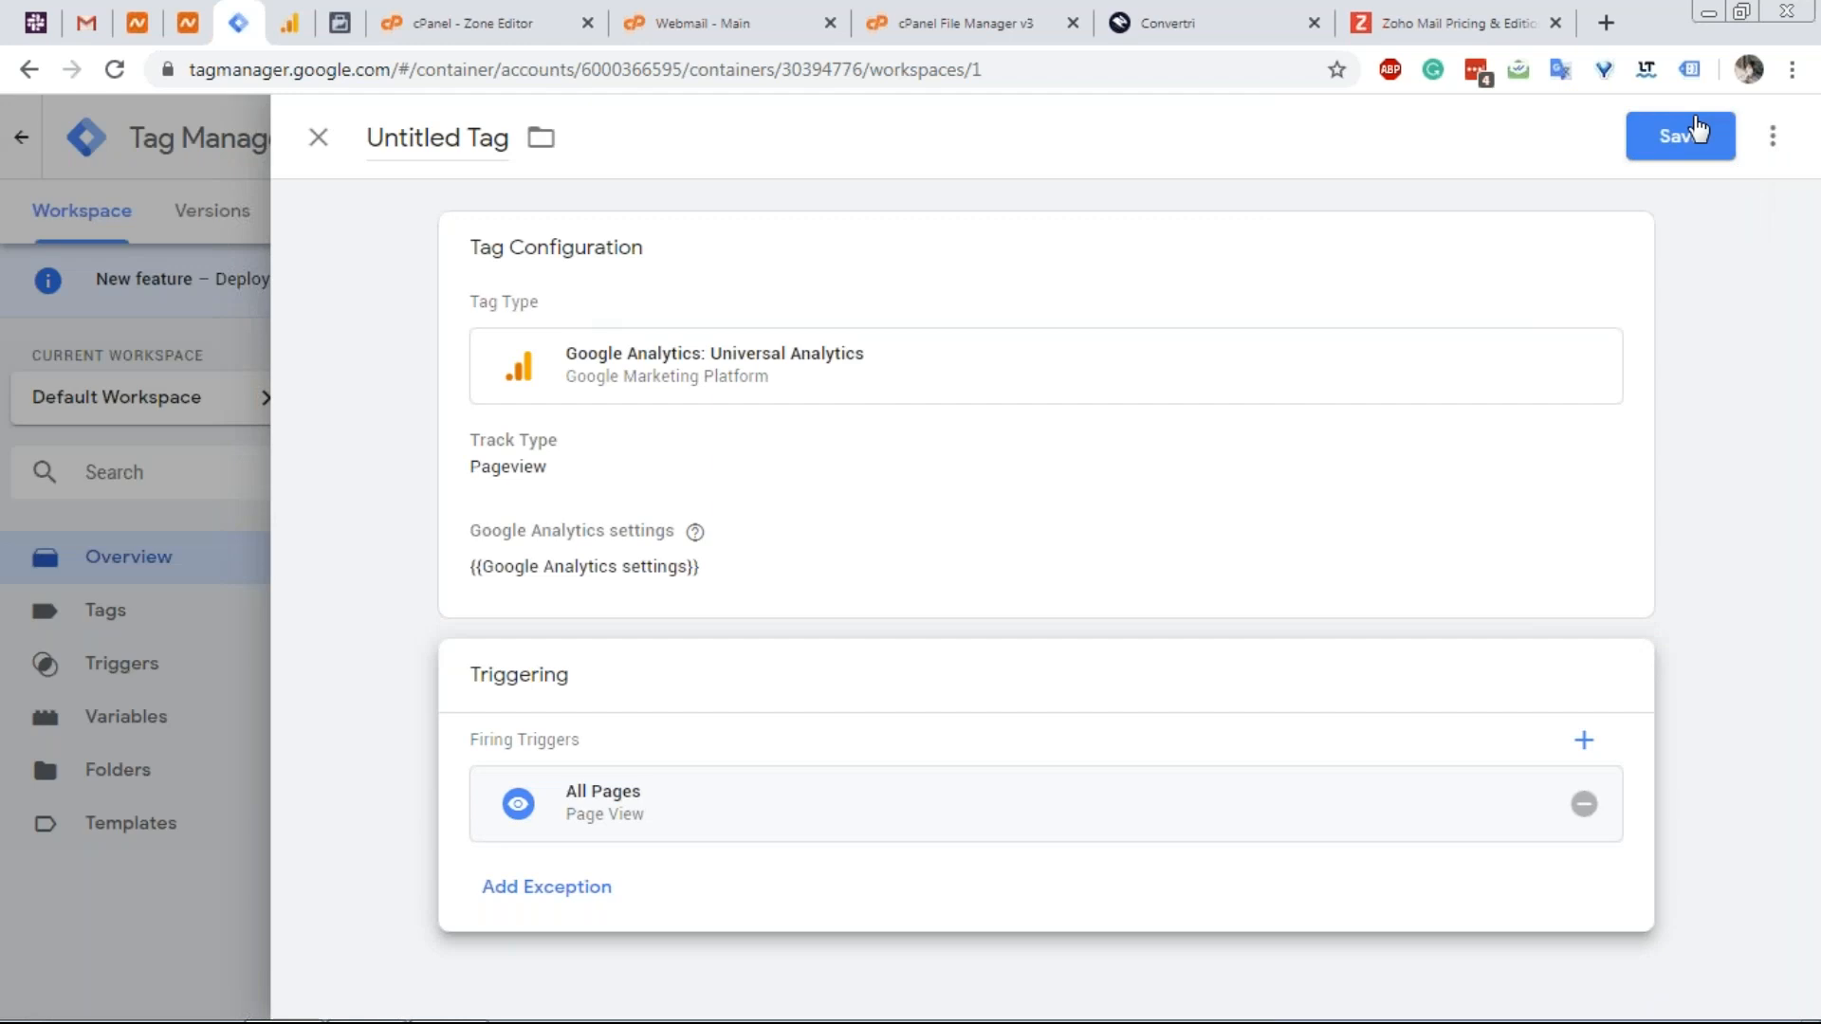
click(1697, 132)
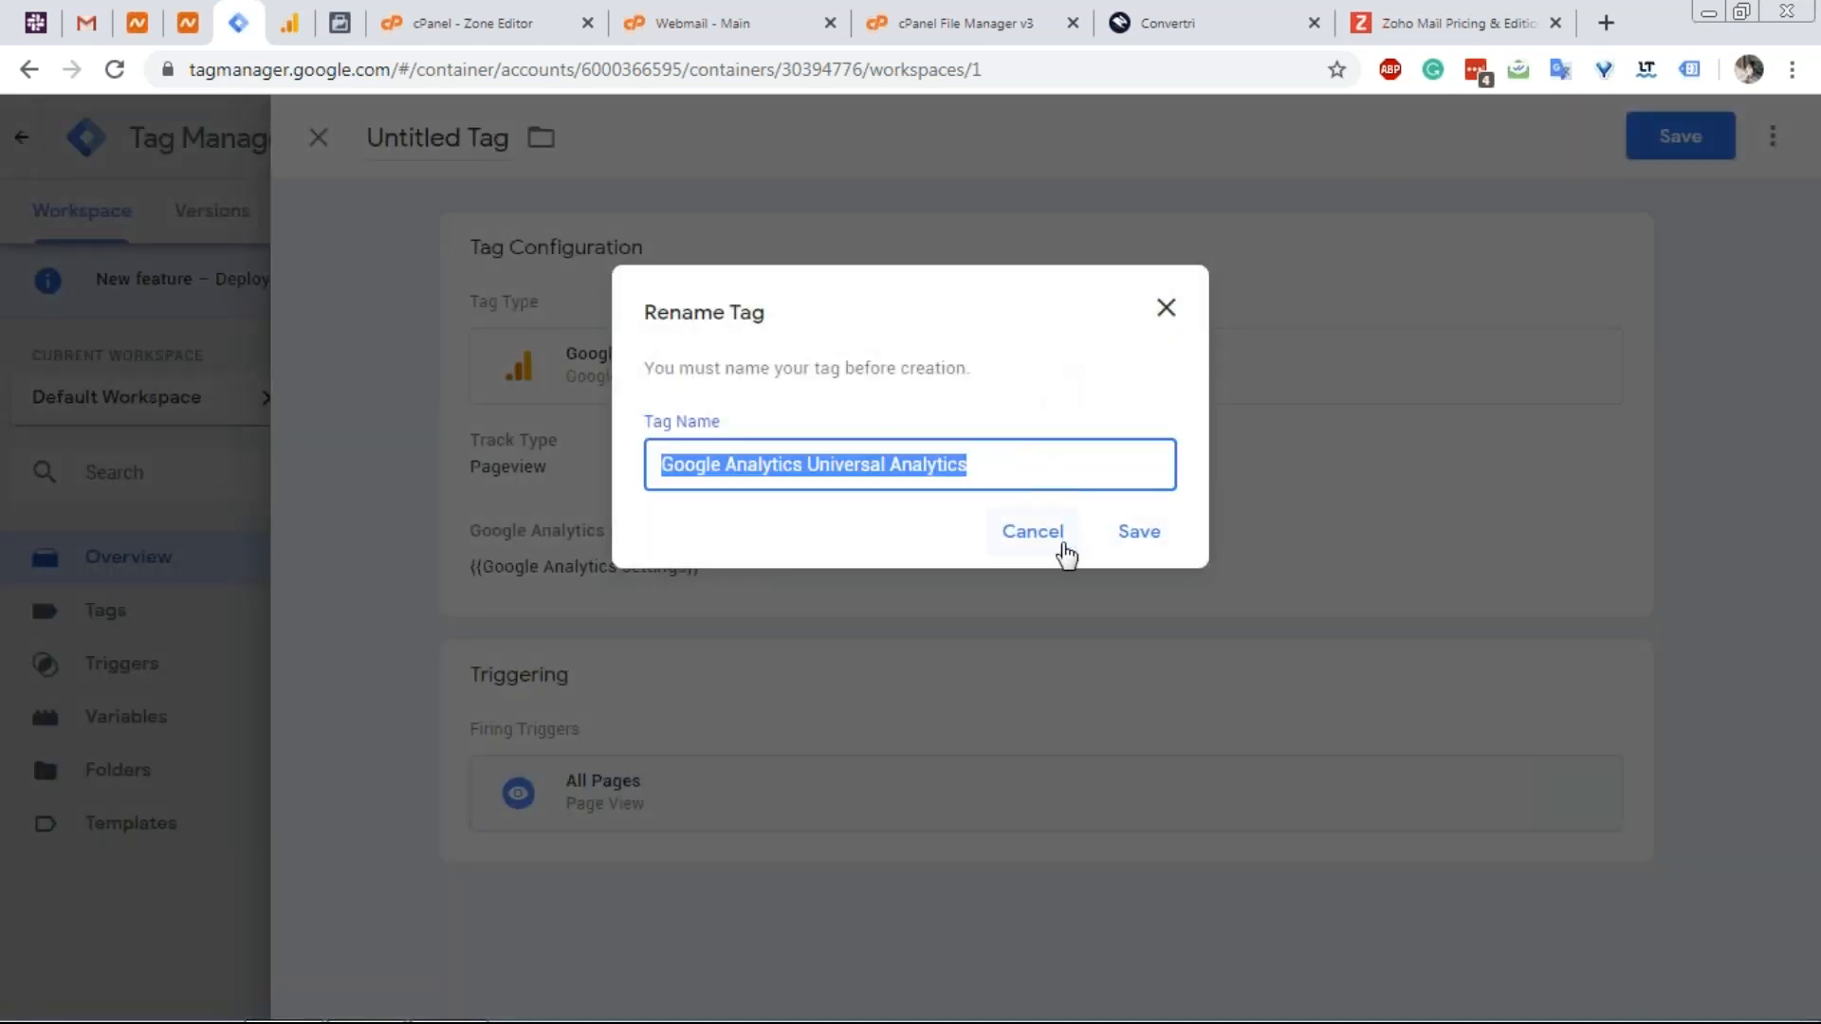
click(1145, 535)
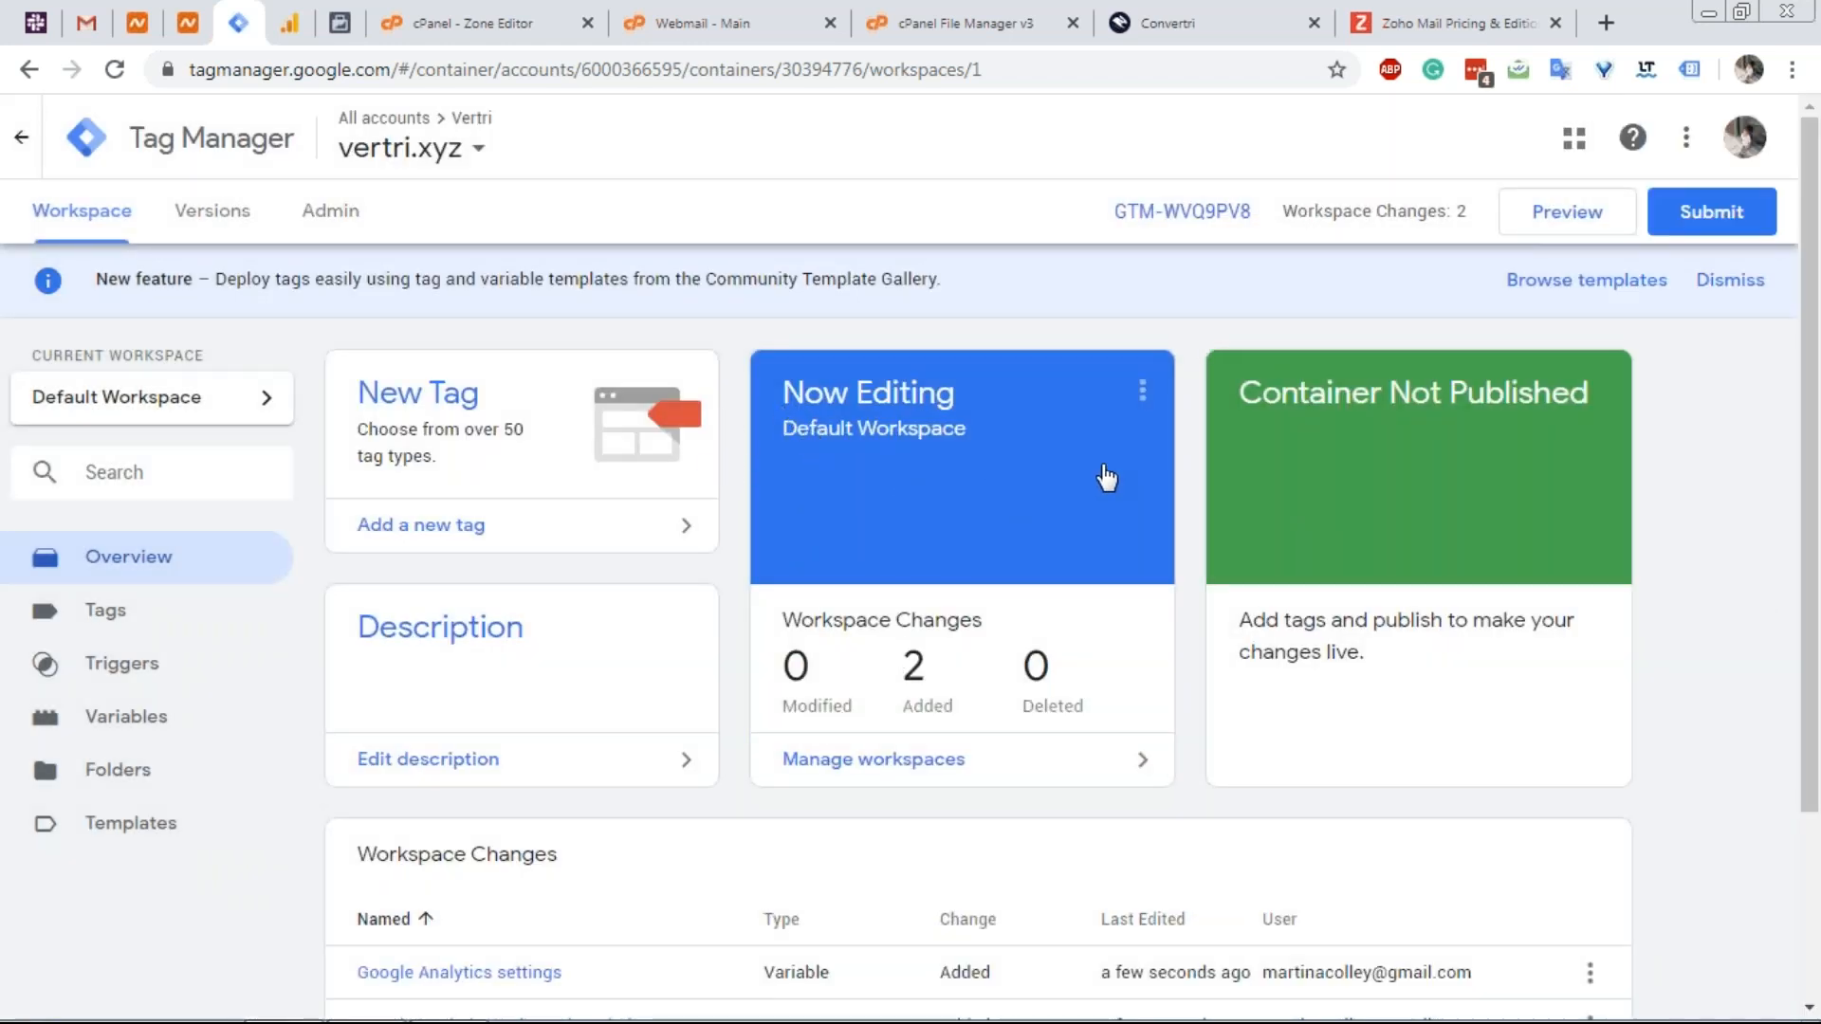
Submit and publish the workspace changes as version 'V0.001', then review the Version 1 summary.
click(1718, 227)
click(708, 444)
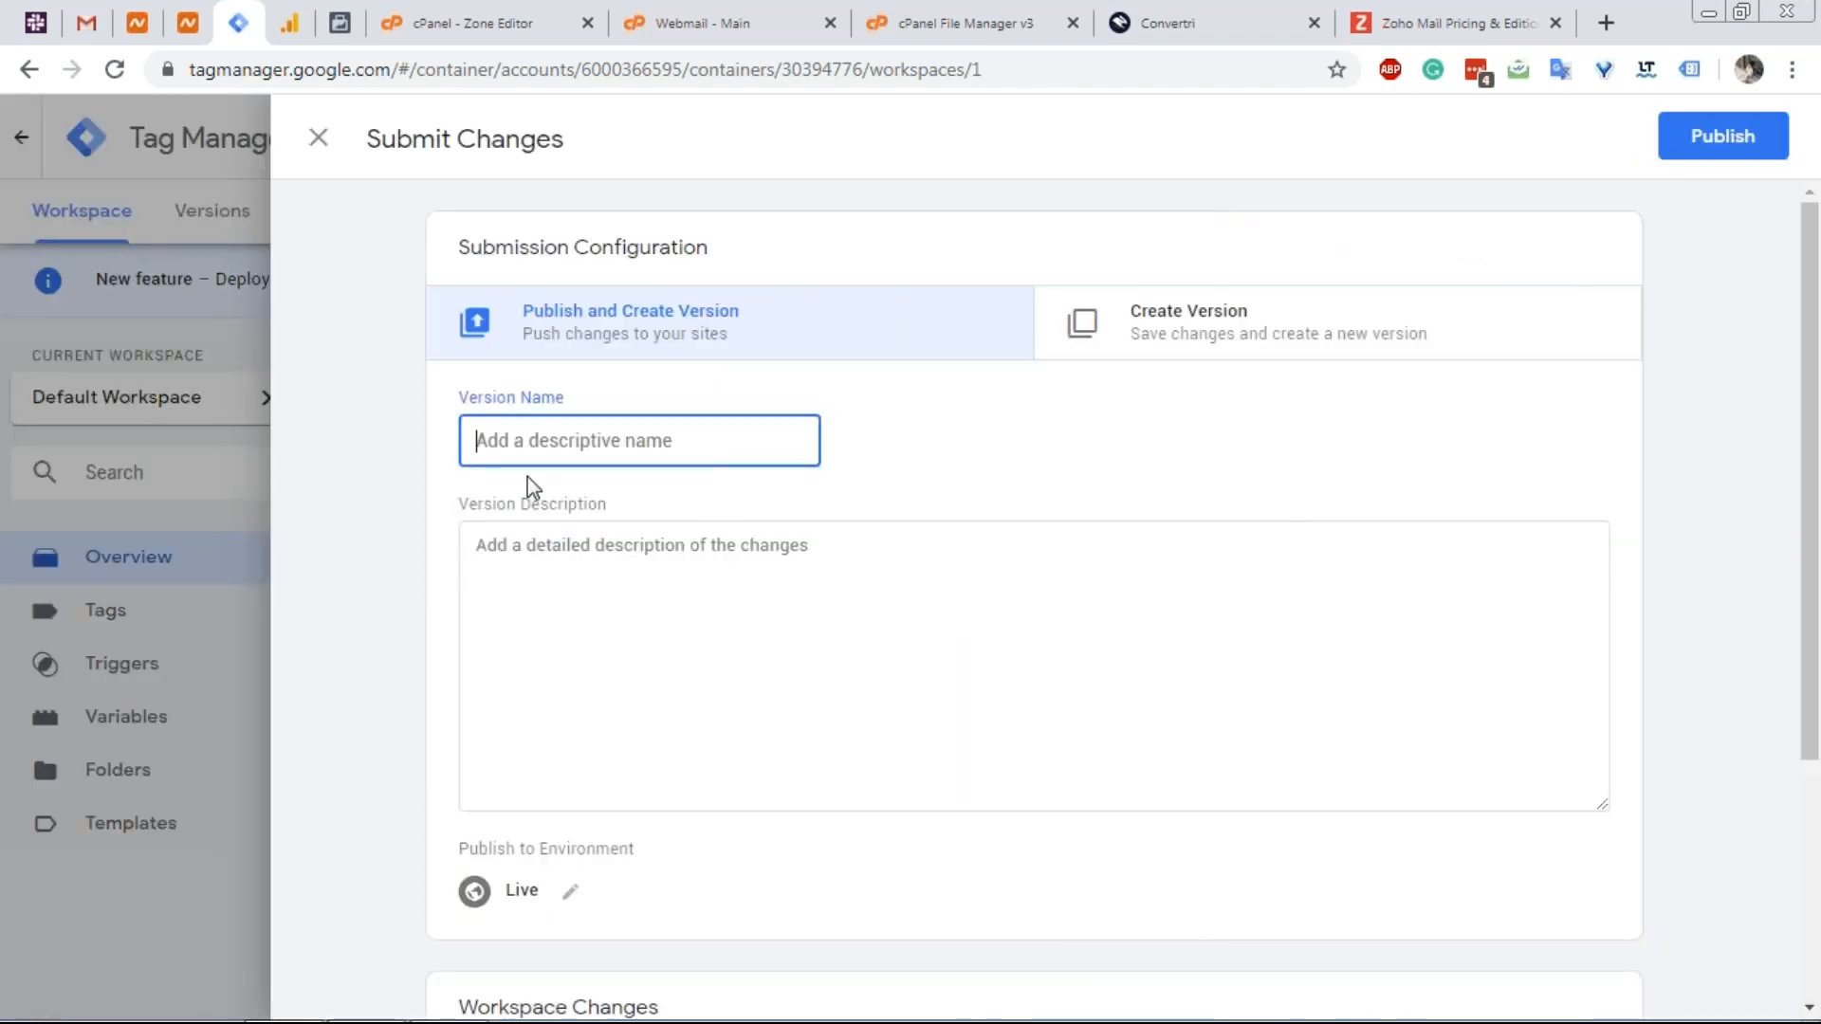
text(V0,001)
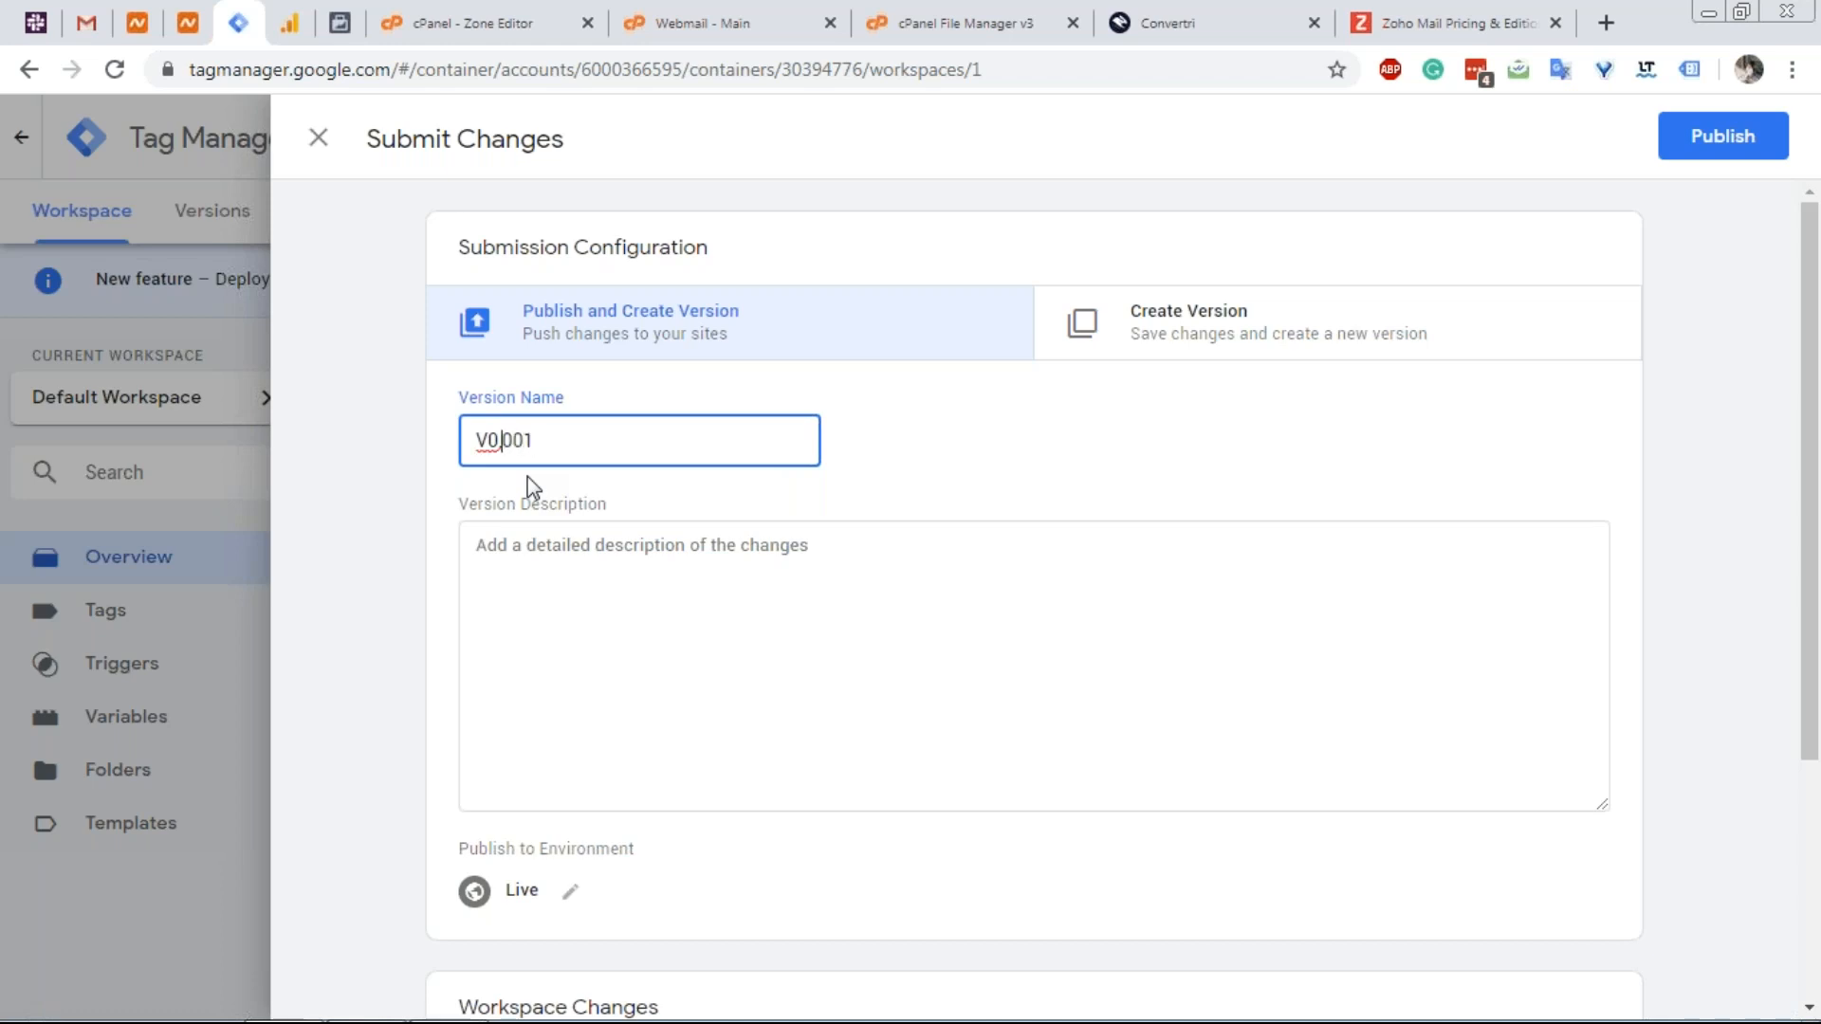
text(.)
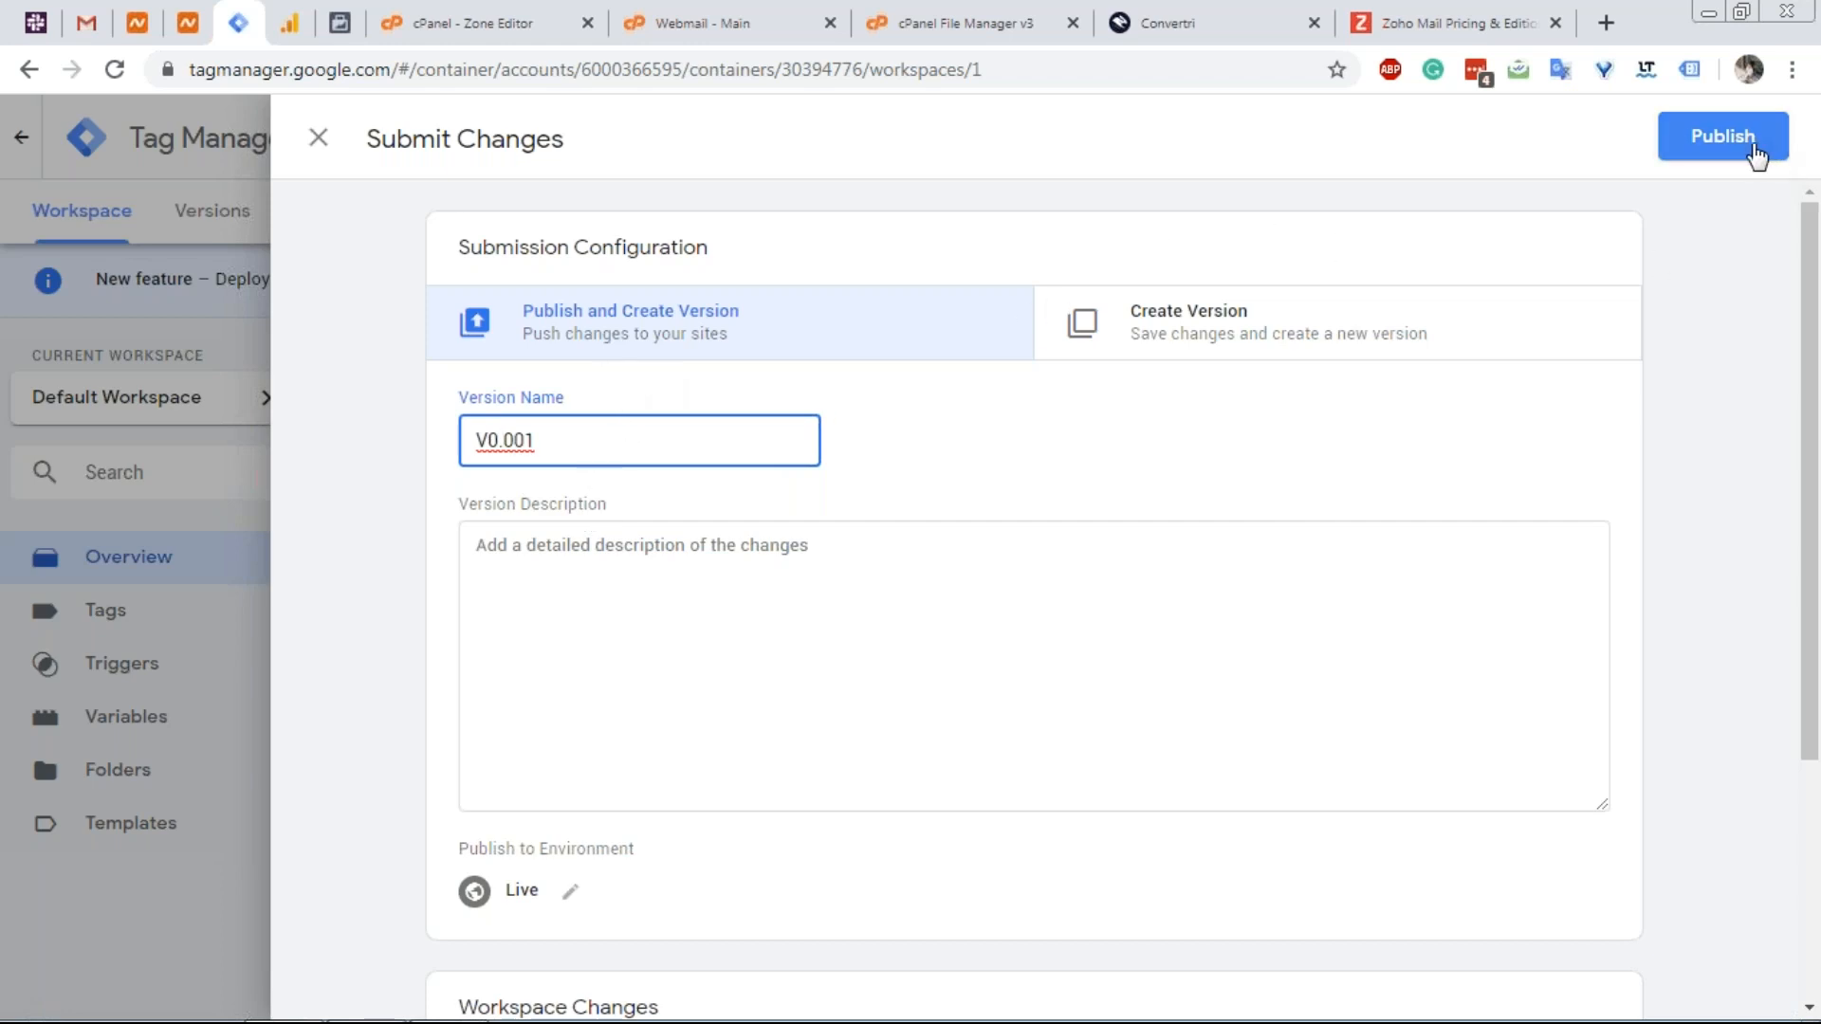
click(1722, 137)
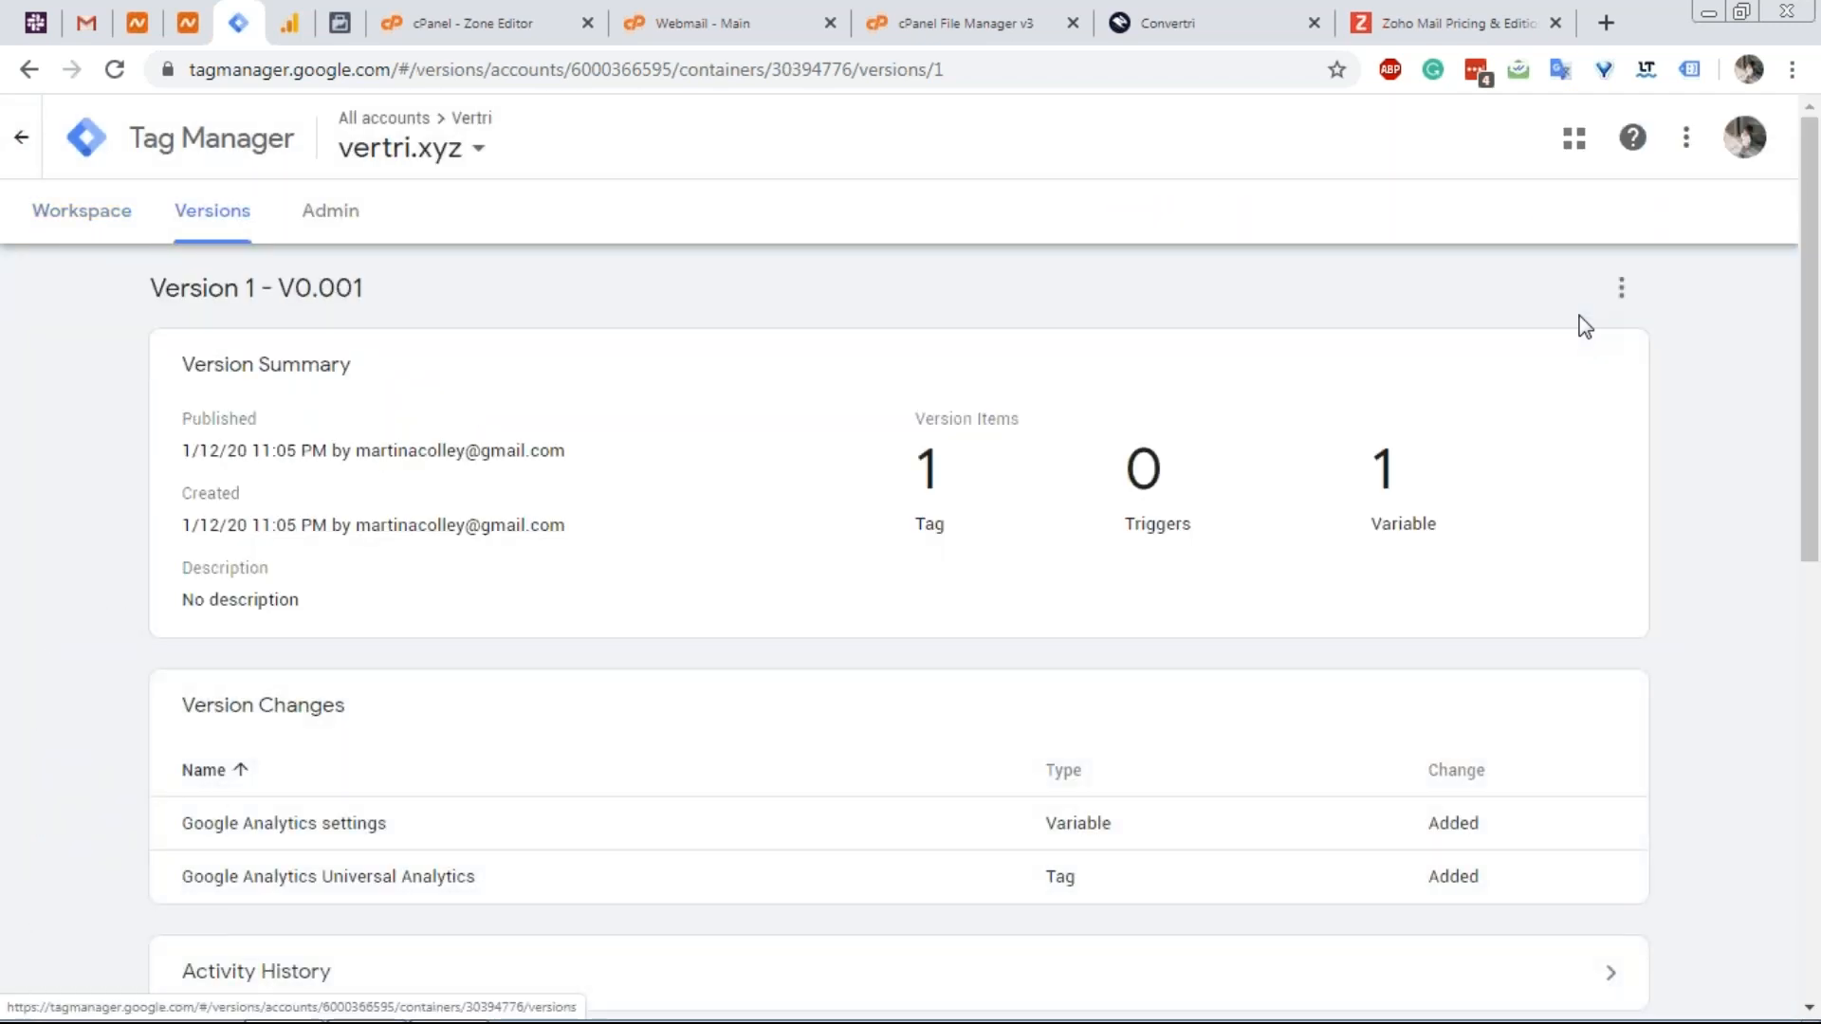
scroll(1583, 325, down, 2)
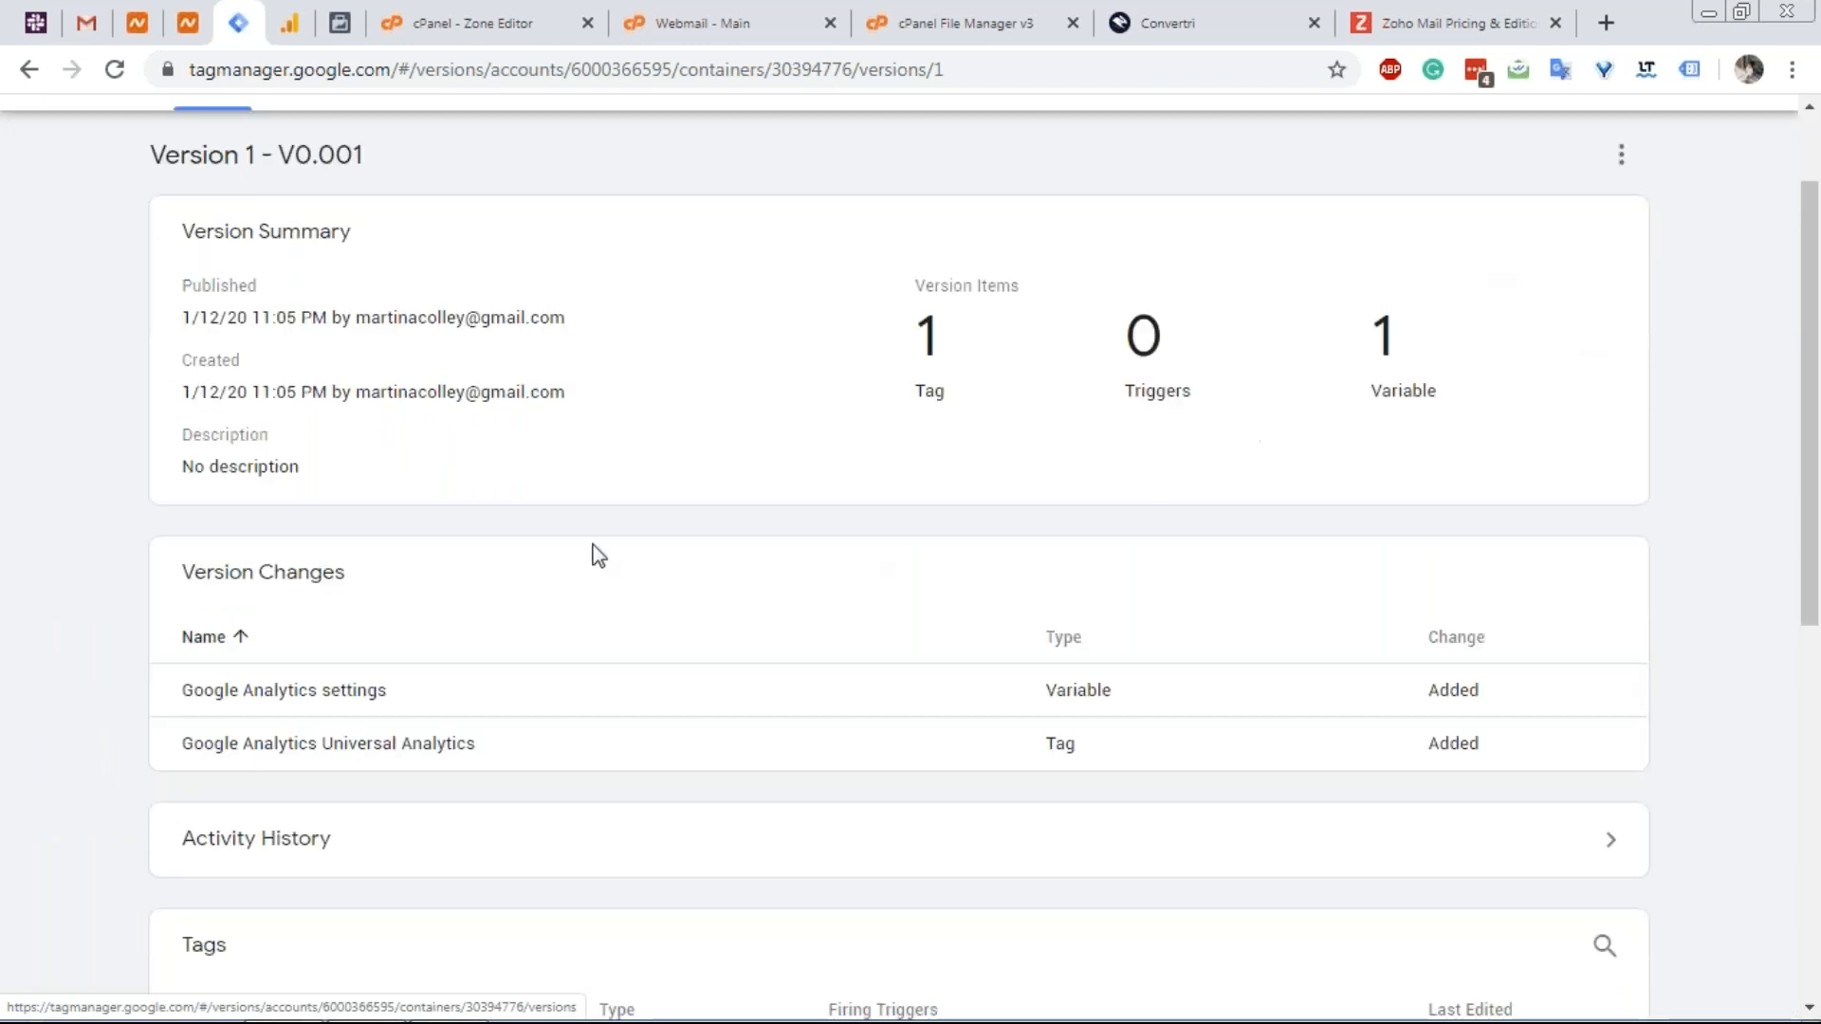
scroll(533, 692, down, 4)
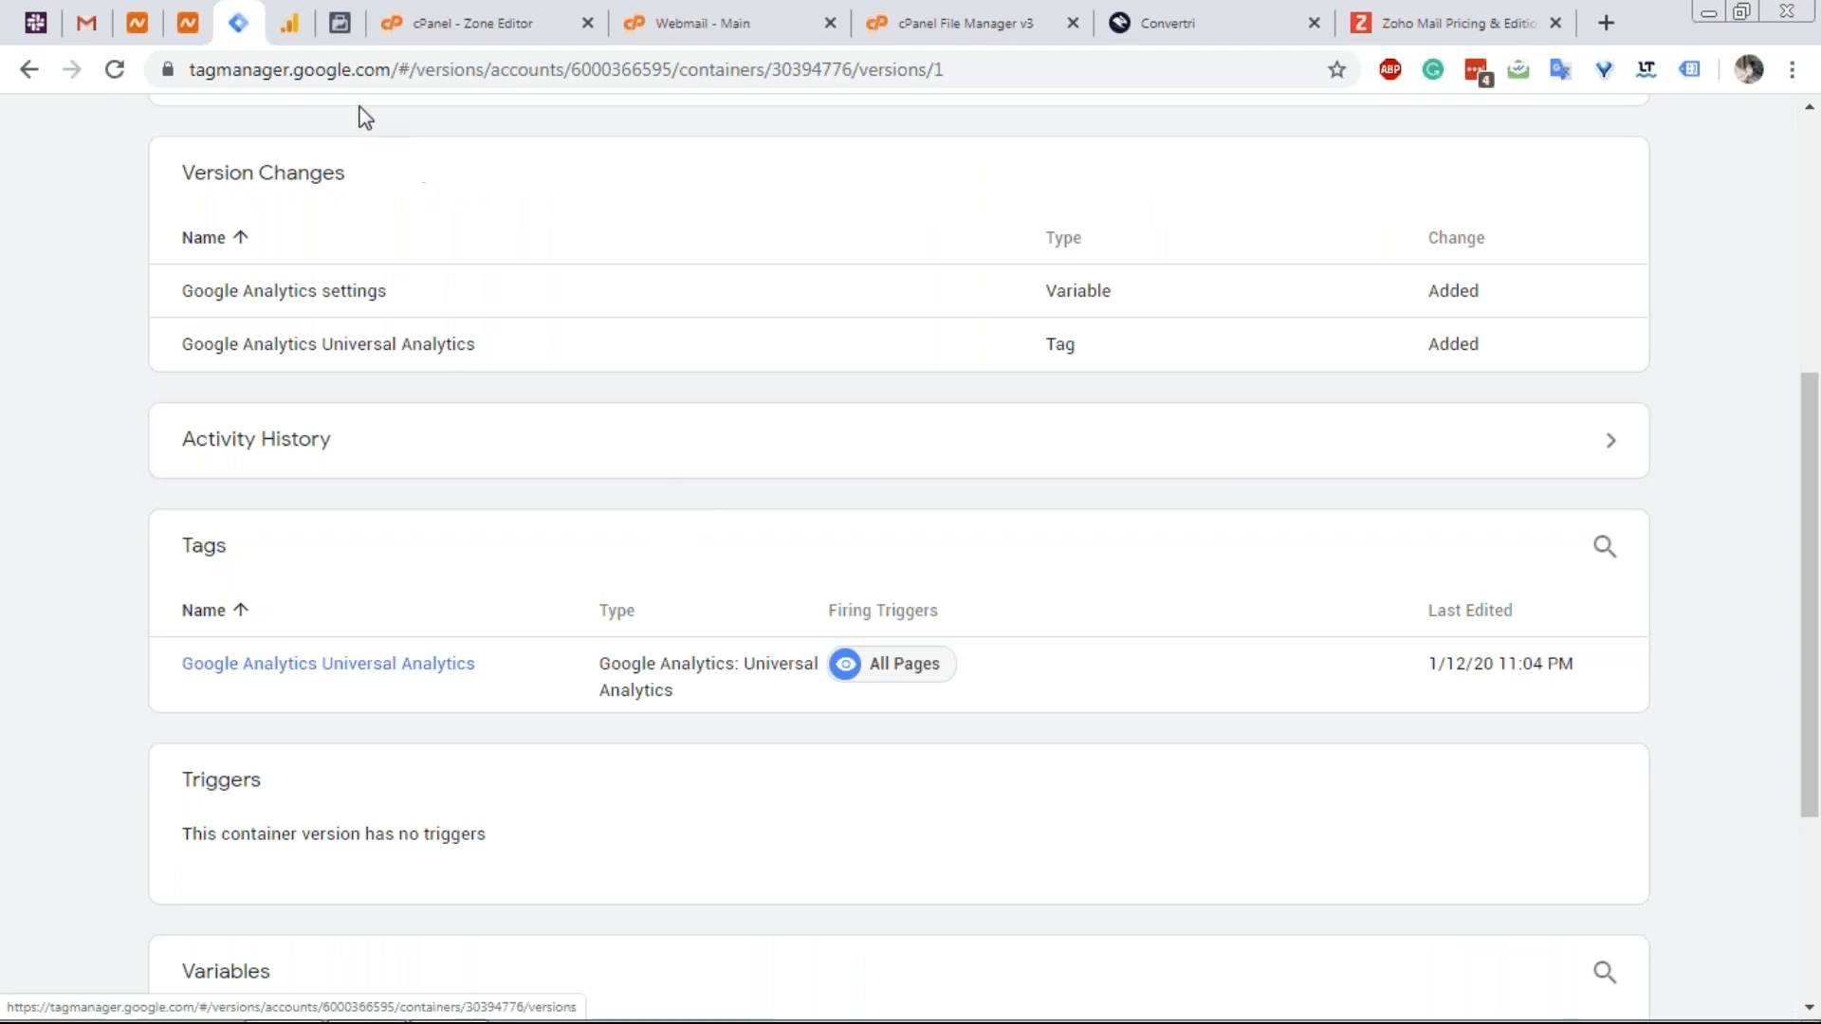
click(1211, 25)
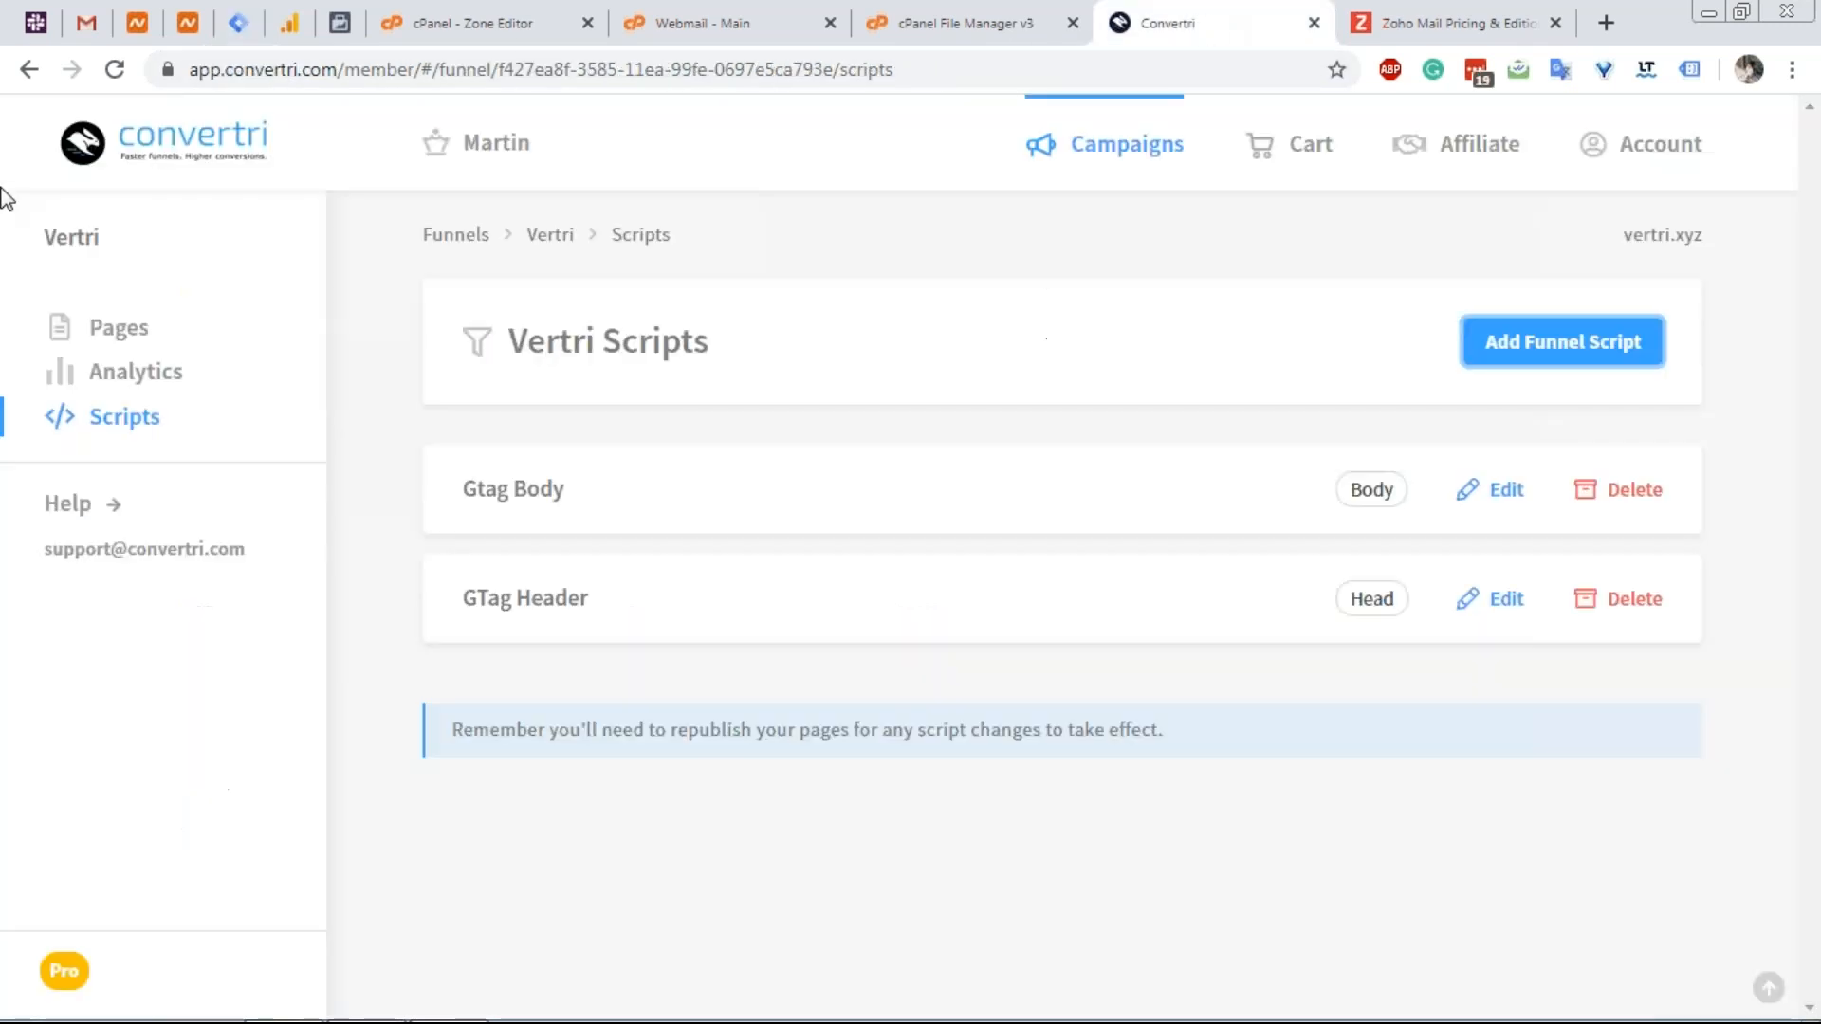
Start a new page in the Vertri funnel from the Business Social template.
click(555, 236)
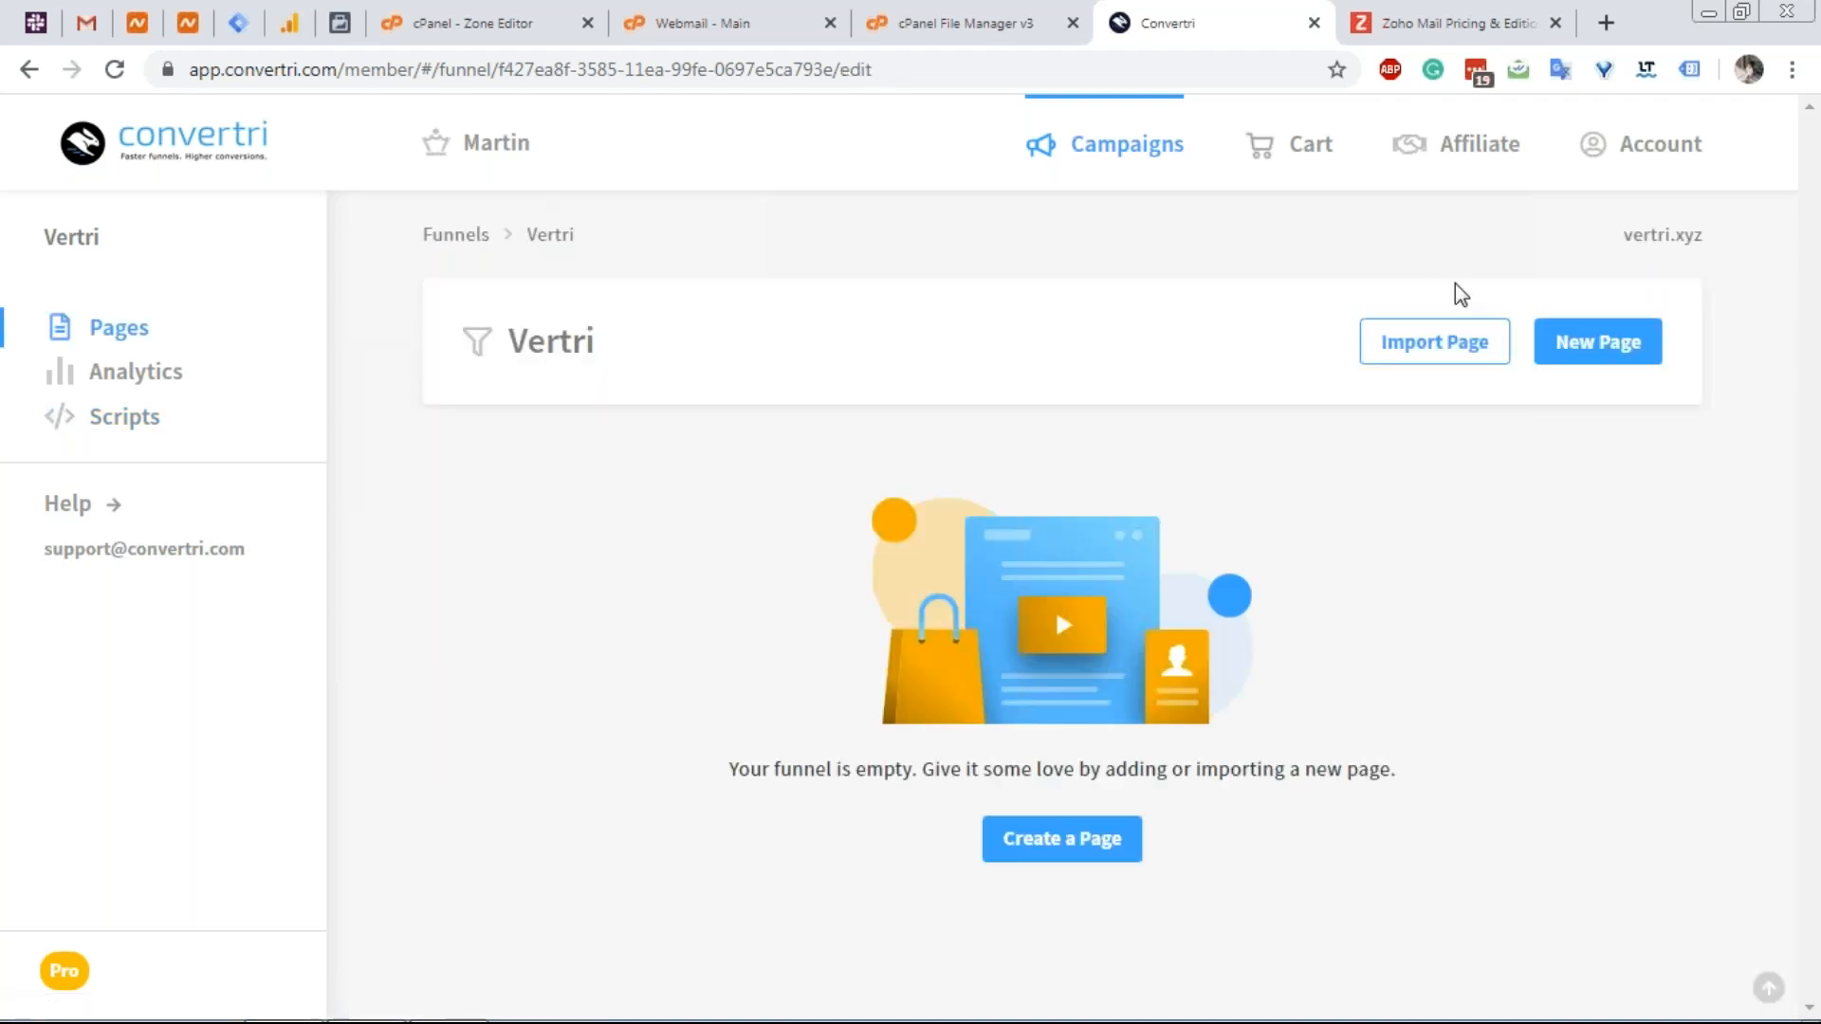
click(1574, 346)
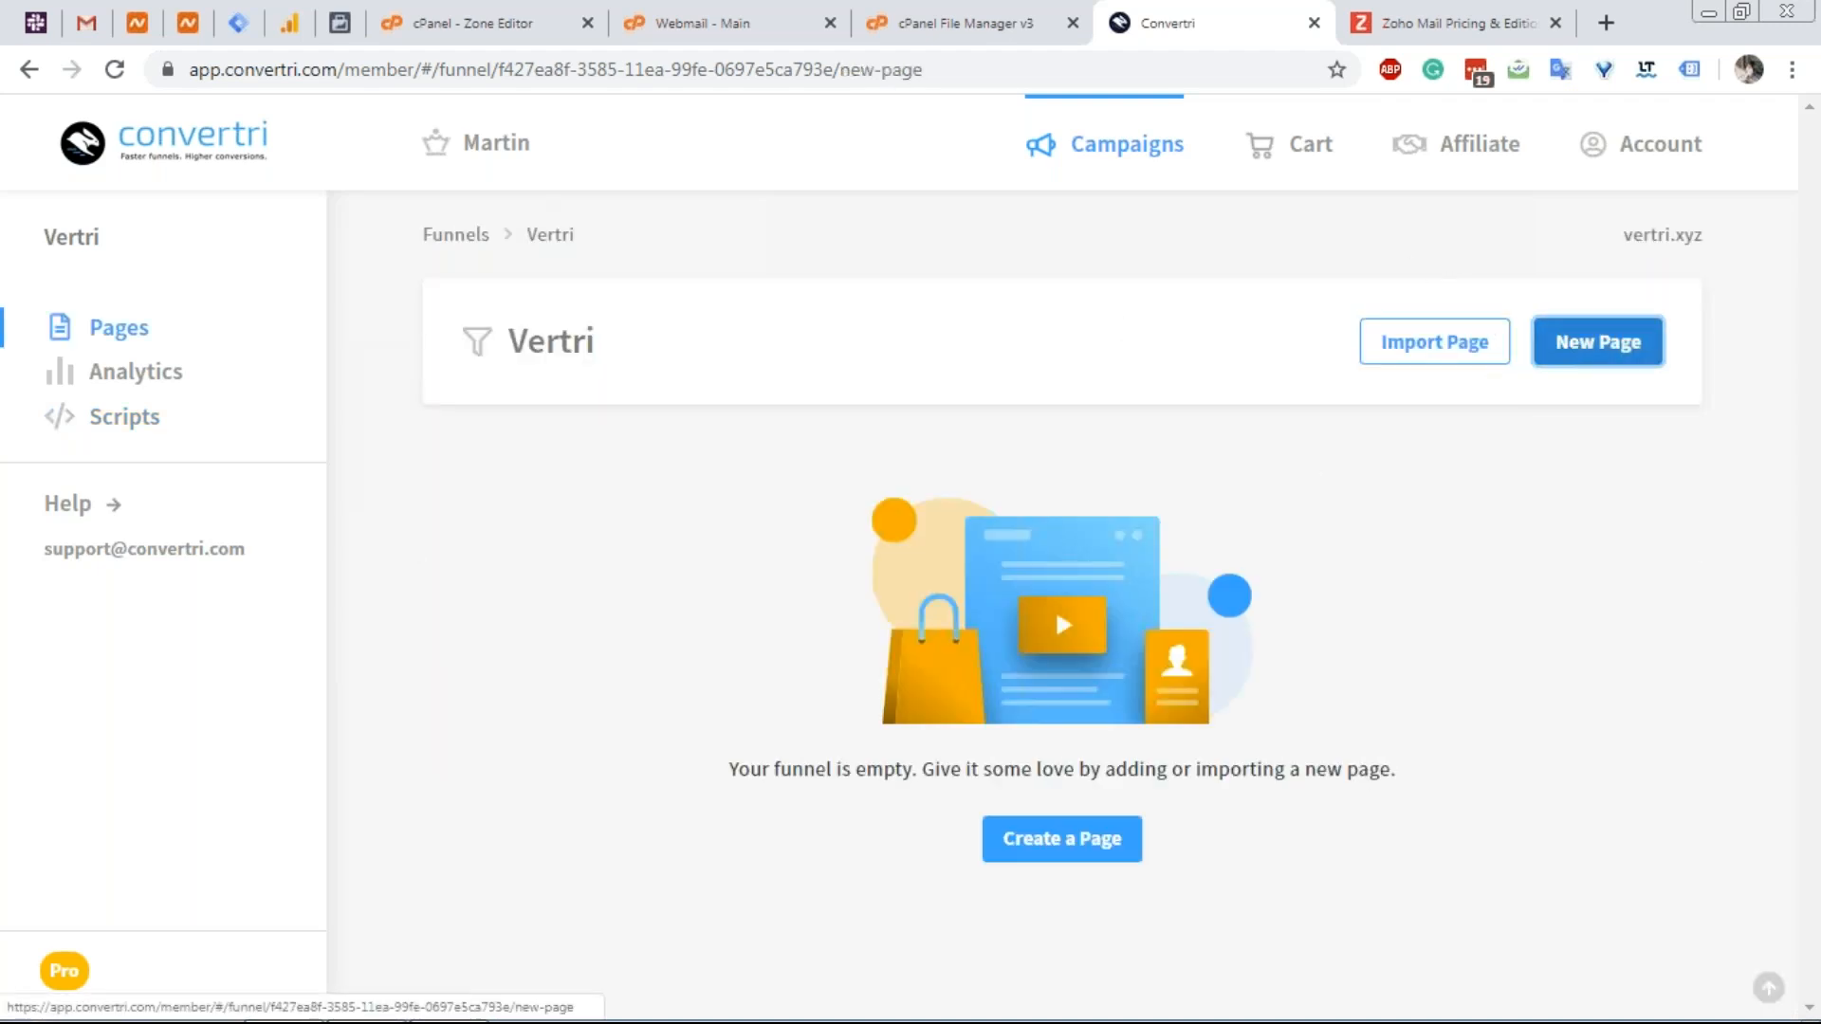
click(1427, 353)
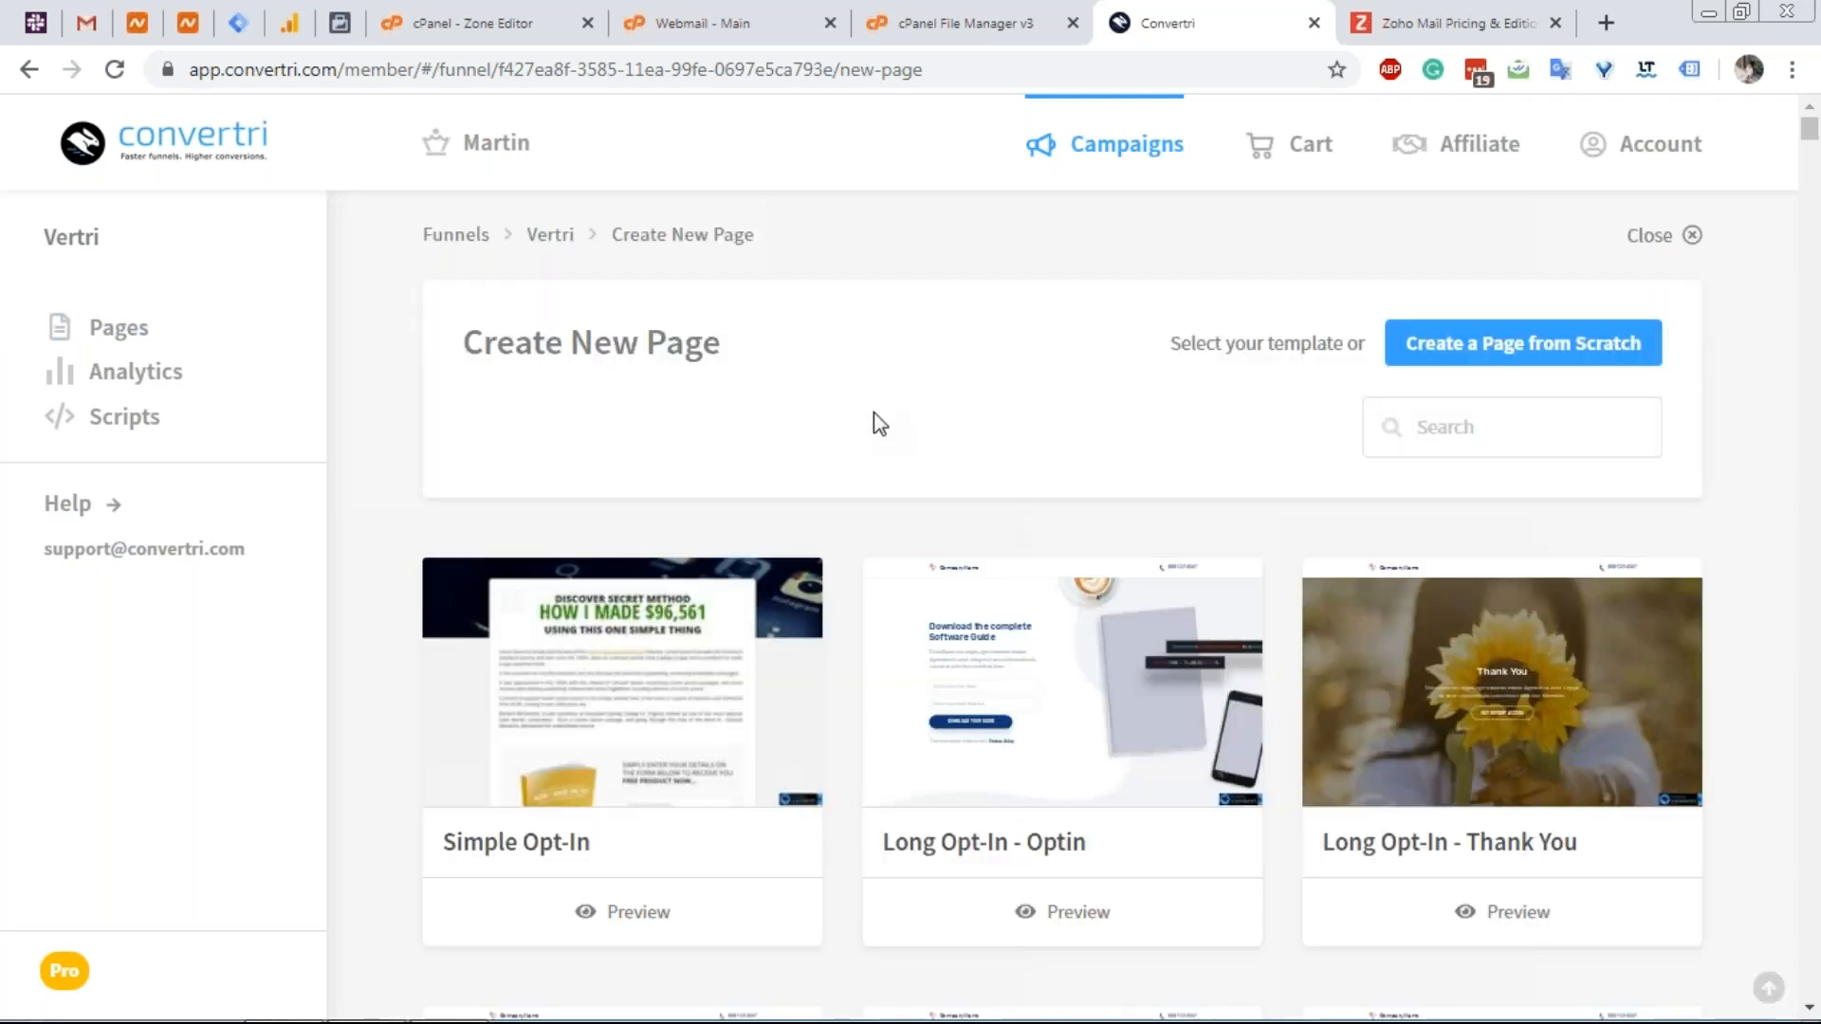
scroll(873, 418, down, 1)
scroll(873, 418, down, 6)
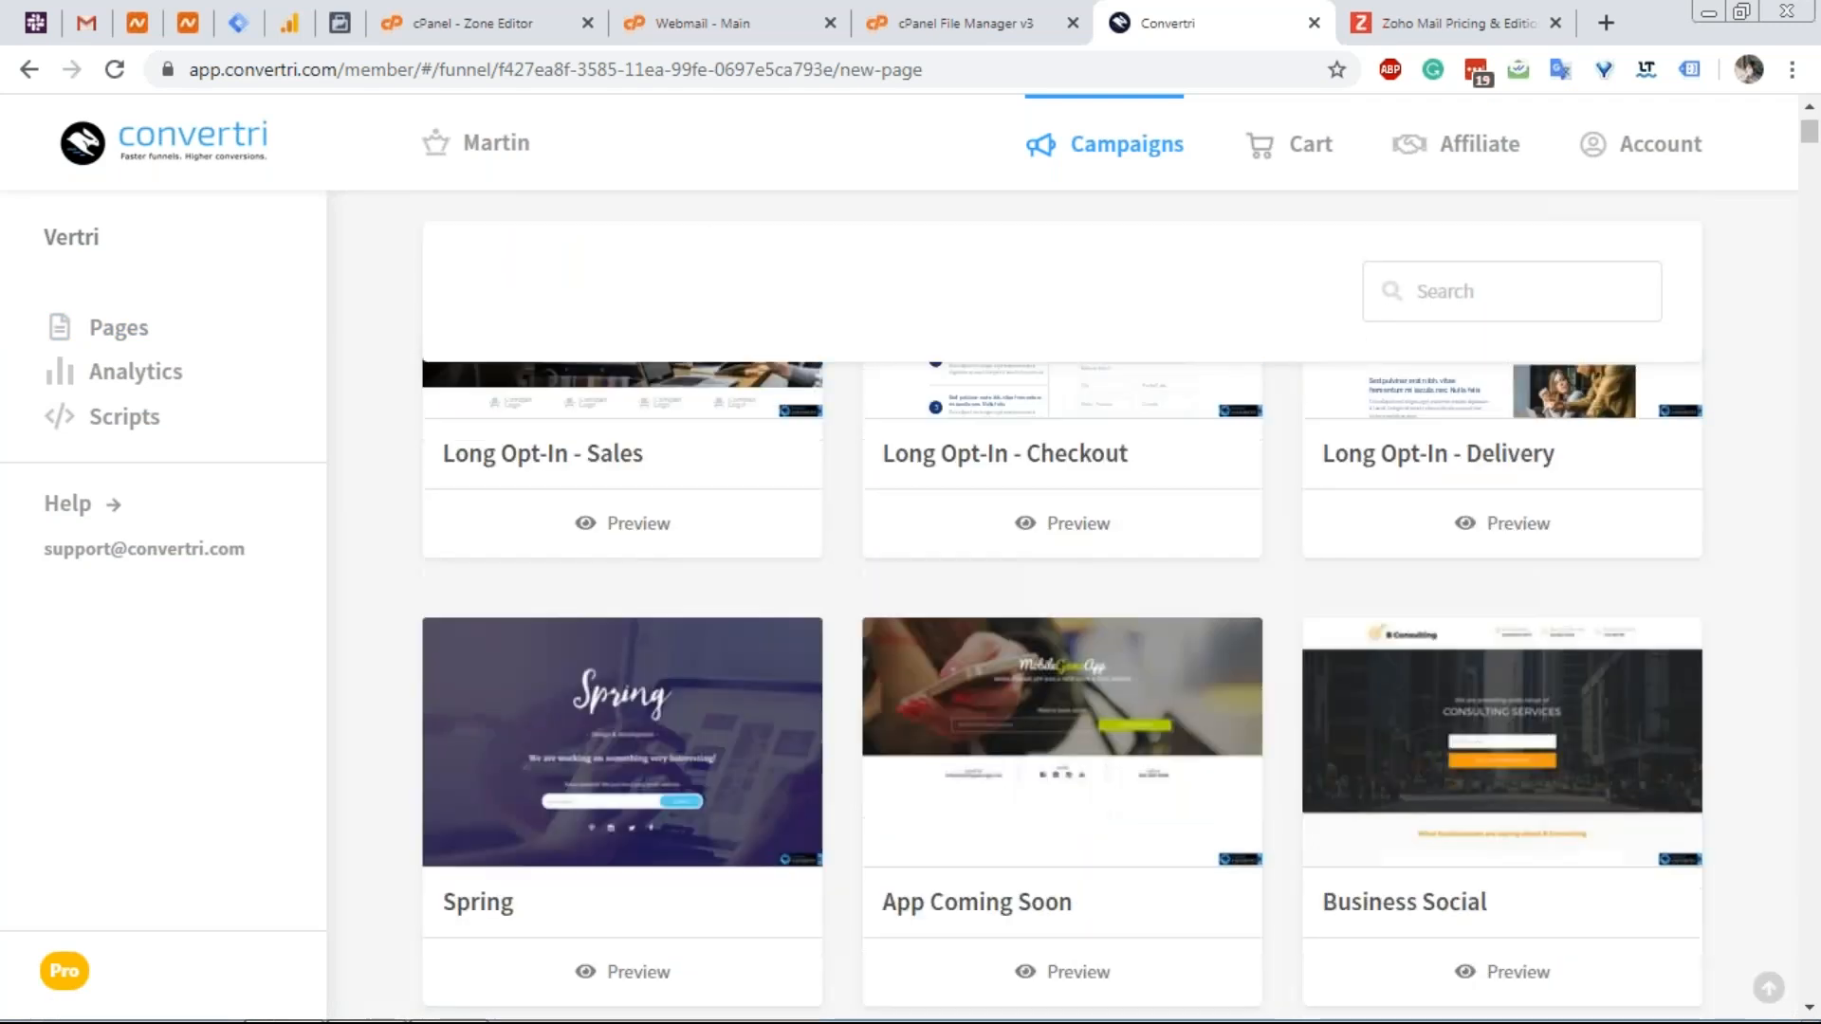
scroll(1501, 588, down, 5)
scroll(1500, 588, up, 4)
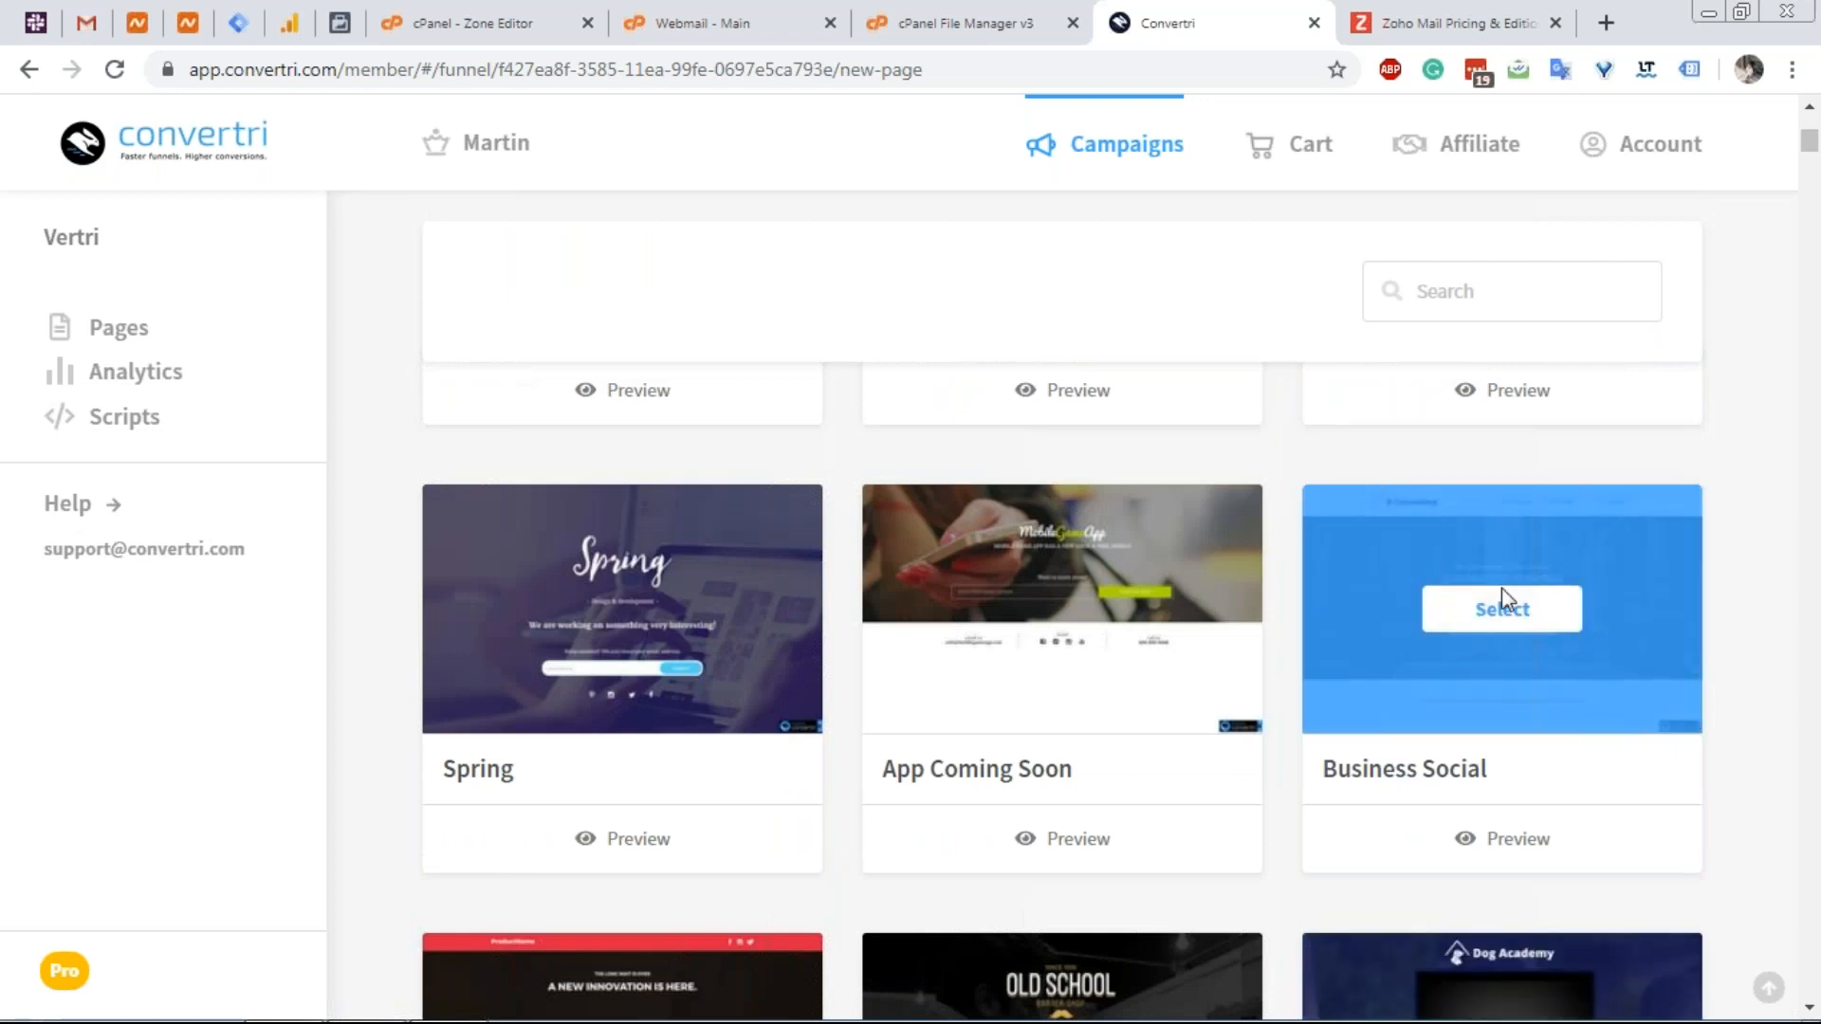
scroll(678, 475, down, 4)
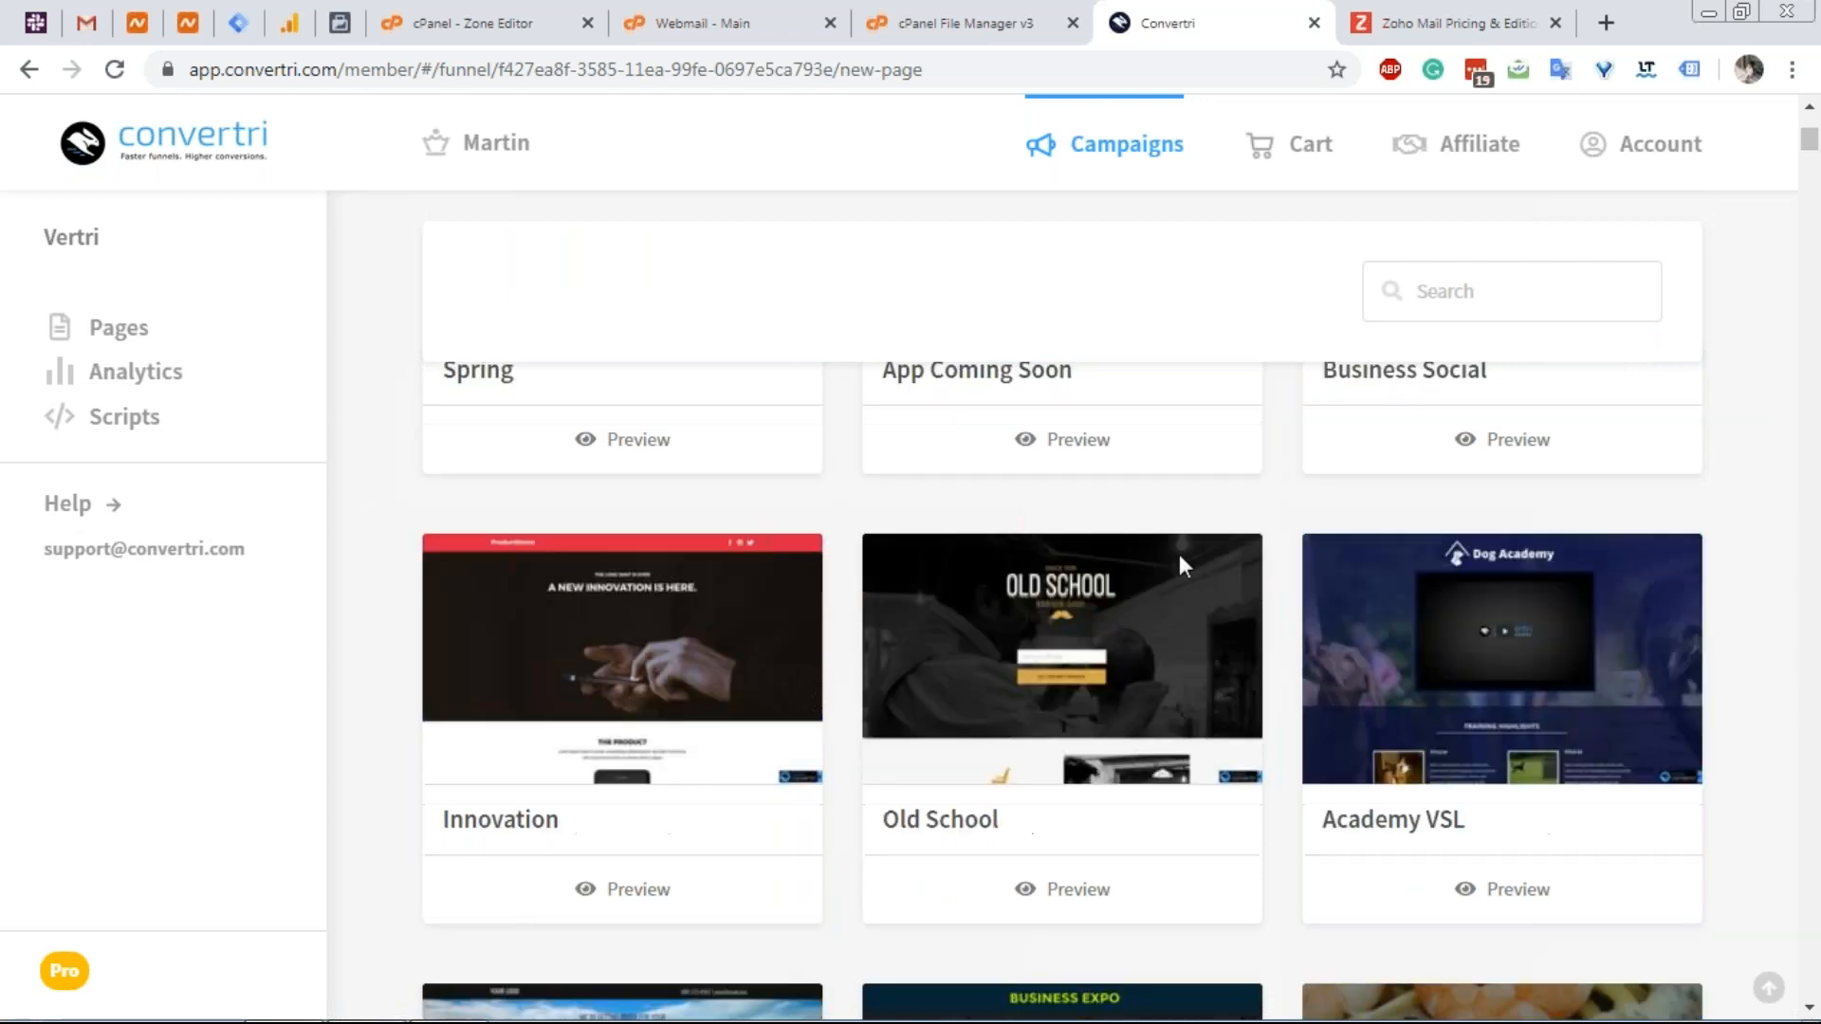
scroll(1436, 705, up, 4)
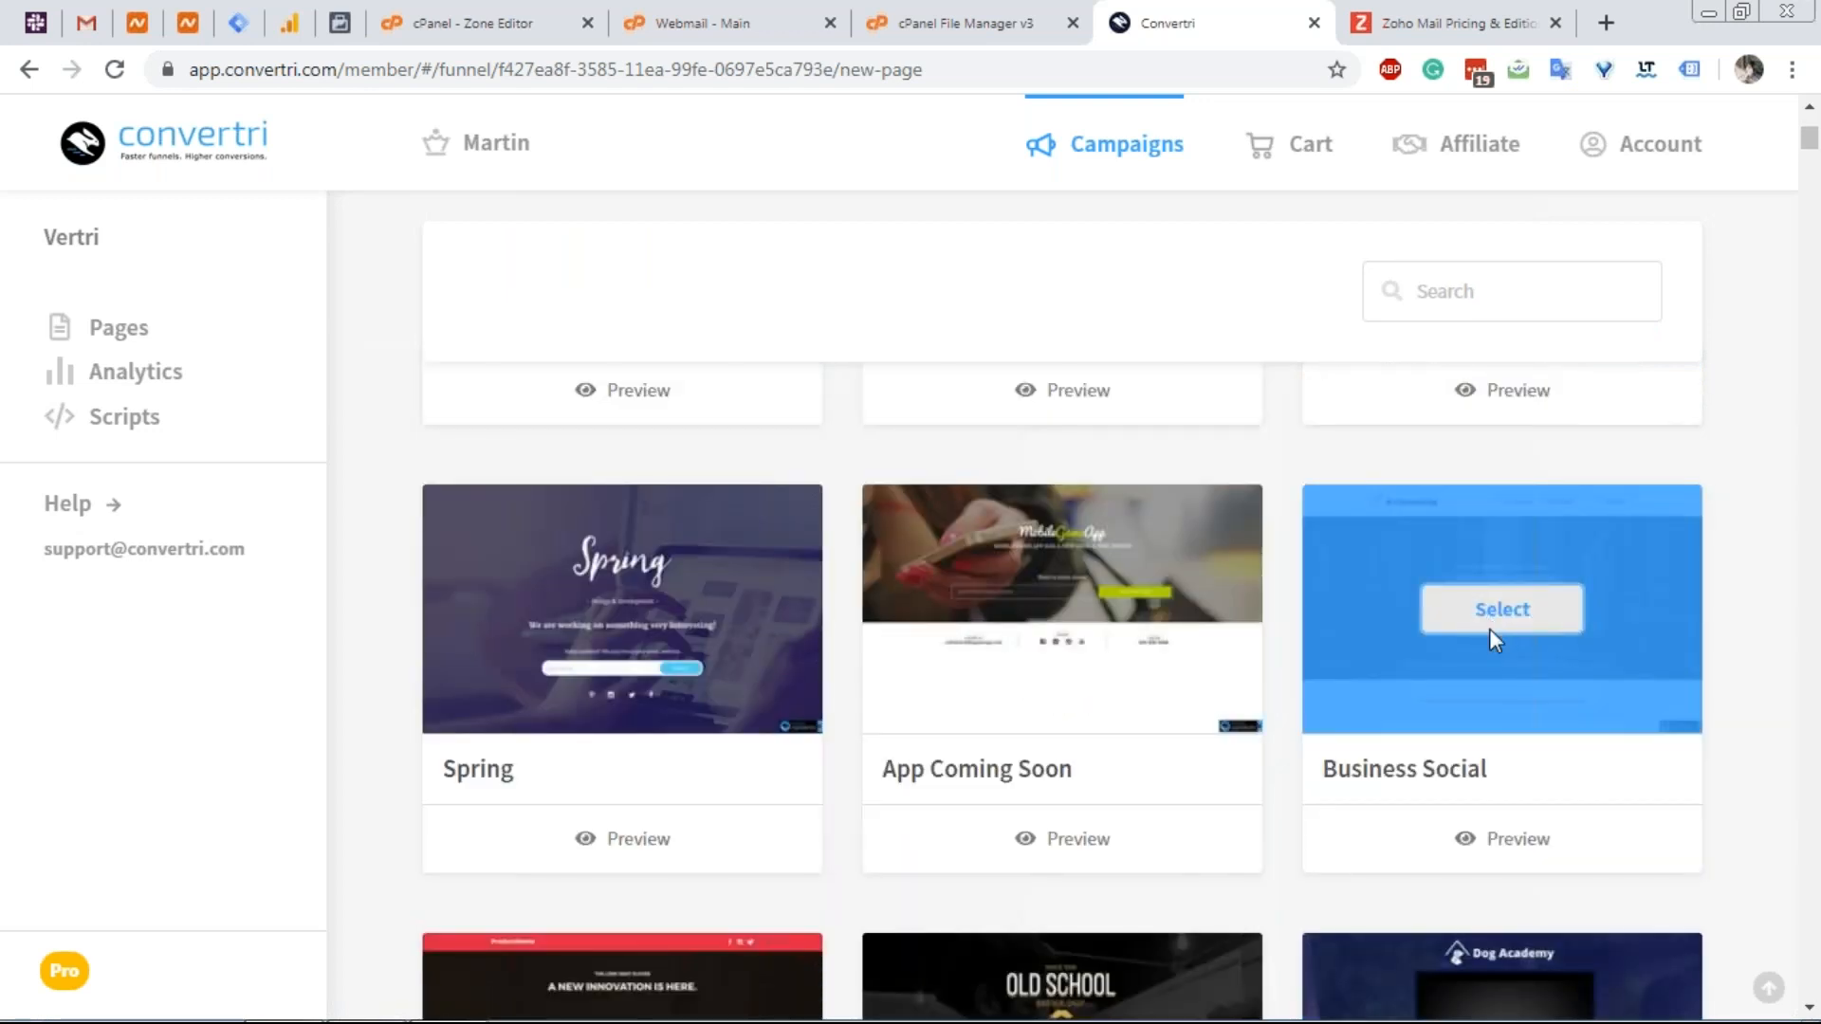
click(1498, 613)
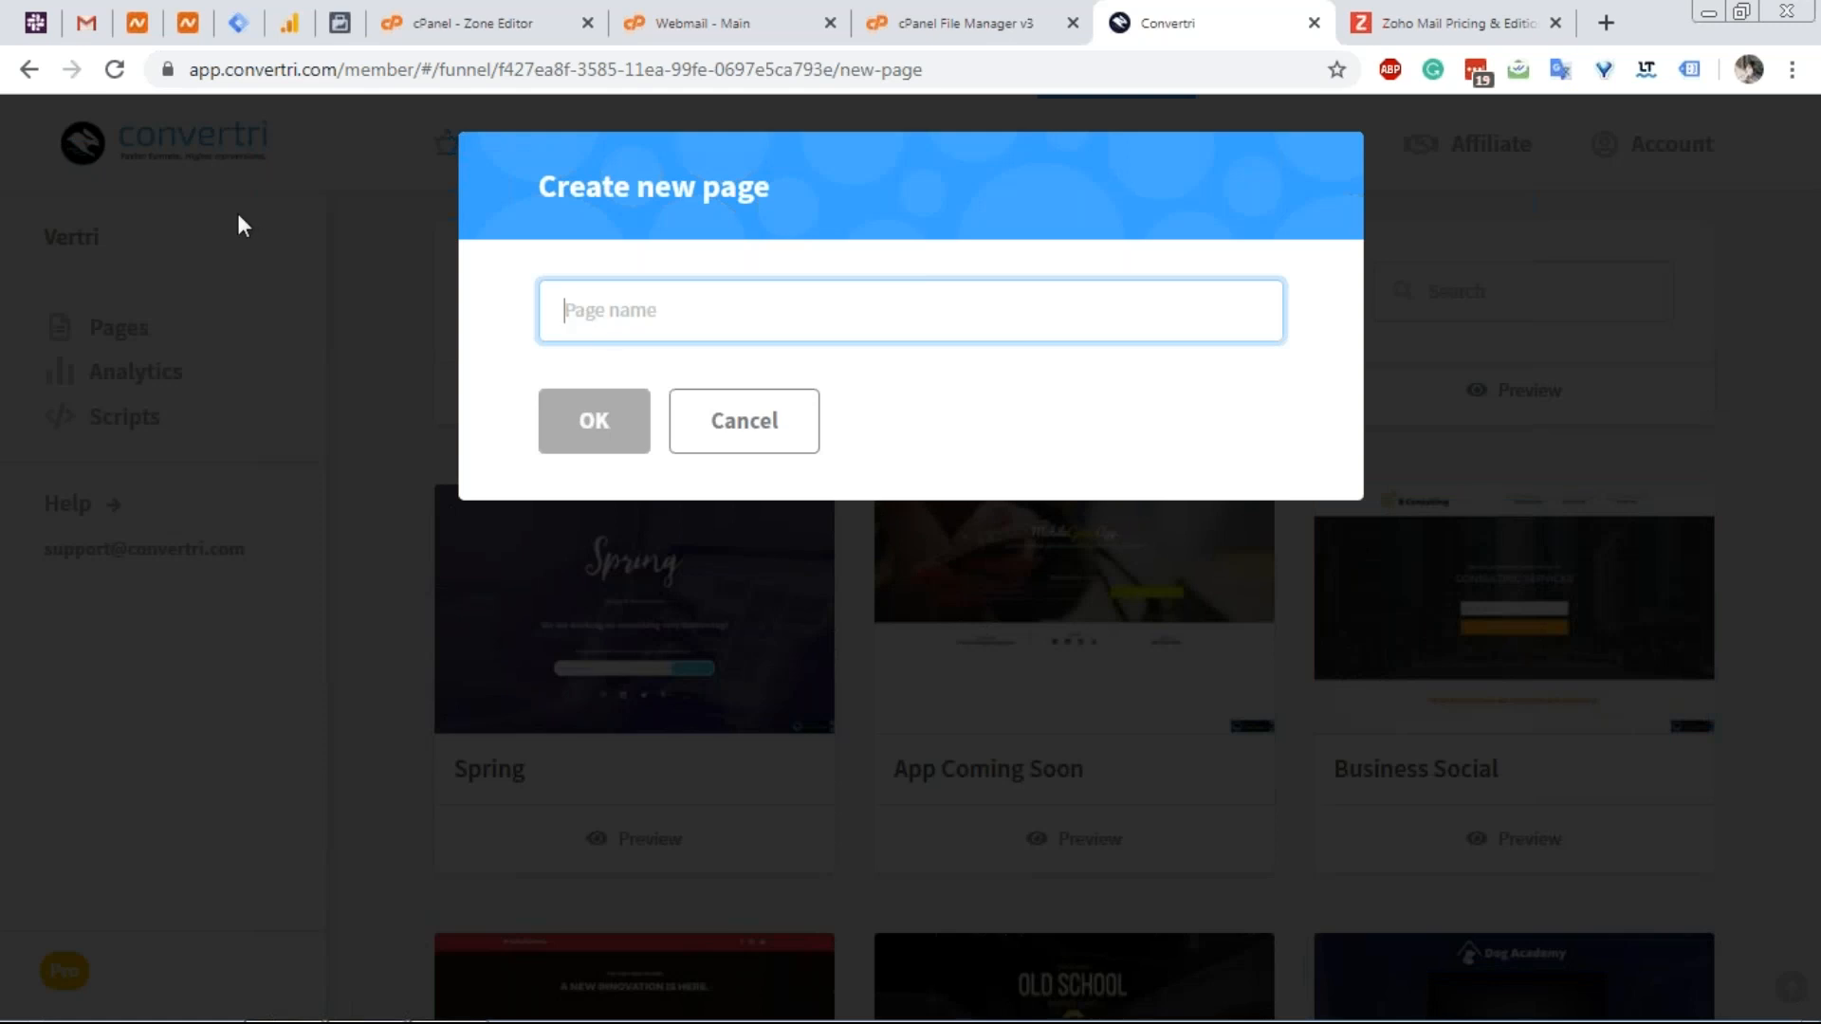
Name the new page 'Homepage', create it, and open it in the page editor.
text(Homepa)
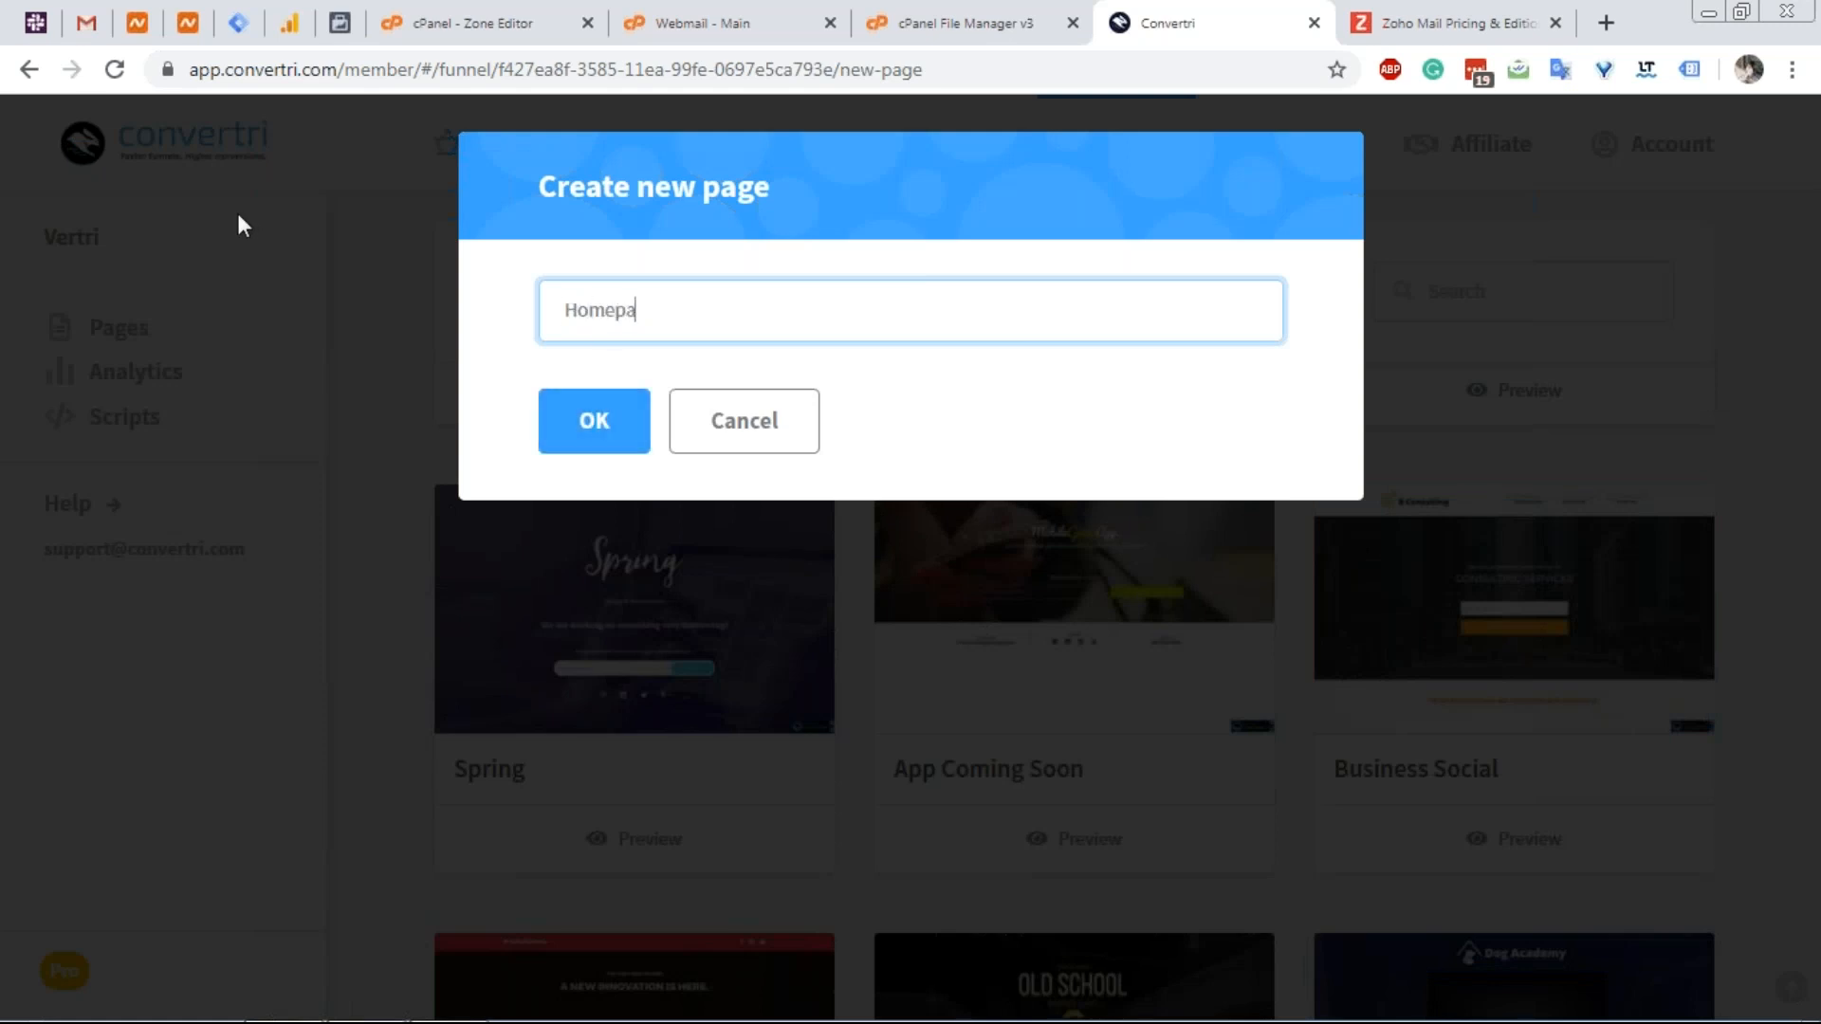
text(he)
key(BackSpace)
key(BackSpace)
text(ge)
click(589, 418)
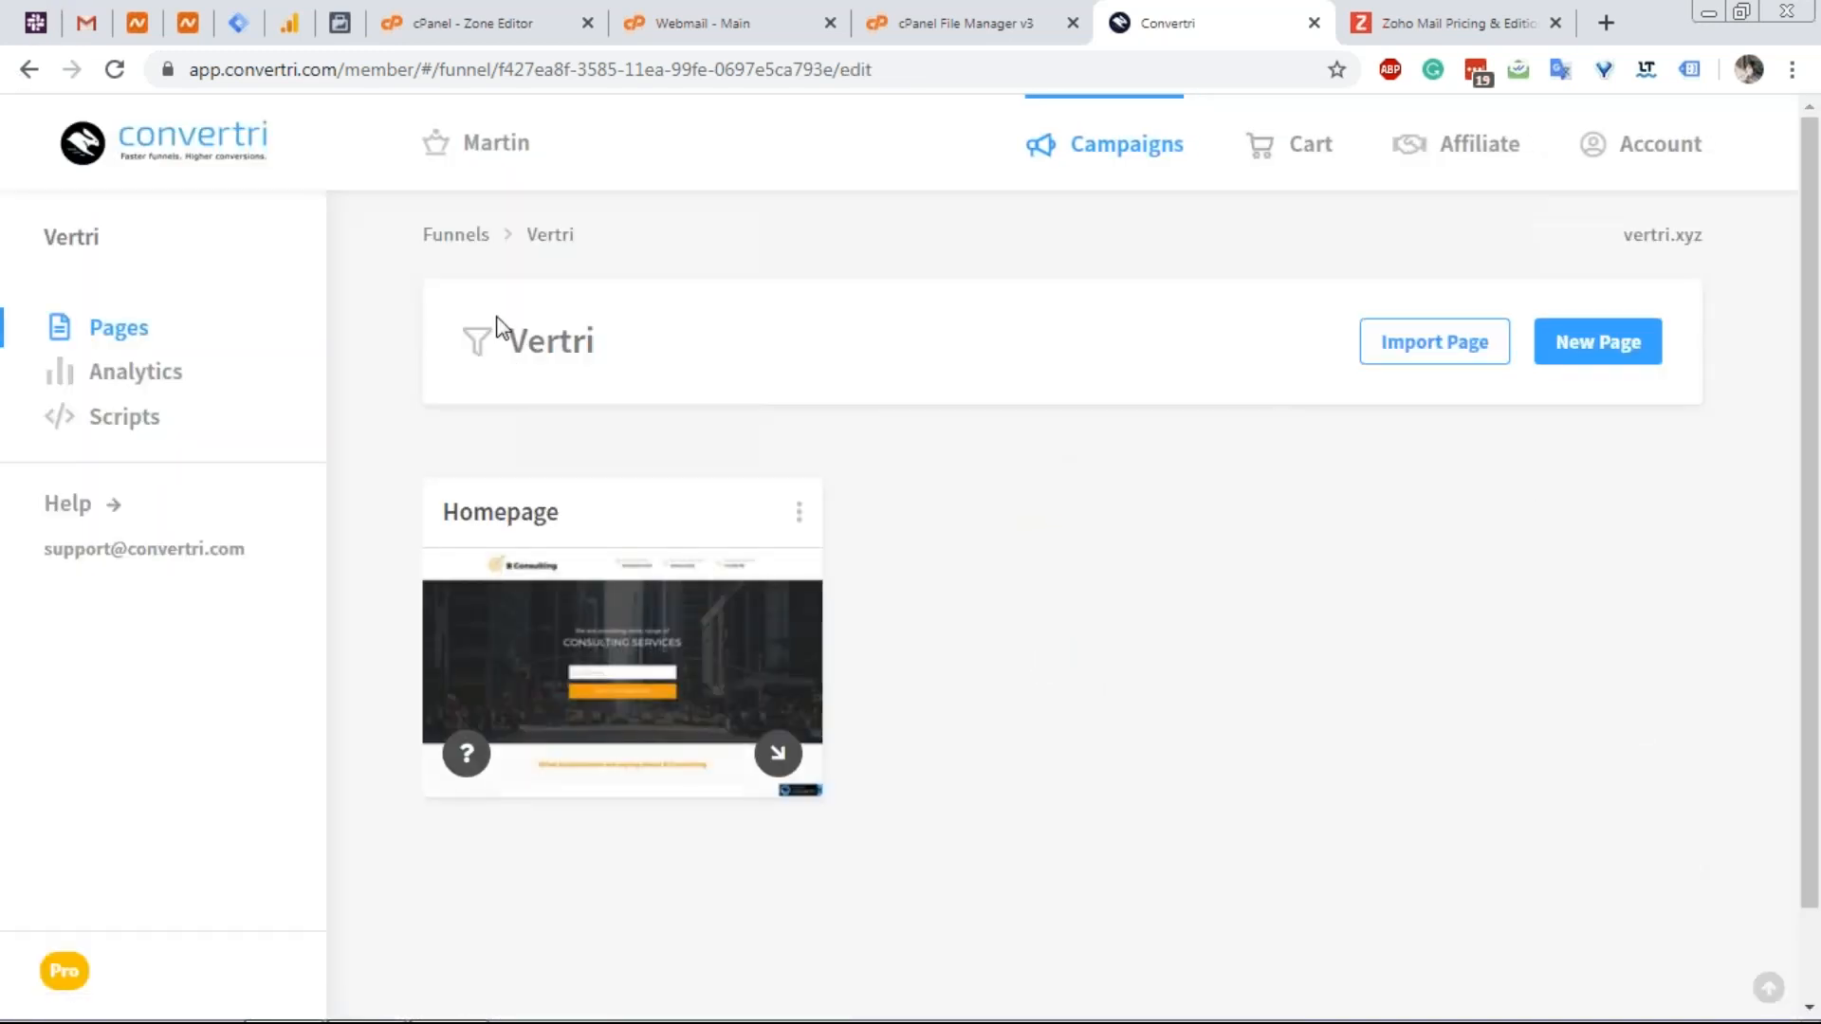
click(654, 677)
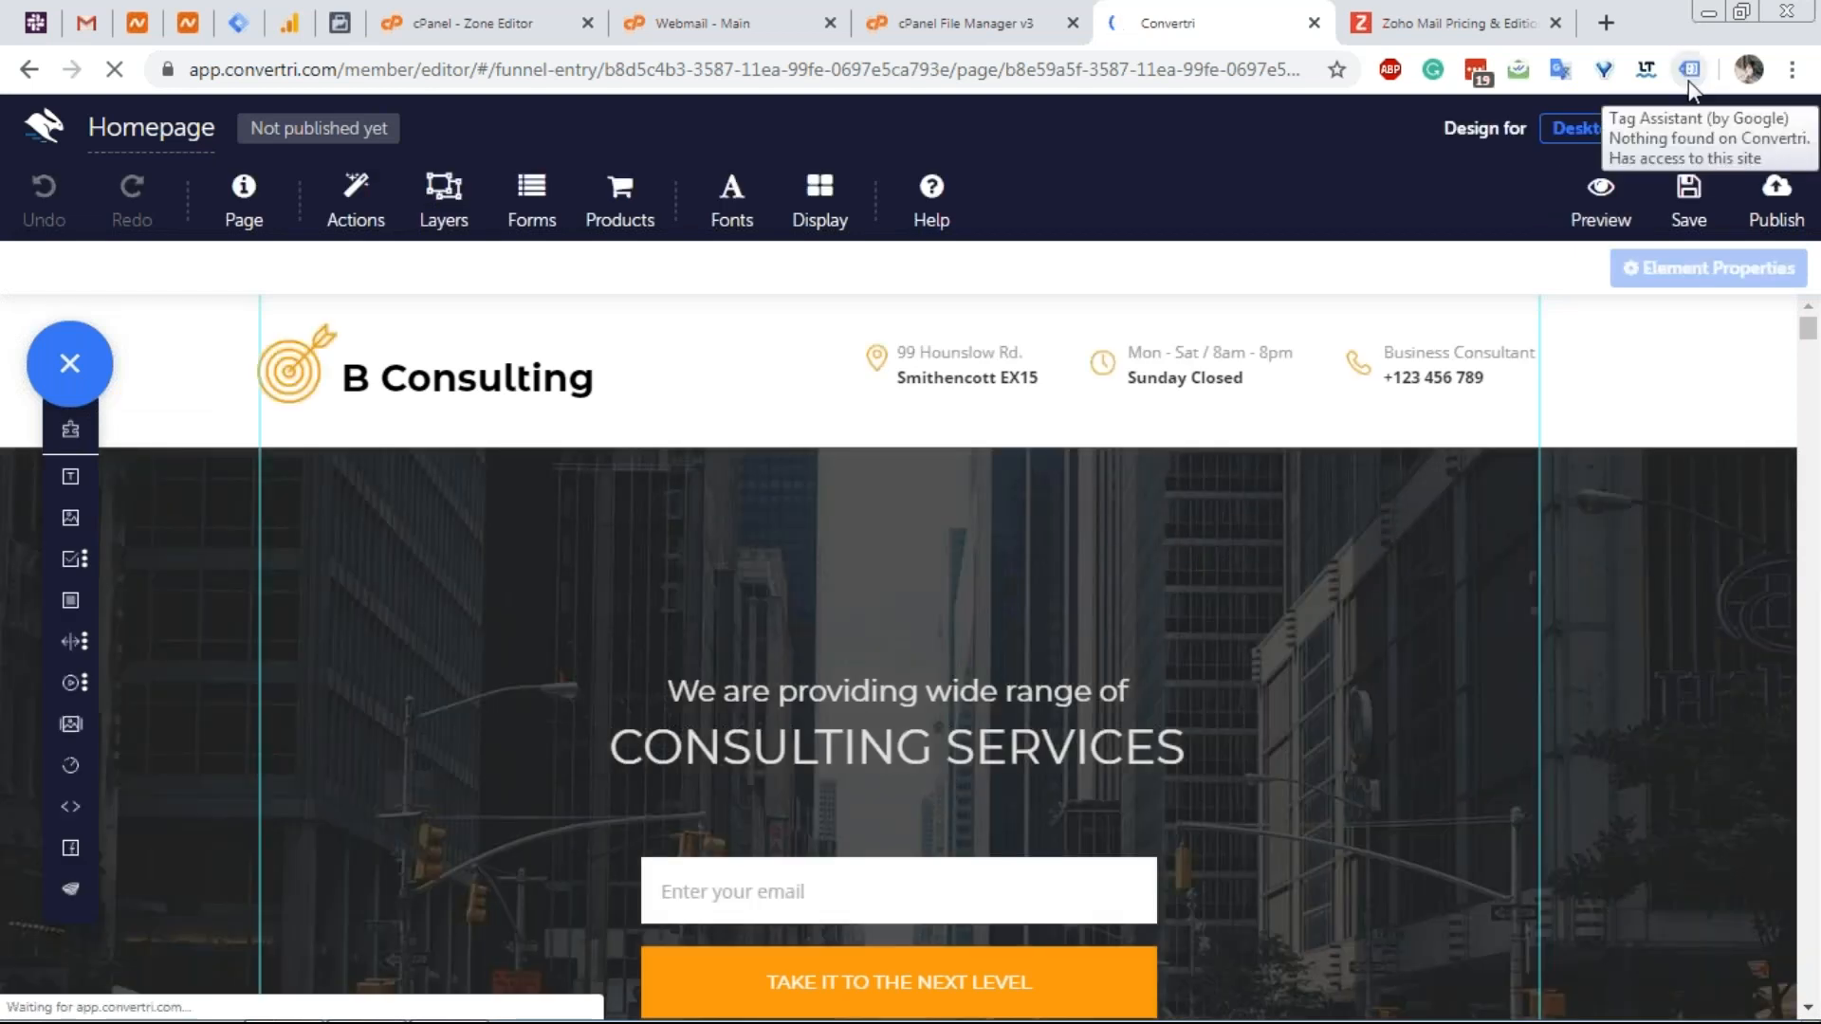
Search 'tag assistant by google' and open its Chrome Web Store page, then return to Convertri.
click(1410, 21)
click(1247, 68)
text(t)
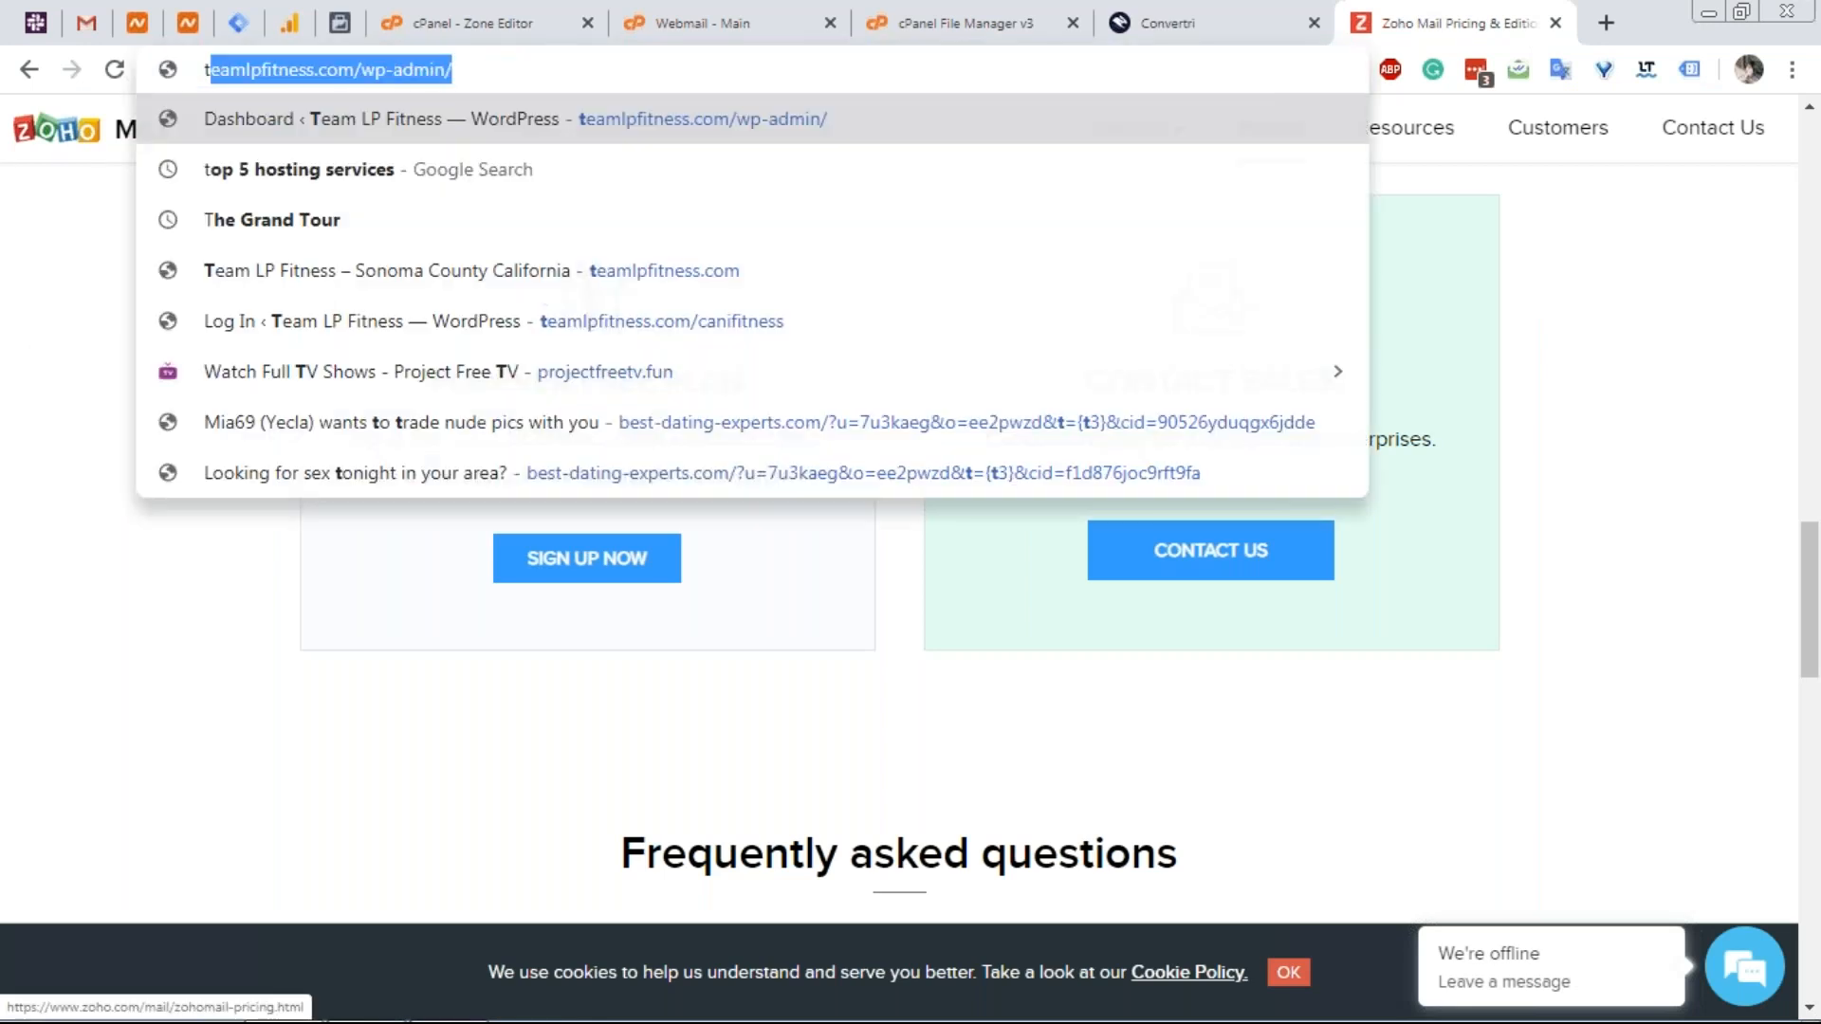
text(ag assistant)
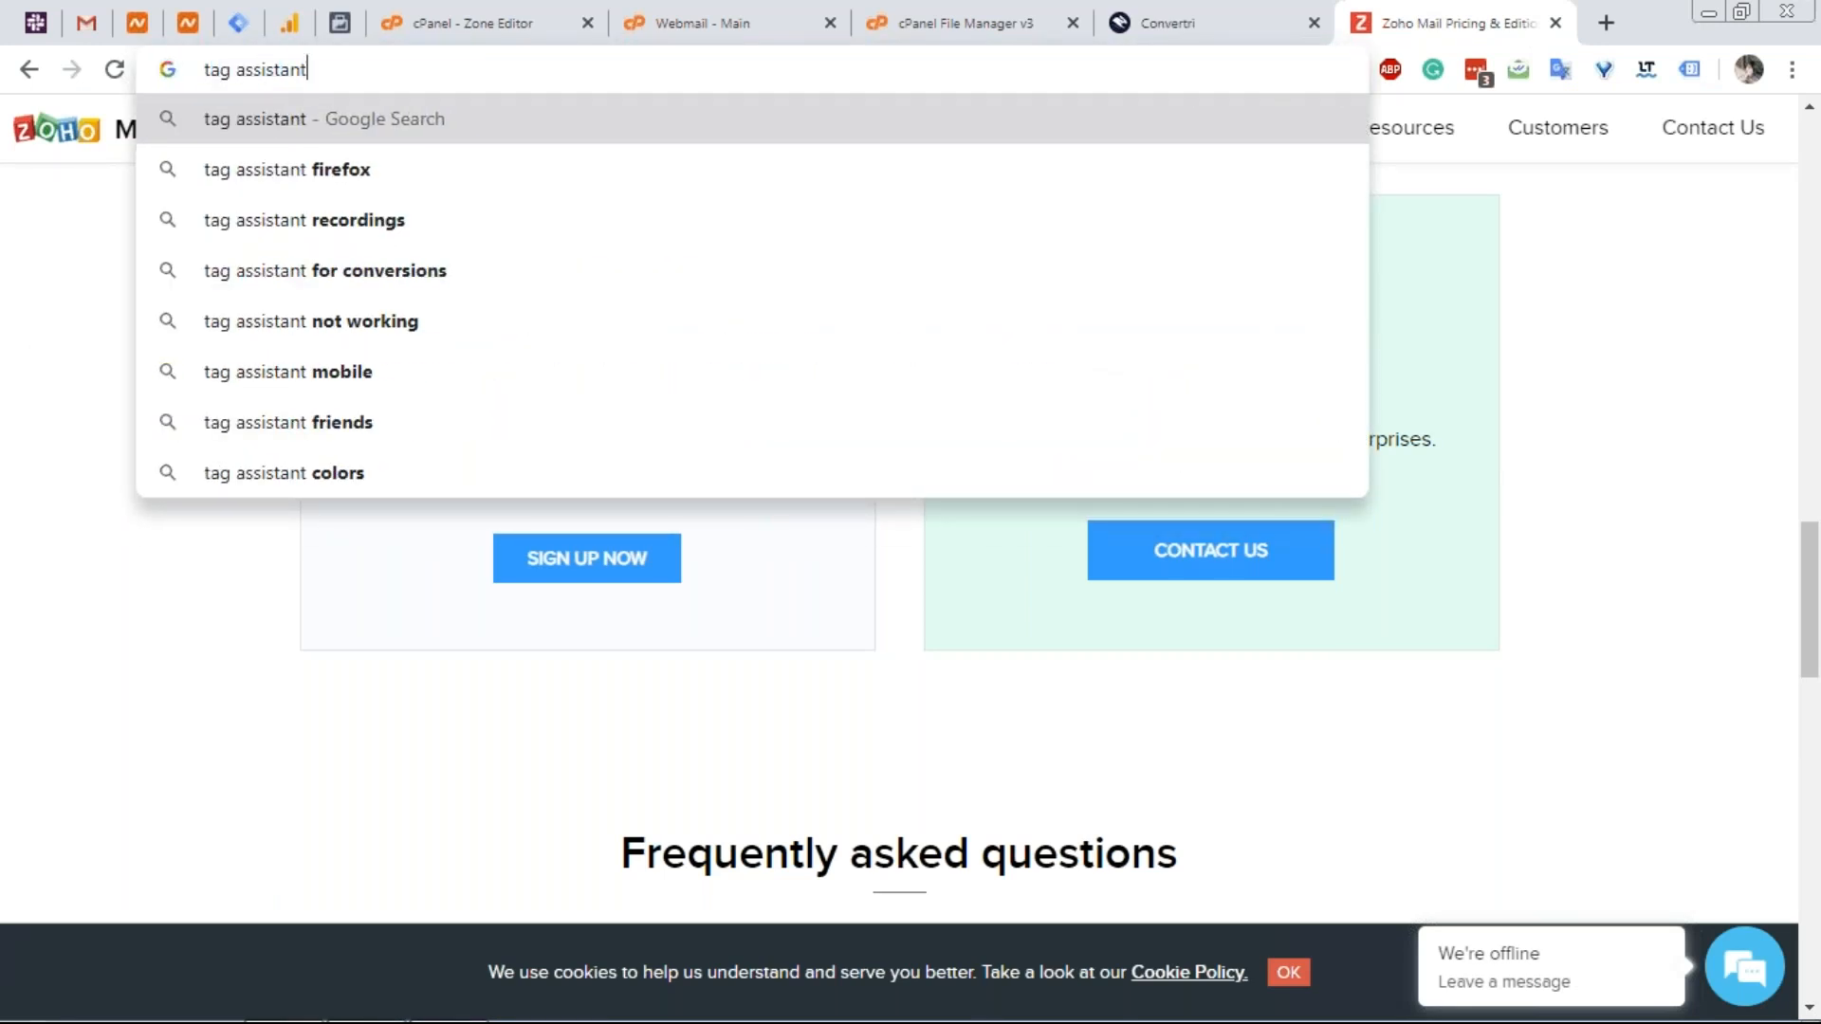
text( by go)
key(Return)
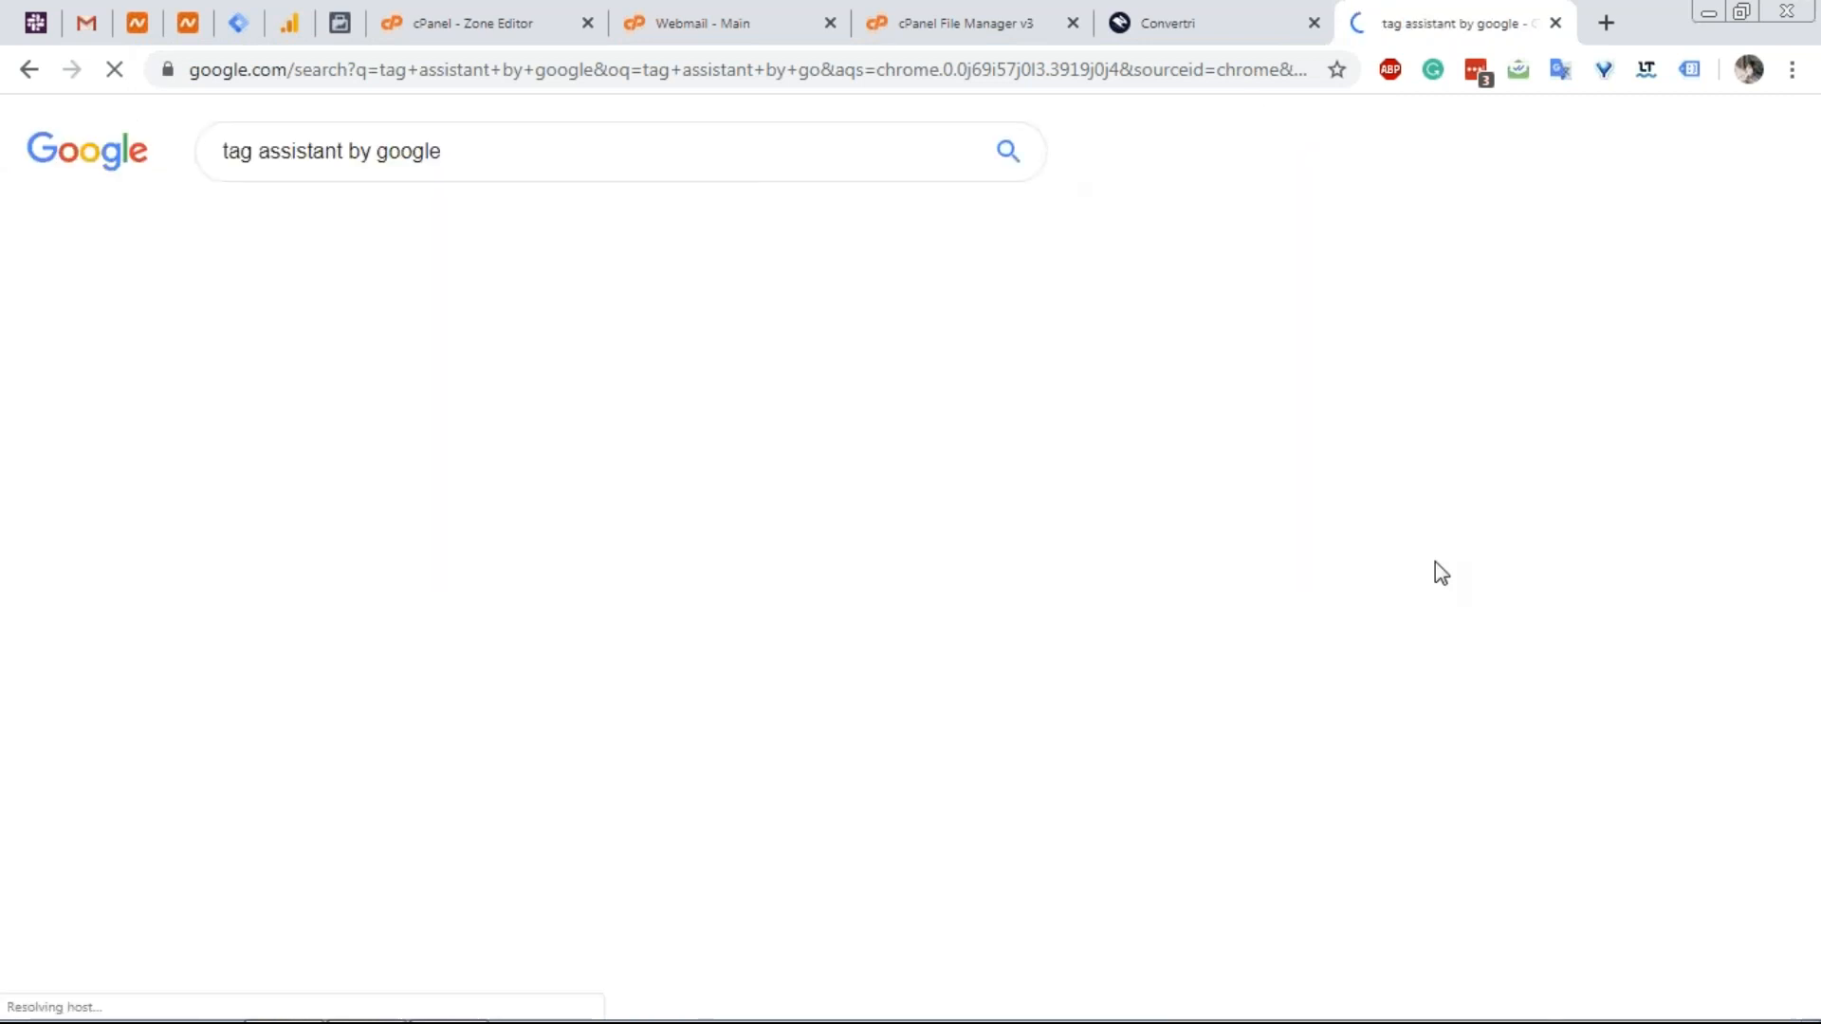
click(659, 351)
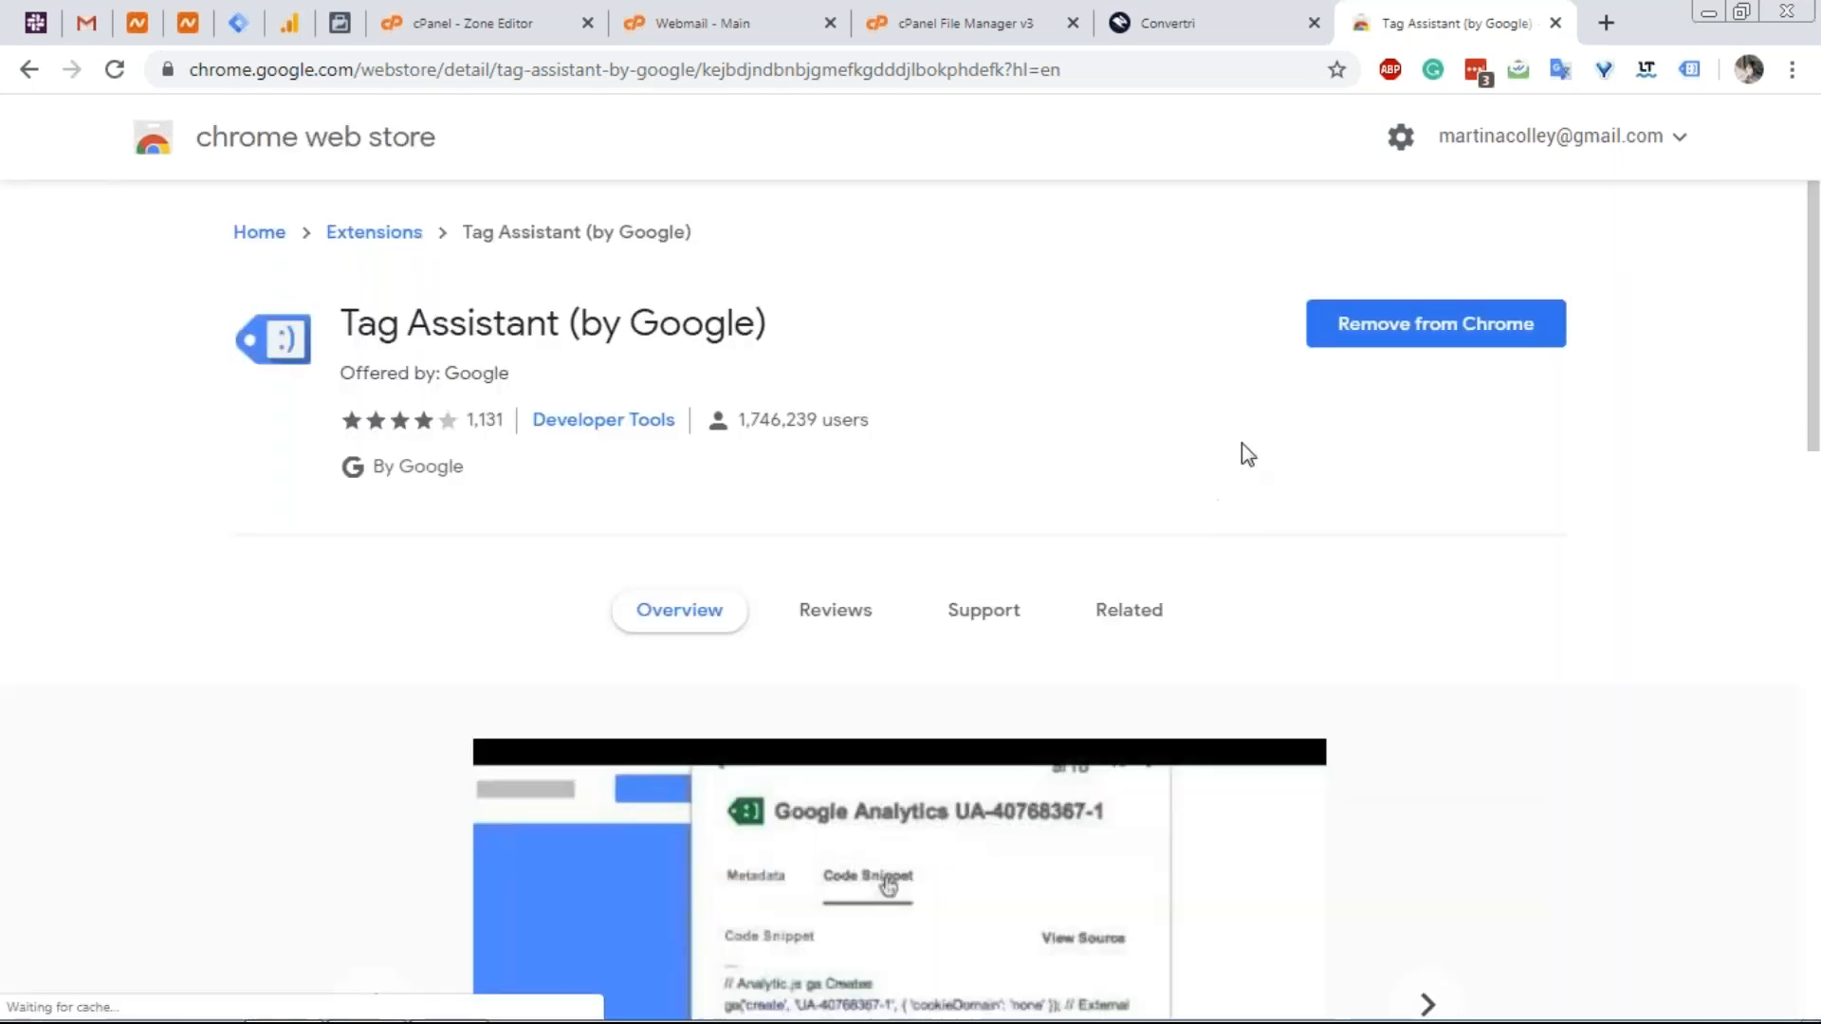
click(1238, 28)
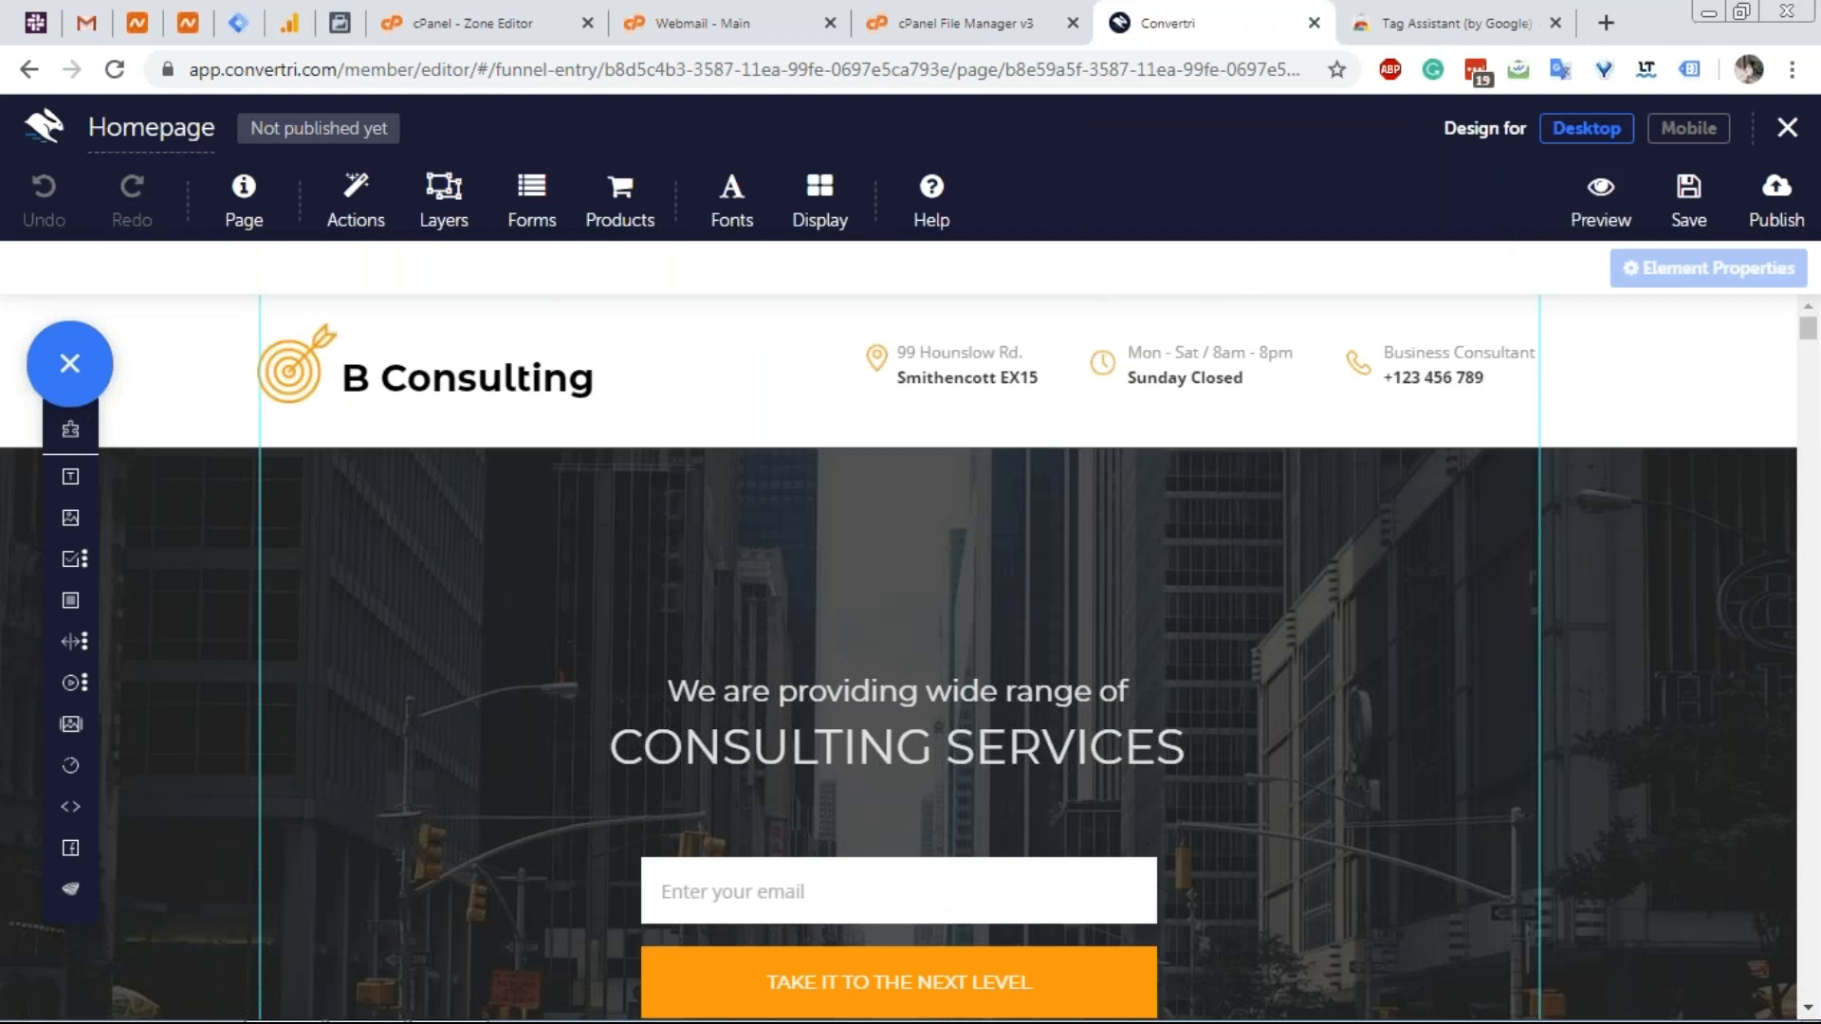
Publish the Homepage at the root of vertri.xyz with an empty path and view the live page.
click(1795, 228)
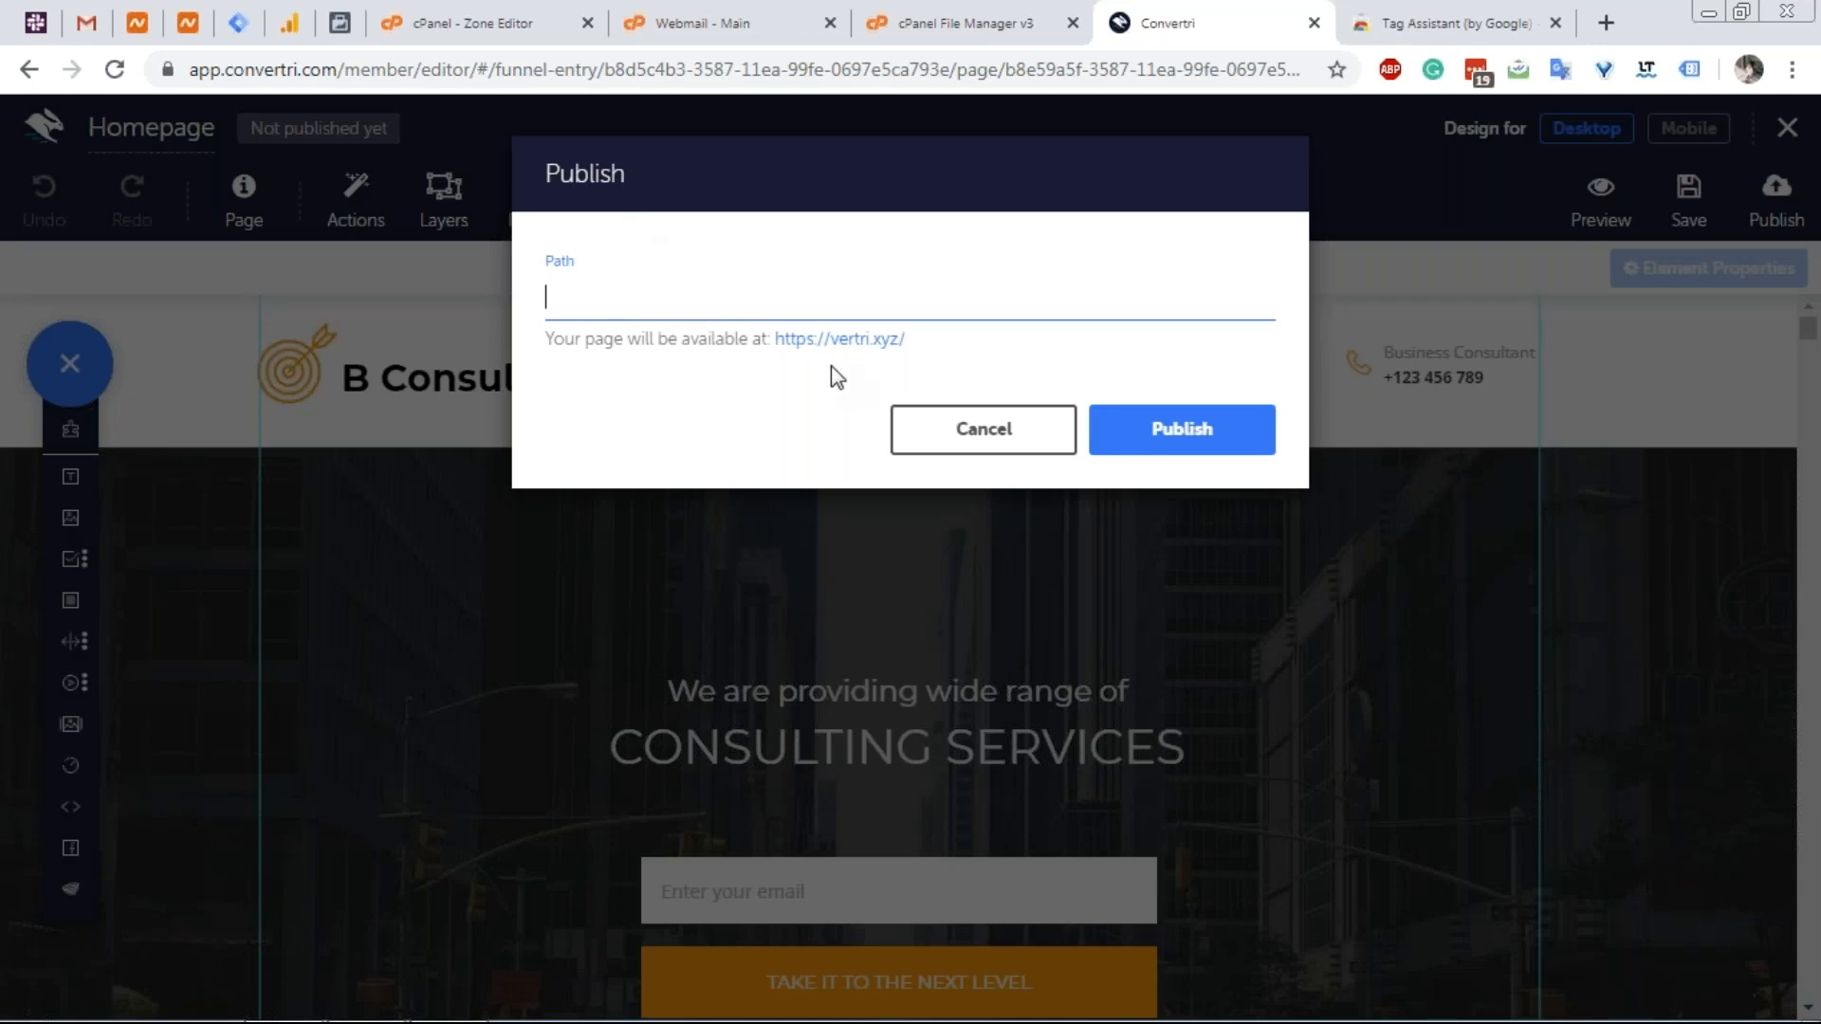
drag(784, 345, 811, 367)
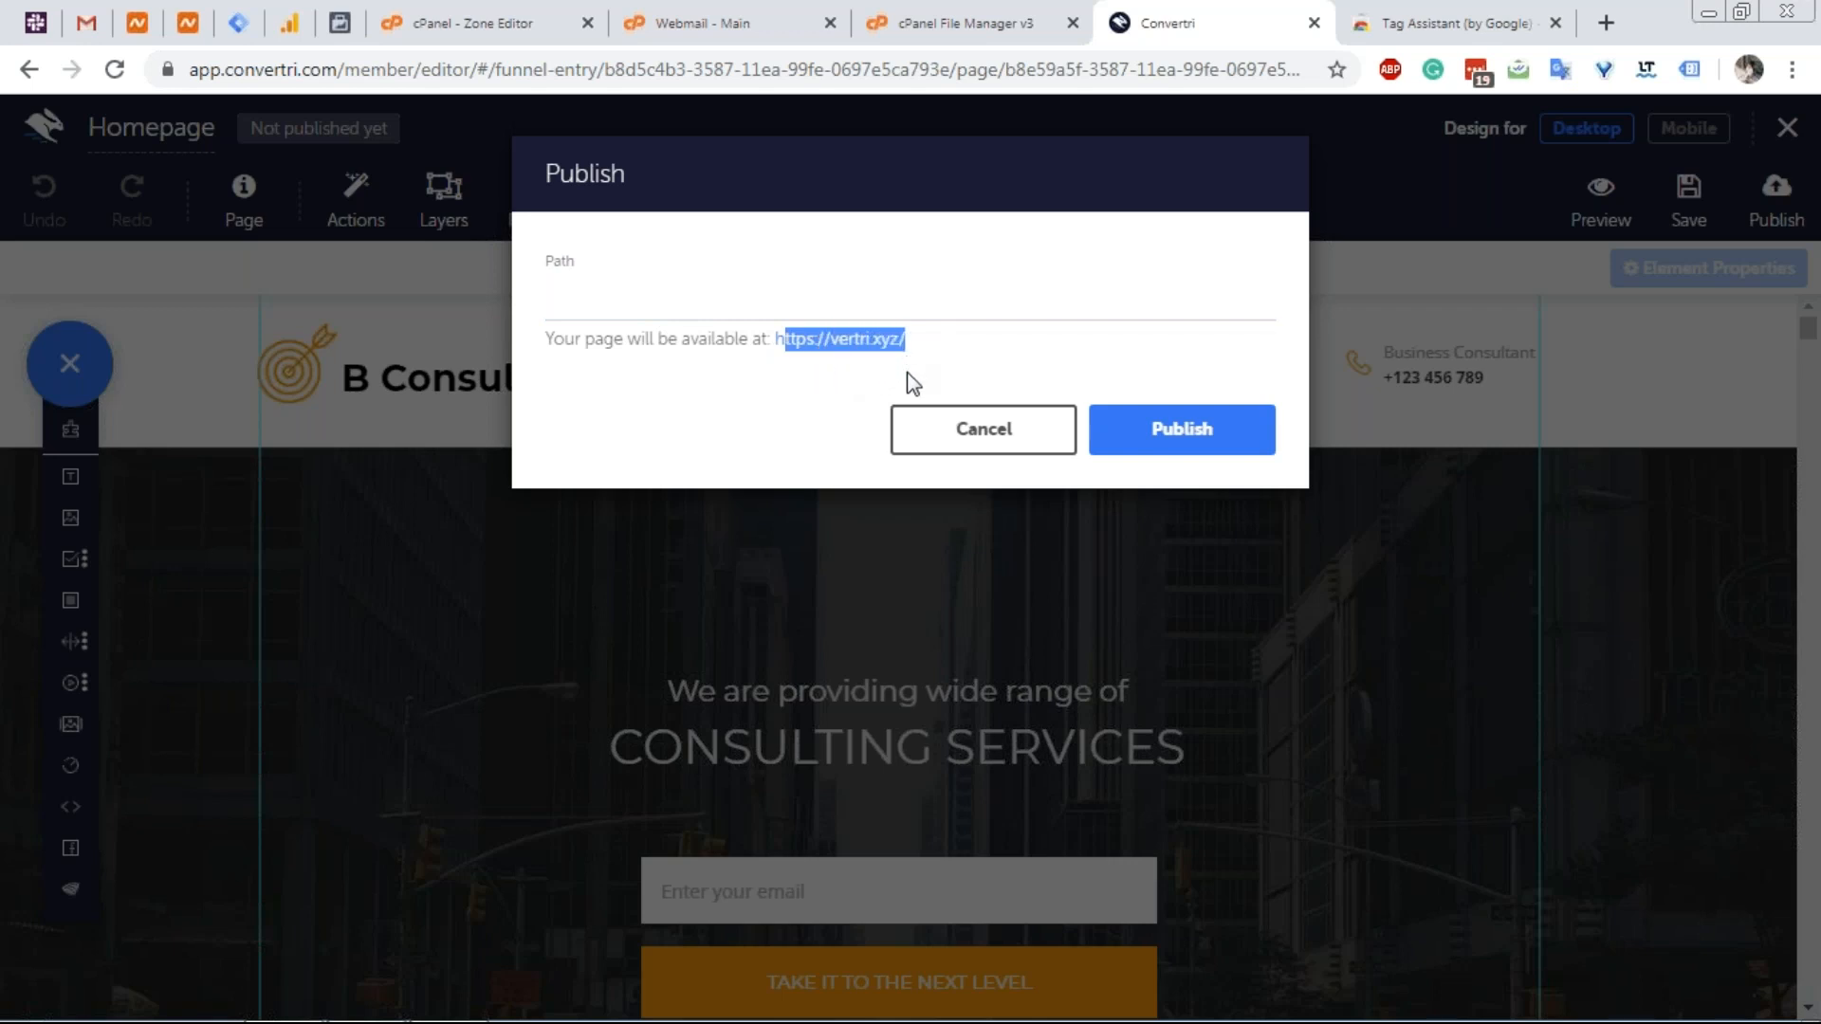
click(780, 341)
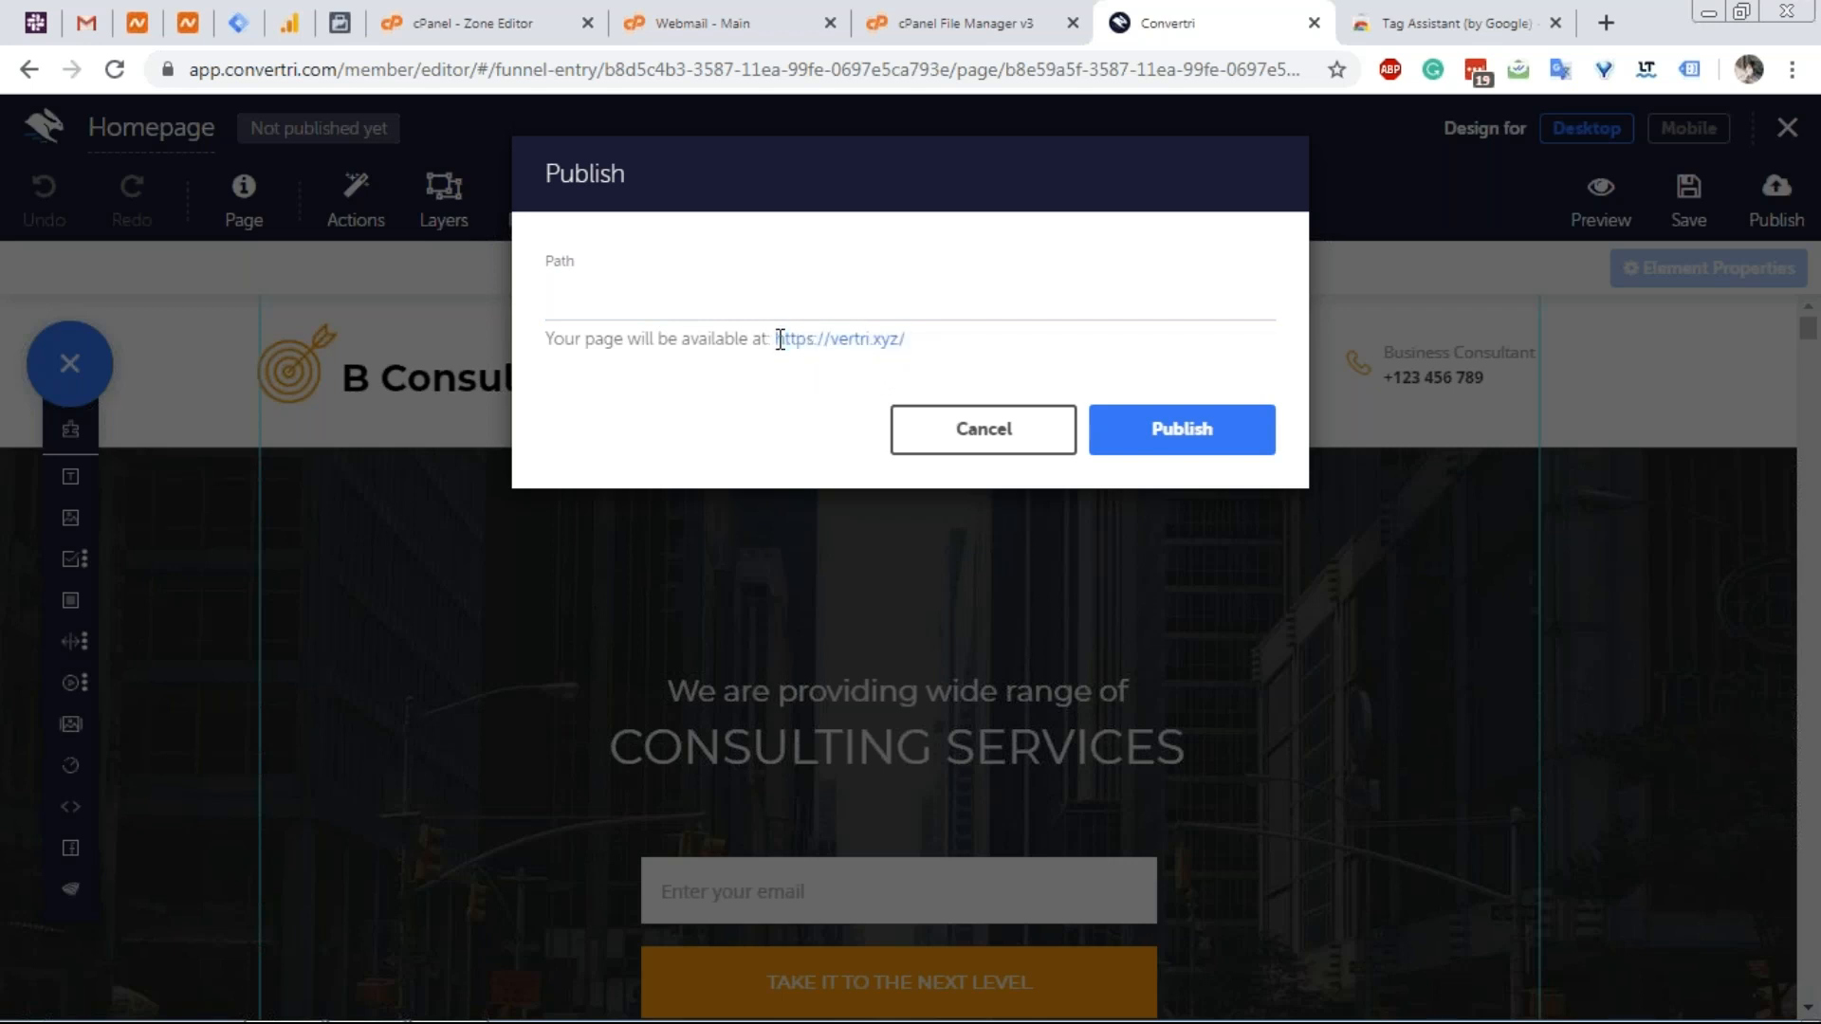
click(836, 313)
click(1117, 368)
click(1182, 435)
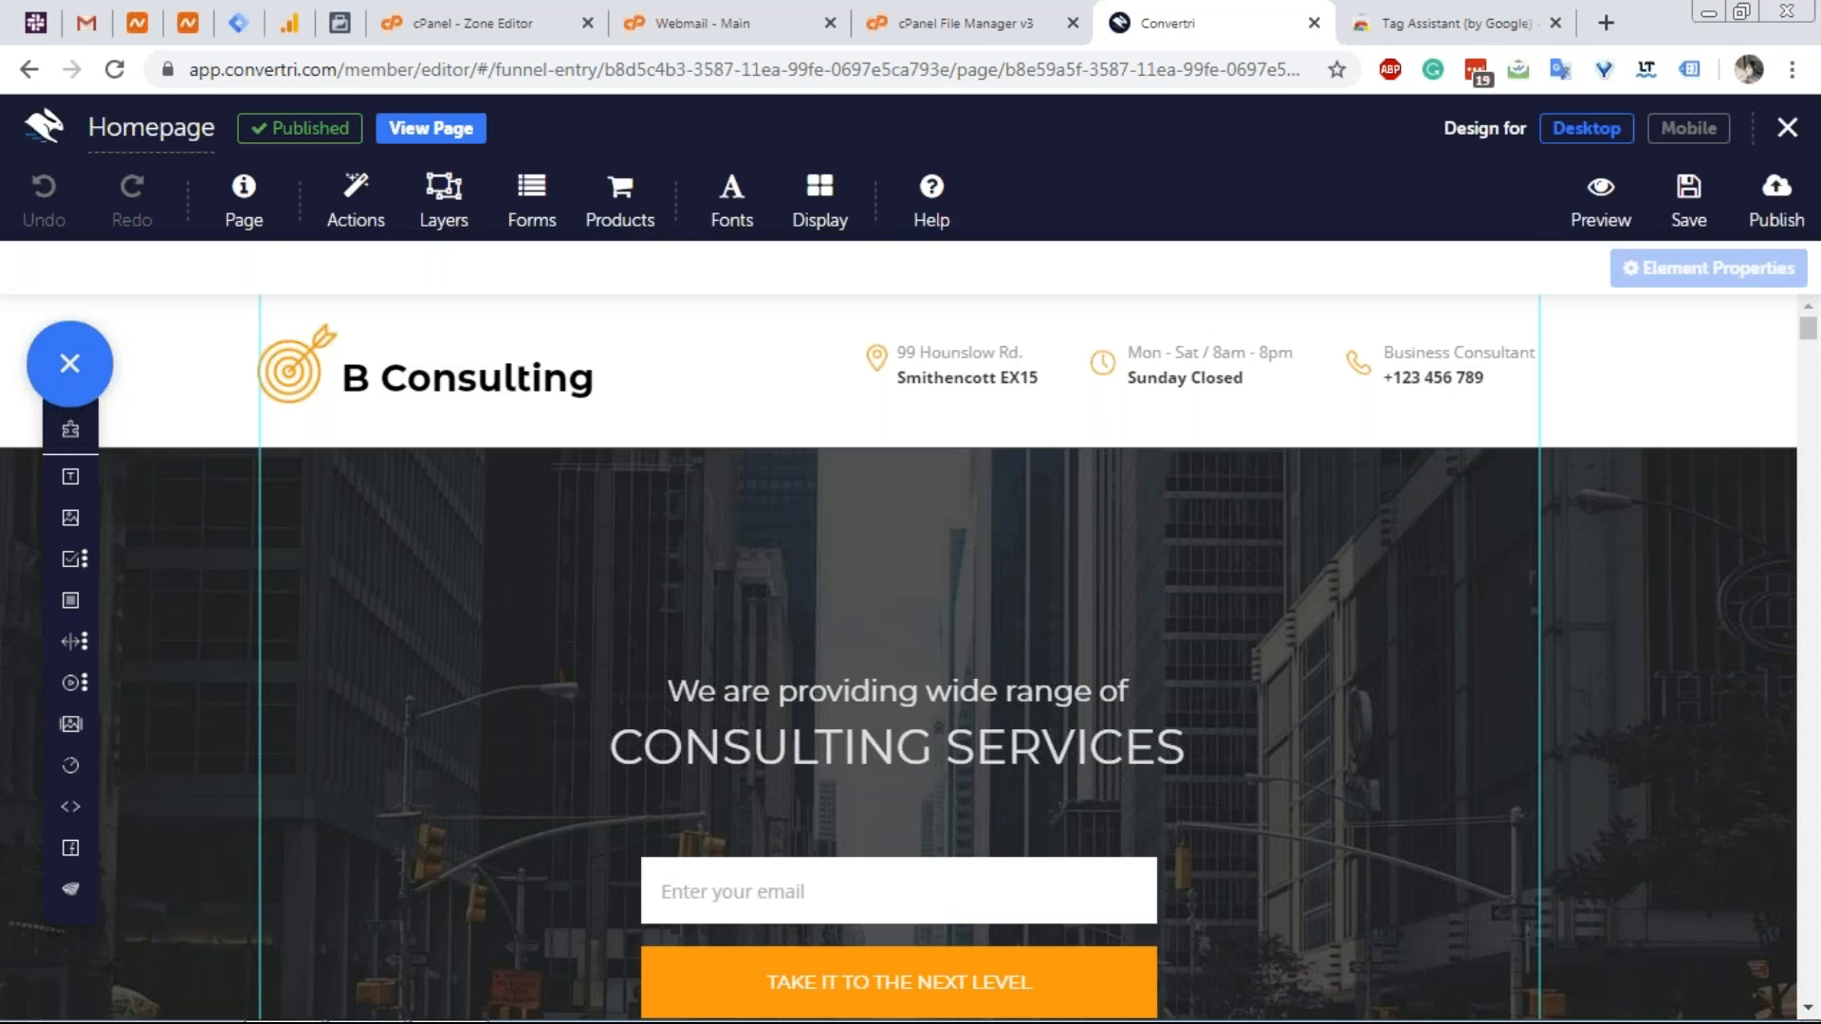
click(465, 133)
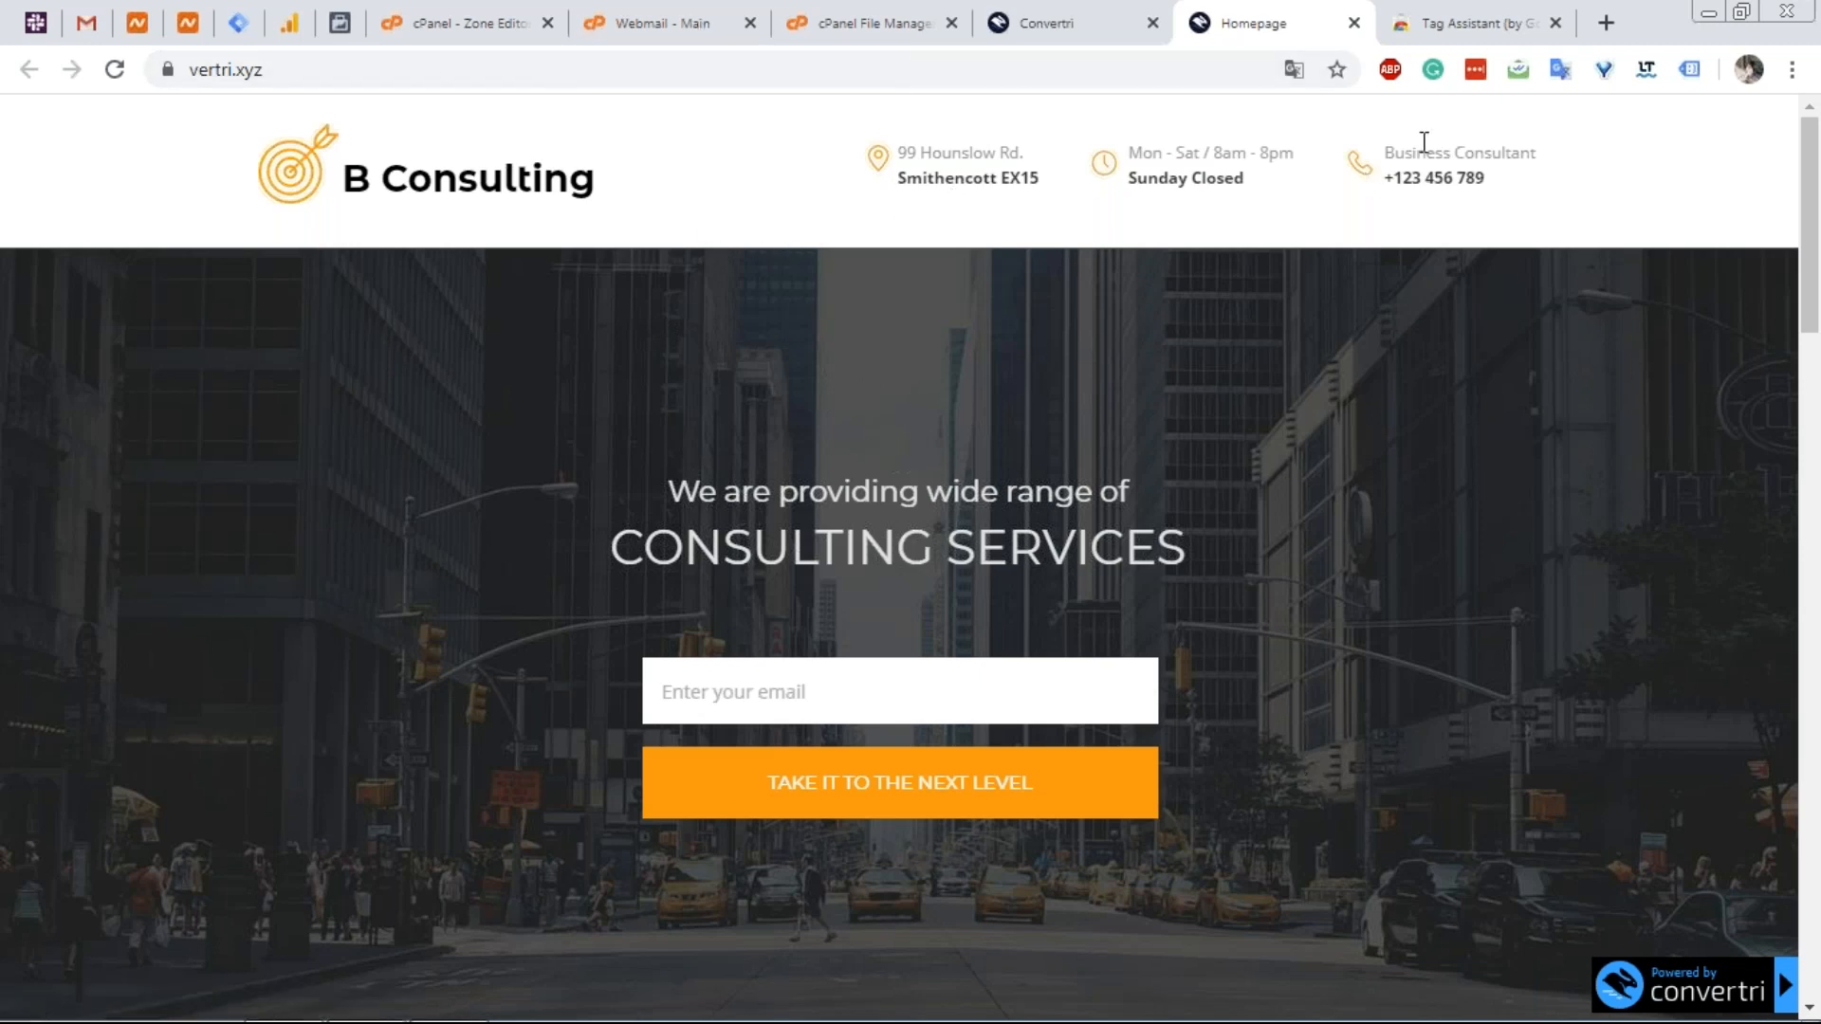
Record vertri.xyz with Tag Assistant across a reload, confirming Google Analytics and Tag Manager fire.
click(1687, 69)
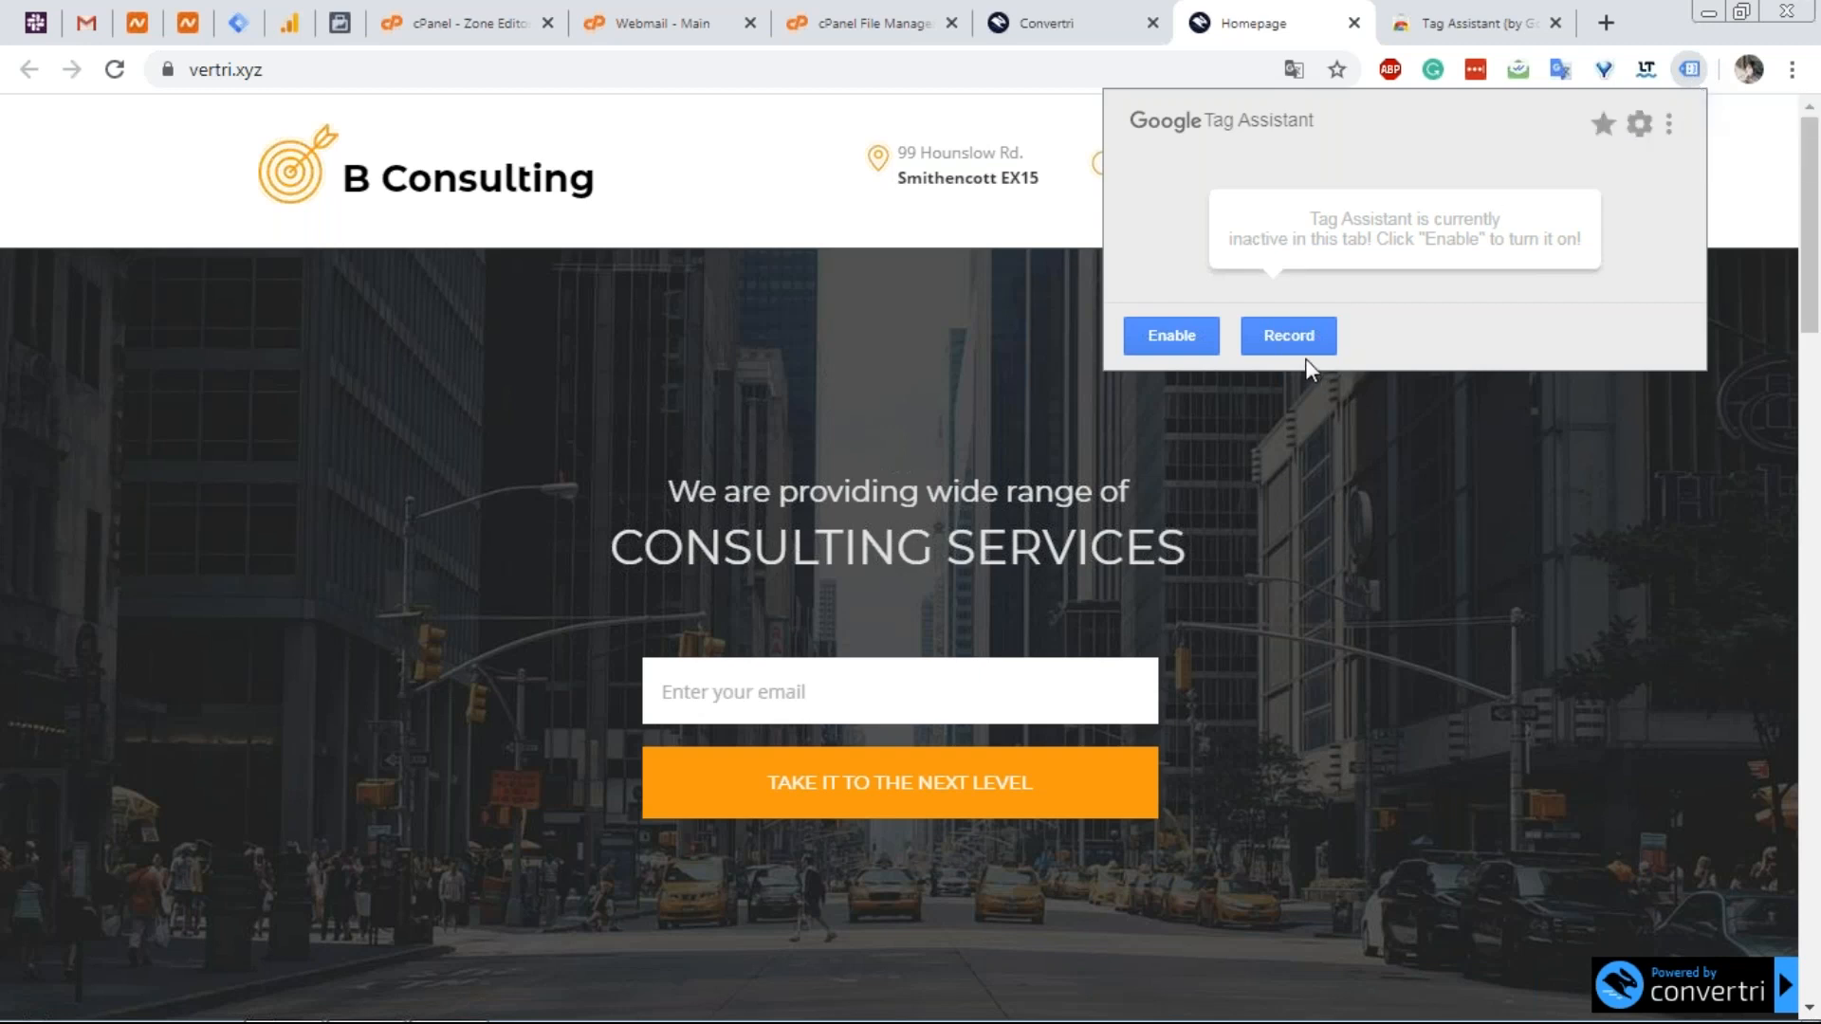
click(1301, 334)
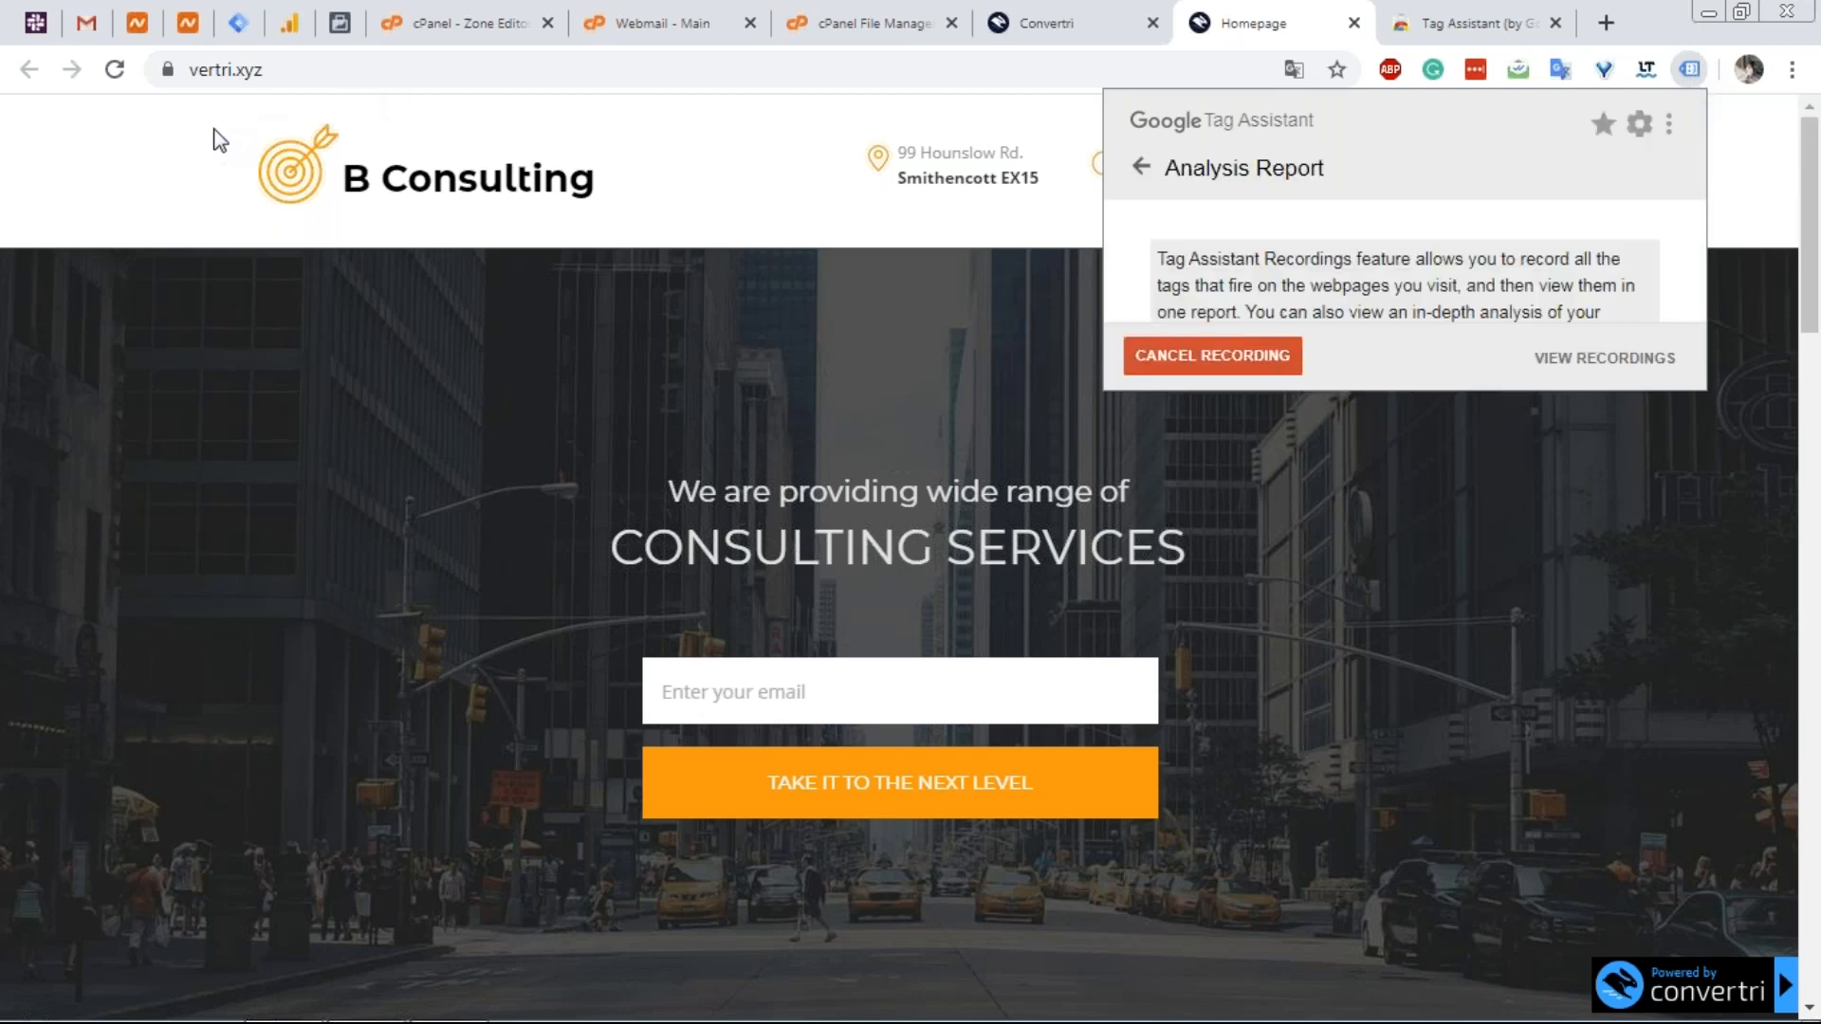
click(113, 71)
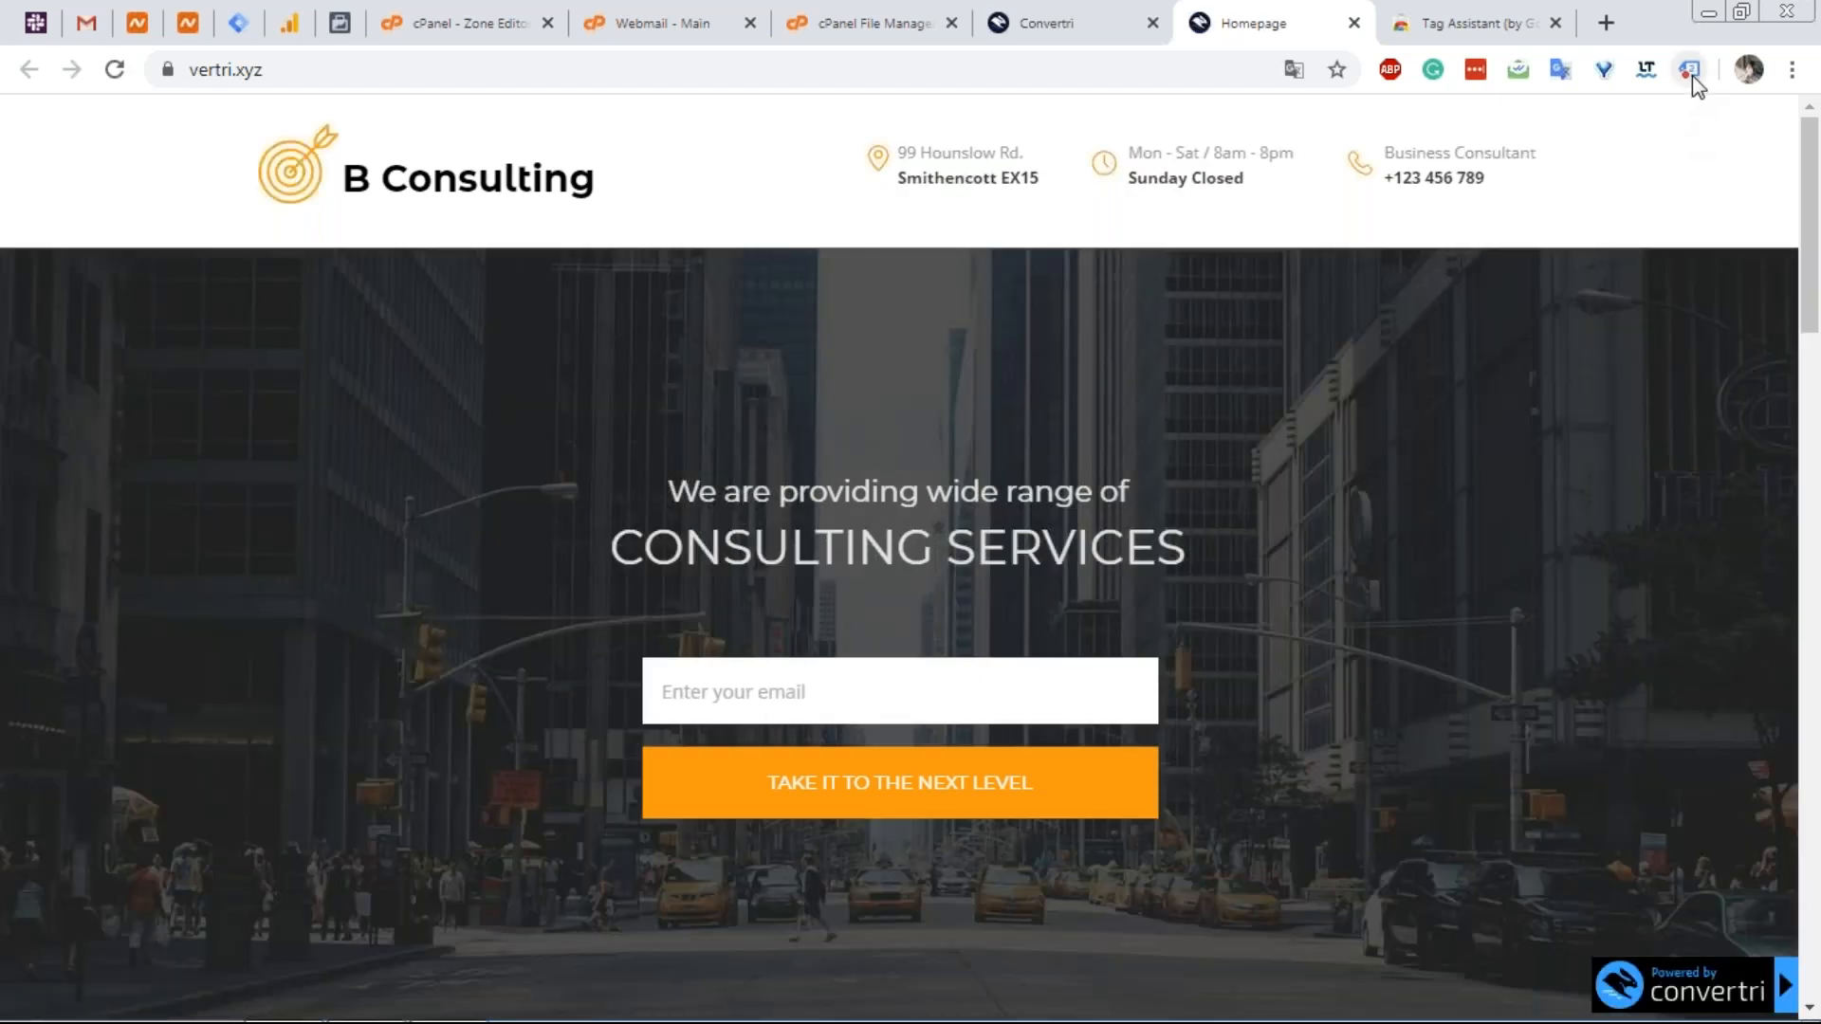
click(1689, 69)
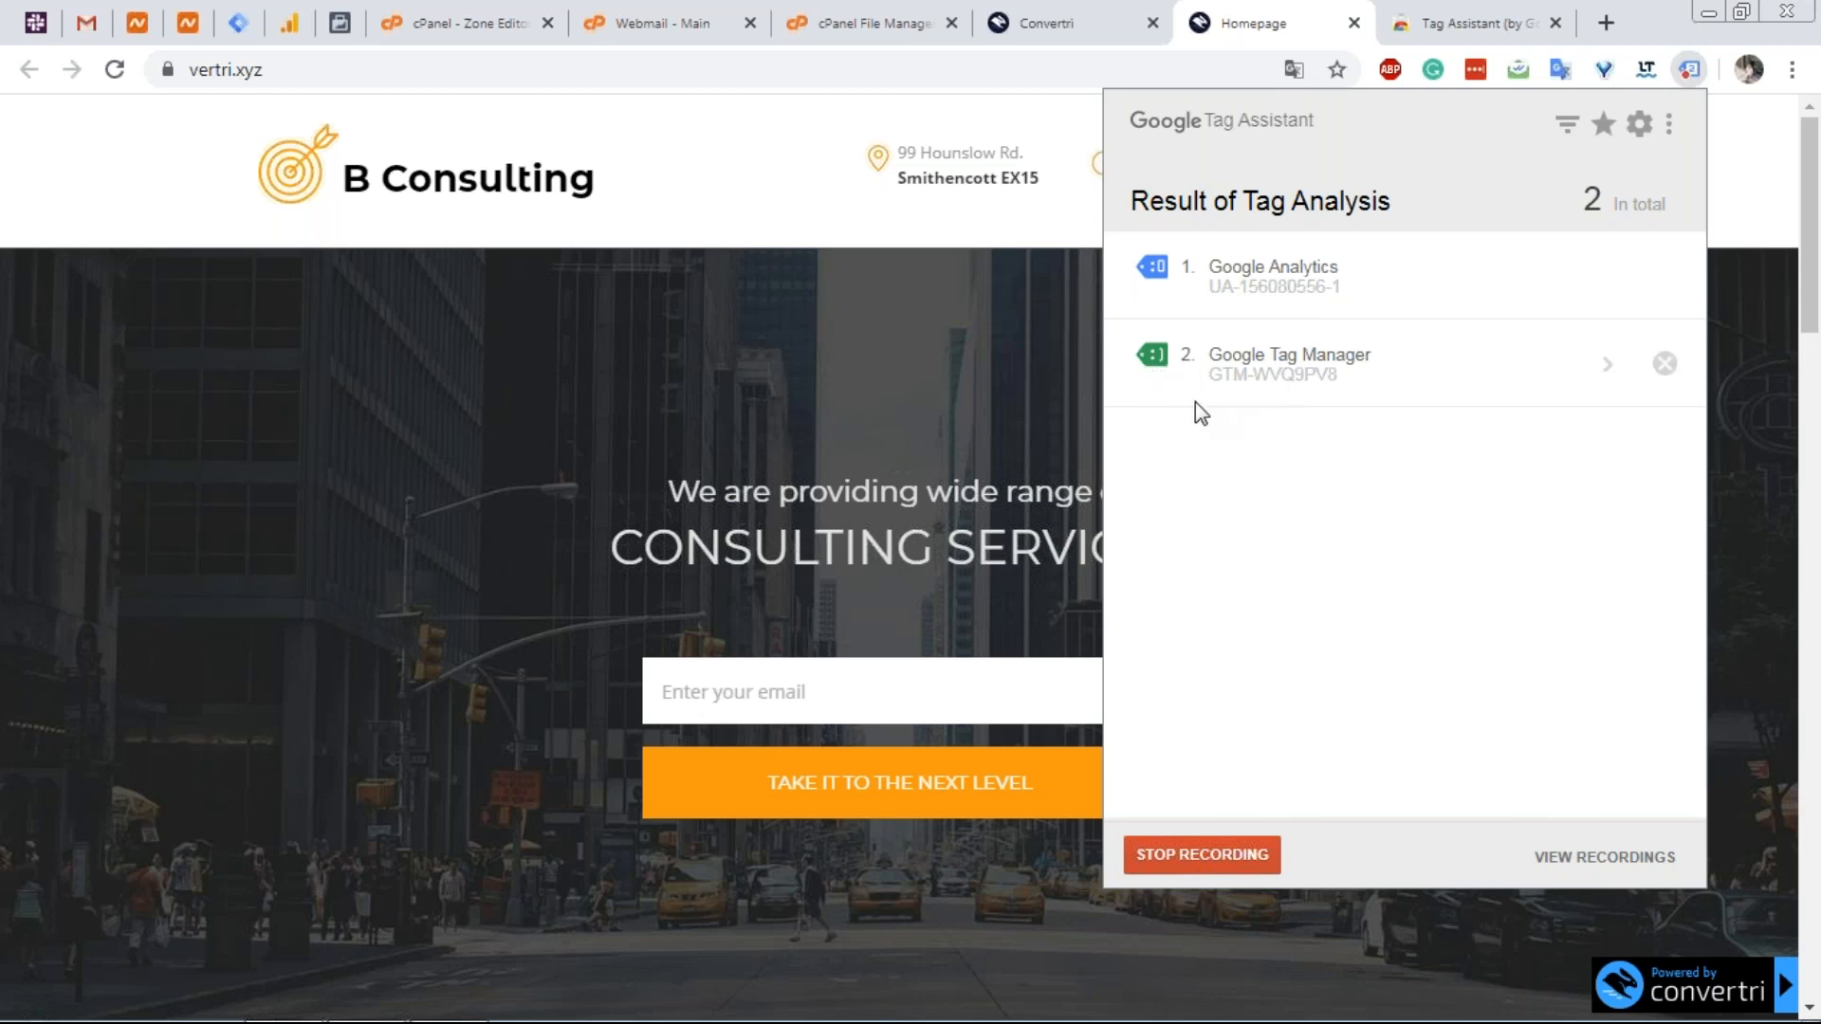
click(1100, 15)
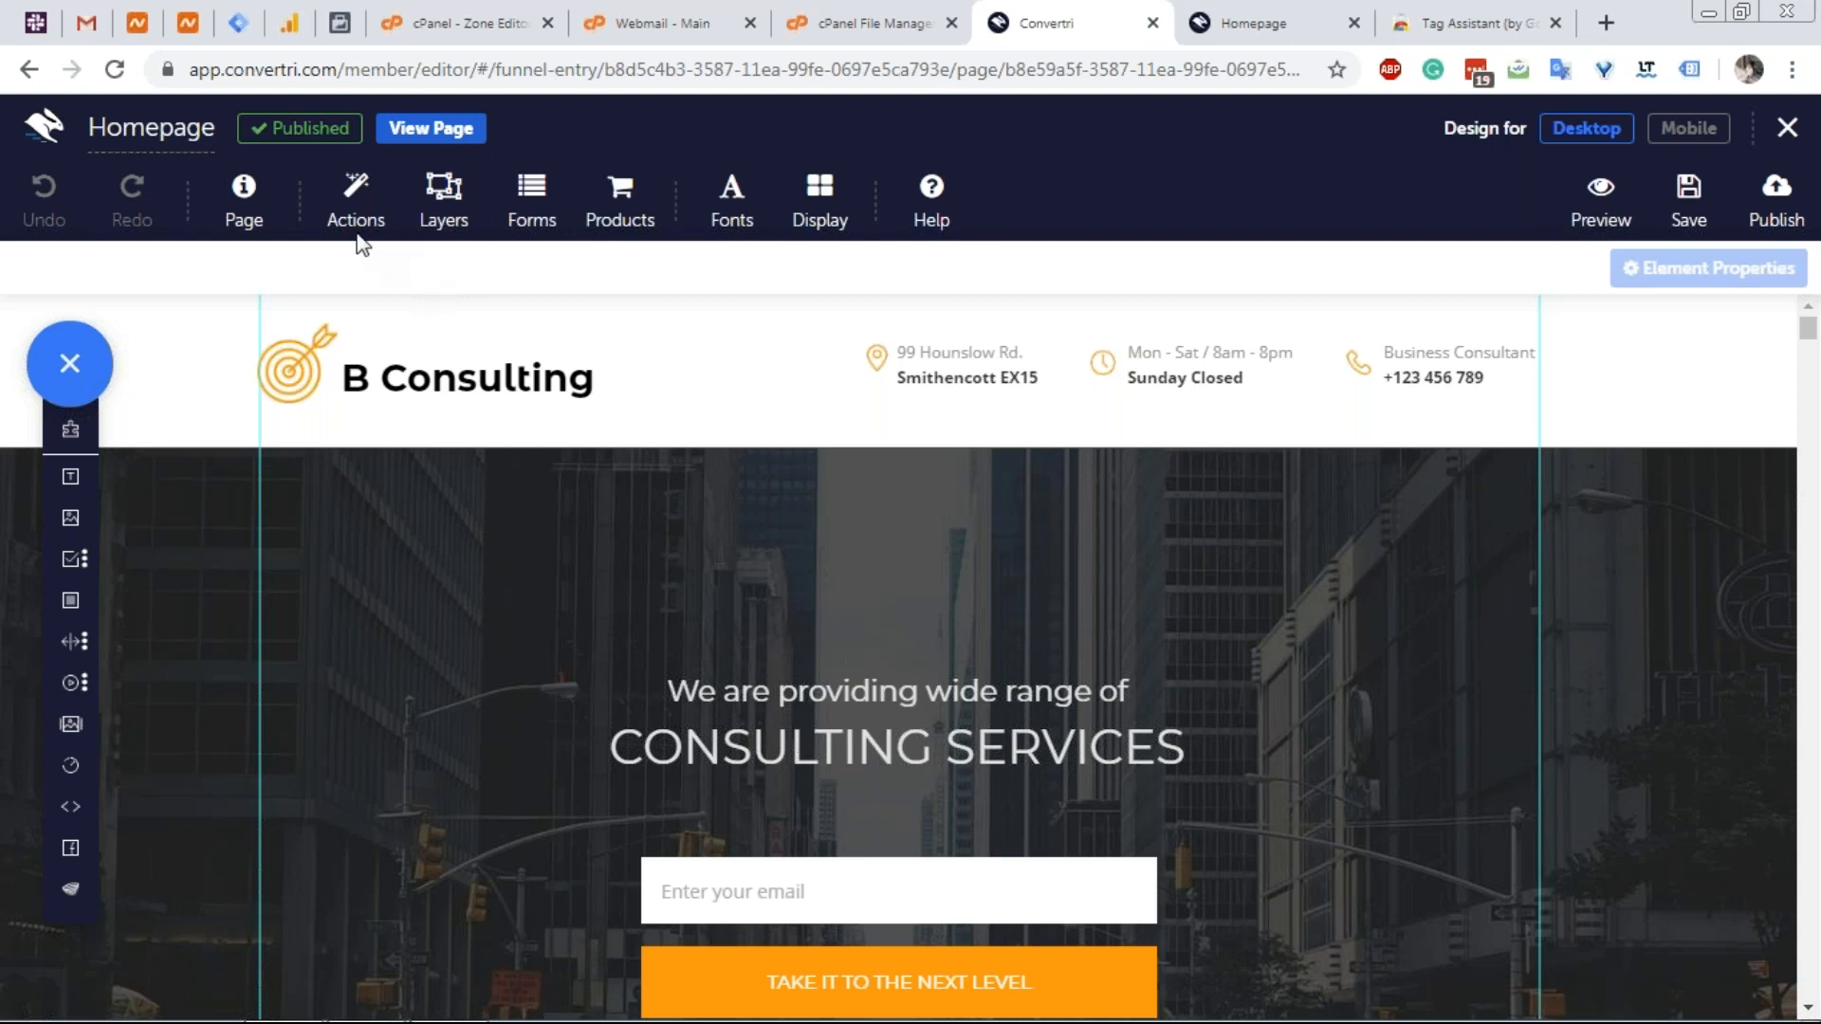
click(261, 211)
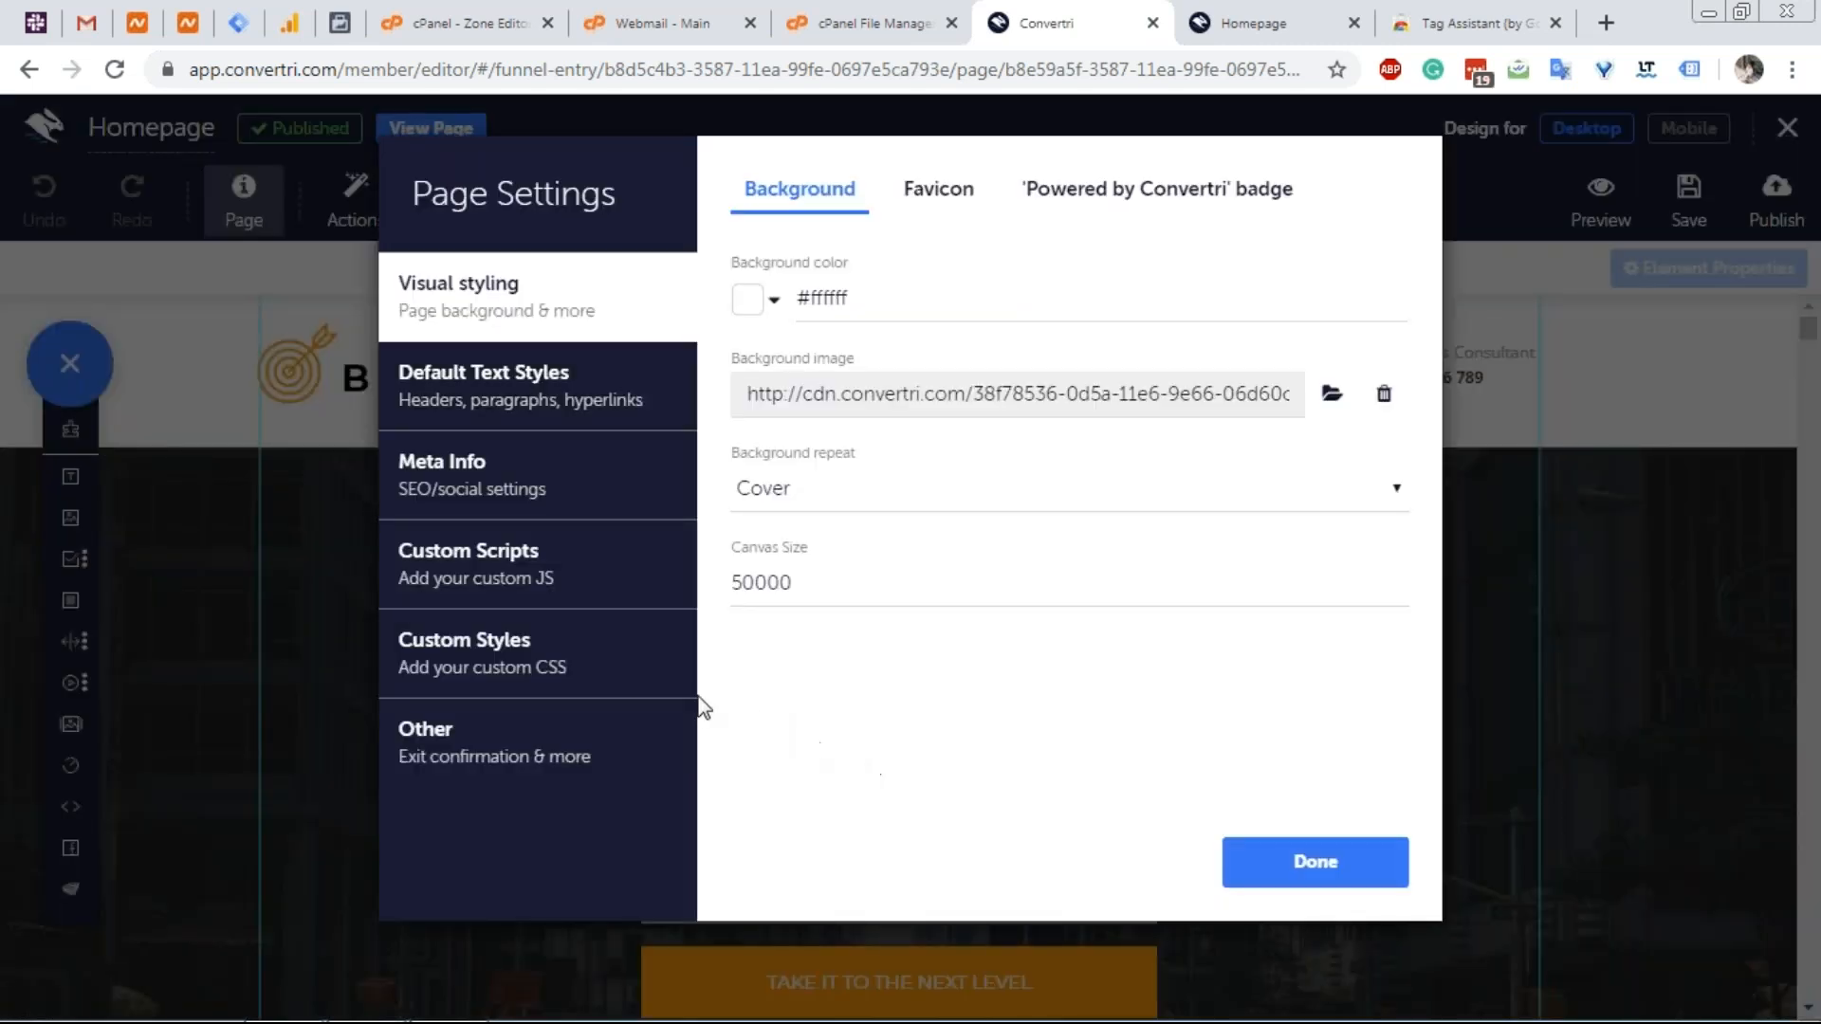
click(550, 588)
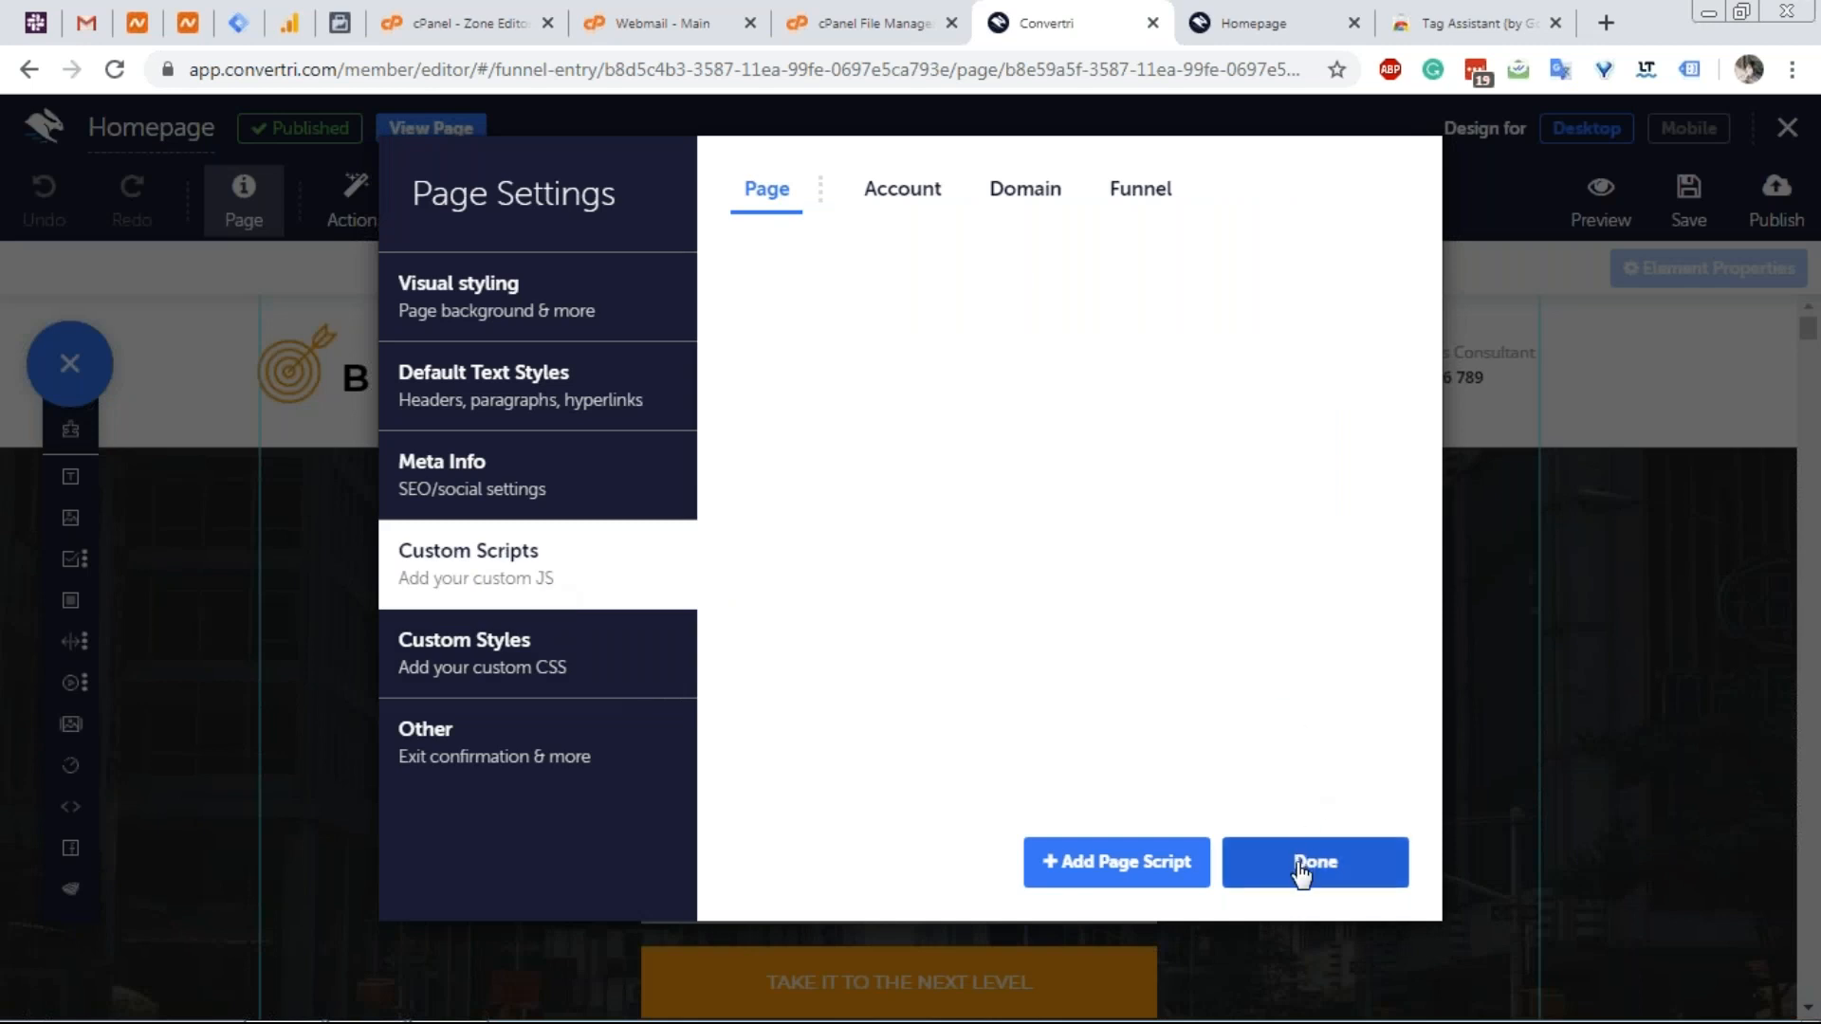
click(1300, 867)
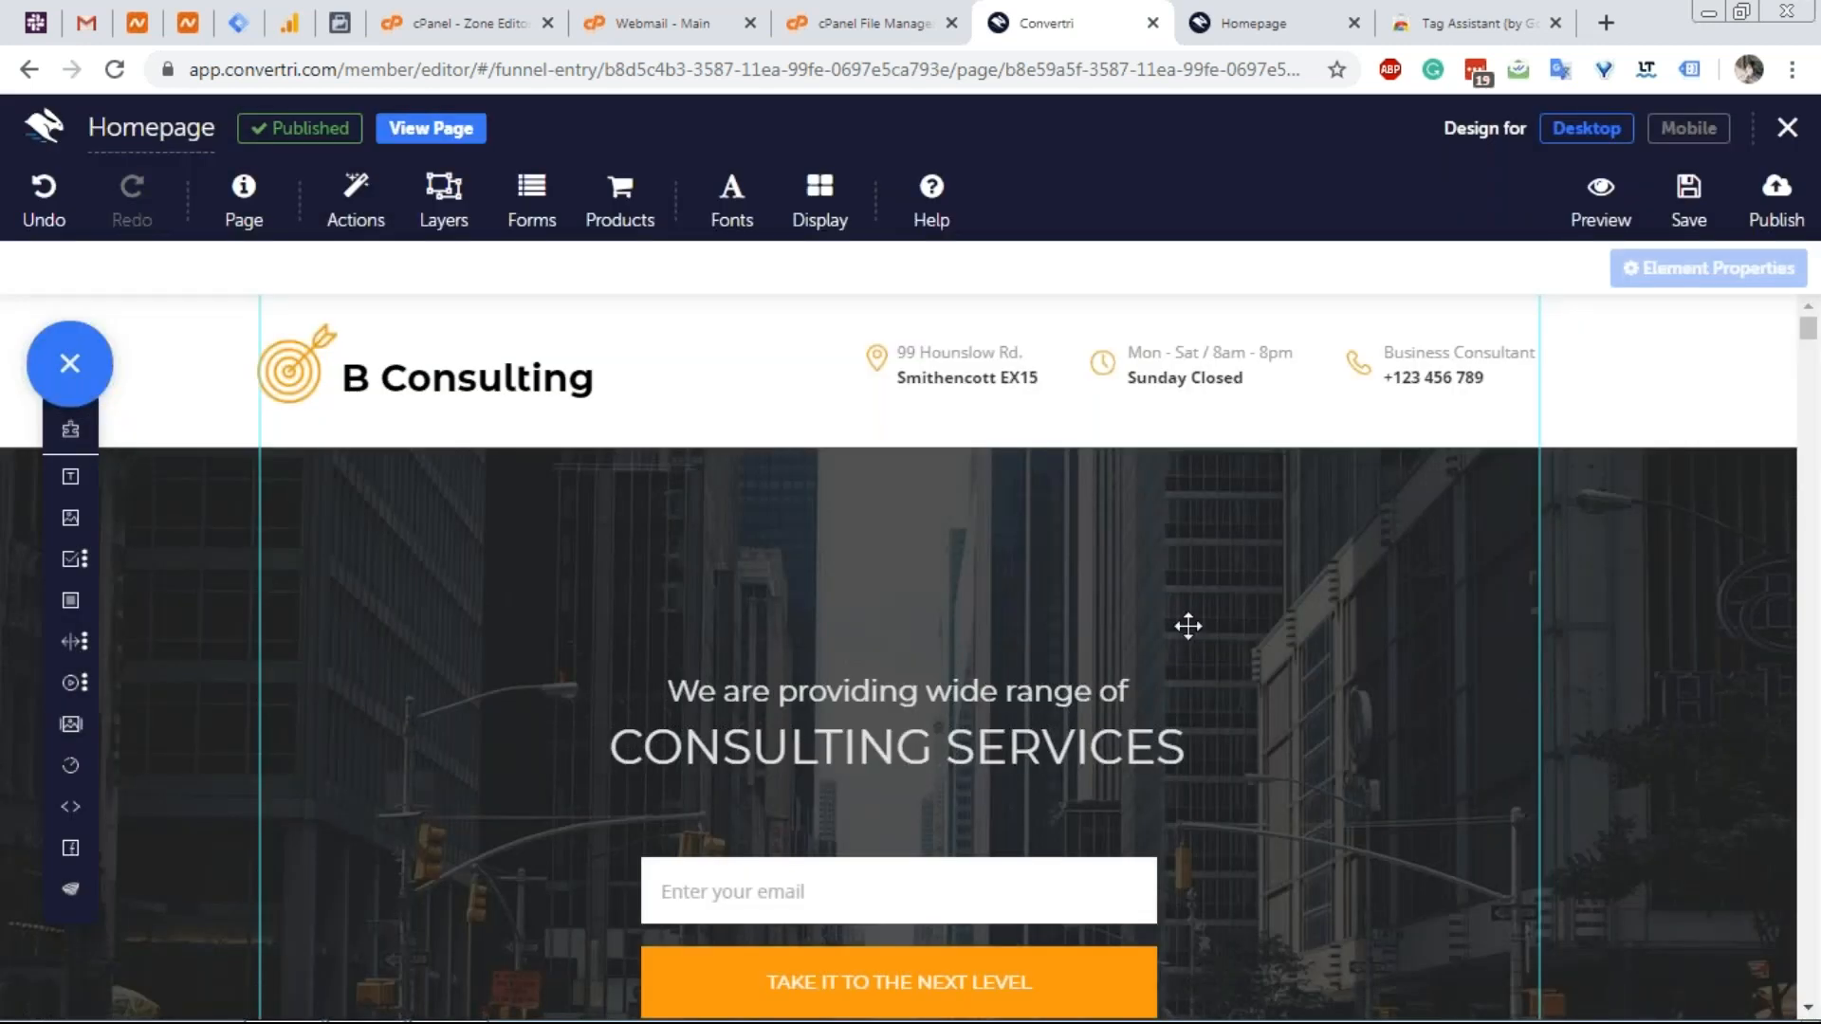
Check the vertri.xyz Tag Manager container's workspace overview, then return to the Convertri Homepage editor.
click(245, 27)
scroll(394, 284, up, 5)
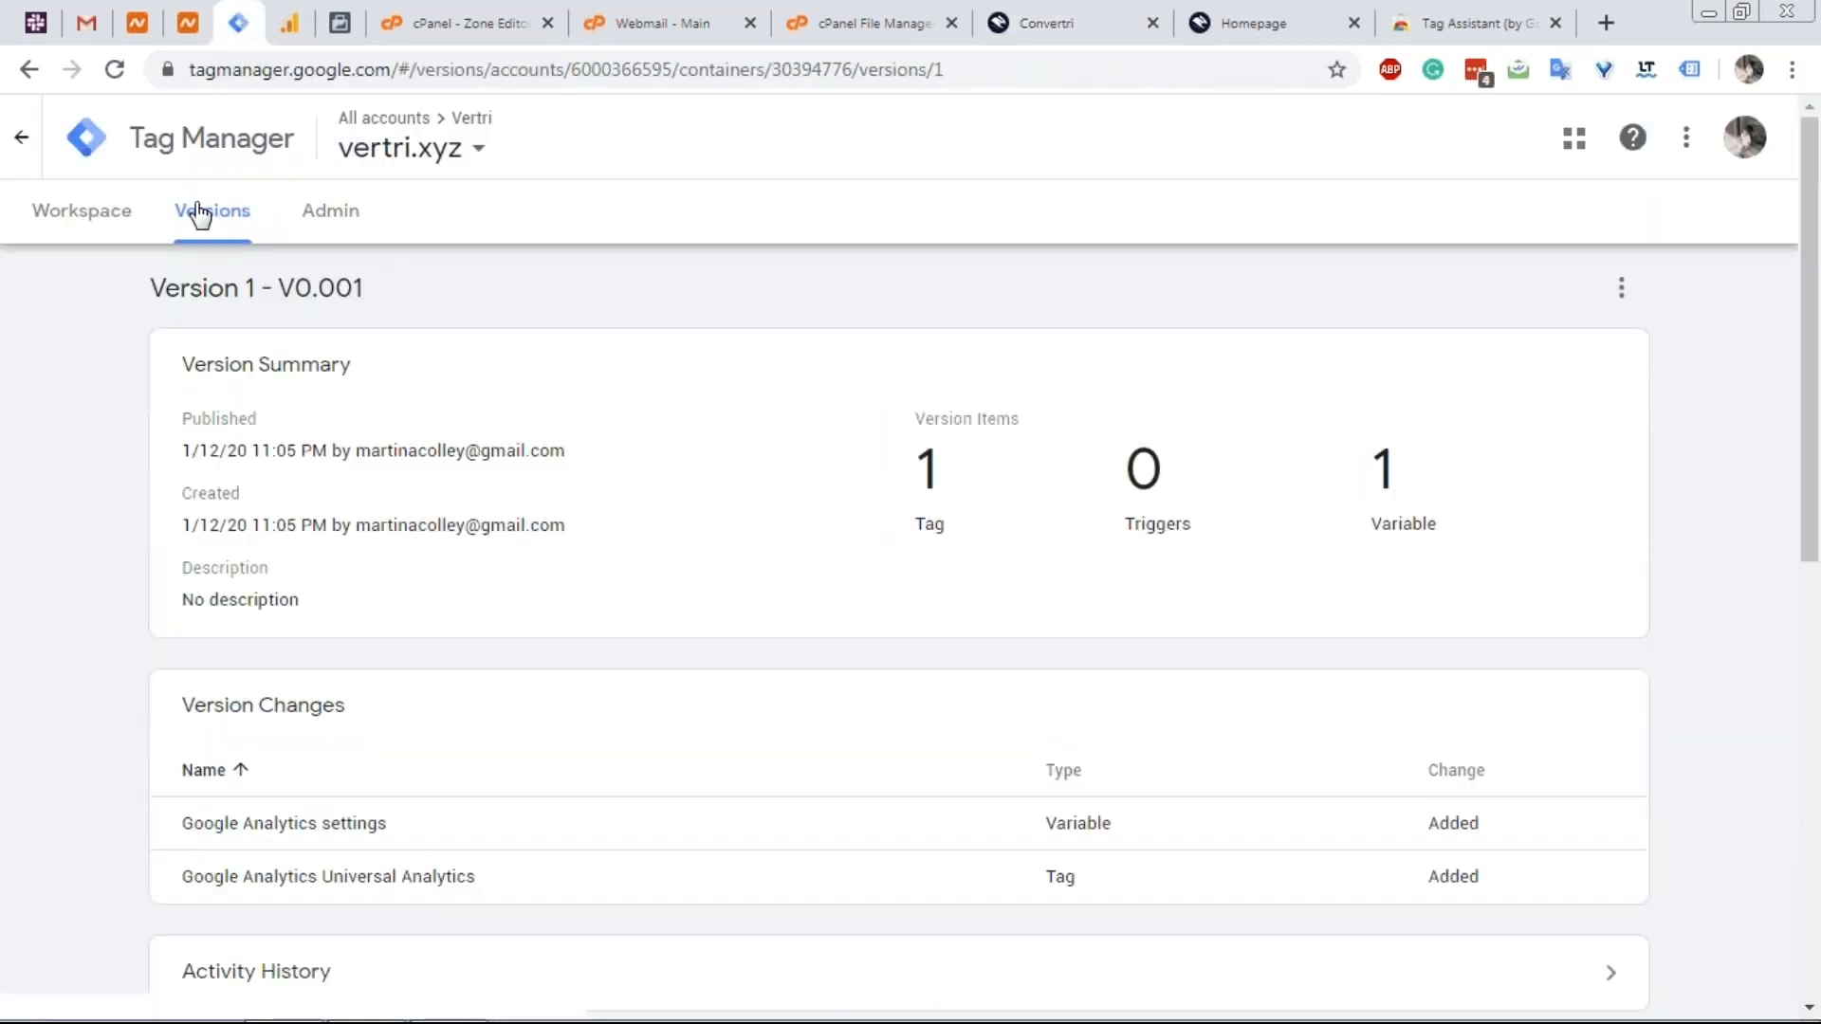
click(111, 230)
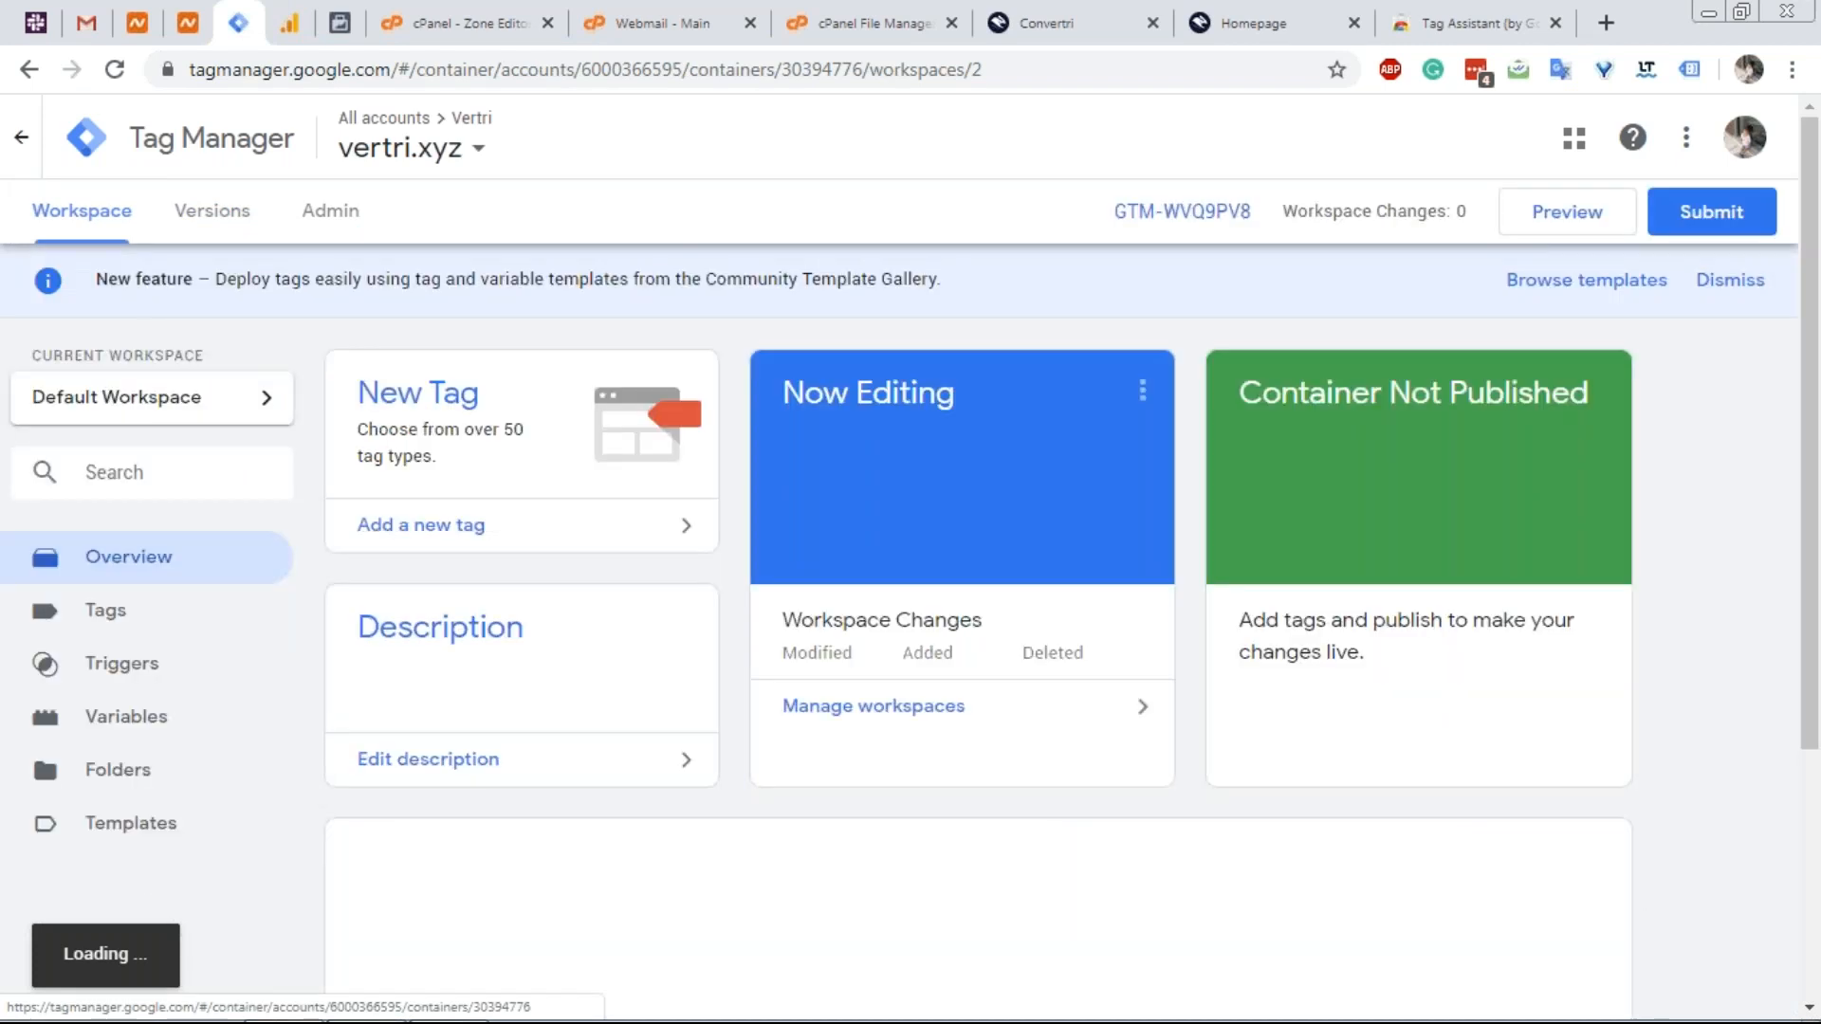
click(1223, 28)
click(1052, 24)
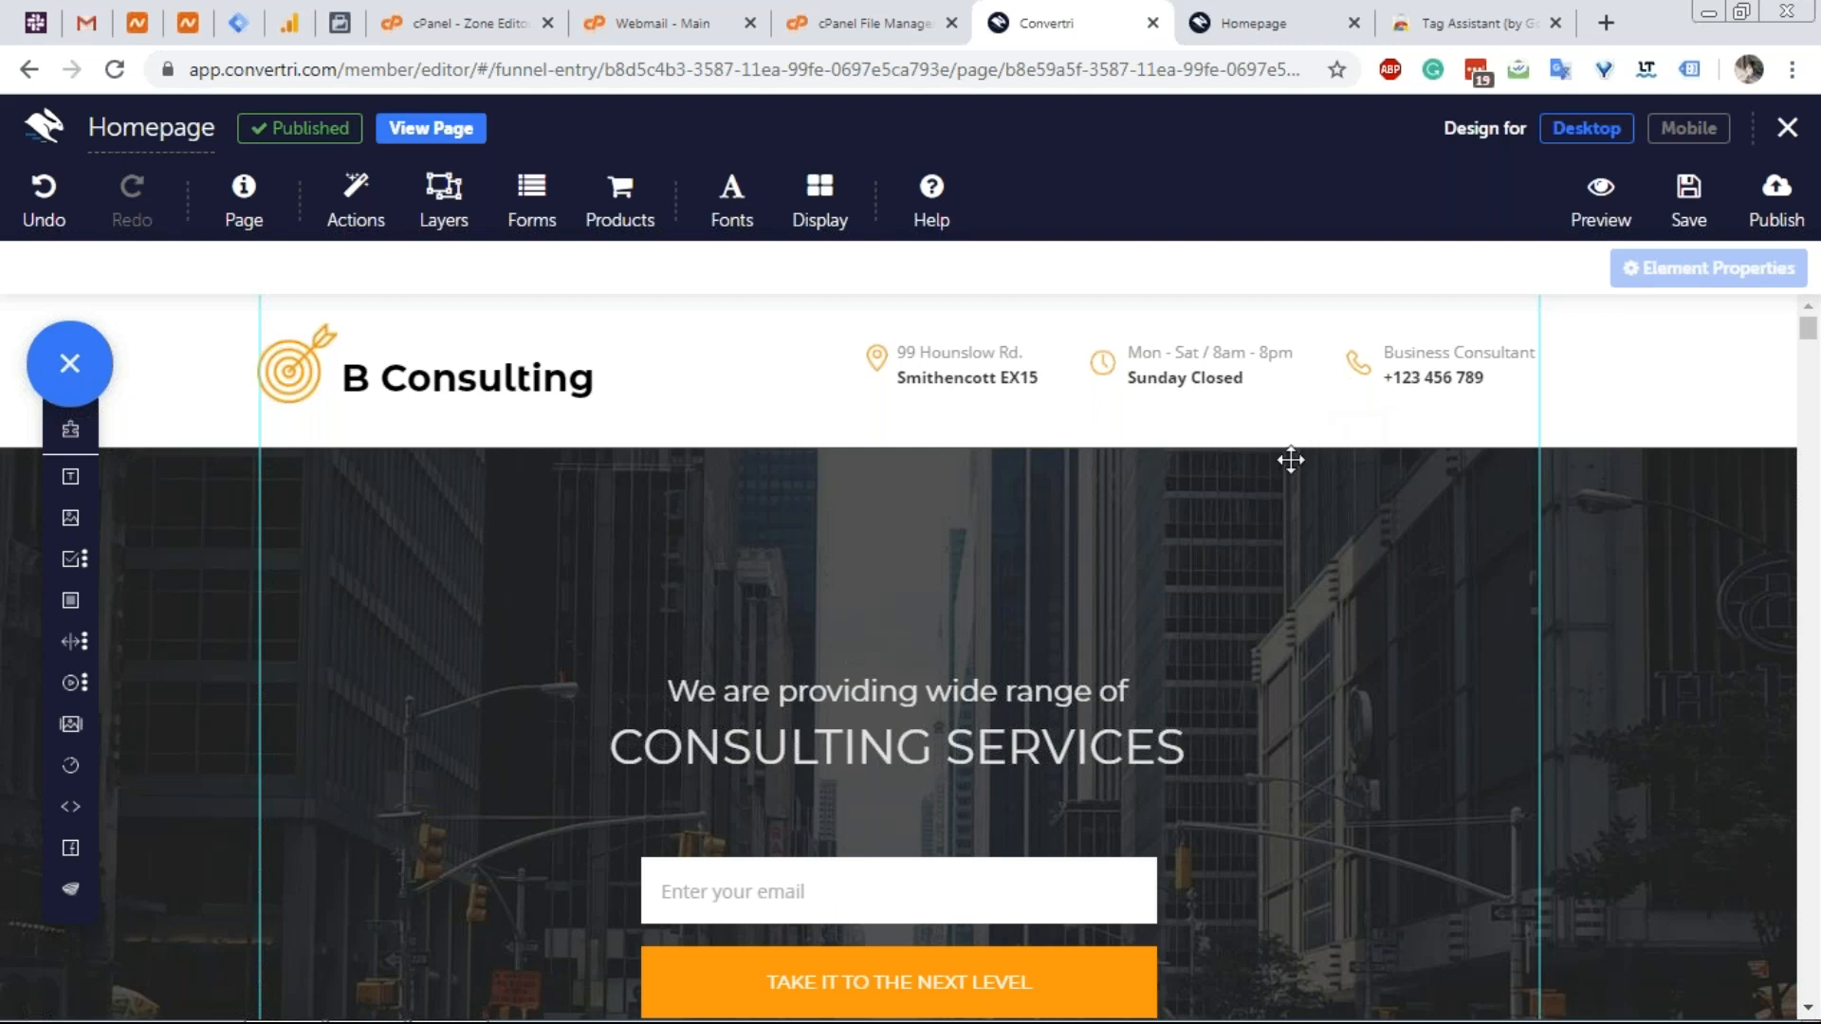
Verify with Tag Assistant that the live vertri.xyz homepage loads Google Analytics and Tag Manager tags.
click(1289, 36)
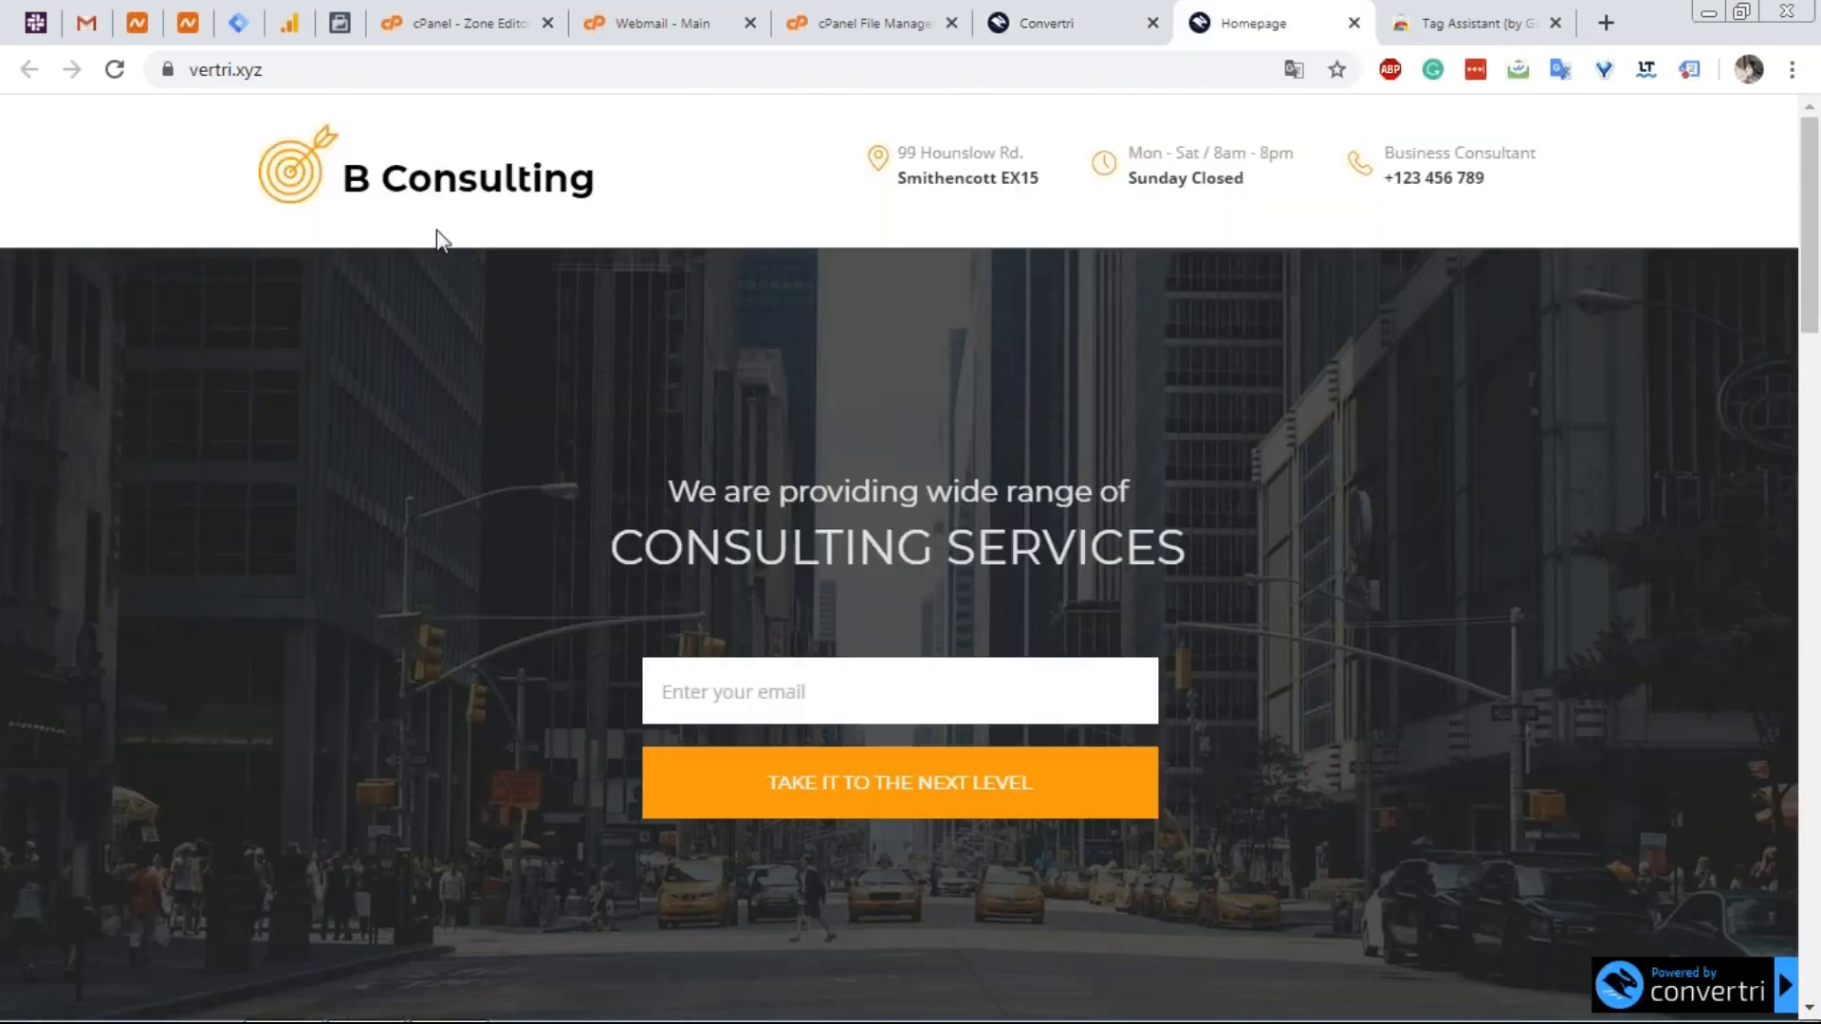
click(1688, 72)
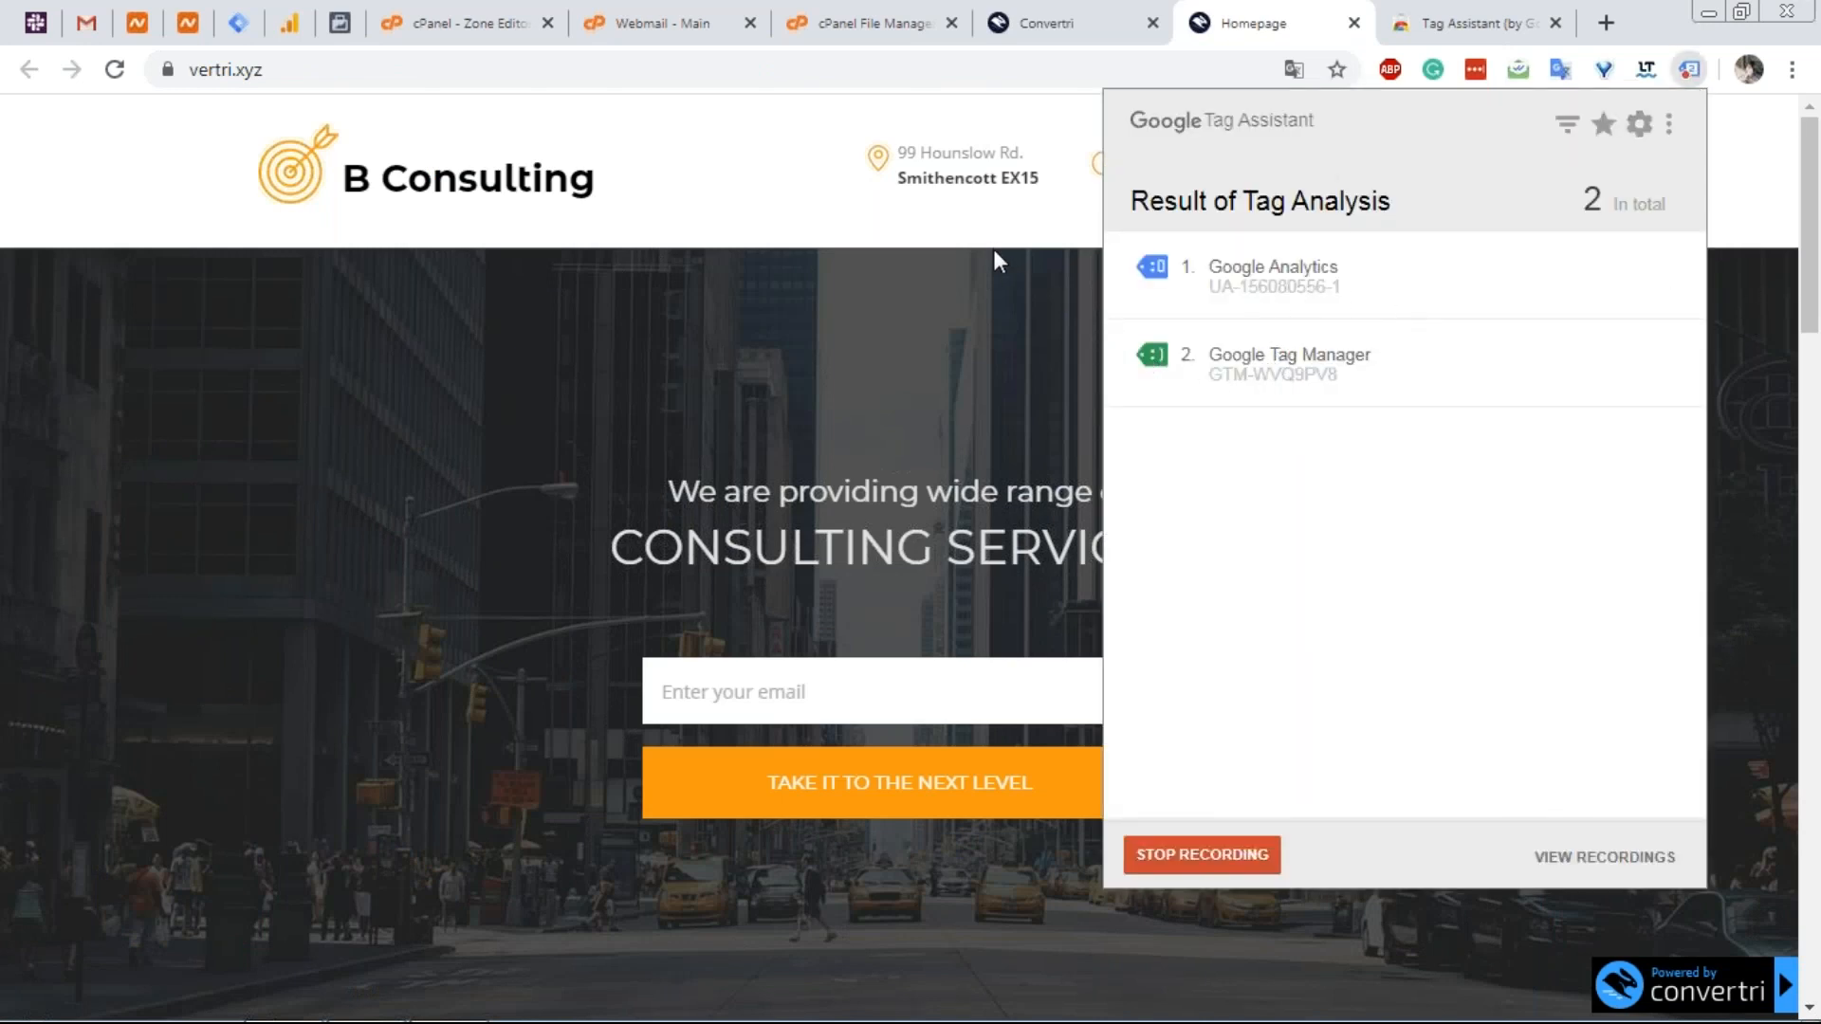
click(1045, 41)
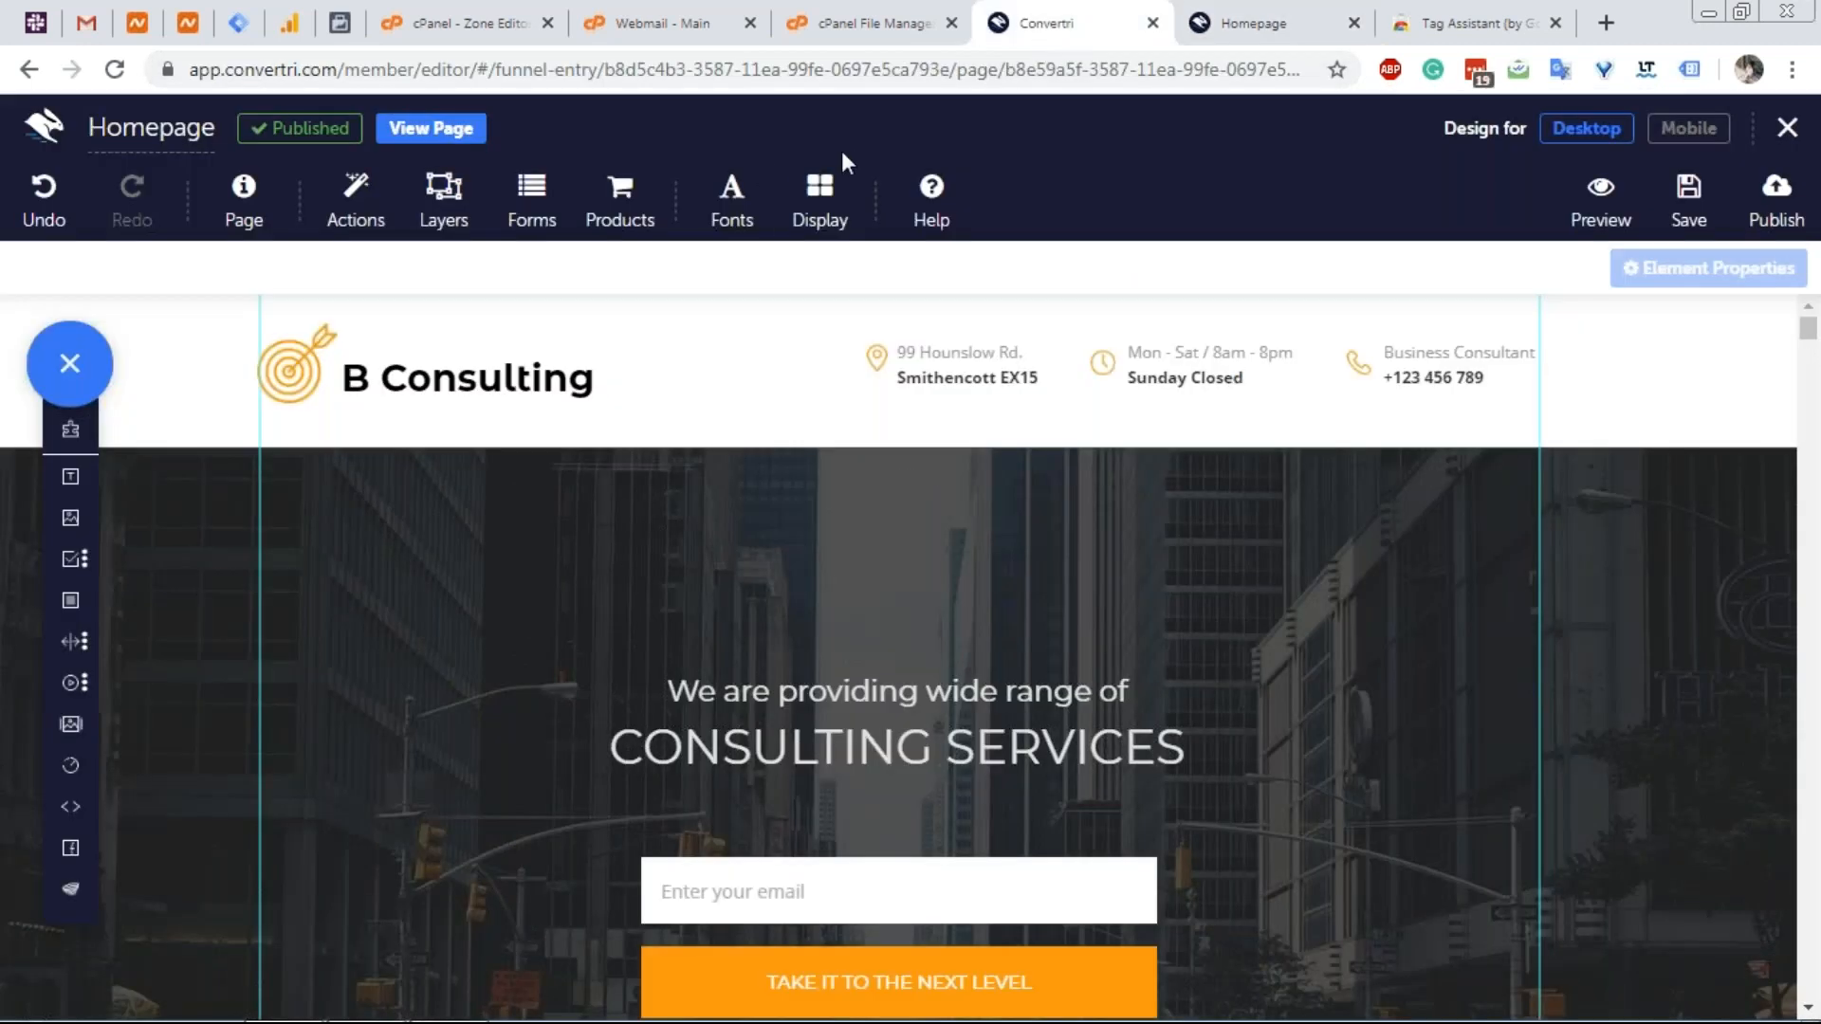
click(1244, 25)
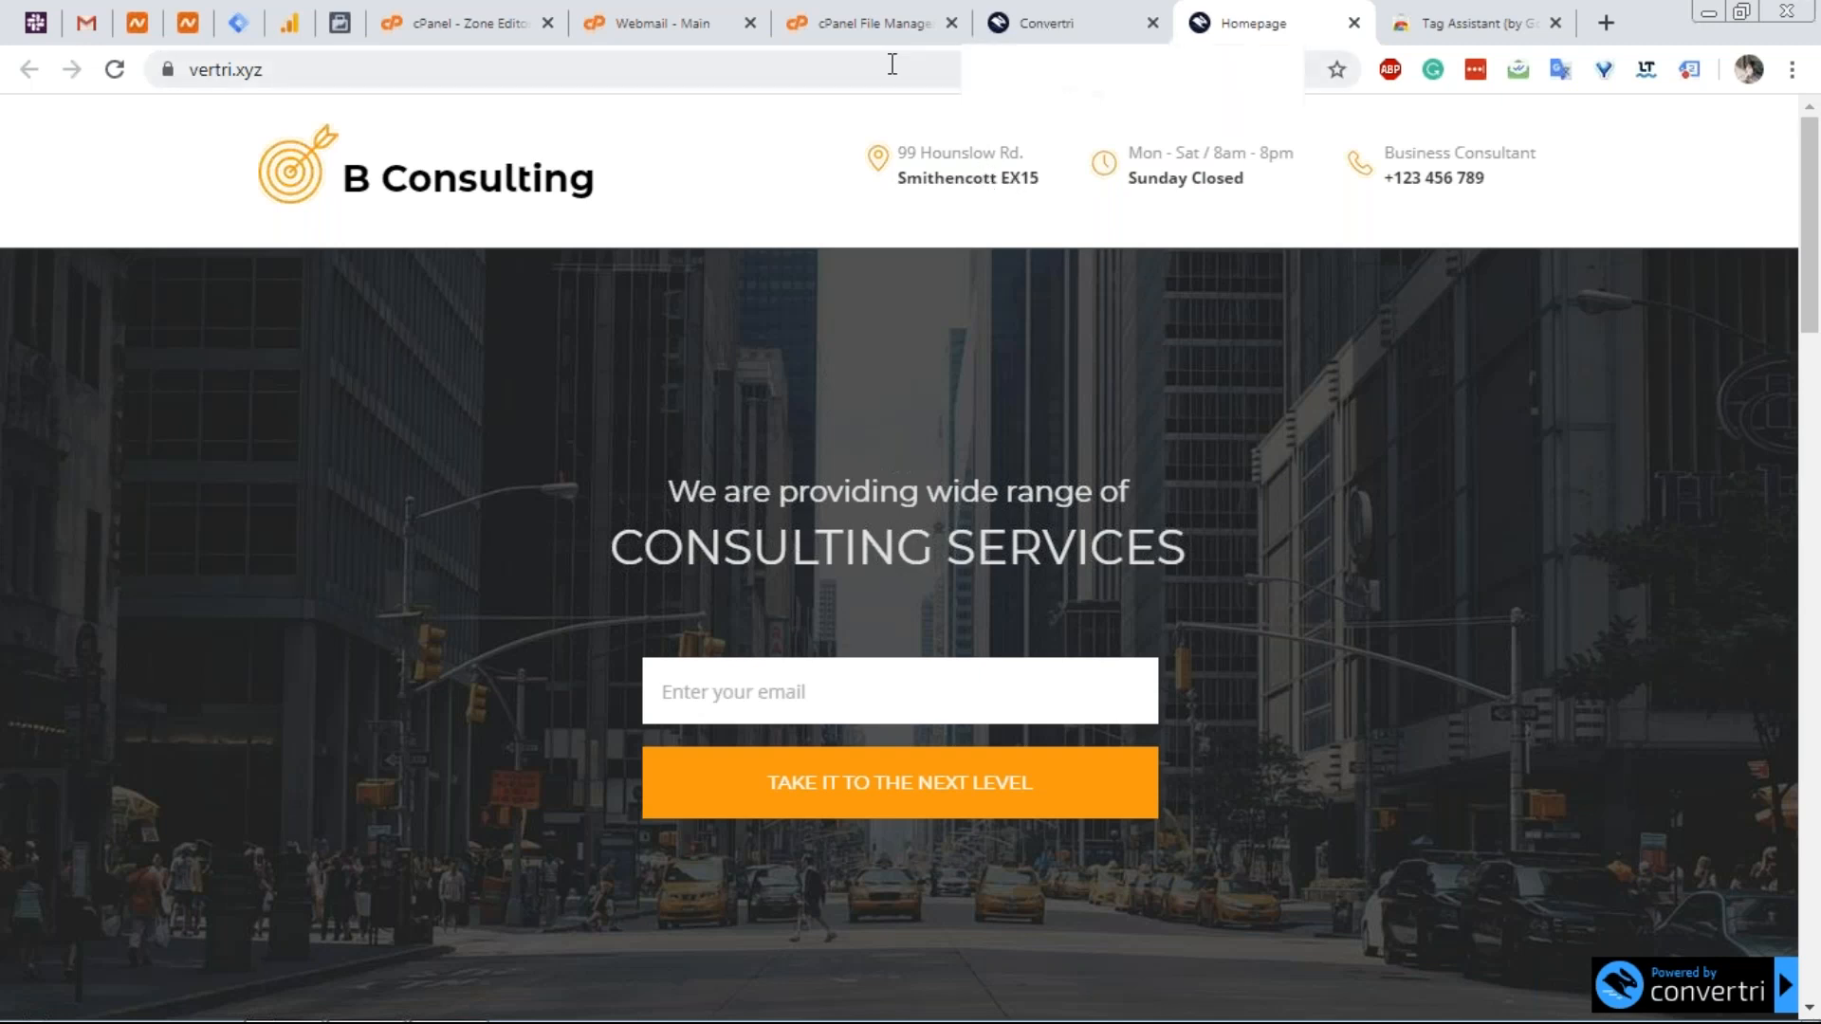
click(279, 69)
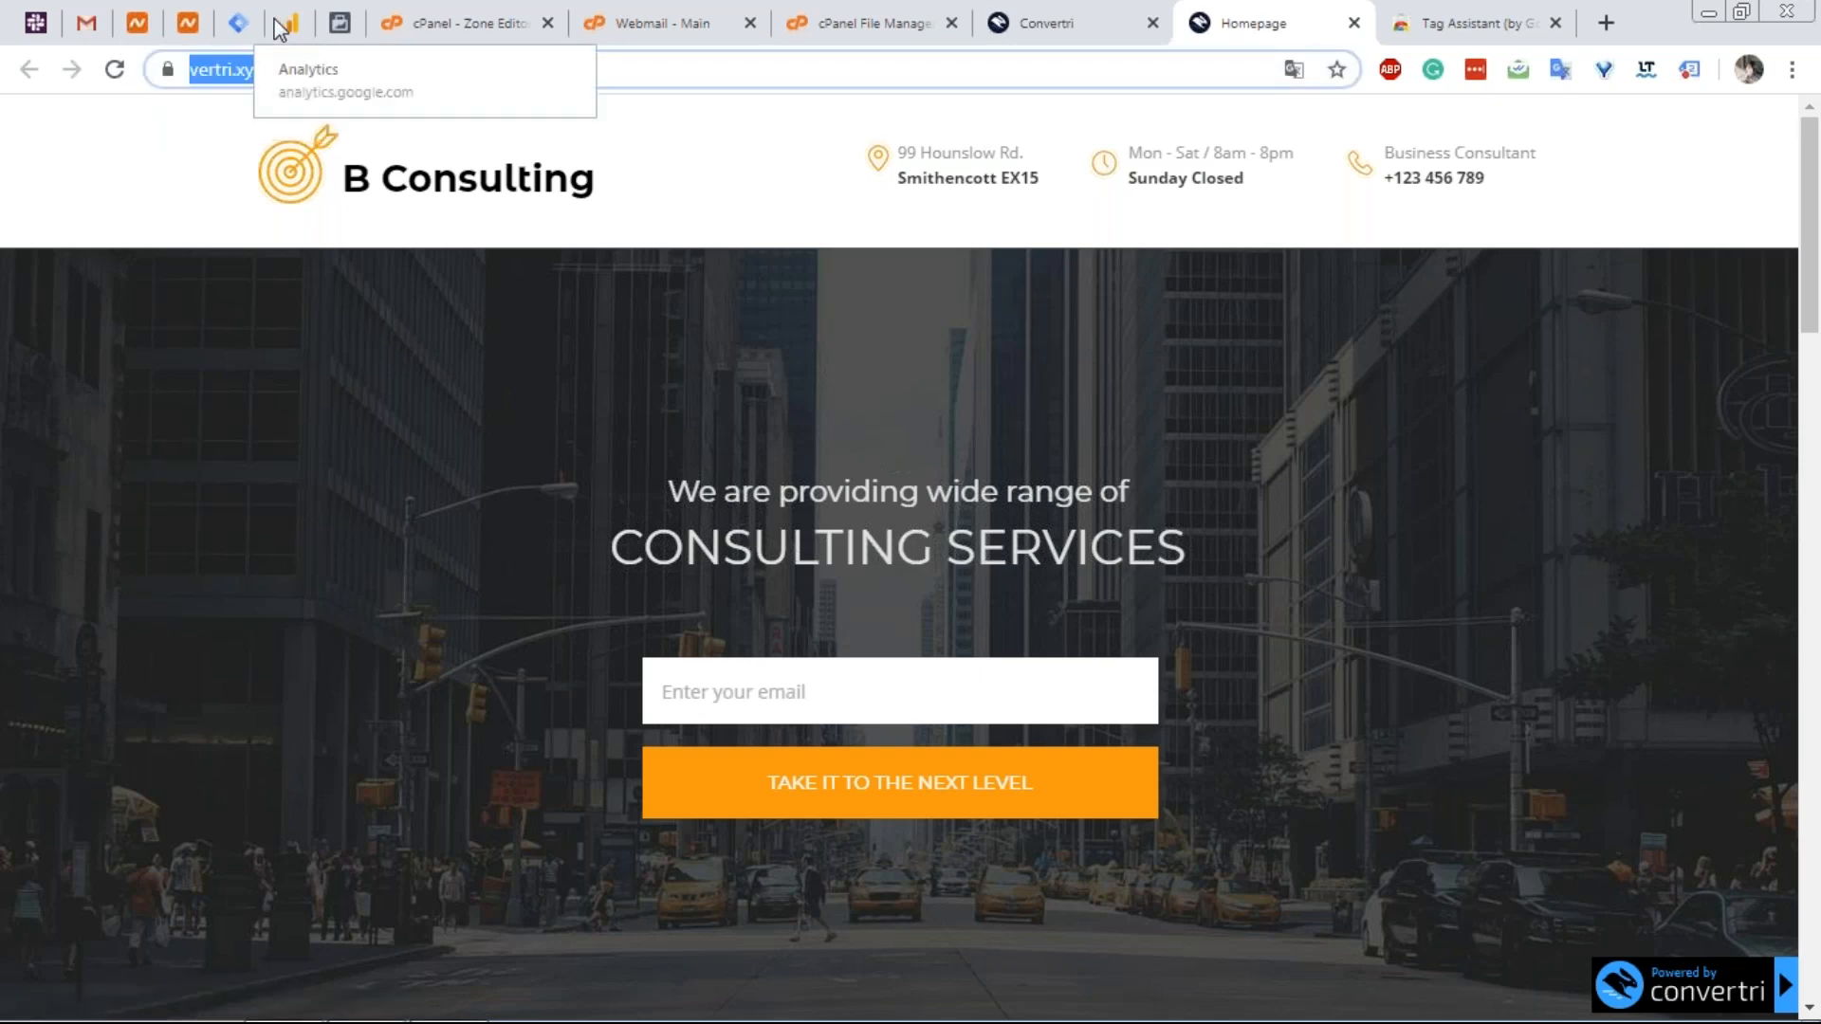
Load the WordPress blog at blog.vertri.xyz and scroll through its Hello world! post.
key(BackSpace)
text(b)
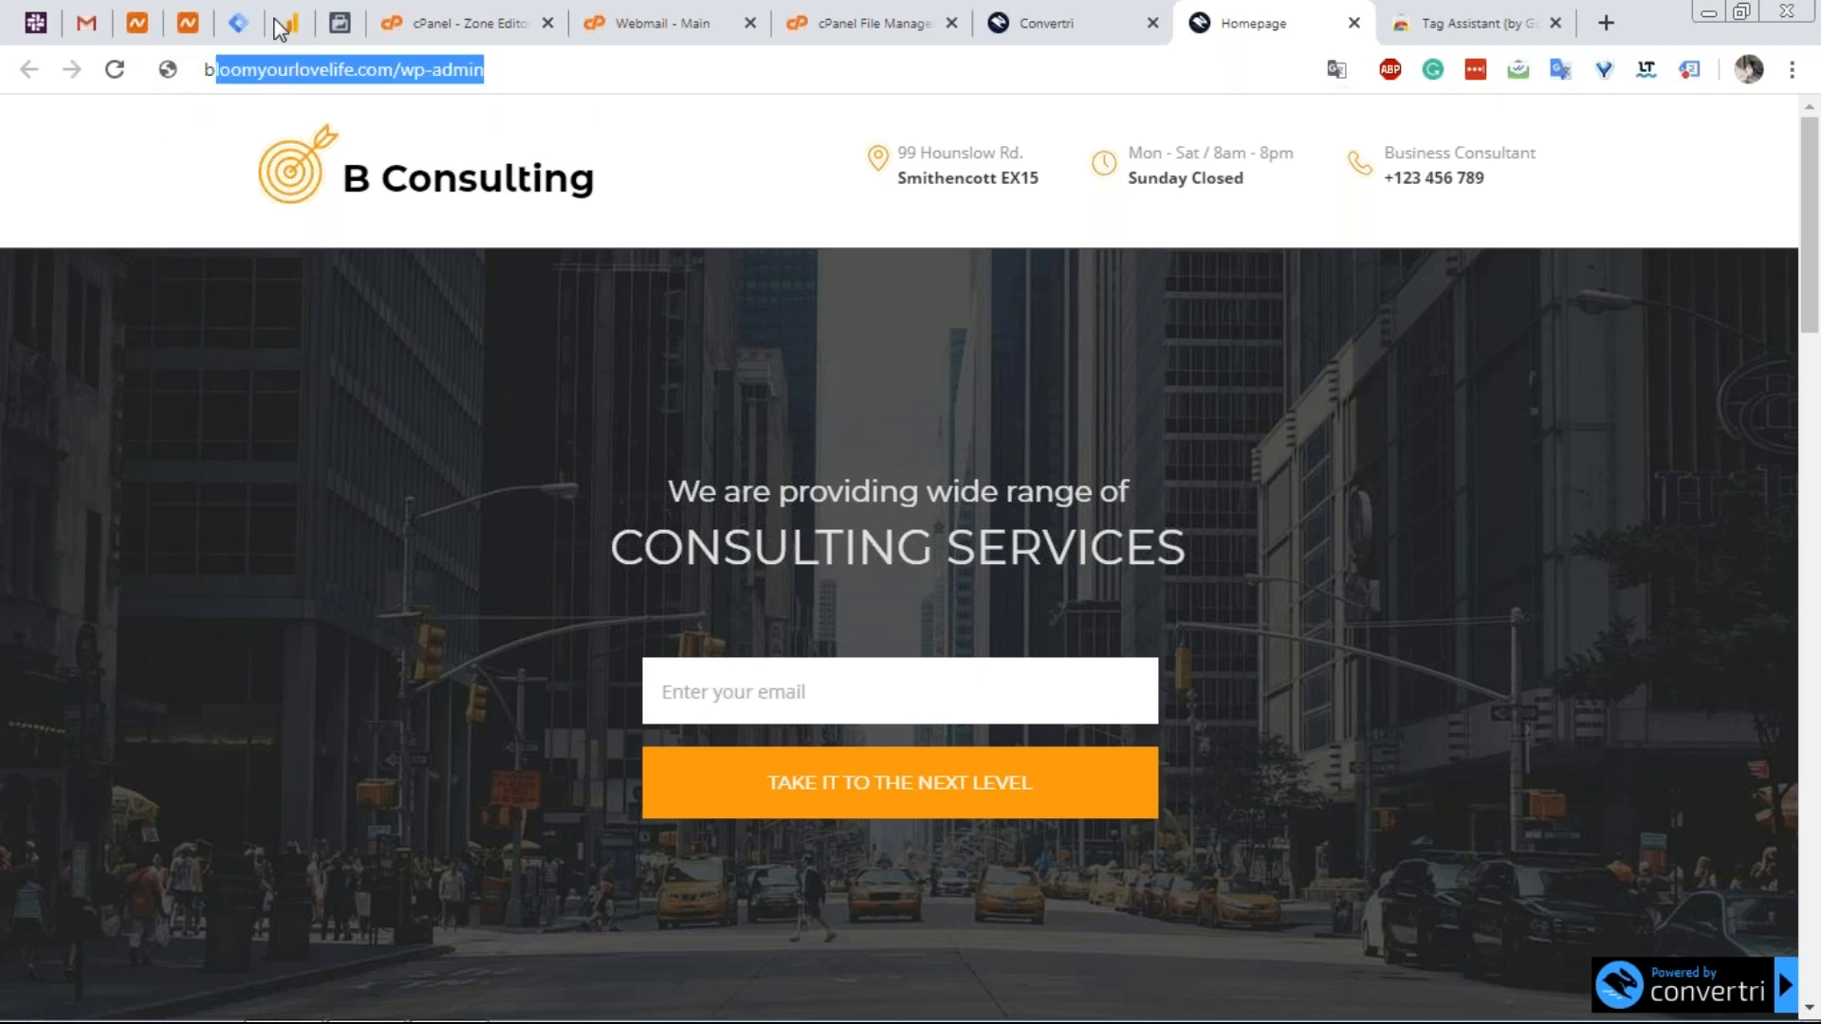
text(log.vertri)
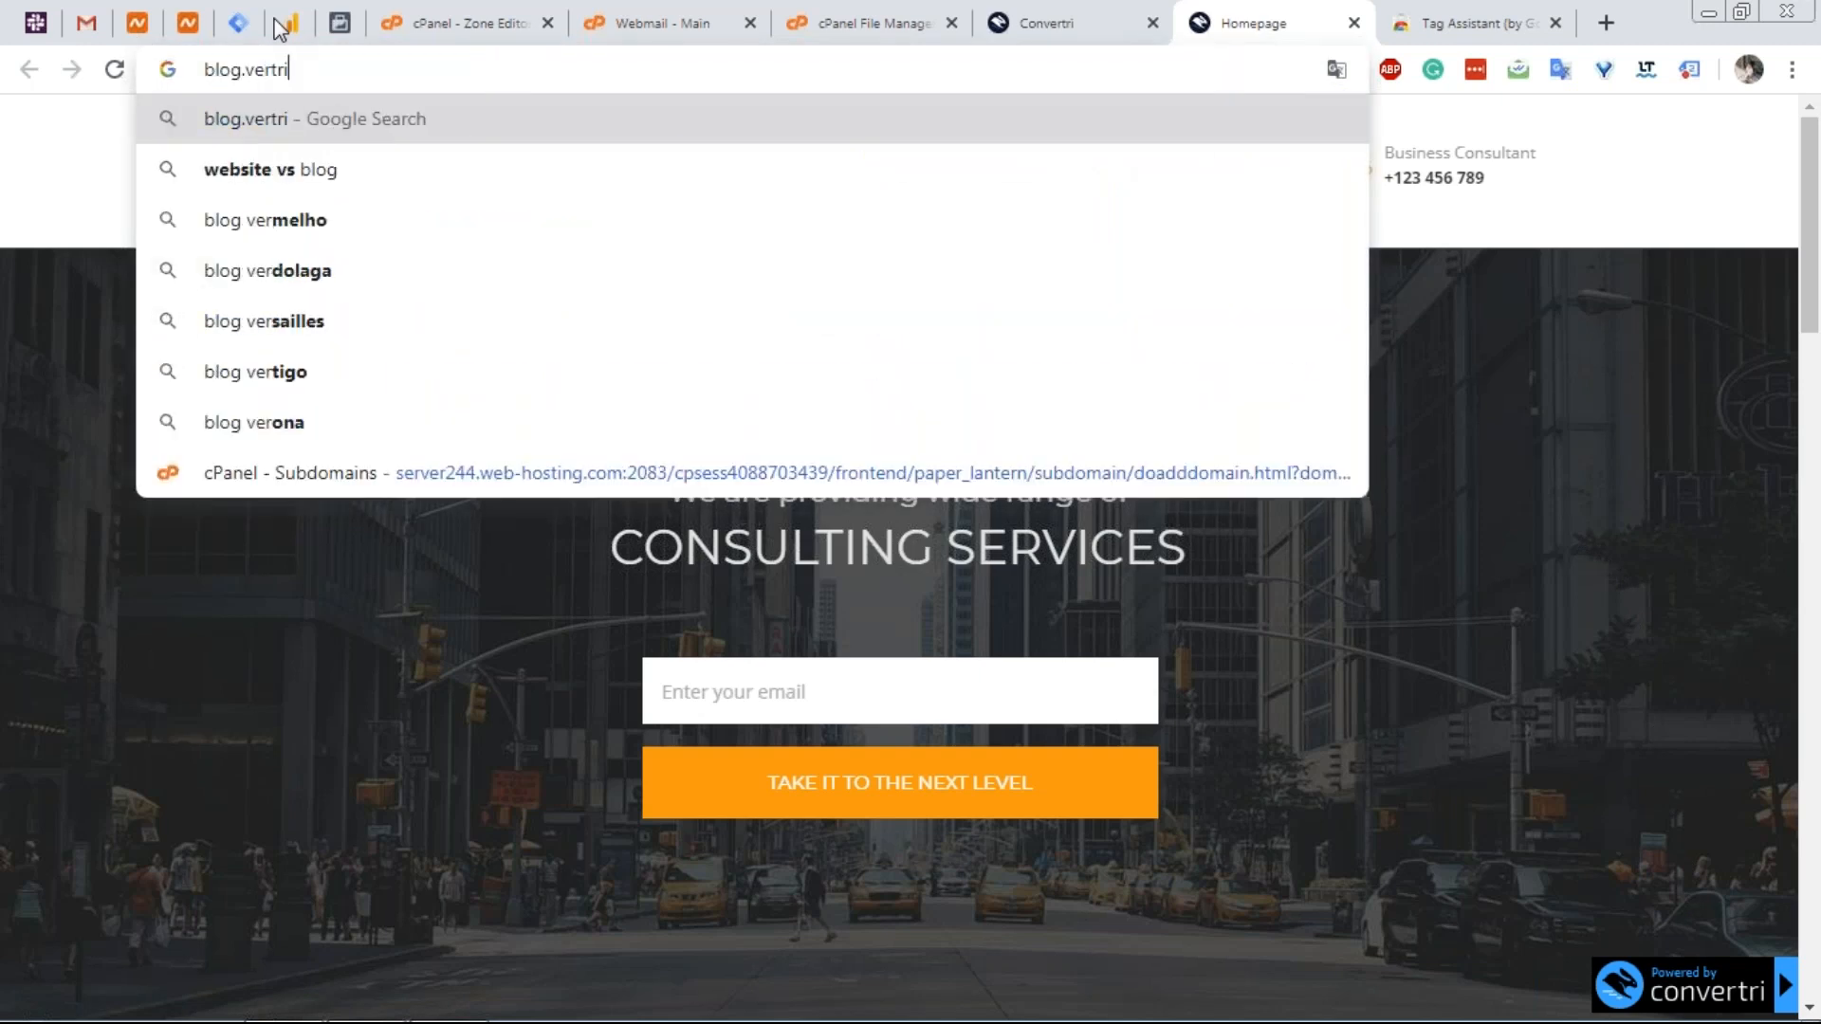
text(.xyz)
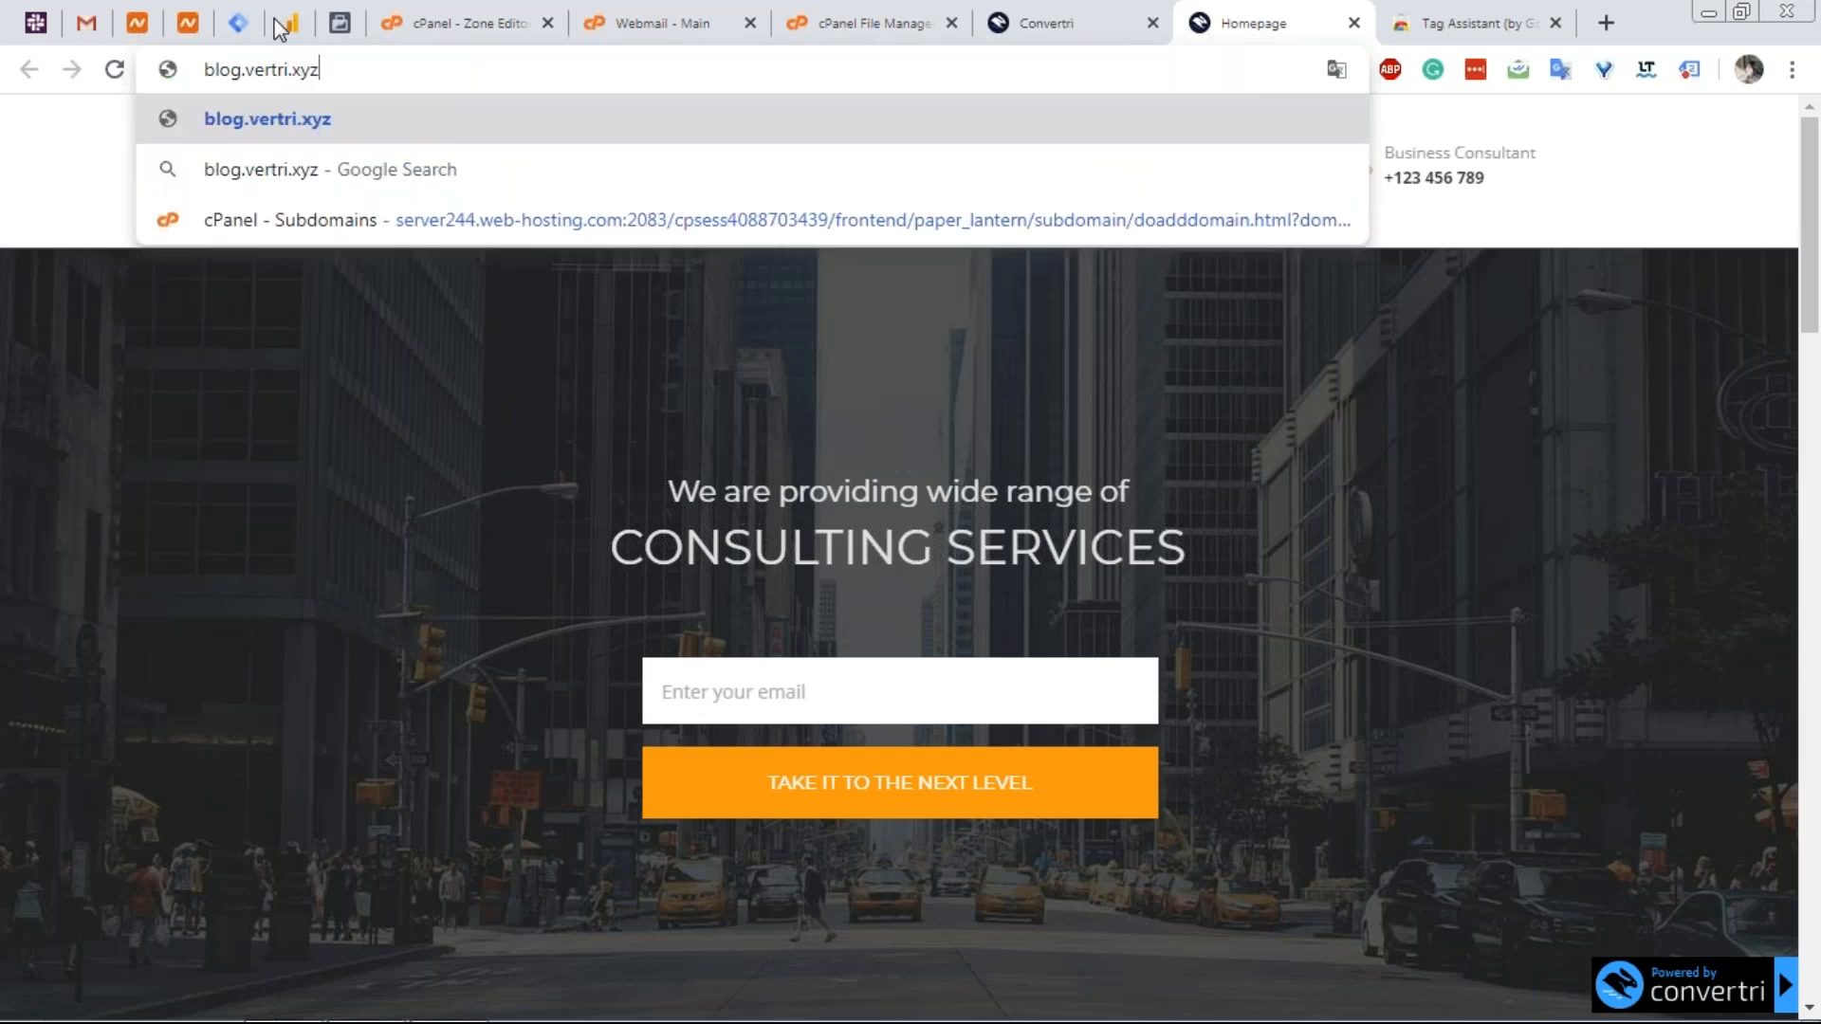
key(Return)
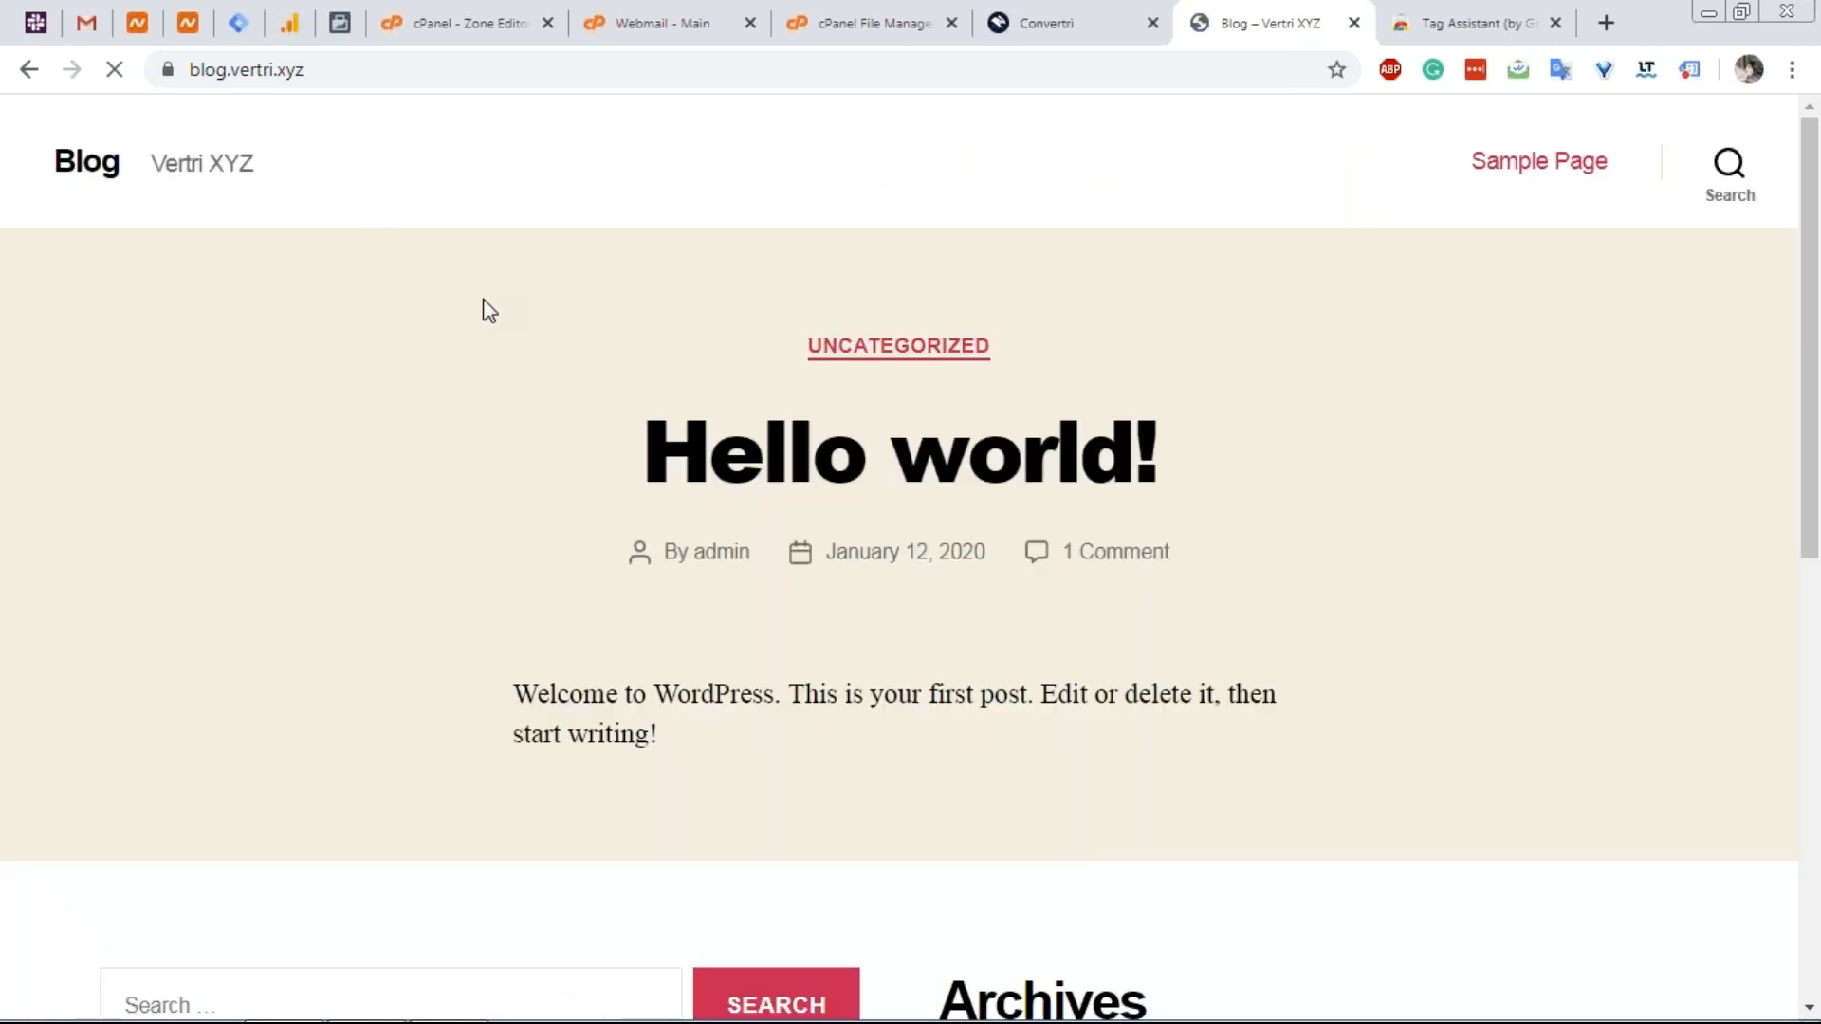
scroll(489, 311, down, 10)
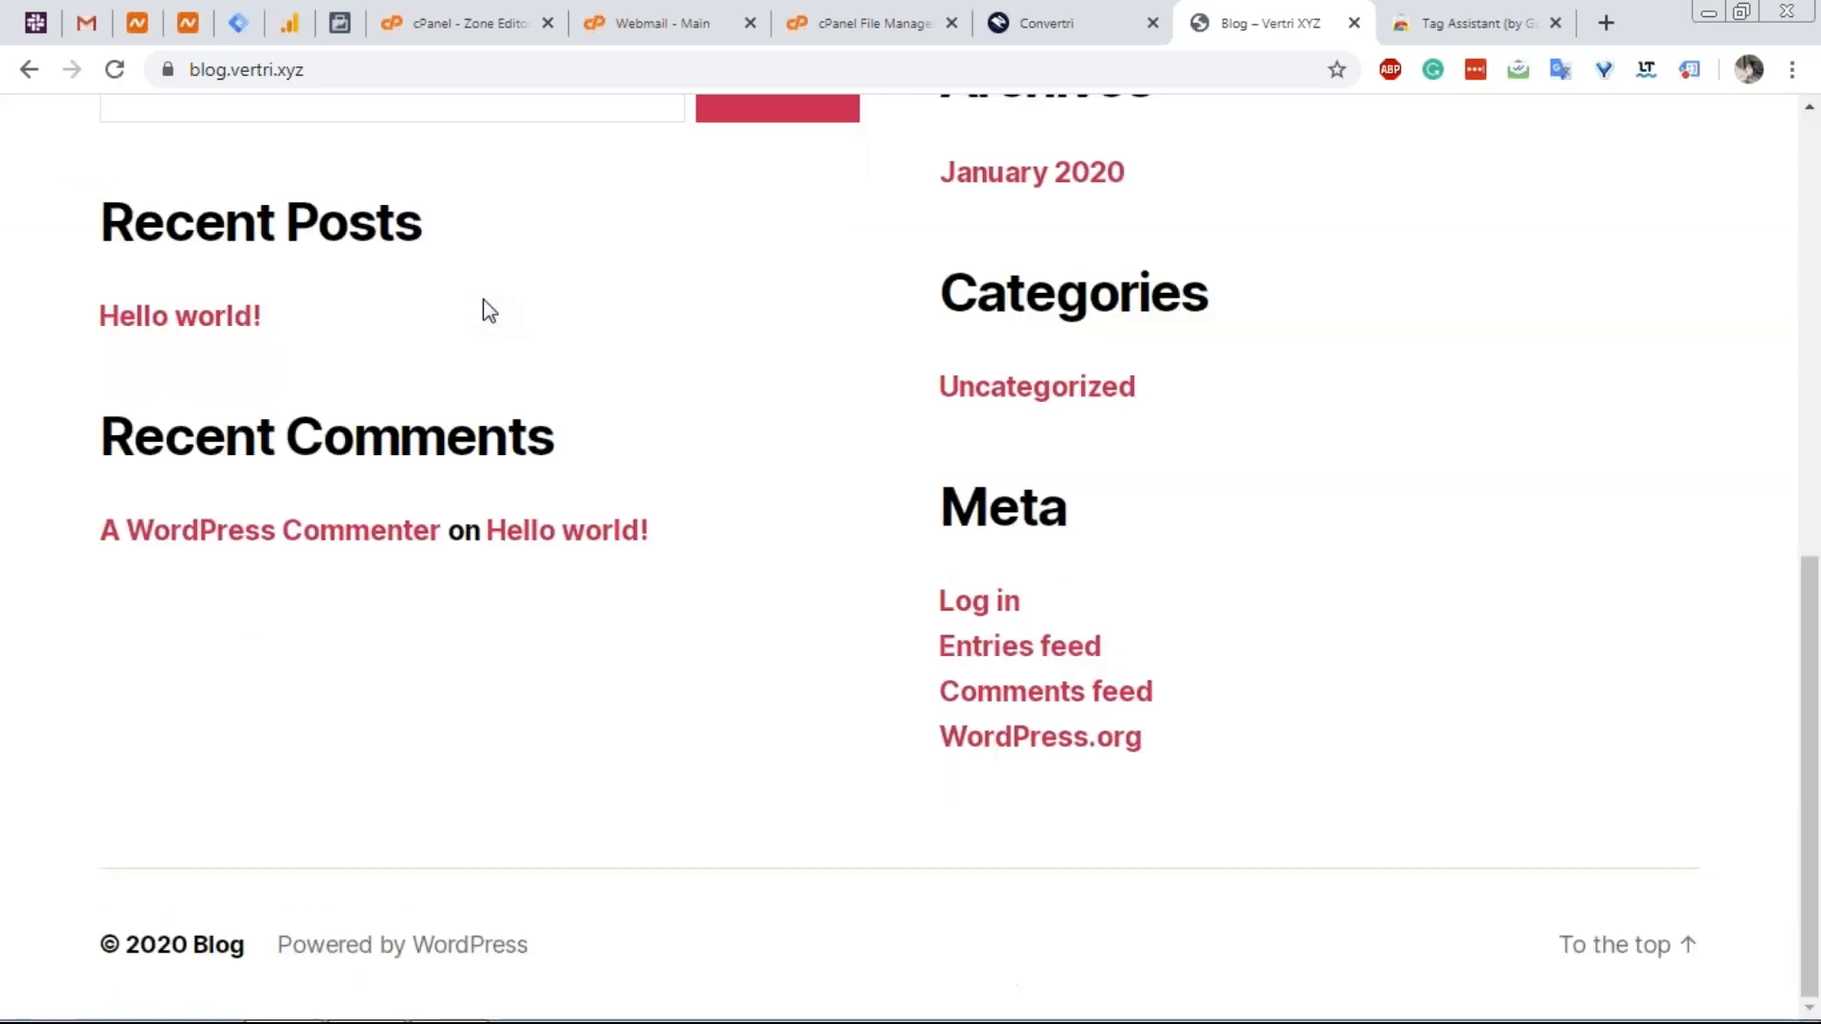
scroll(488, 311, up, 10)
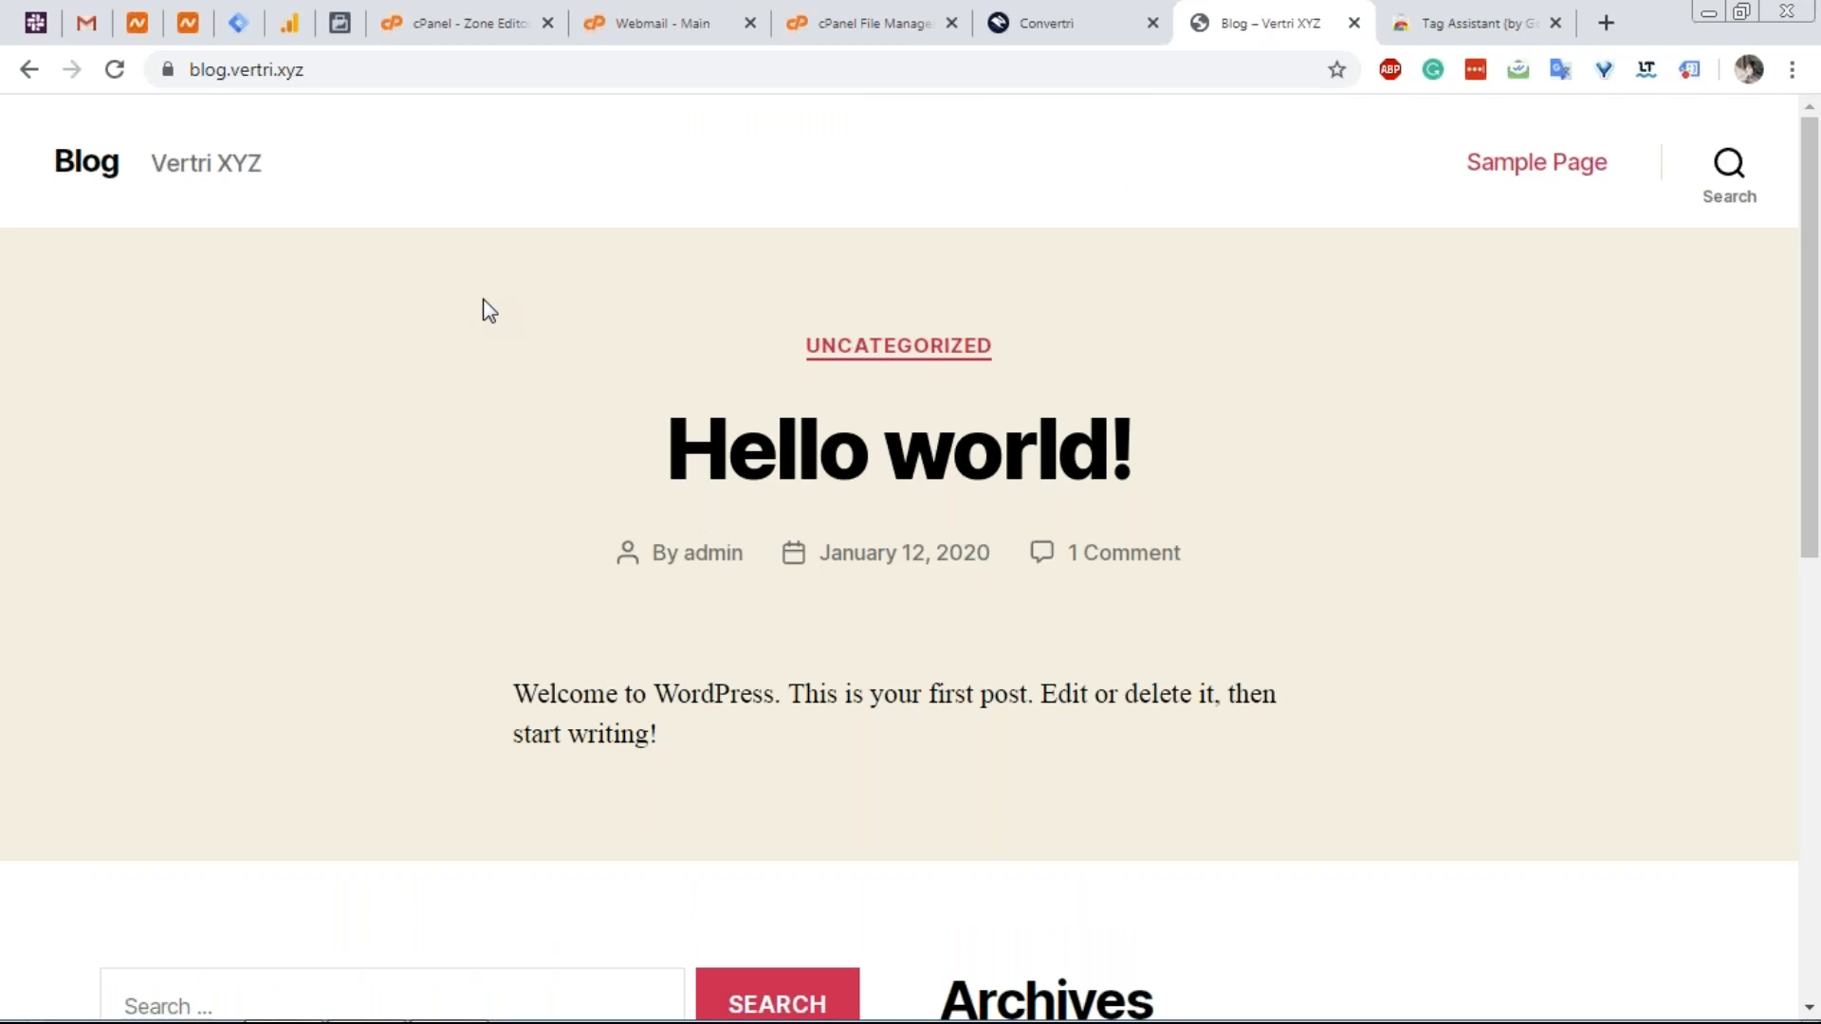
scroll(488, 311, down, 8)
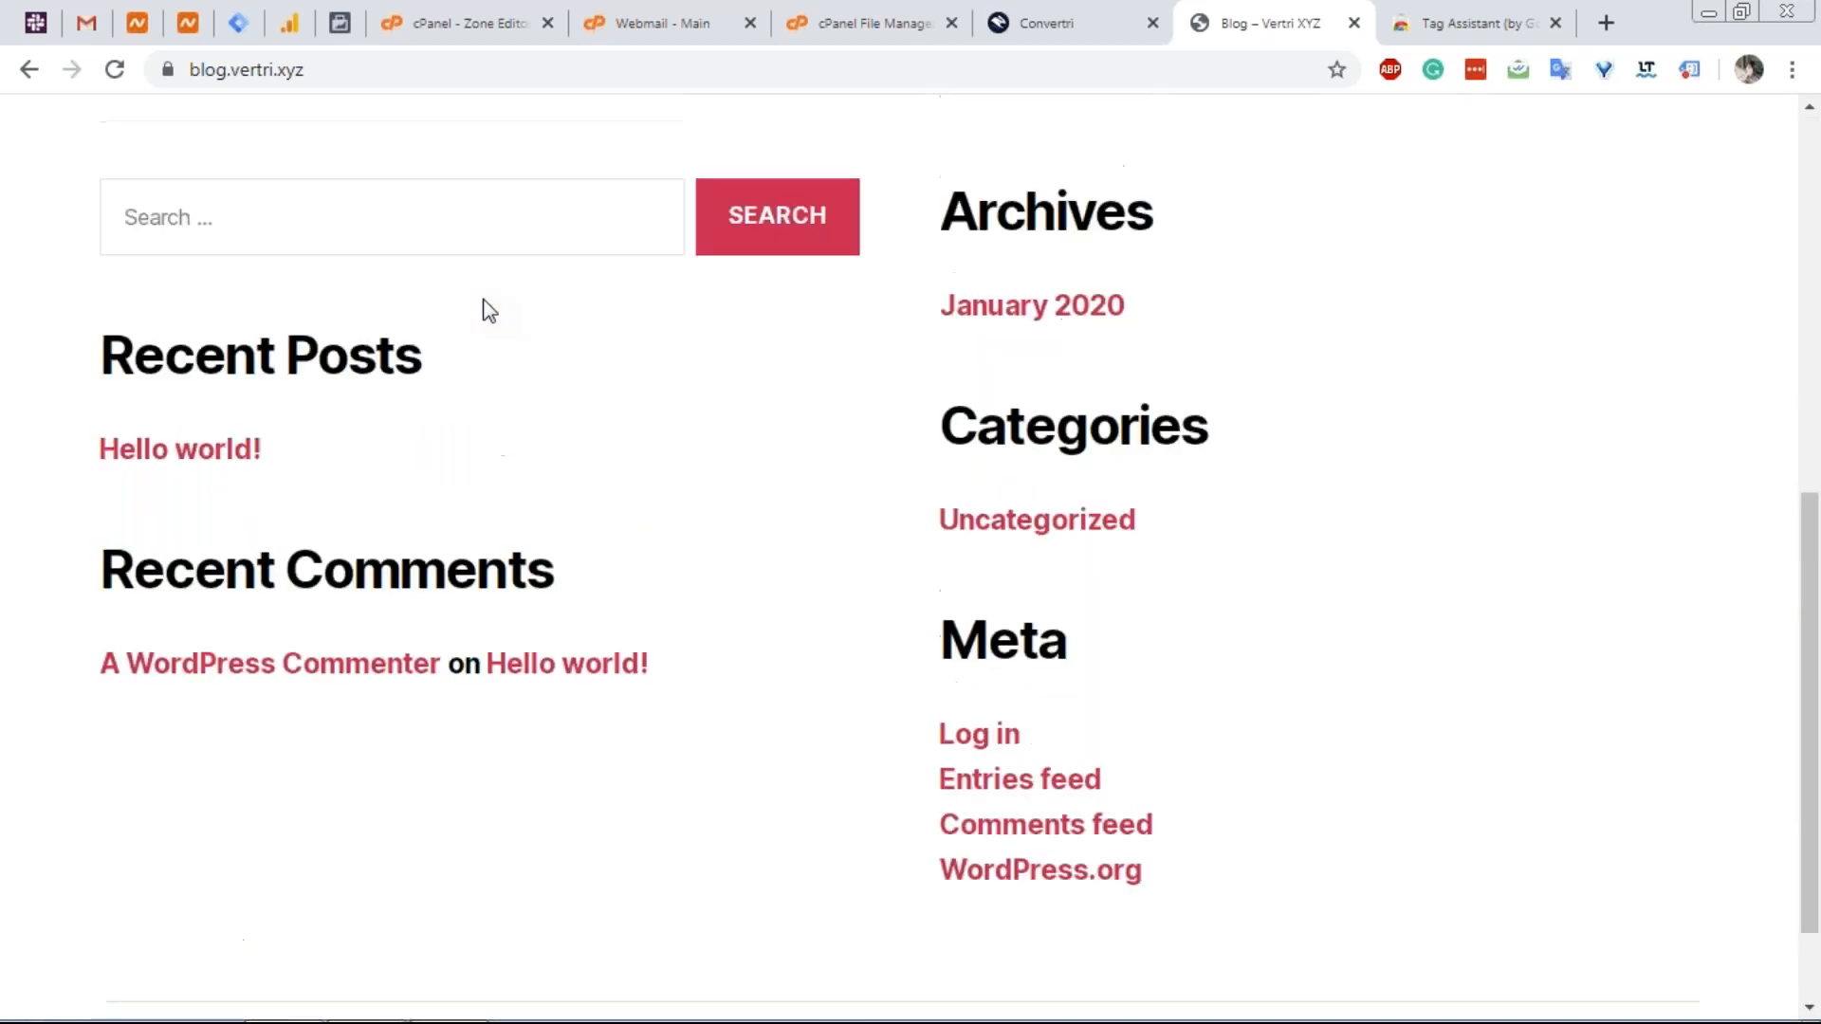
scroll(488, 311, up, 8)
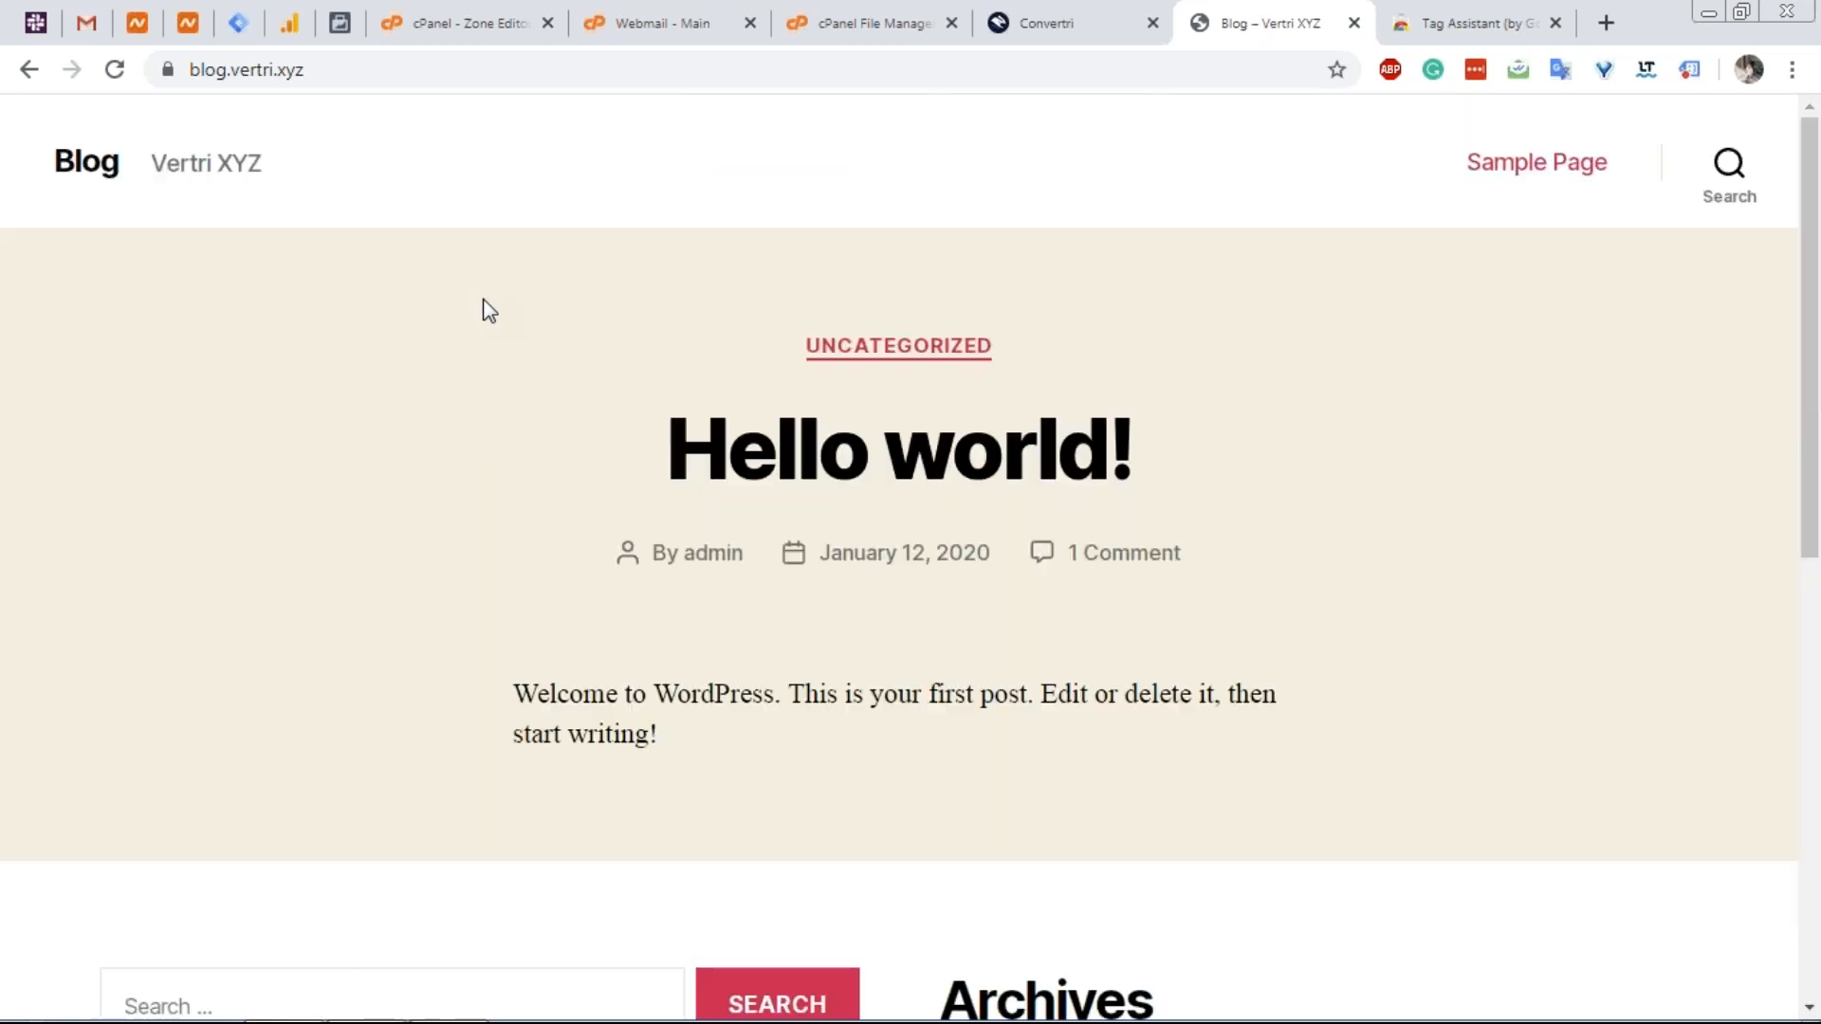
scroll(488, 311, down, 10)
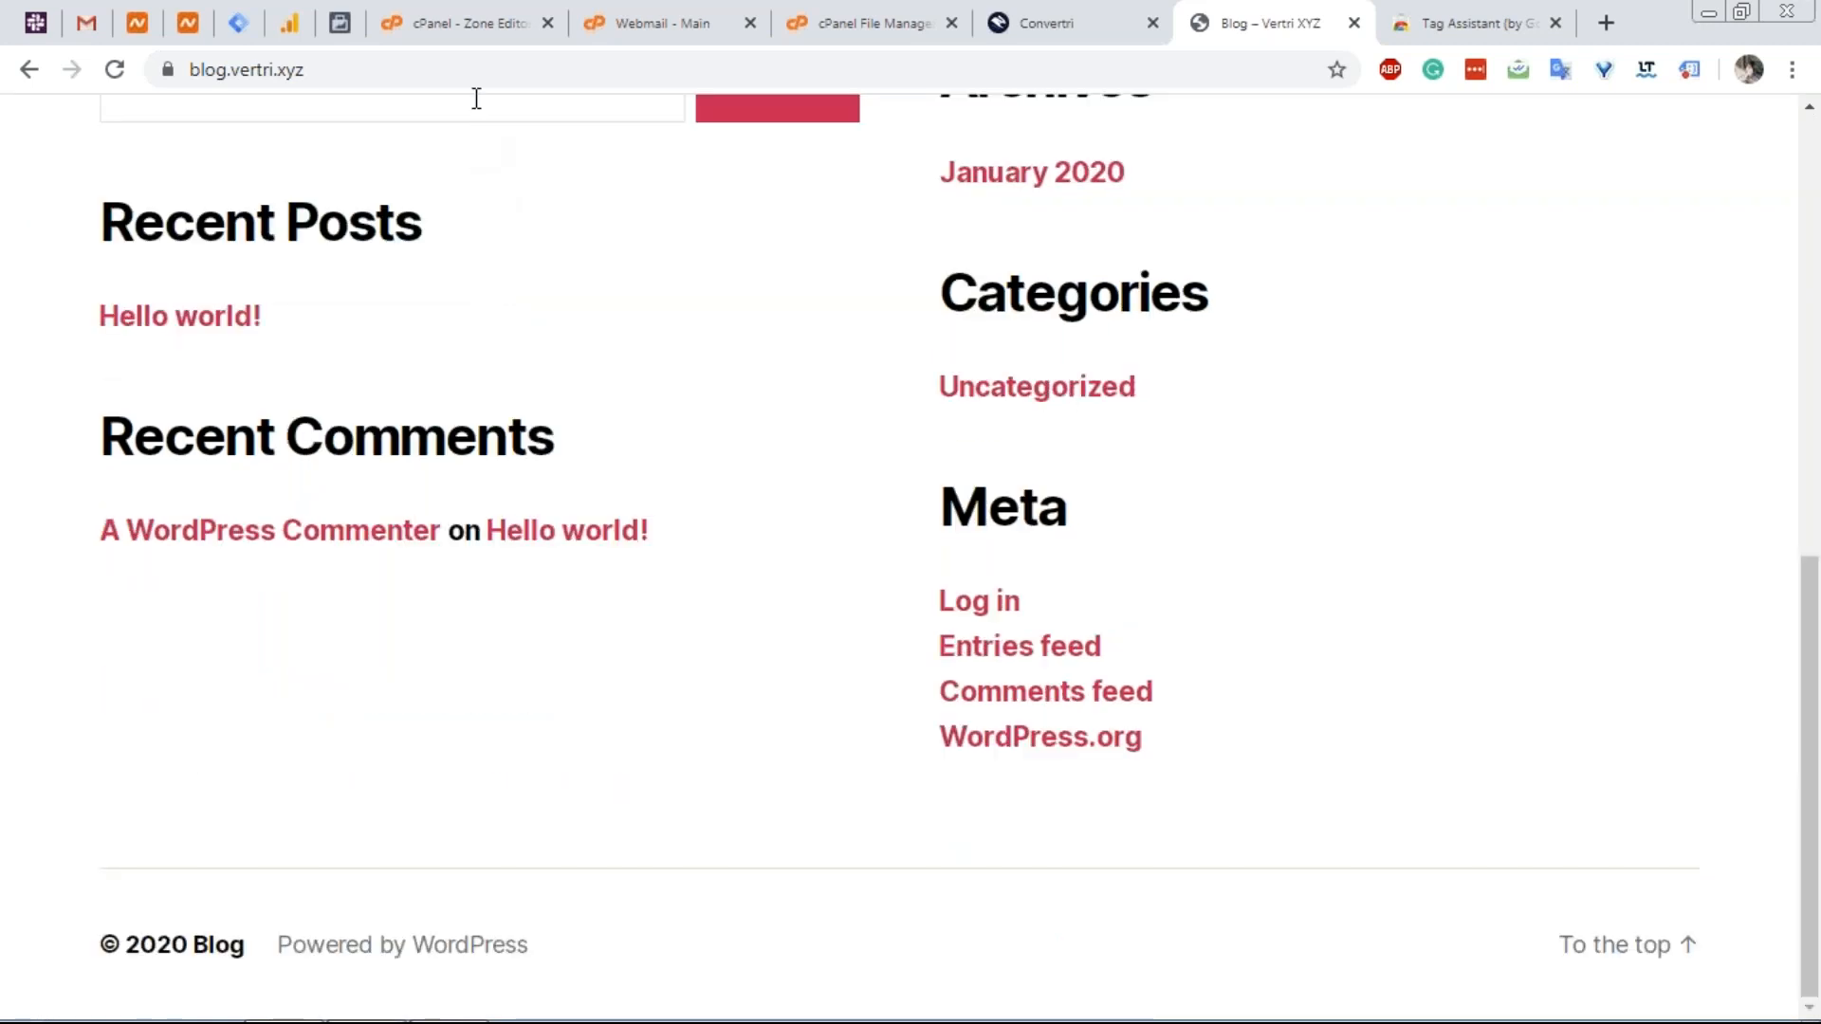
Check the blog subdomain's DNS records in the cPanel Zone Editor, then open the Webmail inbox.
click(475, 37)
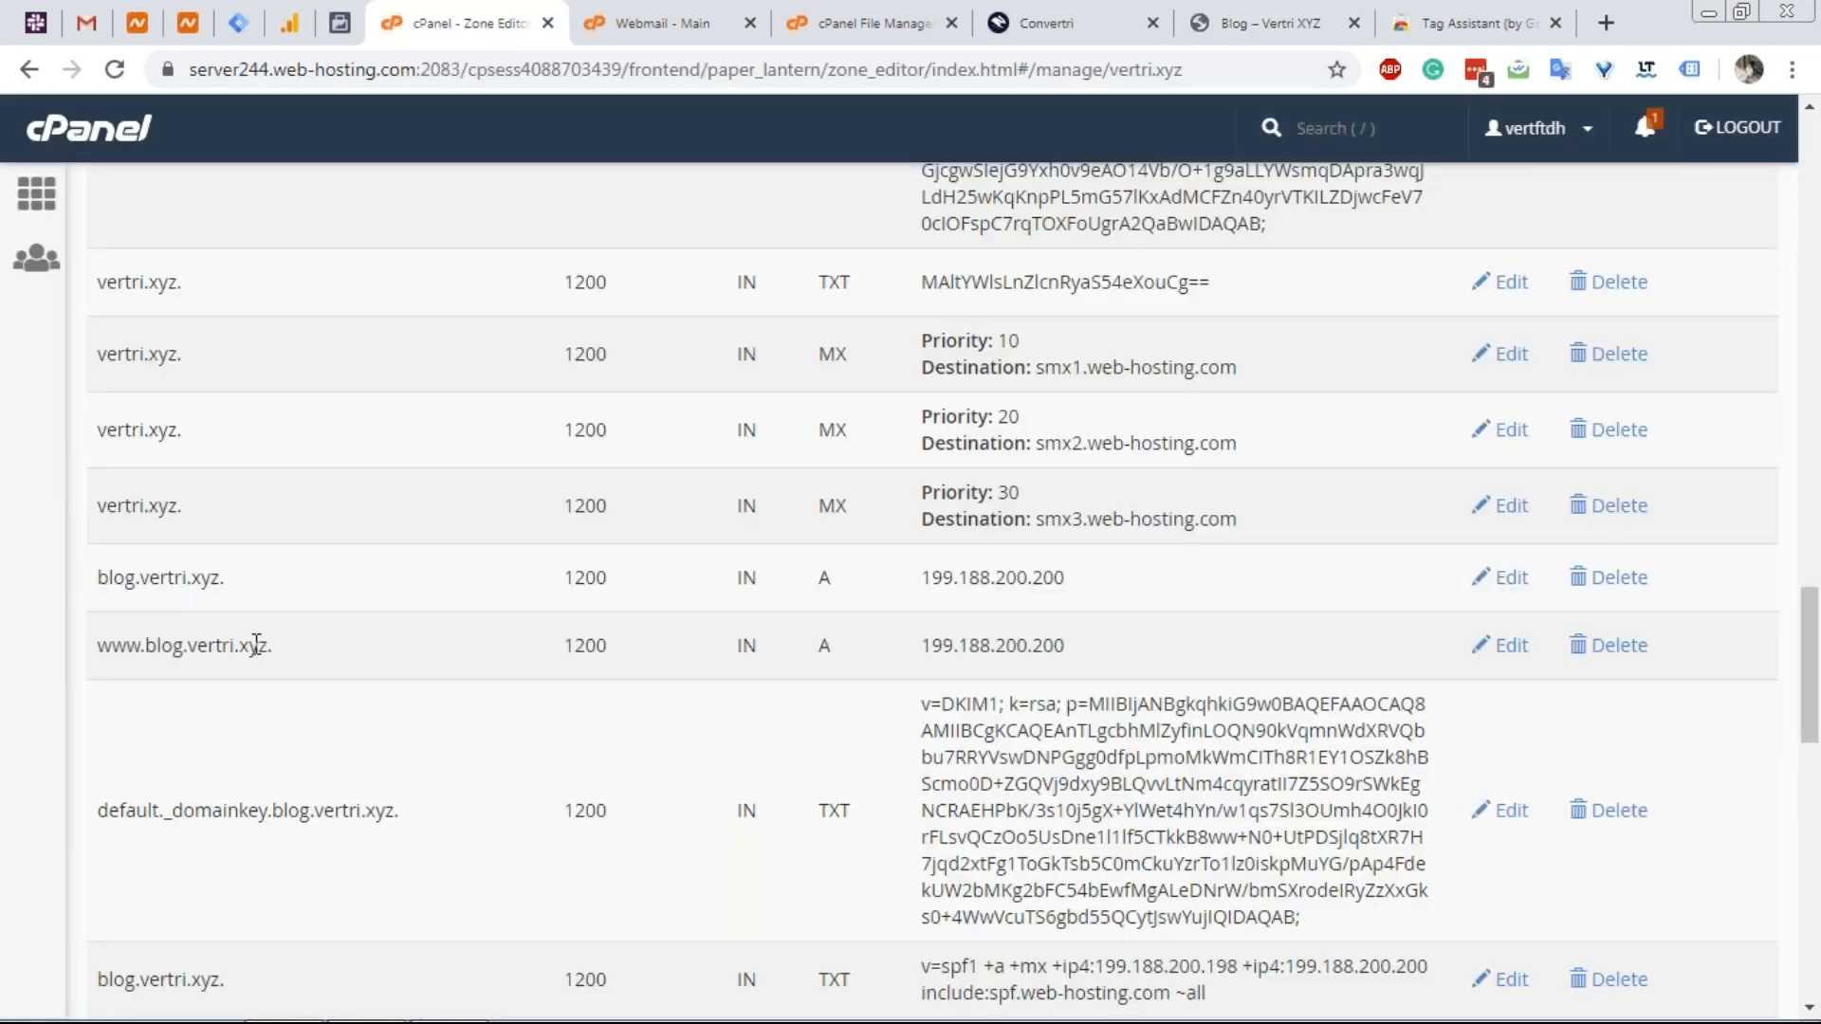
scroll(256, 644, down, 2)
scroll(256, 645, up, 10)
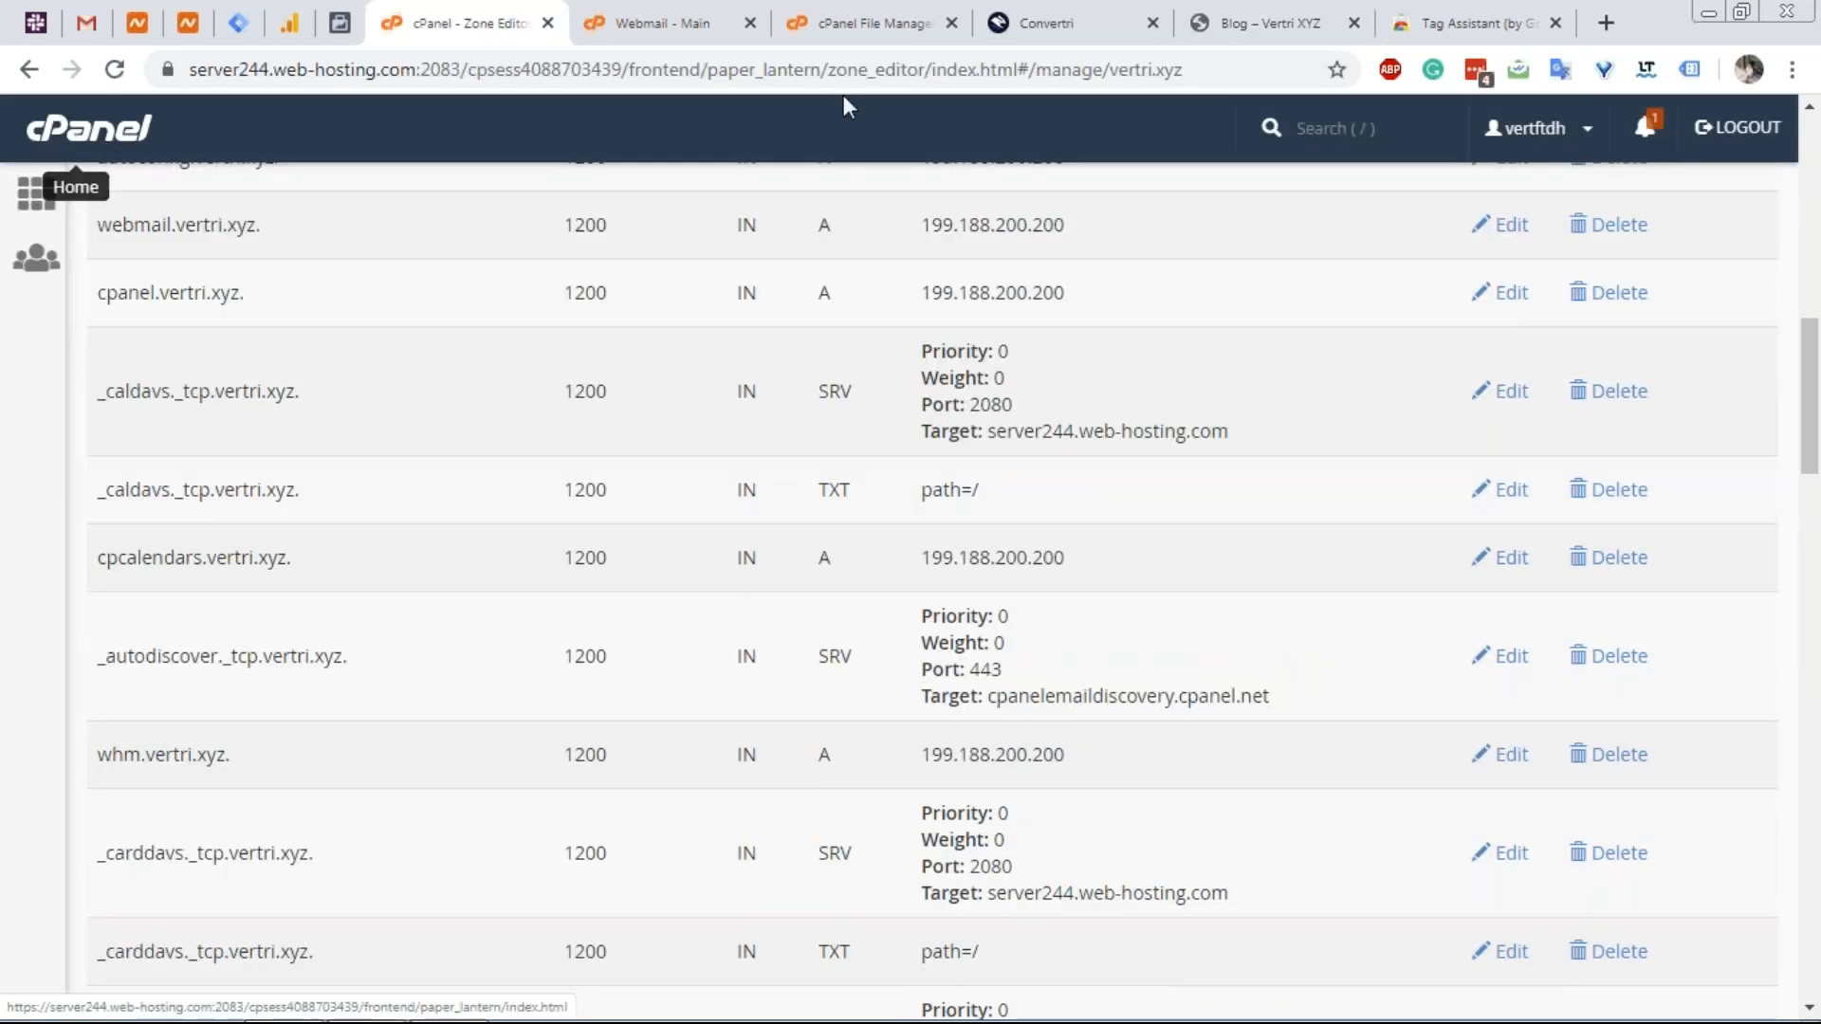
click(1223, 23)
scroll(926, 496, up, 10)
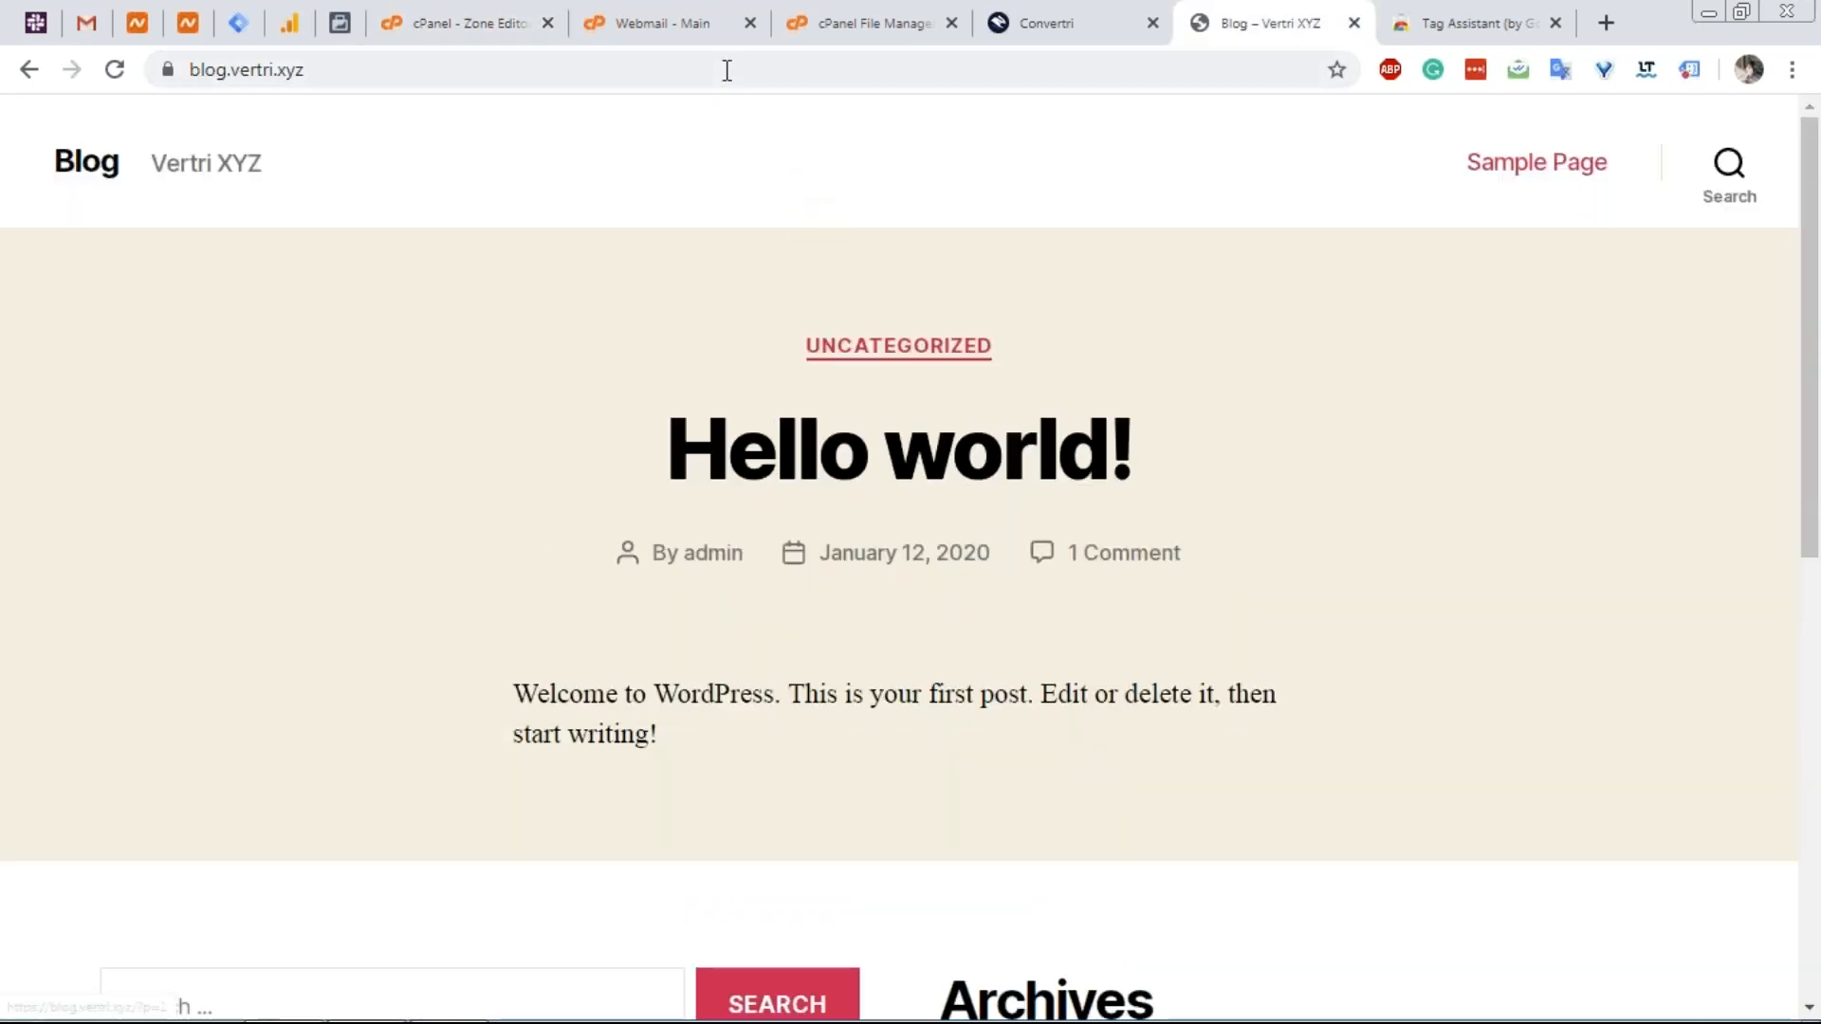
click(709, 16)
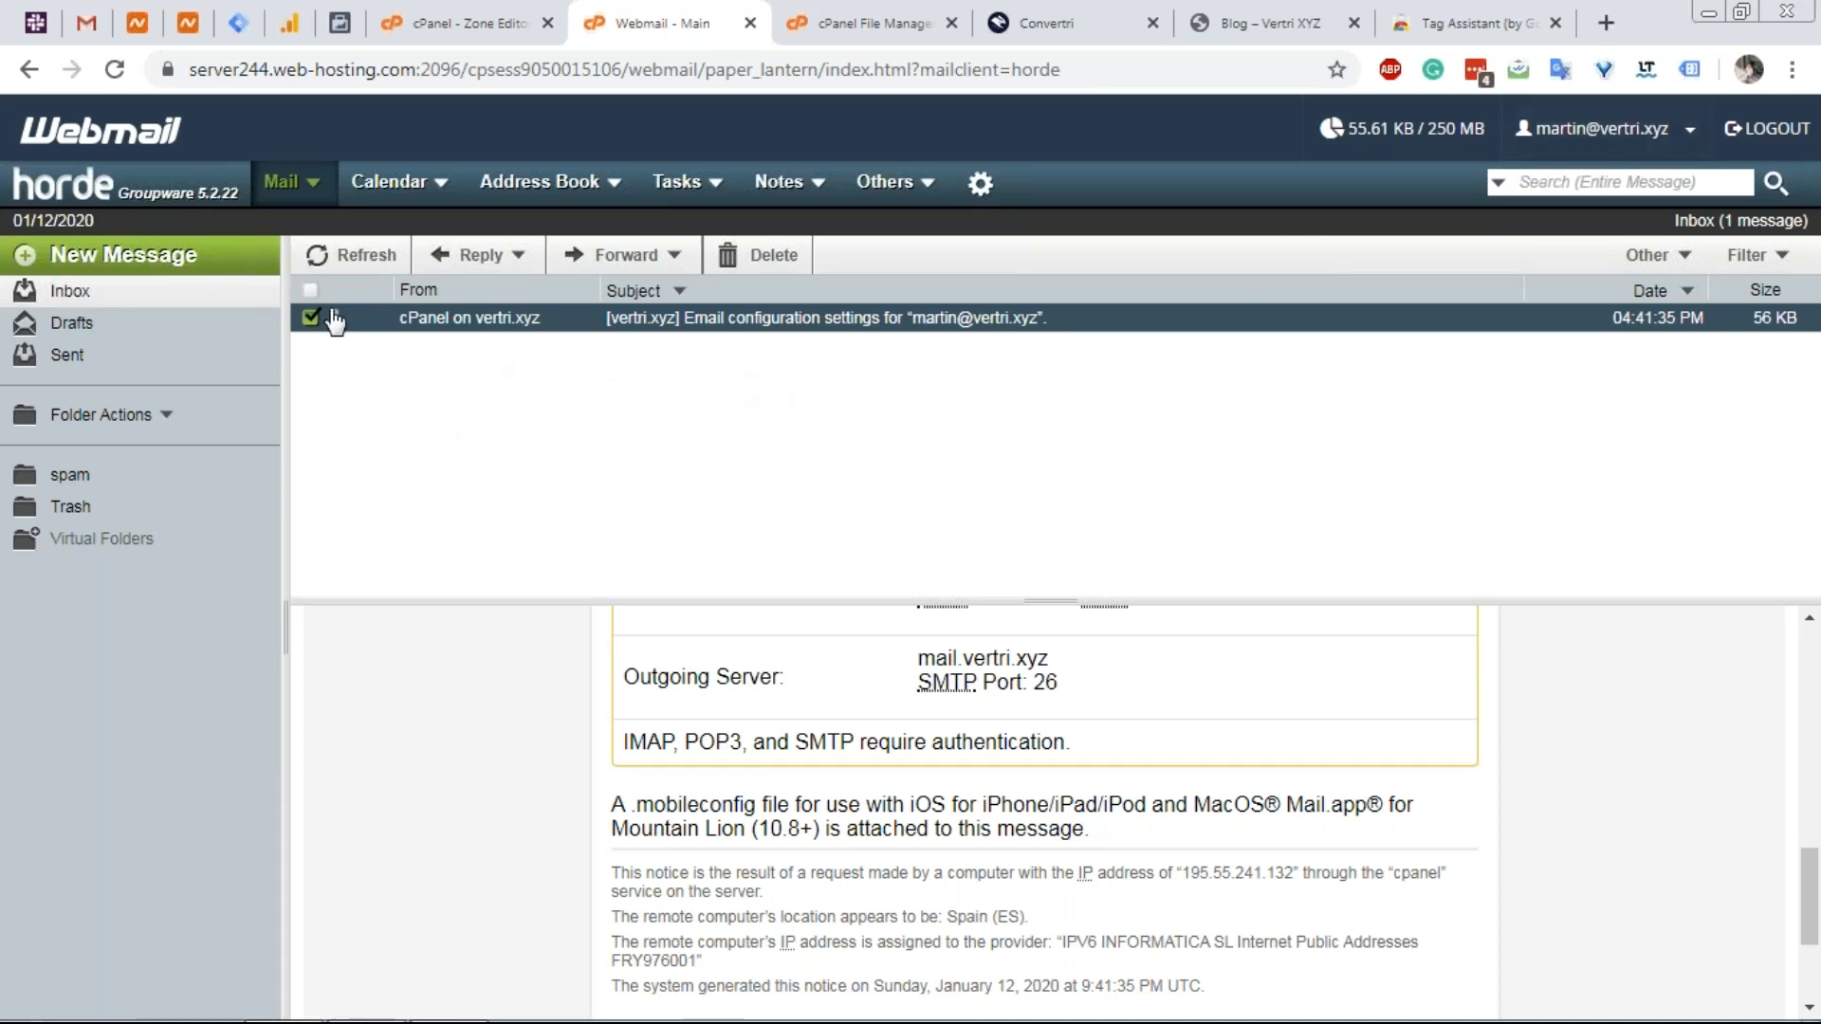
Send a test email titled 'is this working' with body 'Hope so' to the Gmail test address.
click(208, 260)
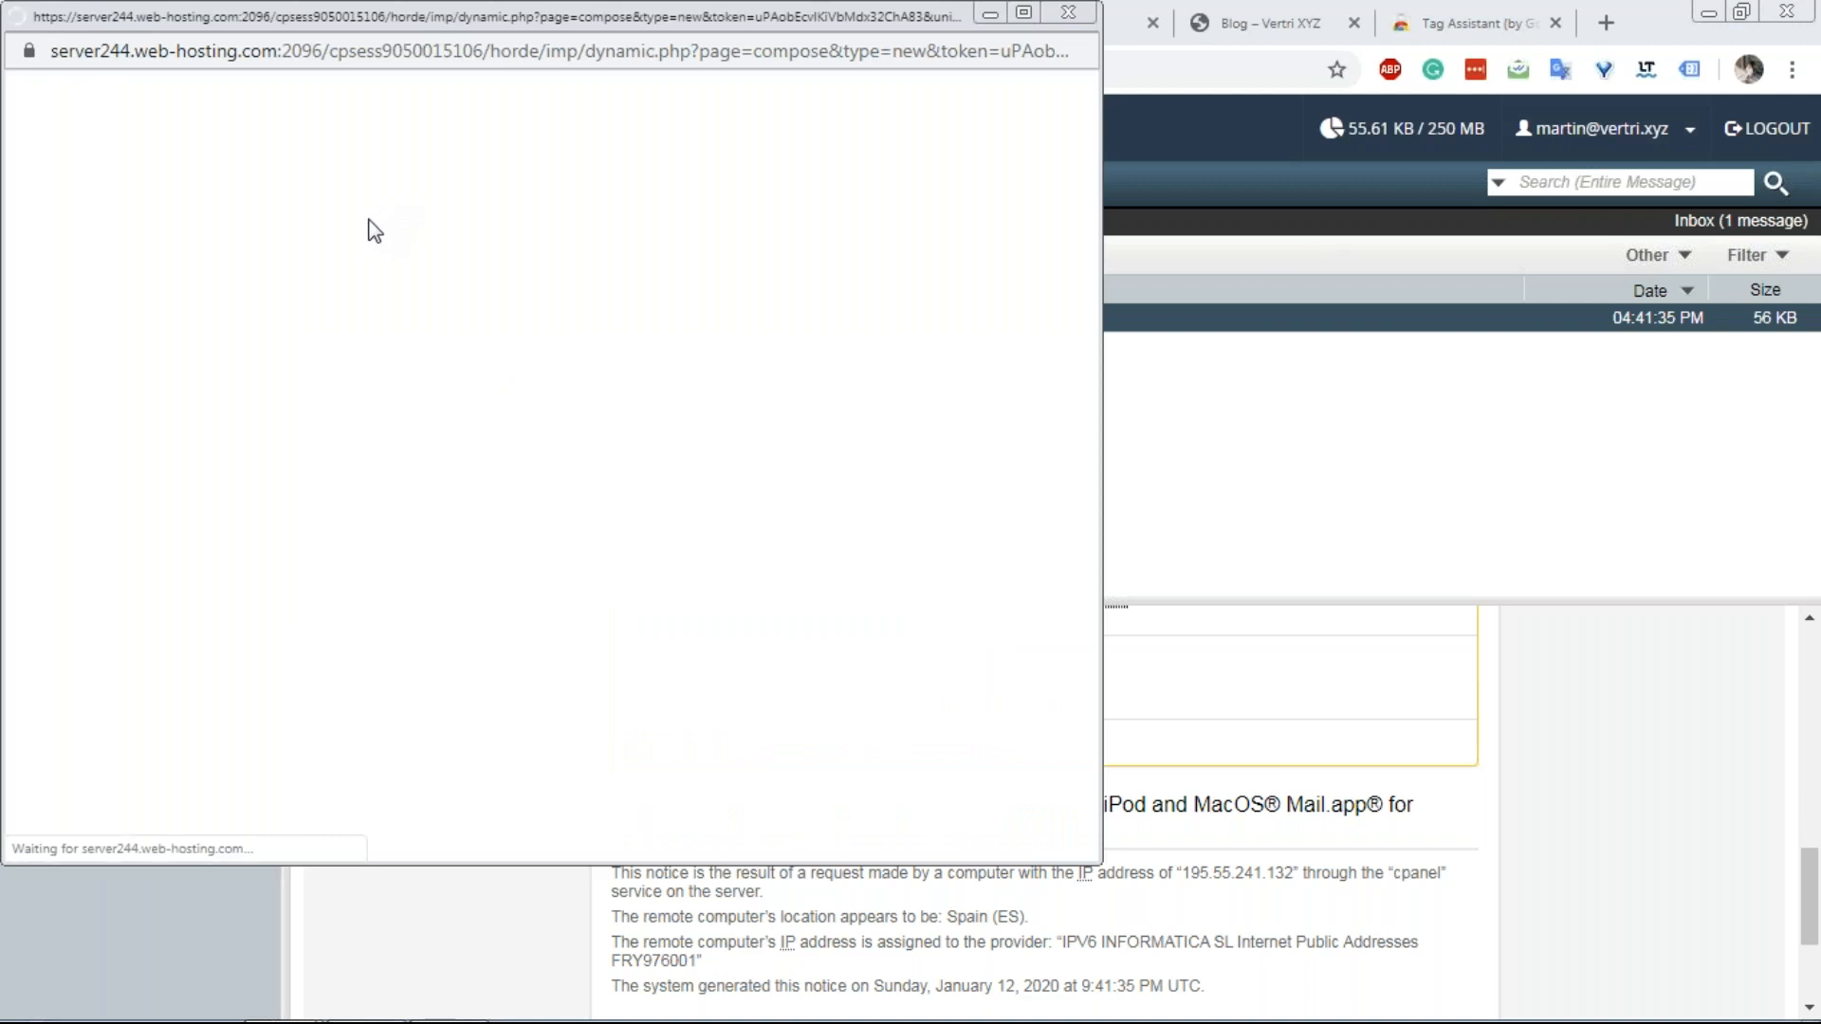
key(Tab)
text(is this working)
key(Tab)
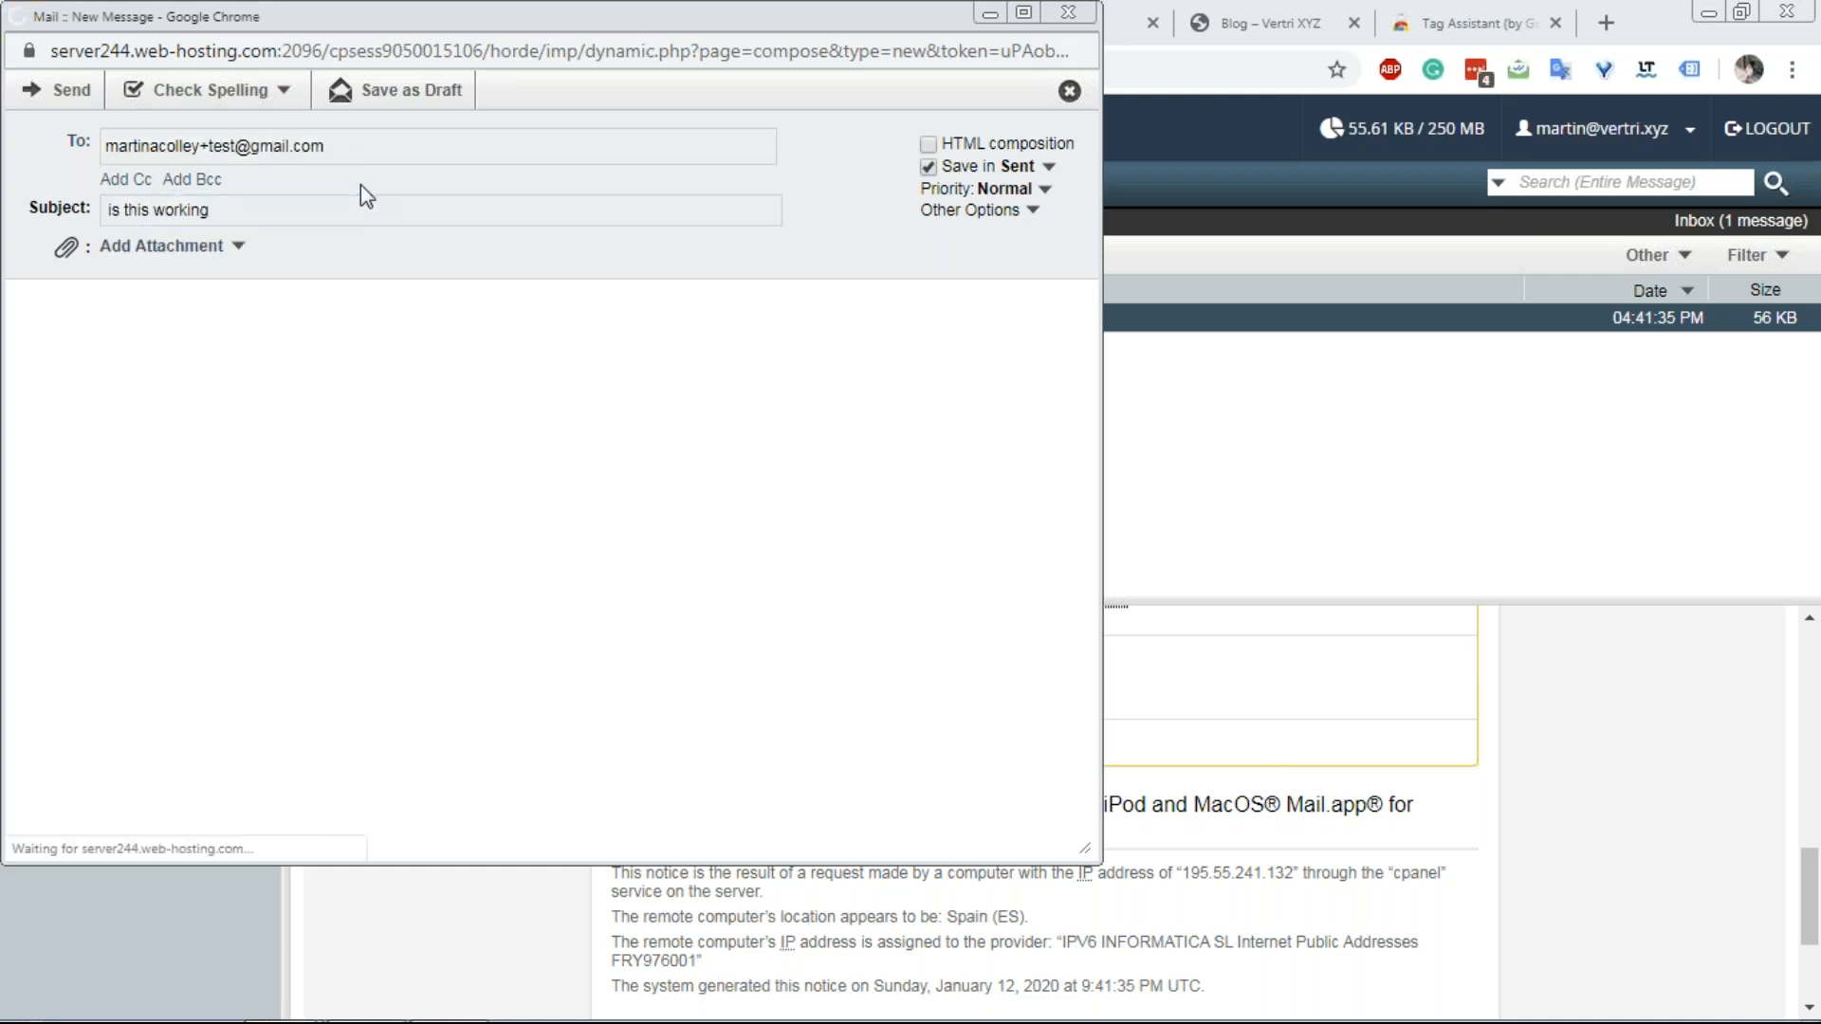
key(Tab)
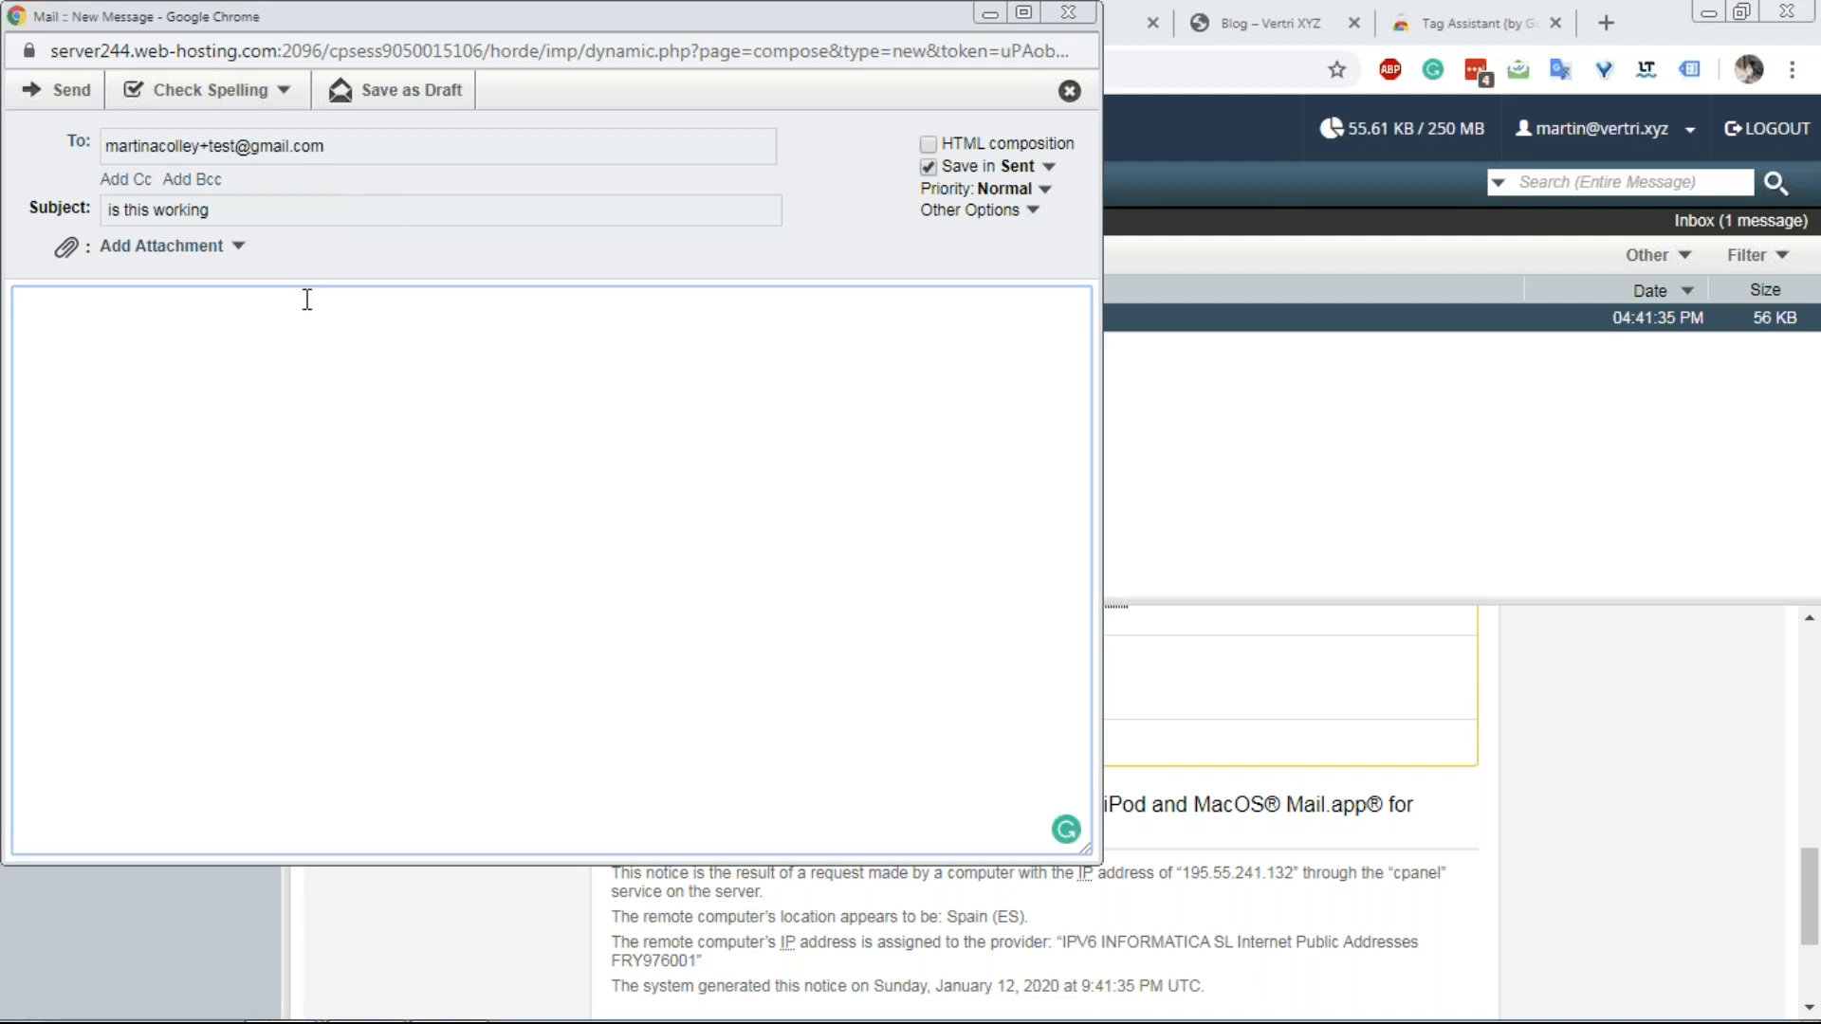
text(Hope so!)
click(87, 103)
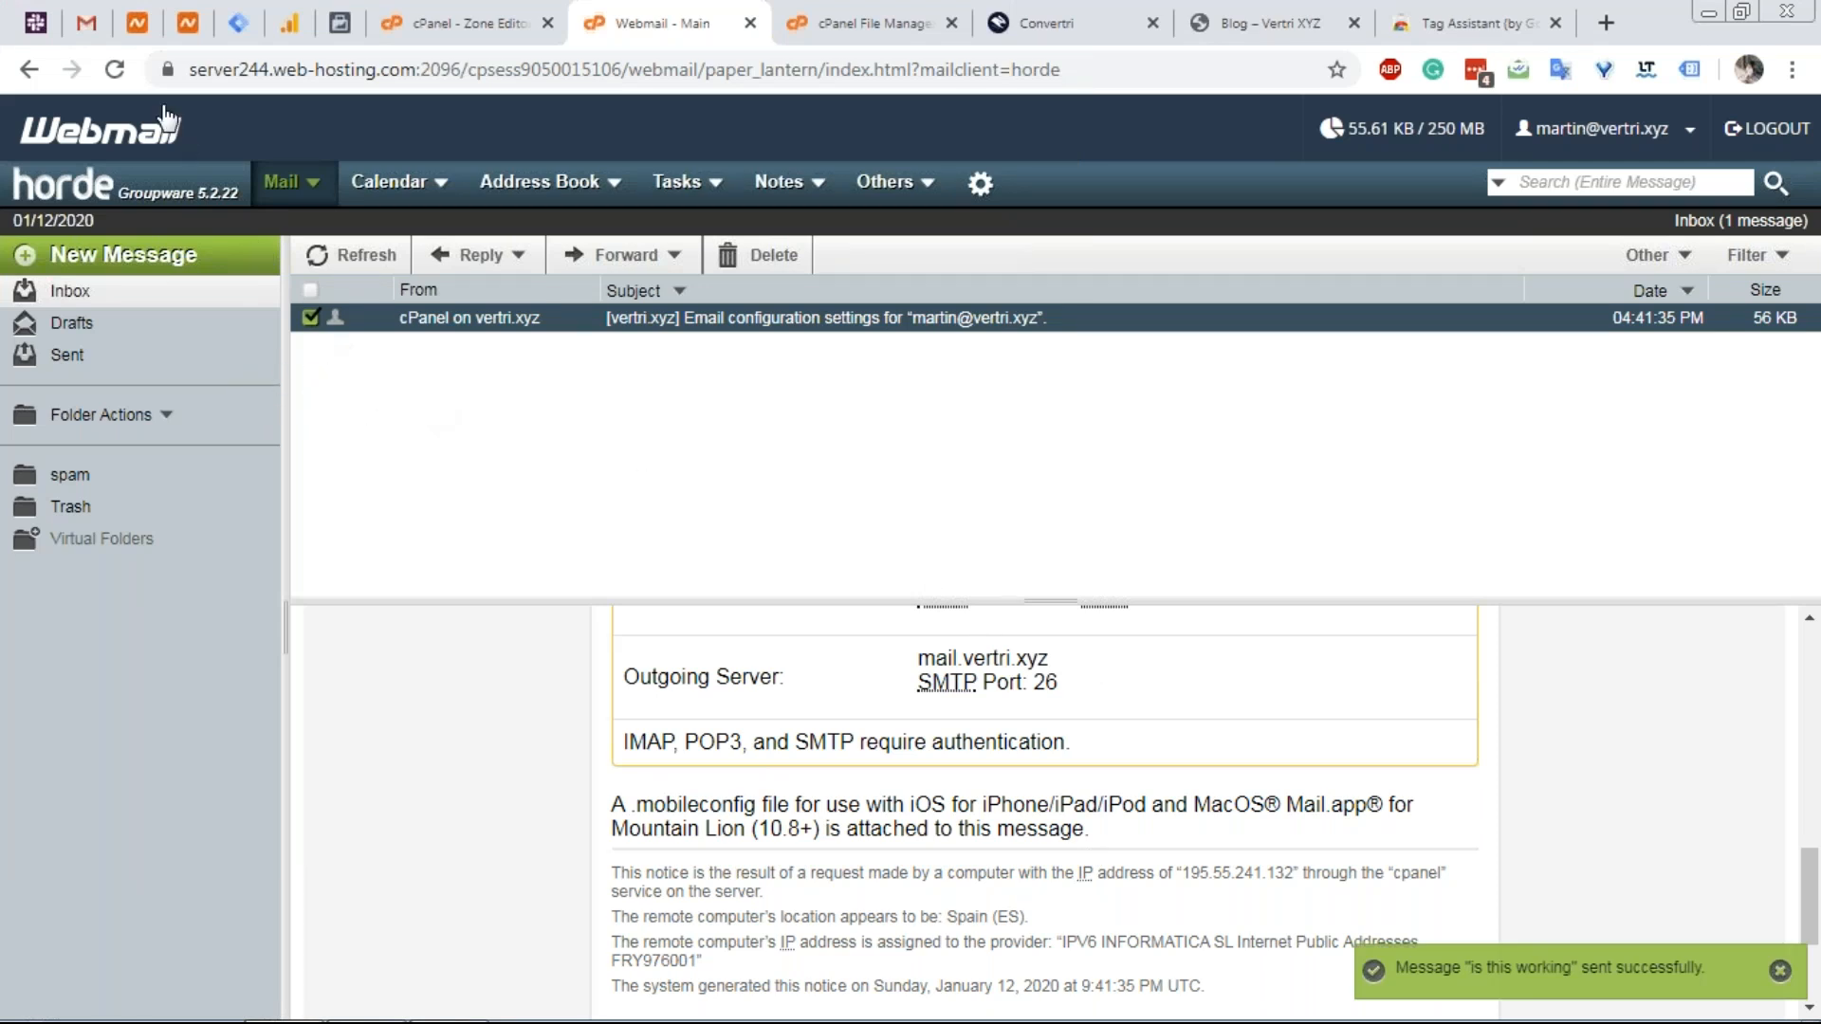
Confirm the test email arrived under Gmail's Test Emails label.
click(88, 23)
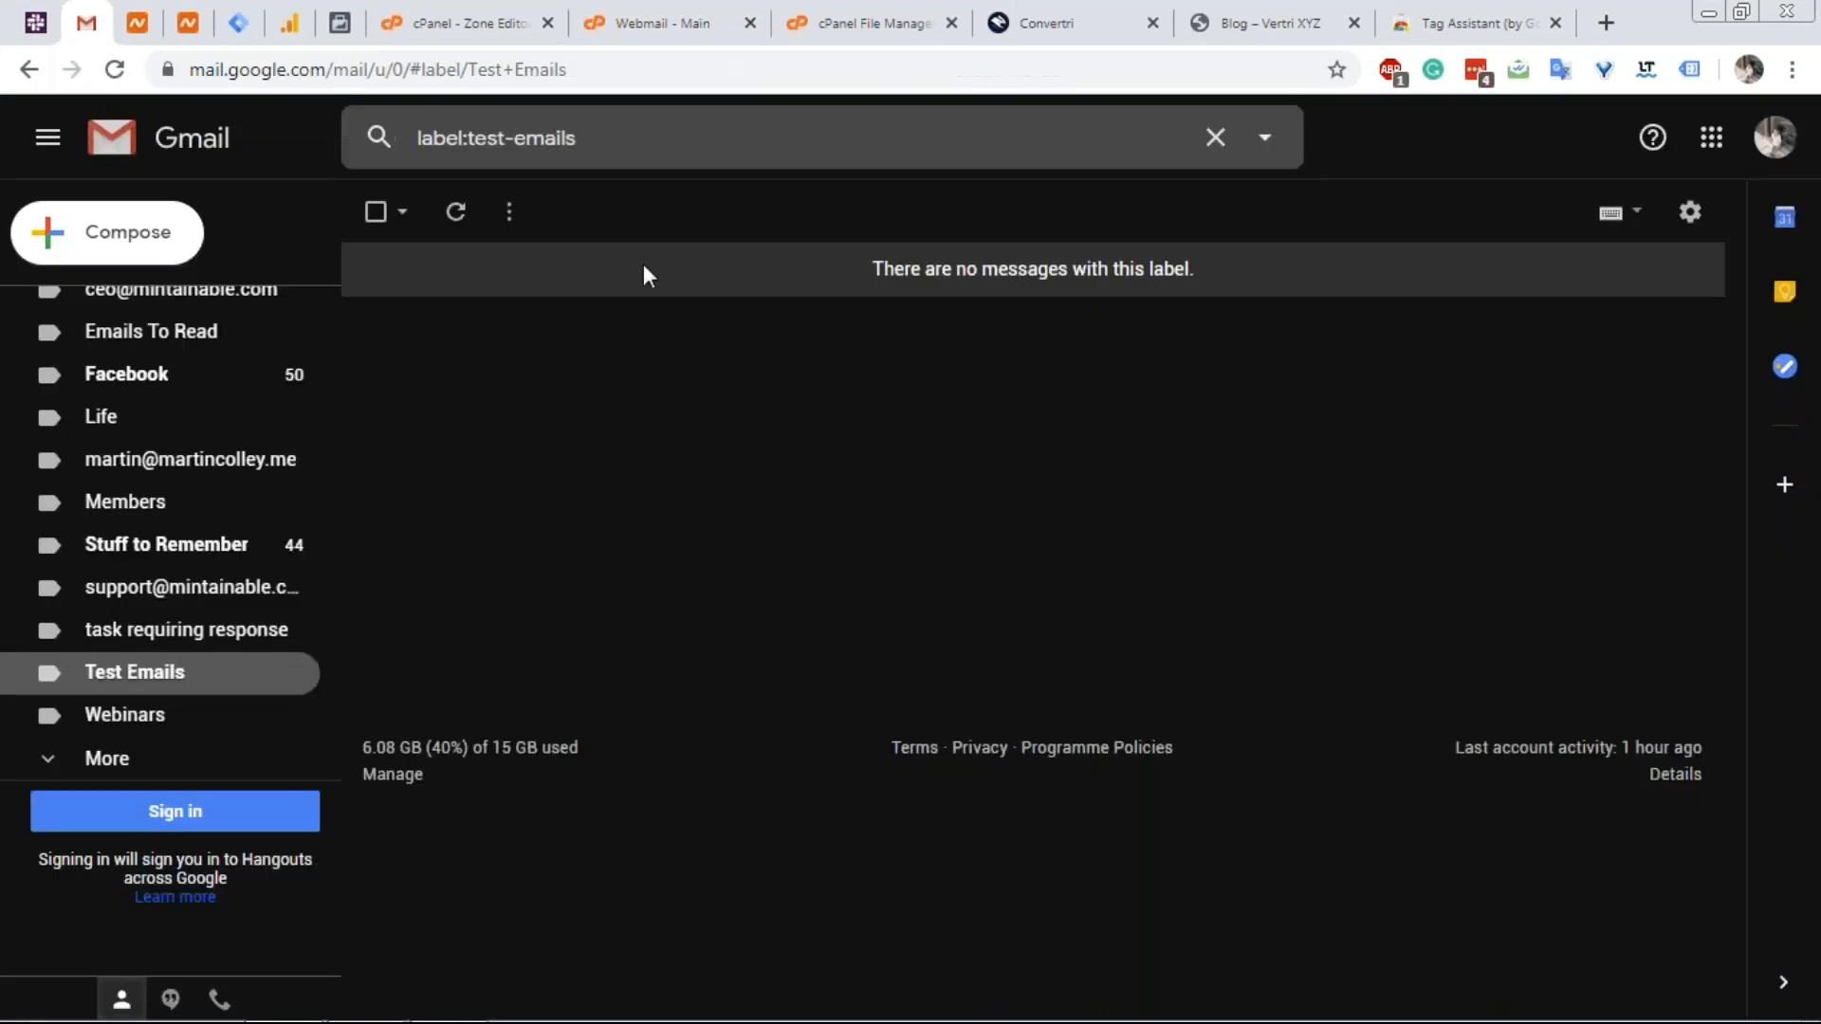
click(459, 214)
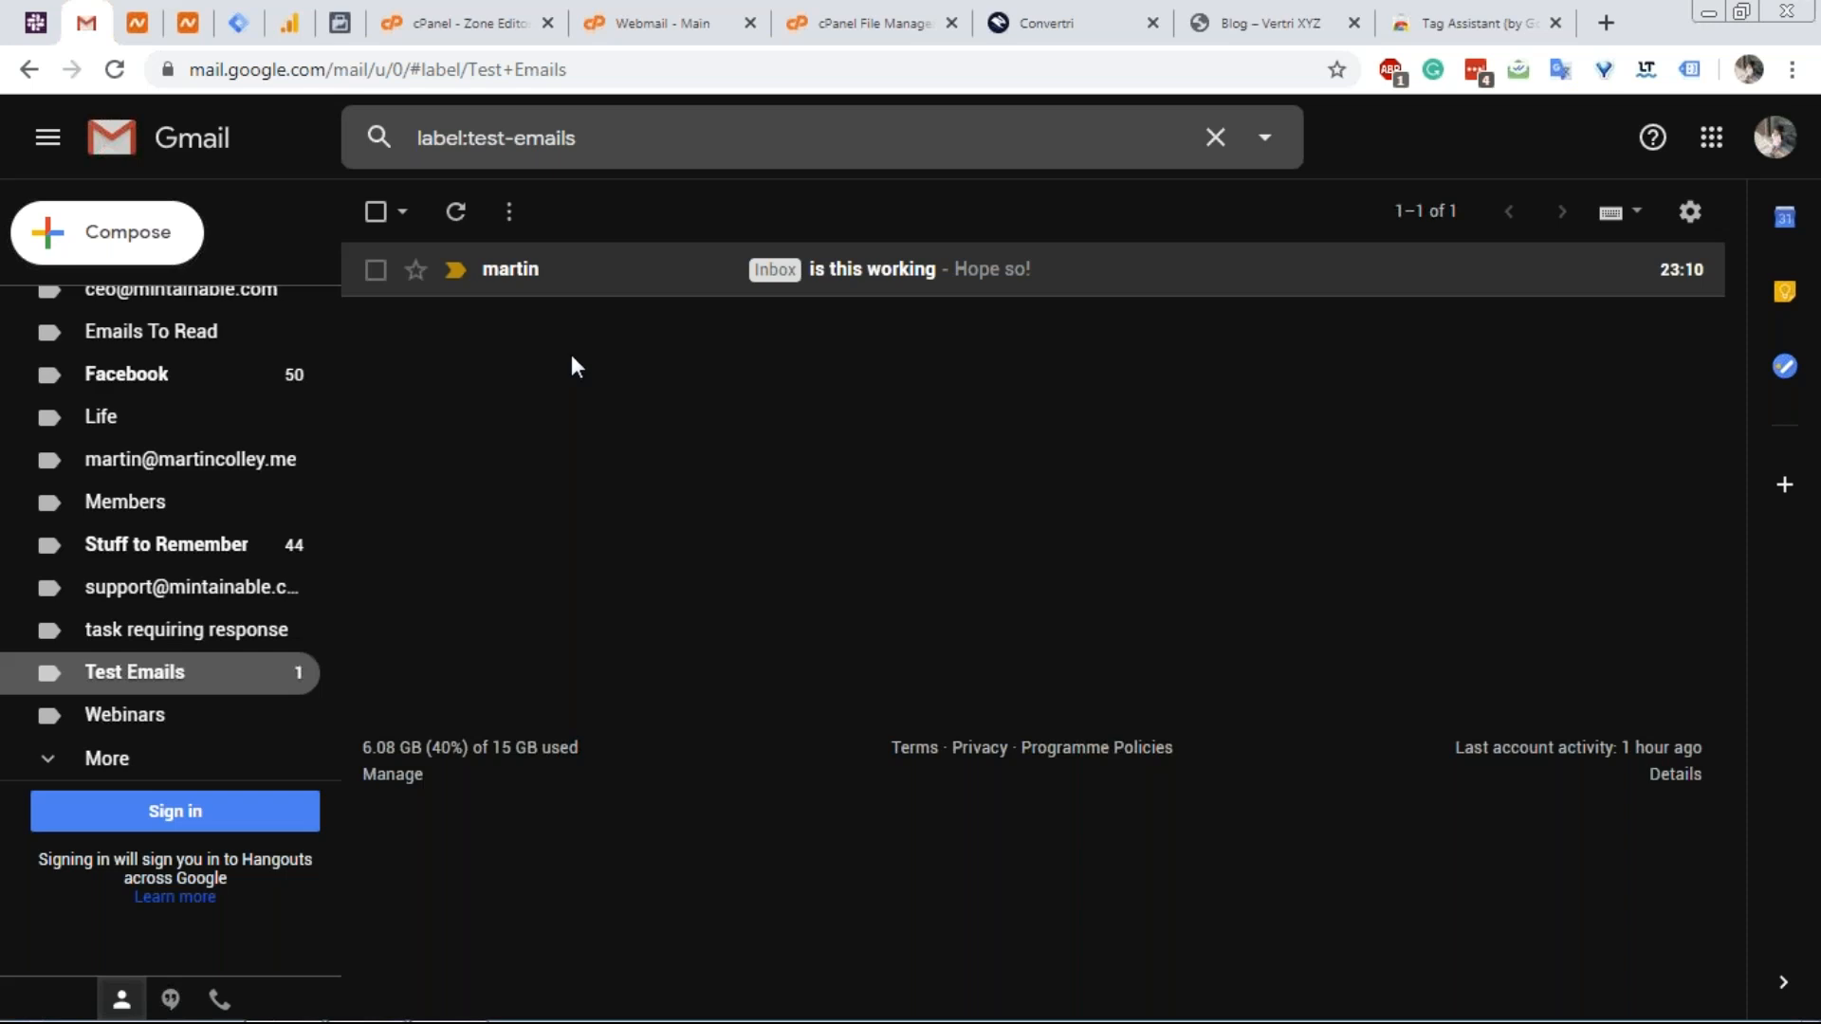
click(1024, 17)
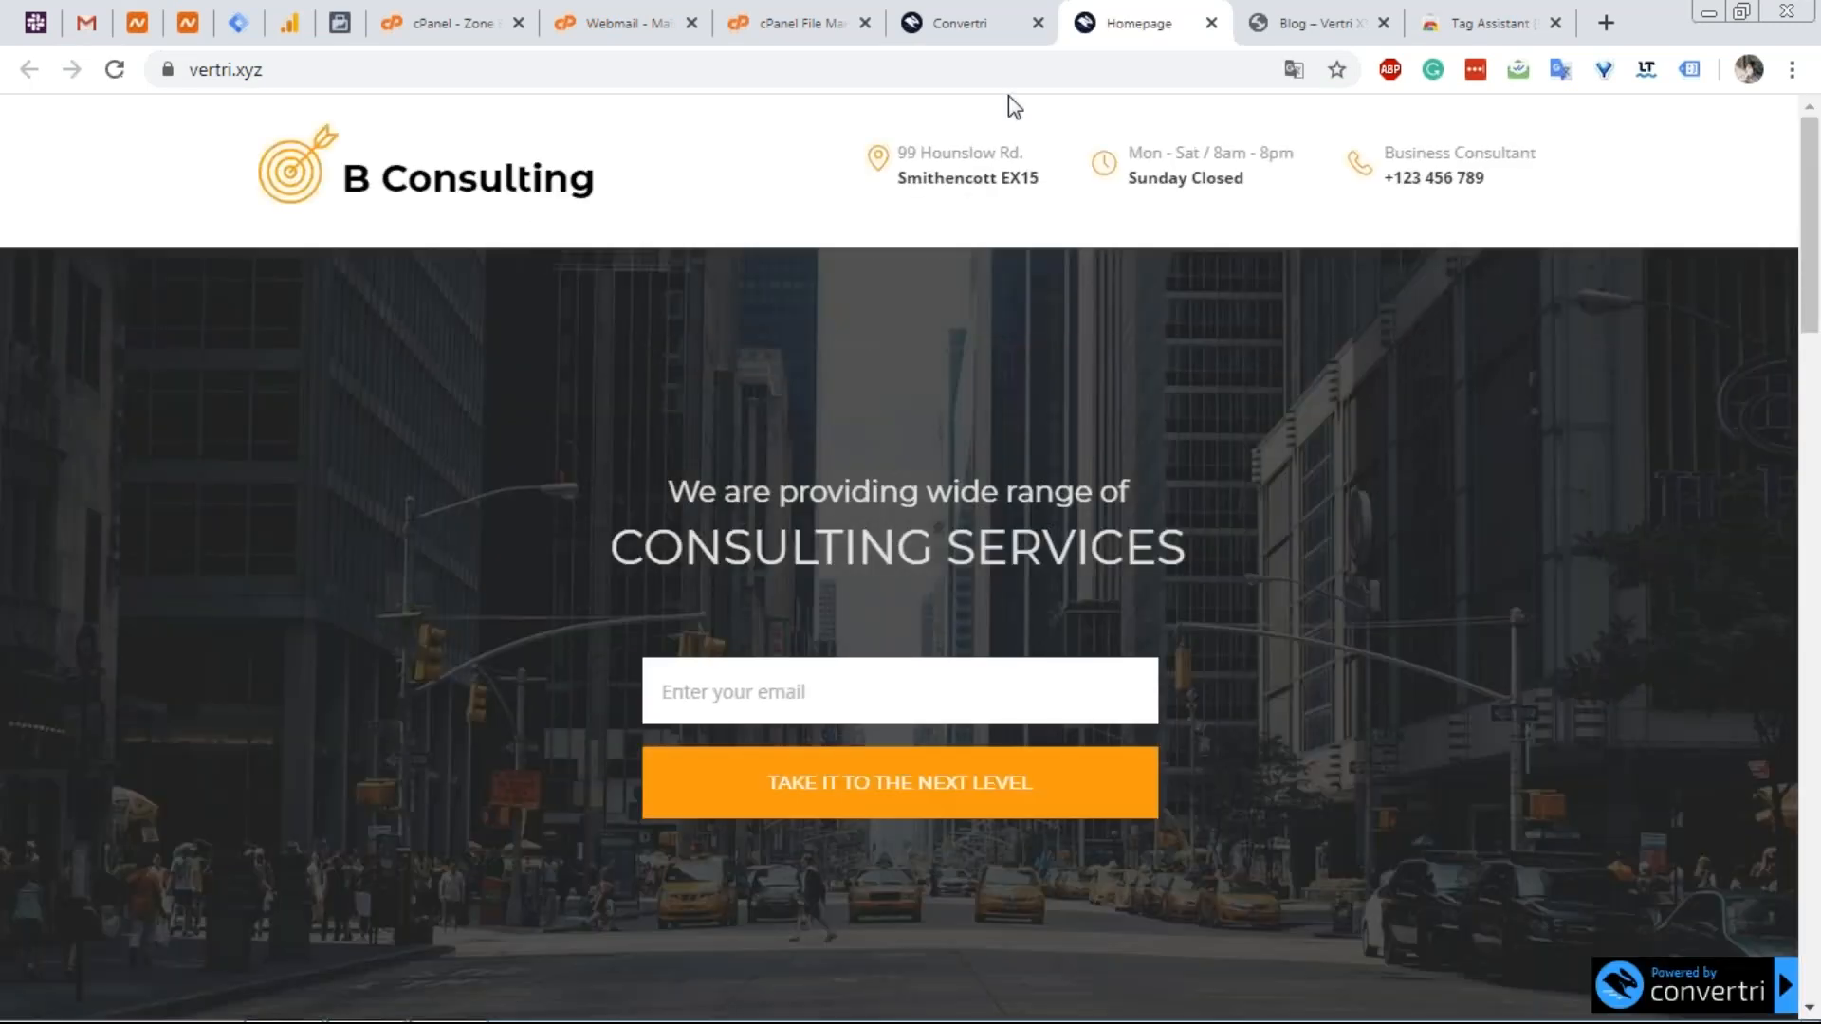
Cycle through the blog, DNS zone, webmail, Convertri and live homepage tabs, ending on the blog.
click(1284, 10)
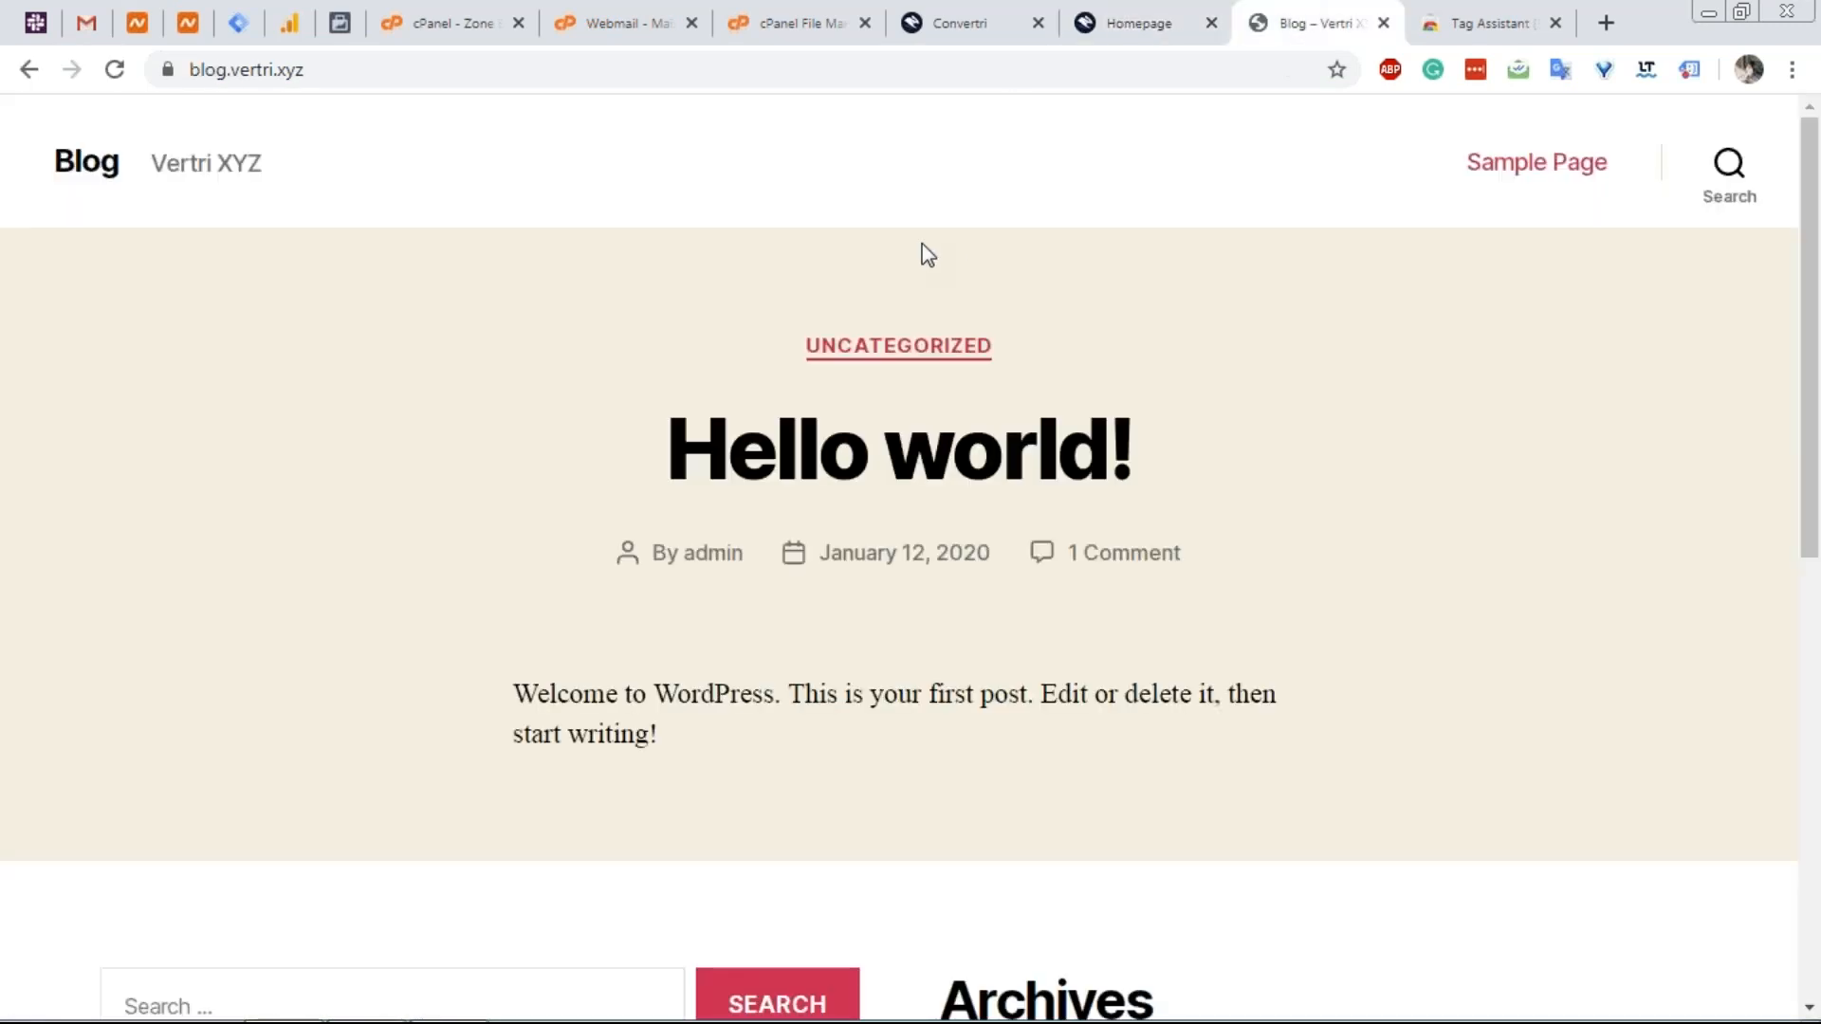
click(485, 5)
click(635, 14)
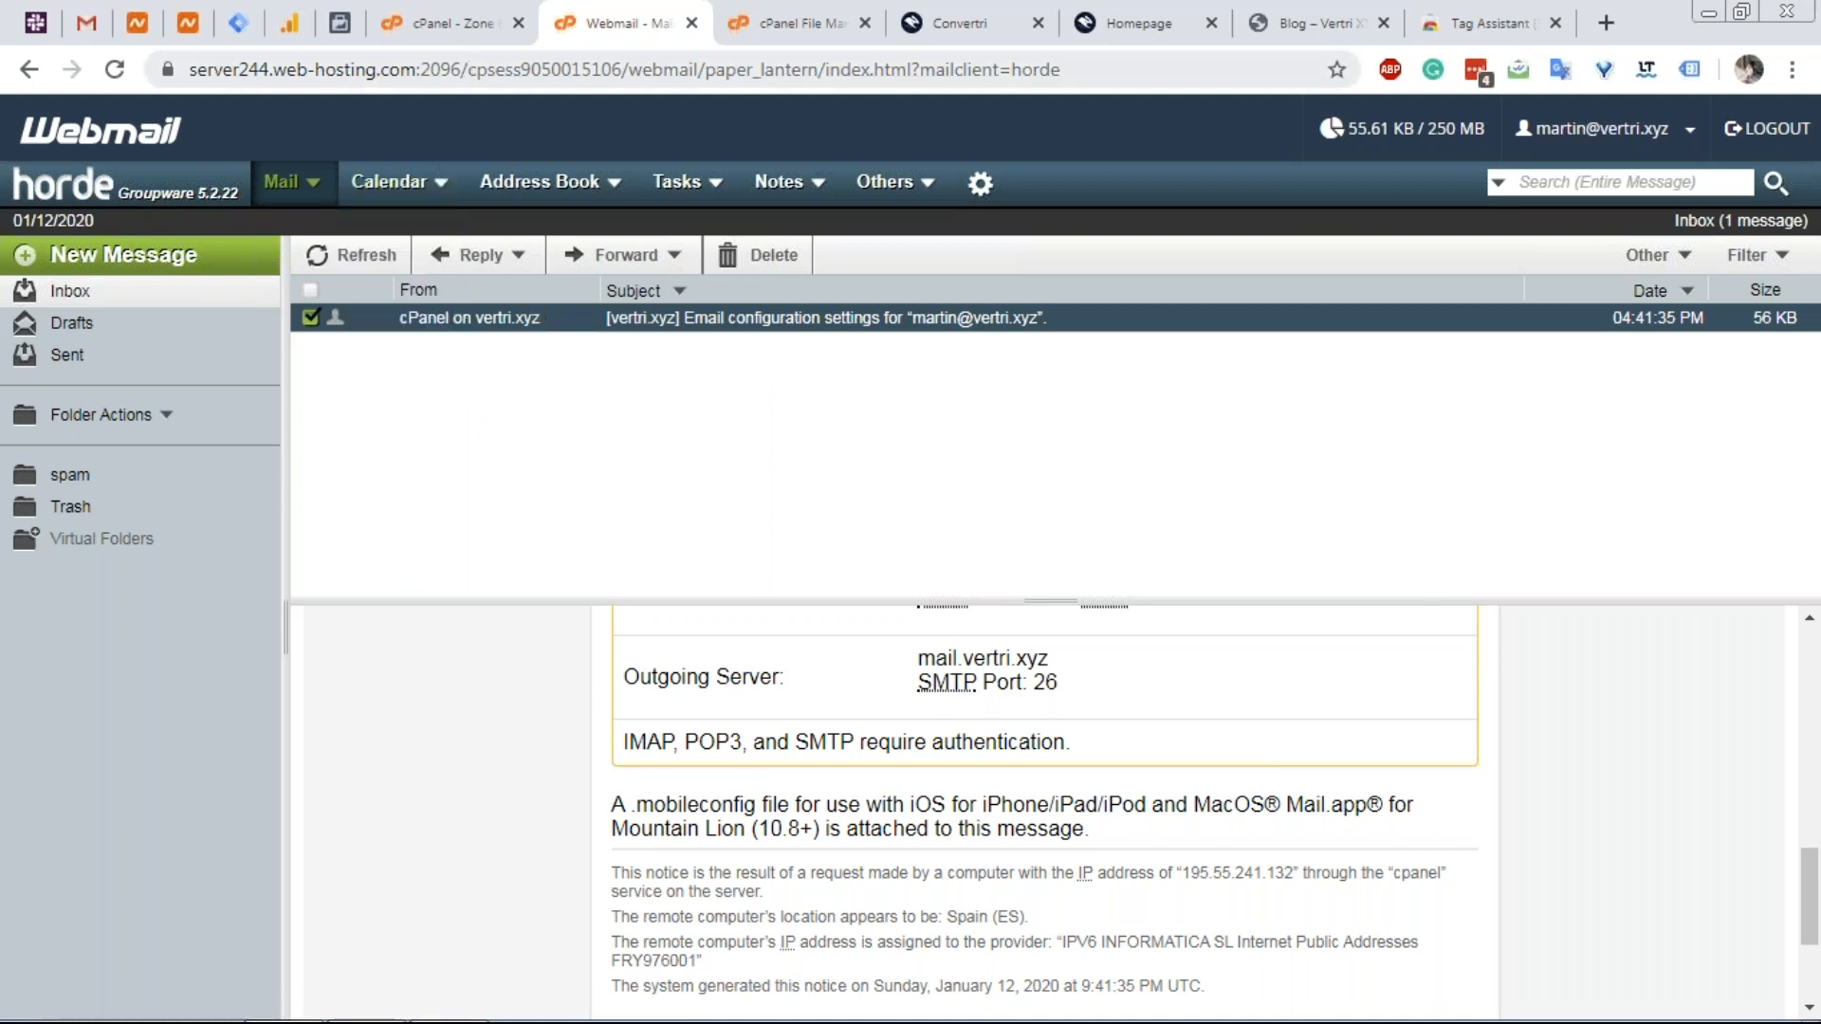
click(453, 23)
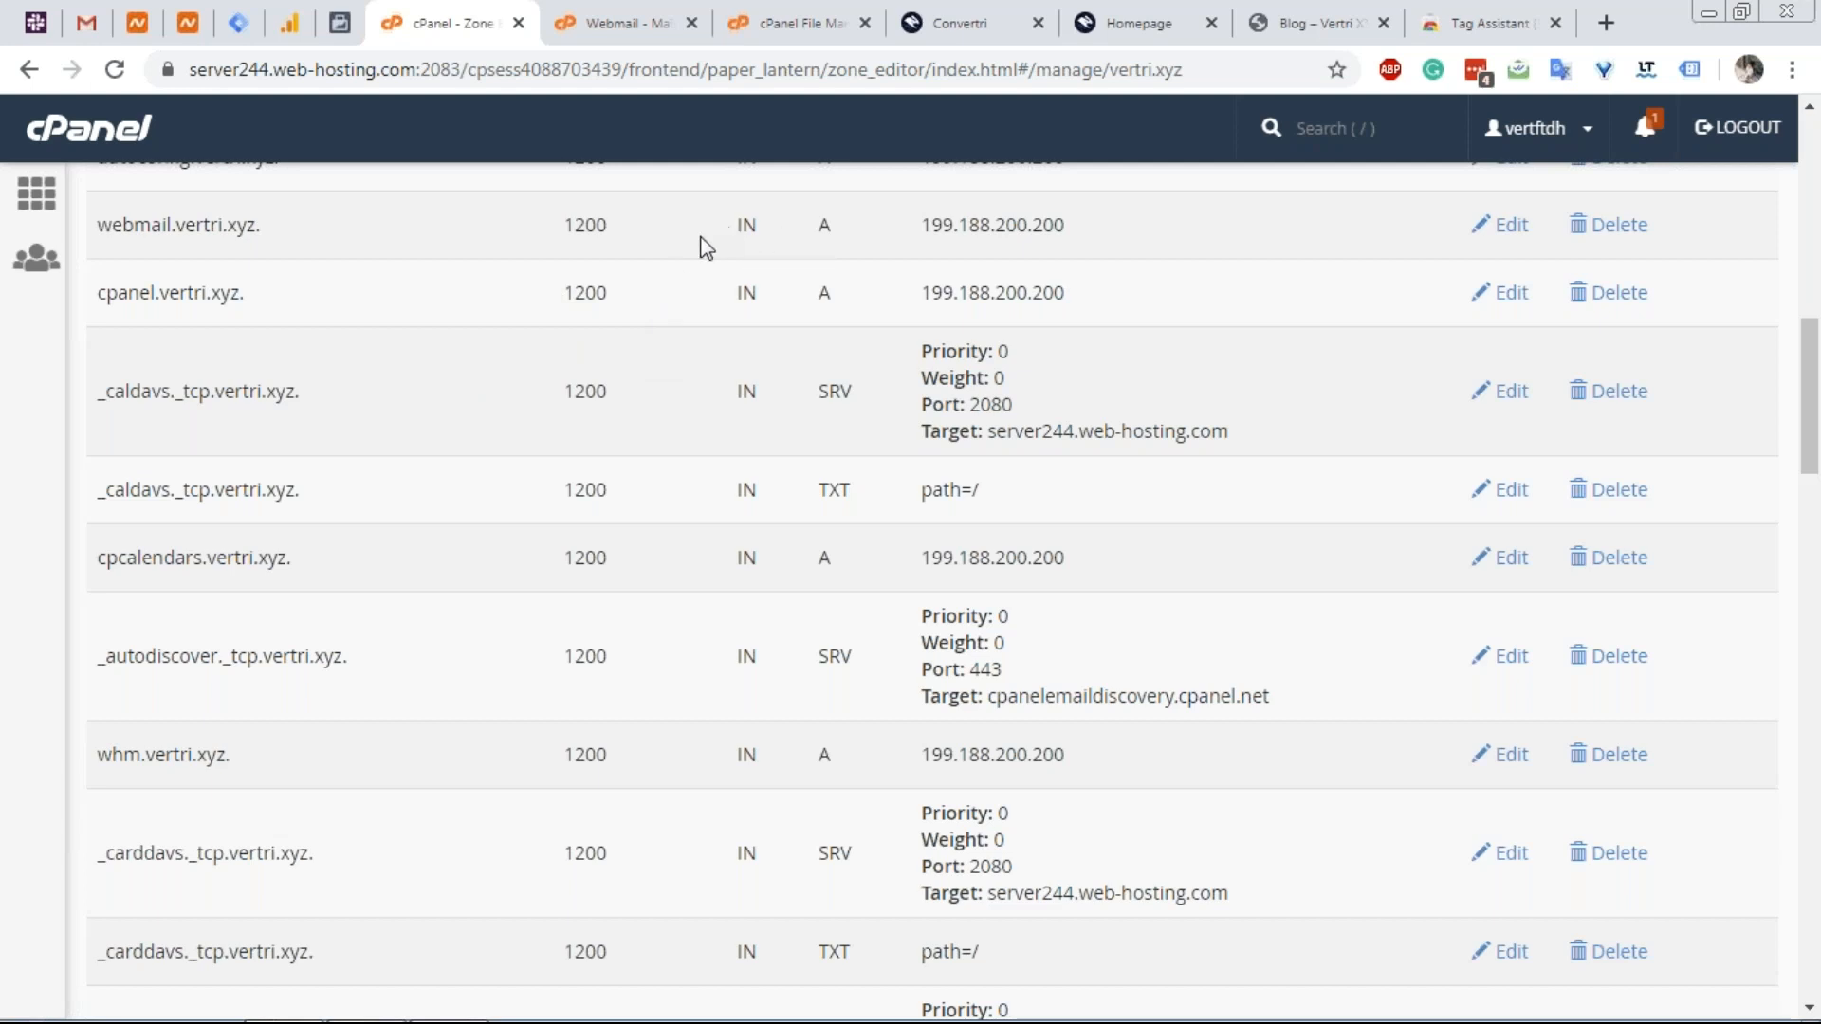
click(962, 22)
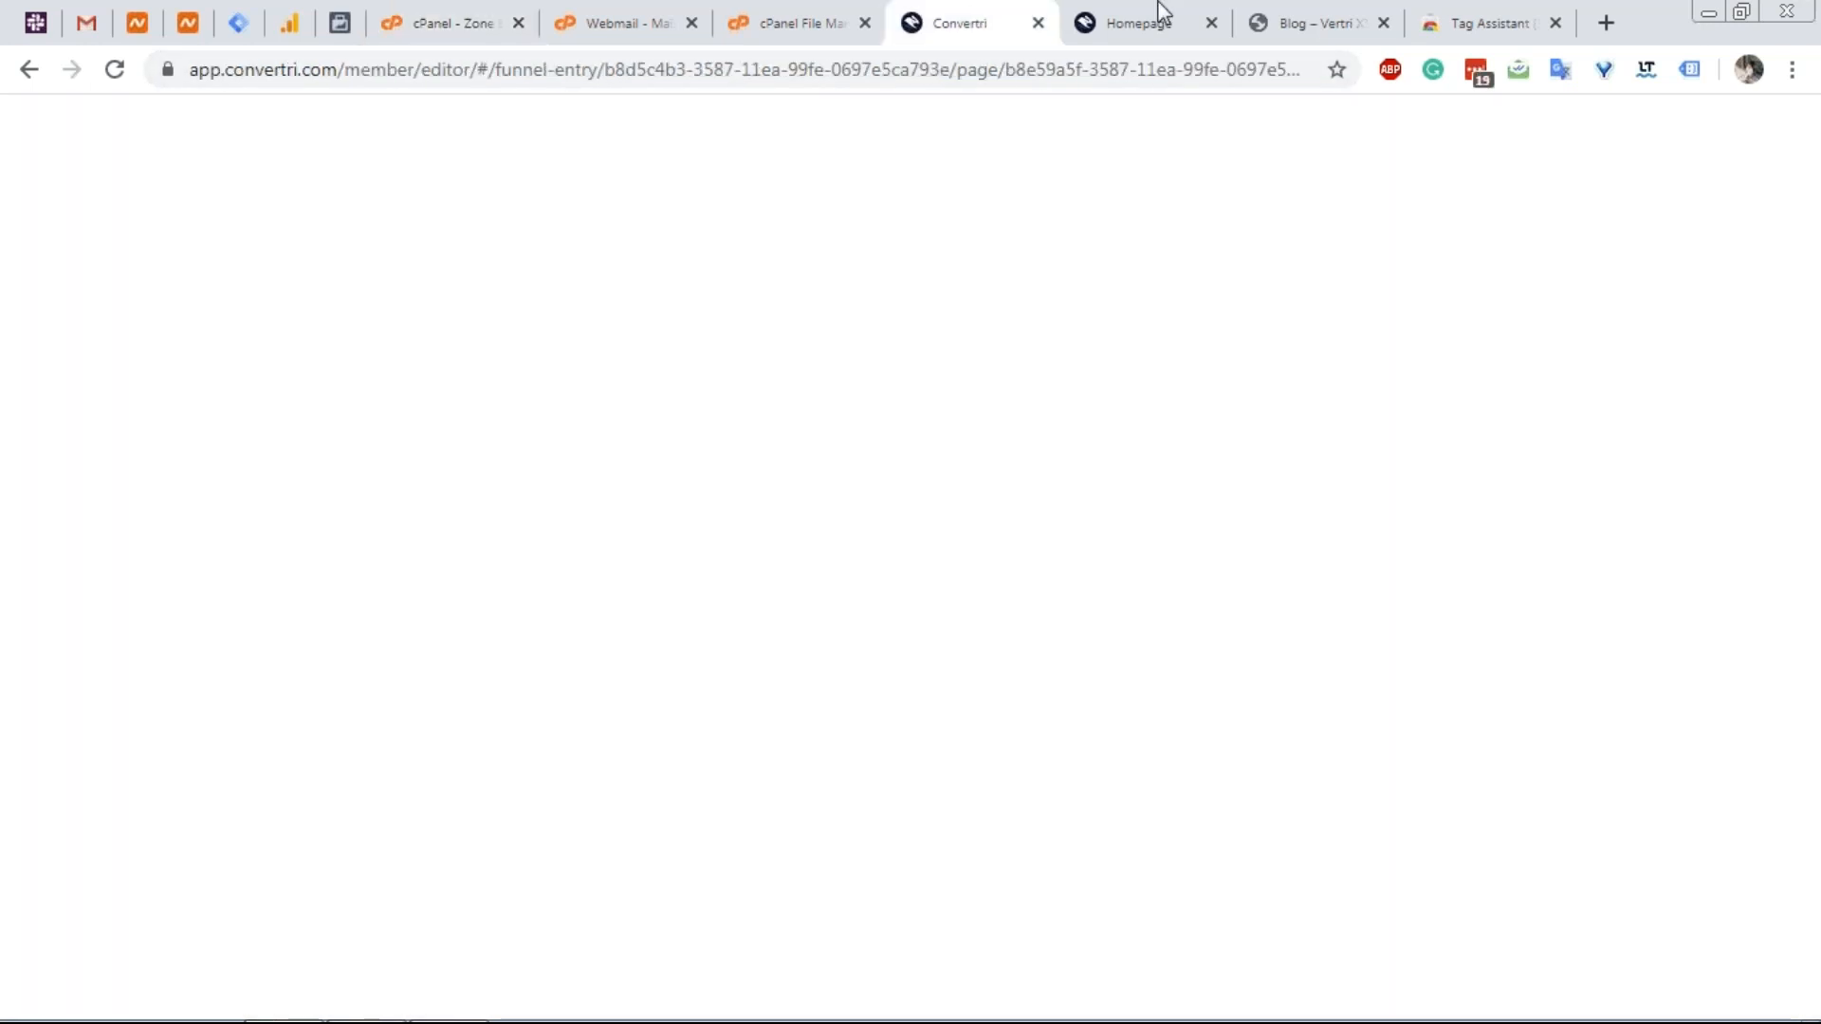
click(1160, 9)
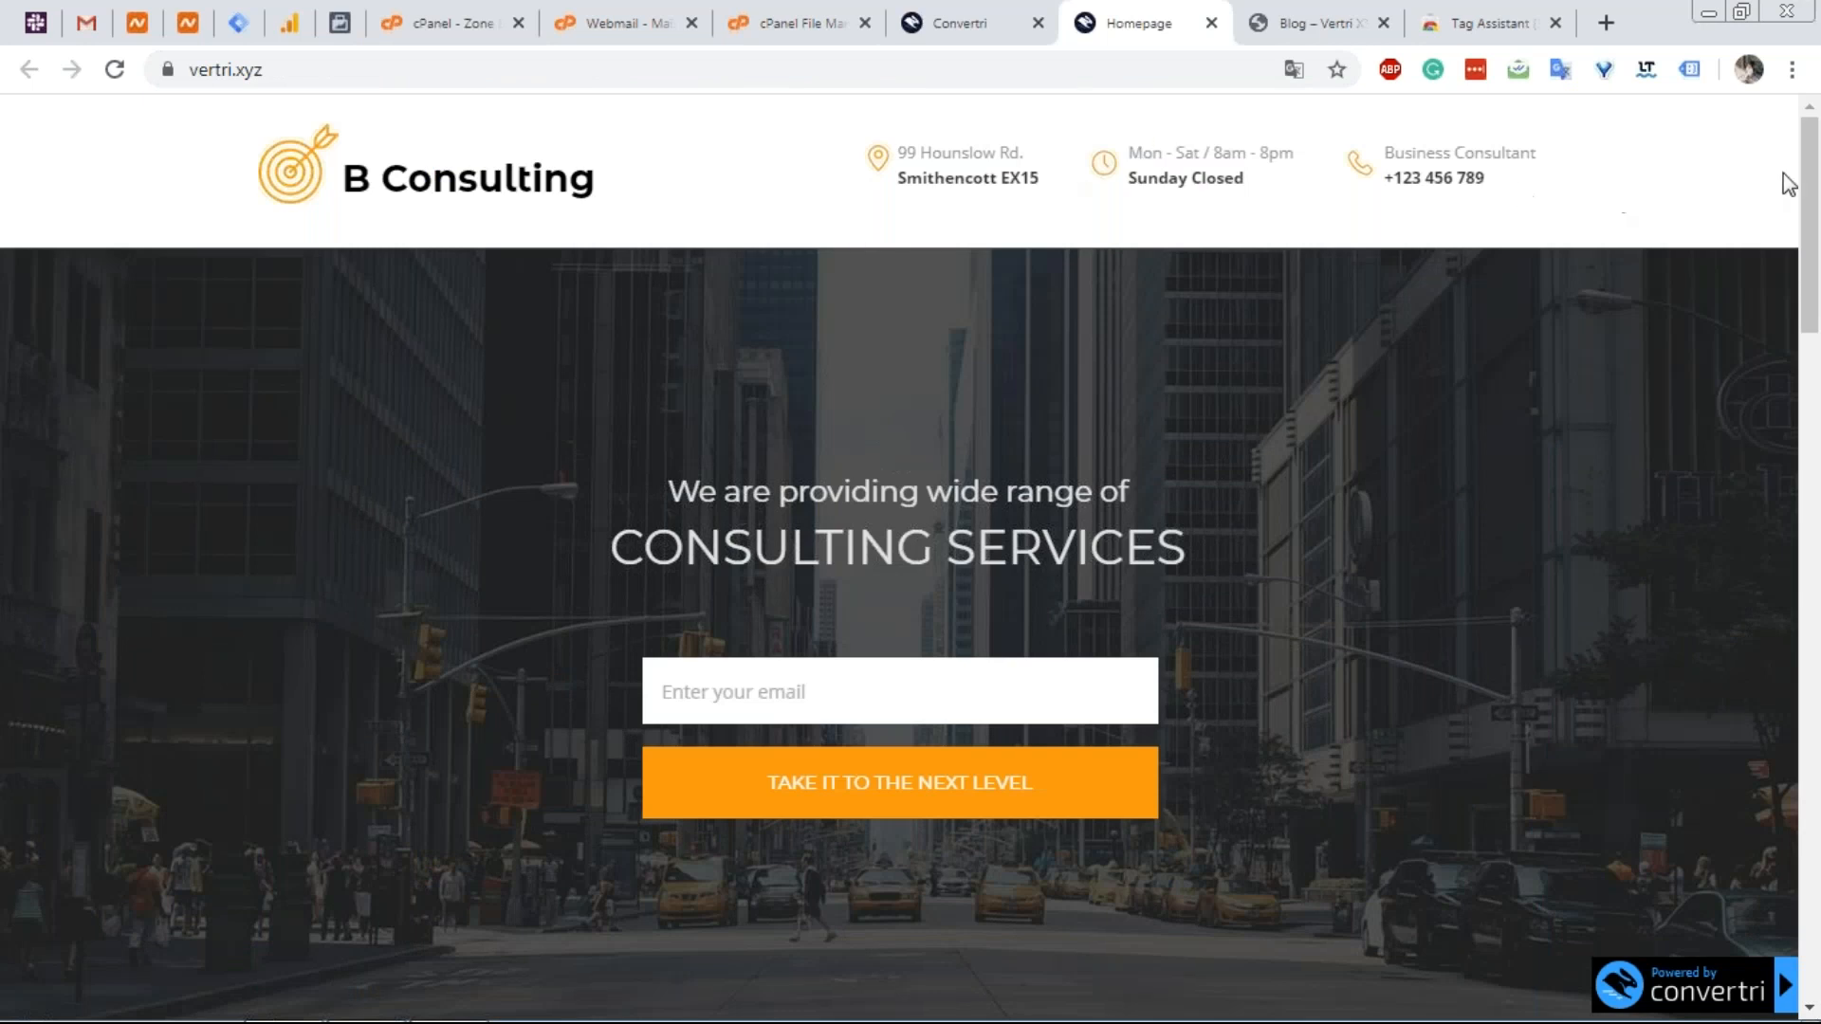
click(1290, 28)
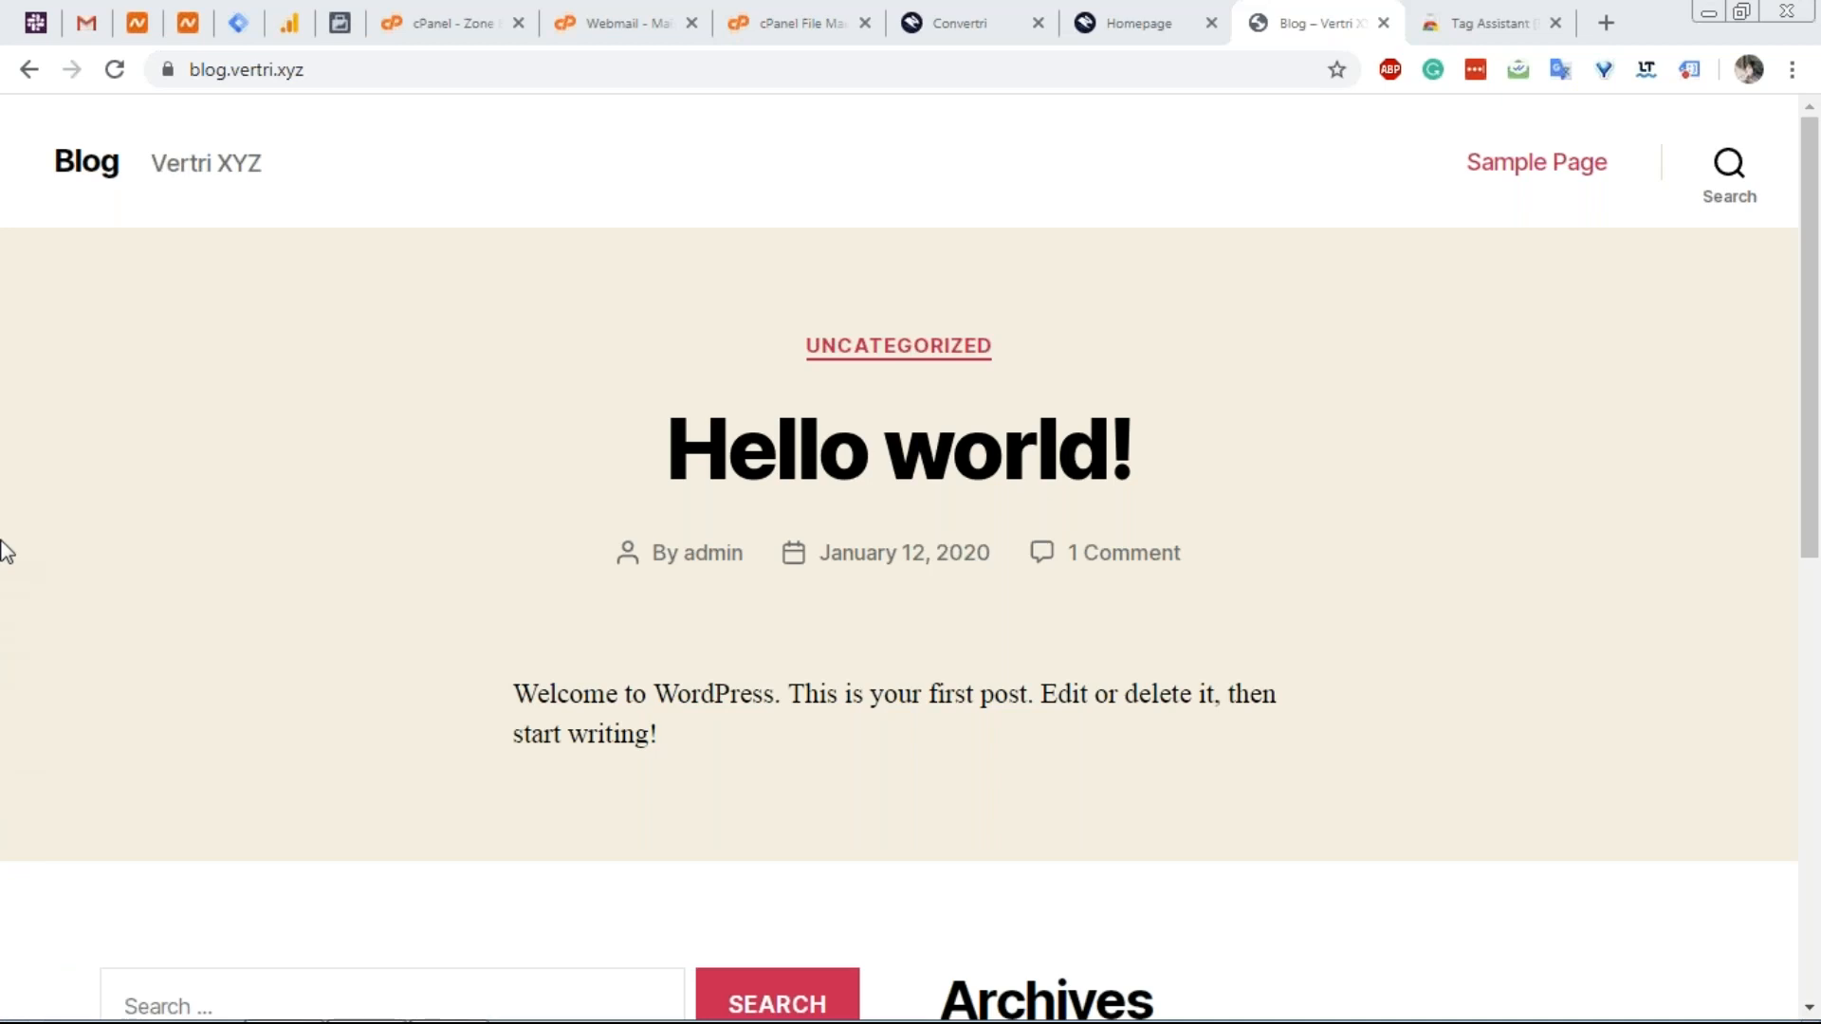
Search Google for 'sendiio' and skim the results before returning to Convertri.
click(414, 69)
text(s)
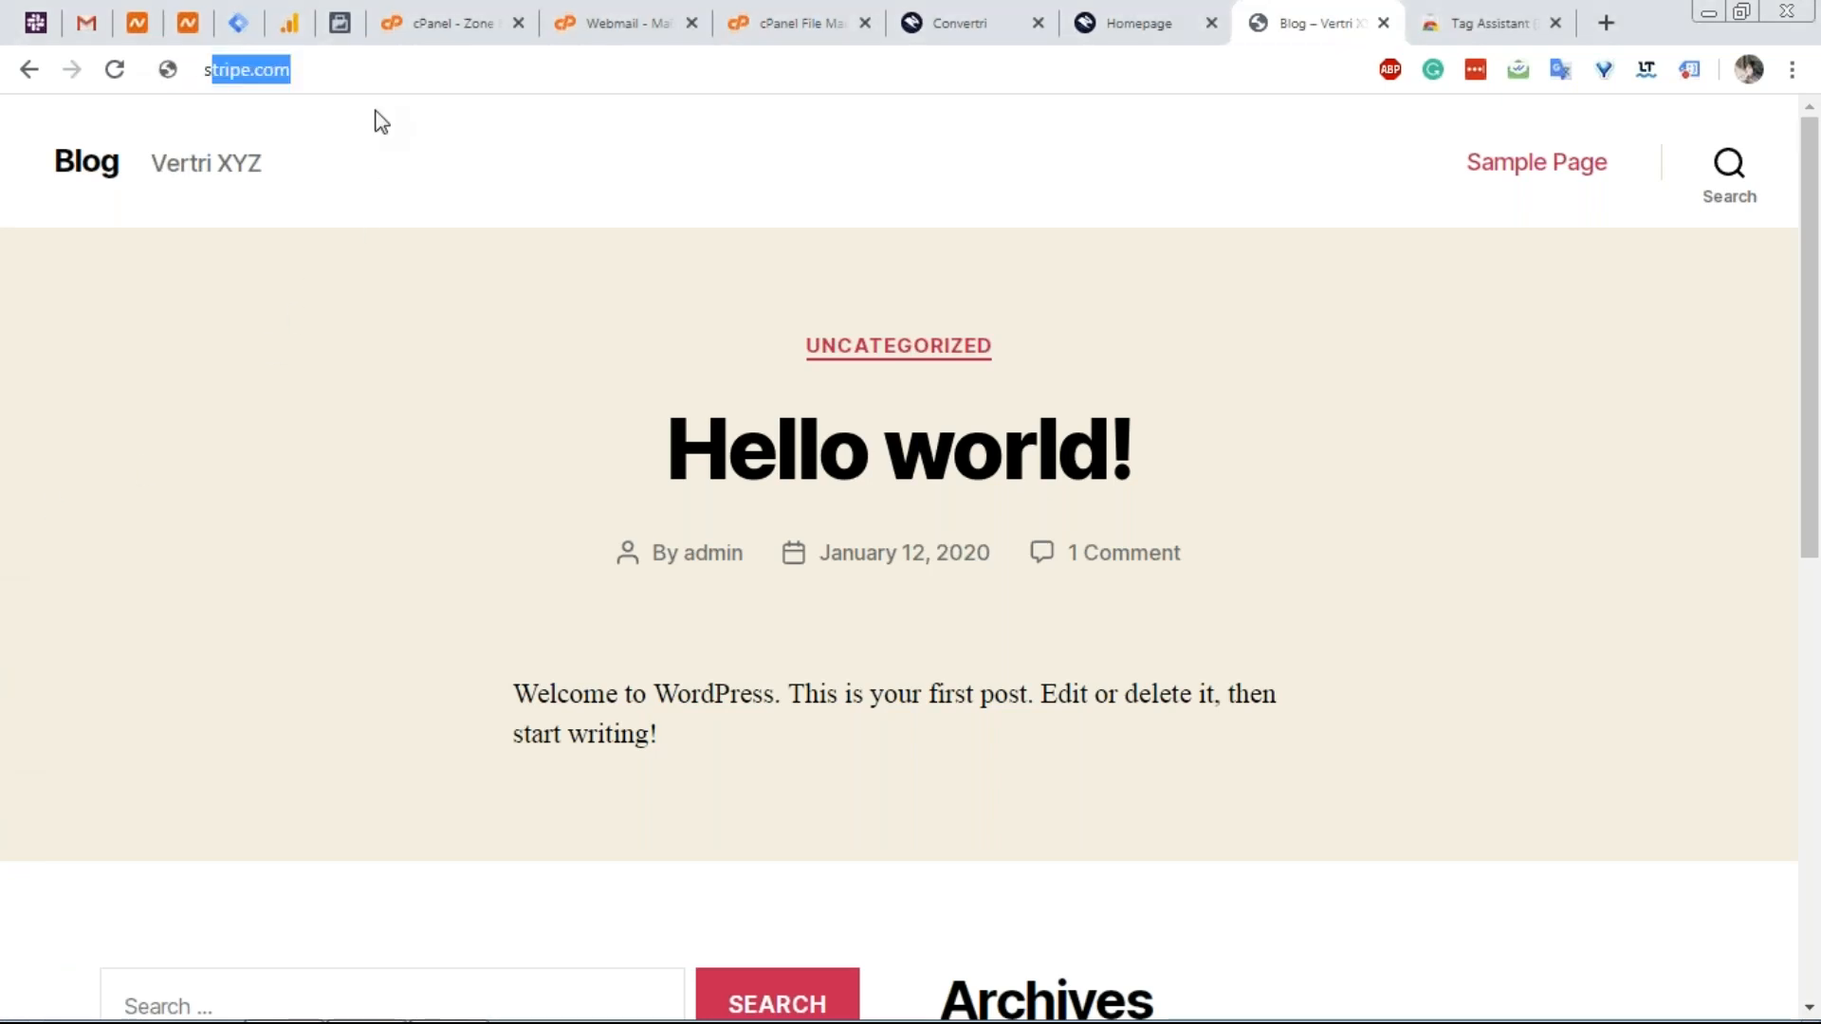
text(endioo)
key(BackSpace)
key(BackSpace)
text(io)
key(Return)
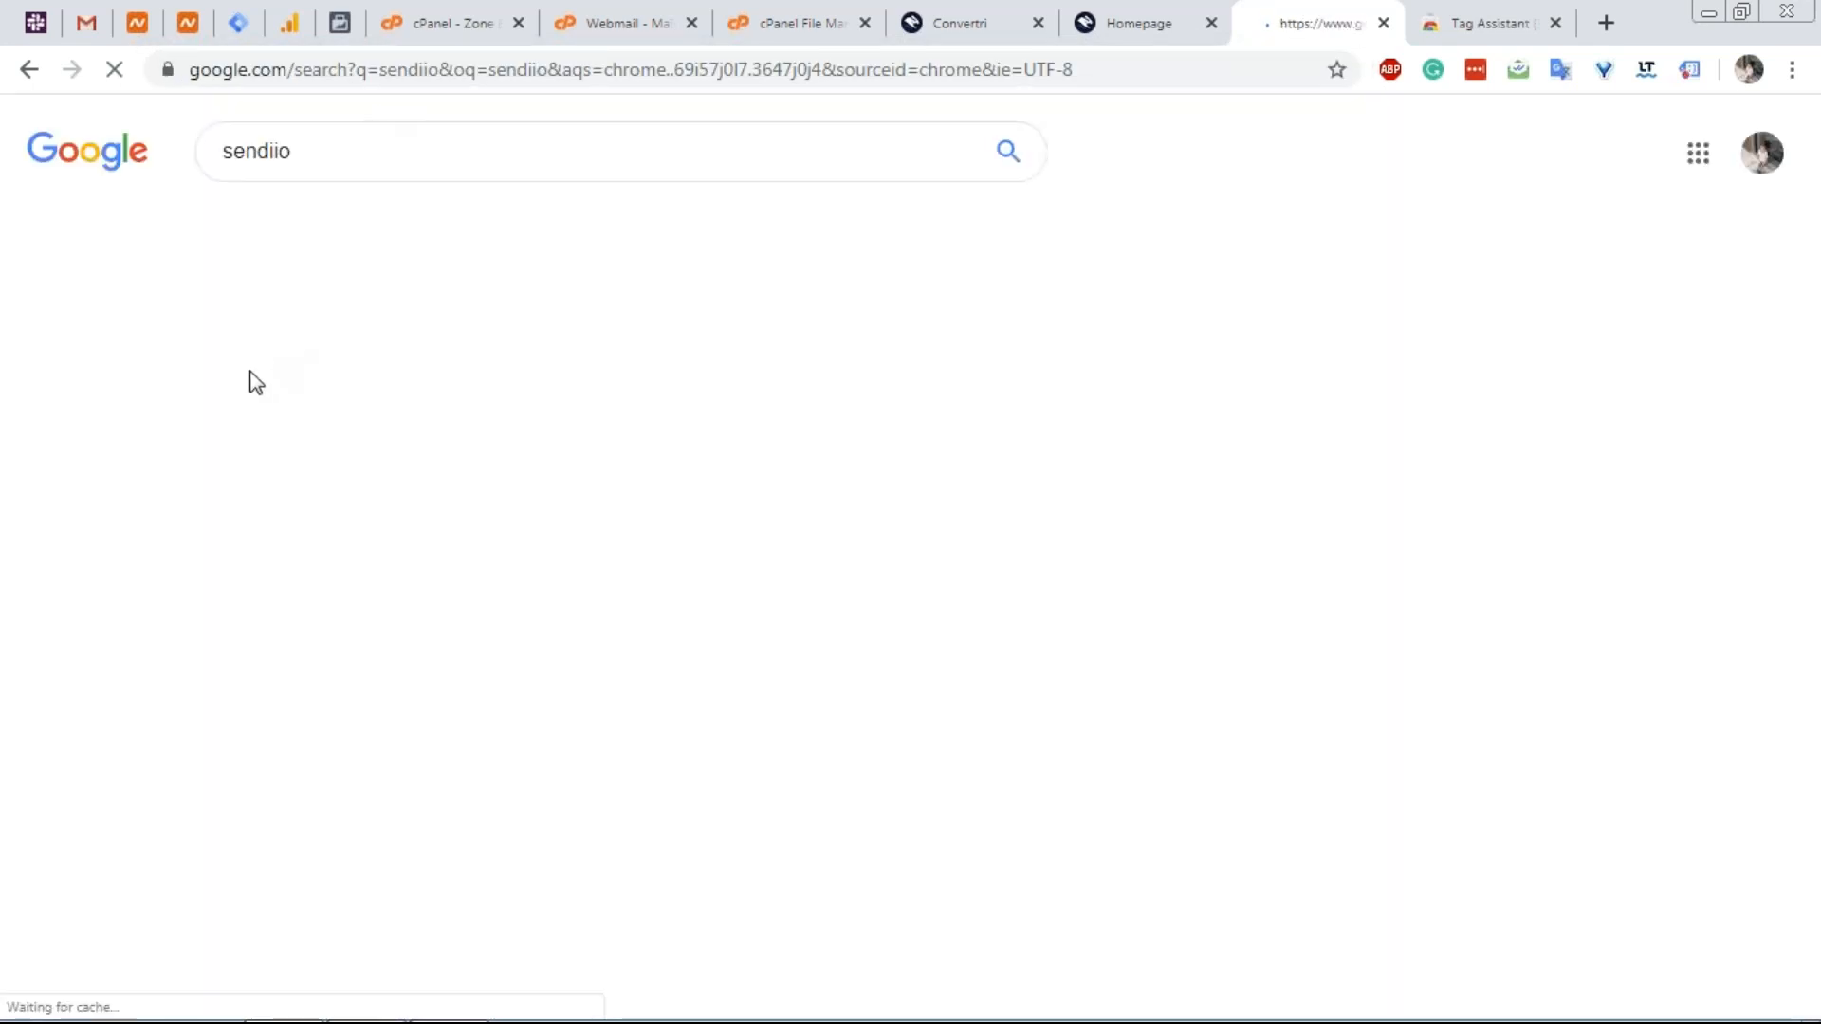
scroll(742, 433, down, 2)
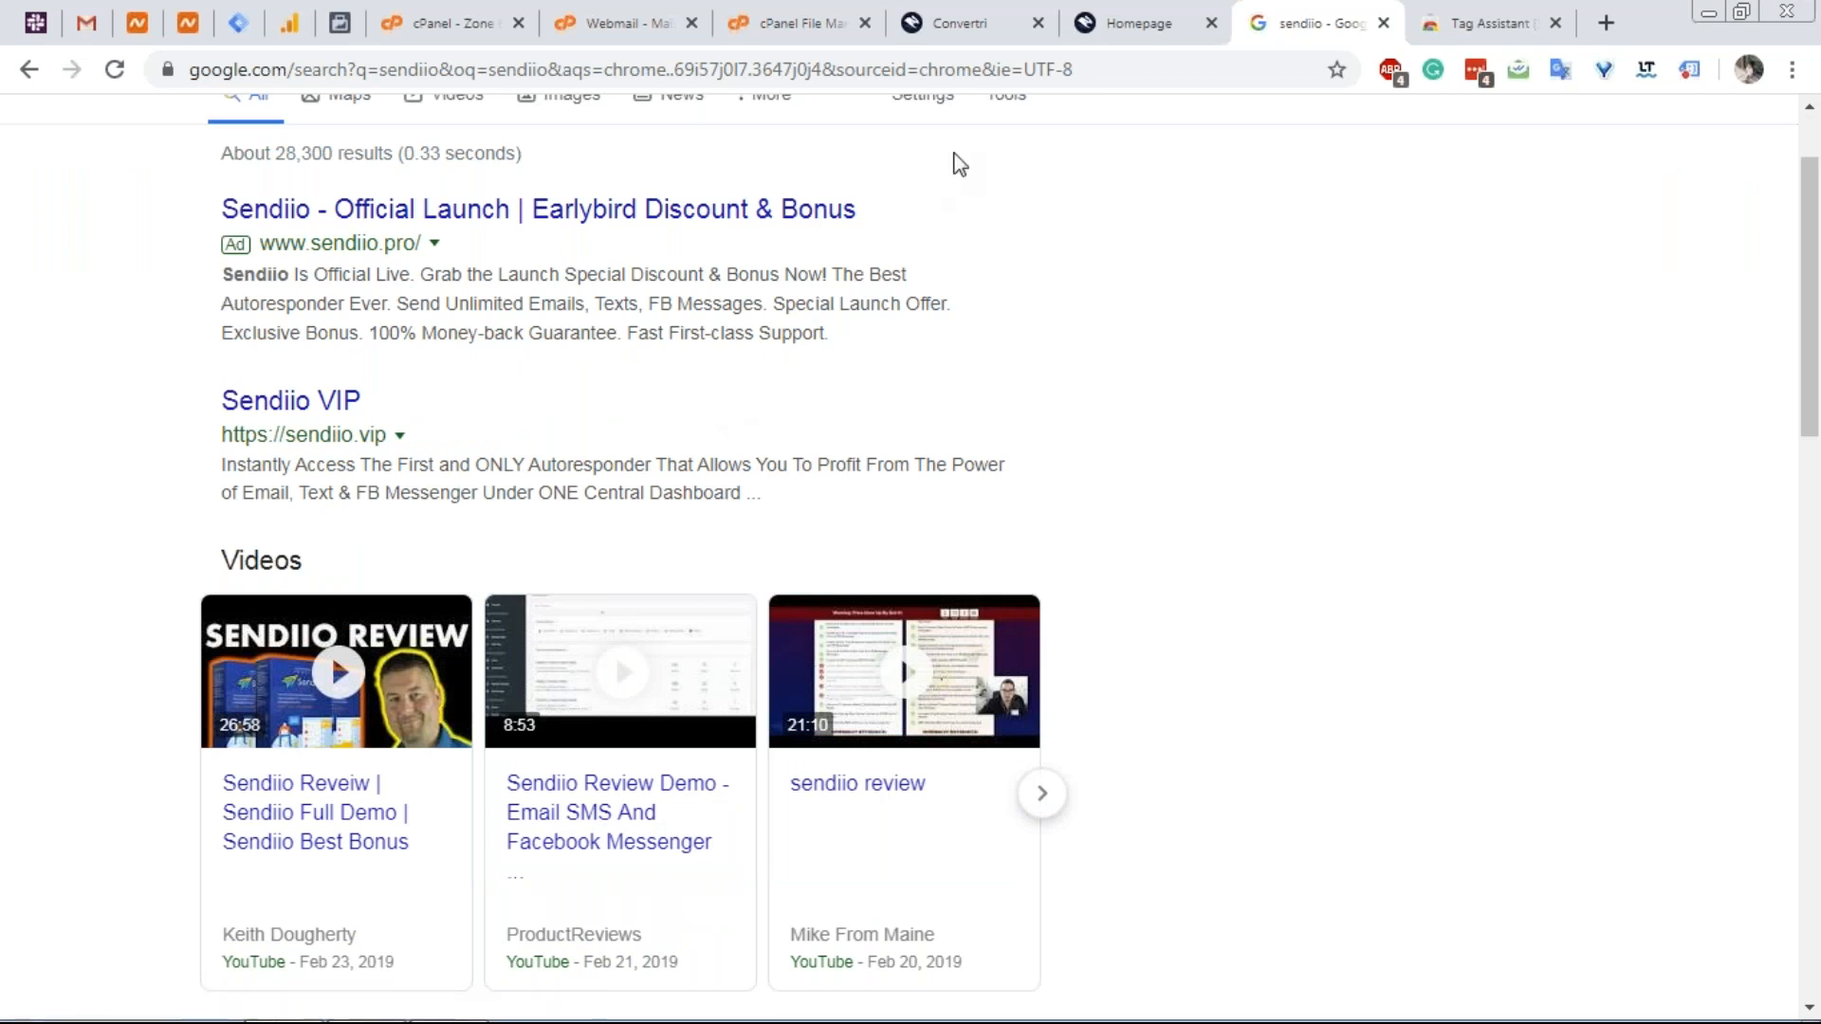
click(957, 36)
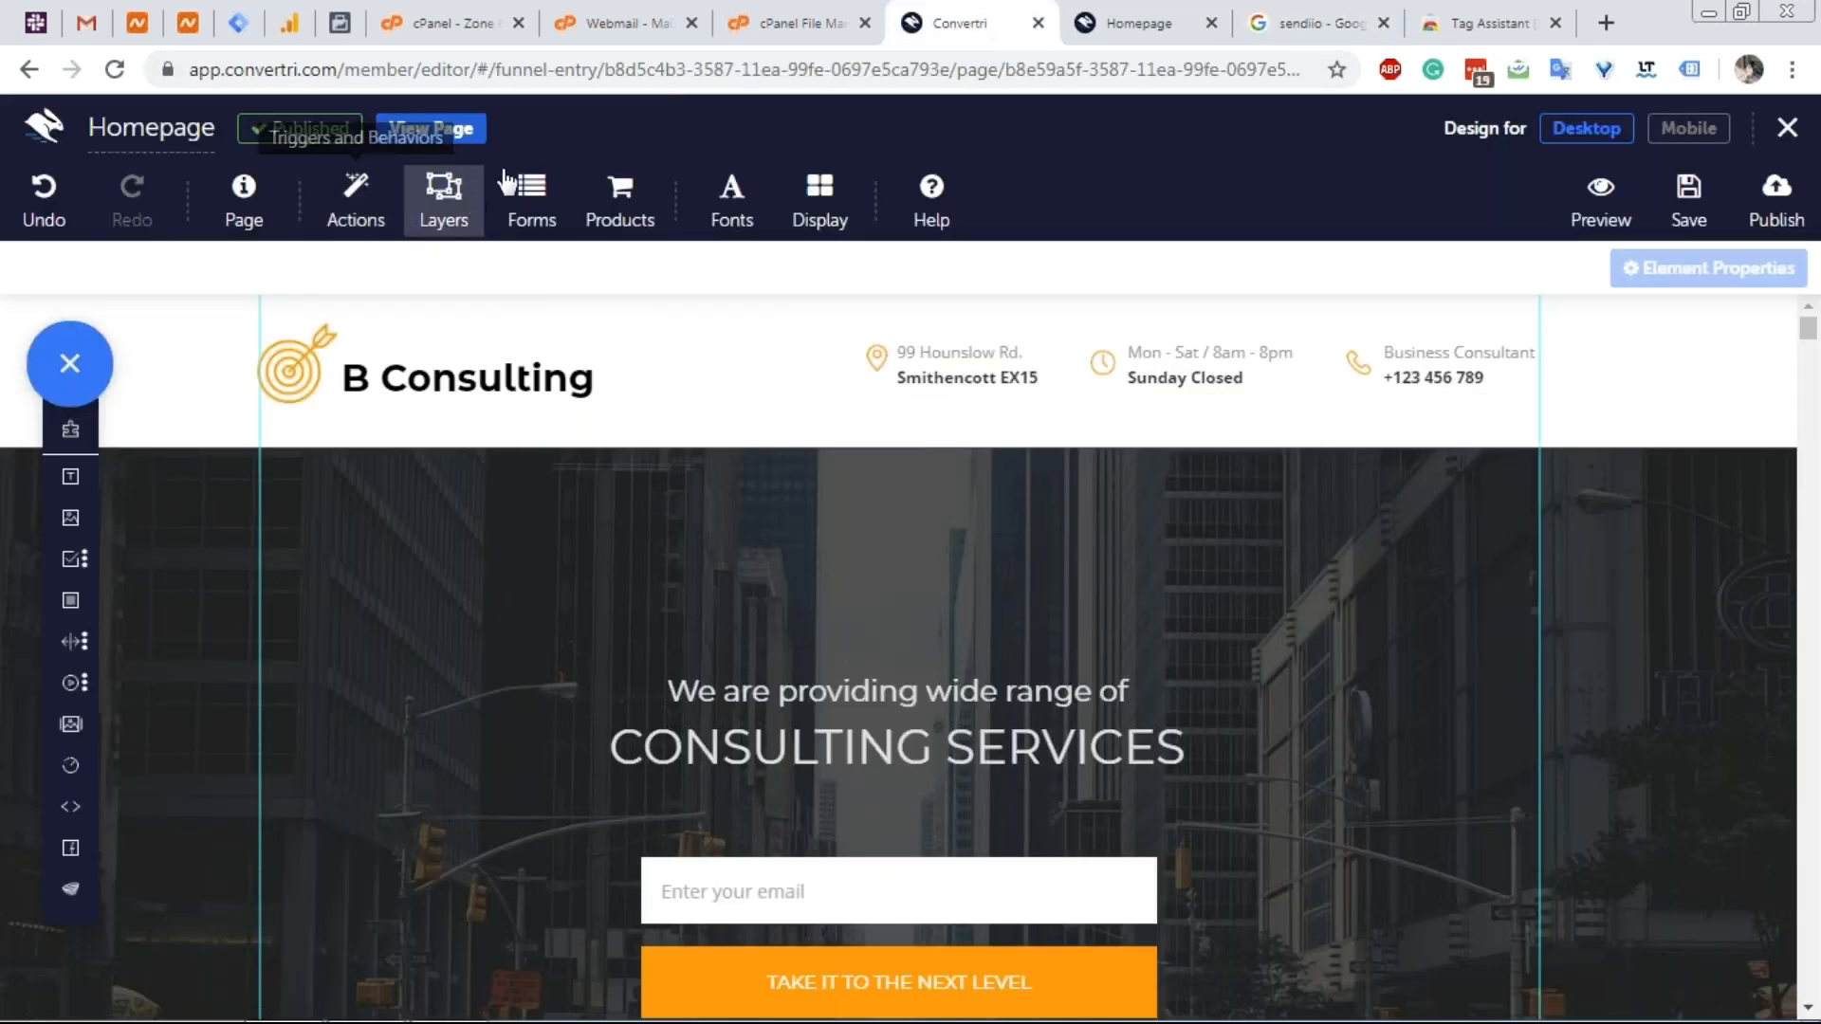
Pick Sendiio as the form's autoresponder in Convertri's form settings.
click(550, 226)
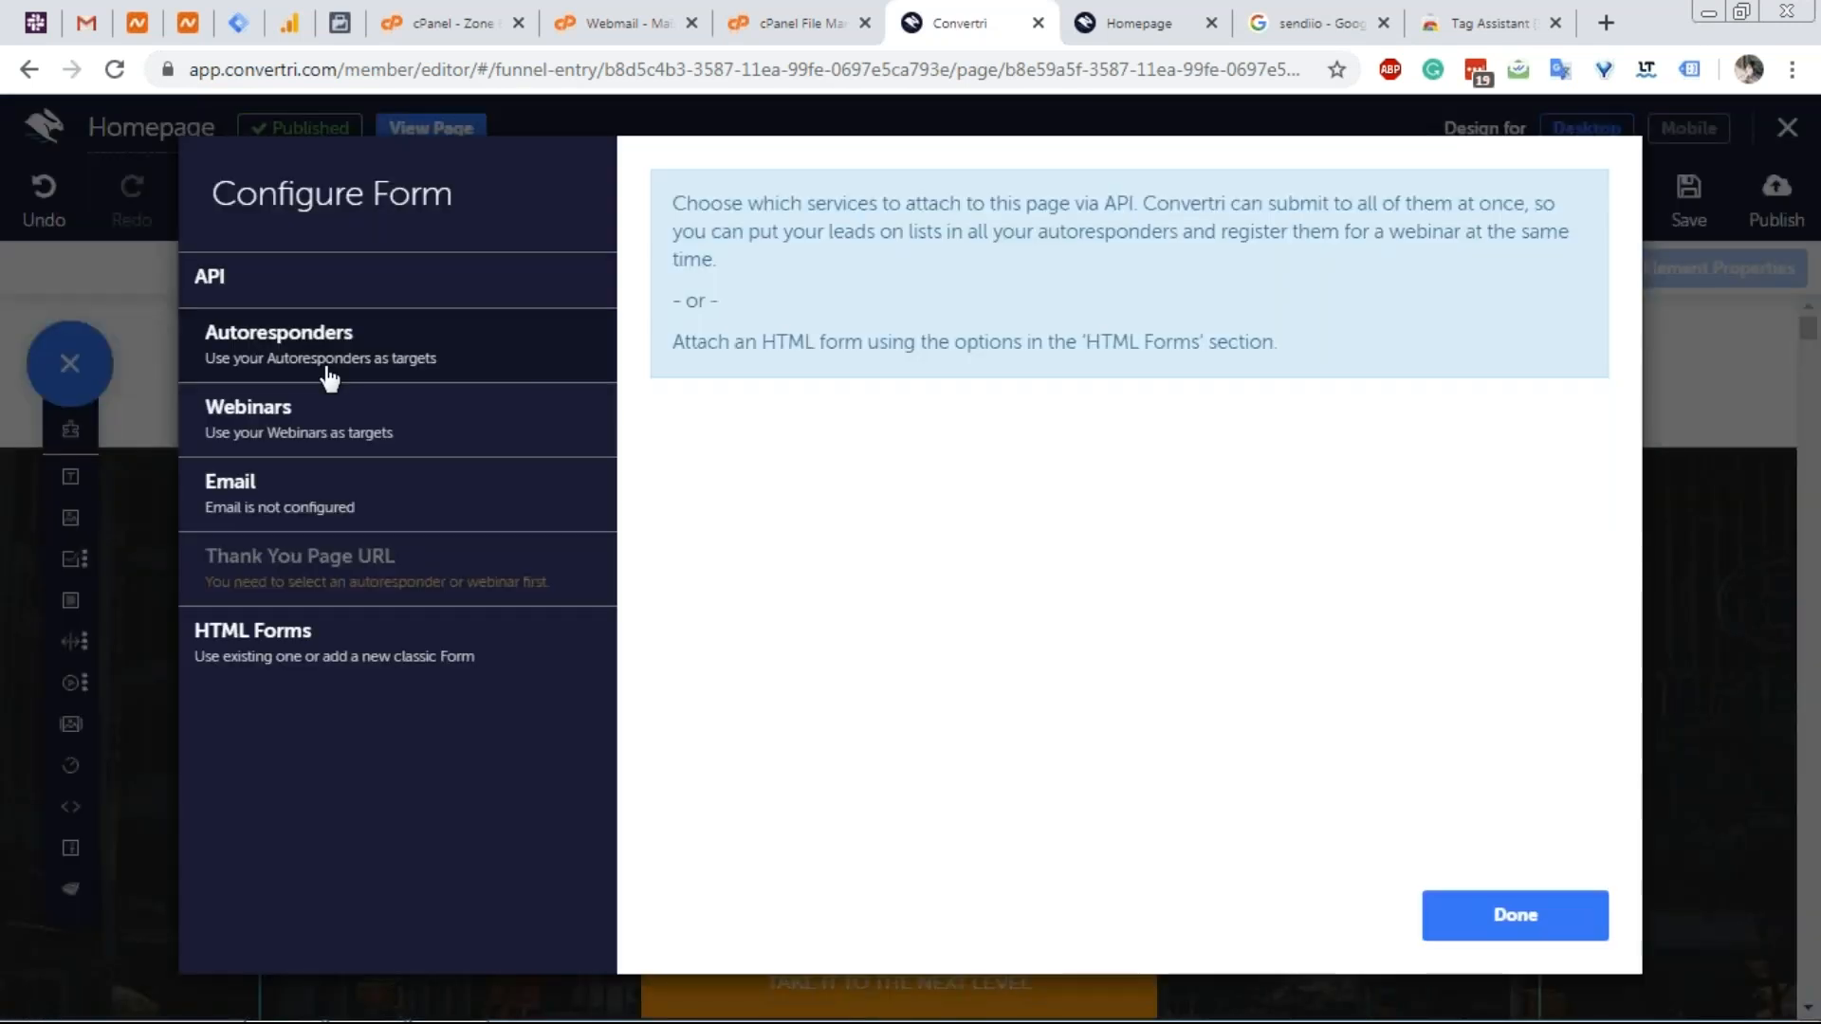
click(445, 342)
scroll(315, 683, down, 3)
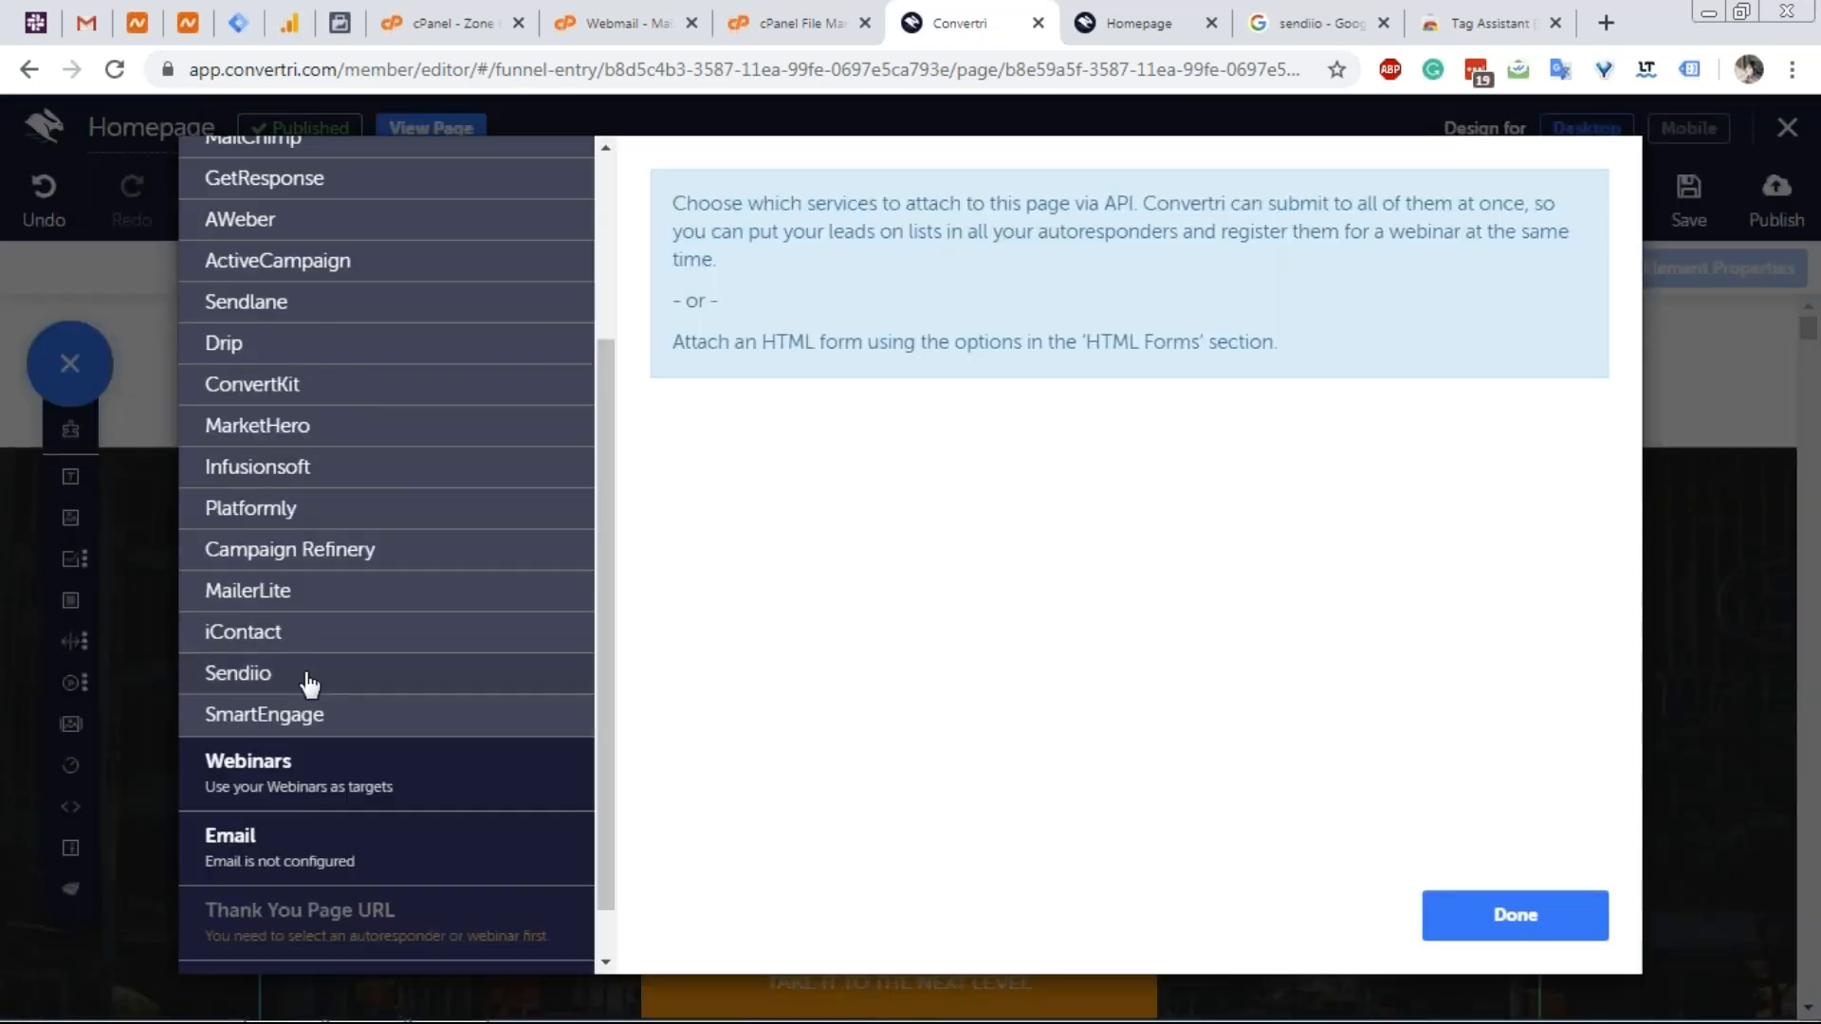
click(314, 679)
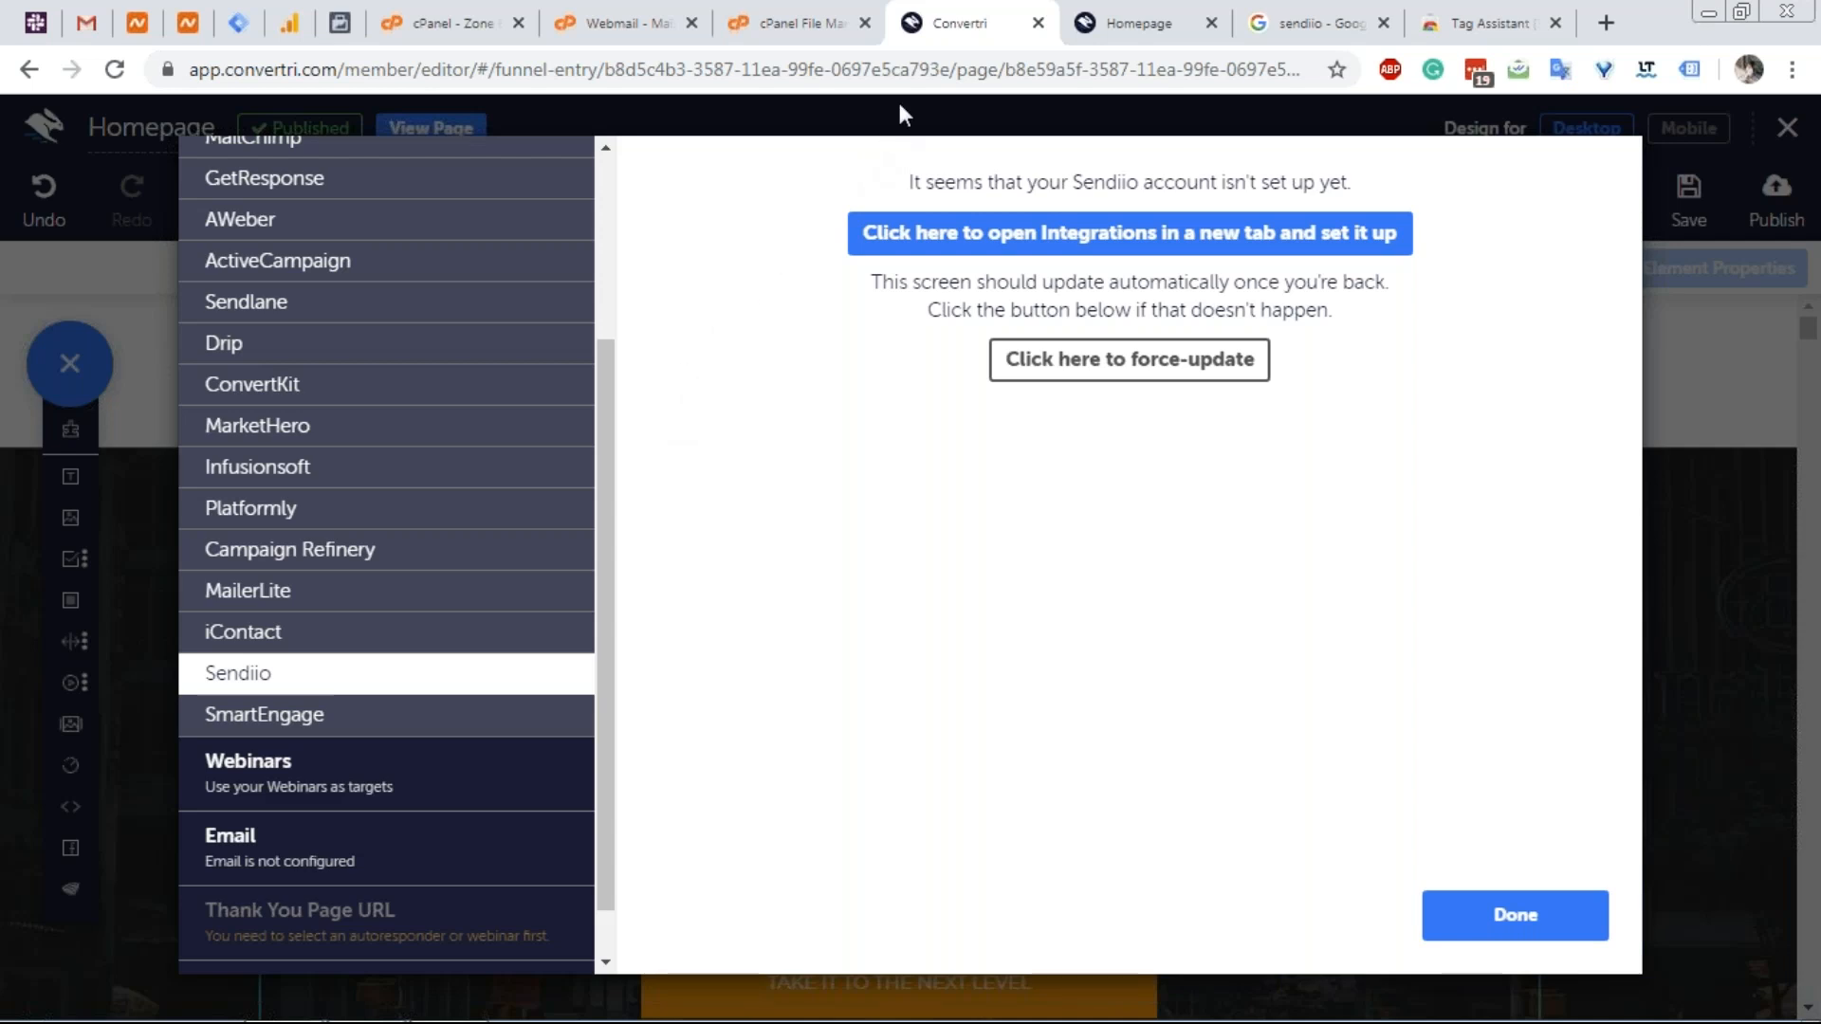
Load hotjar.com in the current tab.
click(904, 70)
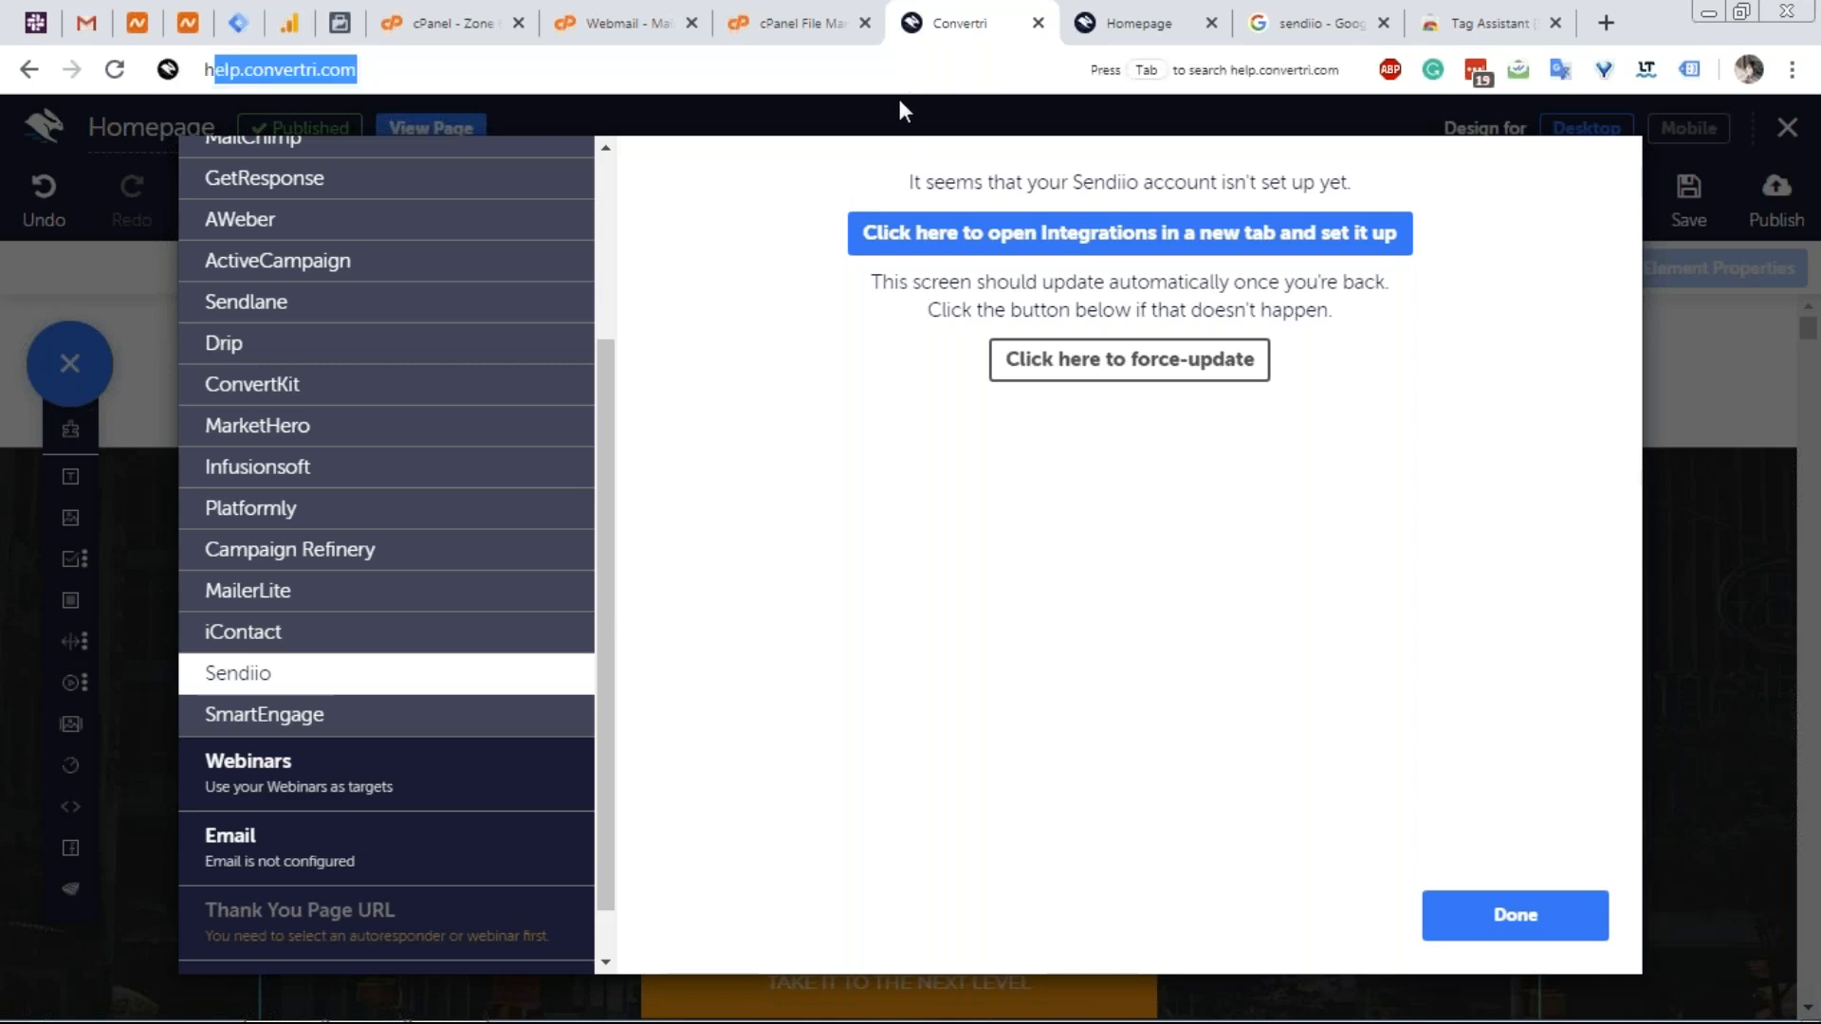
text(hotjar.com)
key(Return)
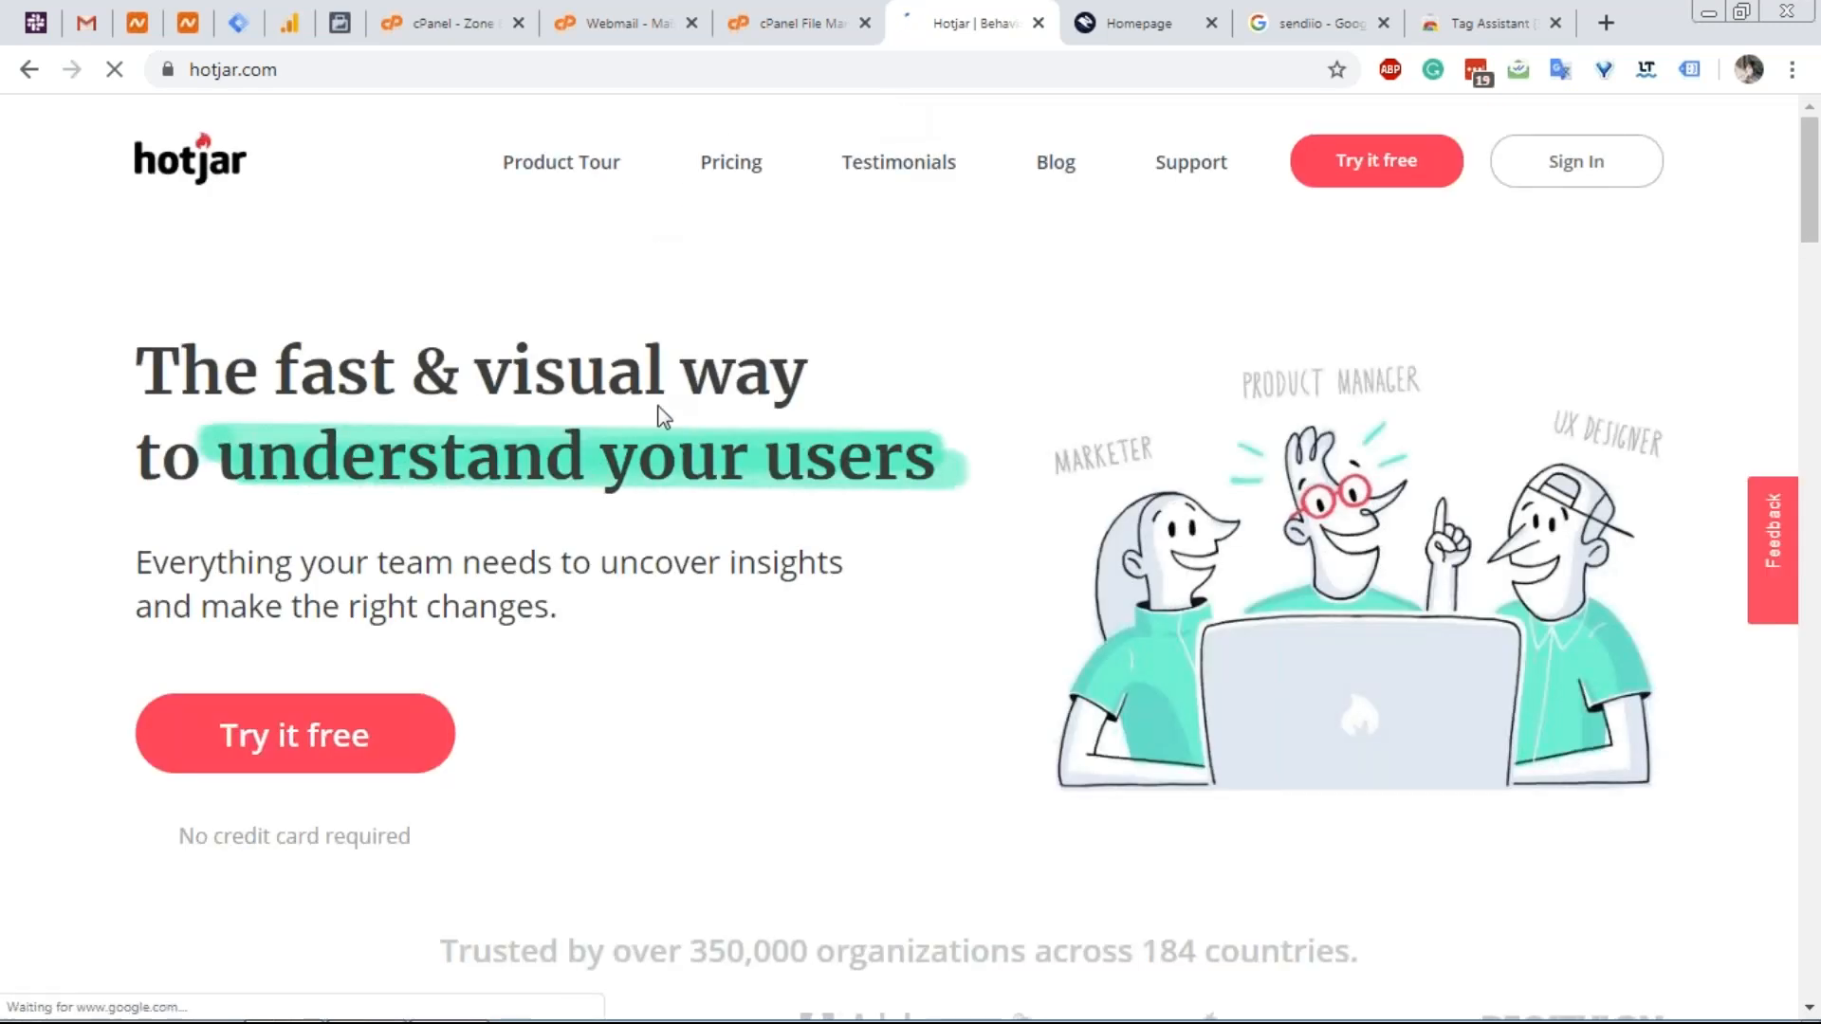
View Hotjar's heatmaps, conversion funnels and session recordings demos, then return to the Tag Assistant tab.
scroll(673, 422, down, 7)
scroll(664, 427, down, 4)
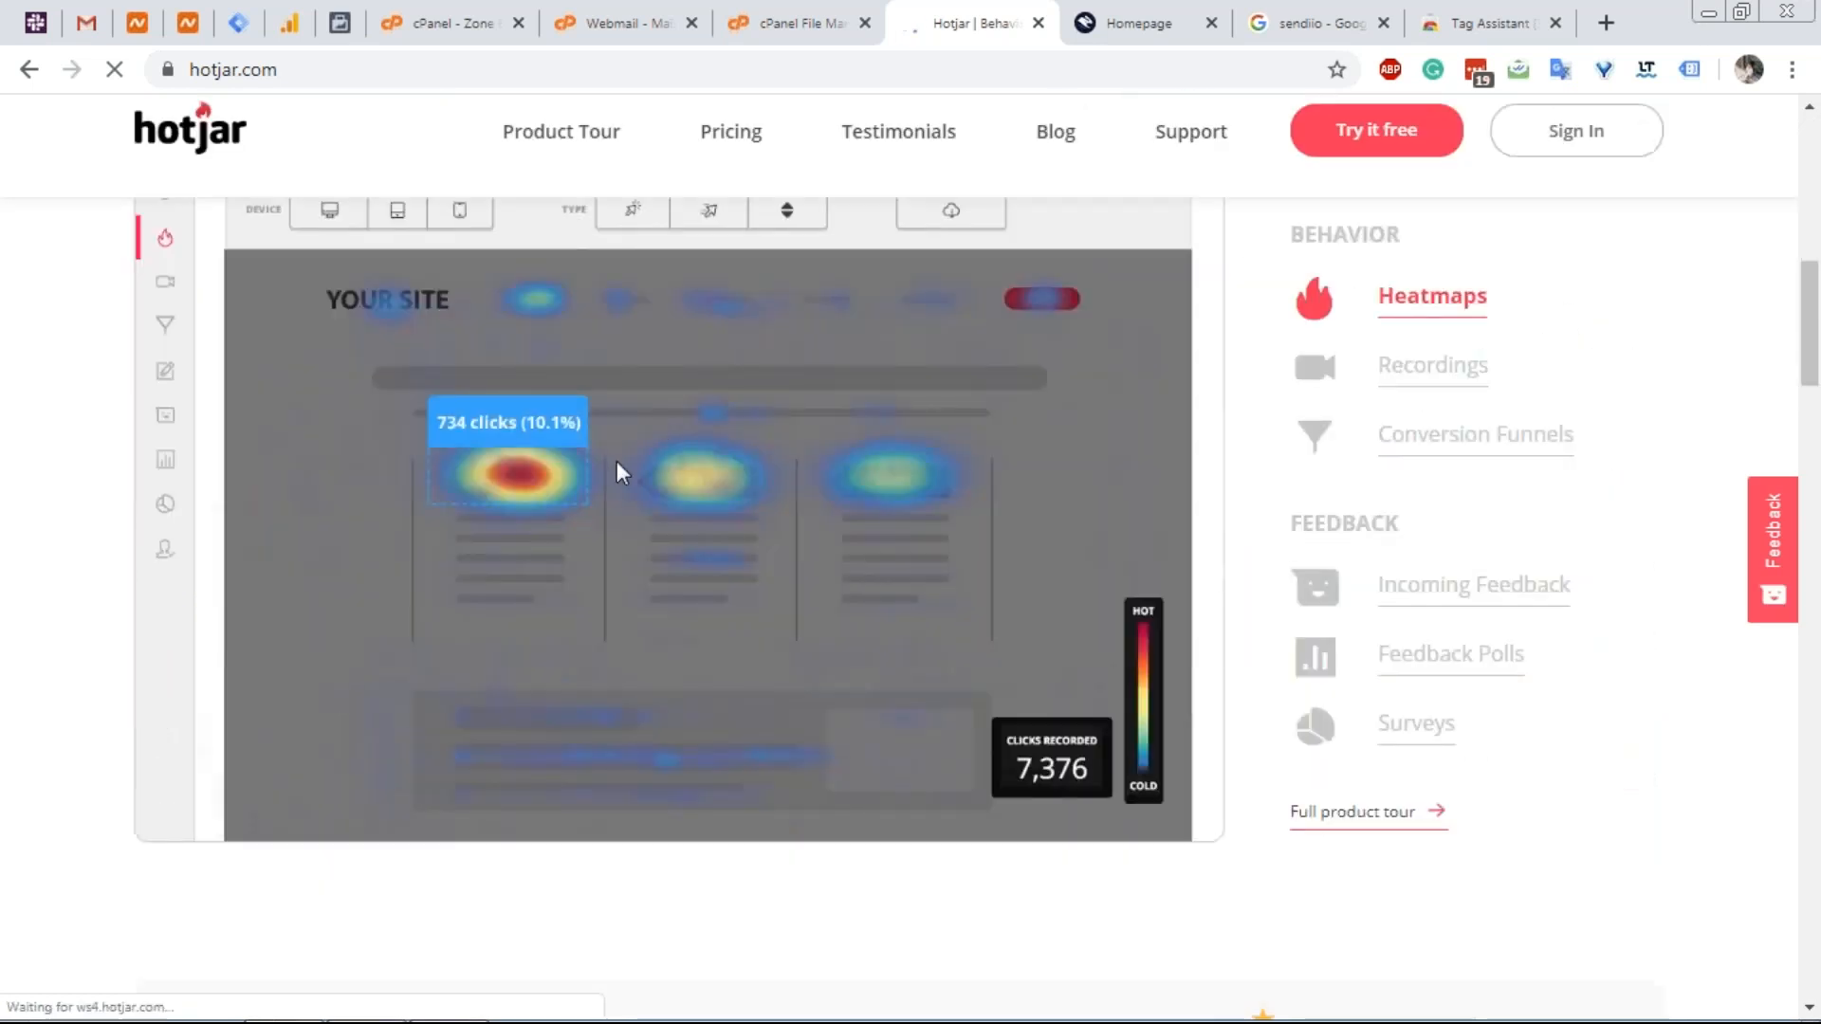
scroll(560, 474, up, 1)
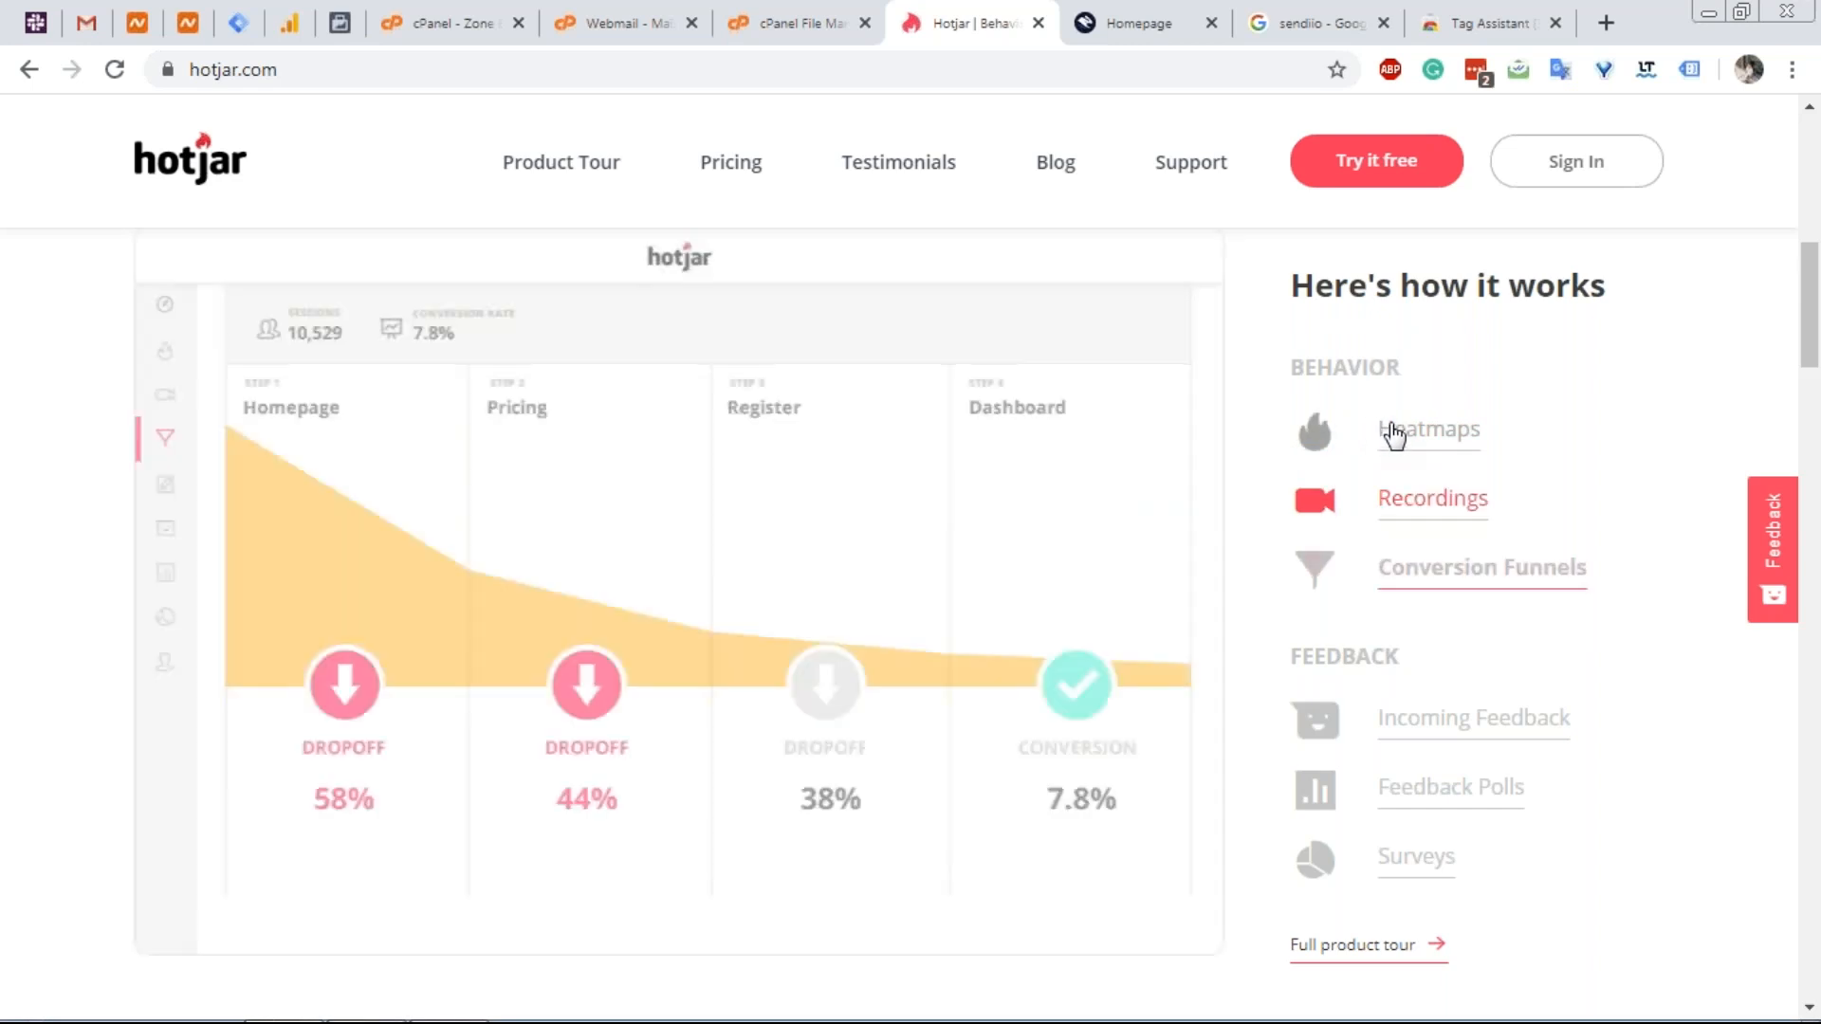
click(1394, 436)
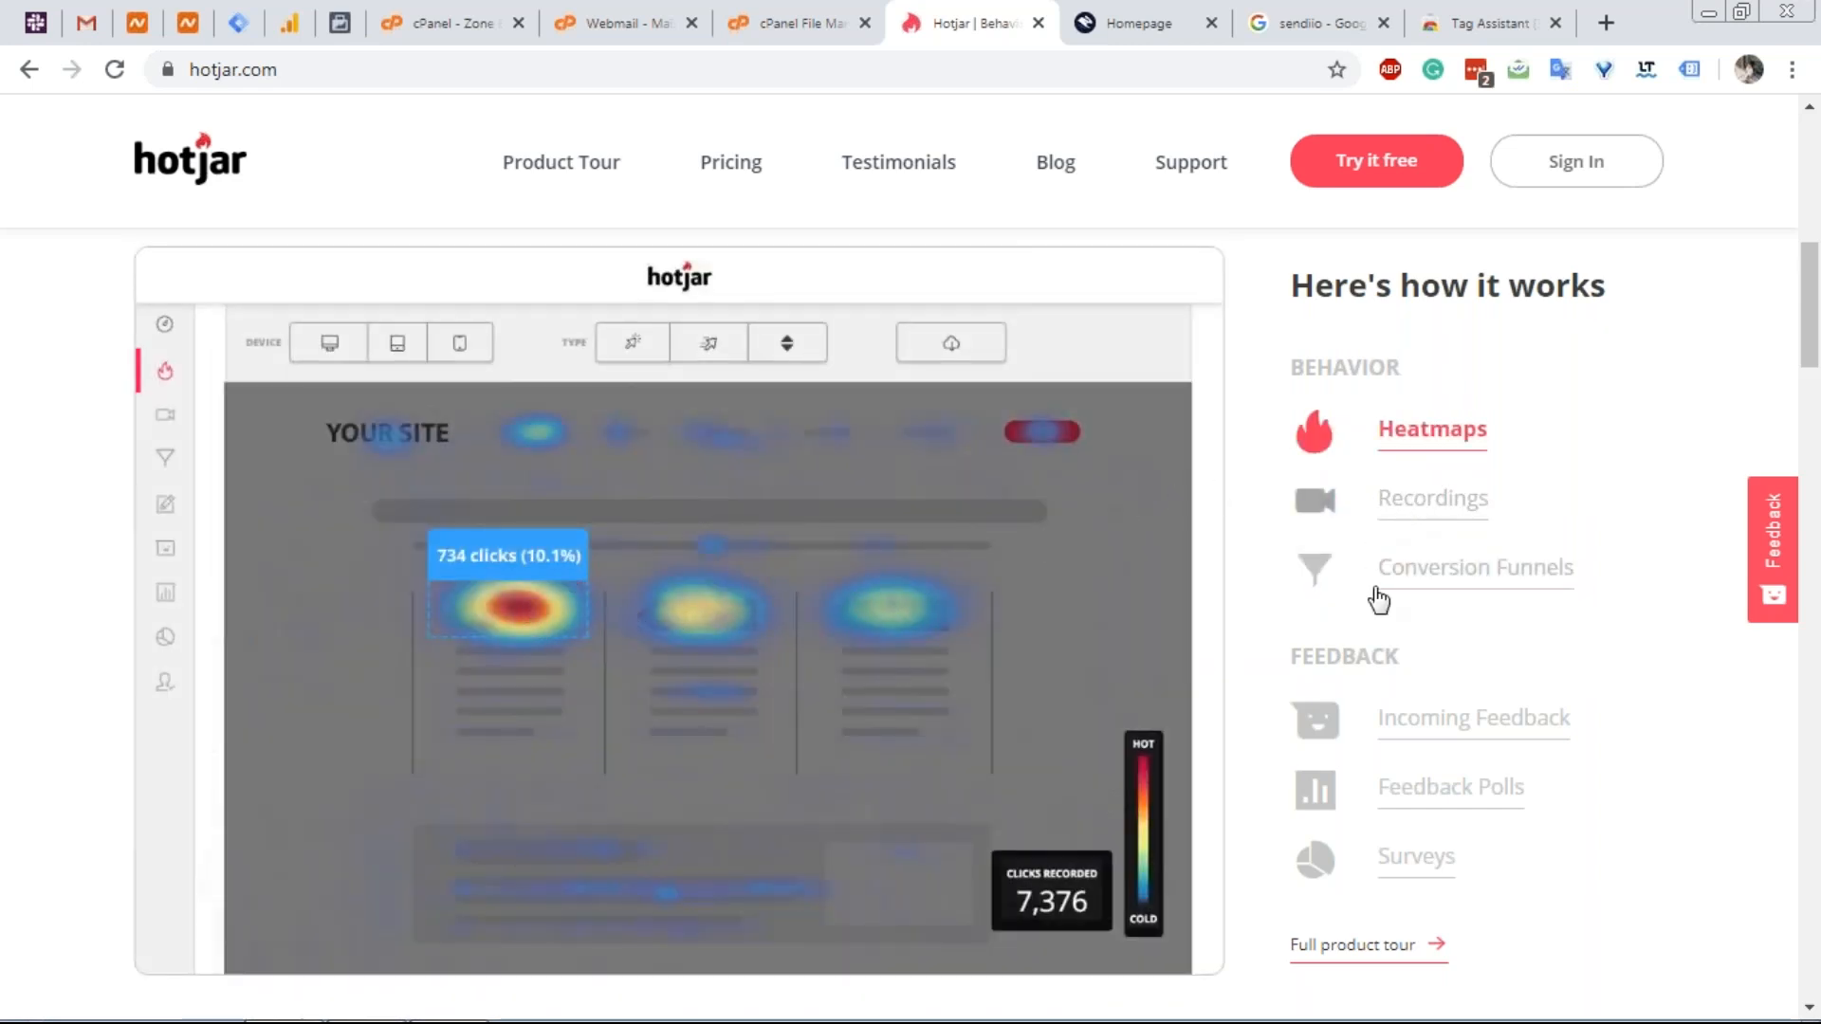
click(1413, 581)
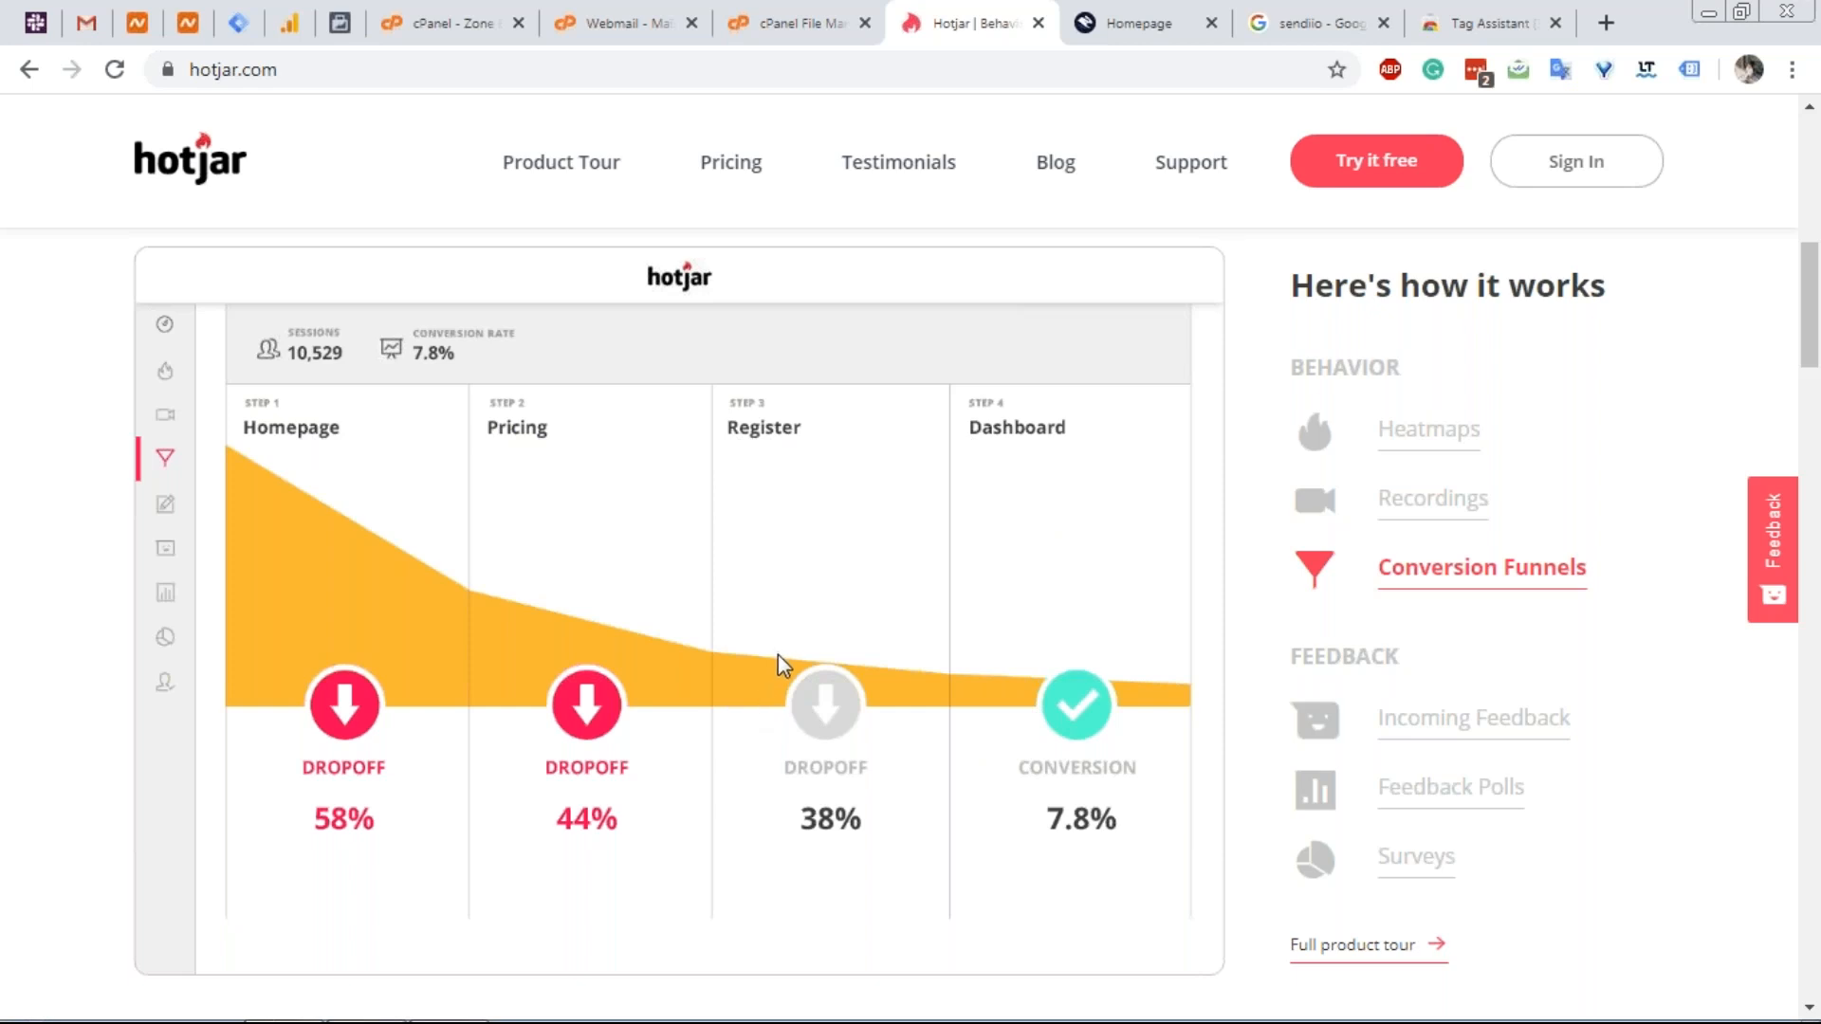
click(1382, 426)
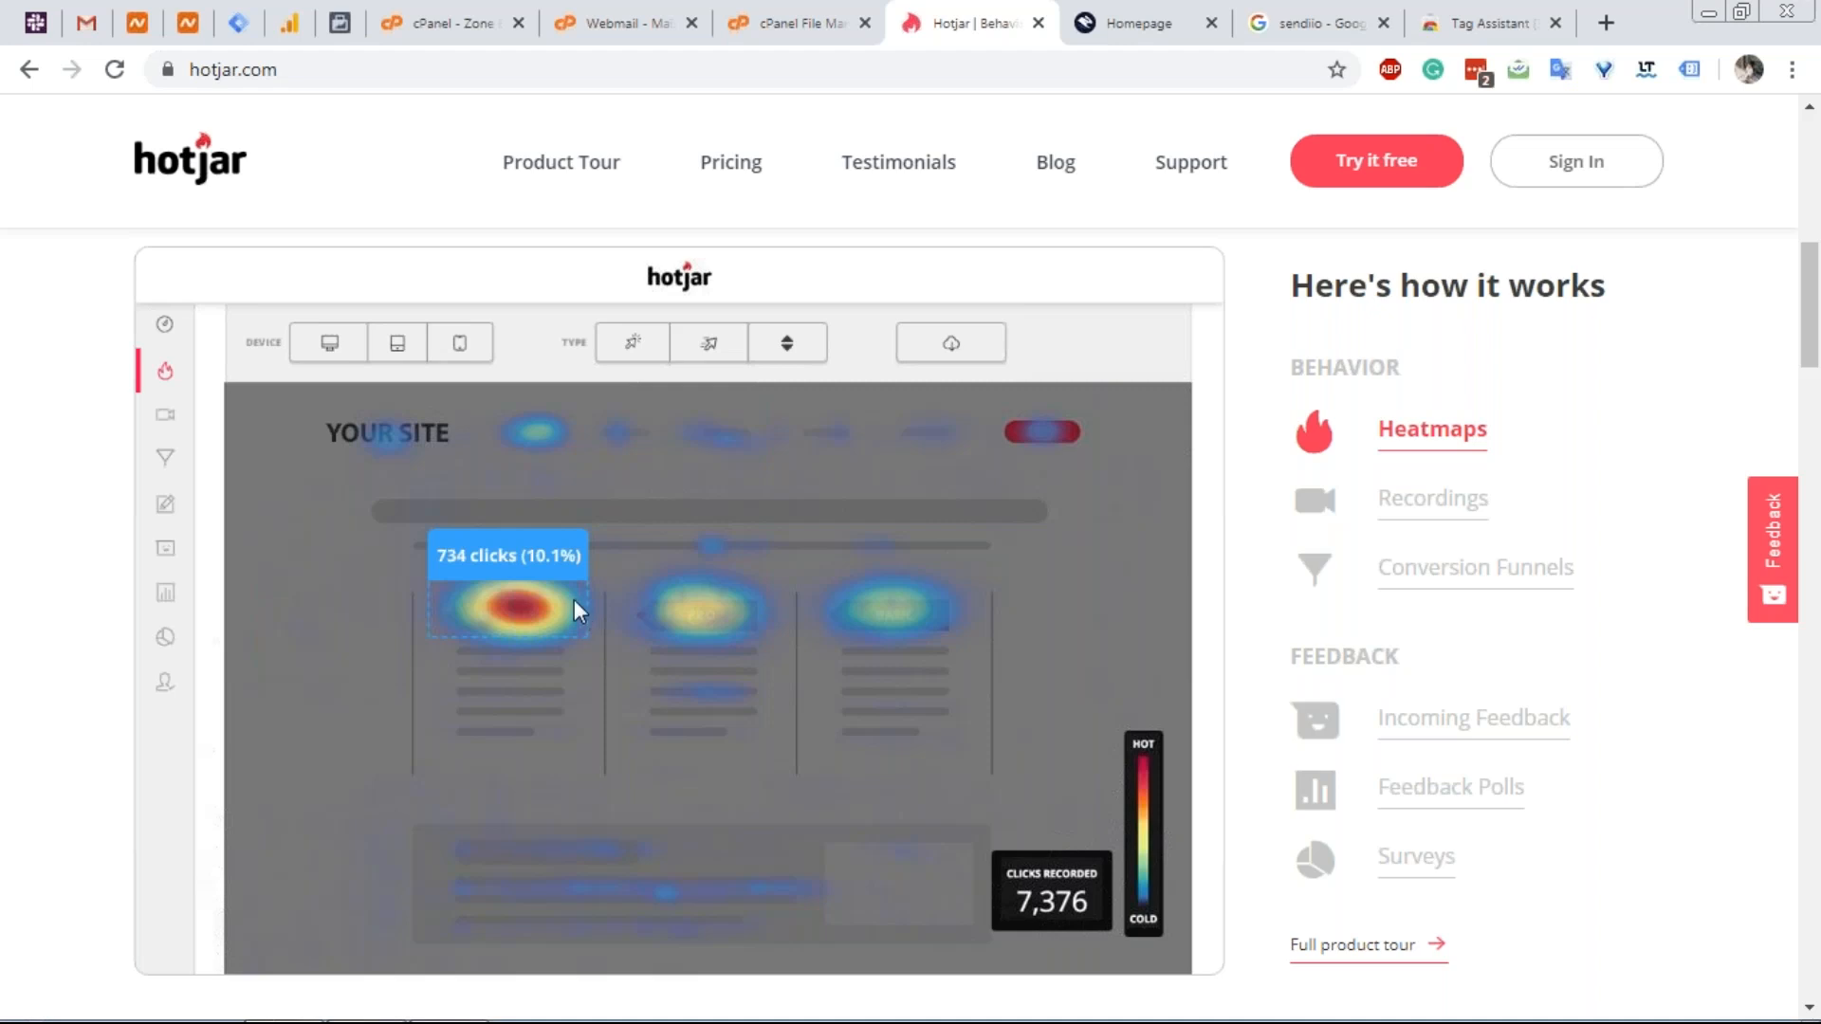
click(1373, 495)
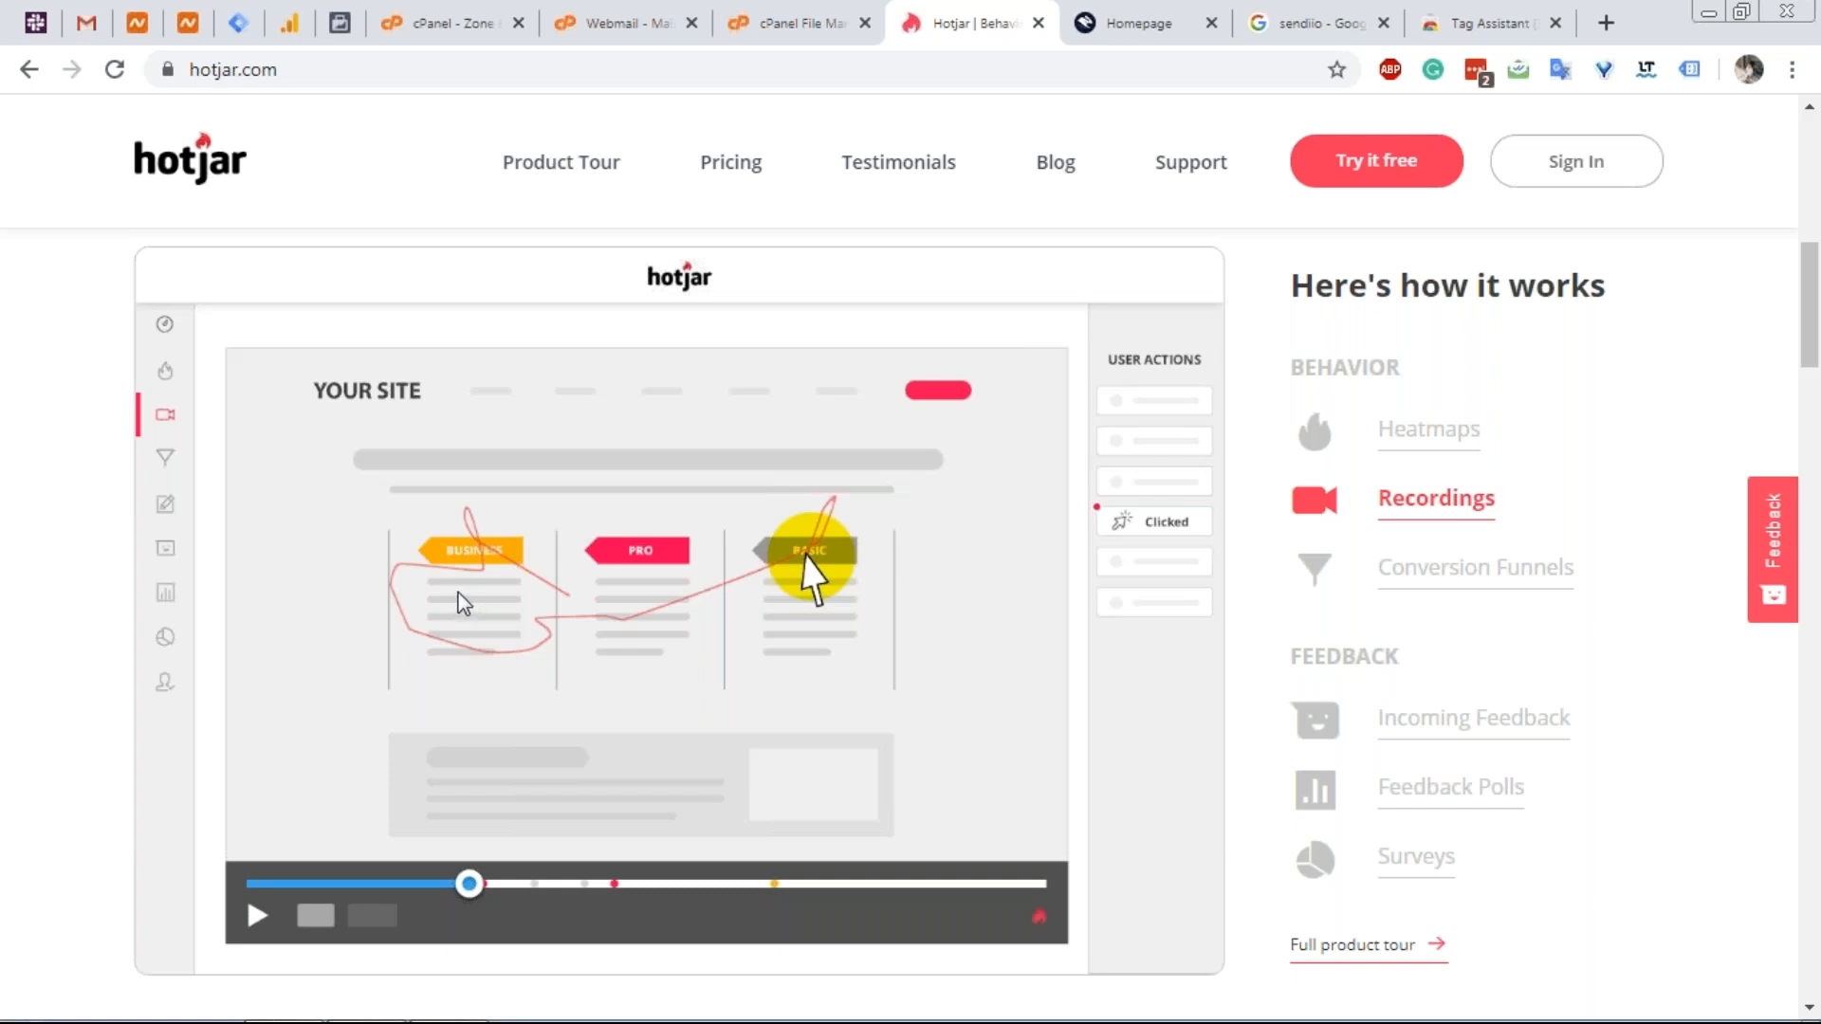
click(1450, 34)
click(1282, 69)
Load drip.co in the former Web Store tab, then return to Facebook Events Manager.
text(drip.co)
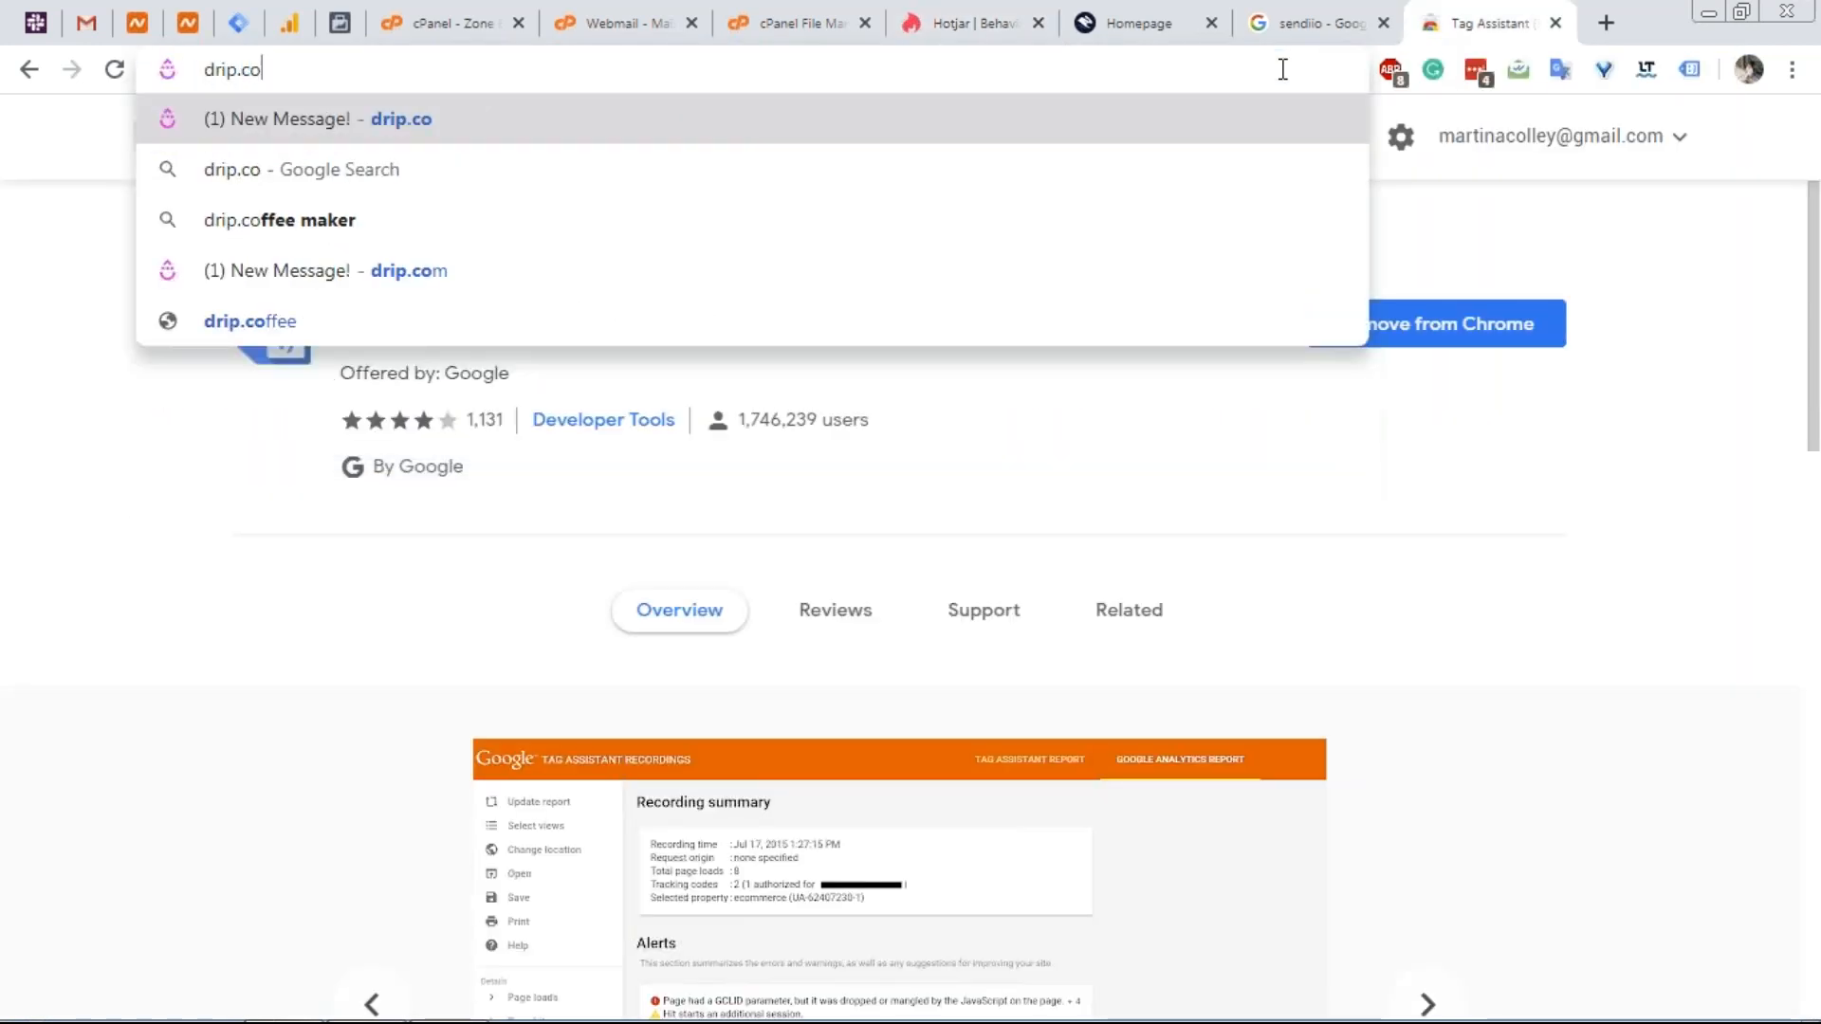
key(Return)
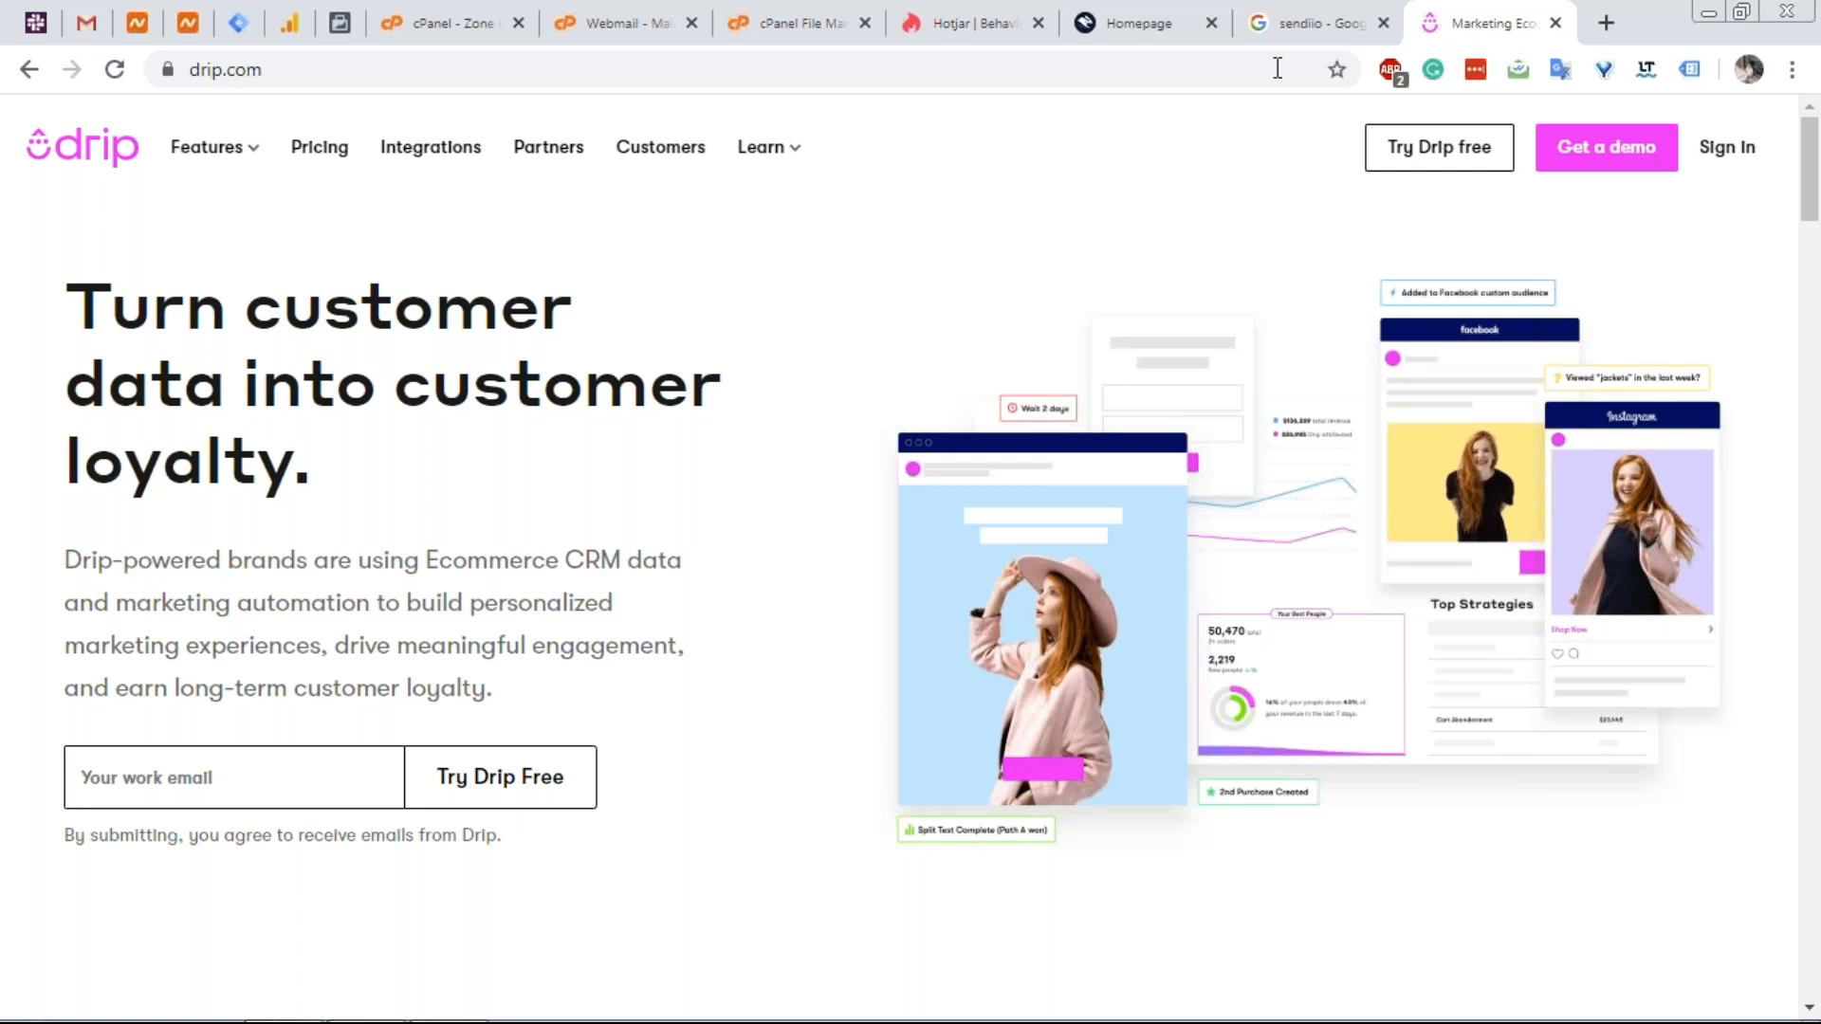
click(338, 23)
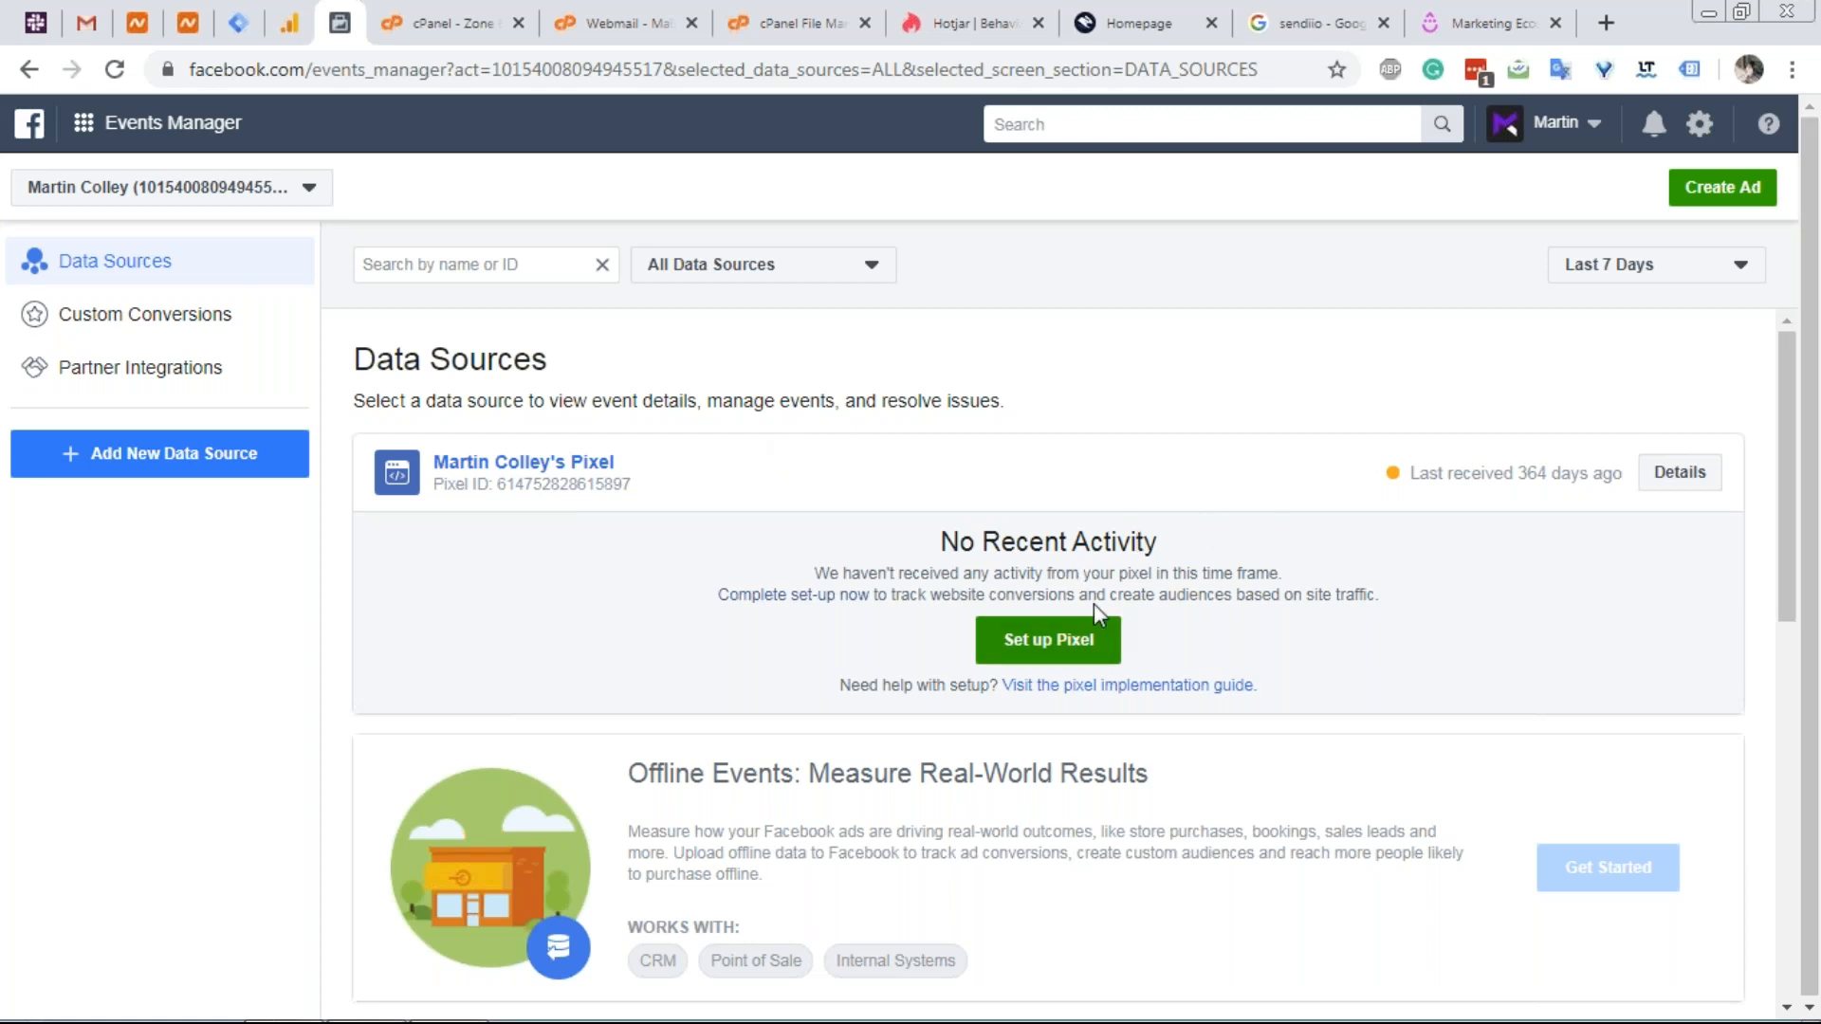
Start the Facebook pixel setup and display its base code for manual installation.
click(1059, 663)
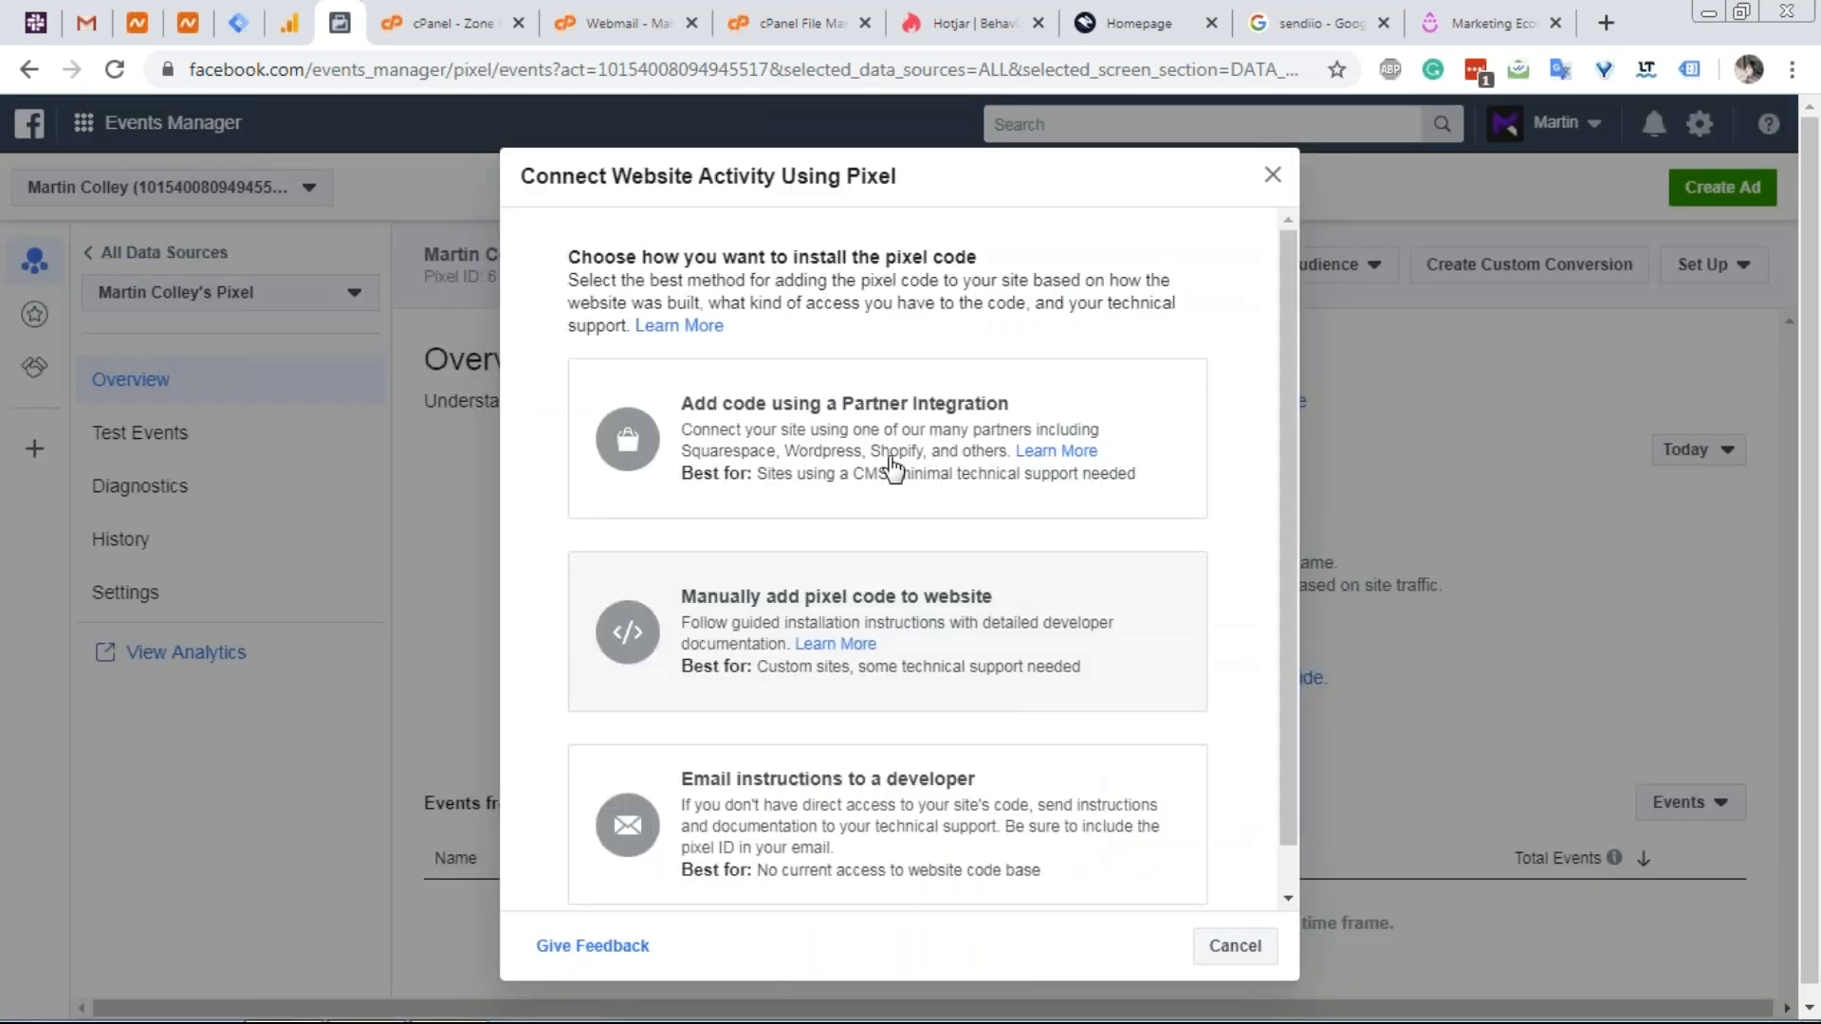
click(1272, 176)
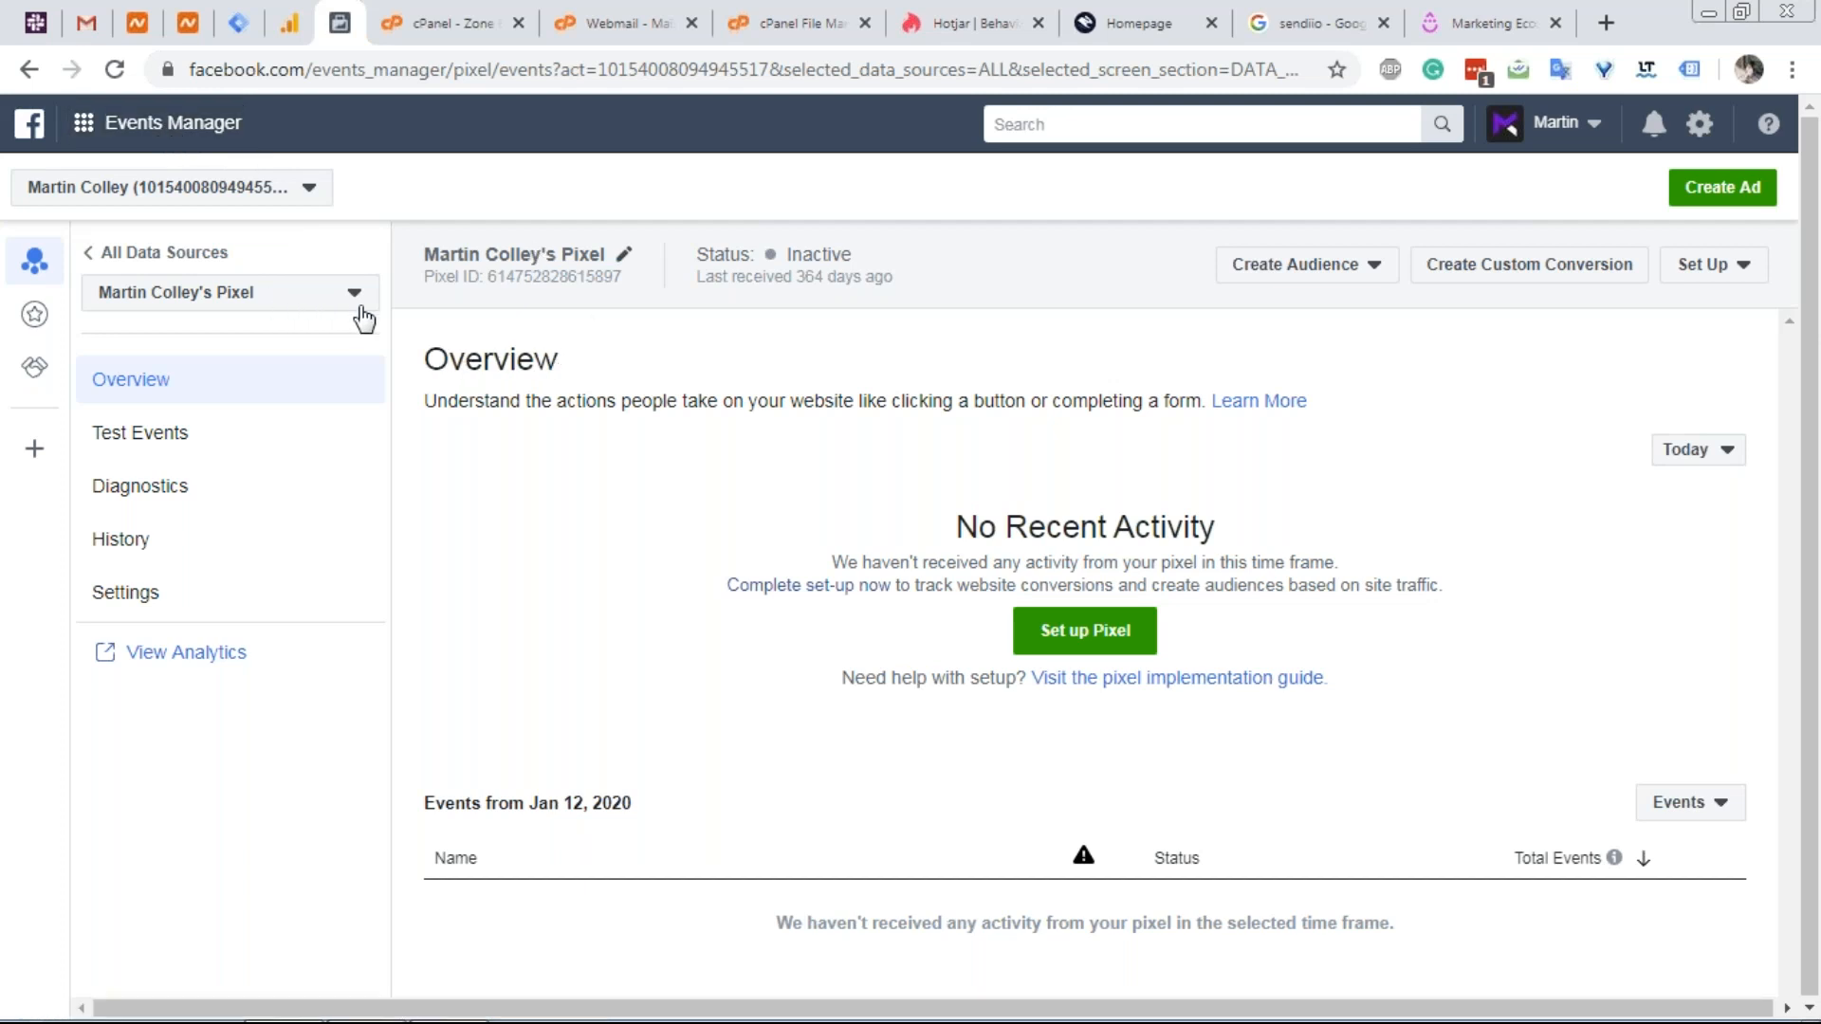
click(1066, 641)
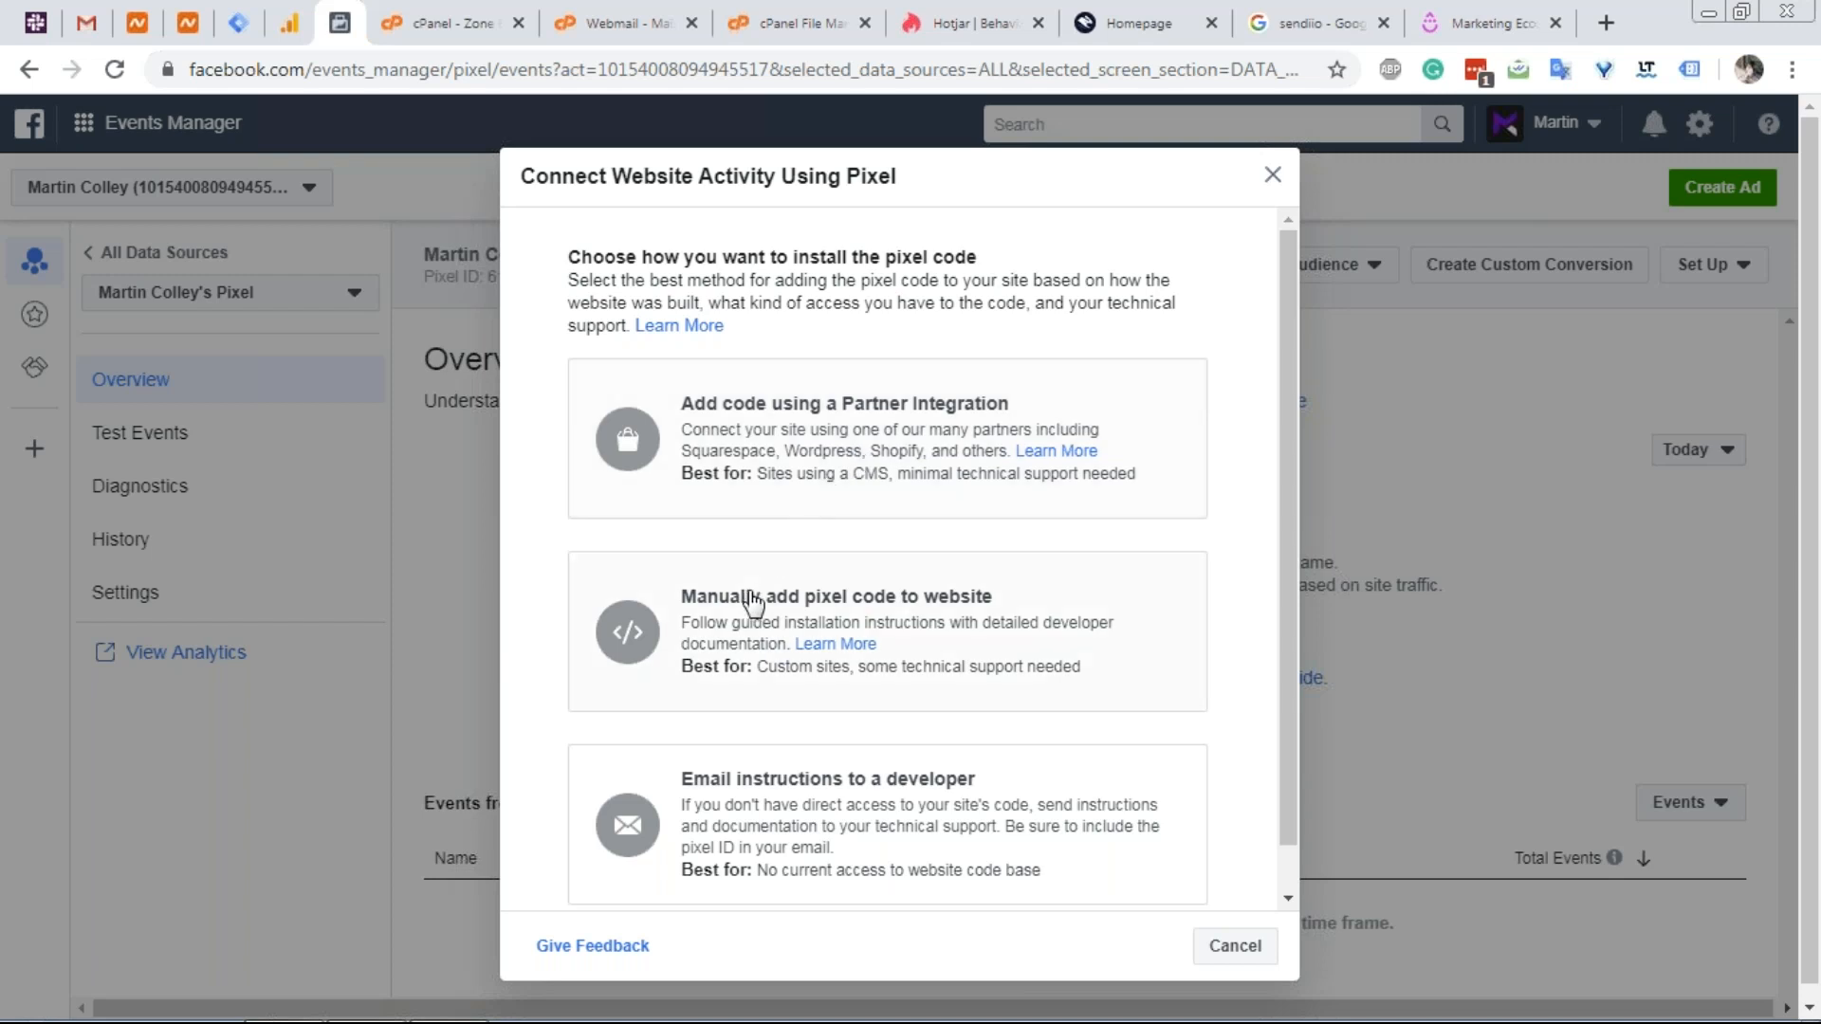
click(748, 617)
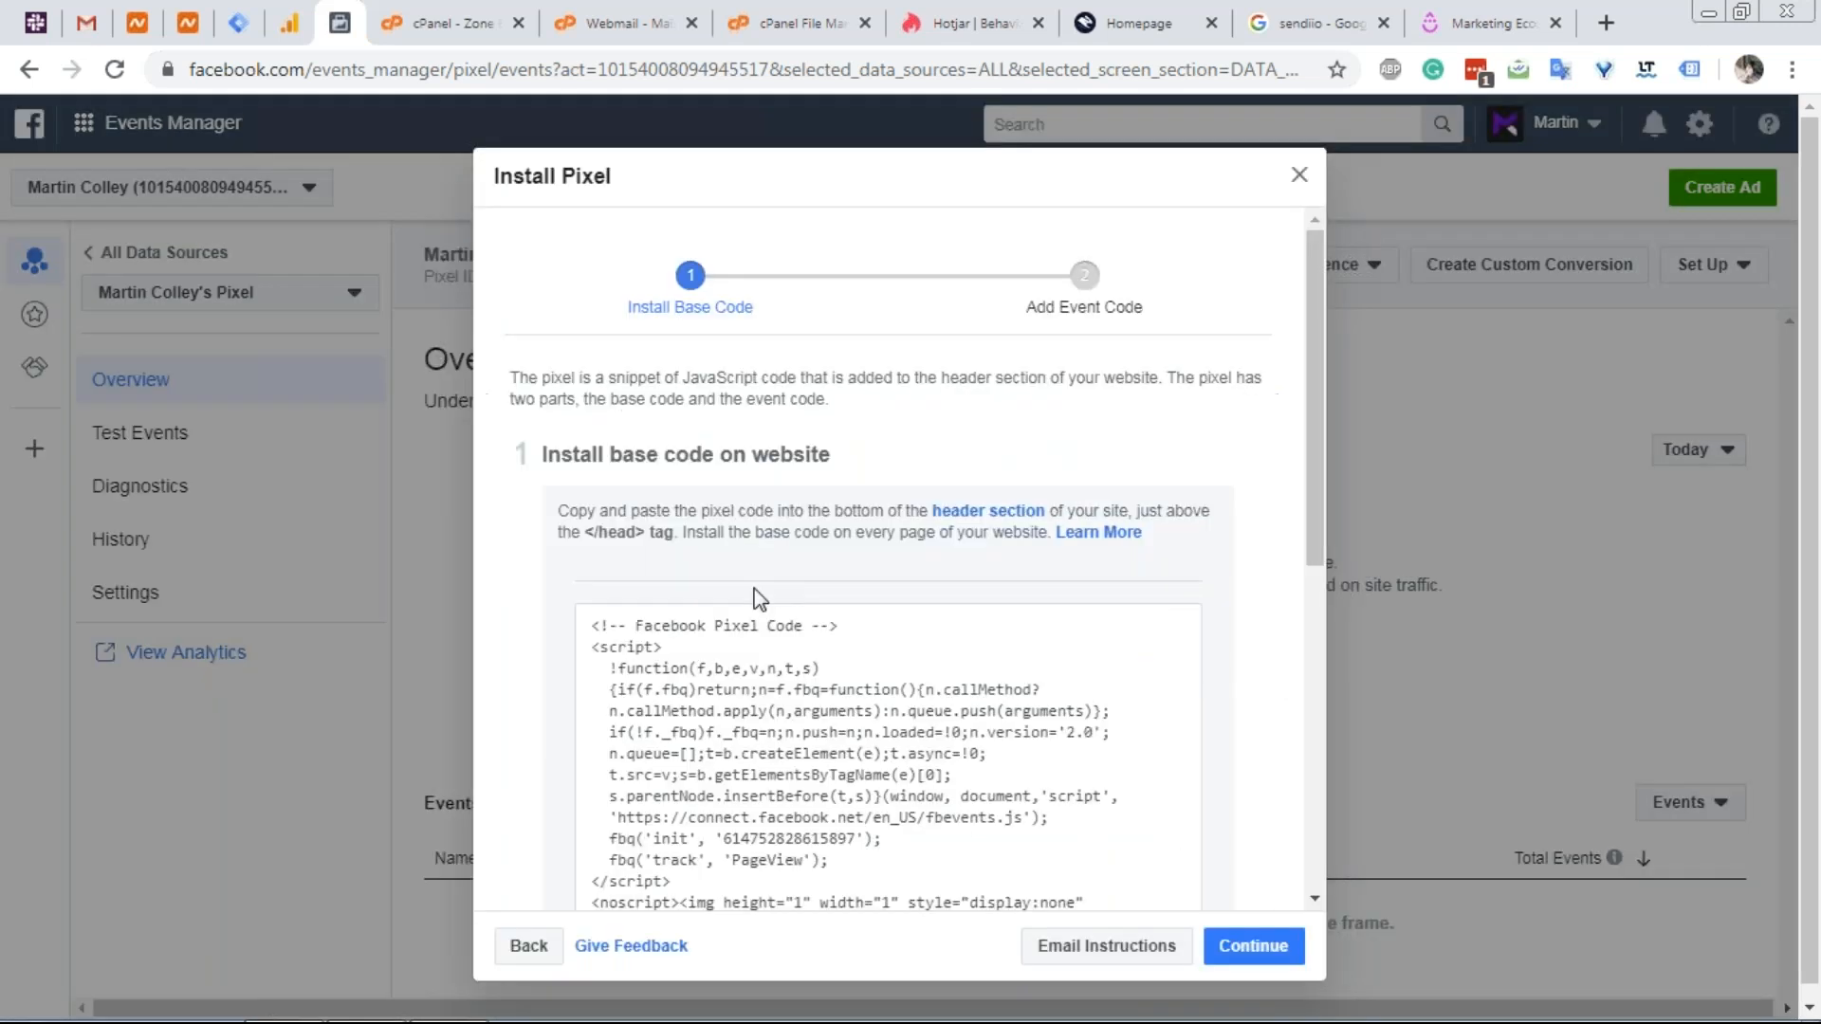
scroll(679, 482, down, 3)
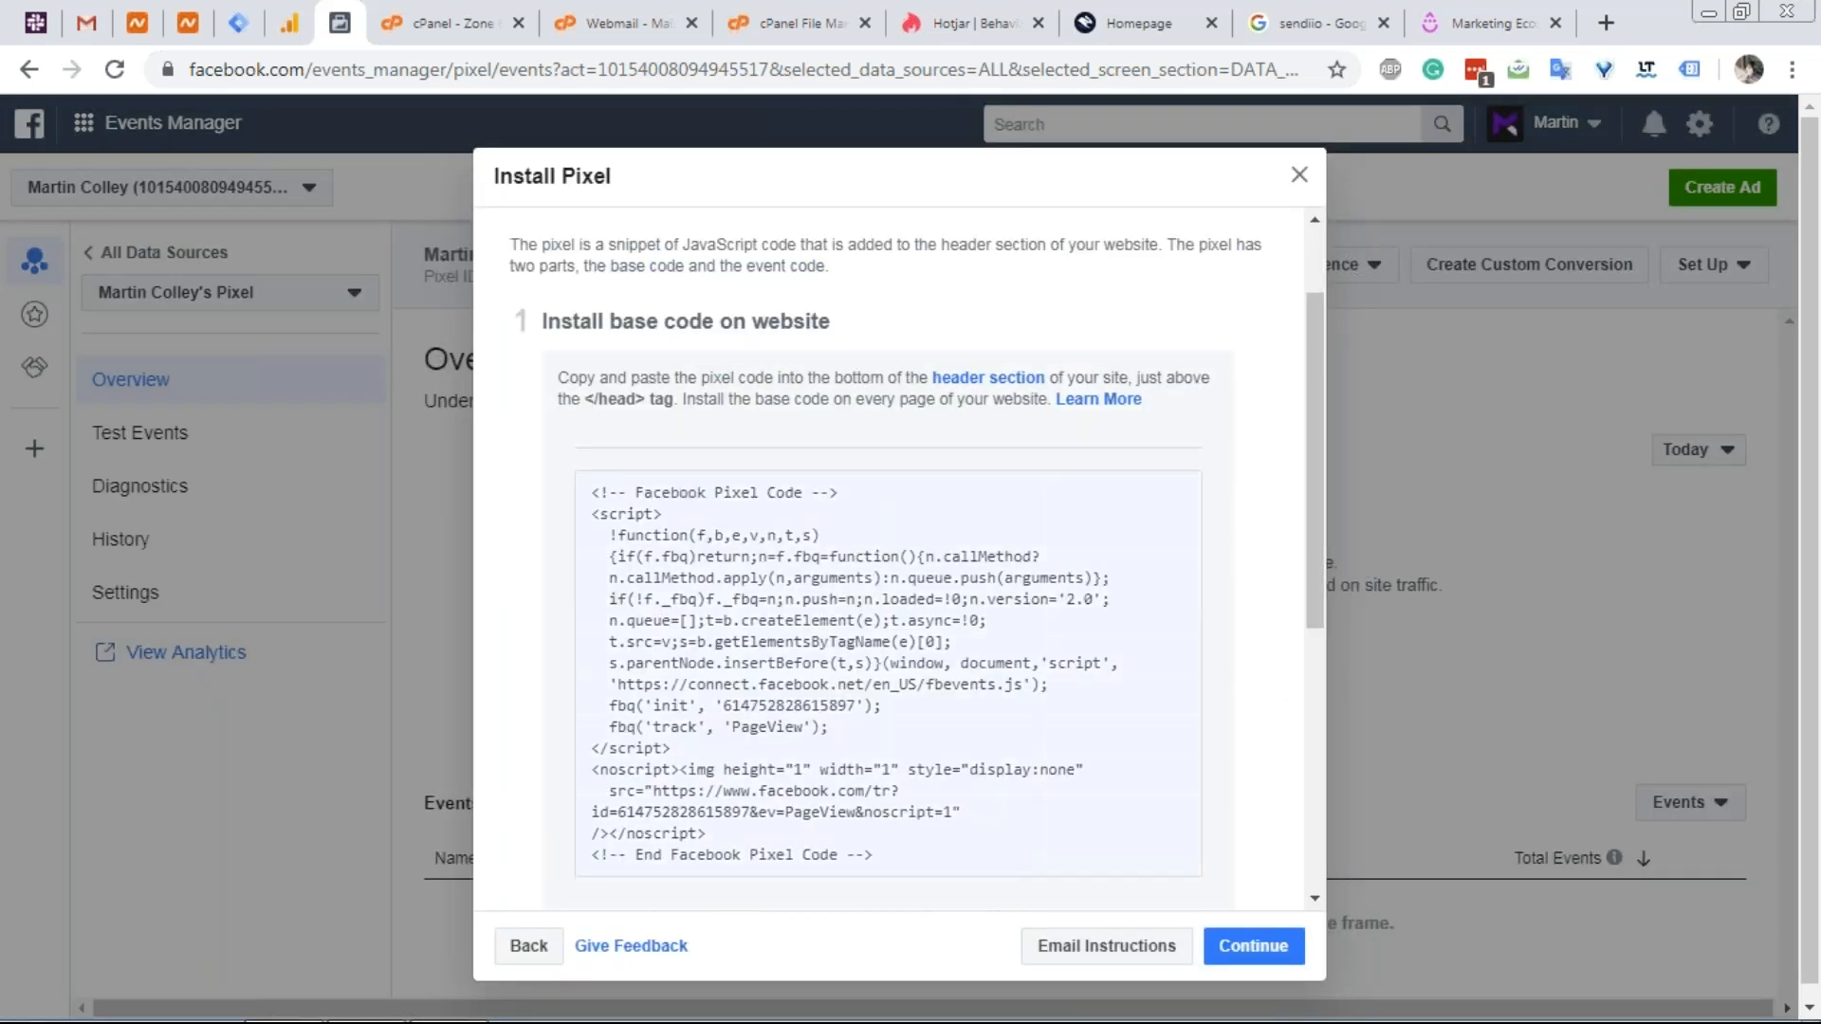
mouse_move(849, 538)
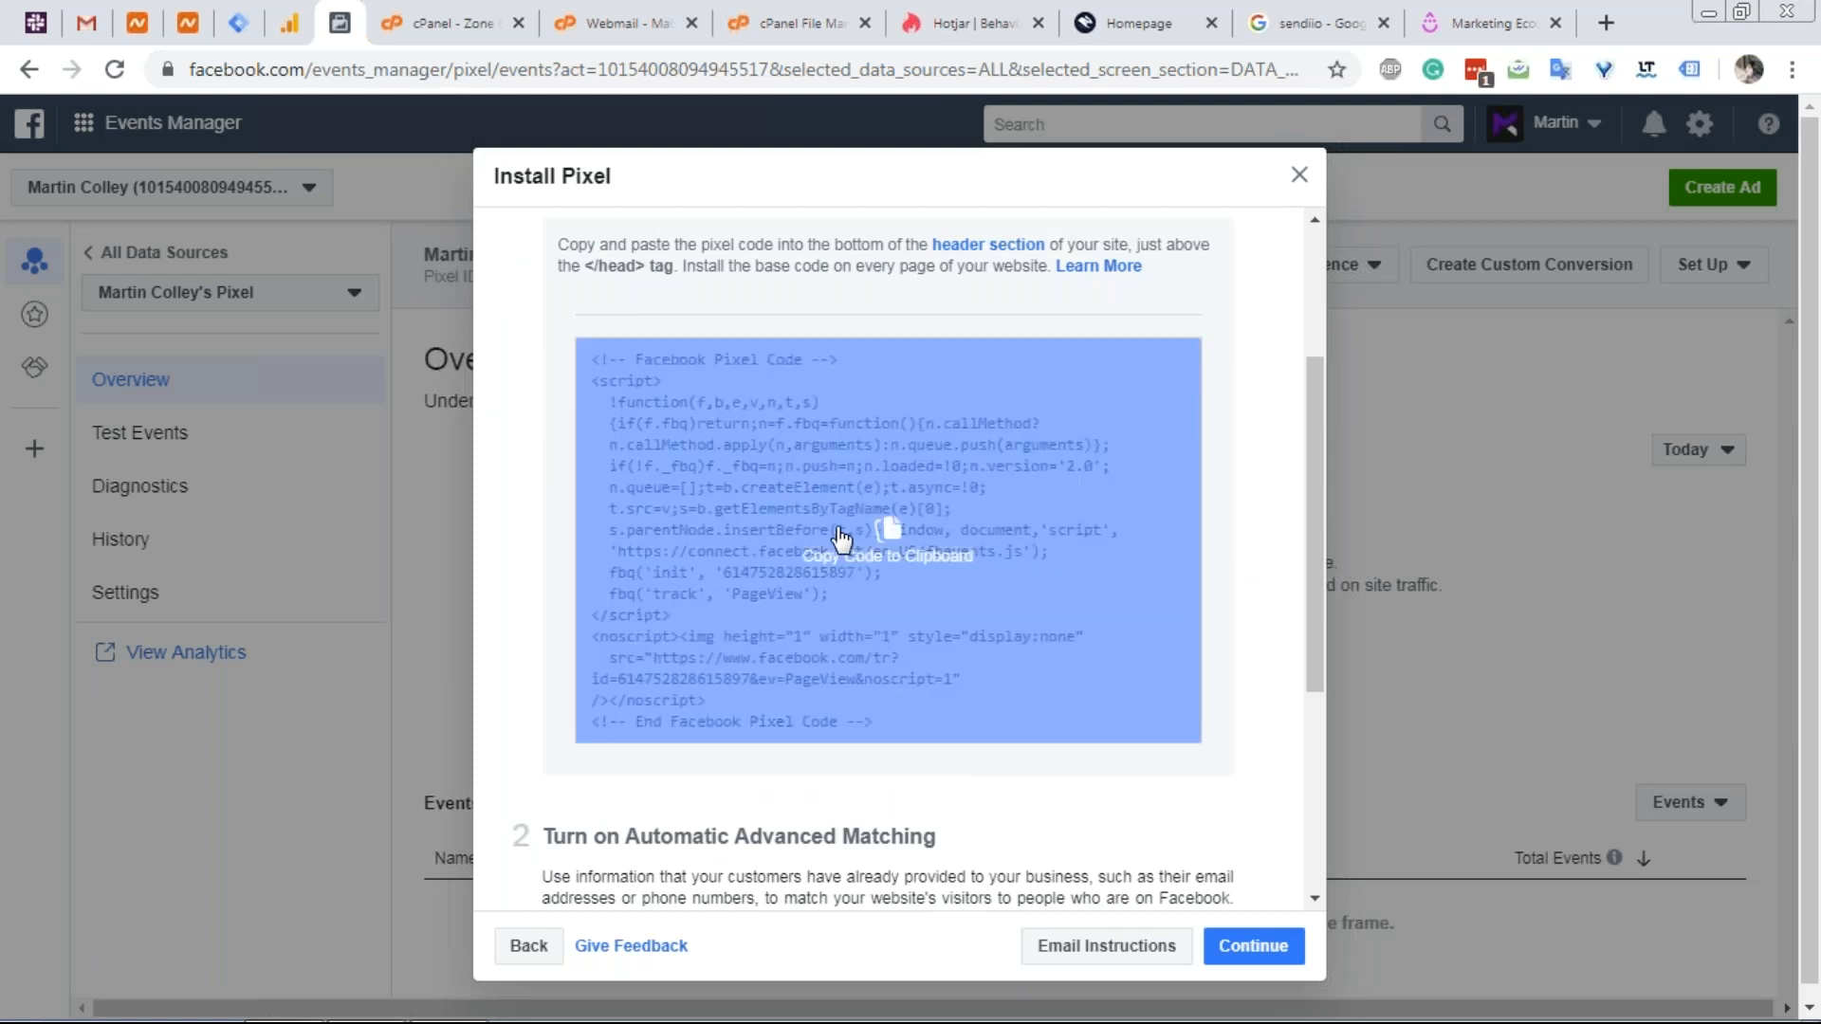
scroll(823, 552, down, 3)
scroll(837, 508, up, 3)
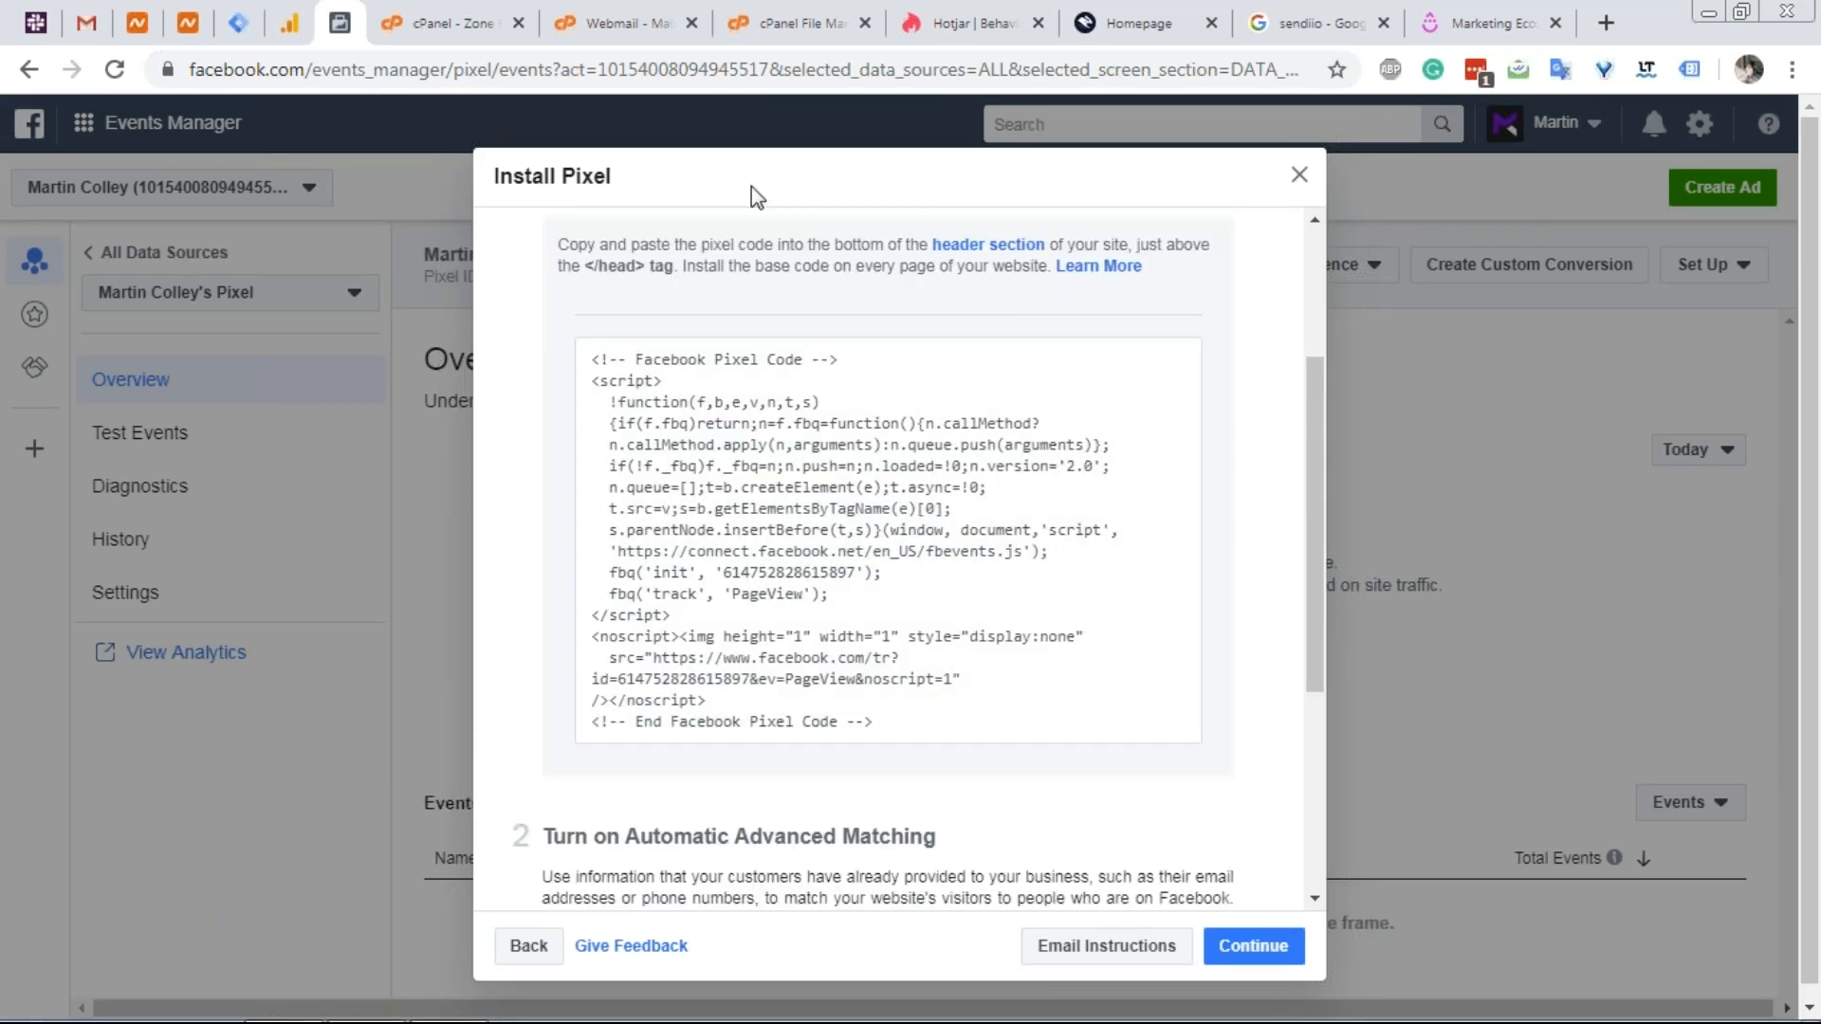
click(1135, 23)
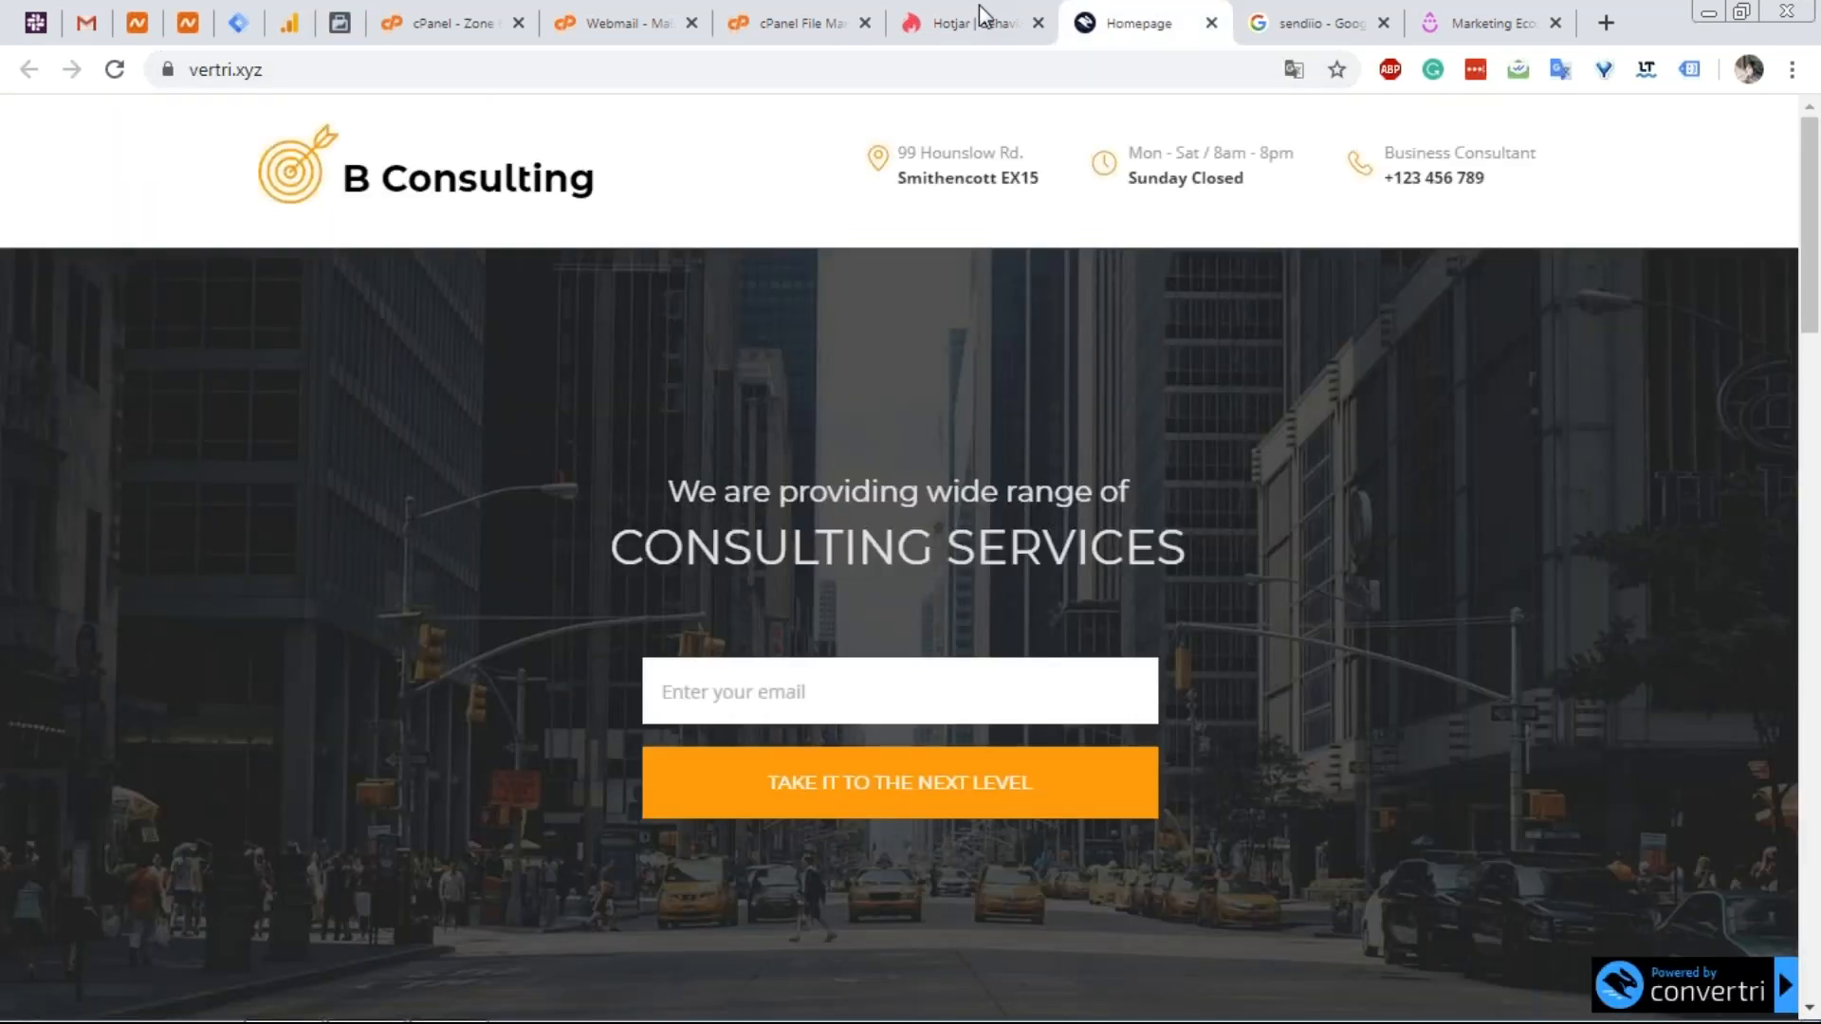
Go back to Convertri from Hotjar and open the Vertri funnel.
click(978, 8)
right_click(30, 69)
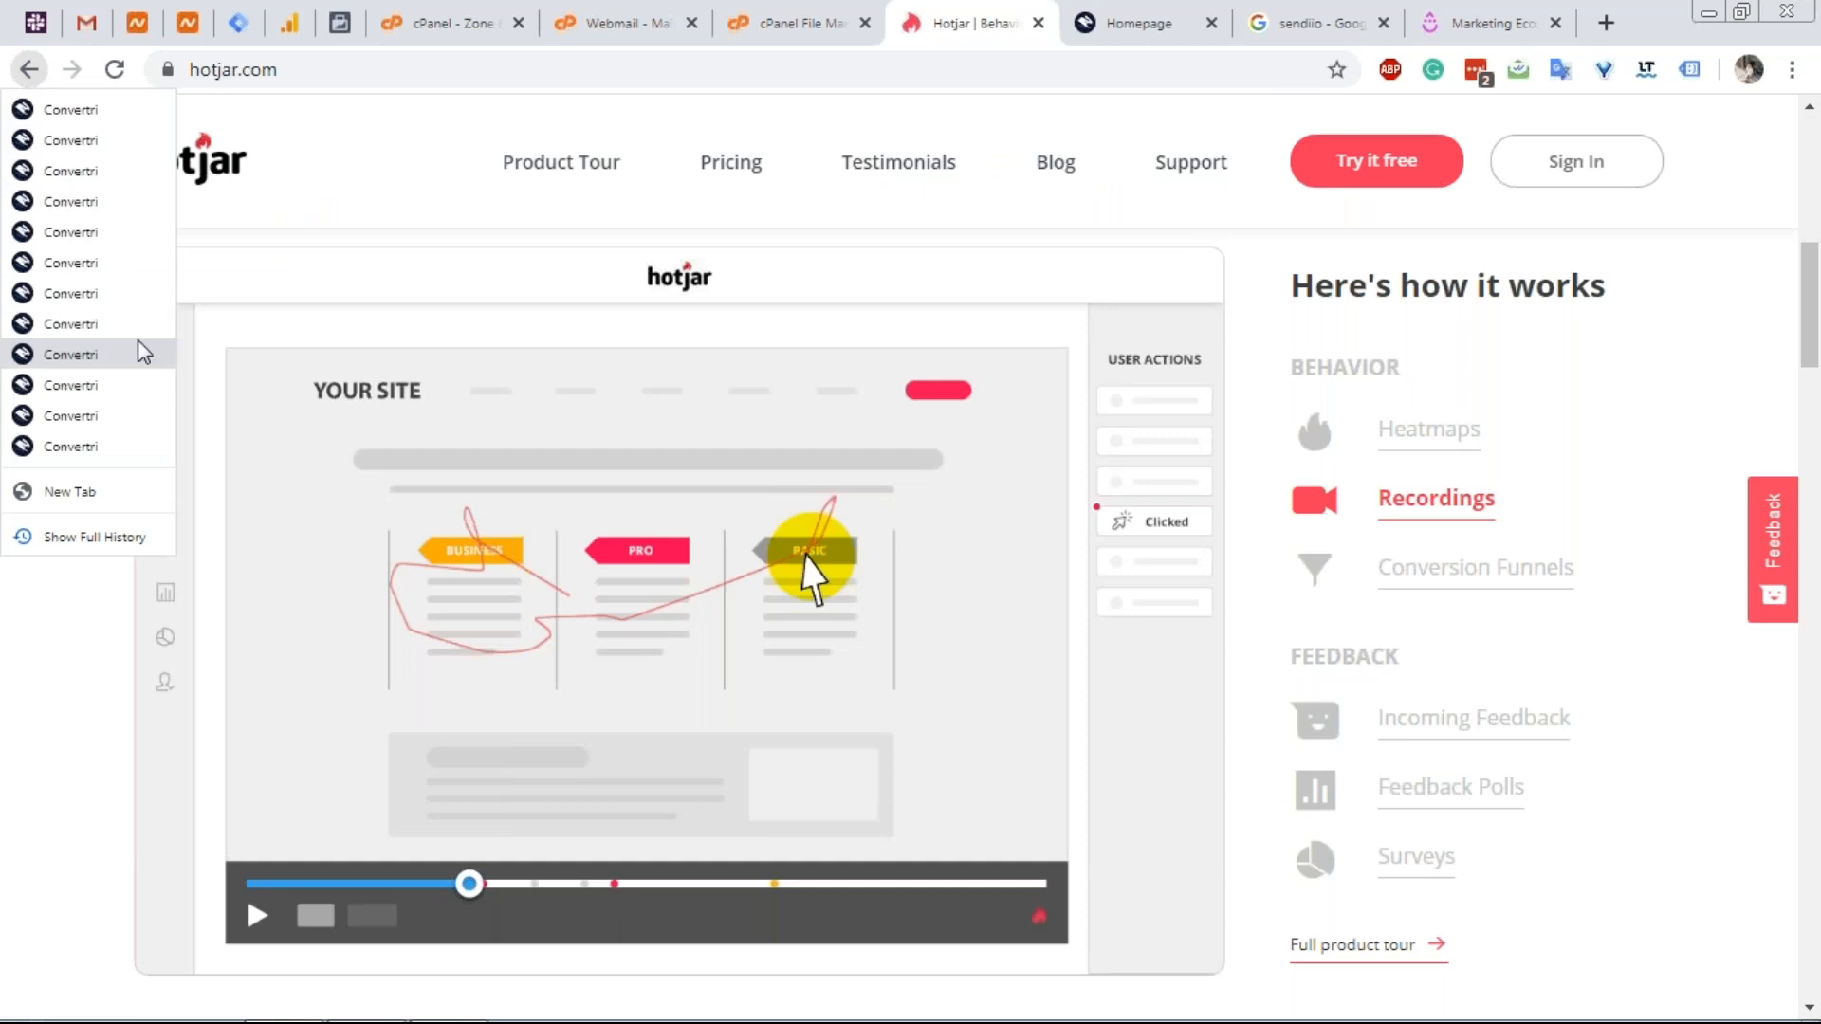
click(111, 446)
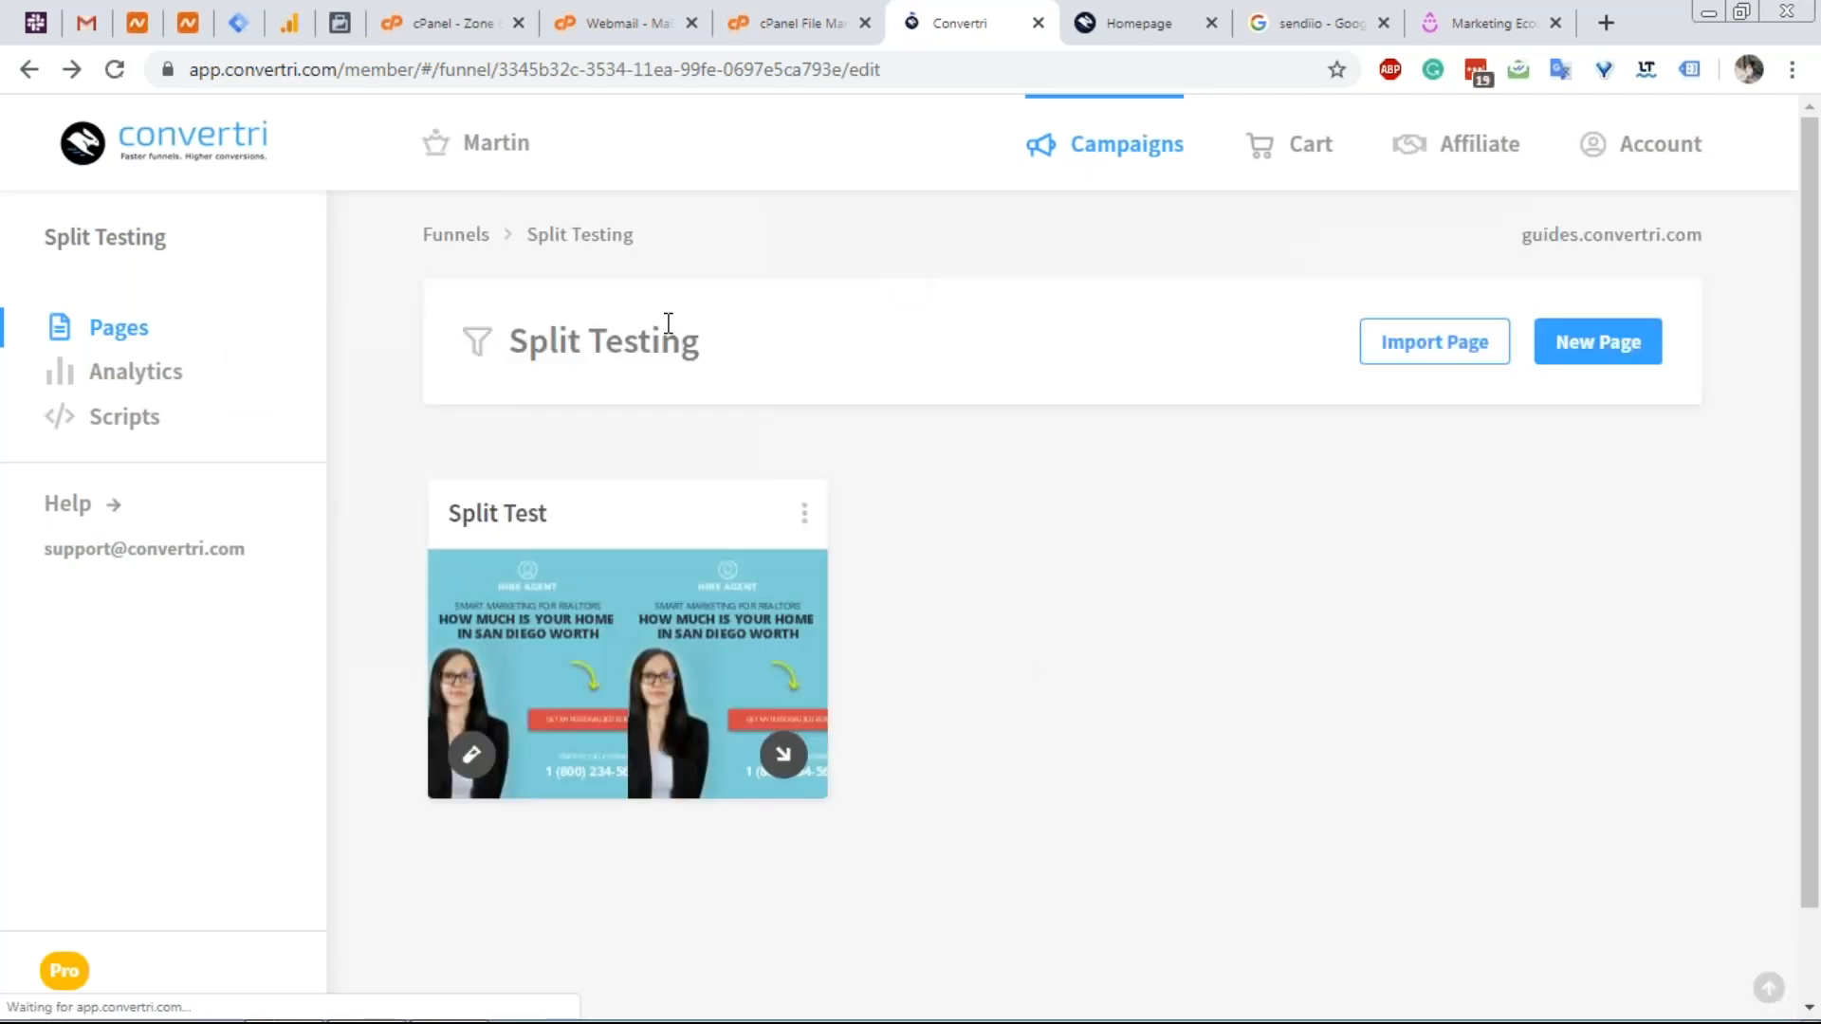
click(470, 242)
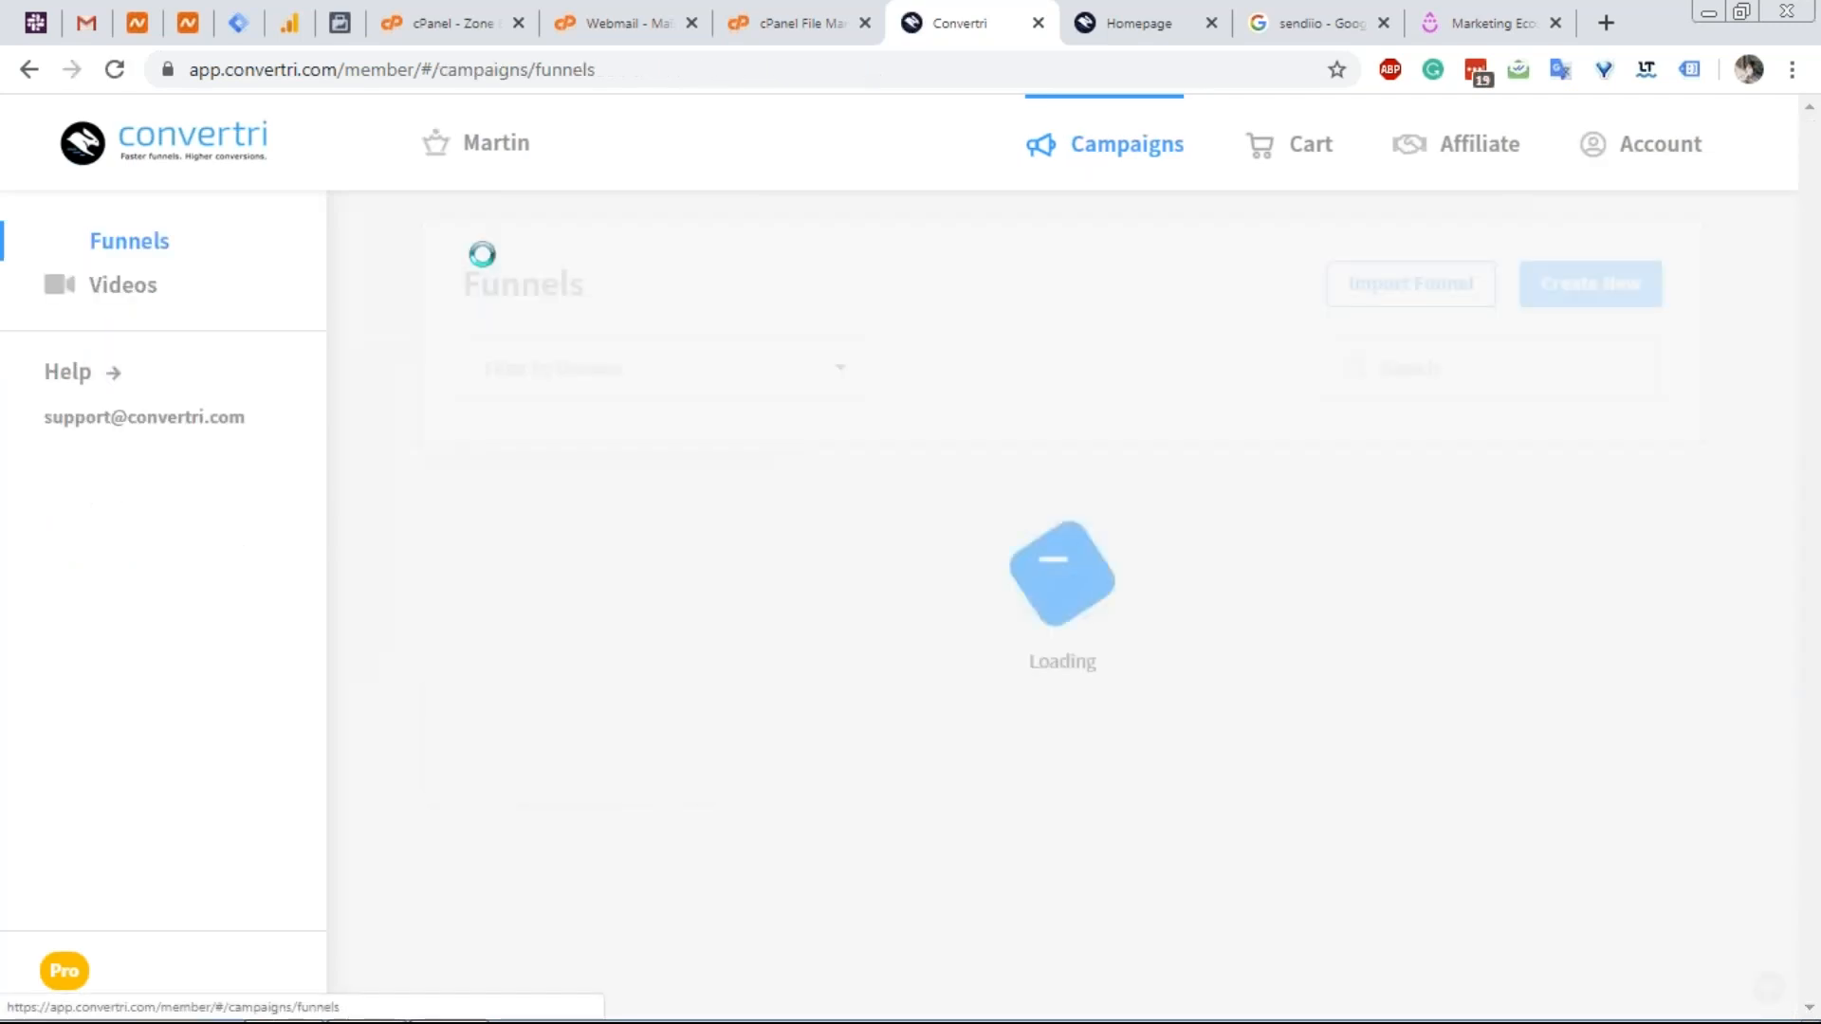
scroll(592, 636, down, 4)
scroll(583, 614, down, 3)
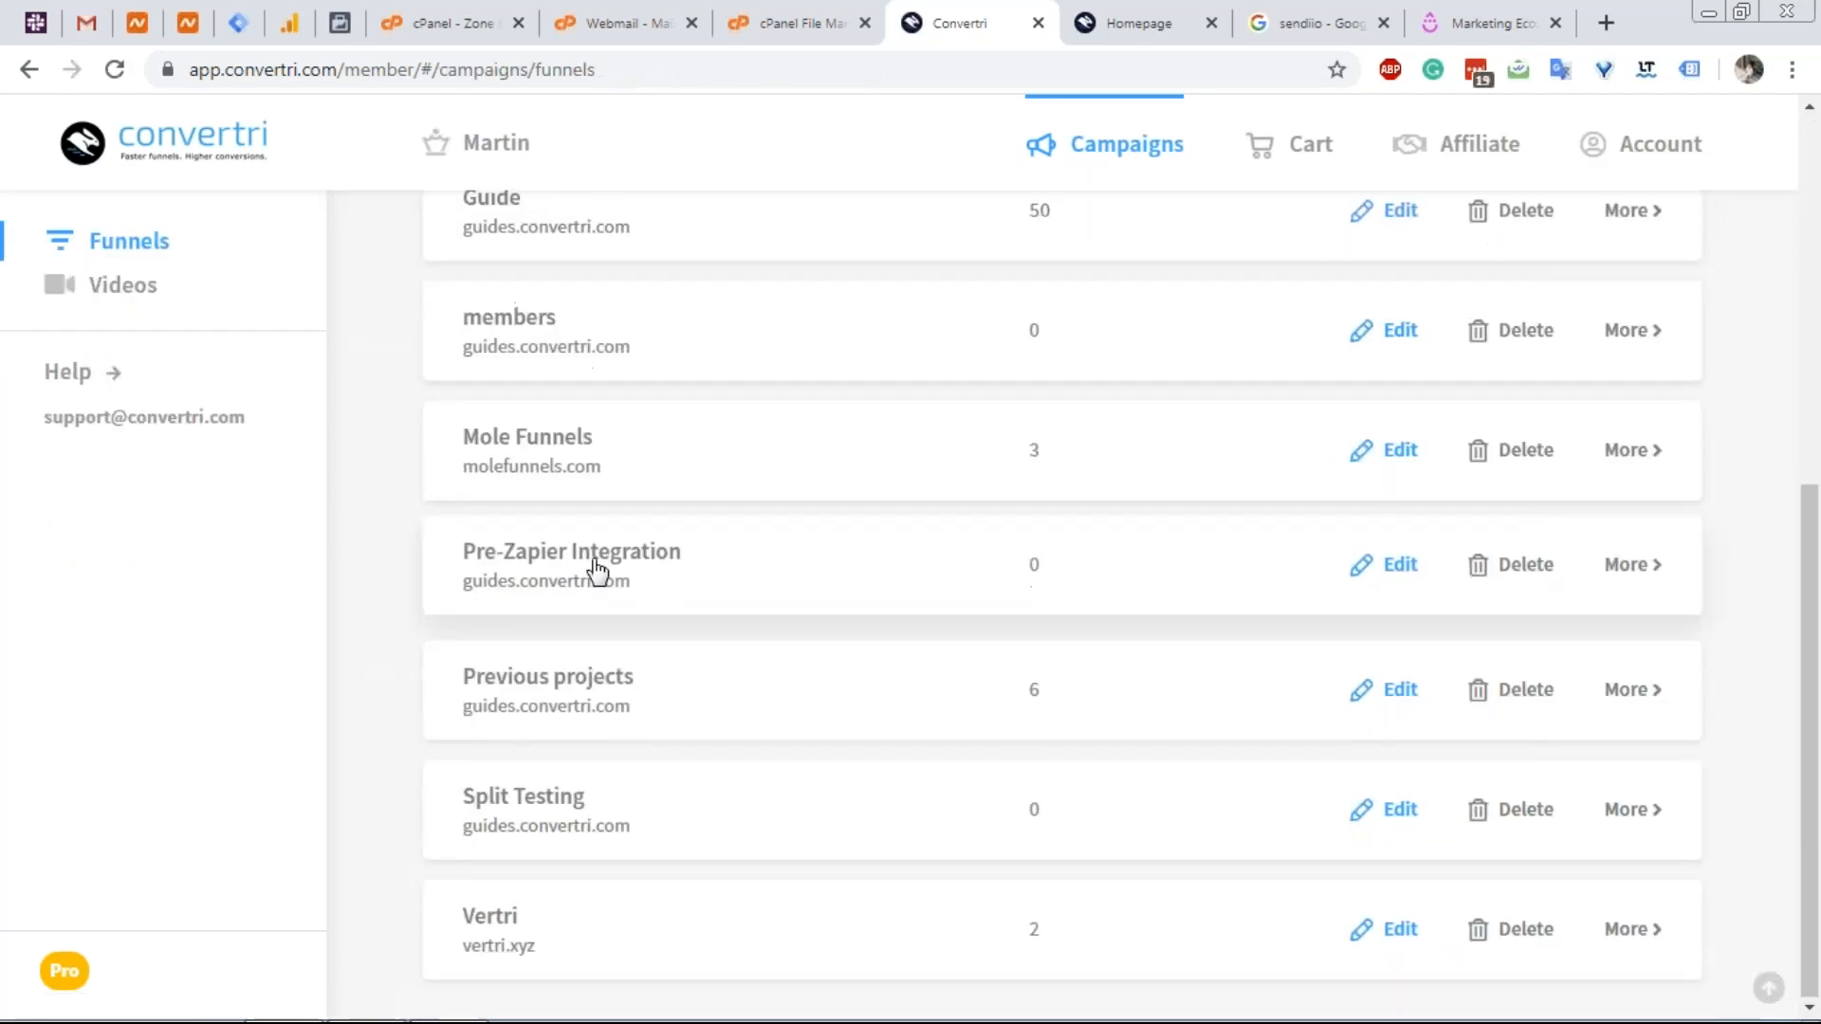
click(490, 913)
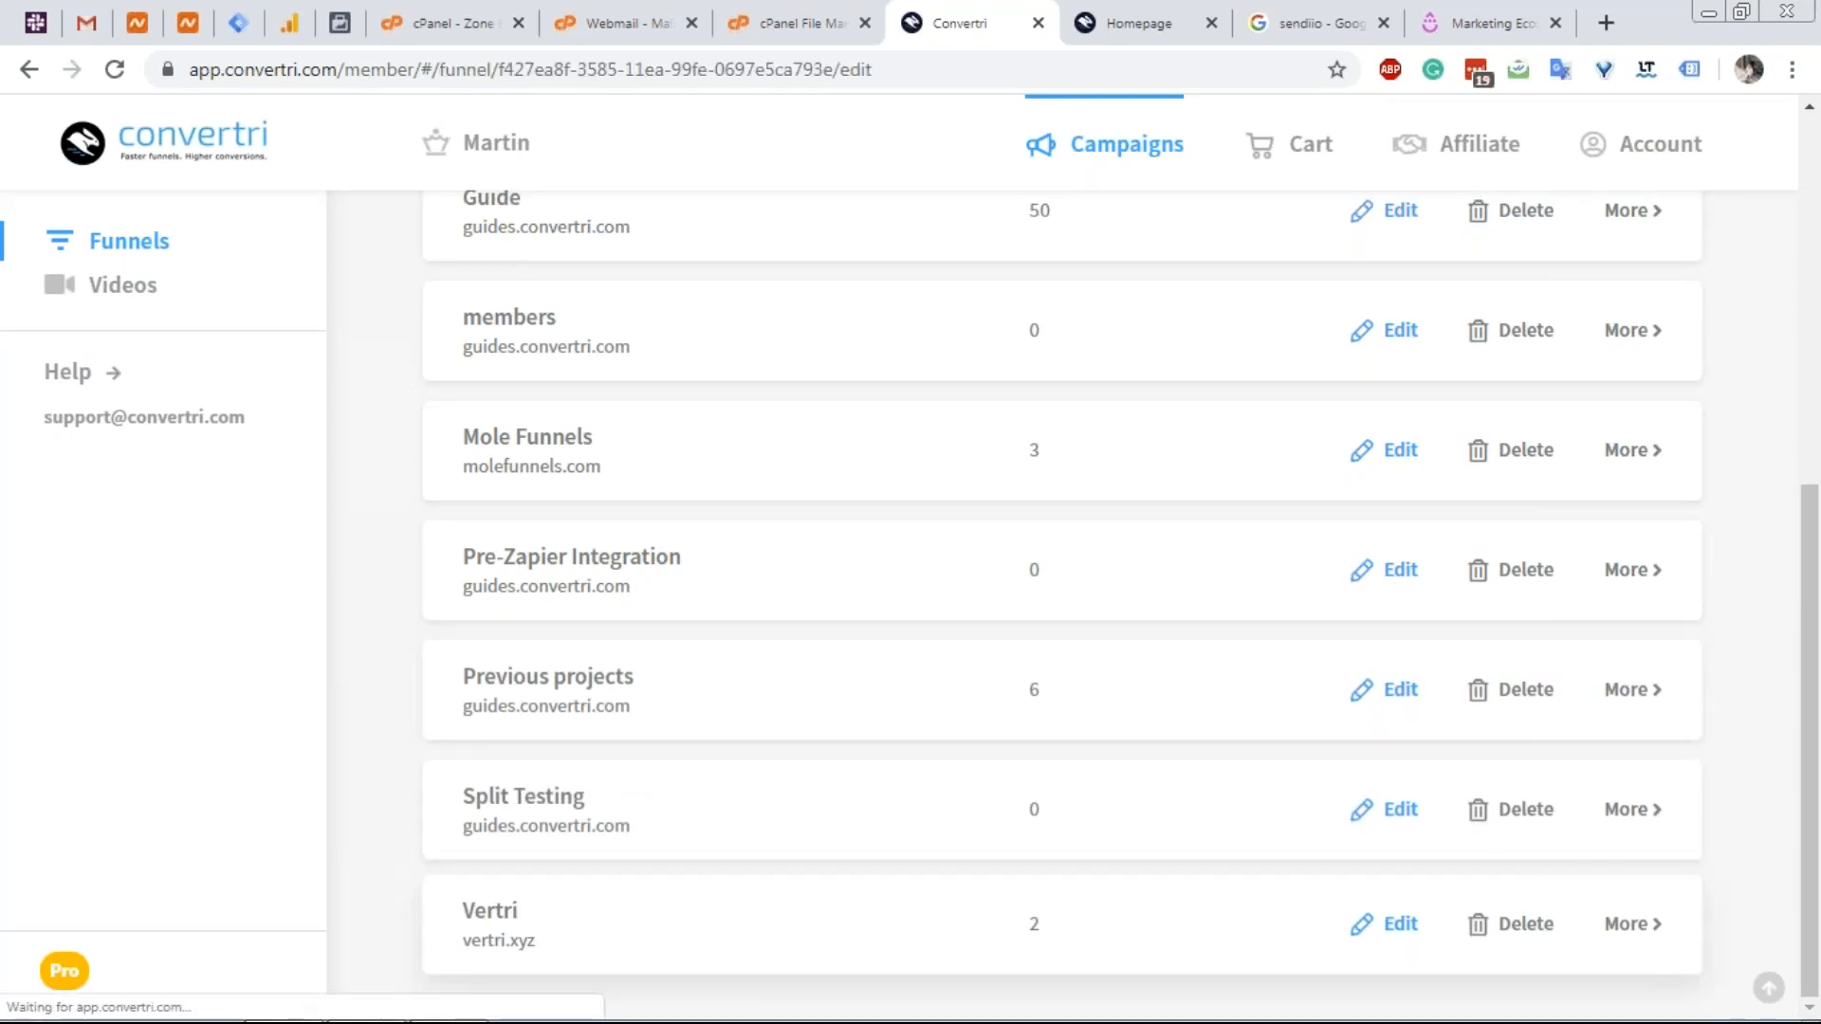
Check the Vertri funnel's scripts list with Gtag Body and GTag Header.
click(124, 416)
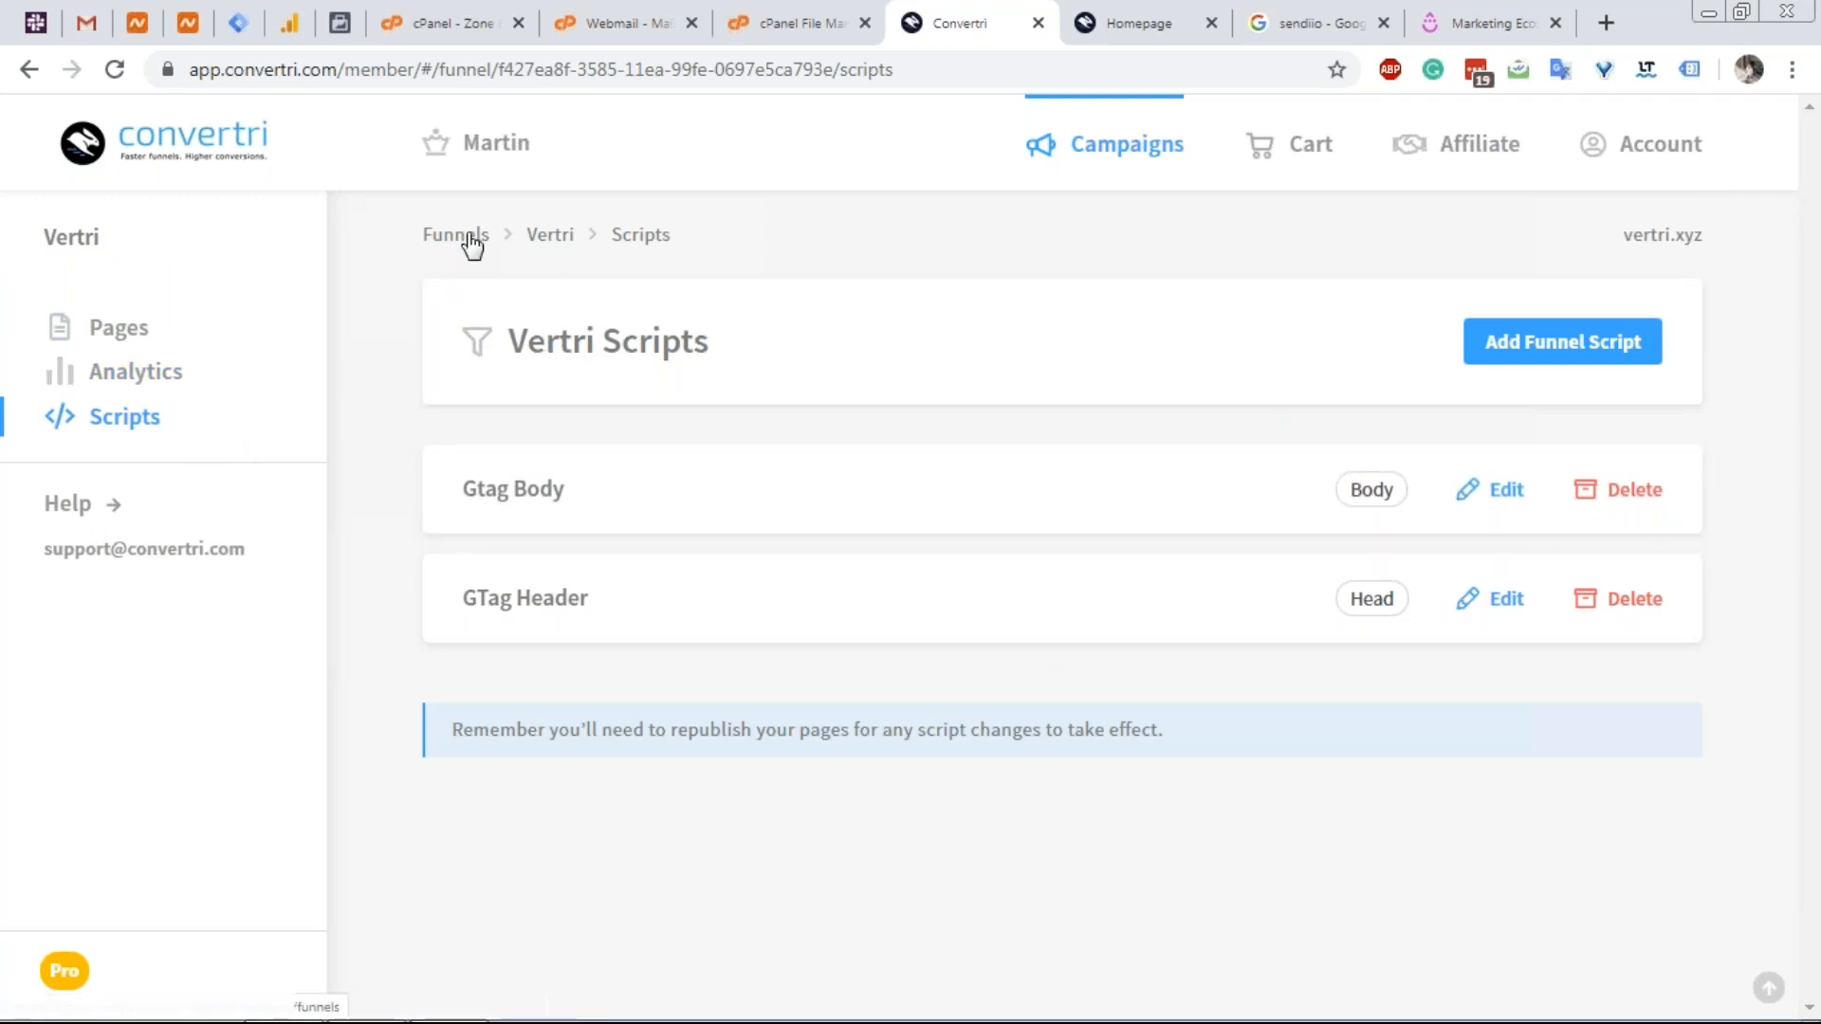
click(553, 237)
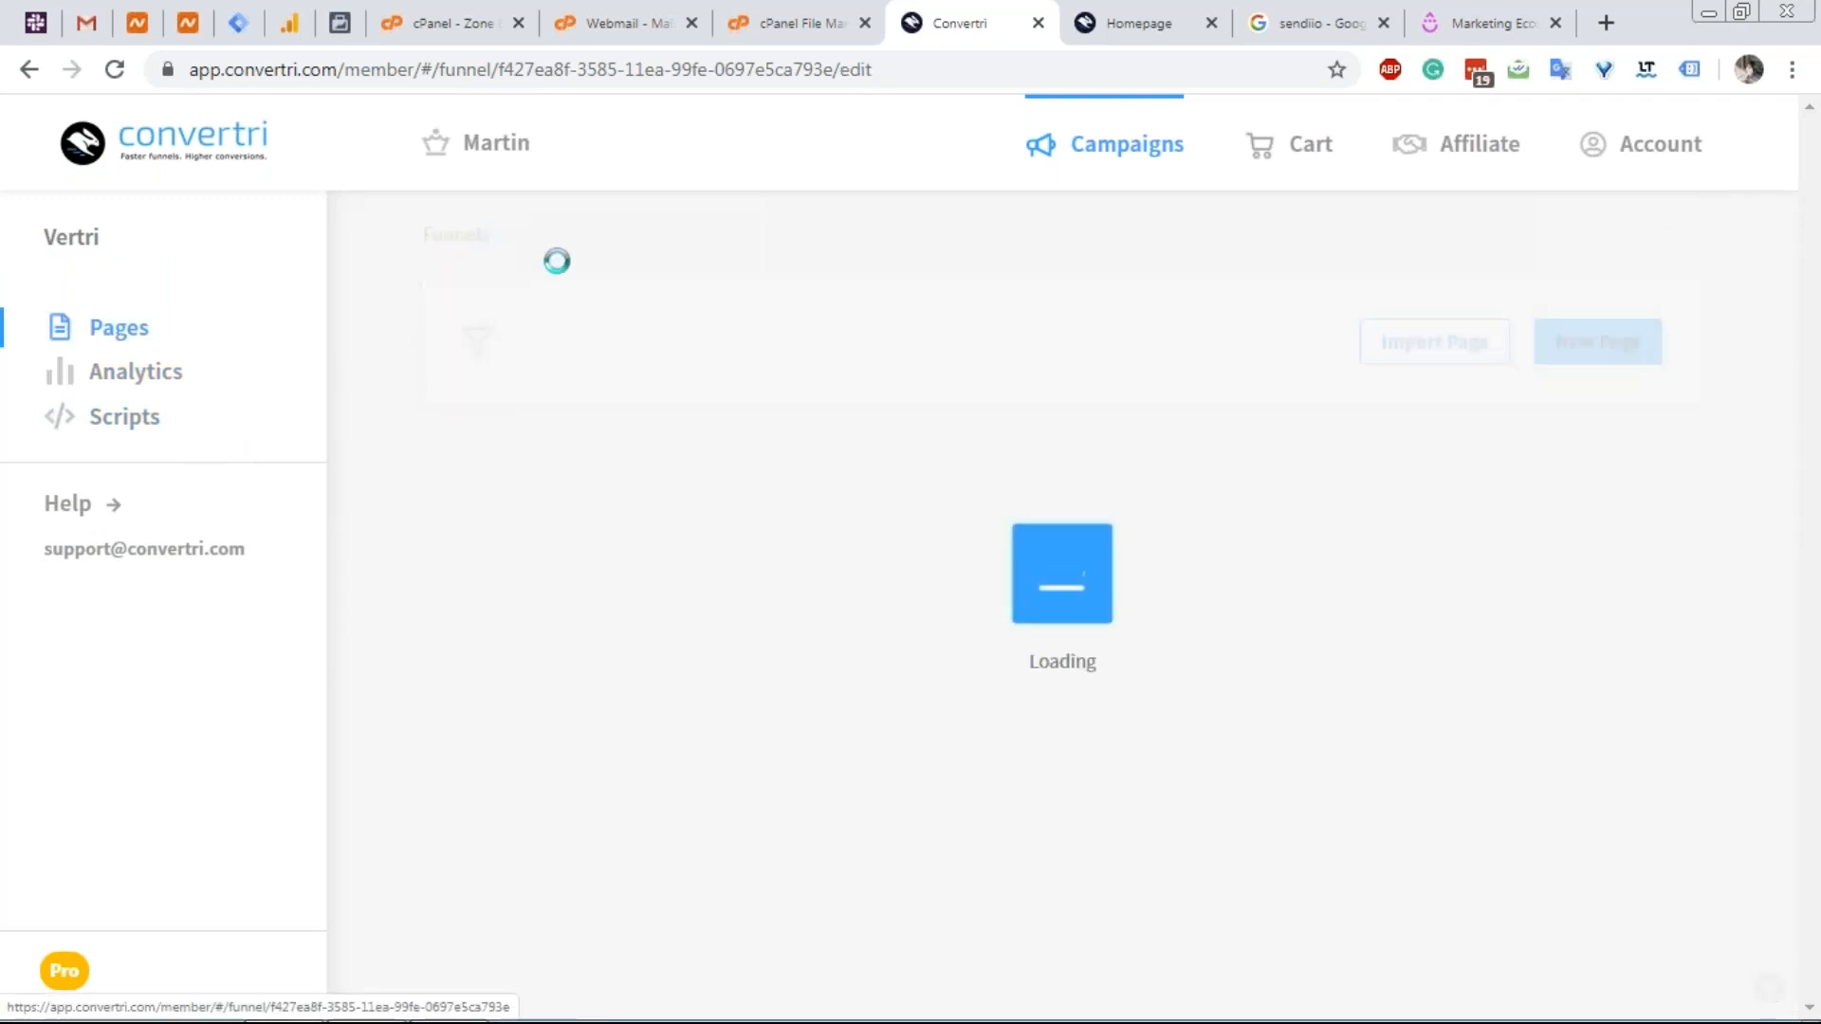
click(215, 411)
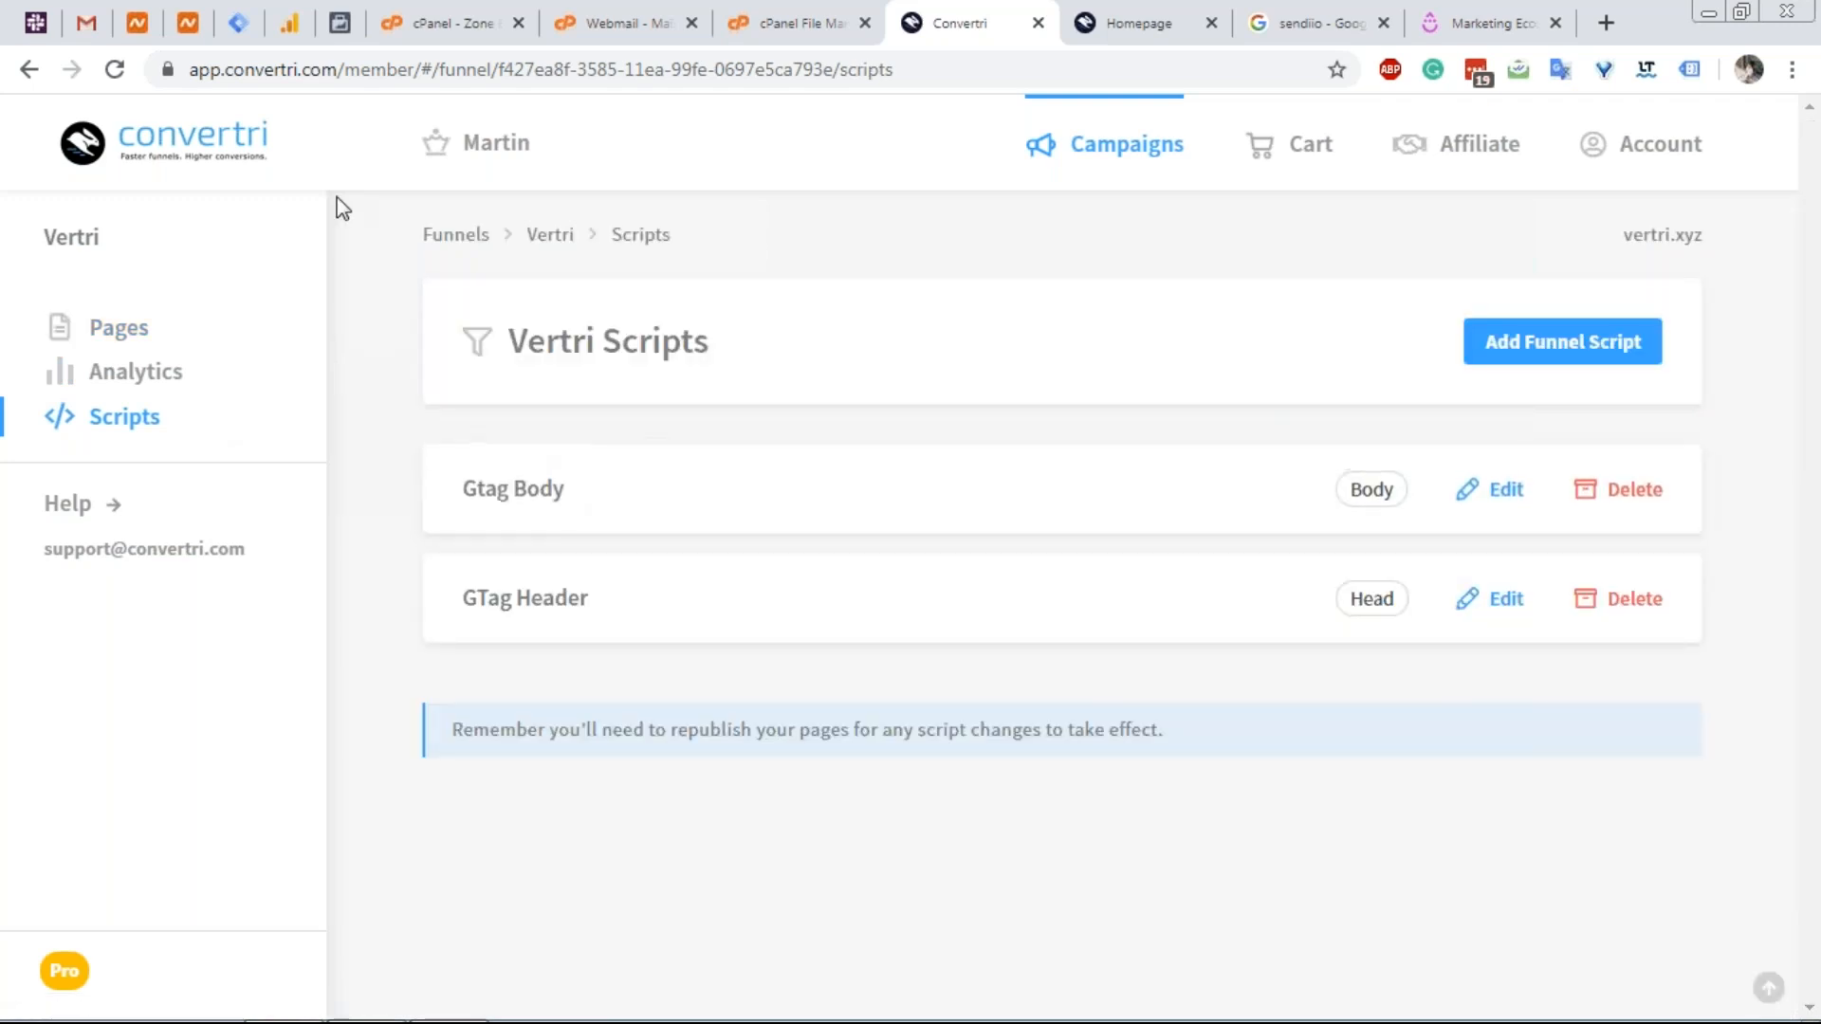
click(238, 25)
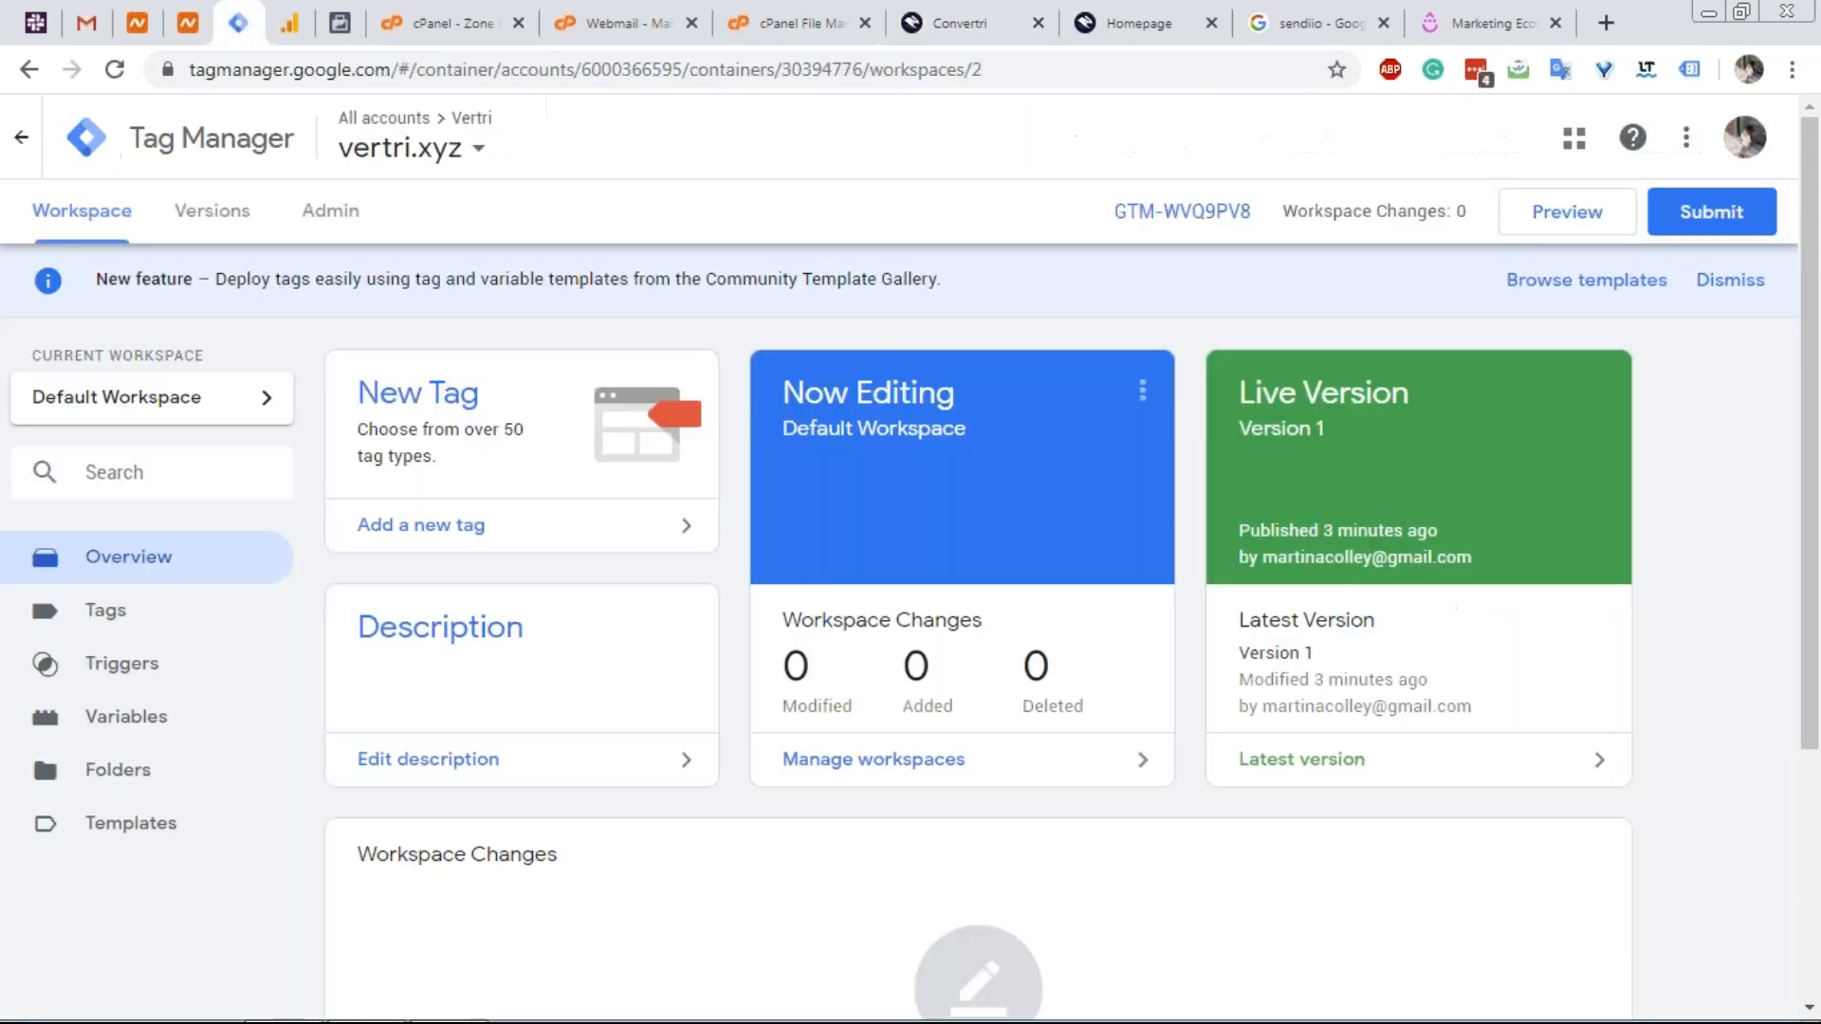
Create a new tag in the vertri.xyz workspace using the Custom HTML tag type.
click(442, 403)
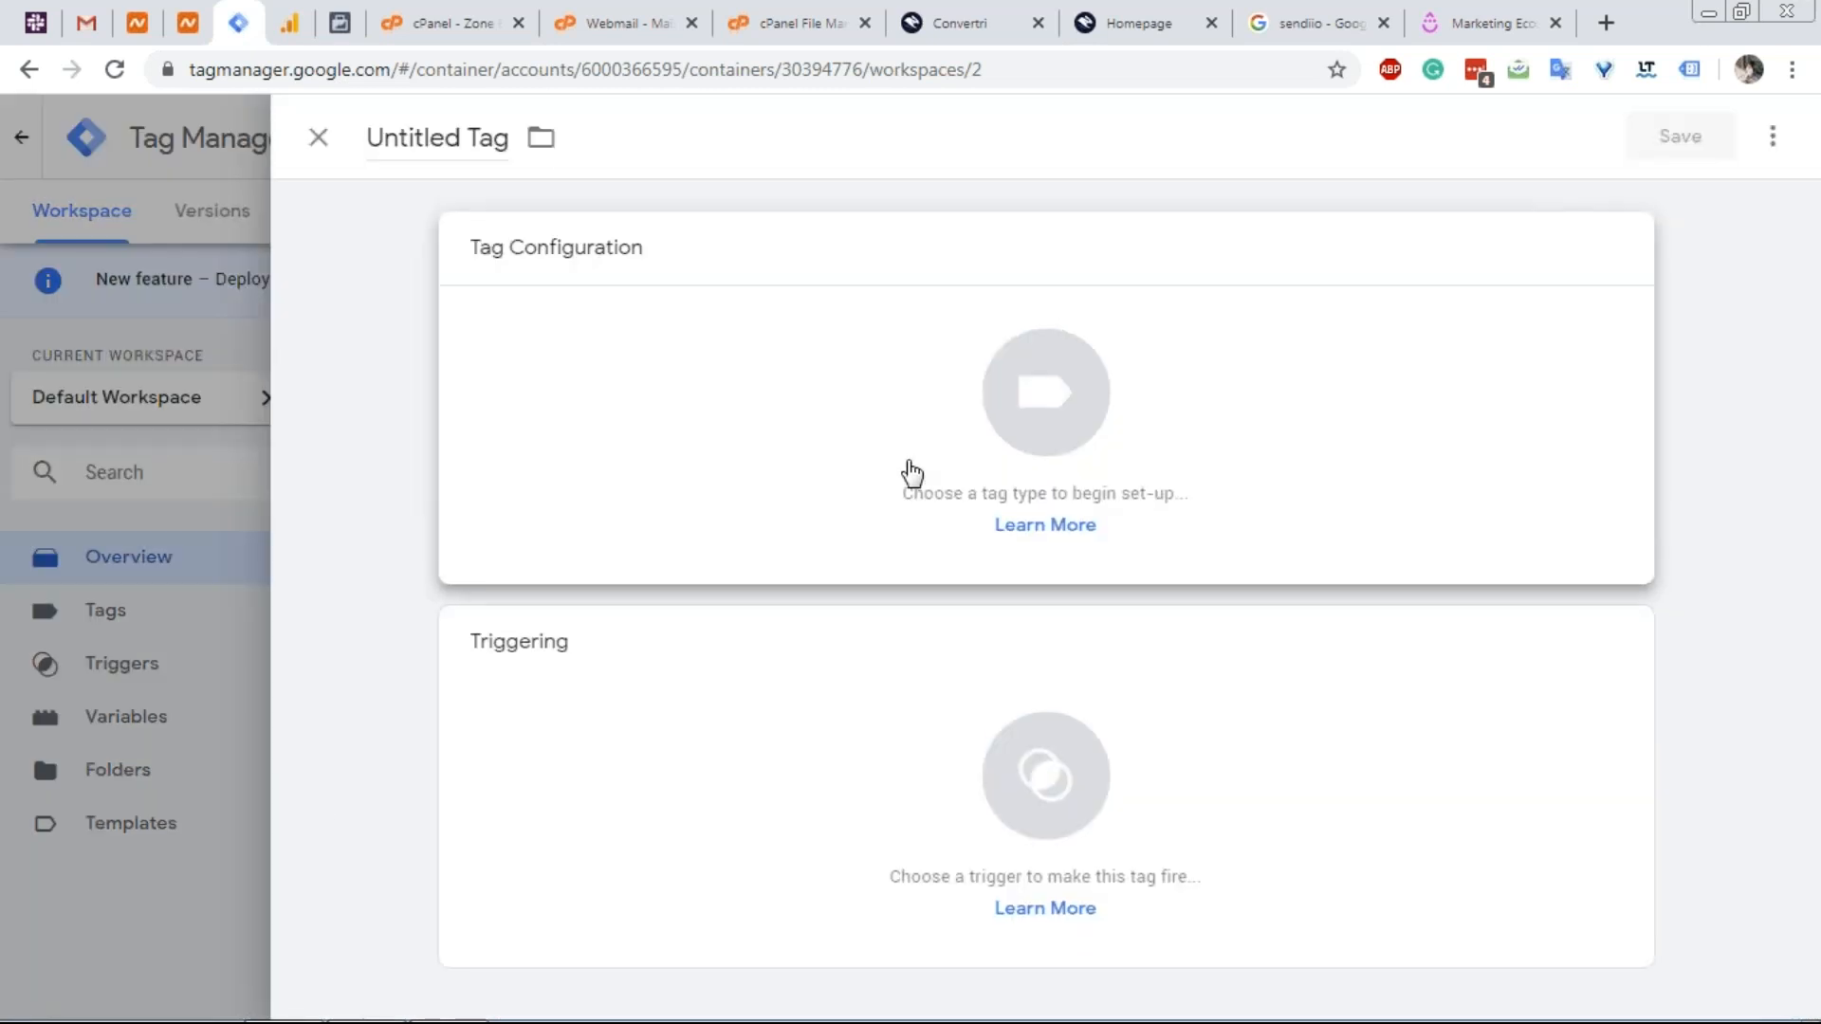
click(912, 471)
scroll(1199, 528, down, 10)
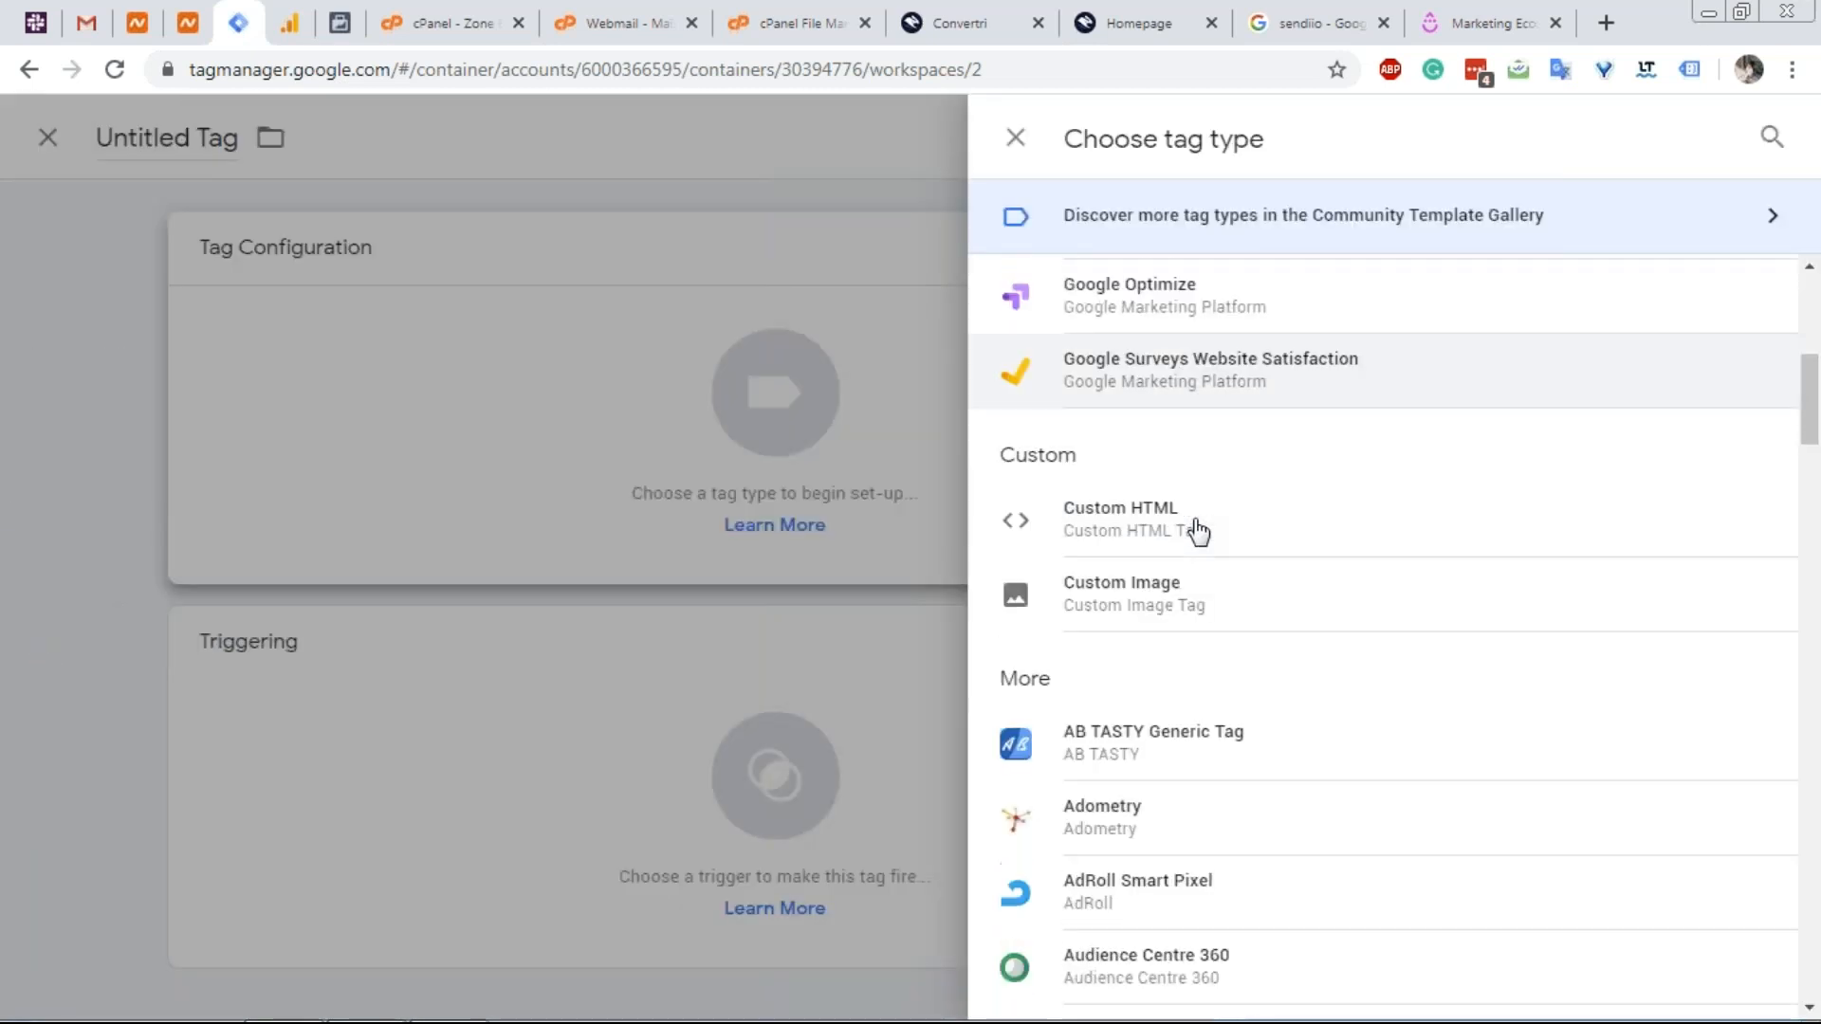
scroll(1199, 528, down, 15)
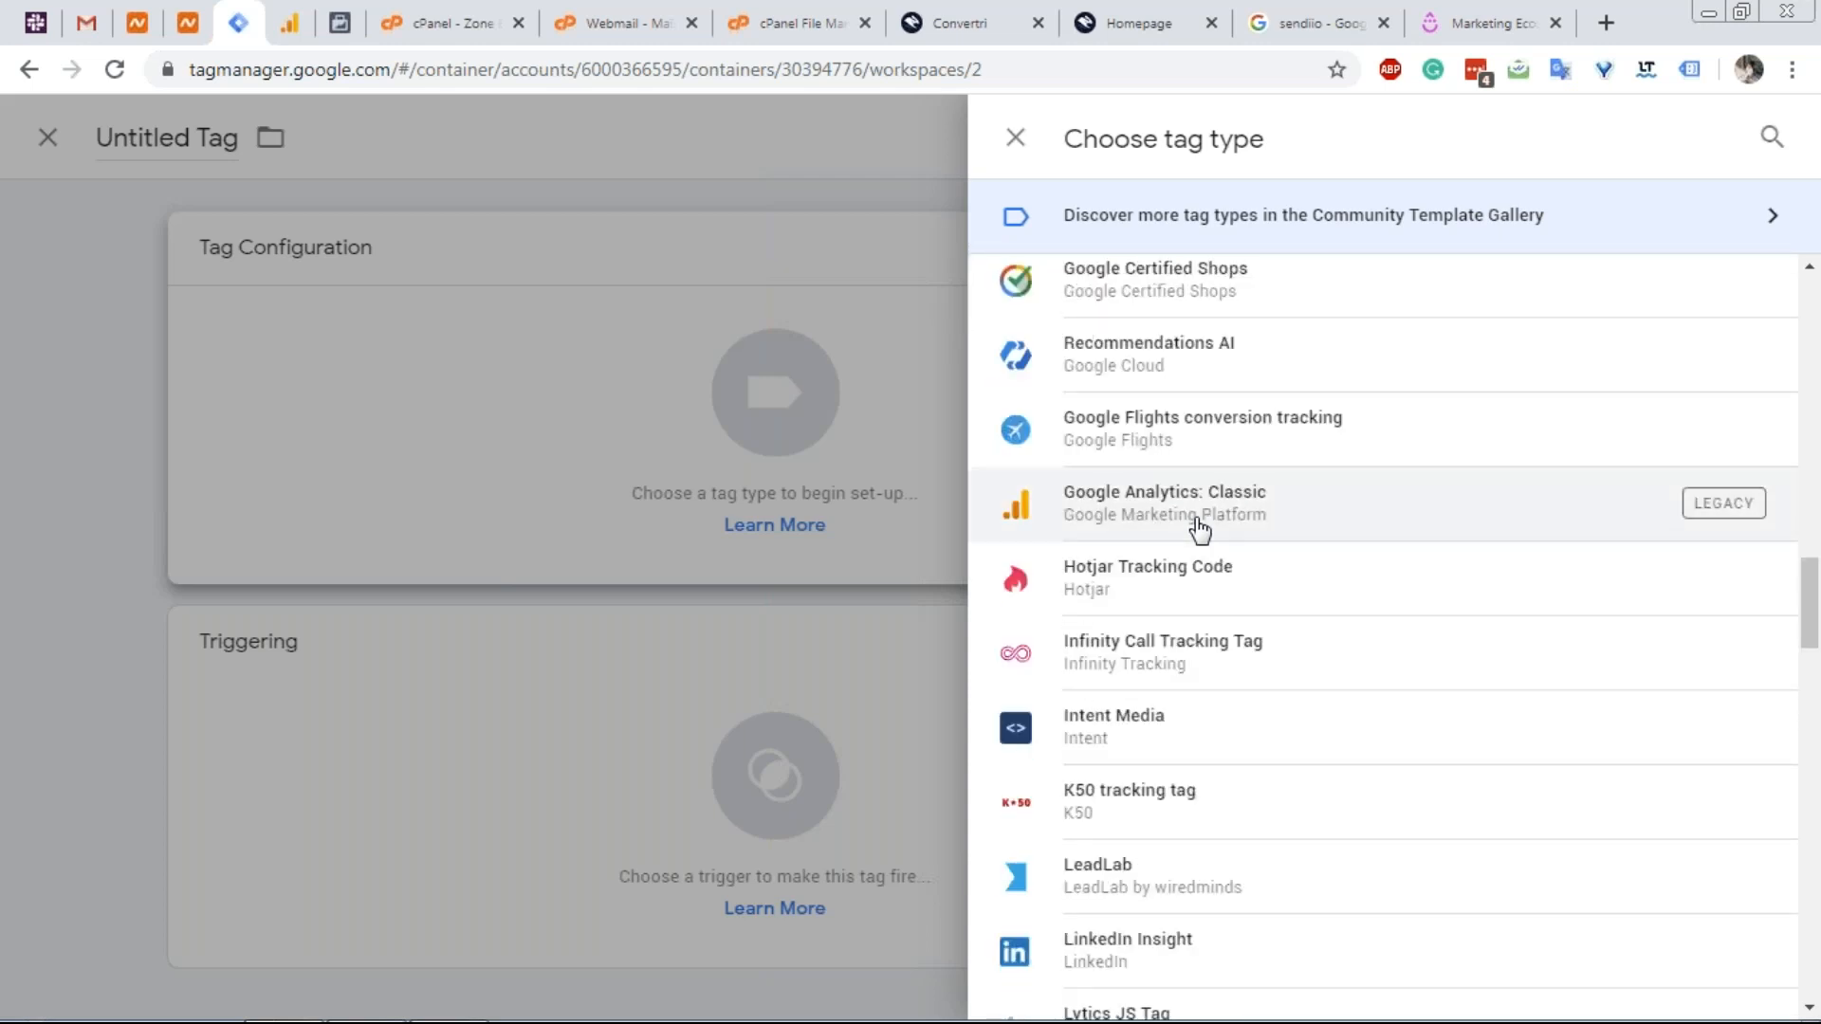
scroll(1200, 530, down, 17)
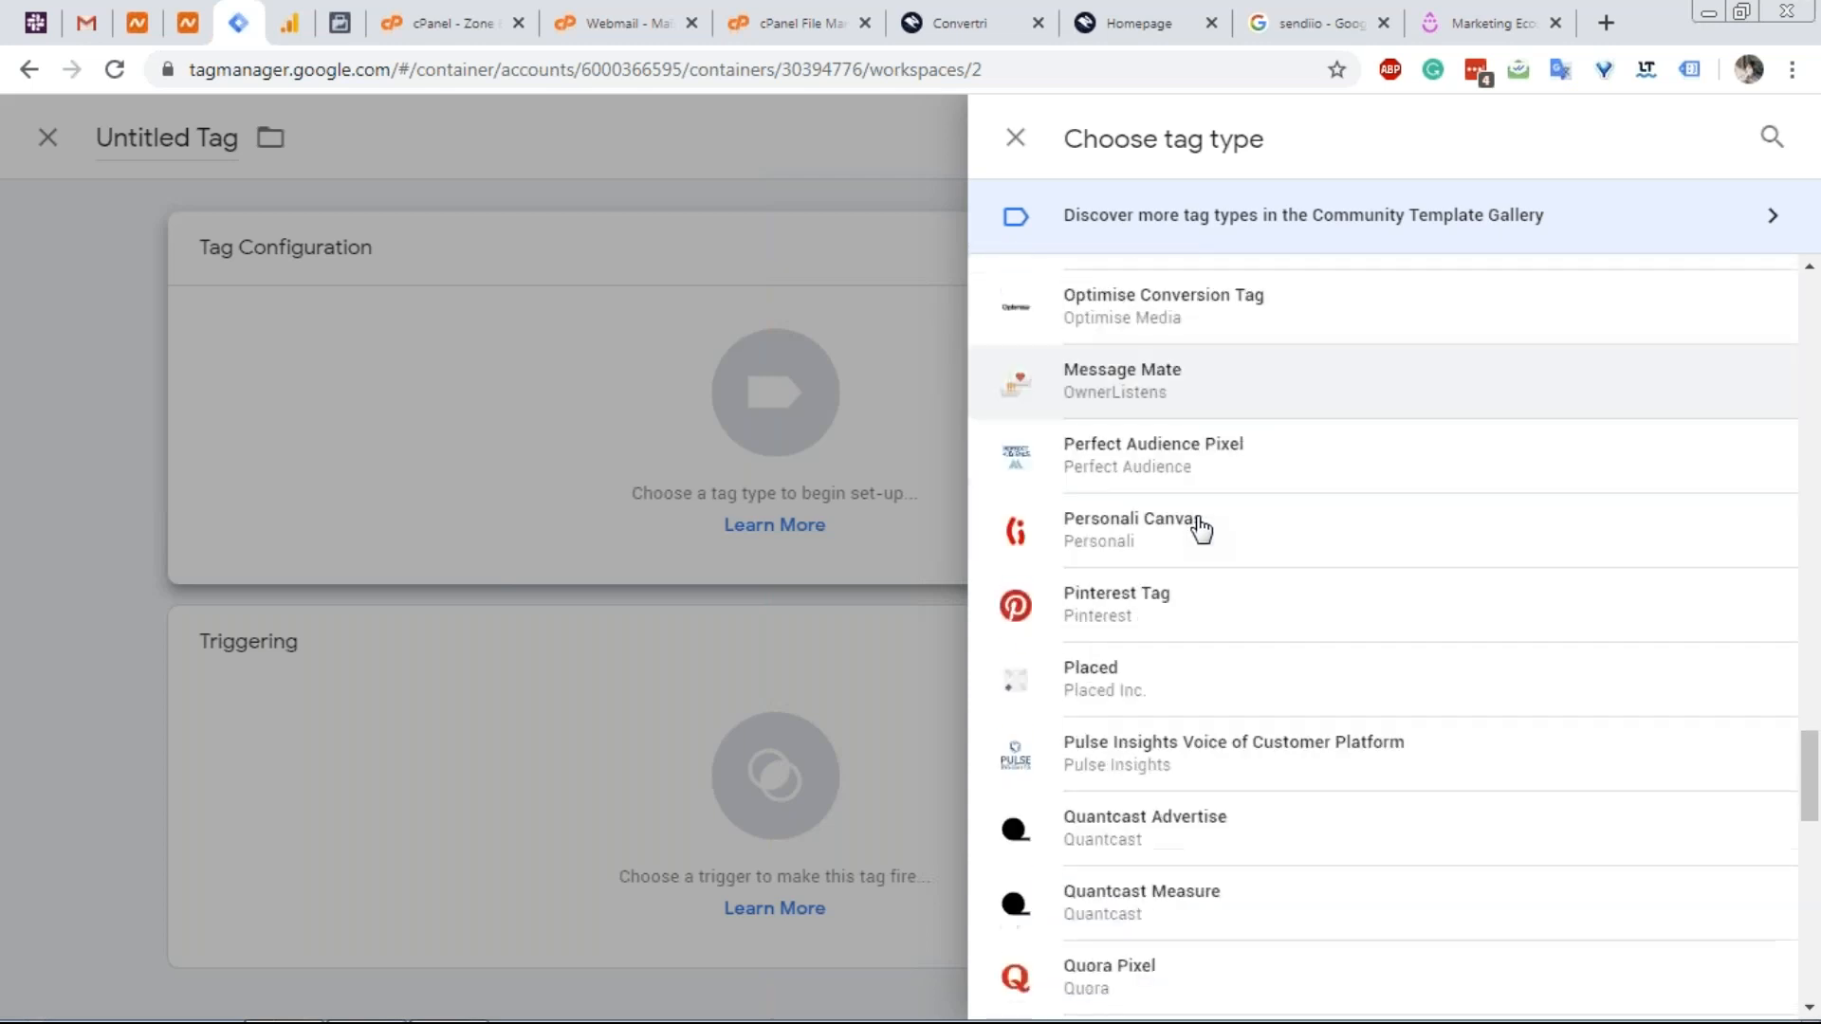
scroll(1200, 529, down, 10)
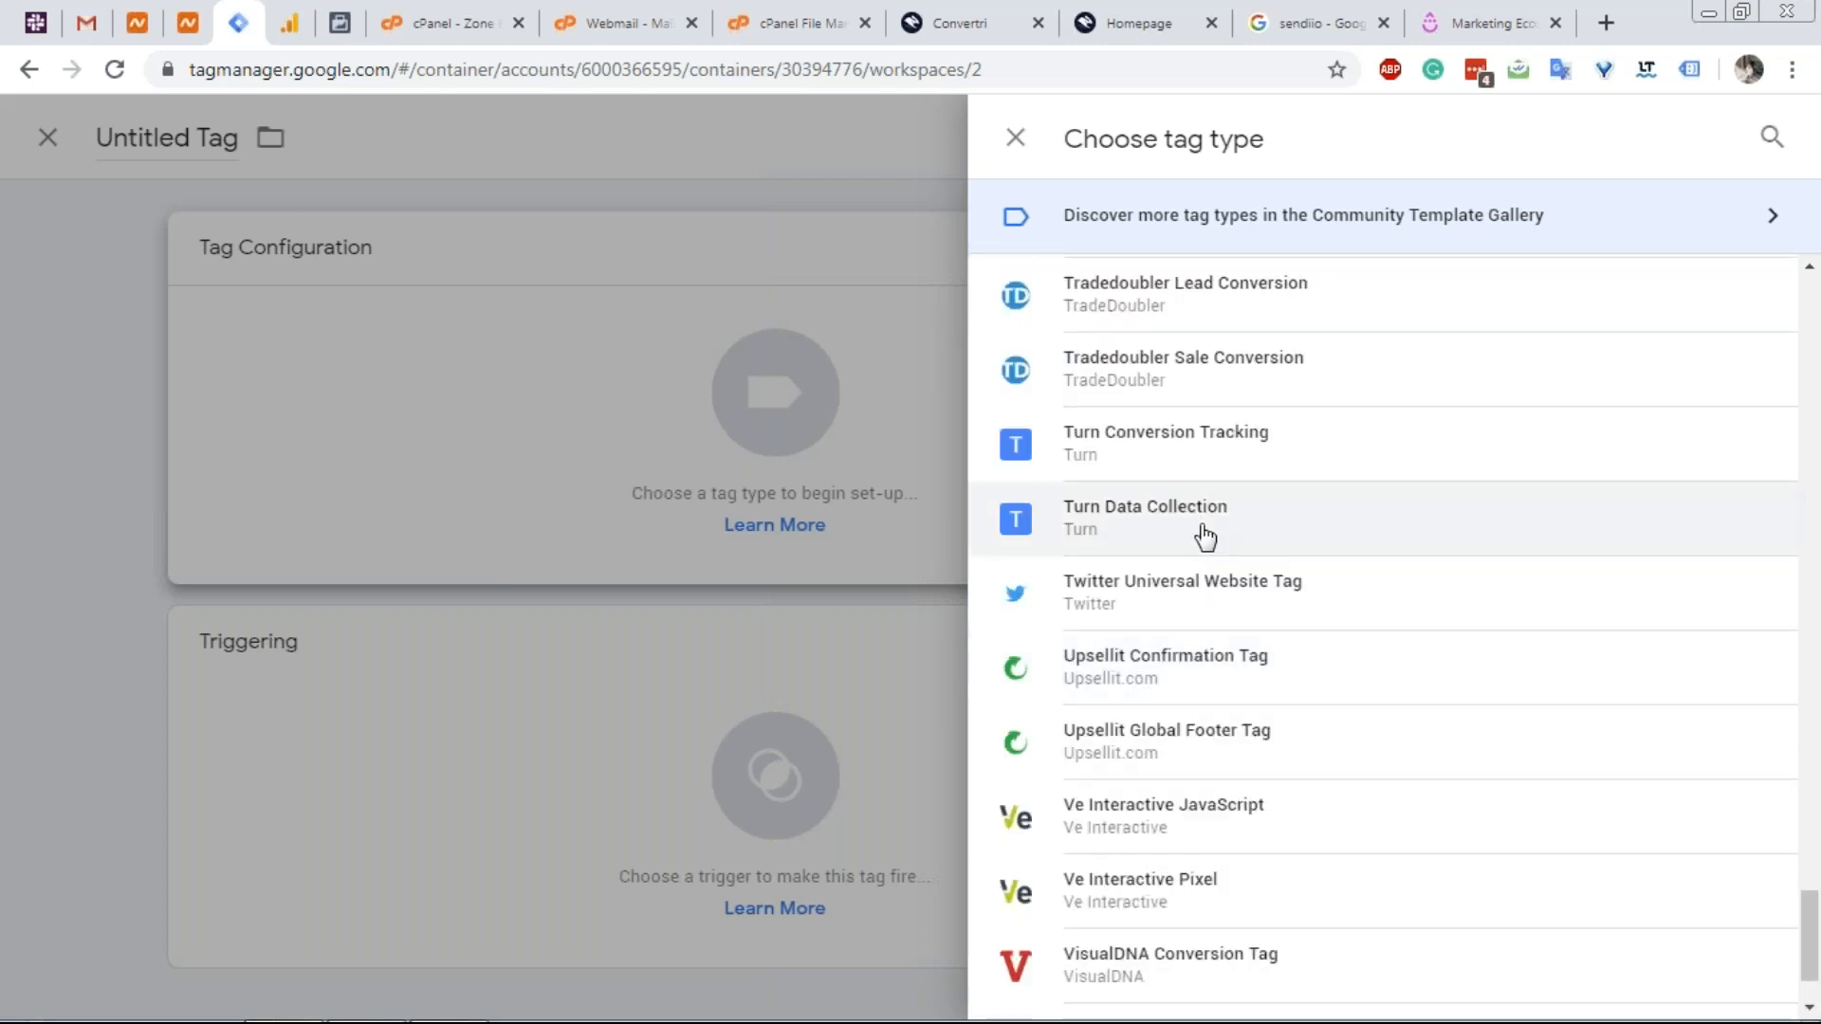
scroll(1198, 521, up, 20)
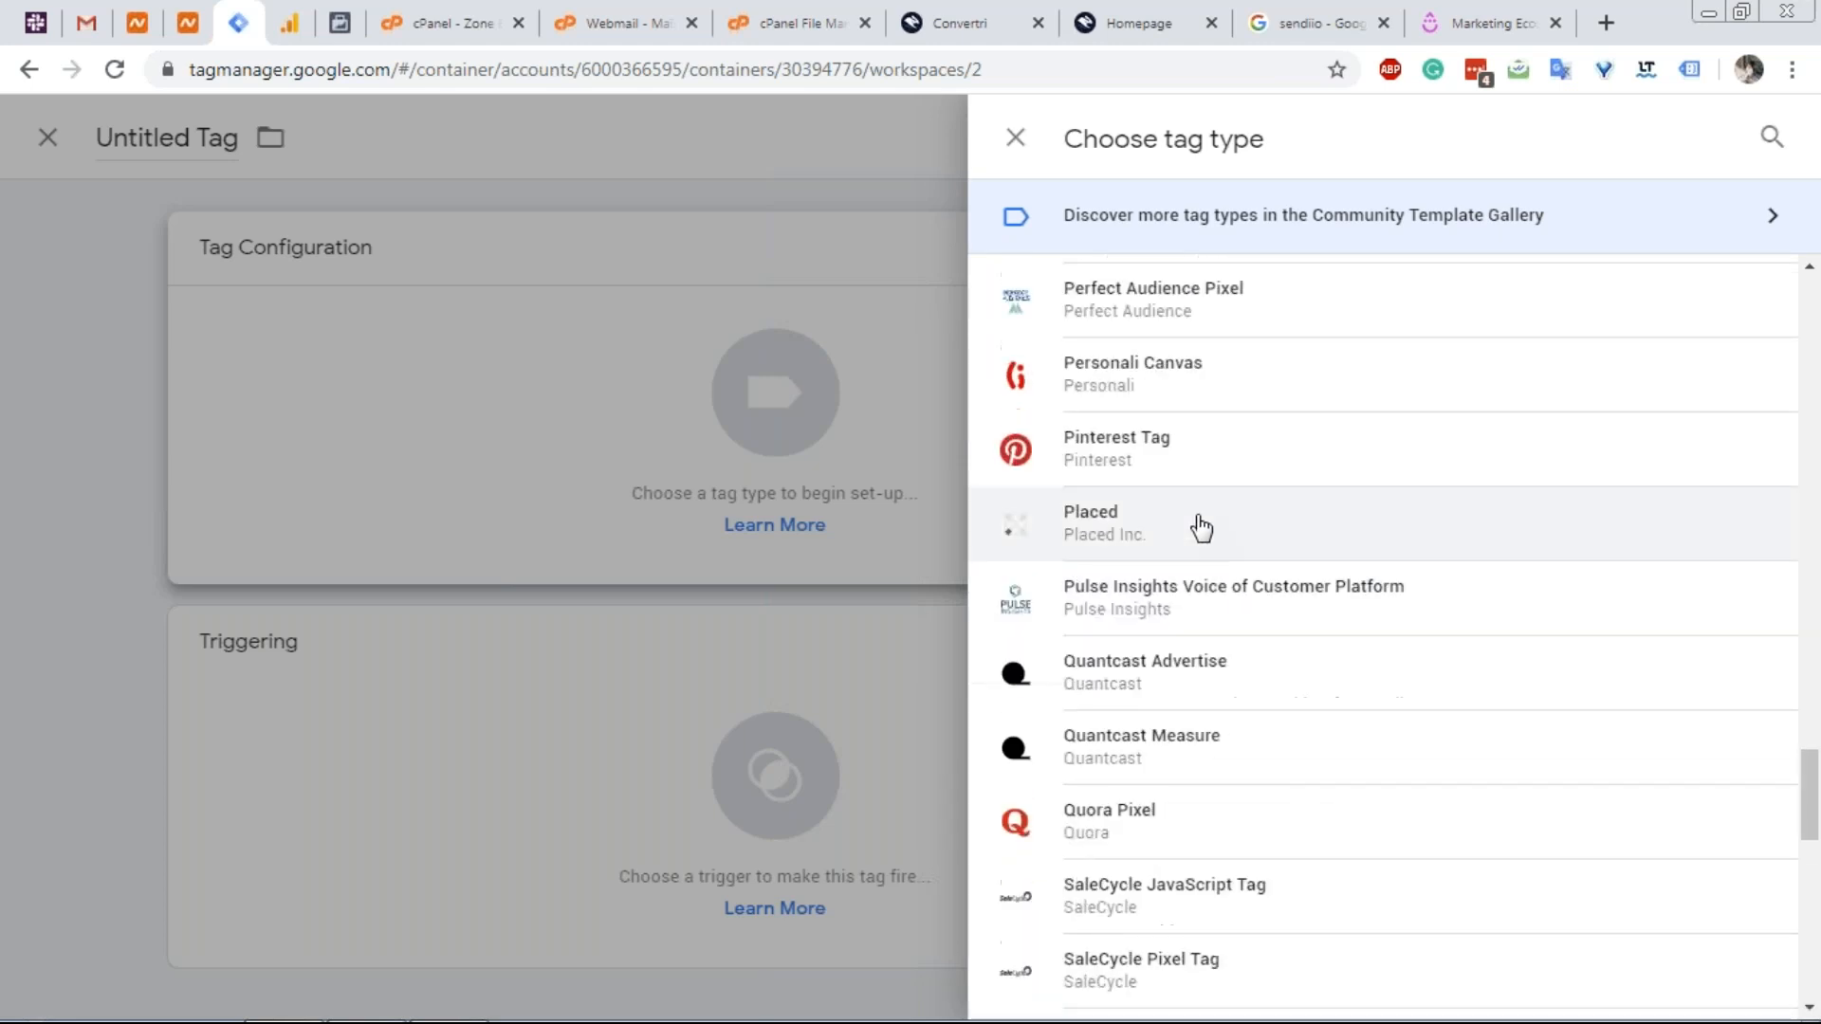
scroll(1202, 521, up, 15)
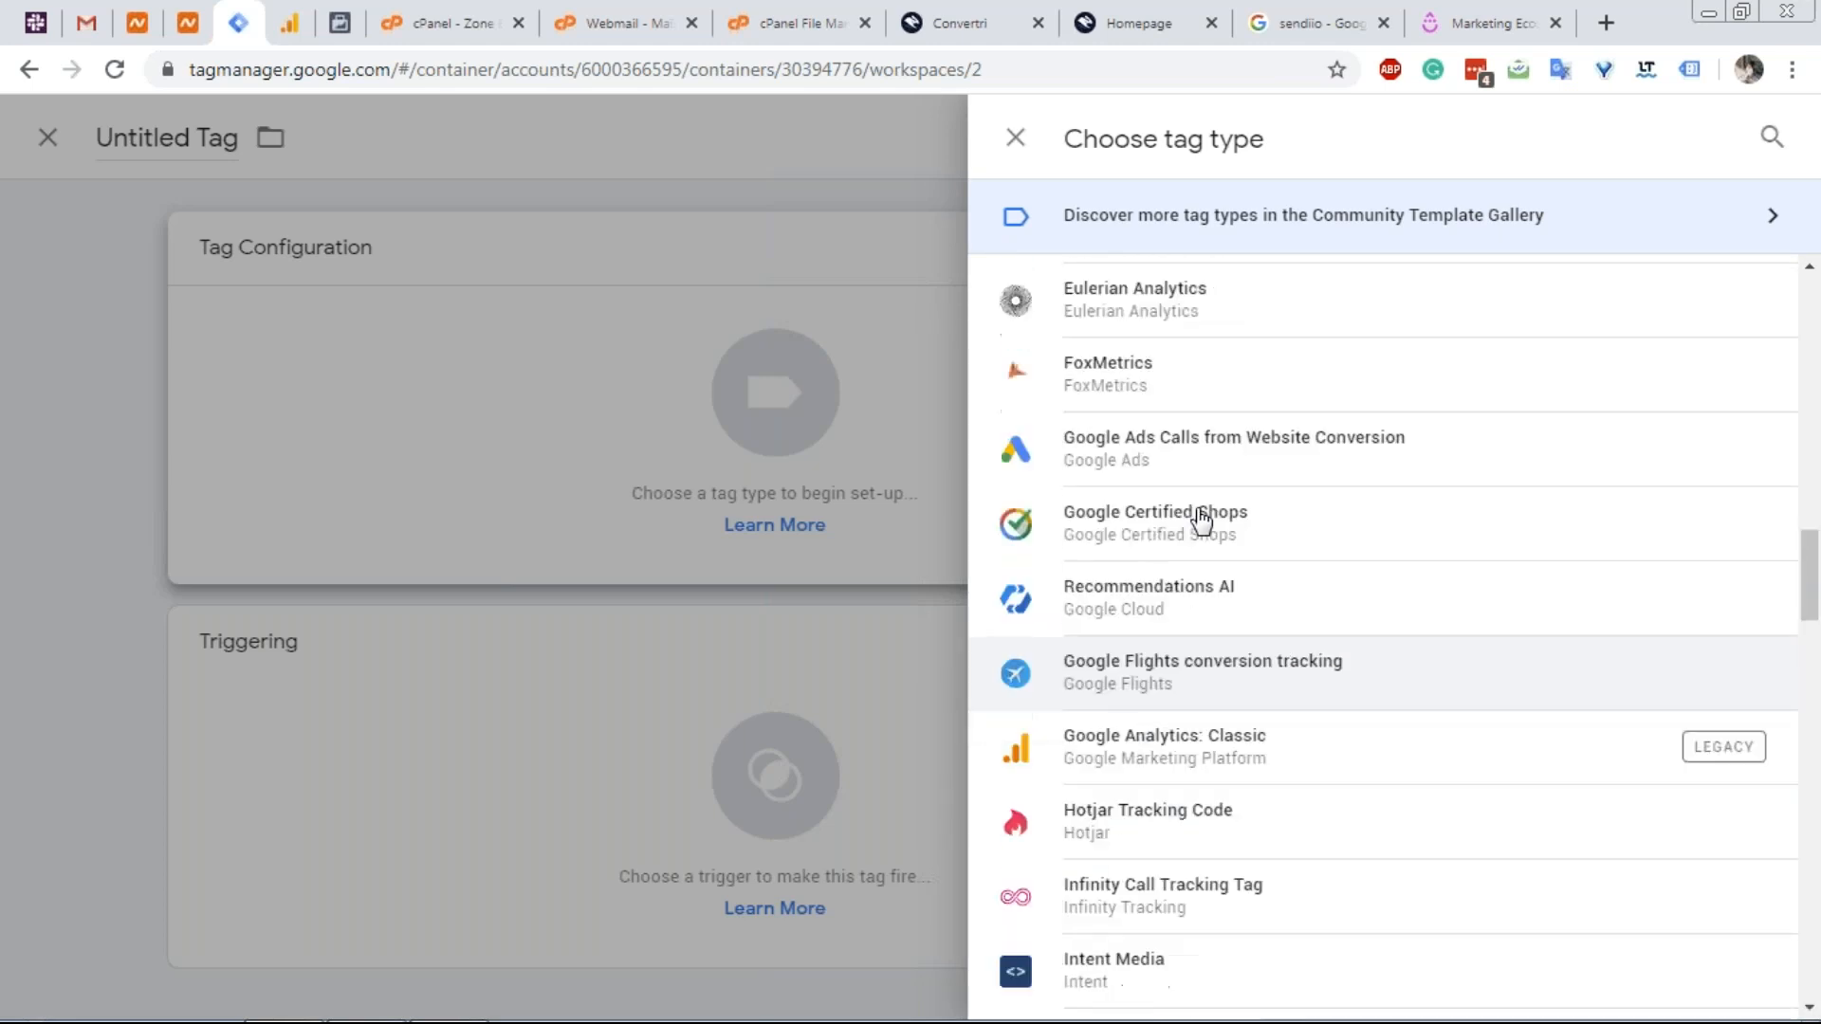
scroll(1230, 607, up, 15)
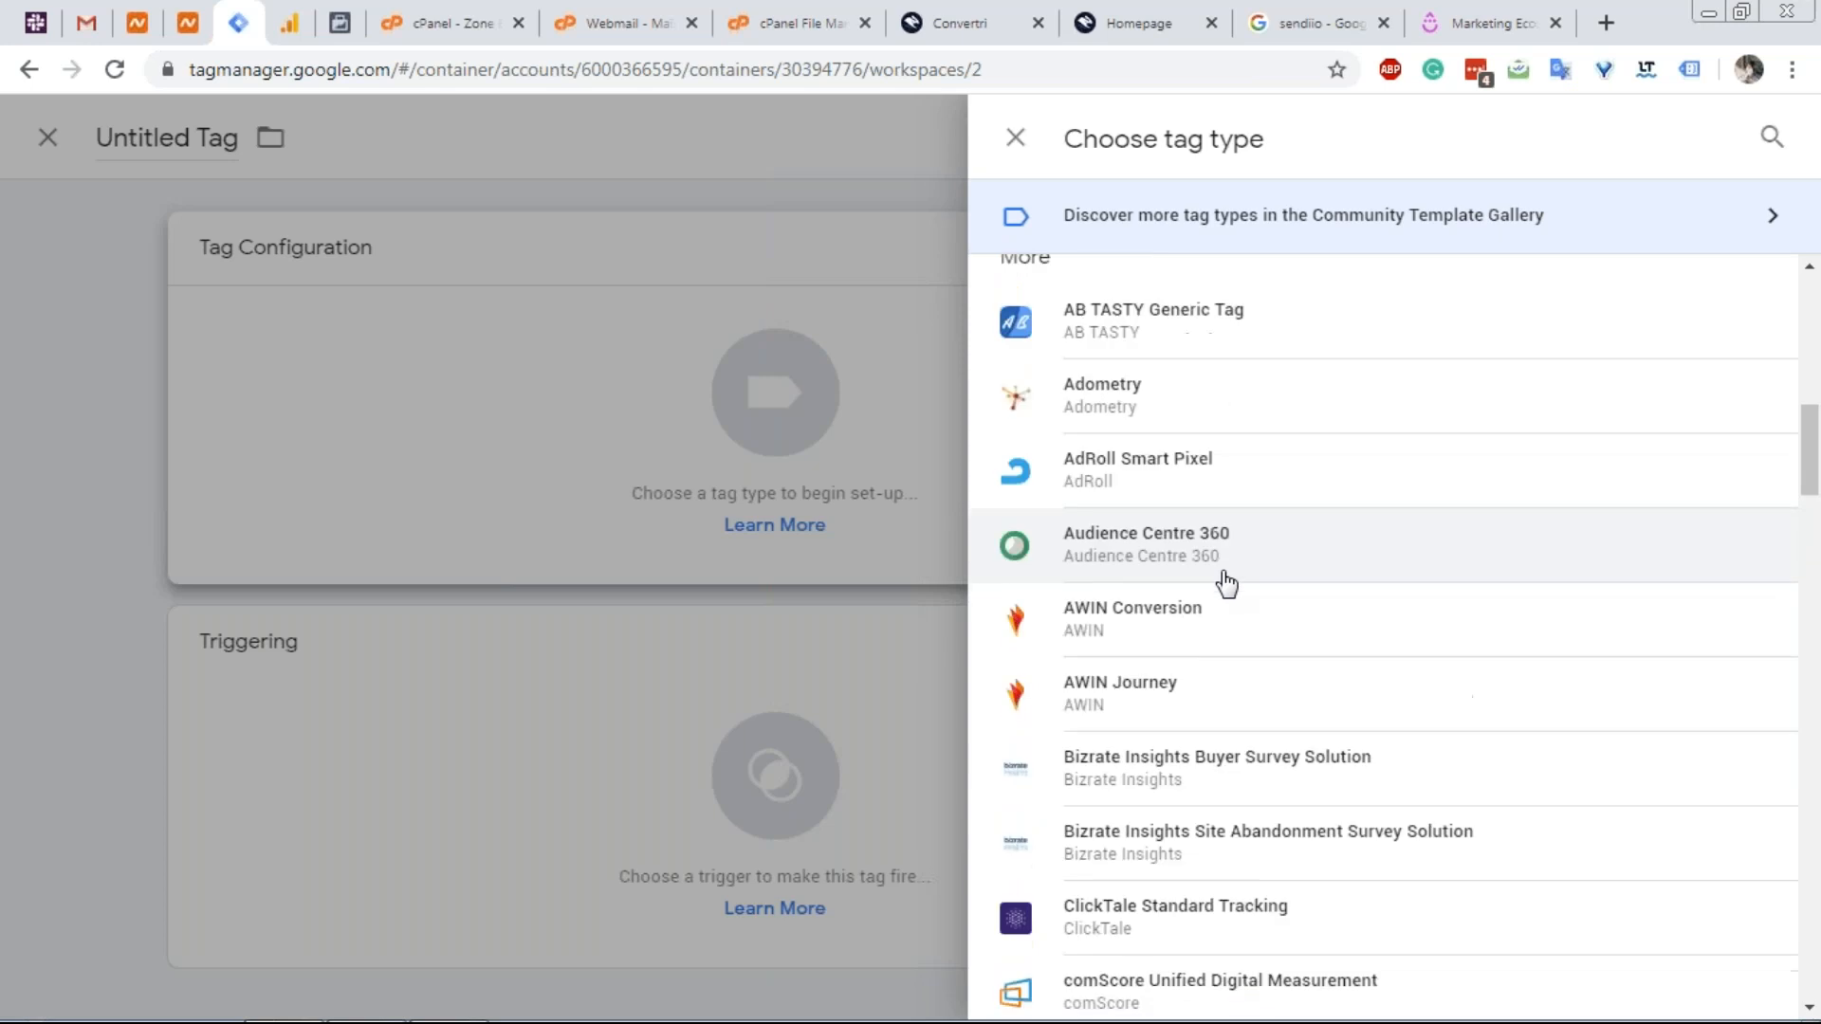
scroll(1226, 583, up, 7)
scroll(1223, 585, down, 8)
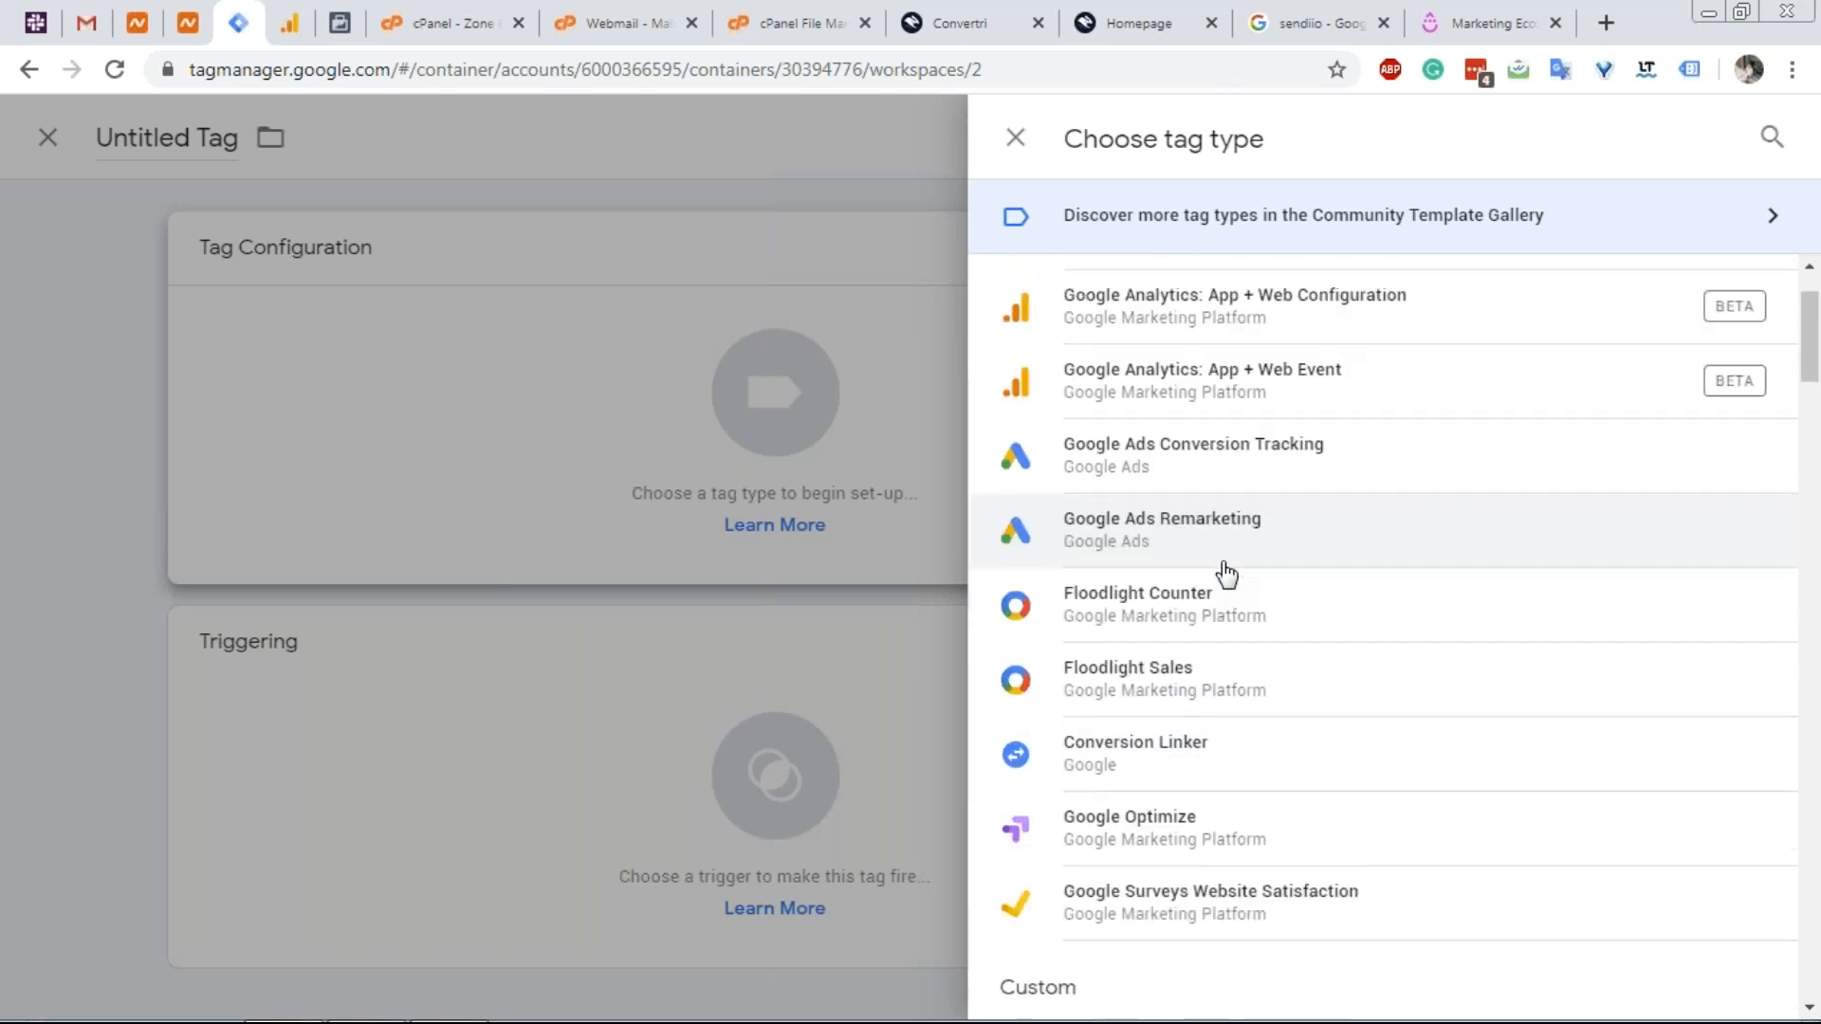
scroll(1221, 569, up, 2)
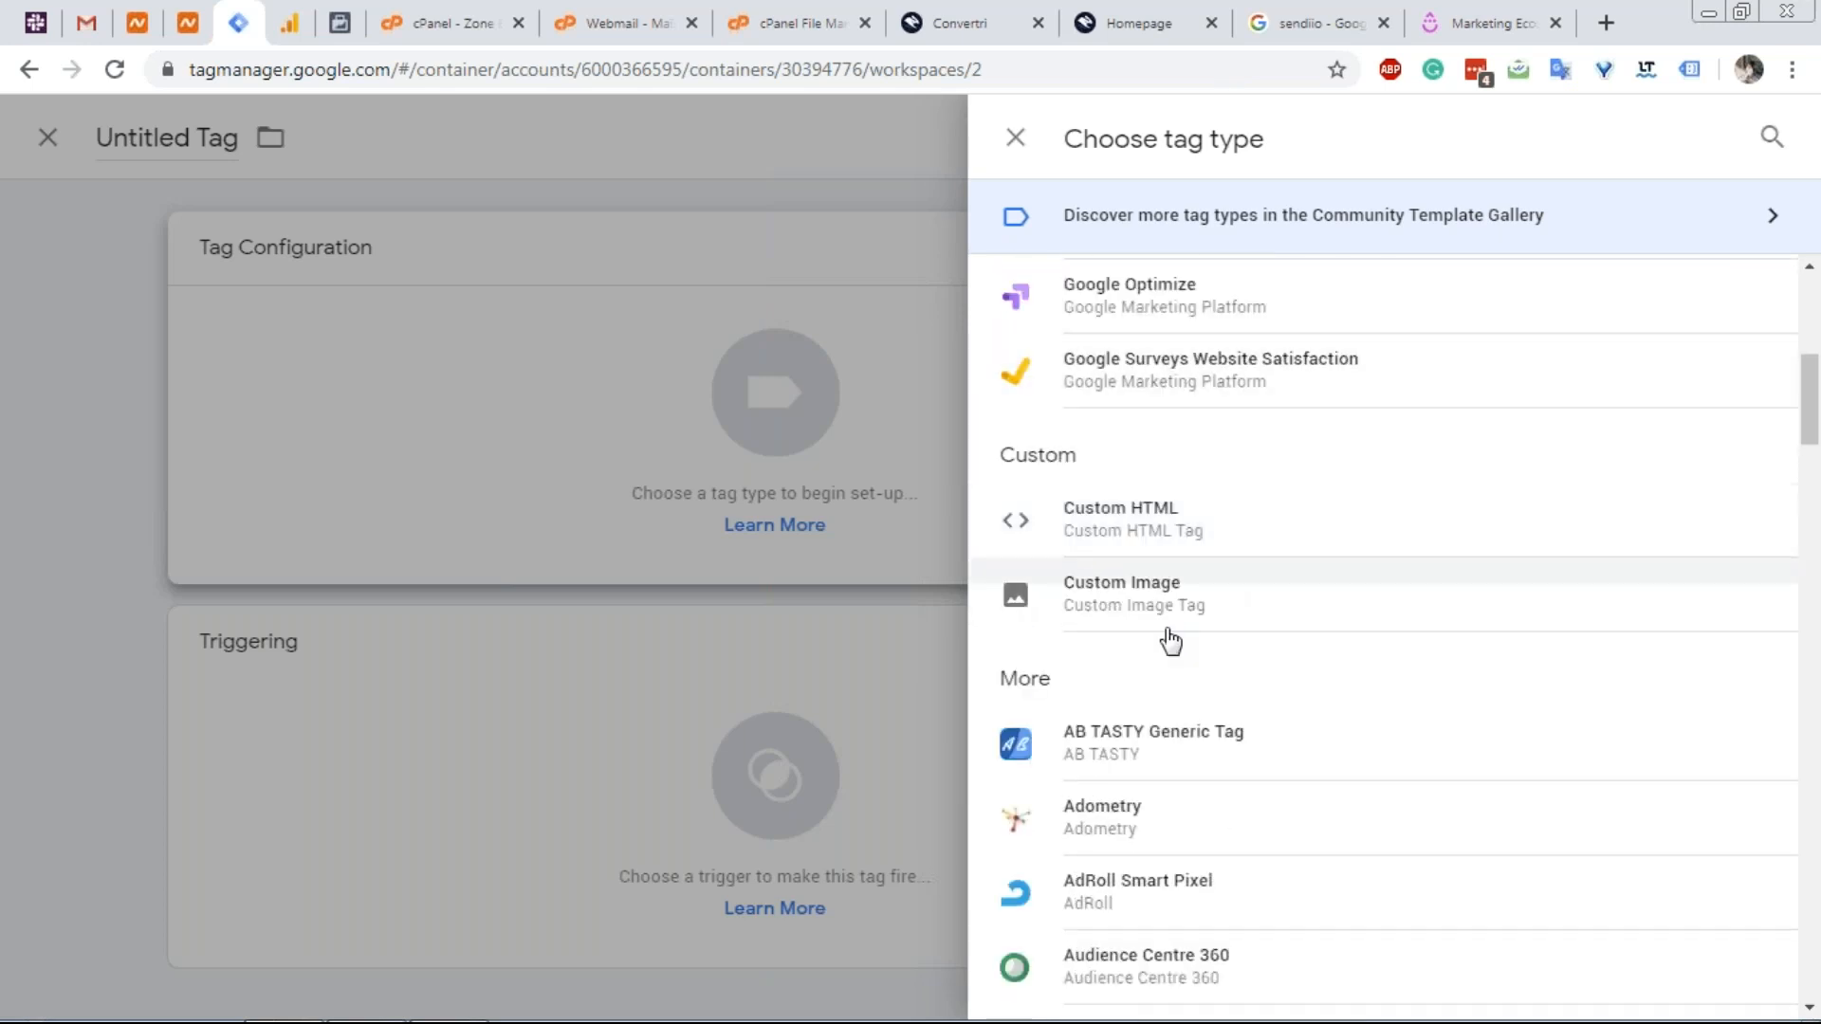
click(1172, 542)
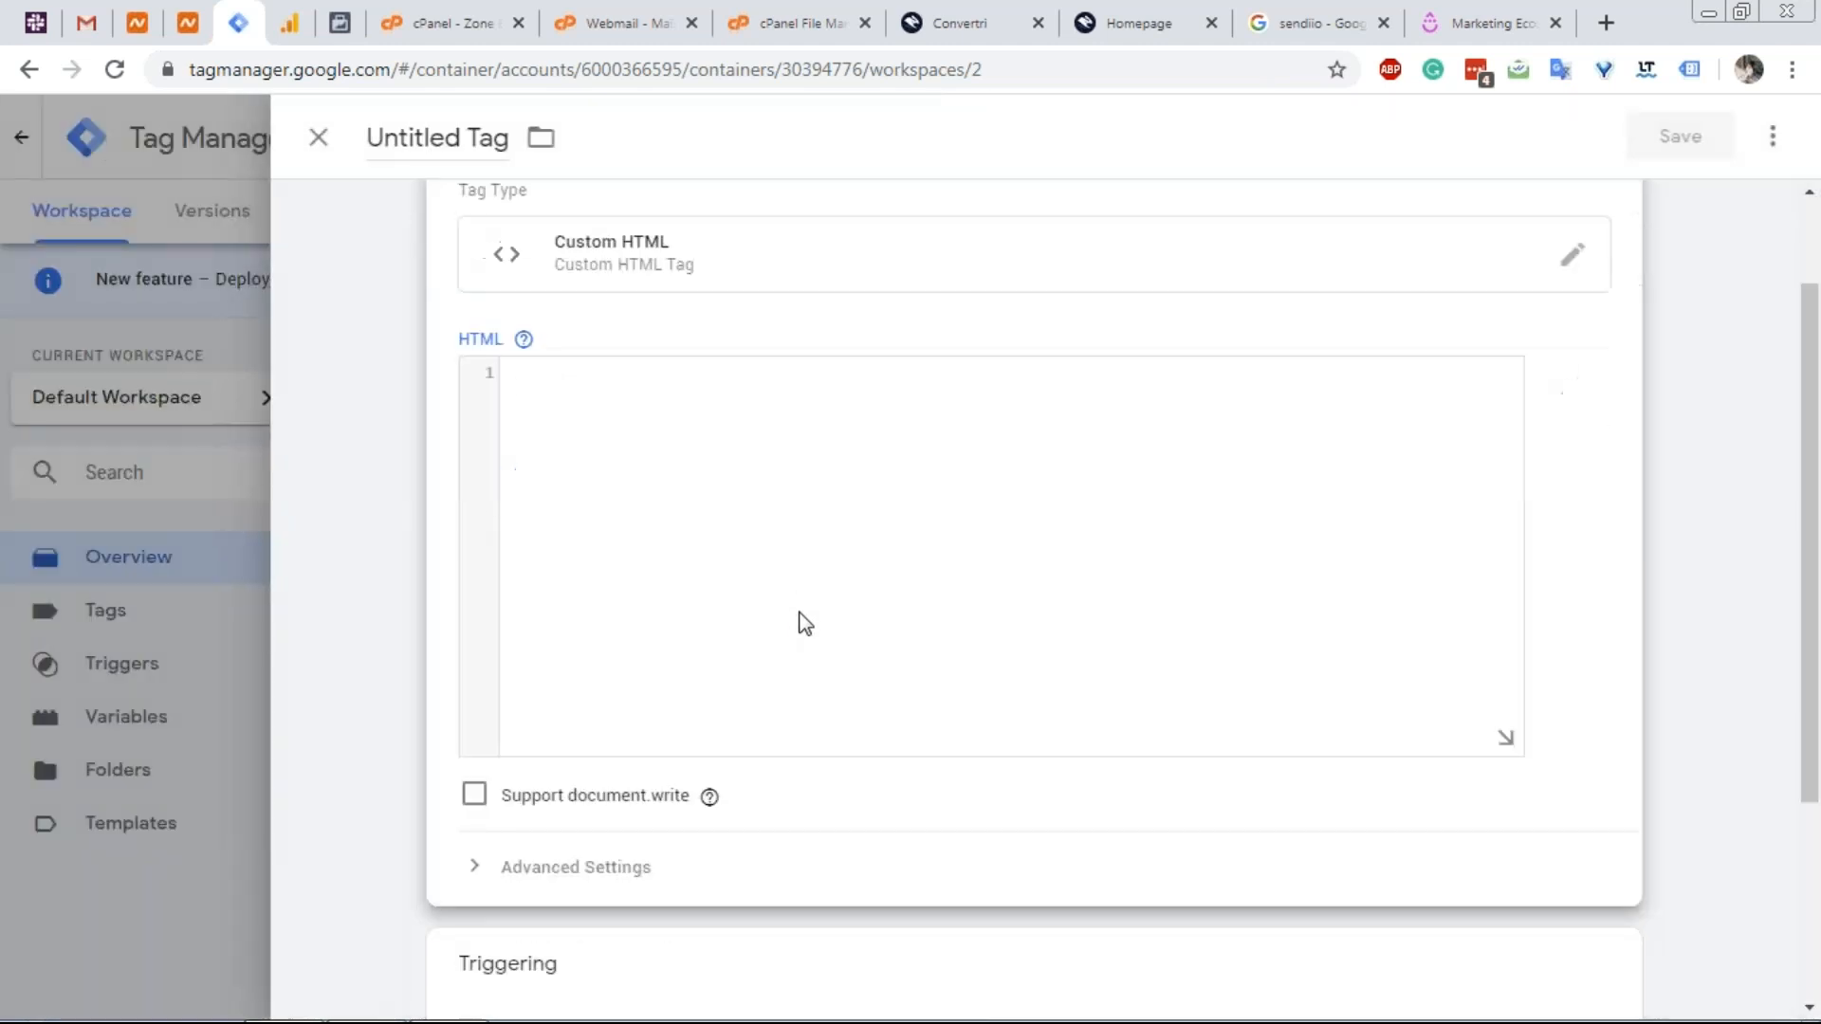
scroll(804, 622, down, 3)
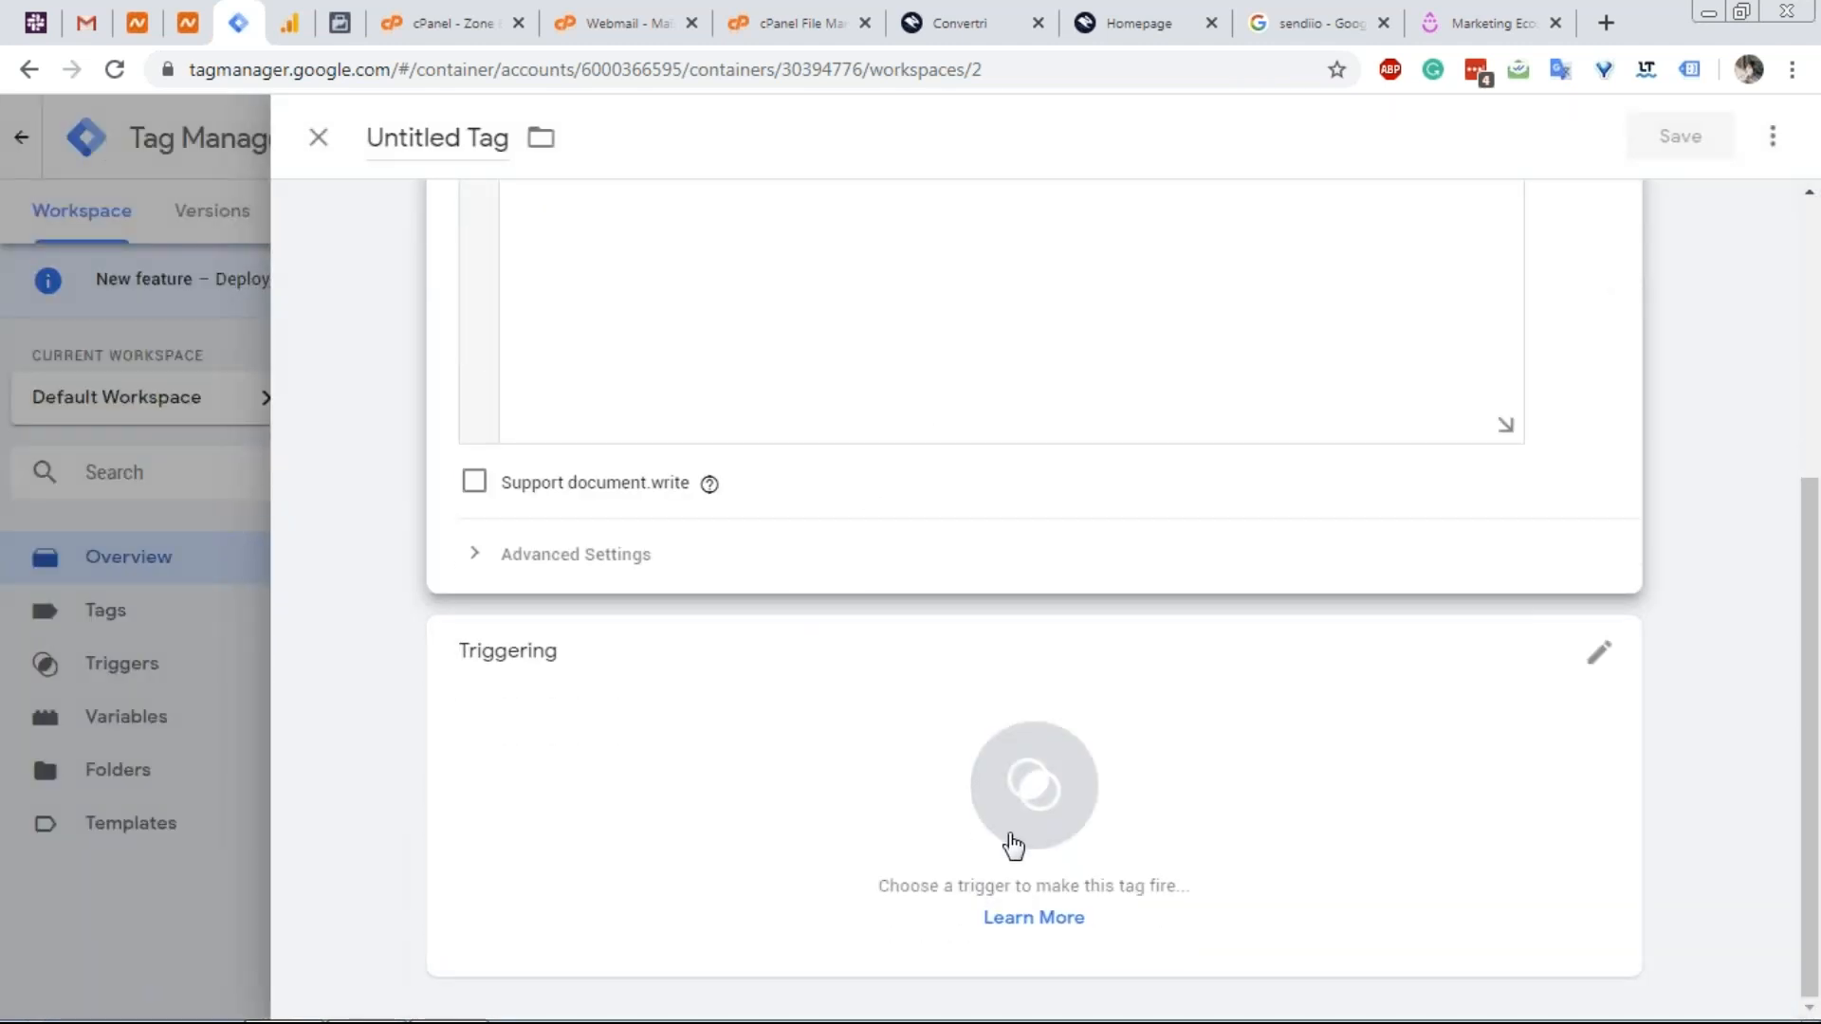
Copy the Facebook pixel base code and open the pixel's Test Events page.
click(339, 22)
click(891, 550)
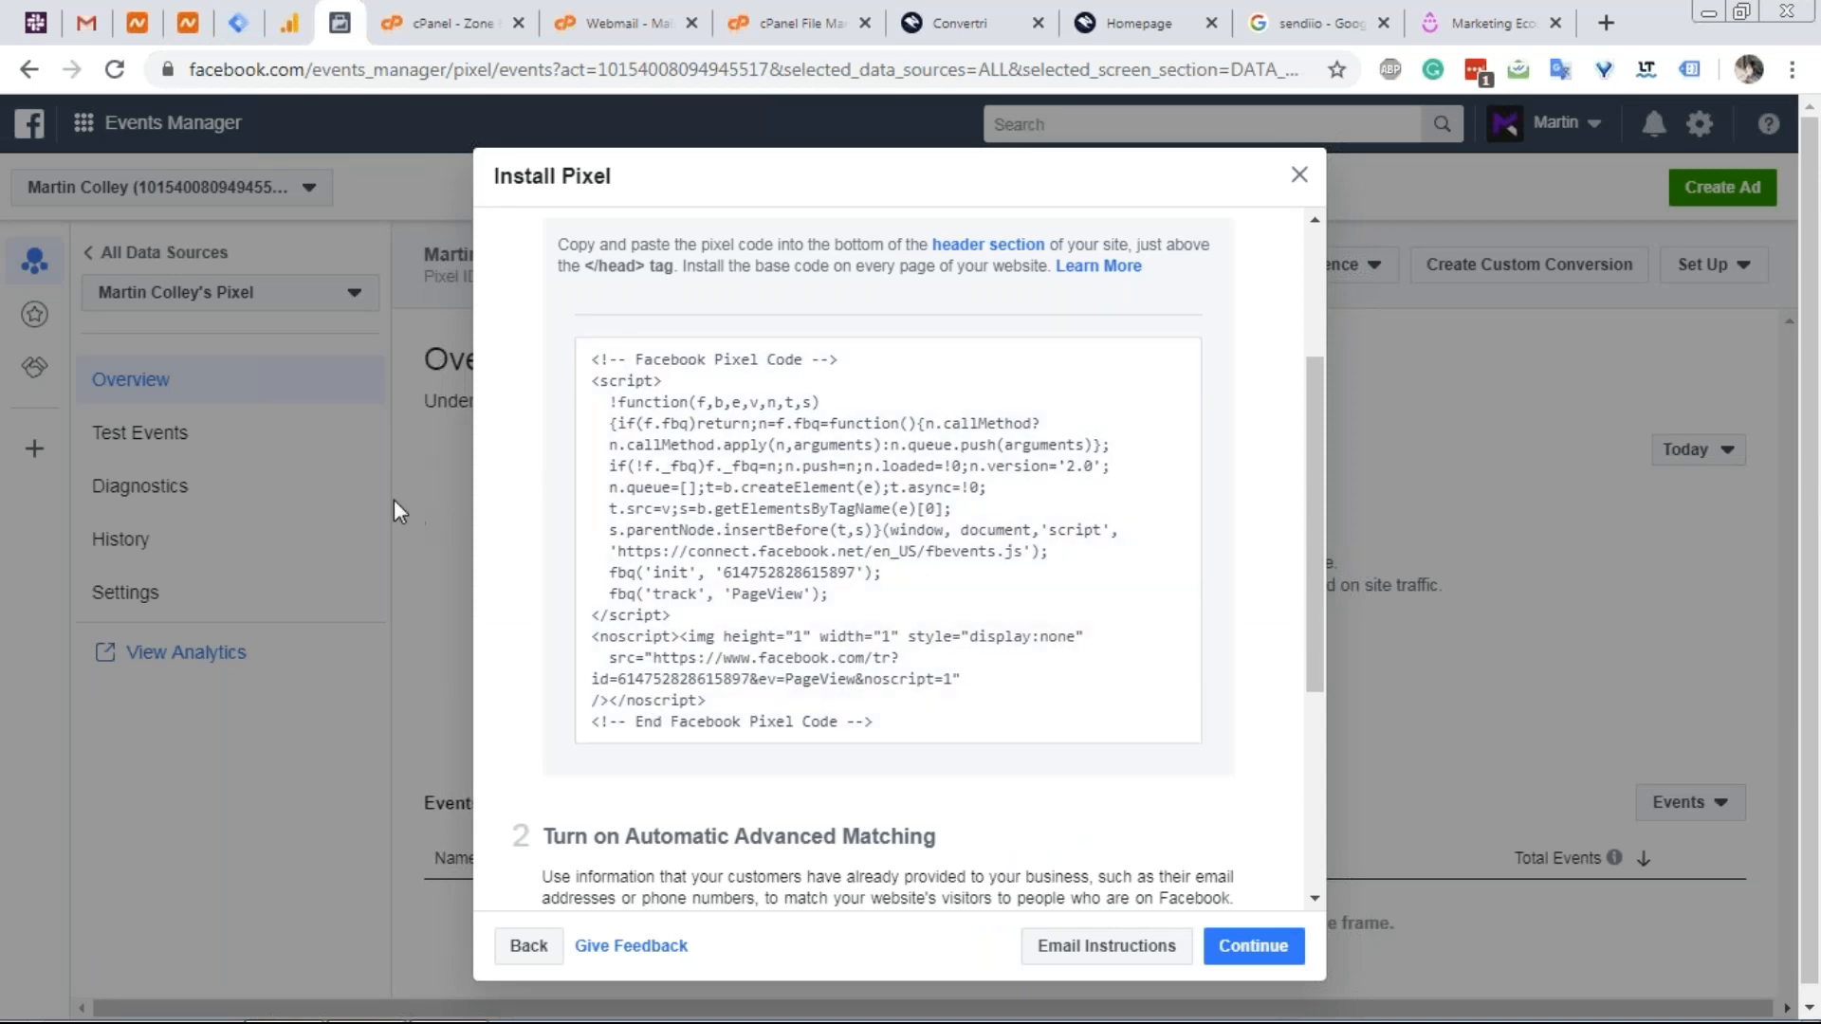
click(391, 498)
click(151, 431)
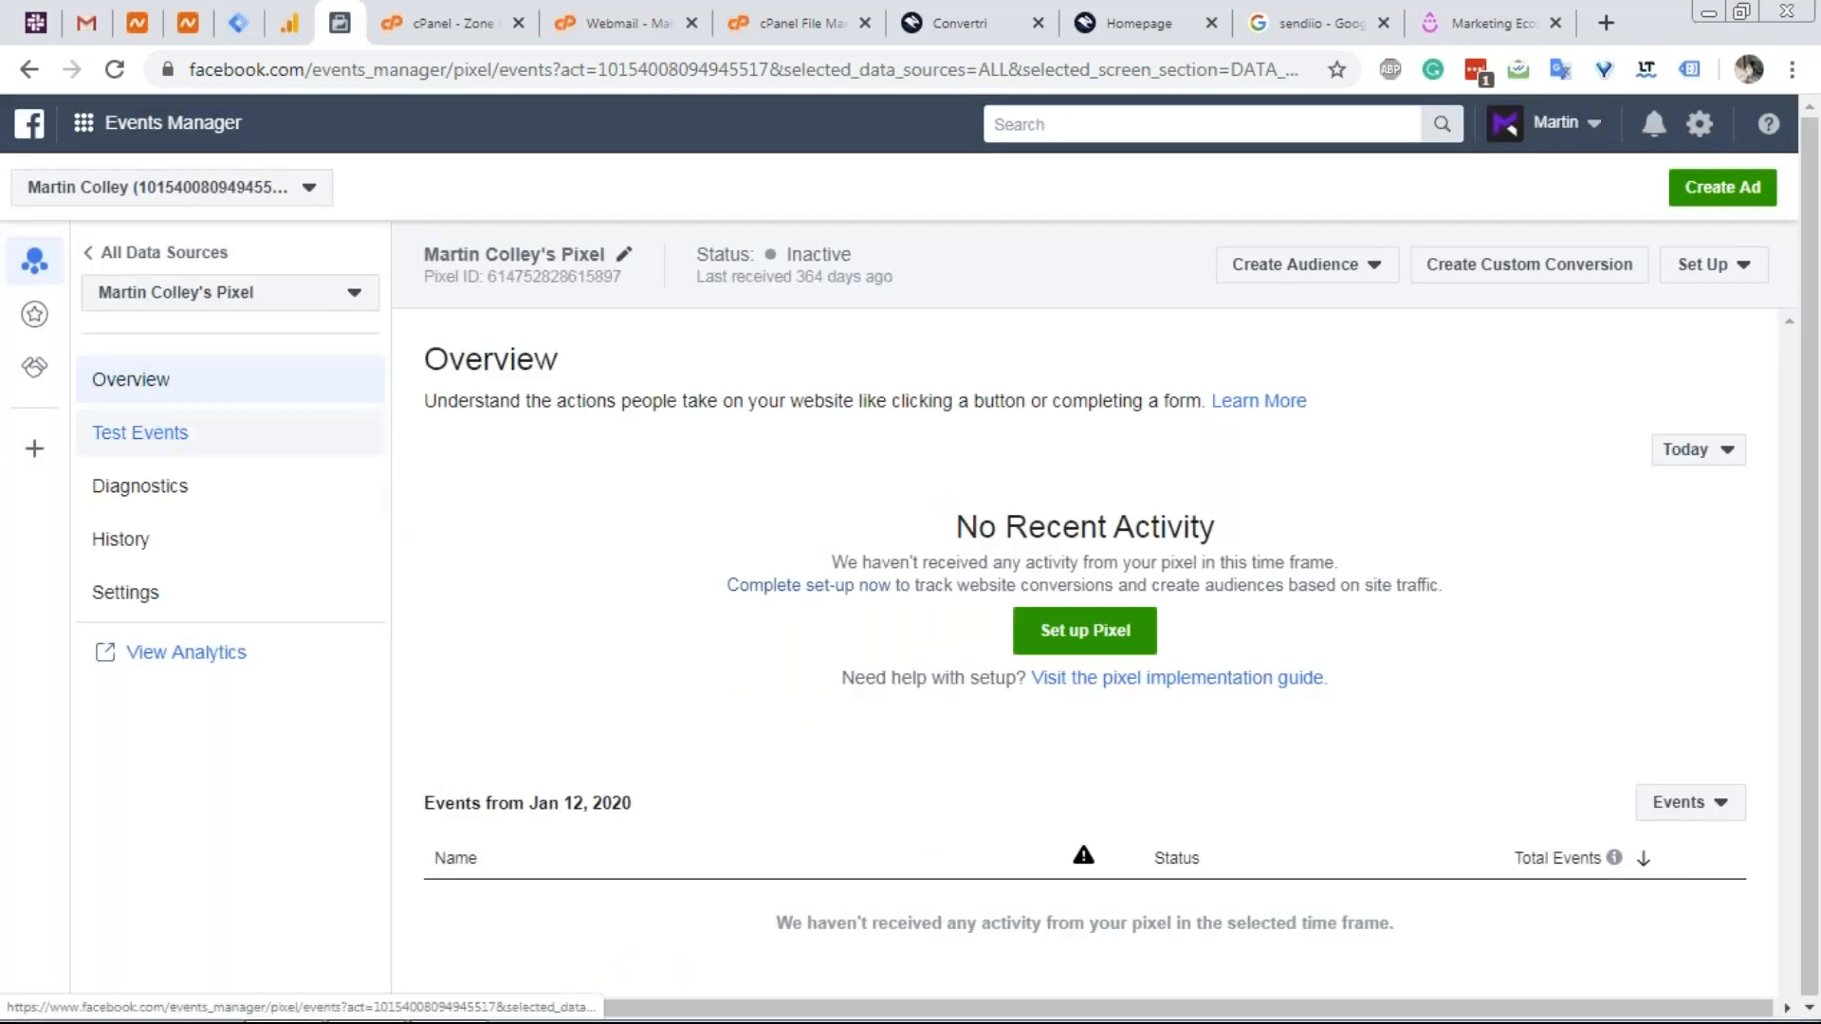
scroll(949, 678, down, 1)
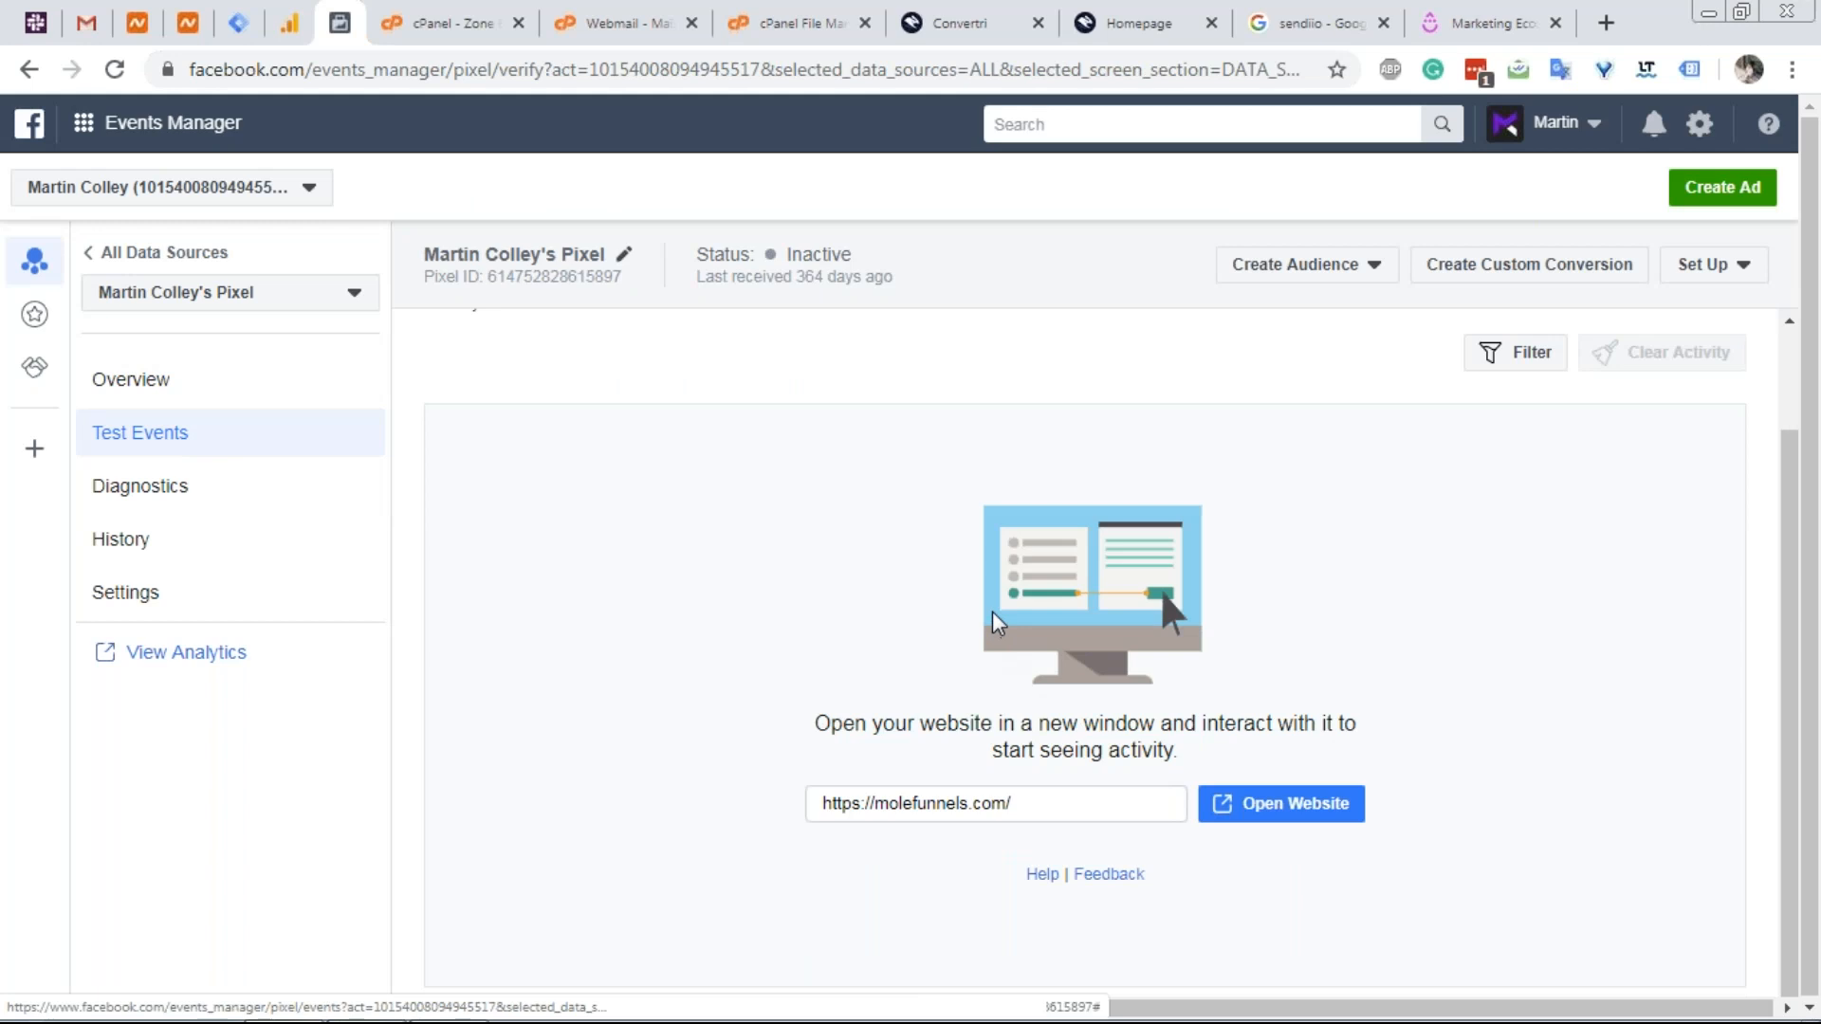
scroll(1084, 548, up, 1)
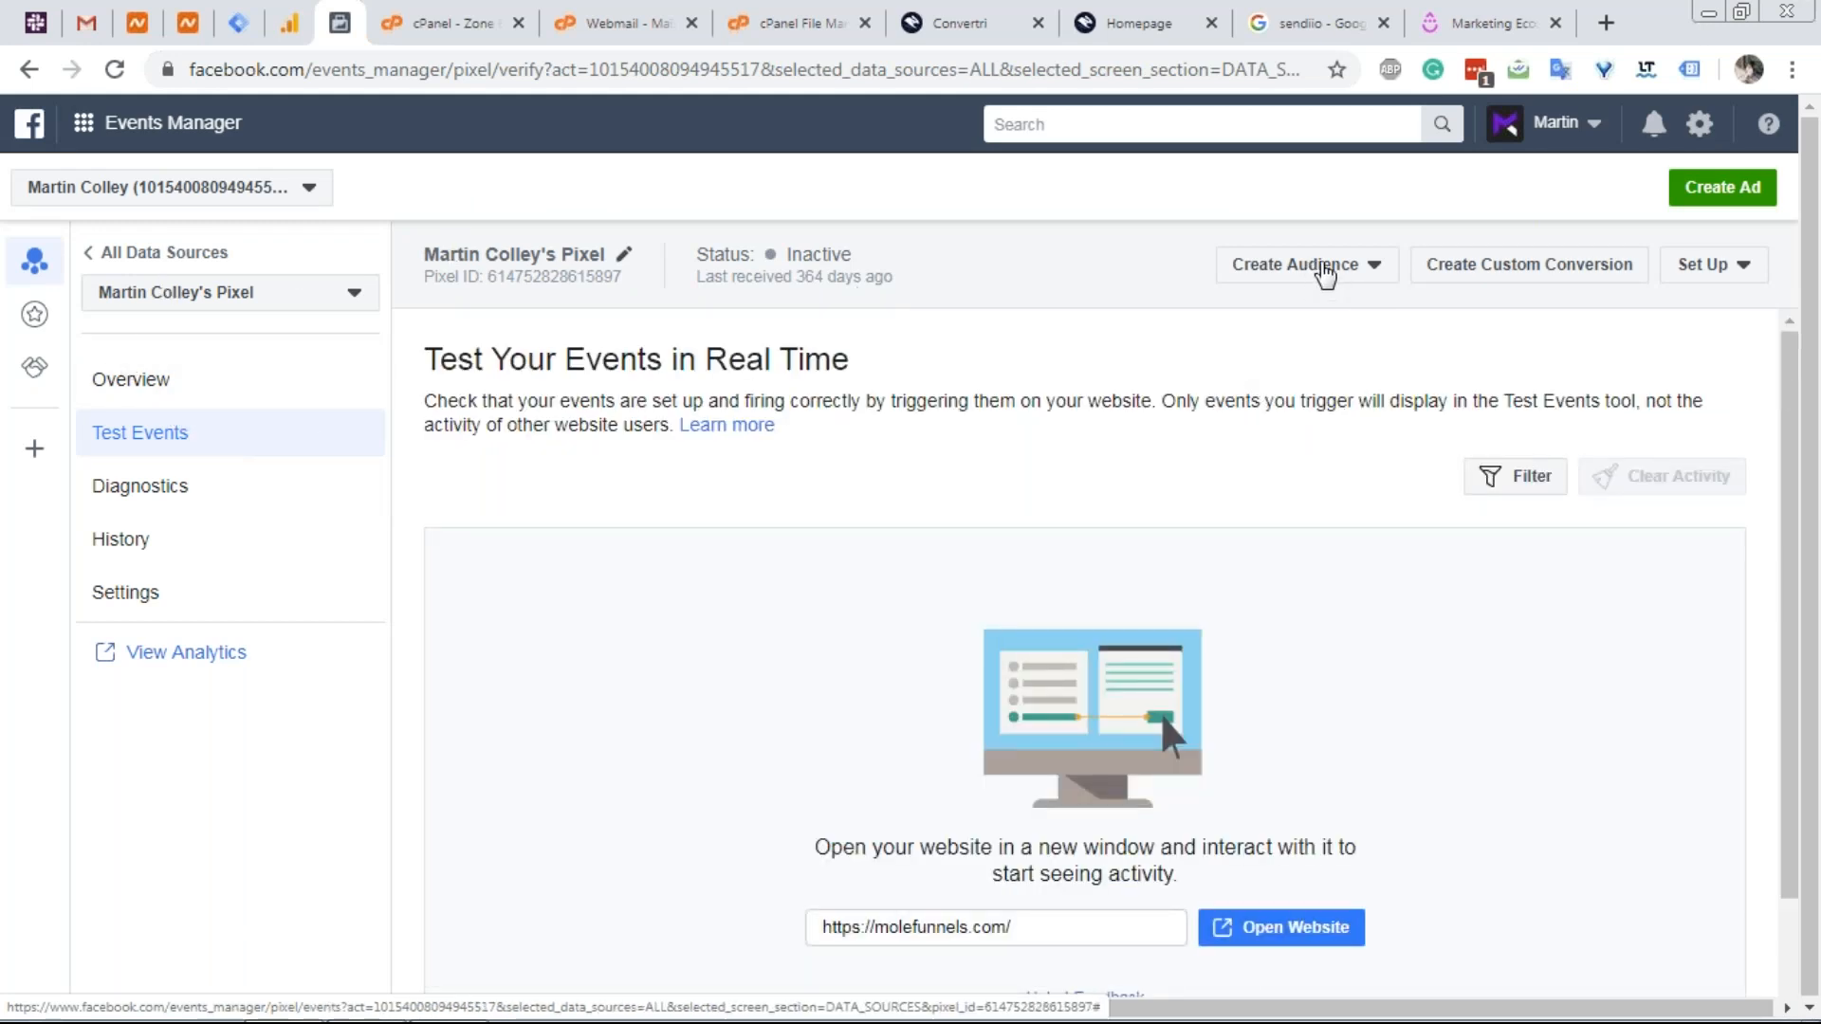
Create a custom conversion 'Checkout' for URLs containing /thank-you, category Purchase.
click(1490, 272)
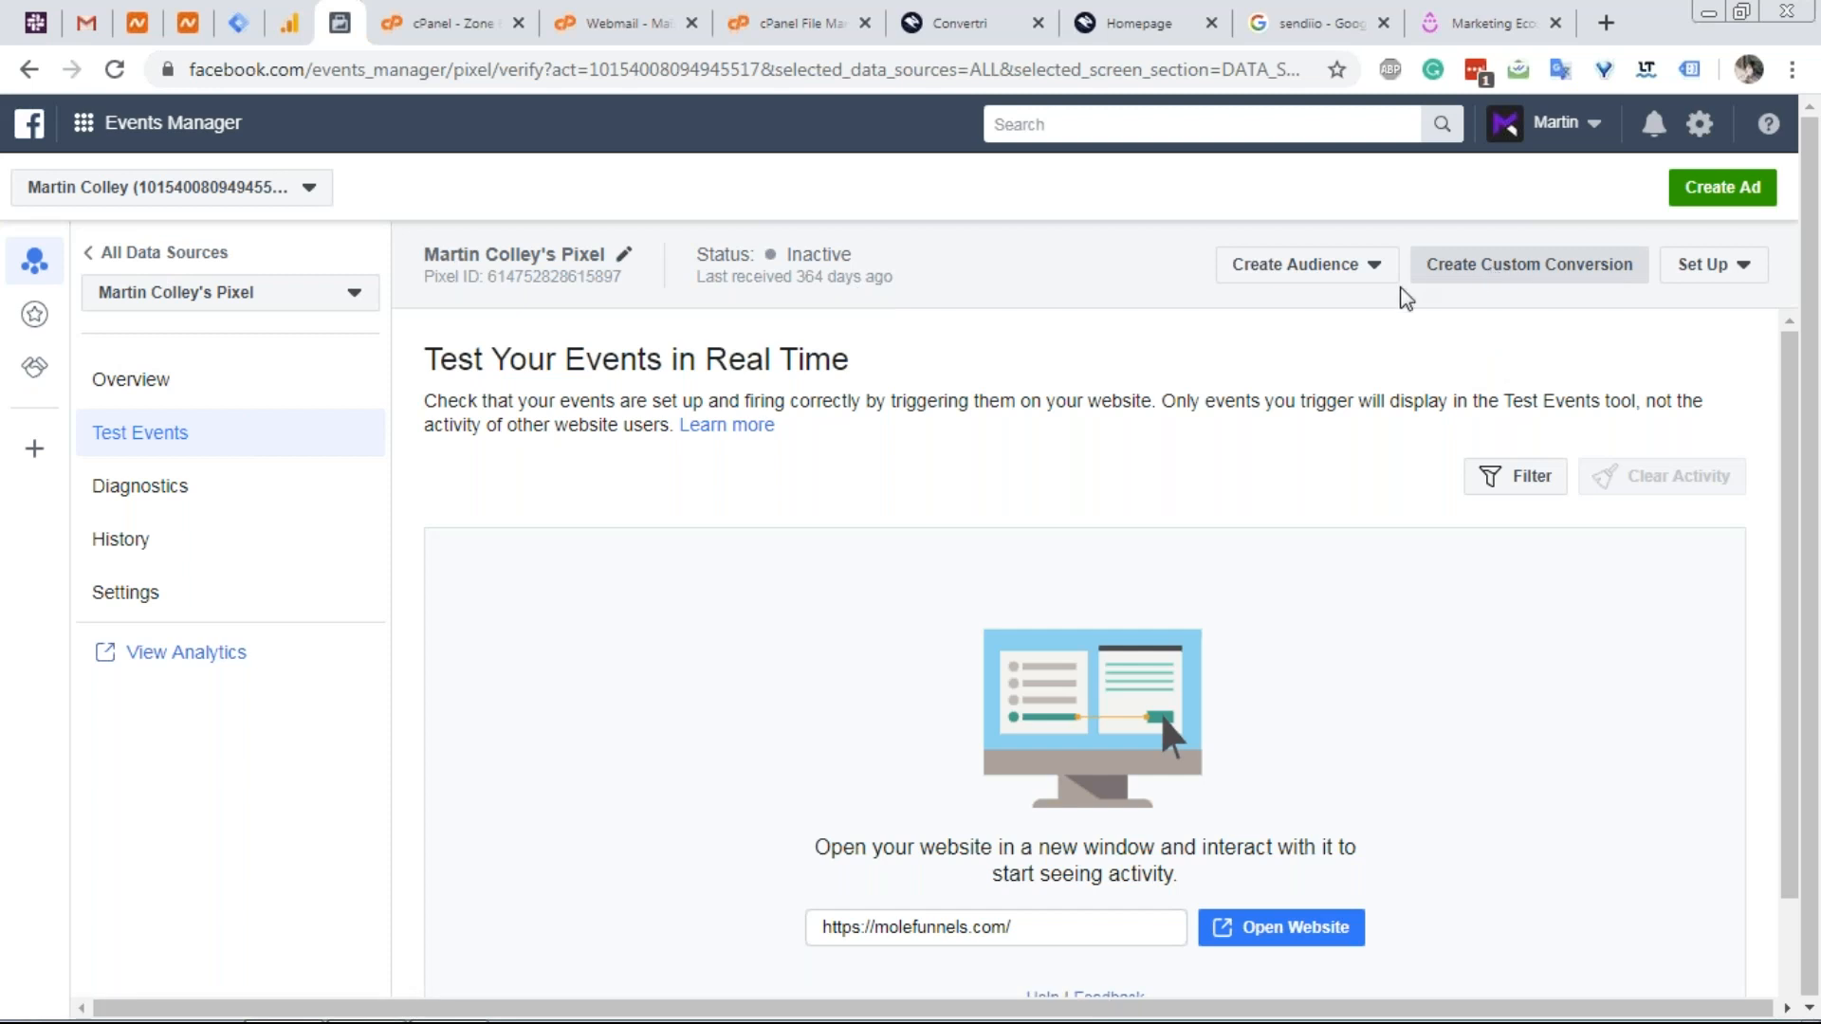
scroll(939, 522, down, 3)
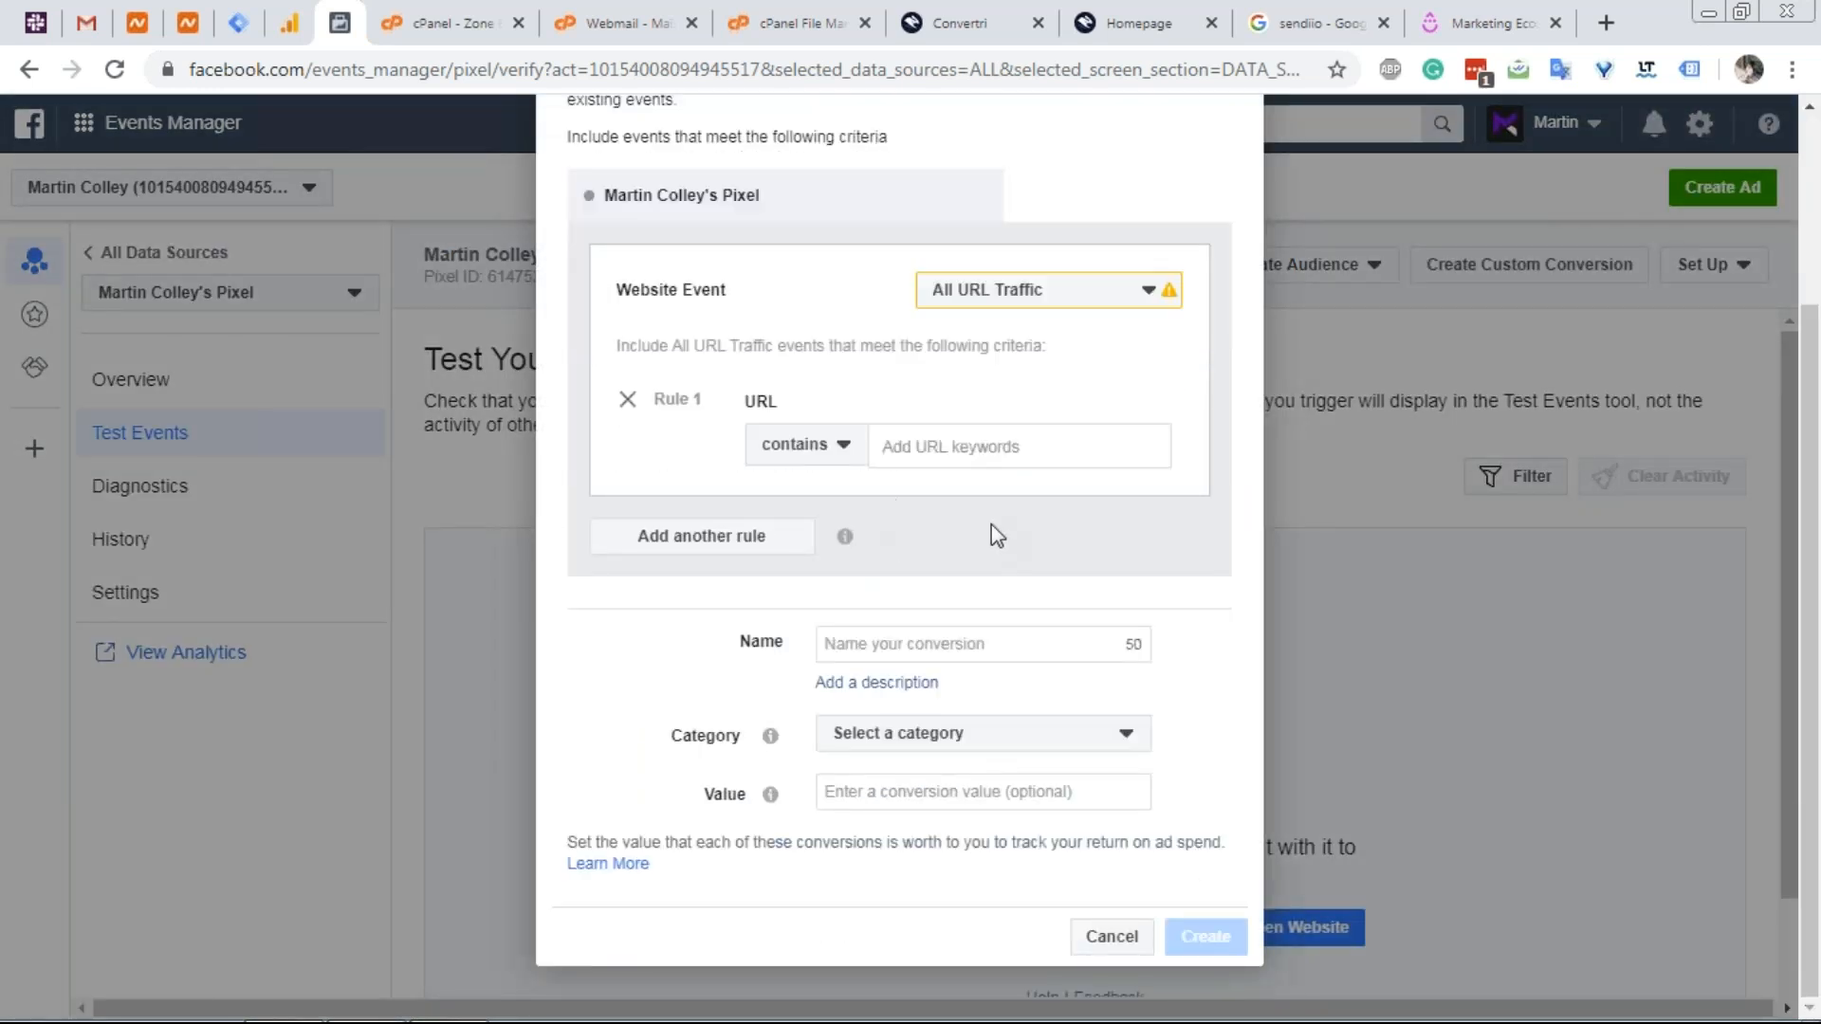
click(841, 447)
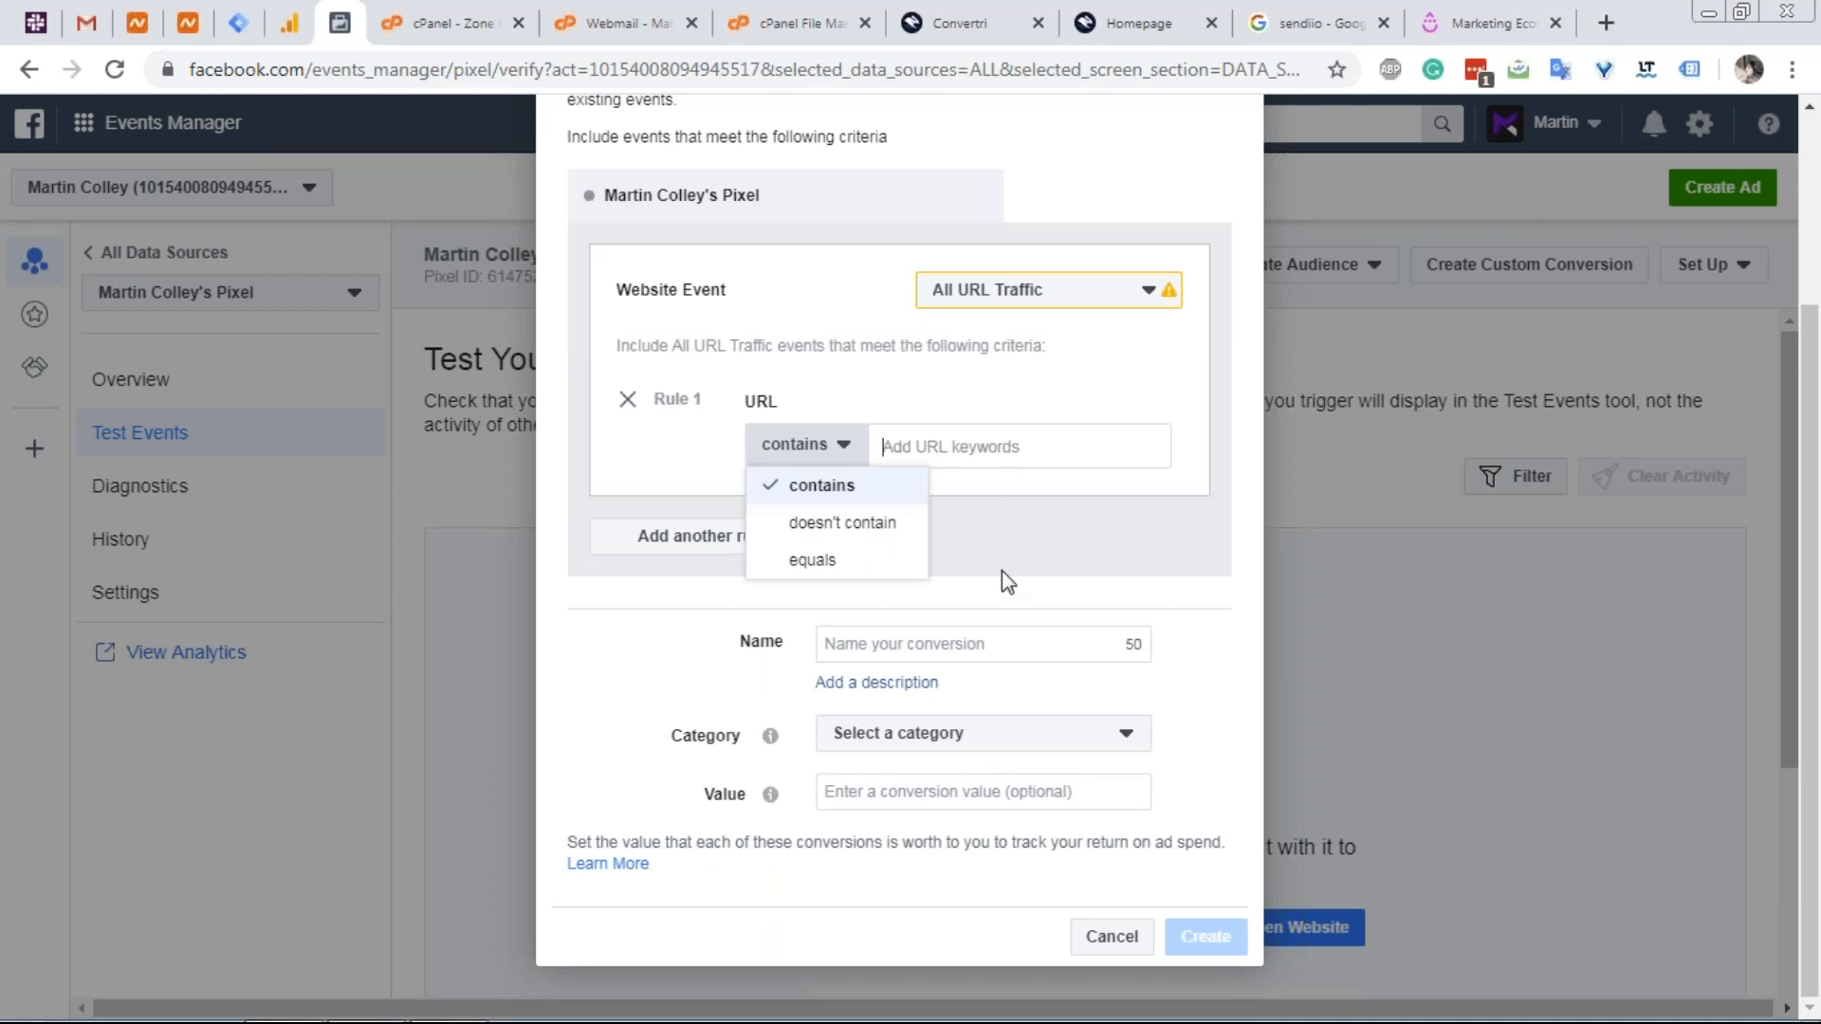
text(/thank-you)
click(942, 566)
click(918, 644)
text(Checkout)
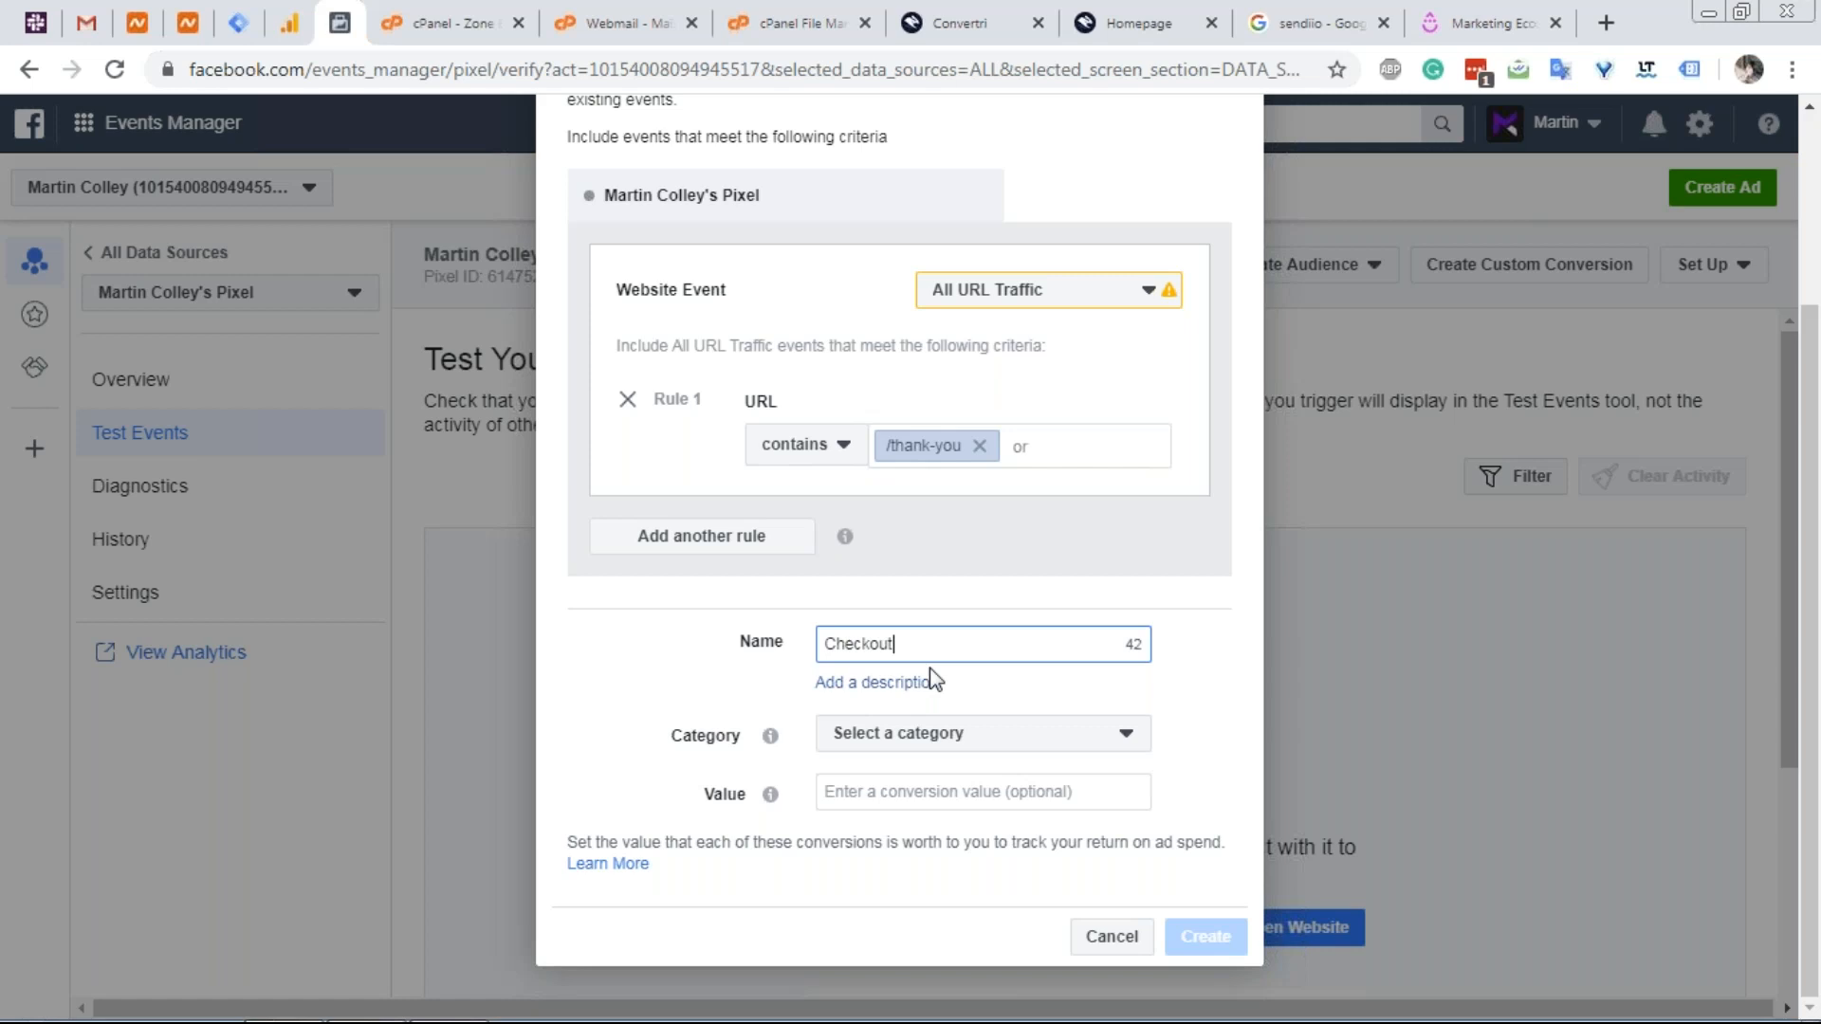
click(937, 735)
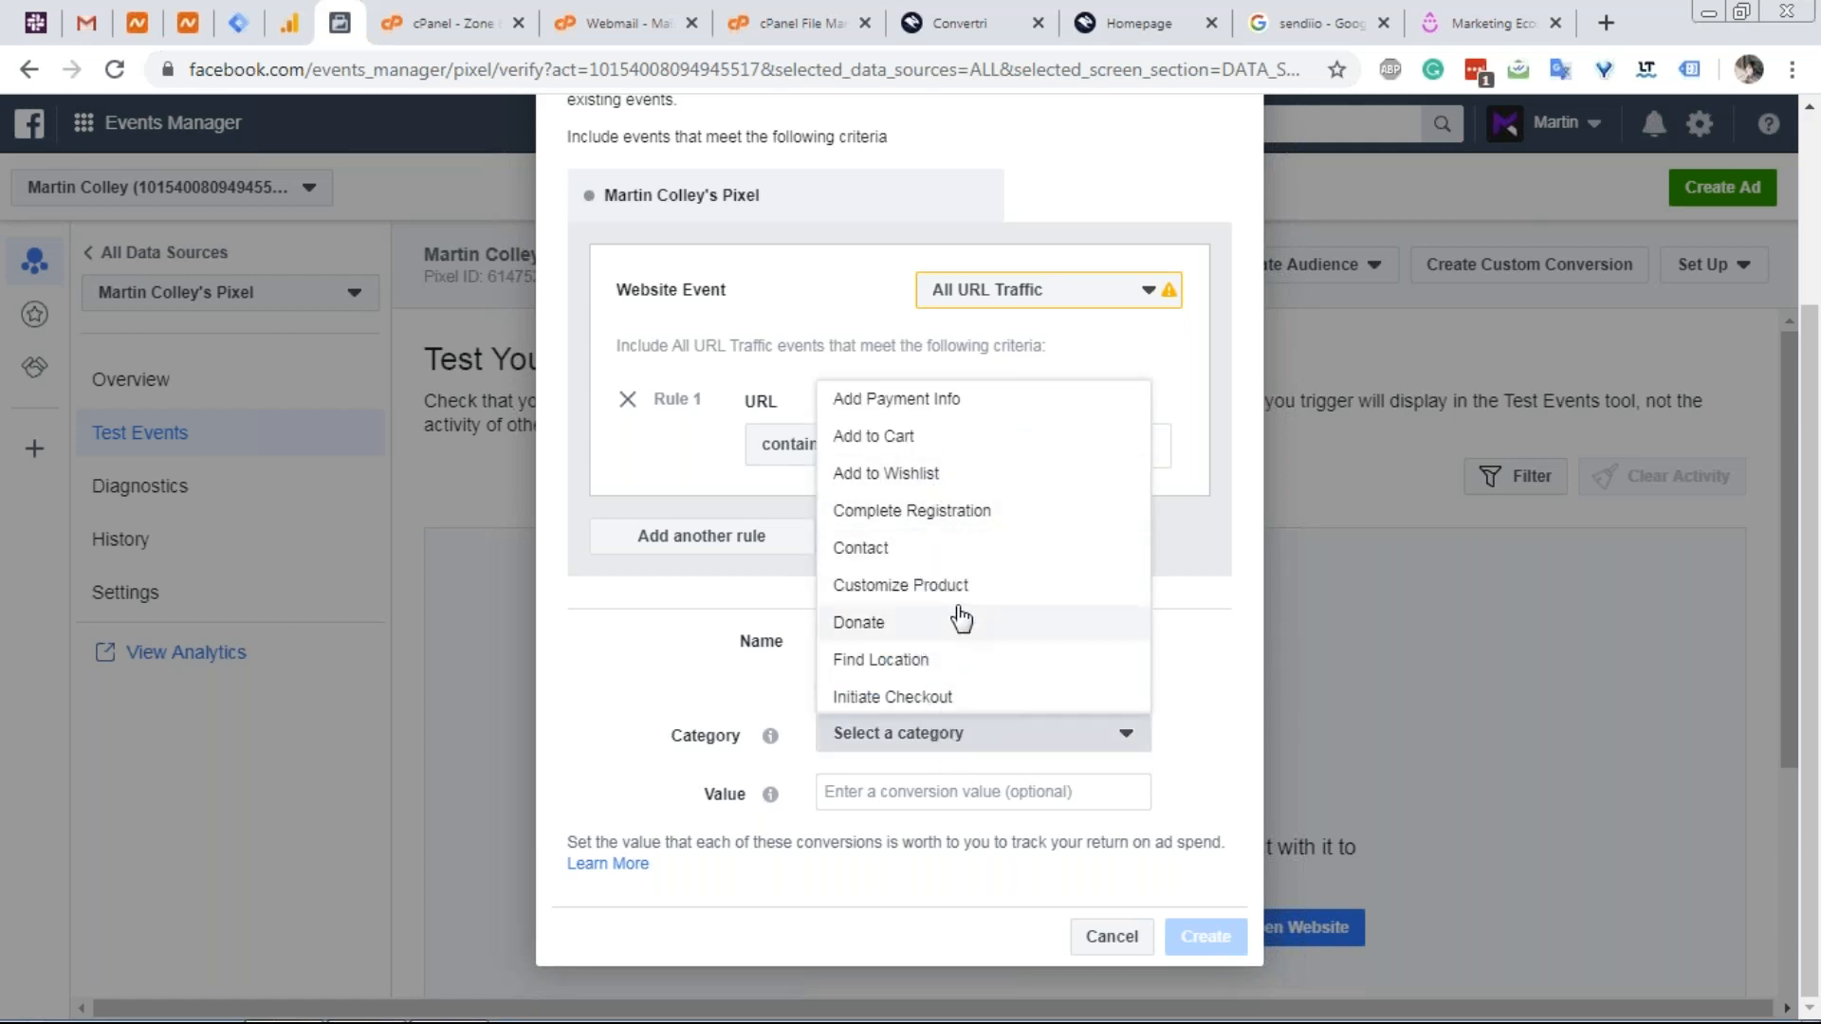
scroll(961, 618, down, 3)
click(926, 512)
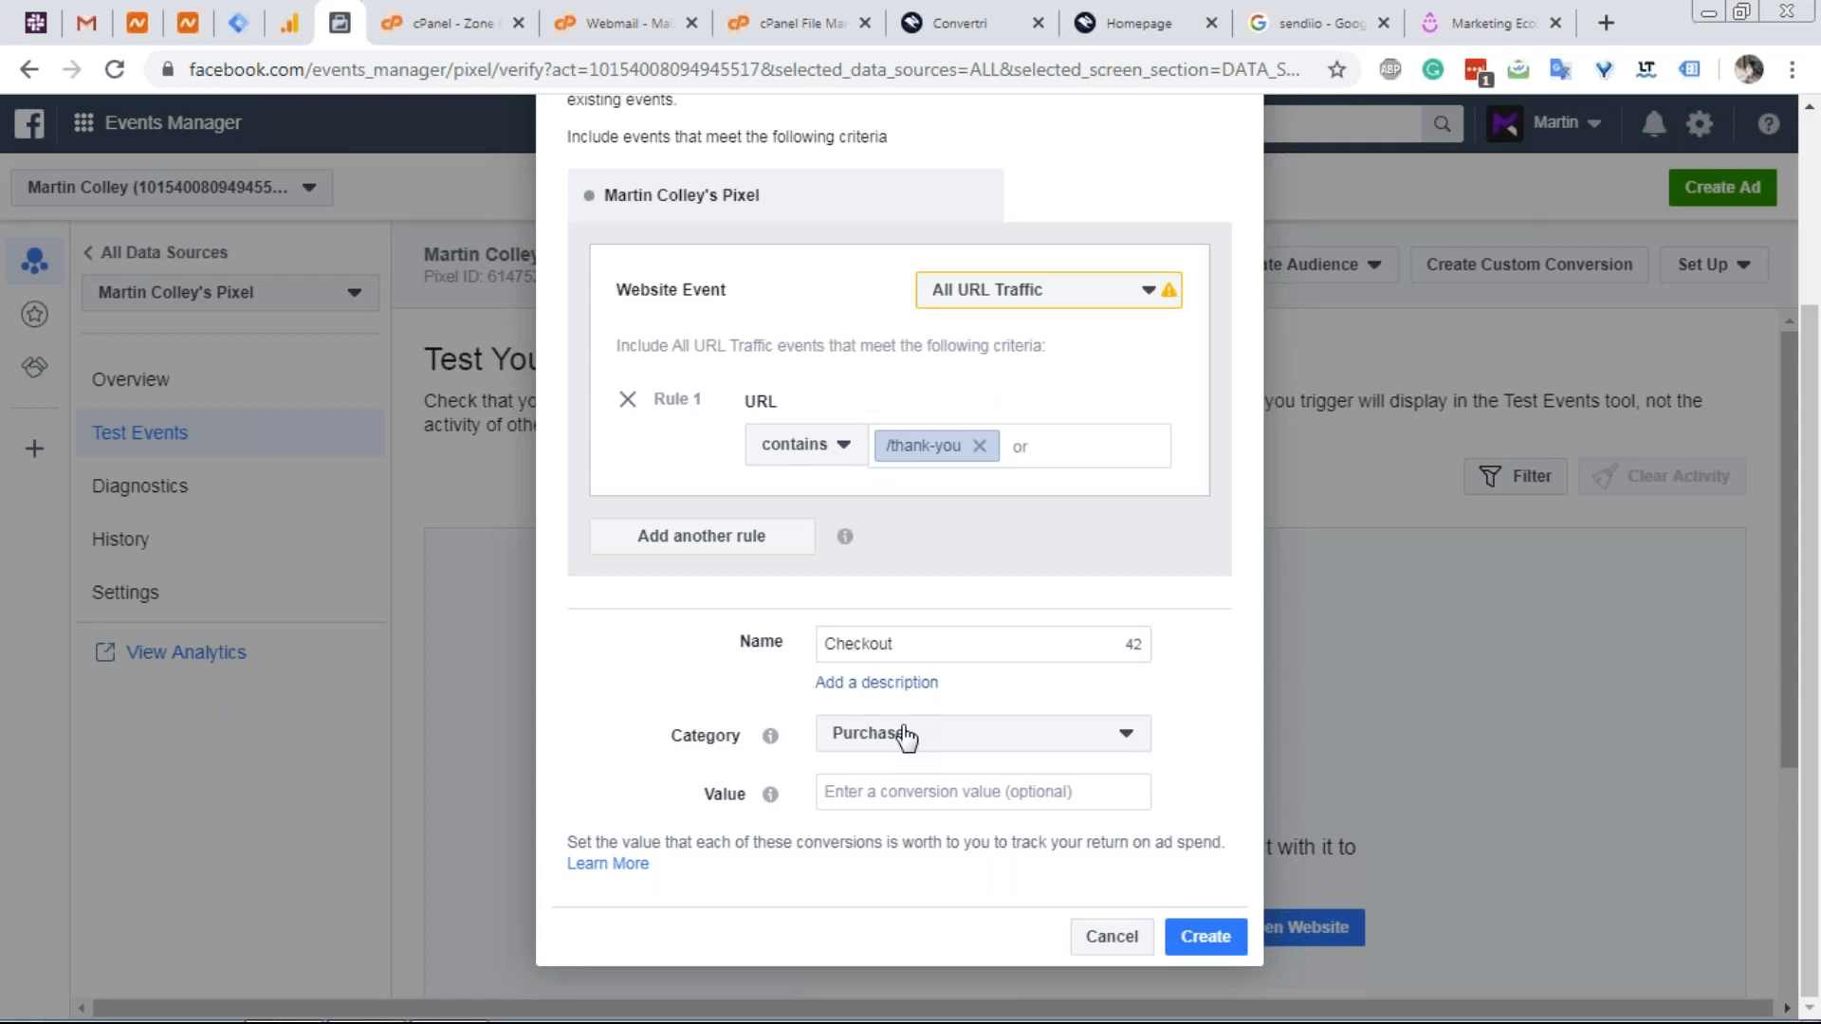
Discard the Checkout custom conversion and bring up the Custom and Lookalike Audience choices.
mouse_move(847, 539)
click(1125, 941)
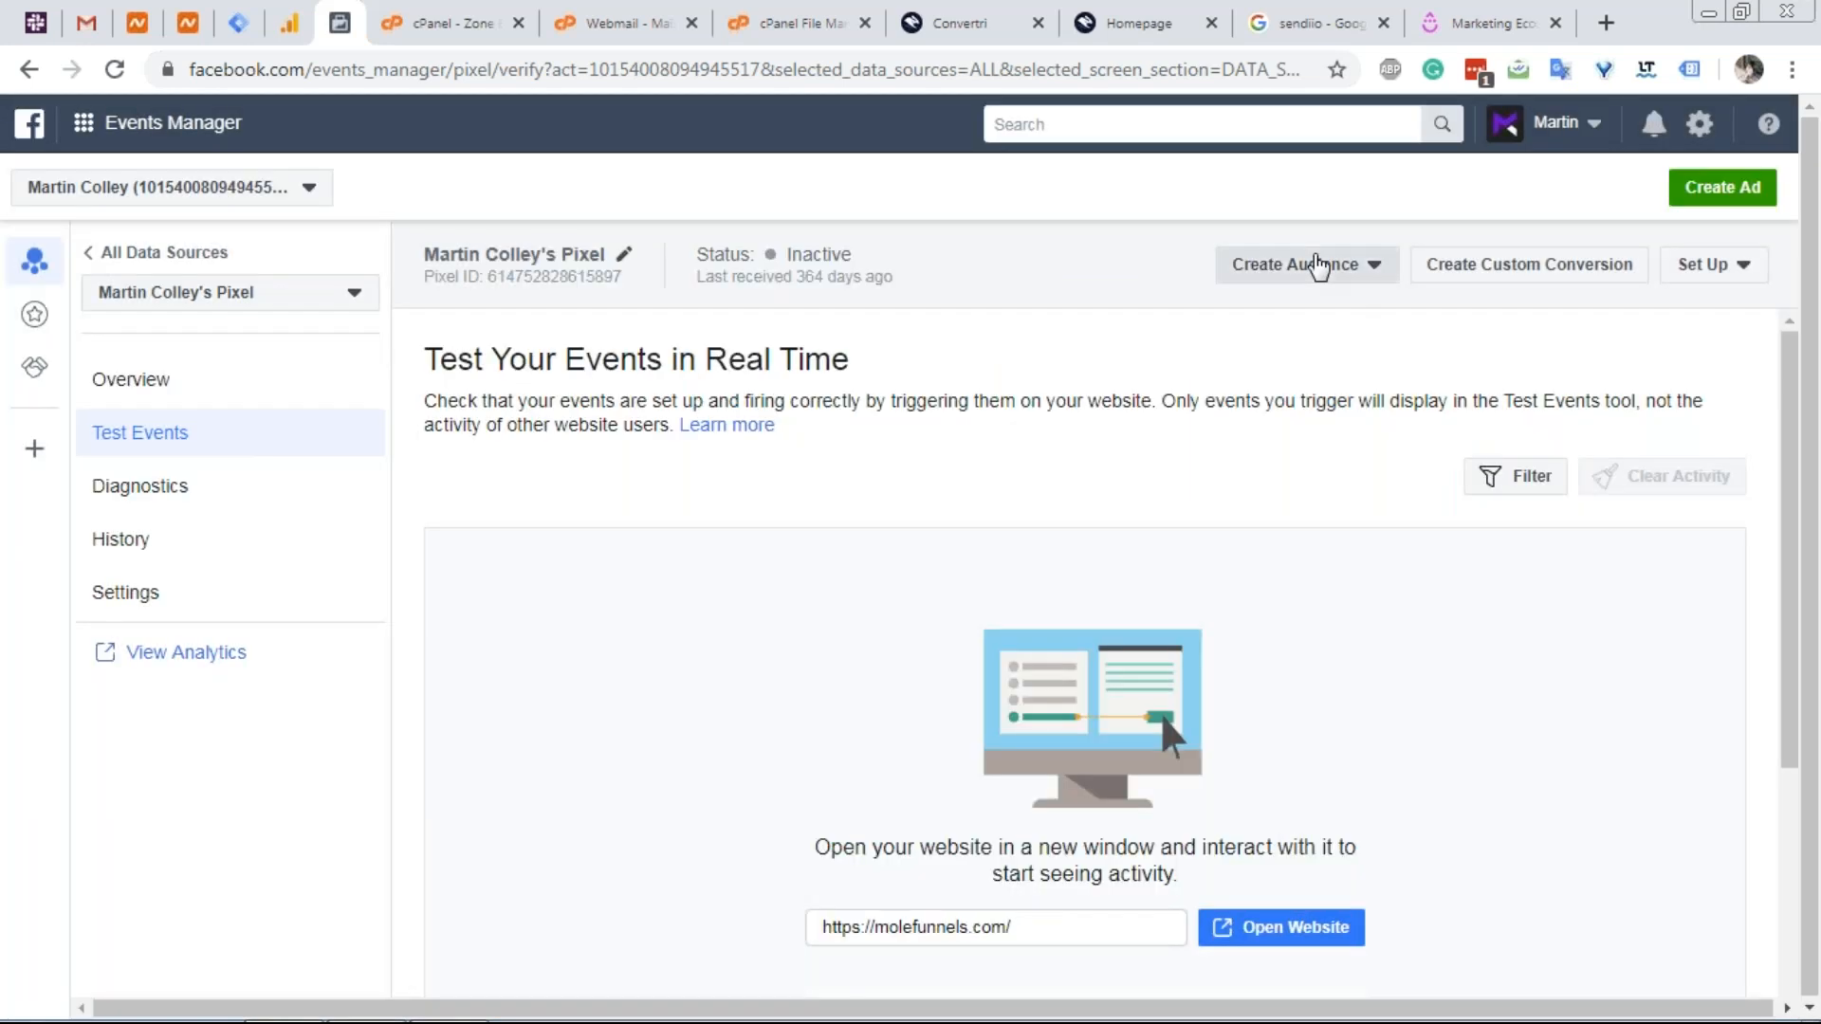
click(1317, 267)
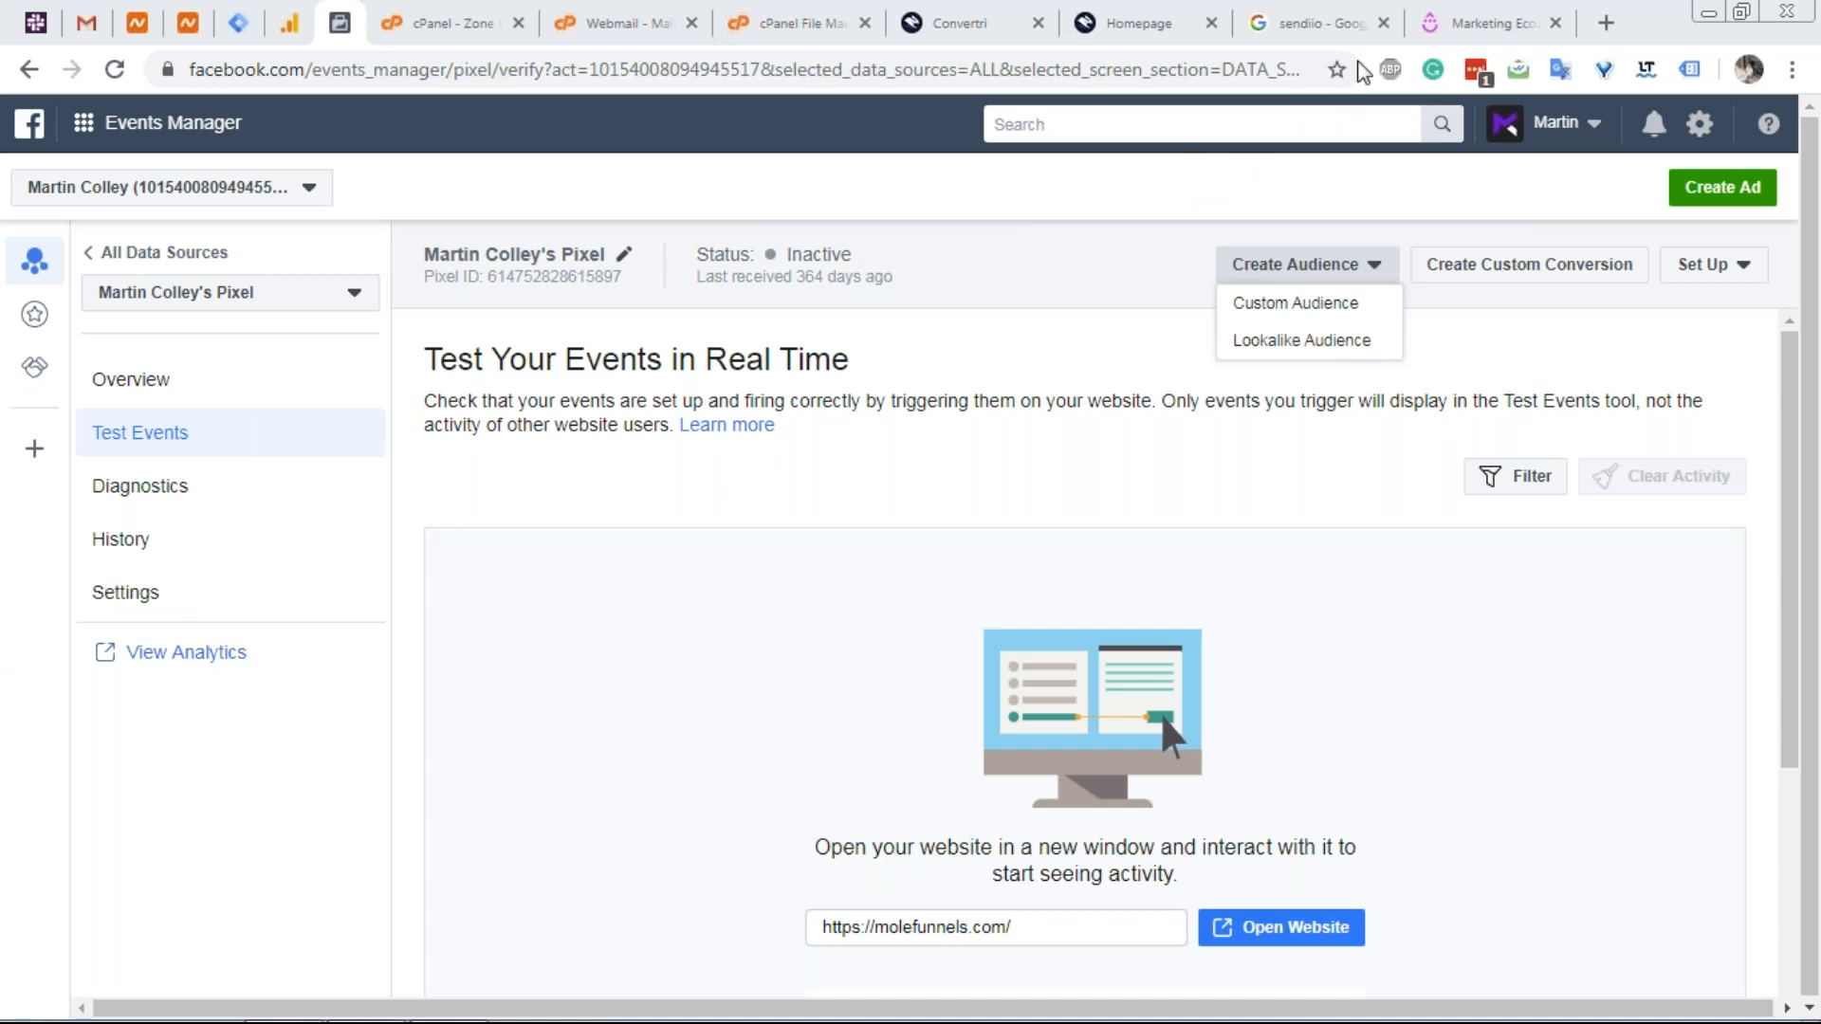
Go to the Hotjar website from the Drip tab.
click(1460, 17)
click(1295, 74)
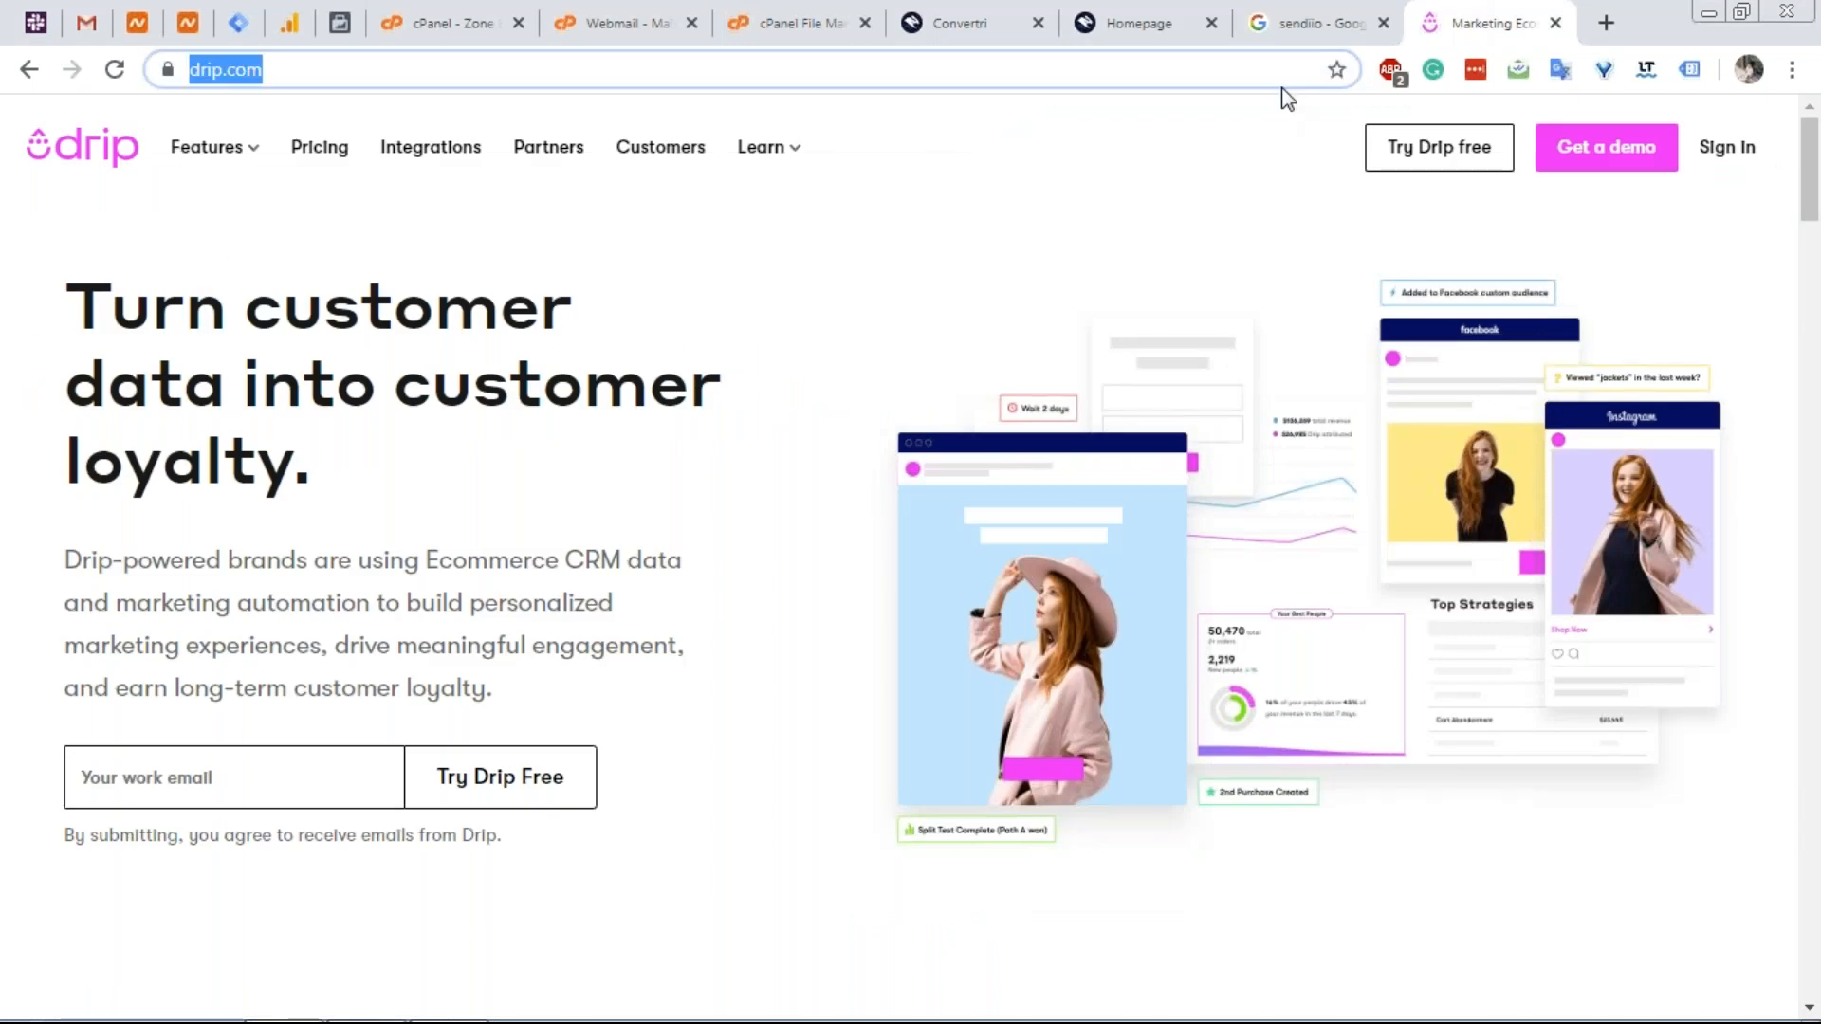
text(hotjar)
key(Return)
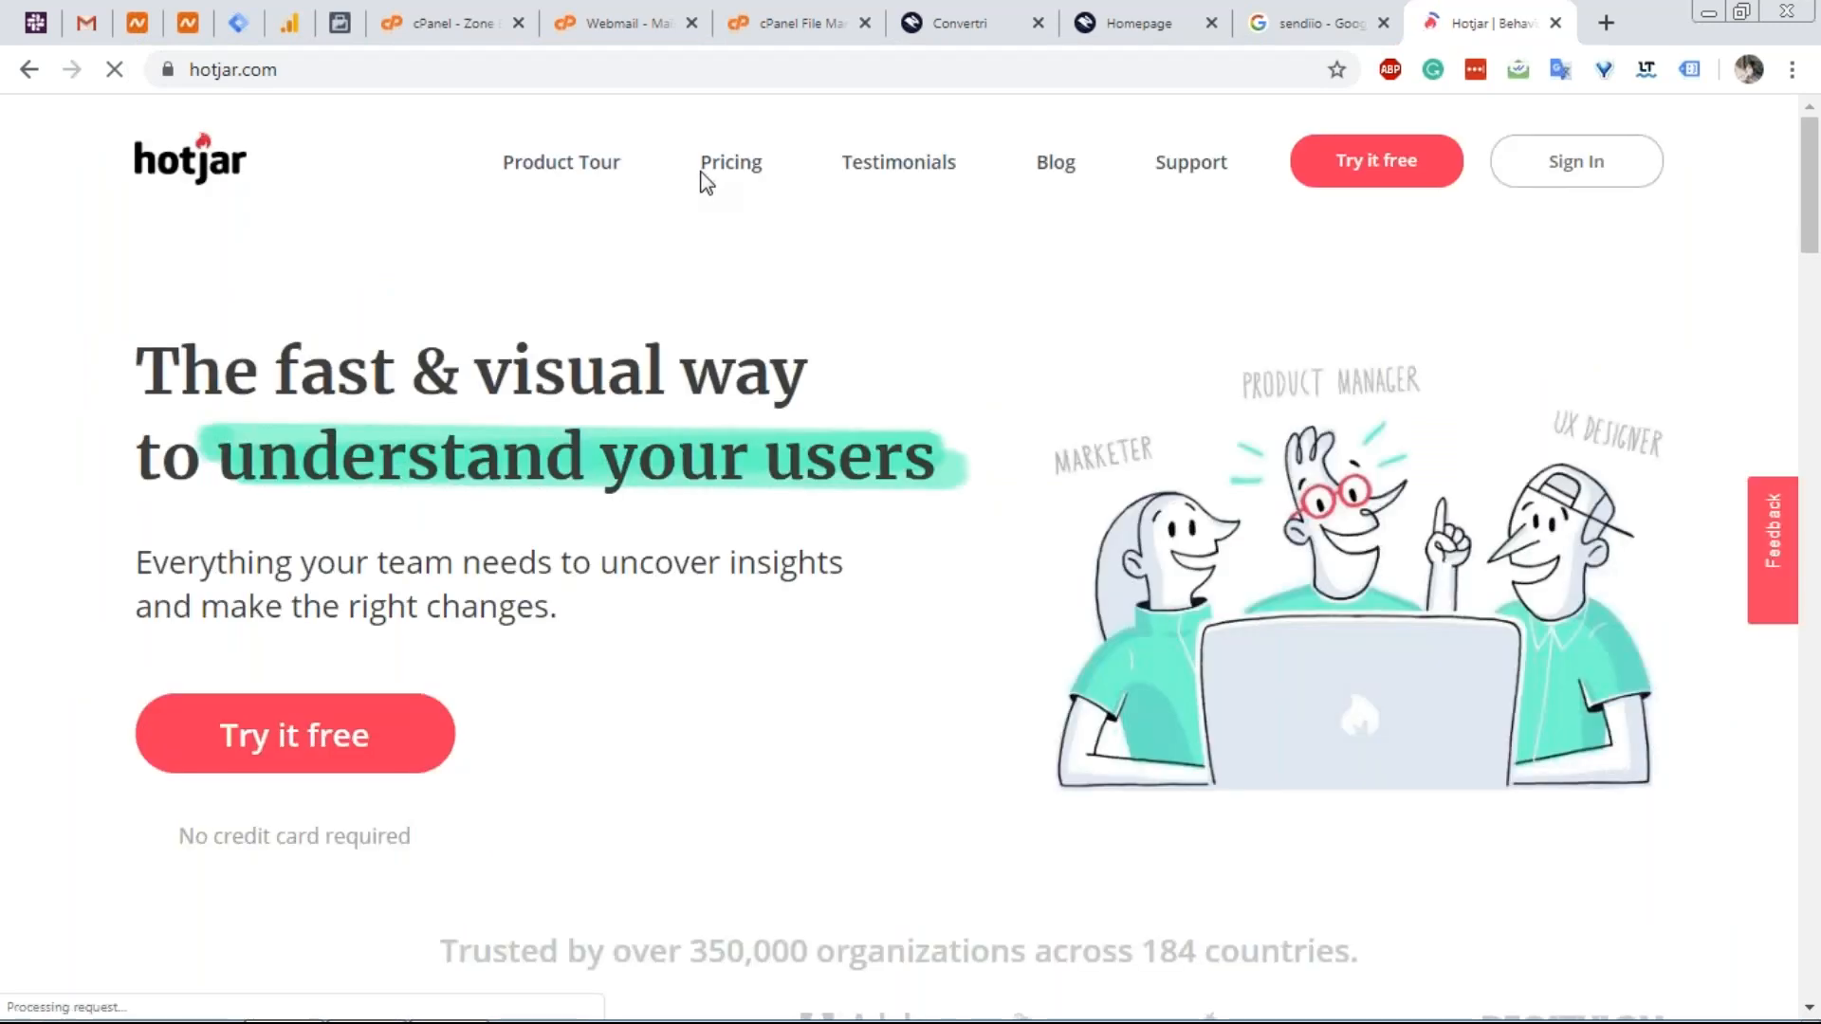
On Hotjar's pricing page, lower the pageviews slider and view the Personal plans.
click(713, 170)
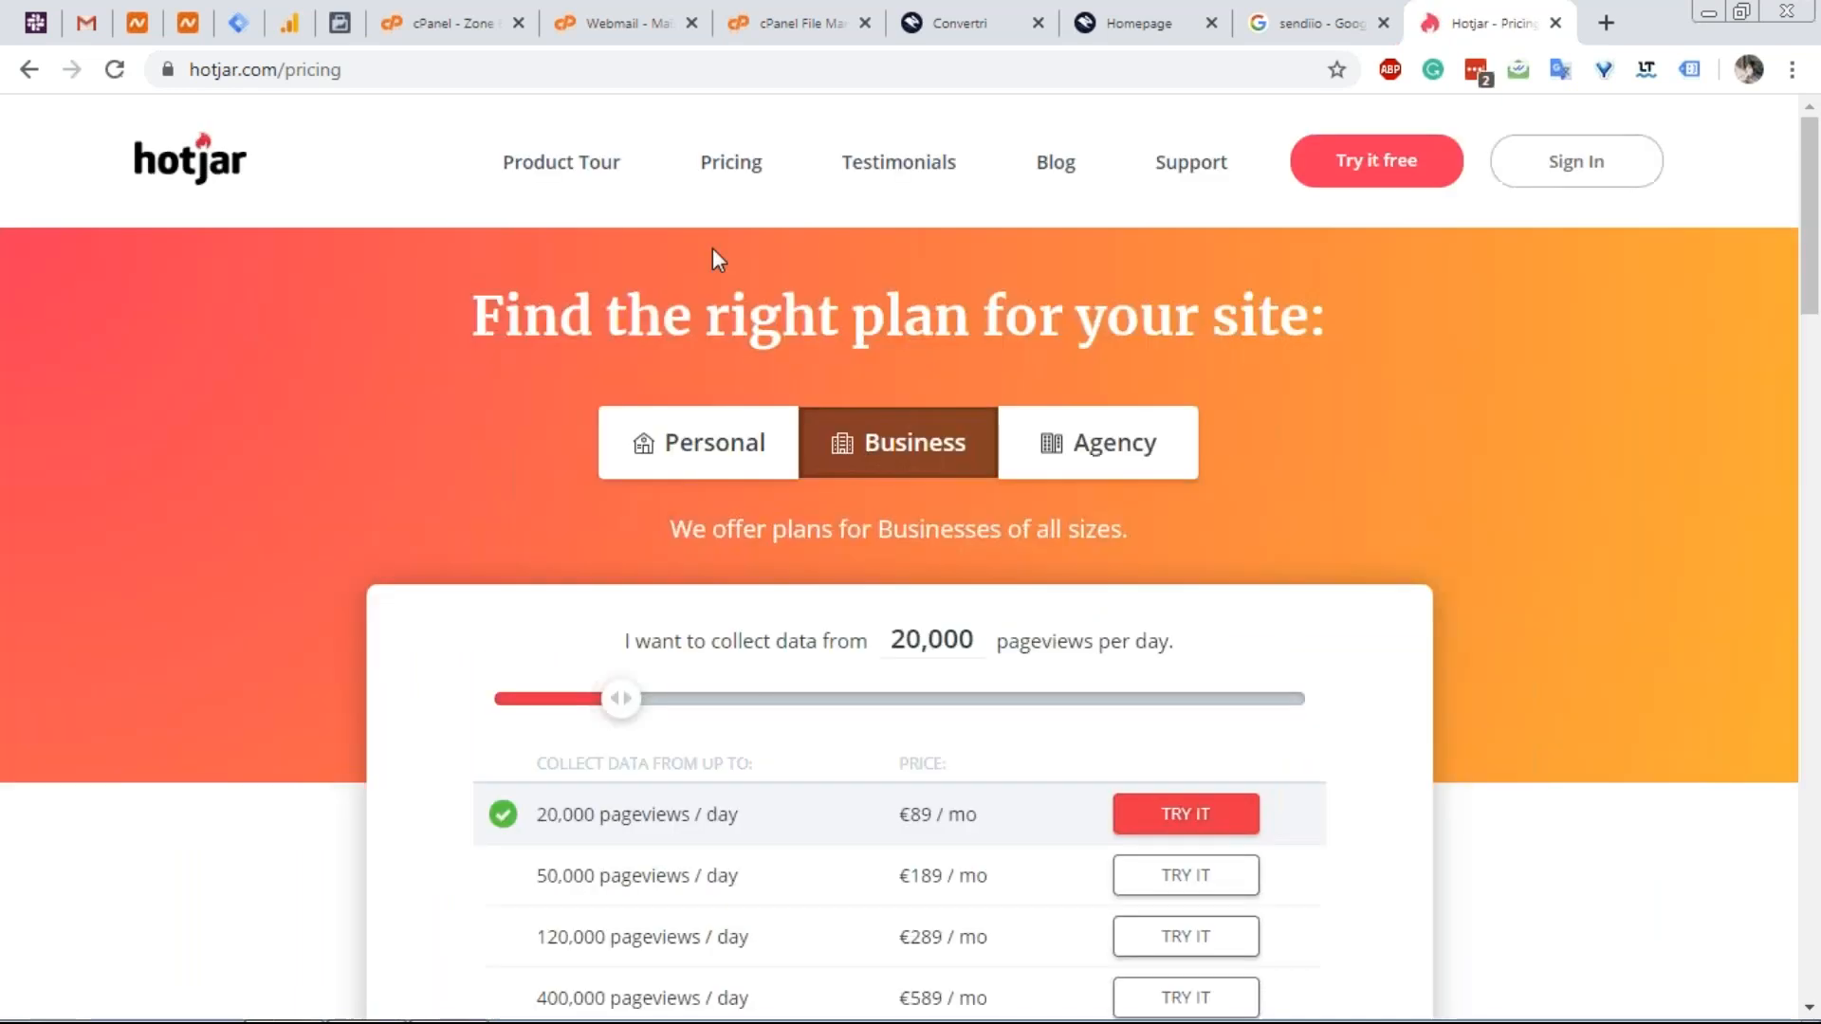
scroll(718, 259, down, 1)
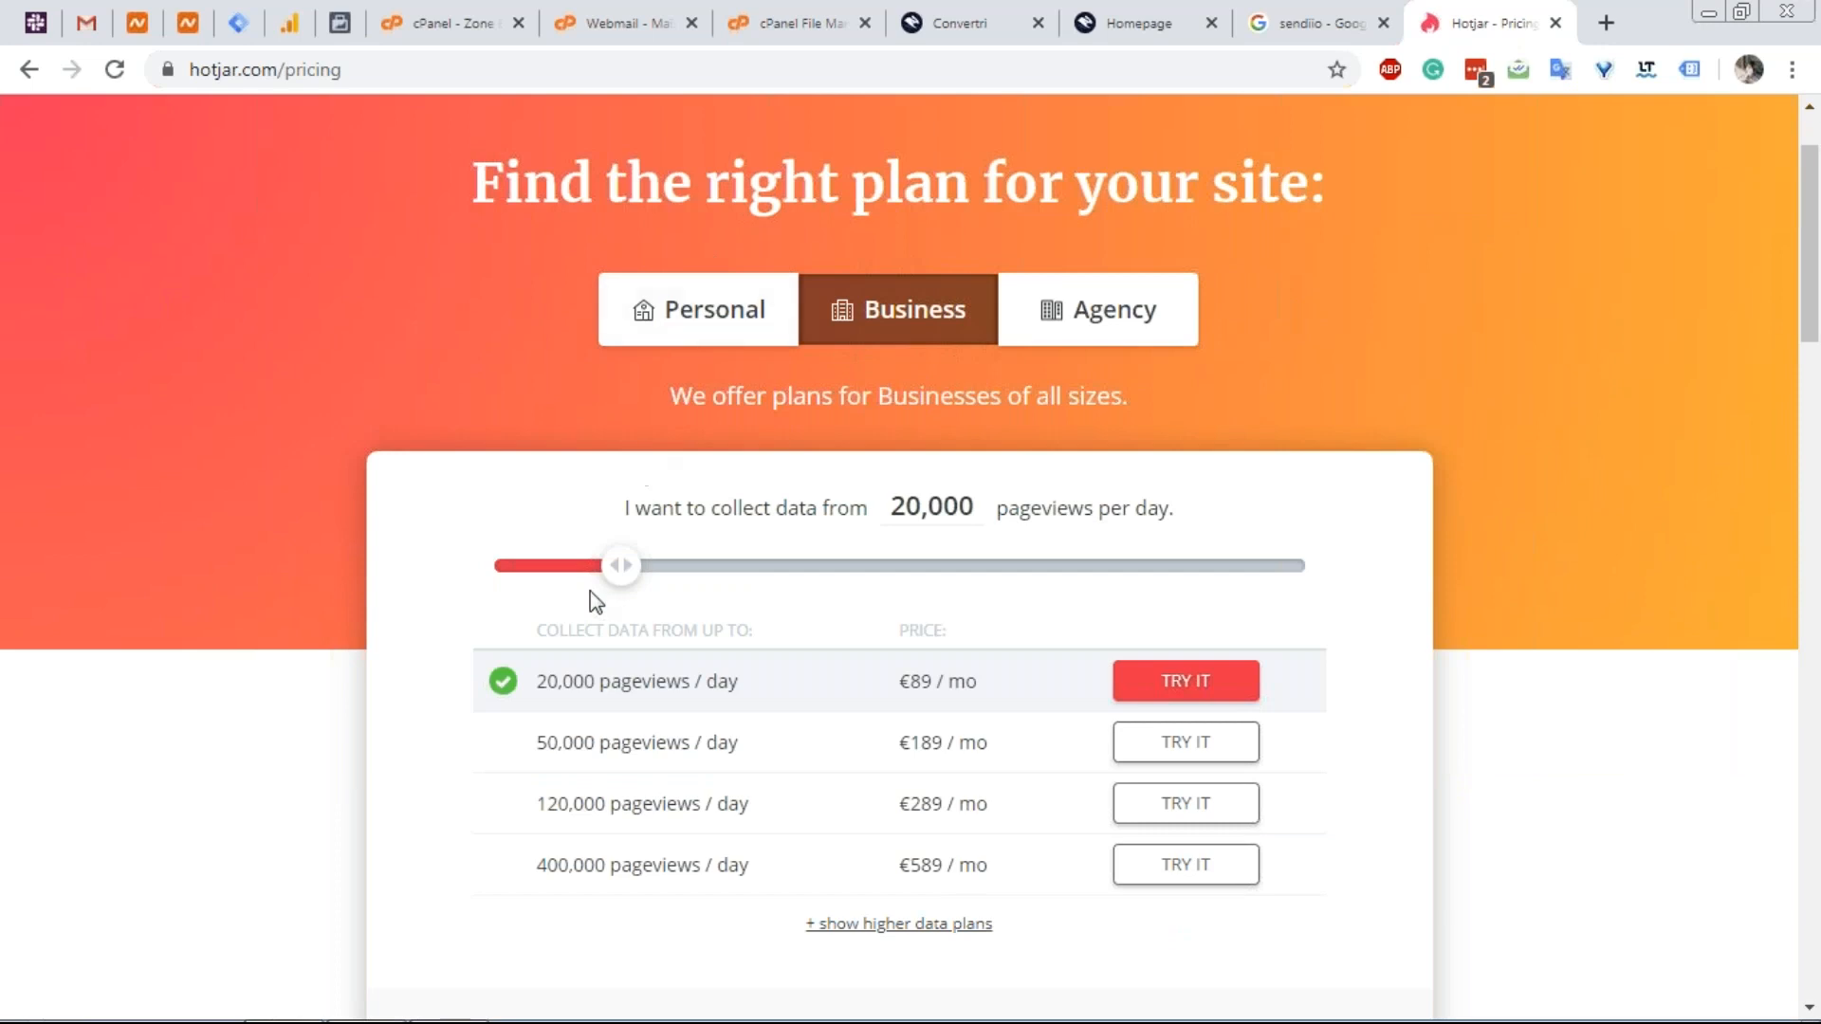
drag(621, 567, 569, 569)
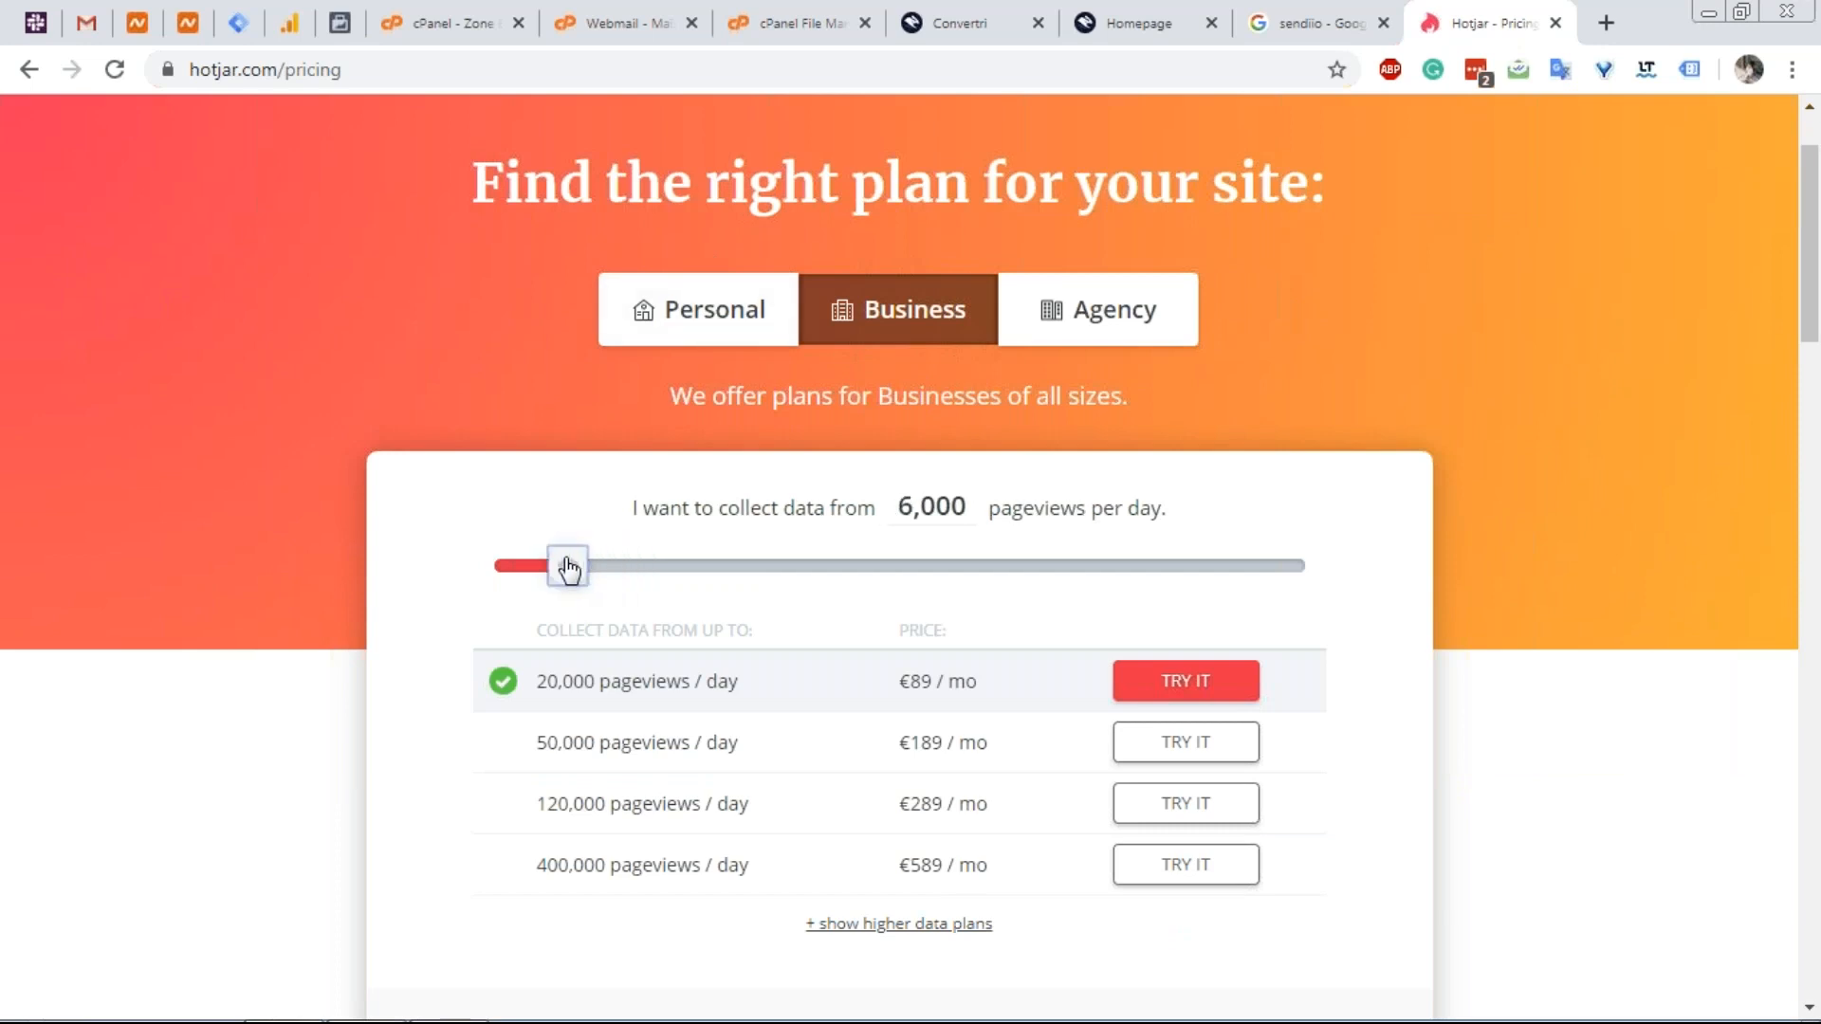
click(712, 343)
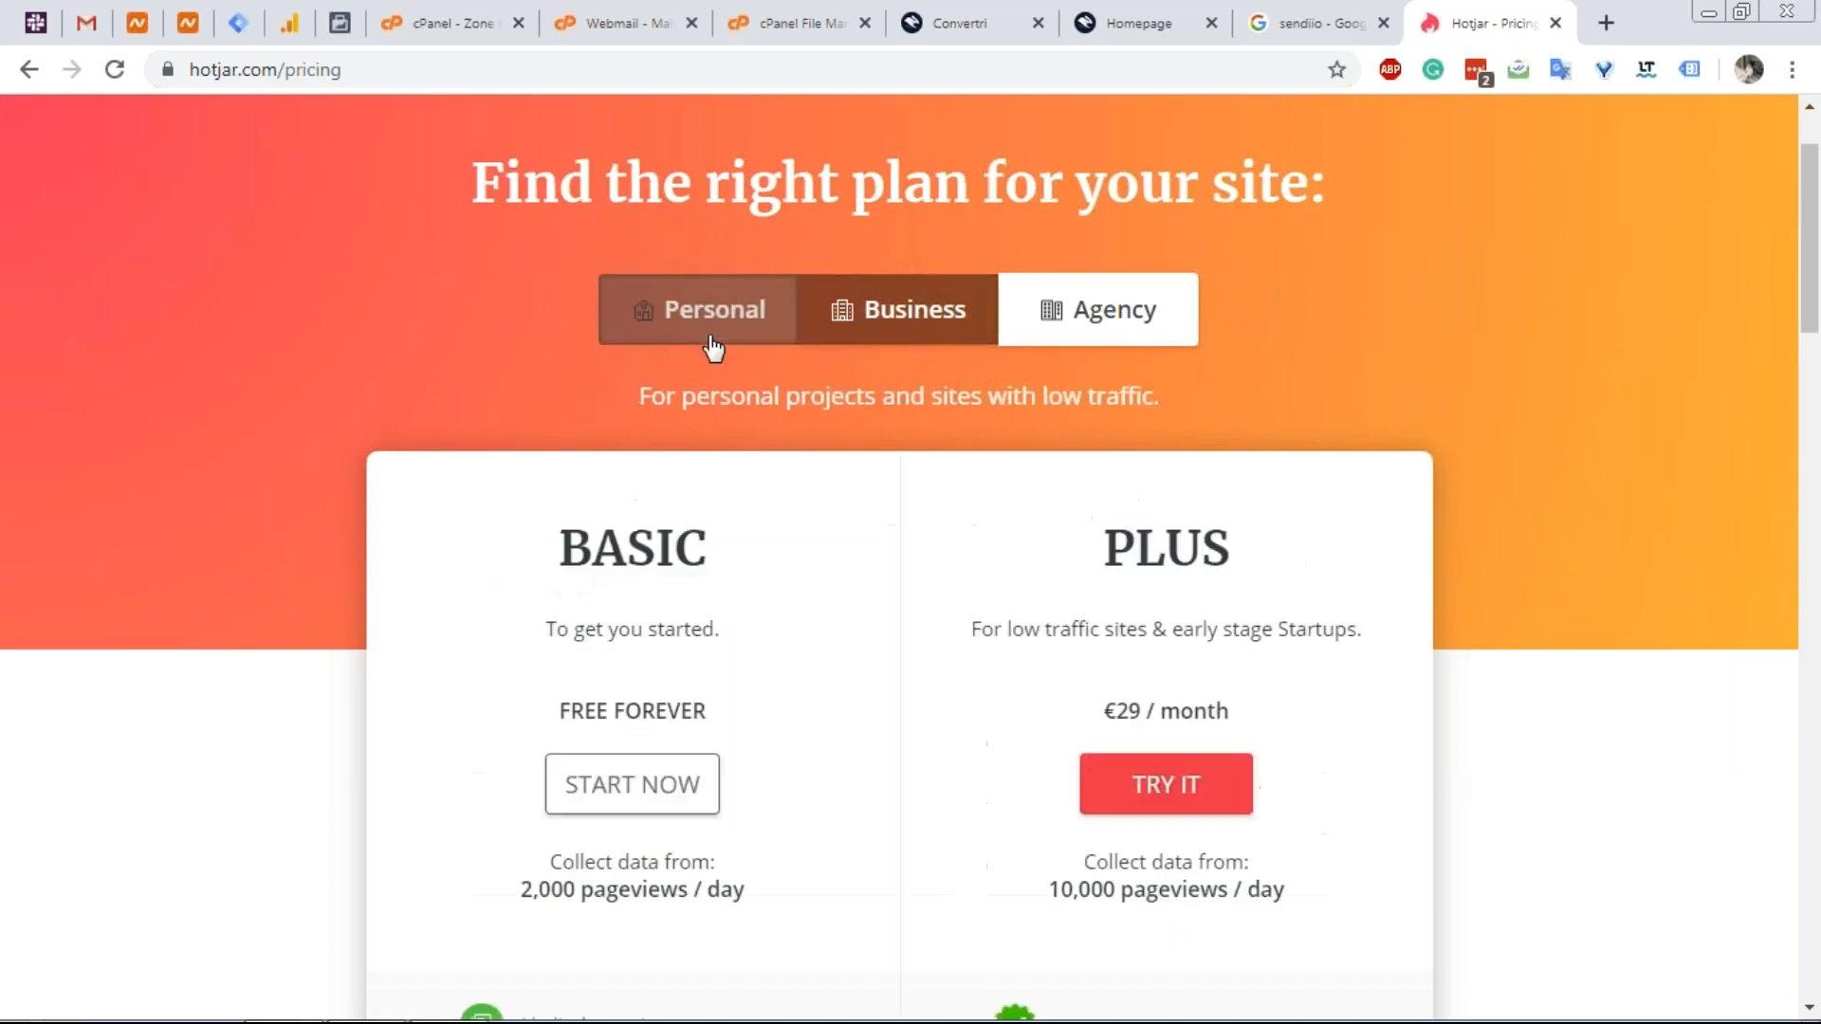
scroll(948, 558, down, 1)
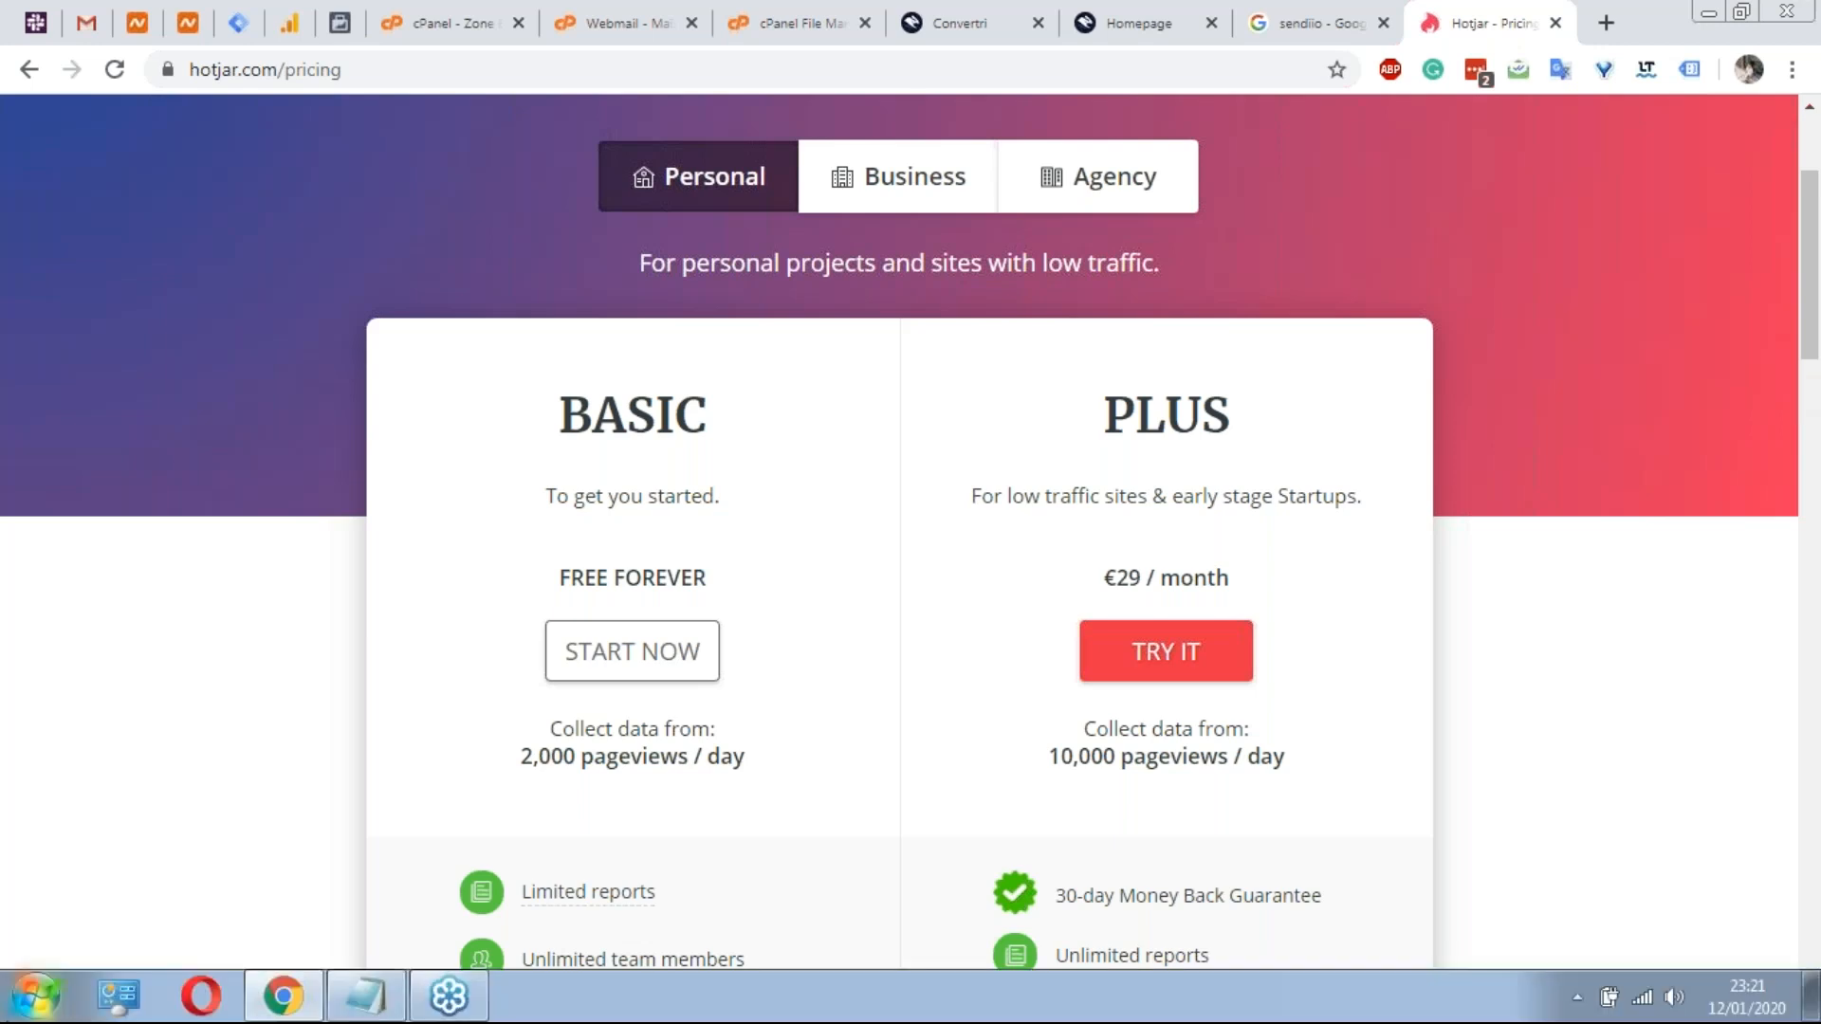
Open Convertri's HTML Forms account page and cancel a new pasted-HTML form.
click(988, 19)
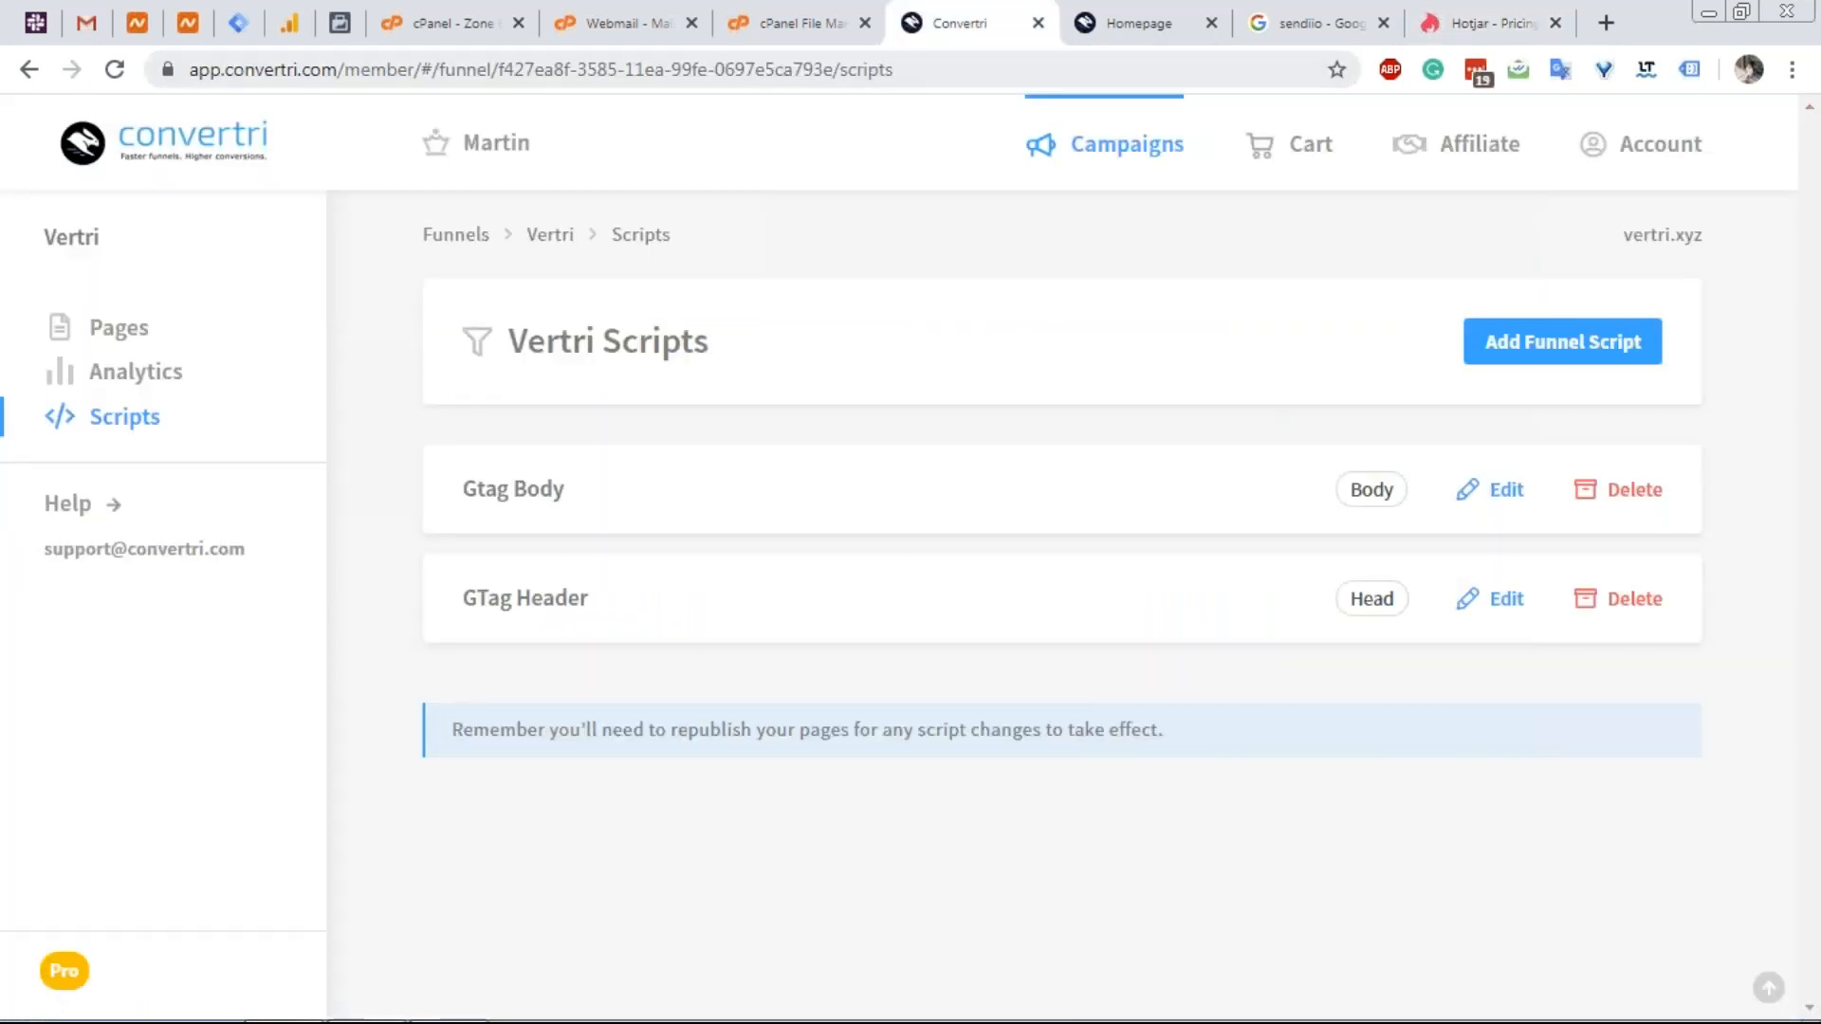
click(1622, 145)
click(207, 428)
click(1550, 514)
click(1027, 487)
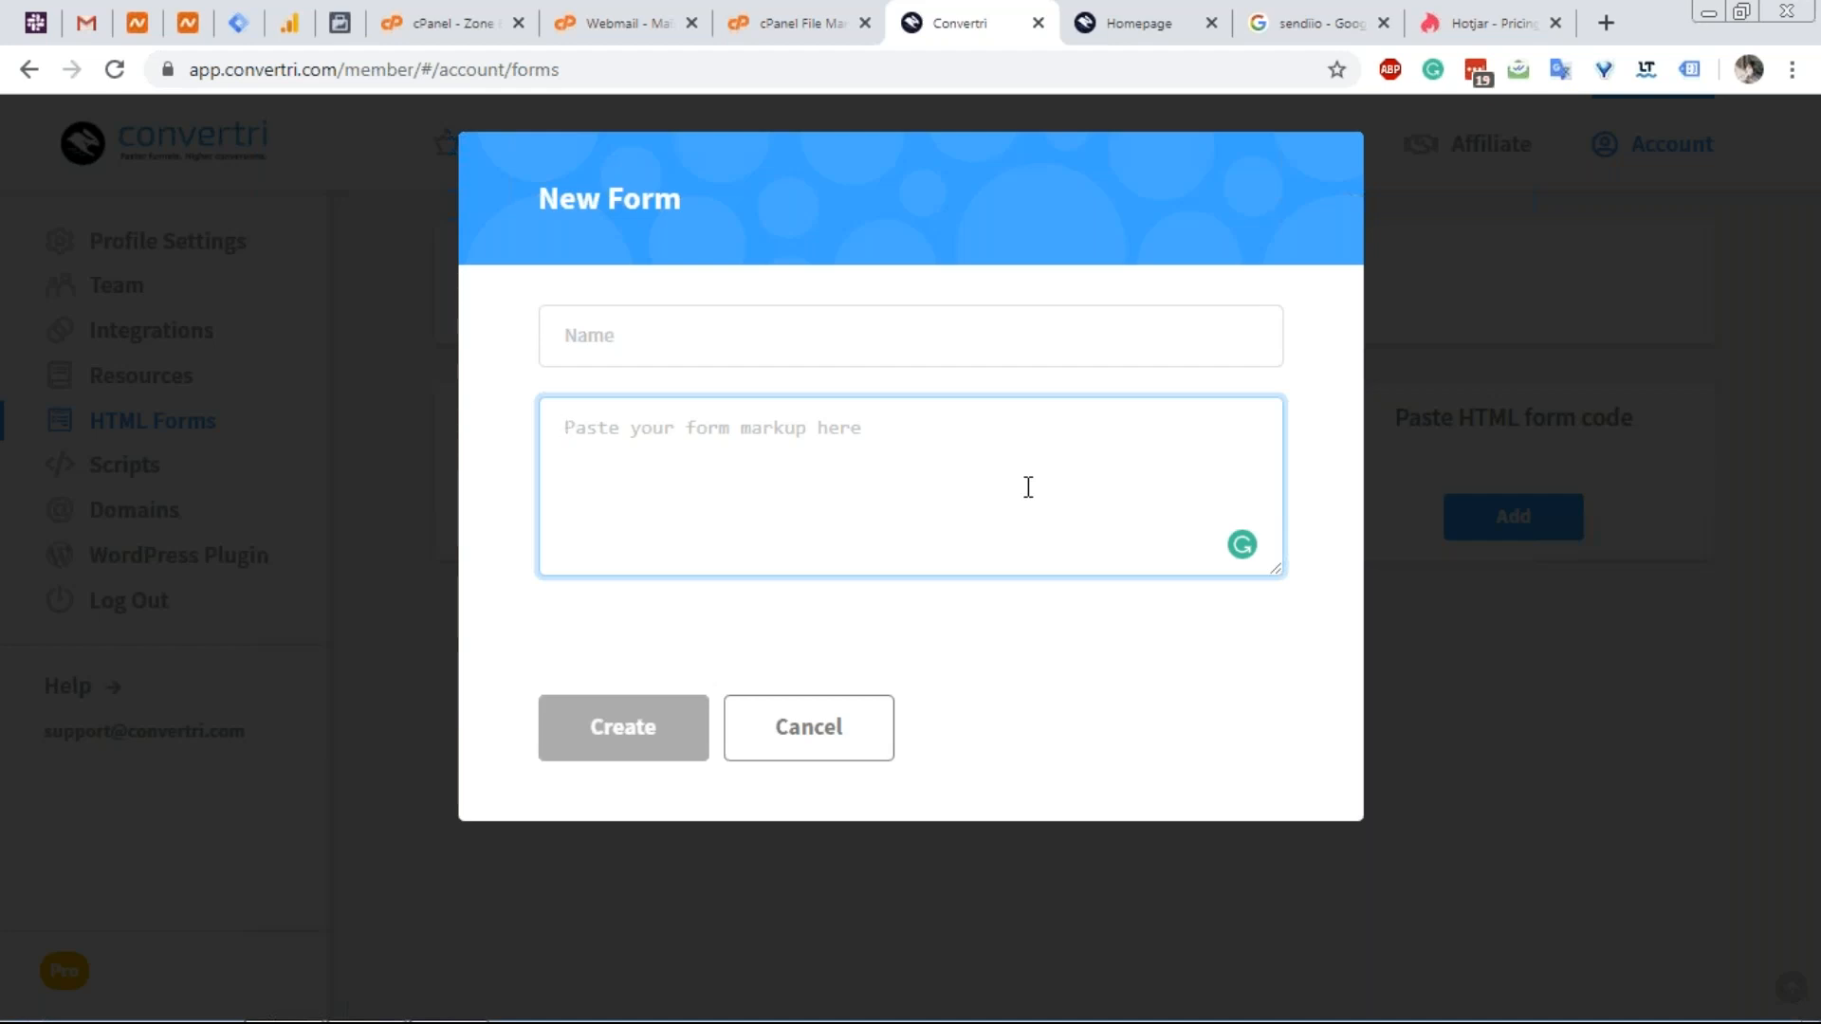
click(881, 739)
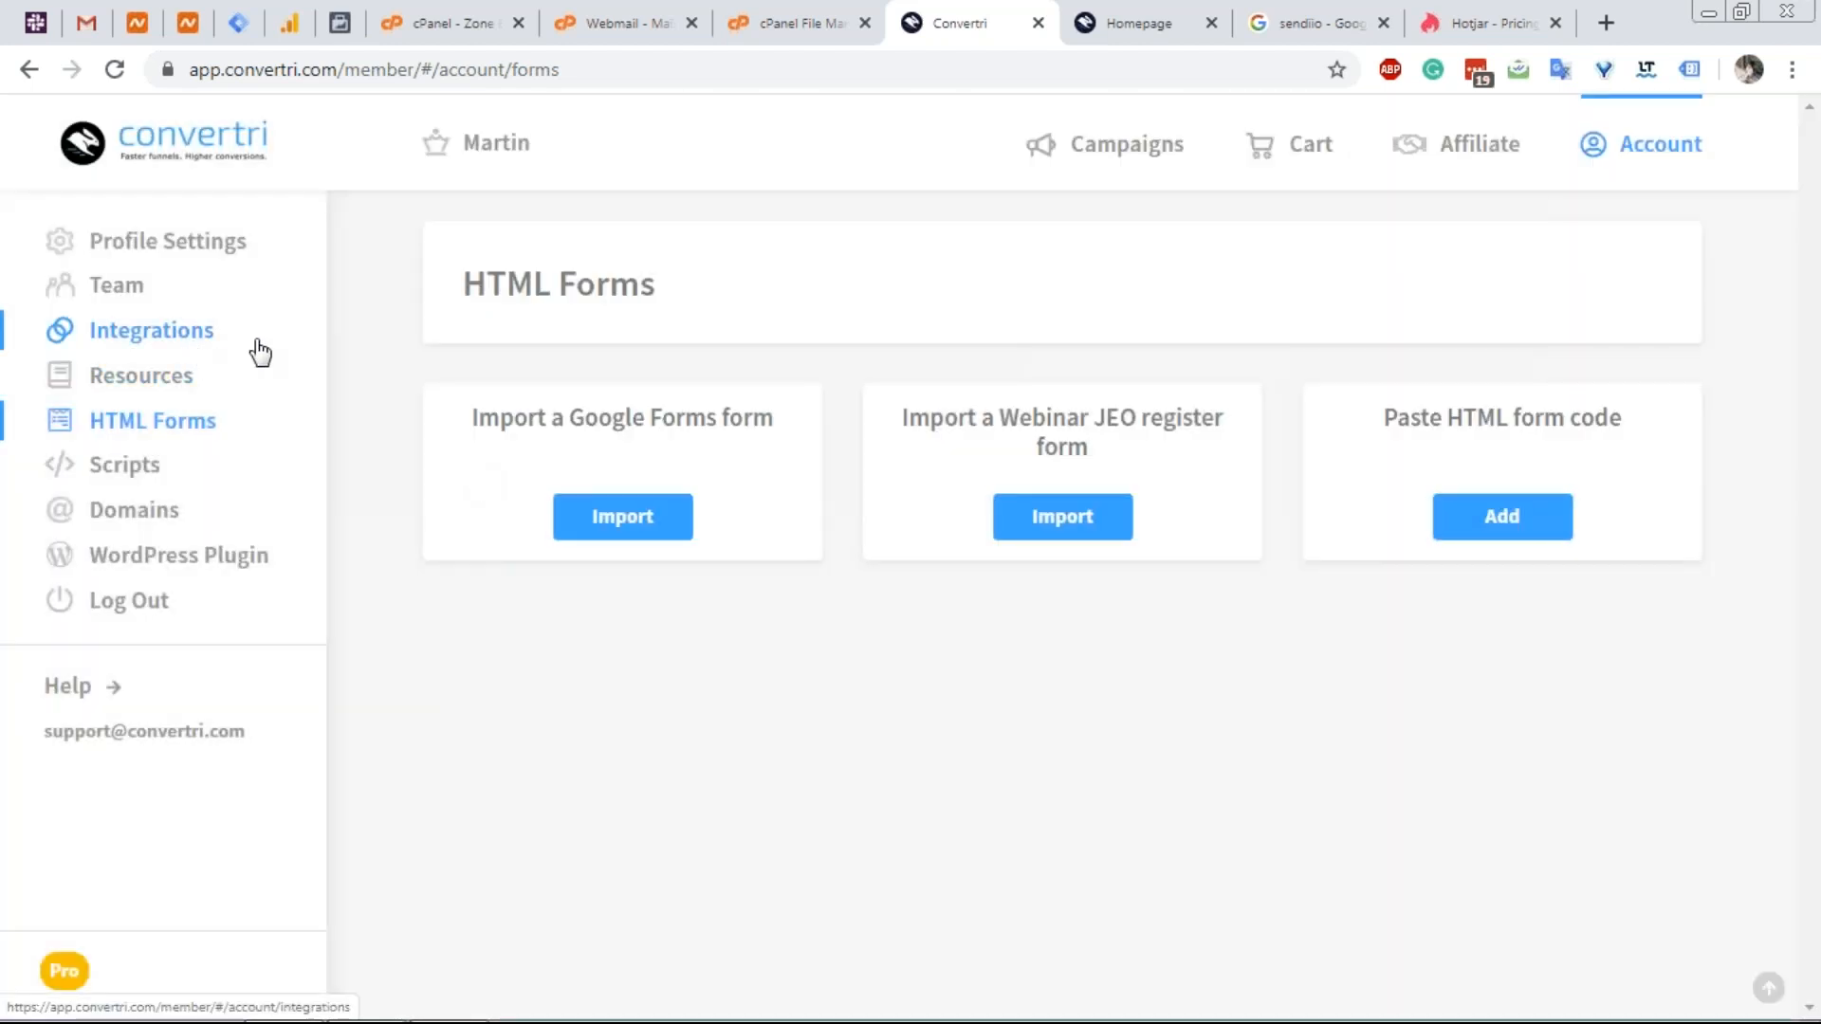
Visit Integrations, return to HTML Forms, and cancel a second new form.
click(254, 345)
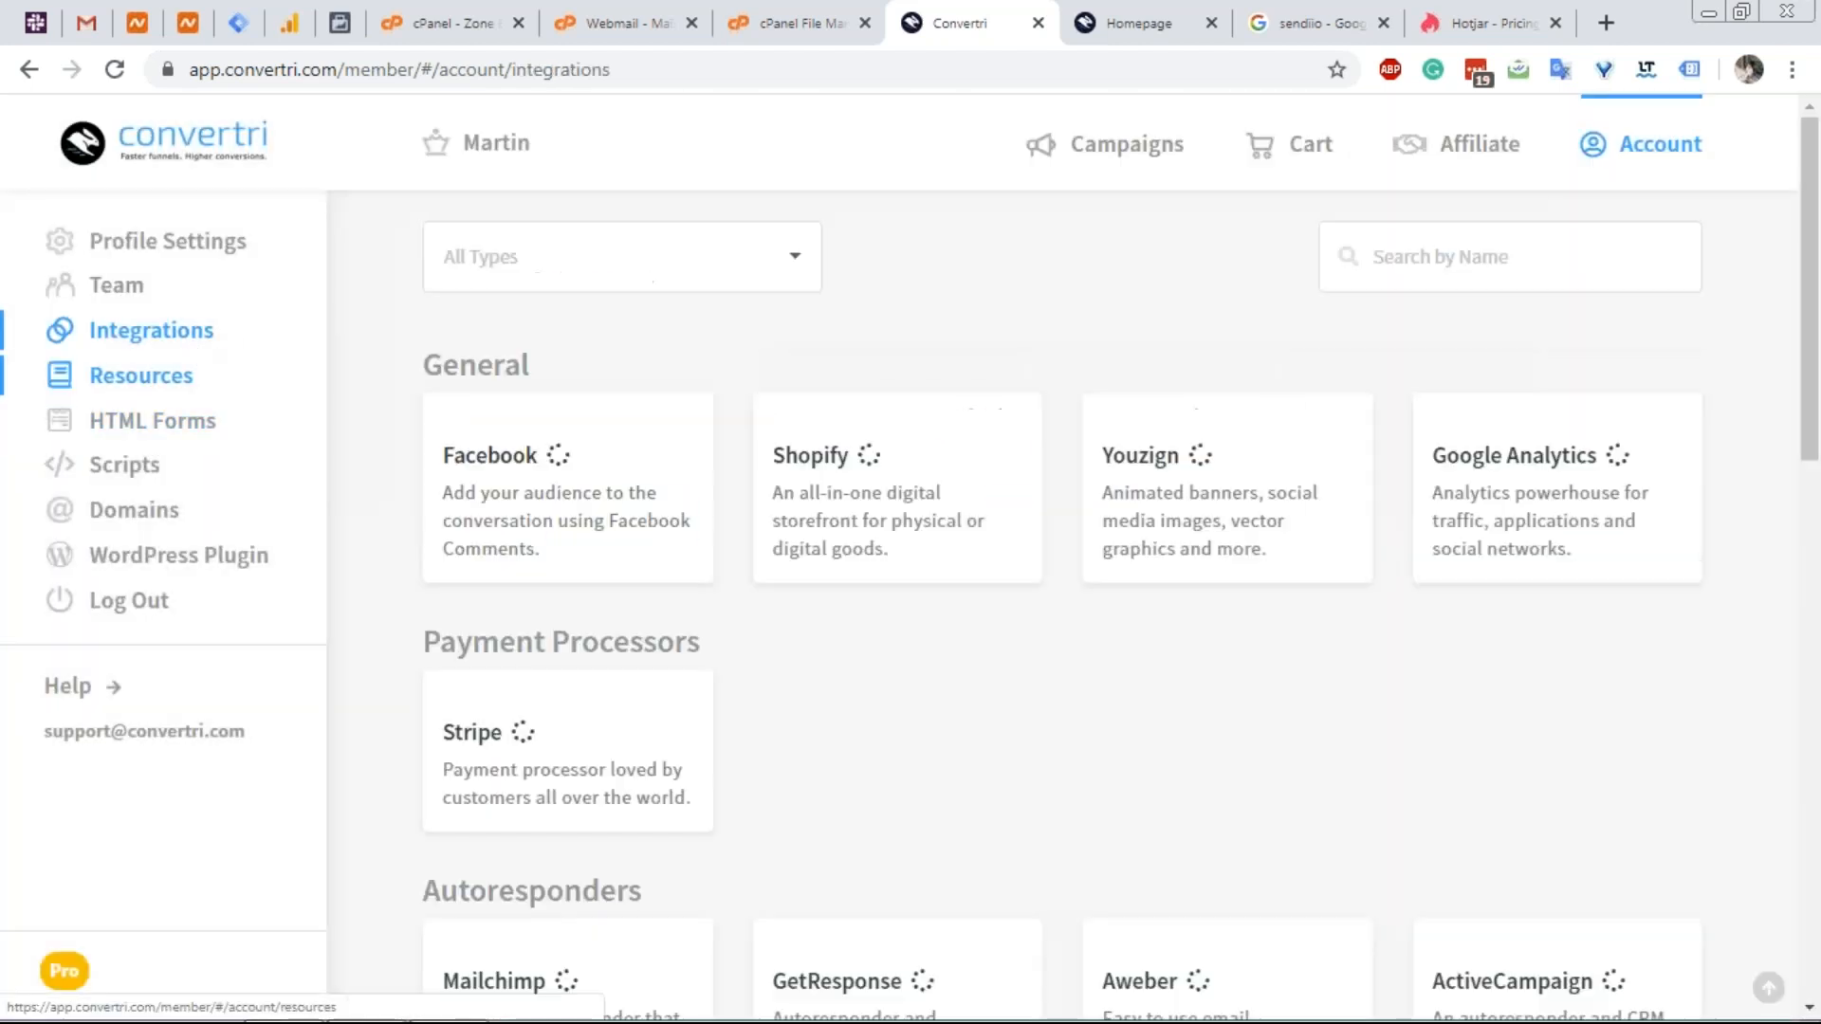
click(32, 72)
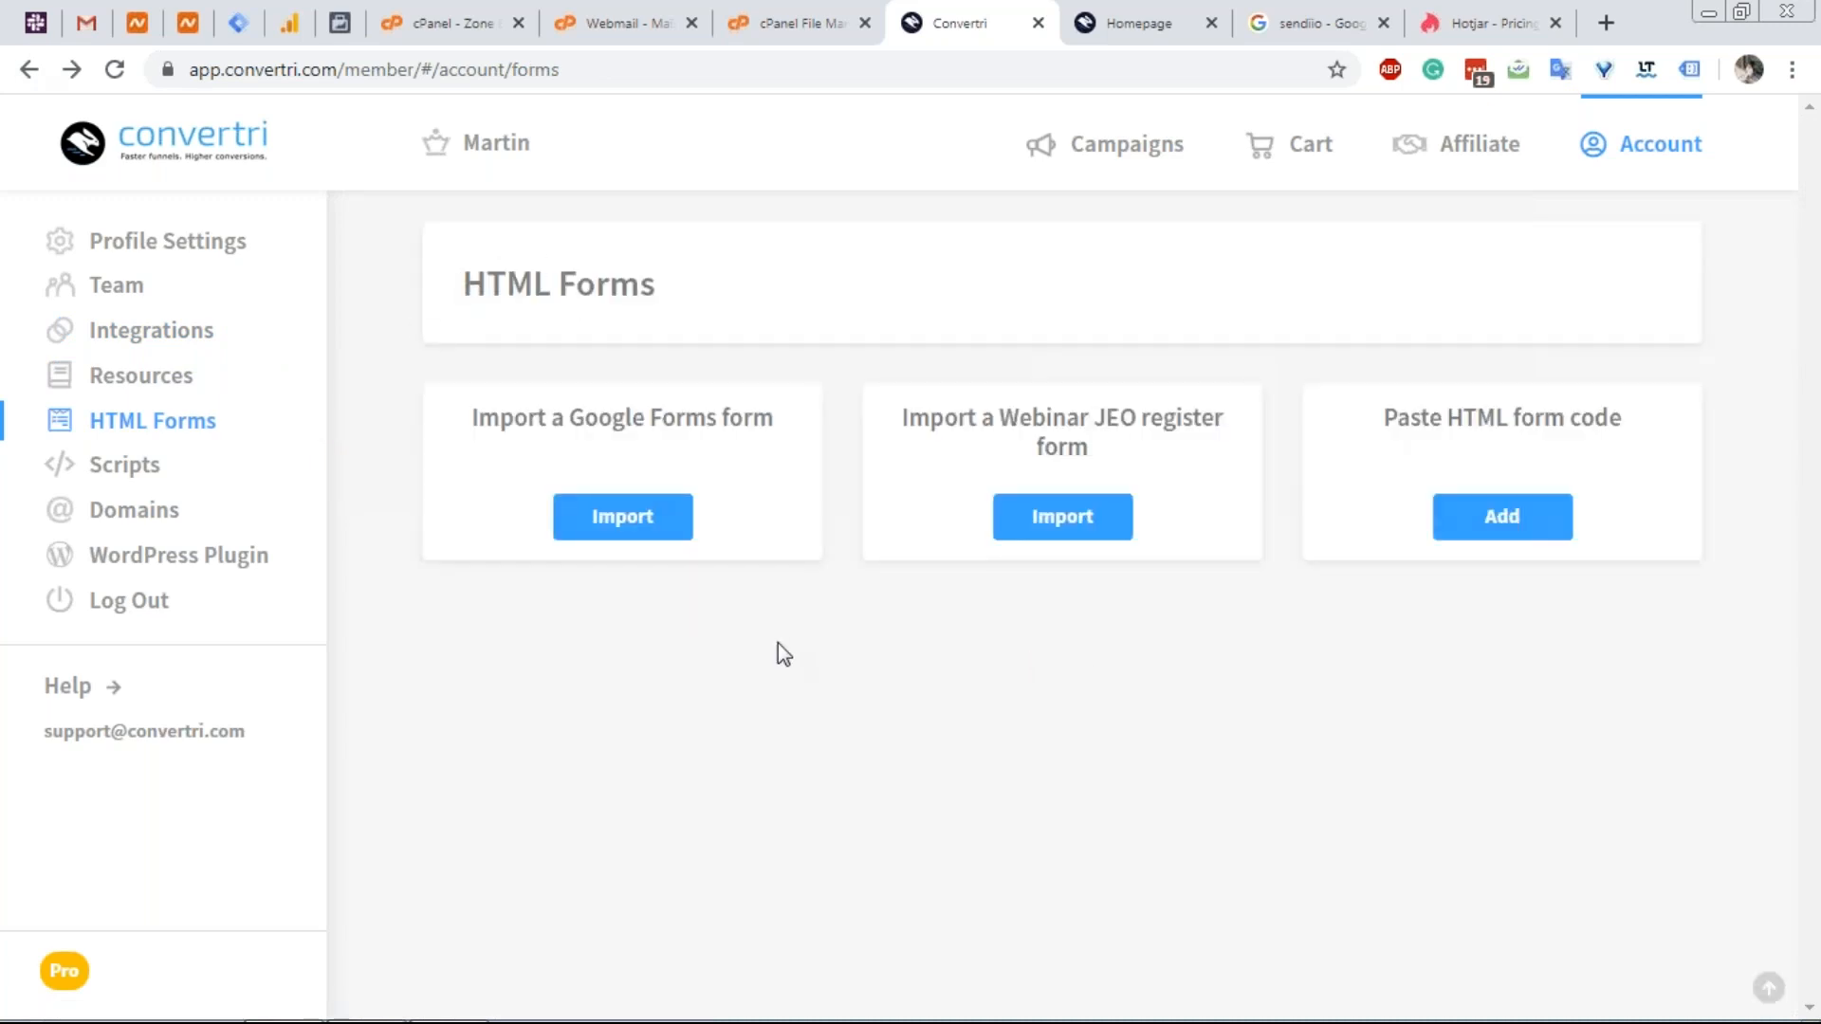
click(1530, 520)
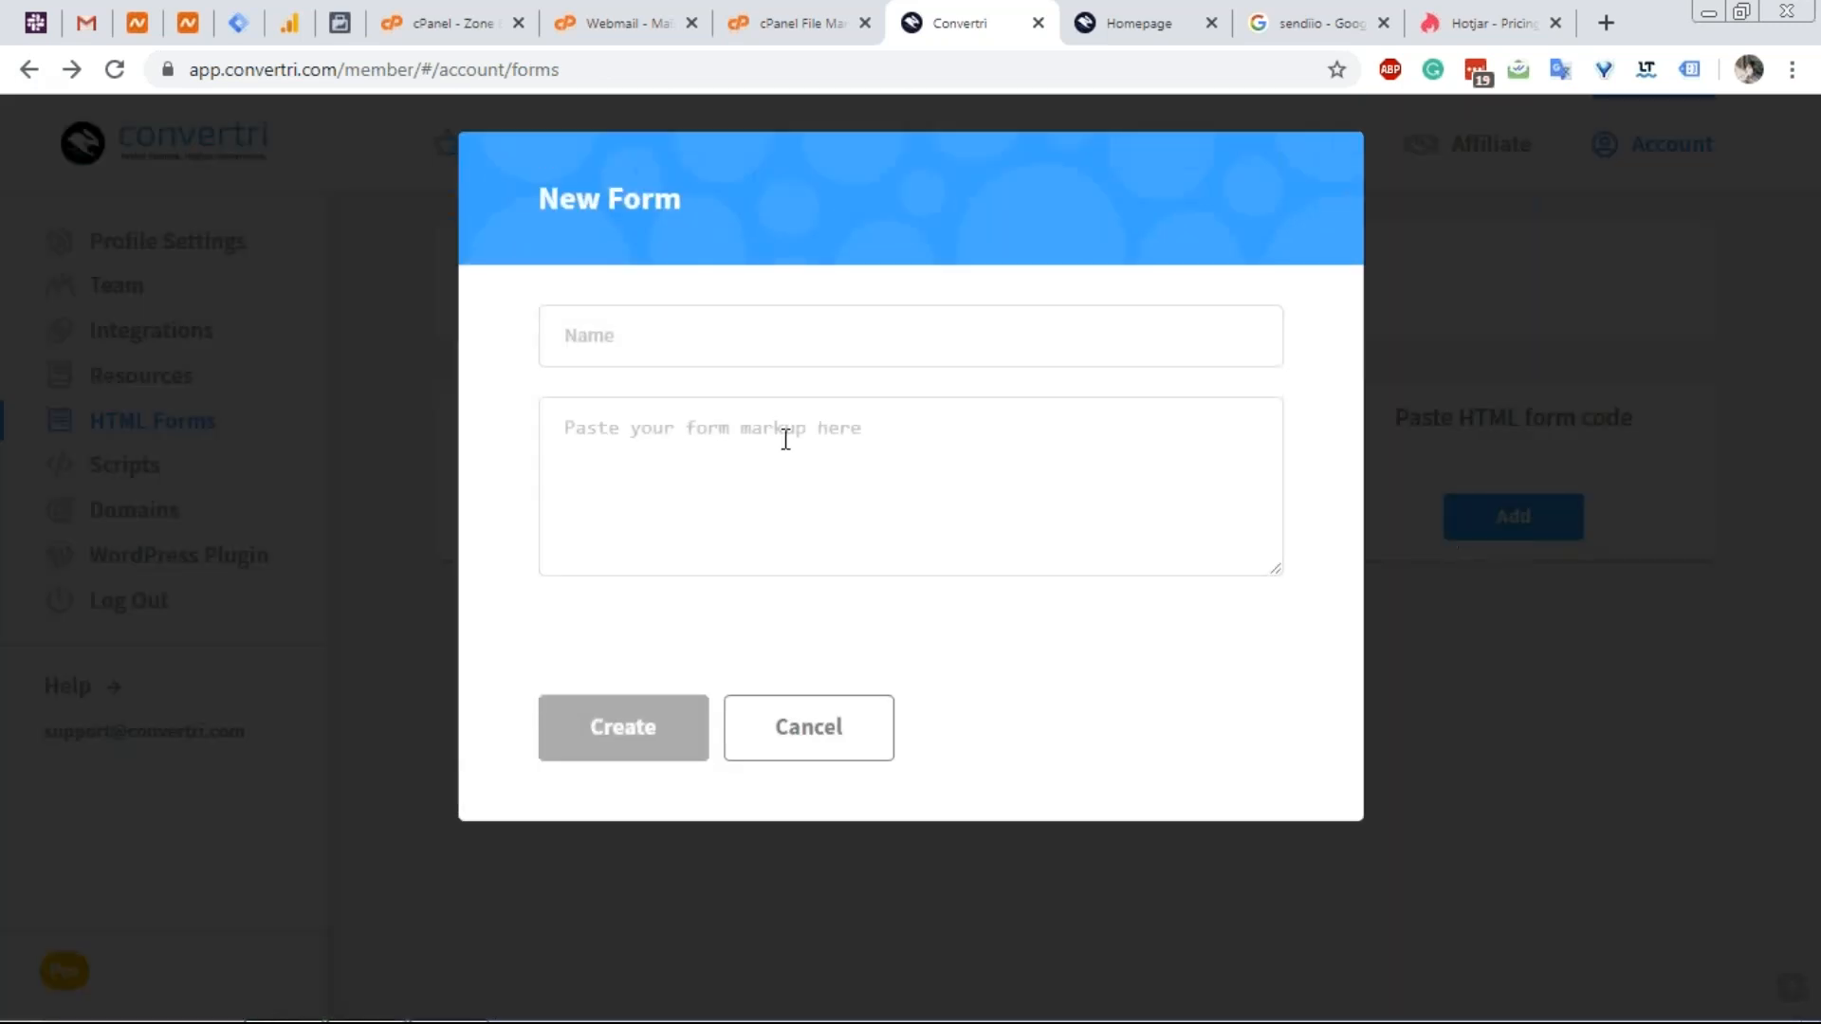
click(900, 467)
click(806, 744)
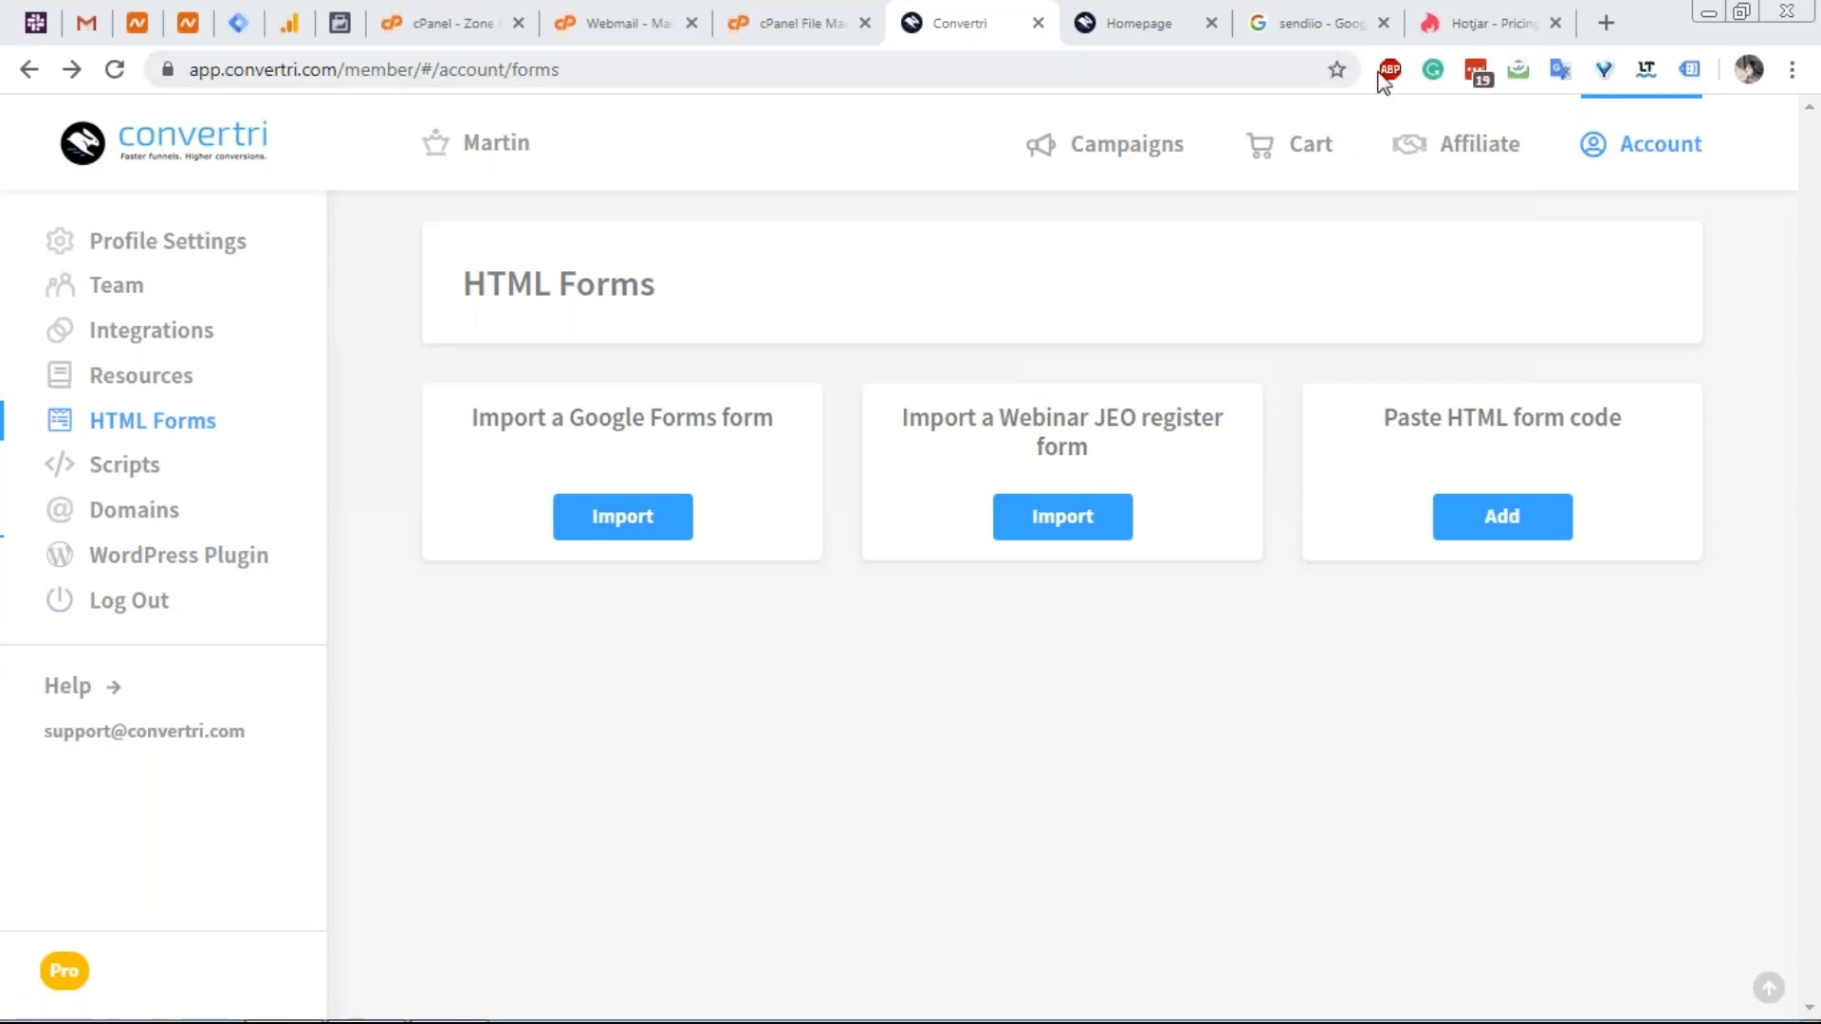
click(1445, 17)
Load migadu.com in the Hotjar tab and scroll through its homepage.
click(1286, 60)
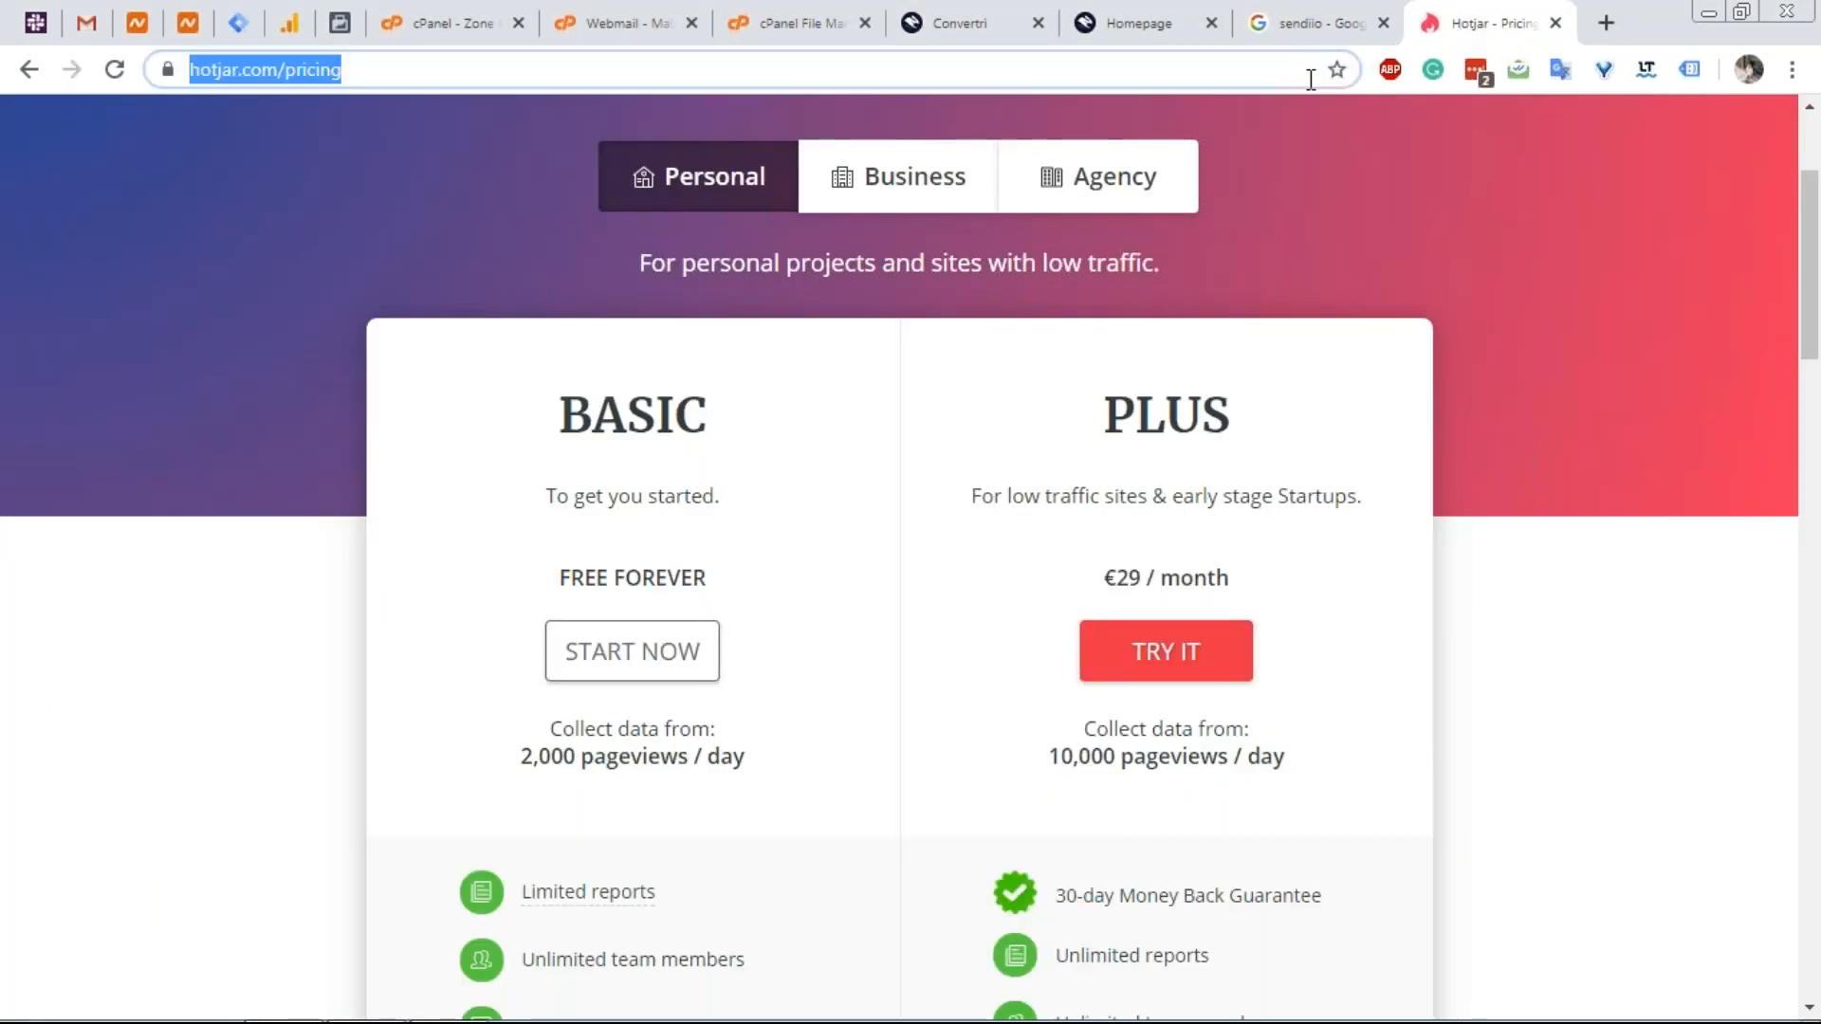
text(migadu.com)
key(Return)
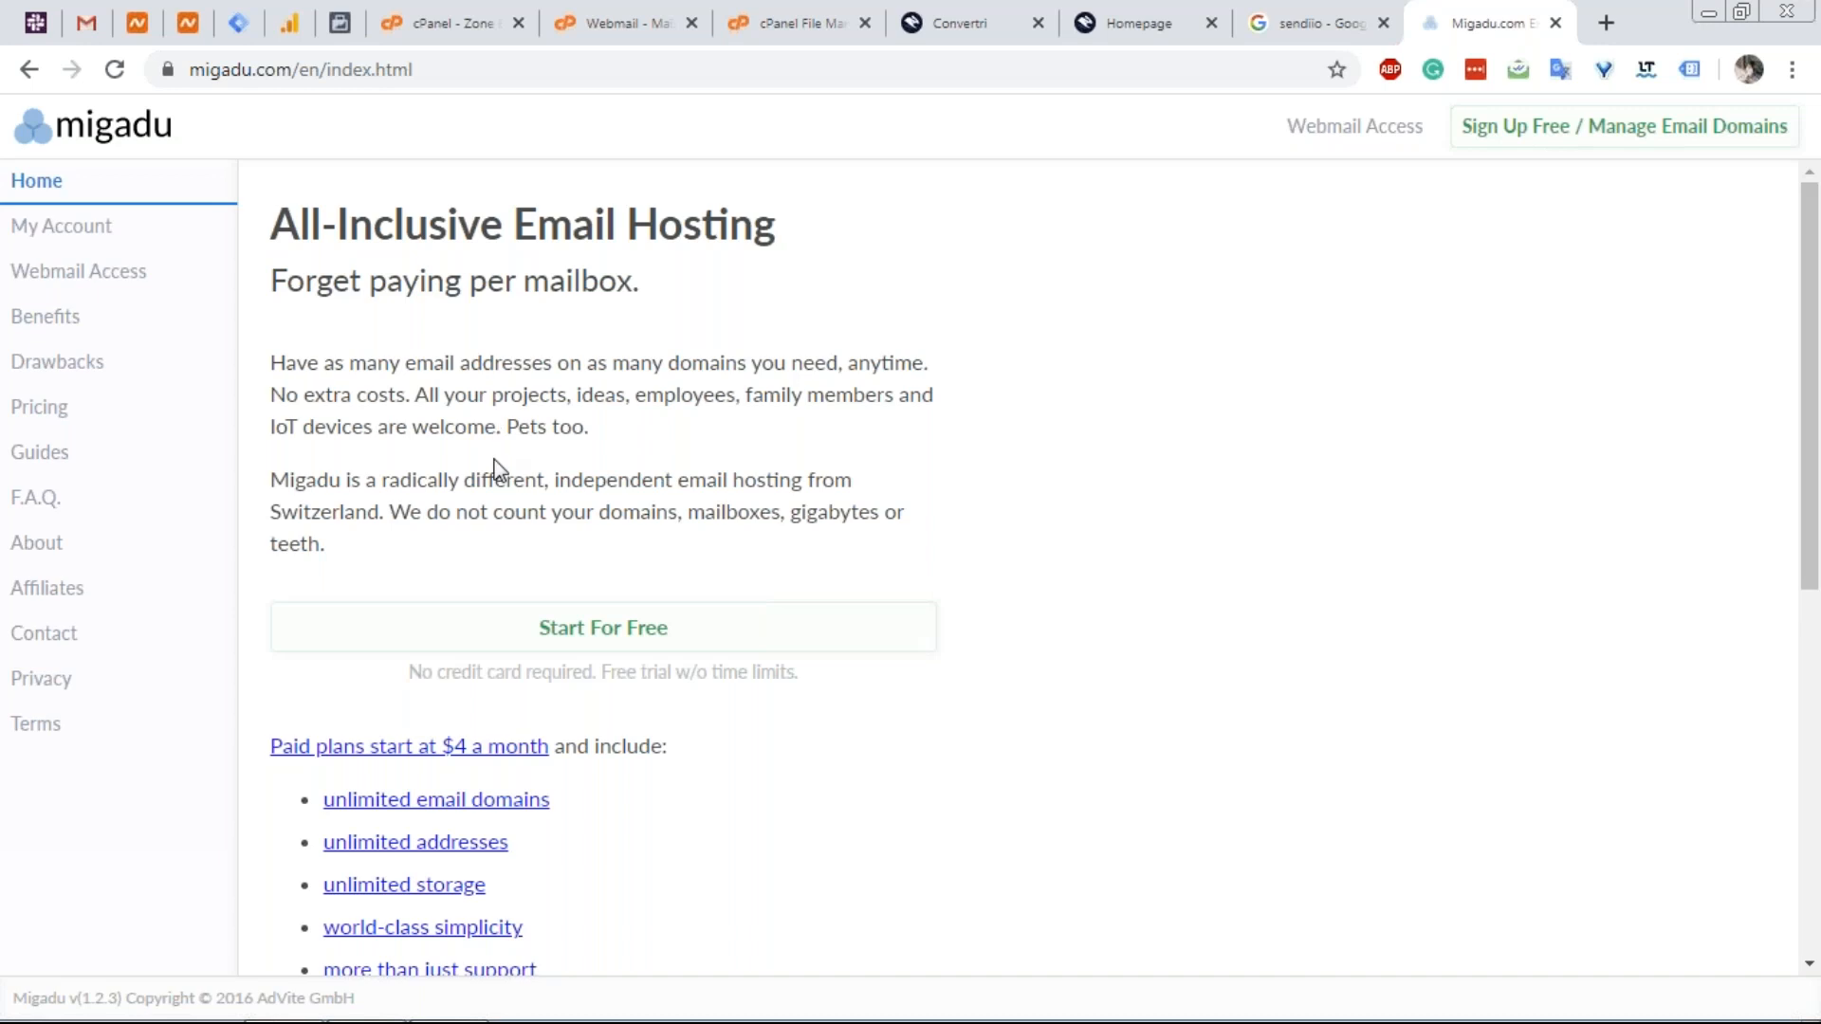
scroll(499, 477, down, 3)
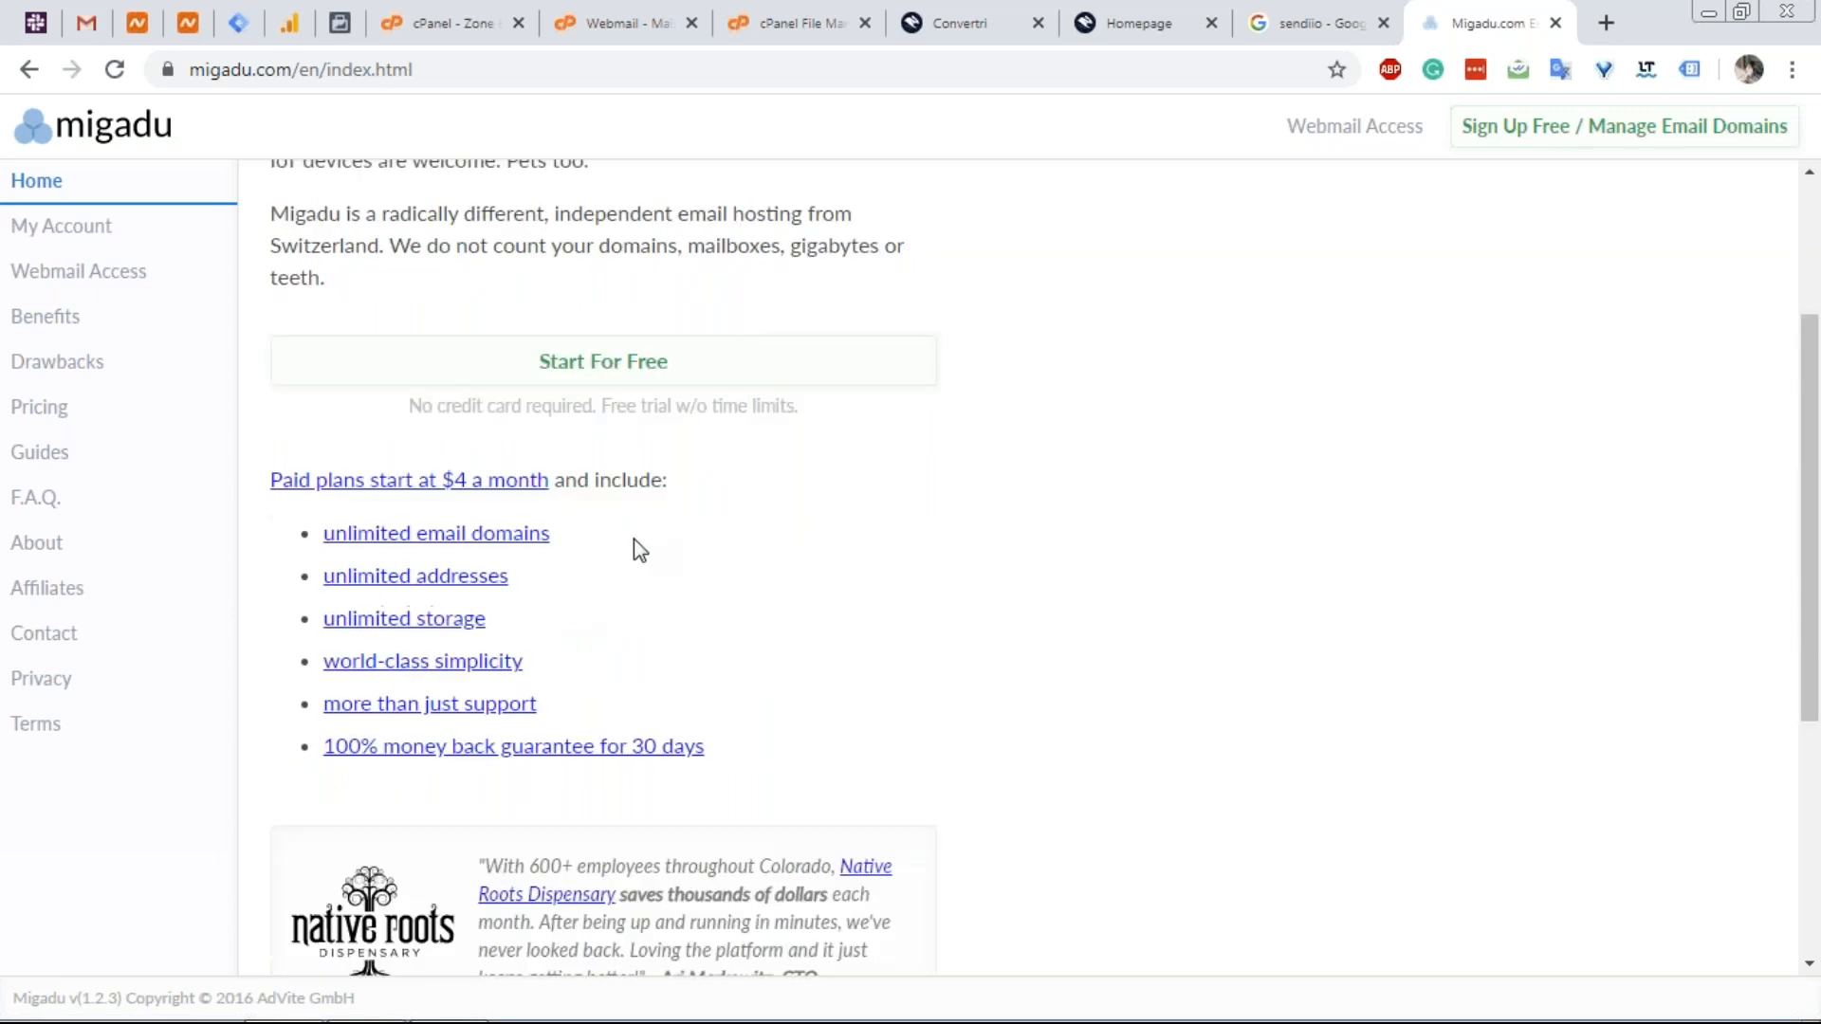
scroll(625, 538, up, 3)
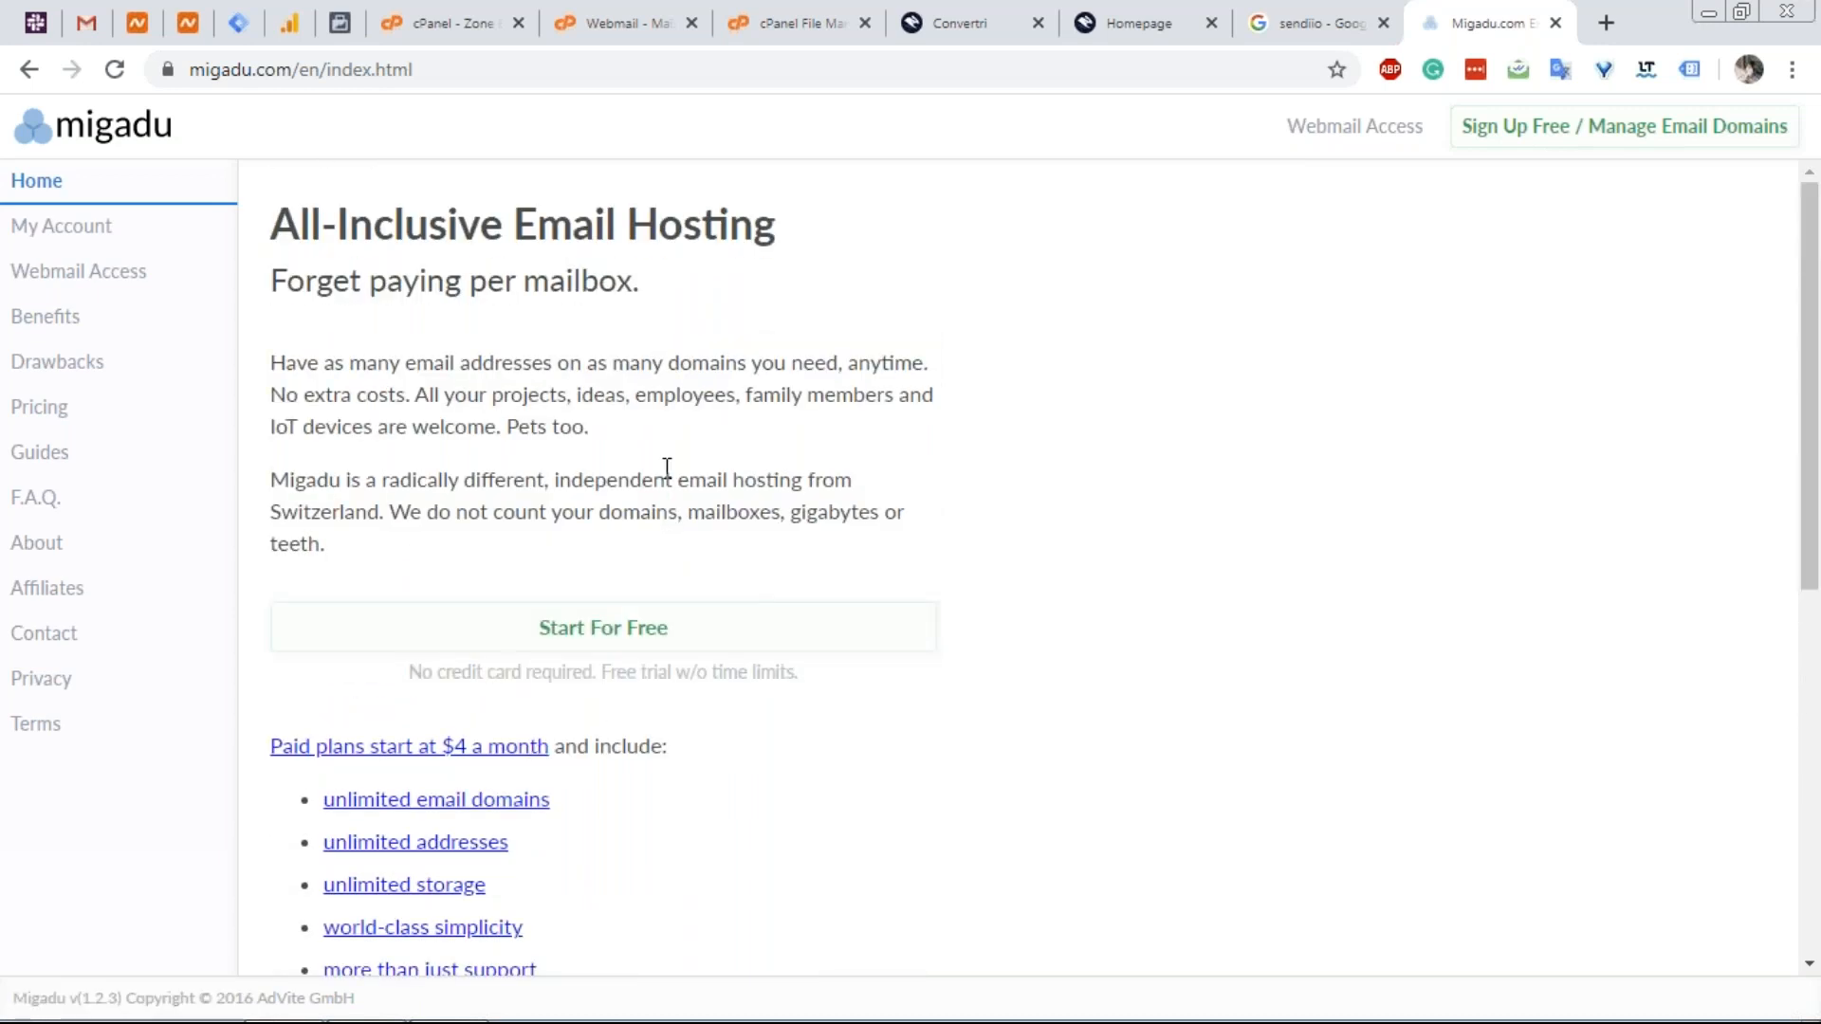
scroll(658, 492, down, 2)
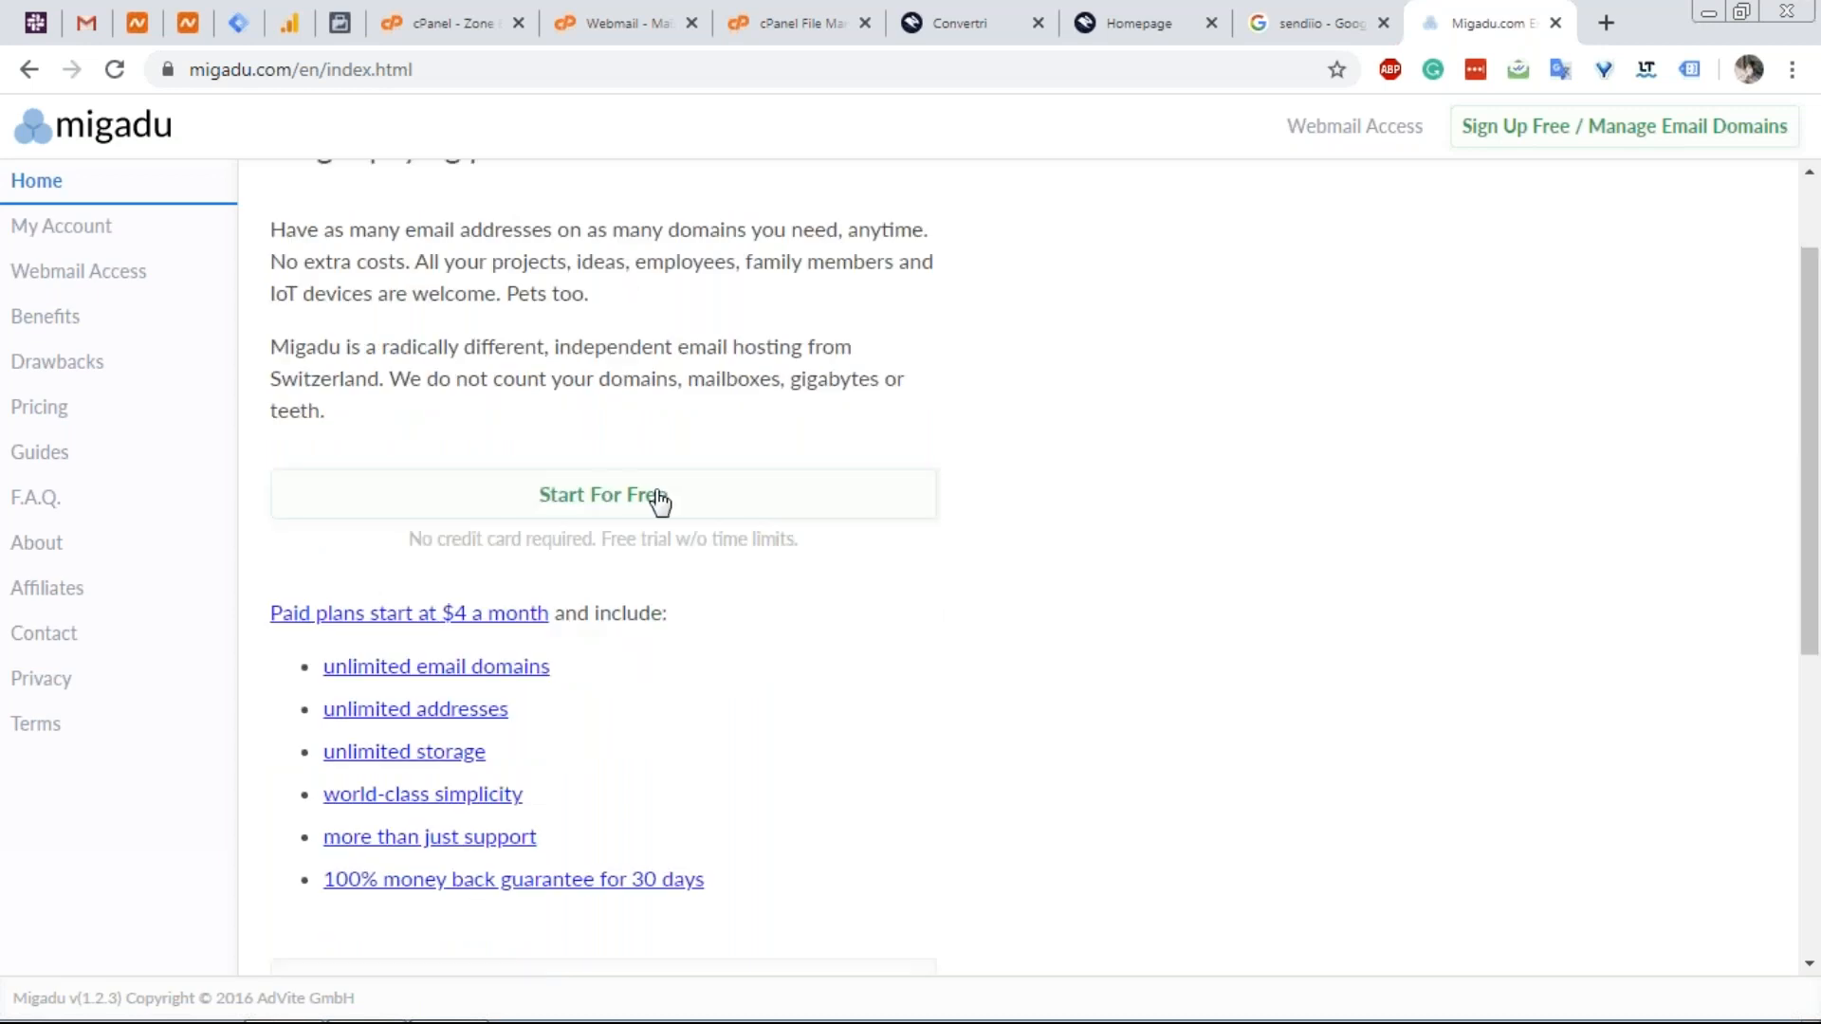
scroll(650, 498, up, 2)
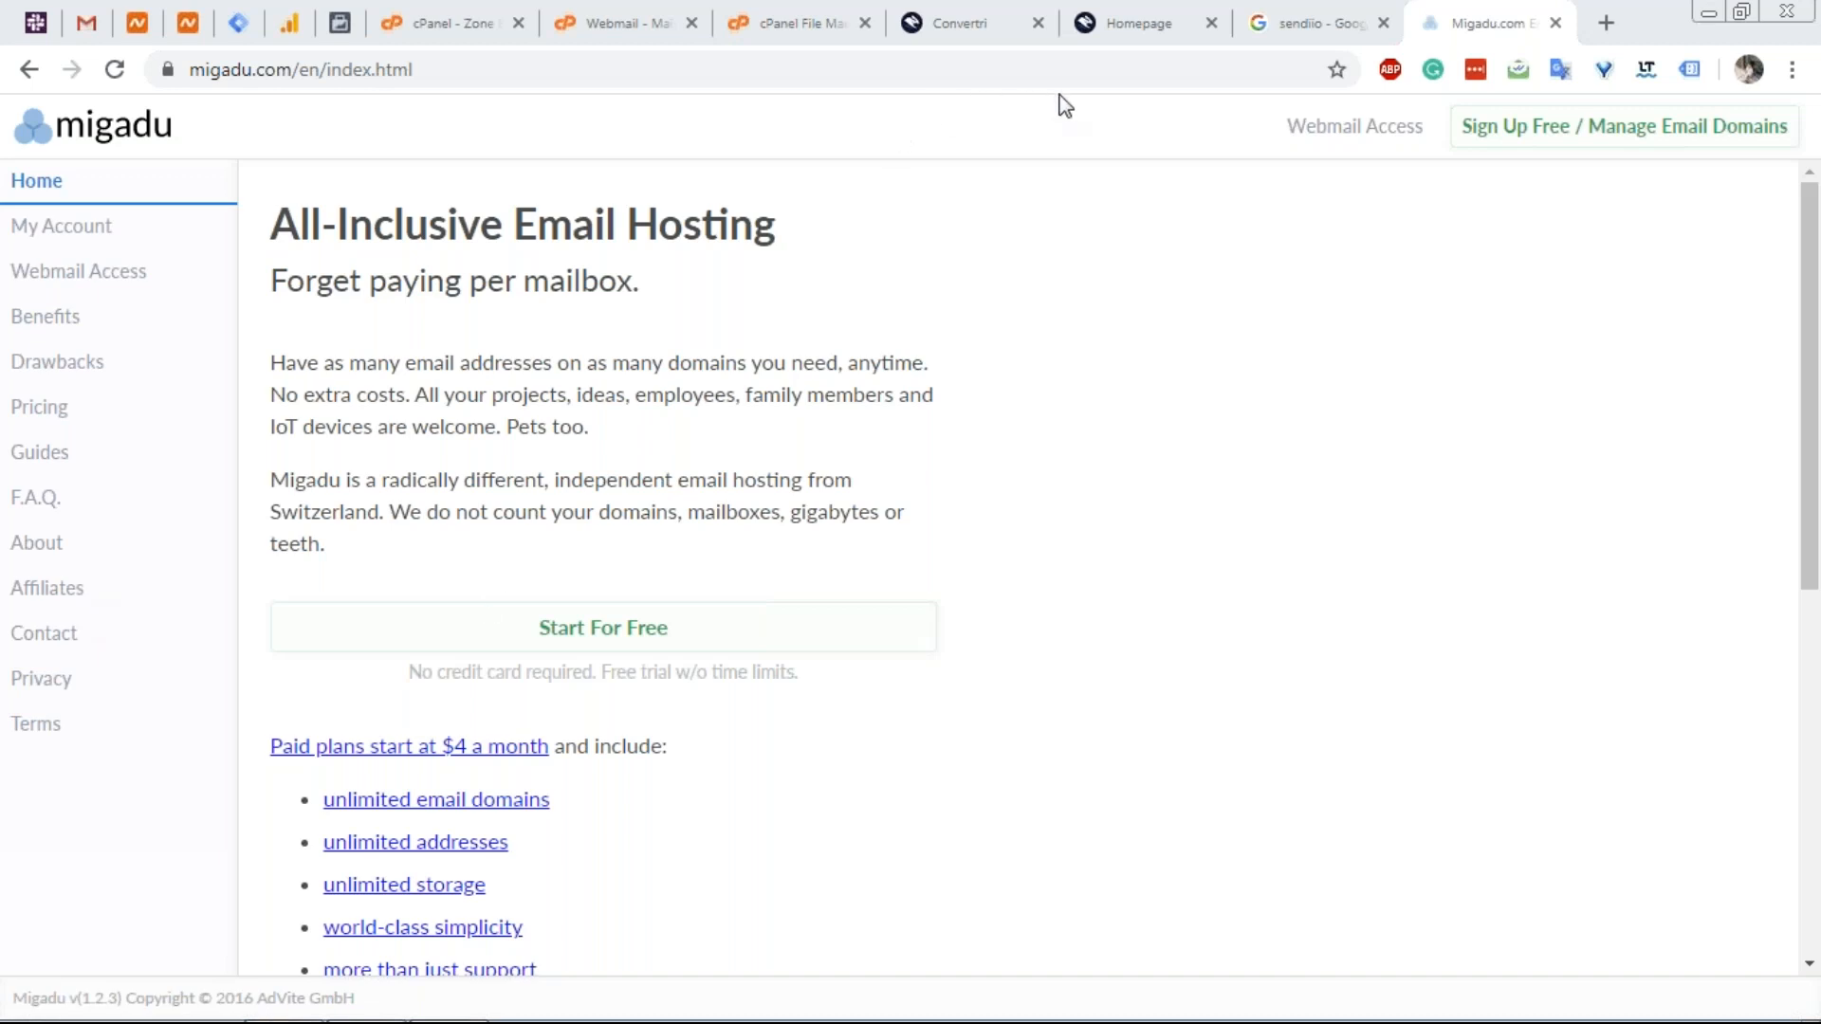
In a new tab, enter blog.vertri.xyz/, trying then removing paths /my-blog-post and filename.pdf.
click(1623, 21)
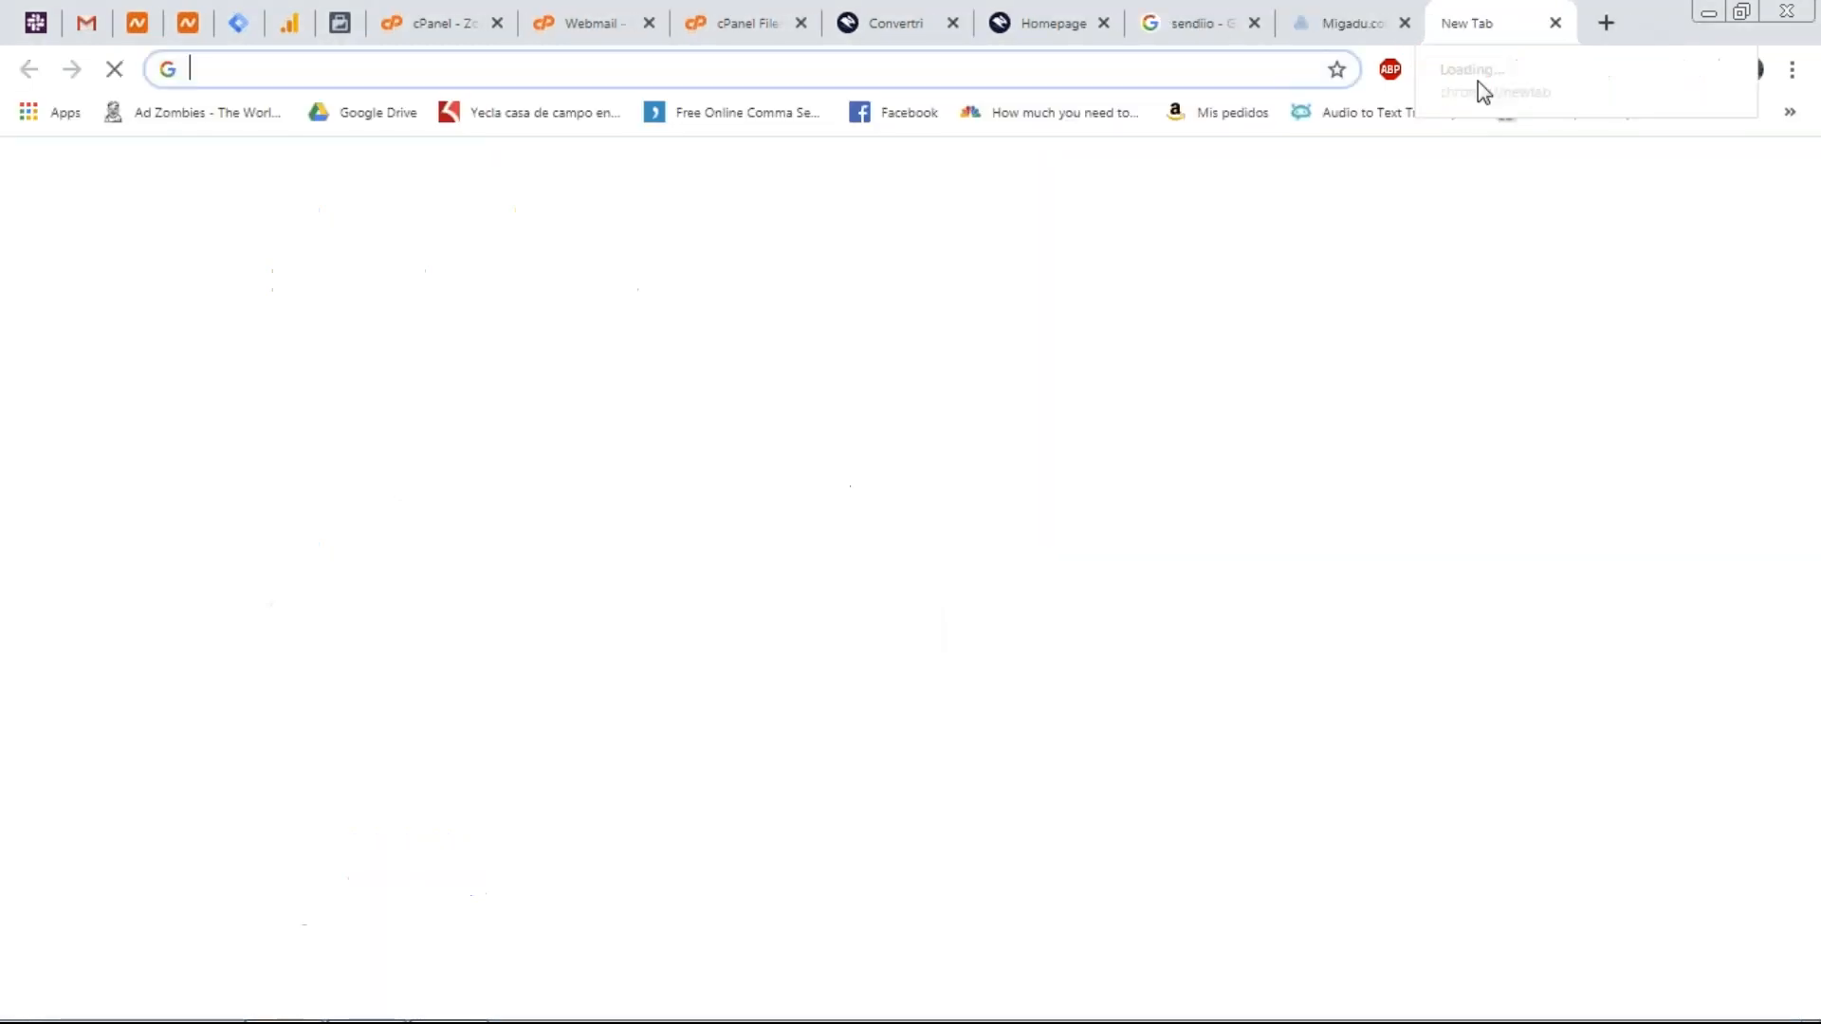
text(b)
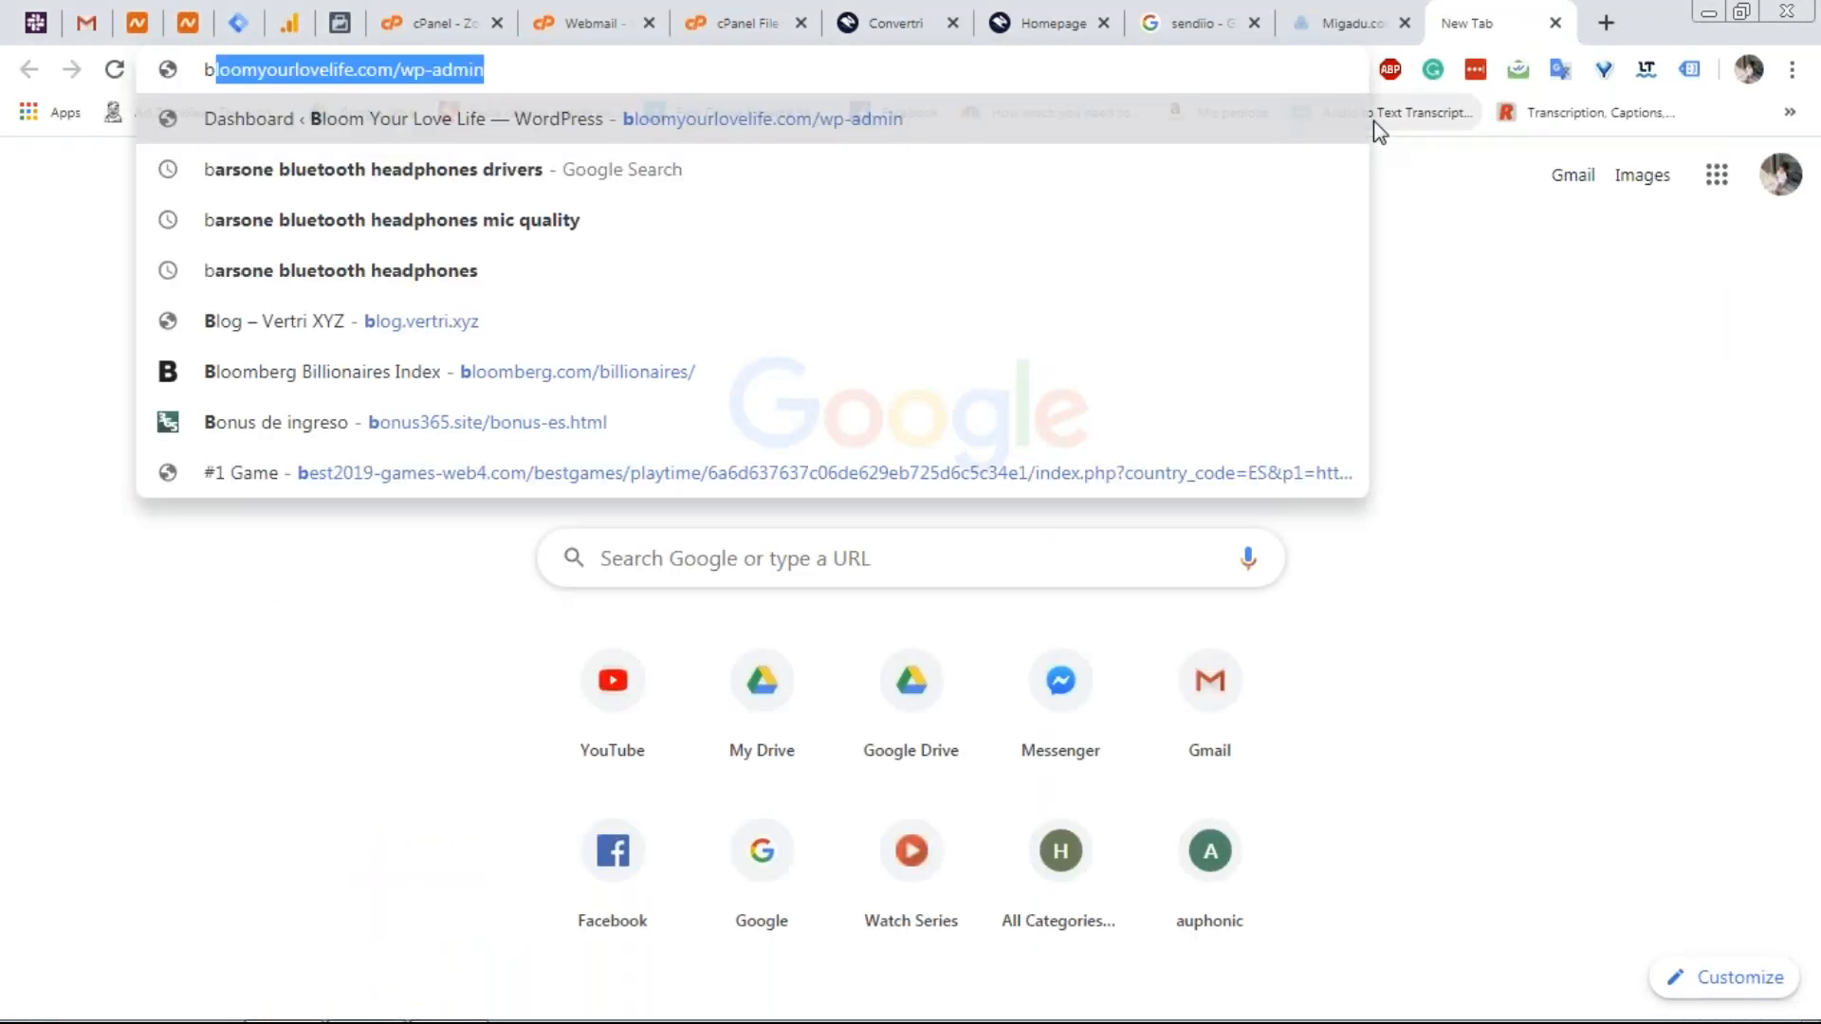
text(log.)
key(Right)
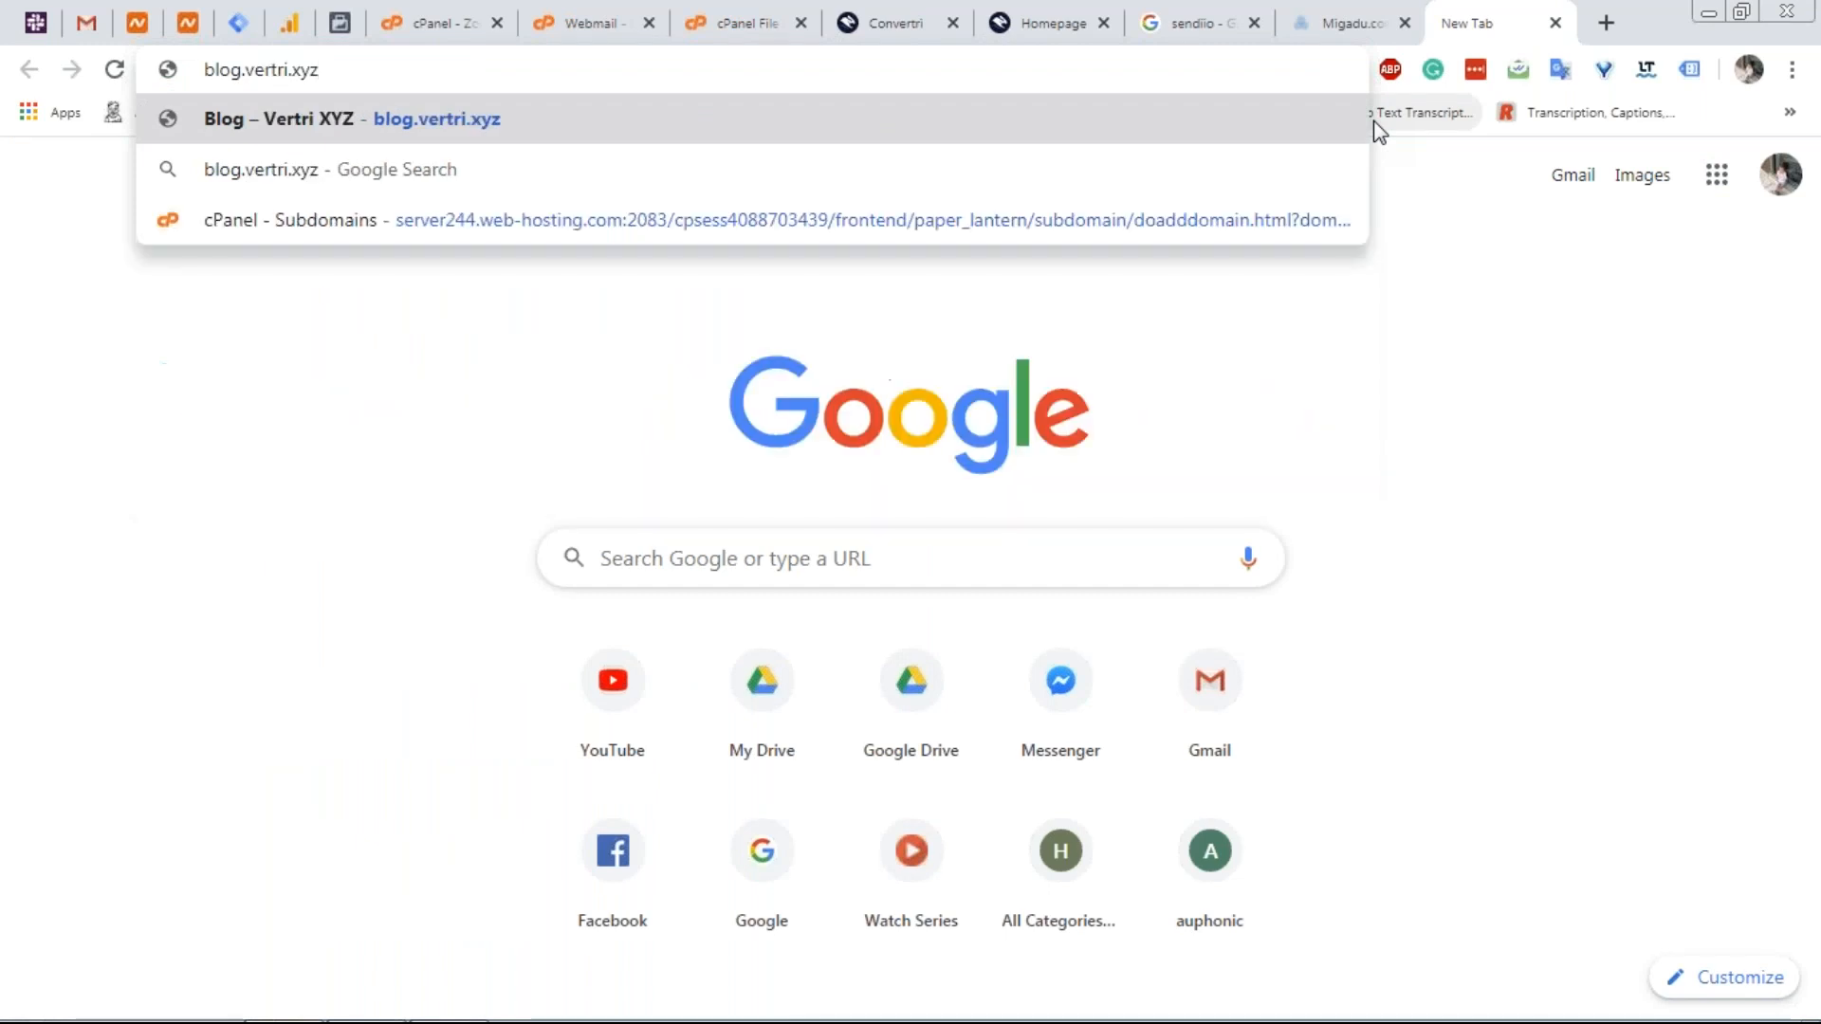
text(/)
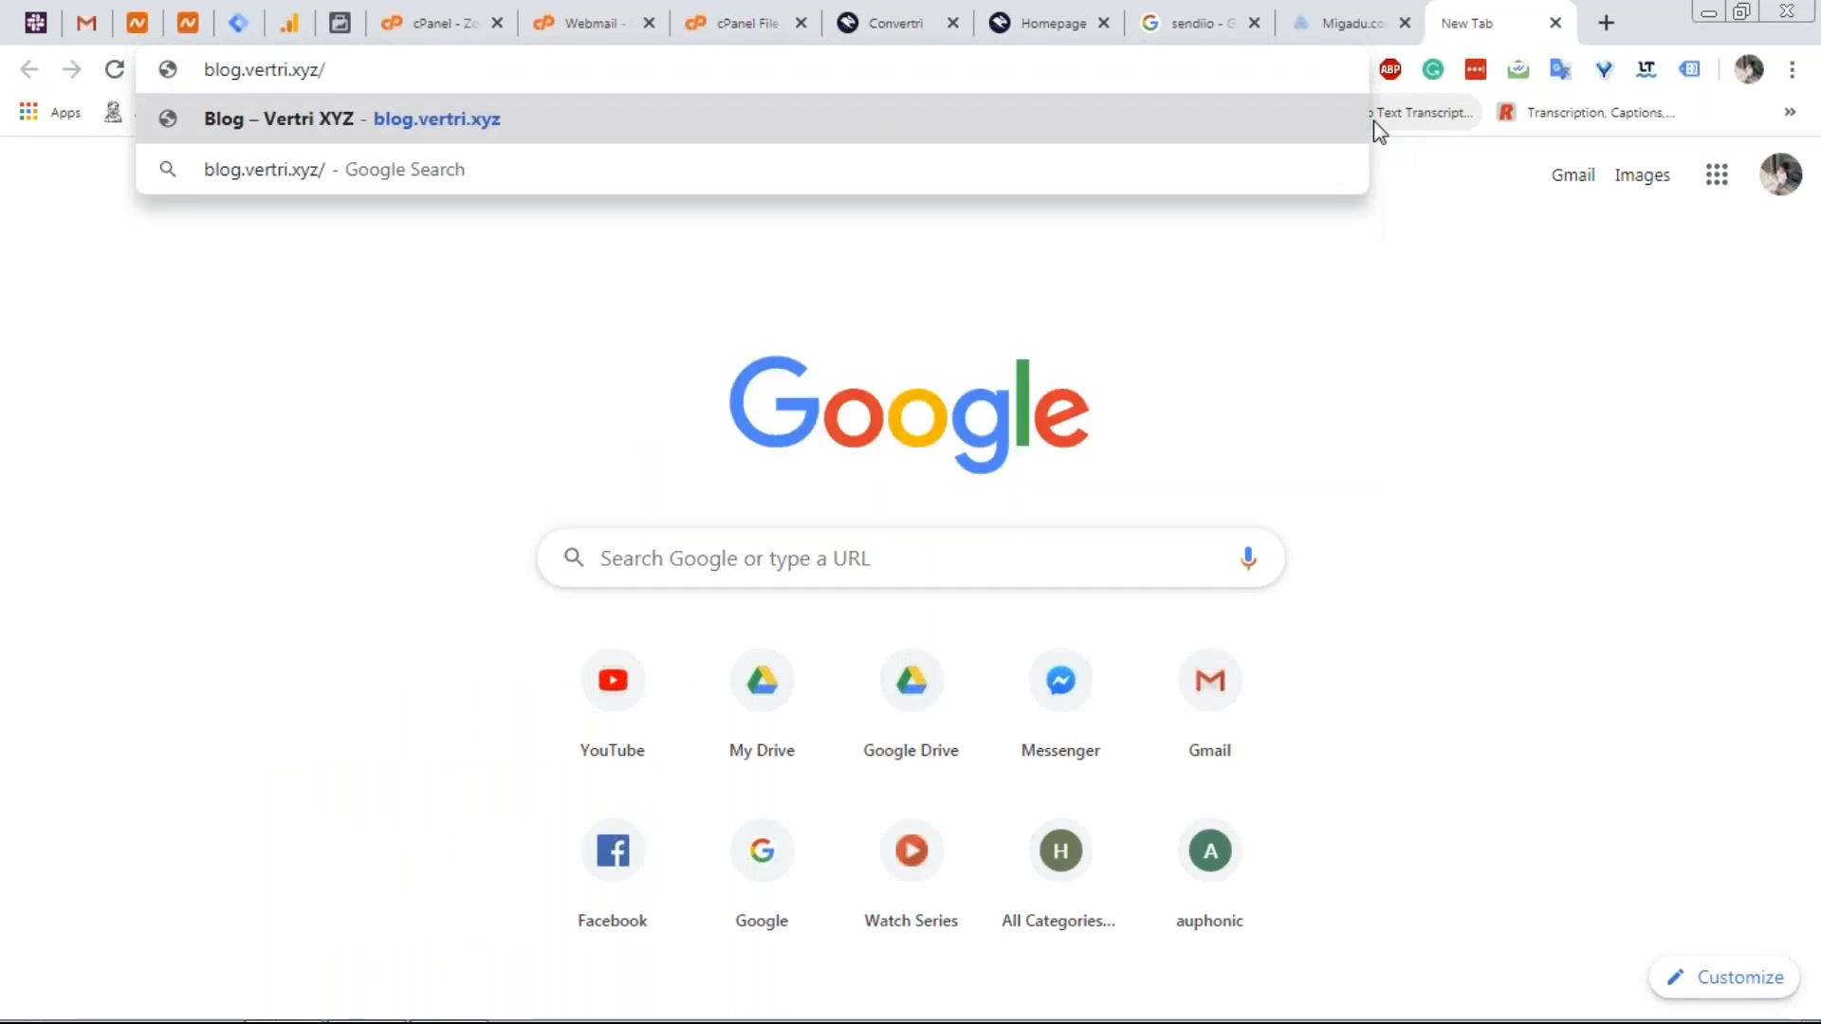
text(my)
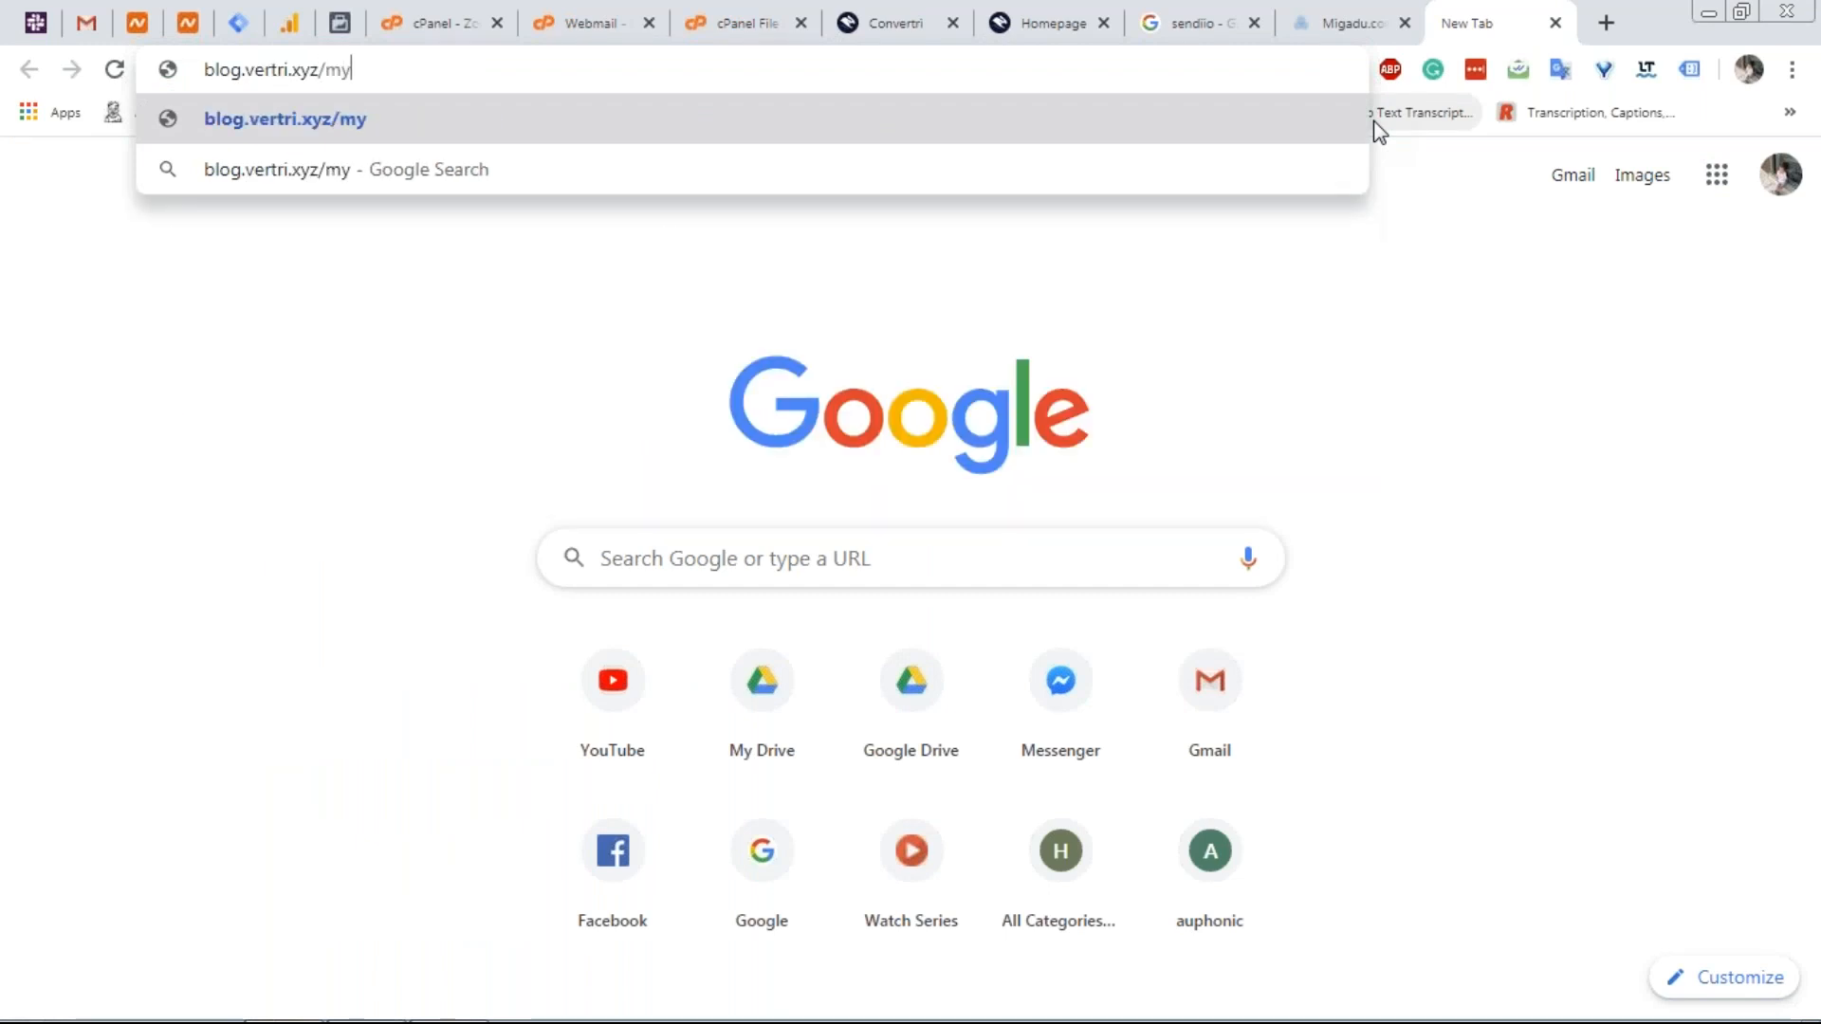
text(-blog-post)
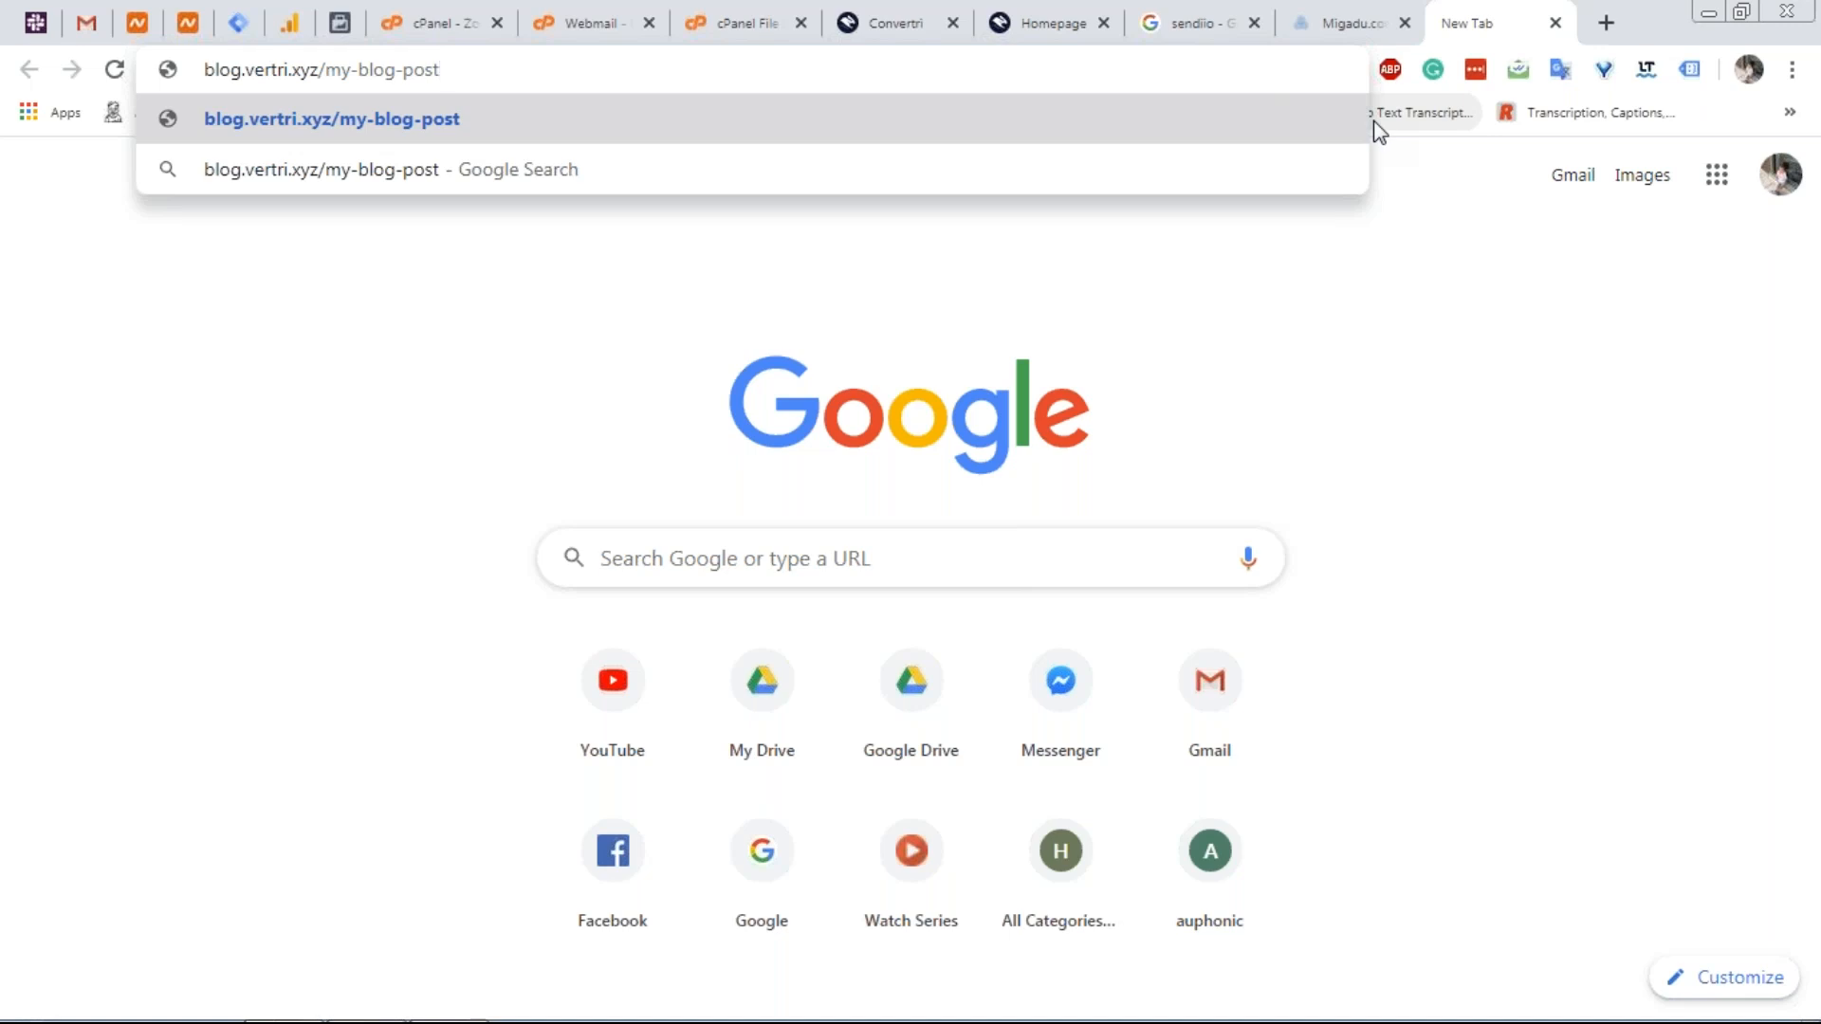
key(BackSpace)
key(BackSpace)
key(BackSpace)
key(BackSpace)
key(BackSpace)
key(BackSpace)
key(BackSpace)
key(BackSpace)
key(BackSpace)
key(BackSpace)
key(BackSpace)
key(BackSpace)
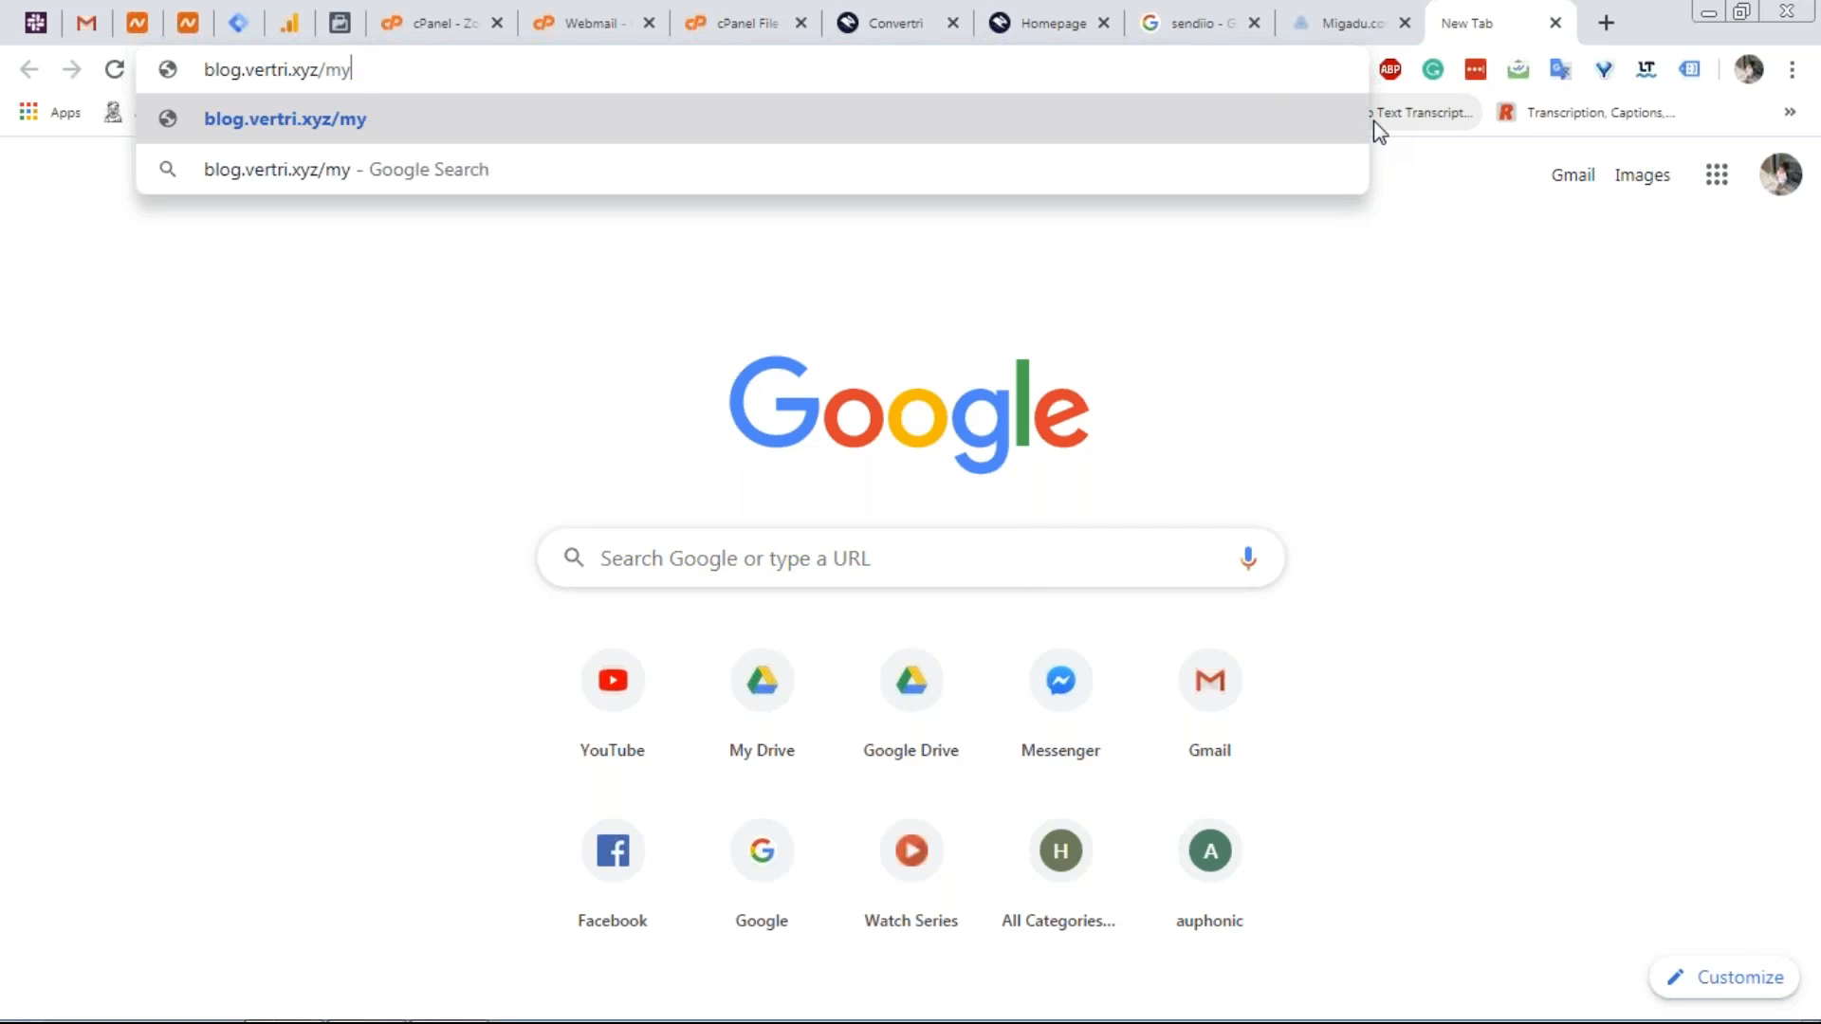
text(filename.pdf)
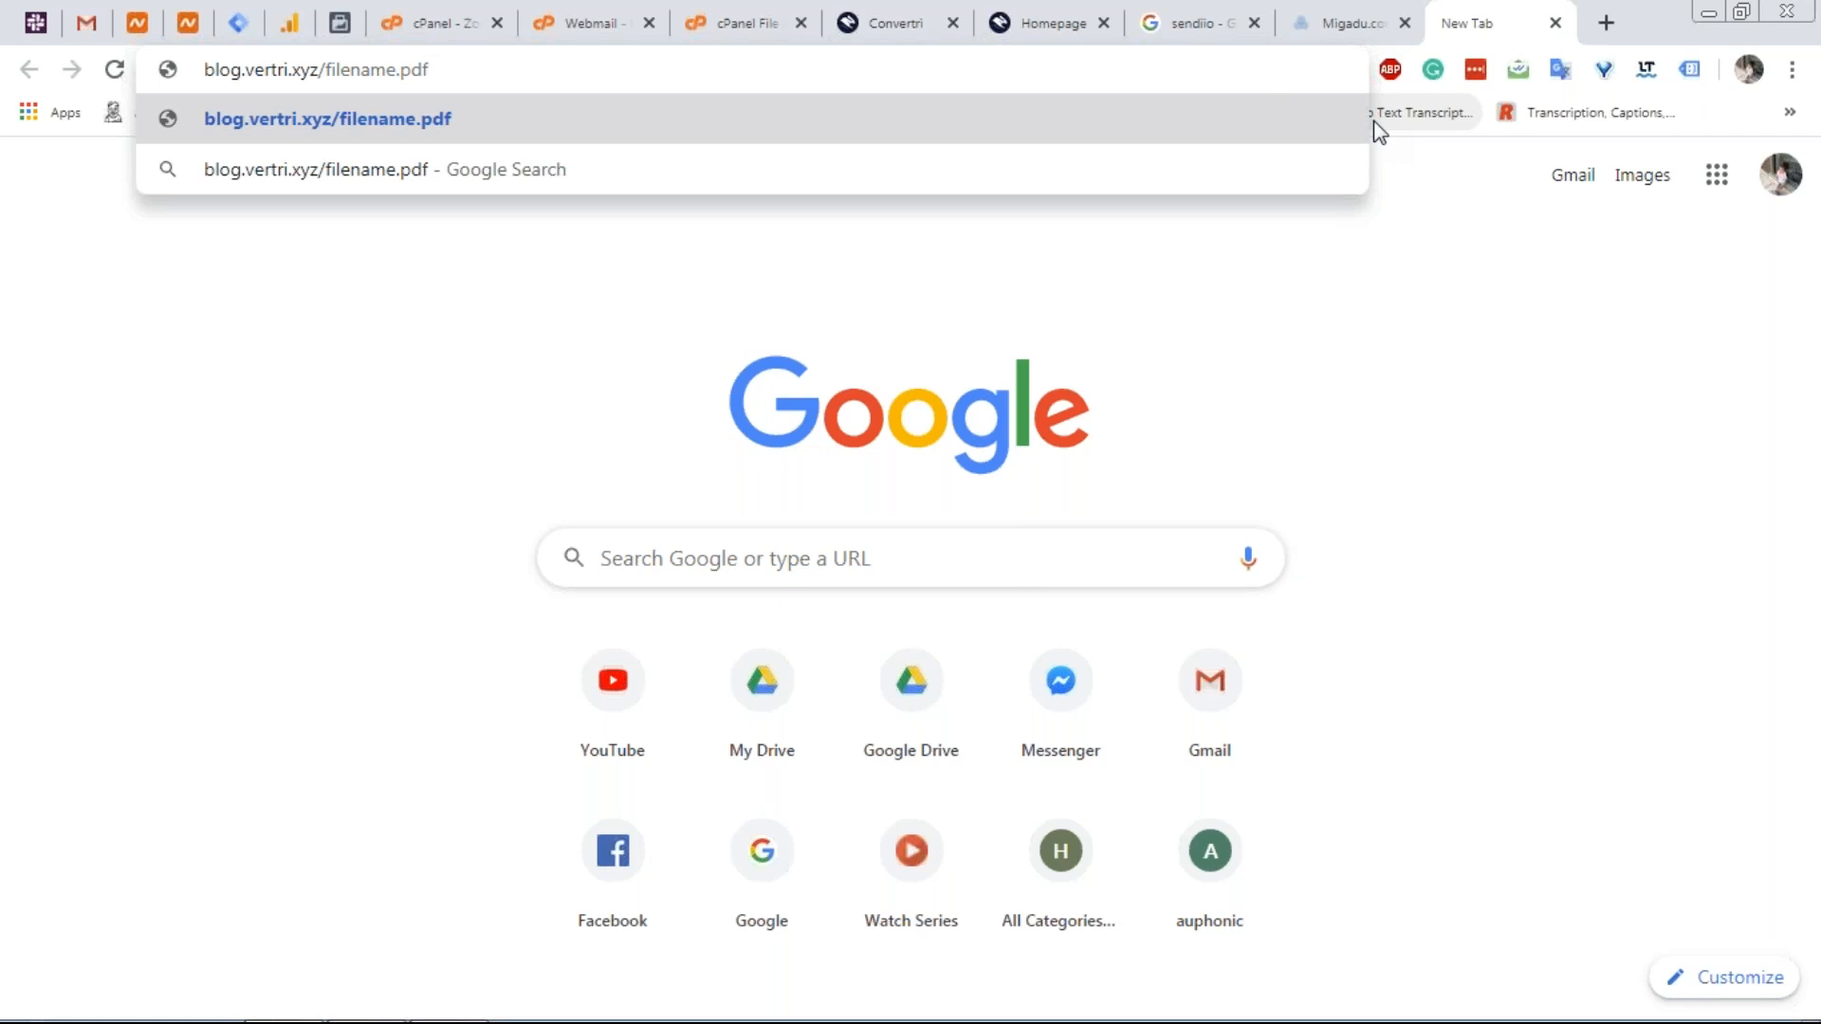
key(BackSpace)
key(BackSpace)
key(BackSpace)
key(BackSpace)
key(BackSpace)
key(BackSpace)
key(BackSpace)
key(BackSpace)
key(BackSpace)
key(BackSpace)
key(BackSpace)
key(BackSpace)
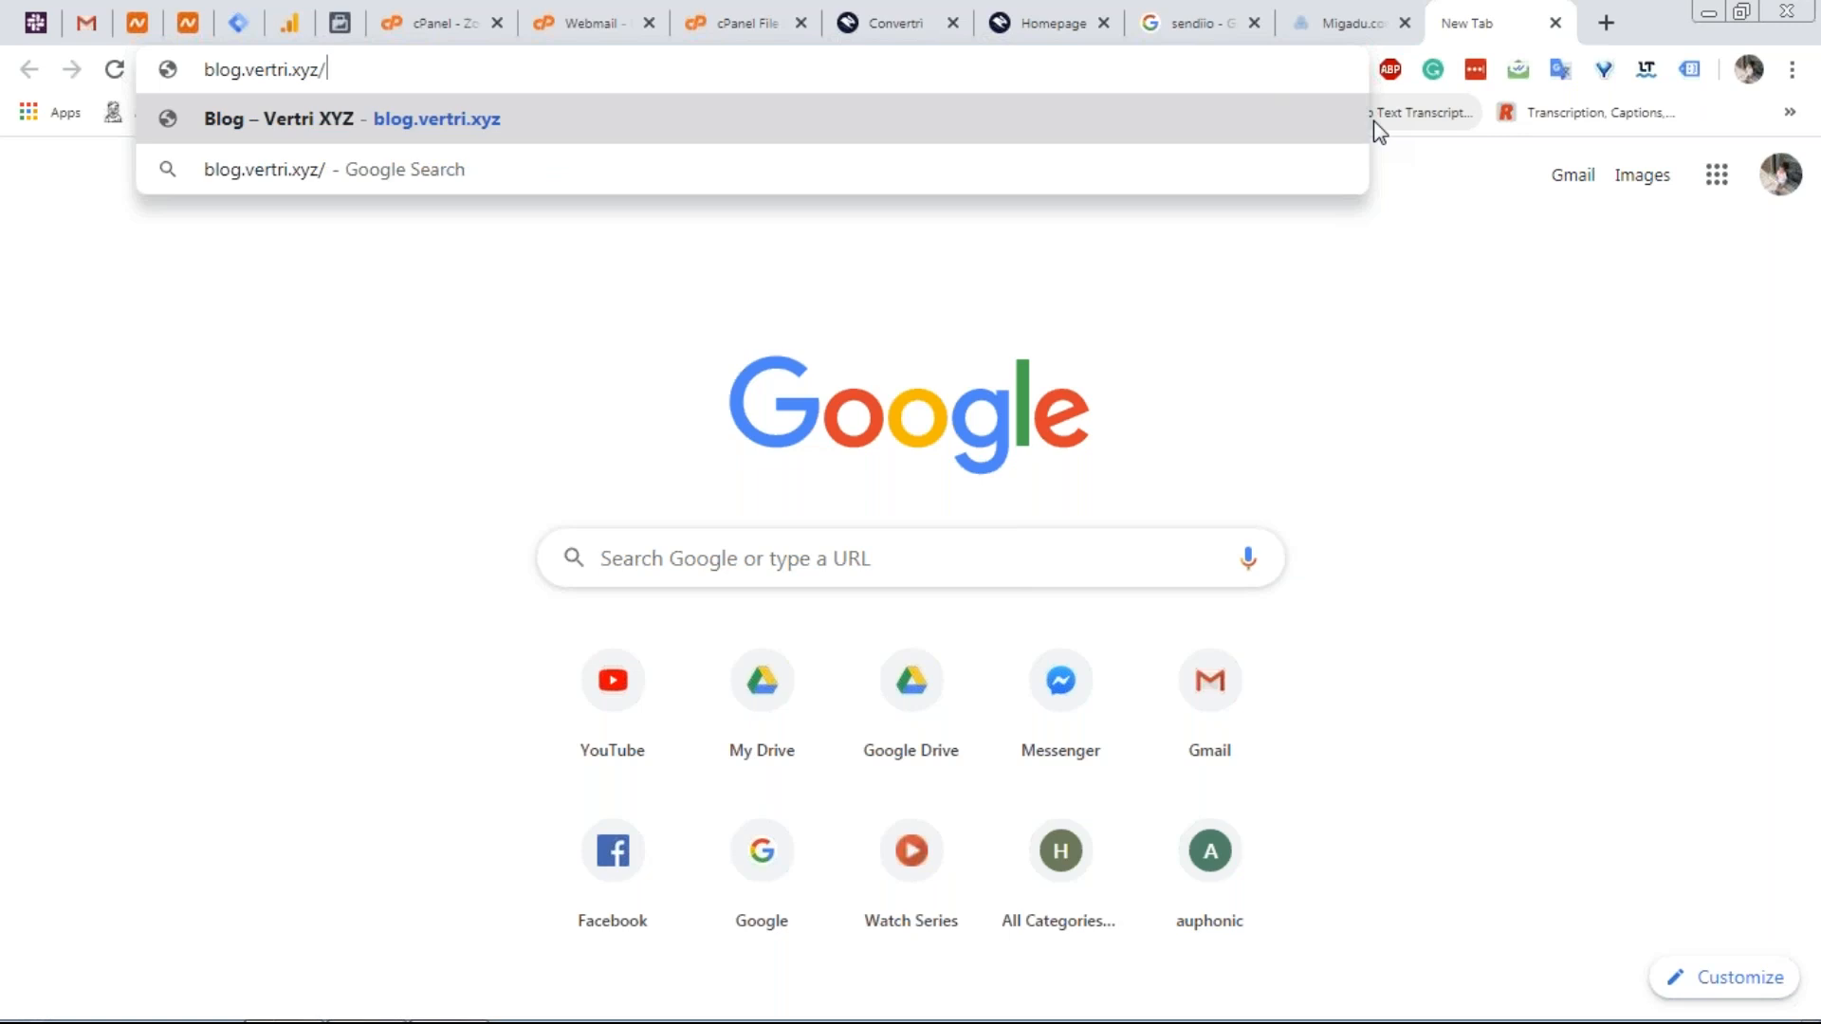
Replace the address with vertiri.xyz/sales-page, fixing typos, and submit it.
key(ctrl+a)
text(vert)
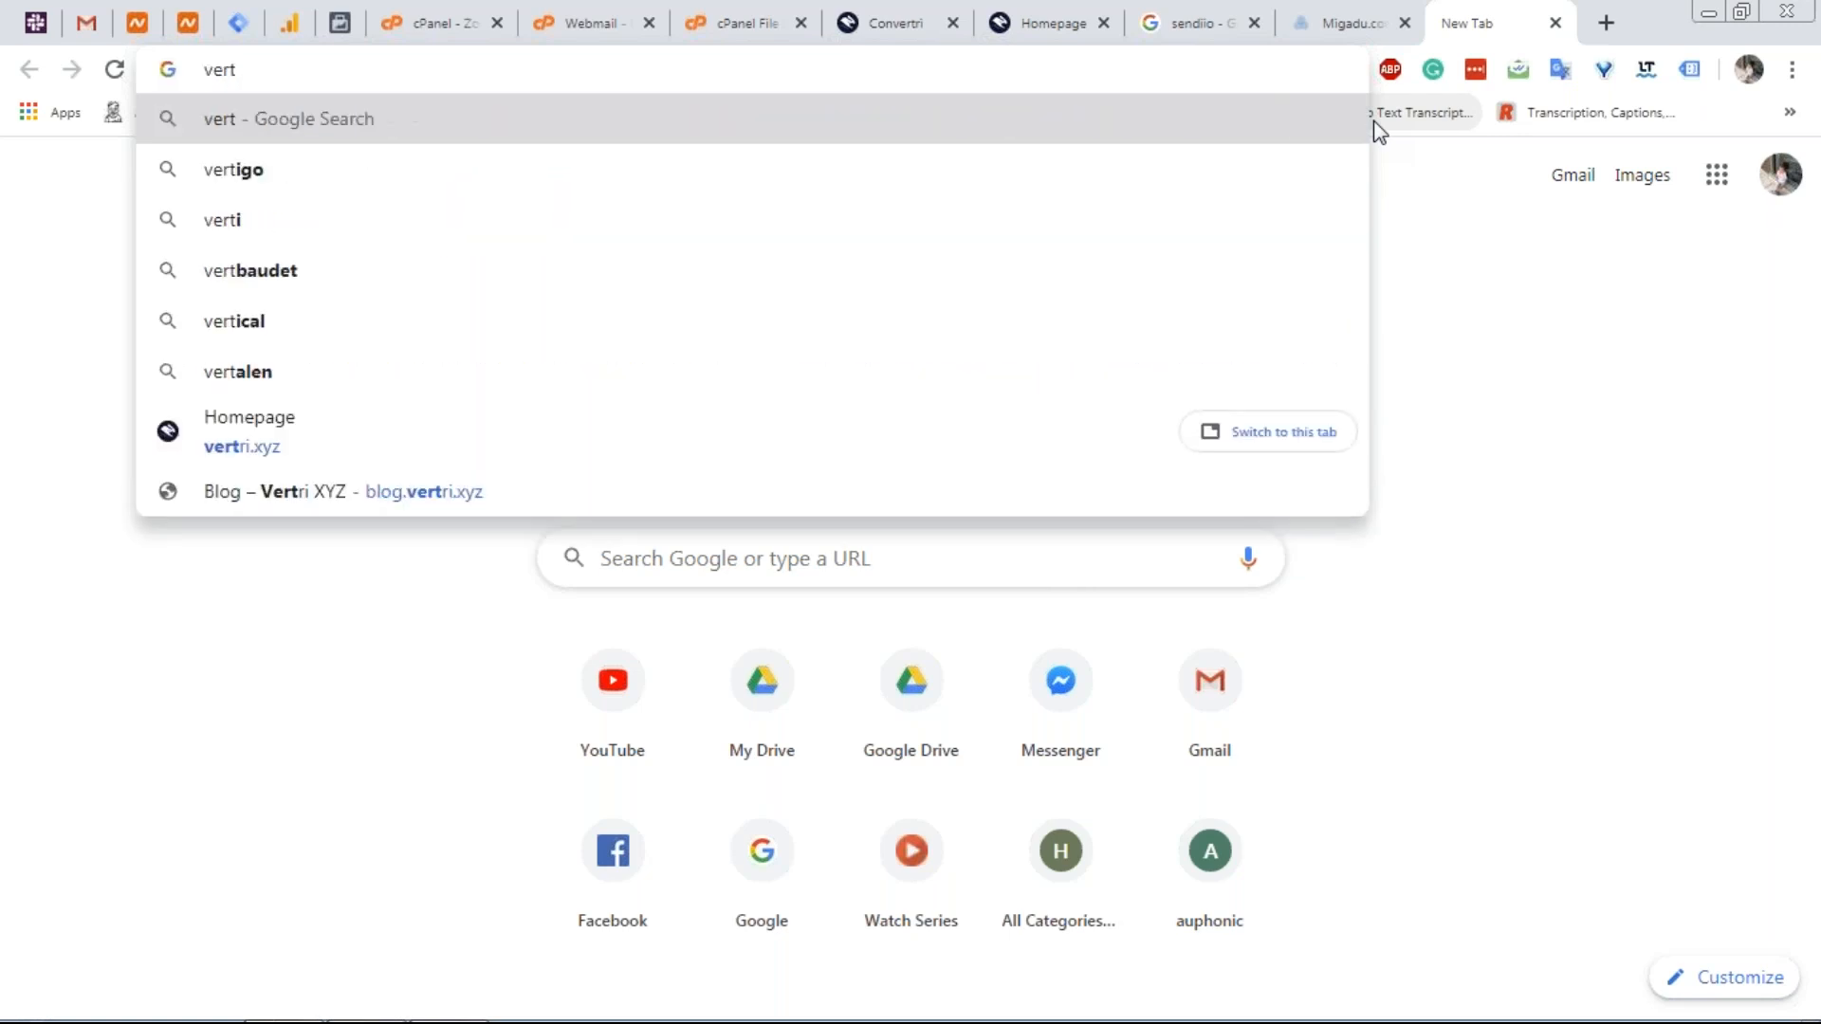
text(iri.)
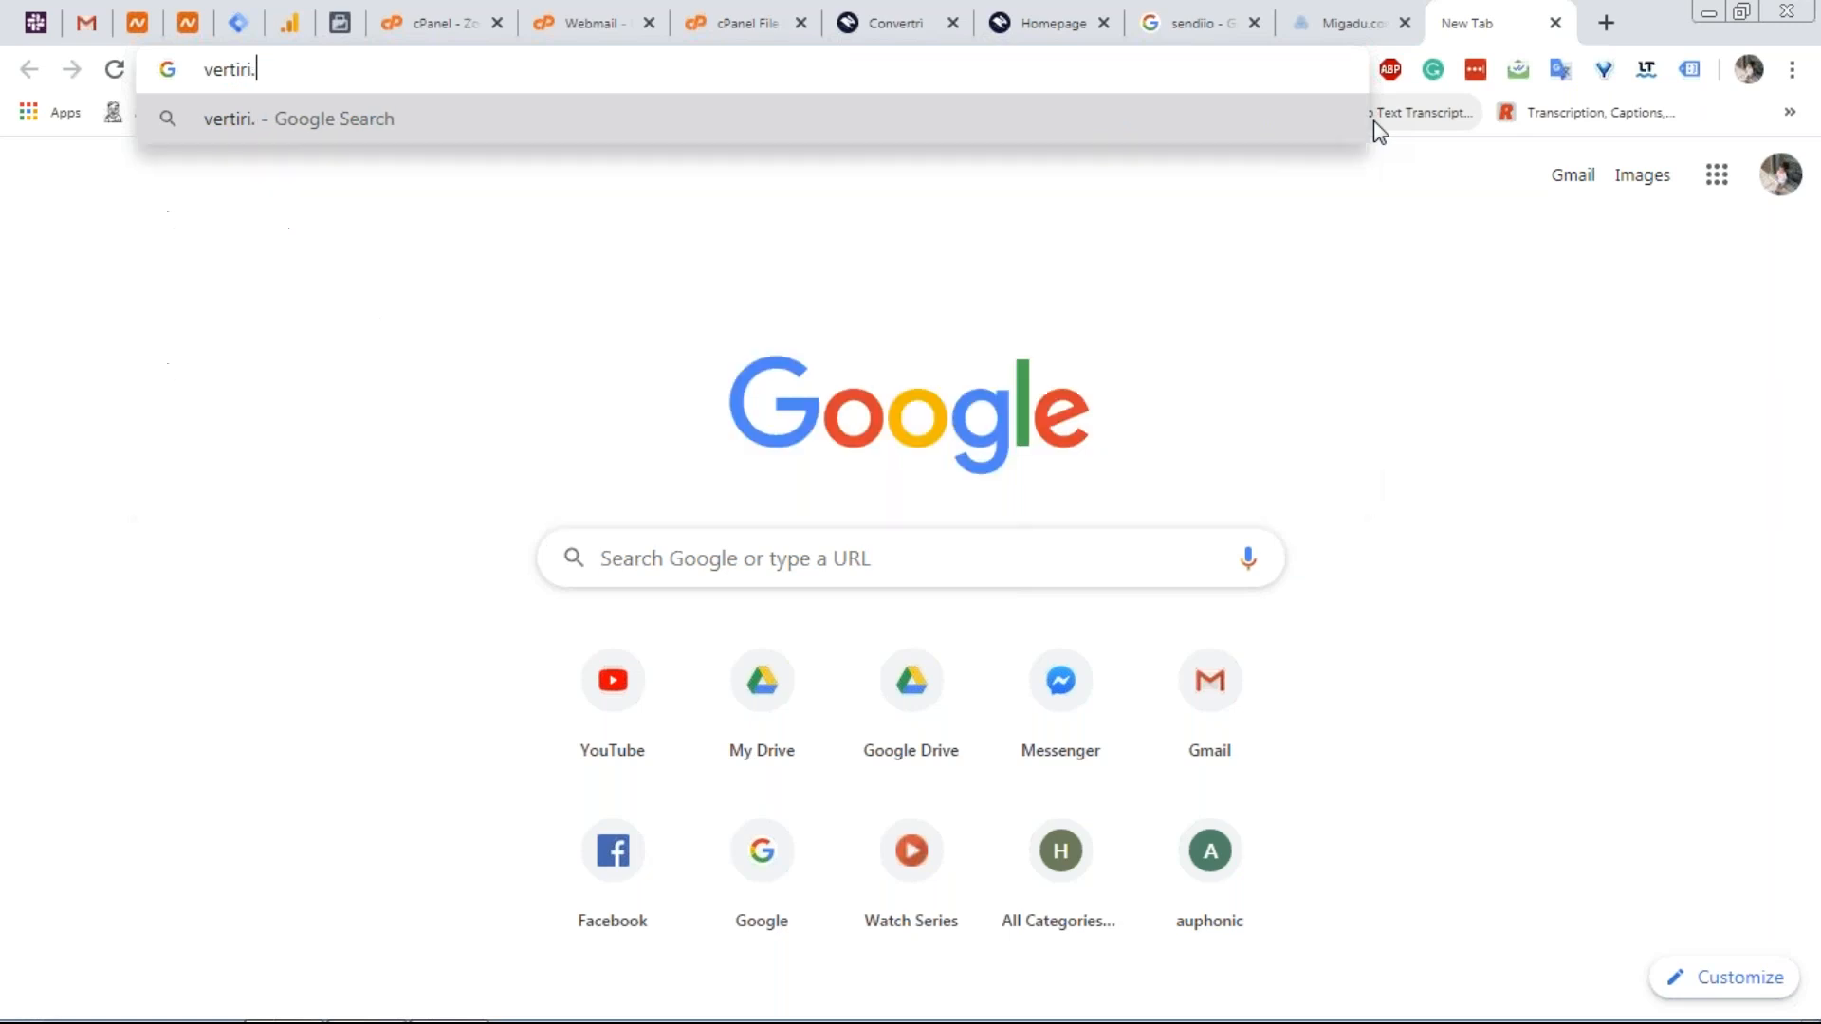
text(xyz)
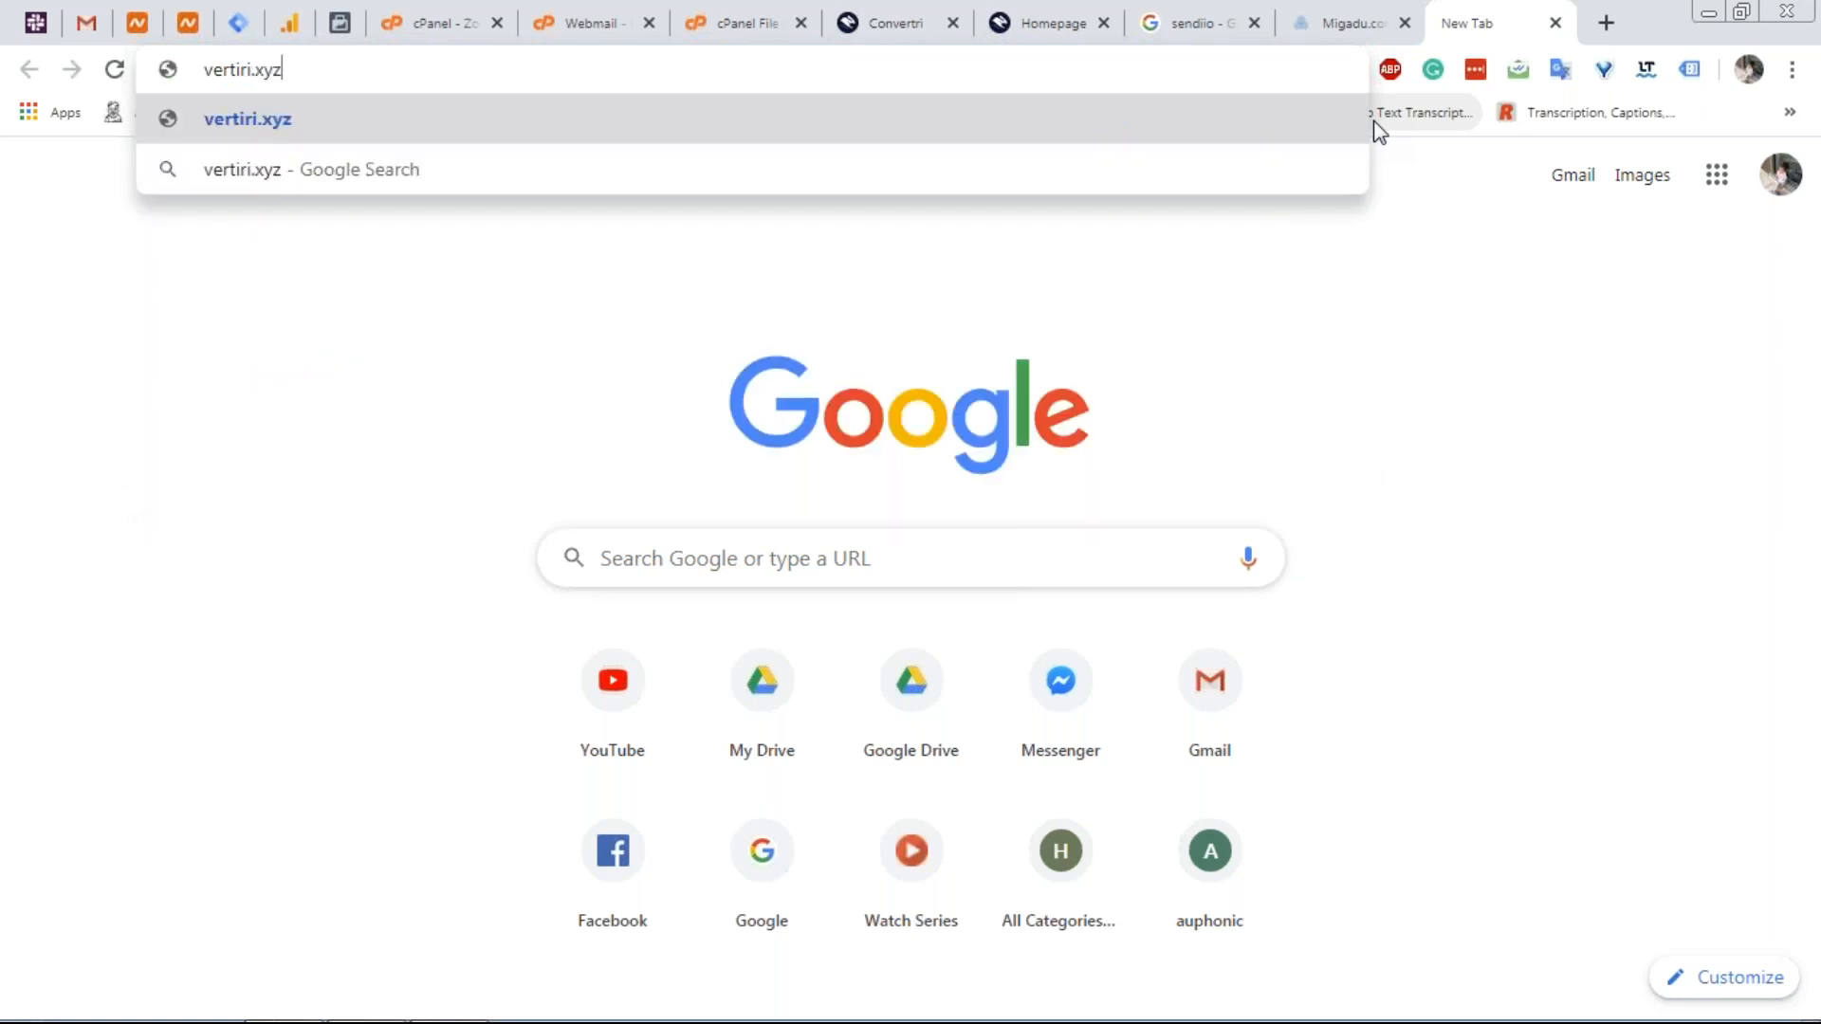
text(/sales-page)
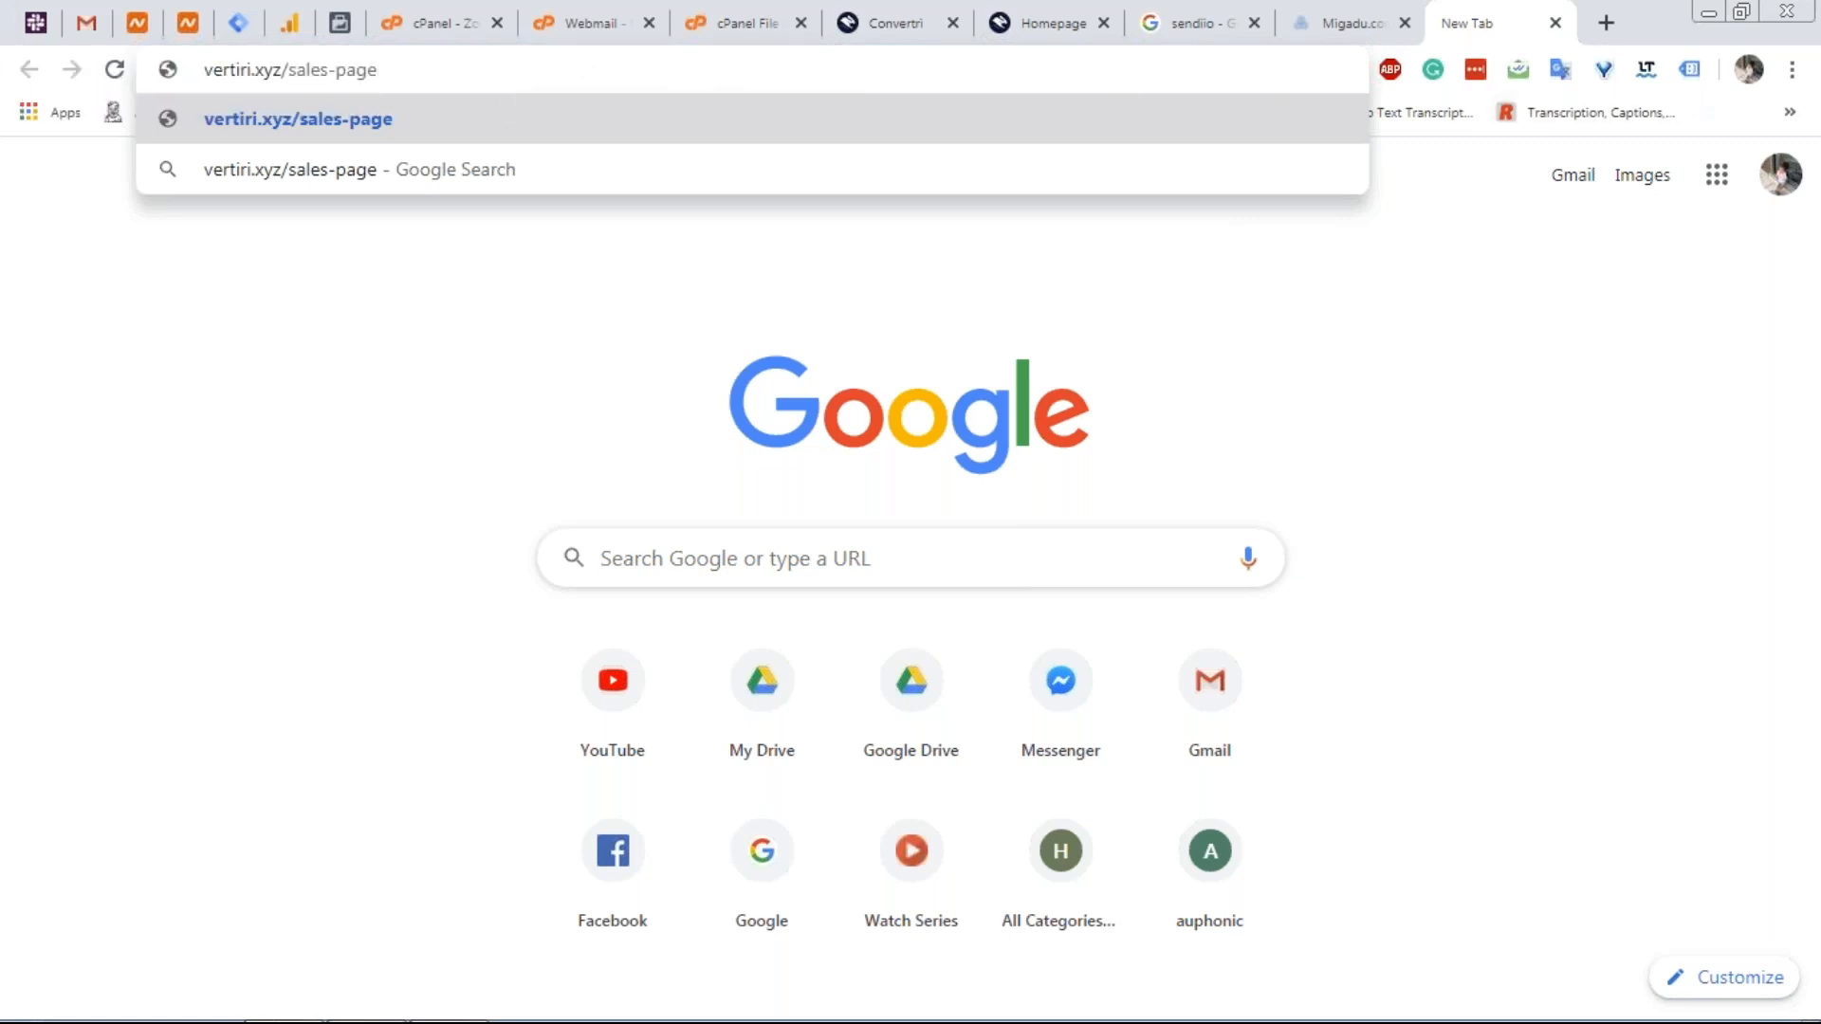
key(Return)
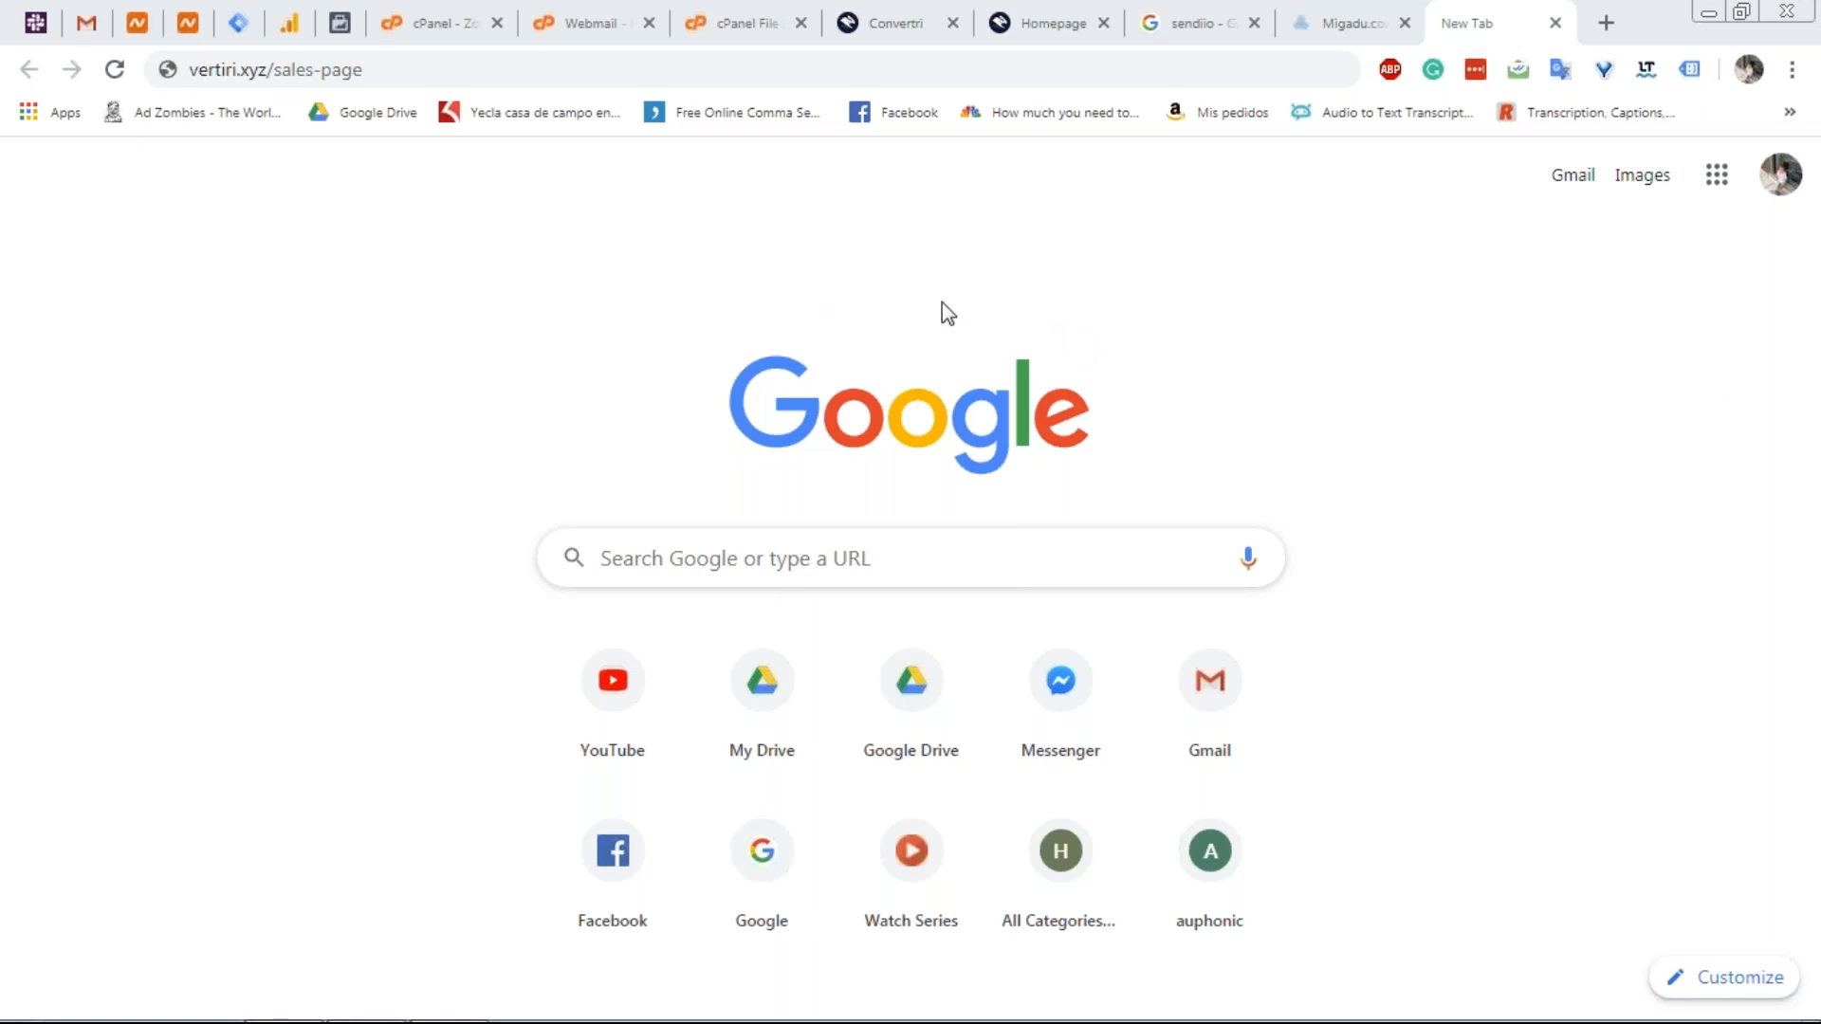
Start a custom conversion with URL keyword niche2domain.com/, then view the B Consulting homepage.
click(340, 23)
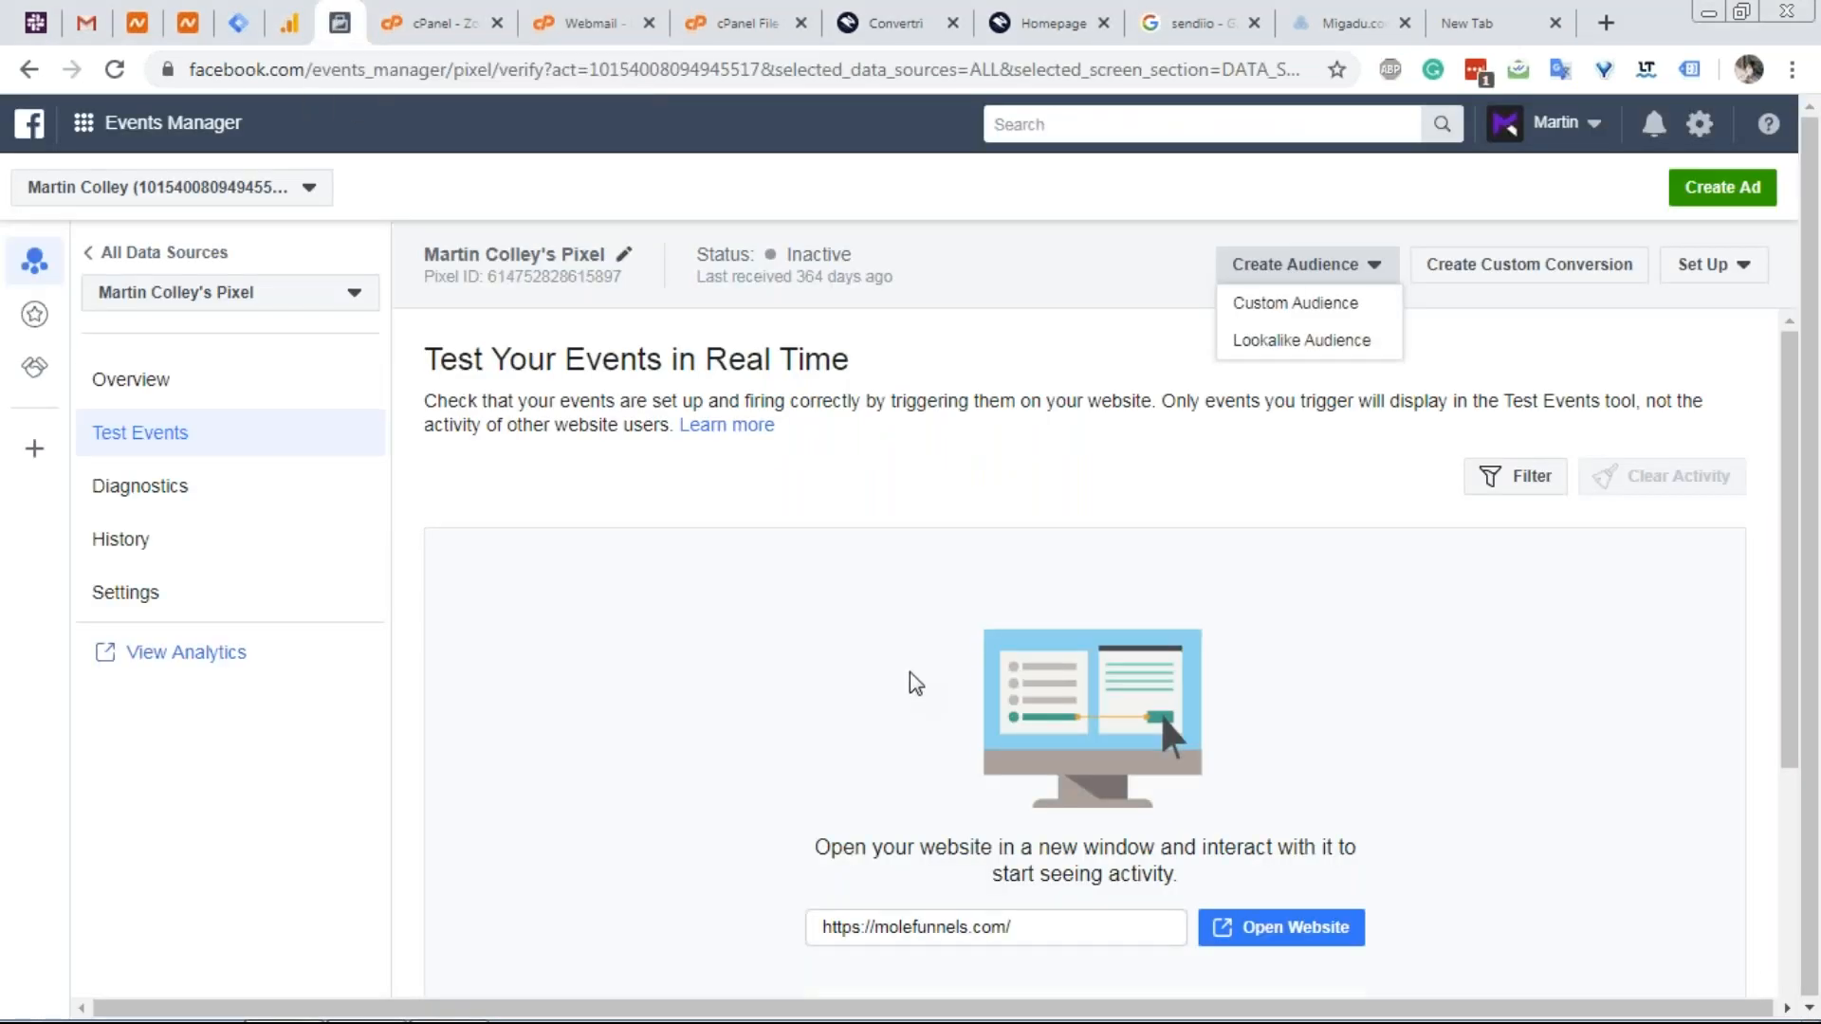
scroll(914, 679, down, 1)
scroll(894, 512, up, 1)
click(1508, 277)
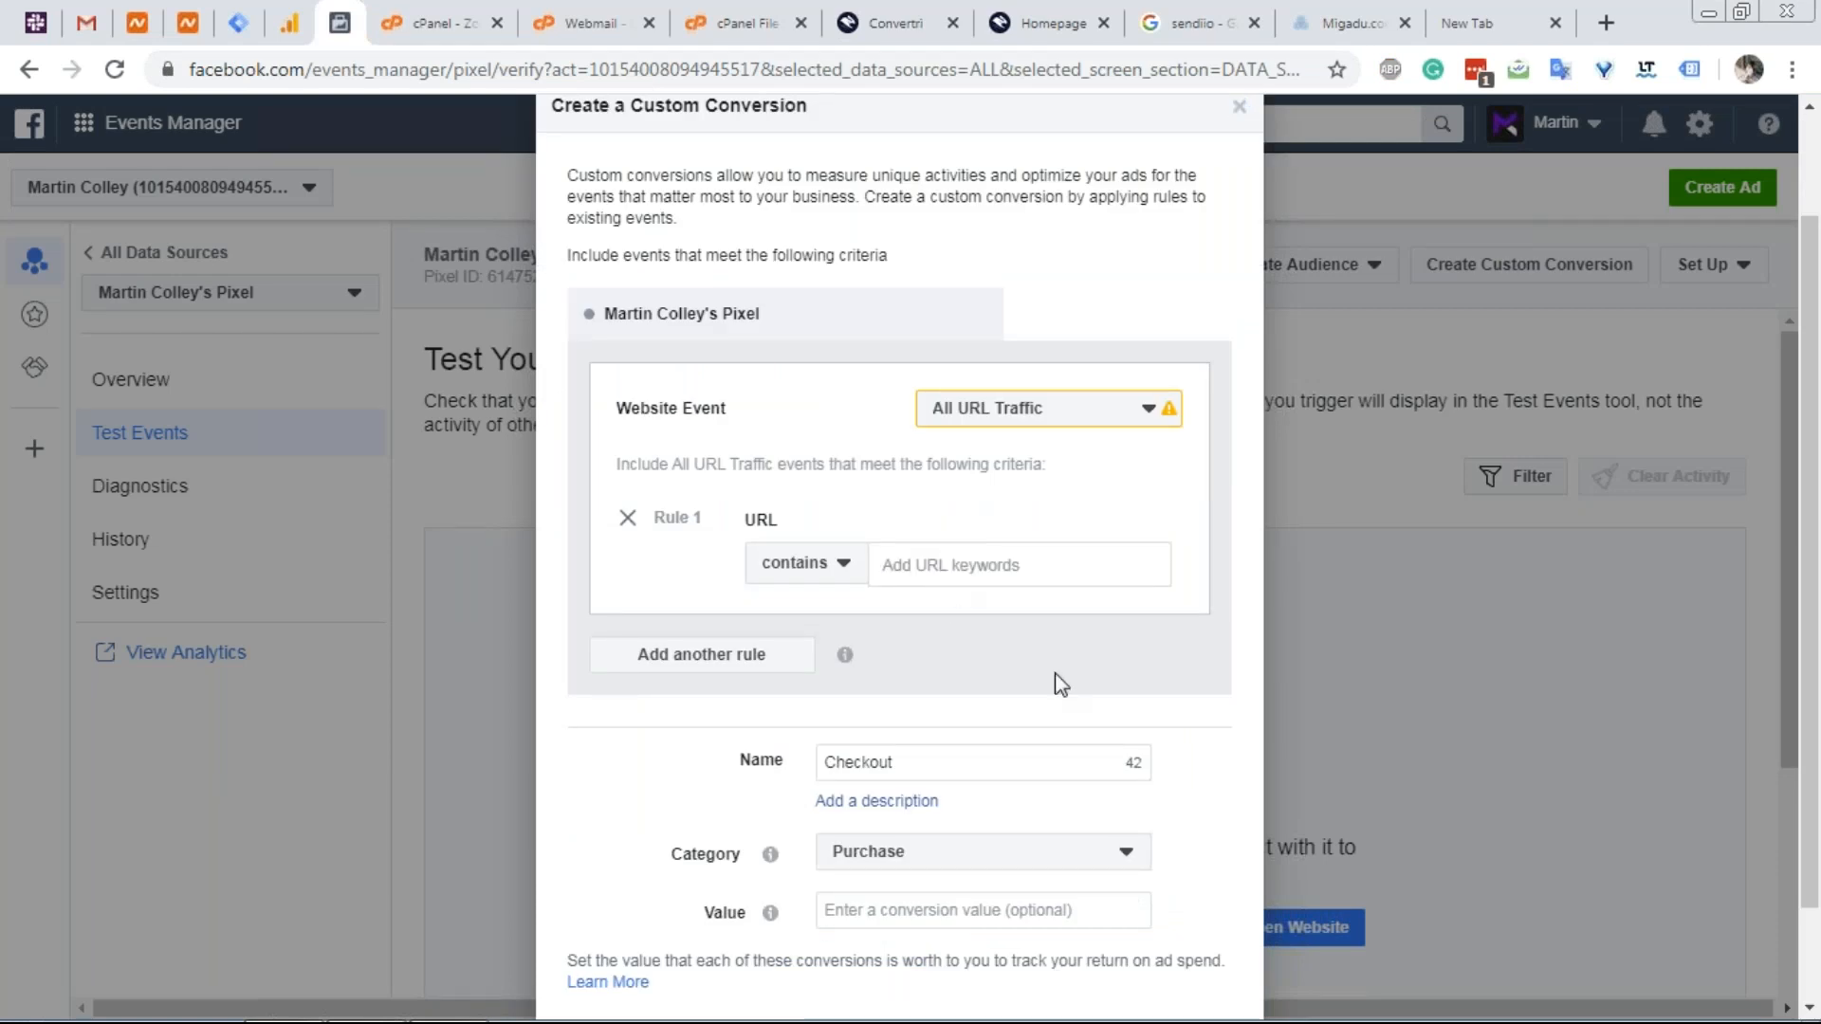
text(niche2 domain.com/)
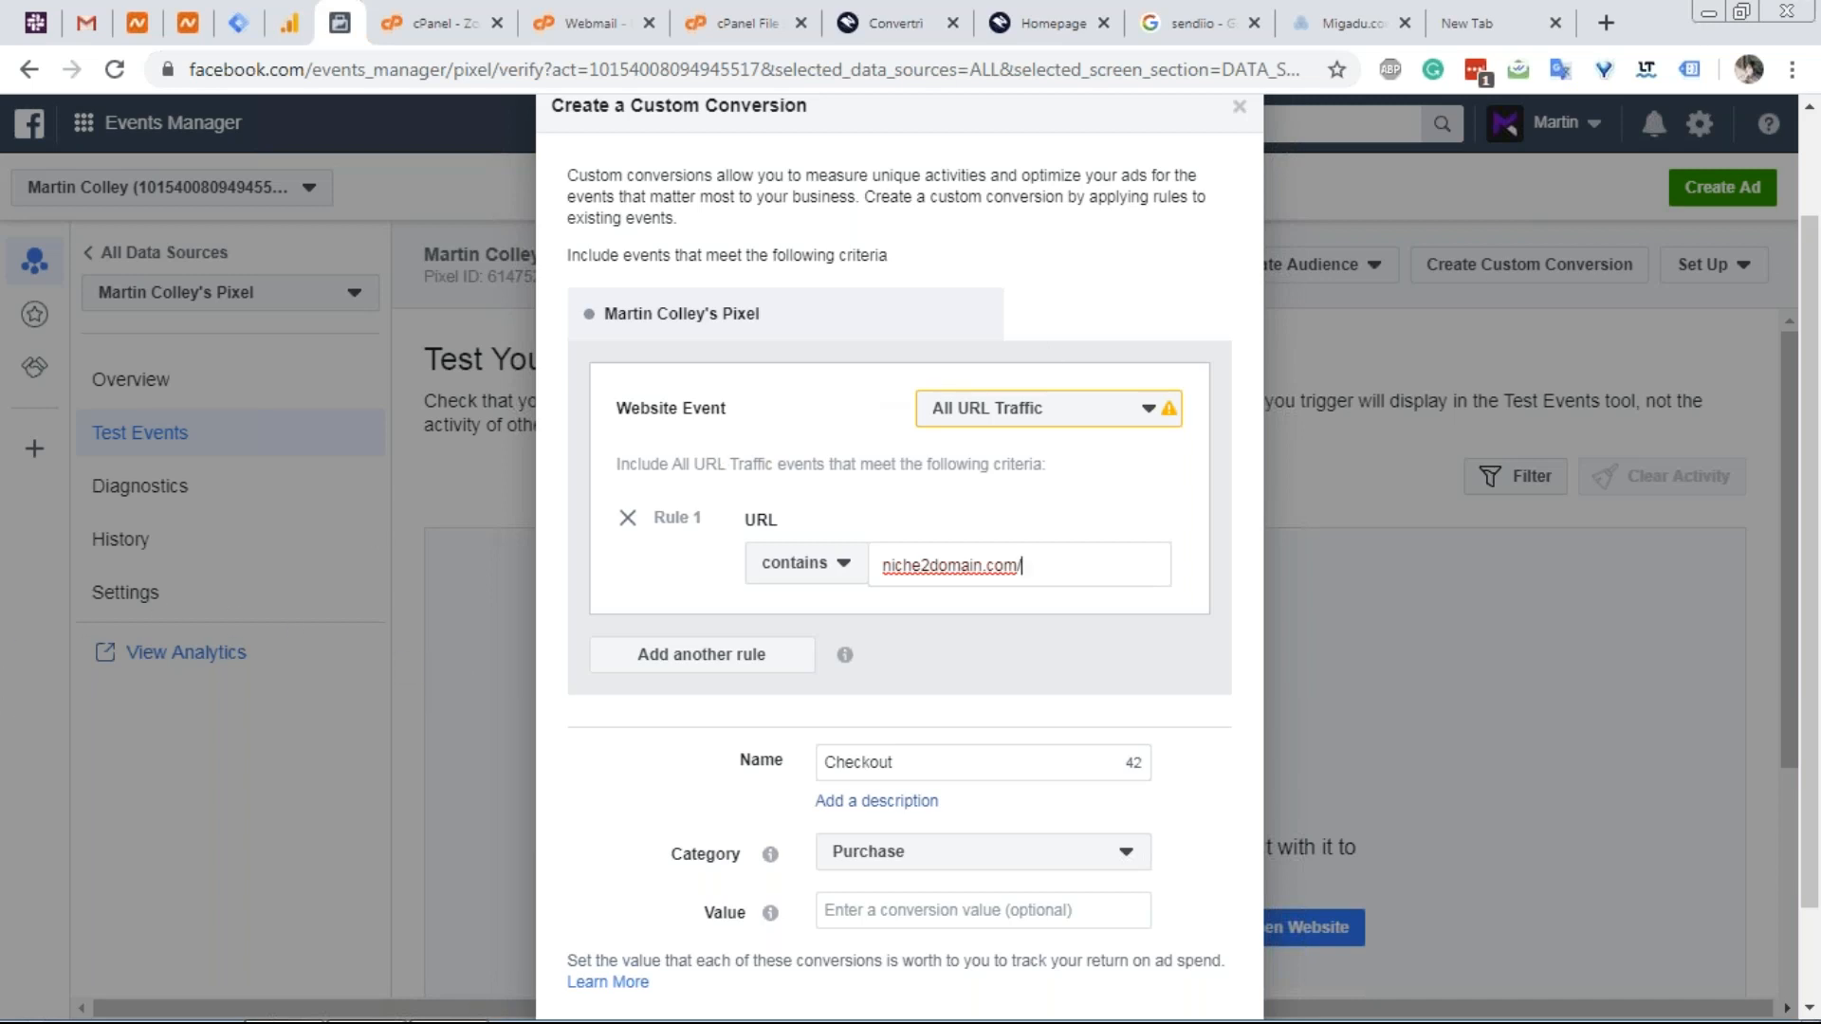
key(Return)
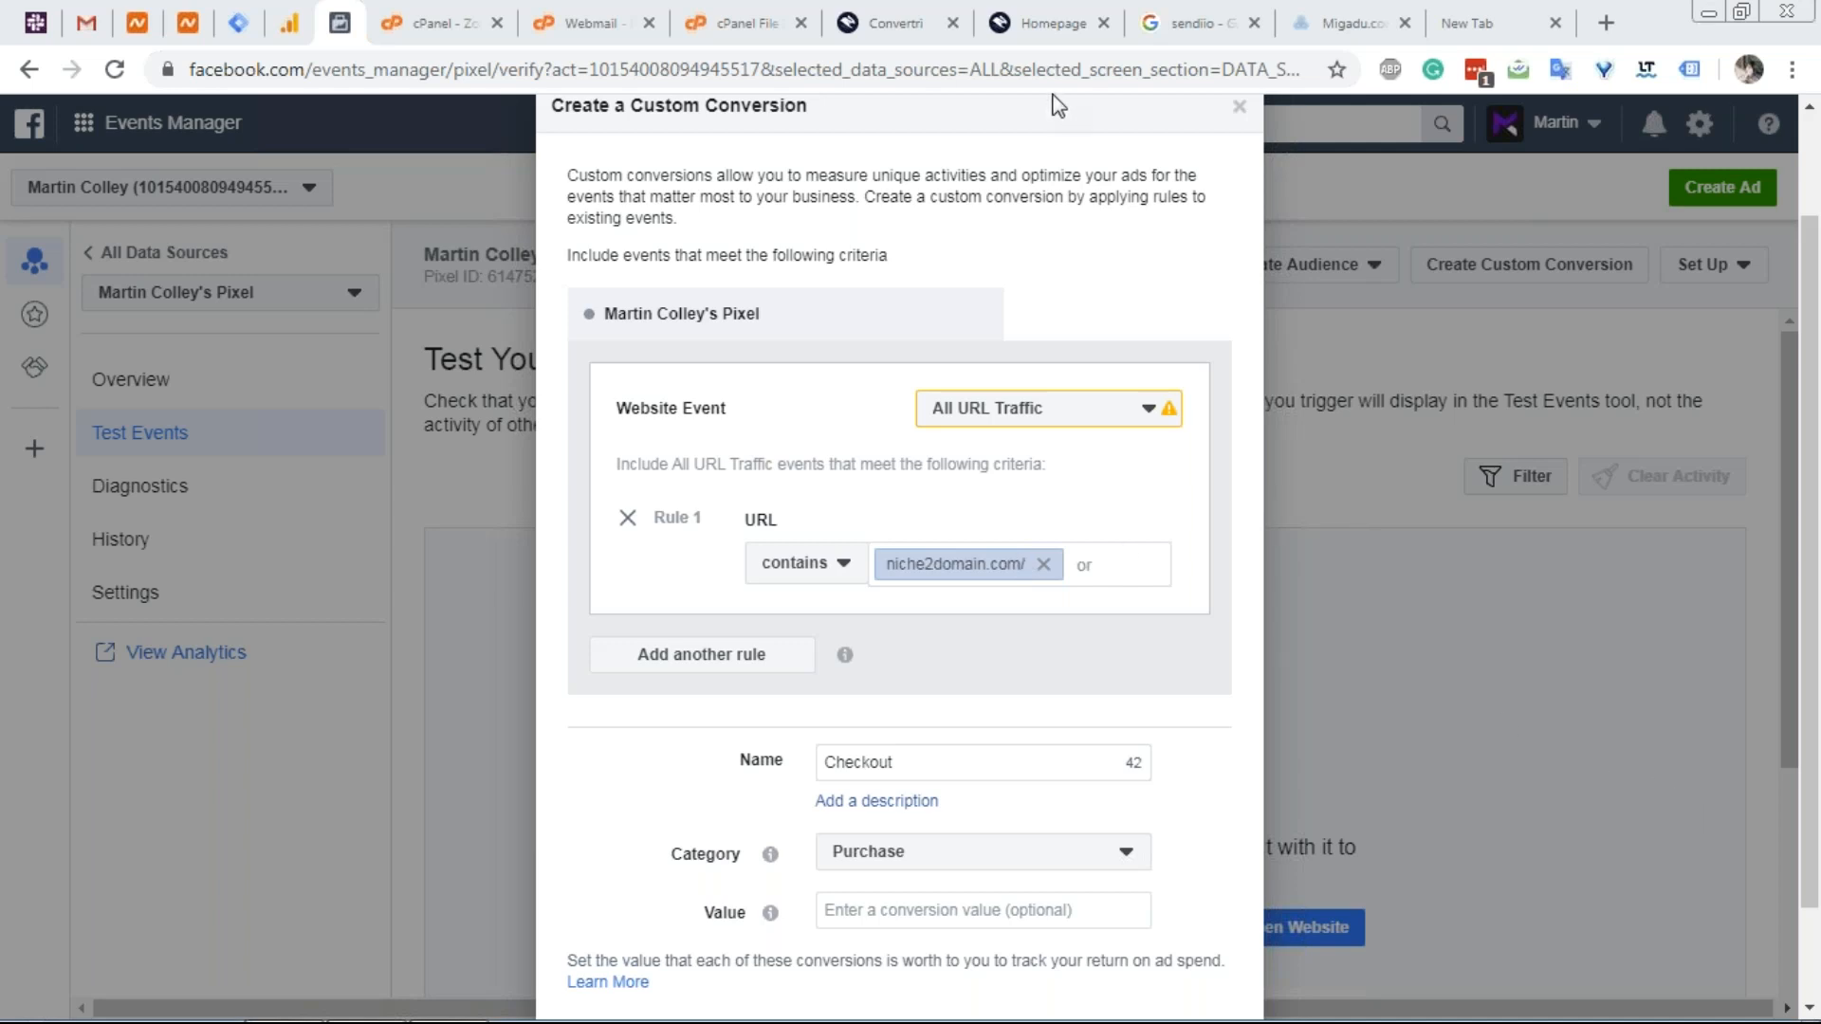
click(1032, 36)
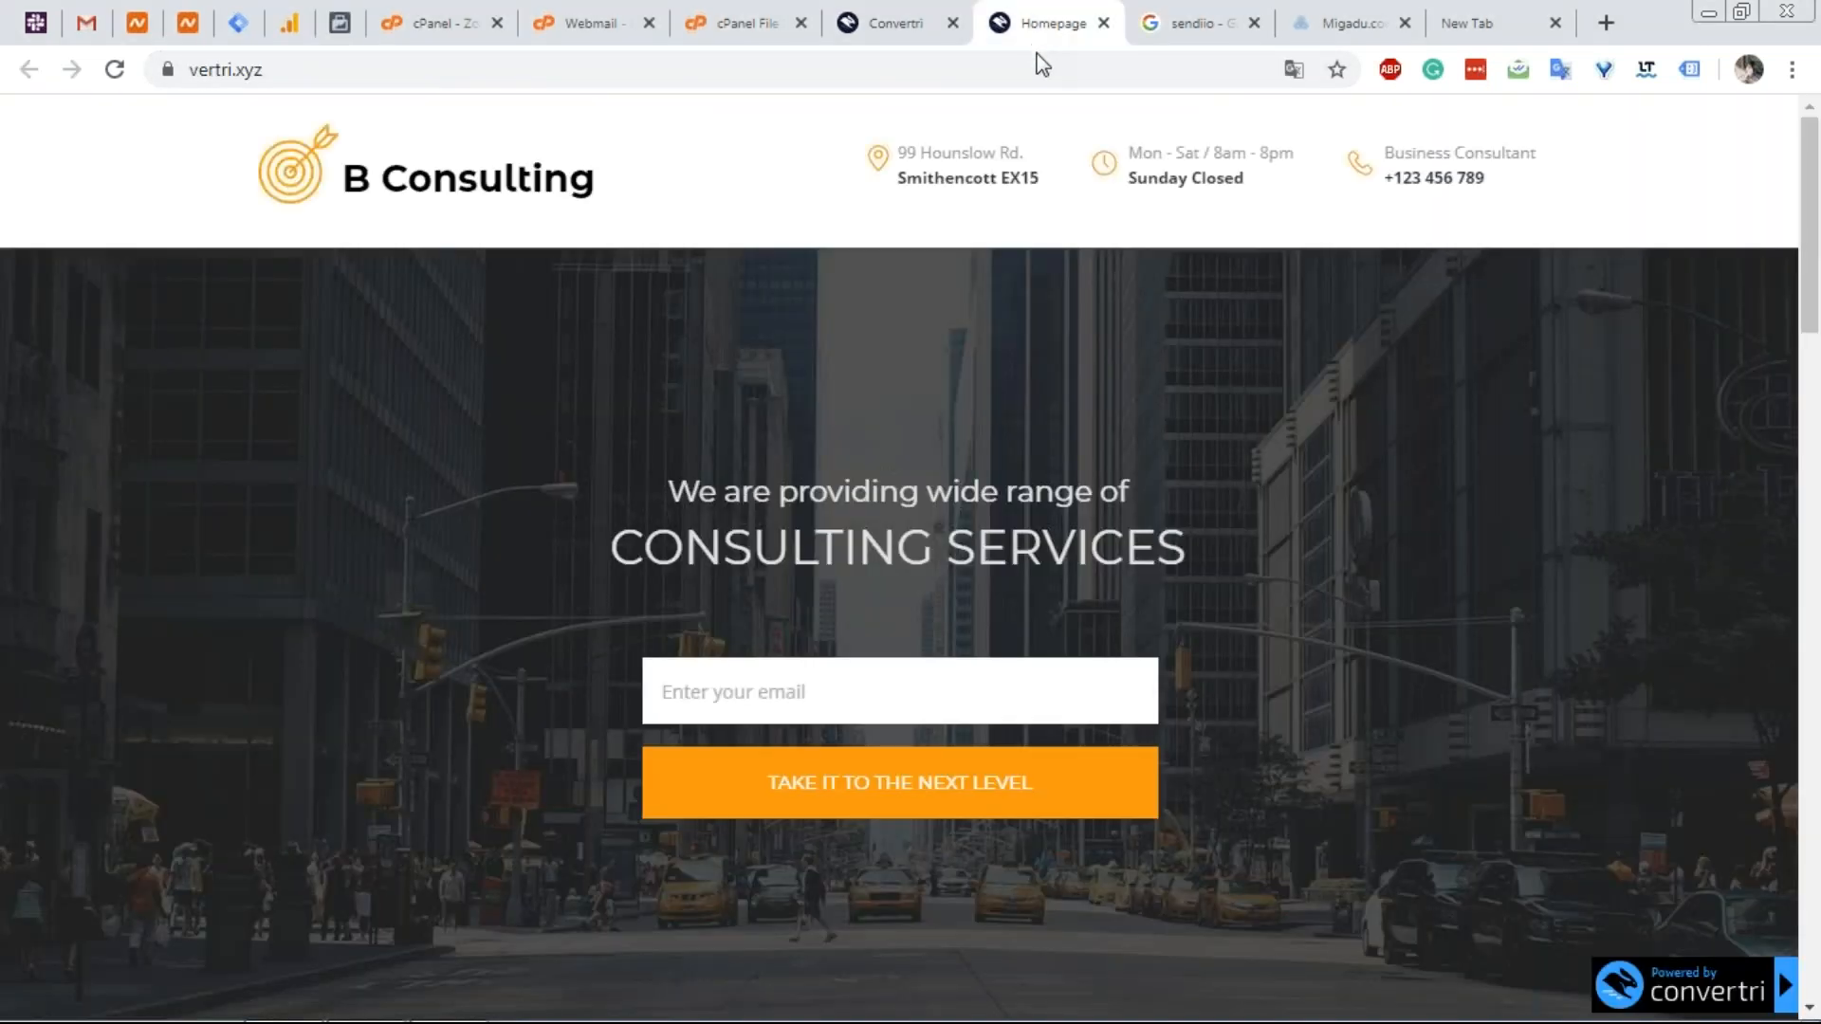
click(1036, 66)
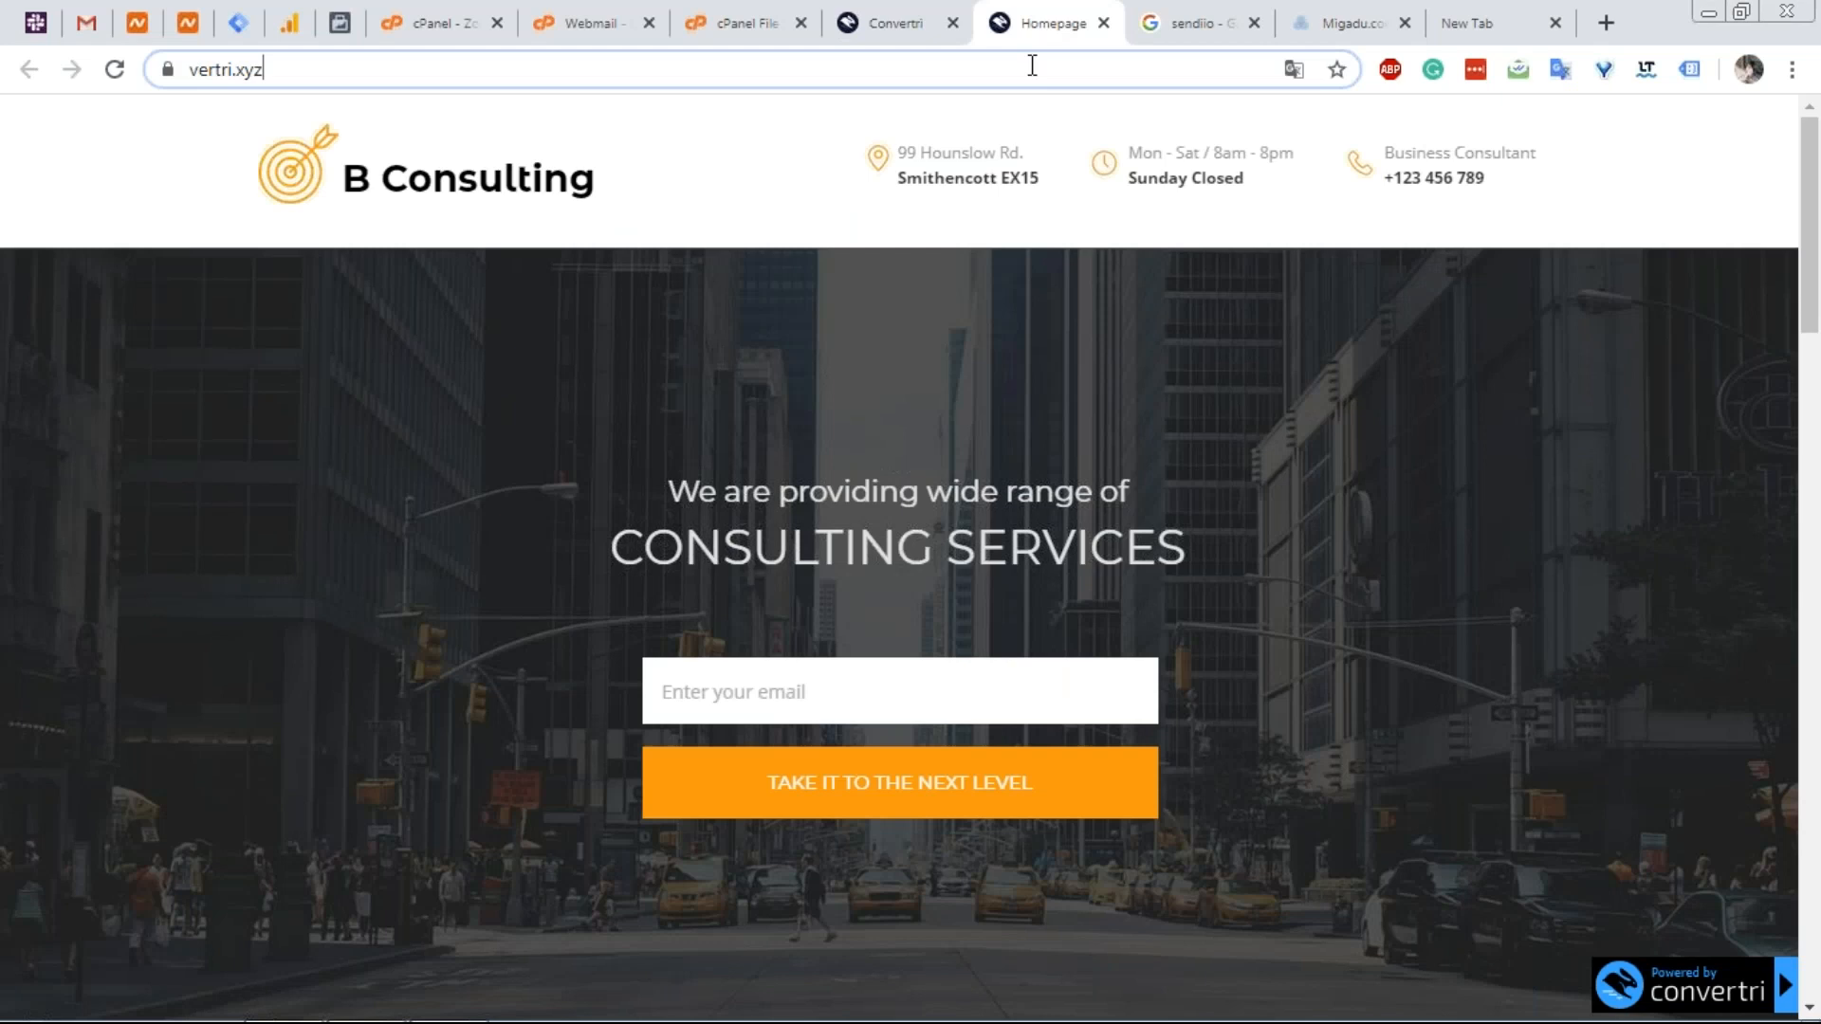
text(webmaster)
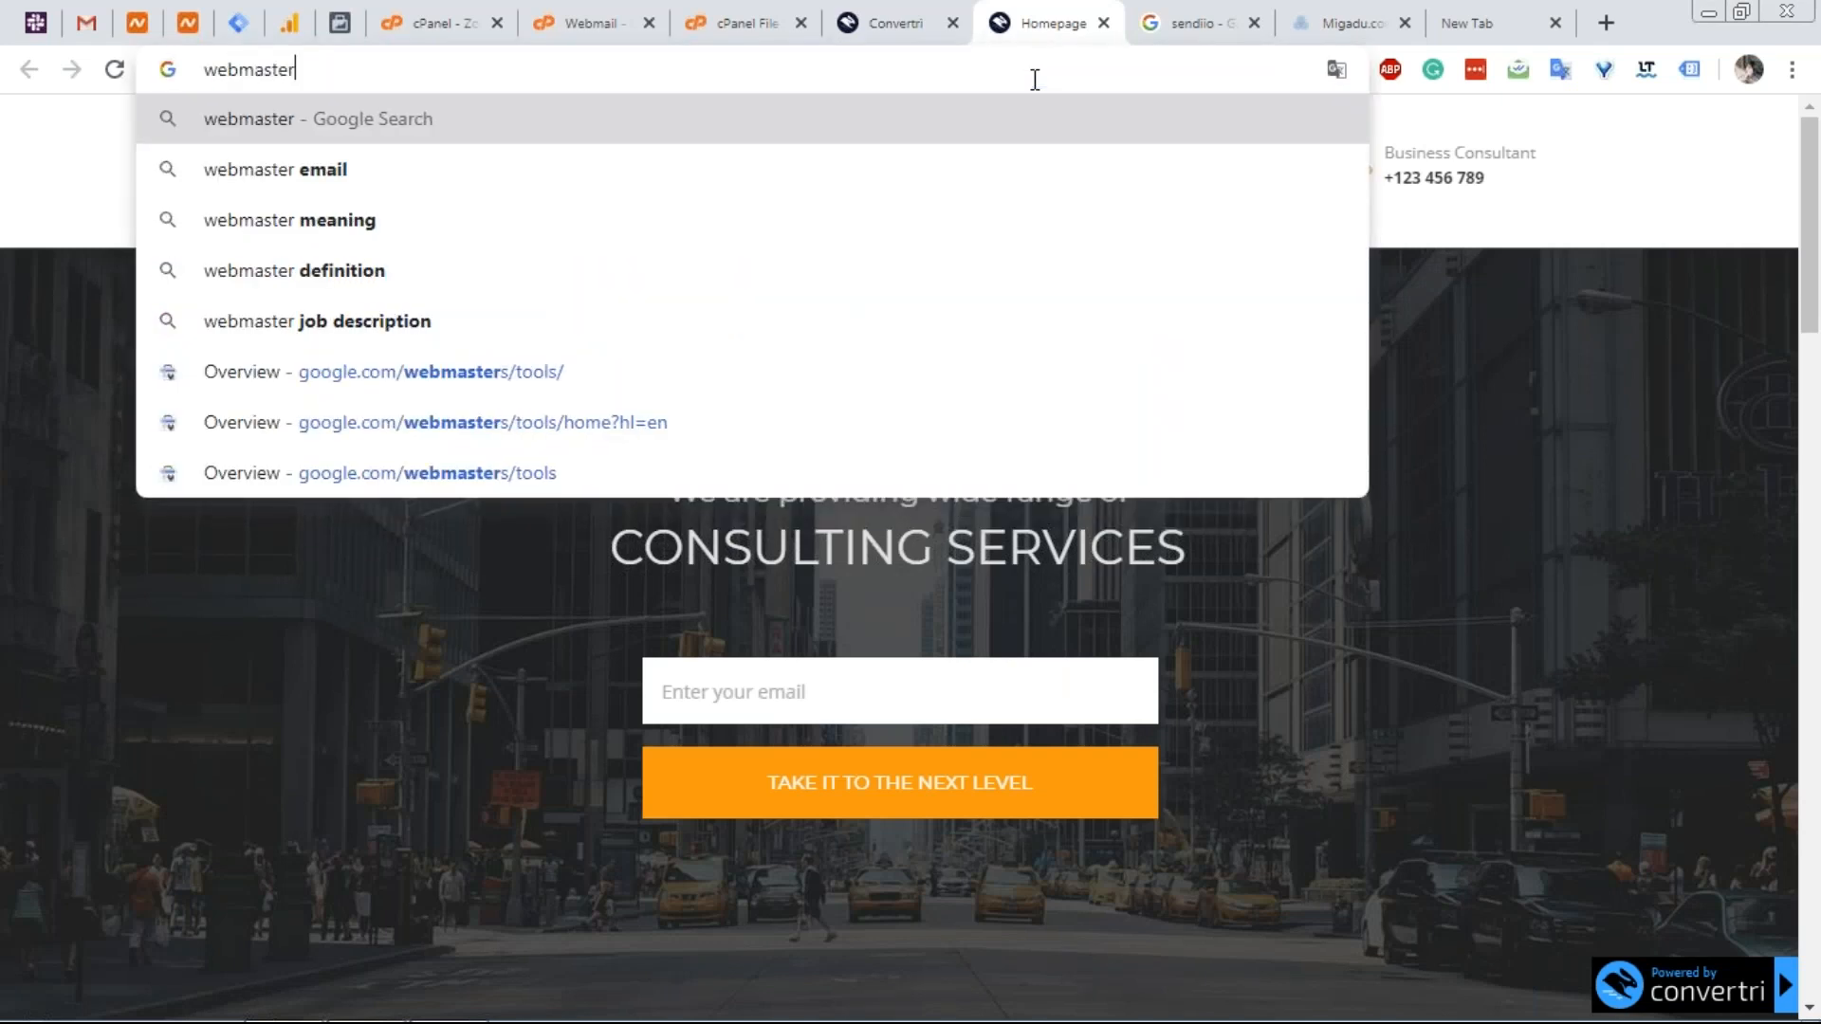
key(Down)
key(Down)
key(Down)
key(Down)
key(Down)
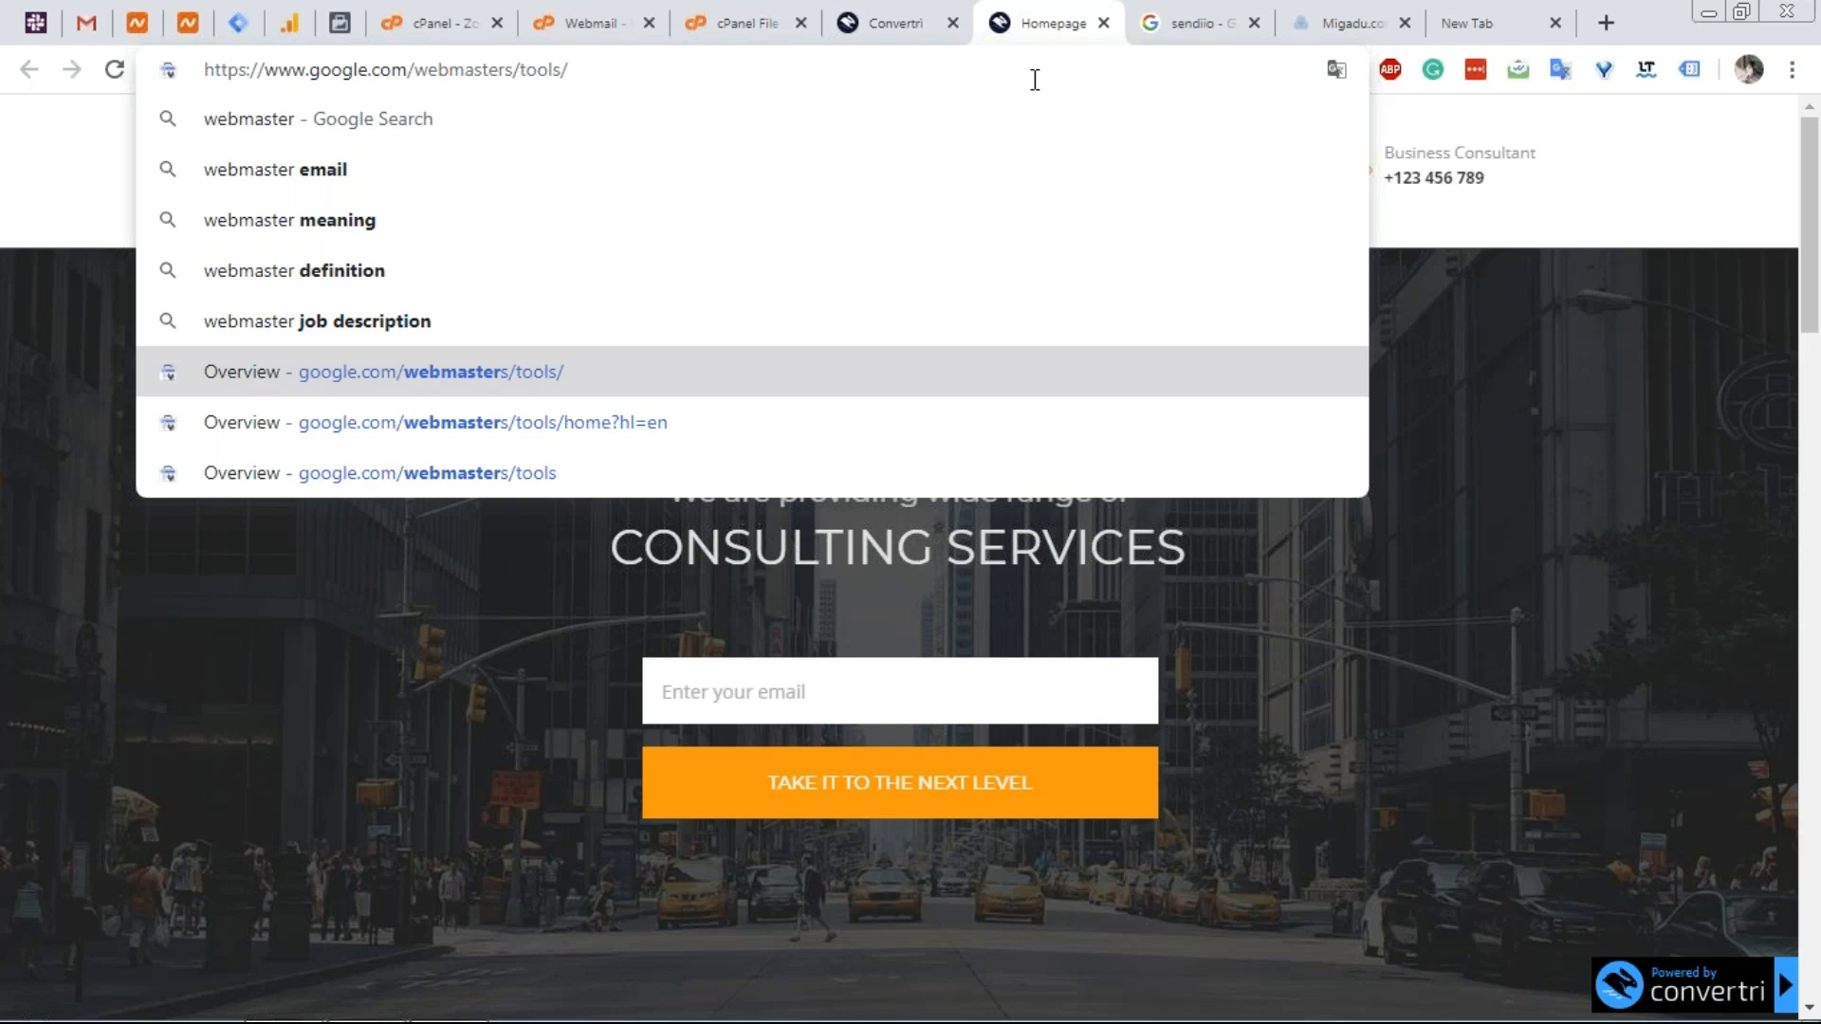
key(BackSpace)
key(BackSpace)
key(BackSpace)
key(BackSpace)
key(BackSpace)
key(BackSpace)
key(BackSpace)
key(BackSpace)
key(BackSpace)
key(BackSpace)
key(BackSpace)
key(BackSpace)
key(BackSpace)
key(BackSpace)
key(BackSpace)
key(BackSpace)
key(BackSpace)
key(BackSpace)
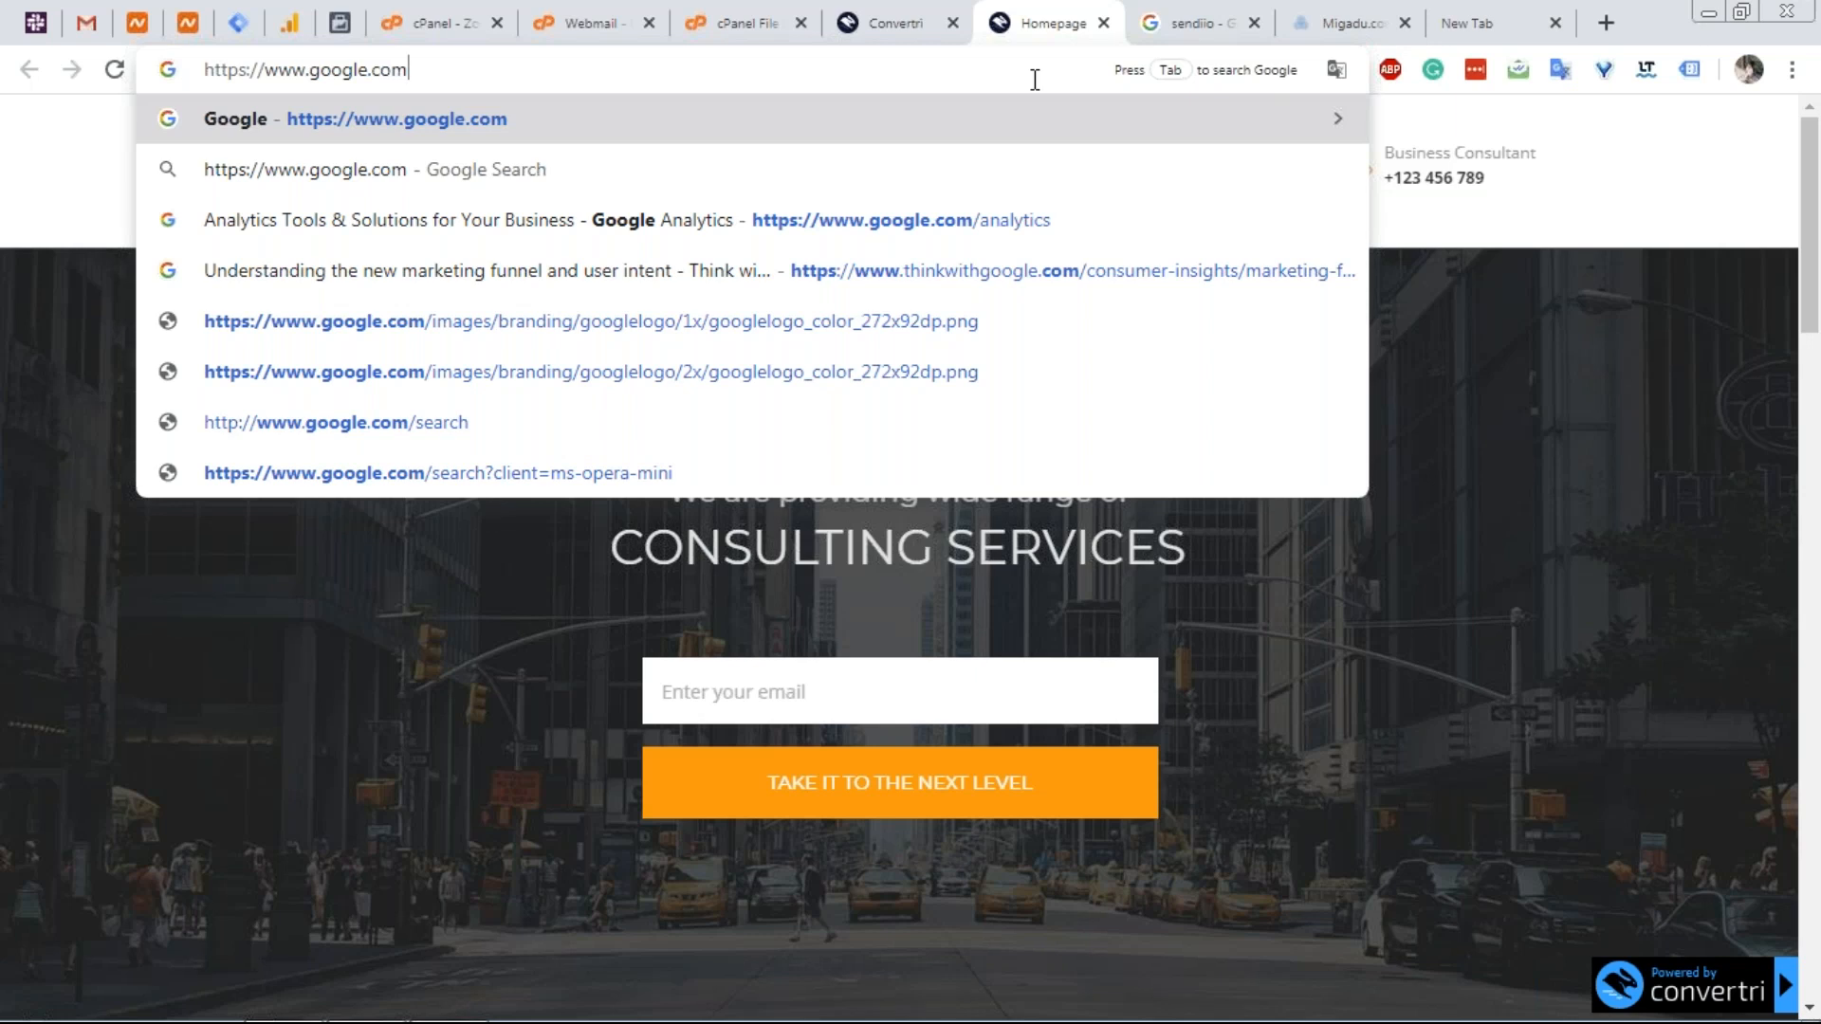
Replace the address with the Google webmasters tools suggestion found by typing 'webmaster'.
key(ctrl+a)
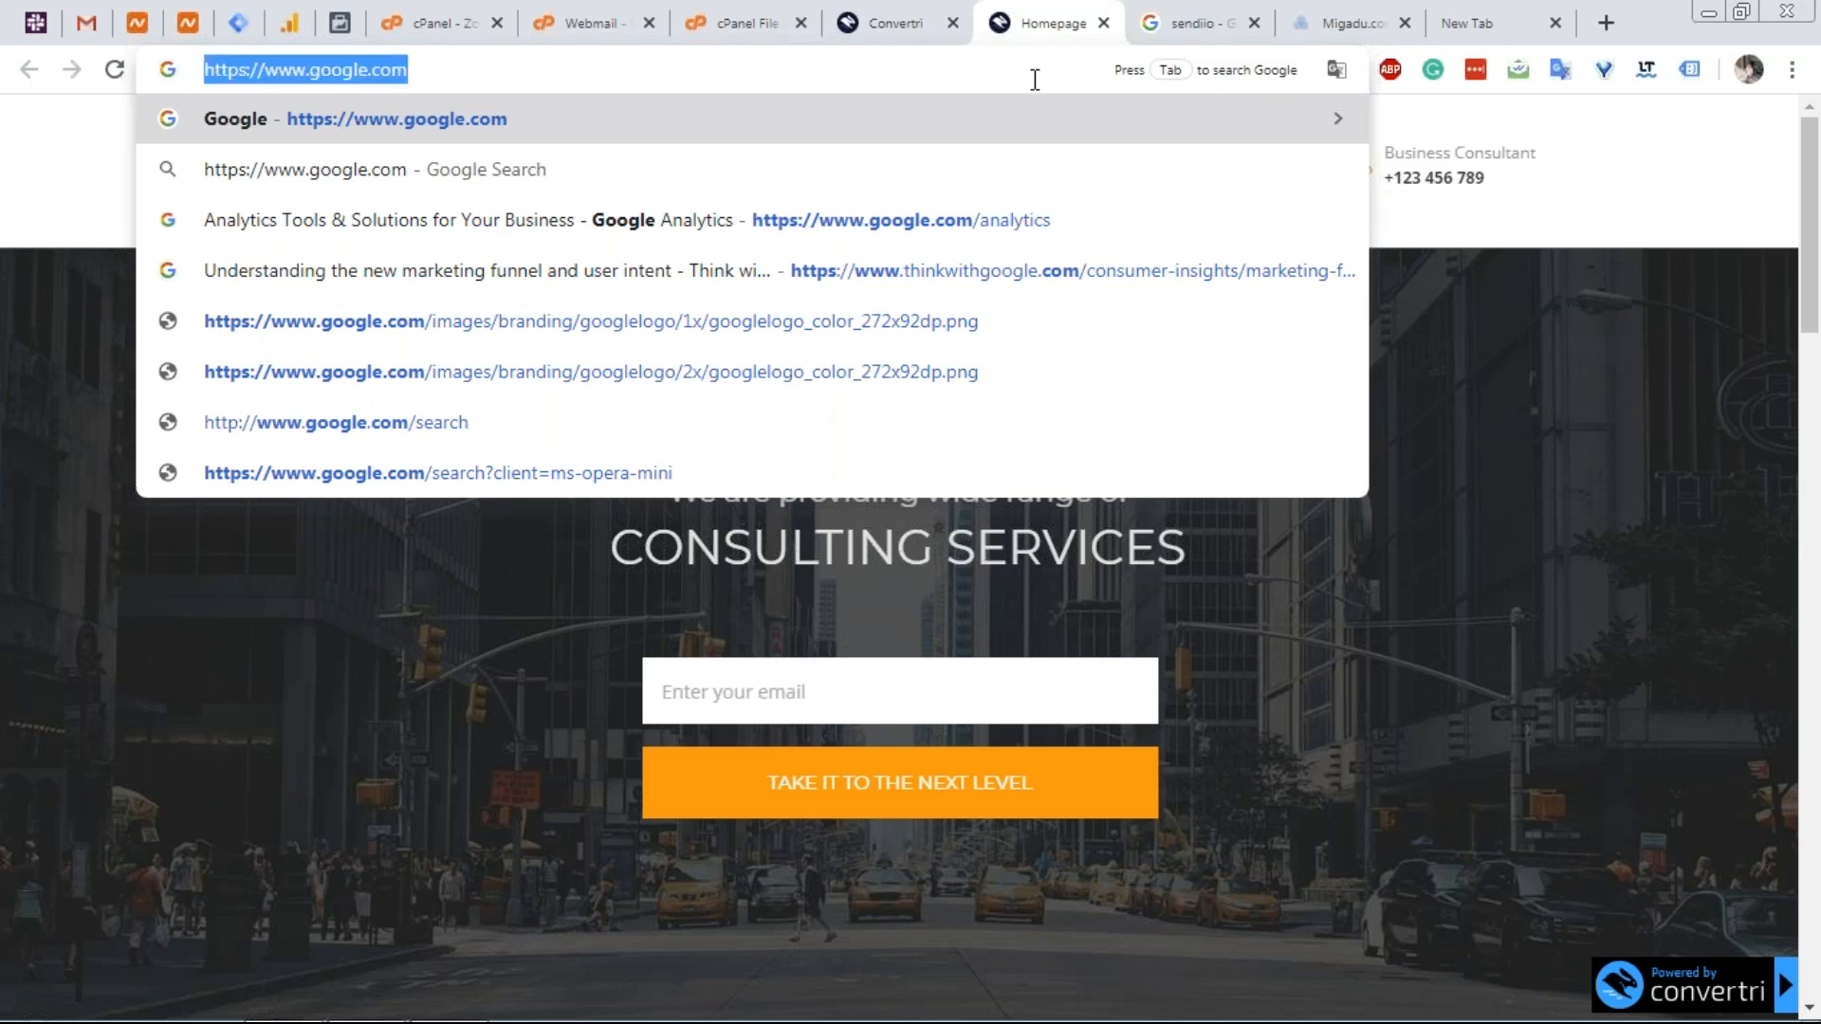
text(google)
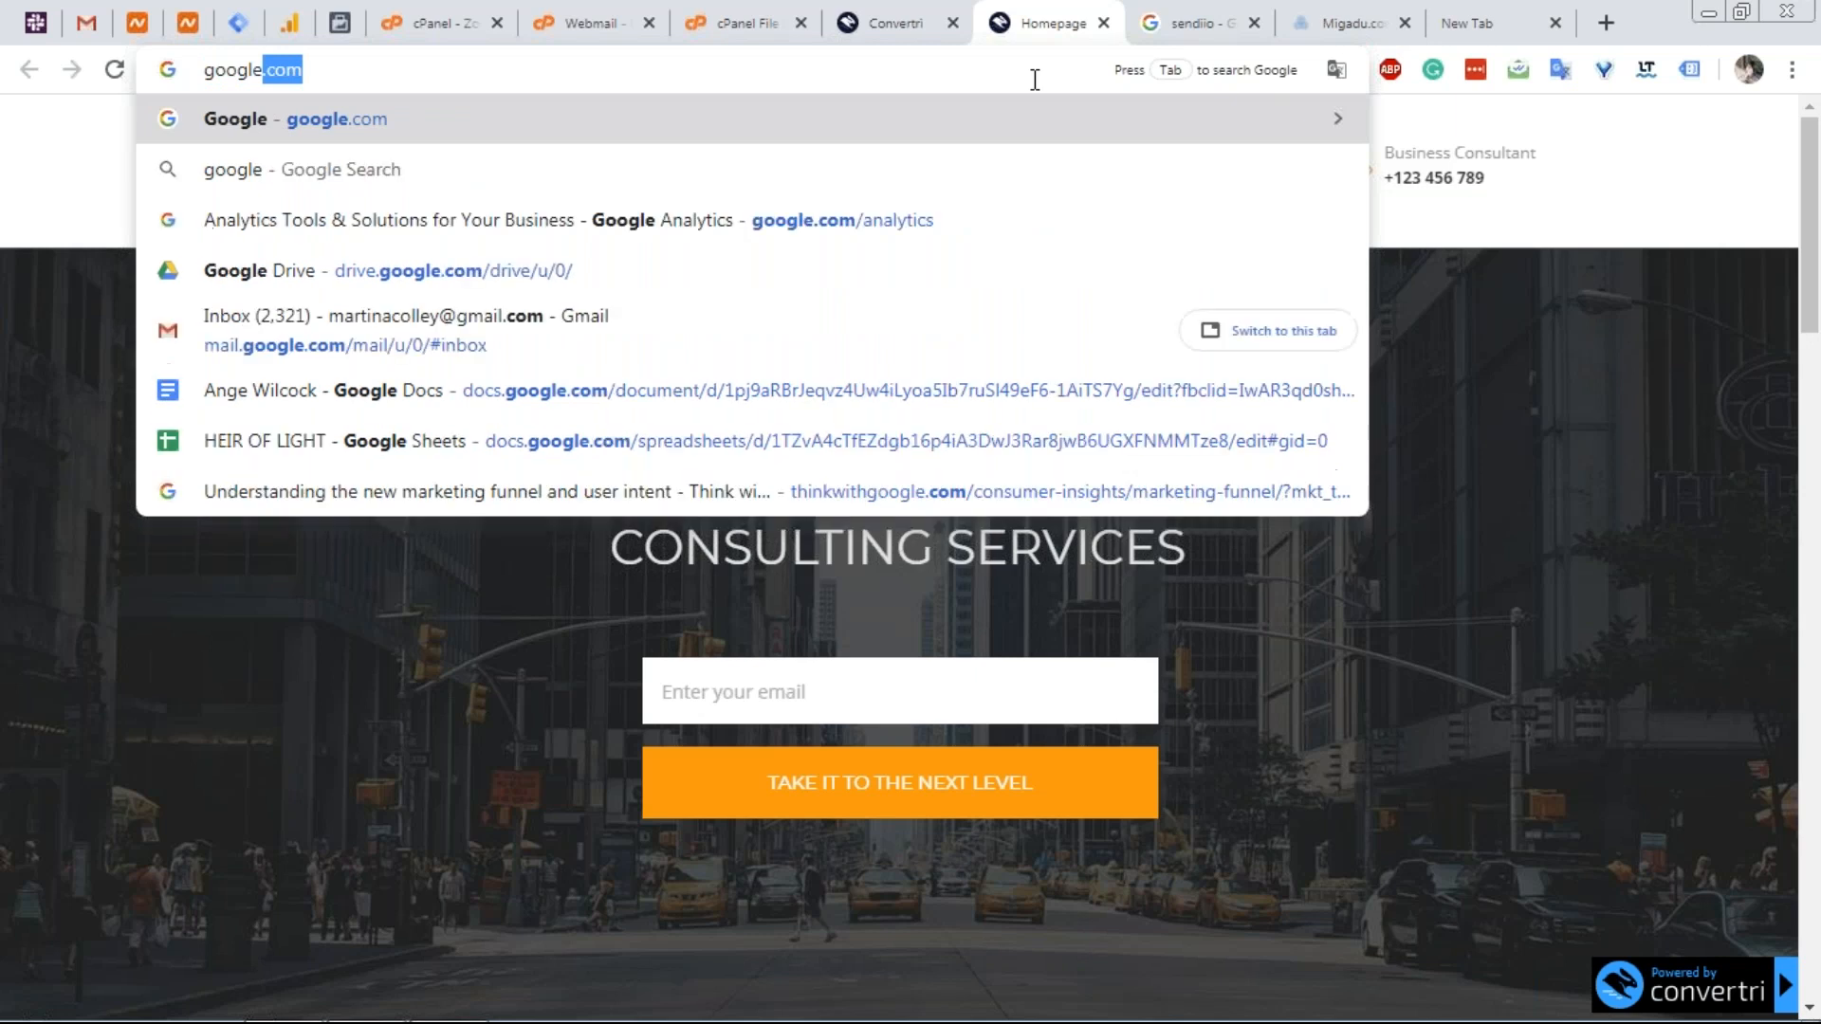
key(ctrl+a)
text(webmaster)
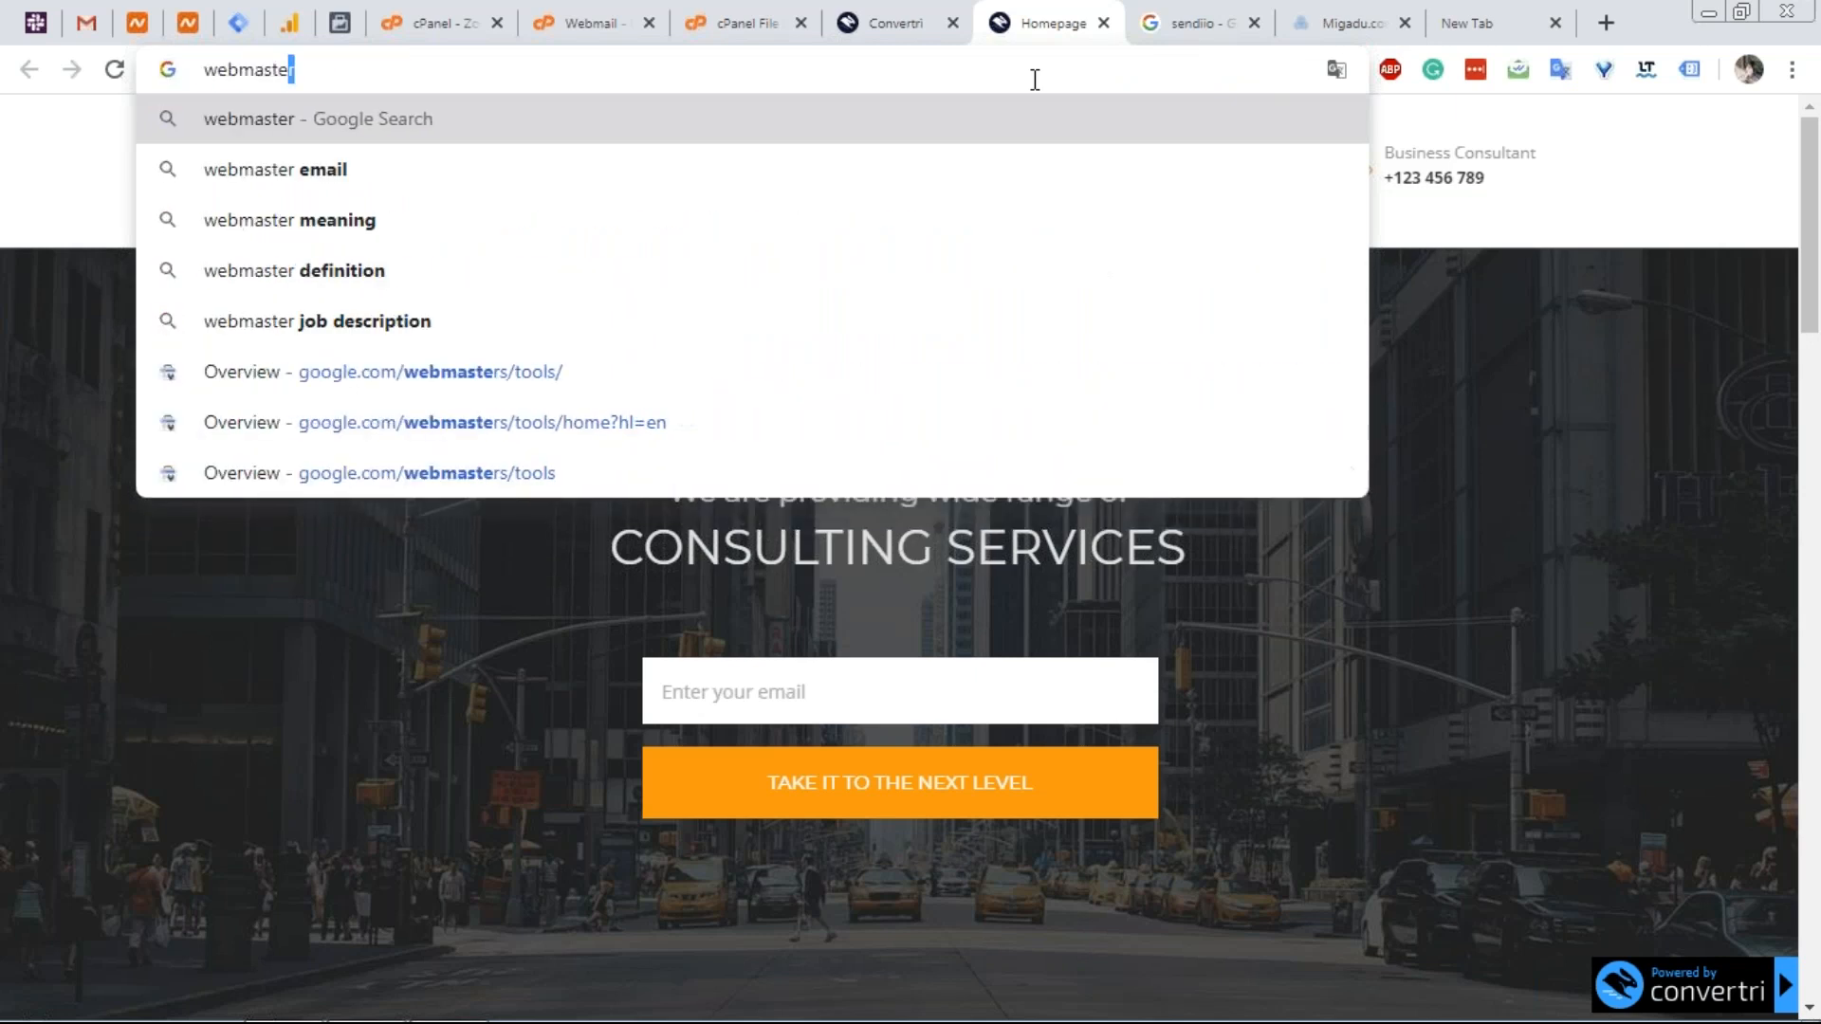
key(Down)
key(Down)
key(Down)
key(Down)
key(Down)
key(Down)
key(Up)
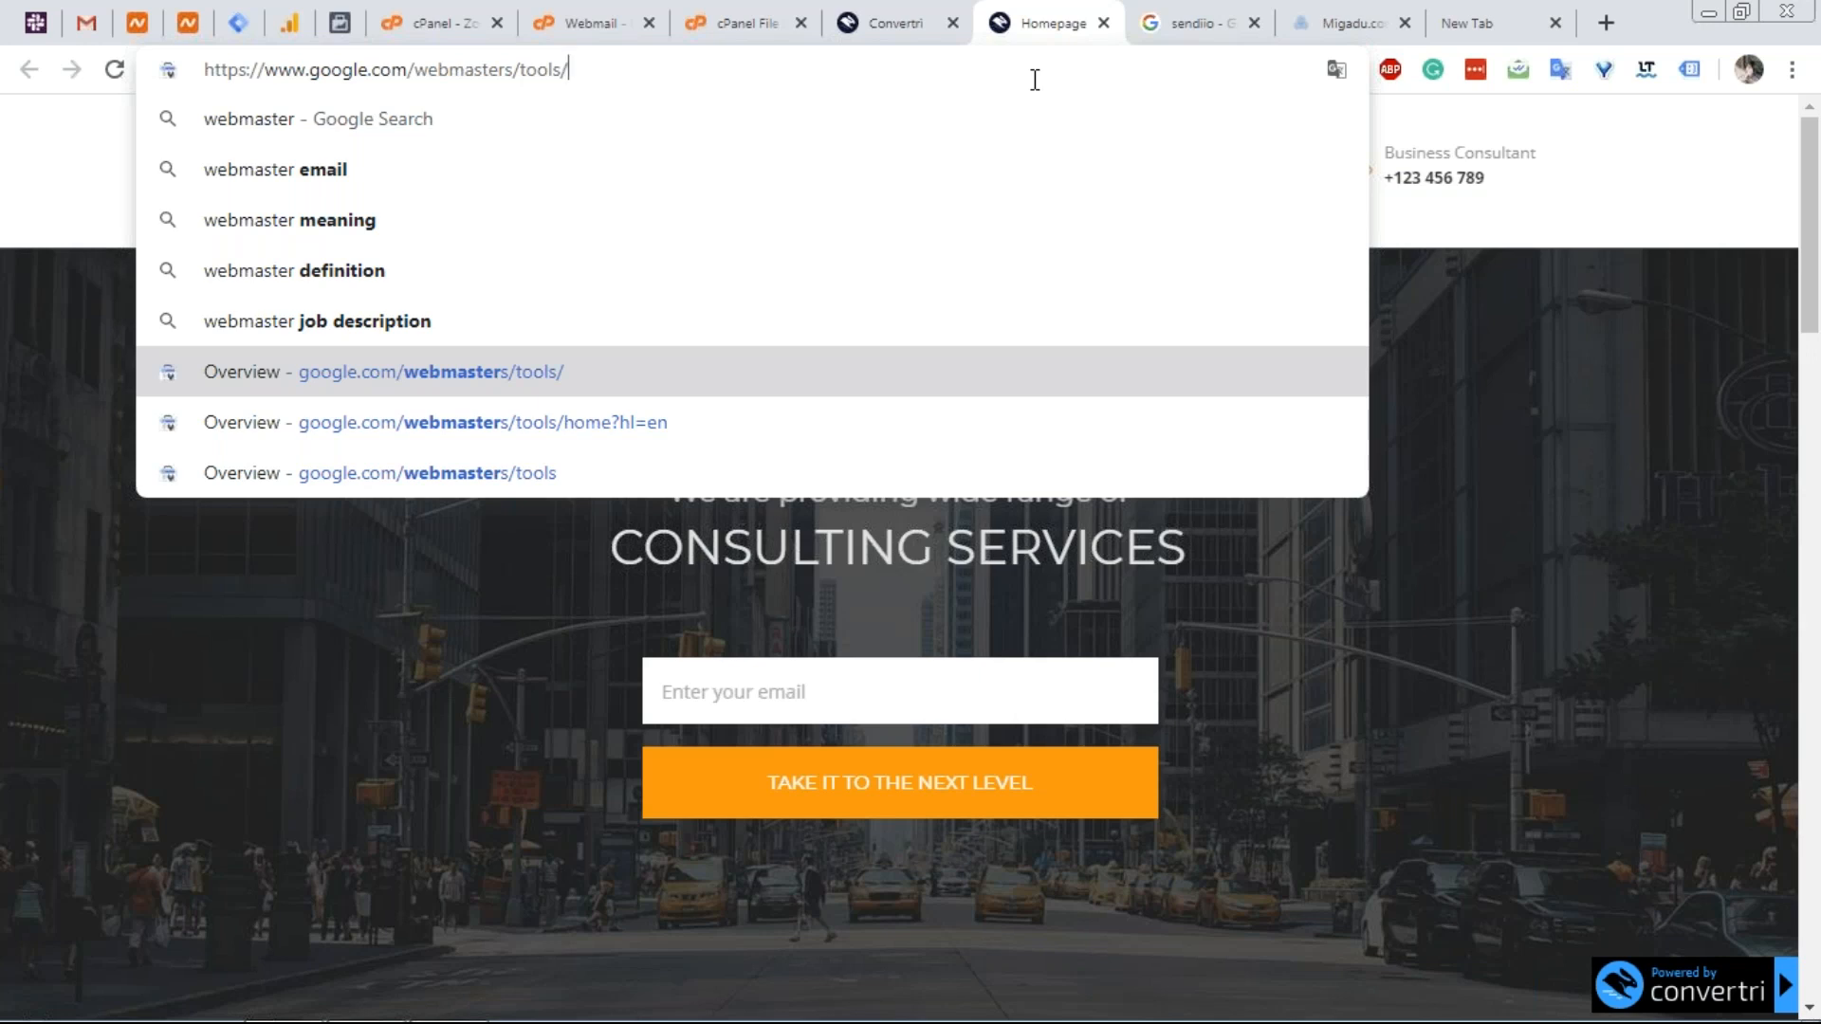
click(925, 11)
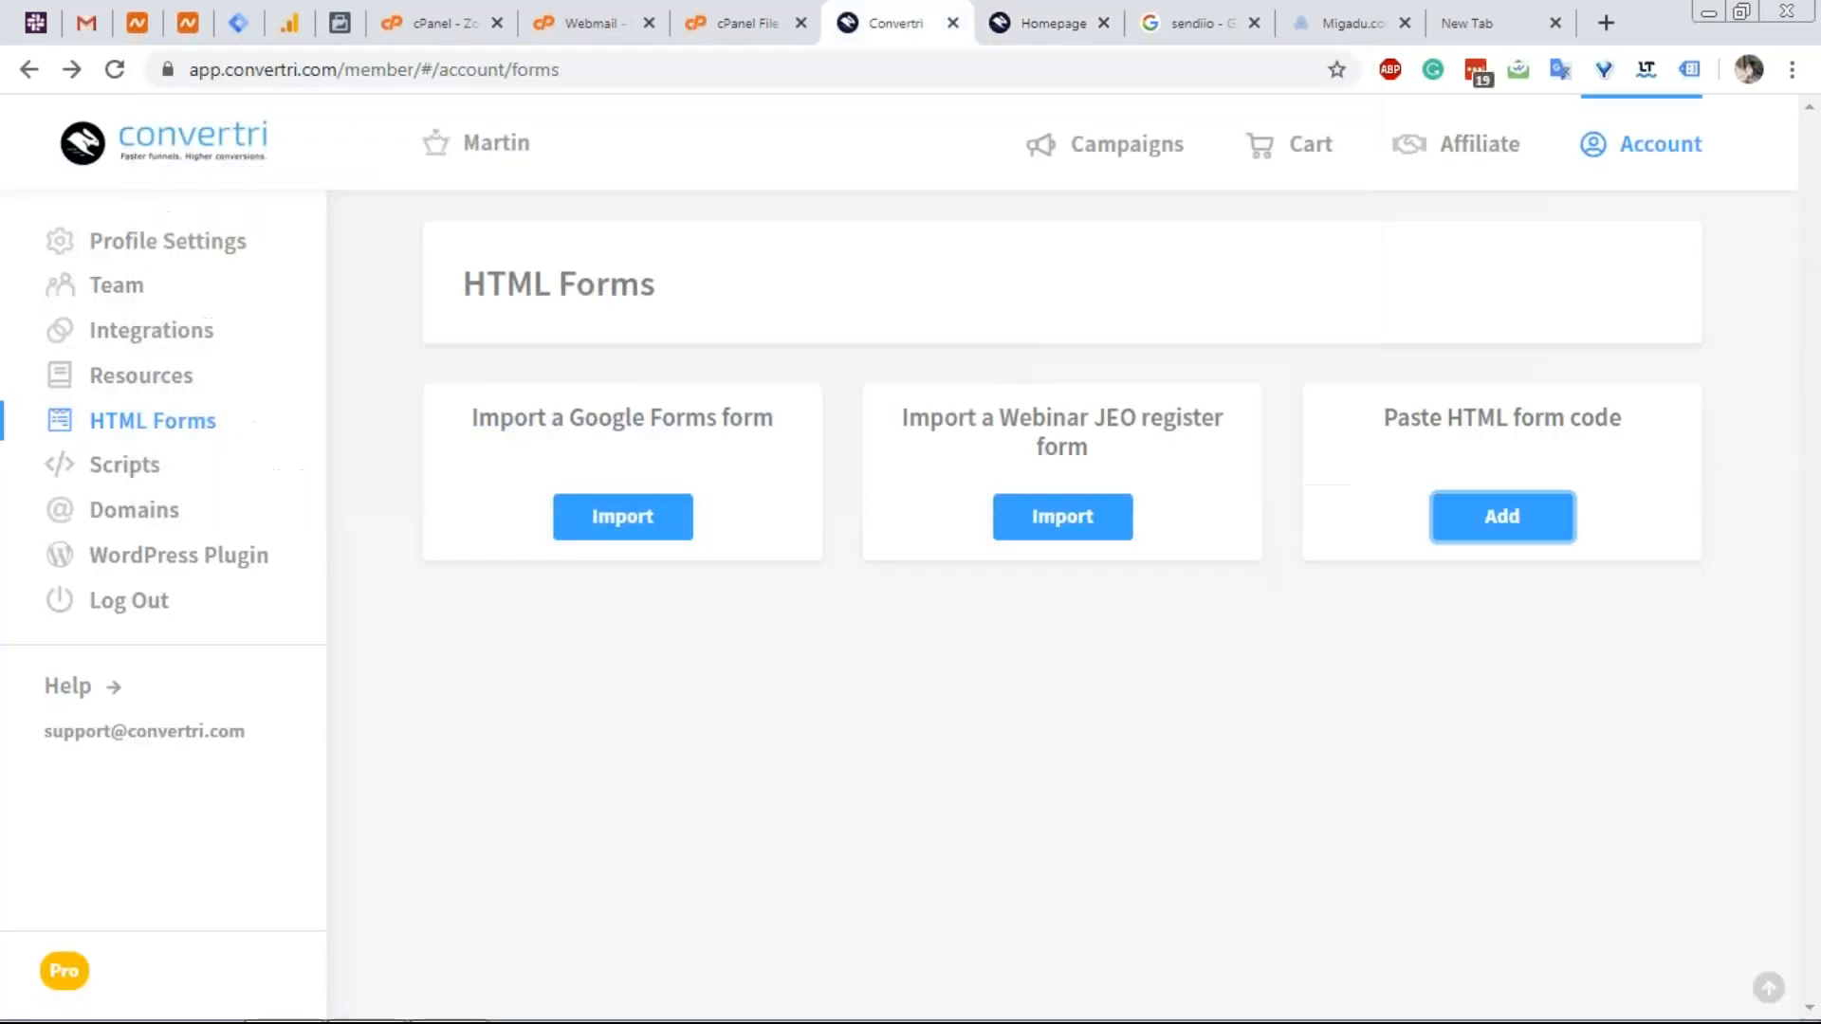
Open Convertri's help knowledge base and search it for 'g suite'.
click(68, 692)
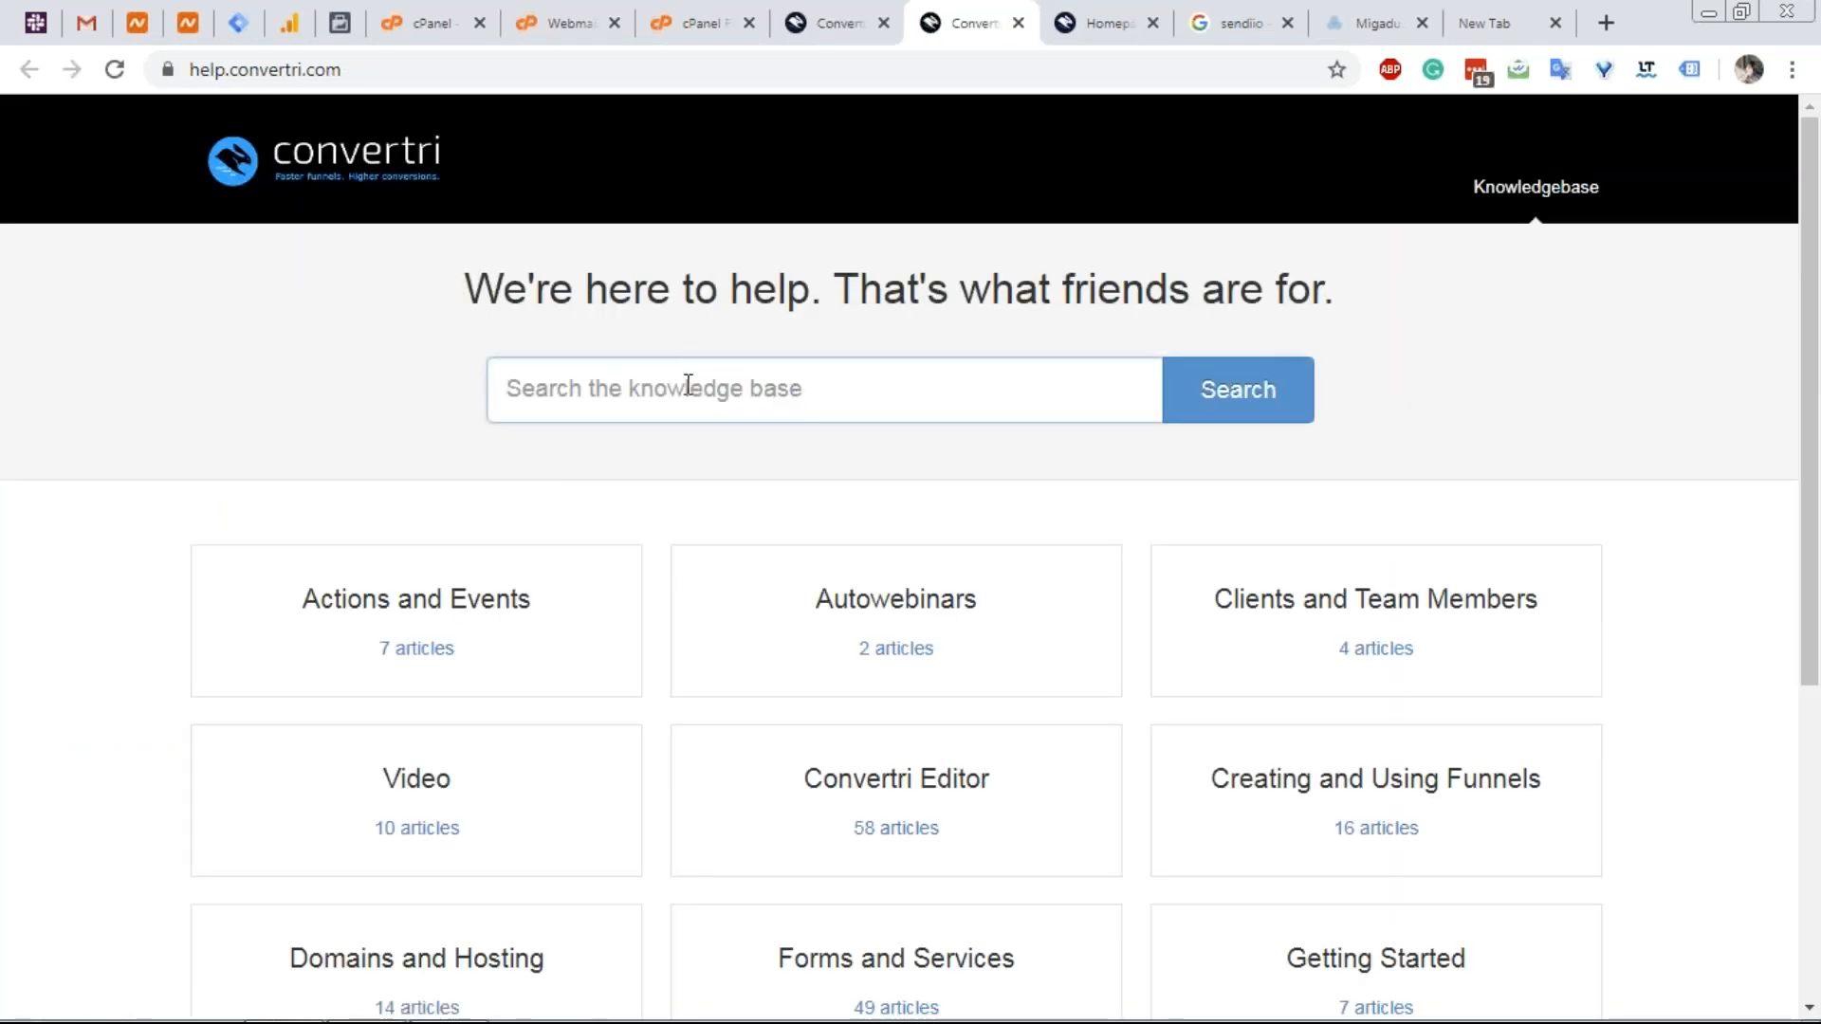
scroll(684, 379, down, 1)
scroll(681, 384, down, 3)
scroll(675, 377, up, 1)
scroll(675, 377, up, 1)
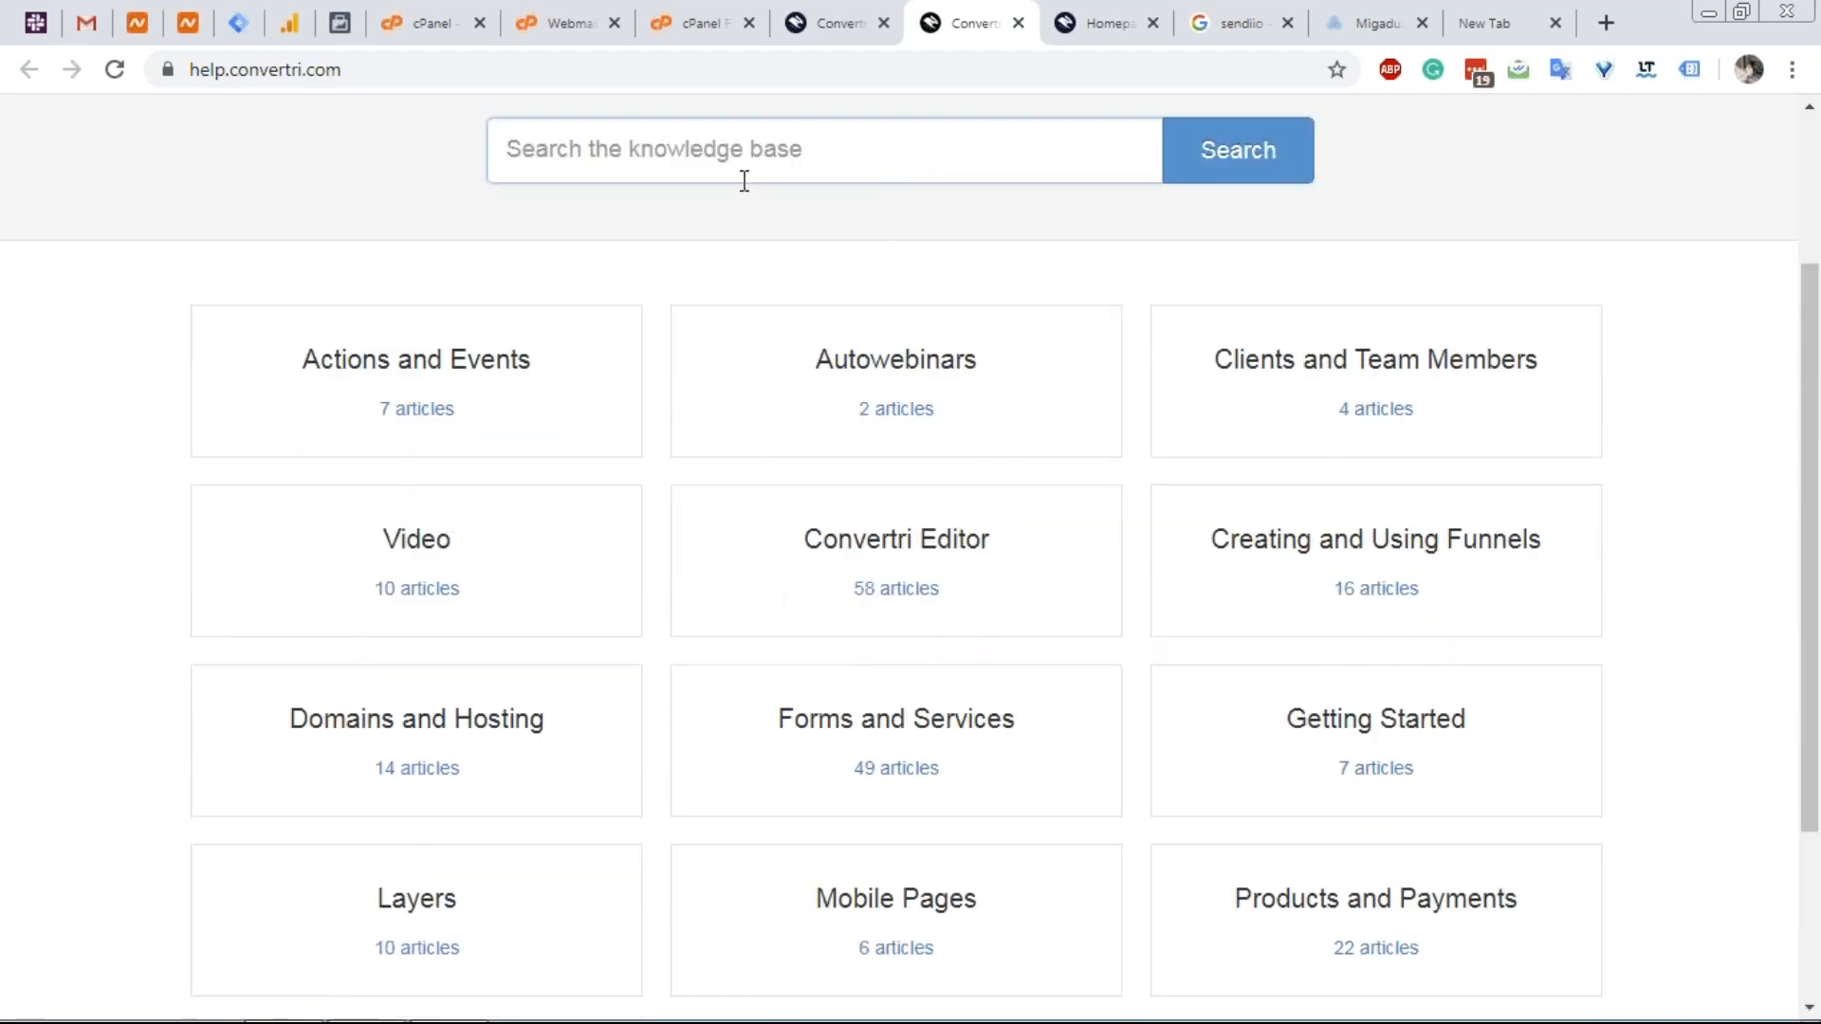
click(744, 181)
text(g s)
key(BackSpace)
text(suite)
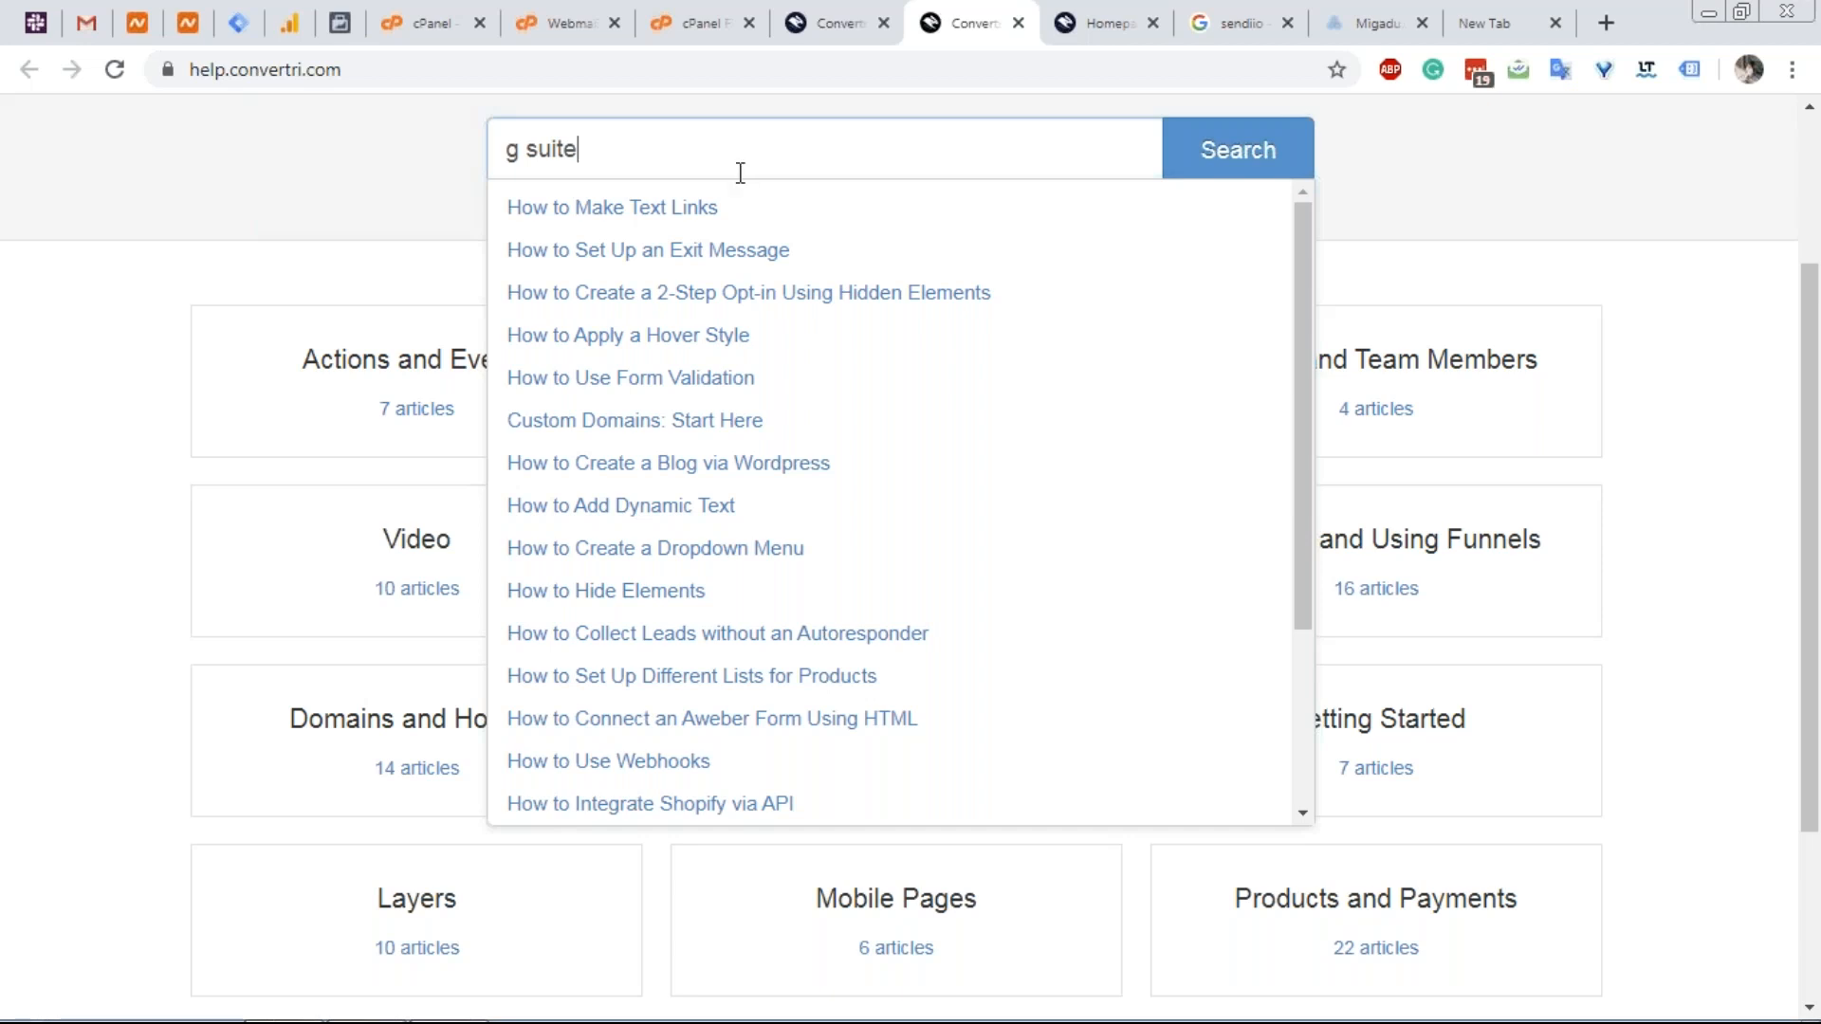
scroll(769, 399, down, 5)
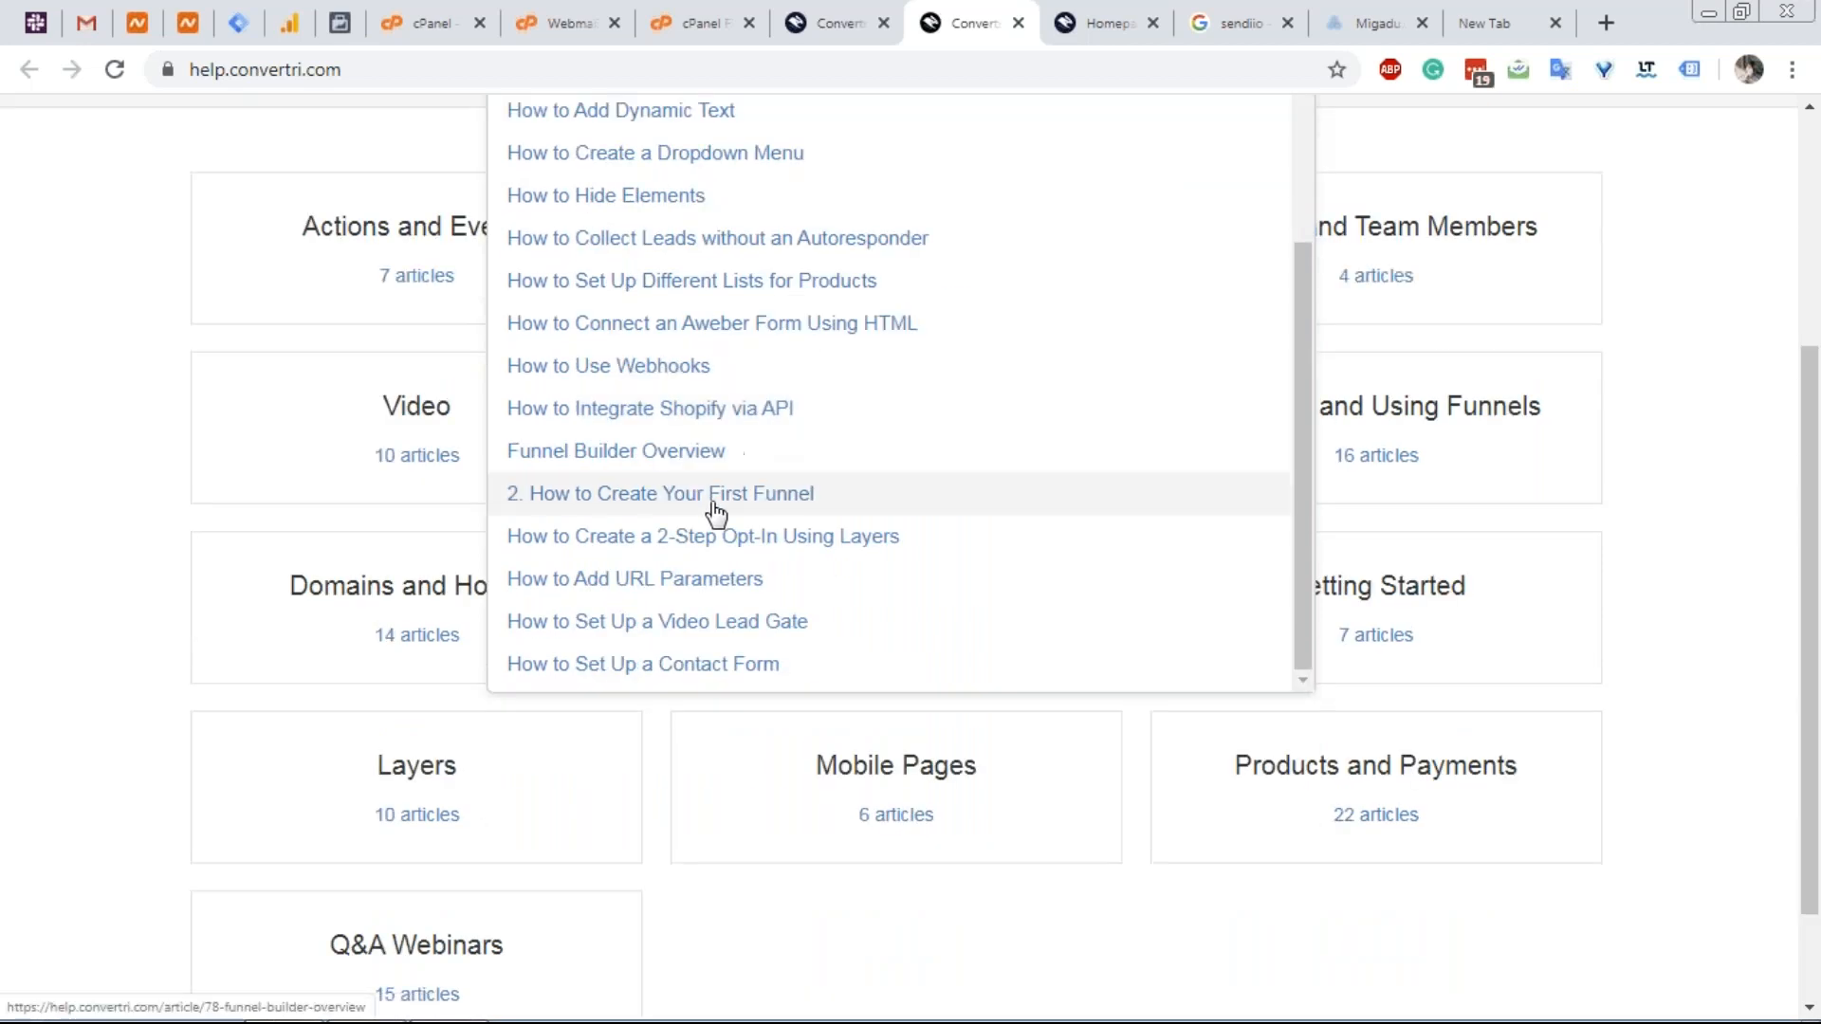
scroll(716, 512, up, 6)
Search the knowledge base for 'google suite', then 'email', and browse the results.
key(ctrl+a)
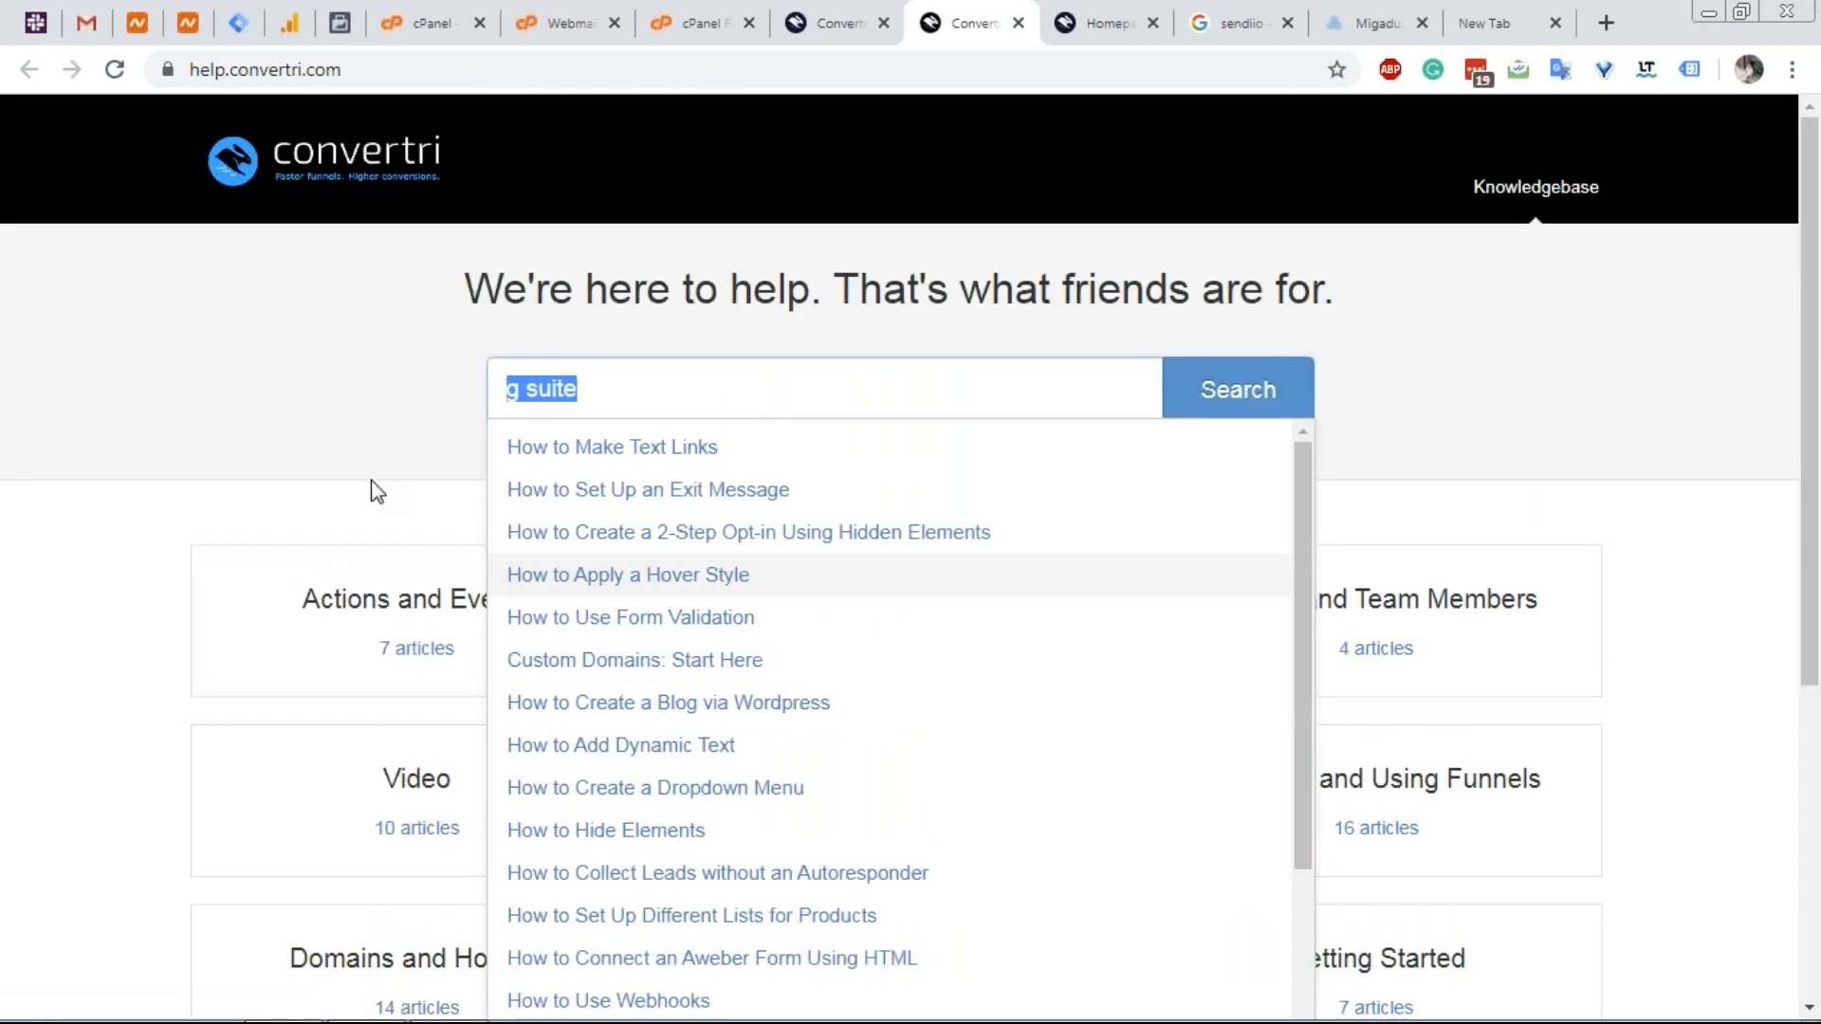
text(google suite)
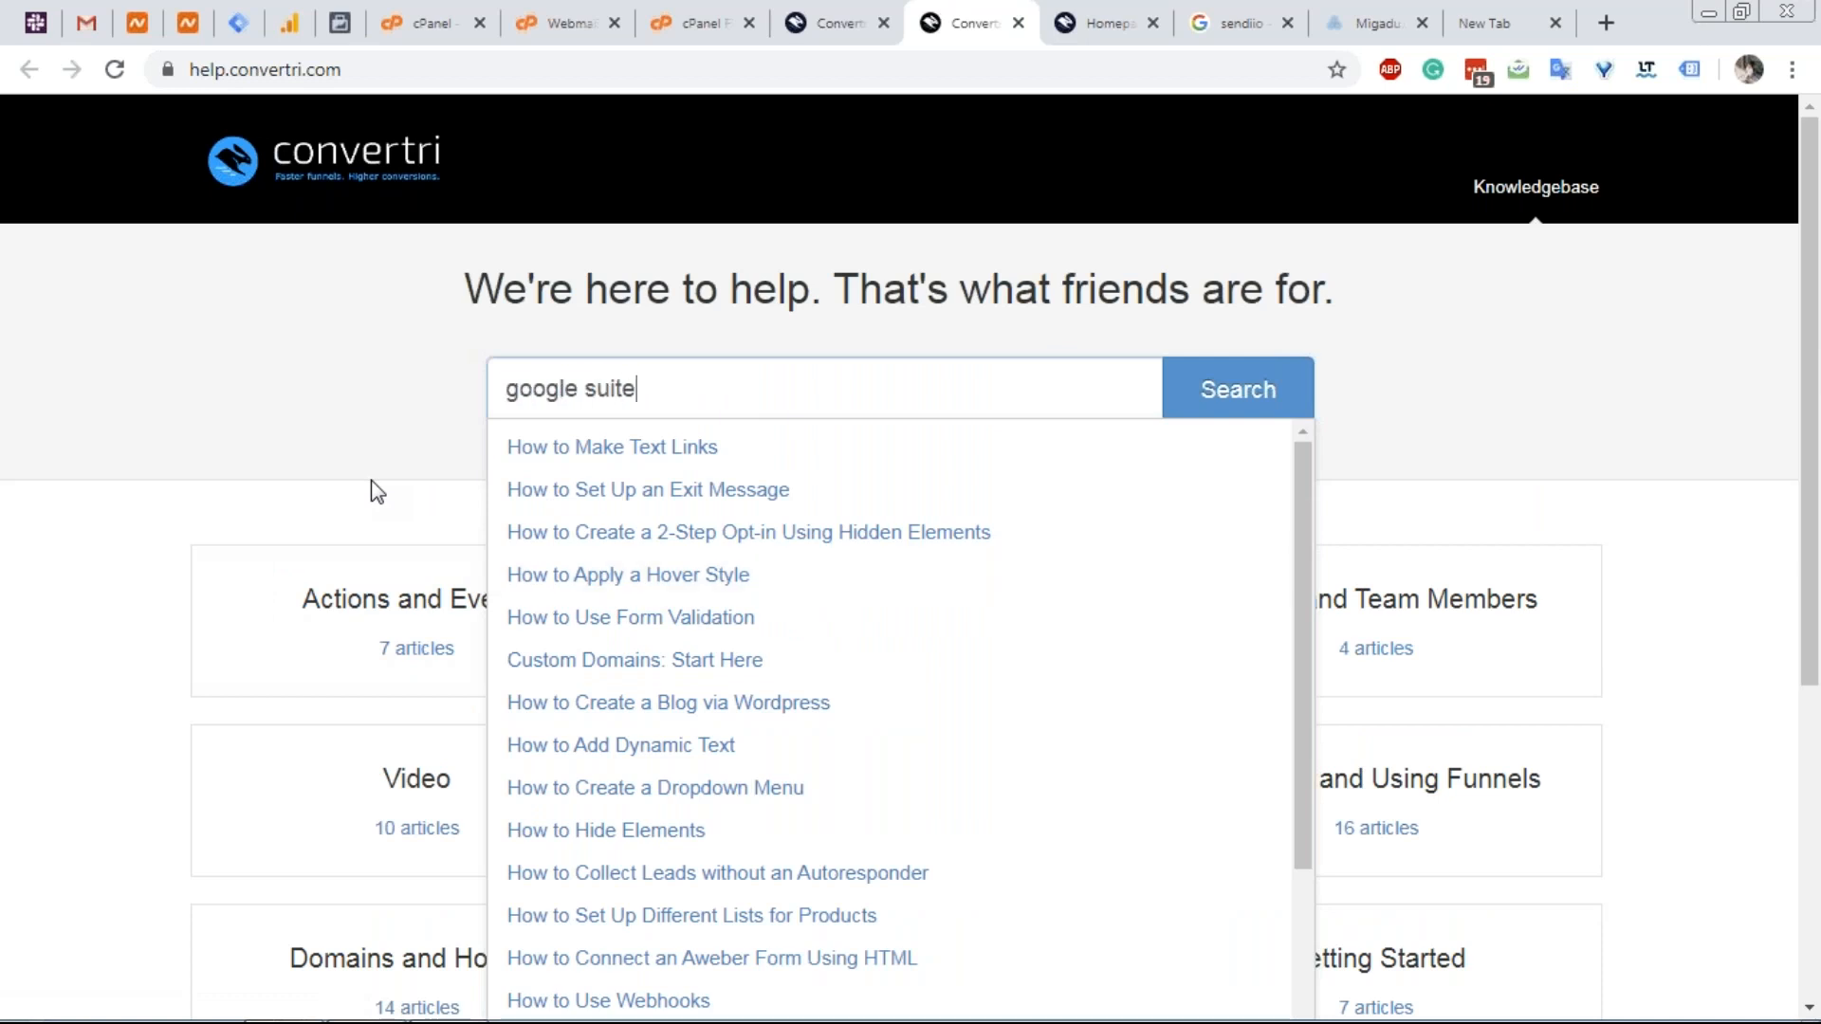
key(ctrl+a)
text(email)
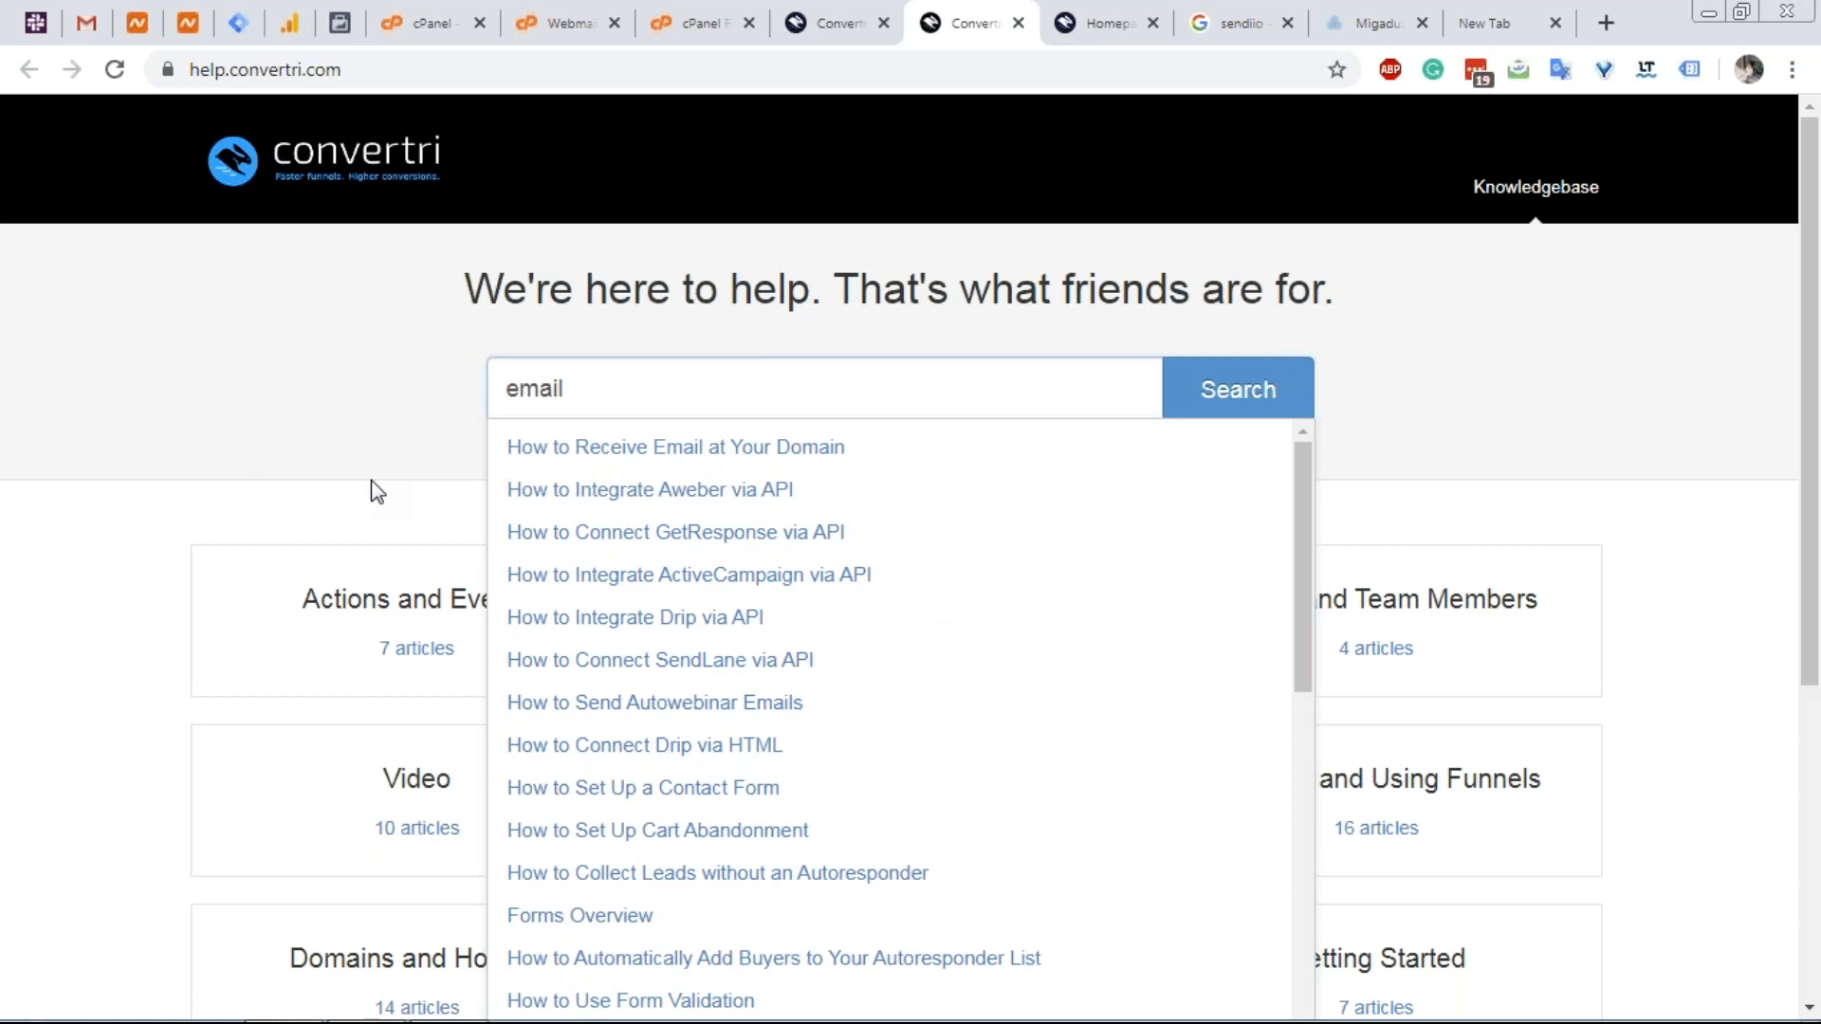
scroll(550, 597, down, 4)
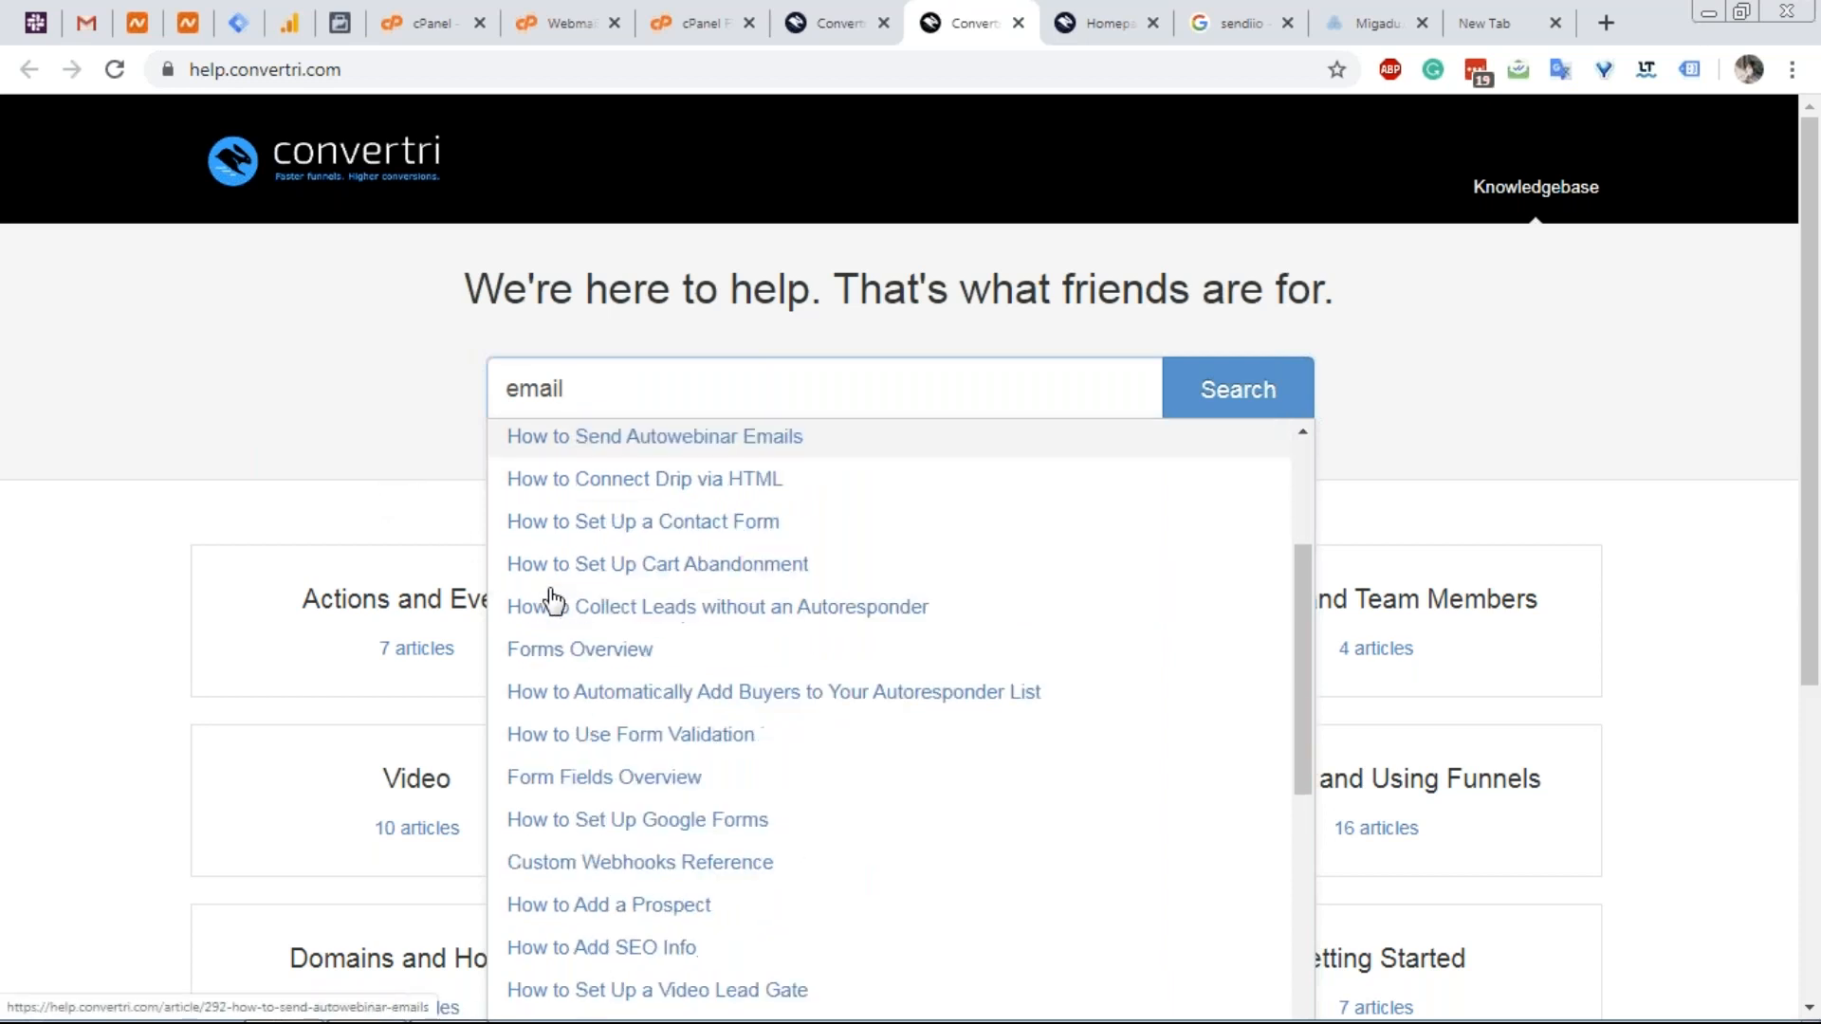
scroll(550, 600, down, 5)
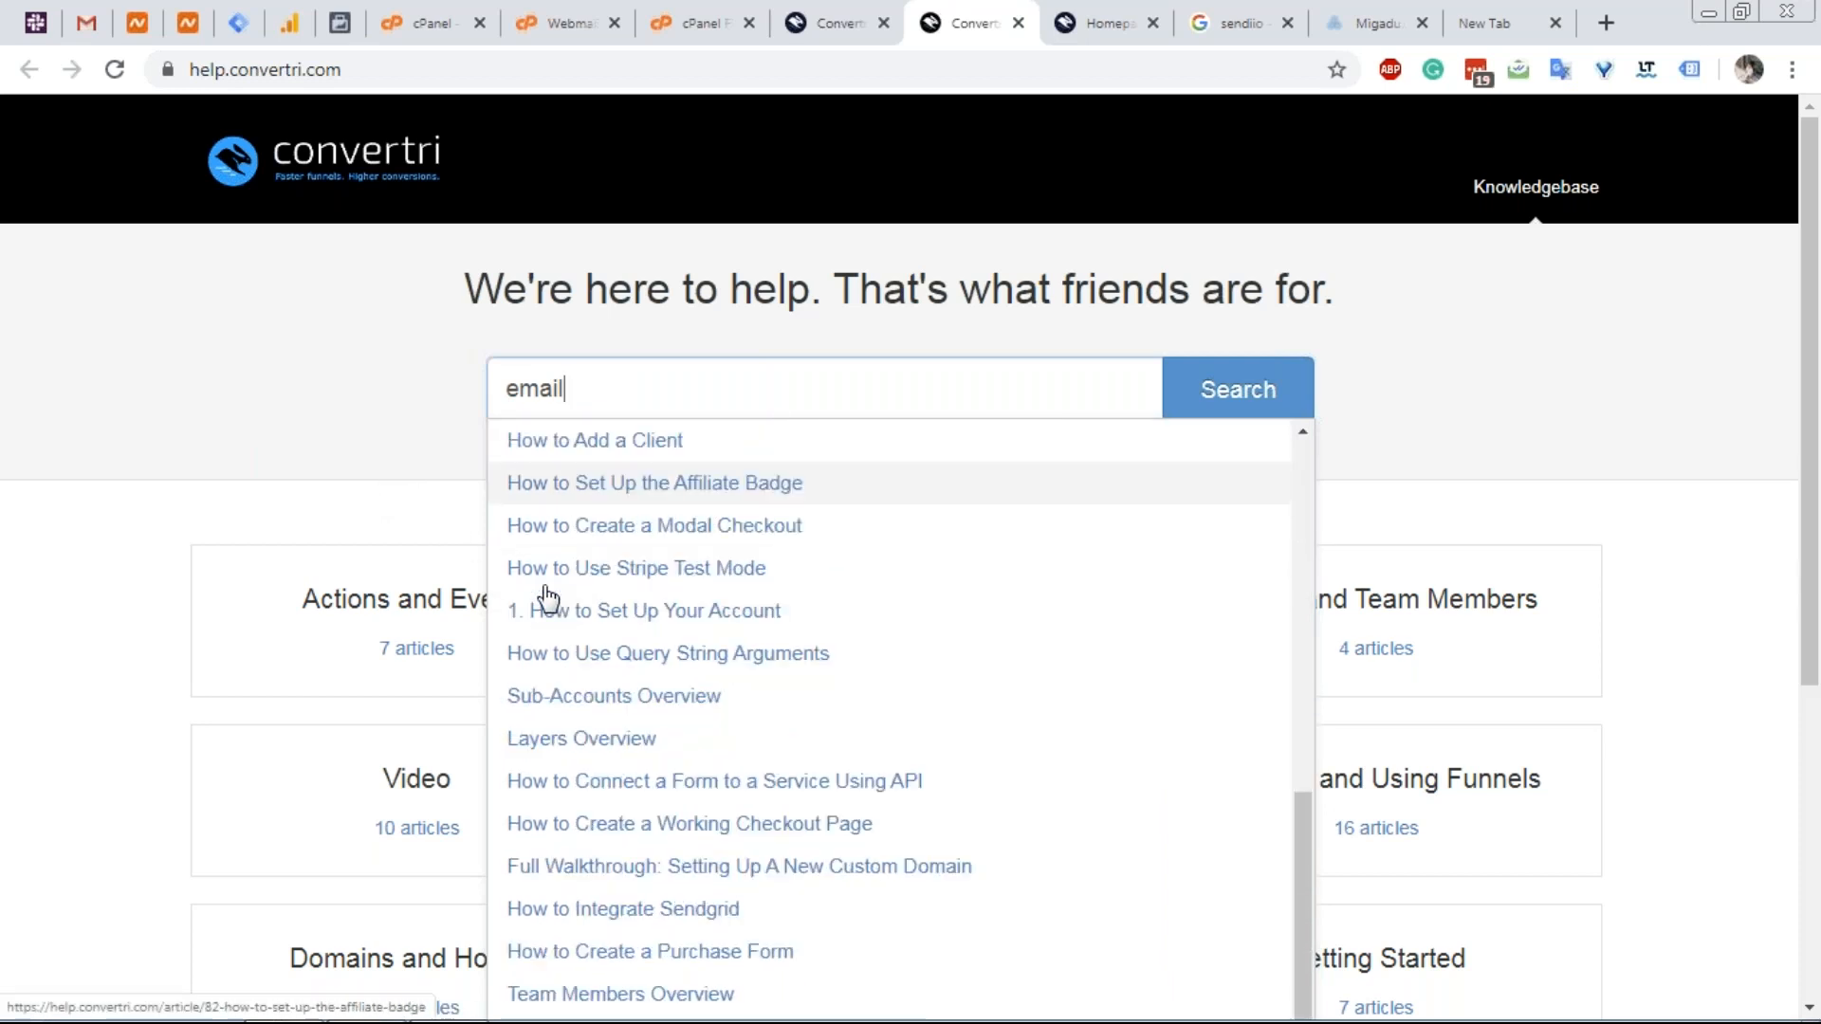
scroll(535, 595, up, 1)
scroll(532, 593, down, 1)
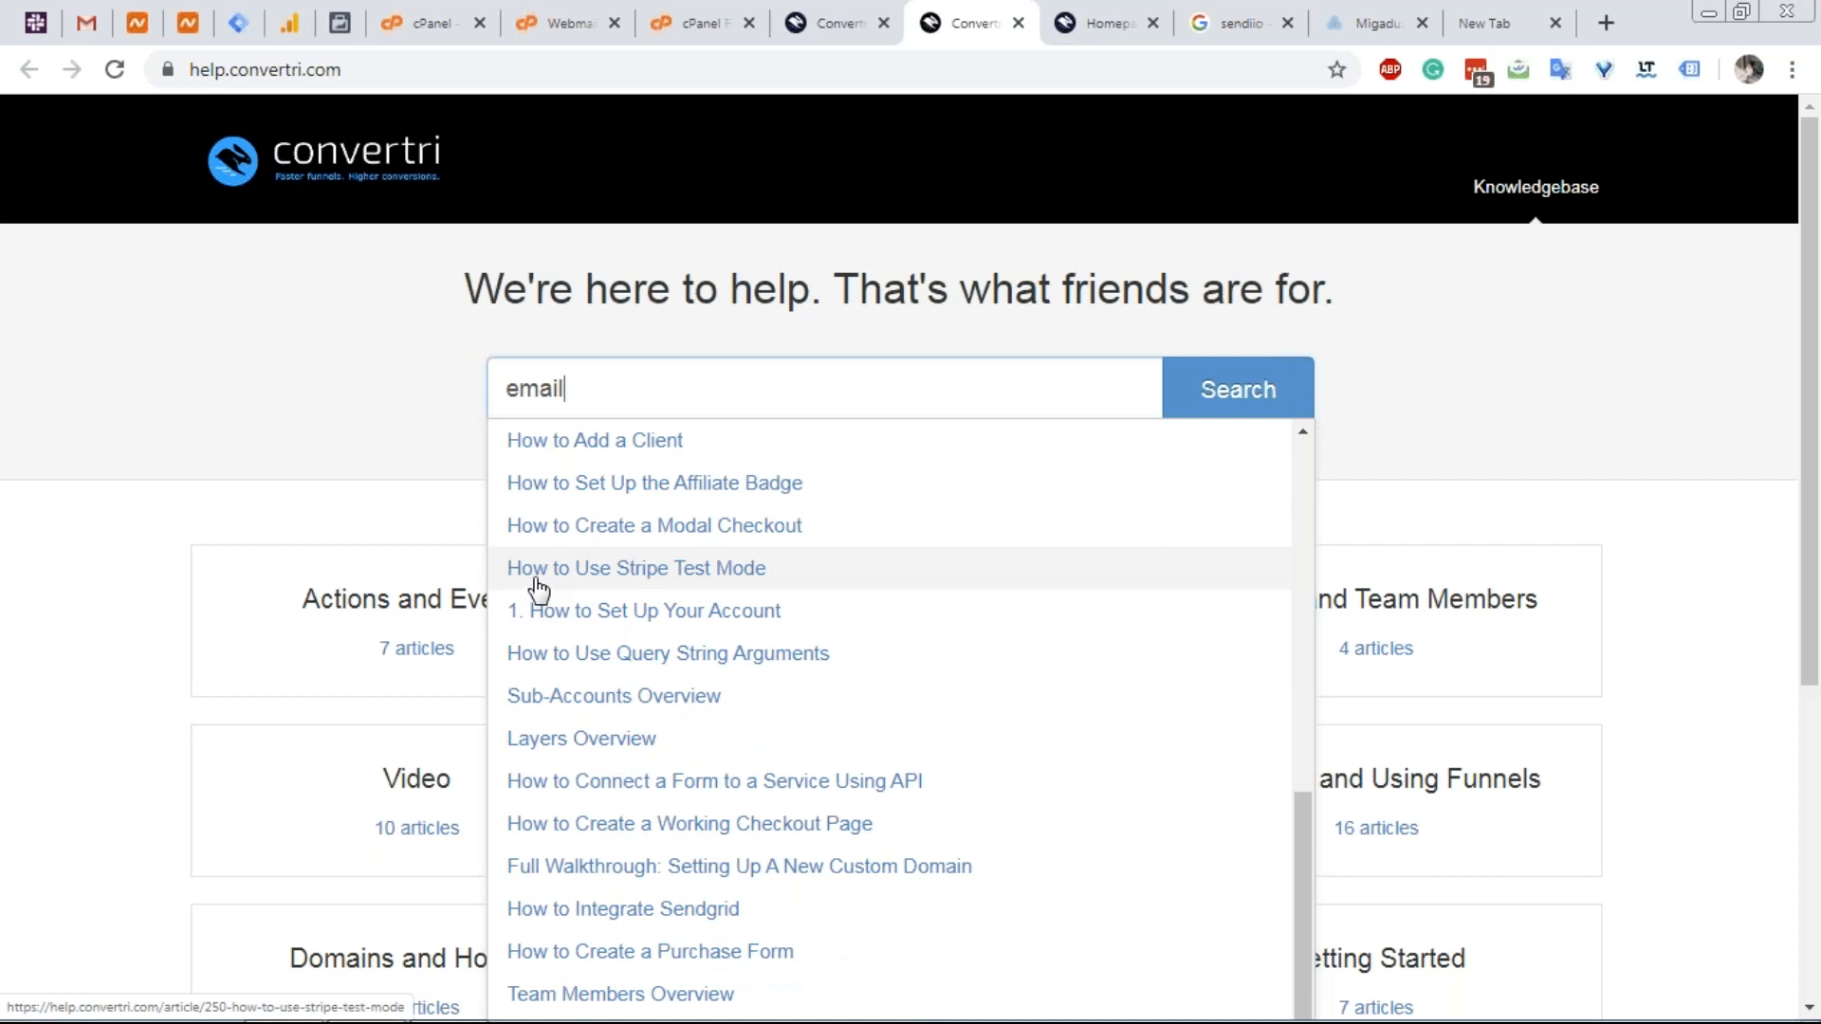
scroll(757, 598, up, 8)
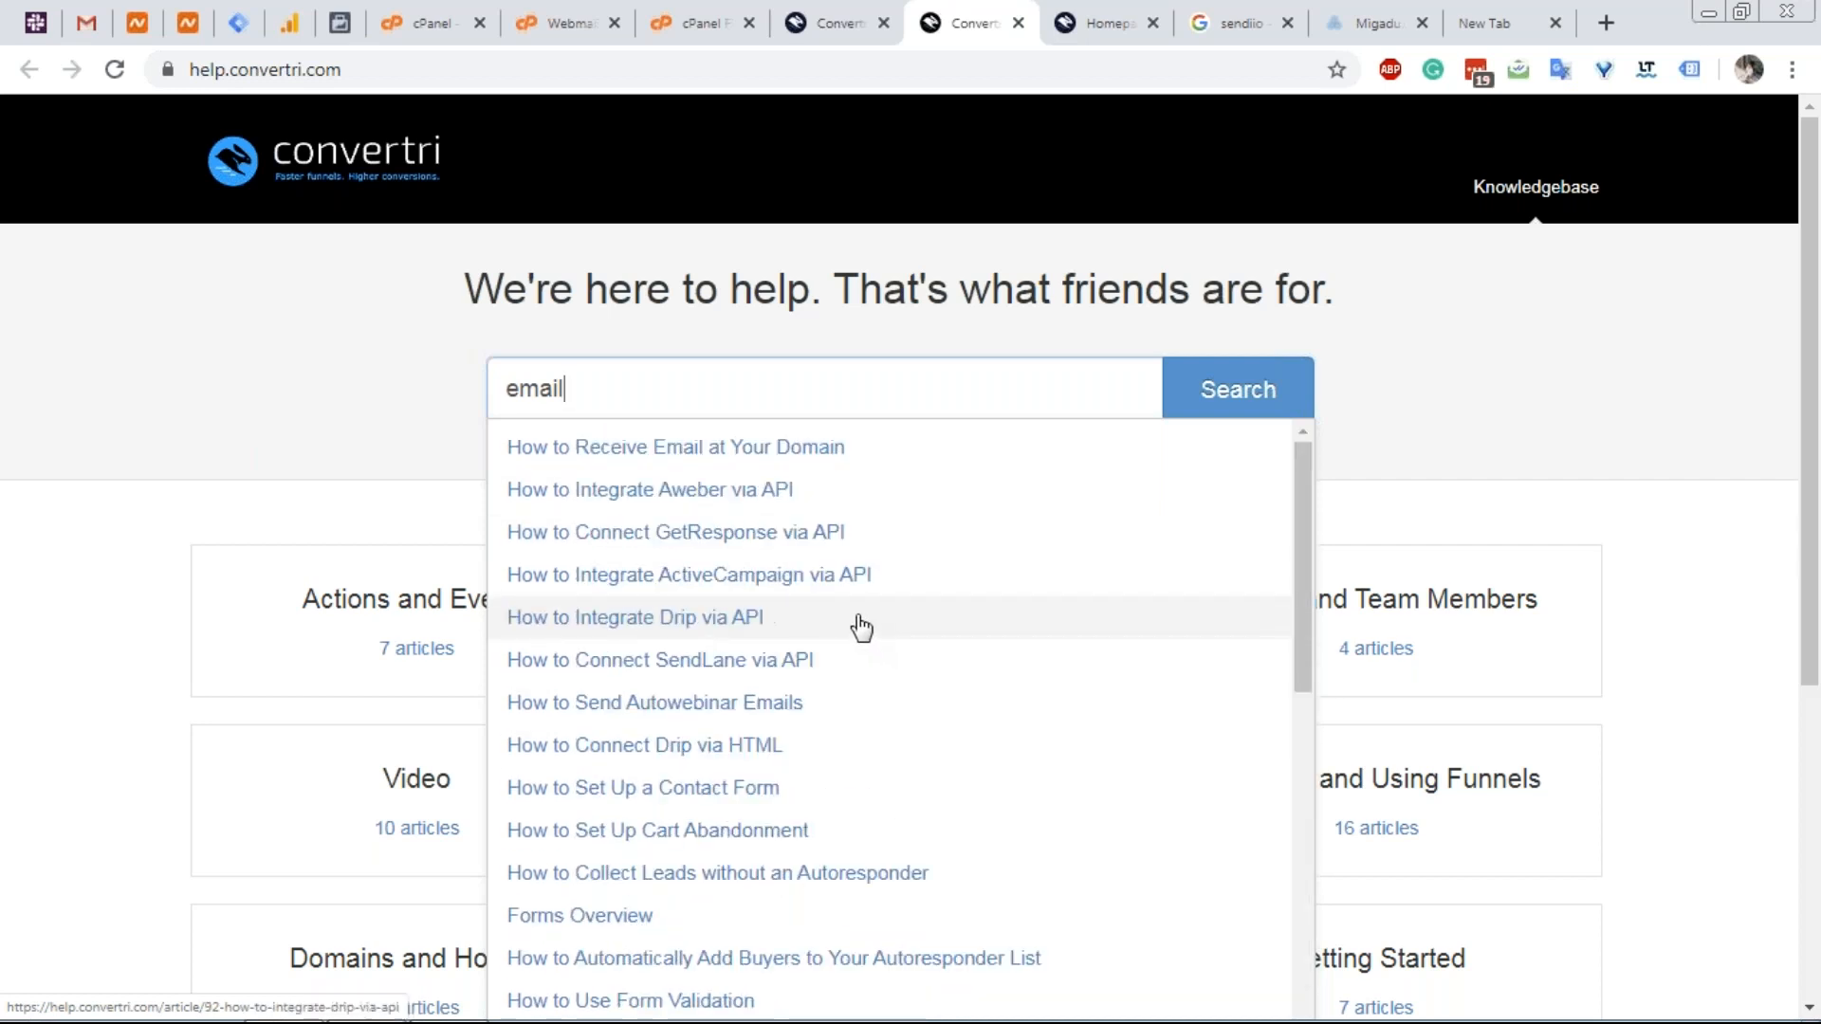
click(452, 470)
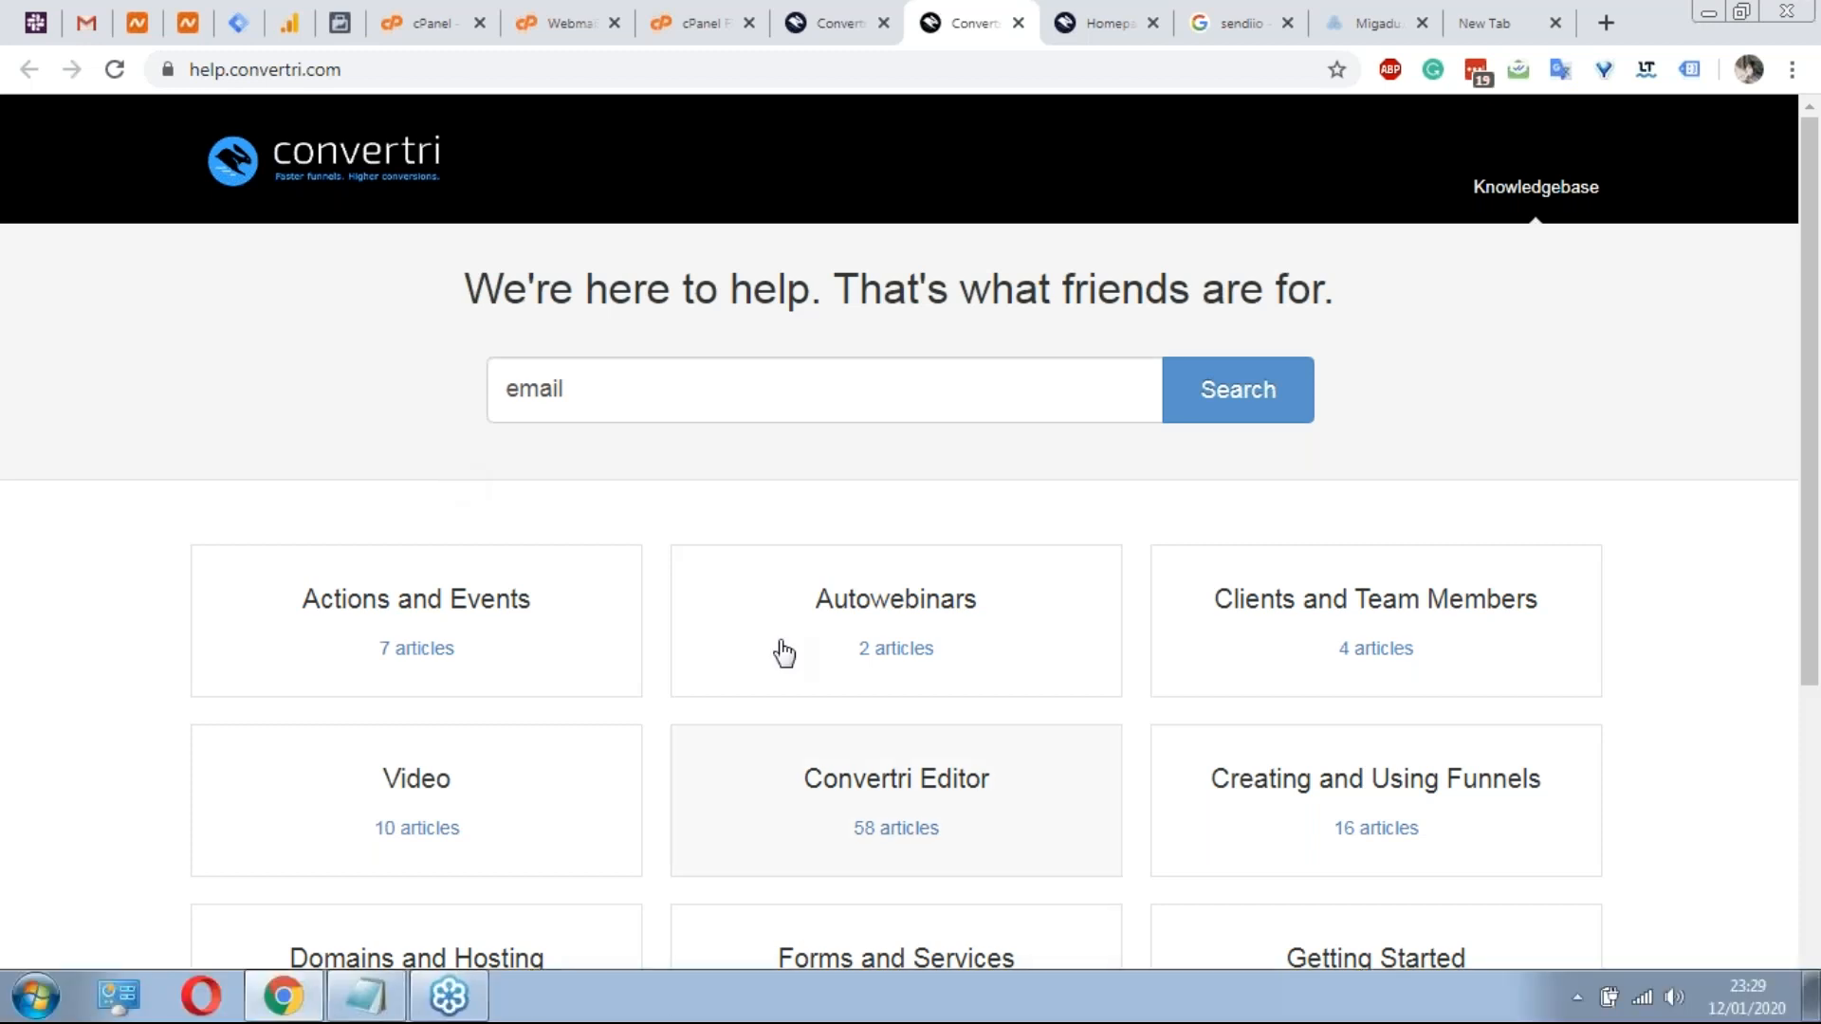
click(850, 28)
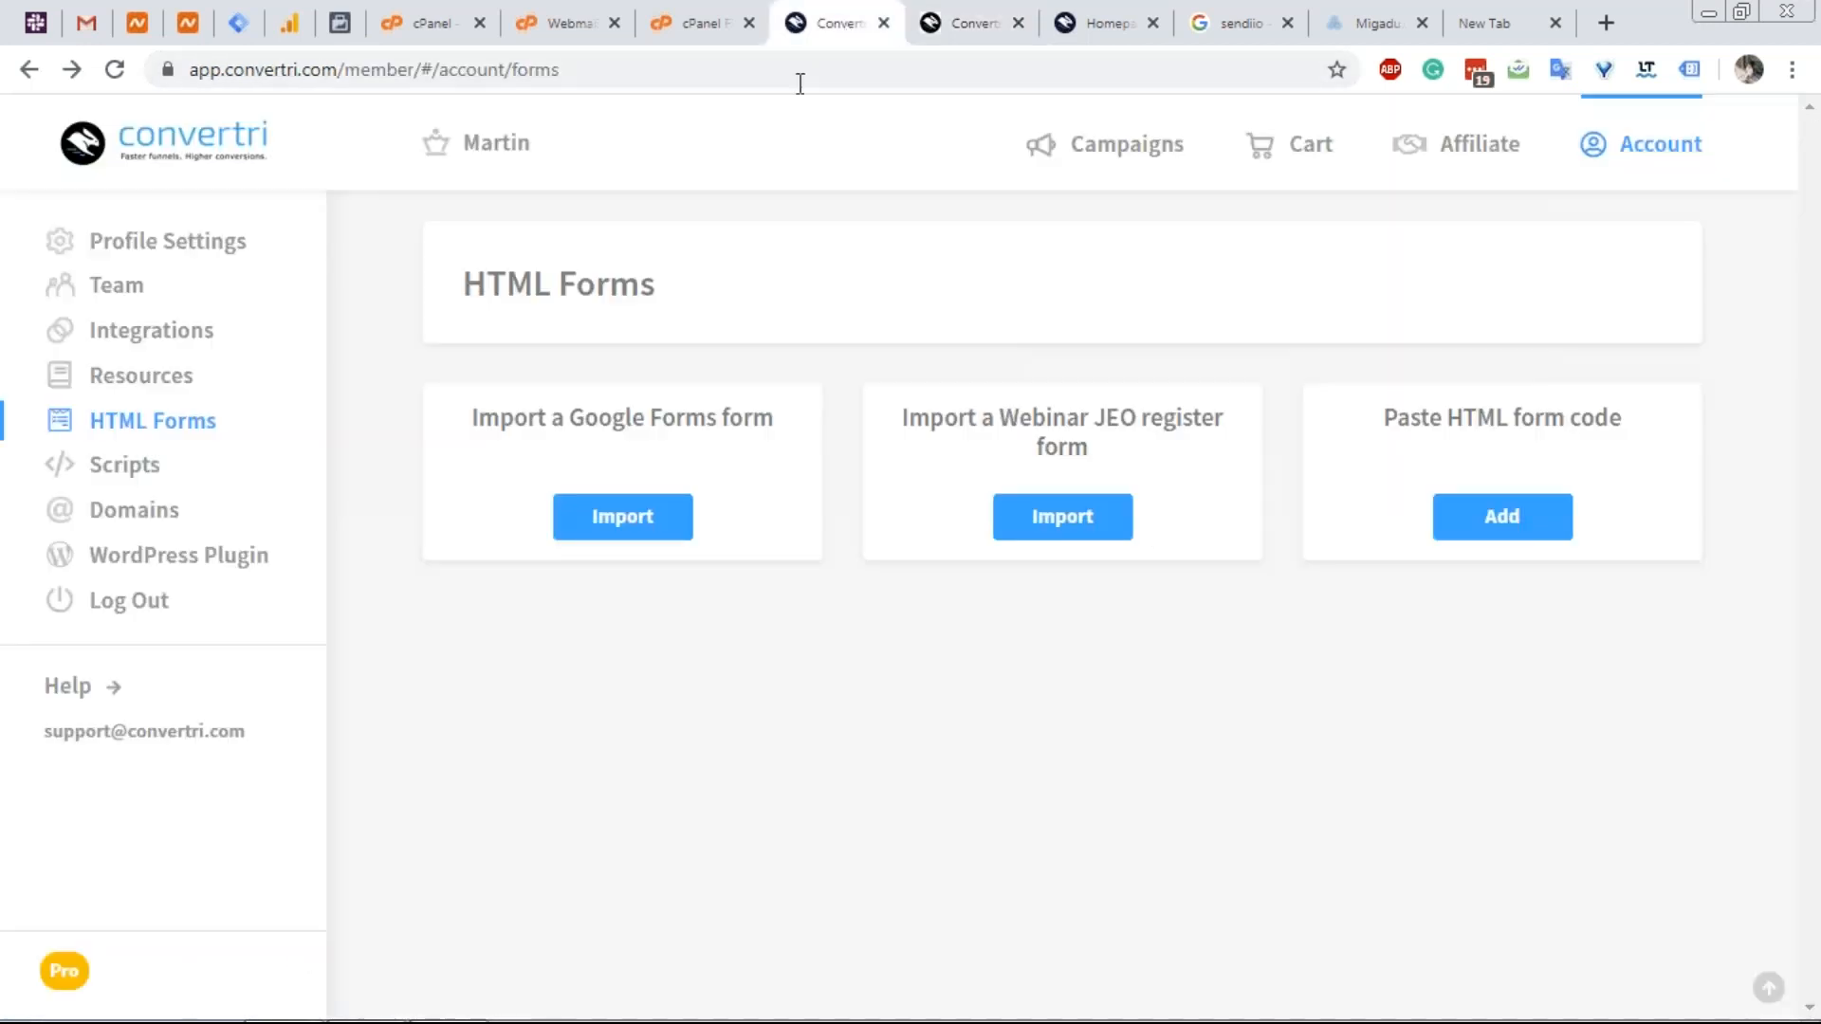
Open the Split Testing funnel from the list of campaign funnels.
click(1085, 185)
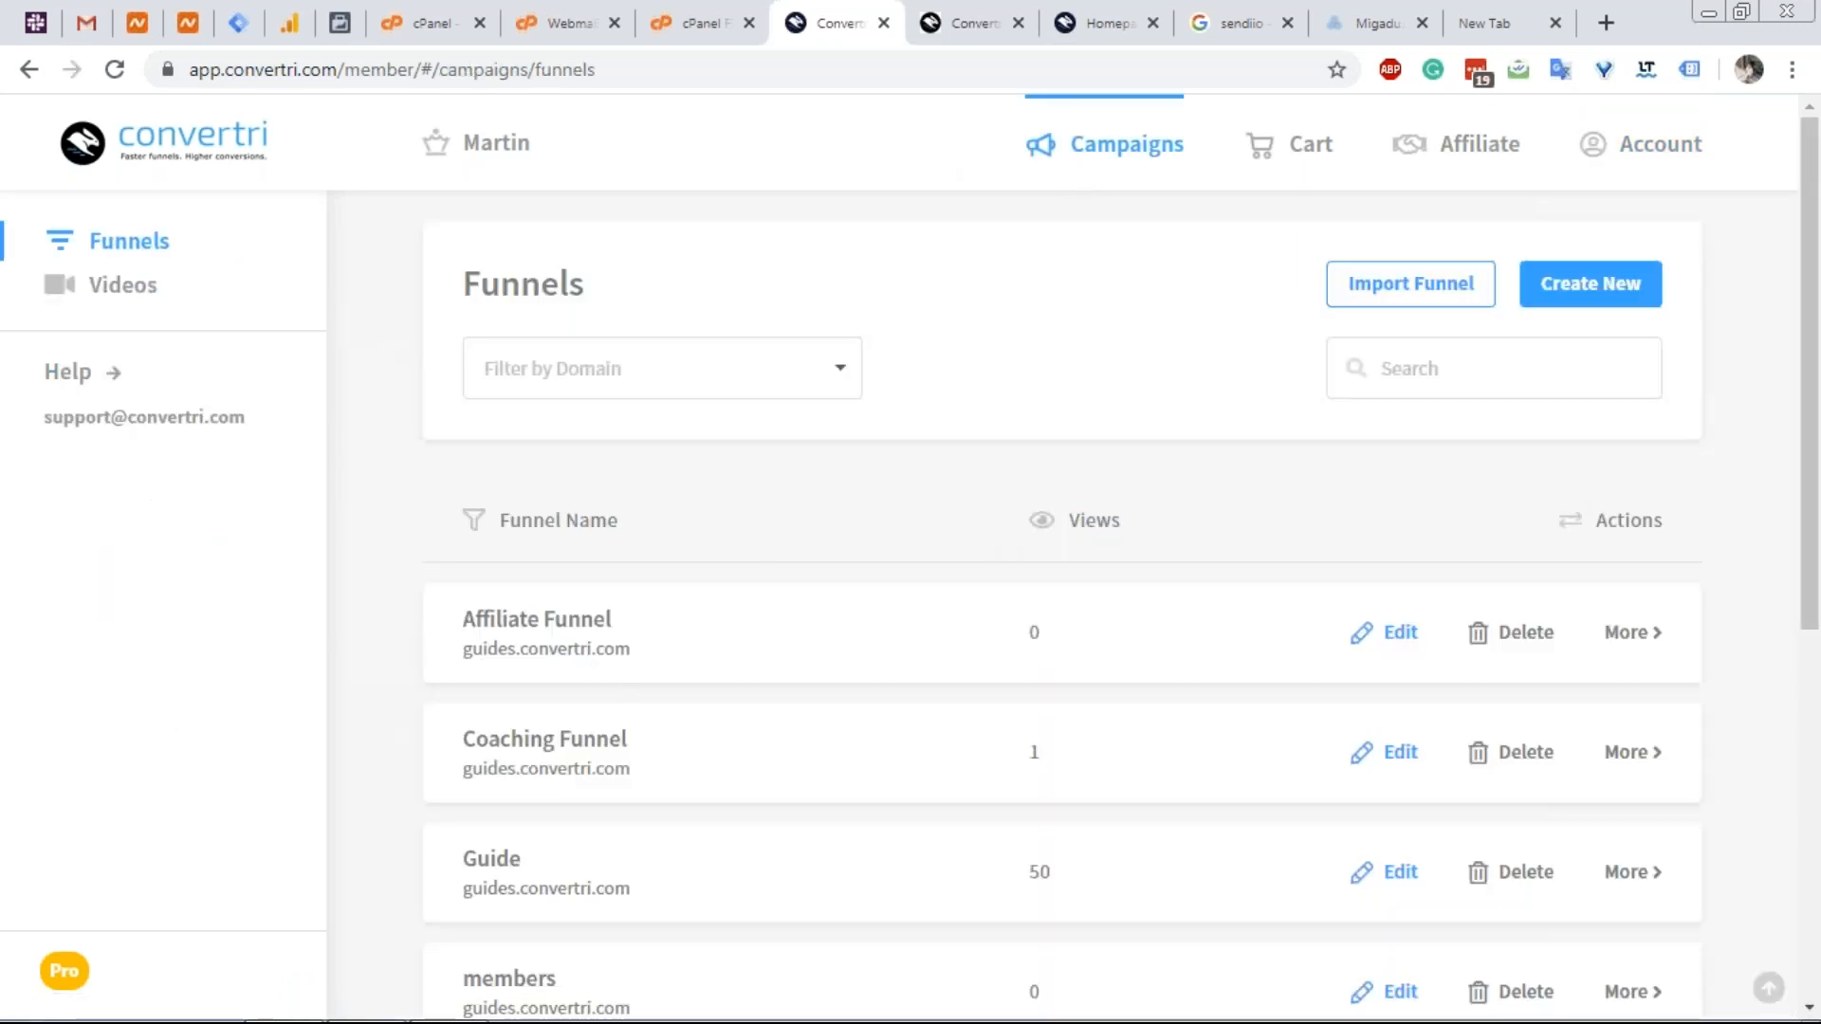
scroll(882, 537, down, 5)
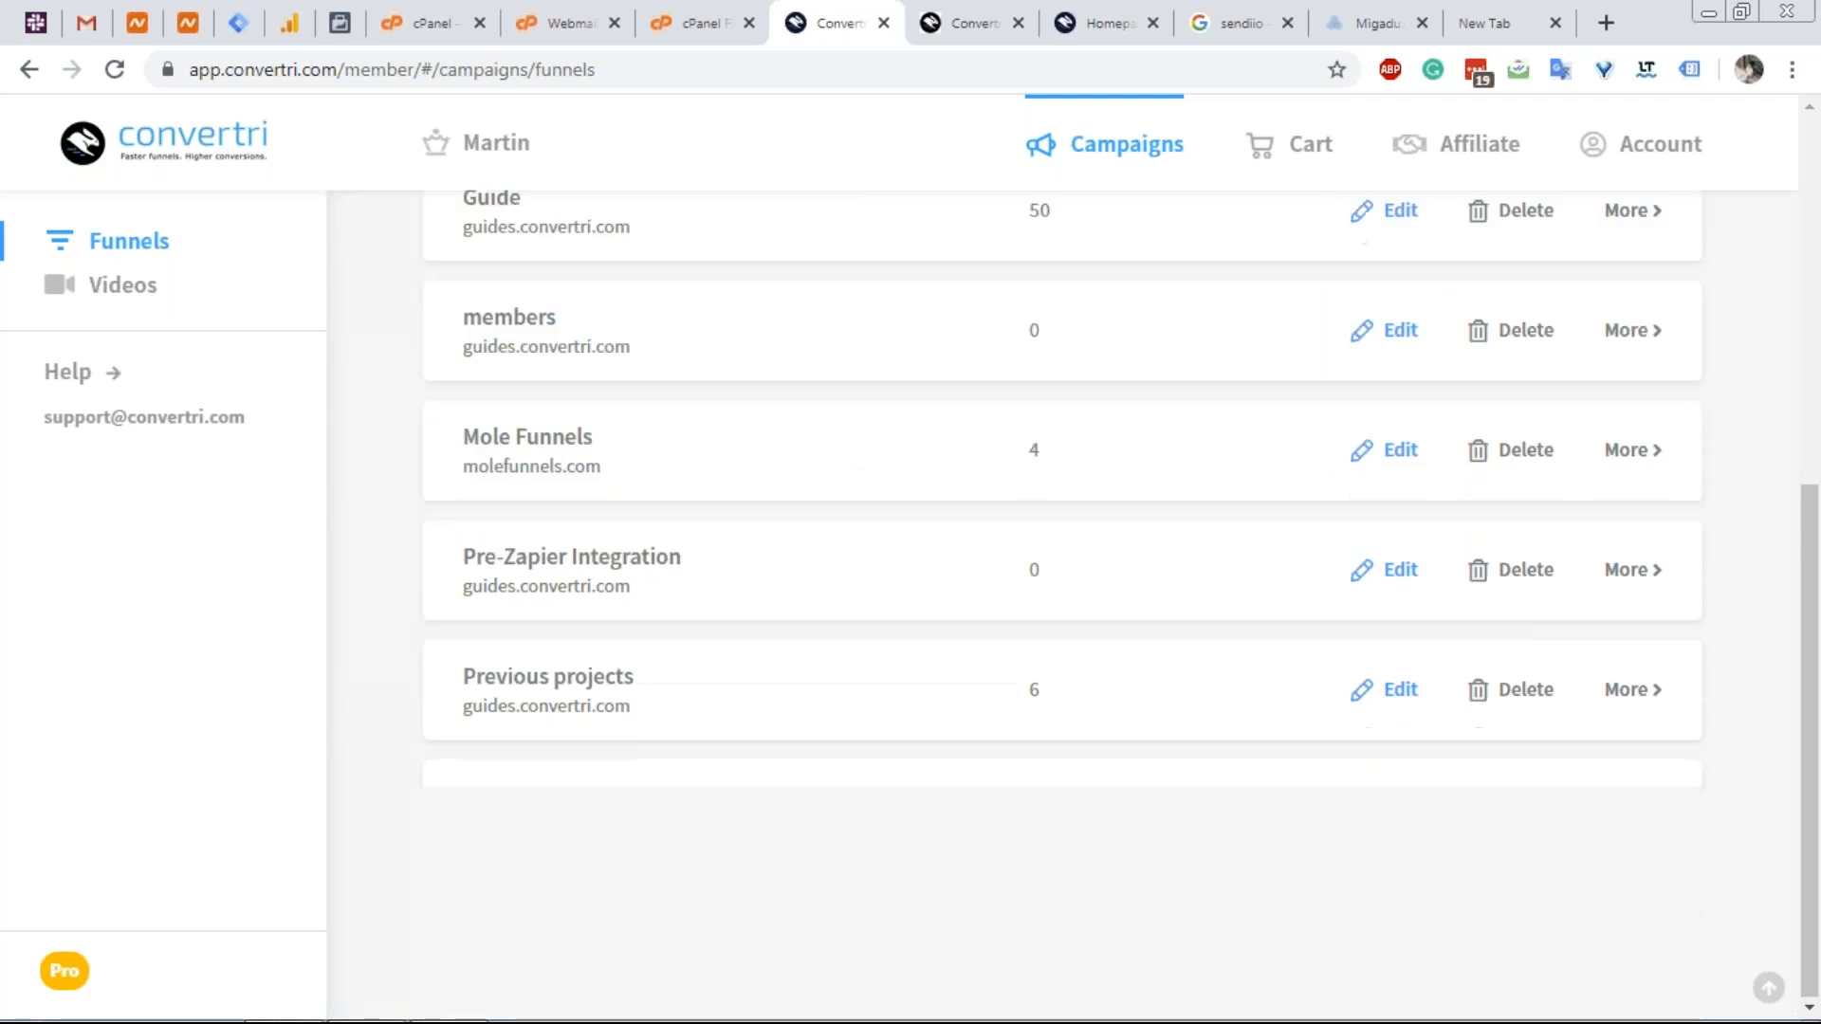
click(610, 818)
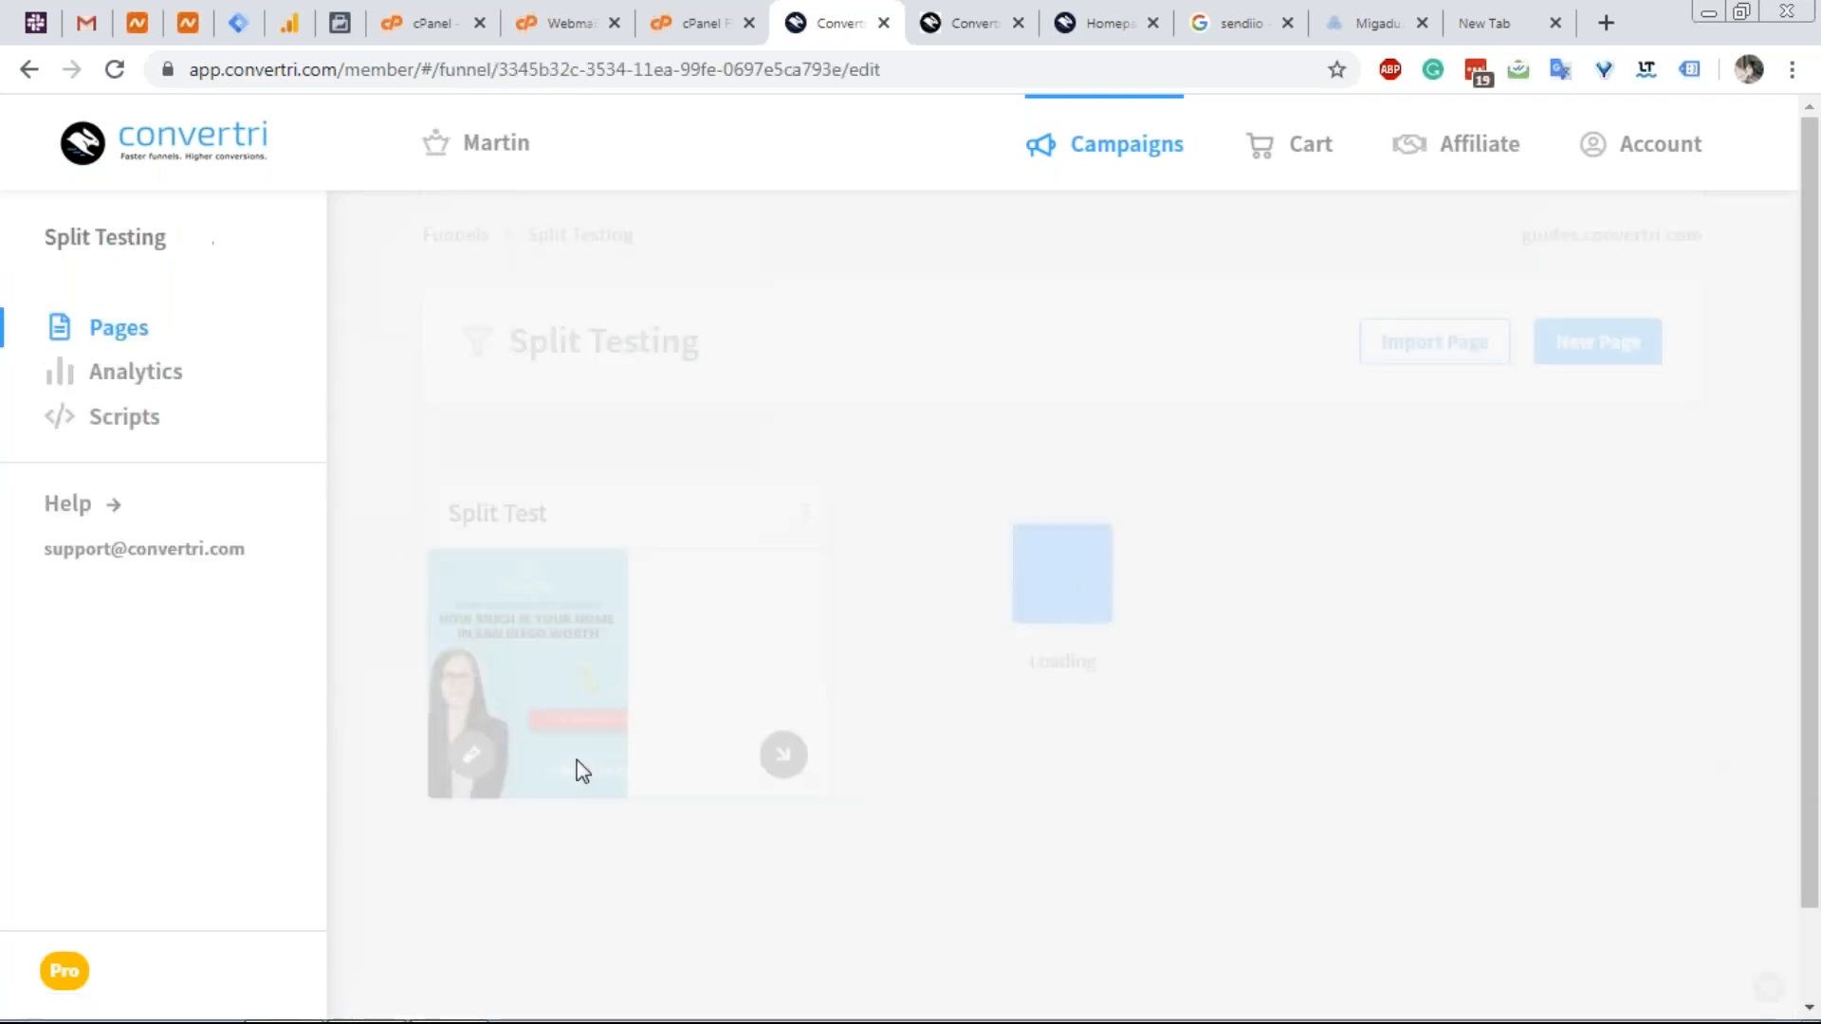
Stop the Split Test page's running split test, discarding Variant B.
mouse_move(723, 598)
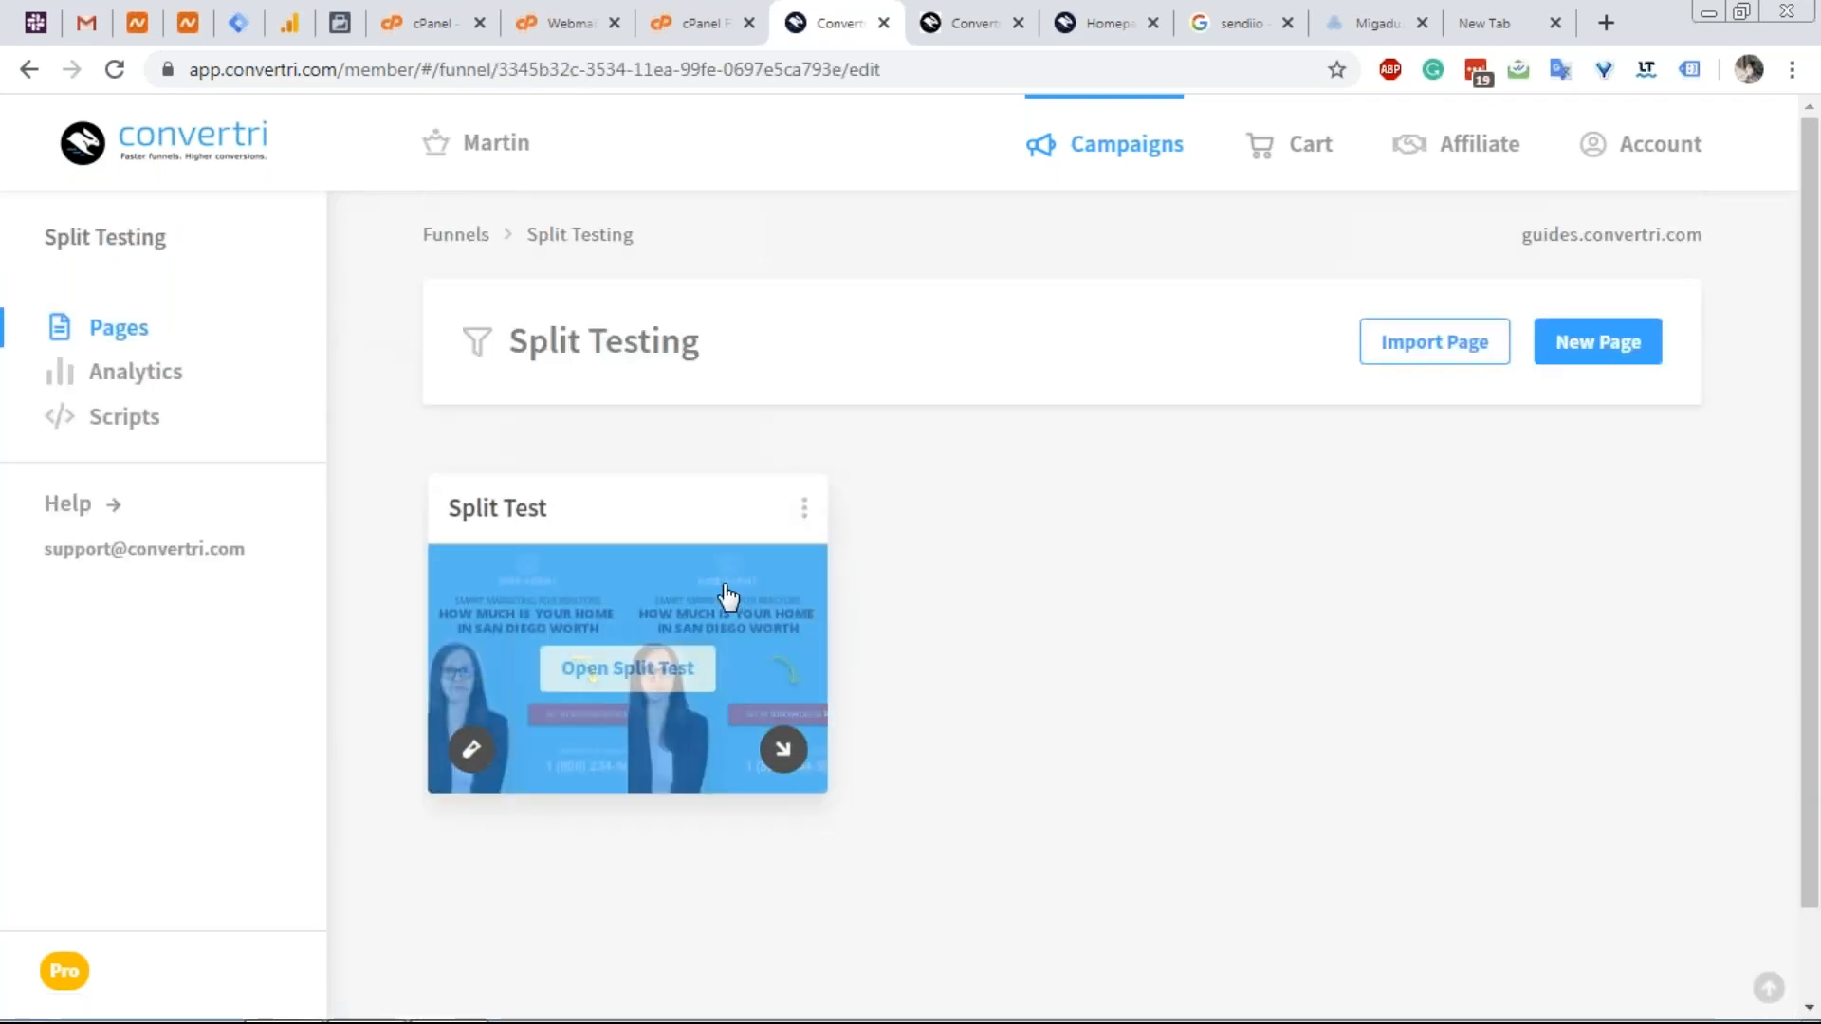
click(659, 669)
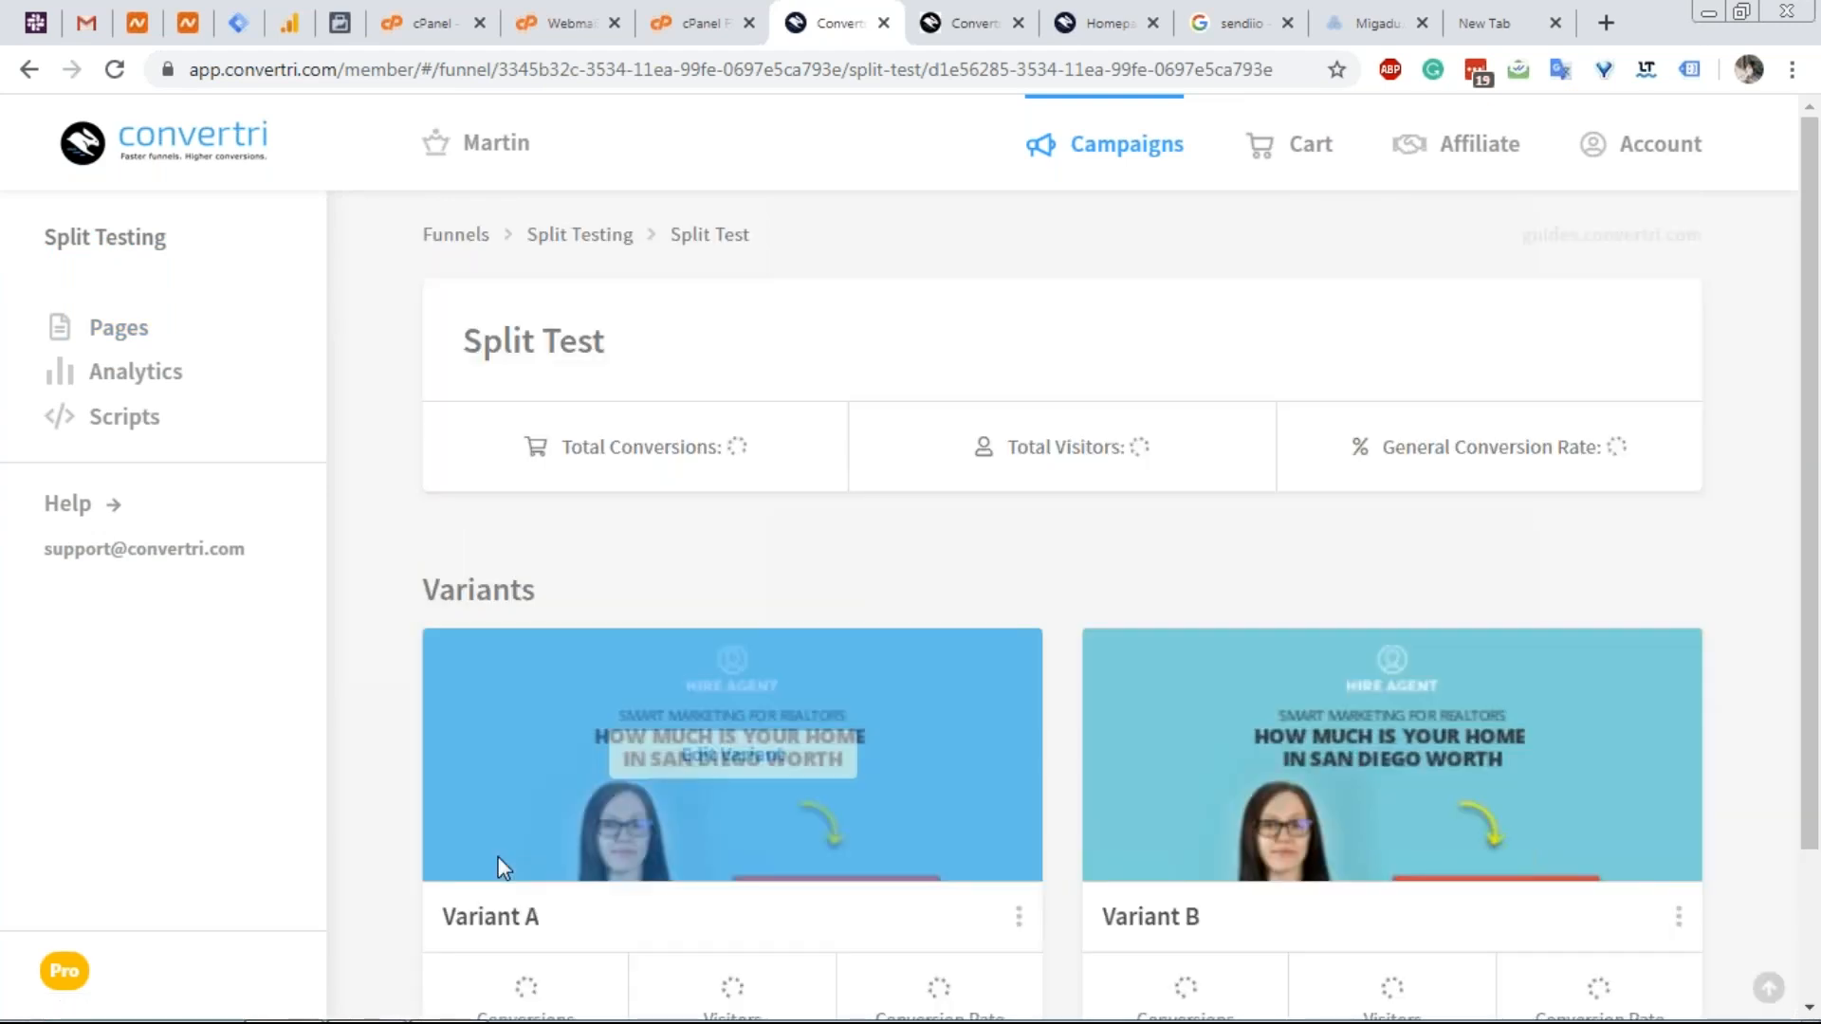
scroll(505, 948, down, 2)
click(1018, 728)
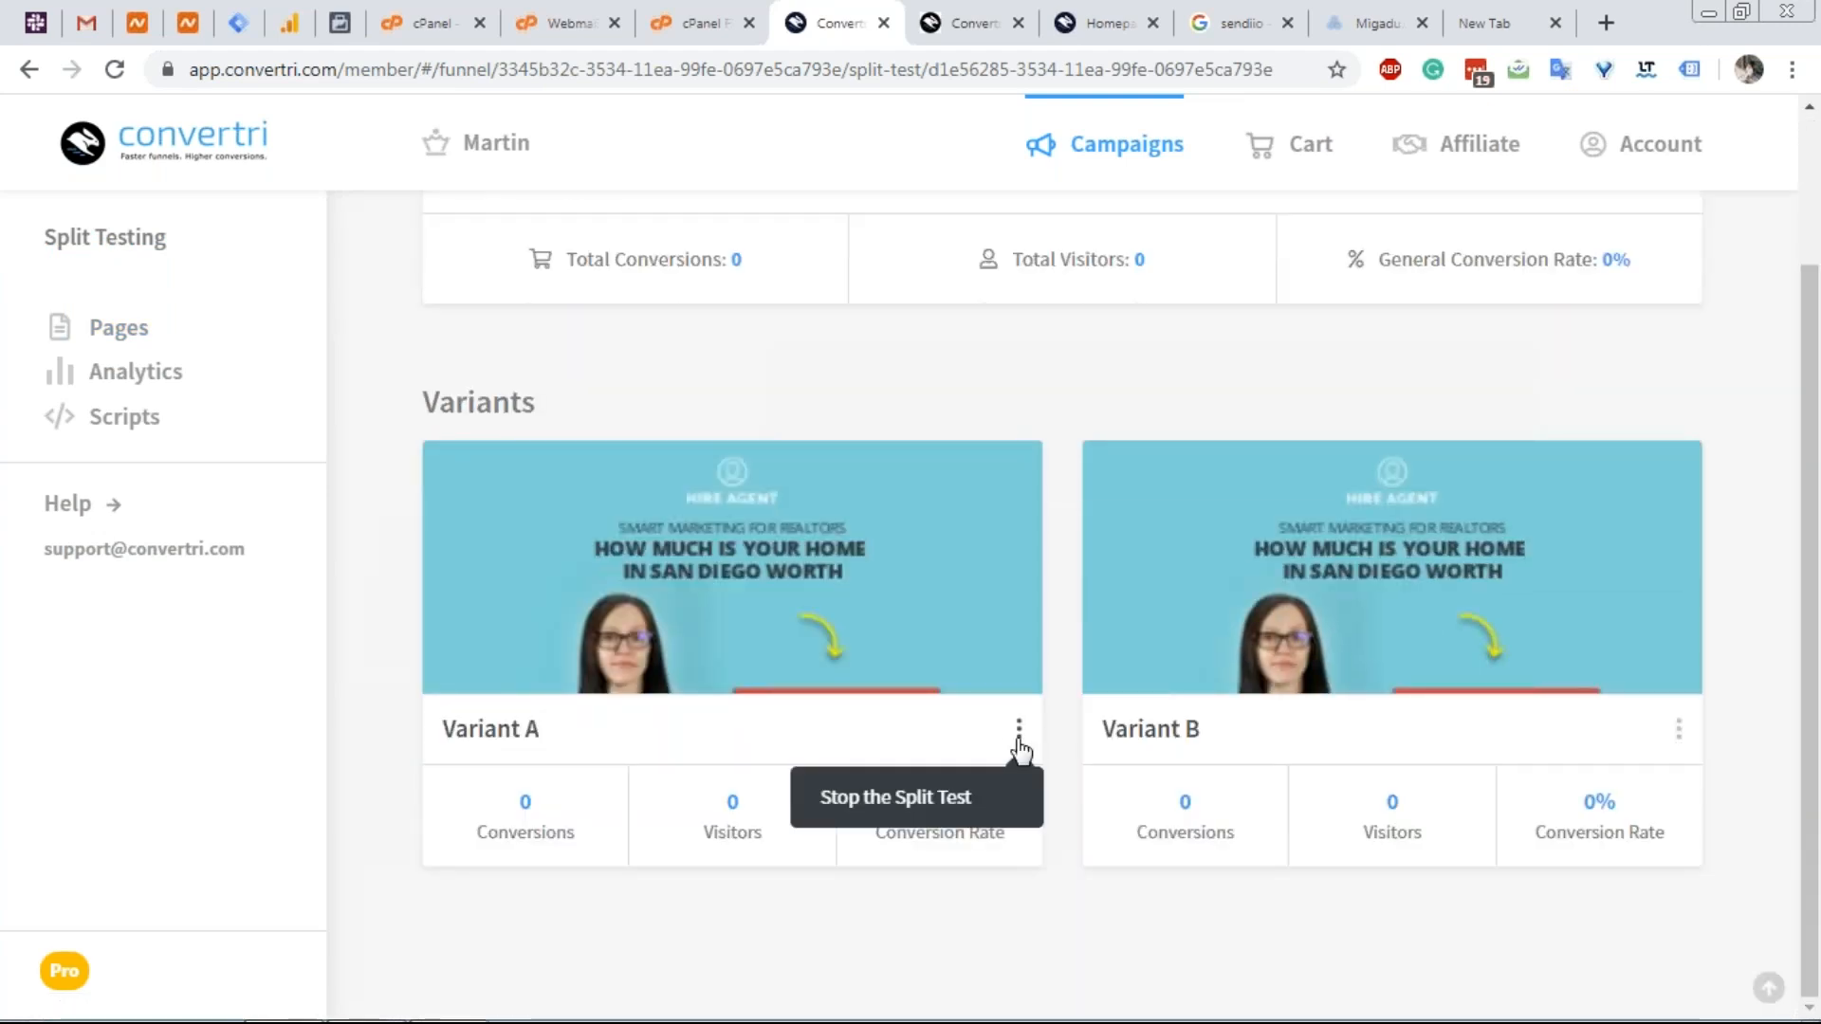
click(961, 818)
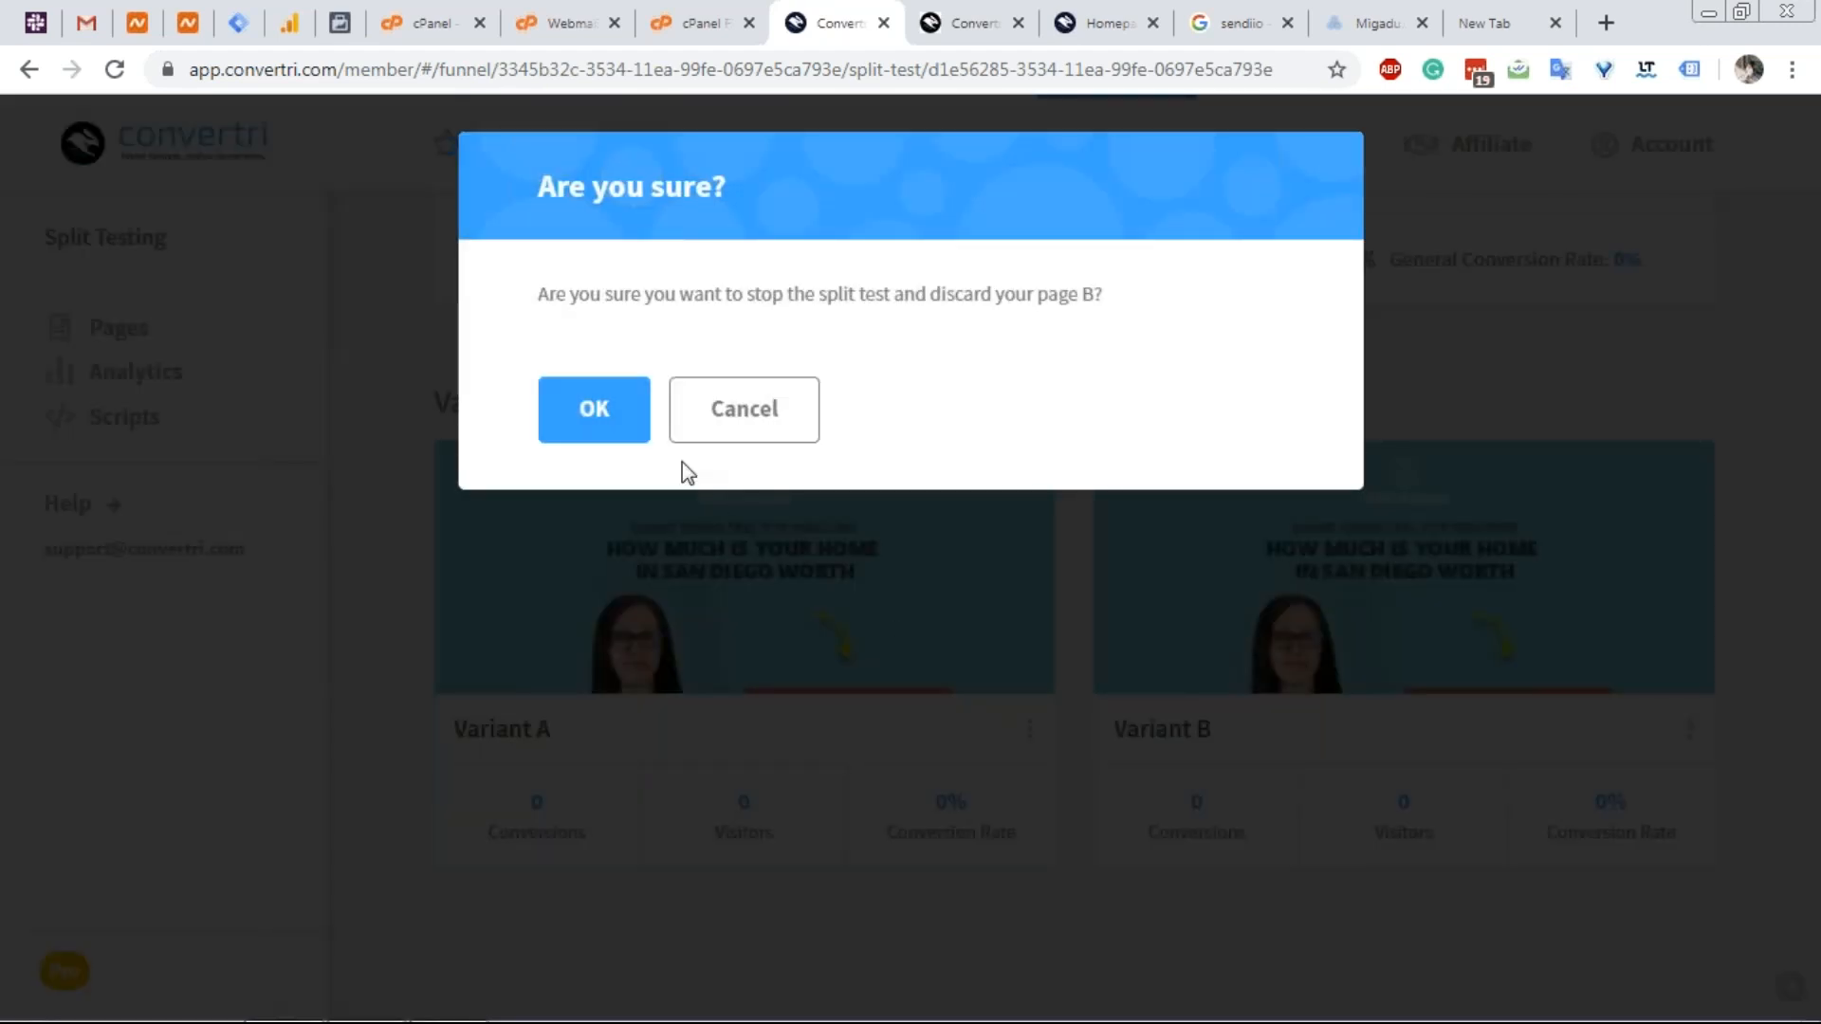
click(594, 417)
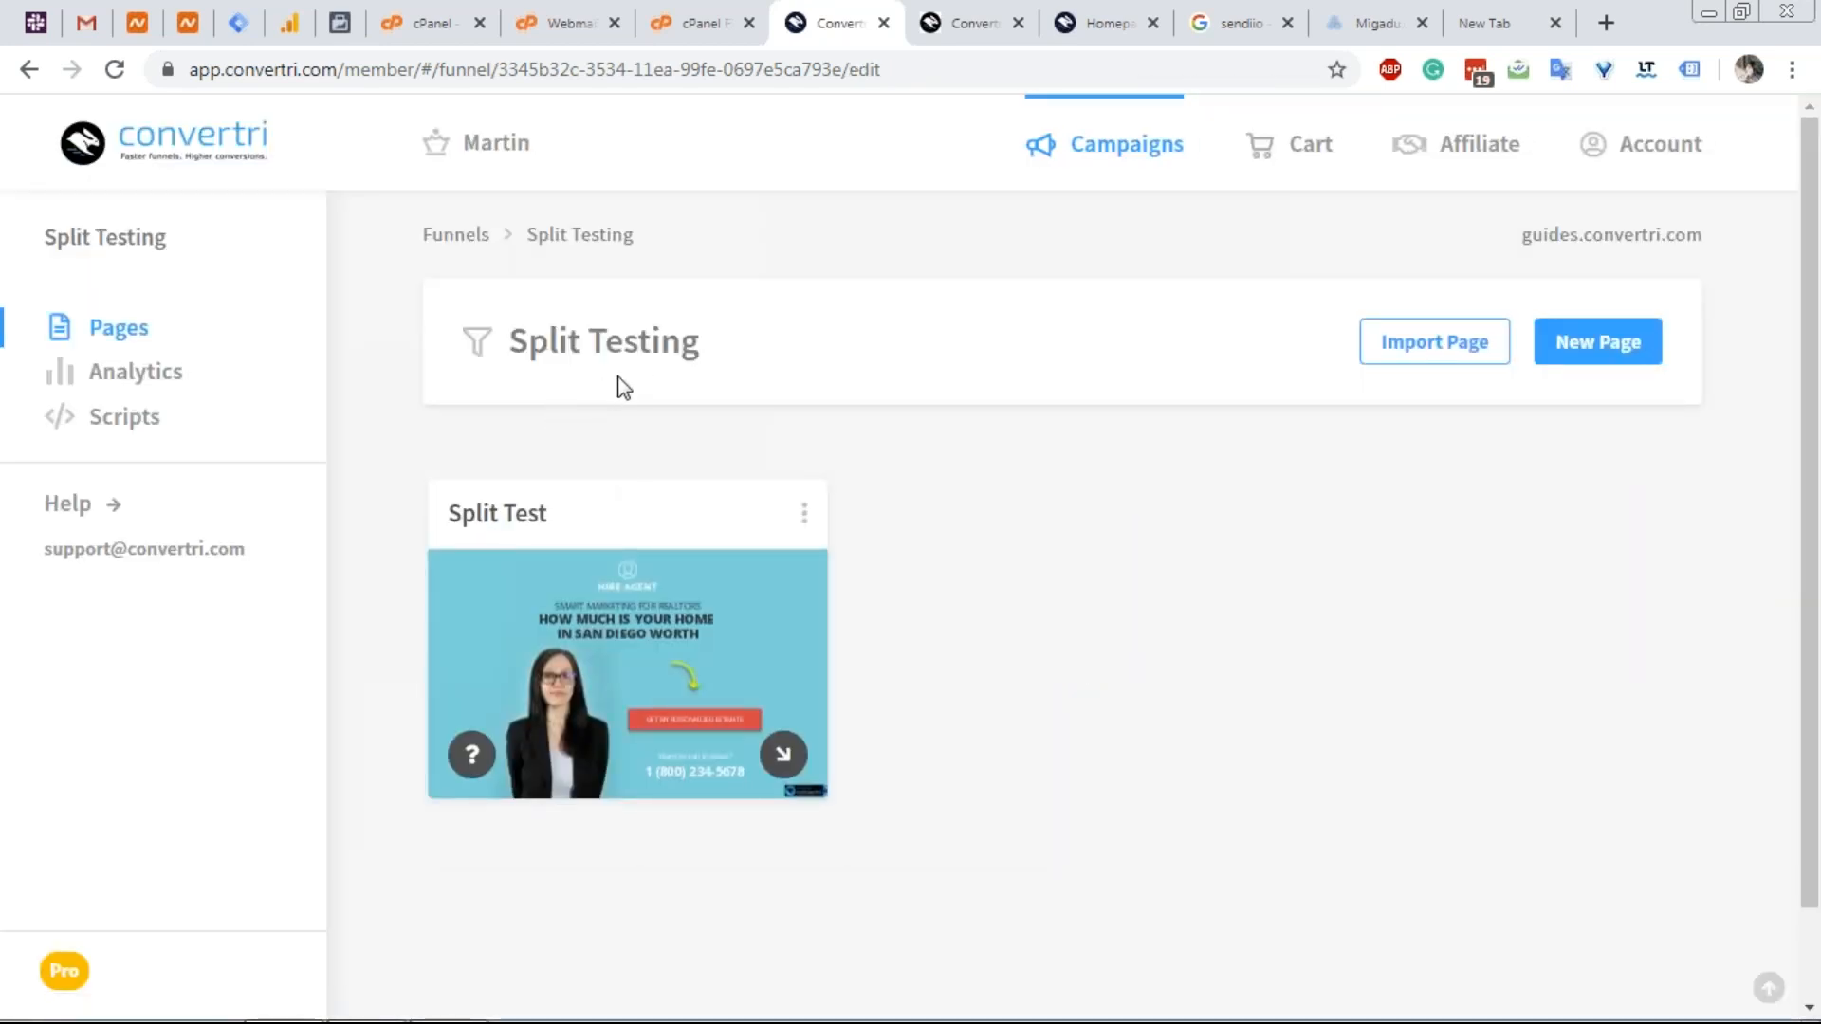
mouse_move(780, 683)
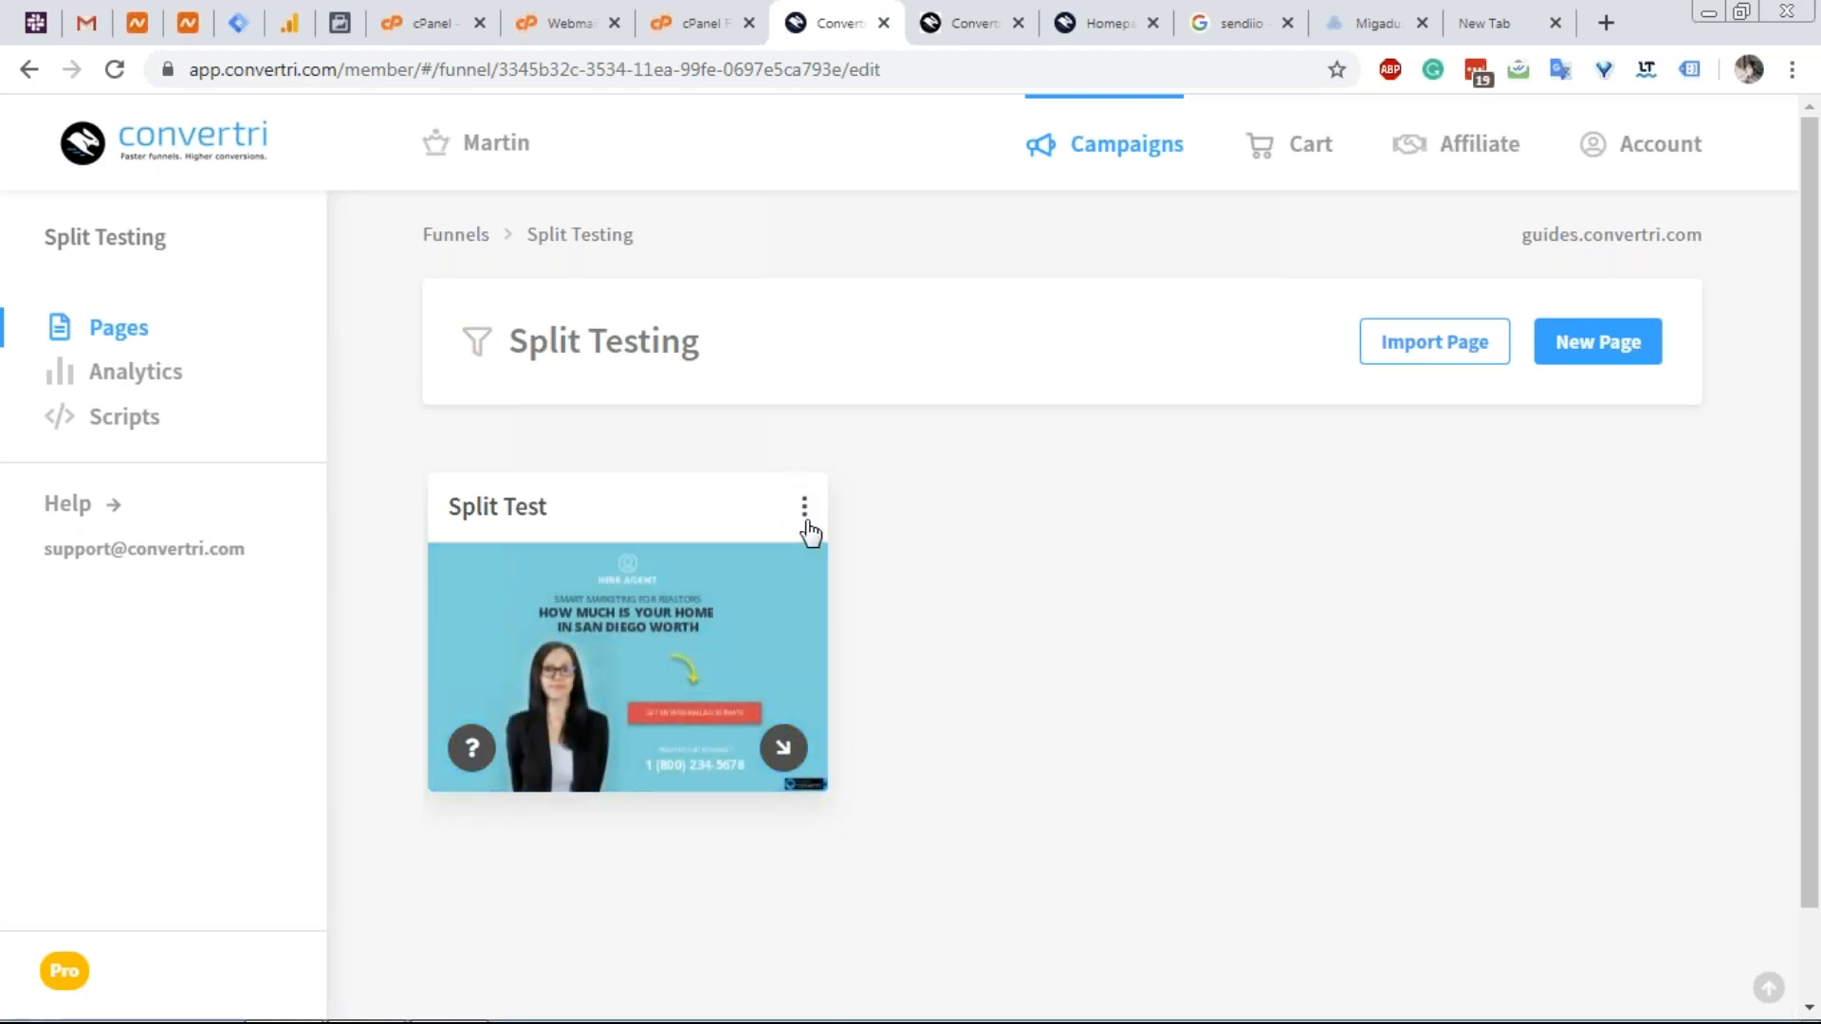
Start a new split test on the Split Test page.
click(804, 518)
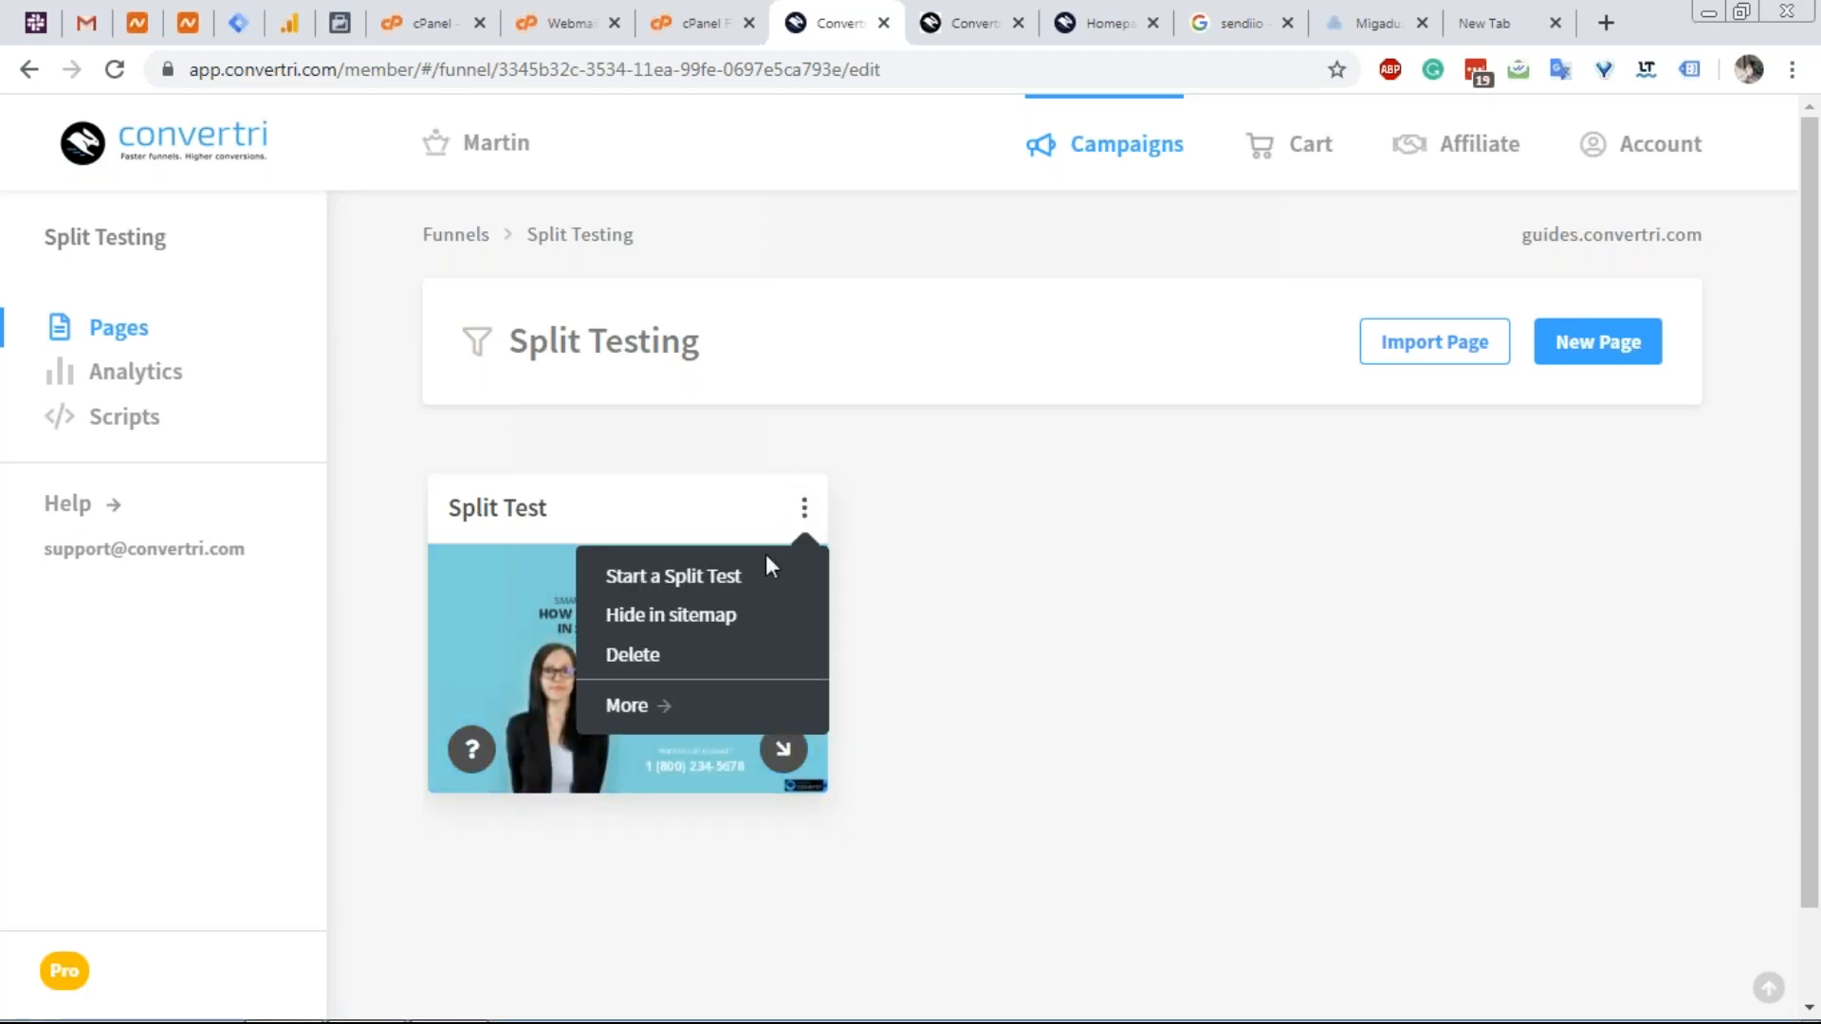
click(748, 576)
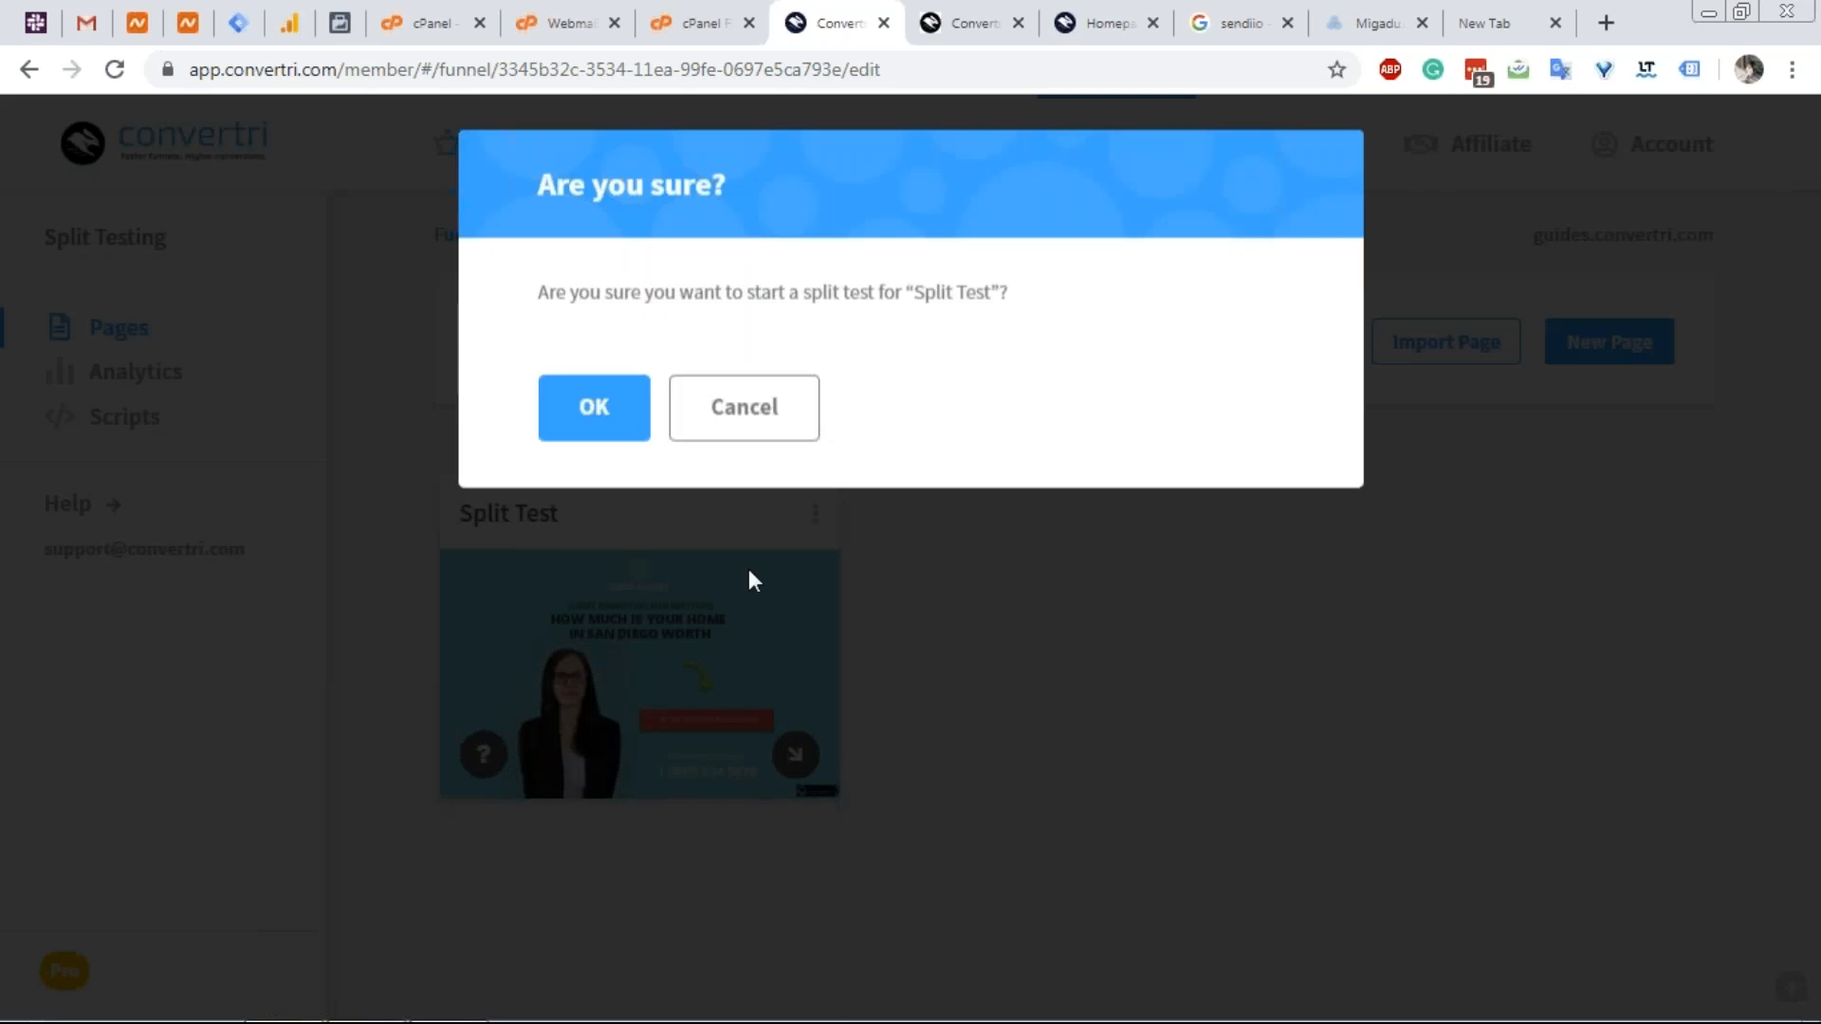
click(617, 431)
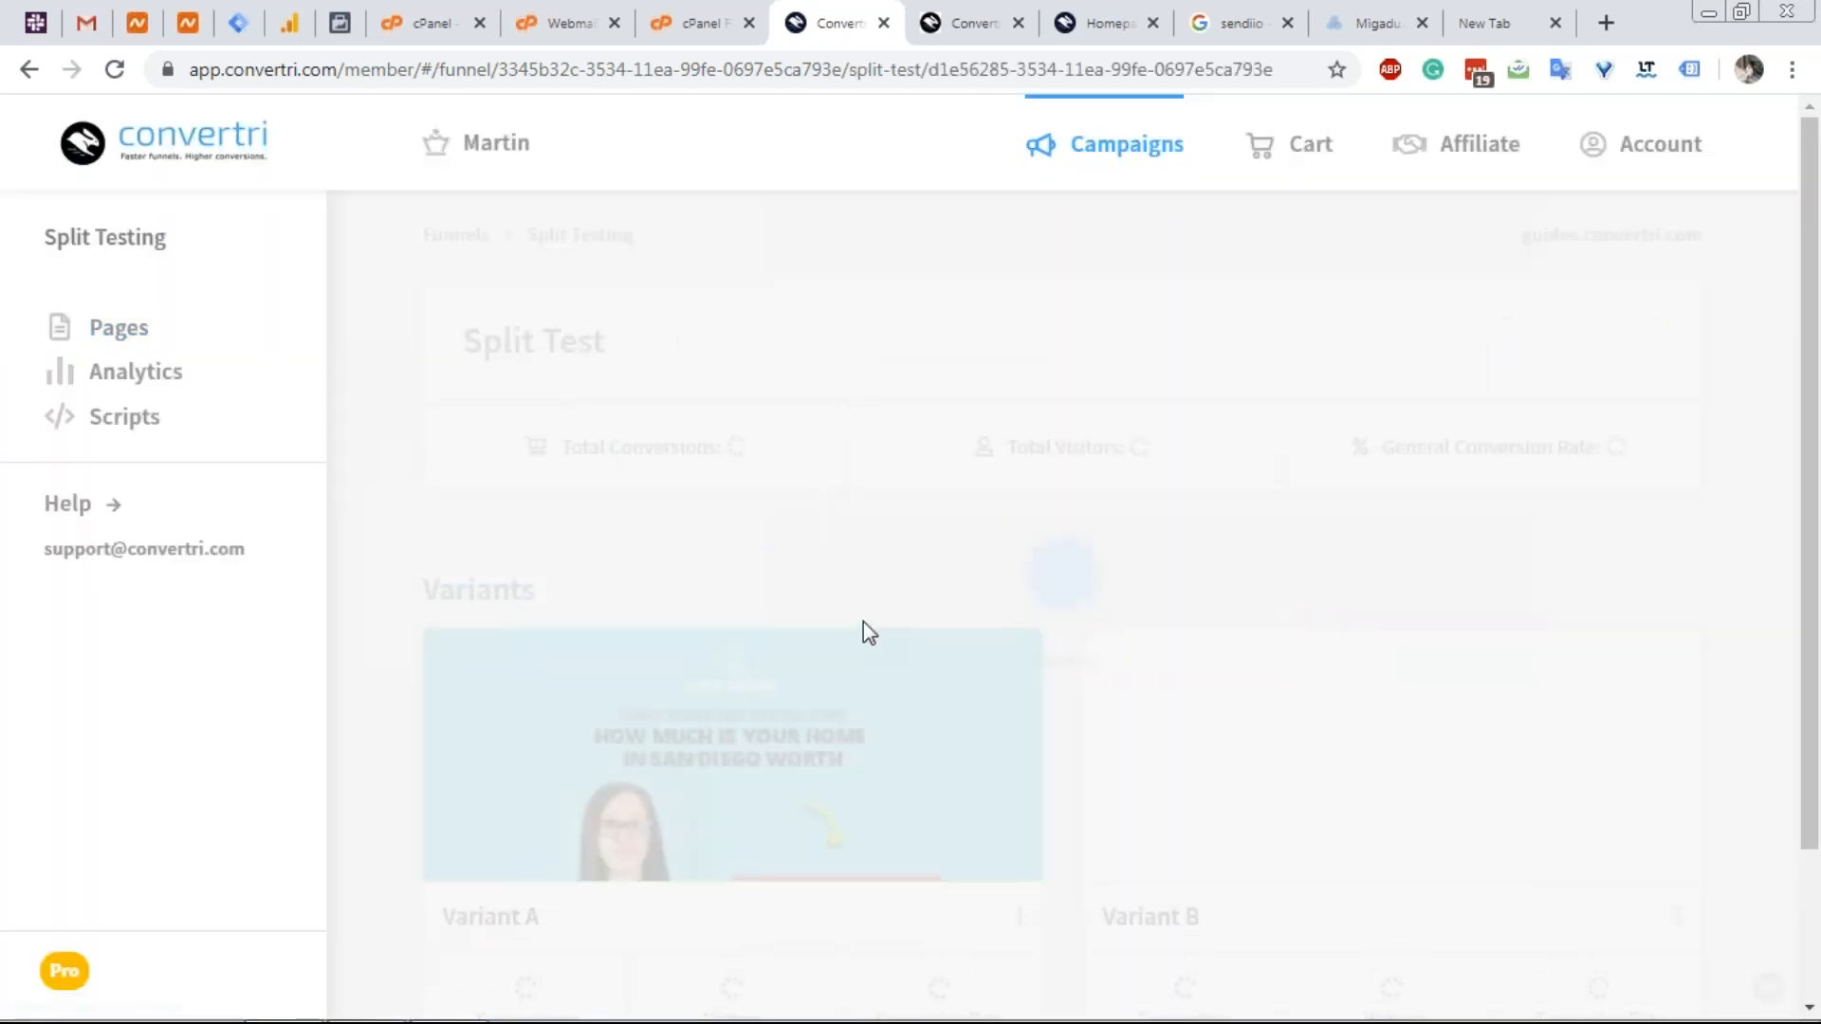
Review the new Variant A and Variant B, then return to the Split Testing funnel's pages.
scroll(1083, 555, down, 1)
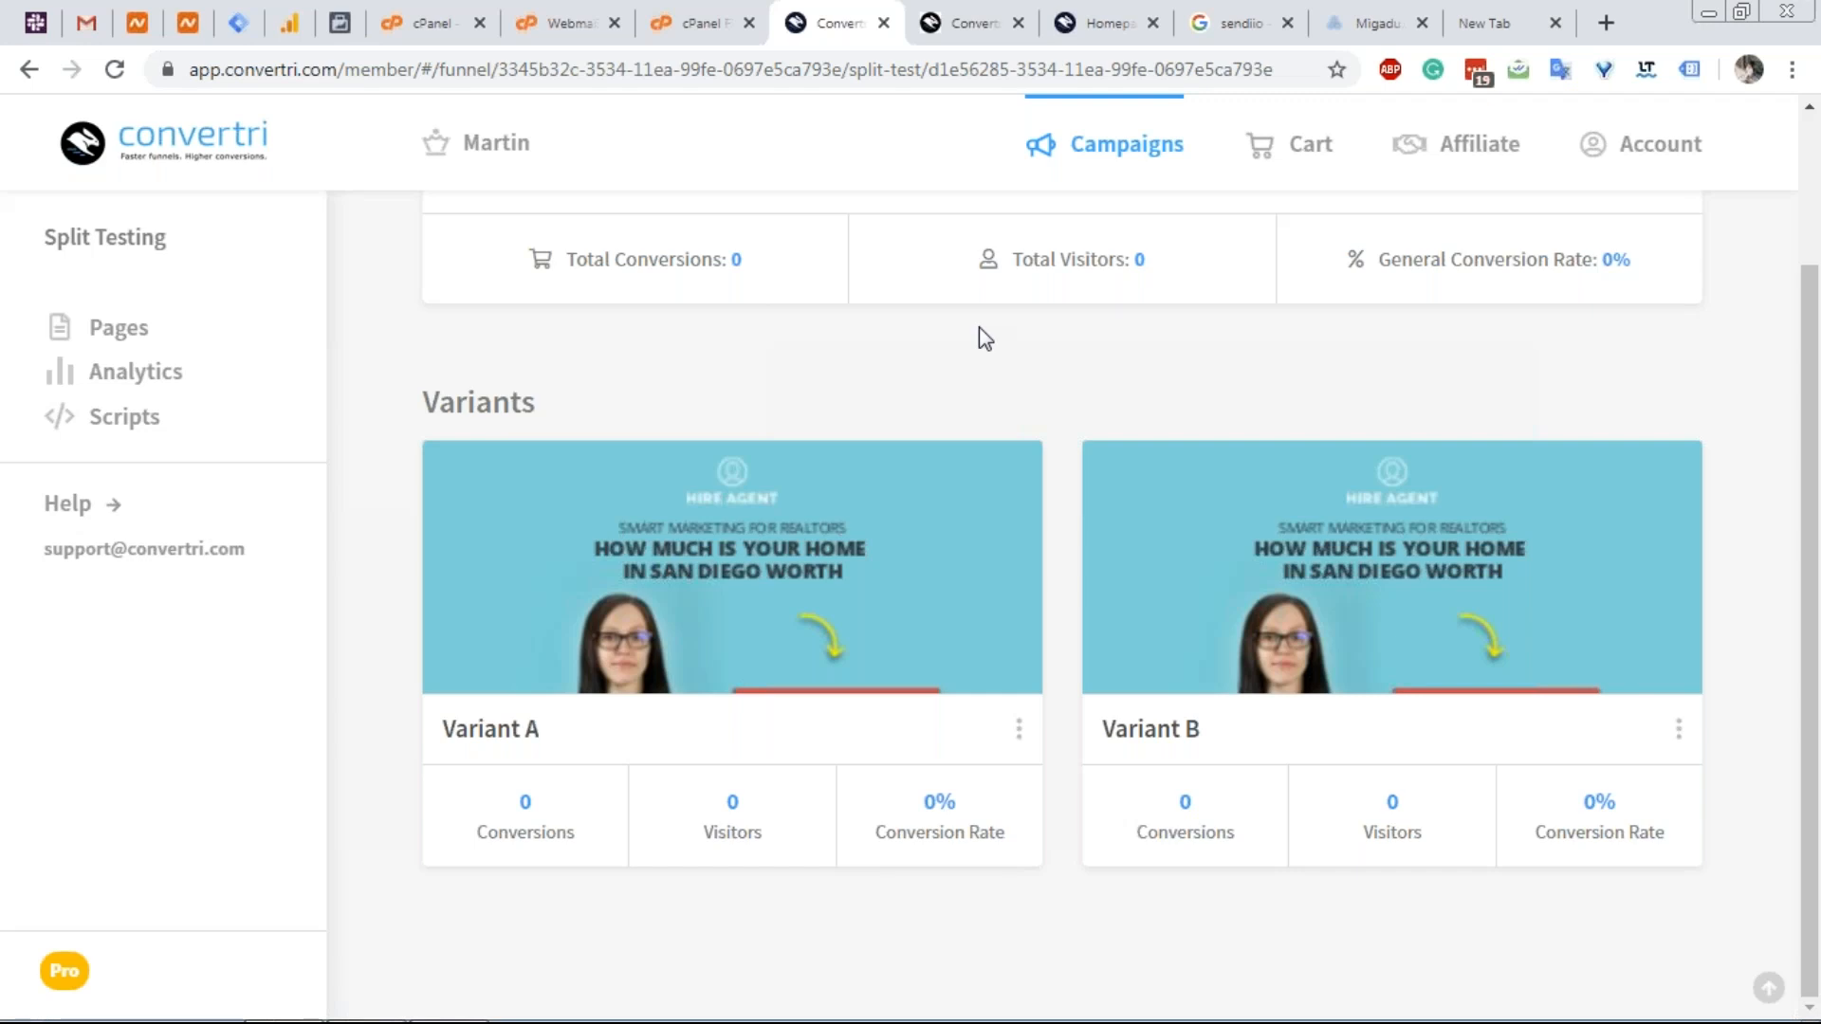
mouse_move(1202, 759)
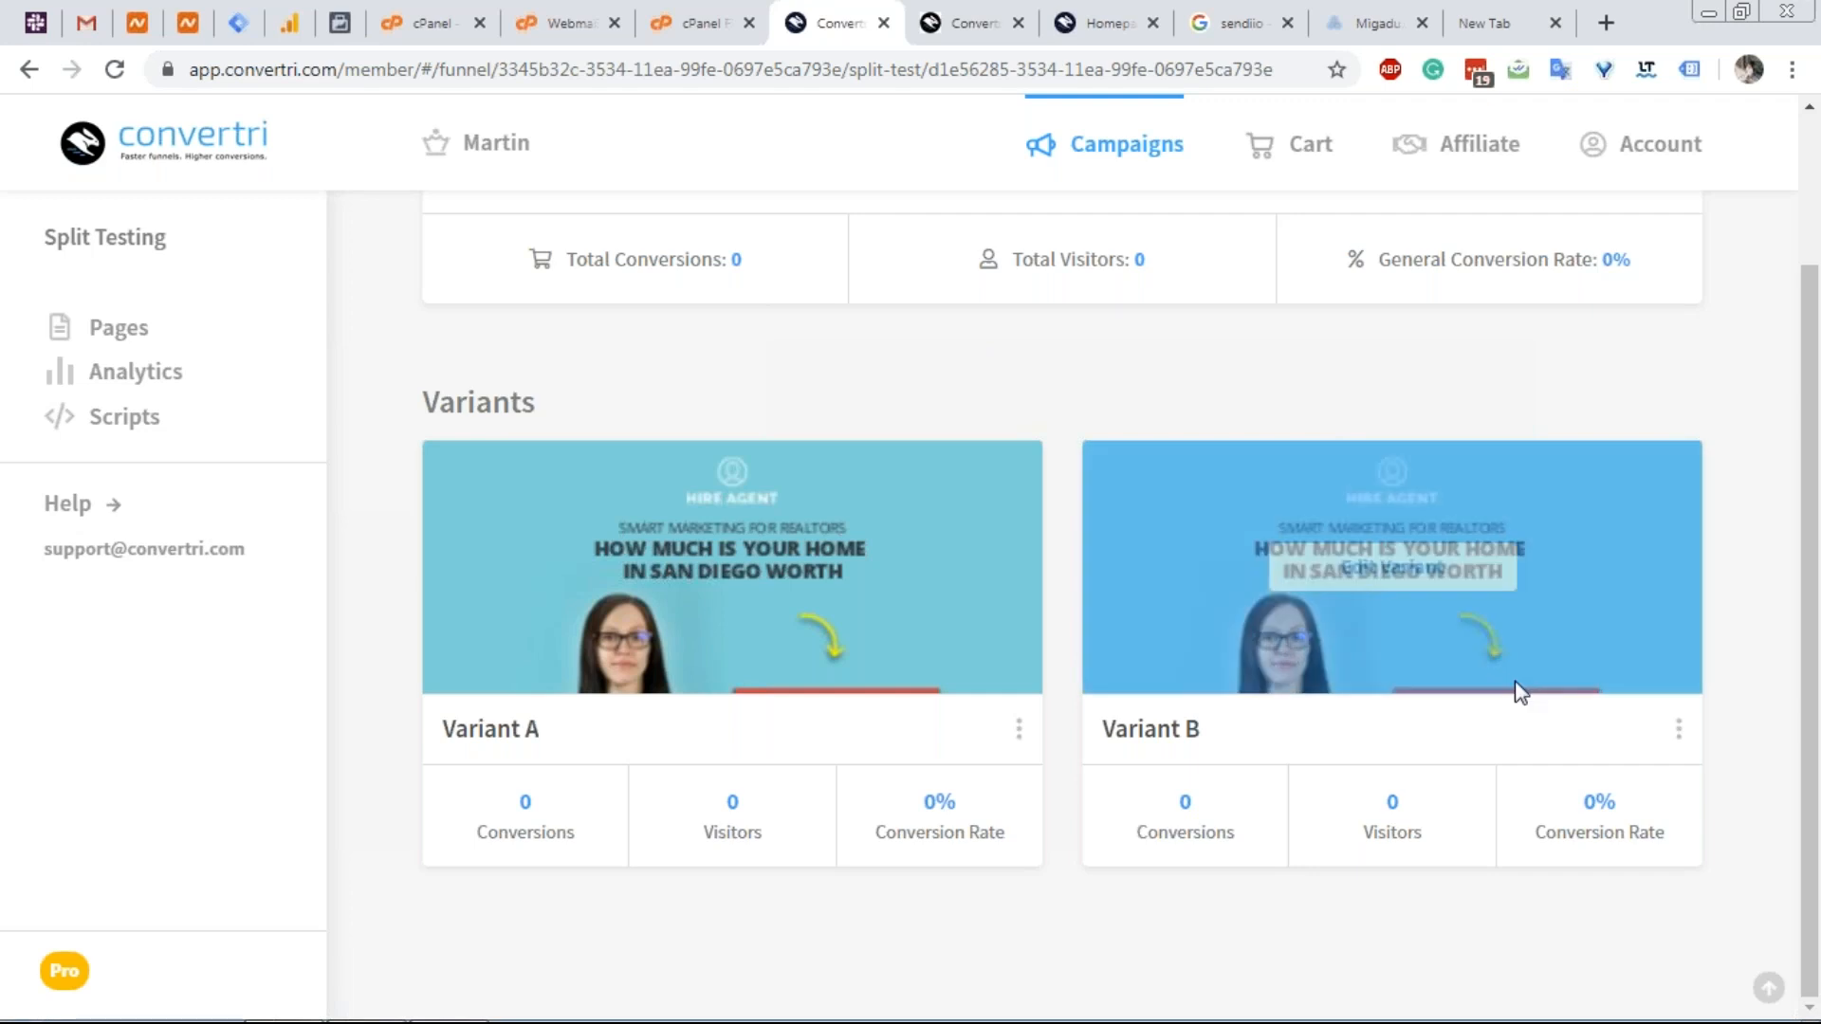
mouse_move(783, 723)
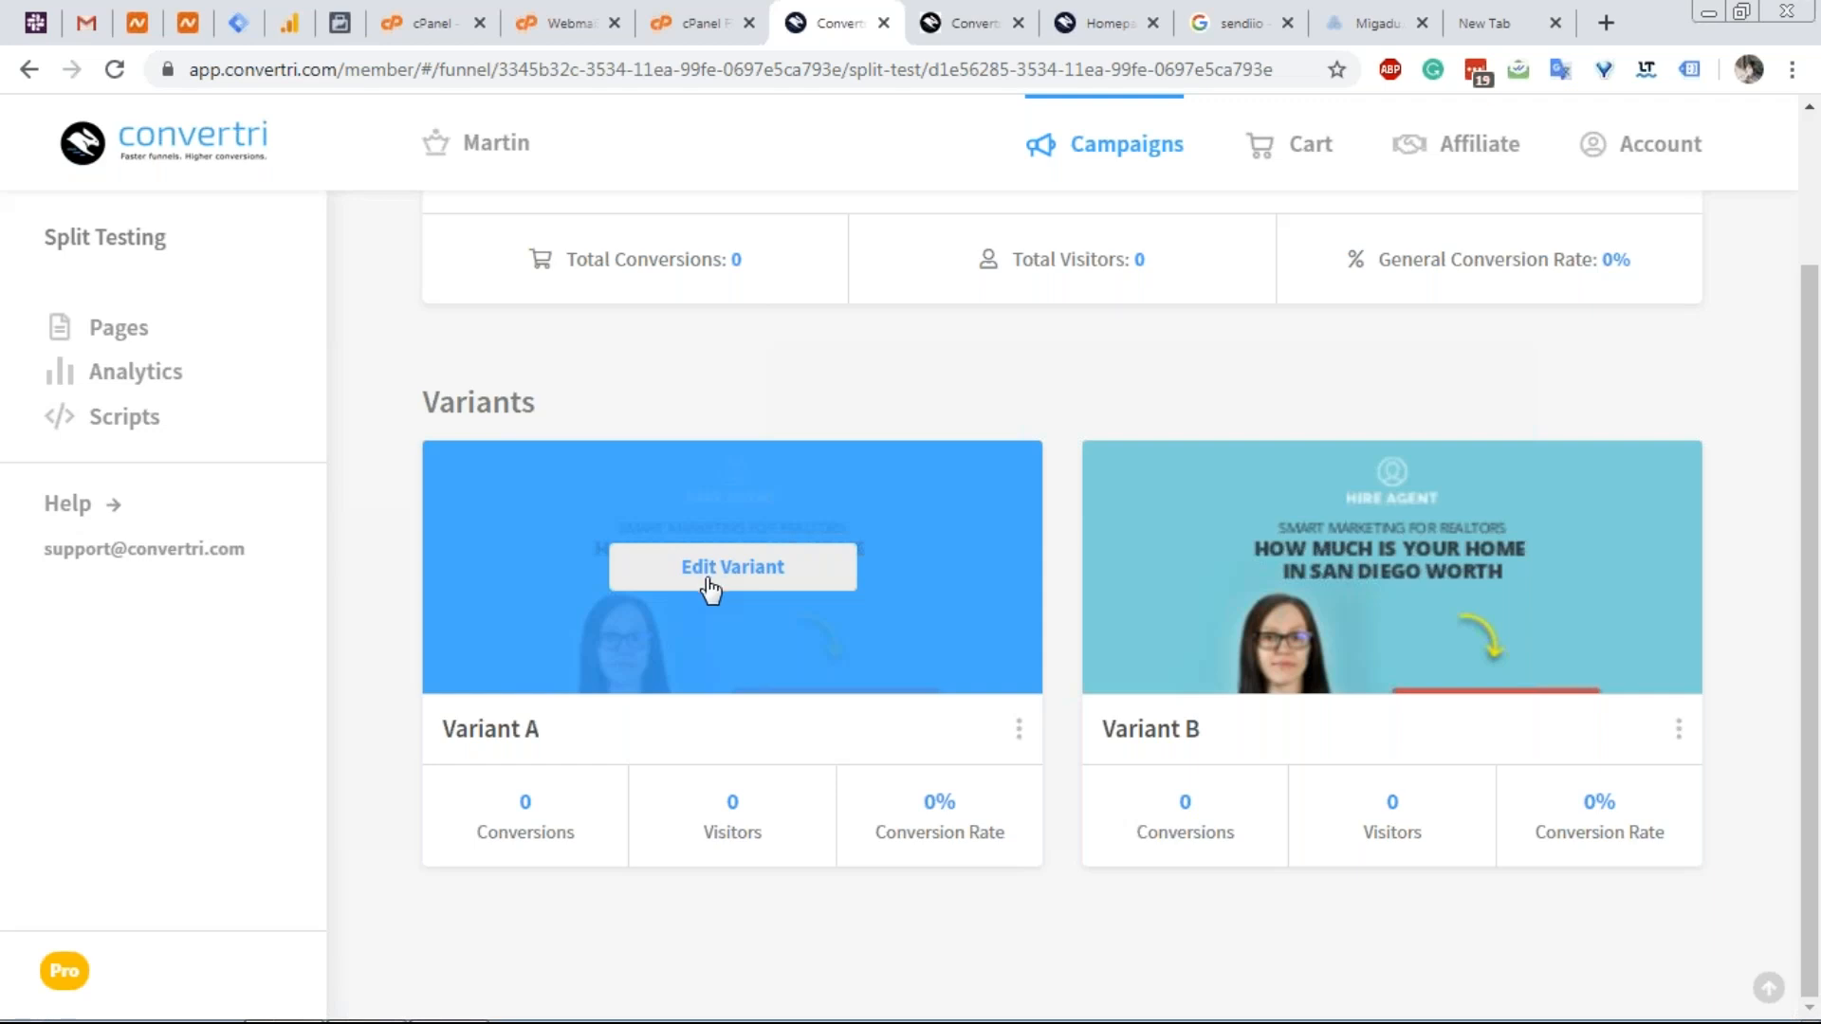
scroll(565, 271, up, 2)
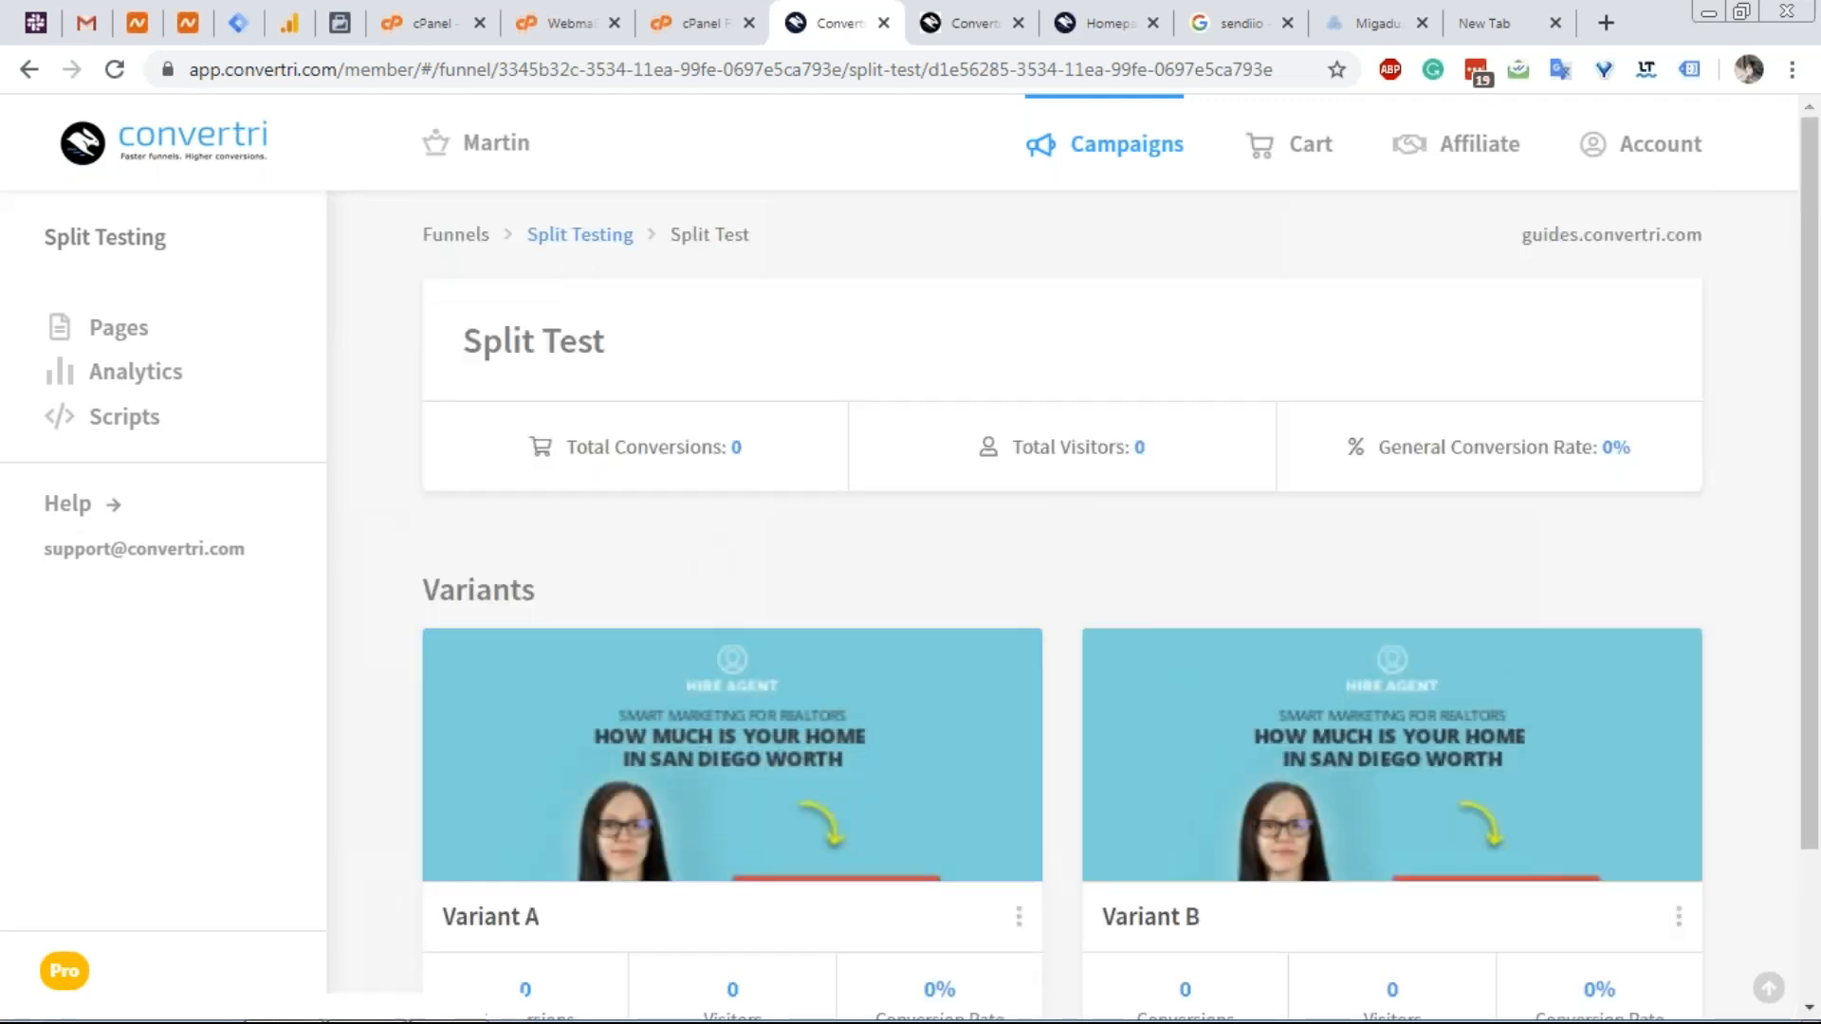
click(572, 237)
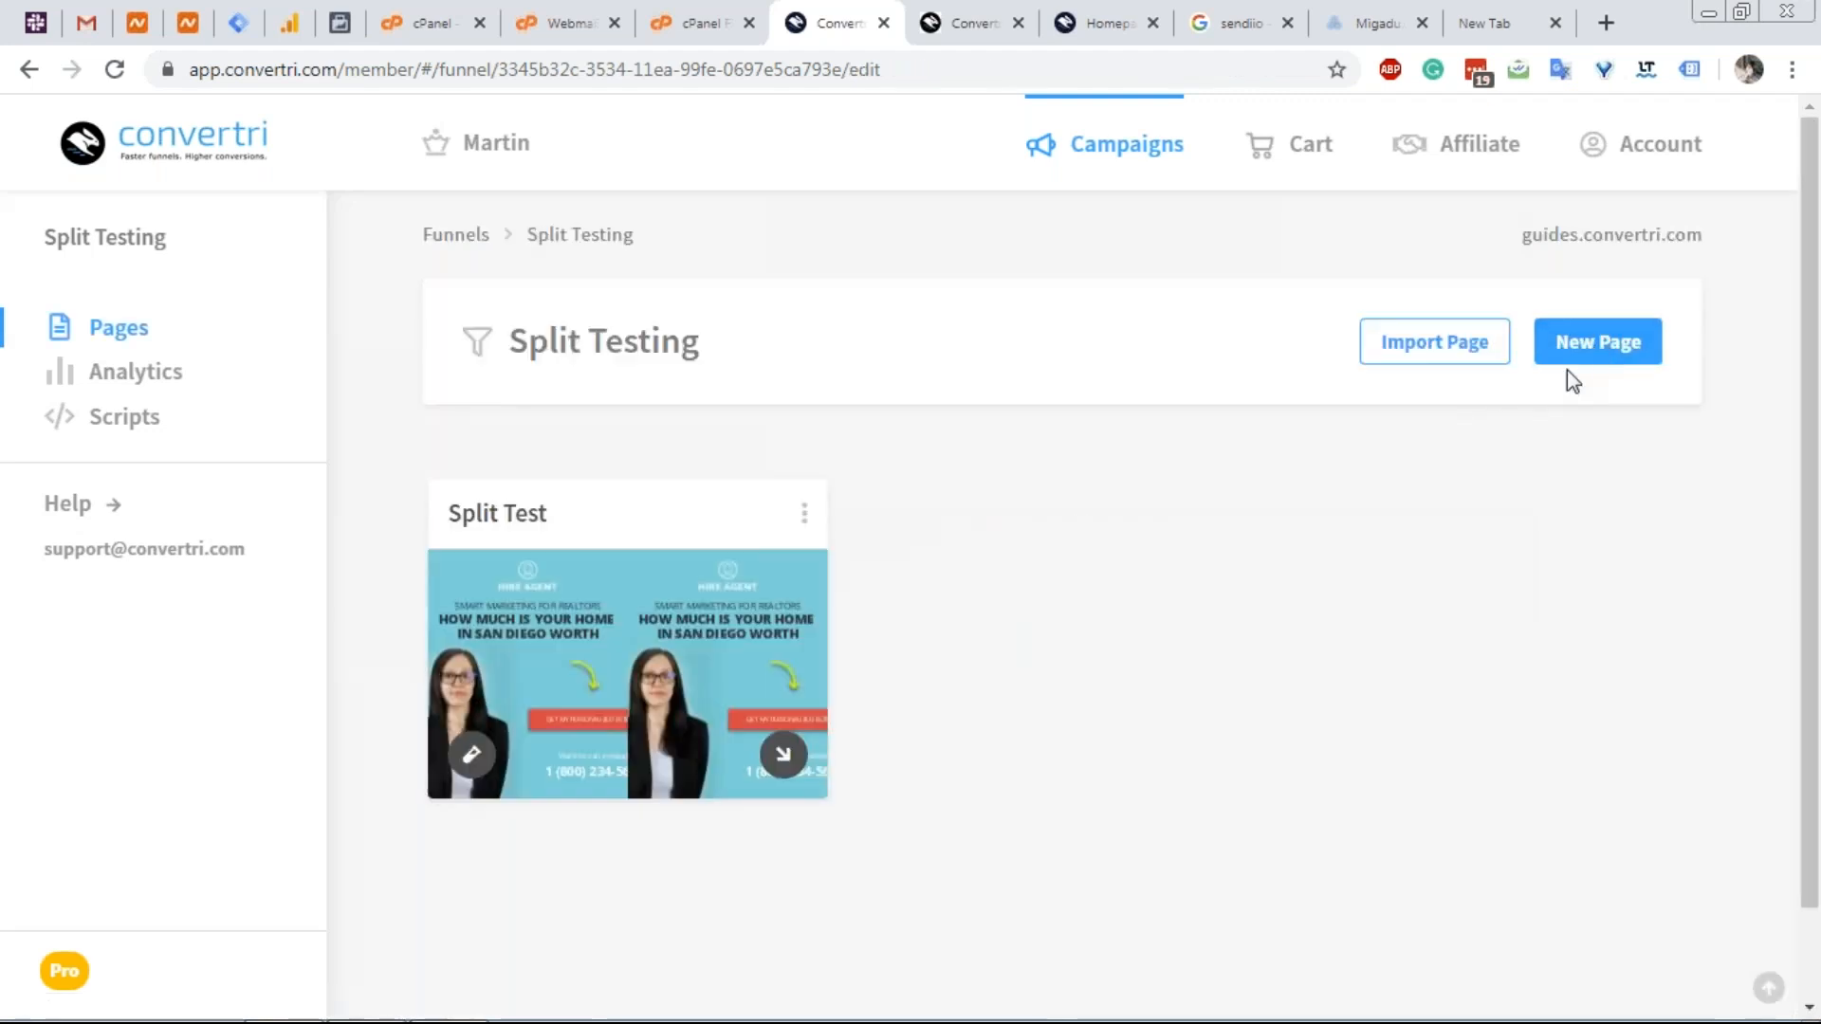
Add a new funnel page using the Agent - Sales template.
click(1572, 359)
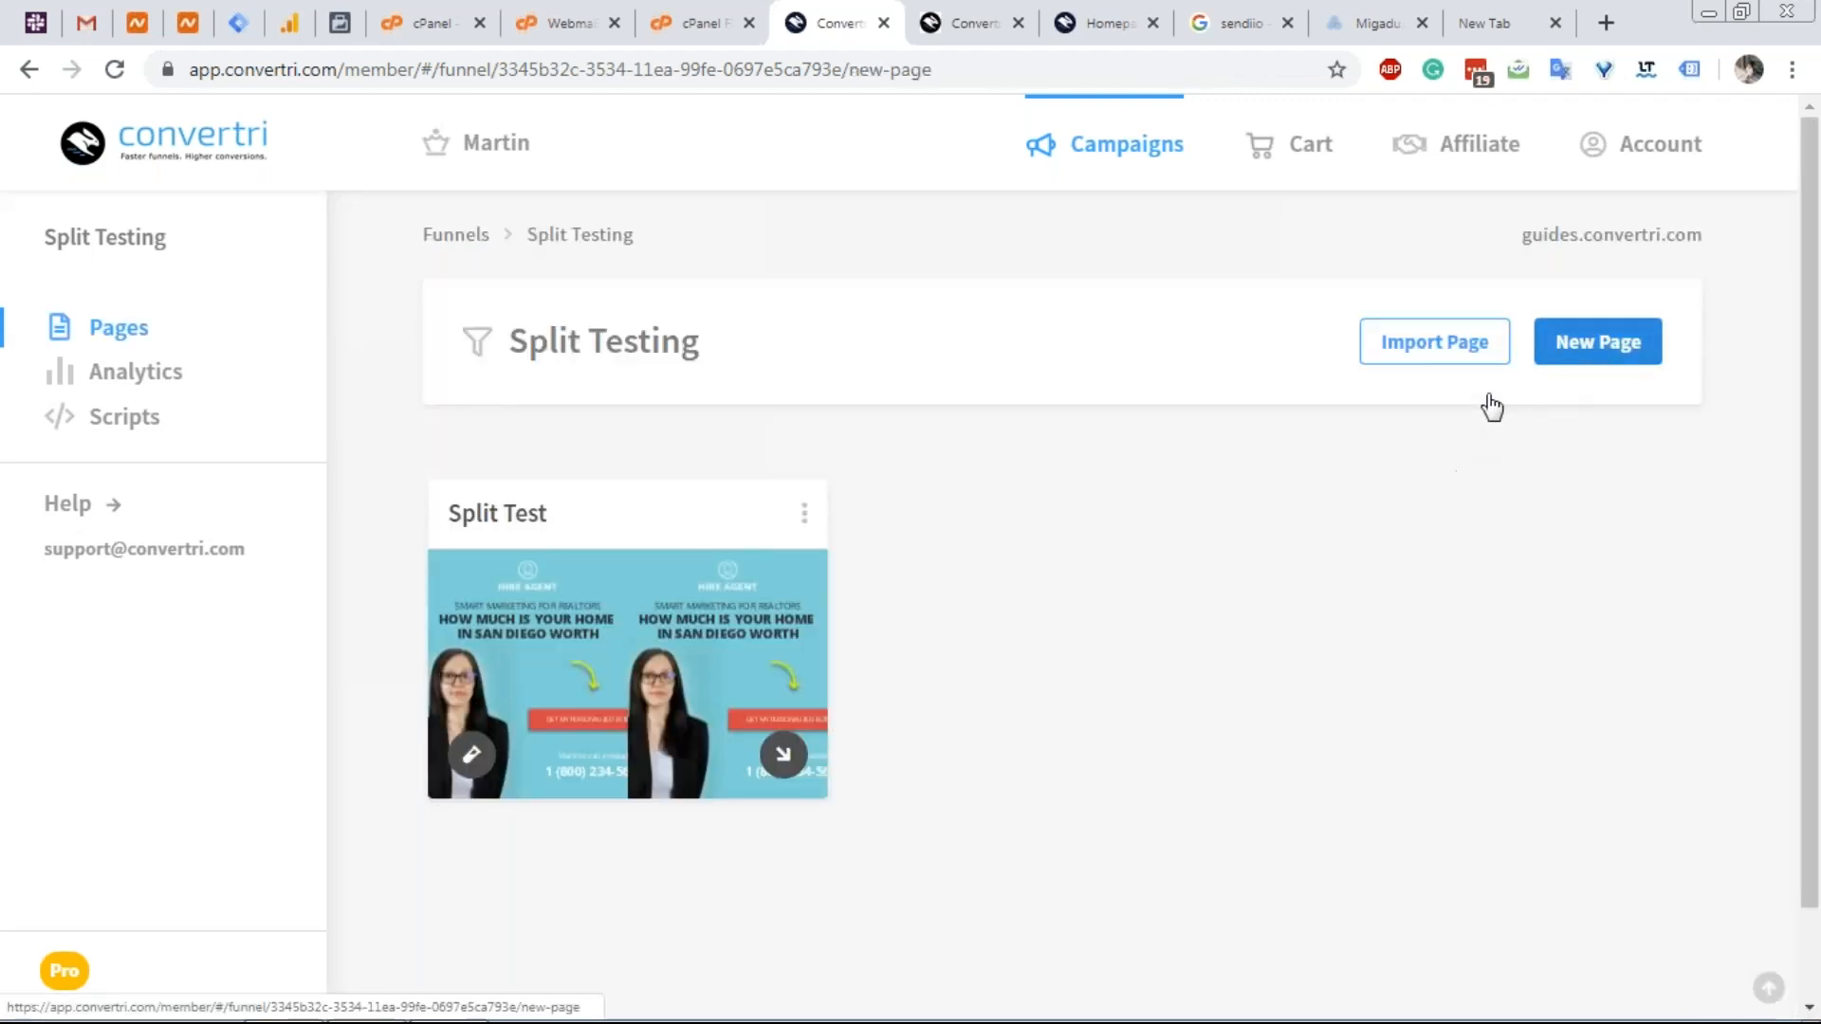
click(1536, 340)
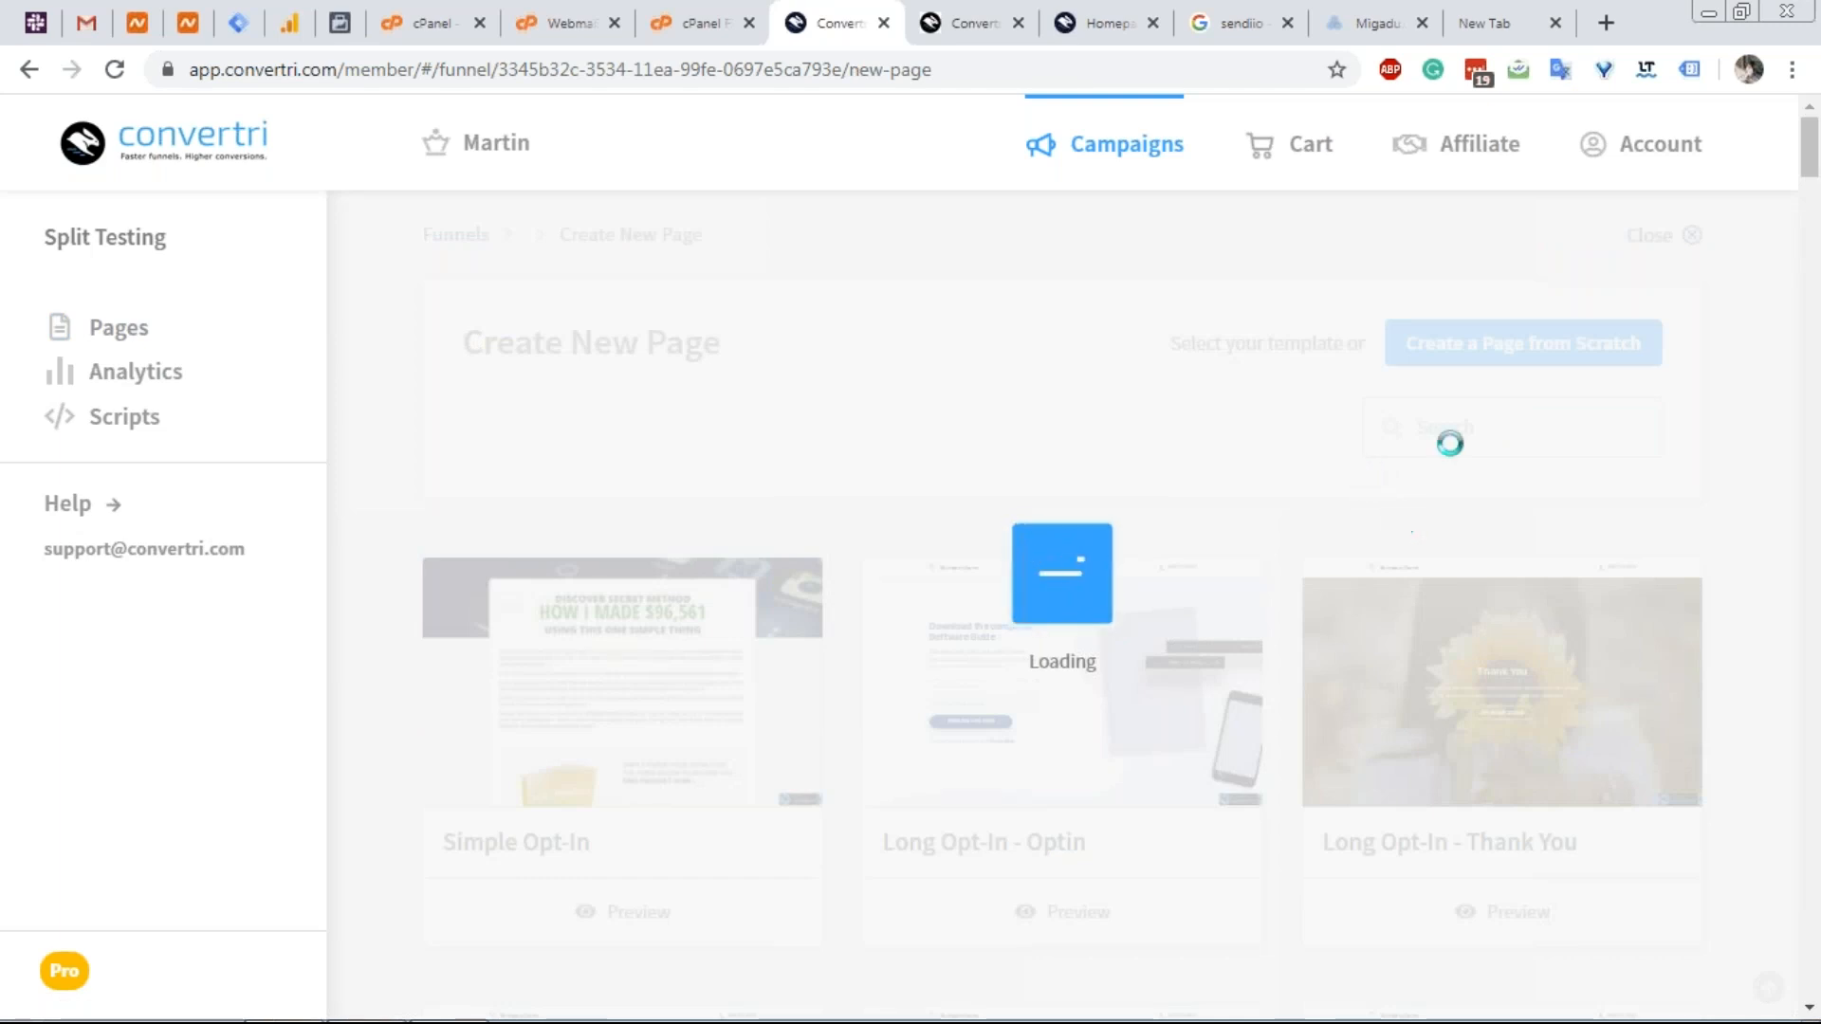
scroll(1385, 379, down, 5)
scroll(943, 616, down, 15)
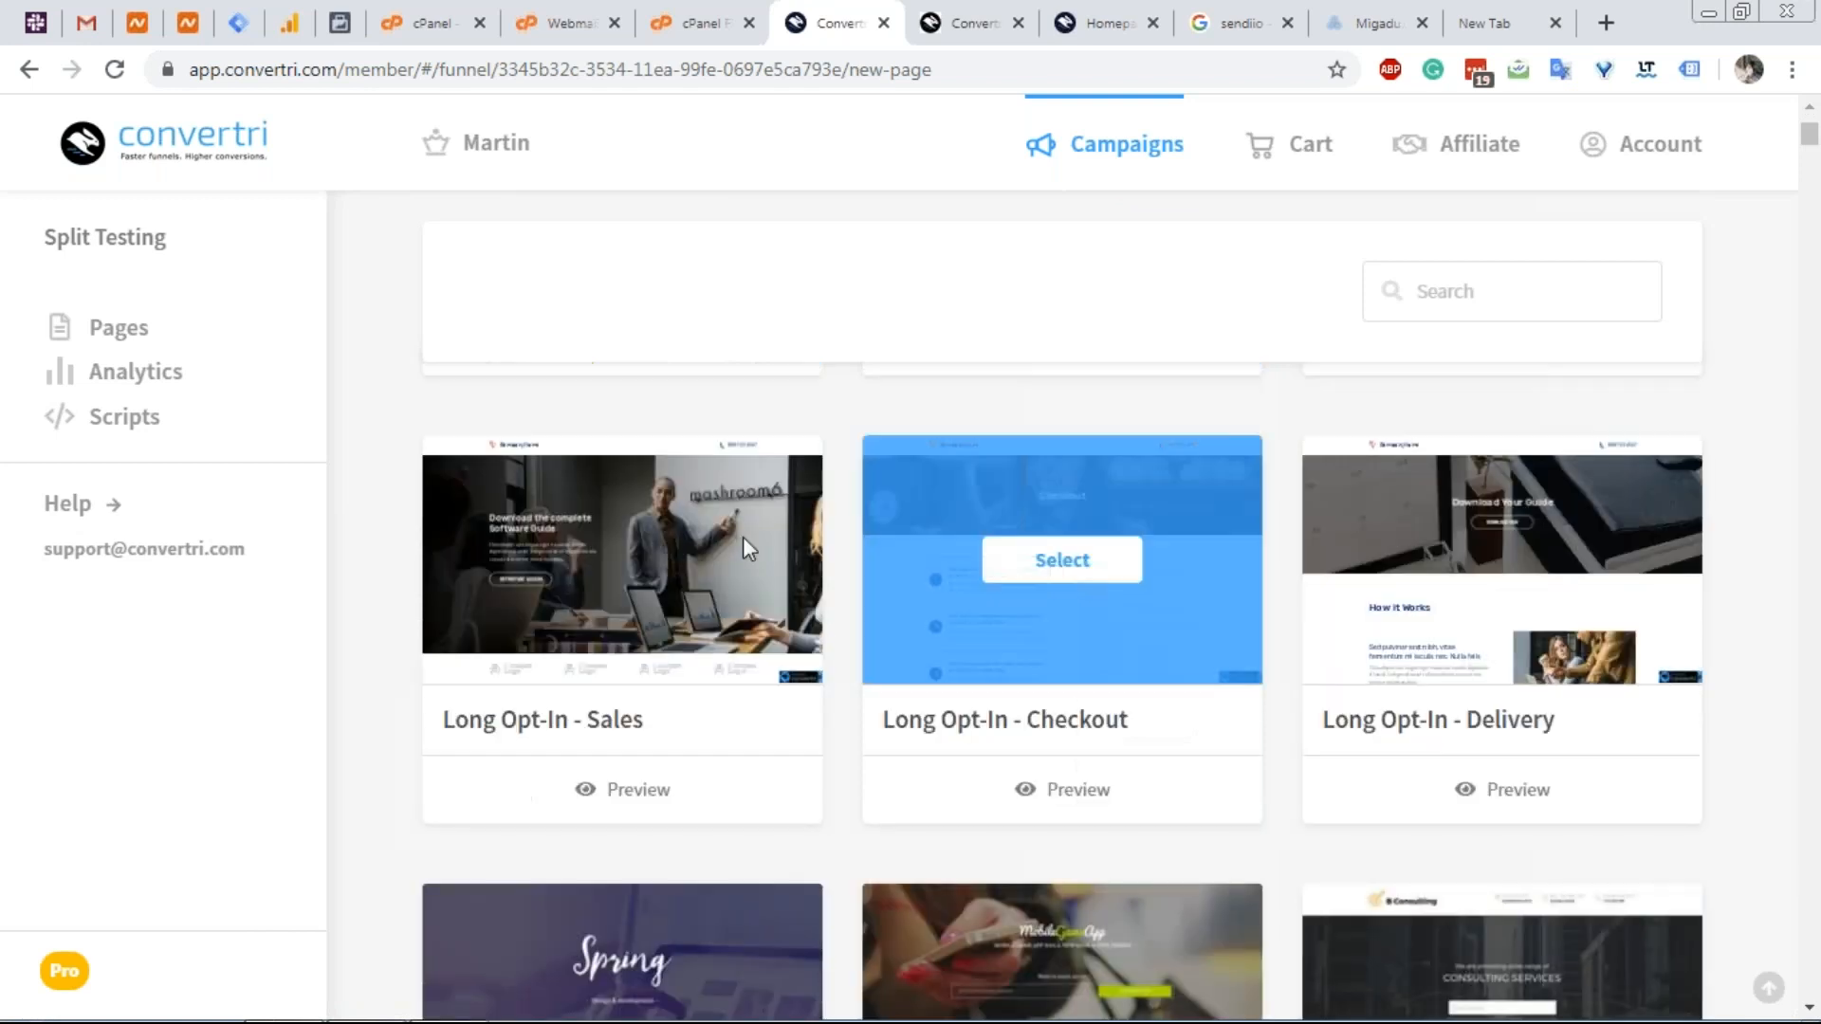
scroll(838, 681, down, 20)
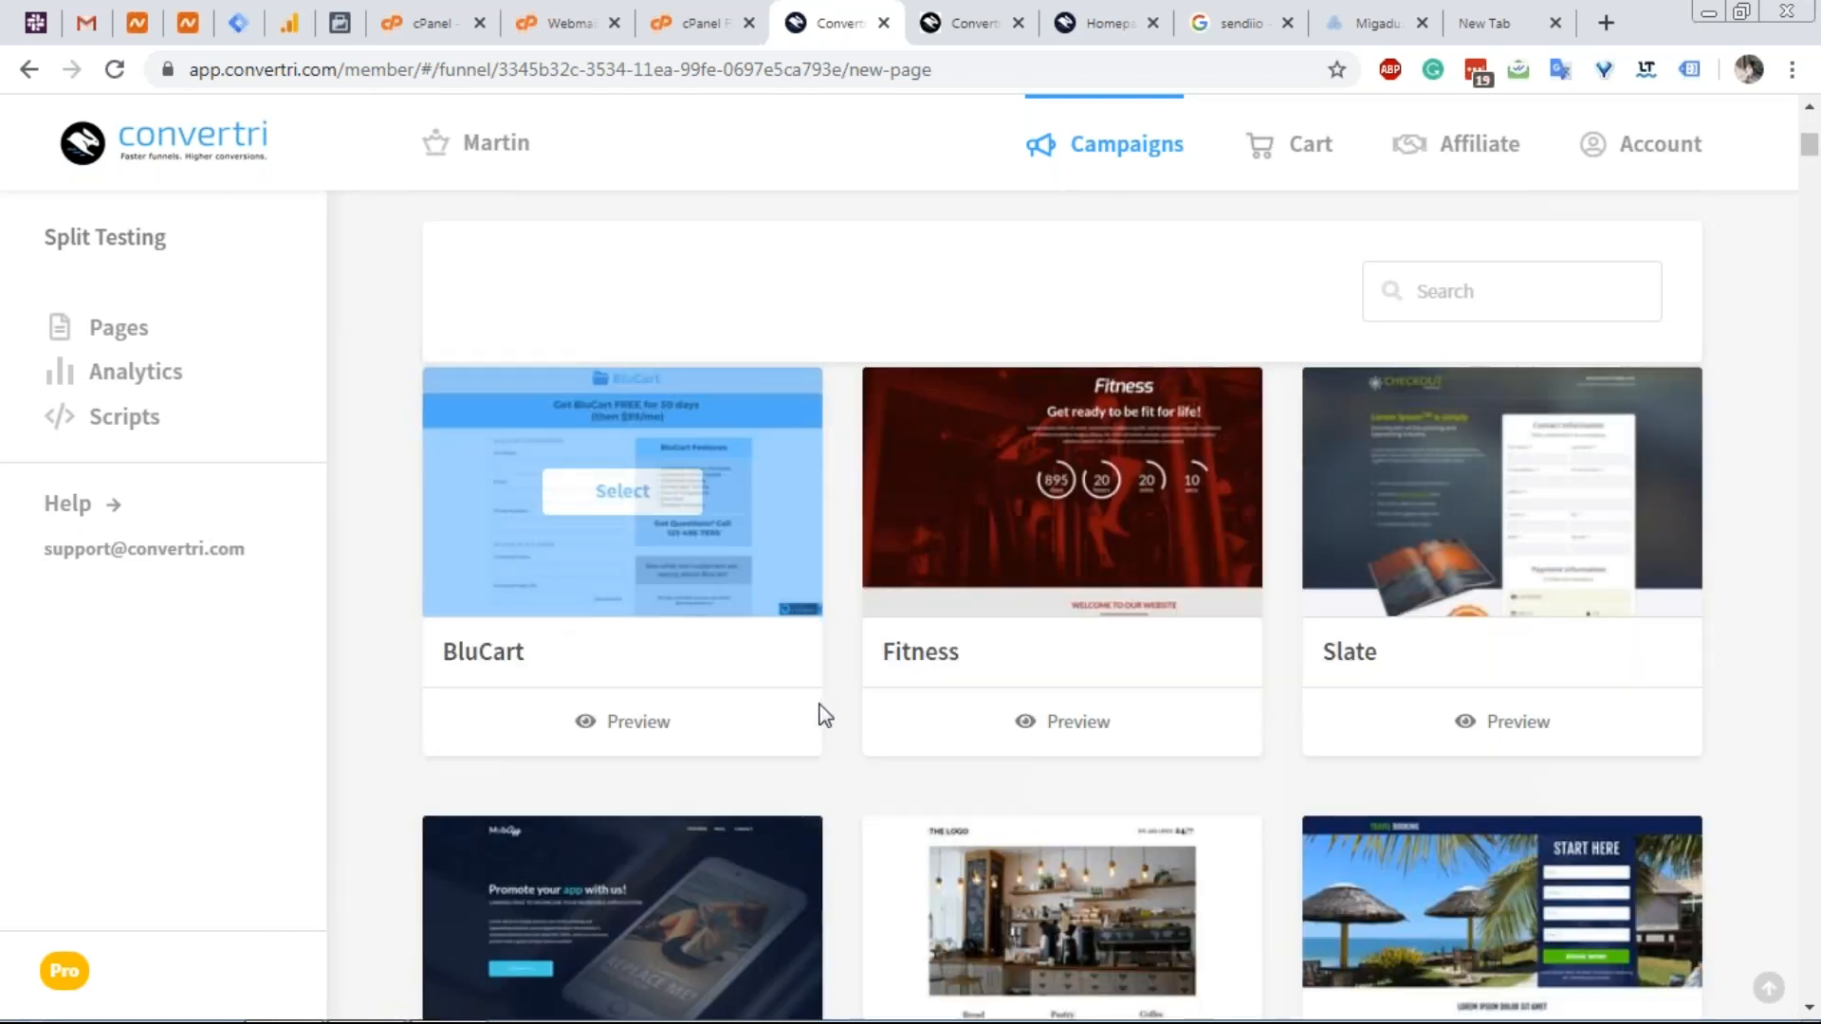
scroll(834, 663, down, 20)
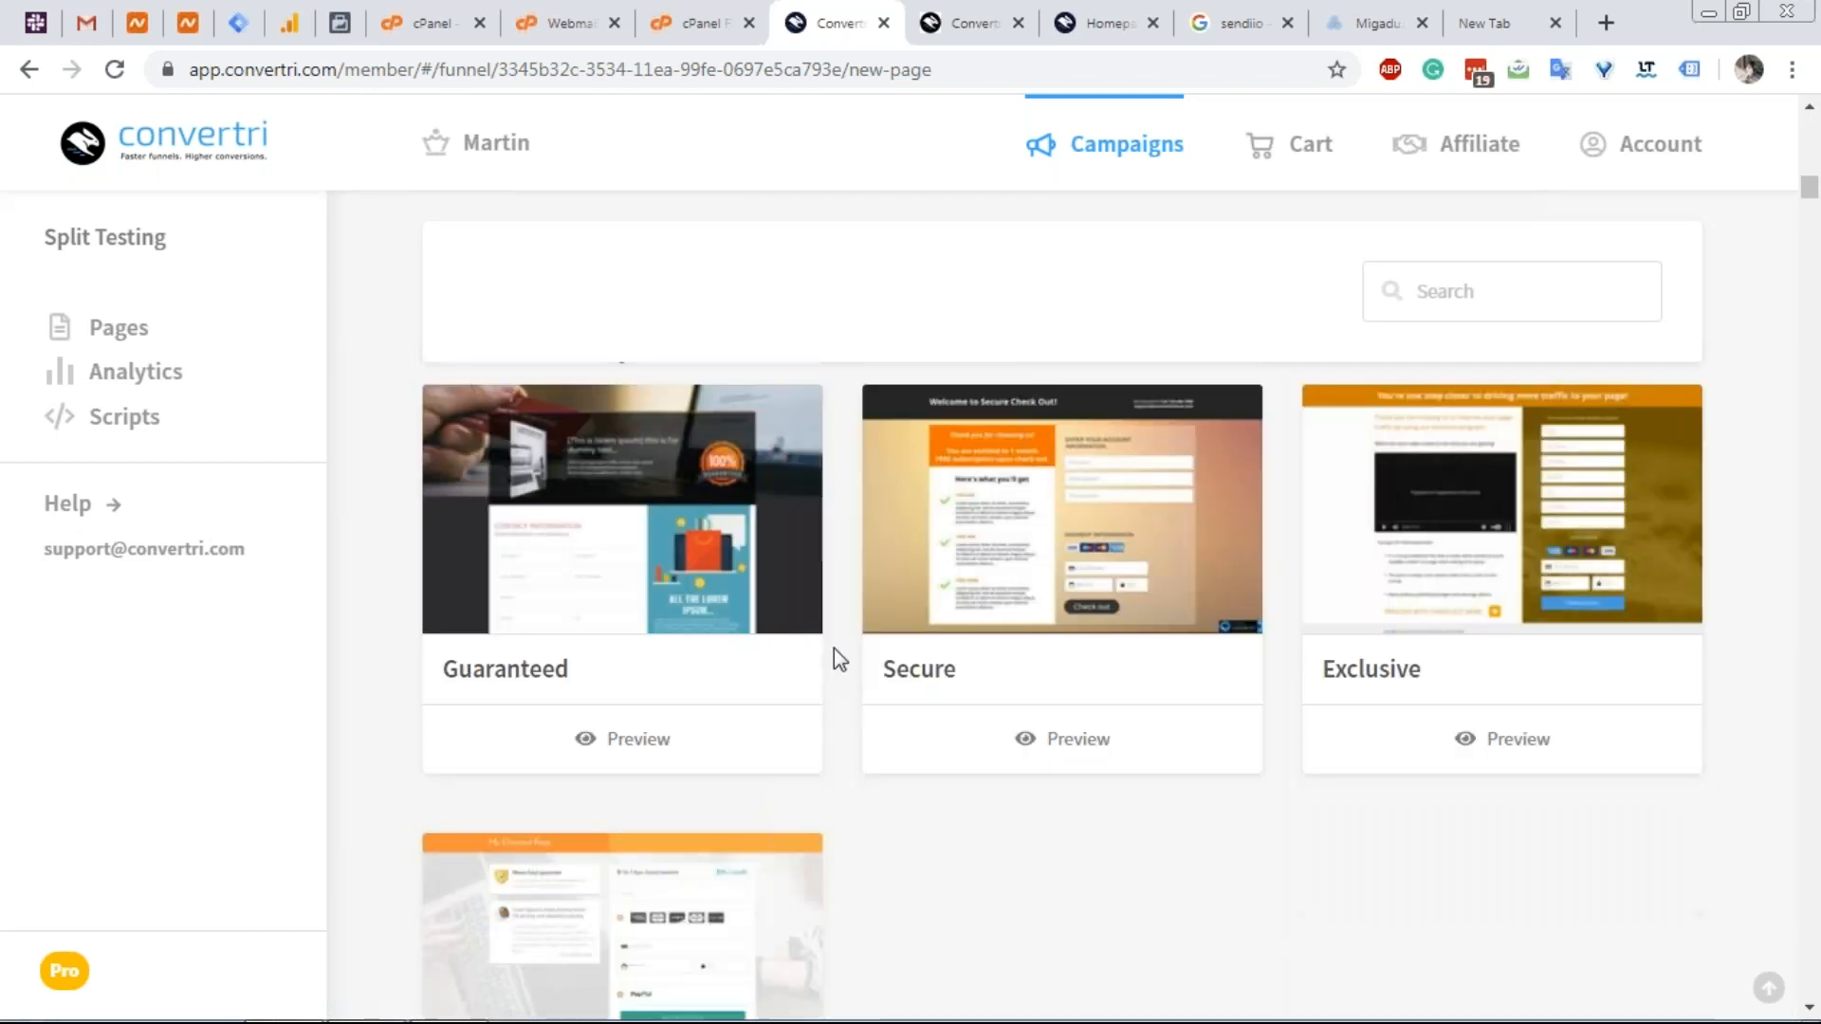
scroll(838, 638, down, 20)
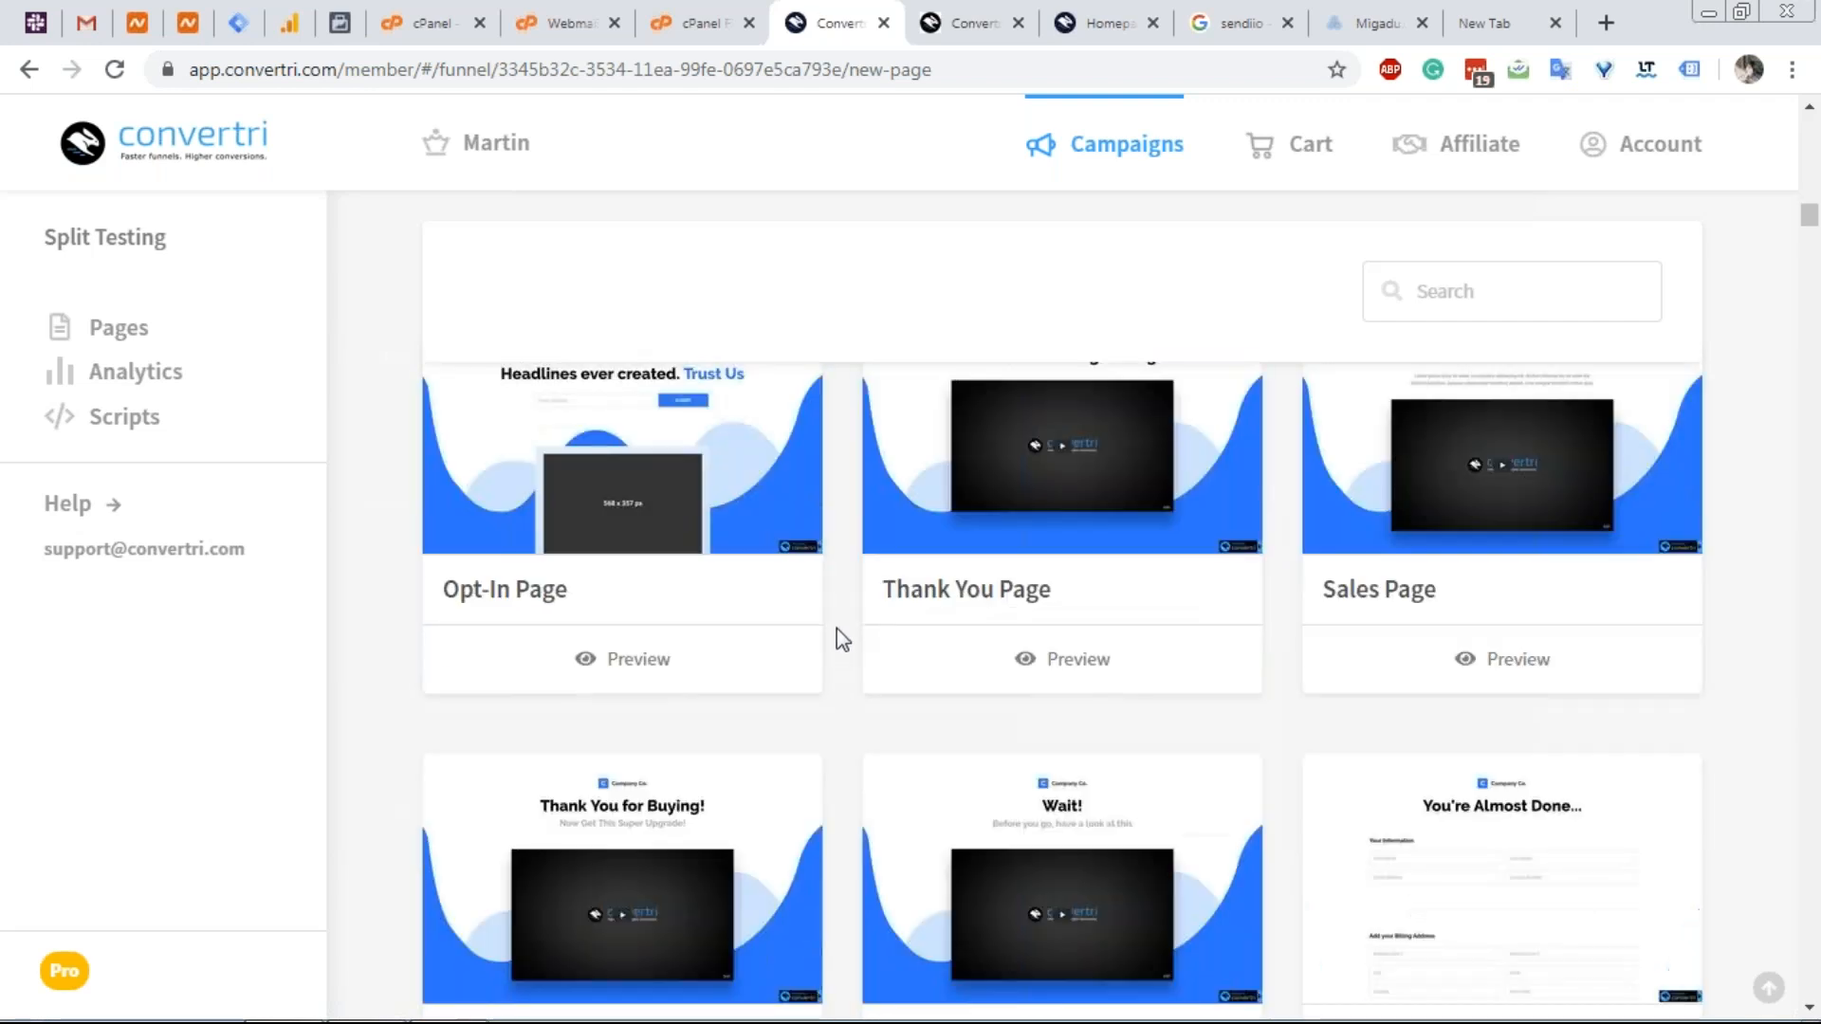
scroll(840, 632, down, 20)
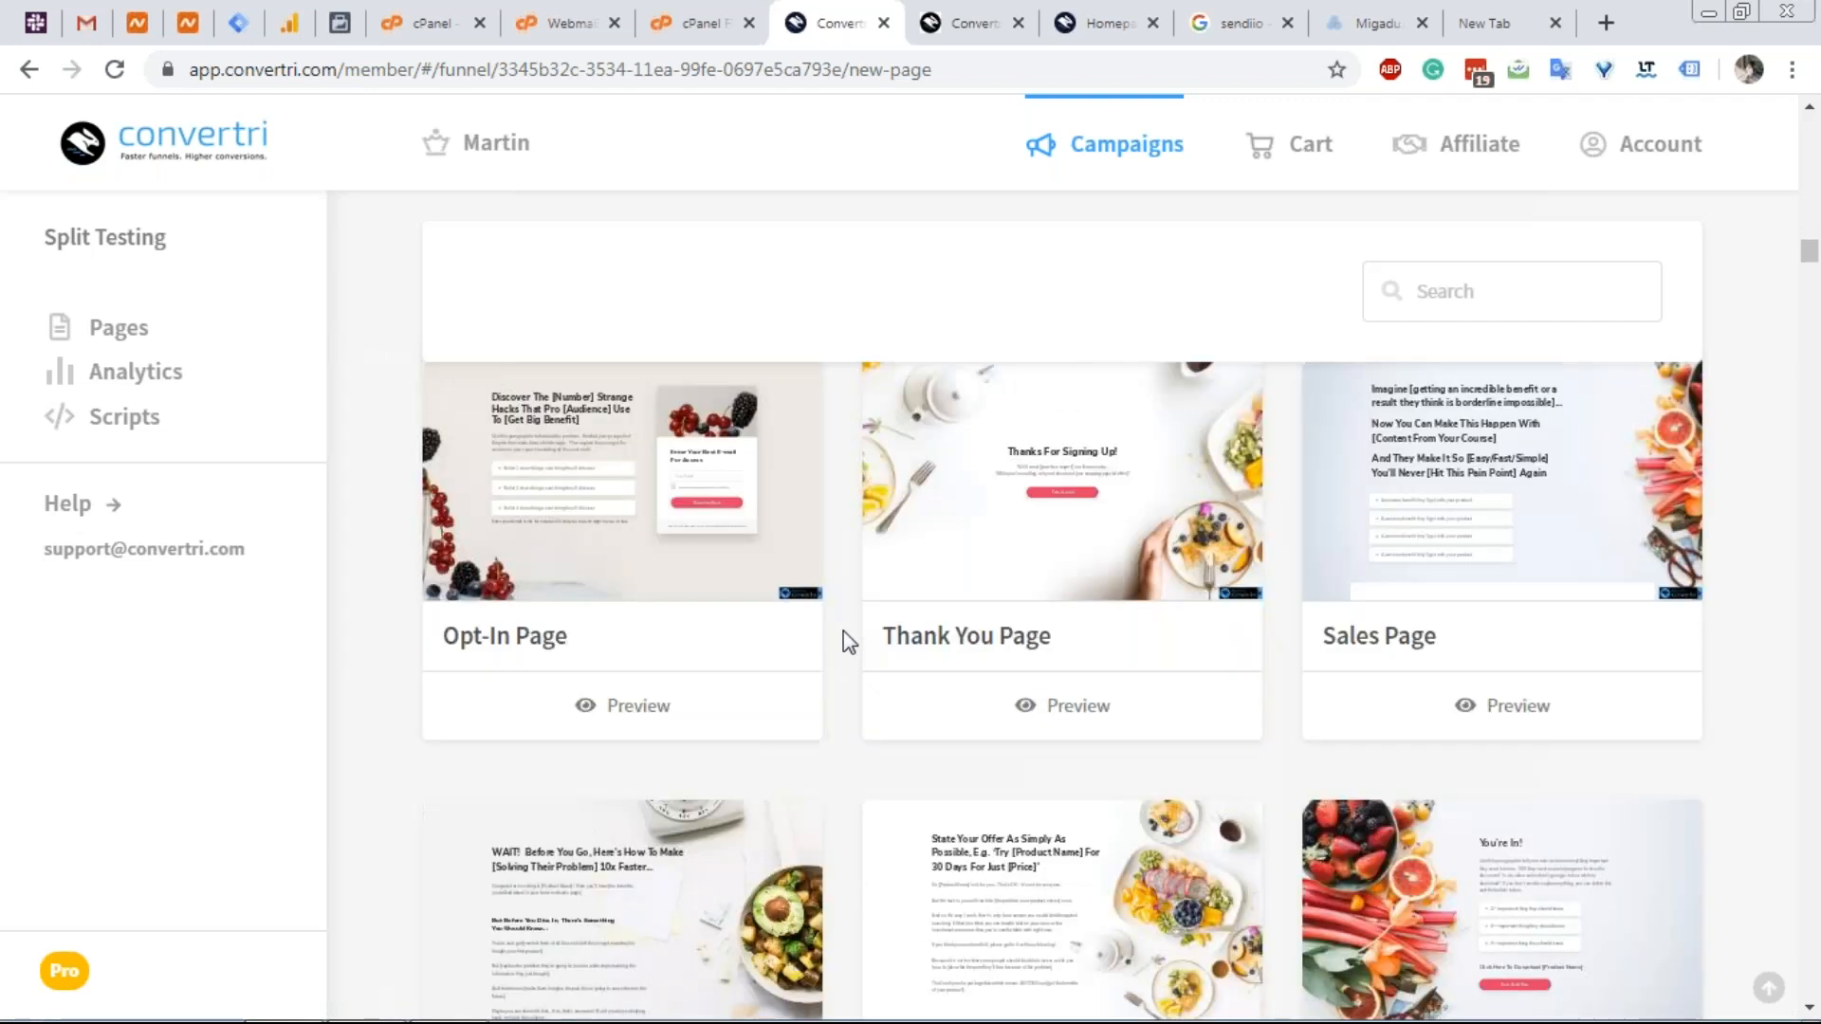
scroll(844, 626, down, 20)
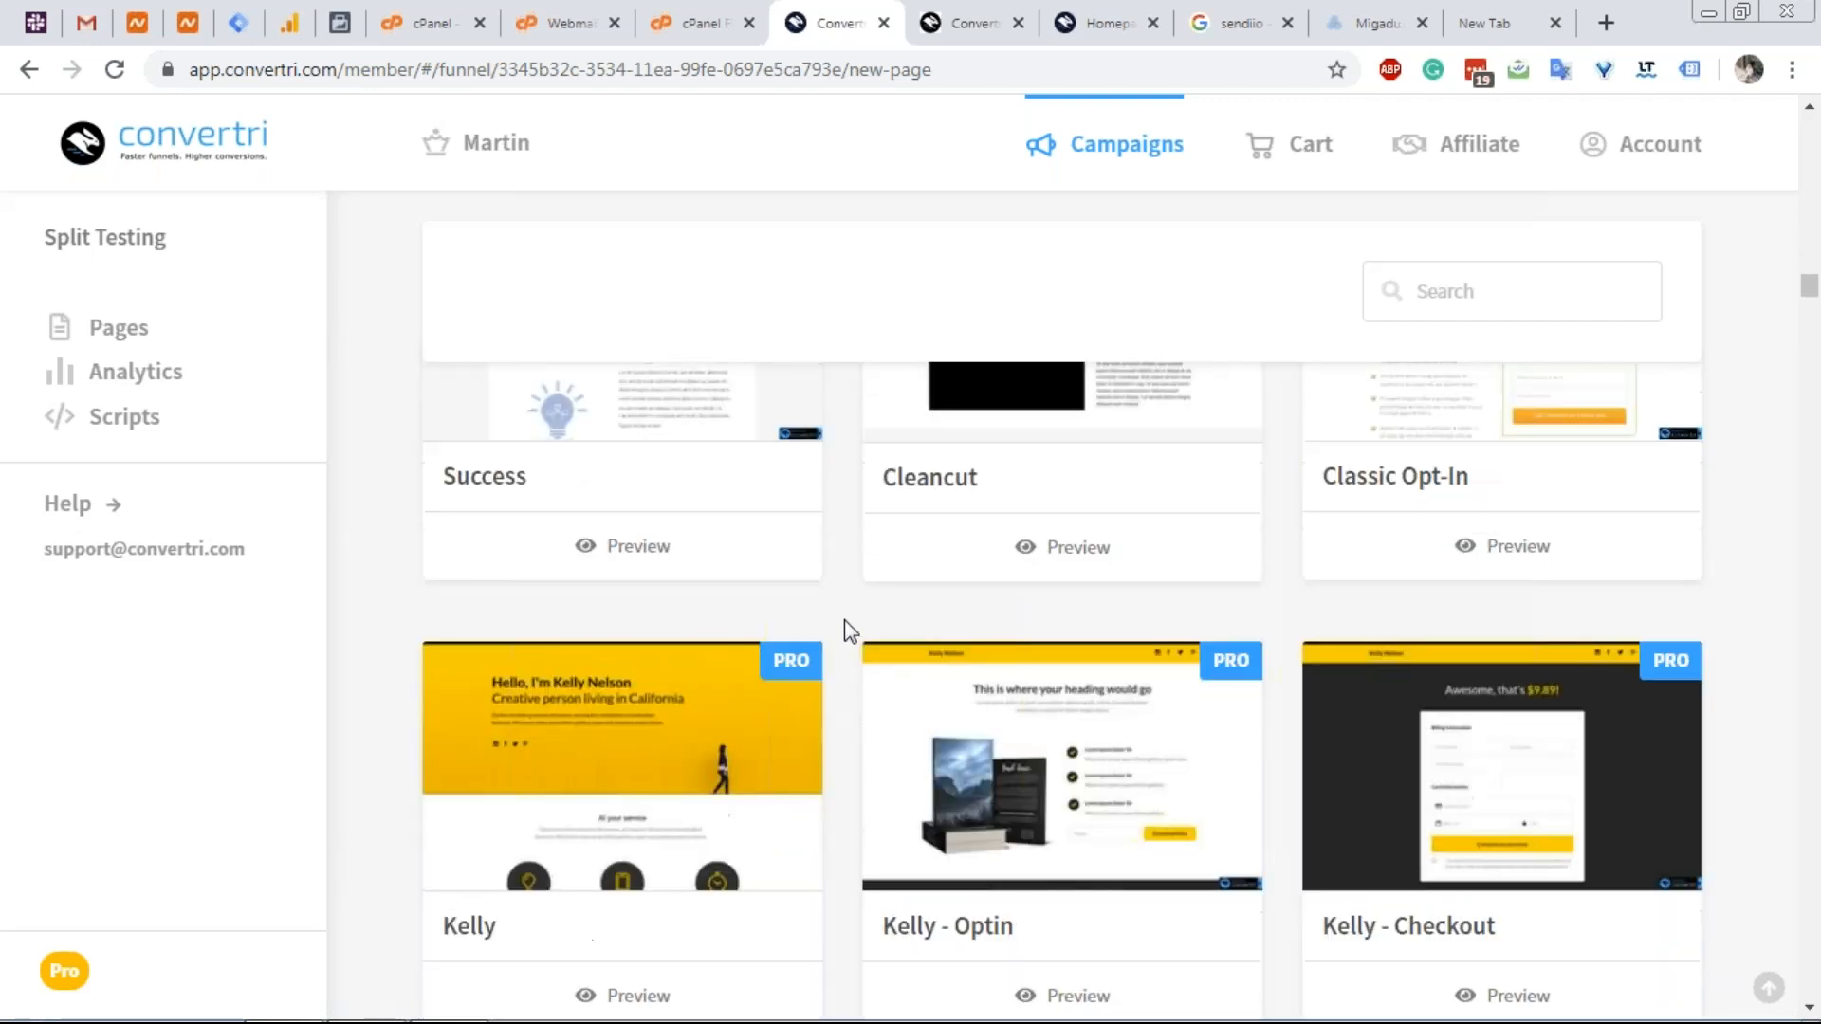
scroll(852, 634, down, 2)
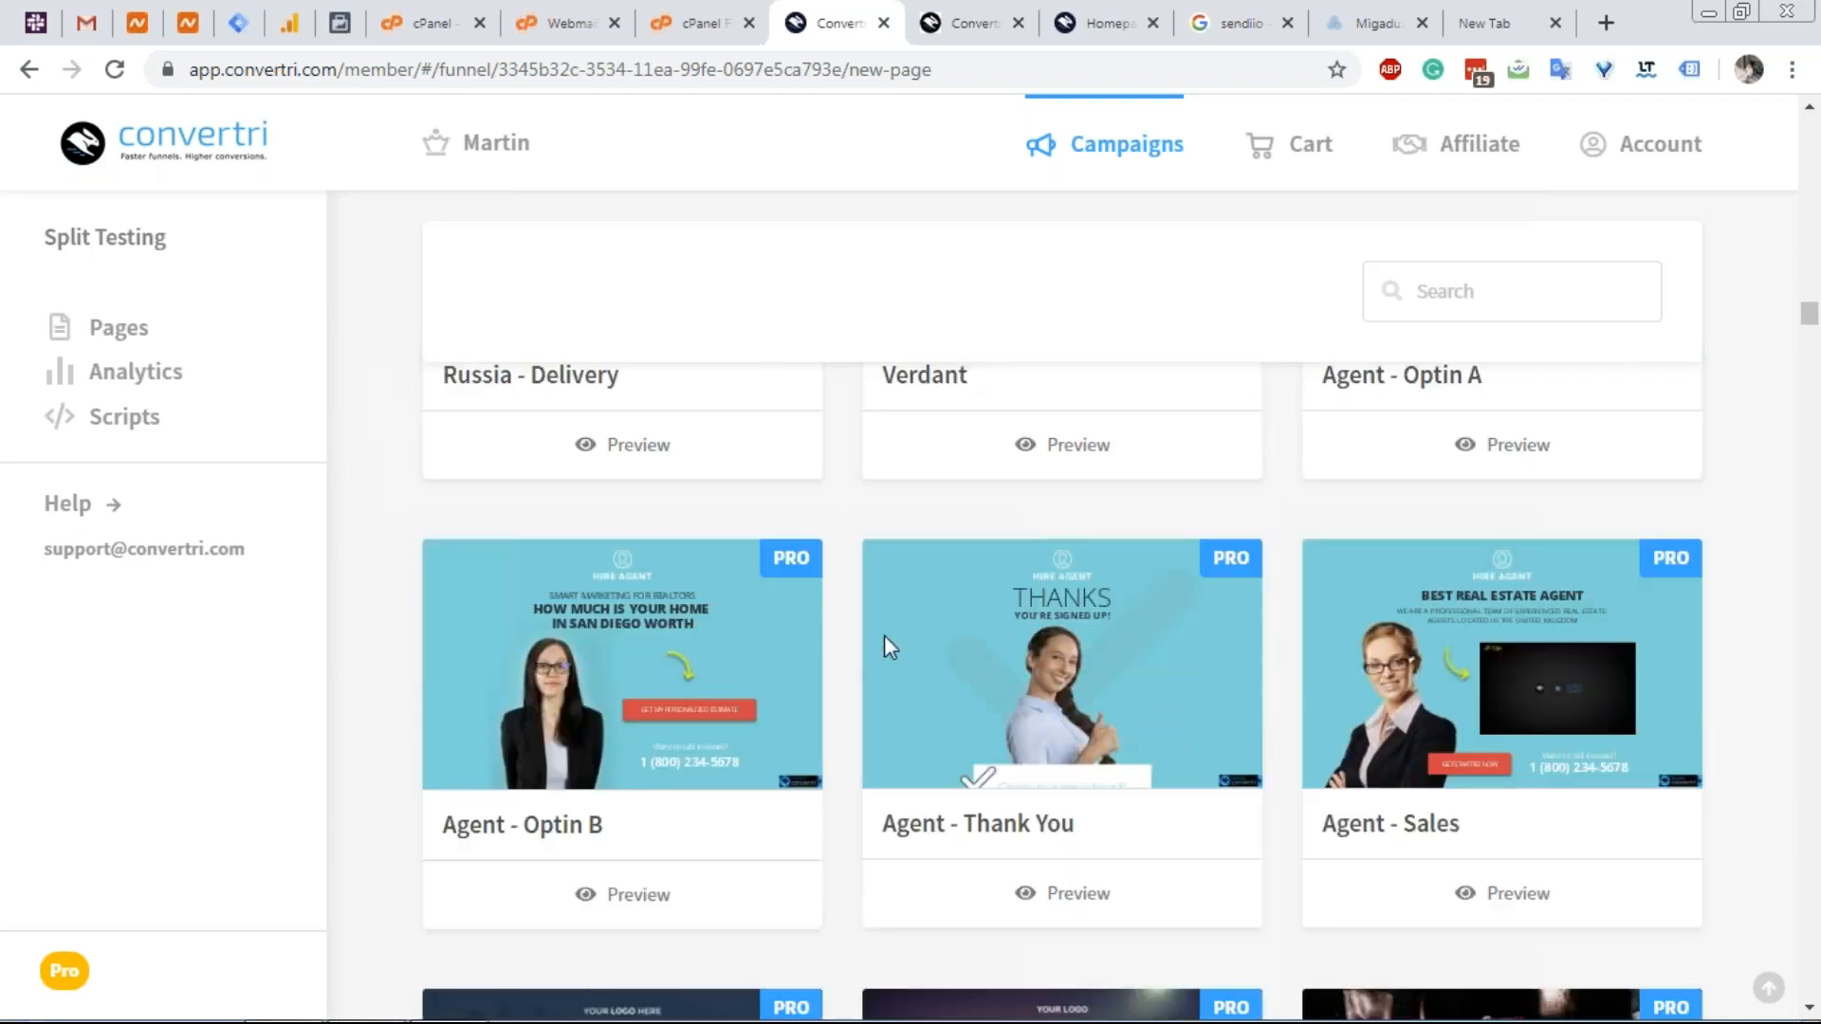
mouse_move(1109, 681)
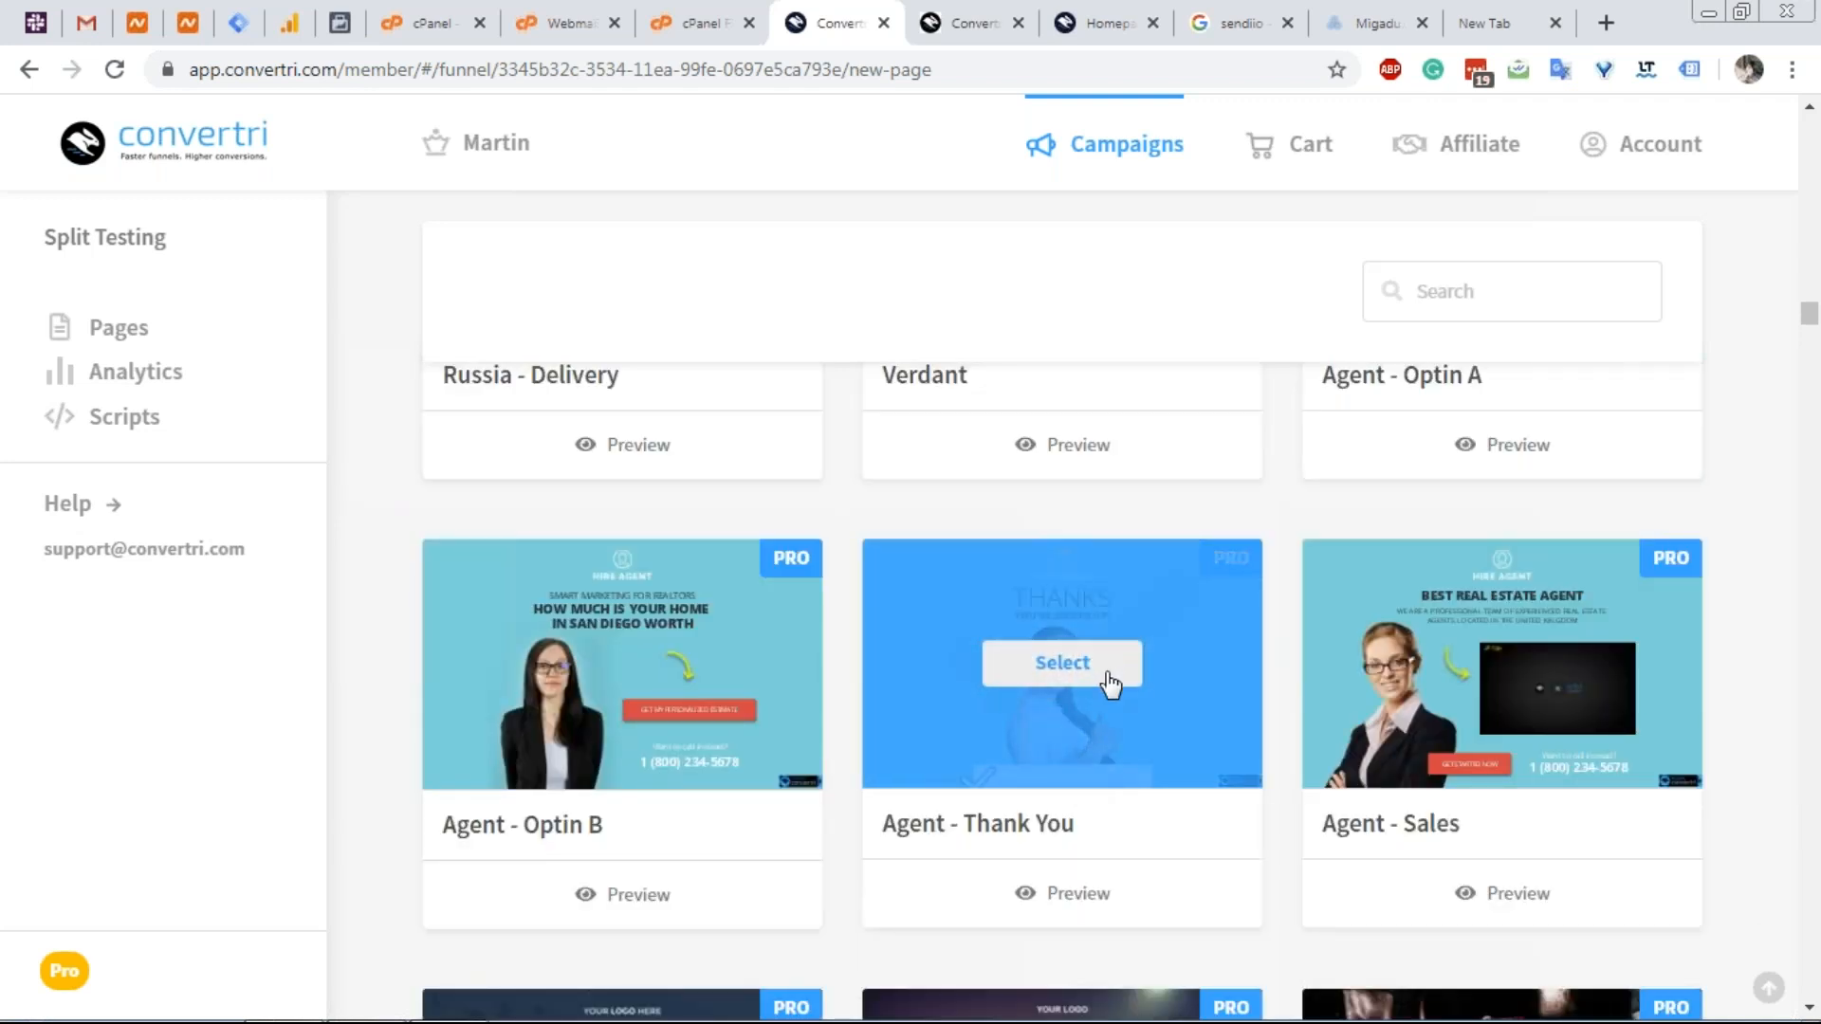
mouse_move(1515, 719)
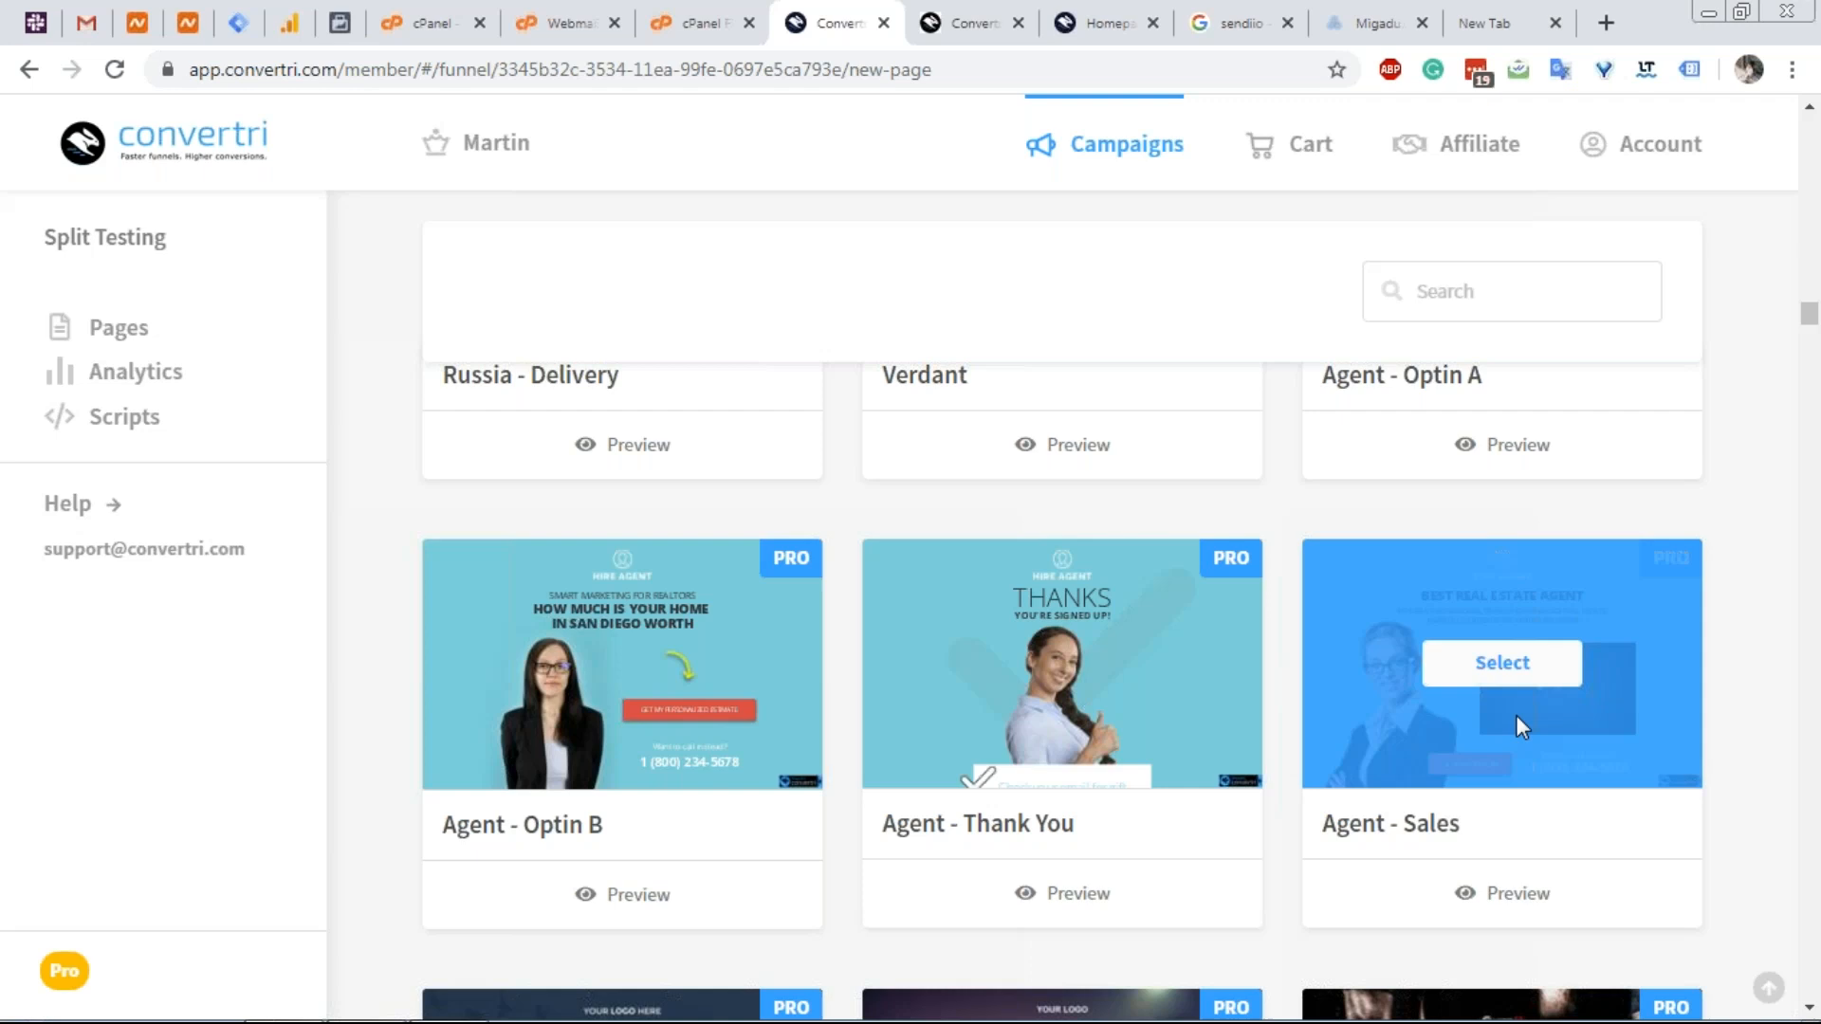
click(1525, 664)
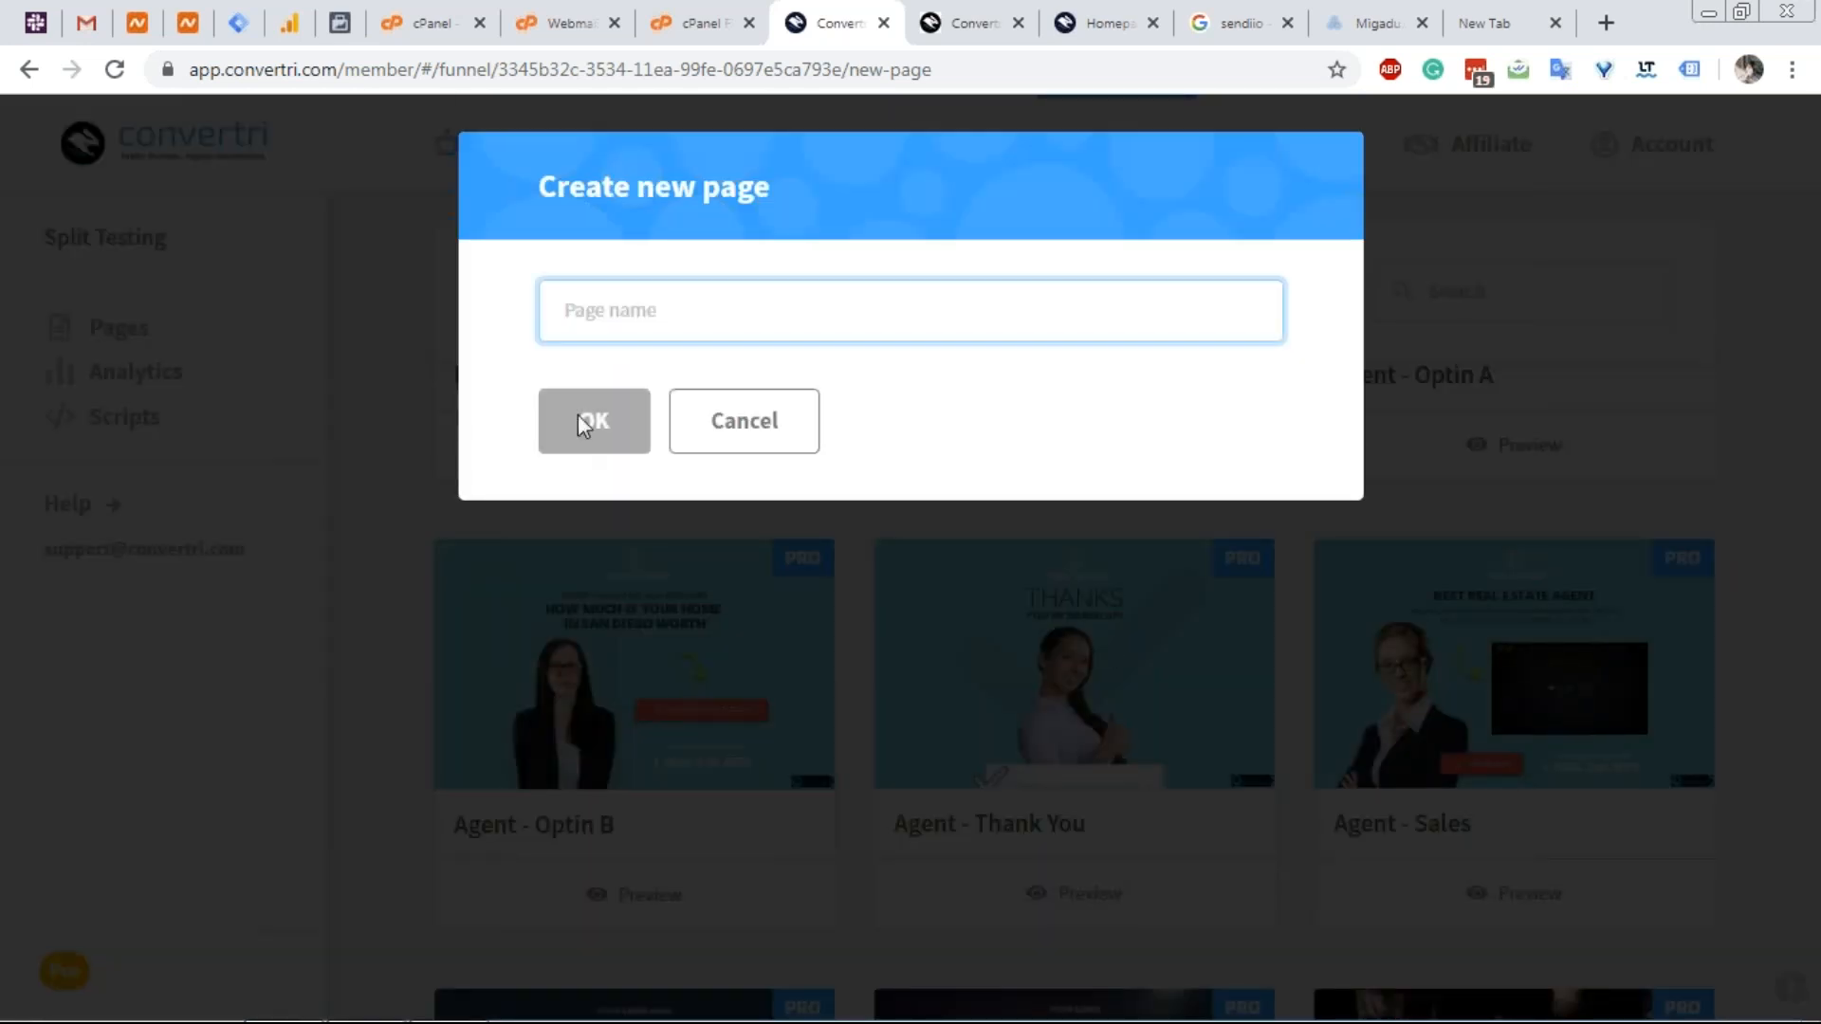
Name the page 'Test Elements', create it, and open it in the editor.
text(T)
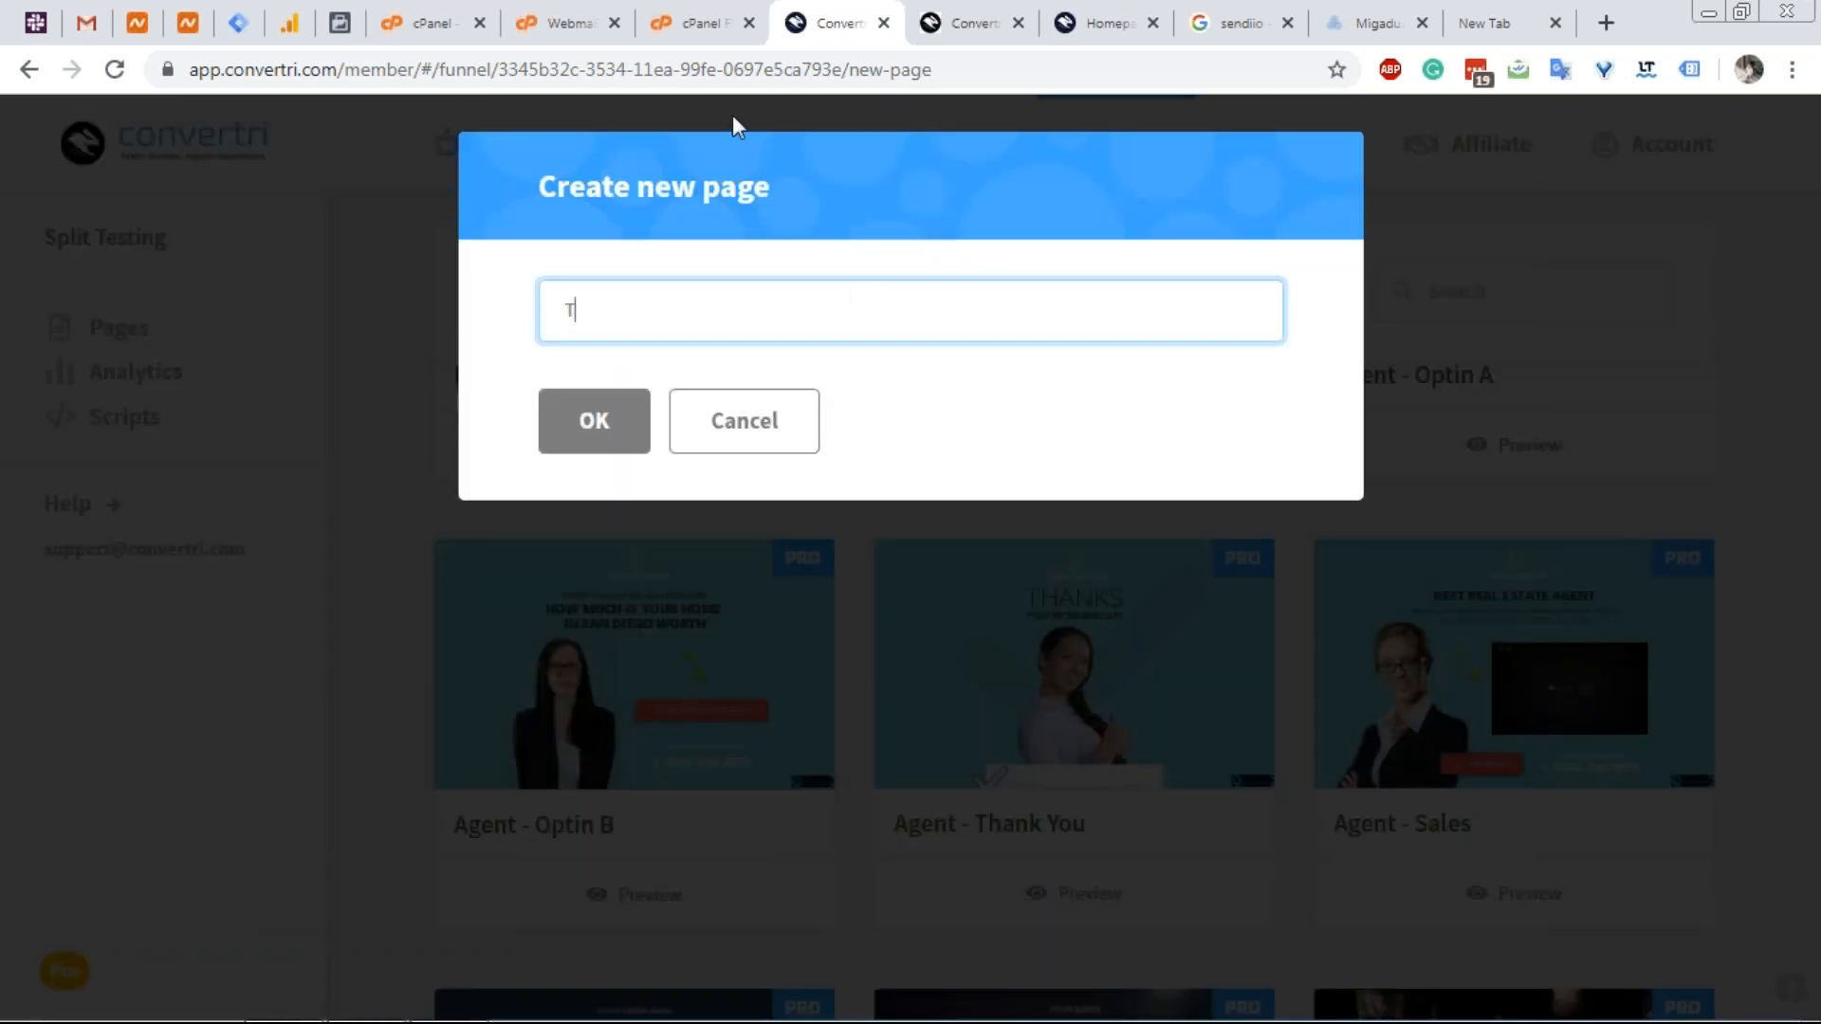
text(est Elements)
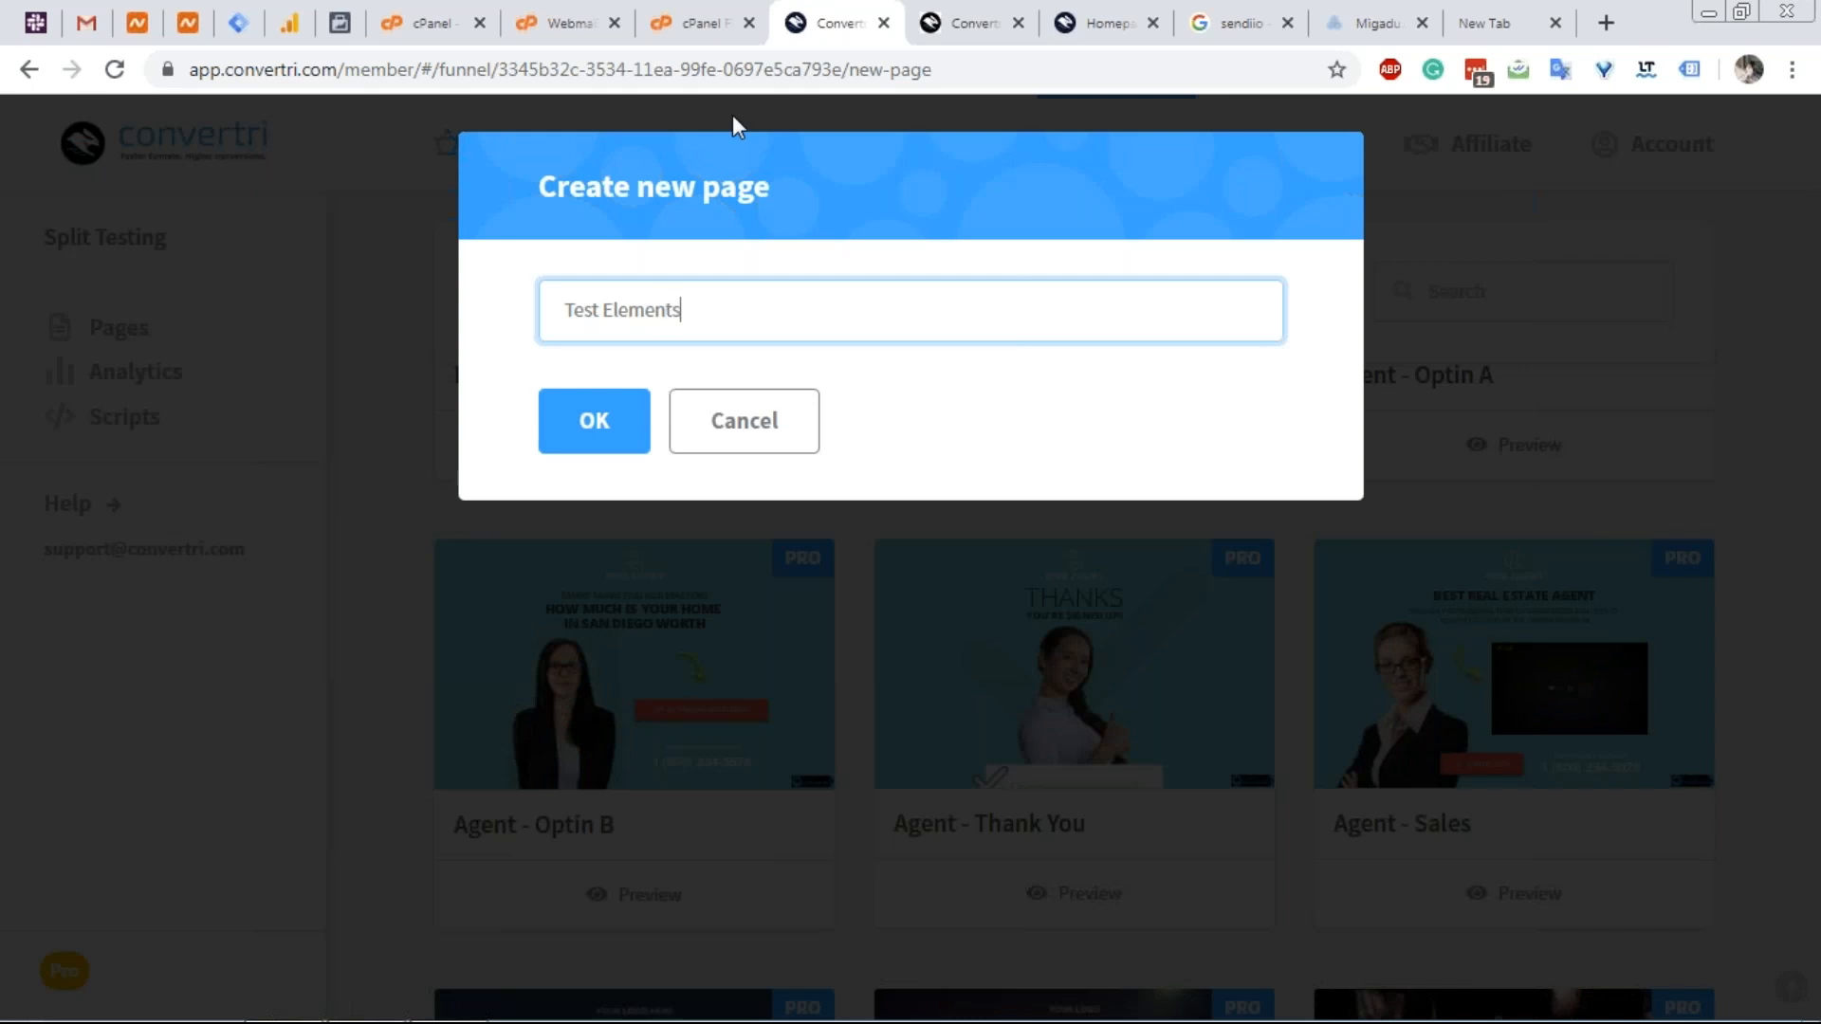
click(569, 442)
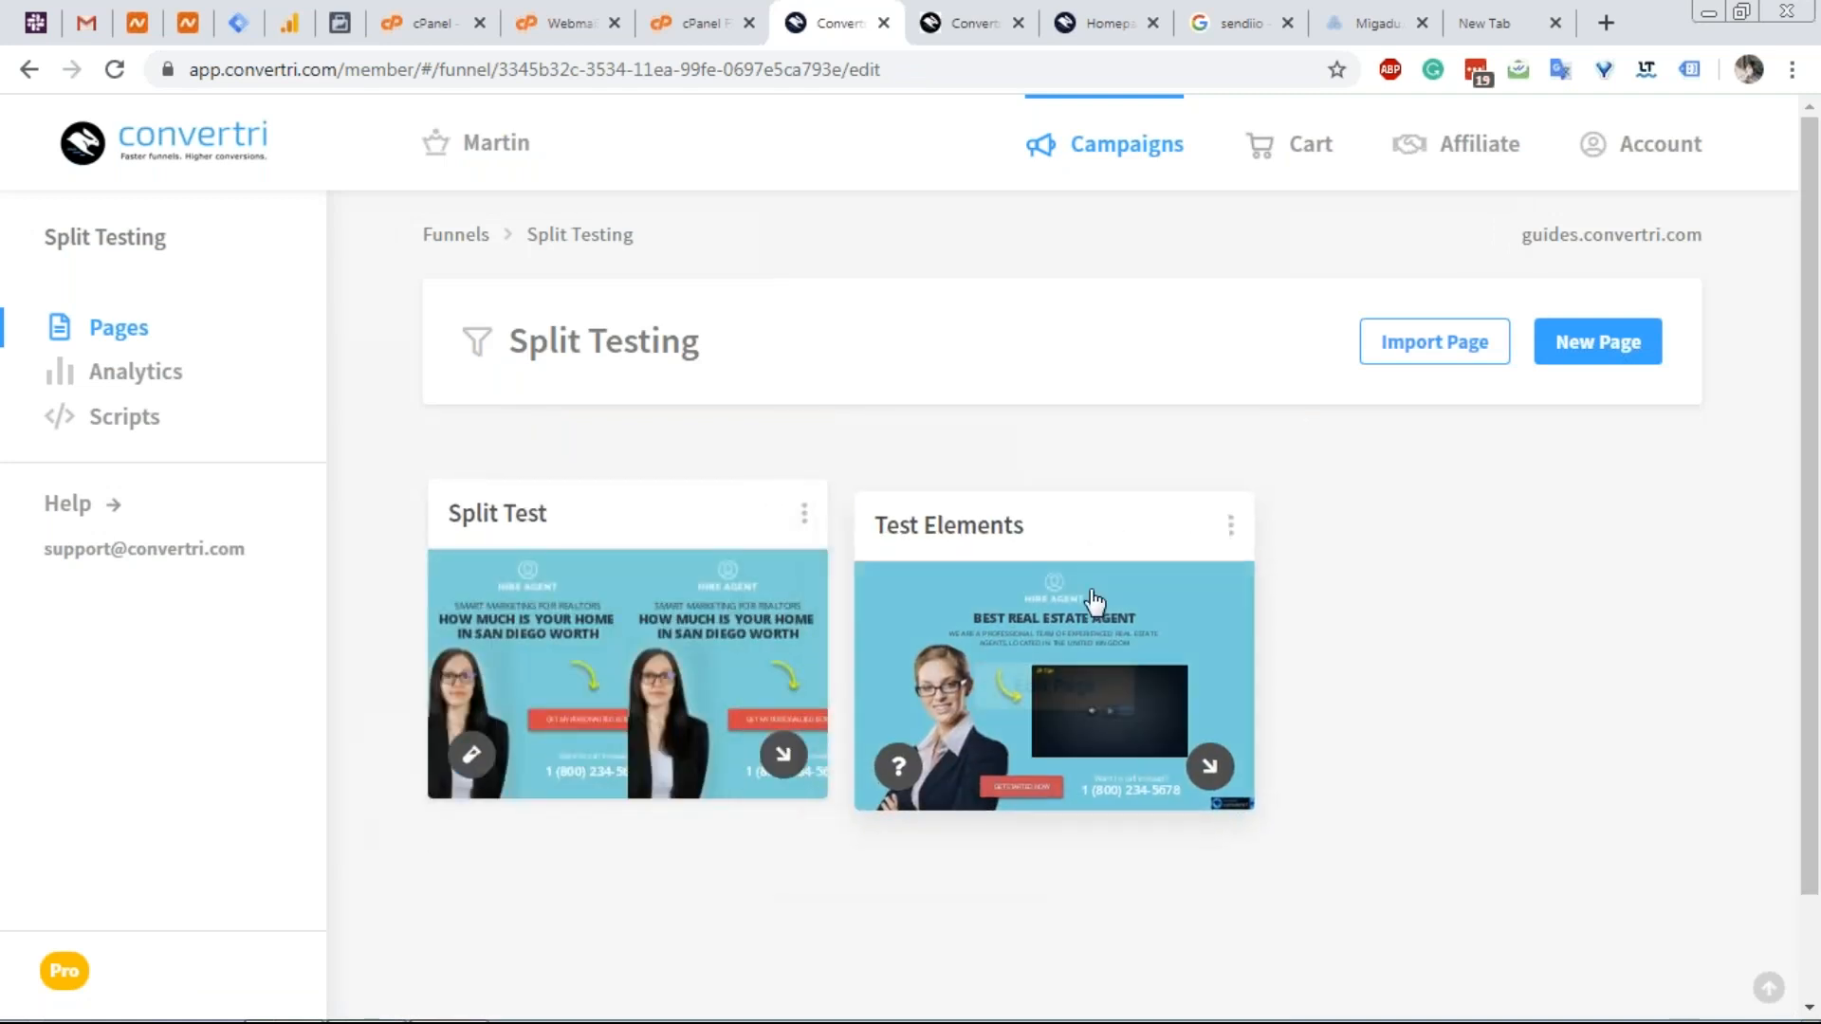
click(1074, 681)
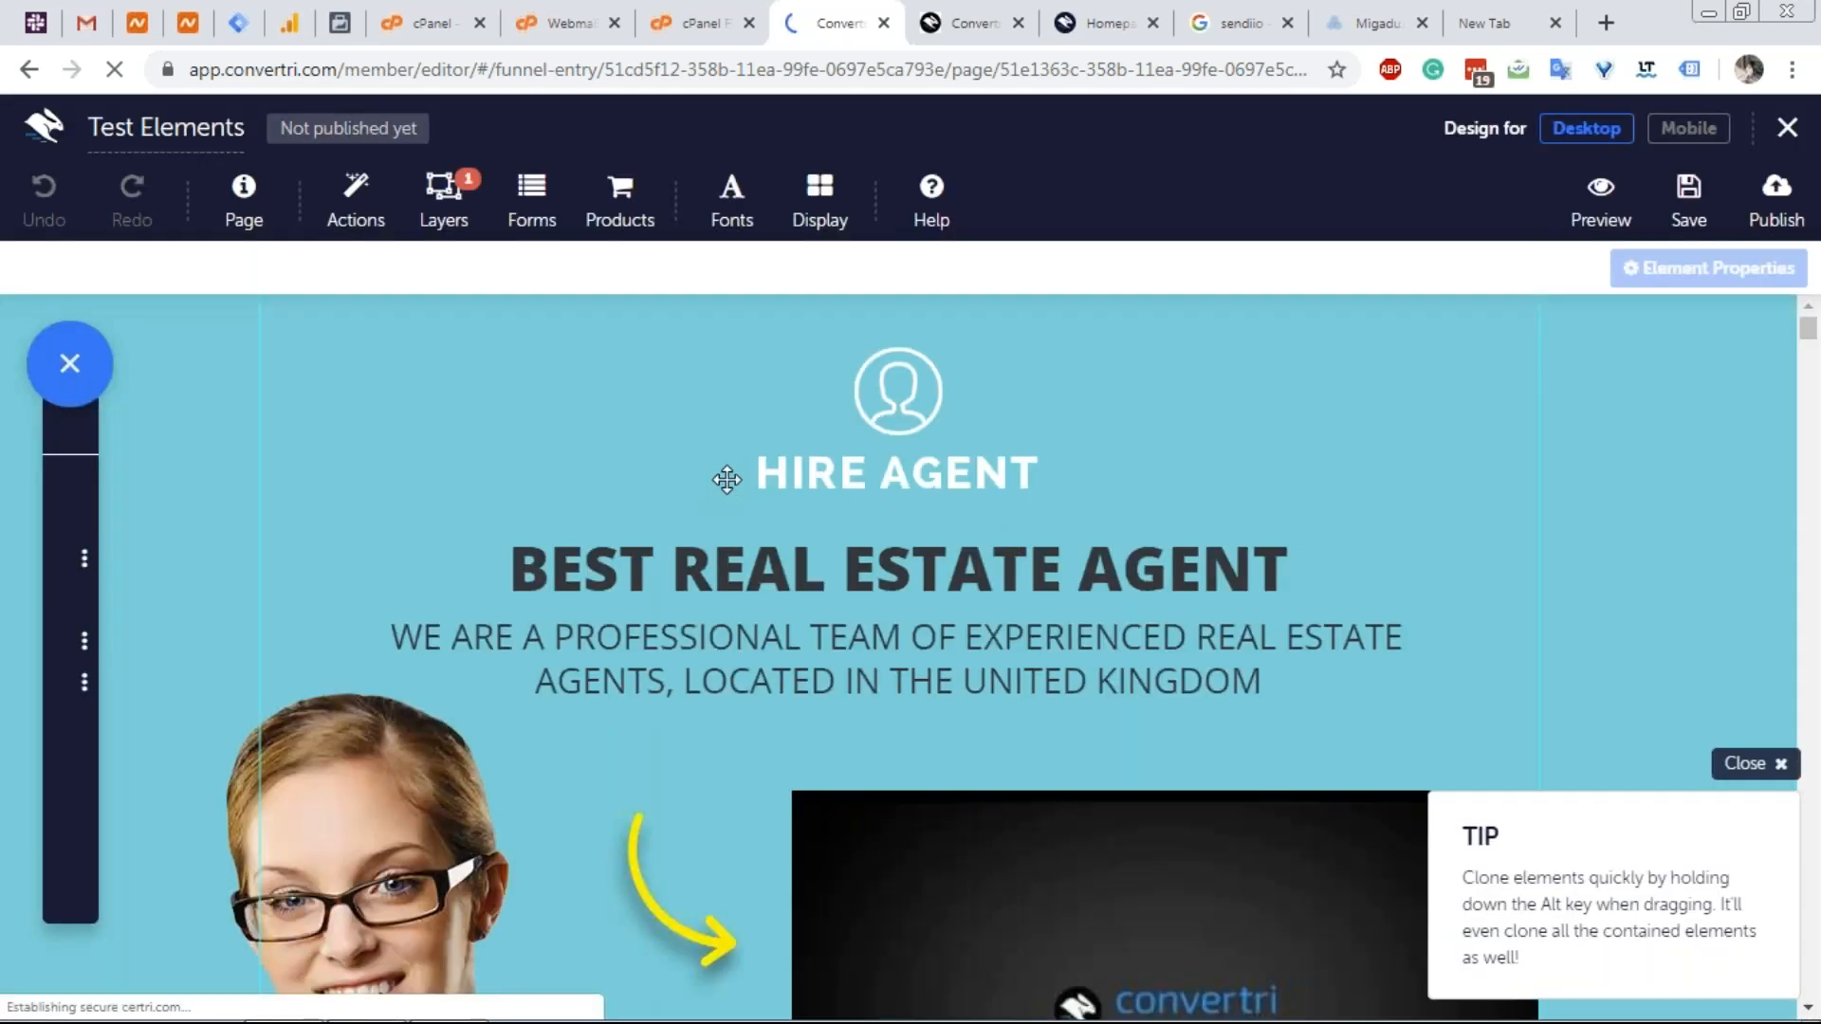
Select the Hire Agent section at the top of the Test Elements page.
scroll(726, 486, down, 8)
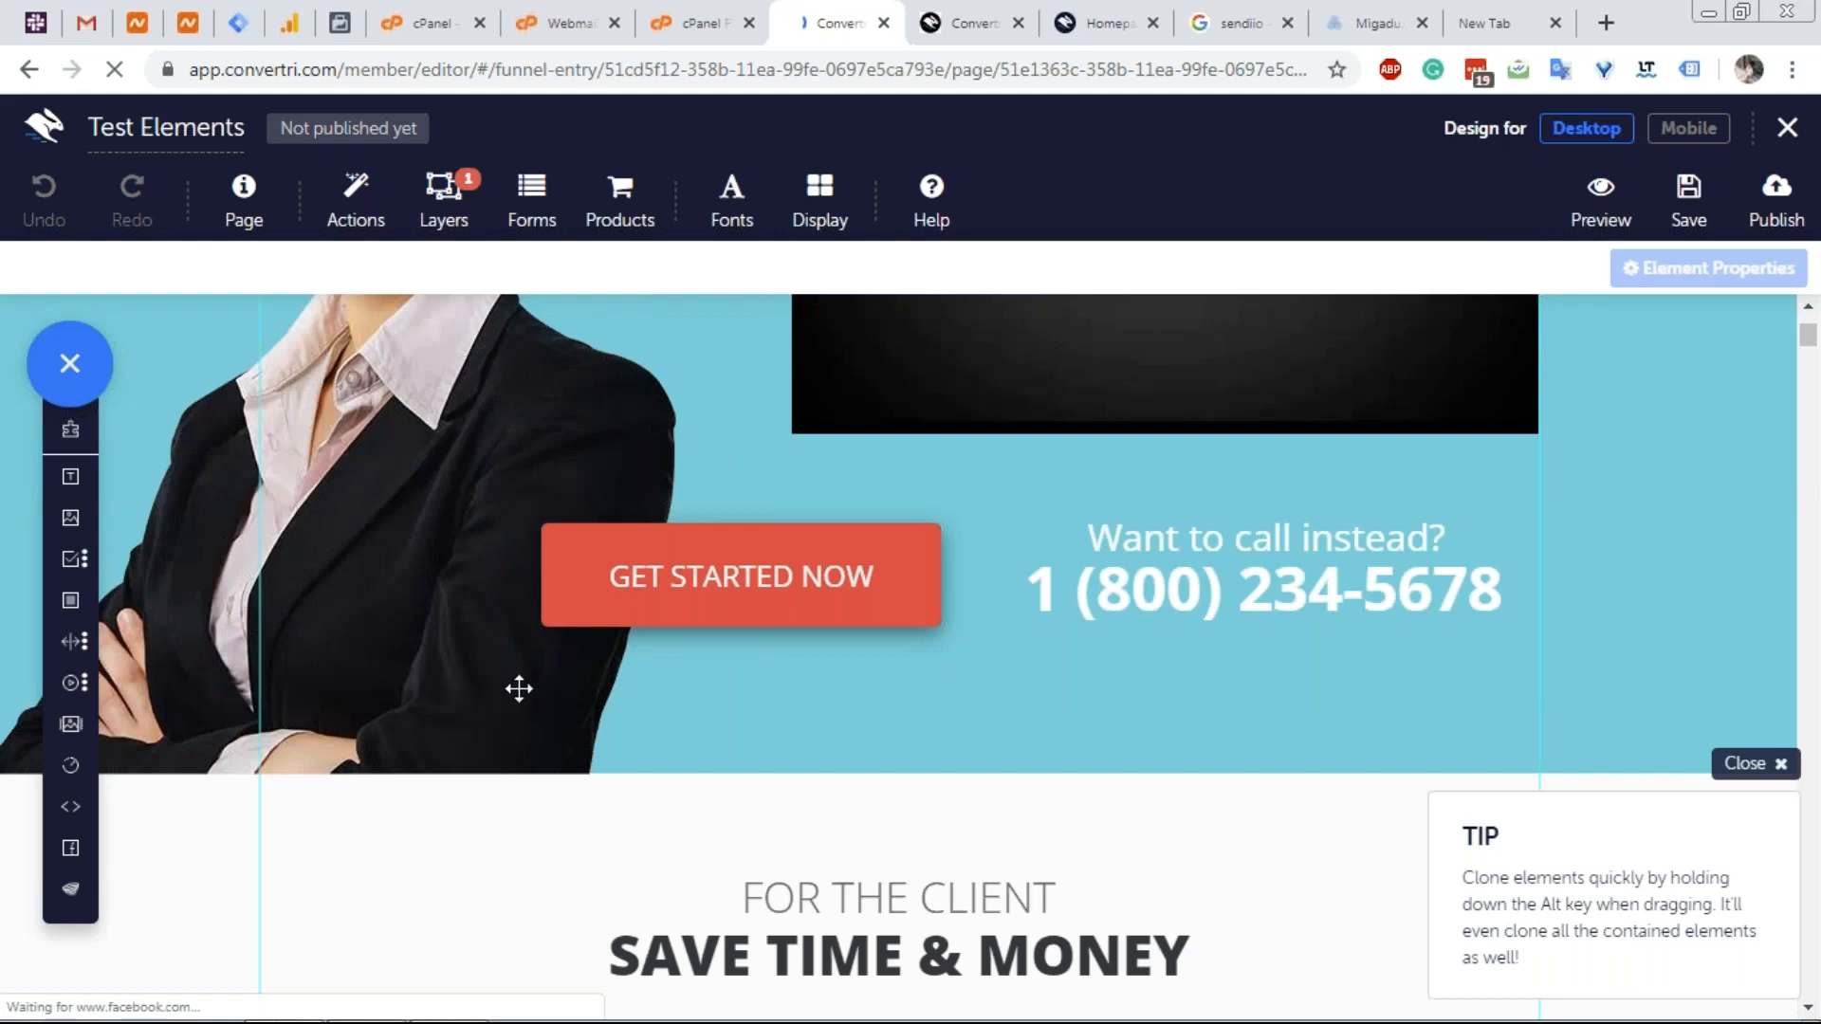
scroll(517, 684, up, 8)
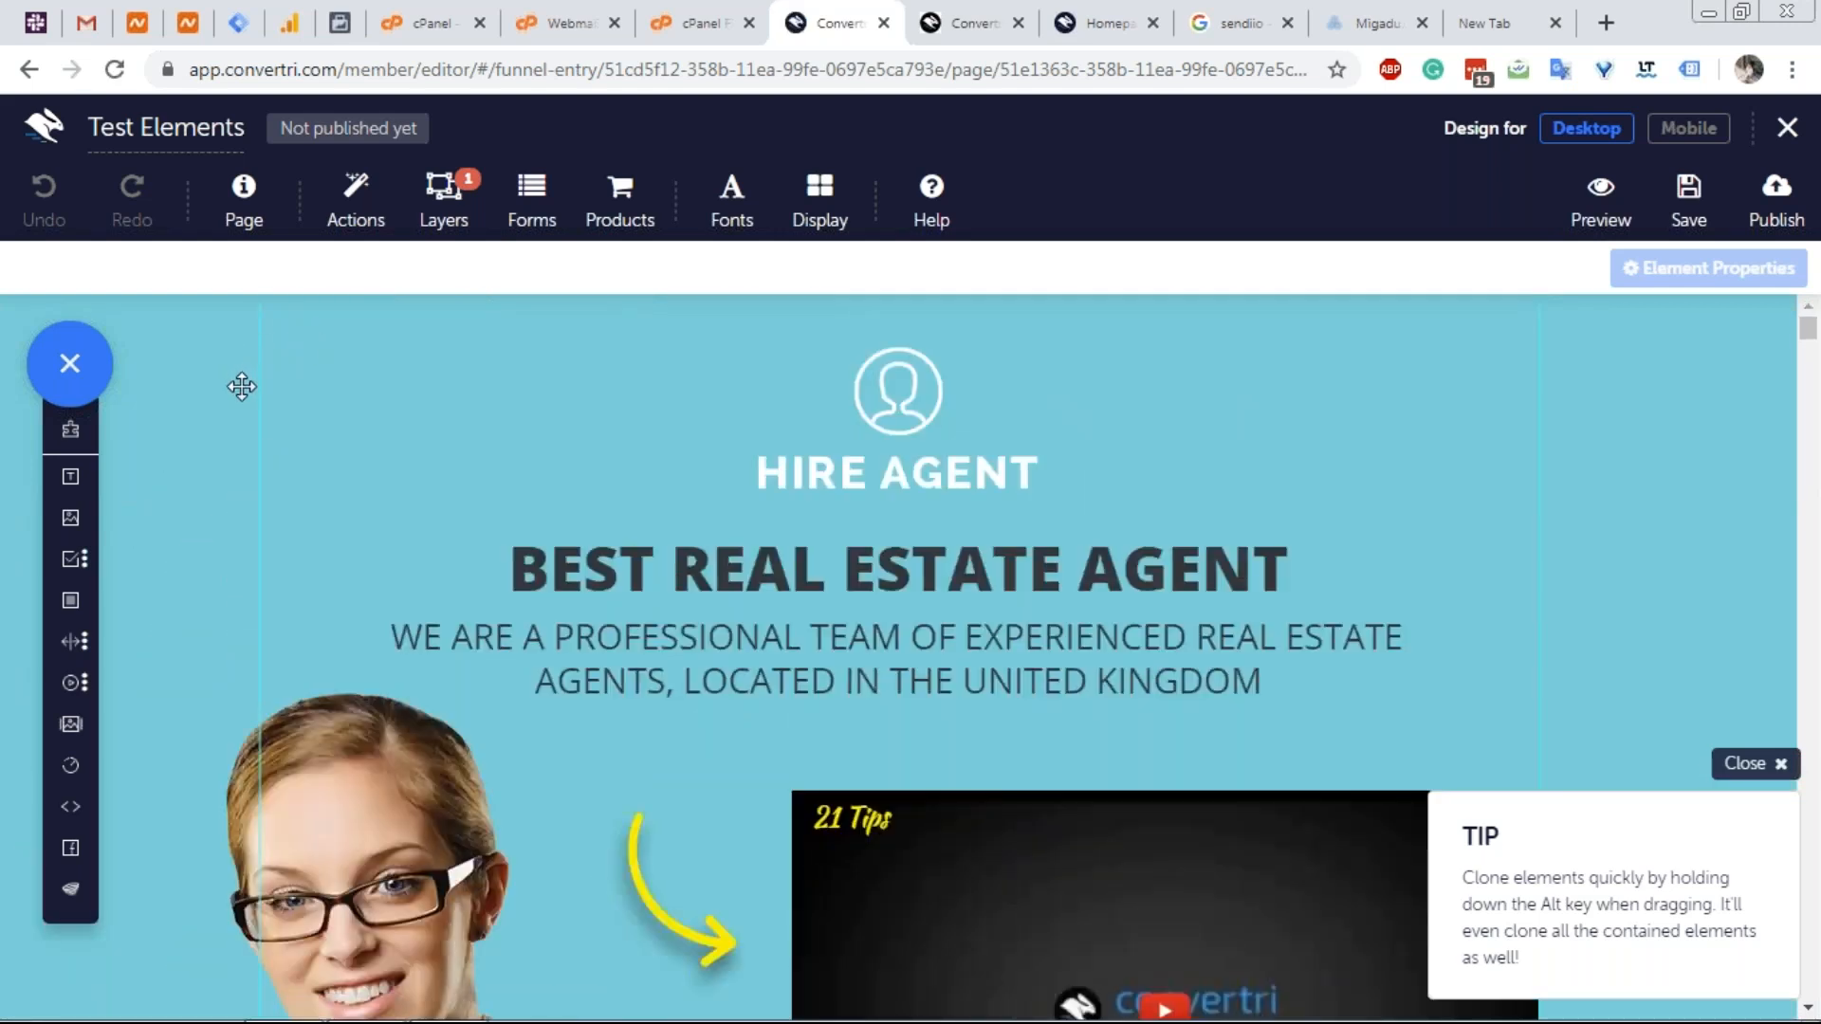
click(242, 386)
scroll(245, 388, down, 1)
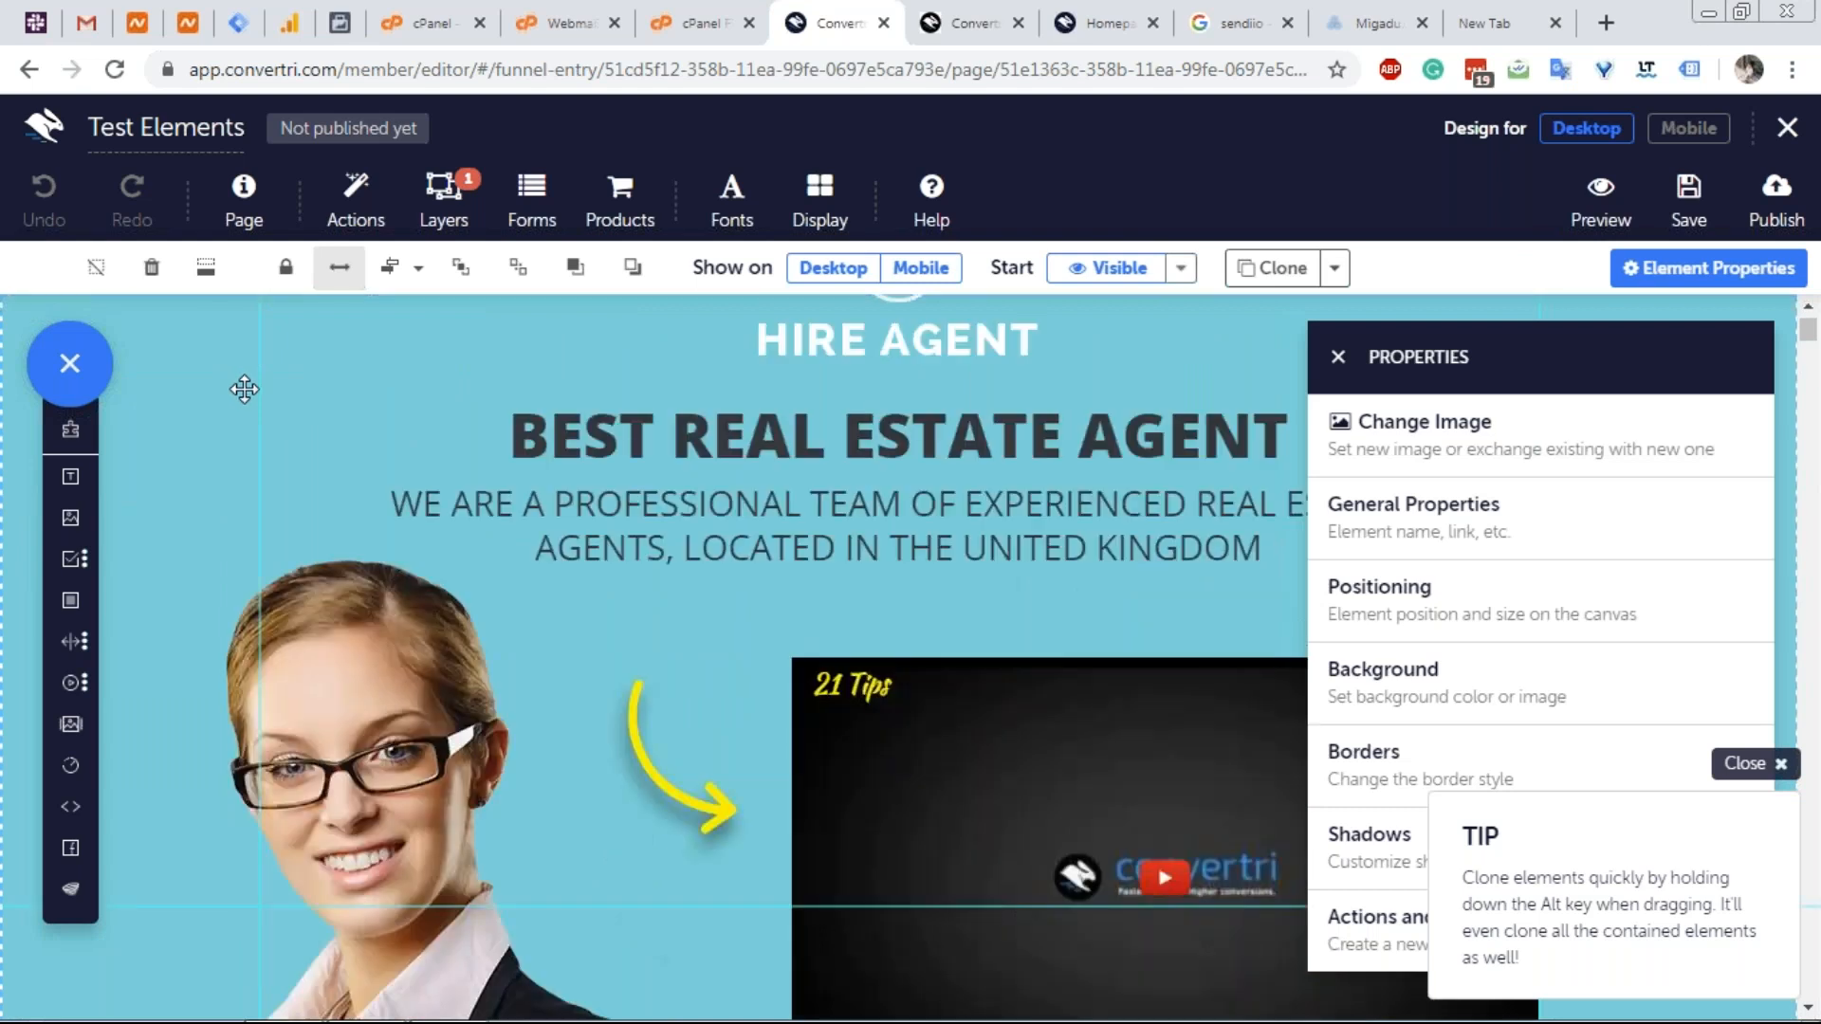
scroll(480, 366, down, 5)
scroll(873, 487, up, 6)
Clone the section to the bottom of the Split Test page, then leave the editor.
click(1334, 267)
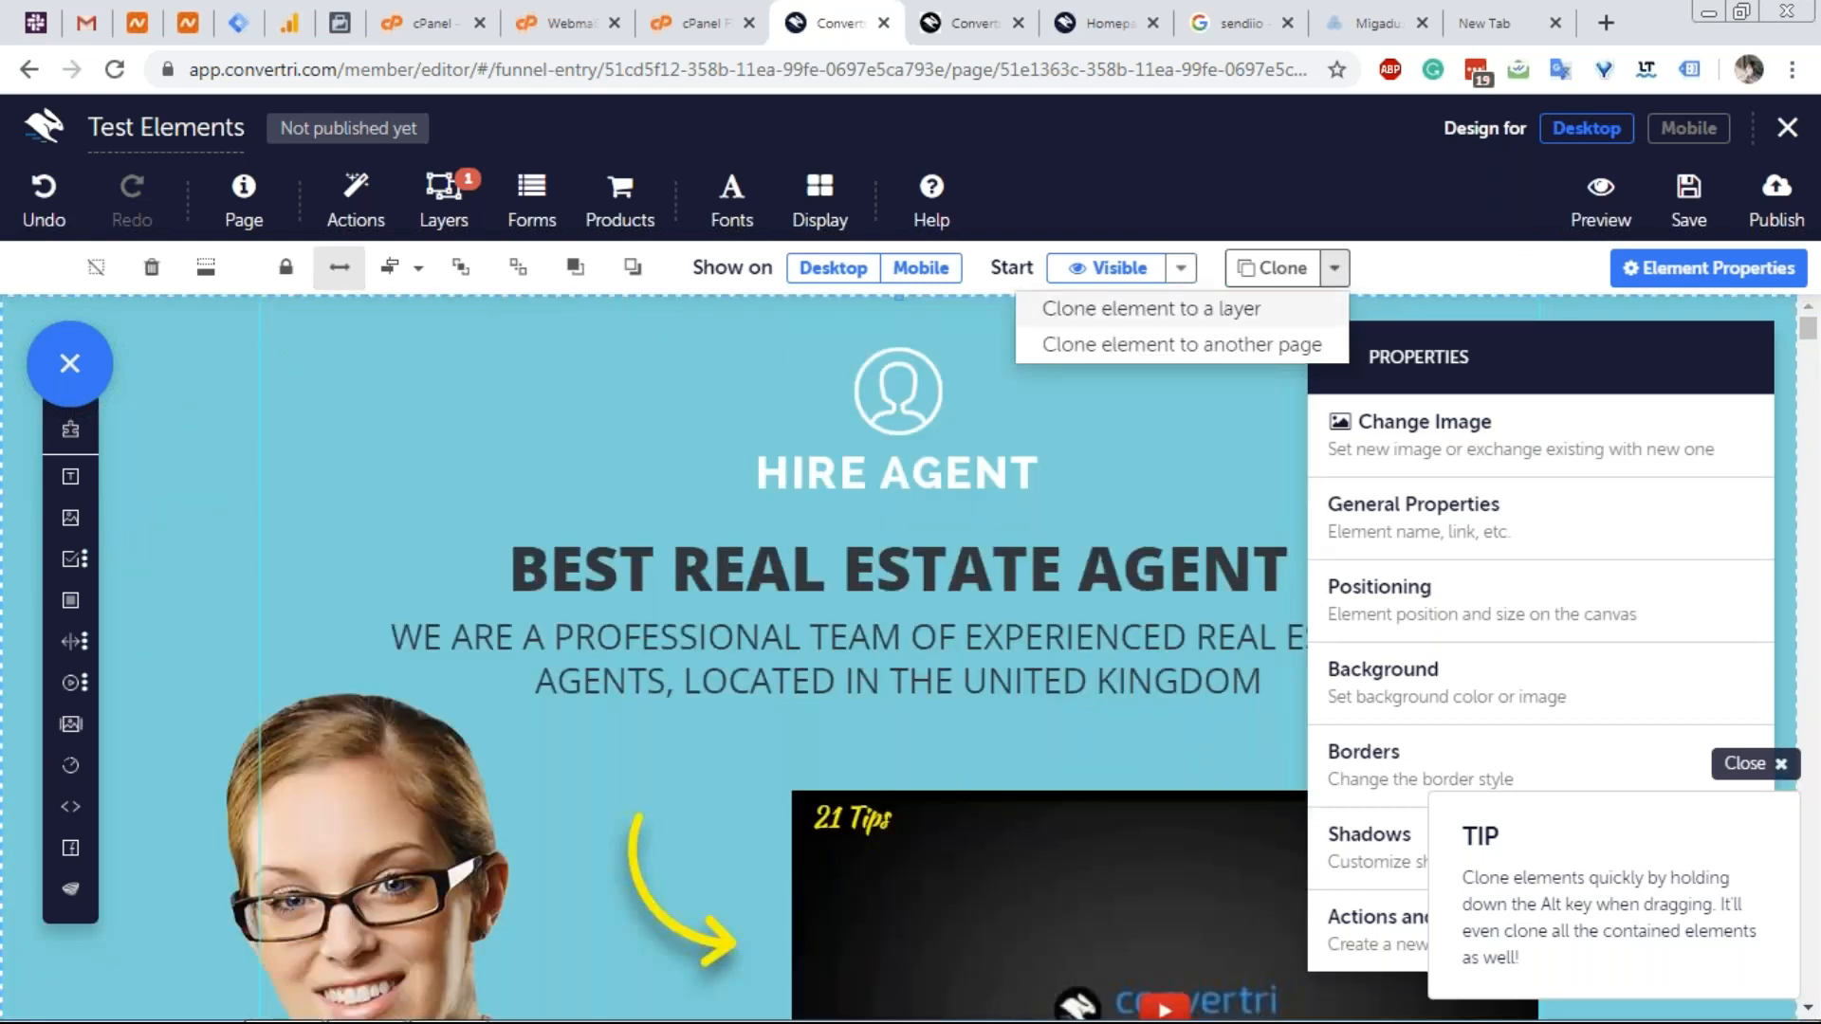
click(1197, 346)
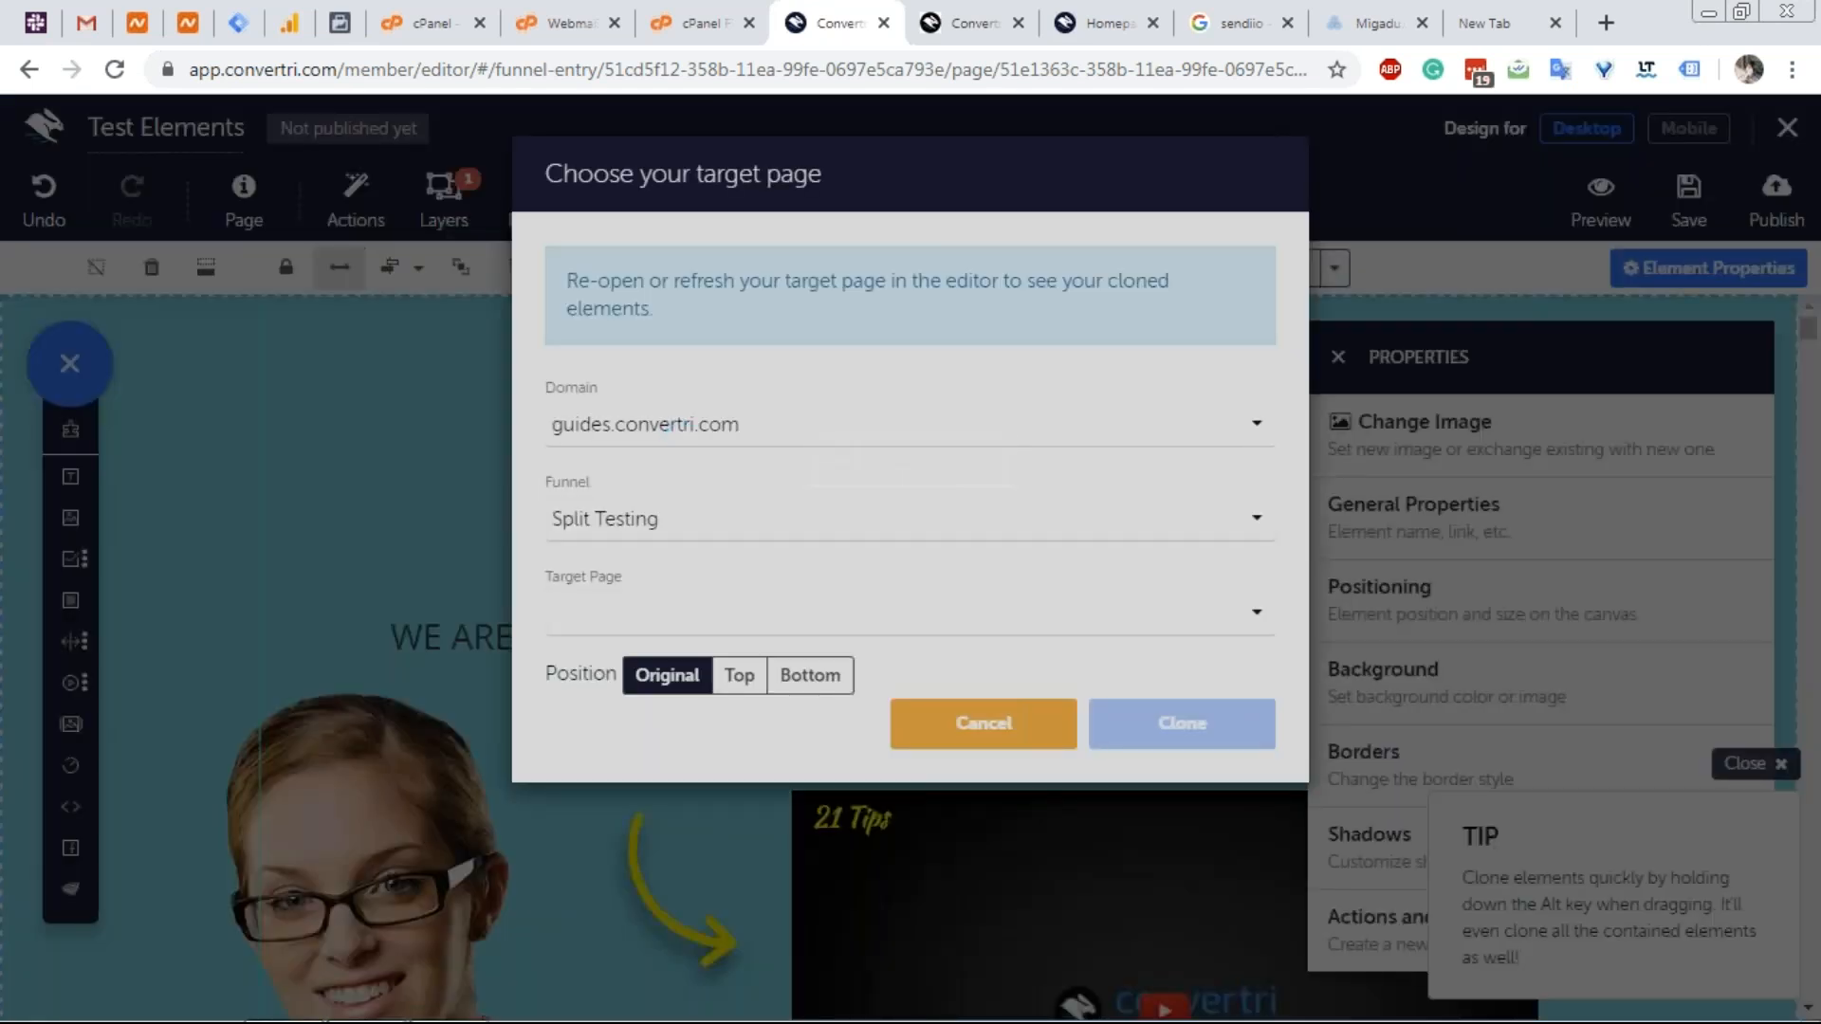
click(666, 617)
click(637, 669)
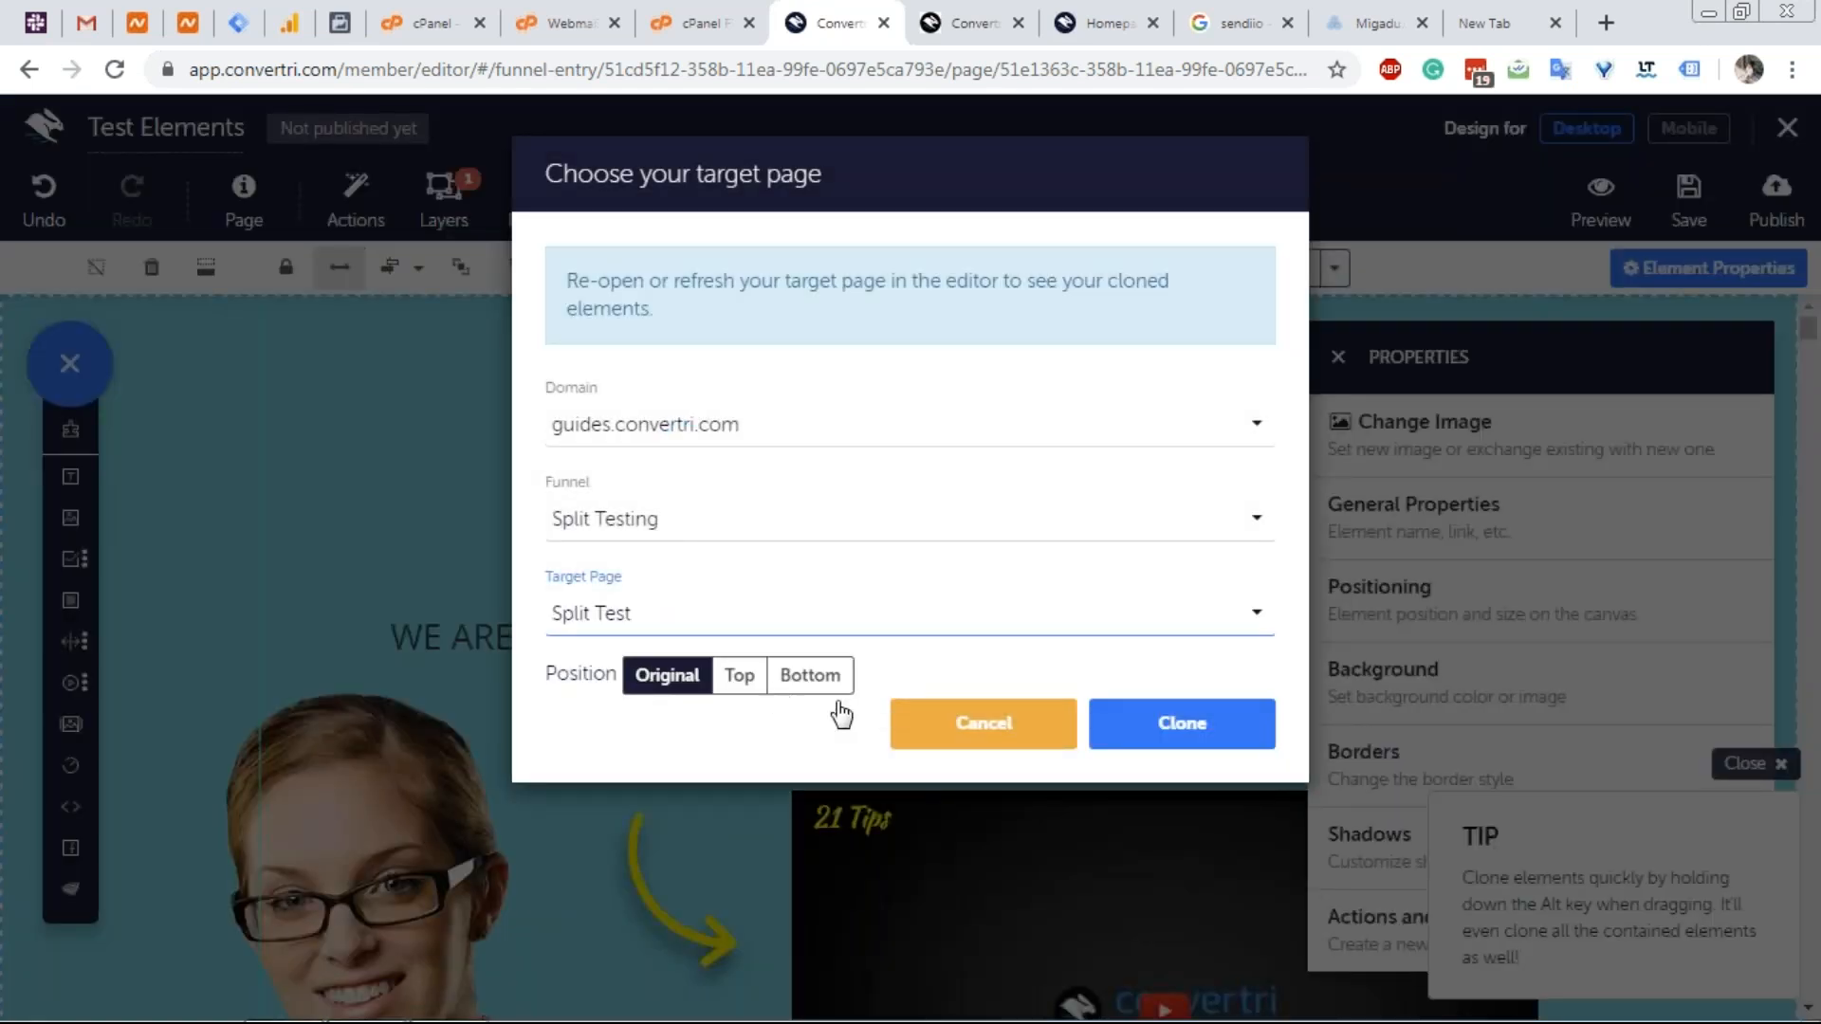
click(811, 677)
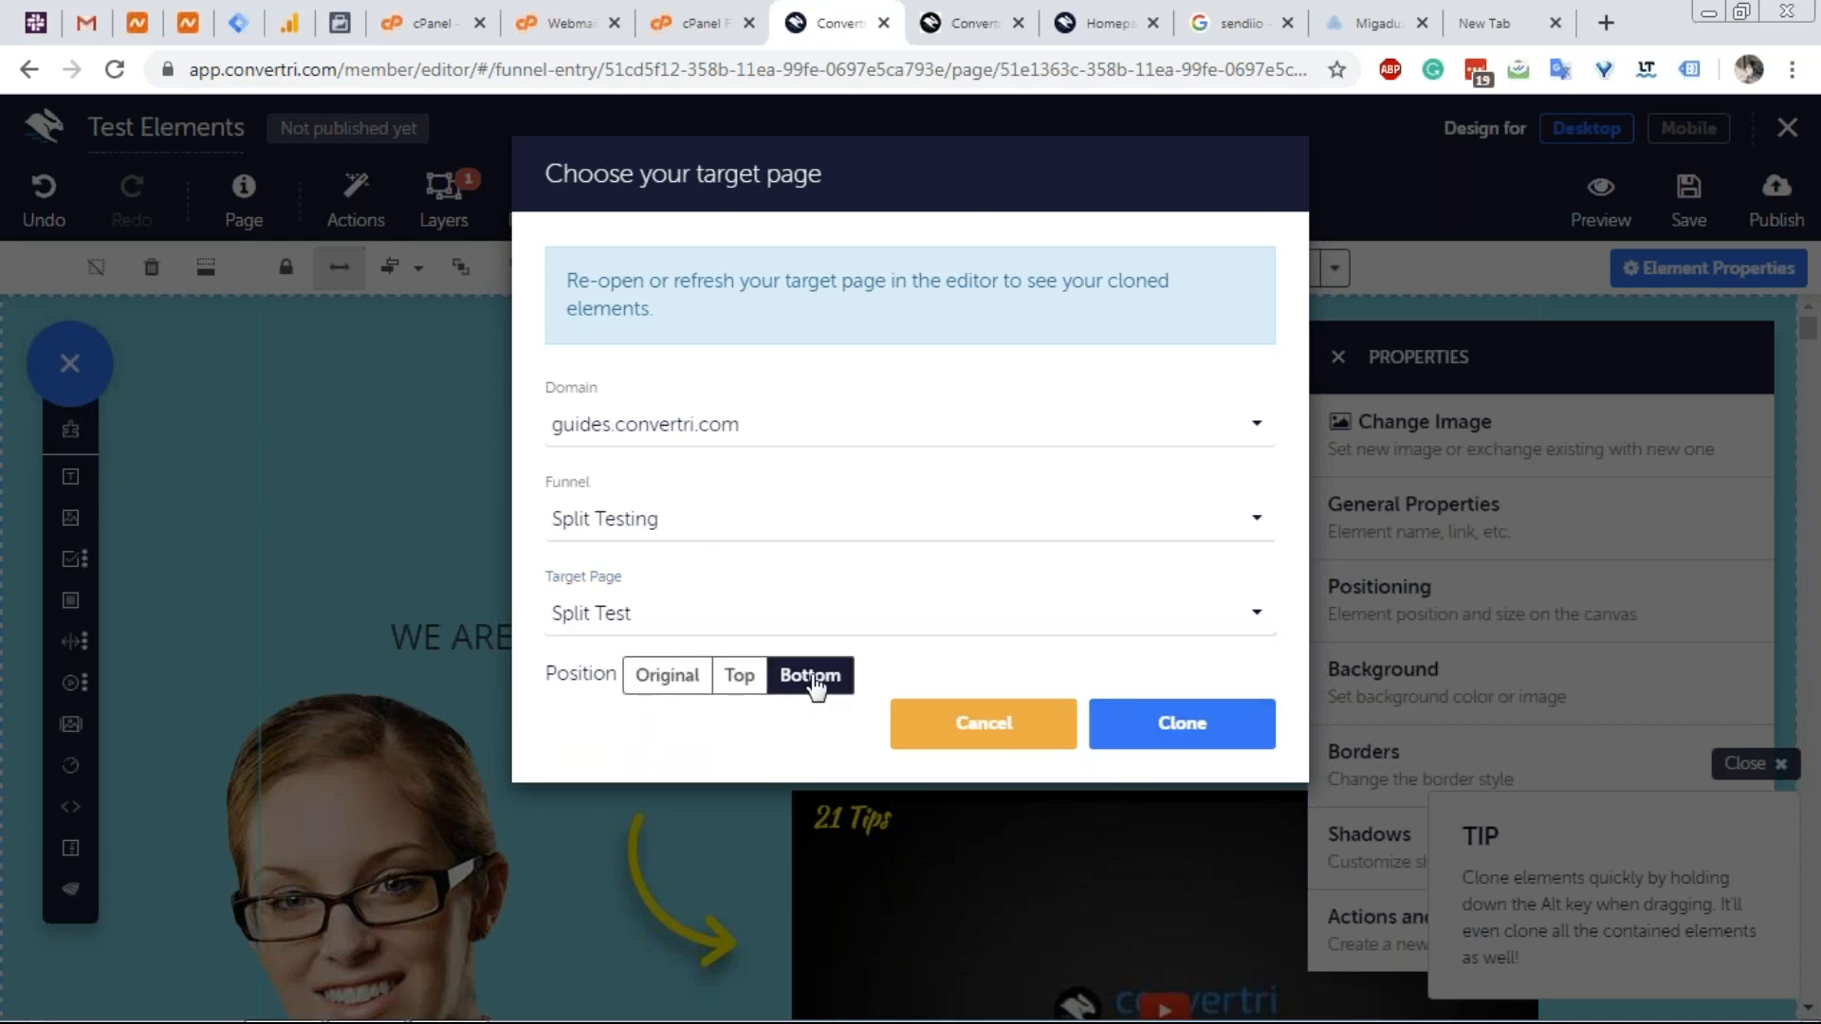
click(1168, 730)
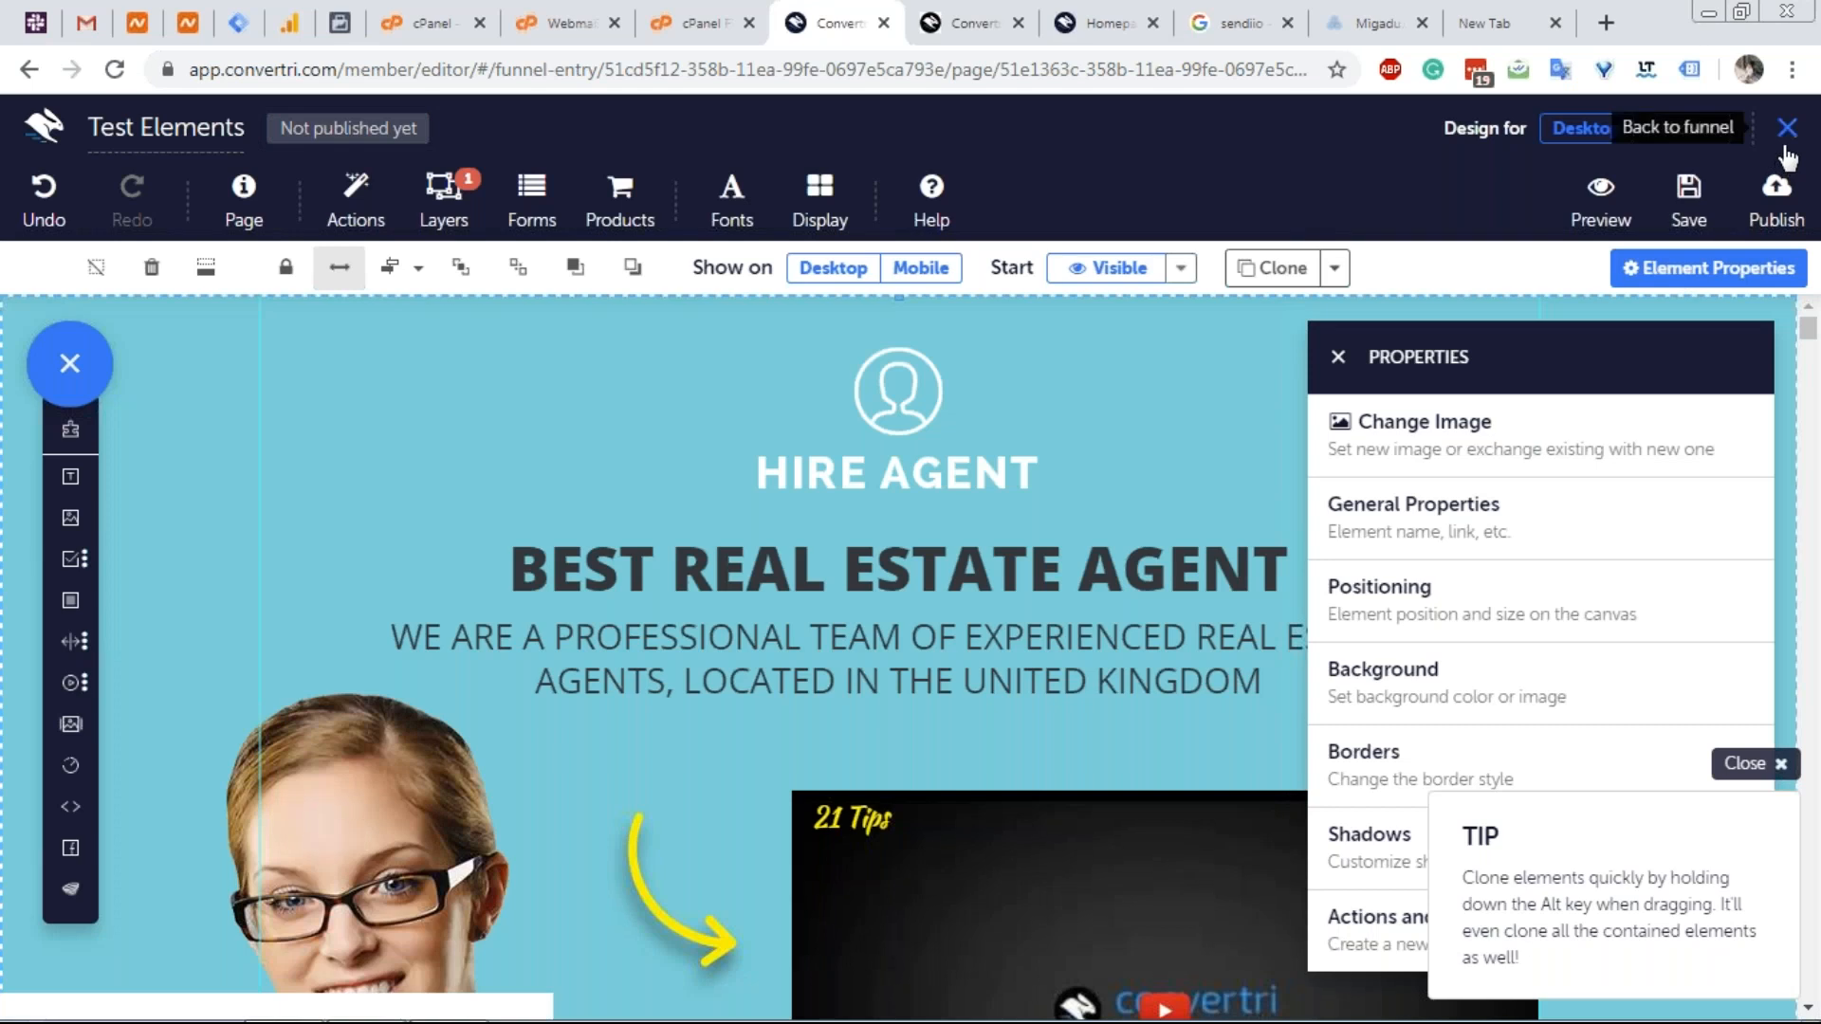
click(1784, 133)
click(1043, 218)
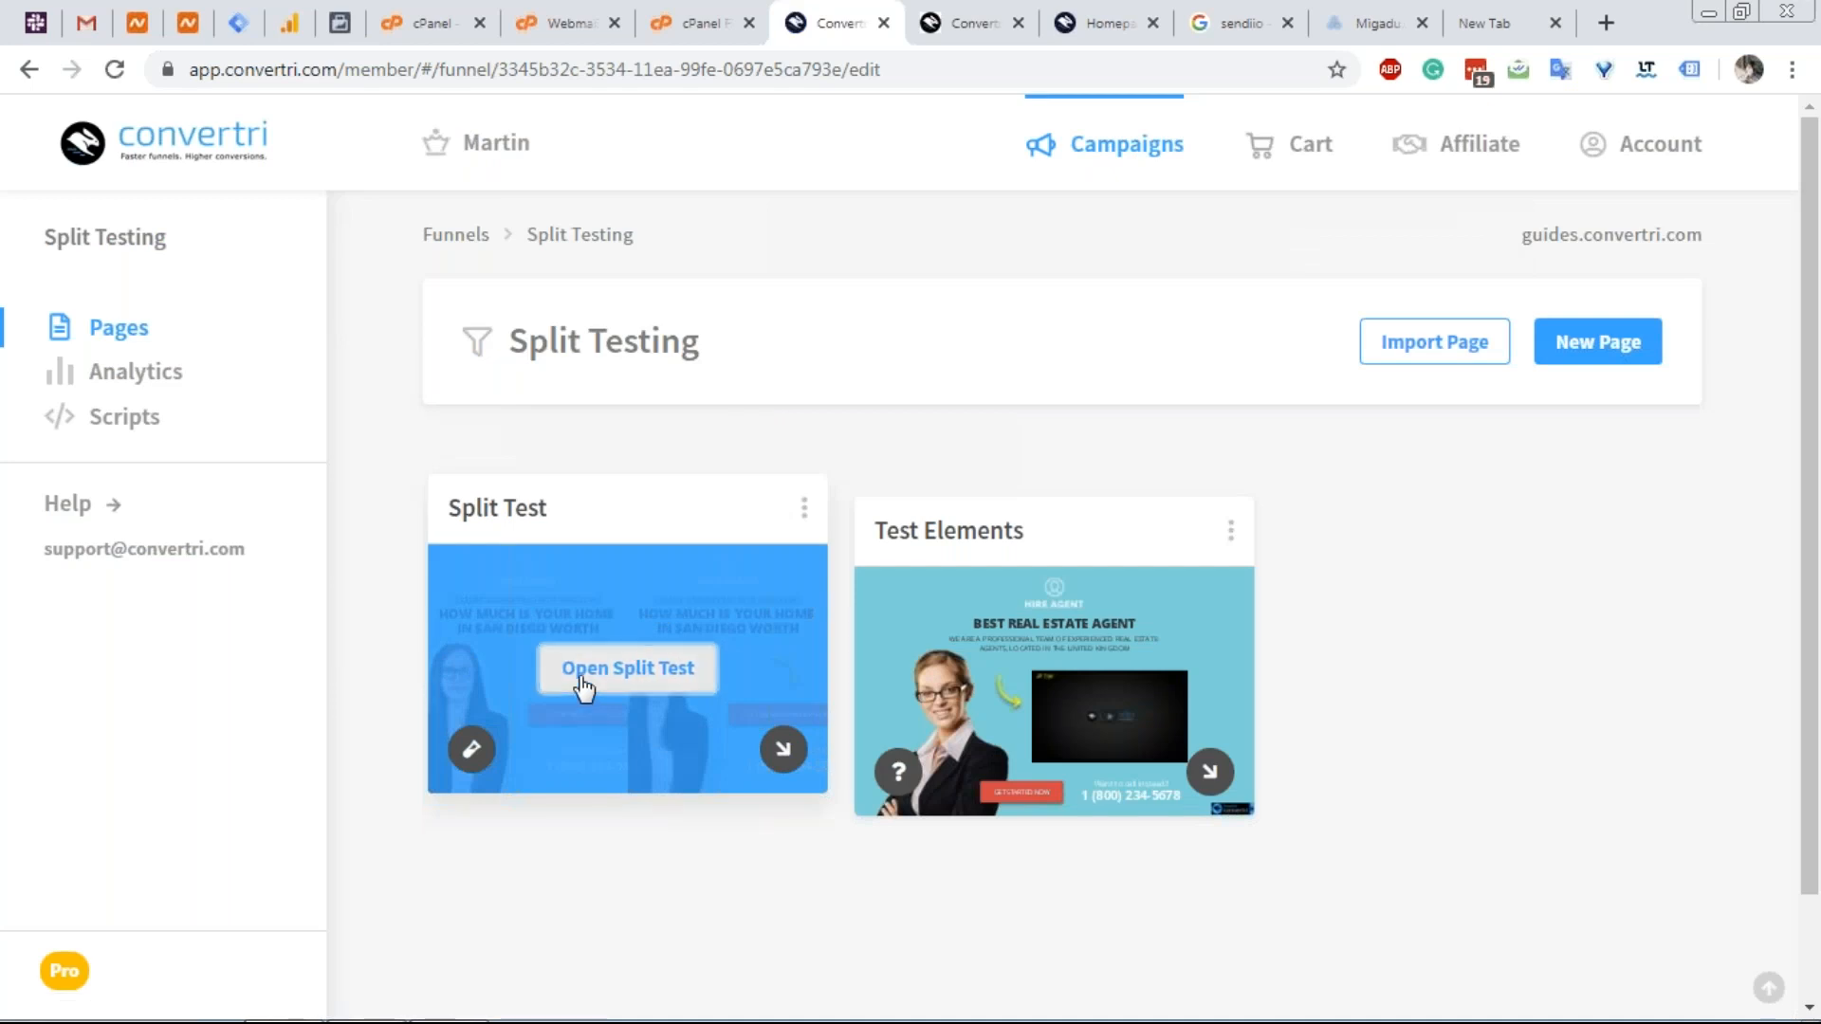
Edit a Split Test variant and find the cloned Hire Agent section below the copyright footer.
click(583, 684)
scroll(739, 588, down, 2)
click(738, 588)
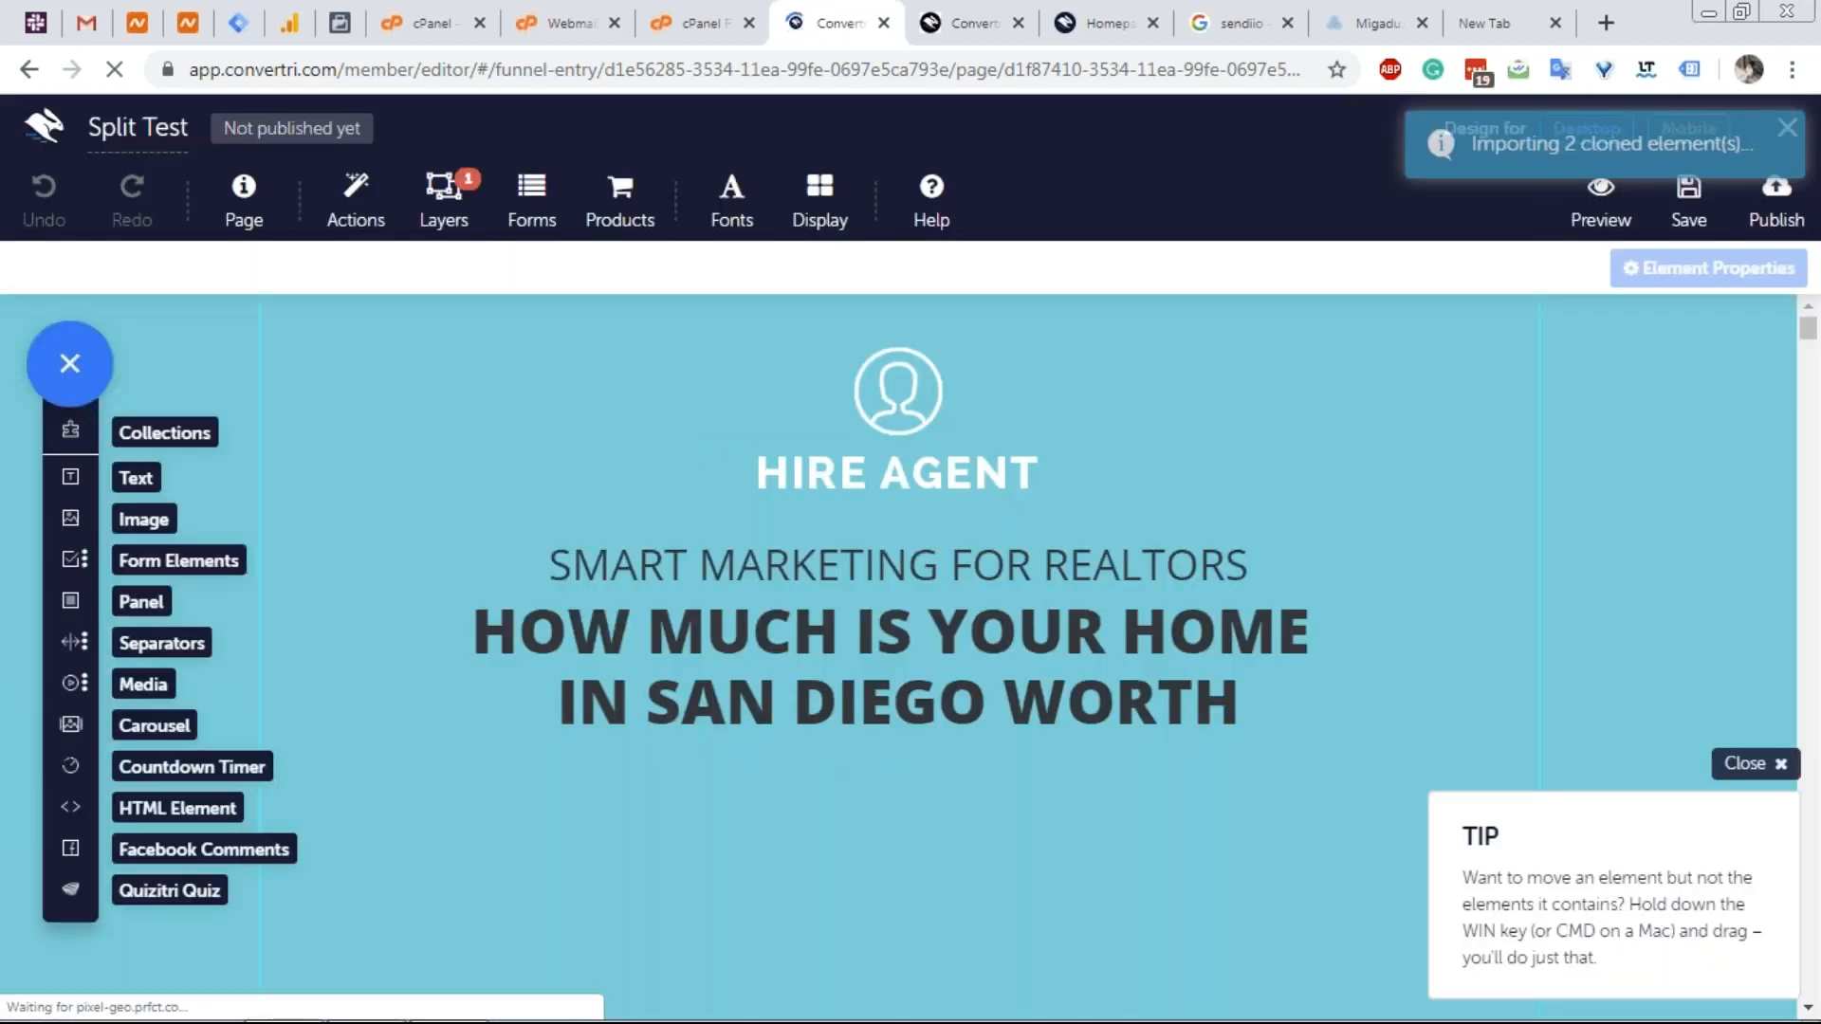
scroll(677, 444, down, 1)
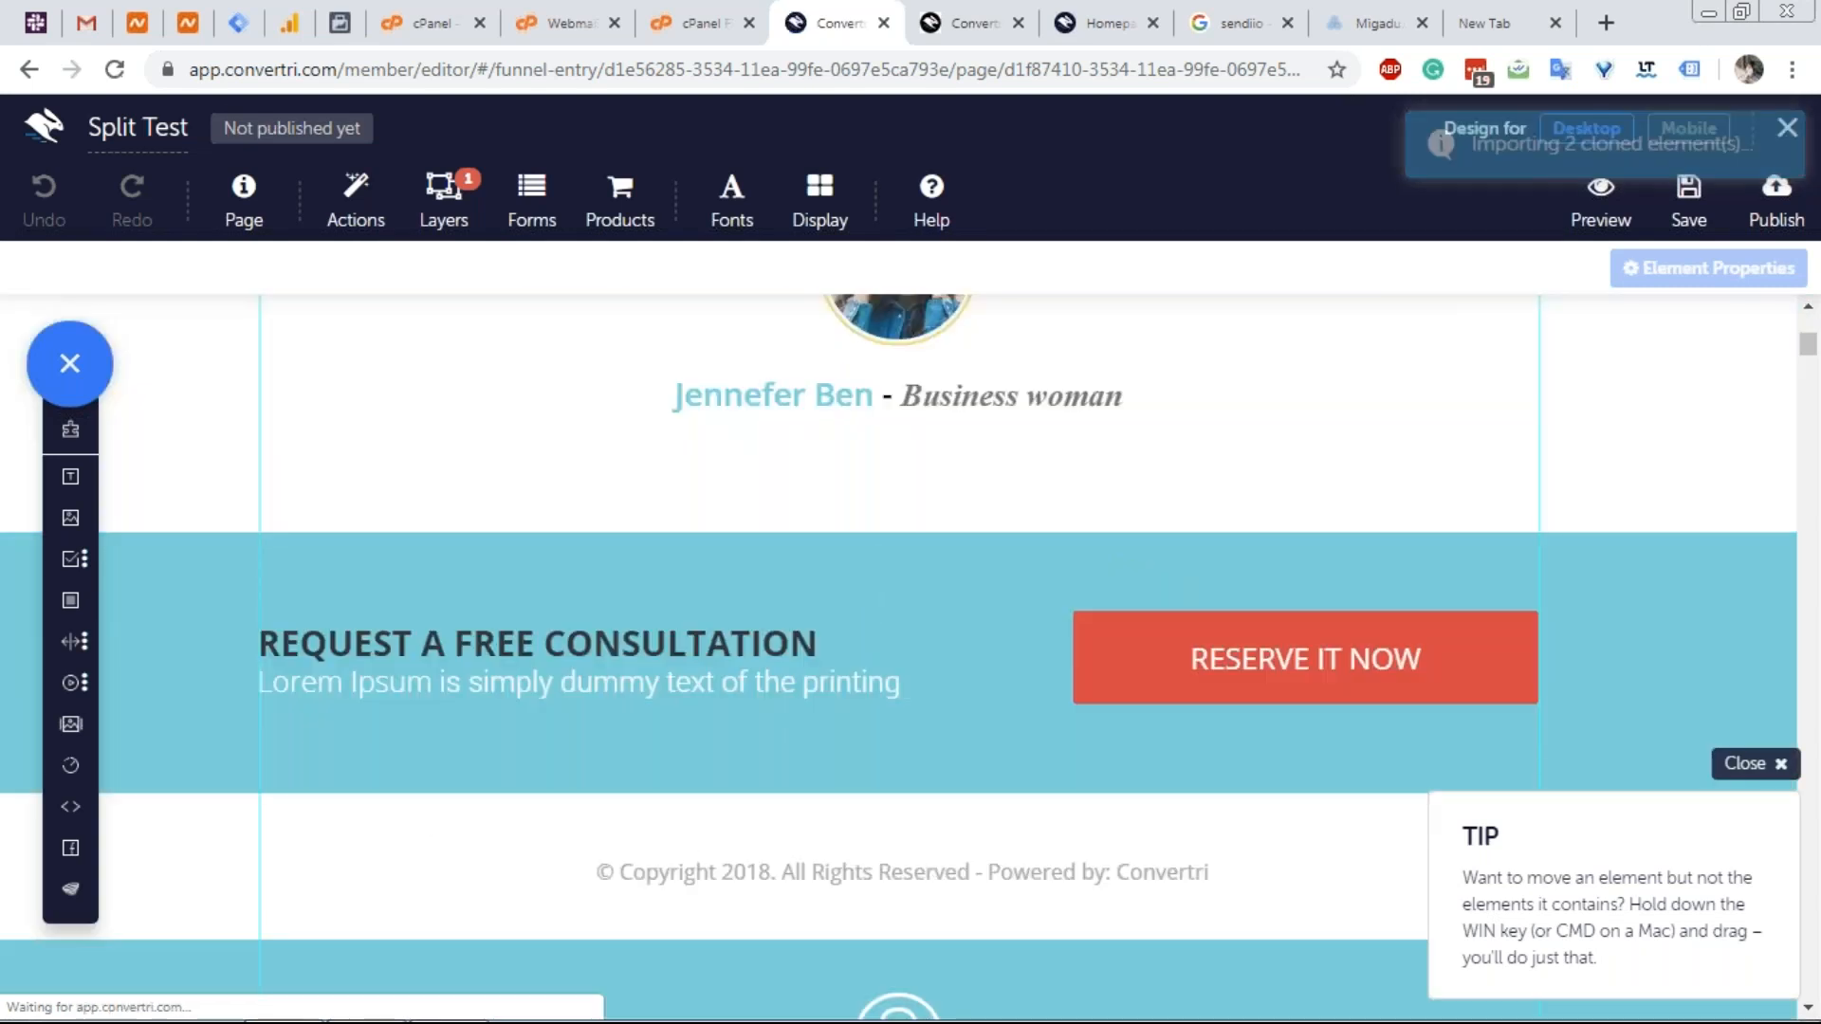
scroll(641, 475, down, 6)
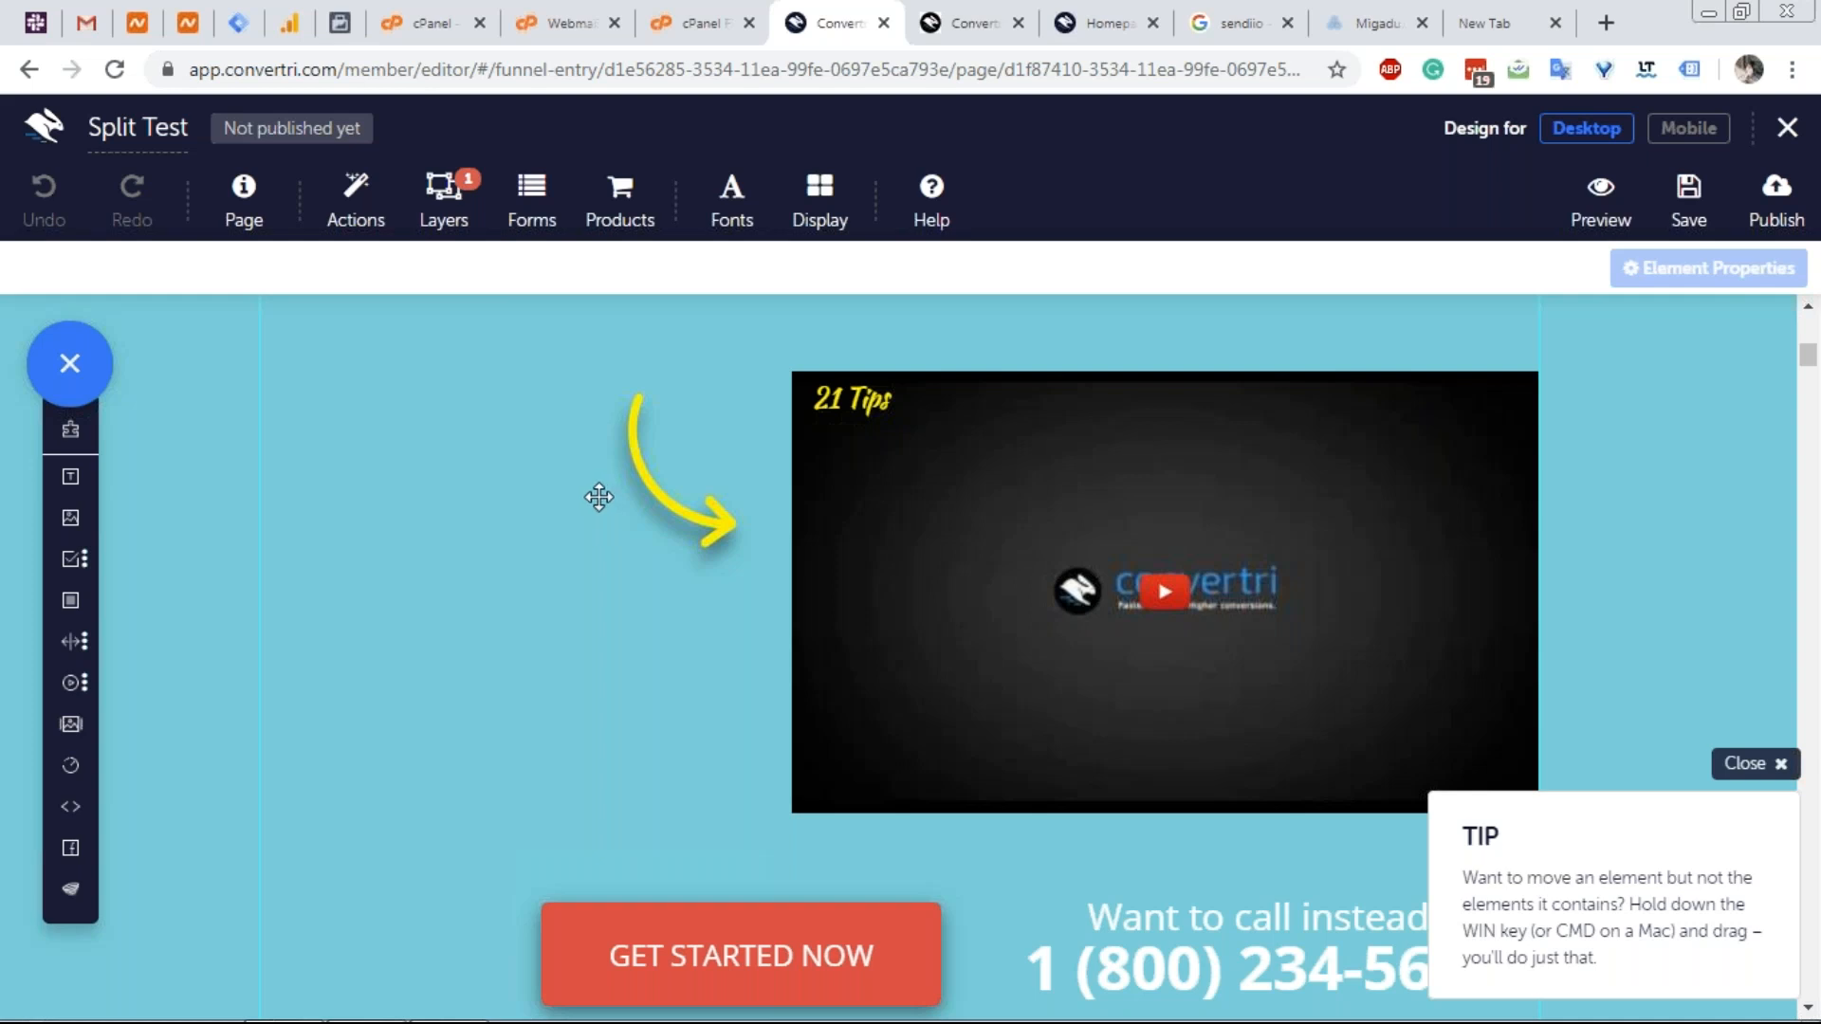
scroll(598, 496, up, 7)
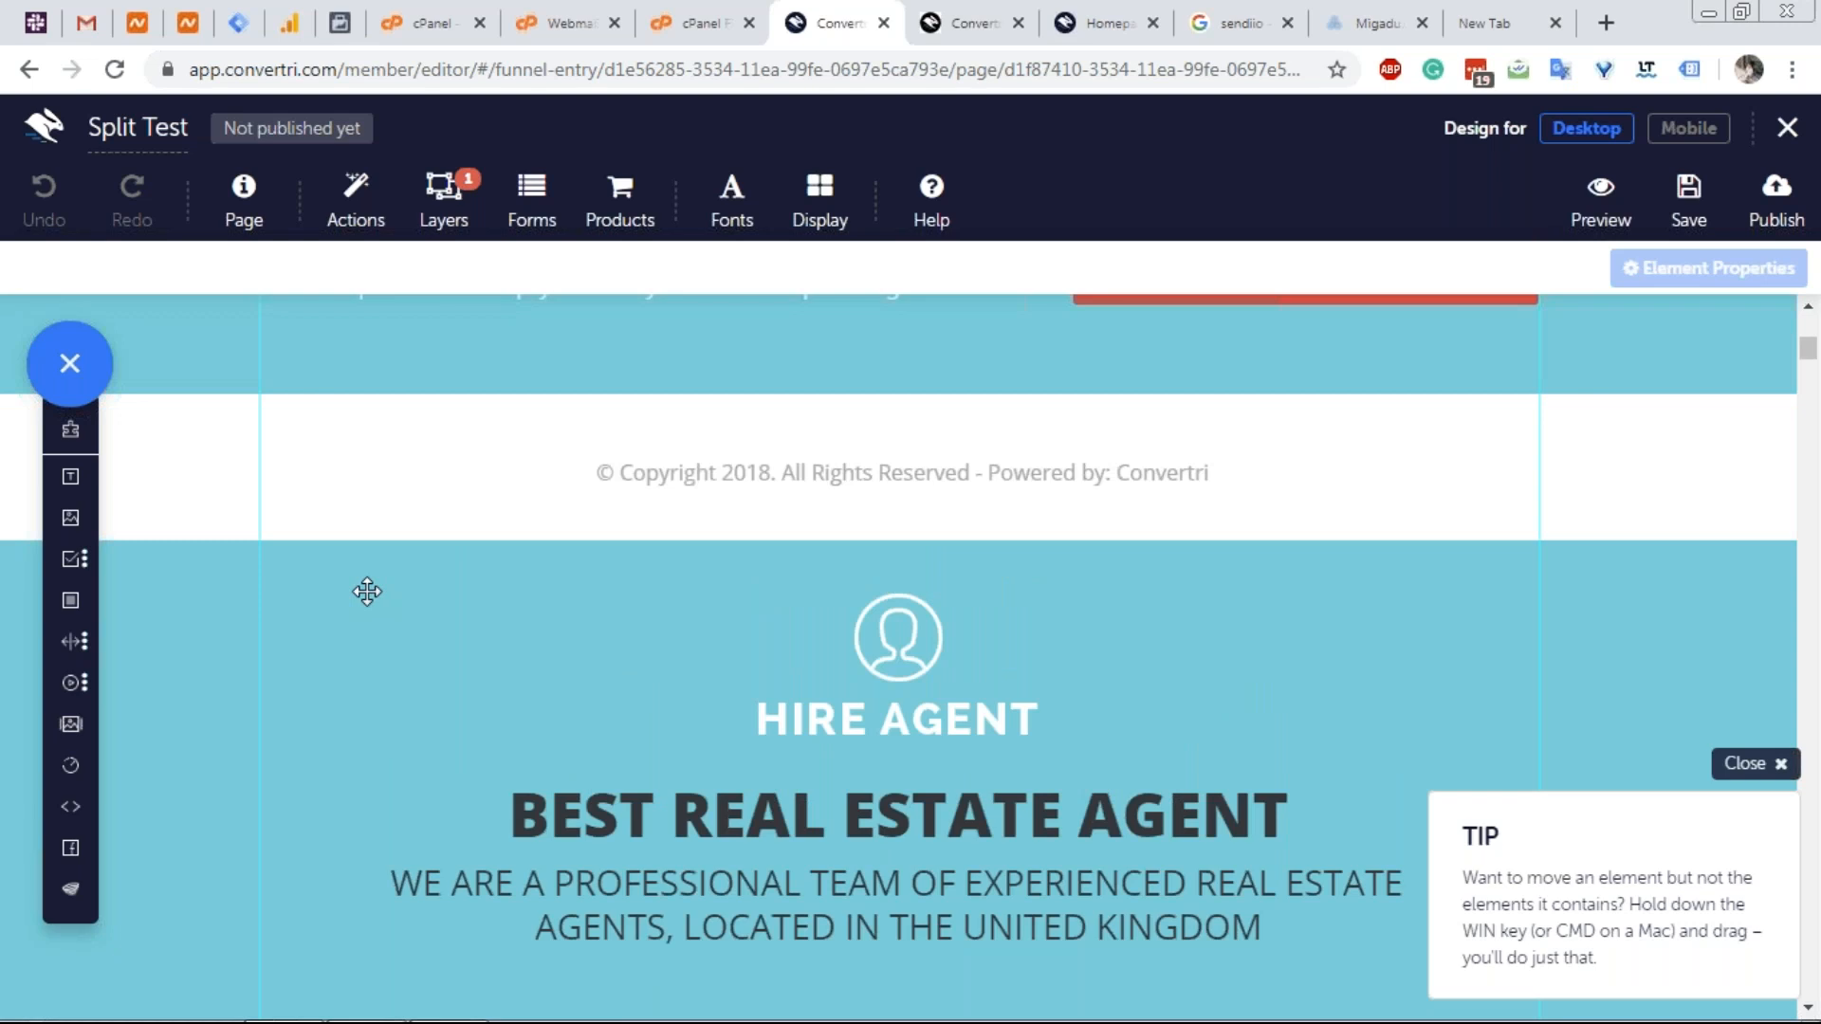
Select the cloned Hire Agent section and close its properties panel.
click(367, 591)
scroll(367, 591, up, 15)
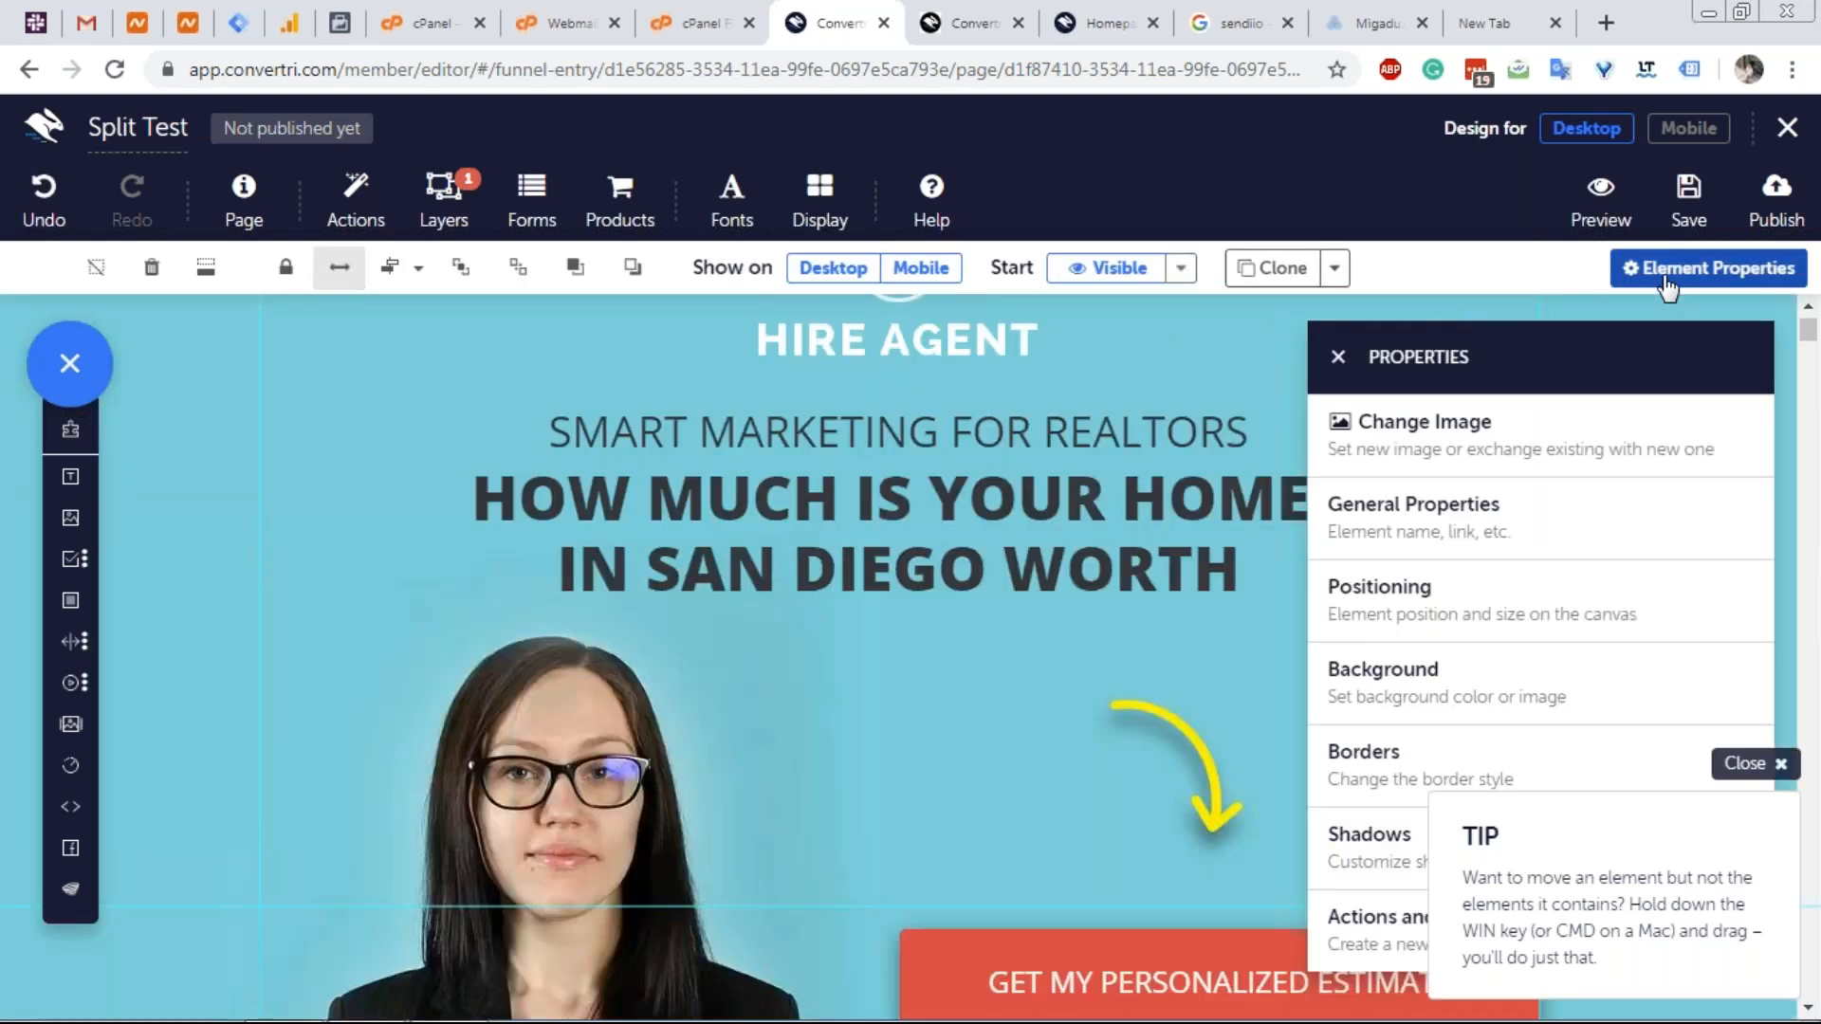
click(1666, 275)
scroll(447, 467, up, 2)
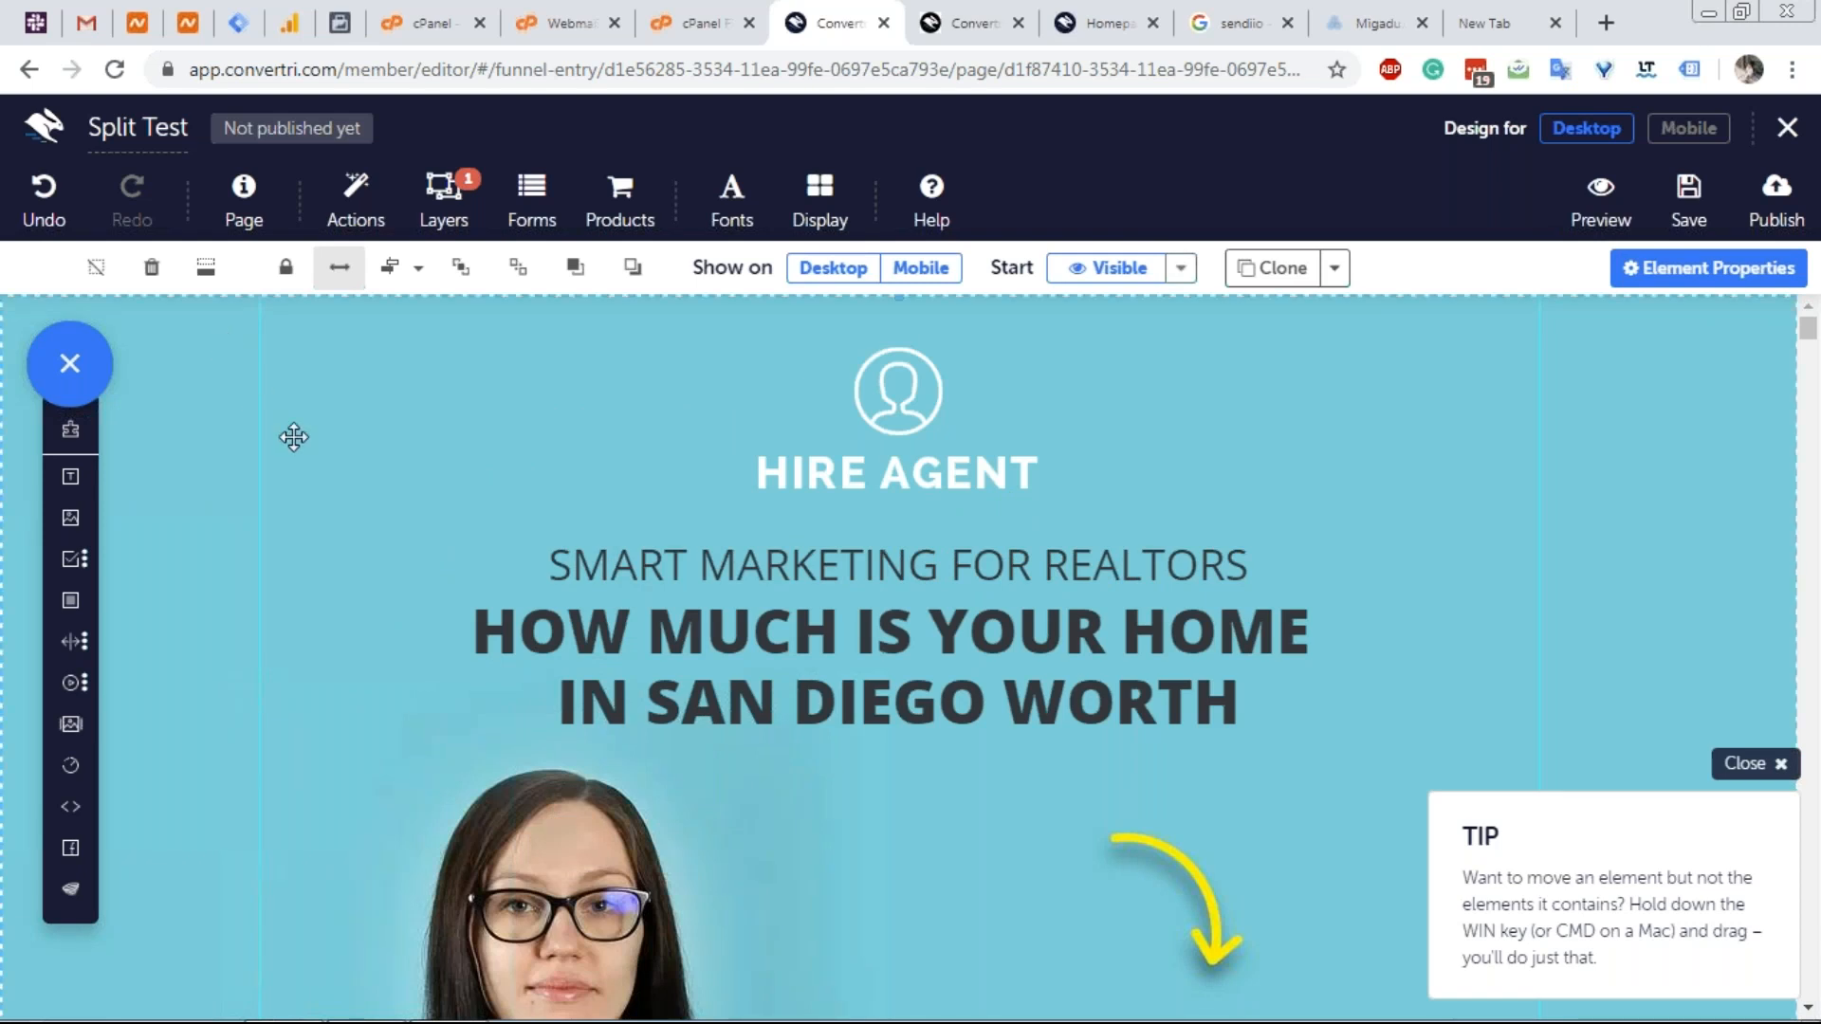
scroll(328, 484, down, 6)
scroll(326, 482, up, 7)
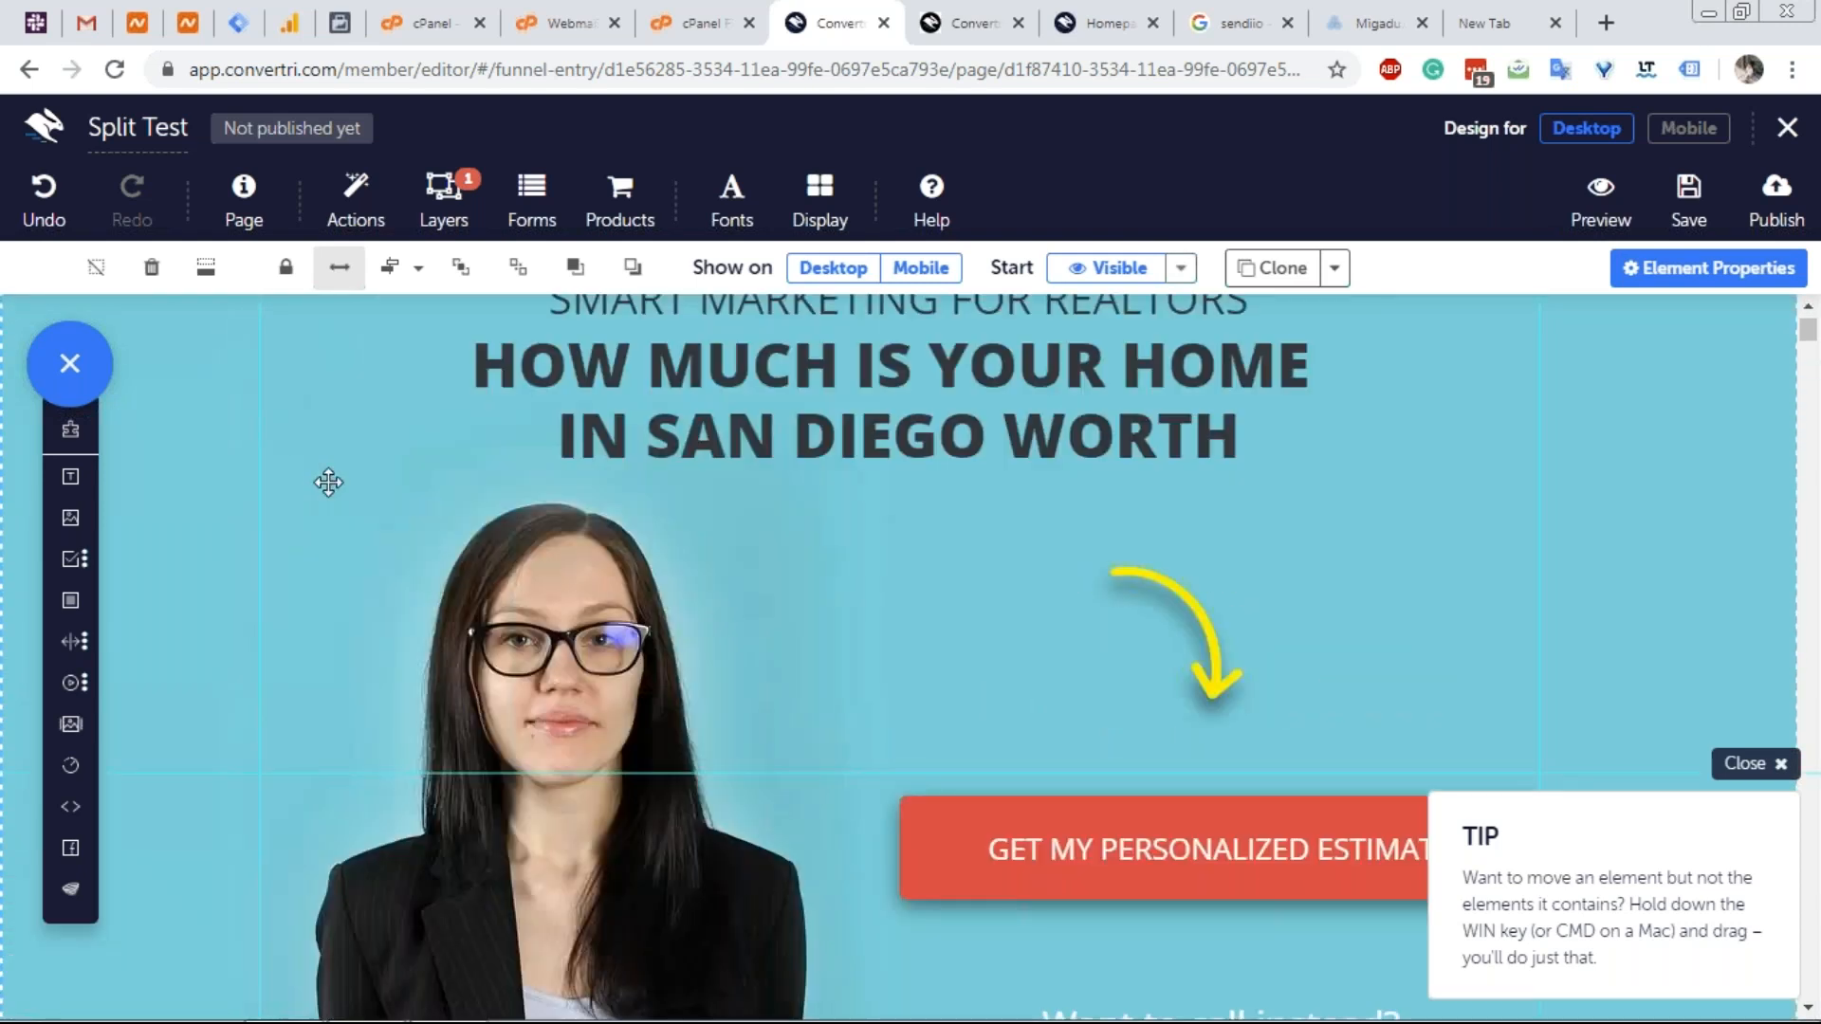
scroll(650, 601, down, 7)
scroll(753, 488, down, 5)
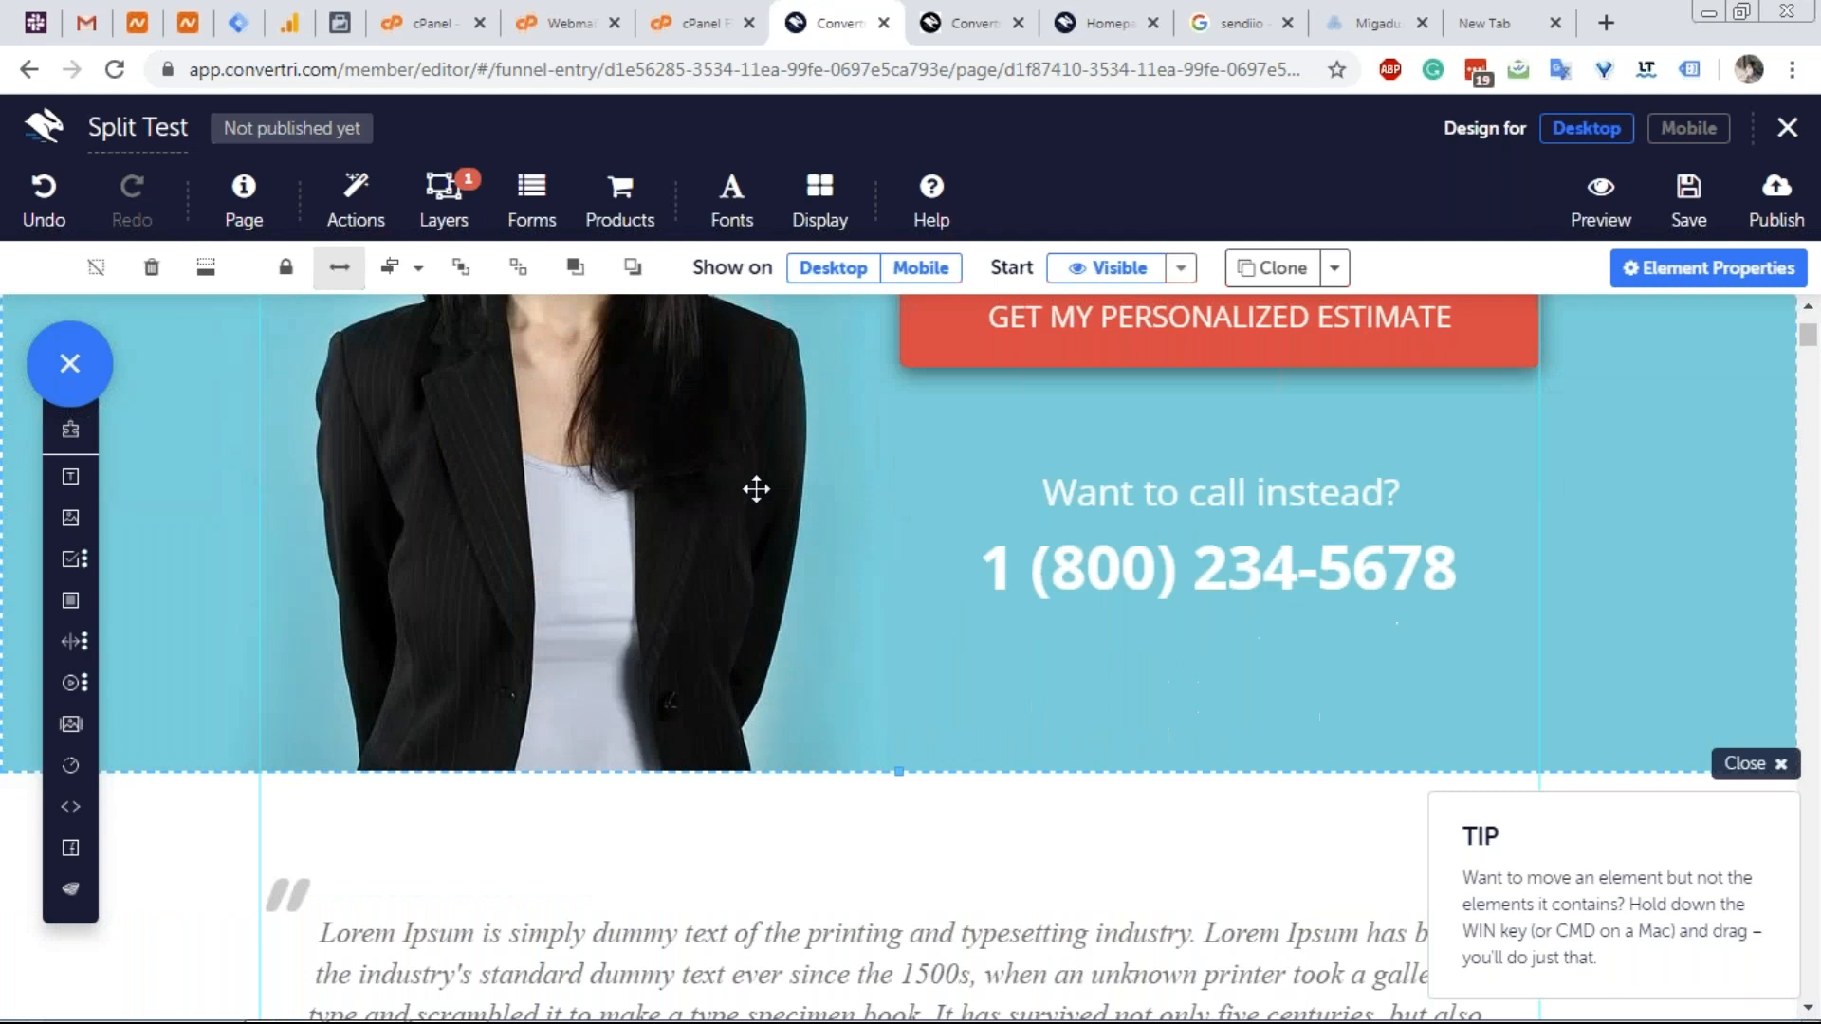
scroll(754, 488, up, 6)
scroll(698, 520, down, 8)
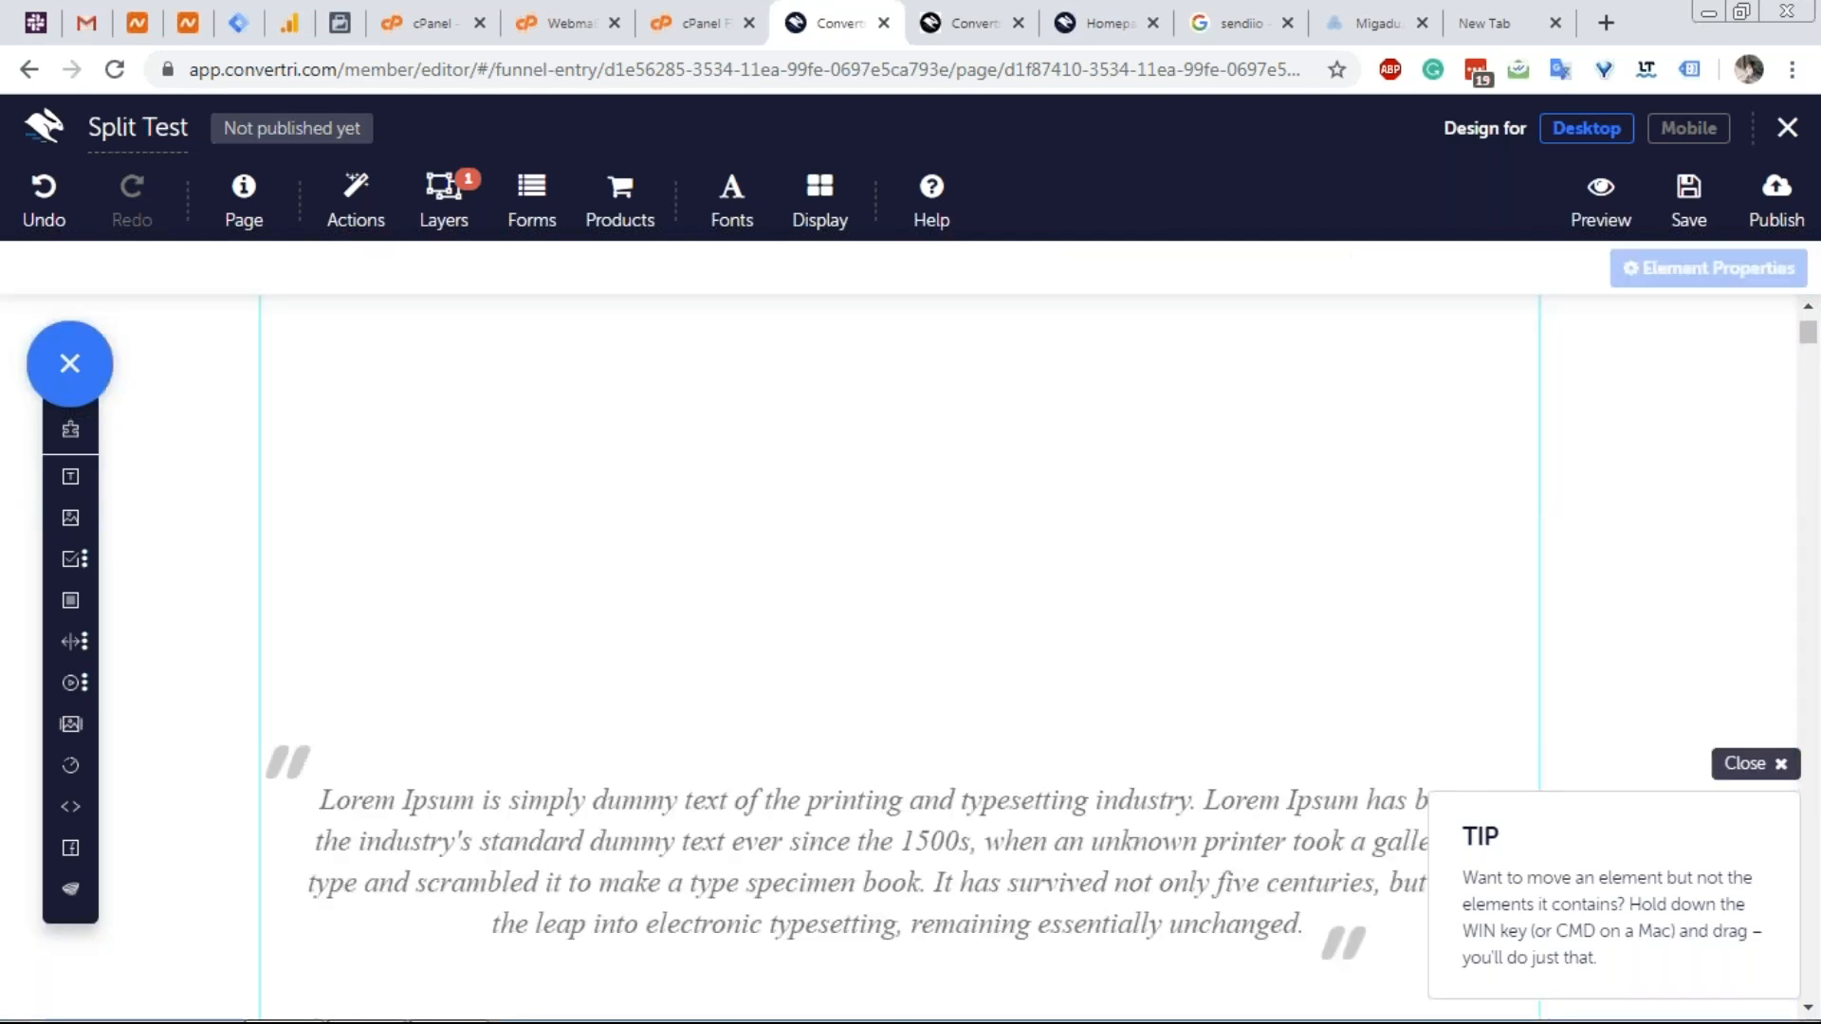
Drag the Hire Agent section up to y: 0 at the top of the page.
click(421, 591)
scroll(455, 394, down, 3)
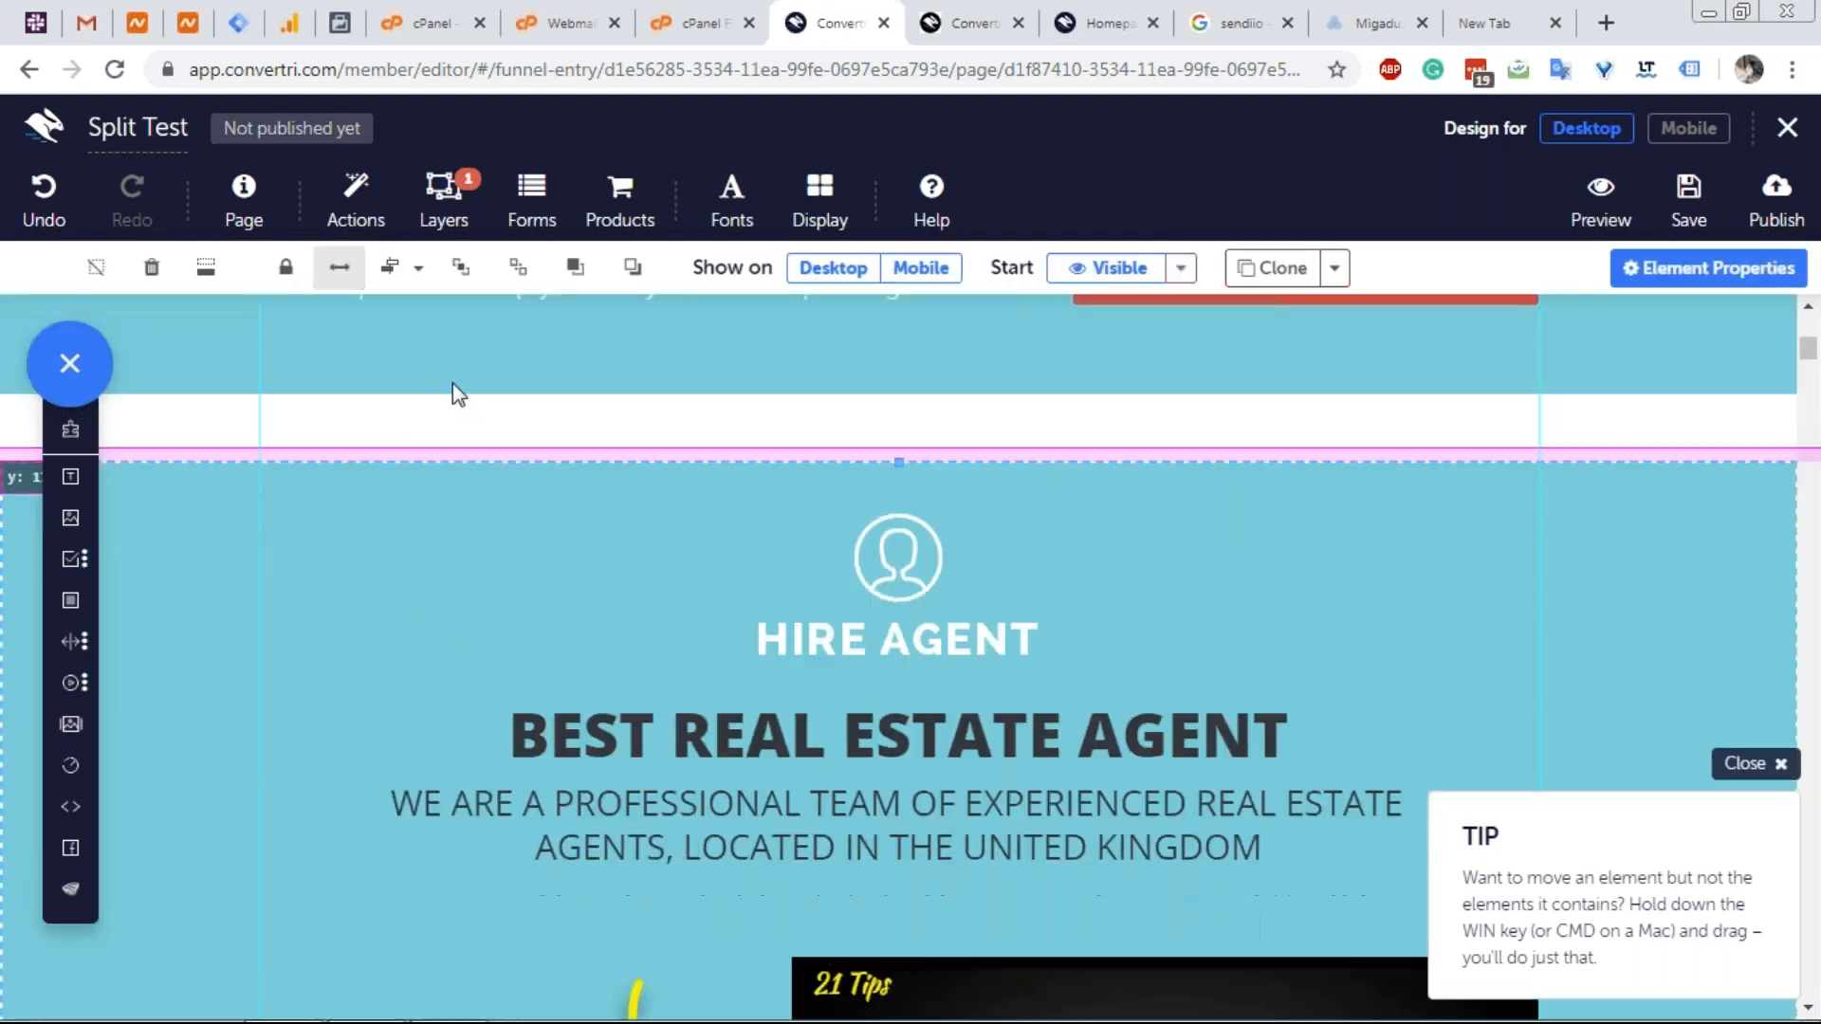
scroll(536, 341, up, 8)
drag(537, 333, 538, 380)
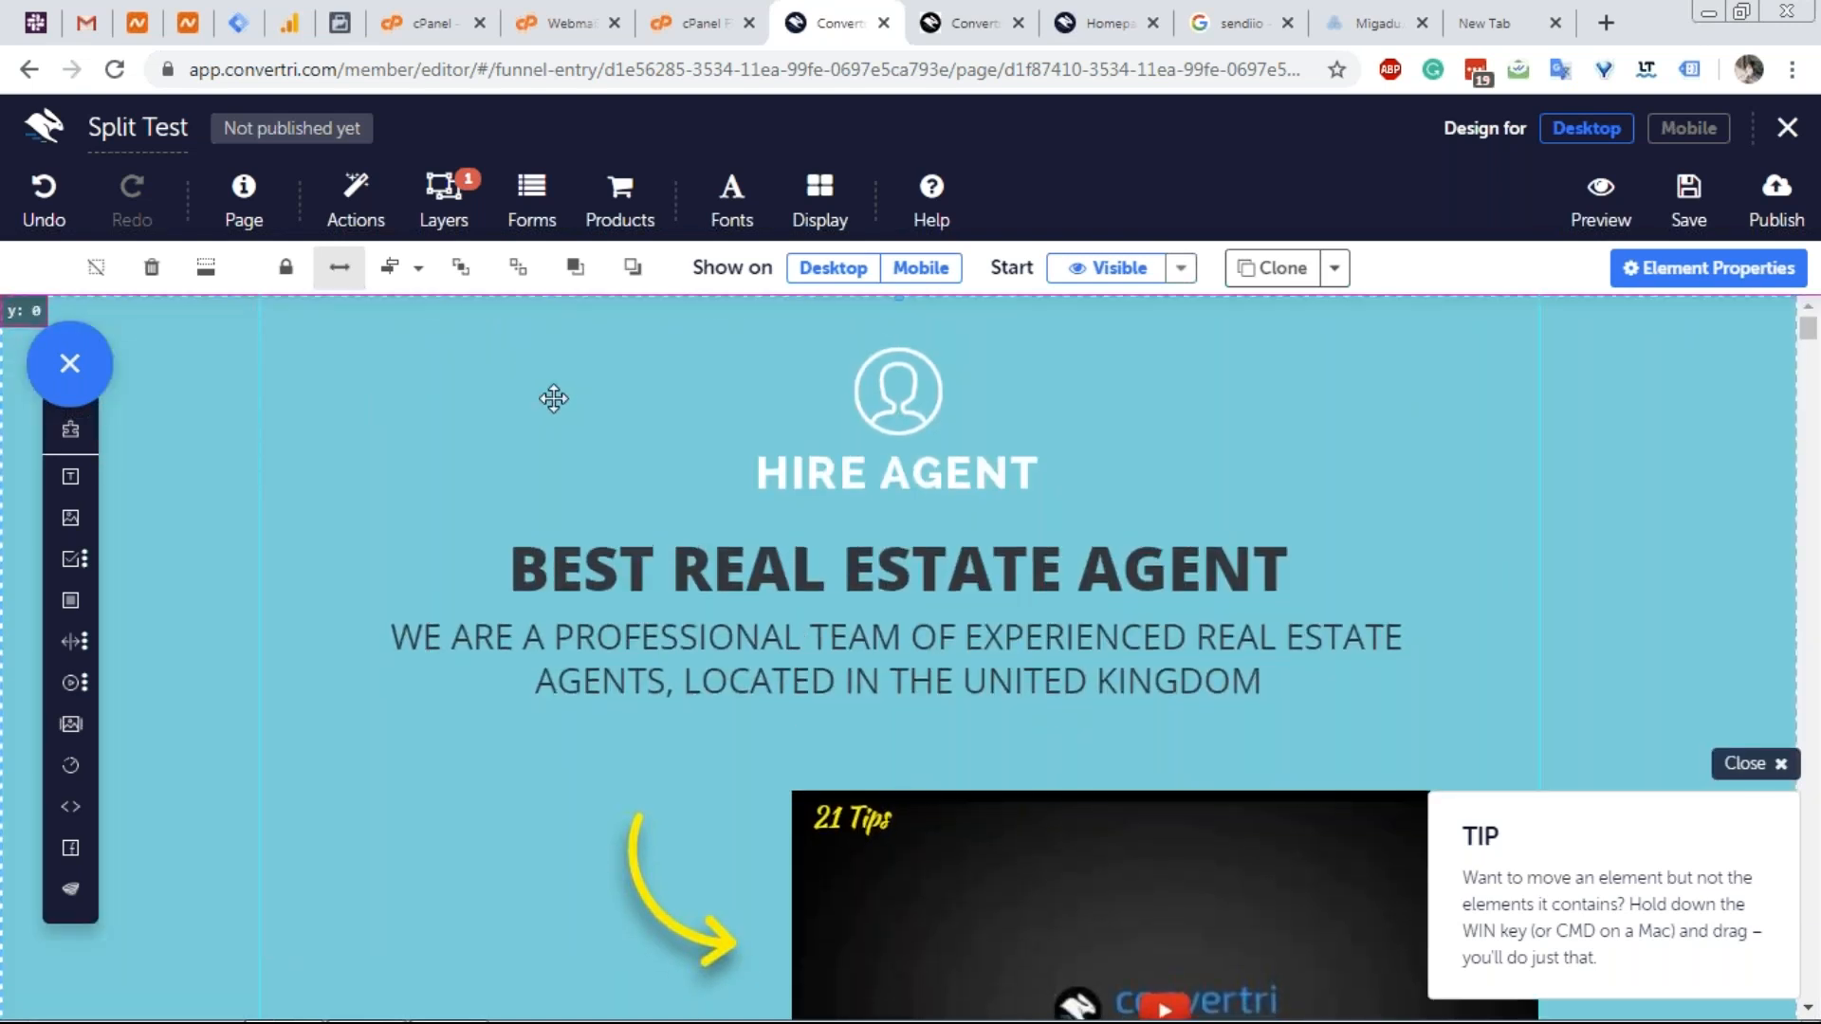
scroll(569, 444, down, 8)
scroll(656, 560, down, 7)
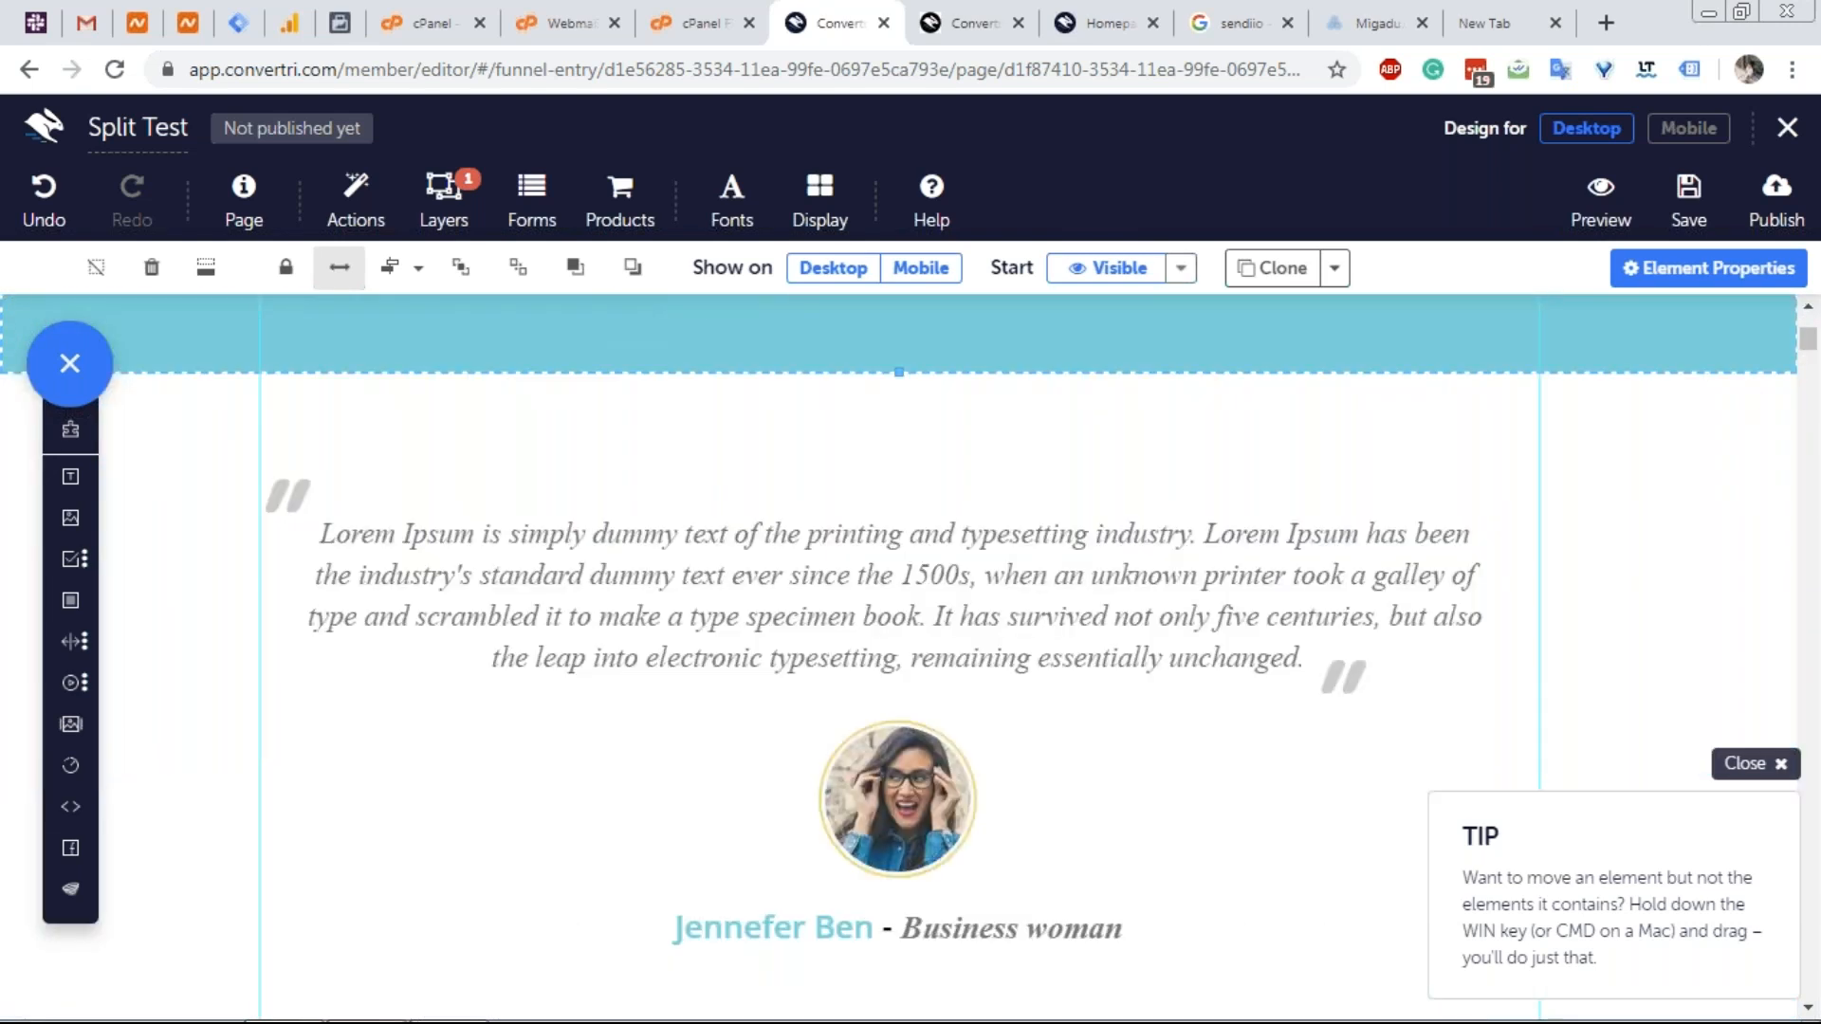
scroll(853, 389, up, 12)
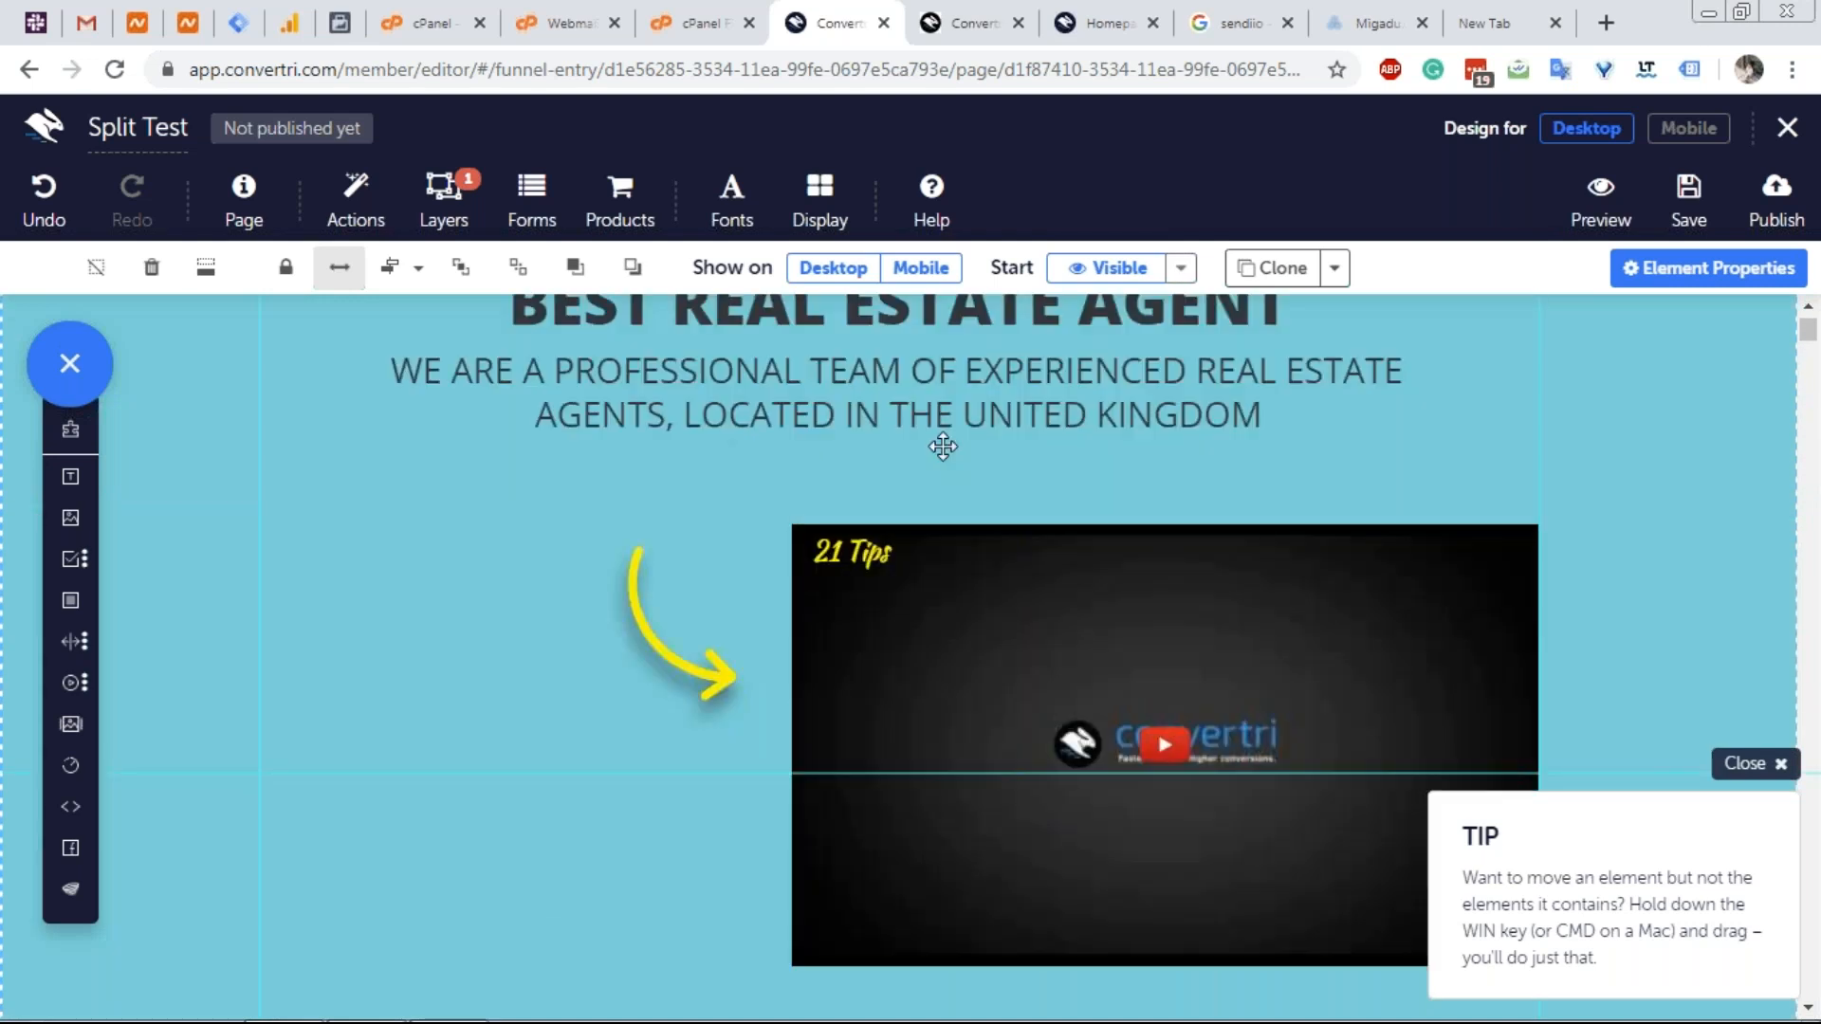
scroll(943, 447, up, 3)
Dismiss the tip, save the variant page, and return to the split test overview.
click(1745, 763)
scroll(1475, 650, down, 7)
scroll(948, 569, down, 2)
scroll(948, 569, up, 3)
click(1688, 199)
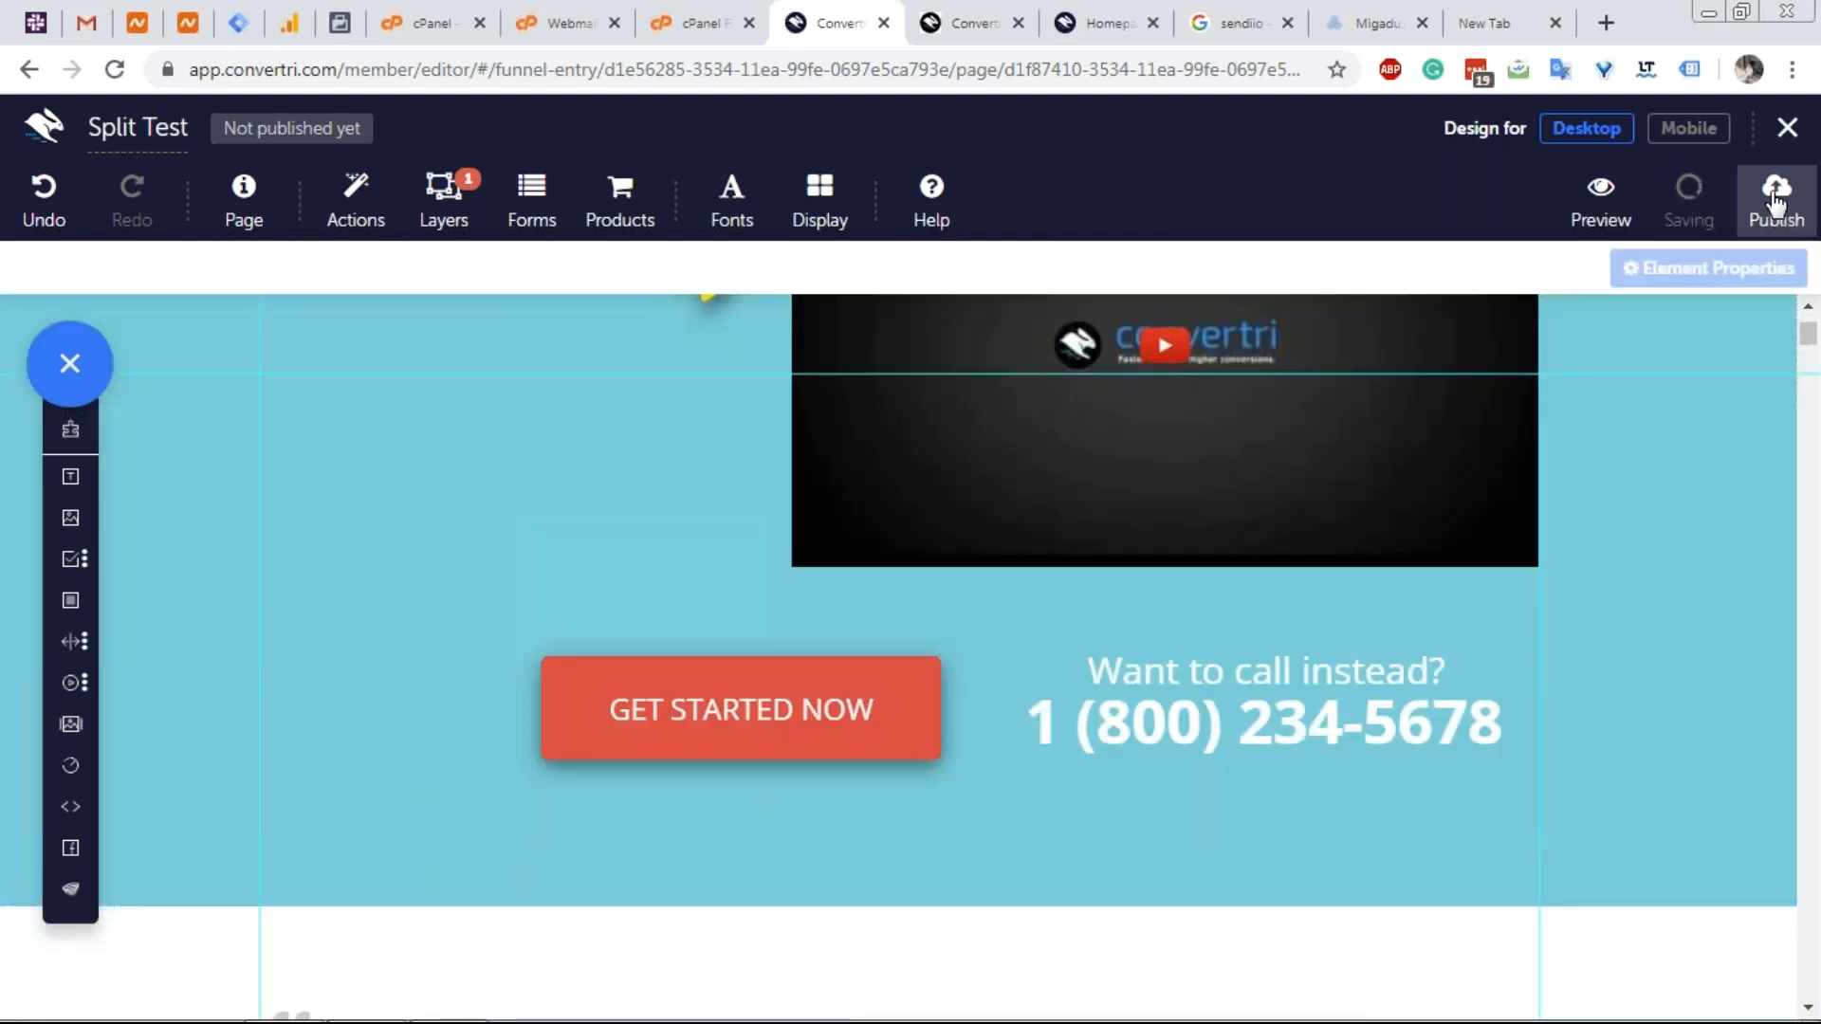
click(1787, 128)
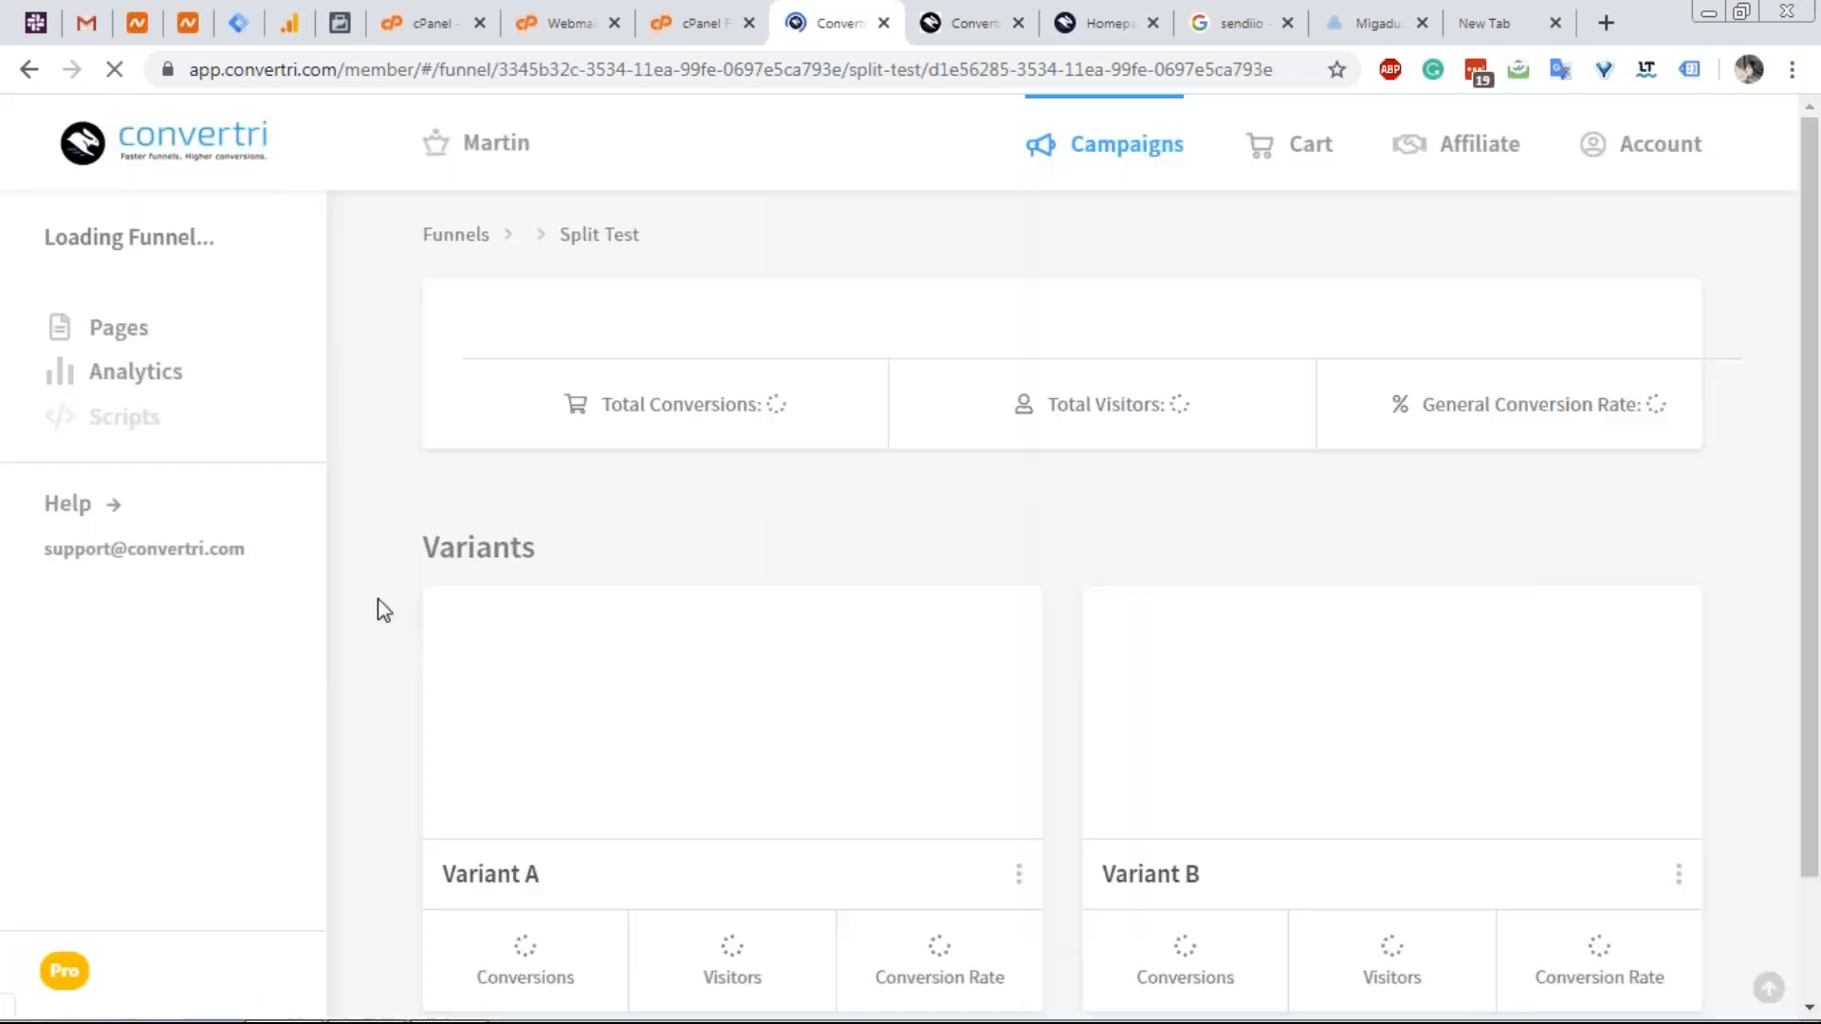
Compare Variant A's Best Real Estate Agent hero with Variant B, both at 0 conversions.
scroll(959, 685, down, 2)
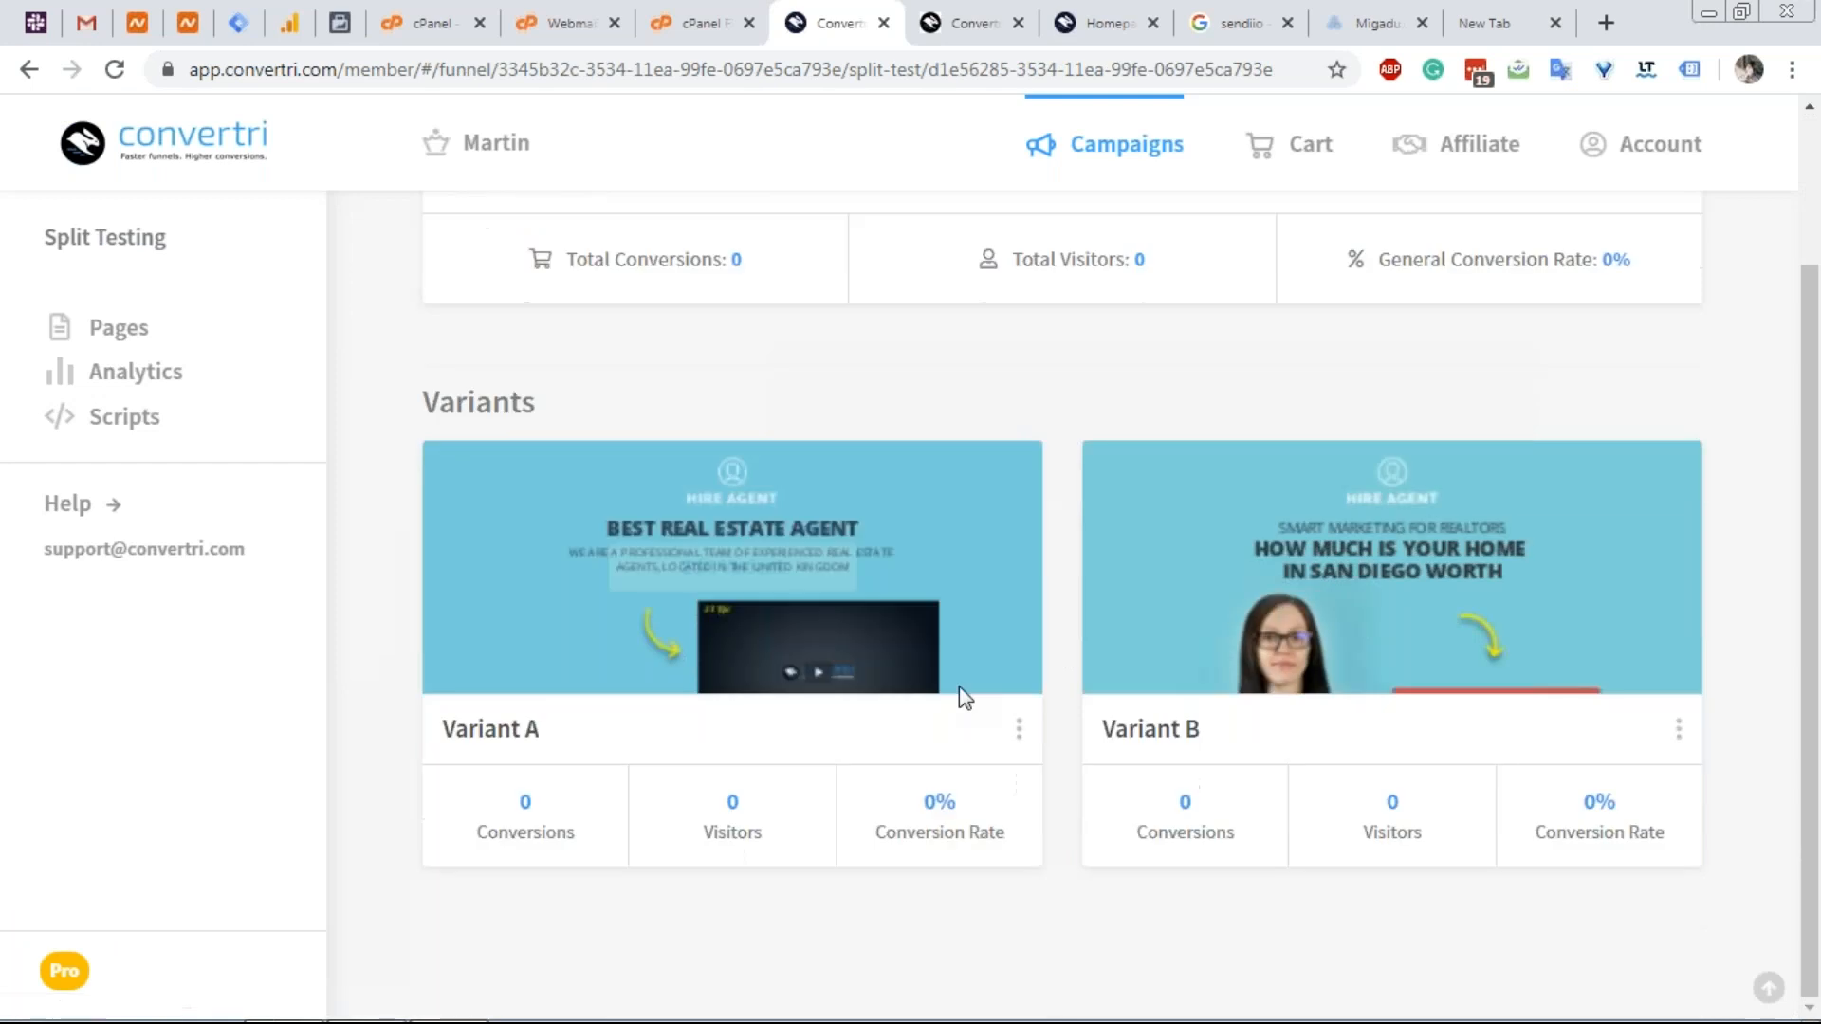
mouse_move(1452, 605)
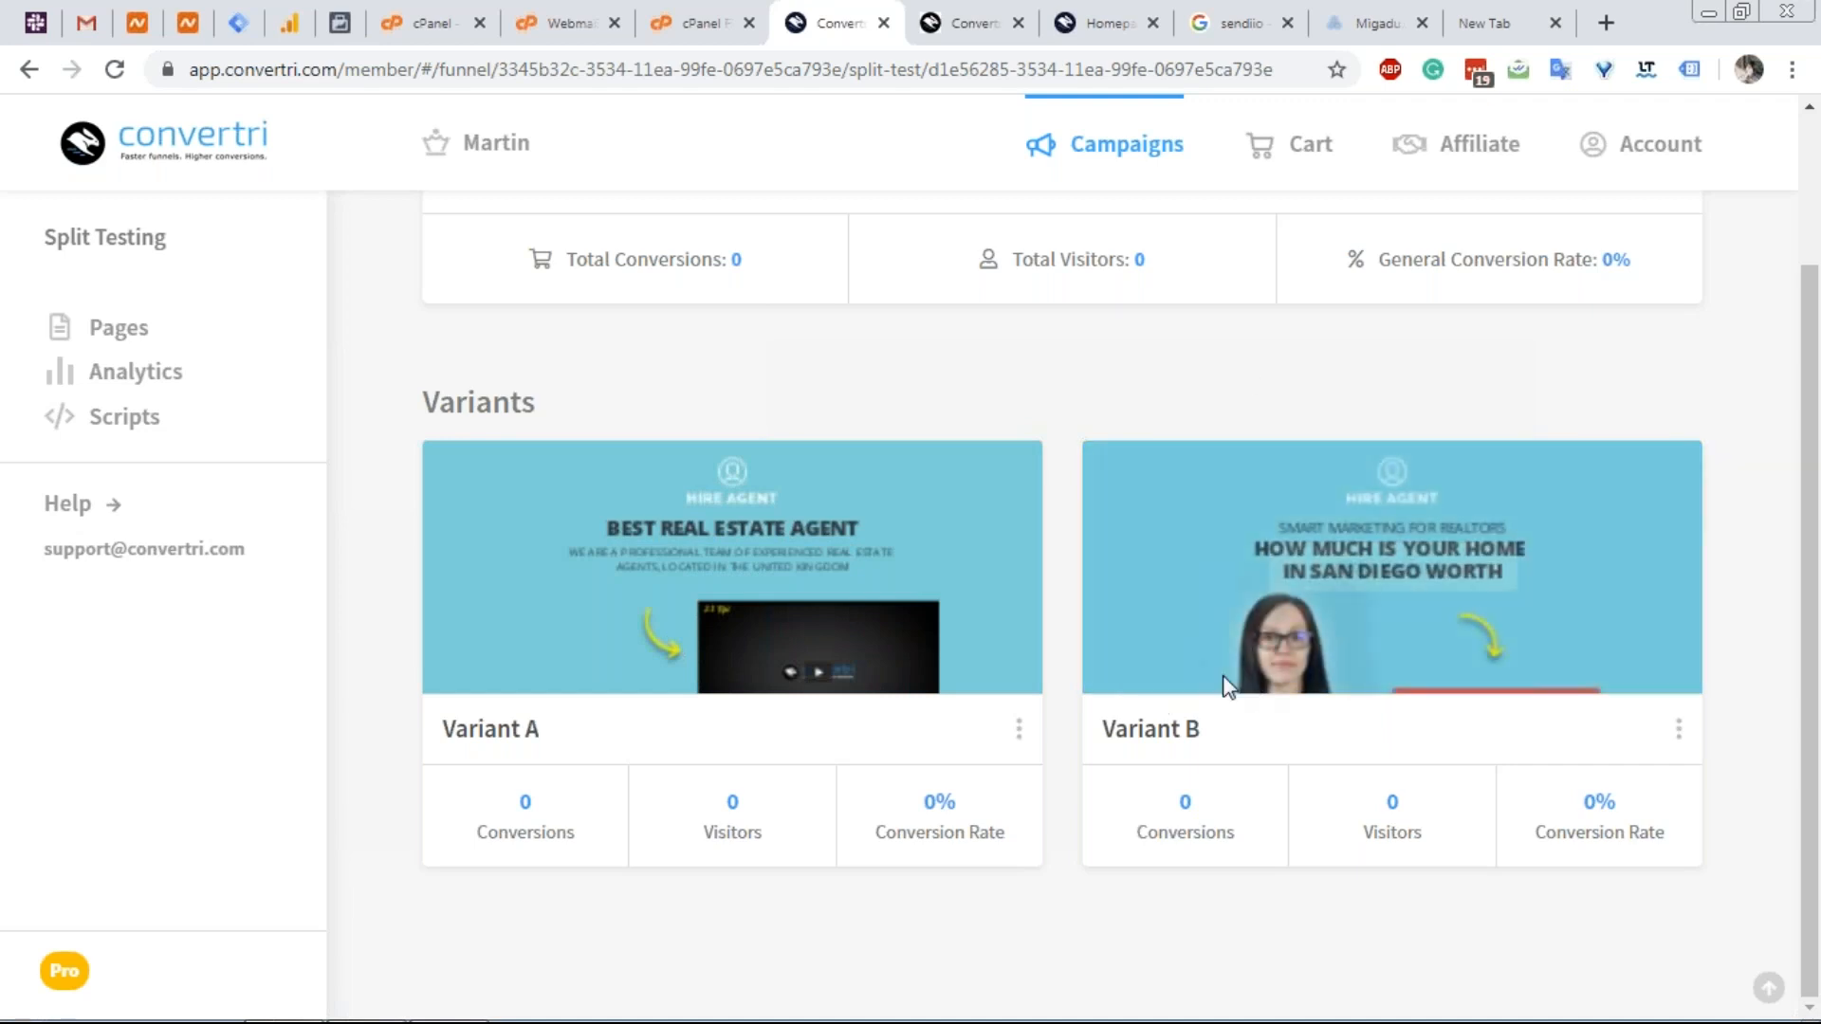
mouse_move(1157, 730)
mouse_down()
mouse_move(1199, 731)
mouse_move(1166, 730)
mouse_up()
drag(1221, 767, 1197, 813)
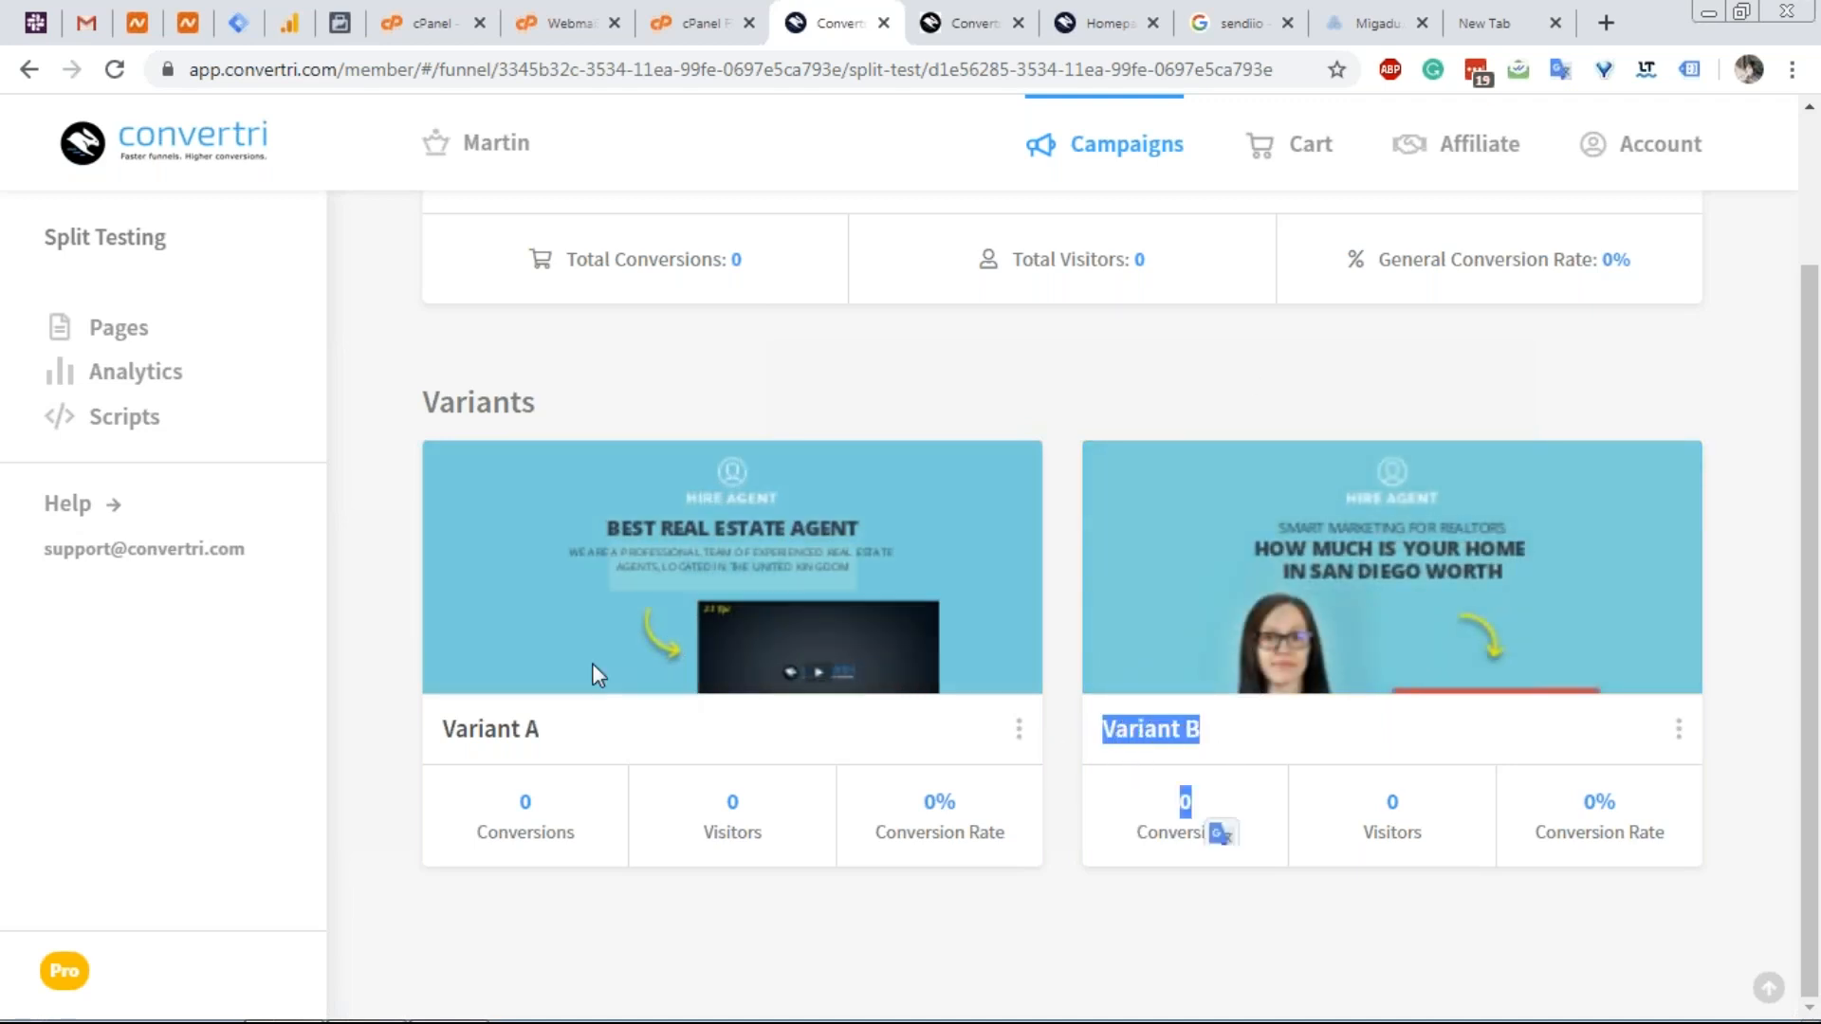
mouse_move(626, 609)
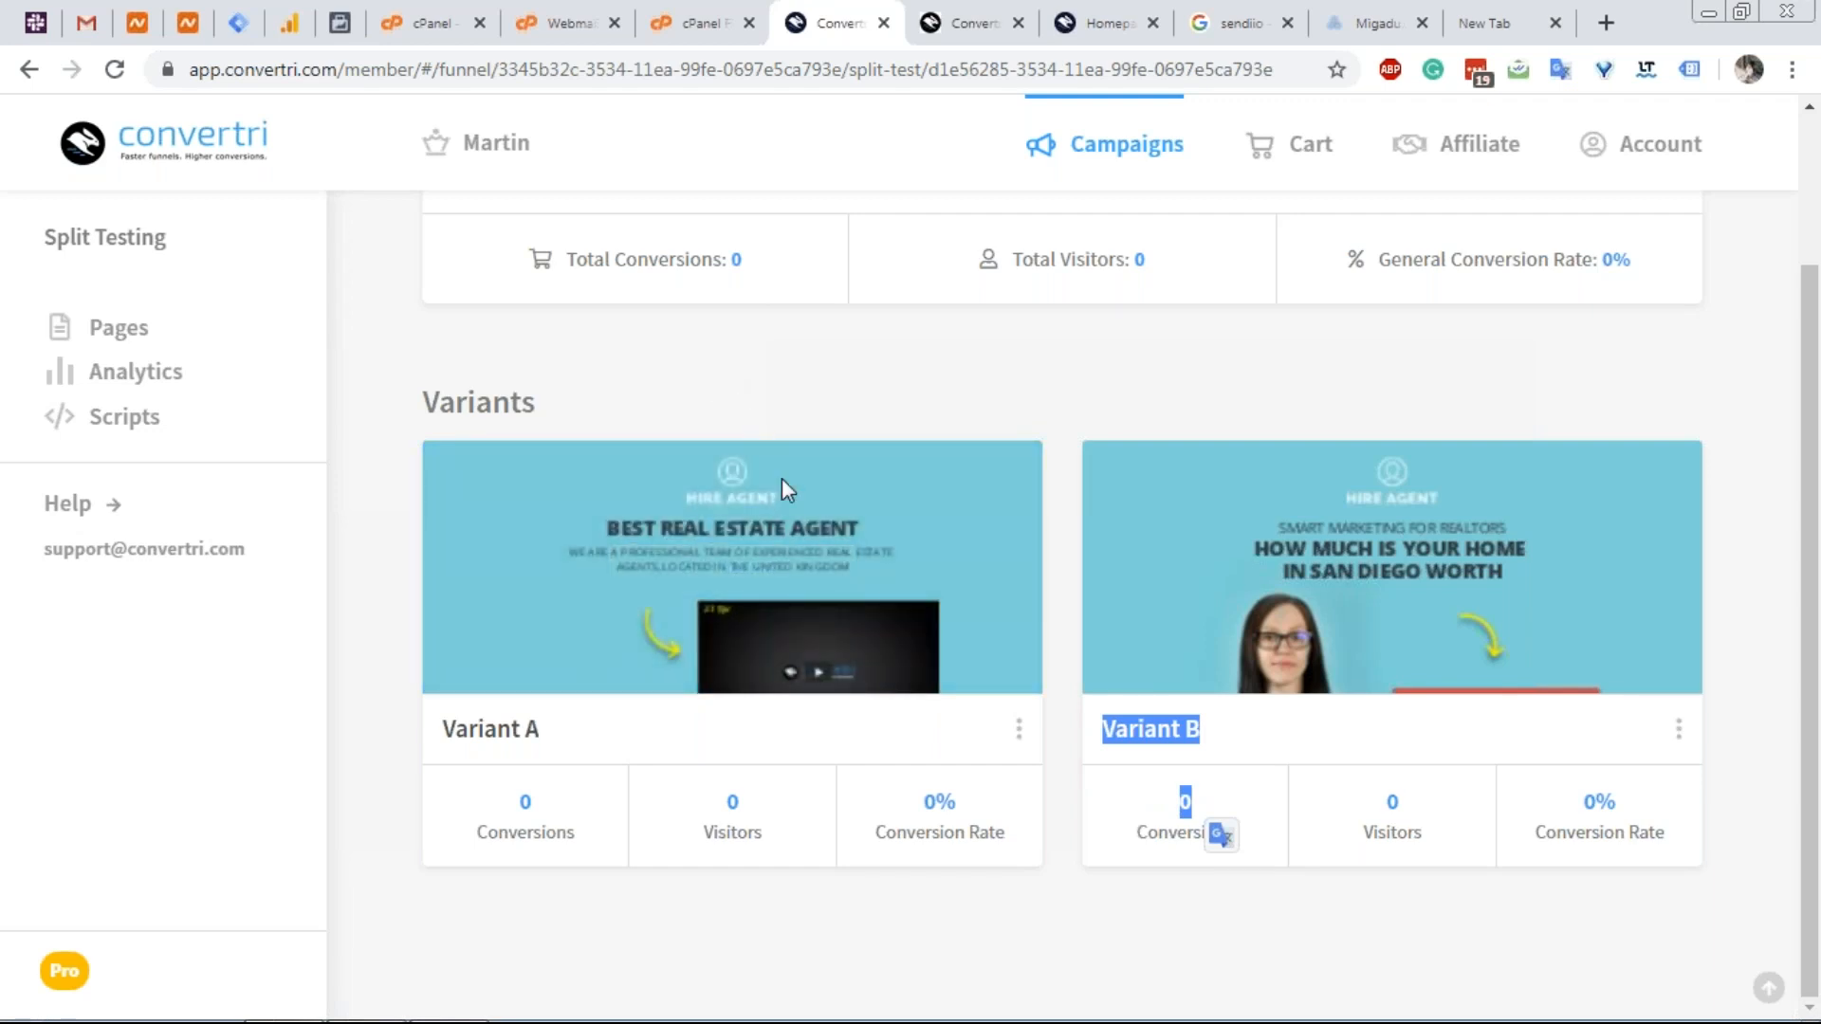
mouse_move(772, 574)
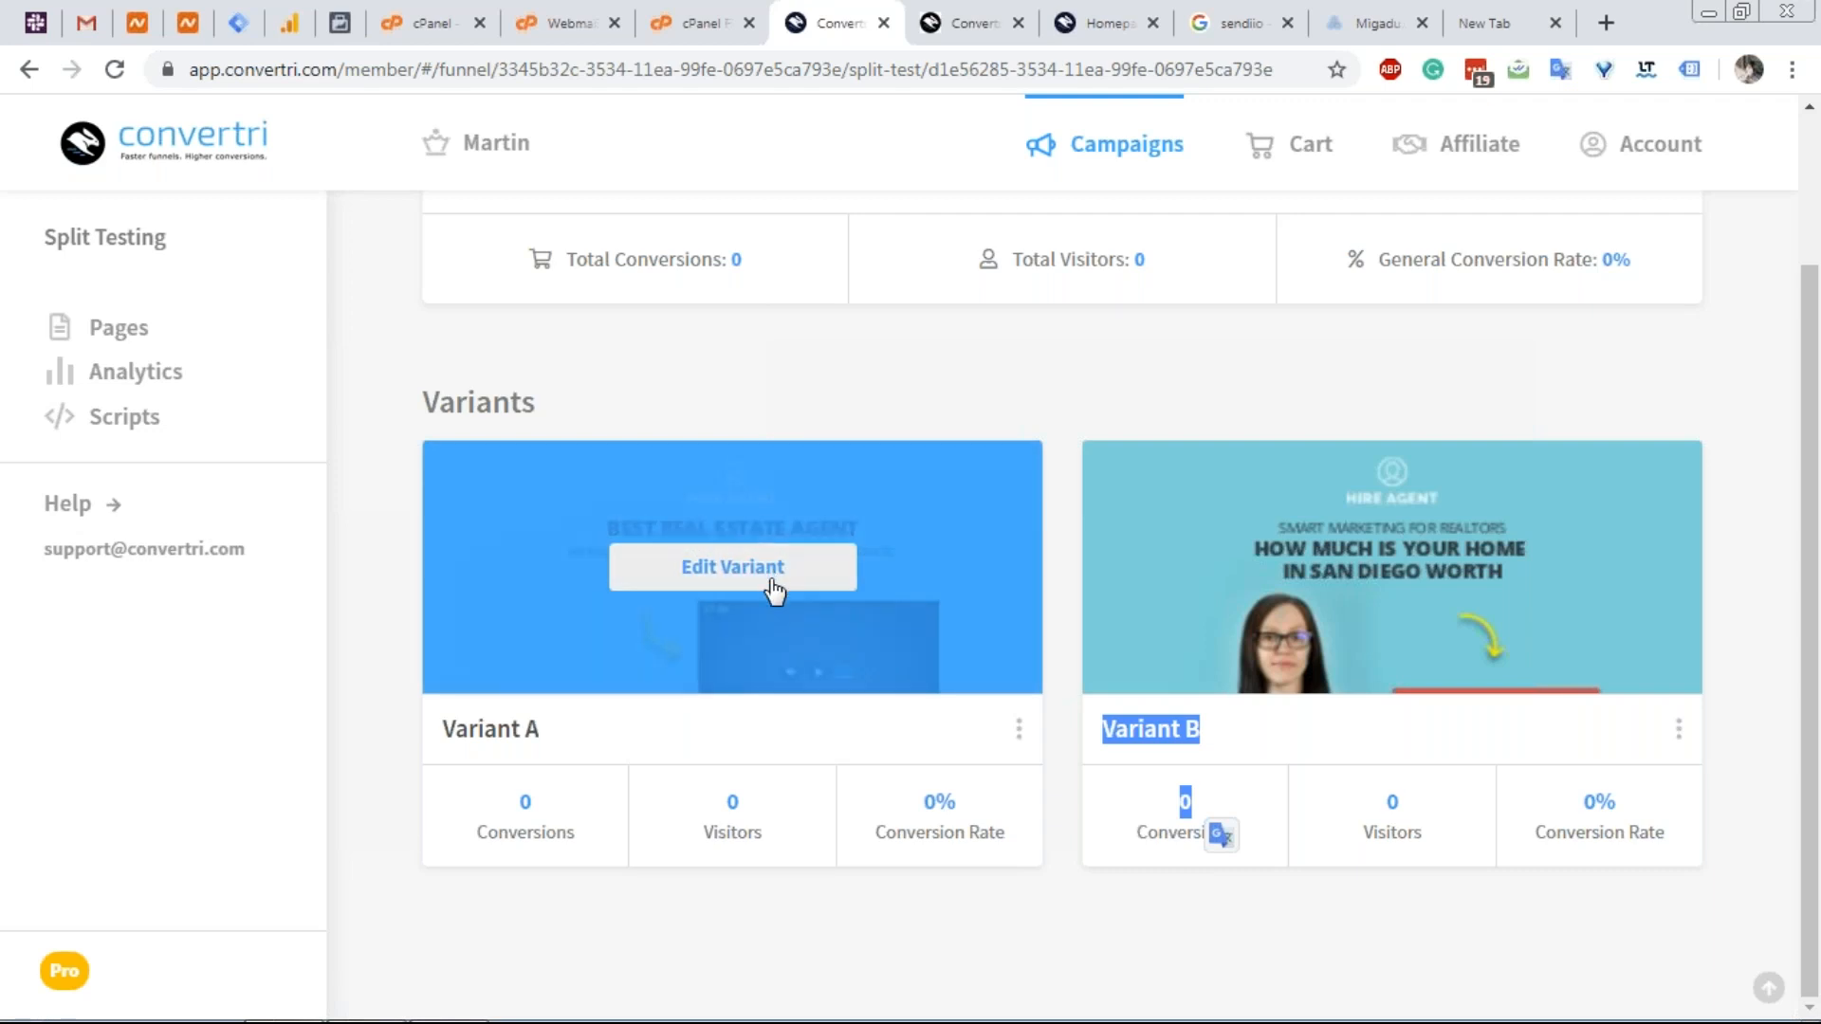
Inspect Variant A's page with the Hire Agent section above its hero, then leave the editor.
click(713, 569)
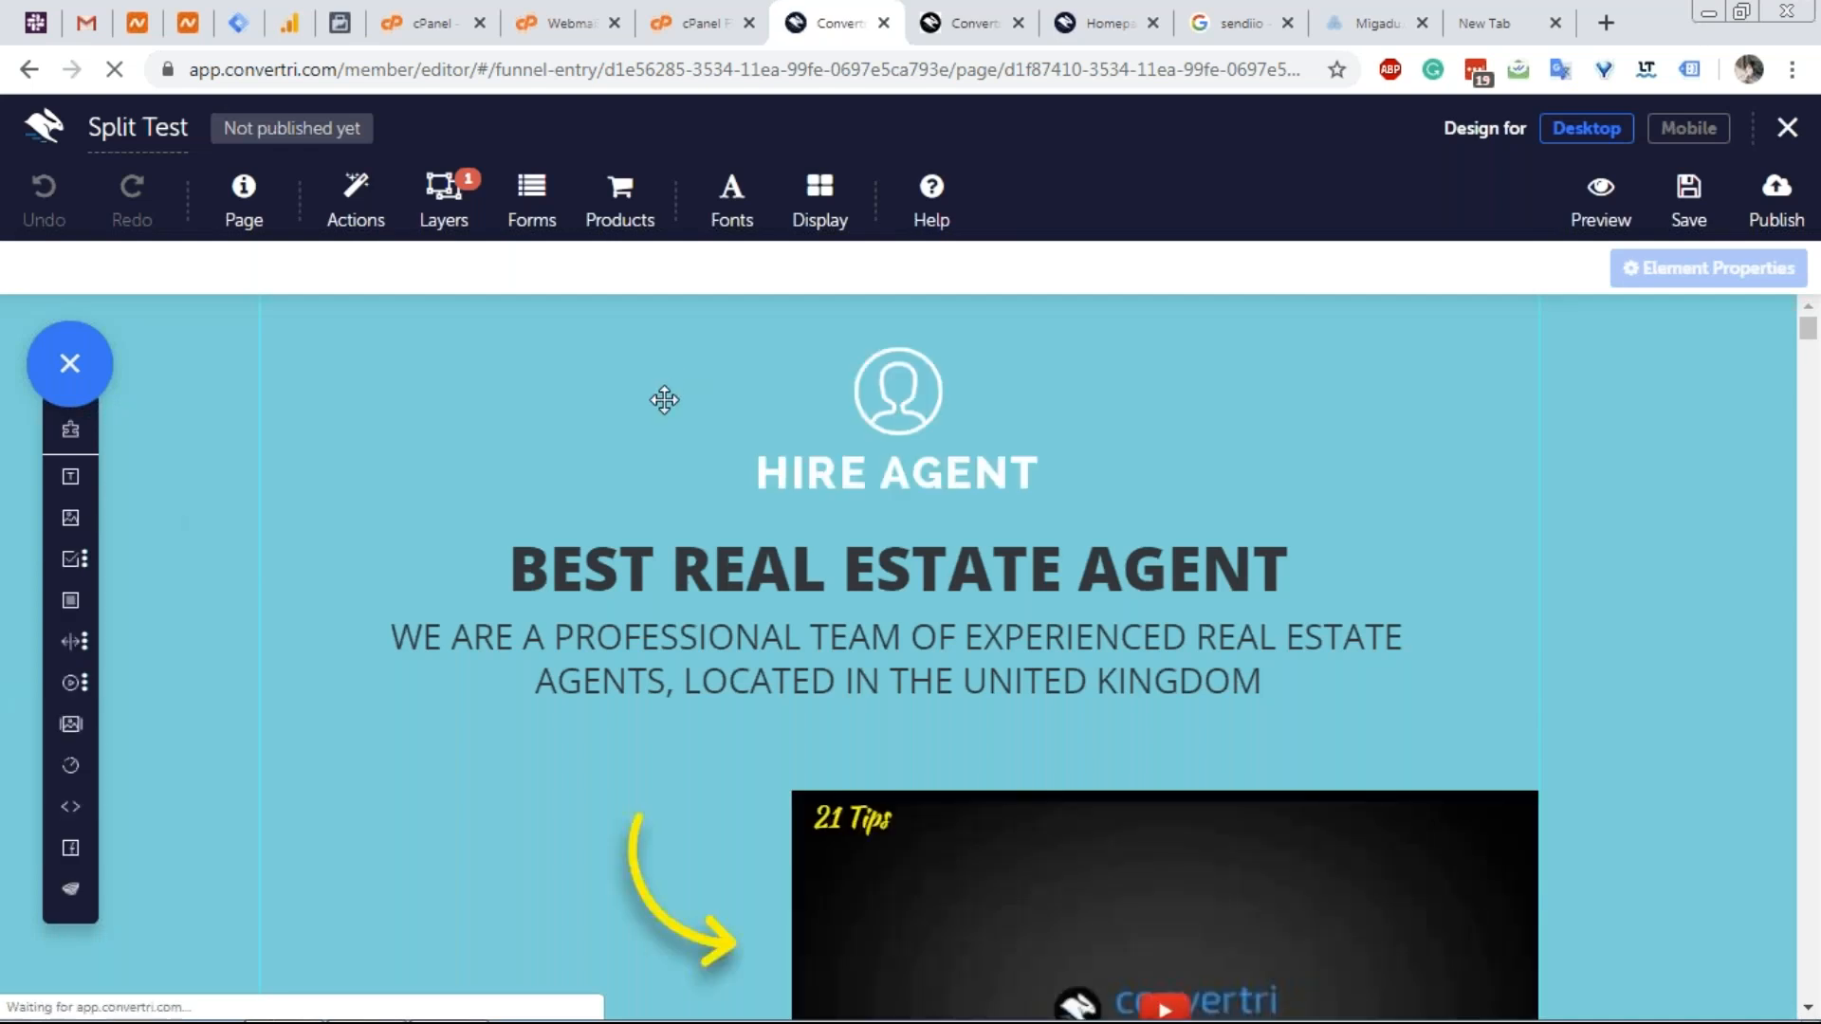
scroll(670, 430, down, 3)
scroll(566, 600, down, 4)
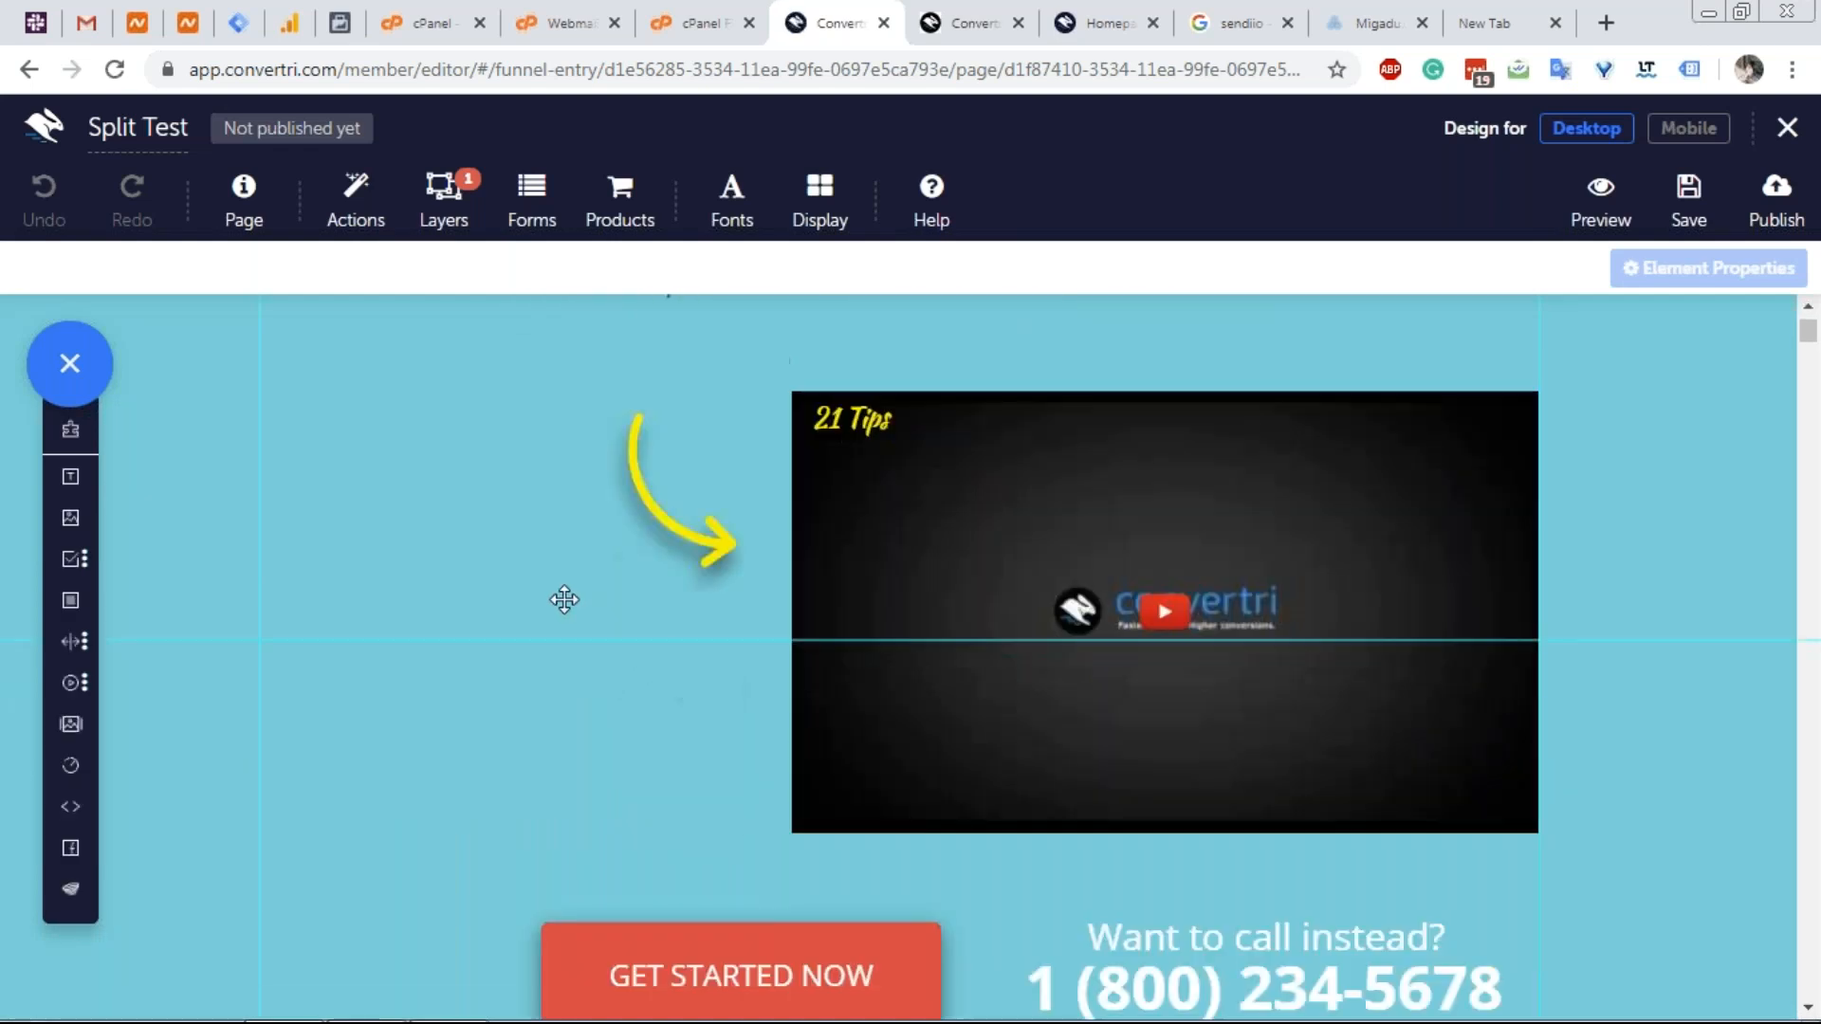
scroll(561, 598, up, 7)
scroll(554, 599, down, 4)
scroll(554, 599, up, 4)
scroll(554, 599, down, 8)
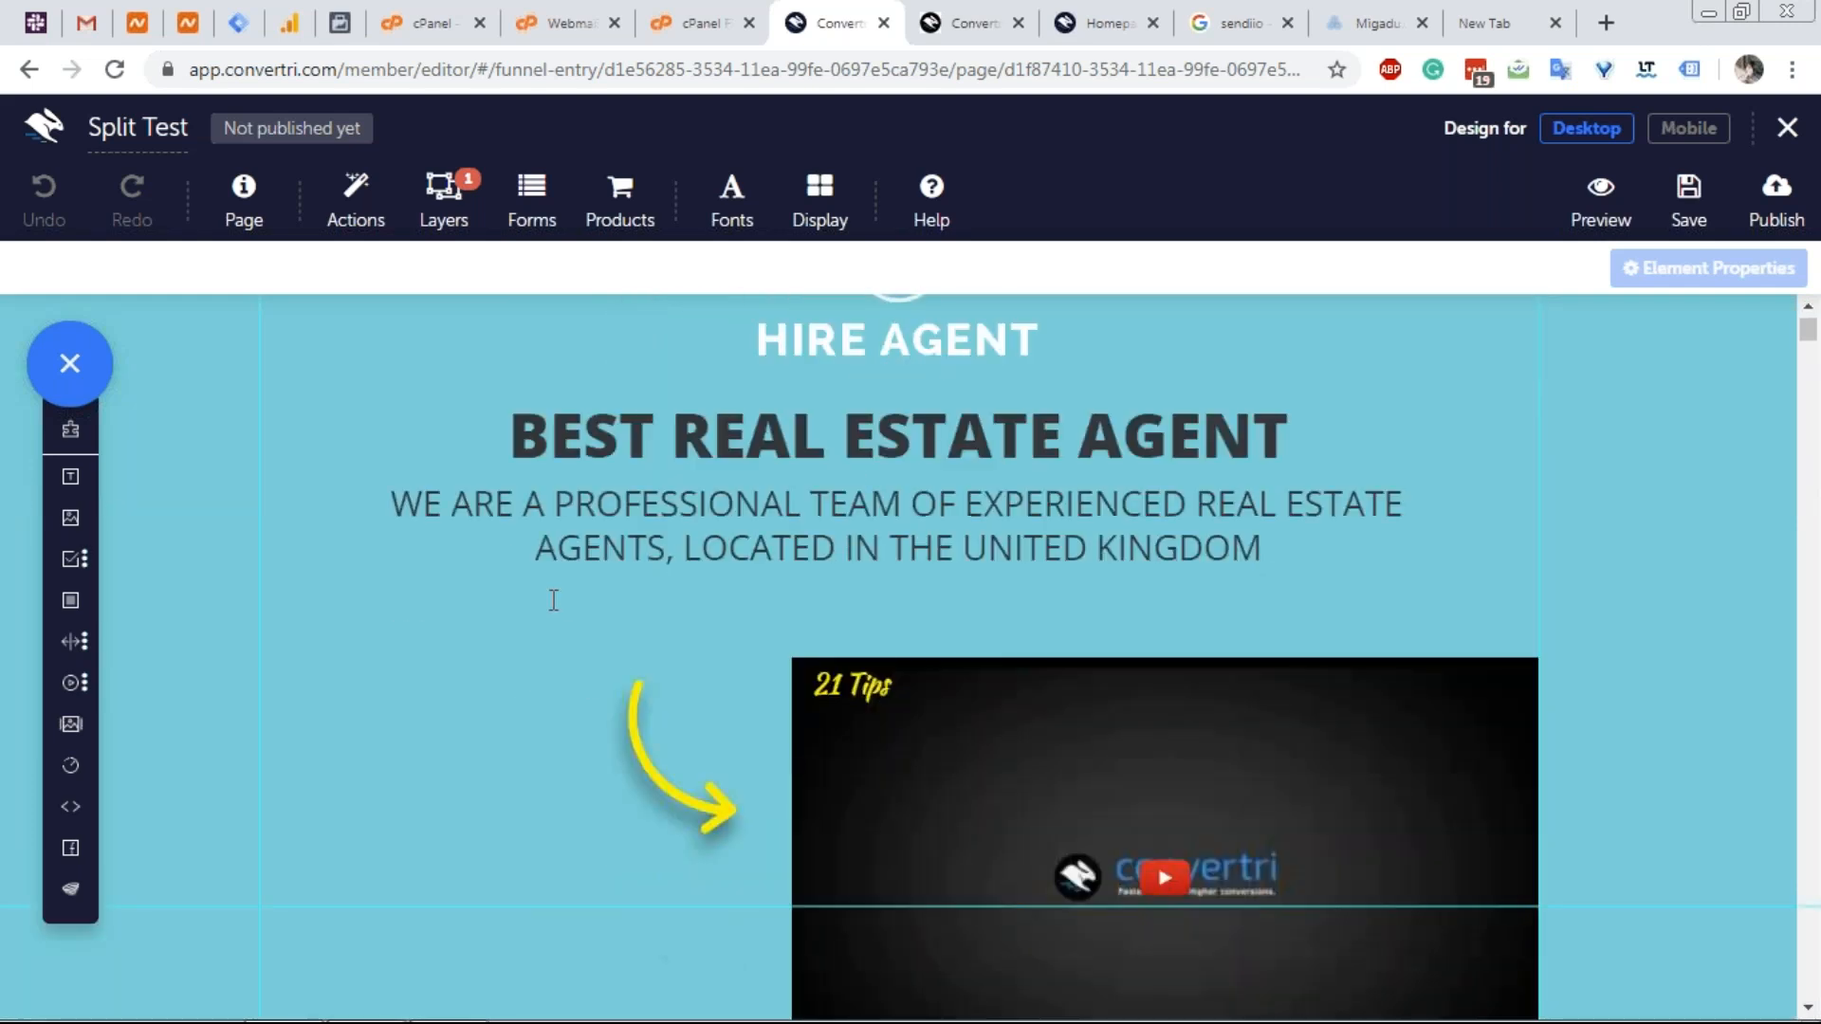
scroll(542, 598, up, 3)
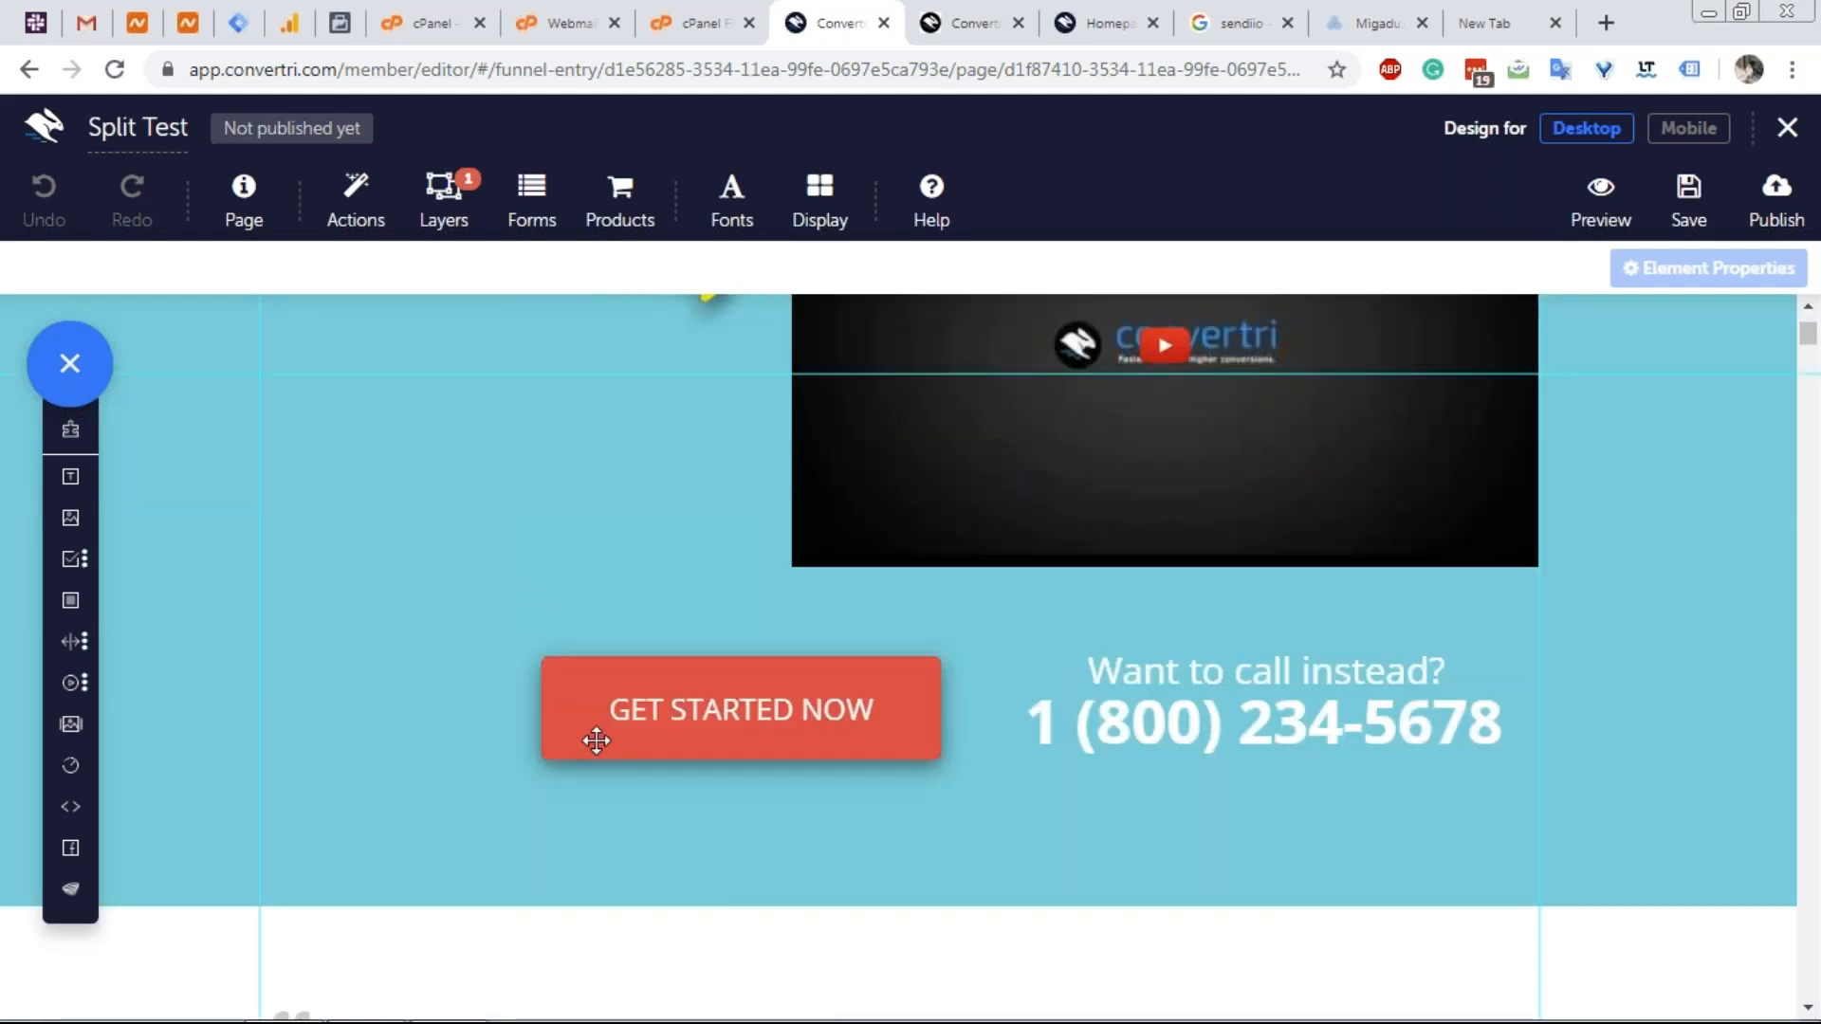
click(1787, 127)
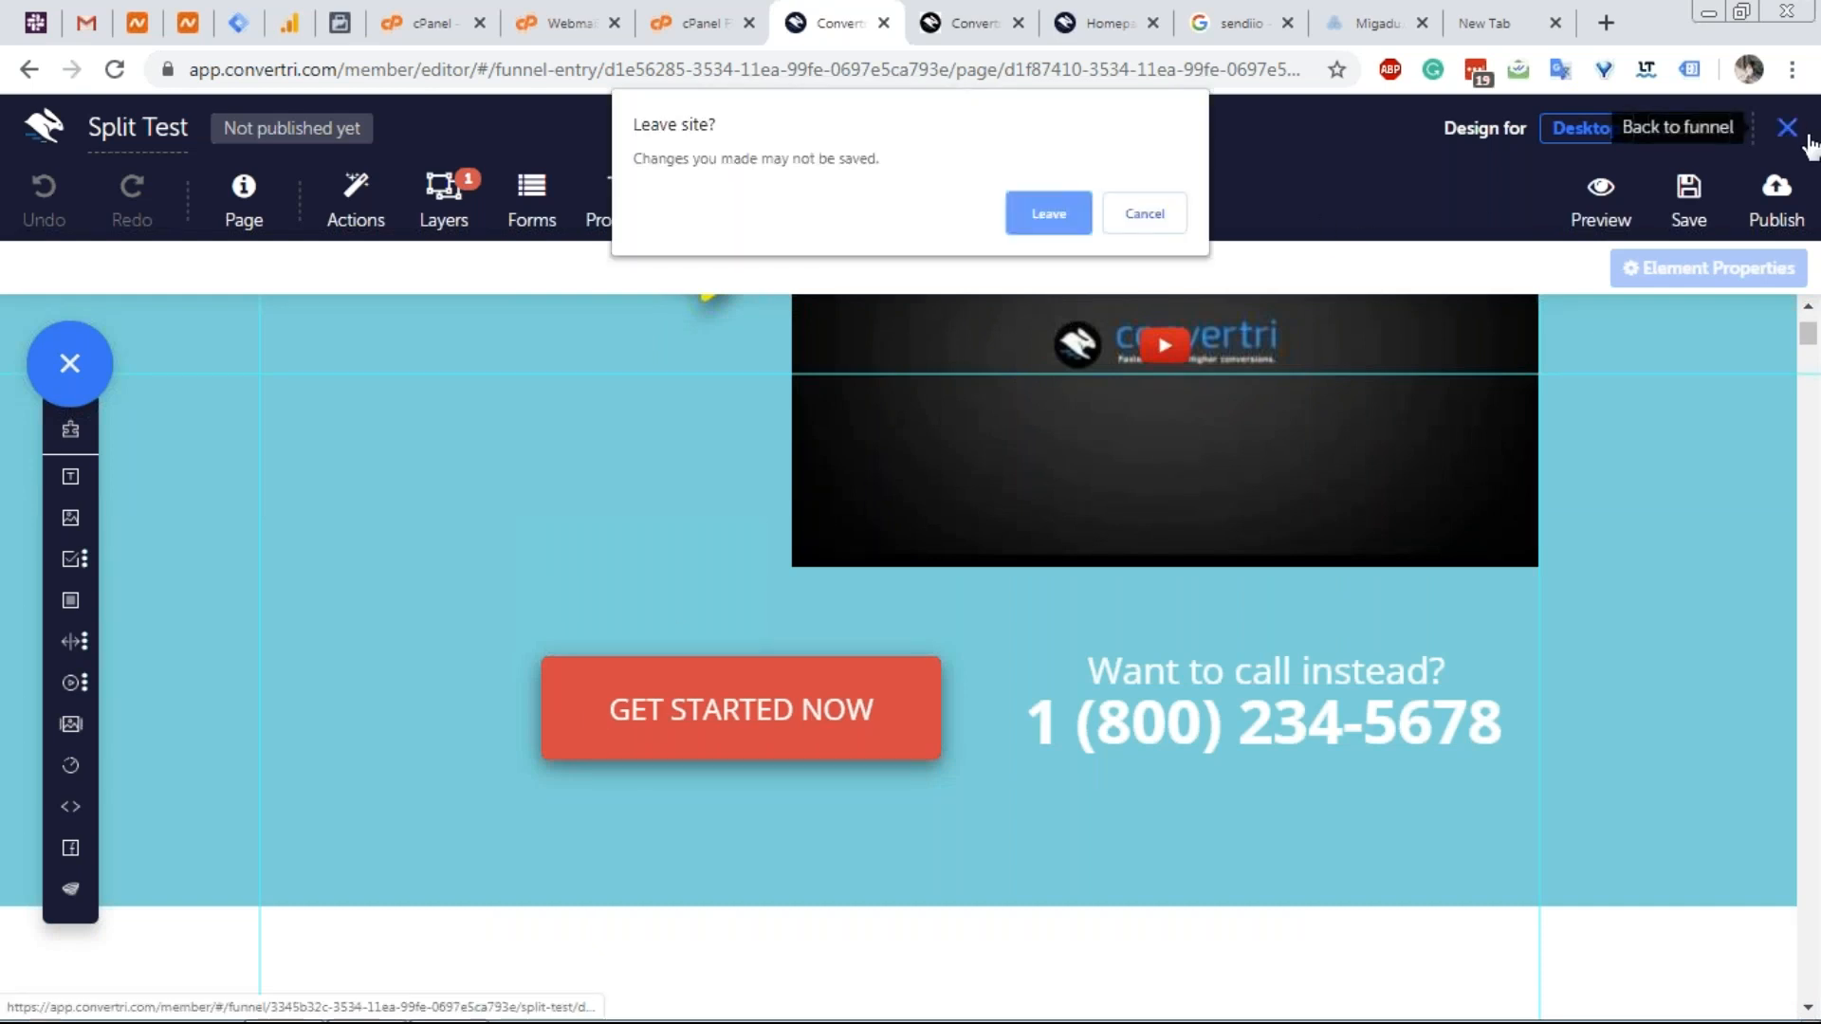
click(1059, 203)
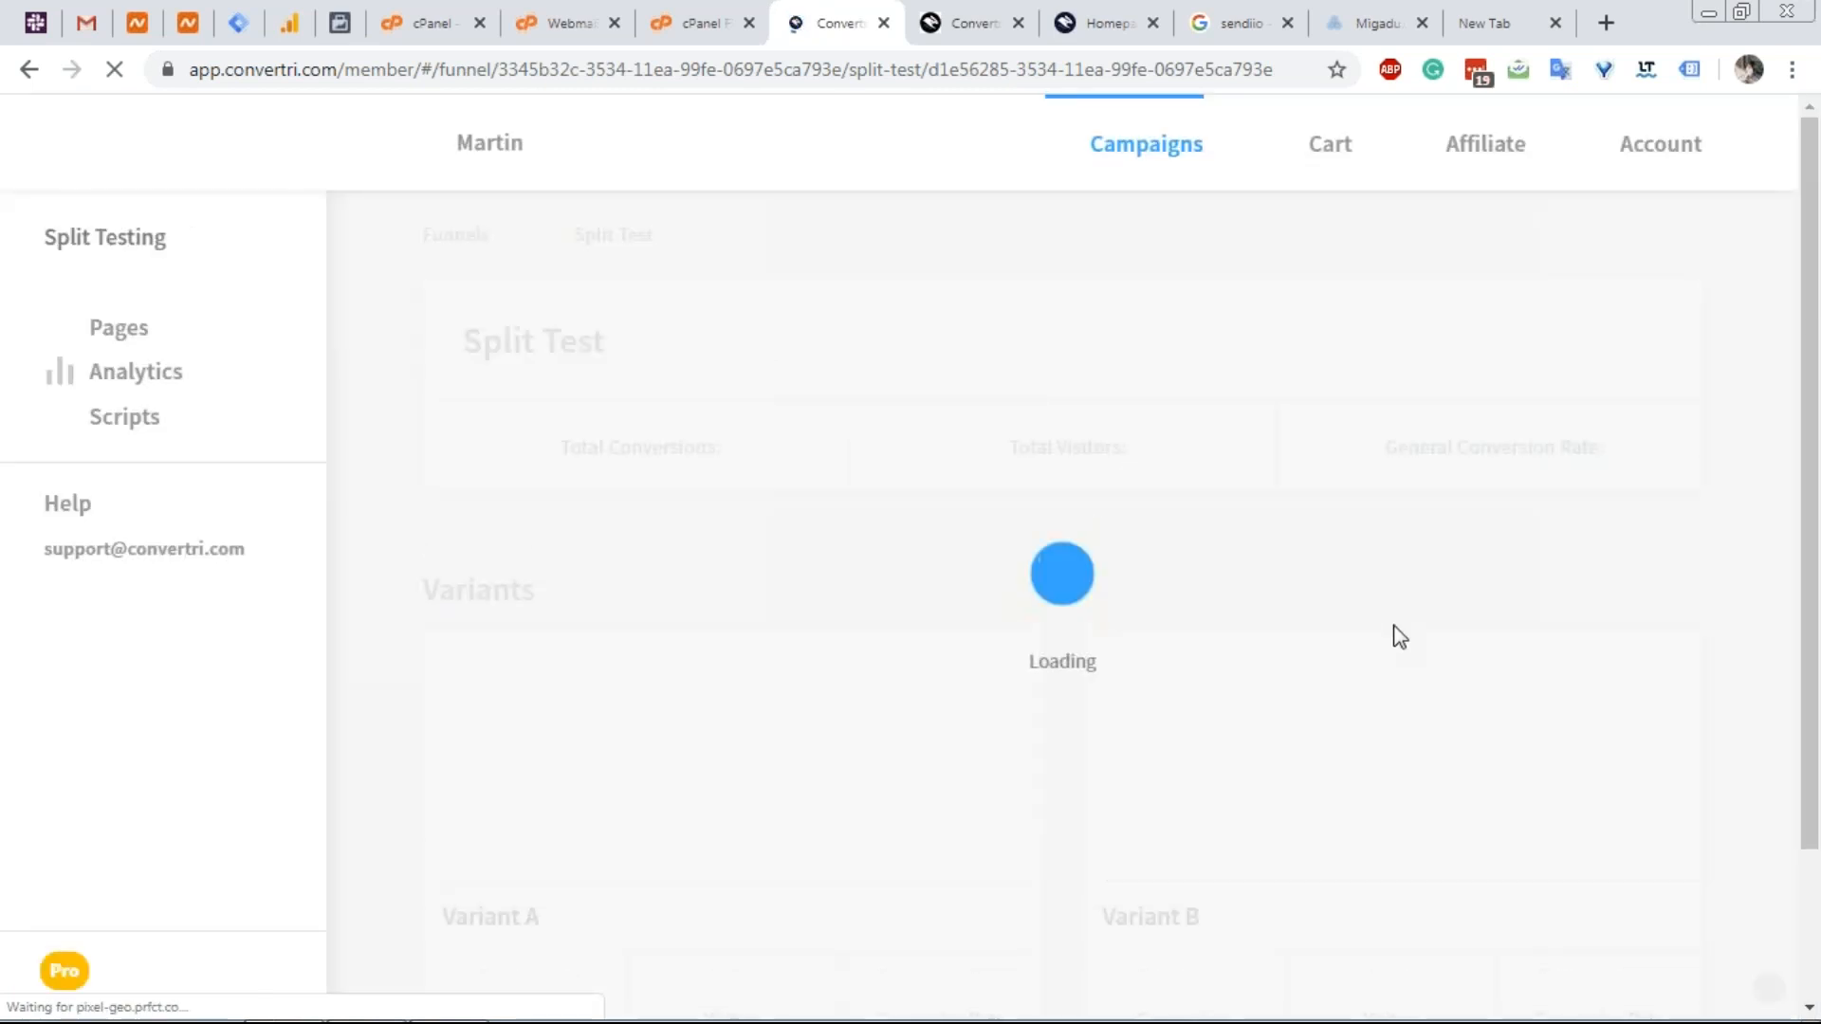
Open Variant B in the editor and select its red GET MY PERSONALIZED ESTIMATE button.
scroll(1385, 607, down, 2)
click(1386, 581)
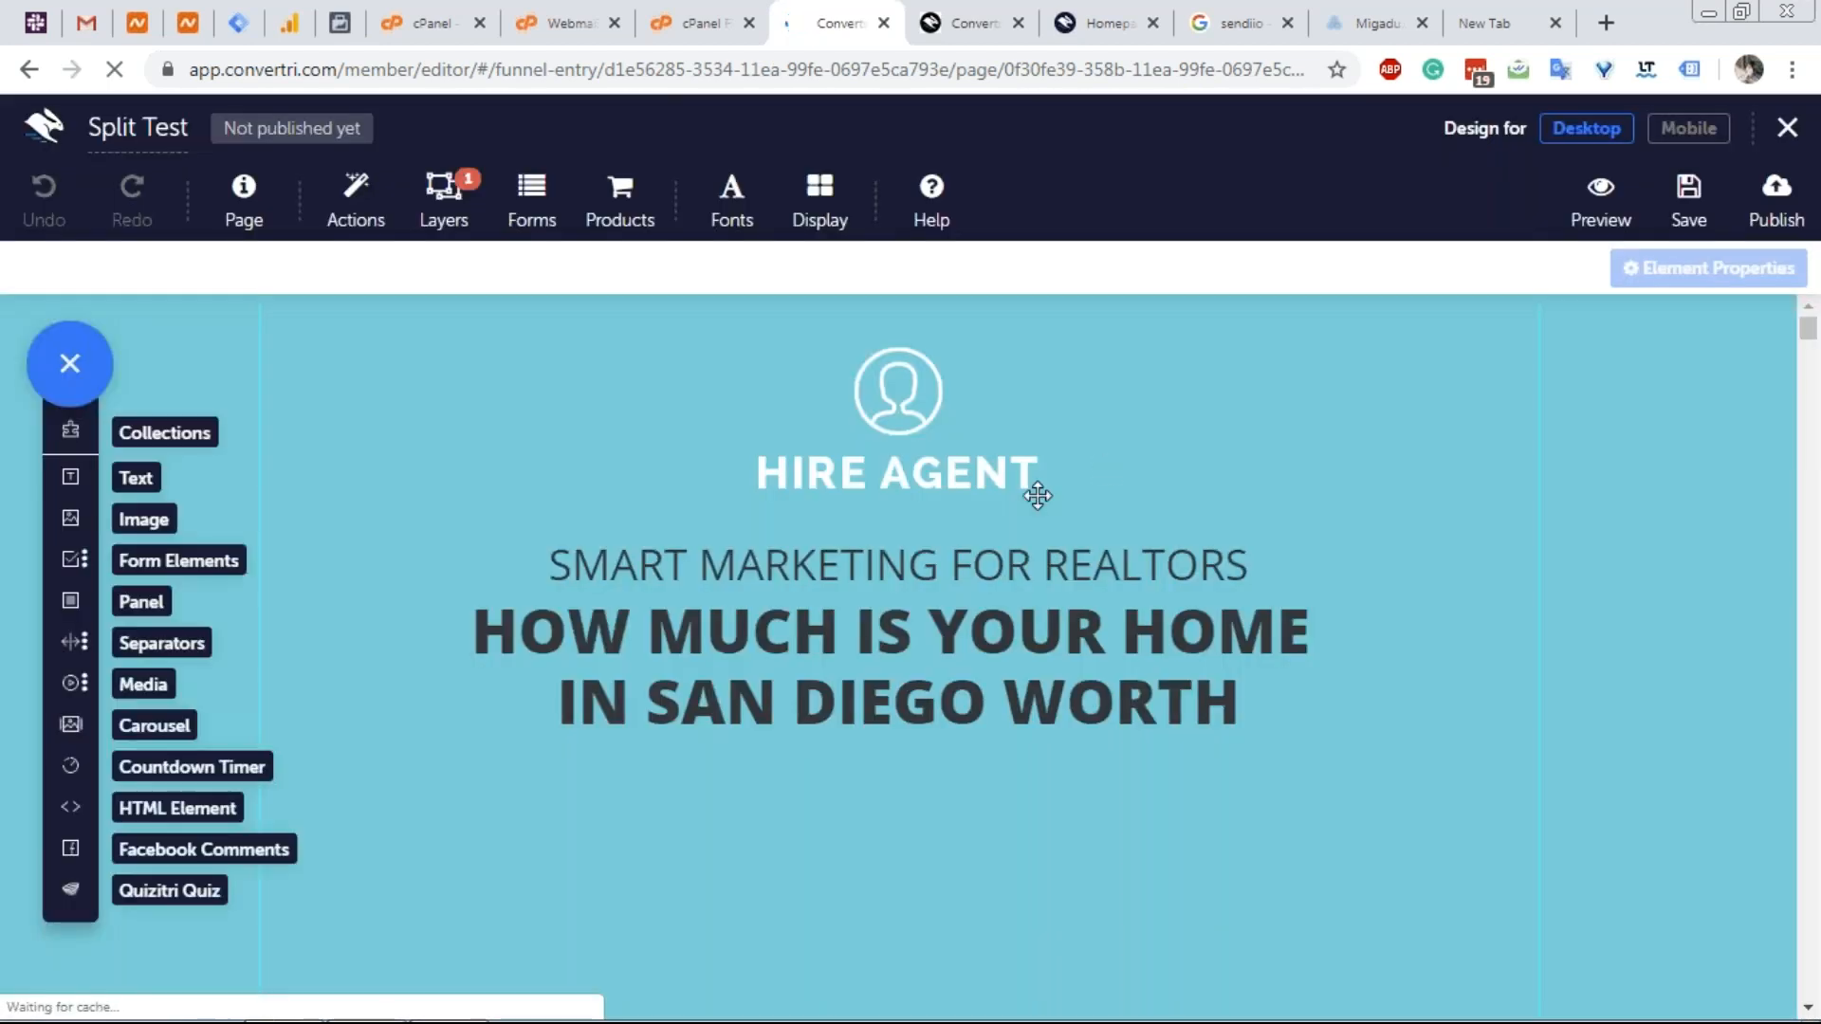
scroll(992, 510, down, 5)
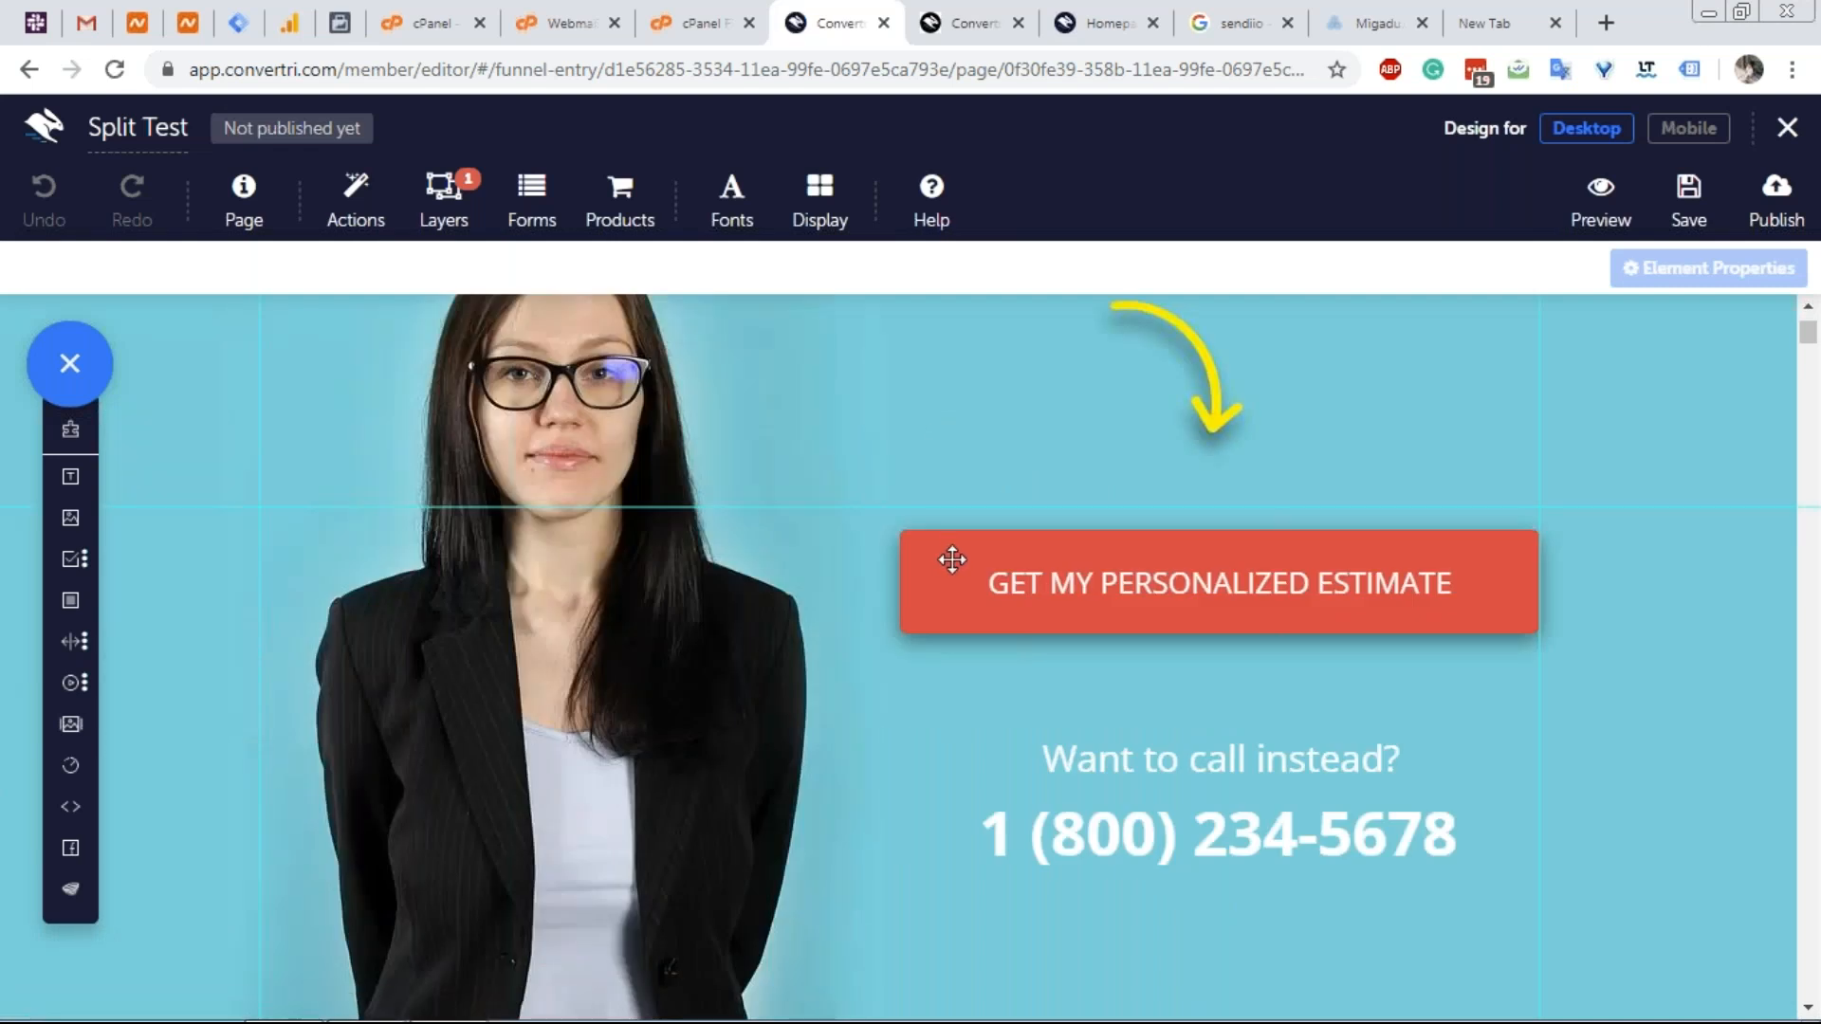
click(952, 559)
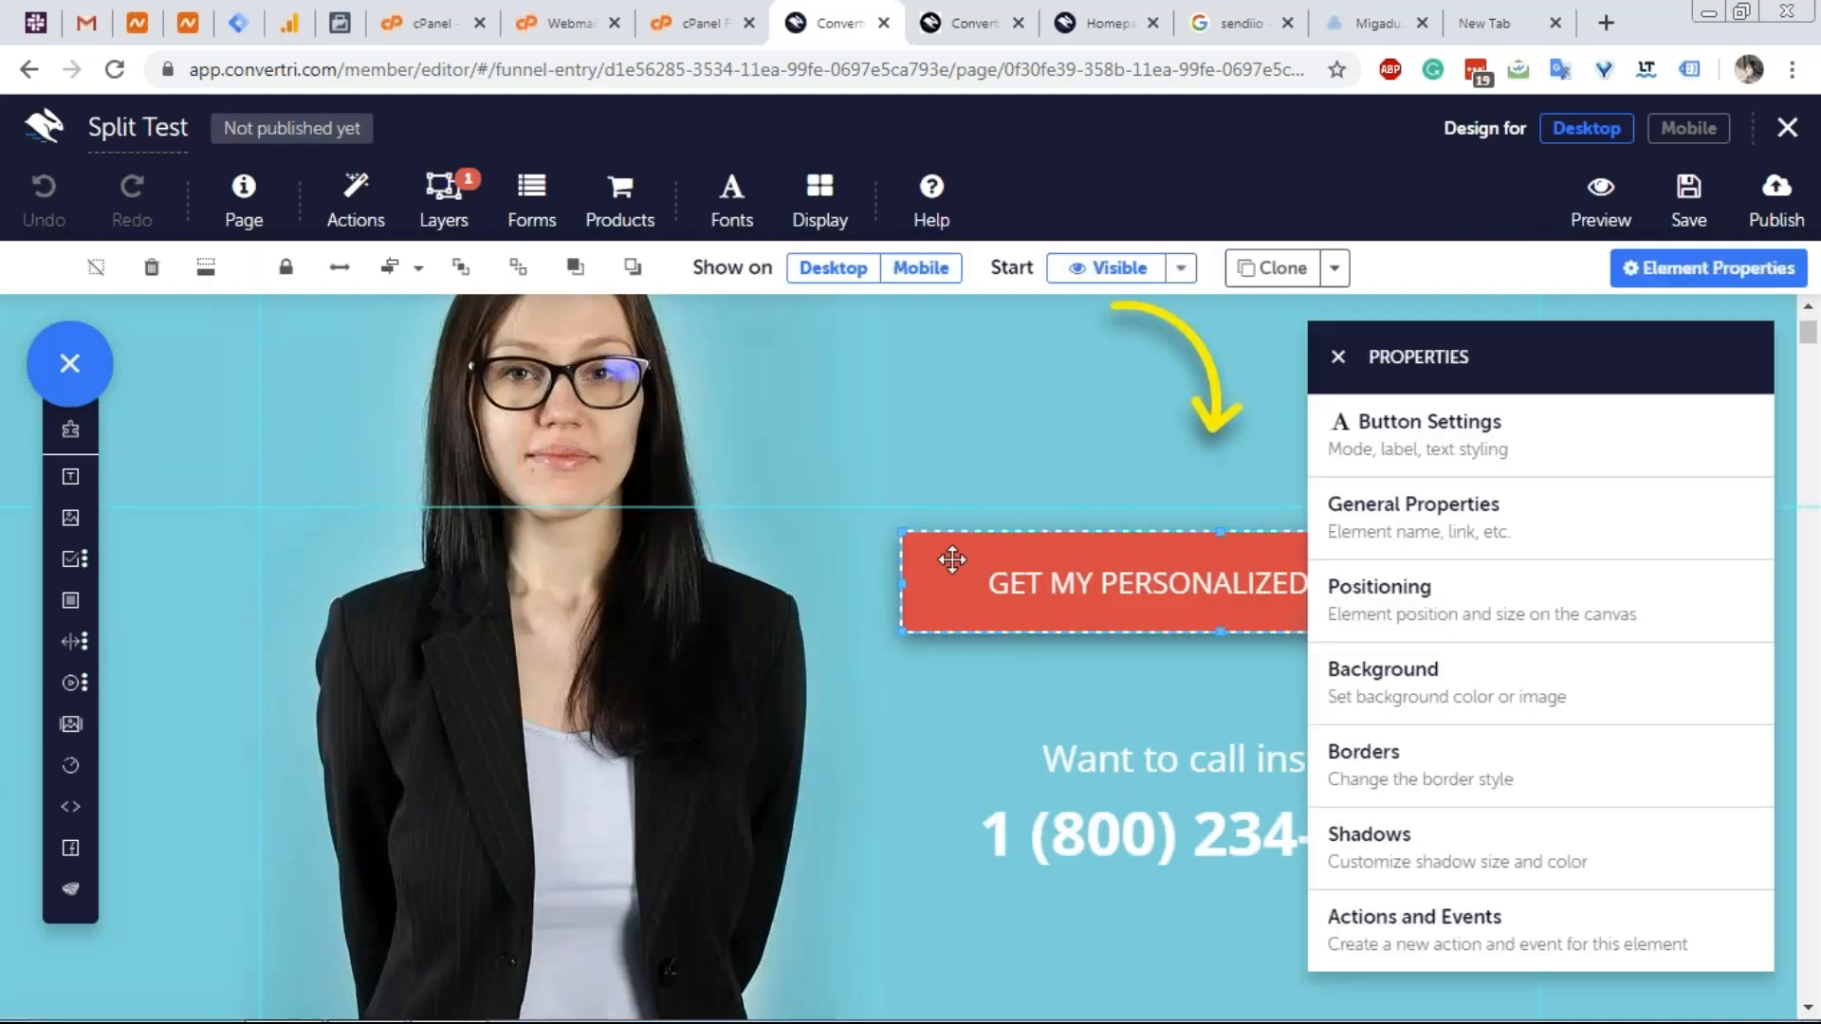
Change the button's background from red to bright green, rgb(23, 252, 115).
click(1439, 702)
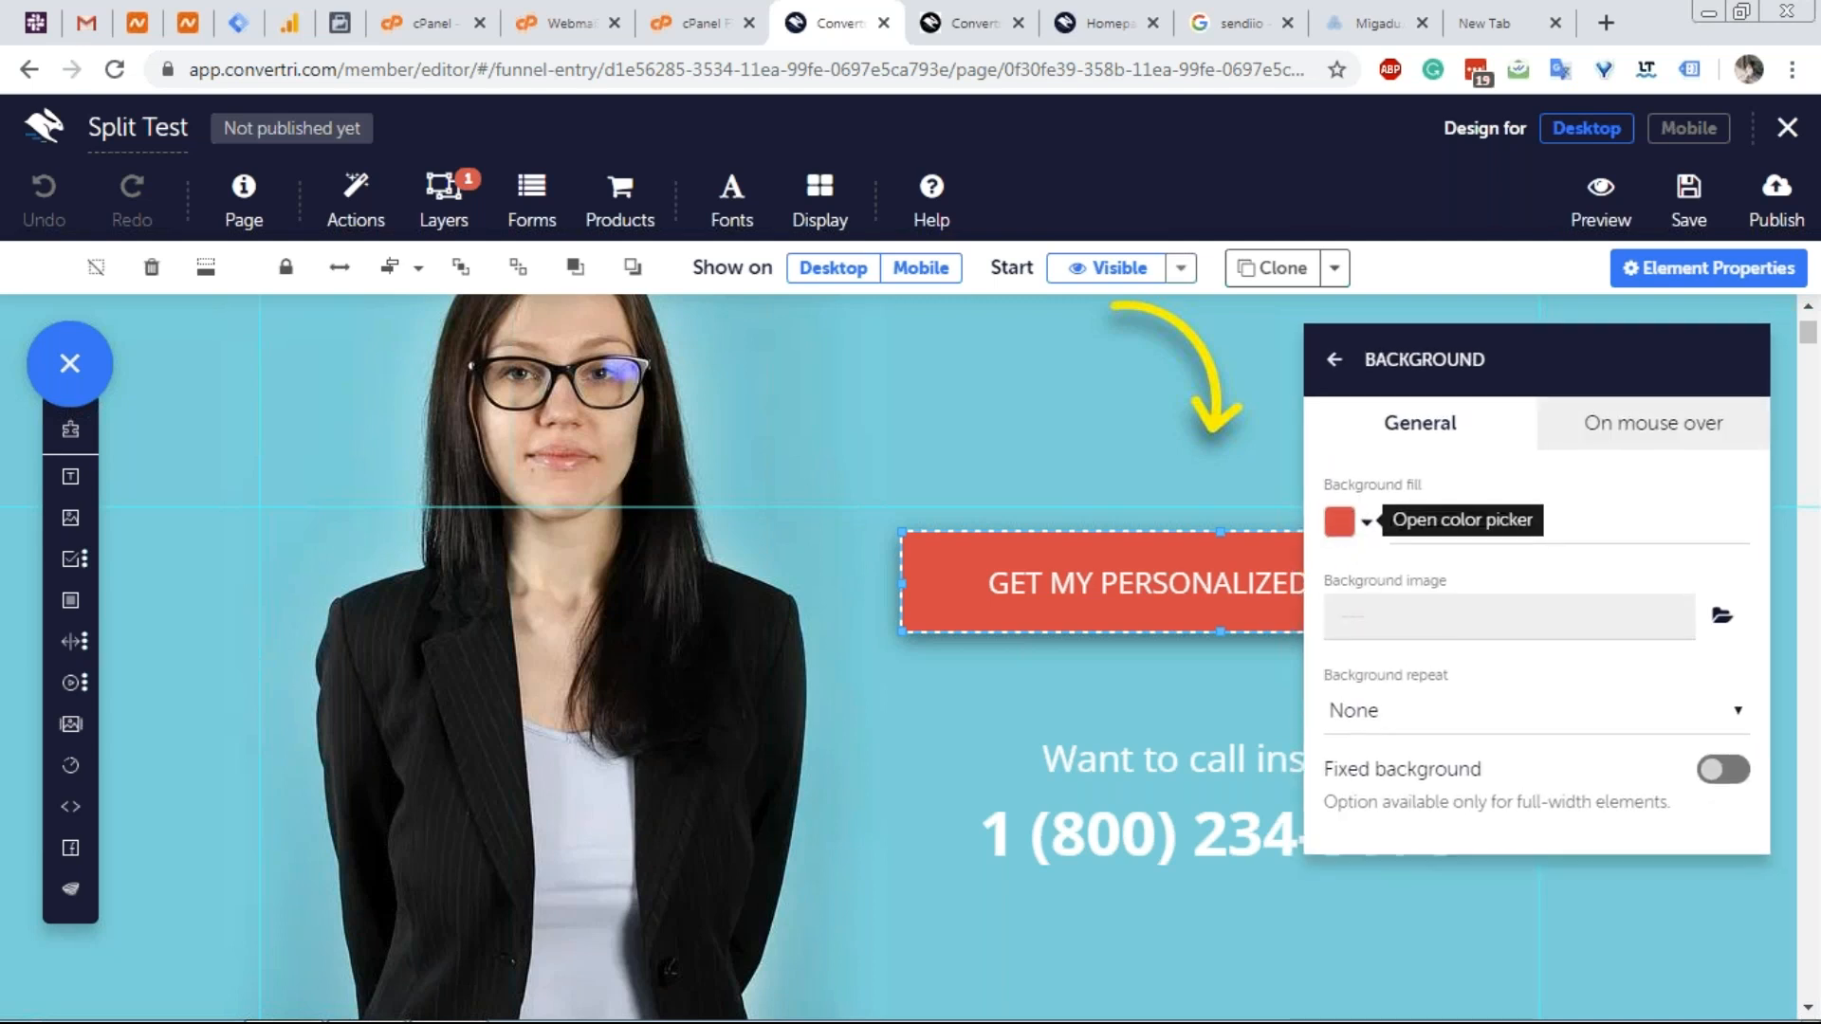
click(1365, 521)
click(1306, 547)
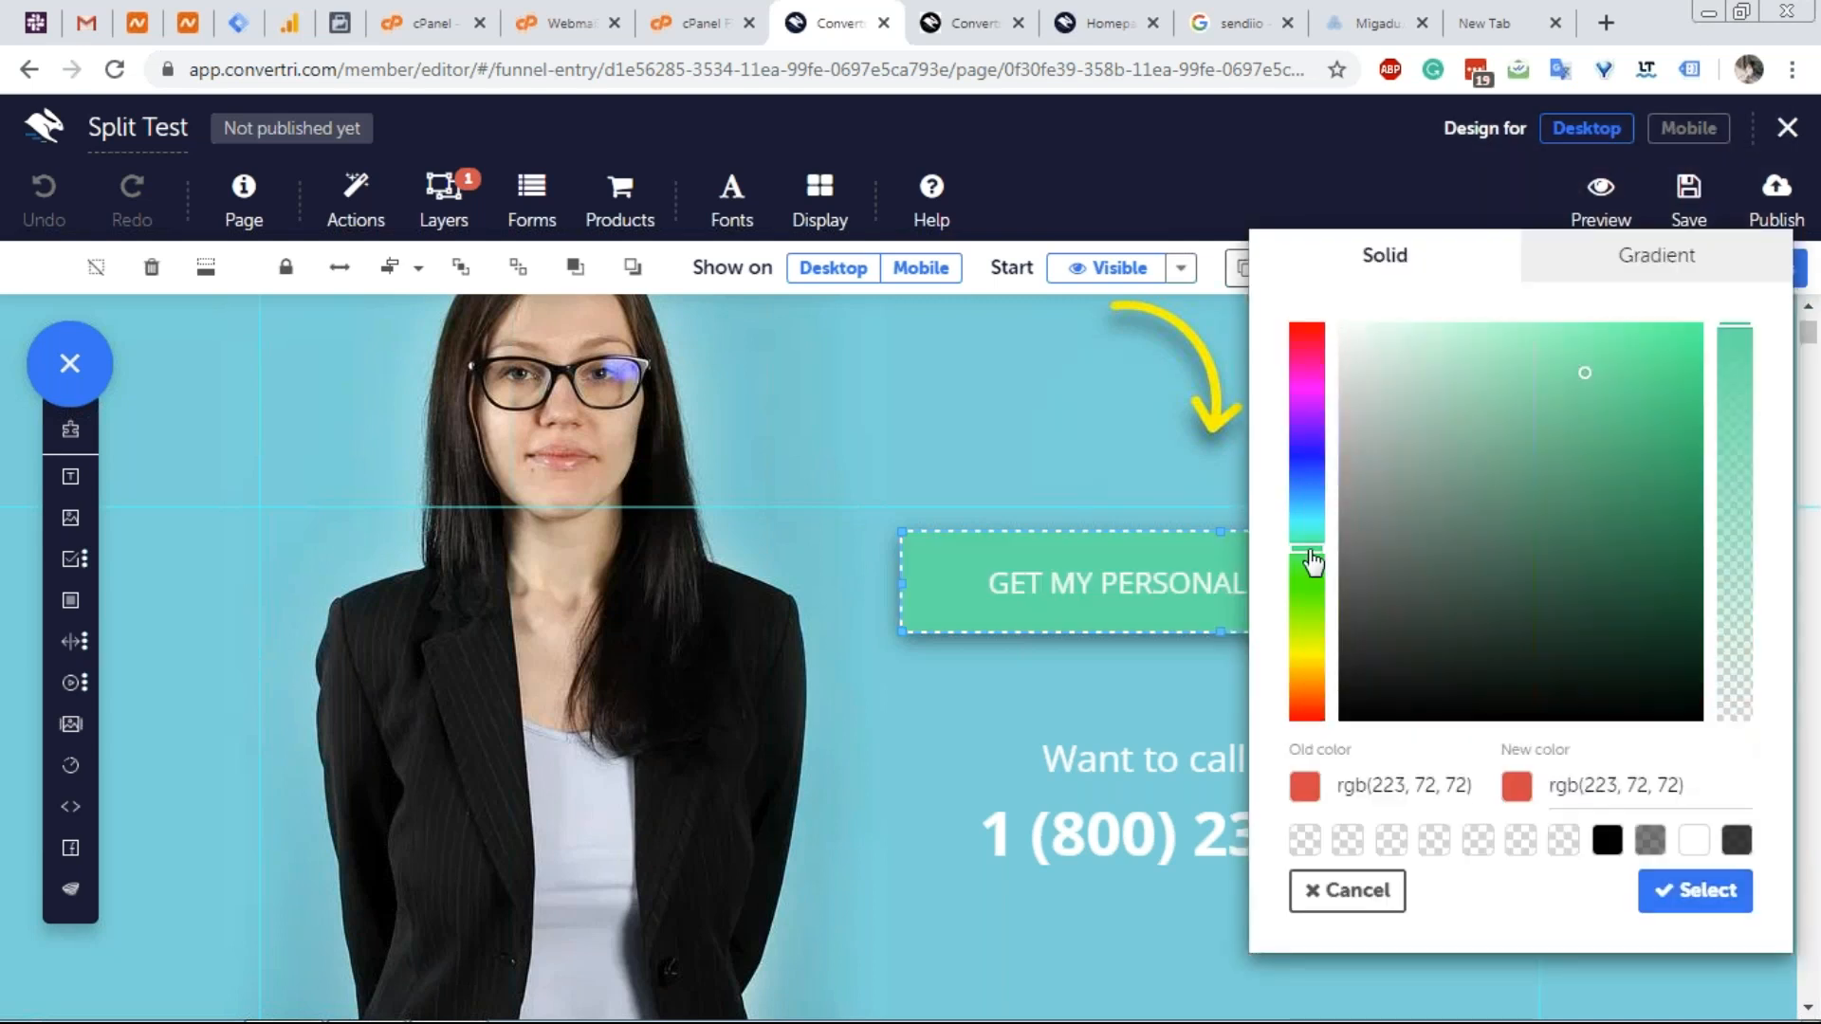
drag(1307, 548, 1307, 562)
drag(1667, 360, 1730, 296)
click(1664, 400)
click(1670, 326)
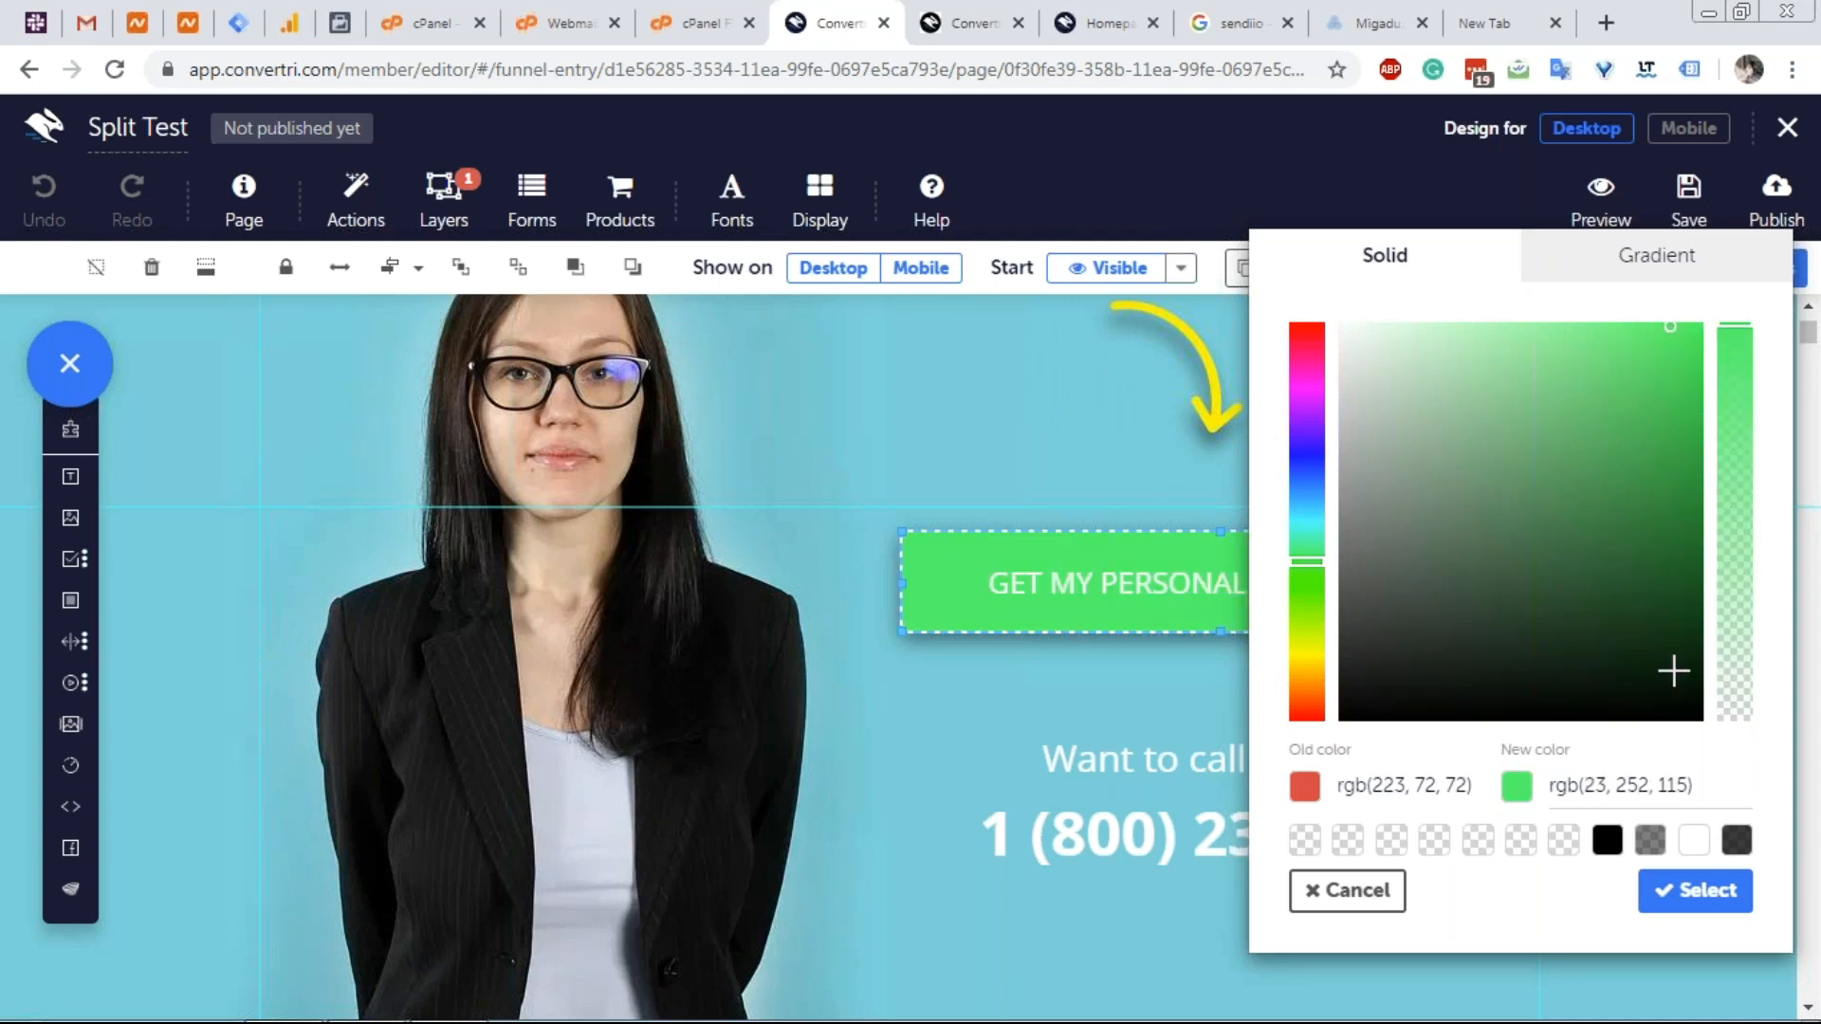
click(1704, 896)
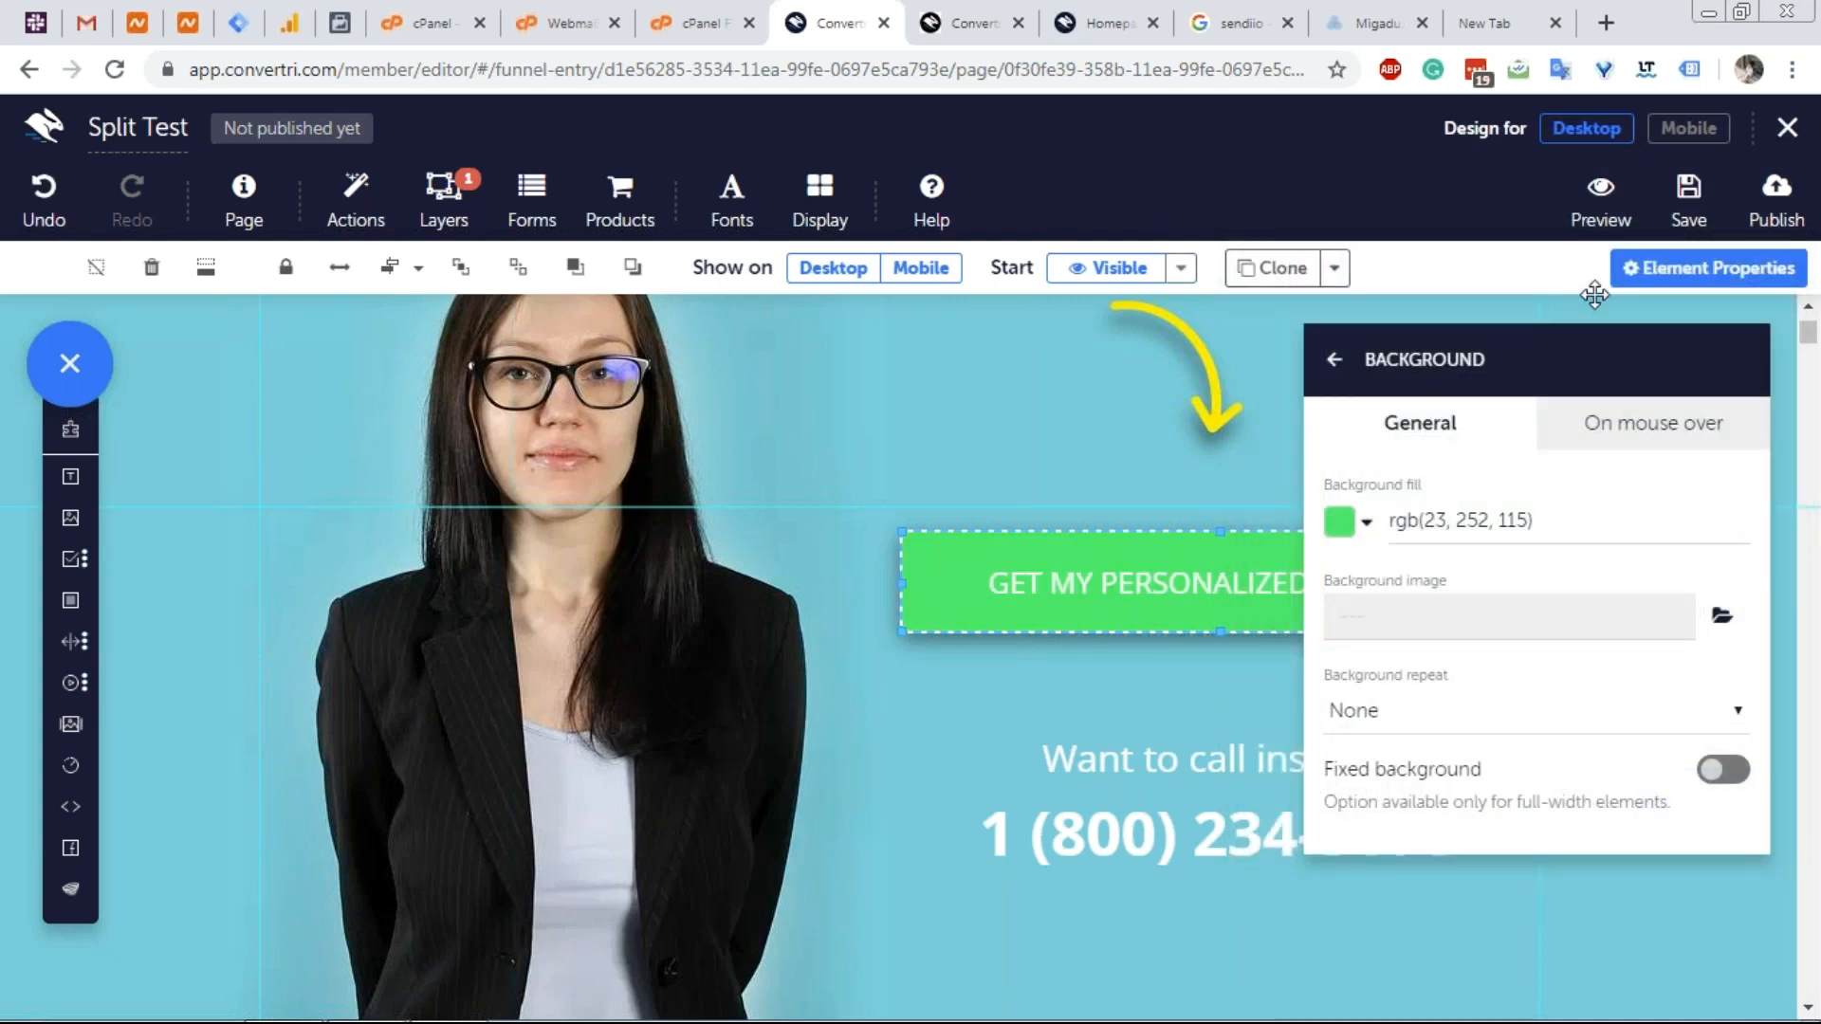
click(1627, 280)
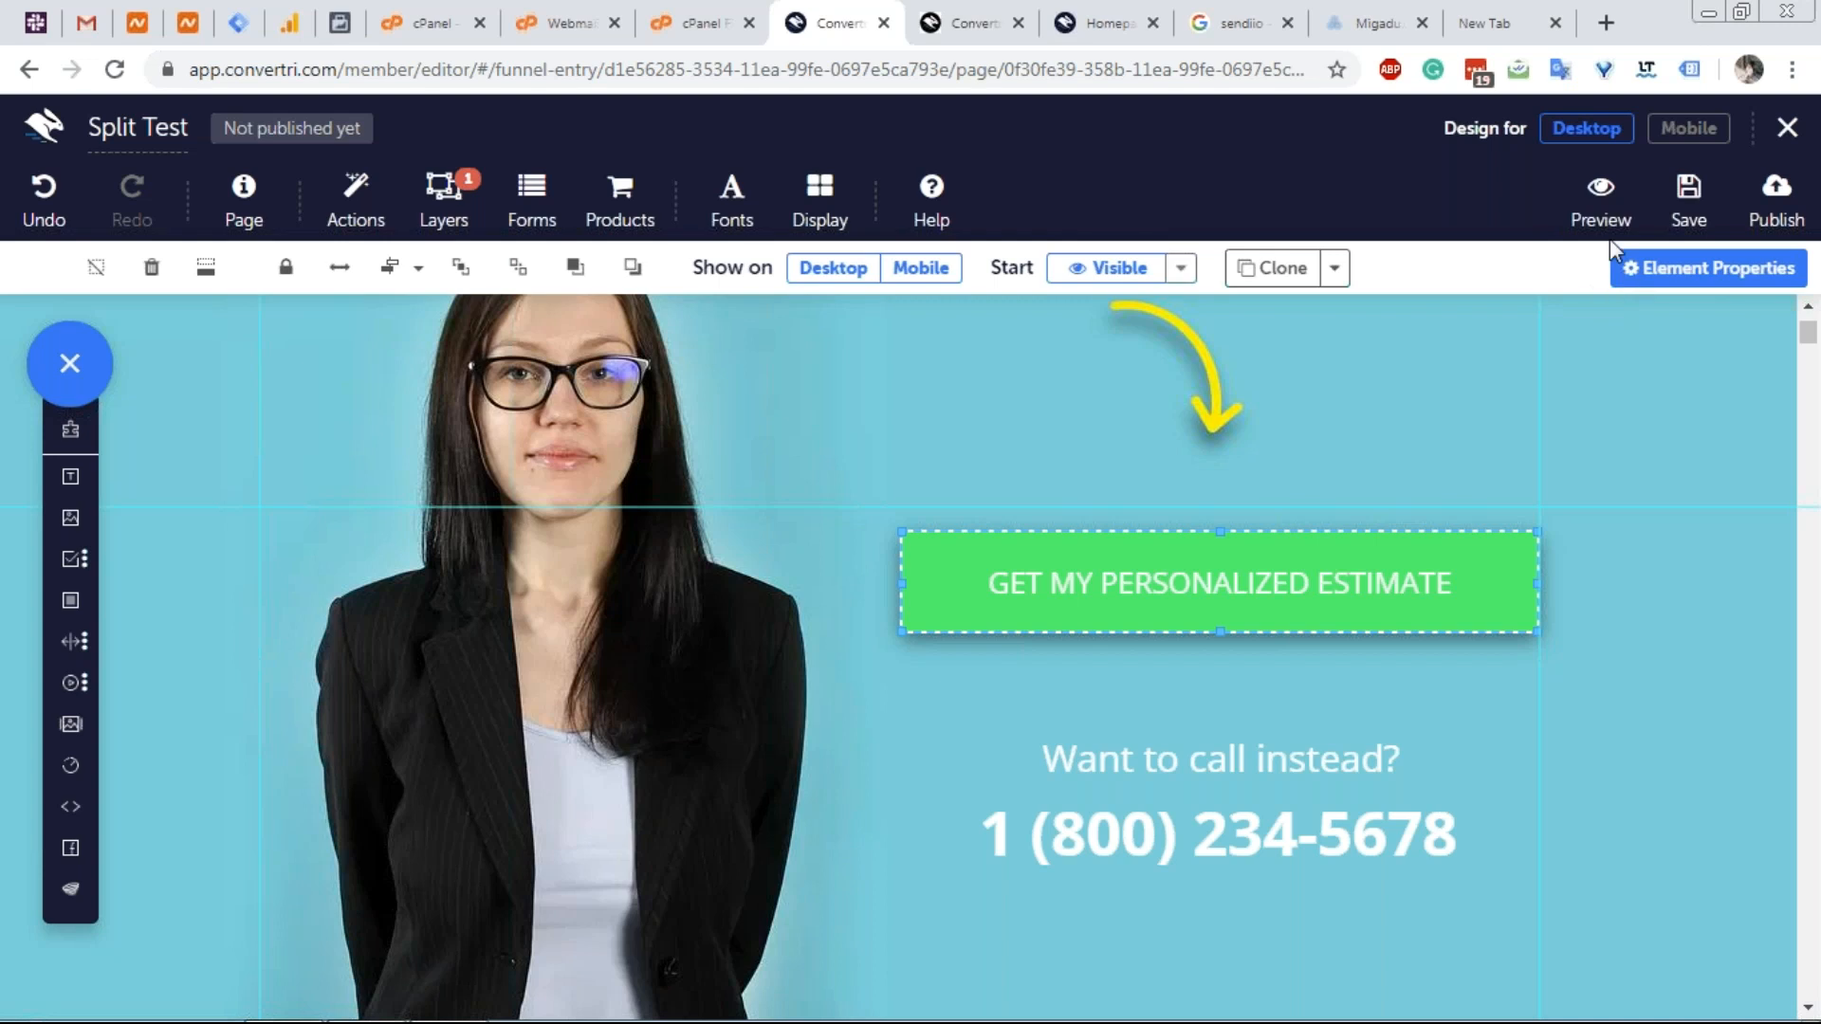
Exit the Variant B editor and confirm Leave, returning to the Split Test funnel page.
scroll(1458, 395, up, 5)
scroll(1457, 393, down, 7)
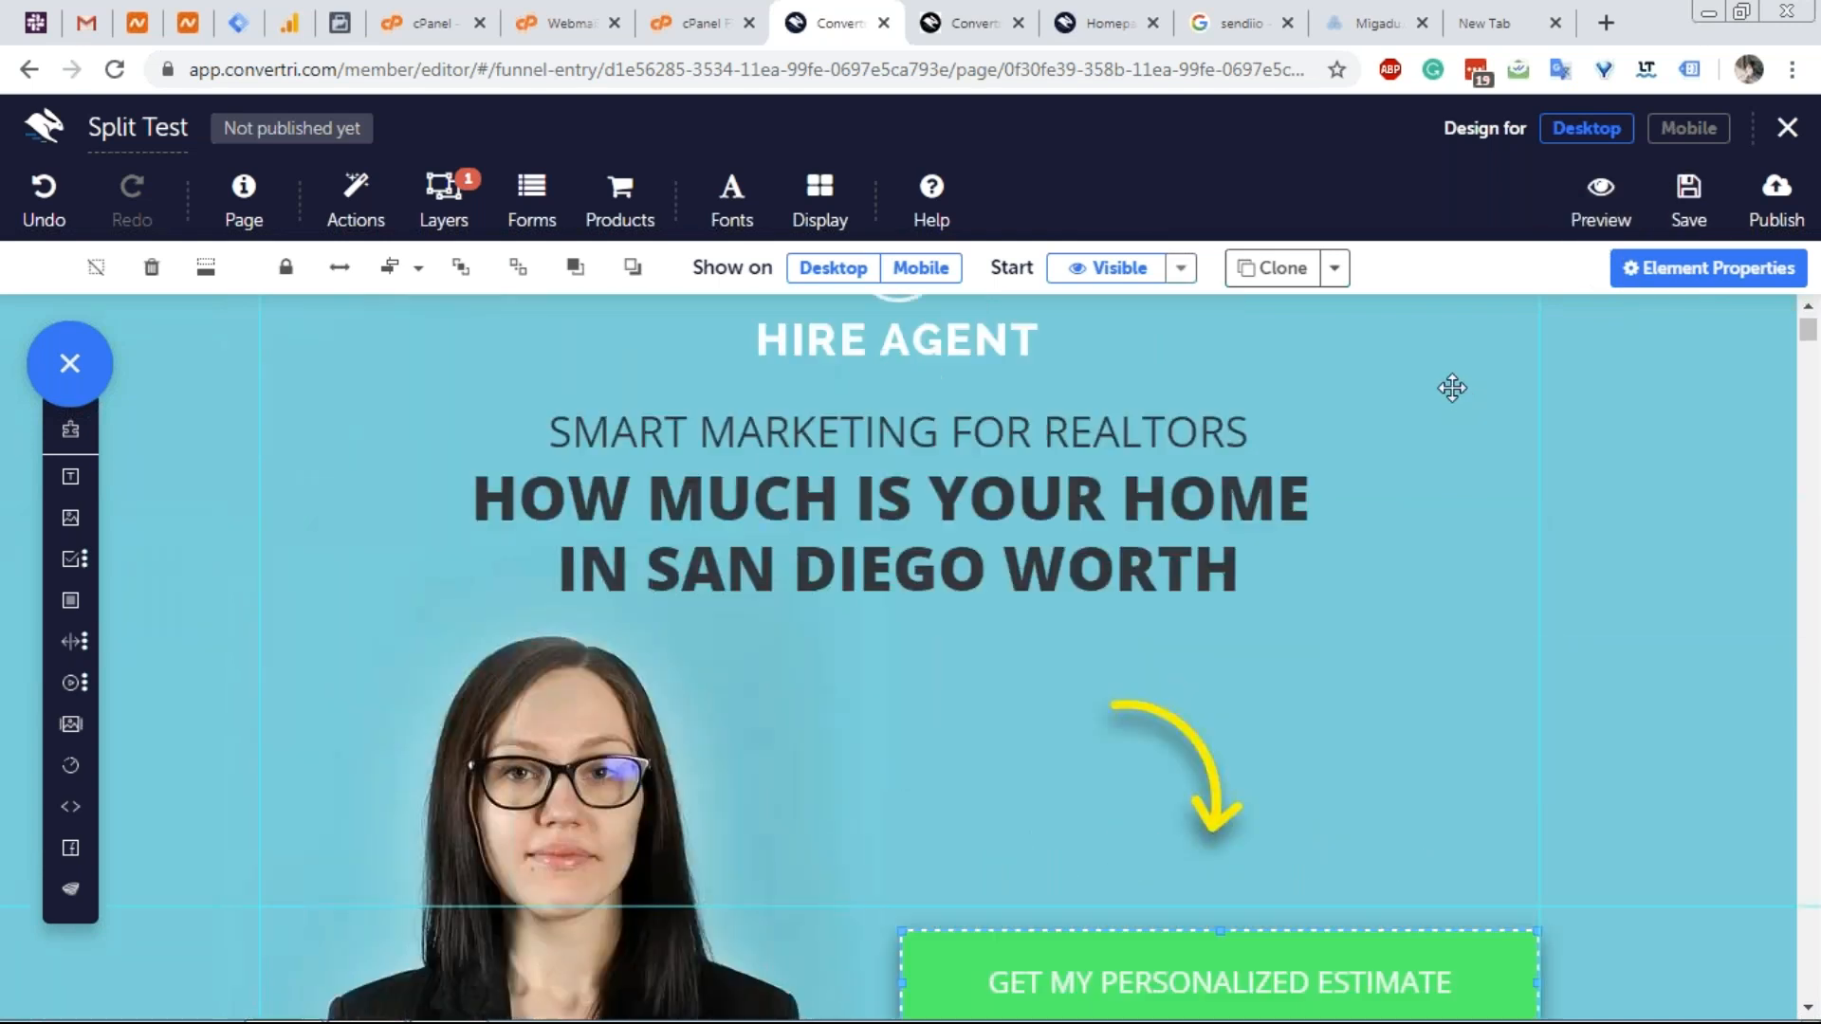
scroll(1451, 392, up, 3)
scroll(1451, 389, up, 4)
scroll(1451, 383, down, 7)
scroll(1449, 381, up, 7)
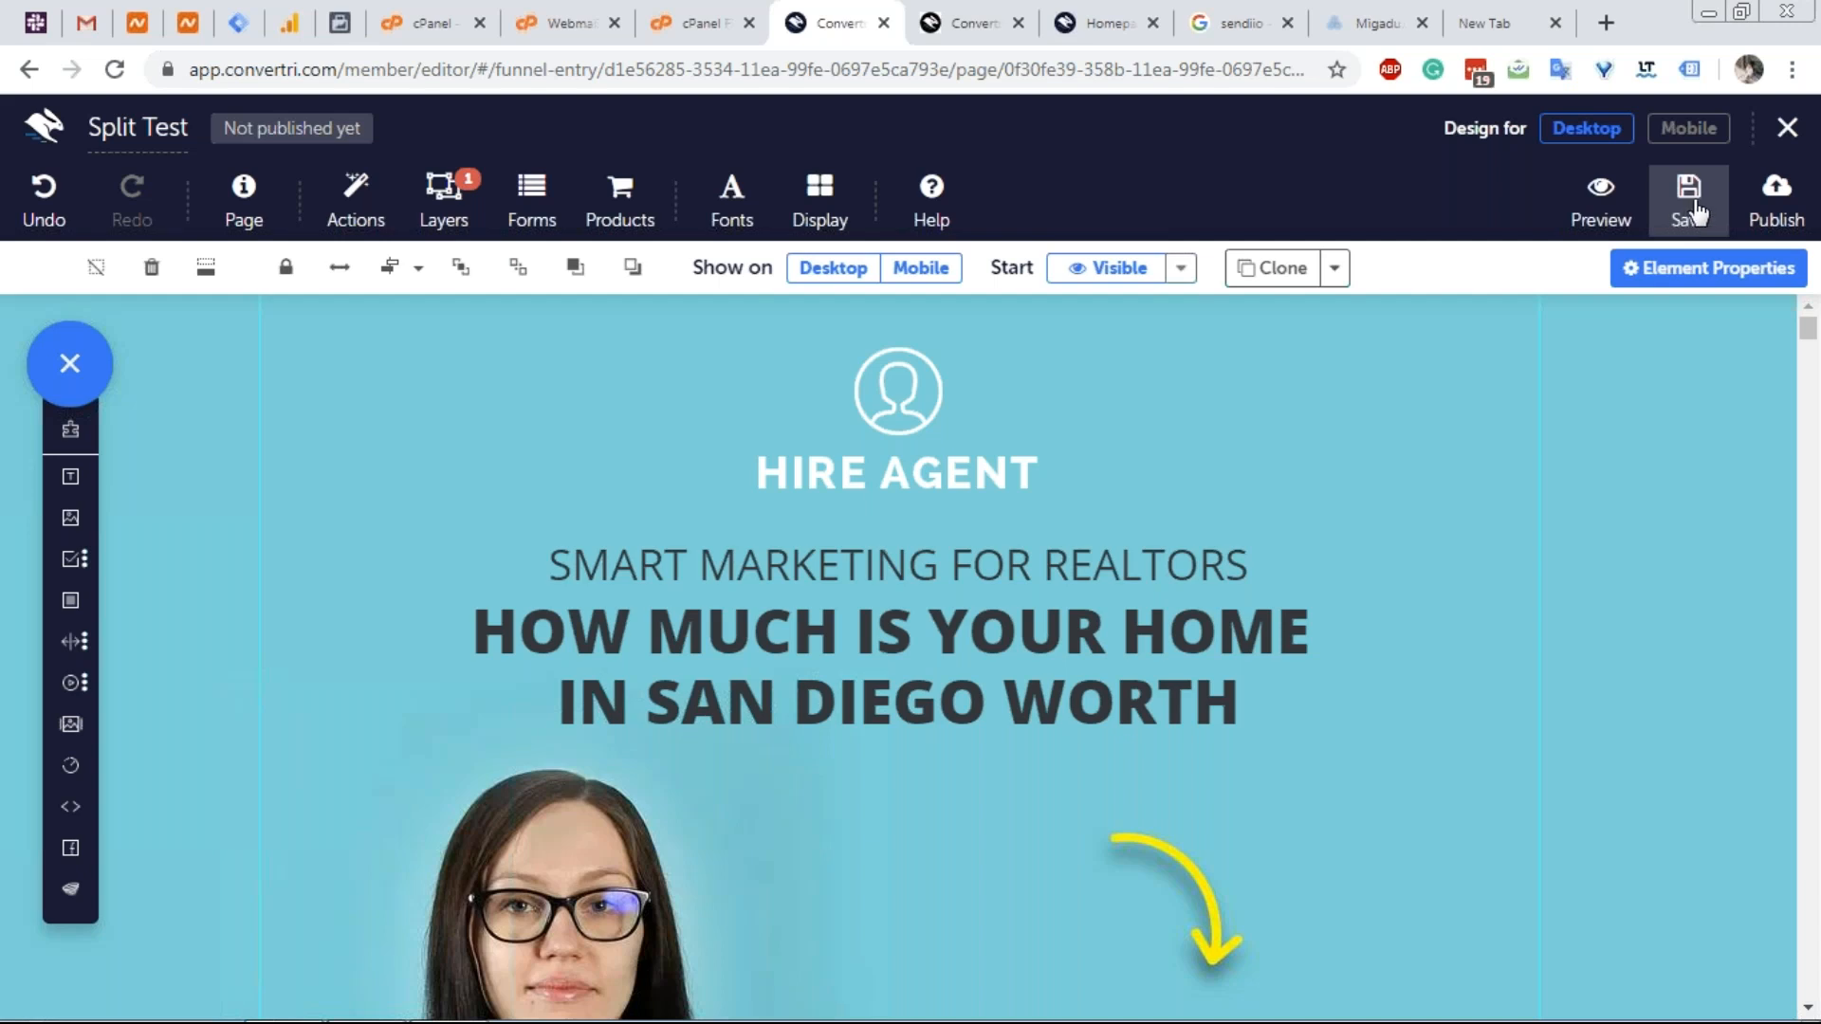
click(1771, 142)
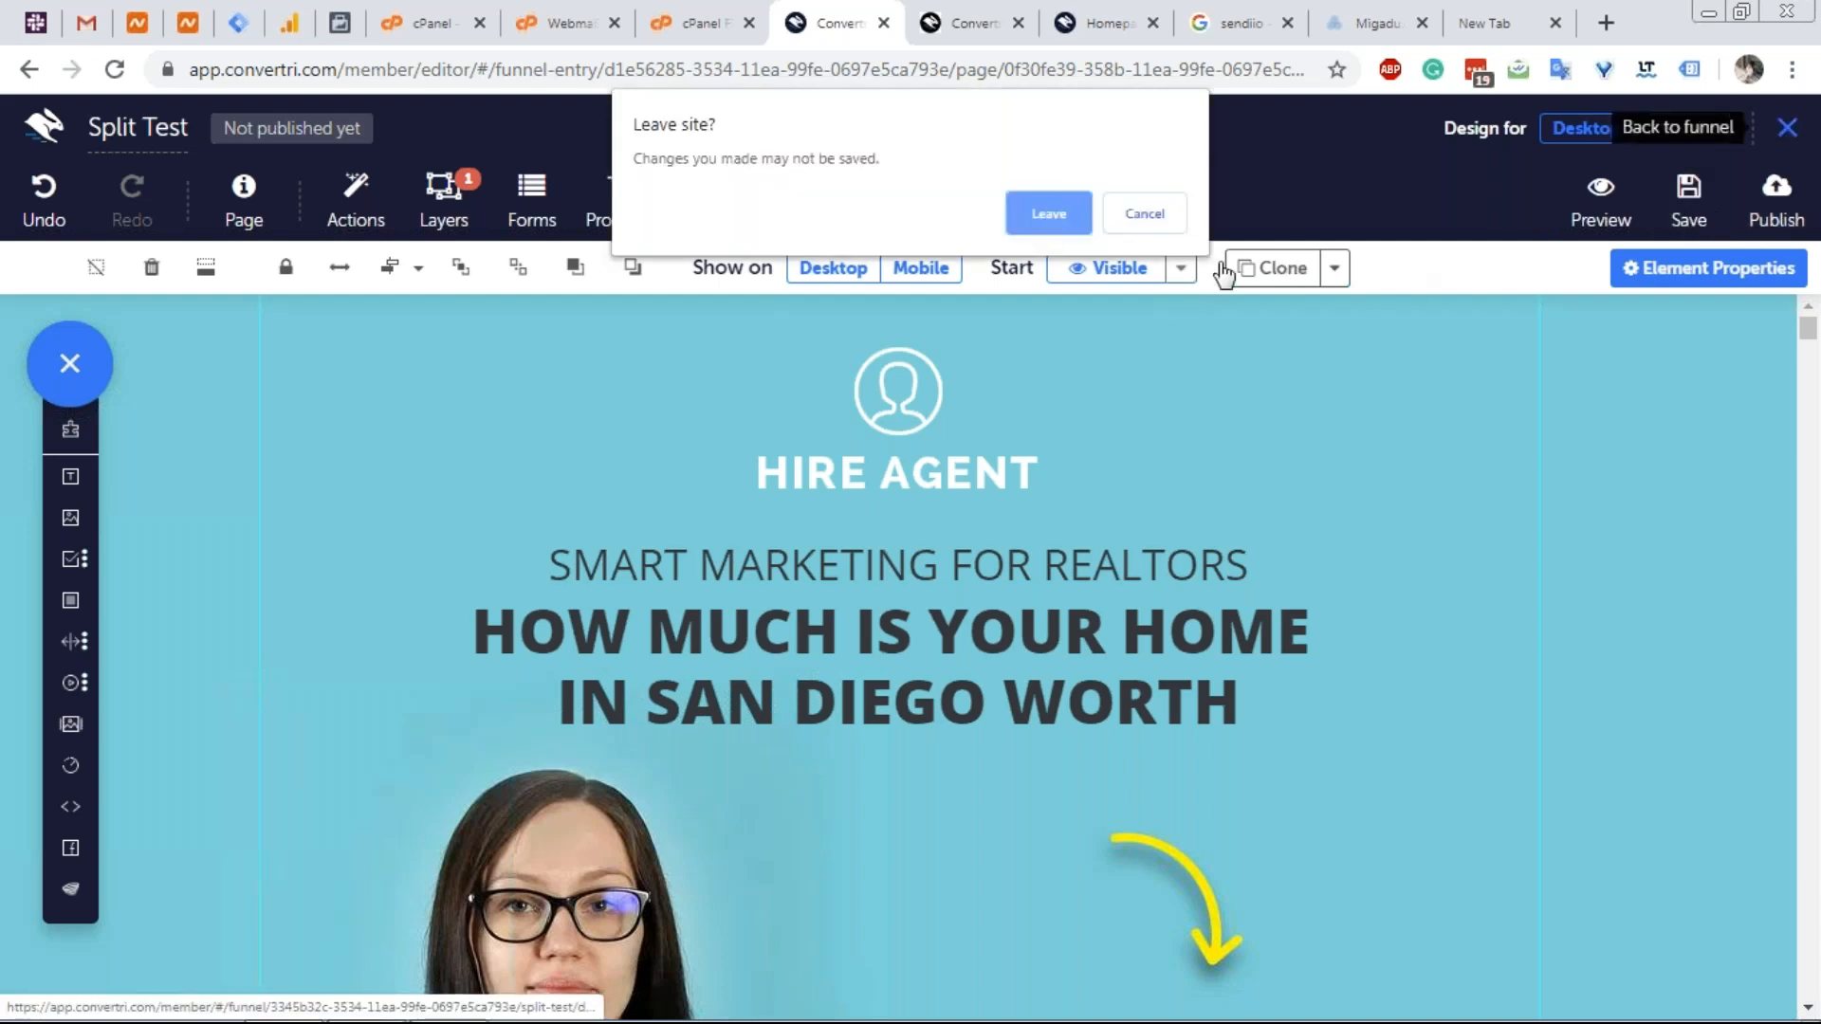
click(1050, 214)
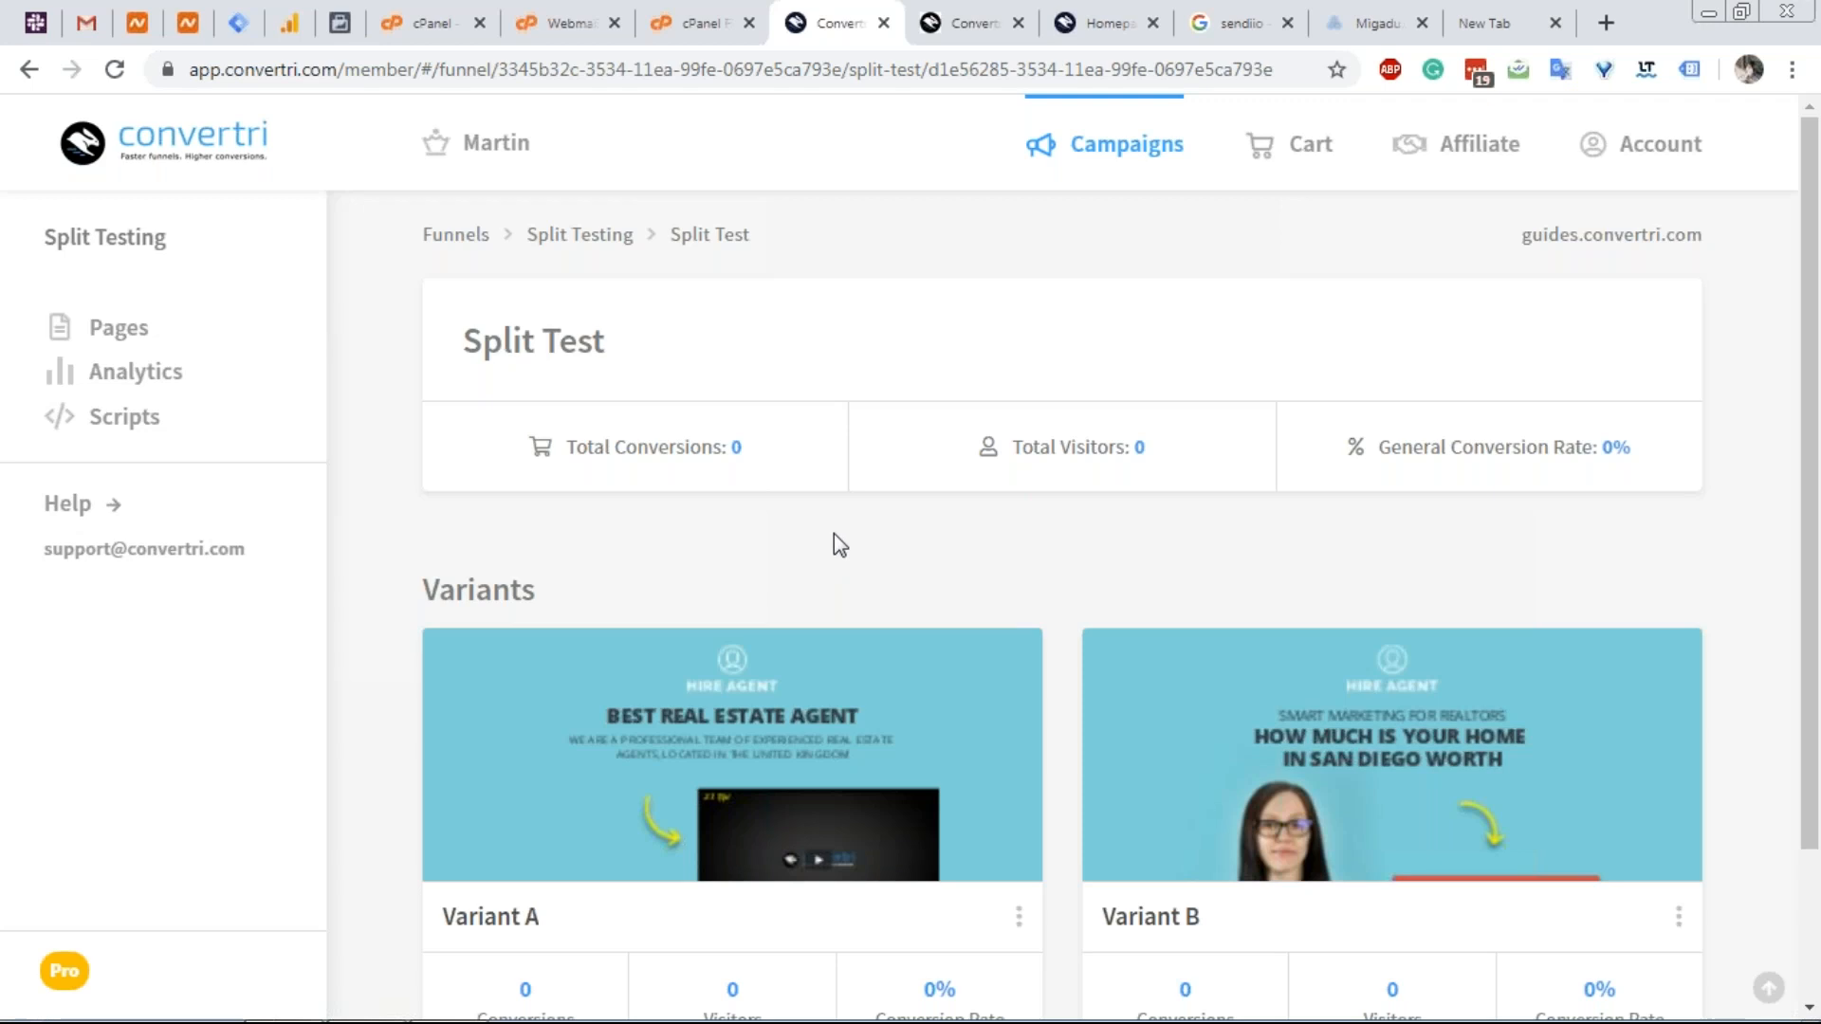
scroll(999, 480, down, 2)
mouse_move(1556, 687)
click(1410, 576)
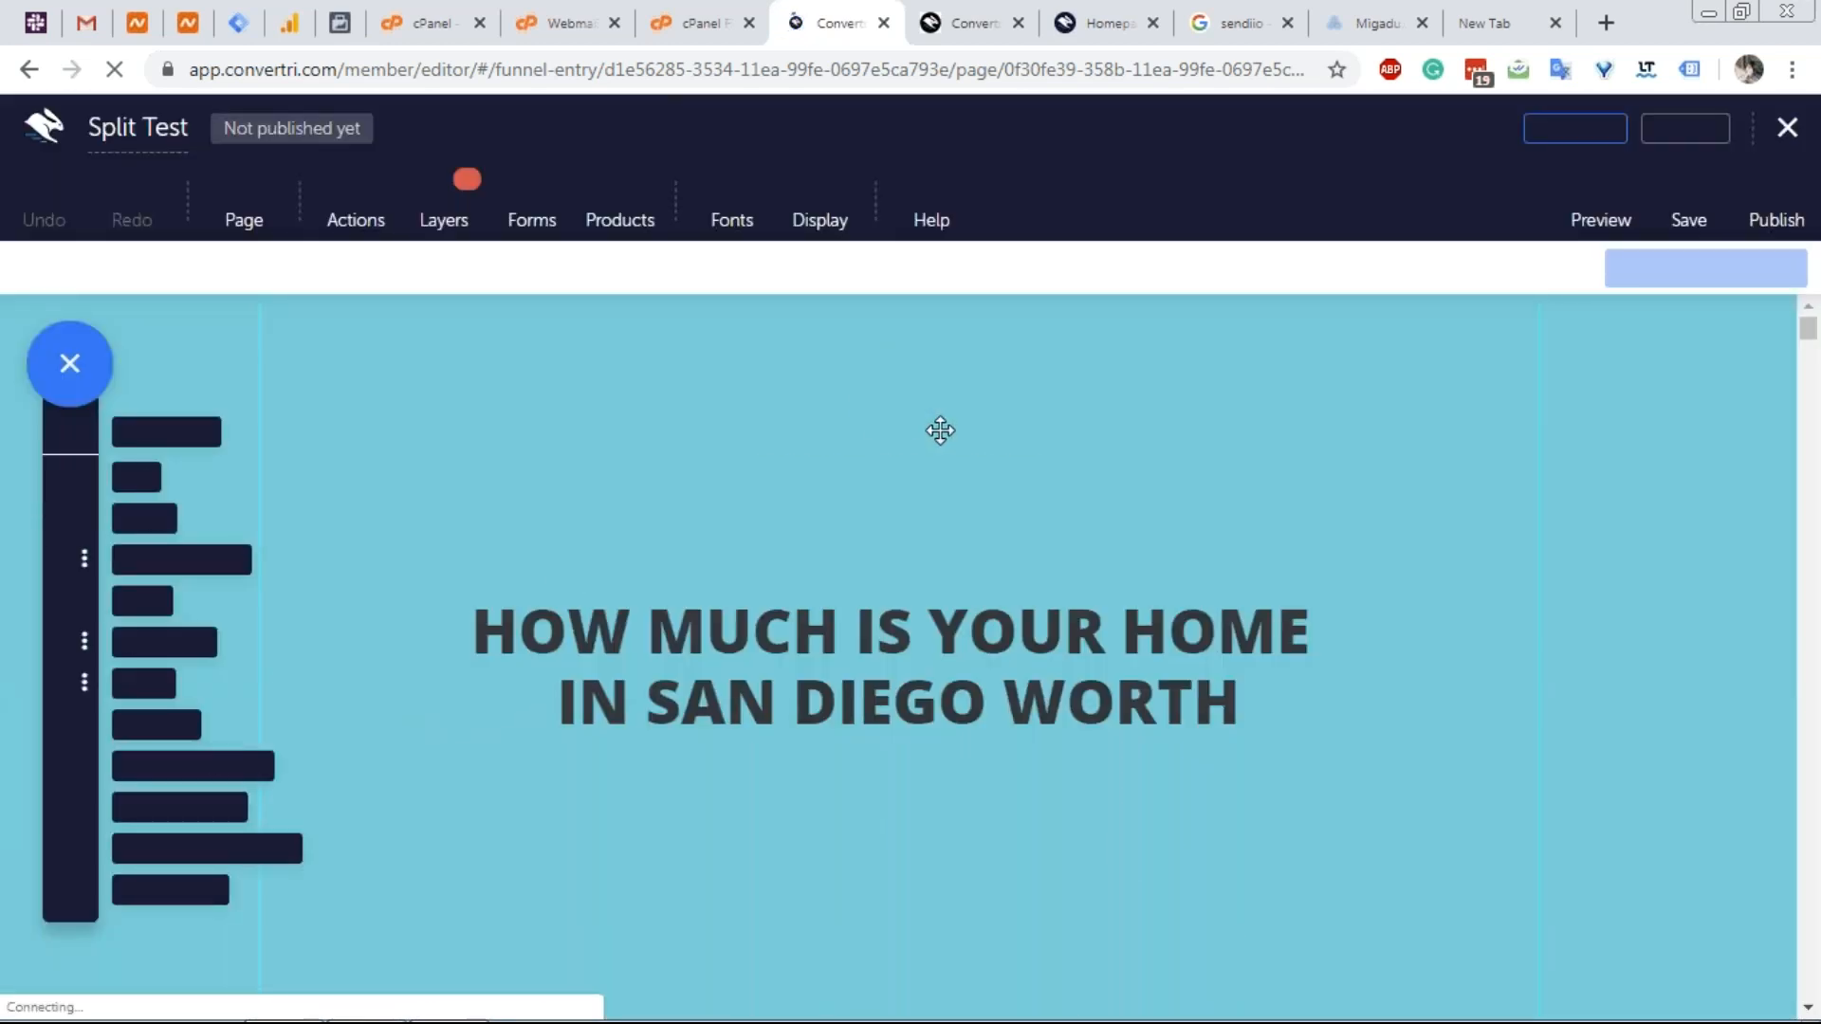
scroll(982, 445, down, 7)
scroll(958, 459, up, 4)
scroll(959, 474, down, 1)
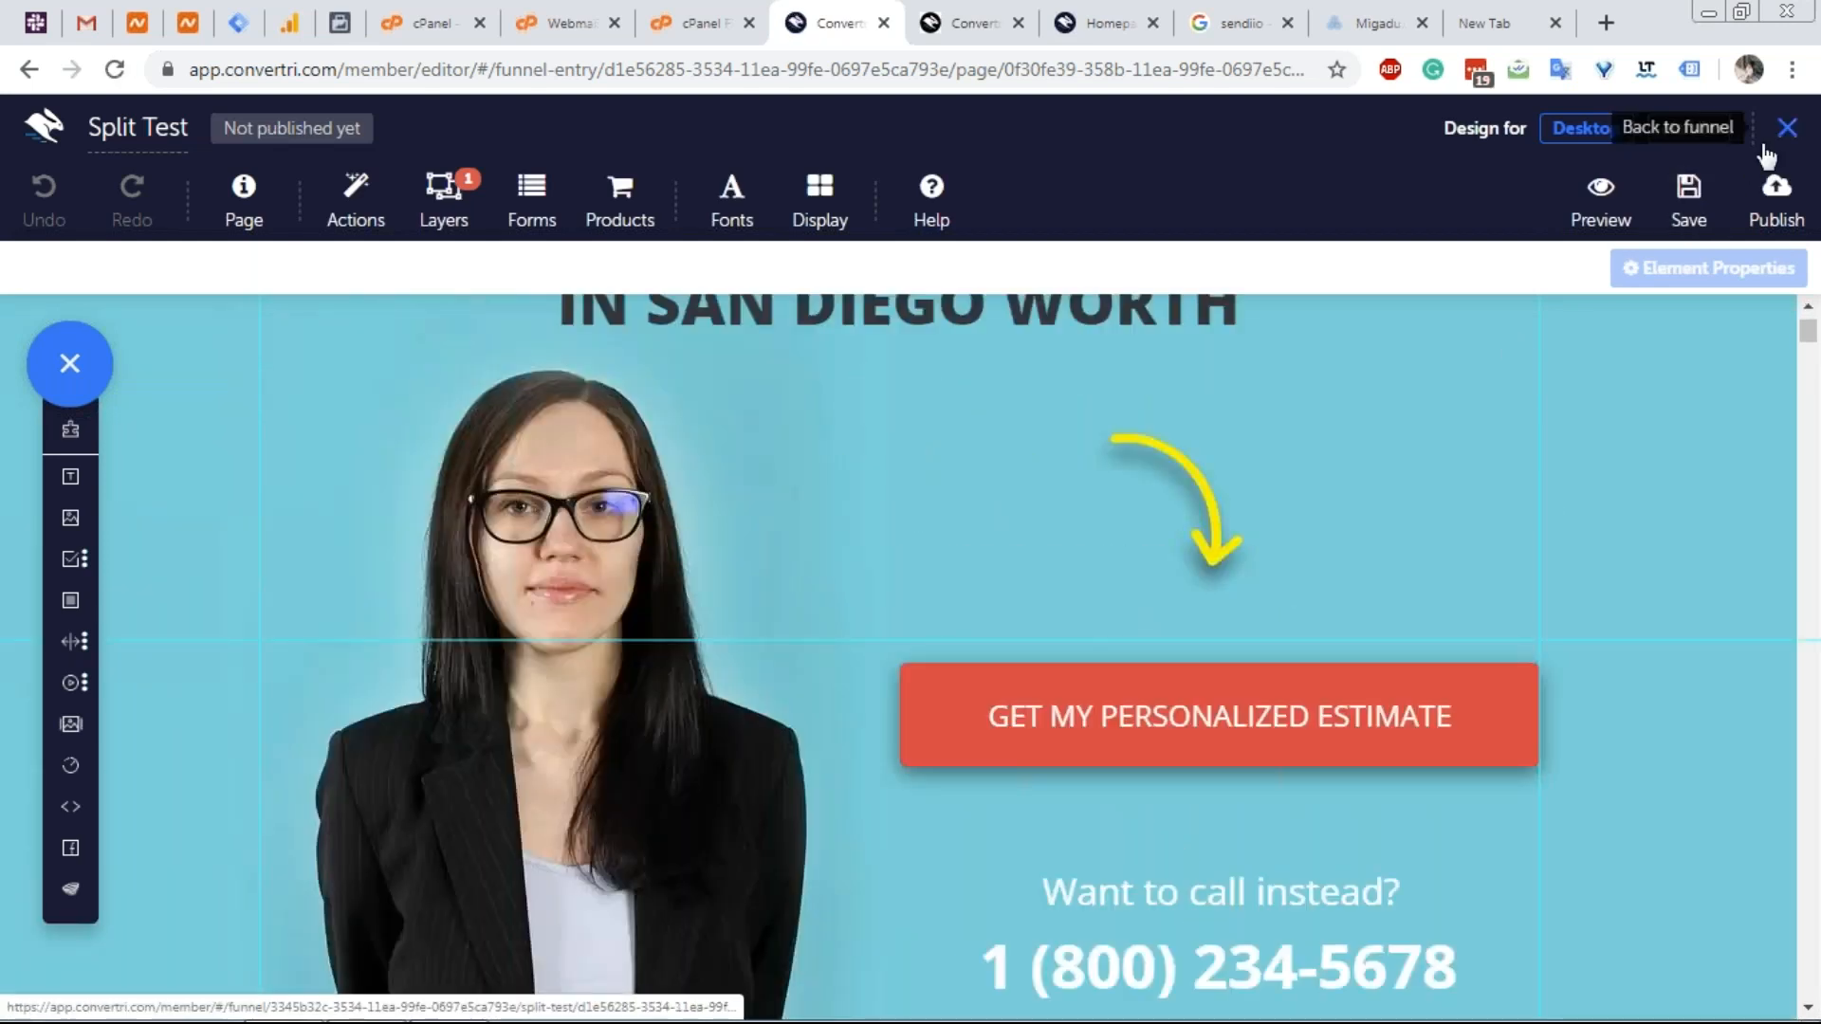
click(1787, 127)
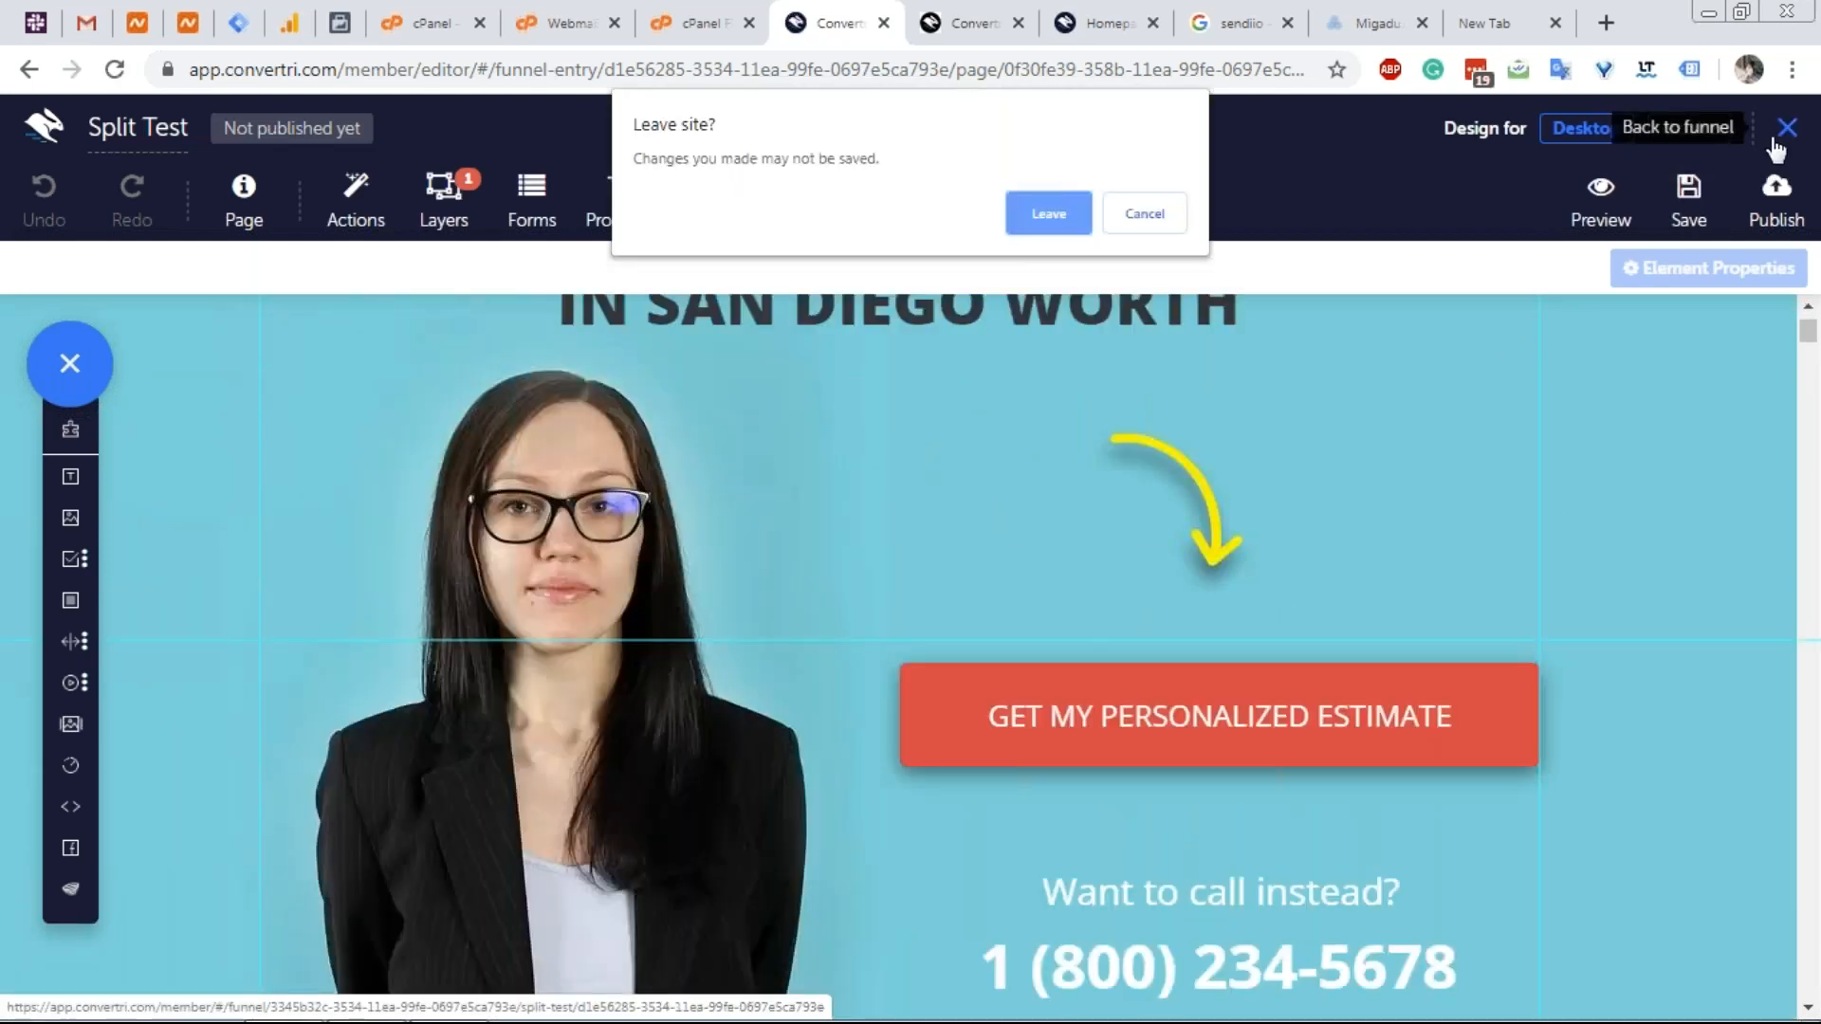
click(1045, 207)
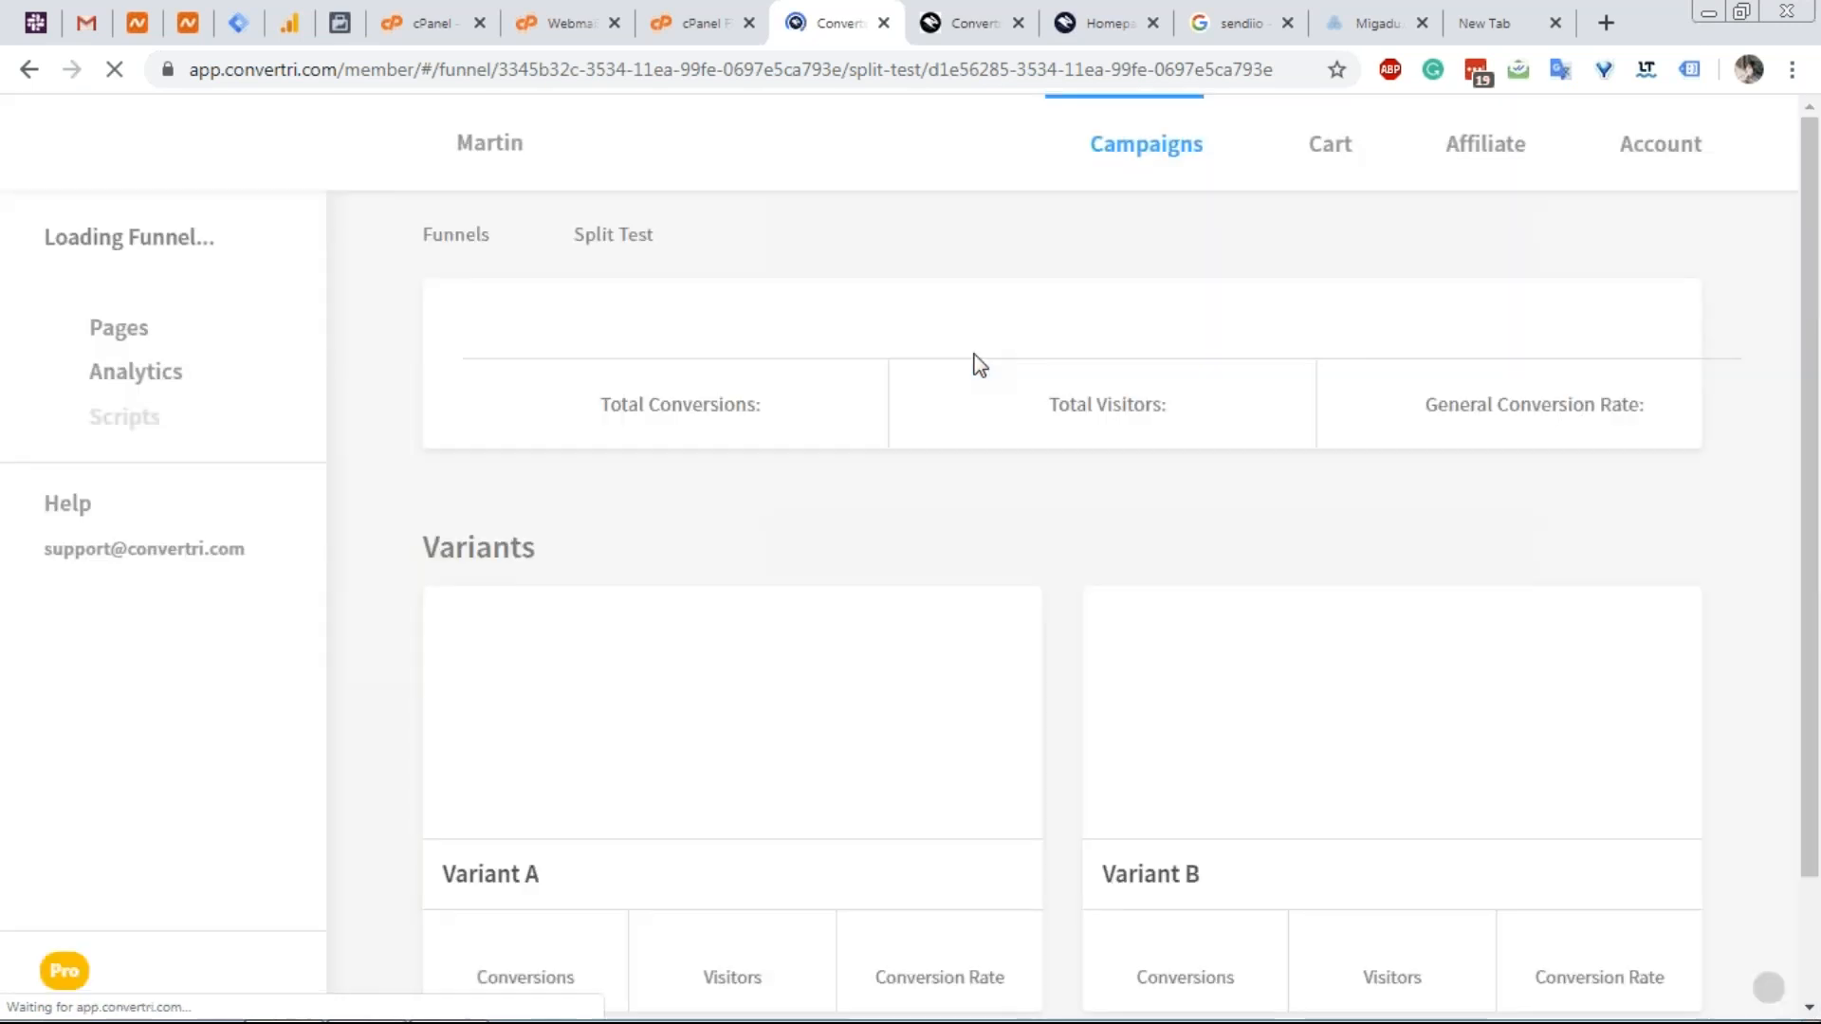
Open Variant A in the editor and review its Hire Agent and Best Real Estate Agent sections.
click(830, 771)
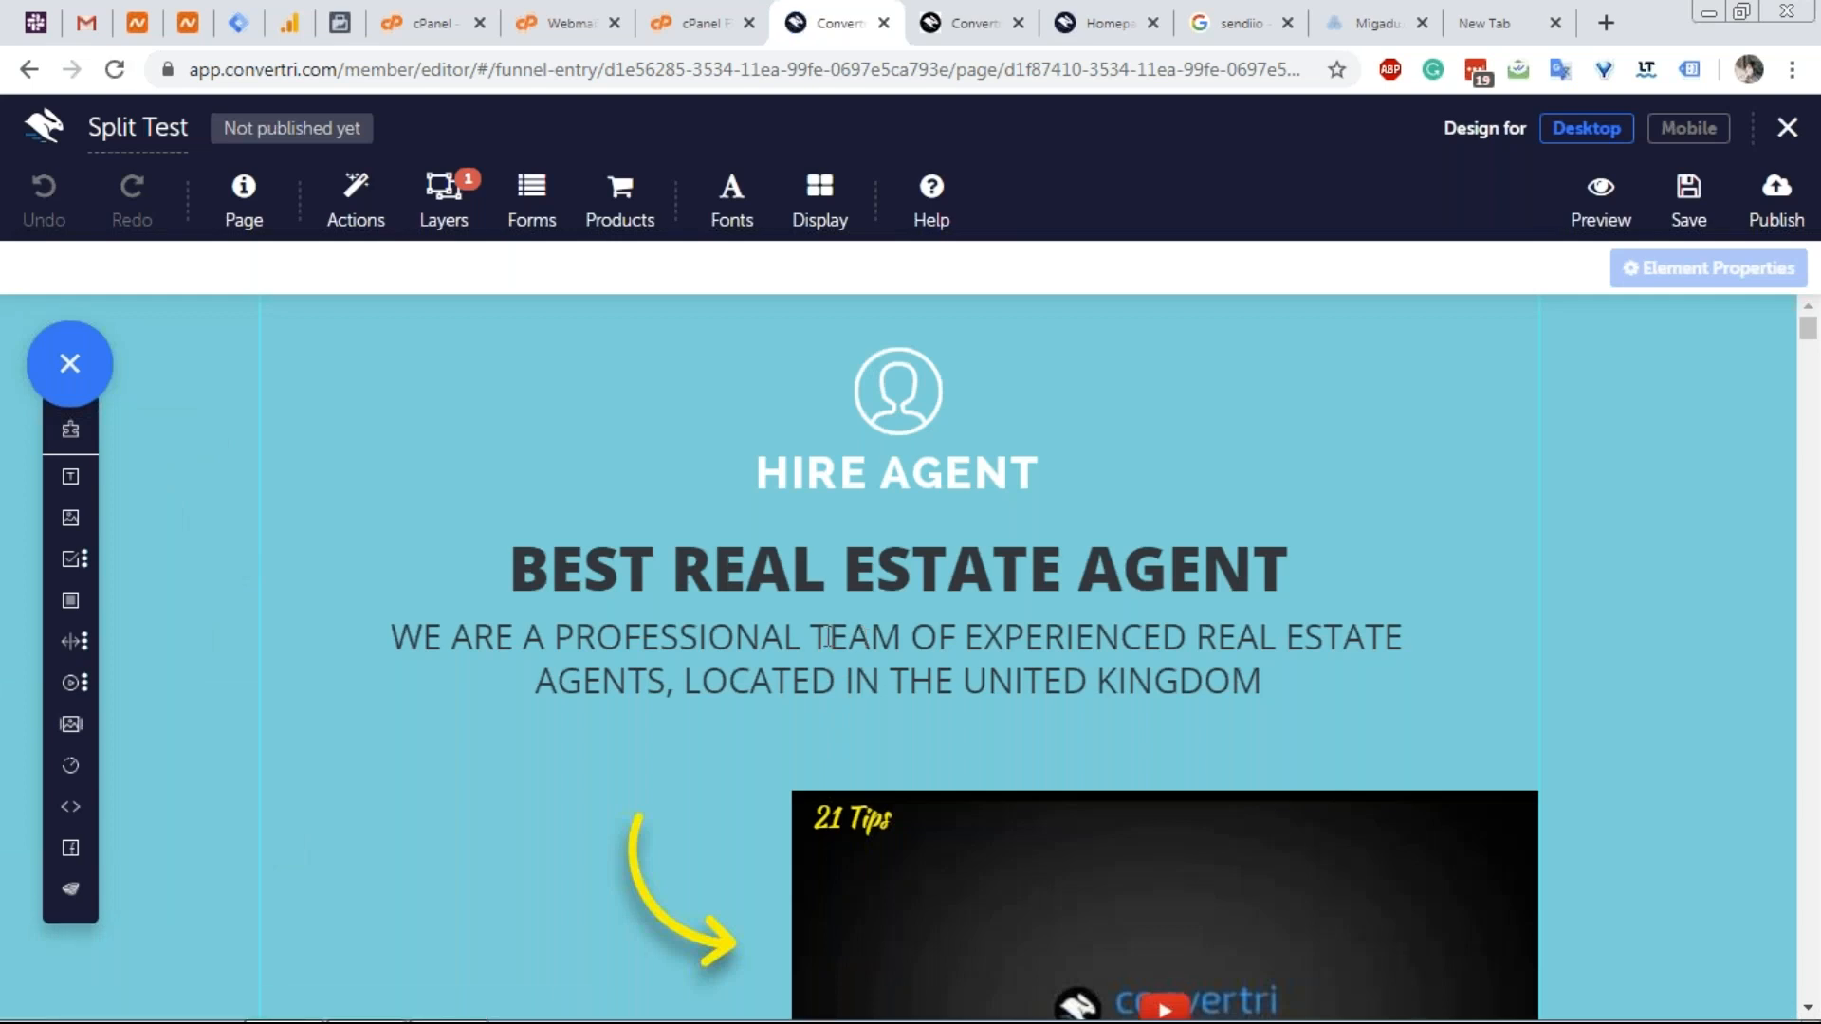
scroll(815, 631, down, 4)
scroll(802, 626, up, 3)
scroll(720, 569, down, 4)
scroll(648, 502, up, 4)
scroll(651, 498, down, 4)
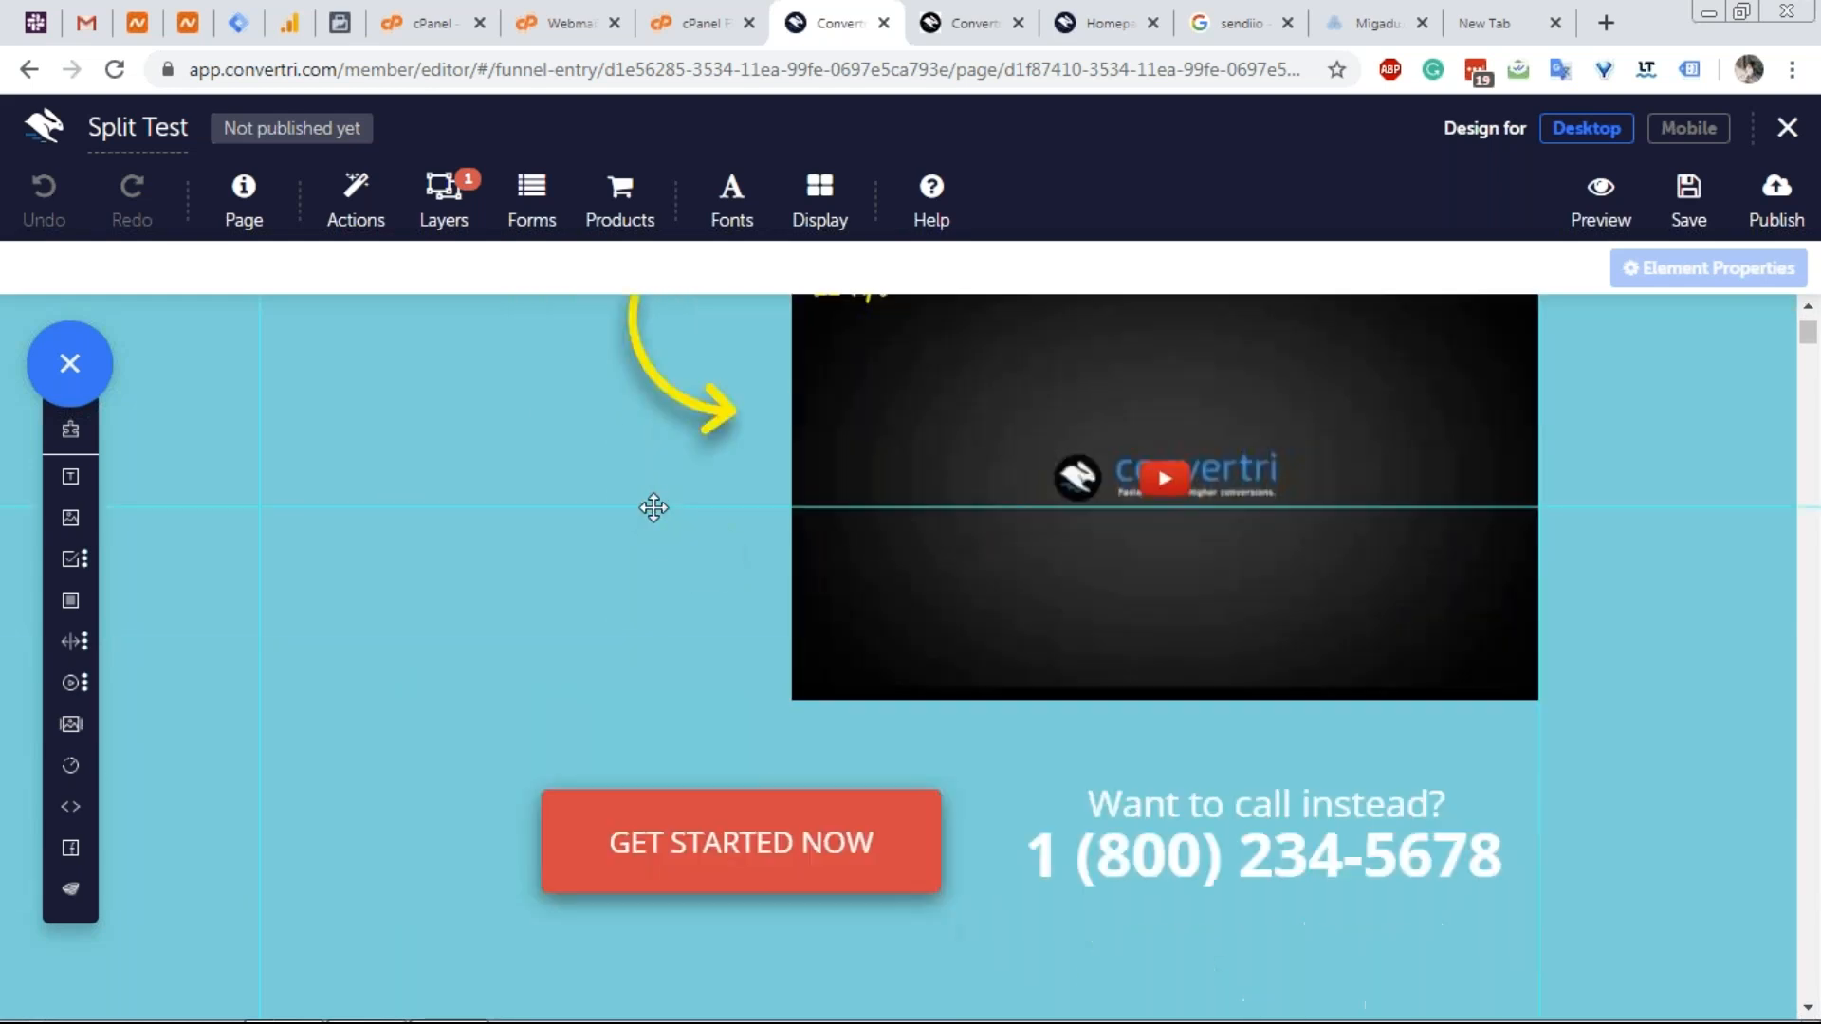
scroll(653, 508, up, 1)
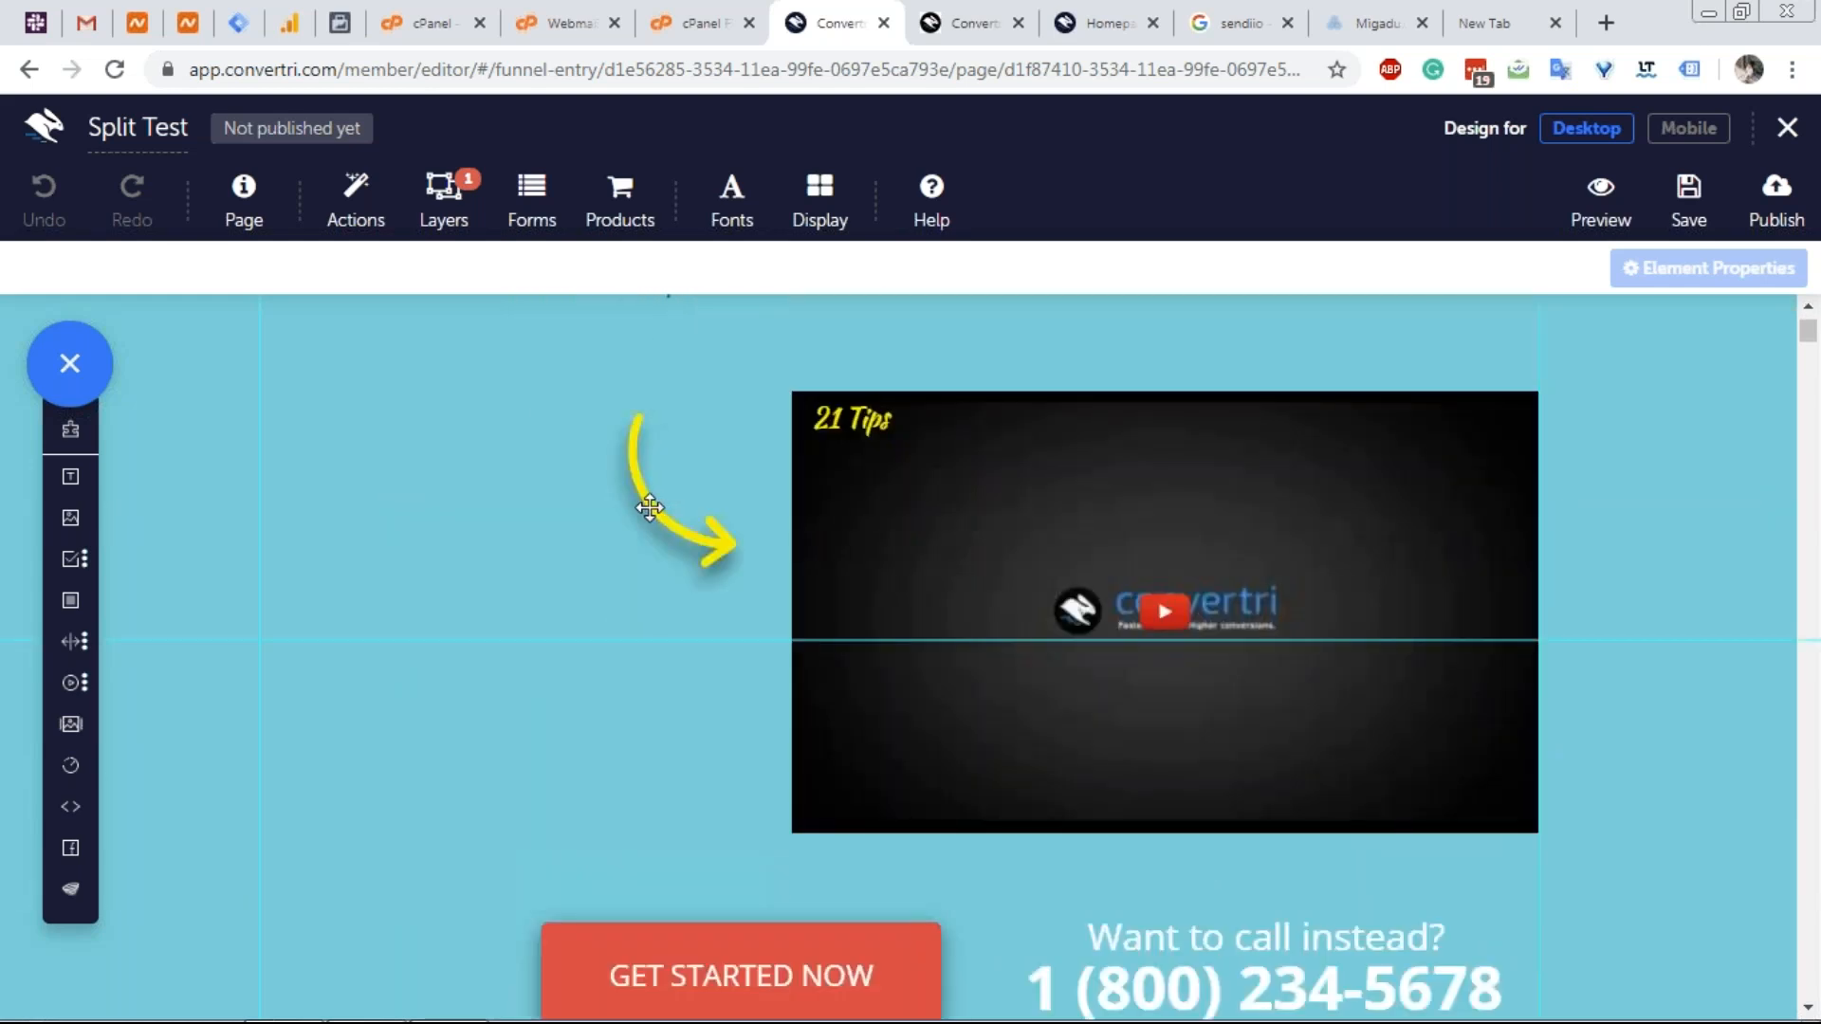
scroll(650, 508, down, 1)
scroll(650, 508, up, 3)
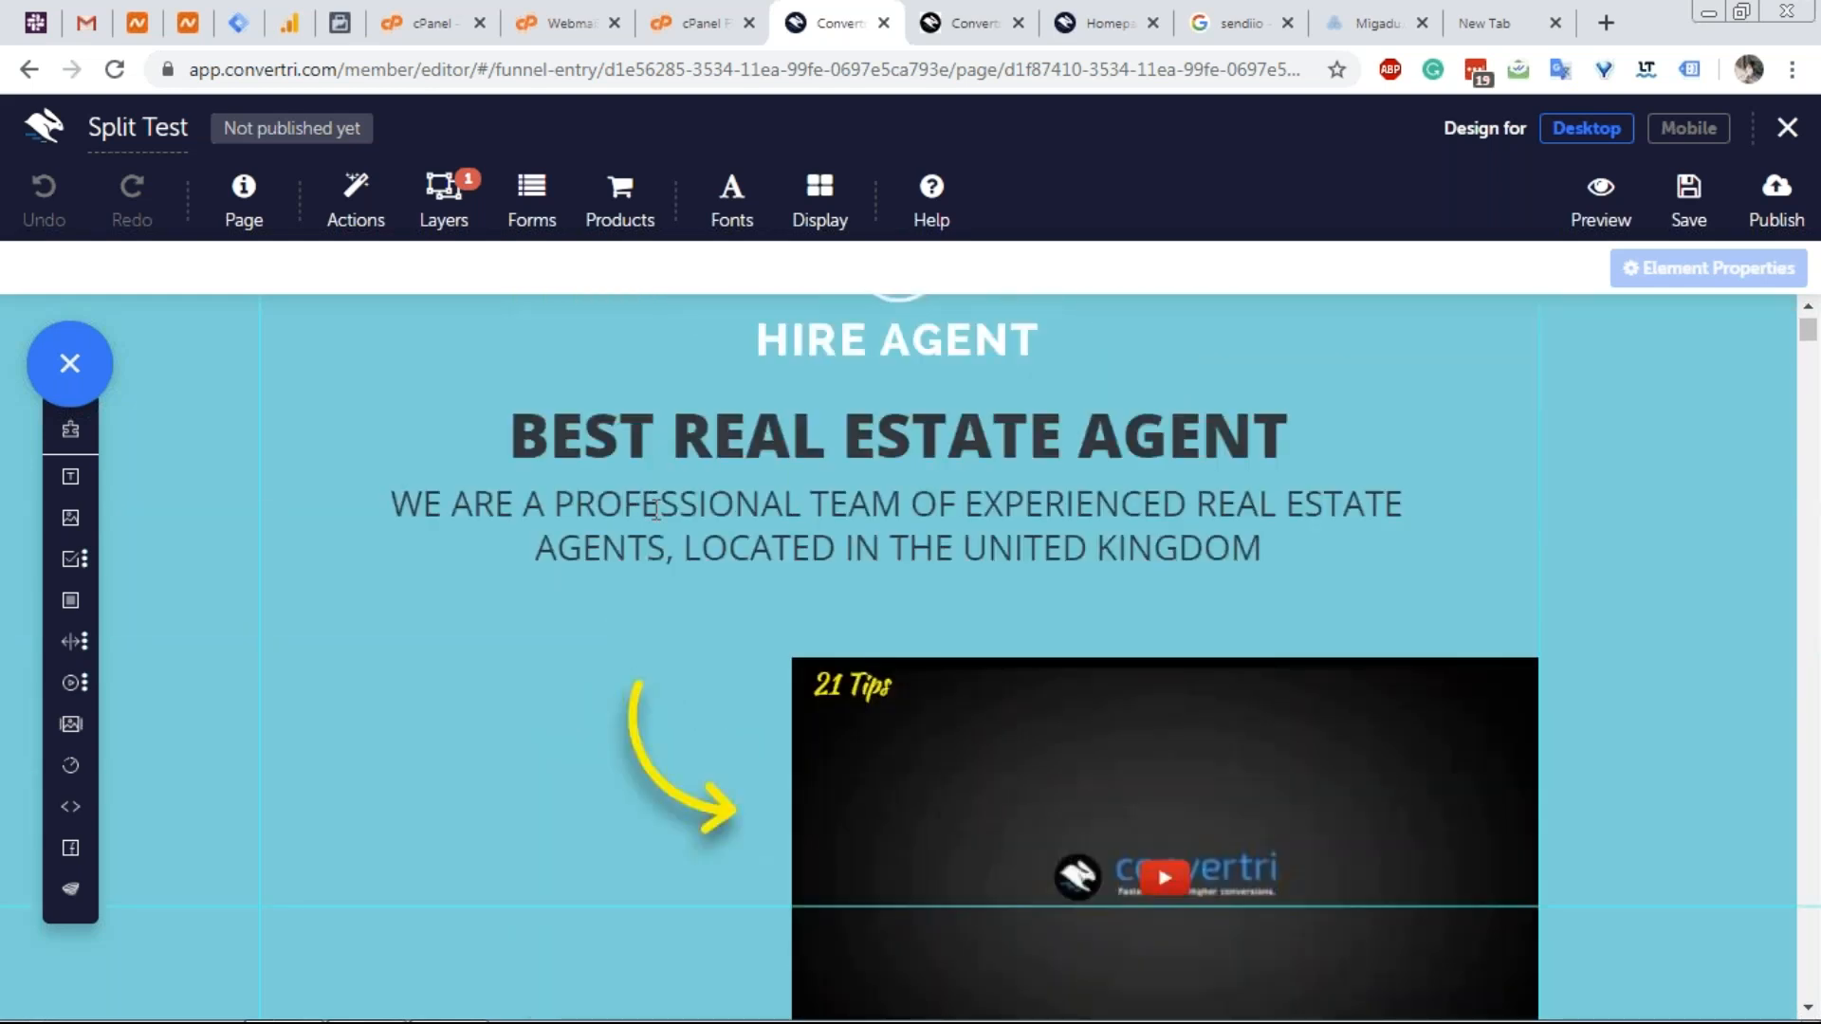
scroll(656, 512, down, 3)
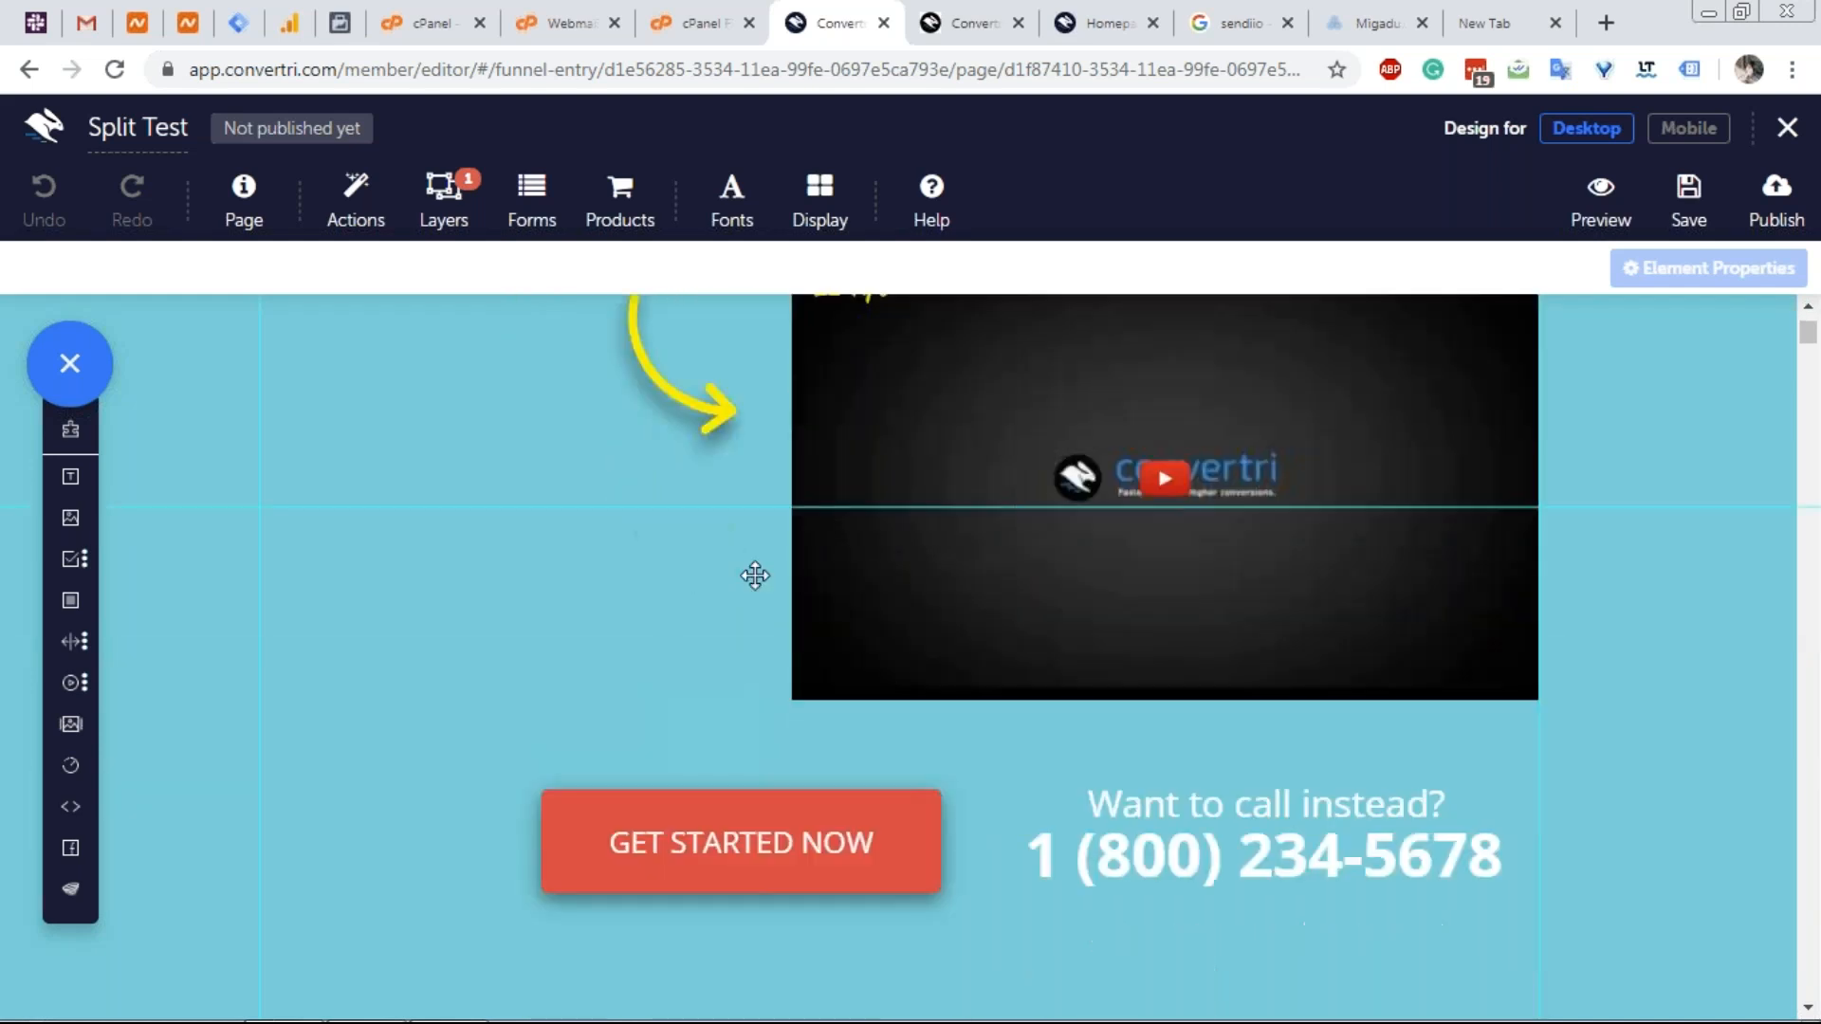
scroll(931, 568, up, 4)
scroll(931, 569, down, 10)
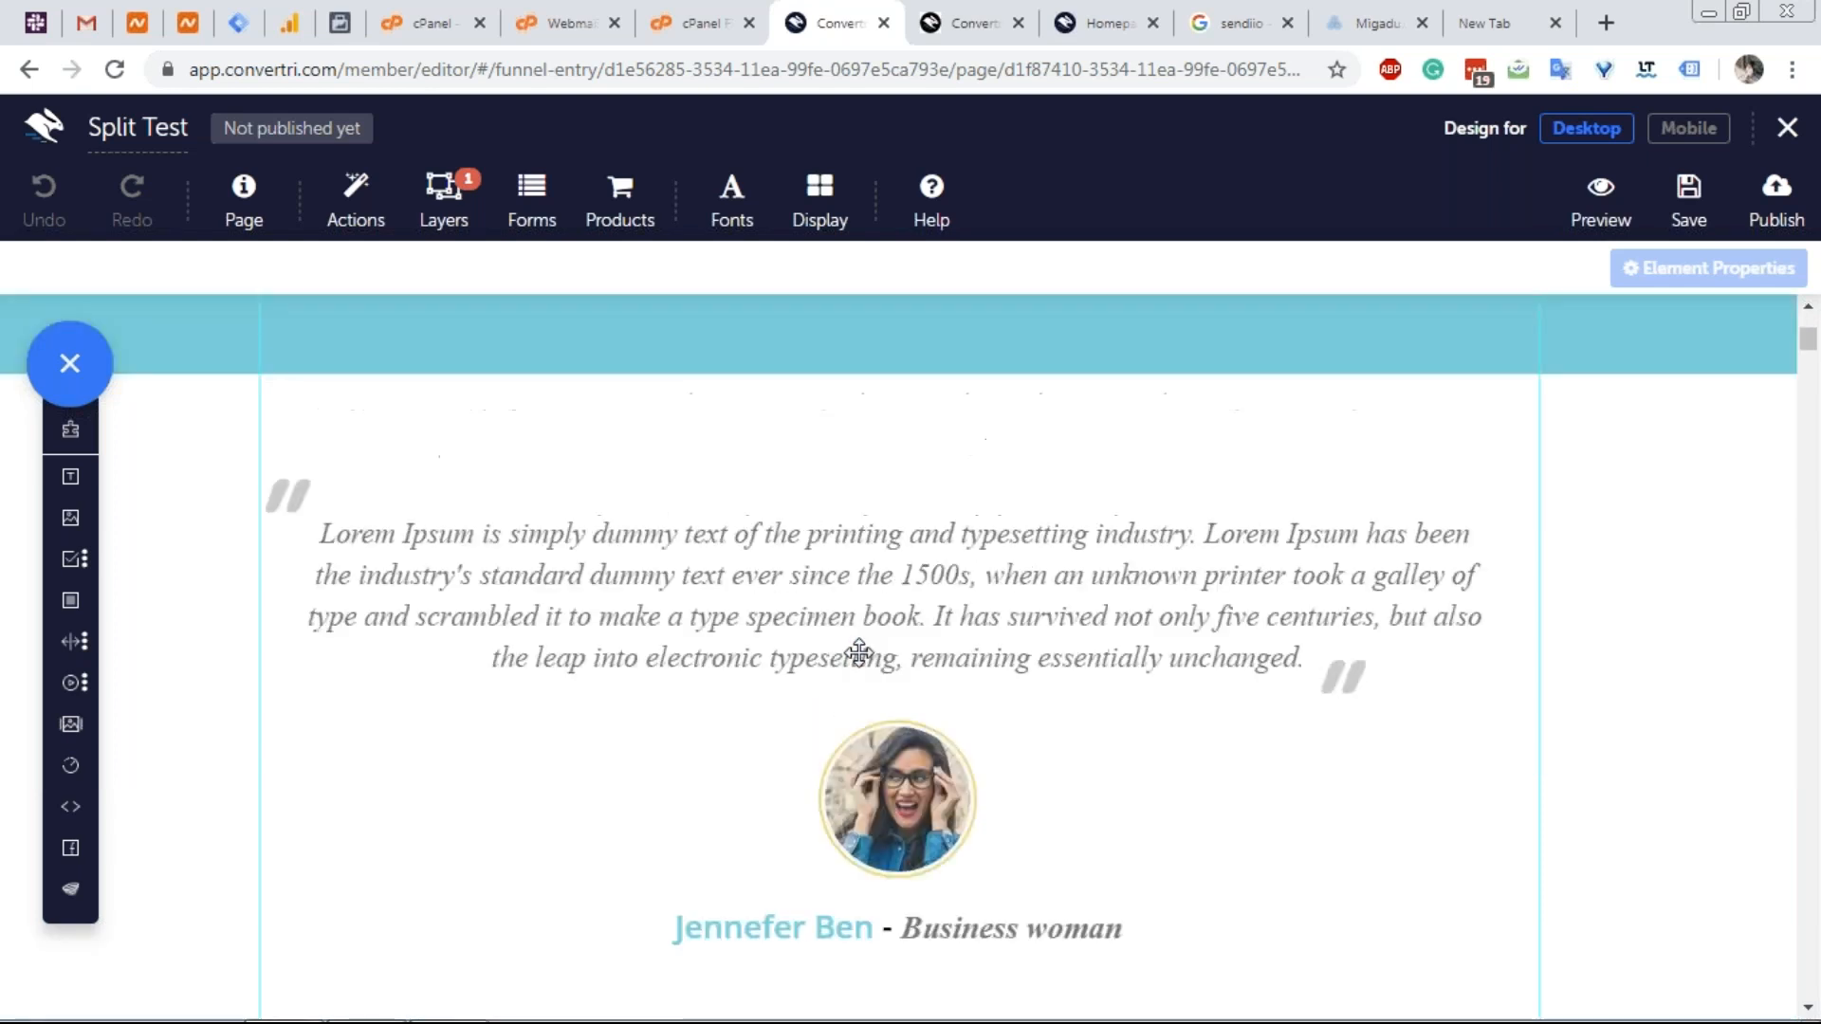
scroll(858, 653, down, 3)
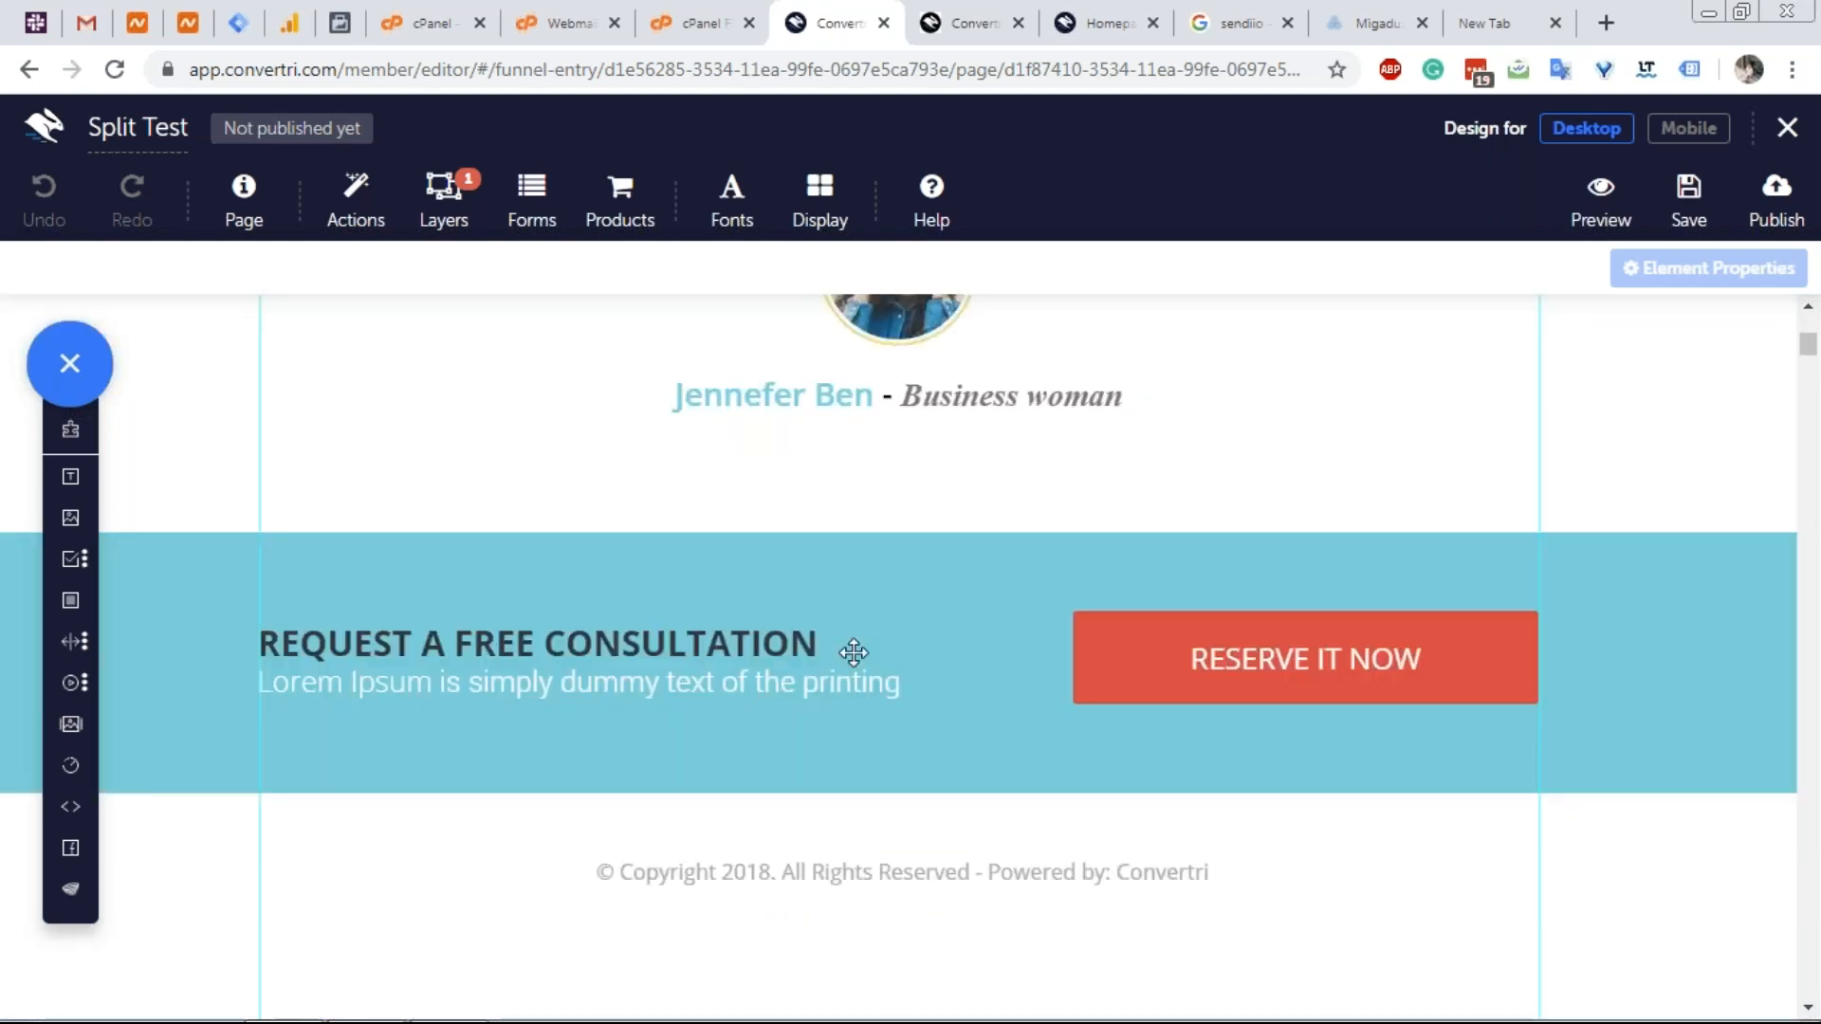
scroll(853, 652, up, 13)
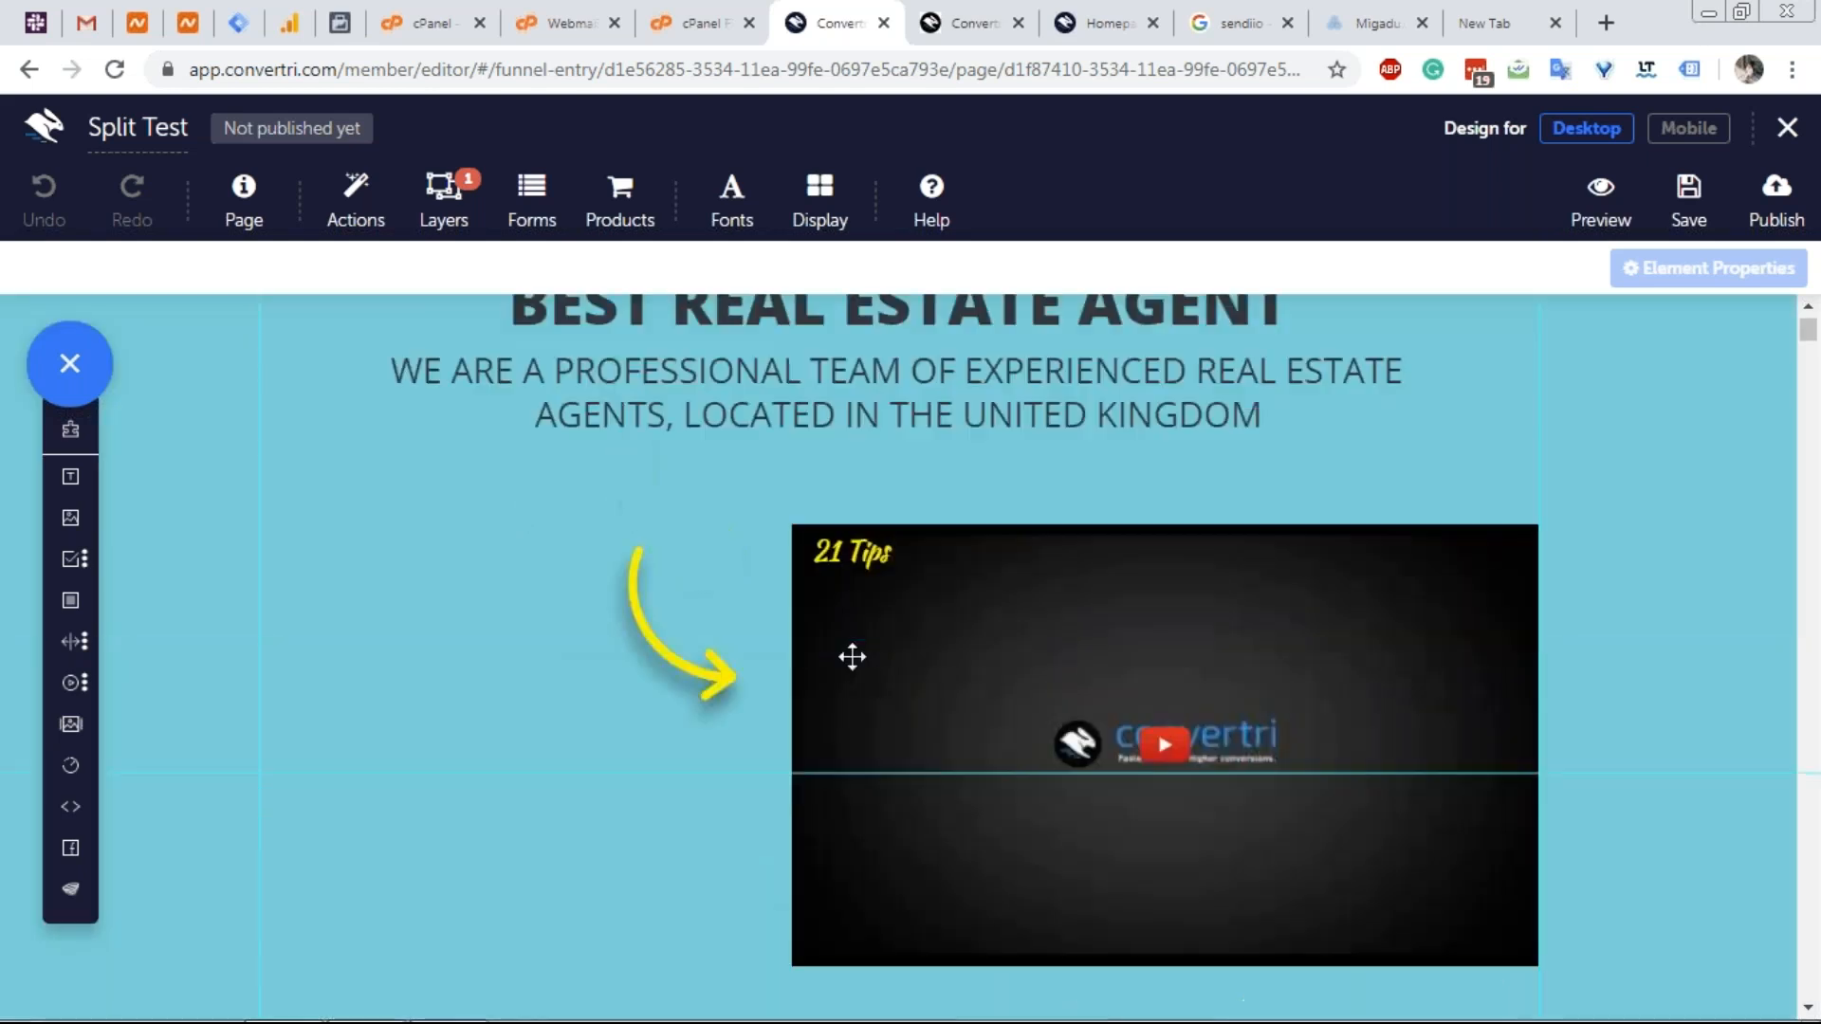
scroll(852, 656, up, 3)
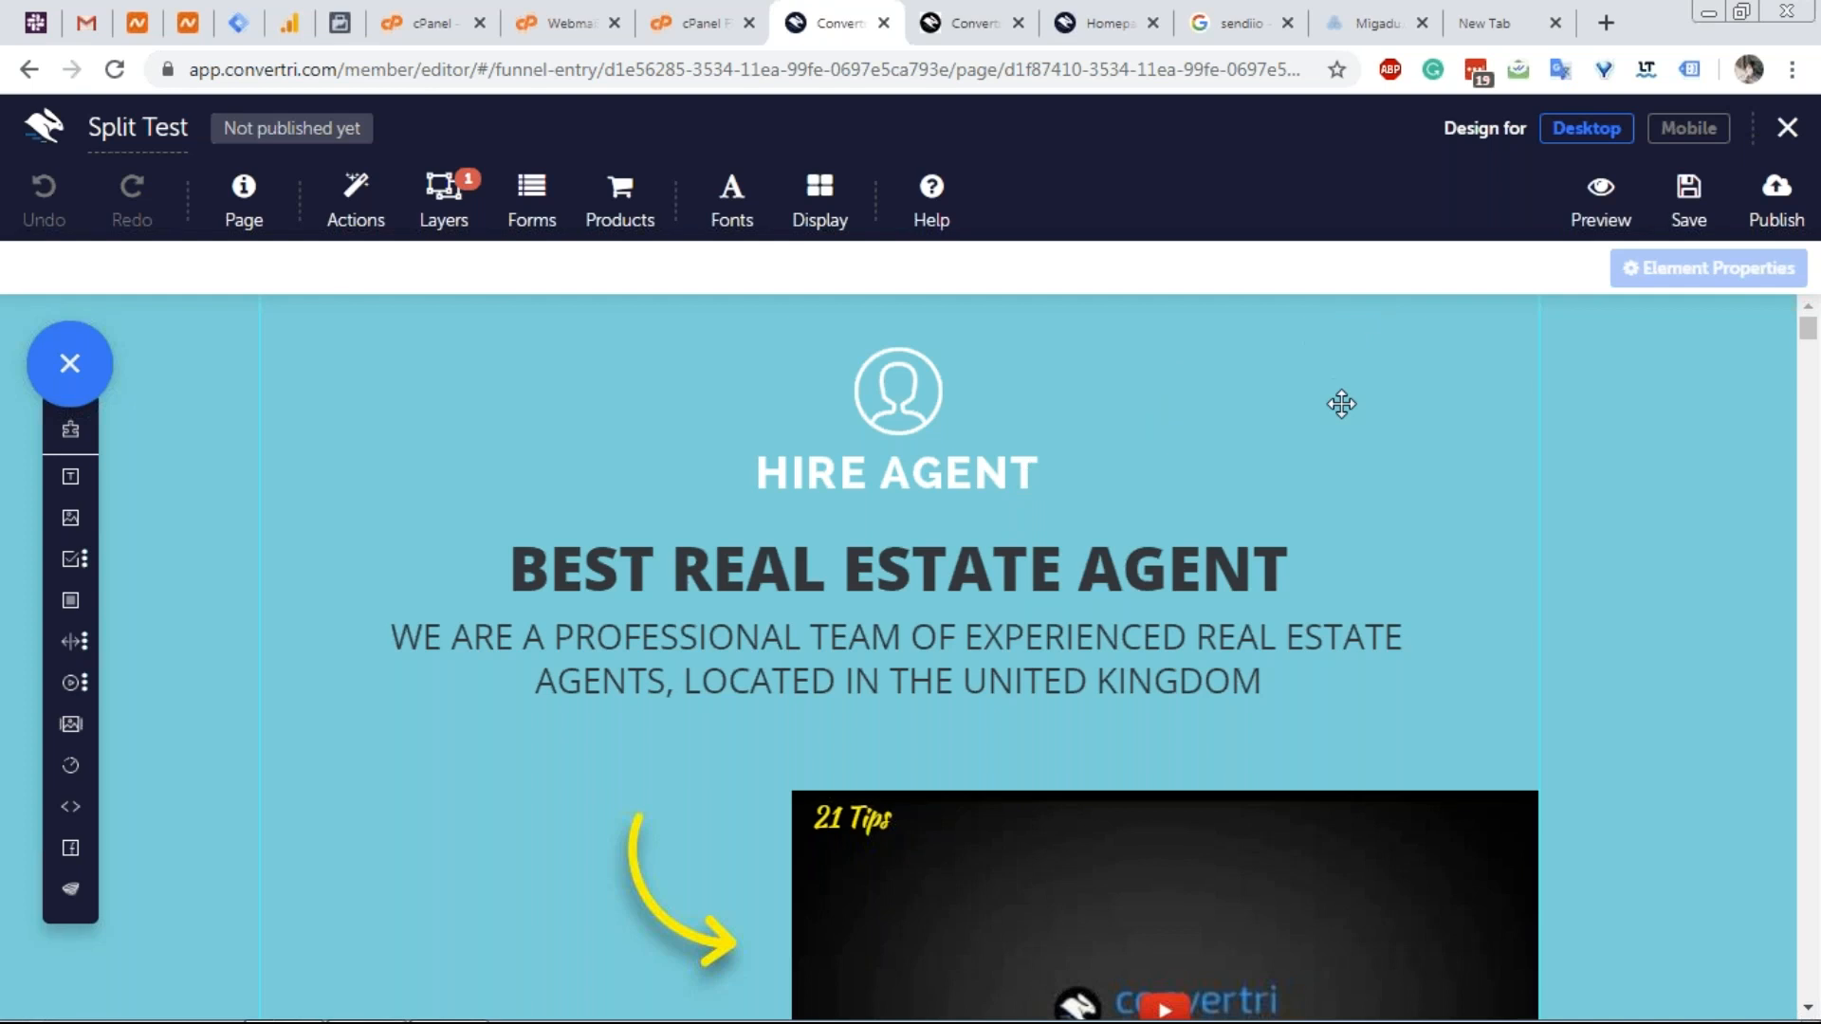
scroll(732, 626, down, 6)
scroll(735, 622, up, 1)
scroll(735, 619, up, 5)
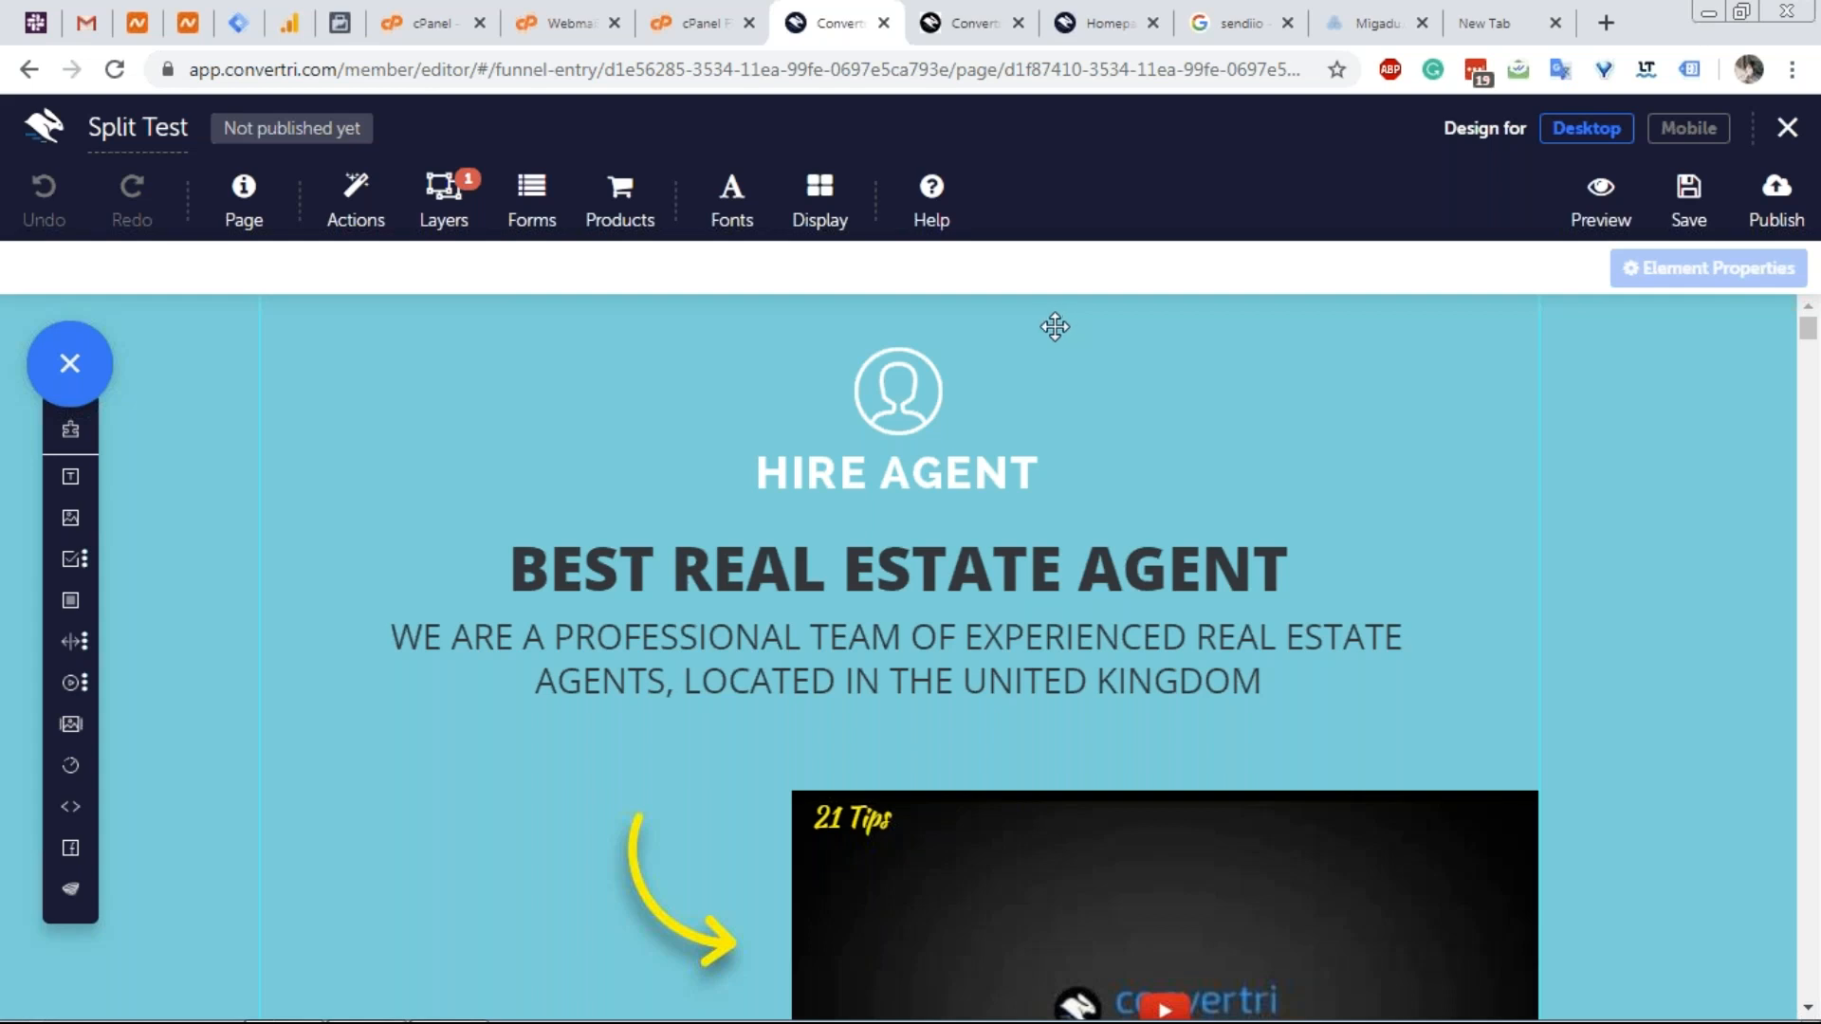
Exit the Variant A editor without saving, confirming Leave in the prompt.
click(1782, 133)
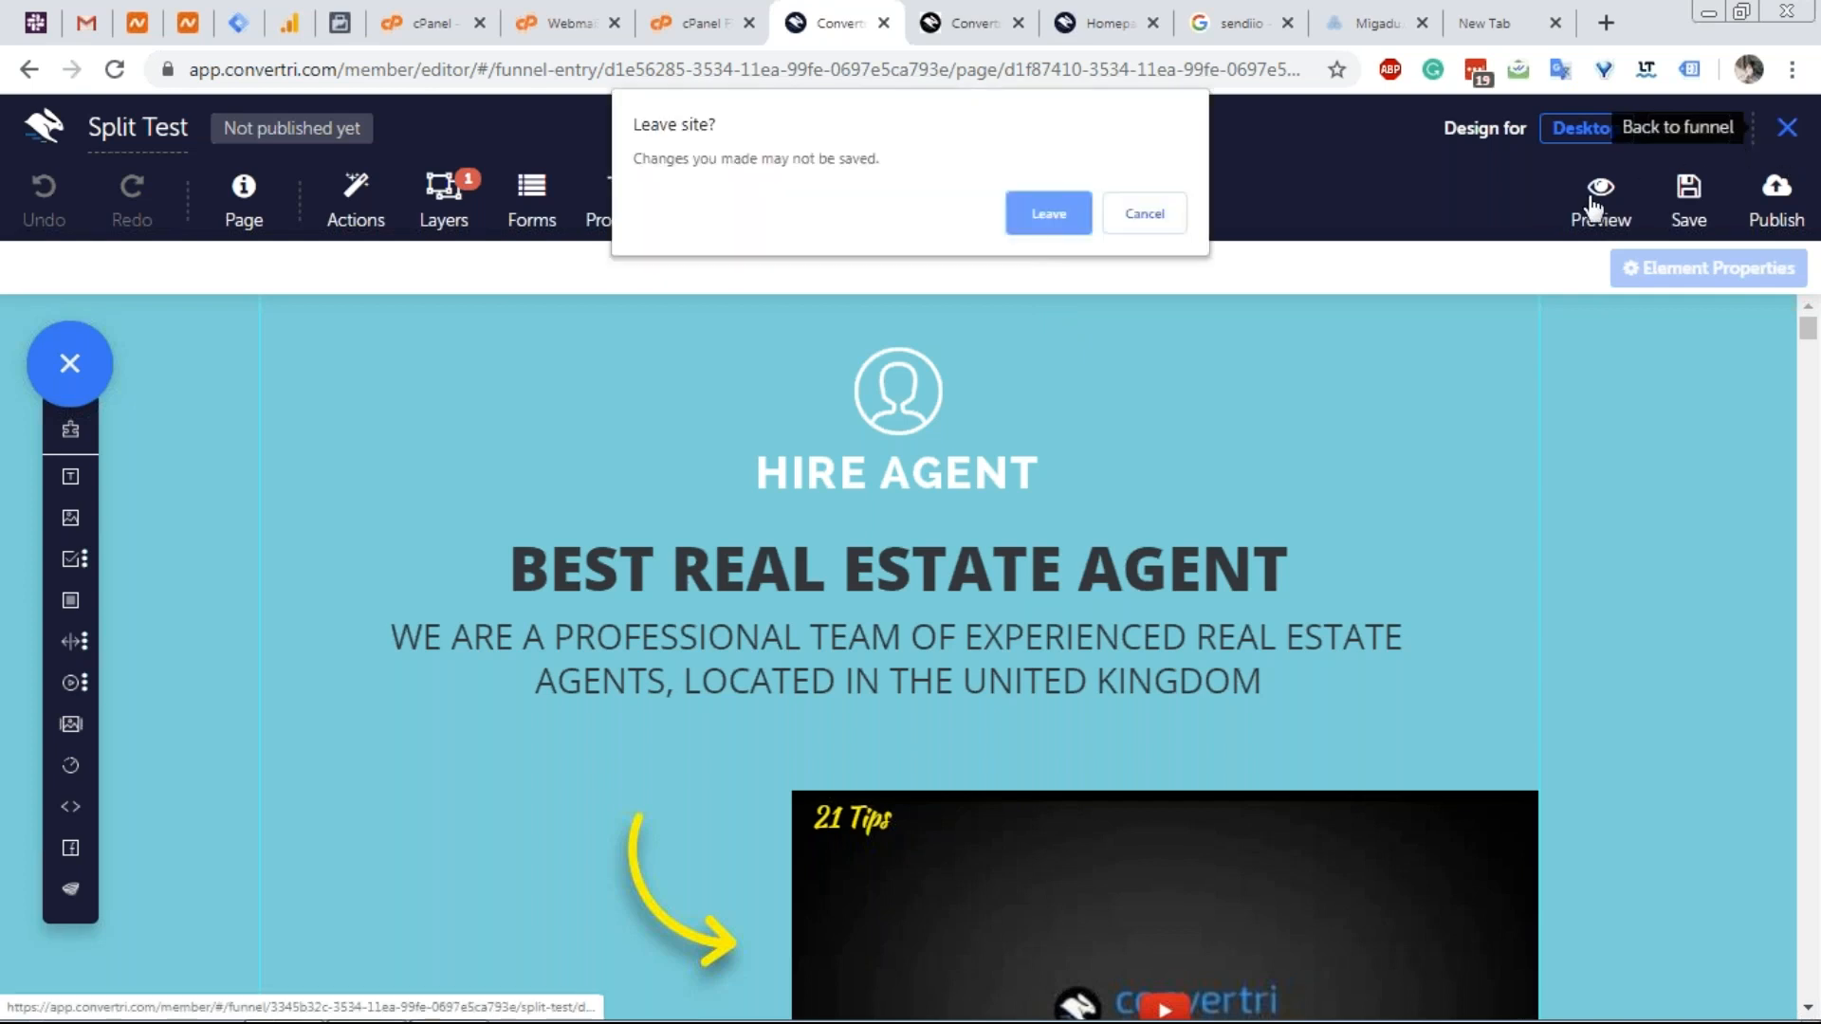
click(1051, 215)
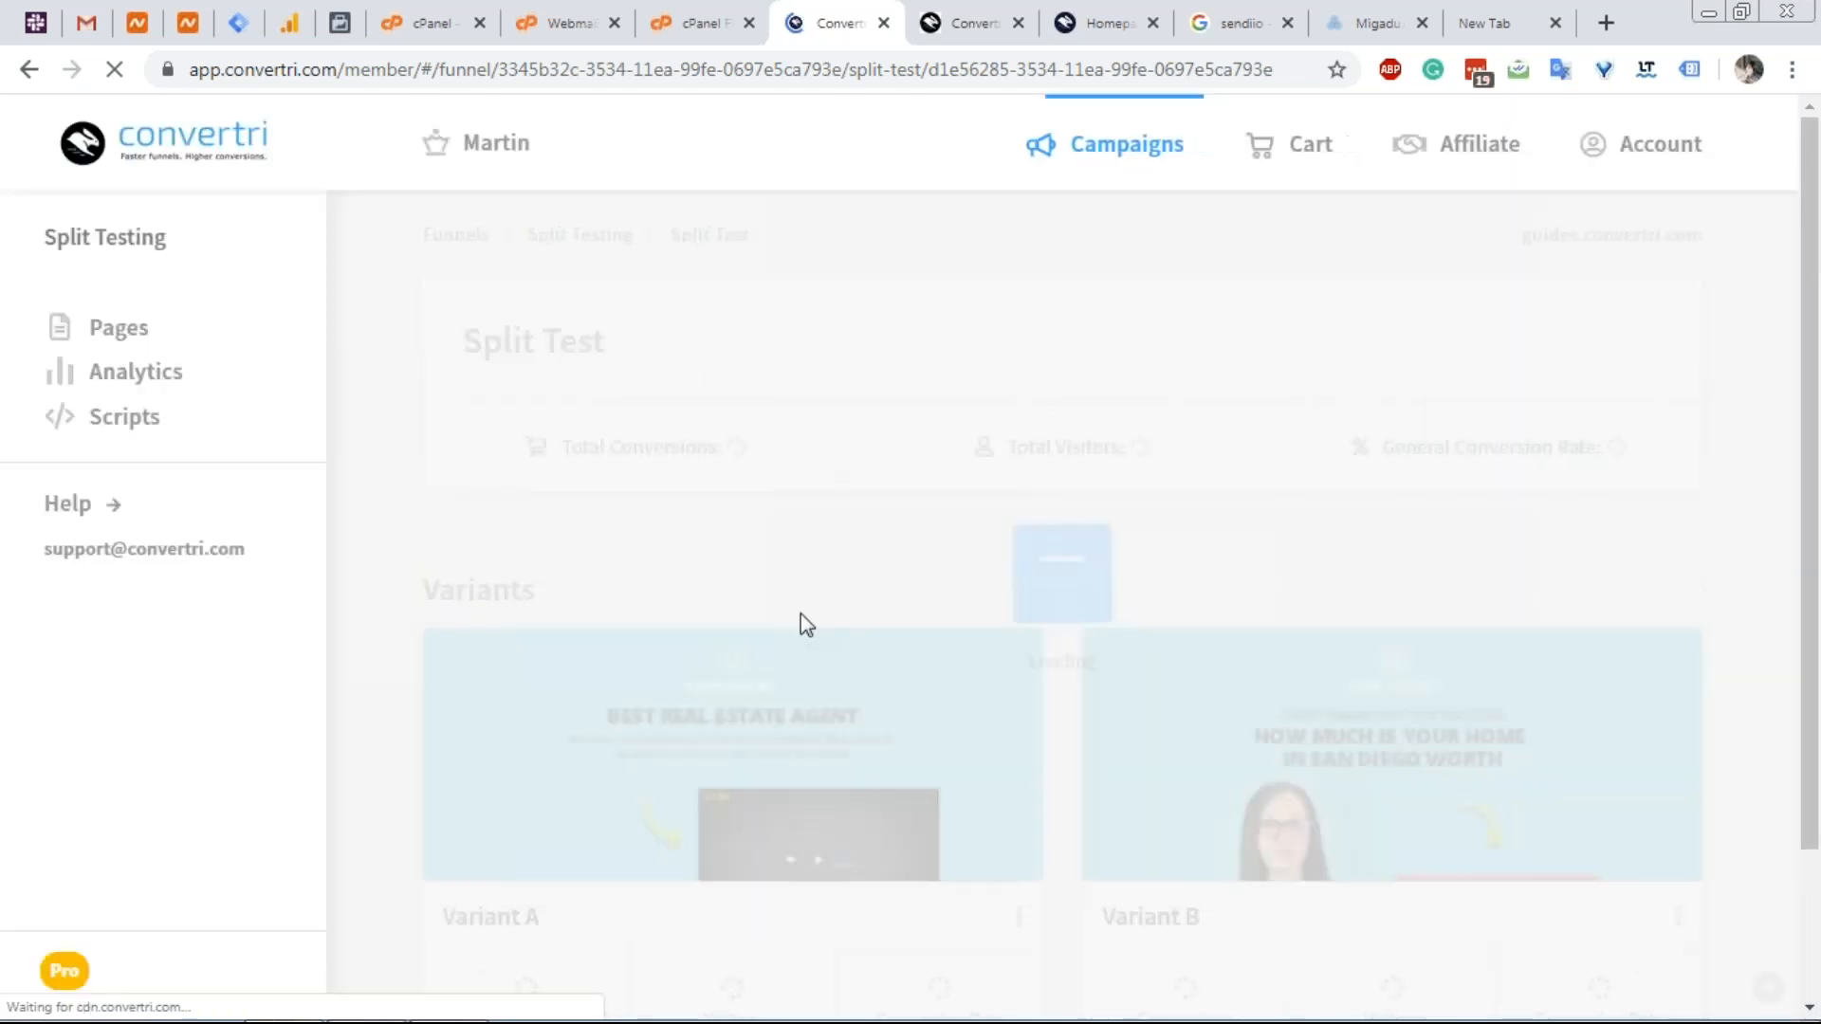
scroll(868, 549, down, 2)
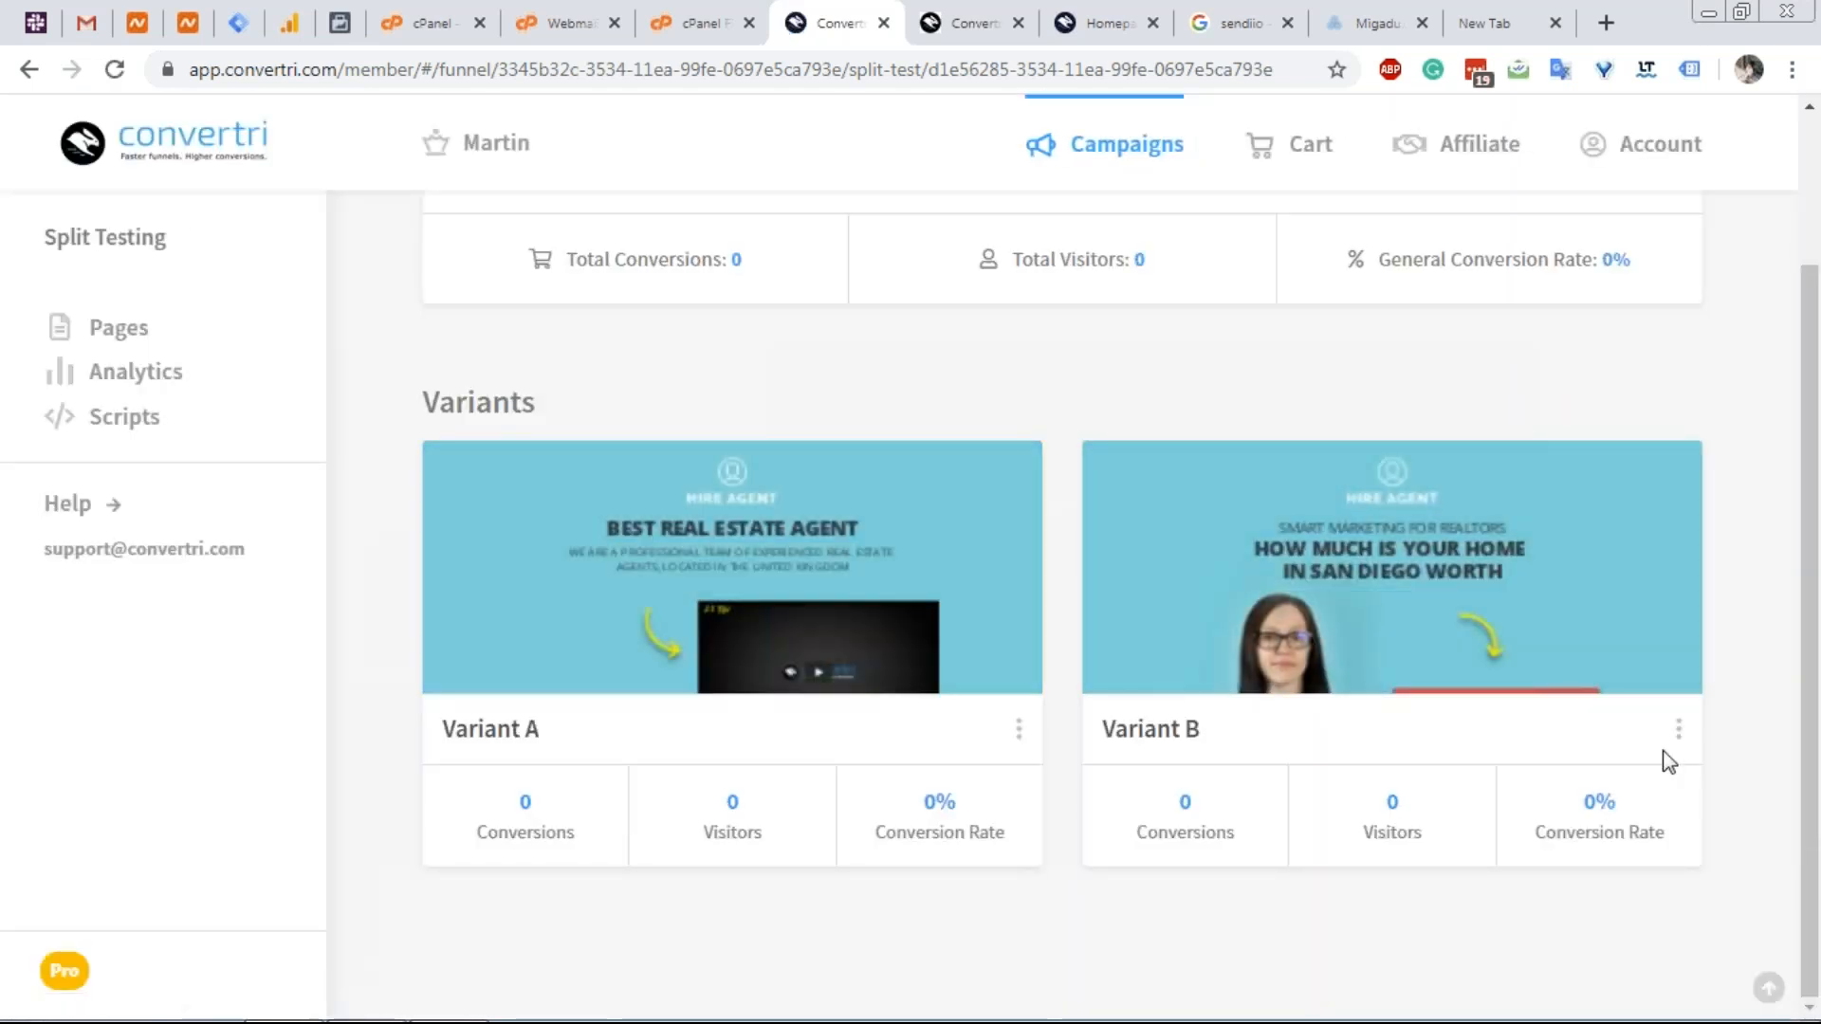
click(1022, 736)
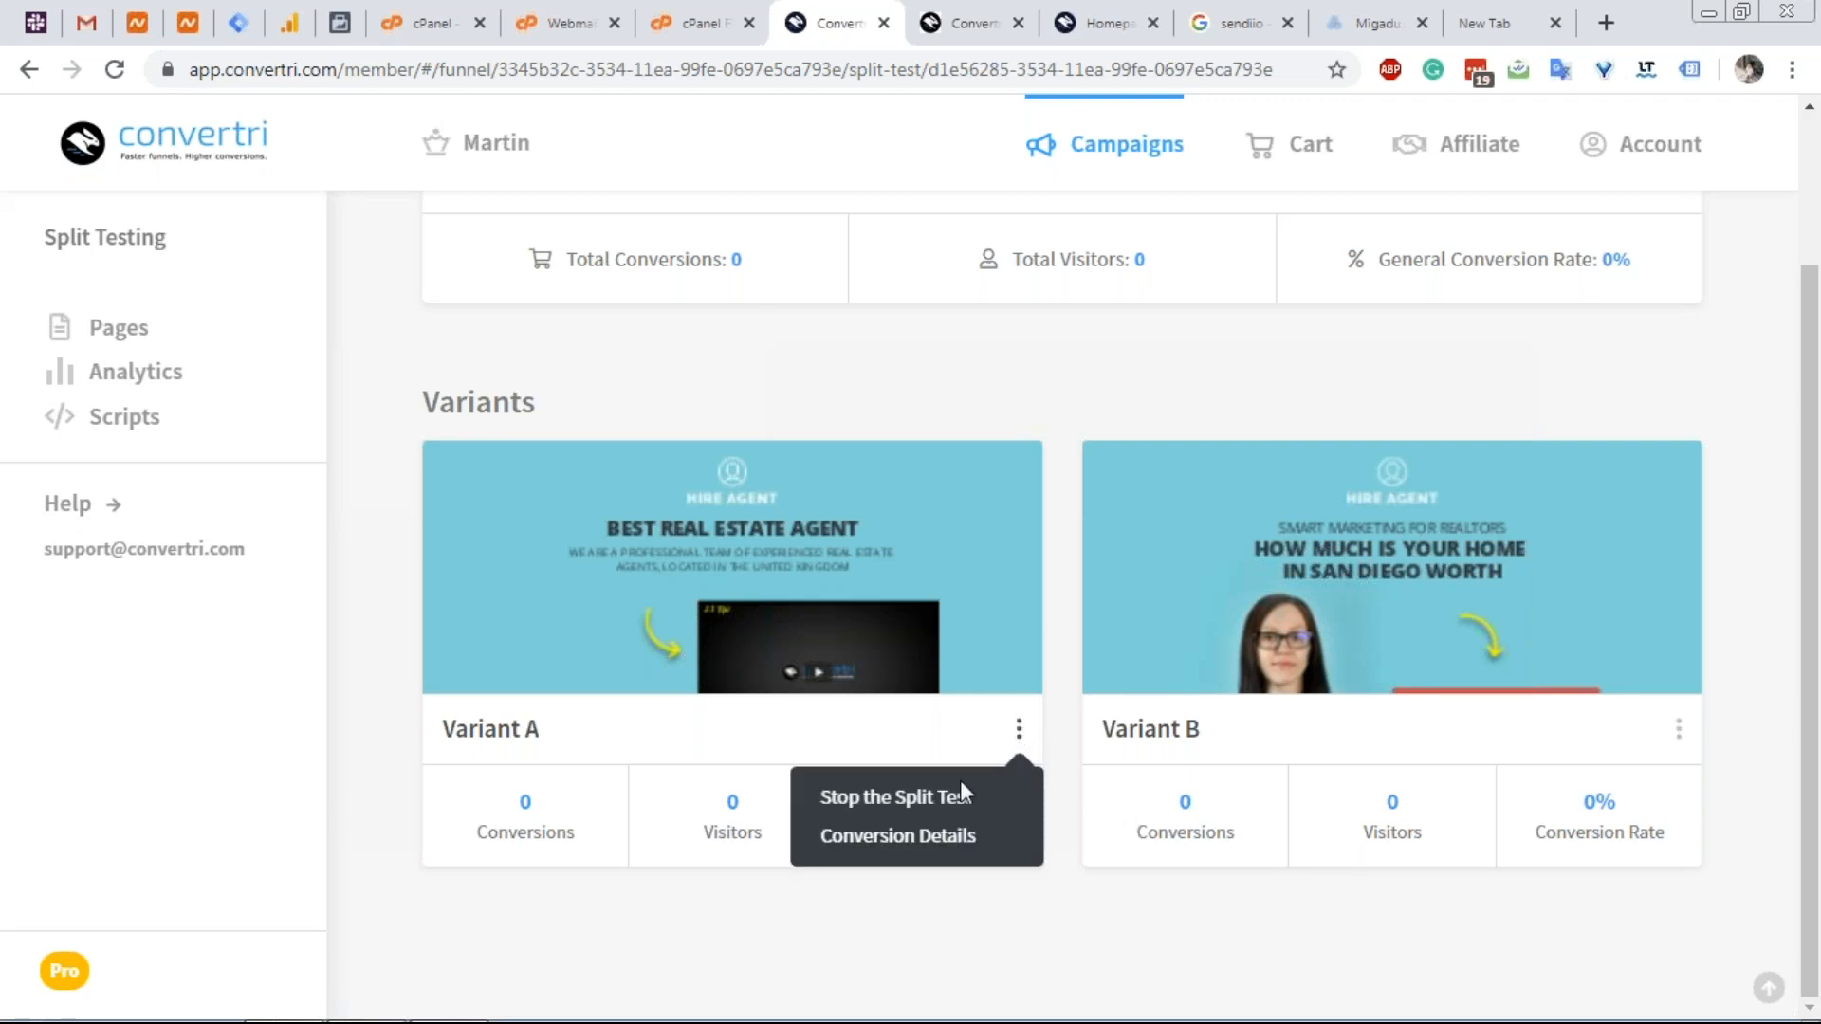
click(944, 799)
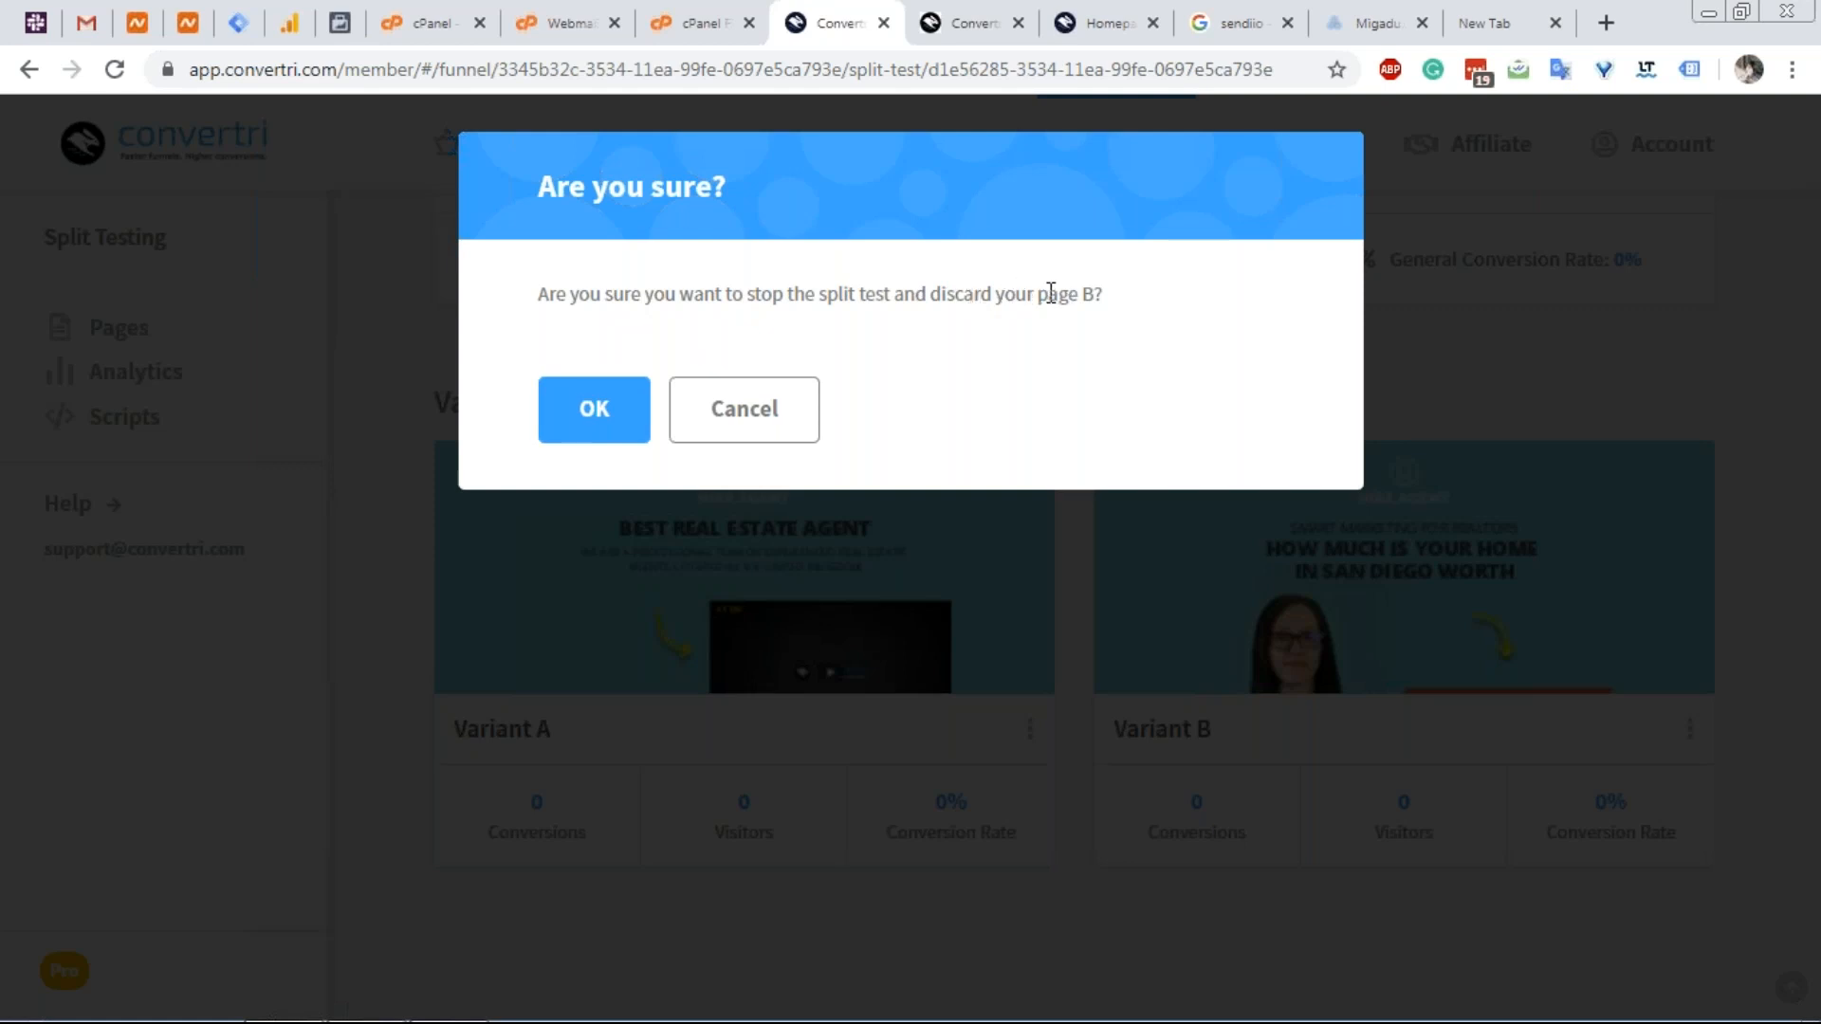
click(802, 407)
click(1679, 737)
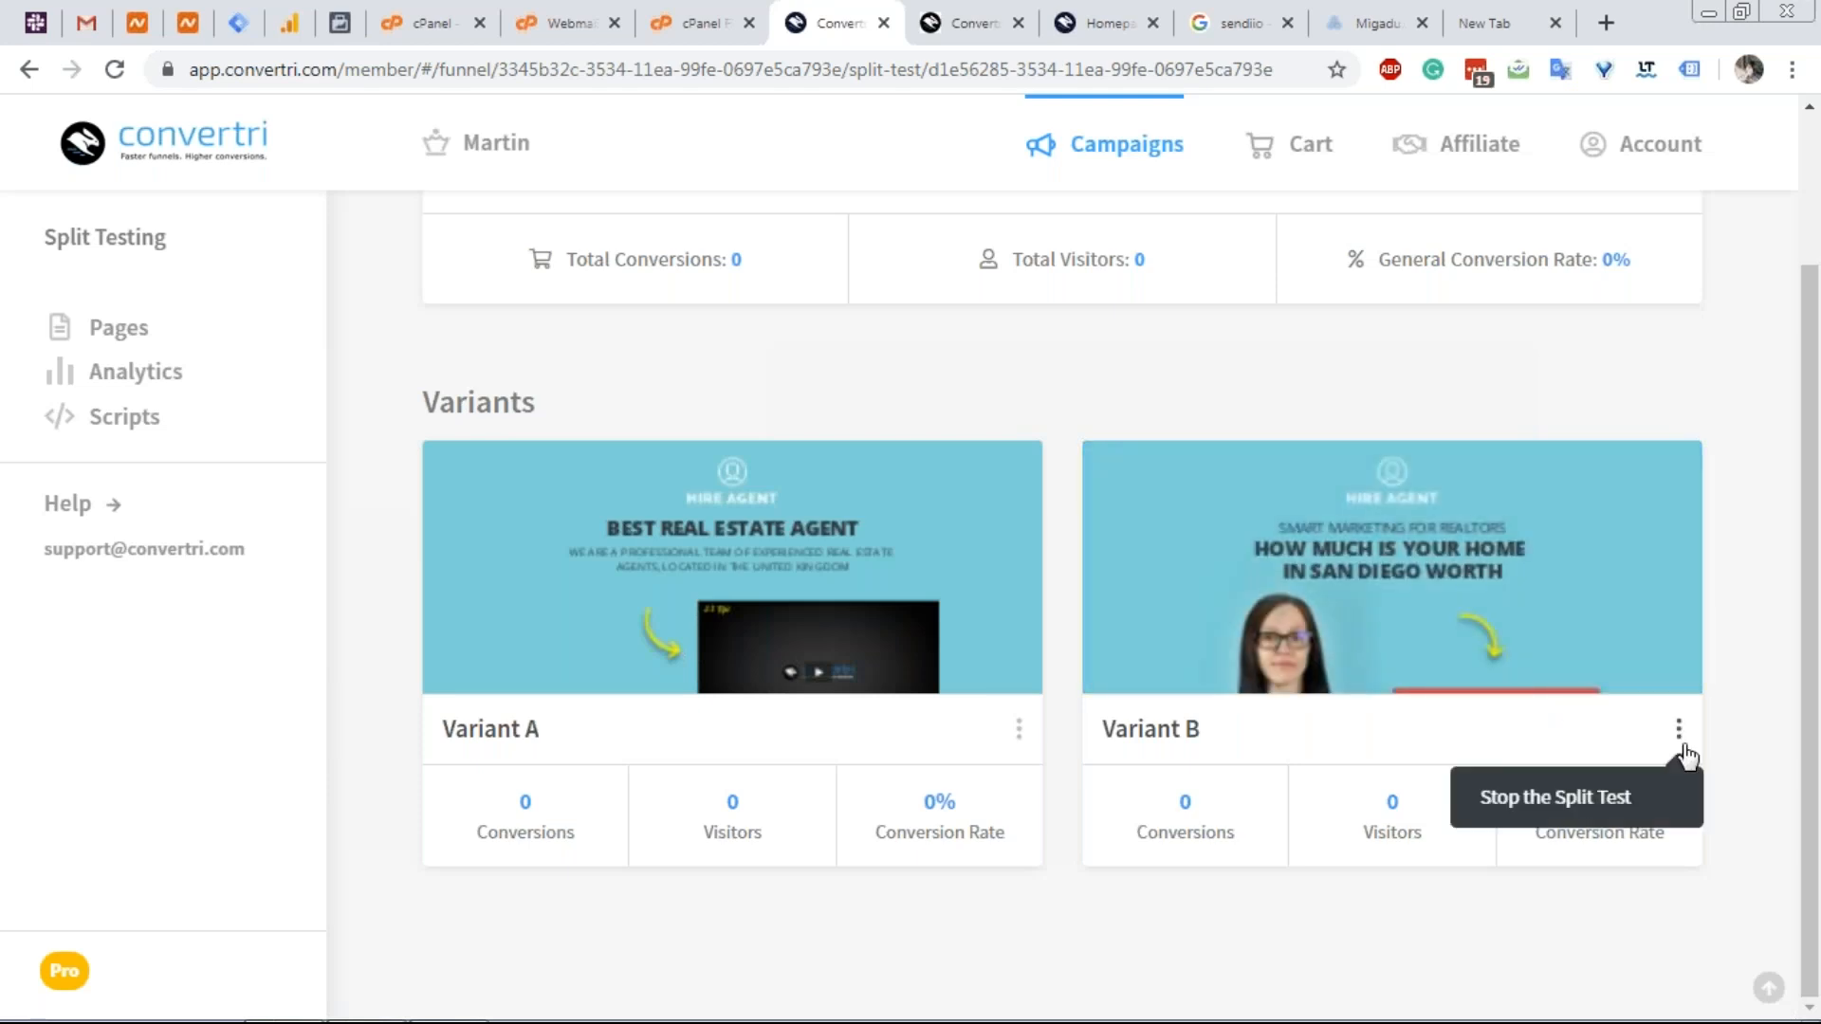
click(1611, 814)
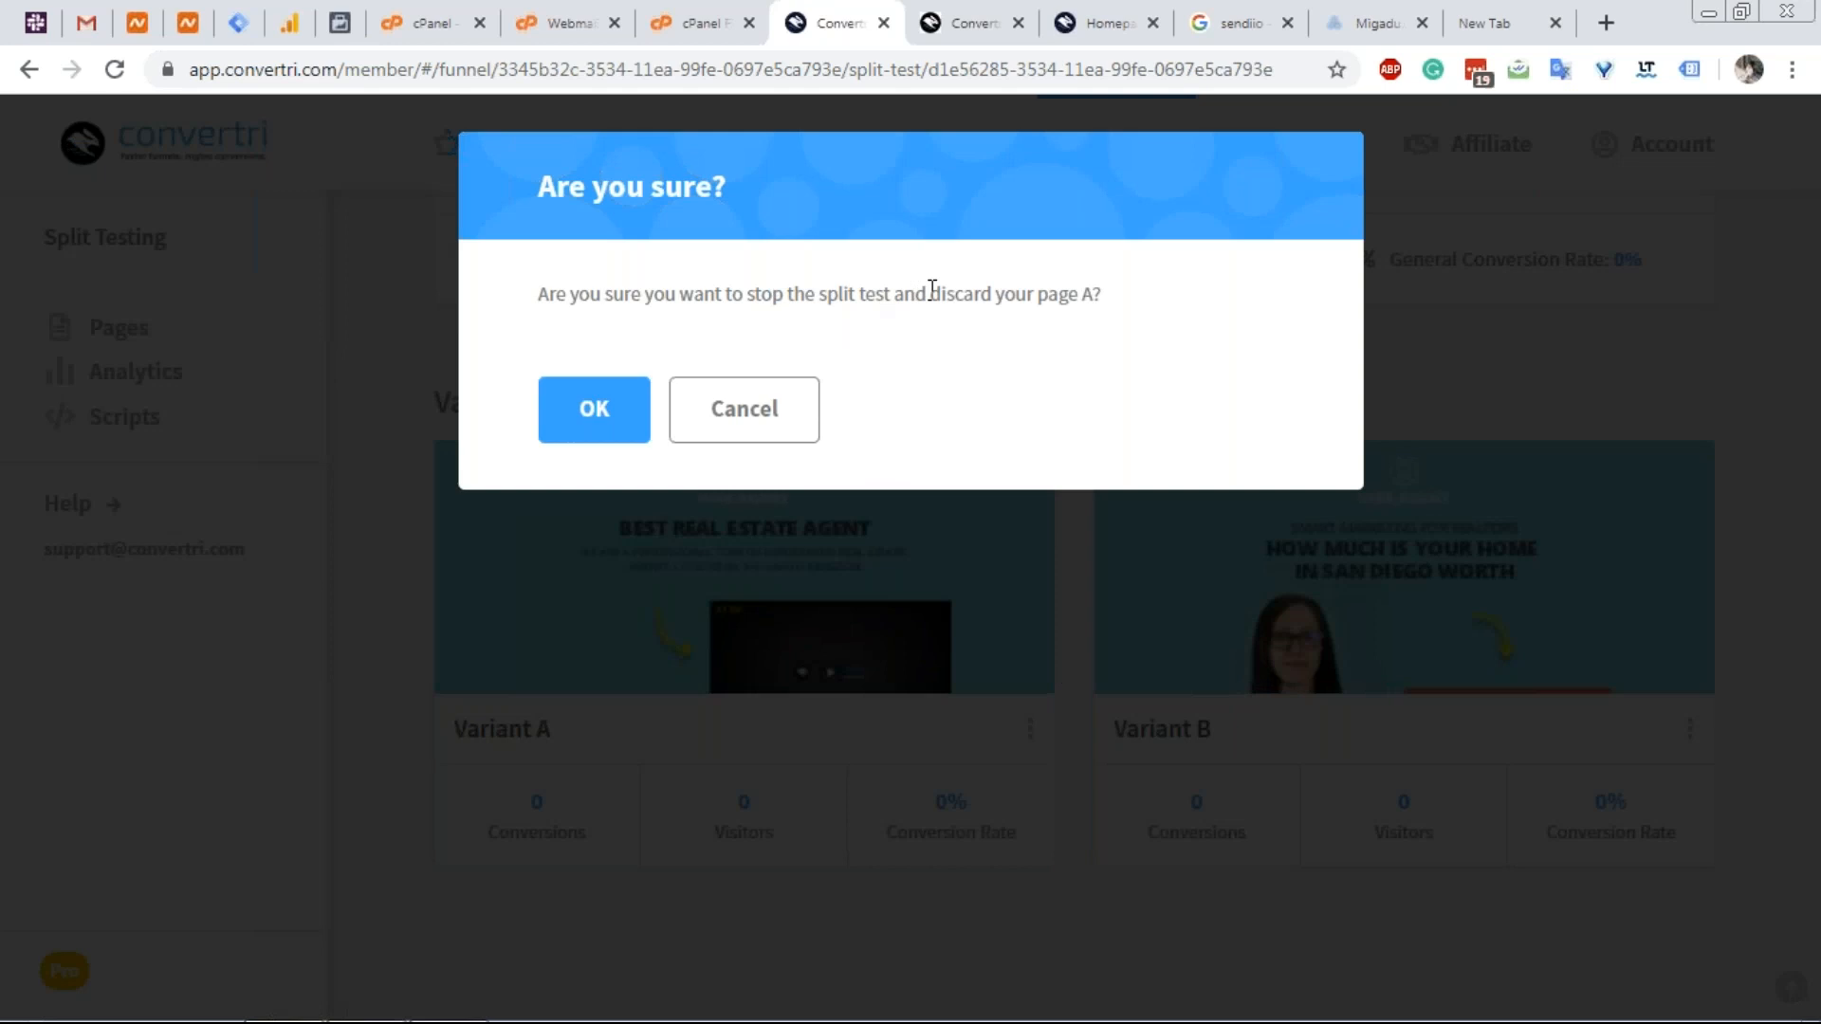
click(779, 421)
mouse_move(689, 641)
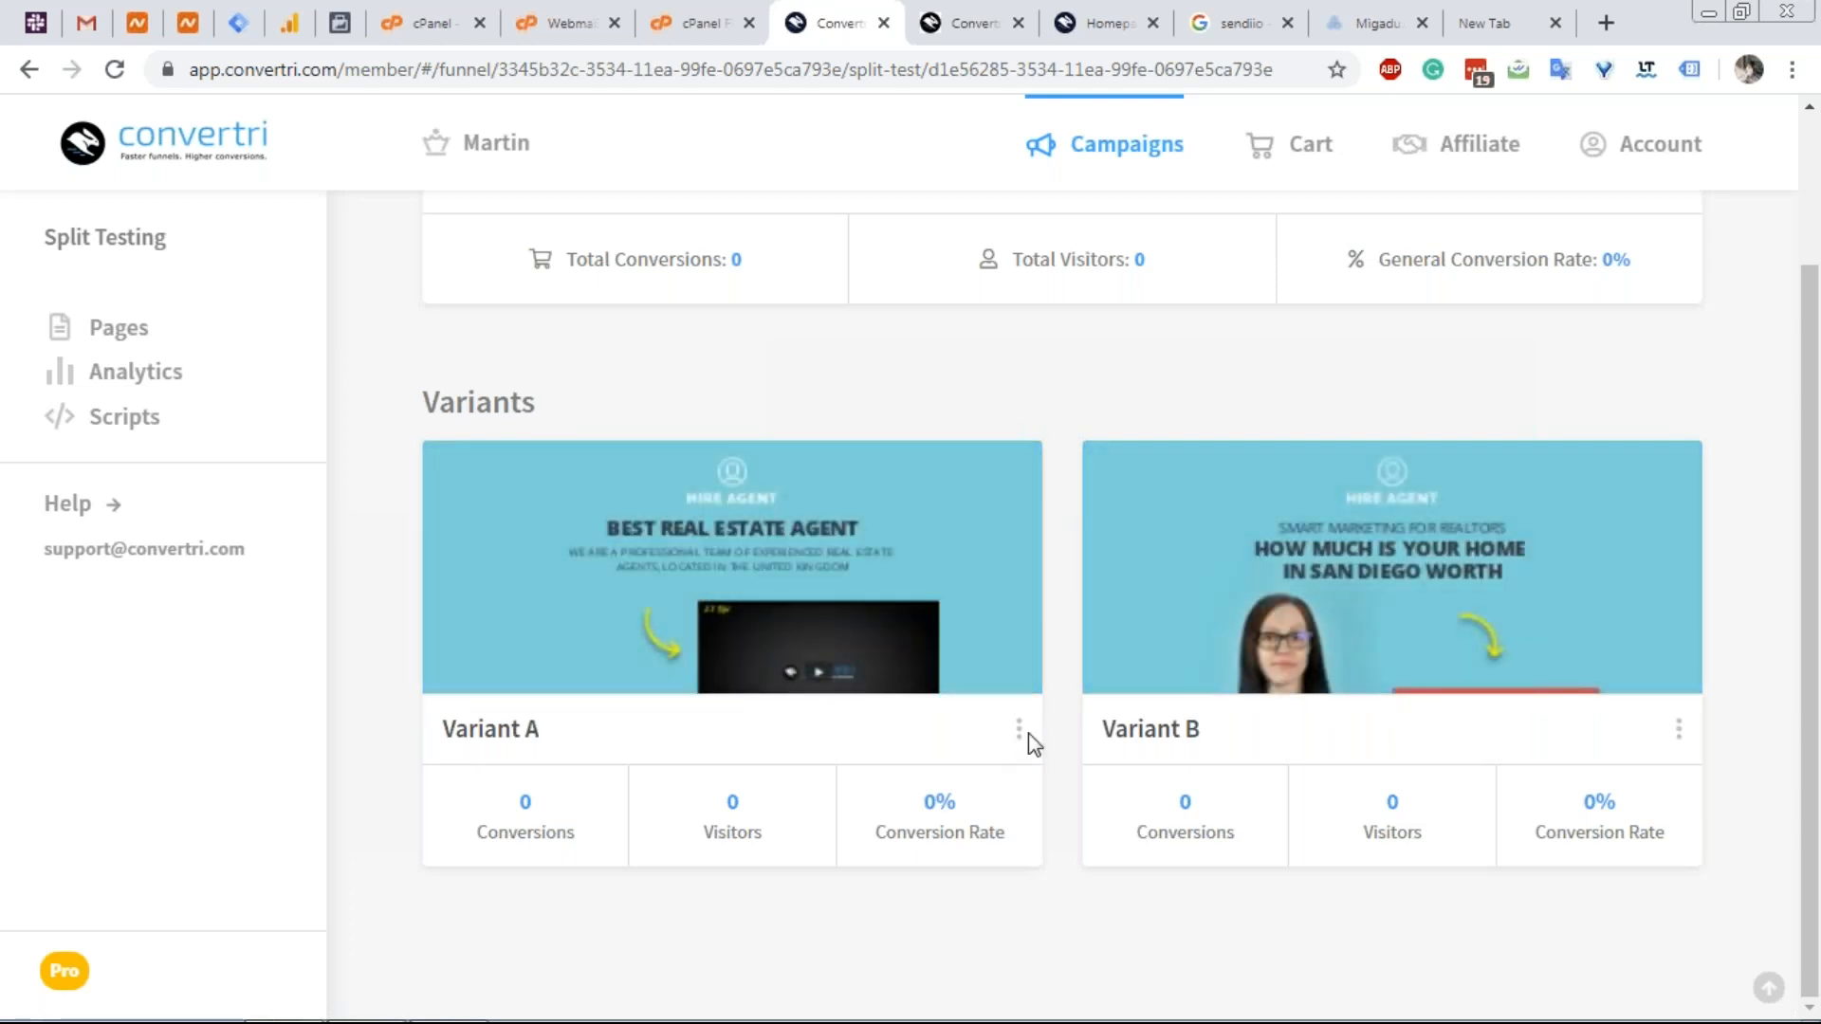
click(1021, 731)
click(939, 797)
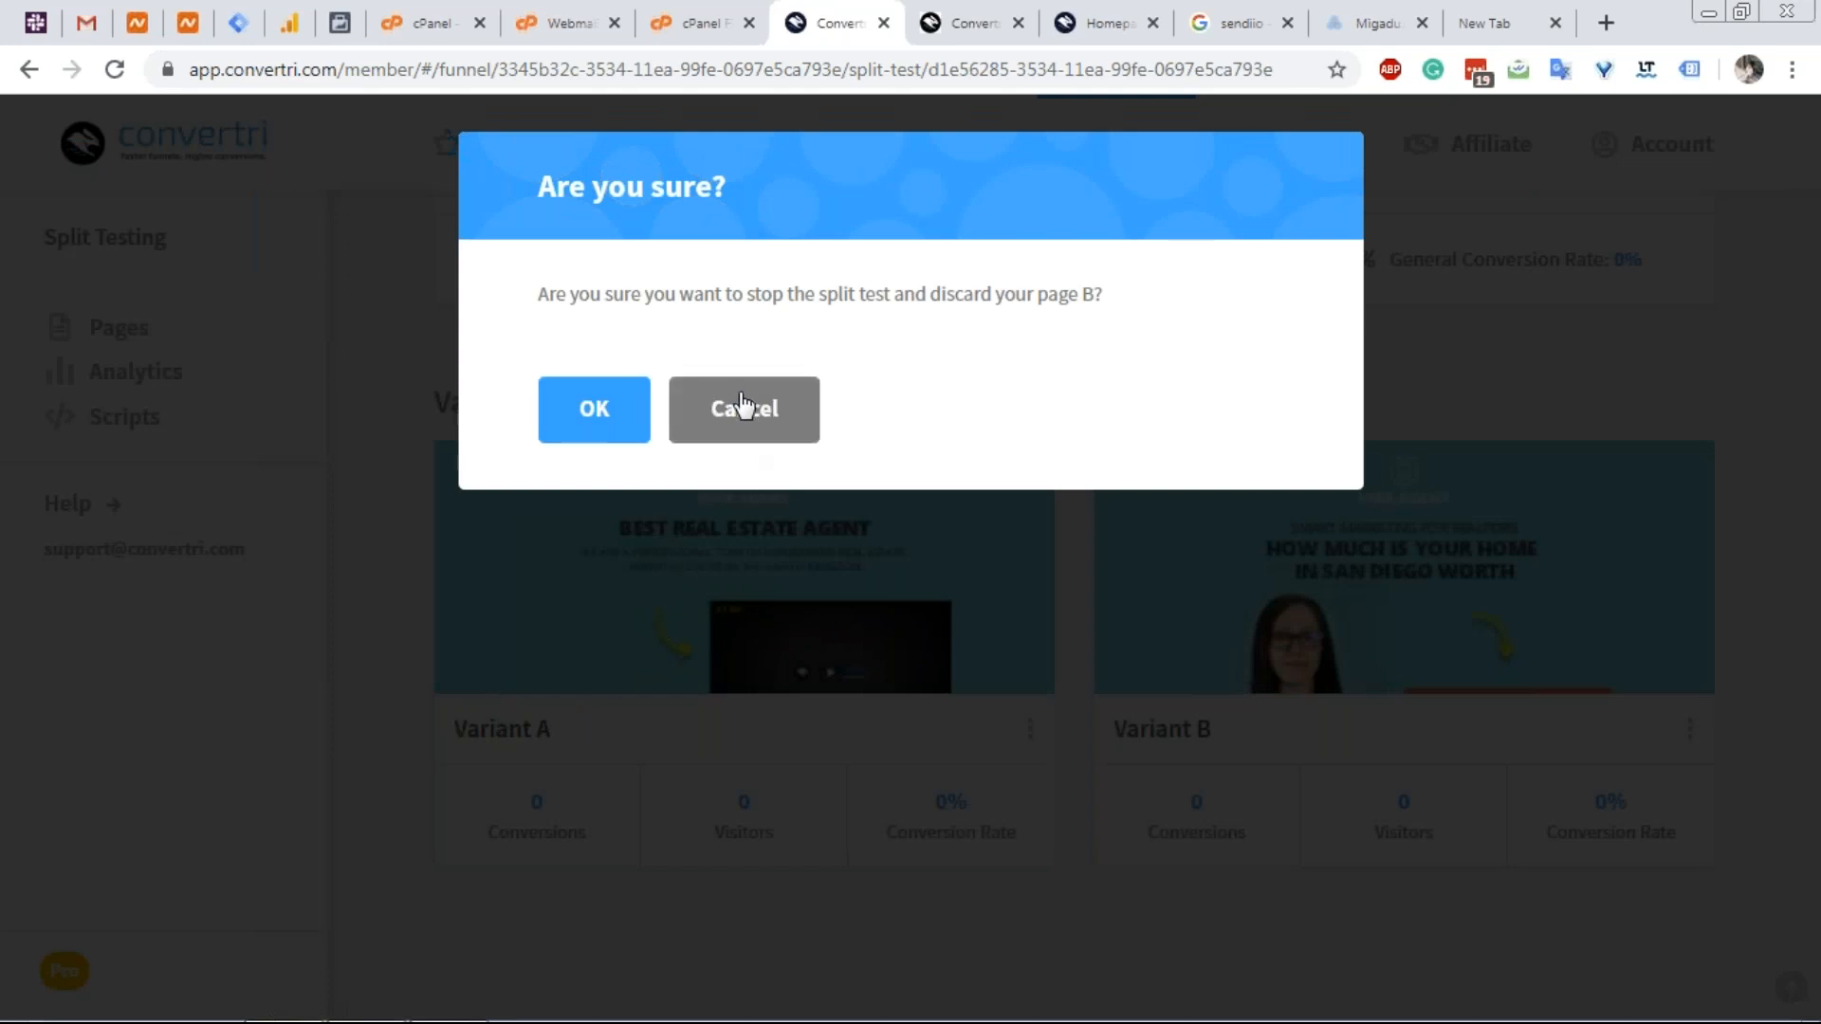
click(799, 415)
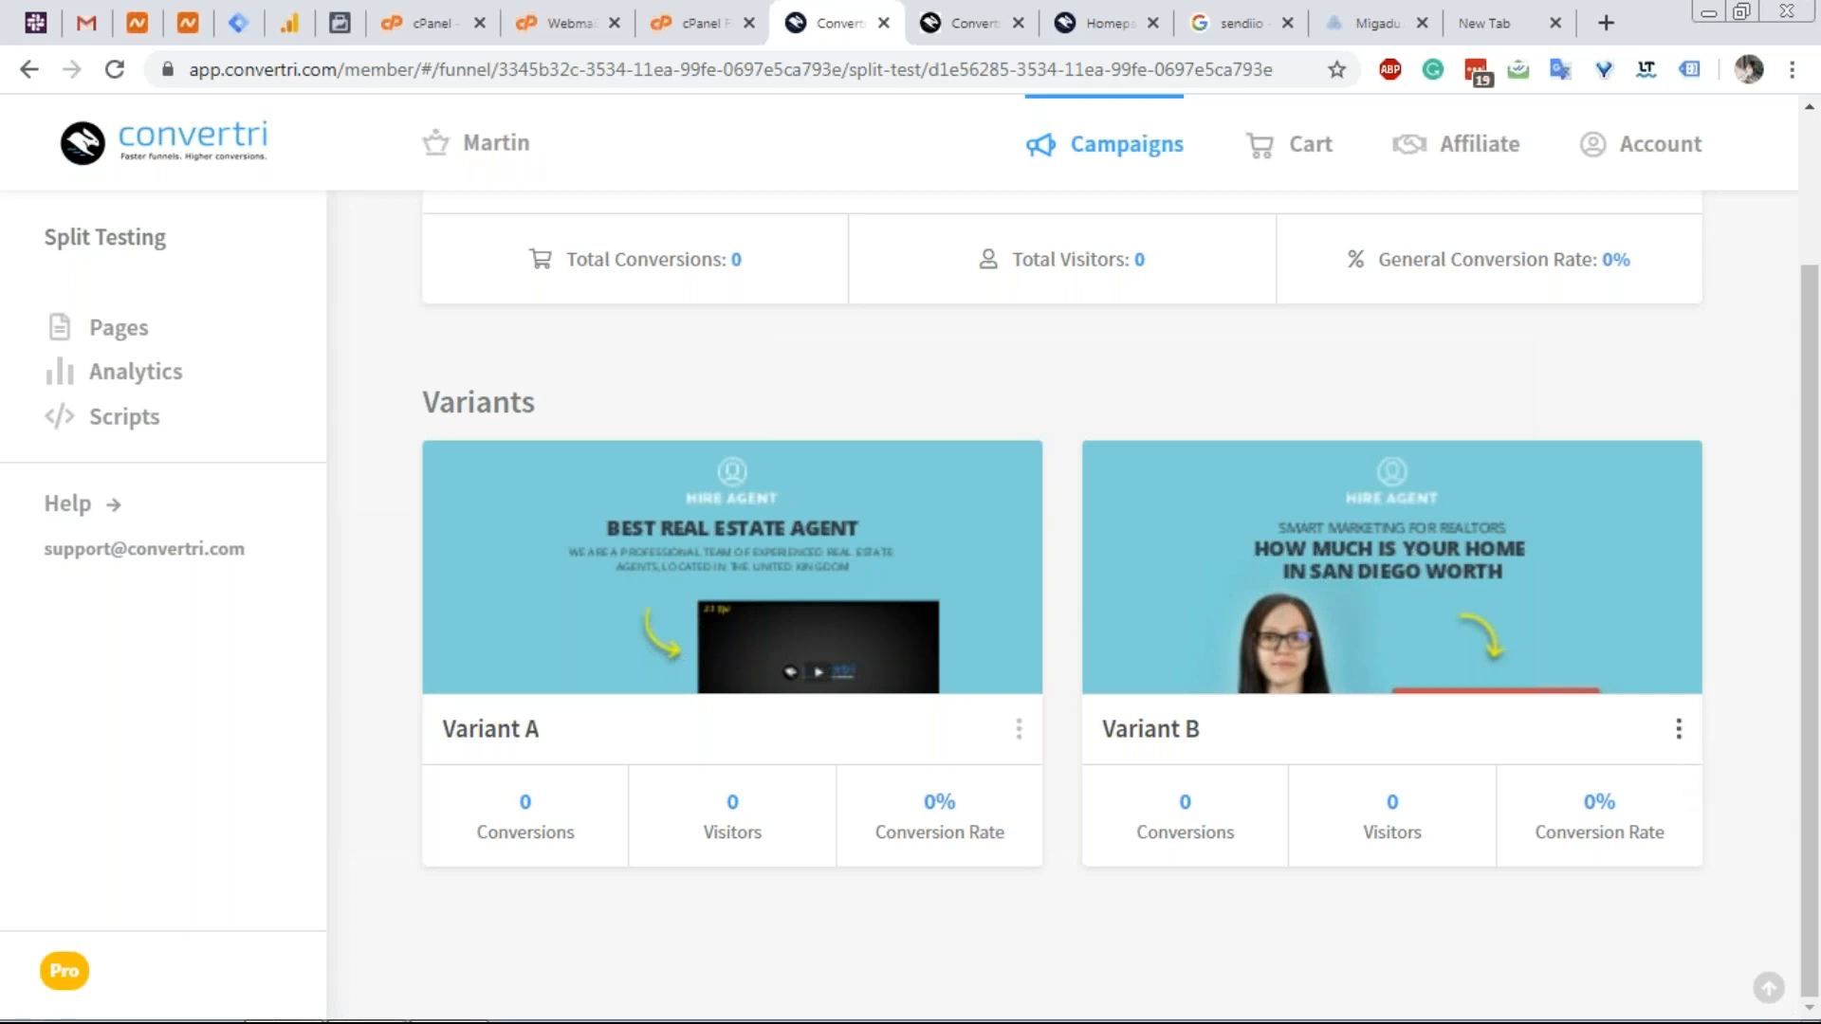
click(1678, 728)
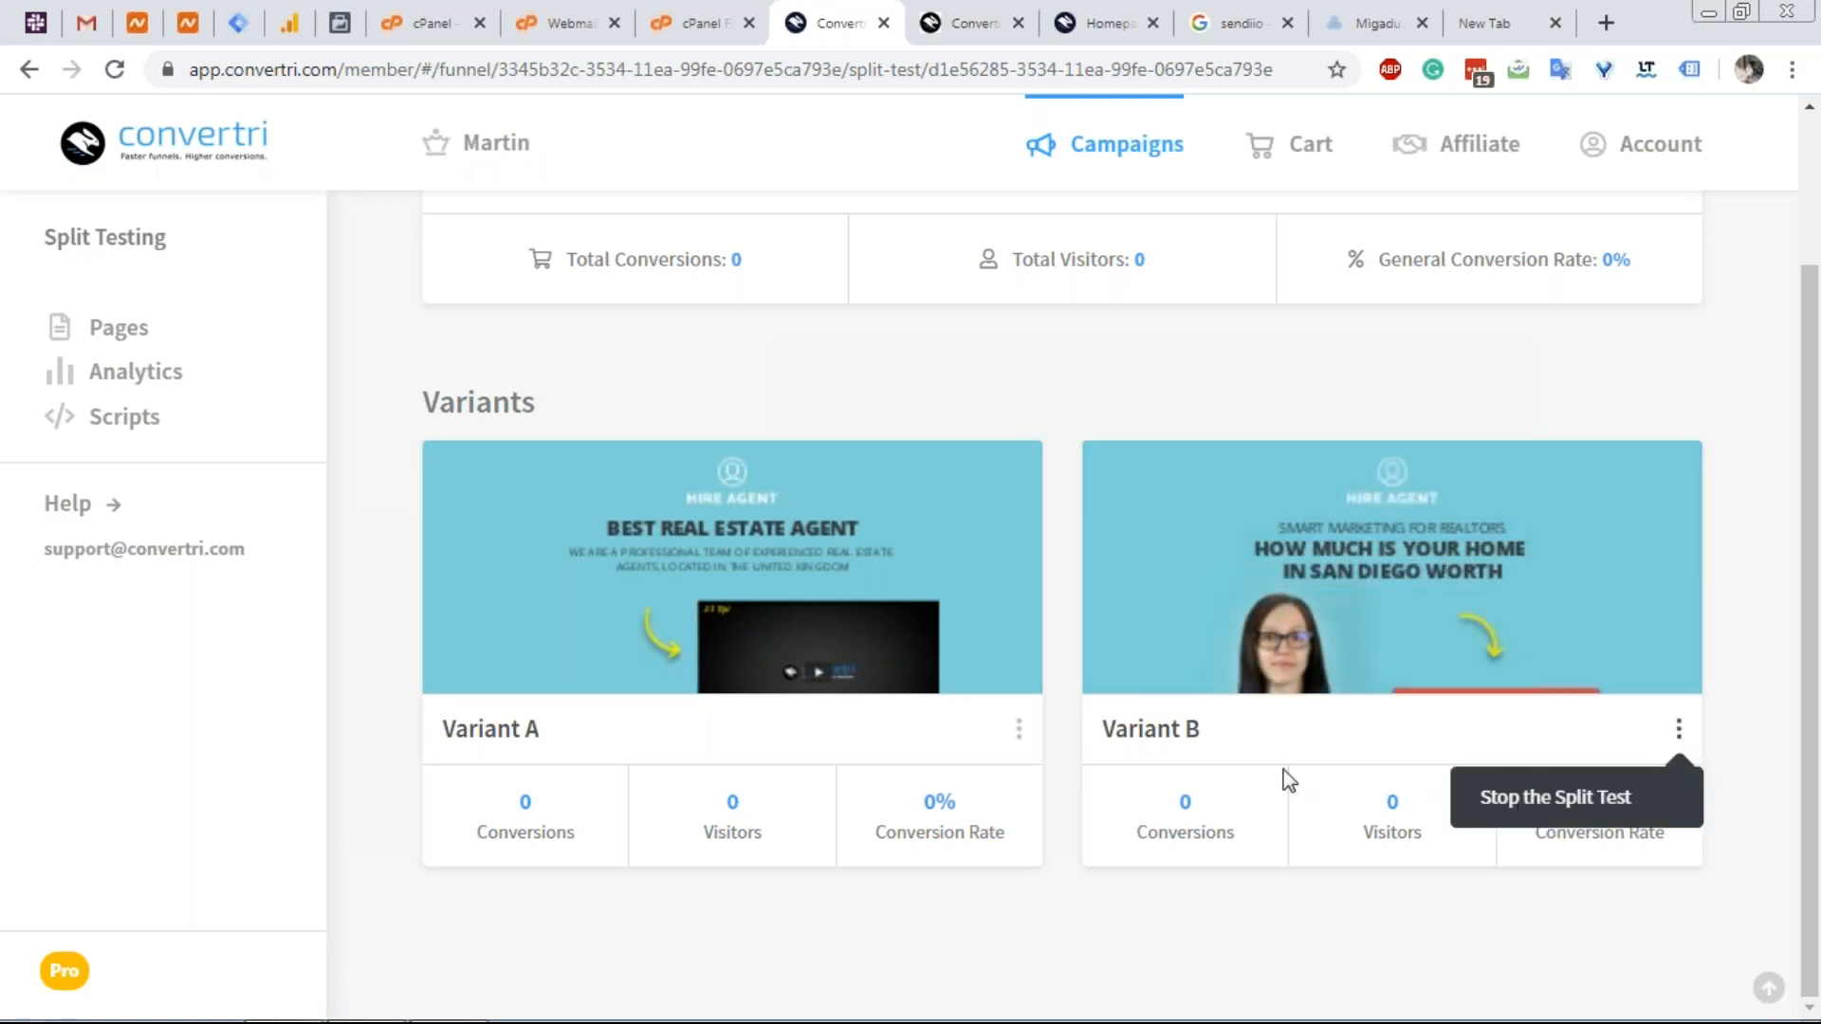
click(1514, 927)
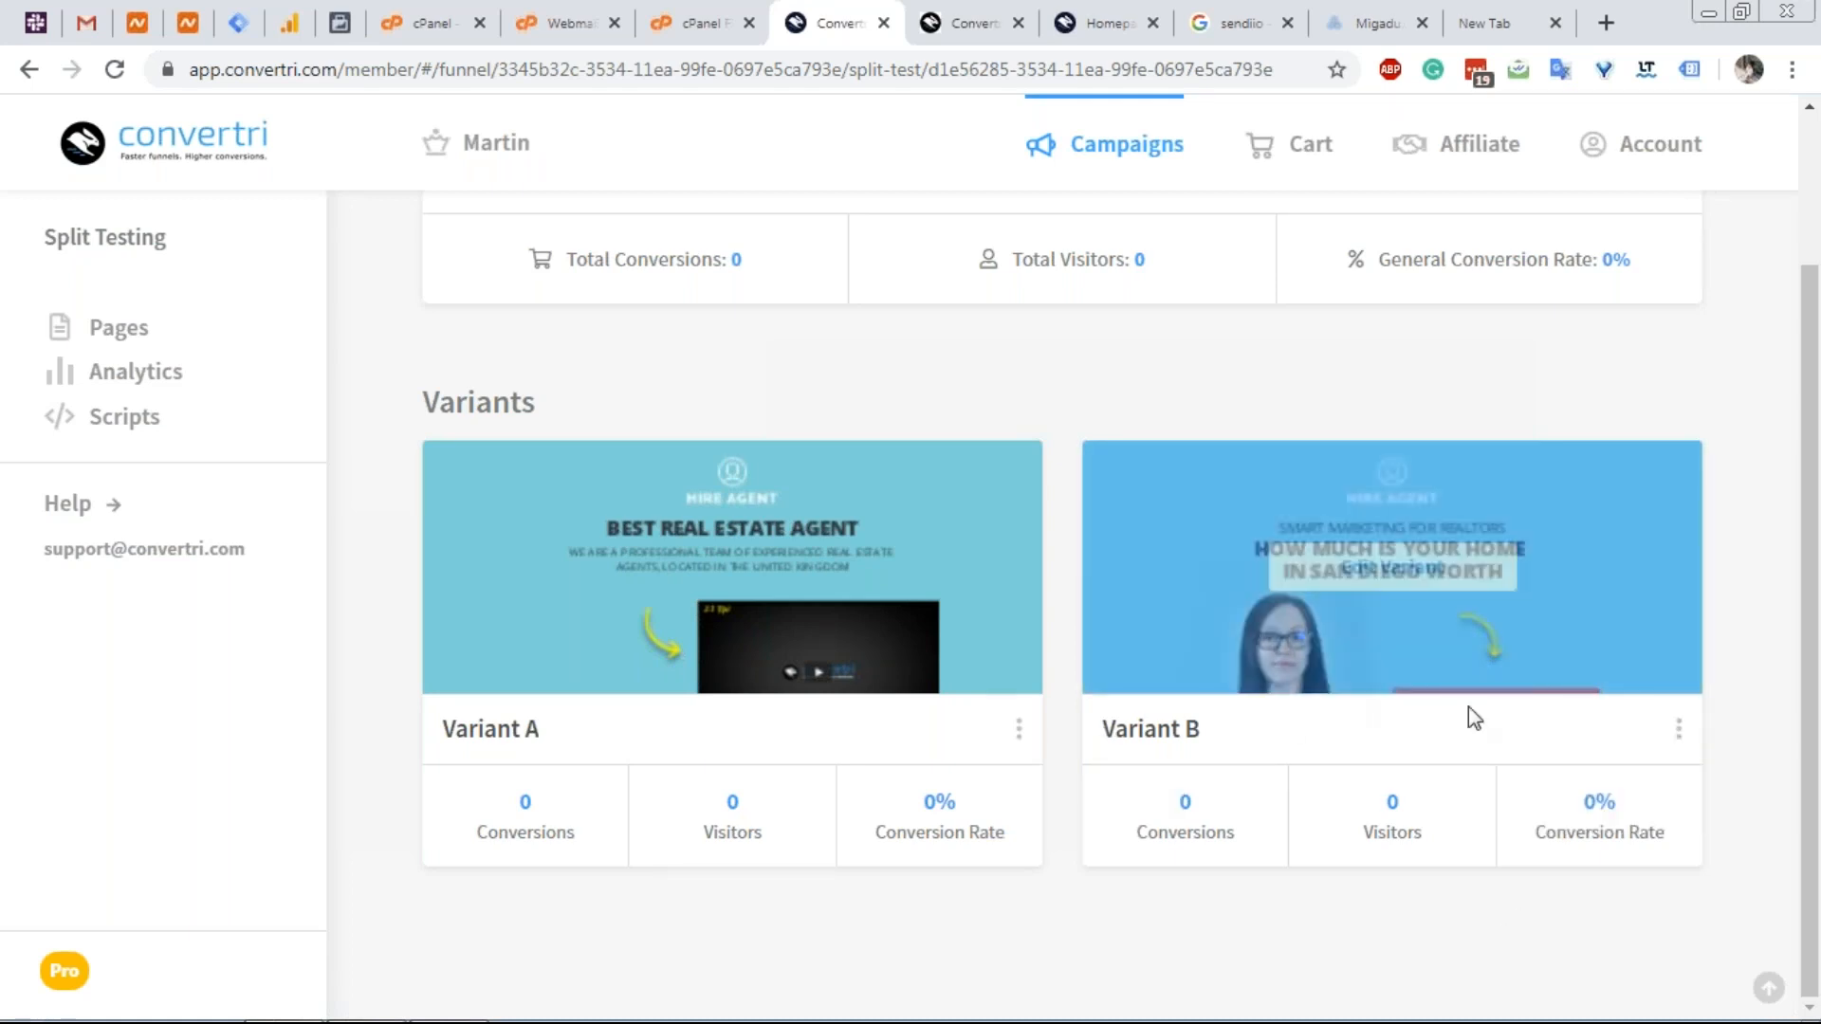
mouse_move(1513, 533)
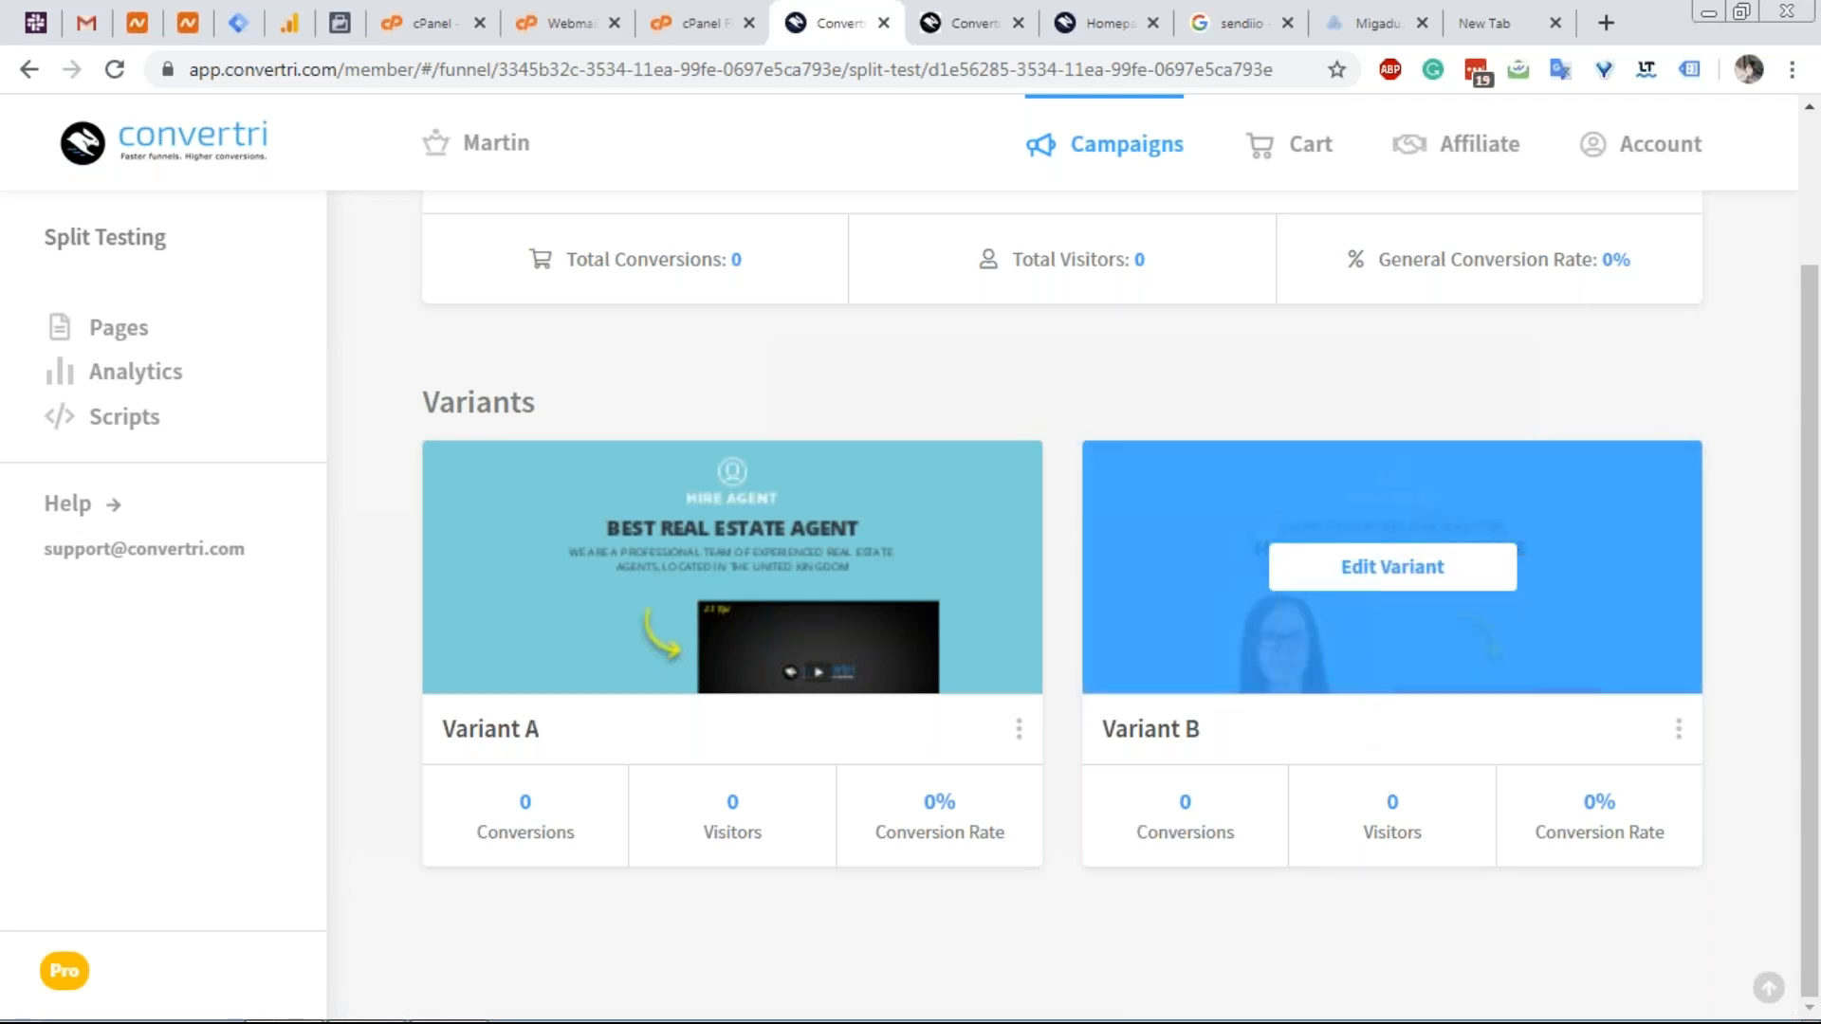
mouse_move(808, 566)
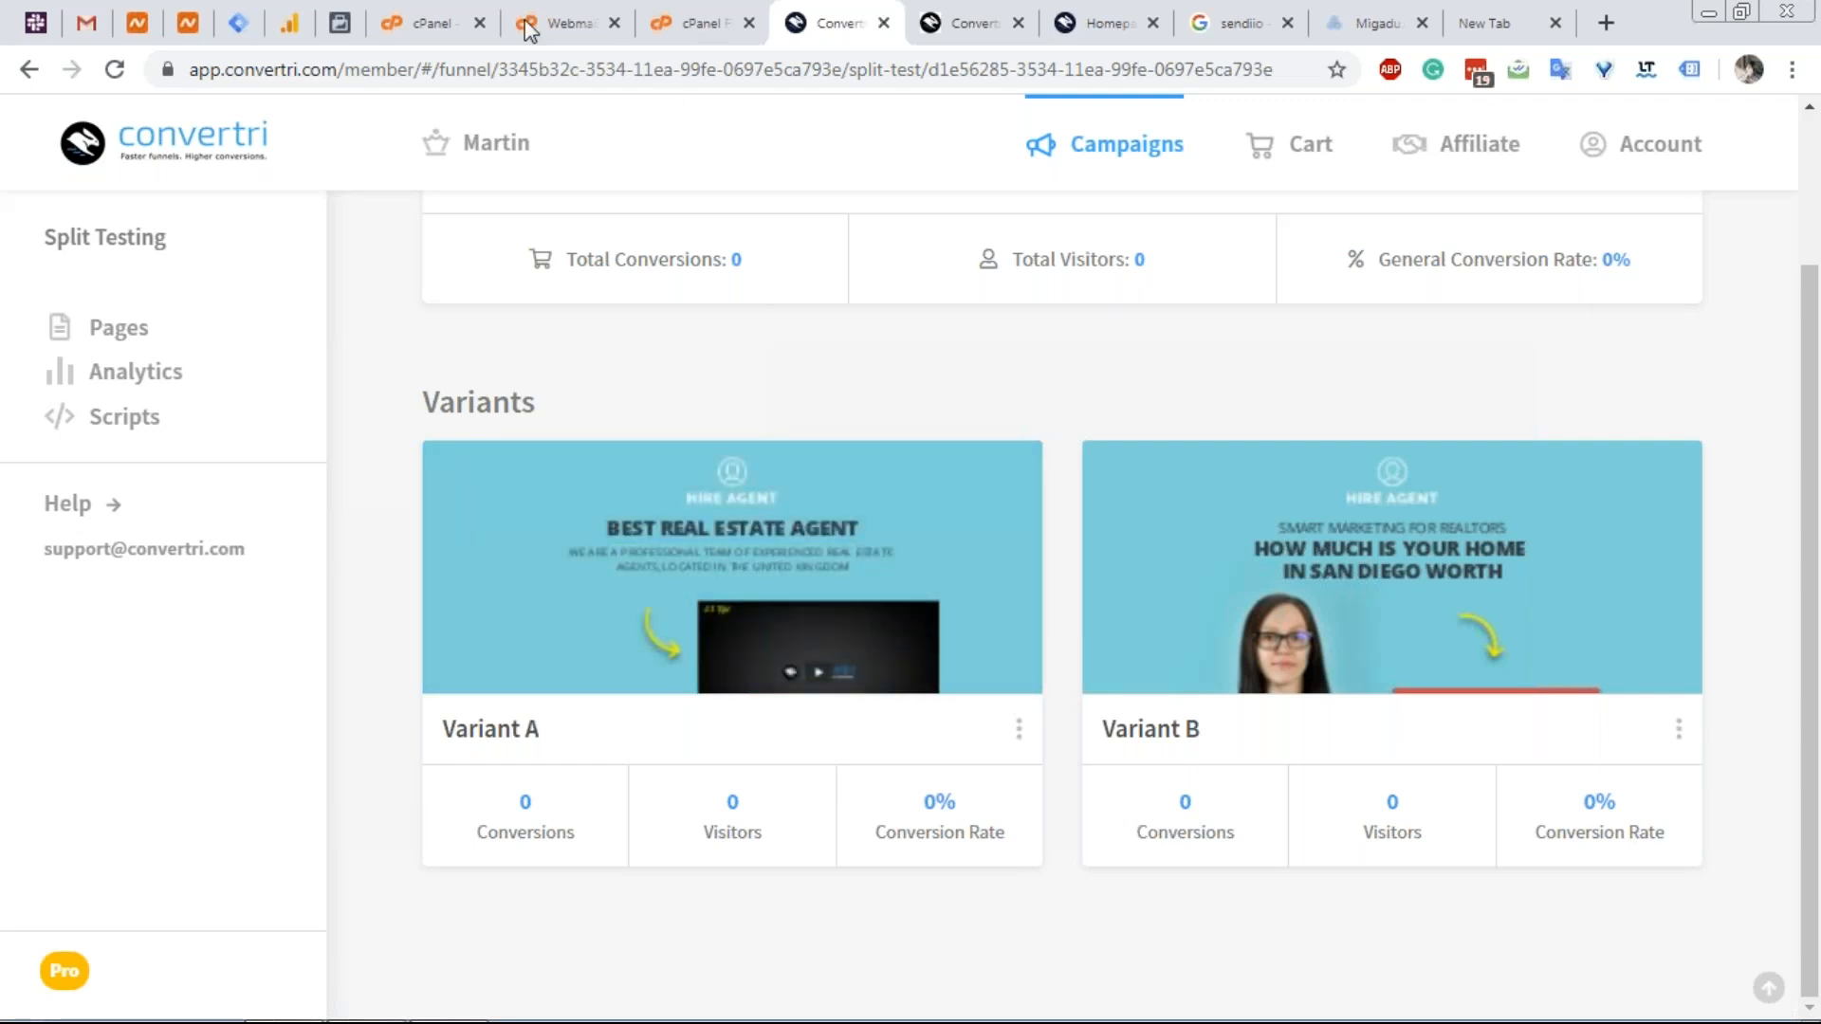
mouse_move(486, 486)
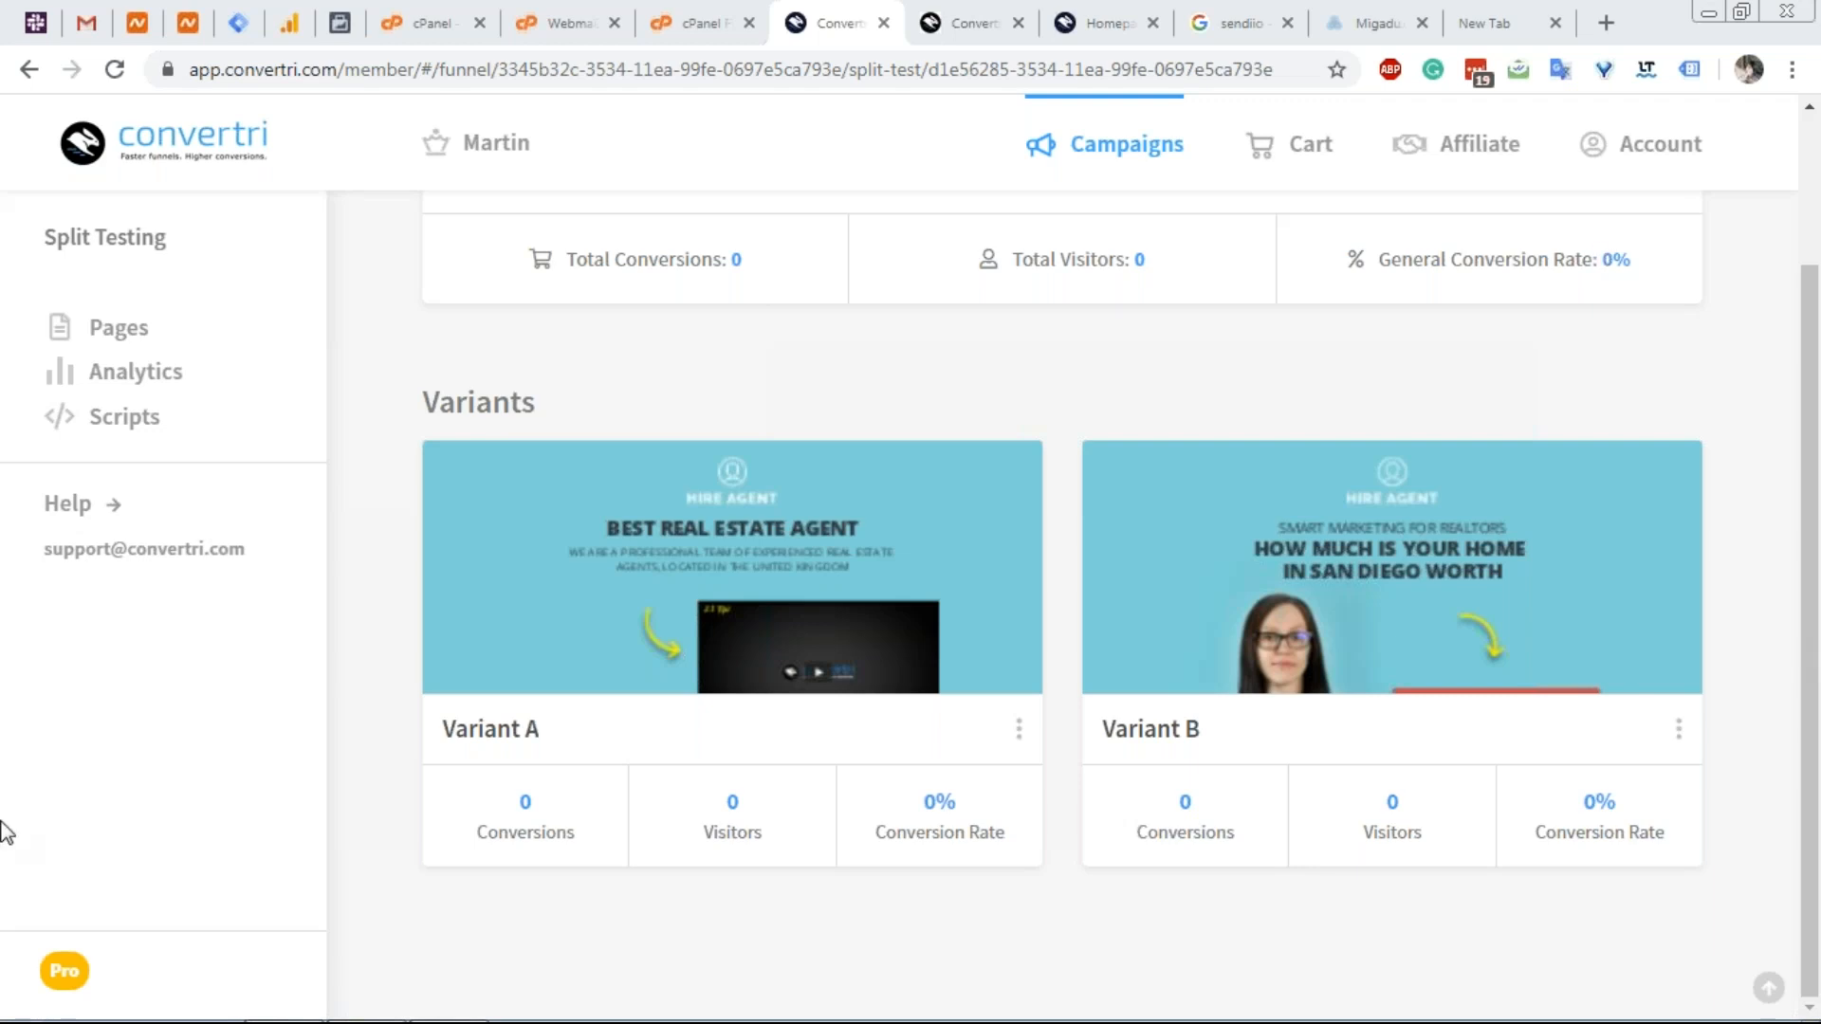
click(1089, 142)
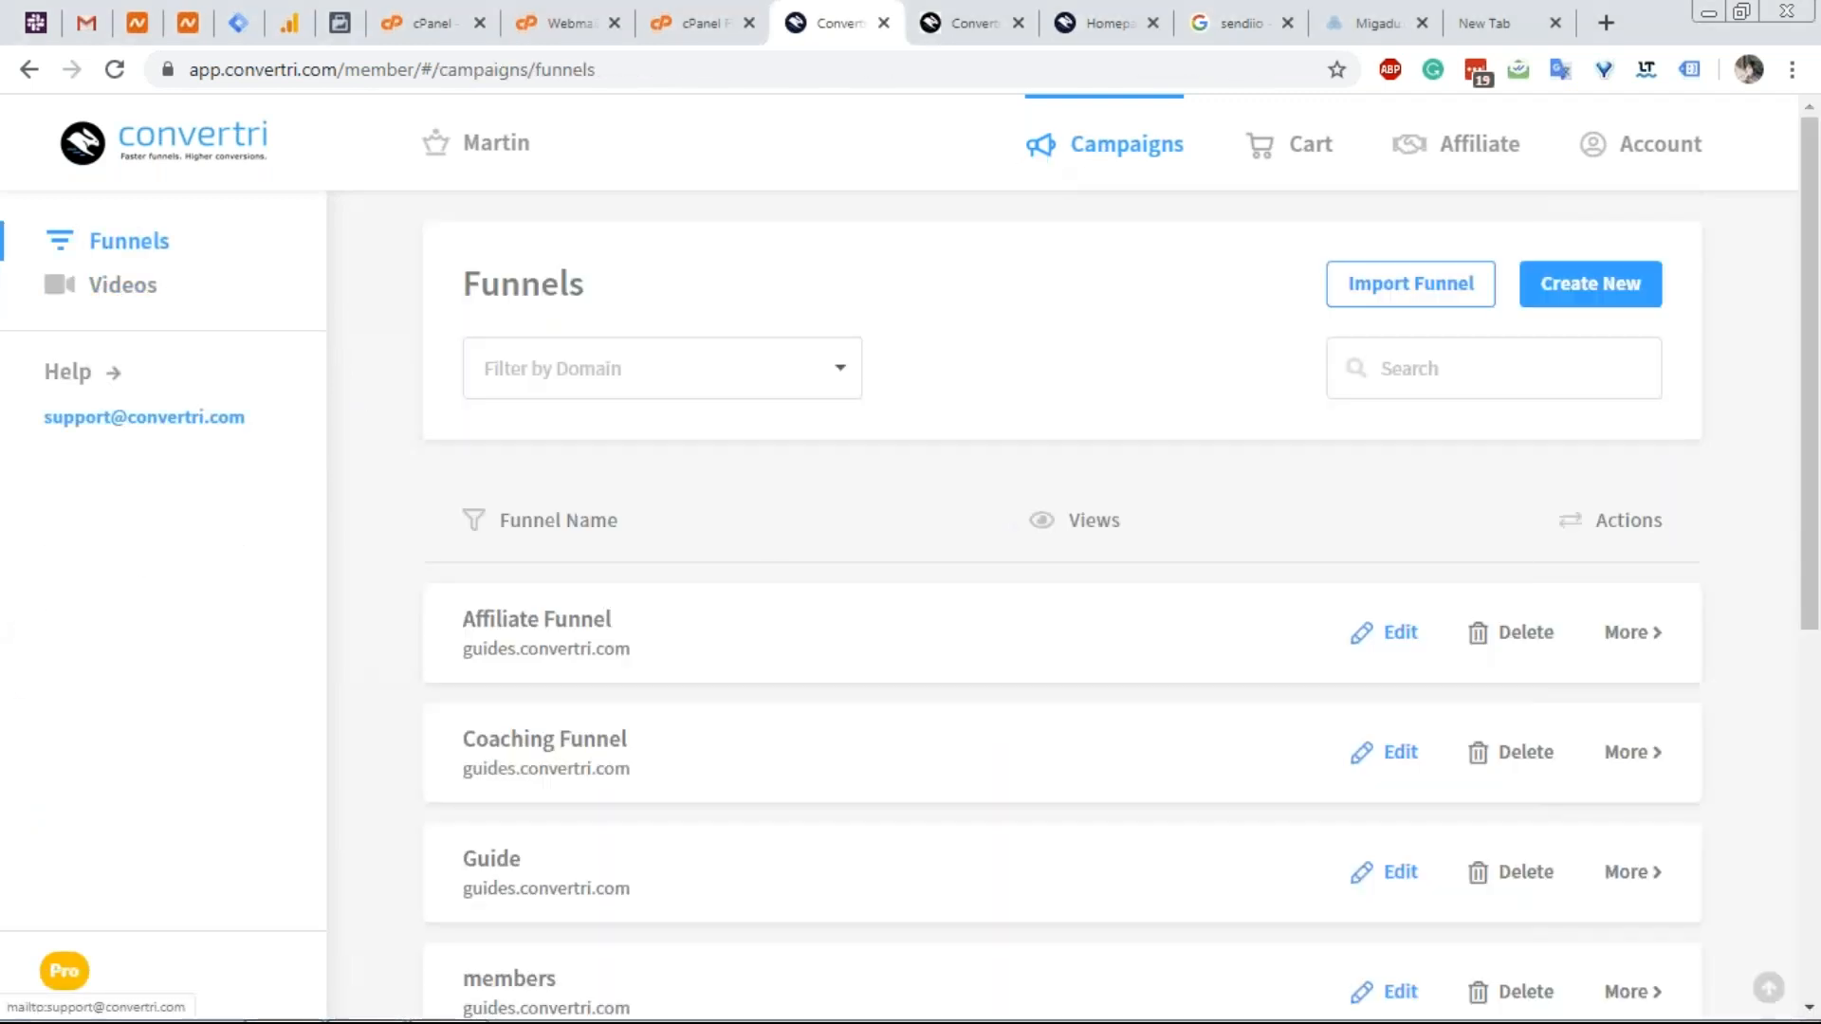
Scroll down the Funnels list and open the Vertri funnel on vertri.xyz.
scroll(419, 584, down, 5)
scroll(419, 593, down, 1)
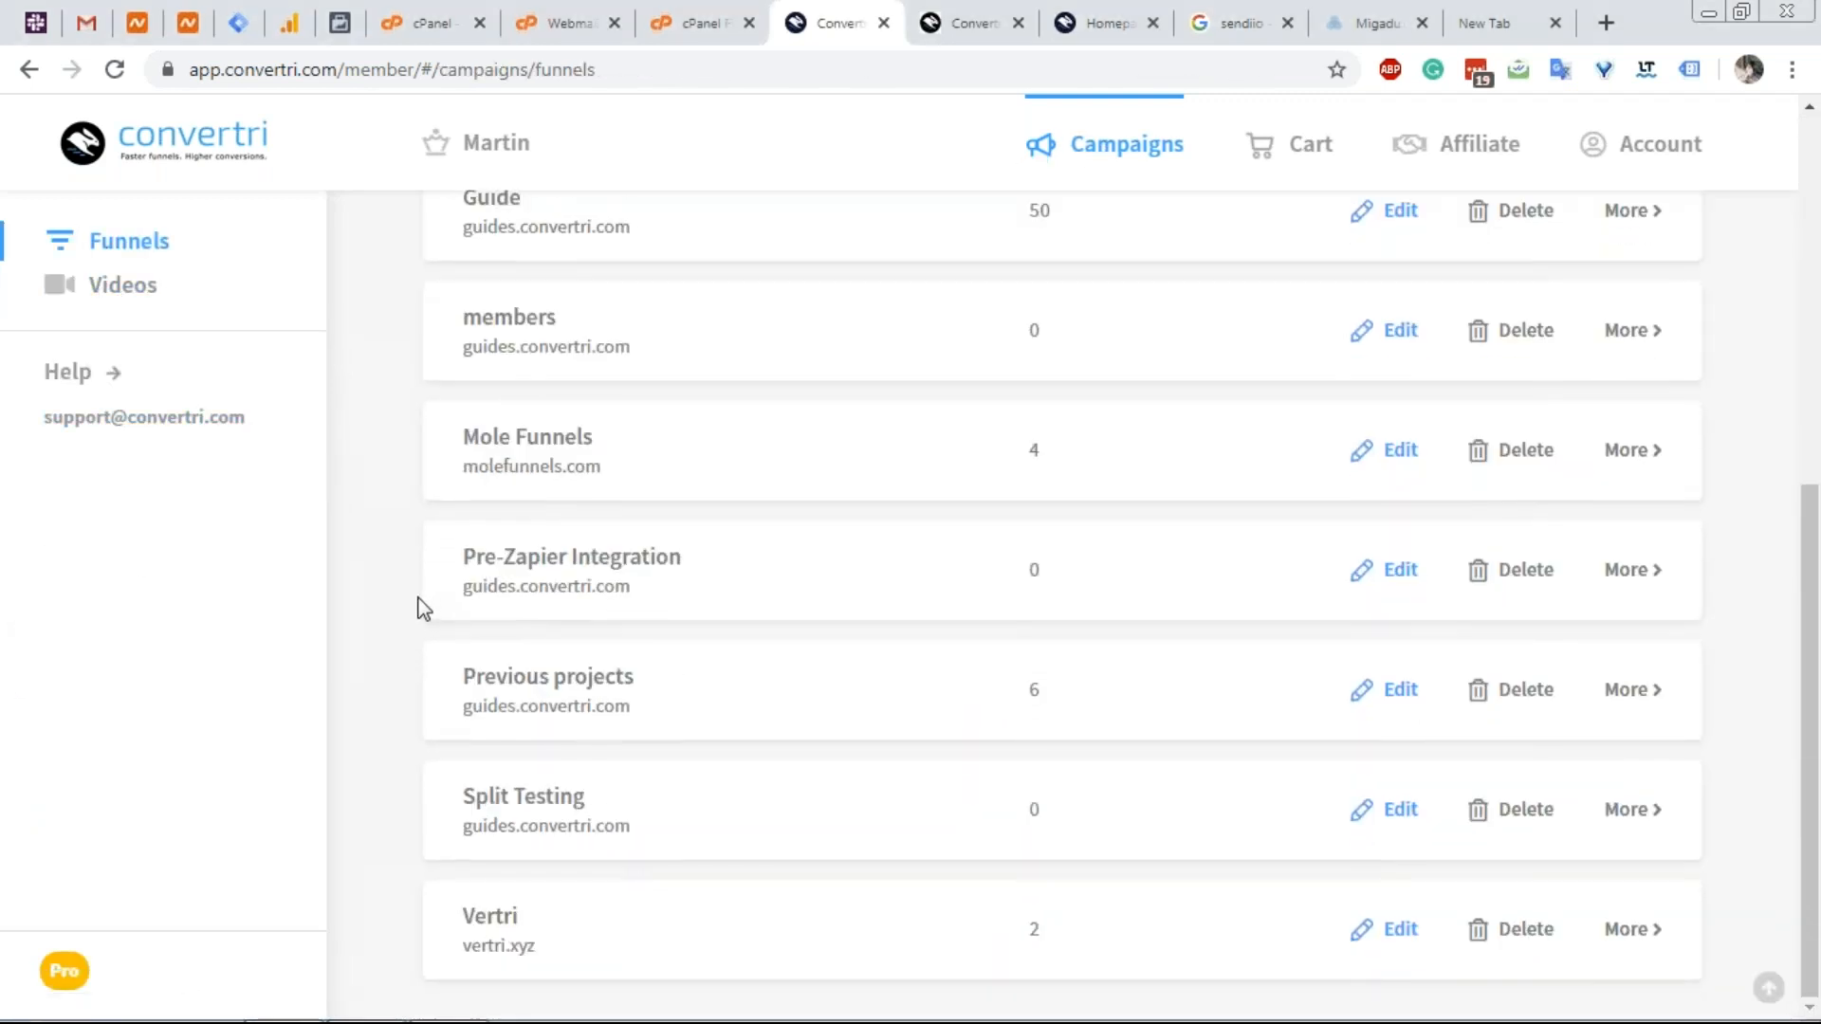
click(516, 945)
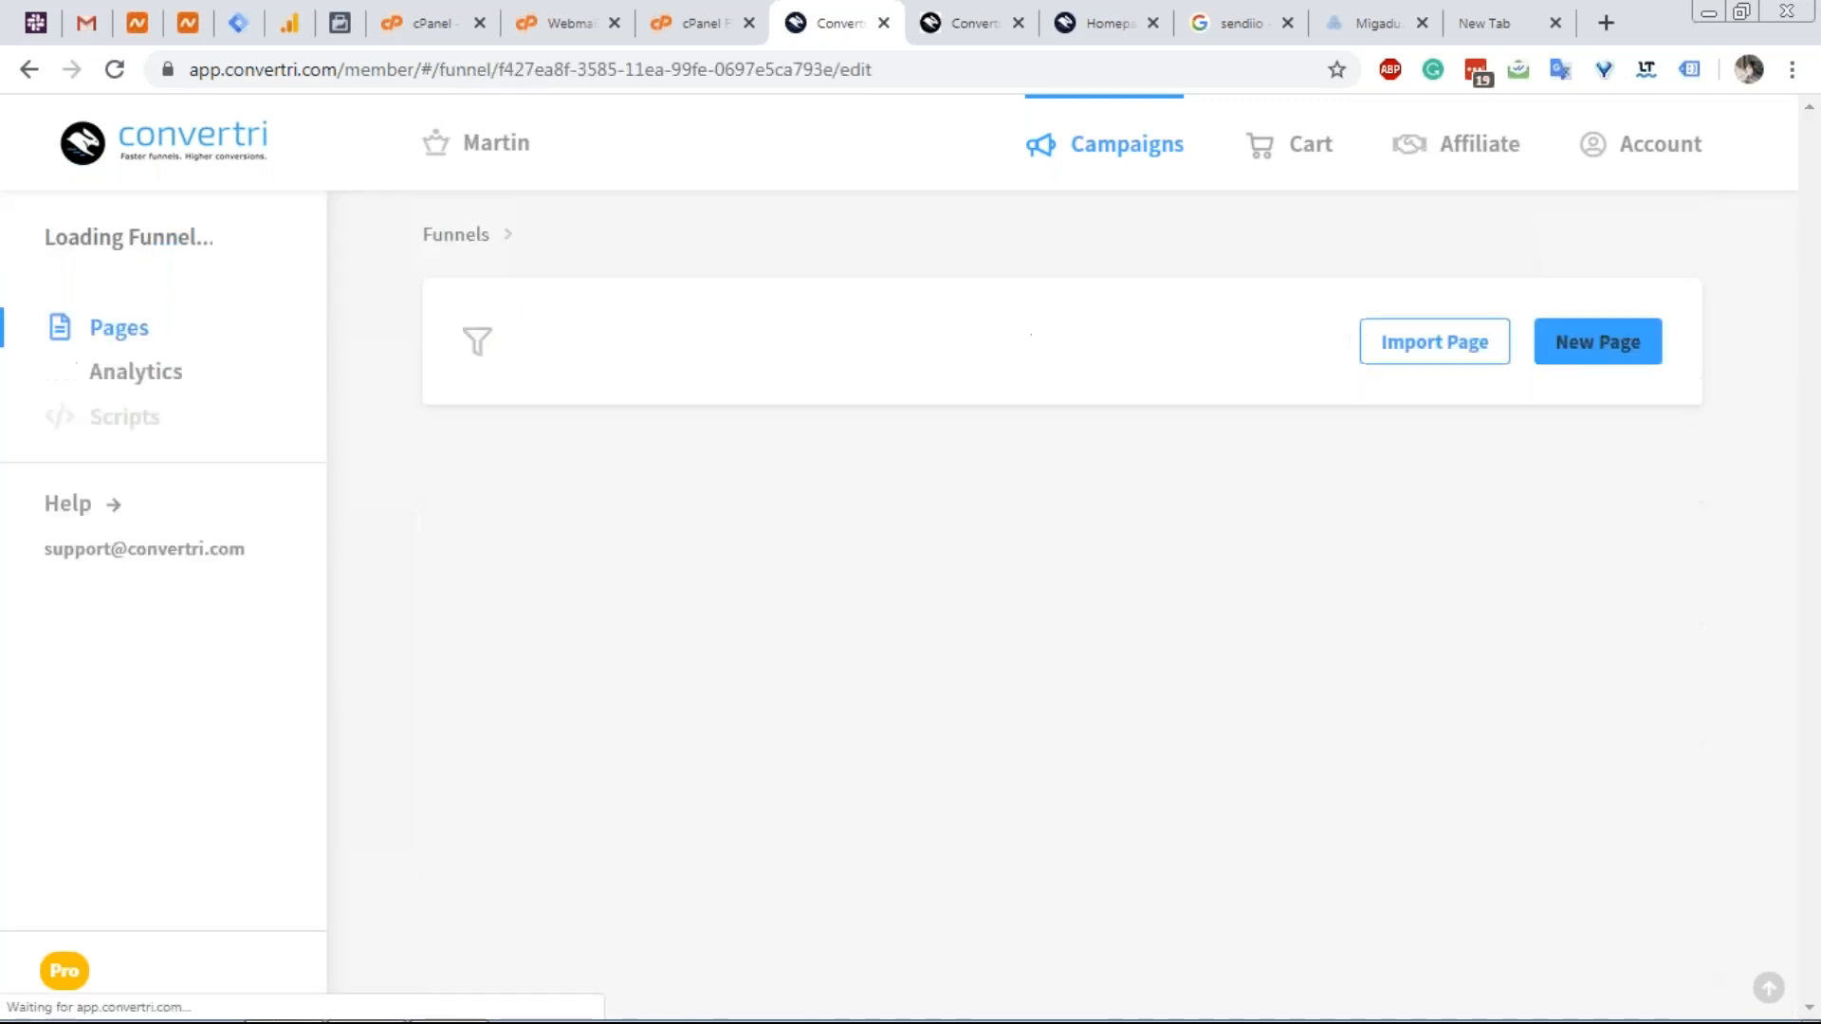
mouse_move(664, 683)
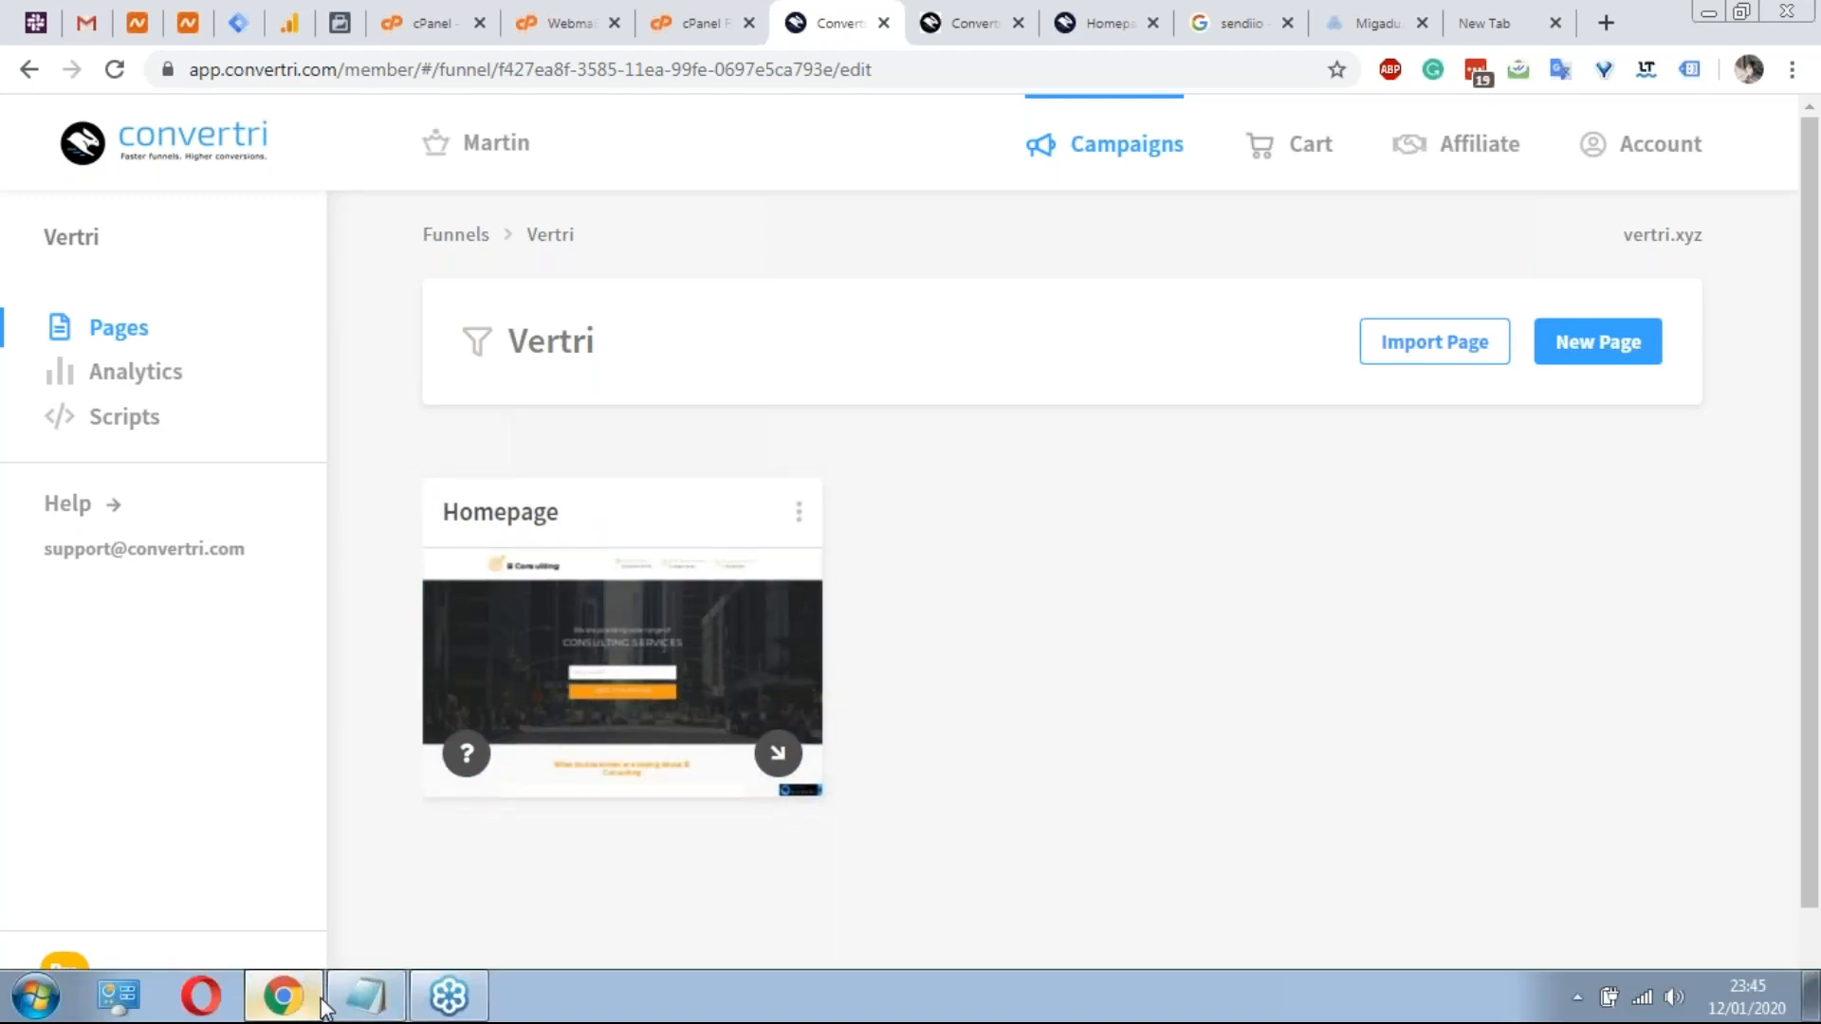
Start a new Notepad note listing local business funnel, GDPR and Google suite.
right_click(365, 995)
click(360, 880)
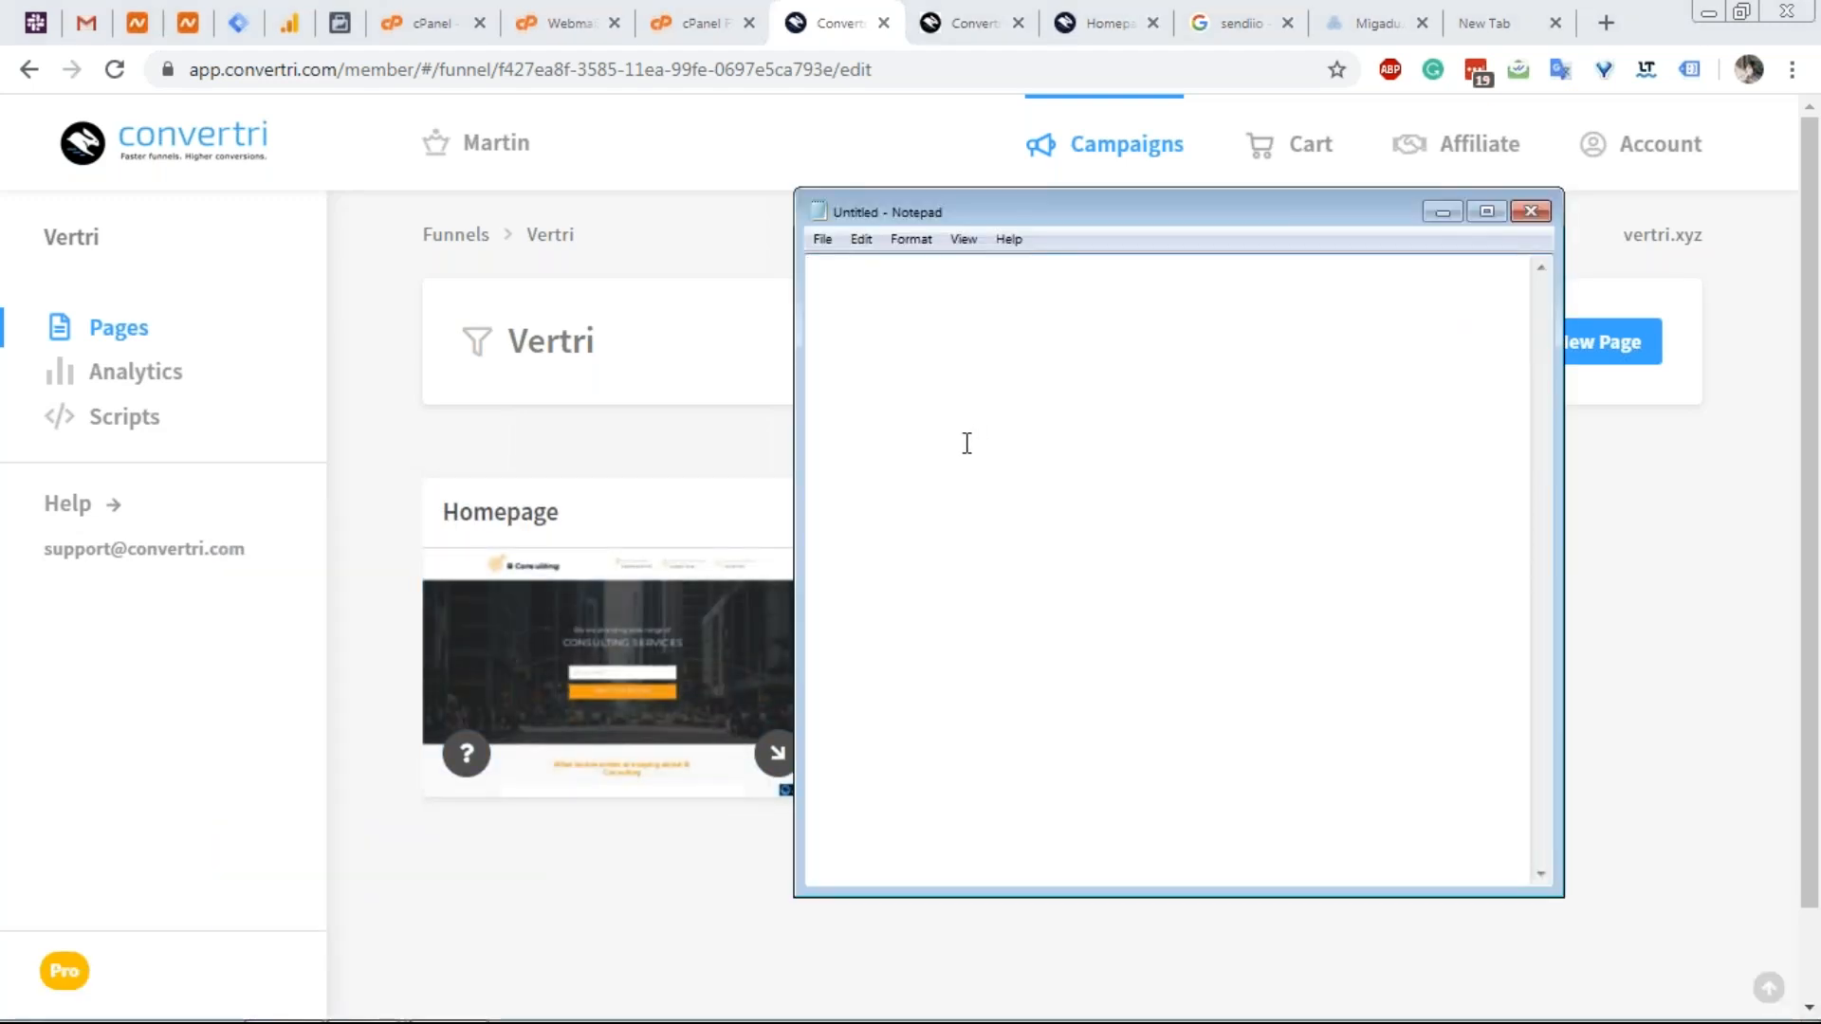
text(local business funnel)
key(Return)
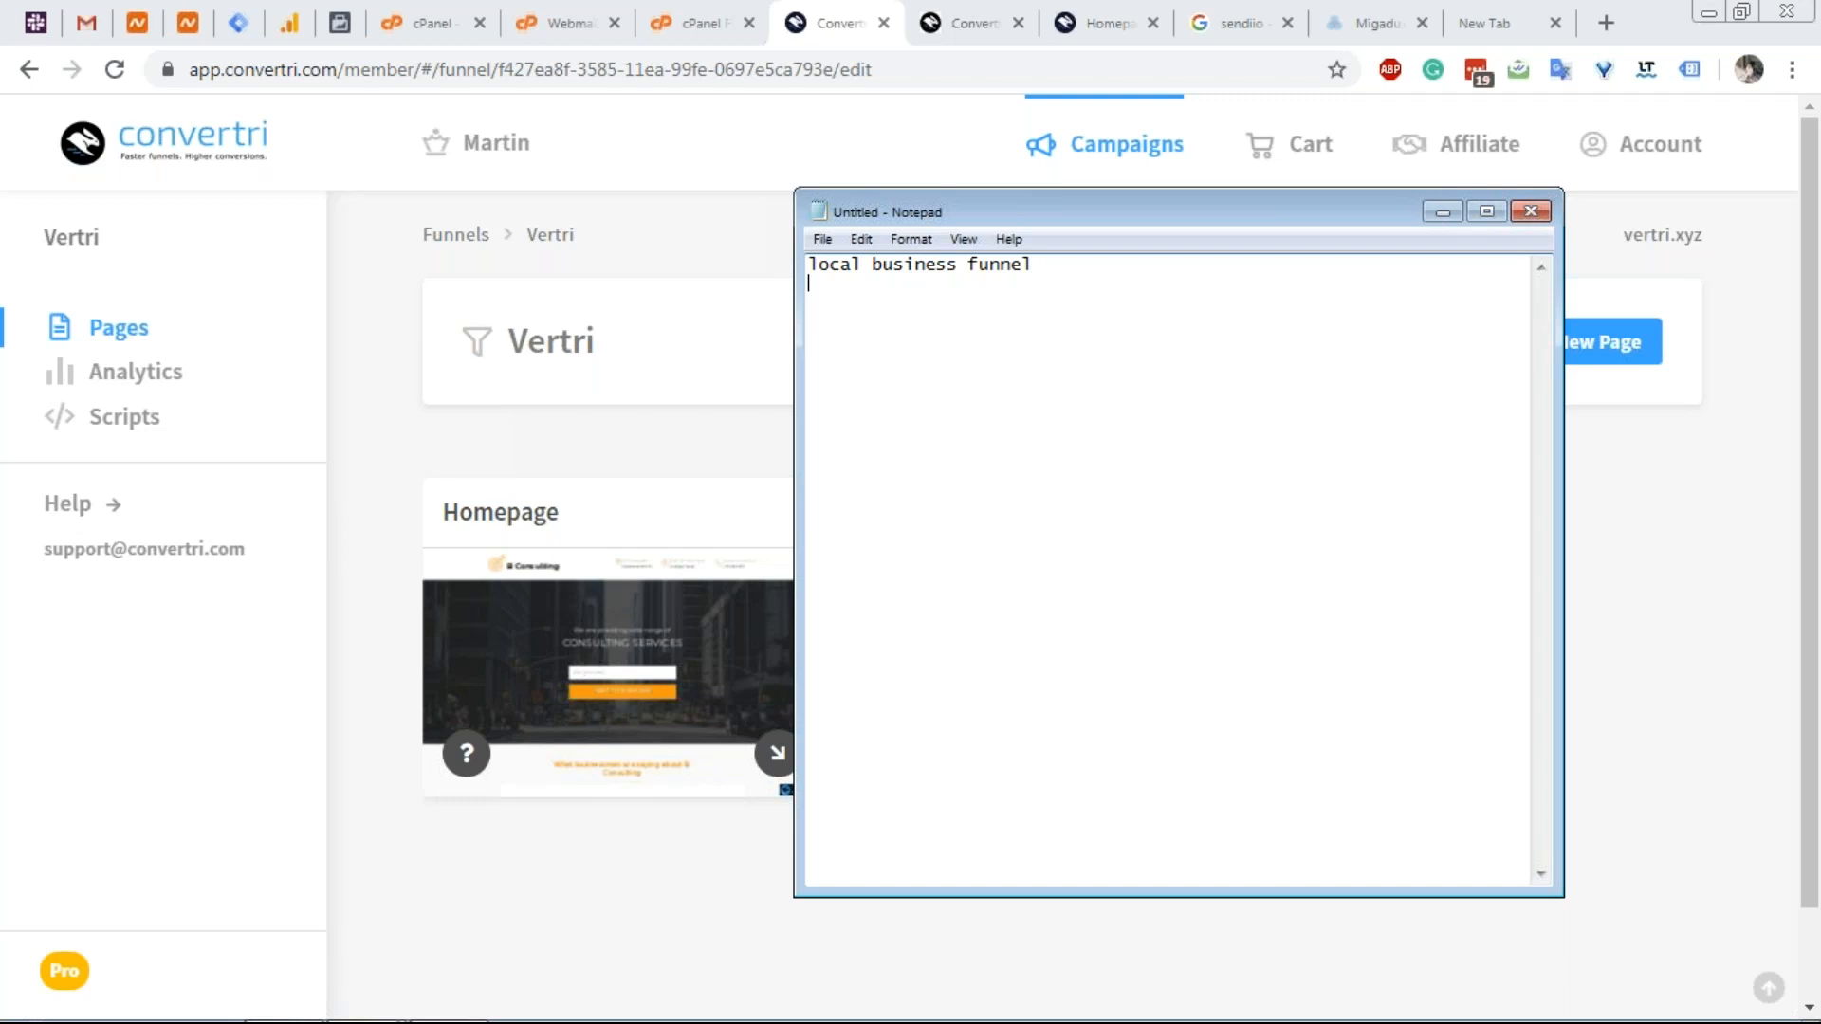
text(GDPR)
key(Return)
text(GOogle suite)
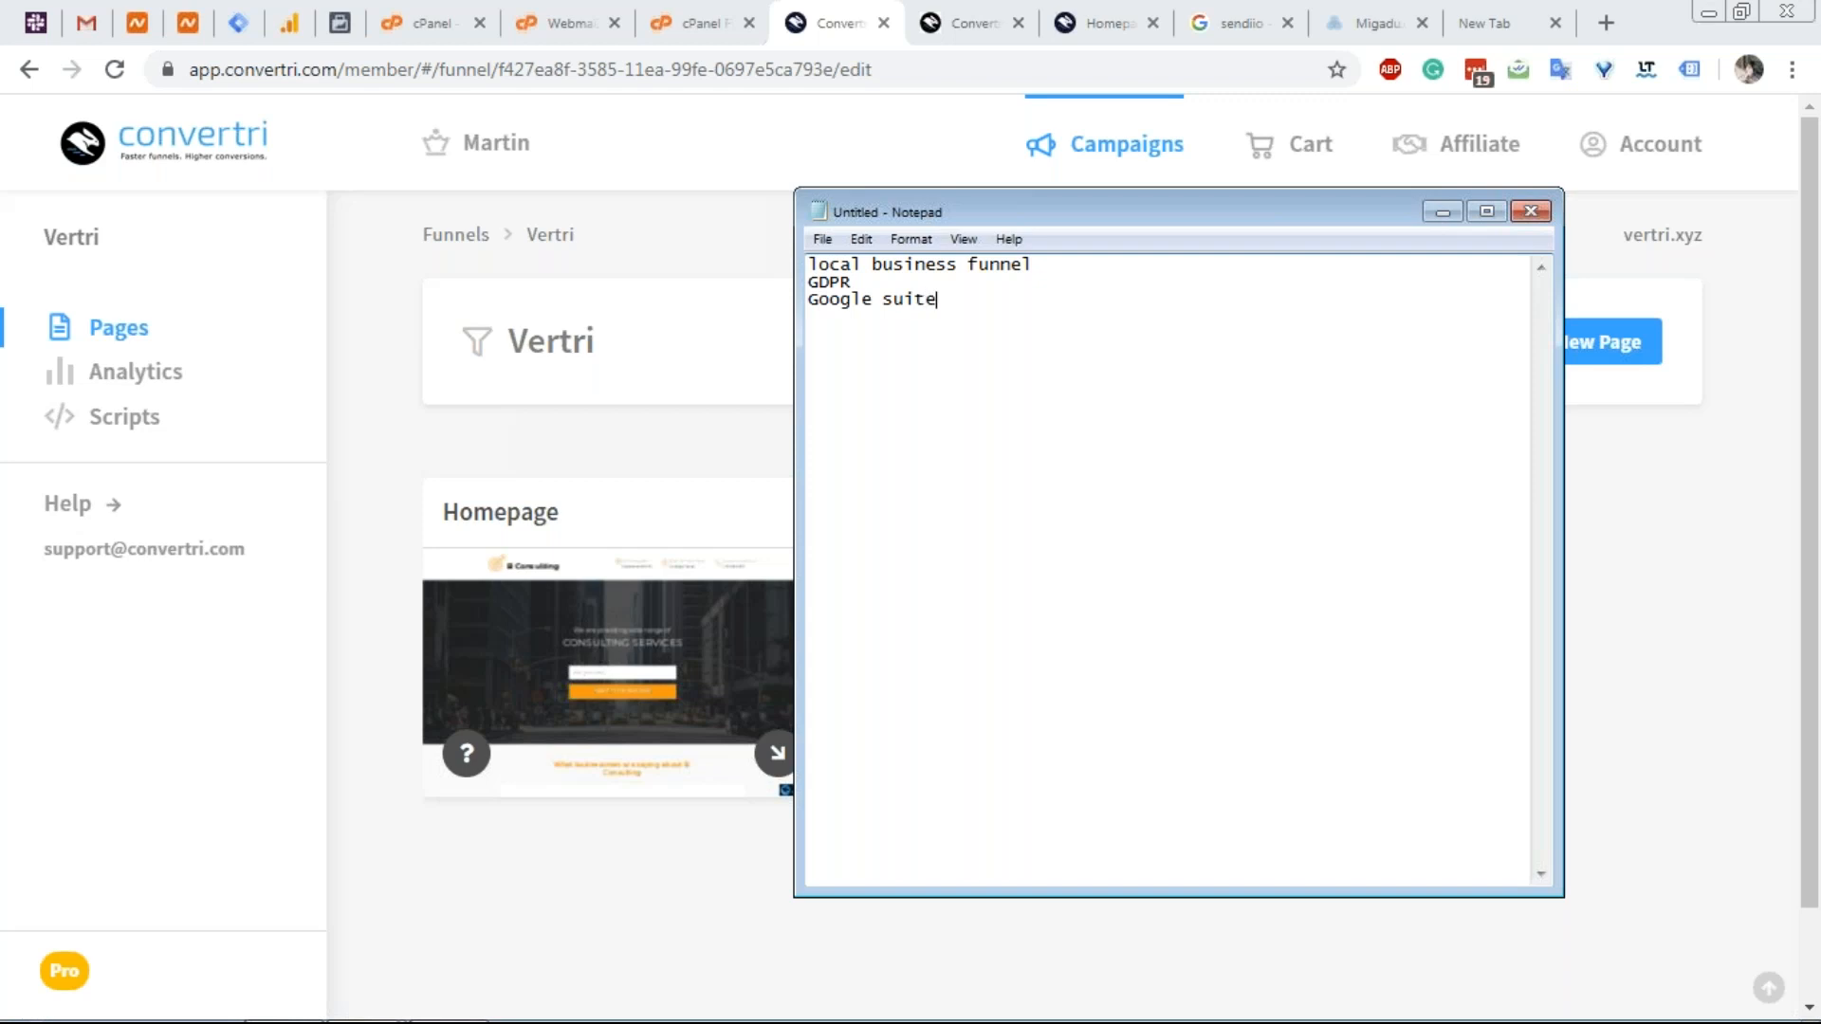
Save the note with File > Save As under the name 'webinar notes'.
click(818, 240)
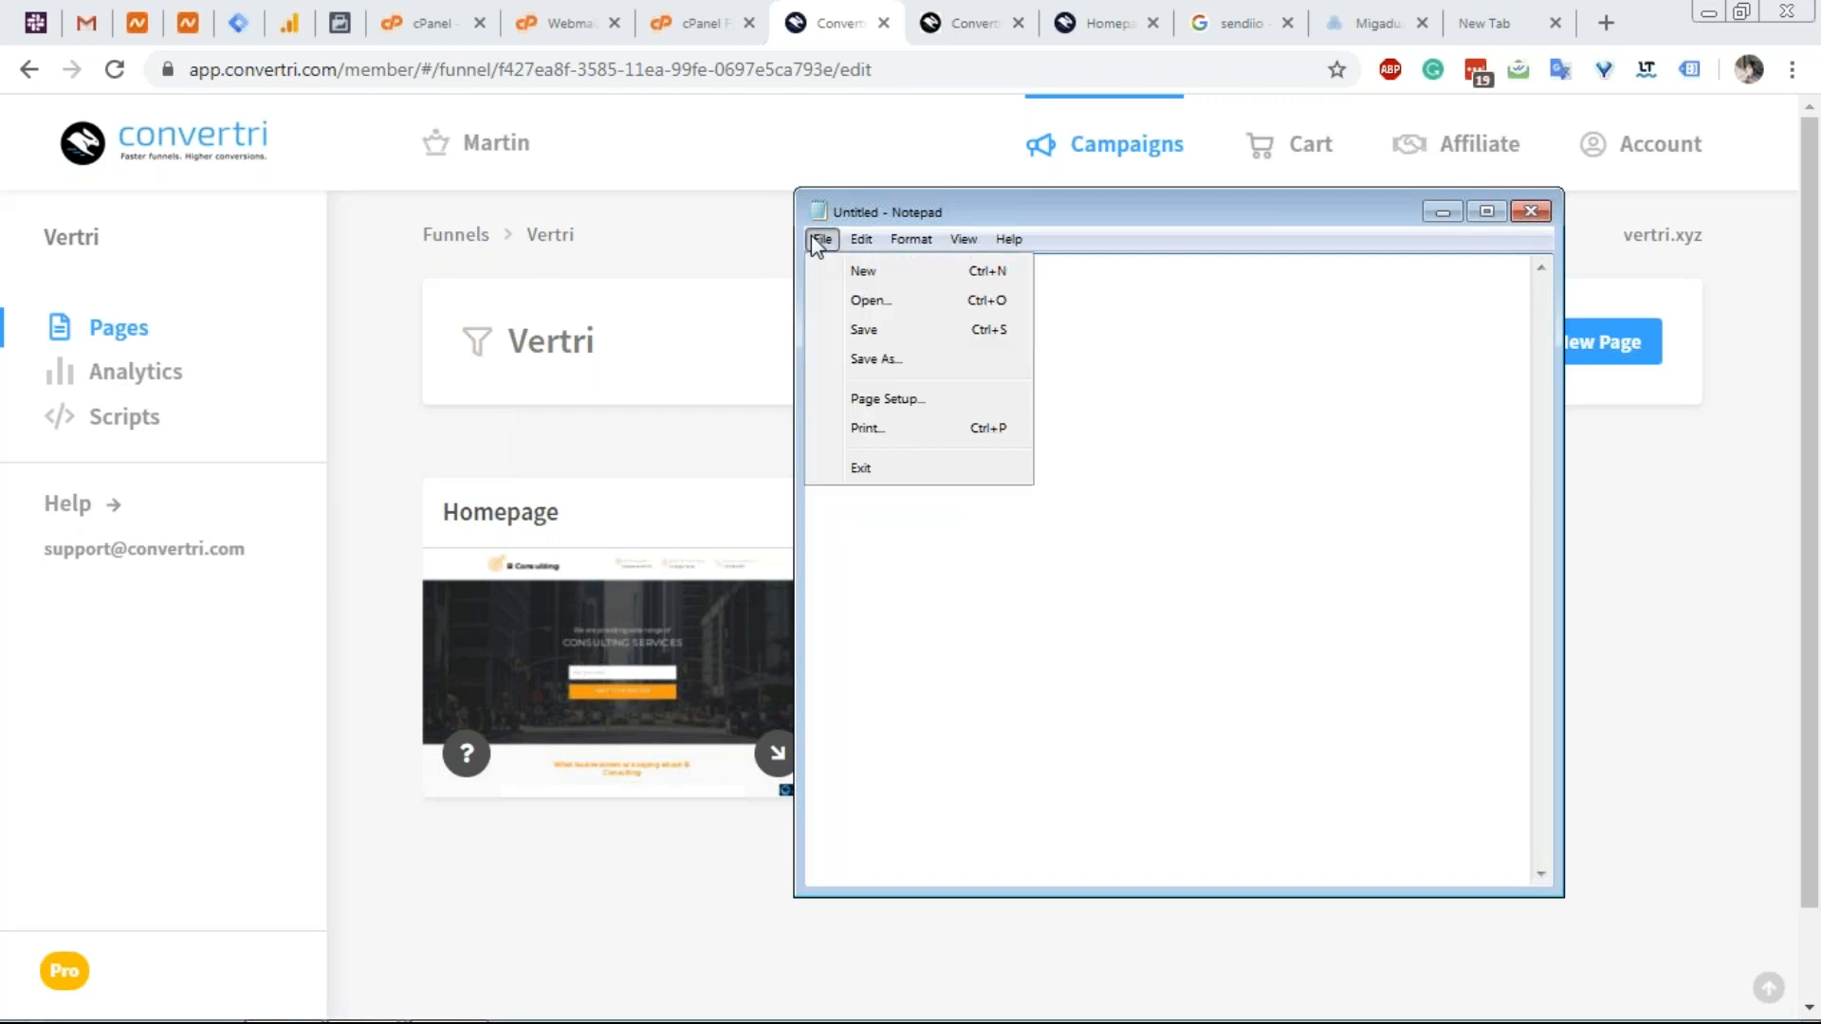
click(858, 360)
text(webinar notes)
key(Return)
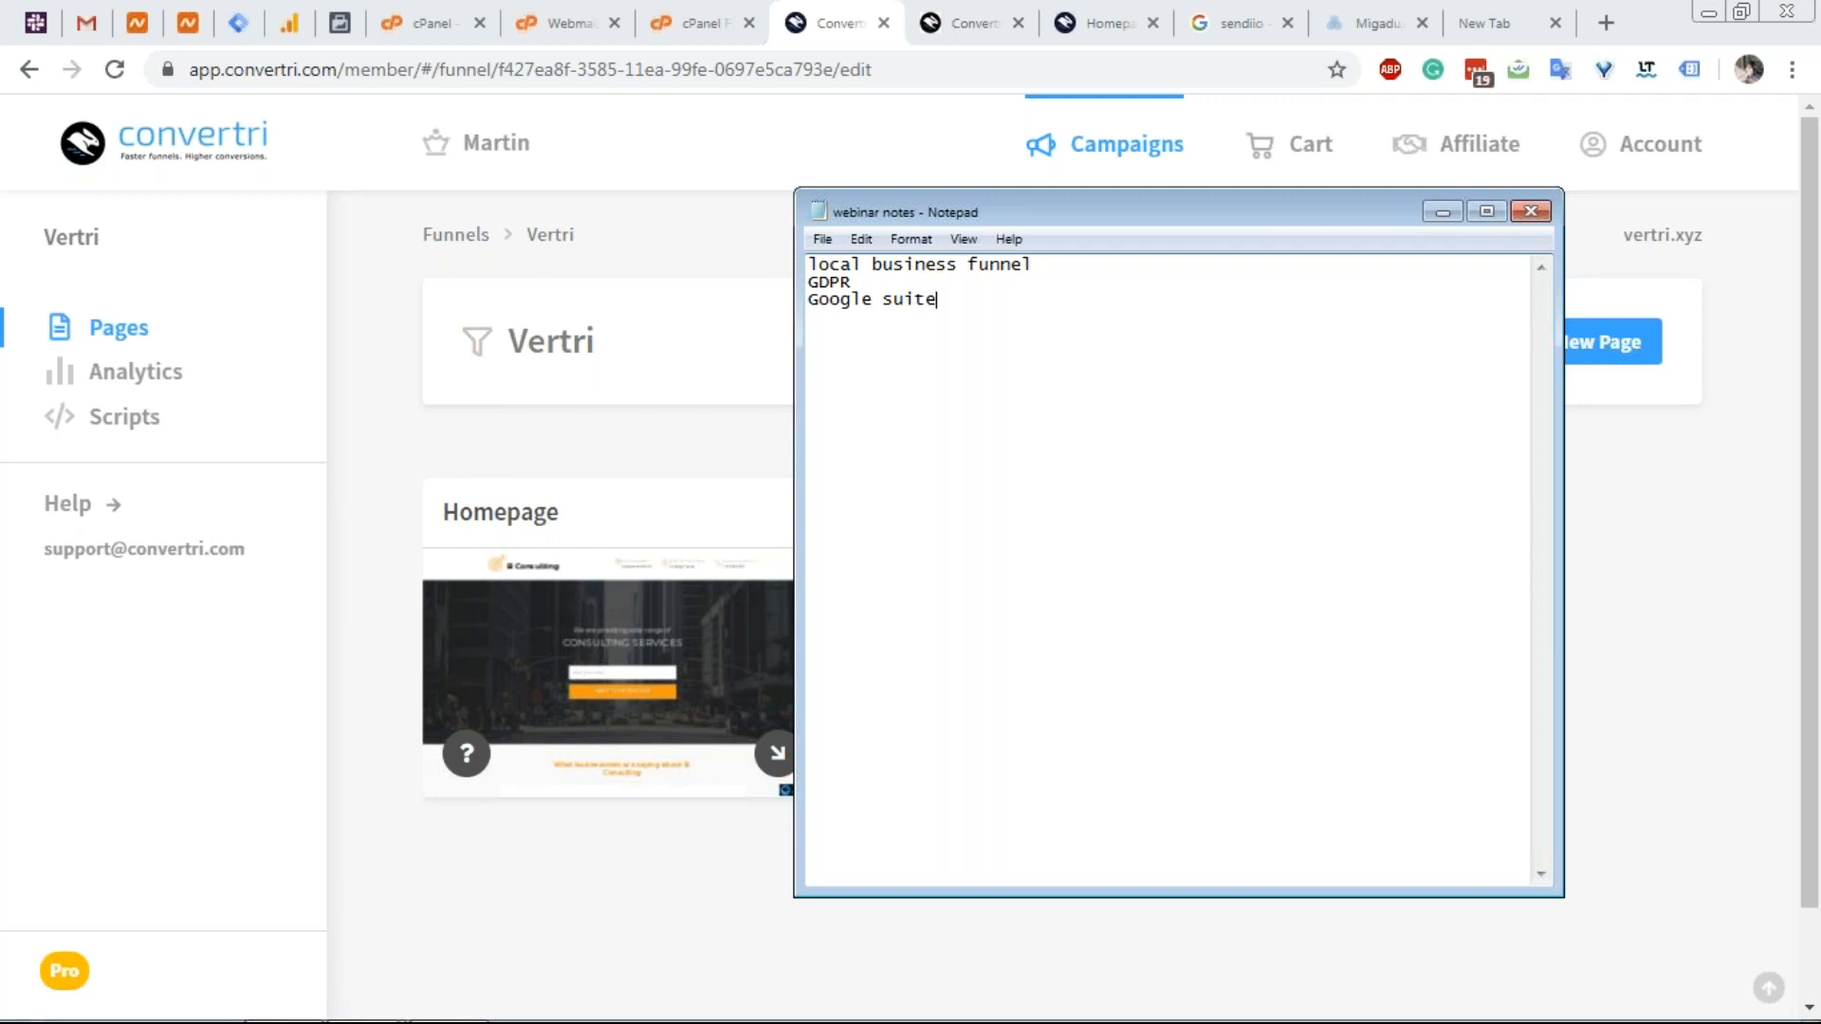
Add the line 'DKIM length - set to exceed 256 characters' to the notes, then minimise Notepad.
key(Return)
text(DKIM length - set to excee)
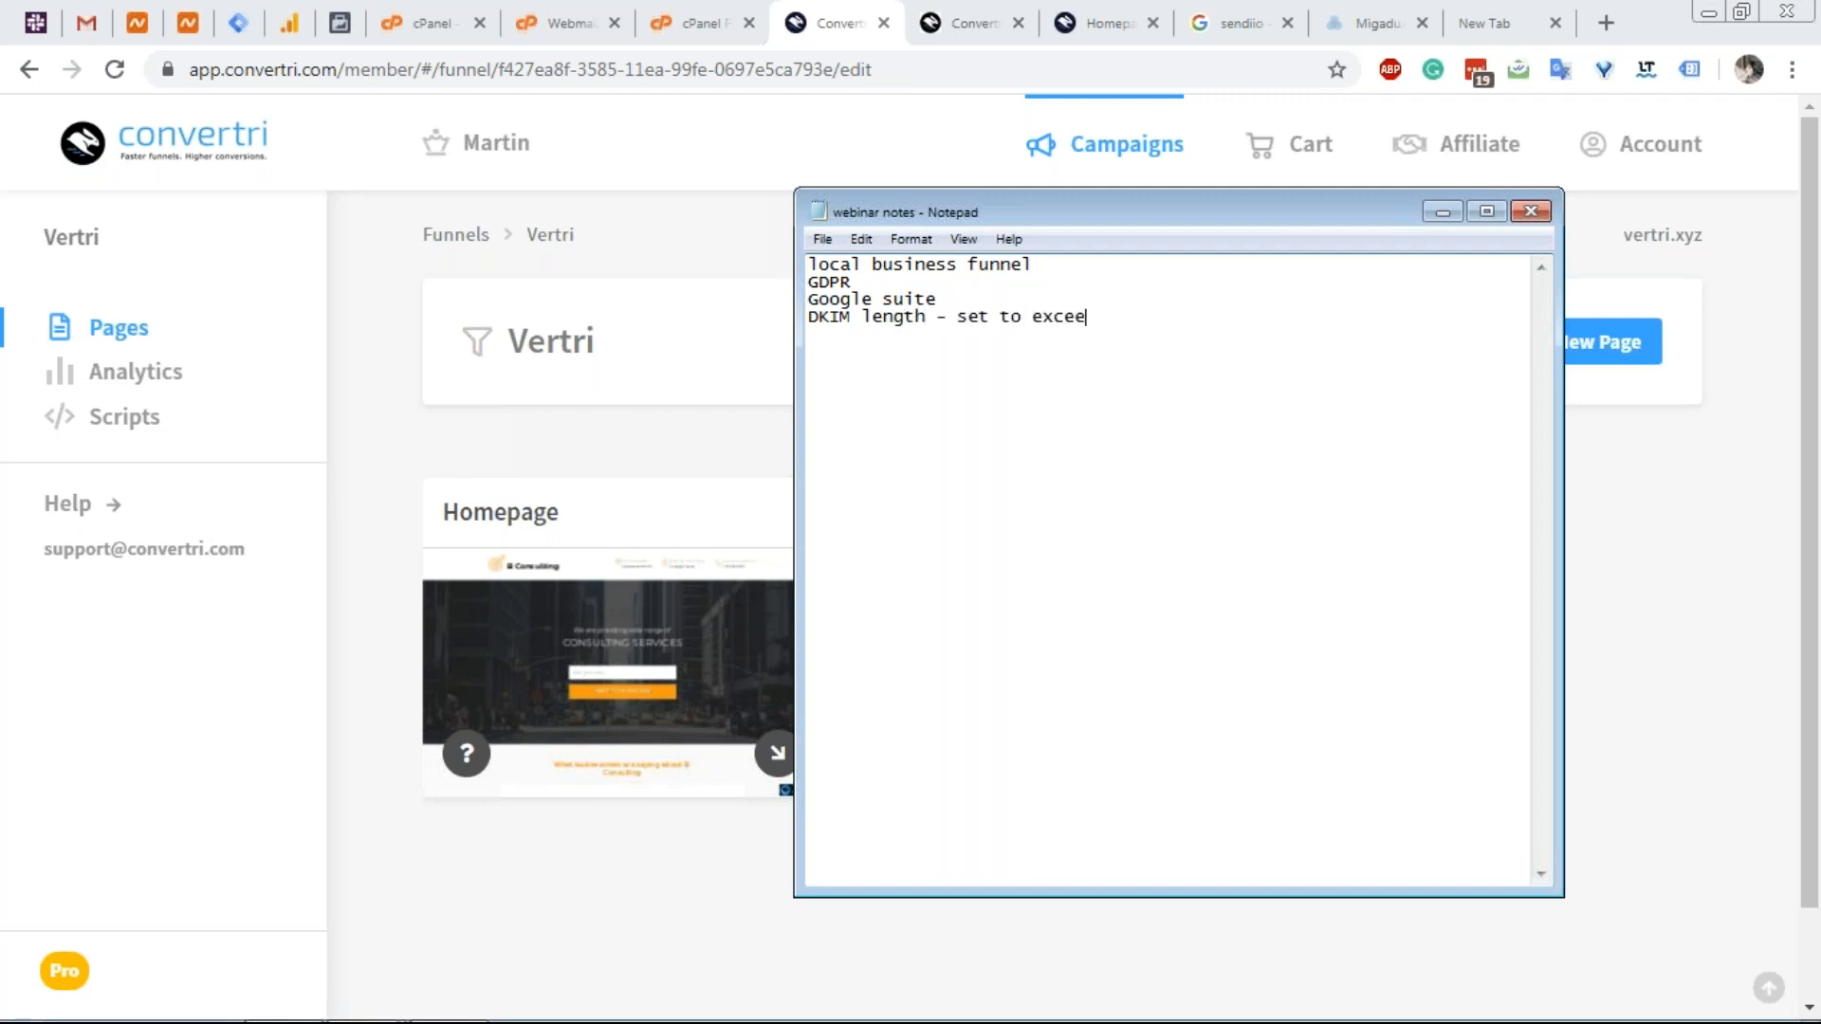
text(d 256 characet)
key(BackSpace)
key(BackSpace)
text(ters)
click(1442, 211)
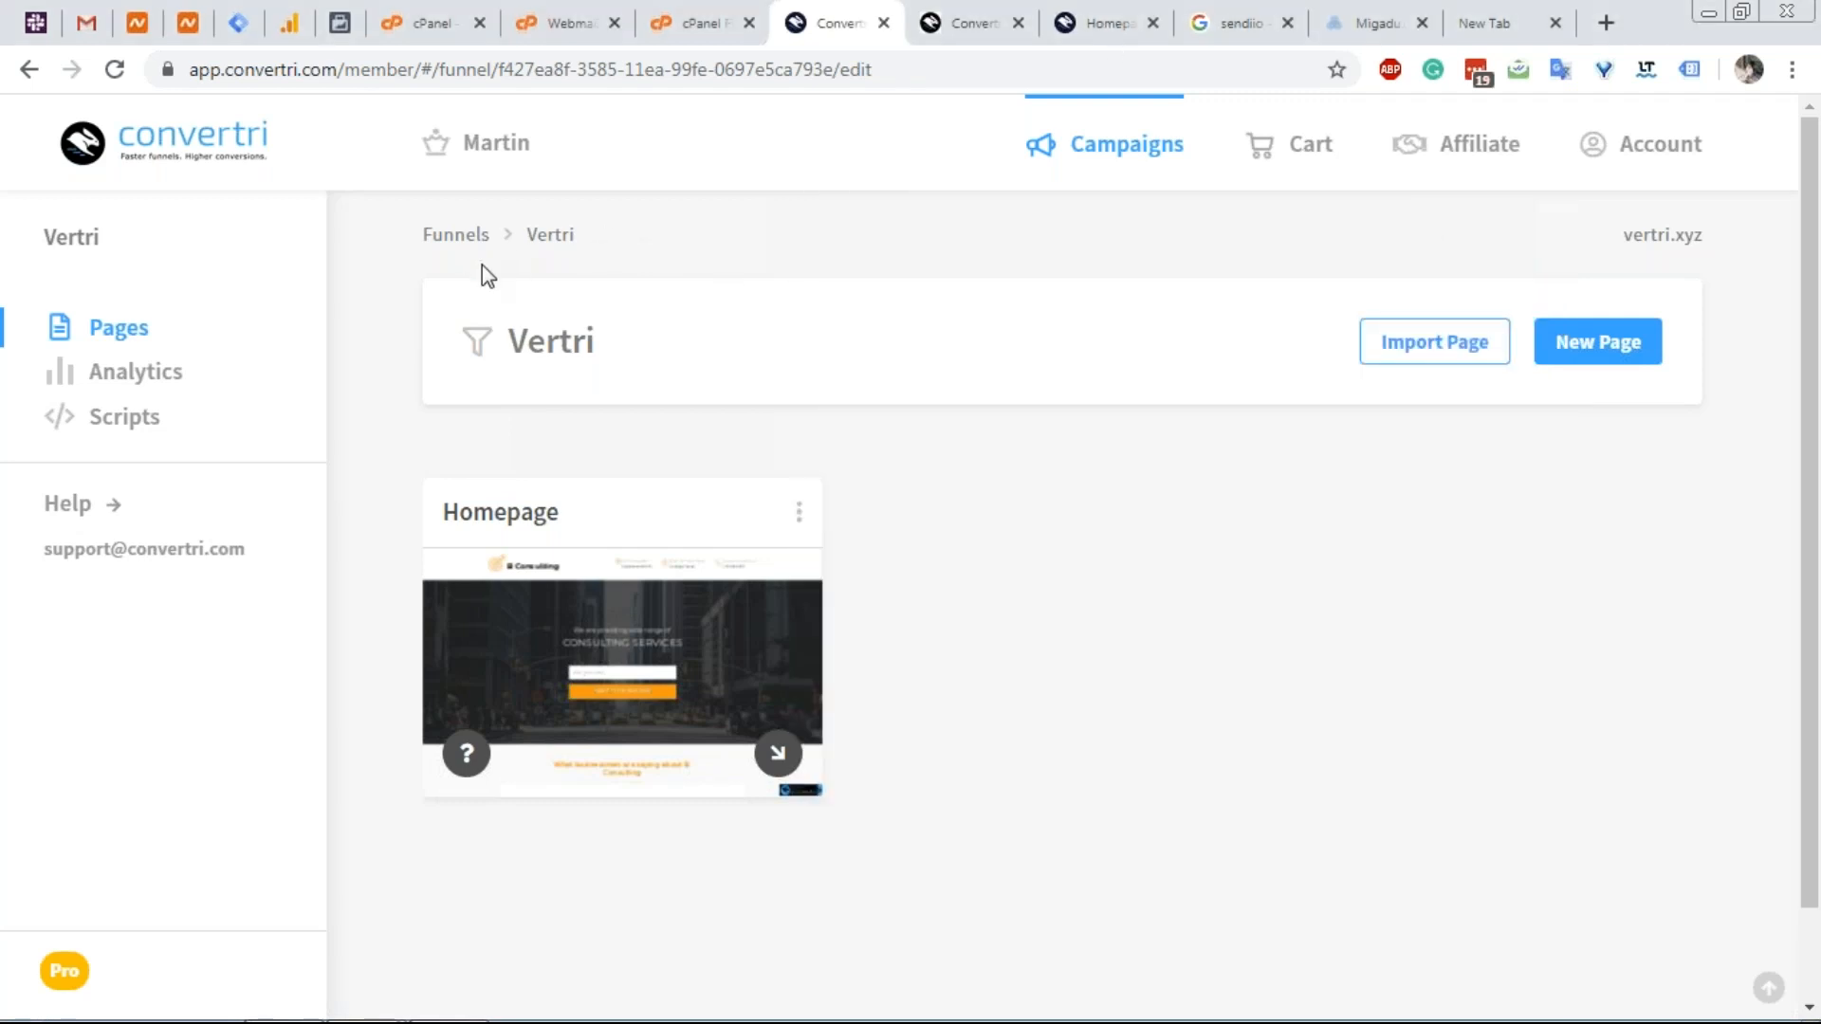
Open the Vertri Homepage's B Consulting landing page in the editor.
click(641, 696)
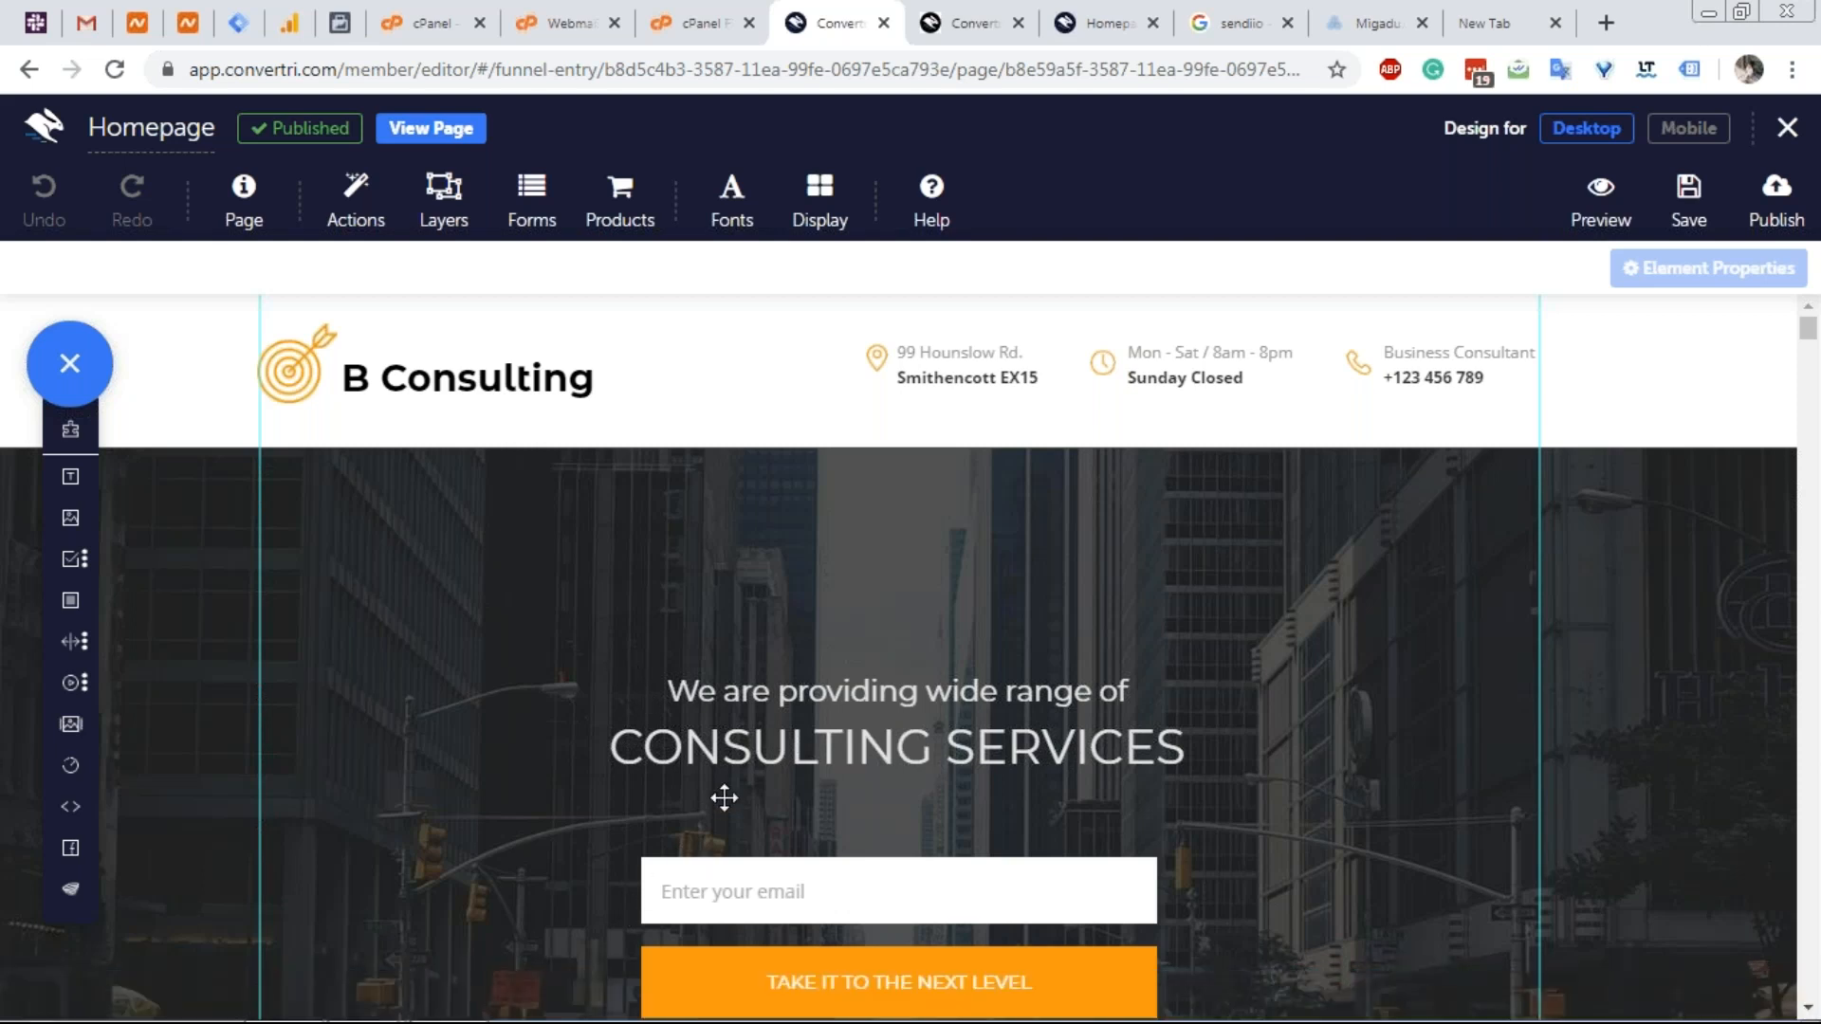
Scroll down and select the orange TAKE IT TO THE NEXT LEVEL button.
scroll(723, 801, down, 1)
scroll(724, 797, down, 1)
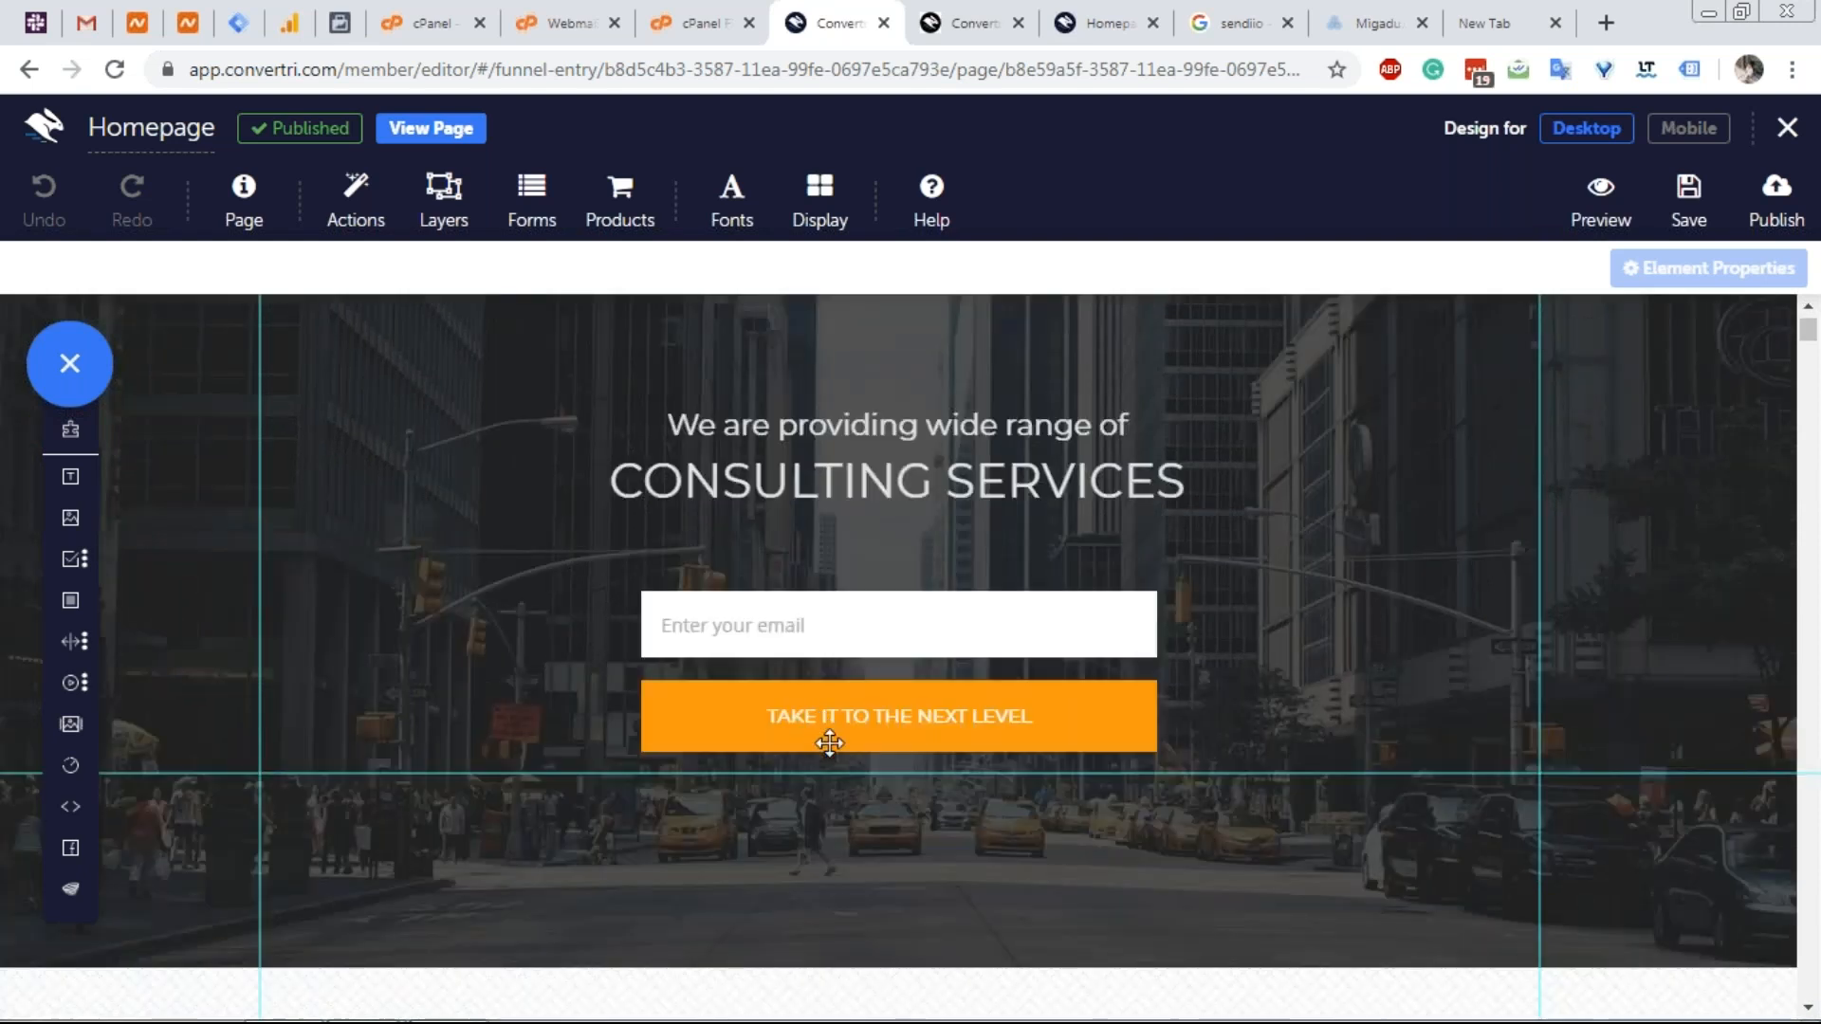
drag(828, 742, 829, 750)
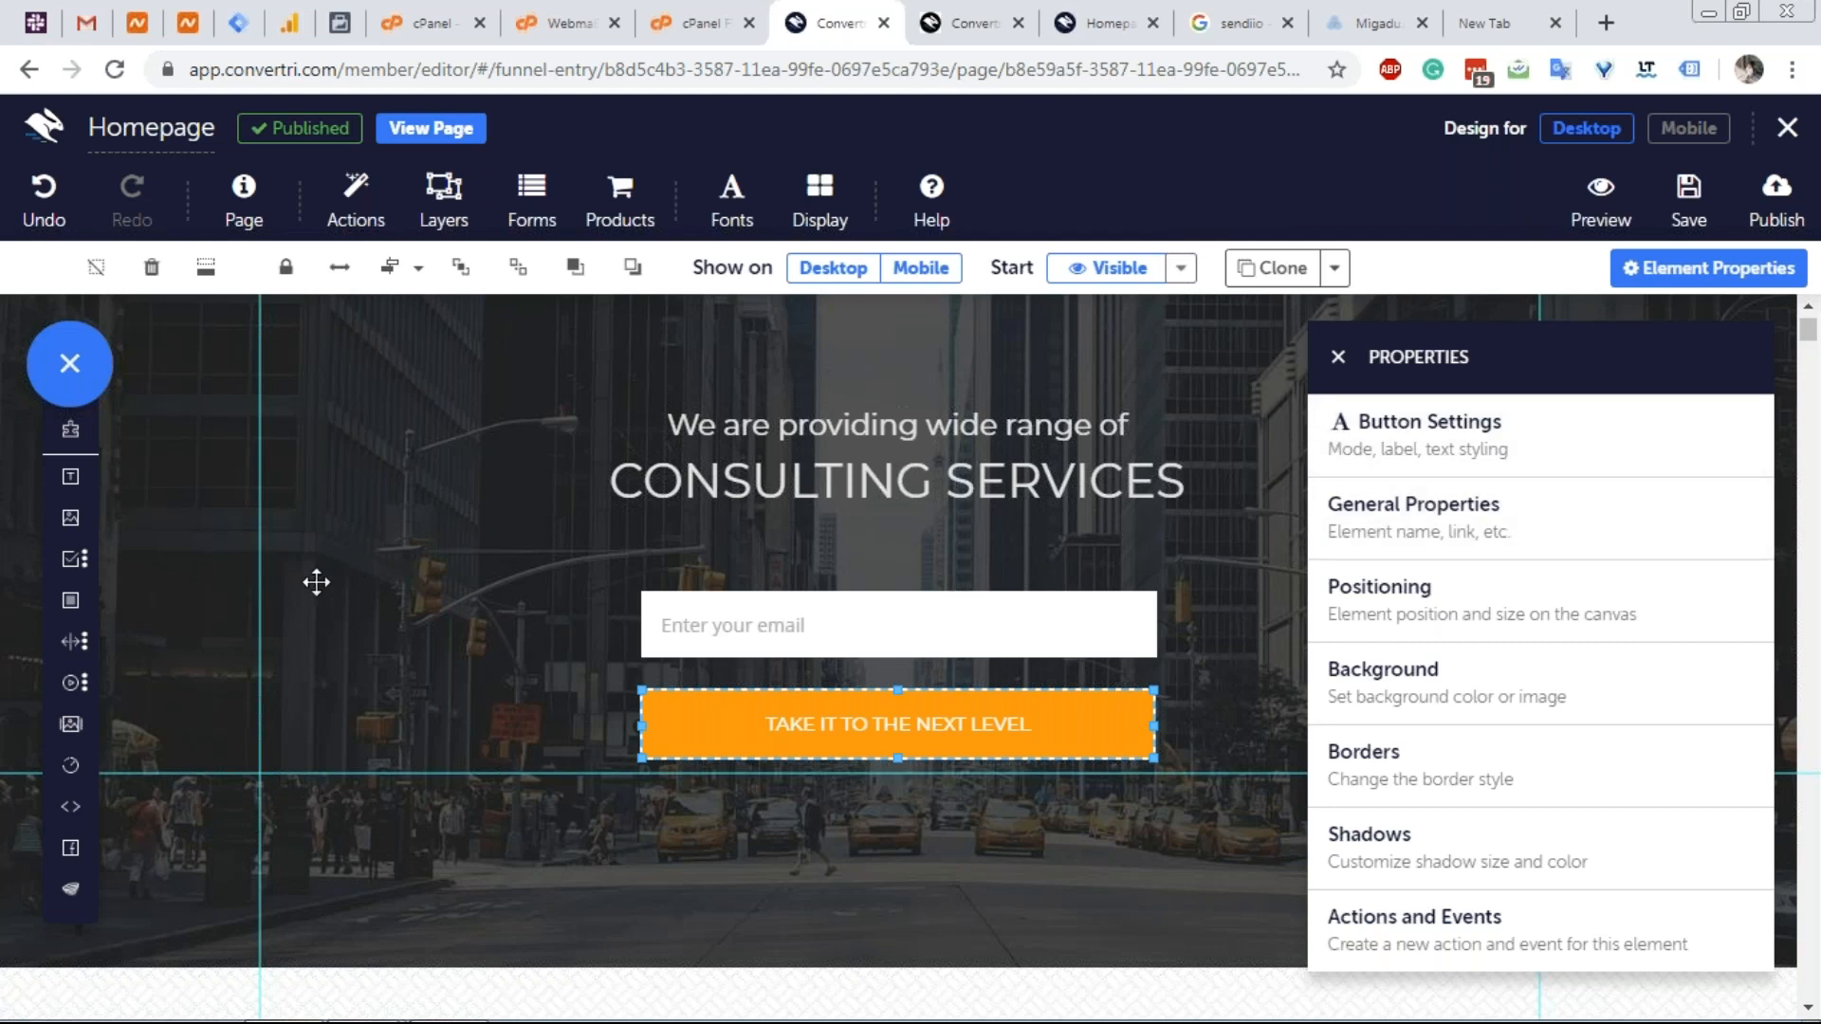
mouse_move(71, 595)
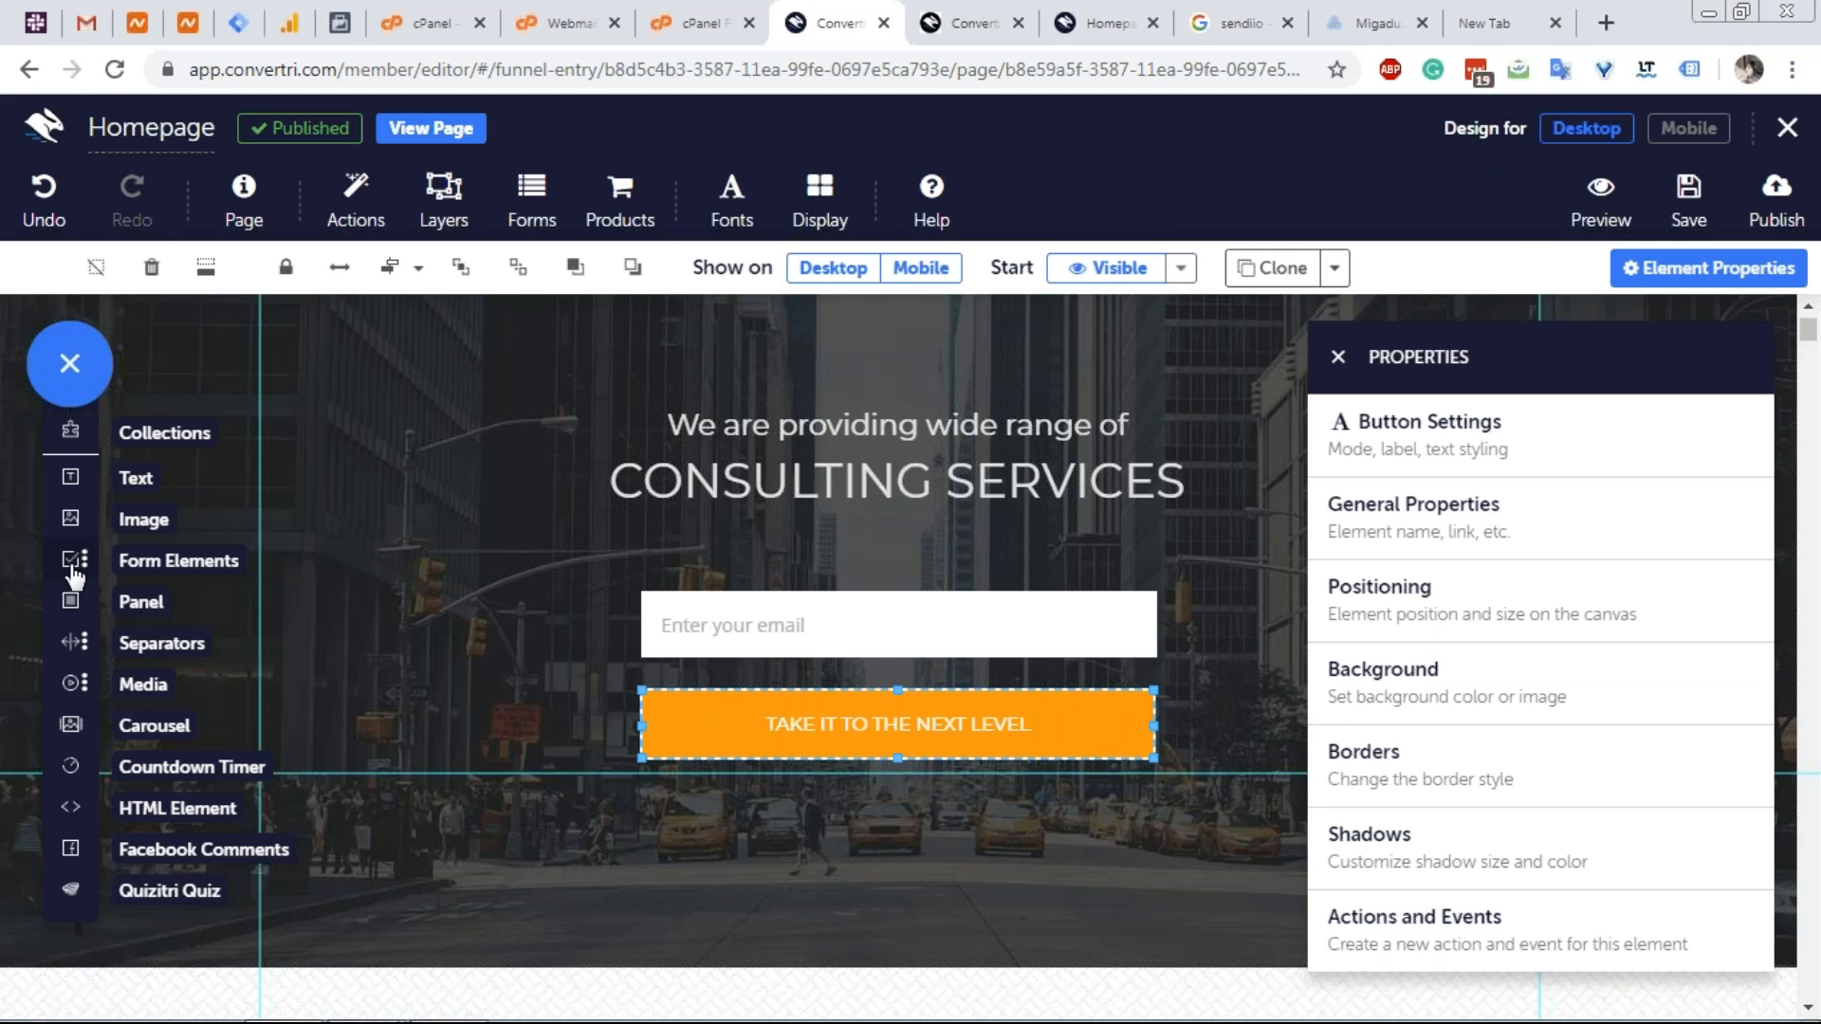
click(74, 569)
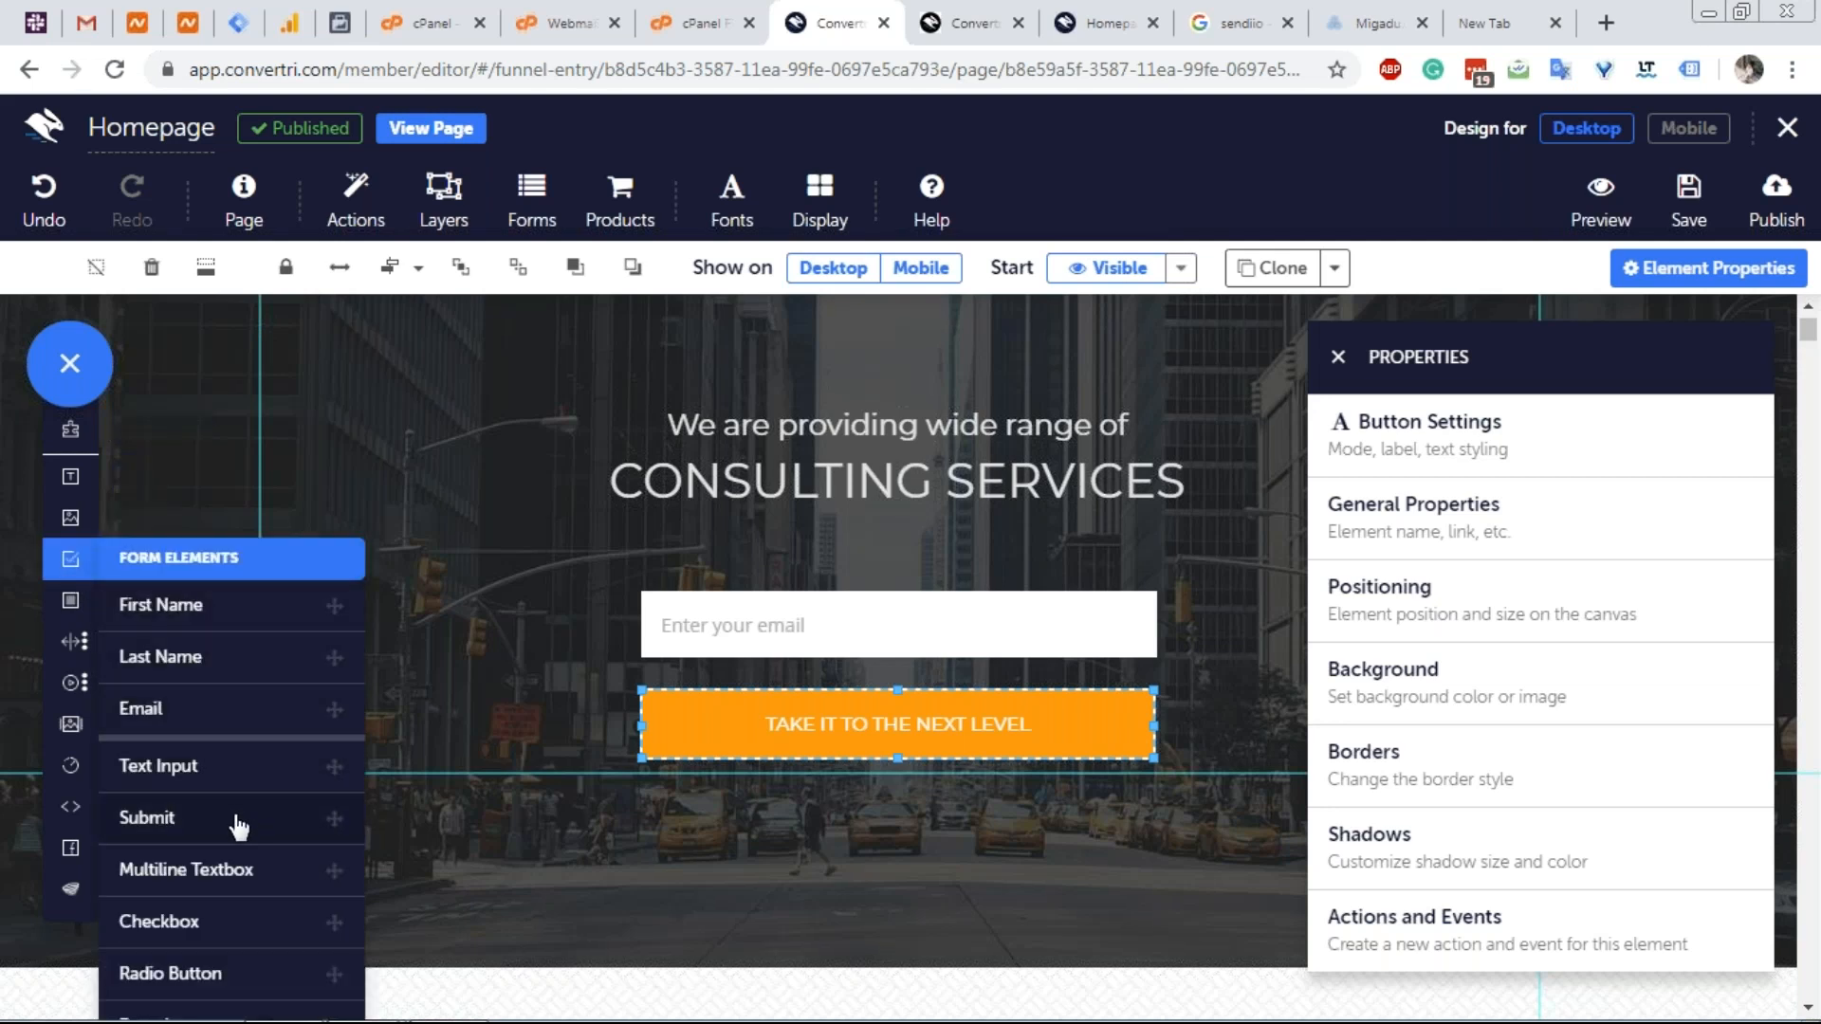
Try the Download button mode and browse the file library, cancelling without choosing a file.
click(1439, 484)
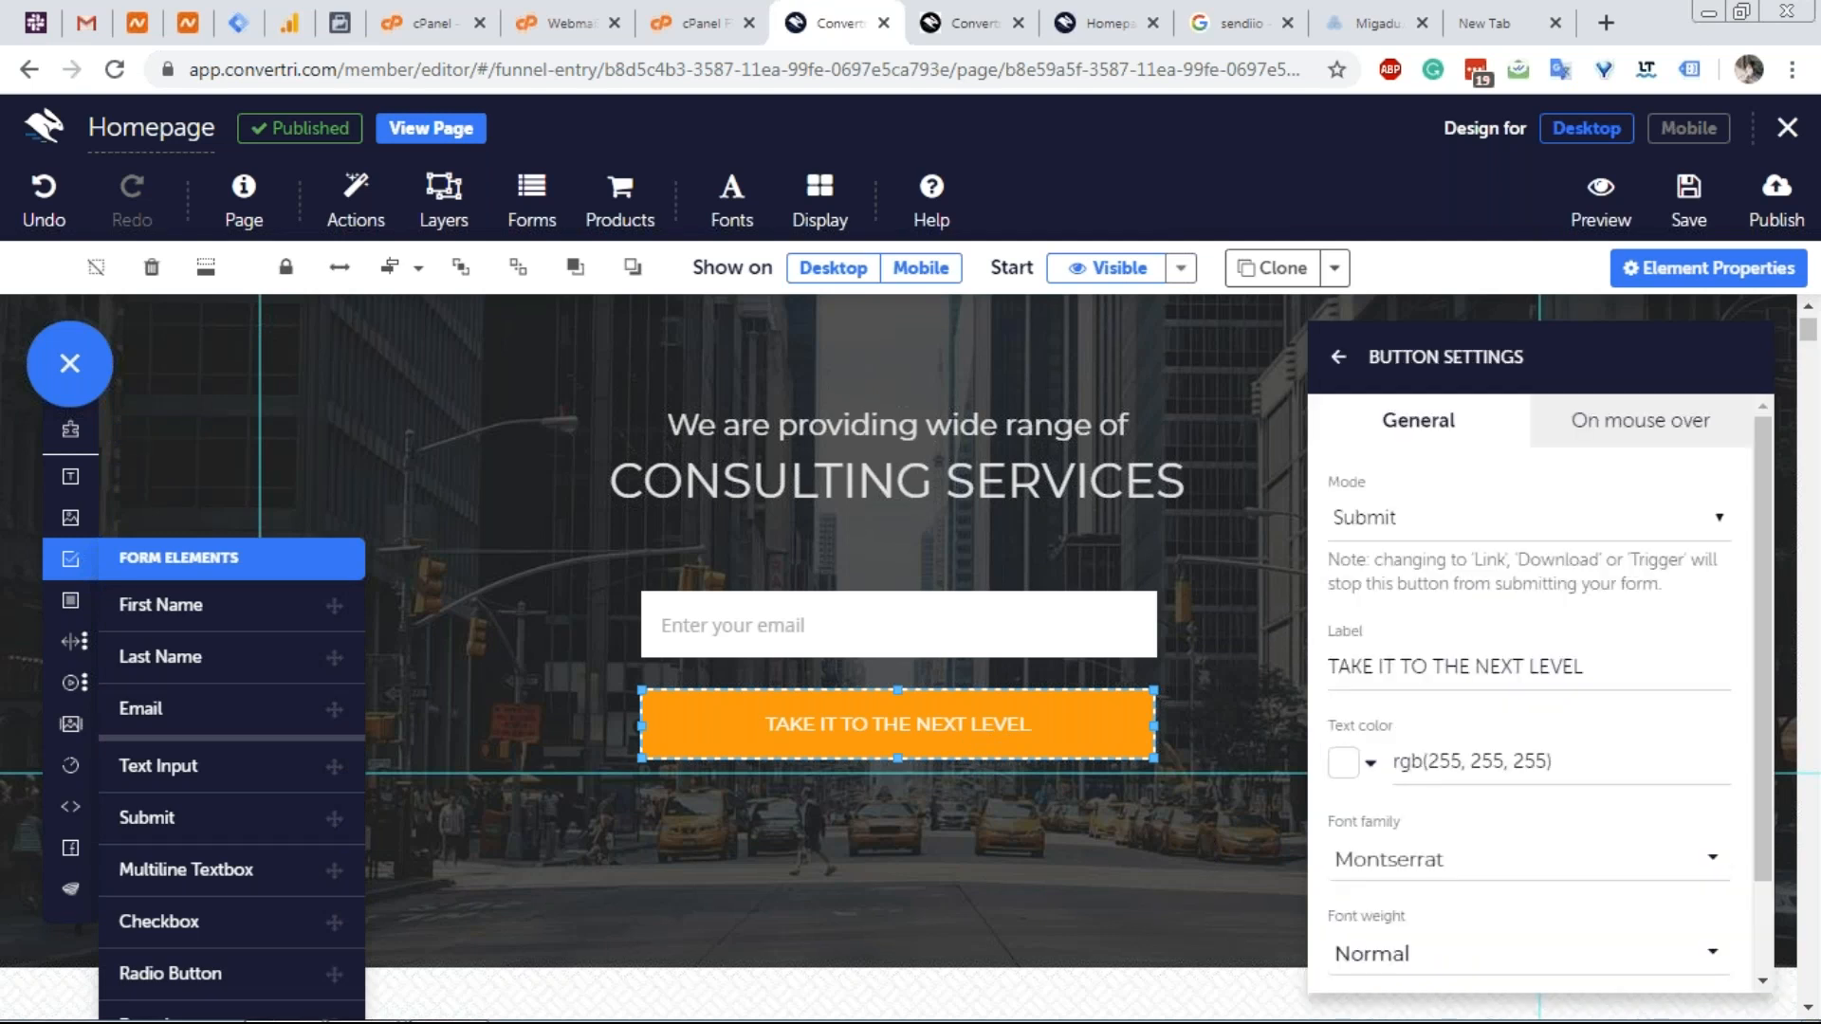
click(1413, 516)
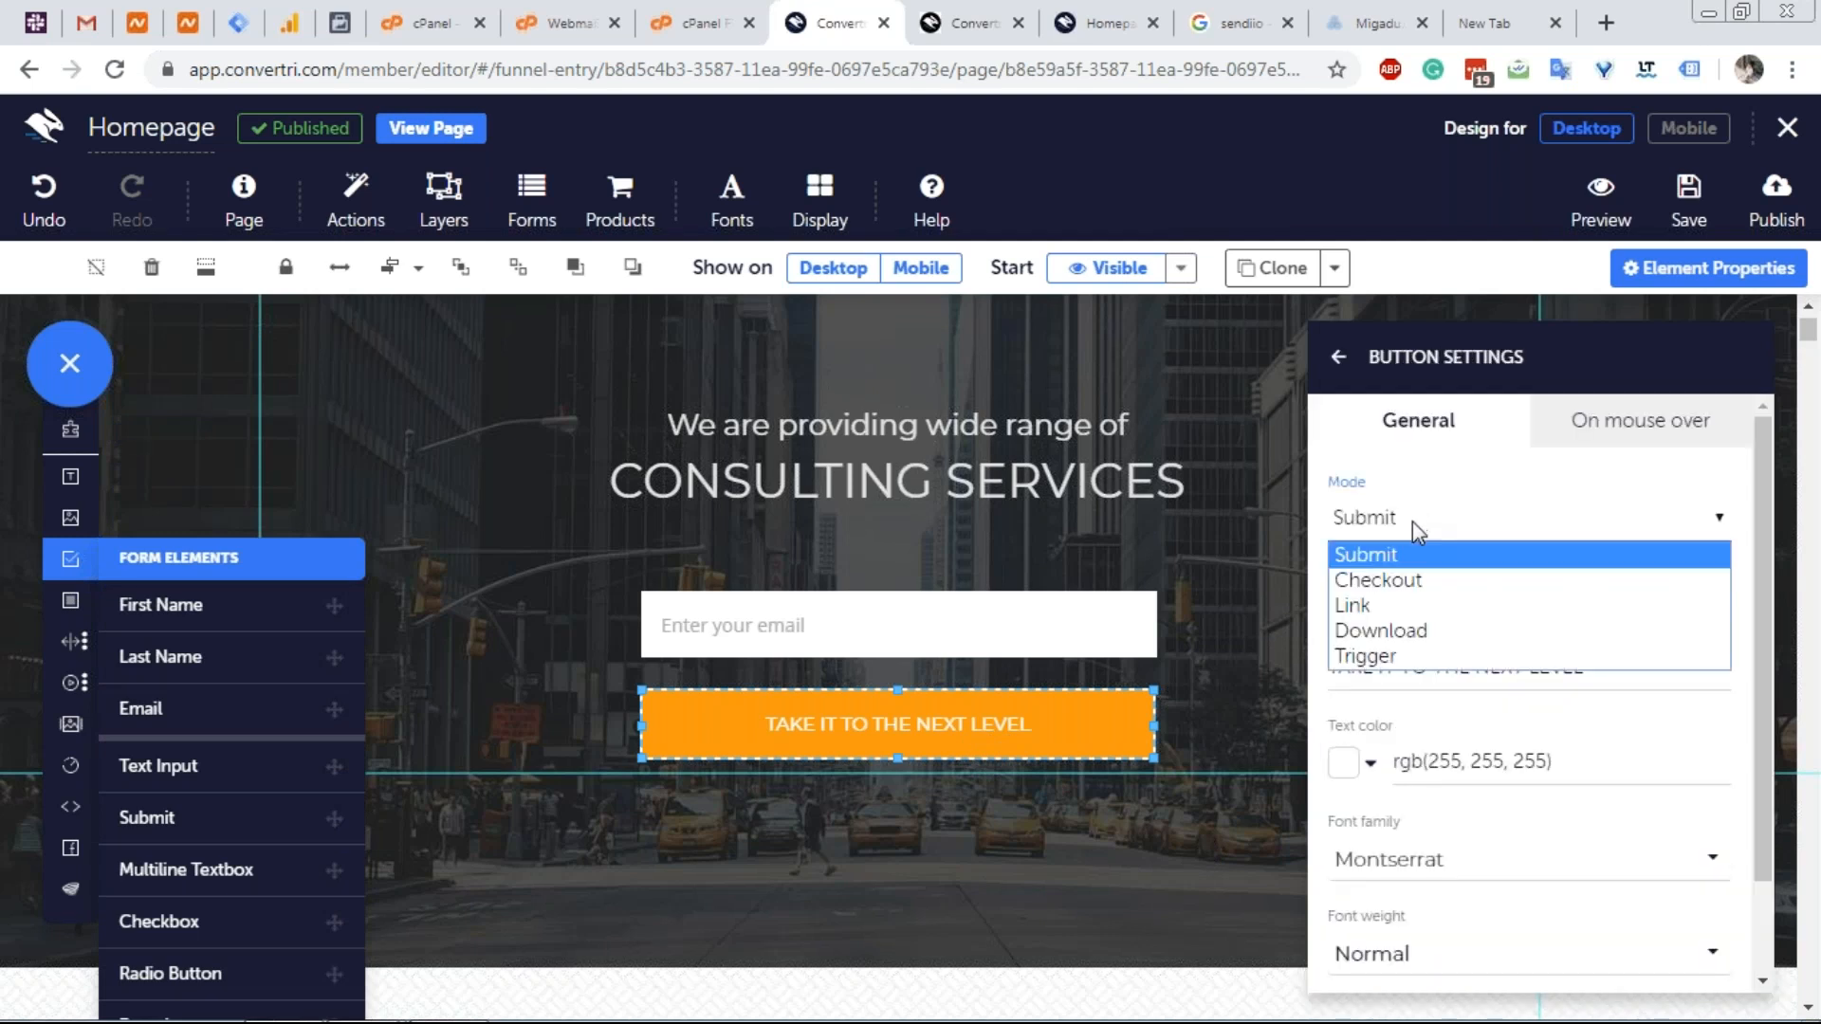
click(1415, 633)
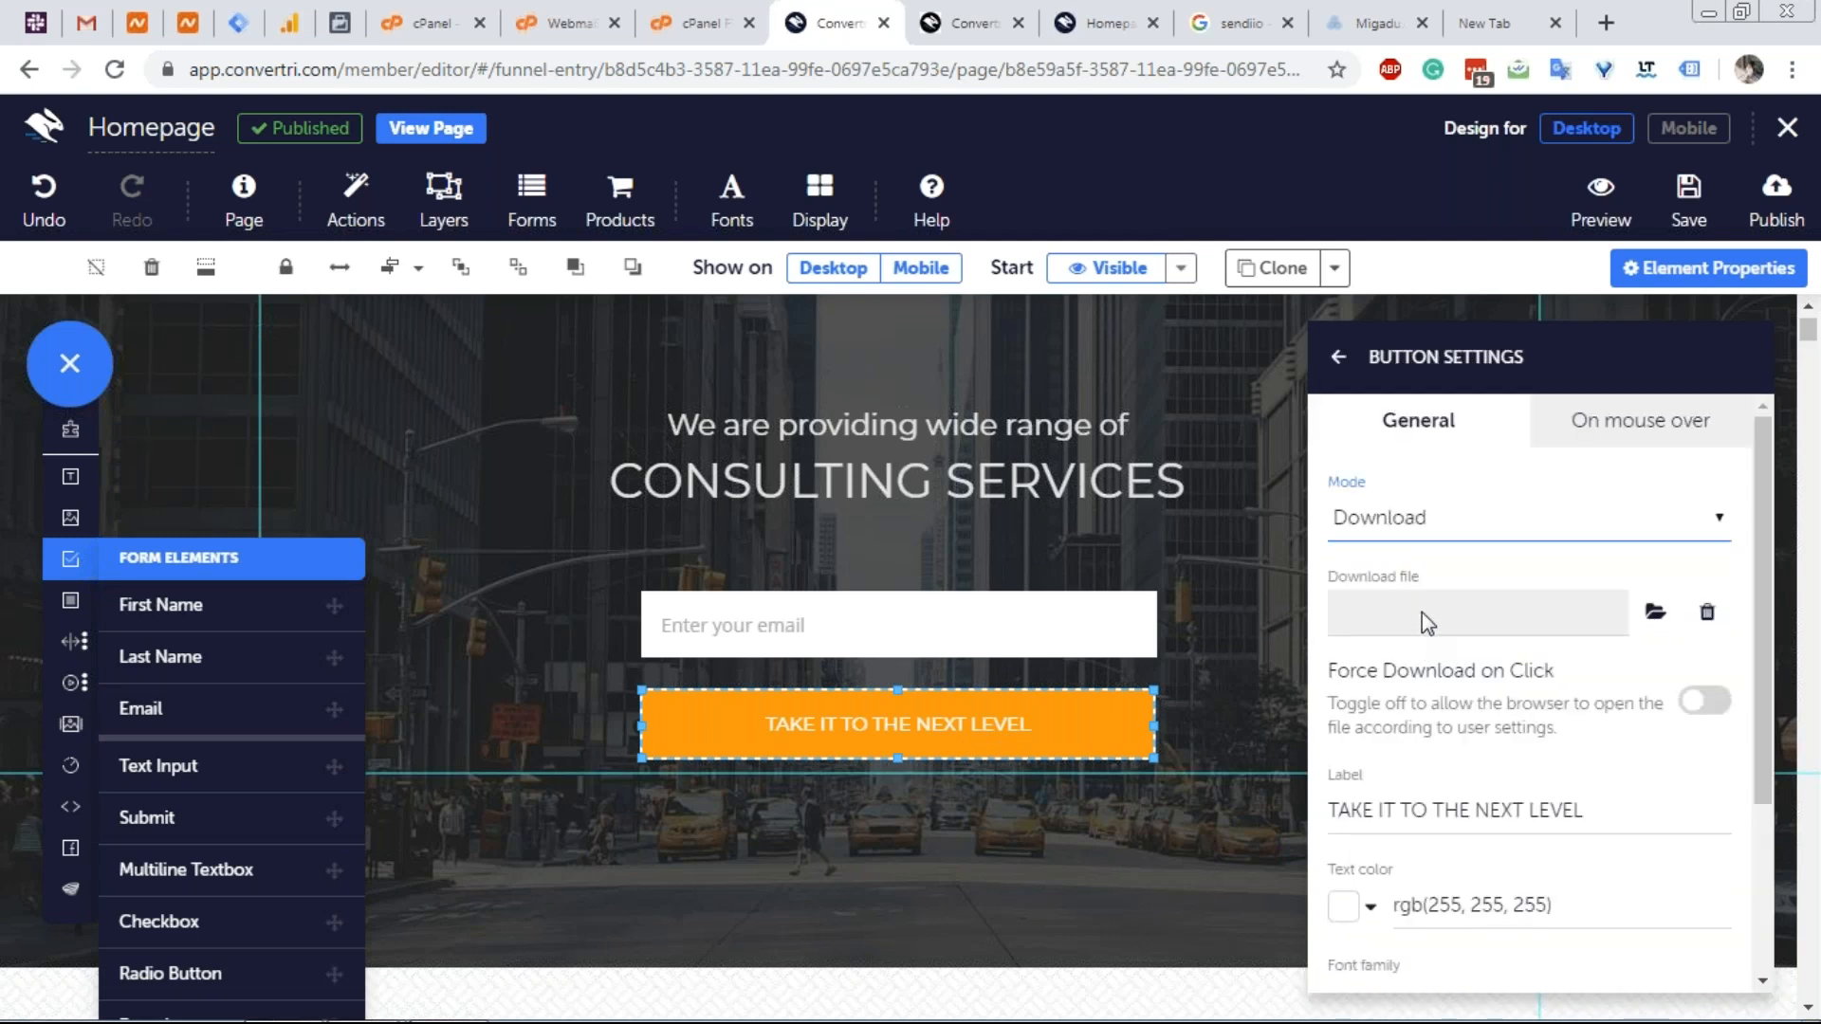
click(1432, 612)
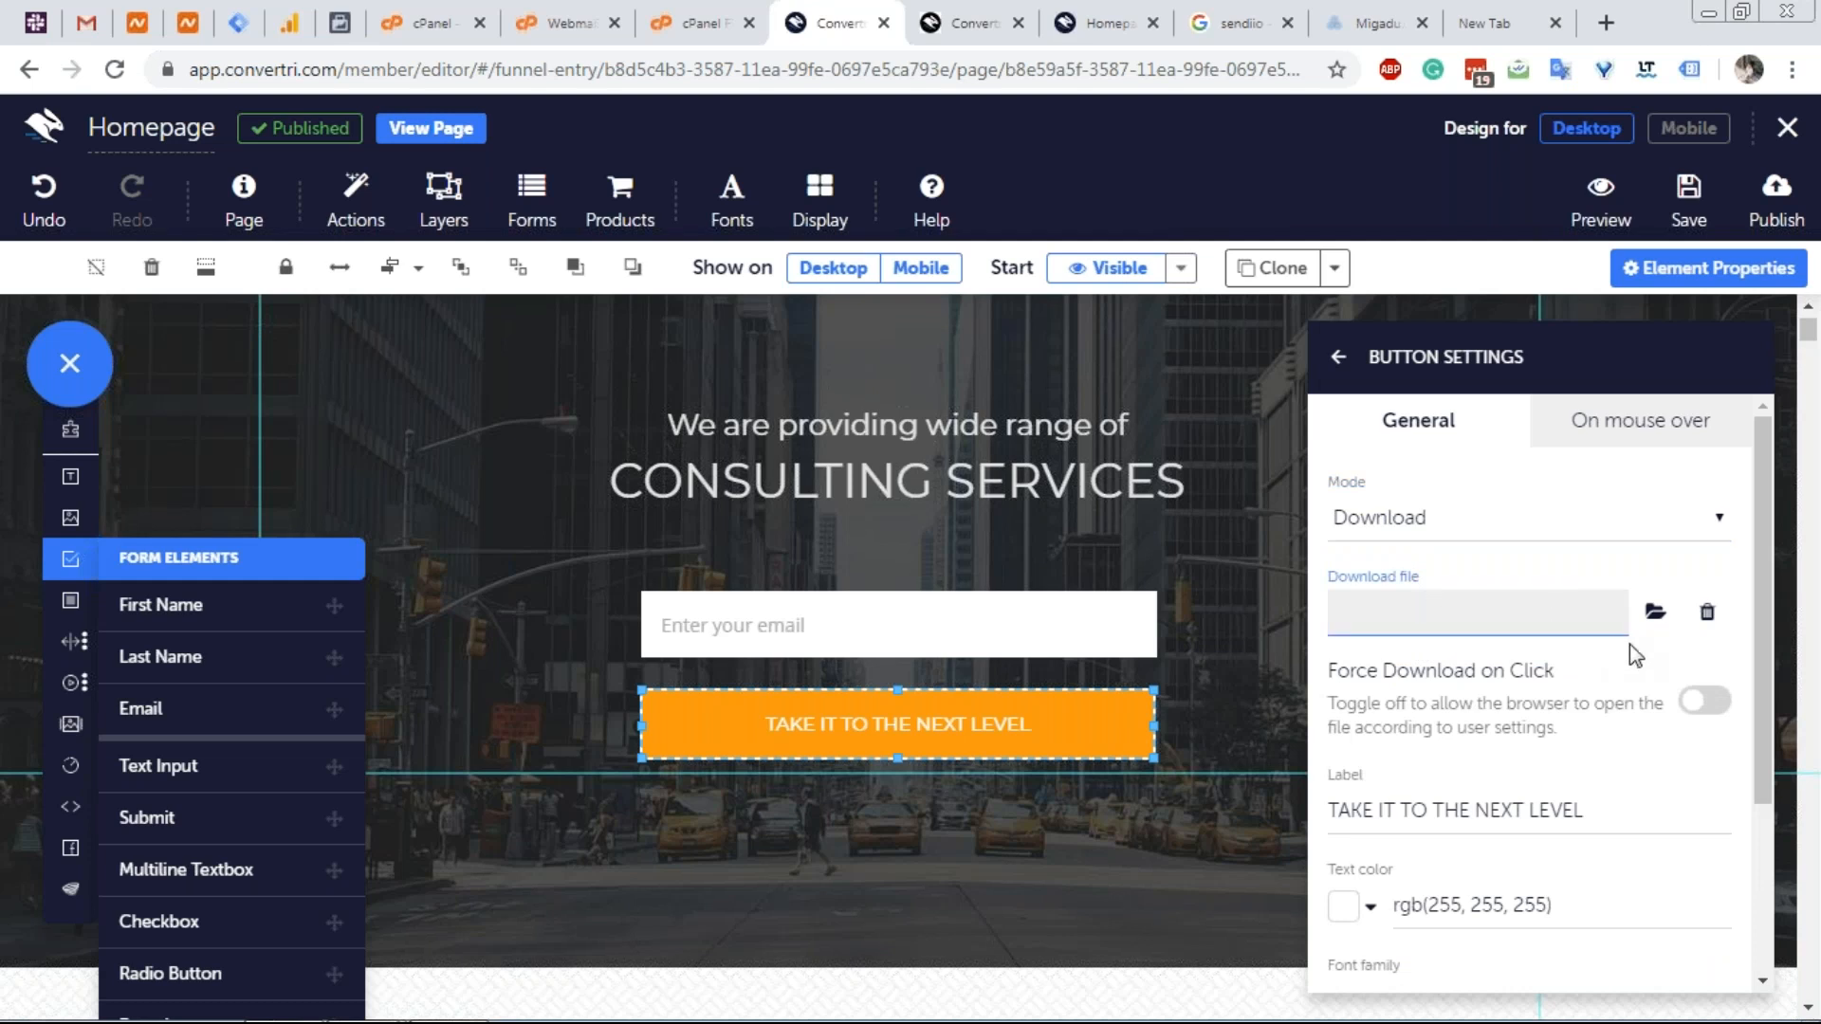
click(1656, 618)
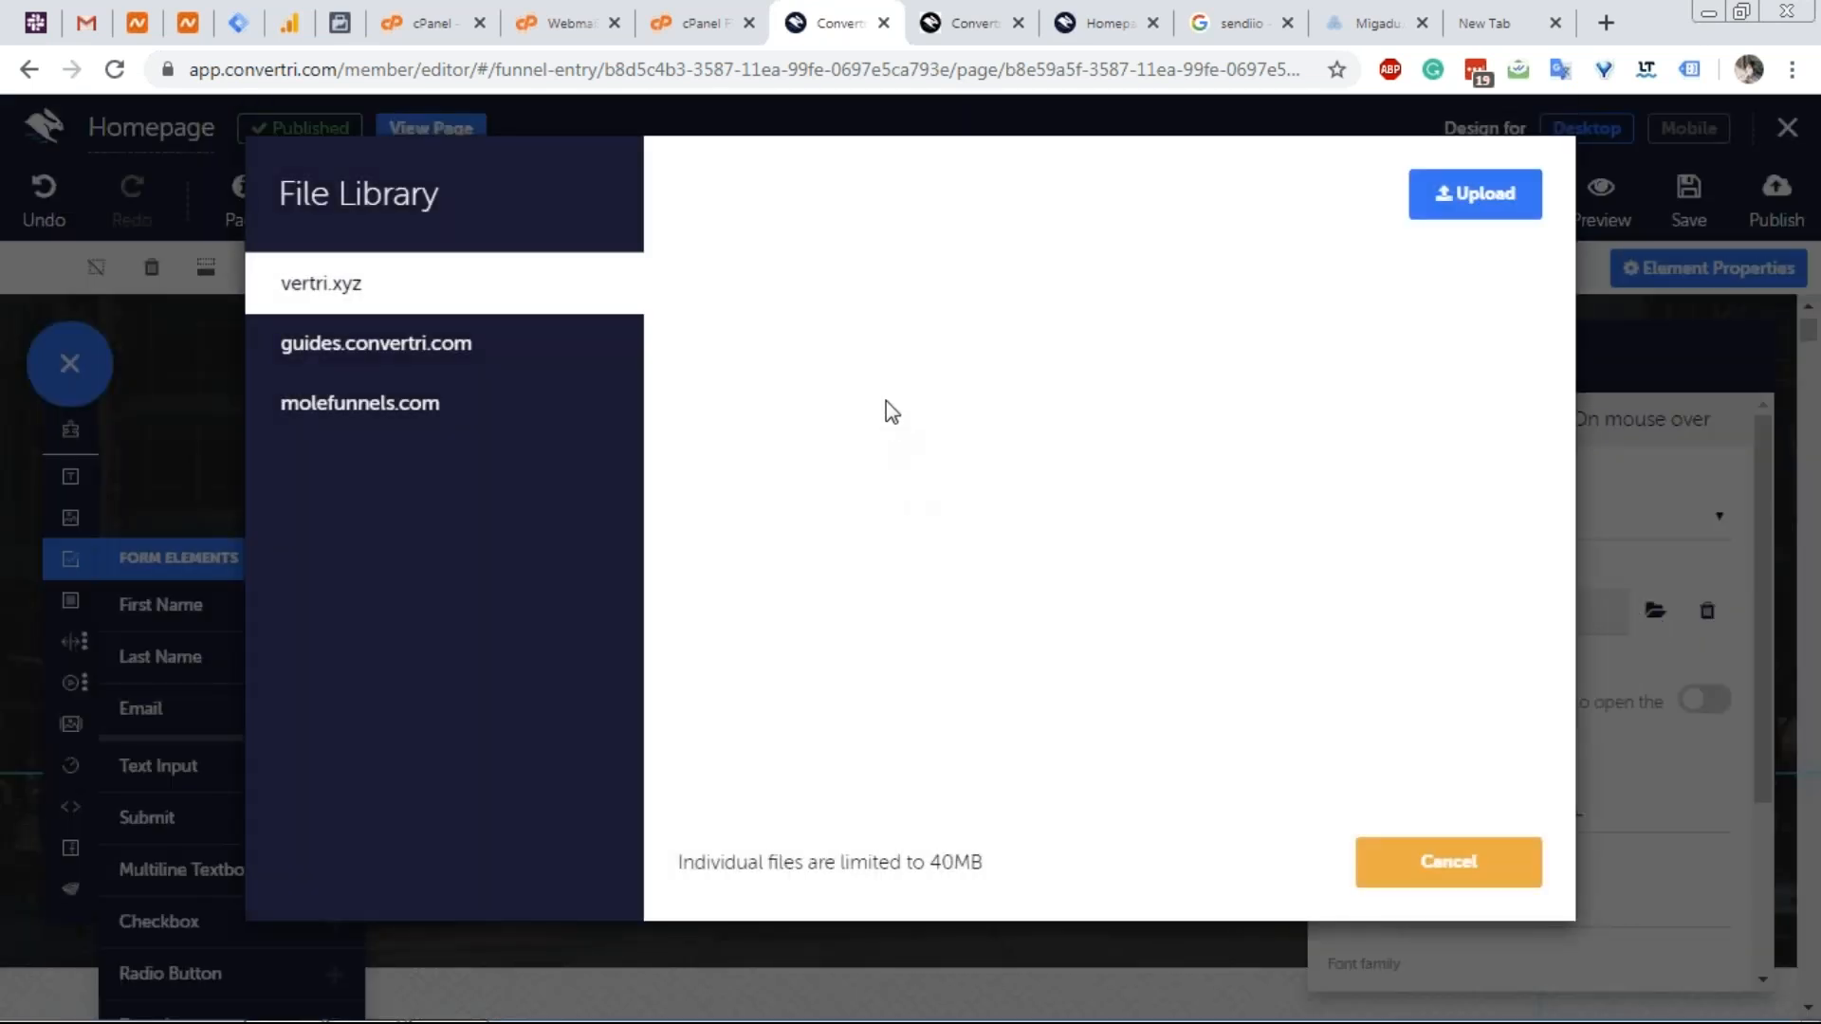
click(1479, 199)
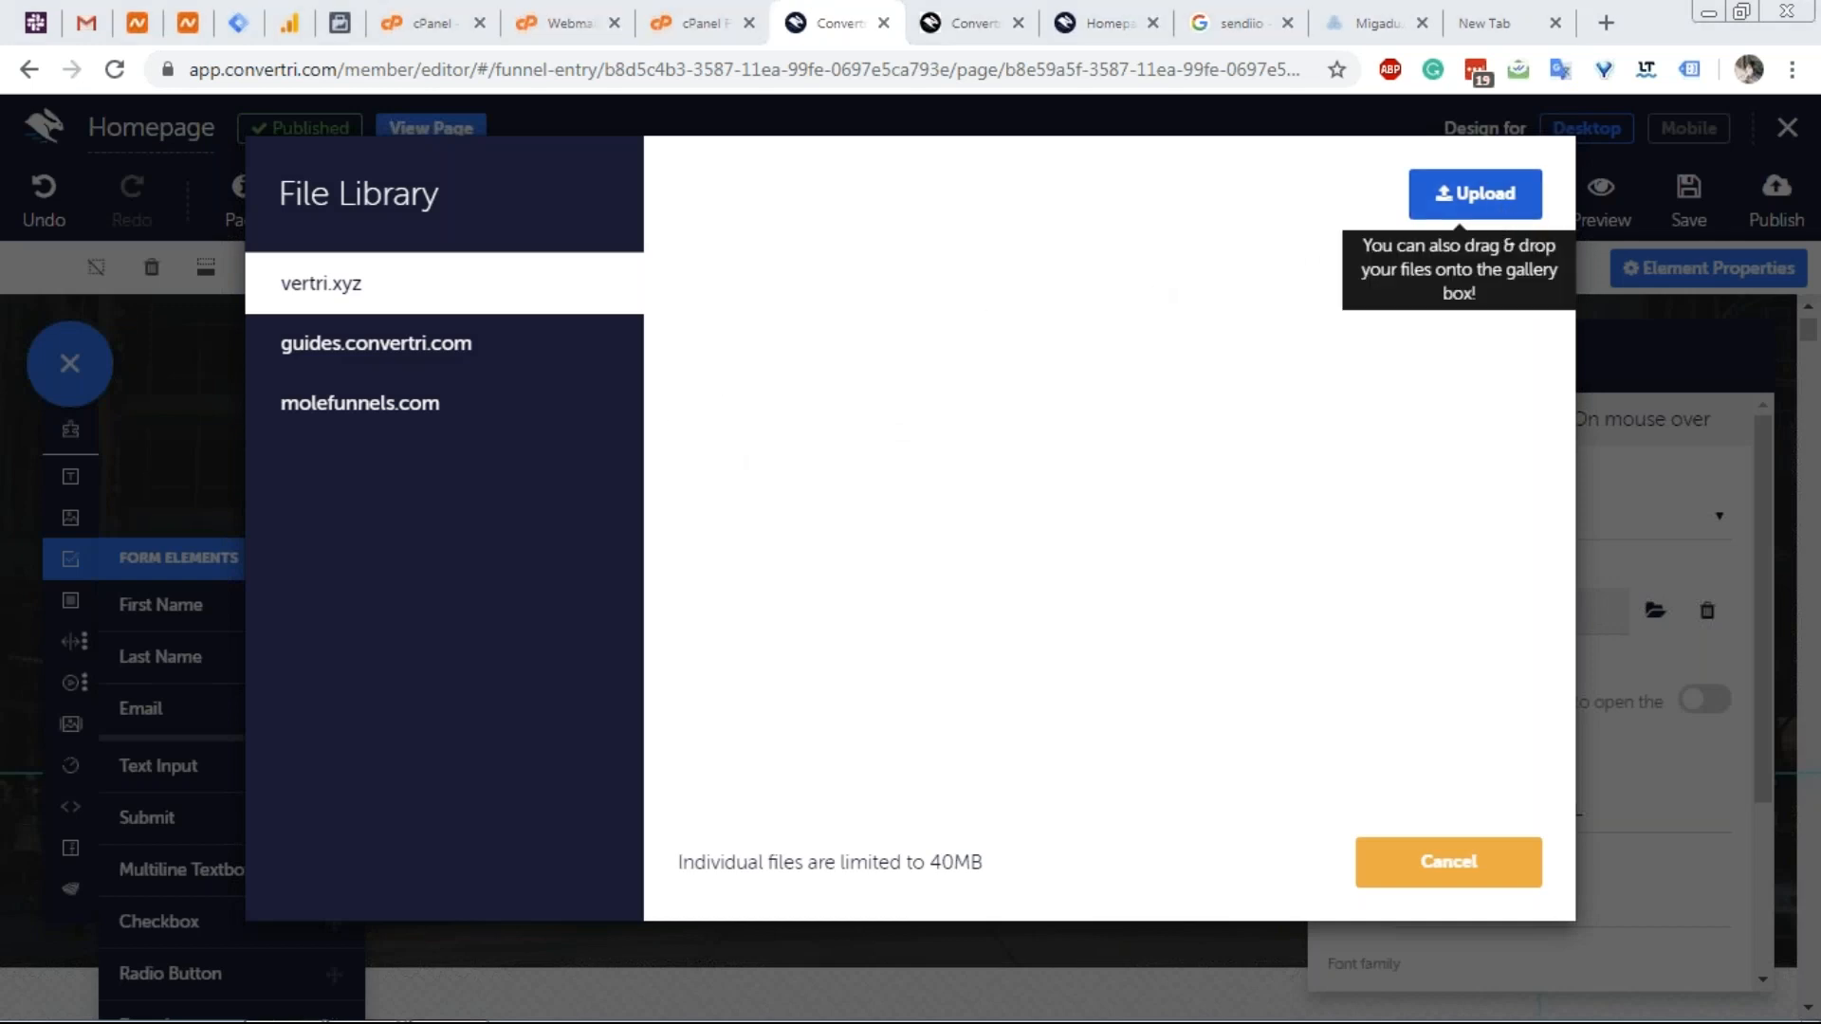
click(1721, 978)
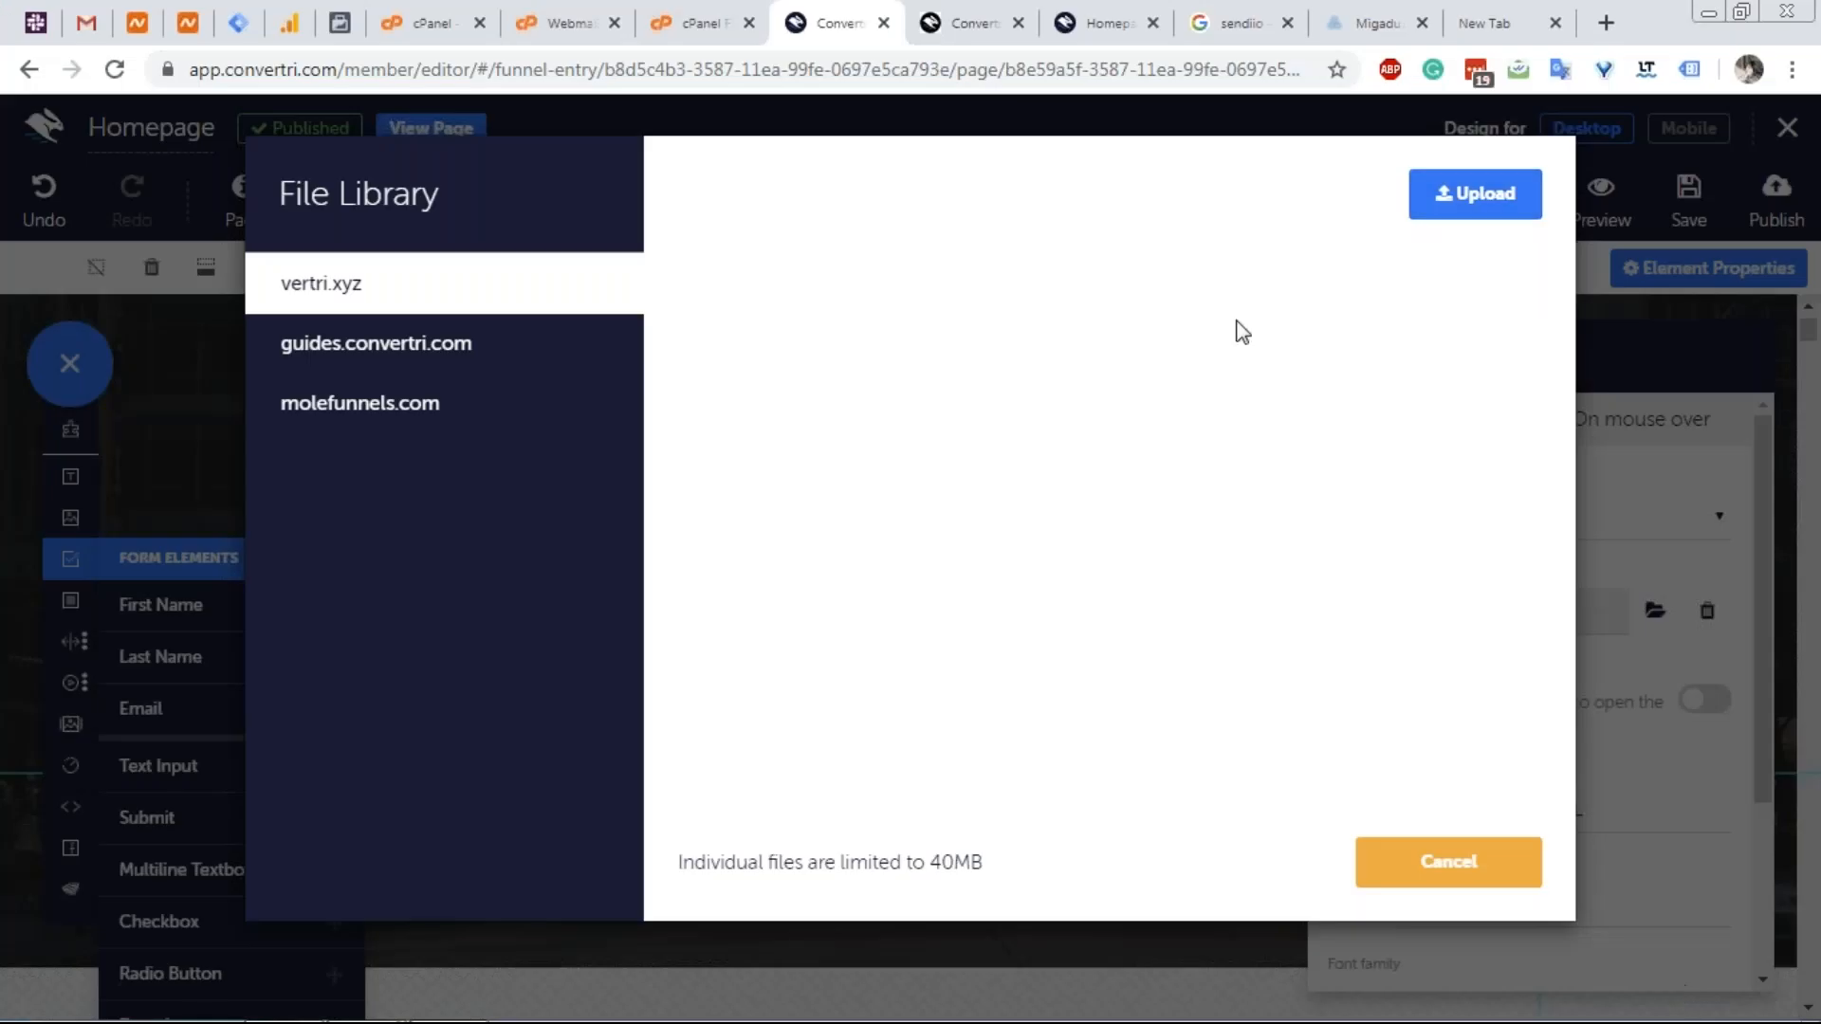
click(1420, 878)
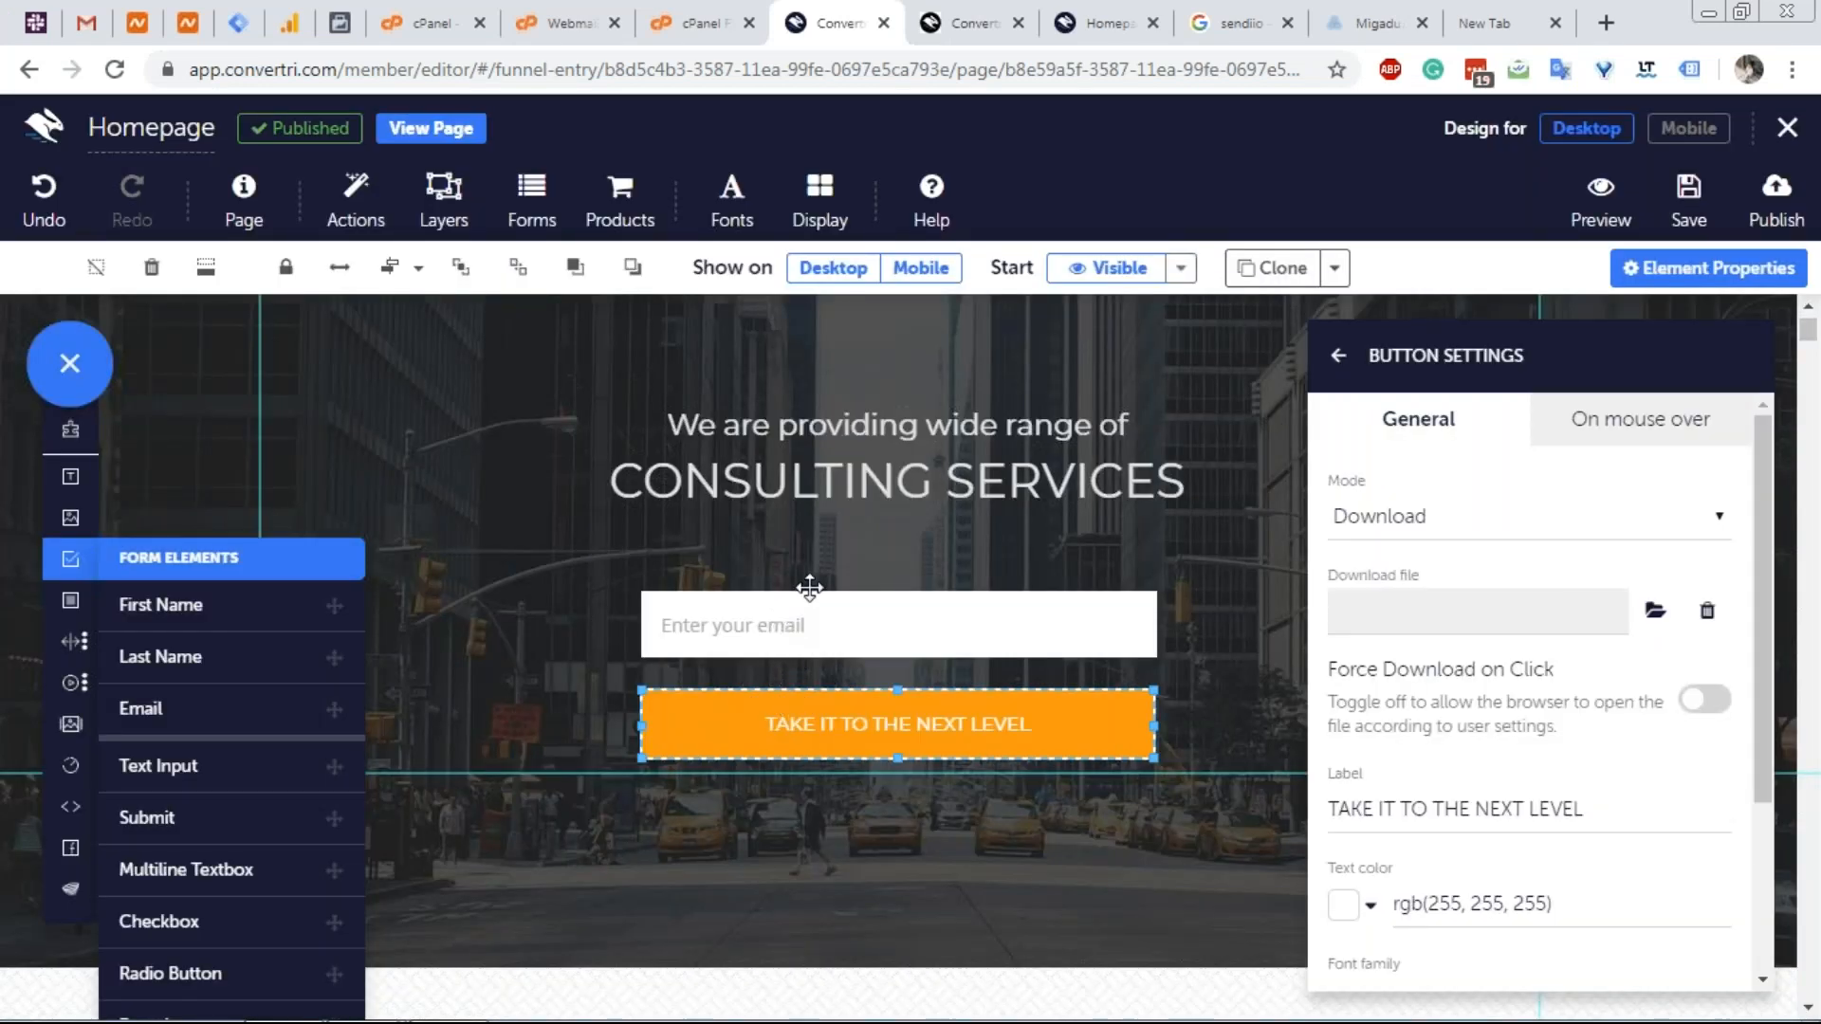
Set the button mode back to Submit, then switch it to Download again.
click(1410, 520)
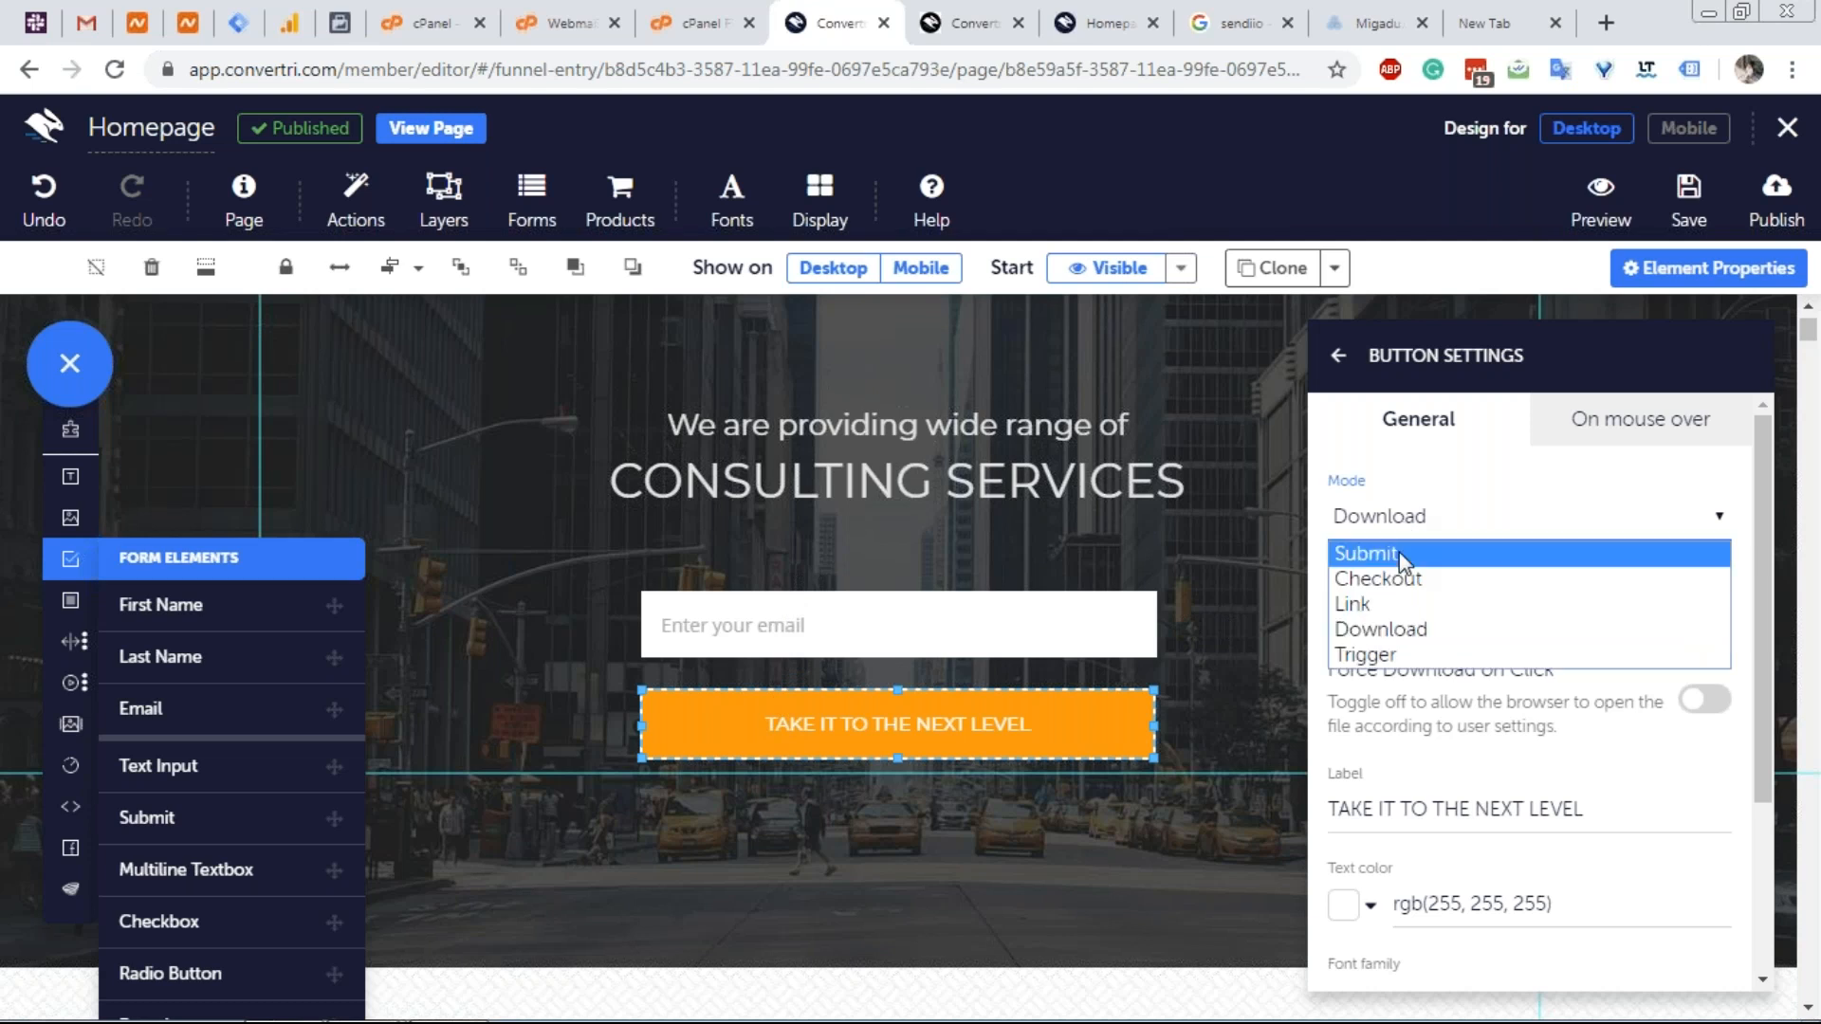
click(1405, 559)
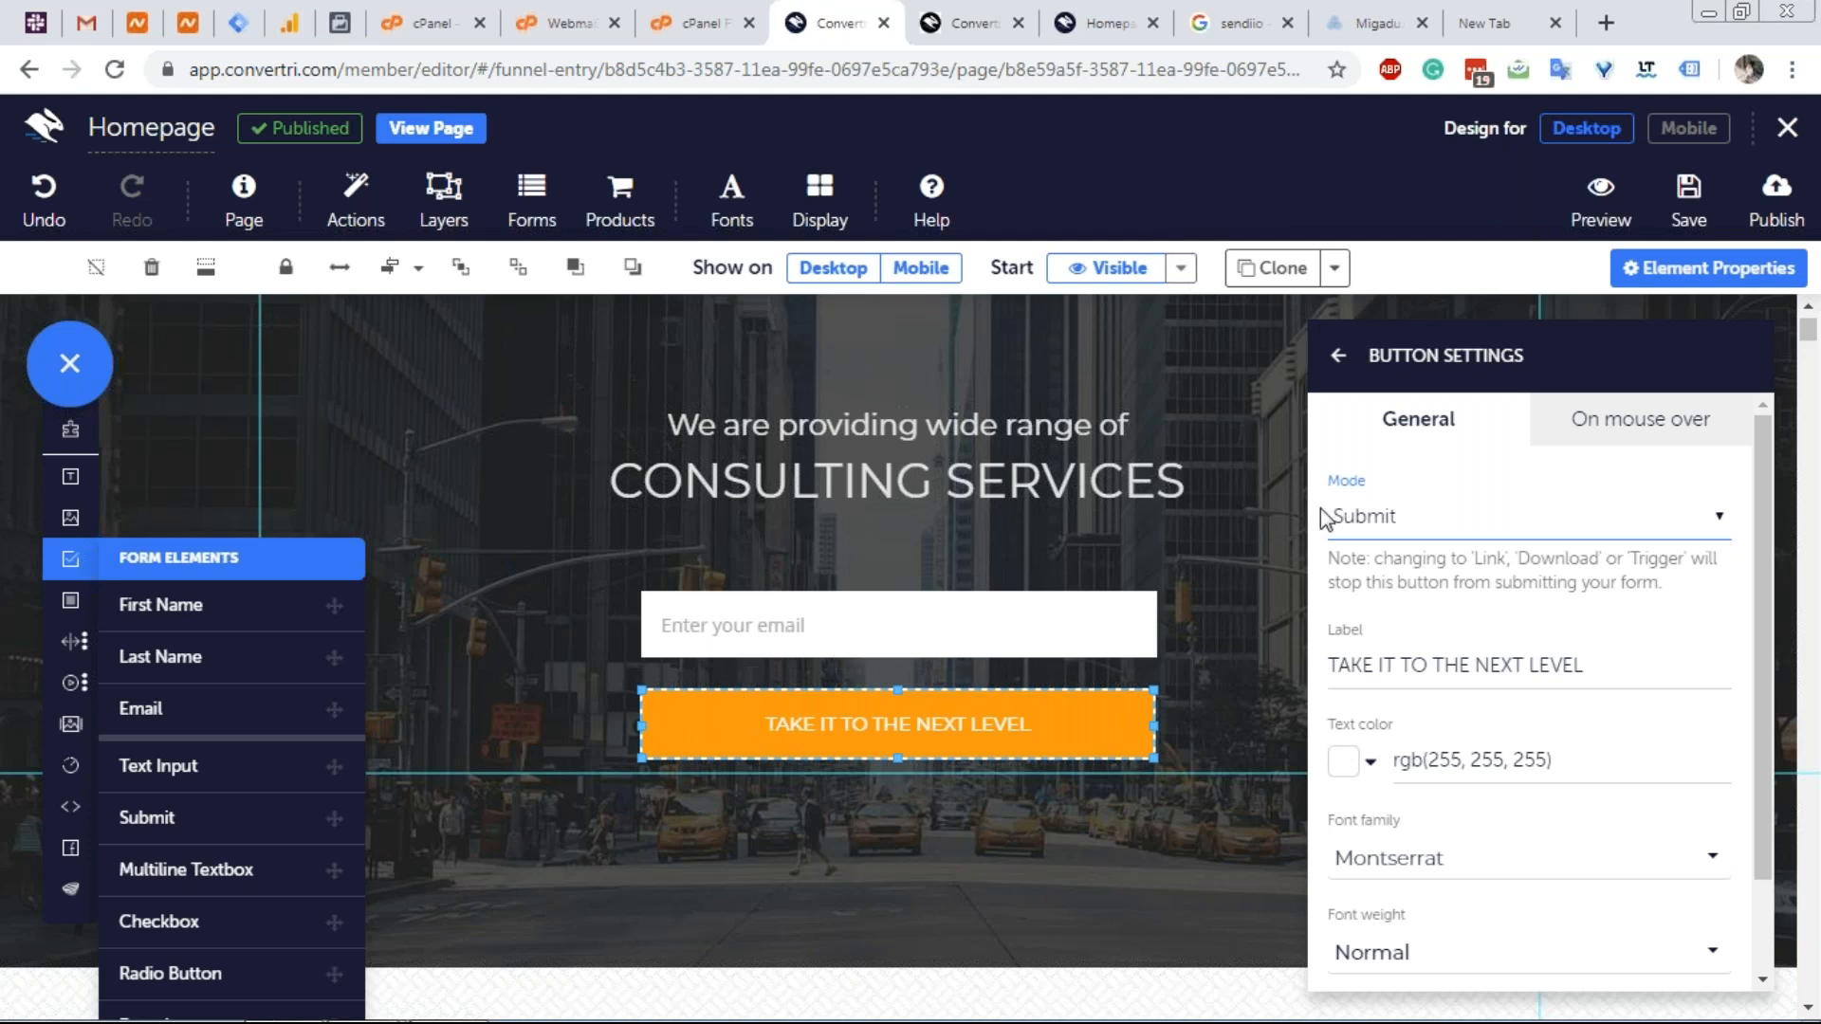
click(1367, 517)
click(1392, 624)
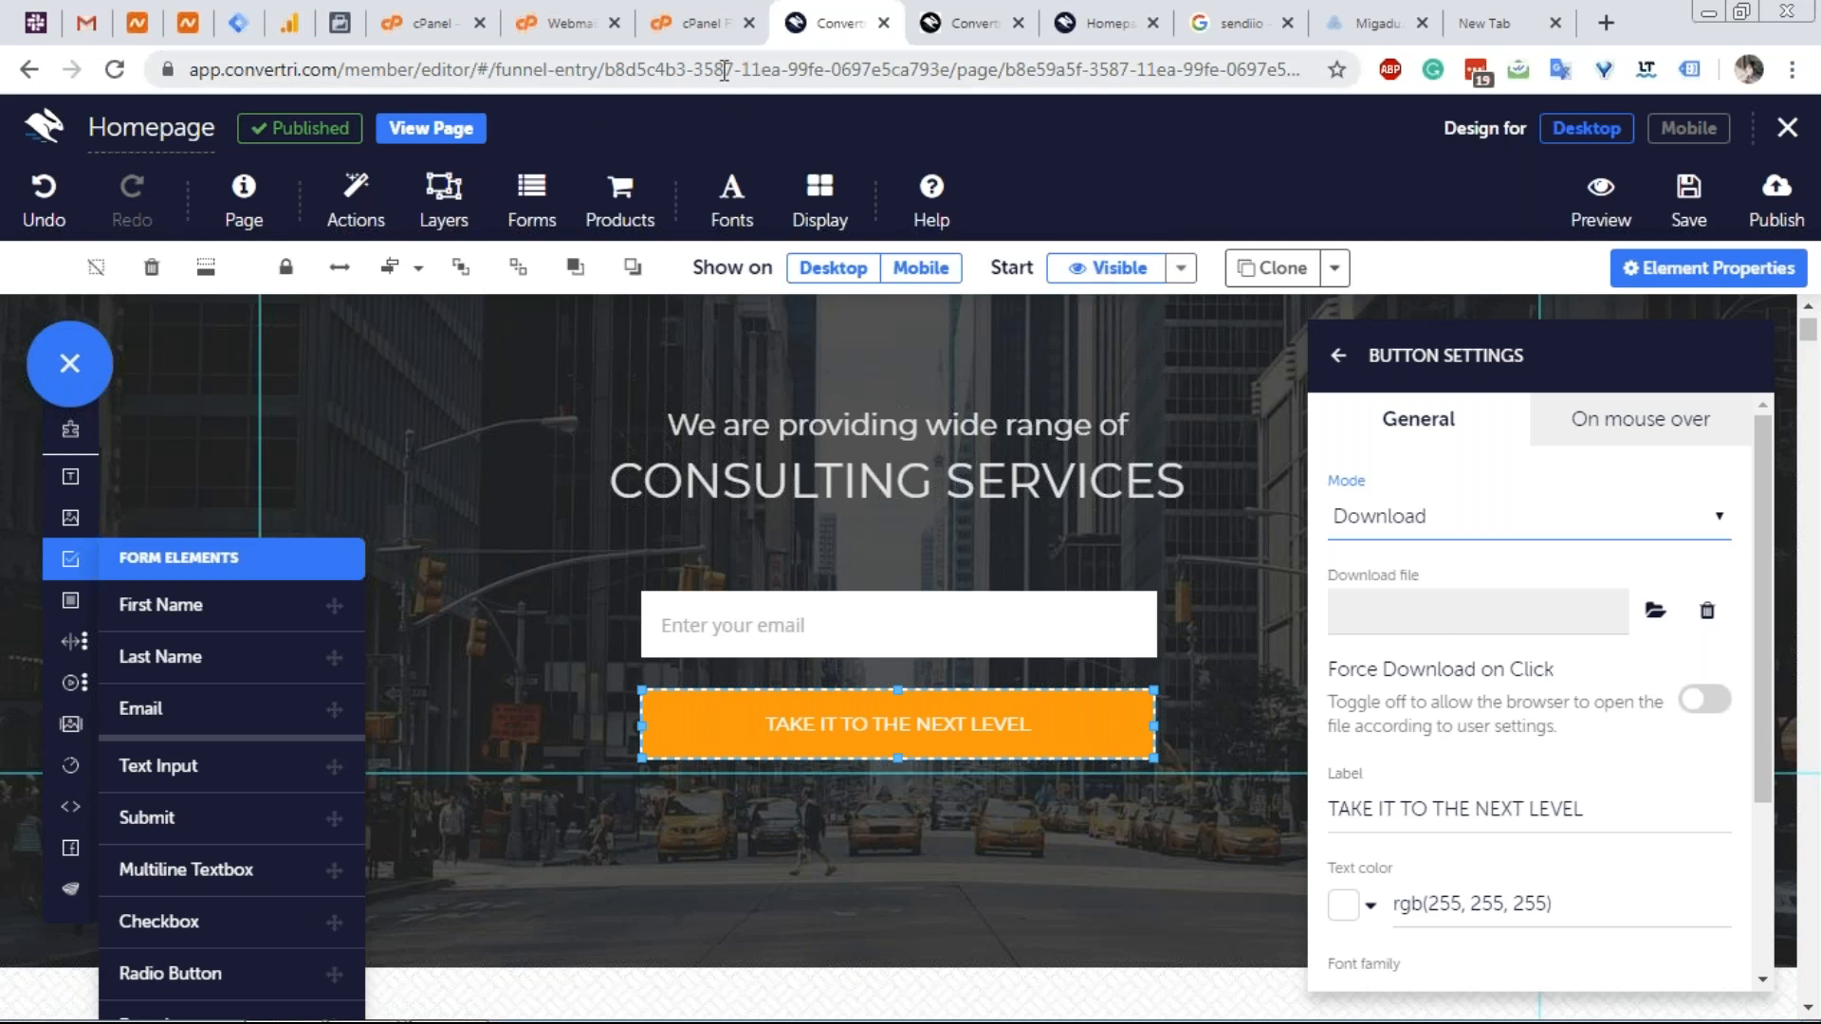
Switch to the Horde Webmail tab and start a new message.
click(535, 20)
click(125, 275)
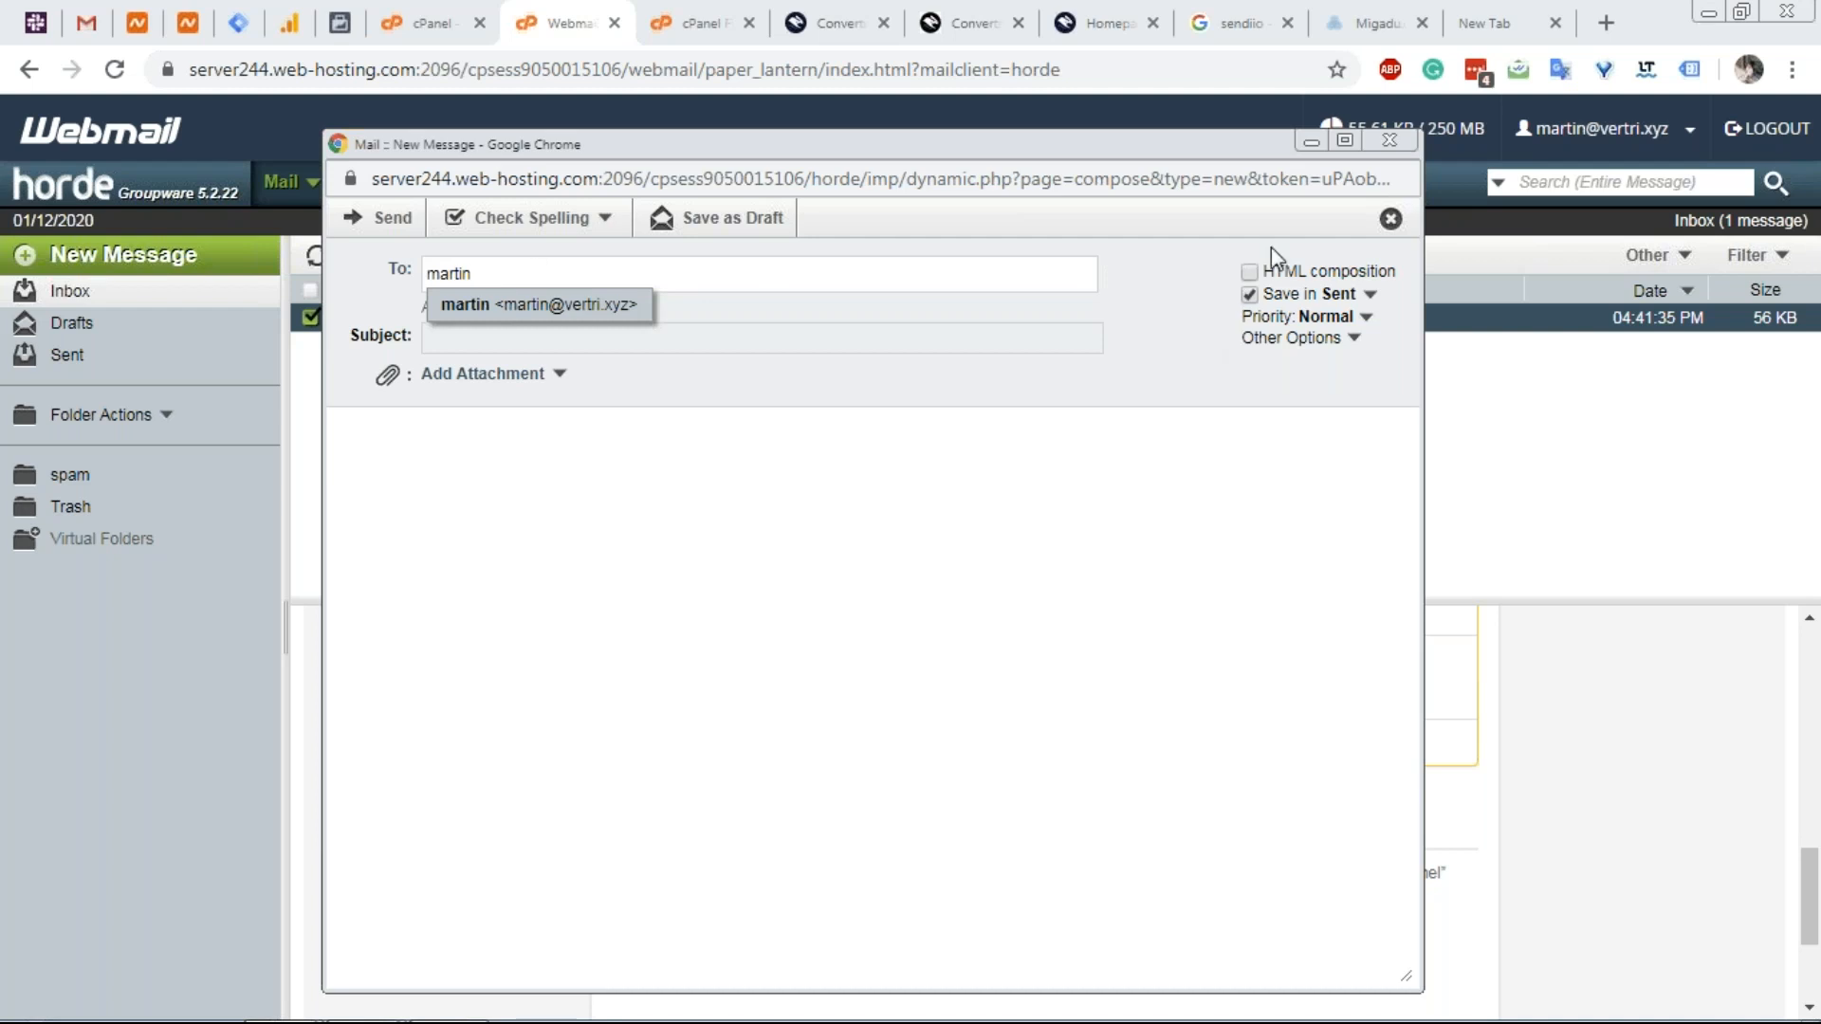
Close the Horde compose window and go to Gmail's Test Emails label.
click(1389, 140)
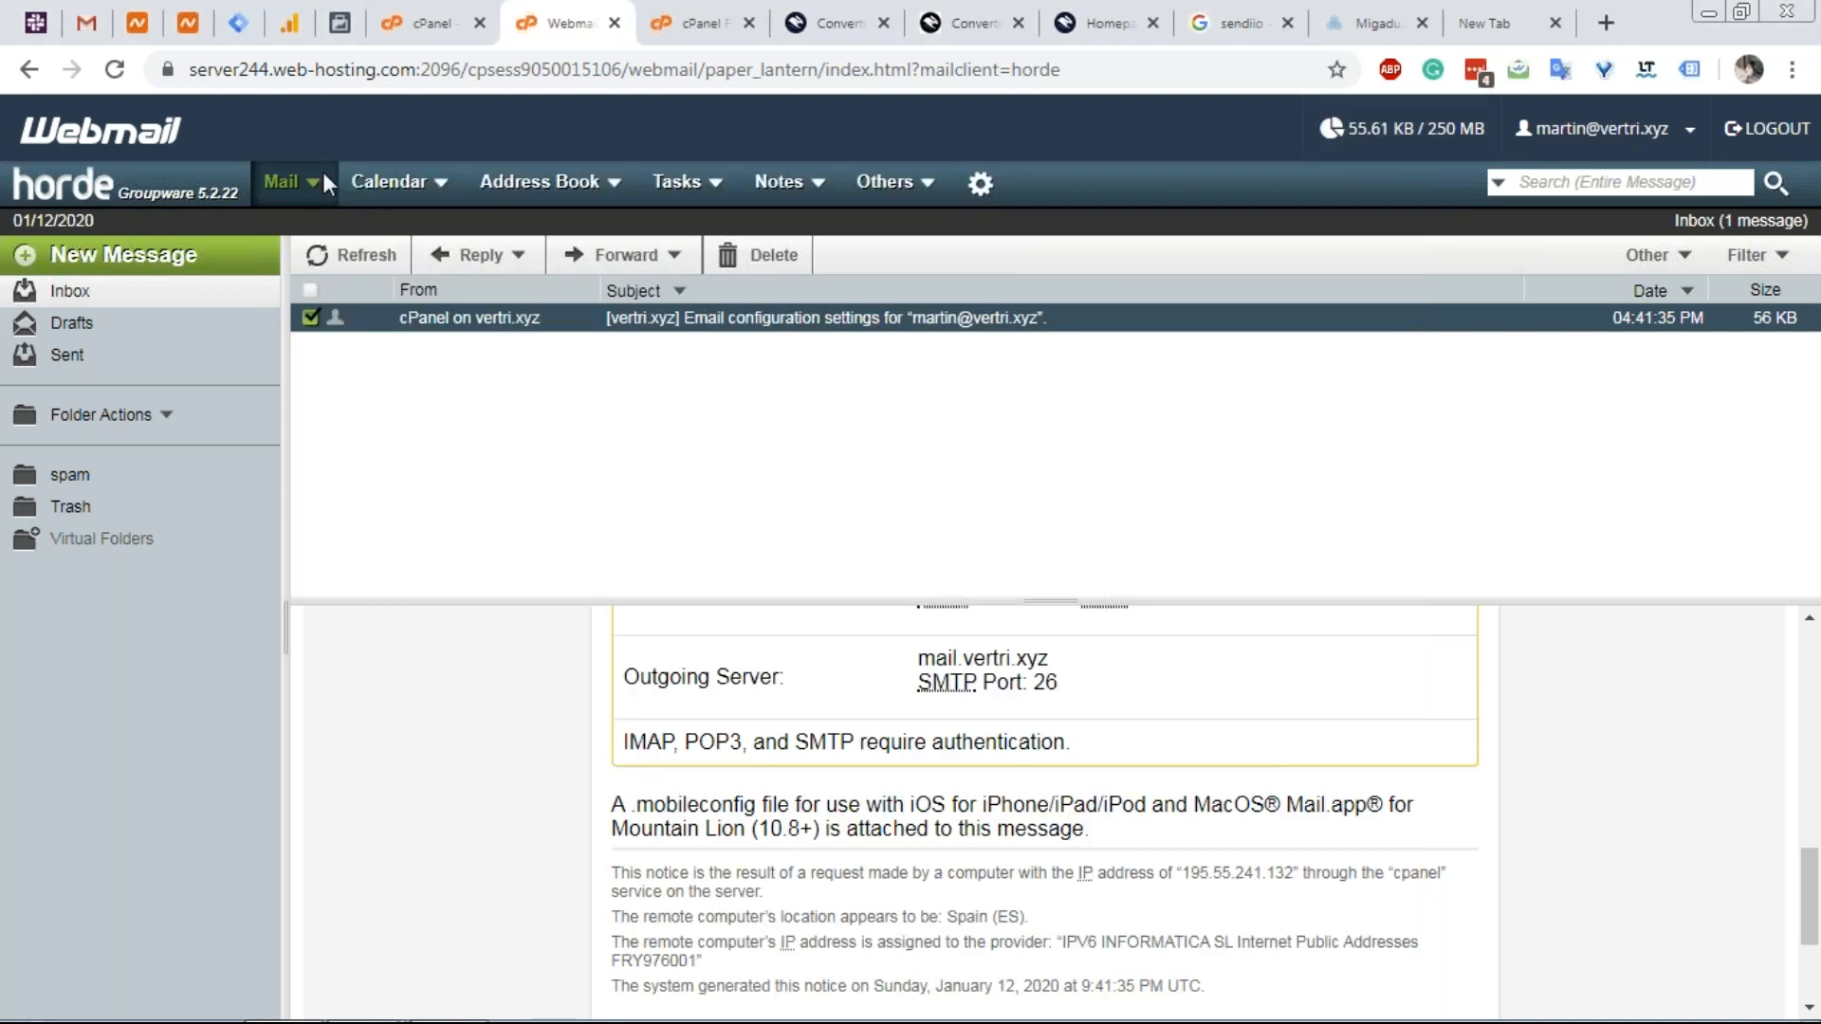
click(86, 23)
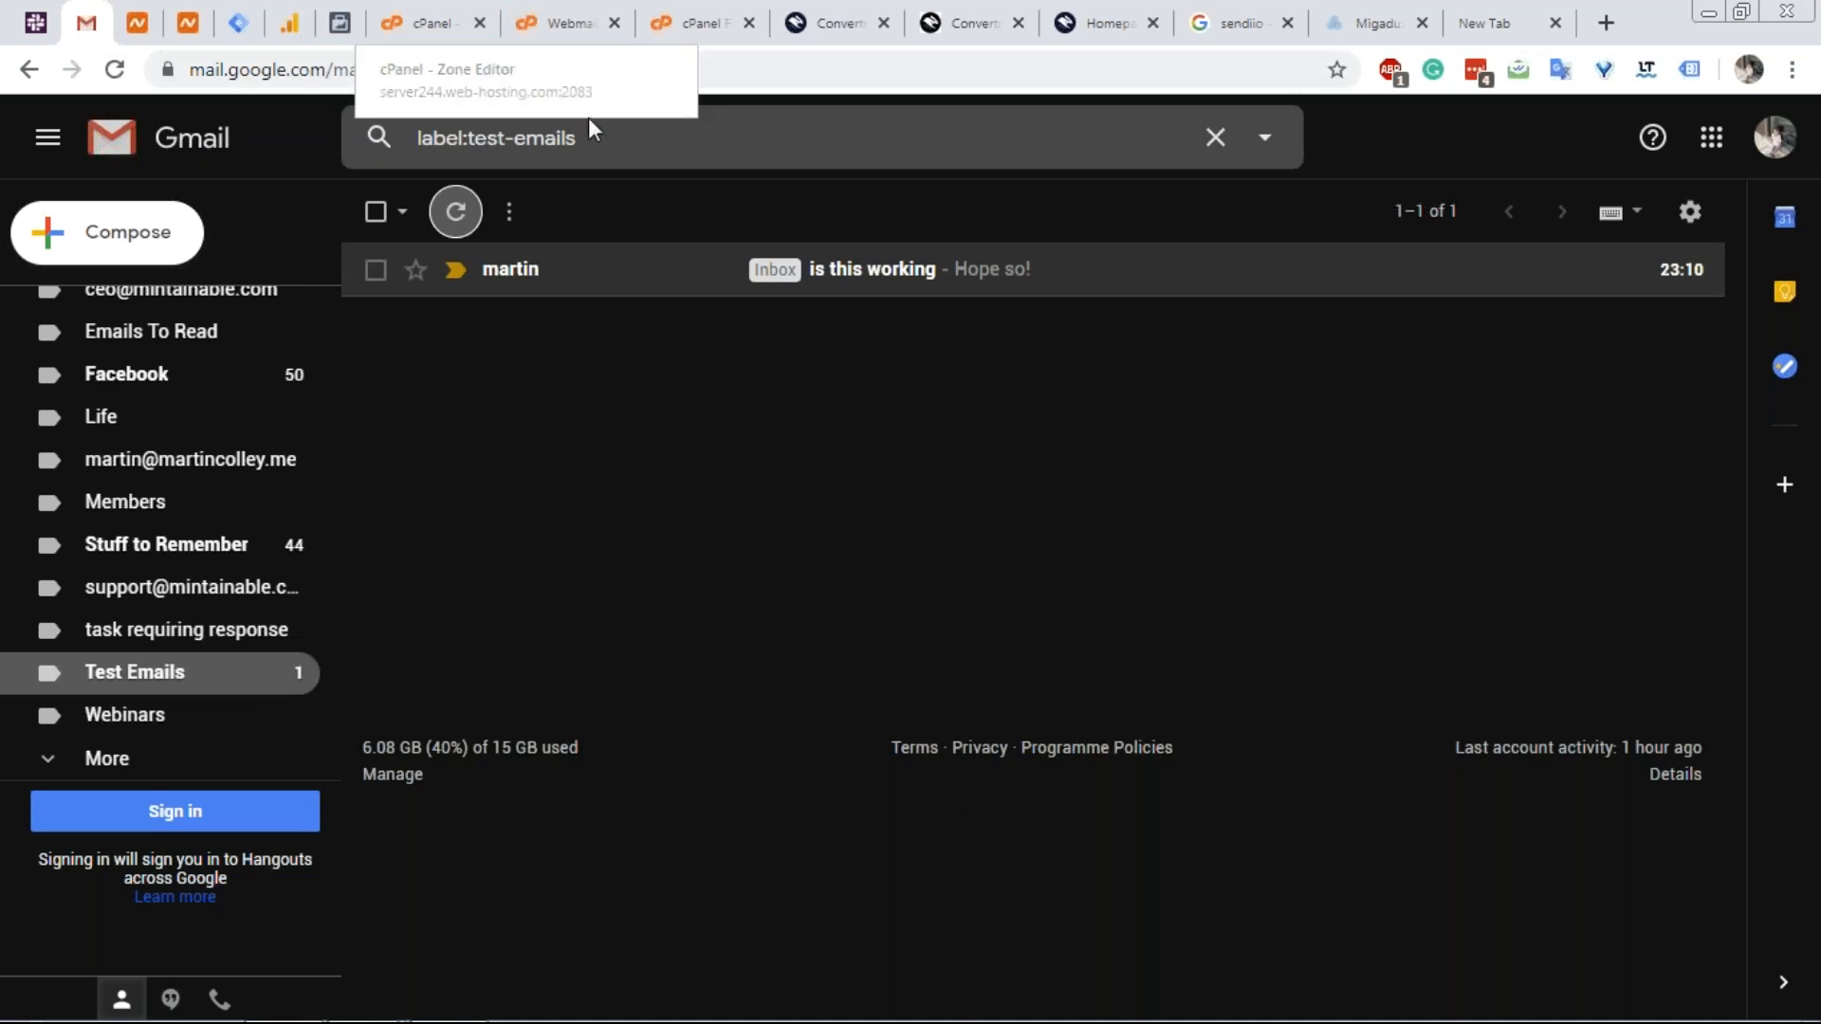
Check Gmail's settings menu, then switch to cPanel's Zone Editor for vertri.xyz.
click(1689, 213)
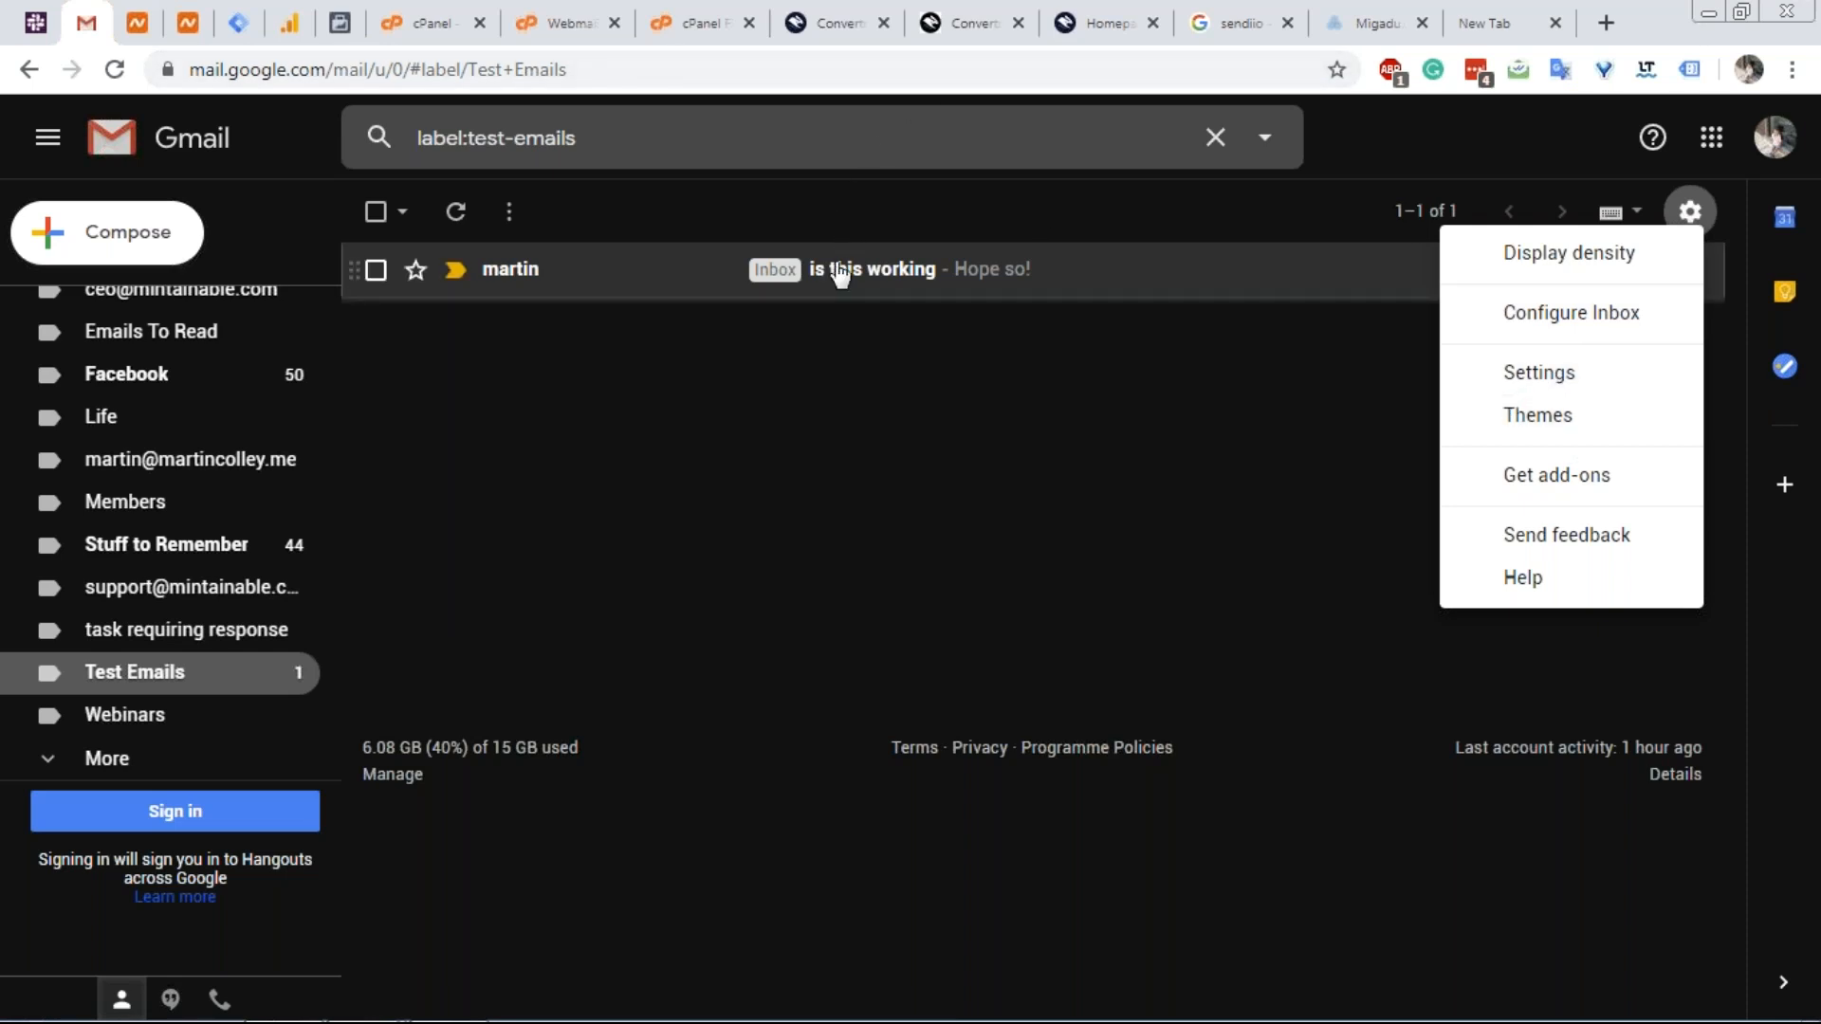
click(438, 21)
scroll(667, 389, up, 10)
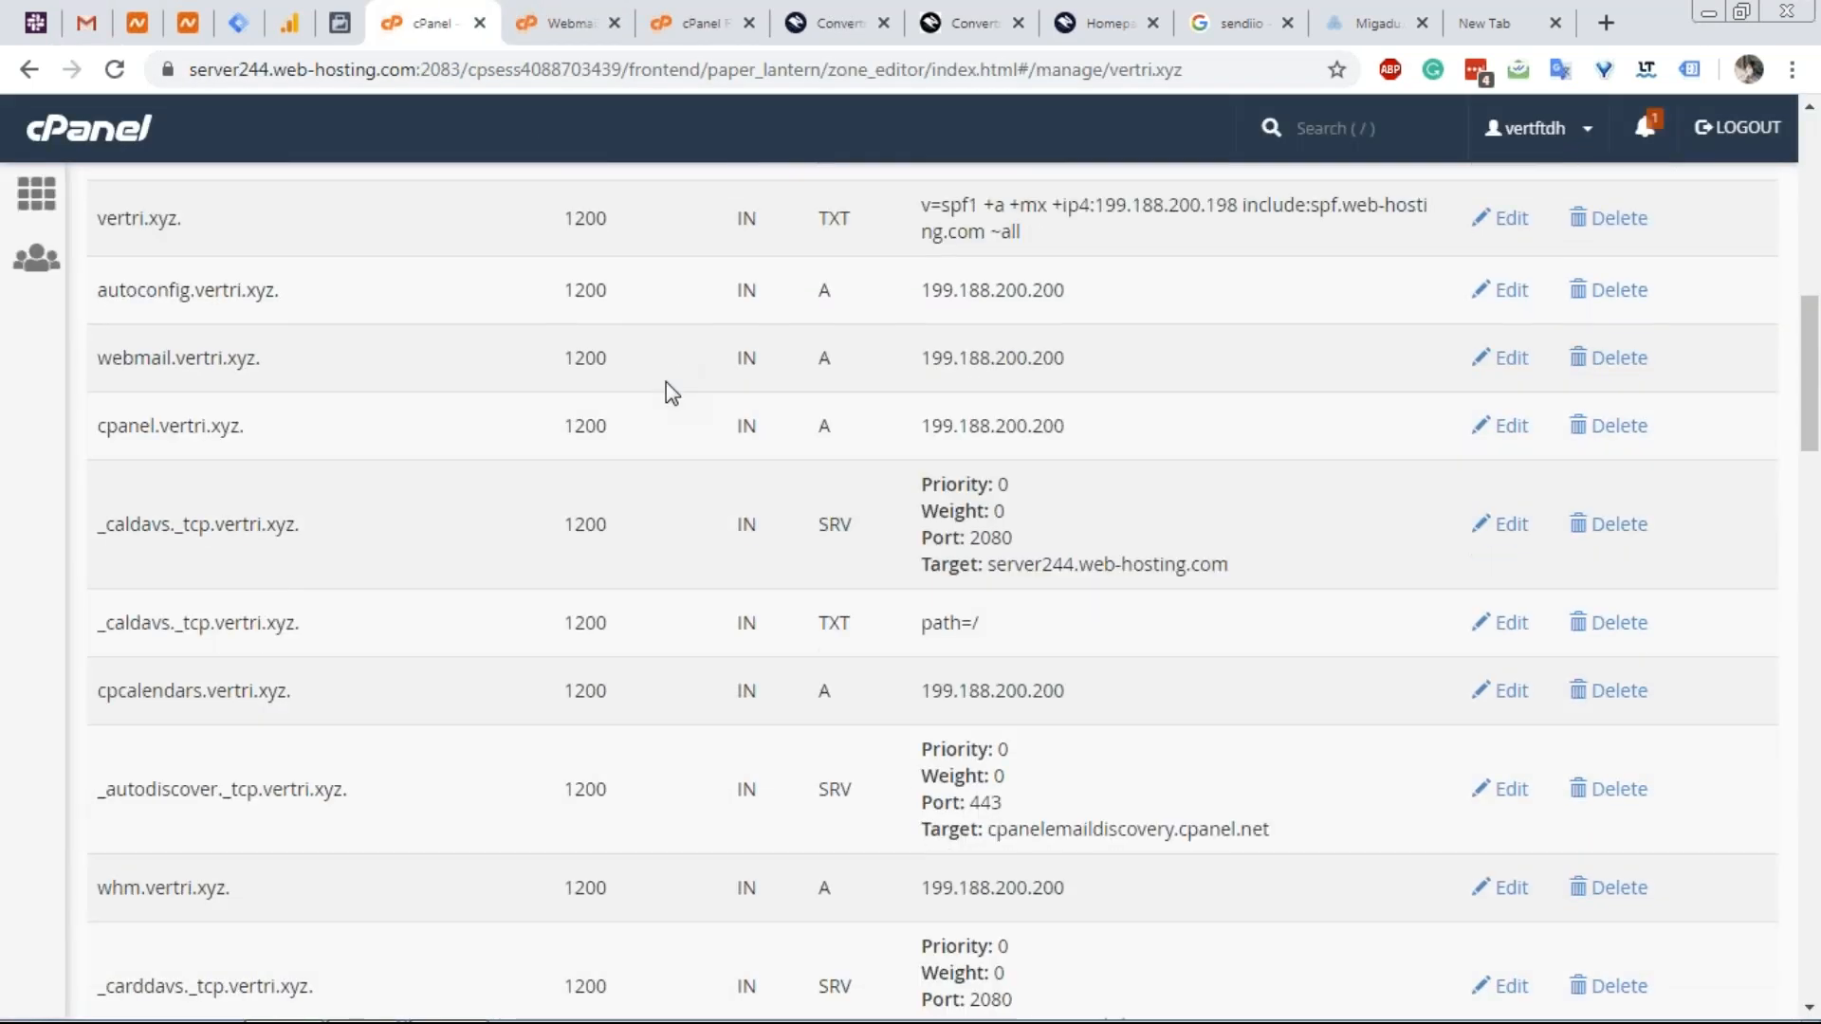
Go from the cPanel home to Email Accounts and open the account's mail client setup.
click(59, 123)
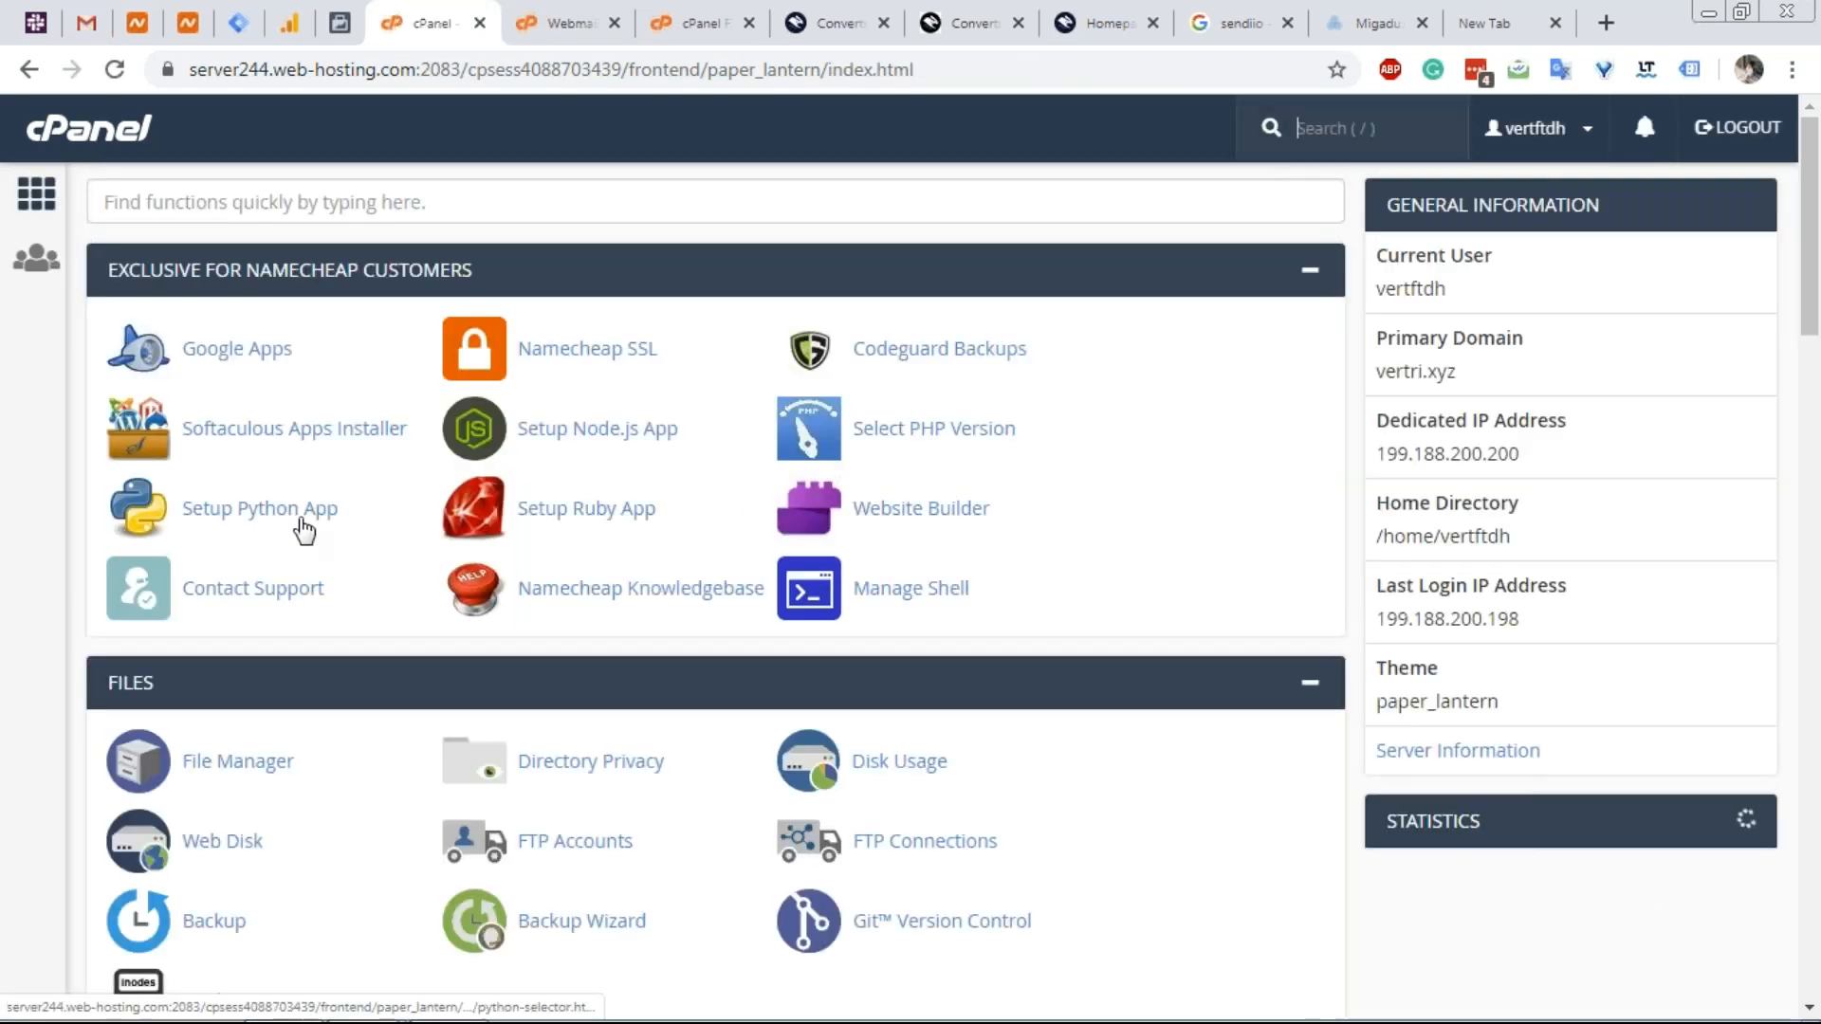
scroll(305, 521, down, 6)
scroll(300, 521, up, 3)
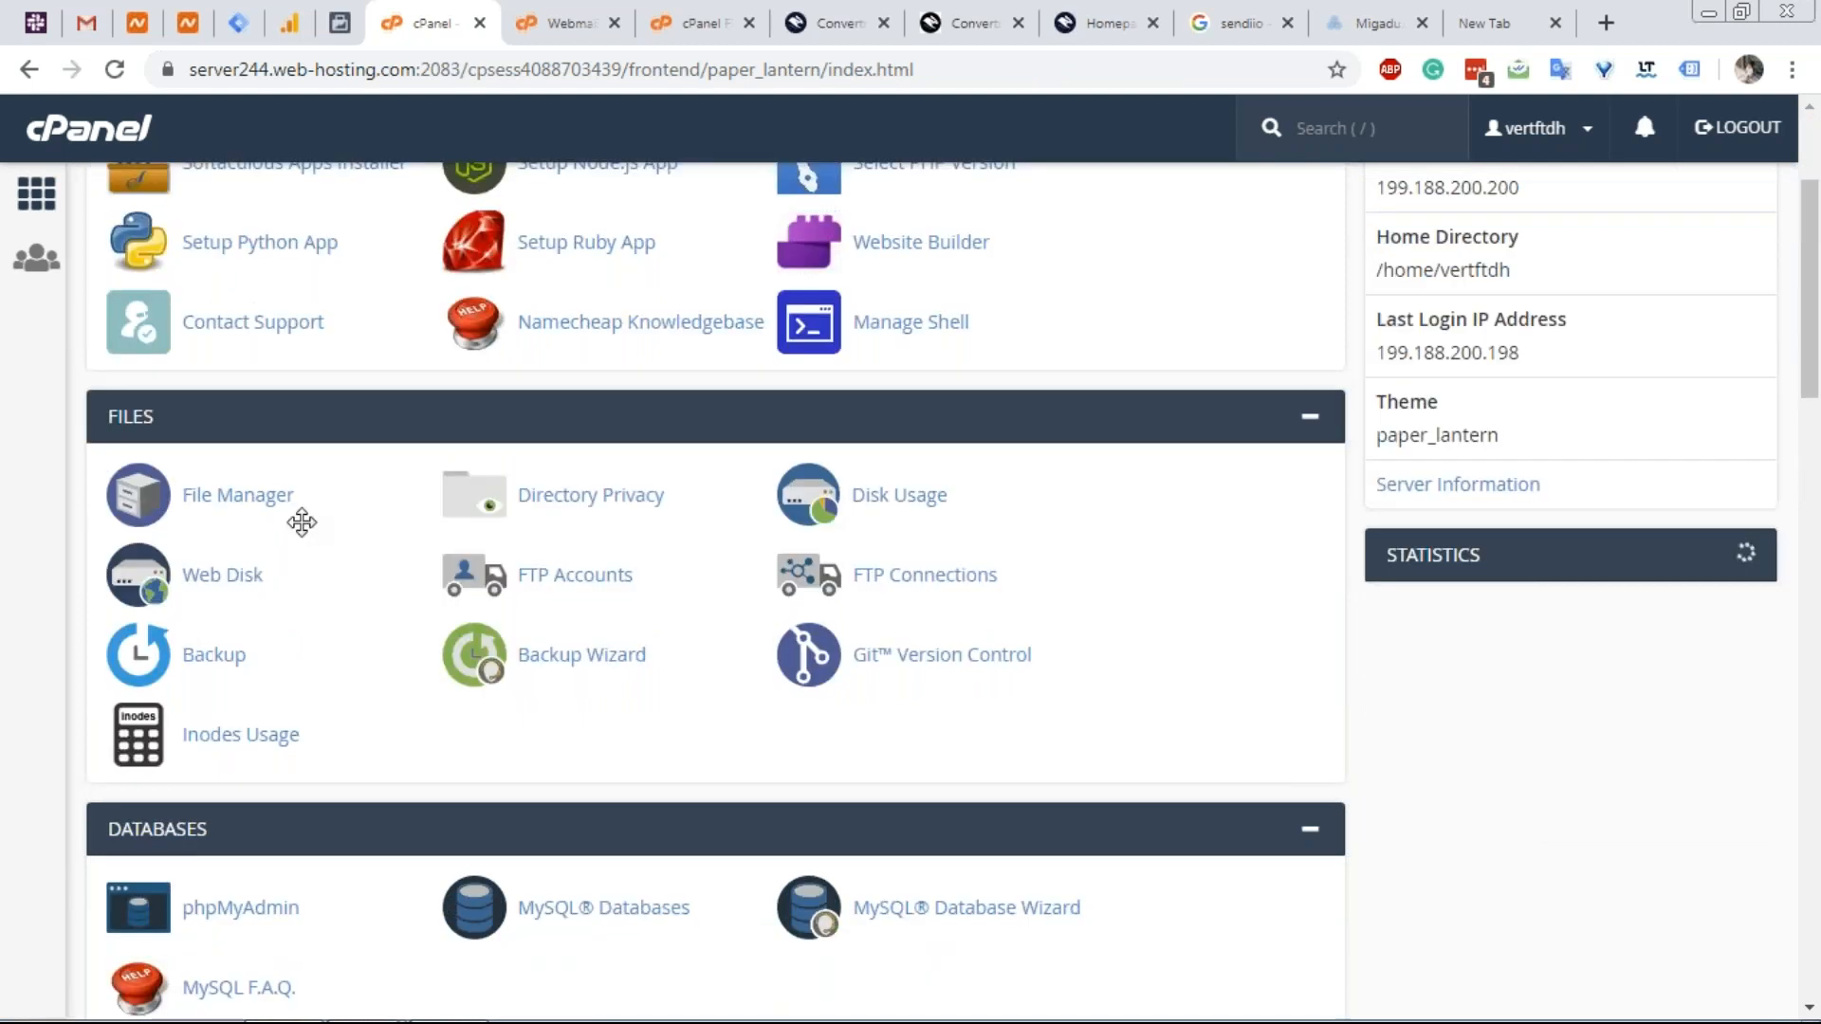
scroll(300, 521, down, 9)
click(275, 696)
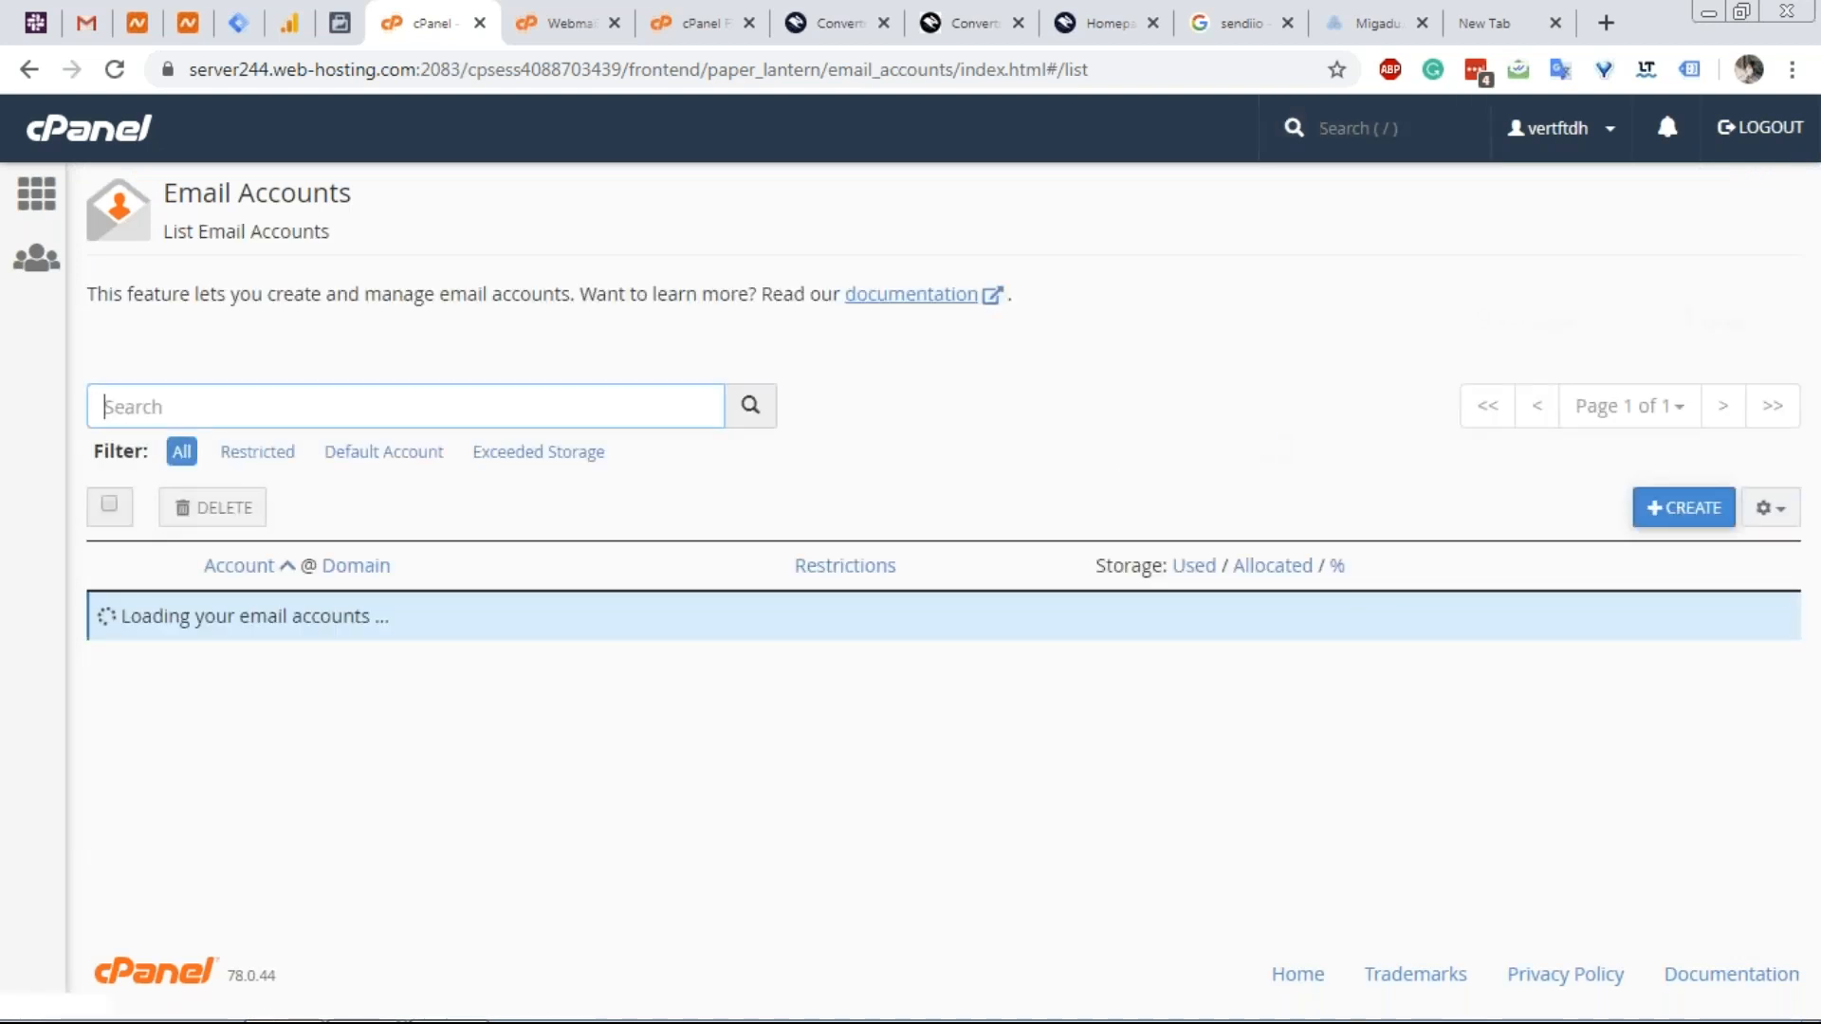
click(1657, 654)
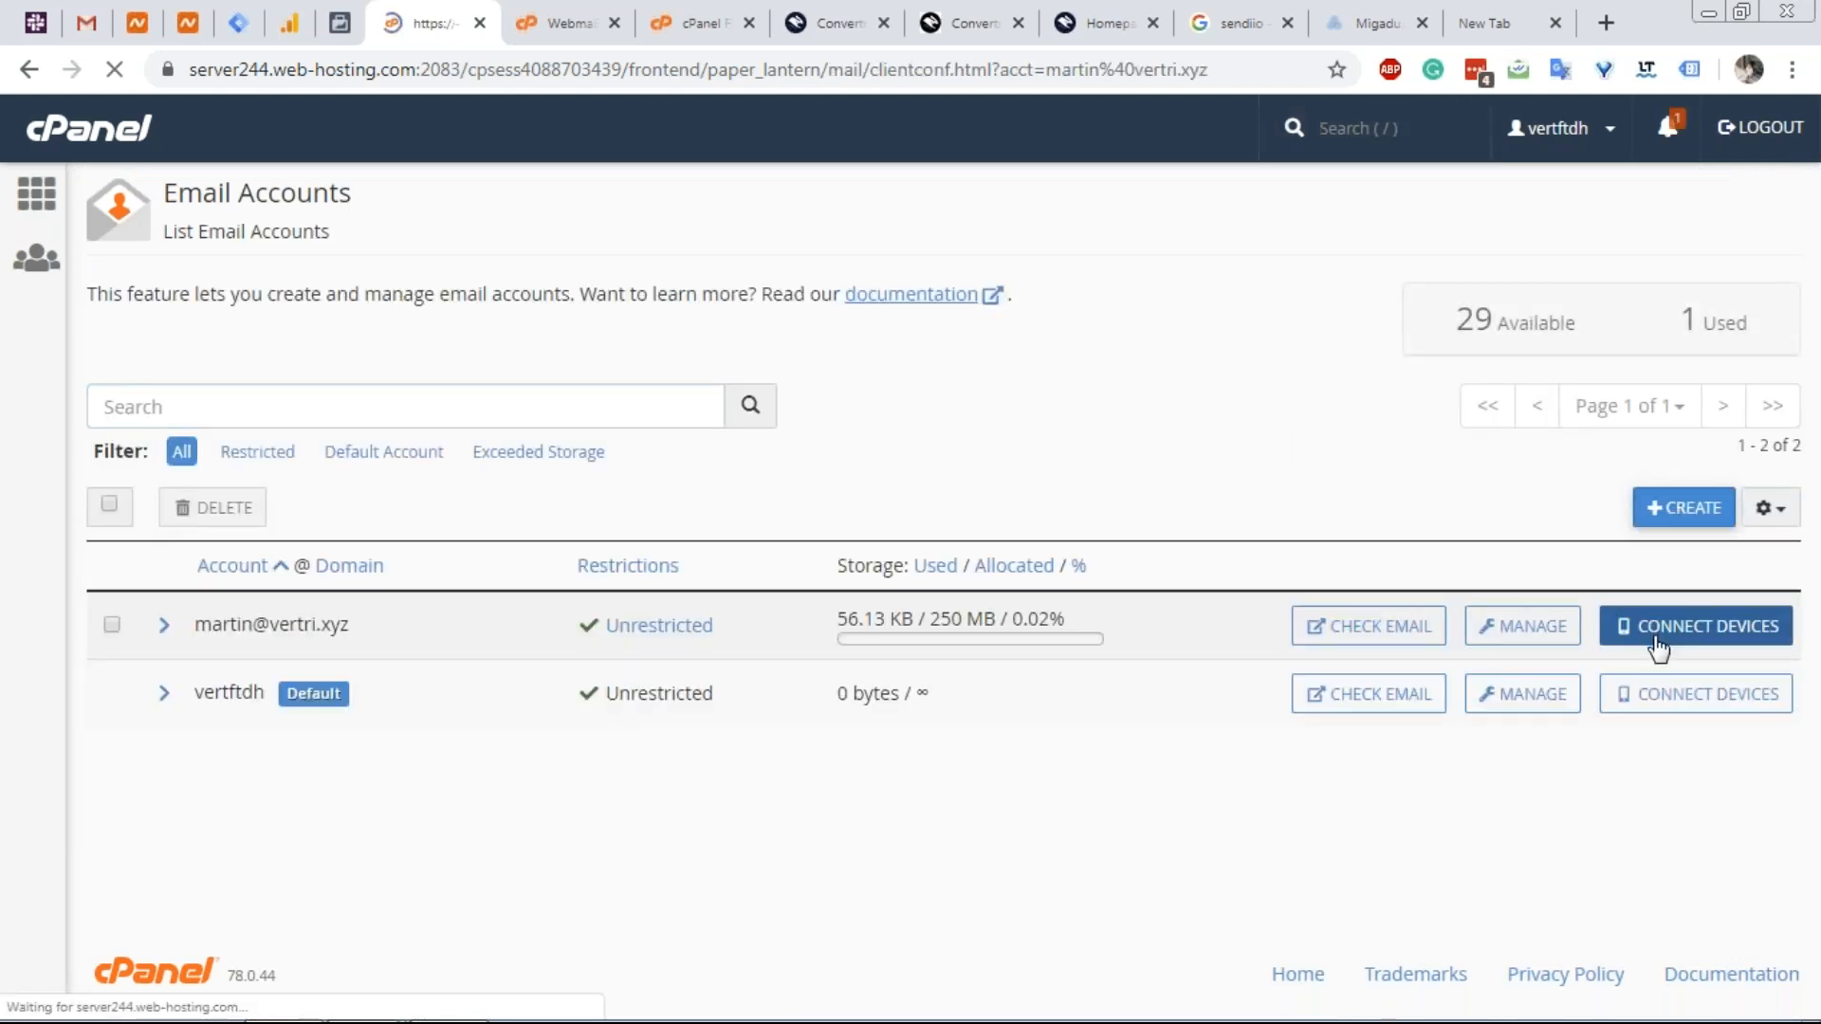
Review the manual SSL/TLS mail server settings, then return to Gmail.
scroll(486, 535, down, 4)
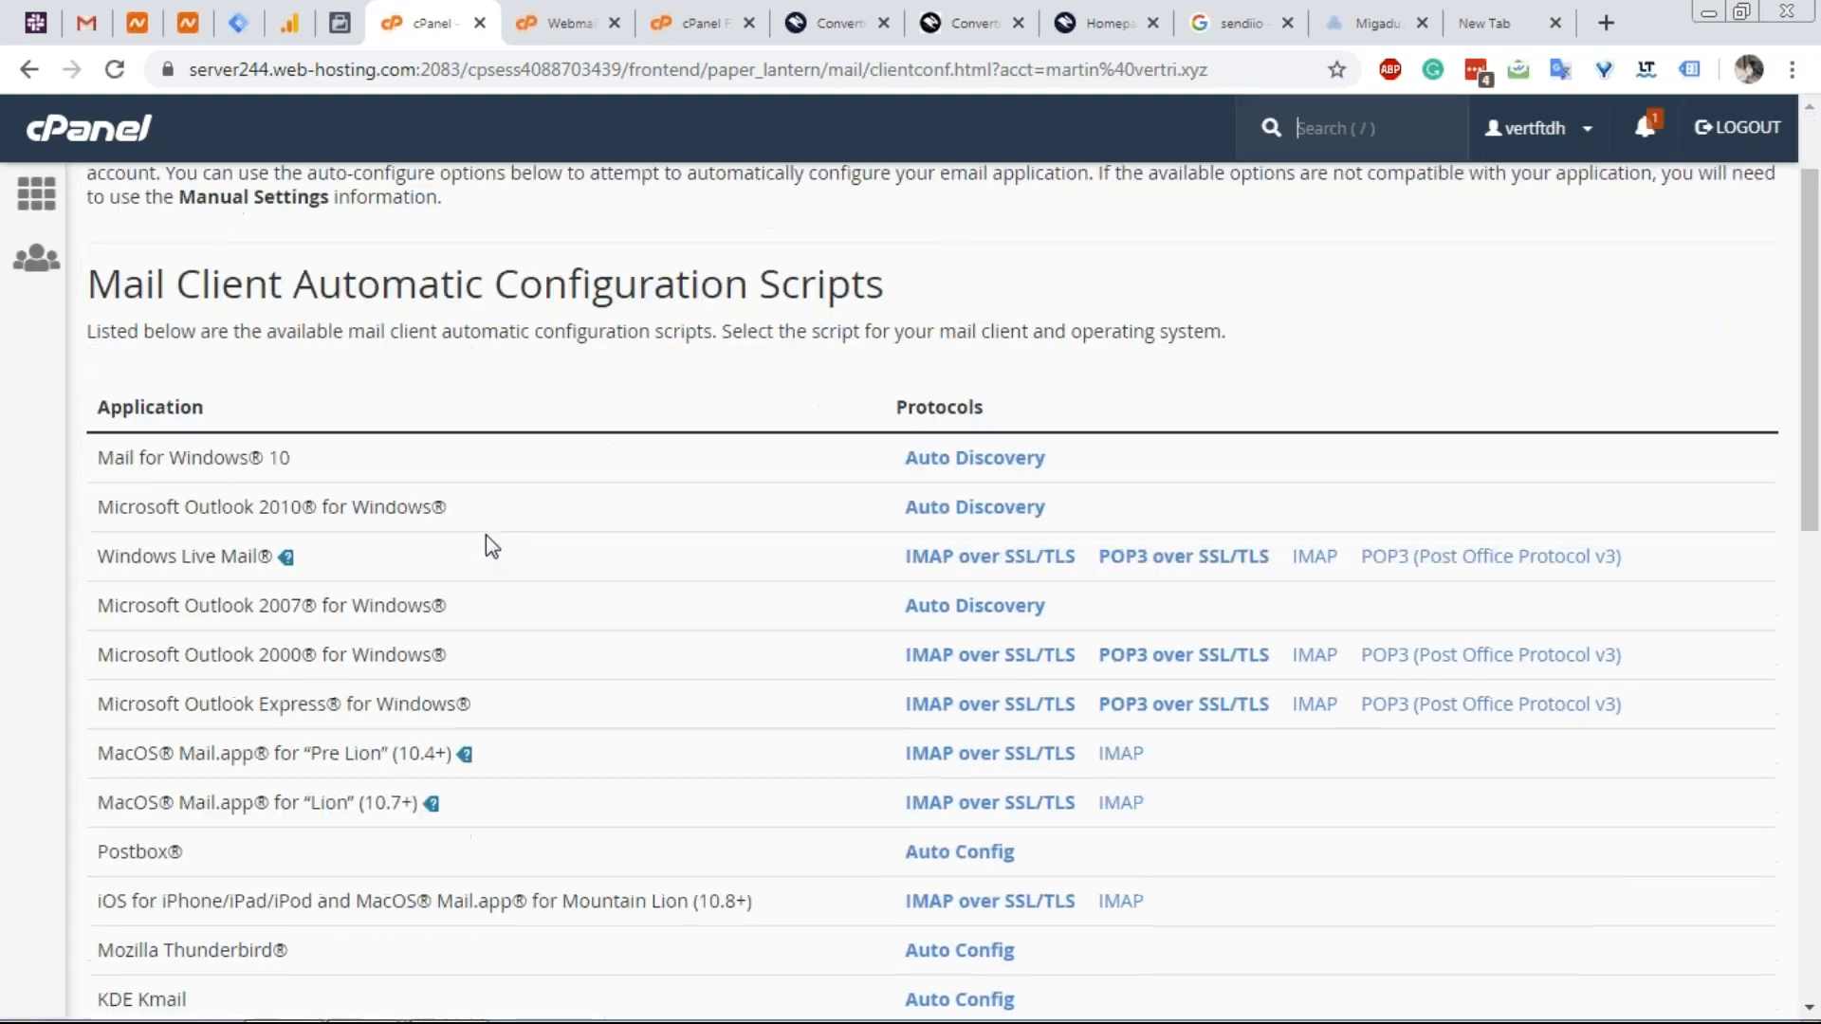
scroll(218, 531, up, 2)
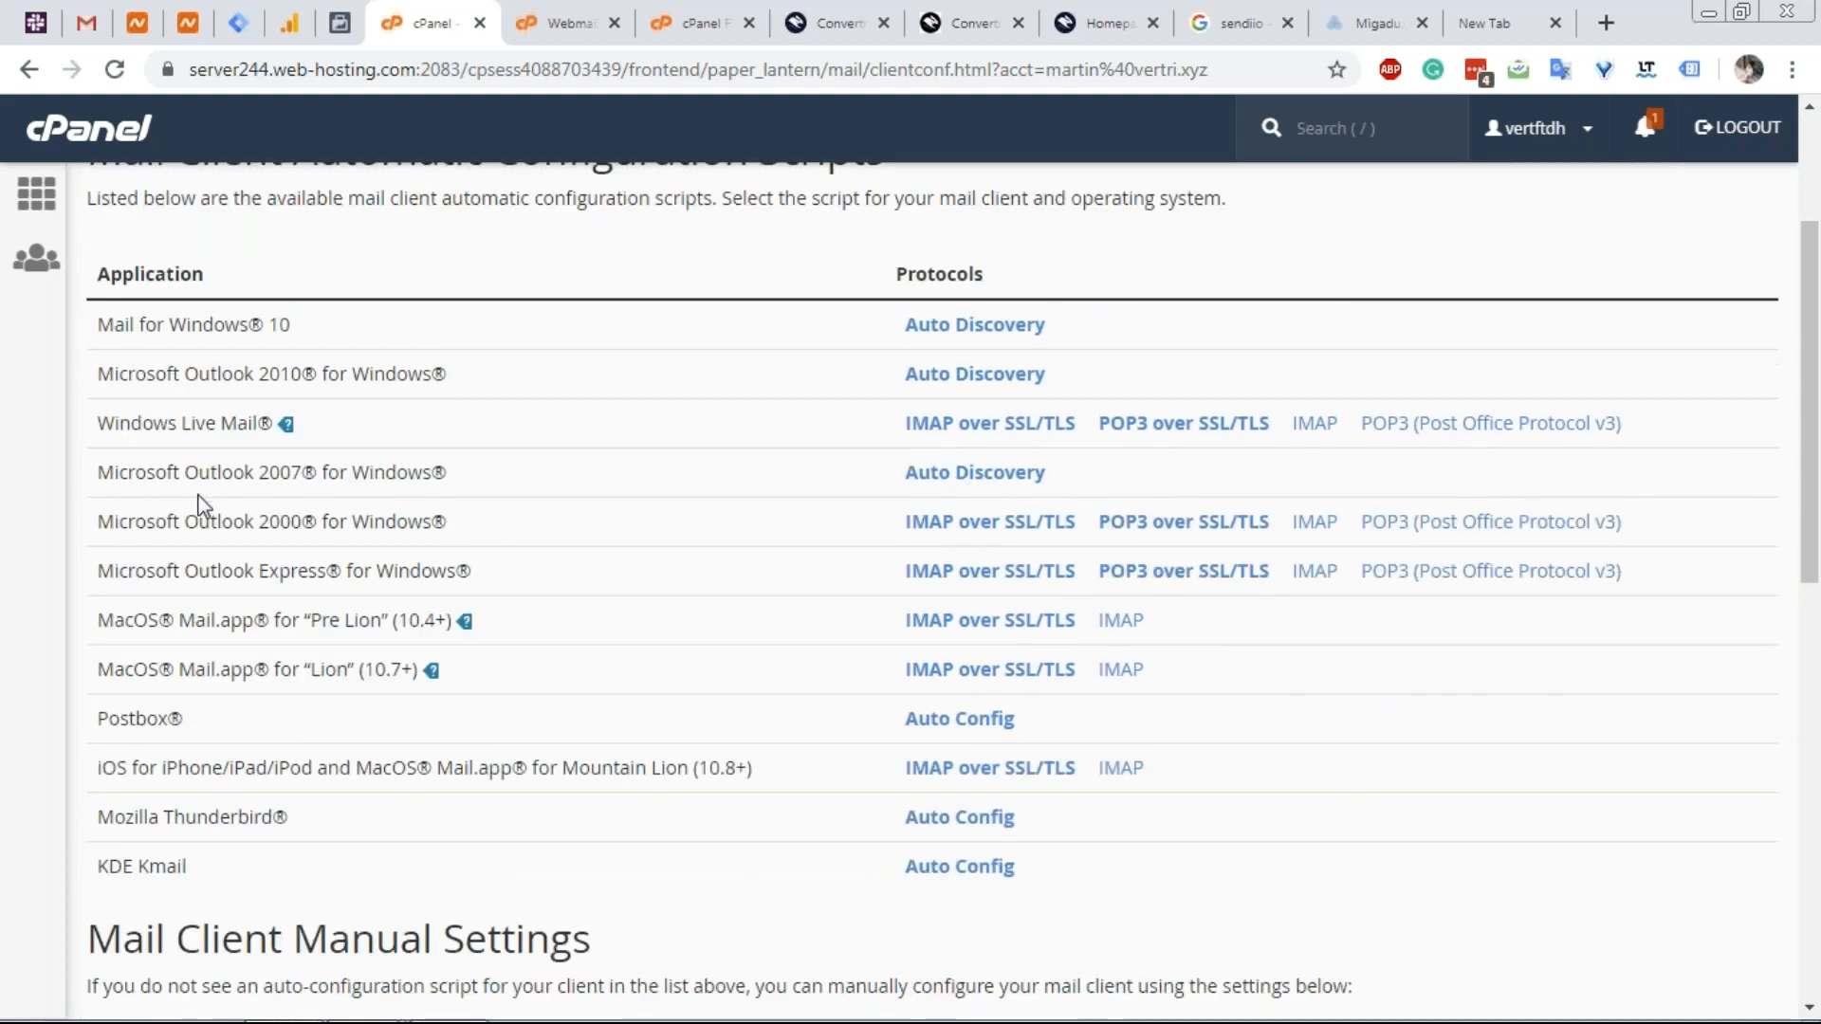
scroll(209, 503, down, 6)
scroll(327, 313, up, 2)
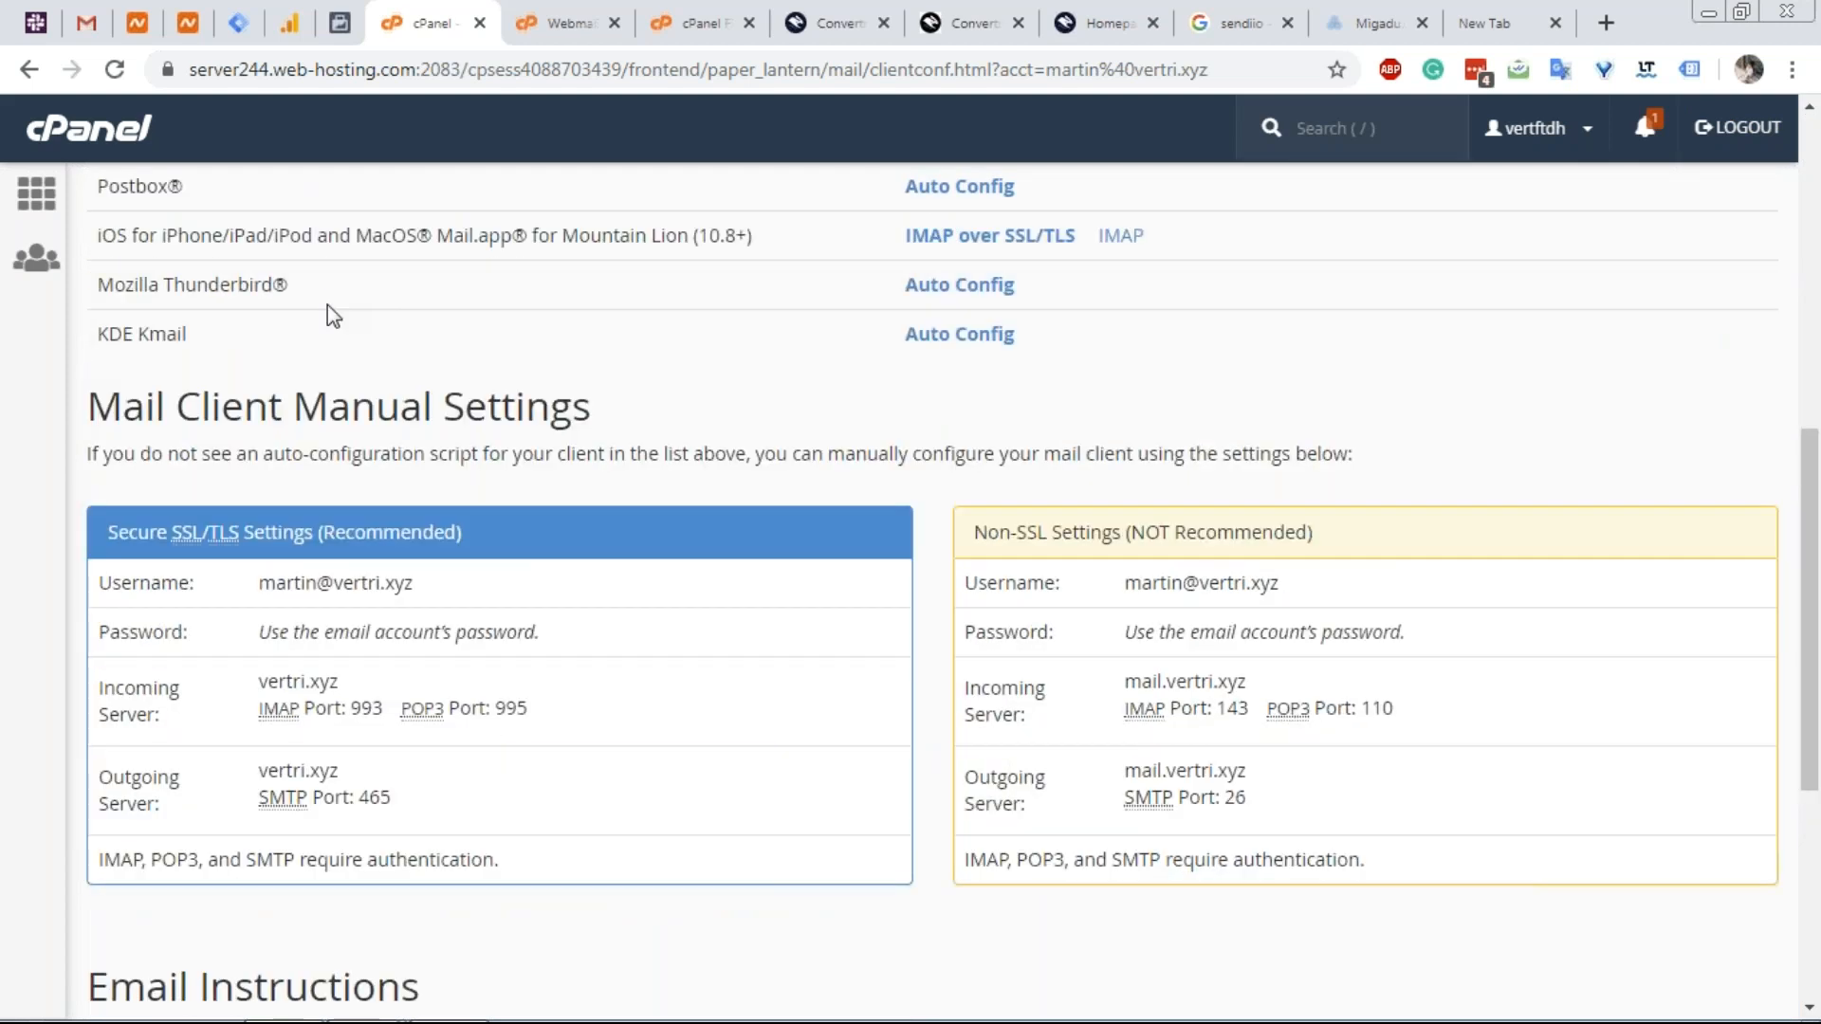
scroll(327, 304, down, 5)
scroll(327, 438, up, 6)
scroll(322, 446, down, 3)
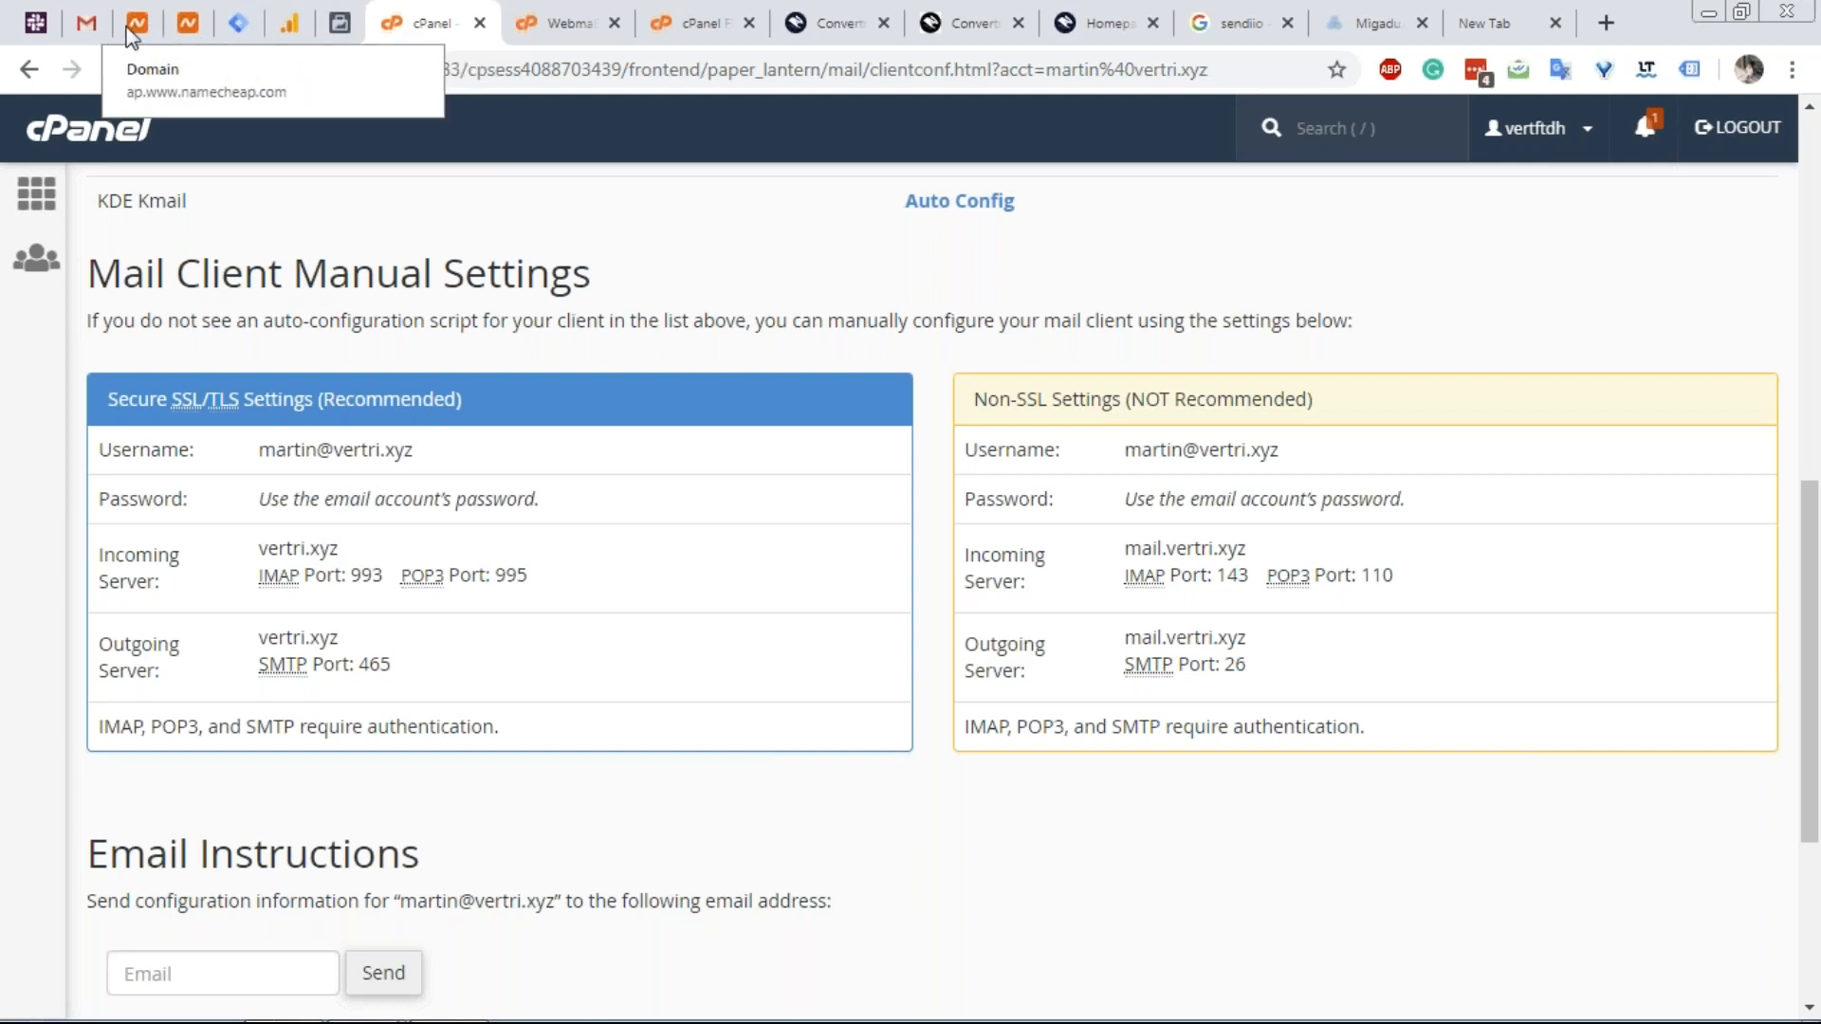
click(85, 21)
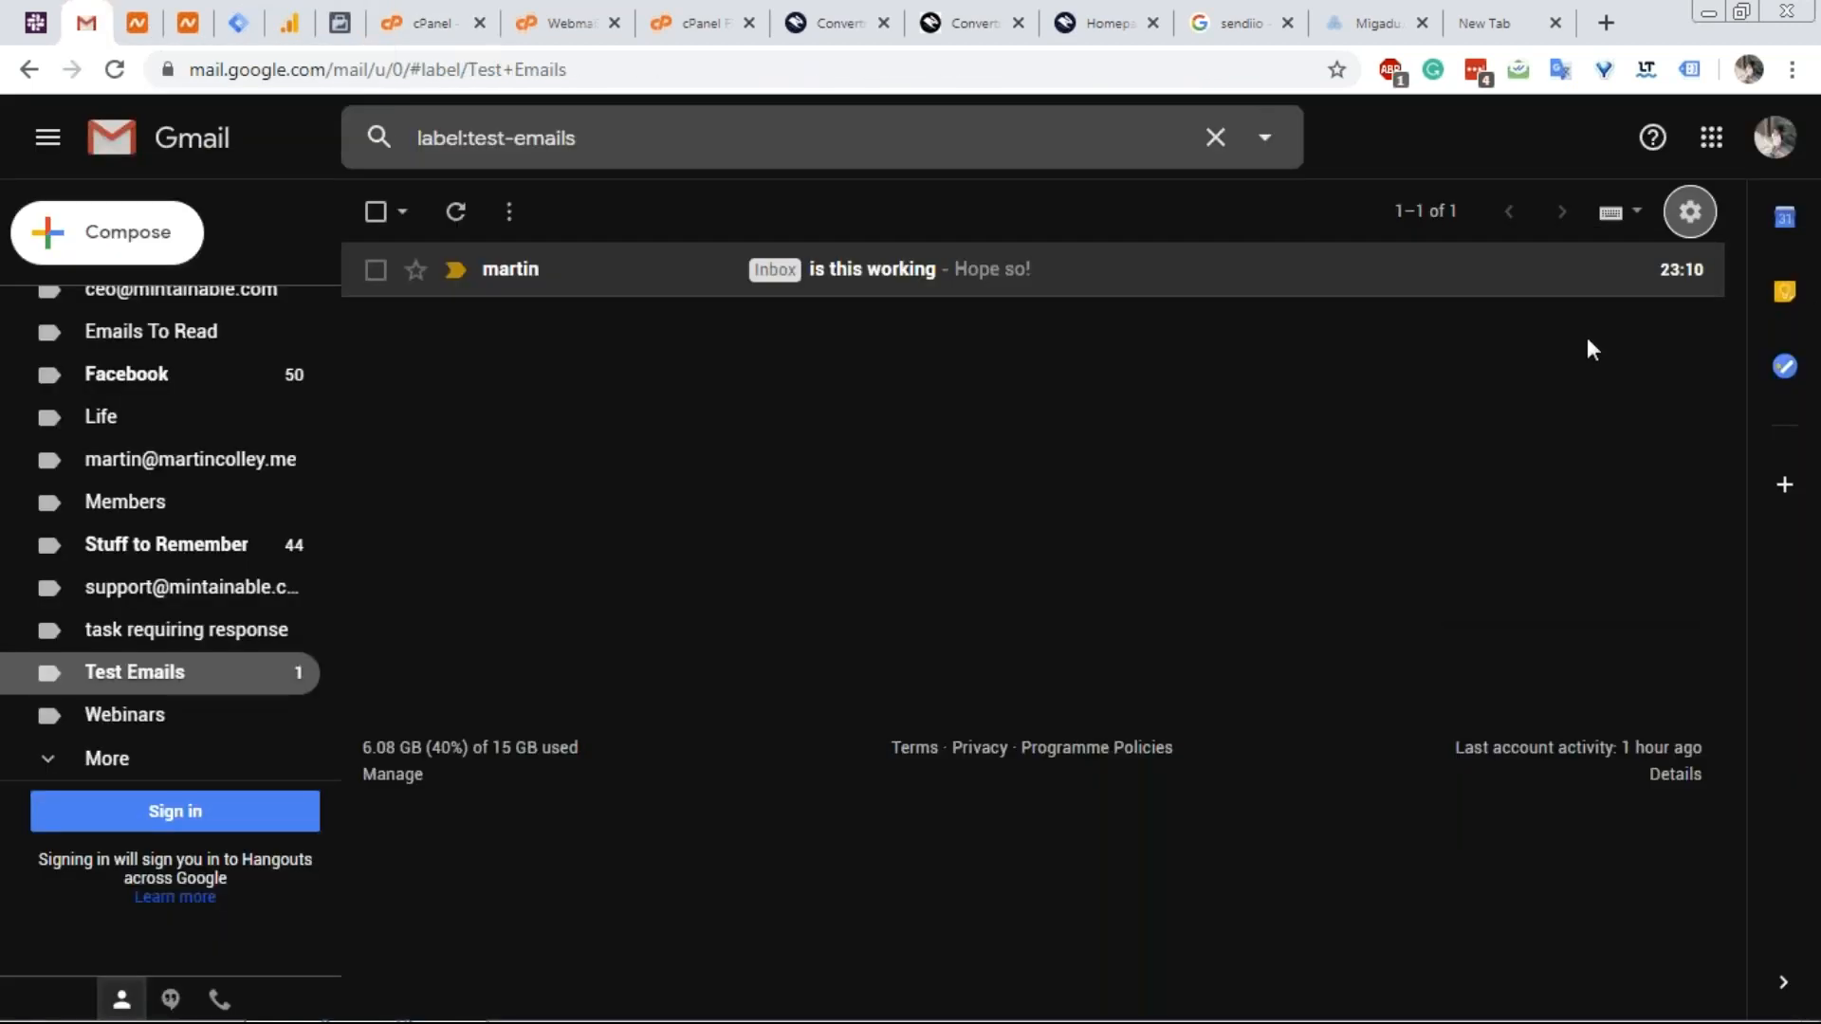
Open Gmail's full settings on the Accounts and Import page.
click(1690, 211)
click(1530, 373)
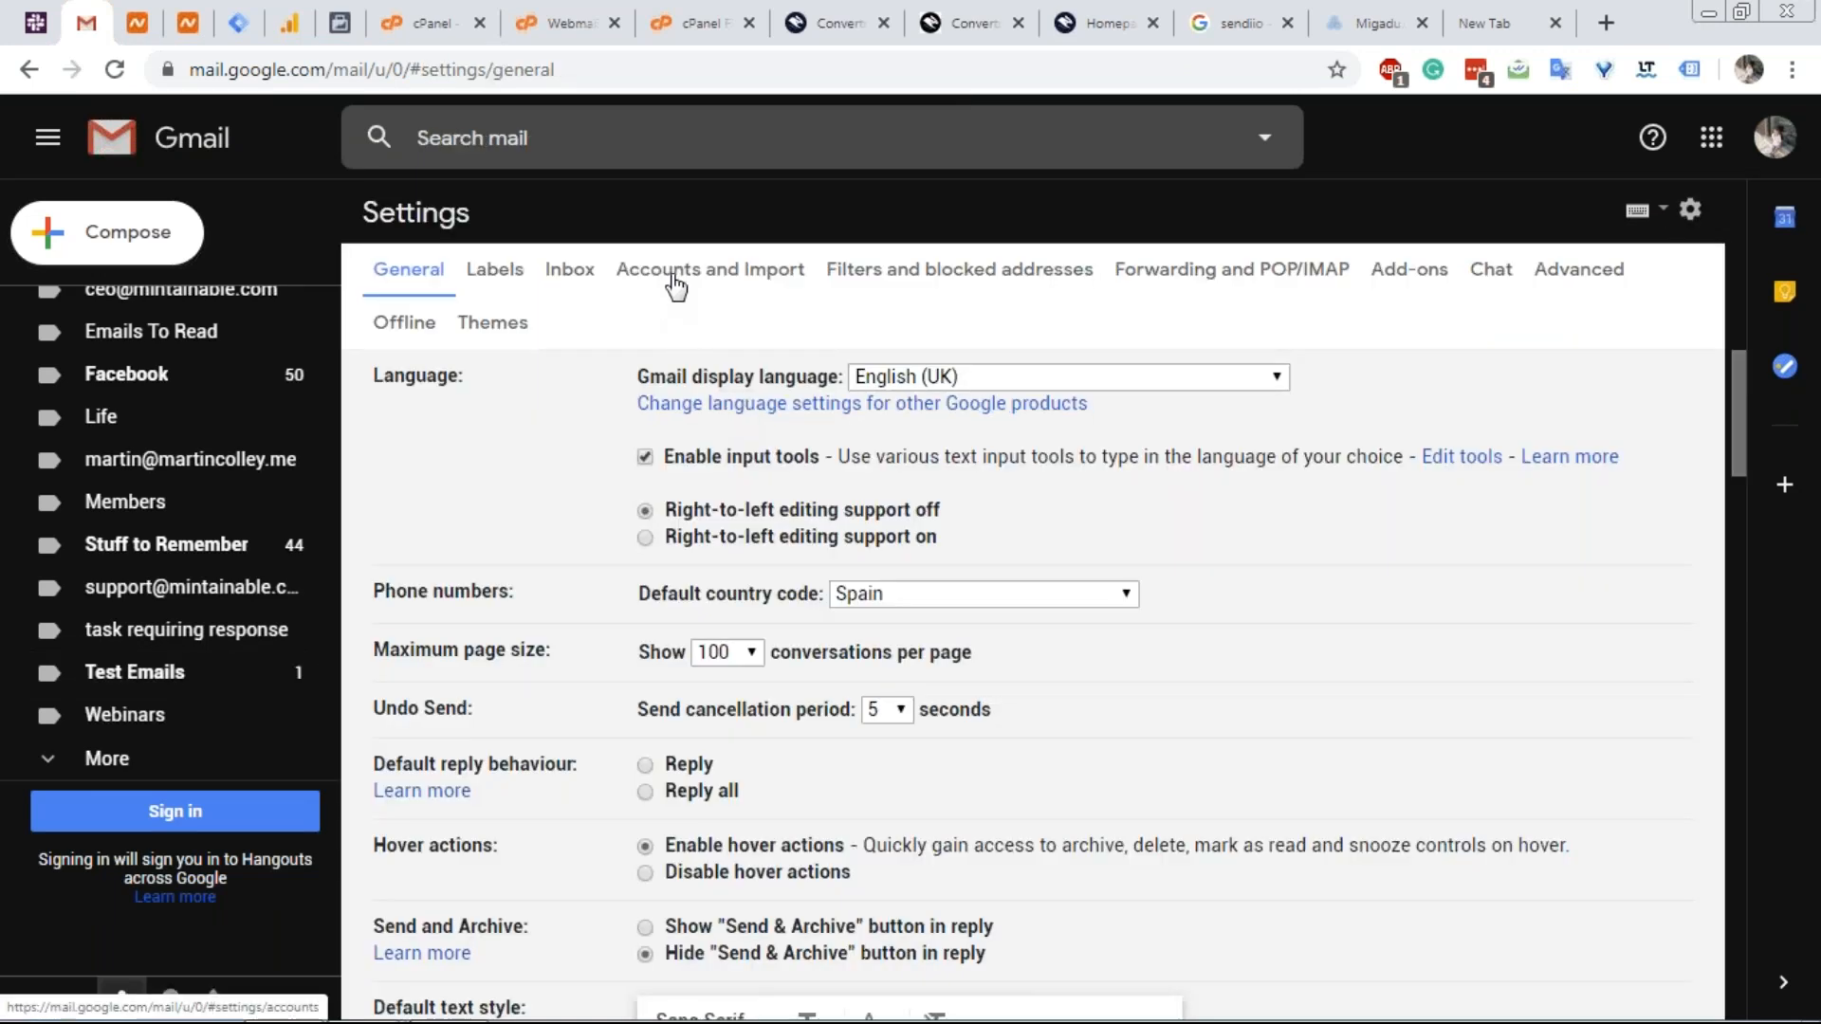
click(675, 284)
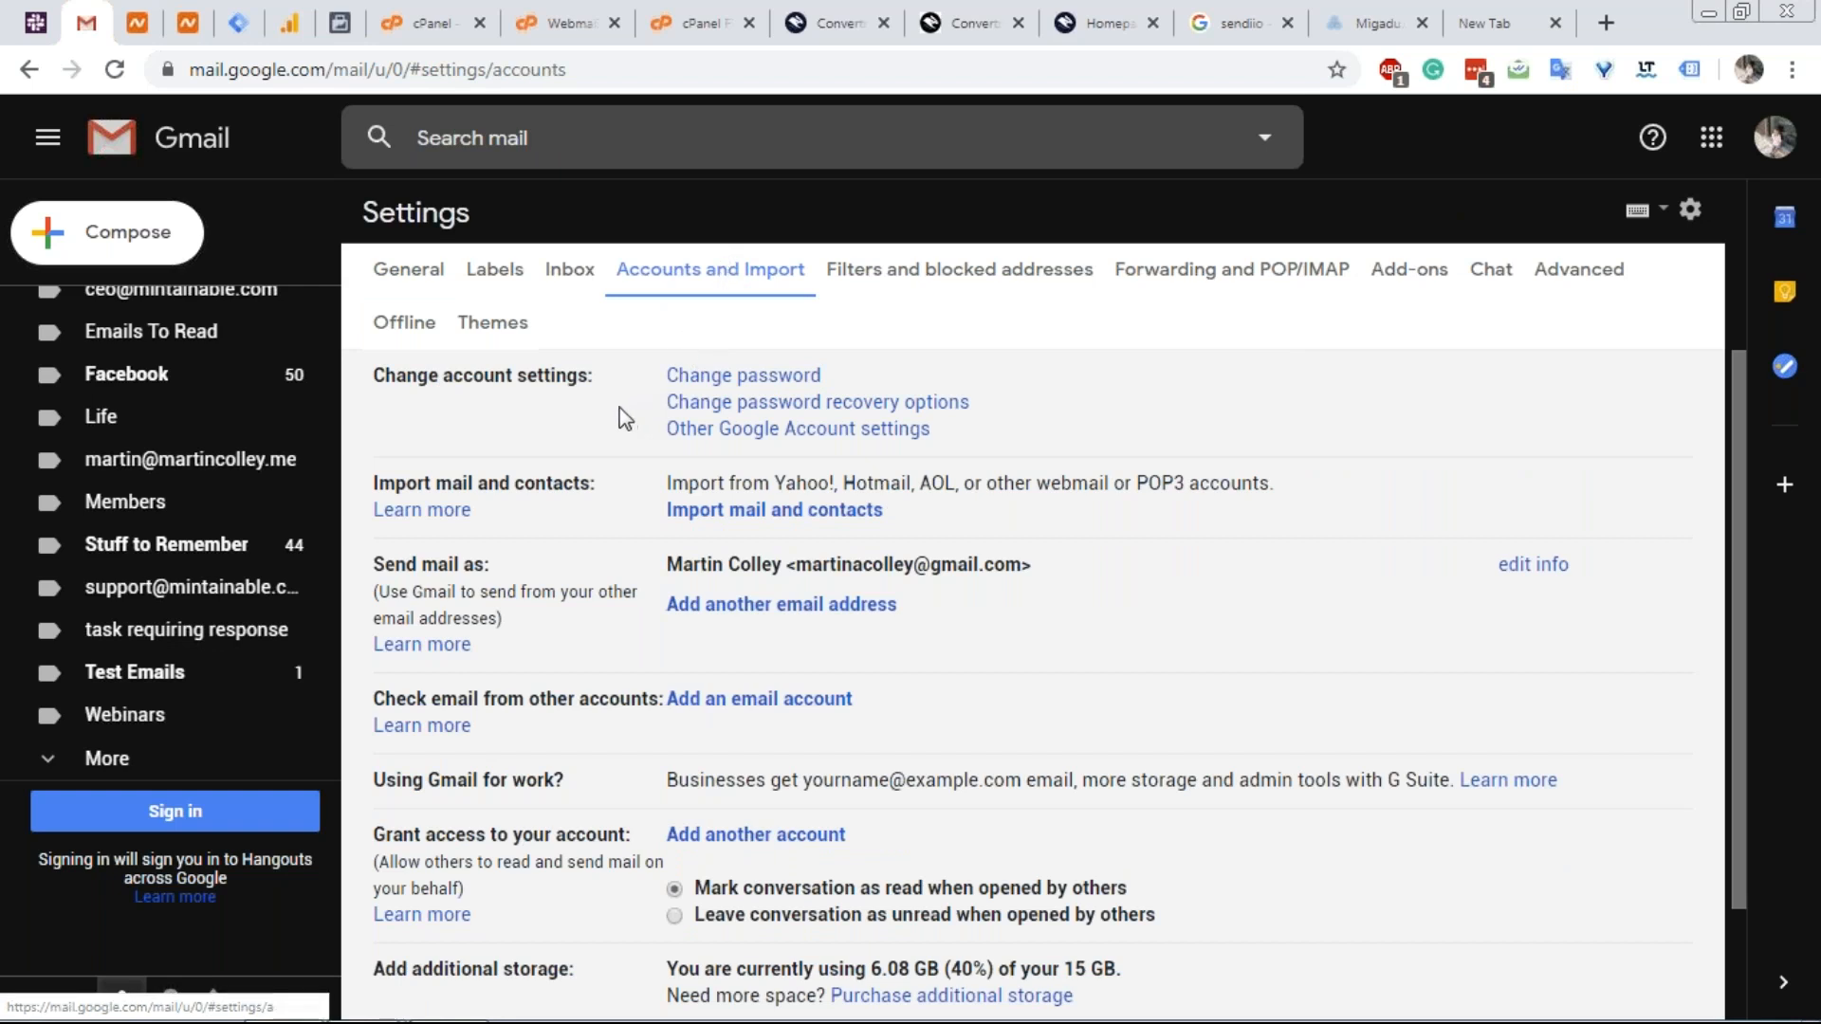
scroll(613, 411, down, 2)
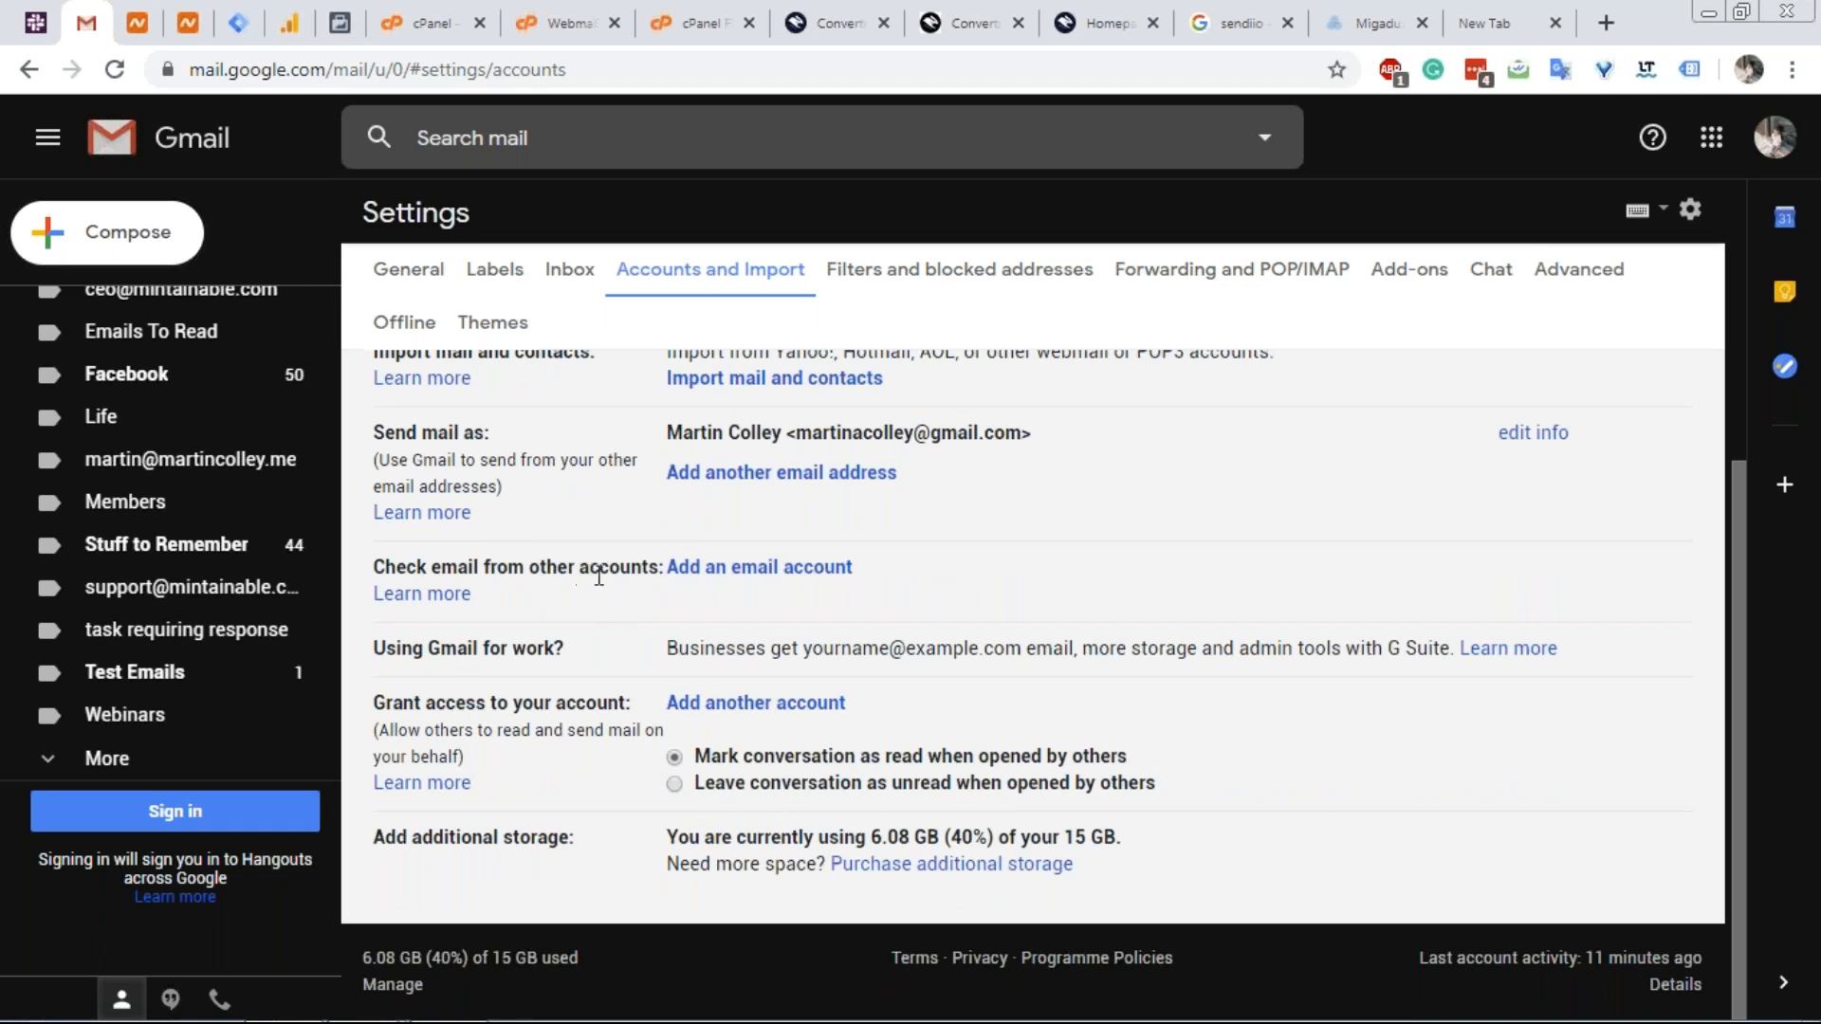
Open the 'Add an email account' window, close it, and return to cPanel's mail settings.
click(690, 567)
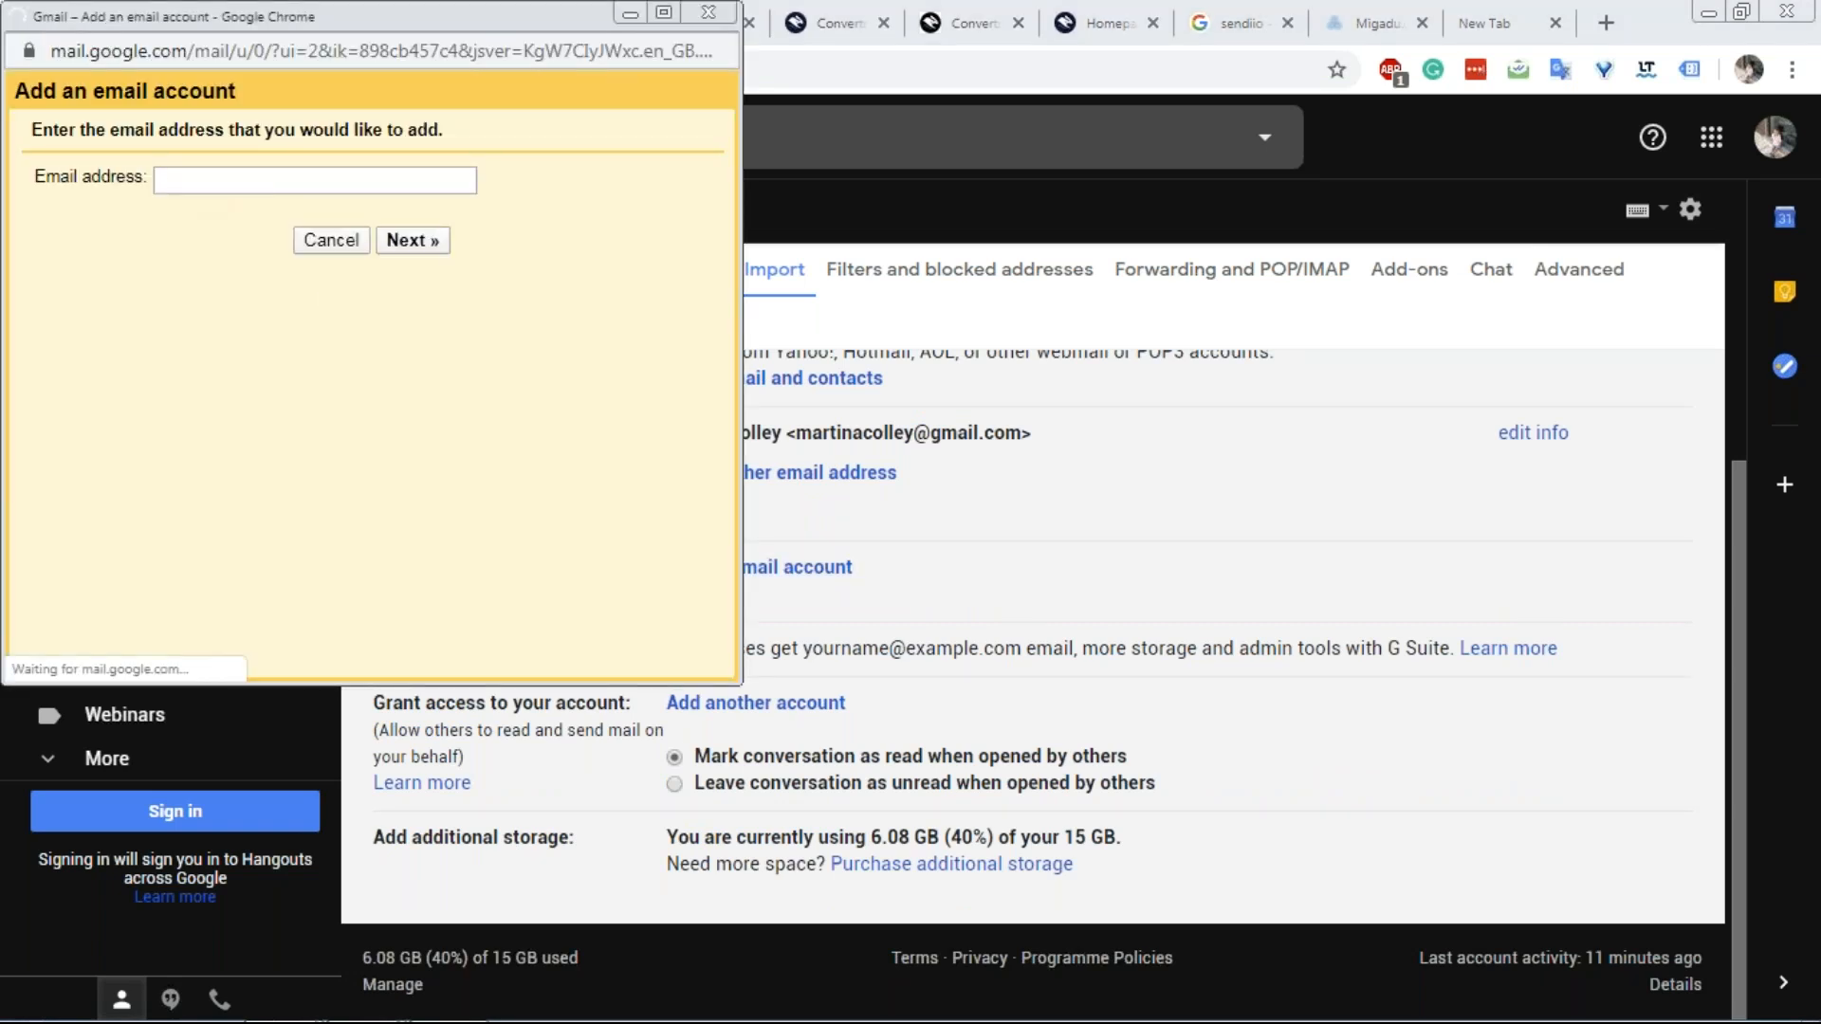
click(708, 12)
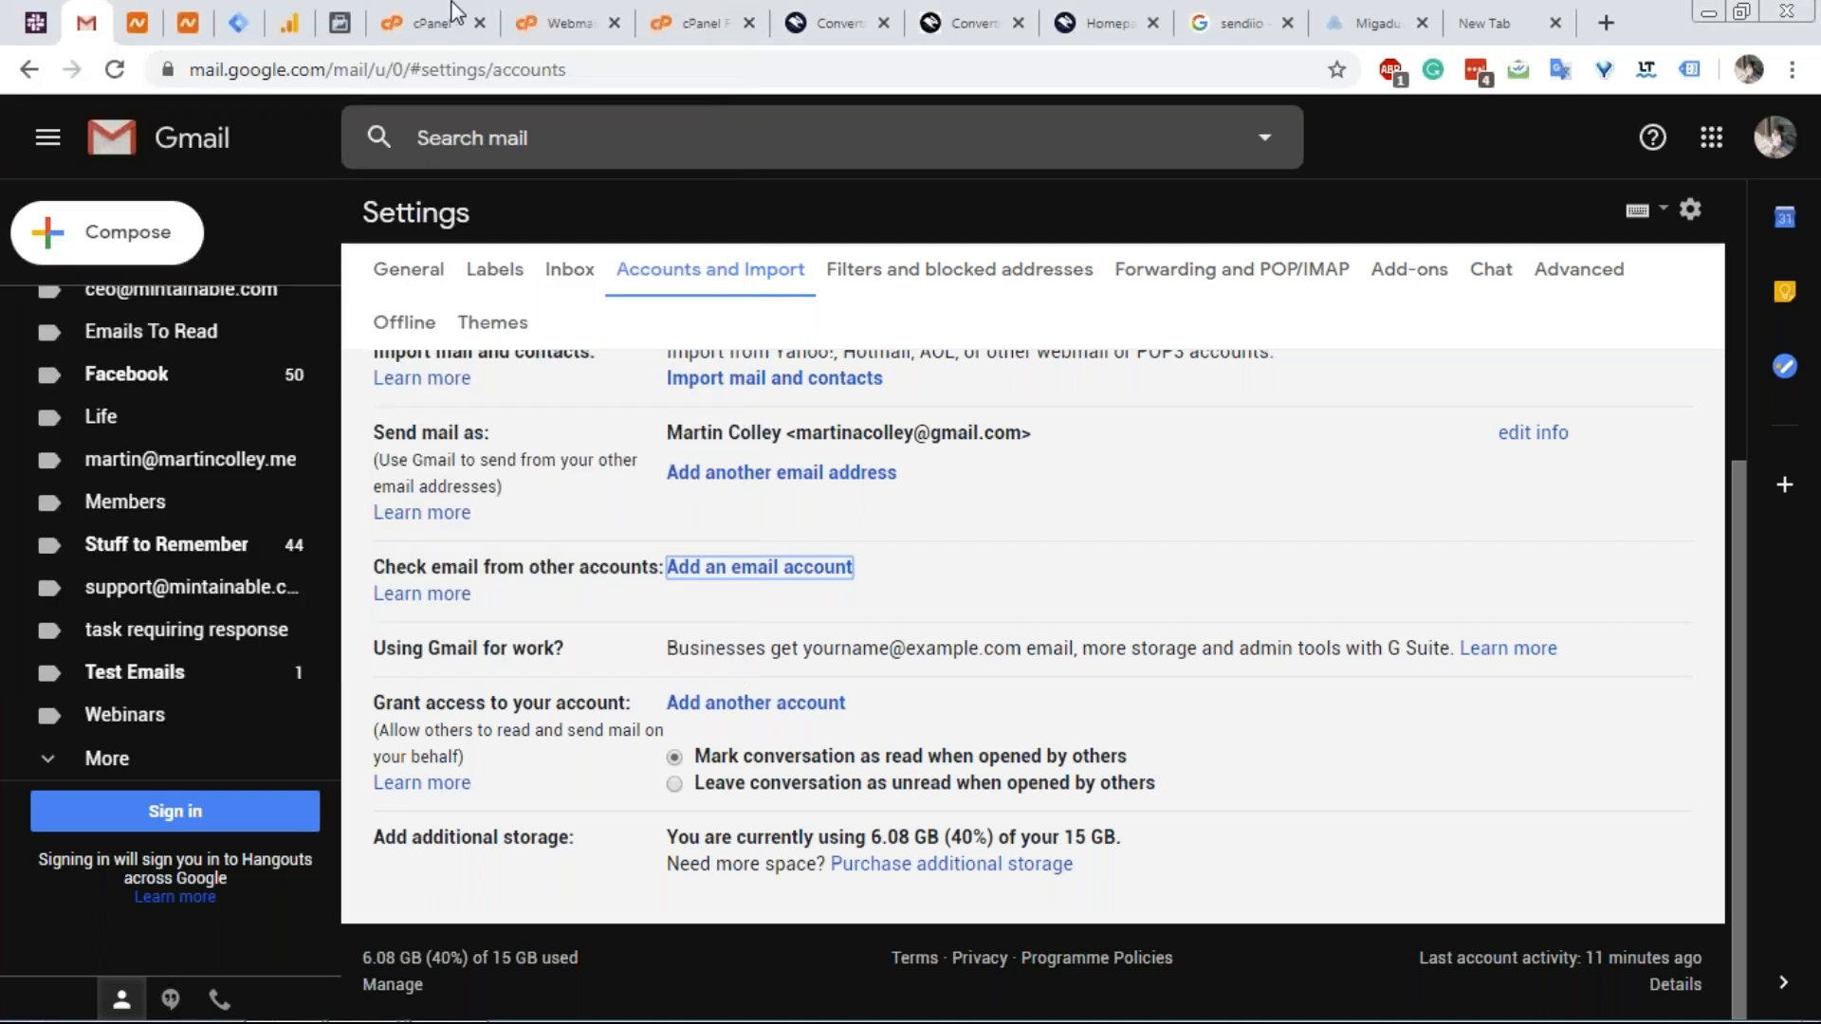
click(453, 12)
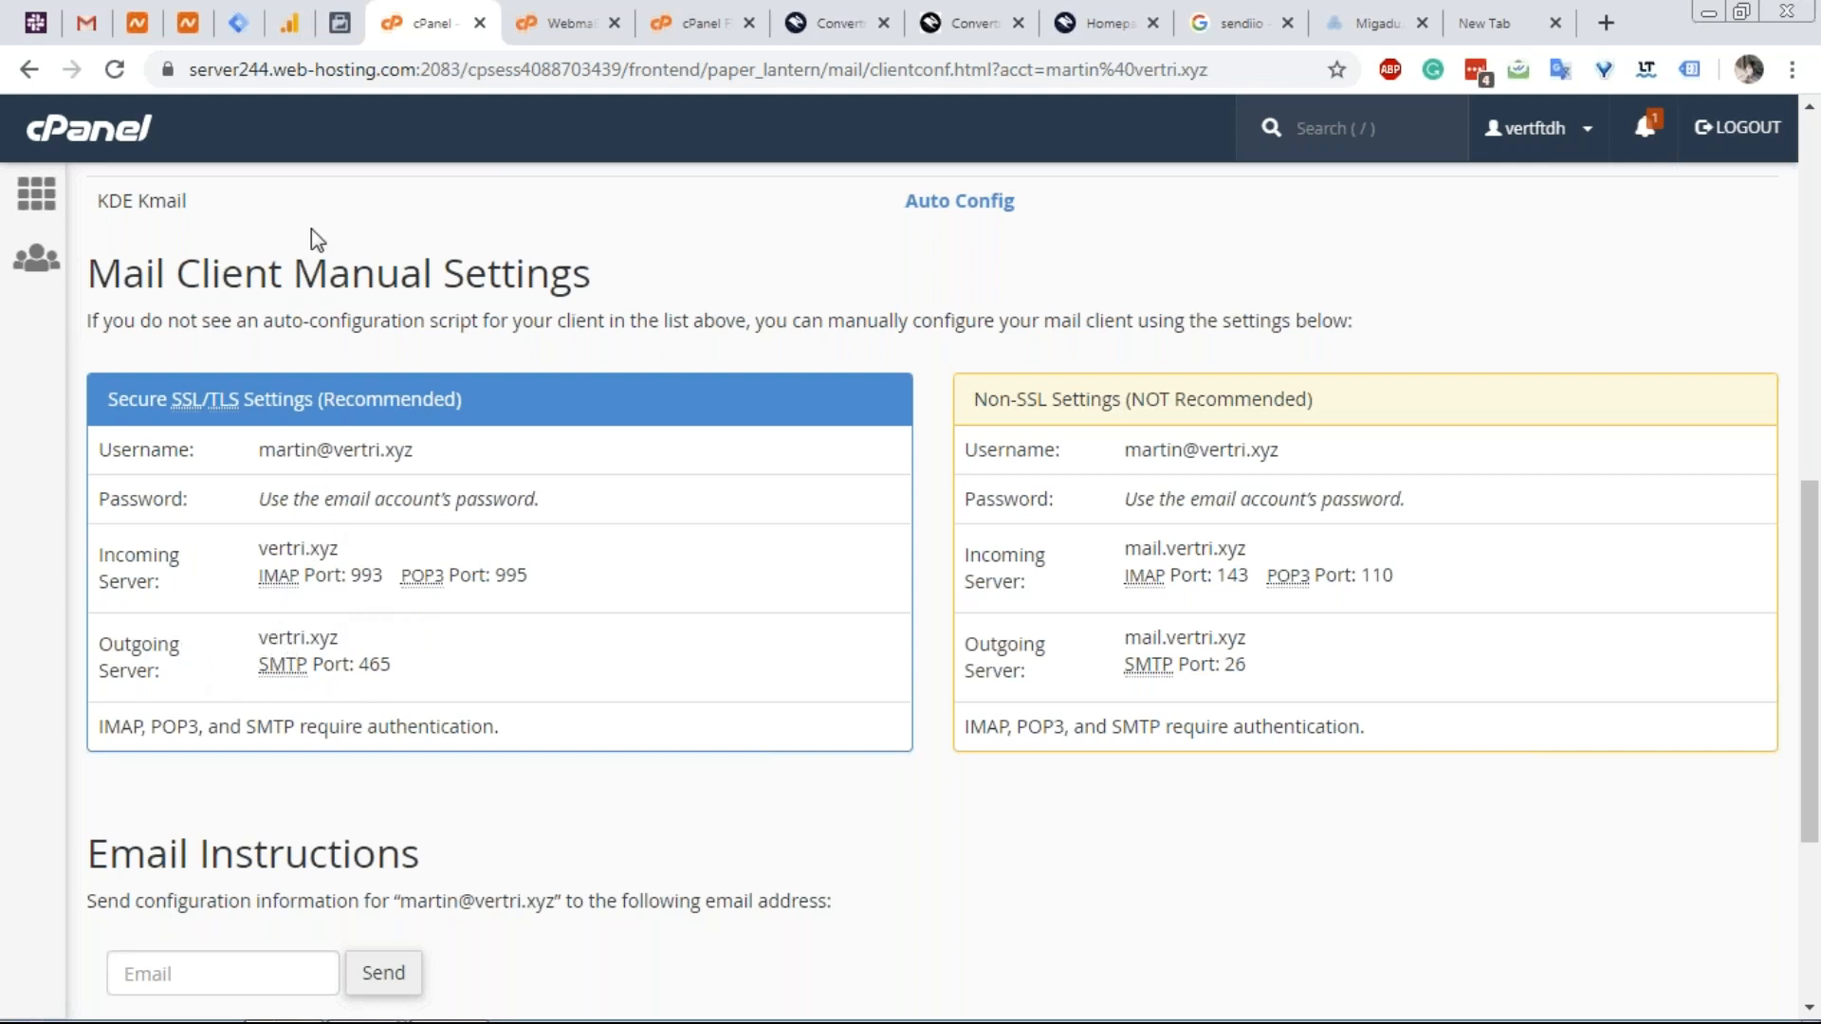
View the Test Emails label in Gmail, then return to the Convertri Homepage editor.
click(83, 26)
click(194, 675)
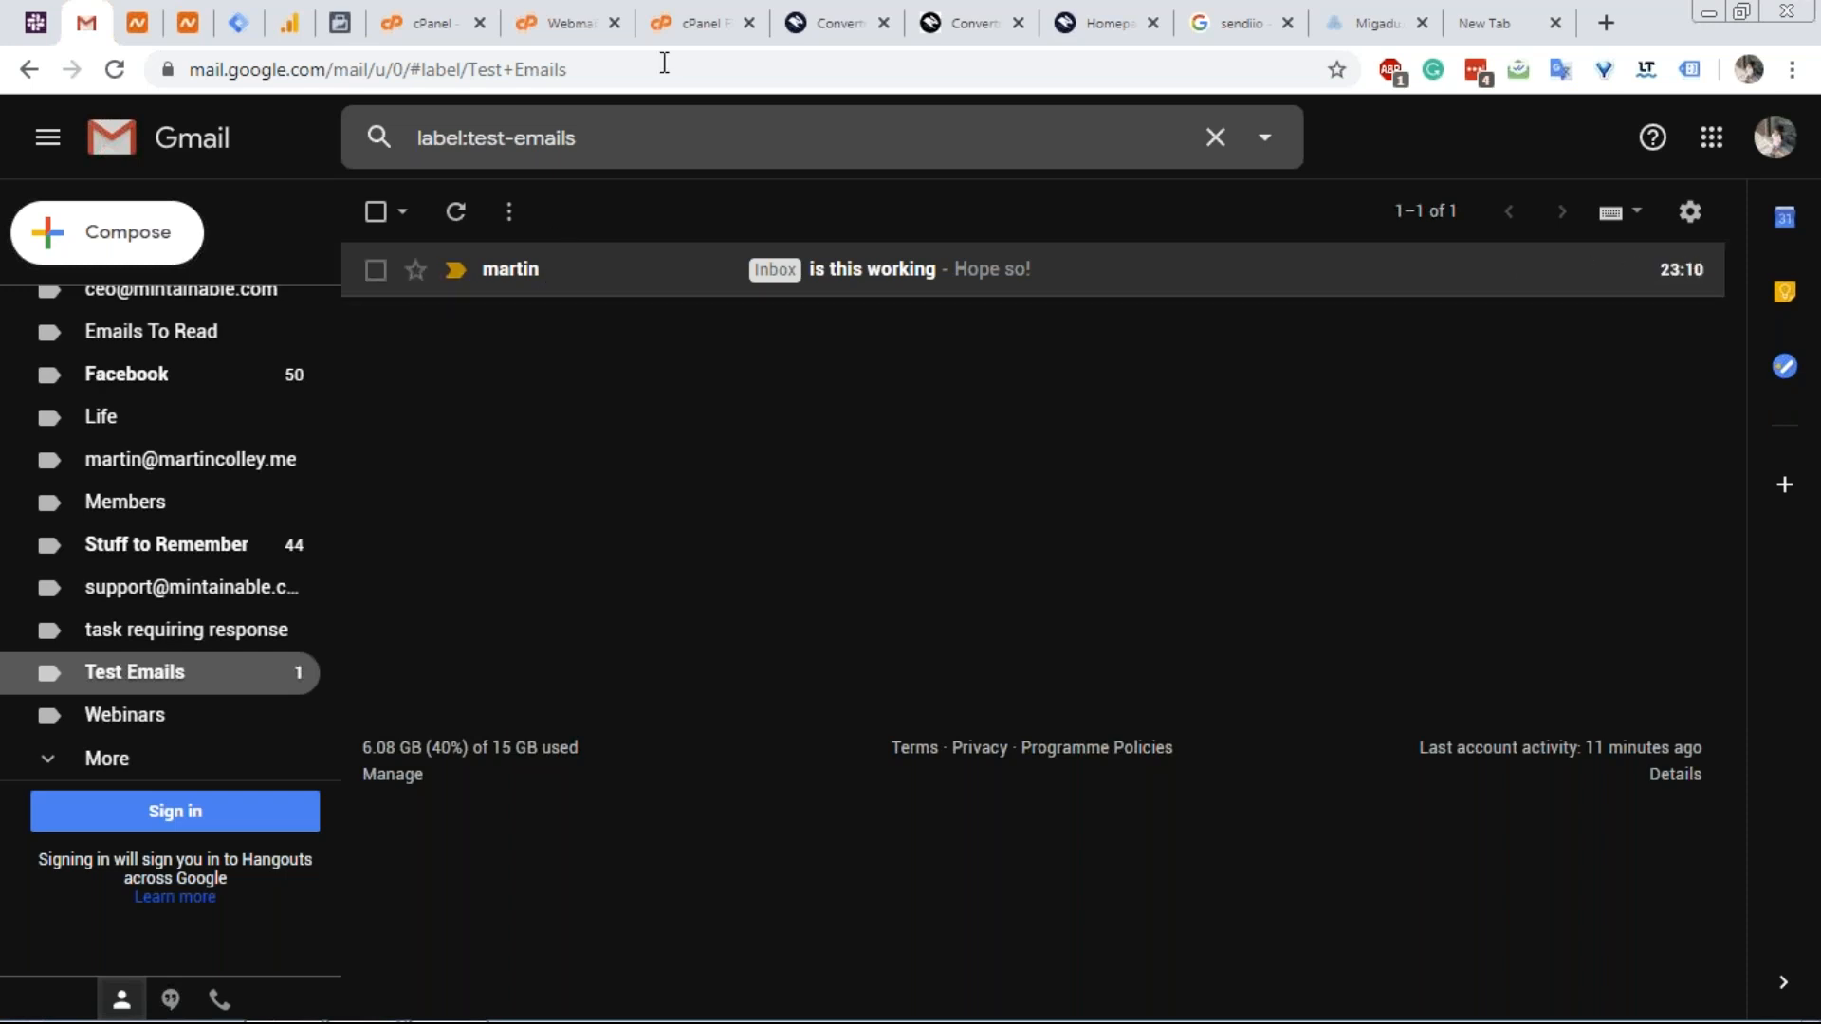
click(796, 23)
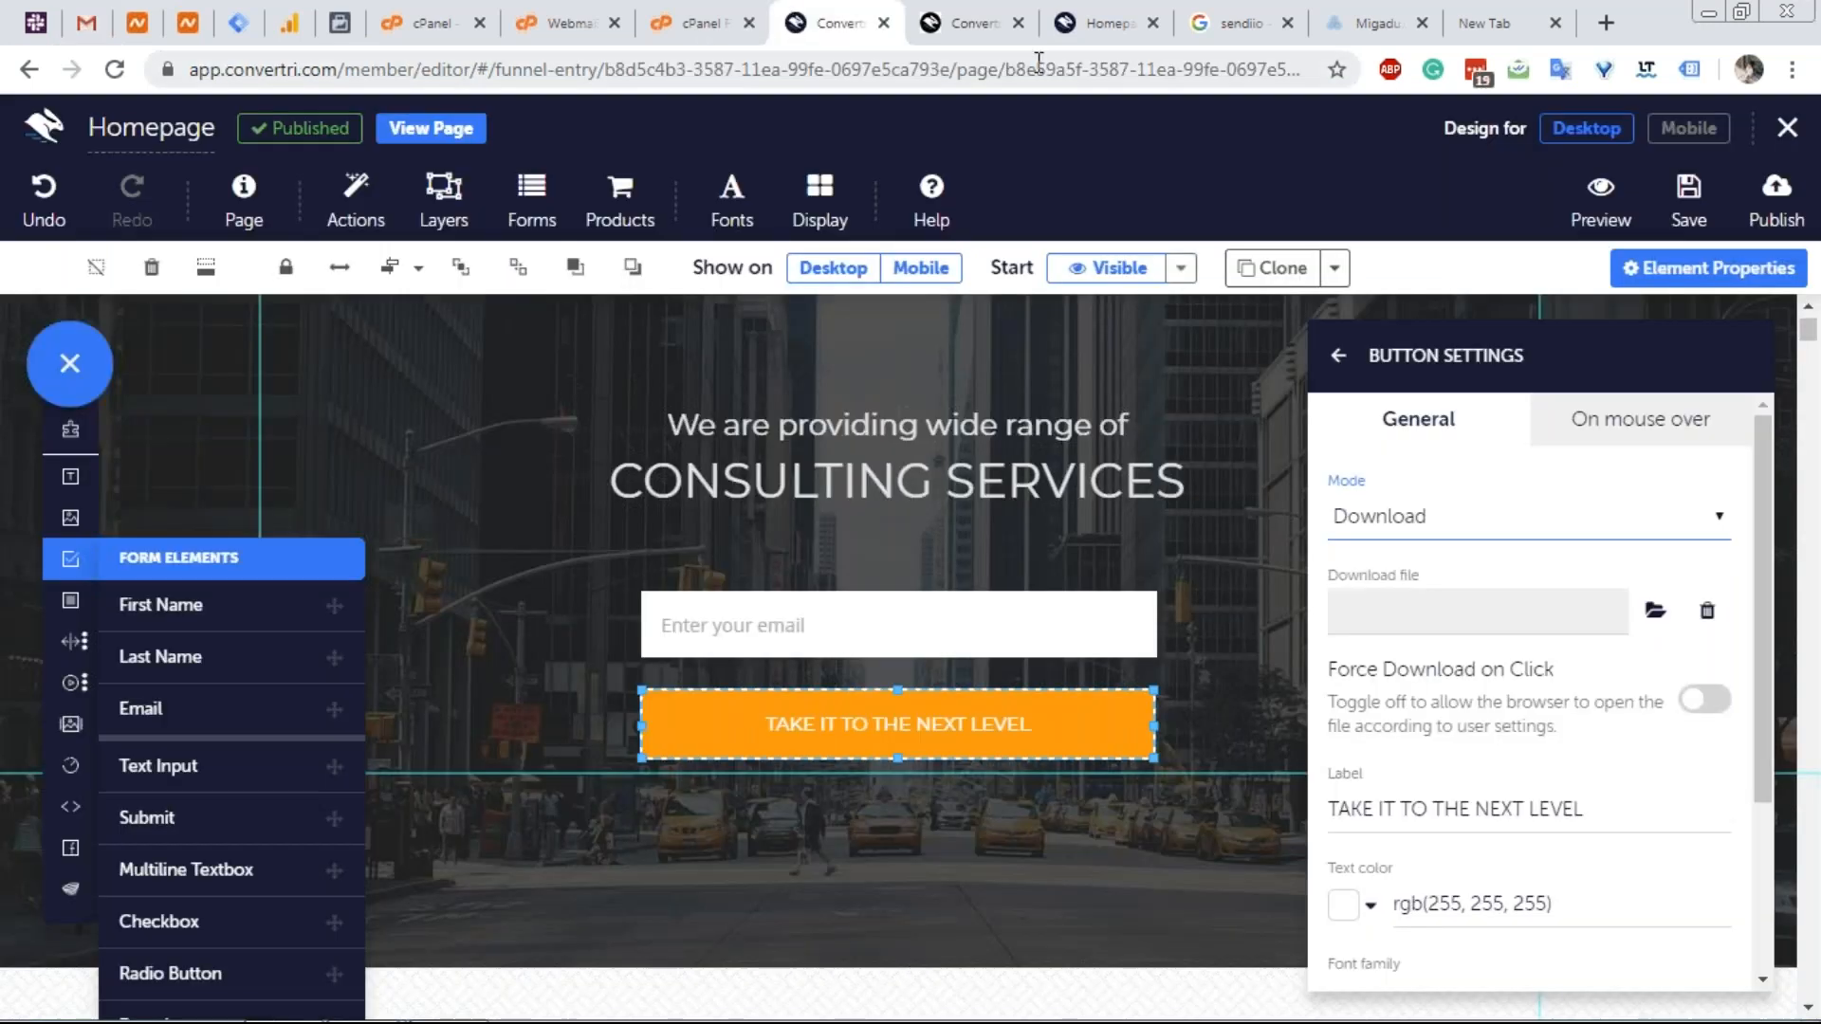
Leave the Homepage editor for the Vertri funnel page list and open Help in a new tab.
click(967, 22)
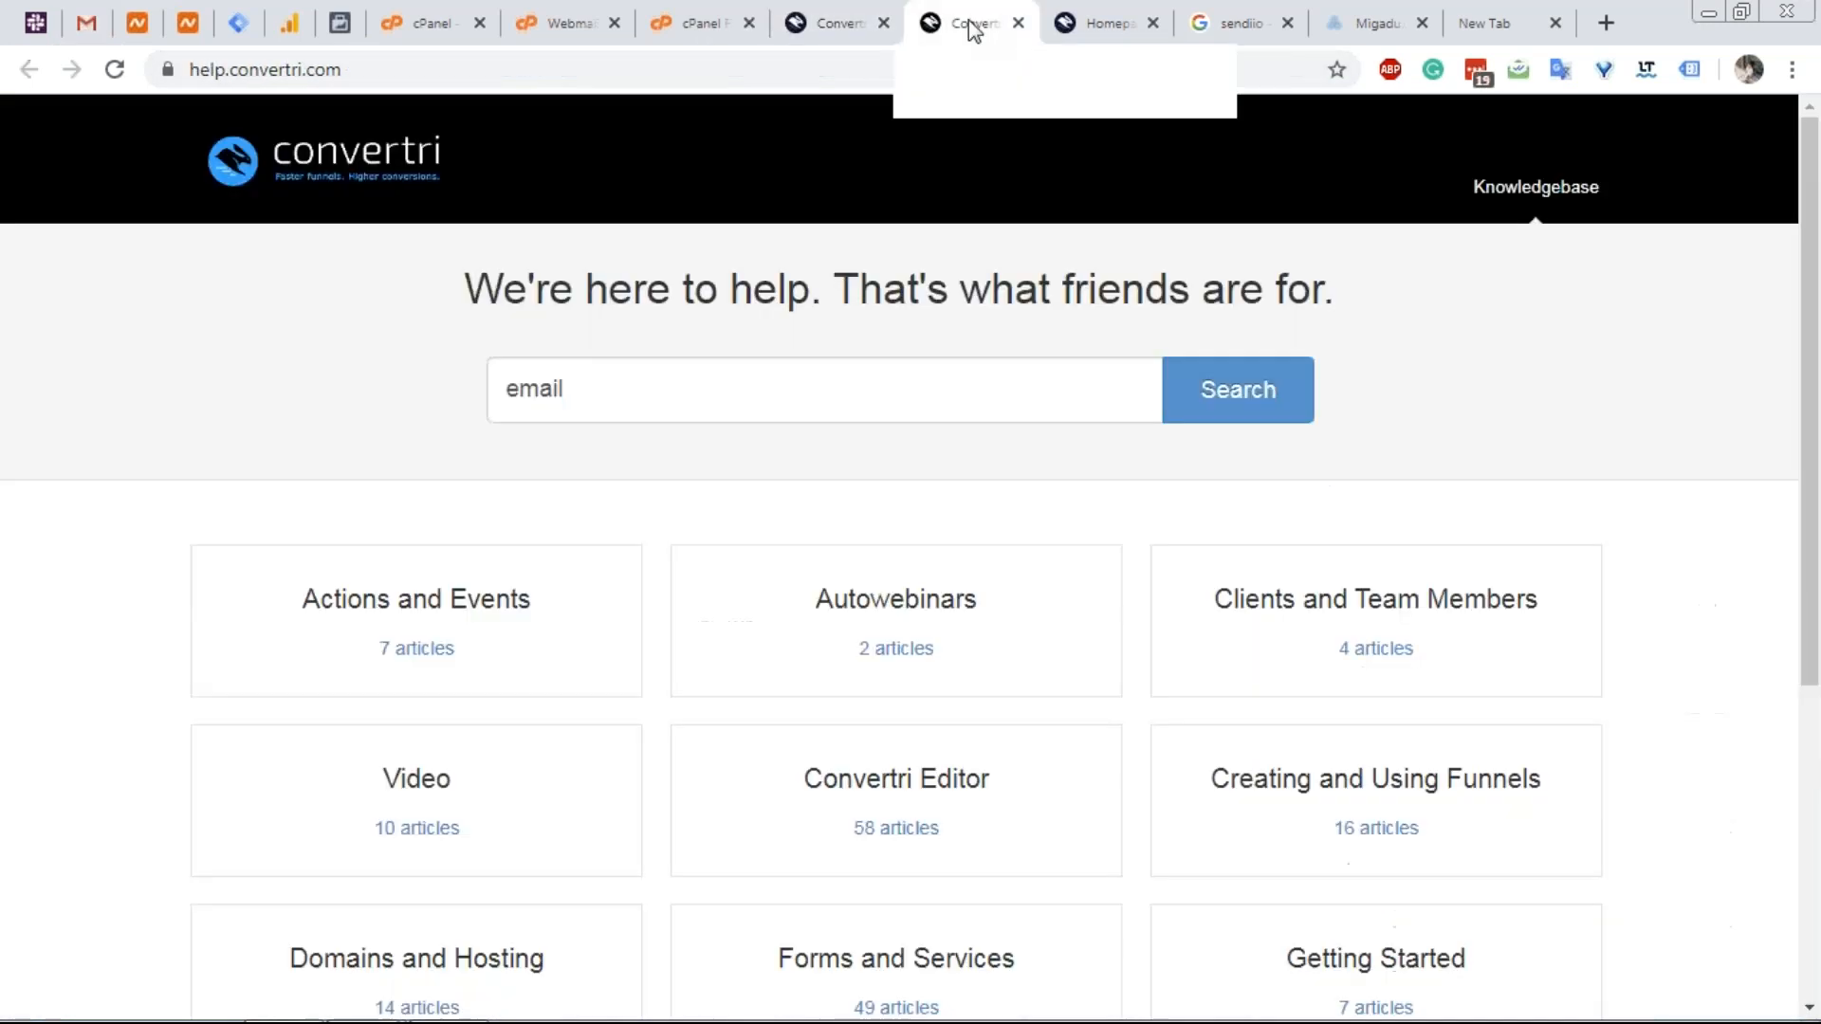
click(1090, 21)
click(863, 8)
click(1787, 127)
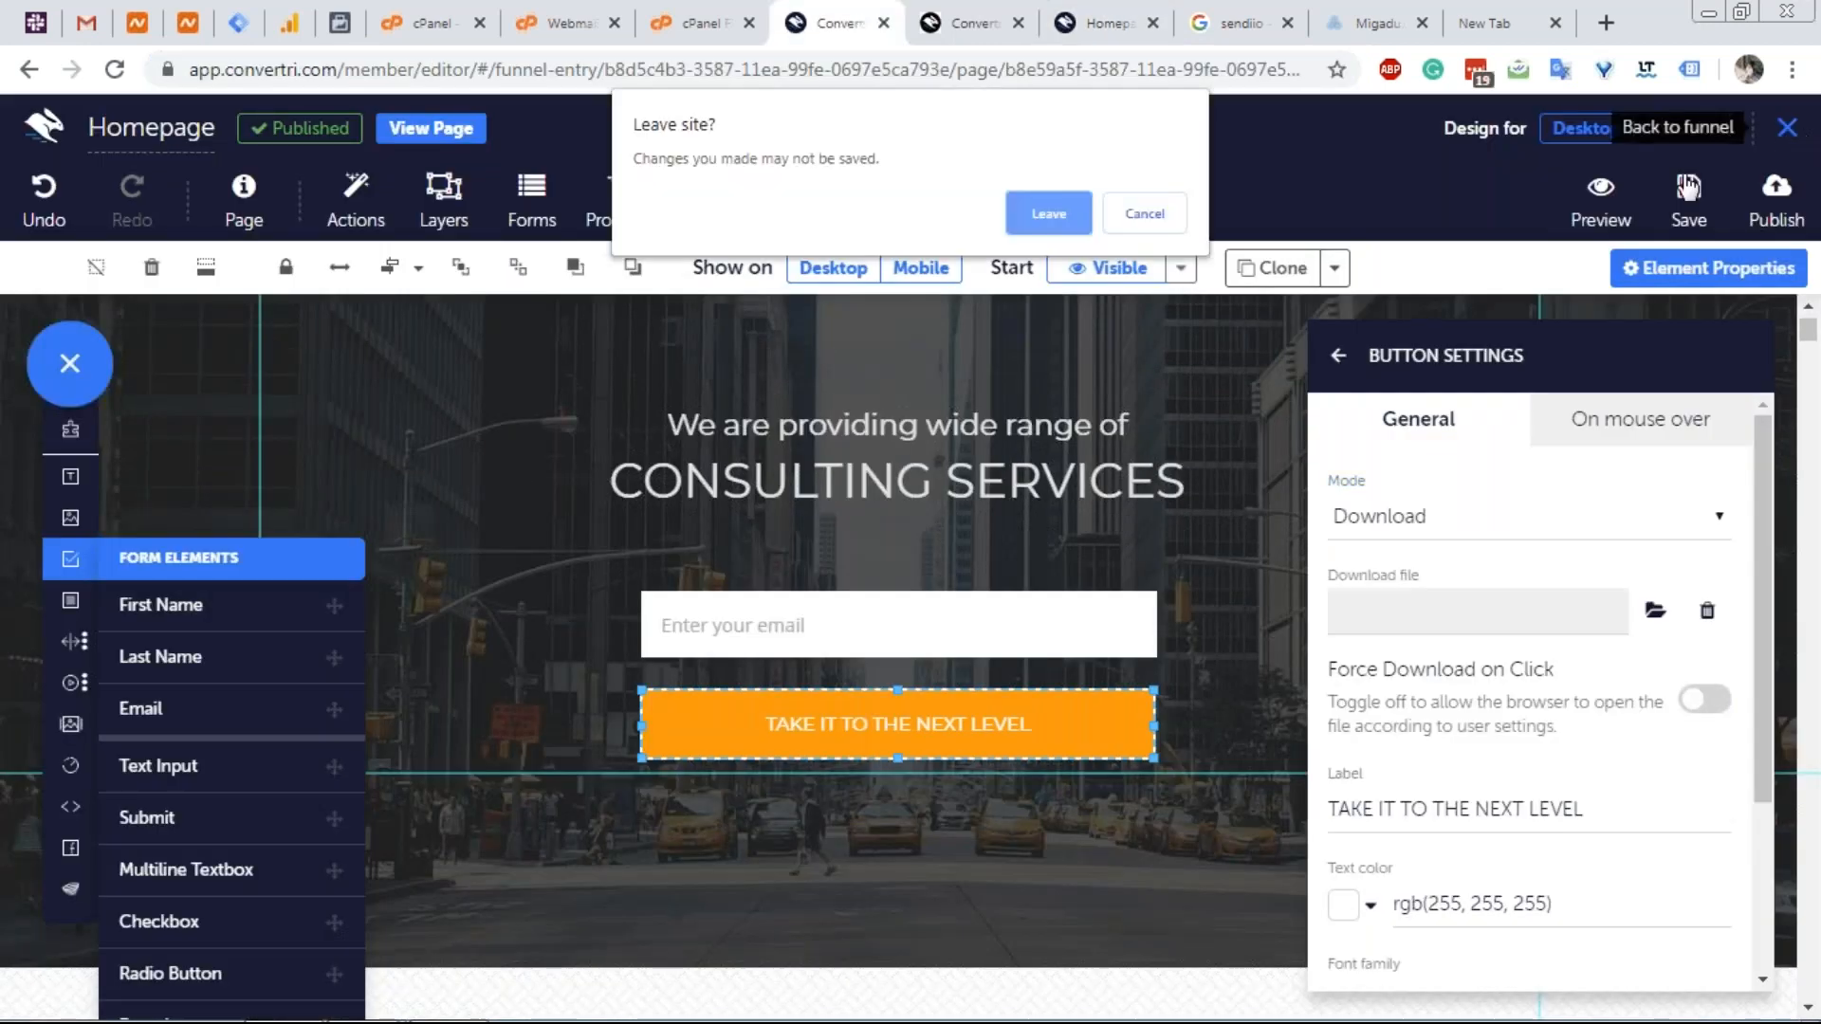
click(1060, 224)
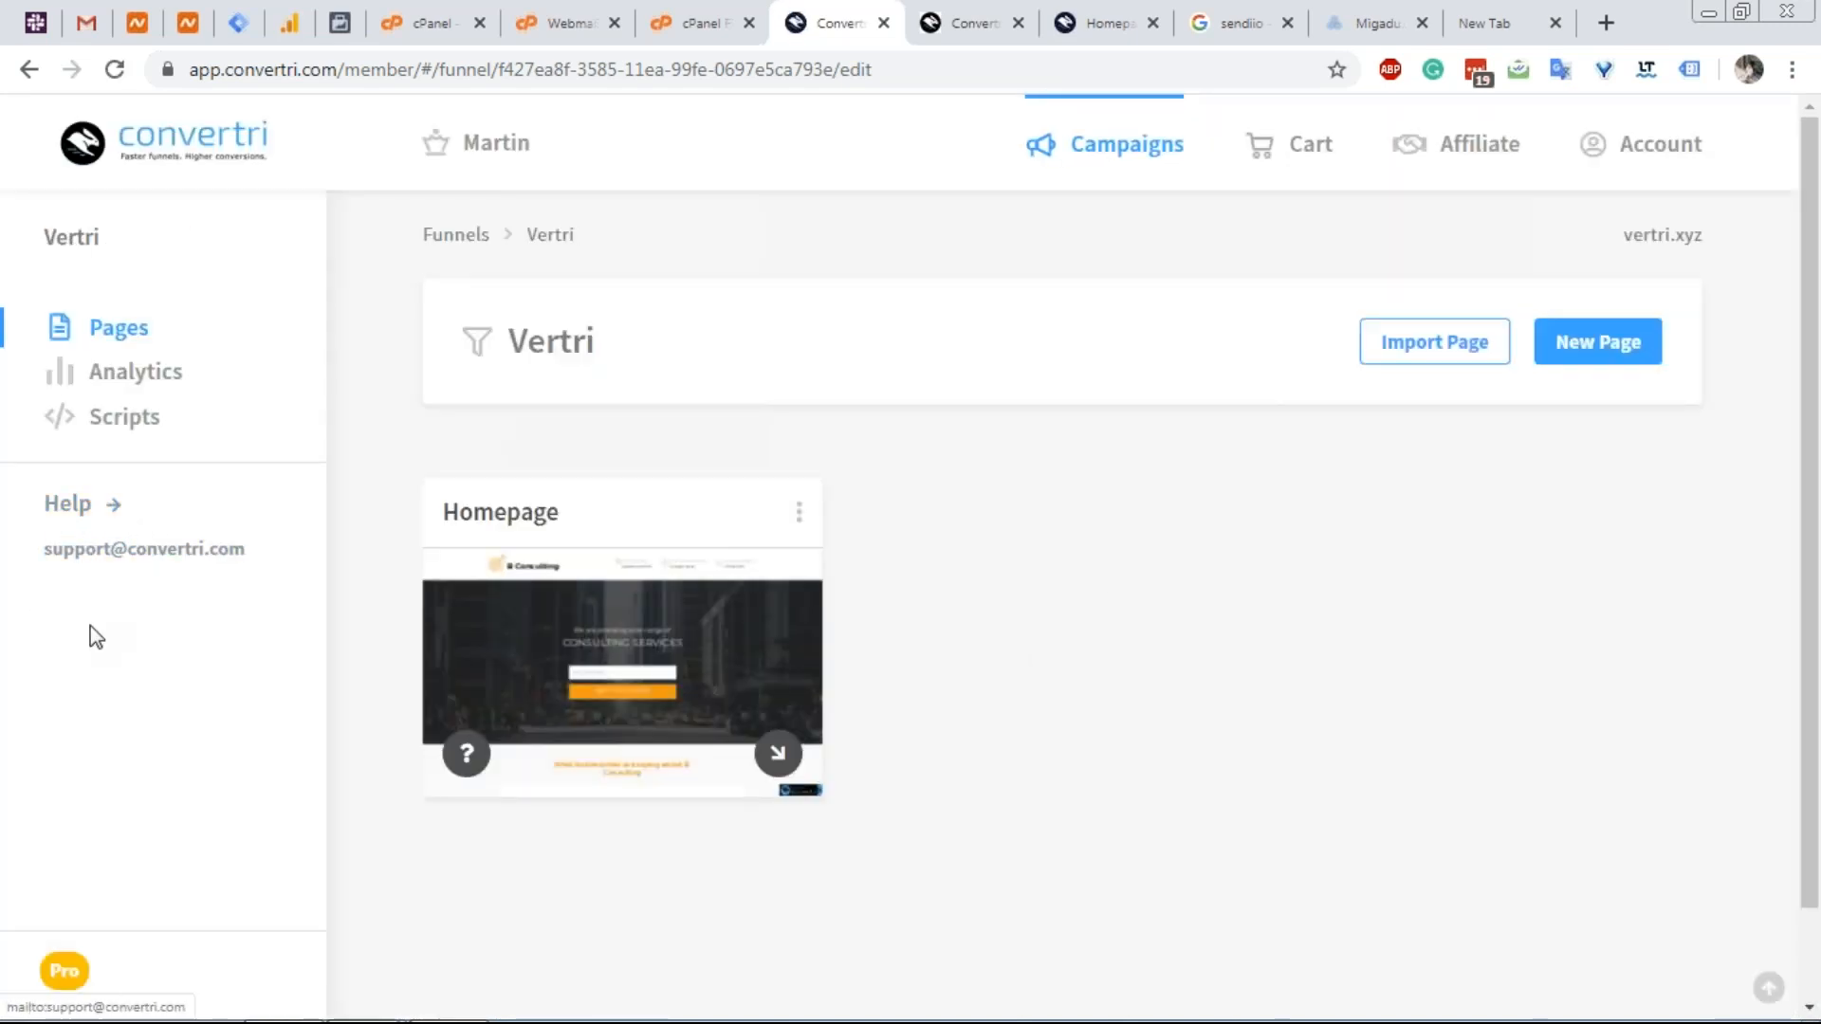
click(74, 503)
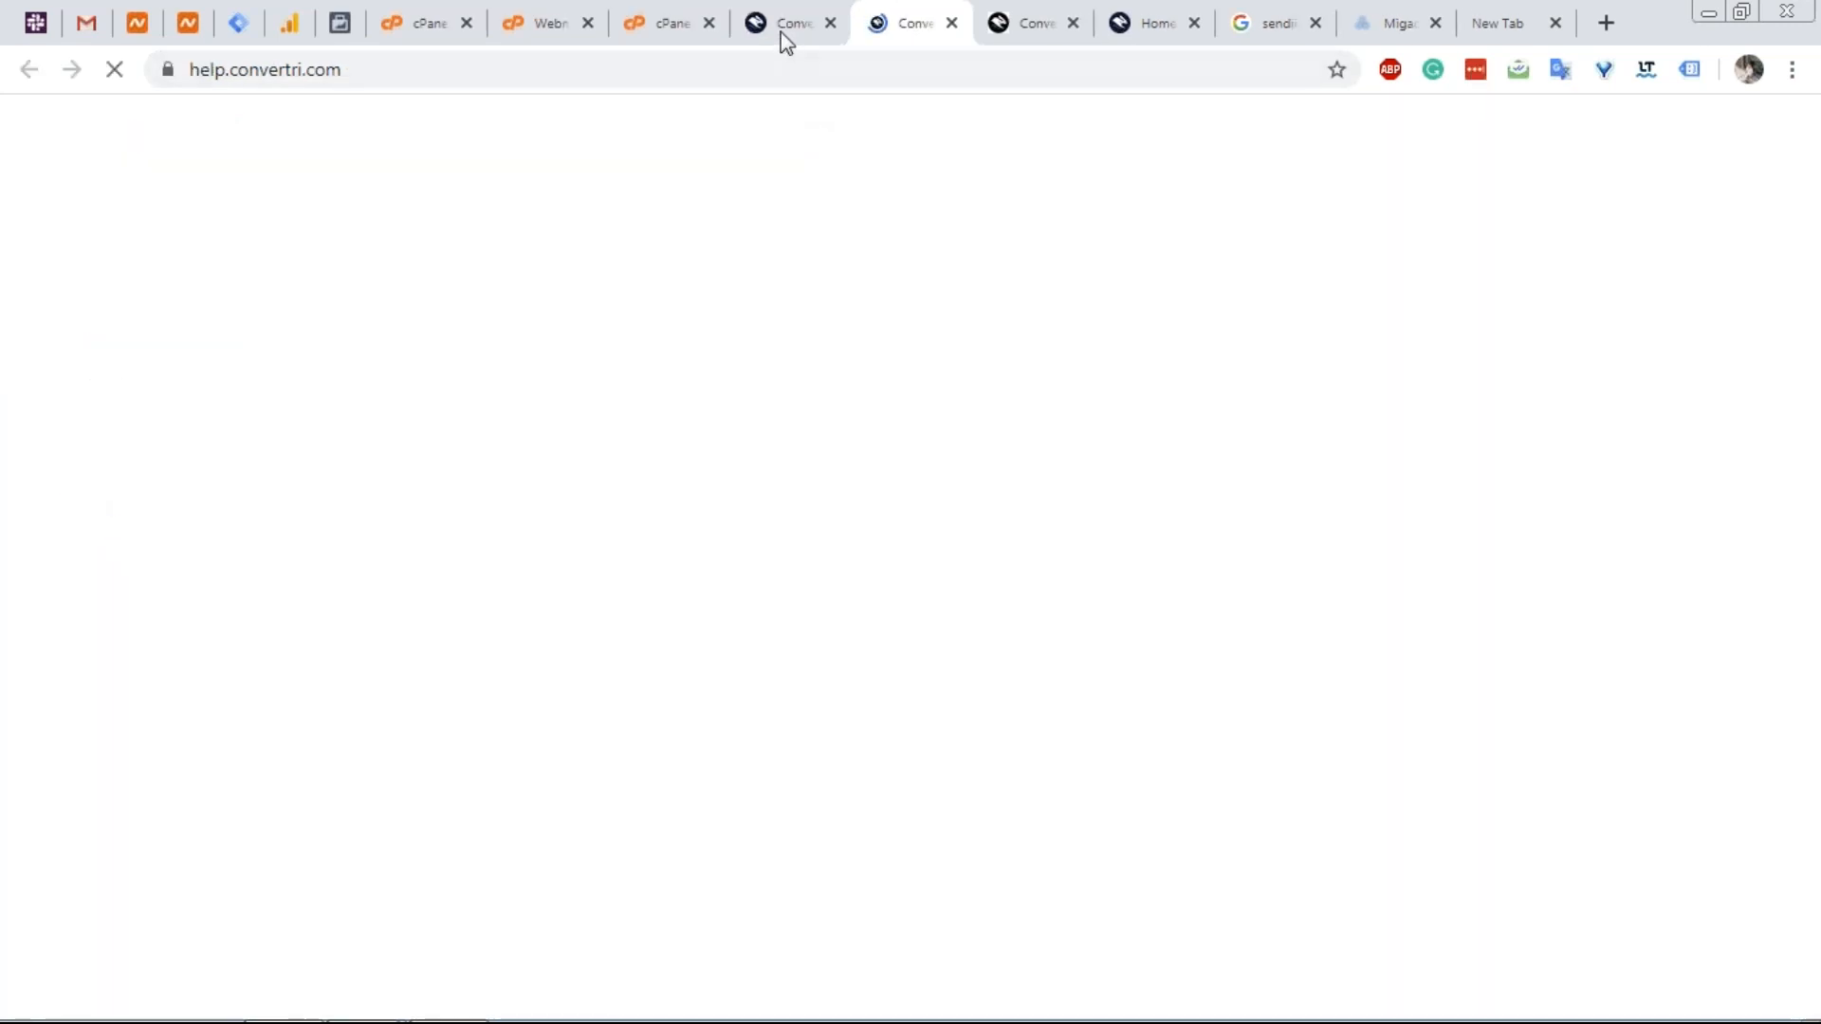
In the help centre, scroll down and open the Q&A Webinars category.
click(781, 32)
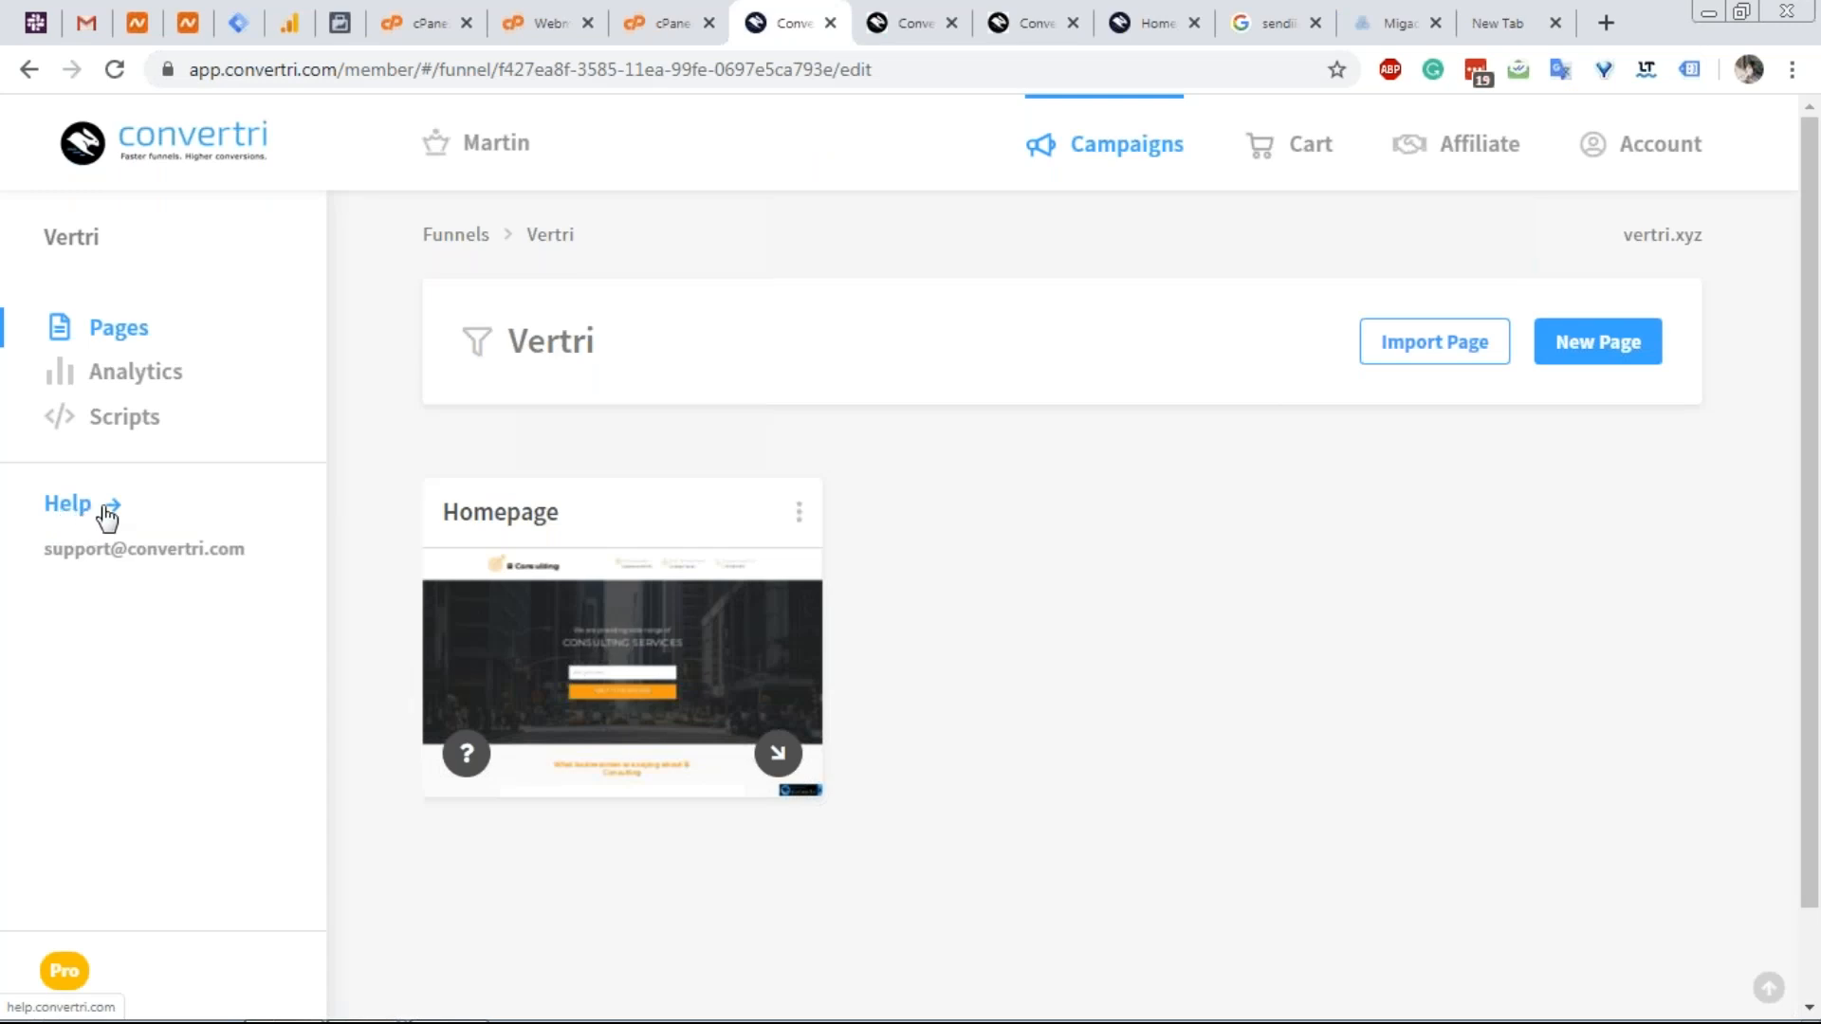
click(901, 21)
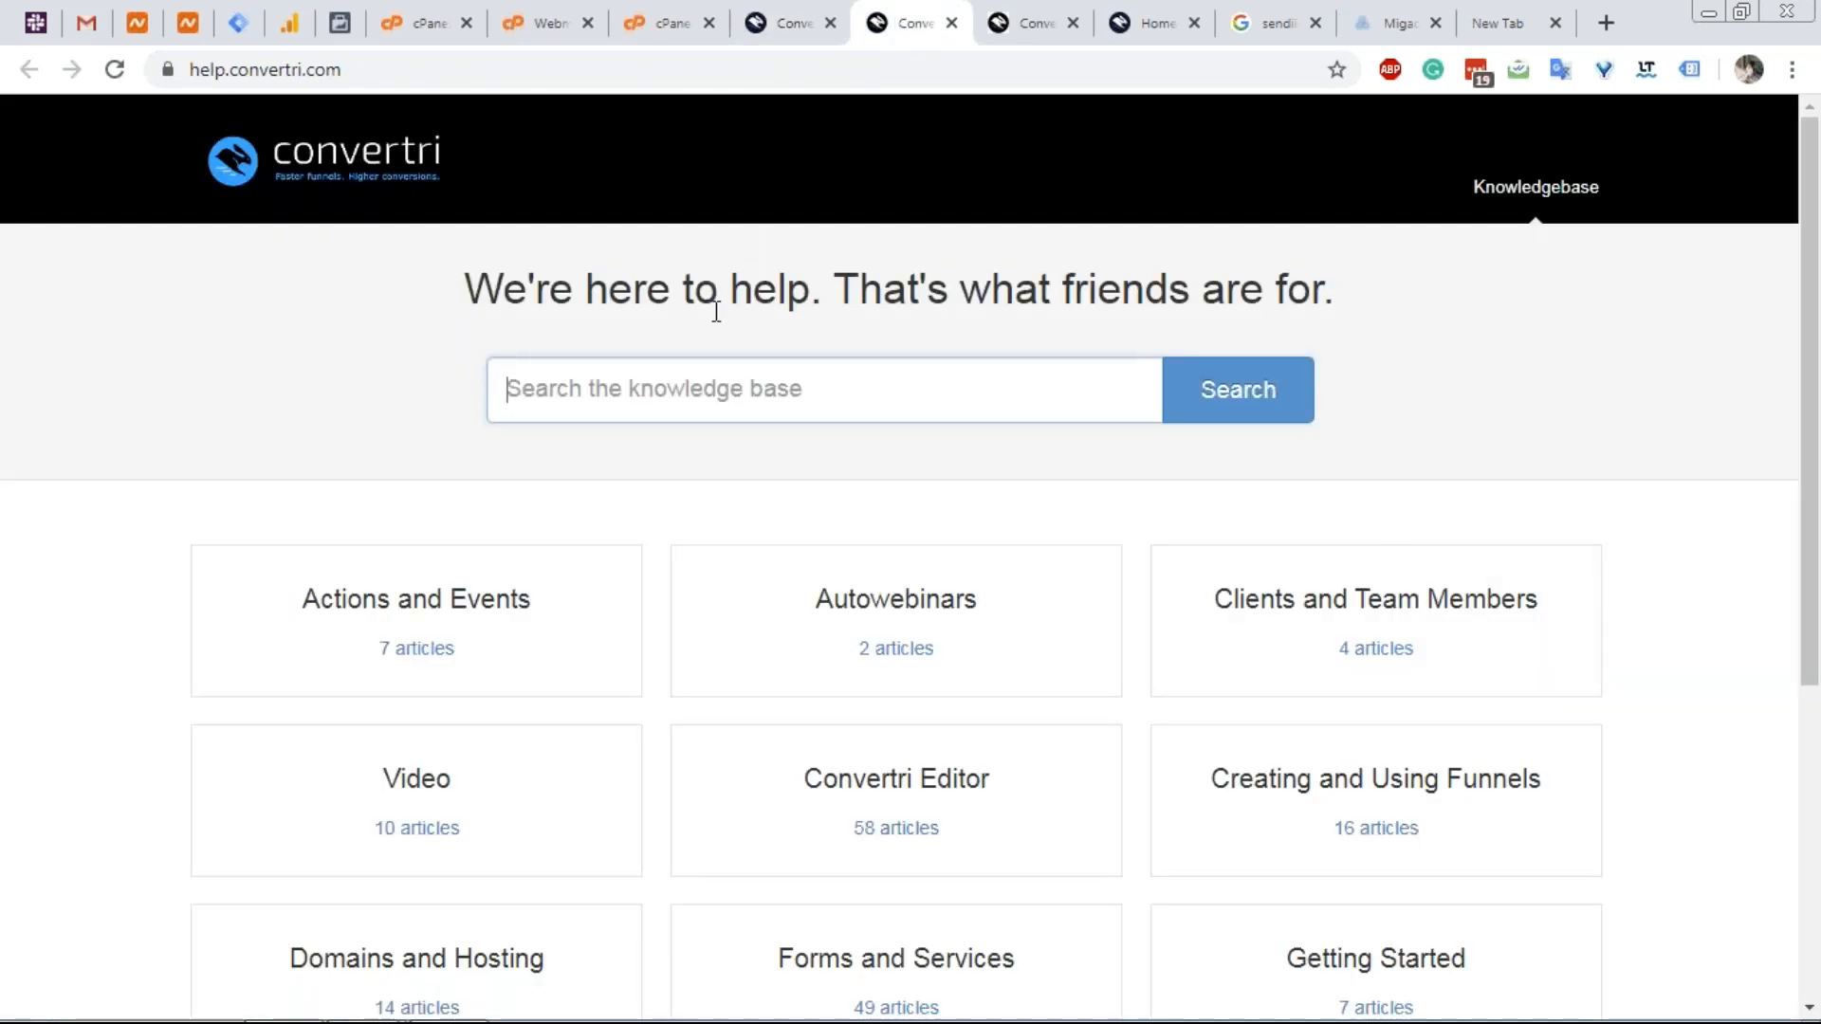
scroll(480, 463, down, 3)
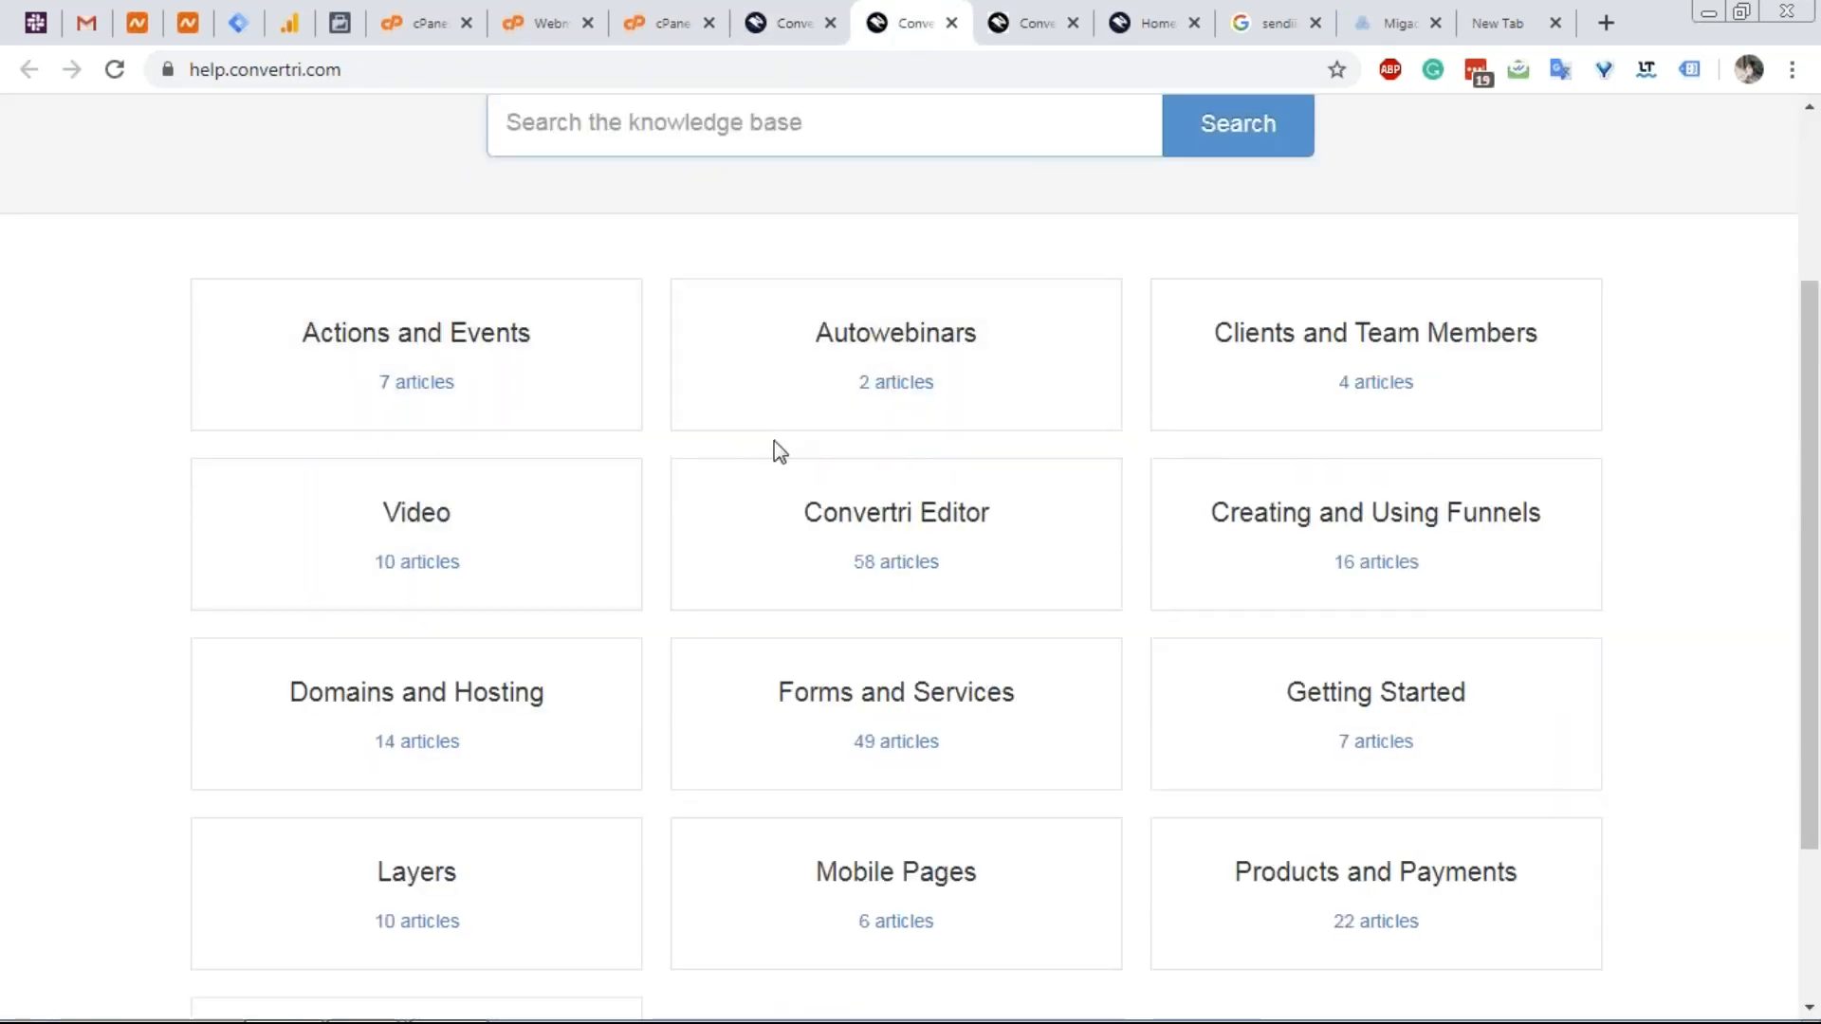
scroll(664, 398, down, 2)
scroll(1202, 415, down, 1)
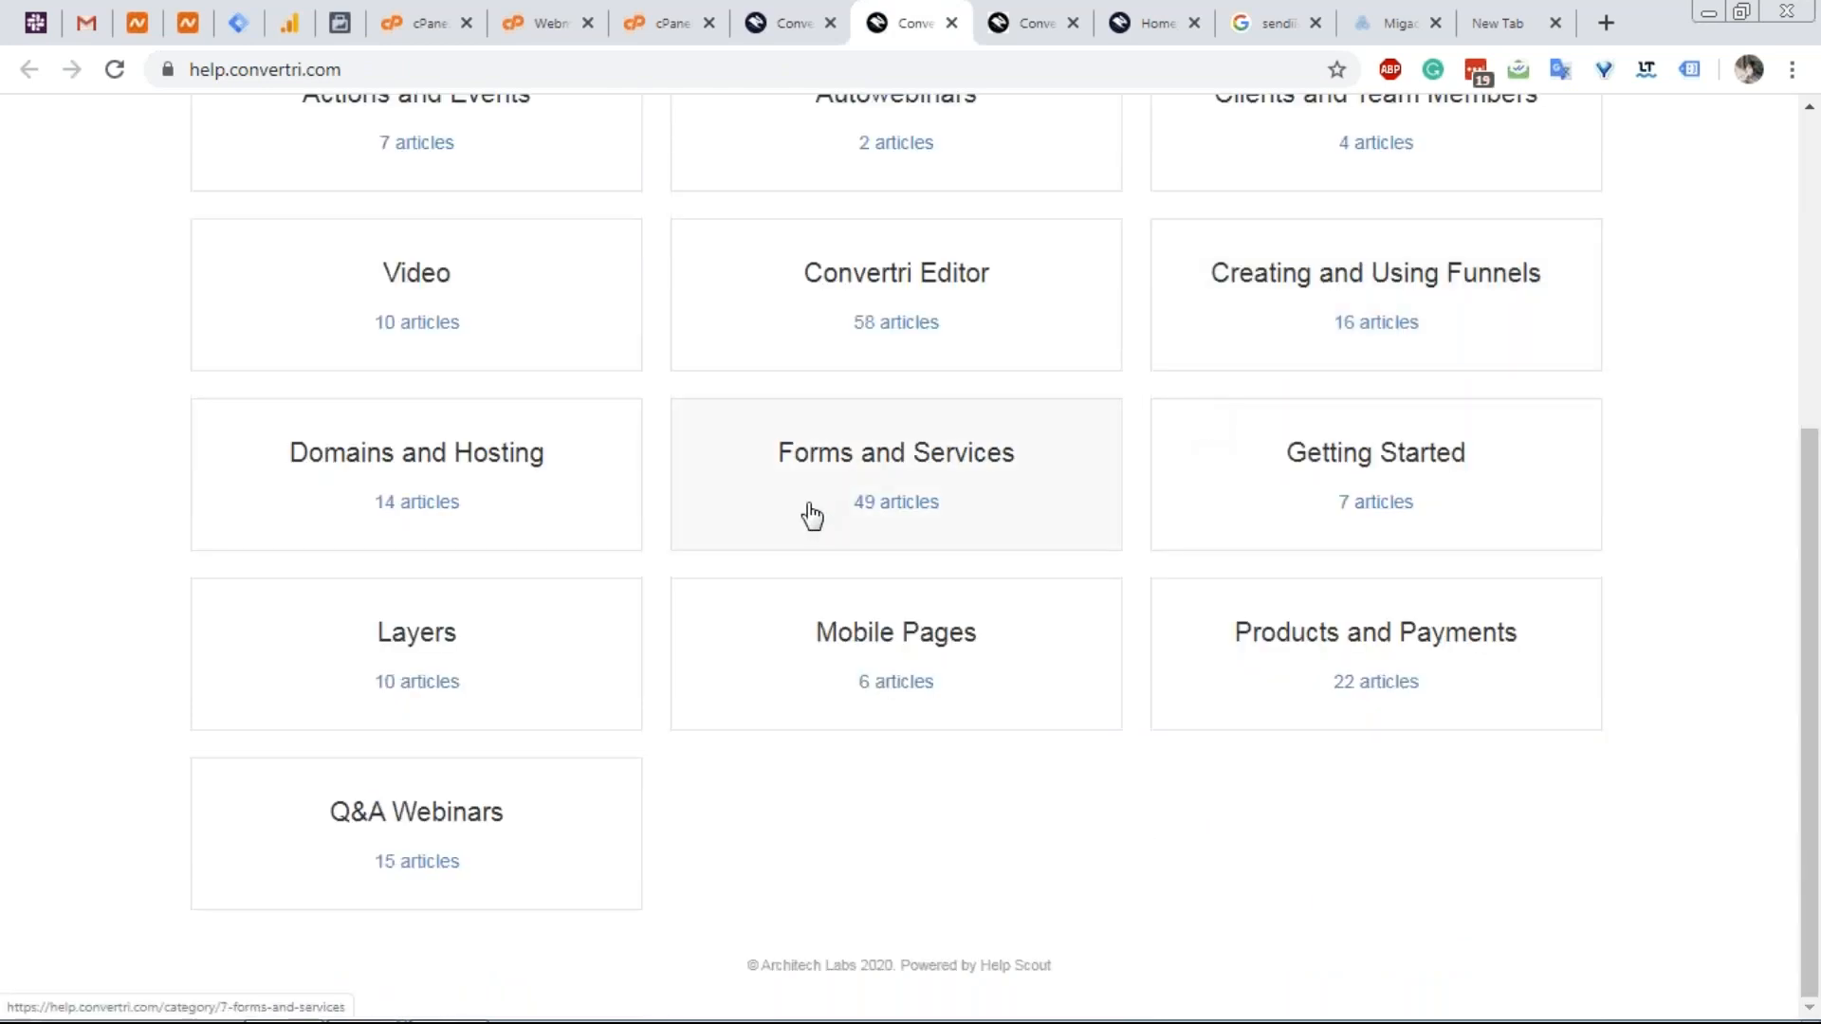
click(471, 833)
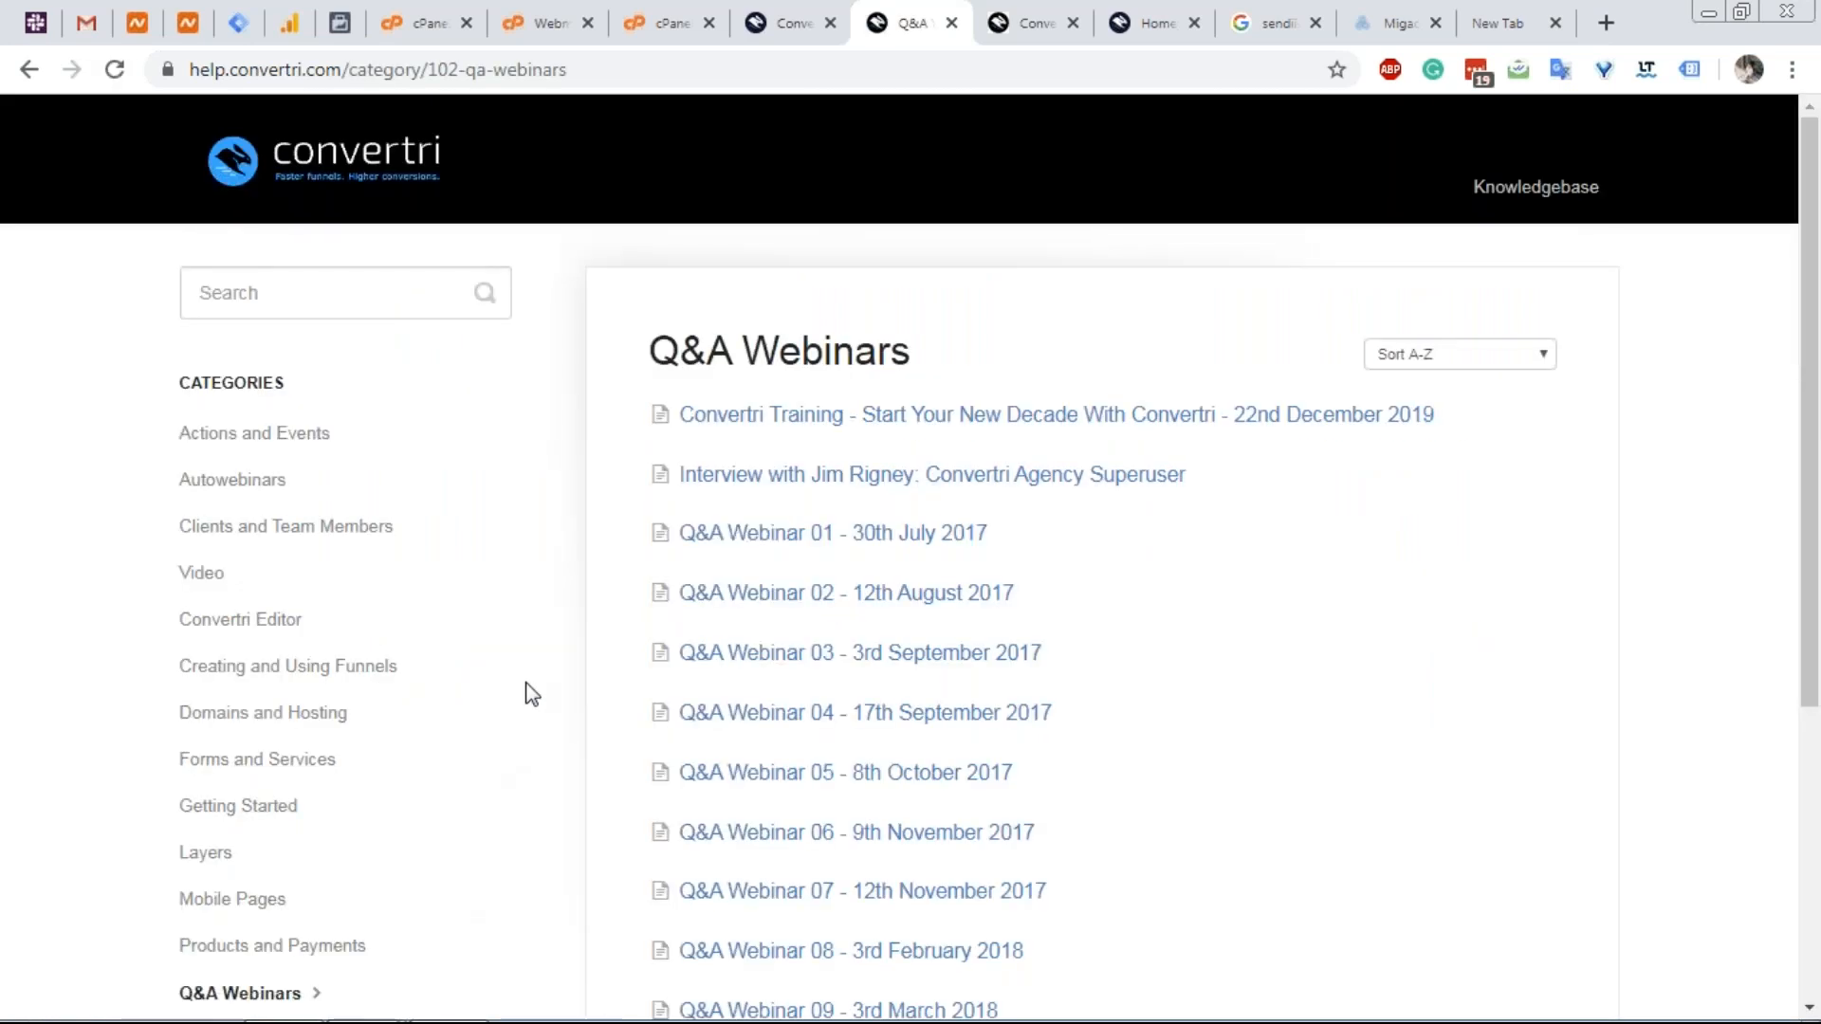
Browse the Q&A Webinars list, then go to the main Convertri site via the logo.
scroll(532, 693, down, 5)
scroll(617, 841, up, 5)
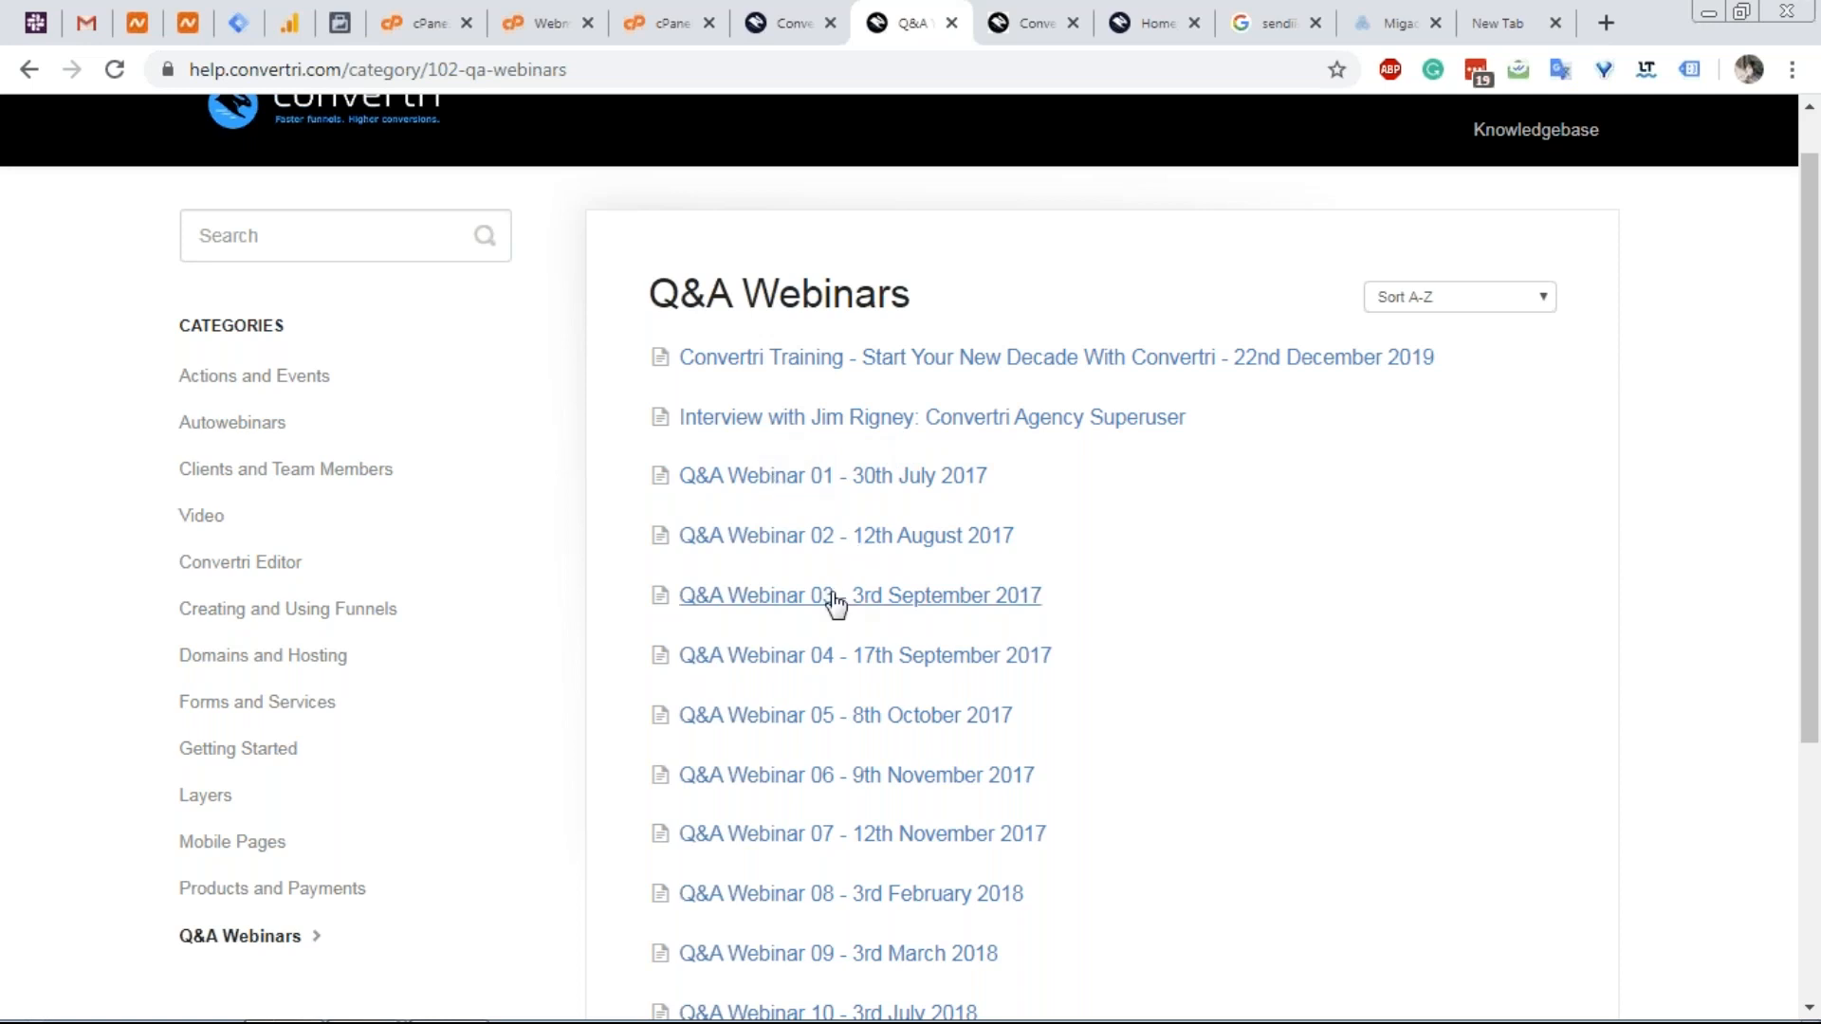
scroll(796, 531, down, 3)
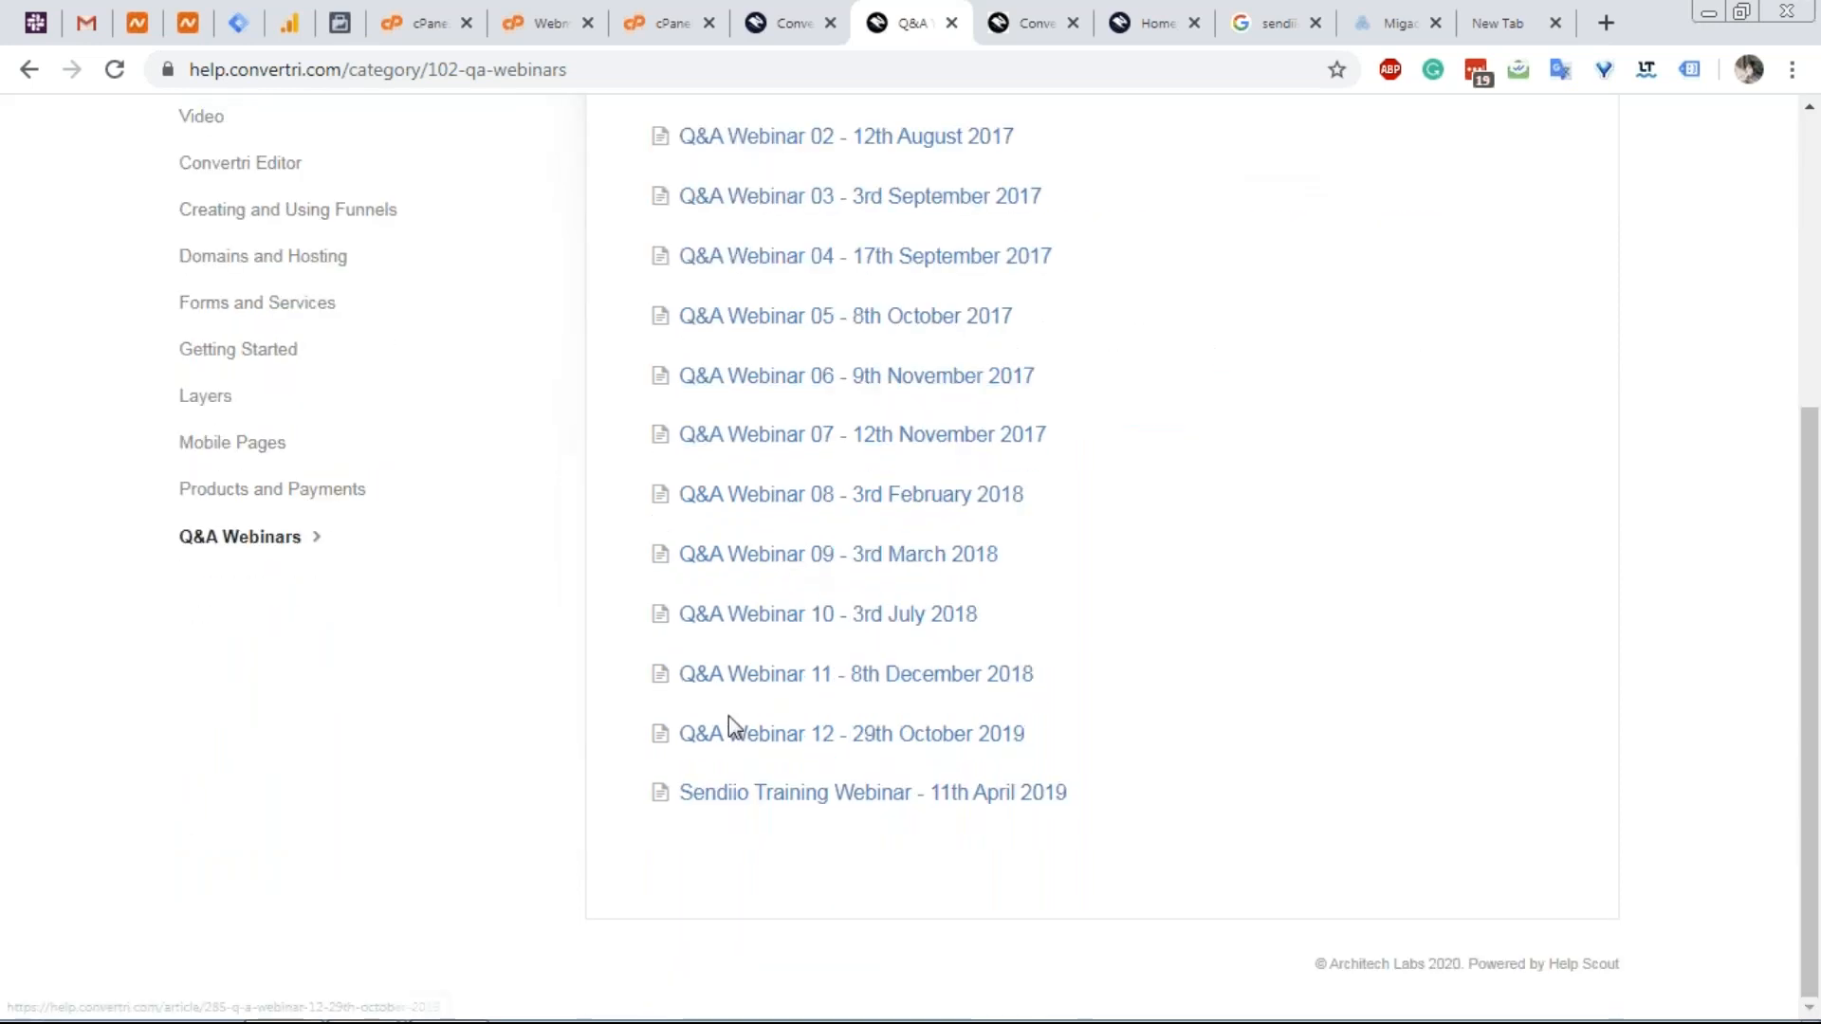
scroll(828, 366, up, 1)
scroll(784, 699, down, 2)
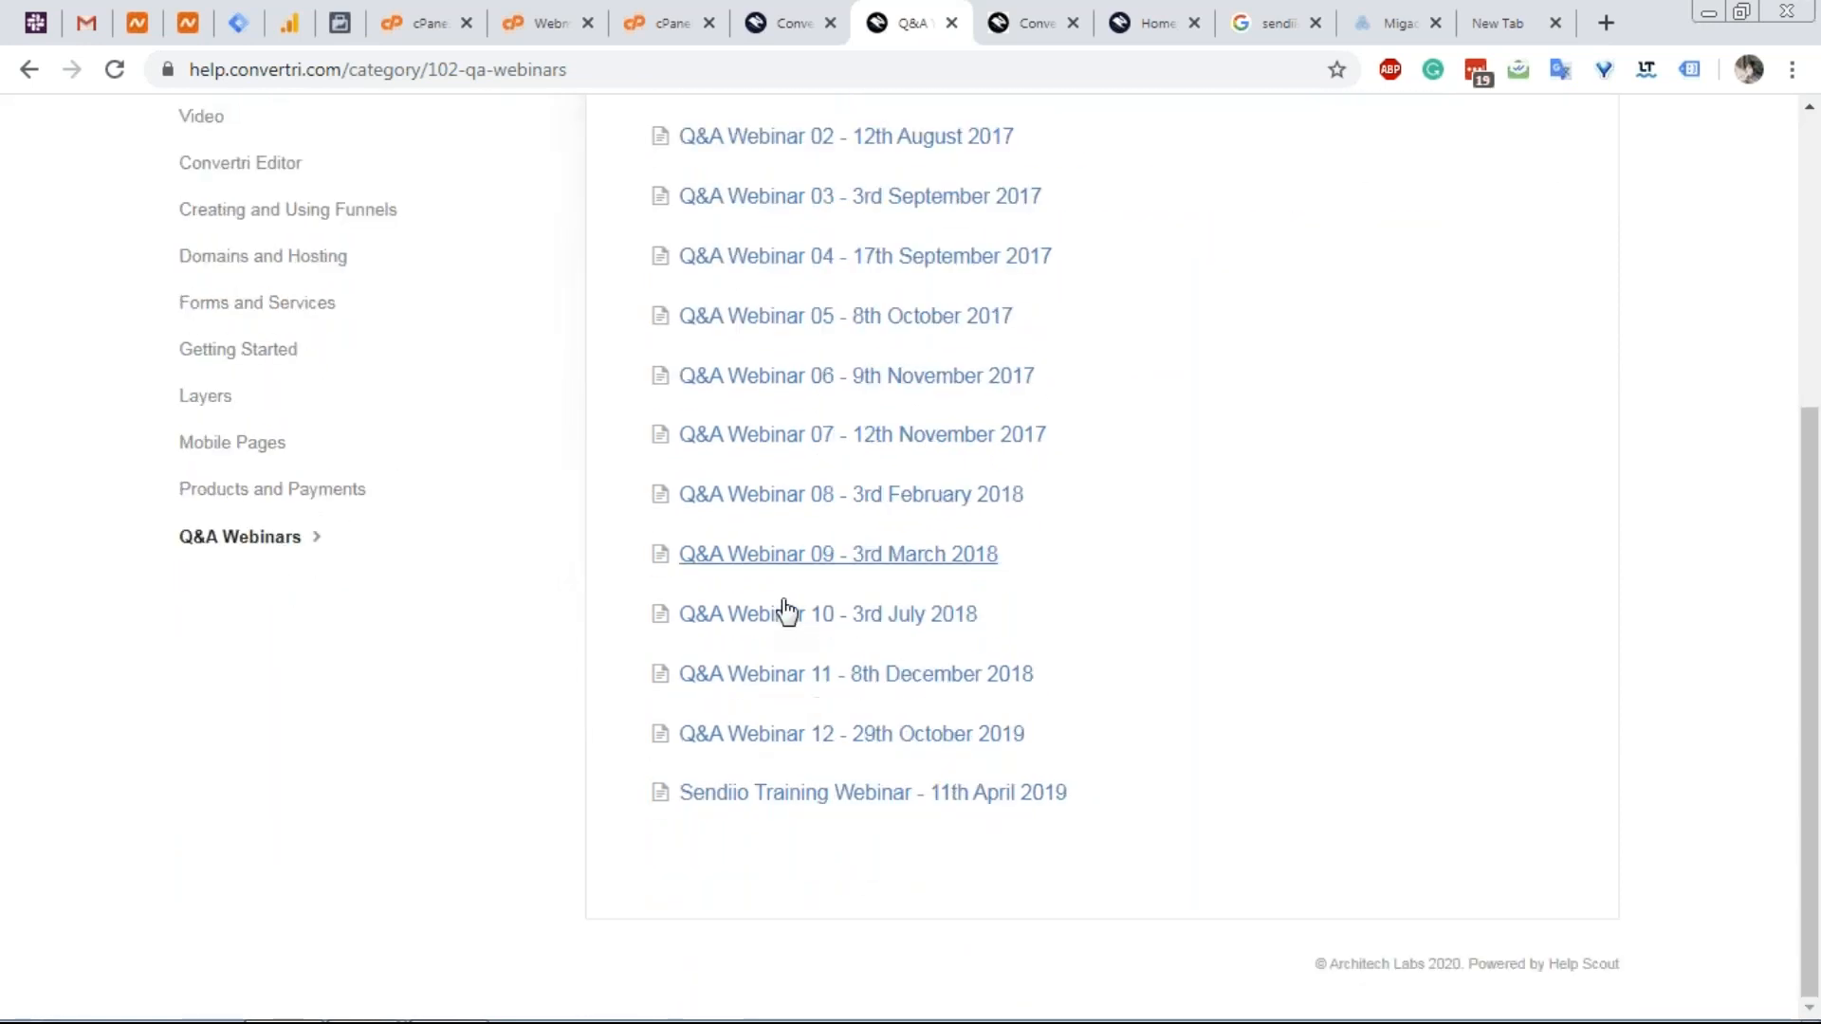
scroll(912, 278, up, 1)
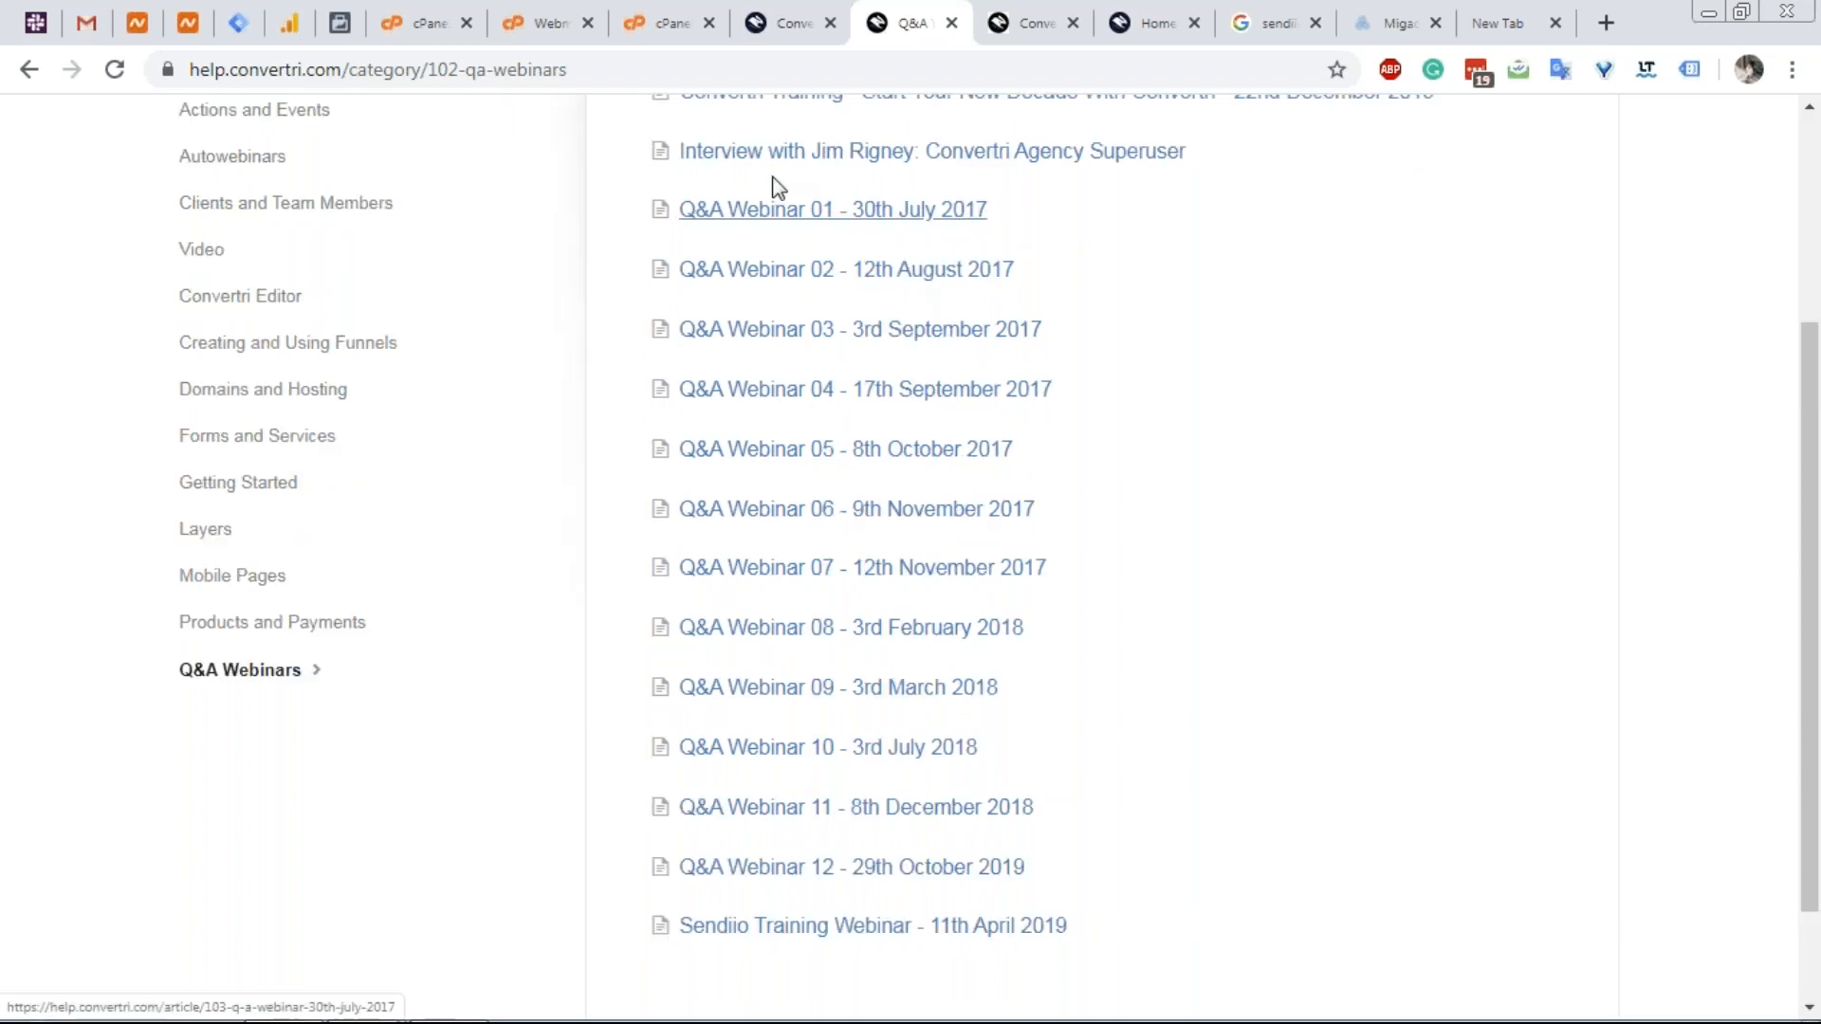
scroll(804, 365, up, 1)
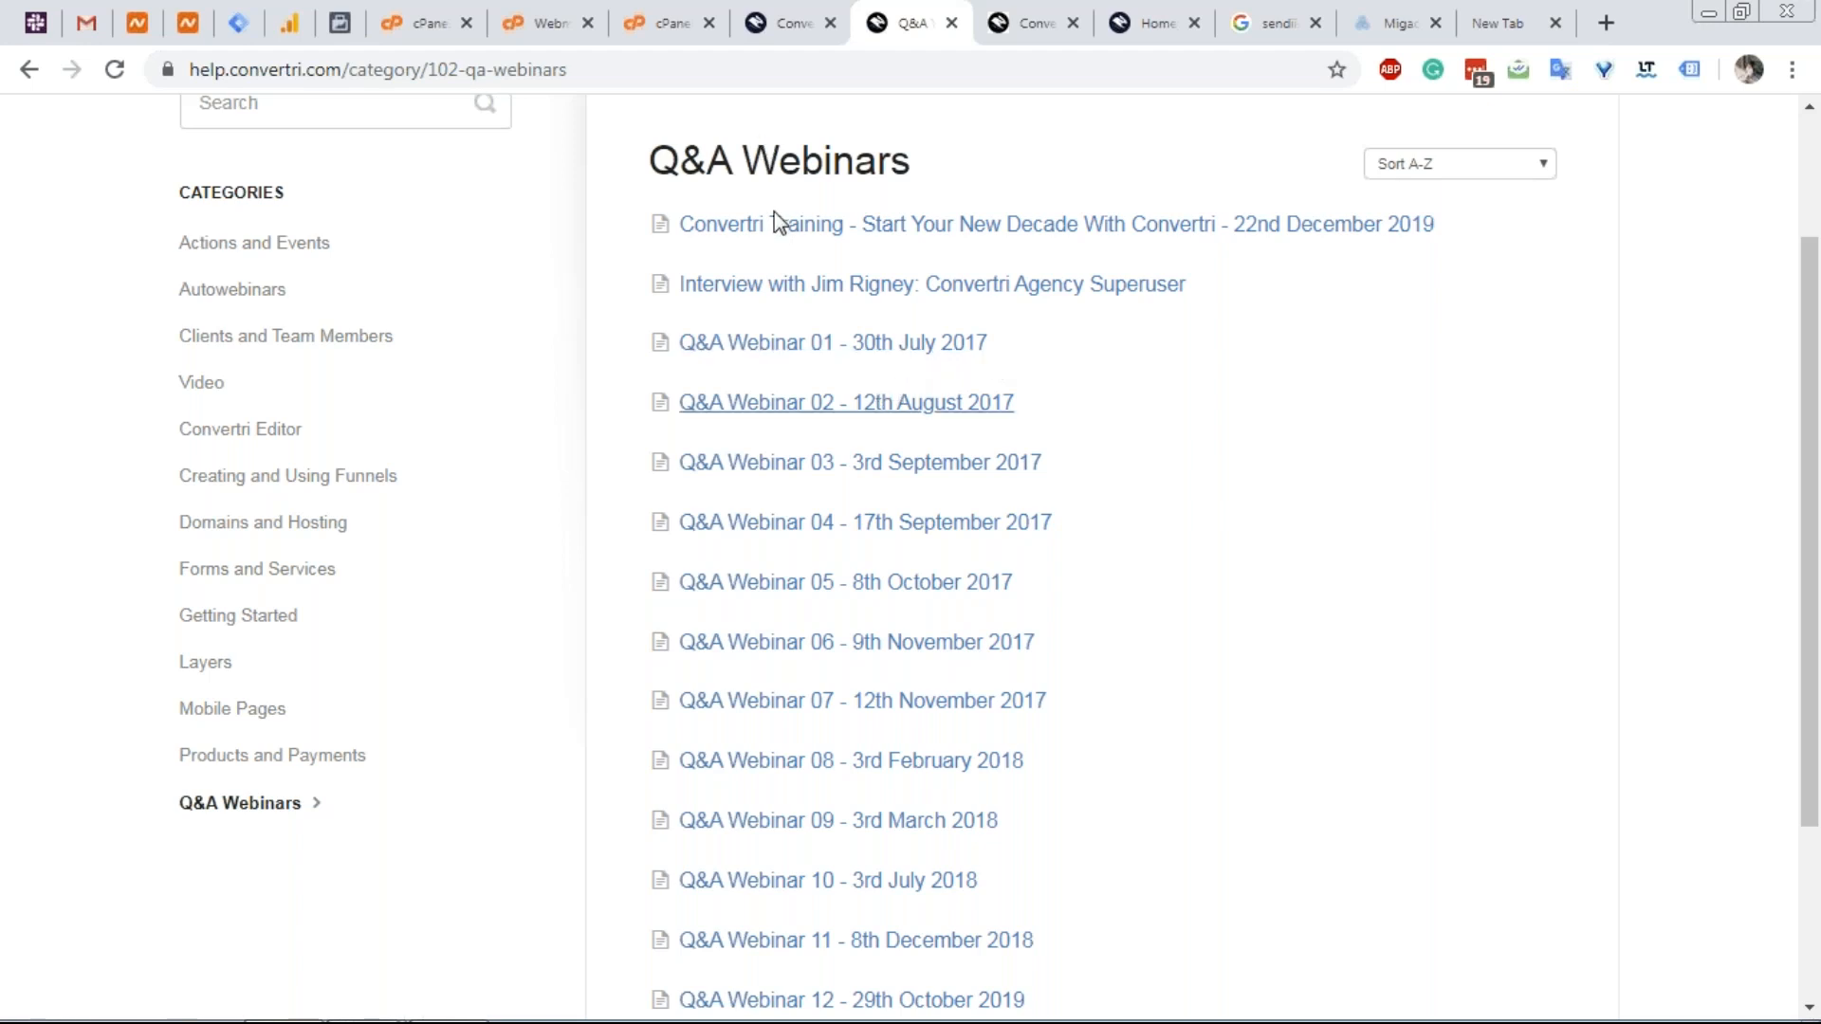
scroll(1047, 612, down, 3)
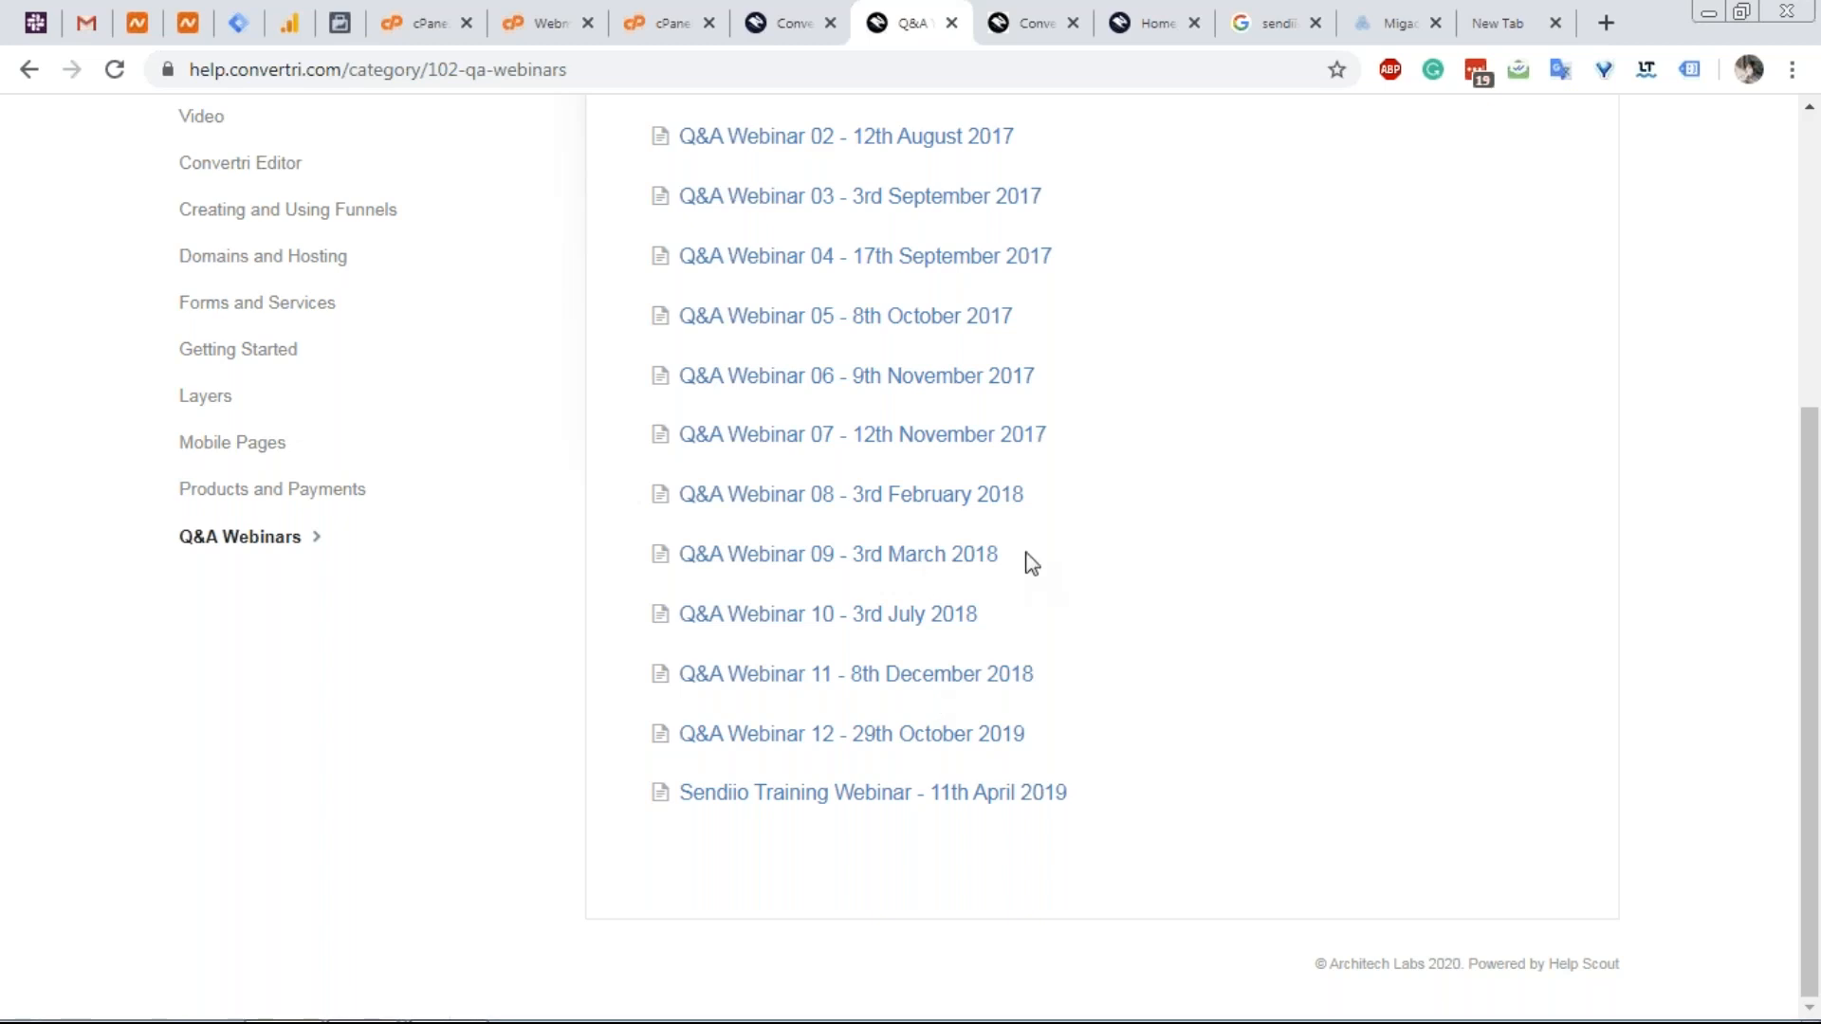
scroll(1024, 560, up, 3)
scroll(1024, 559, down, 5)
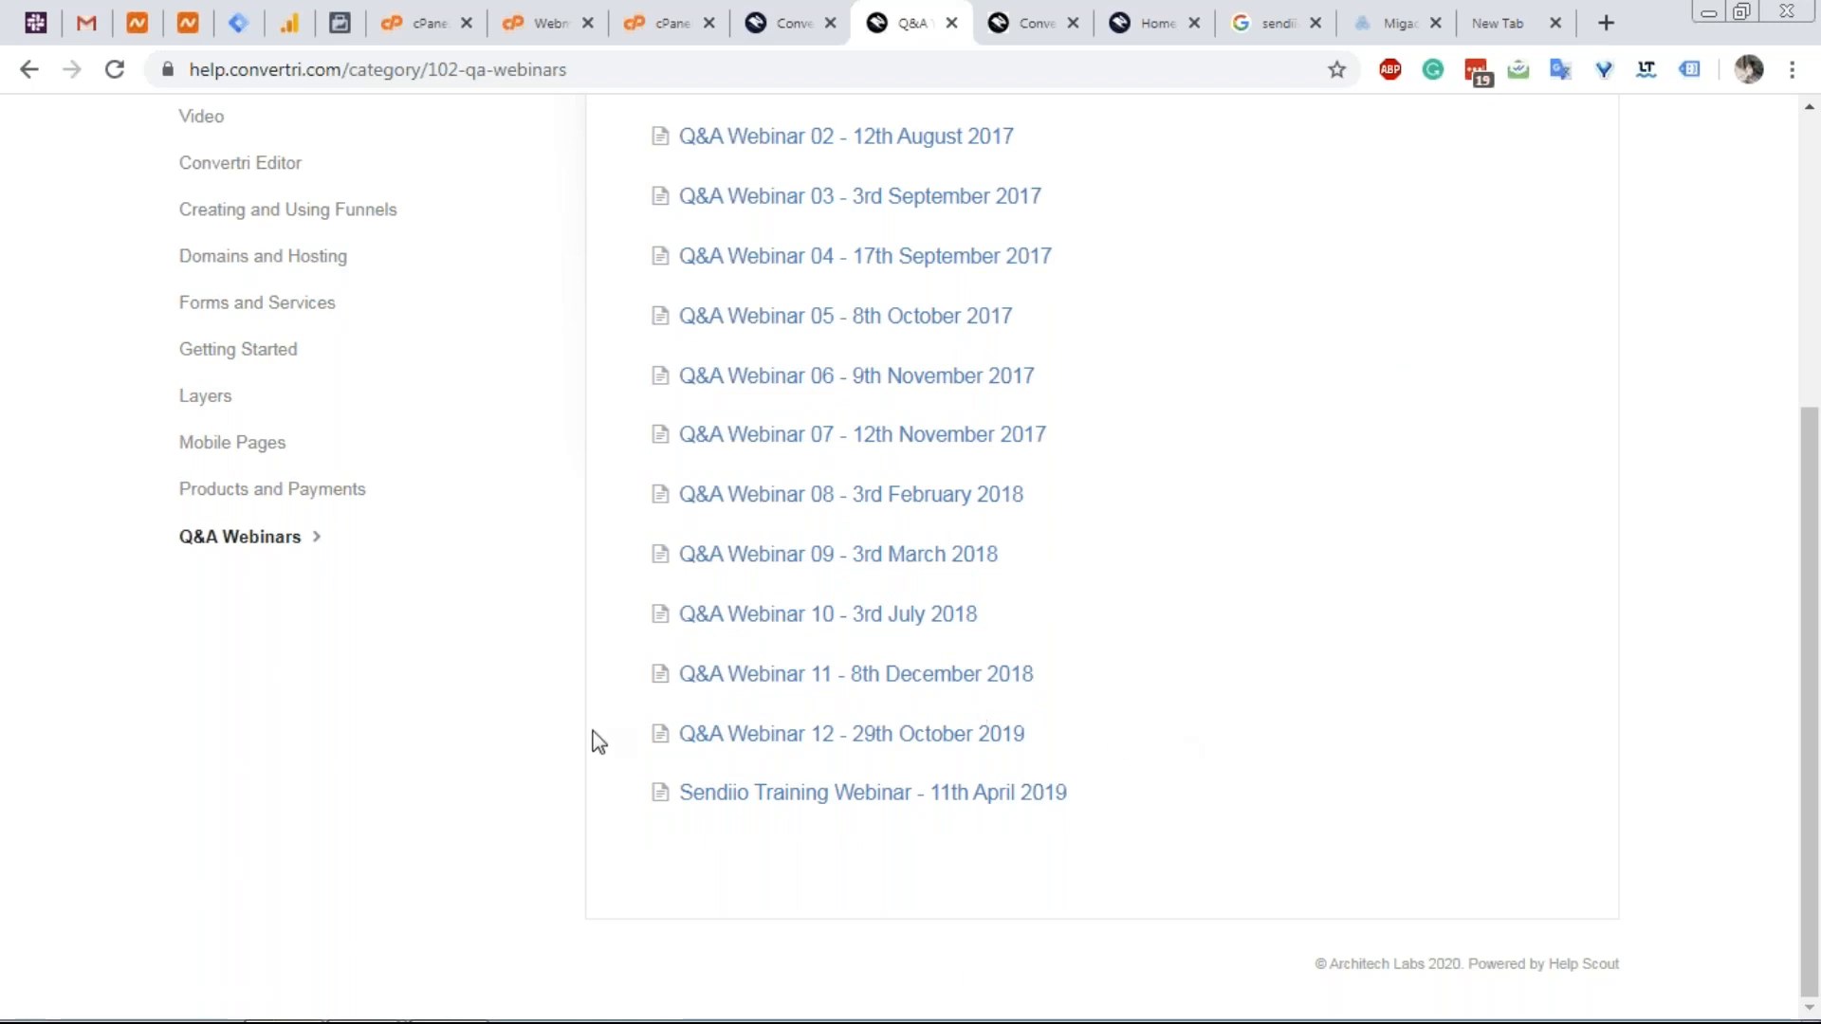
scroll(593, 740, up, 4)
click(280, 199)
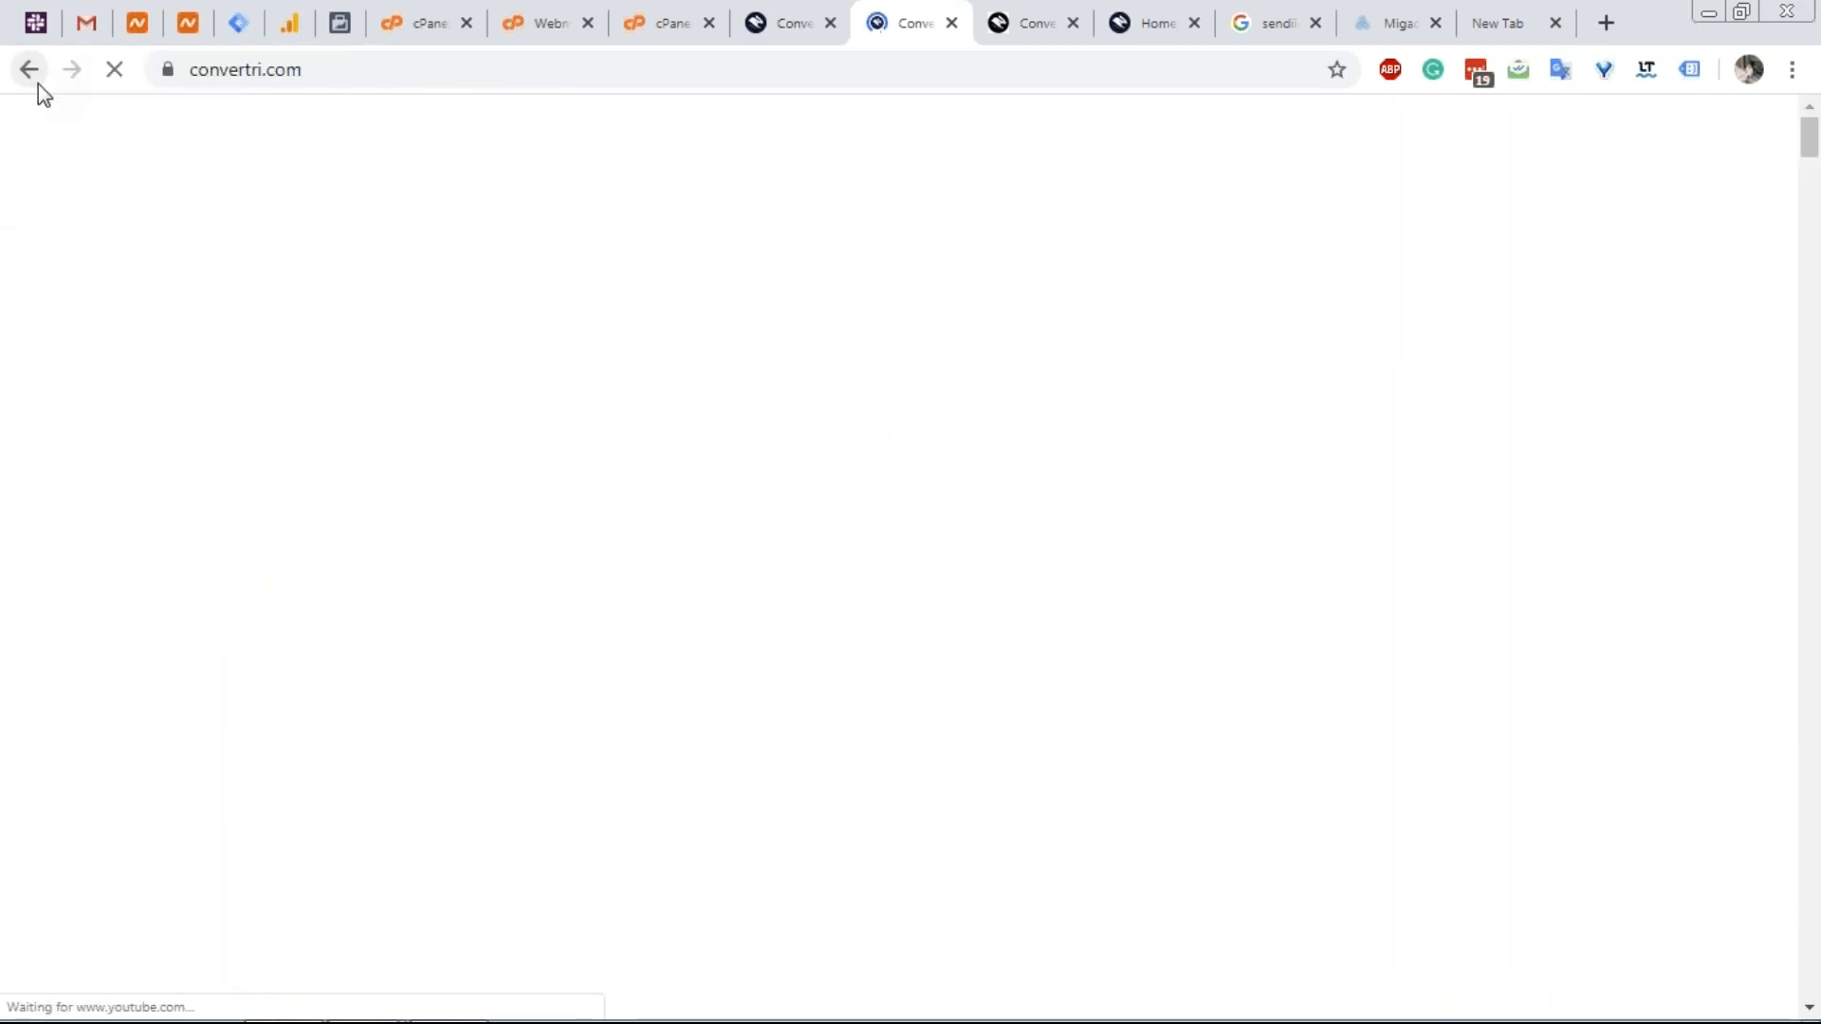
Go back twice to the knowledgebase home, then switch to cPanel's mail client settings.
click(36, 82)
click(36, 83)
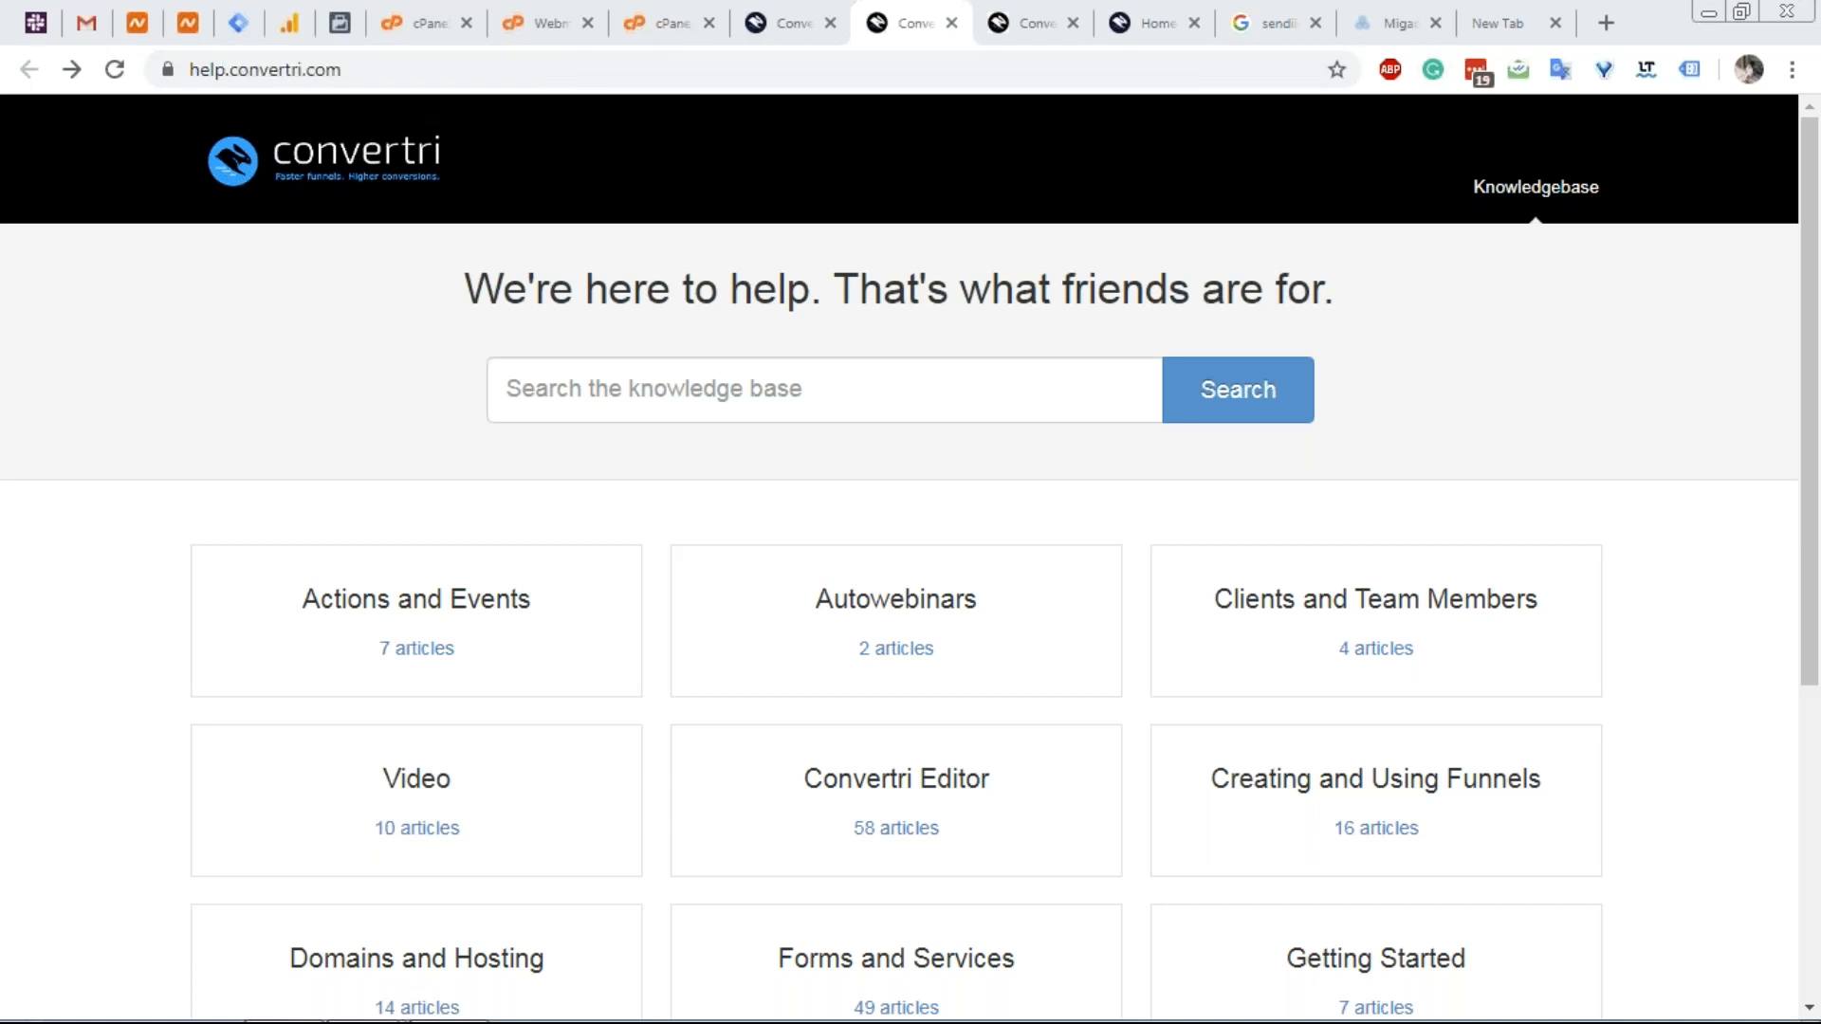
click(407, 27)
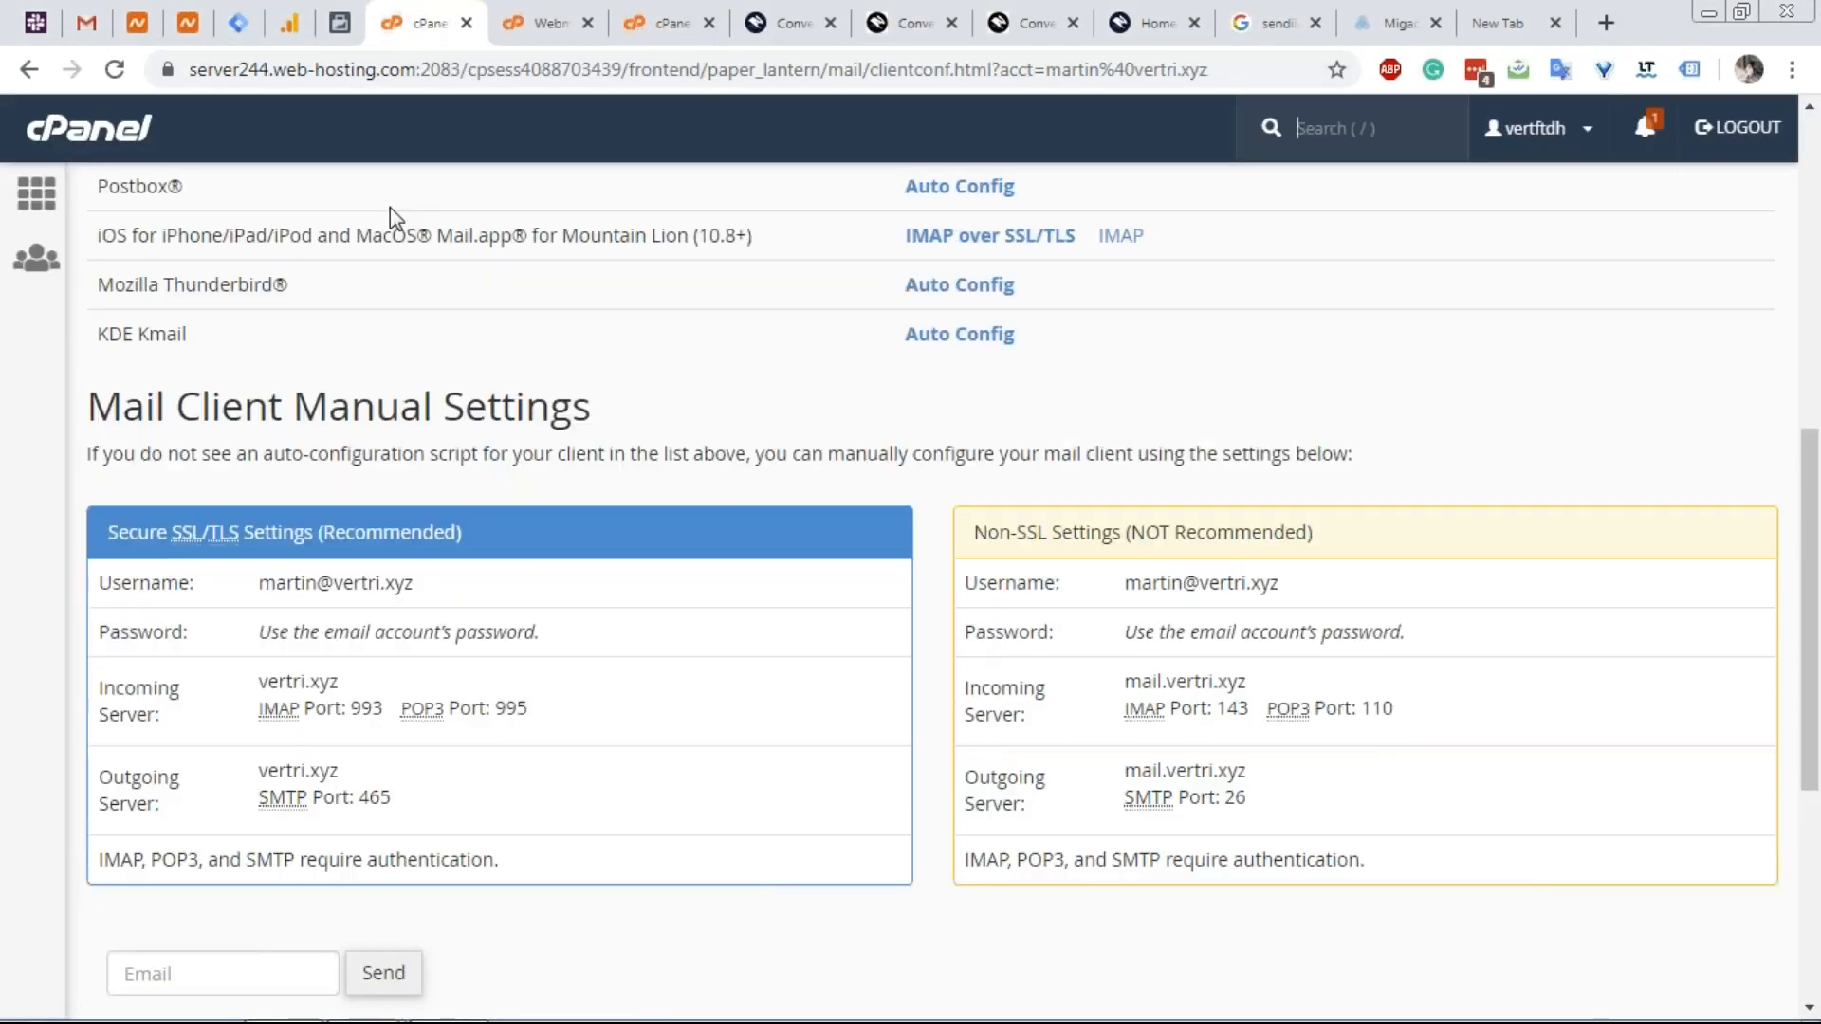
Return to cPanel's home dashboard and scroll down to the Files and Databases tools.
click(36, 193)
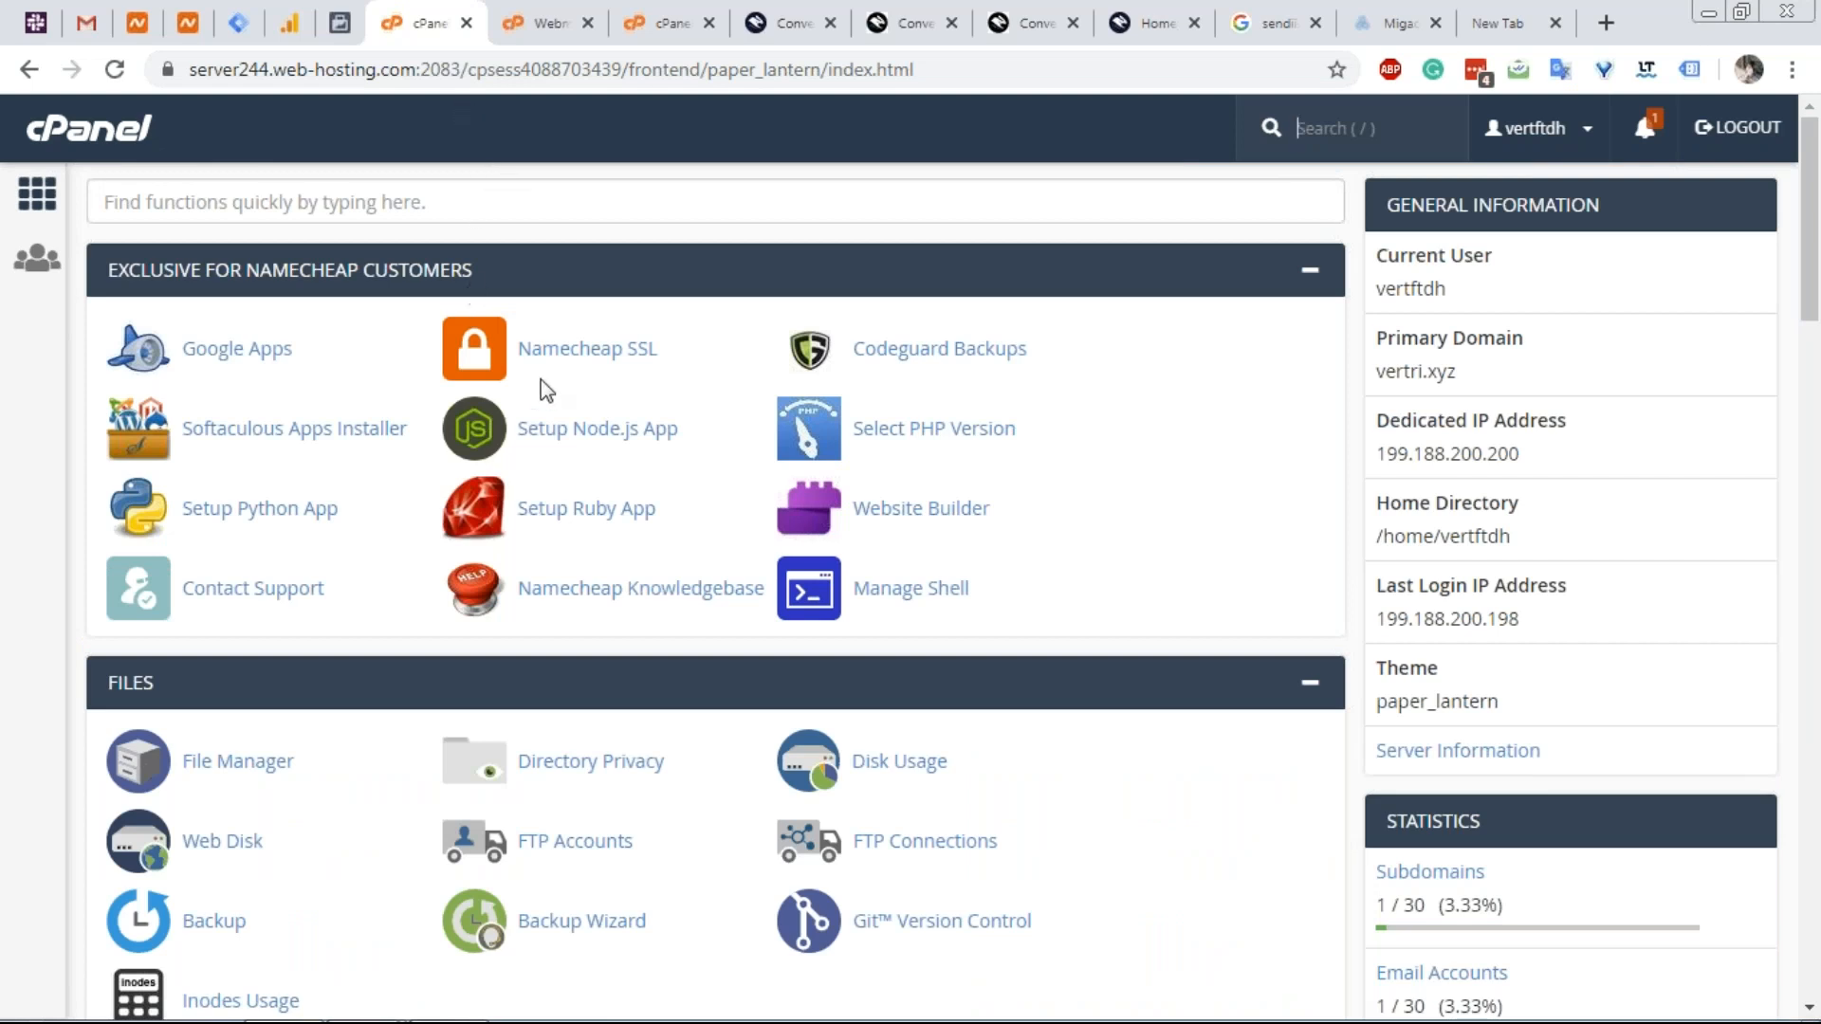
scroll(618, 275, down, 3)
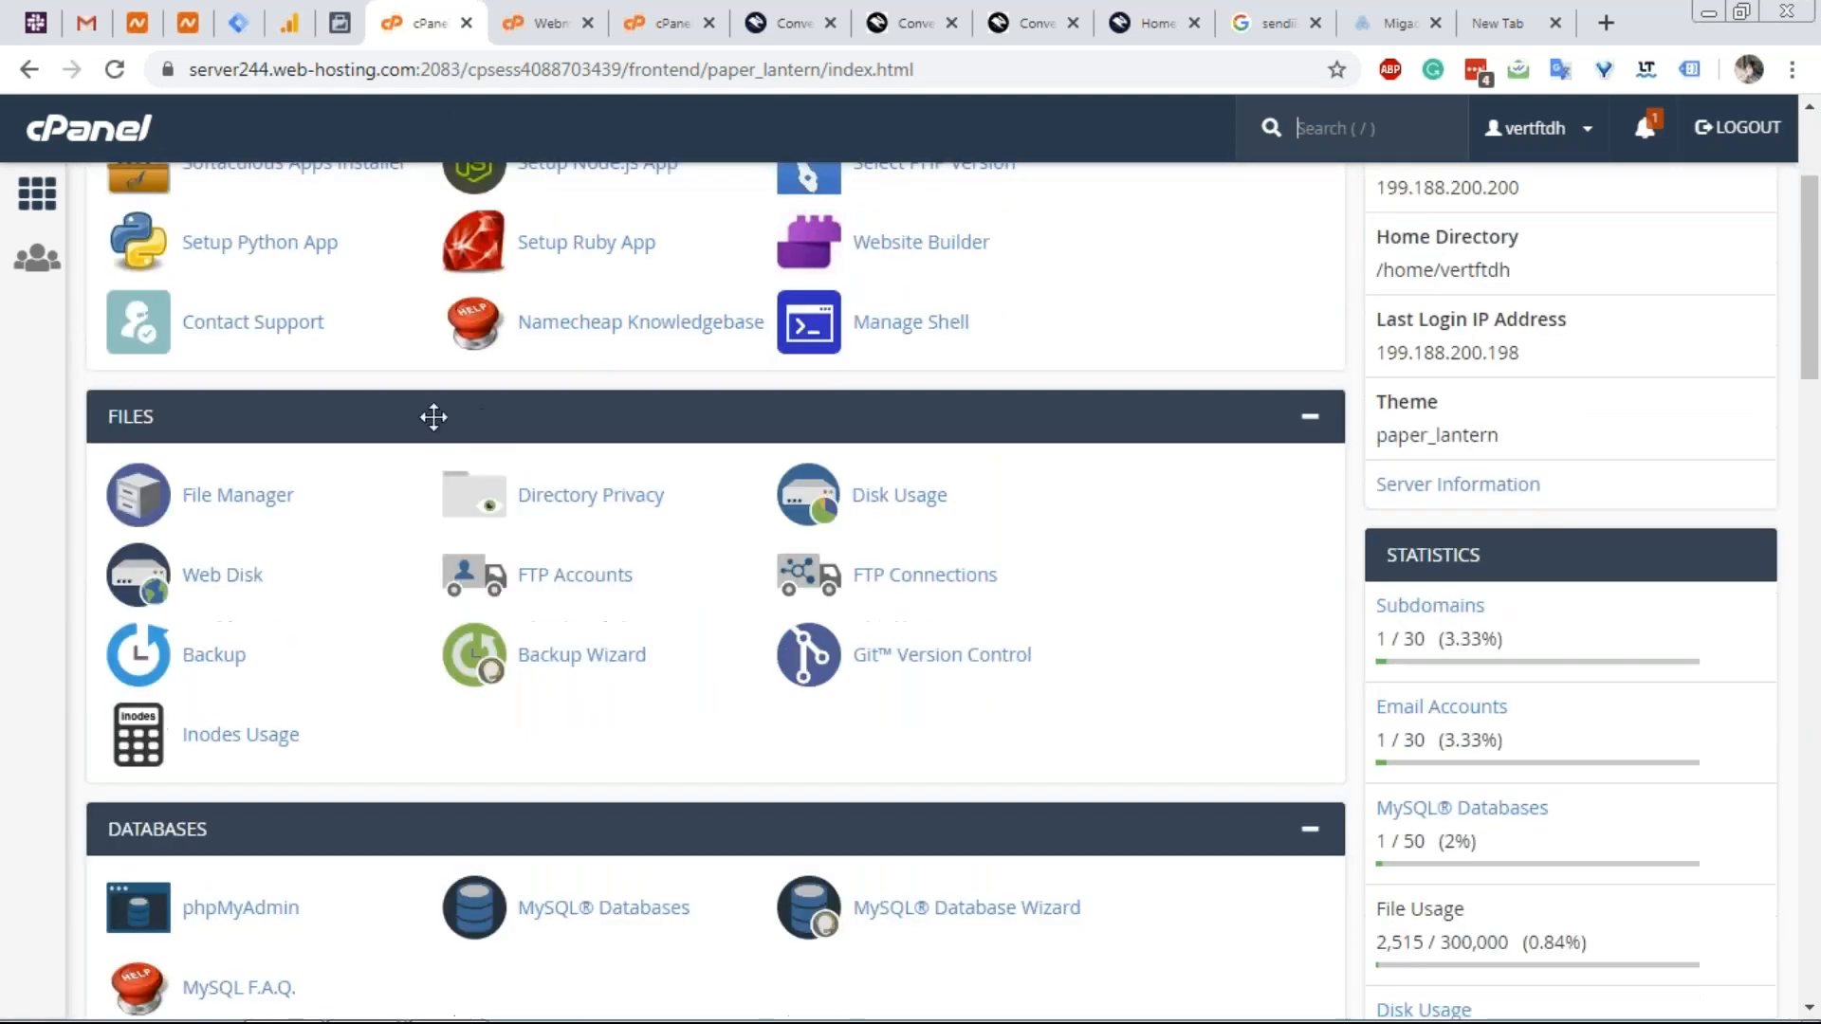
scroll(442, 420, down, 1)
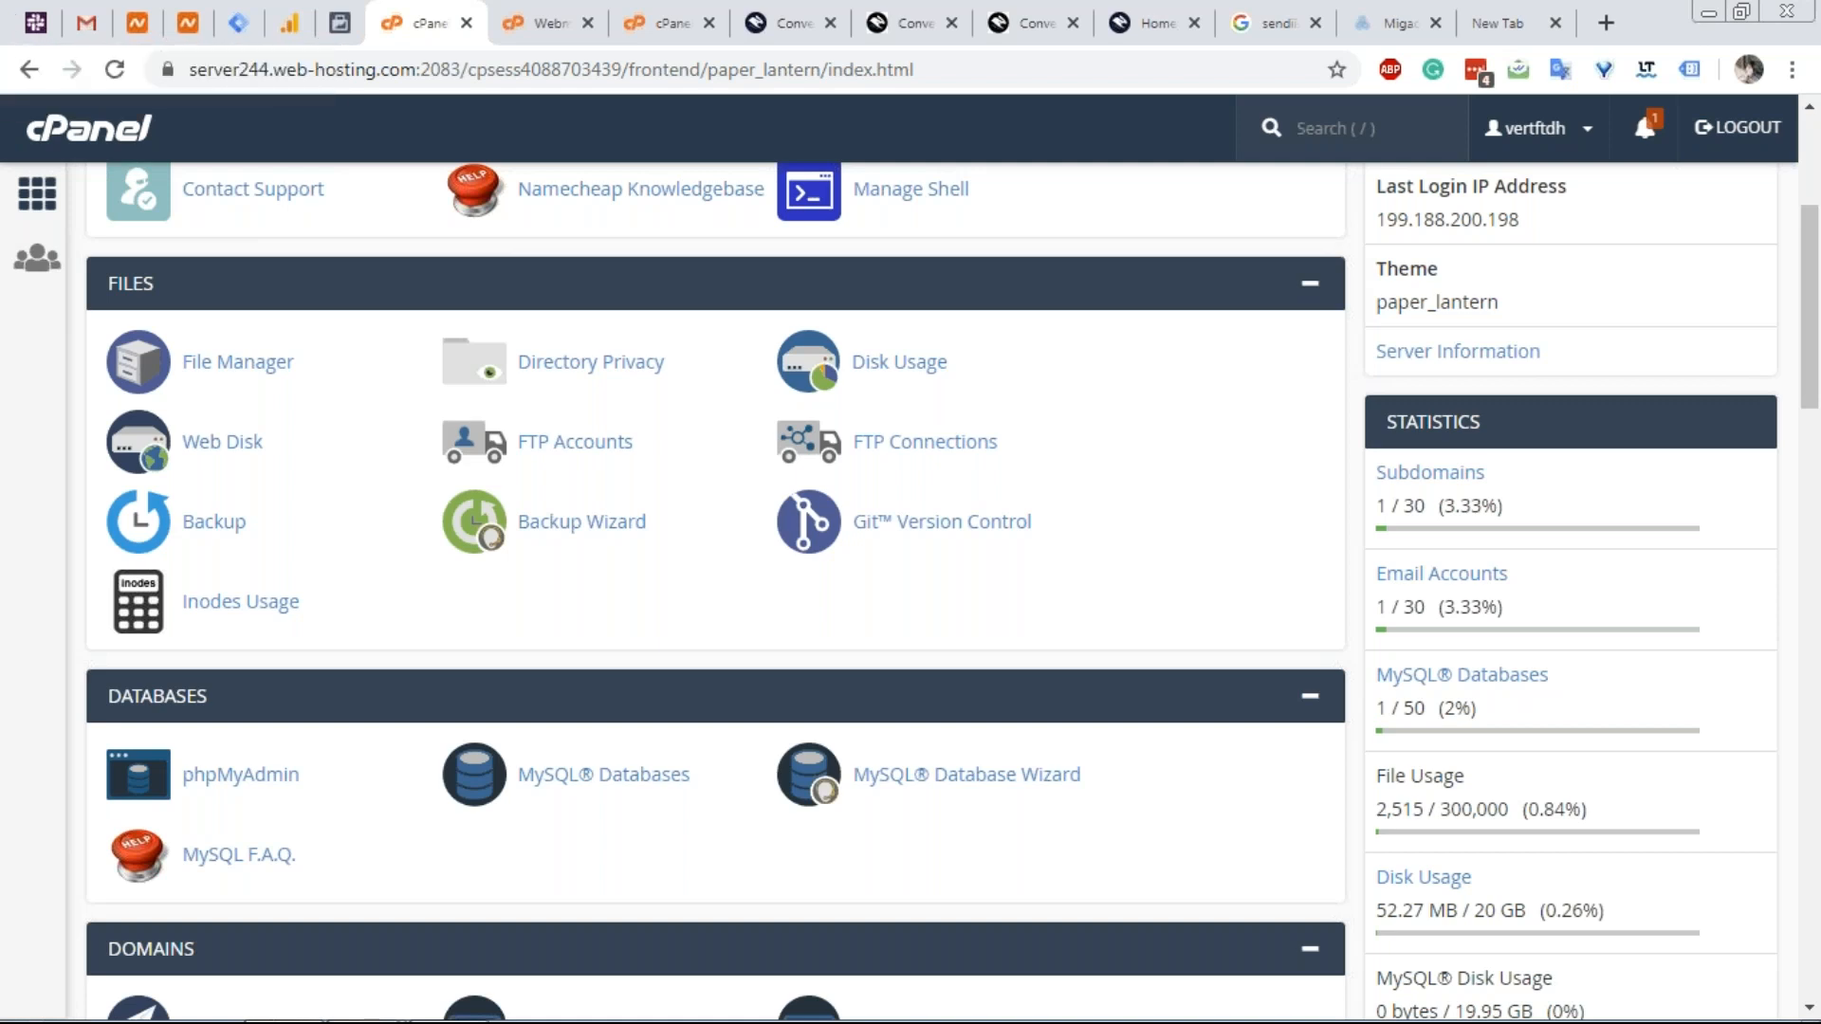
click(1346, 128)
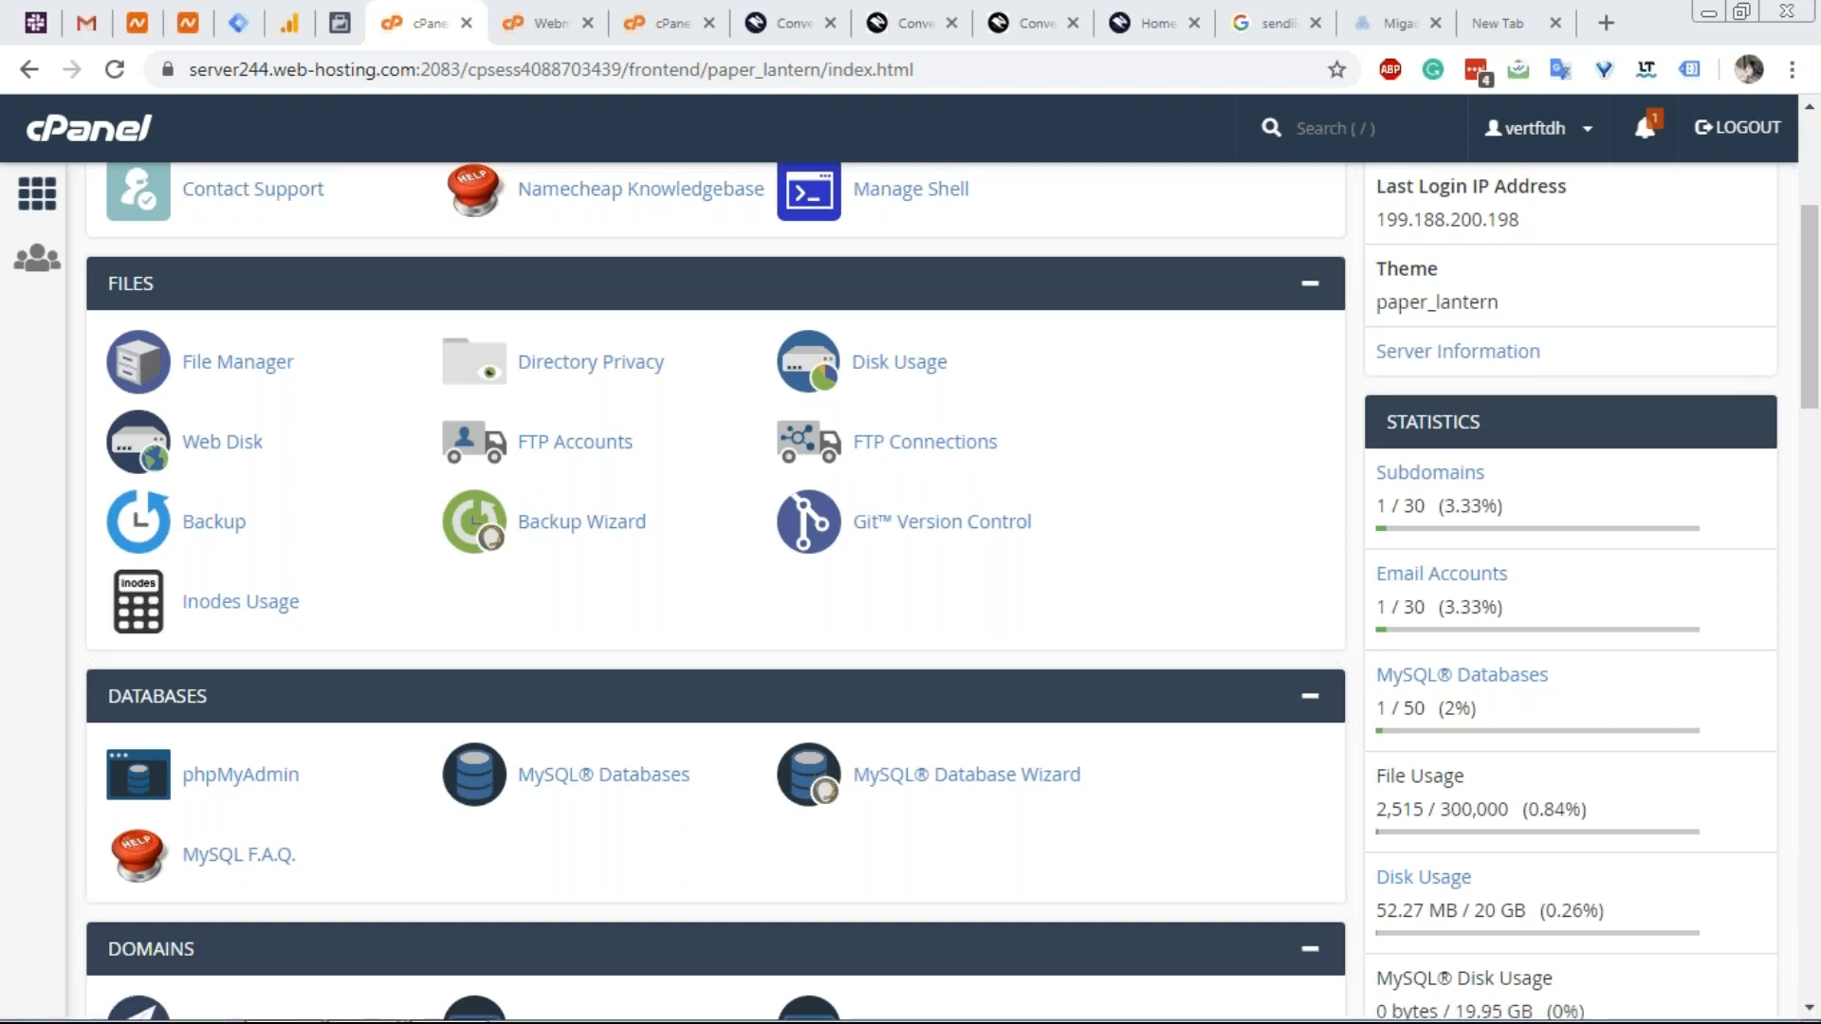
In the webinar notes, add the line 'conversion tracking of specific button clicks and actions etc'.
mouse_move(526, 1013)
click(393, 1013)
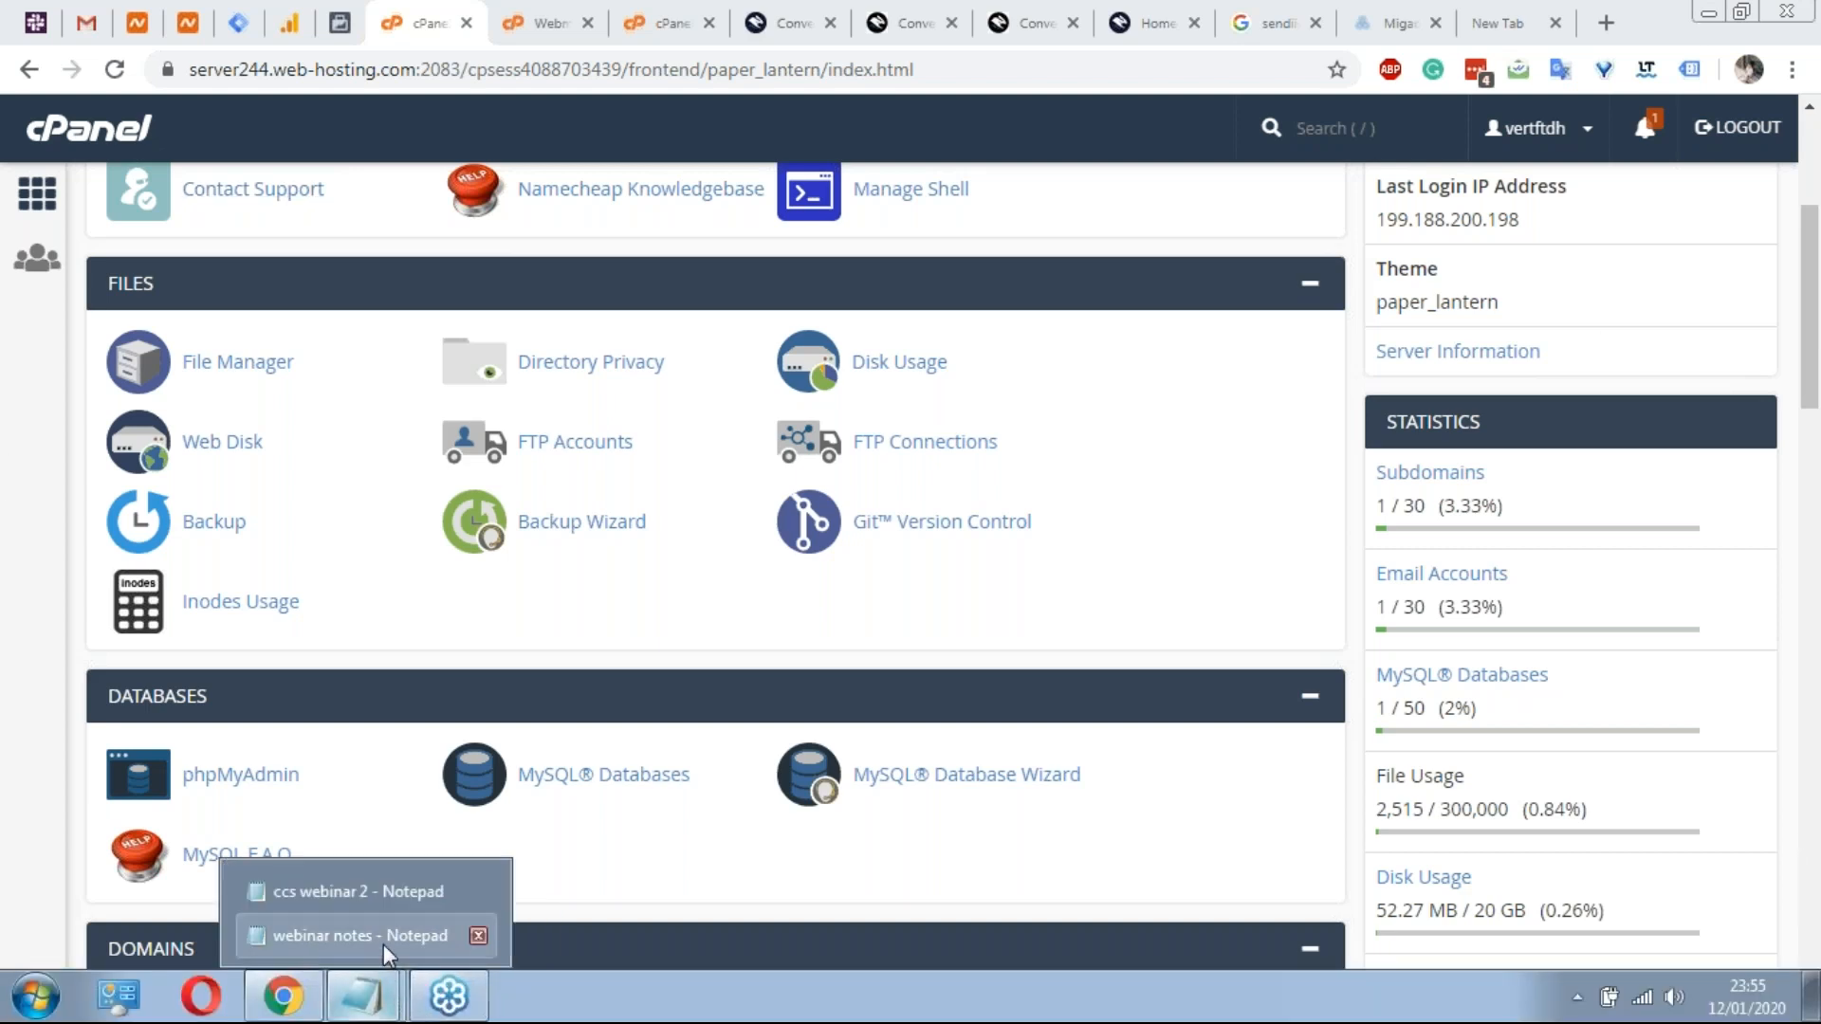
click(313, 934)
key(Return)
text(conversion track)
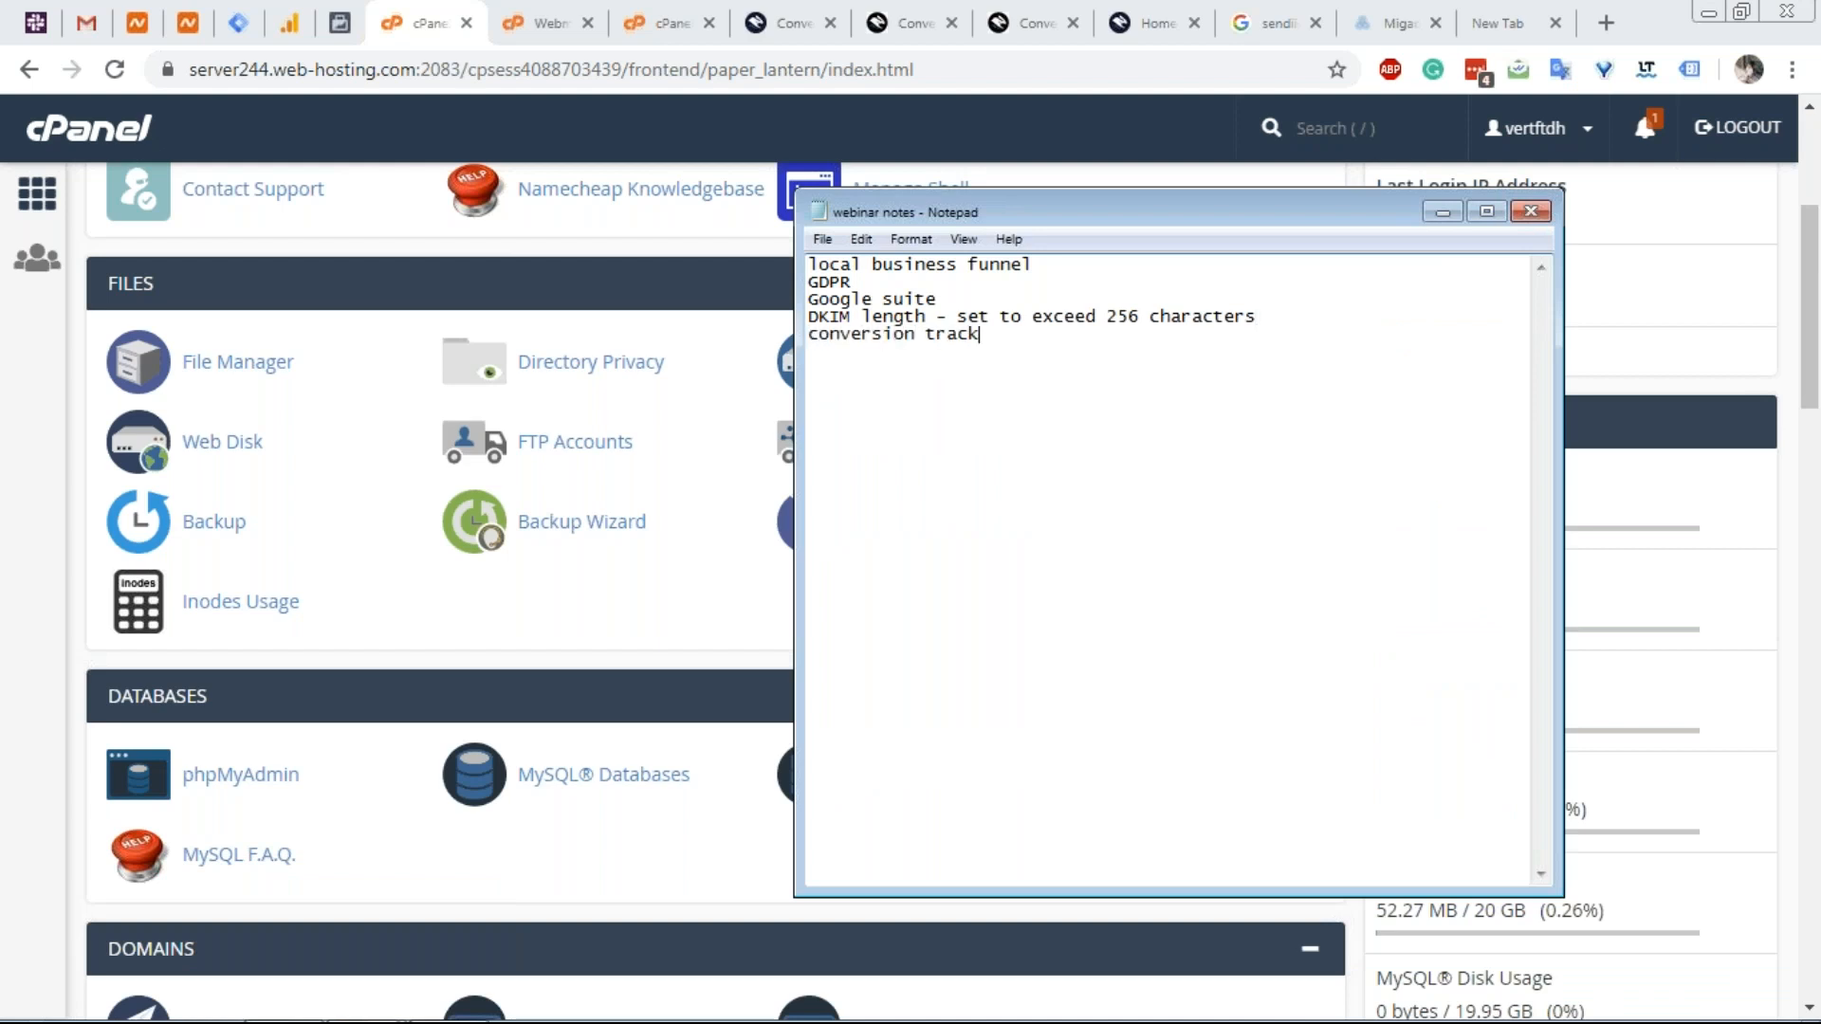
text(ing of spe)
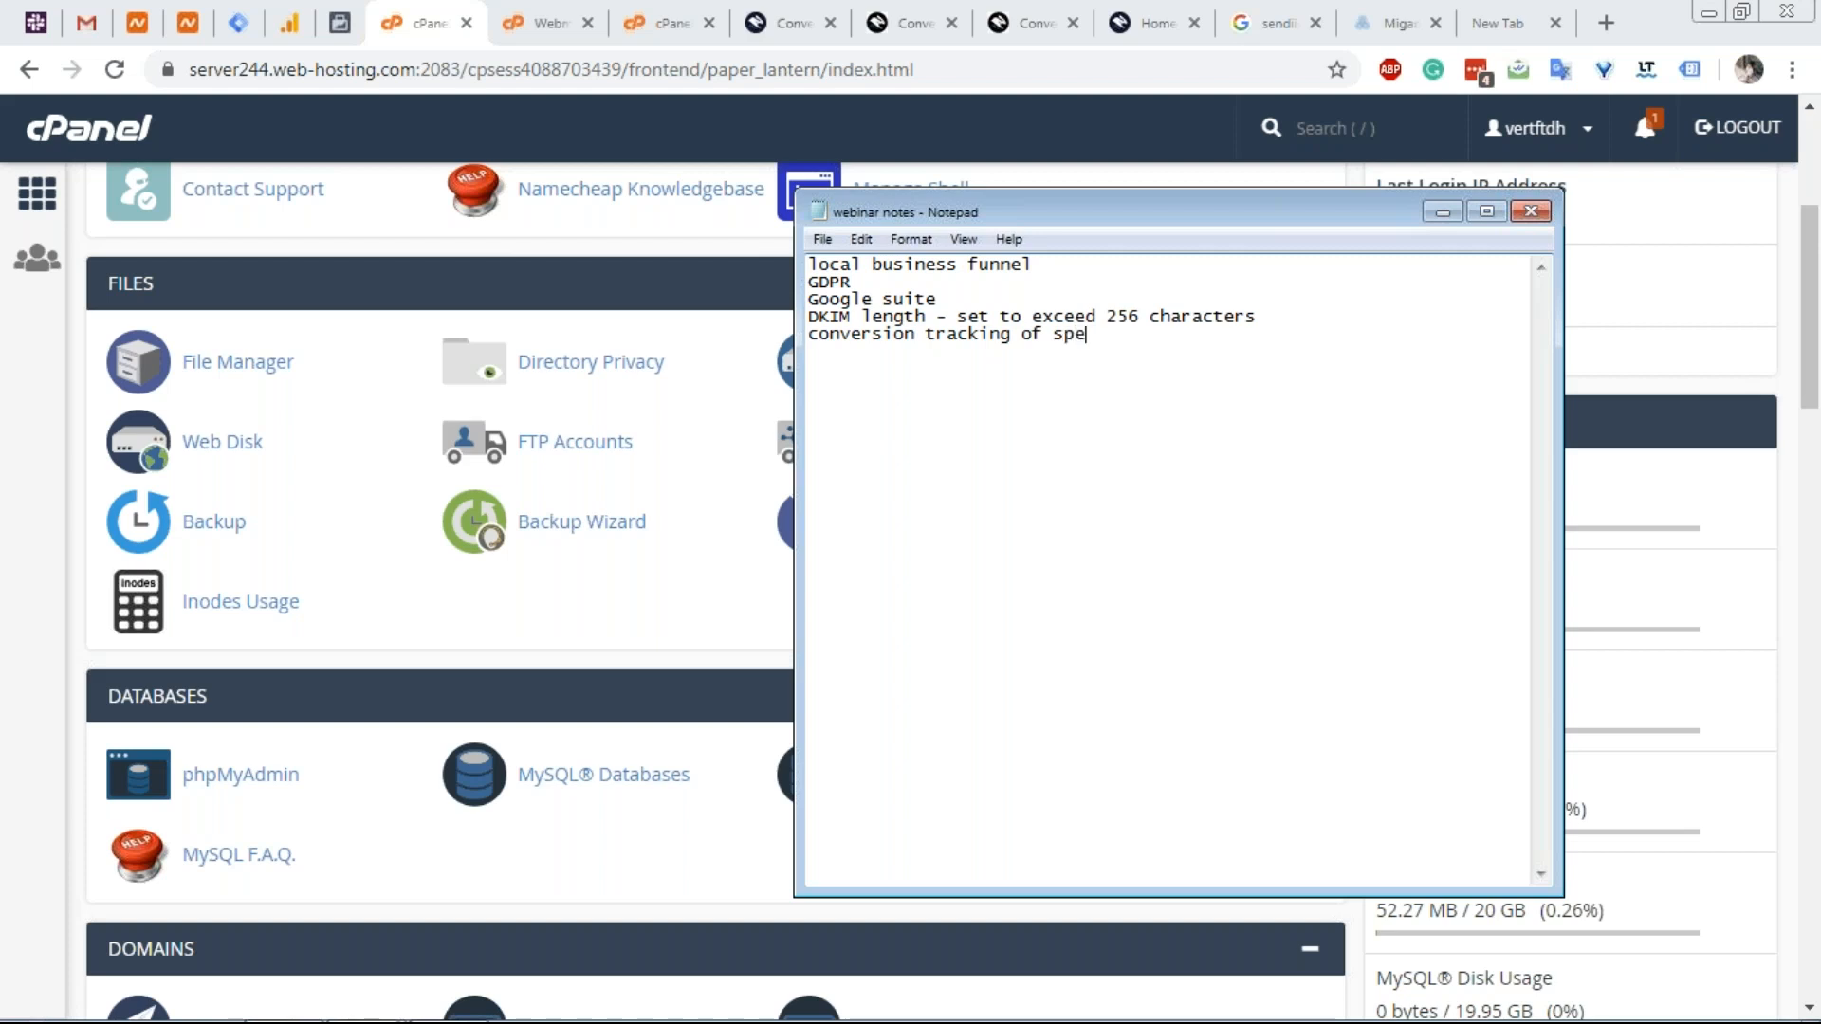
text(cific button clicks etc)
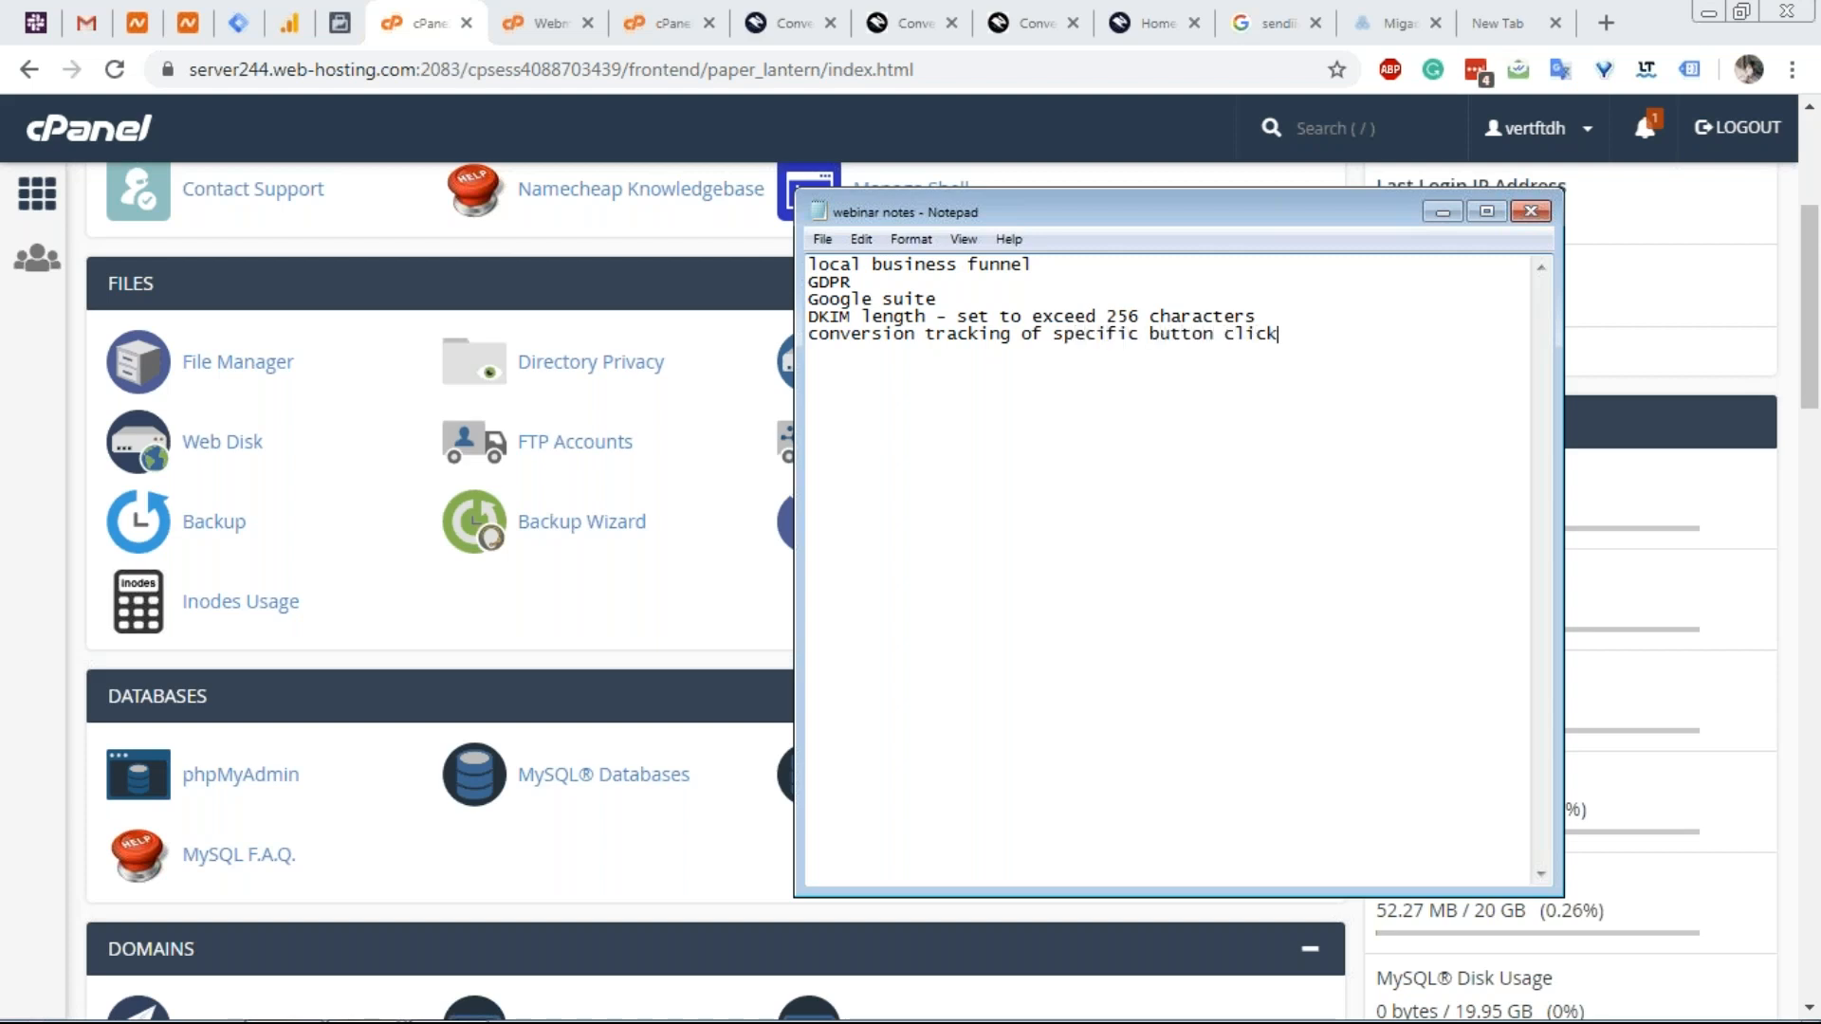
key(BackSpace)
key(BackSpace)
key(BackSpace)
key(BackSpace)
text(and actions etc)
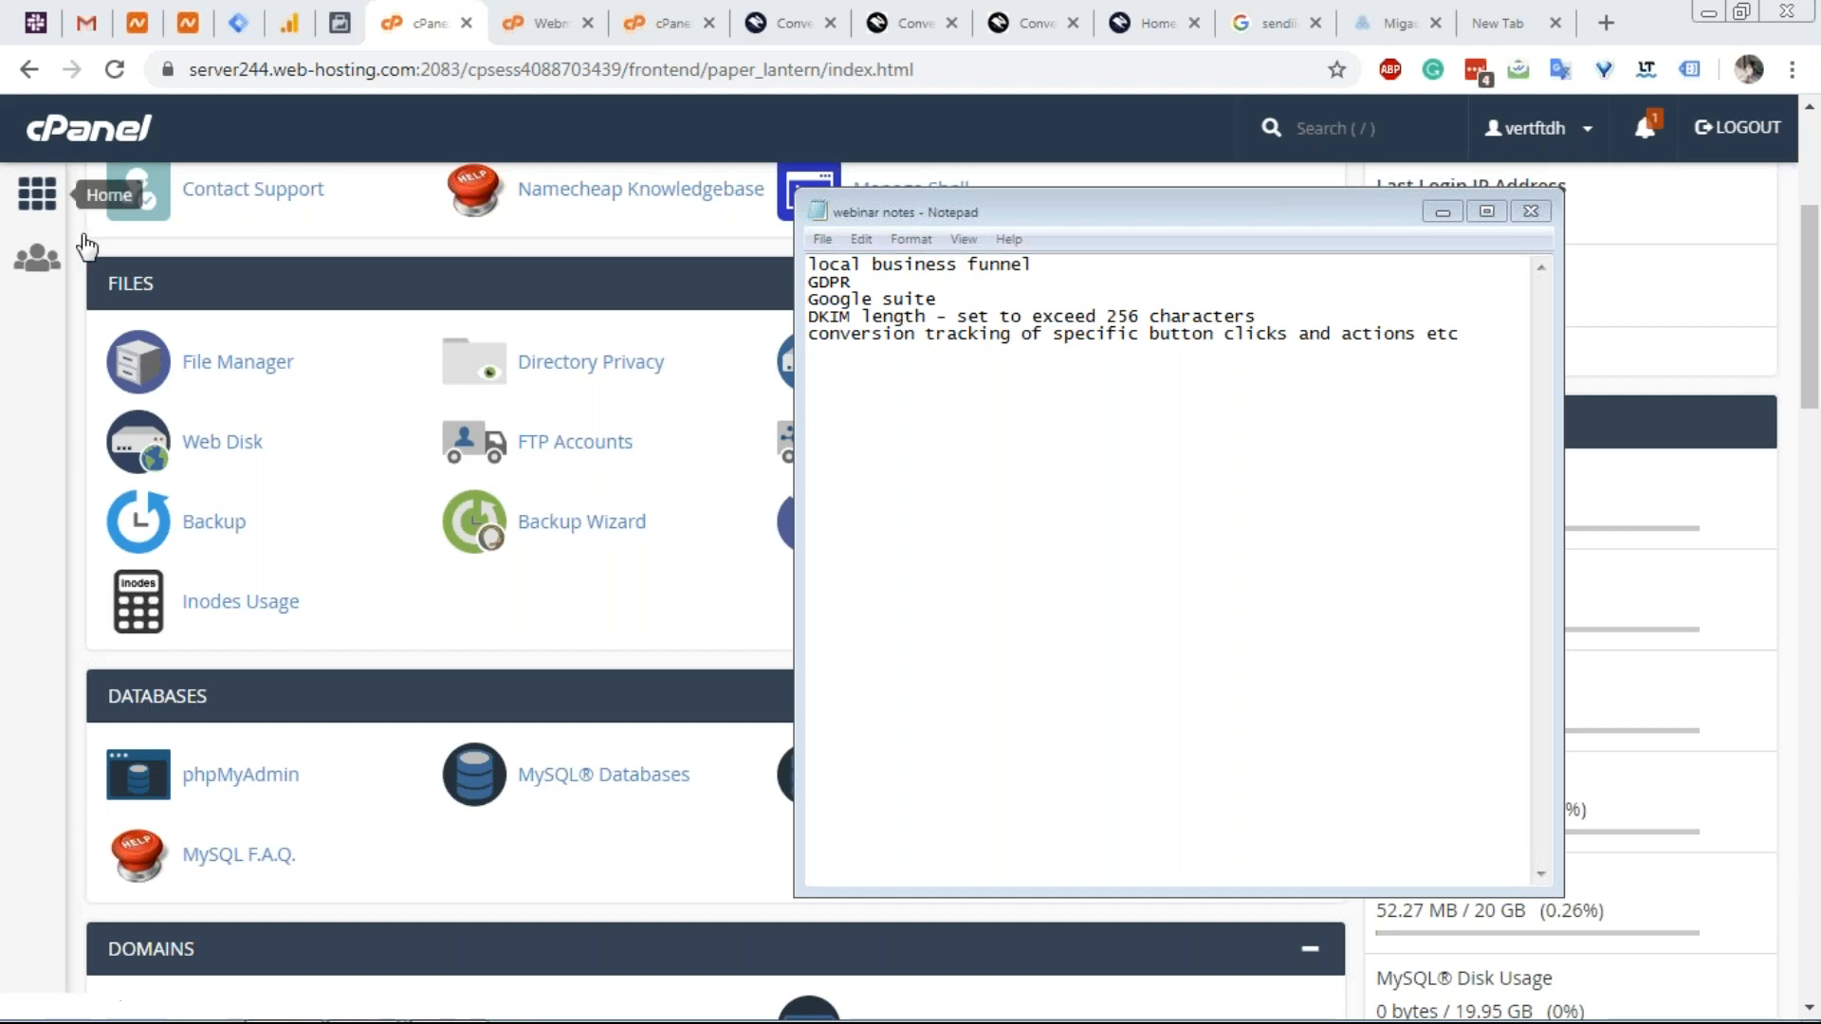
Append the line 'attaining clients for business' to the end of the webinar notes.
click(1214, 333)
click(1469, 343)
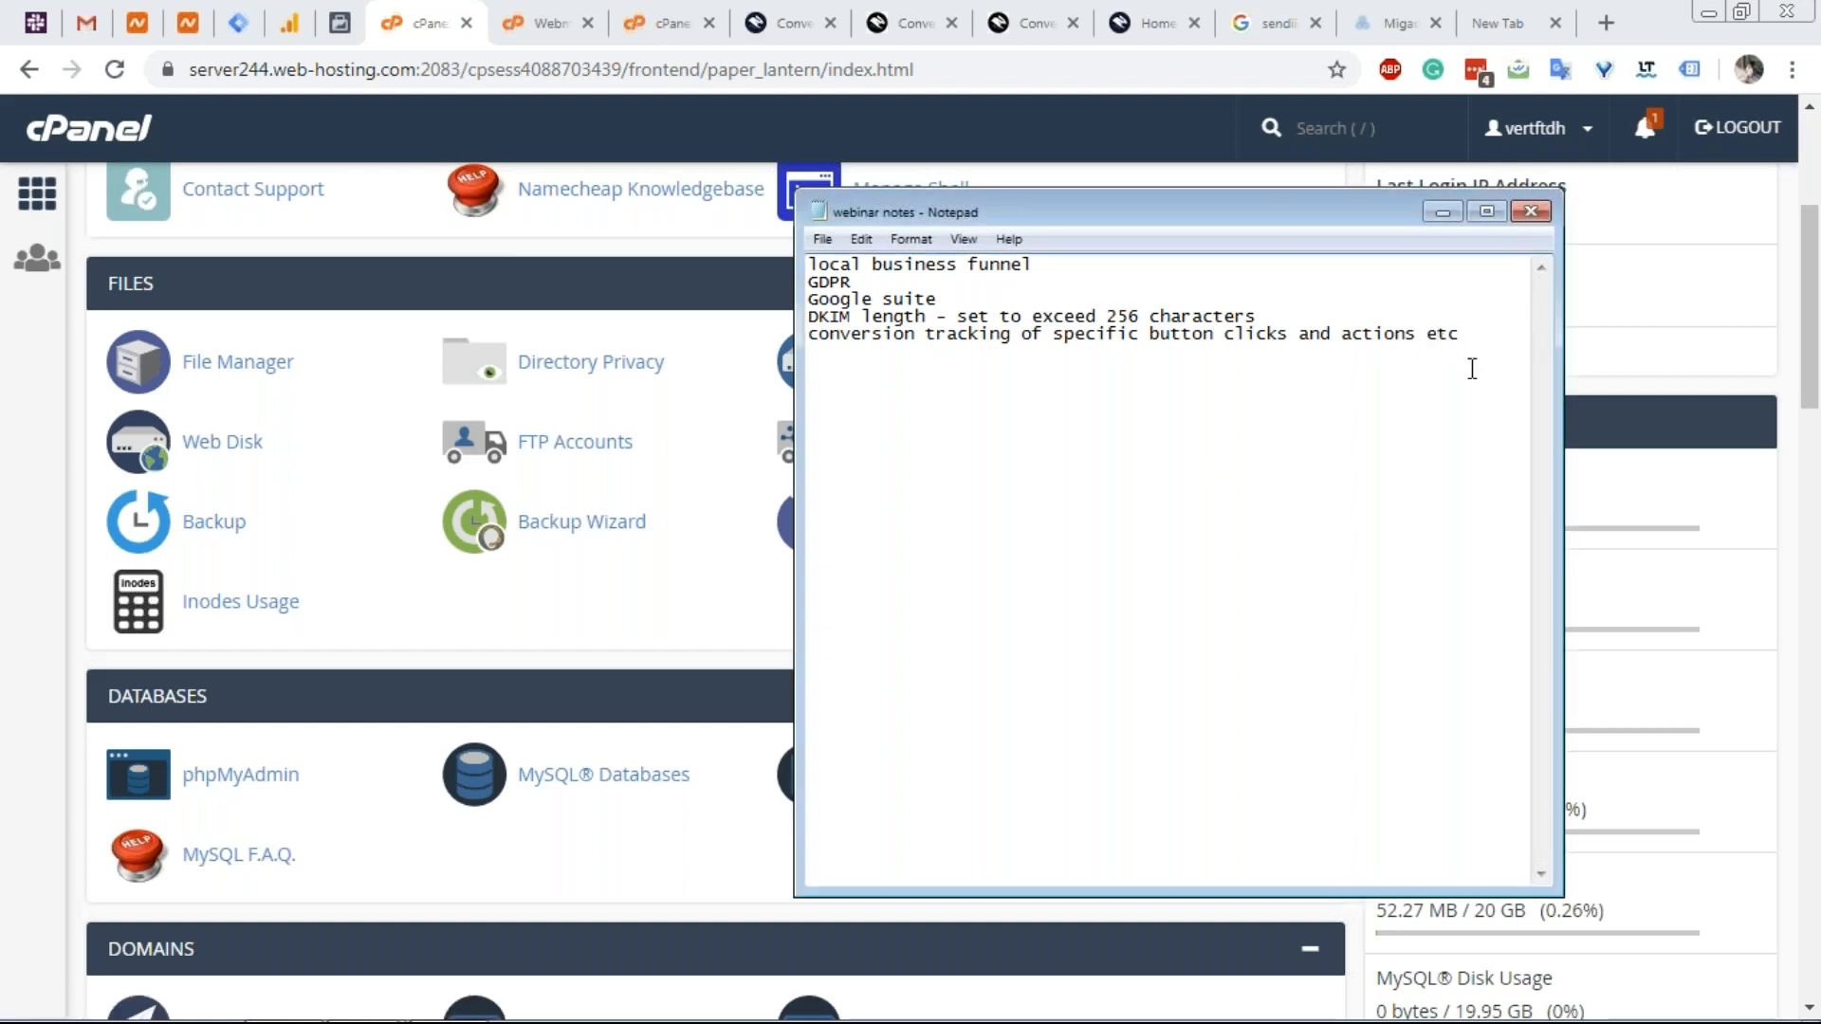
key(Return)
text(attaining clients)
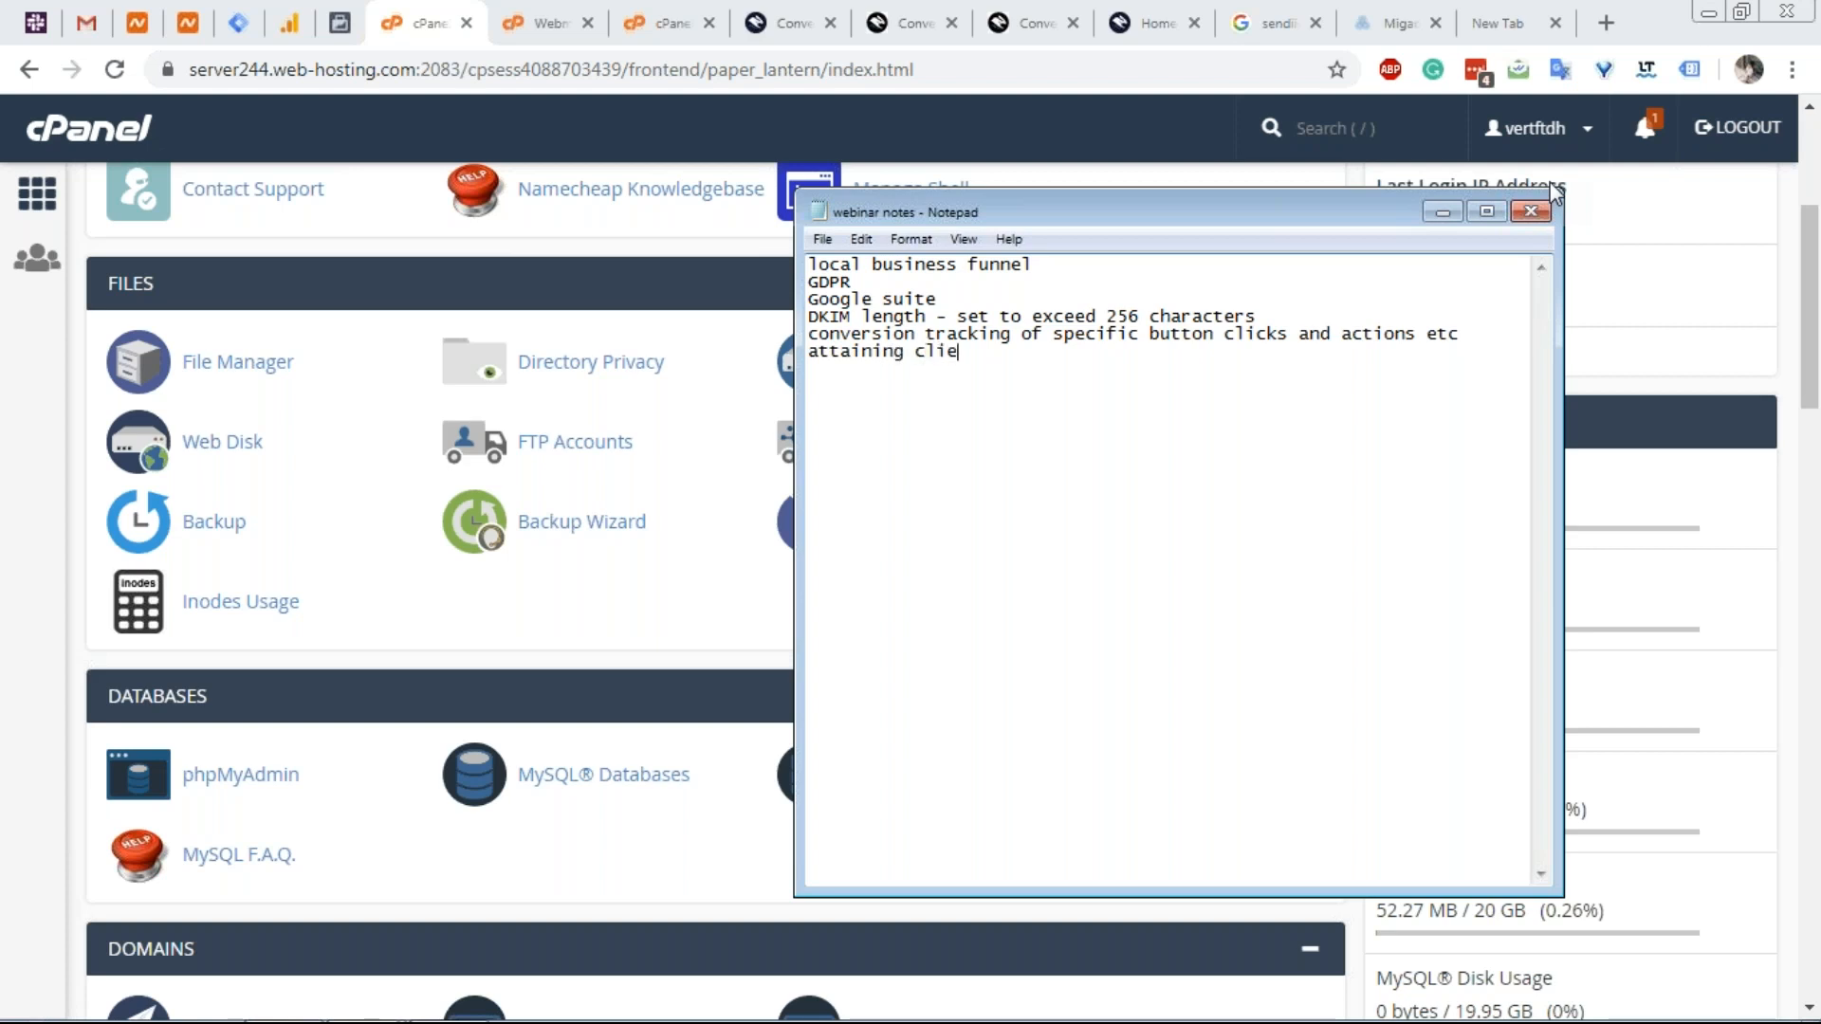
text(for business)
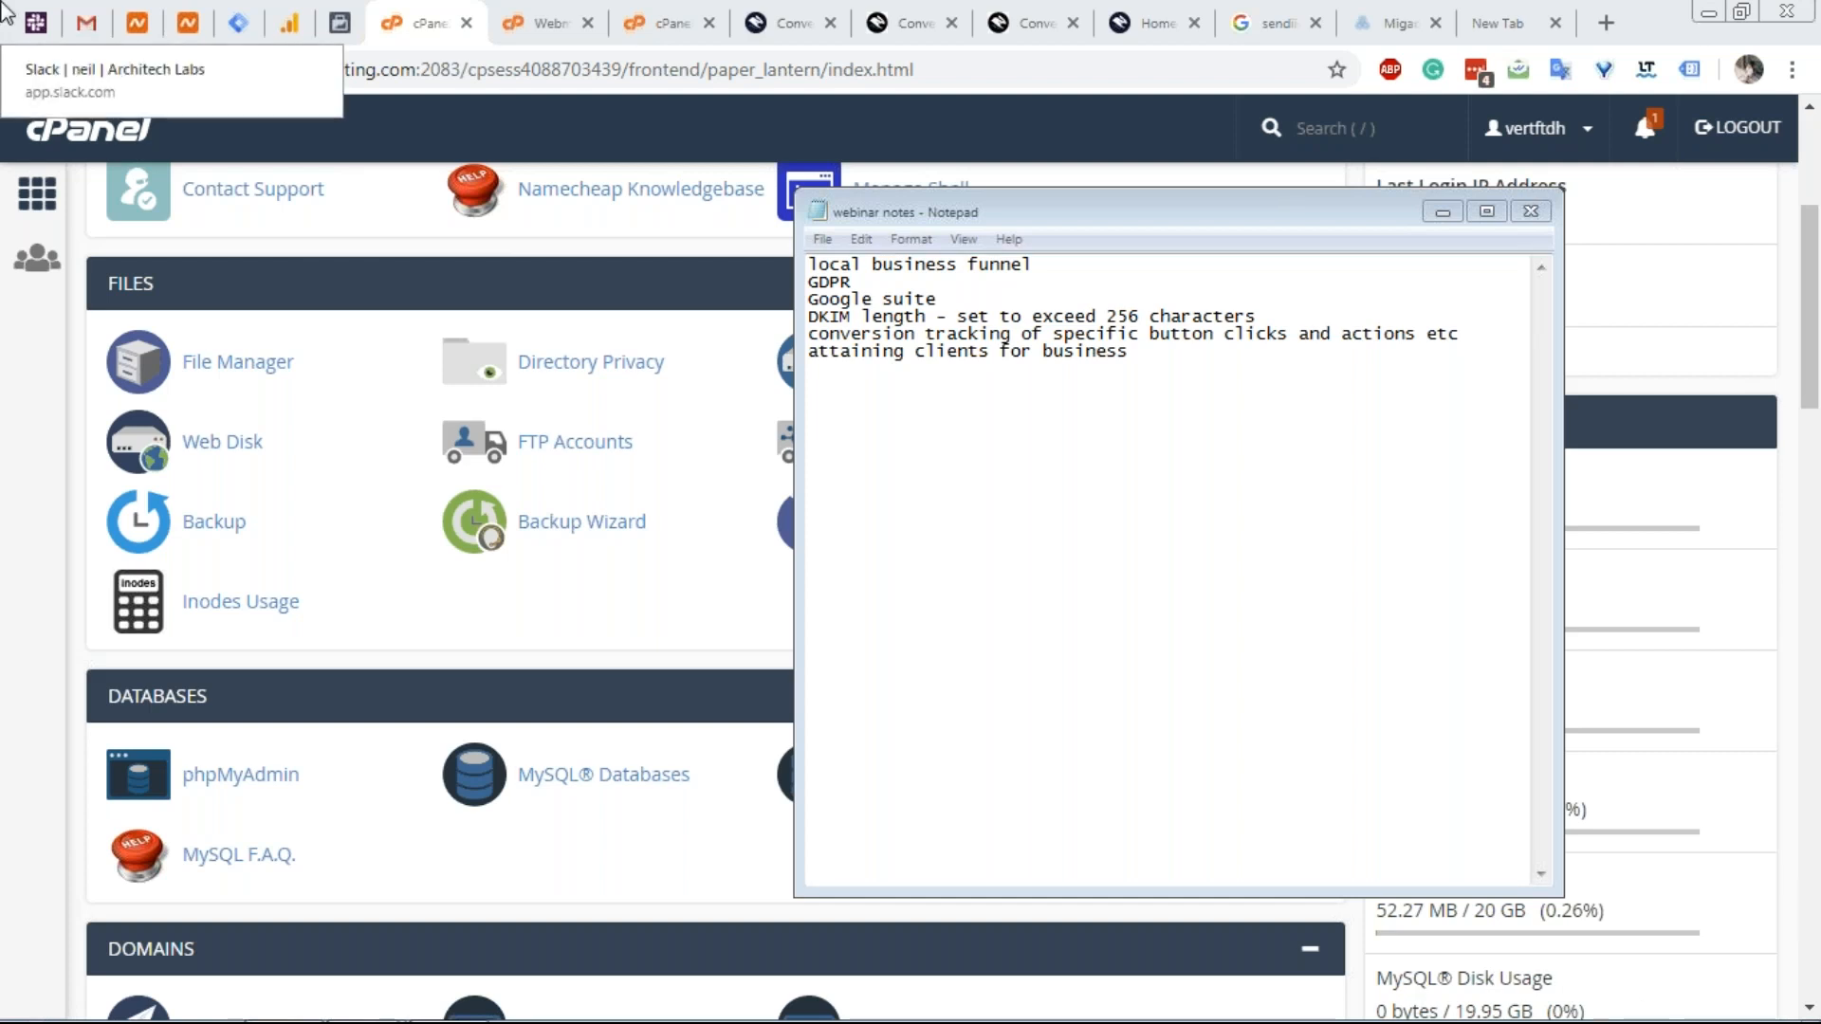
Add the note 'webinar recordings should also state what was covered***' after a blank line.
click(1169, 360)
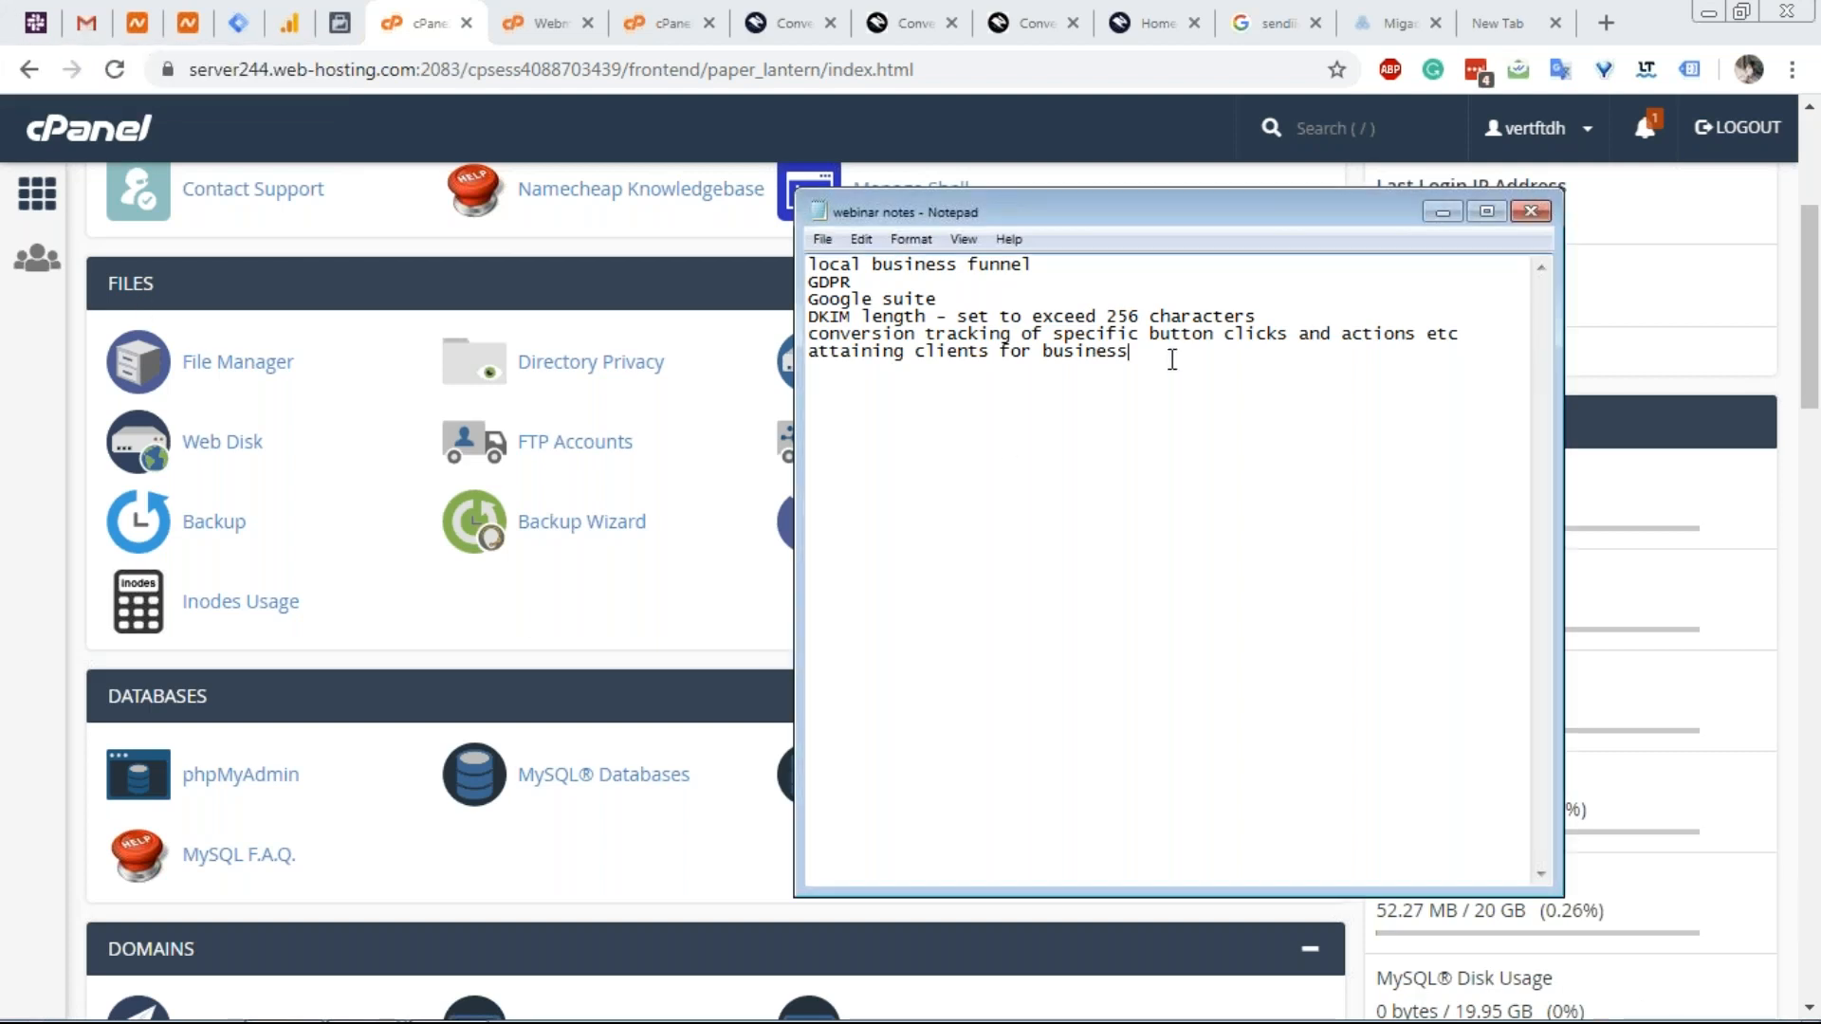
key(Return)
key(Return)
text(webinar recordings sh)
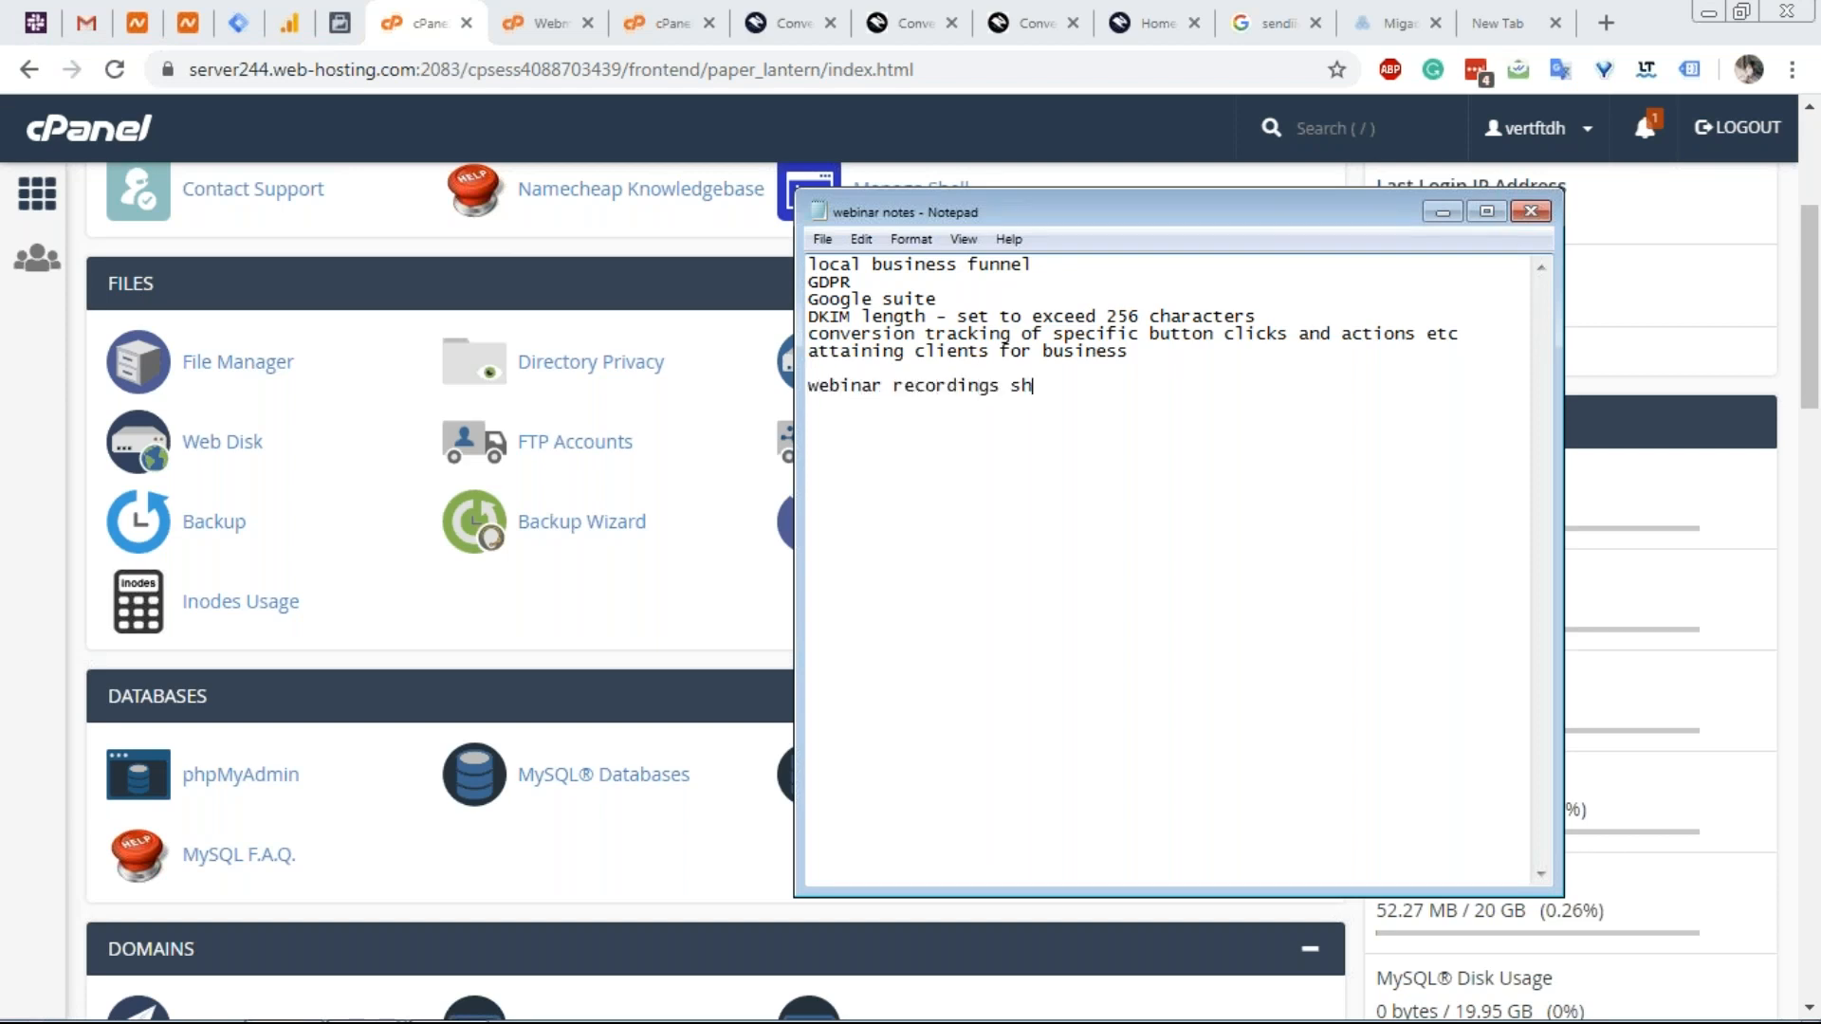
text(ould also state wha)
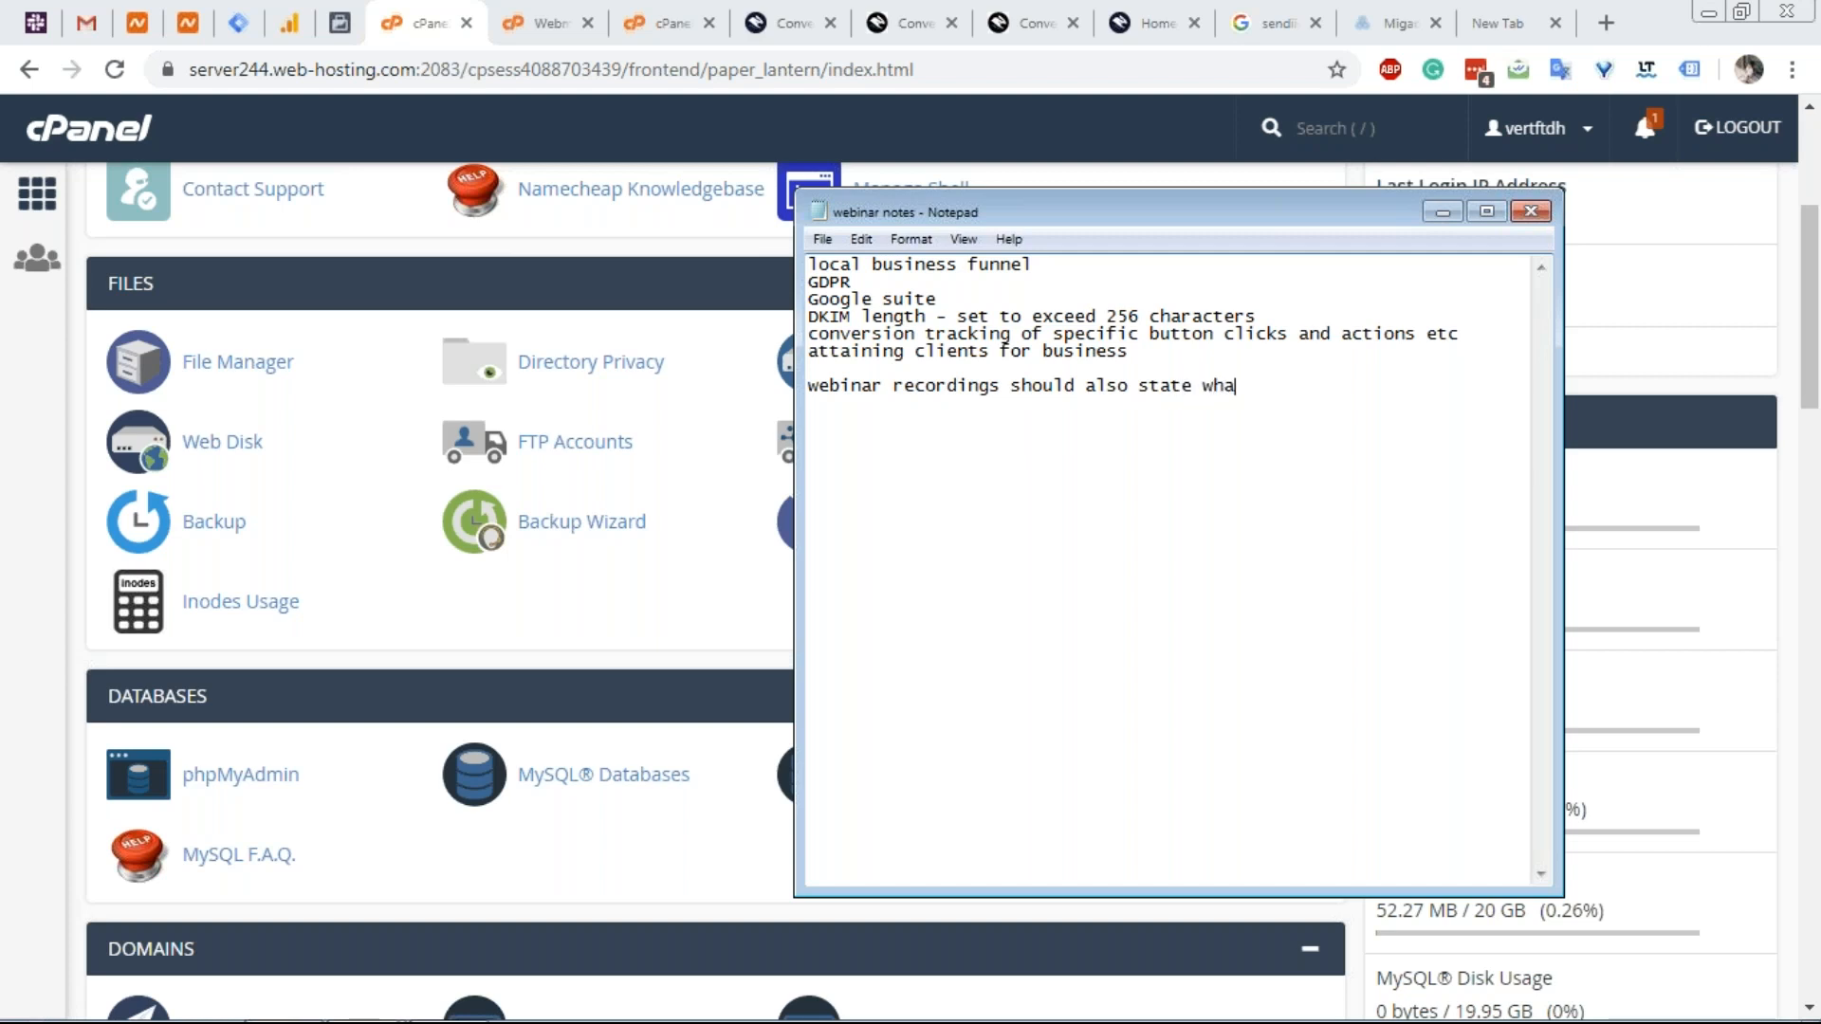
text(t was covered..)
key(BackSpace)
text(***)
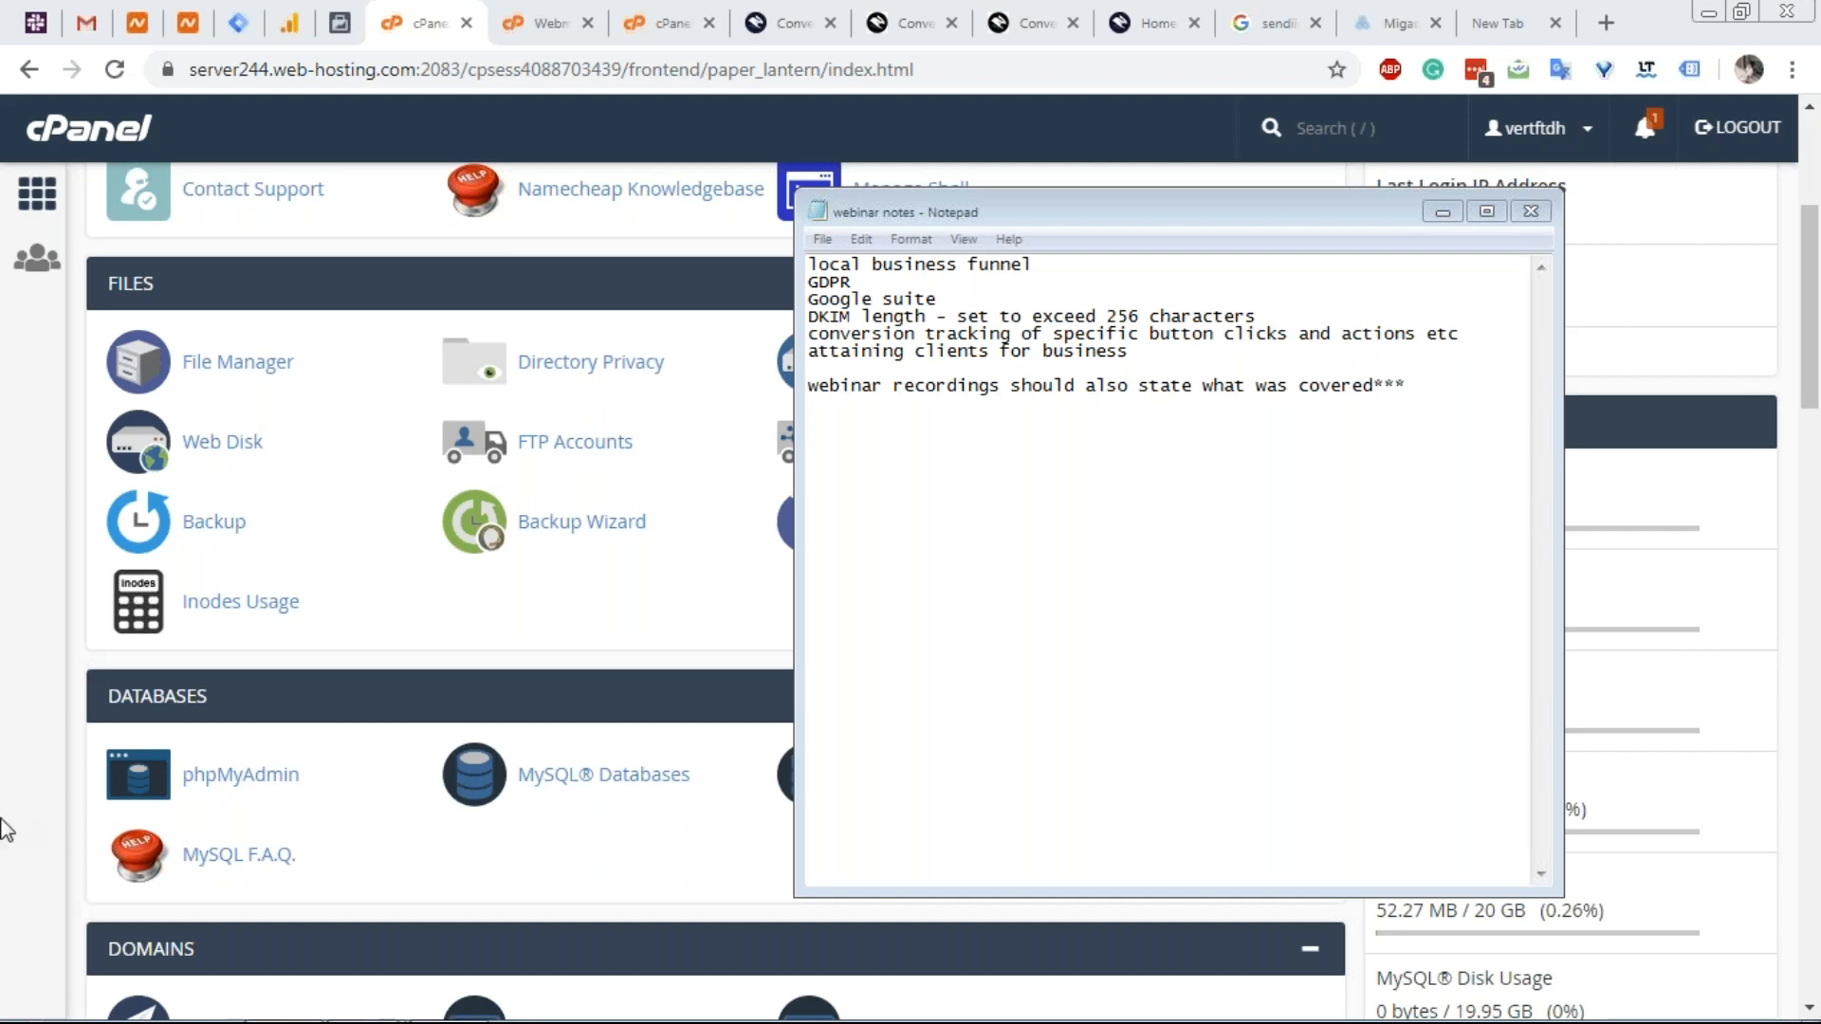
click(808, 14)
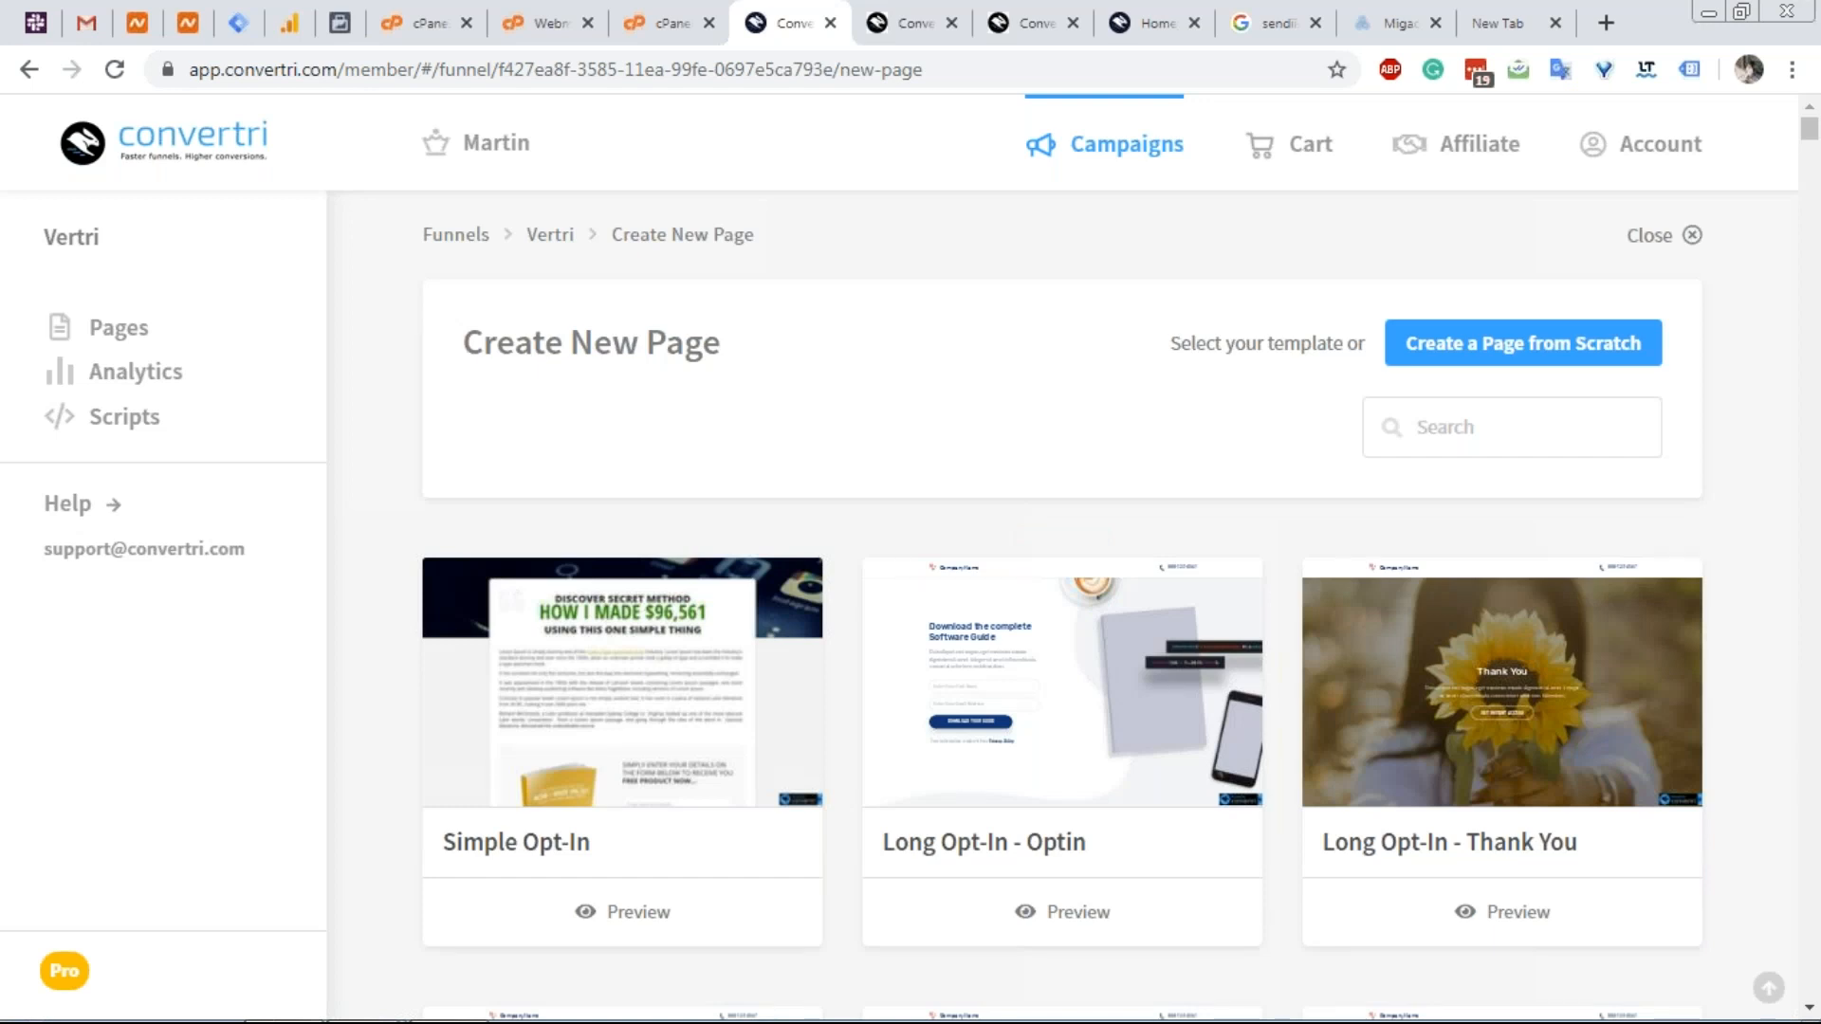
scroll(1062, 682, down, 2)
scroll(1062, 683, up, 2)
scroll(1062, 607, down, 15)
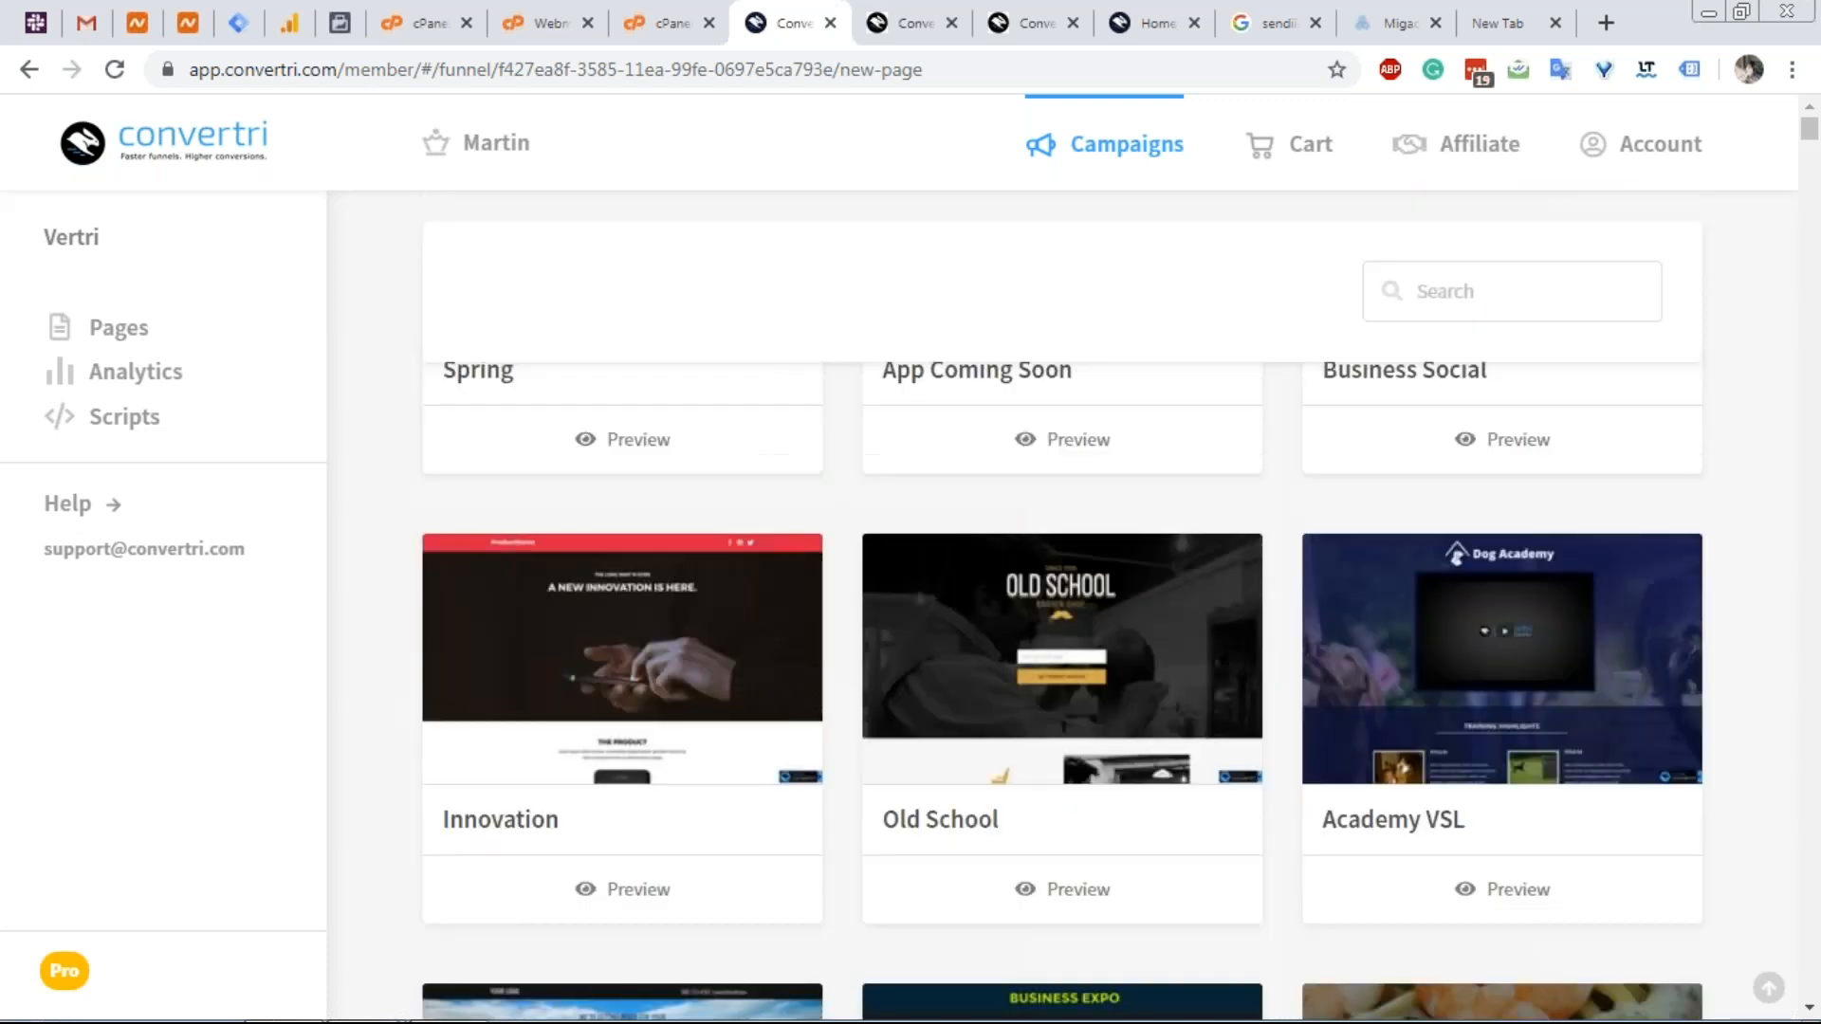
scroll(1062, 607, down, 20)
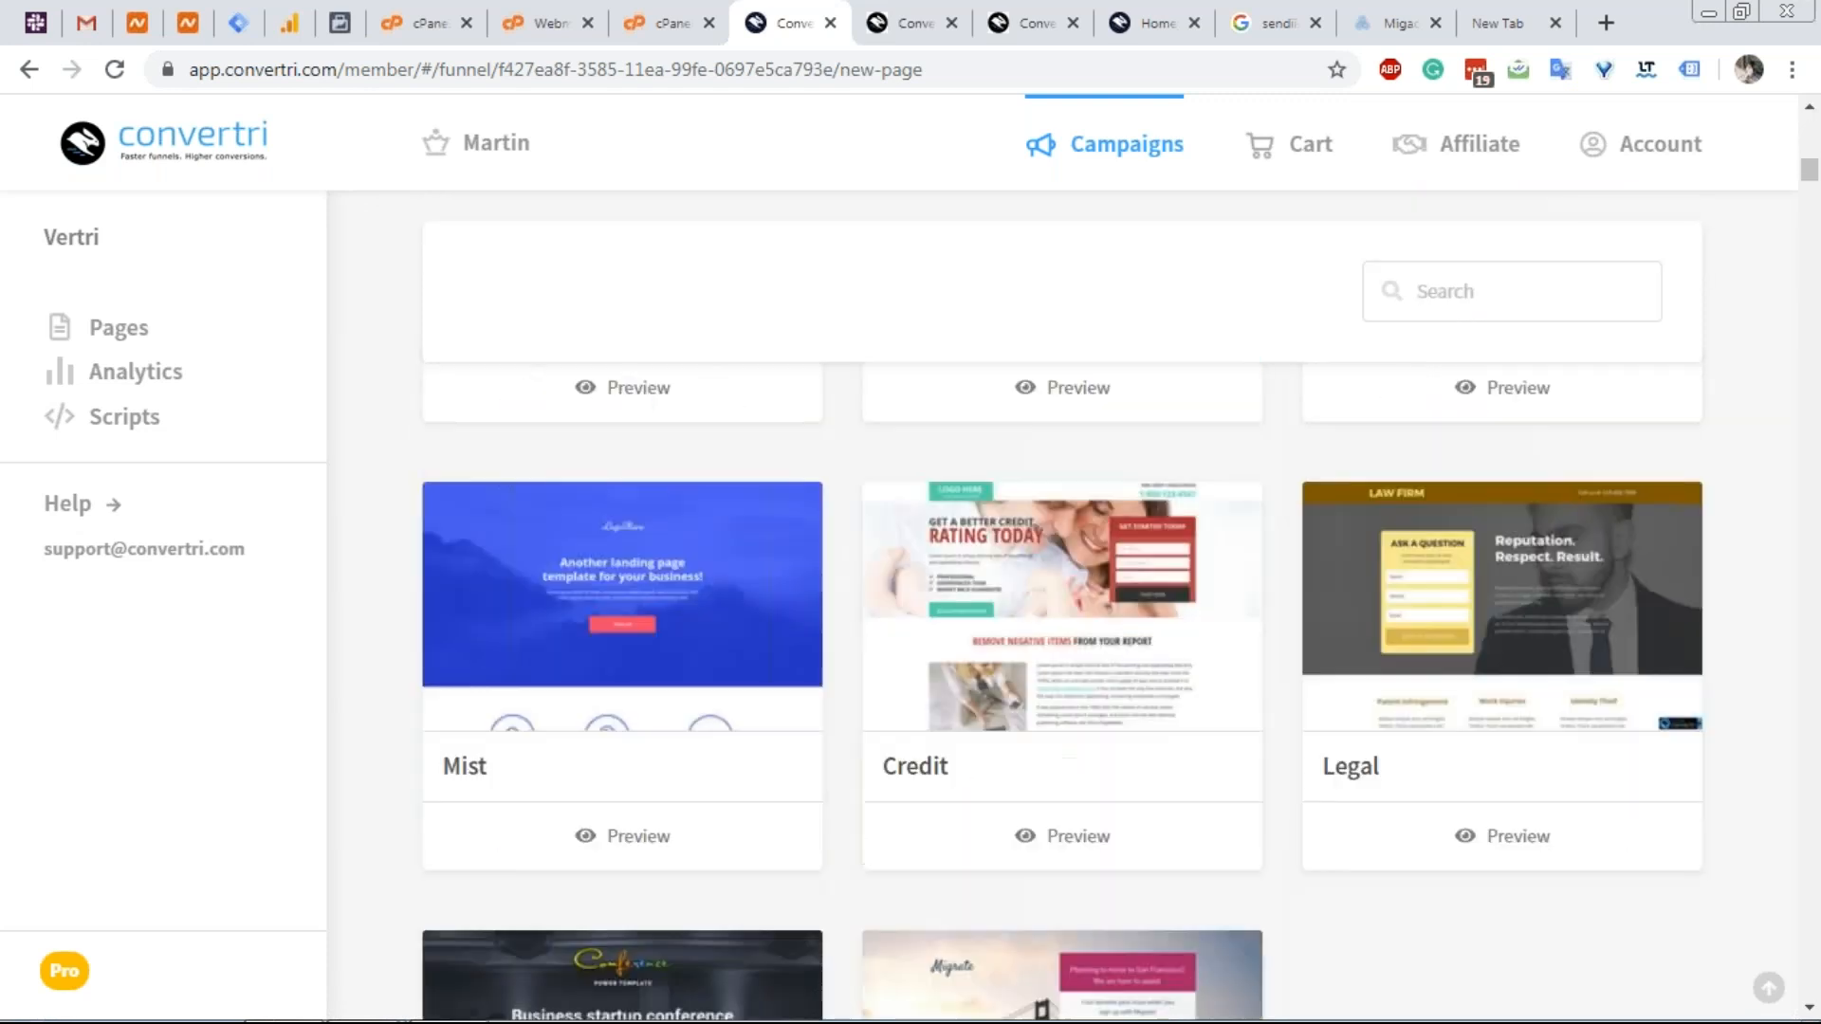
scroll(1062, 607, down, 20)
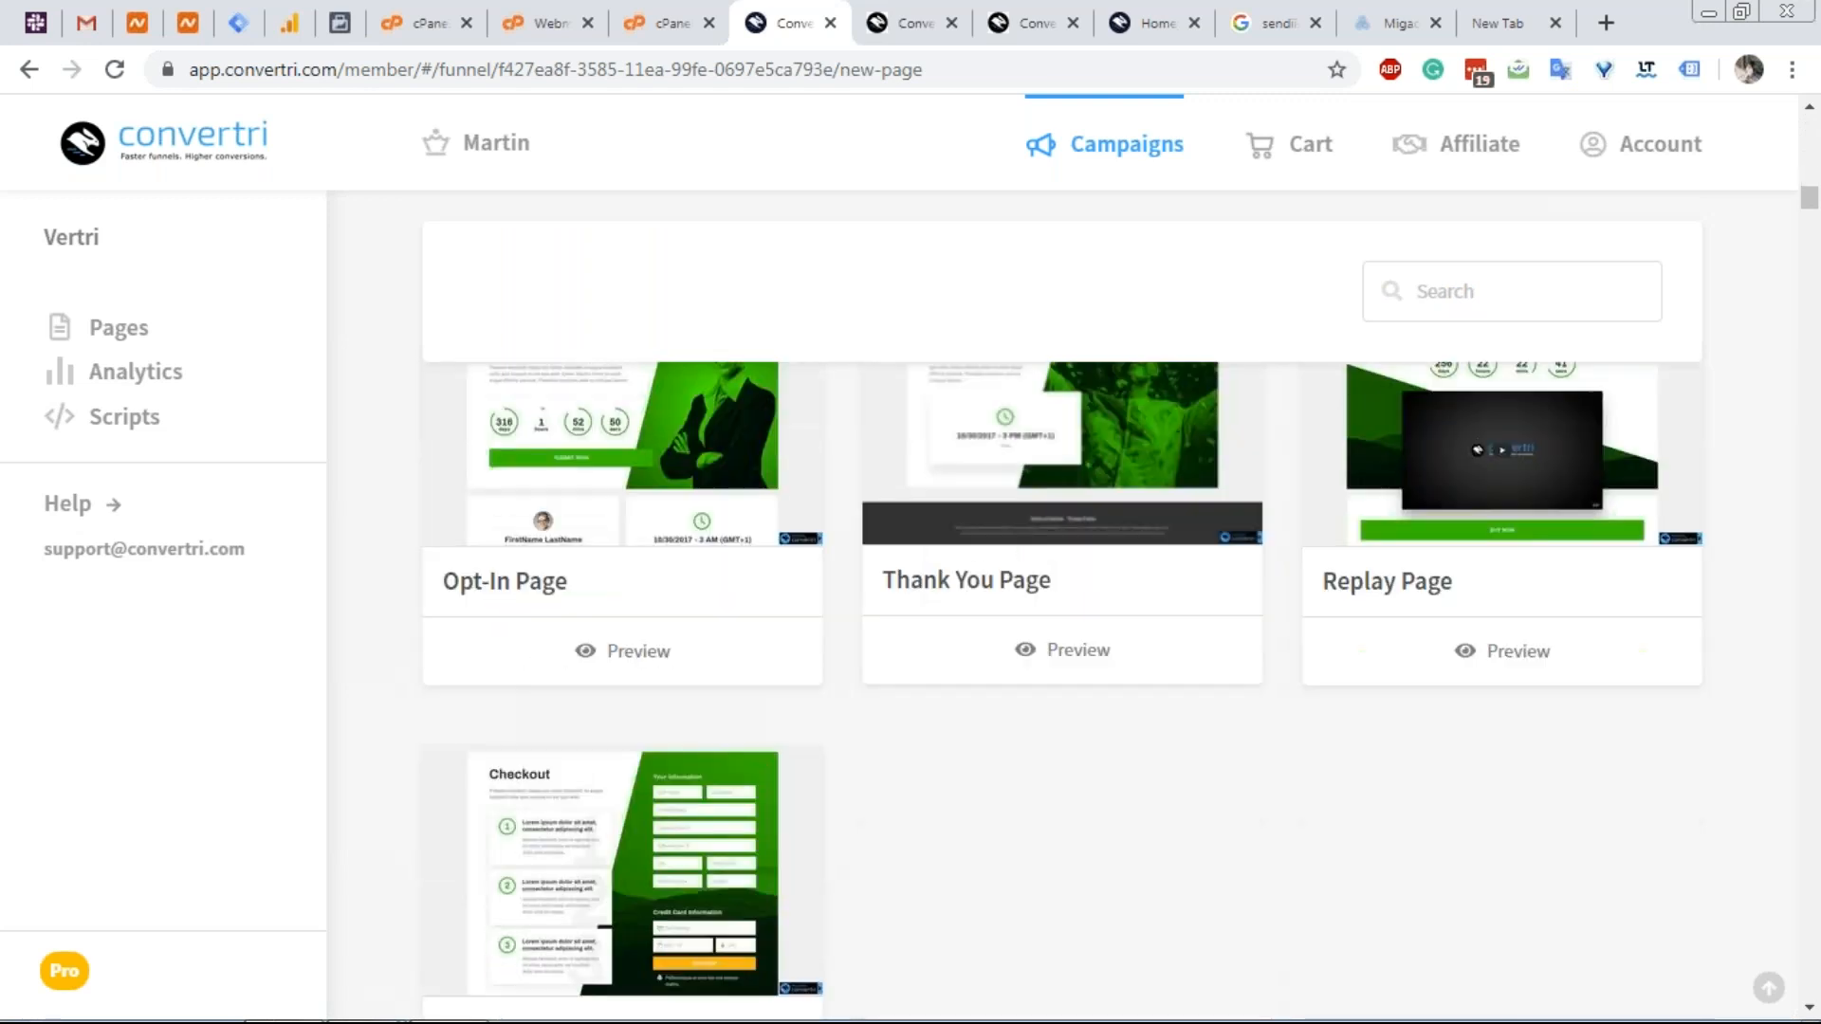
scroll(1062, 606, down, 20)
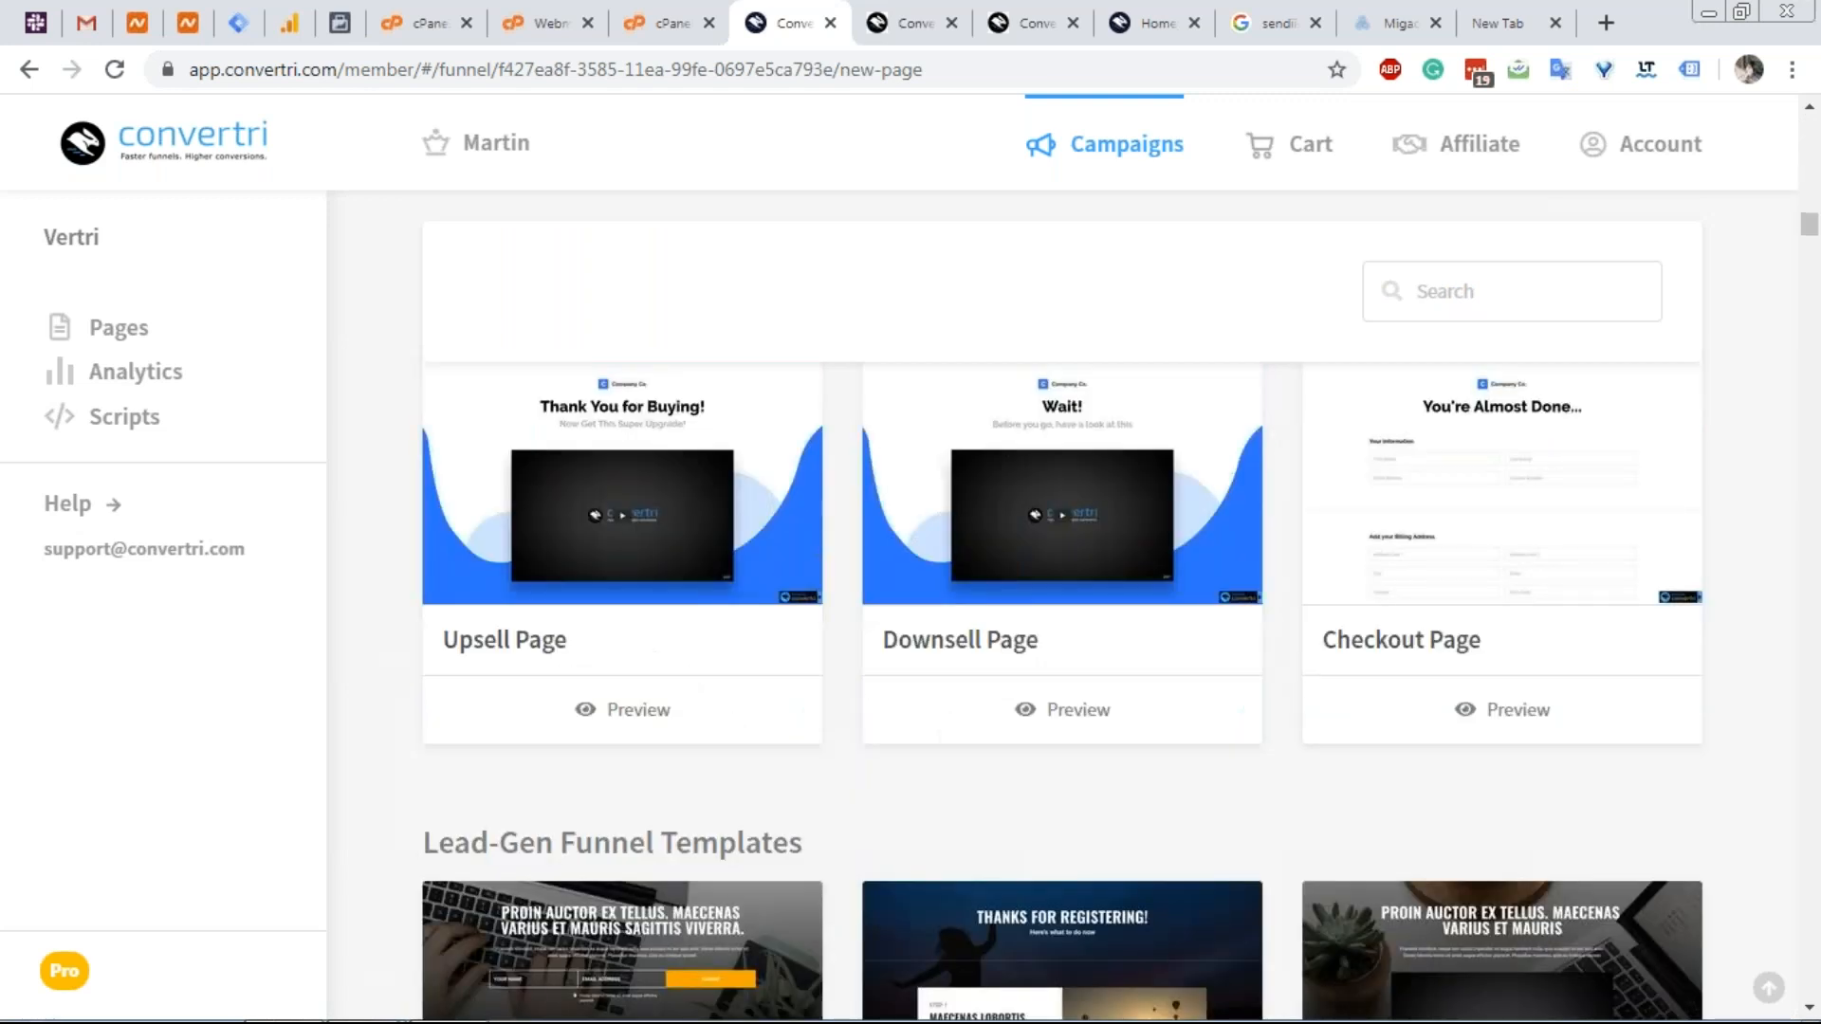
scroll(1062, 607, down, 20)
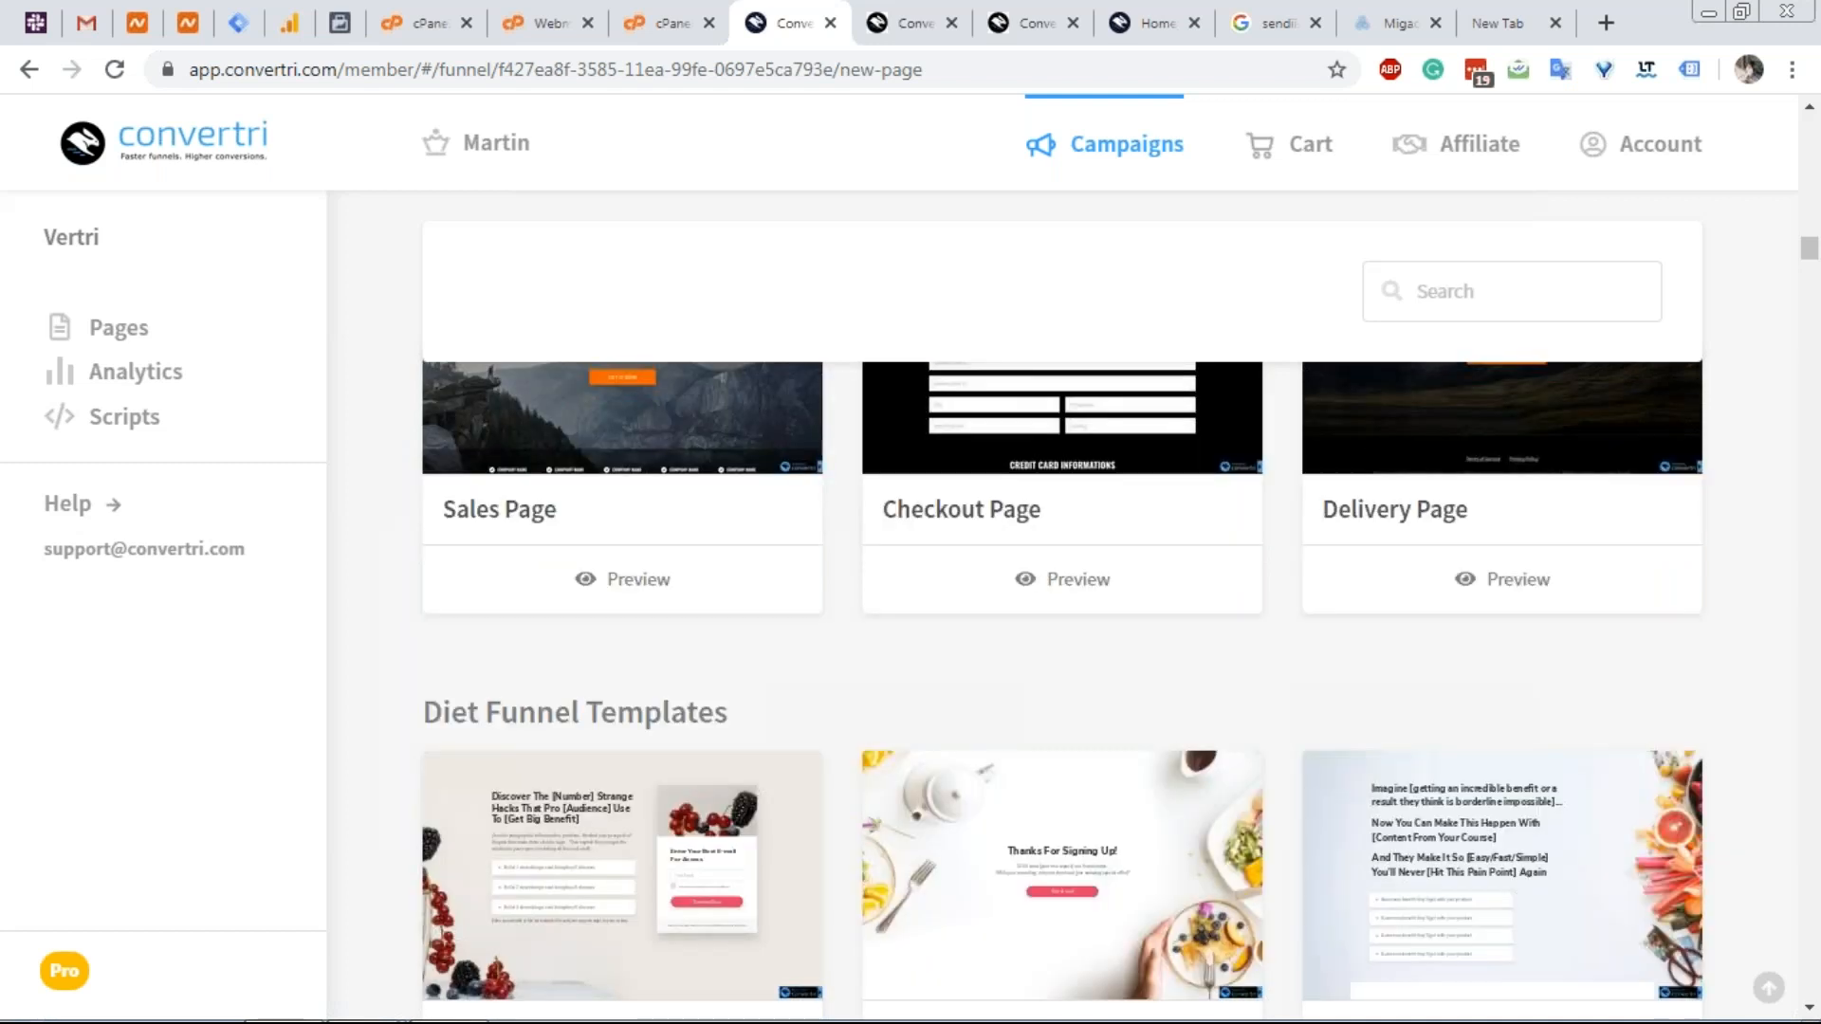
scroll(1062, 607, down, 10)
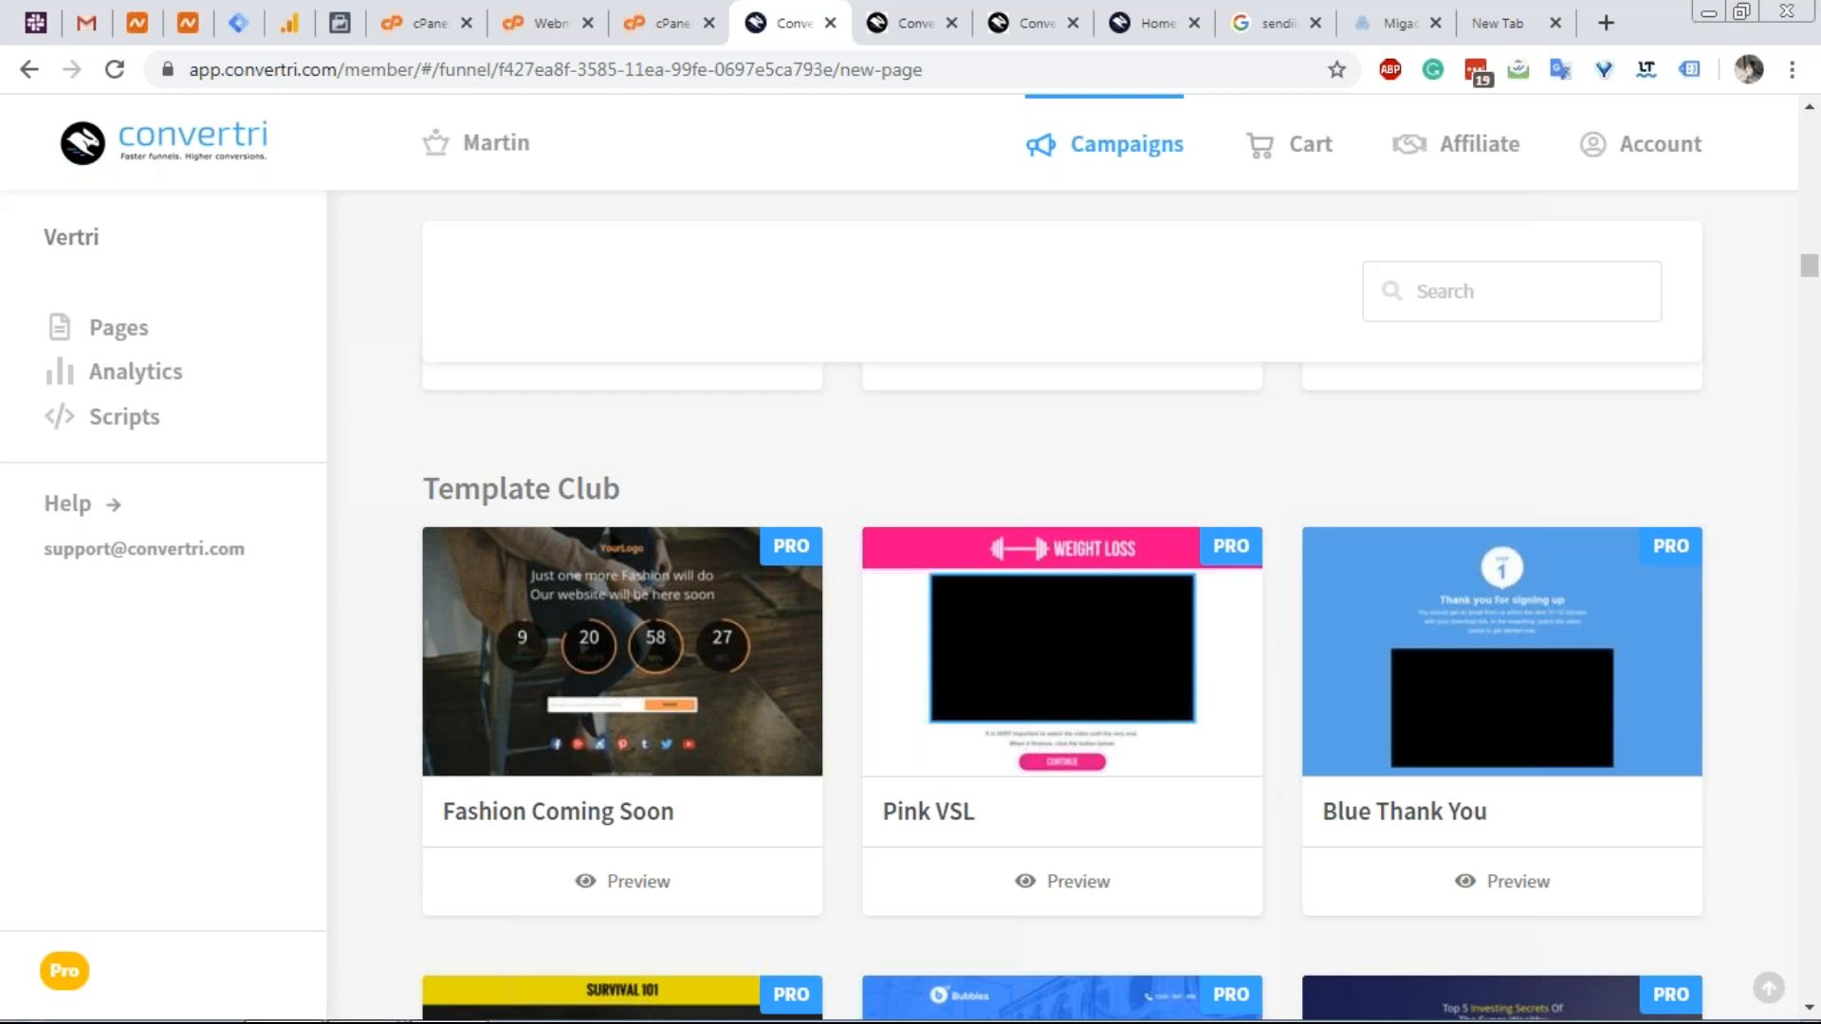
scroll(1062, 607, down, 4)
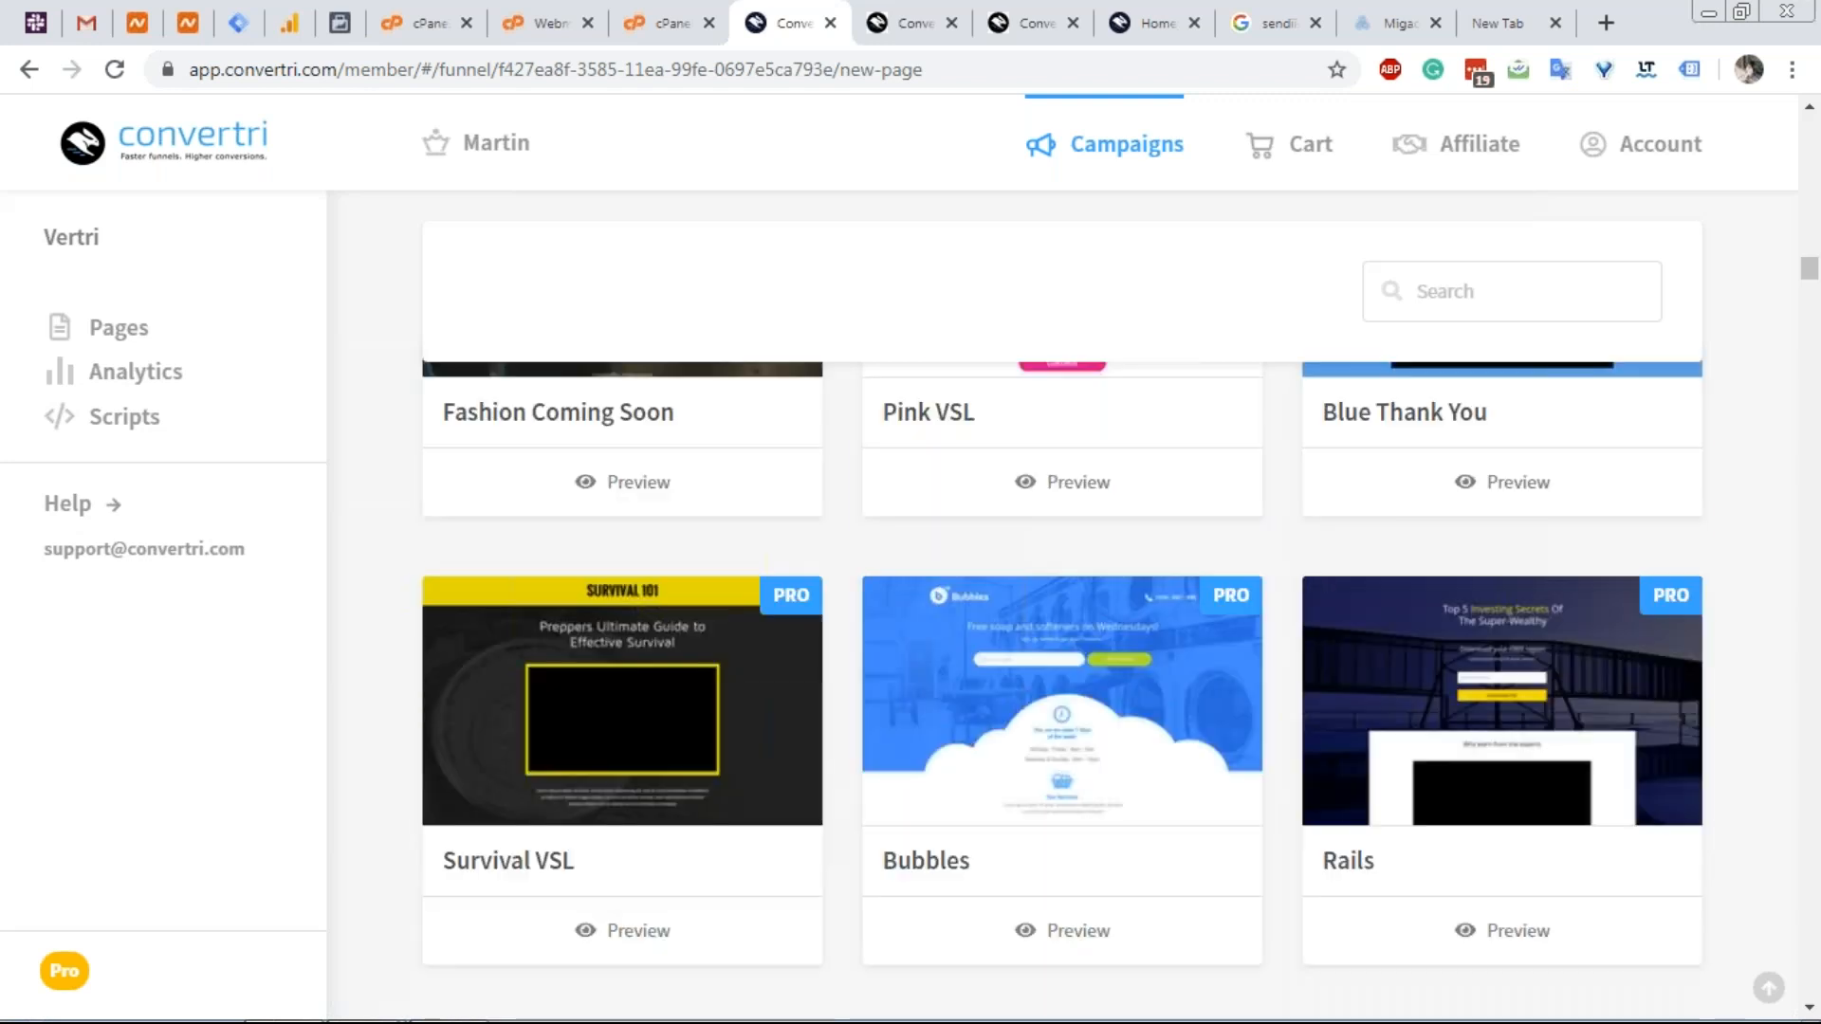
scroll(1062, 607, up, 3)
scroll(1062, 606, up, 1)
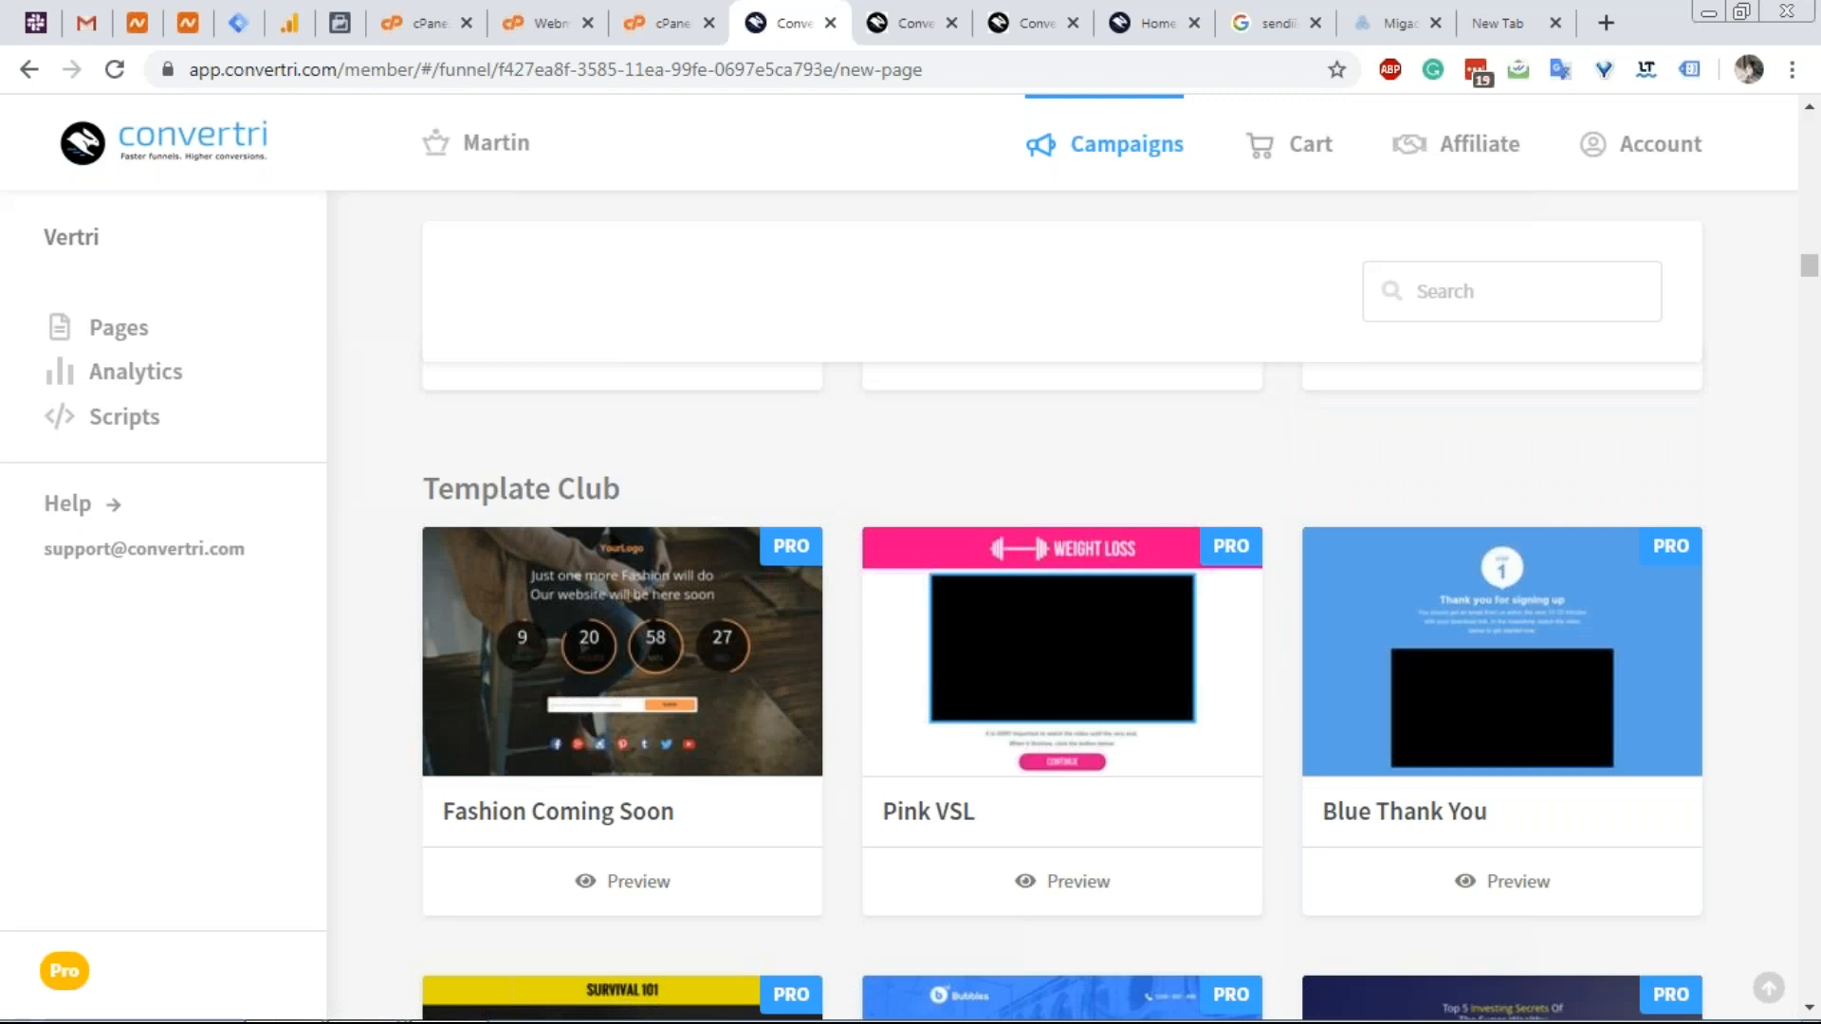
scroll(1062, 607, down, 10)
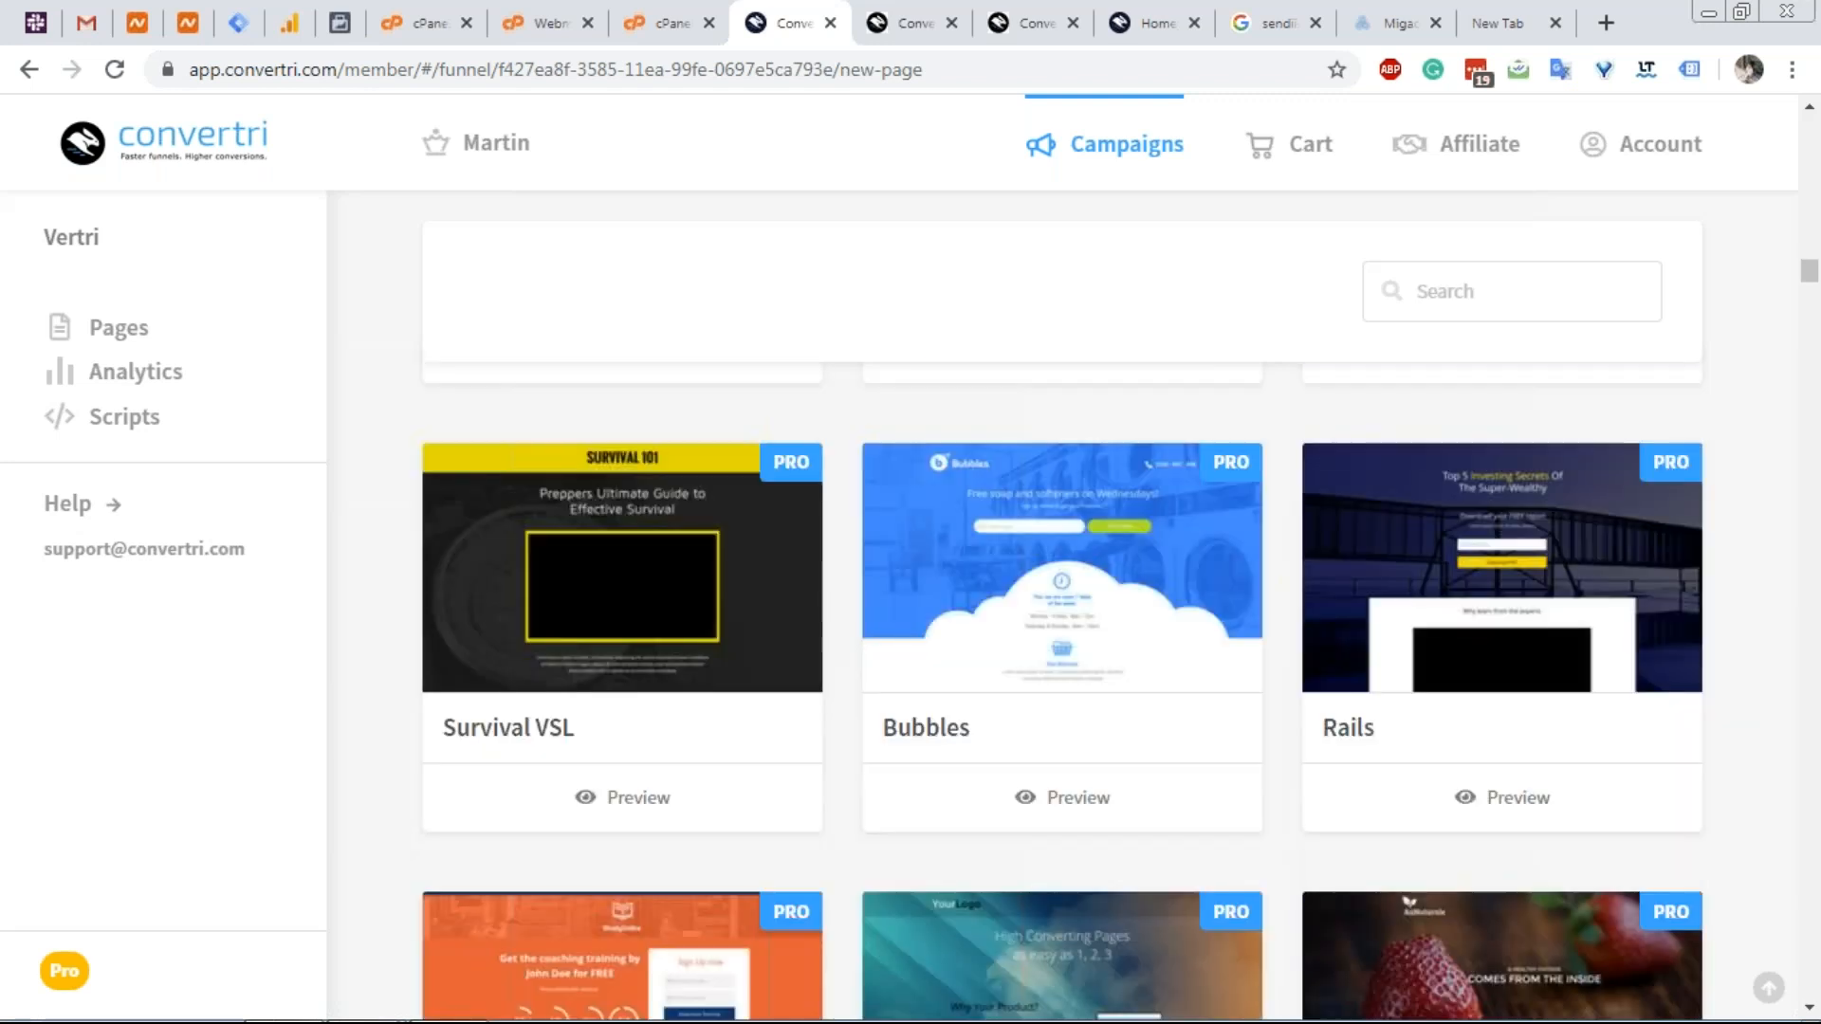
scroll(1062, 607, down, 15)
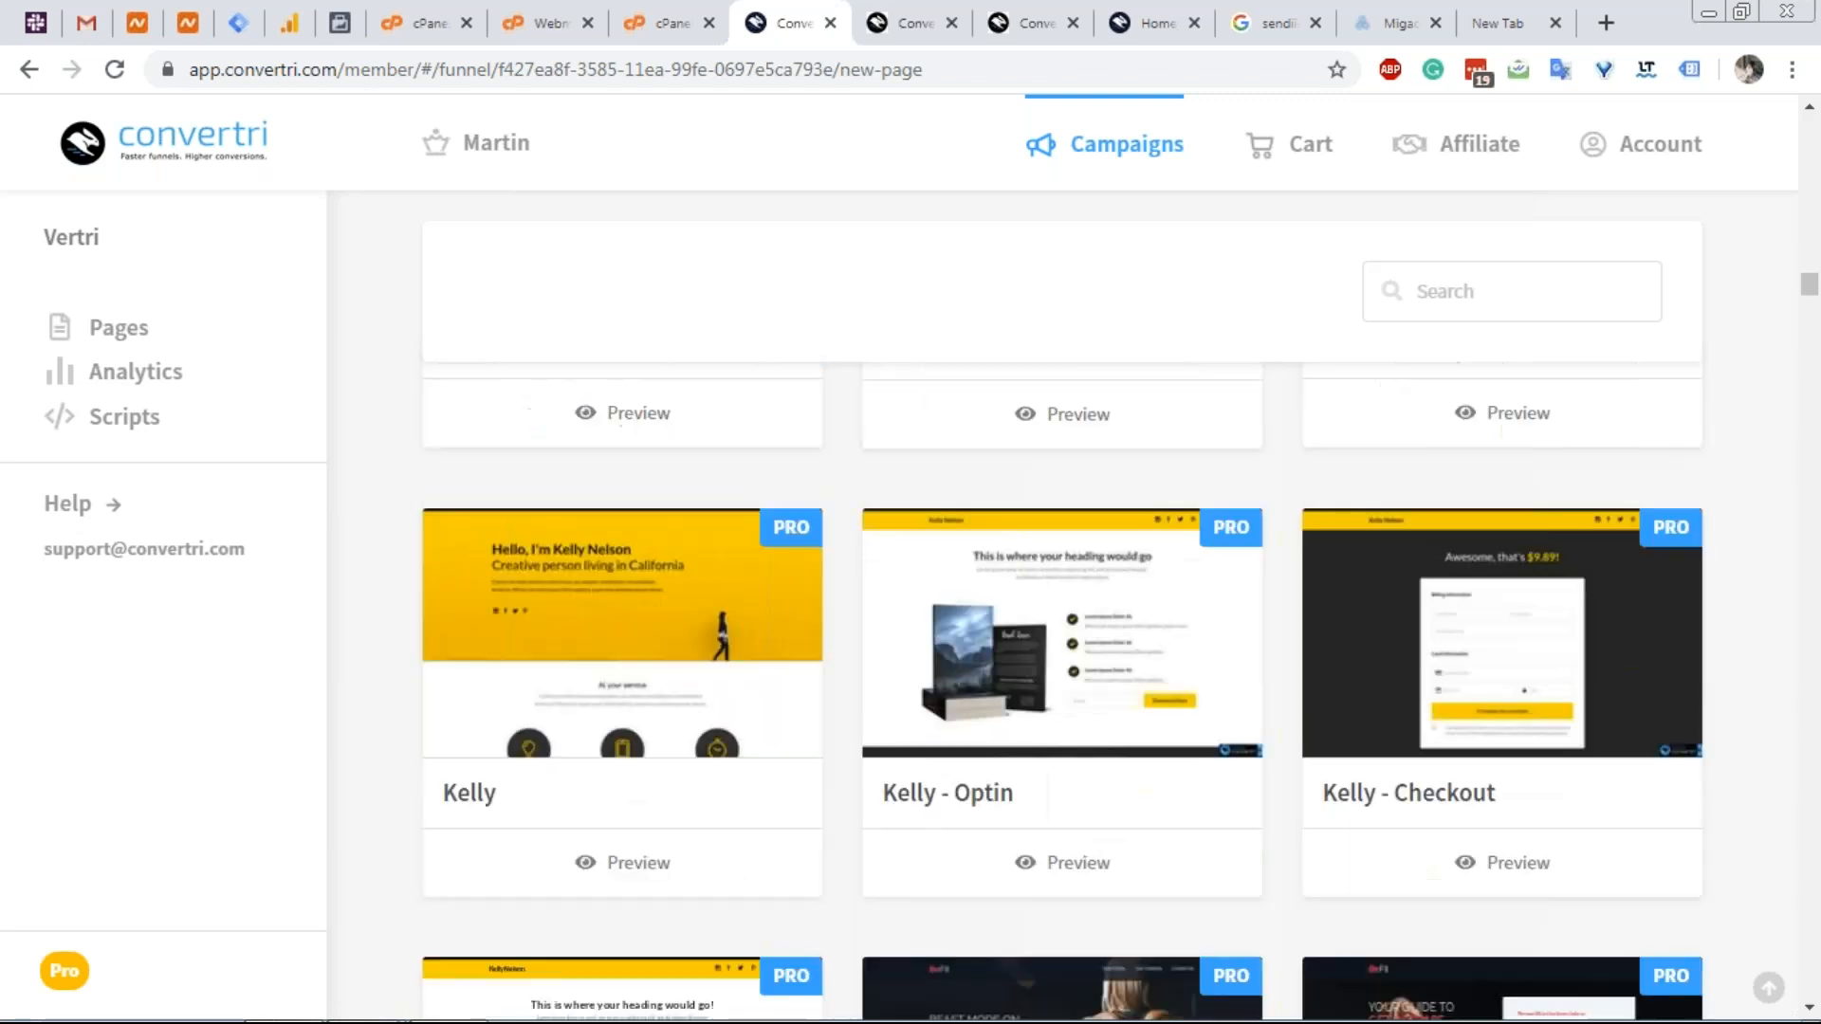
scroll(1062, 607, down, 15)
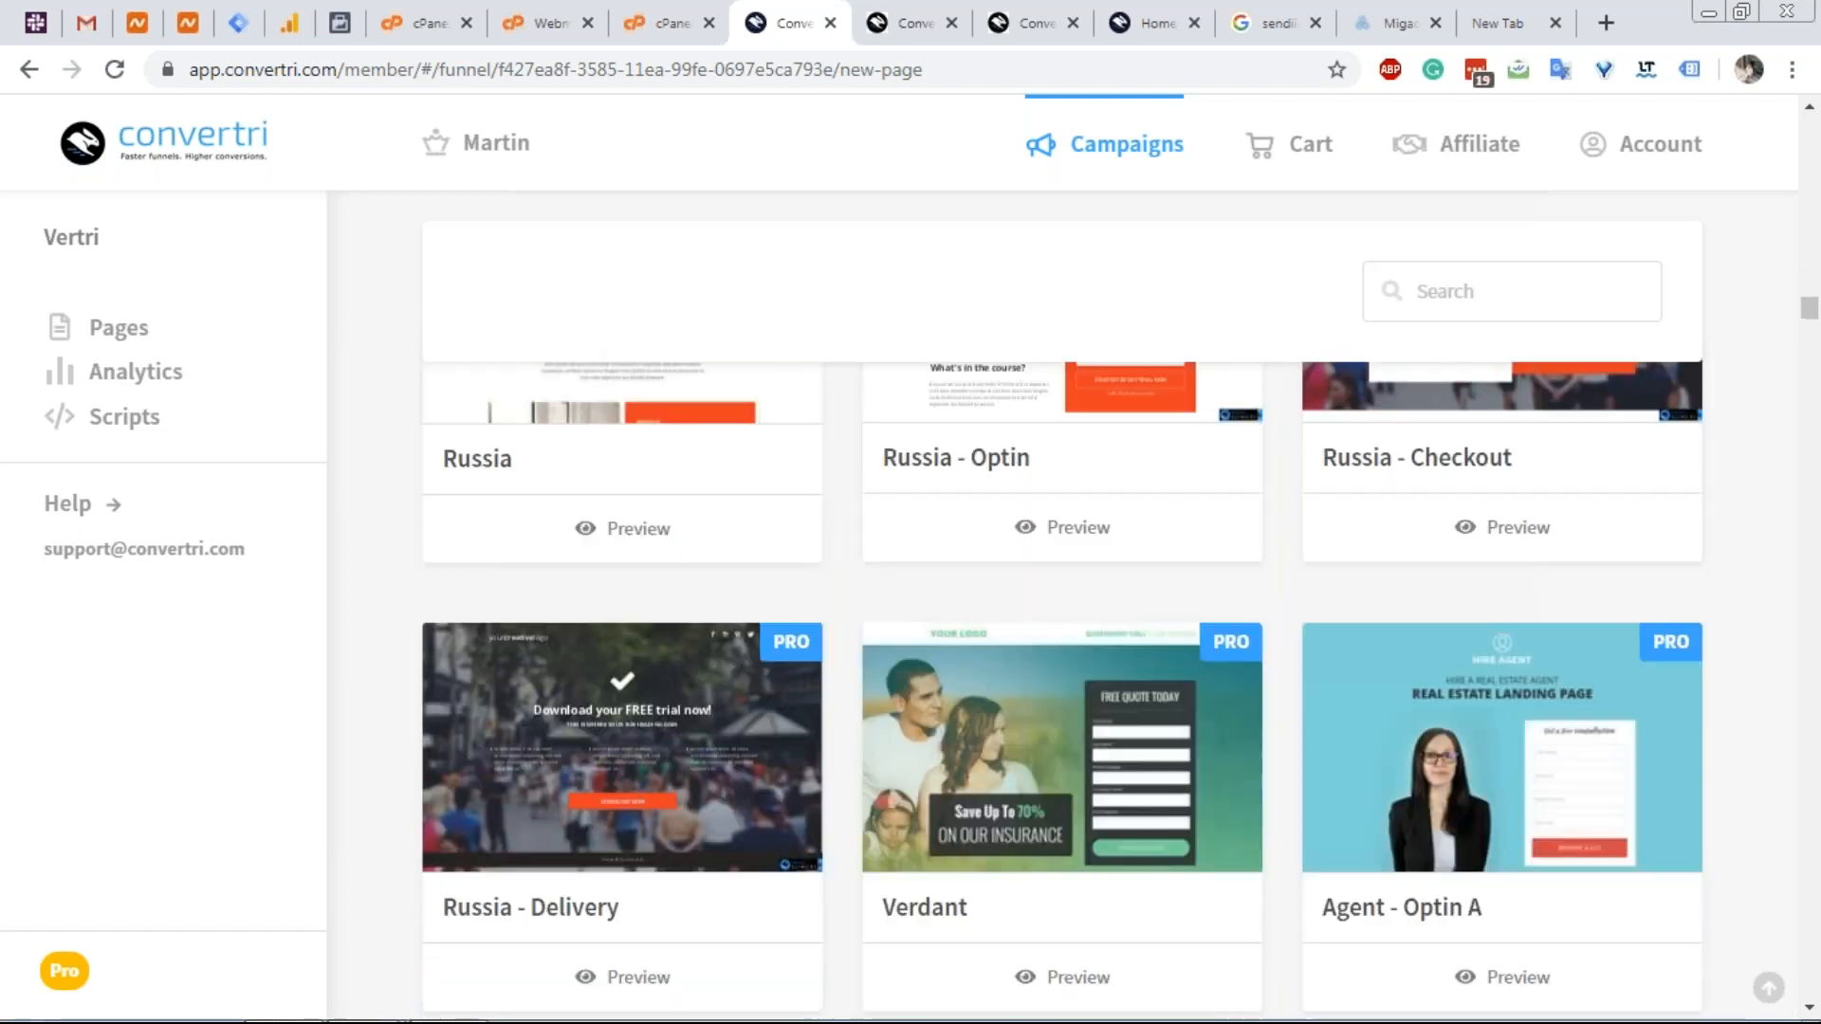
scroll(1062, 606, down, 6)
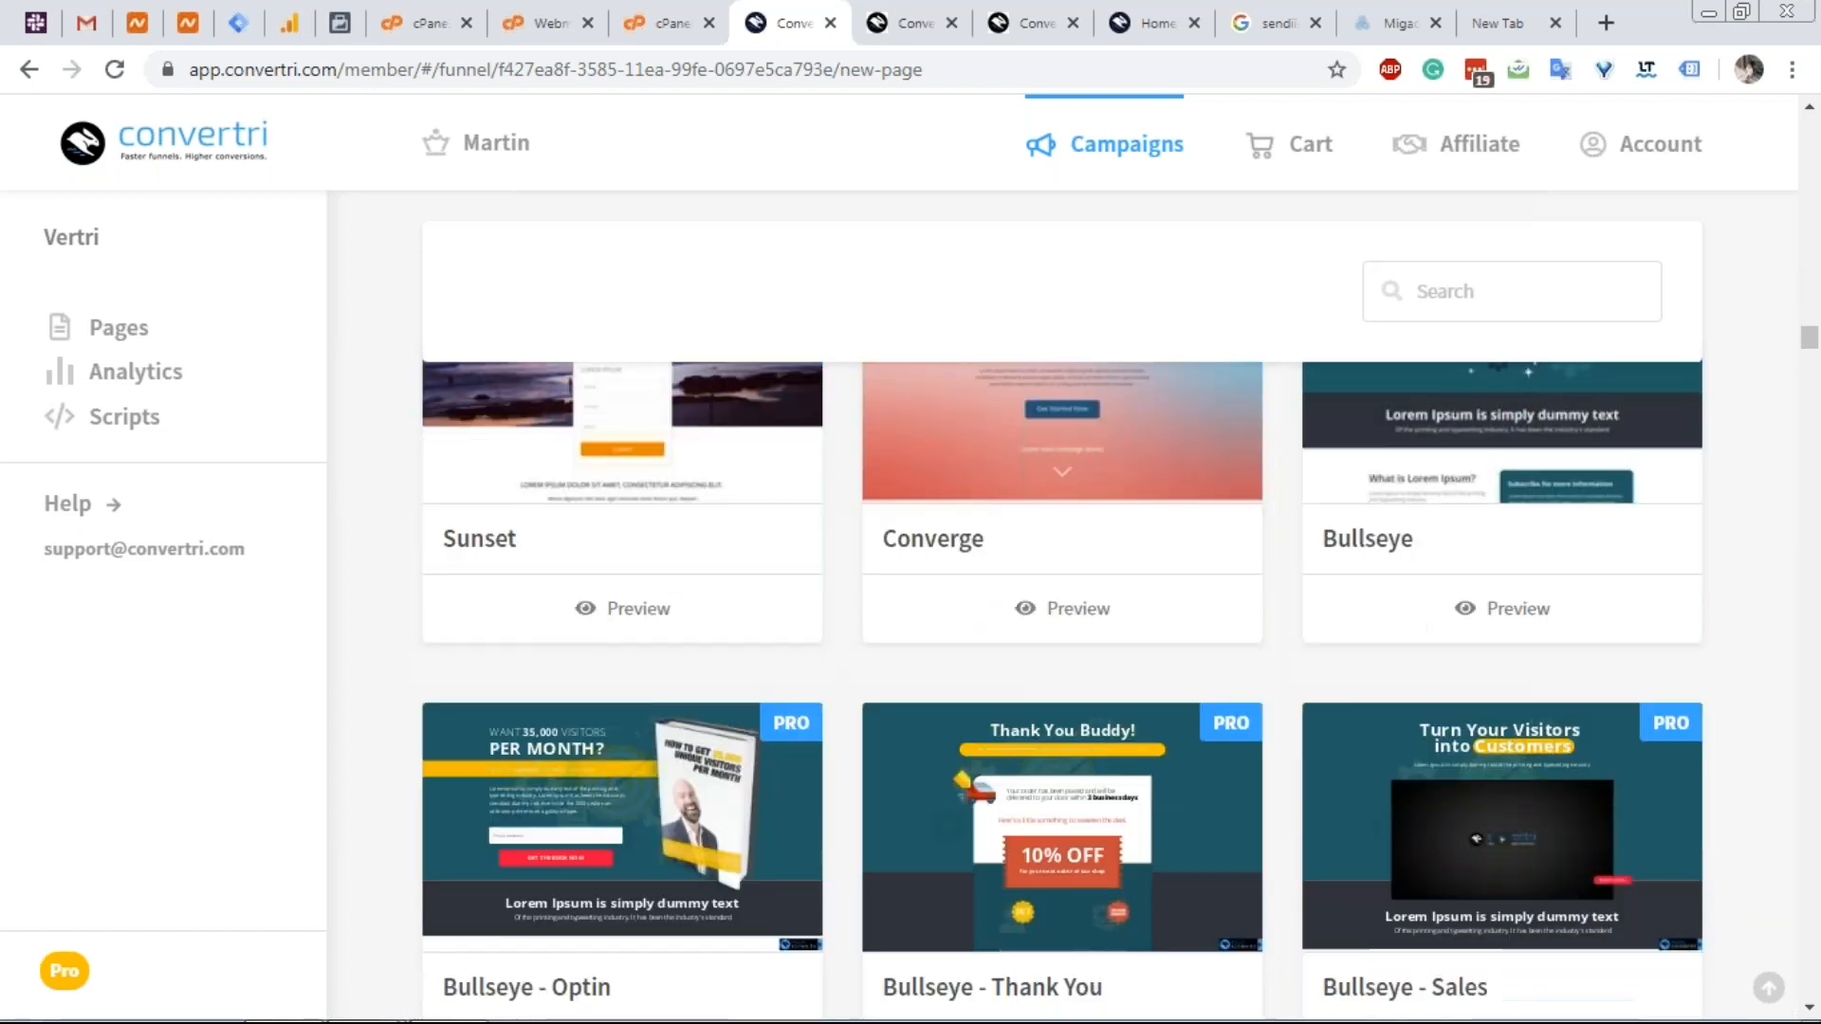
scroll(1062, 607, down, 8)
scroll(1062, 607, down, 20)
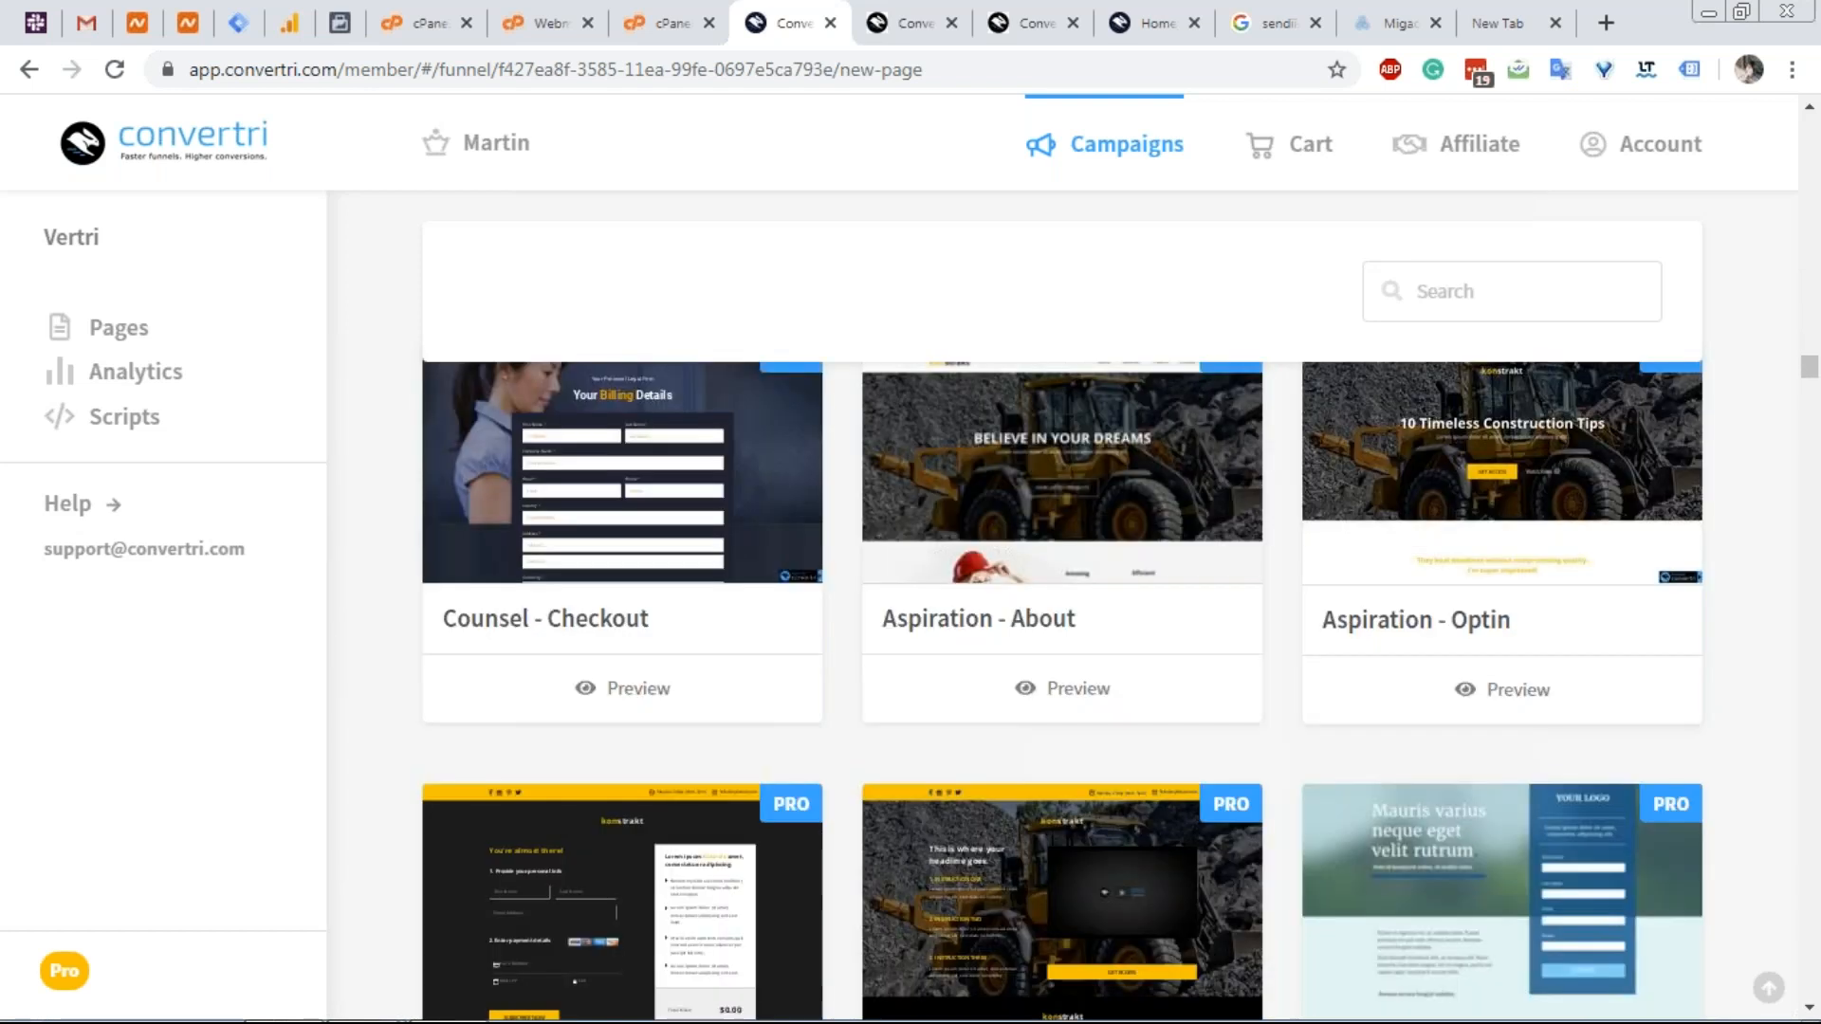
scroll(1062, 606, down, 20)
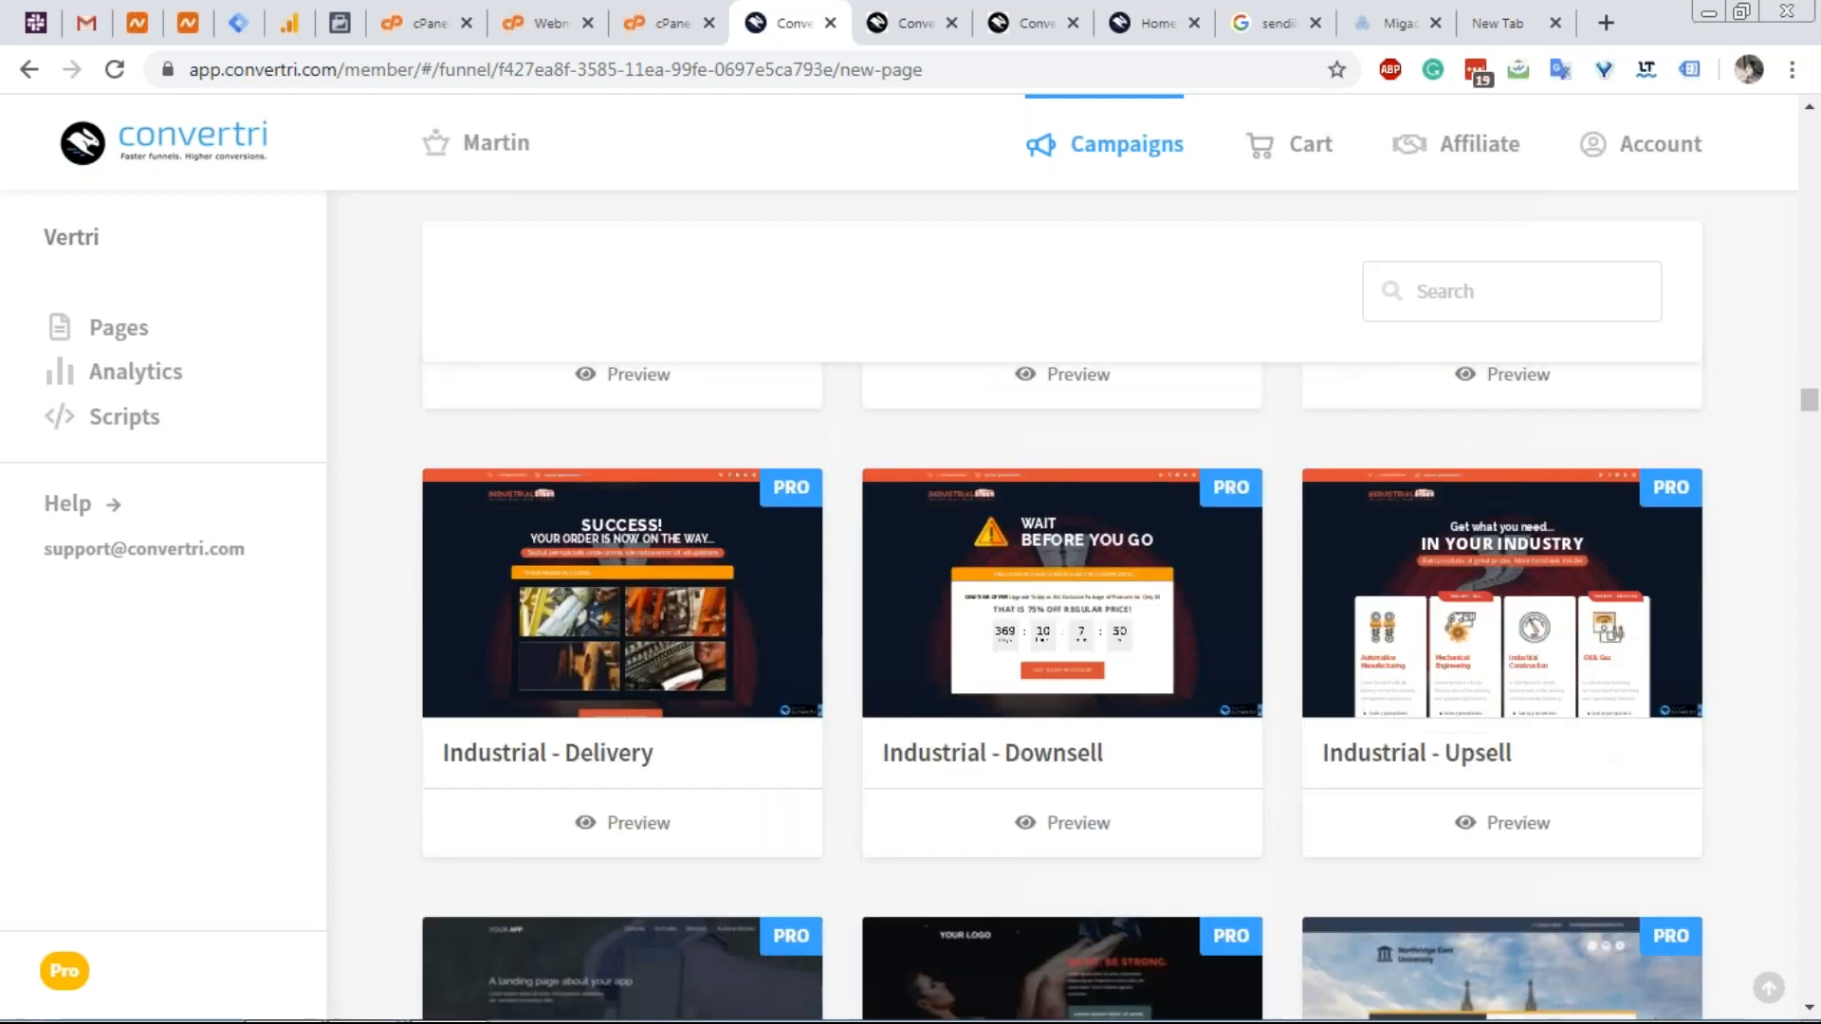
scroll(1062, 607, down, 20)
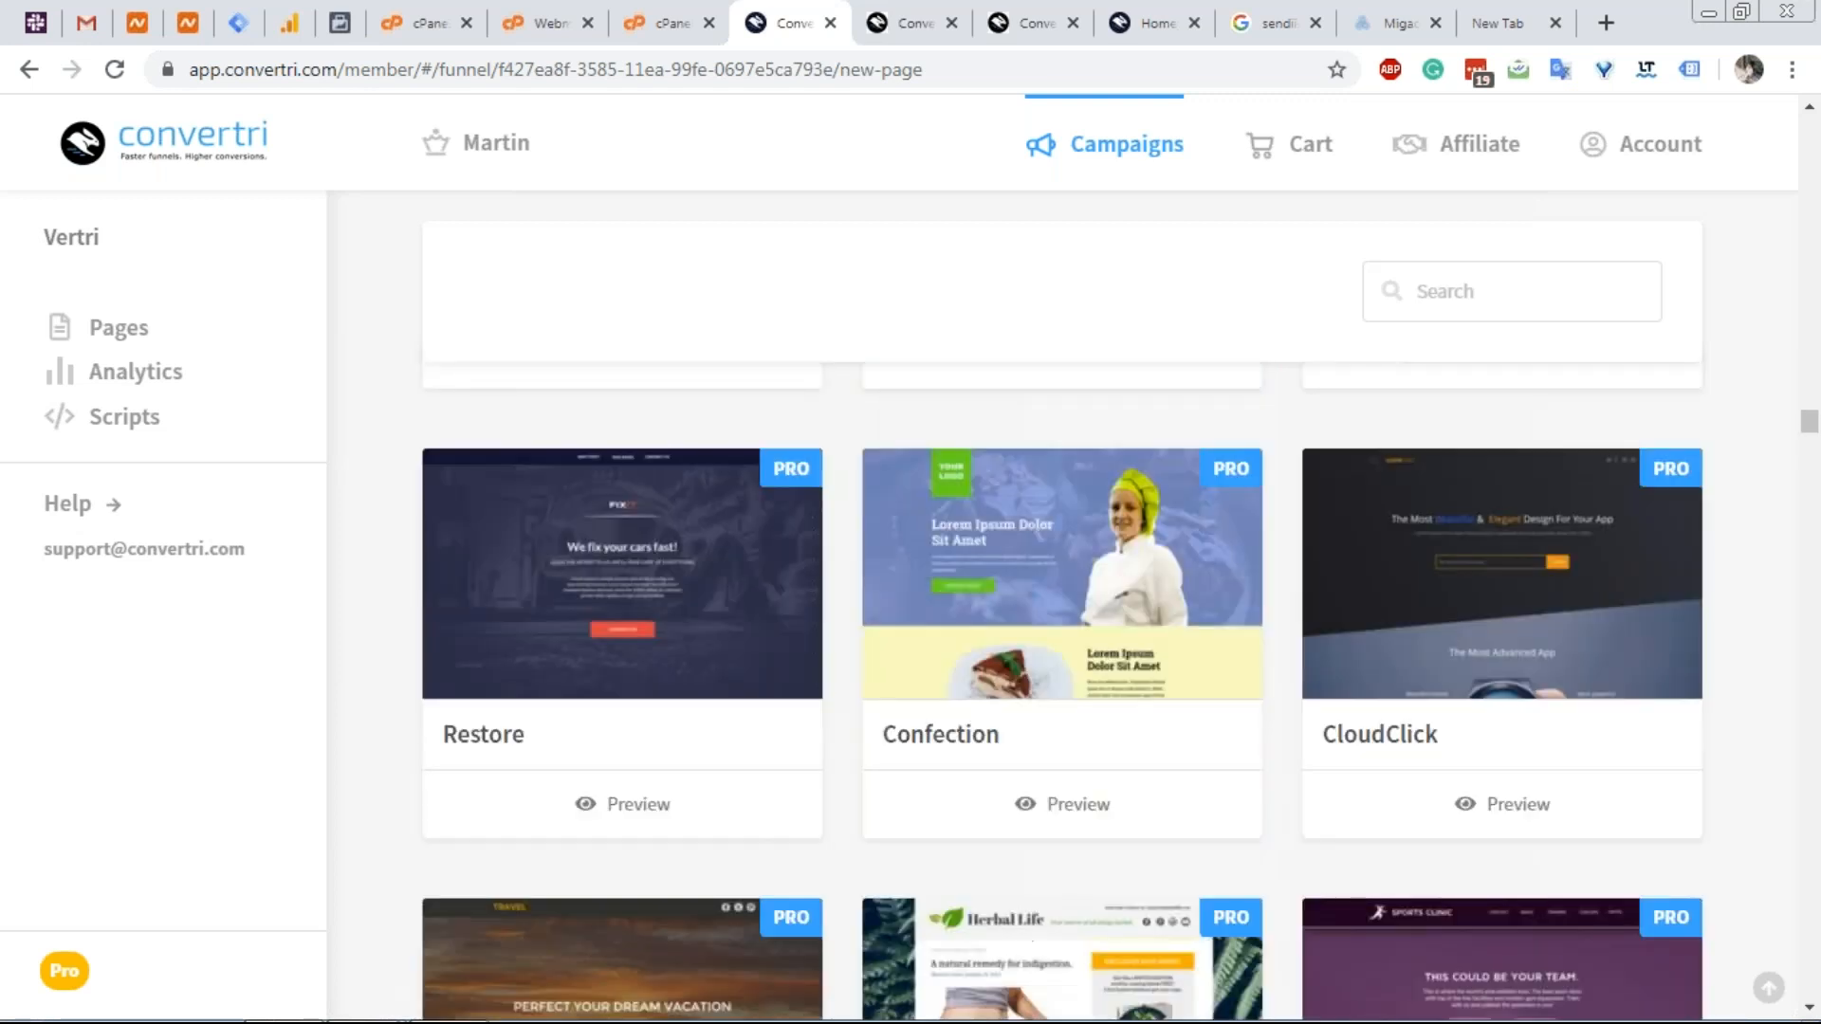
scroll(1062, 607, down, 10)
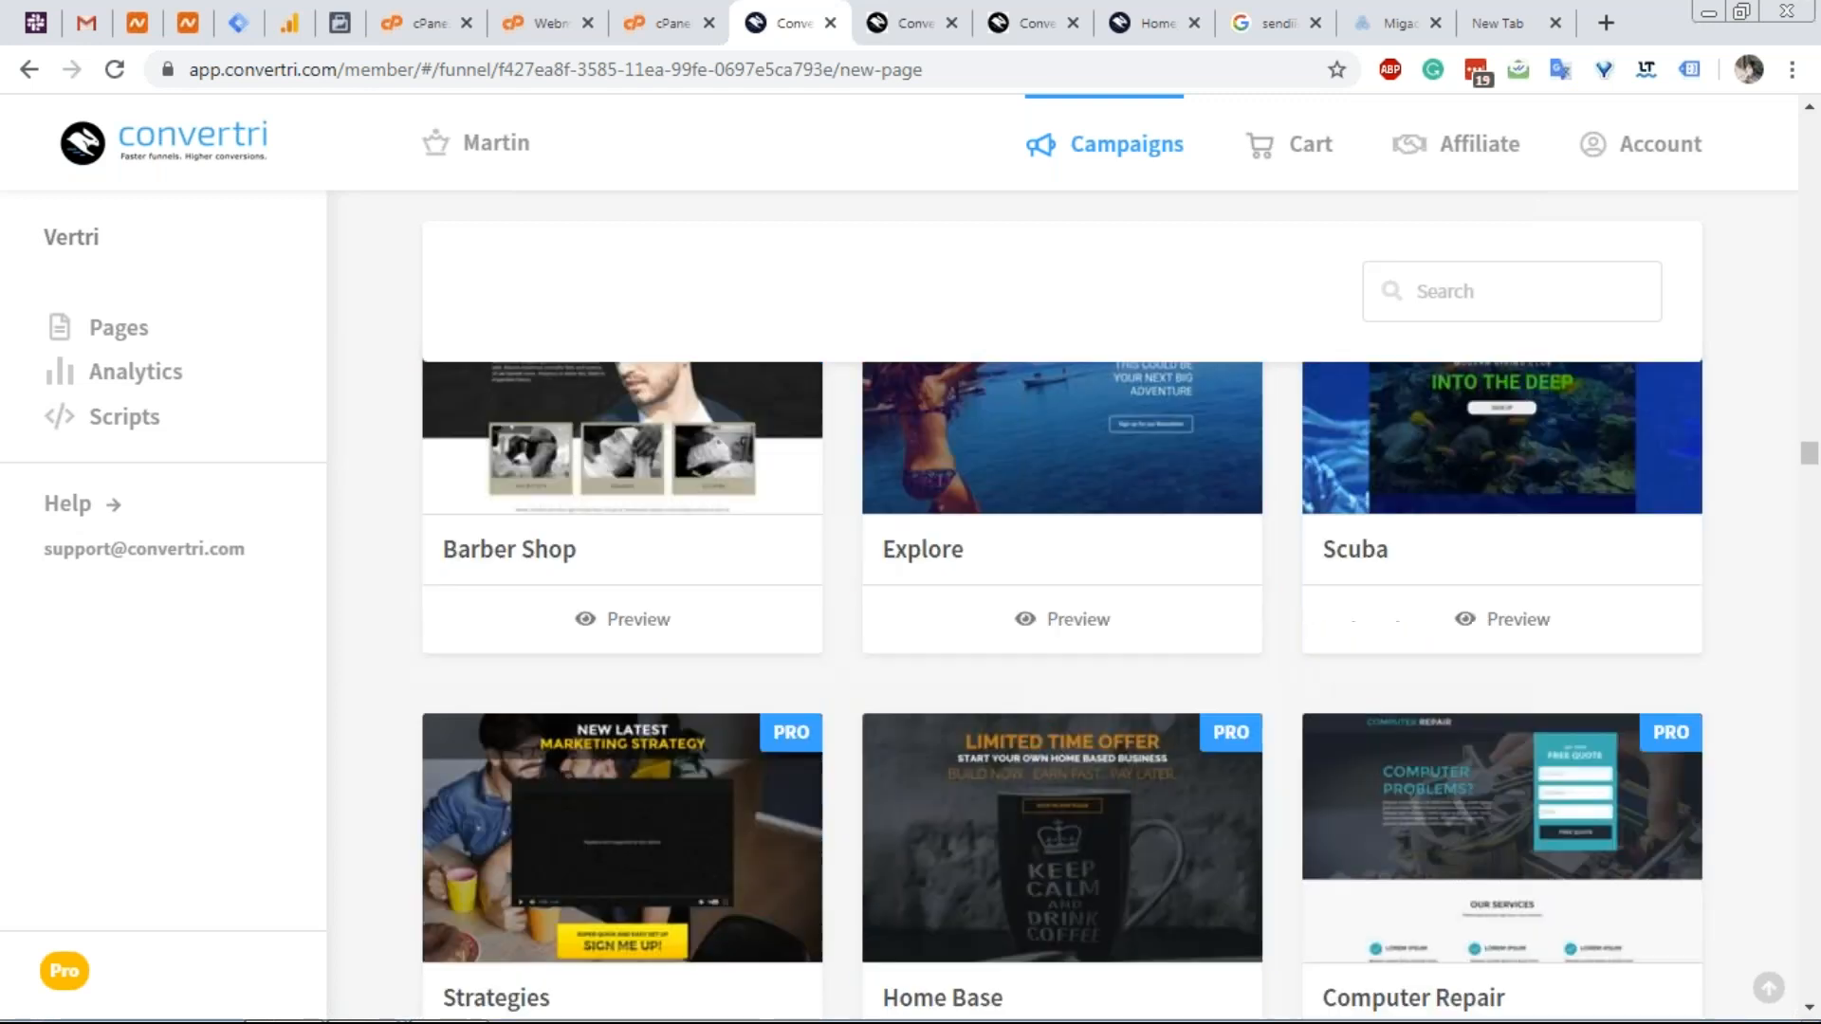
scroll(1062, 607, down, 10)
scroll(1062, 607, down, 20)
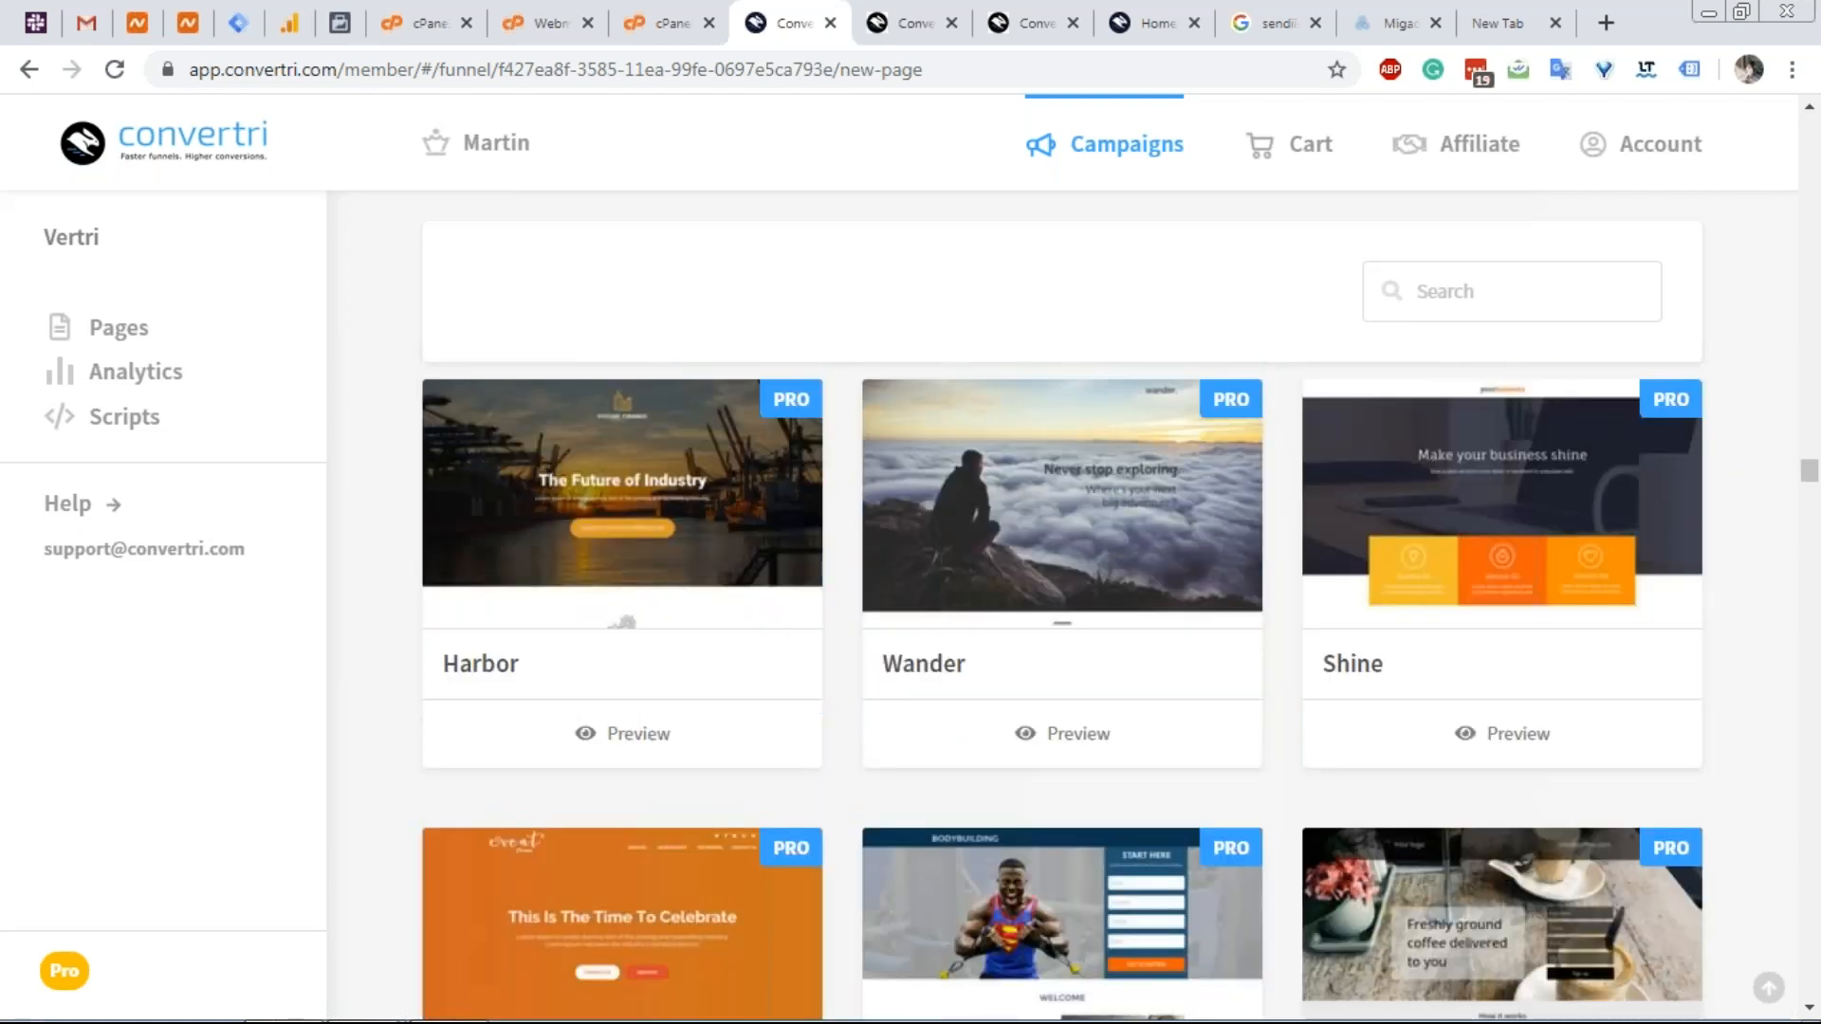
scroll(1062, 607, down, 20)
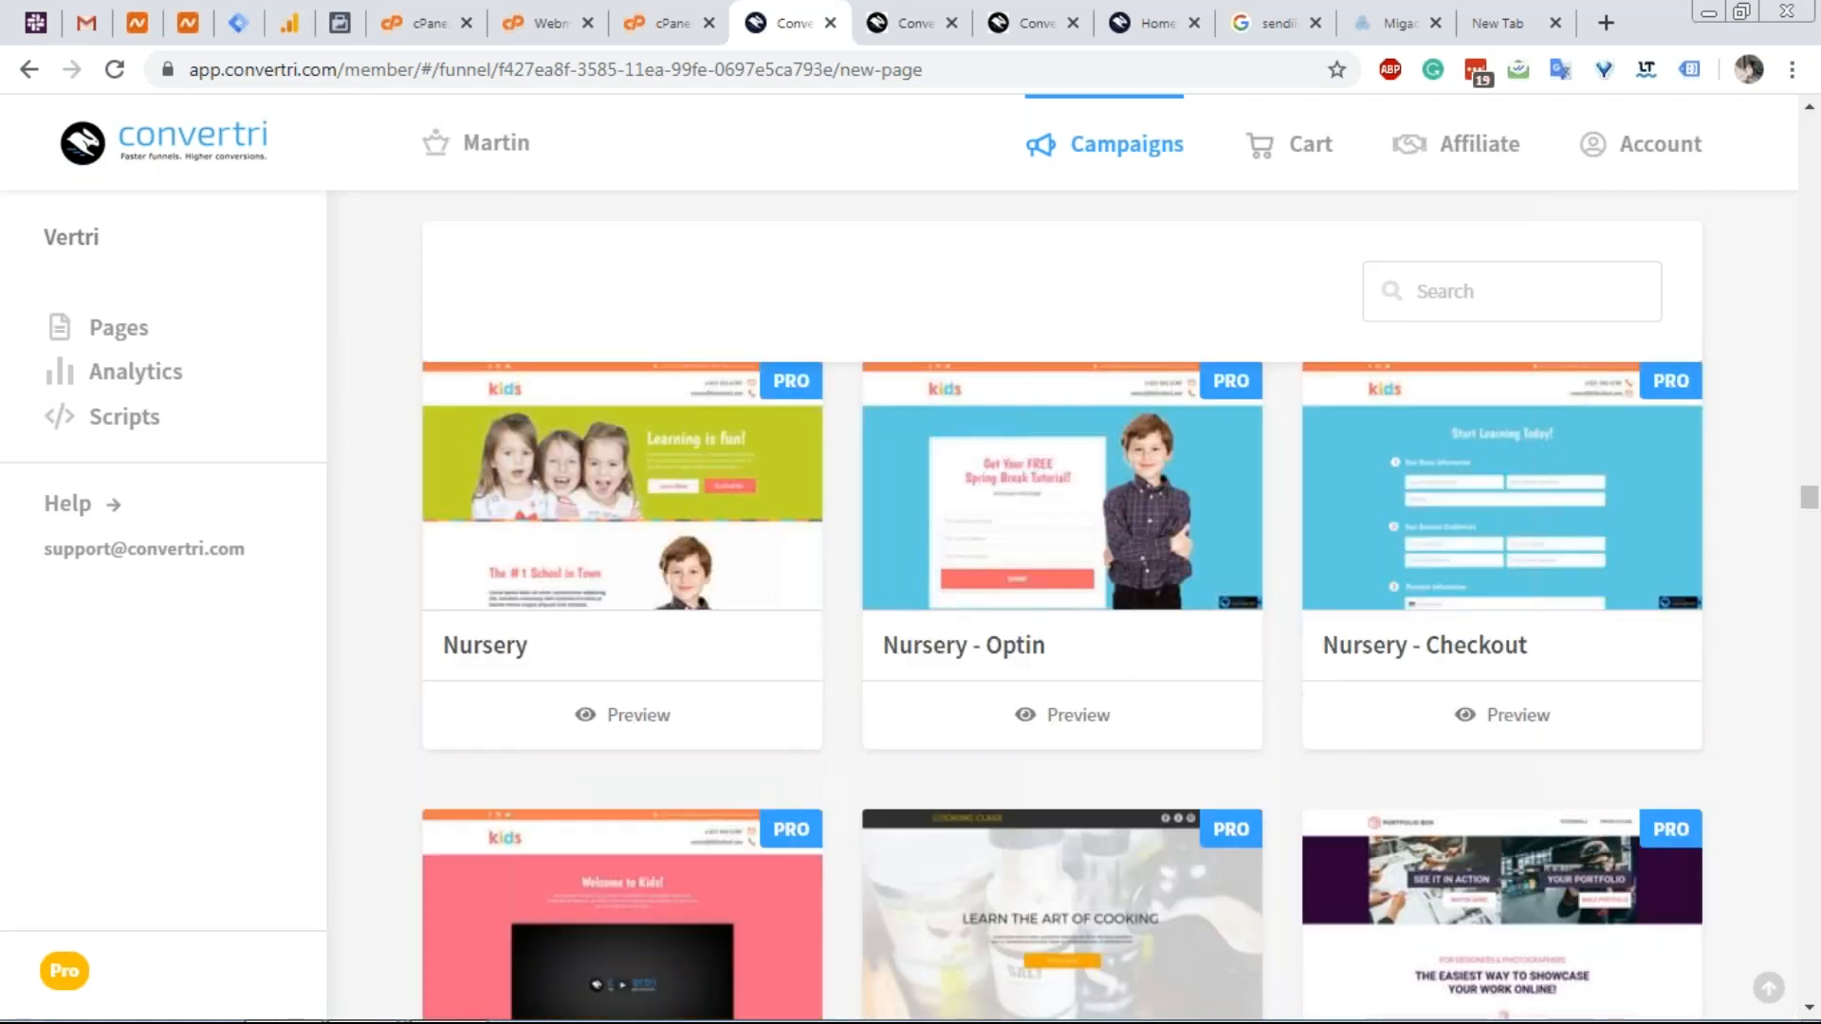
scroll(1062, 607, down, 15)
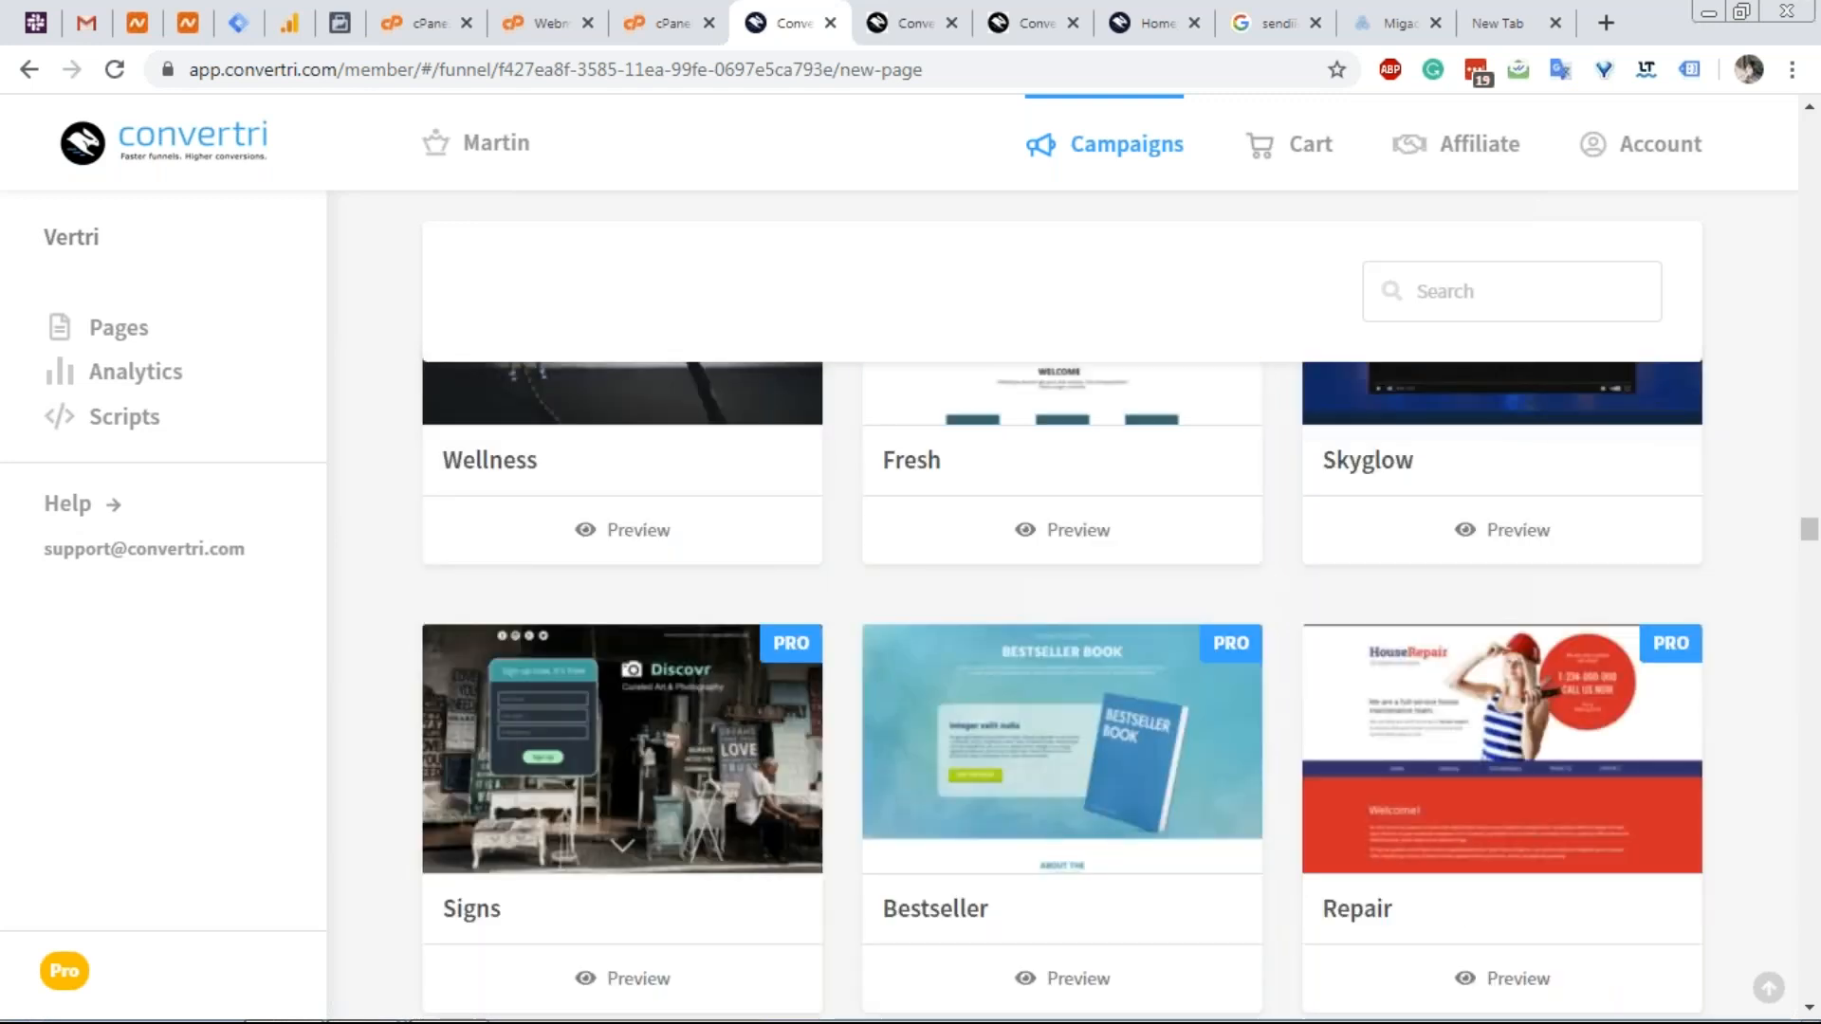
scroll(1062, 607, down, 11)
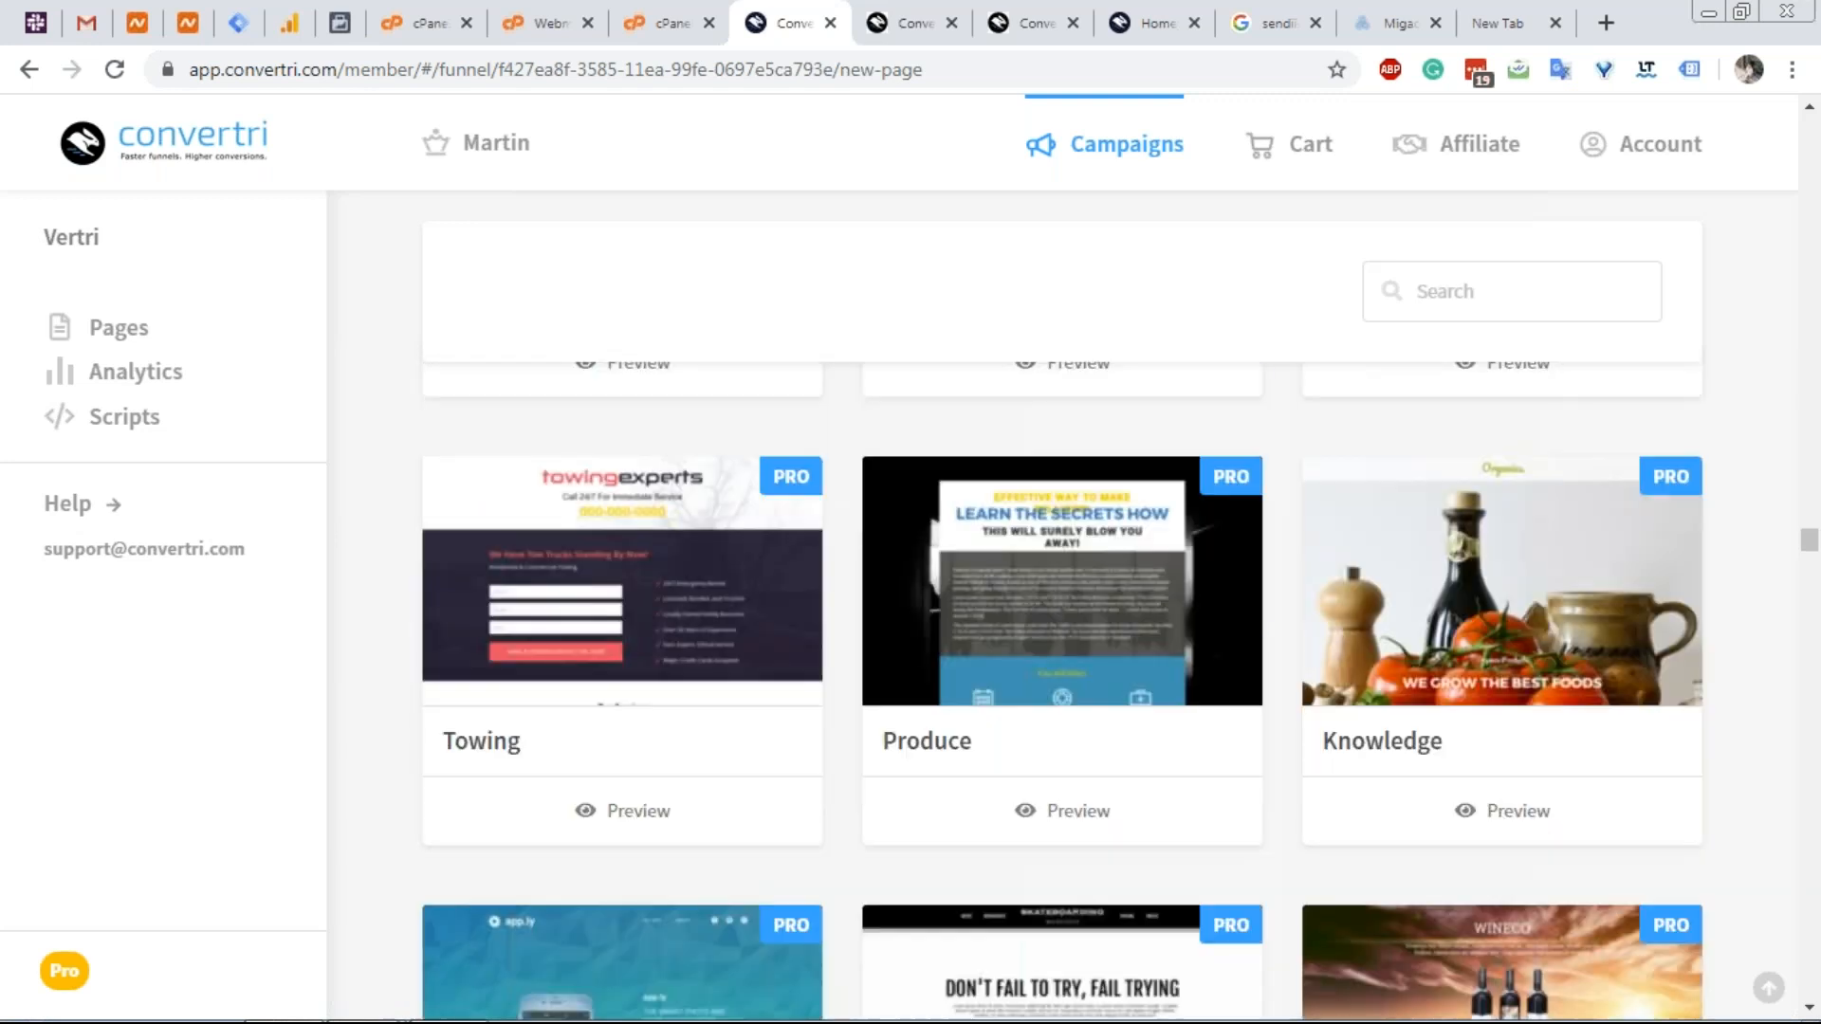
scroll(1061, 464, down, 8)
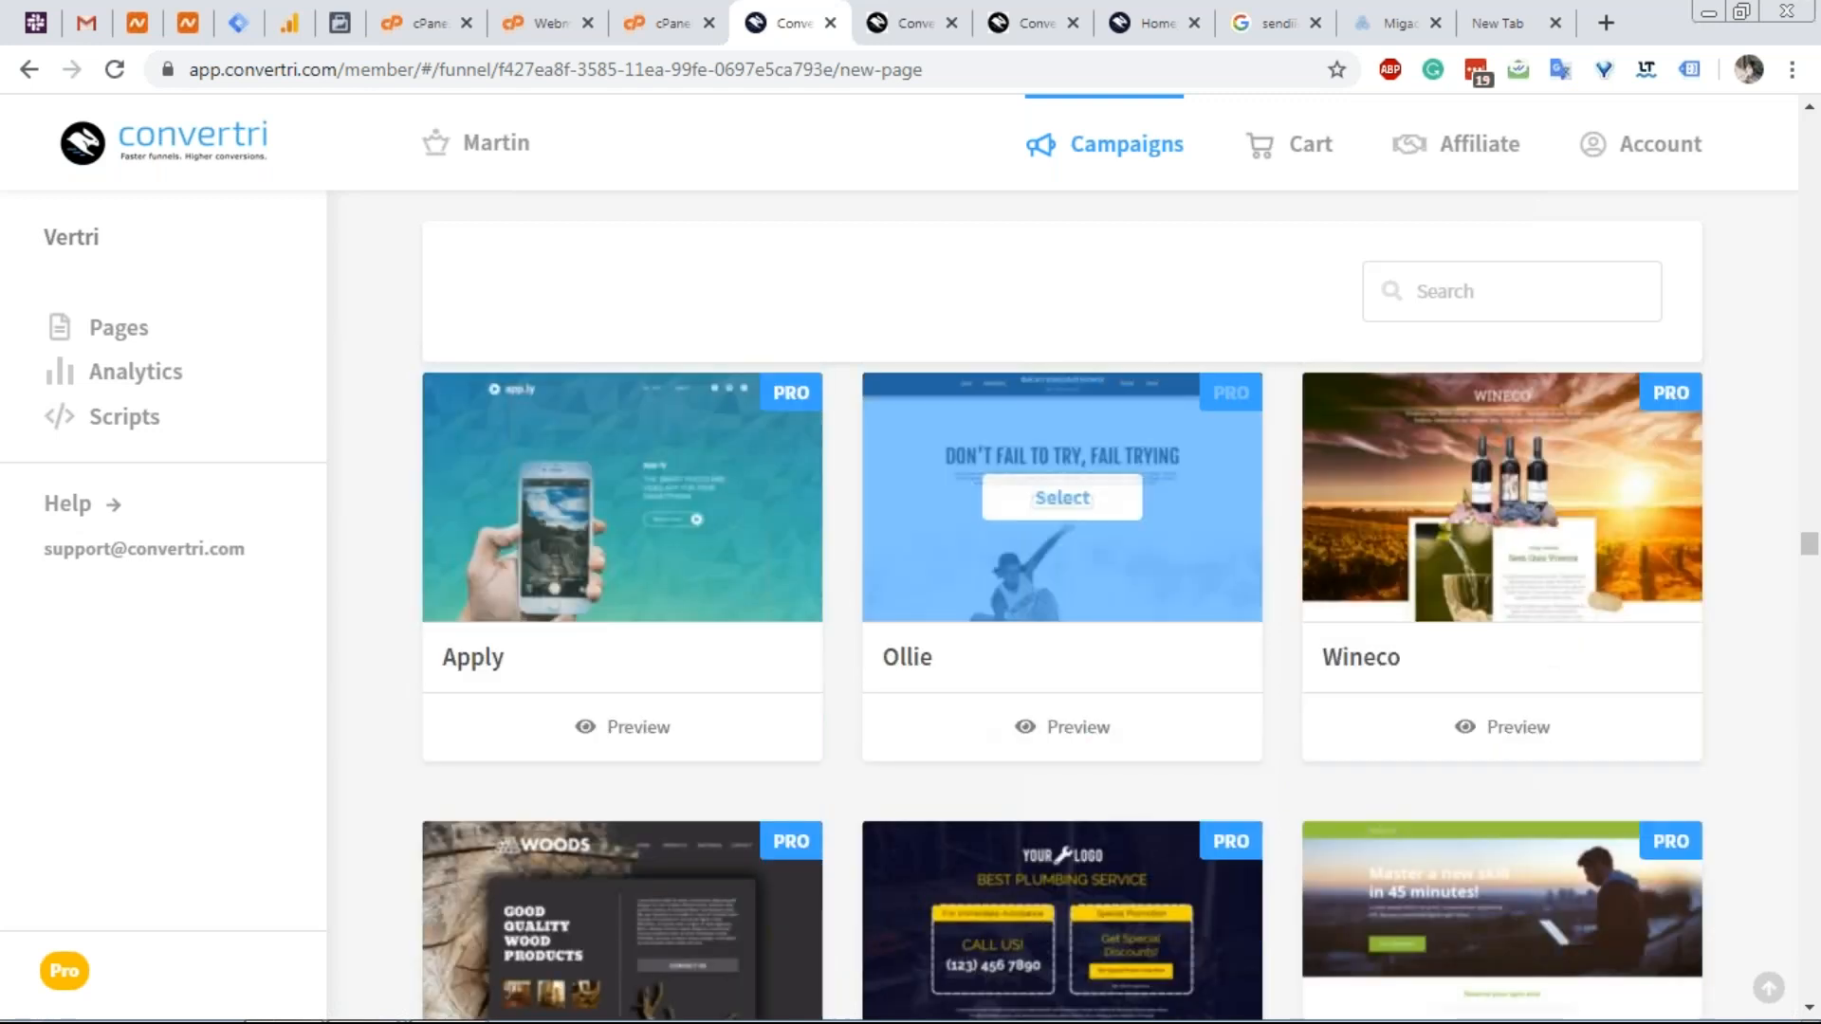
scroll(1062, 464, down, 9)
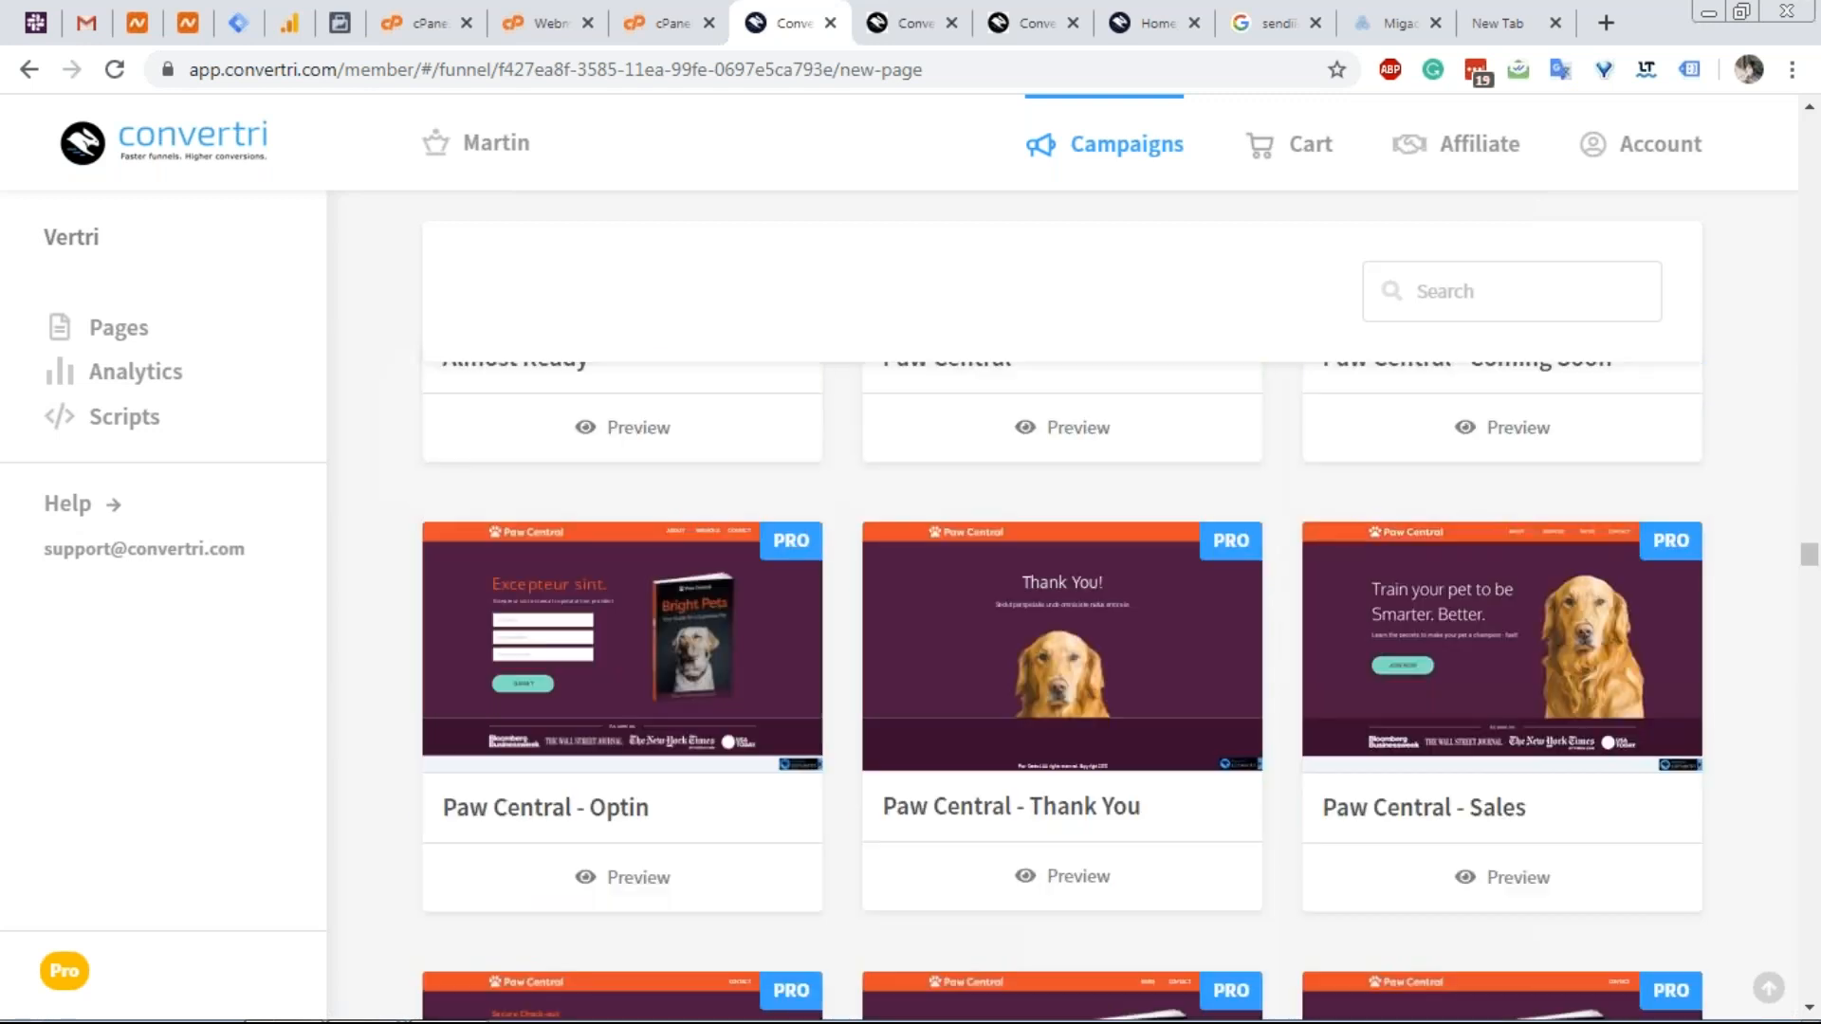
scroll(1062, 465, down, 1)
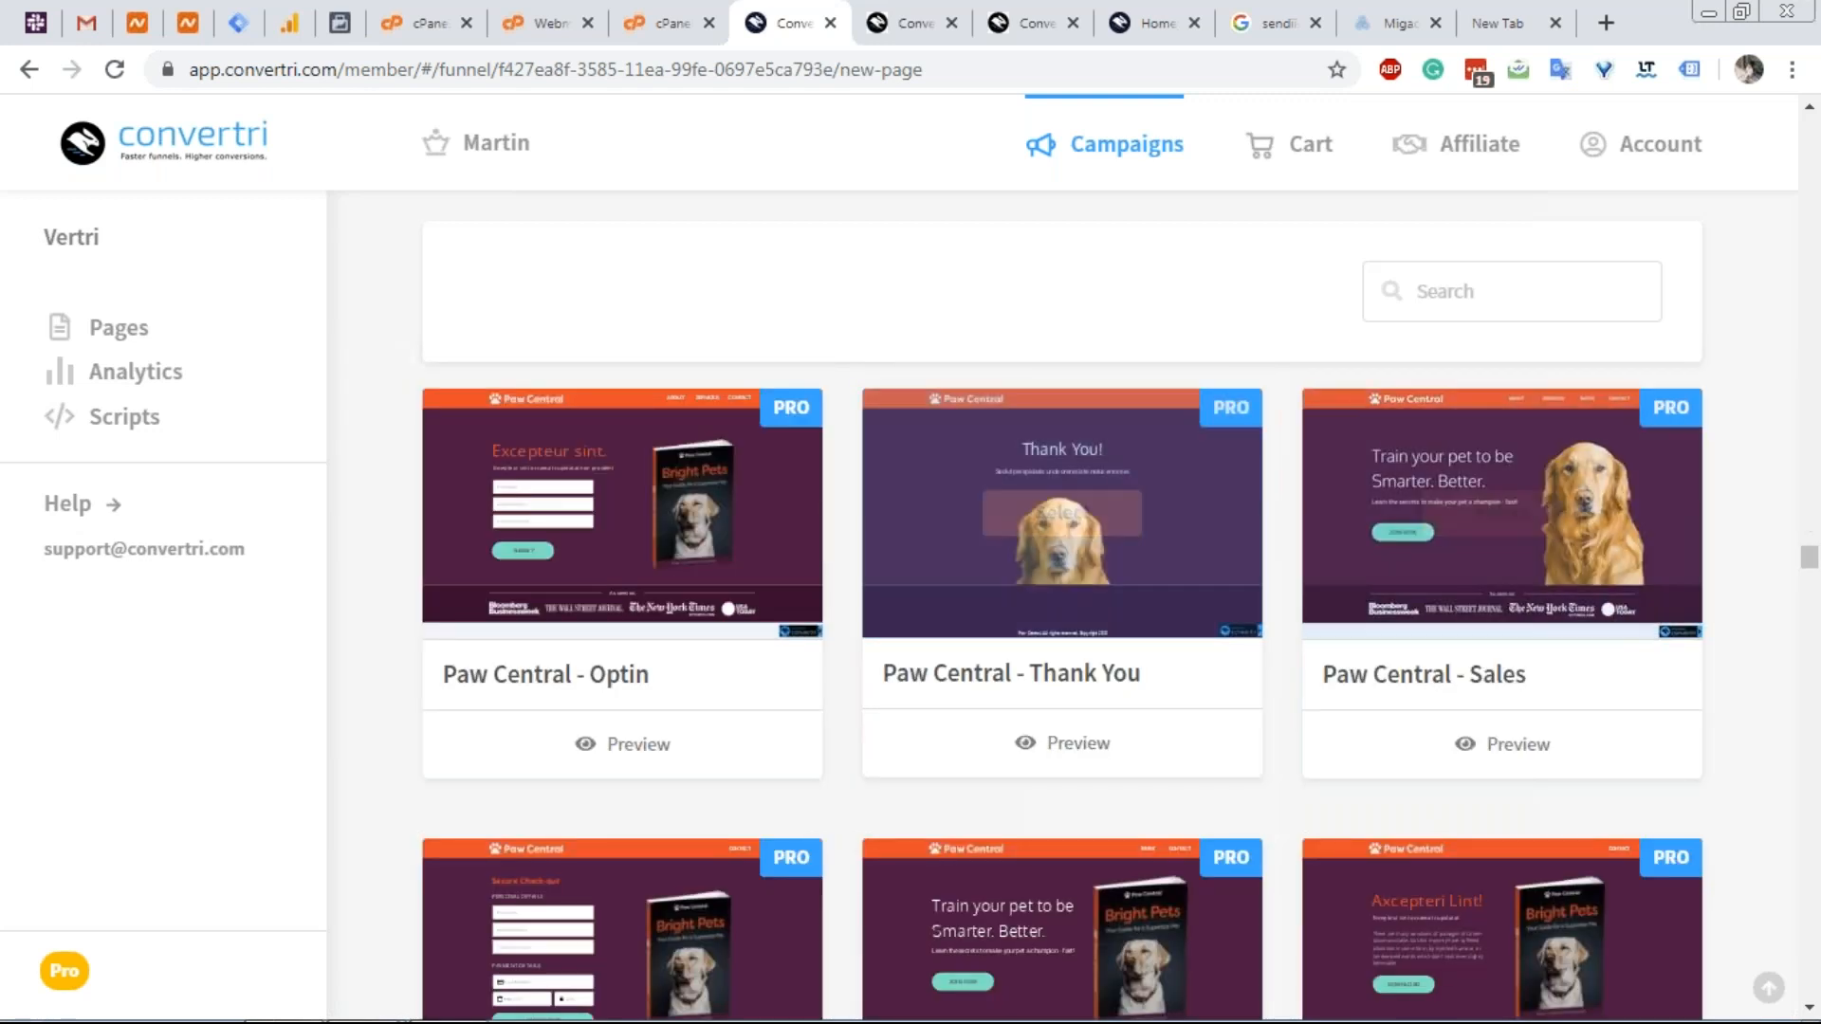
scroll(1732, 594, down, 2)
scroll(1731, 595, down, 10)
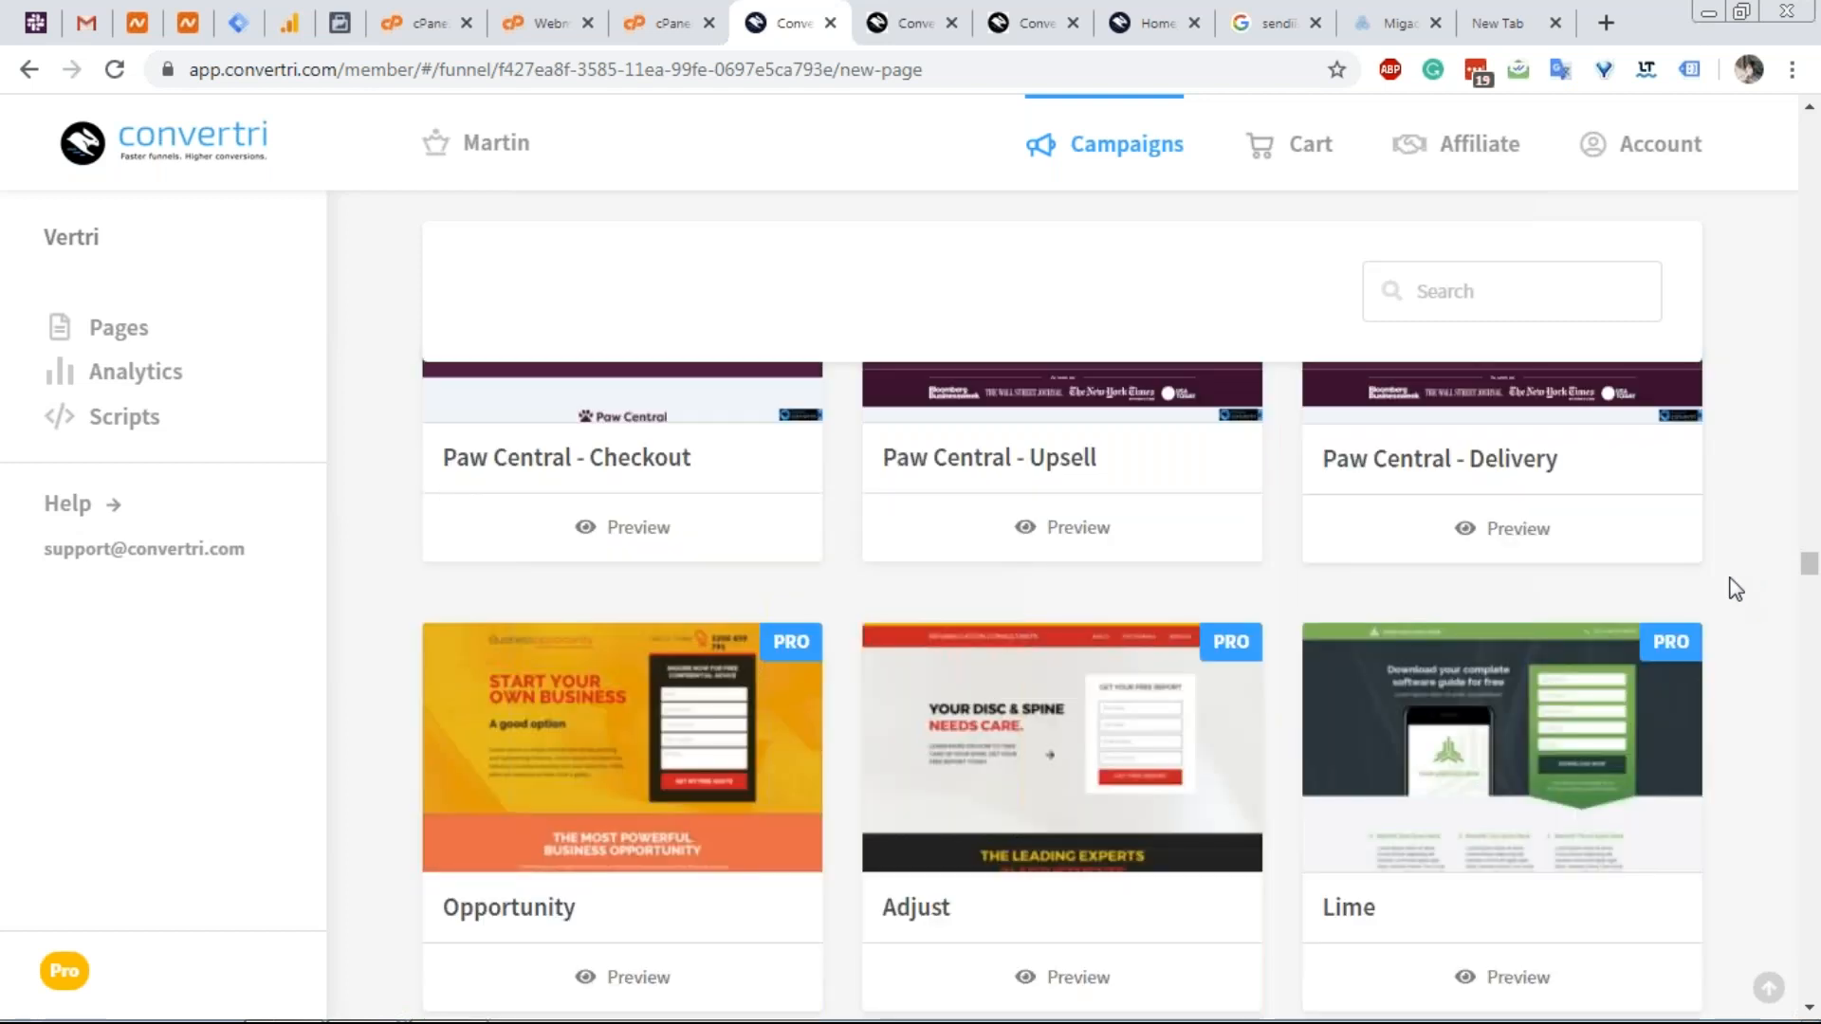
scroll(1748, 594, down, 7)
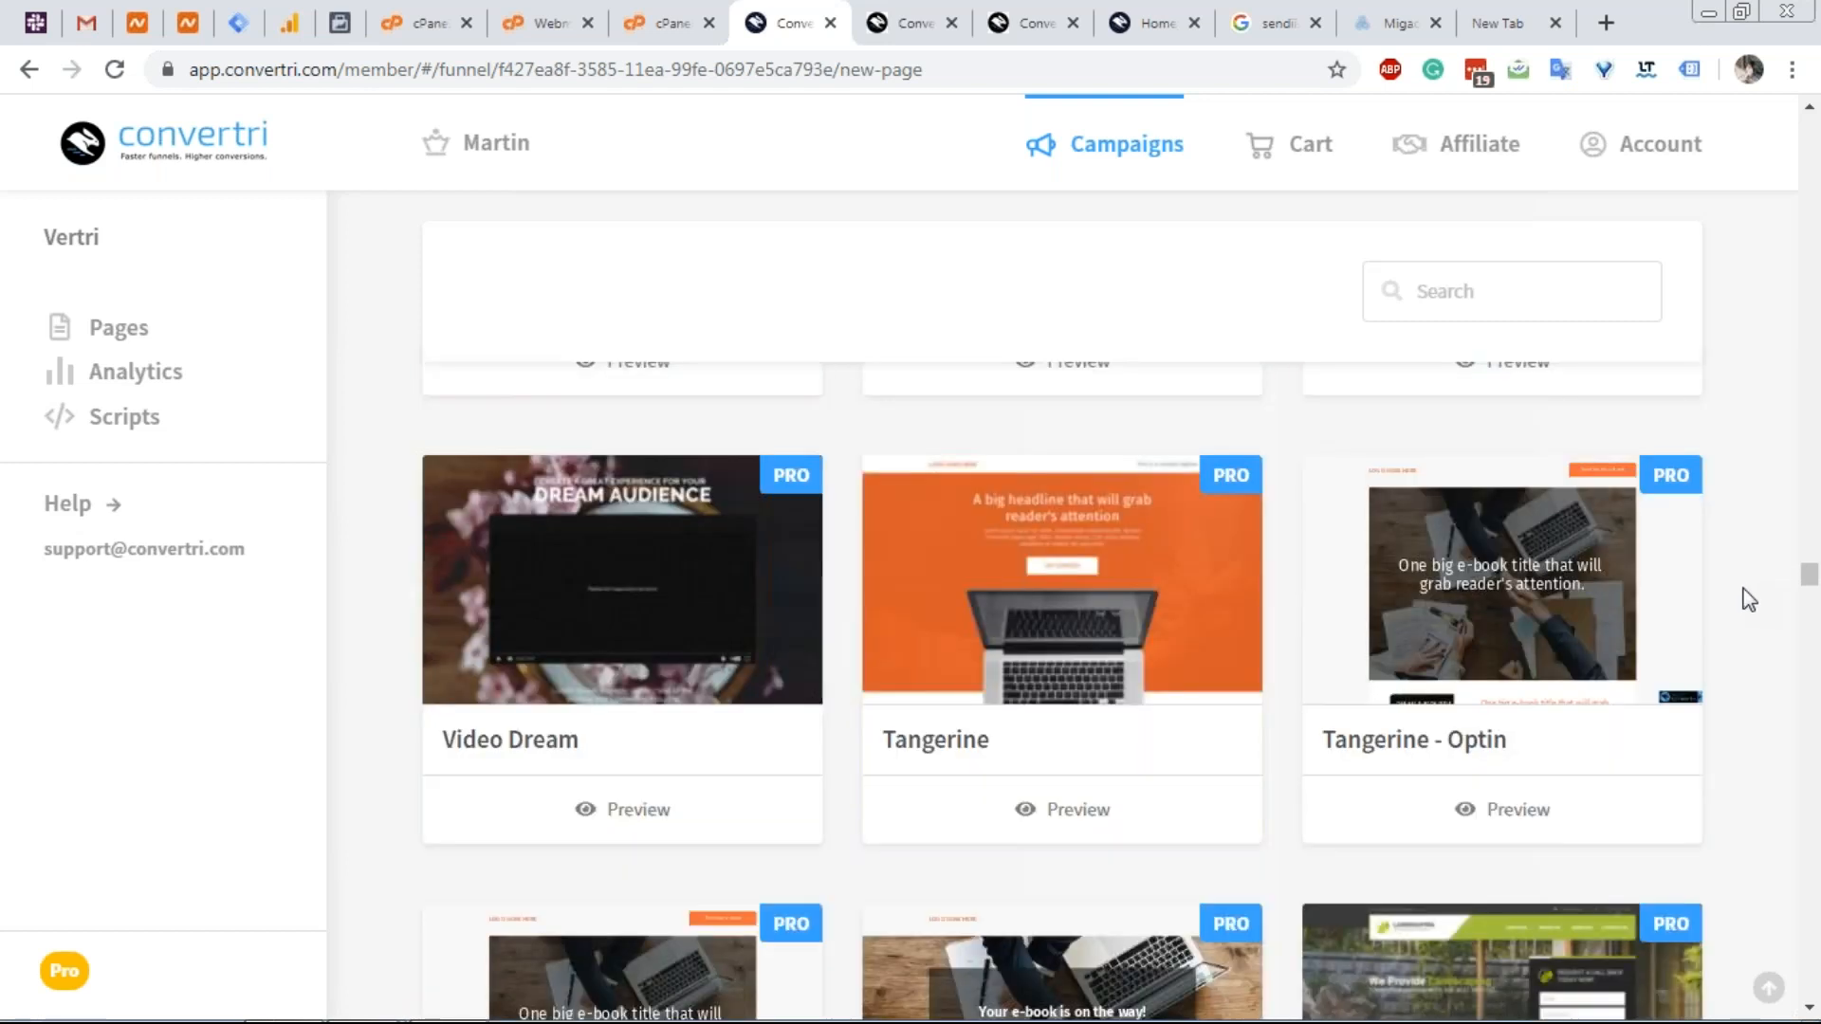
scroll(1759, 595, down, 9)
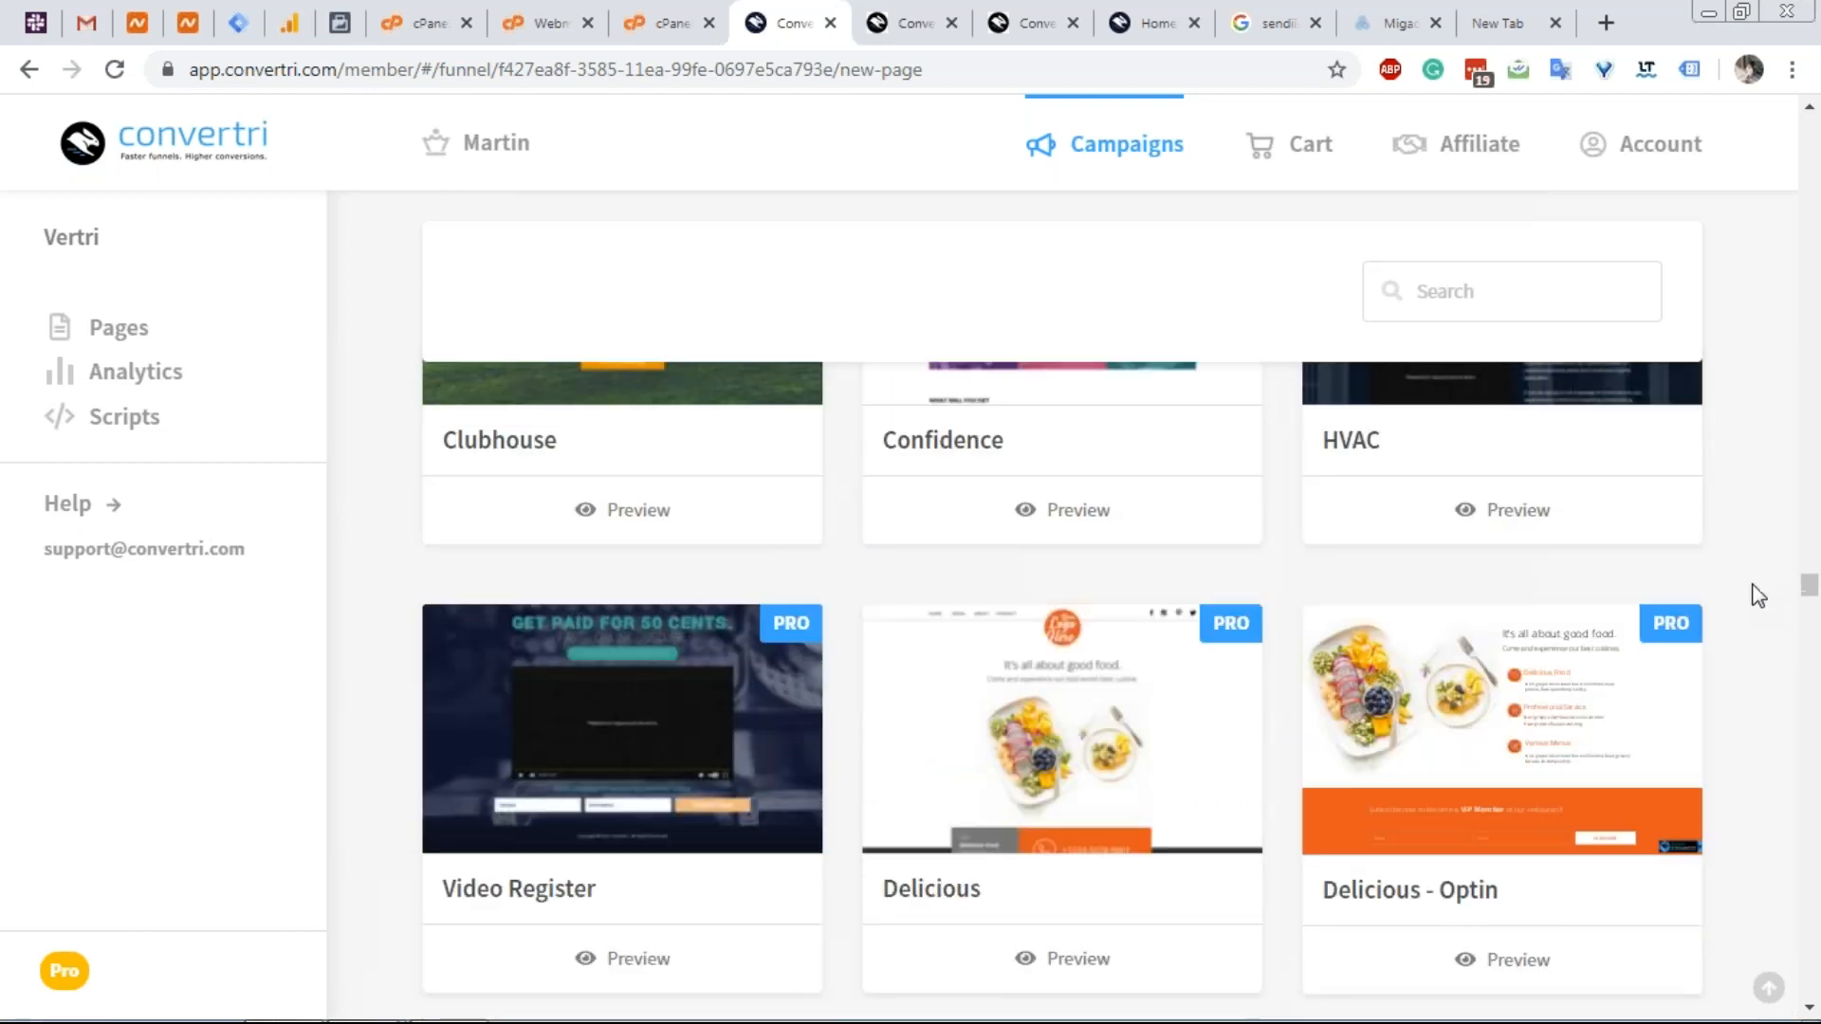
scroll(1763, 592, down, 12)
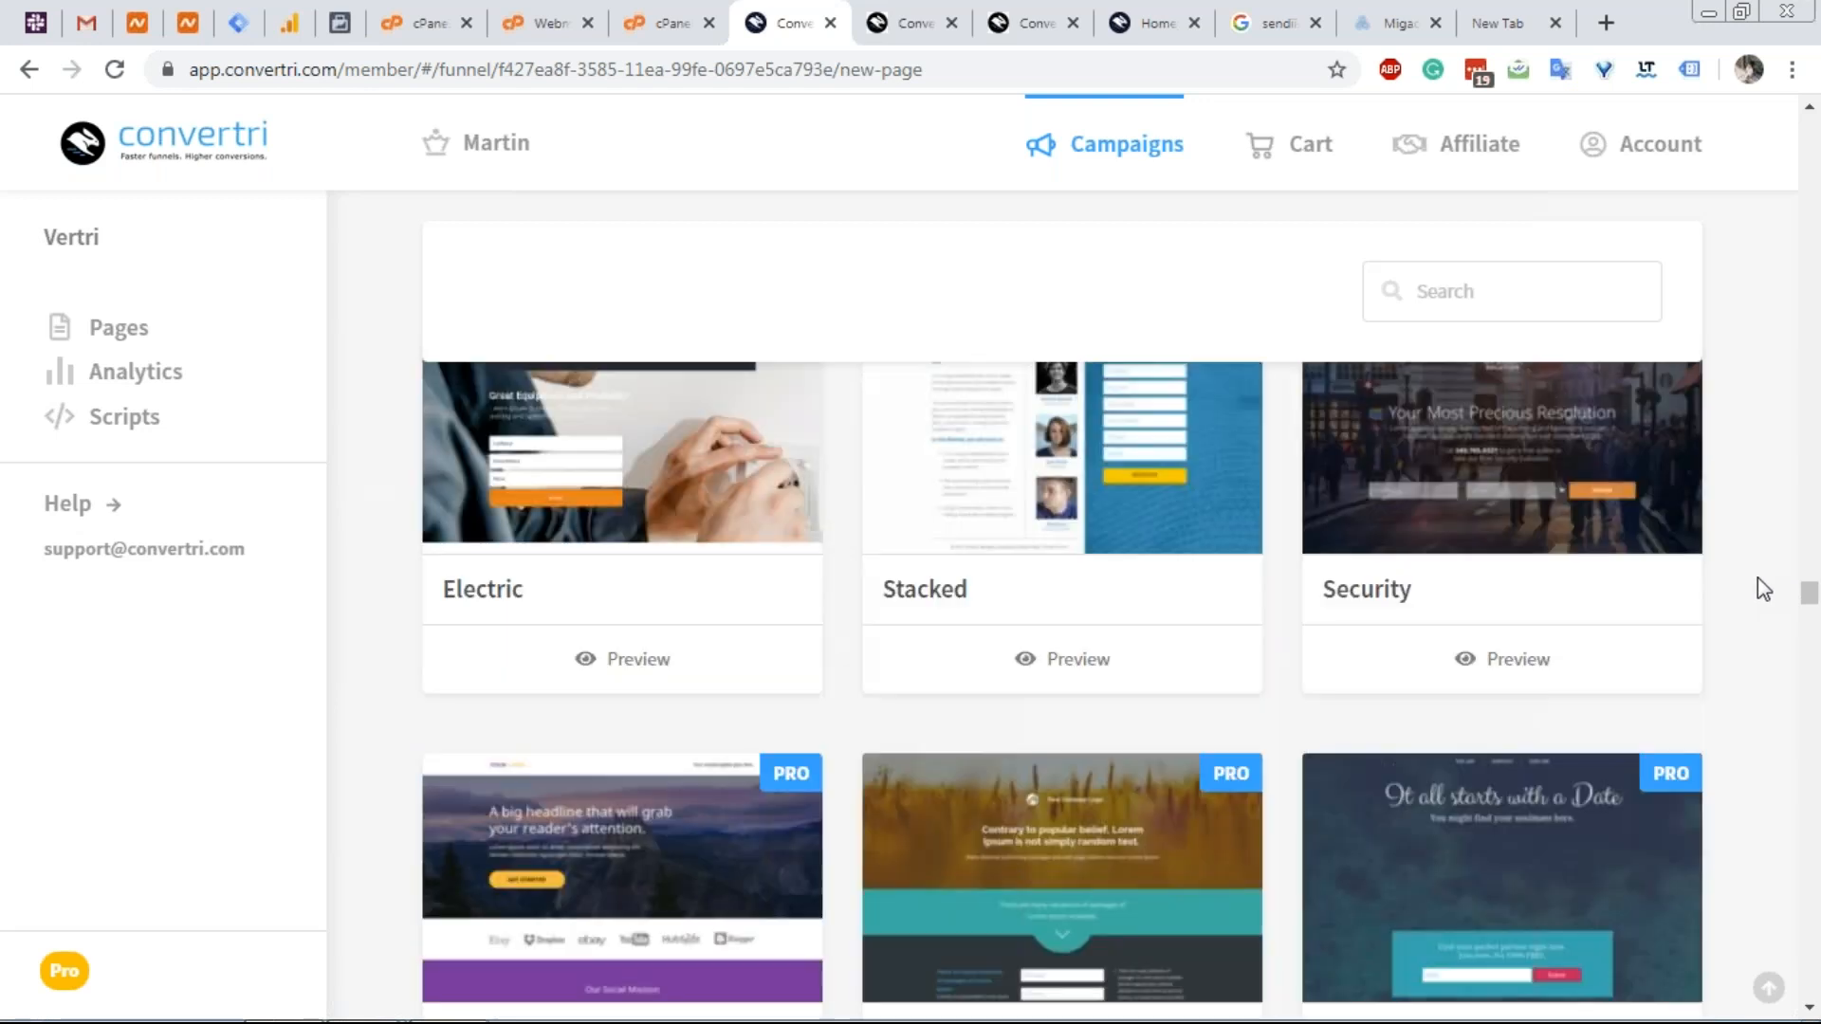
scroll(1763, 596, down, 15)
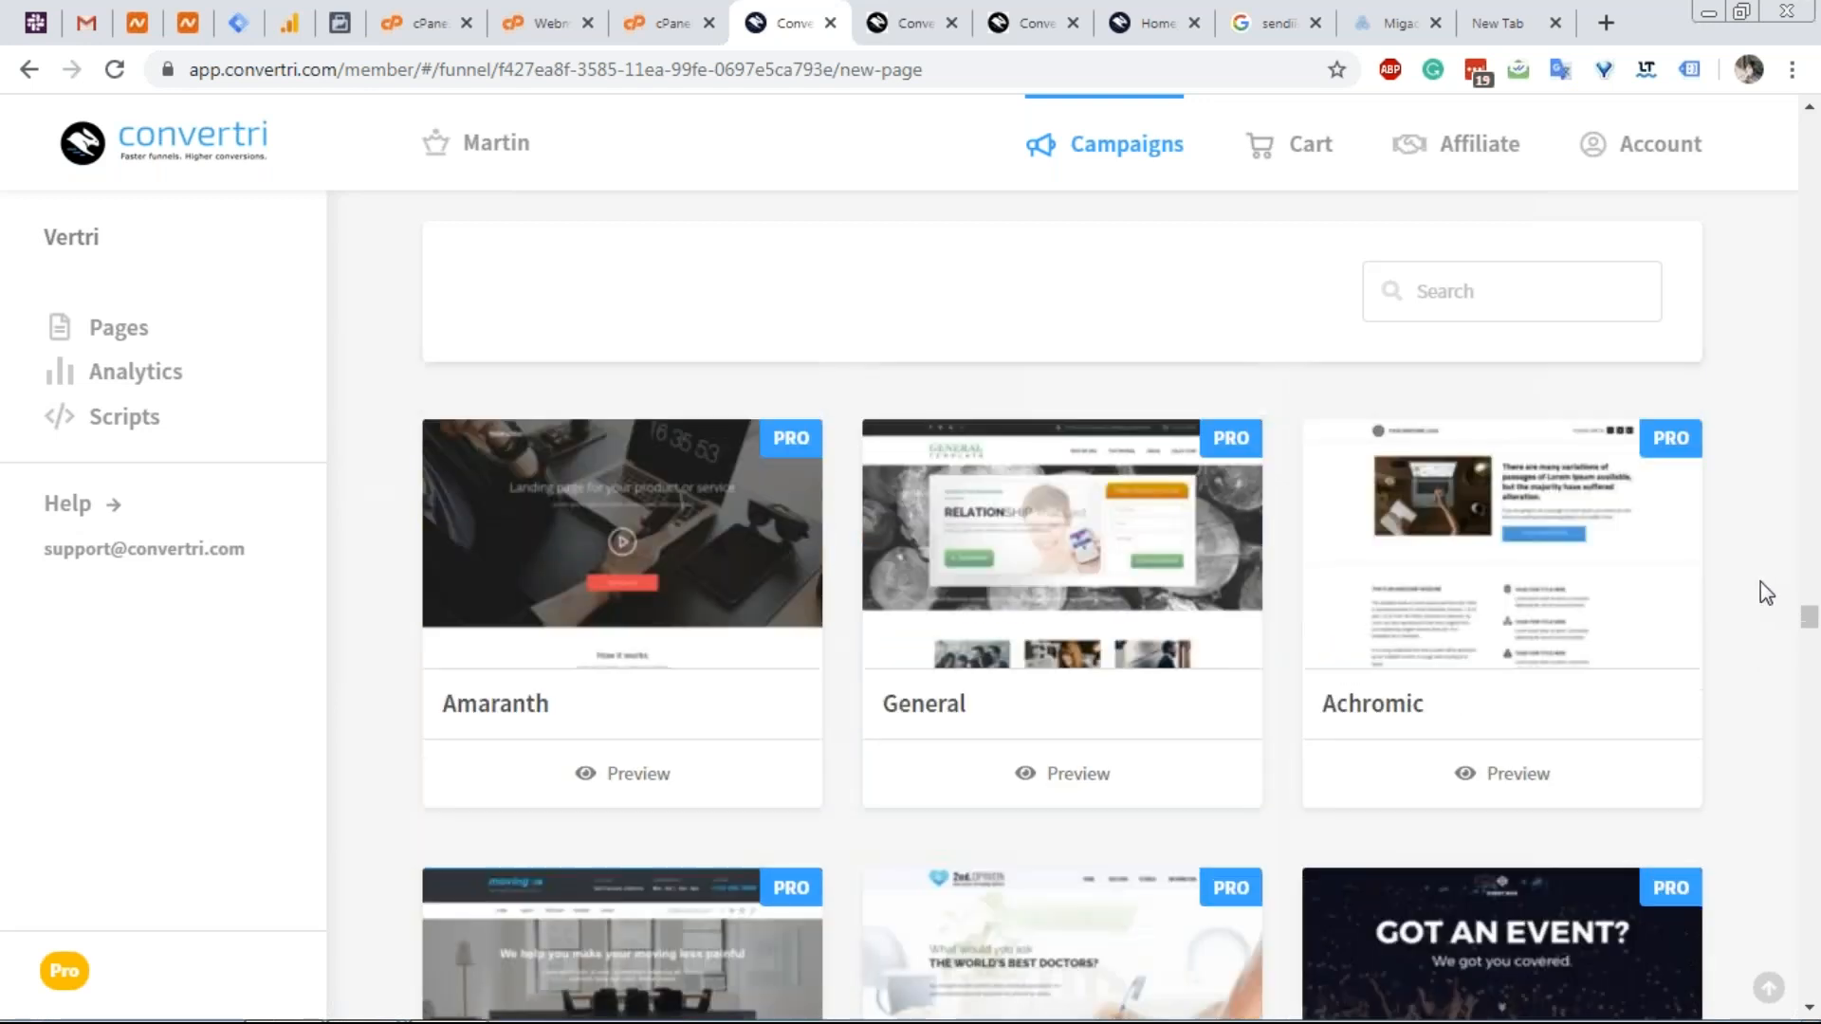
scroll(1761, 580, down, 12)
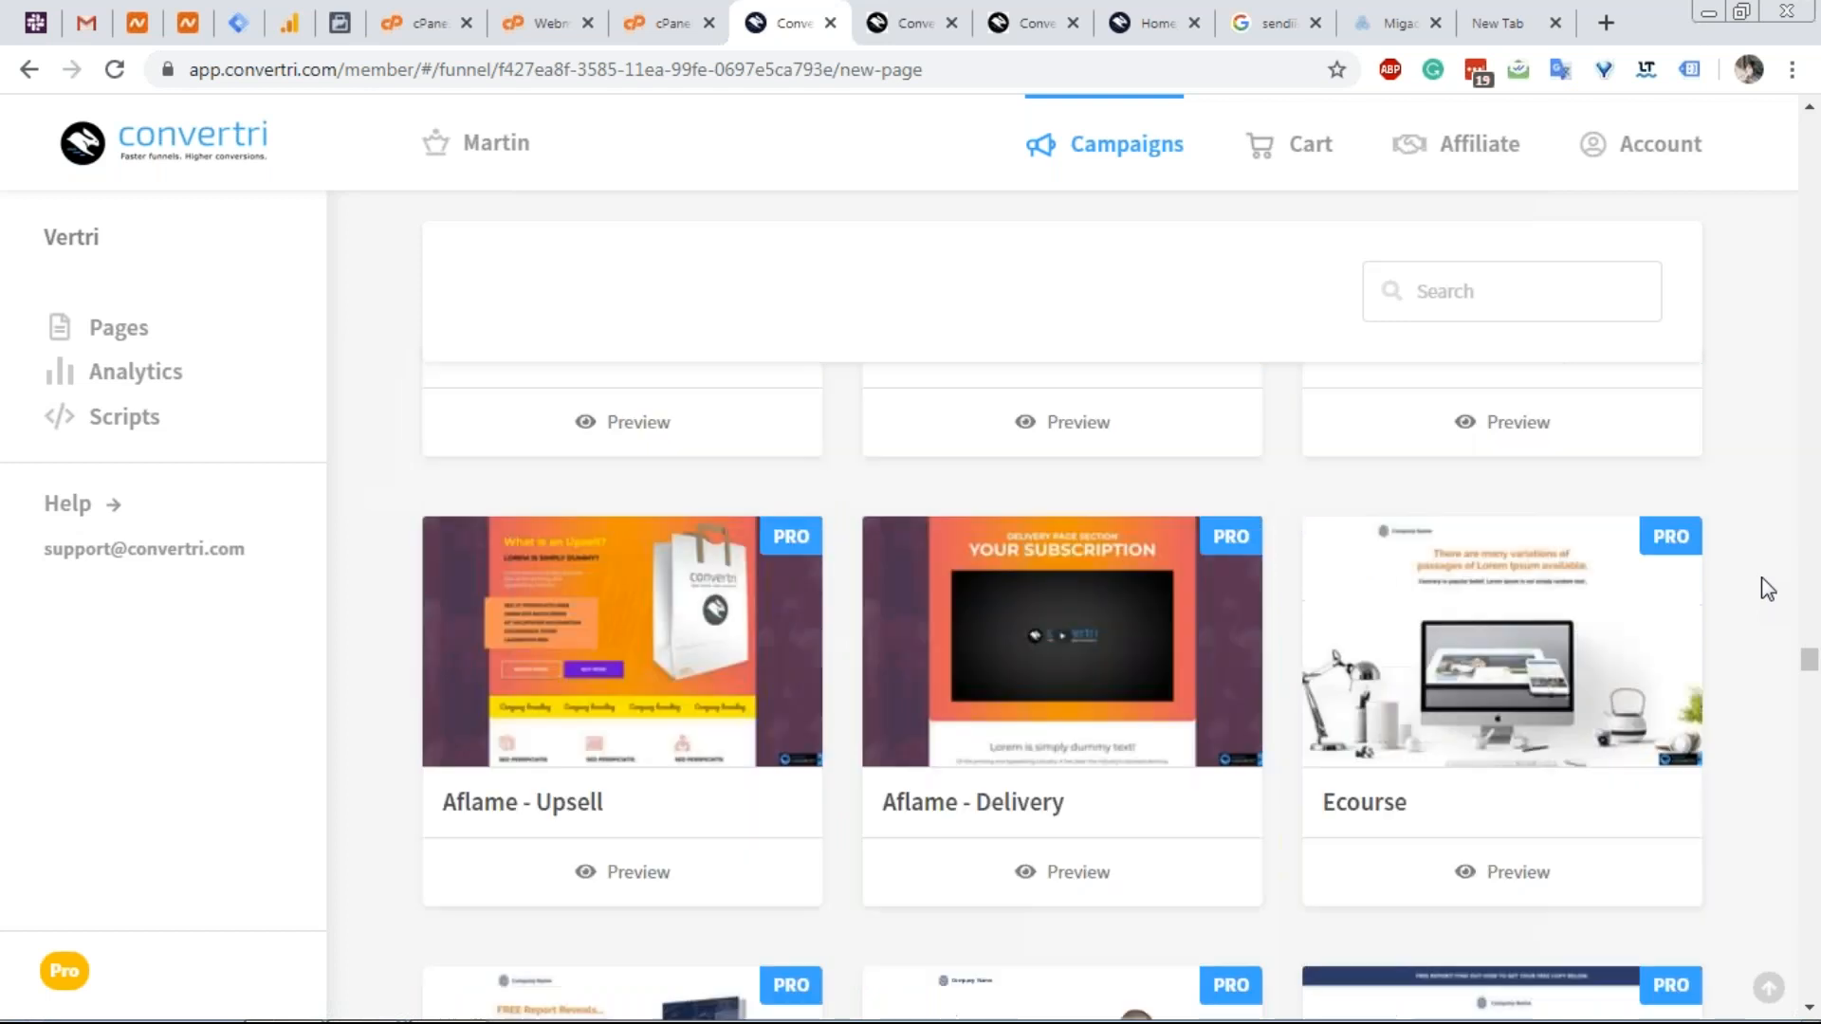
scroll(1763, 581, down, 15)
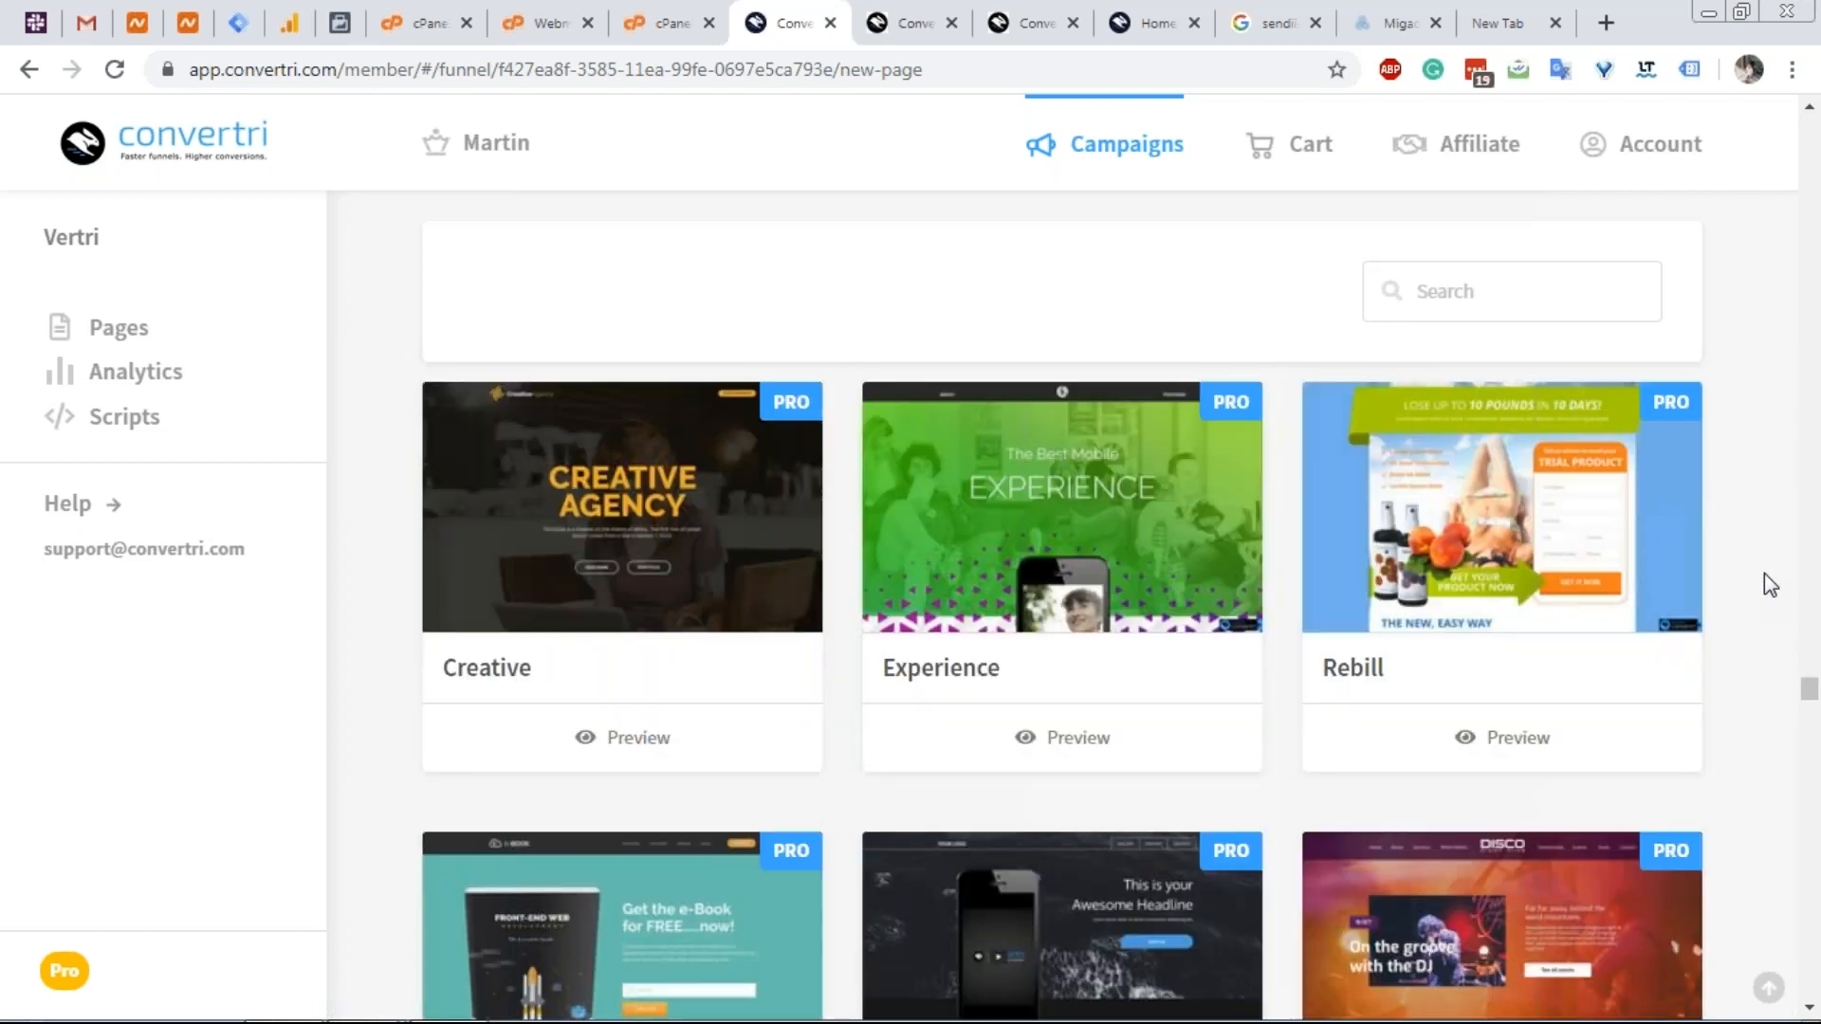
scroll(1772, 580, down, 15)
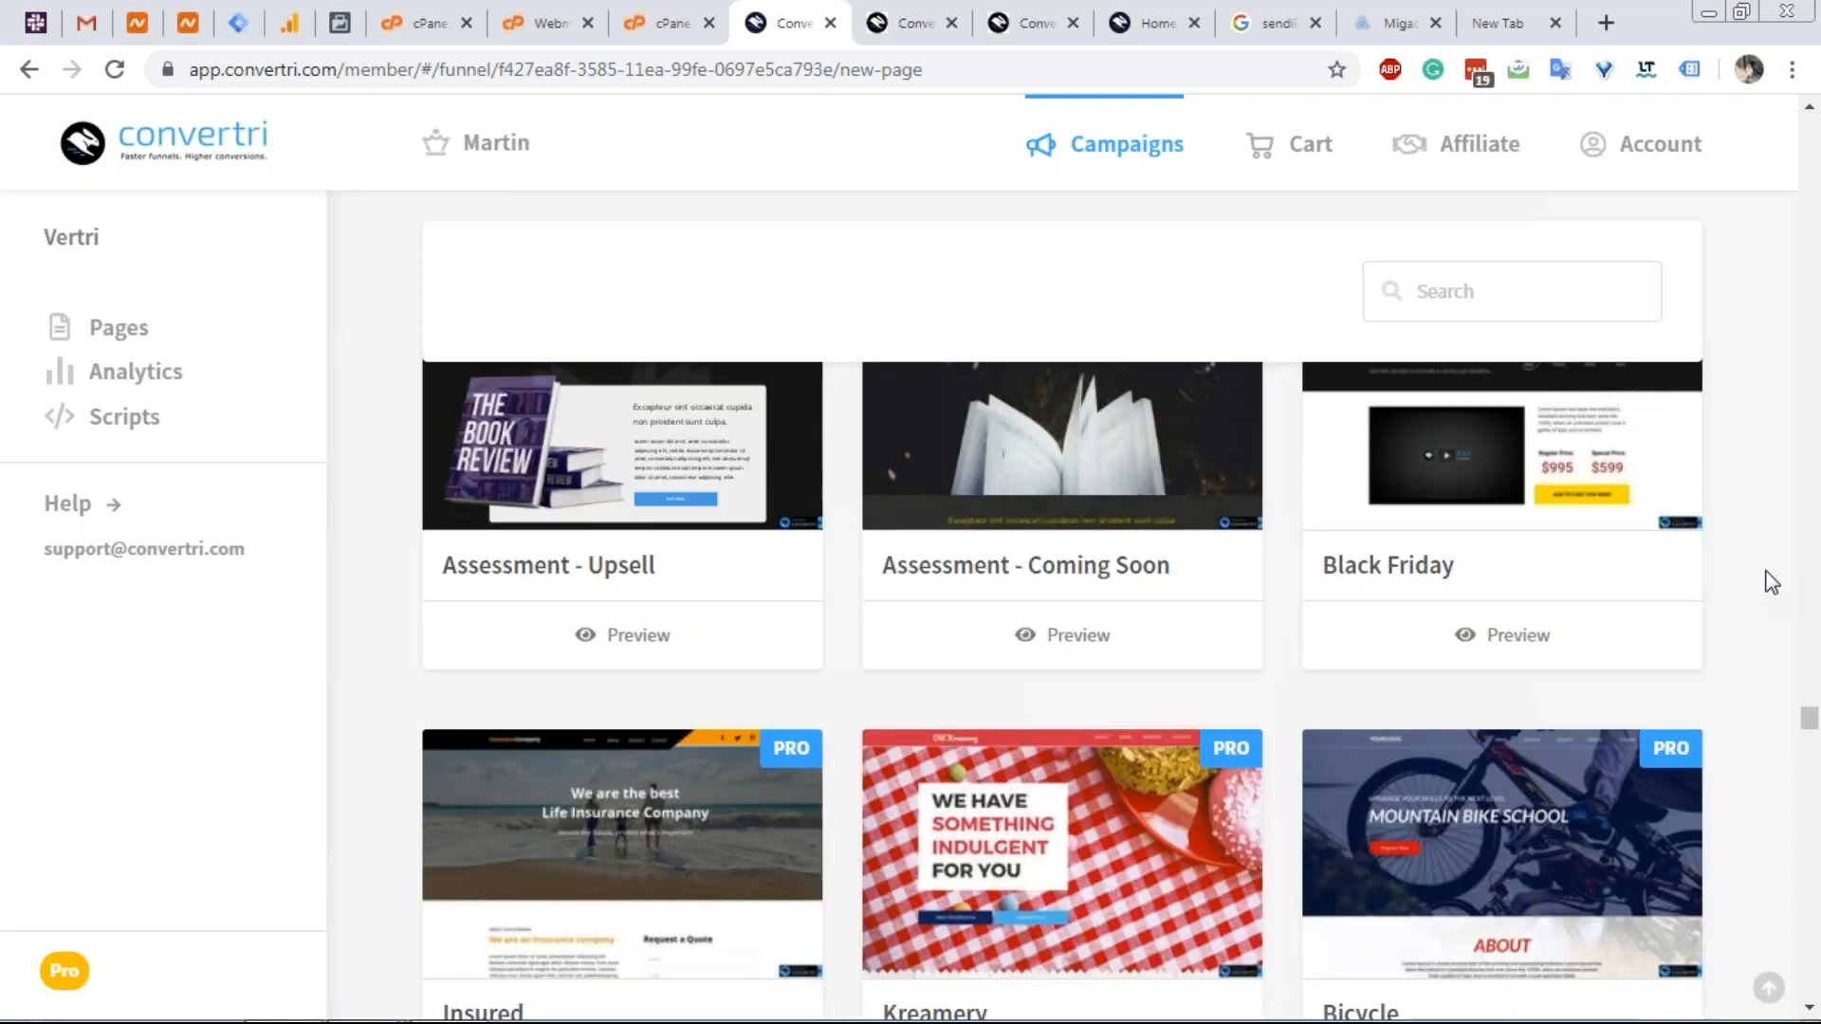
scroll(1771, 585, down, 15)
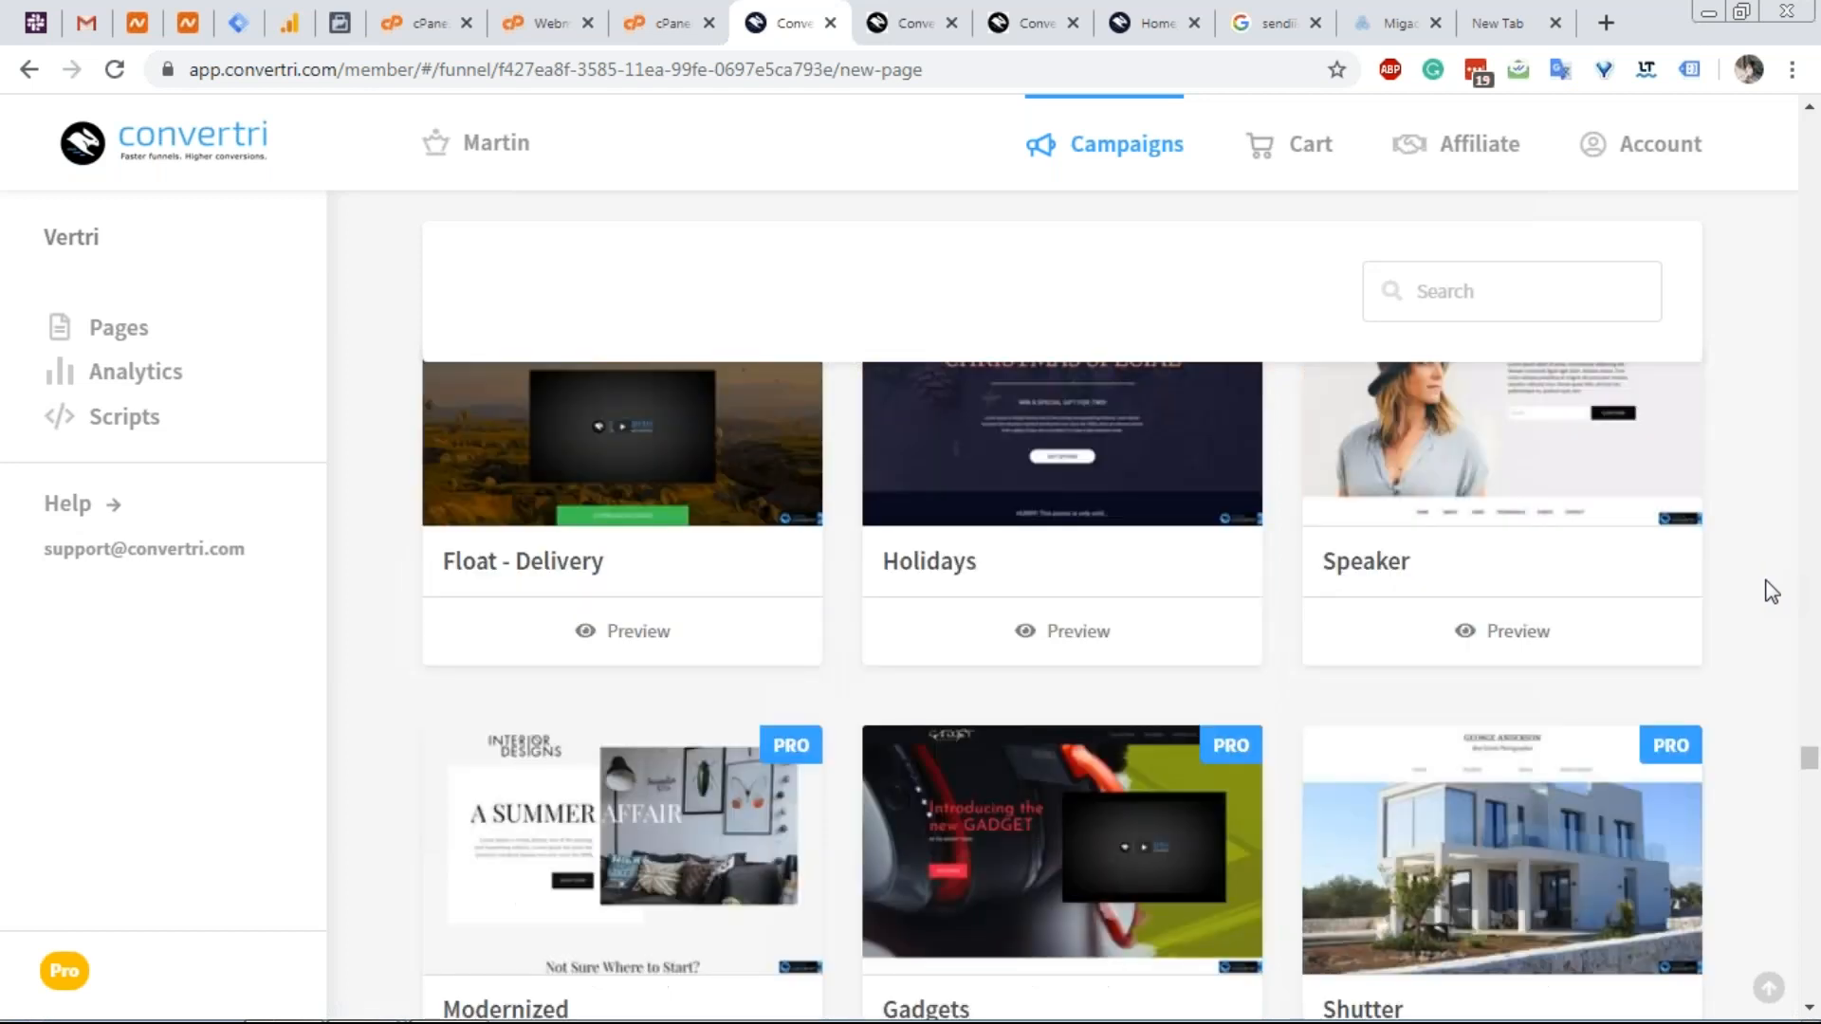
scroll(1764, 607, down, 12)
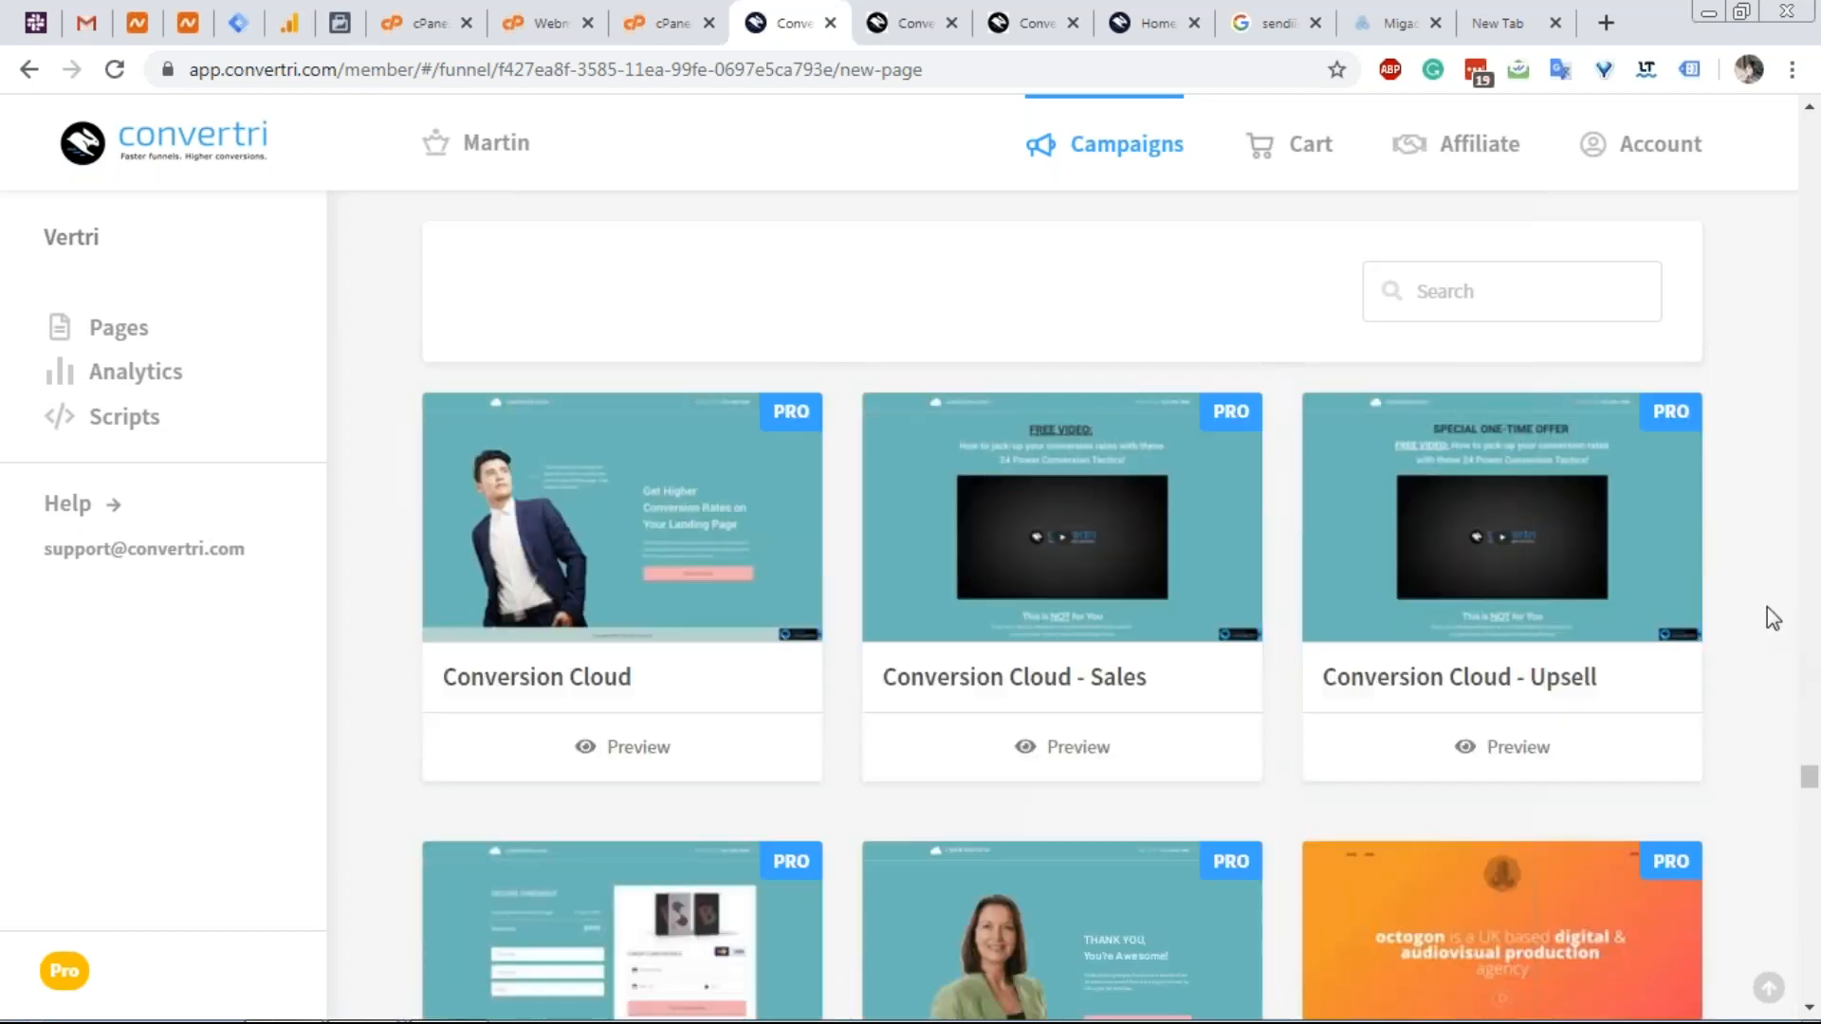
scroll(1760, 594, down, 15)
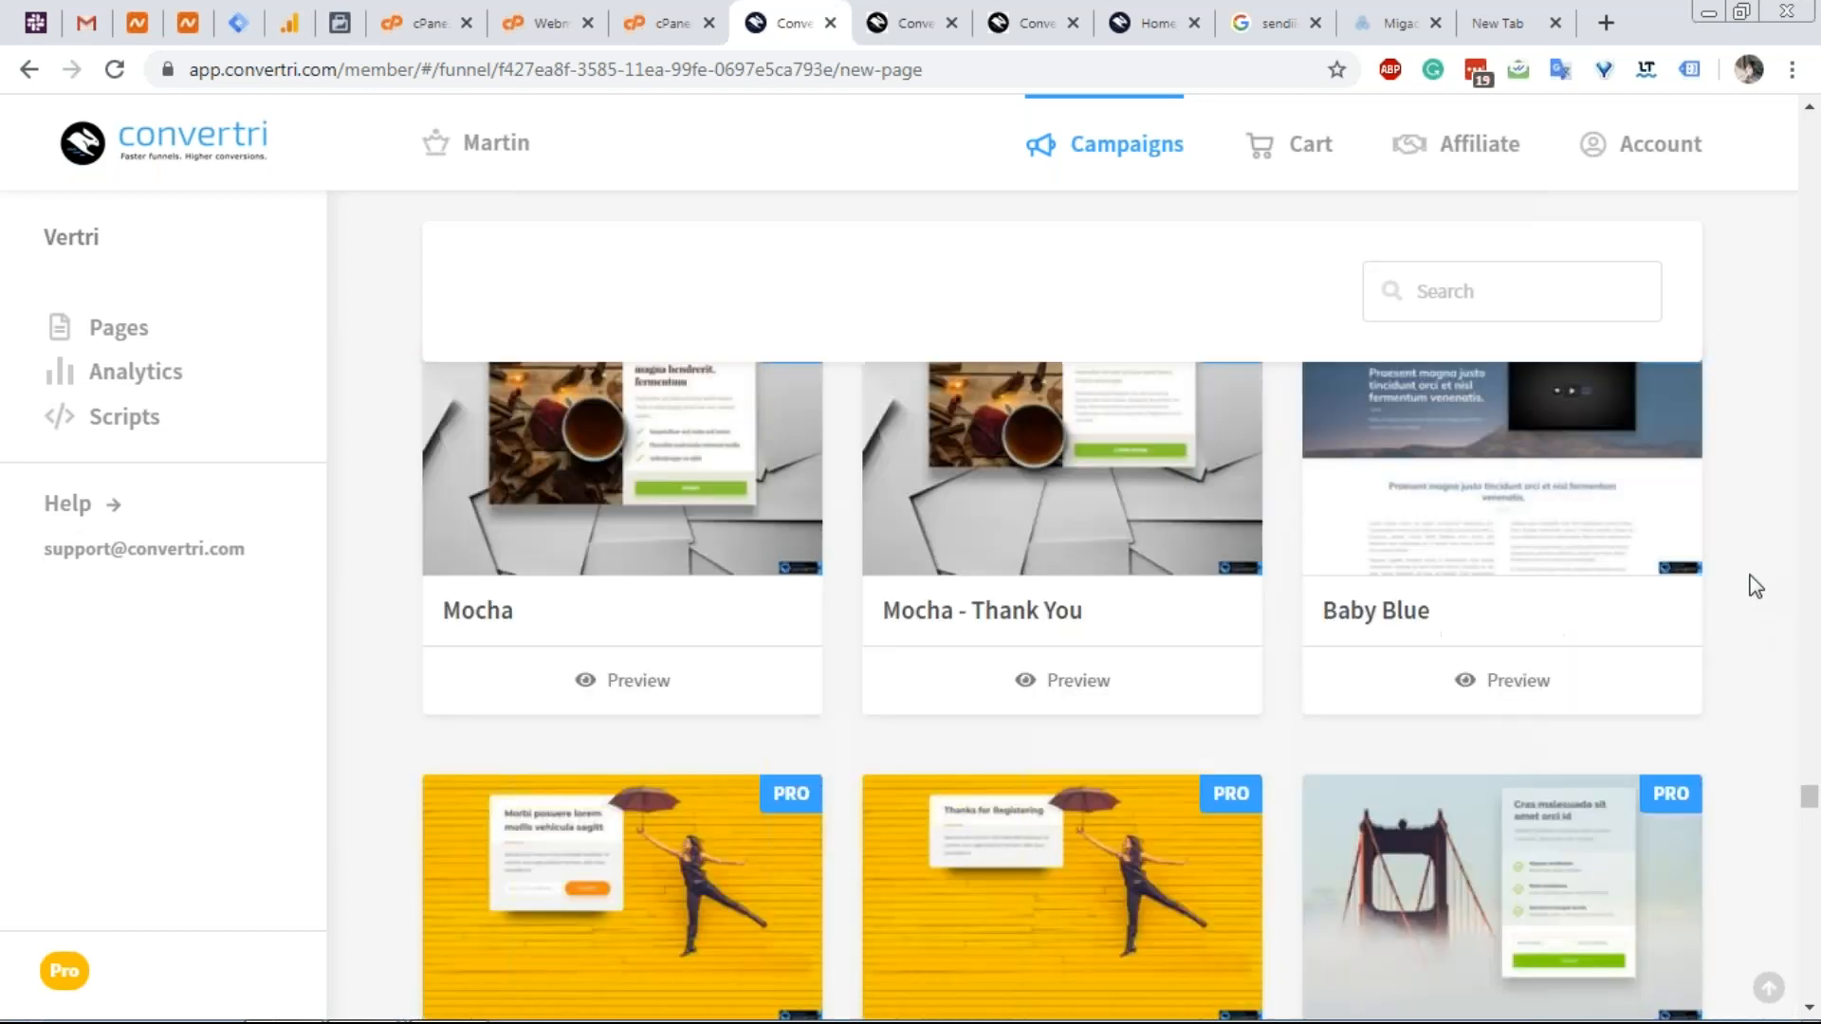
scroll(1754, 580, down, 15)
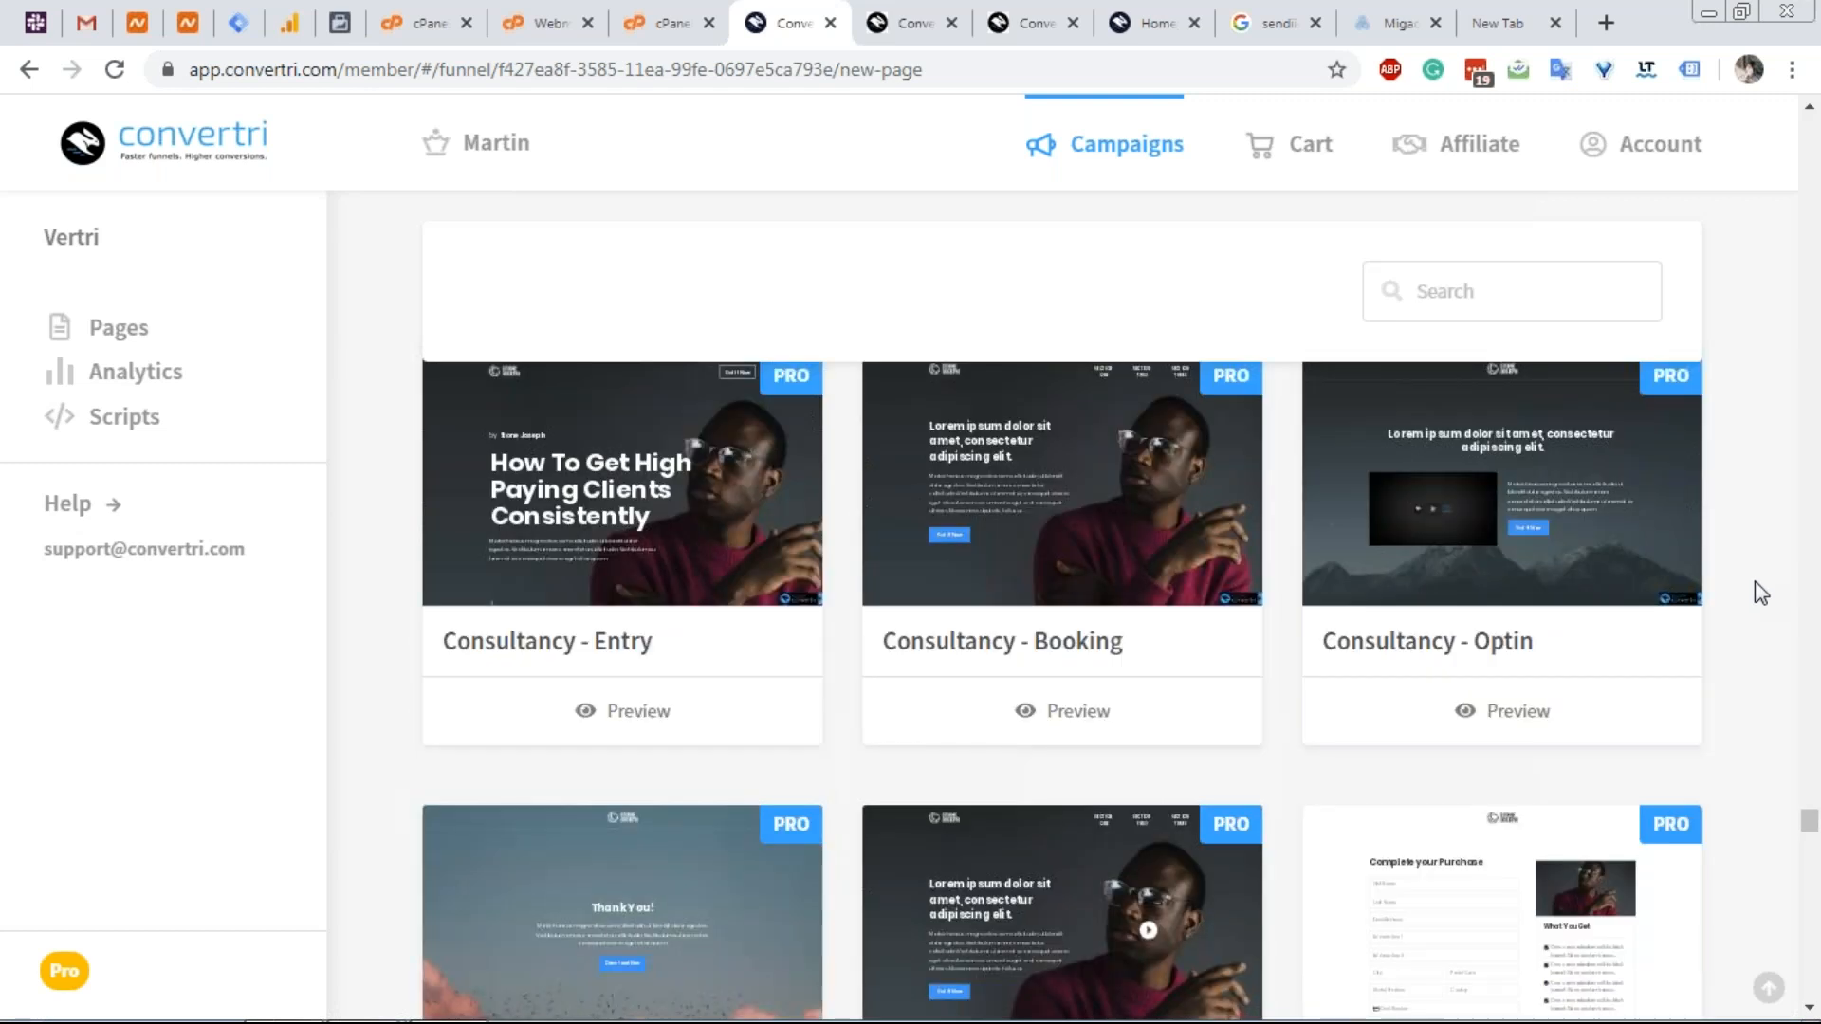
scroll(1754, 581, down, 15)
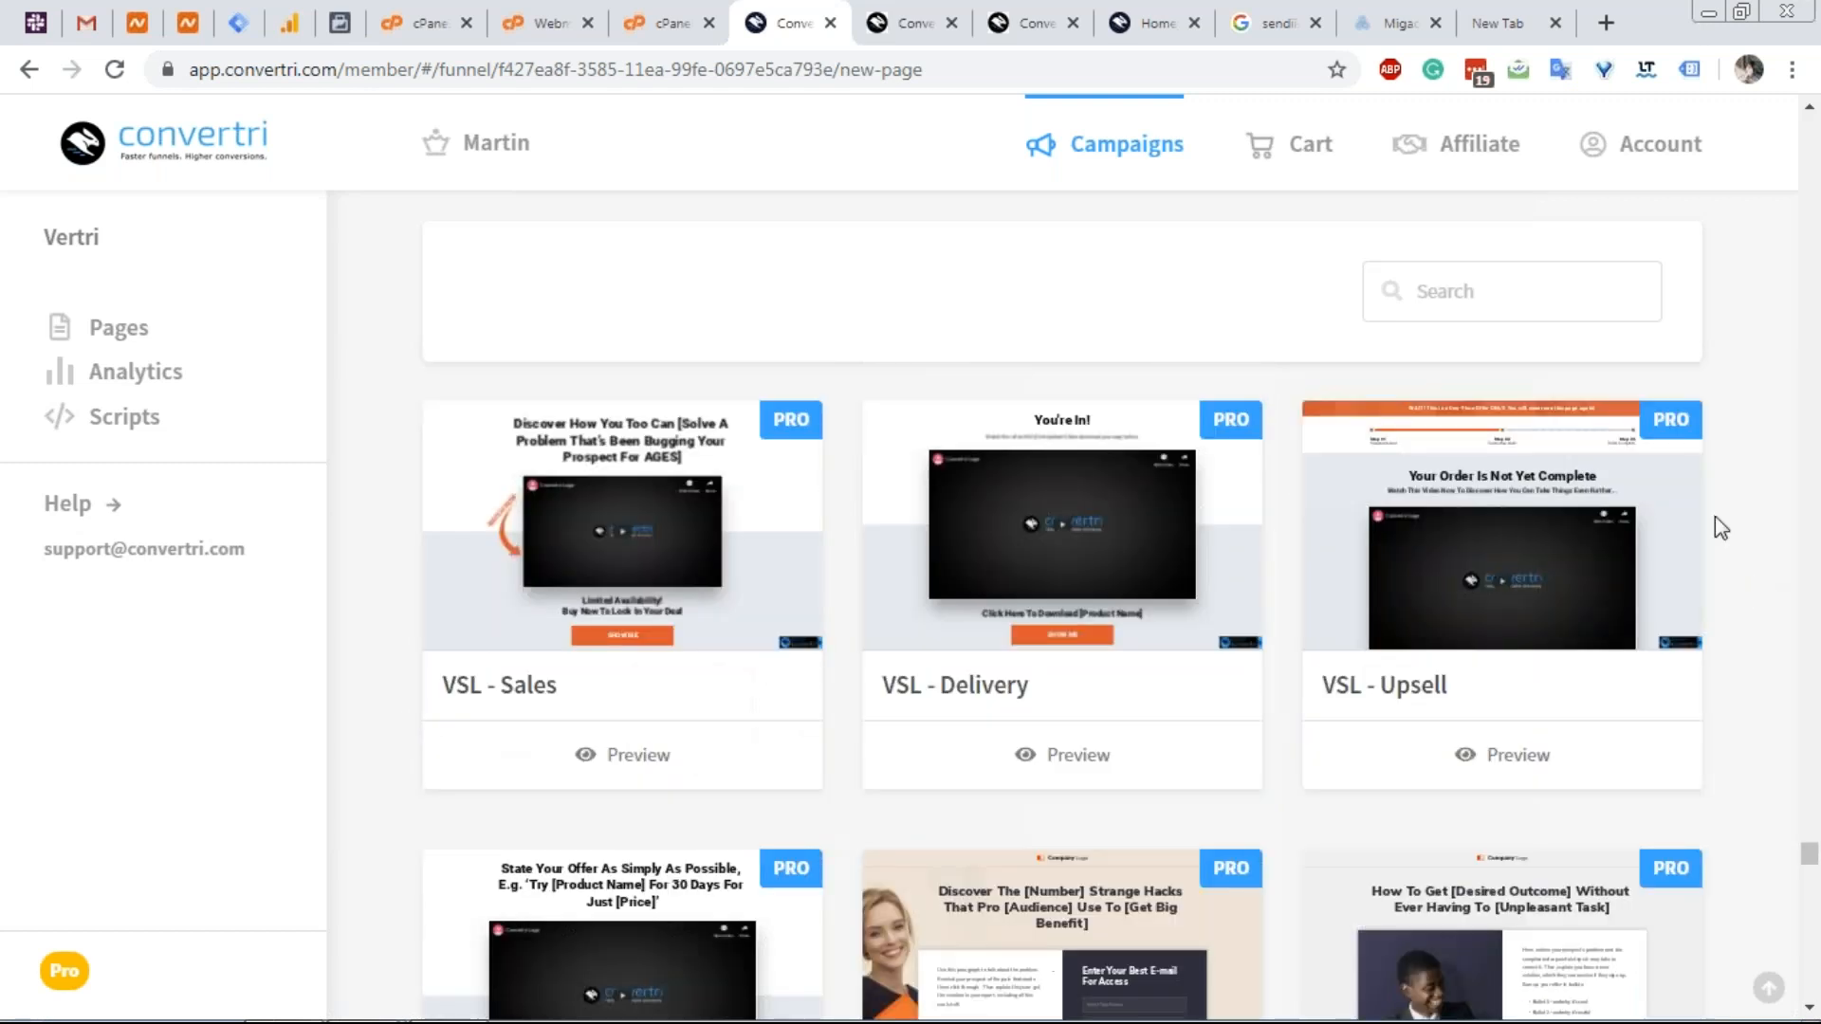
scroll(1745, 529, down, 15)
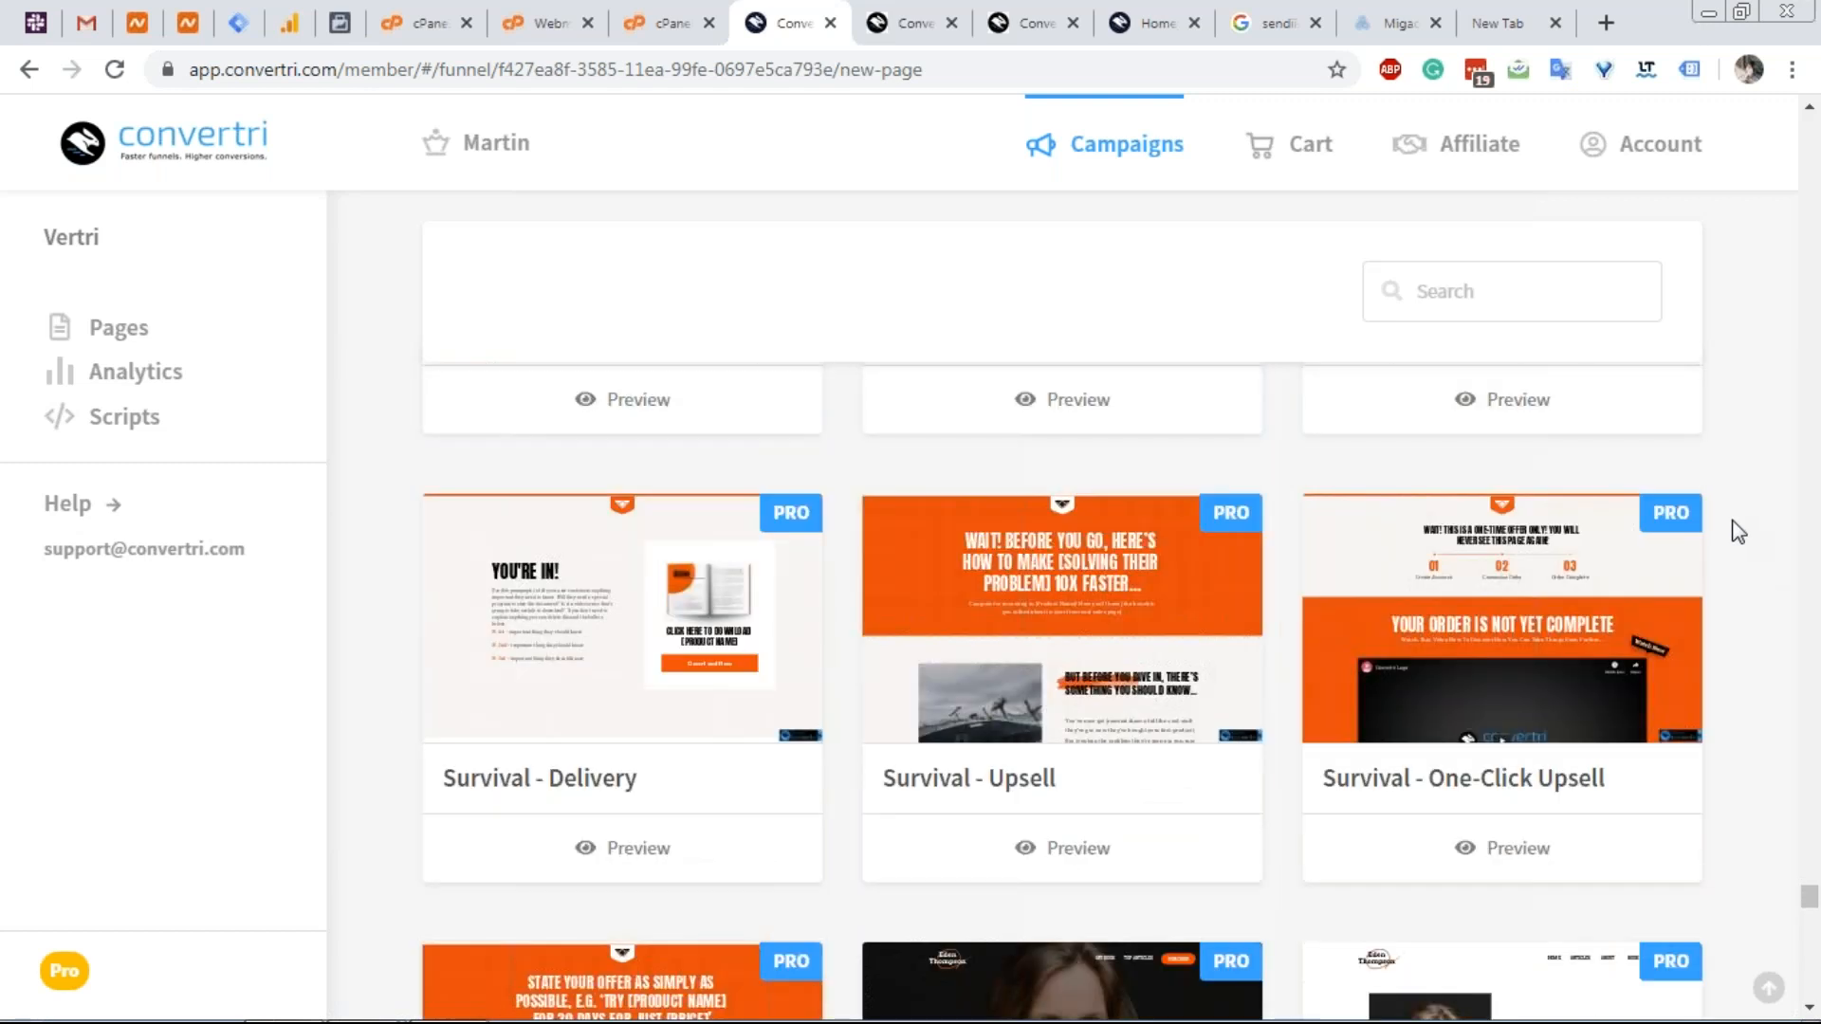
scroll(1755, 528, down, 15)
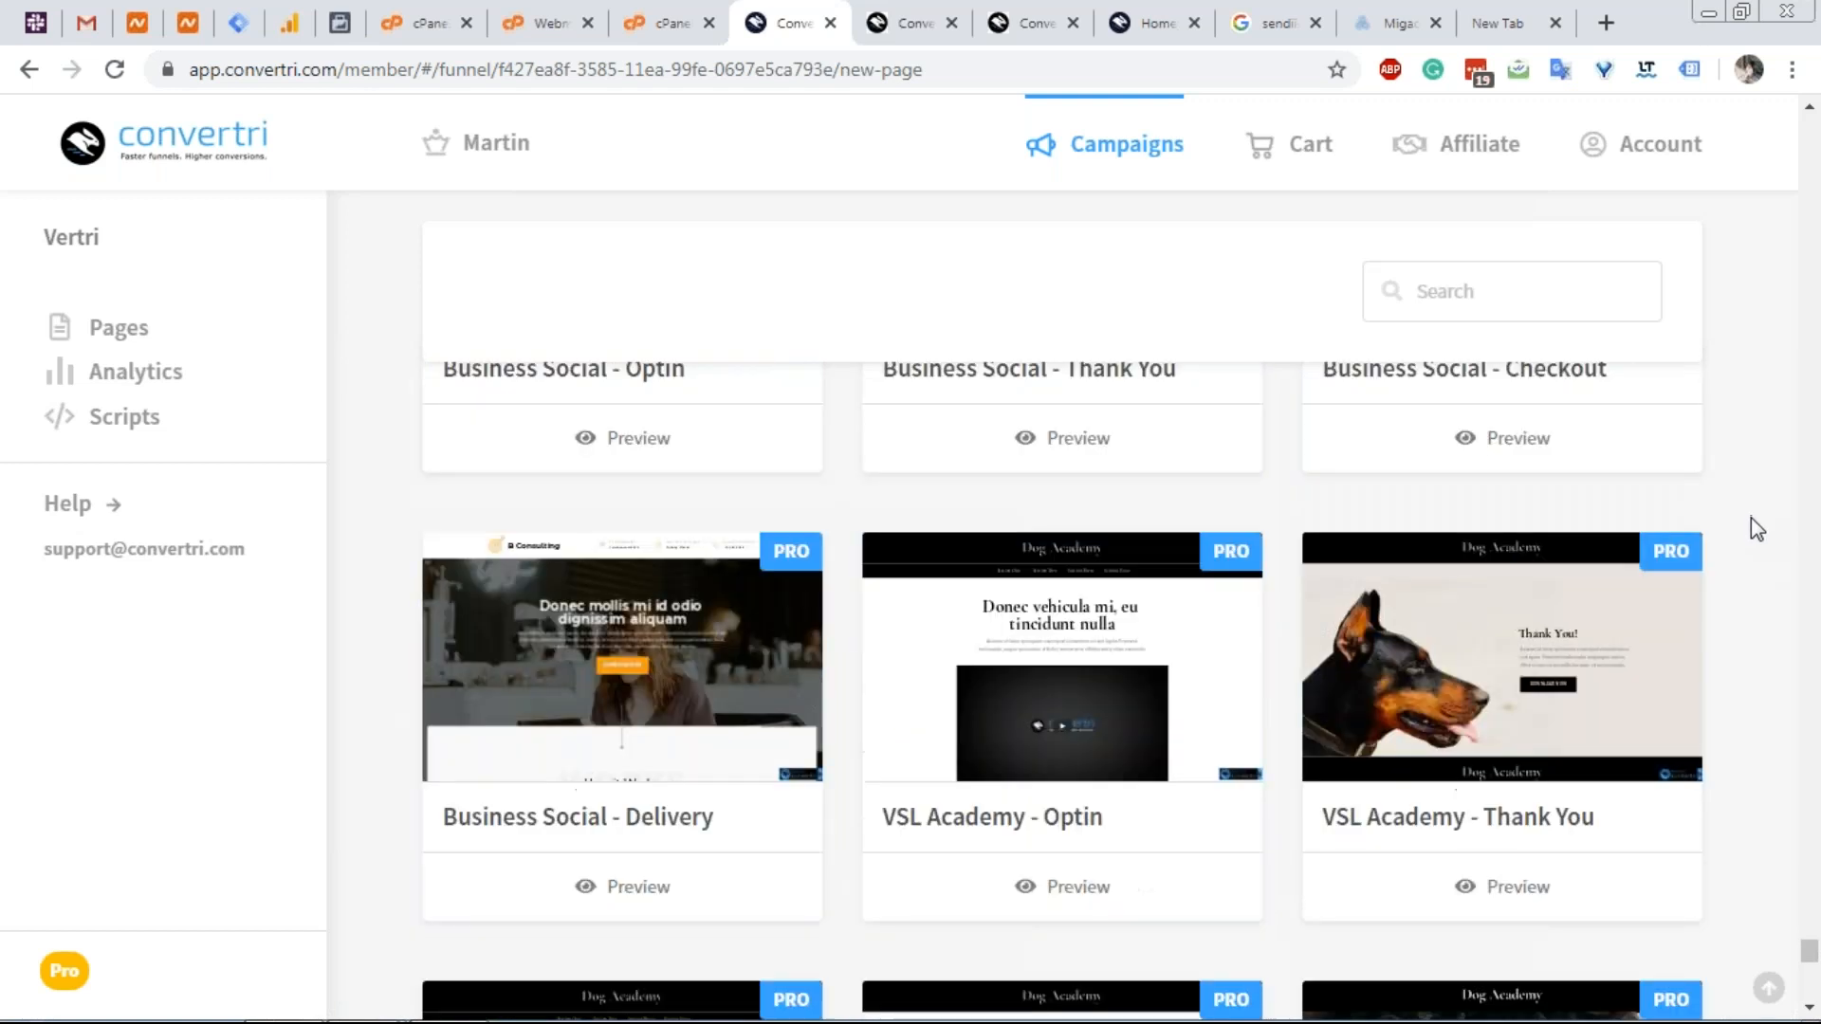
scroll(1776, 550, down, 4)
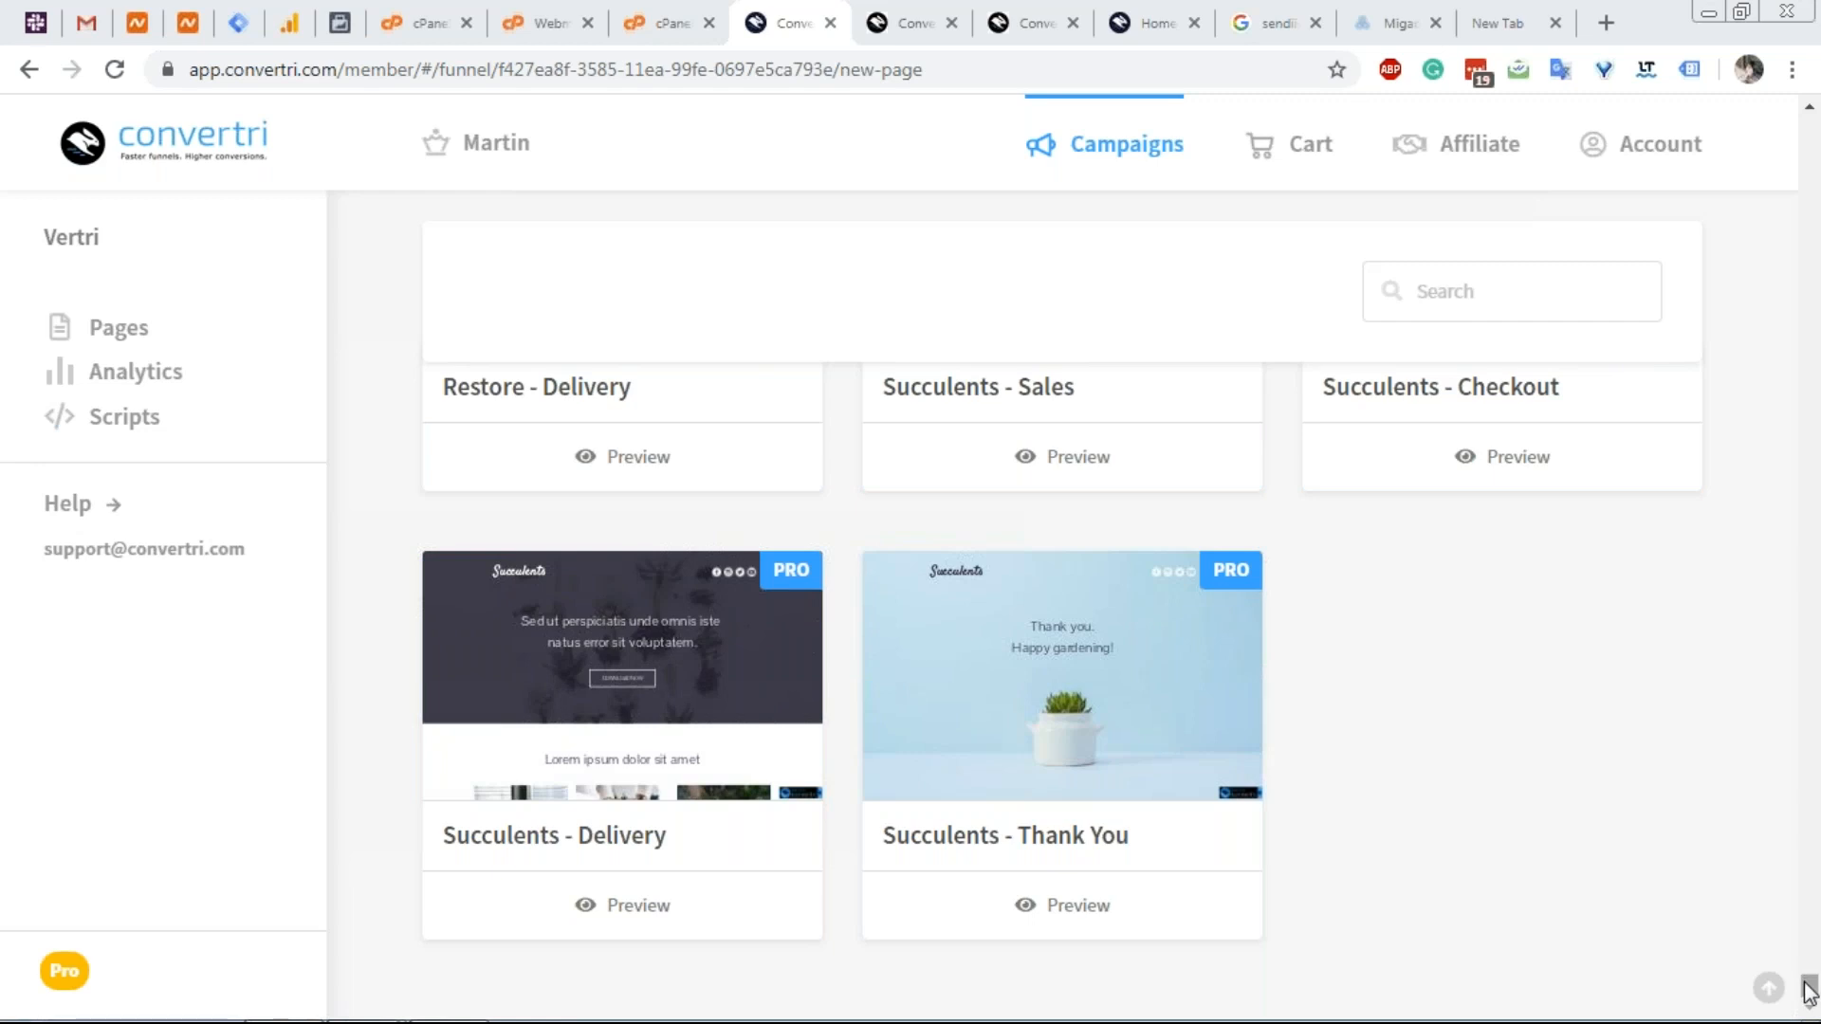
Check the Knowledge Base and B Consulting tabs, then open Convertri's Campaigns funnel list.
drag(1809, 991, 1239, 49)
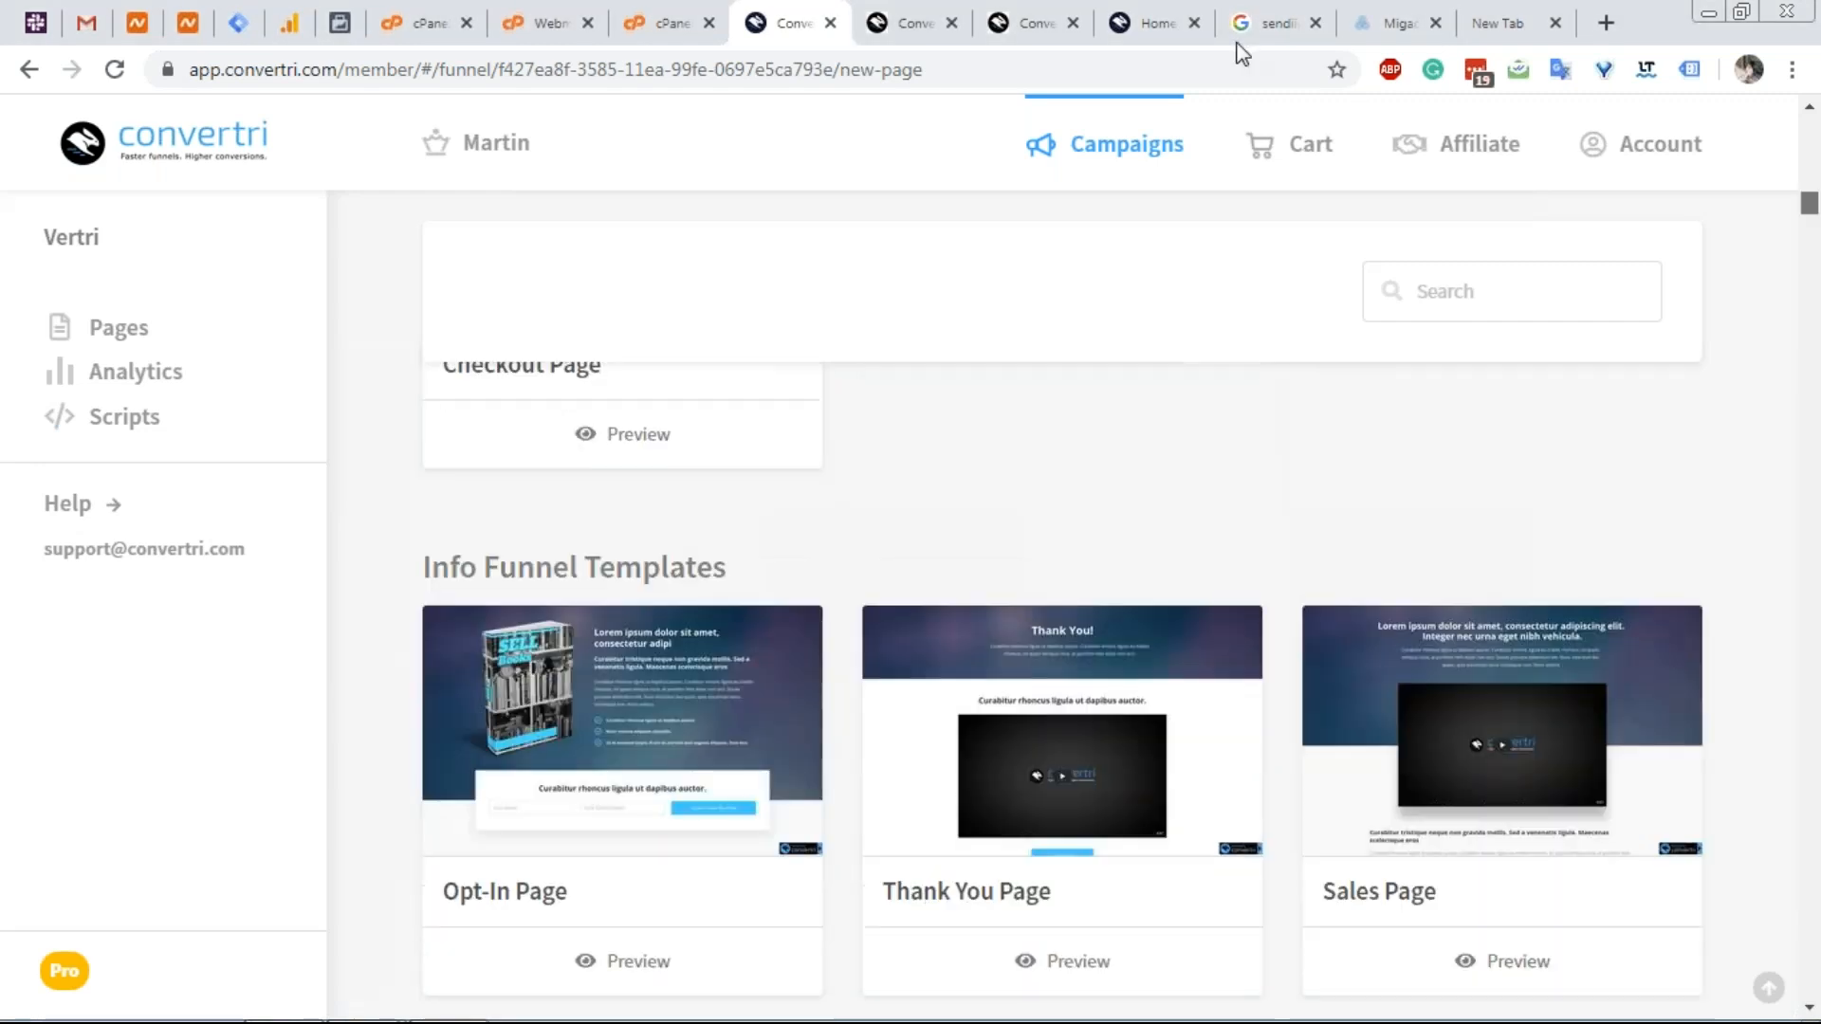
click(891, 11)
click(1133, 23)
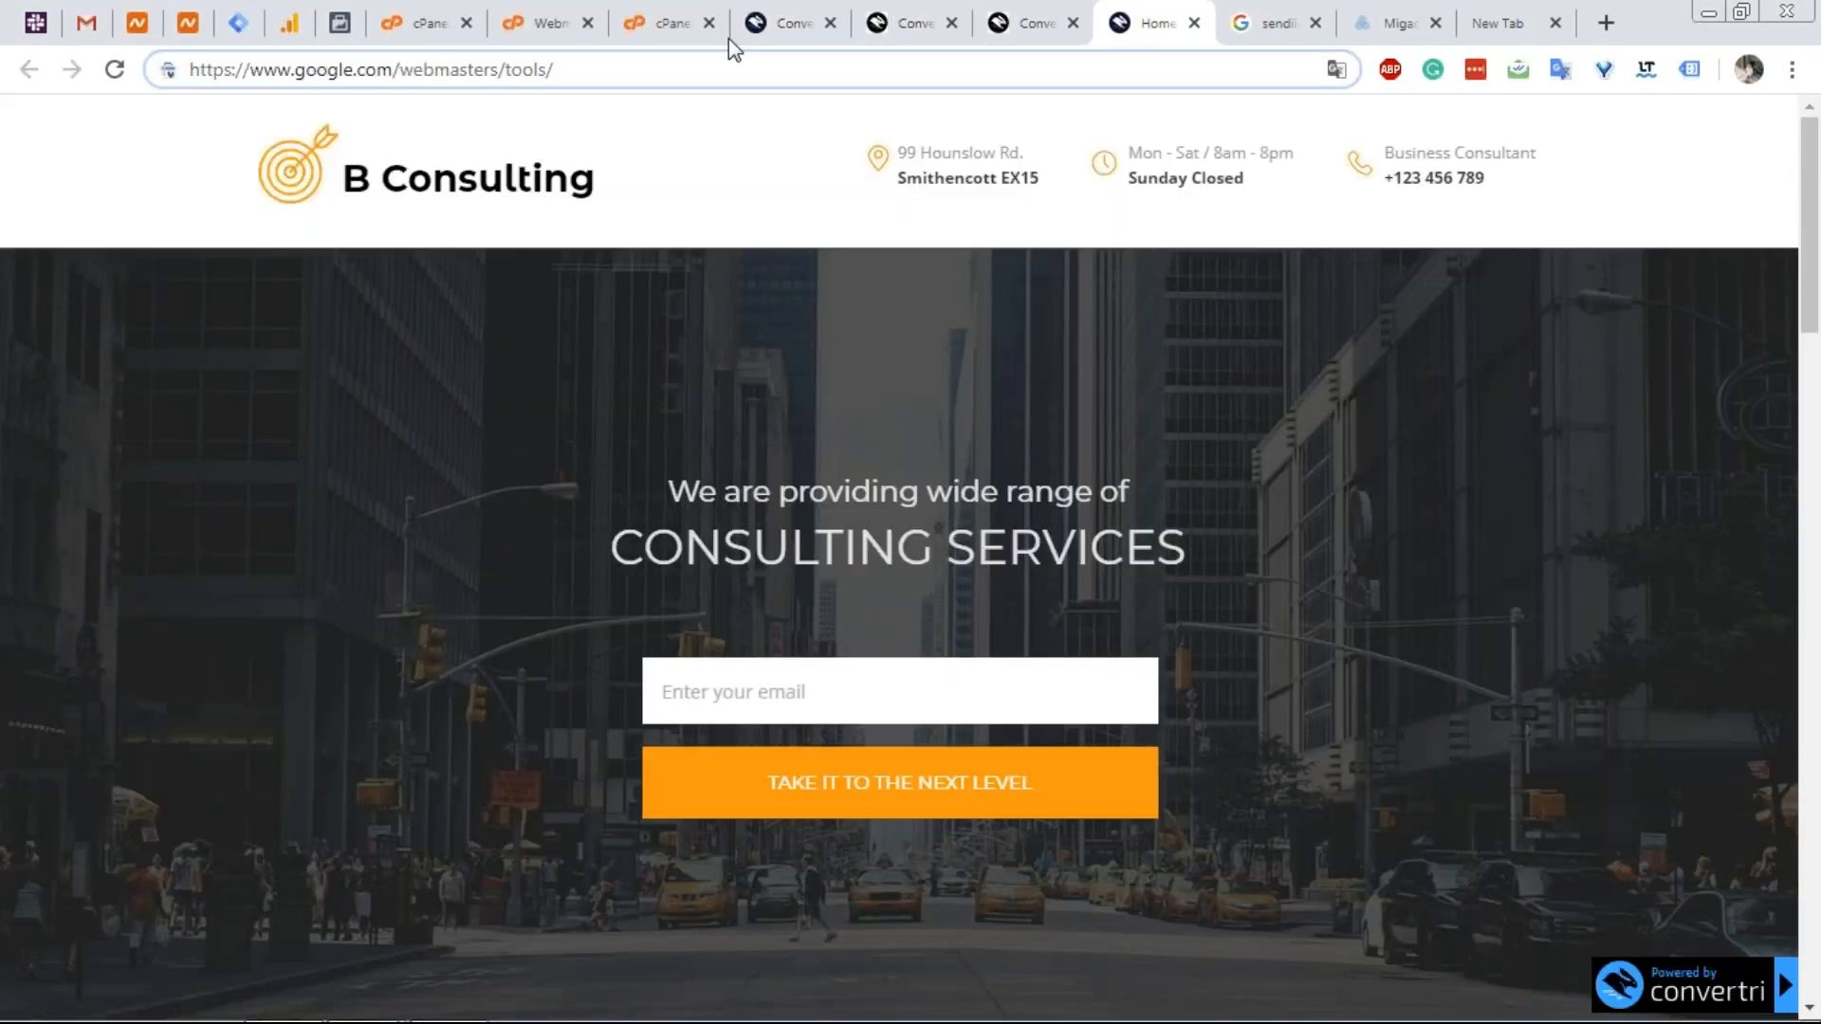
click(784, 14)
scroll(361, 379, up, 10)
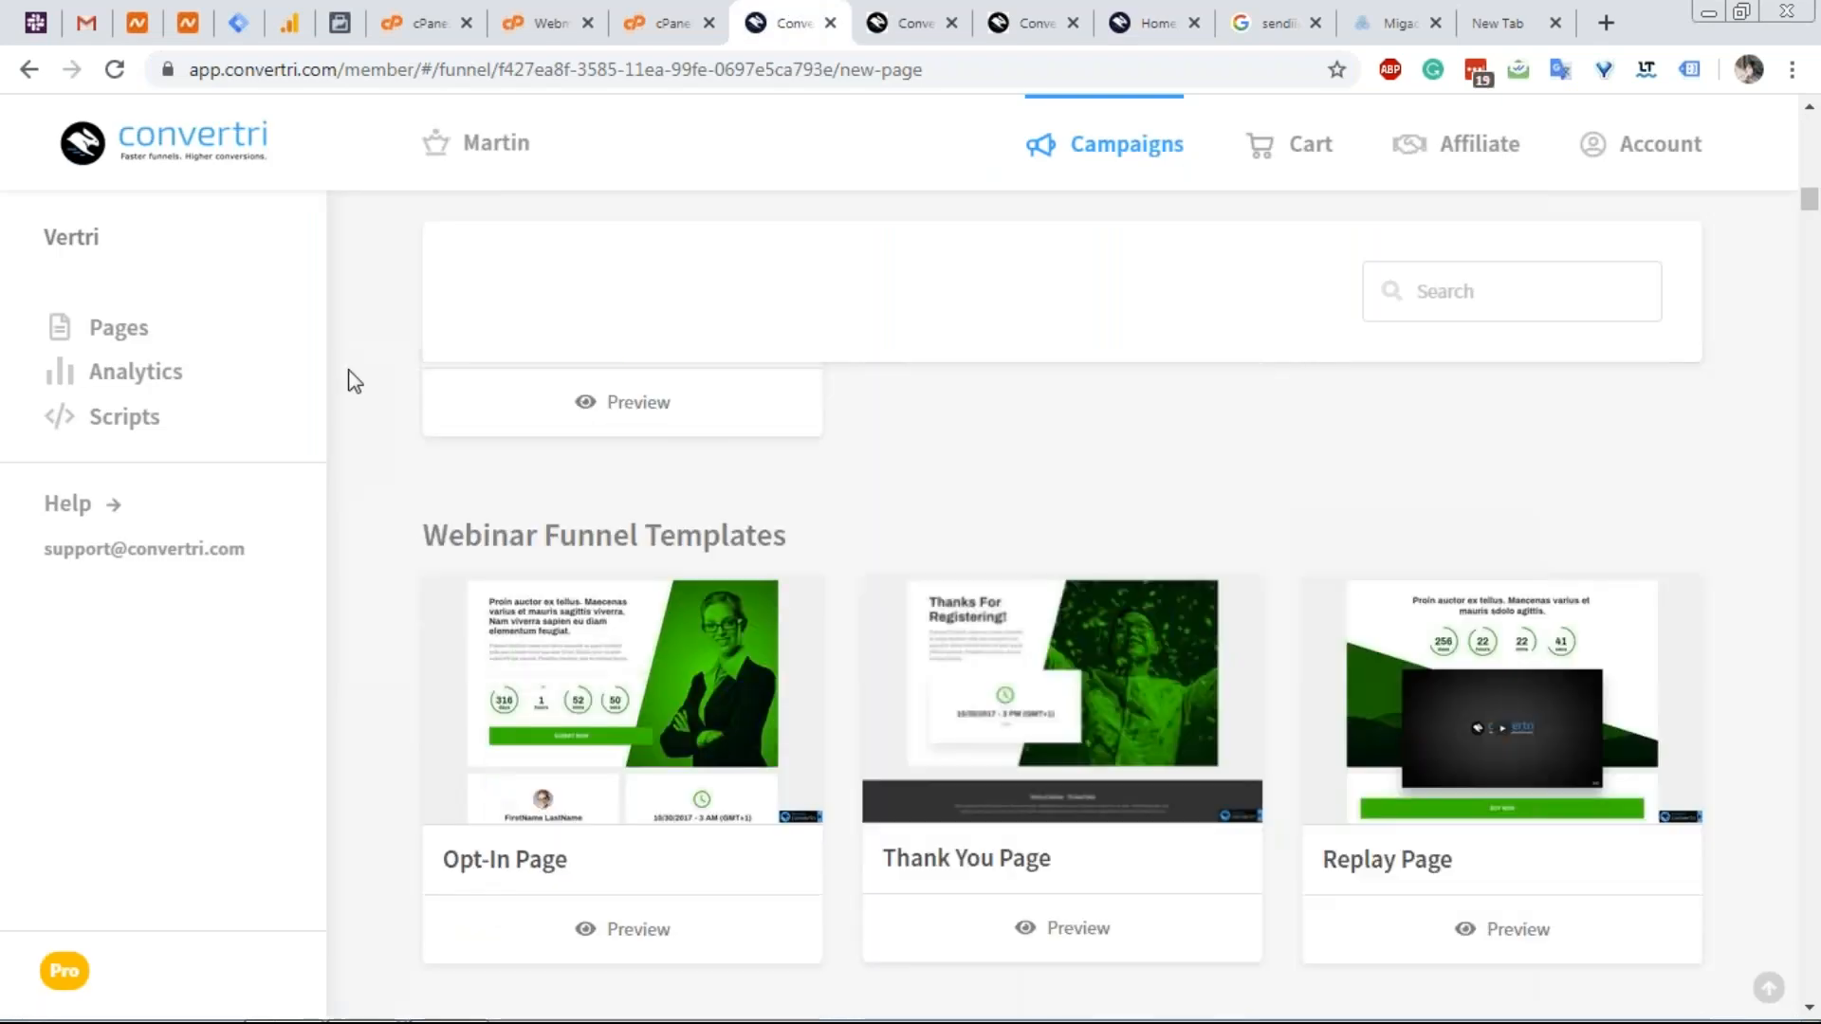
scroll(464, 361, up, 15)
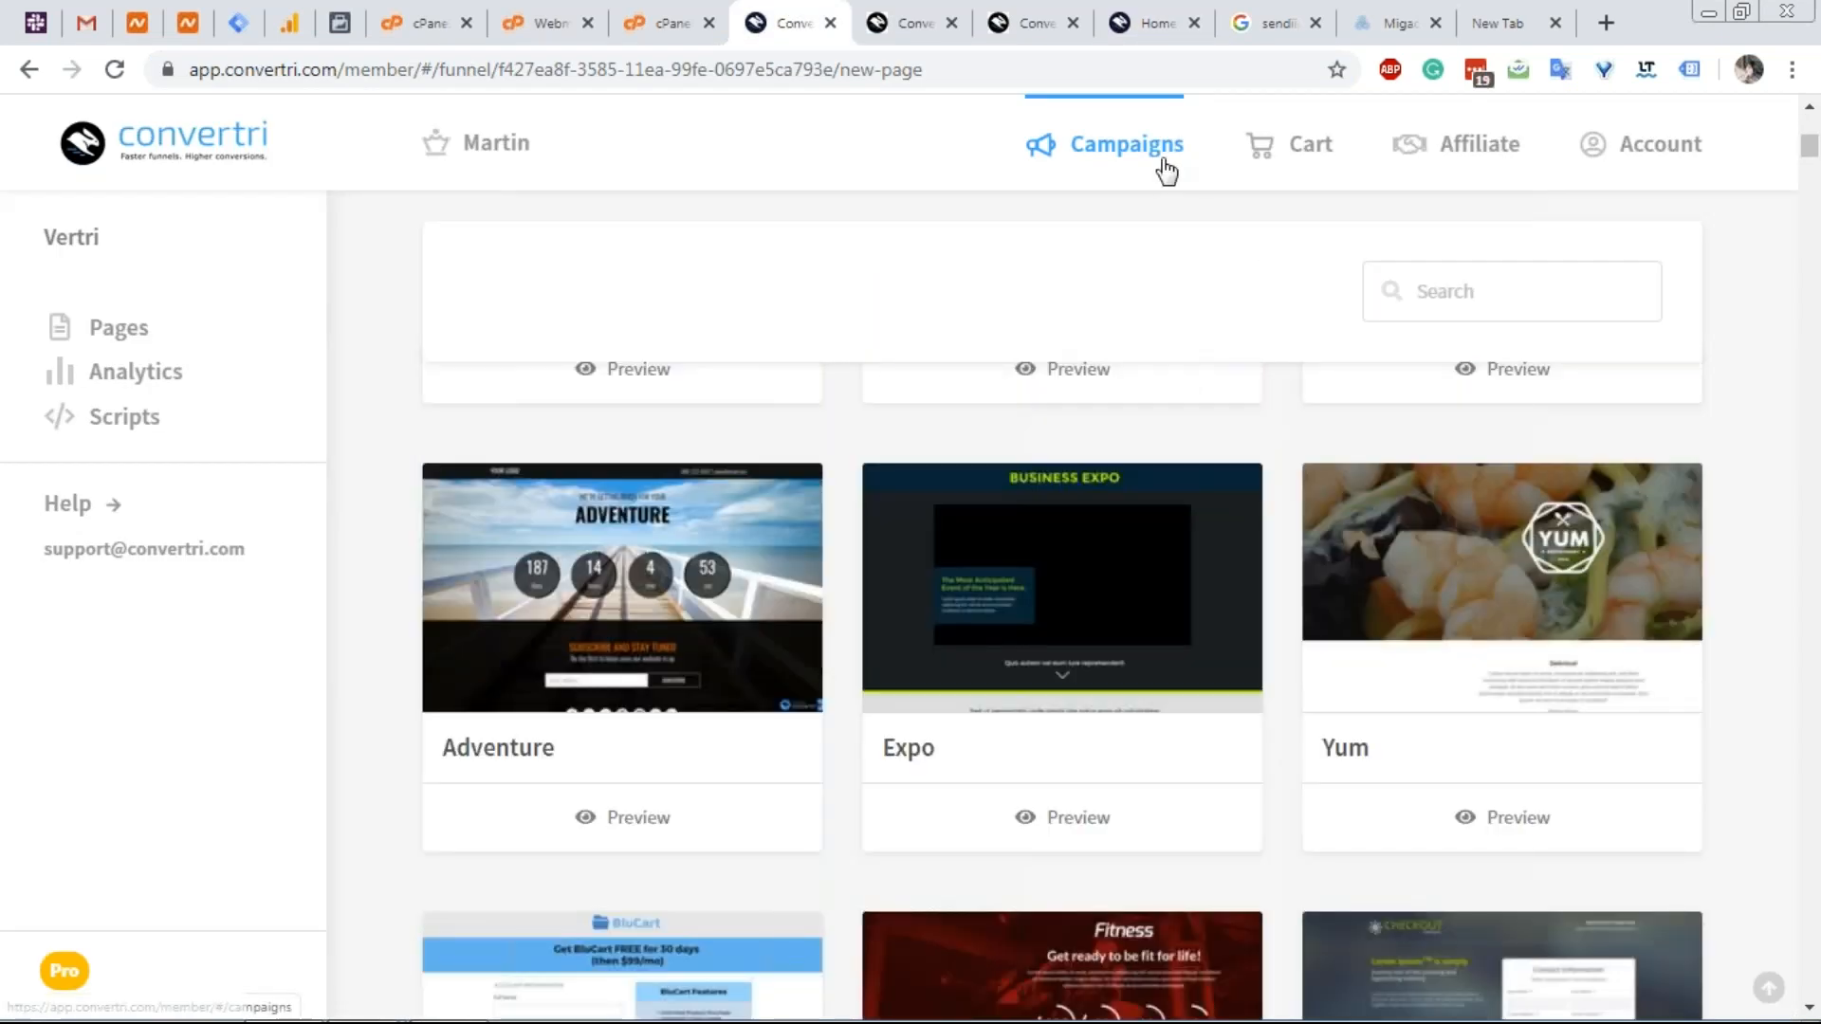
click(1166, 171)
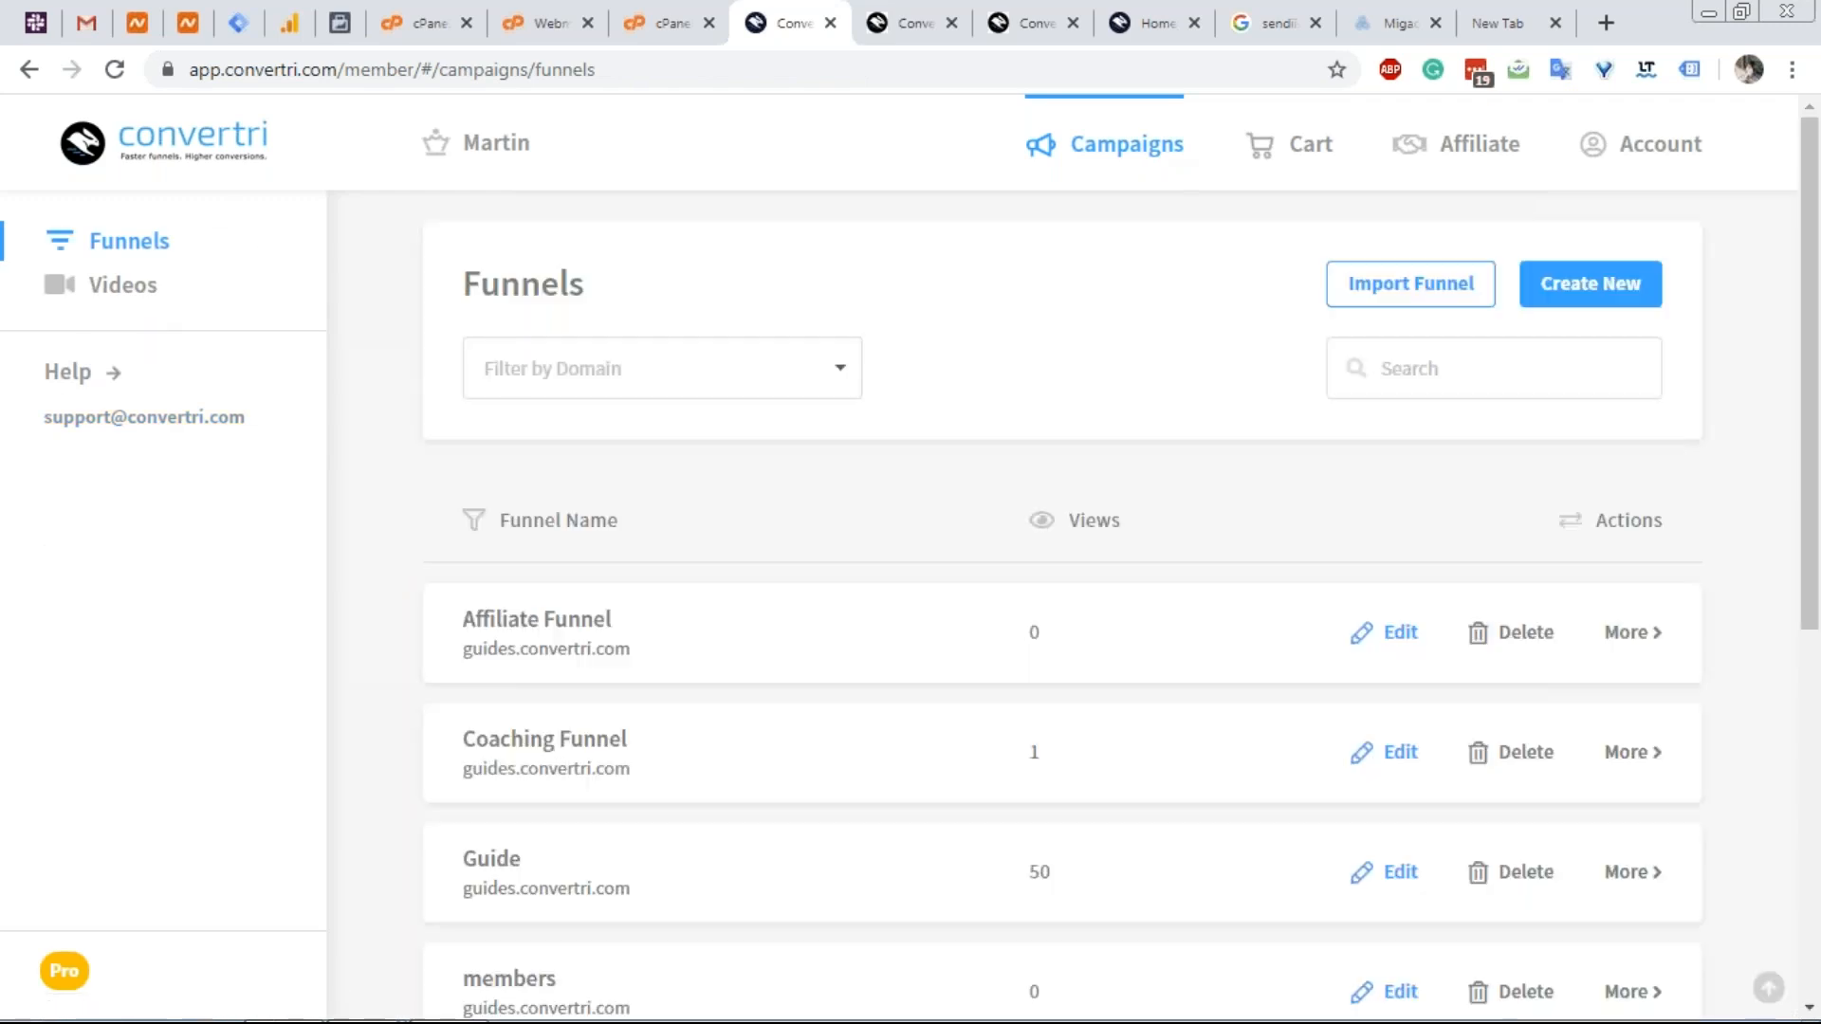
Scroll to the Vertri funnel in the Funnels list and open its Homepage for editing.
scroll(622, 537, down, 3)
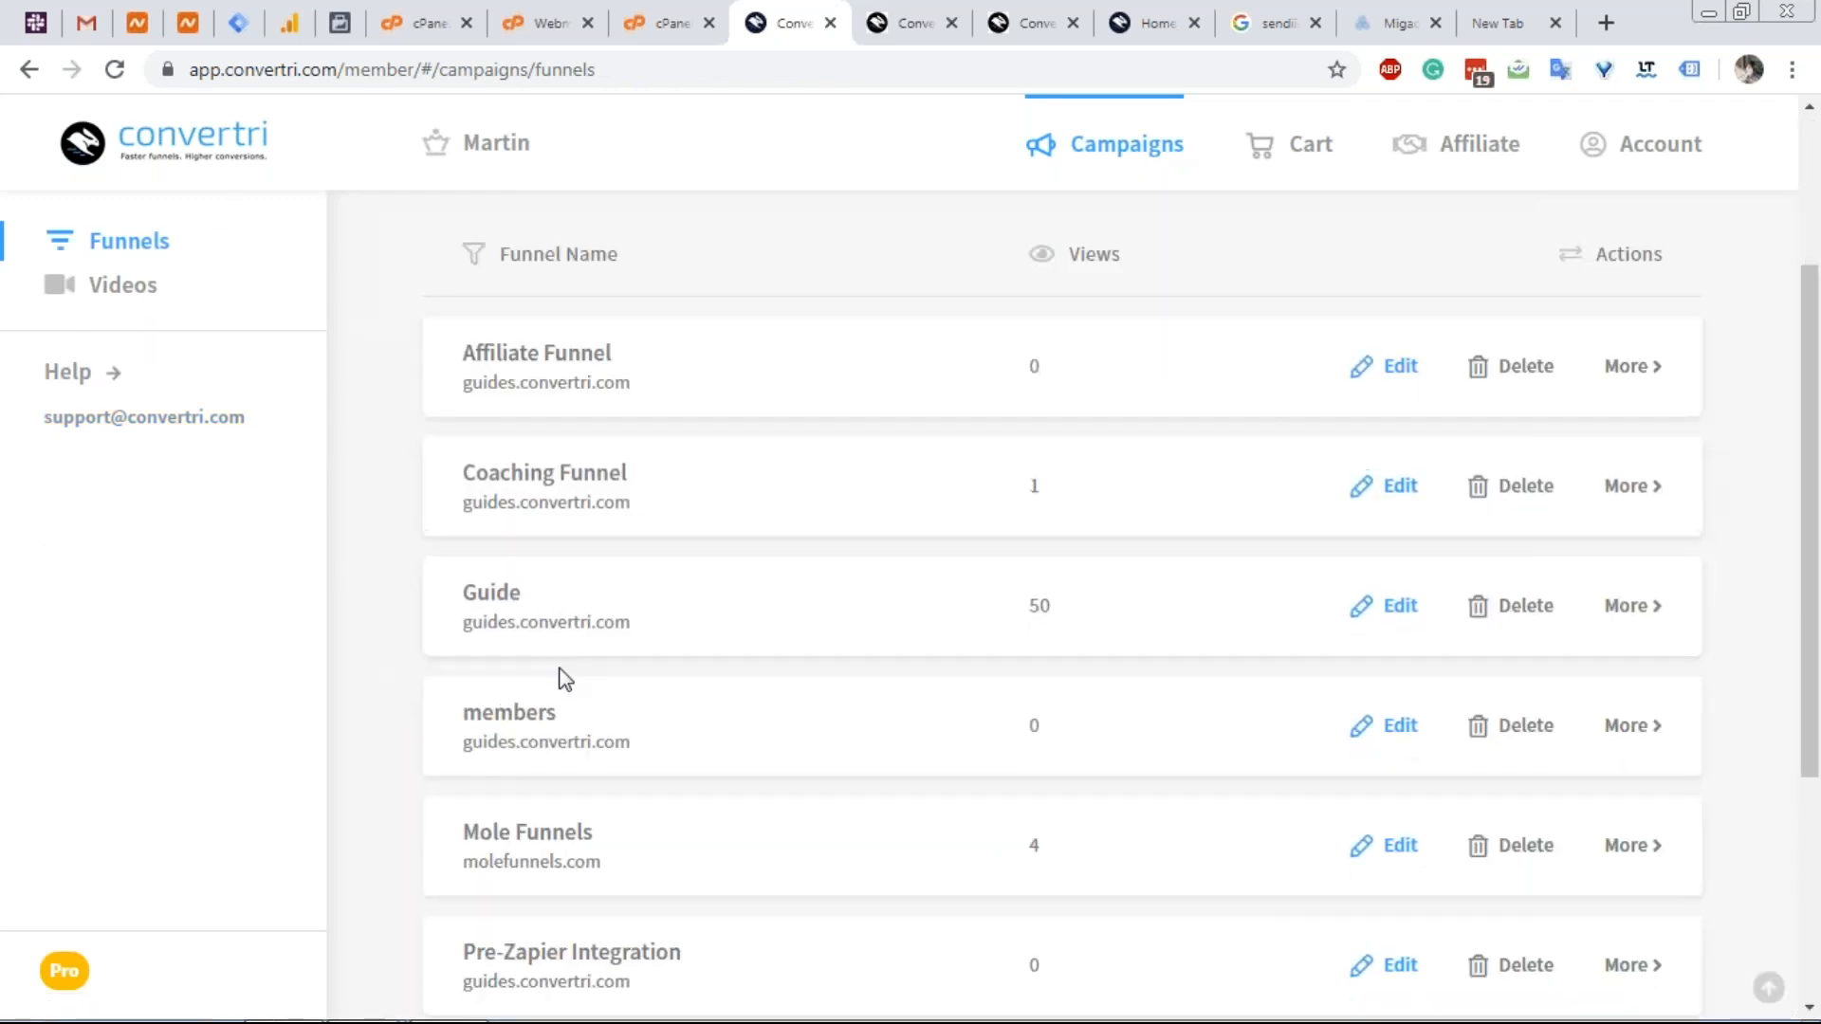
scroll(588, 721, down, 4)
click(609, 927)
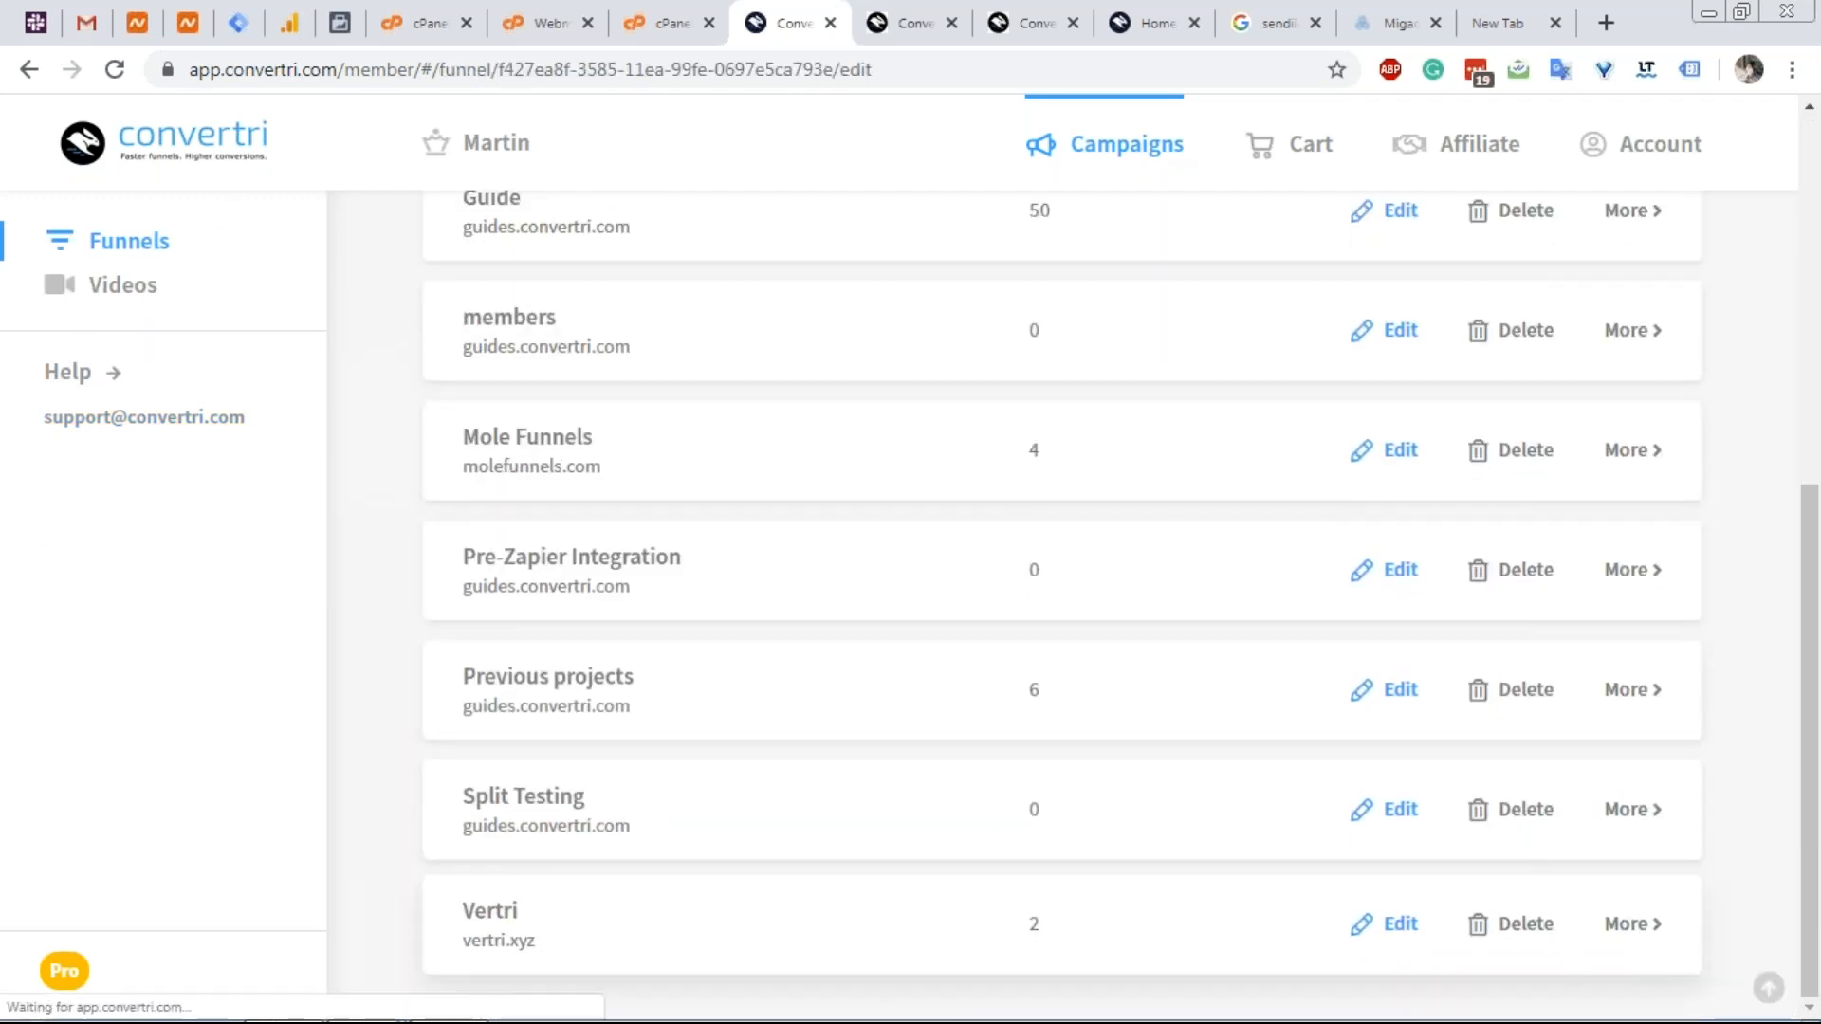
click(669, 676)
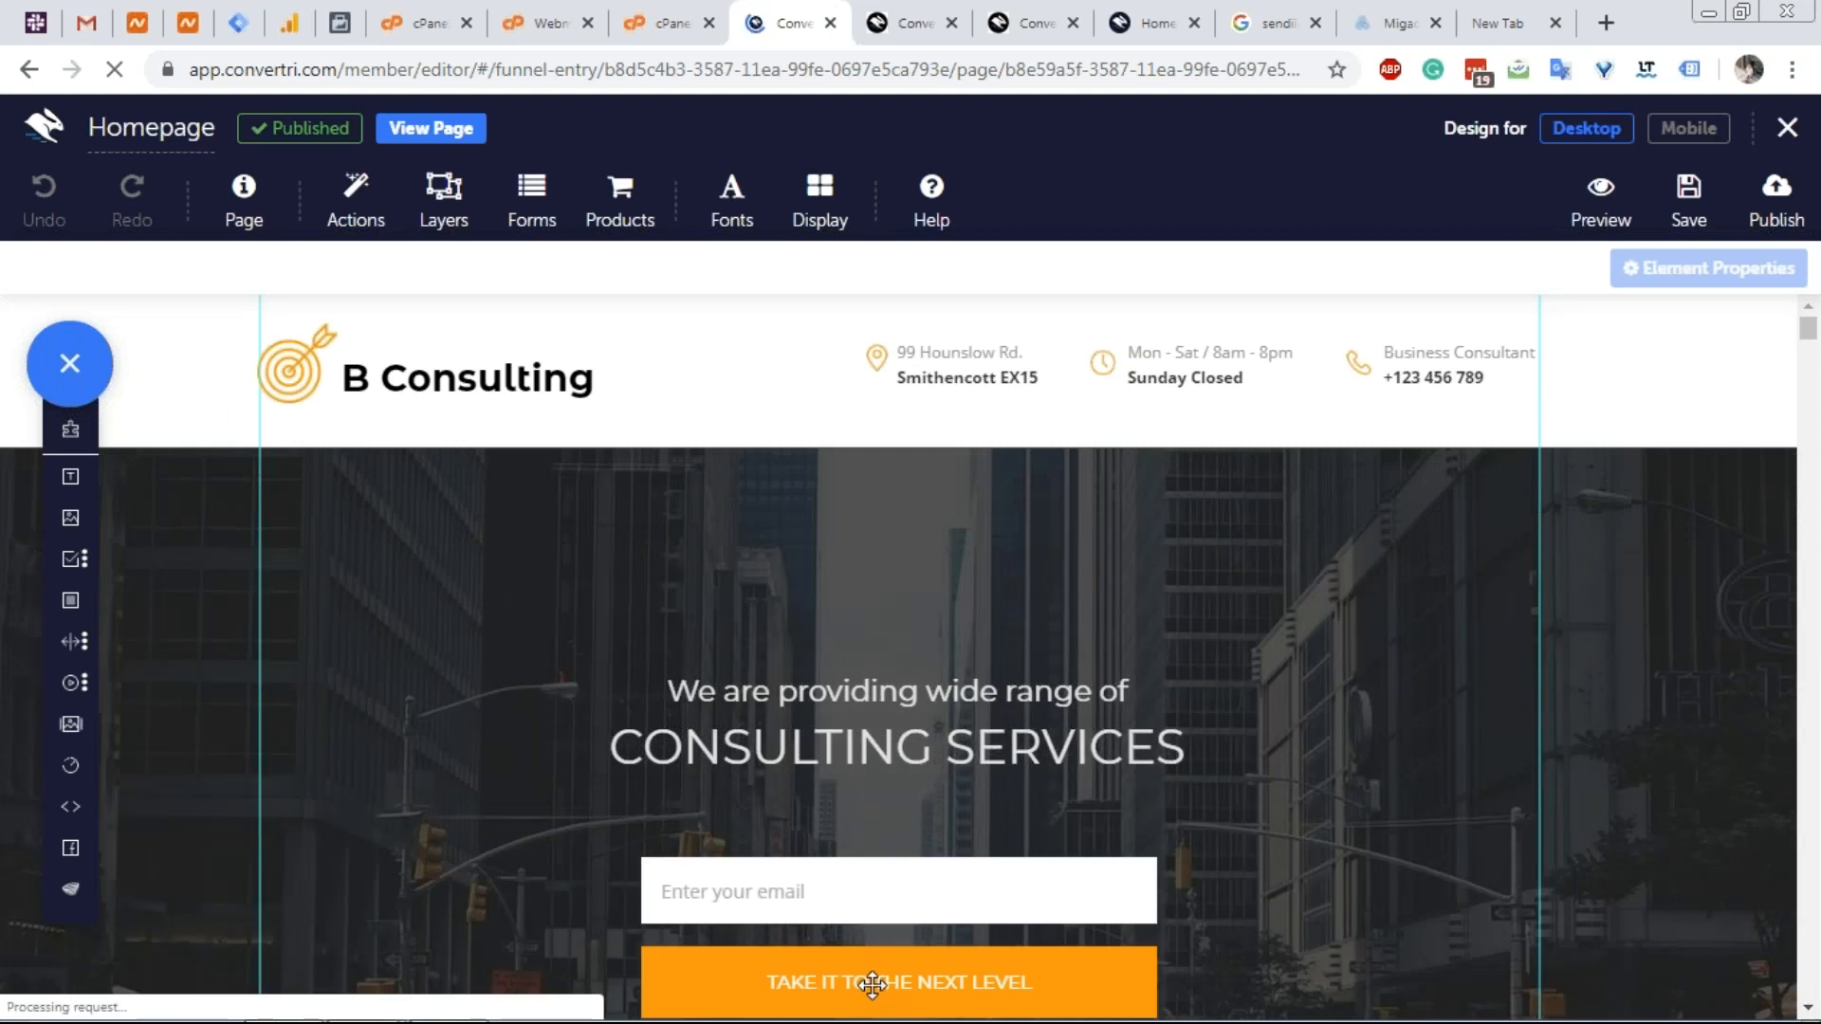
click(871, 984)
click(1402, 432)
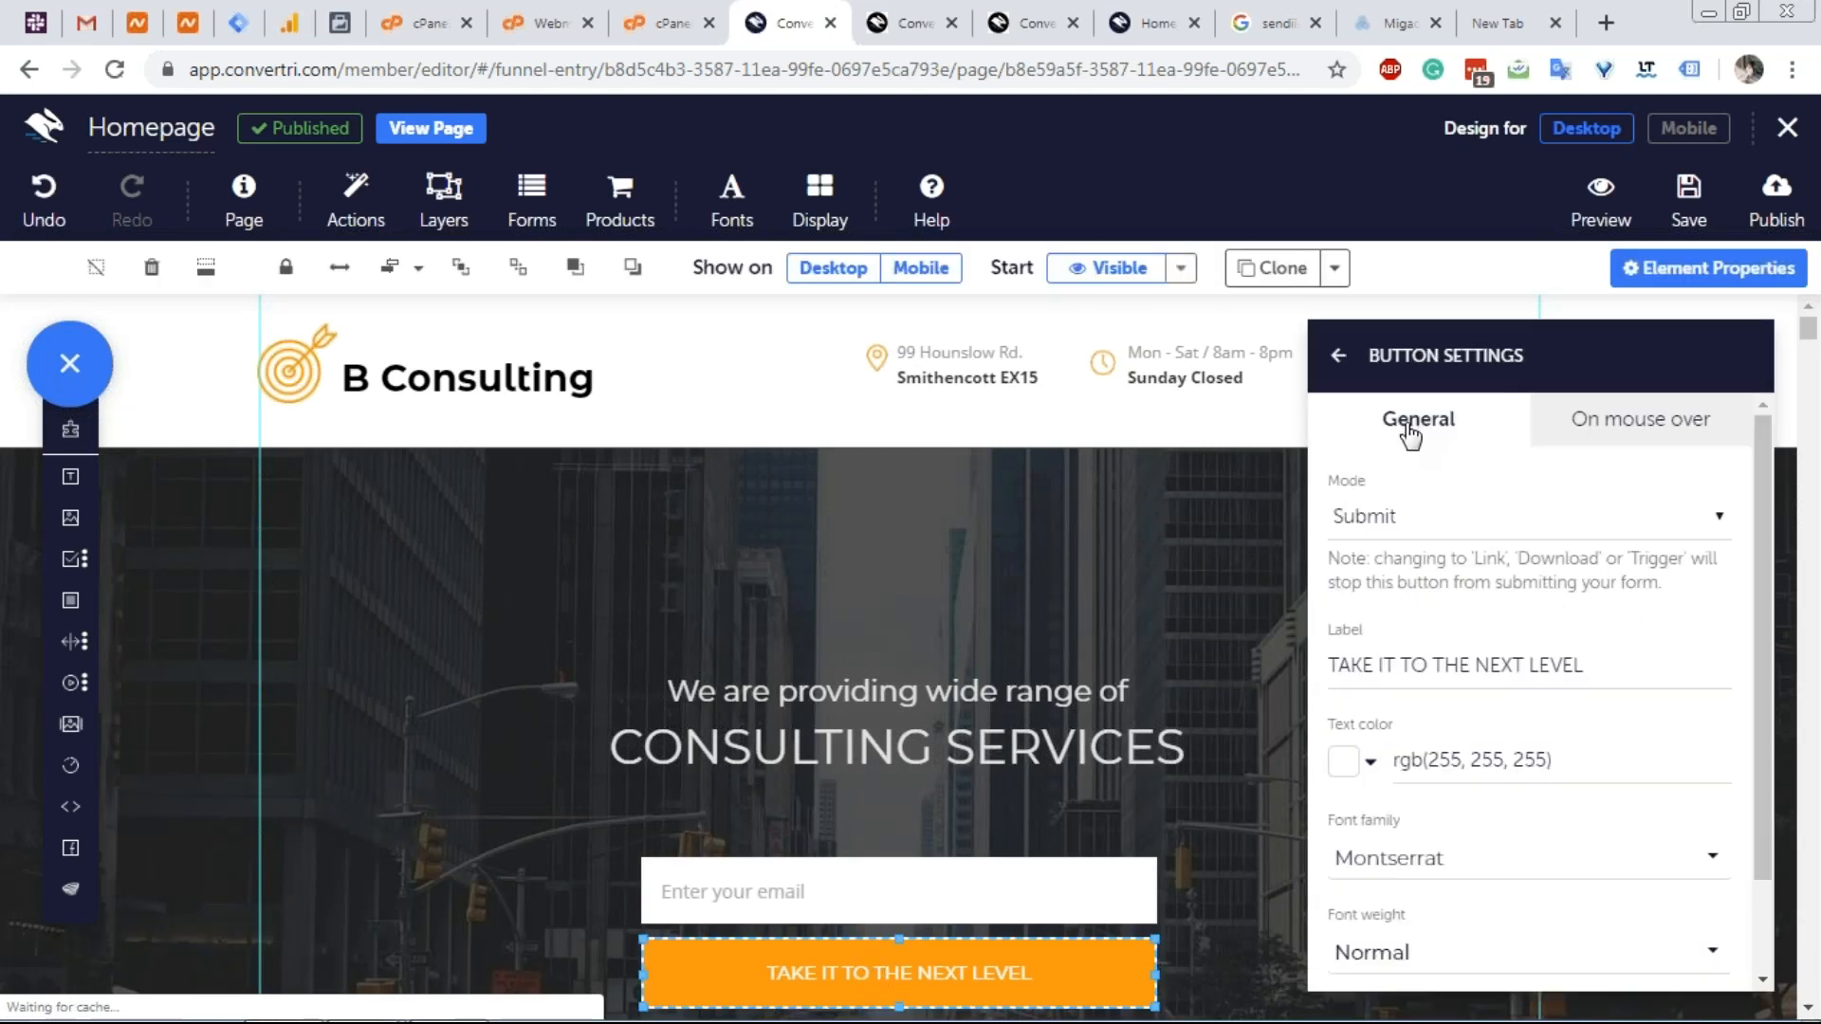
scroll(1475, 562, down, 1)
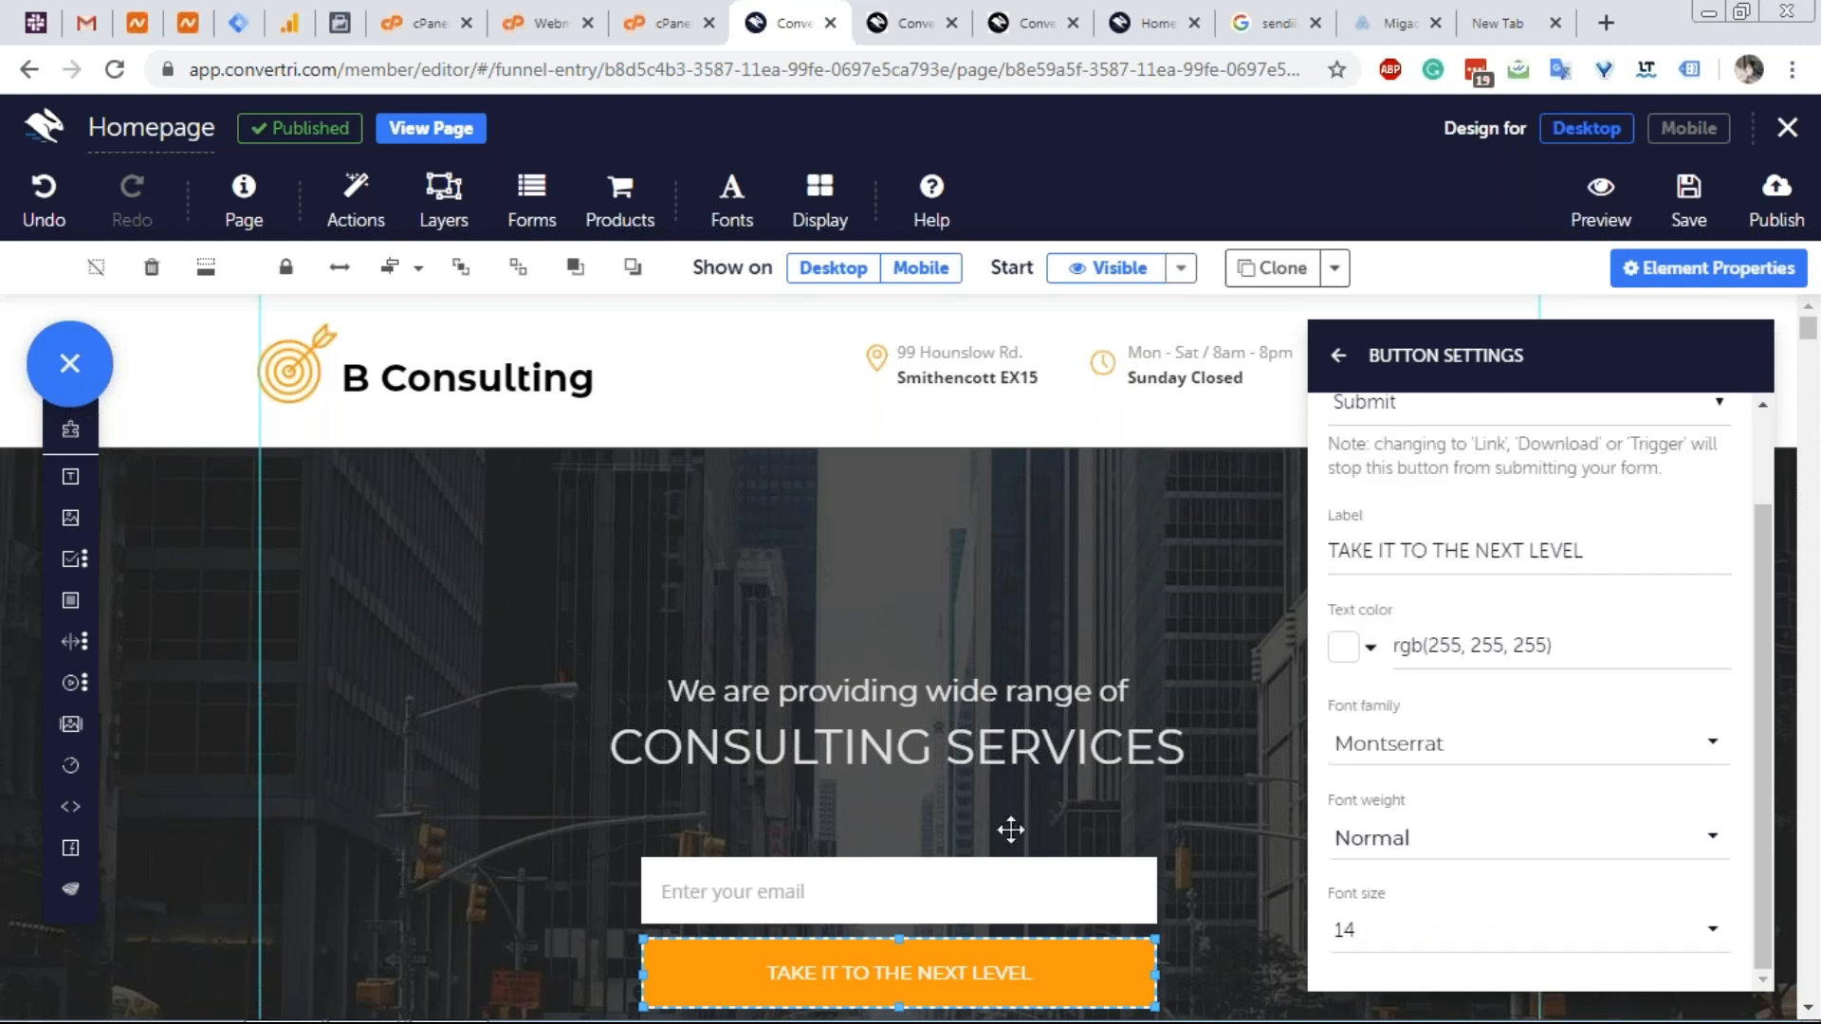
click(979, 887)
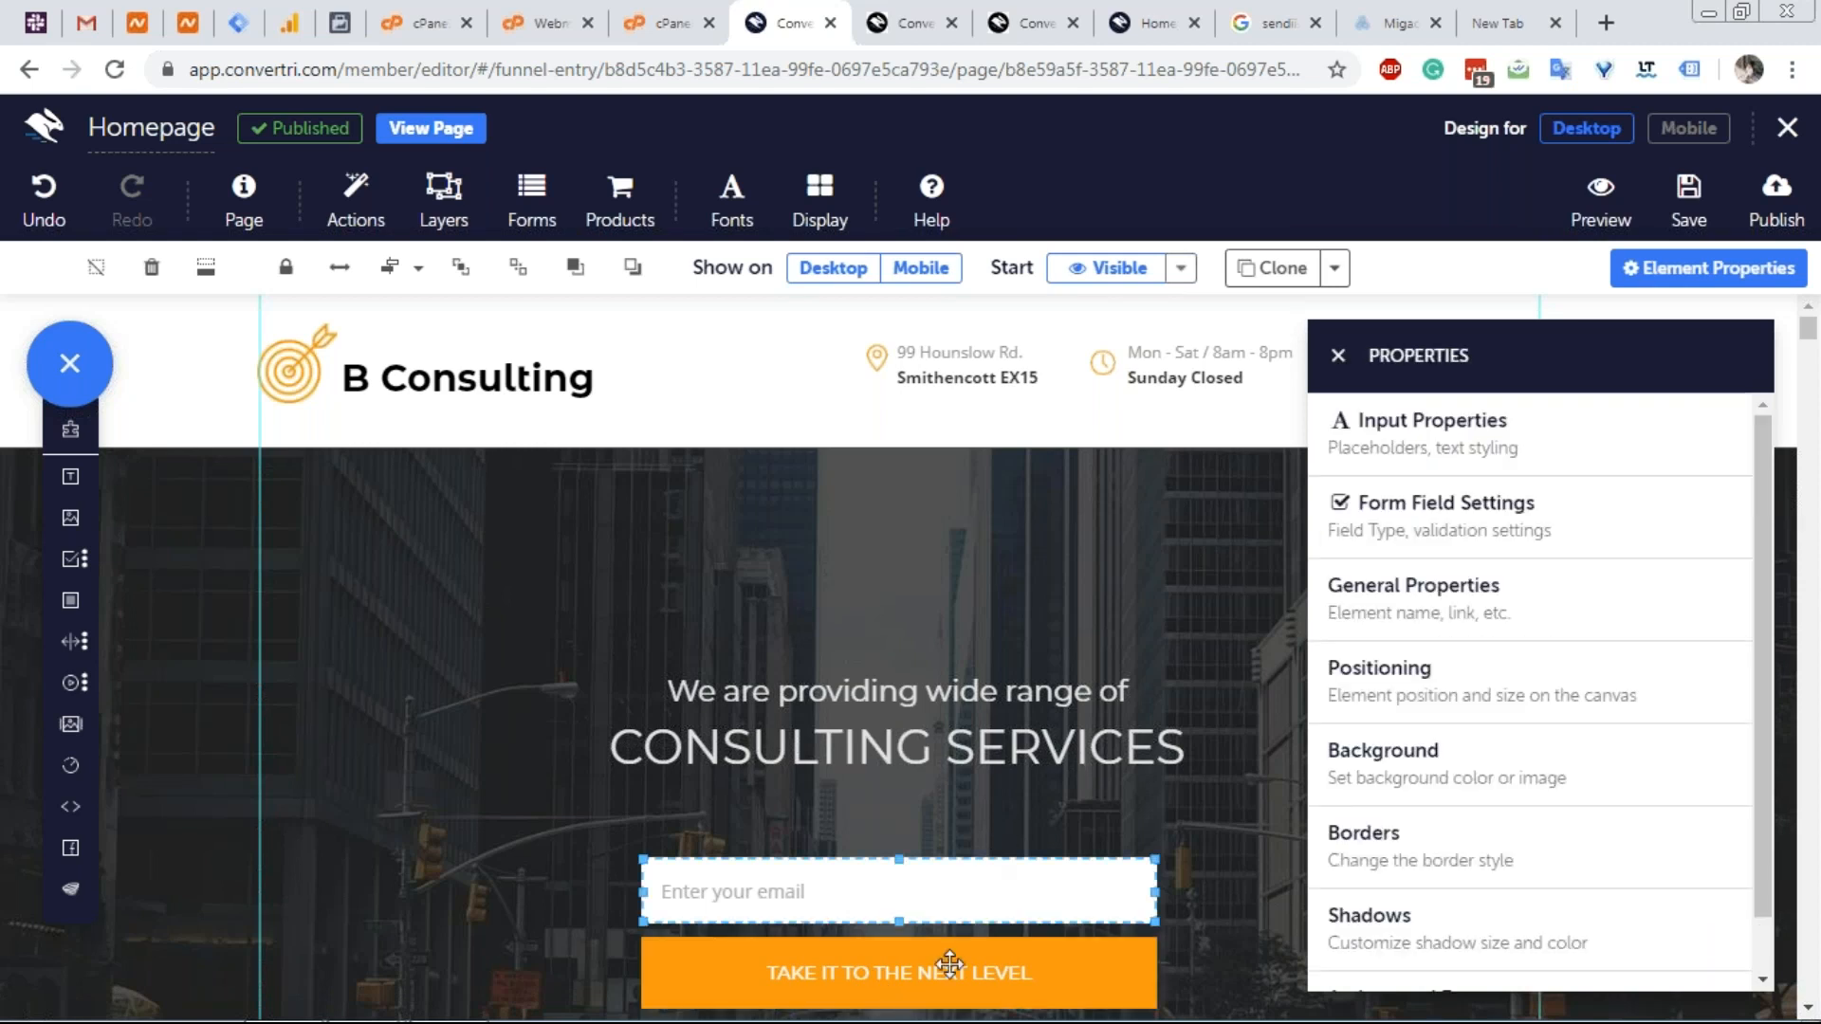
click(1428, 531)
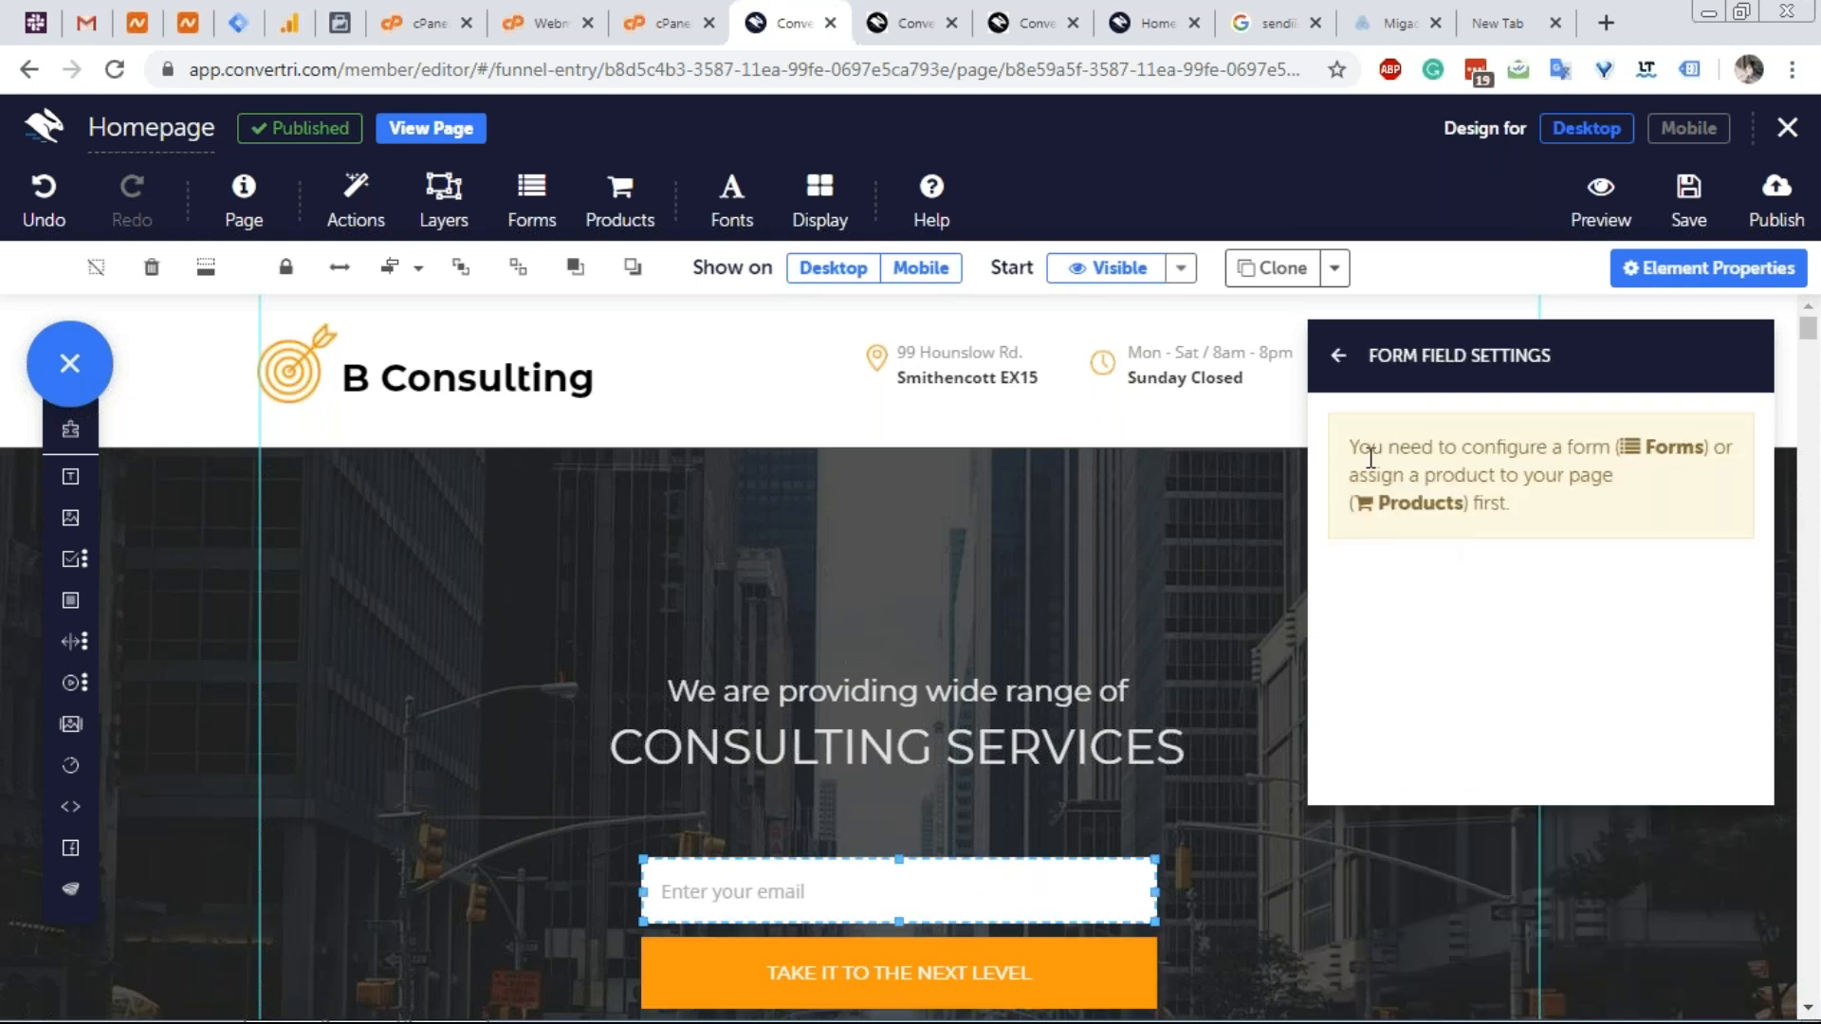
click(1341, 370)
click(1351, 426)
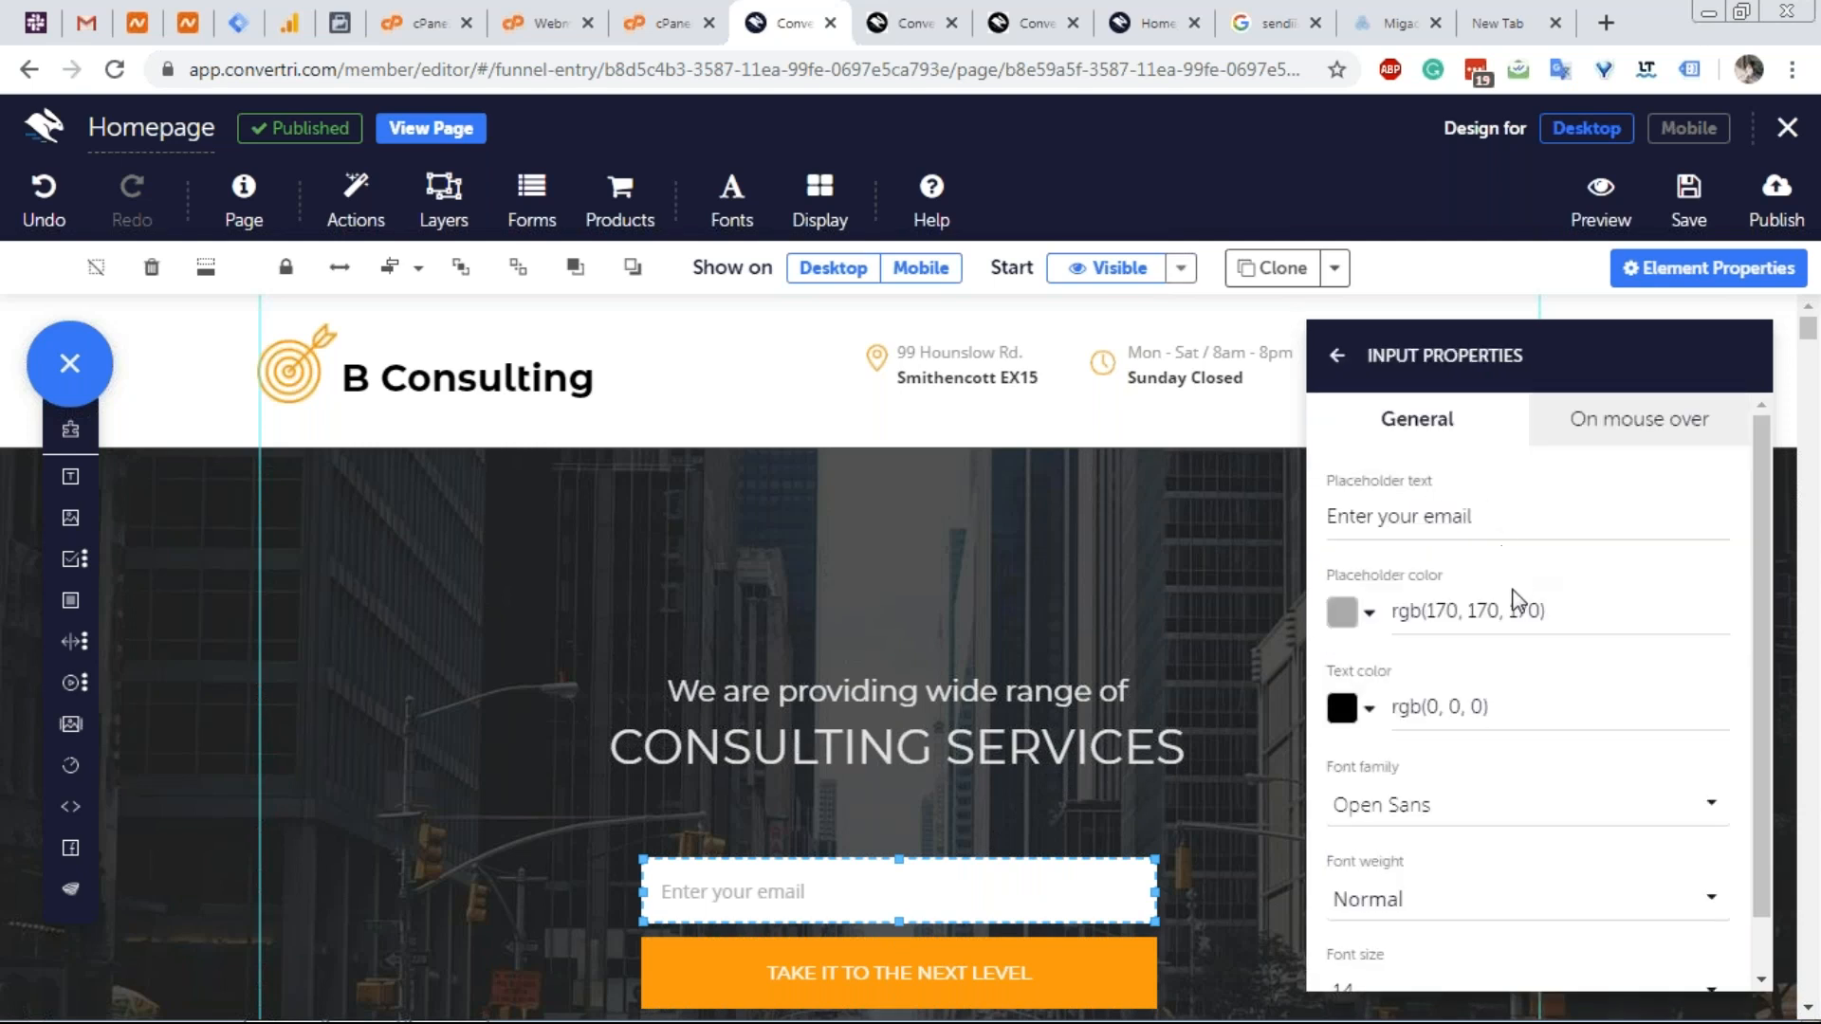
scroll(1523, 642, down, 1)
scroll(1524, 642, up, 1)
click(1337, 355)
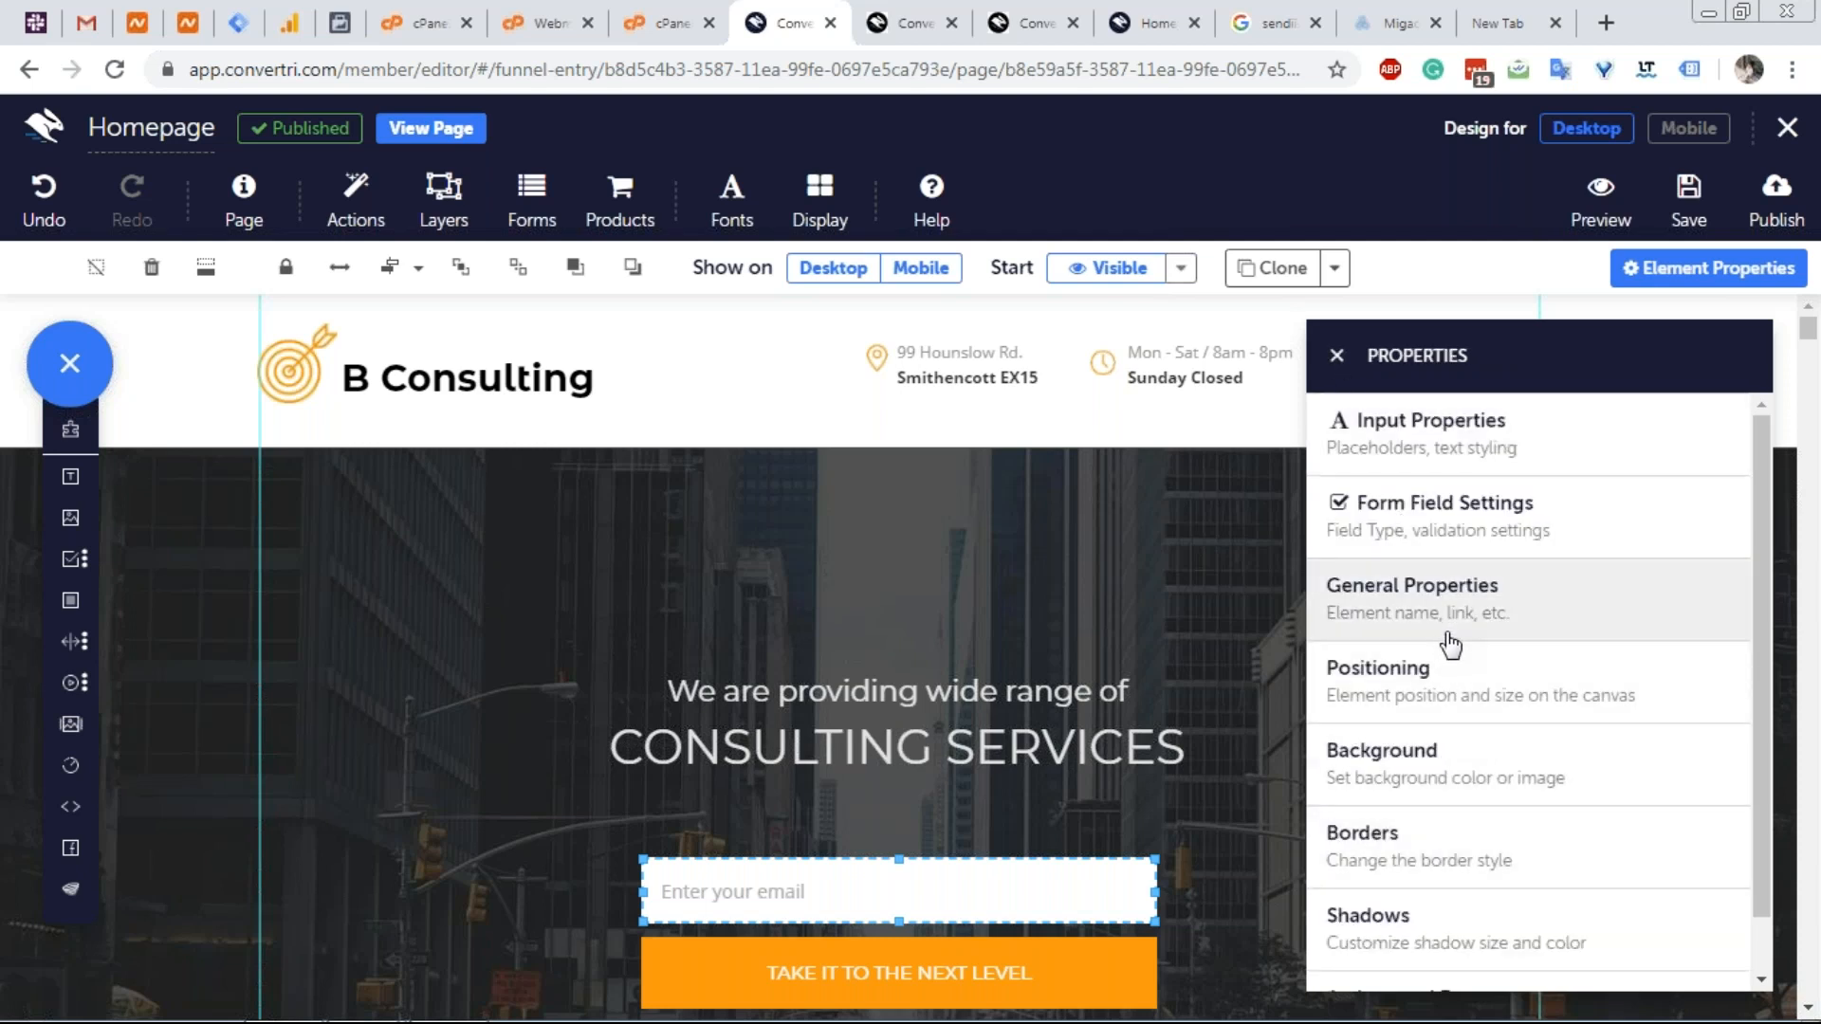
click(1453, 516)
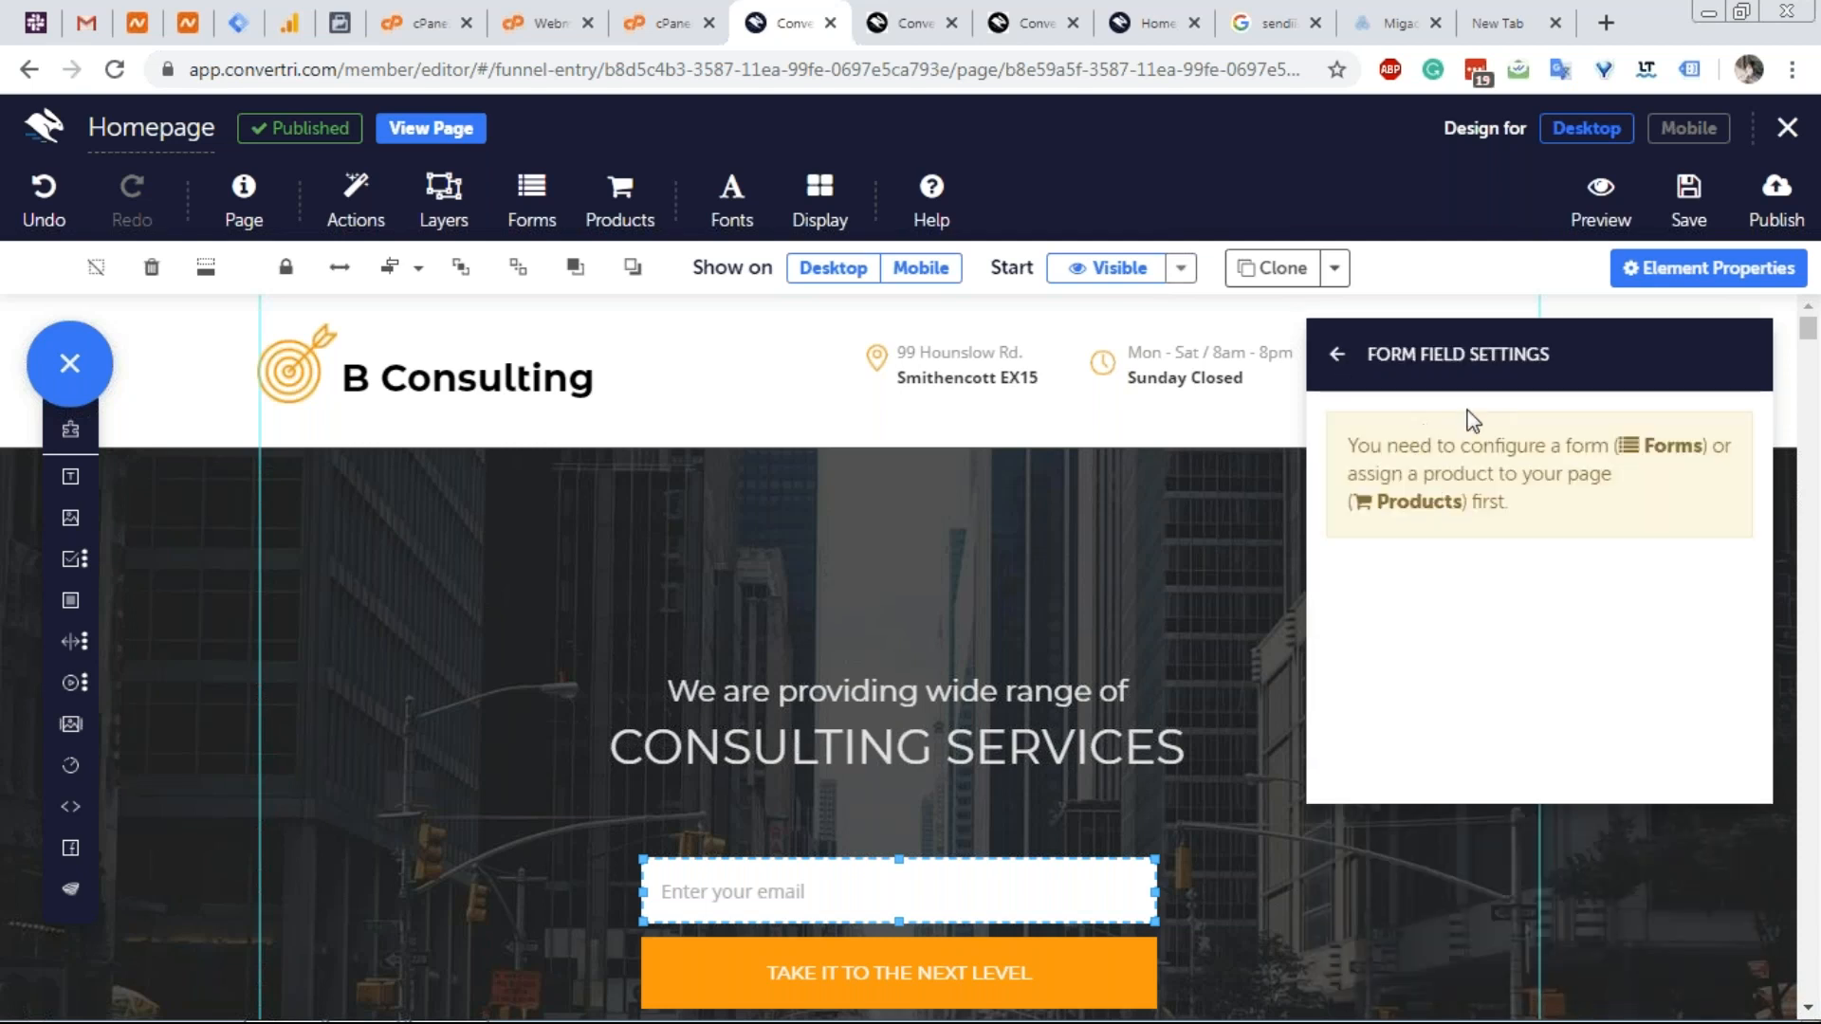
click(1336, 358)
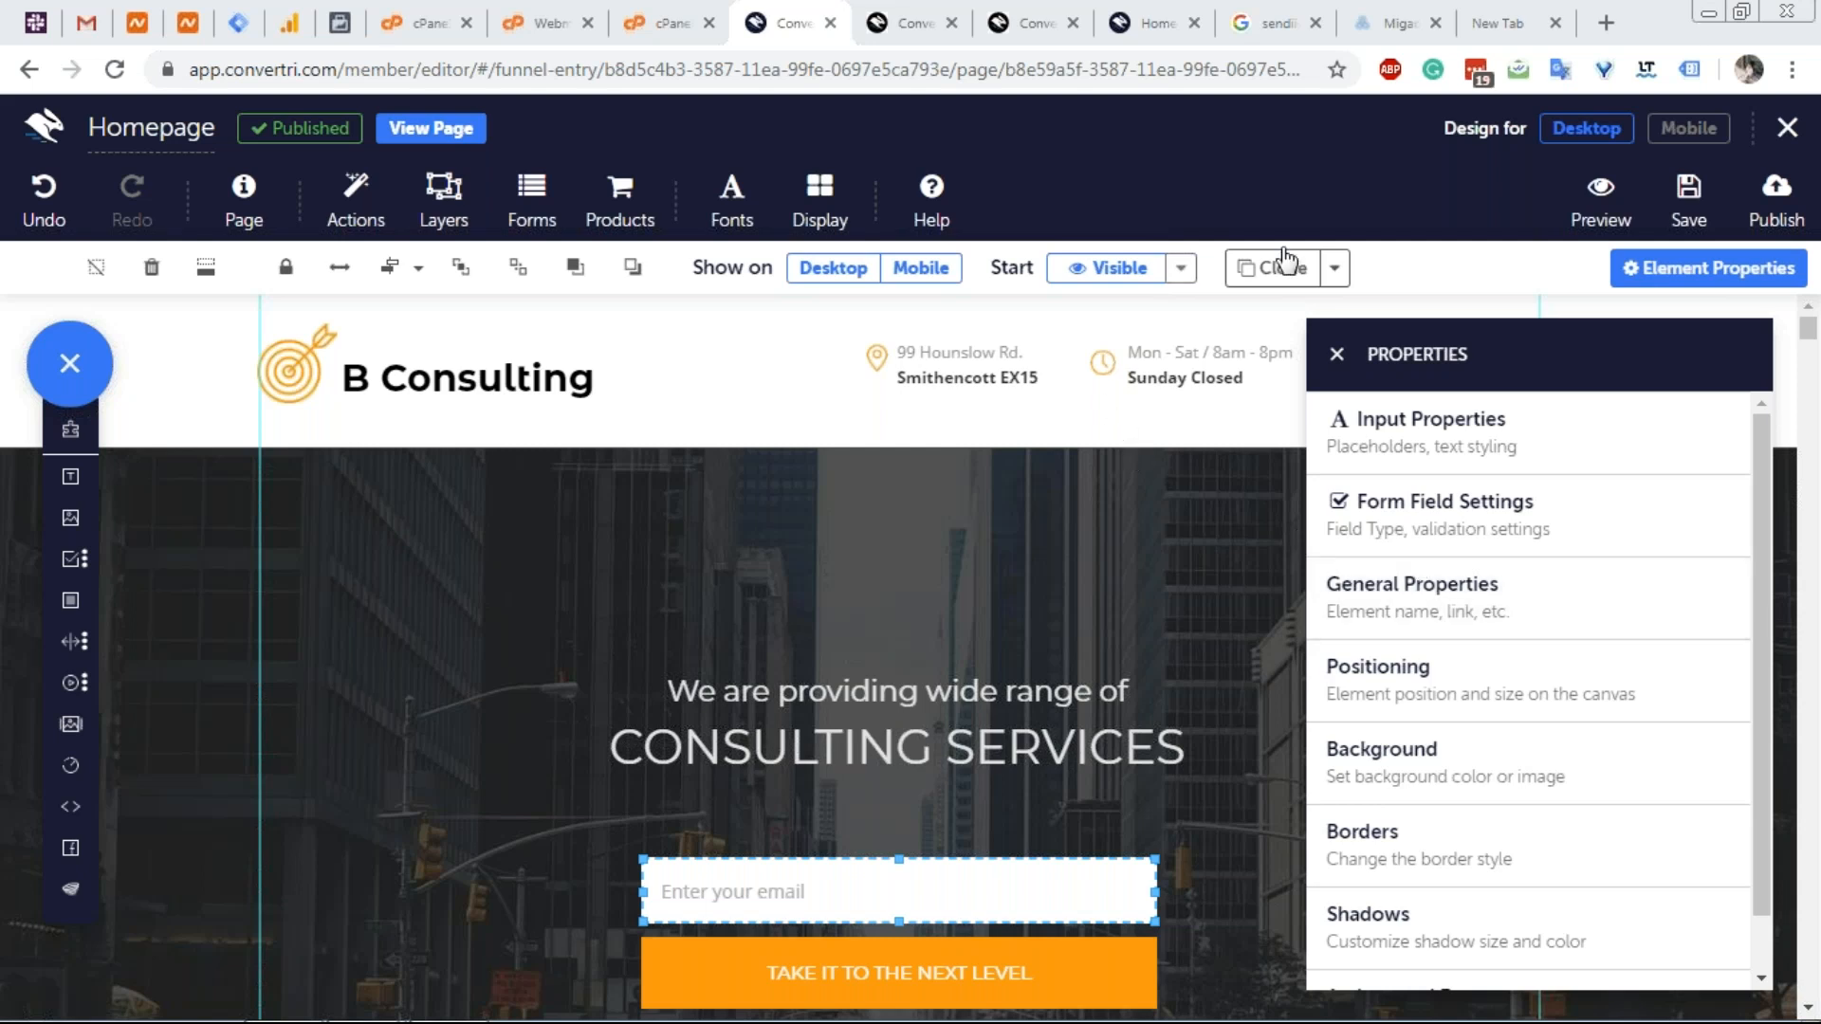
Exit the page editor back to the Vertri funnel, confirming Leave despite unsaved changes.
click(1787, 127)
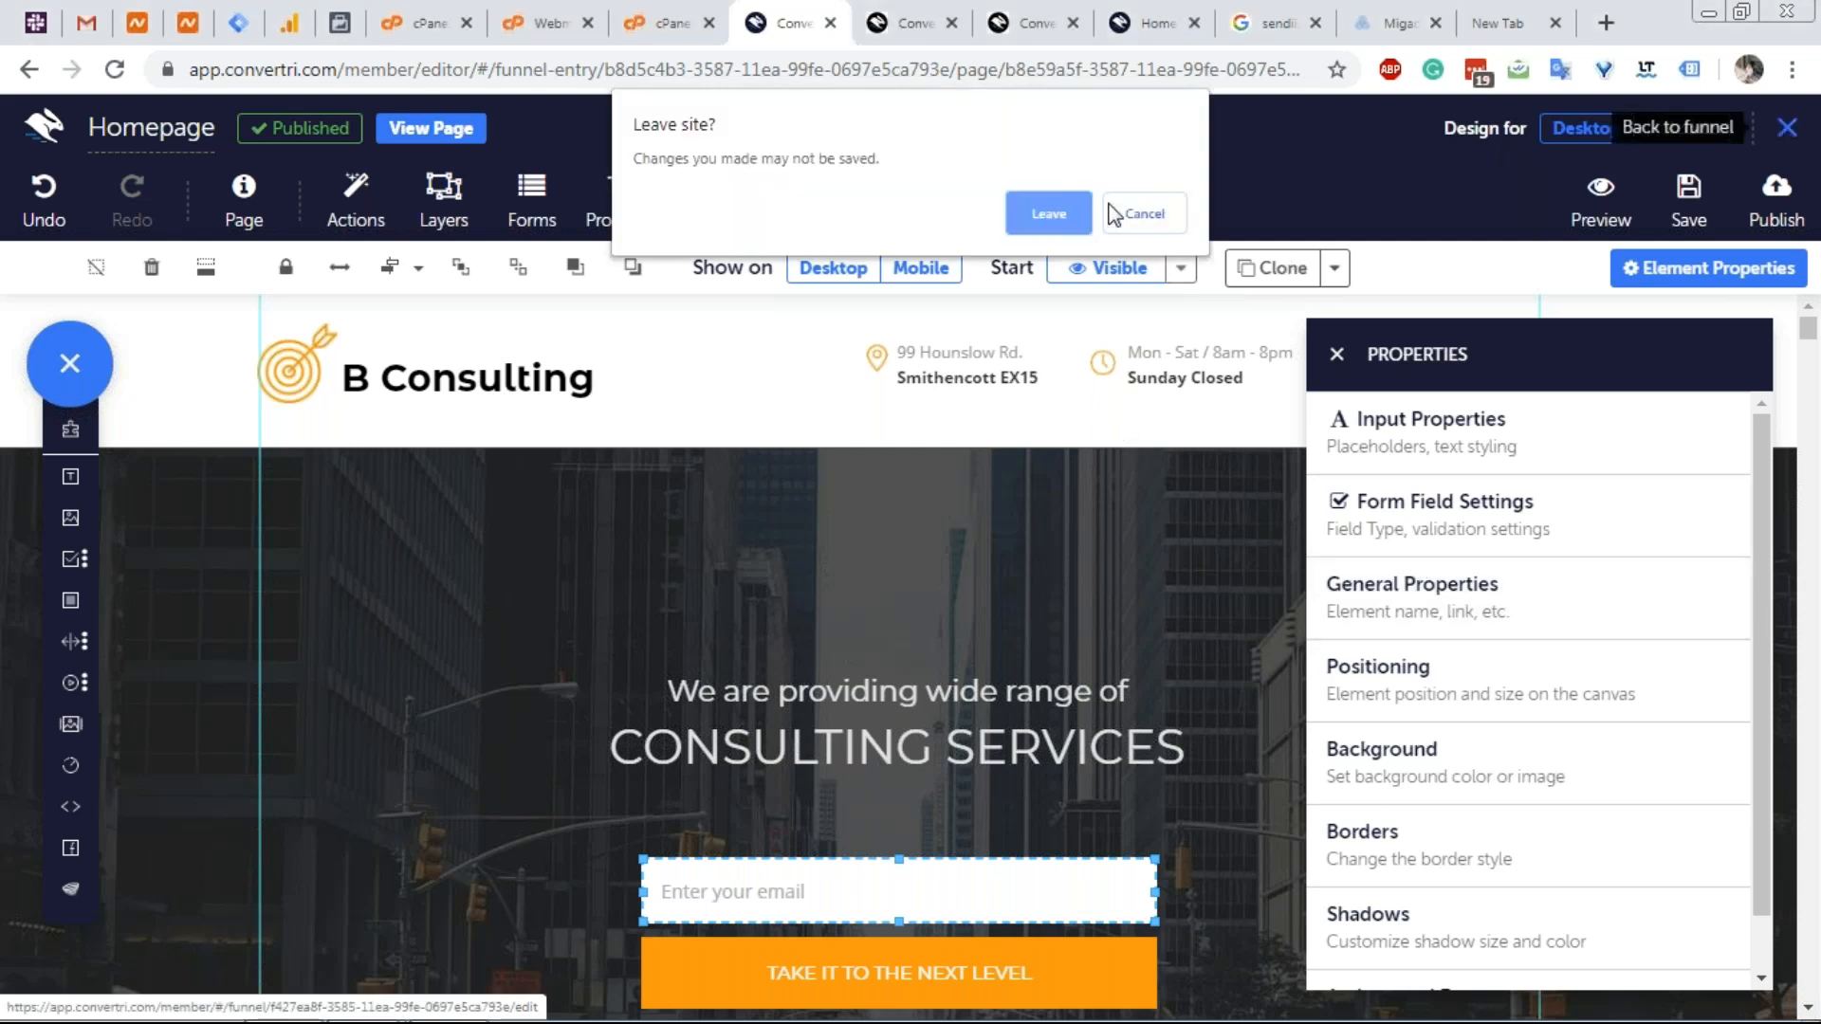
click(1076, 219)
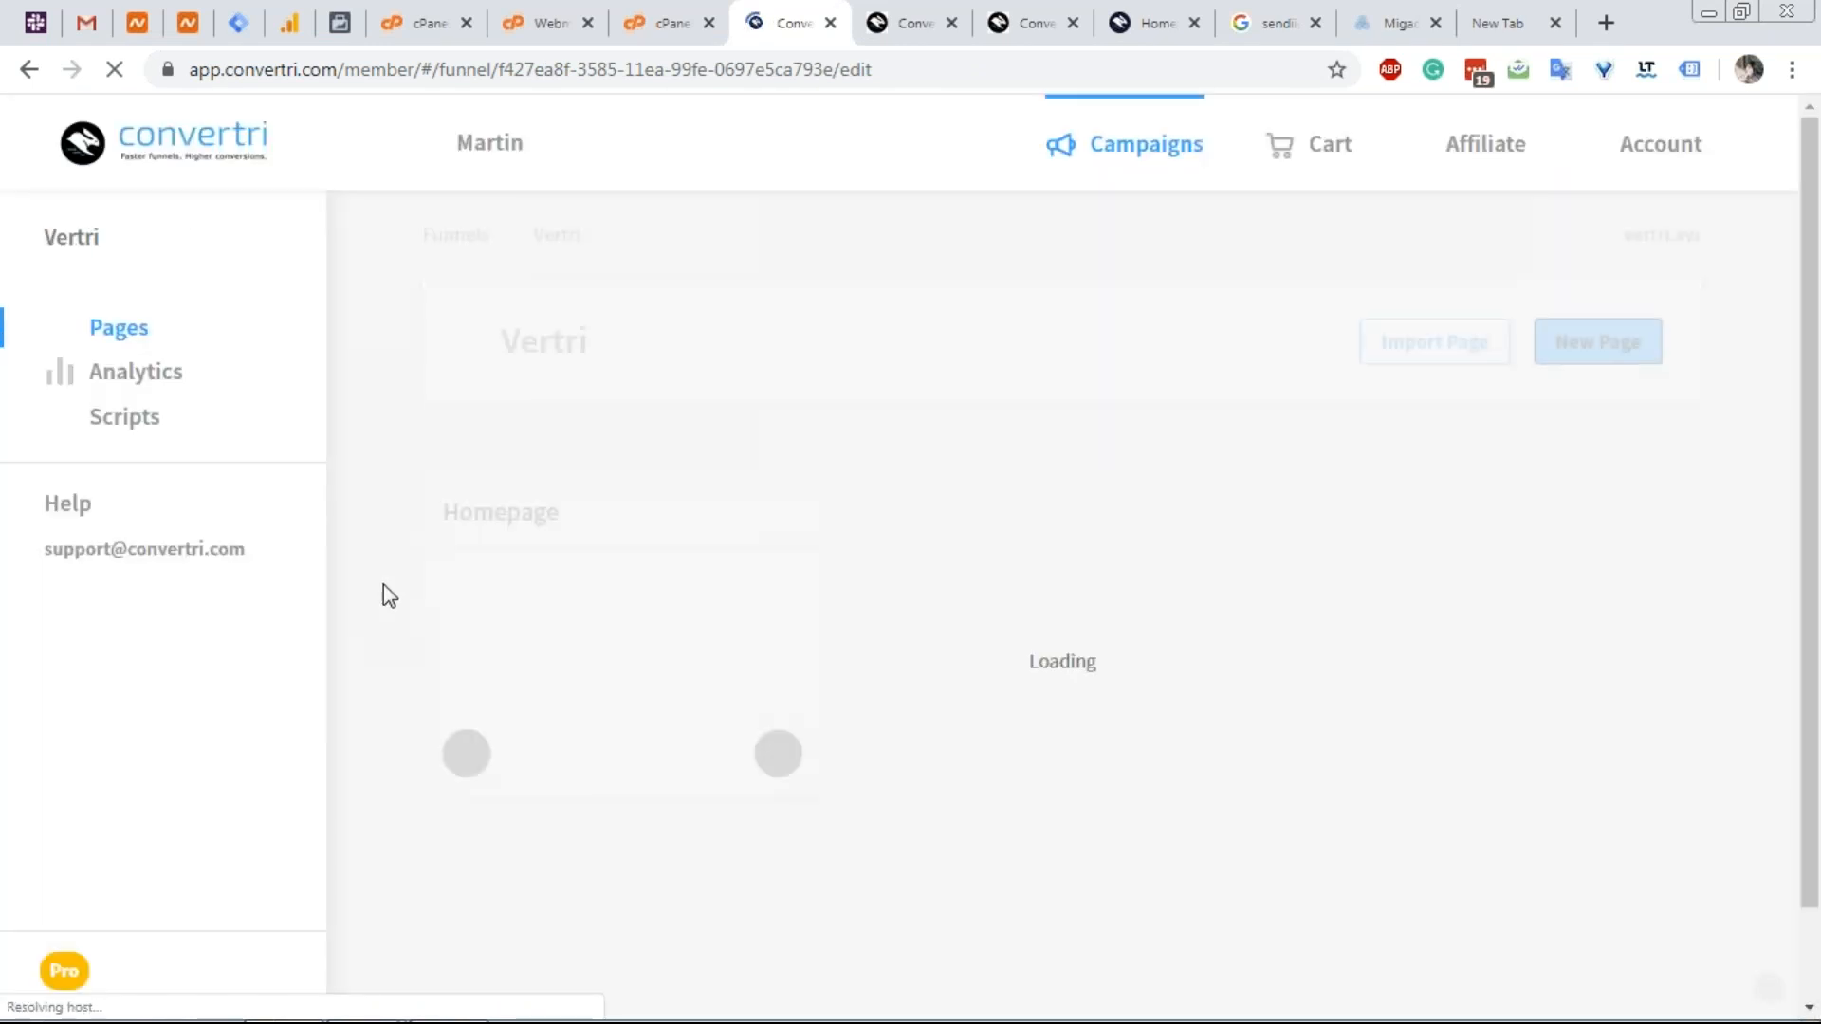
double_click(67, 969)
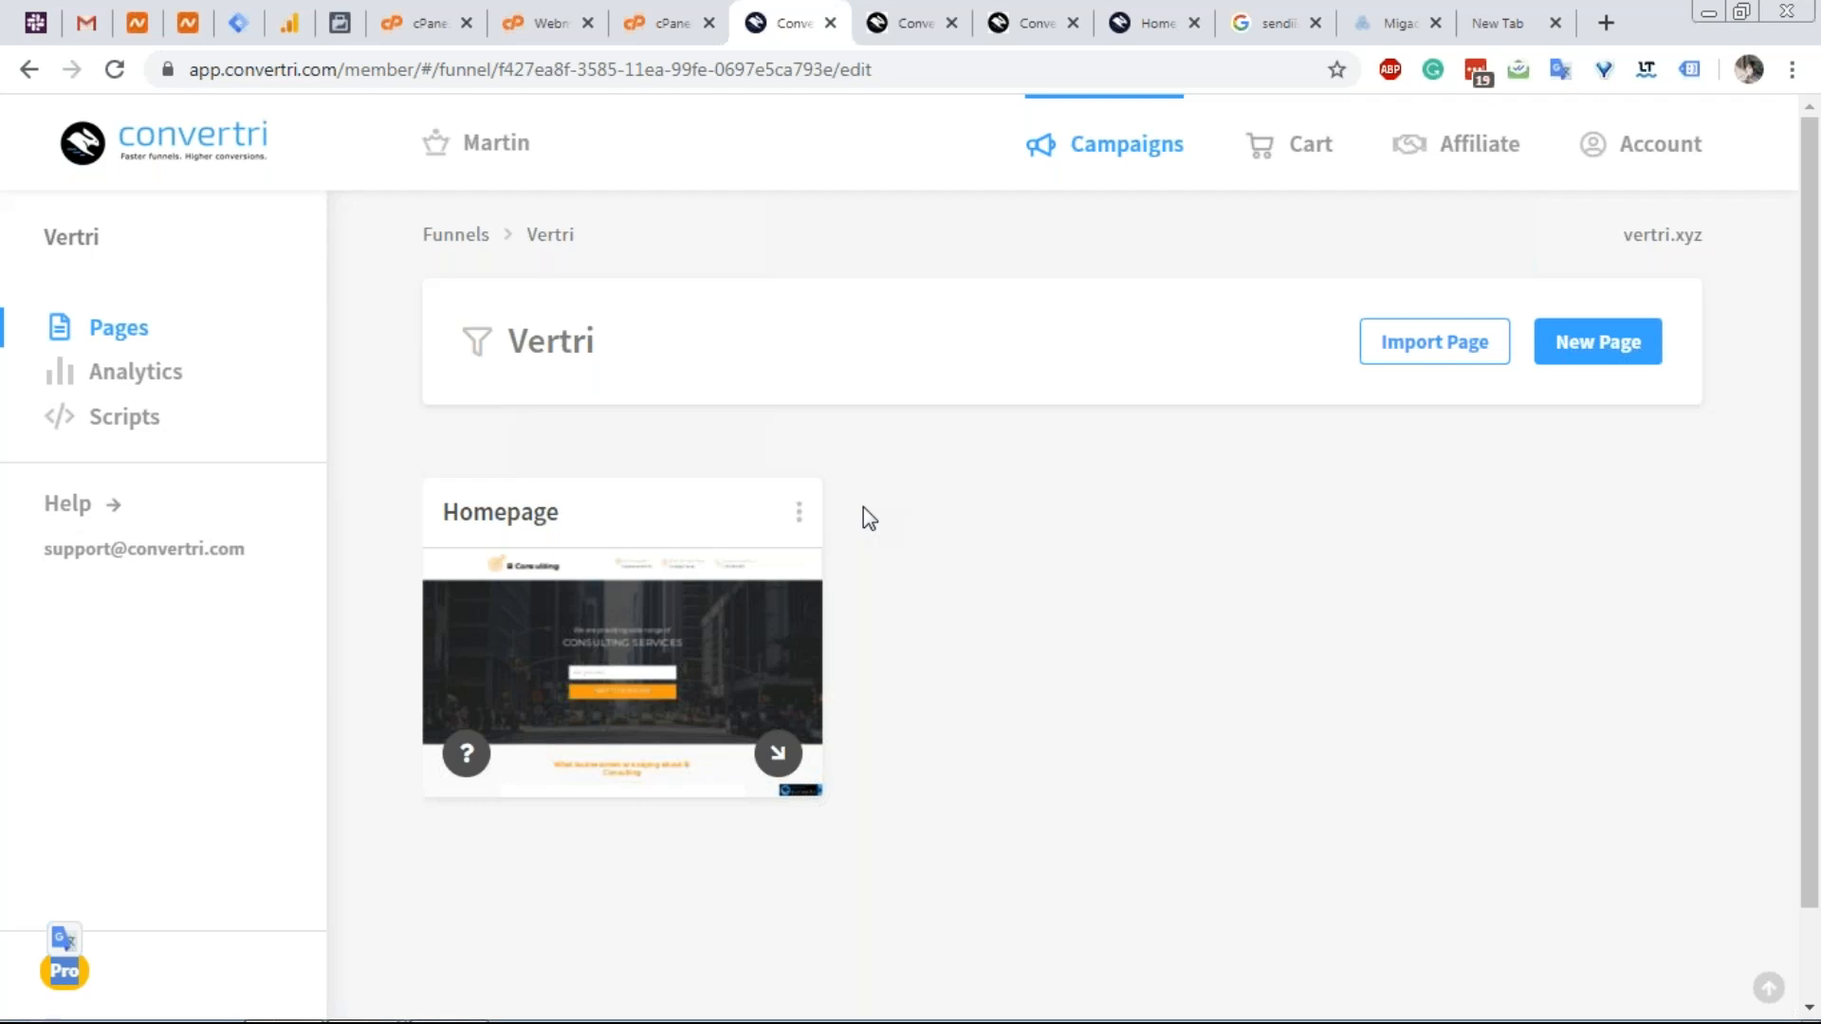
In Import Page, enter an external URL and tick the permission box, then cancel without importing.
click(1430, 347)
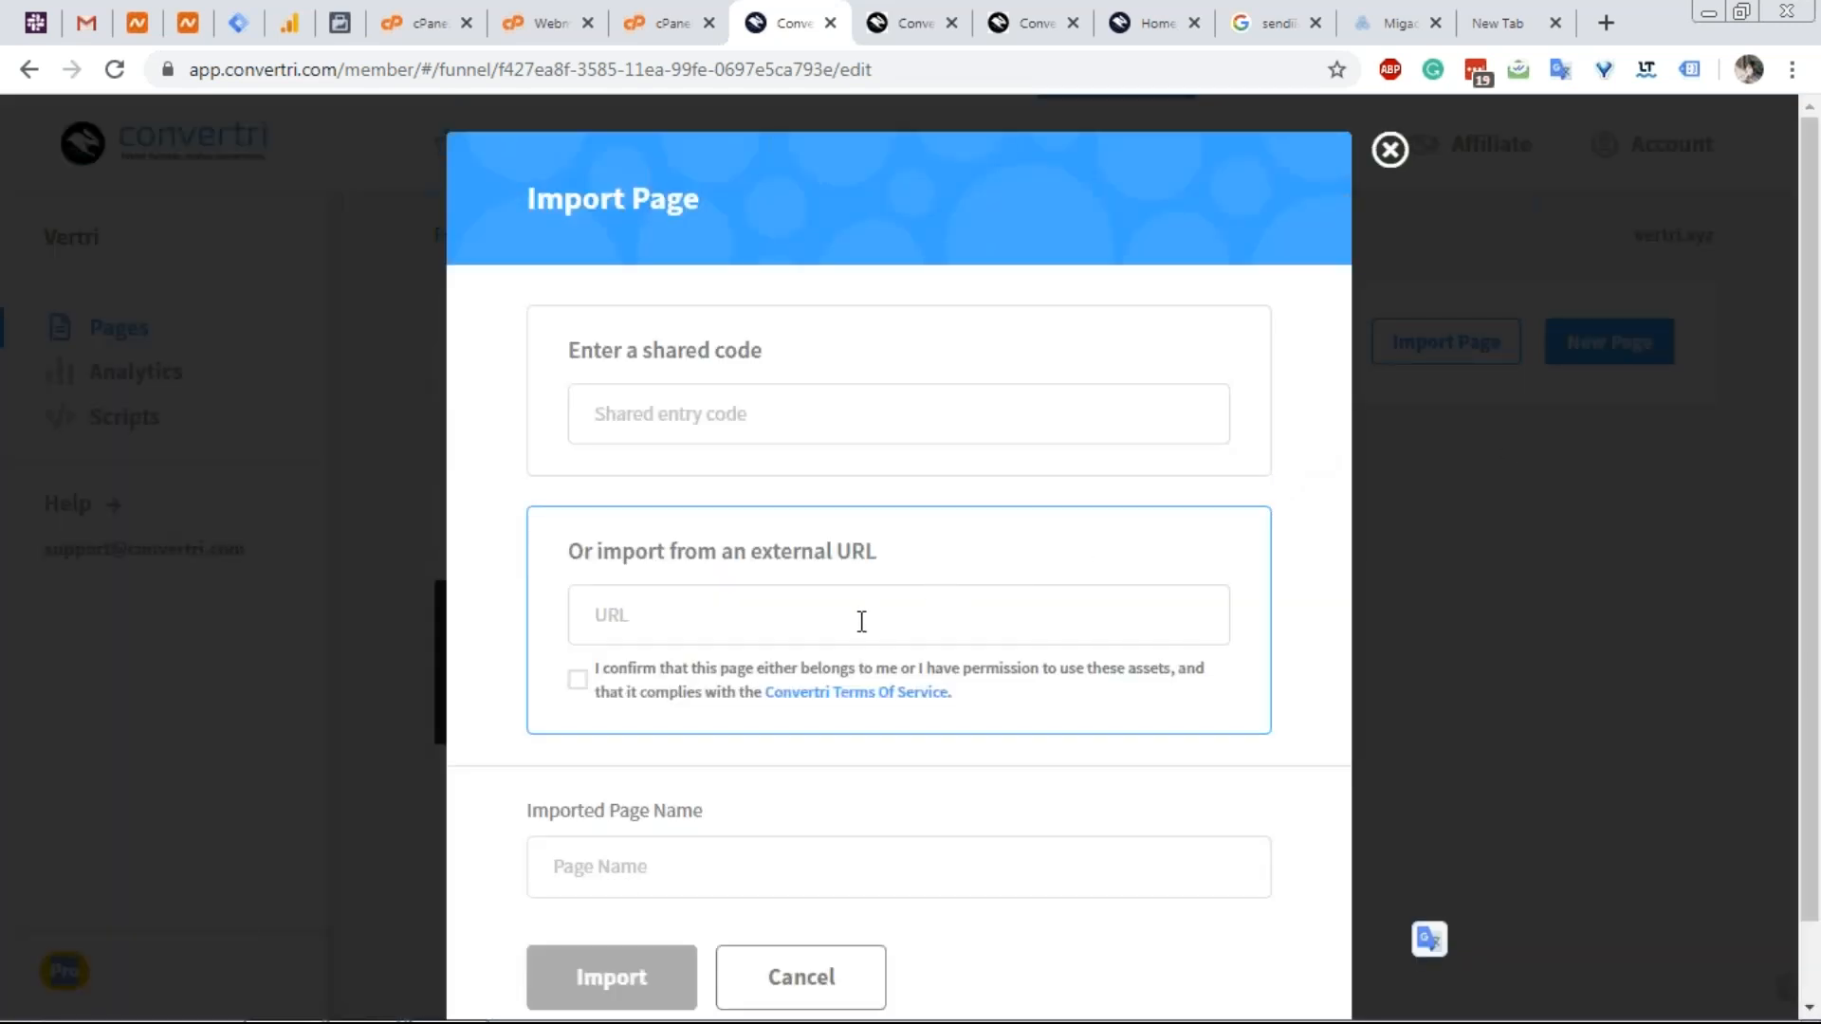
click(861, 621)
text(ck)
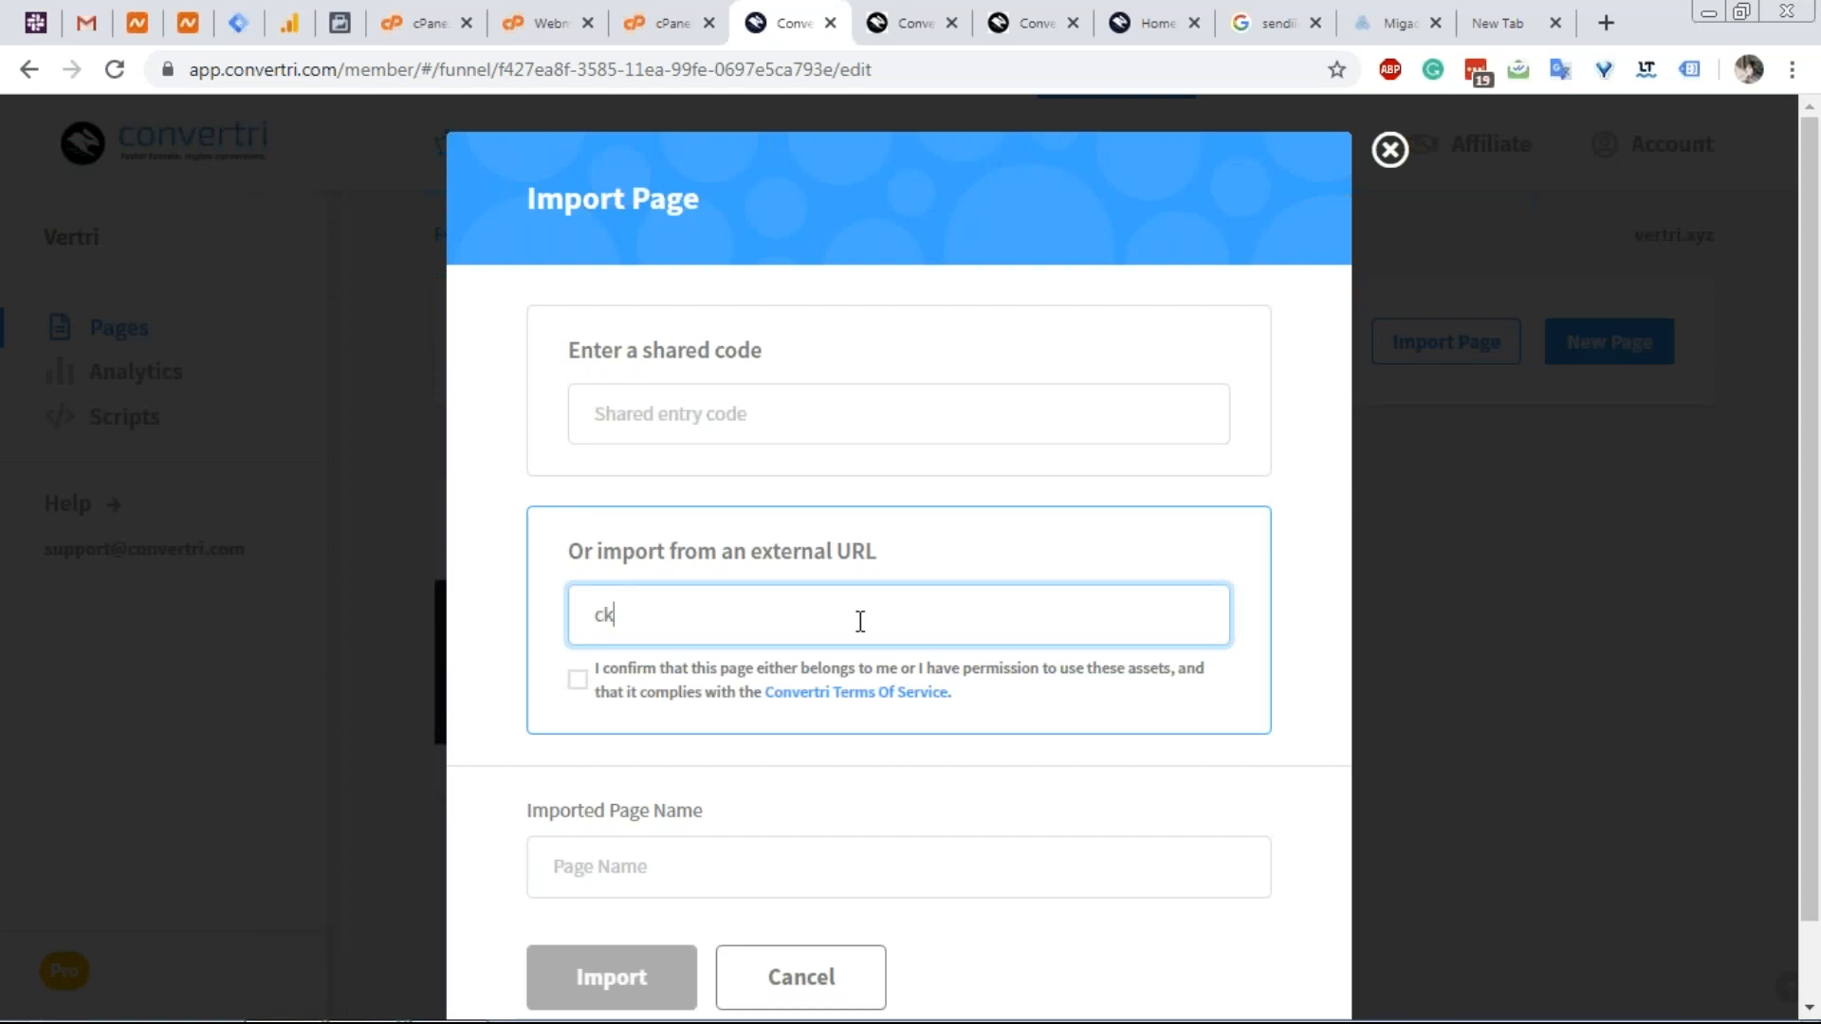
key(BackSpace)
text(f.com/url)
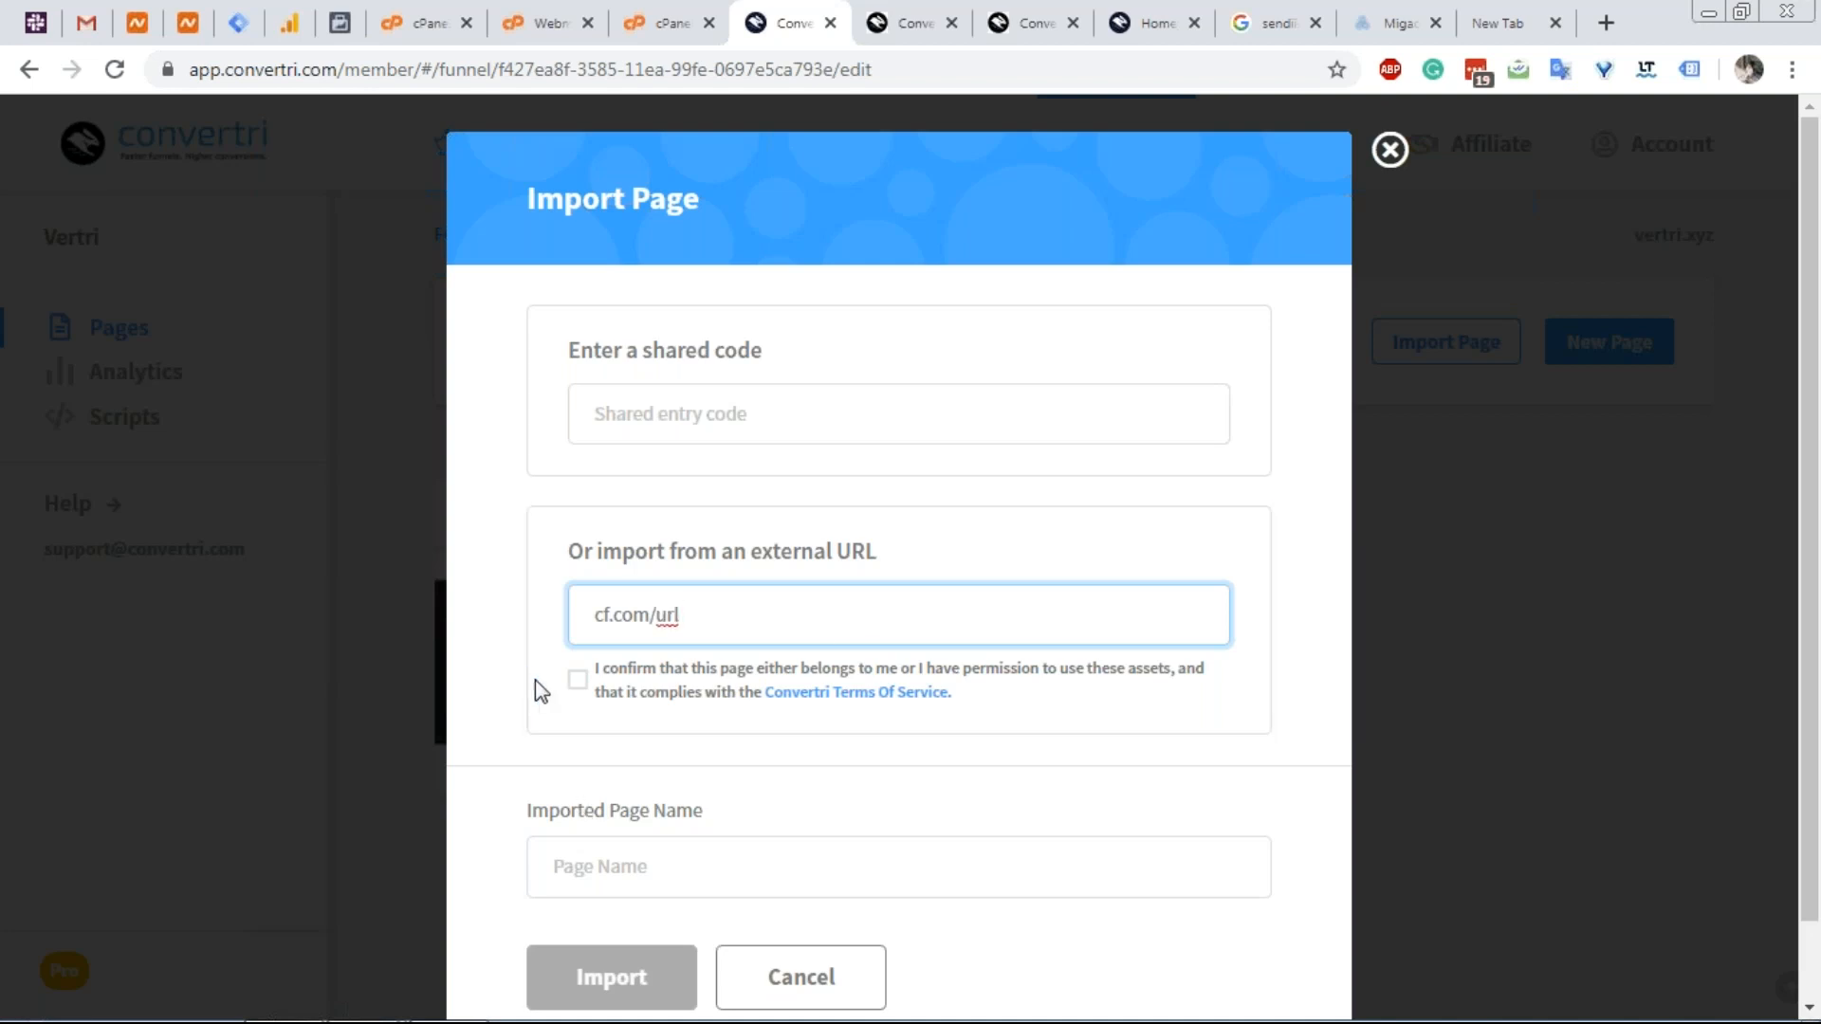
click(574, 683)
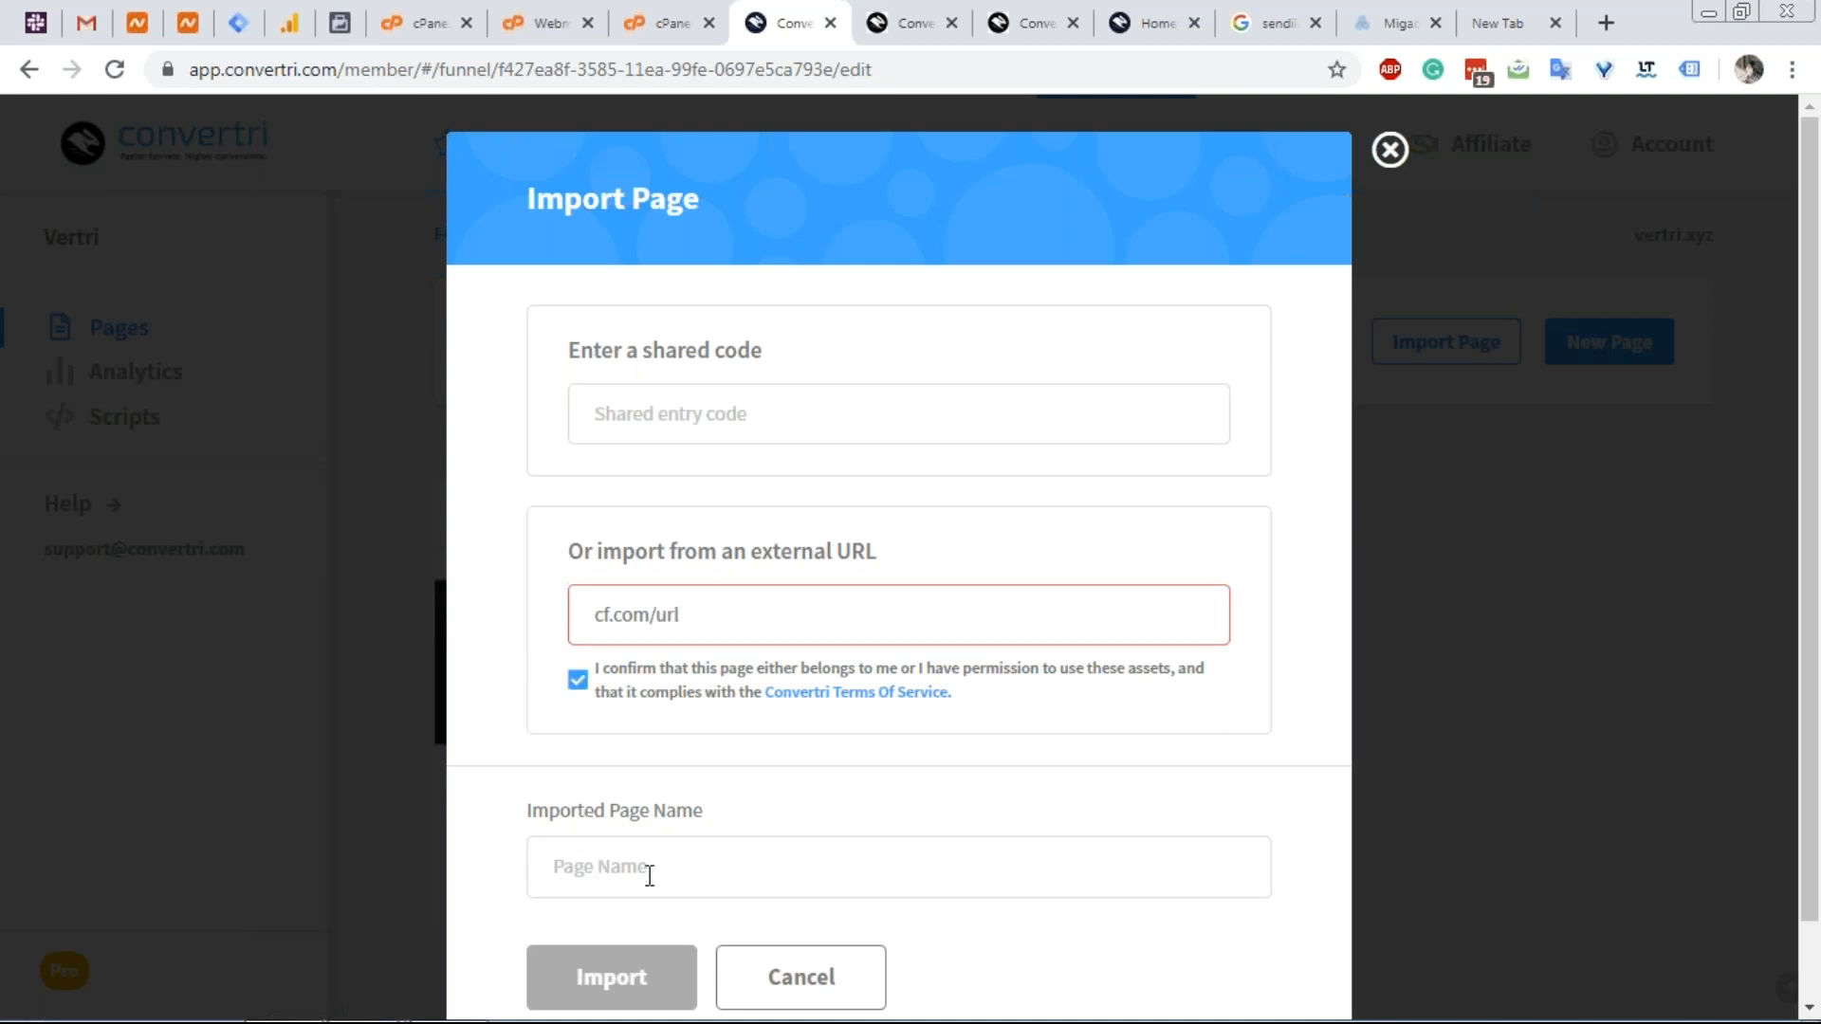
click(747, 974)
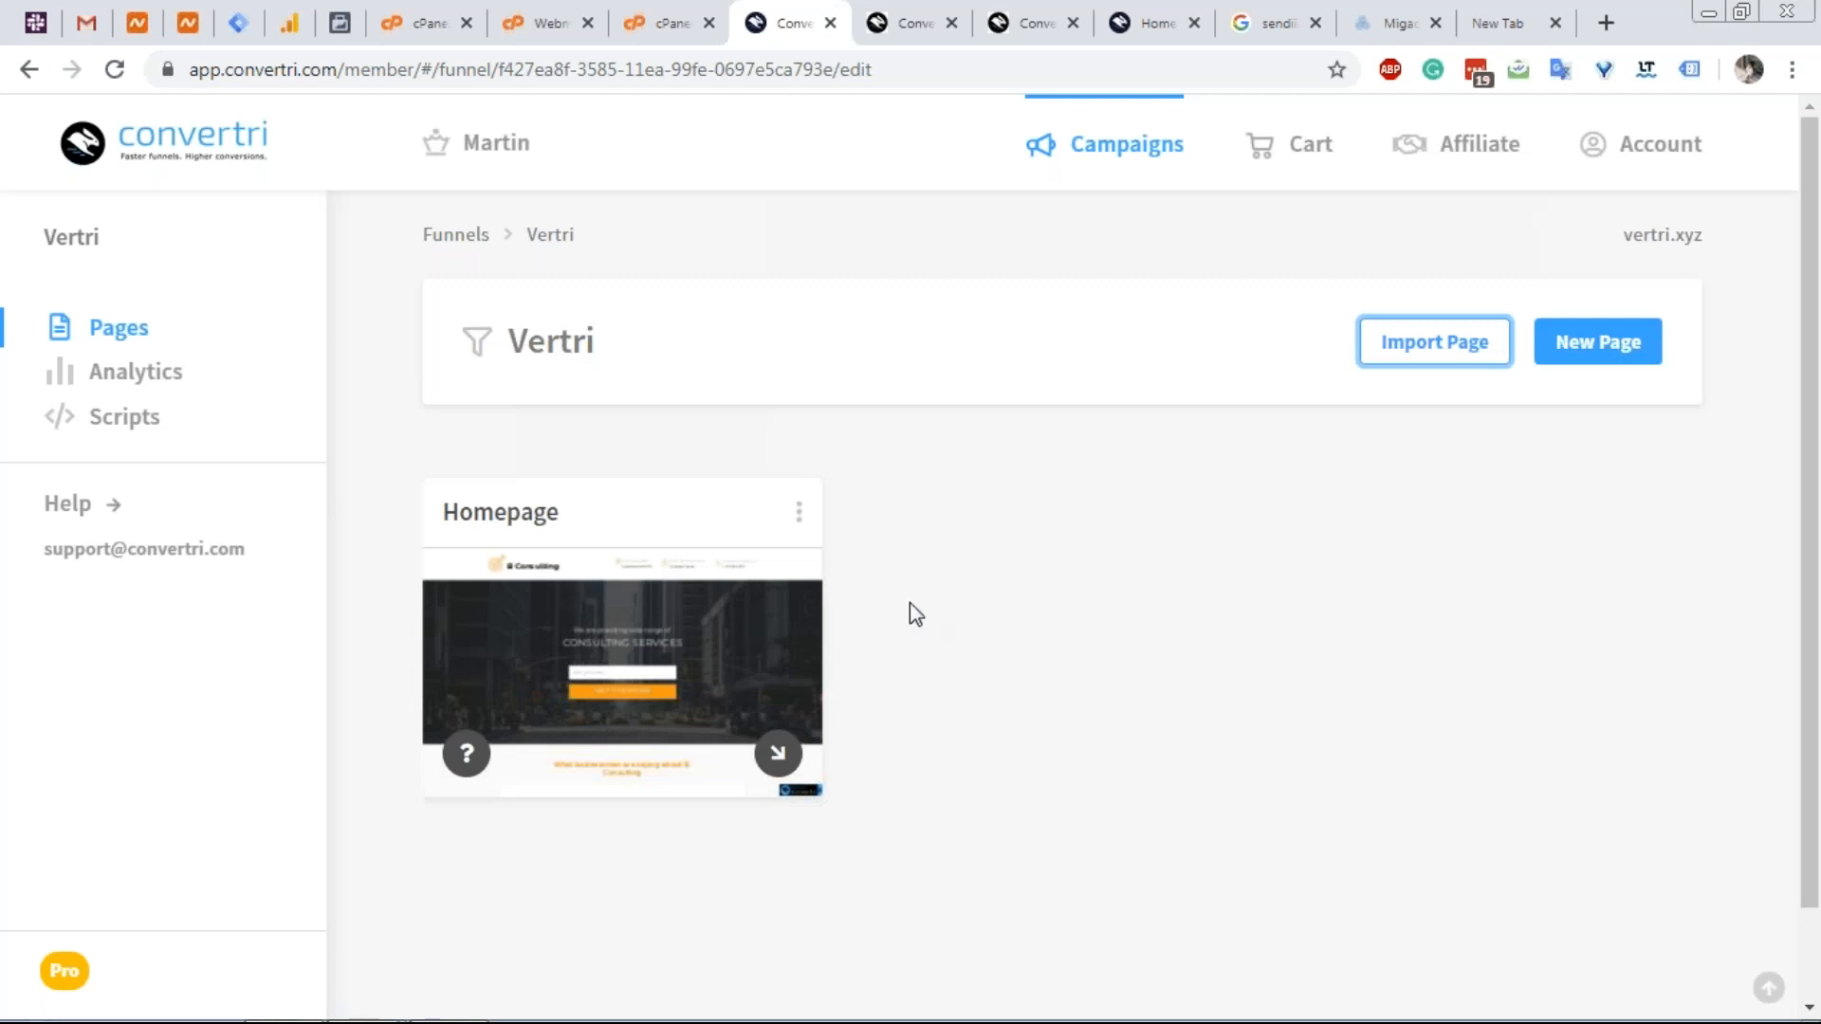
Edit the Homepage again, select the B Consulting header, and view then dismiss its Clone options.
mouse_move(723, 646)
click(735, 676)
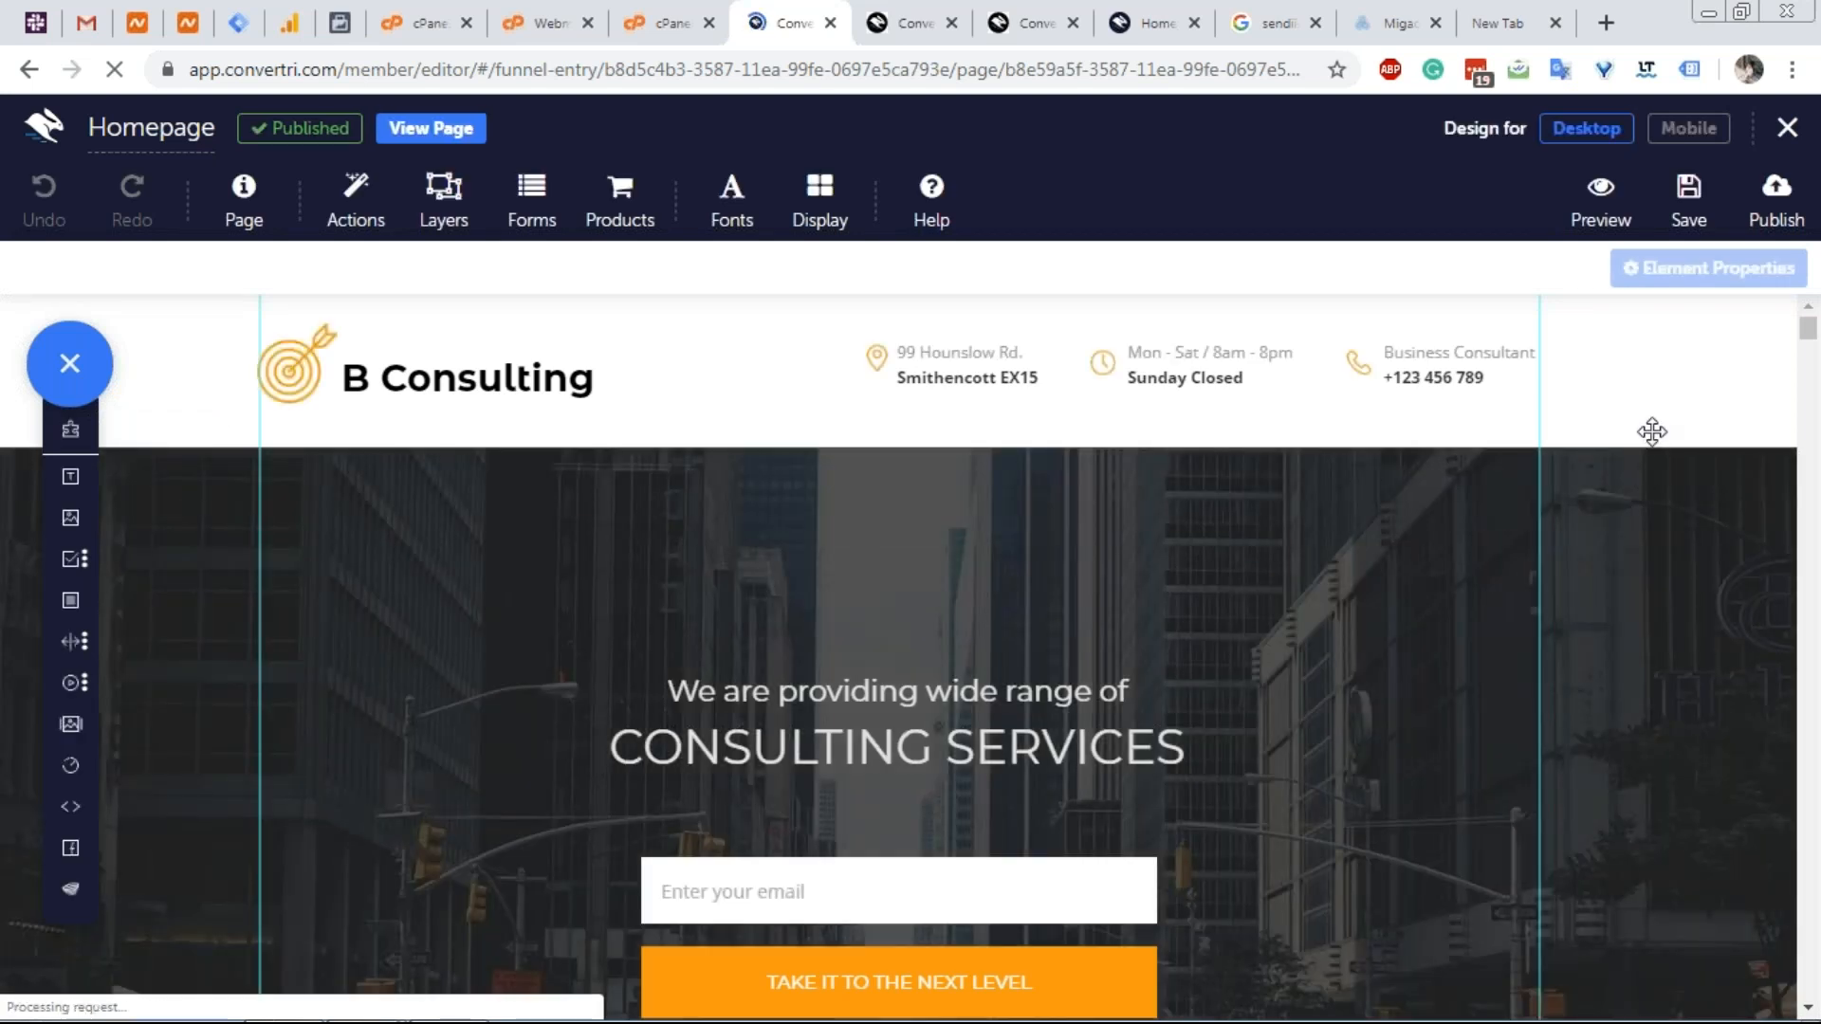
click(512, 339)
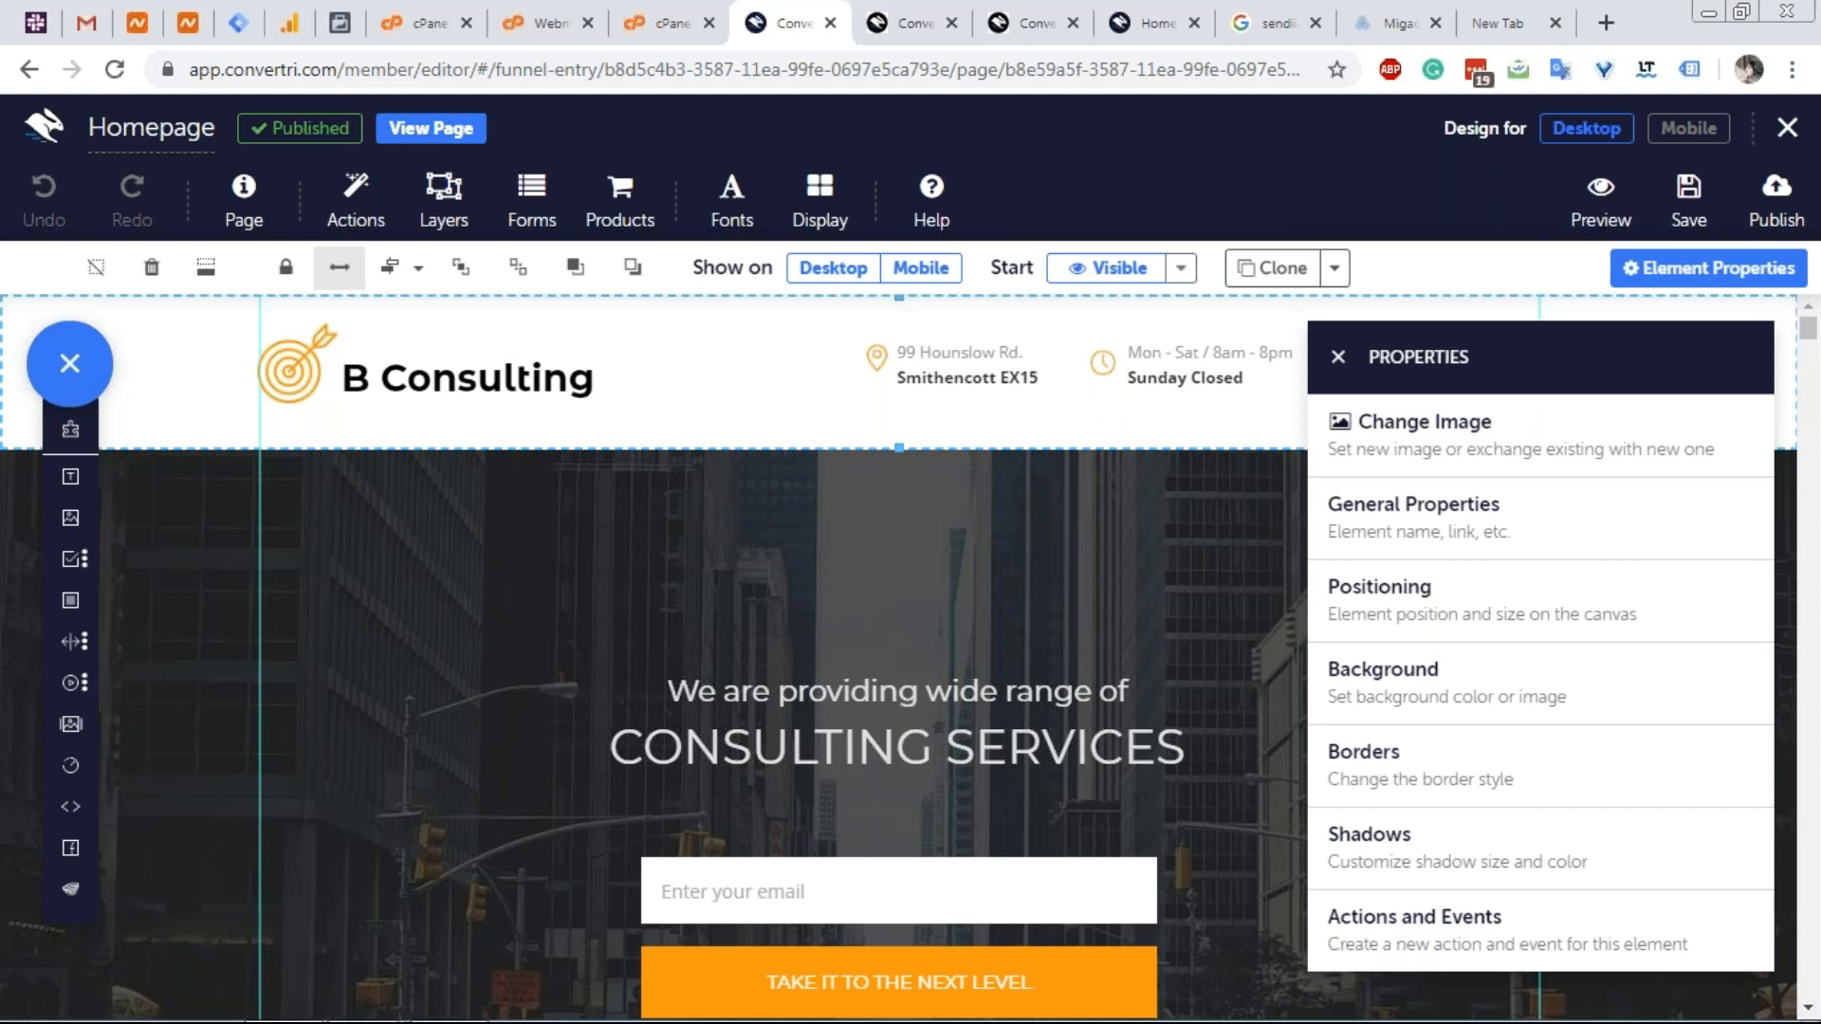
click(1336, 272)
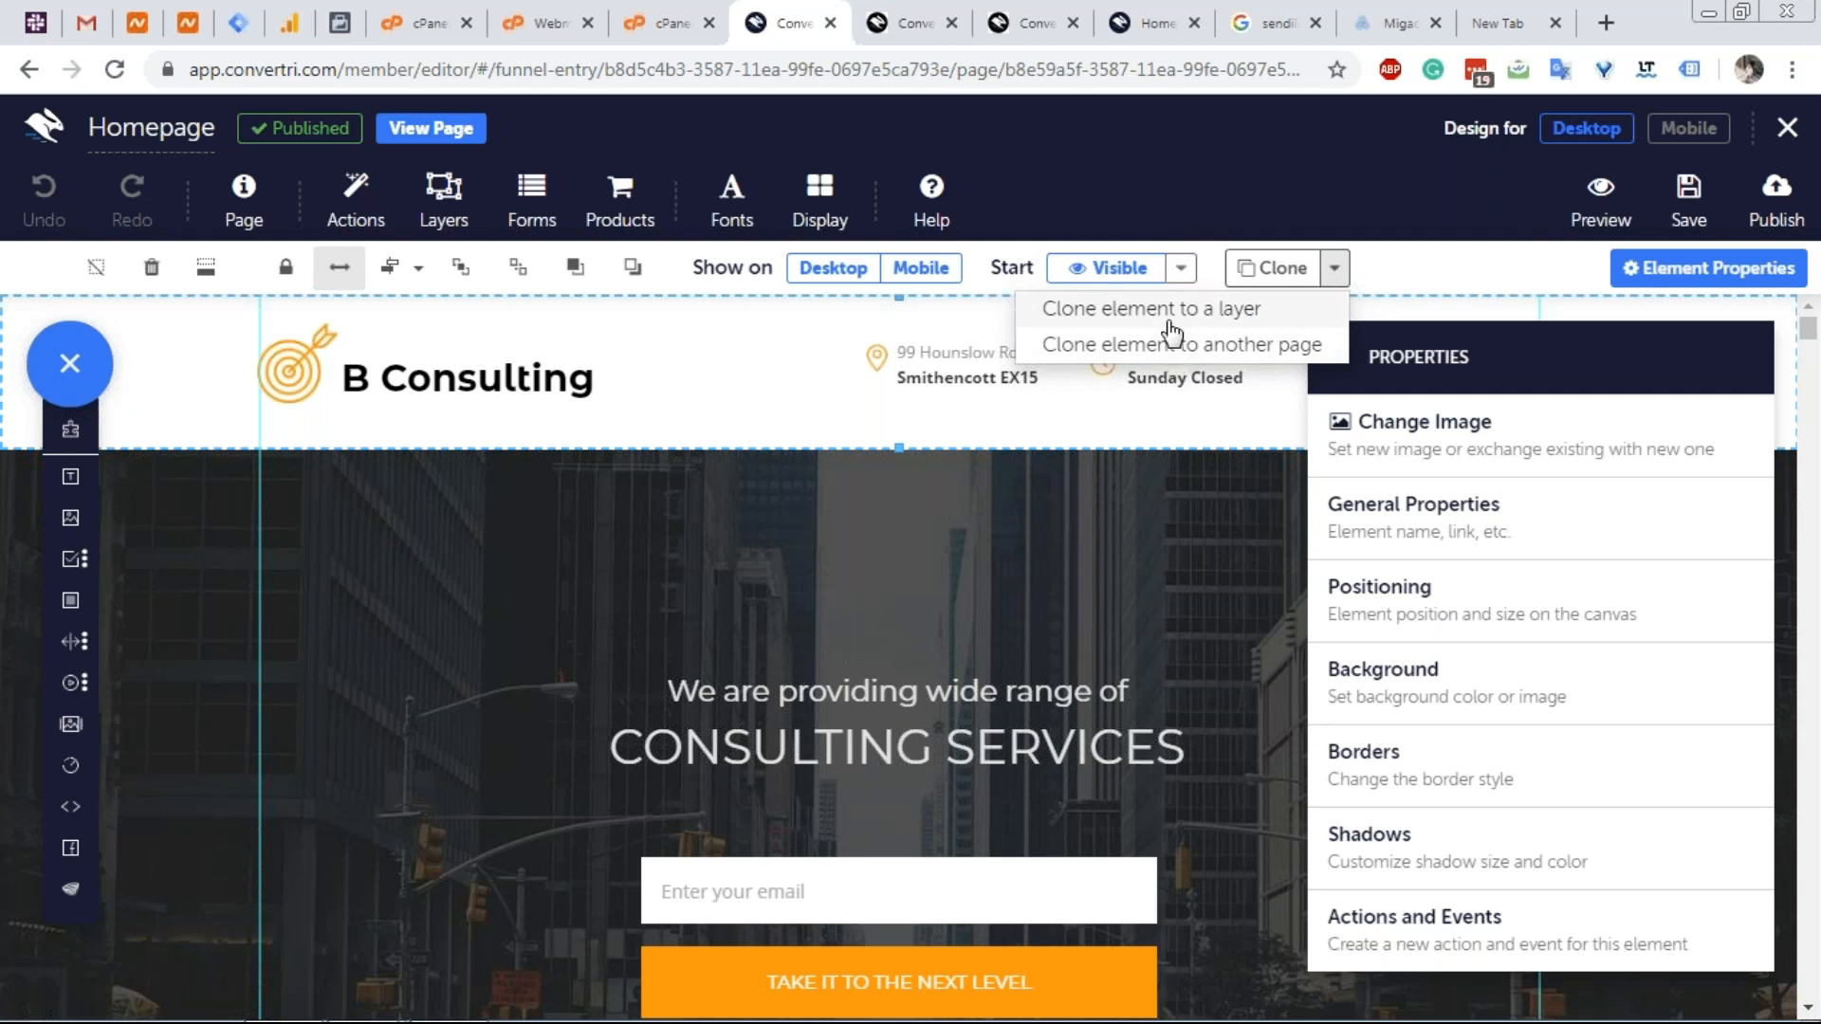
click(1200, 179)
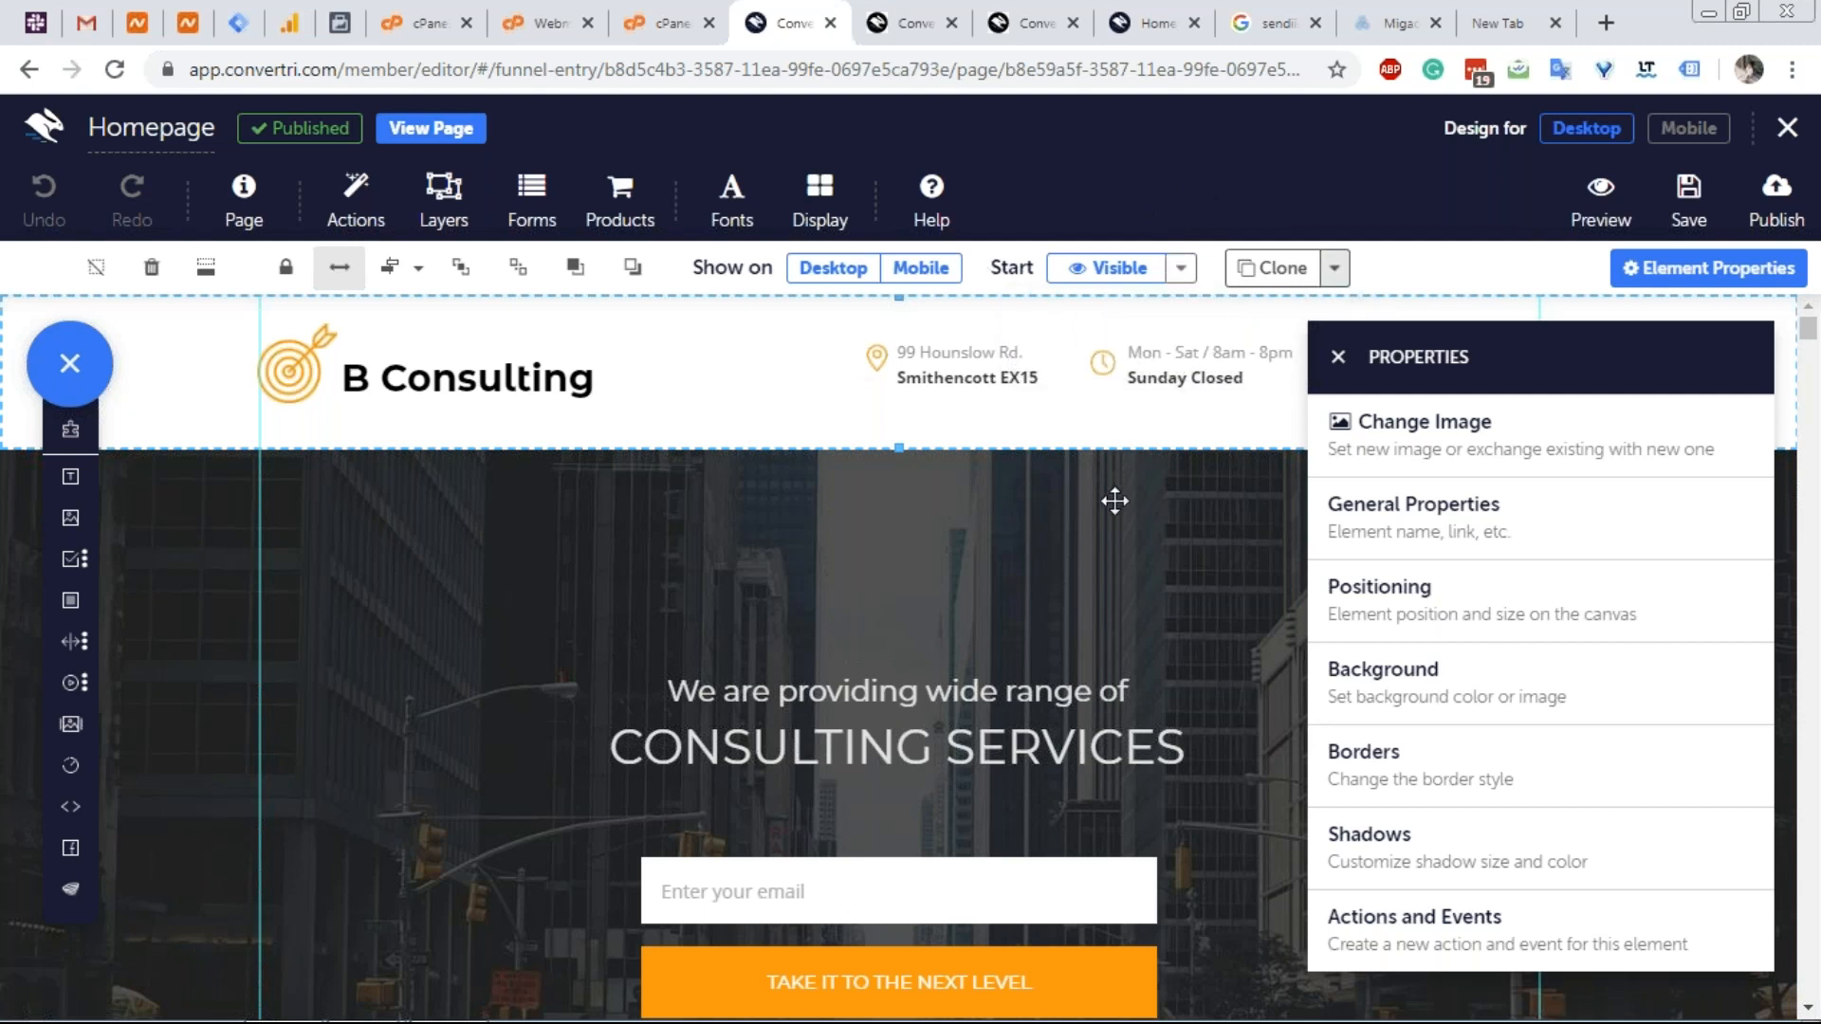
scroll(1114, 501, down, 12)
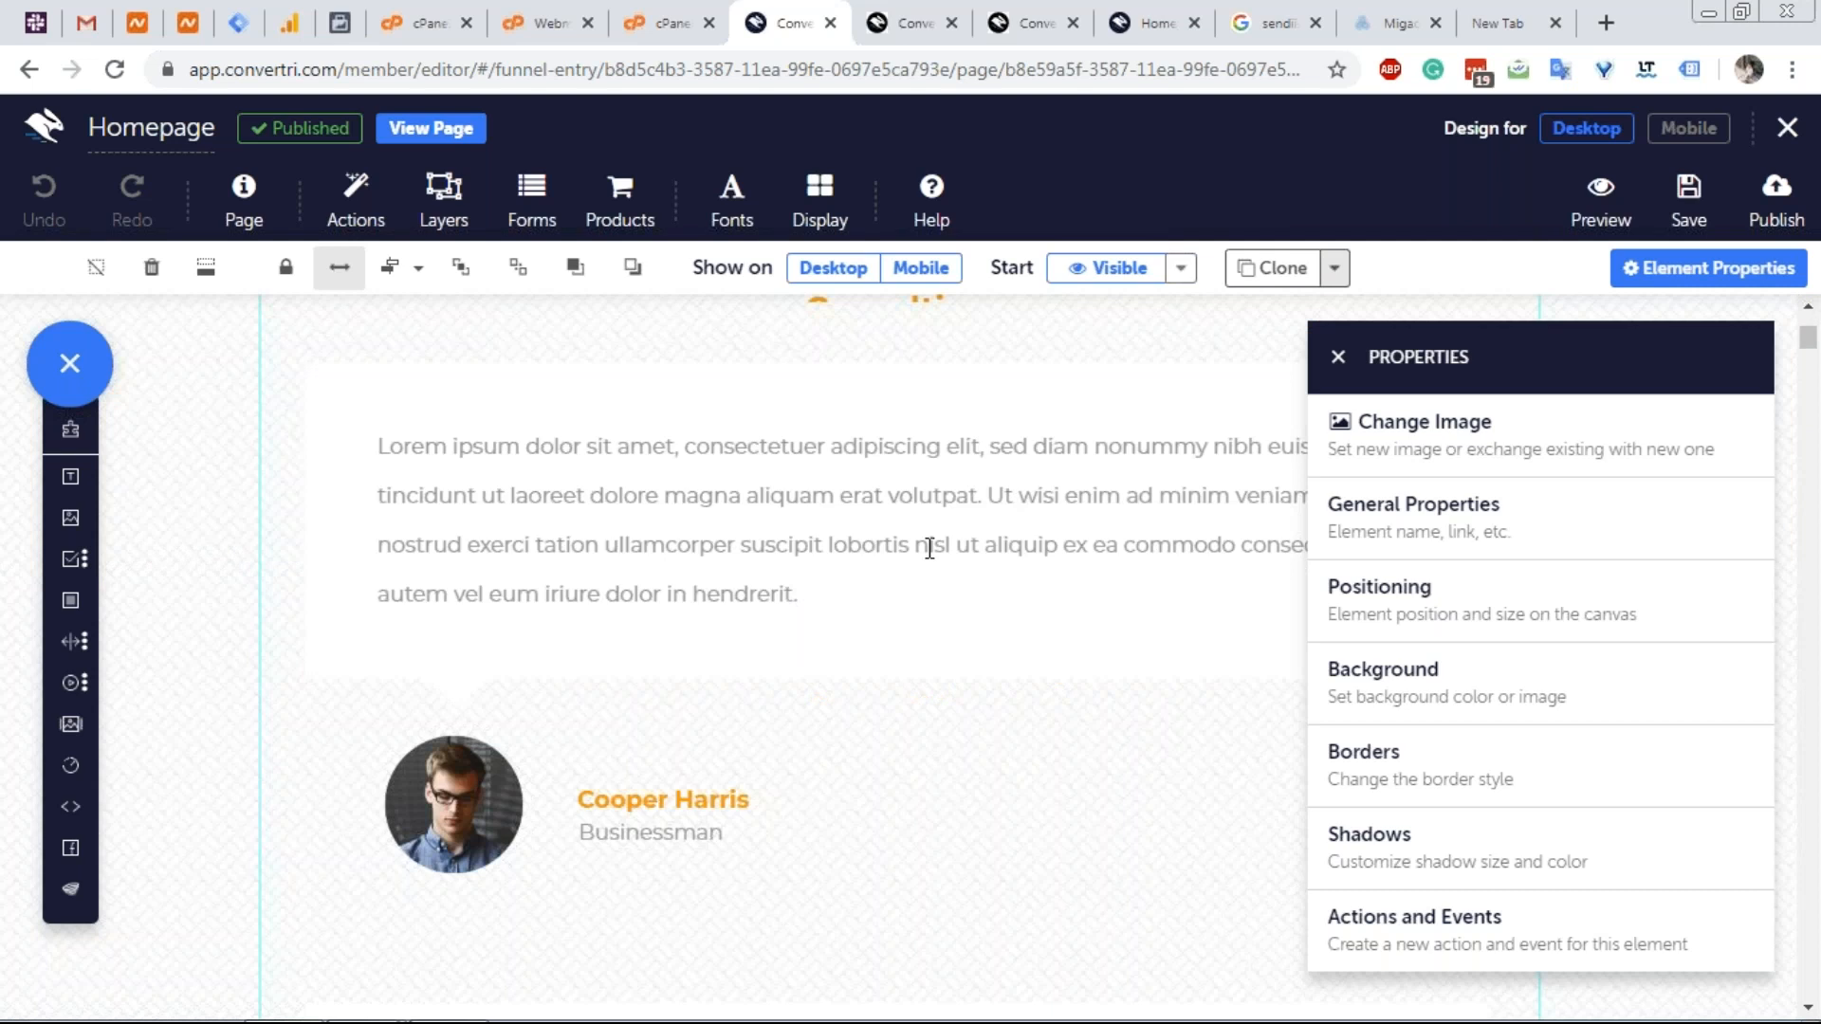
scroll(930, 548, up, 1)
scroll(929, 548, up, 10)
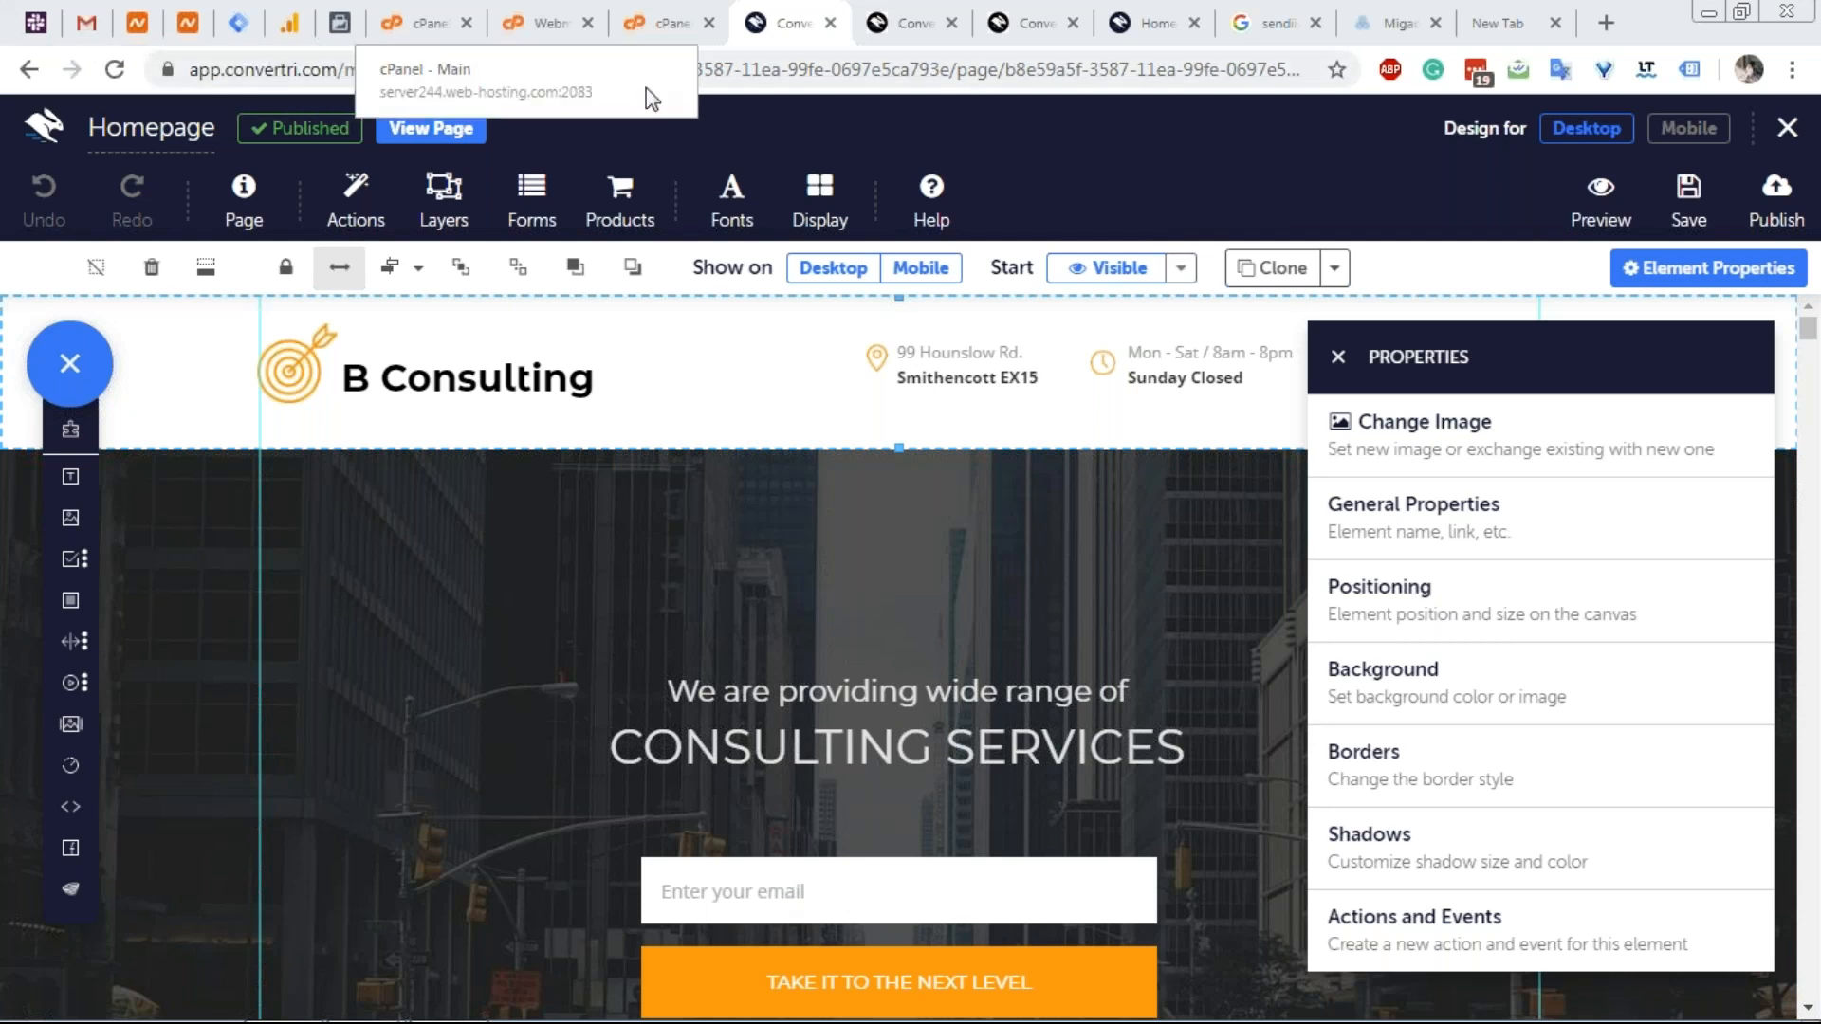
click(896, 13)
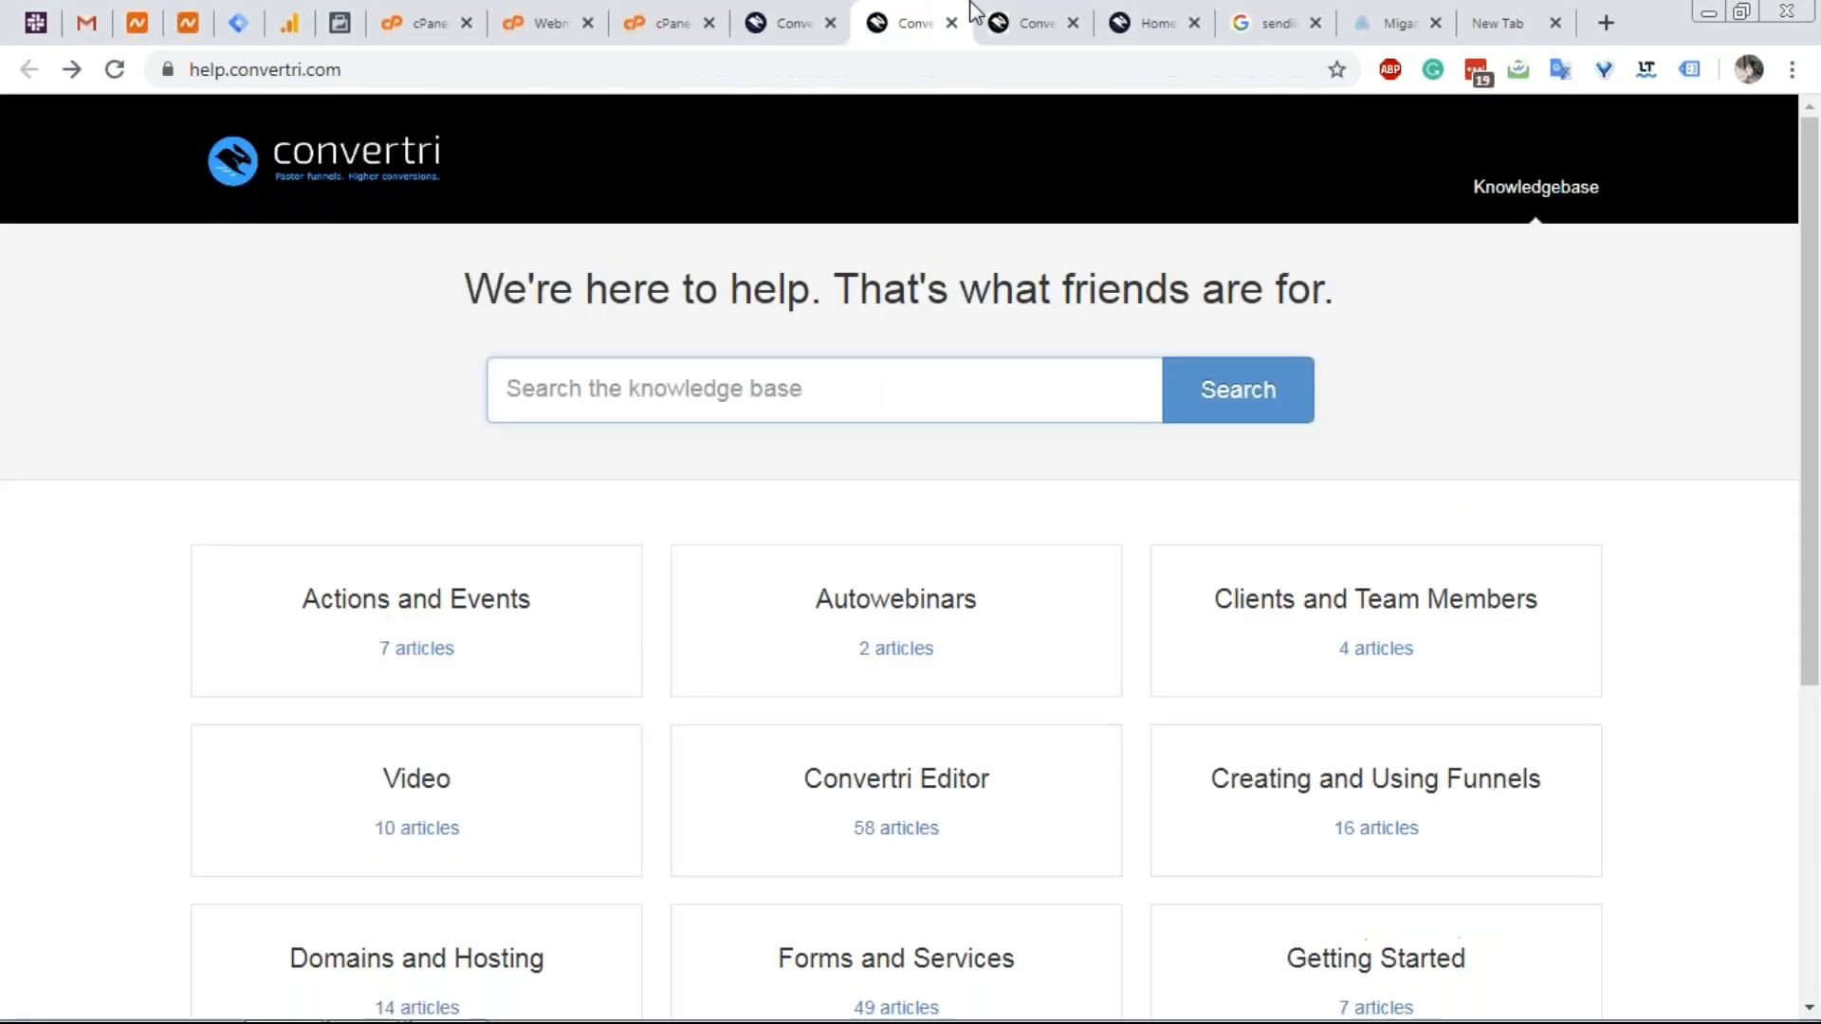
click(1029, 19)
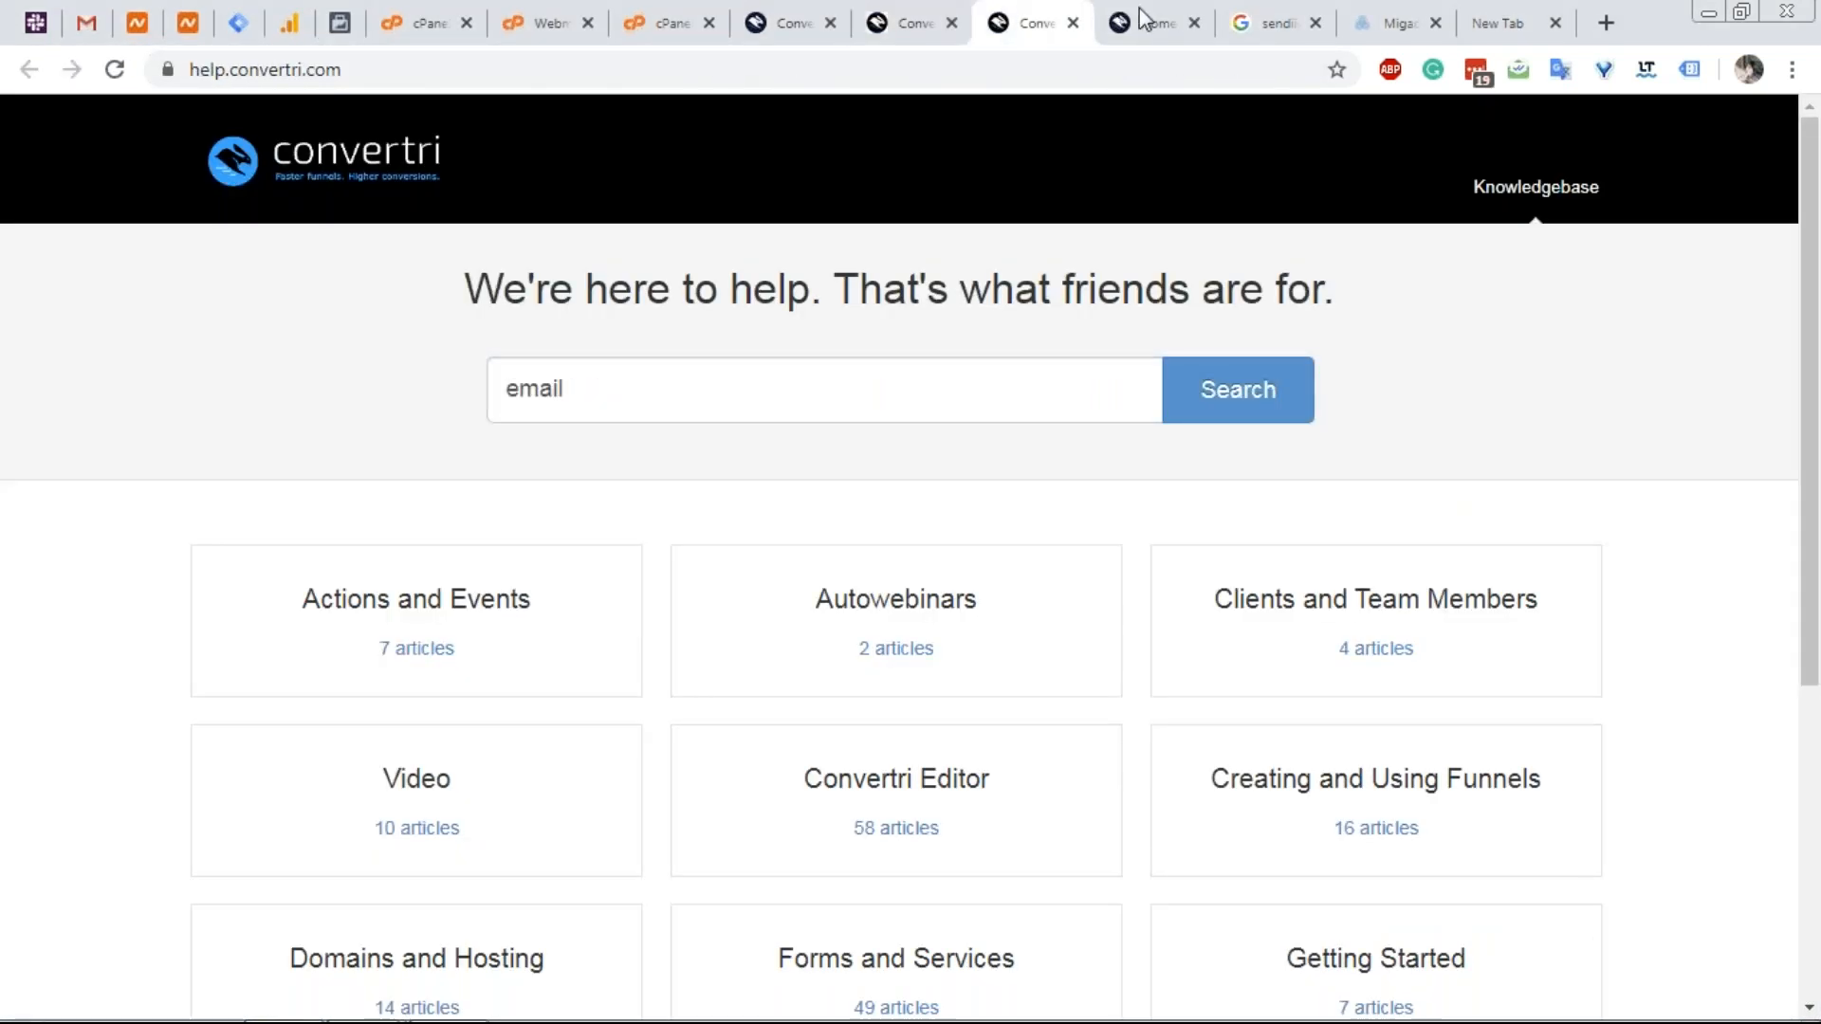
click(1142, 17)
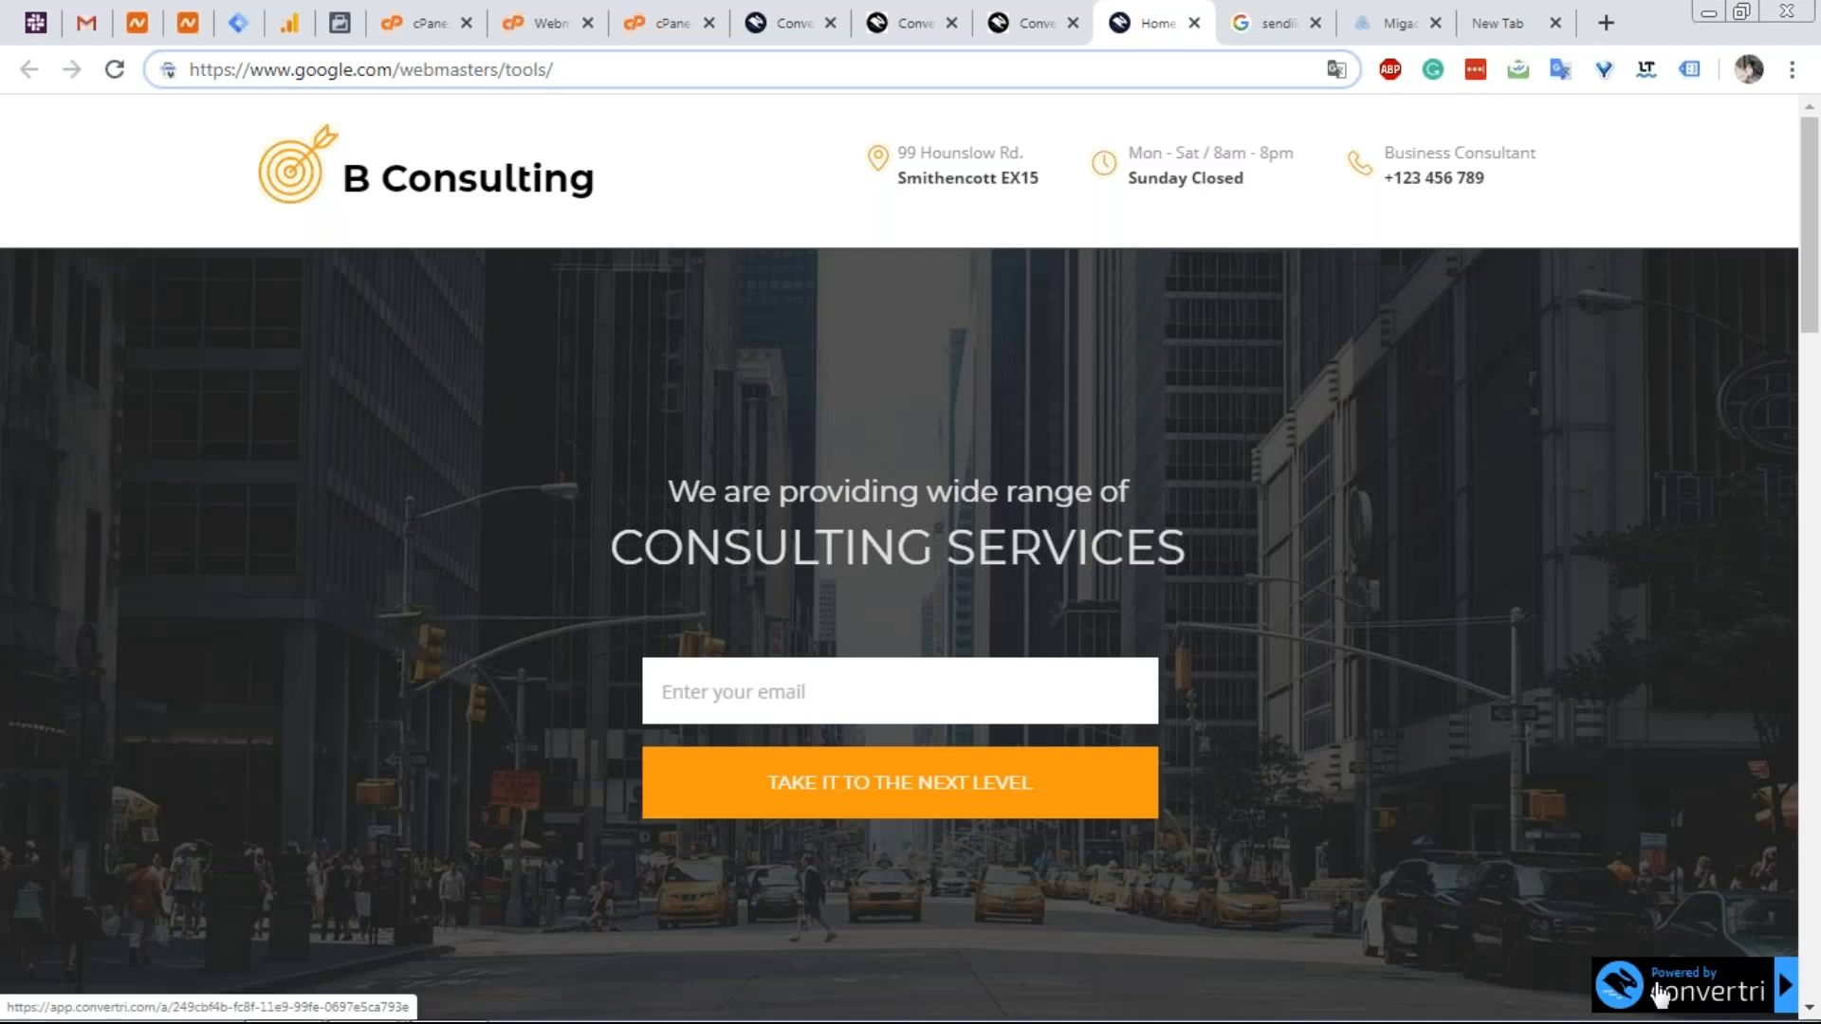
click(804, 16)
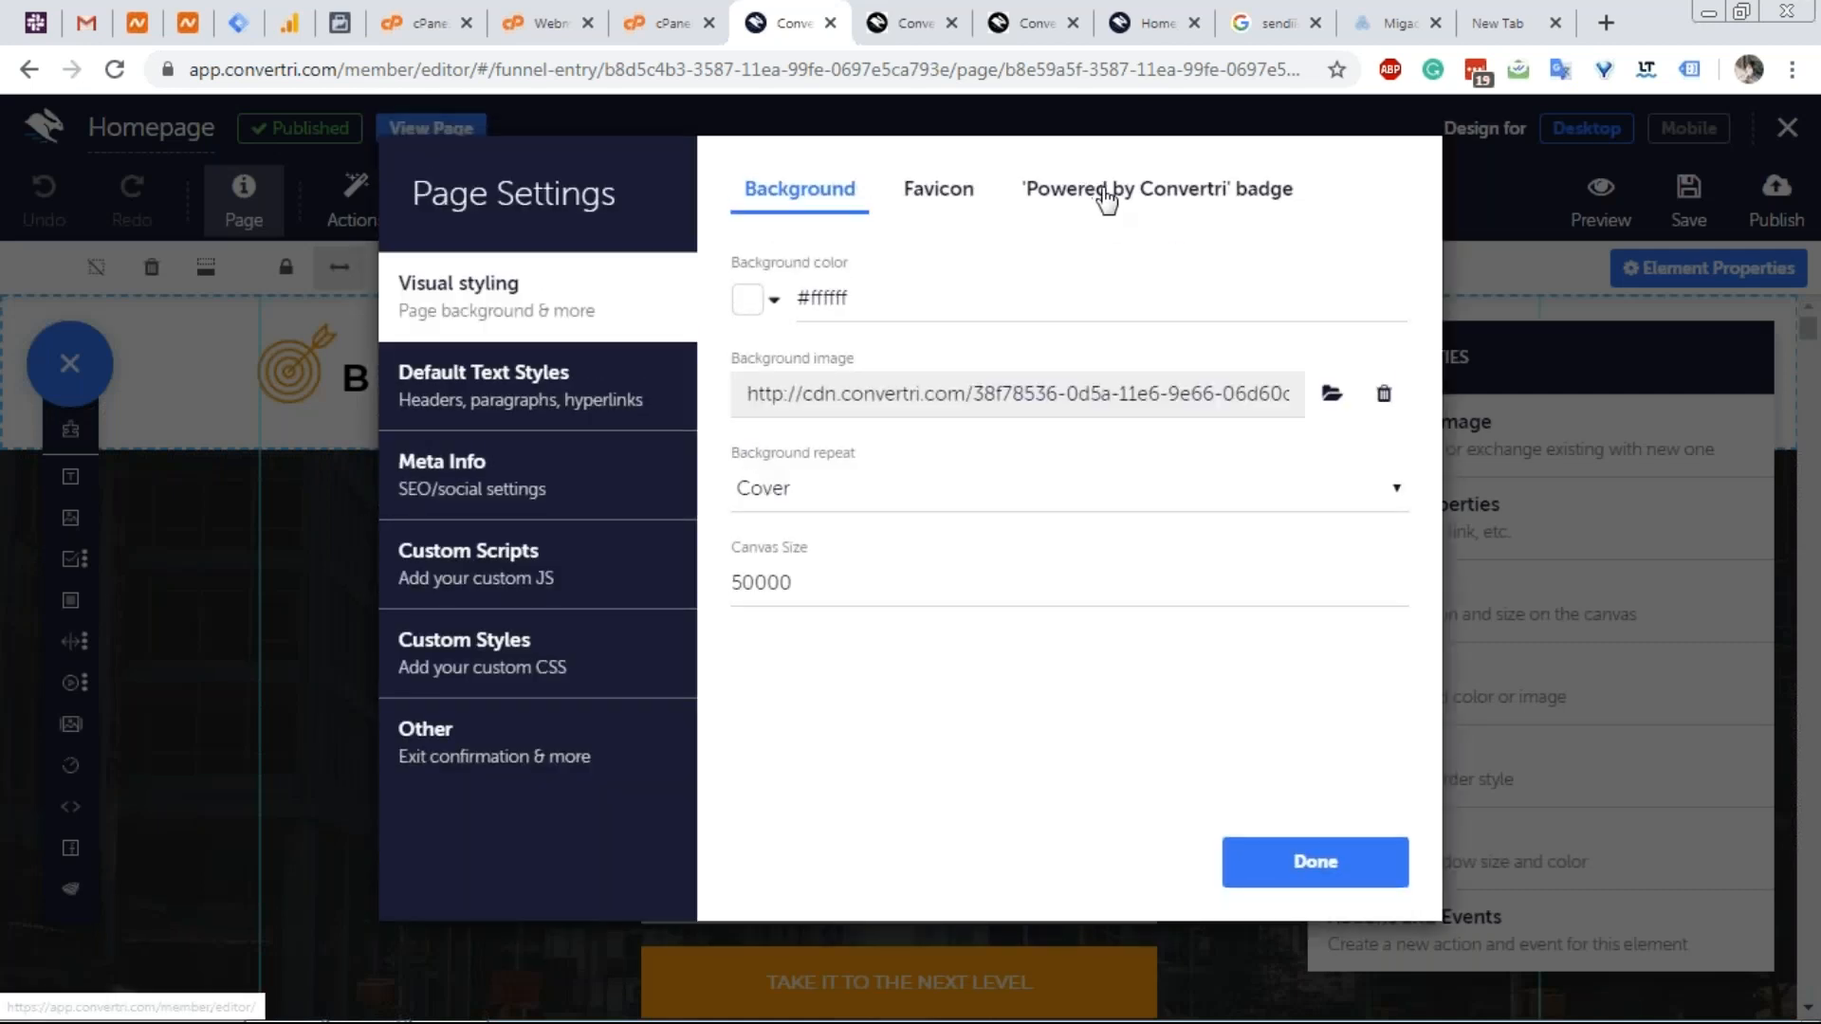
Review the 'Powered by Convertri' badge page settings, then leave the editor without saving.
click(1107, 195)
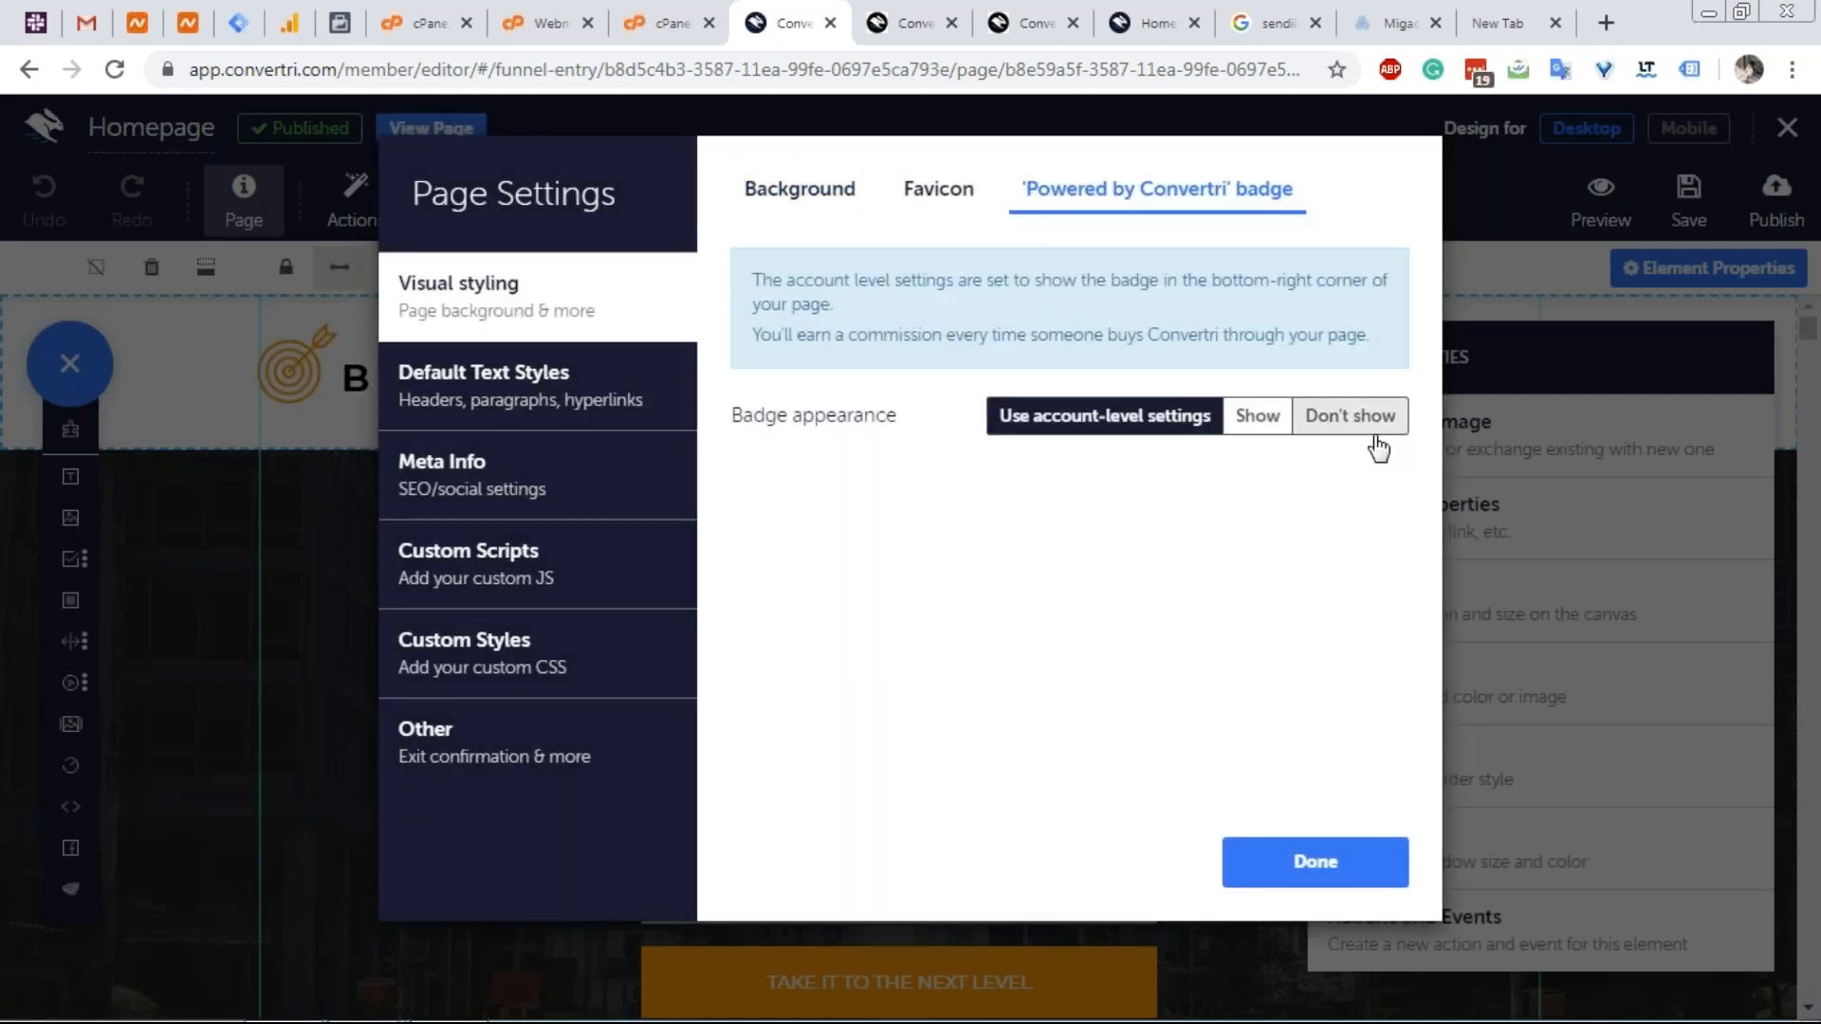
click(1278, 880)
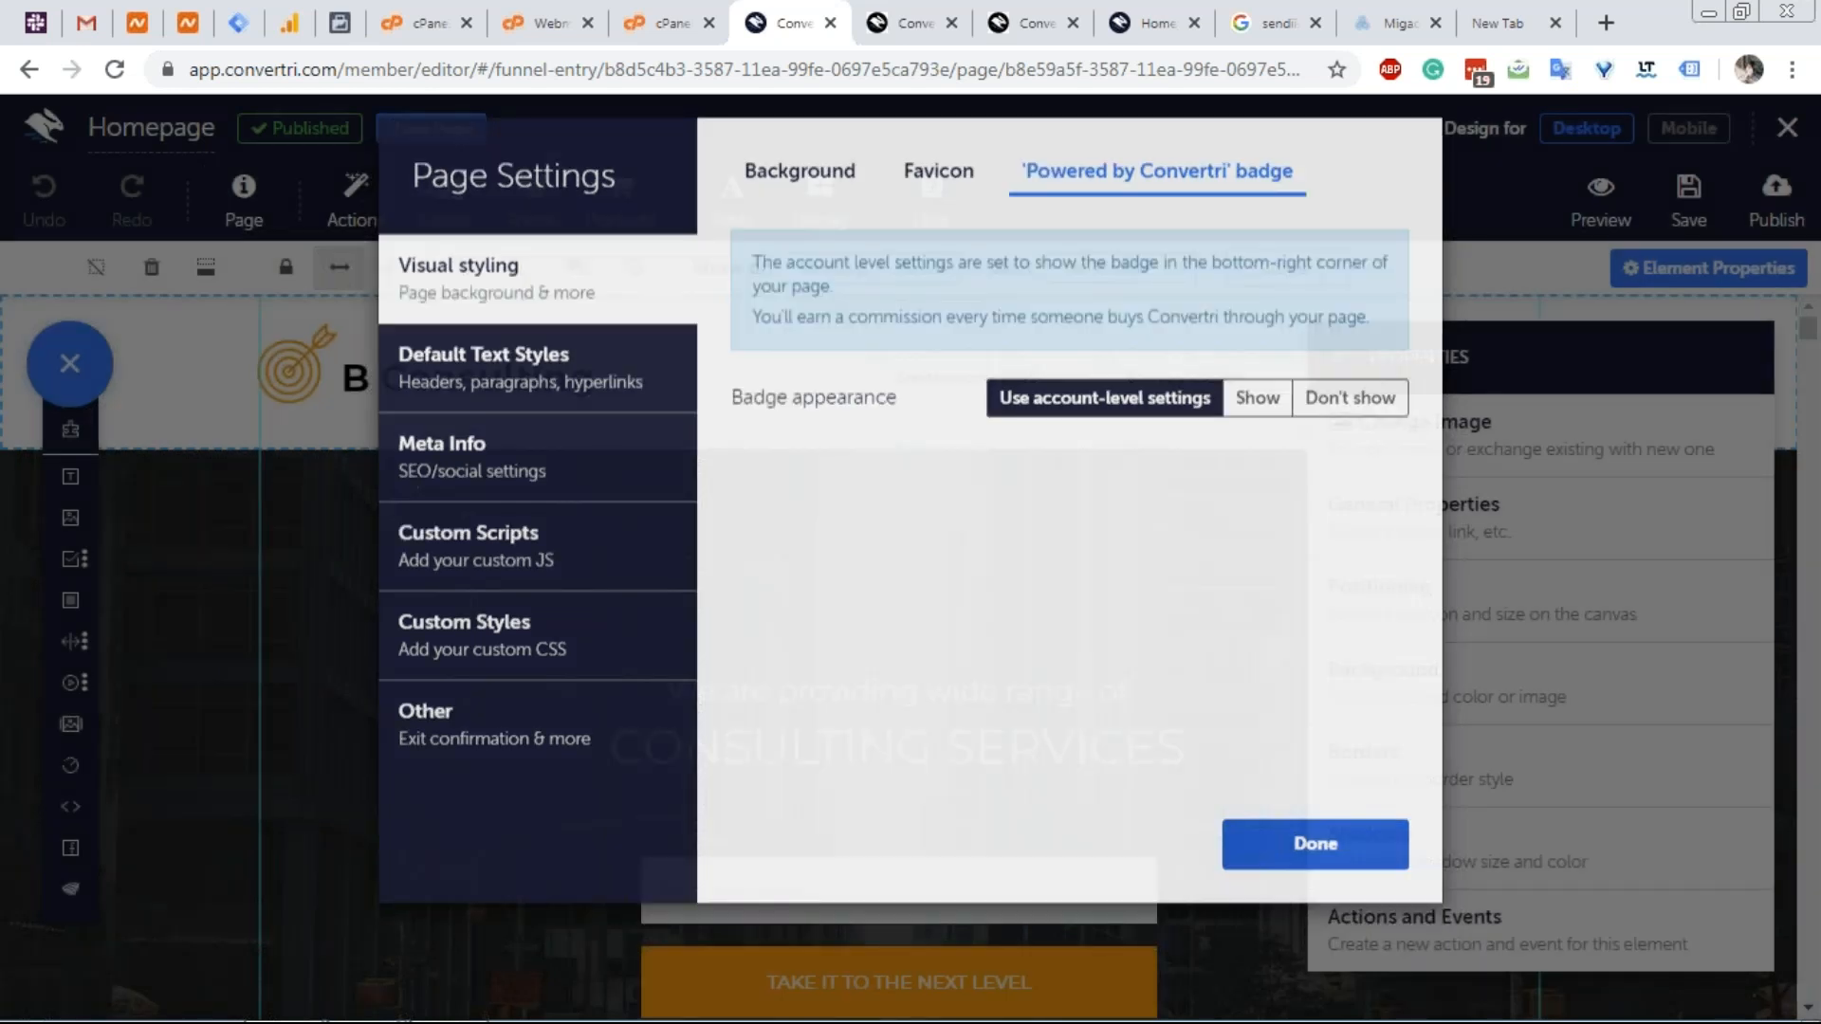
click(1786, 127)
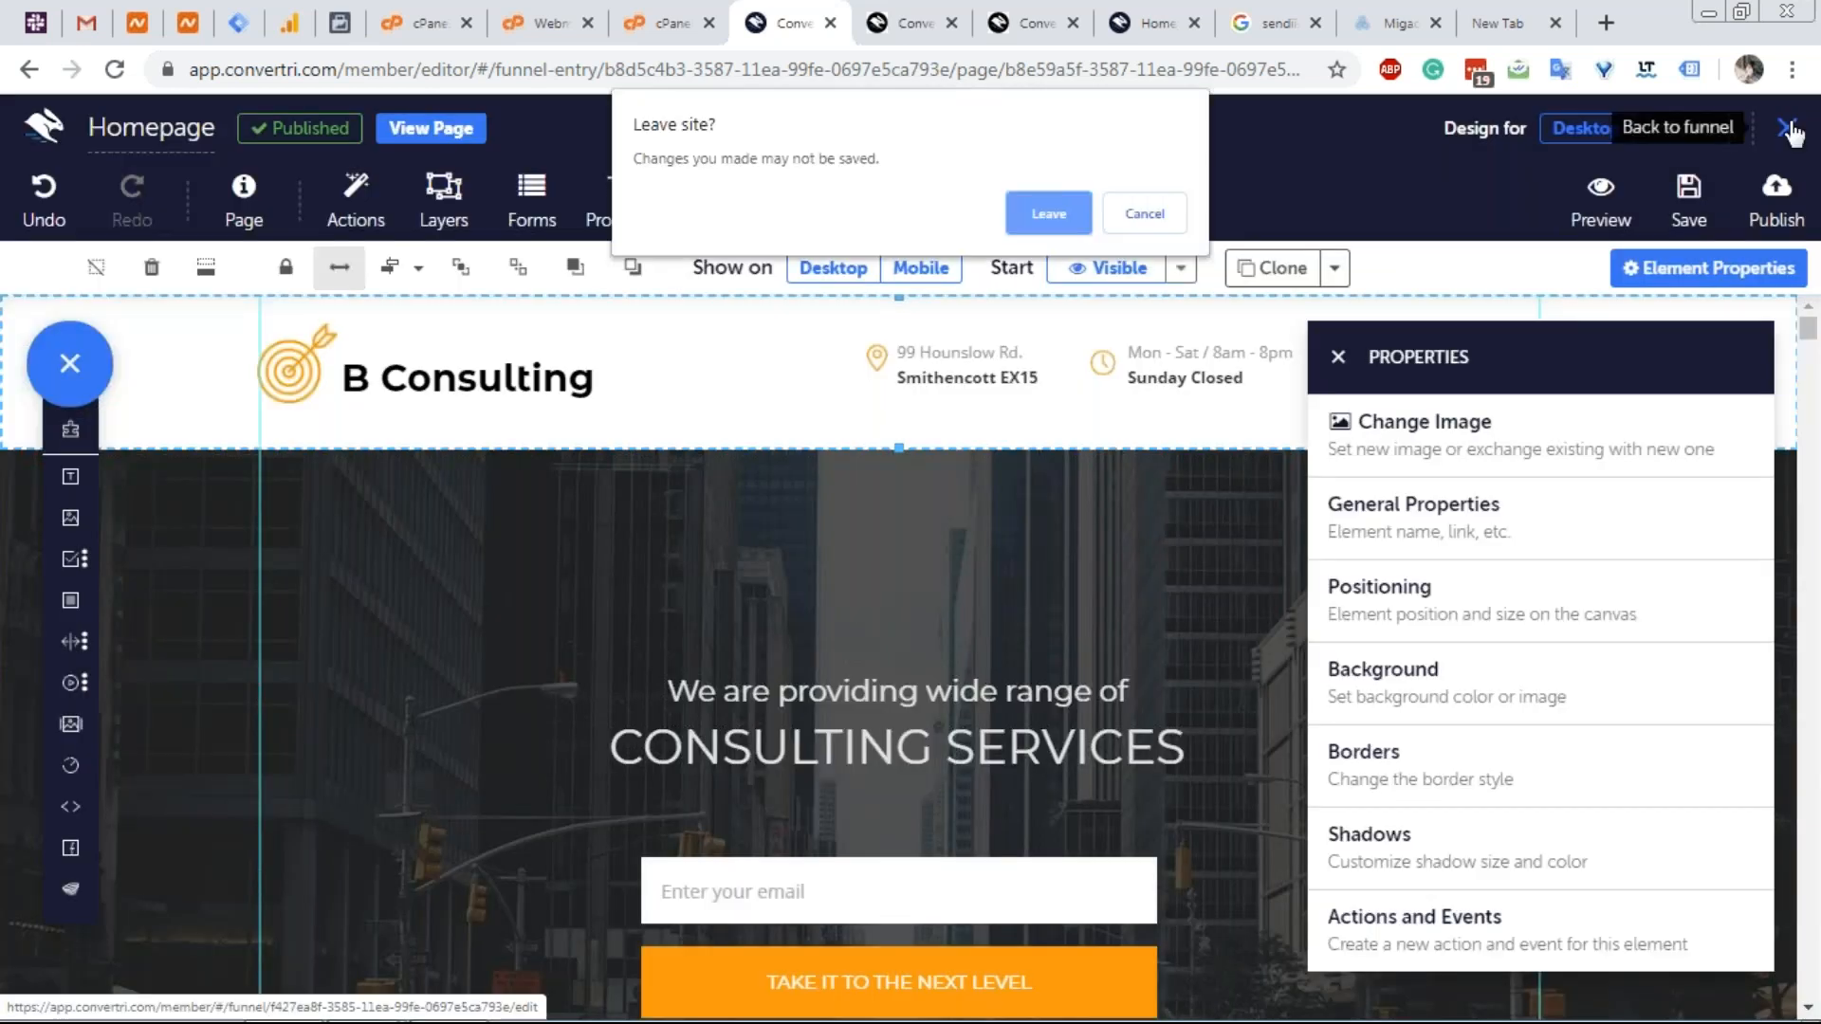
click(1032, 203)
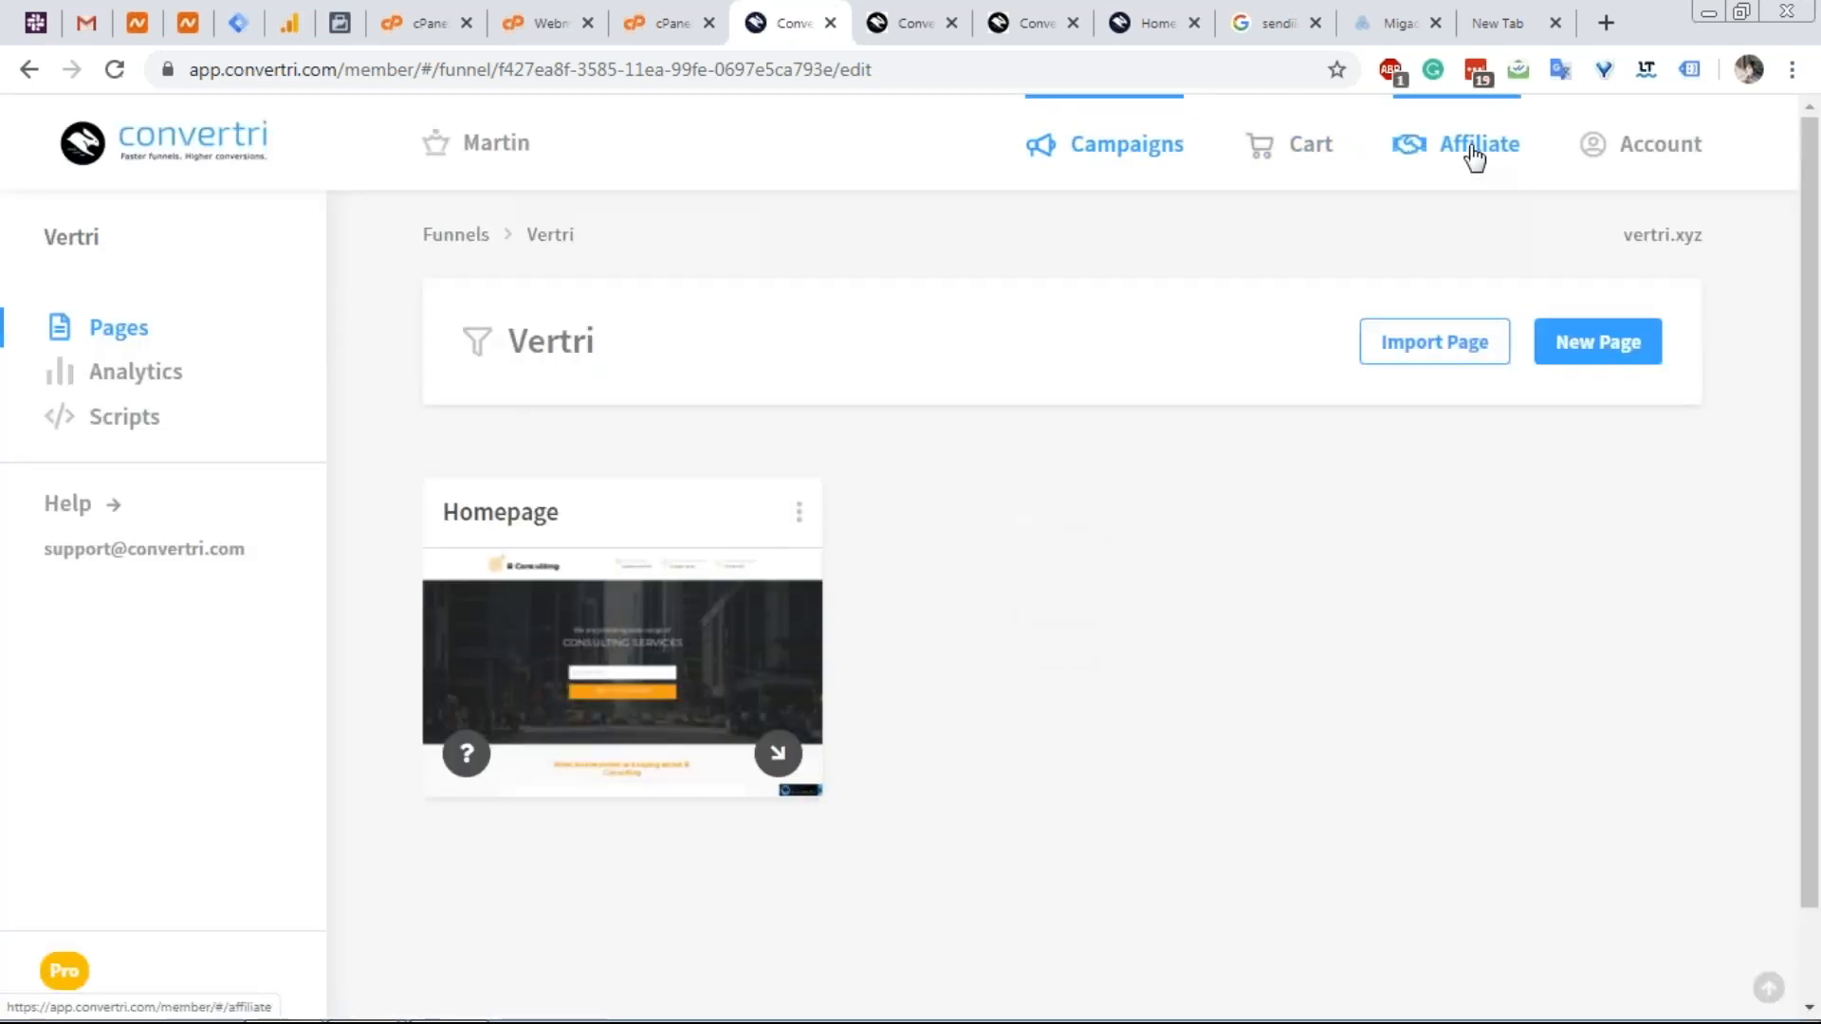
Open the Affiliate Promote page and scroll through its affiliate link, Bottom Right badge setting and stats.
click(1471, 151)
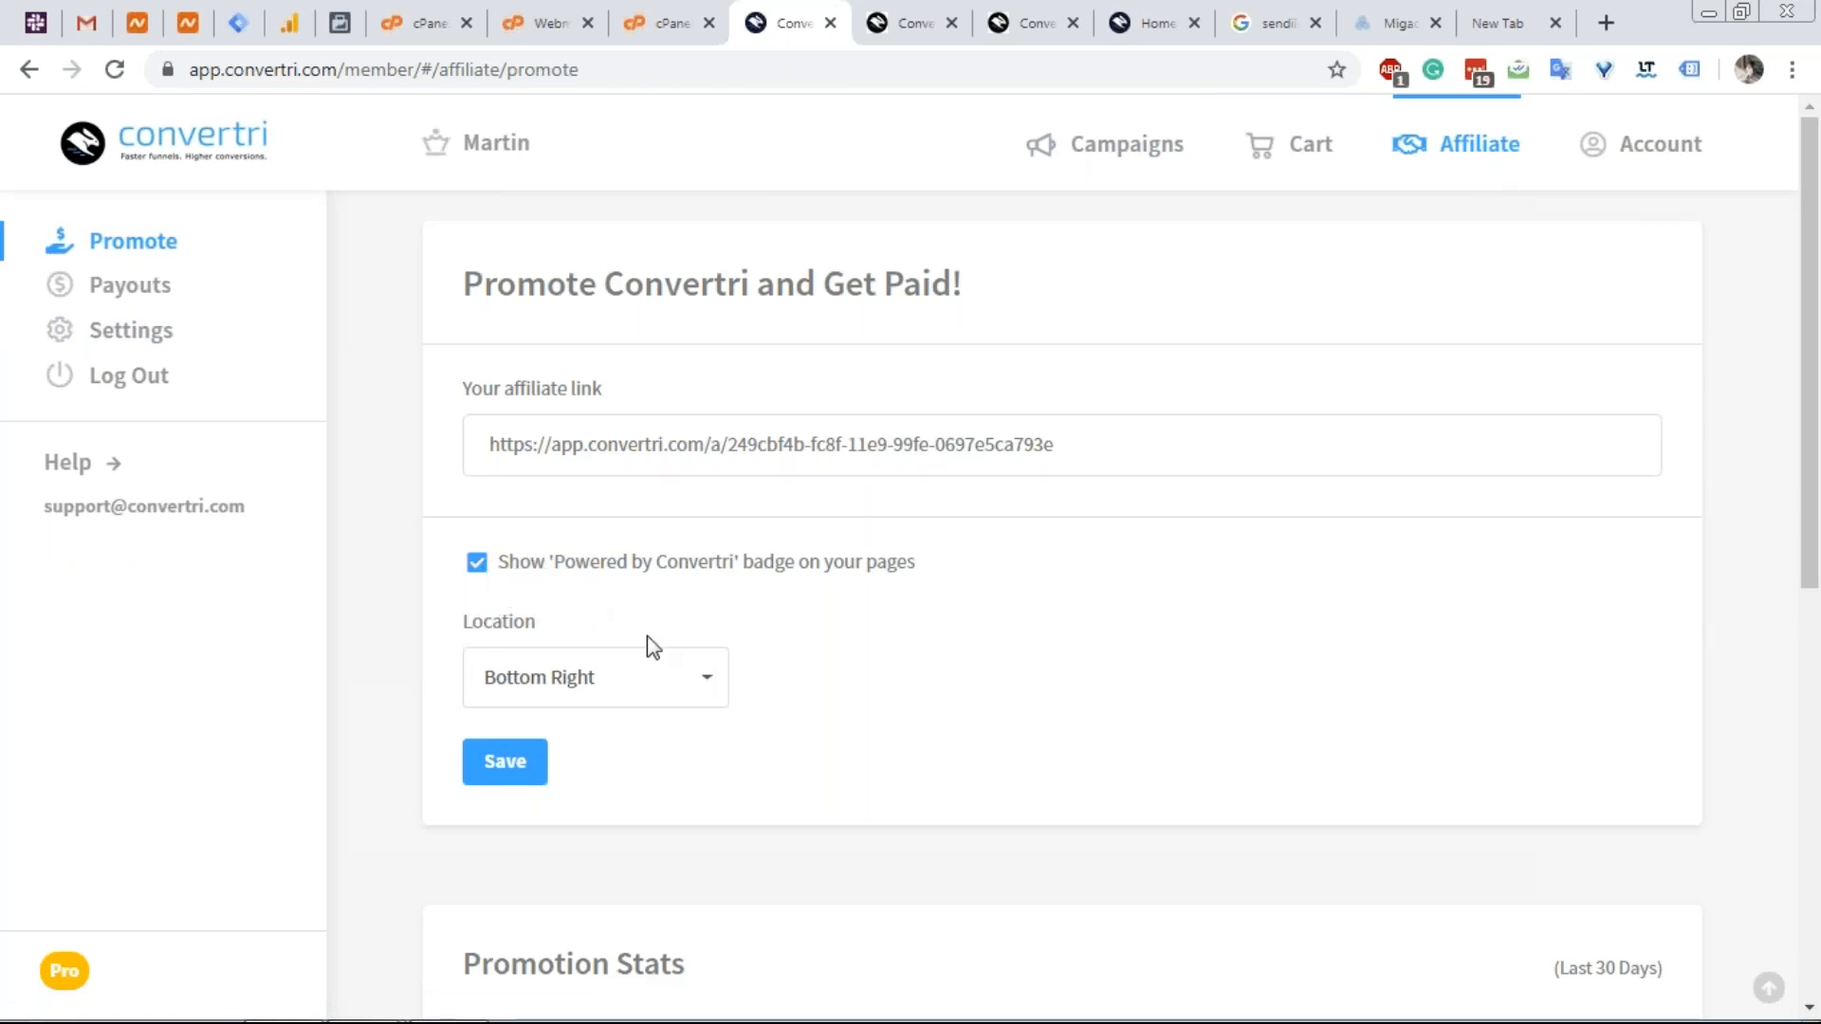
scroll(701, 645, down, 5)
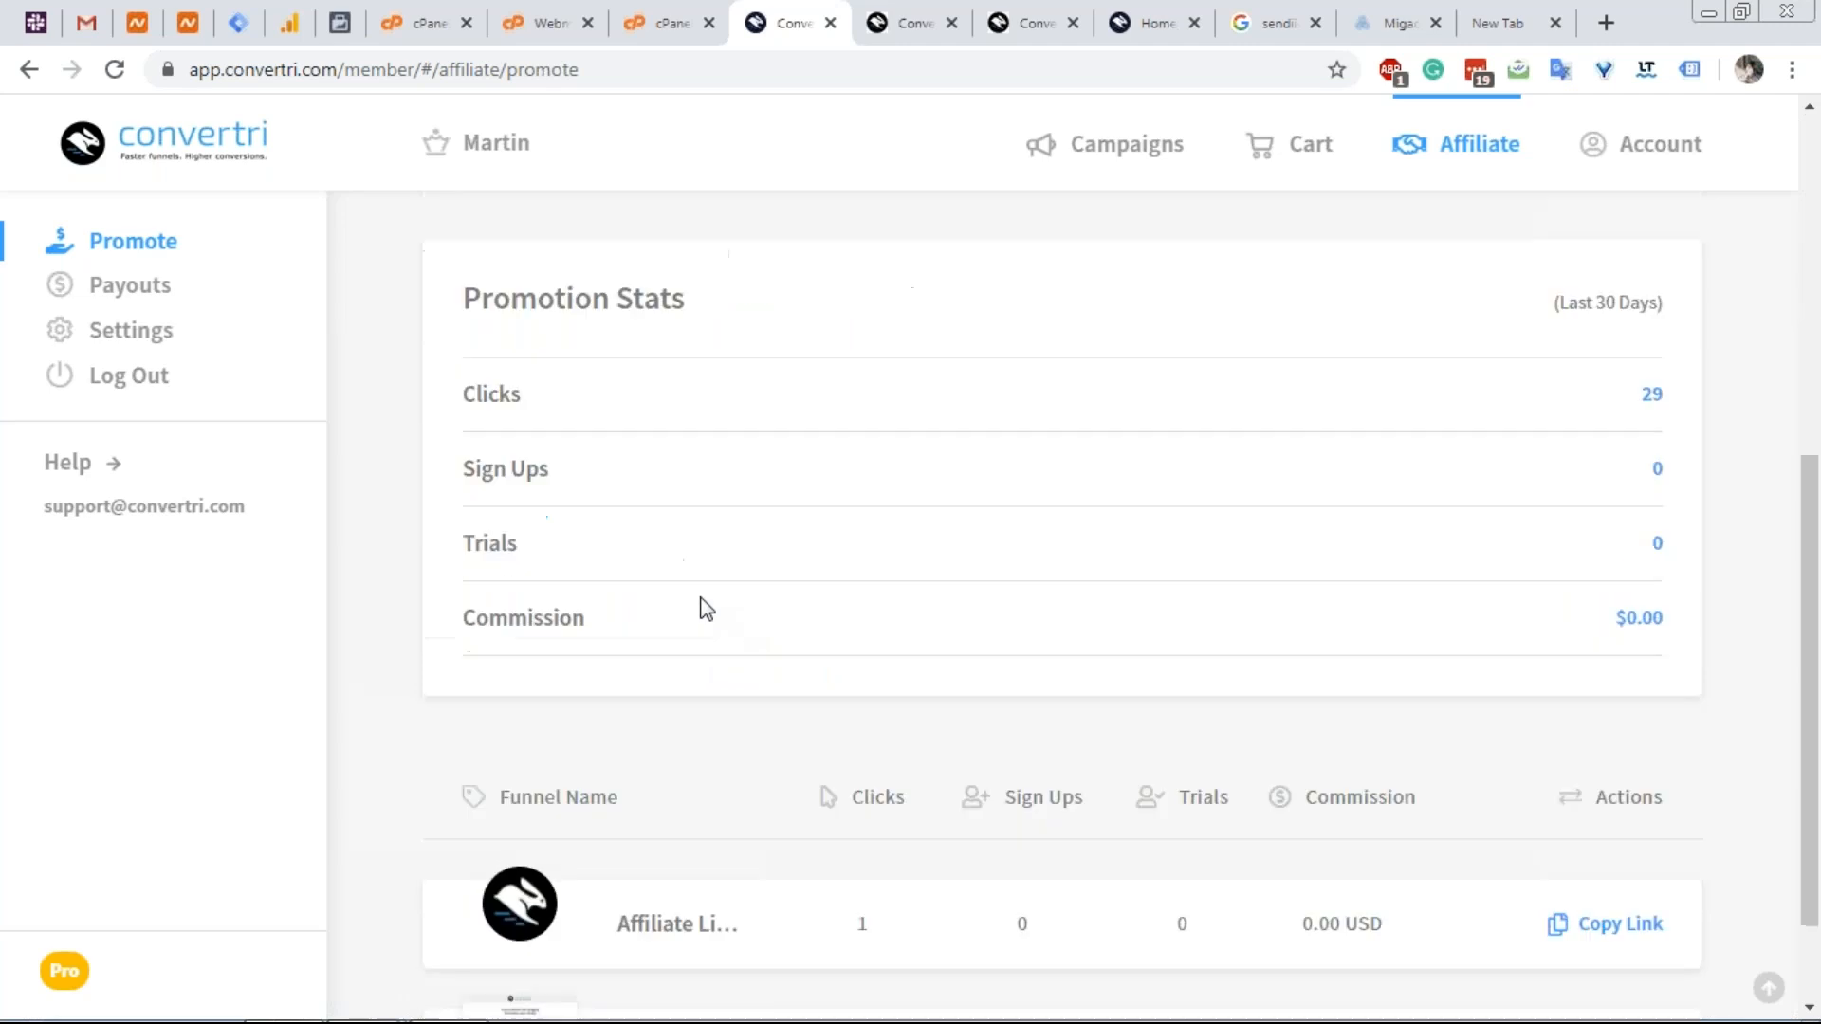
scroll(1203, 655, down, 1)
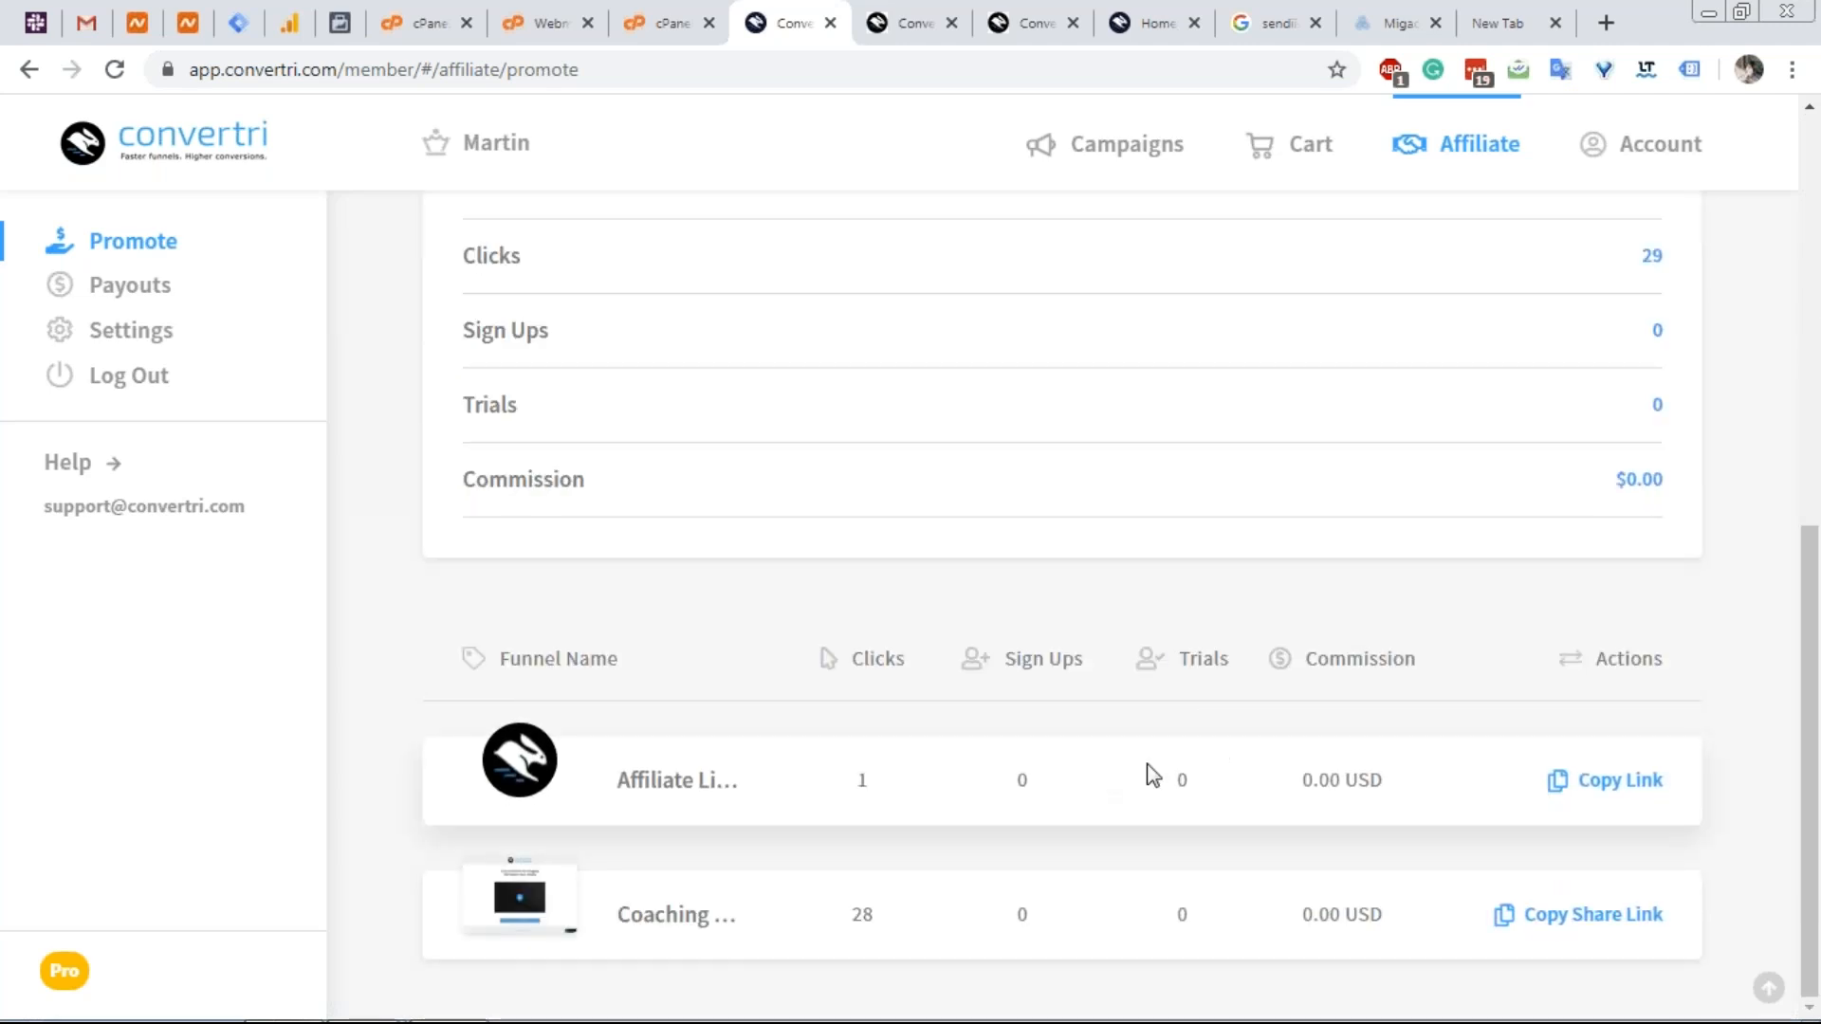
scroll(1113, 654, up, 6)
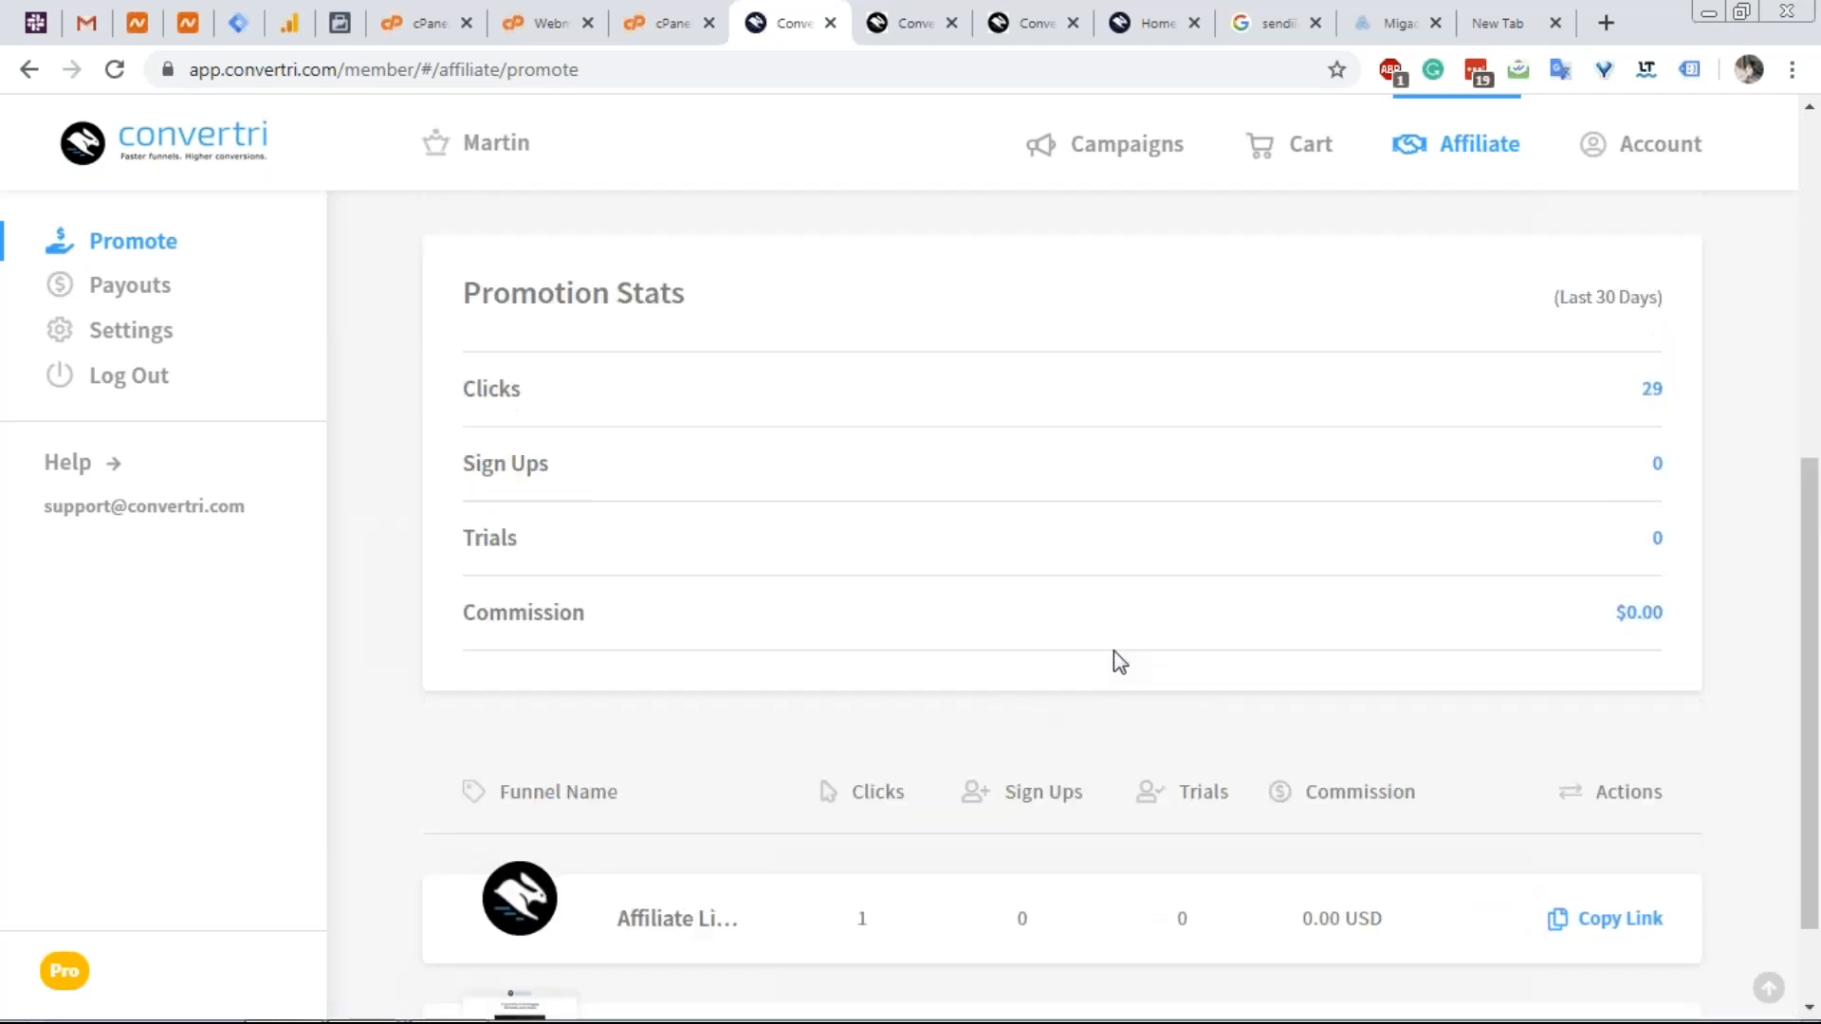
scroll(725, 450, up, 2)
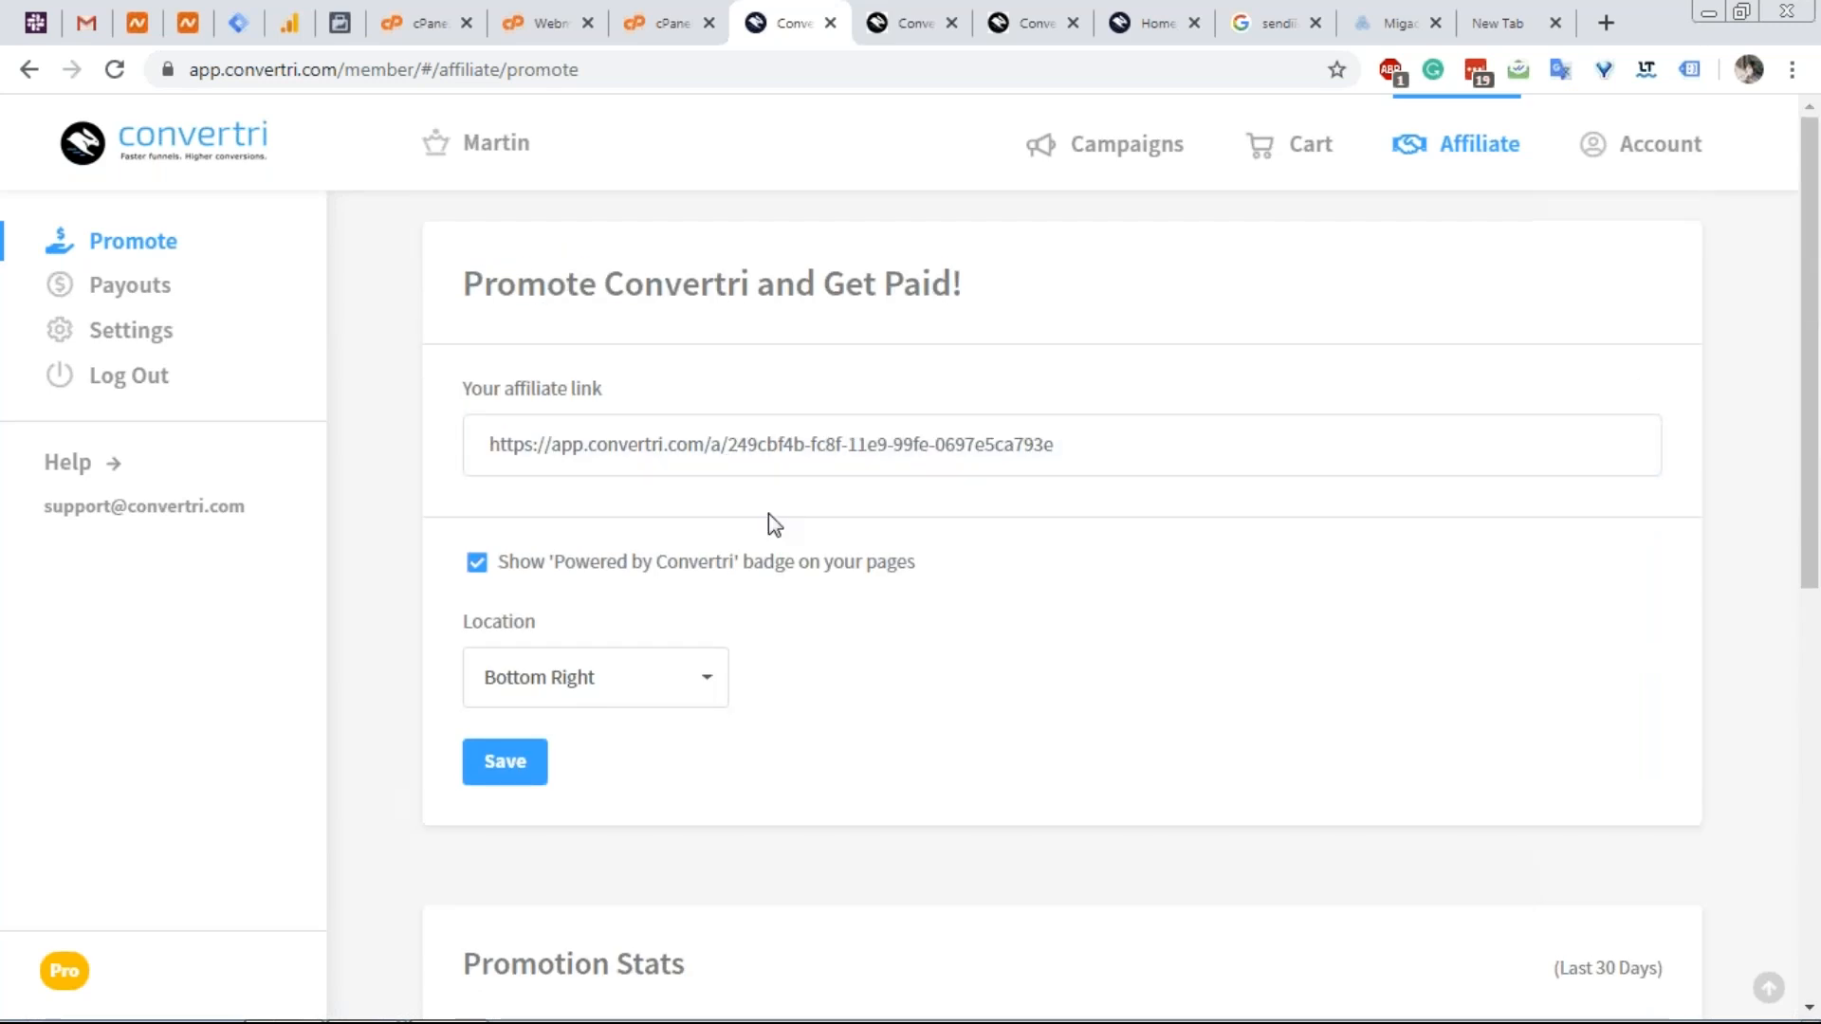
scroll(736, 557, down, 2)
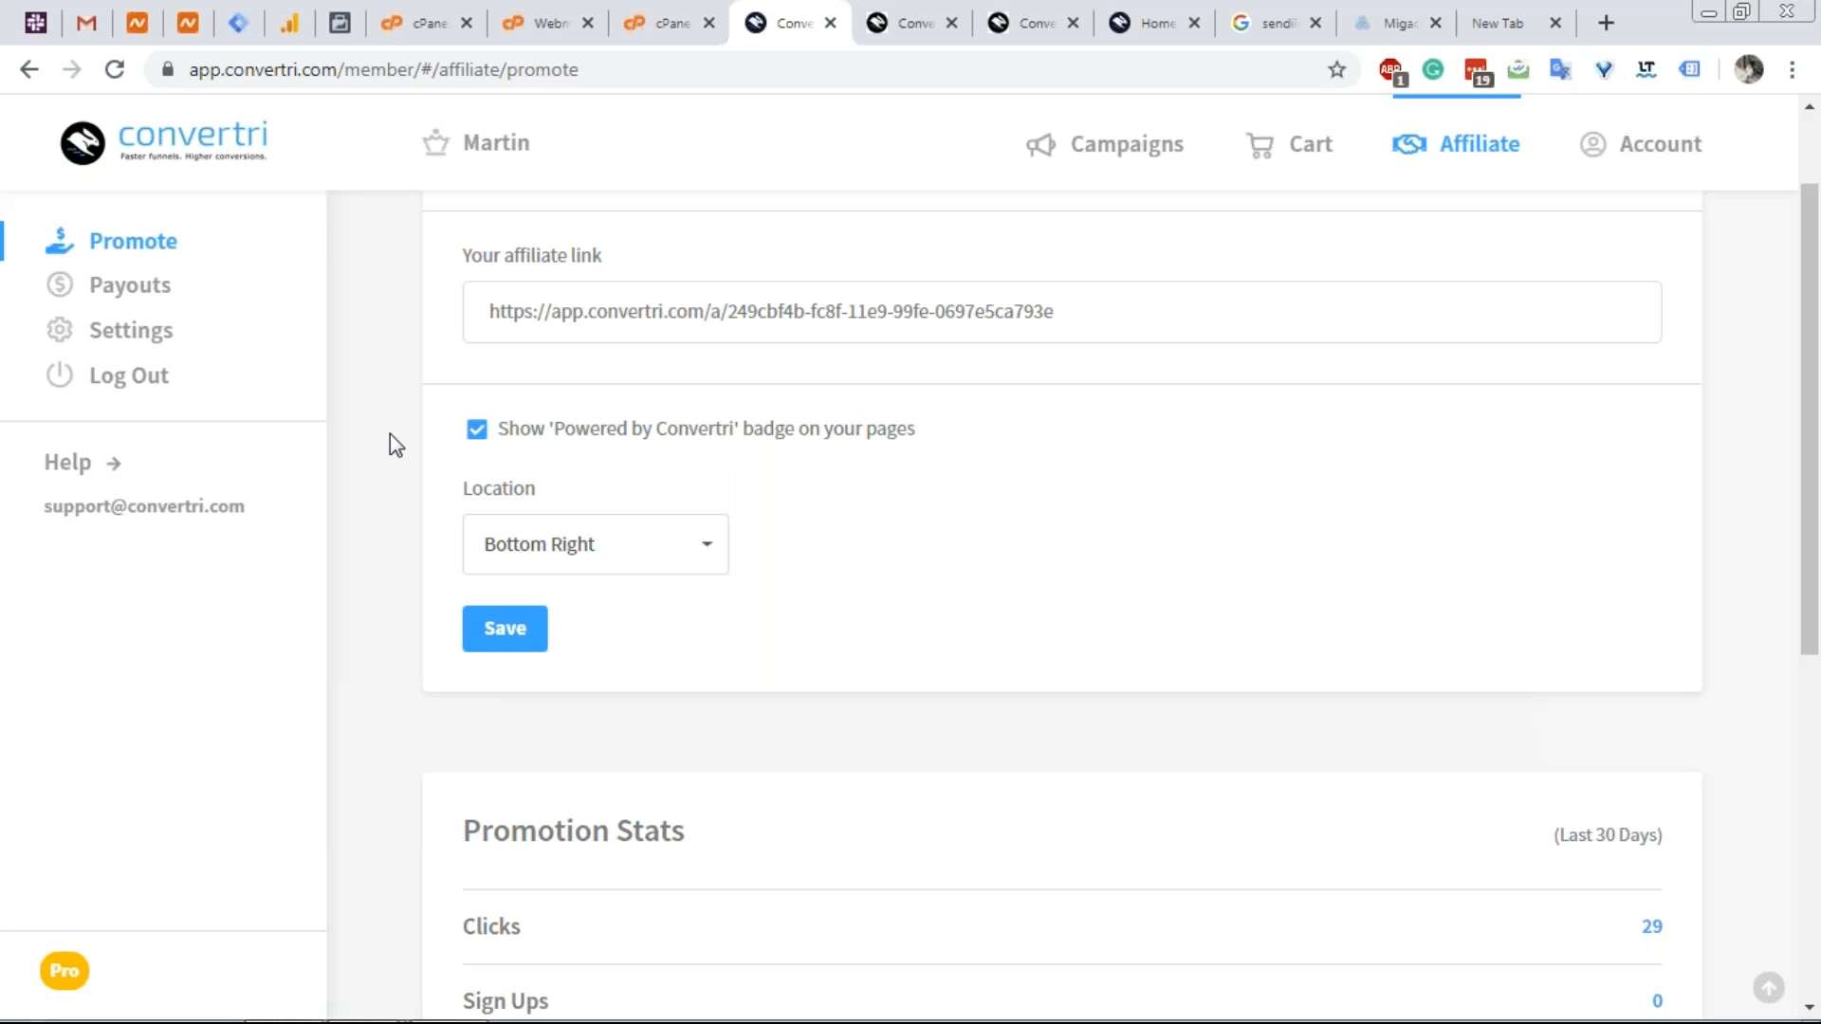
scroll(387, 432, down, 7)
scroll(385, 464, up, 7)
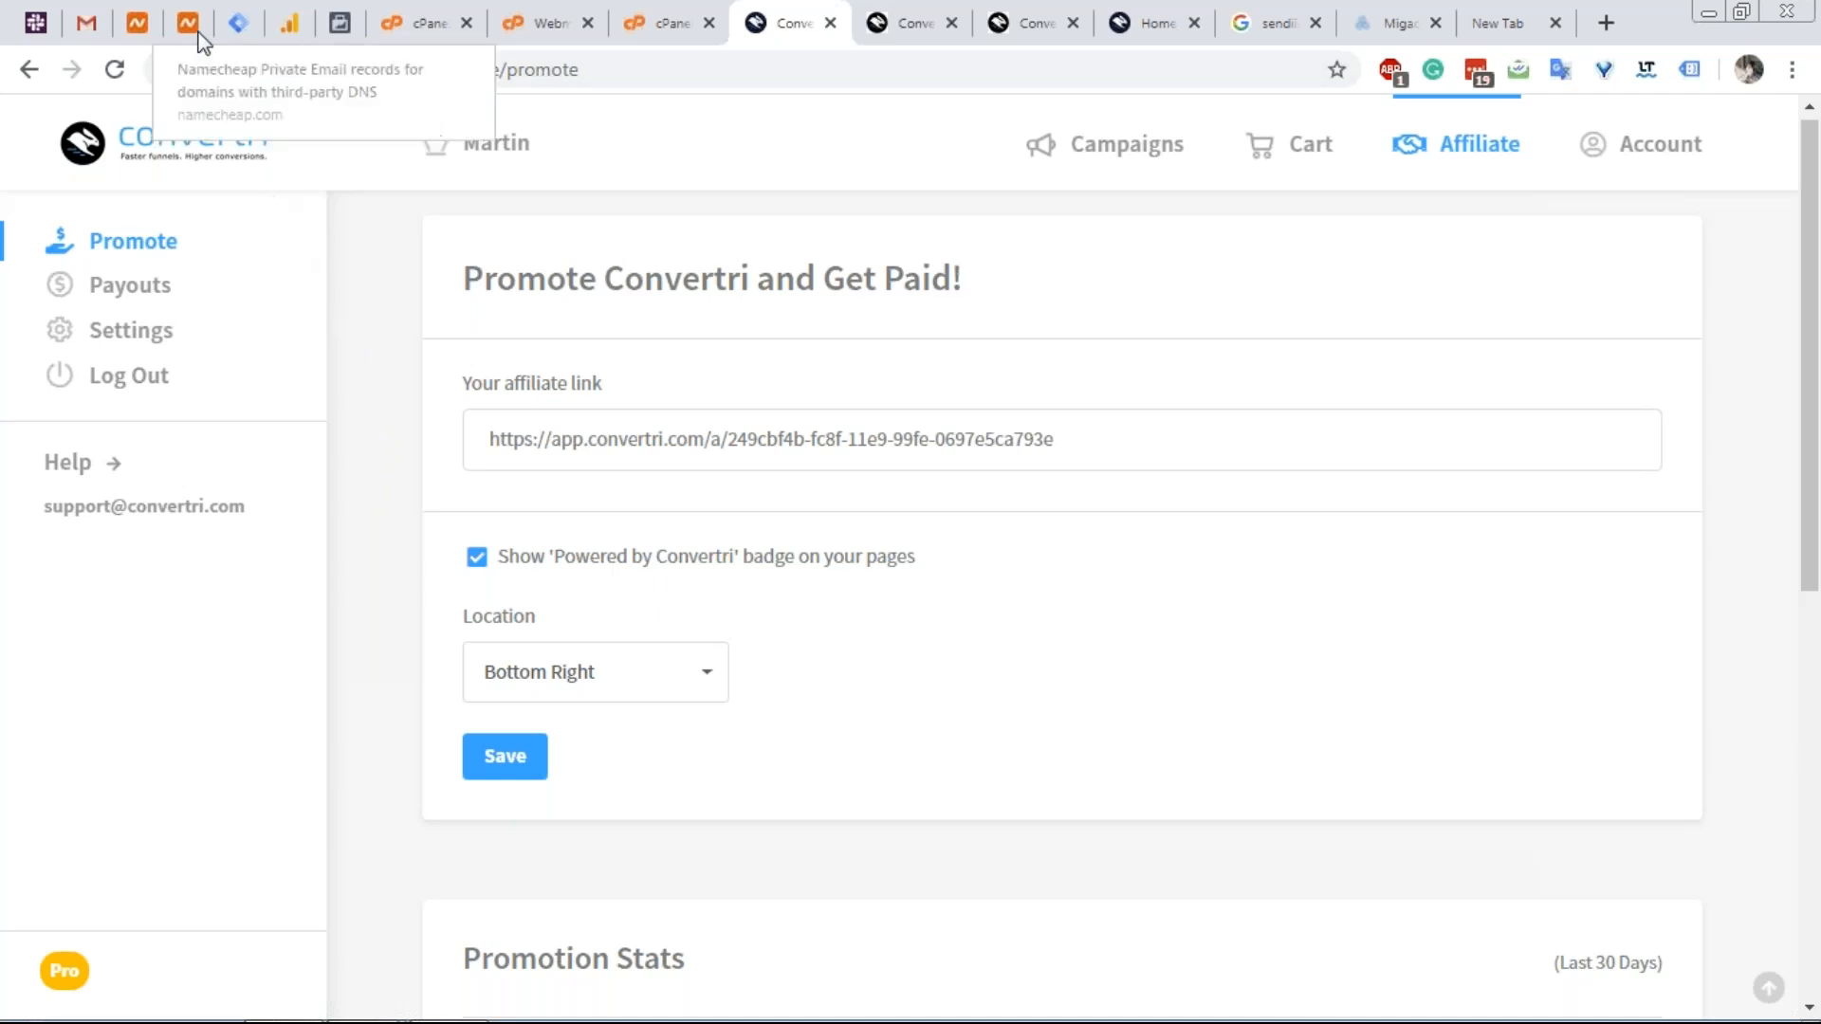
scroll(407, 474, up, 1)
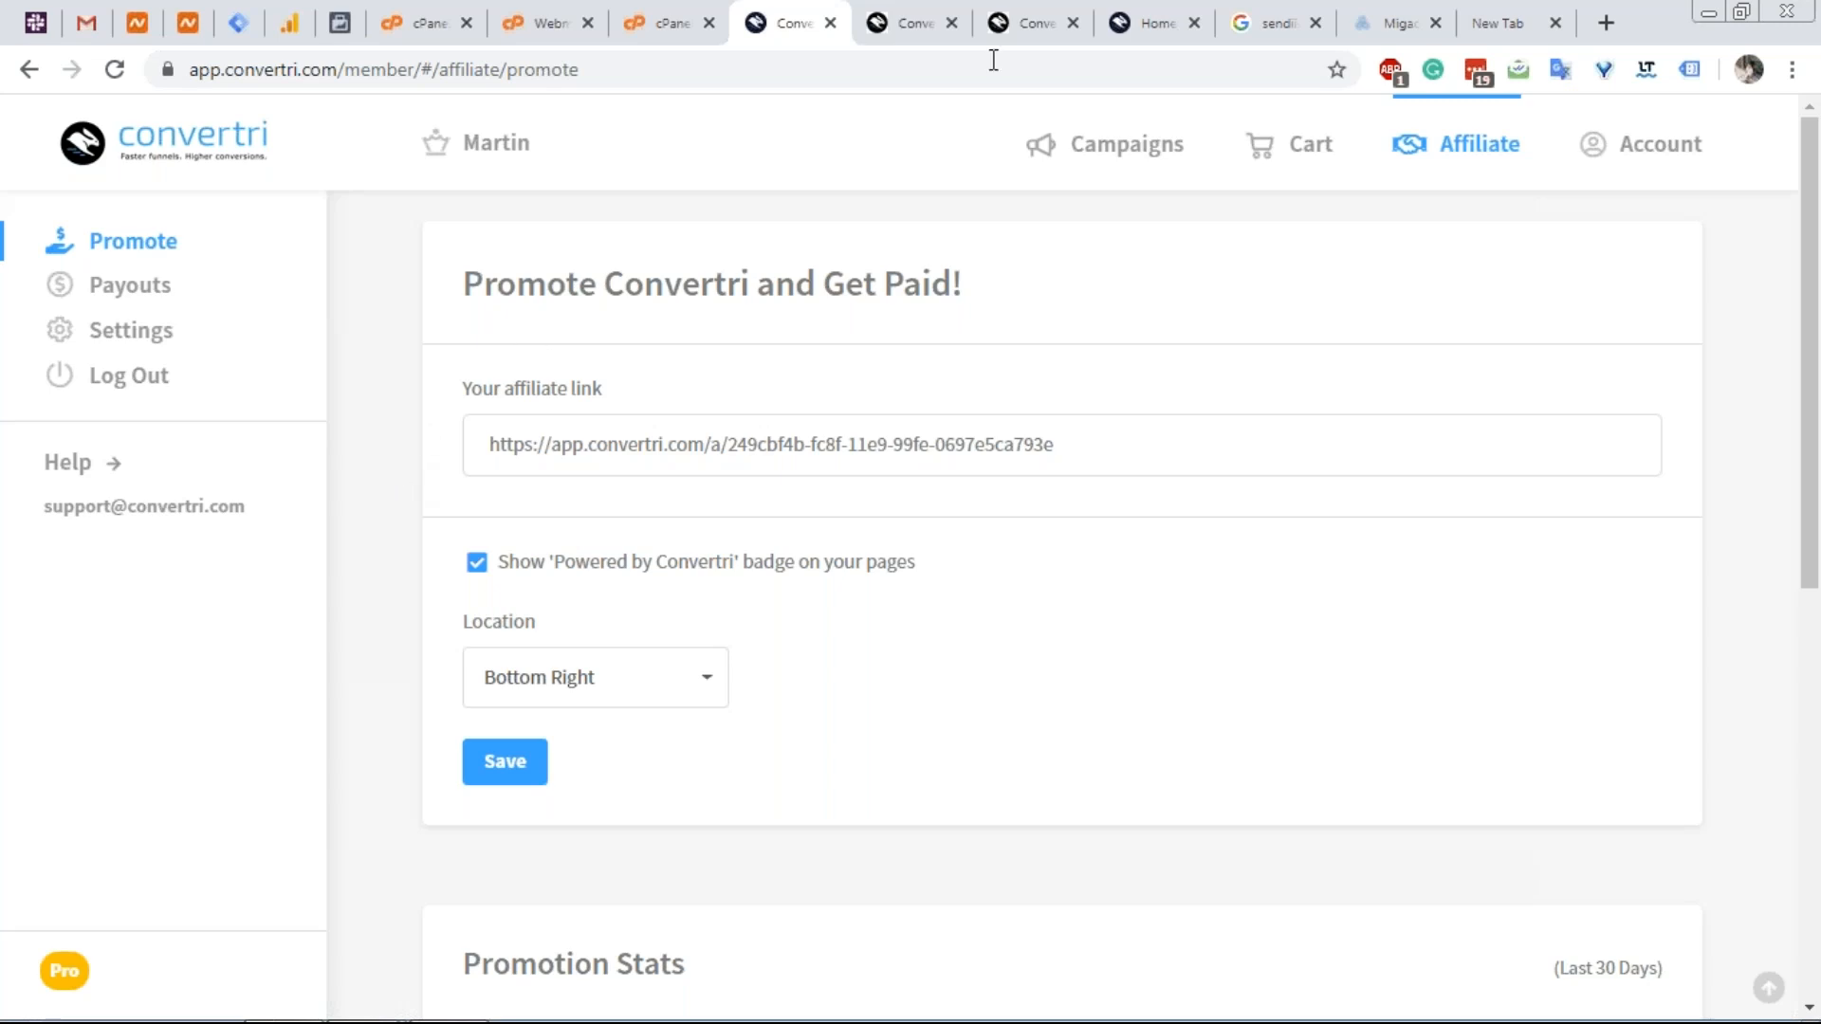
Load namecheap.com in the empty new browser tab via the address bar.
click(1496, 19)
click(1186, 84)
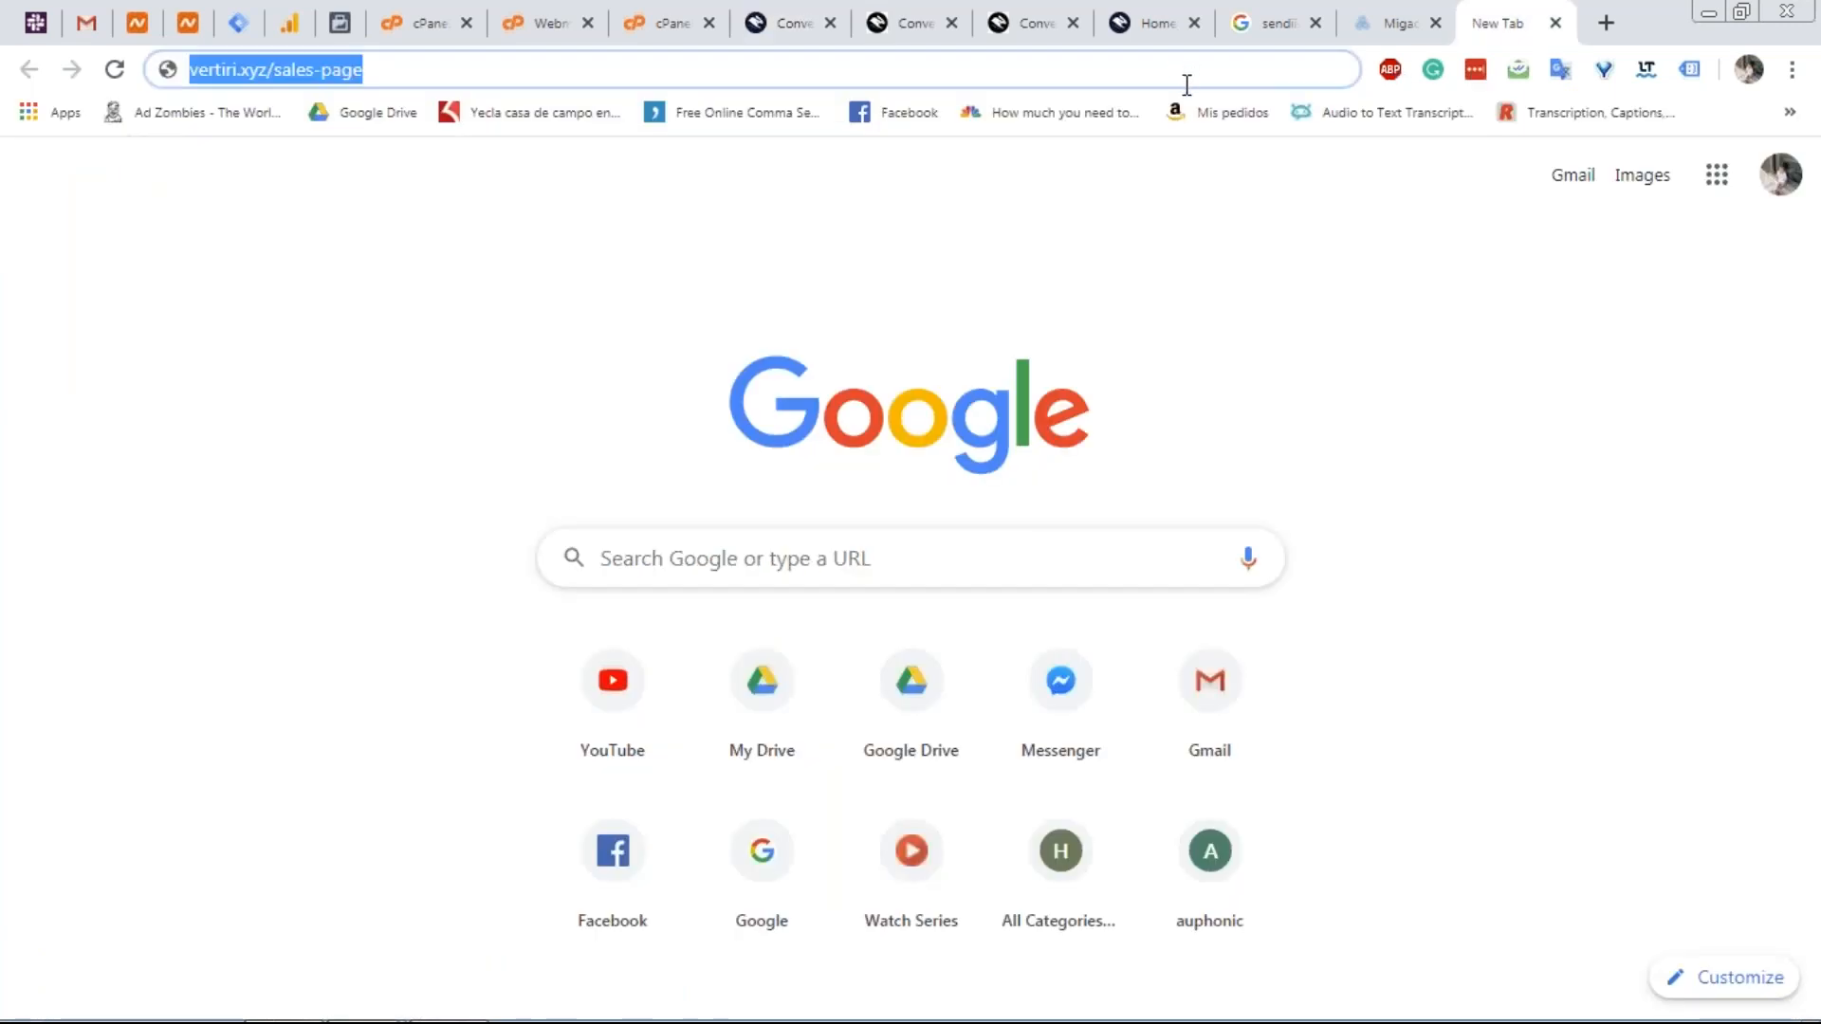
text(namecheap.com)
key(Return)
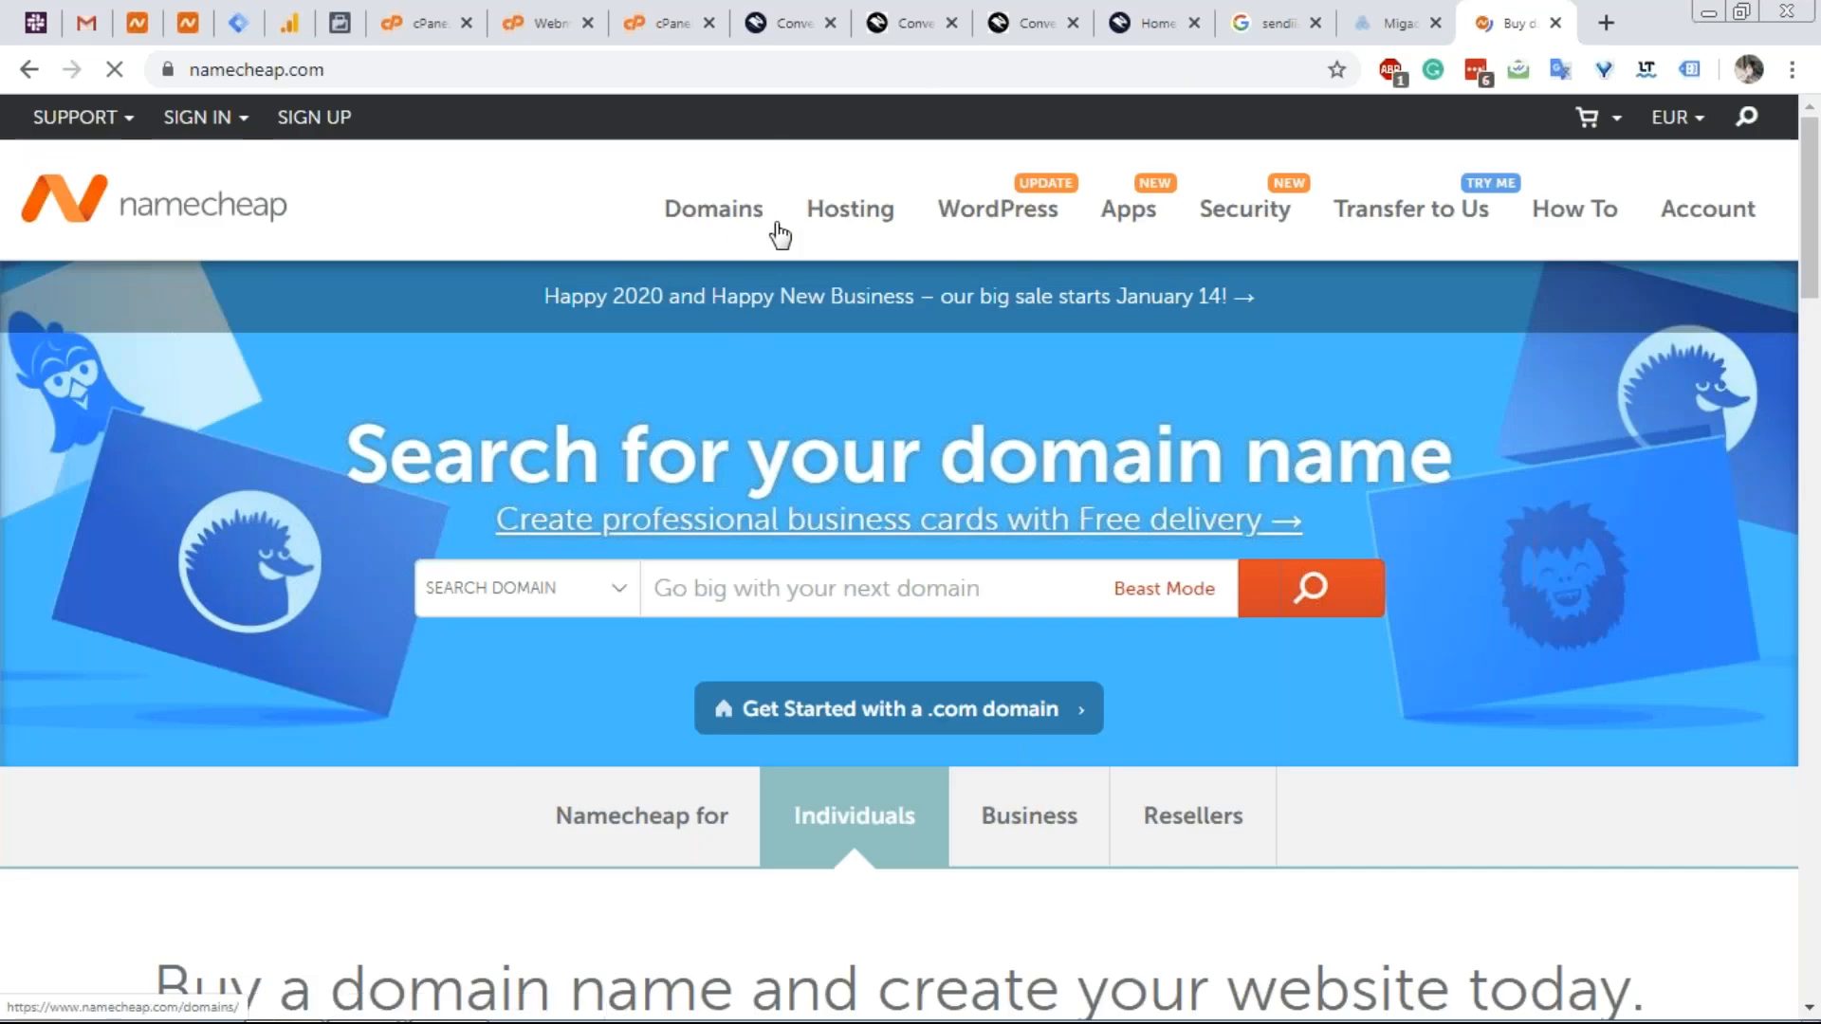
mouse_move(849, 239)
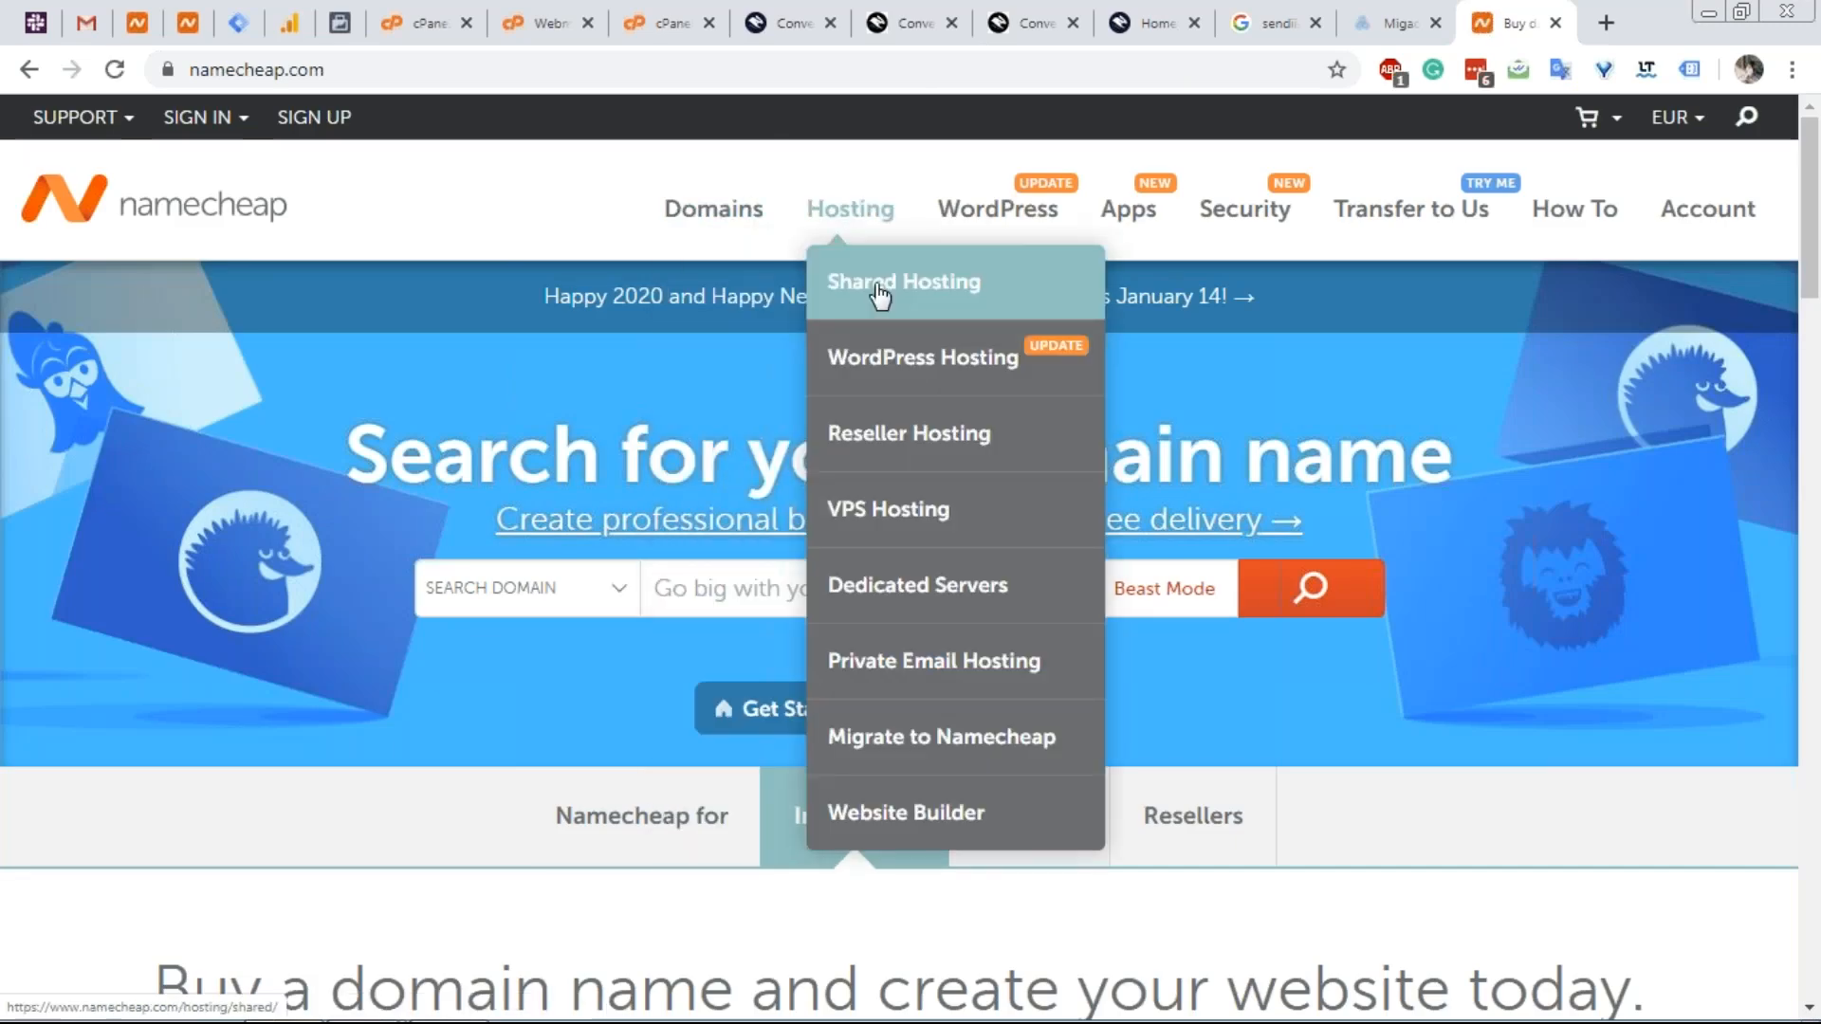
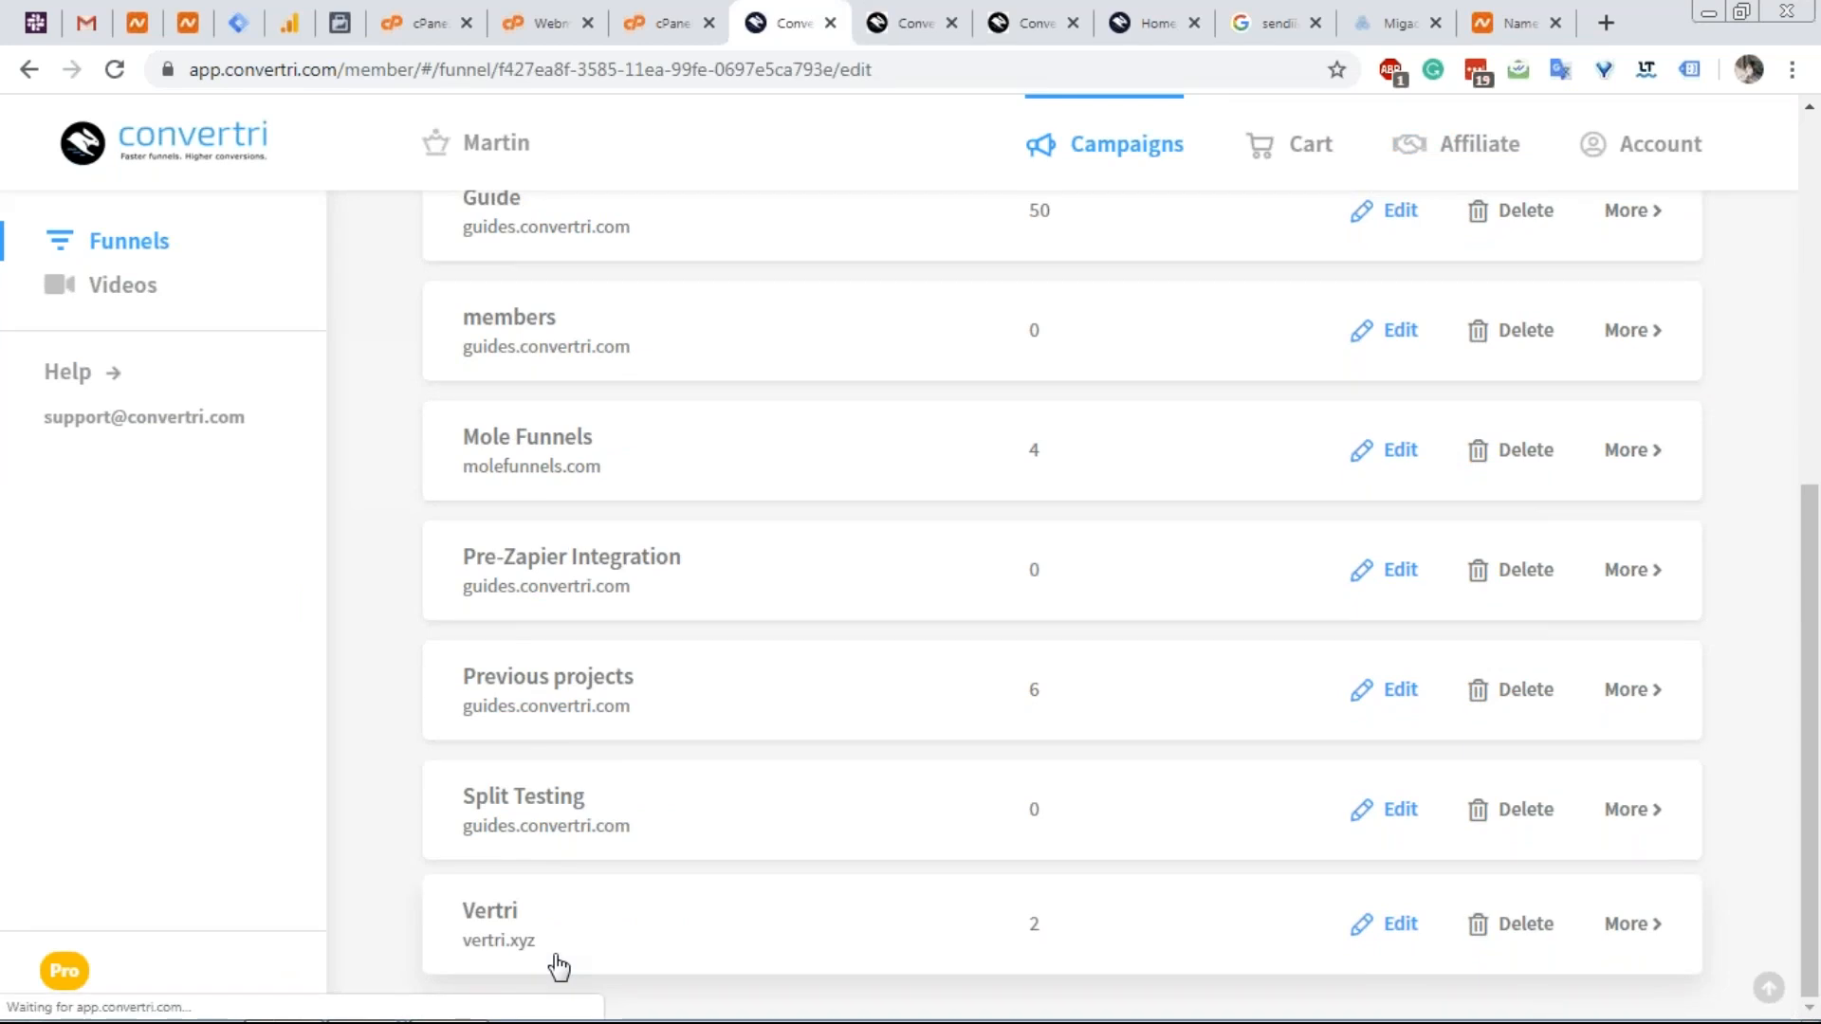
Launch the Vertri Homepage, with its B Consulting layout, in the page editor.
click(645, 699)
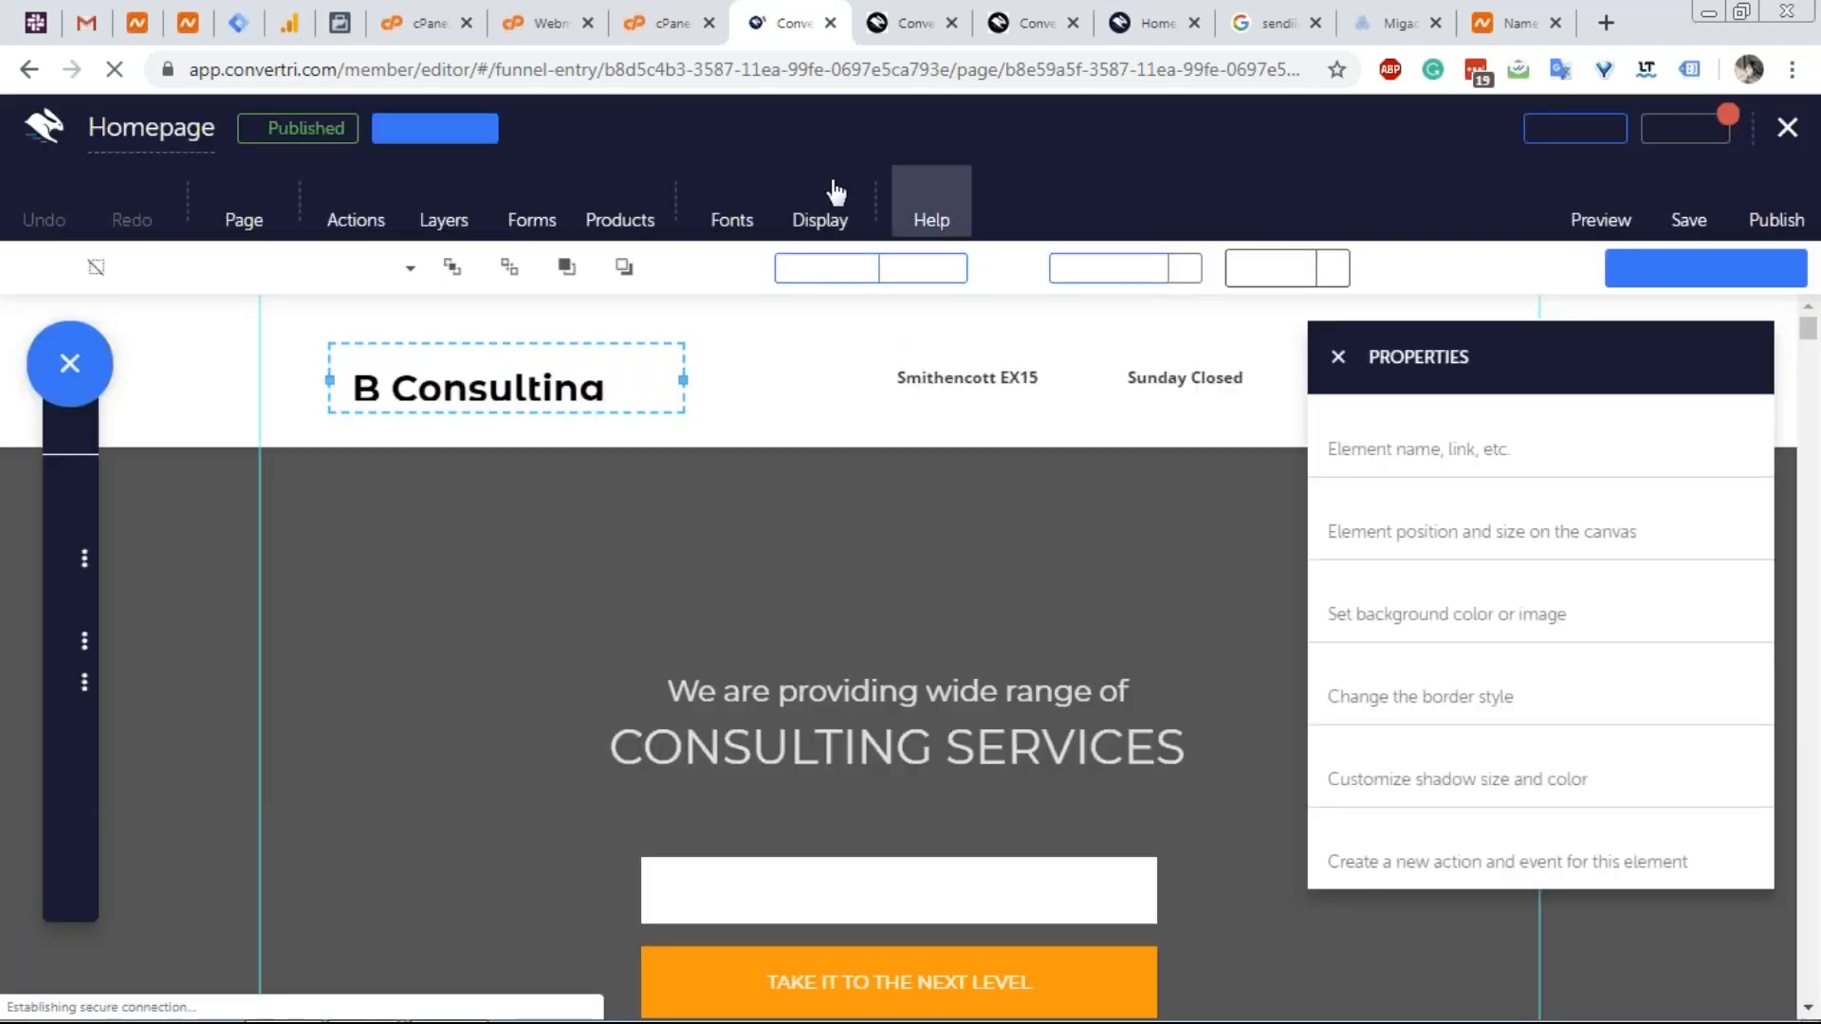
Switch on Element Outlines from Display and close the Properties panel.
click(832, 208)
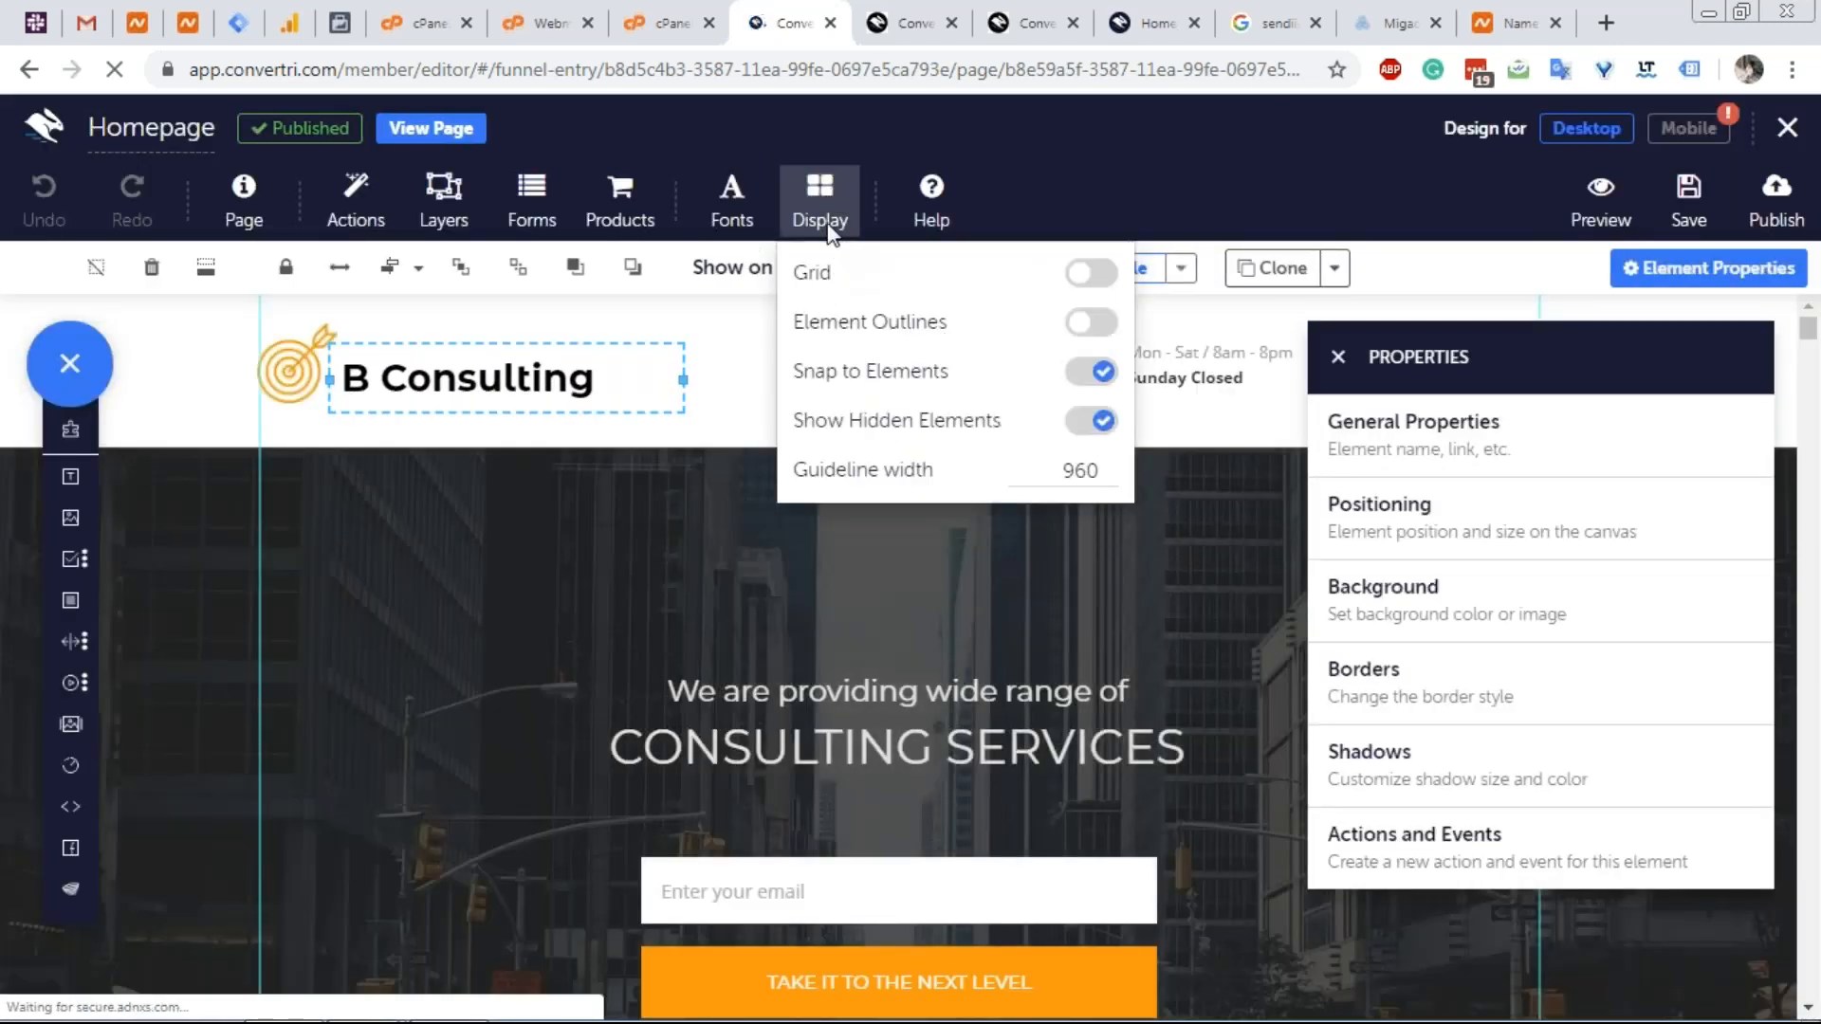
click(1104, 327)
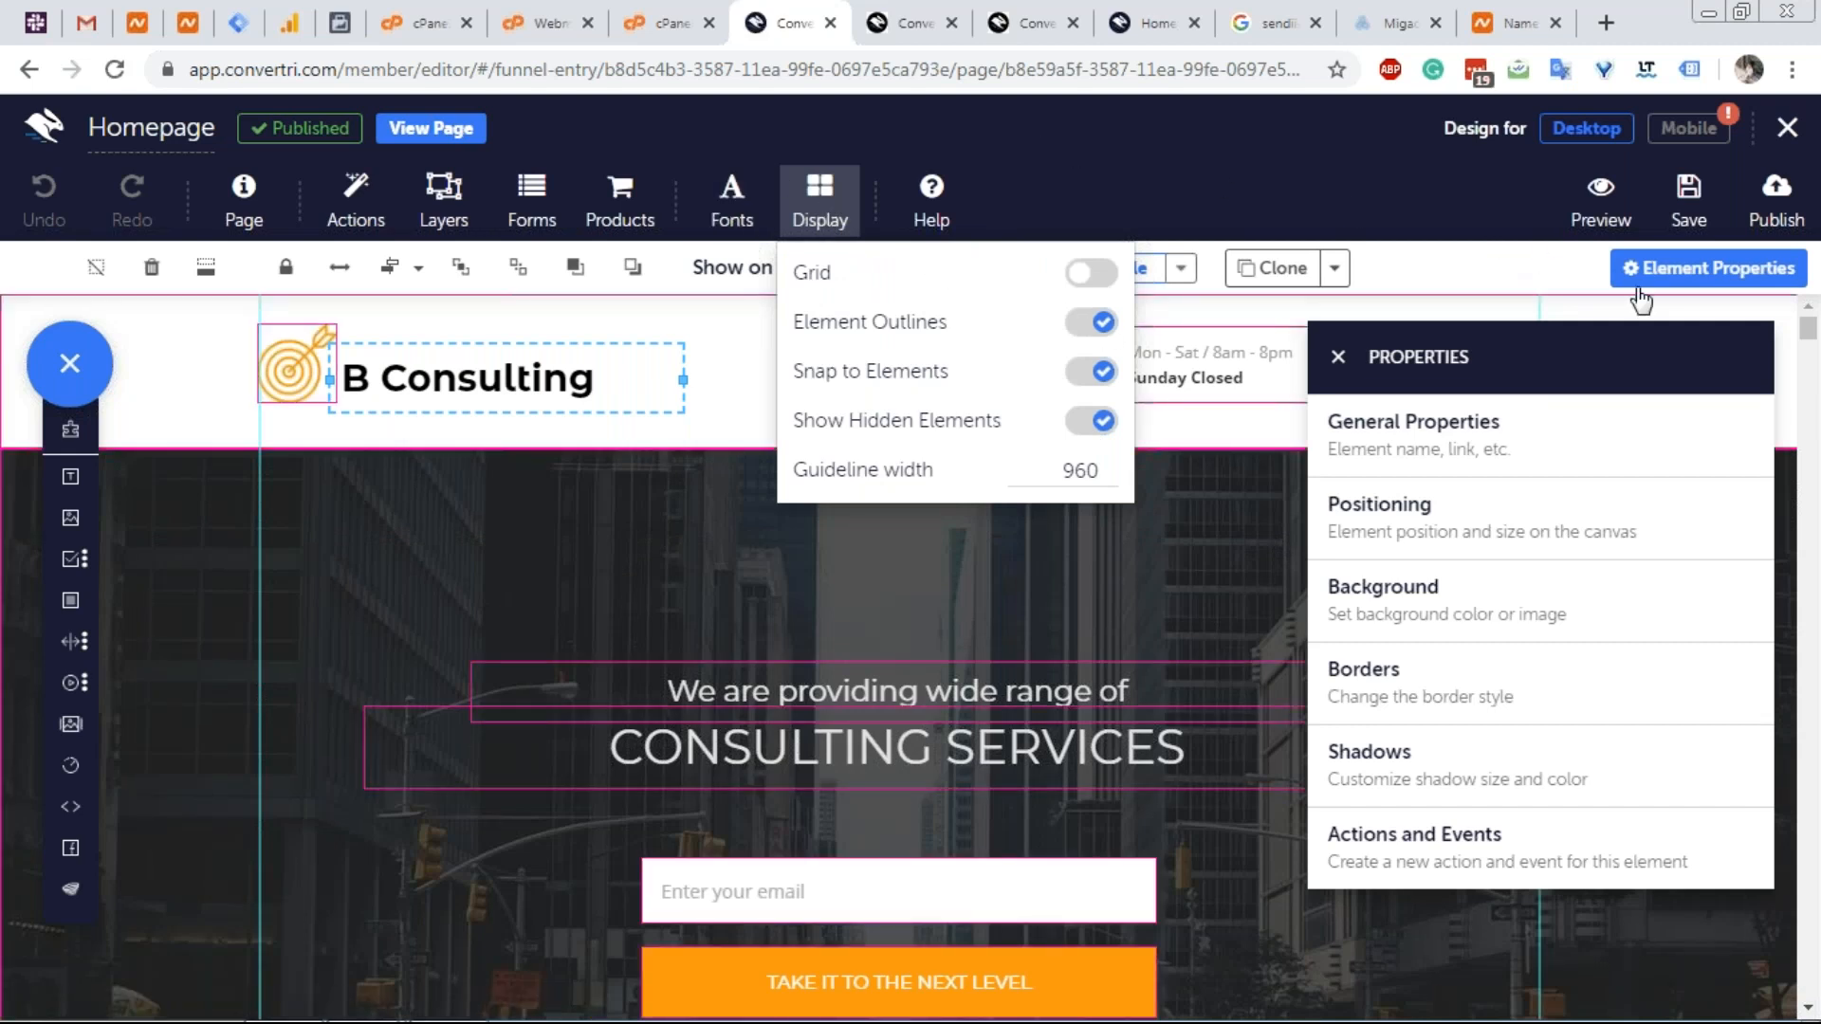
click(1337, 356)
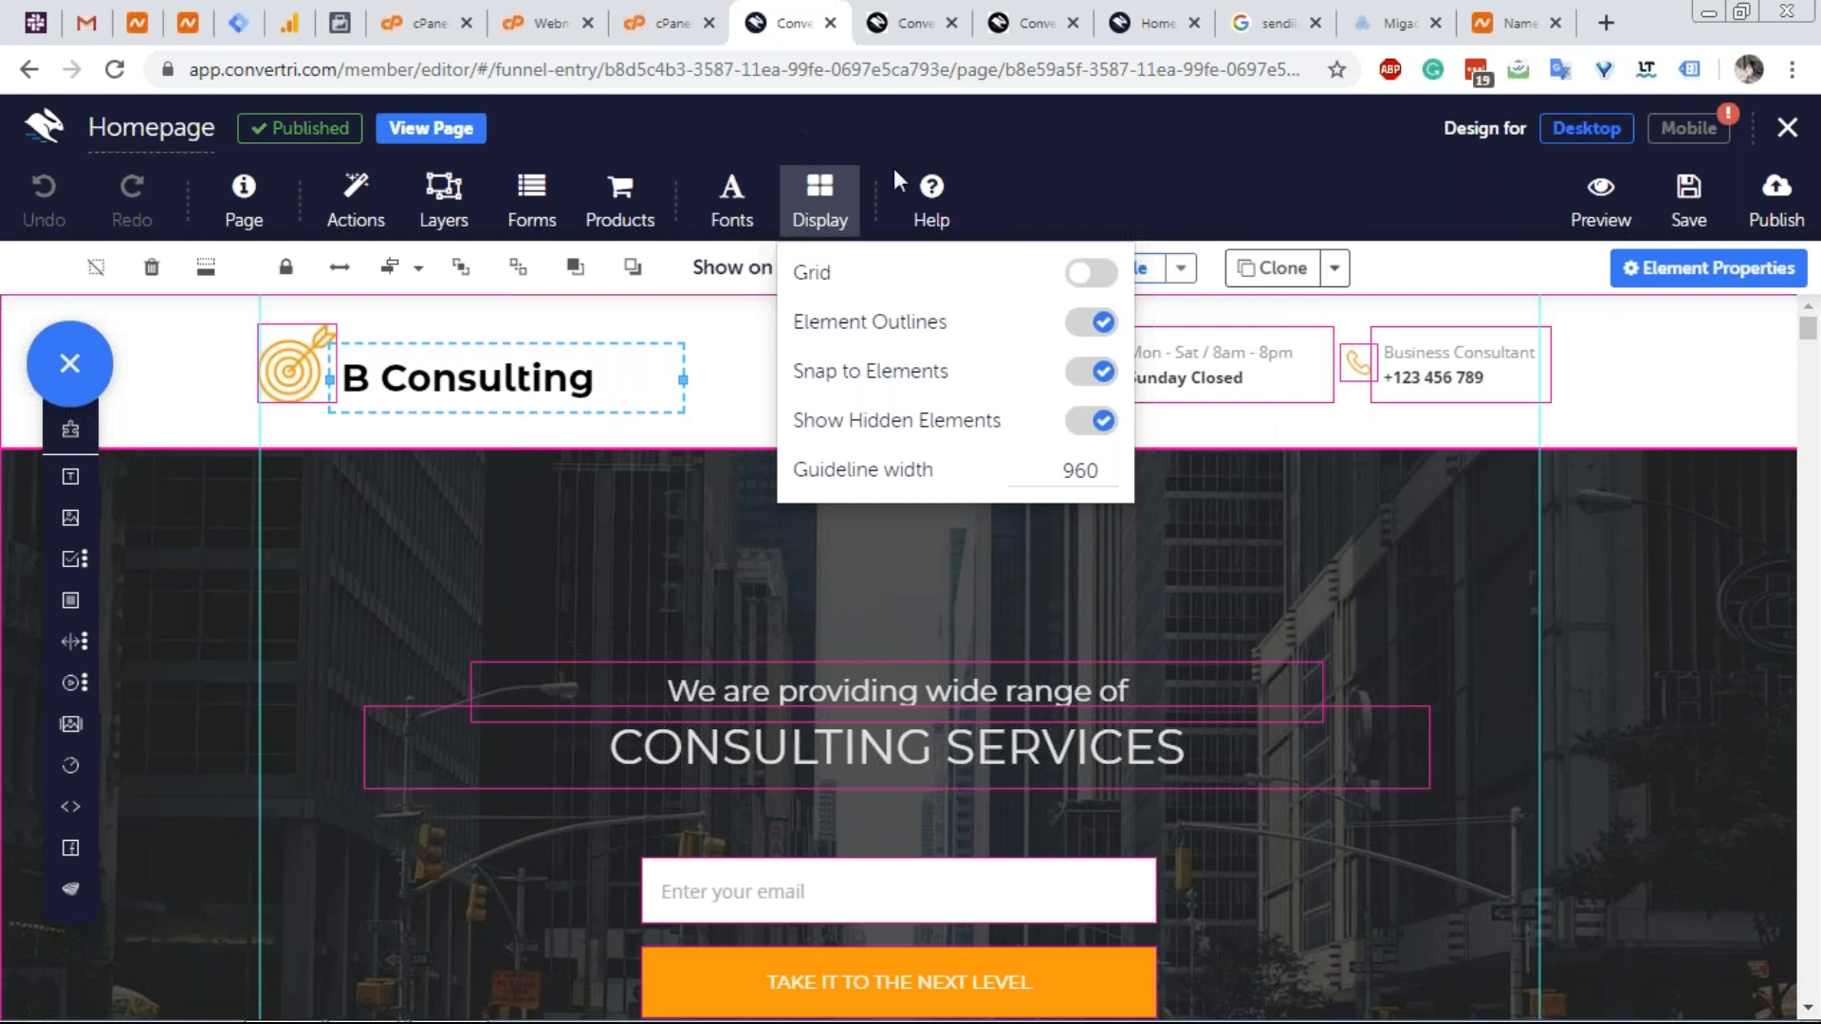
click(808, 204)
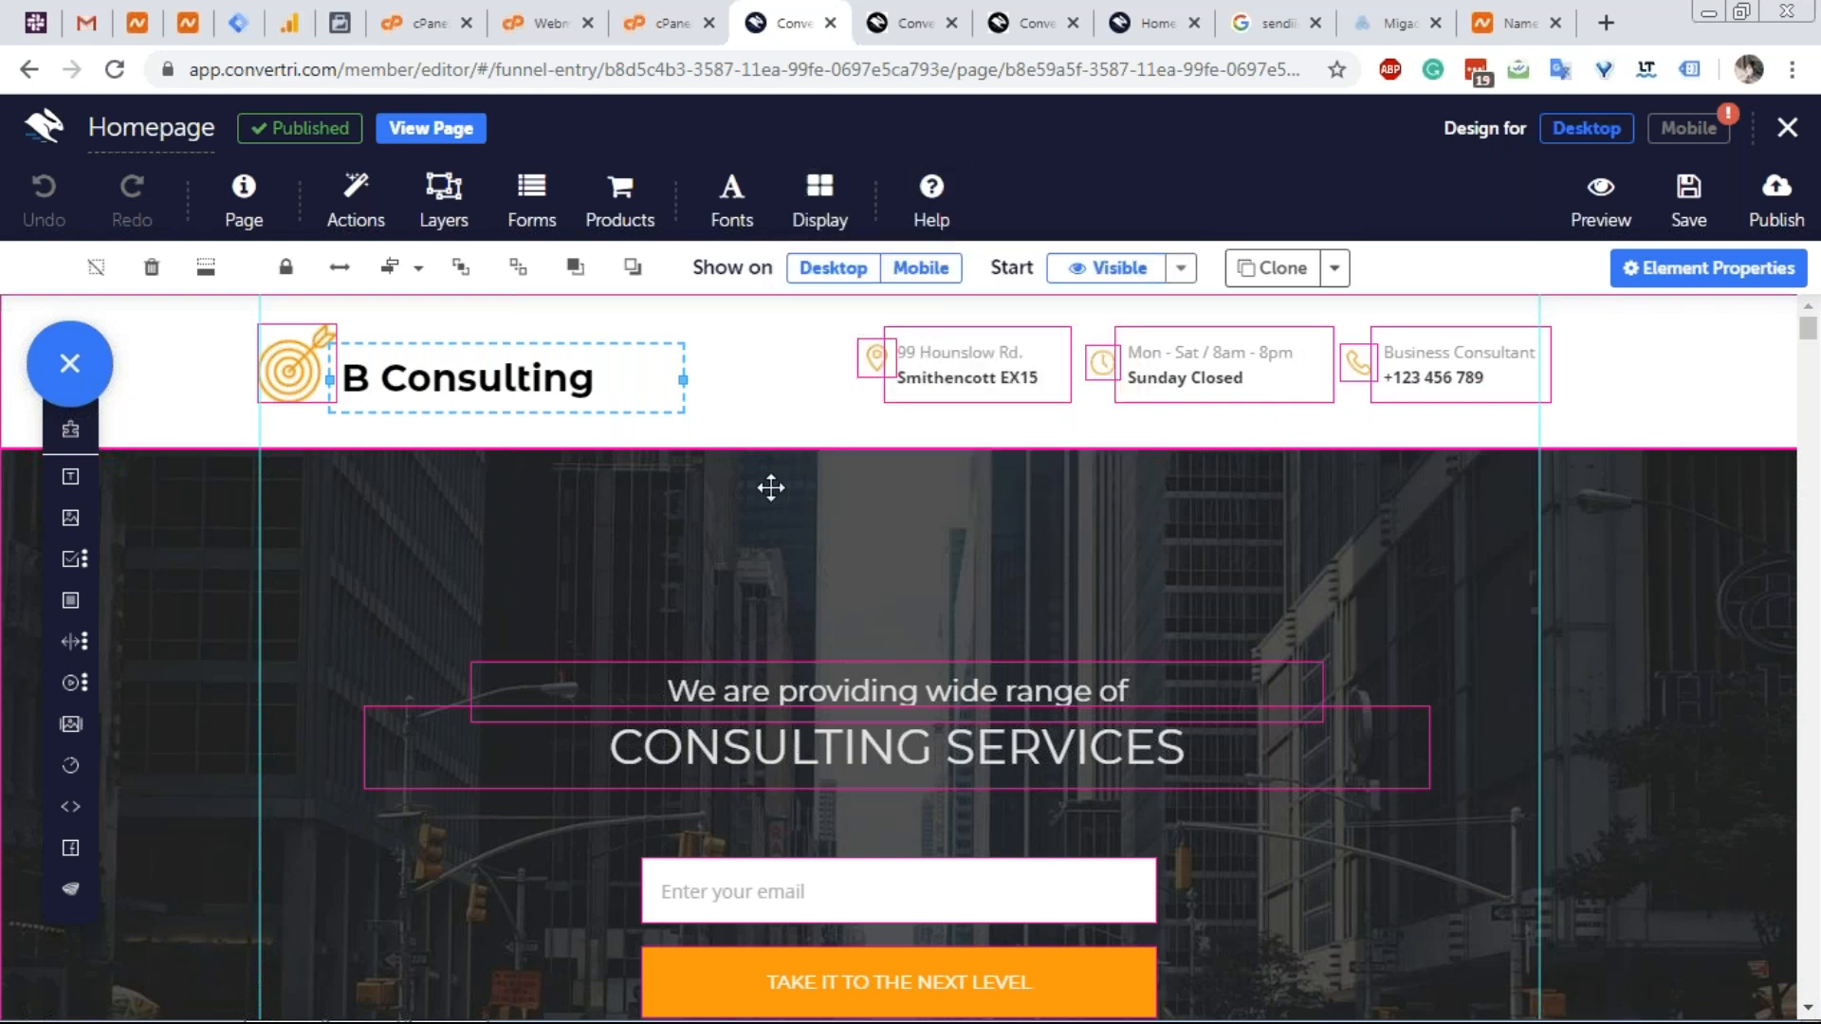
scroll(769, 488, down, 4)
scroll(624, 582, down, 4)
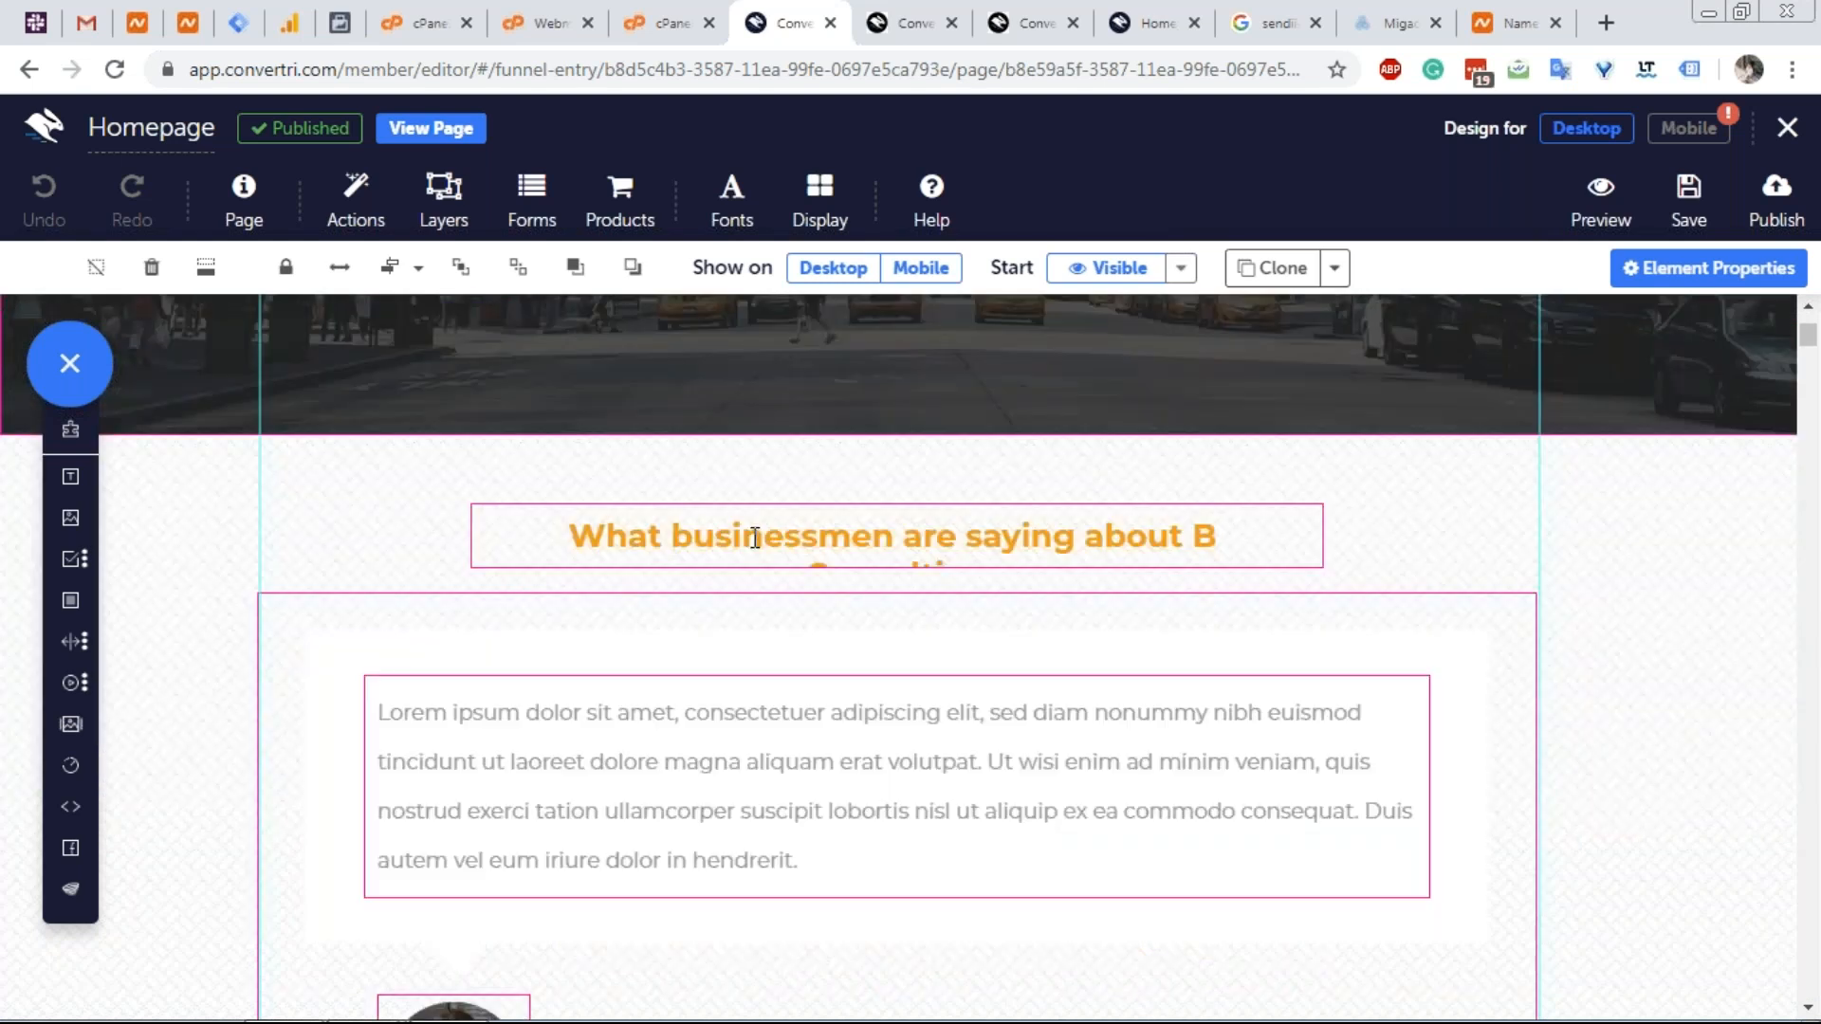
scroll(424, 474, up, 3)
scroll(424, 474, up, 1)
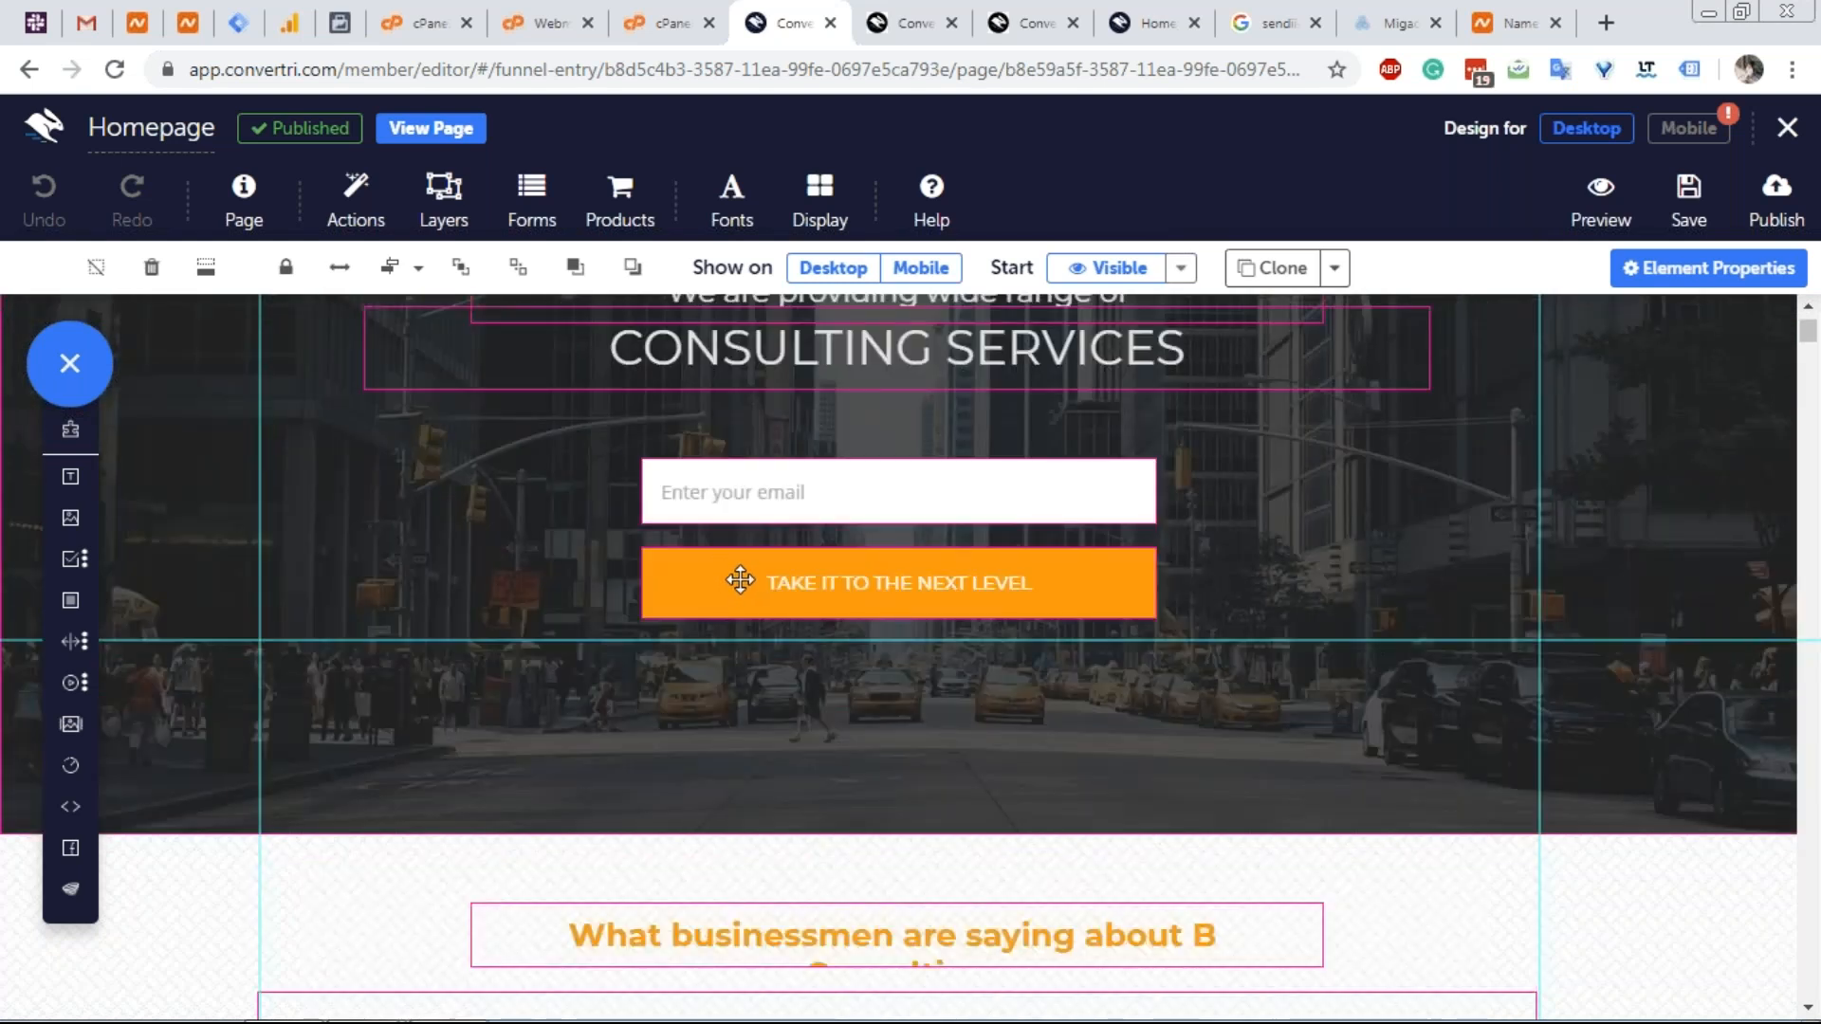
Send the orange TAKE IT TO THE NEXT LEVEL button to back, then review the page.
click(740, 581)
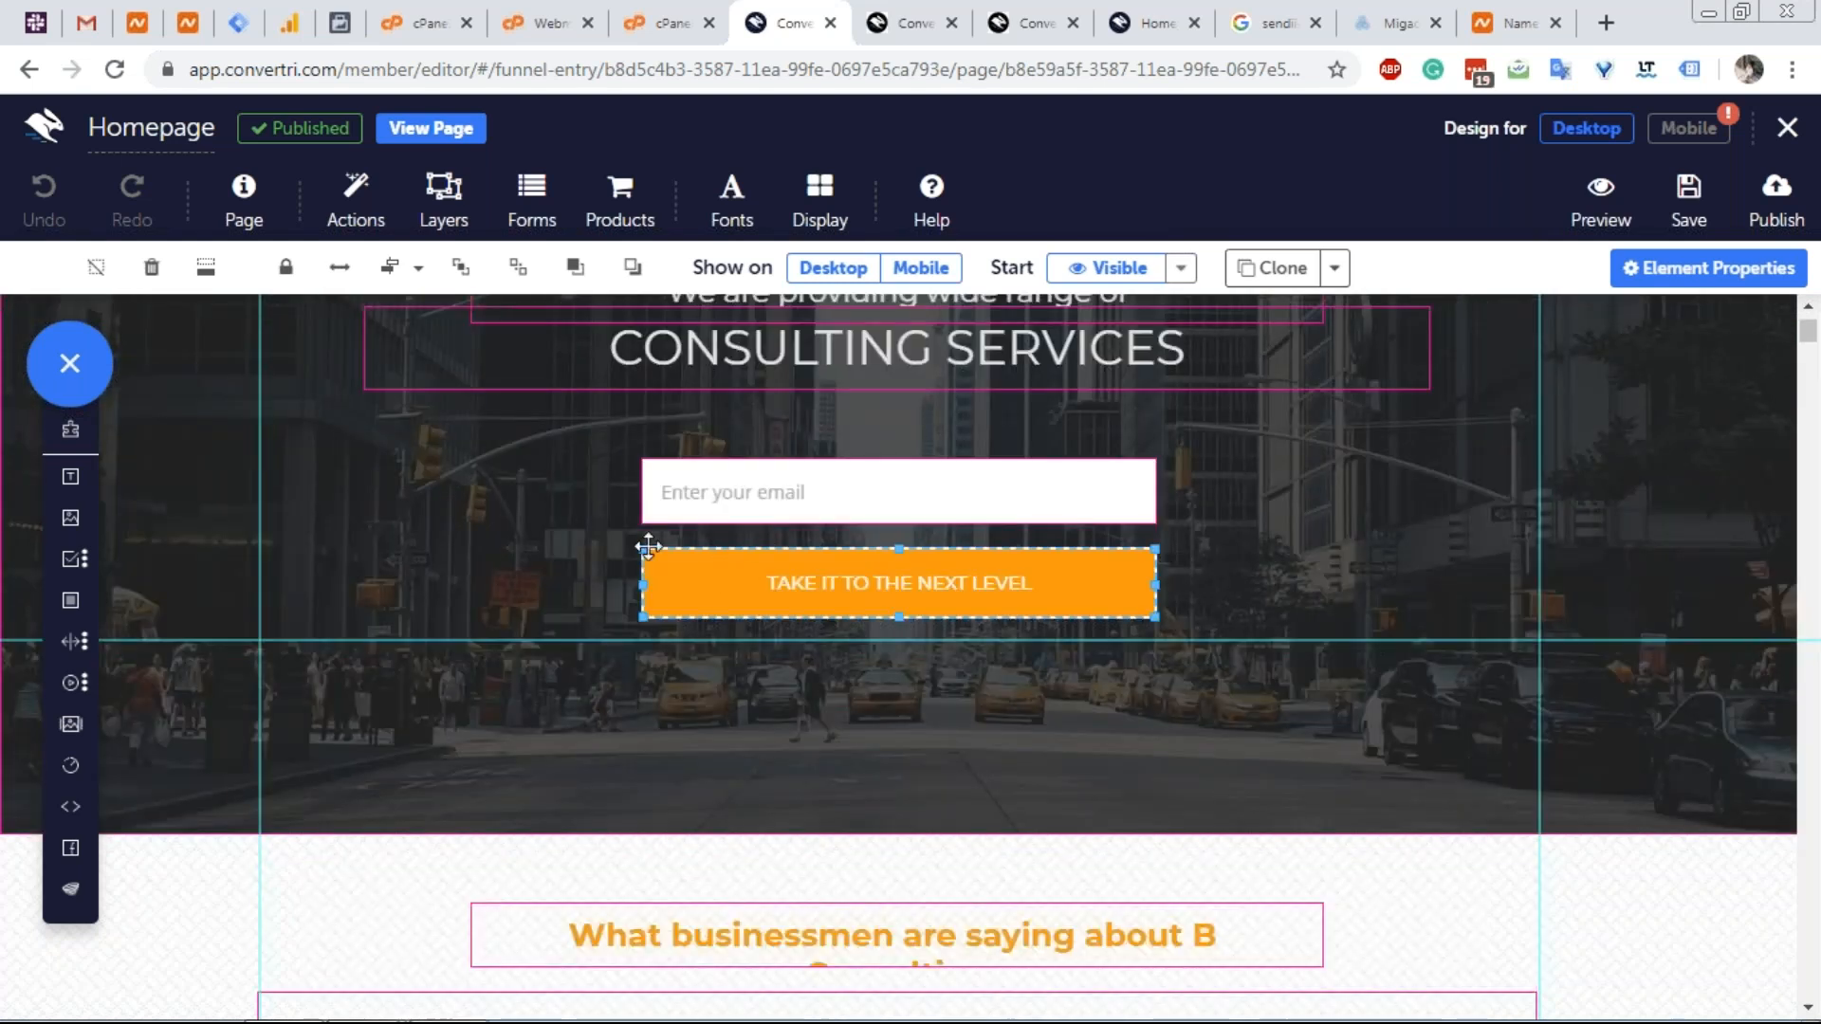
click(532, 281)
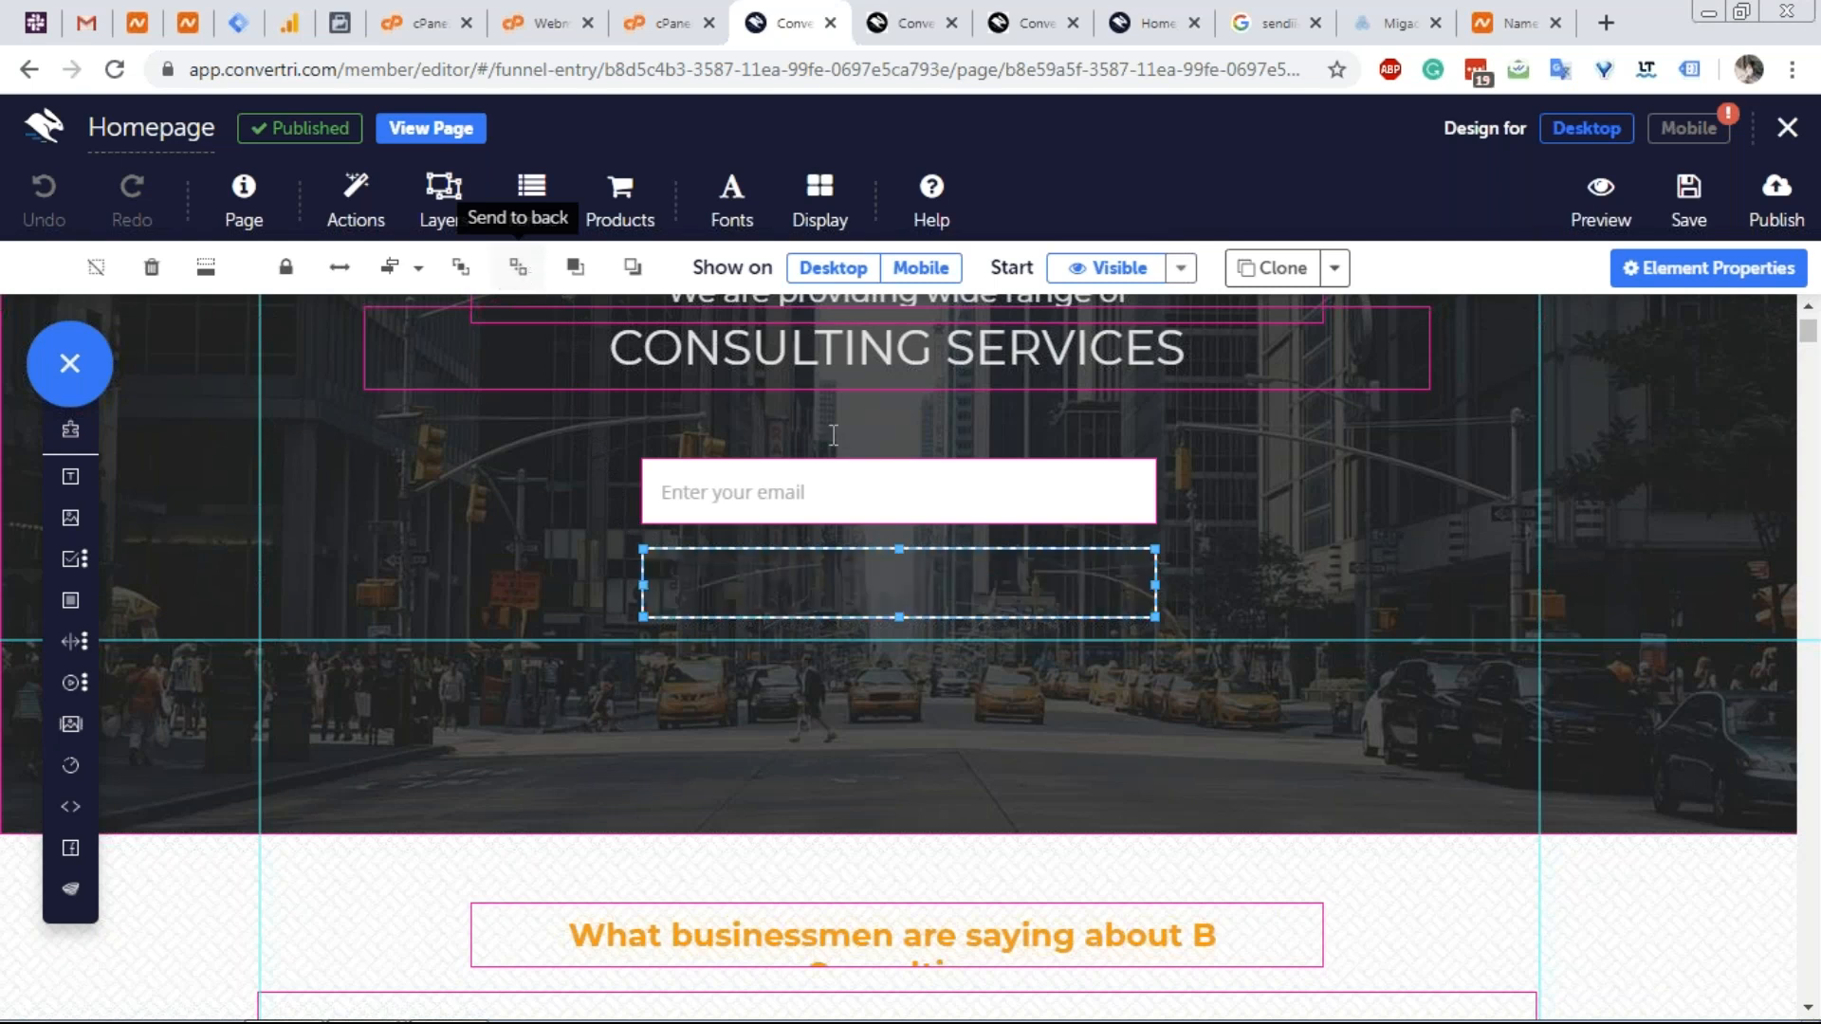
click(1404, 622)
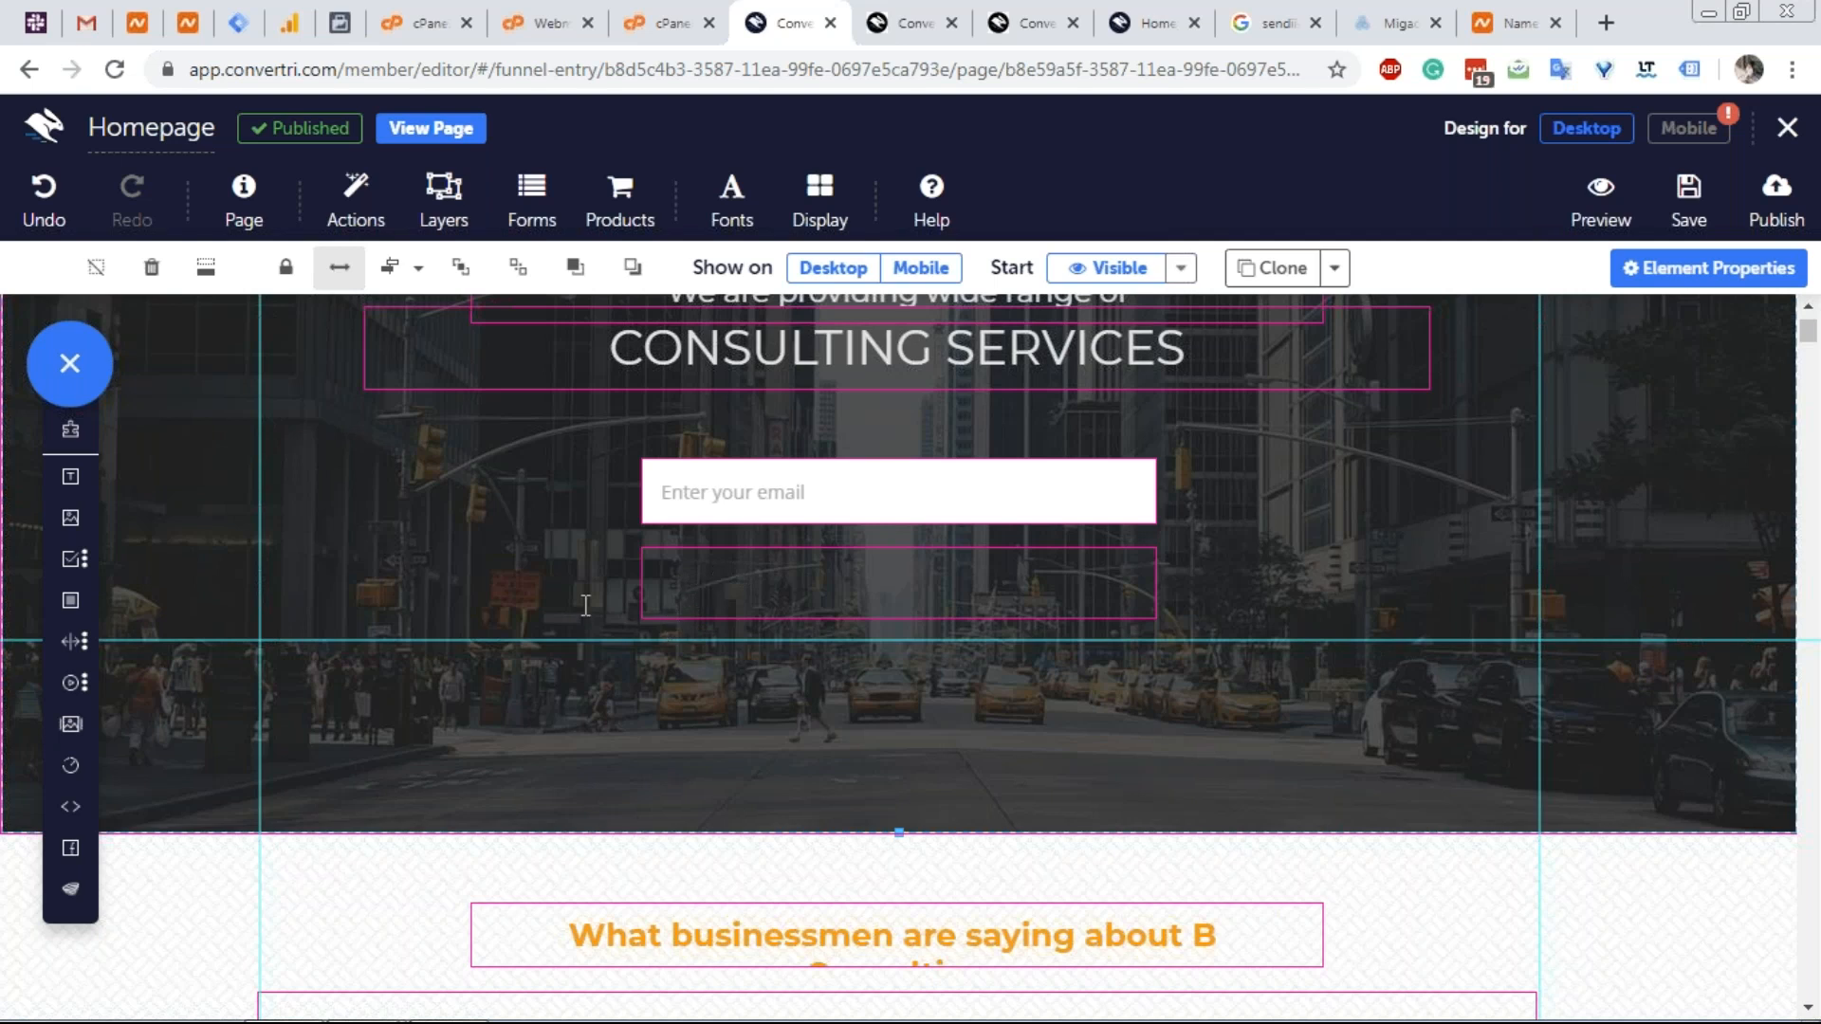
scroll(585, 605, up, 3)
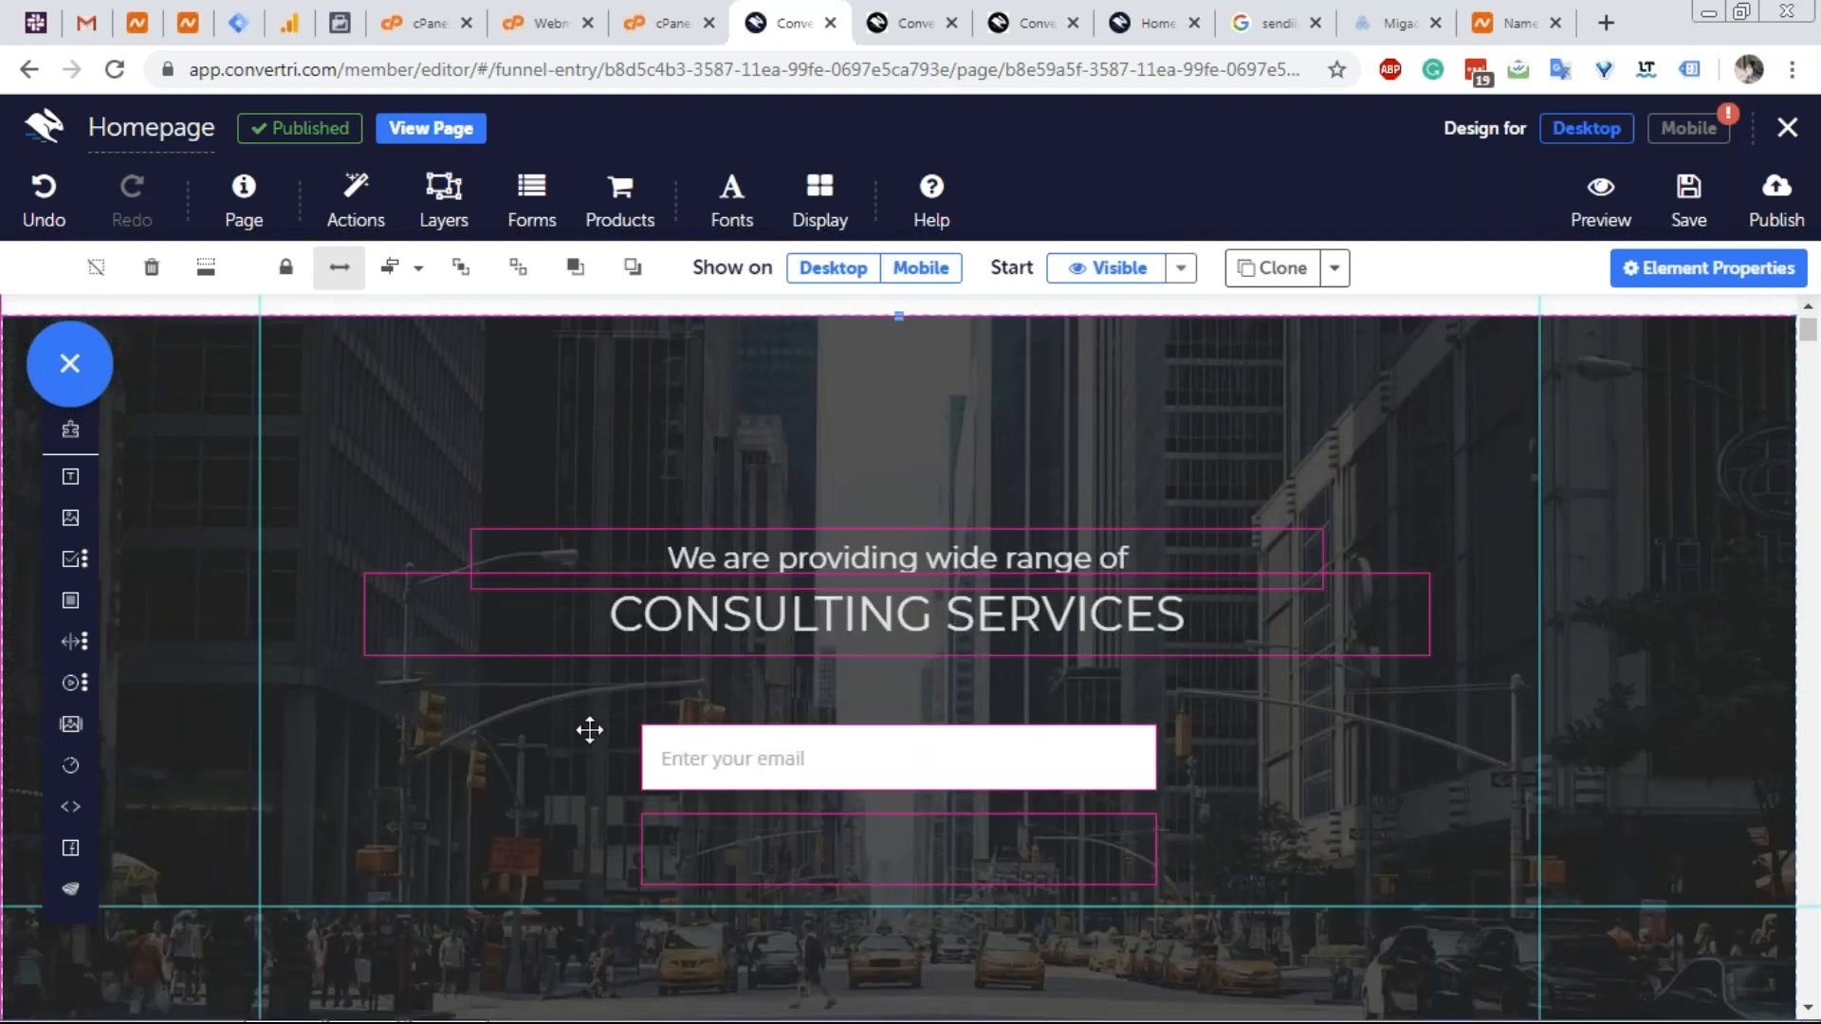
scroll(589, 729, down, 3)
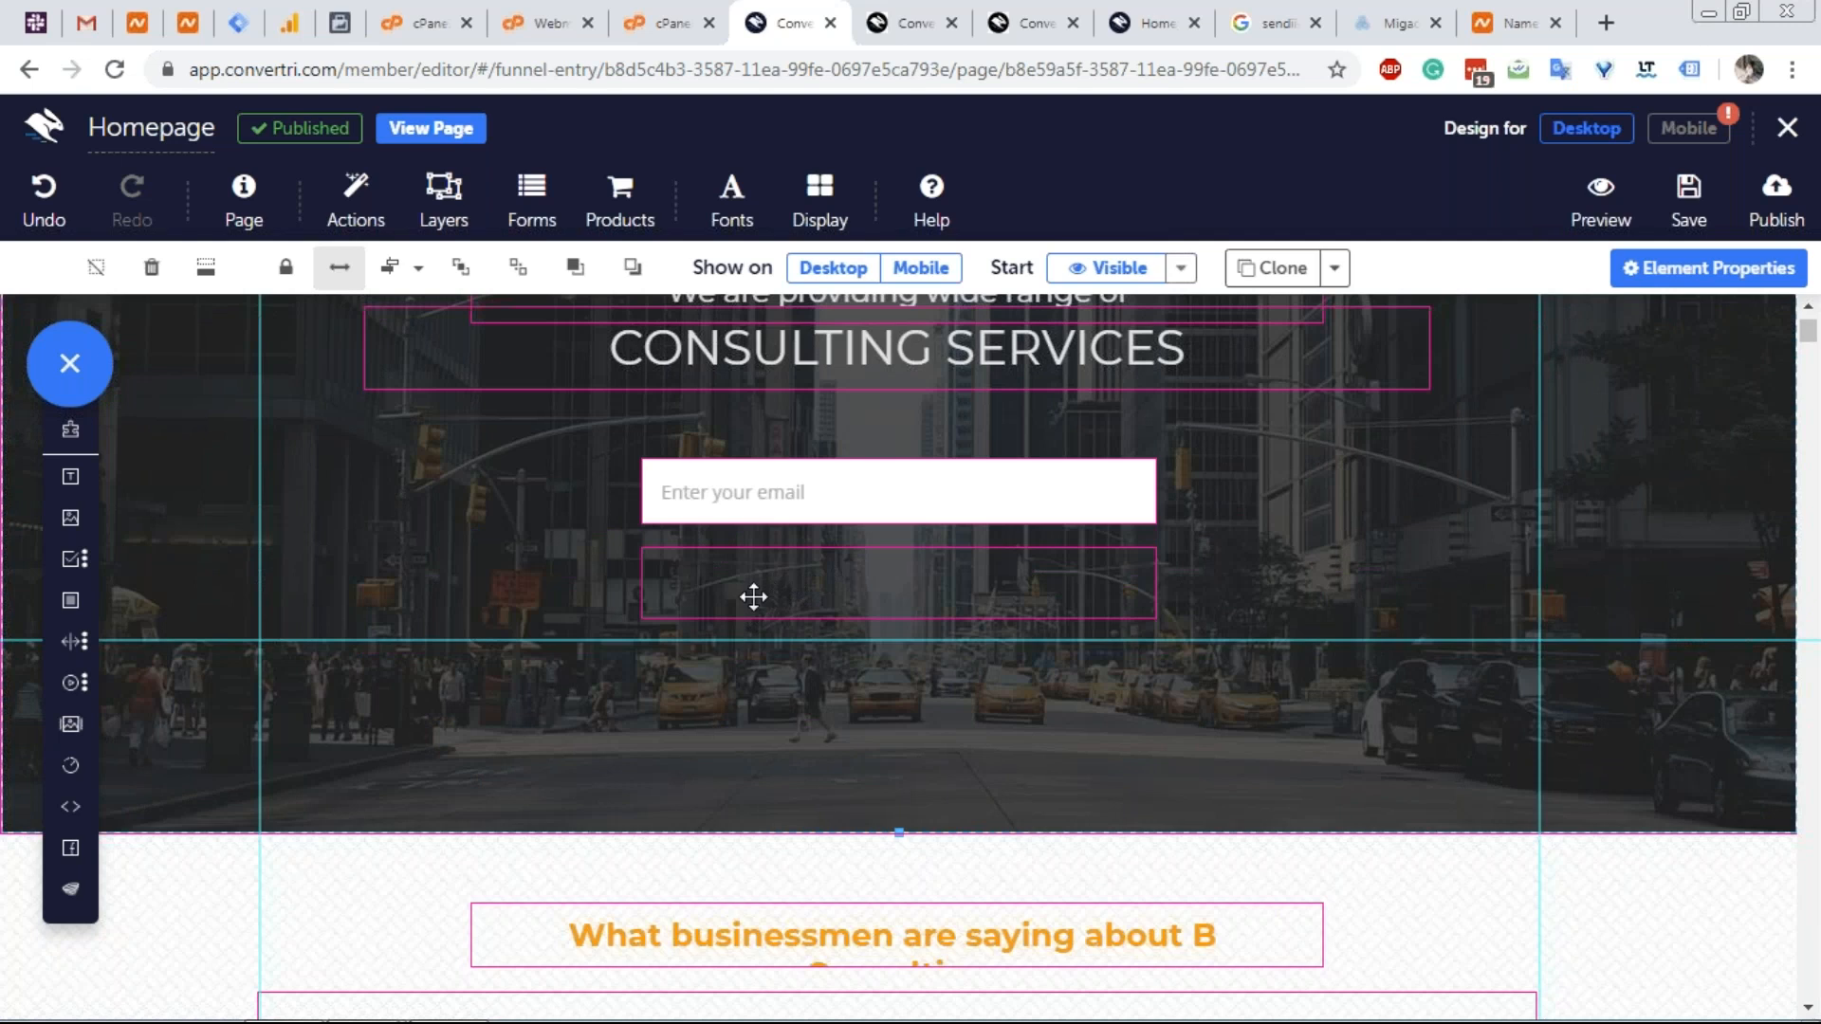
scroll(754, 596, down, 2)
scroll(754, 597, down, 3)
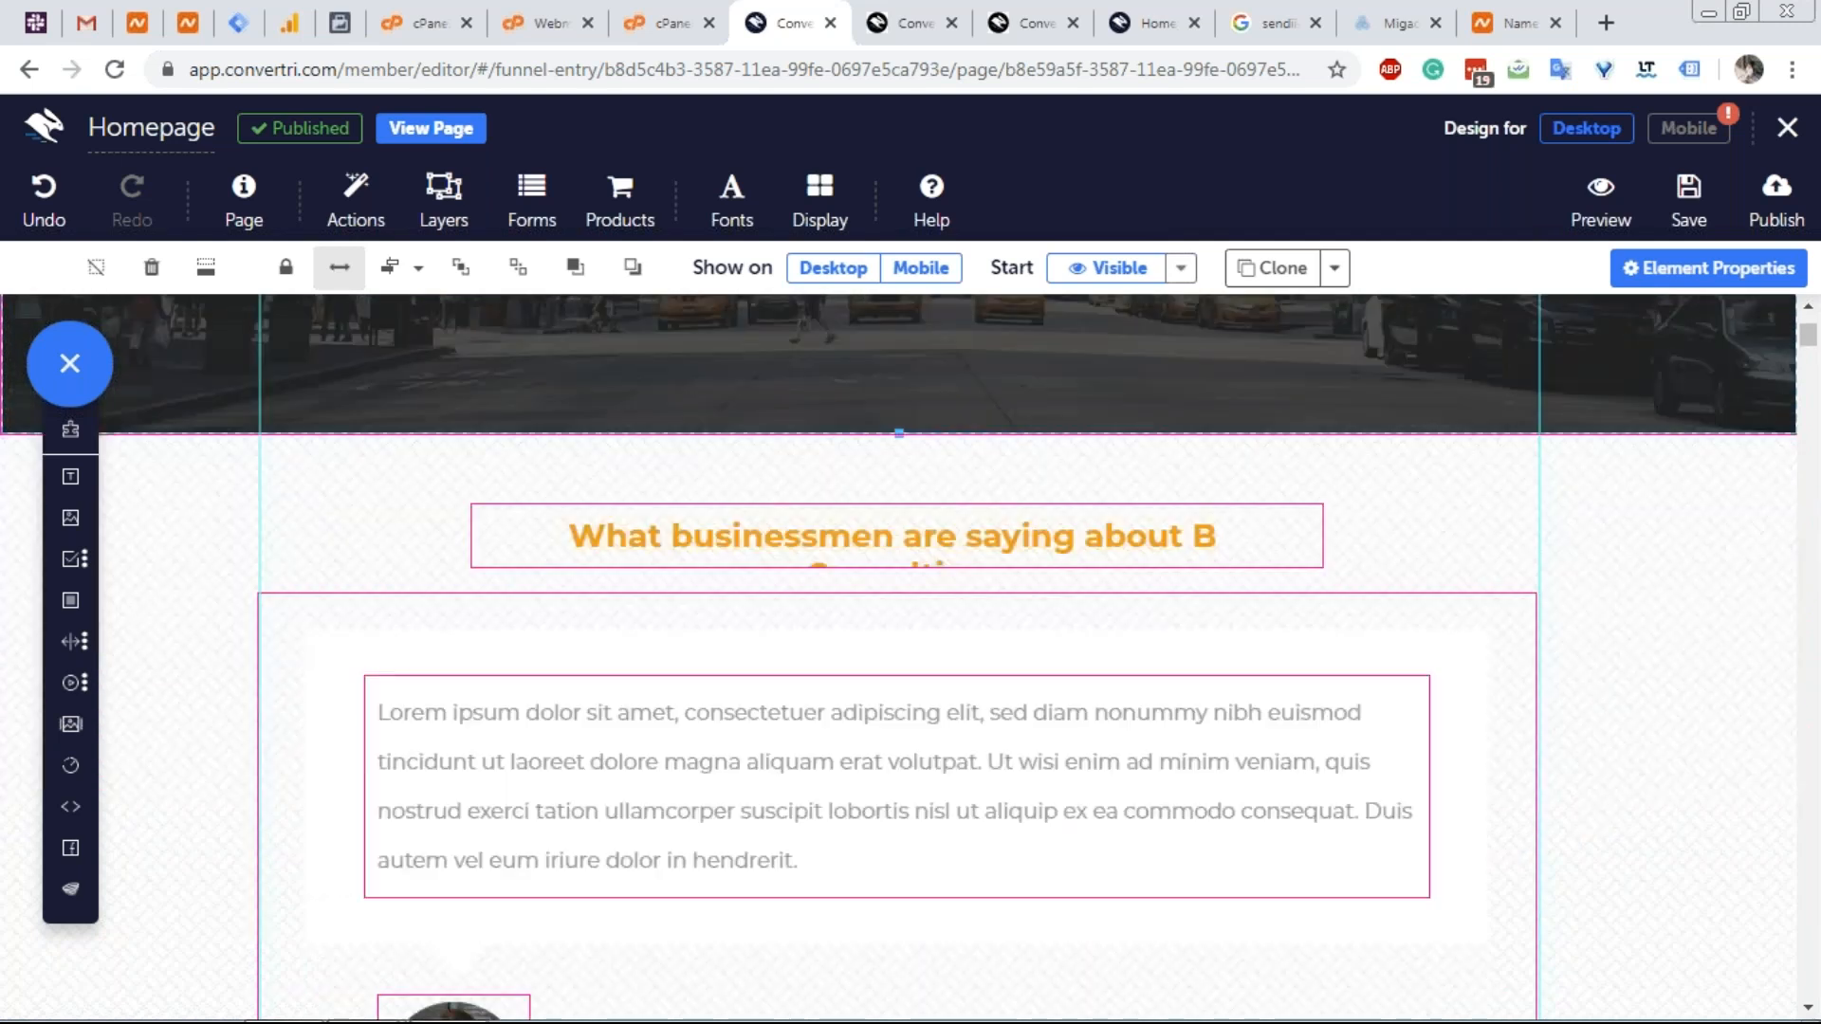
scroll(900, 664, down, 3)
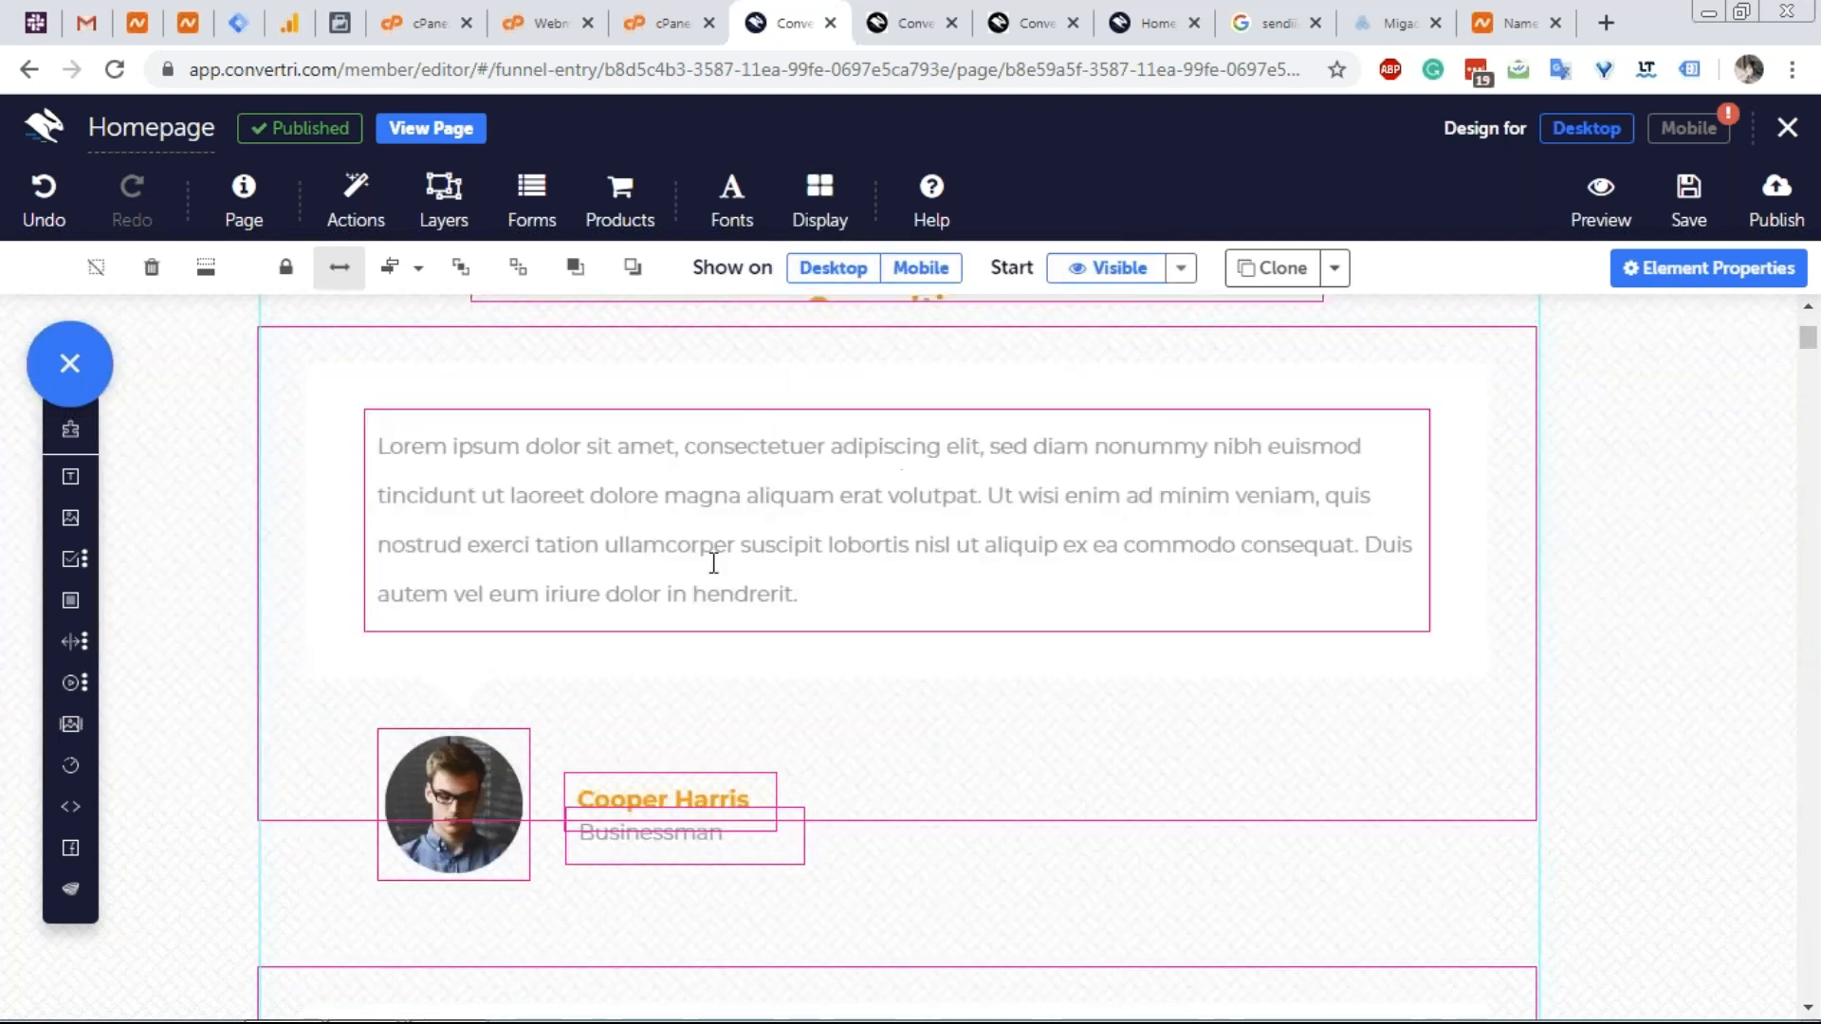
scroll(720, 581, down, 10)
scroll(696, 683, down, 2)
scroll(775, 708, up, 2)
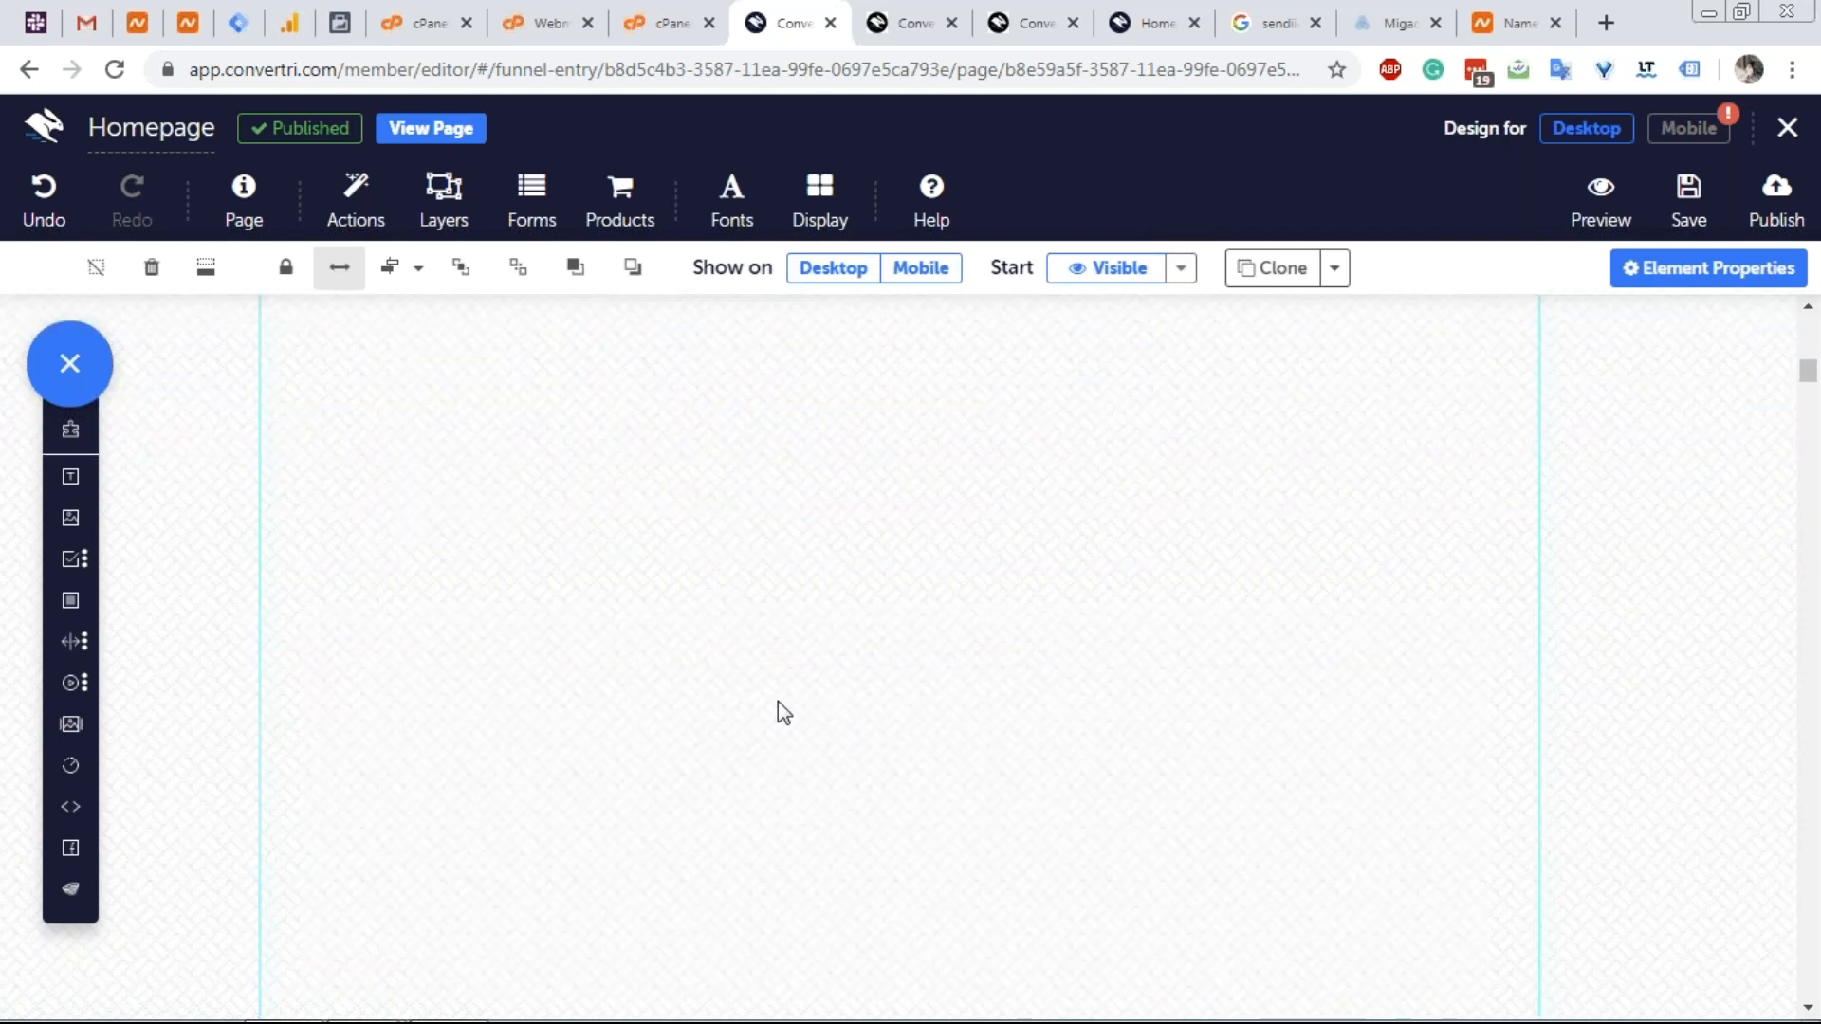
scroll(812, 722, up, 1)
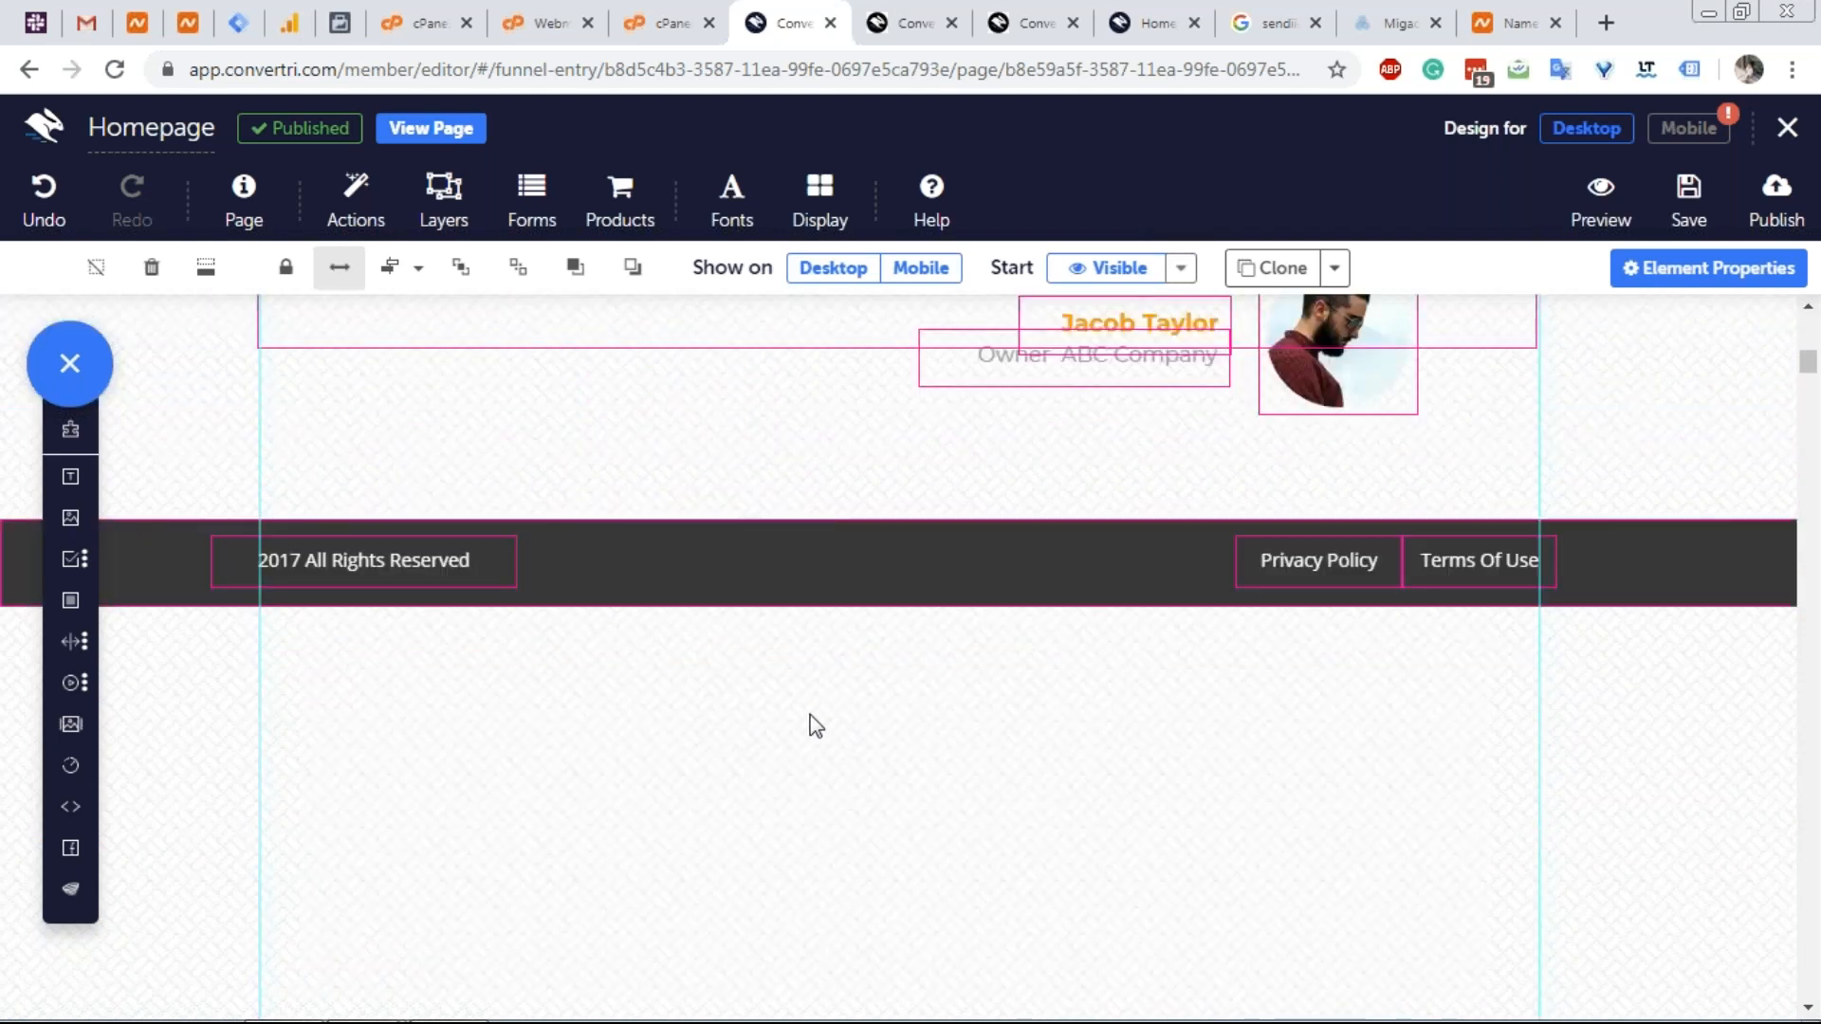
scroll(813, 724, up, 6)
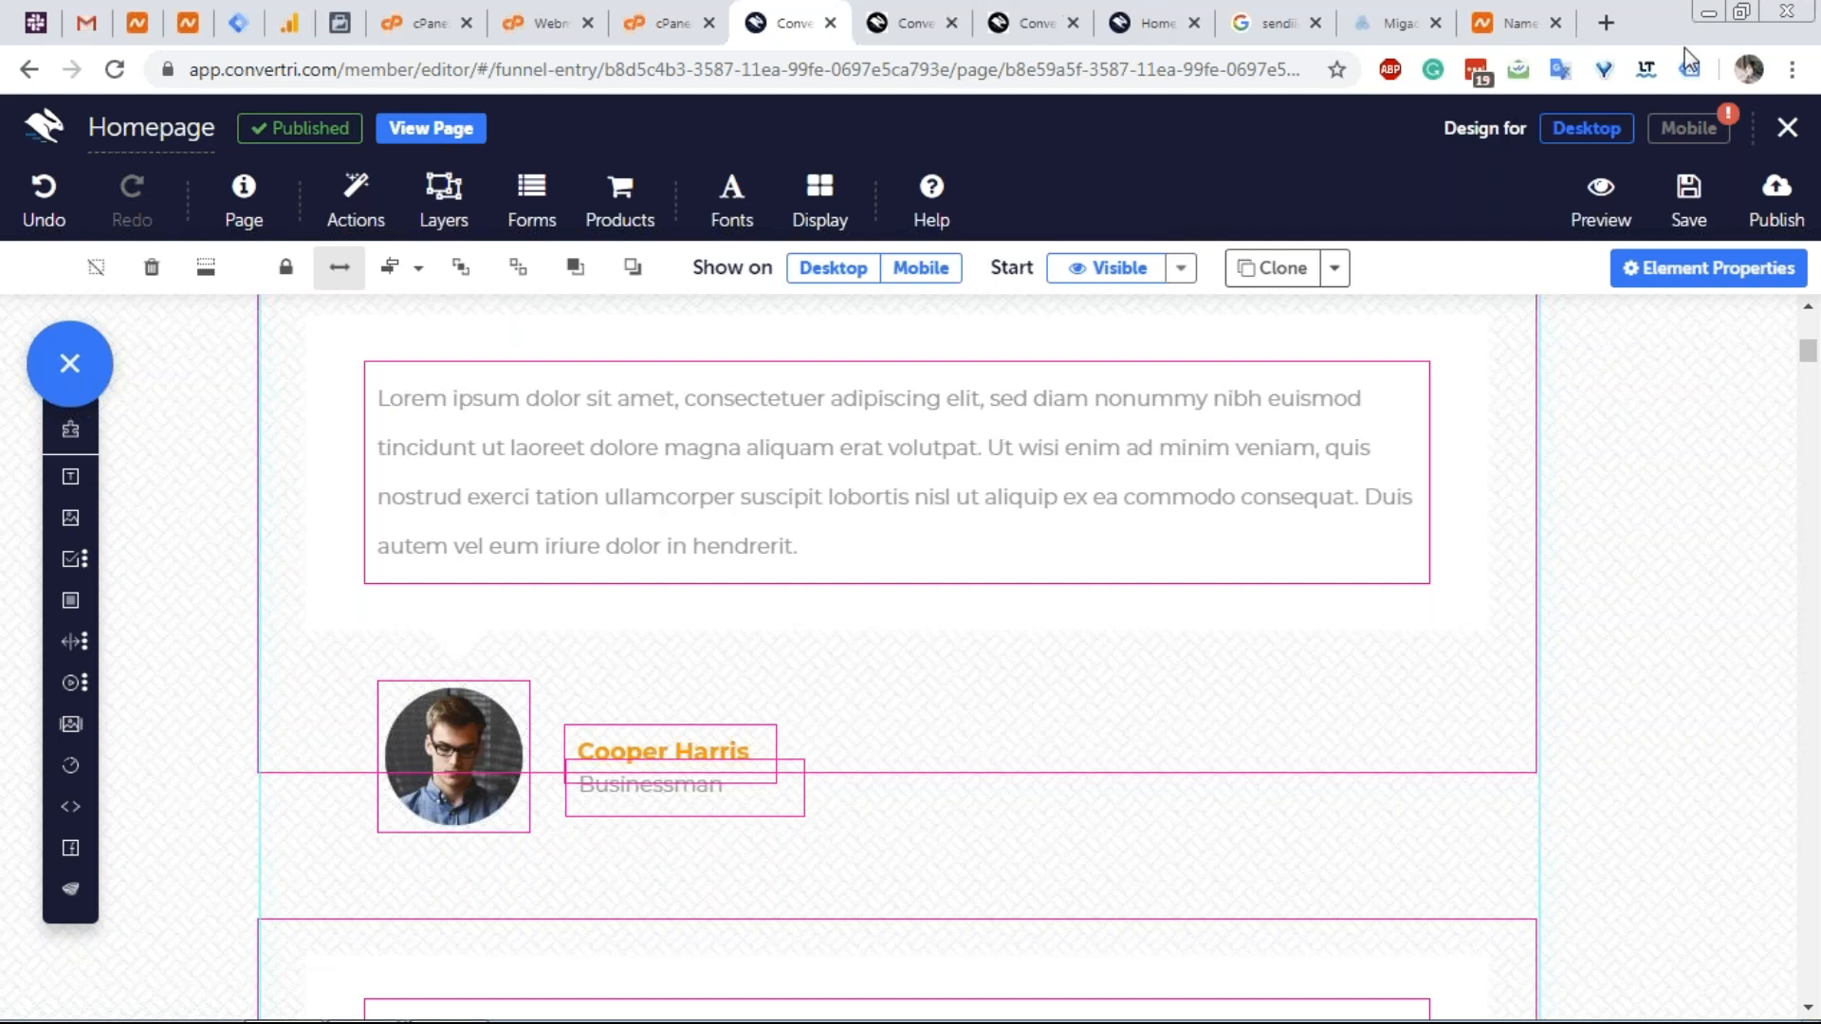
Leave the editor without saving and browse the Affiliate Promote page.
click(1788, 127)
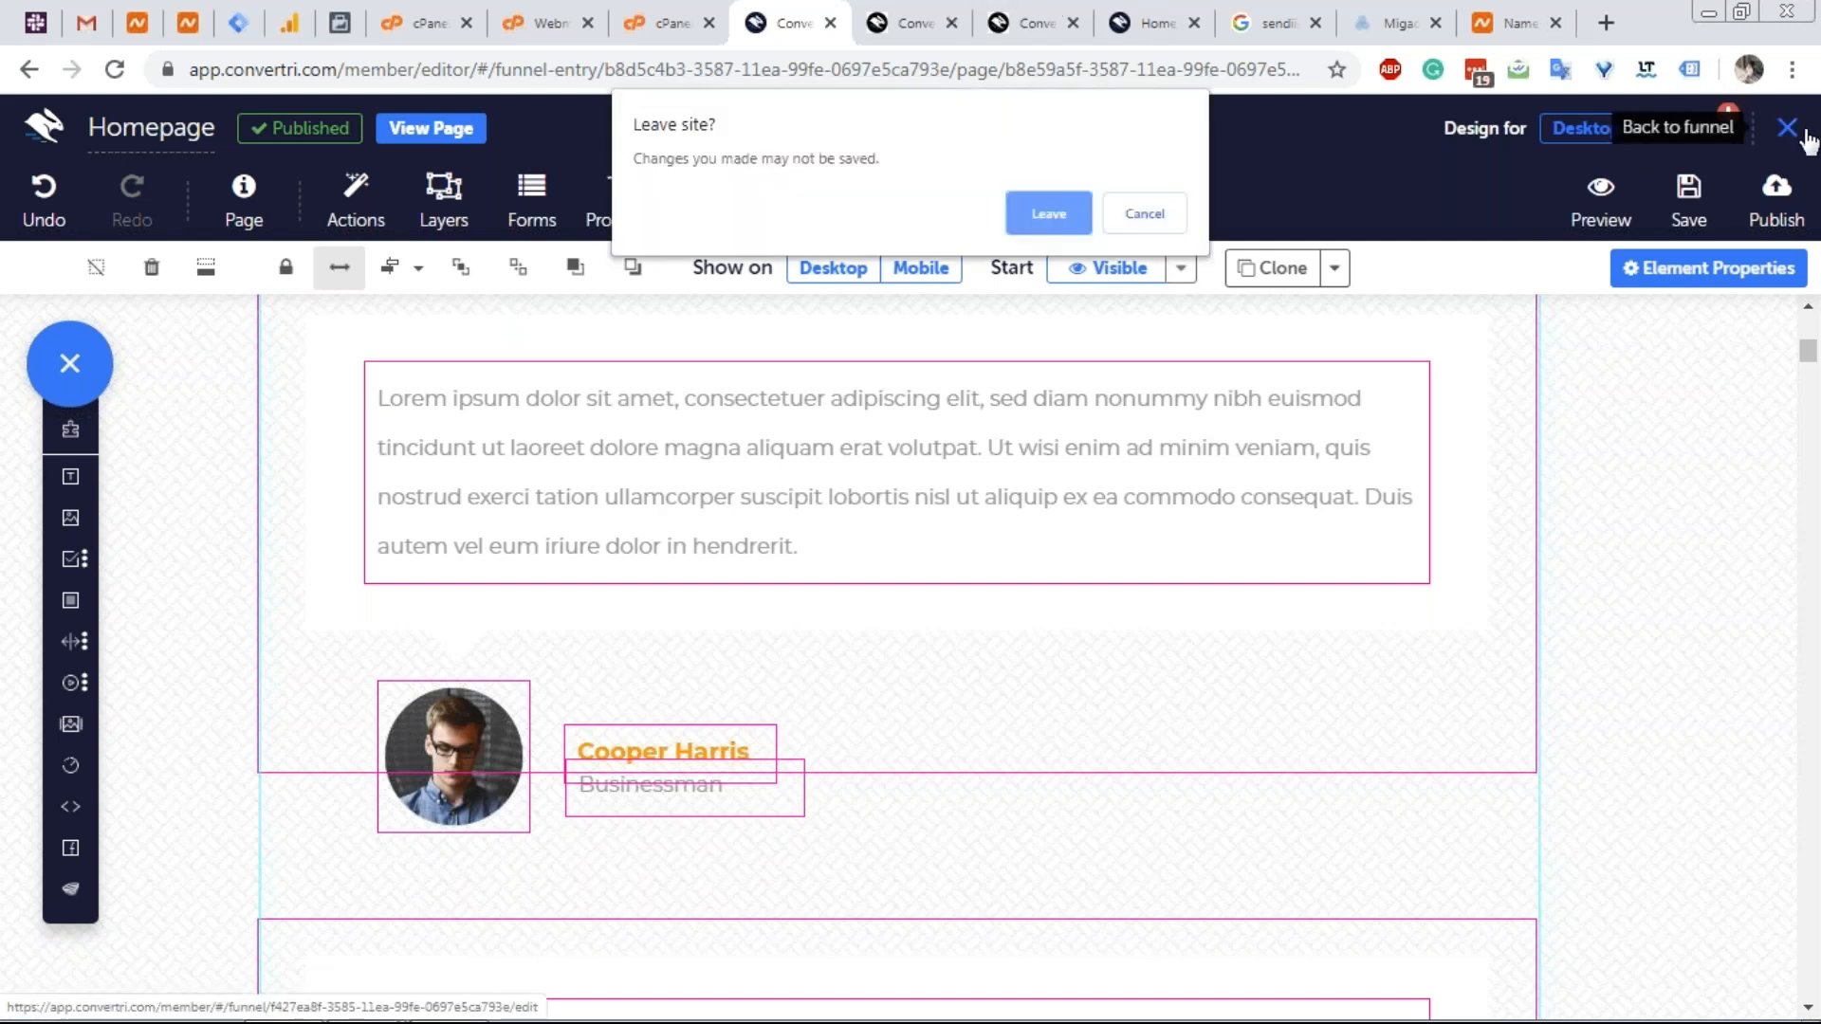
click(1060, 208)
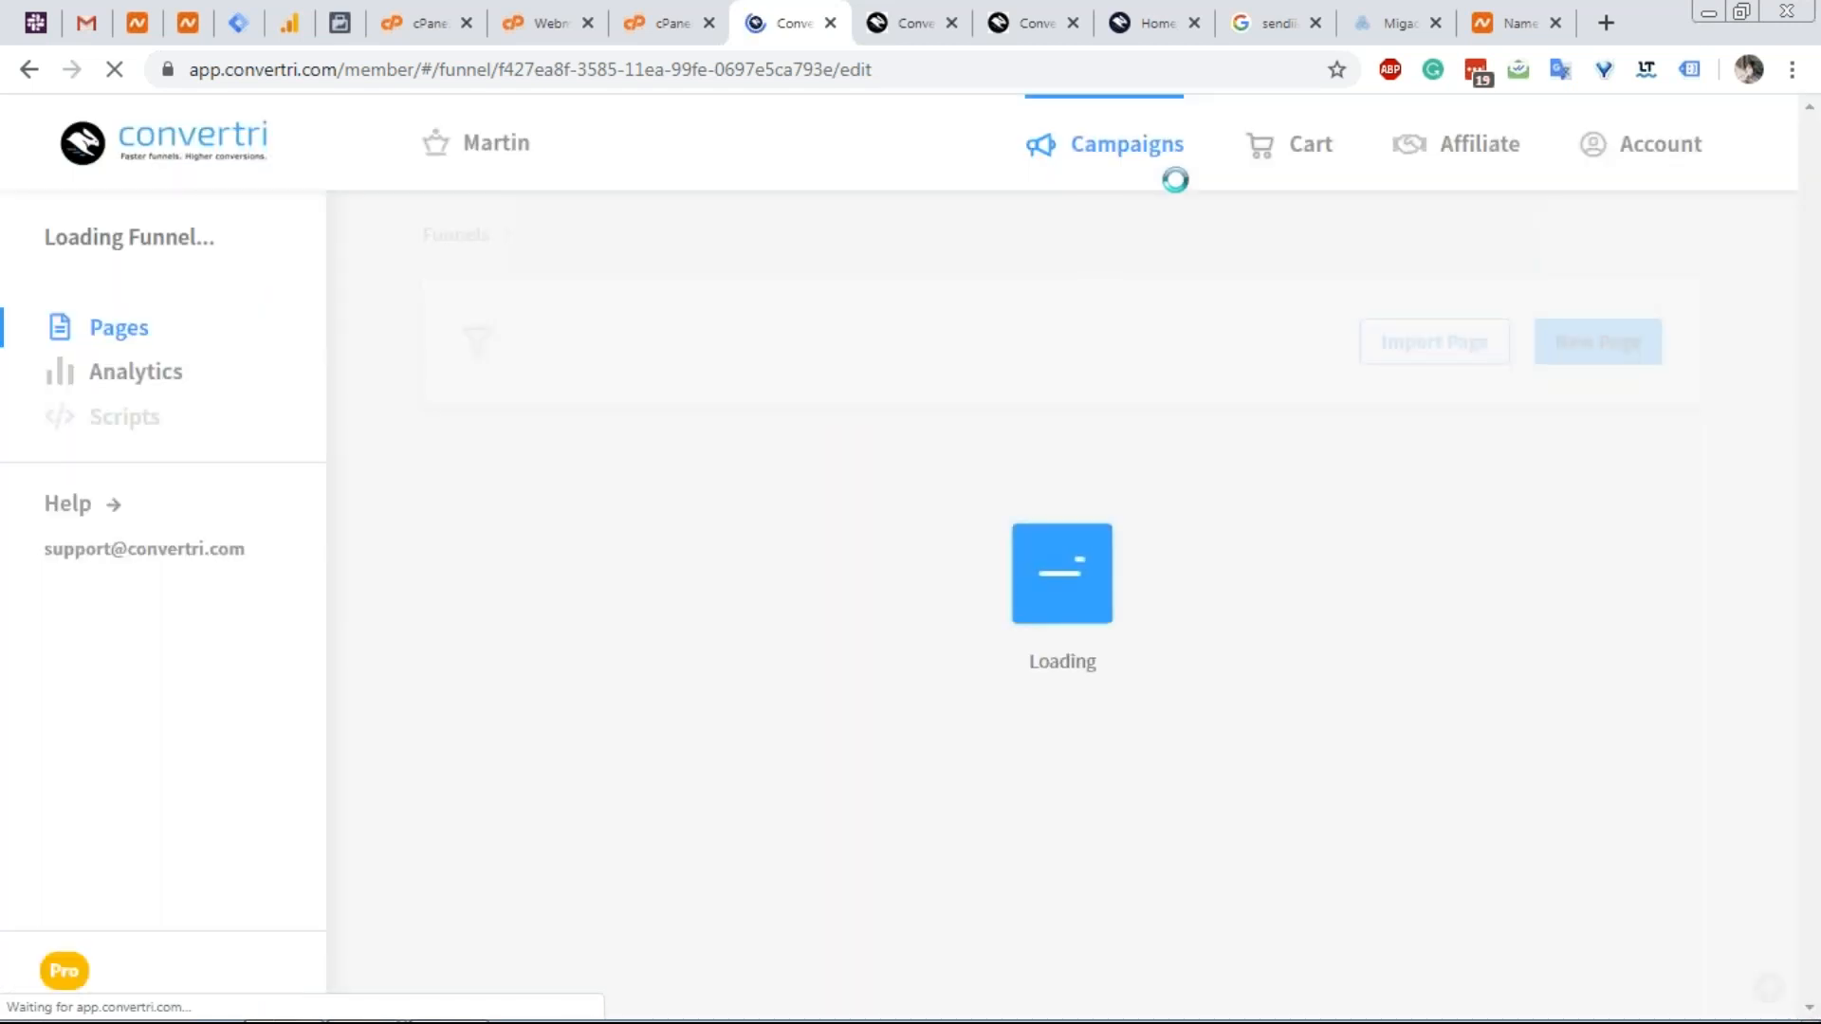
click(1431, 152)
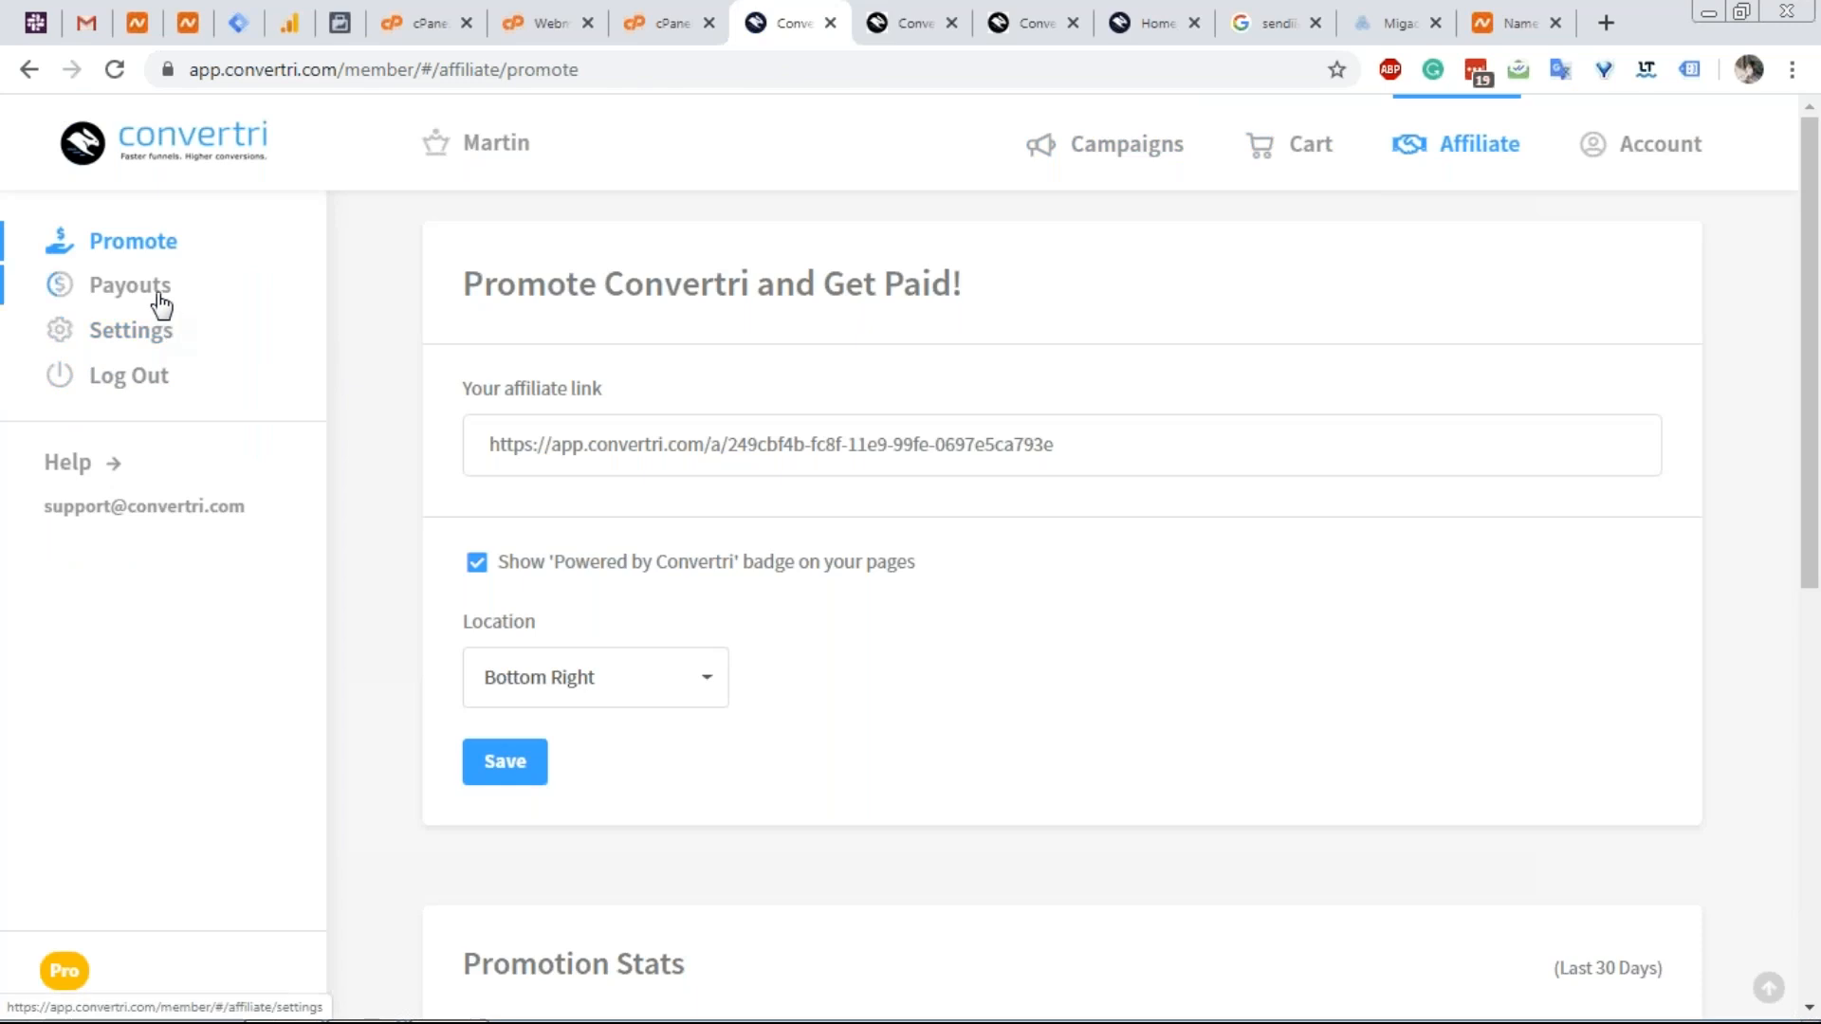
scroll(467, 475, down, 5)
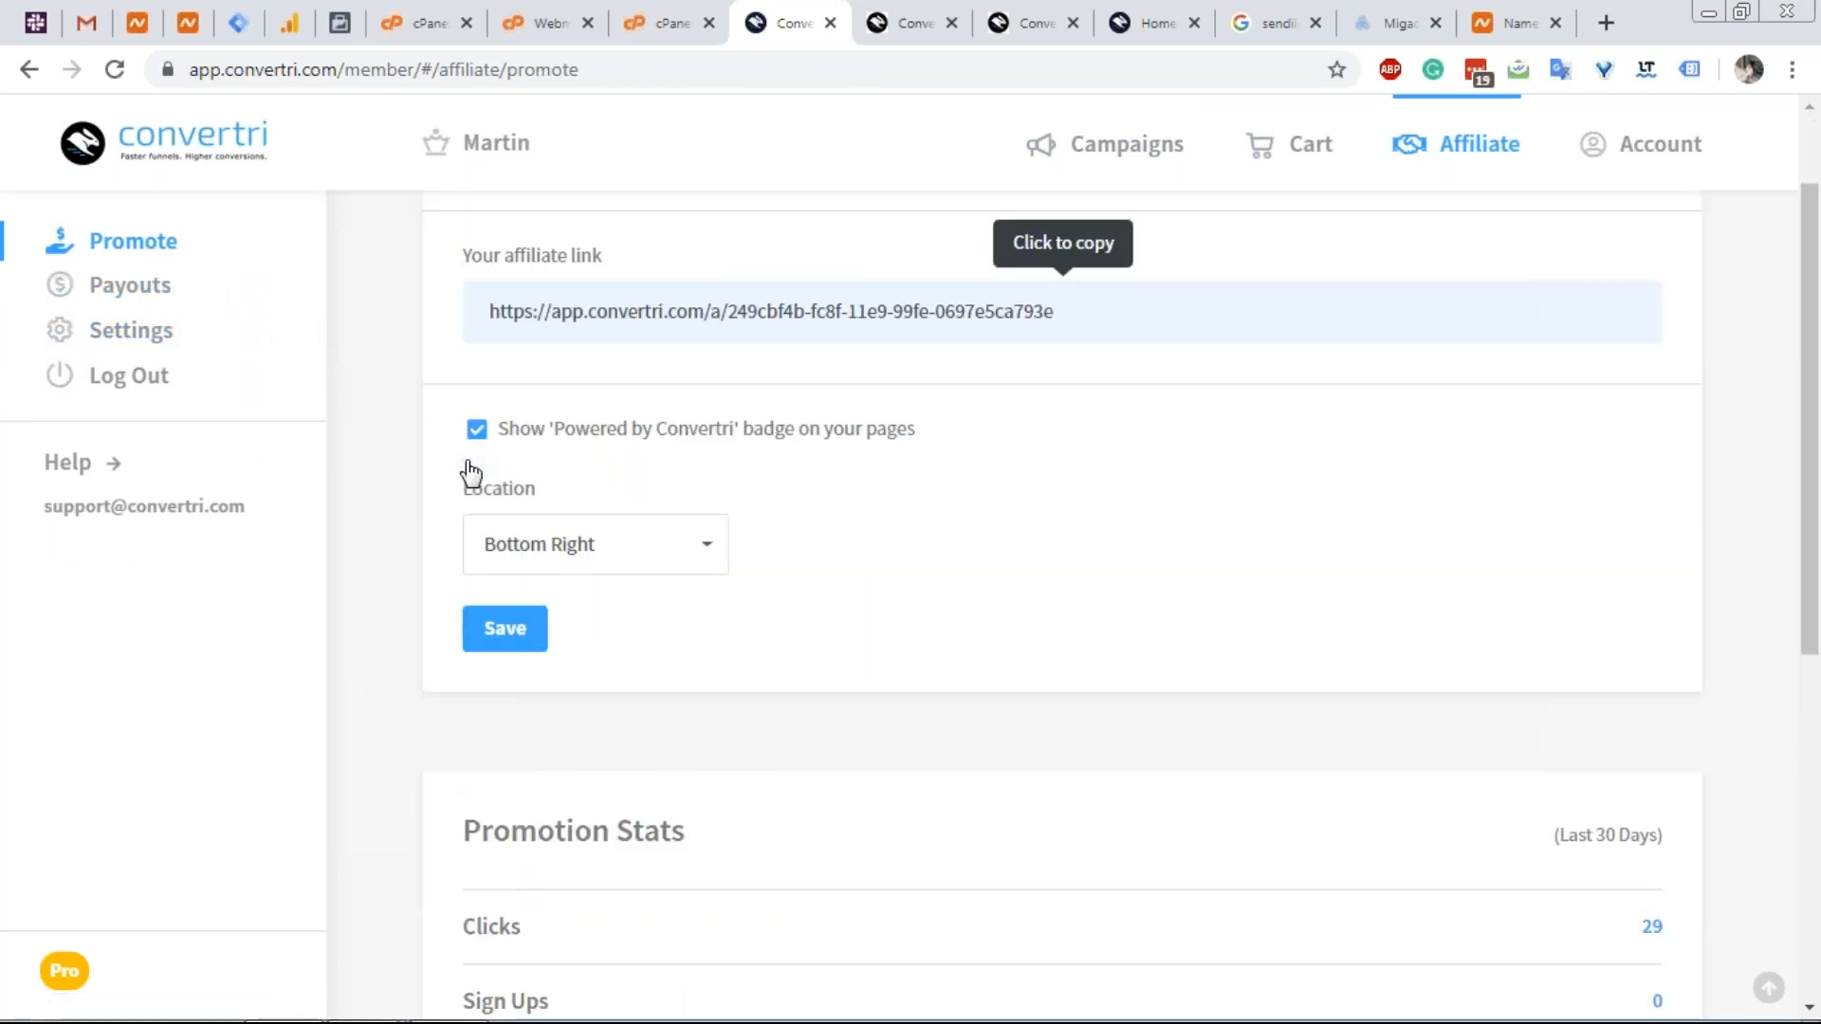
scroll(379, 446, down, 3)
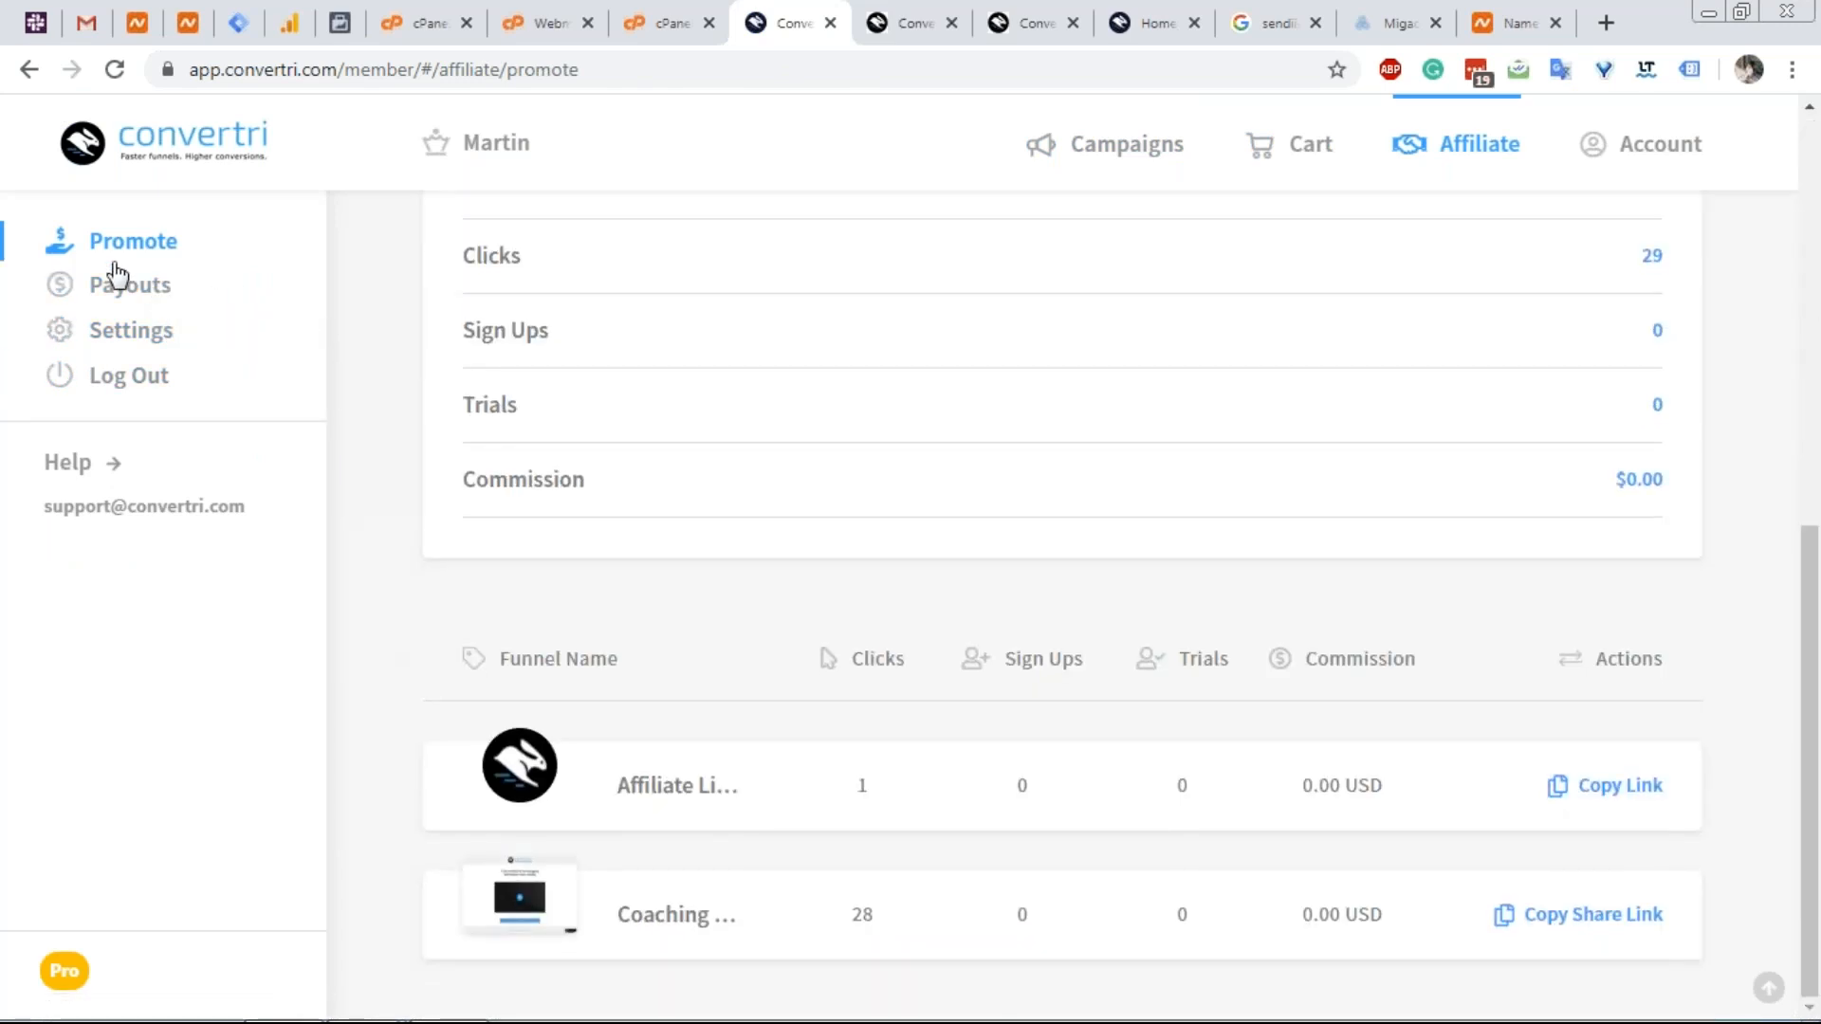
Look through the affiliate Payouts and Settings pages, then return to Affiliate Promote.
click(101, 302)
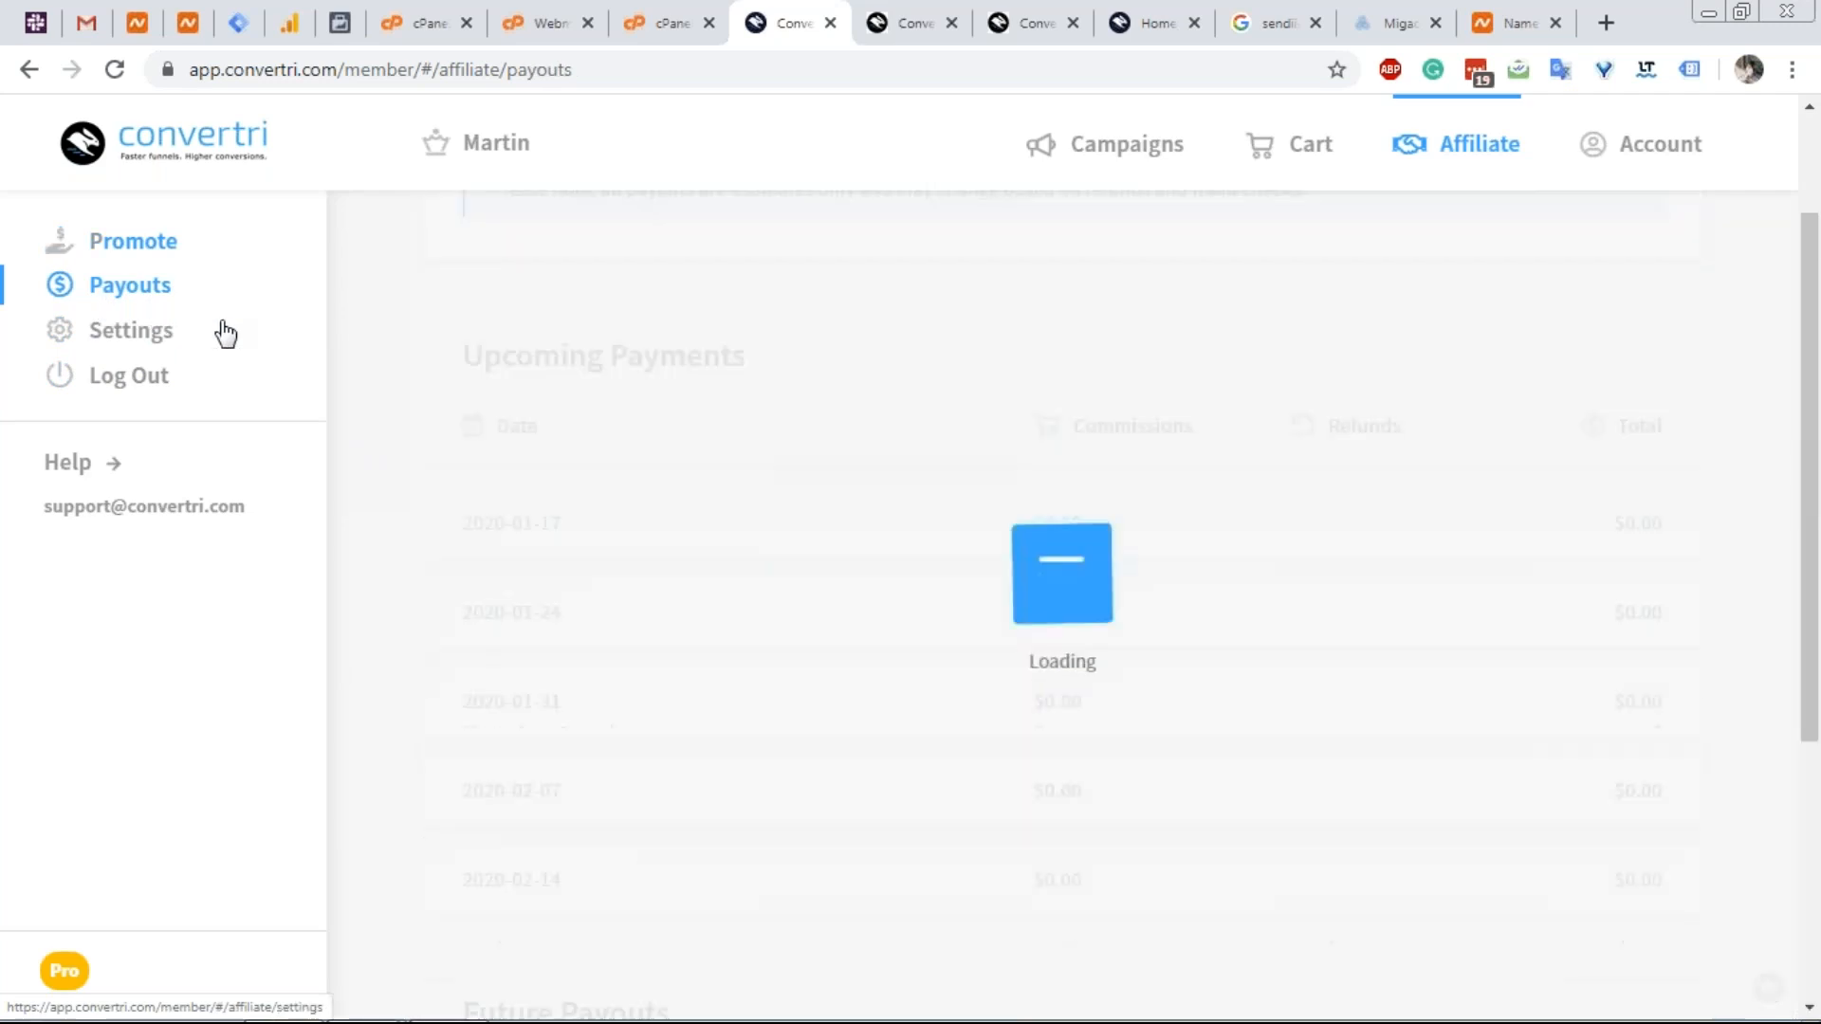
scroll(452, 455, up, 2)
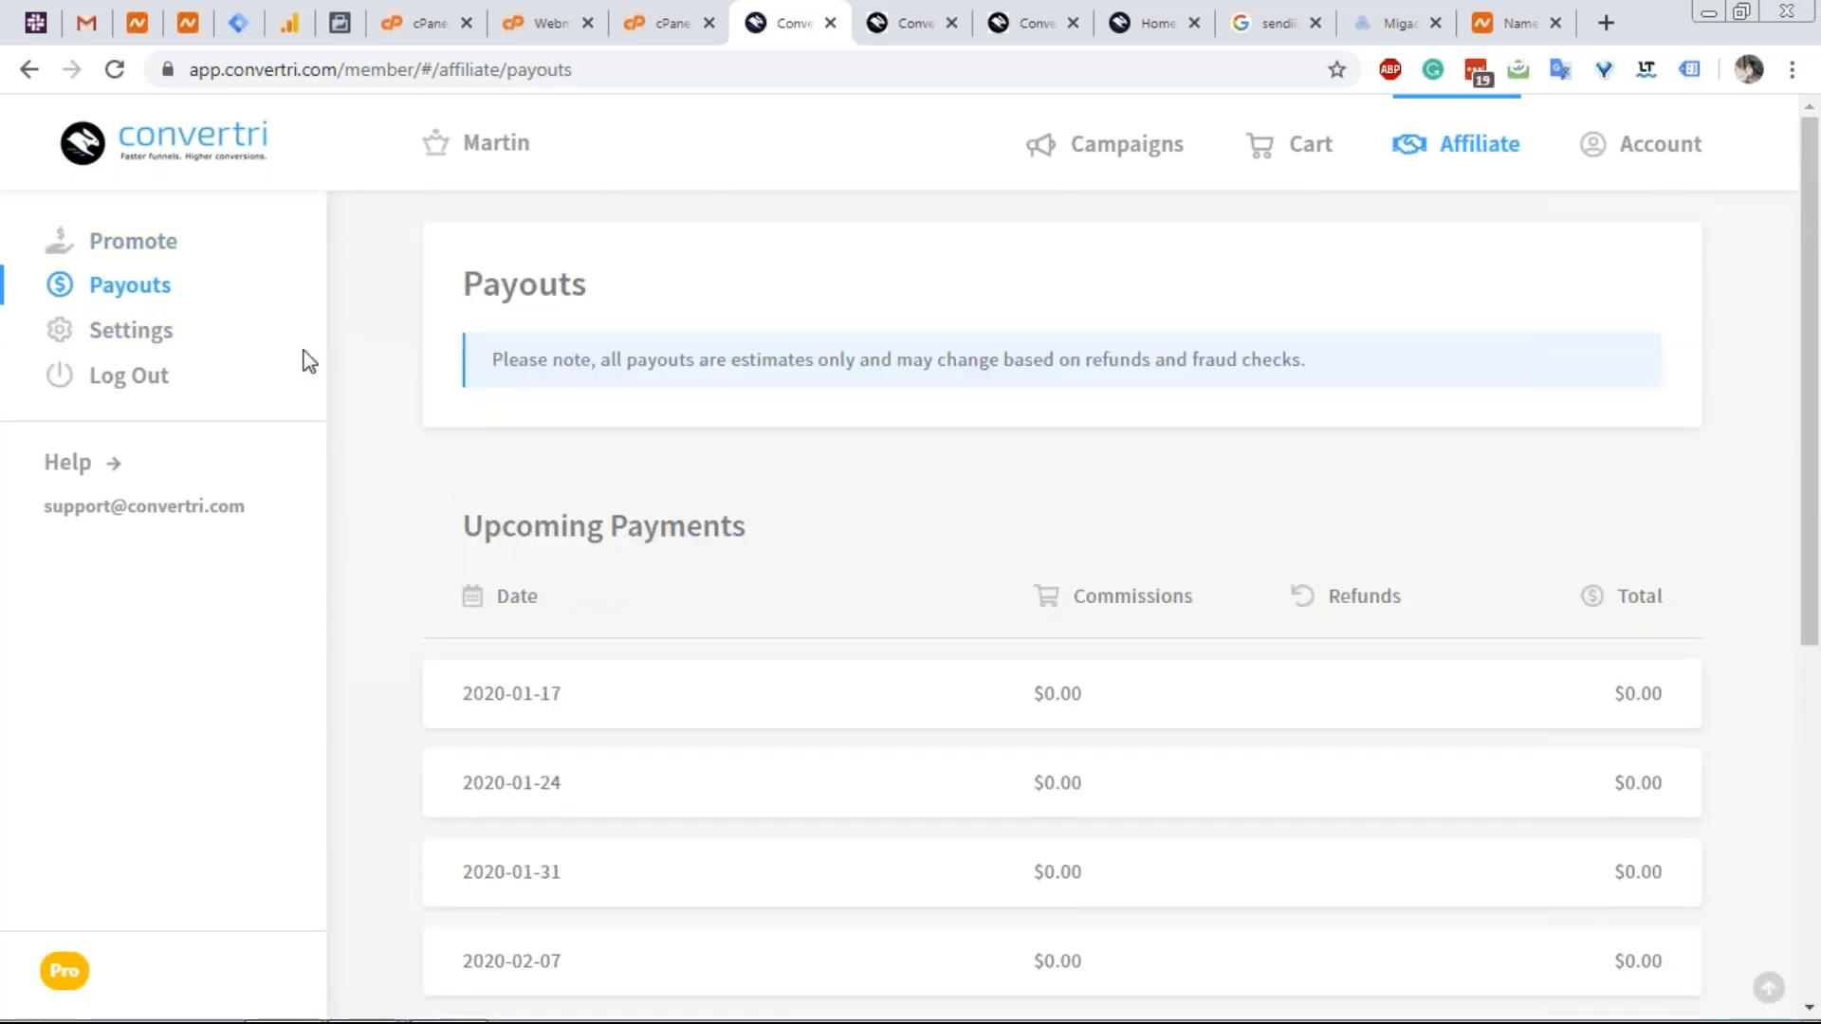
click(146, 332)
click(577, 434)
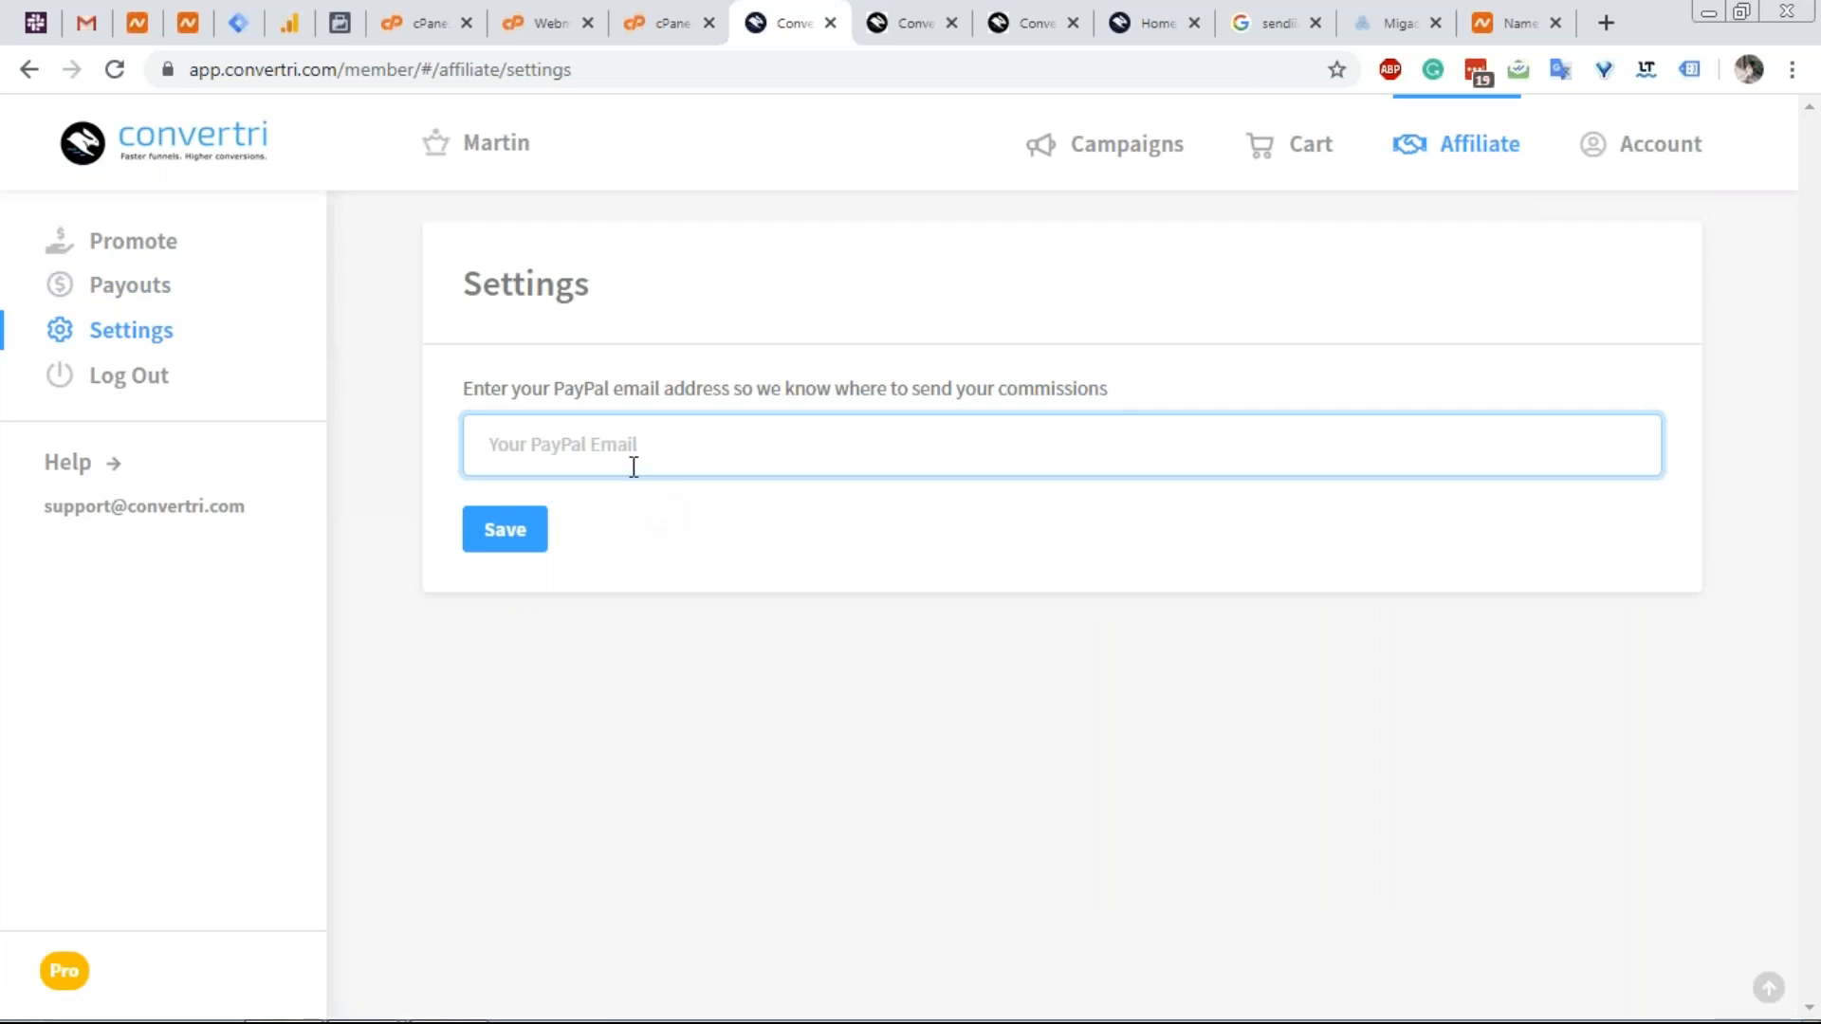
click(174, 240)
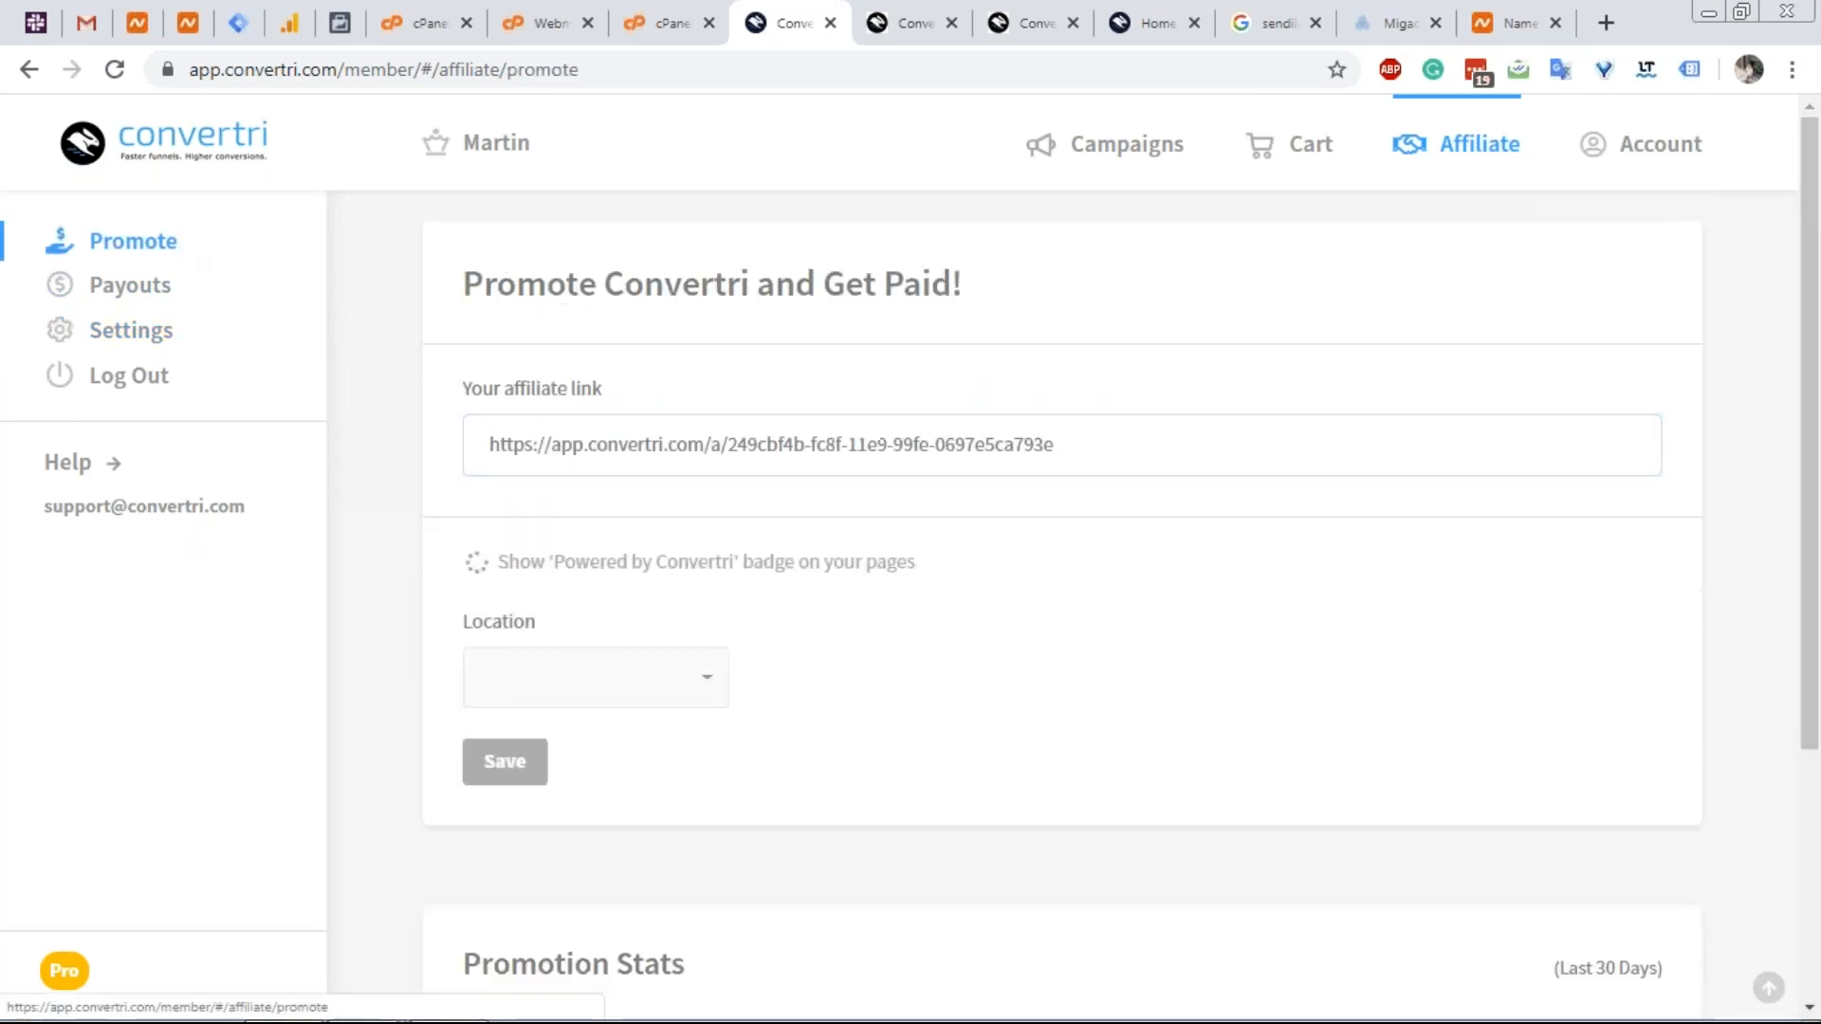
scroll(407, 412, down, 5)
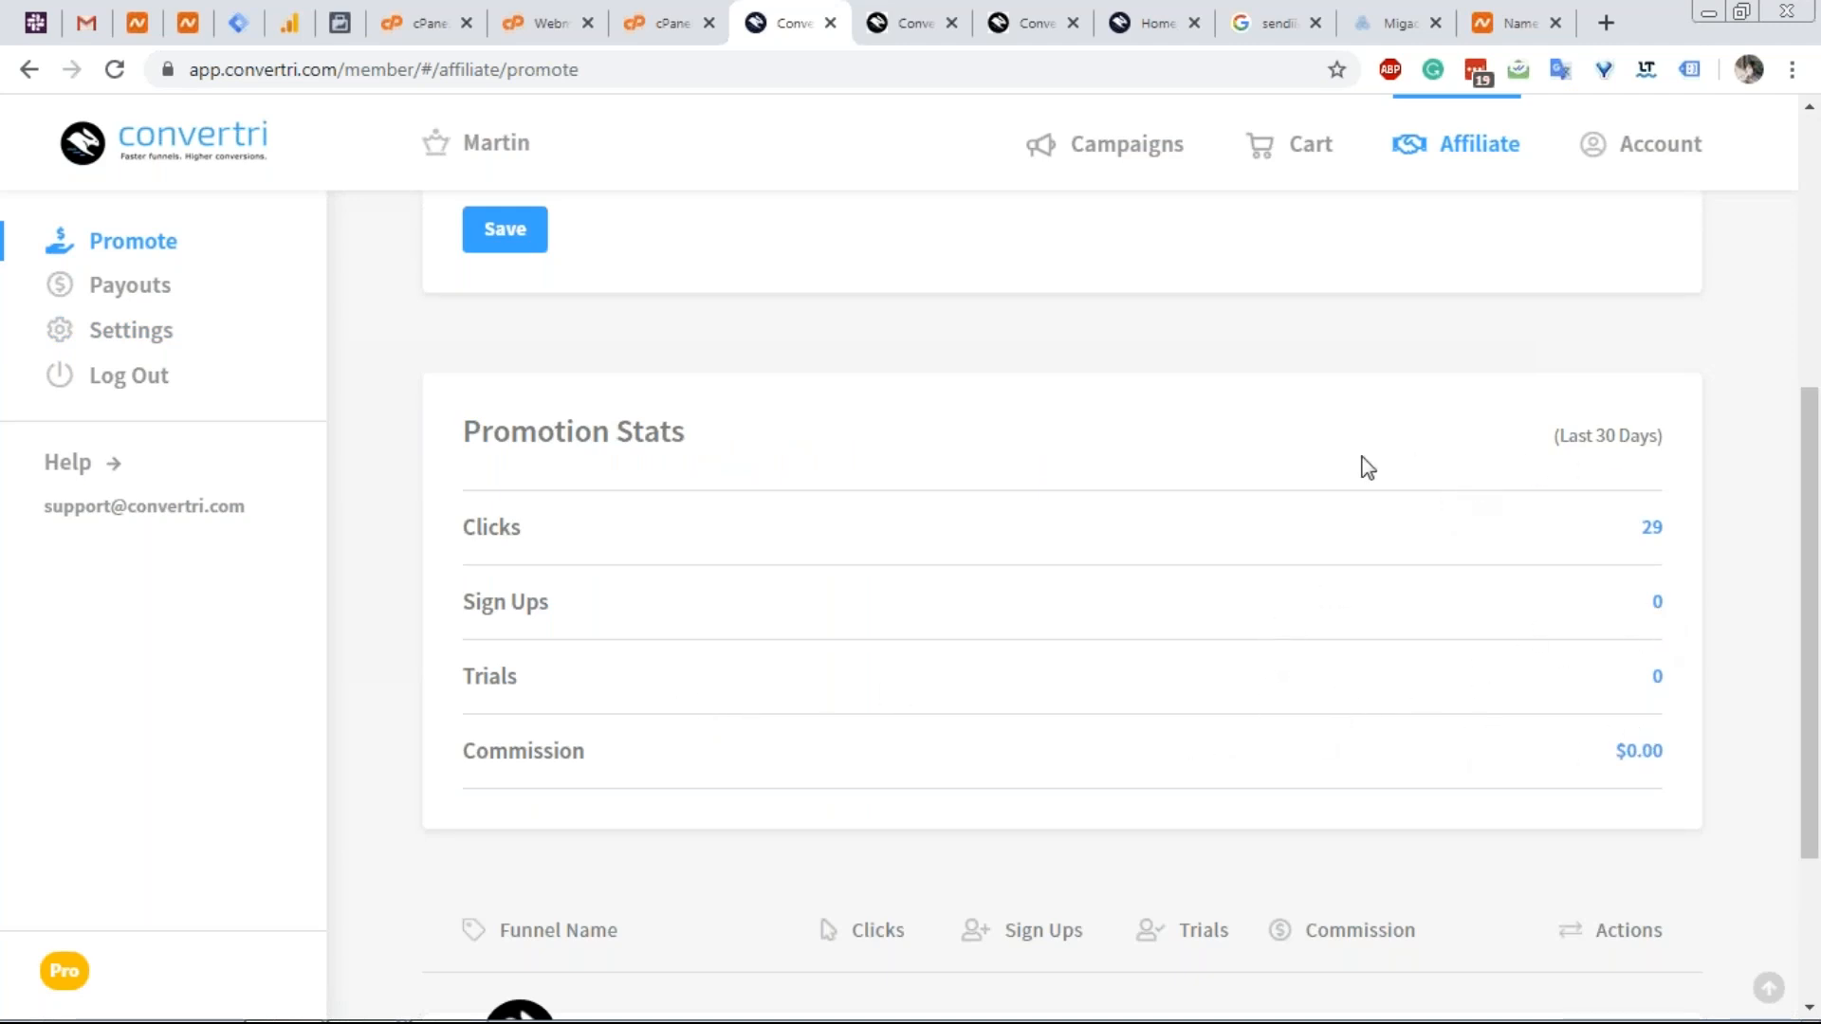
scroll(1315, 500, up, 1)
scroll(1315, 500, up, 3)
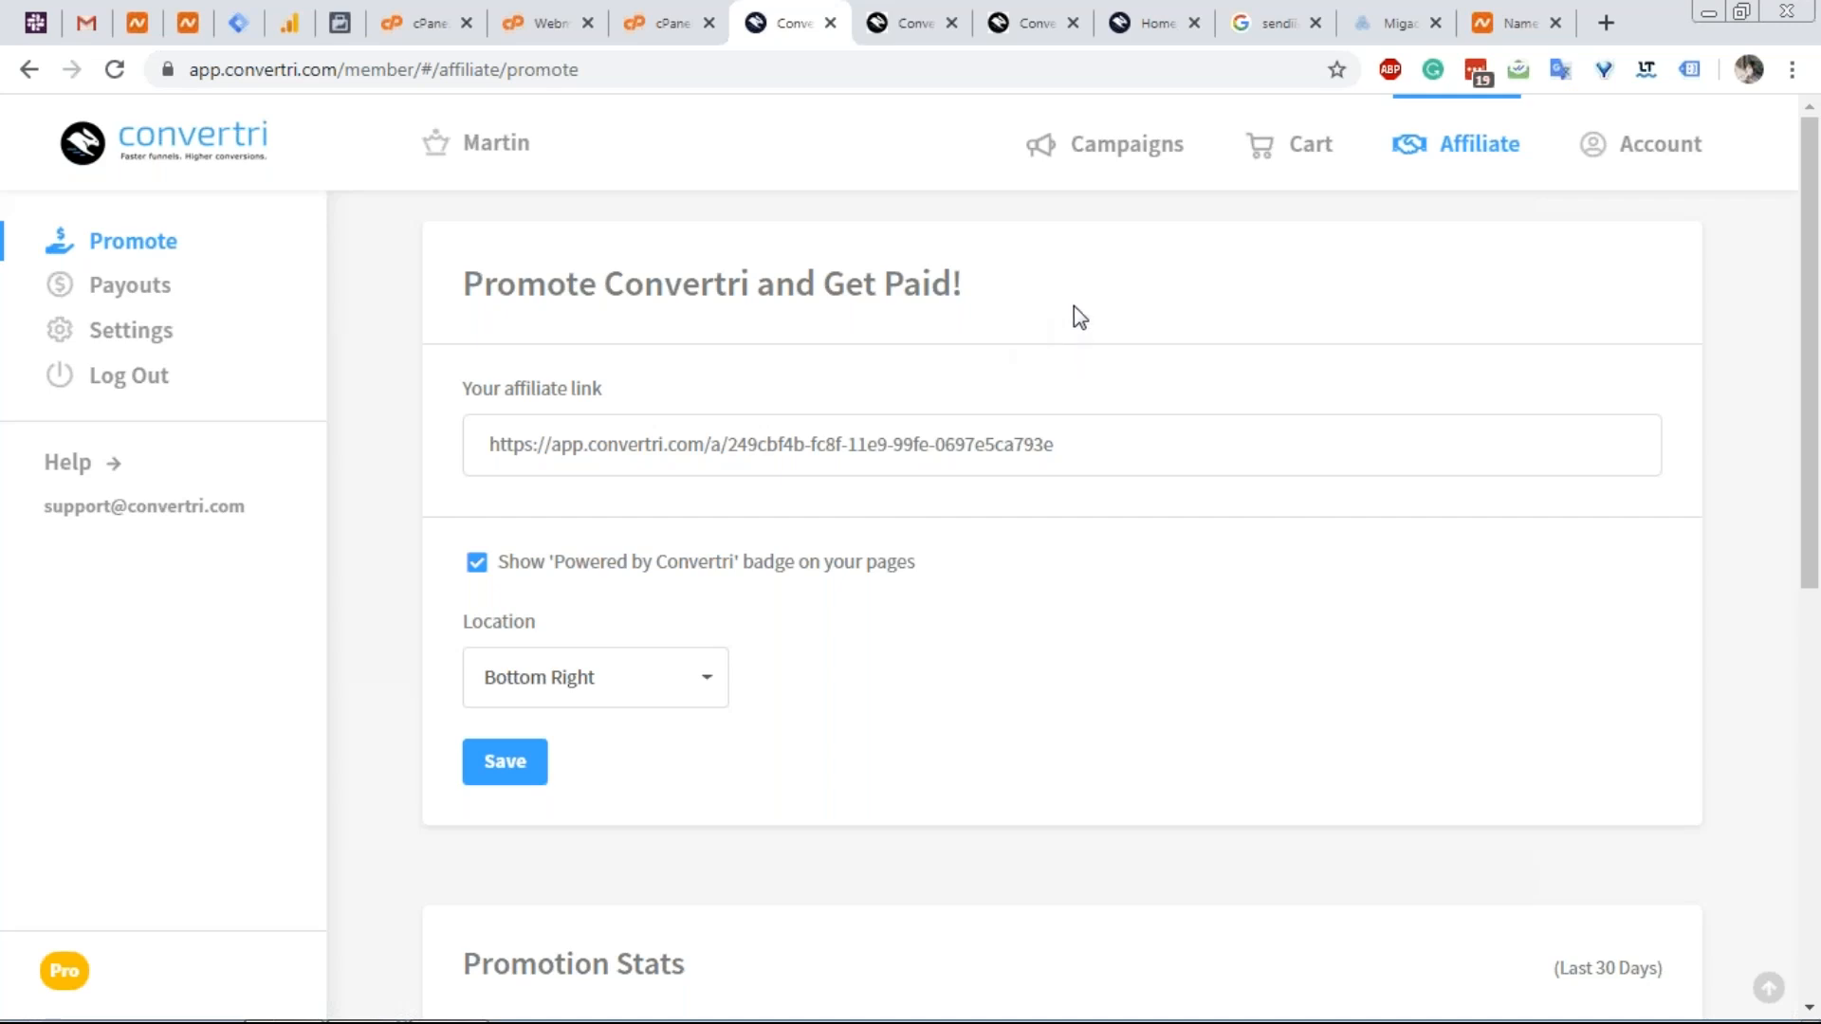
Go back to the Campaigns funnels list and open the Vertri funnel.
click(1131, 157)
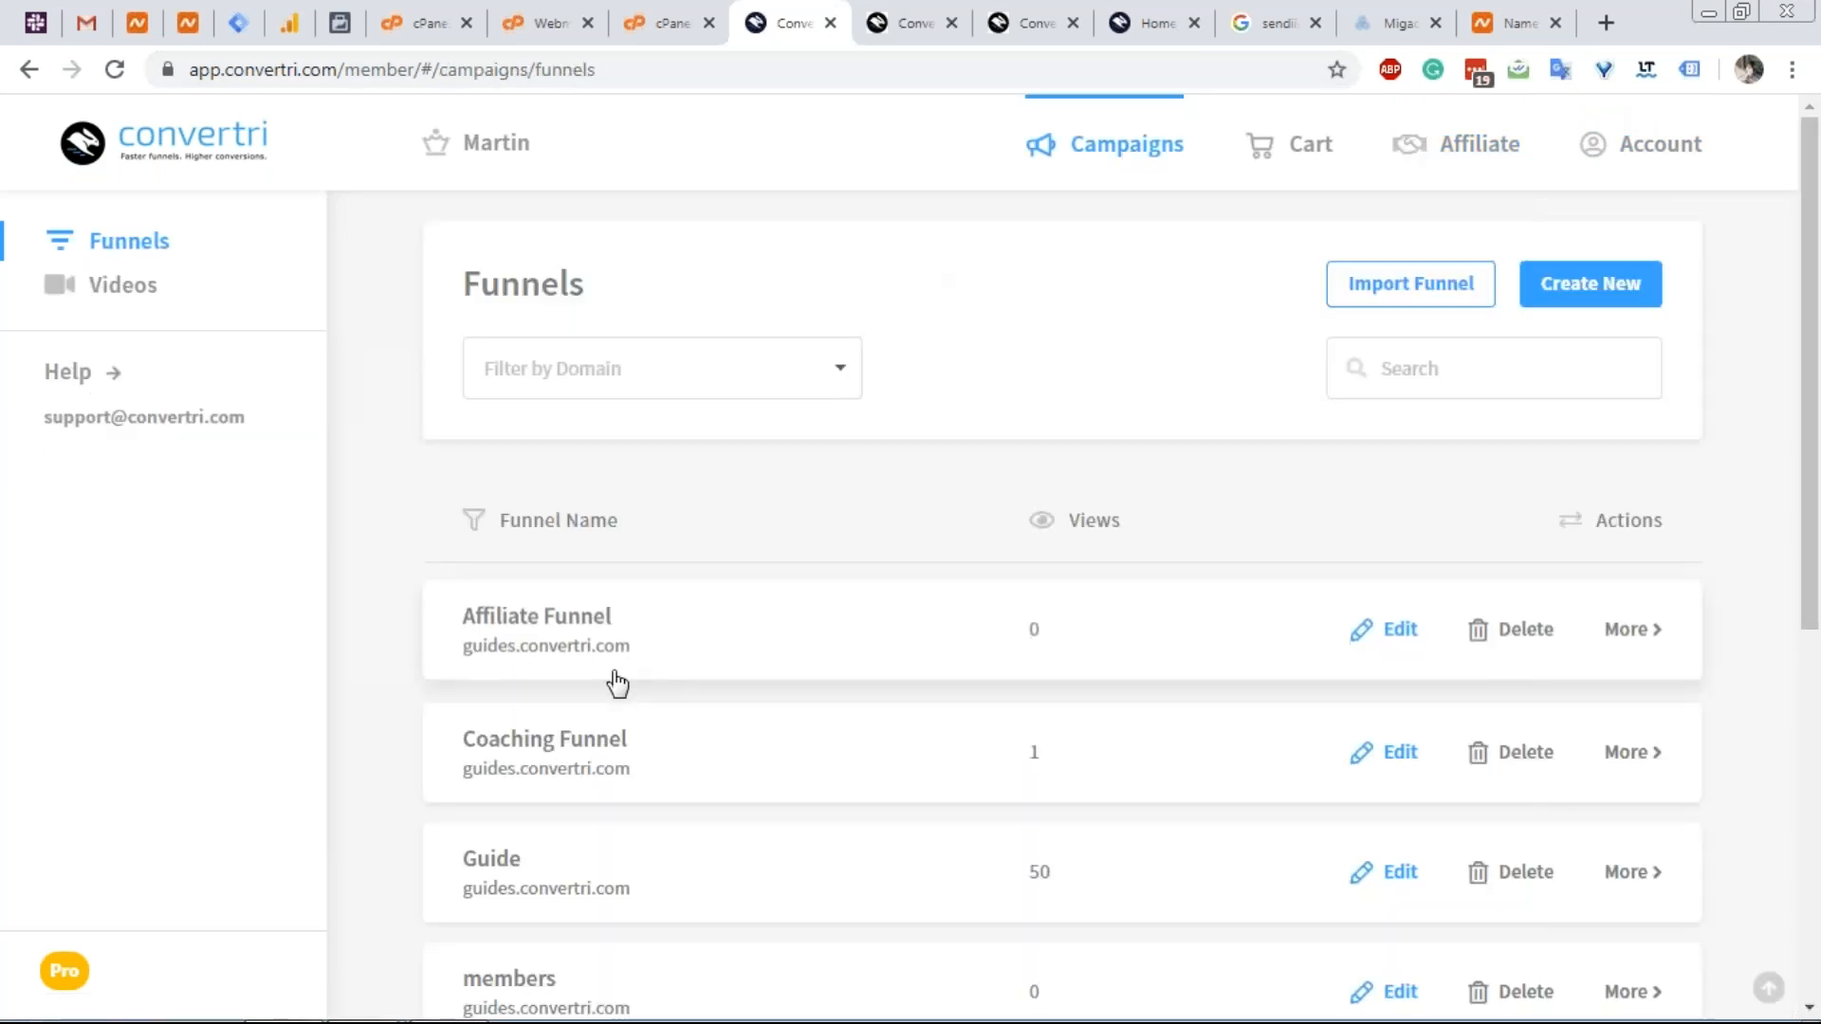
scroll(617, 683, down, 7)
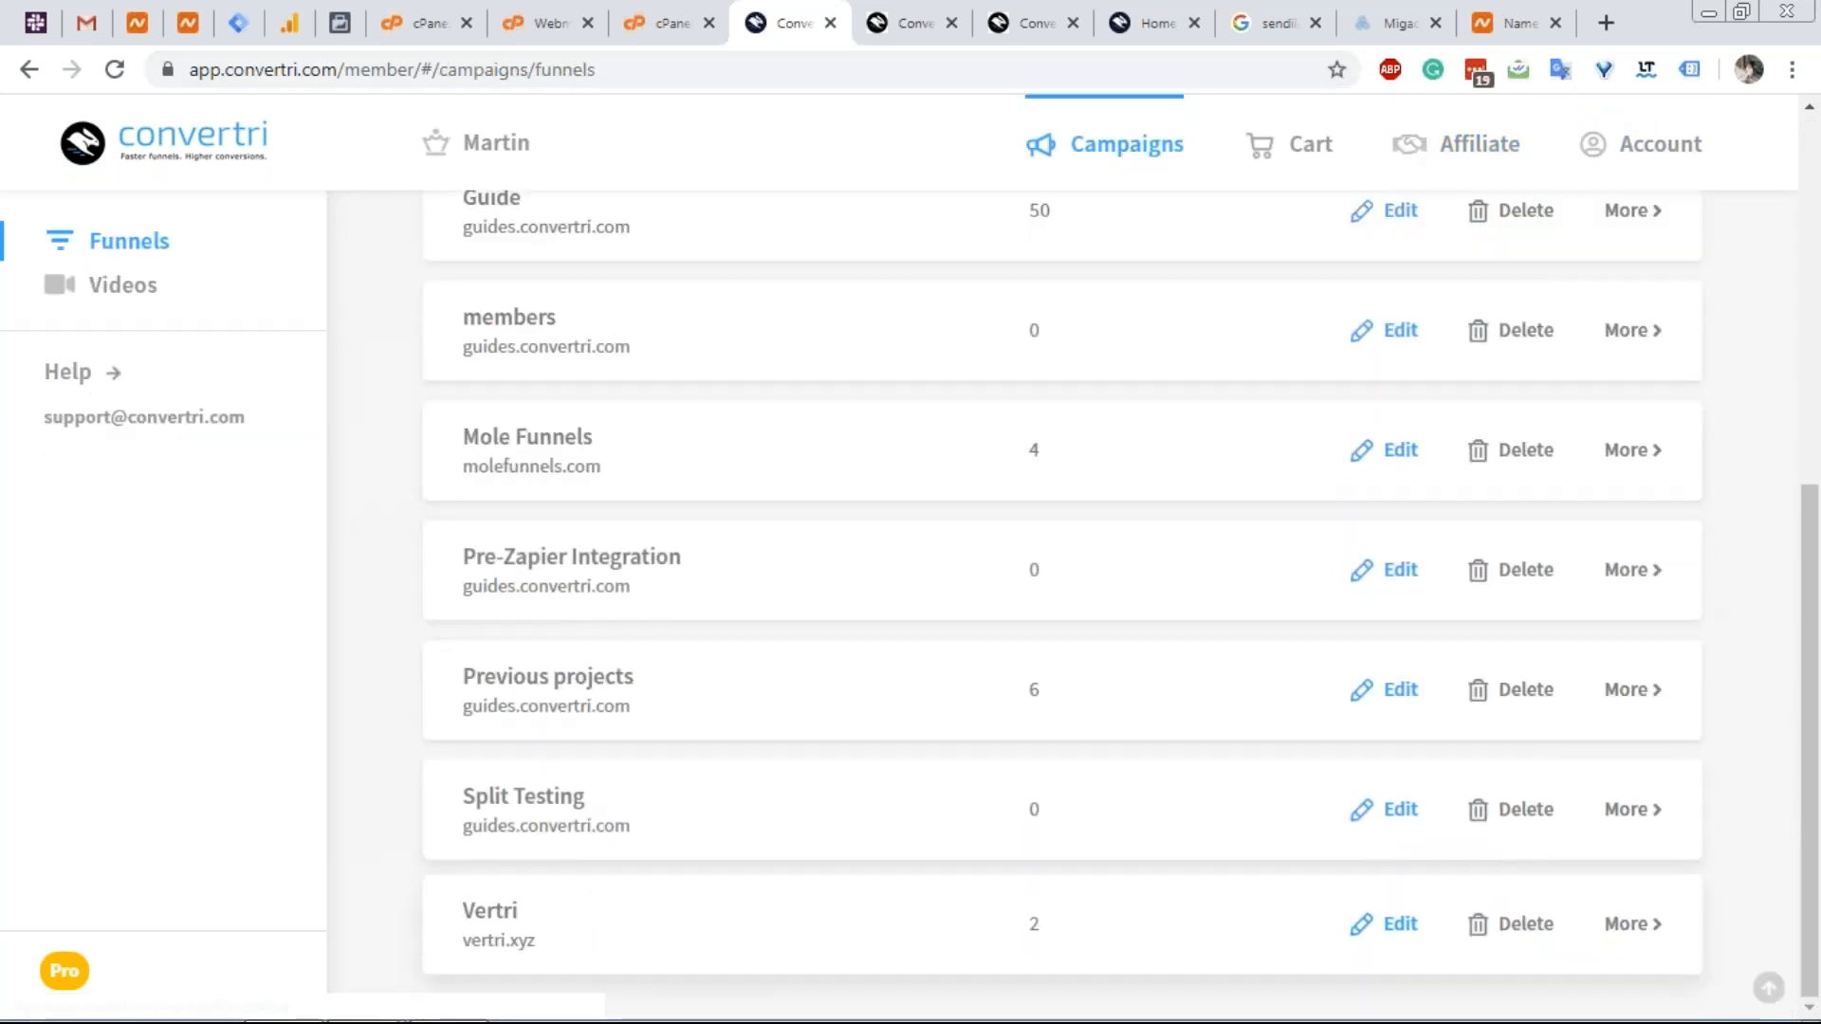
click(587, 919)
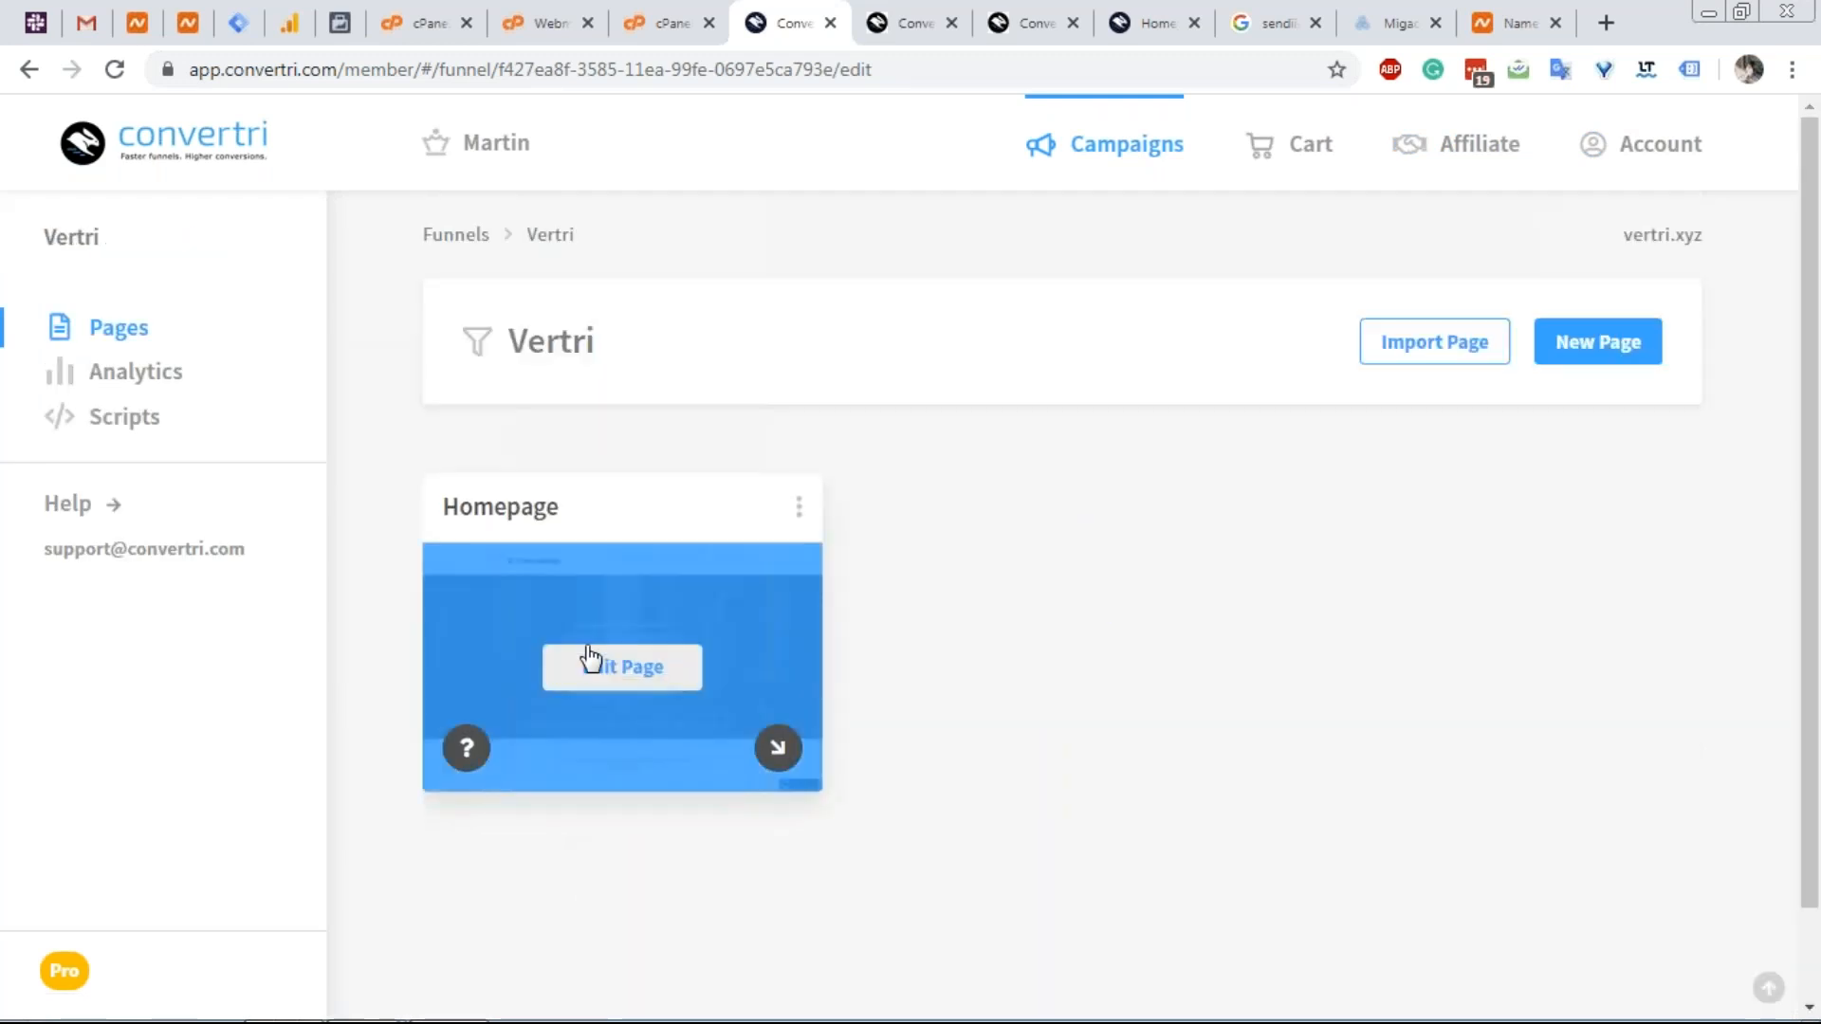
Reopen the Vertri Homepage for editing, showing the B Consulting hero with email field and orange button.
click(590, 659)
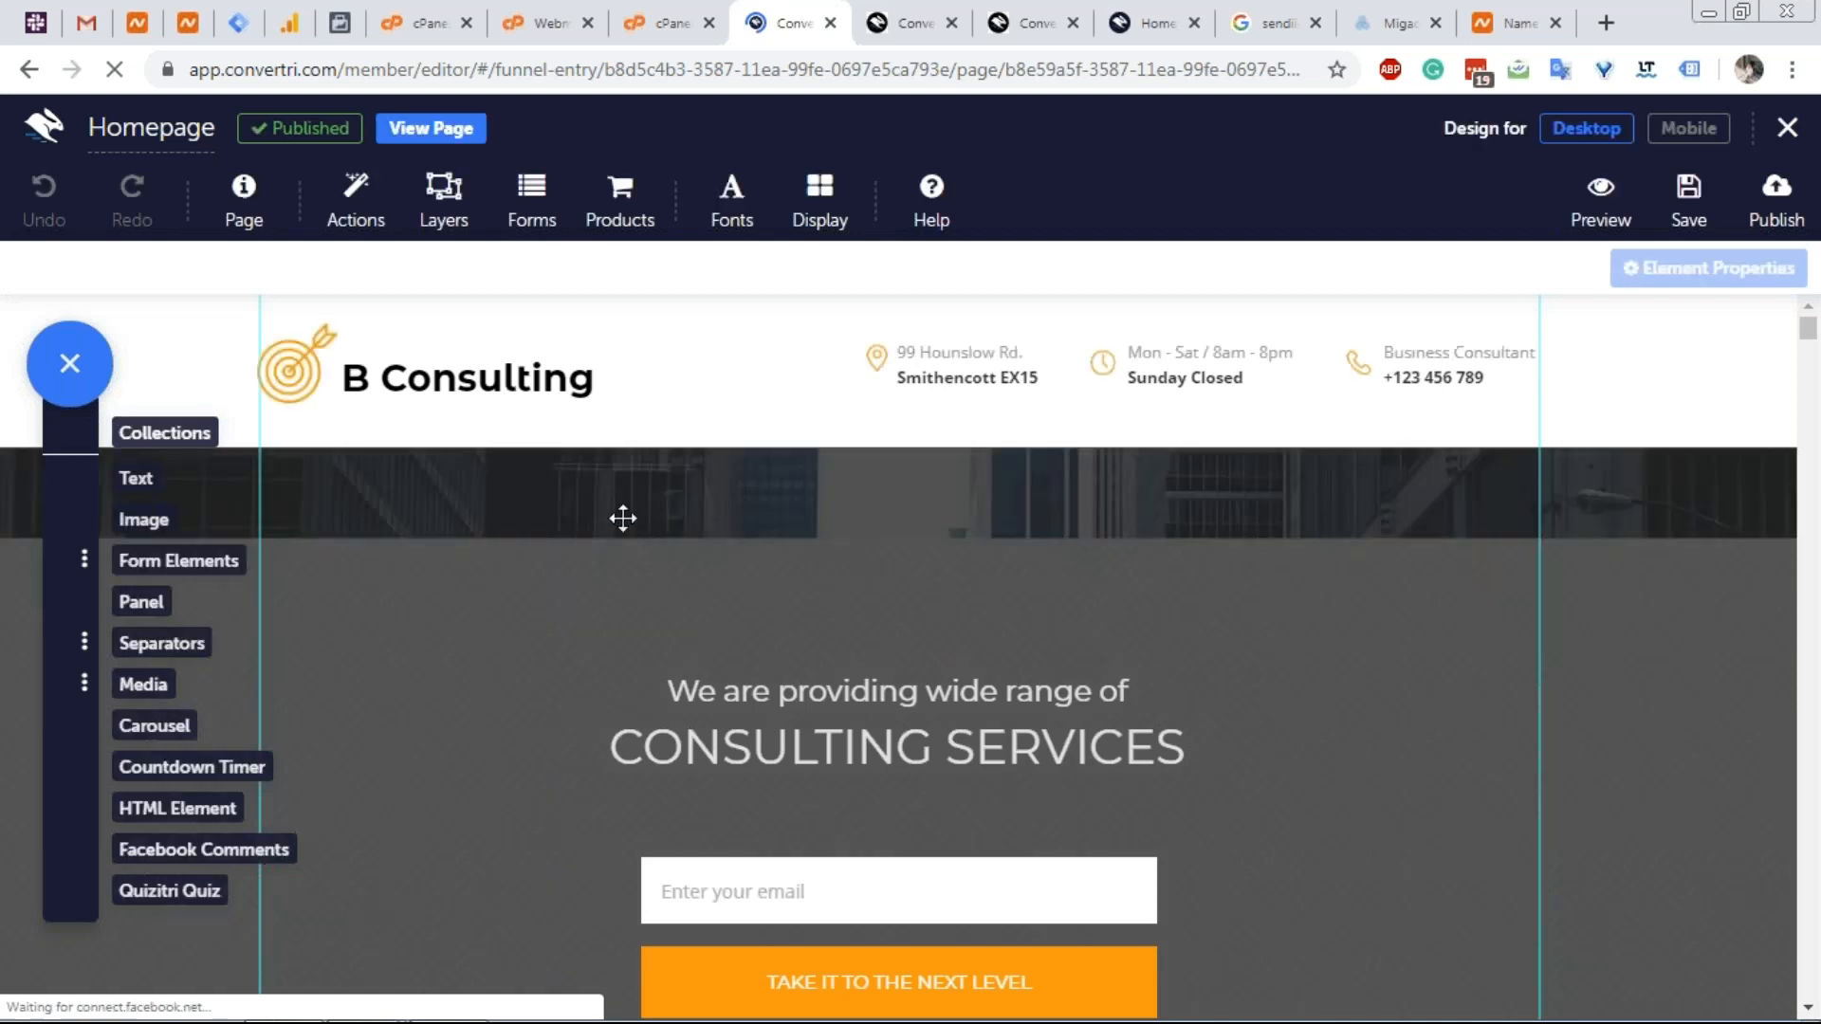
scroll(637, 494, down, 4)
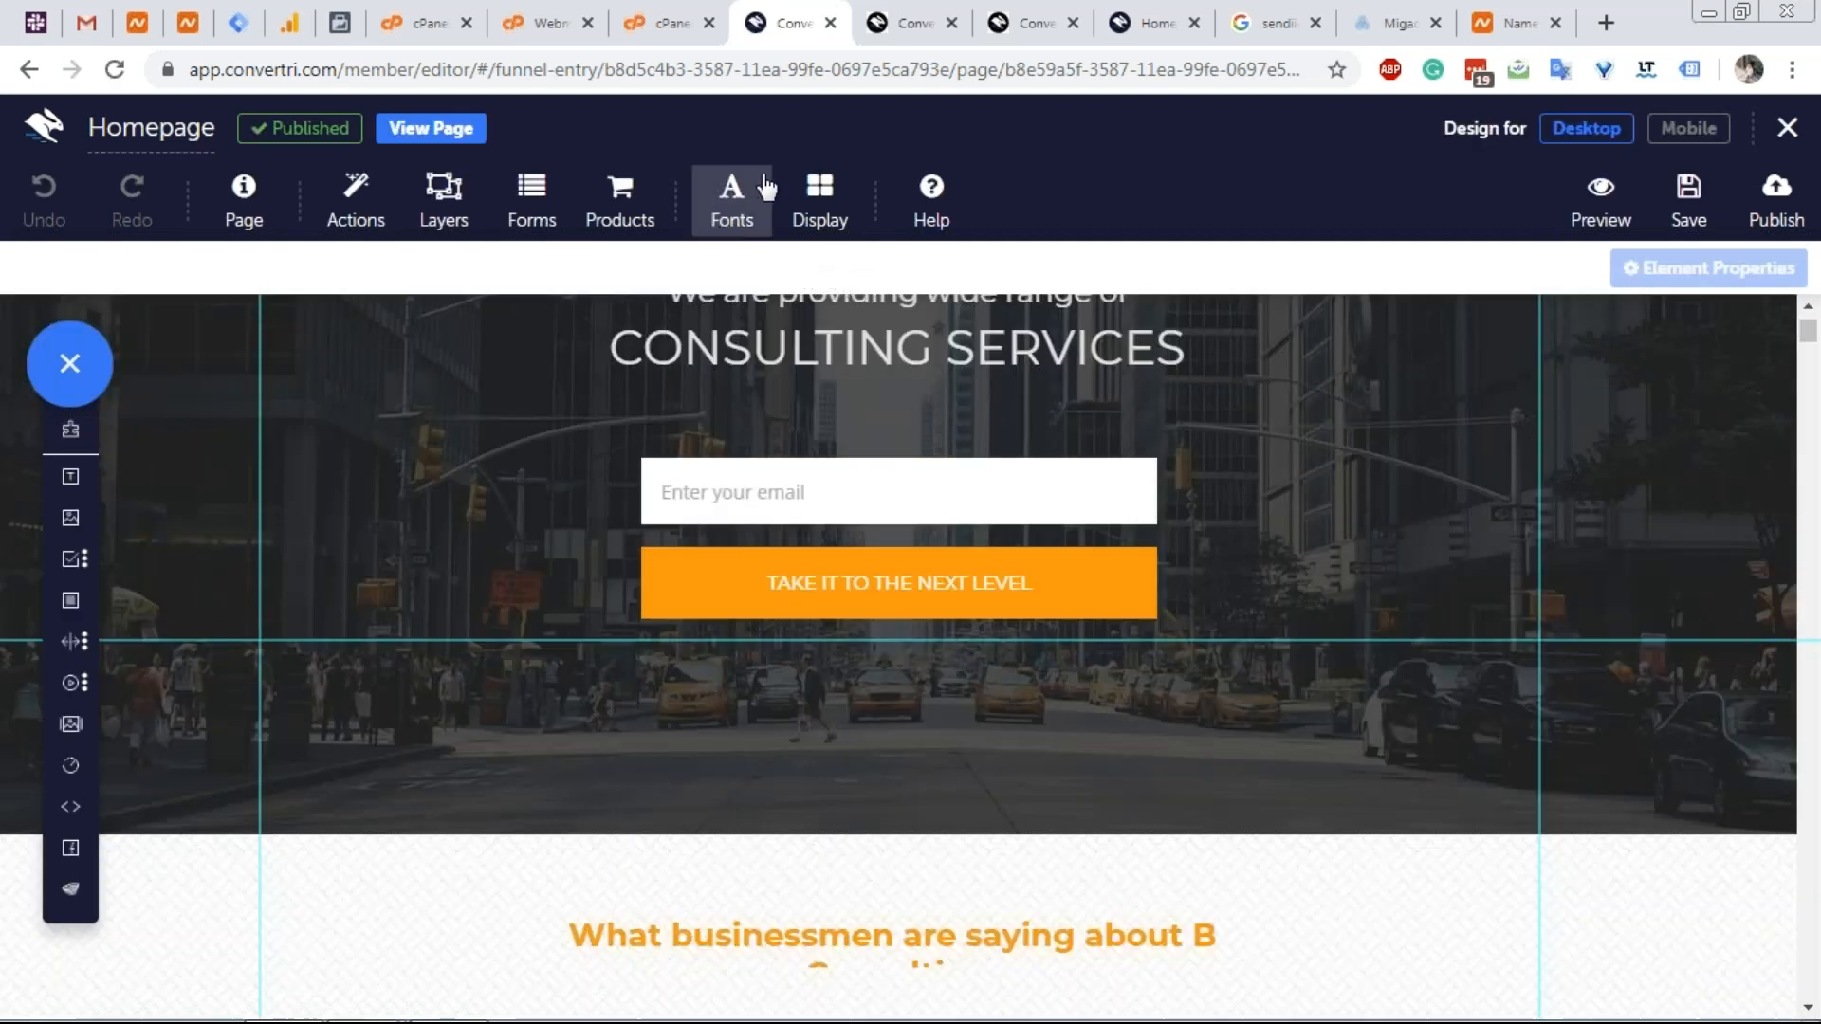
Enable Element Outlines in Display, framing the header, headings, email field and button.
click(819, 203)
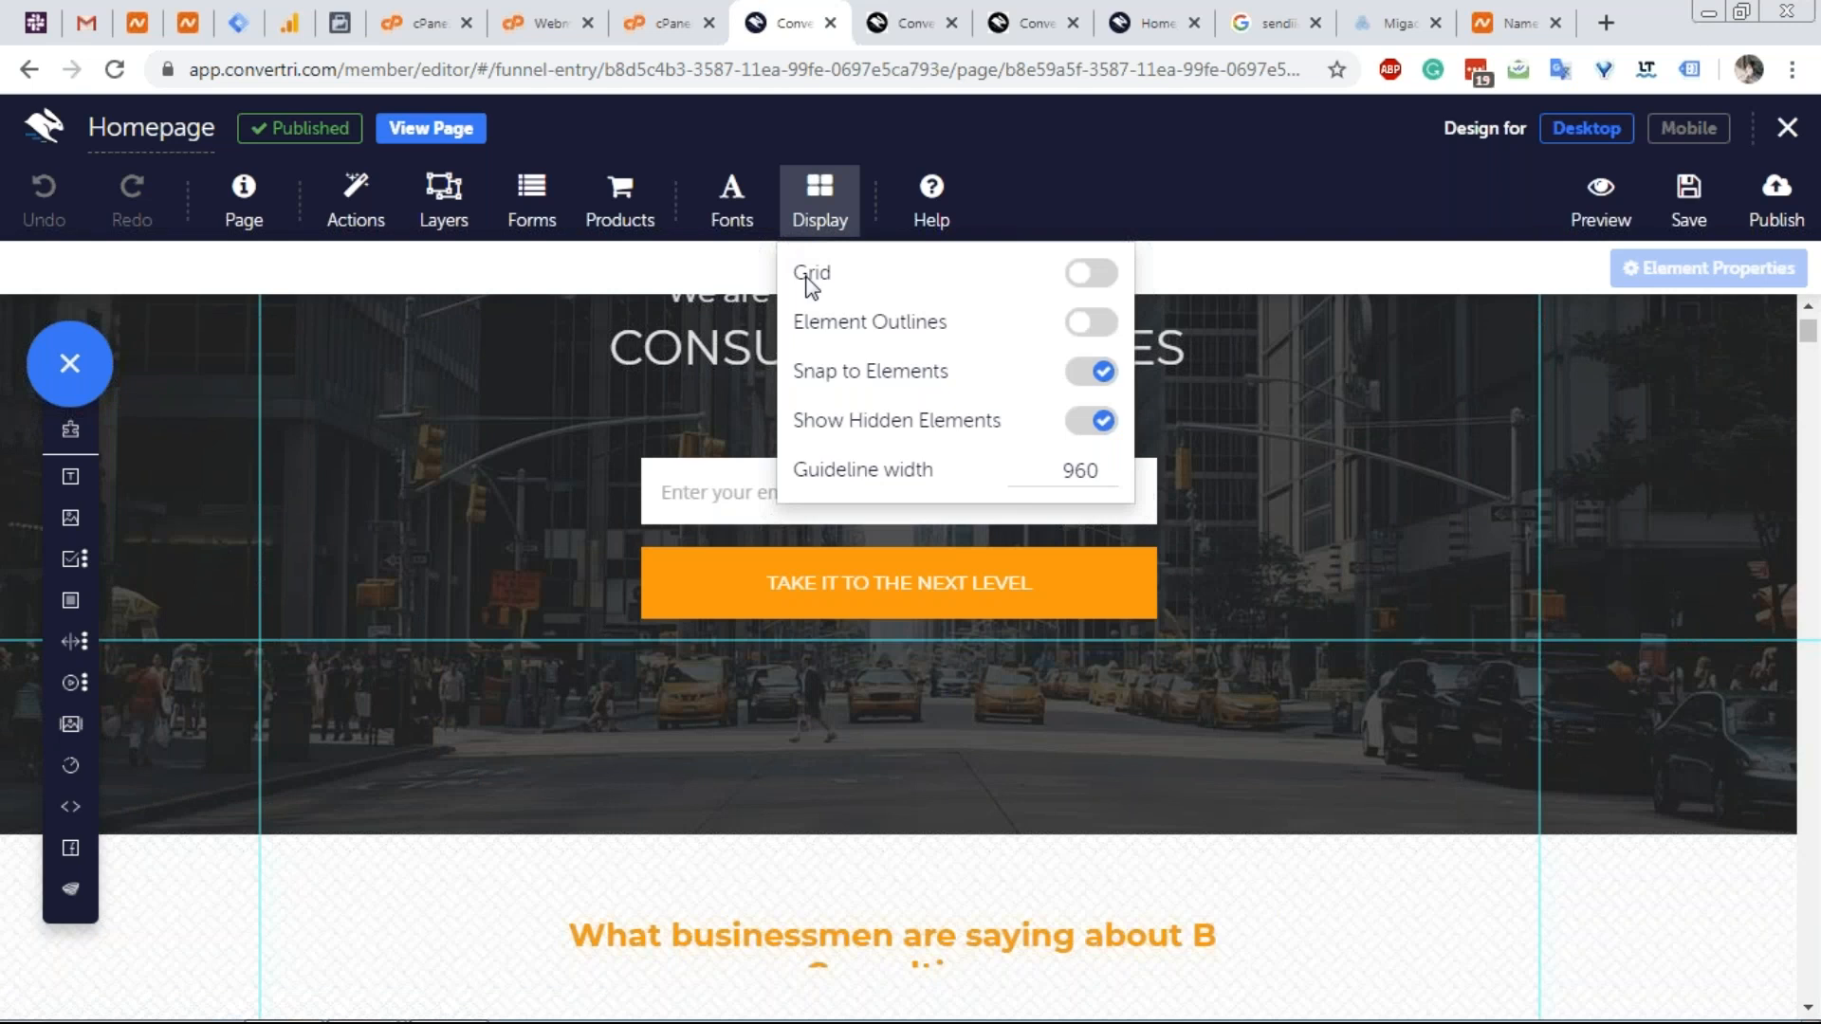
click(1090, 323)
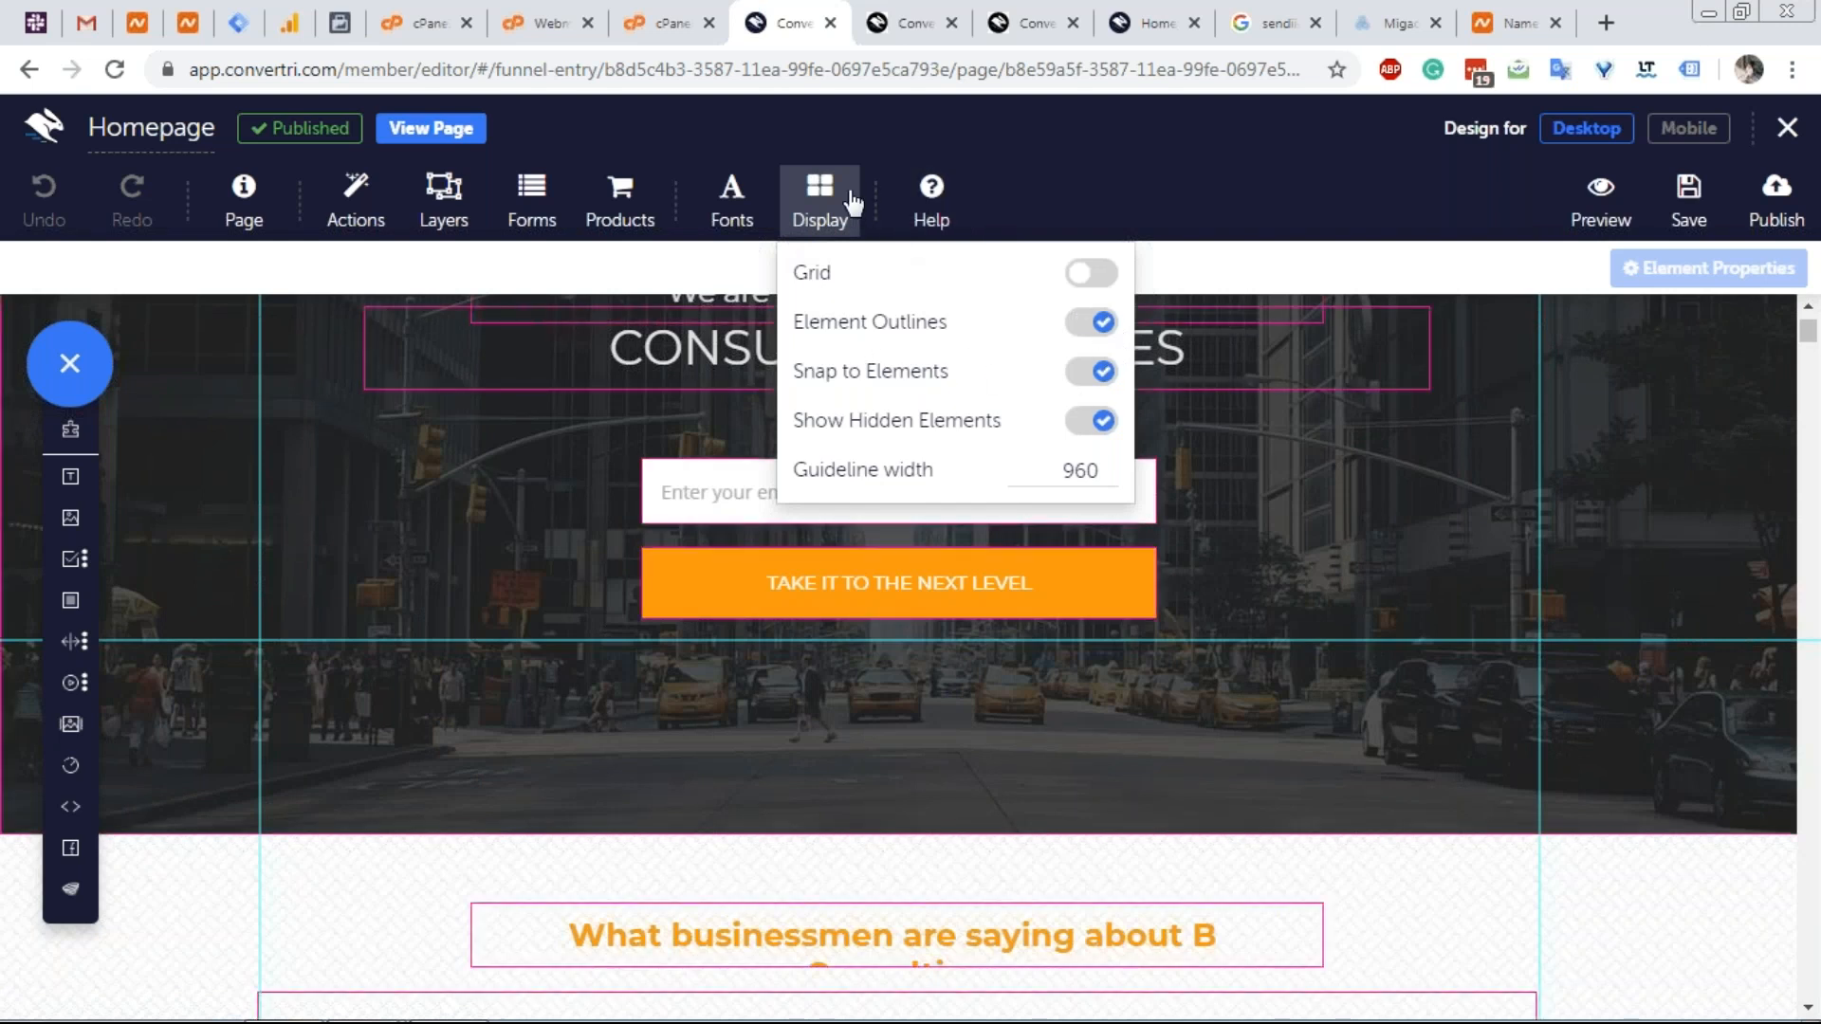
click(851, 202)
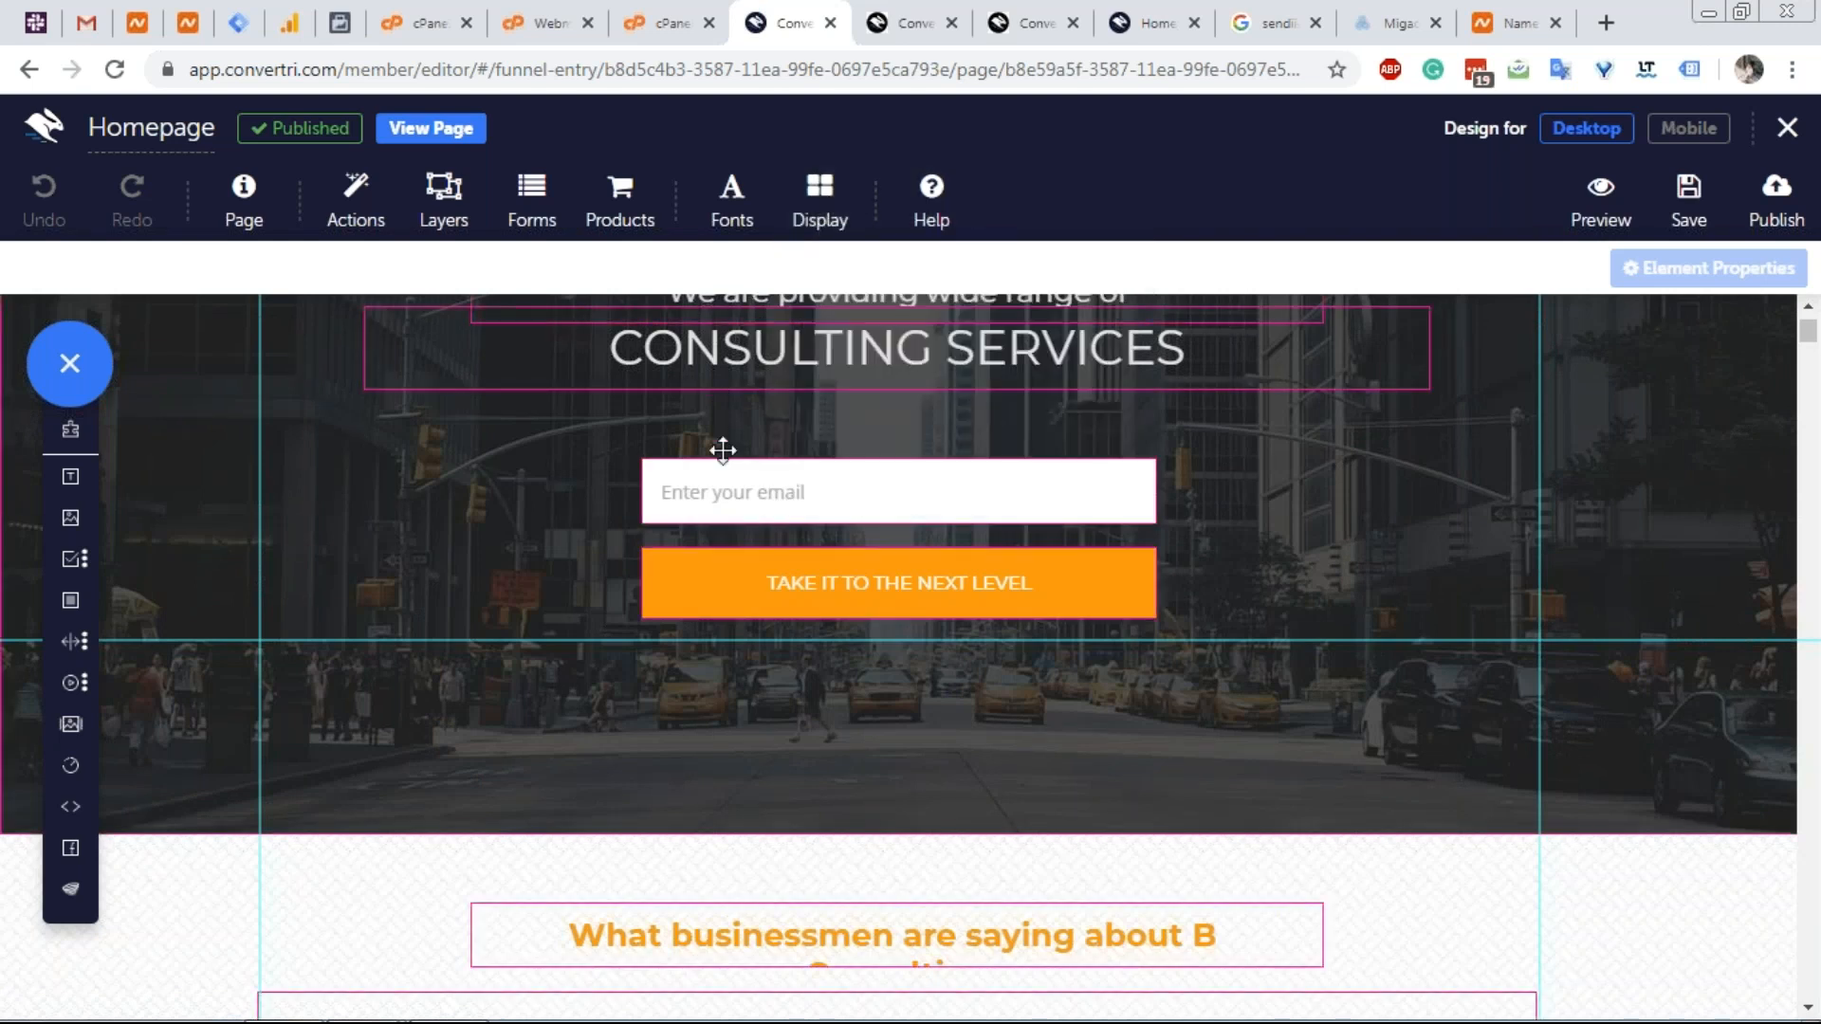
scroll(720, 451, up, 4)
scroll(692, 526, down, 1)
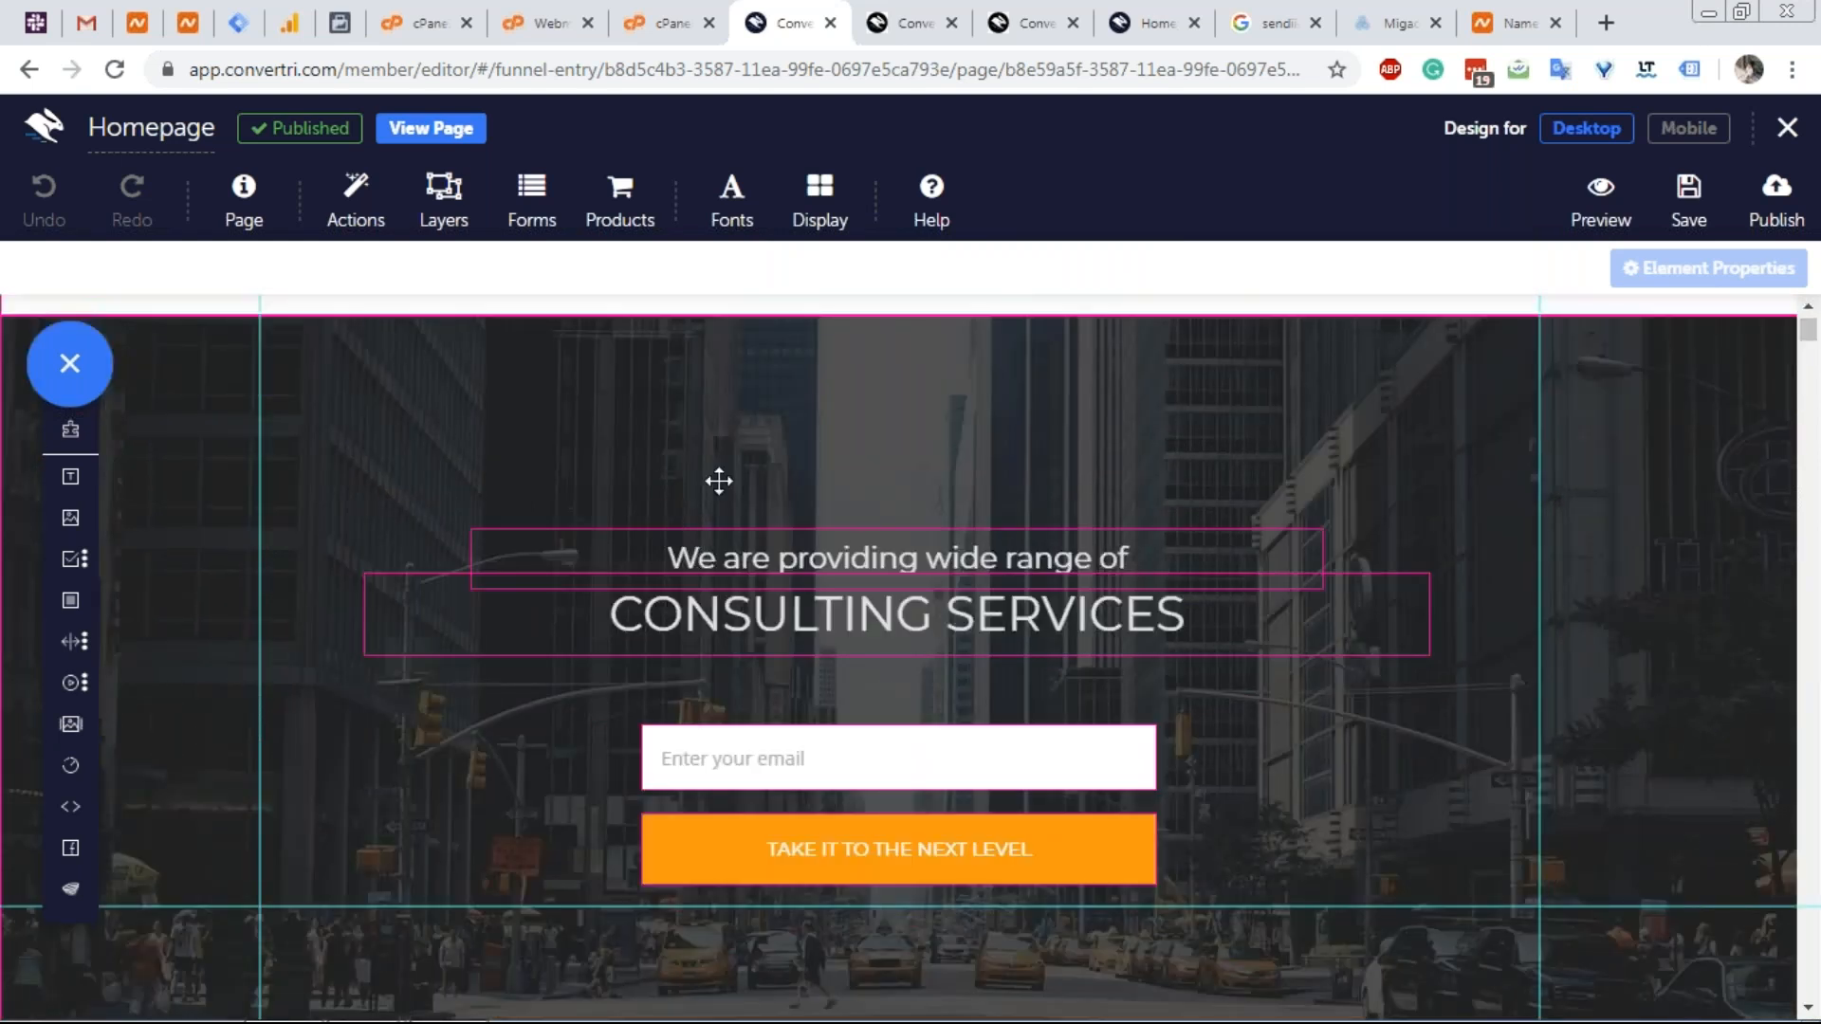
scroll(630, 518, up, 1)
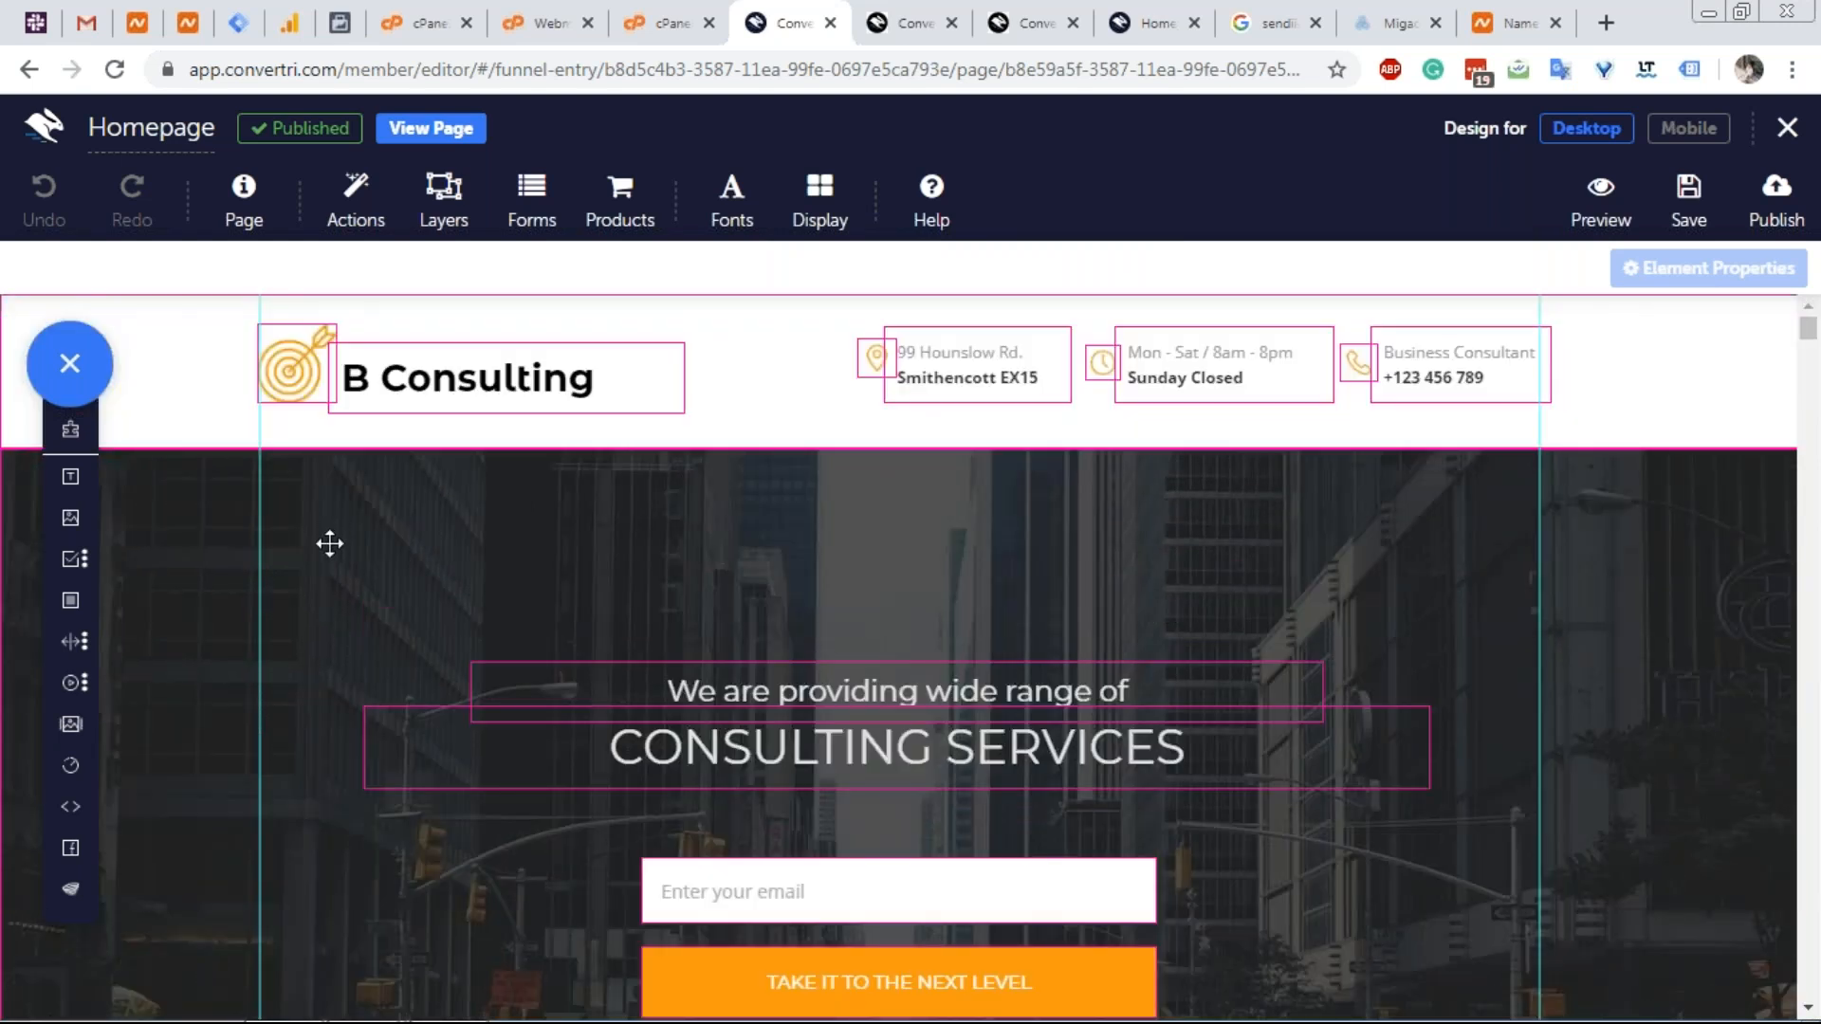
Select the city-background hero section, dismiss its Properties panel, and open the Display options.
click(568, 487)
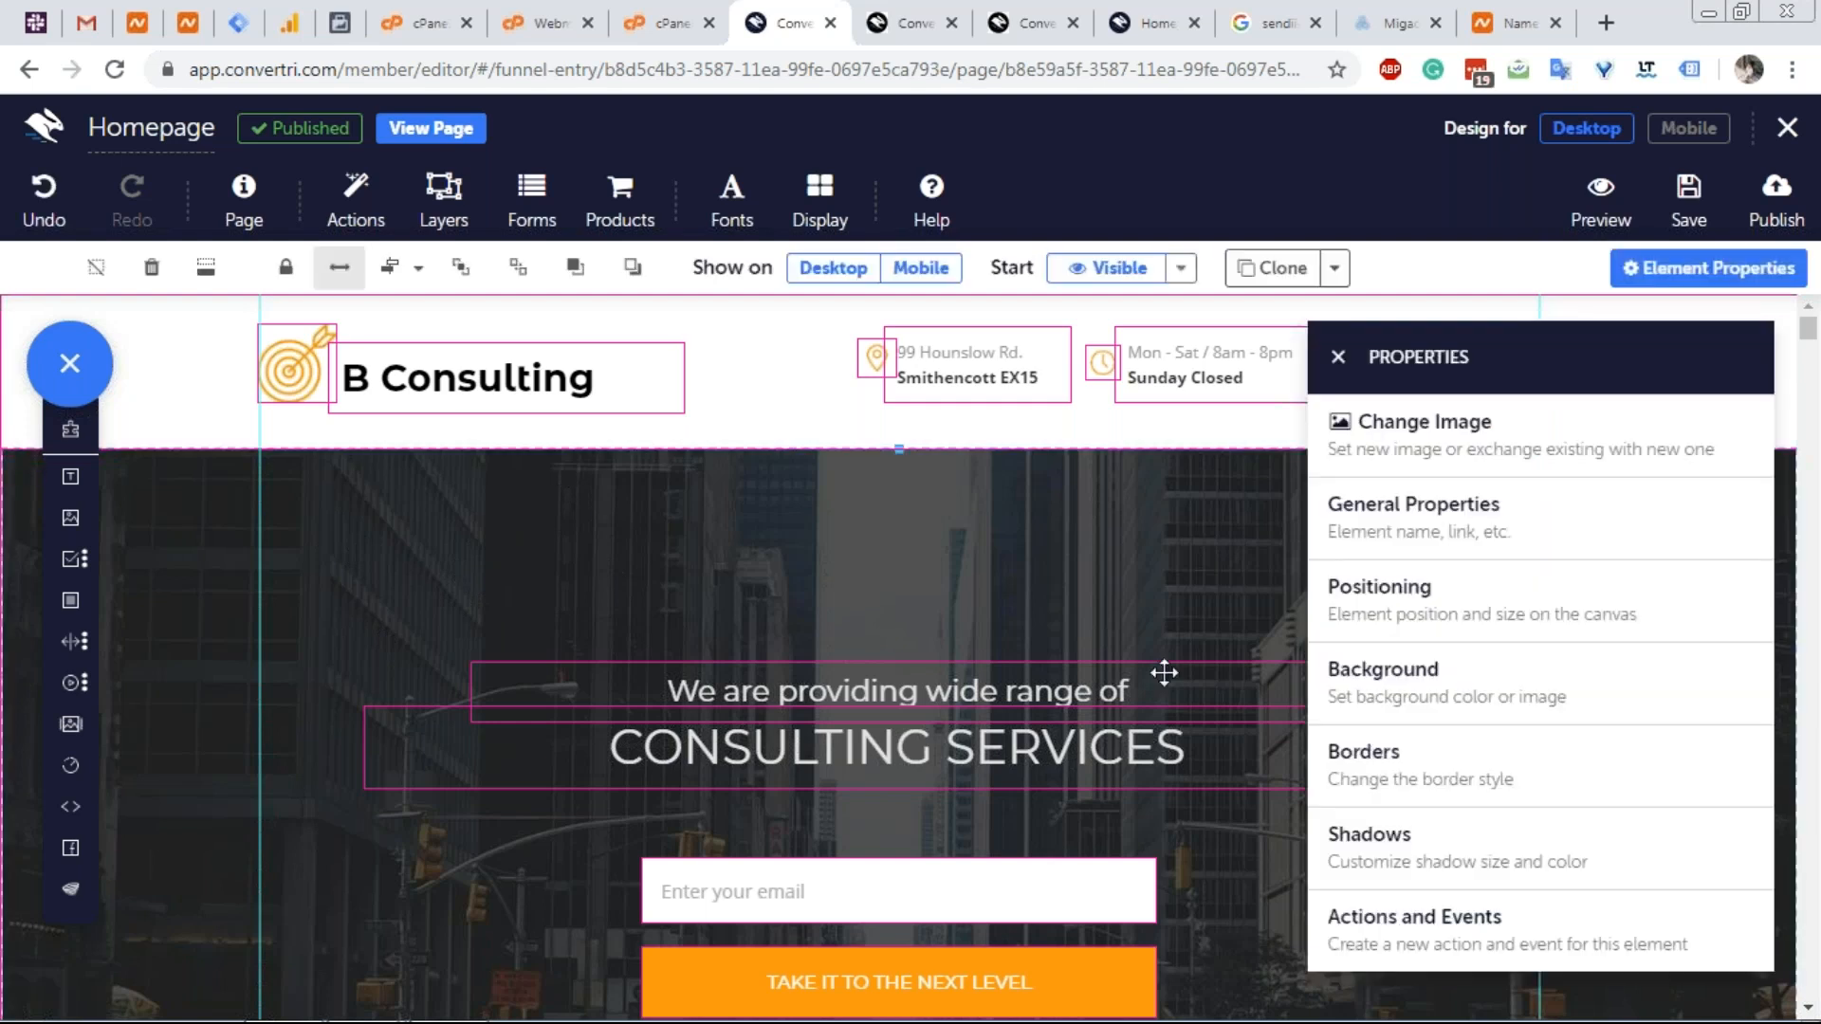
scroll(1163, 671, down, 5)
click(1338, 357)
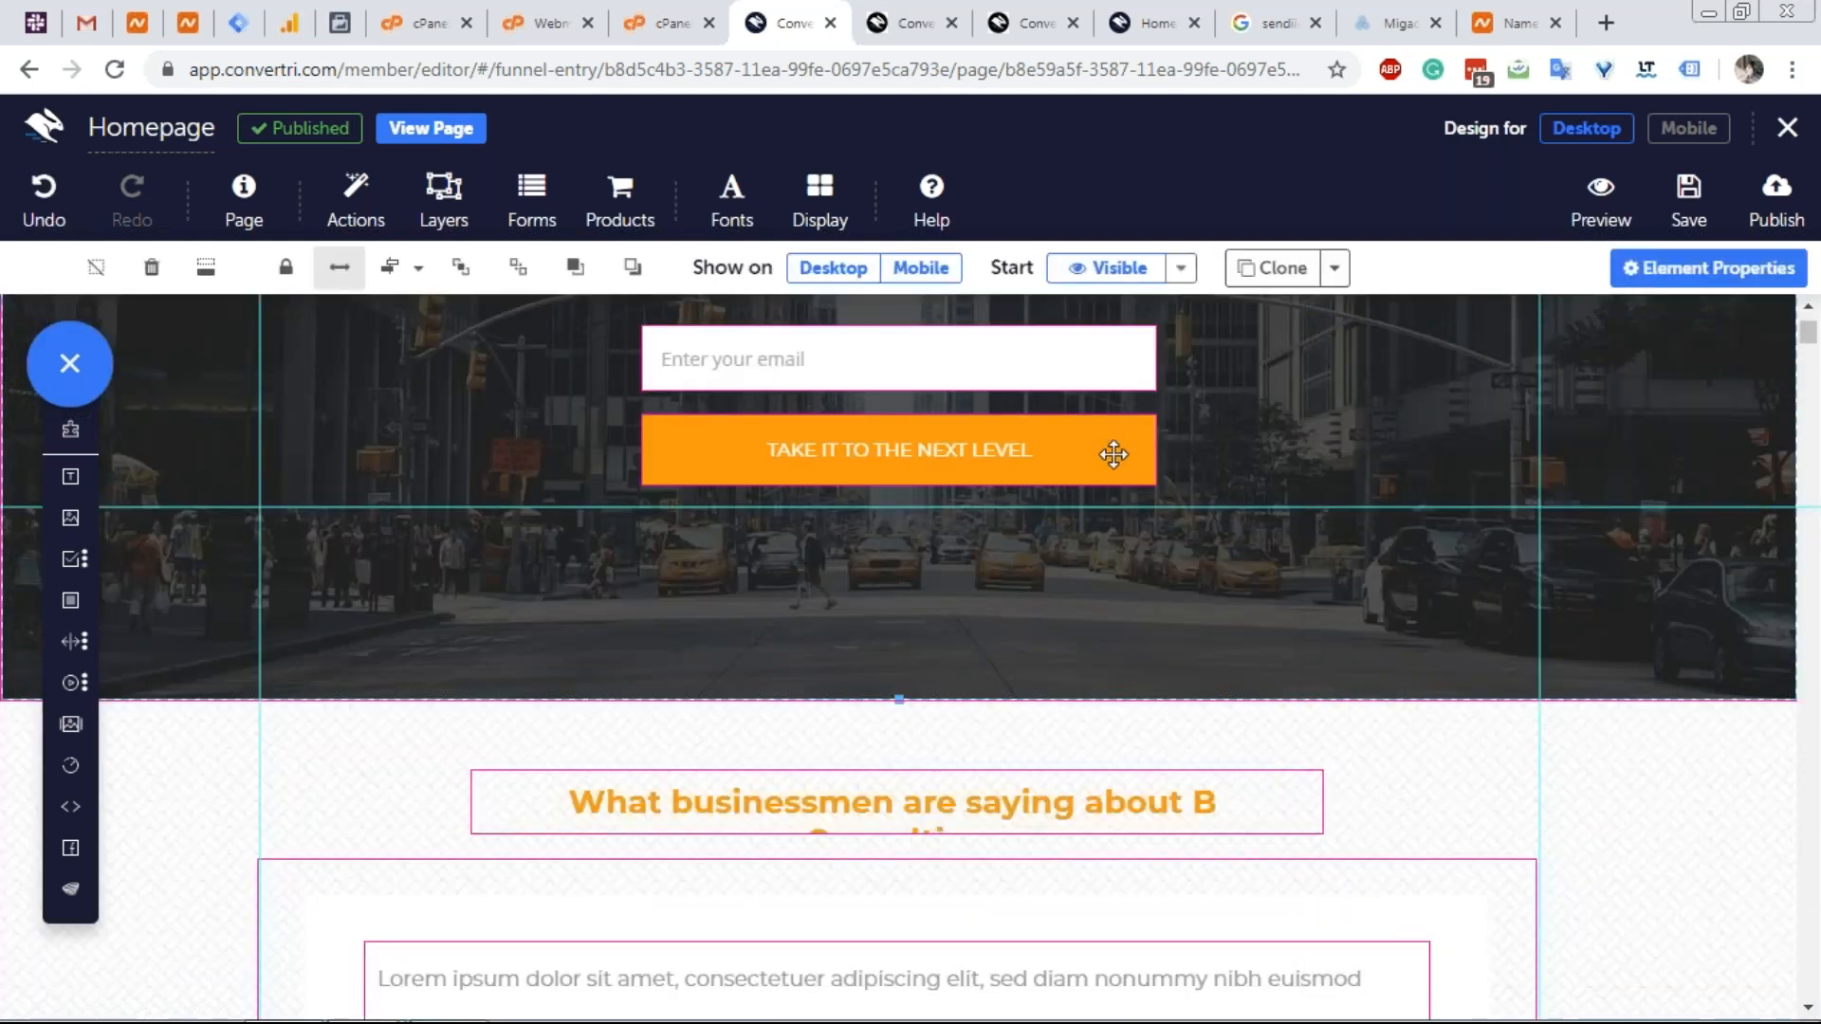
scroll(1113, 454, up, 5)
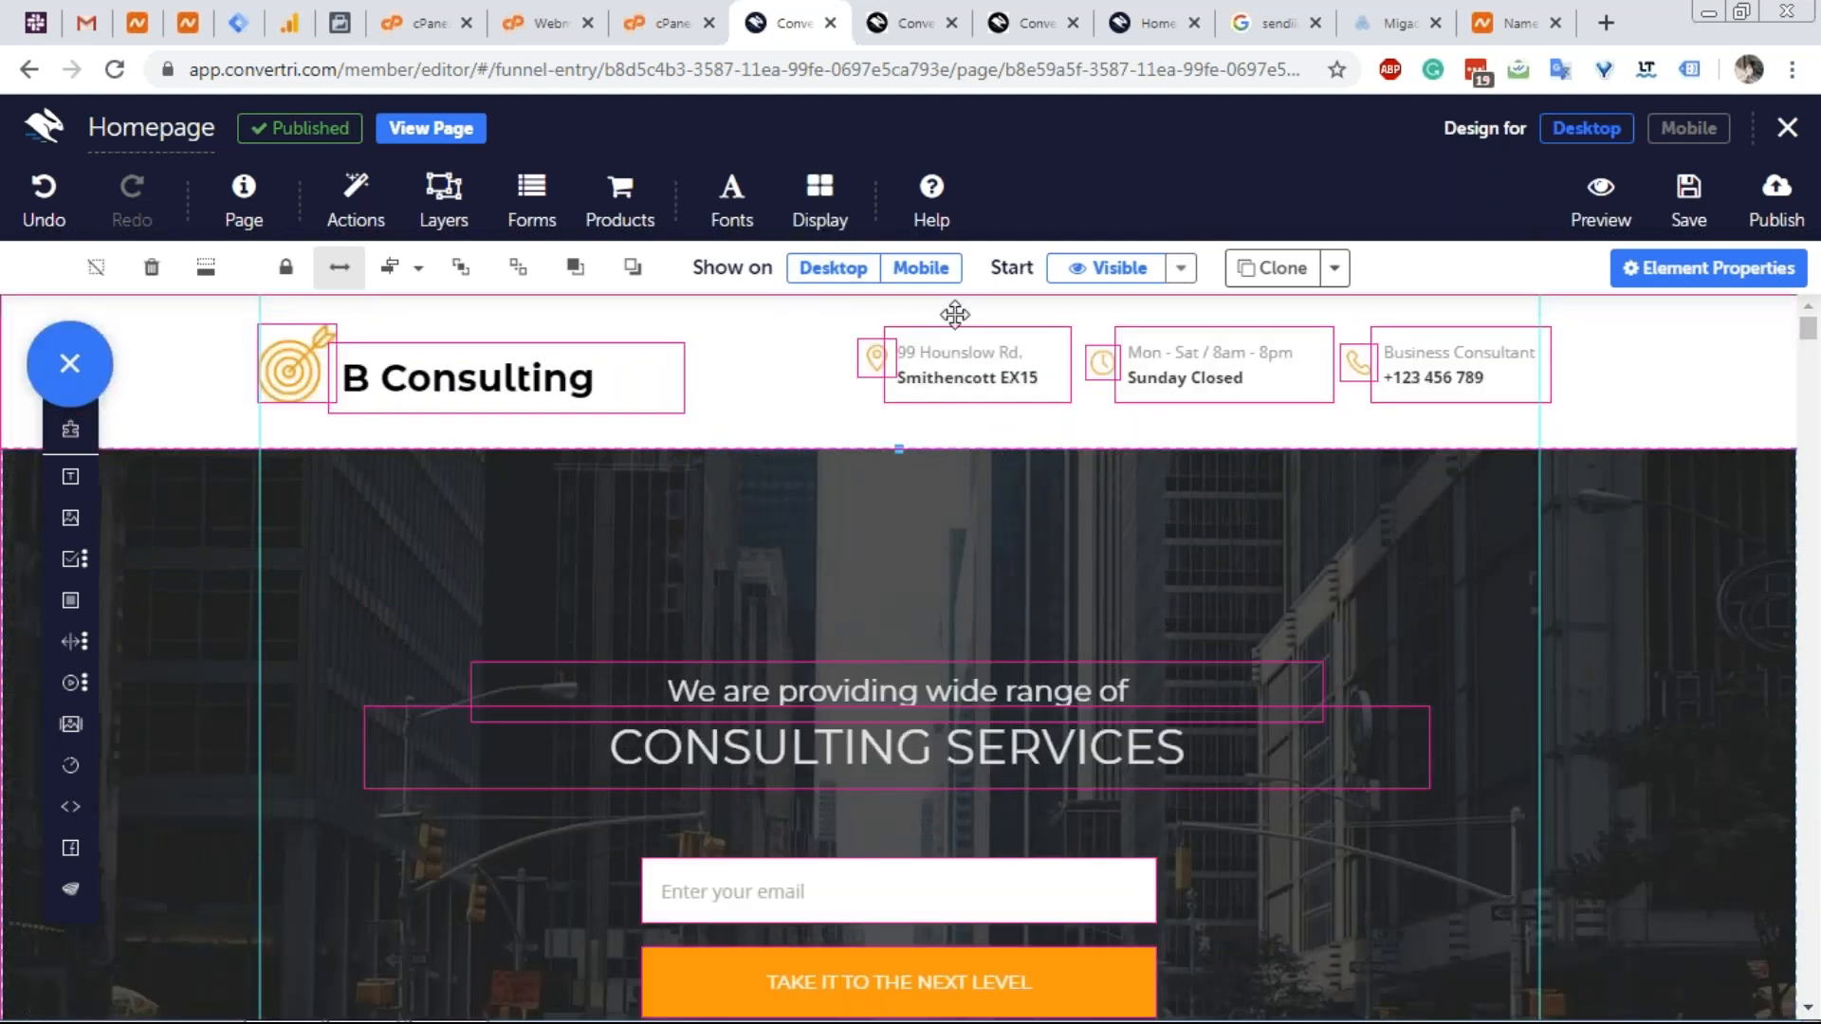
click(820, 199)
scroll(769, 574, down, 3)
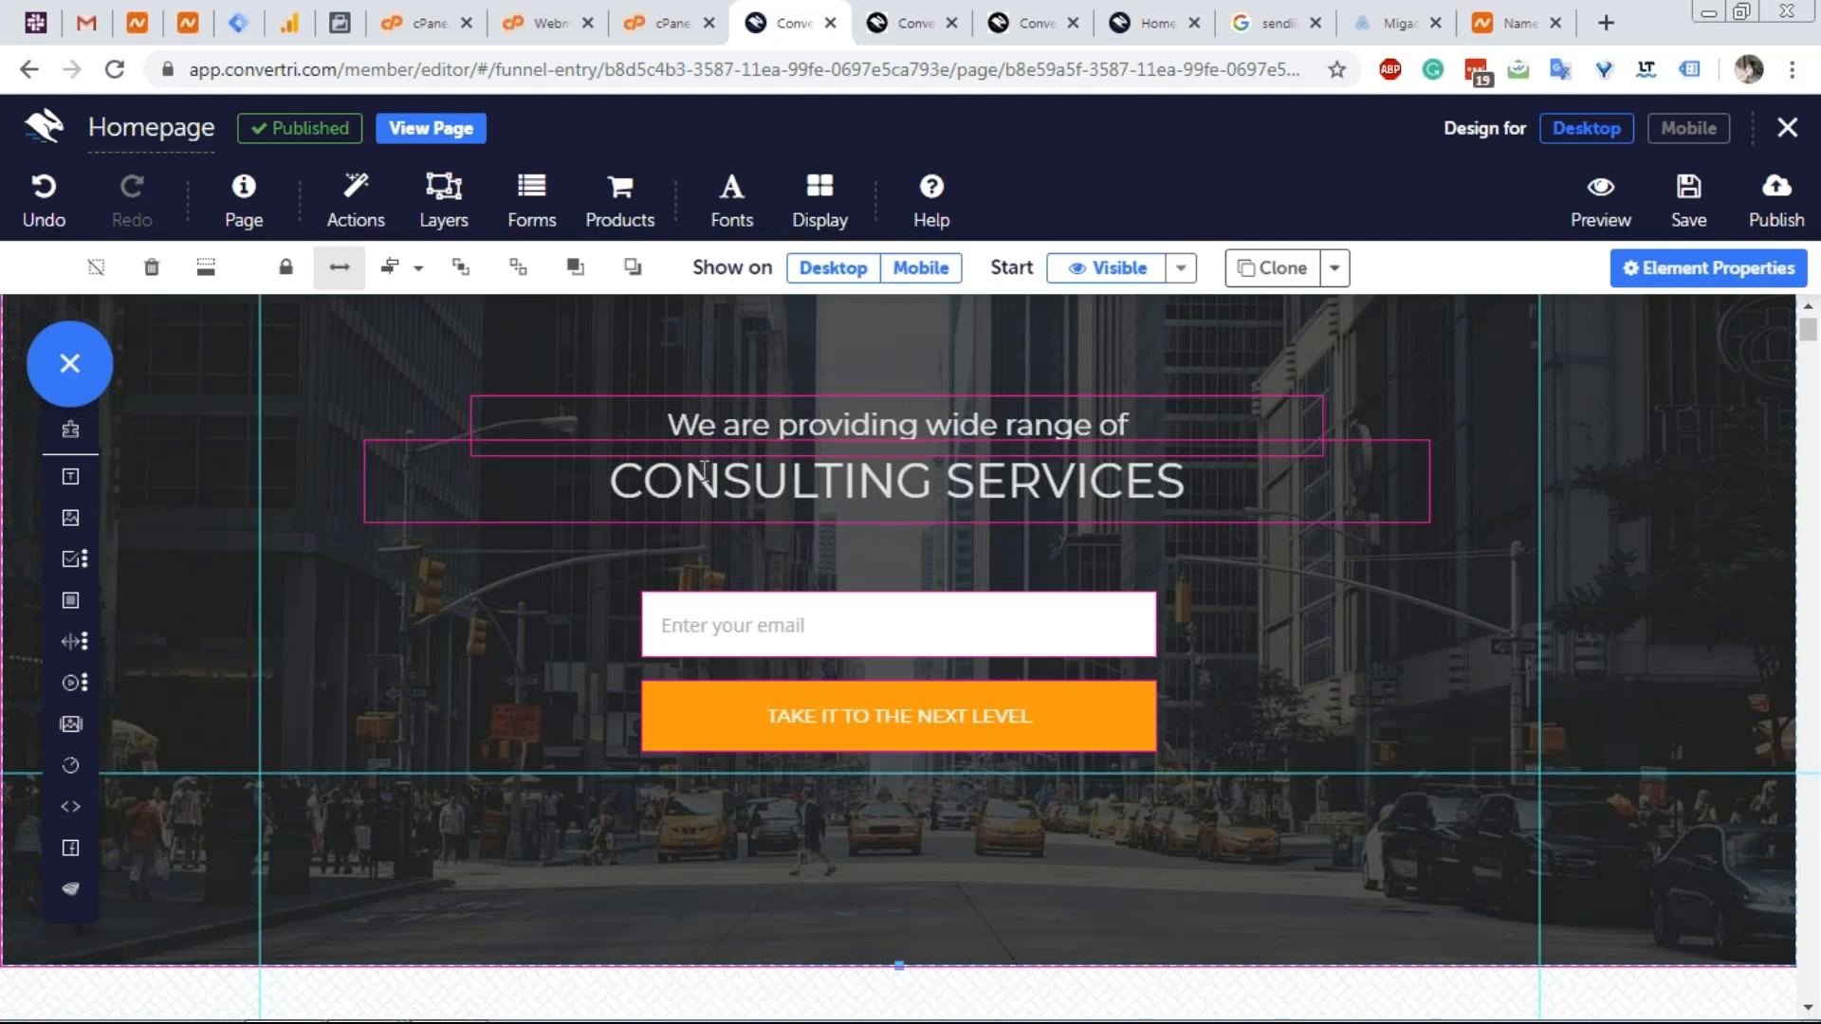
scroll(622, 531, up, 3)
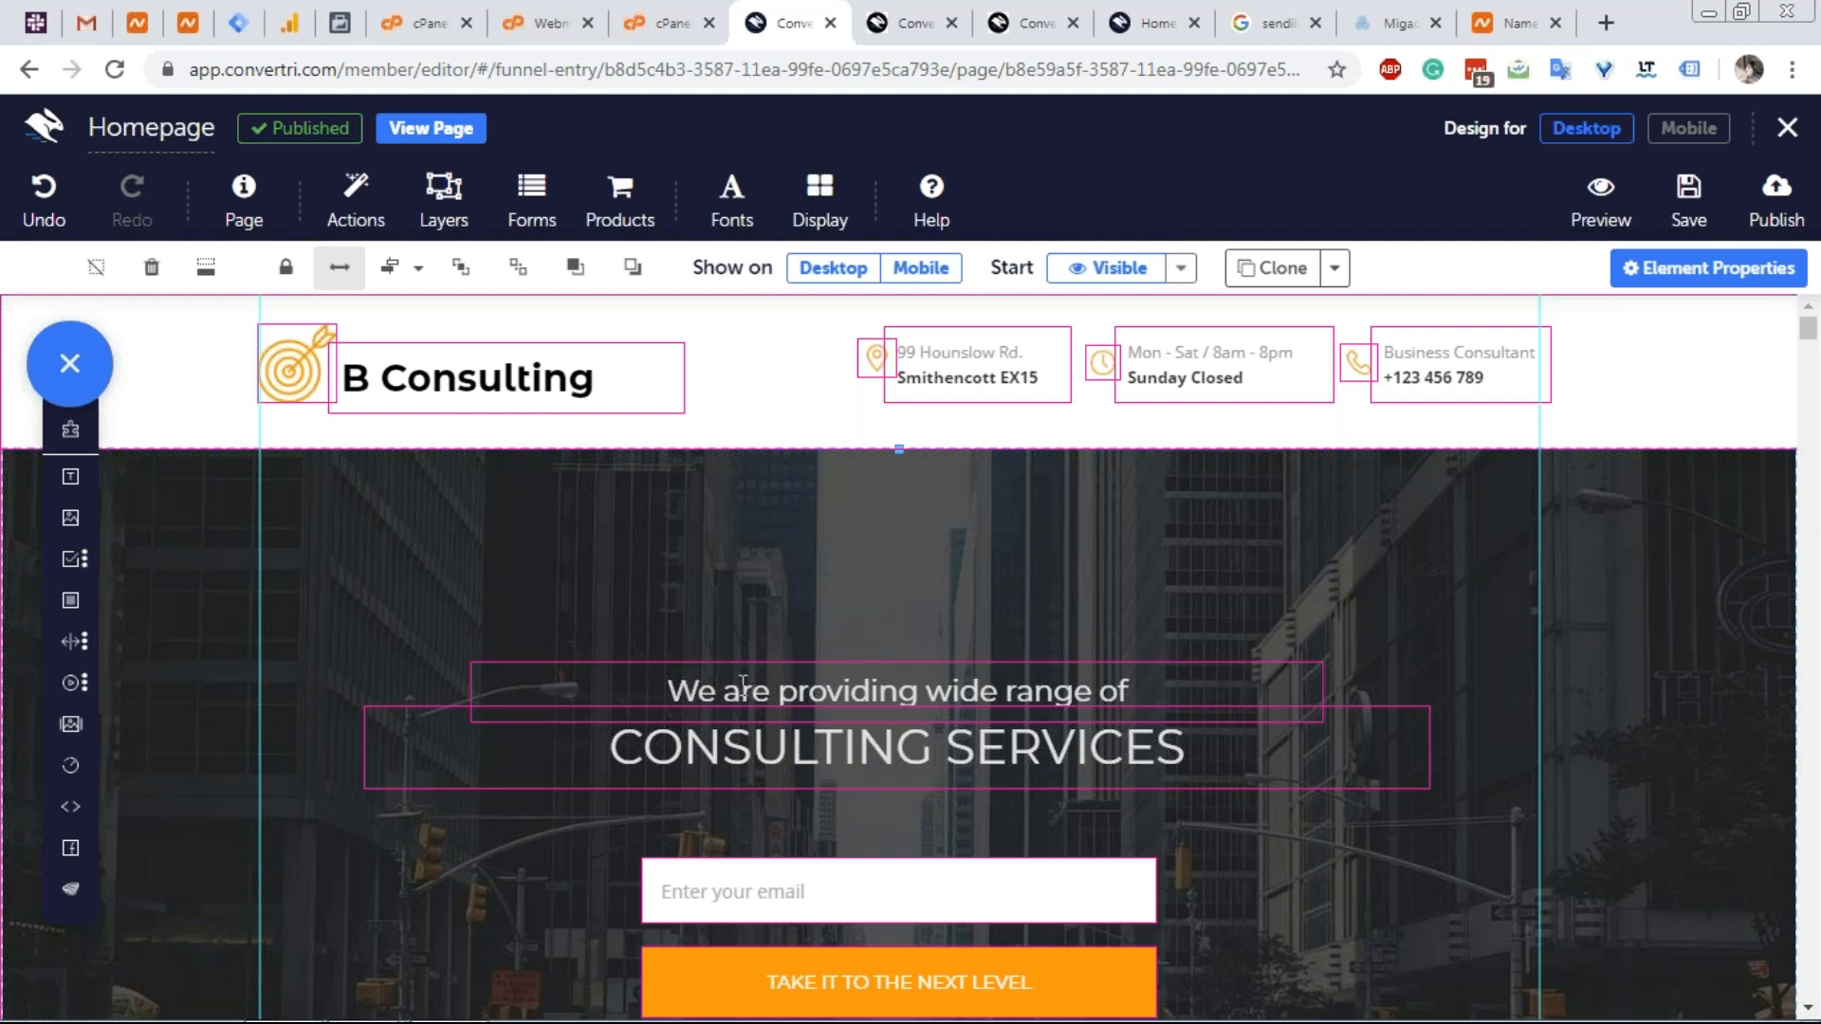
scroll(671, 777, down, 1)
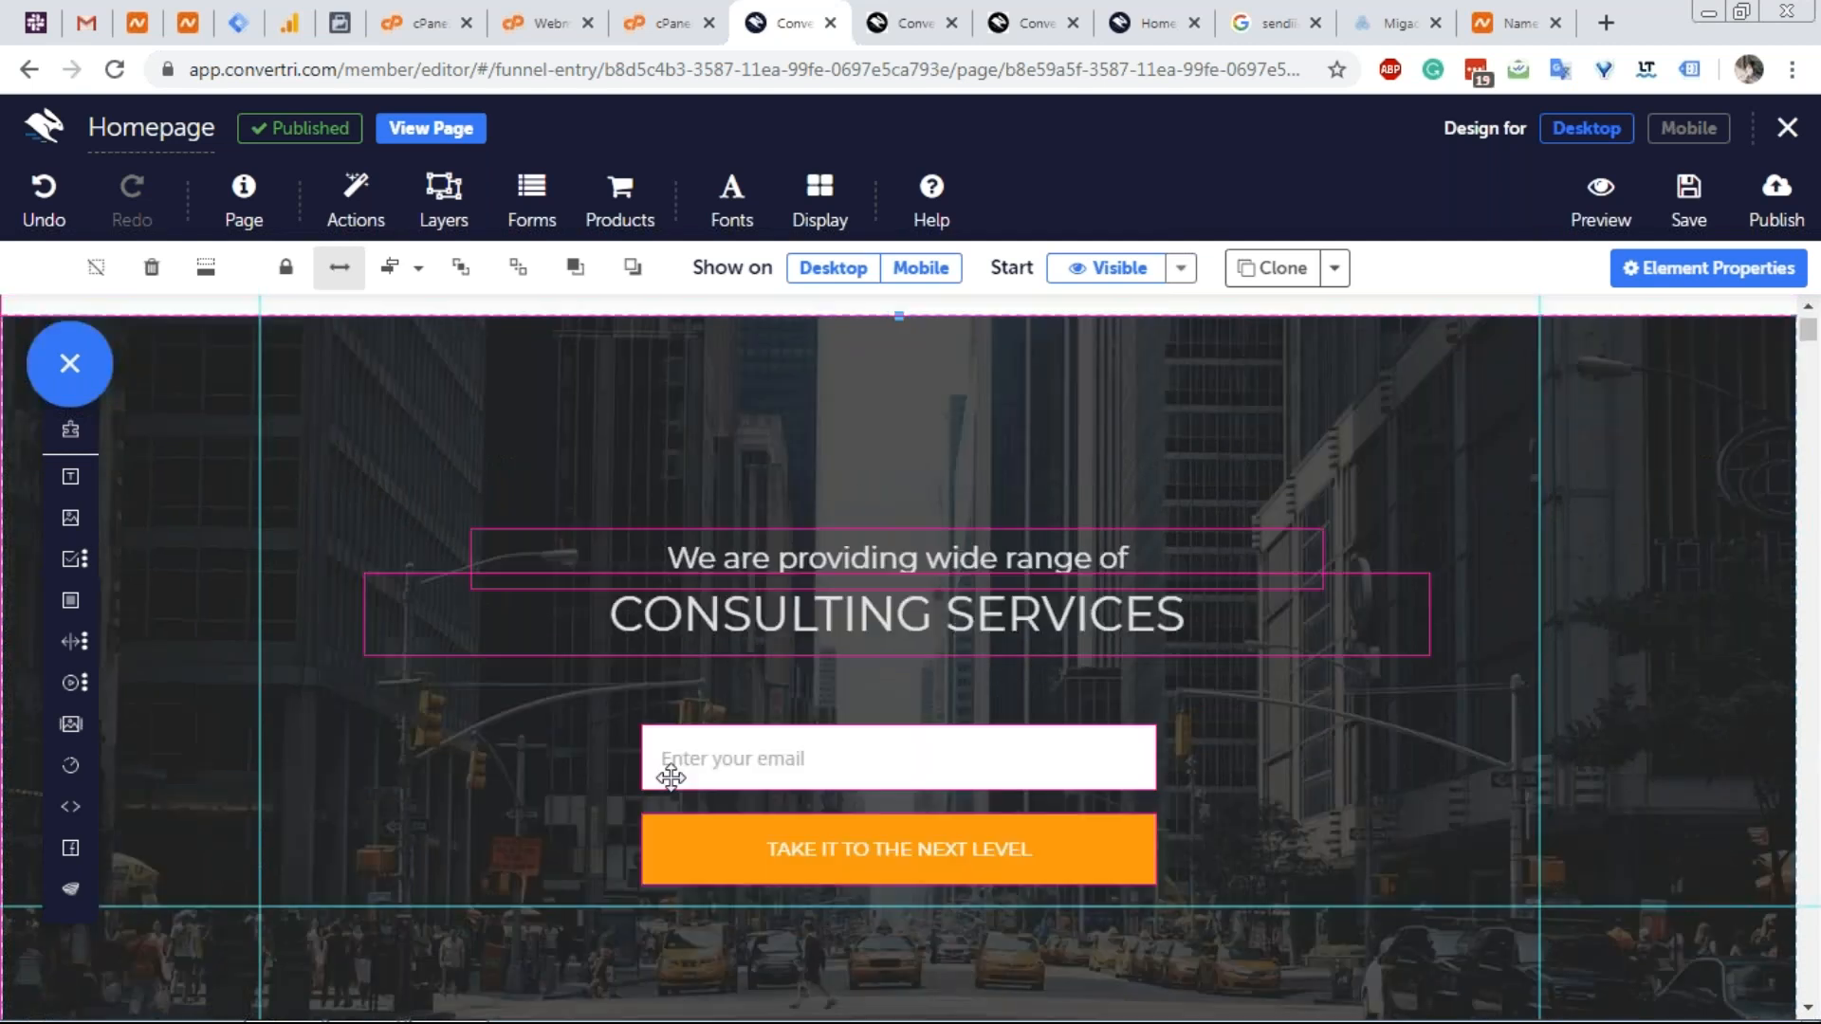
scroll(876, 483, up, 1)
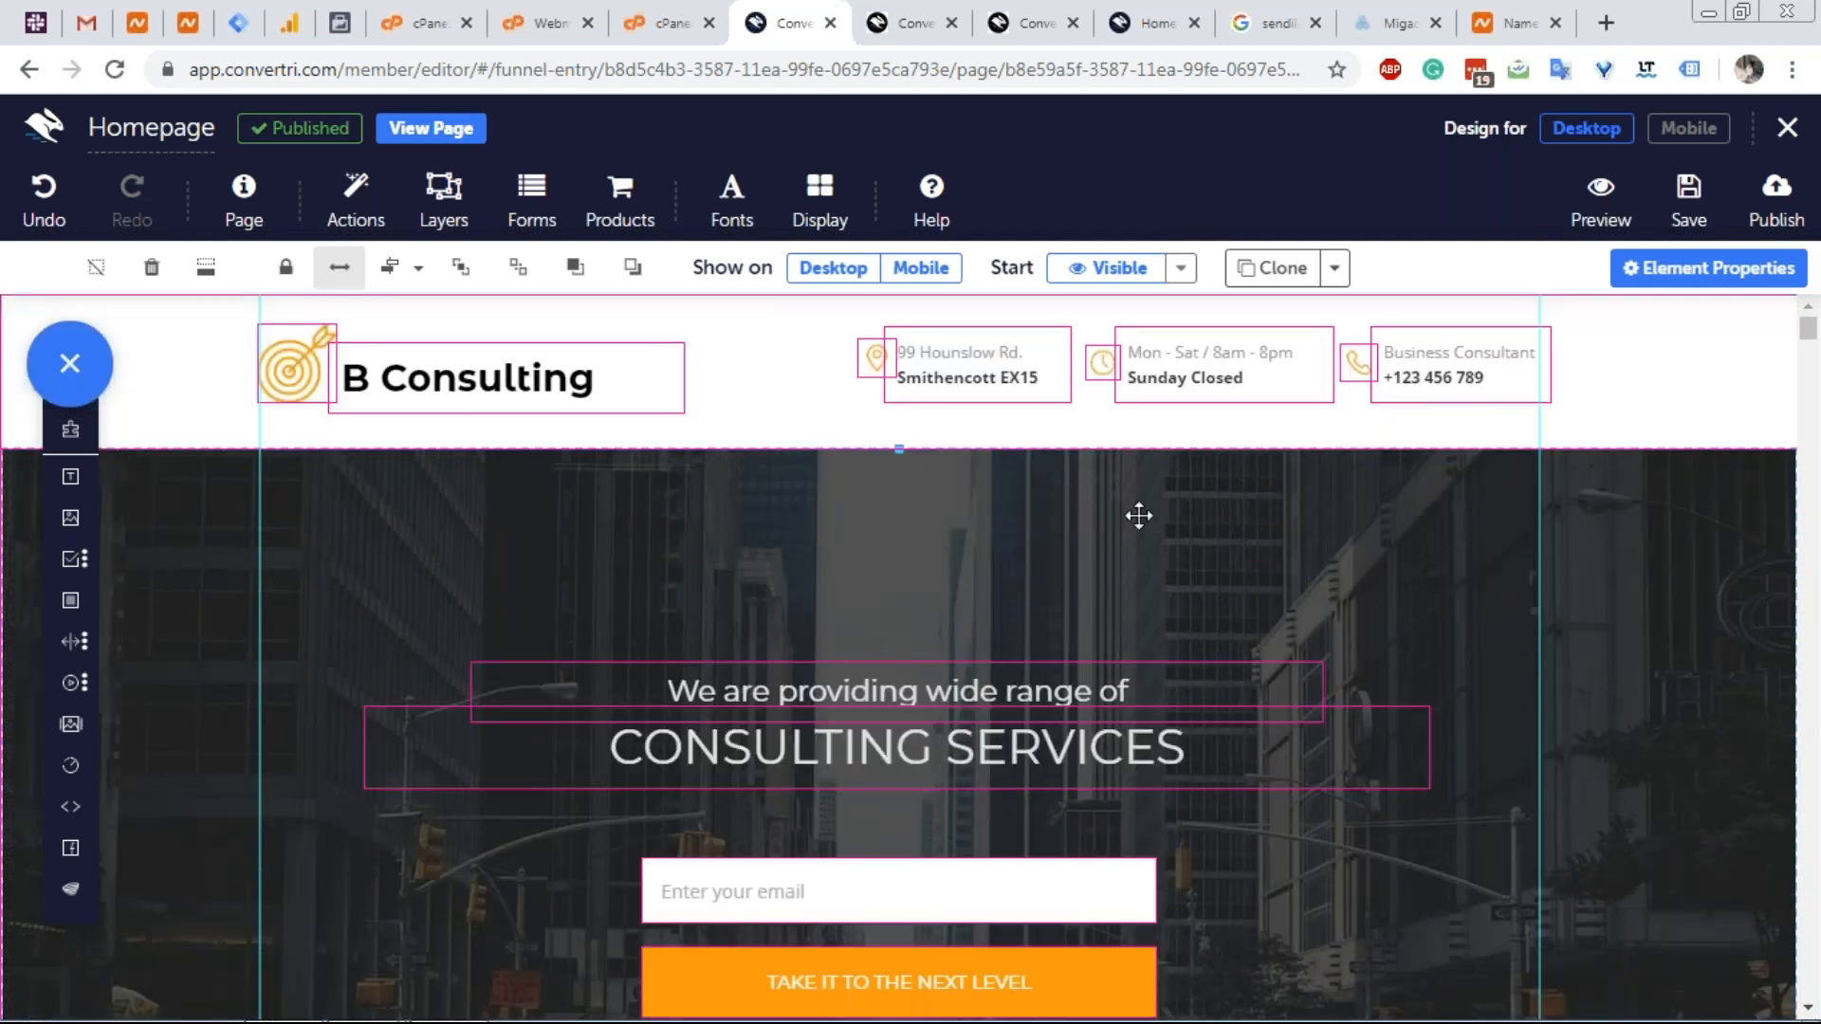
scroll(1233, 547, down, 1)
scroll(1100, 488, up, 1)
Drag the hero's top edge down, back up, then down again, exposing the city photo above CONSULTING SERVICES.
drag(968, 506, 976, 652)
drag(1002, 547, 1089, 548)
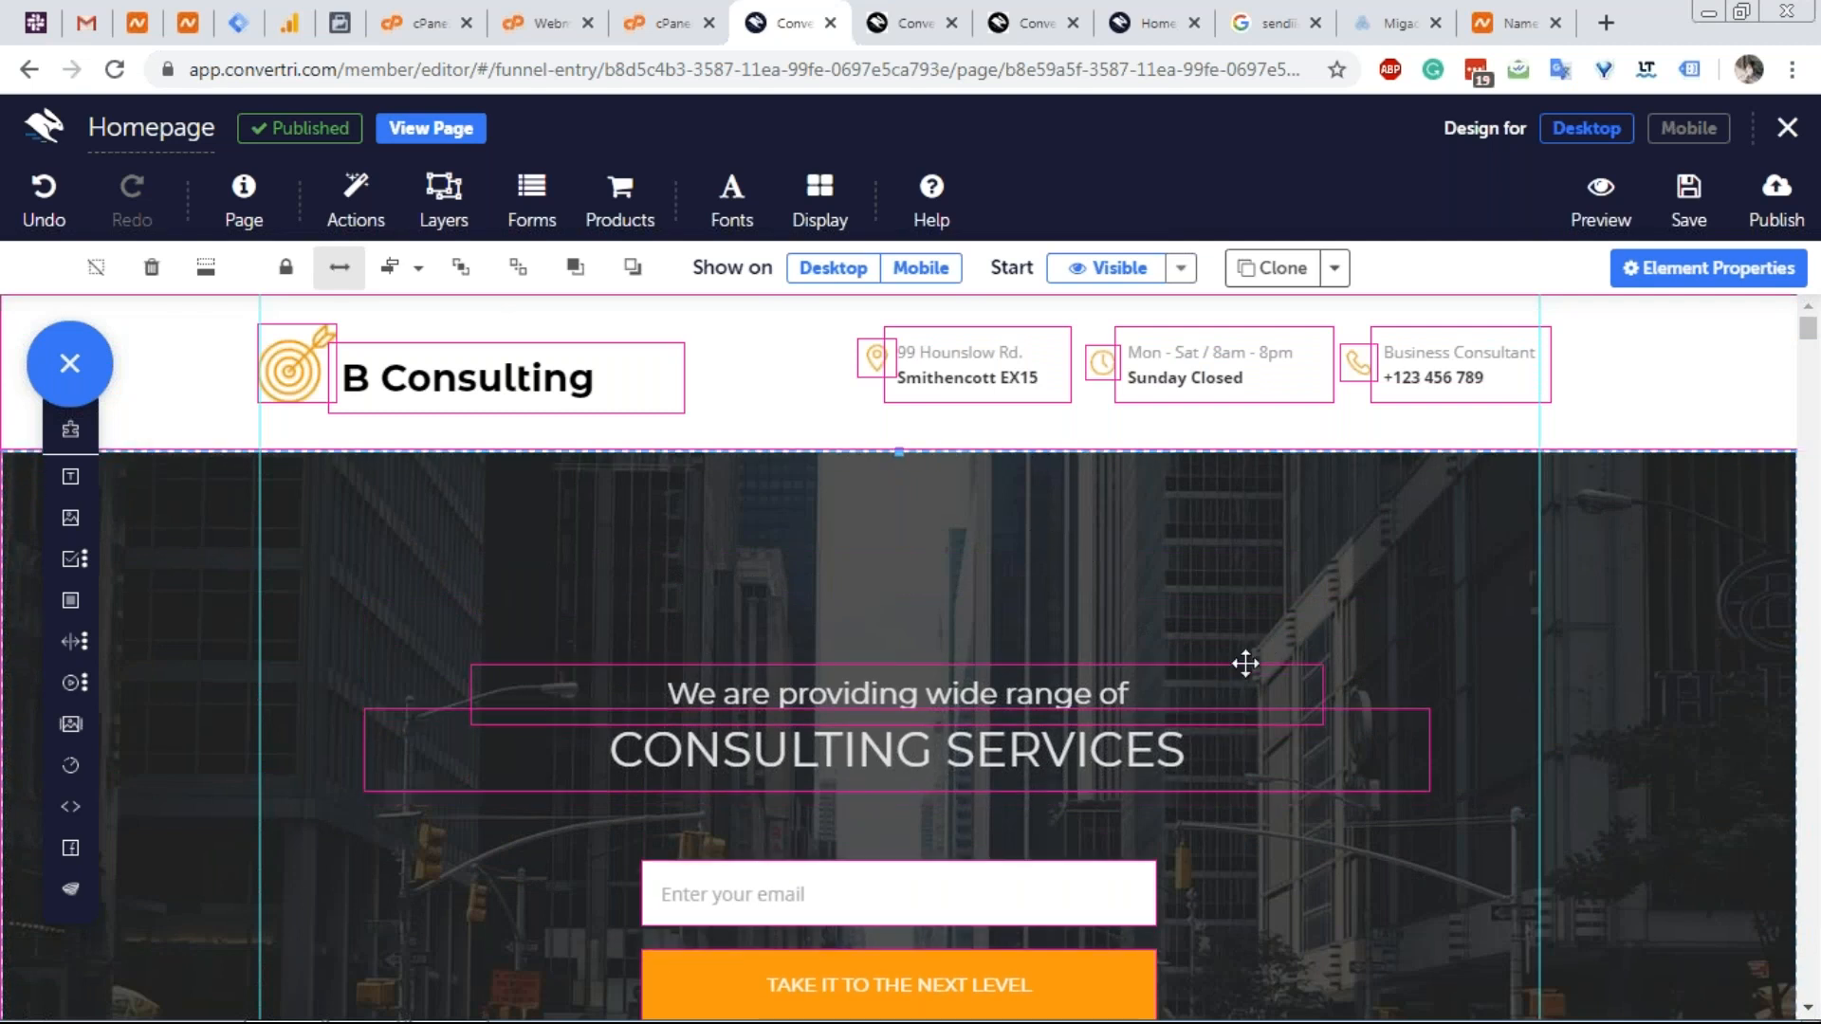
scroll(1211, 683, down, 6)
scroll(432, 617, down, 3)
scroll(433, 617, down, 4)
scroll(399, 545, up, 12)
drag(922, 498, 852, 666)
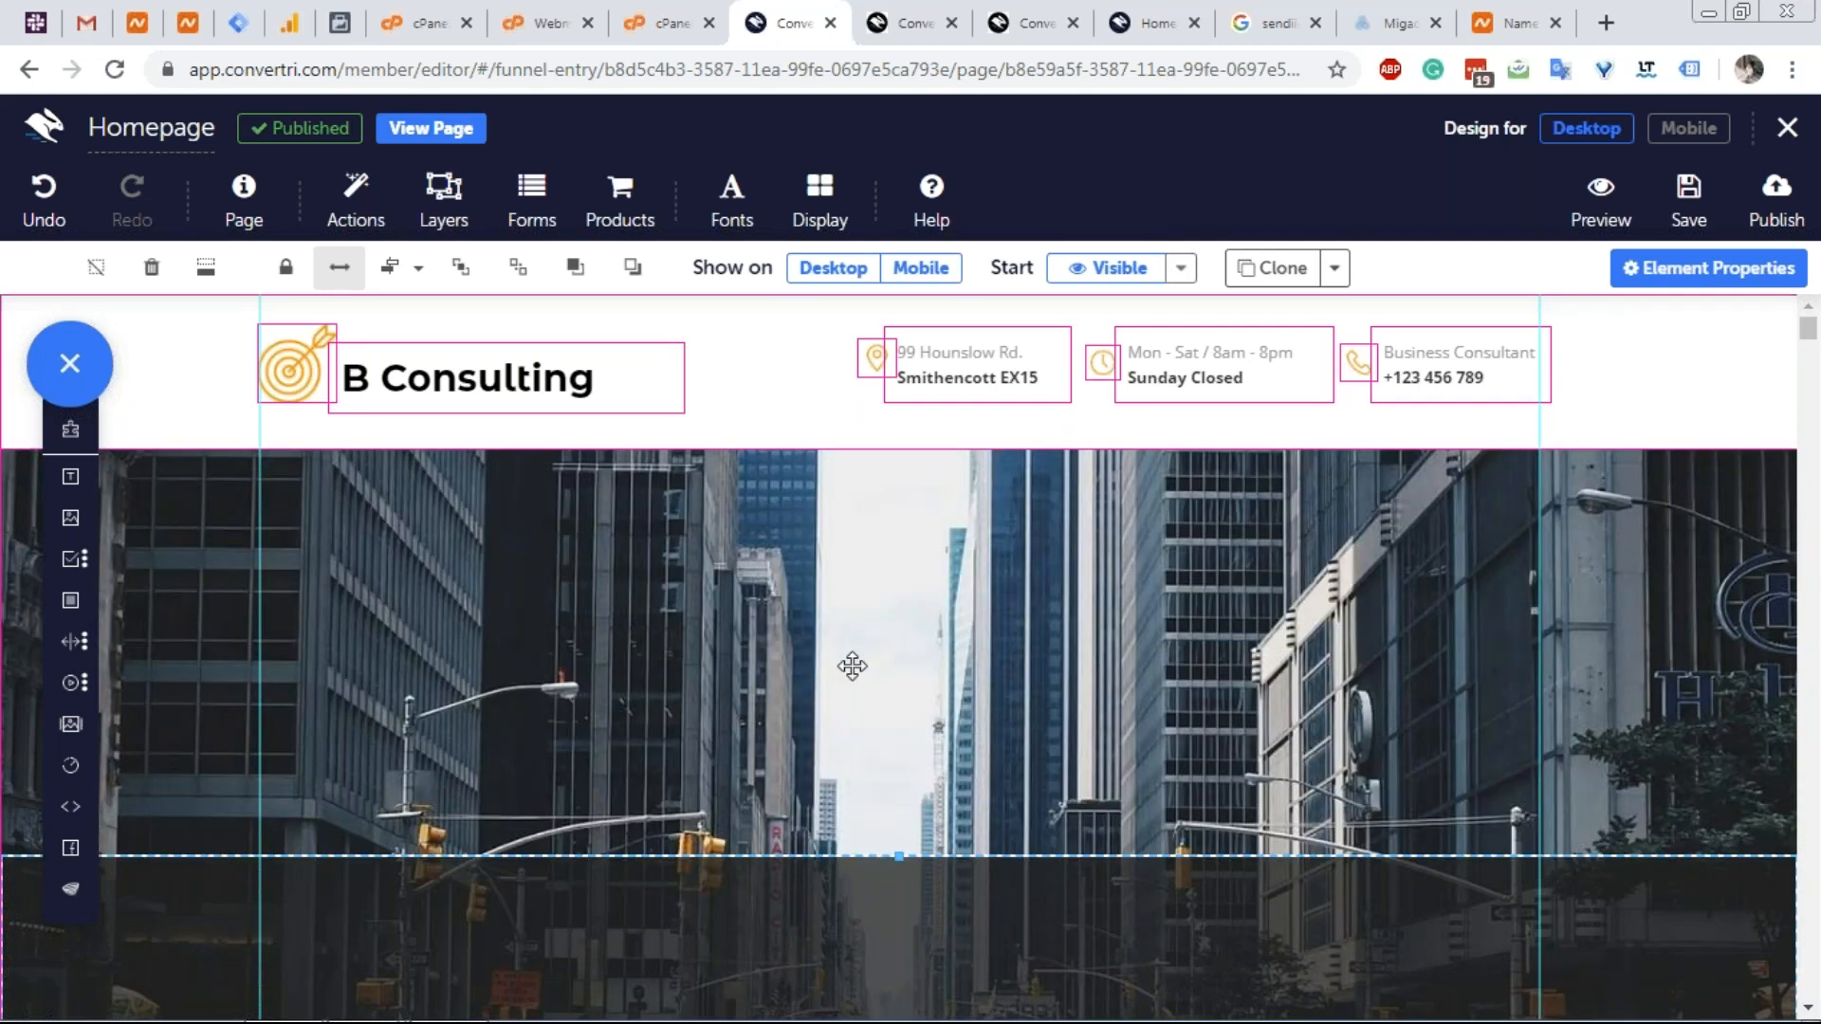
scroll(853, 667, down, 10)
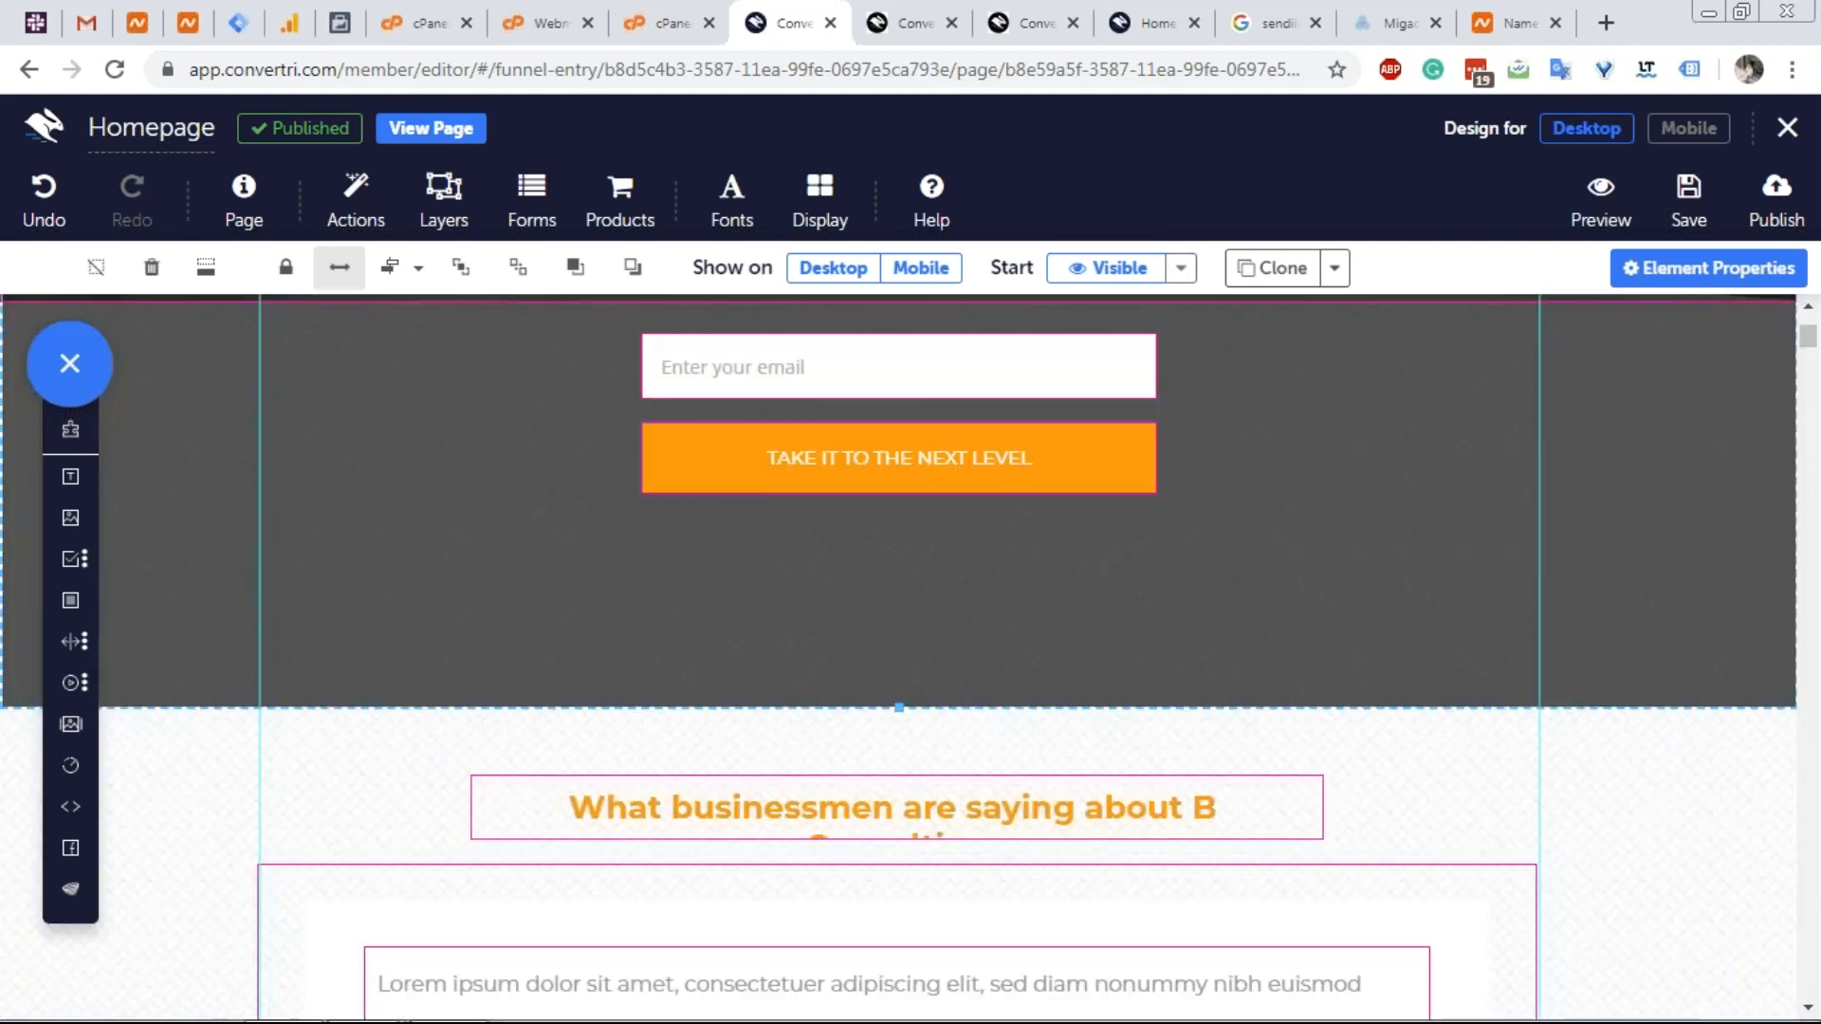
scroll(507, 463, down, 4)
scroll(507, 462, up, 4)
scroll(459, 736, up, 4)
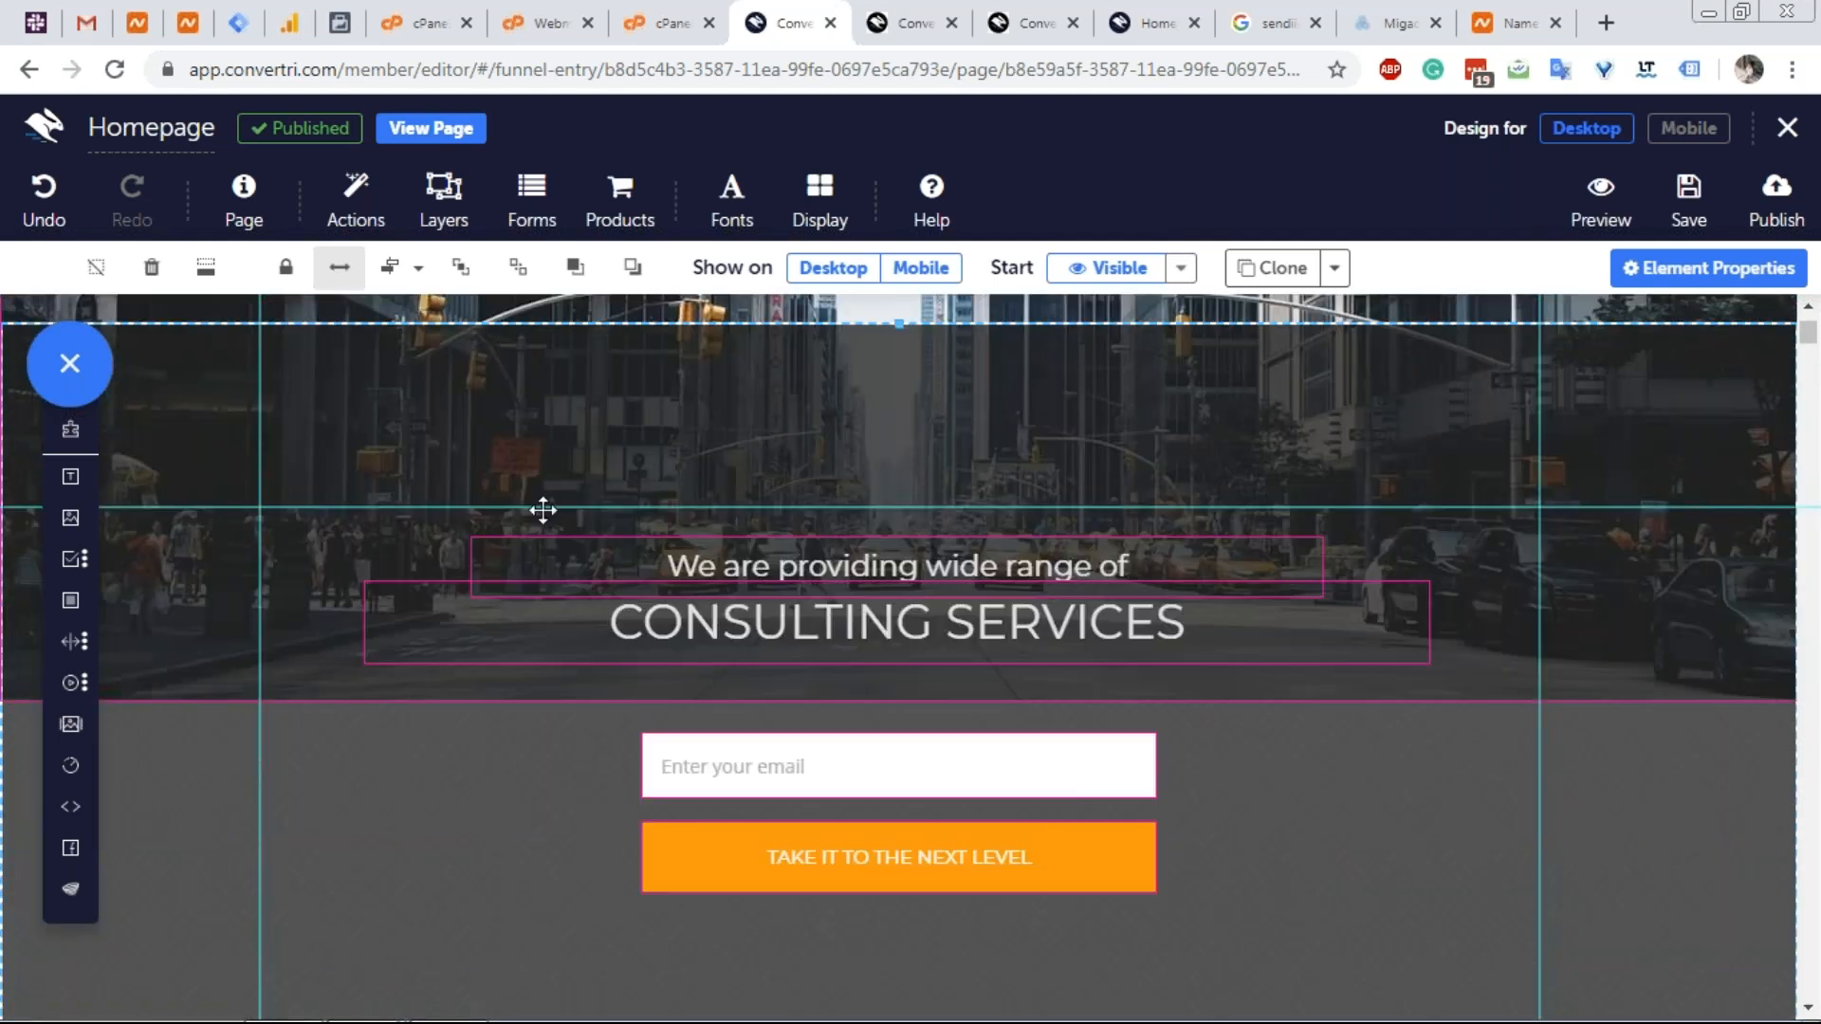
scroll(650, 398, up, 3)
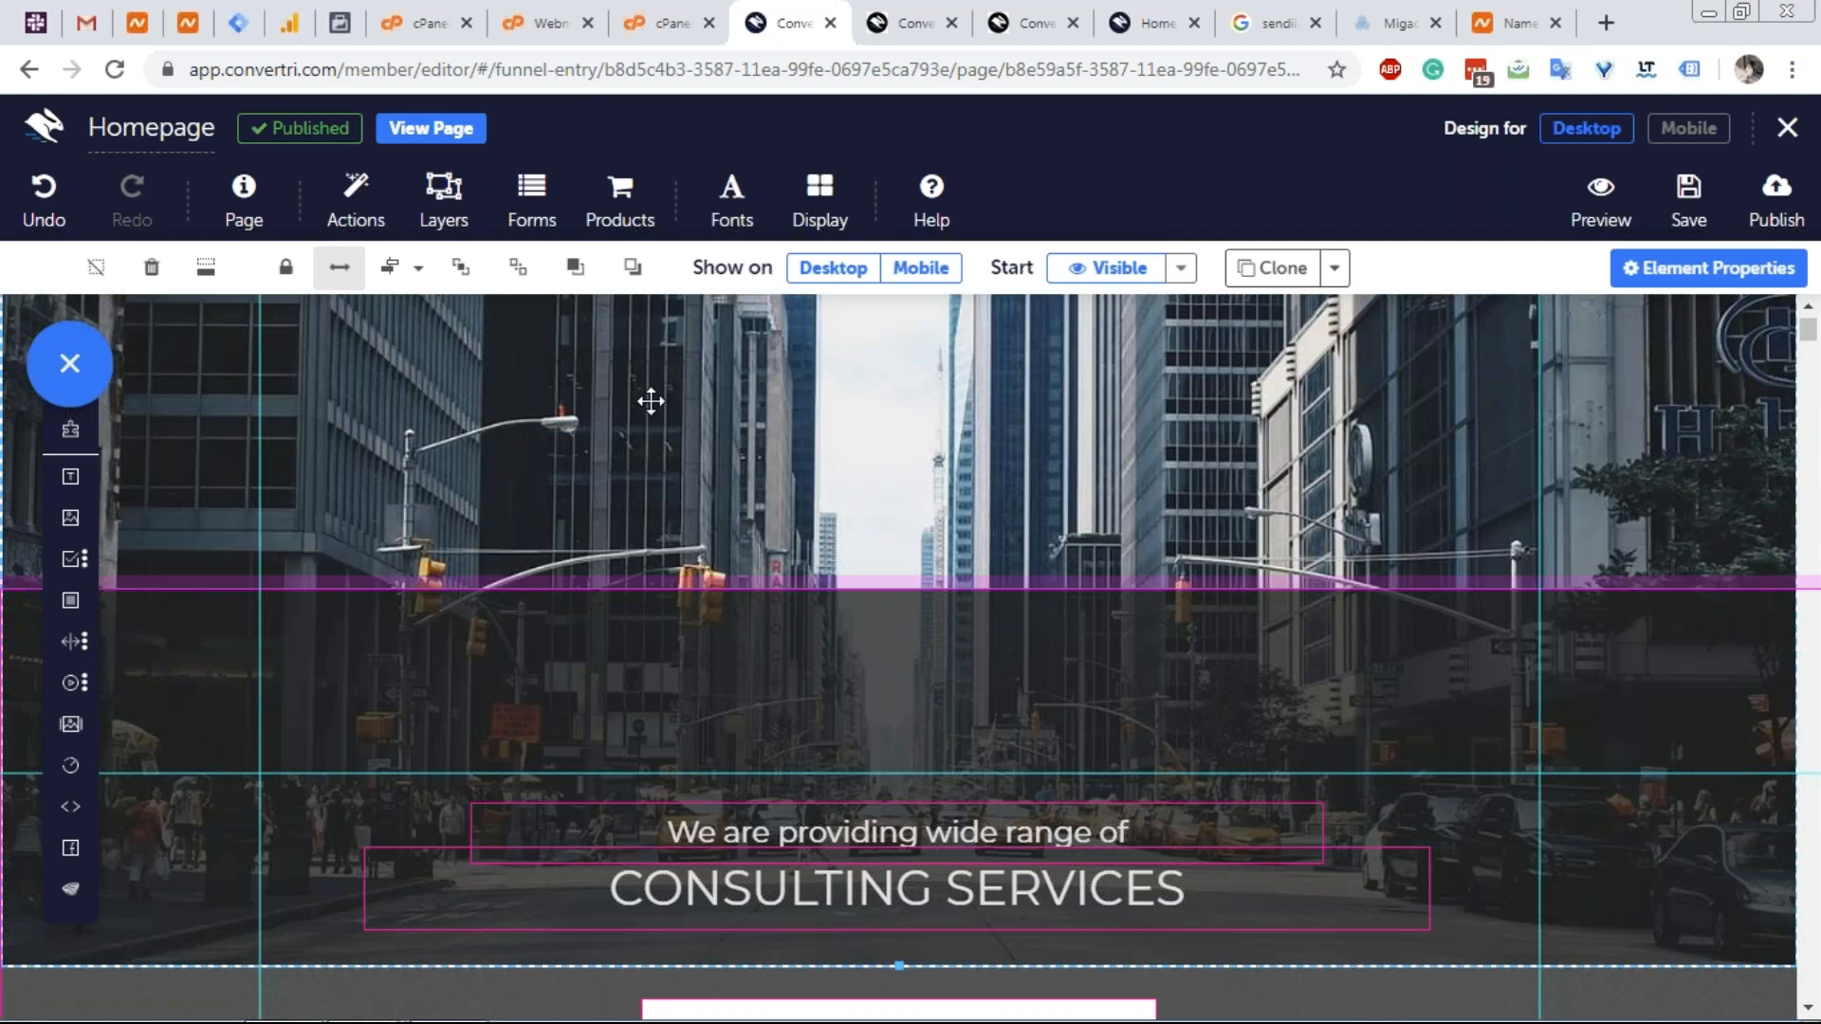
scroll(651, 400, up, 3)
Drag the hero section down, opening an empty gap beneath the B Consulting header.
drag(886, 524, 865, 891)
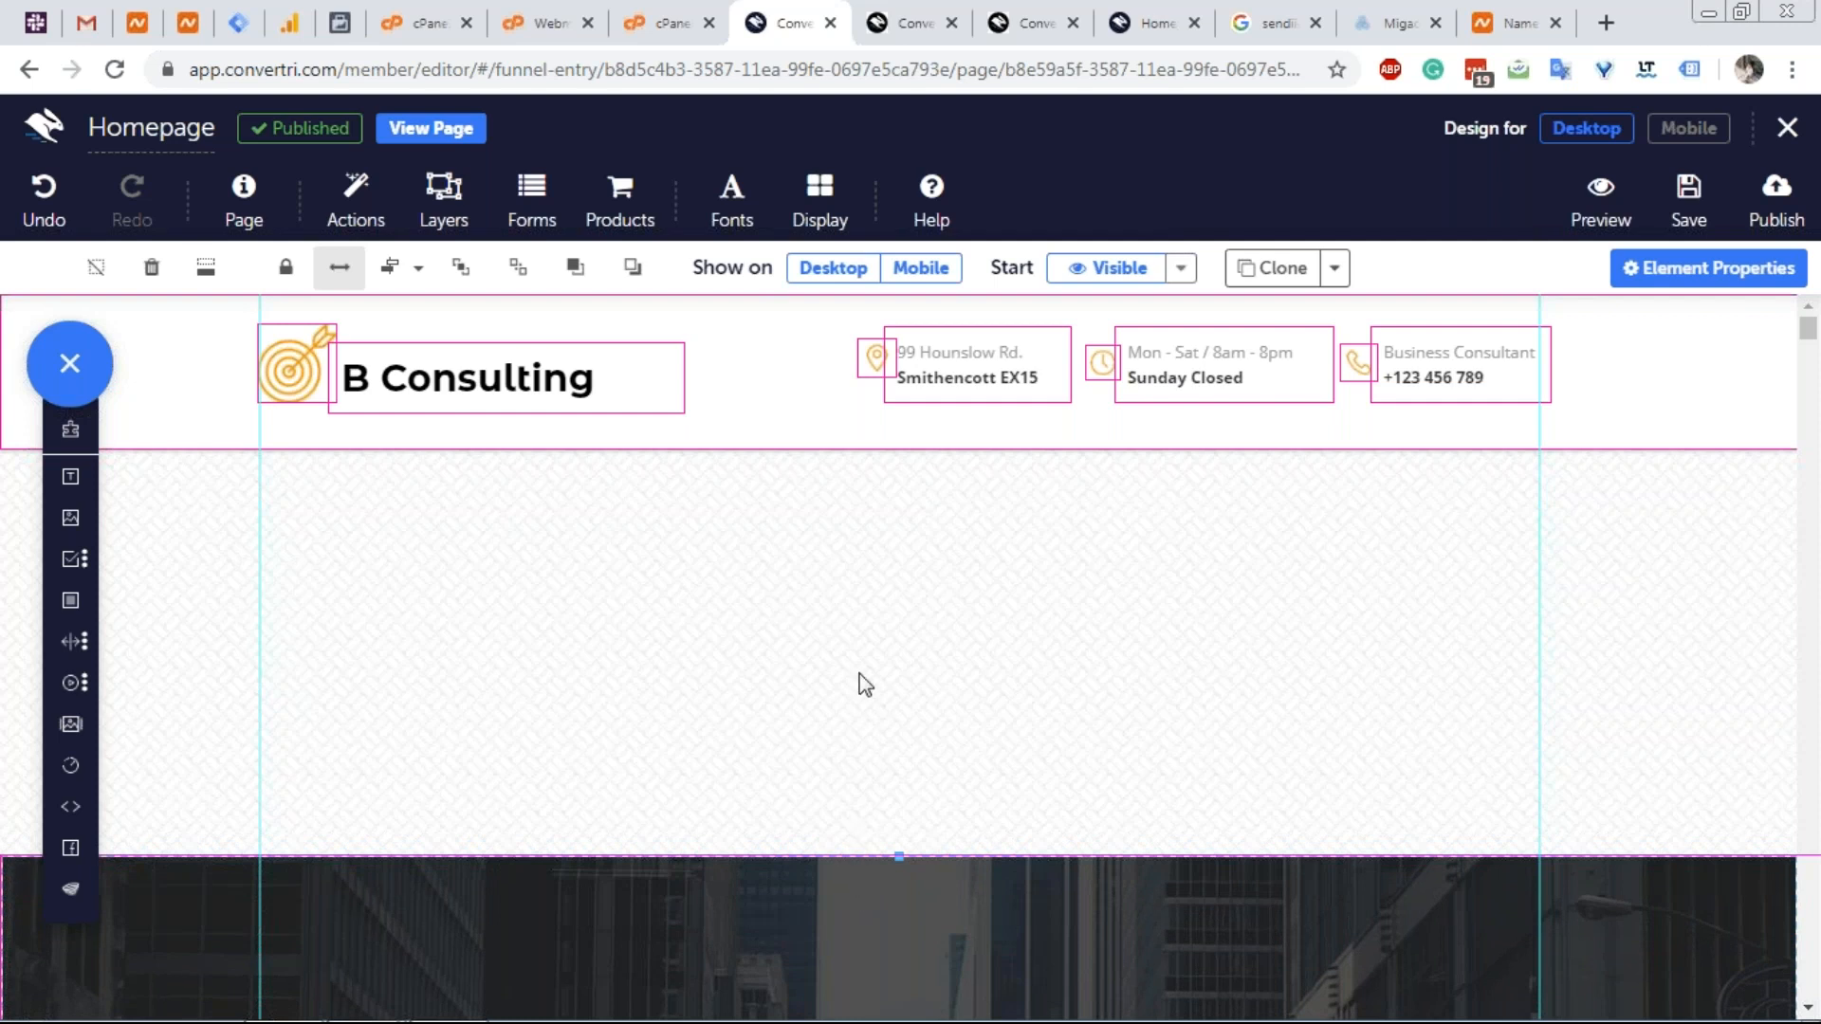
scroll(865, 685, down, 6)
scroll(858, 577, down, 5)
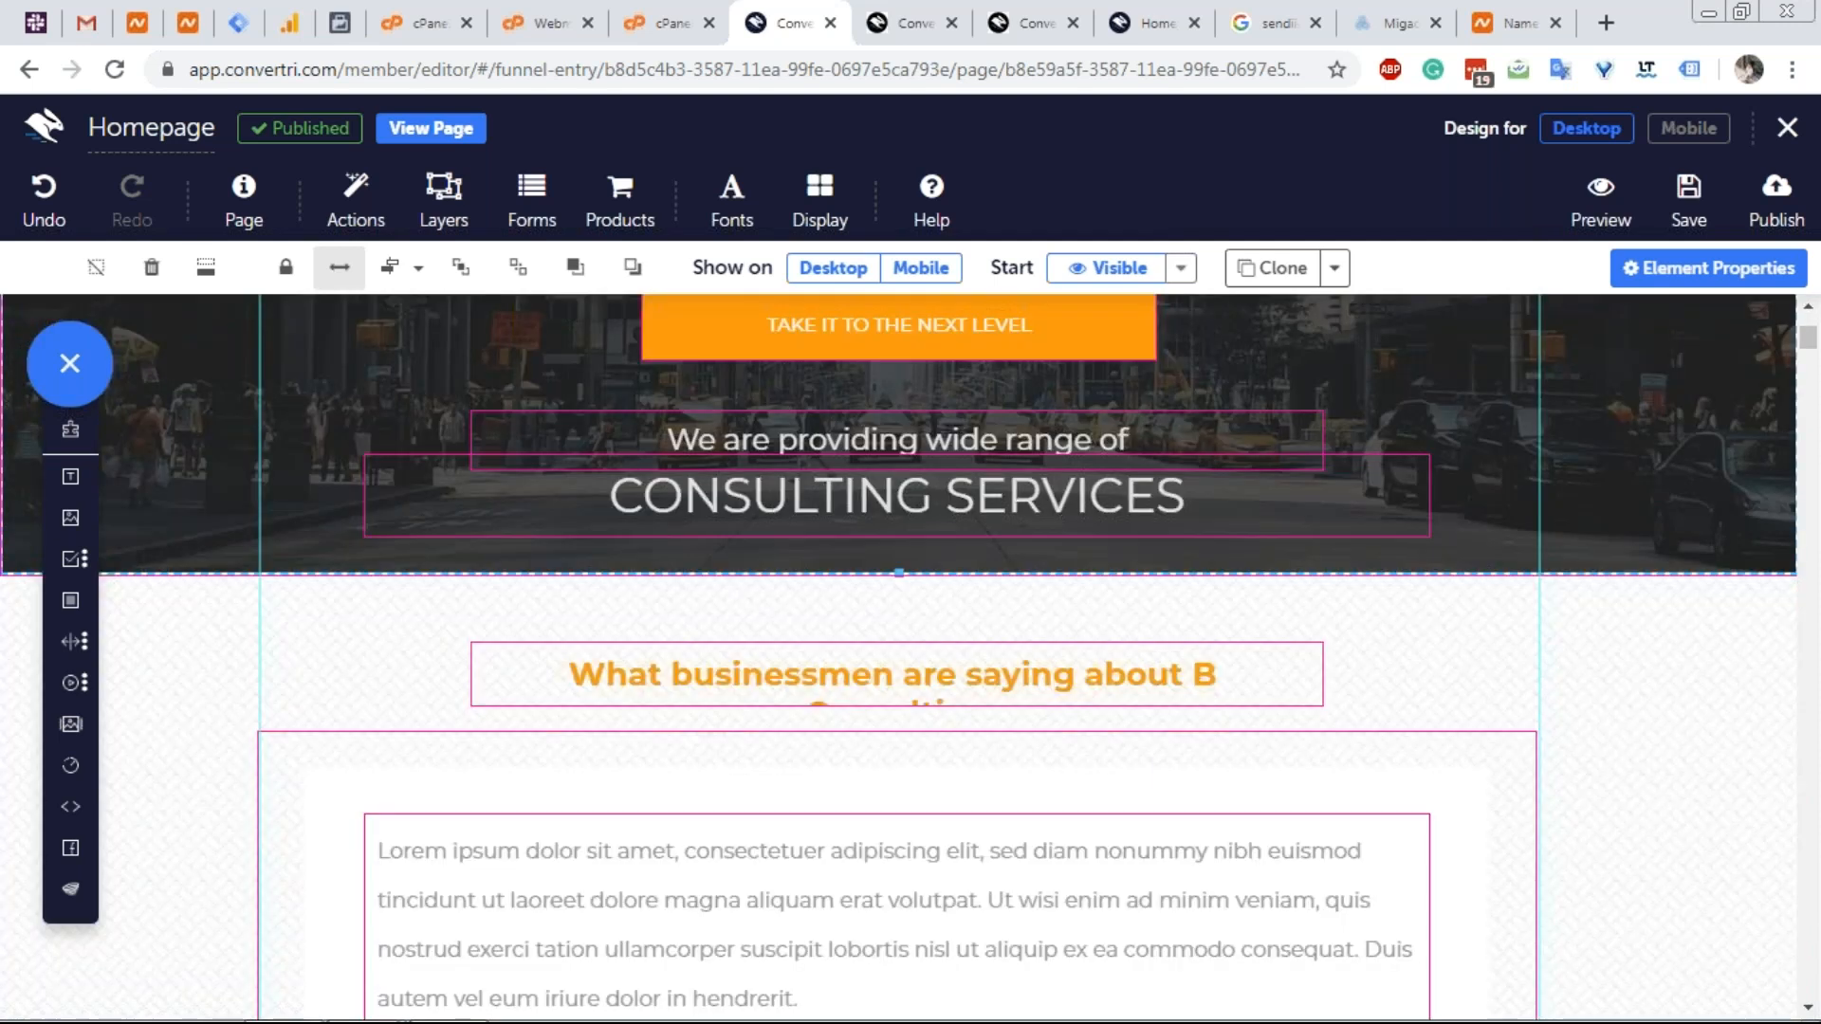
scroll(858, 576, up, 7)
scroll(858, 576, down, 1)
scroll(793, 581, up, 1)
Drag the hero lower still, then apply Remove whitespace above to close the gap.
drag(792, 706, 747, 1015)
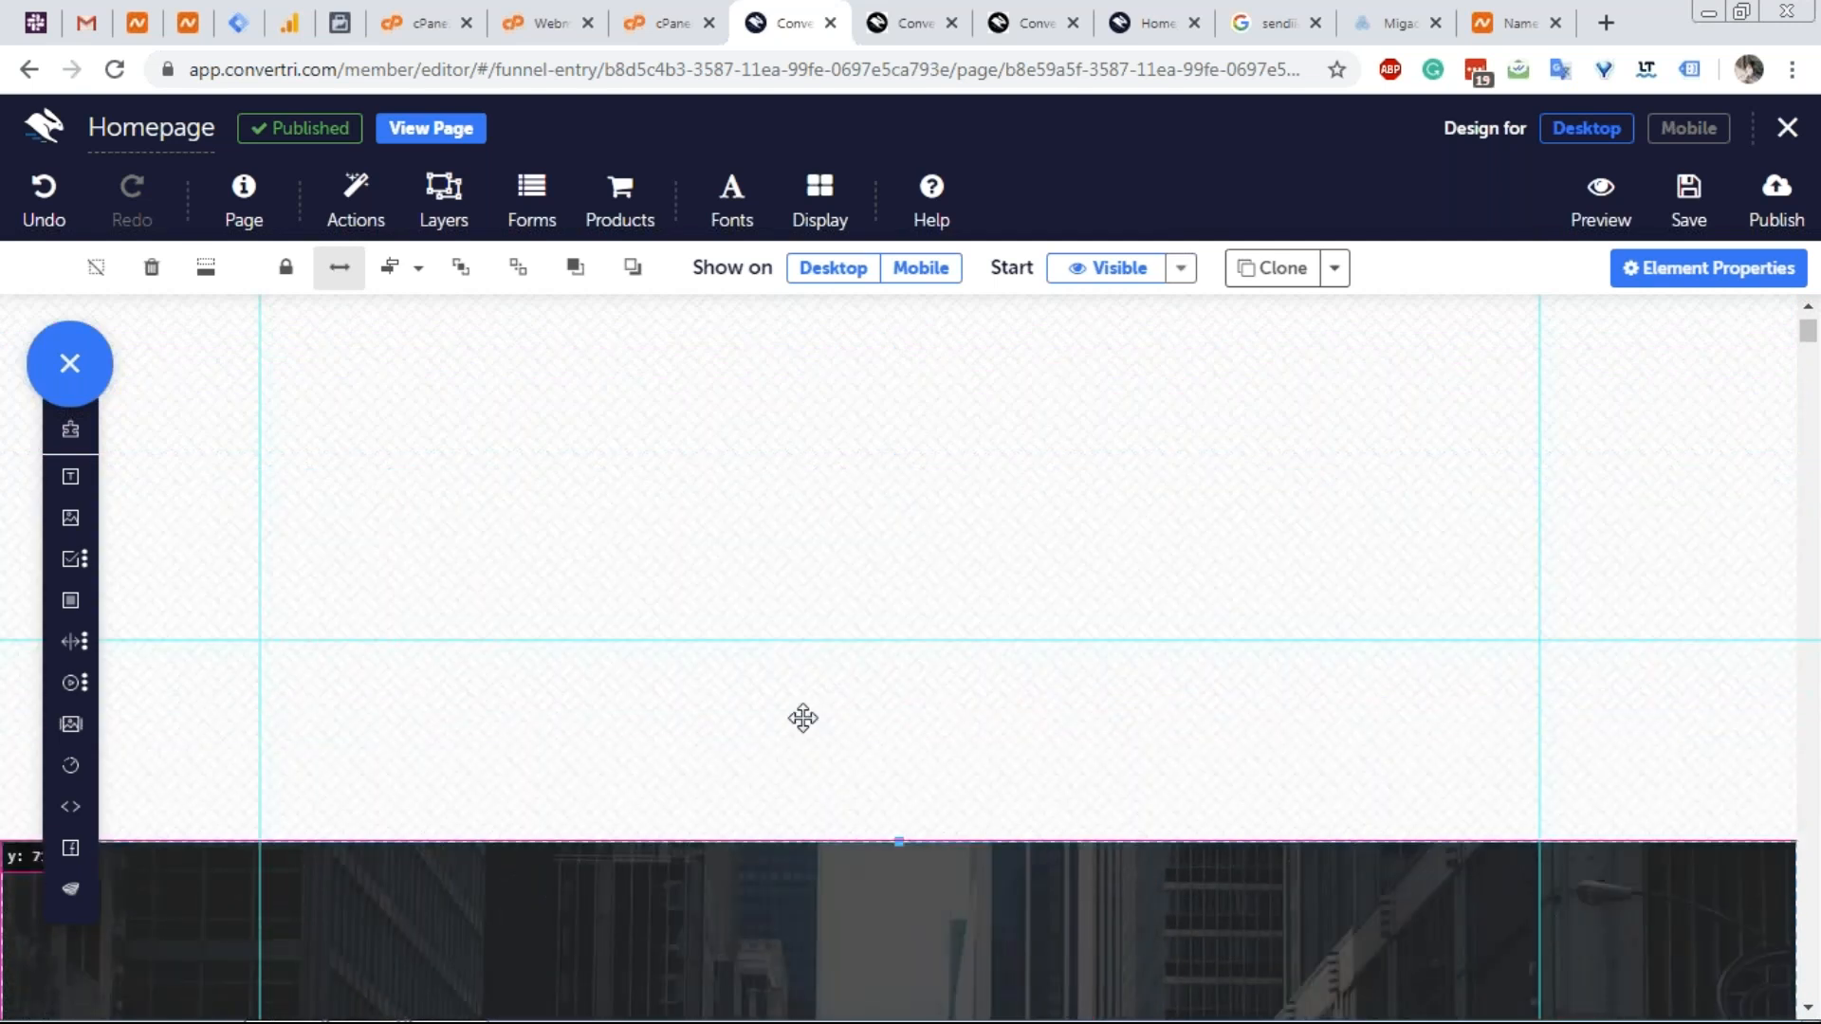
scroll(829, 522, down, 5)
scroll(809, 765, up, 1)
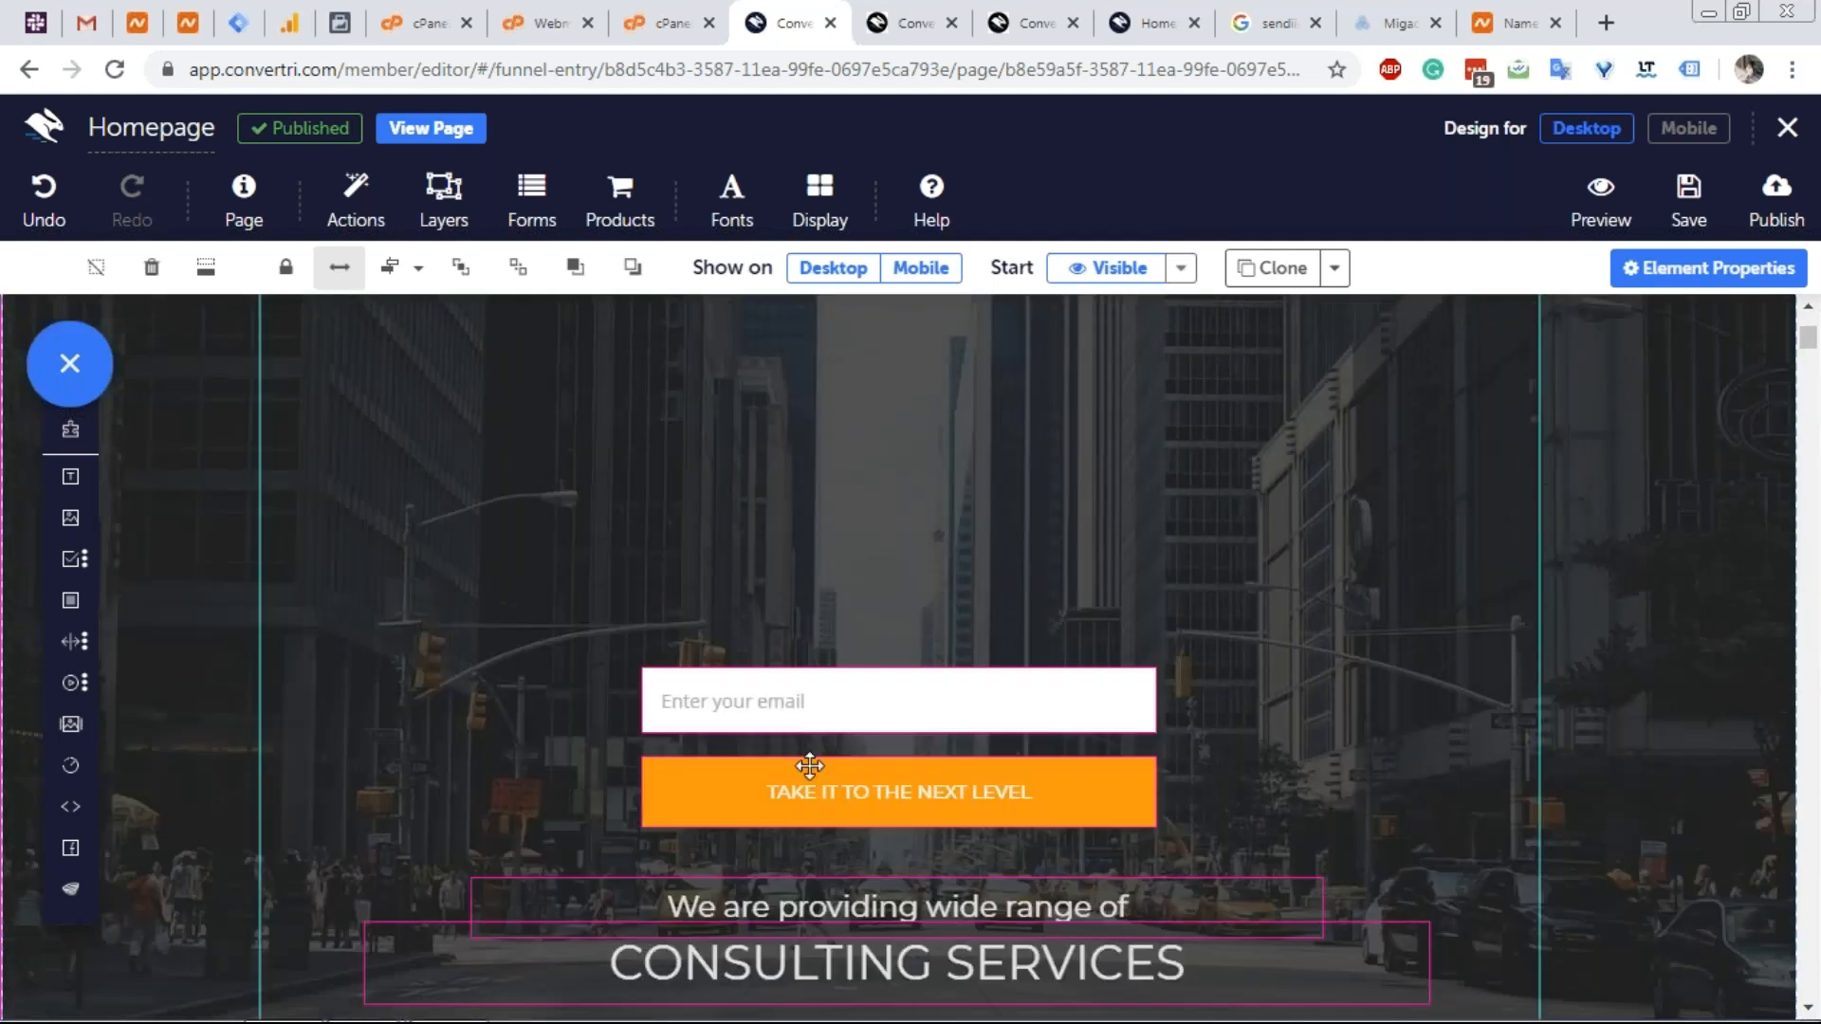
scroll(876, 476, up, 2)
scroll(854, 501, down, 10)
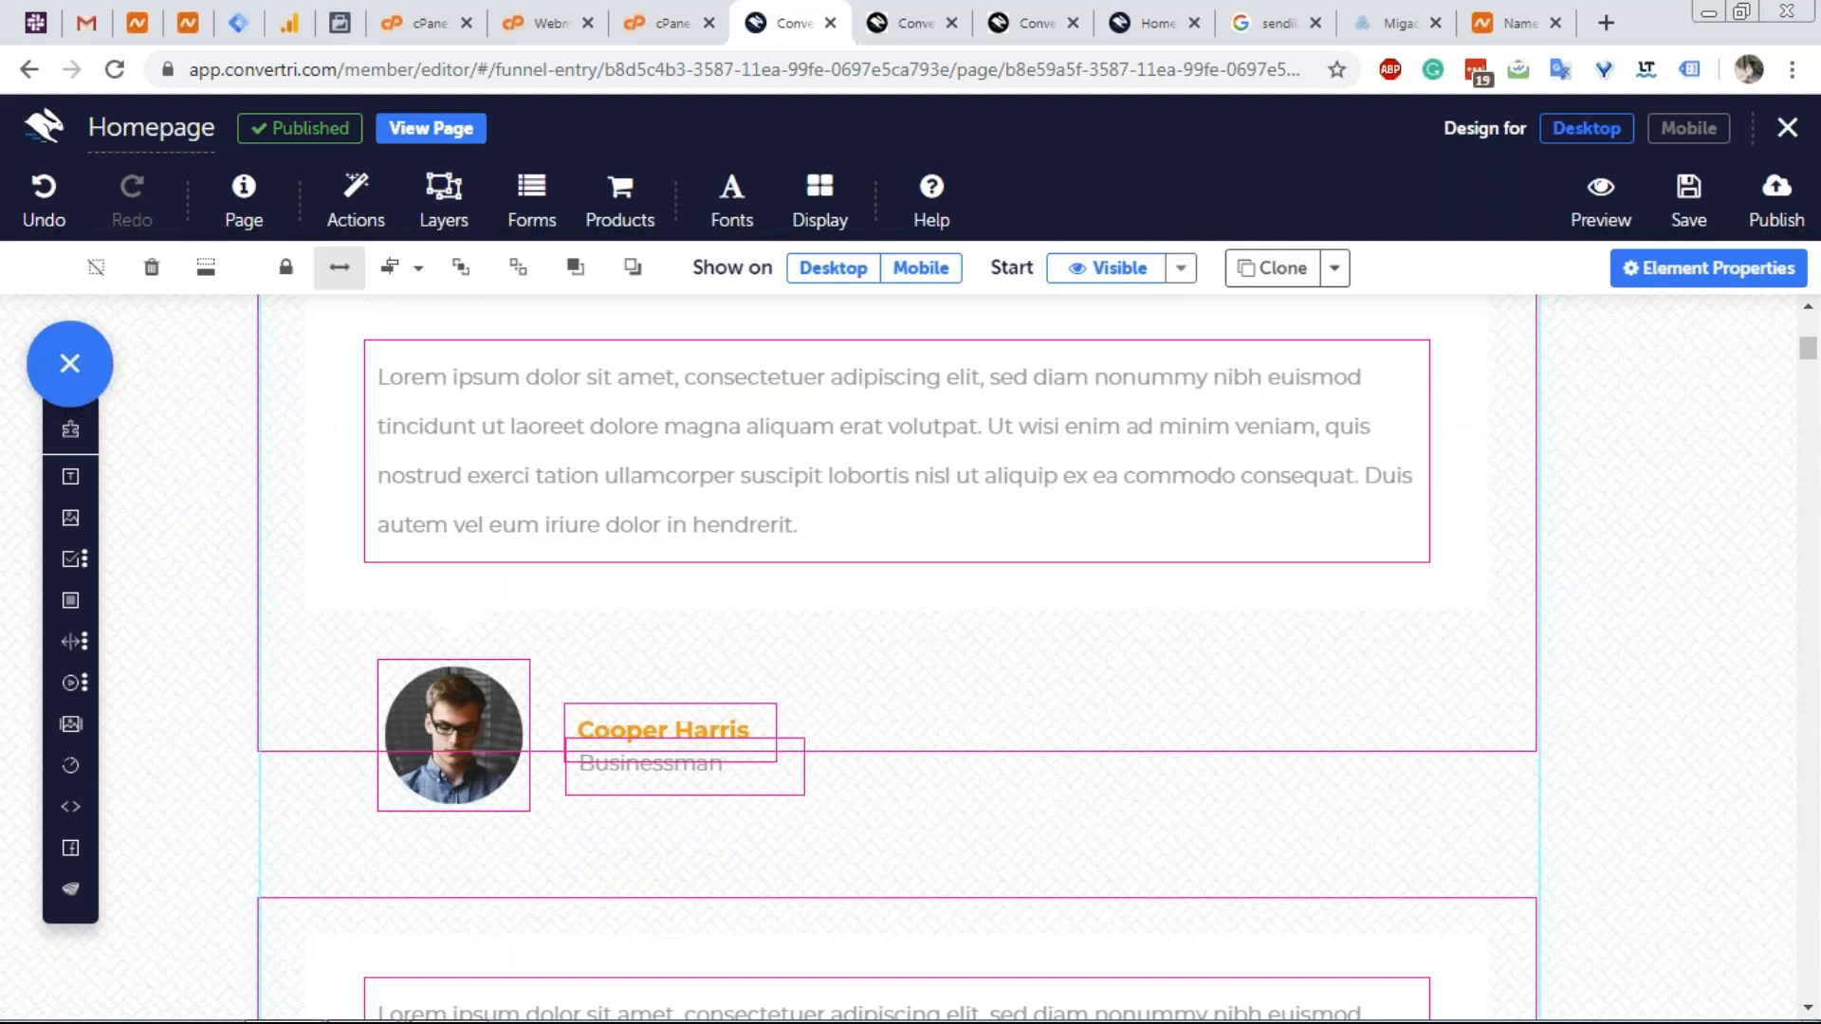
scroll(853, 501, down, 4)
scroll(833, 456, up, 7)
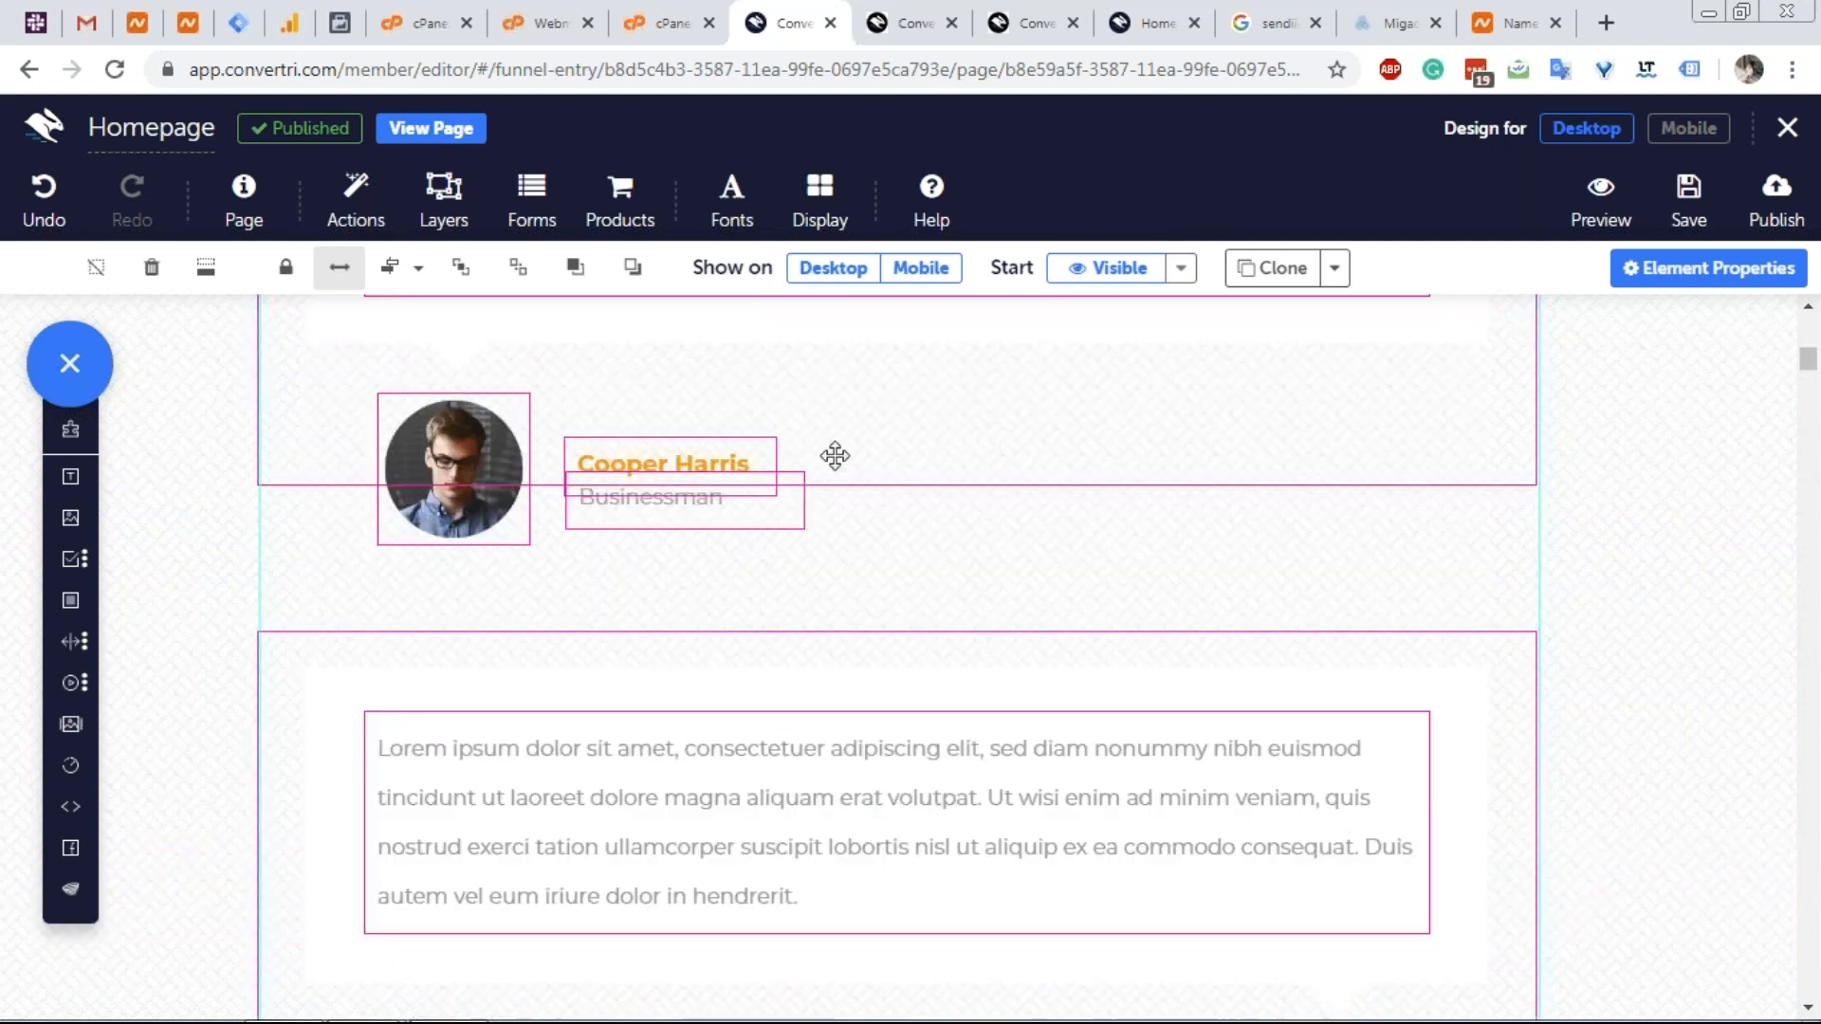
scroll(711, 589, up, 10)
scroll(538, 440, up, 2)
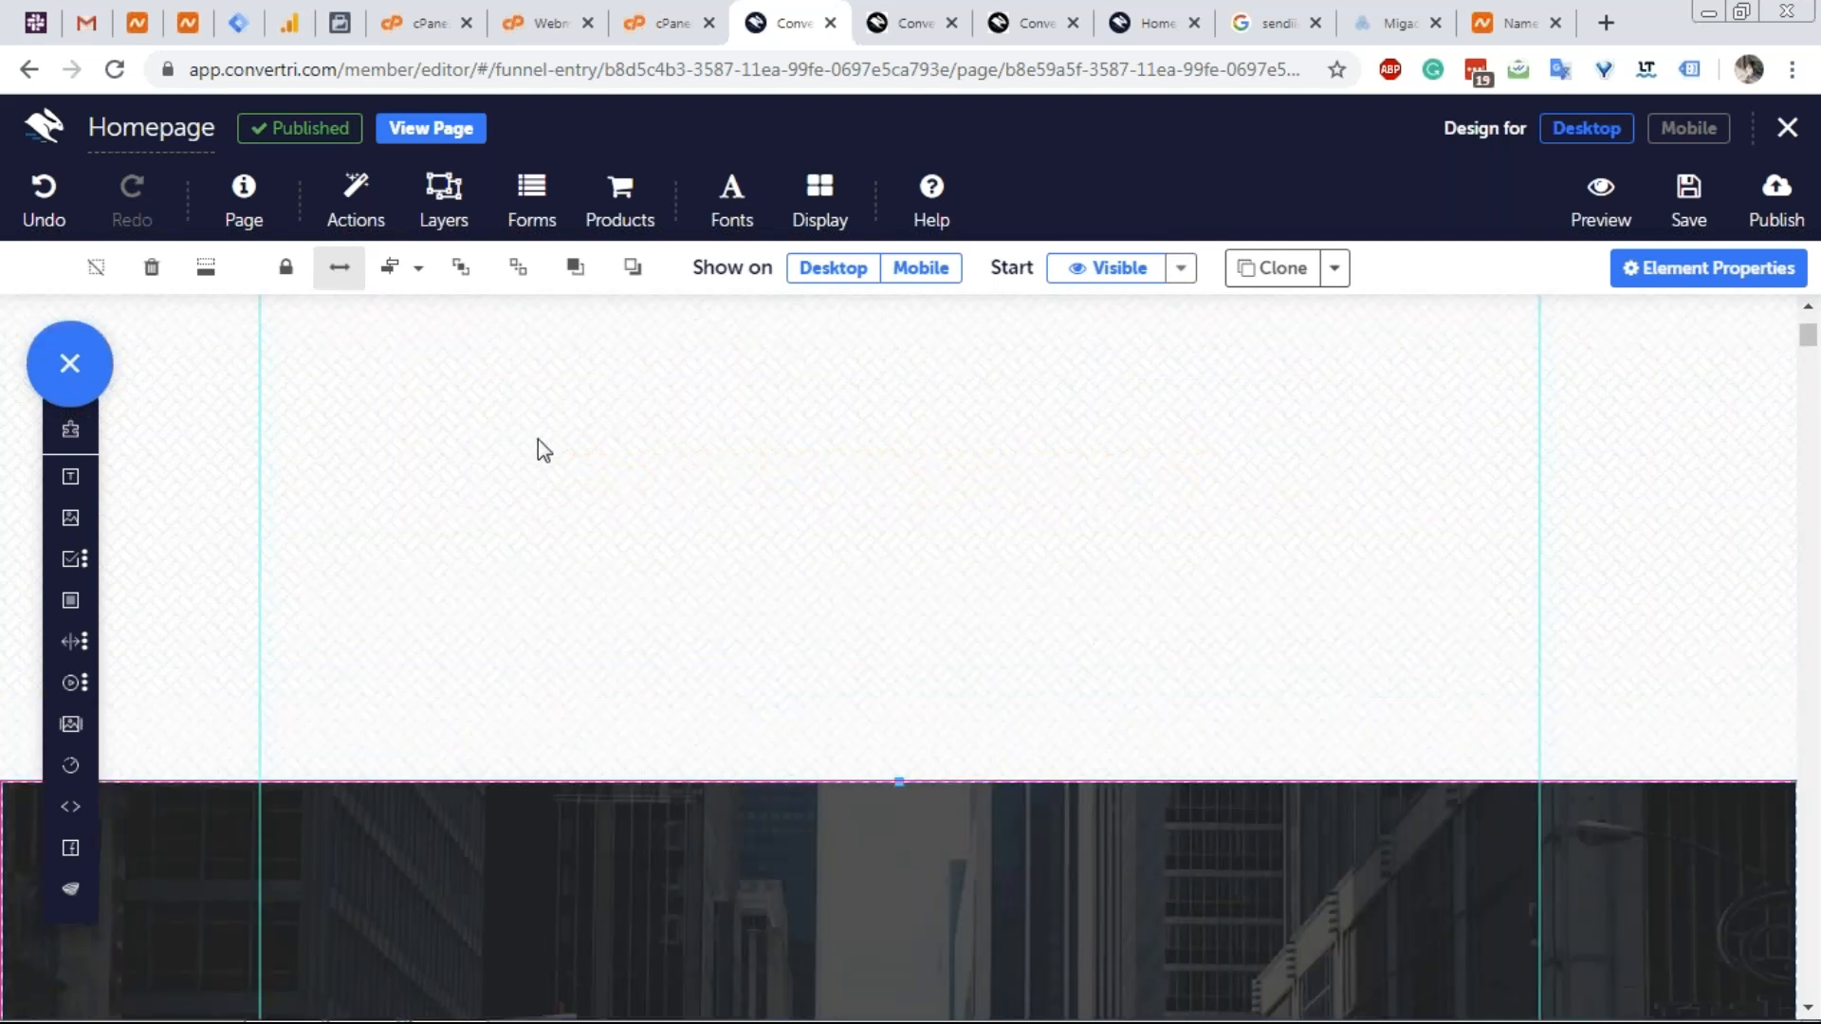
scroll(535, 436, up, 4)
scroll(360, 620, down, 1)
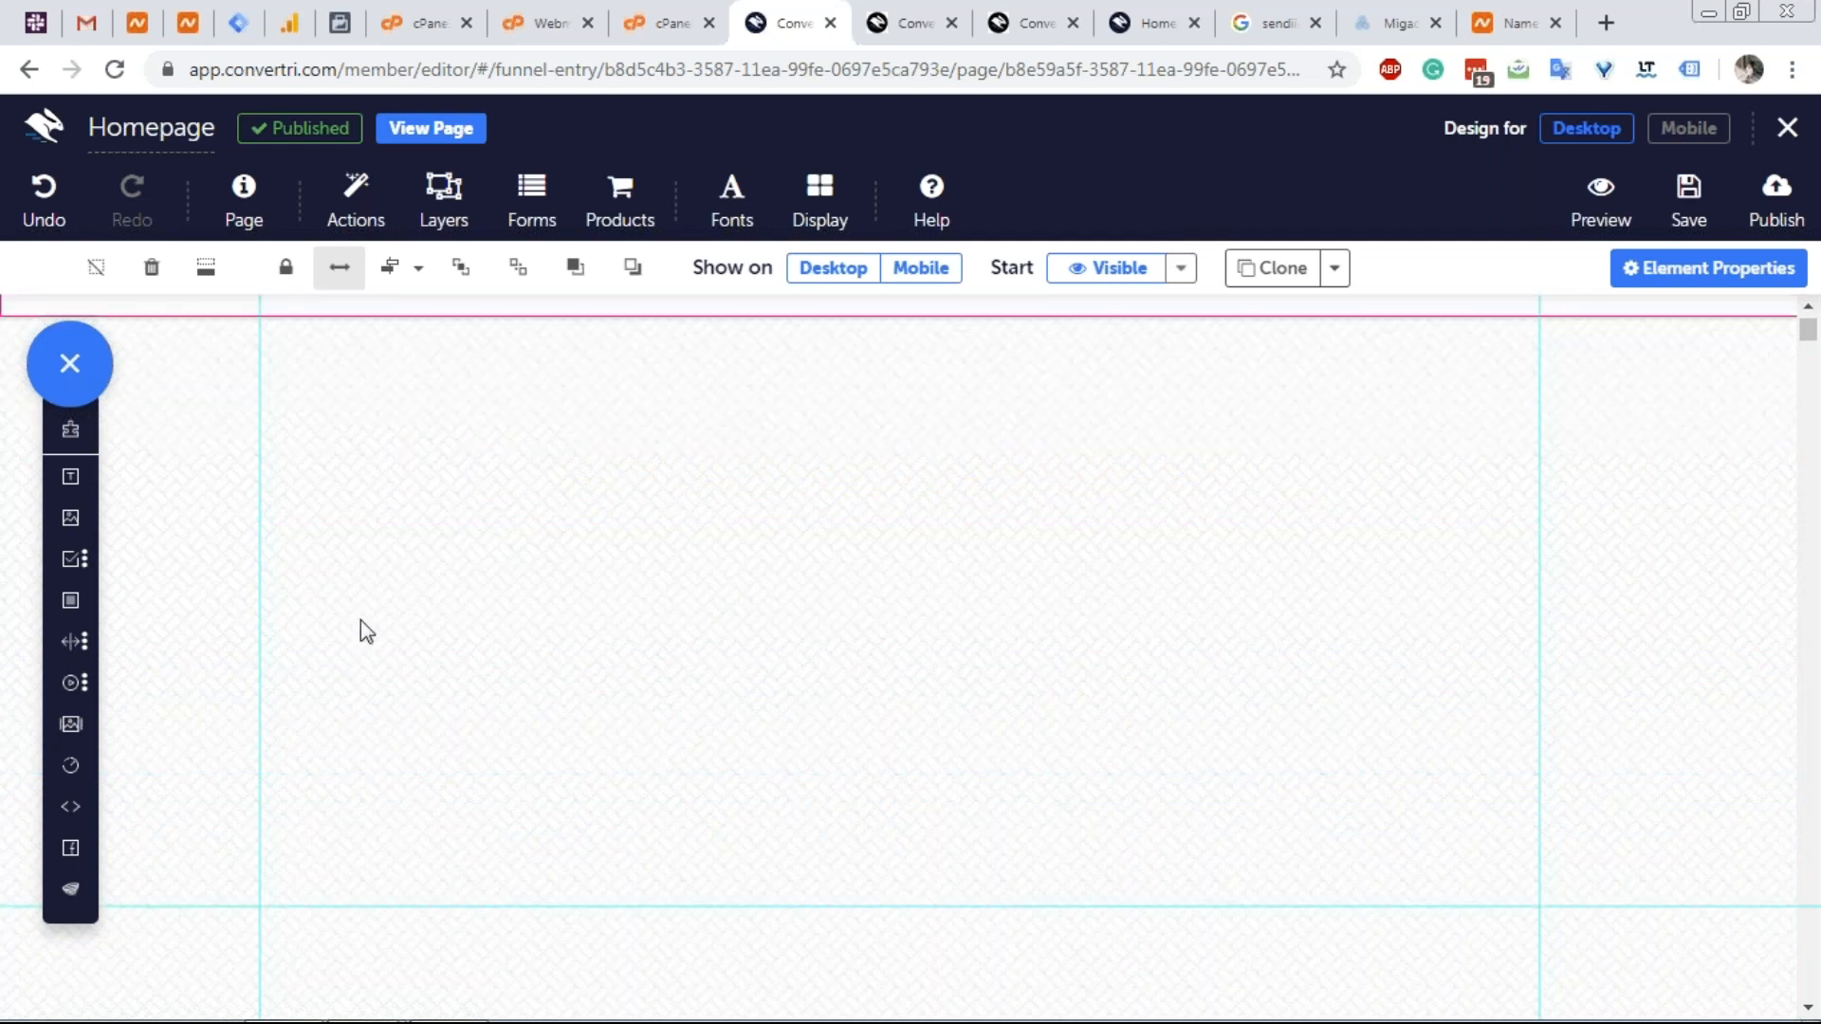
scroll(360, 620, down, 4)
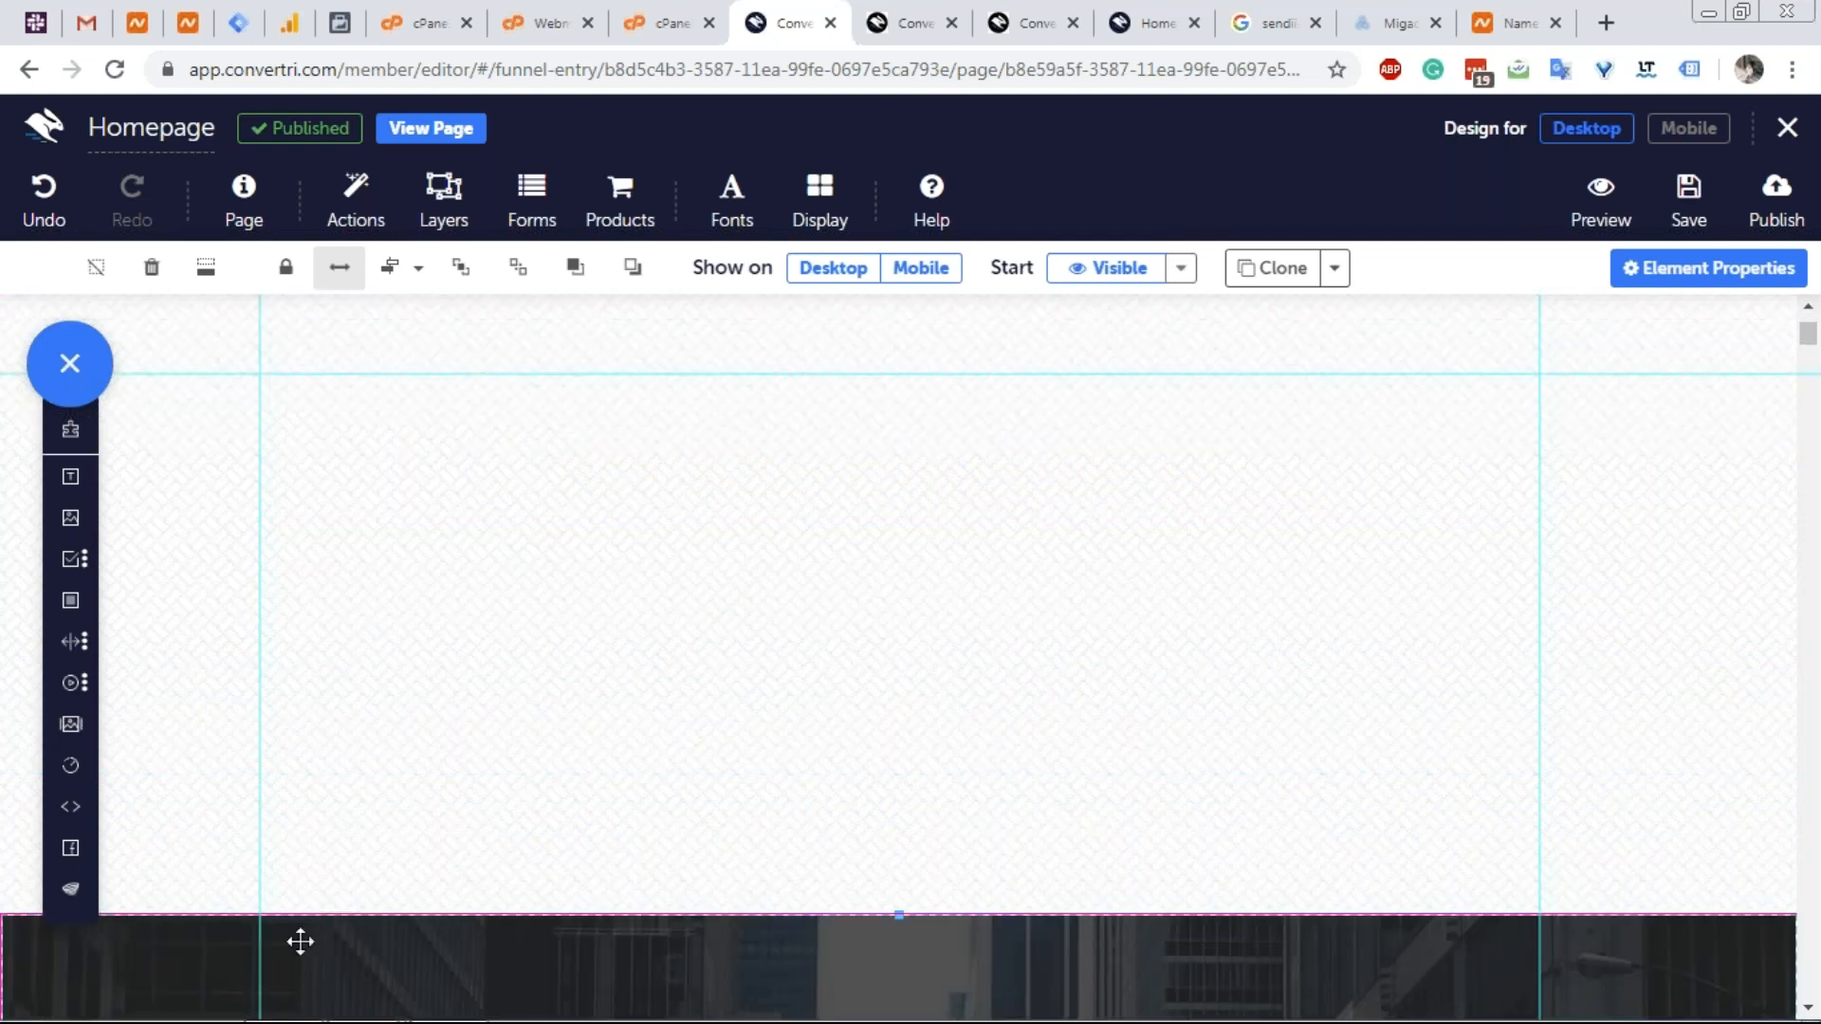
click(205, 275)
scroll(410, 423, up, 5)
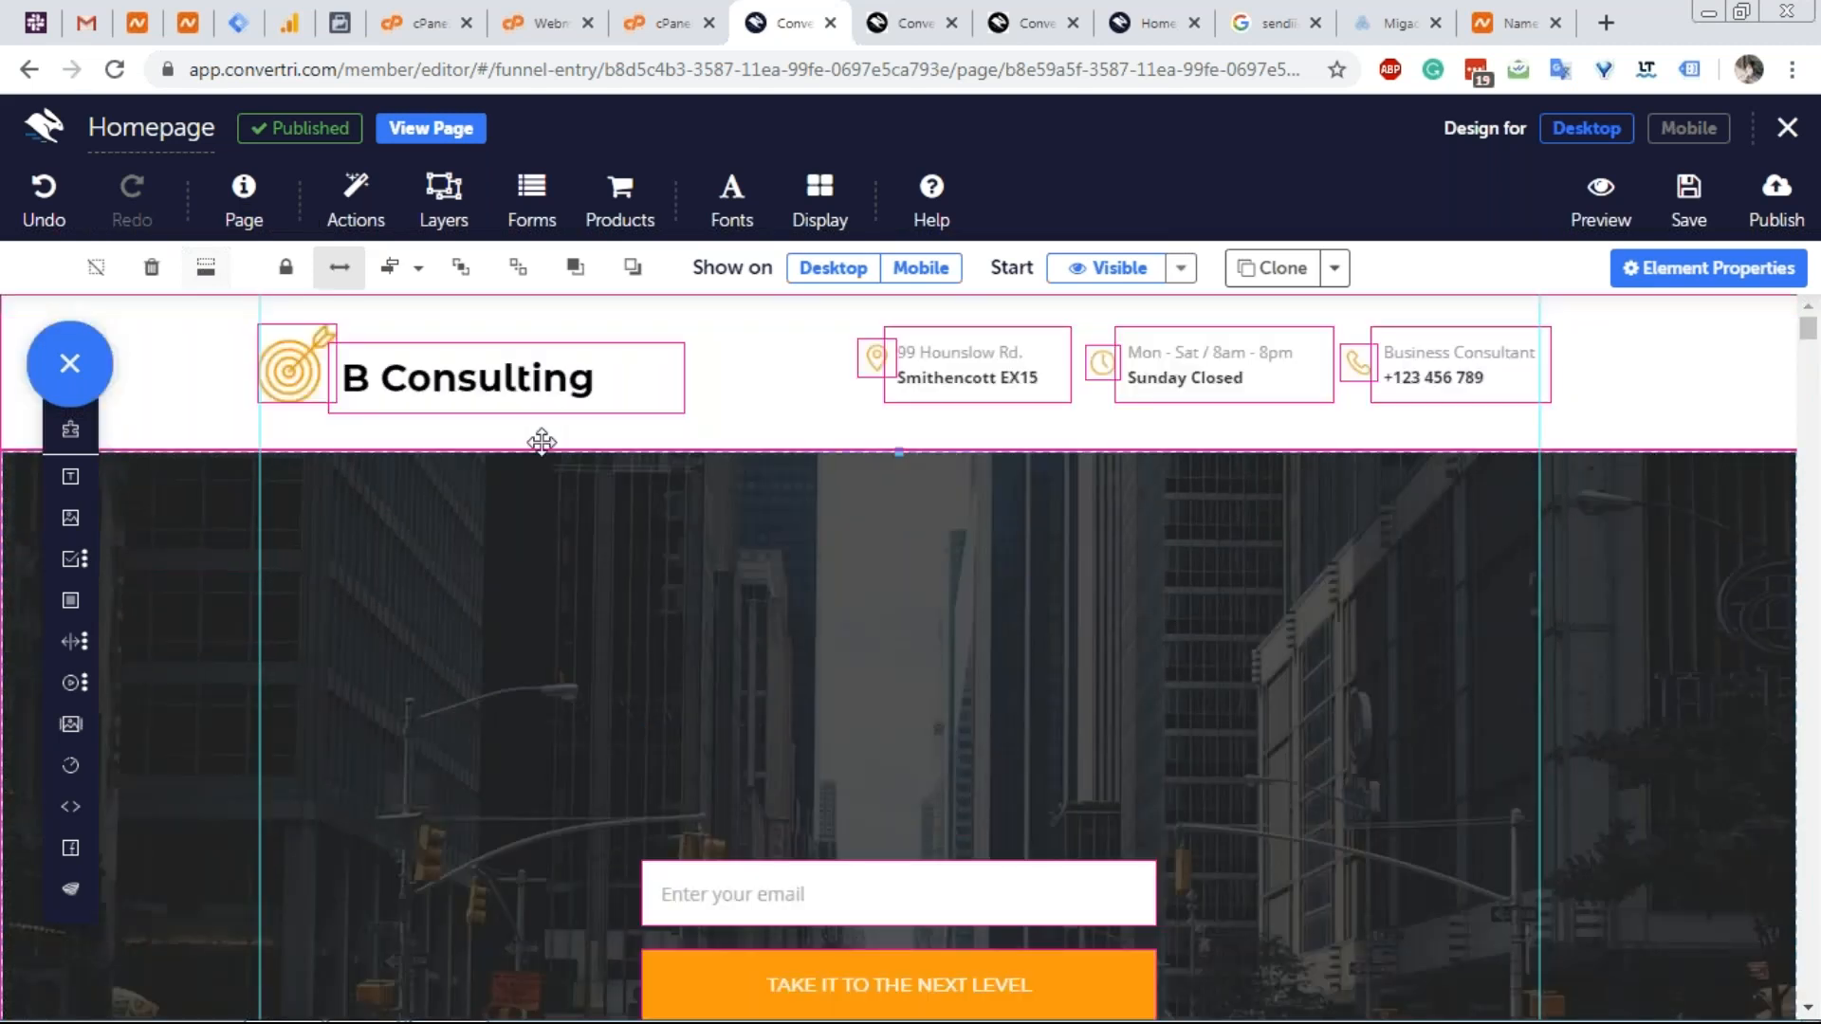